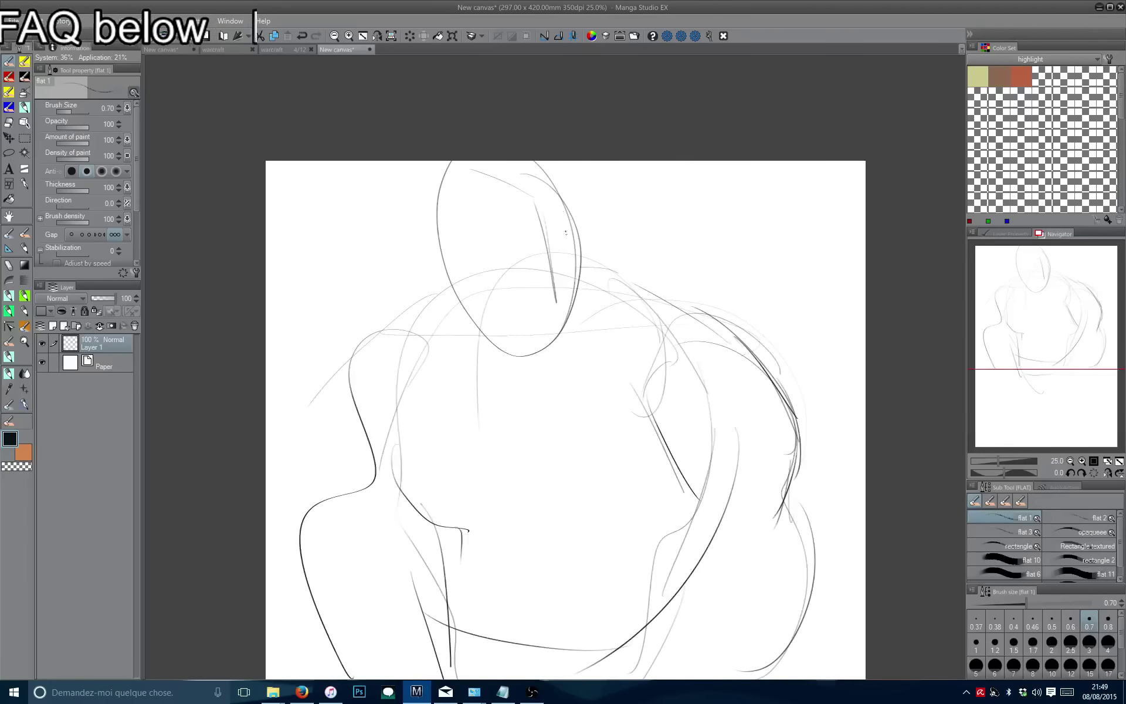
# Refine the head with side contours and a pointed jaw, and sketch an ear on each side.
pyautogui.moveTo(558, 184)
pyautogui.mouseDown()
pyautogui.moveTo(578, 291)
pyautogui.moveTo(530, 368)
pyautogui.mouseUp()
pyautogui.moveTo(437, 252); pyautogui.dragTo(499, 371)
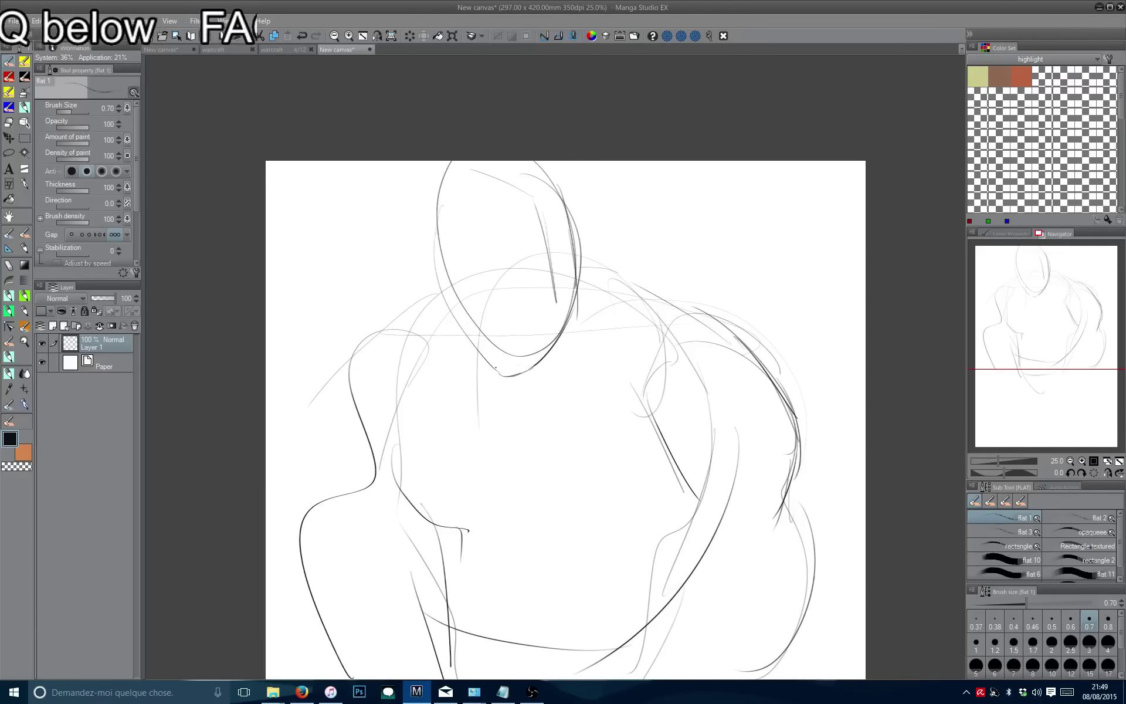
pyautogui.moveTo(584, 183); pyautogui.dragTo(580, 241)
pyautogui.moveTo(438, 214)
pyautogui.mouseDown()
pyautogui.moveTo(423, 273)
pyautogui.moveTo(437, 285)
pyautogui.moveTo(430, 269)
pyautogui.mouseUp()
pyautogui.hotkey('ctrl', 'z')
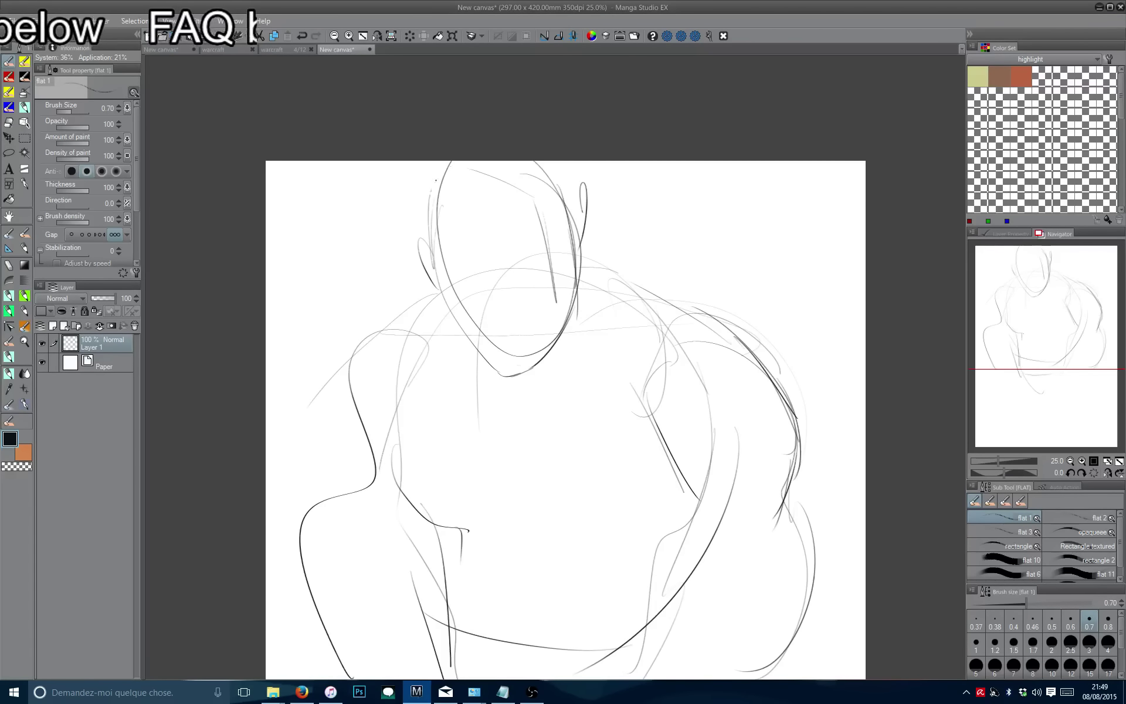
# Sketch the sides of the skull, the neck-to-shoulder slopes and the collarbone lines below the chin.
pyautogui.moveTo(461, 161); pyautogui.dragTo(432, 191)
pyautogui.moveTo(558, 161)
pyautogui.mouseDown()
pyautogui.moveTo(575, 250)
pyautogui.moveTo(708, 341)
pyautogui.moveTo(635, 346)
pyautogui.moveTo(551, 375)
pyautogui.mouseUp()
pyautogui.moveTo(541, 382); pyautogui.dragTo(514, 401)
pyautogui.moveTo(558, 353); pyautogui.dragTo(512, 403)
pyautogui.moveTo(512, 379); pyautogui.dragTo(384, 351)
pyautogui.moveTo(384, 351); pyautogui.dragTo(450, 315)
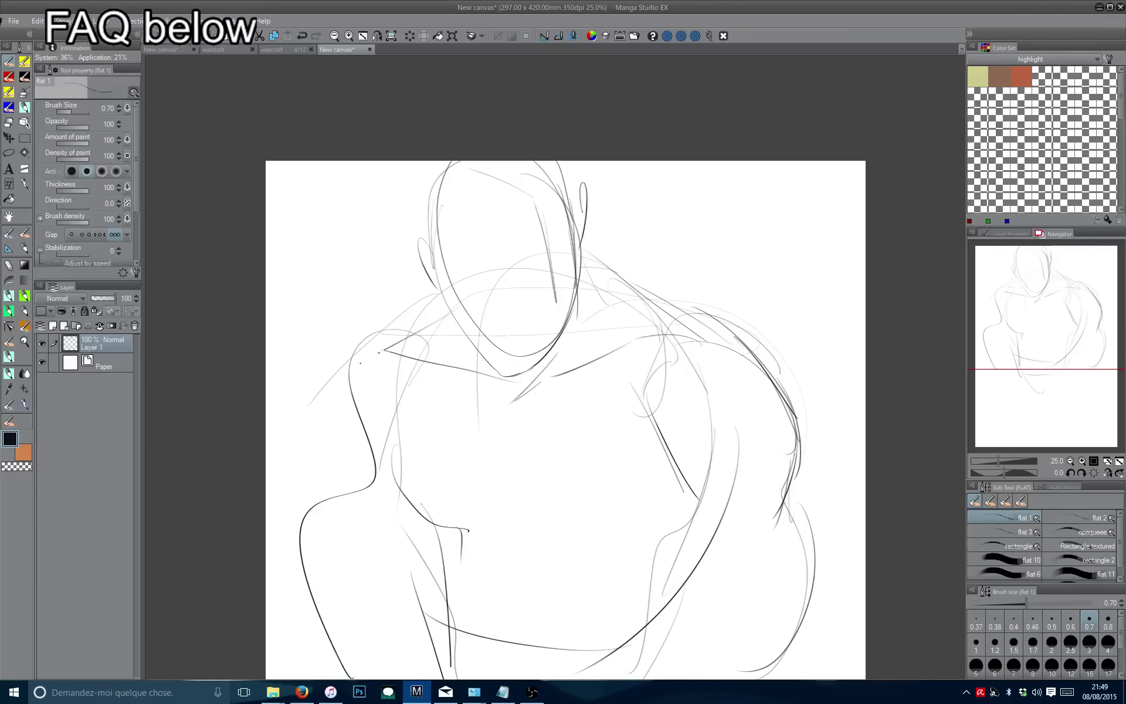
# Rework the left-hand shoulder edge and sketch the rounded outline of the chest.
pyautogui.hotkey('ctrl', 'z')
pyautogui.moveTo(342, 350)
pyautogui.mouseDown()
pyautogui.moveTo(463, 297)
pyautogui.moveTo(354, 380)
pyautogui.mouseUp()
pyautogui.moveTo(357, 381); pyautogui.dragTo(344, 309)
pyautogui.moveTo(605, 276)
pyautogui.mouseDown()
pyautogui.moveTo(684, 424)
pyautogui.moveTo(607, 472)
pyautogui.mouseUp()
pyautogui.moveTo(587, 470)
pyautogui.mouseDown()
pyautogui.moveTo(627, 384)
pyautogui.moveTo(559, 360)
pyautogui.moveTo(521, 317)
pyautogui.moveTo(521, 362)
pyautogui.mouseUp()
# Sketch the outer forearm contour of the right-hand arm and the side line of the torso beside it.
pyautogui.moveTo(754, 218)
pyautogui.mouseDown()
pyautogui.moveTo(733, 439)
pyautogui.moveTo(644, 439)
pyautogui.moveTo(644, 411)
pyautogui.mouseUp()
pyautogui.hotkey('ctrl', 'z')
pyautogui.moveTo(762, 243); pyautogui.dragTo(666, 463)
pyautogui.hotkey('ctrl', 'z')
pyautogui.moveTo(762, 308); pyautogui.dragTo(725, 557)
pyautogui.moveTo(687, 475); pyautogui.dragTo(688, 414)
pyautogui.moveTo(640, 252); pyautogui.dragTo(639, 495)
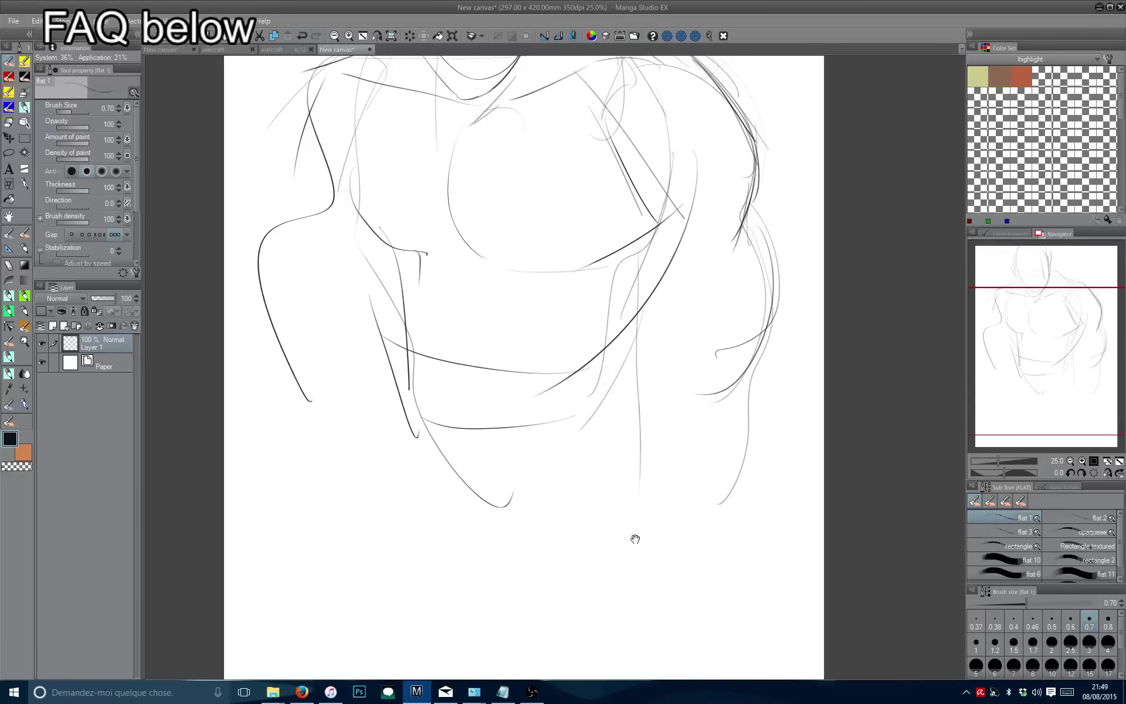
pyautogui.moveTo(635, 539); pyautogui.dragTo(637, 464)
pyautogui.moveTo(614, 401); pyautogui.dragTo(636, 512)
pyautogui.moveTo(768, 381); pyautogui.dragTo(680, 625)
pyautogui.moveTo(697, 560)
pyautogui.mouseDown()
pyautogui.moveTo(651, 552)
pyautogui.moveTo(642, 588)
pyautogui.mouseUp()
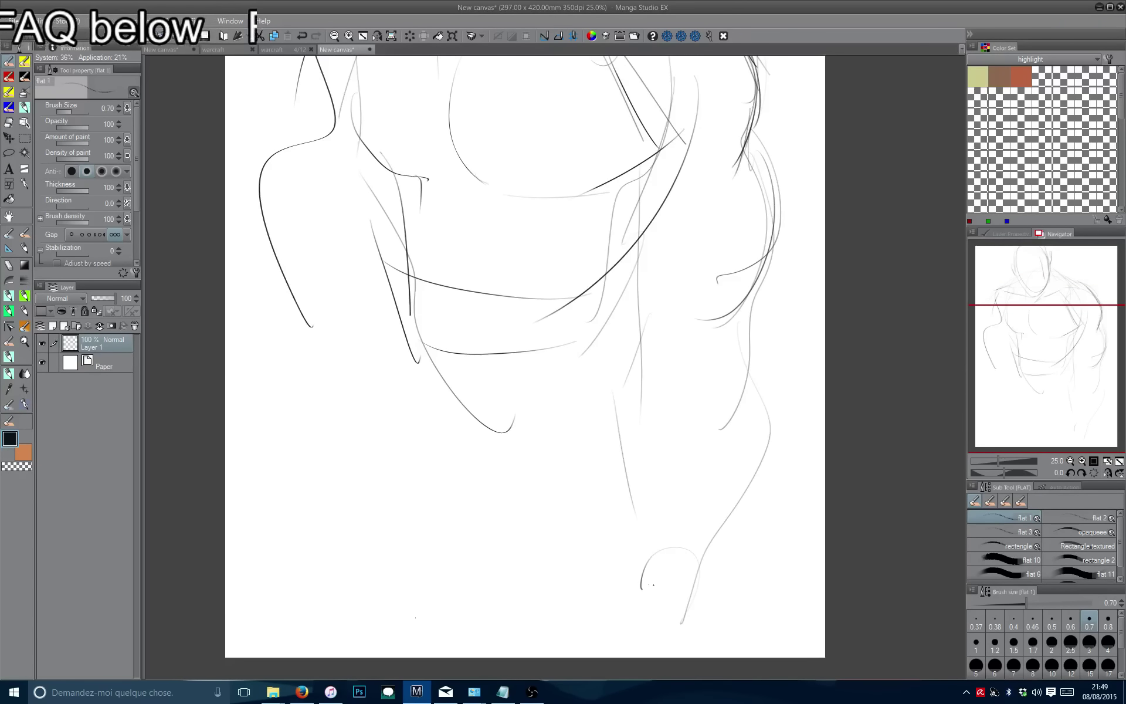
pyautogui.hotkey('ctrl', 'z')
pyautogui.hotkey('ctrl', 'z')
pyautogui.hotkey('ctrl', 'z')
pyautogui.moveTo(773, 285)
pyautogui.mouseDown()
pyautogui.moveTo(757, 370)
pyautogui.moveTo(648, 461)
pyautogui.mouseUp()
pyautogui.moveTo(642, 466); pyautogui.dragTo(528, 525)
pyautogui.hotkey('ctrl', 'z')
pyautogui.hotkey('ctrl', 'z')
pyautogui.hotkey('ctrl', 'z')
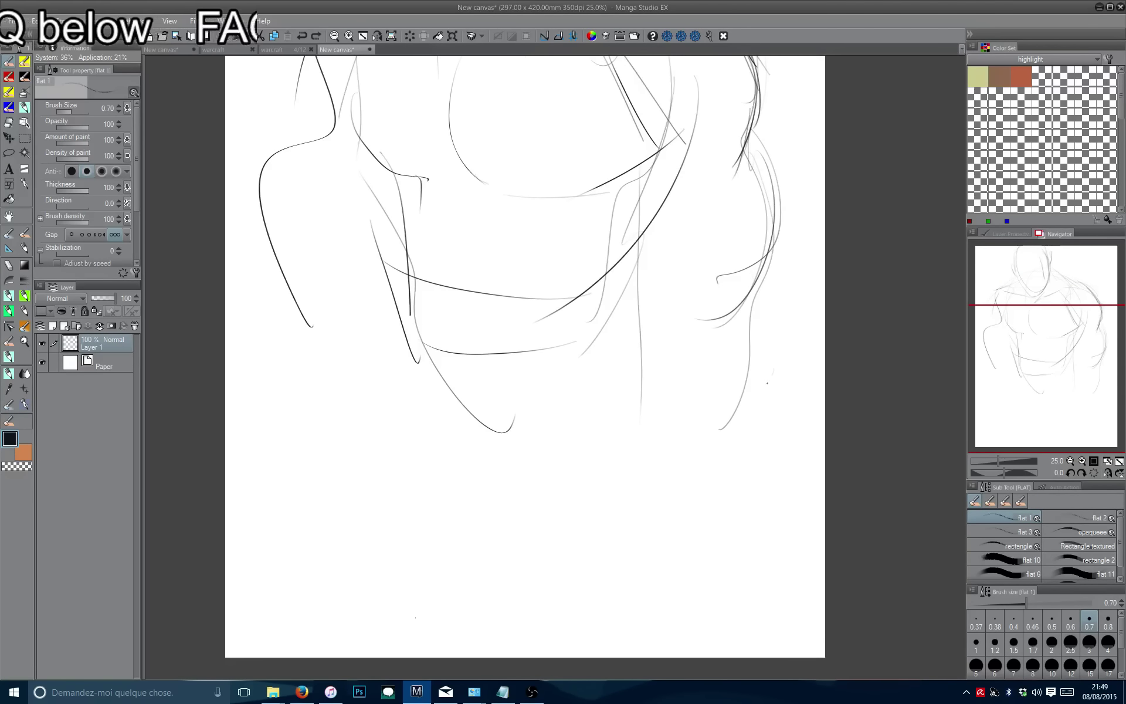
pyautogui.moveTo(771, 376); pyautogui.dragTo(452, 637)
pyautogui.hotkey('ctrl', 'z')
# Block in the right-hand upper arm and elbow with rounded construction shapes and extend the forearm edge.
pyautogui.moveTo(686, 269)
pyautogui.mouseDown()
pyautogui.moveTo(763, 468)
pyautogui.moveTo(788, 478)
pyautogui.mouseUp()
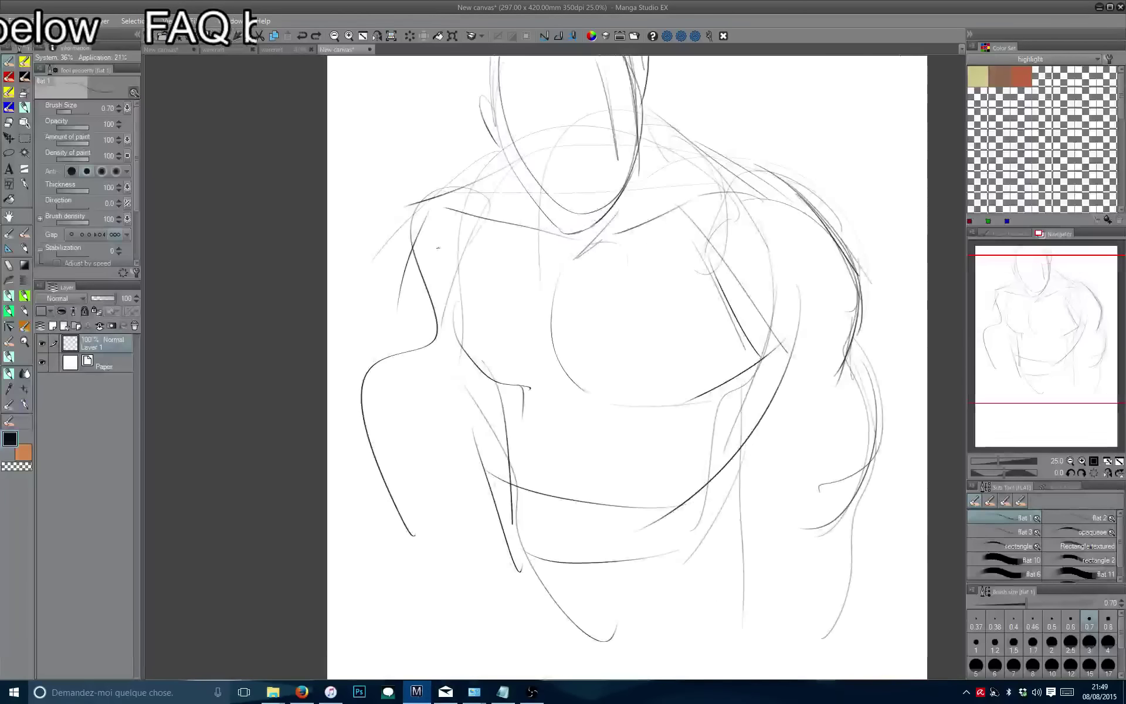
pyautogui.moveTo(437, 248)
pyautogui.mouseDown()
pyautogui.moveTo(473, 275)
pyautogui.moveTo(427, 237)
pyautogui.mouseUp()
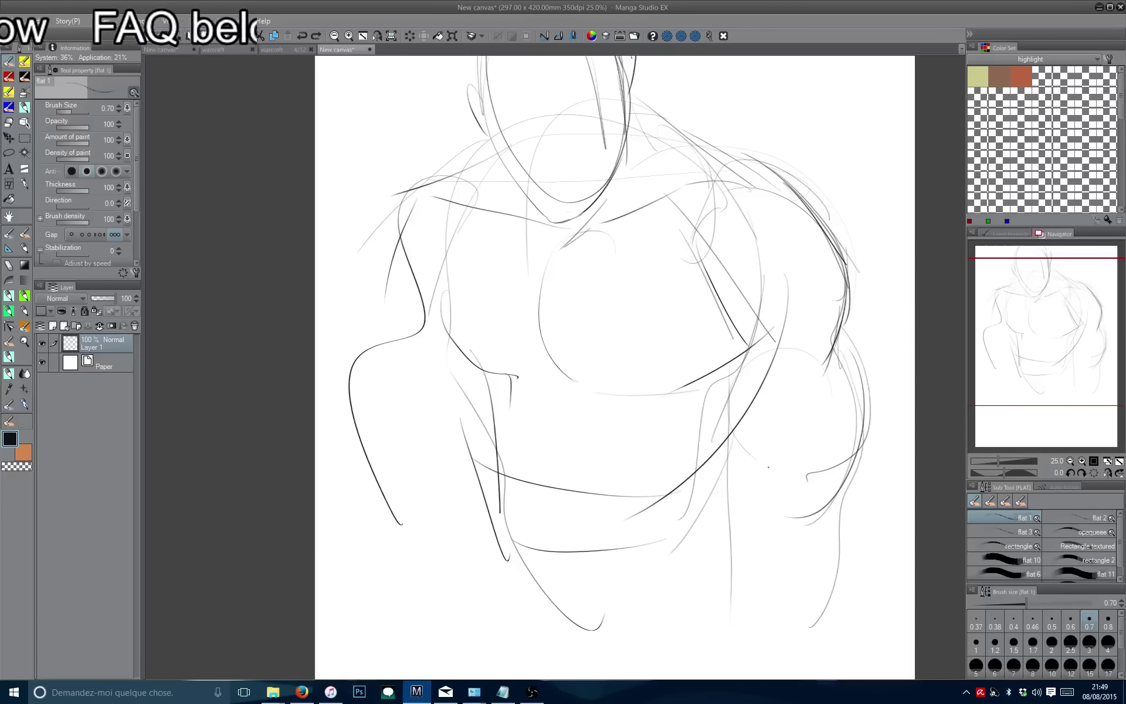
pyautogui.moveTo(768, 467)
pyautogui.mouseDown()
pyautogui.moveTo(713, 376)
pyautogui.moveTo(757, 417)
pyautogui.moveTo(519, 499)
pyautogui.moveTo(433, 214)
pyautogui.moveTo(392, 303)
pyautogui.moveTo(608, 466)
pyautogui.moveTo(715, 325)
pyautogui.moveTo(727, 166)
pyautogui.moveTo(665, 162)
pyautogui.moveTo(654, 149)
pyautogui.mouseUp()
pyautogui.hotkey('ctrl', 'z')
pyautogui.moveTo(730, 323); pyautogui.dragTo(652, 434)
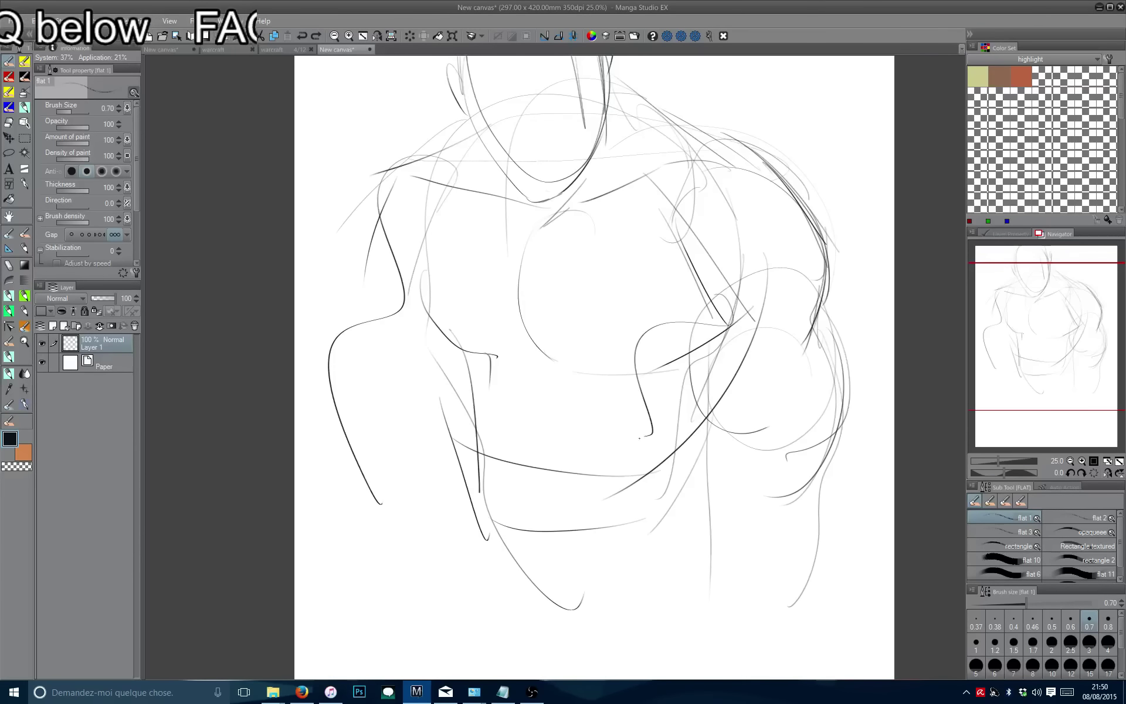
pyautogui.hotkey('ctrl', 'z')
pyautogui.moveTo(822, 296); pyautogui.dragTo(789, 473)
pyautogui.moveTo(637, 515); pyautogui.dragTo(629, 466)
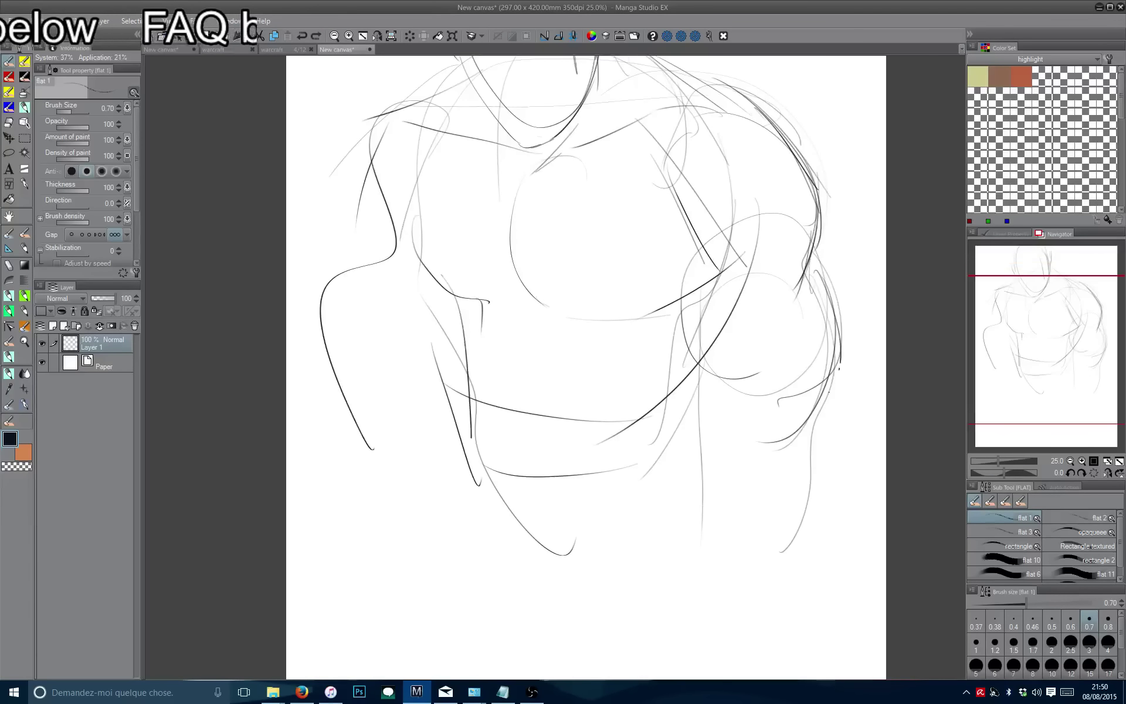
pyautogui.moveTo(839, 369)
pyautogui.mouseDown()
pyautogui.moveTo(730, 582)
pyautogui.moveTo(578, 605)
pyautogui.mouseUp()
pyautogui.hotkey('ctrl', 'z')
pyautogui.moveTo(813, 284)
pyautogui.mouseDown()
pyautogui.moveTo(730, 540)
pyautogui.moveTo(523, 570)
pyautogui.mouseUp()
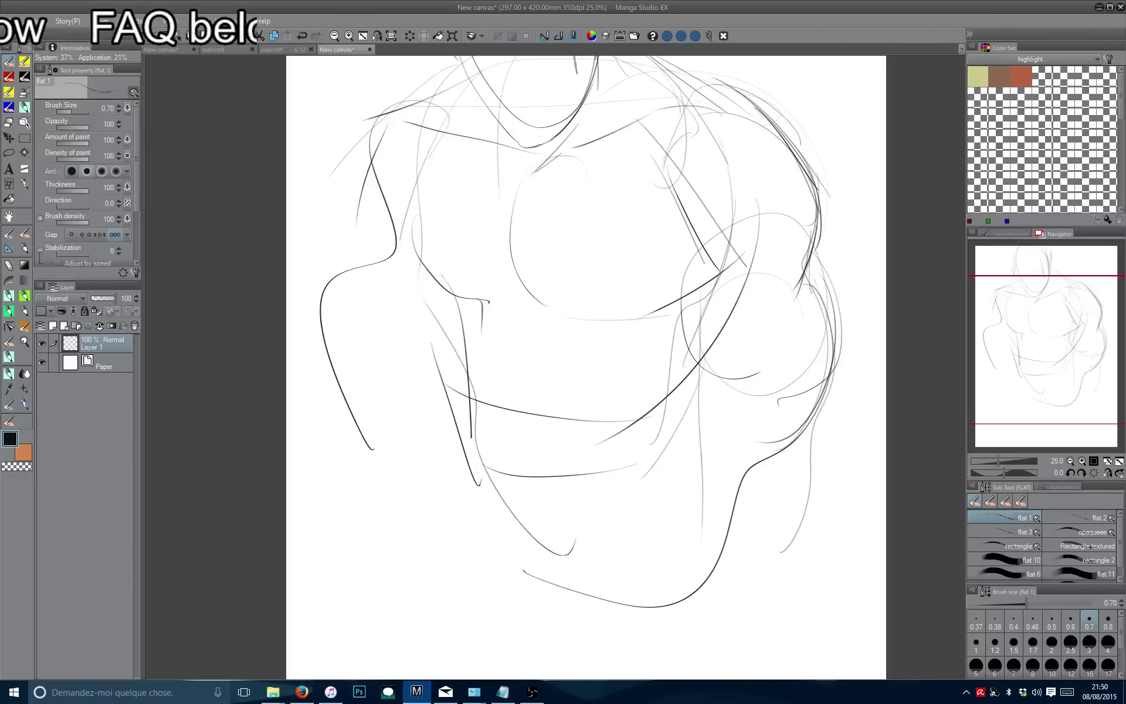
pyautogui.hotkey('ctrl', 'z')
# Sketch a long sweeping curve from the right-hand forearm across the hips and outline the left-hand hip.
pyautogui.moveTo(824, 343)
pyautogui.mouseDown()
pyautogui.moveTo(810, 444)
pyautogui.moveTo(398, 418)
pyautogui.mouseUp()
pyautogui.moveTo(681, 520)
pyautogui.mouseDown()
pyautogui.moveTo(711, 489)
pyautogui.moveTo(382, 345)
pyautogui.mouseUp()
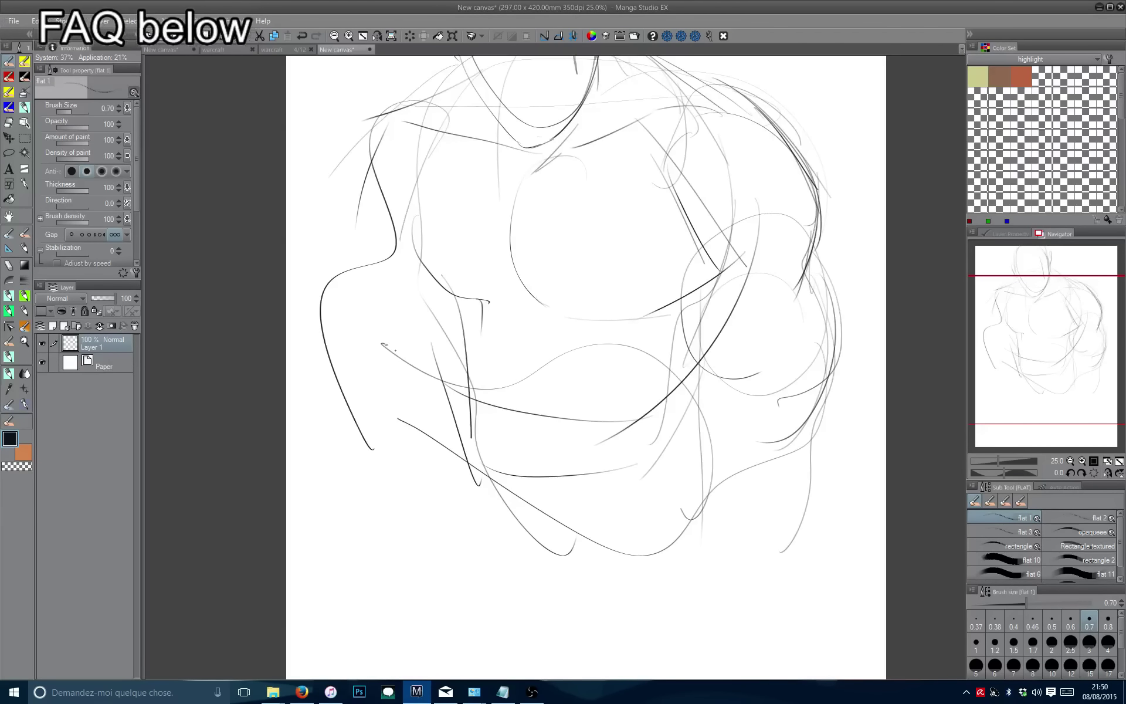
pyautogui.hotkey('ctrl', 'z')
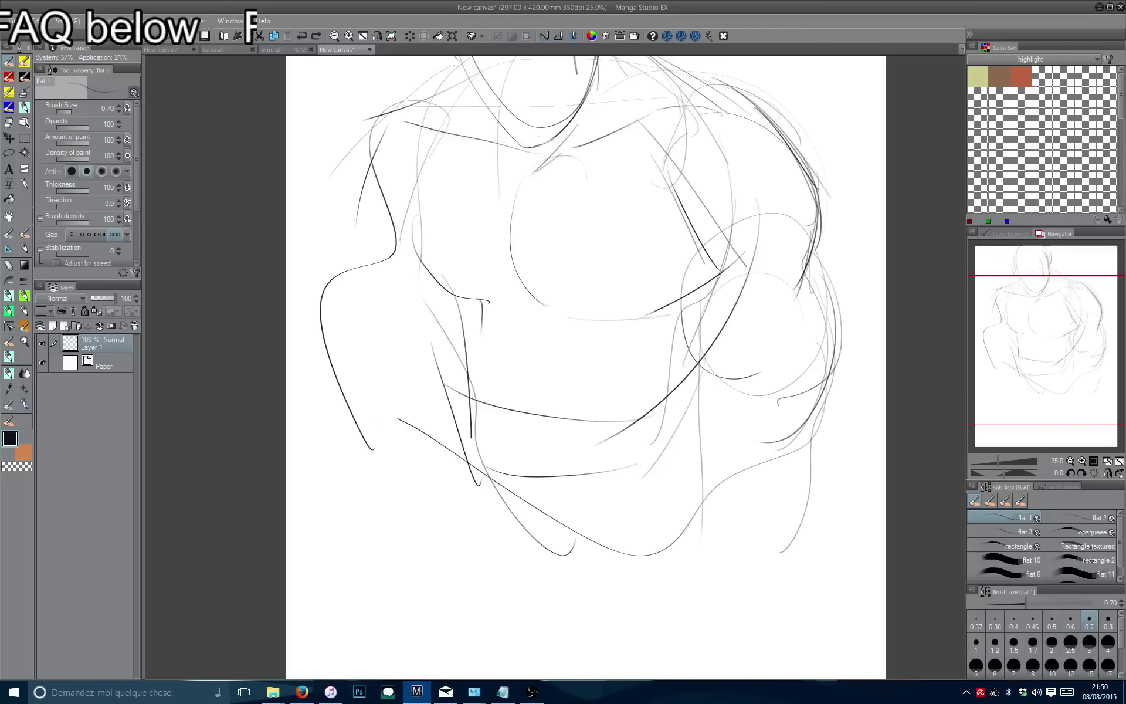
pyautogui.moveTo(340, 450); pyautogui.dragTo(420, 530)
pyautogui.moveTo(462, 367)
pyautogui.mouseDown()
pyautogui.moveTo(415, 441)
pyautogui.moveTo(444, 620)
pyautogui.mouseUp()
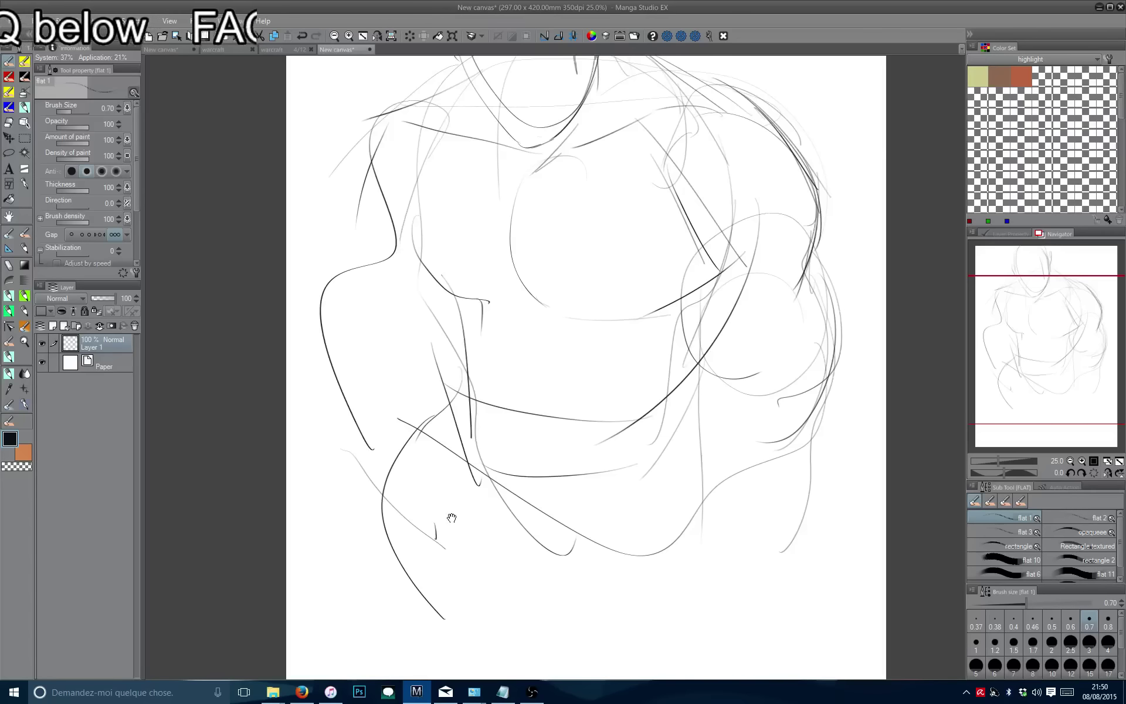
# Sketch the outer thigh lines on both sides of the hips and the V-shaped crotch line.
pyautogui.moveTo(675, 411); pyautogui.dragTo(668, 354)
pyautogui.moveTo(690, 309); pyautogui.dragTo(665, 638)
pyautogui.moveTo(460, 359)
pyautogui.mouseDown()
pyautogui.moveTo(392, 435)
pyautogui.moveTo(396, 581)
pyautogui.moveTo(401, 610)
pyautogui.mouseUp()
pyautogui.moveTo(414, 597); pyautogui.dragTo(455, 650)
pyautogui.moveTo(705, 302); pyautogui.dragTo(657, 657)
pyautogui.moveTo(682, 444)
pyautogui.mouseDown()
pyautogui.moveTo(535, 562)
pyautogui.moveTo(441, 482)
pyautogui.moveTo(502, 562)
pyautogui.moveTo(534, 570)
pyautogui.mouseUp()
pyautogui.scroll(-1, 512, 552)
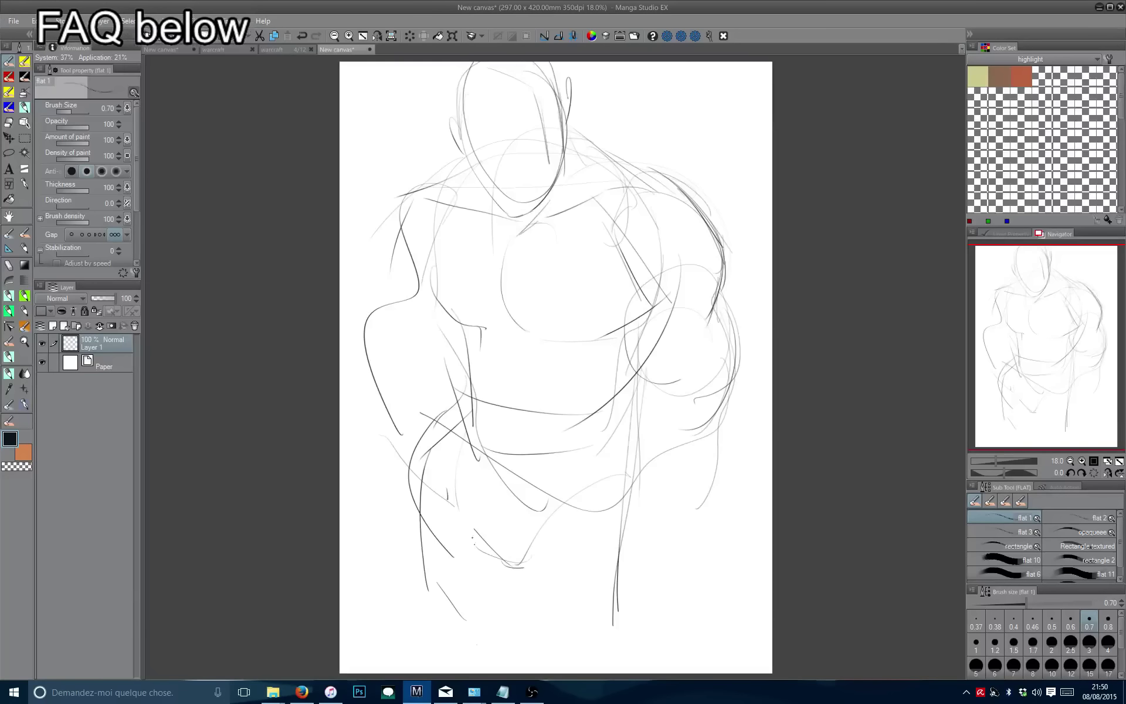
# Extend the thigh contours towards the canvas's lower edge and add contour strokes to the right-hand forearm.
pyautogui.moveTo(637, 368)
pyautogui.mouseDown()
pyautogui.moveTo(648, 486)
pyautogui.moveTo(618, 625)
pyautogui.mouseUp()
pyautogui.moveTo(623, 629); pyautogui.dragTo(618, 674)
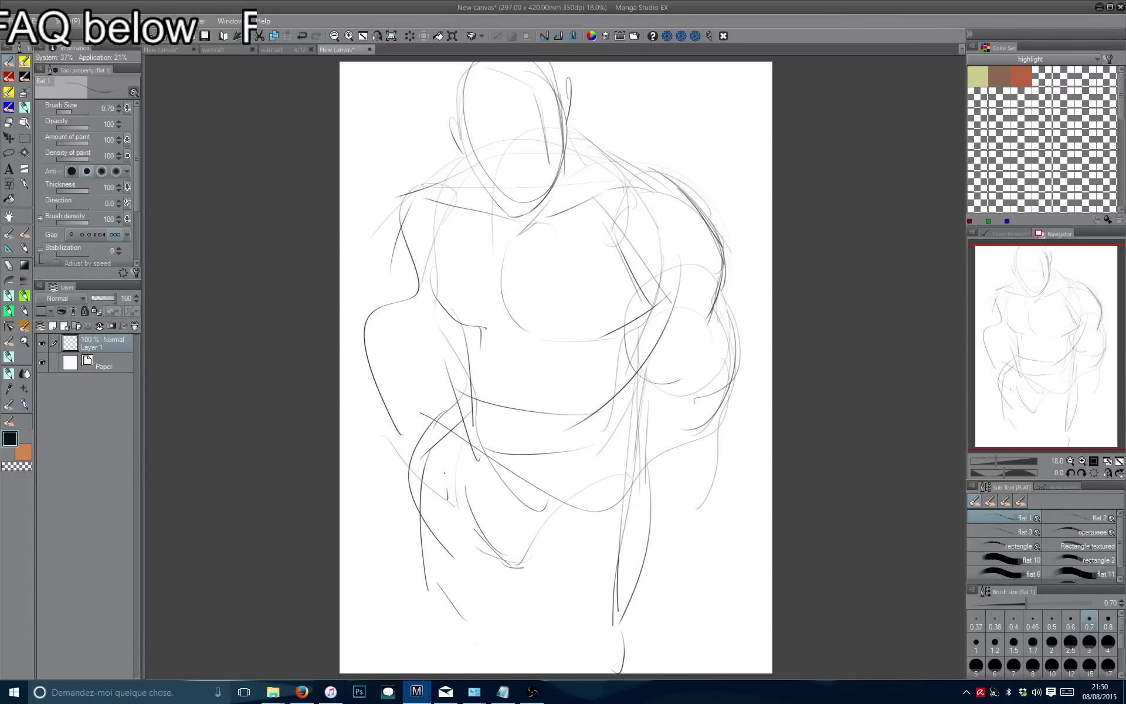
pyautogui.moveTo(396, 594); pyautogui.dragTo(462, 666)
pyautogui.moveTo(511, 560); pyautogui.dragTo(525, 657)
pyautogui.moveTo(643, 482); pyautogui.dragTo(653, 588)
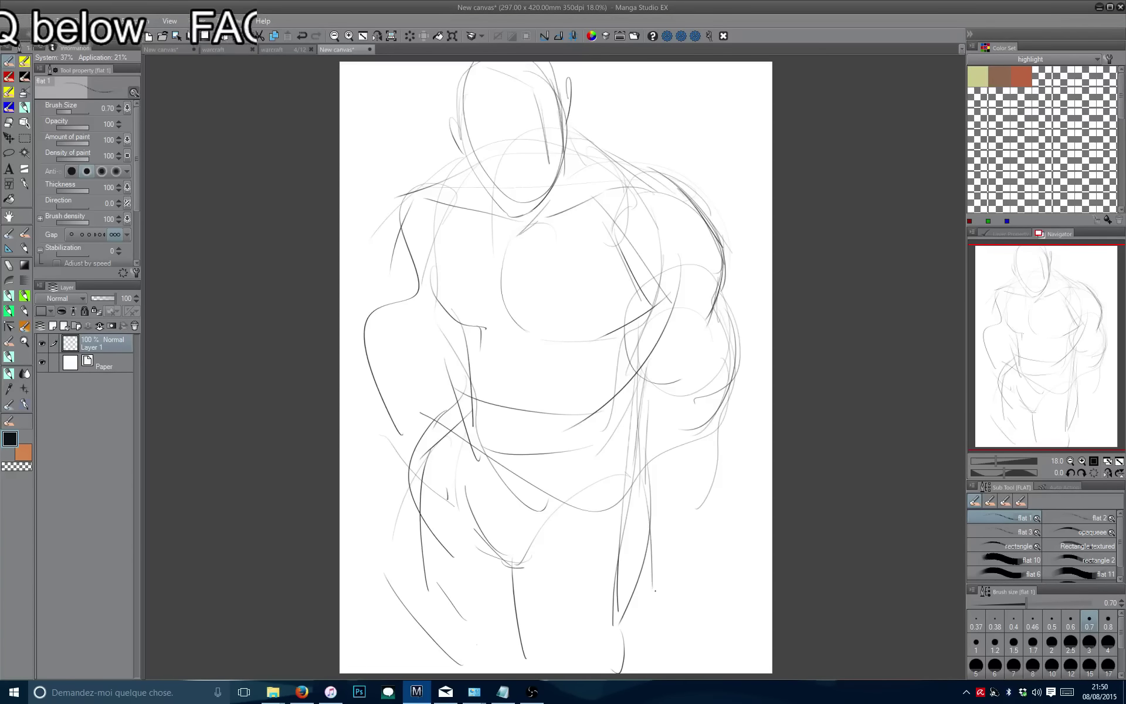
pyautogui.moveTo(733, 311)
pyautogui.mouseDown()
pyautogui.moveTo(741, 414)
pyautogui.moveTo(682, 440)
pyautogui.mouseUp()
pyautogui.moveTo(646, 334); pyautogui.dragTo(668, 430)
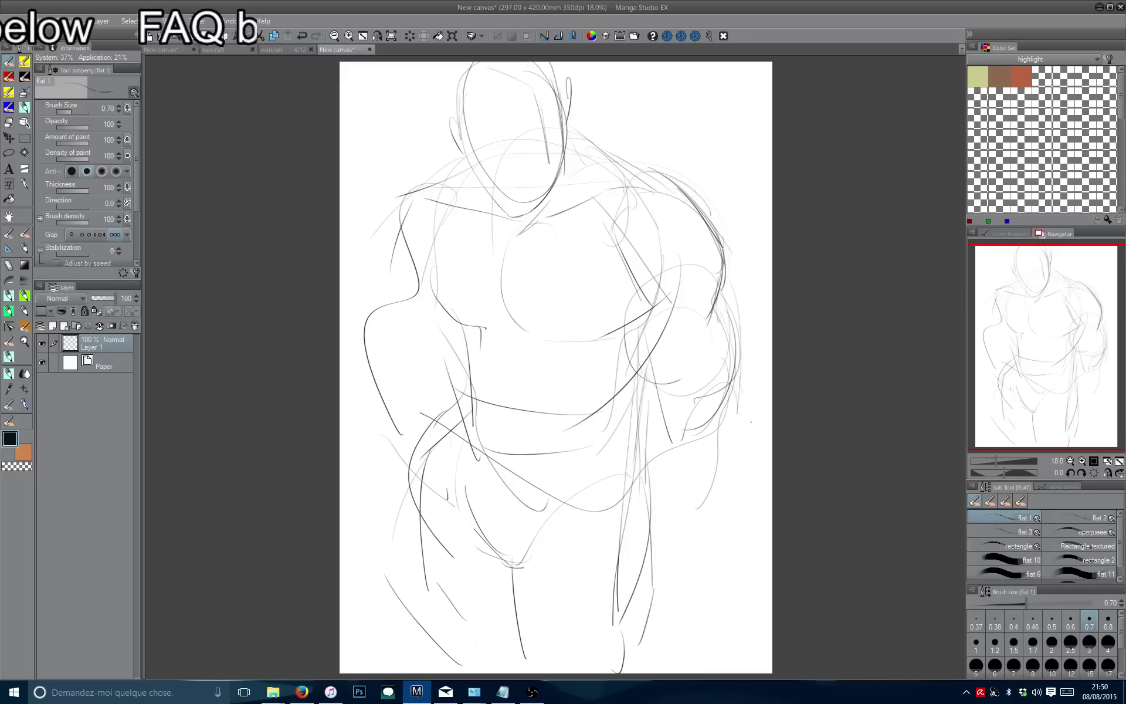
pyautogui.moveTo(743, 396); pyautogui.dragTo(757, 449)
pyautogui.moveTo(751, 461)
pyautogui.mouseDown()
pyautogui.moveTo(695, 565)
pyautogui.moveTo(639, 588)
pyautogui.mouseUp()
pyautogui.moveTo(719, 532); pyautogui.dragTo(663, 590)
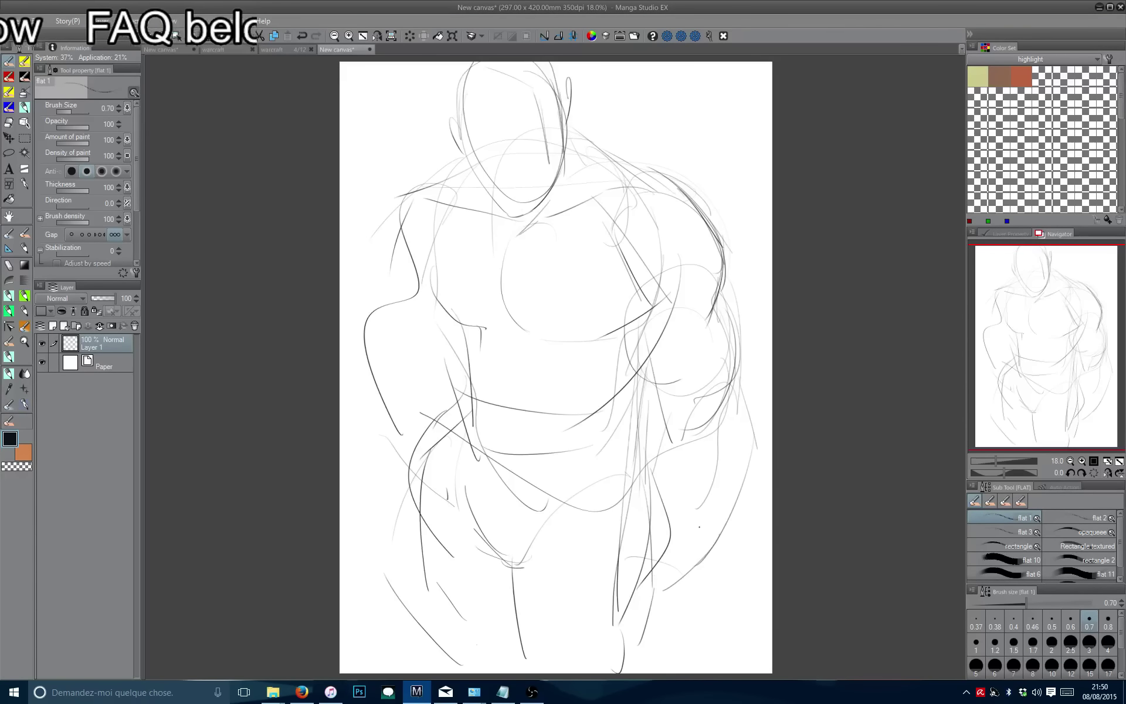
pyautogui.hotkey('ctrl', 'z')
pyautogui.hotkey('ctrl', 'z')
pyautogui.hotkey('ctrl', 'z')
# Sketch rounded fist shapes at the ends of both arms and detail the fingers of the left-hand fist.
pyautogui.moveTo(736, 367)
pyautogui.mouseDown()
pyautogui.moveTo(651, 478)
pyautogui.moveTo(636, 519)
pyautogui.mouseUp()
pyautogui.moveTo(701, 452); pyautogui.dragTo(598, 514)
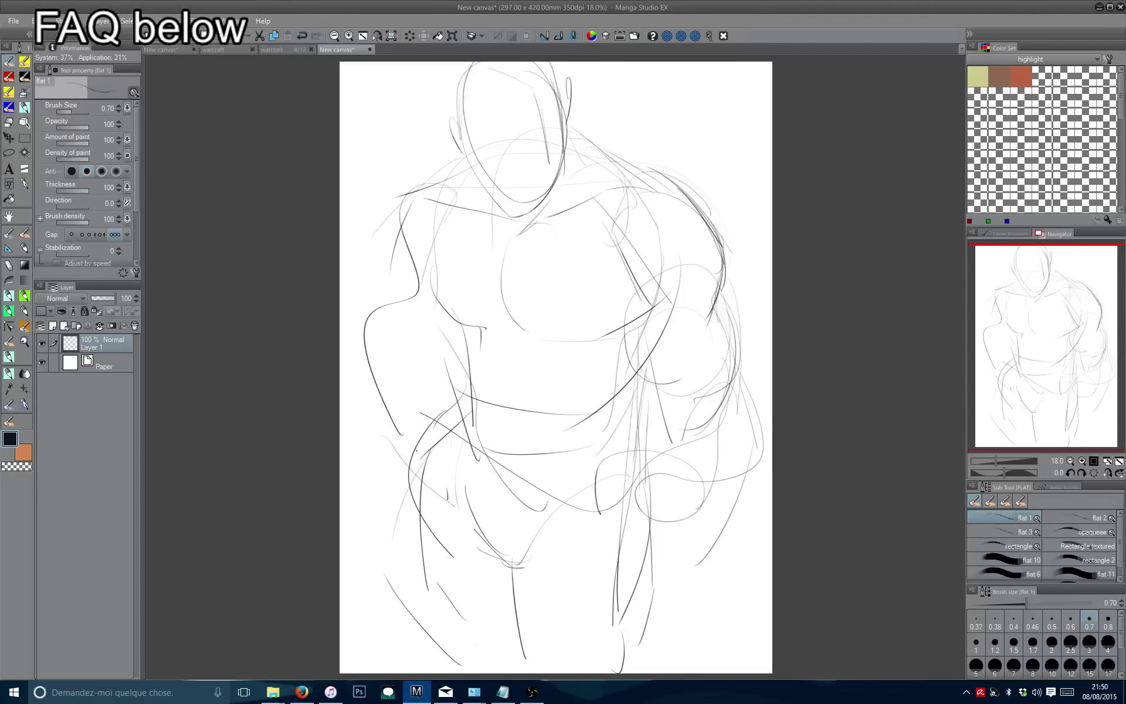
pyautogui.moveTo(446, 437); pyautogui.dragTo(456, 460)
pyautogui.moveTo(430, 404); pyautogui.dragTo(392, 482)
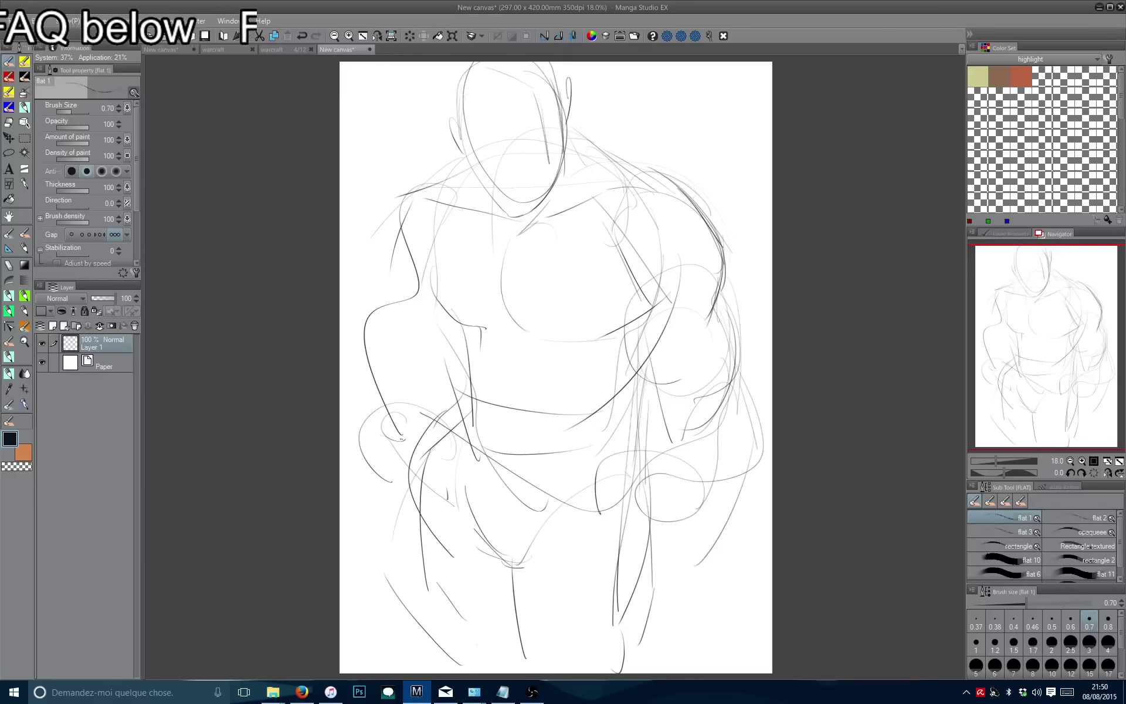
pyautogui.moveTo(405, 422)
pyautogui.mouseDown()
pyautogui.moveTo(456, 376)
pyautogui.moveTo(479, 394)
pyautogui.mouseUp()
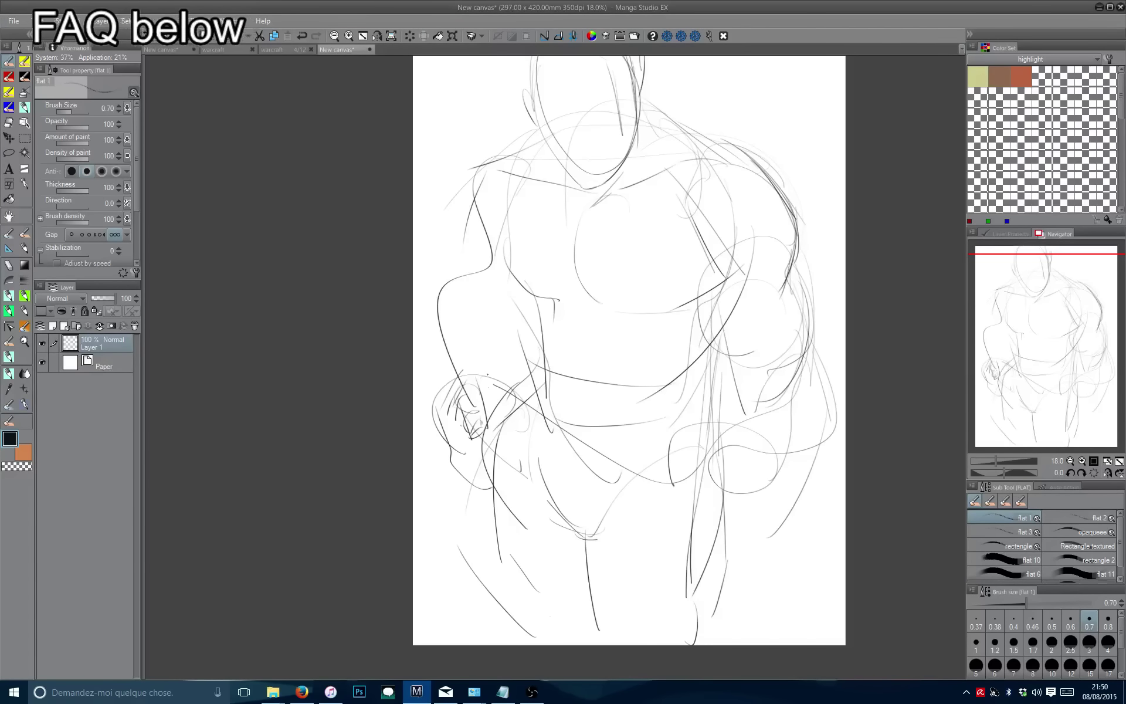
pyautogui.moveTo(493, 376); pyautogui.dragTo(488, 403)
pyautogui.moveTo(480, 301); pyautogui.dragTo(387, 299)
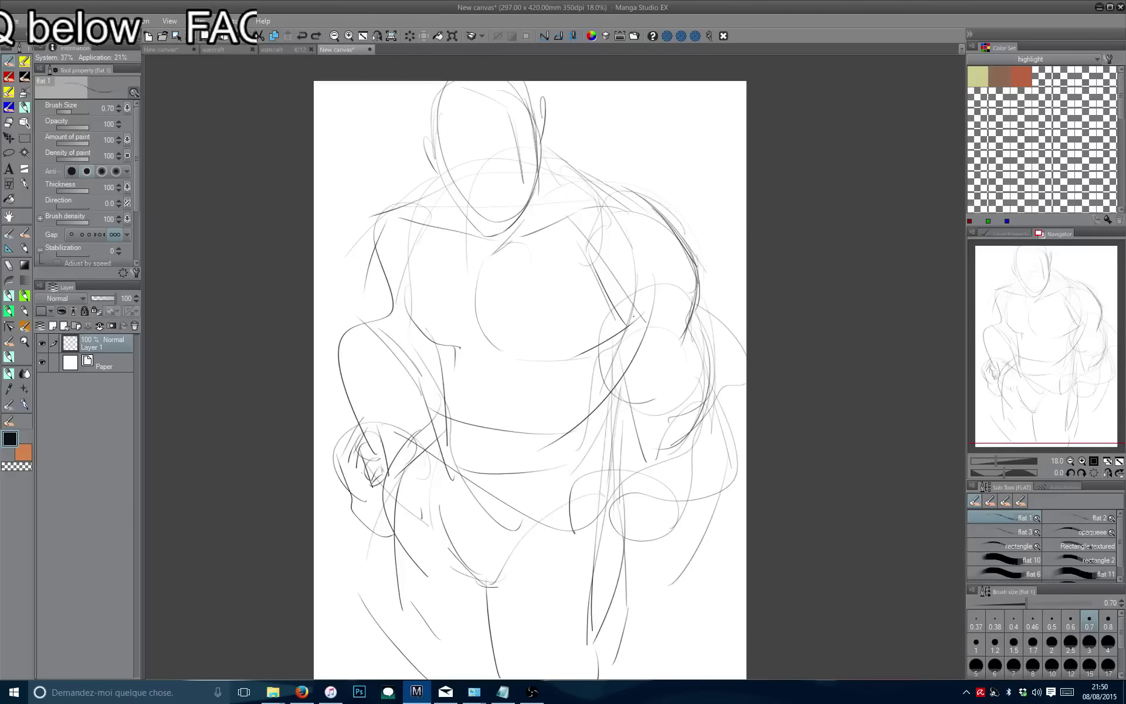
# Sketch a diagonal line across the right-hand upper arm and rework the inner forearm contour down to the fist.
pyautogui.moveTo(625, 332); pyautogui.dragTo(698, 431)
pyautogui.moveTo(678, 344)
pyautogui.mouseDown()
pyautogui.moveTo(643, 407)
pyautogui.moveTo(589, 462)
pyautogui.mouseUp()
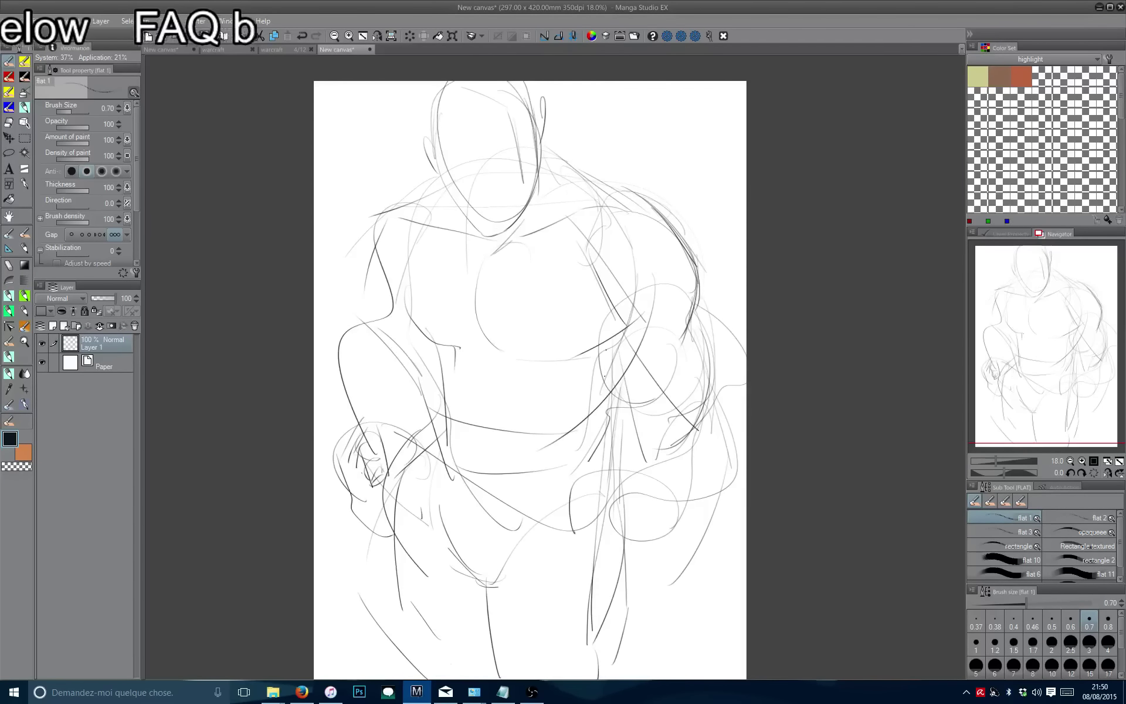
pyautogui.hotkey('ctrl', 'z')
pyautogui.moveTo(643, 359); pyautogui.dragTo(608, 412)
pyautogui.hotkey('ctrl', 'z')
pyautogui.moveTo(659, 308)
pyautogui.mouseDown()
pyautogui.moveTo(603, 401)
pyautogui.moveTo(640, 374)
pyautogui.moveTo(616, 405)
pyautogui.moveTo(613, 457)
pyautogui.moveTo(574, 499)
pyautogui.mouseUp()
pyautogui.hotkey('ctrl', 'z')
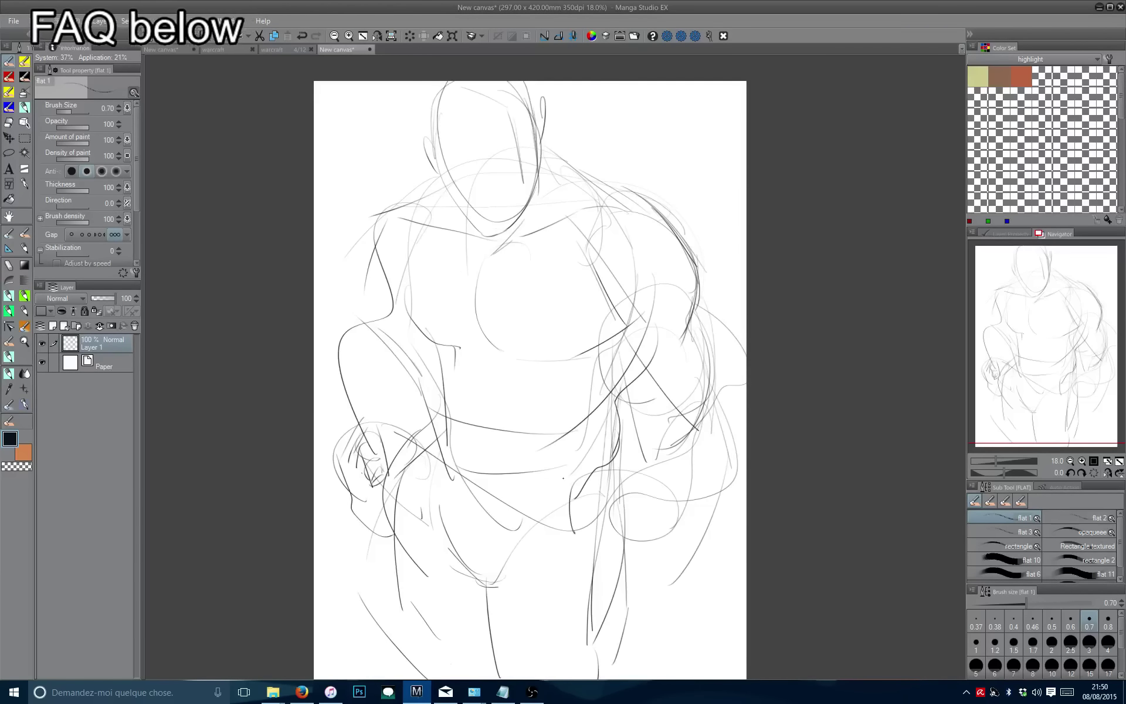
pyautogui.hotkey('ctrl', 'z')
pyautogui.moveTo(646, 376)
pyautogui.mouseDown()
pyautogui.moveTo(621, 455)
pyautogui.moveTo(569, 517)
pyautogui.mouseUp()
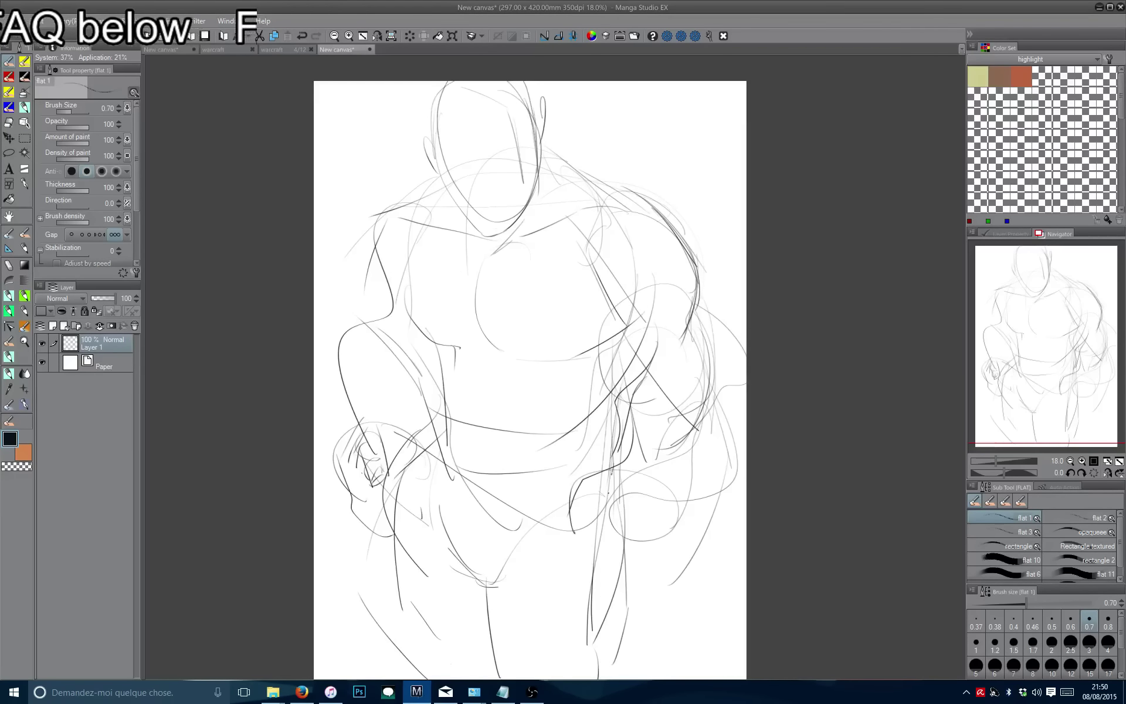
# Reinforce the right-hand thigh, draw the torso's centre line with the navel, and strengthen the waist and left-hand shoulder contours.
pyautogui.moveTo(609, 475); pyautogui.dragTo(623, 607)
pyautogui.moveTo(410, 480)
pyautogui.mouseDown()
pyautogui.moveTo(423, 456)
pyautogui.moveTo(426, 470)
pyautogui.mouseUp()
pyautogui.moveTo(494, 348); pyautogui.dragTo(514, 429)
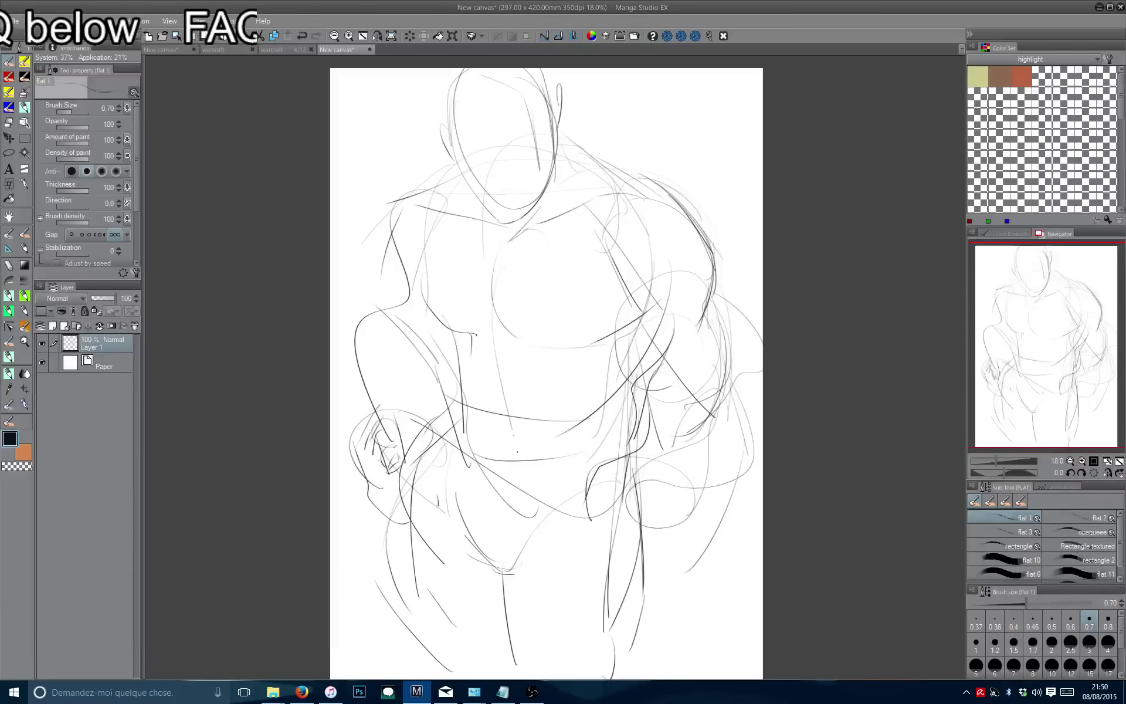
pyautogui.moveTo(625, 336); pyautogui.dragTo(558, 442)
pyautogui.moveTo(443, 331); pyautogui.dragTo(470, 443)
pyautogui.moveTo(449, 198)
pyautogui.mouseDown()
pyautogui.moveTo(461, 235)
pyautogui.moveTo(477, 243)
pyautogui.moveTo(412, 293)
pyautogui.moveTo(404, 370)
pyautogui.mouseUp()
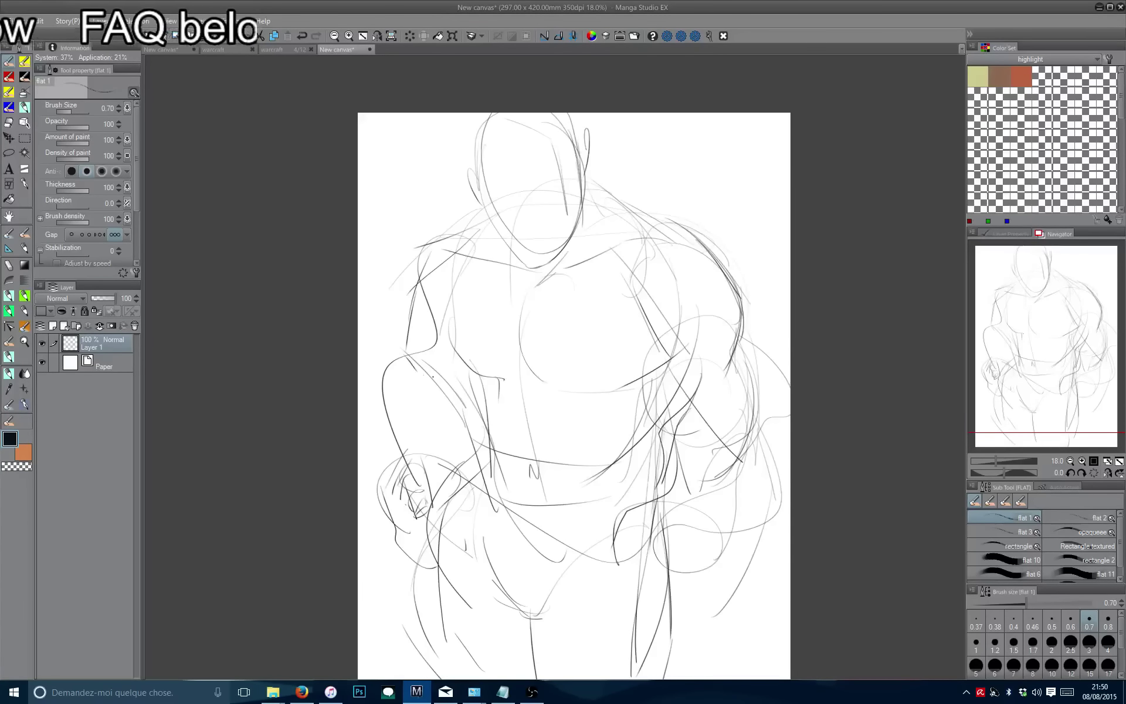
pyautogui.moveTo(637, 242); pyautogui.dragTo(624, 218)
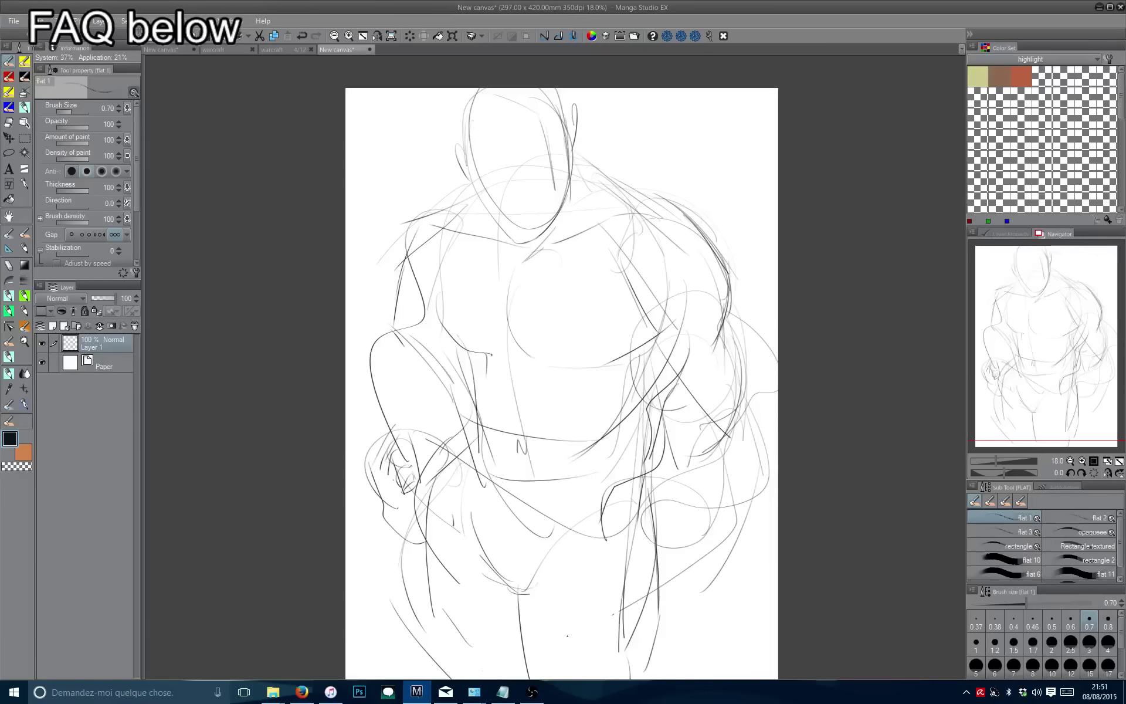
pyautogui.moveTo(522, 548)
pyautogui.mouseDown()
pyautogui.moveTo(537, 518)
pyautogui.moveTo(619, 569)
pyautogui.mouseUp()
pyautogui.hotkey('ctrl', 'z')
pyautogui.moveTo(608, 491); pyautogui.dragTo(537, 616)
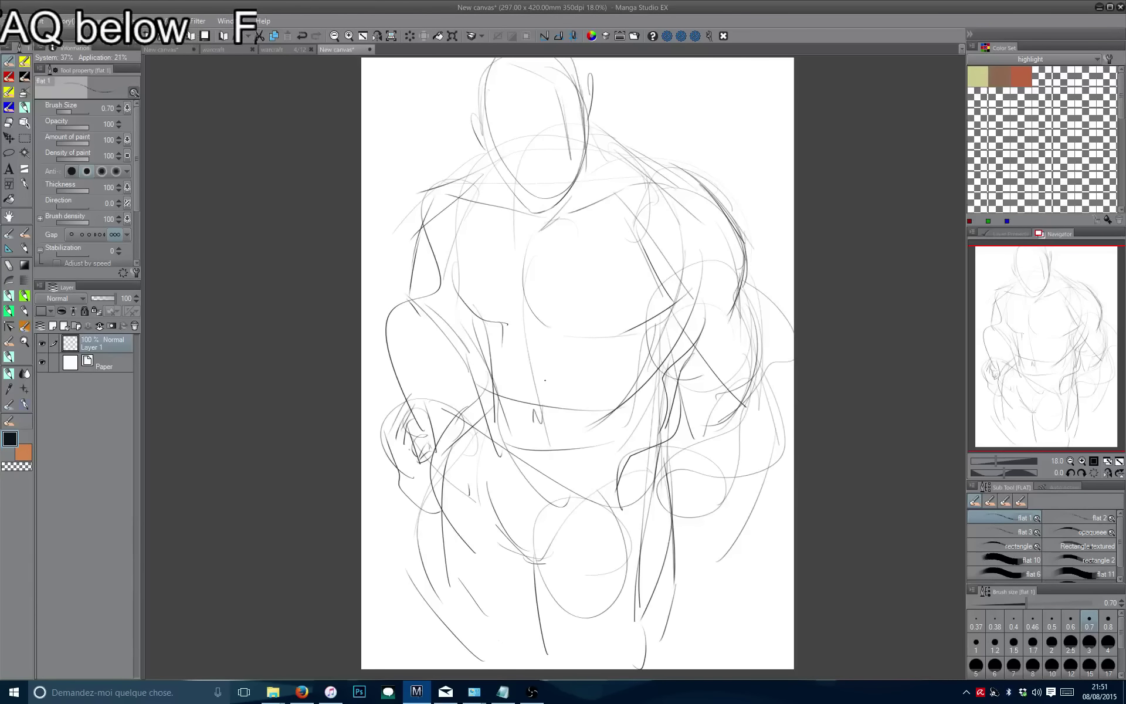
pyautogui.hotkey('ctrl', 'z')
pyautogui.hotkey('ctrl', 'z')
pyautogui.moveTo(524, 488); pyautogui.dragTo(601, 566)
pyautogui.moveTo(548, 495); pyautogui.dragTo(604, 531)
pyautogui.hotkey('ctrl', 'z')
pyautogui.hotkey('ctrl', 'z')
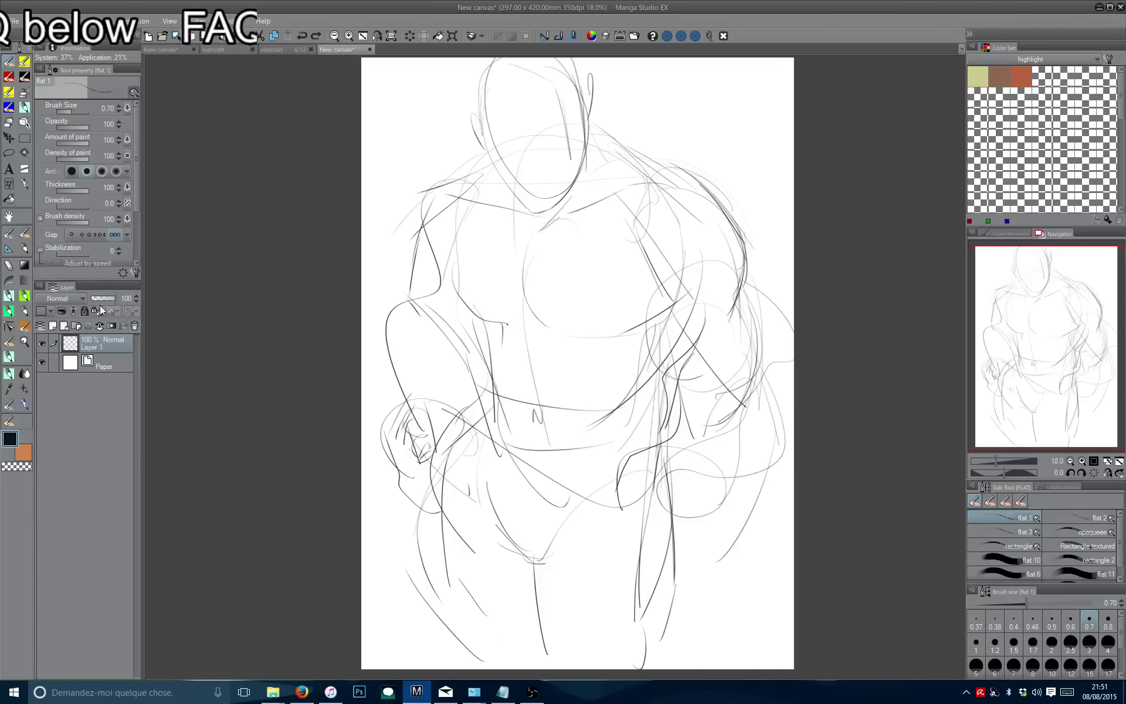
# Lower the sketch layer's opacity to 36%, hide it, and add a new raster layer above it.
pyautogui.moveTo(103, 299); pyautogui.dragTo(94, 298)
pyautogui.click(44, 342)
pyautogui.click(53, 326)
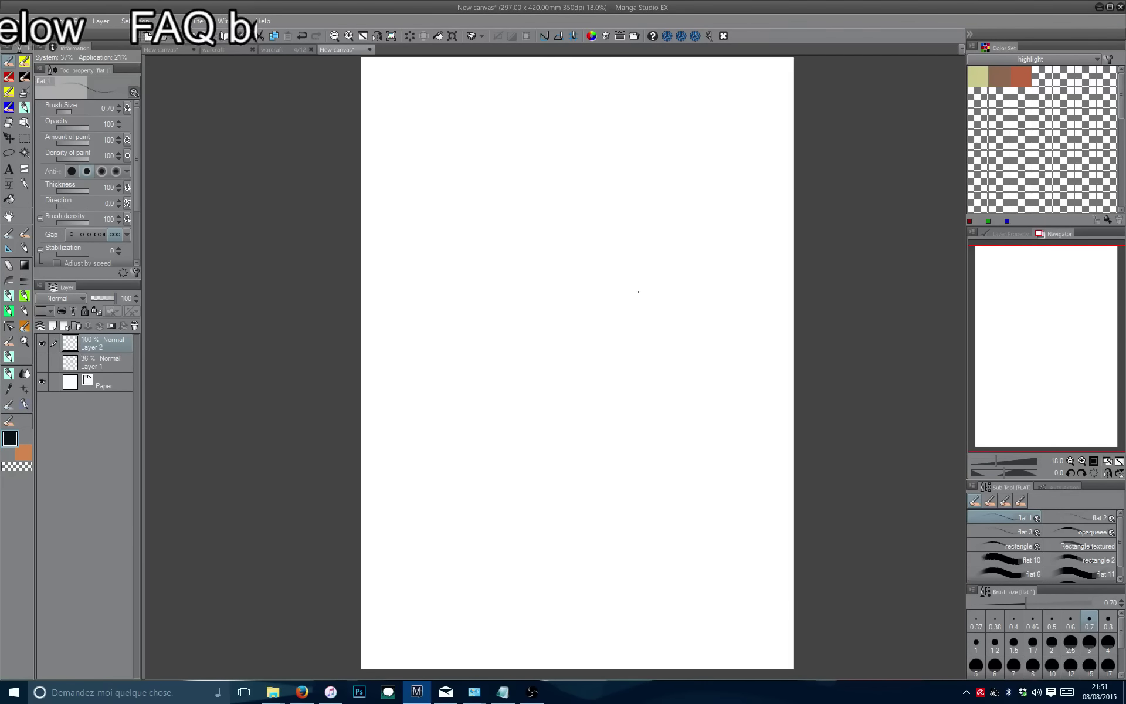
# Sketch a loose torso with a broad shoulder arc, chest and back contours, and two lines tapering toward the waist.
pyautogui.moveTo(458, 243); pyautogui.dragTo(486, 385)
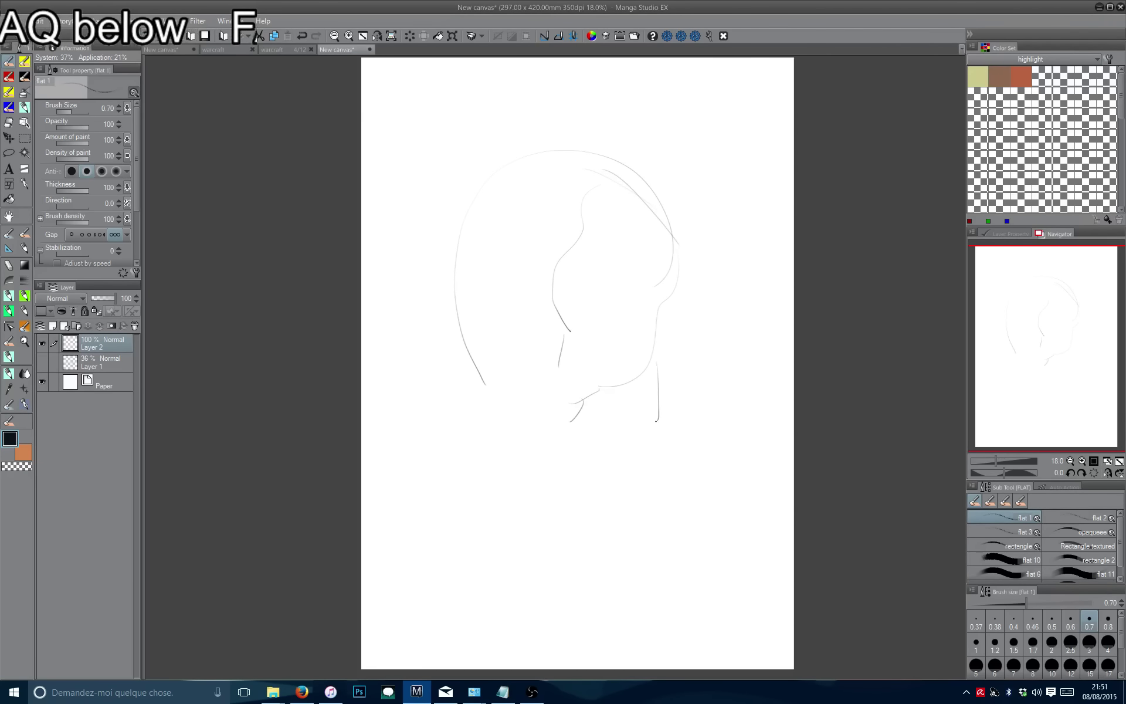
pyautogui.moveTo(509, 153); pyautogui.dragTo(419, 312)
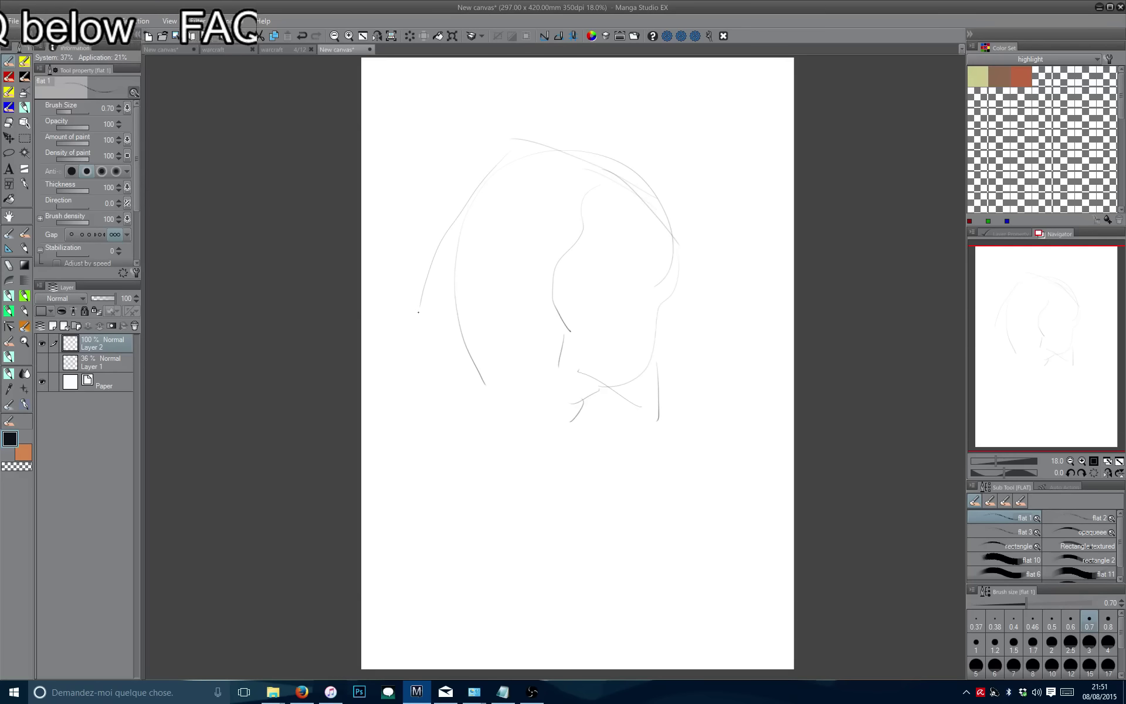
pyautogui.moveTo(444, 393); pyautogui.dragTo(498, 557)
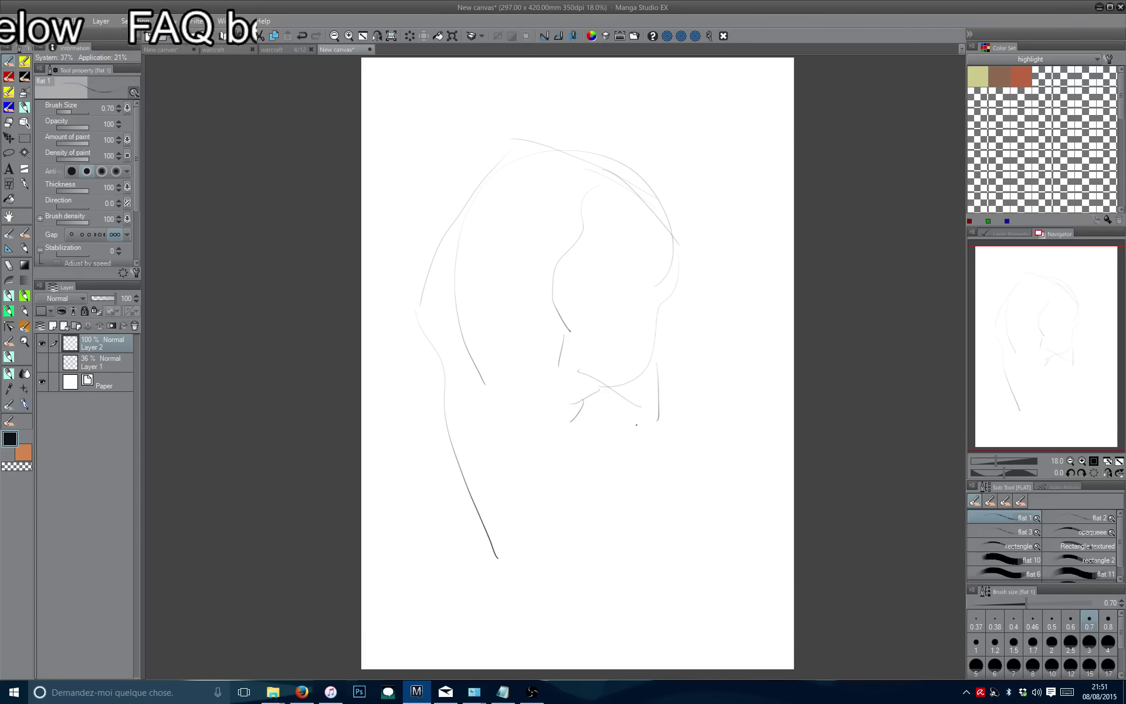
pyautogui.moveTo(646, 400); pyautogui.dragTo(597, 518)
pyautogui.hotkey('ctrl', 'z')
pyautogui.scroll(2, 523, 257)
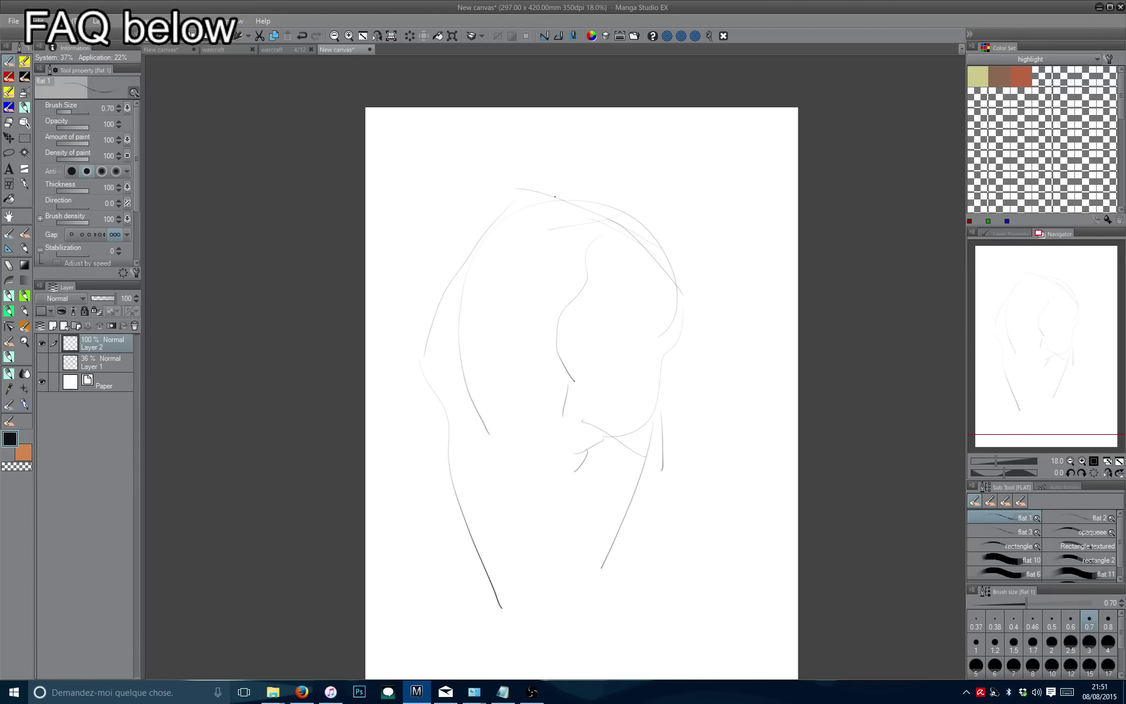
# Rework the right-hand shoulder slope and outer arm down to the elbow, and draw a curved line across the lower torso.
pyautogui.moveTo(649, 234); pyautogui.dragTo(696, 271)
pyautogui.moveTo(689, 270)
pyautogui.mouseDown()
pyautogui.moveTo(693, 322)
pyautogui.moveTo(649, 377)
pyautogui.mouseUp()
pyautogui.hotkey('ctrl', 'z')
pyautogui.hotkey('ctrl', 'z')
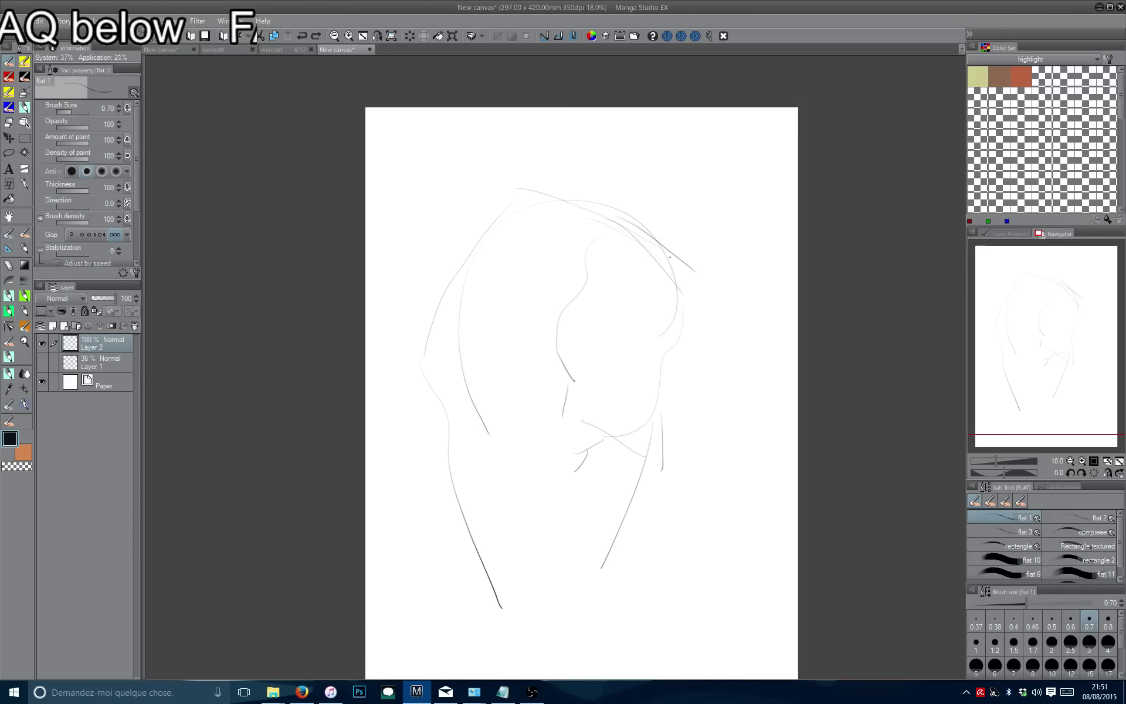
pyautogui.moveTo(663, 241); pyautogui.dragTo(695, 330)
pyautogui.moveTo(690, 329)
pyautogui.mouseDown()
pyautogui.moveTo(651, 367)
pyautogui.moveTo(637, 454)
pyautogui.moveTo(612, 484)
pyautogui.moveTo(481, 505)
pyautogui.moveTo(484, 522)
pyautogui.mouseUp()
pyautogui.moveTo(618, 231); pyautogui.dragTo(538, 203)
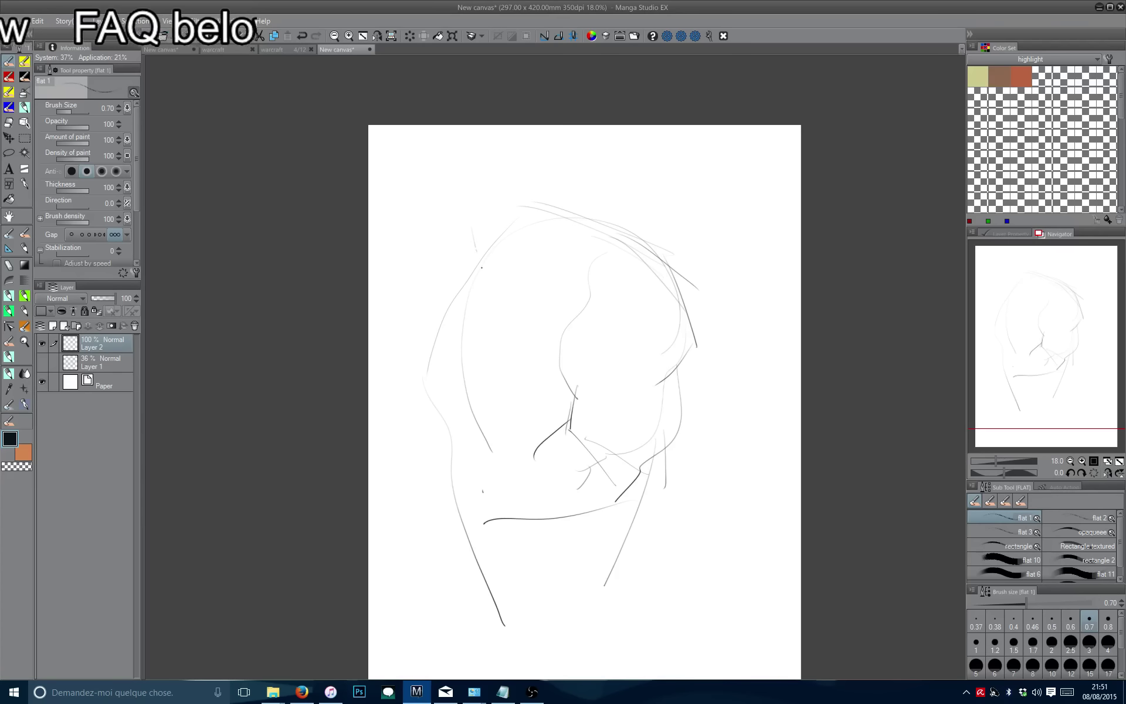
# Sketch both sides of the neck and add a long curve over the top of the chest and shoulder.
pyautogui.hotkey('ctrl', 'z')
pyautogui.moveTo(457, 237); pyautogui.dragTo(460, 293)
pyautogui.hotkey('ctrl', 'z')
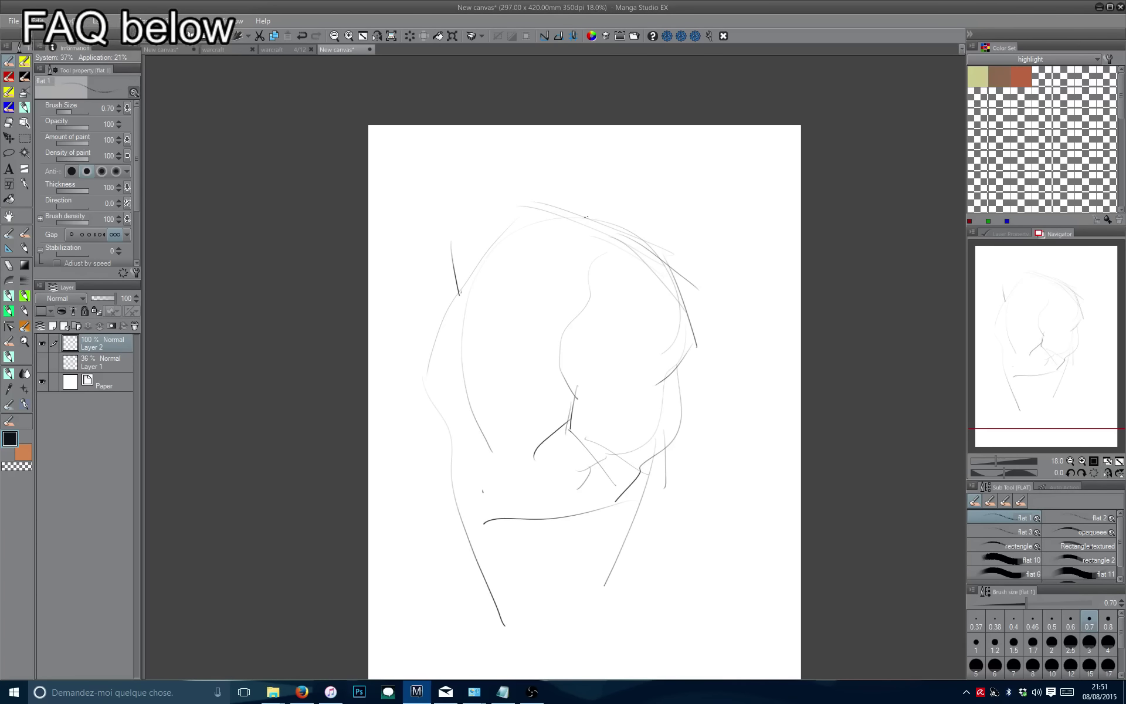
pyautogui.moveTo(453, 342)
pyautogui.mouseDown()
pyautogui.moveTo(480, 429)
pyautogui.moveTo(382, 298)
pyautogui.moveTo(411, 355)
pyautogui.mouseUp()
pyautogui.click(9, 137)
pyautogui.press('b')
pyautogui.moveTo(607, 217)
pyautogui.mouseDown()
pyautogui.moveTo(590, 206)
pyautogui.moveTo(437, 267)
pyautogui.mouseUp()
pyautogui.moveTo(420, 252); pyautogui.dragTo(435, 322)
pyautogui.moveTo(426, 270); pyautogui.dragTo(441, 345)
pyautogui.moveTo(530, 257)
pyautogui.mouseDown()
pyautogui.moveTo(535, 167)
pyautogui.moveTo(531, 176)
pyautogui.mouseUp()
pyautogui.hotkey('ctrl', 'z')
pyautogui.moveTo(507, 256); pyautogui.dragTo(508, 201)
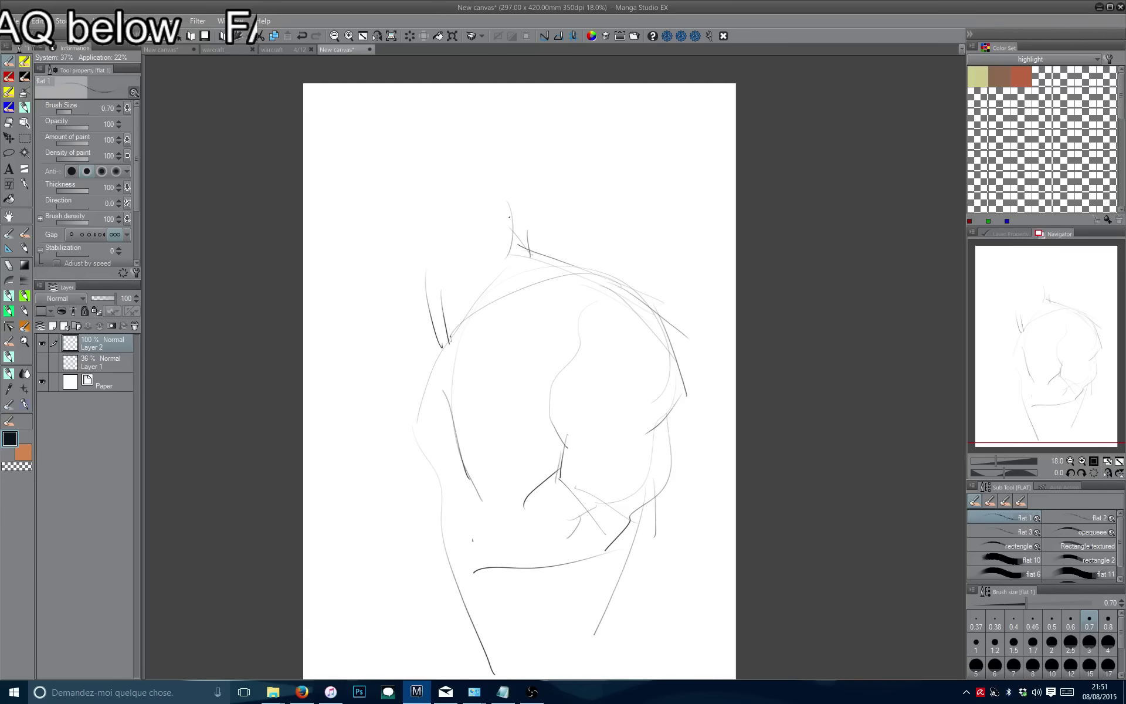
# Sketch the head as a tall oval above the neck and reinforce its sides and crown.
pyautogui.moveTo(405, 187); pyautogui.dragTo(416, 259)
pyautogui.moveTo(512, 251); pyautogui.dragTo(438, 276)
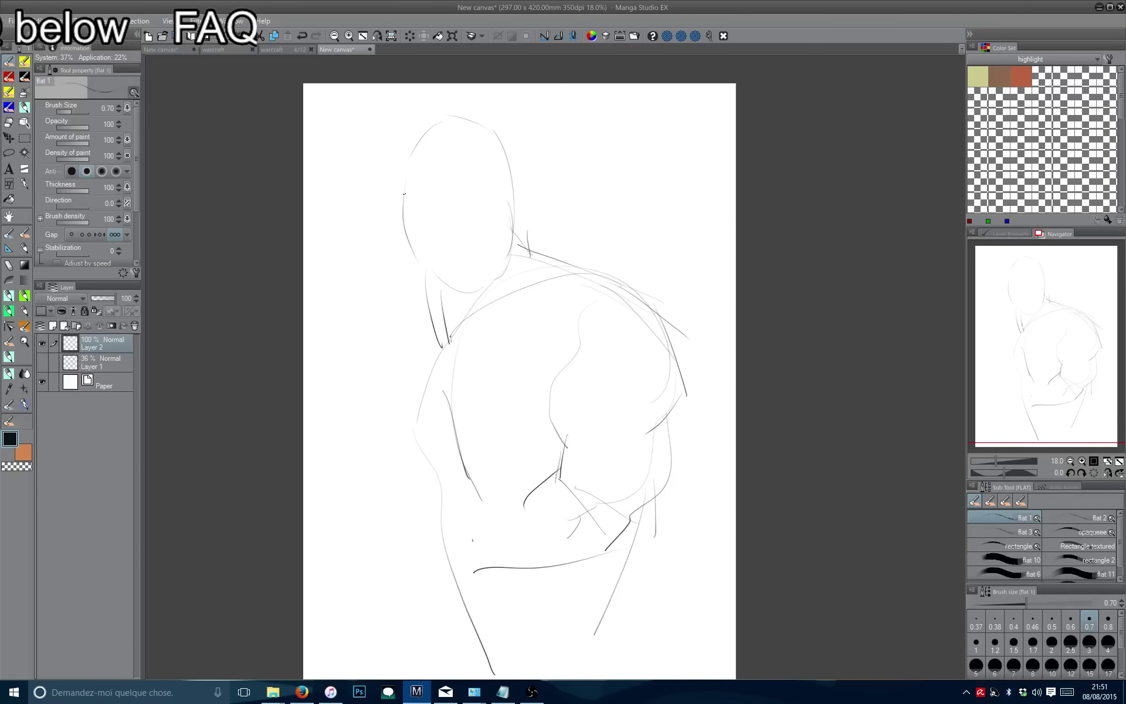
pyautogui.moveTo(406, 176); pyautogui.dragTo(431, 277)
pyautogui.moveTo(514, 217)
pyautogui.mouseDown()
pyautogui.moveTo(500, 156)
pyautogui.moveTo(405, 163)
pyautogui.mouseUp()
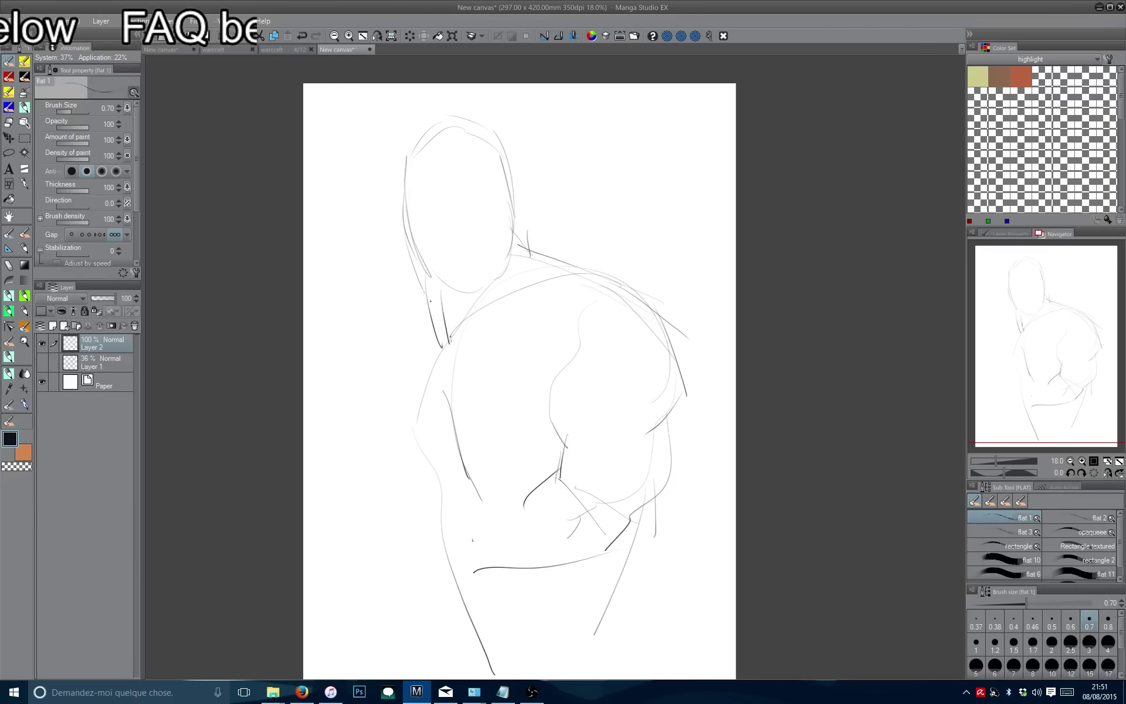
# Strengthen the neck lines and sketch the curved shoulder muscle and lower chest muscle contour on the near side.
pyautogui.moveTo(421, 276); pyautogui.dragTo(449, 322)
pyautogui.moveTo(517, 257); pyautogui.dragTo(518, 282)
pyautogui.moveTo(506, 270)
pyautogui.mouseDown()
pyautogui.moveTo(497, 292)
pyautogui.moveTo(599, 351)
pyautogui.moveTo(491, 418)
pyautogui.mouseUp()
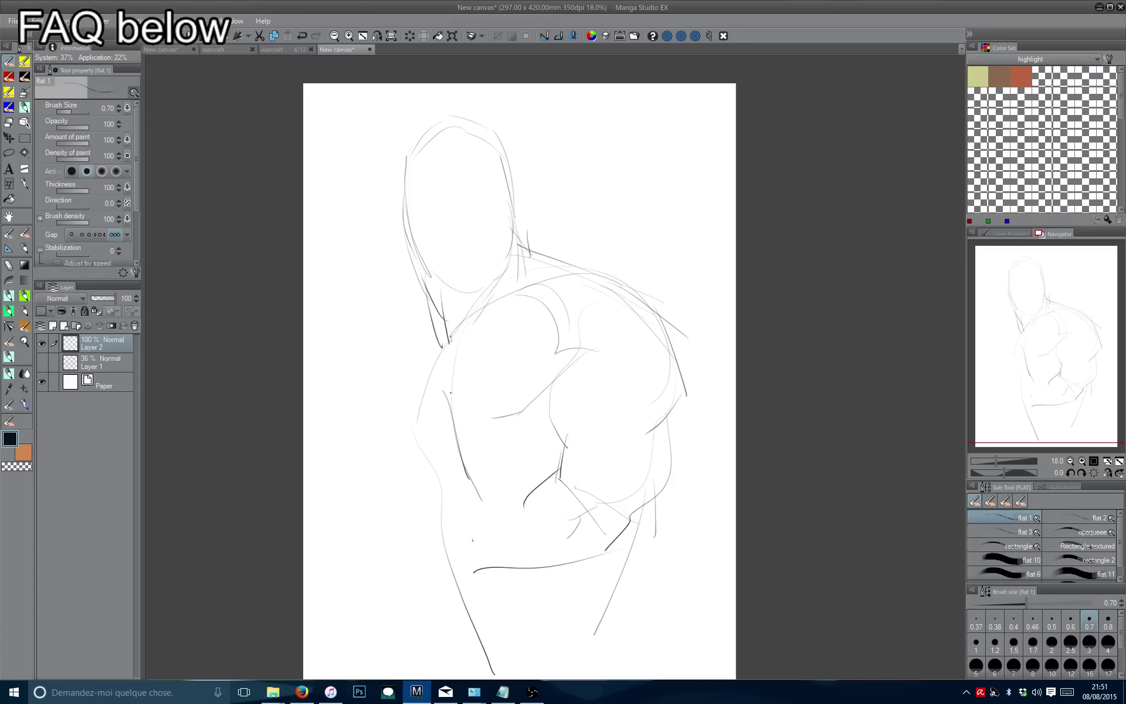
# Sketch the far upper arm as a rounded bulge beside the chest, with a short stroke where it meets the torso.
pyautogui.moveTo(431, 392); pyautogui.dragTo(463, 436)
pyautogui.moveTo(440, 345)
pyautogui.mouseDown()
pyautogui.moveTo(396, 449)
pyautogui.moveTo(429, 468)
pyautogui.mouseUp()
pyautogui.moveTo(444, 343)
pyautogui.mouseDown()
pyautogui.moveTo(399, 418)
pyautogui.moveTo(411, 482)
pyautogui.mouseUp()
pyautogui.moveTo(472, 441); pyautogui.dragTo(444, 482)
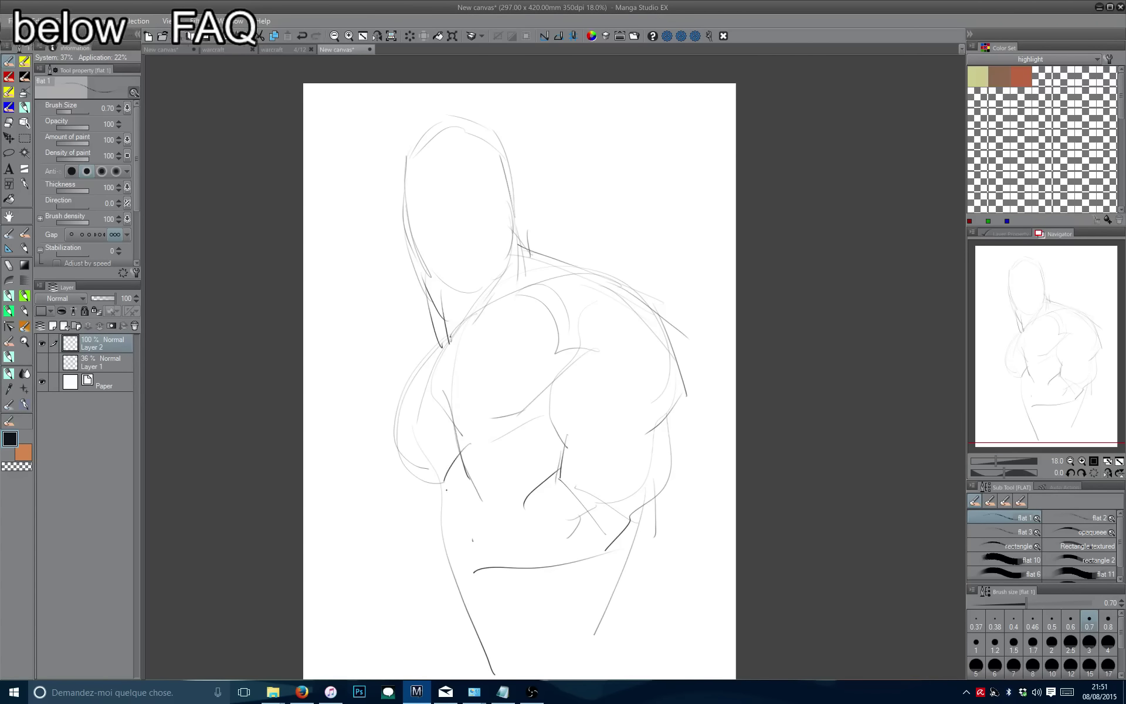
# Round out the near arm's outer contour around the elbow and draw a diagonal line from the inner elbow toward the waist.
pyautogui.moveTo(471, 349); pyautogui.dragTo(453, 268)
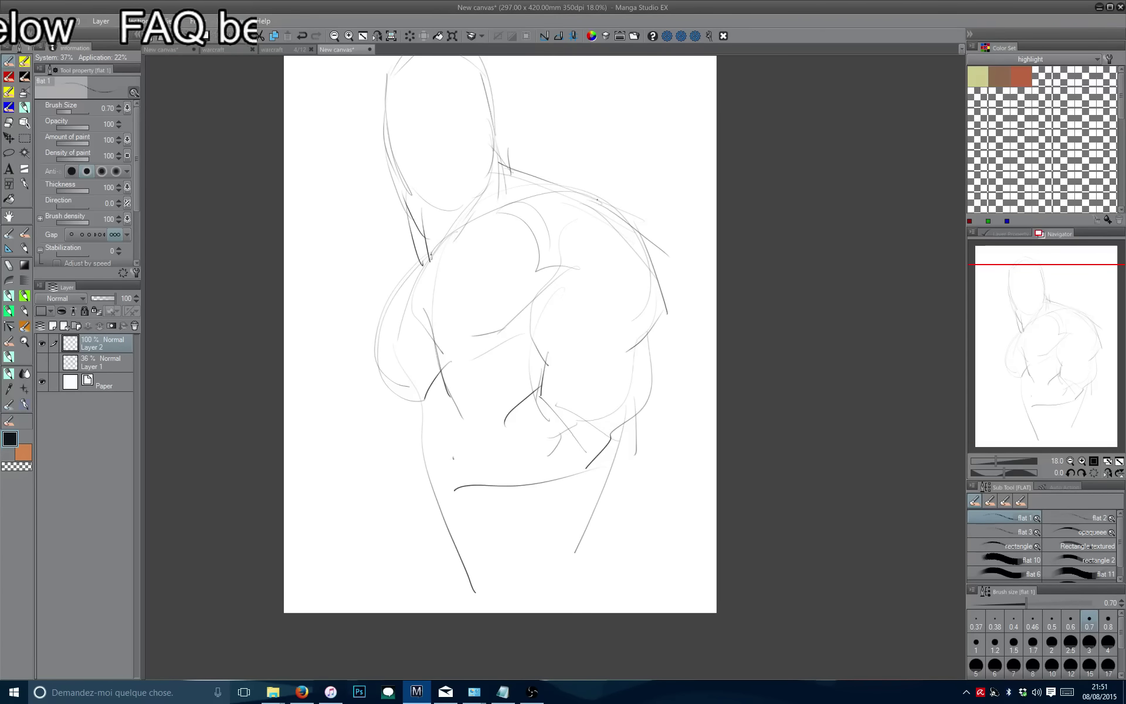
pyautogui.moveTo(653, 347)
pyautogui.mouseDown()
pyautogui.moveTo(657, 384)
pyautogui.moveTo(560, 512)
pyautogui.mouseUp()
pyautogui.moveTo(537, 384); pyautogui.dragTo(470, 488)
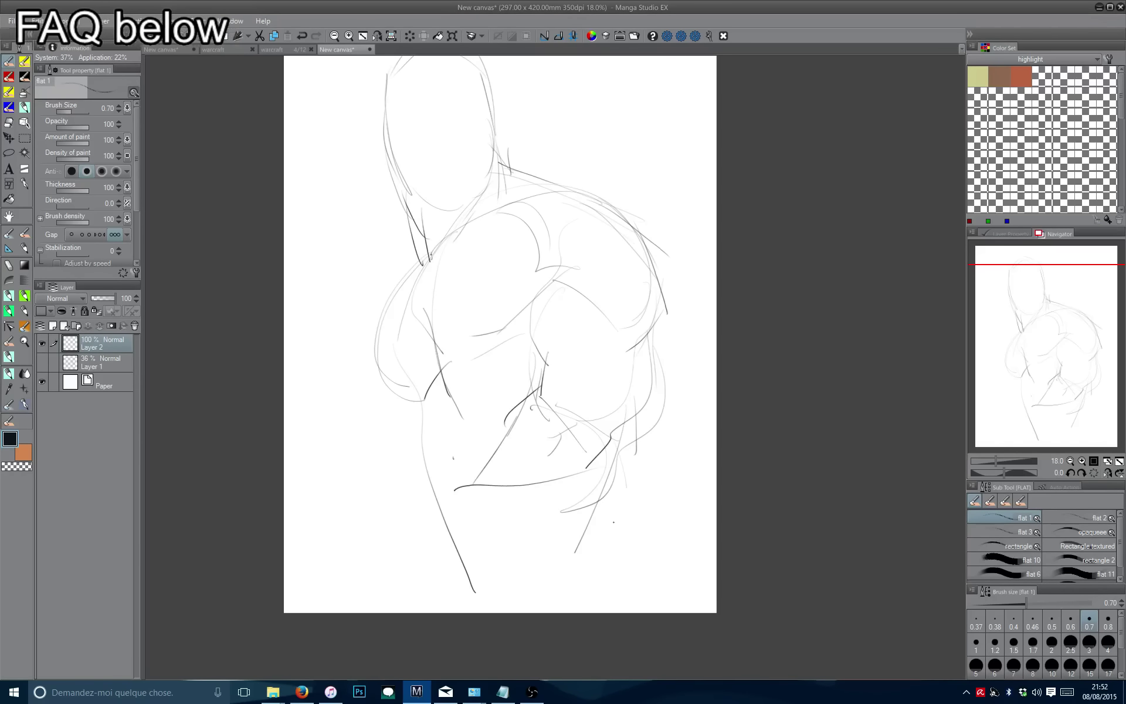
pyautogui.moveTo(626, 491); pyautogui.dragTo(565, 554)
# Sketch the near forearm reaching across the waist, with upper and lower contours and a rounded fist at the page's left edge.
pyautogui.moveTo(419, 543); pyautogui.dragTo(547, 562)
pyautogui.moveTo(469, 493); pyautogui.dragTo(565, 464)
pyautogui.moveTo(535, 425); pyautogui.dragTo(367, 508)
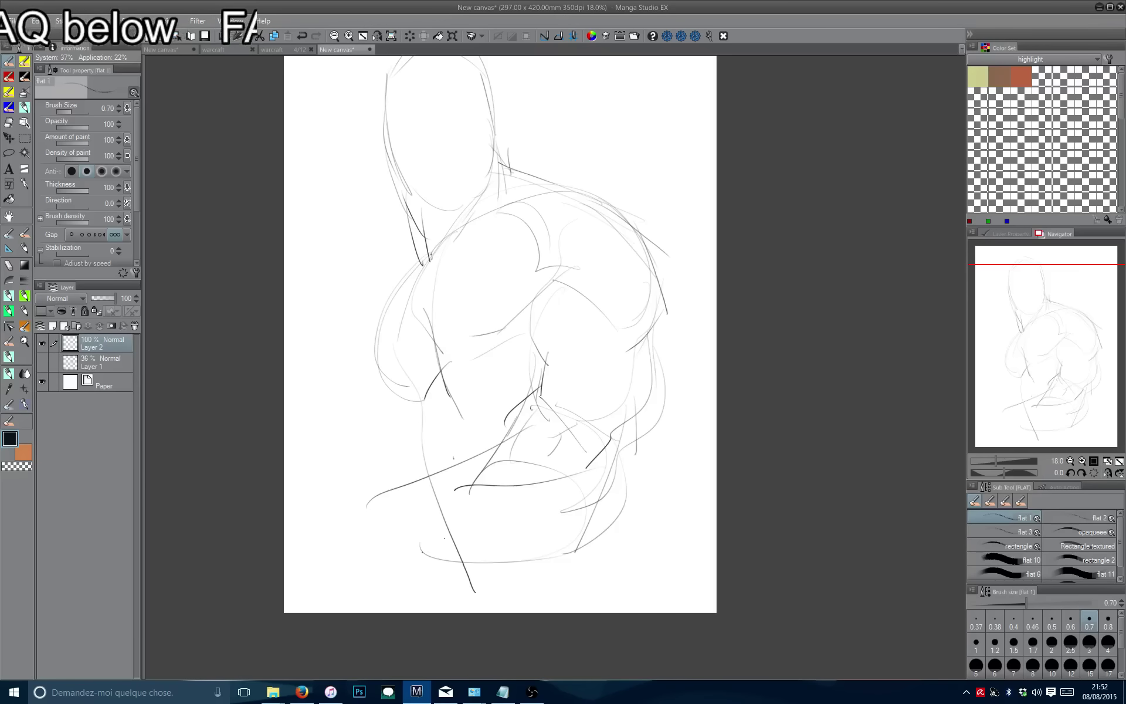
pyautogui.moveTo(443, 552); pyautogui.dragTo(332, 532)
pyautogui.moveTo(337, 447); pyautogui.dragTo(286, 455)
pyautogui.moveTo(432, 275)
pyautogui.mouseDown()
pyautogui.moveTo(463, 307)
pyautogui.moveTo(474, 406)
pyautogui.mouseUp()
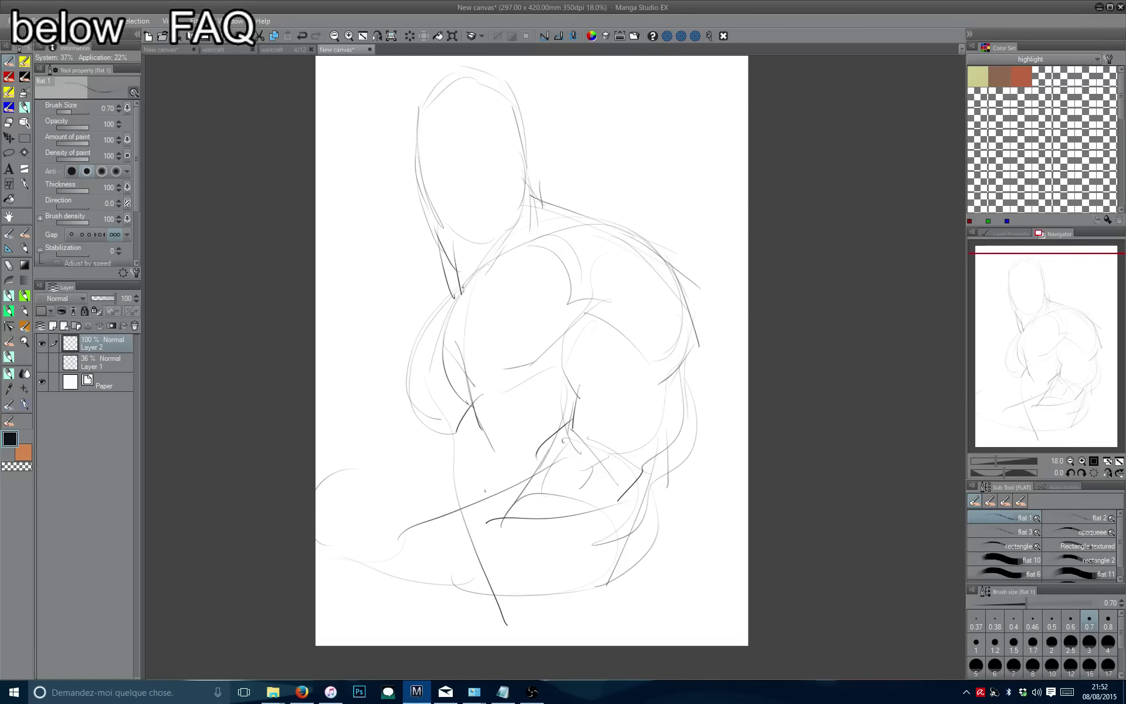
# Define the lower edge of the chest and draw the curved abdomen contour below it, darkening the far arm's edge.
pyautogui.moveTo(560, 355); pyautogui.dragTo(487, 406)
pyautogui.moveTo(430, 332)
pyautogui.mouseDown()
pyautogui.moveTo(422, 416)
pyautogui.moveTo(443, 570)
pyautogui.mouseUp()
pyautogui.hotkey('ctrl', 'z')
pyautogui.moveTo(455, 432); pyautogui.dragTo(459, 558)
pyautogui.moveTo(443, 468); pyautogui.dragTo(434, 441)
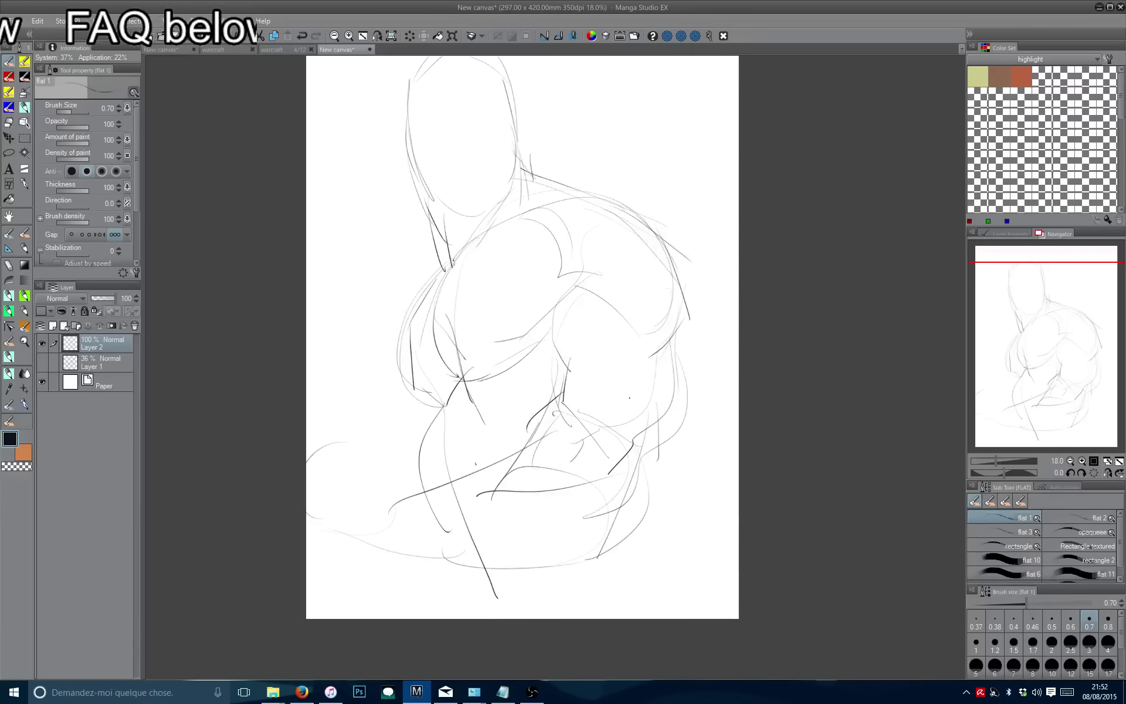
# Sketch crossing lines for the waist and hips beneath the forearm.
pyautogui.moveTo(606, 567); pyautogui.dragTo(460, 581)
pyautogui.moveTo(498, 589); pyautogui.dragTo(453, 604)
pyautogui.moveTo(566, 560)
pyautogui.mouseDown()
pyautogui.moveTo(458, 581)
pyautogui.moveTo(447, 566)
pyautogui.moveTo(447, 621)
pyautogui.mouseUp()
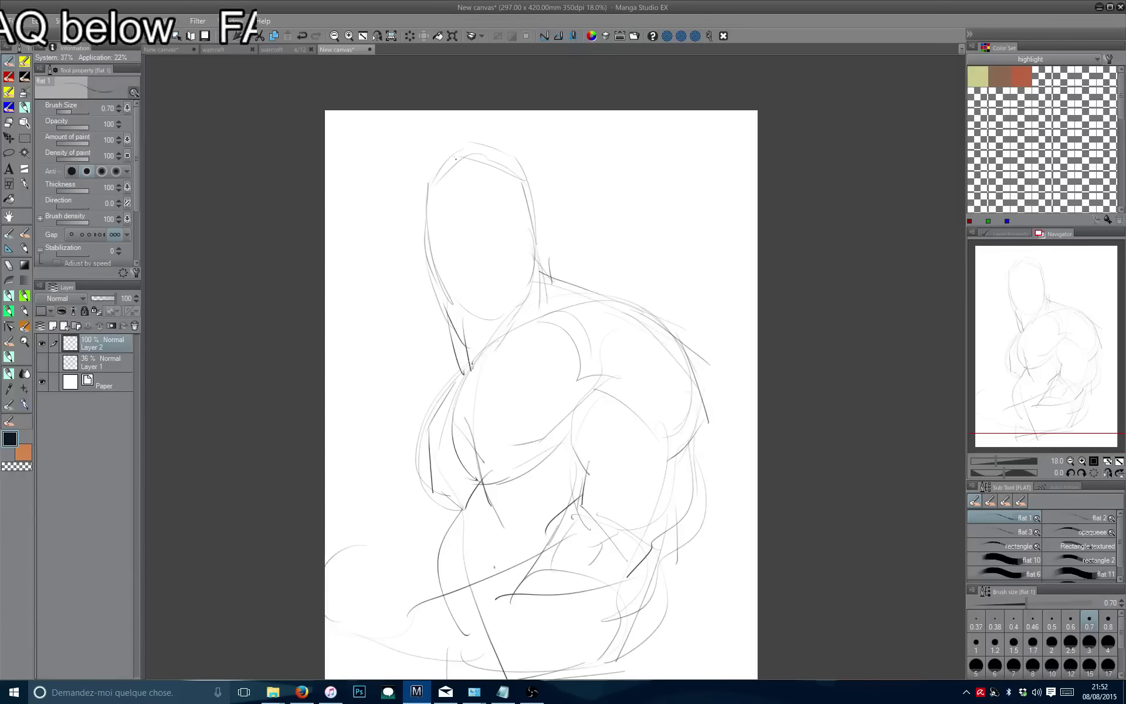
# Add an inner muscle line to the near shoulder and reinforce the back contour of the near upper arm.
pyautogui.moveTo(441, 291); pyautogui.dragTo(437, 265)
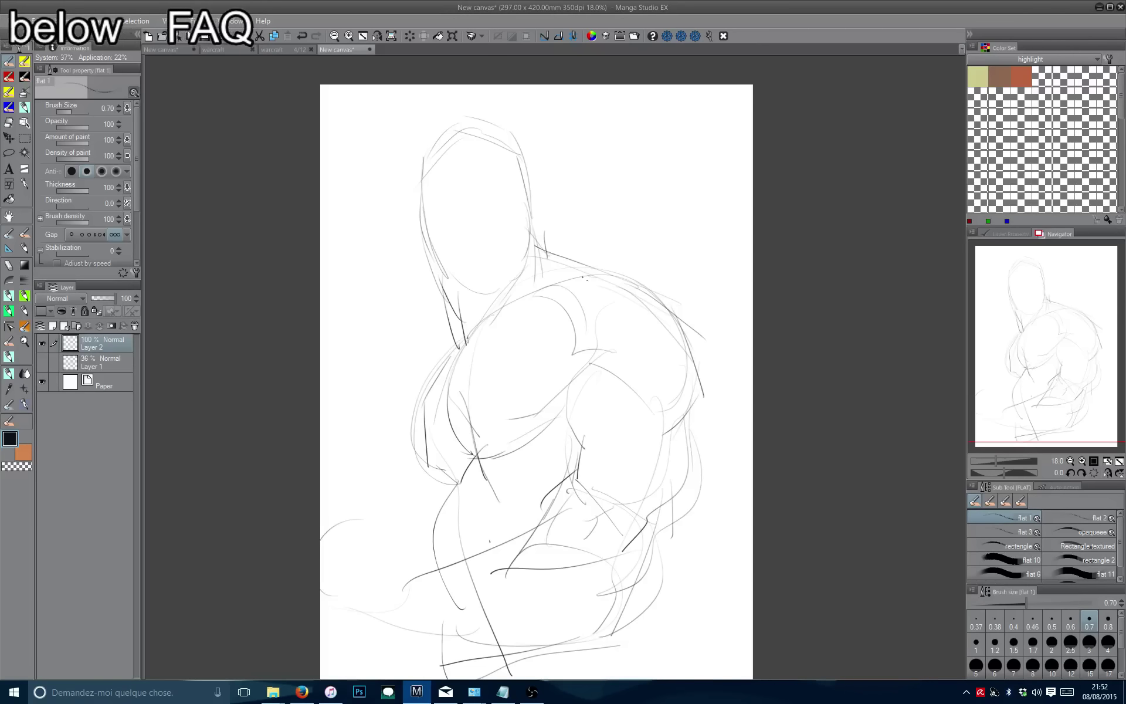
pyautogui.moveTo(657, 303); pyautogui.dragTo(689, 352)
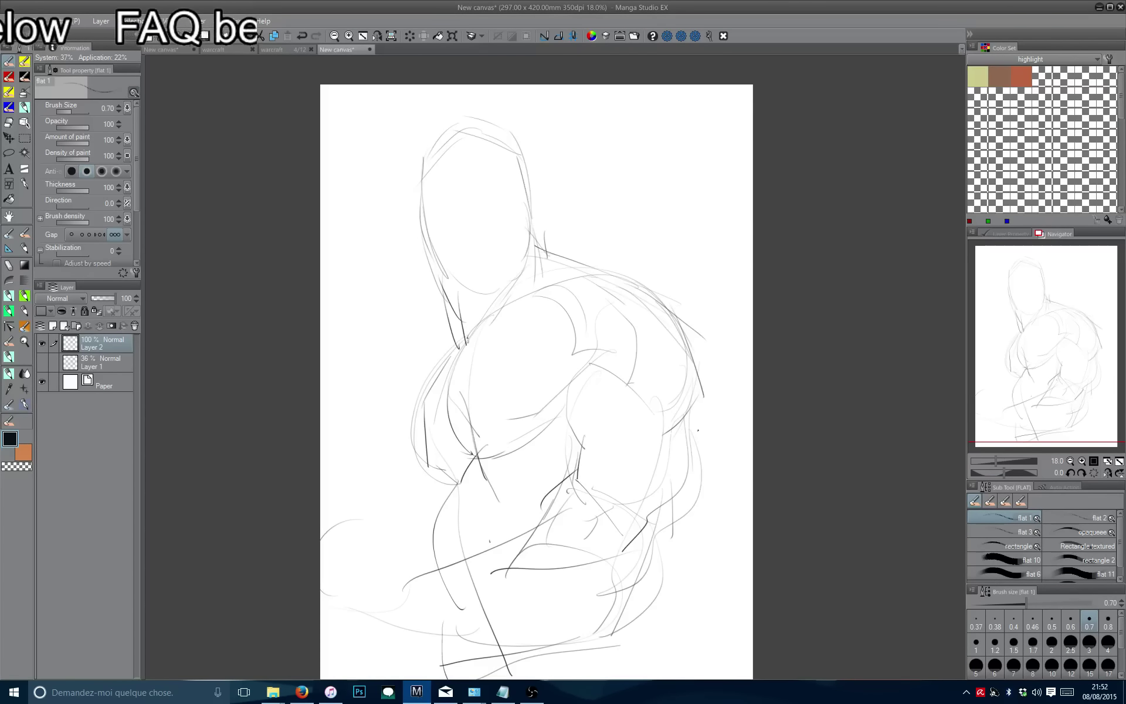
pyautogui.moveTo(703, 457); pyautogui.dragTo(641, 549)
# Flip the canvas view horizontally and darken the far arm's contour beside the chest.
pyautogui.press('h')
pyautogui.moveTo(418, 265); pyautogui.dragTo(458, 206)
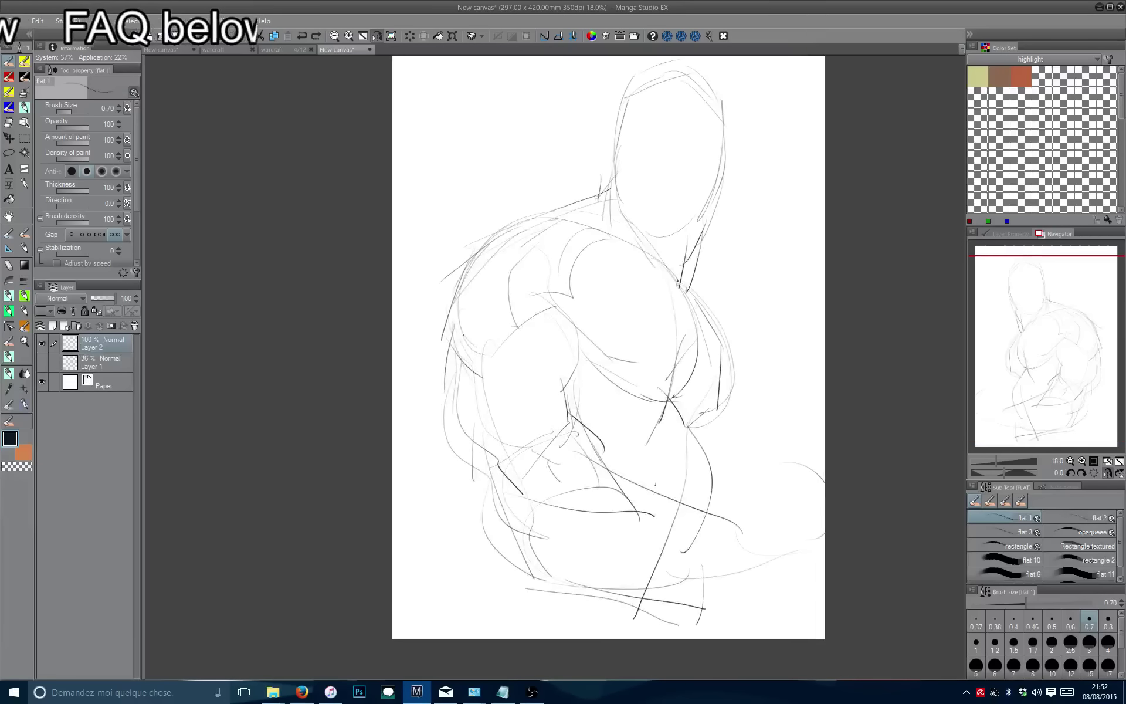
pyautogui.moveTo(547, 347); pyautogui.dragTo(461, 364)
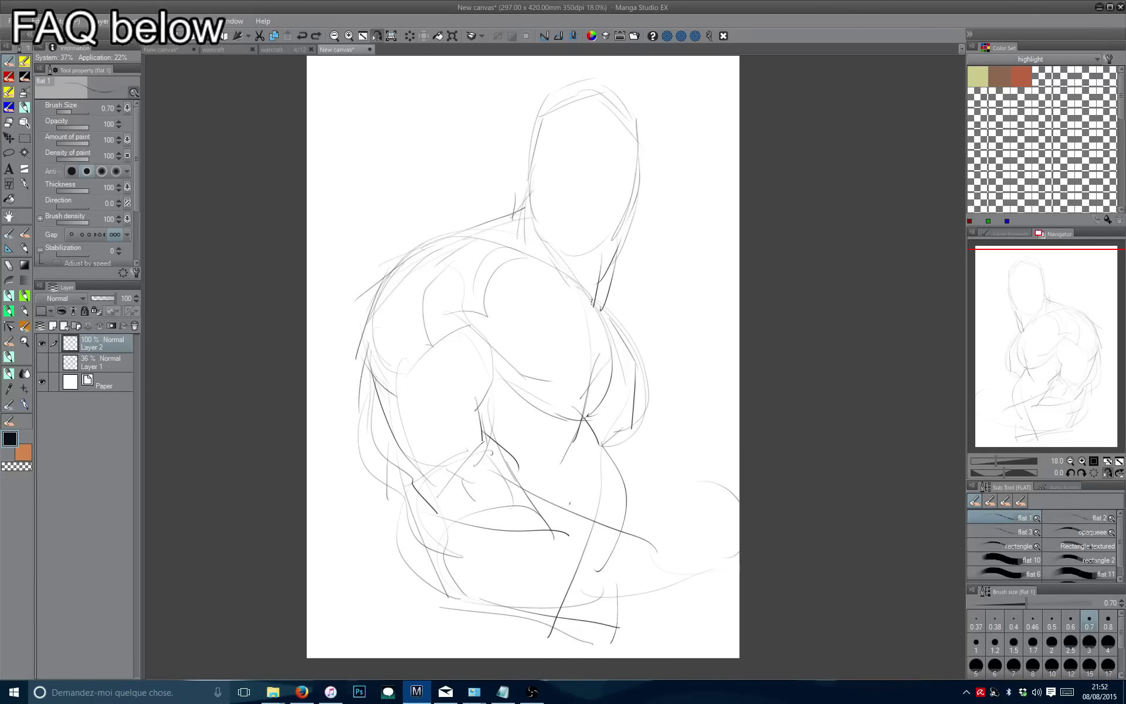
pyautogui.moveTo(622, 340); pyautogui.dragTo(623, 414)
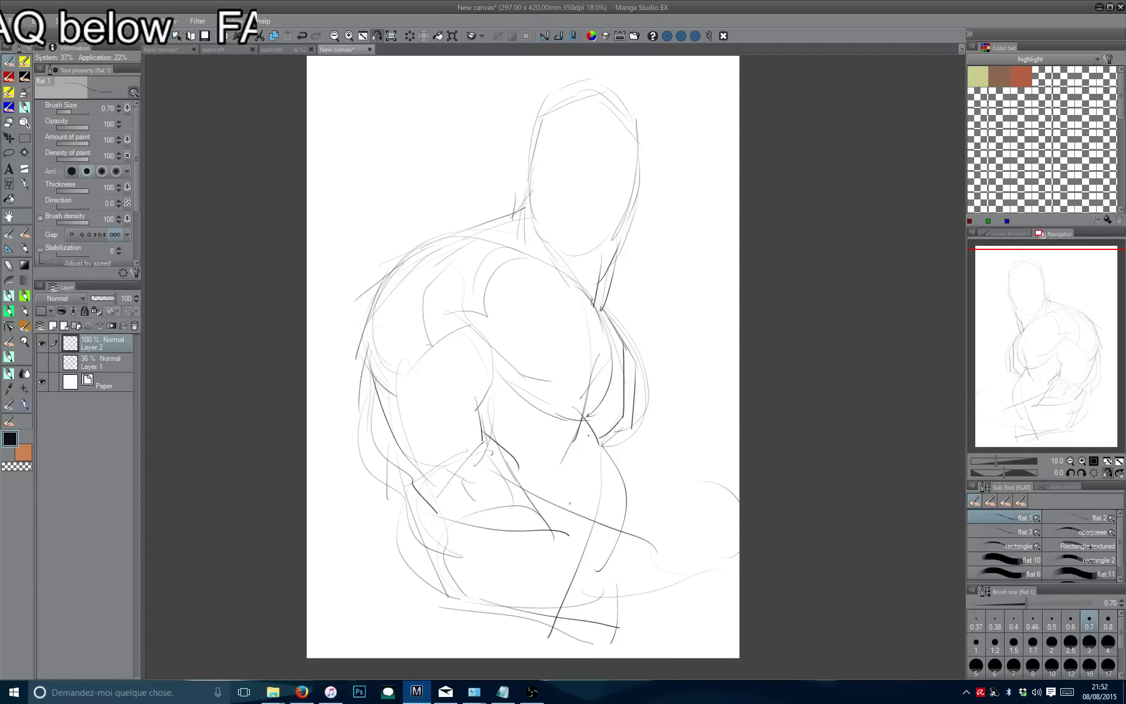
pyautogui.moveTo(613, 320); pyautogui.dragTo(624, 416)
# Redraw the front abdomen contour down to the hips, add a curve across the waist, and reinforce the near arm's back edge.
pyautogui.moveTo(623, 418)
pyautogui.mouseDown()
pyautogui.moveTo(596, 425)
pyautogui.moveTo(617, 487)
pyautogui.moveTo(566, 572)
pyautogui.mouseUp()
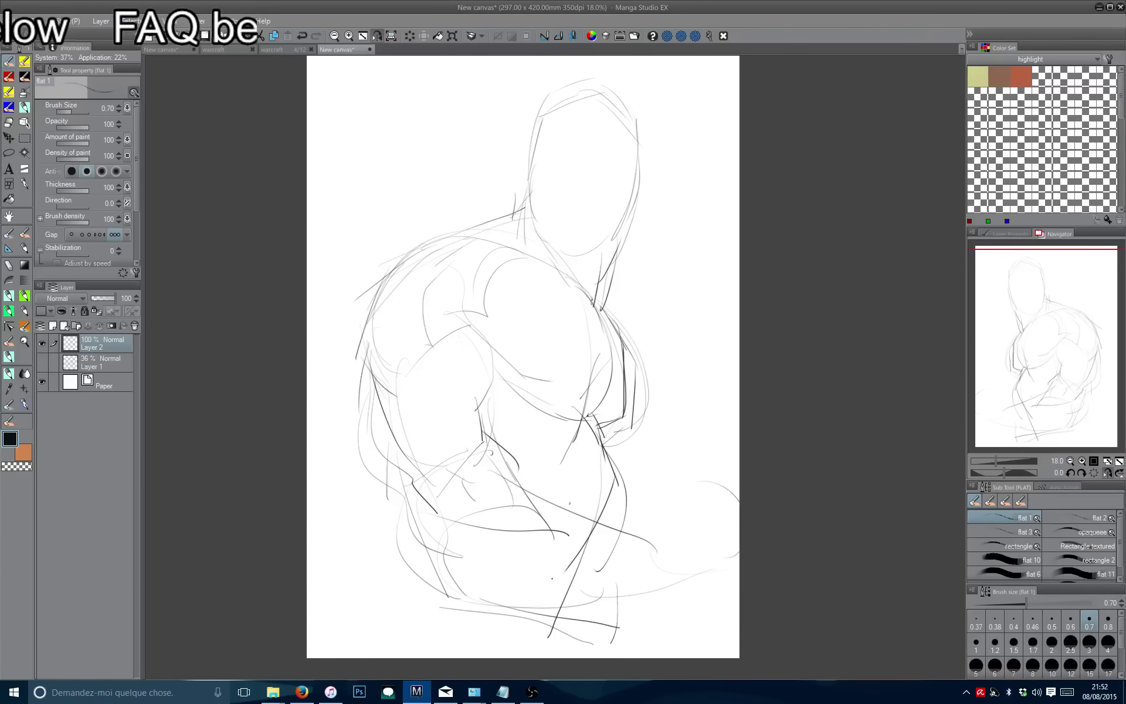
pyautogui.hotkey('ctrl', 'z')
pyautogui.moveTo(613, 472); pyautogui.dragTo(566, 593)
pyautogui.moveTo(572, 584); pyautogui.dragTo(469, 572)
pyautogui.moveTo(378, 381); pyautogui.dragTo(388, 452)
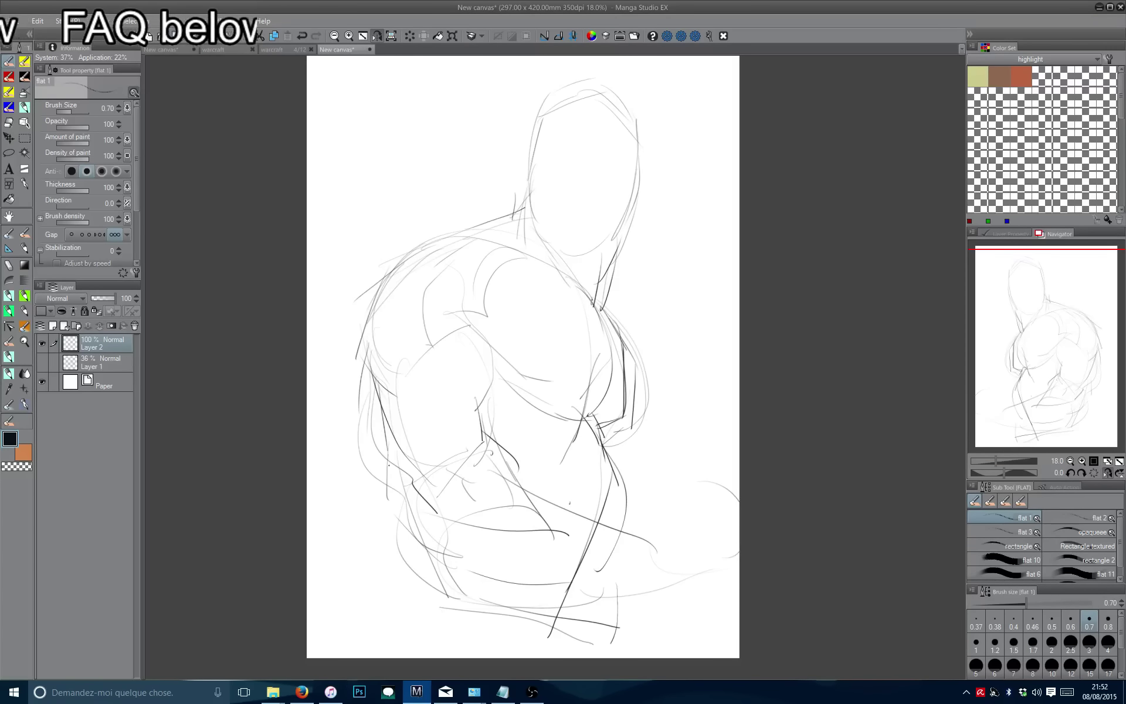
# Darken the near upper arm's inner and outer contours, sketch an oval front shoulder muscle, and flip the view back.
pyautogui.moveTo(473, 341); pyautogui.dragTo(484, 484)
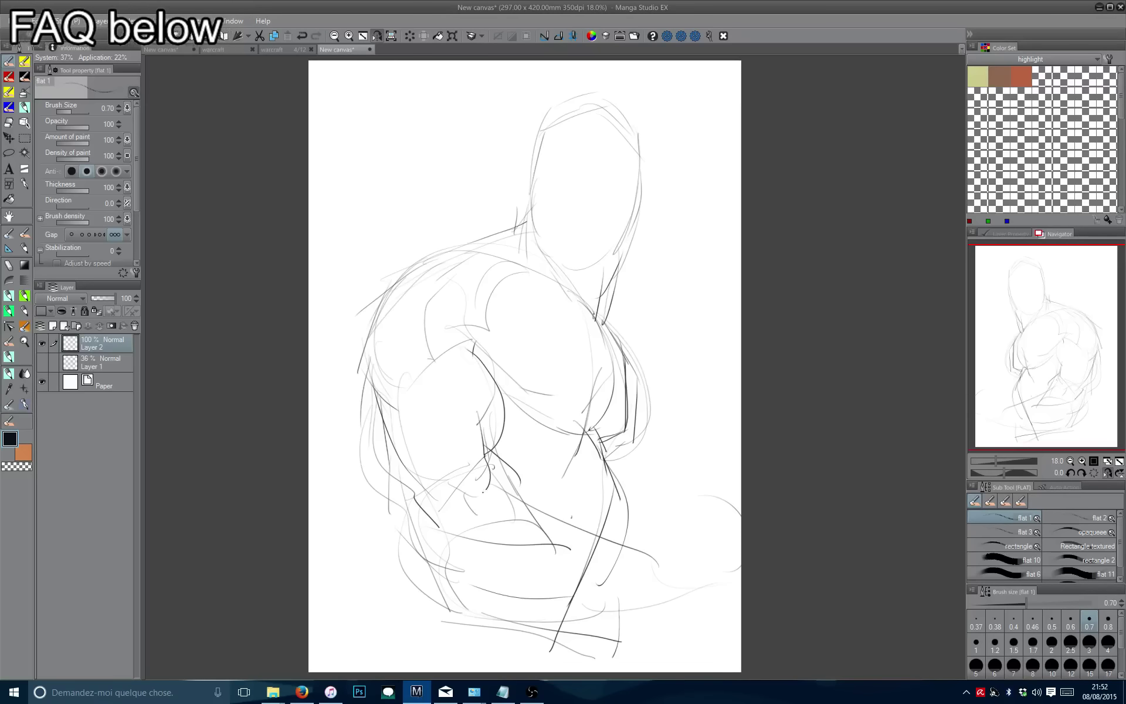
pyautogui.moveTo(360, 398); pyautogui.dragTo(439, 667)
pyautogui.hotkey('ctrl', '+')
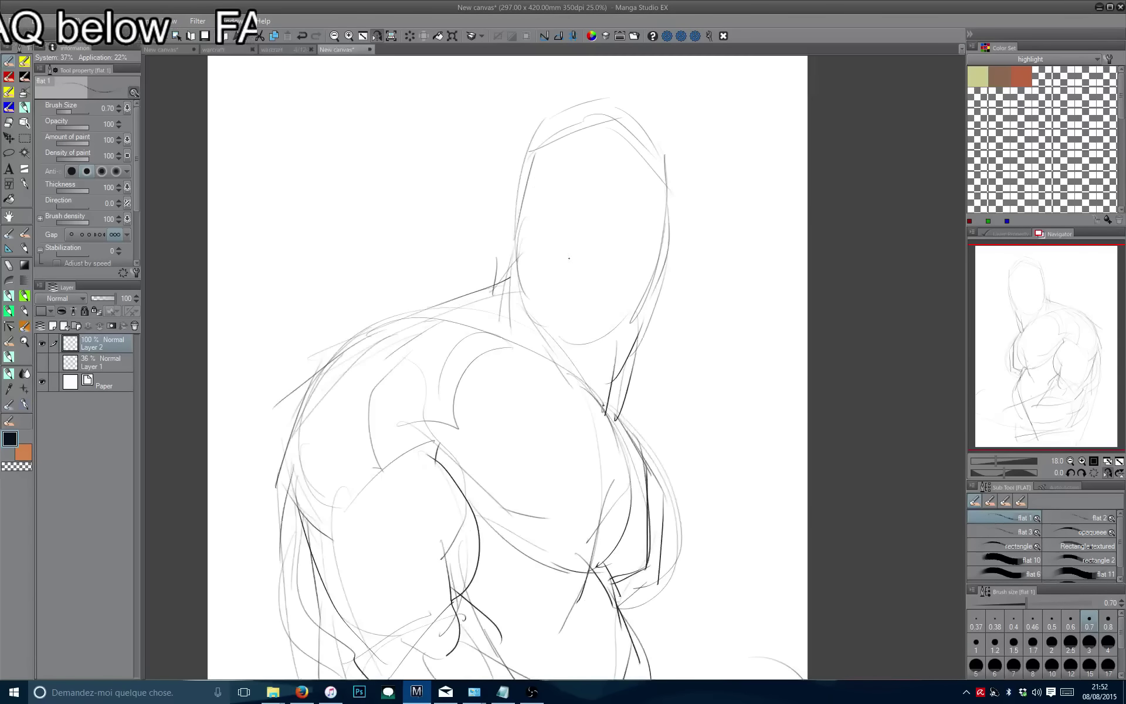
pyautogui.moveTo(541, 406); pyautogui.dragTo(446, 487)
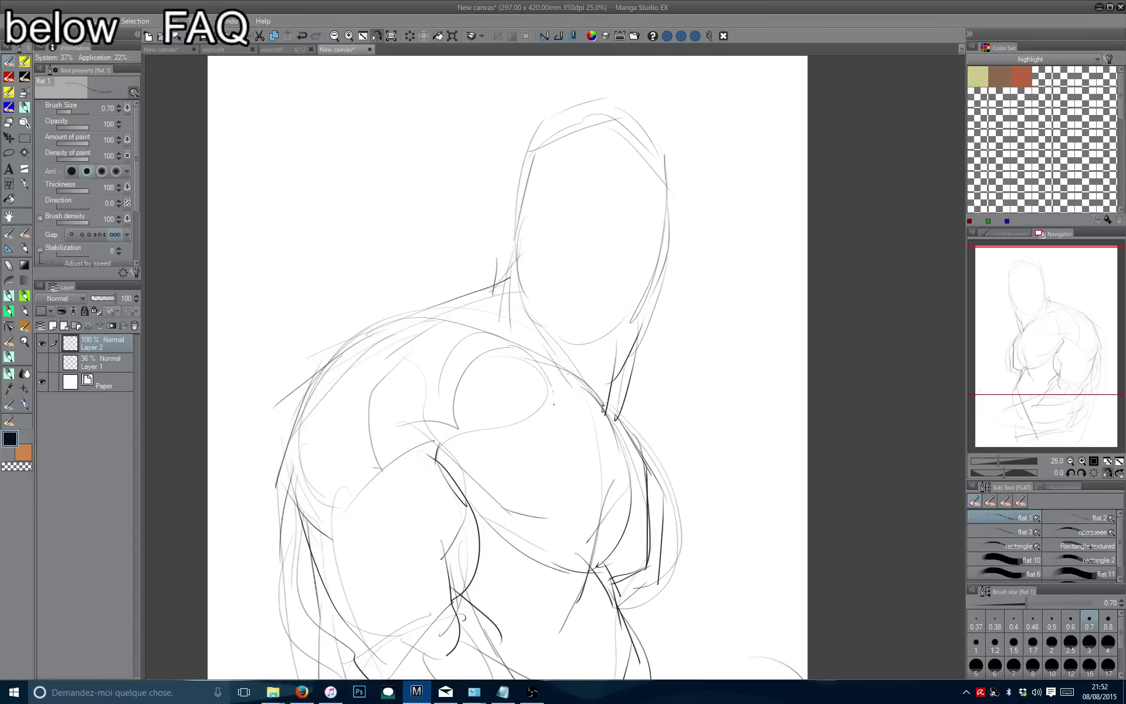
pyautogui.moveTo(552, 396); pyautogui.dragTo(437, 458)
pyautogui.press('h')
pyautogui.moveTo(432, 410); pyautogui.dragTo(362, 319)
pyautogui.moveTo(545, 267); pyautogui.dragTo(599, 382)
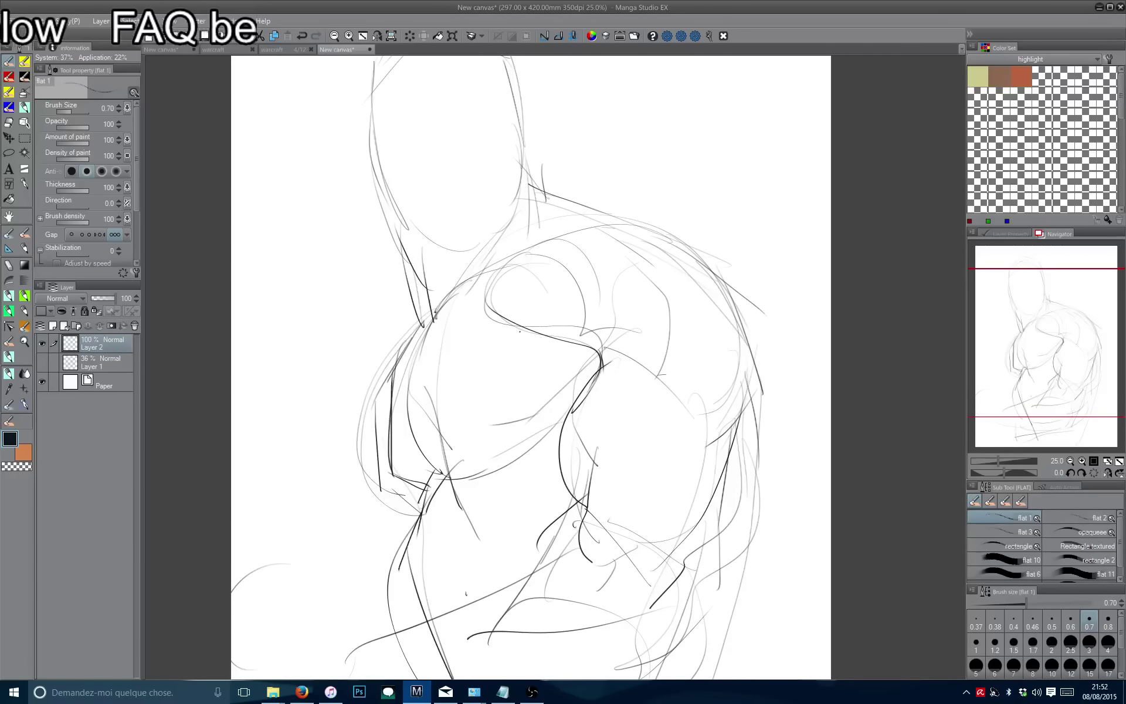
pyautogui.hotkey('ctrl', 'z')
pyautogui.moveTo(493, 302); pyautogui.dragTo(572, 410)
pyautogui.hotkey('ctrl', 'z')
pyautogui.moveTo(554, 328)
pyautogui.mouseDown()
pyautogui.moveTo(537, 376)
pyautogui.moveTo(593, 552)
pyautogui.mouseUp()
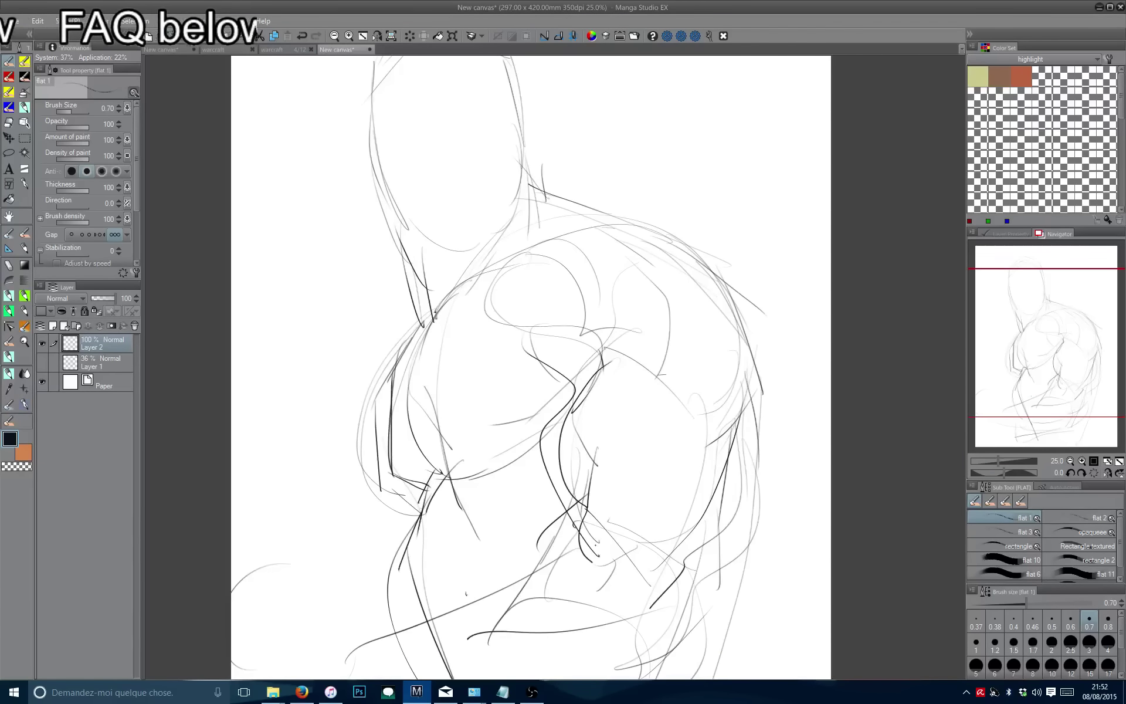
pyautogui.hotkey('ctrl', 'z')
pyautogui.hotkey('ctrl', 'z')
# Lighten the near arm's construction lines and redraw its inner contour from the front of the shoulder down past the armpit.
pyautogui.moveTo(549, 323); pyautogui.dragTo(545, 467)
pyautogui.moveTo(587, 410); pyautogui.dragTo(512, 346)
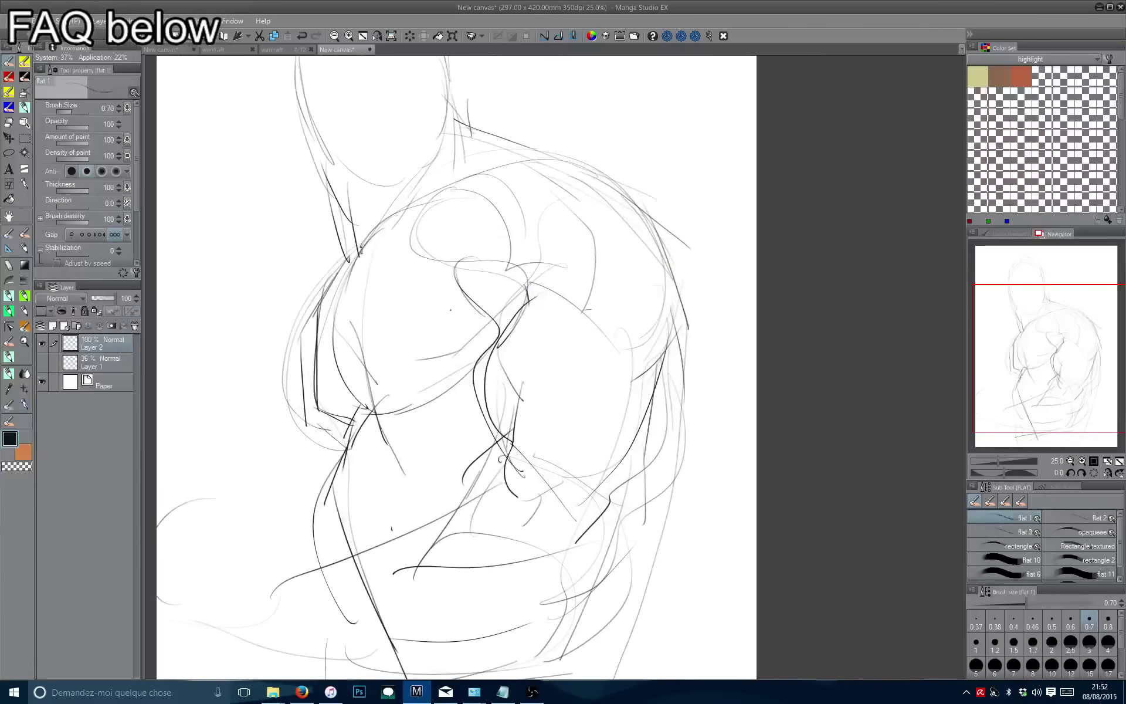
pyautogui.moveTo(549, 260)
pyautogui.mouseDown()
pyautogui.moveTo(652, 229)
pyautogui.moveTo(502, 276)
pyautogui.moveTo(514, 599)
pyautogui.mouseUp()
pyautogui.moveTo(454, 249)
pyautogui.mouseDown()
pyautogui.moveTo(499, 312)
pyautogui.moveTo(517, 484)
pyautogui.mouseUp()
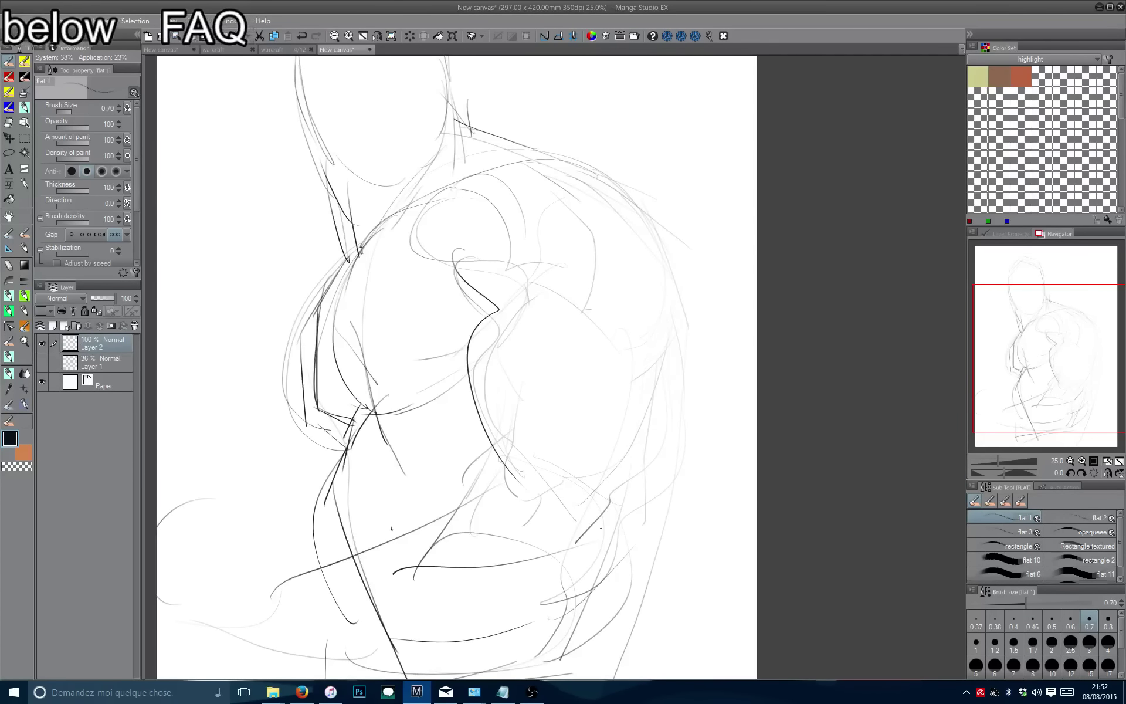
pyautogui.hotkey('ctrl', 'z')
pyautogui.moveTo(455, 271); pyautogui.dragTo(475, 452)
# Darken the near shoulder's outer curve and rework the outer arm contour down to the elbow.
pyautogui.moveTo(596, 167)
pyautogui.mouseDown()
pyautogui.moveTo(668, 273)
pyautogui.moveTo(633, 368)
pyautogui.mouseUp()
pyautogui.moveTo(648, 292); pyautogui.dragTo(564, 576)
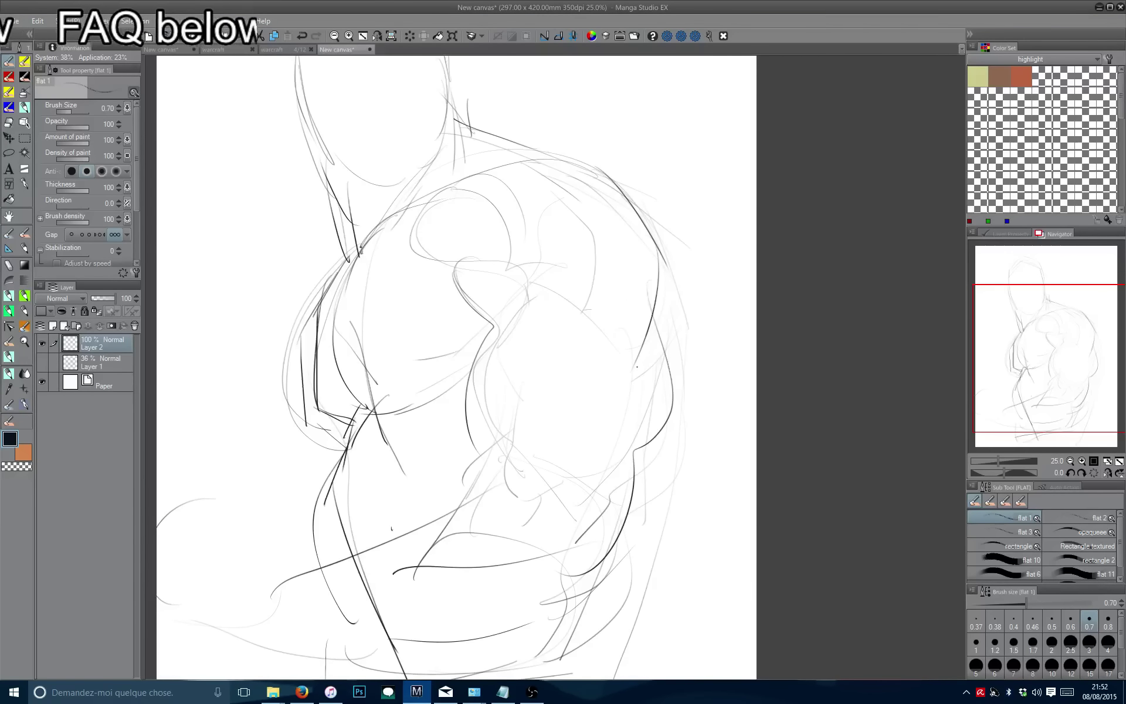
pyautogui.moveTo(660, 264); pyautogui.dragTo(652, 352)
pyautogui.hotkey('ctrl', 'z')
pyautogui.moveTo(658, 293)
pyautogui.mouseDown()
pyautogui.moveTo(552, 325)
pyautogui.moveTo(660, 264)
pyautogui.moveTo(654, 490)
pyautogui.moveTo(540, 558)
pyautogui.mouseUp()
pyautogui.hotkey('ctrl', 'z')
# Block in the near upper arm with angular lines down to the elbow and add curved contours for the forearm below it.
pyautogui.moveTo(551, 511); pyautogui.dragTo(553, 500)
pyautogui.moveTo(506, 267)
pyautogui.mouseDown()
pyautogui.moveTo(478, 414)
pyautogui.moveTo(520, 503)
pyautogui.mouseUp()
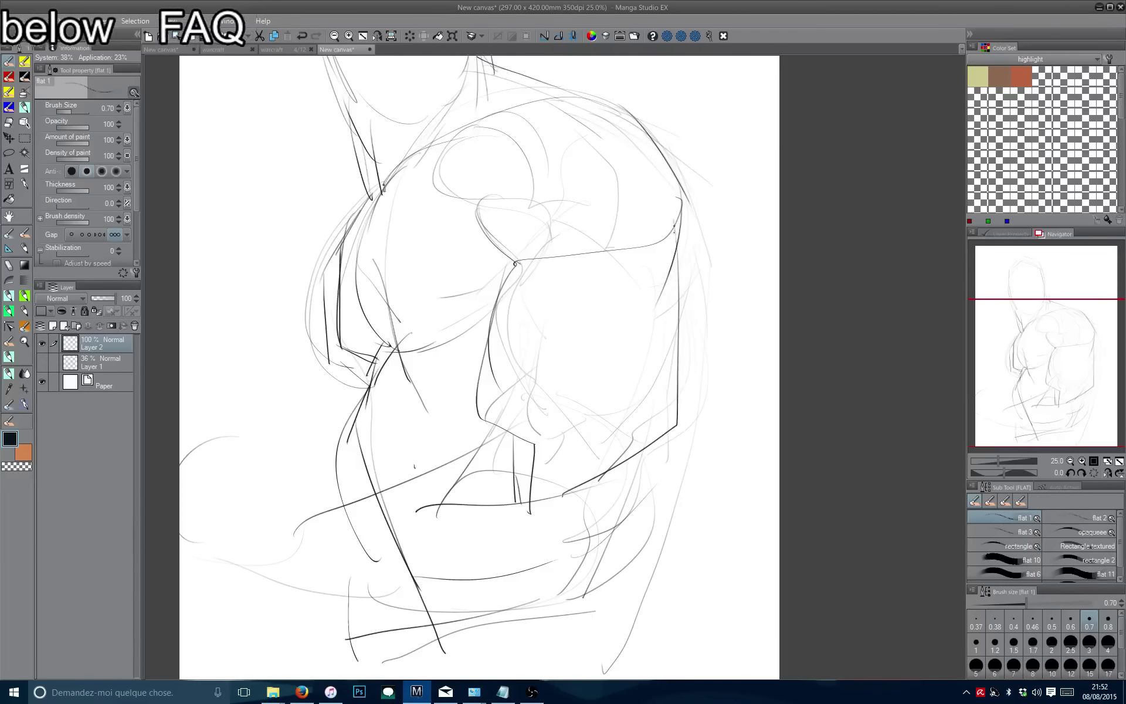
pyautogui.moveTo(675, 233); pyautogui.dragTo(638, 468)
pyautogui.moveTo(662, 417); pyautogui.dragTo(577, 570)
pyautogui.moveTo(495, 461)
pyautogui.mouseDown()
pyautogui.moveTo(473, 502)
pyautogui.moveTo(542, 469)
pyautogui.mouseUp()
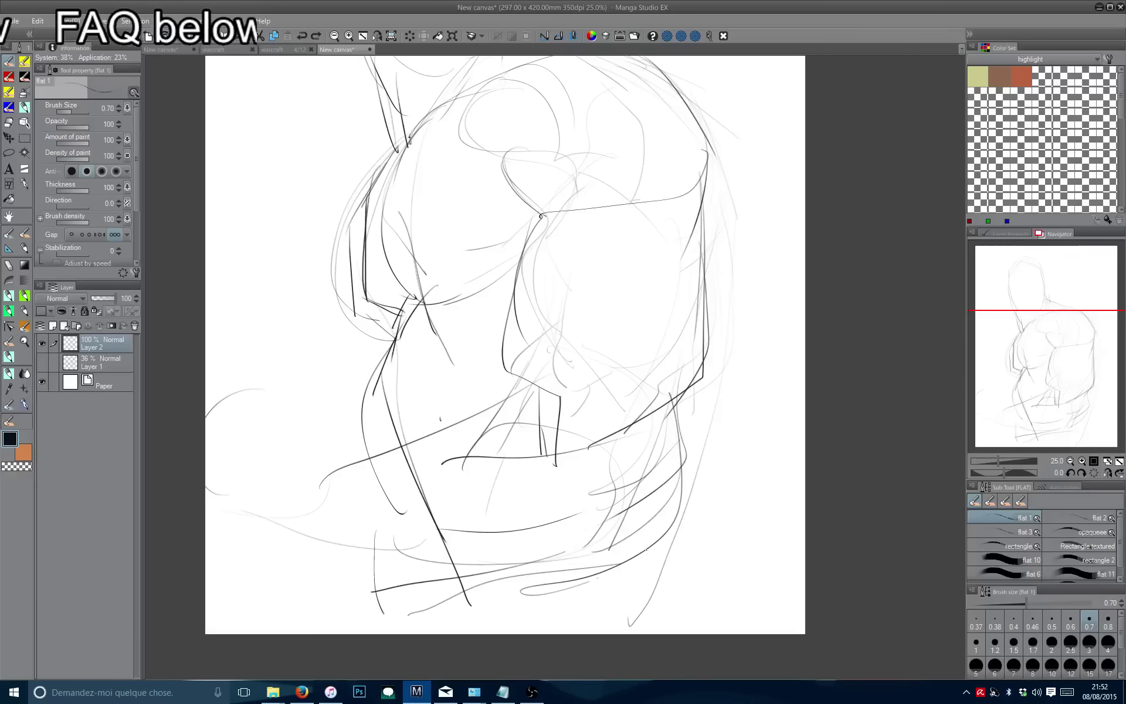
# Rework the near forearm's outer curve toward the wrist and sketch a round form for the abdomen.
pyautogui.moveTo(672, 379); pyautogui.dragTo(532, 580)
pyautogui.hotkey('ctrl', 'z')
pyautogui.moveTo(681, 414); pyautogui.dragTo(457, 565)
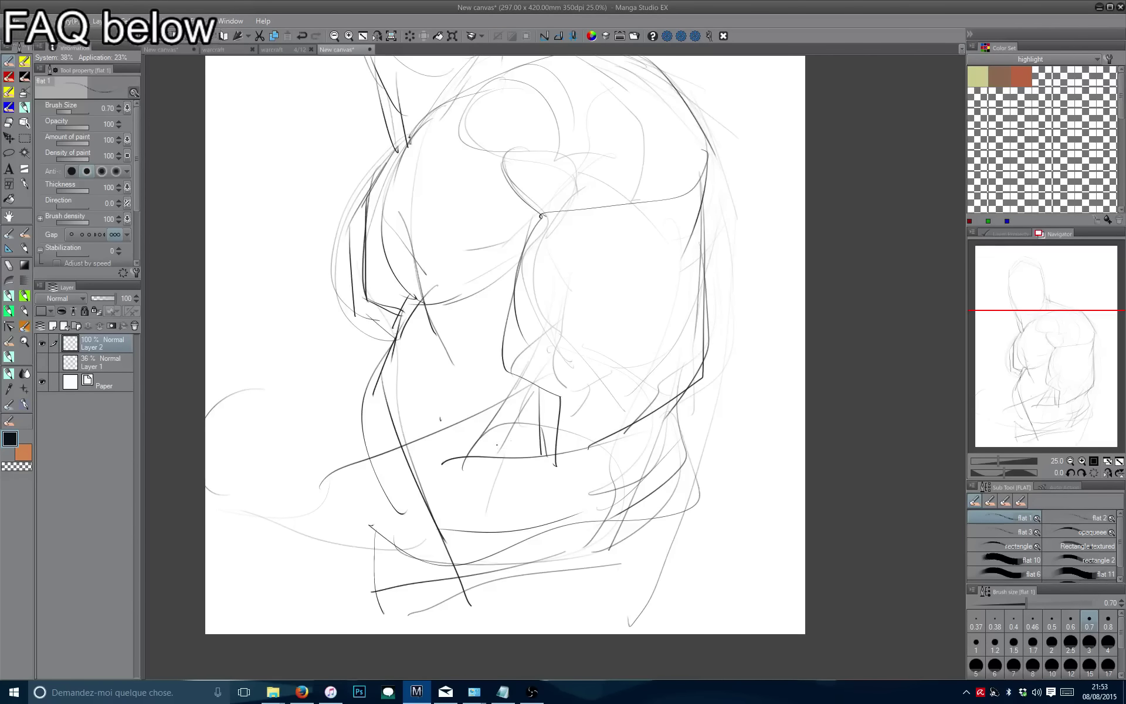
pyautogui.hotkey('ctrl', 'z')
pyautogui.moveTo(680, 446); pyautogui.dragTo(604, 555)
pyautogui.moveTo(506, 561); pyautogui.dragTo(595, 556)
pyautogui.moveTo(528, 411); pyautogui.dragTo(564, 459)
pyautogui.moveTo(384, 475); pyautogui.dragTo(499, 470)
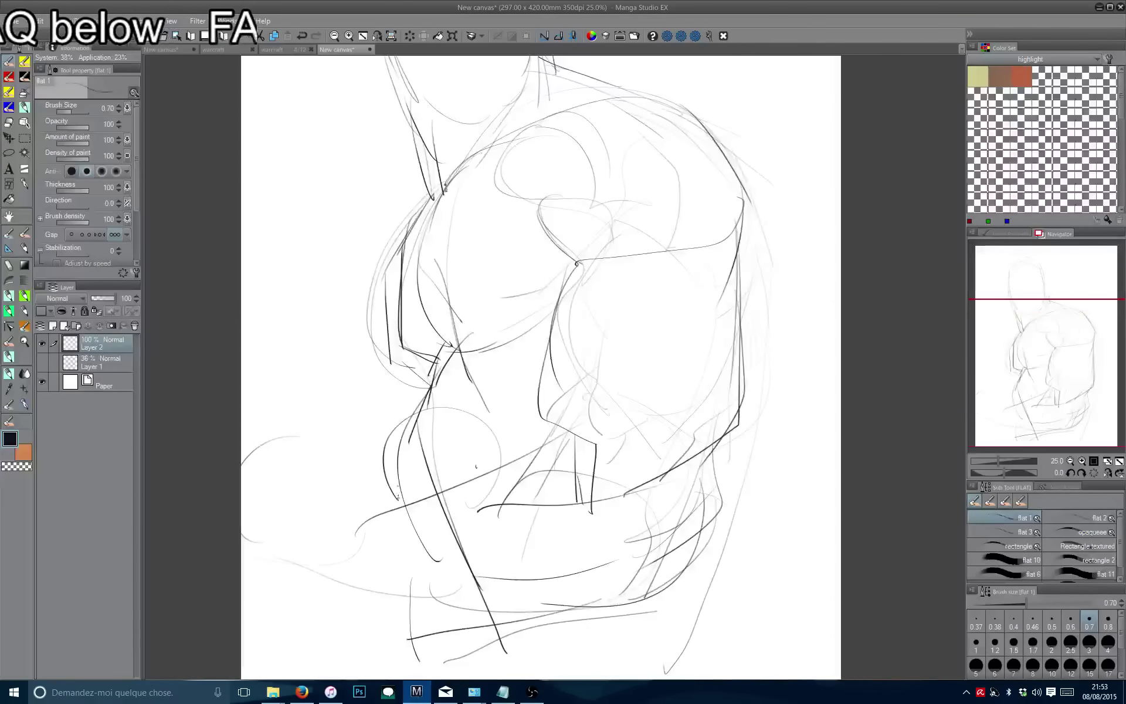
# Sketch a rounded muscle form beside the neck on the figure's far side.
pyautogui.moveTo(347, 299); pyautogui.dragTo(413, 406)
pyautogui.moveTo(486, 187)
pyautogui.mouseDown()
pyautogui.moveTo(431, 246)
pyautogui.moveTo(498, 290)
pyautogui.mouseUp()
pyautogui.click(458, 253)
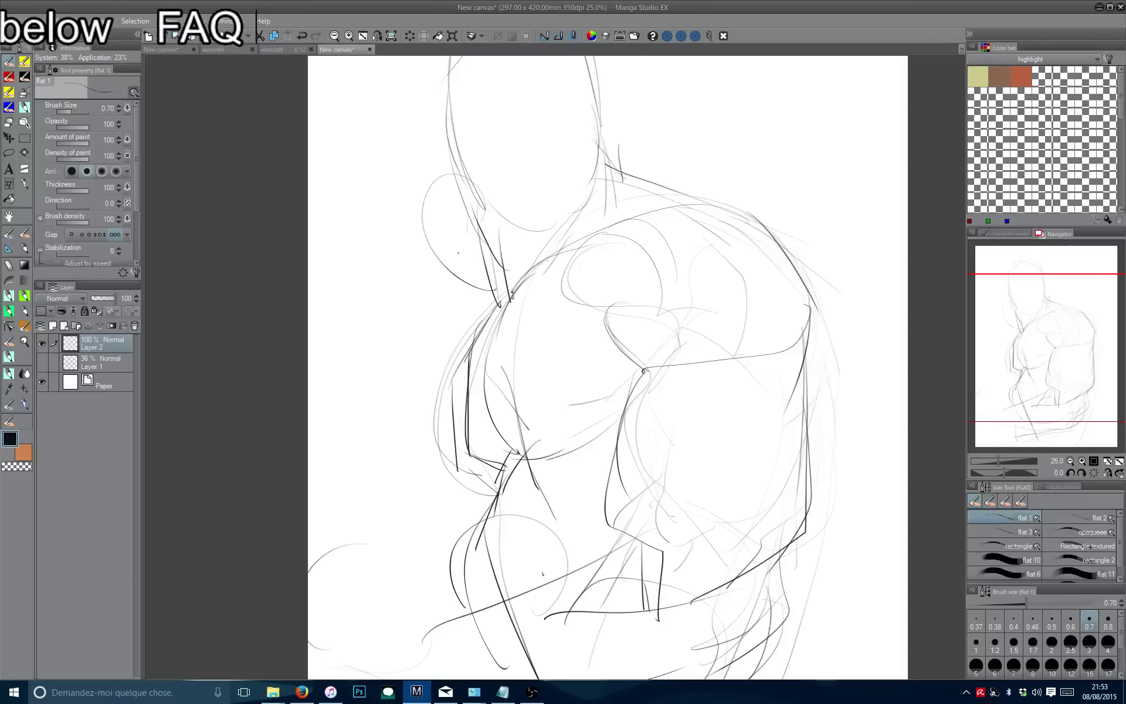
pyautogui.moveTo(437, 262)
pyautogui.mouseDown()
pyautogui.moveTo(371, 403)
pyautogui.moveTo(401, 456)
pyautogui.mouseUp()
pyautogui.click(392, 455)
pyautogui.hotkey('ctrl', 'z')
pyautogui.moveTo(484, 139)
pyautogui.mouseDown()
pyautogui.moveTo(446, 184)
pyautogui.moveTo(426, 243)
pyautogui.moveTo(440, 264)
pyautogui.mouseUp()
pyautogui.hotkey('ctrl', 'z')
# Check the pose mirrored, then darken the near shoulder's back contour from the neck down and add curves inside the shoulder.
pyautogui.moveTo(586, 150); pyautogui.dragTo(510, 245)
pyautogui.press('h')
pyautogui.scroll(1, 485, 247)
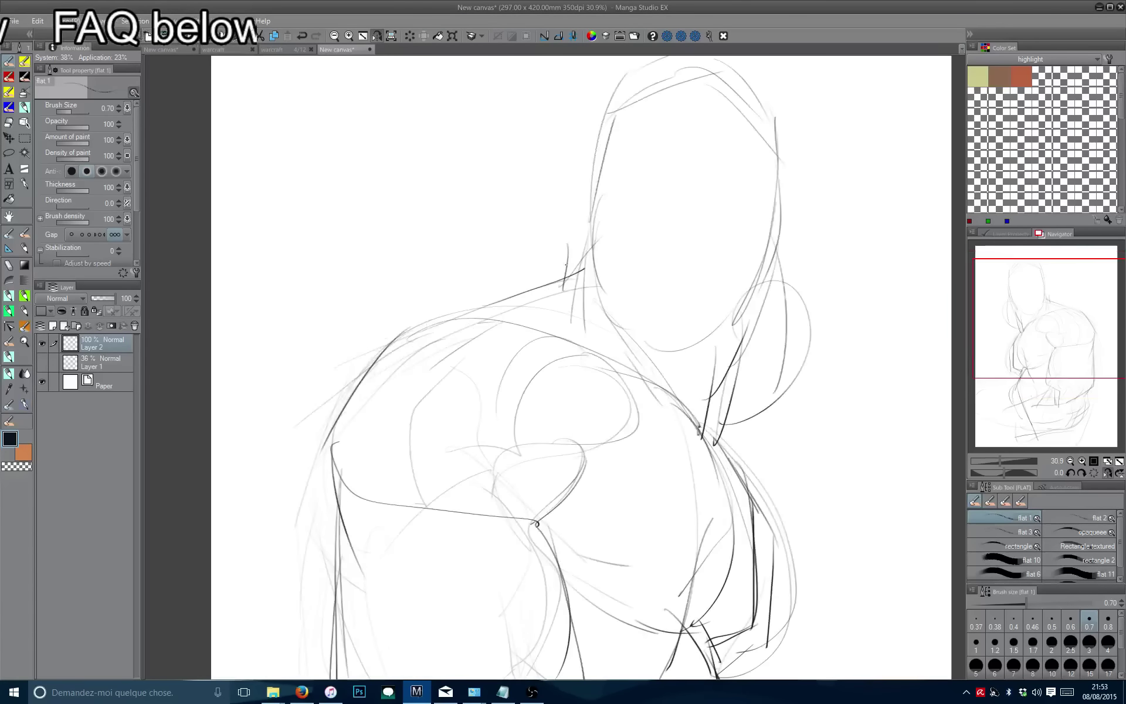
pyautogui.press('h')
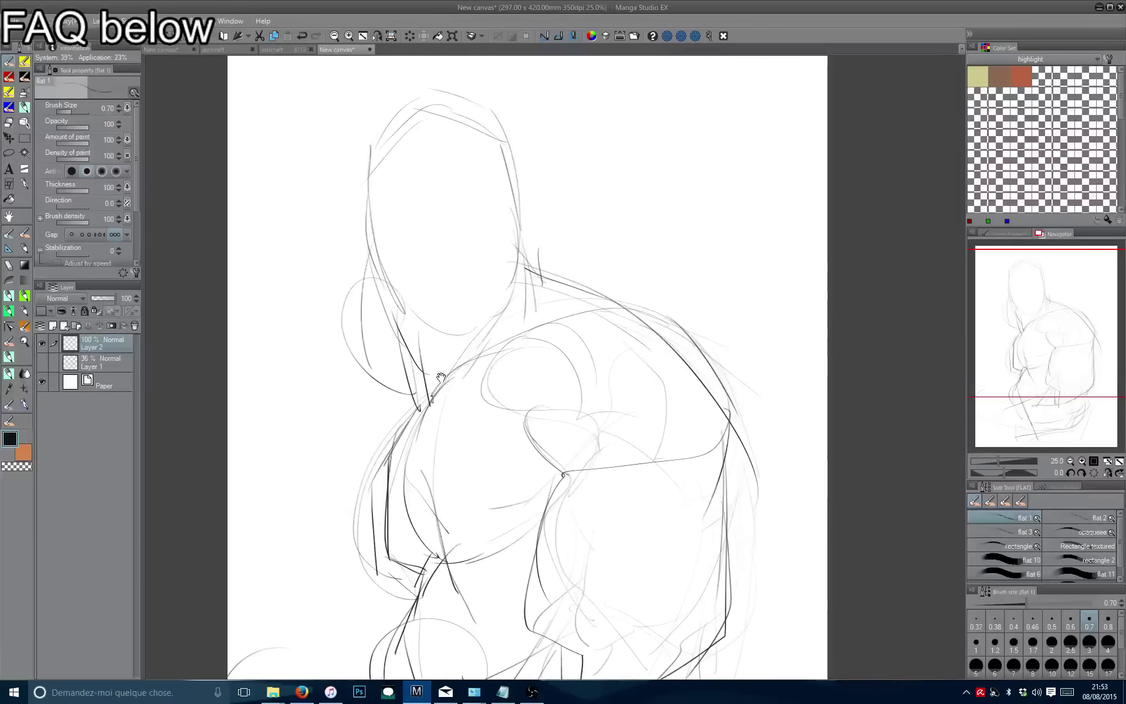
pyautogui.scroll(-1, 363, 614)
pyautogui.moveTo(427, 198)
pyautogui.mouseDown()
pyautogui.moveTo(526, 256)
pyautogui.moveTo(526, 282)
pyautogui.moveTo(576, 294)
pyautogui.moveTo(543, 305)
pyautogui.moveTo(550, 311)
pyautogui.mouseUp()
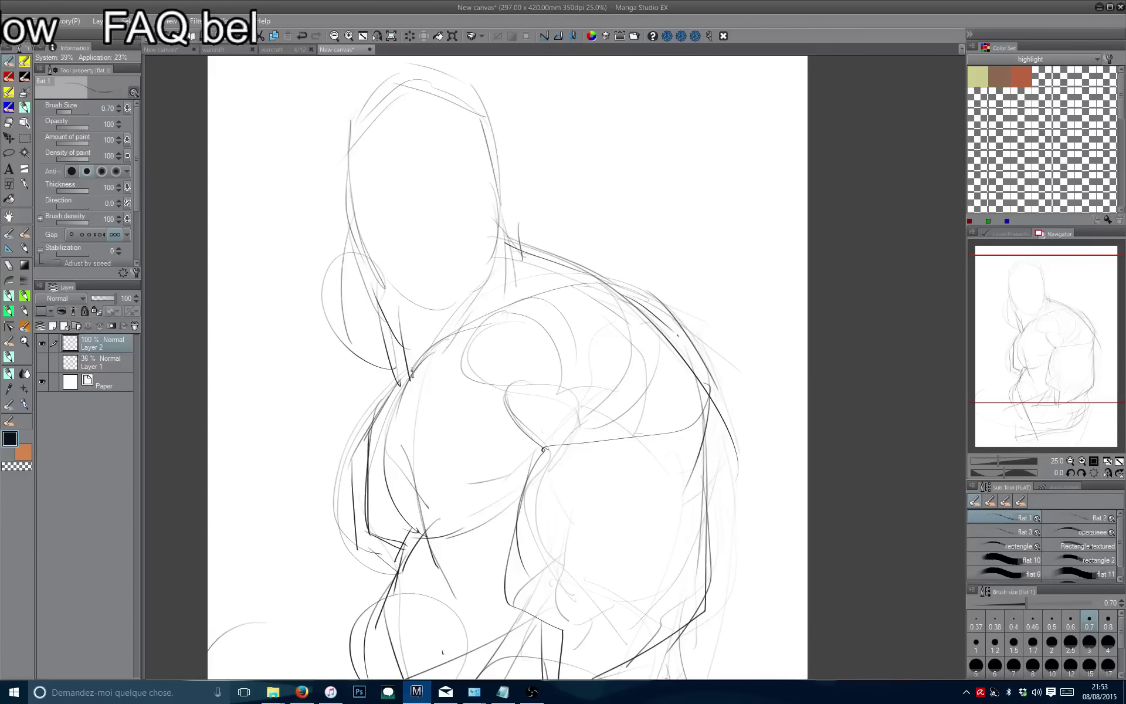
pyautogui.moveTo(319, 352); pyautogui.dragTo(390, 290)
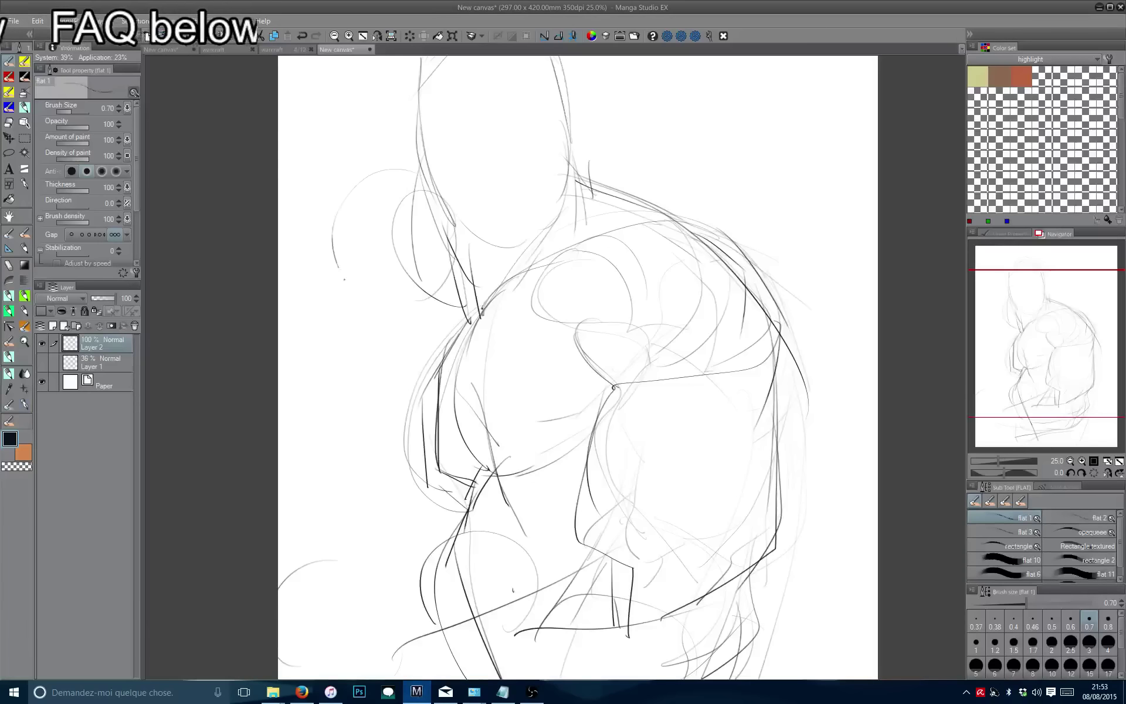
pyautogui.moveTo(347, 325); pyautogui.dragTo(392, 363)
pyautogui.hotkey('ctrl', 'z')
pyautogui.hotkey('ctrl', 'z')
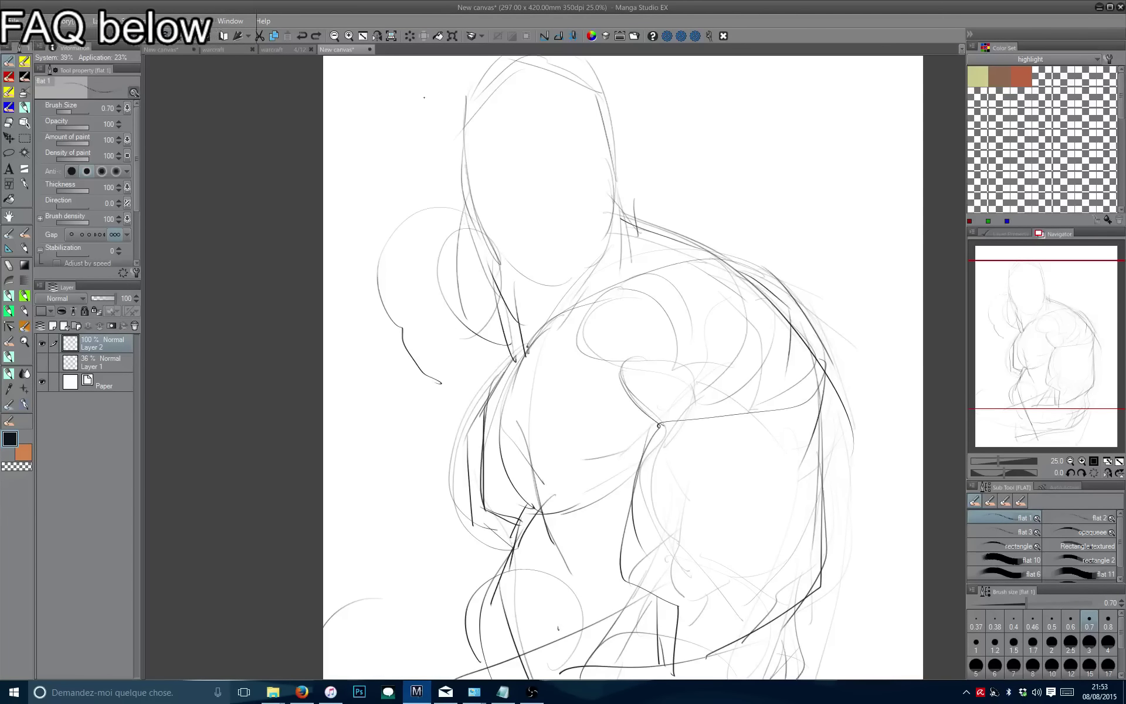
# Sketch the far arm extending off the page edge with rounded muscle contours, and add a curved bump behind the neck.
pyautogui.moveTo(469, 293); pyautogui.dragTo(454, 323)
pyautogui.moveTo(597, 185); pyautogui.dragTo(613, 276)
pyautogui.moveTo(458, 237)
pyautogui.mouseDown()
pyautogui.moveTo(309, 334)
pyautogui.moveTo(435, 513)
pyautogui.mouseUp()
pyautogui.moveTo(505, 352); pyautogui.dragTo(430, 437)
pyautogui.moveTo(466, 375); pyautogui.dragTo(345, 384)
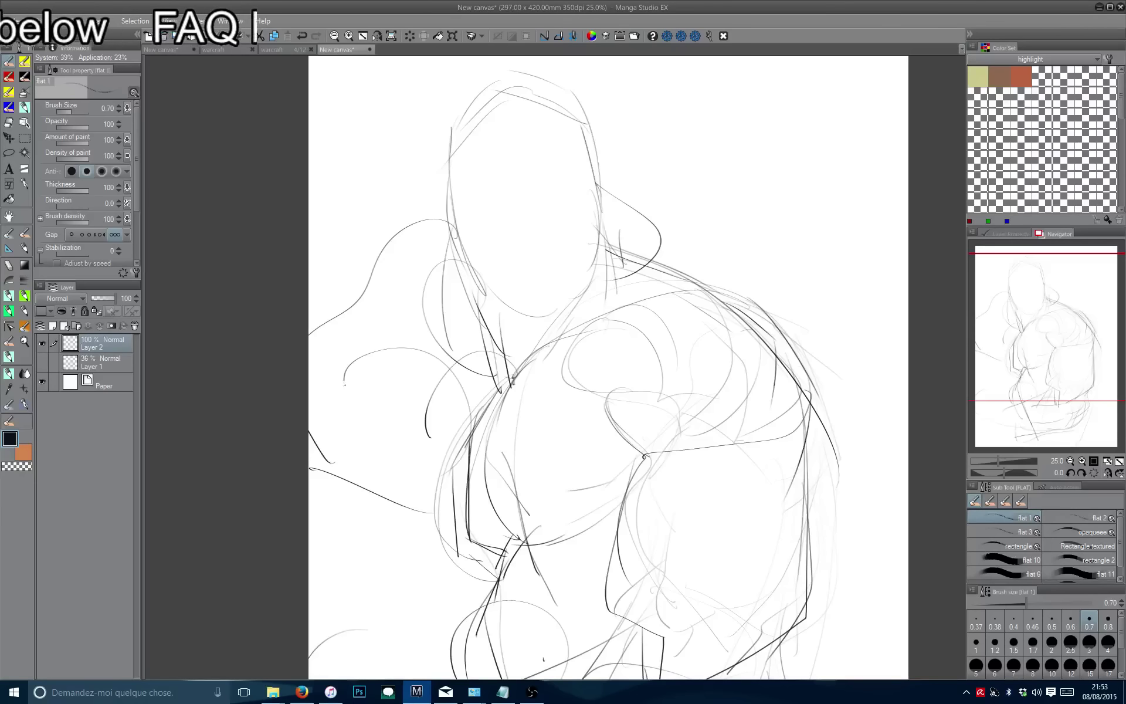
pyautogui.moveTo(464, 486); pyautogui.dragTo(380, 534)
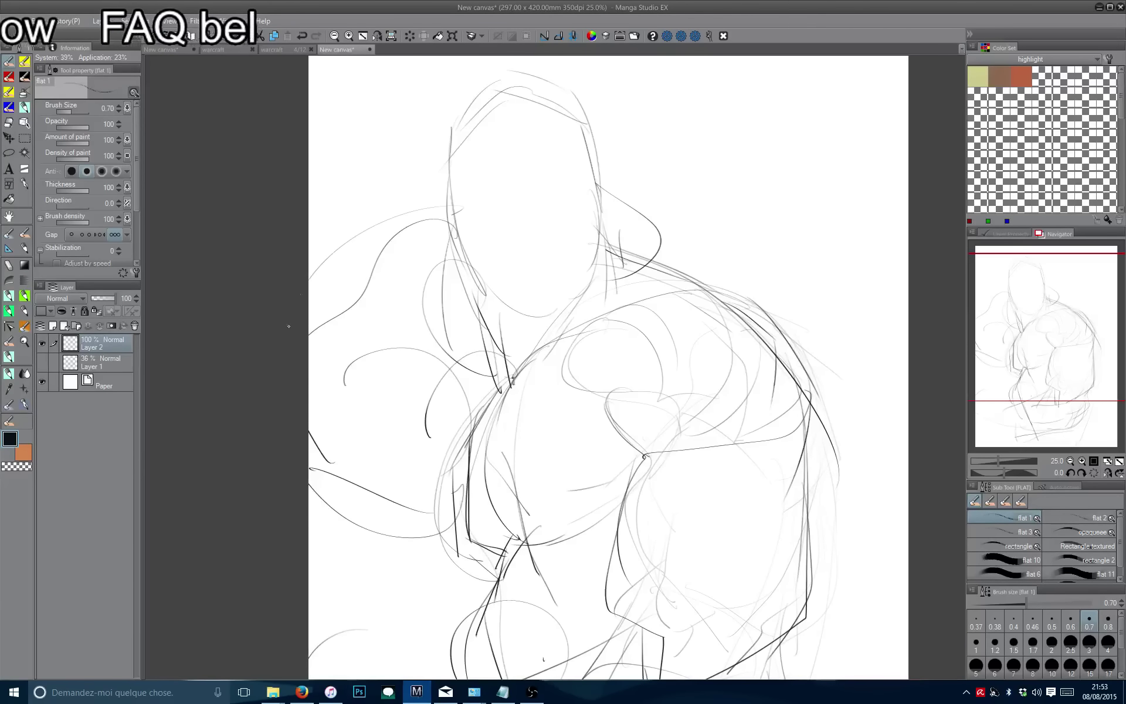
pyautogui.moveTo(310, 375)
pyautogui.mouseDown()
pyautogui.moveTo(319, 360)
pyautogui.moveTo(396, 437)
pyautogui.mouseUp()
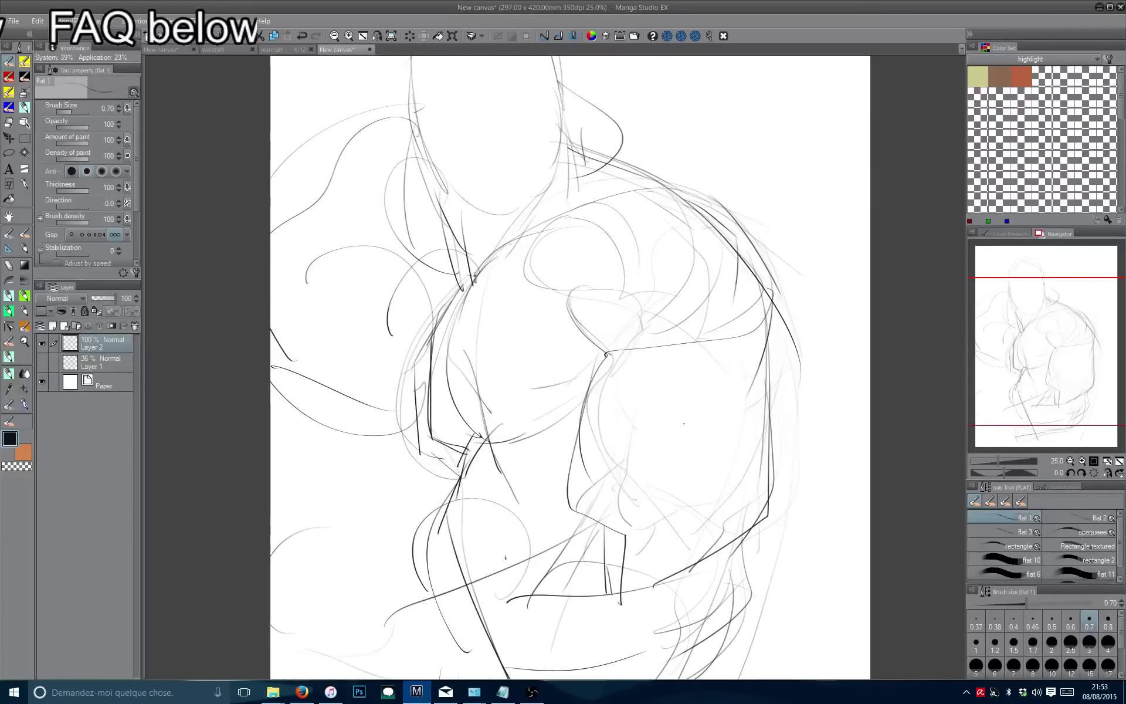
# Darken the near upper arm's inner contour from the armpit to the elbow and add curved muscle lines above the elbow.
pyautogui.moveTo(608, 546); pyautogui.dragTo(581, 497)
pyautogui.moveTo(549, 397); pyautogui.dragTo(527, 372)
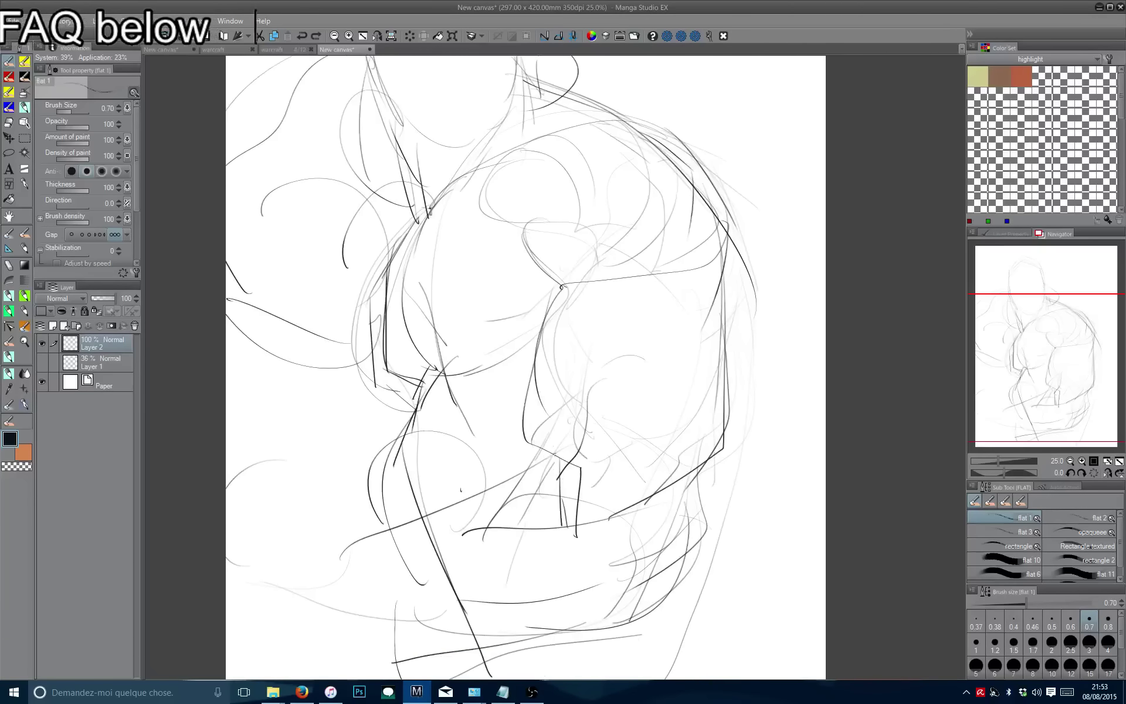
pyautogui.moveTo(570, 474); pyautogui.dragTo(566, 569)
pyautogui.hotkey('ctrl', 'z')
pyautogui.moveTo(558, 281)
pyautogui.mouseDown()
pyautogui.moveTo(536, 393)
pyautogui.moveTo(533, 468)
pyautogui.mouseUp()
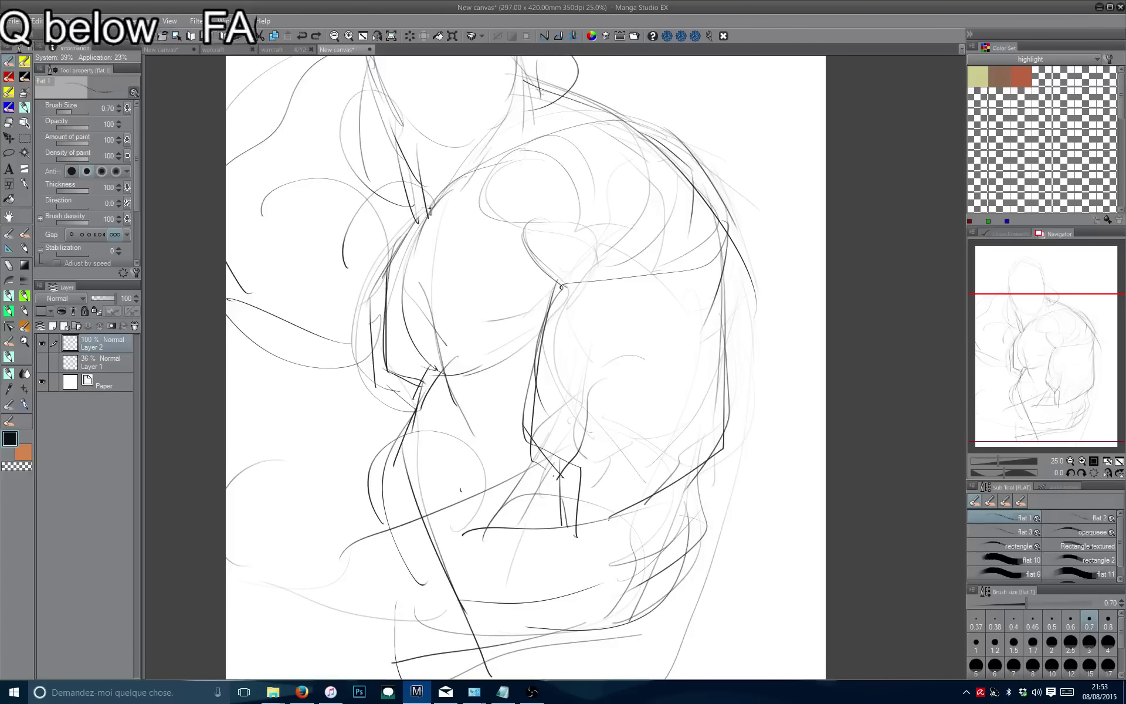
pyautogui.moveTo(721, 284)
pyautogui.mouseDown()
pyautogui.moveTo(729, 419)
pyautogui.moveTo(731, 400)
pyautogui.moveTo(630, 625)
pyautogui.mouseUp()
pyautogui.hotkey('ctrl', 'z')
pyautogui.moveTo(586, 528); pyautogui.dragTo(593, 432)
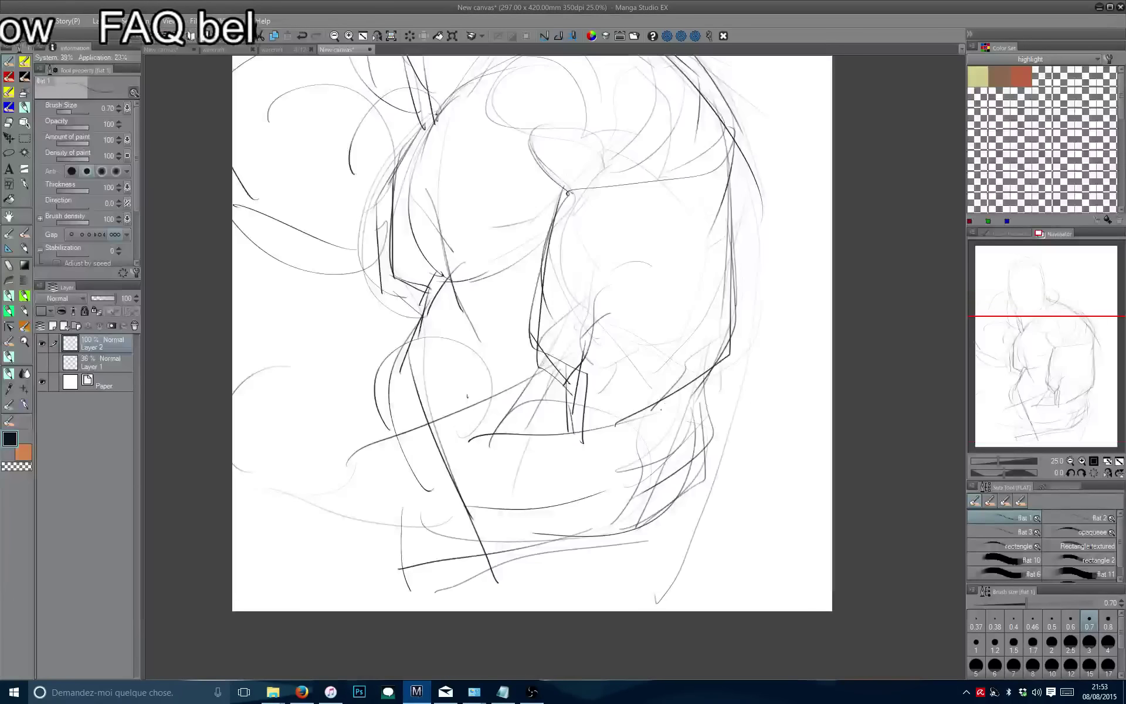
# Draw the torso's centre and back contours below the near forearm, with short closing lines at the hips.
pyautogui.moveTo(666, 433); pyautogui.dragTo(590, 545)
pyautogui.moveTo(585, 383); pyautogui.dragTo(553, 571)
pyautogui.moveTo(702, 426); pyautogui.dragTo(619, 611)
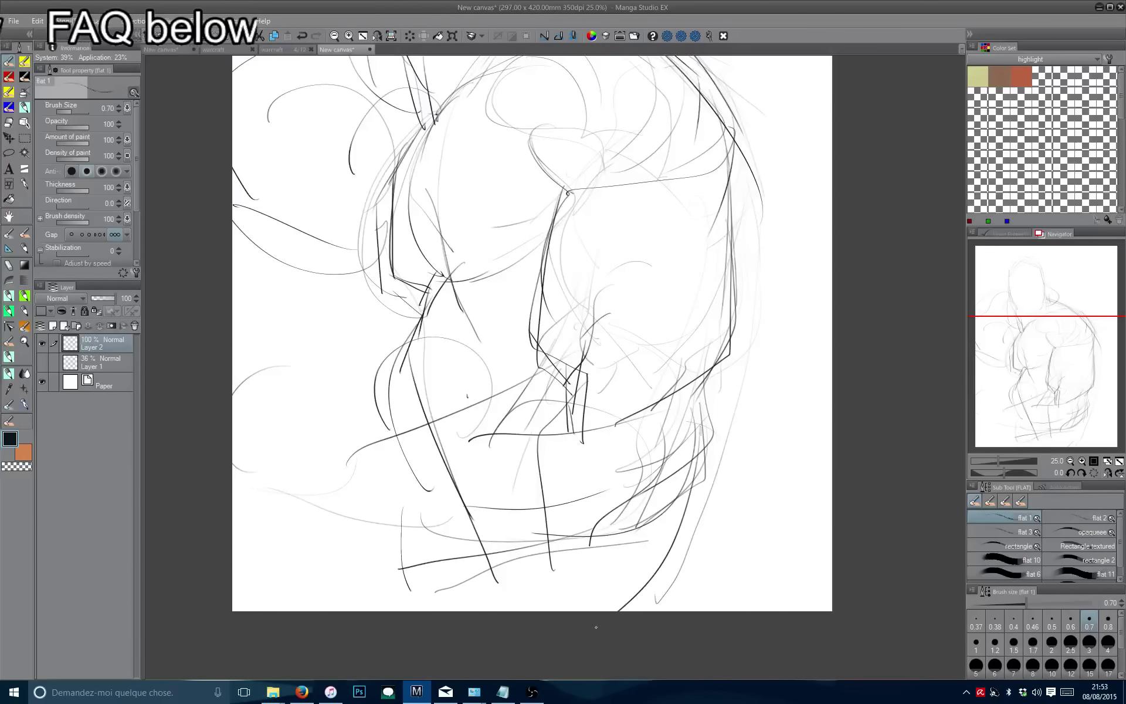
pyautogui.moveTo(531, 572)
pyautogui.mouseDown()
pyautogui.moveTo(623, 587)
pyautogui.moveTo(637, 622)
pyautogui.mouseUp()
# Draw the abdomen's front contour down to the hip and a curved line across the waist.
pyautogui.moveTo(537, 518); pyautogui.dragTo(412, 581)
pyautogui.hotkey('ctrl', 'z')
pyautogui.moveTo(420, 425); pyautogui.dragTo(434, 626)
pyautogui.hotkey('ctrl', 'z')
pyautogui.moveTo(421, 383); pyautogui.dragTo(421, 622)
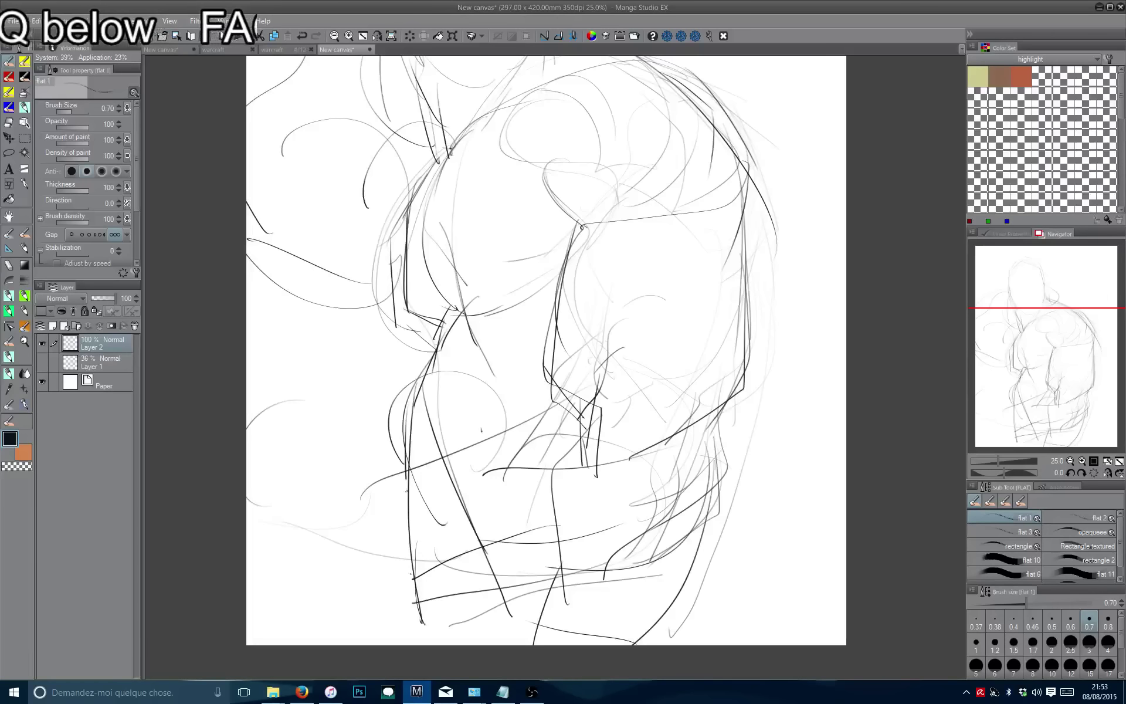
# Reinforce the lower abdomen's front contour and waist lines with darker strokes.
pyautogui.moveTo(411, 480); pyautogui.dragTo(416, 625)
pyautogui.moveTo(561, 524); pyautogui.dragTo(411, 604)
pyautogui.moveTo(437, 590); pyautogui.dragTo(413, 609)
pyautogui.moveTo(493, 475); pyautogui.dragTo(483, 486)
pyautogui.moveTo(454, 322); pyautogui.dragTo(393, 562)
pyautogui.hotkey('ctrl', 'z')
# Sketch a tilted face oval over the head and darken its far side in the mirrored view.
pyautogui.moveTo(397, 103); pyautogui.dragTo(496, 419)
pyautogui.moveTo(517, 206); pyautogui.dragTo(511, 217)
pyautogui.press('h')
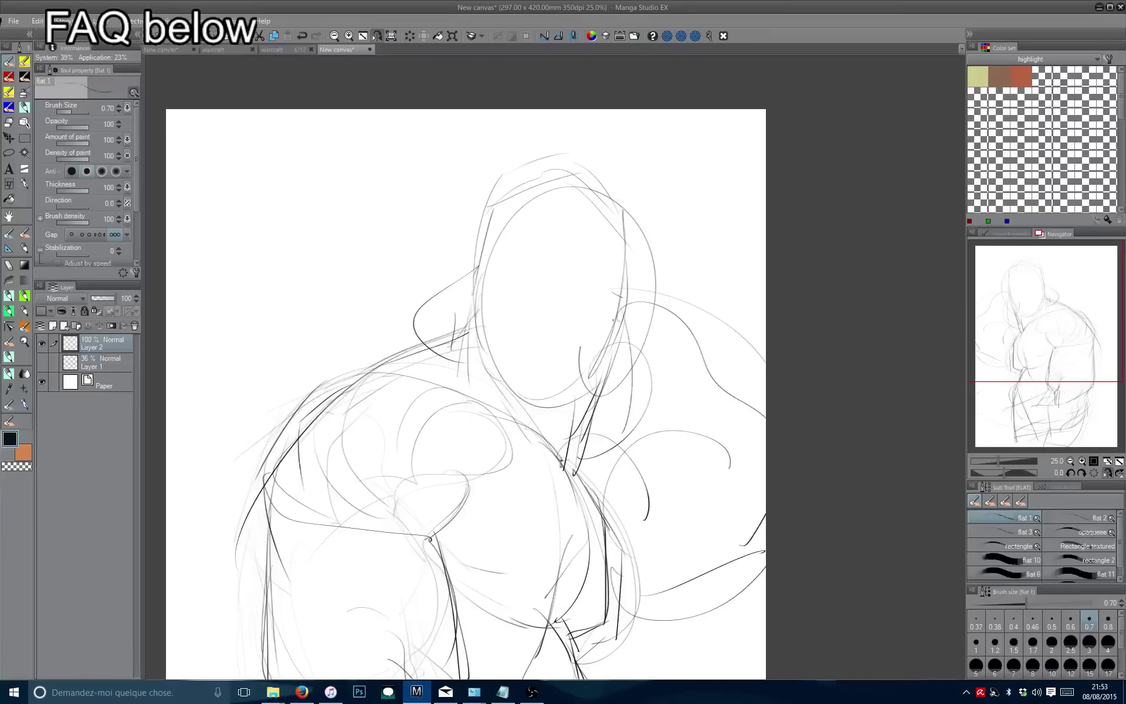
pyautogui.moveTo(647, 223); pyautogui.dragTo(599, 388)
pyautogui.scroll(2, 648, 252)
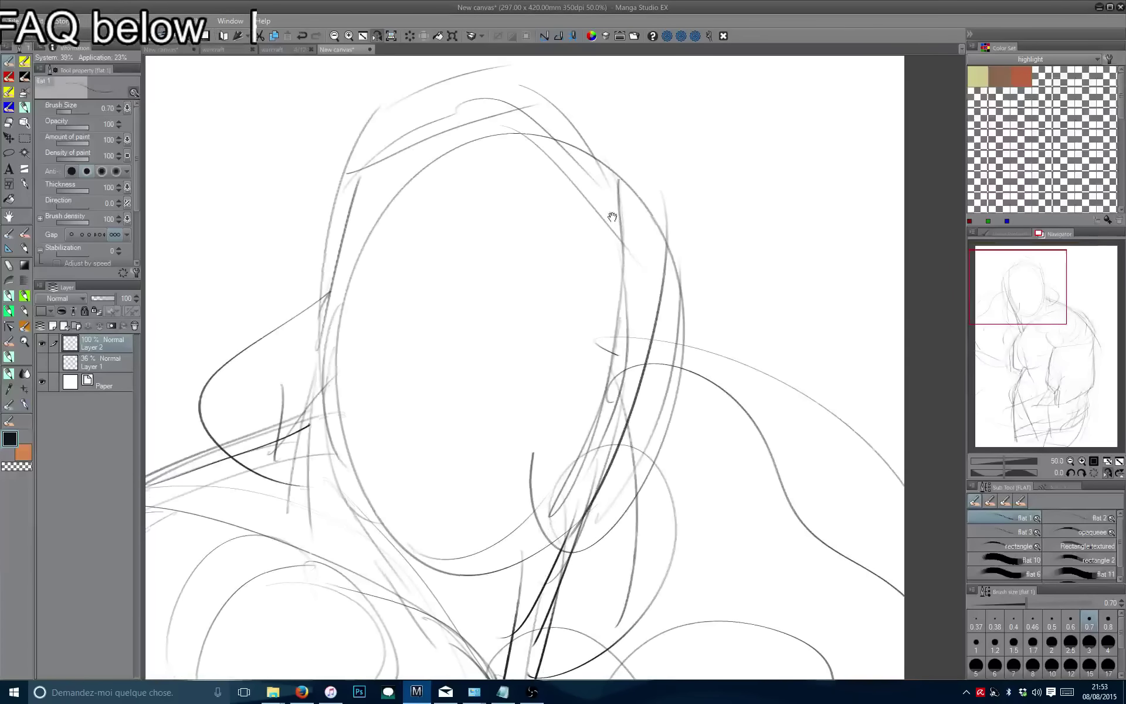
# Darken the head's straight side planes and top edge, and redraw the neck line down to the collar.
pyautogui.moveTo(619, 180)
pyautogui.mouseDown()
pyautogui.moveTo(669, 299)
pyautogui.moveTo(598, 510)
pyautogui.mouseUp()
pyautogui.moveTo(556, 105)
pyautogui.mouseDown()
pyautogui.moveTo(635, 203)
pyautogui.moveTo(337, 204)
pyautogui.moveTo(341, 447)
pyautogui.mouseUp()
pyautogui.moveTo(378, 466)
pyautogui.mouseDown()
pyautogui.moveTo(532, 317)
pyautogui.moveTo(495, 206)
pyautogui.moveTo(457, 326)
pyautogui.moveTo(466, 321)
pyautogui.moveTo(340, 440)
pyautogui.moveTo(320, 422)
pyautogui.mouseUp()
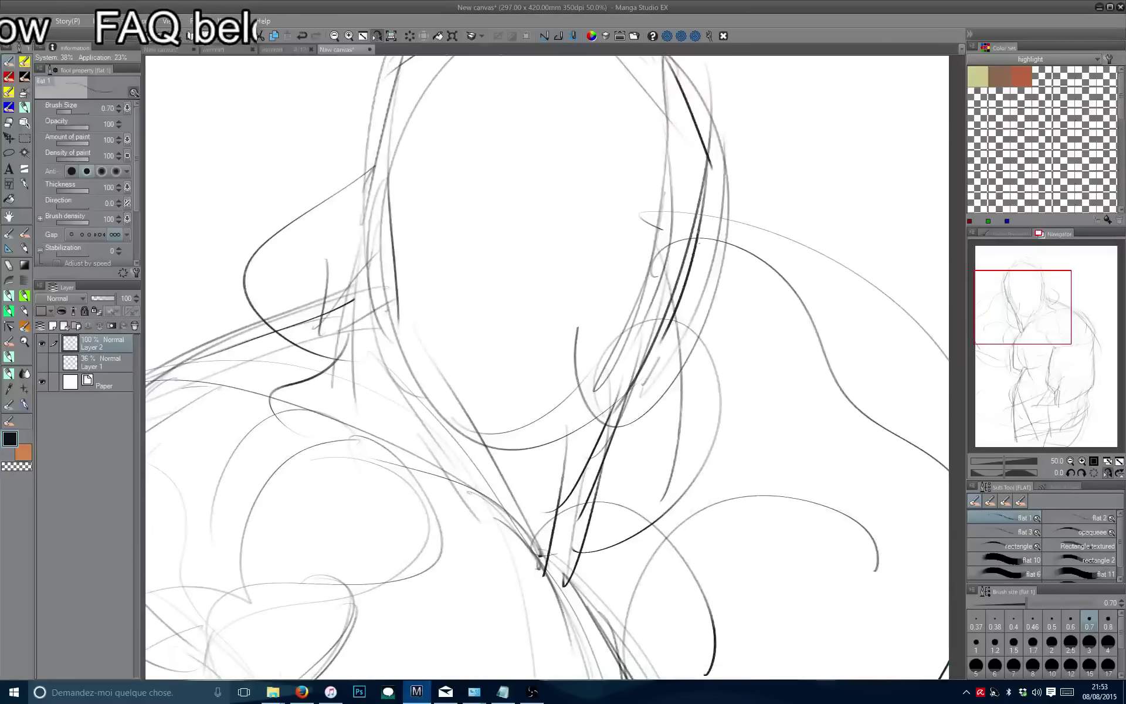
# Draw a jaw line across the lower part of the face.
pyautogui.moveTo(486, 329); pyautogui.dragTo(515, 434)
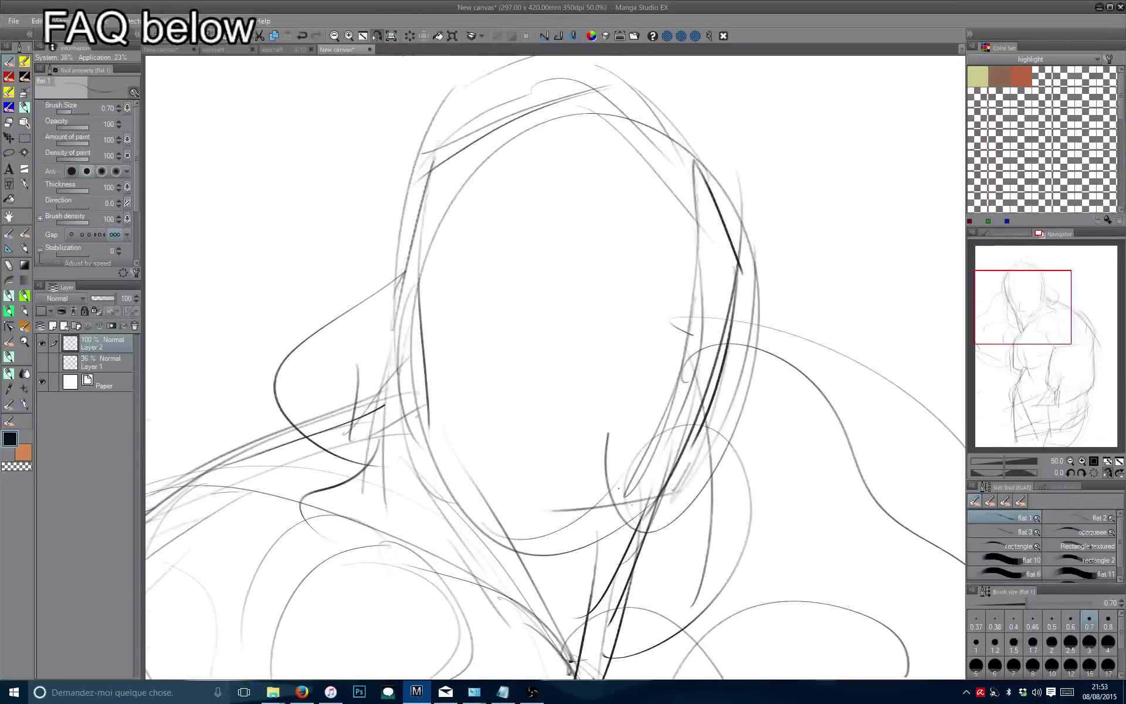
pyautogui.moveTo(565, 501)
pyautogui.mouseDown()
pyautogui.moveTo(492, 496)
pyautogui.moveTo(441, 426)
pyautogui.mouseUp()
pyautogui.hotkey('ctrl', 'z')
pyautogui.moveTo(531, 496); pyautogui.dragTo(441, 488)
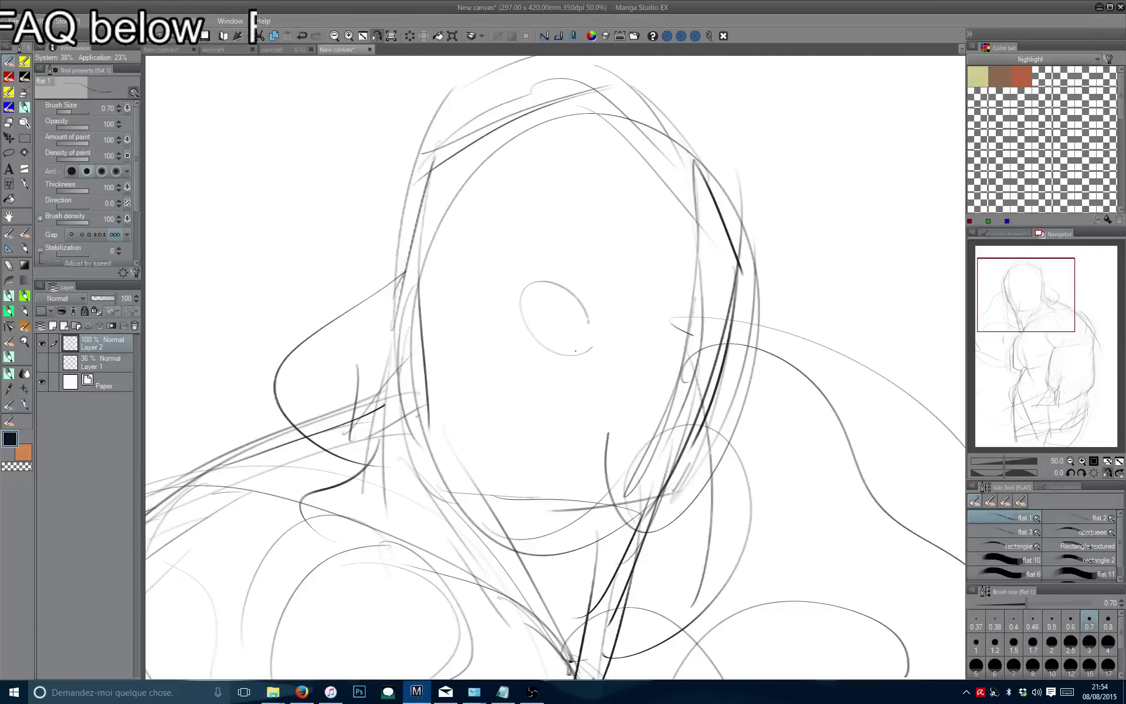
# Sketch small overlapping circles for the nose at the centre of the face and compare both mirrored views.
pyautogui.moveTo(581, 290)
pyautogui.mouseDown()
pyautogui.moveTo(585, 317)
pyautogui.moveTo(567, 322)
pyautogui.mouseUp()
pyautogui.press('h')
pyautogui.moveTo(578, 257); pyautogui.dragTo(573, 326)
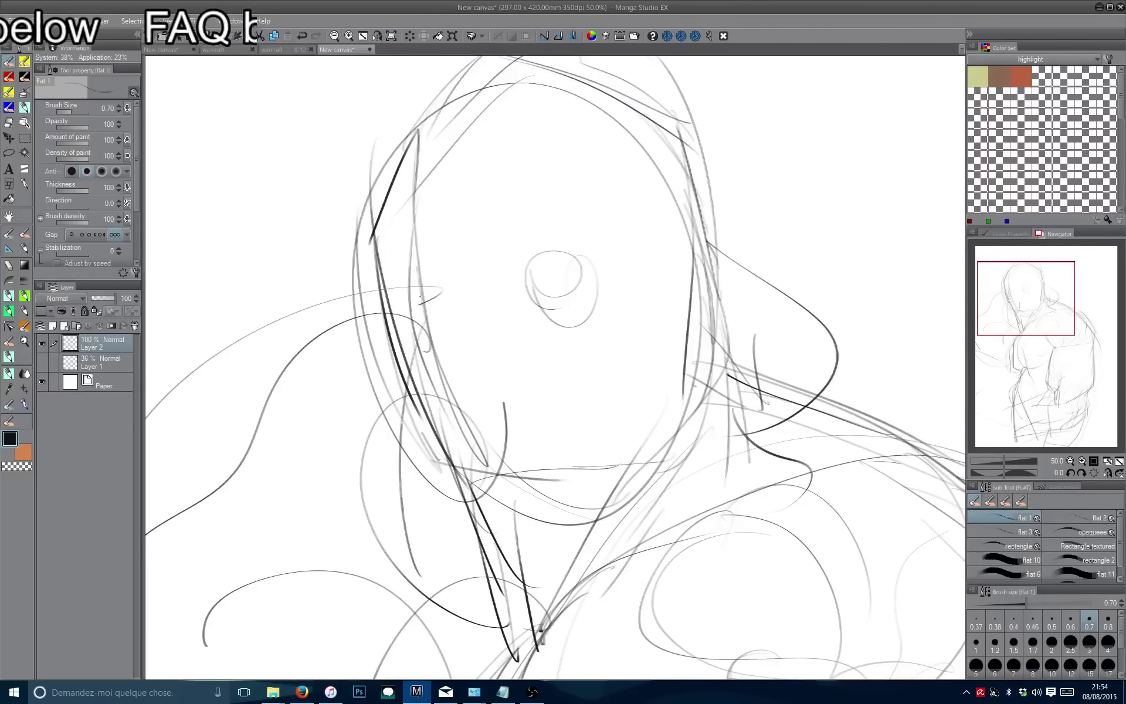
pyautogui.moveTo(570, 516); pyautogui.dragTo(530, 459)
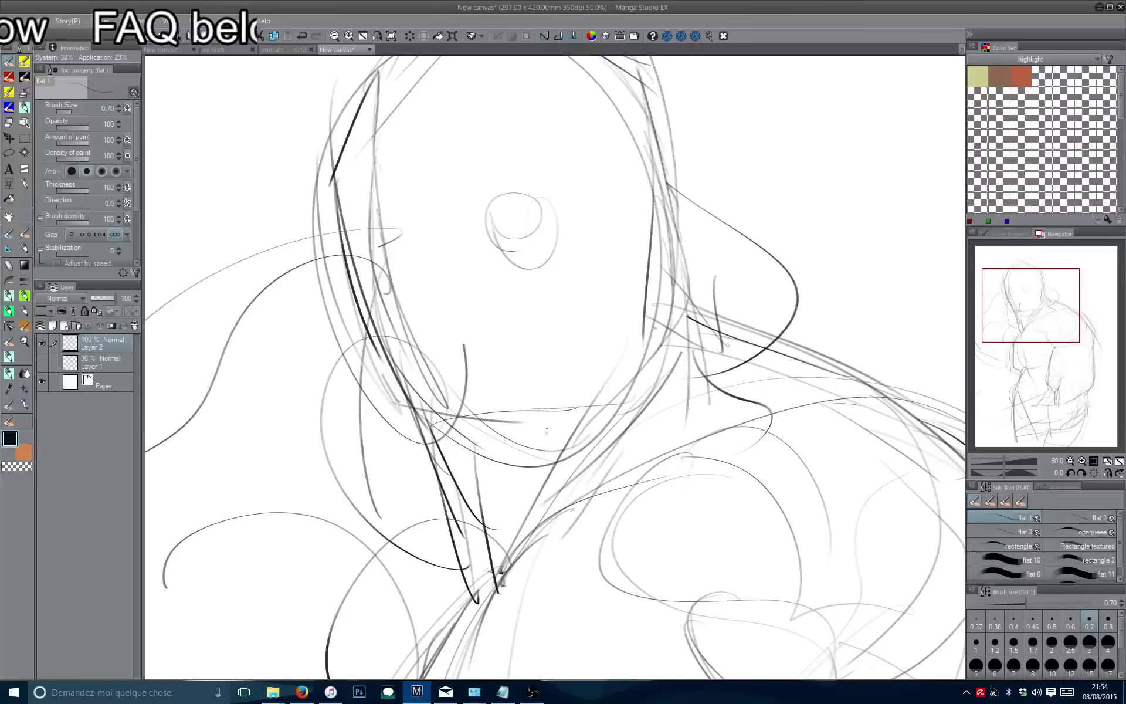
pyautogui.scroll(-1, 547, 431)
pyautogui.press('h')
pyautogui.moveTo(574, 315); pyautogui.dragTo(577, 292)
pyautogui.press('h')
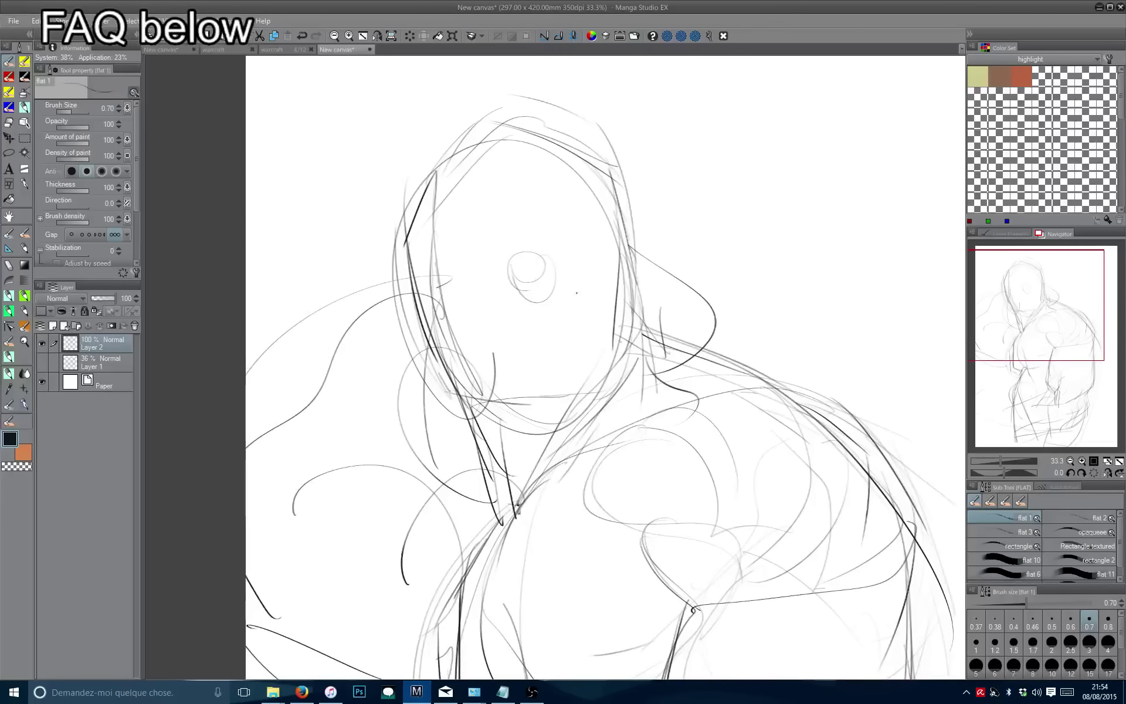
# Darken the crease between the chest and near shoulder down to the armpit, and add another front contour to the abdomen.
pyautogui.moveTo(635, 523); pyautogui.dragTo(647, 472)
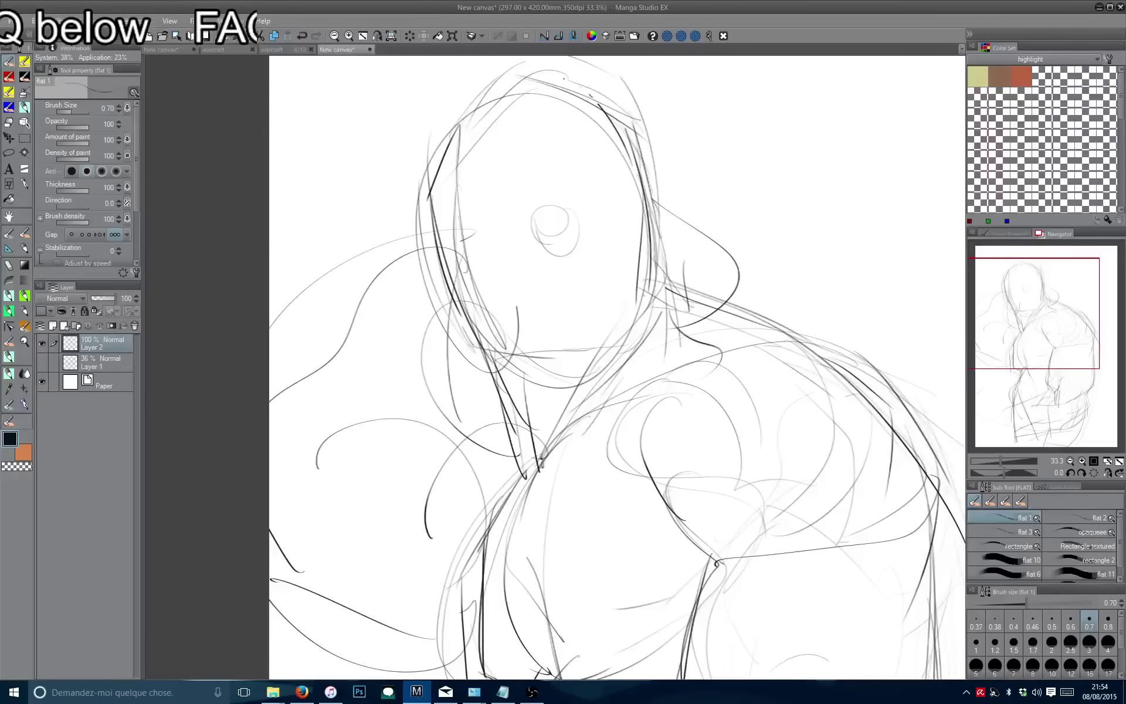
pyautogui.moveTo(442, 452); pyautogui.dragTo(438, 329)
pyautogui.scroll(-1, 463, 399)
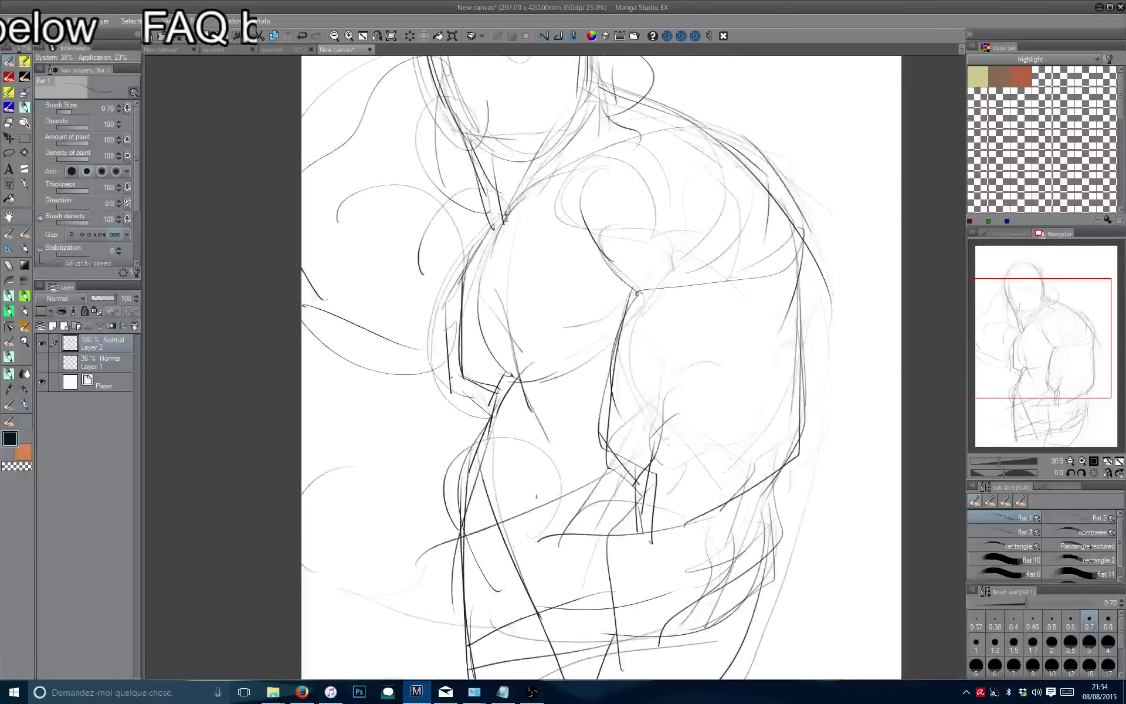
pyautogui.moveTo(470, 414); pyautogui.dragTo(452, 528)
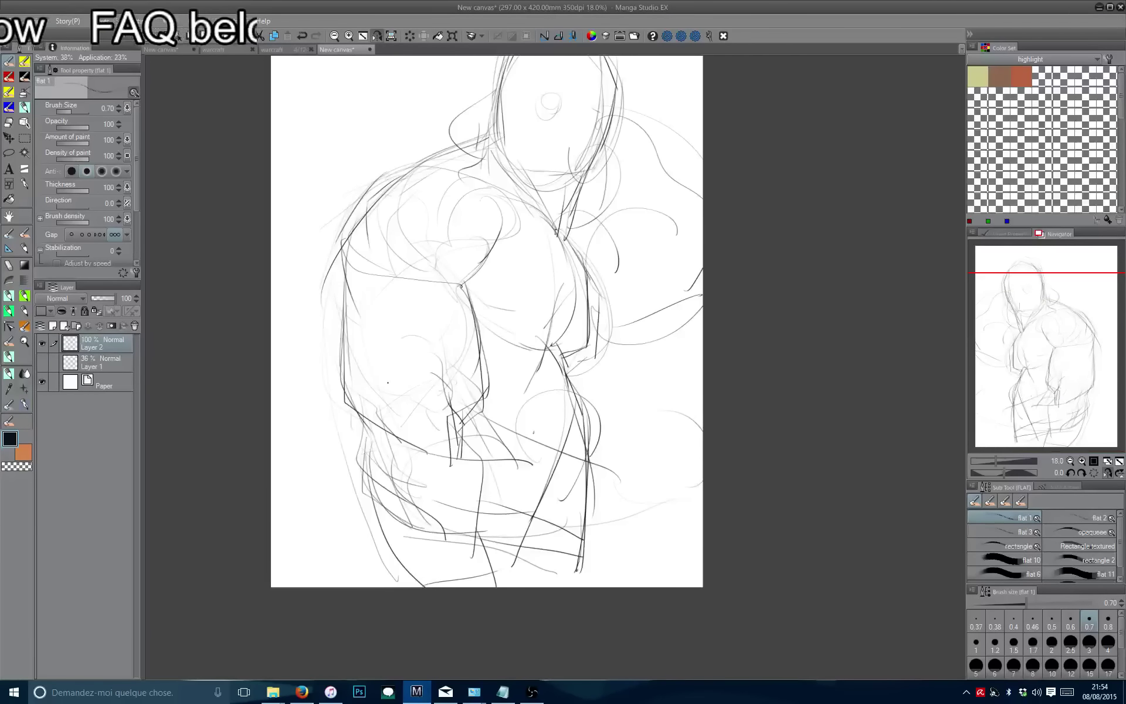
pyautogui.scroll(-1, 388, 383)
pyautogui.scroll(1, 388, 383)
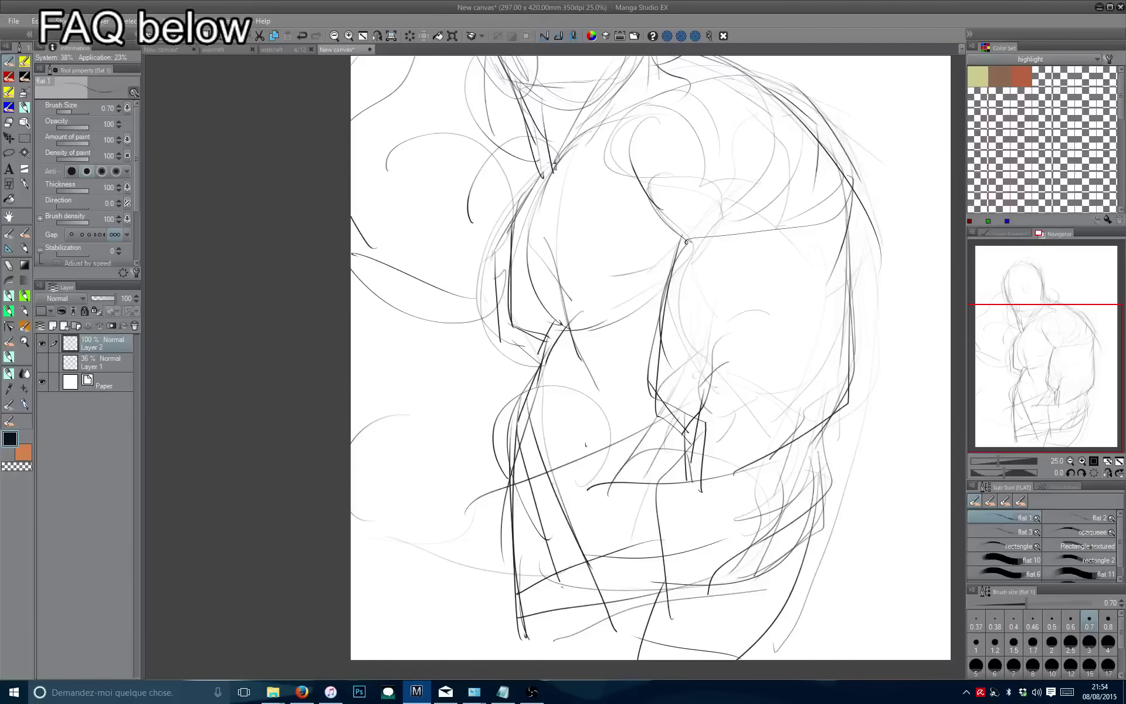
# Fade the dark construction lines at the front of the abdomen and waist.
pyautogui.hotkey('ctrl', 'z')
pyautogui.hotkey('ctrl', 'z')
pyautogui.hotkey('ctrl', 'z')
pyautogui.hotkey('ctrl', 'z')
pyautogui.hotkey('ctrl', 'z')
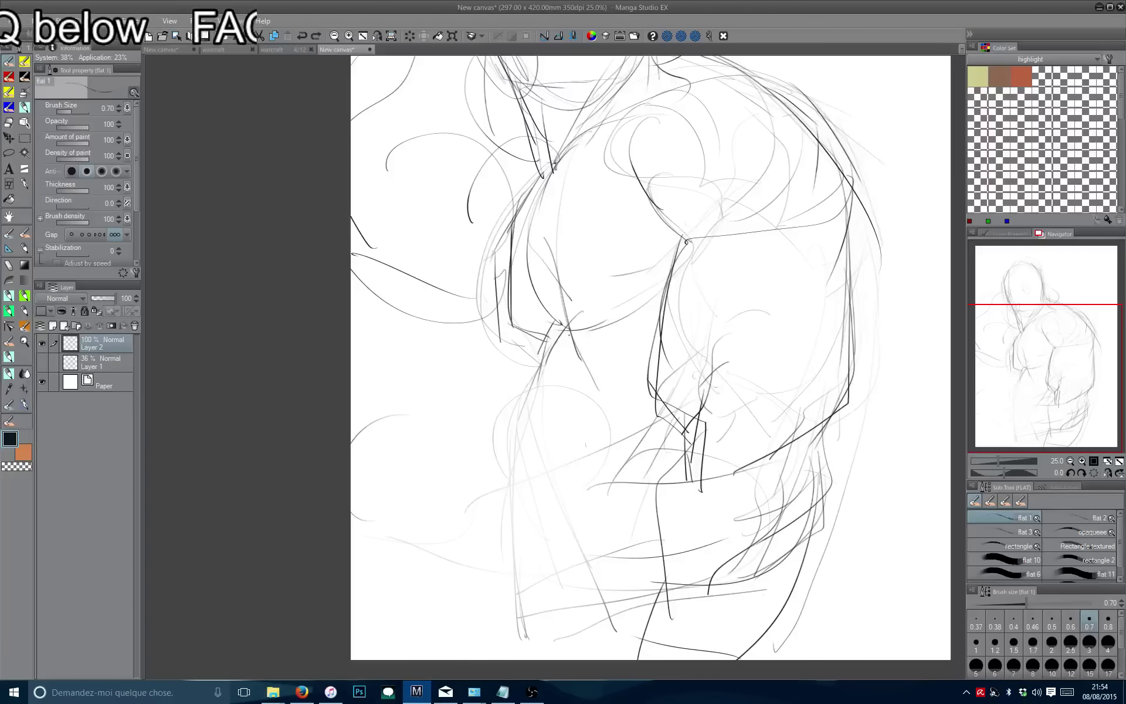
# Redraw the abdomen's front contour in the mirrored view and outline the near forearm crossing the waist.
pyautogui.press('h')
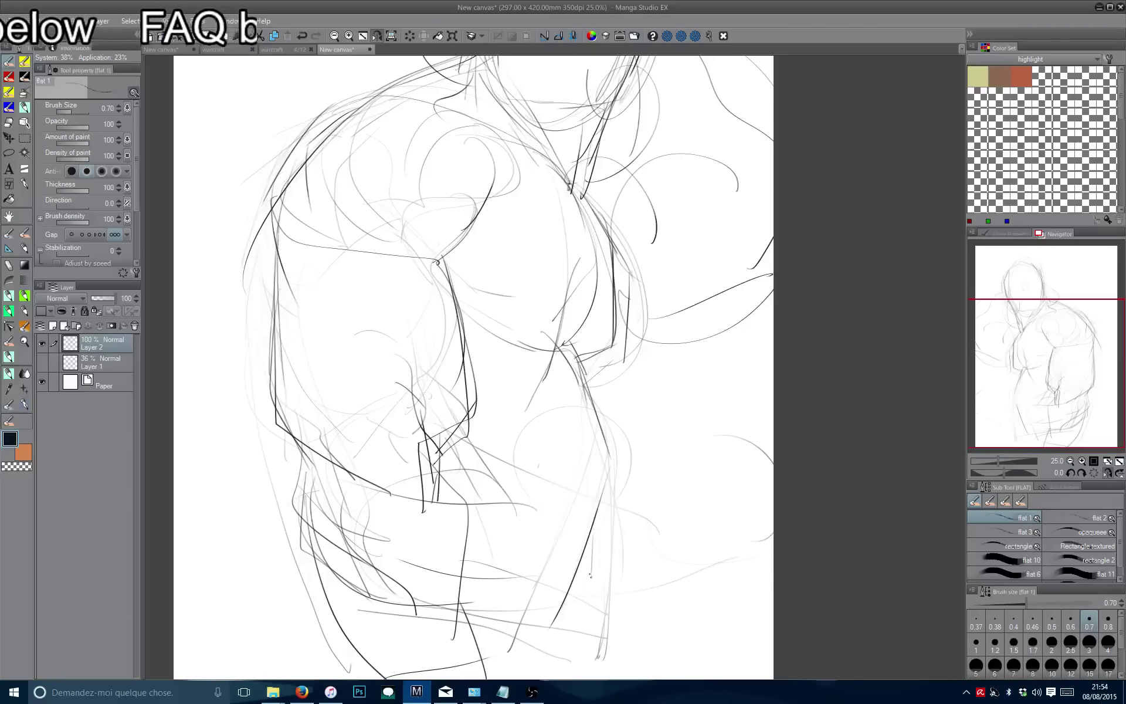
pyautogui.moveTo(437, 541); pyautogui.dragTo(441, 630)
pyautogui.moveTo(650, 487)
pyautogui.mouseDown()
pyautogui.moveTo(639, 606)
pyautogui.moveTo(629, 595)
pyautogui.mouseUp()
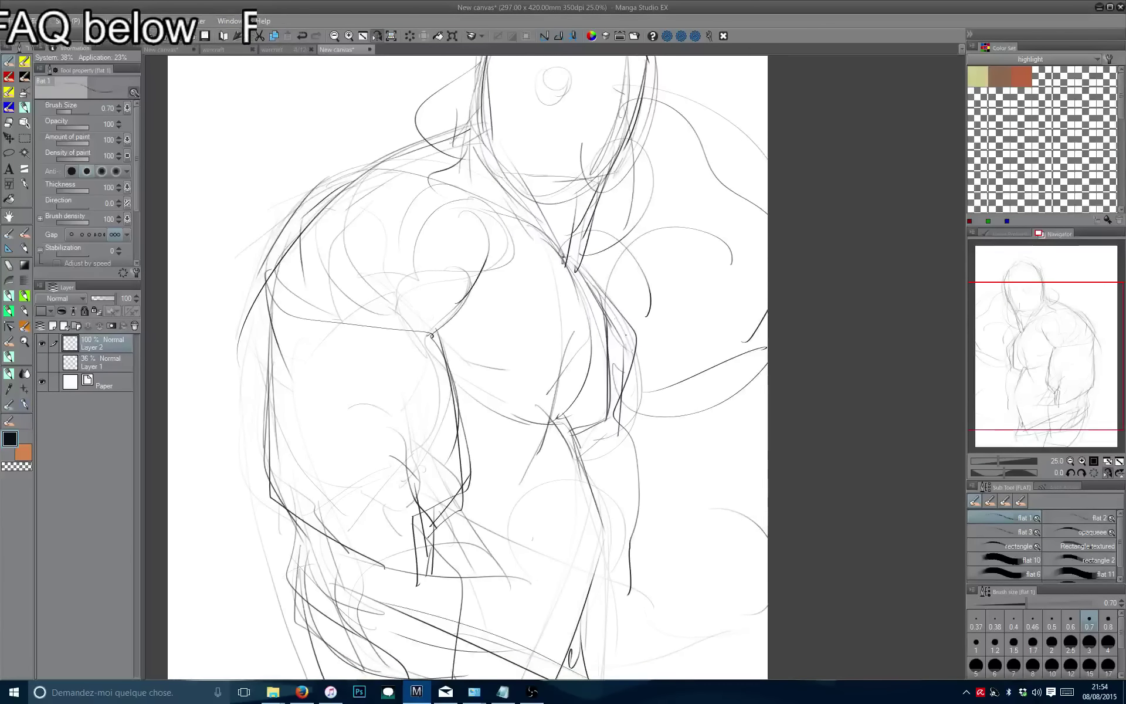
# Darken the chest's far edge, extend the contour below it, and block in a rounded form beside the hip.
pyautogui.moveTo(584, 268)
pyautogui.mouseDown()
pyautogui.moveTo(630, 379)
pyautogui.moveTo(631, 580)
pyautogui.mouseUp()
pyautogui.moveTo(598, 540)
pyautogui.mouseDown()
pyautogui.moveTo(568, 425)
pyautogui.moveTo(678, 632)
pyautogui.mouseUp()
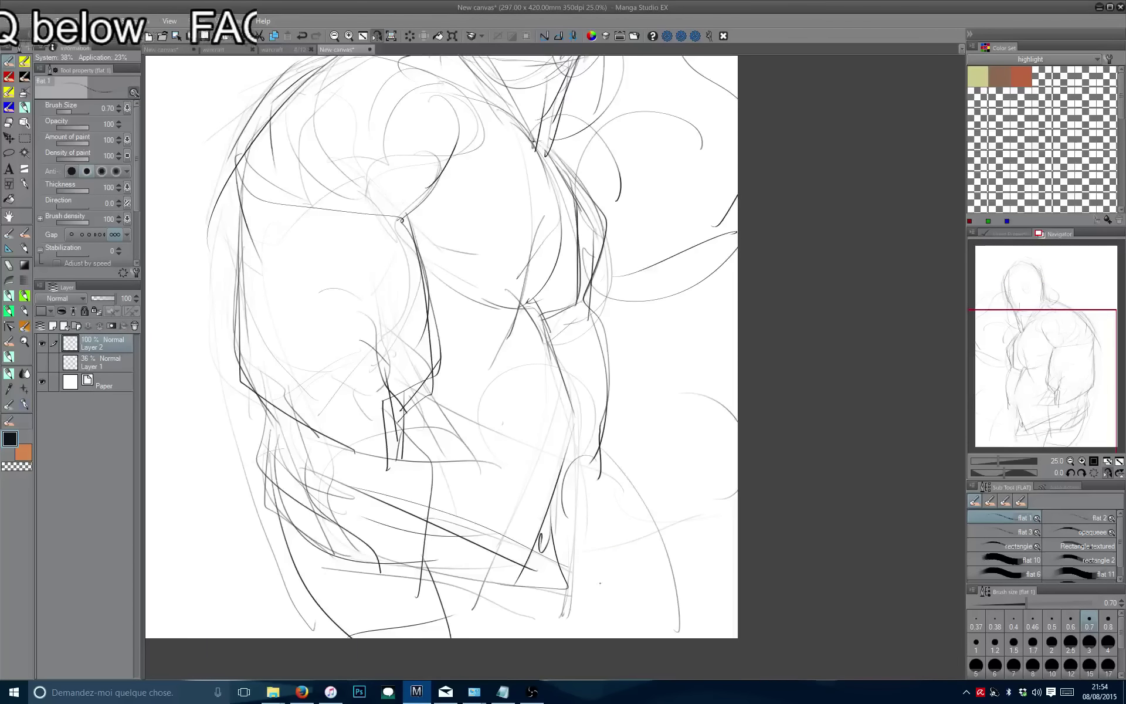
pyautogui.moveTo(604, 446)
pyautogui.mouseDown()
pyautogui.moveTo(684, 548)
pyautogui.moveTo(660, 636)
pyautogui.mouseUp()
pyautogui.moveTo(680, 572); pyautogui.dragTo(625, 637)
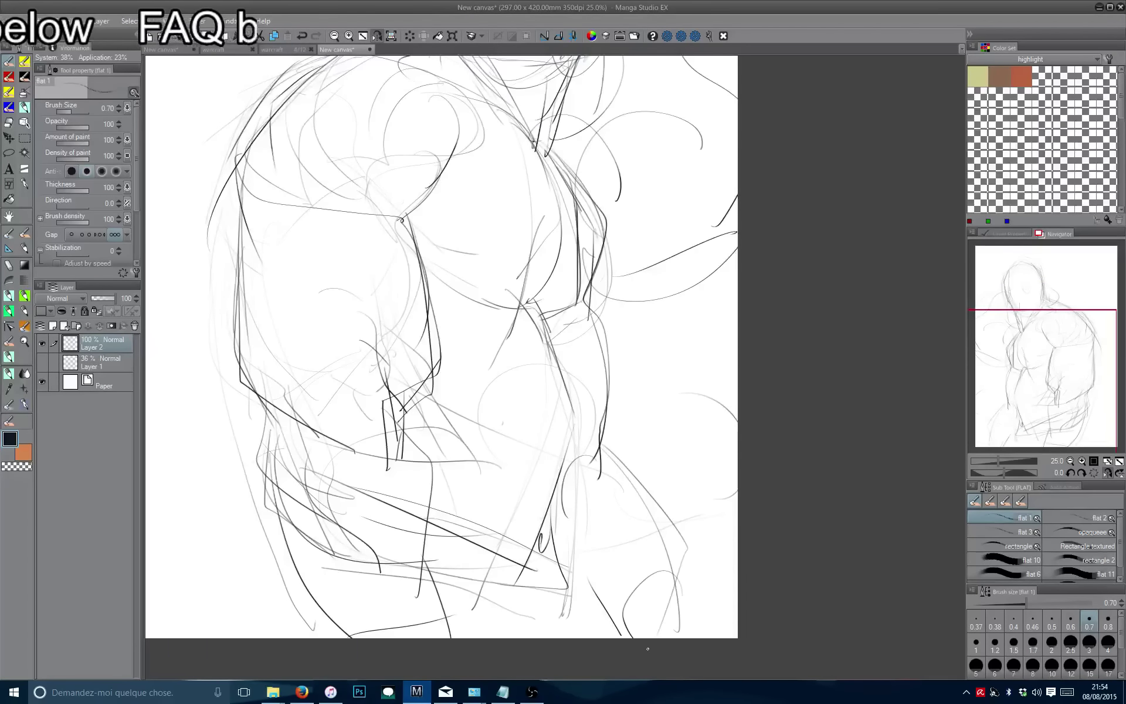
# Sketch the nipple oval on the near pectoral and darken the lower corner of the chest's far edge.
pyautogui.moveTo(271, 389)
pyautogui.mouseDown()
pyautogui.moveTo(483, 469)
pyautogui.moveTo(469, 481)
pyautogui.moveTo(446, 616)
pyautogui.mouseUp()
pyautogui.scroll(2, 475, 475)
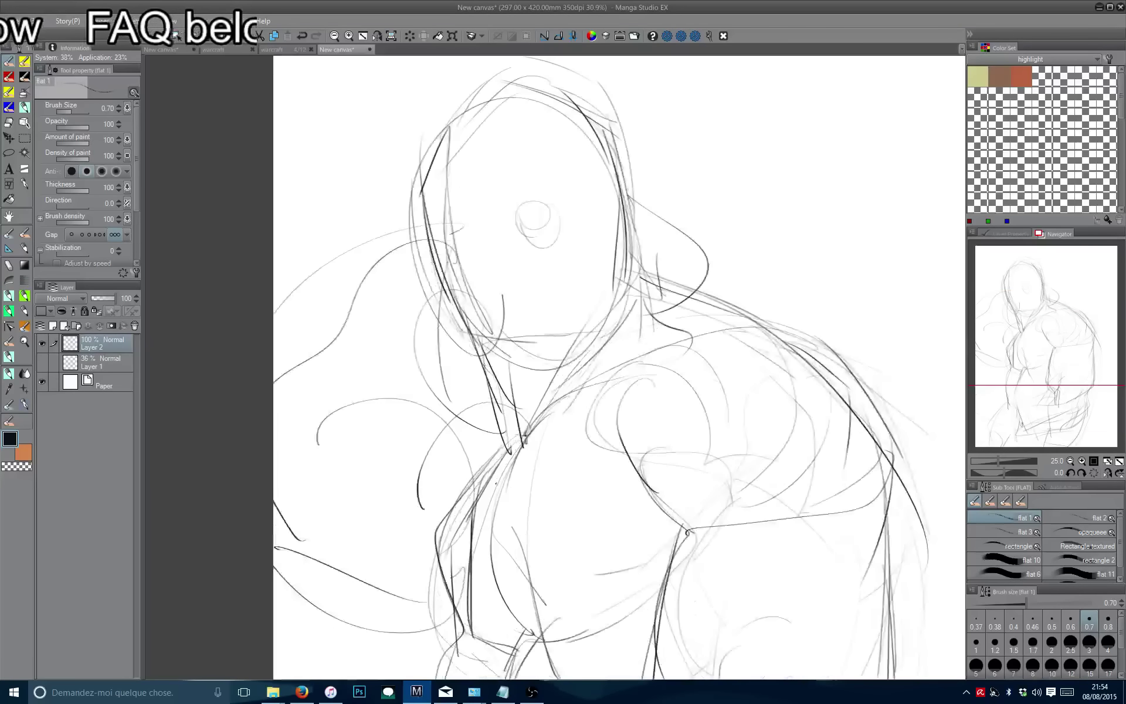
pyautogui.moveTo(475, 476); pyautogui.dragTo(464, 400)
pyautogui.scroll(1, 535, 531)
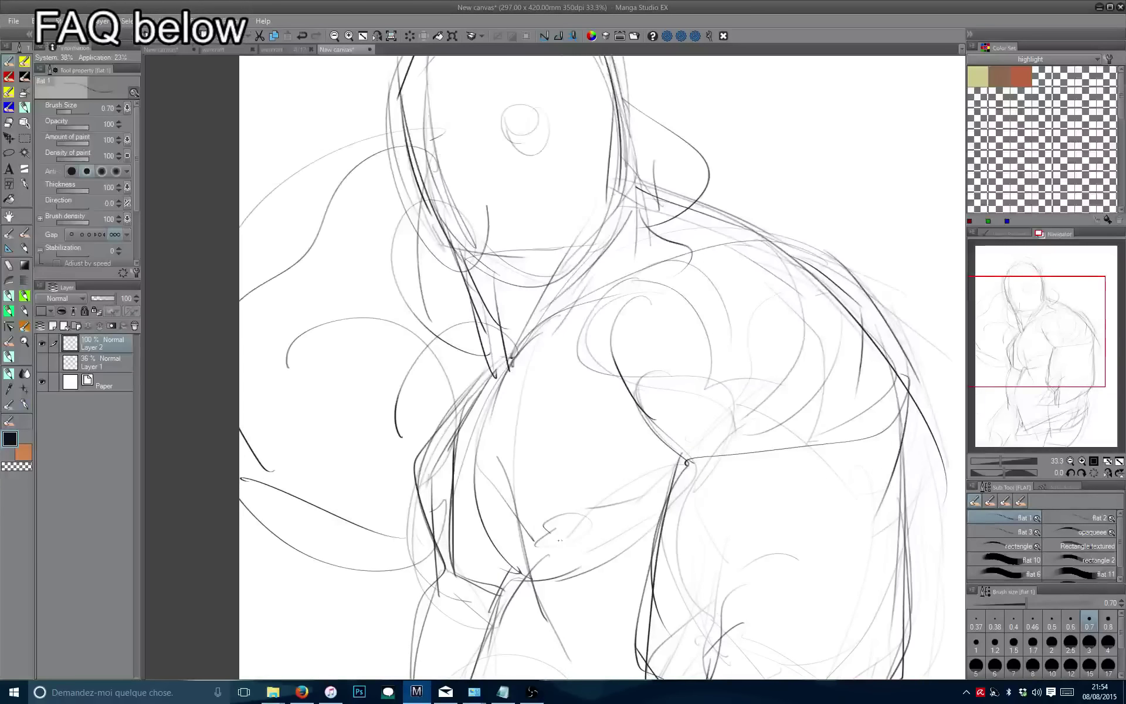
pyautogui.moveTo(578, 524); pyautogui.dragTo(565, 547)
pyautogui.moveTo(460, 580); pyautogui.dragTo(446, 551)
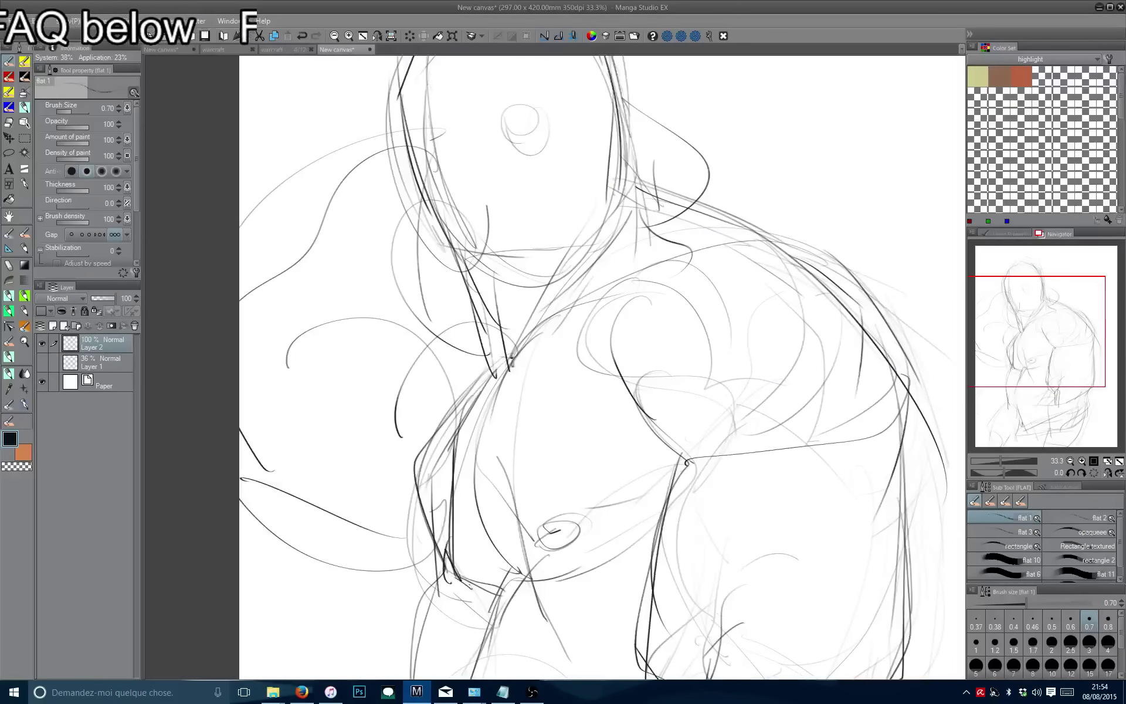
# Sketch the navel, darken the abdomen's front contour around it, and add light curves across the belly and upper chest.
pyautogui.moveTo(557, 534); pyautogui.dragTo(569, 258)
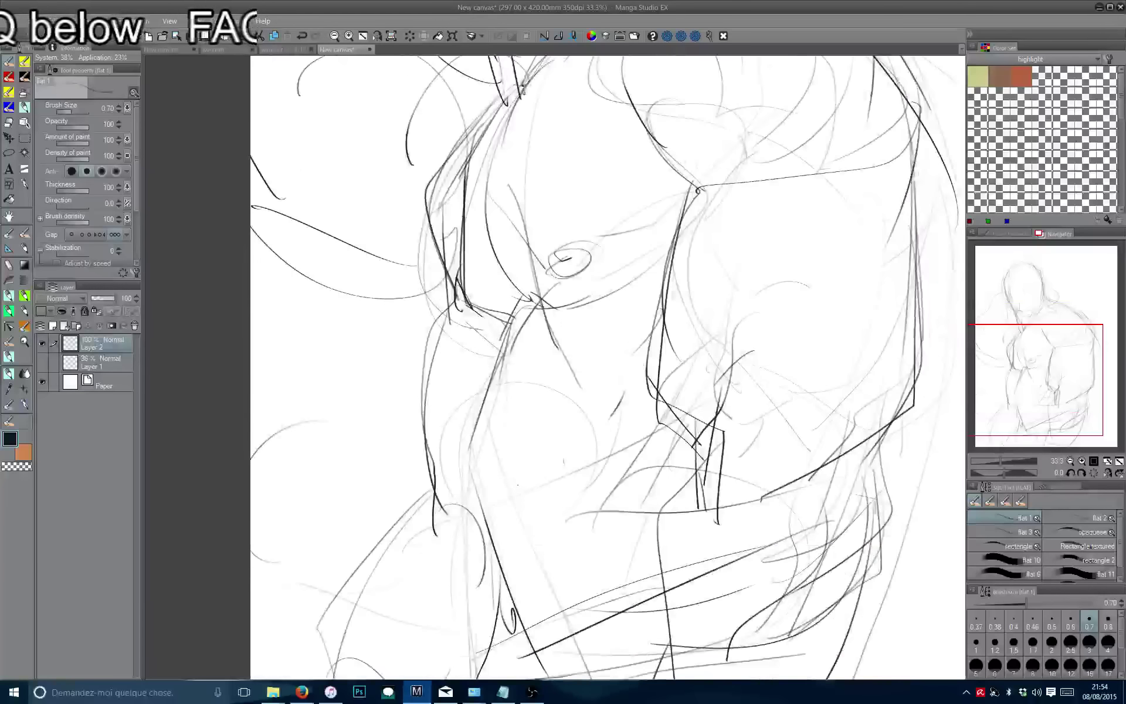
pyautogui.moveTo(490, 518); pyautogui.dragTo(506, 551)
pyautogui.moveTo(616, 290)
pyautogui.mouseDown()
pyautogui.moveTo(568, 382)
pyautogui.moveTo(545, 528)
pyautogui.mouseUp()
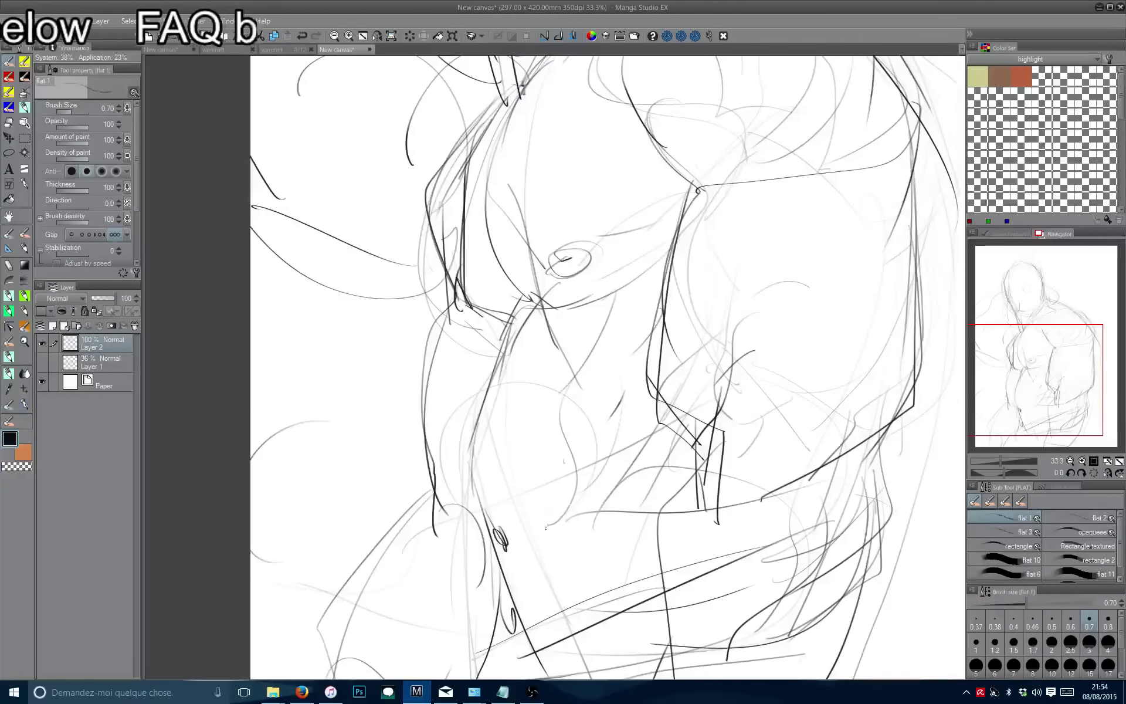
pyautogui.moveTo(468, 467)
pyautogui.mouseDown()
pyautogui.moveTo(514, 552)
pyautogui.moveTo(497, 551)
pyautogui.mouseUp()
pyautogui.moveTo(514, 582); pyautogui.dragTo(522, 619)
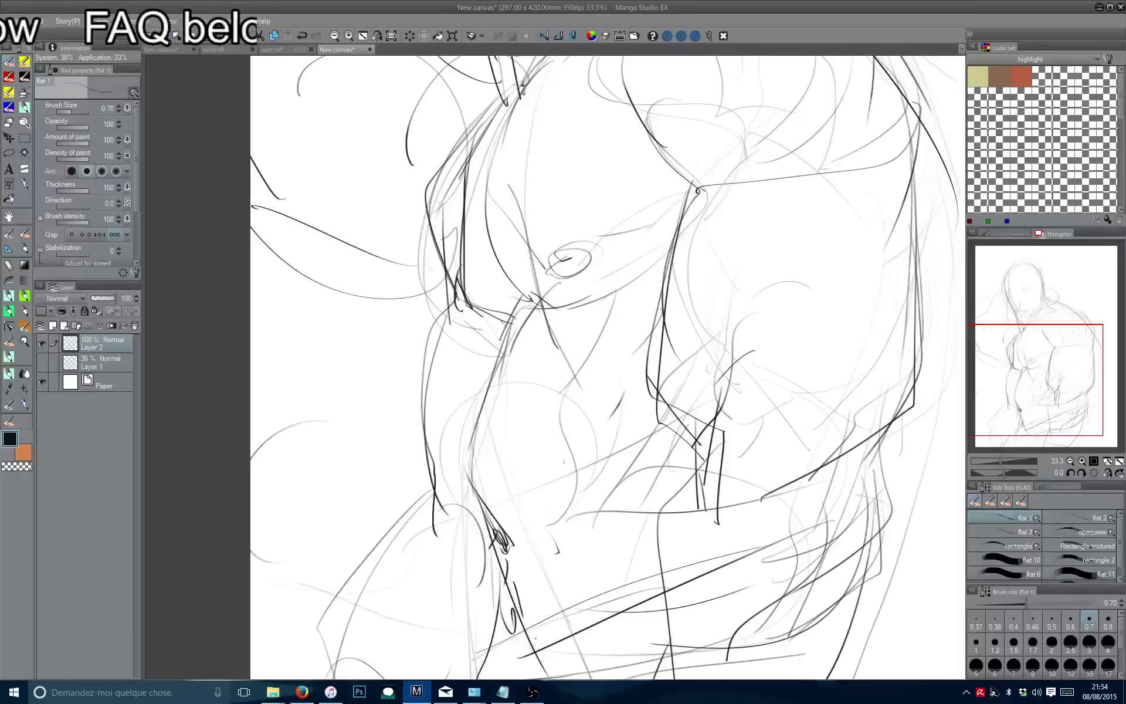
pyautogui.moveTo(563, 501); pyautogui.dragTo(549, 530)
pyautogui.moveTo(637, 177); pyautogui.dragTo(672, 393)
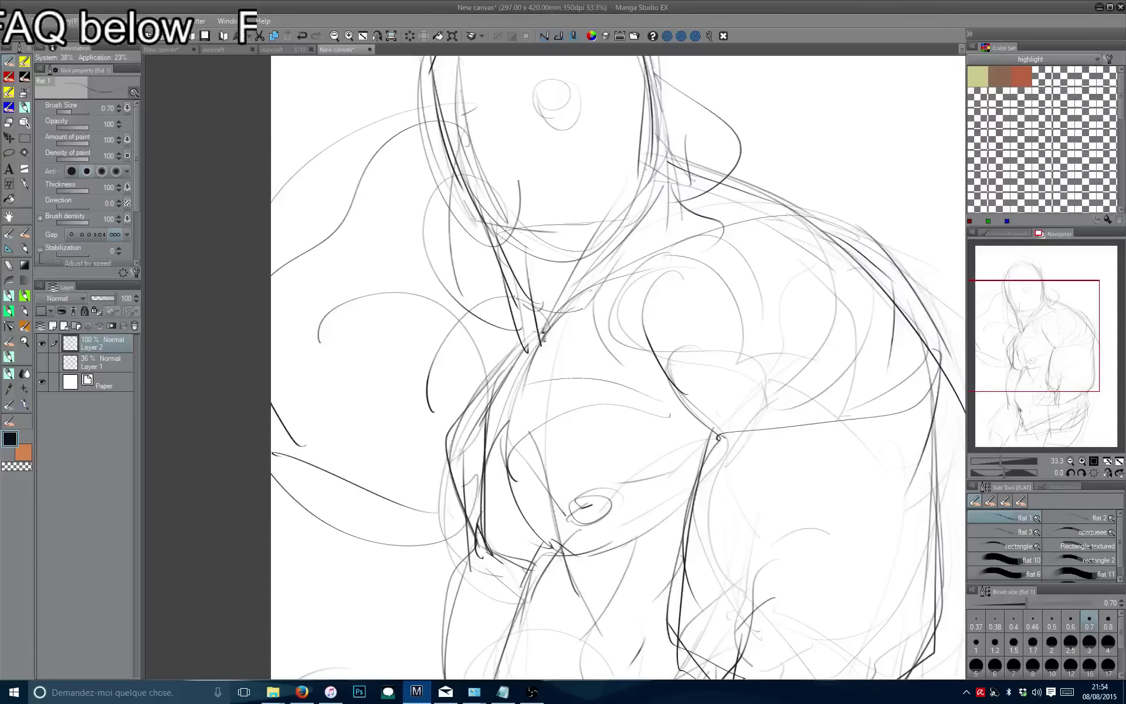
# Draw a nose circle on the face, a centre line down to the chin, and a darker jawline.
pyautogui.moveTo(599, 141); pyautogui.dragTo(592, 391)
pyautogui.scroll(1, 592, 391)
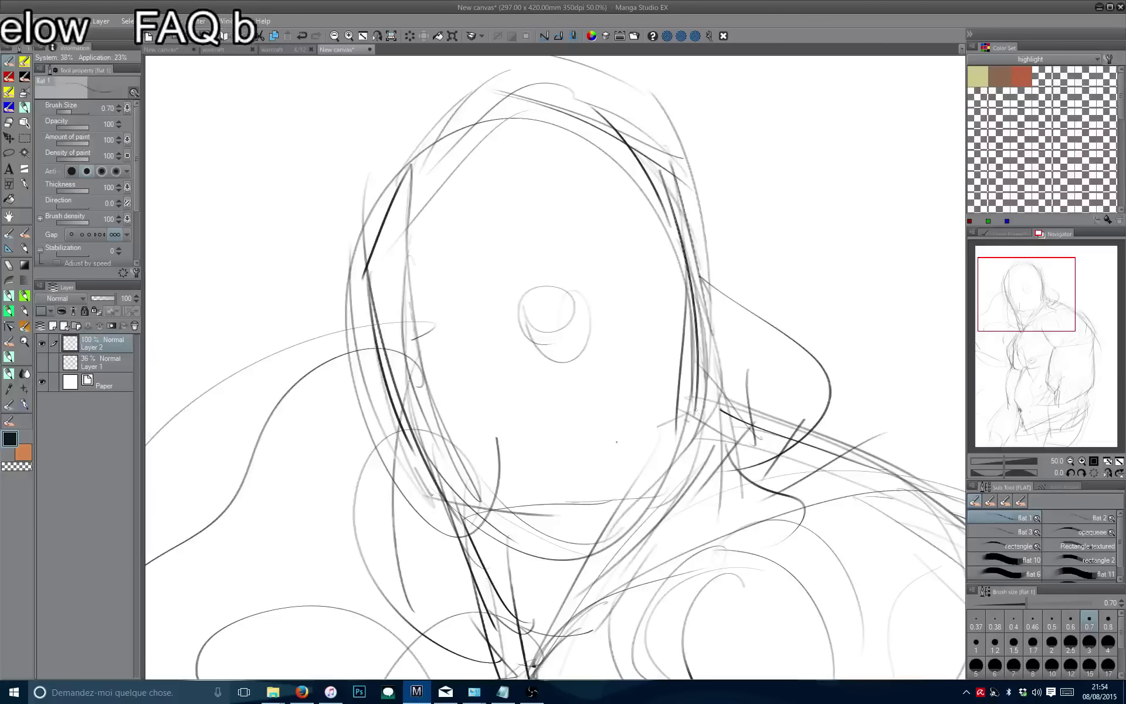
pyautogui.moveTo(509, 269)
pyautogui.mouseDown()
pyautogui.moveTo(433, 301)
pyautogui.moveTo(507, 470)
pyautogui.moveTo(456, 488)
pyautogui.moveTo(410, 457)
pyautogui.mouseUp()
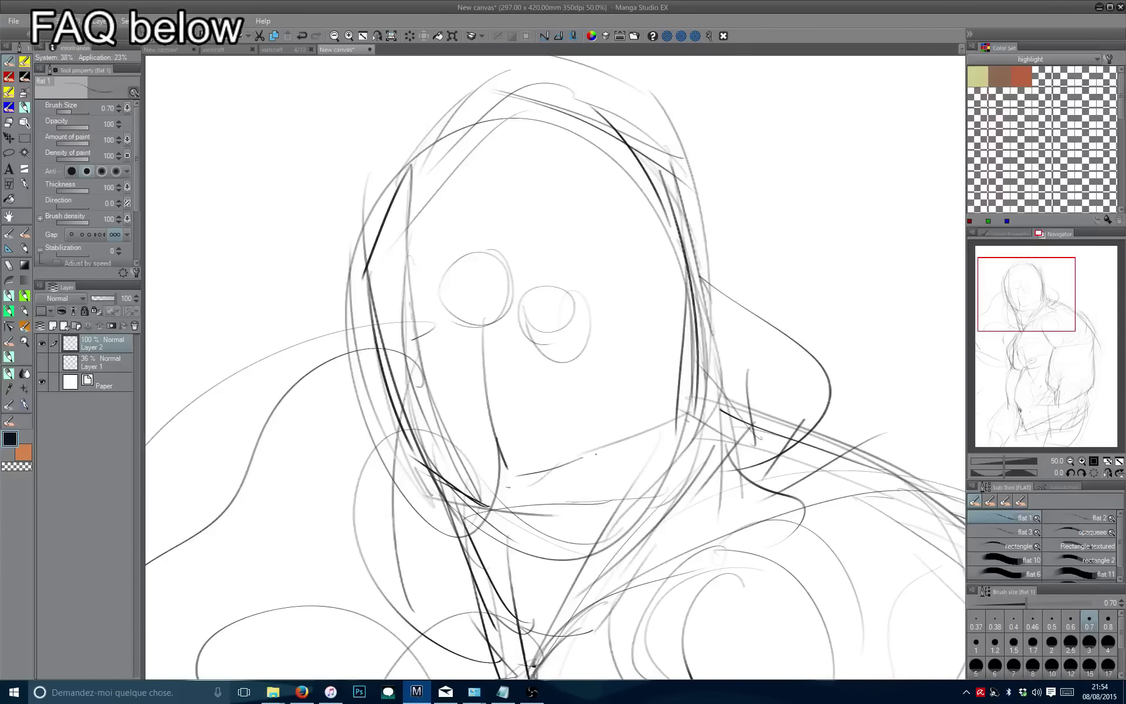
pyautogui.moveTo(587, 458)
pyautogui.mouseDown()
pyautogui.moveTo(487, 486)
pyautogui.moveTo(472, 442)
pyautogui.mouseUp()
pyautogui.moveTo(704, 372)
pyautogui.mouseDown()
pyautogui.moveTo(534, 460)
pyautogui.moveTo(456, 468)
pyautogui.mouseUp()
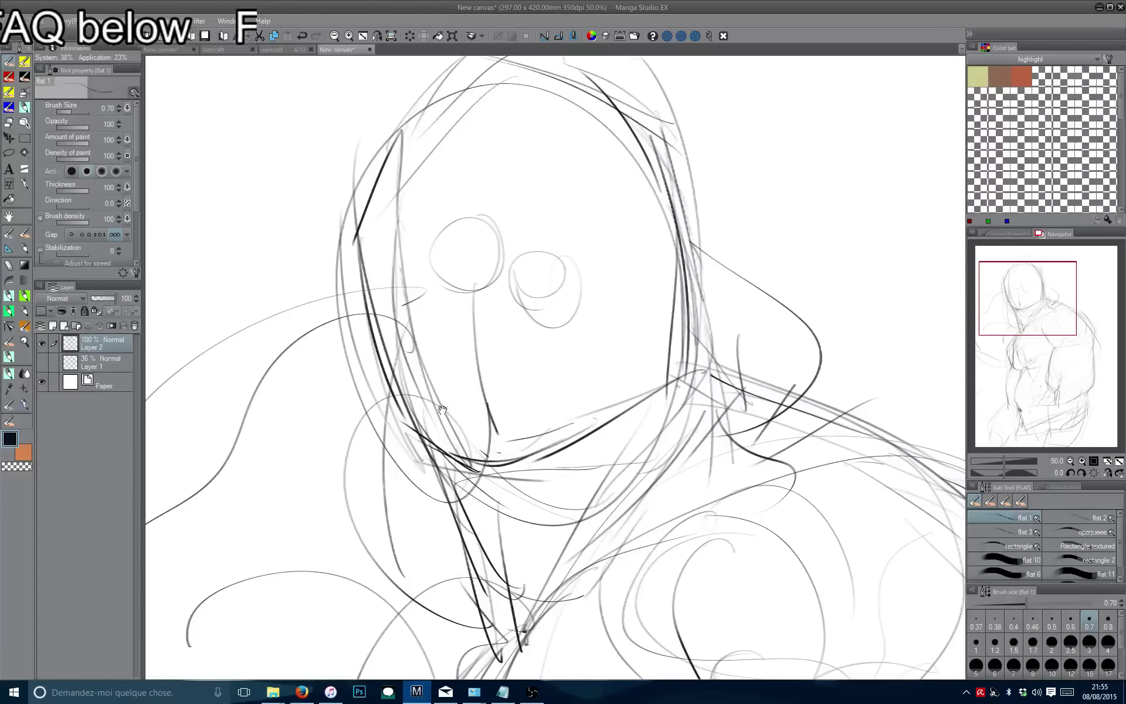
# Sketch an oval ear on each side of the head, reworking the near ear slightly larger.
pyautogui.moveTo(443, 410); pyautogui.dragTo(441, 493)
pyautogui.moveTo(489, 123); pyautogui.dragTo(656, 211)
pyautogui.moveTo(672, 264); pyautogui.dragTo(681, 367)
pyautogui.hotkey('ctrl', 'z')
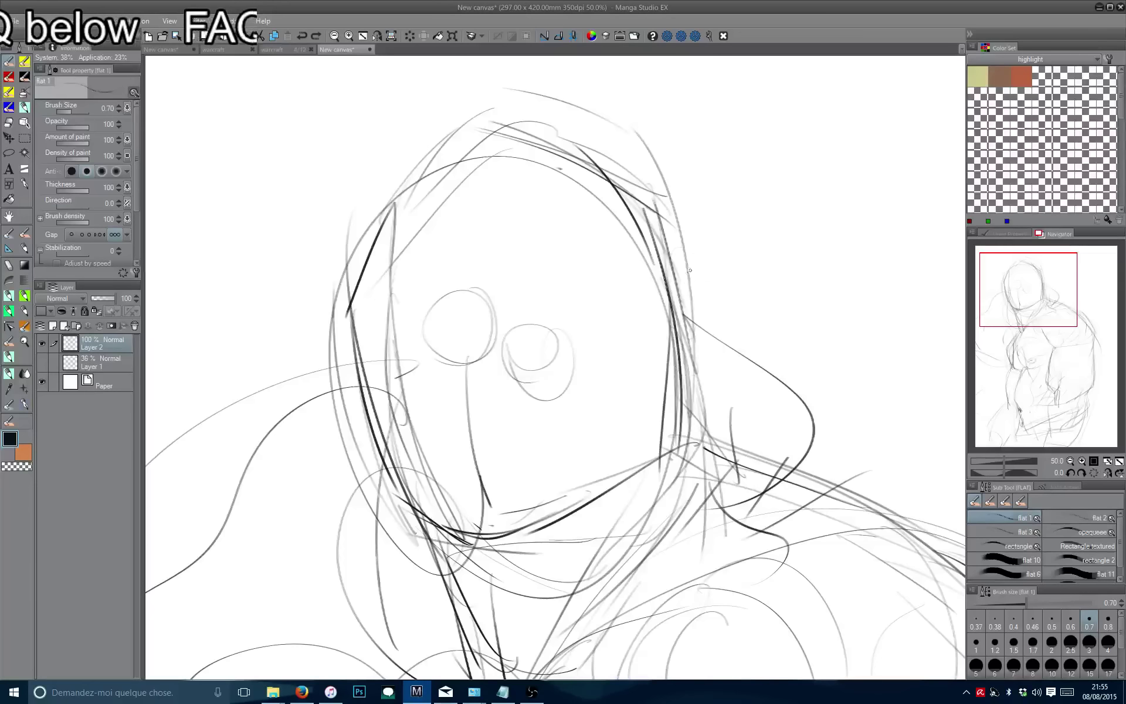
pyautogui.moveTo(669, 261); pyautogui.dragTo(683, 364)
pyautogui.moveTo(349, 314); pyautogui.dragTo(376, 420)
pyautogui.moveTo(621, 242); pyautogui.dragTo(576, 234)
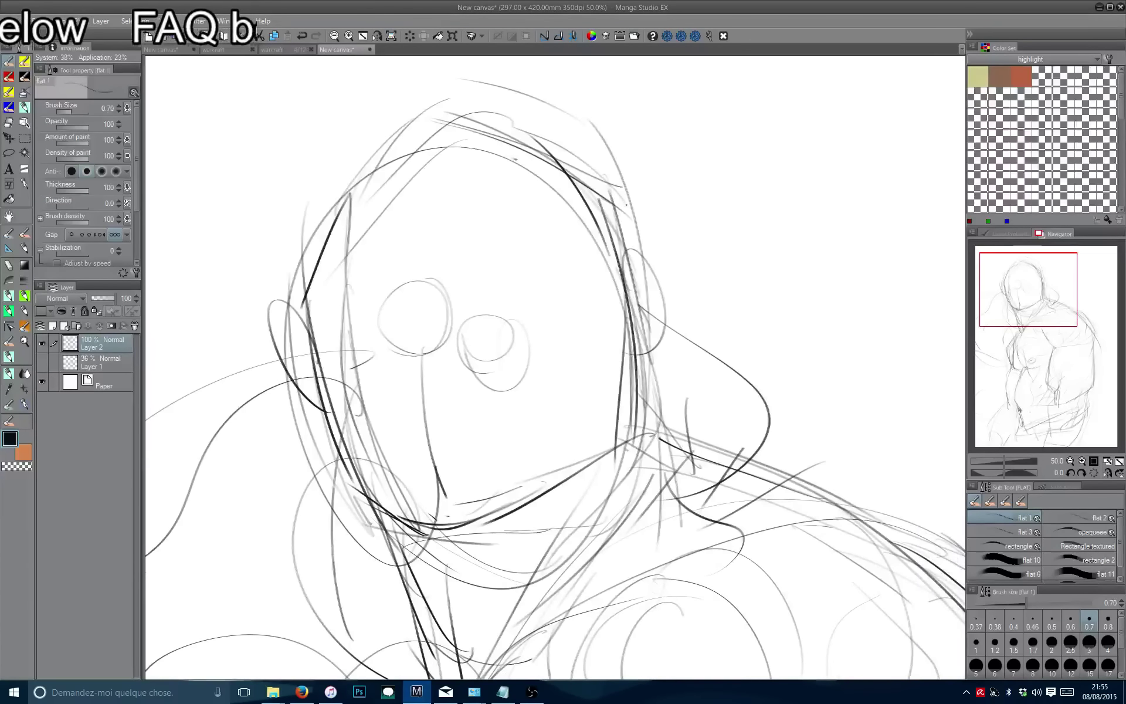
pyautogui.moveTo(621, 271)
pyautogui.mouseDown()
pyautogui.moveTo(629, 247)
pyautogui.moveTo(663, 359)
pyautogui.mouseUp()
pyautogui.moveTo(261, 335); pyautogui.dragTo(325, 460)
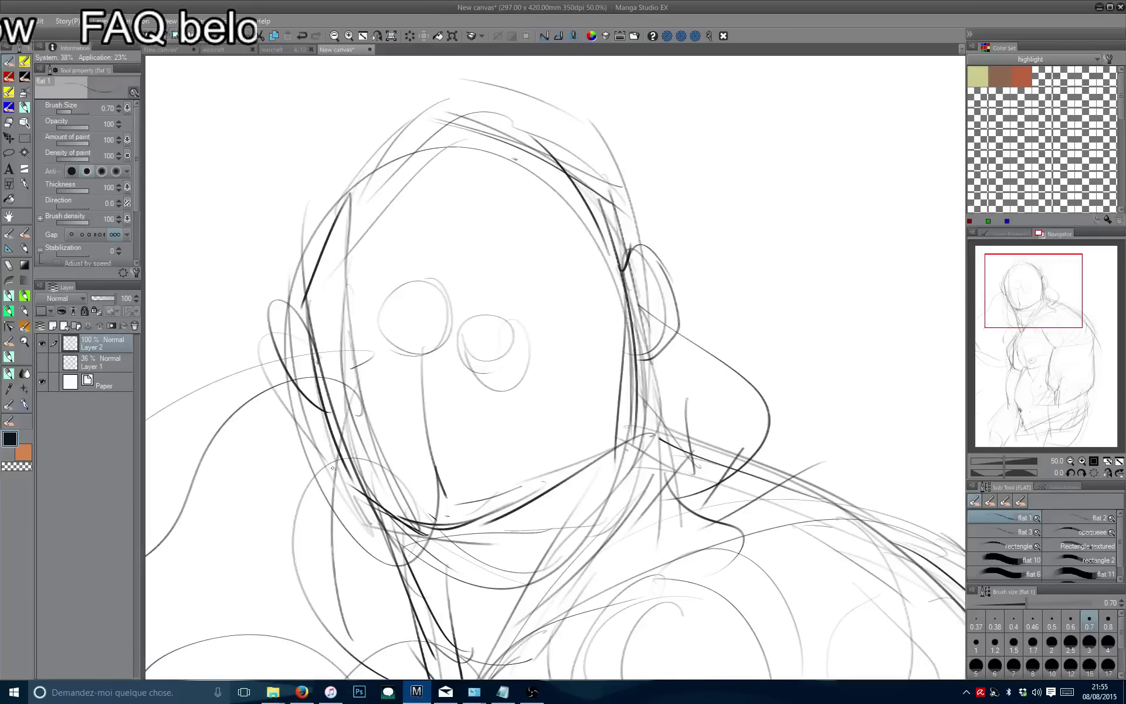
# Draw a curved eye guideline across the face, rough in both eyes on it, and add the nose's side and nostril.
pyautogui.moveTo(646, 272)
pyautogui.mouseDown()
pyautogui.moveTo(702, 265)
pyautogui.moveTo(368, 312)
pyautogui.mouseUp()
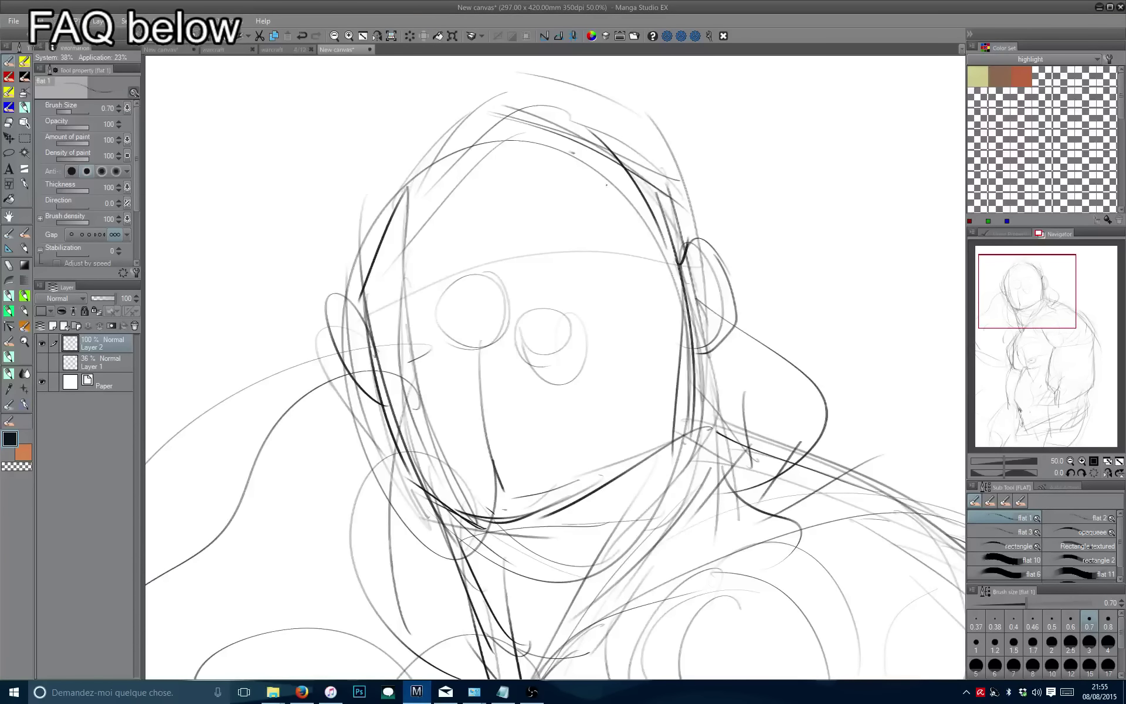
pyautogui.hotkey('ctrl', 'z')
pyautogui.moveTo(598, 251); pyautogui.dragTo(537, 239)
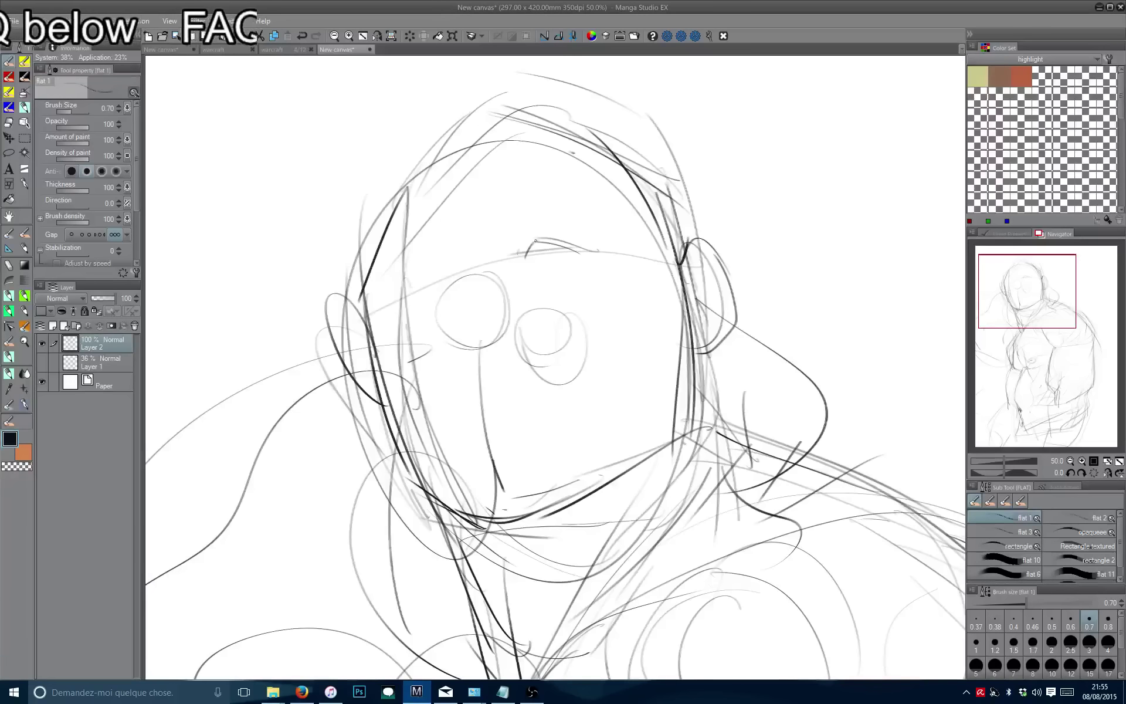
pyautogui.moveTo(435, 288)
pyautogui.mouseDown()
pyautogui.moveTo(420, 270)
pyautogui.moveTo(449, 336)
pyautogui.mouseUp()
pyautogui.moveTo(537, 305); pyautogui.dragTo(498, 345)
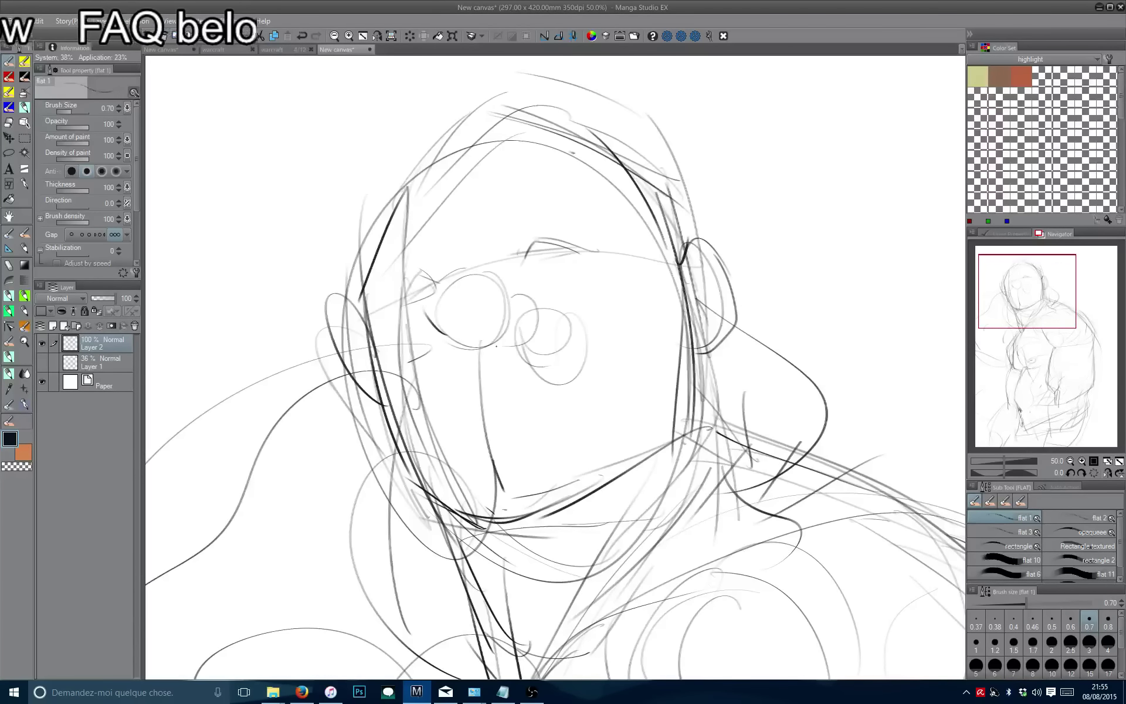
pyautogui.moveTo(437, 302); pyautogui.dragTo(404, 262)
# Outline the near half of the moustache from beneath the nose, tapering out across the cheek.
pyautogui.moveTo(467, 287)
pyautogui.mouseDown()
pyautogui.moveTo(531, 302)
pyautogui.moveTo(621, 359)
pyautogui.mouseUp()
pyautogui.moveTo(616, 362); pyautogui.dragTo(487, 335)
pyautogui.moveTo(424, 310); pyautogui.dragTo(444, 330)
pyautogui.moveTo(446, 328)
pyautogui.mouseDown()
pyautogui.moveTo(462, 335)
pyautogui.moveTo(360, 350)
pyautogui.mouseUp()
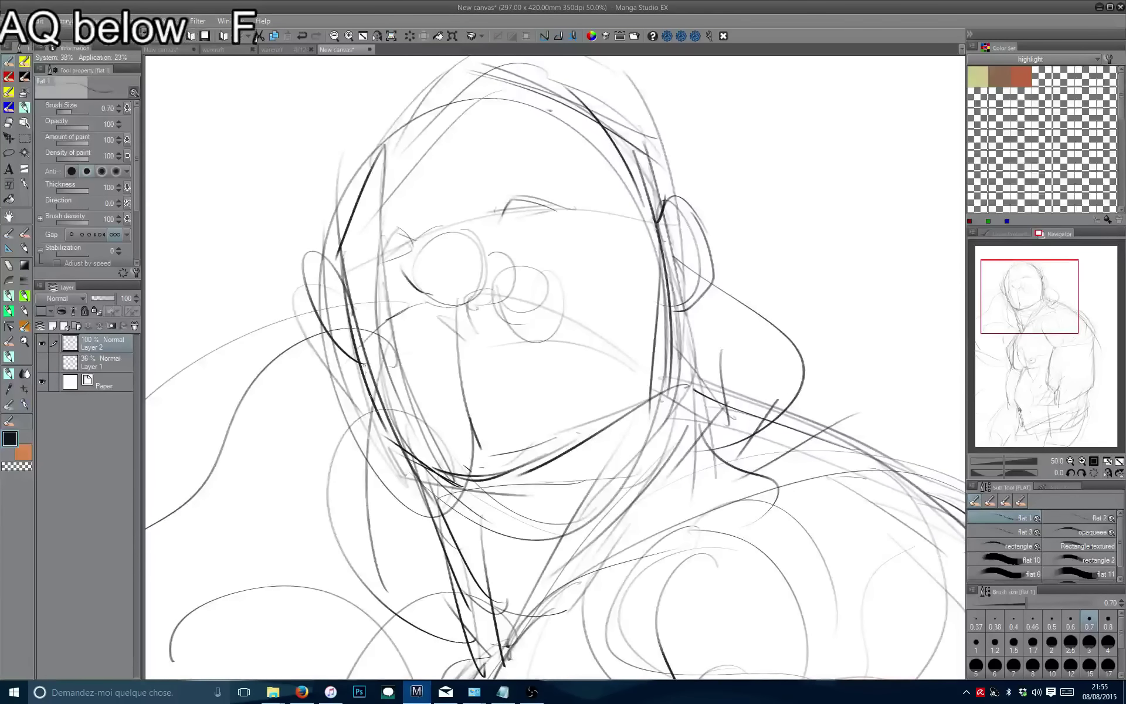
pyautogui.moveTo(566, 326); pyautogui.dragTo(561, 365)
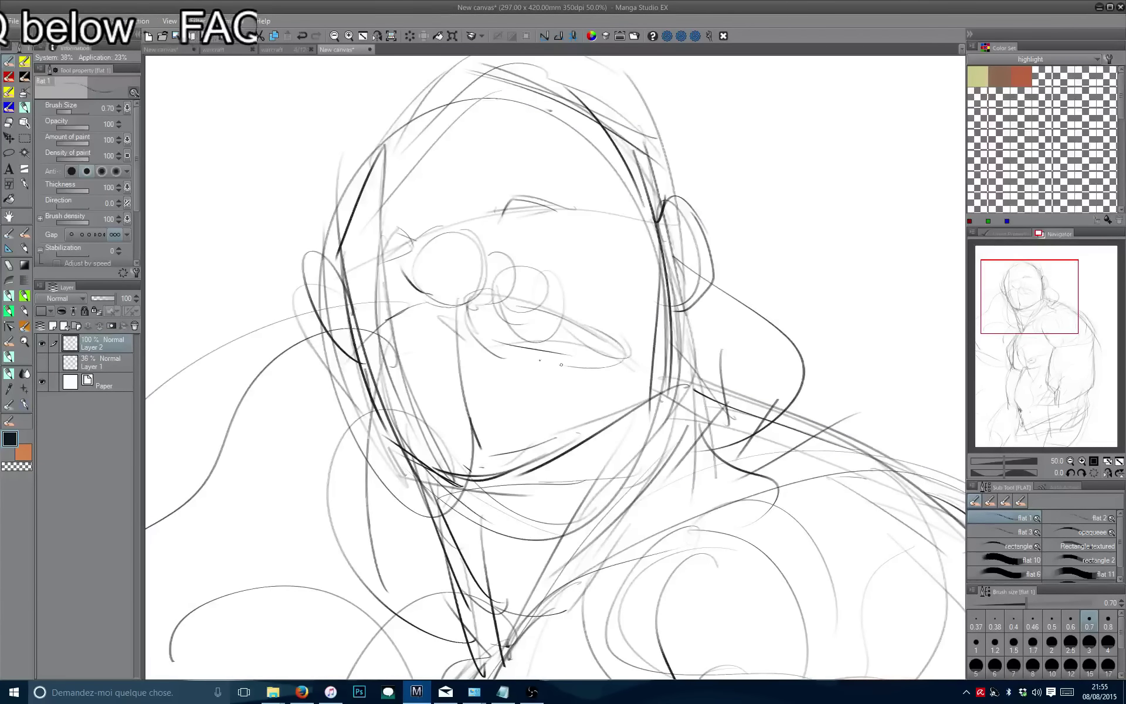
# Sketch the moustache's far side, and draw a dark line from its near half to the jaw with a curve beneath.
pyautogui.moveTo(435, 336); pyautogui.dragTo(367, 406)
pyautogui.moveTo(348, 391); pyautogui.dragTo(363, 424)
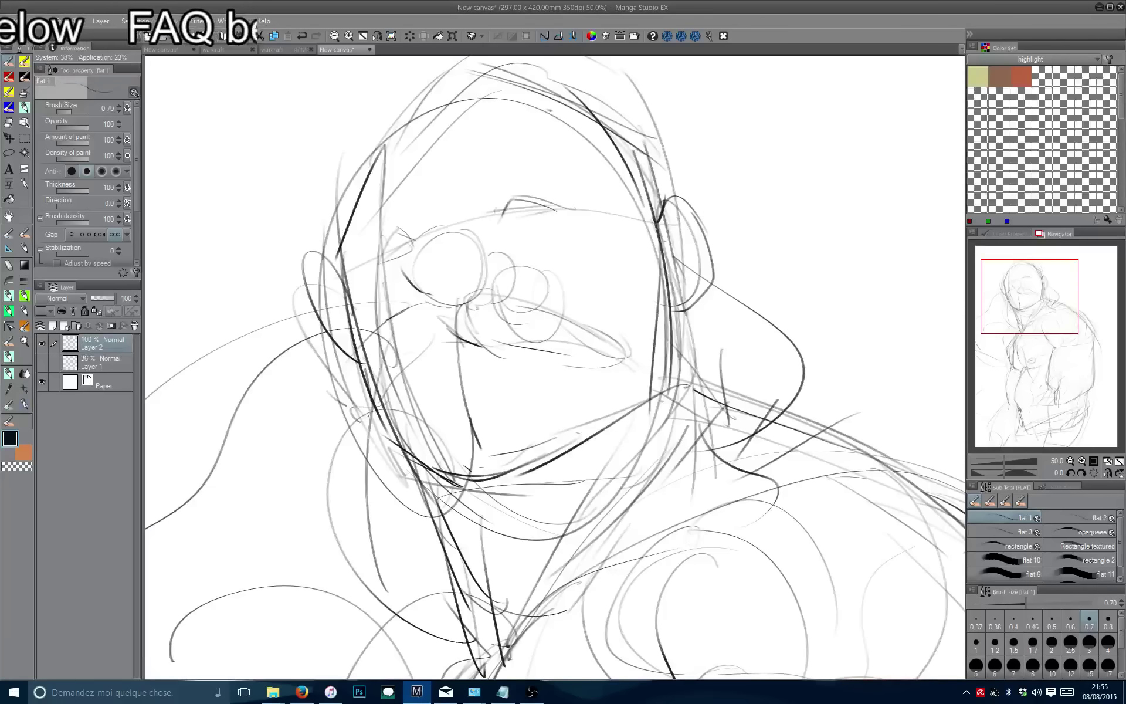
pyautogui.moveTo(520, 323); pyautogui.dragTo(604, 376)
pyautogui.moveTo(549, 340); pyautogui.dragTo(663, 425)
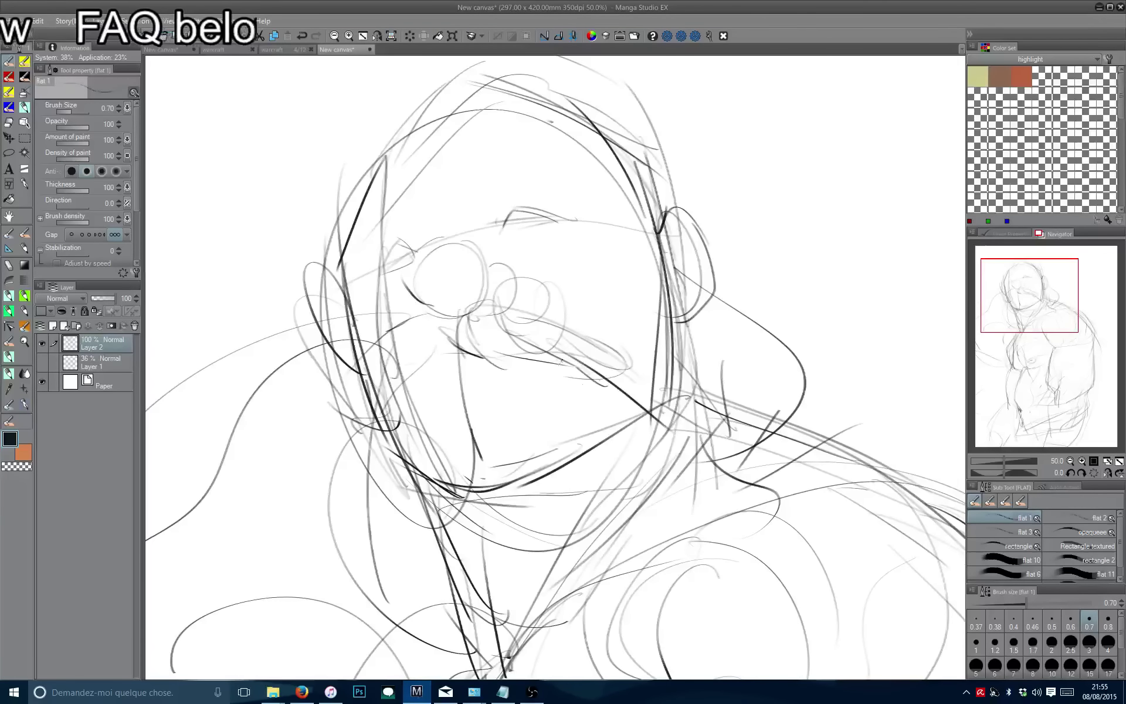
pyautogui.moveTo(563, 361); pyautogui.dragTo(657, 424)
pyautogui.moveTo(578, 370); pyautogui.dragTo(645, 418)
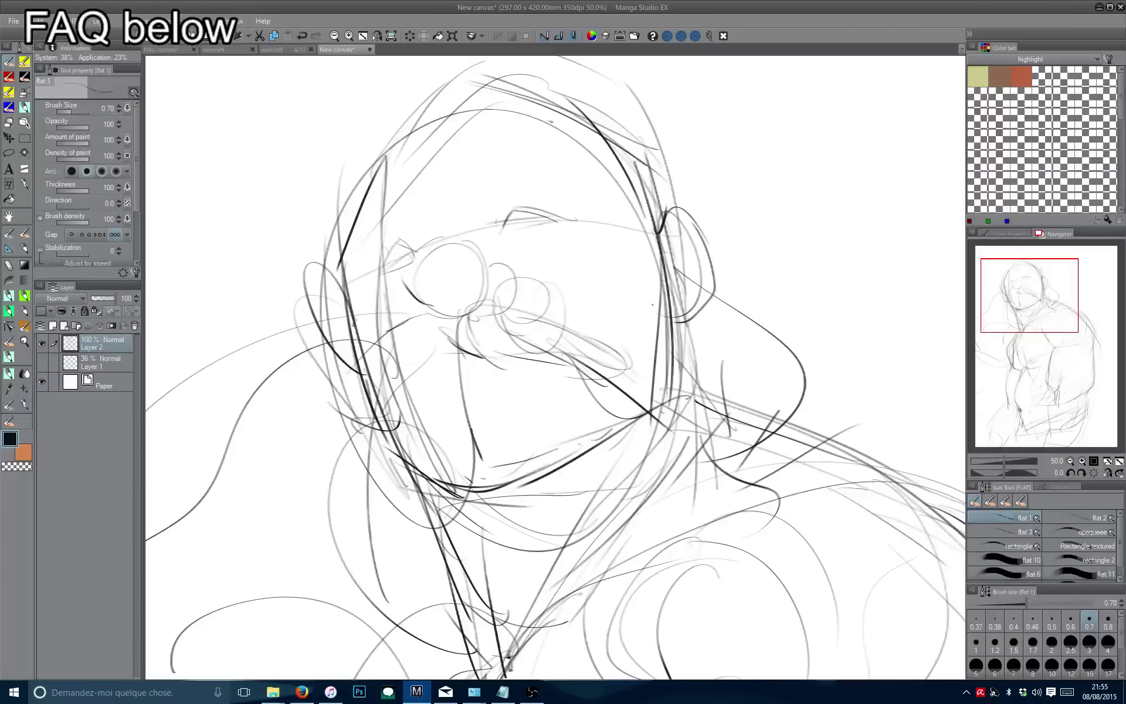
# Sketch the hairline and loose curls of hair along the forehead and crown of the head.
pyautogui.moveTo(511, 67); pyautogui.dragTo(494, 167)
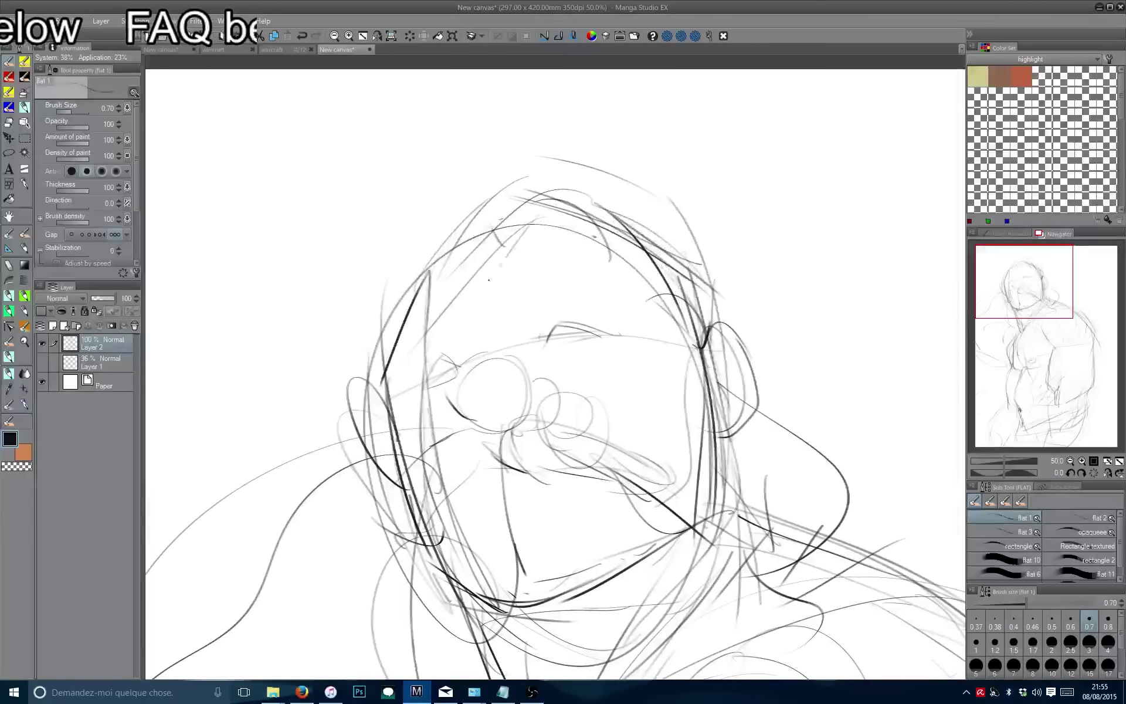
pyautogui.moveTo(481, 151)
pyautogui.mouseDown()
pyautogui.moveTo(447, 202)
pyautogui.moveTo(482, 264)
pyautogui.mouseUp()
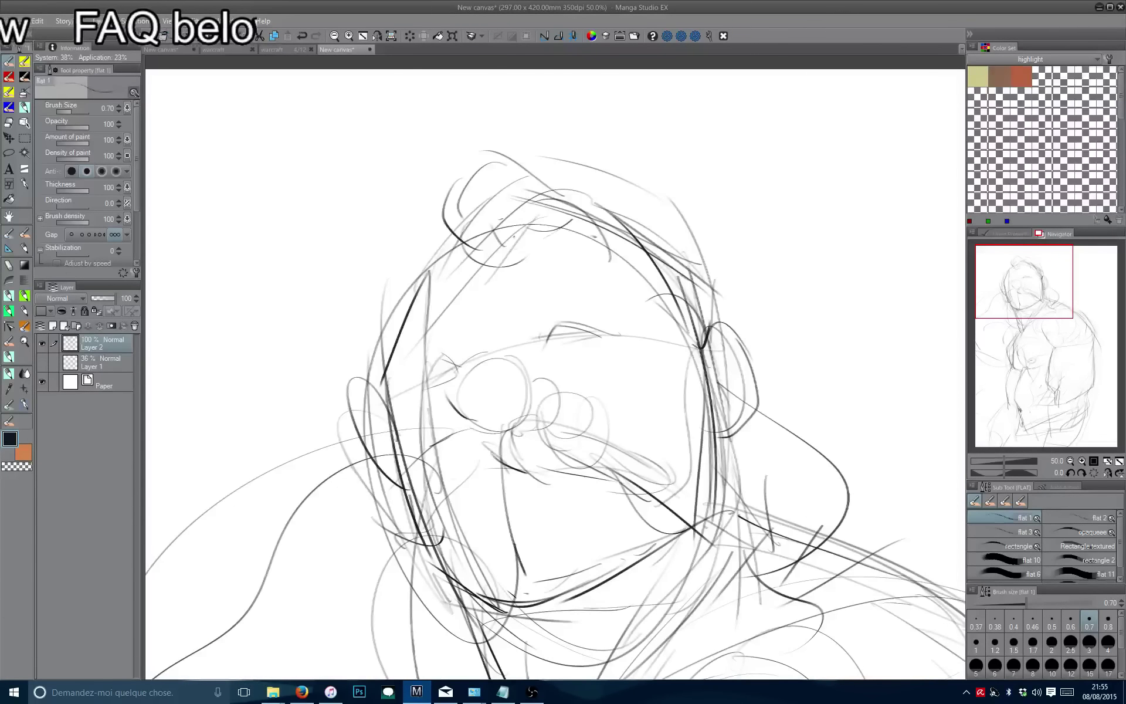
pyautogui.moveTo(554, 198)
pyautogui.mouseDown()
pyautogui.moveTo(561, 237)
pyautogui.moveTo(601, 242)
pyautogui.mouseUp()
pyautogui.moveTo(523, 267); pyautogui.dragTo(584, 272)
pyautogui.moveTo(519, 246); pyautogui.dragTo(471, 291)
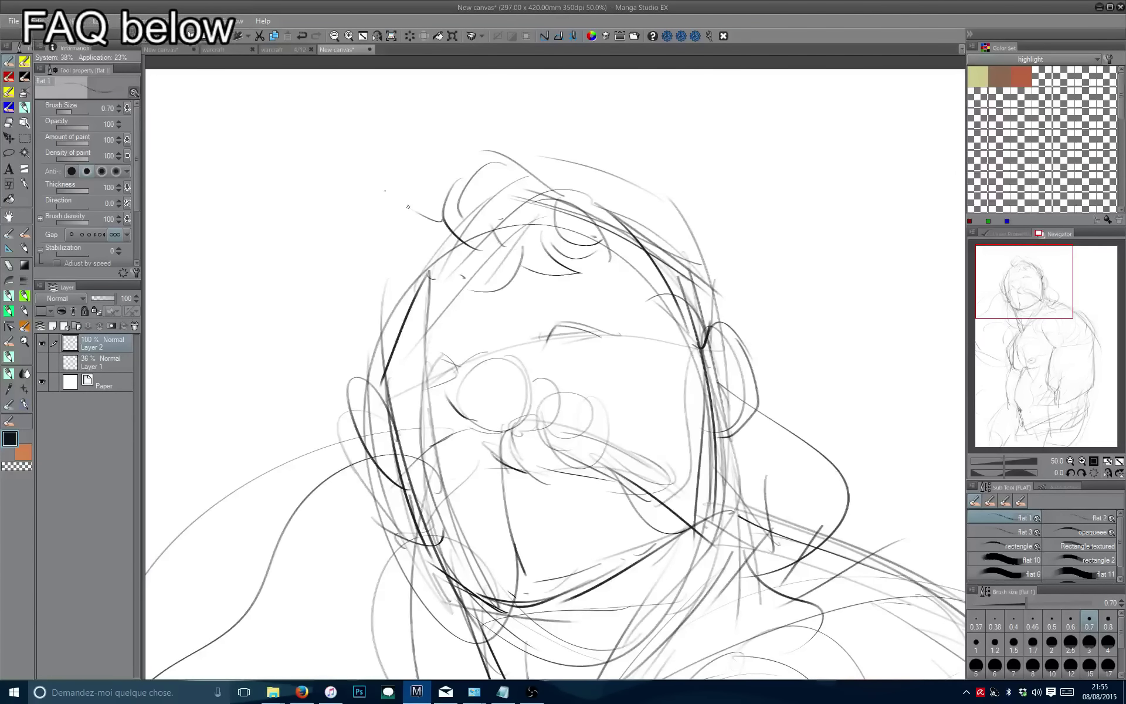
pyautogui.moveTo(382, 192); pyautogui.dragTo(405, 280)
pyautogui.scroll(-3, 524, 447)
pyautogui.scroll(2, 524, 447)
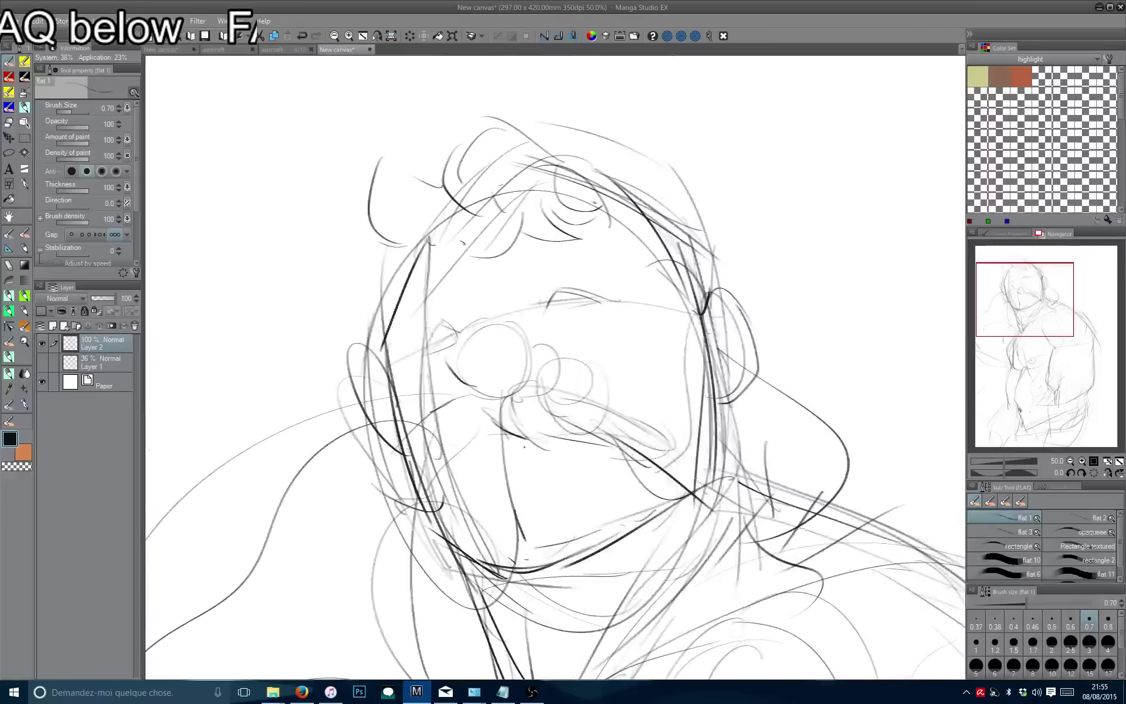
# Mark the near cheekbone and under-eye line, draw a rounded cheek curve beside the nose, and check it mirrored.
pyautogui.moveTo(633, 267); pyautogui.dragTo(626, 344)
pyautogui.moveTo(613, 253); pyautogui.dragTo(550, 326)
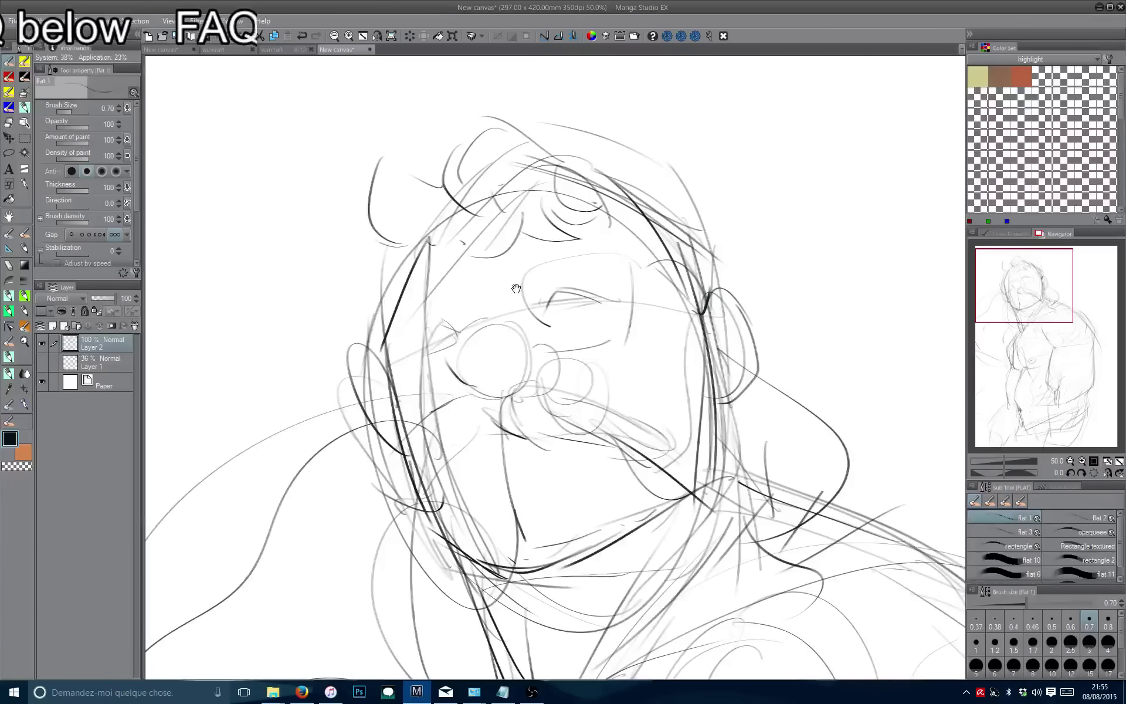
pyautogui.moveTo(516, 289); pyautogui.dragTo(534, 236)
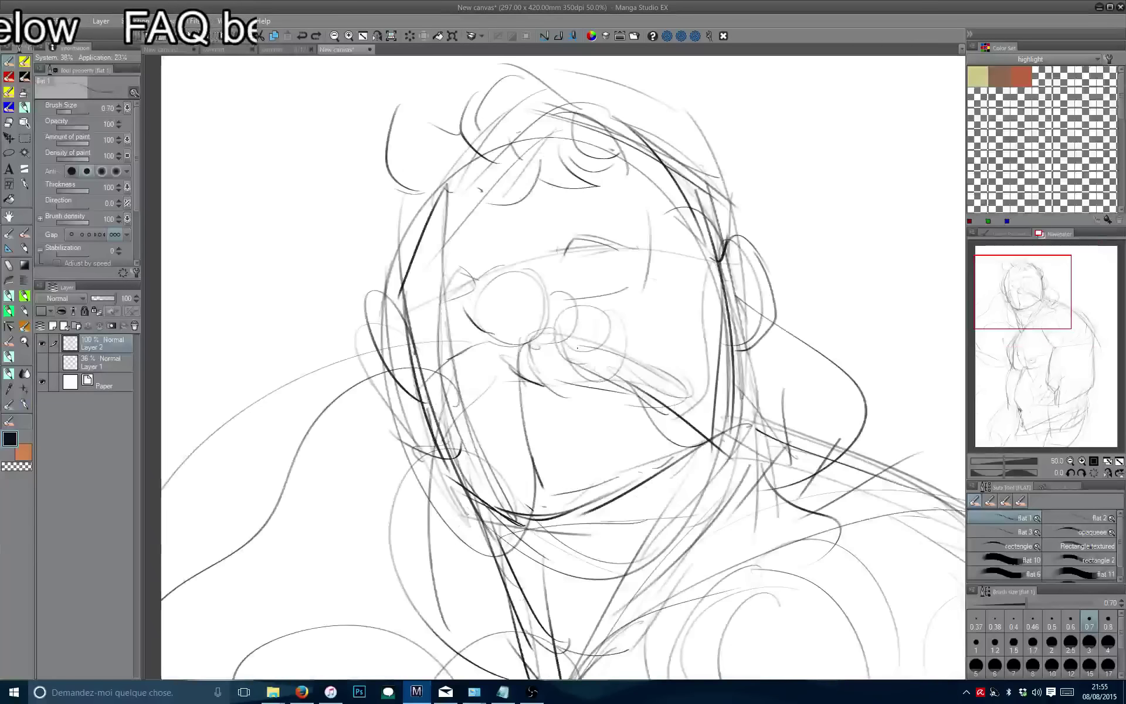
pyautogui.moveTo(588, 345); pyautogui.dragTo(581, 345)
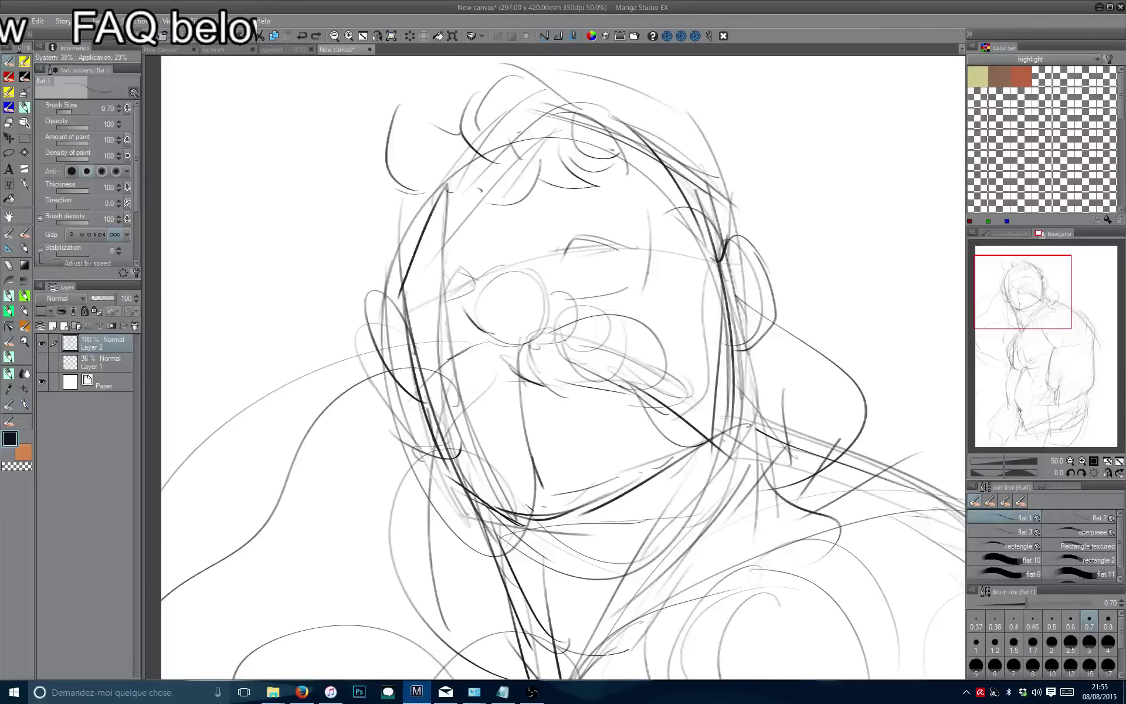
pyautogui.press('h')
pyautogui.press('h')
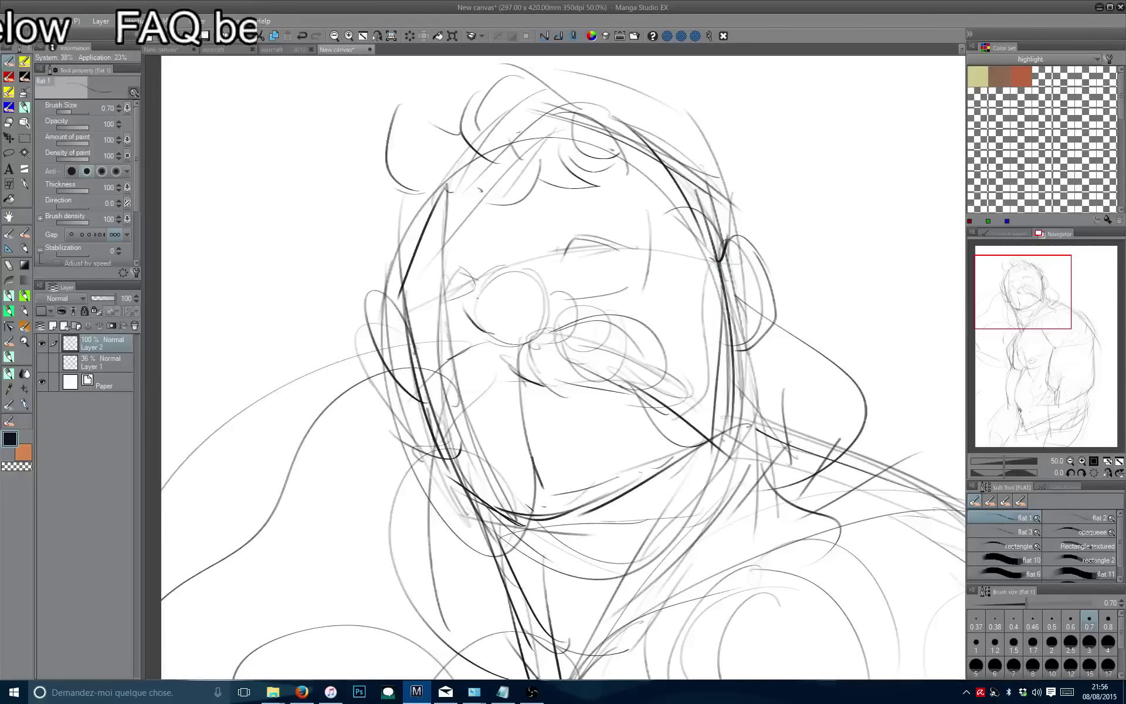
# Sketch the eyebrows above both eyes and darken the nose's outline and nostril.
pyautogui.scroll(3, 555, 368)
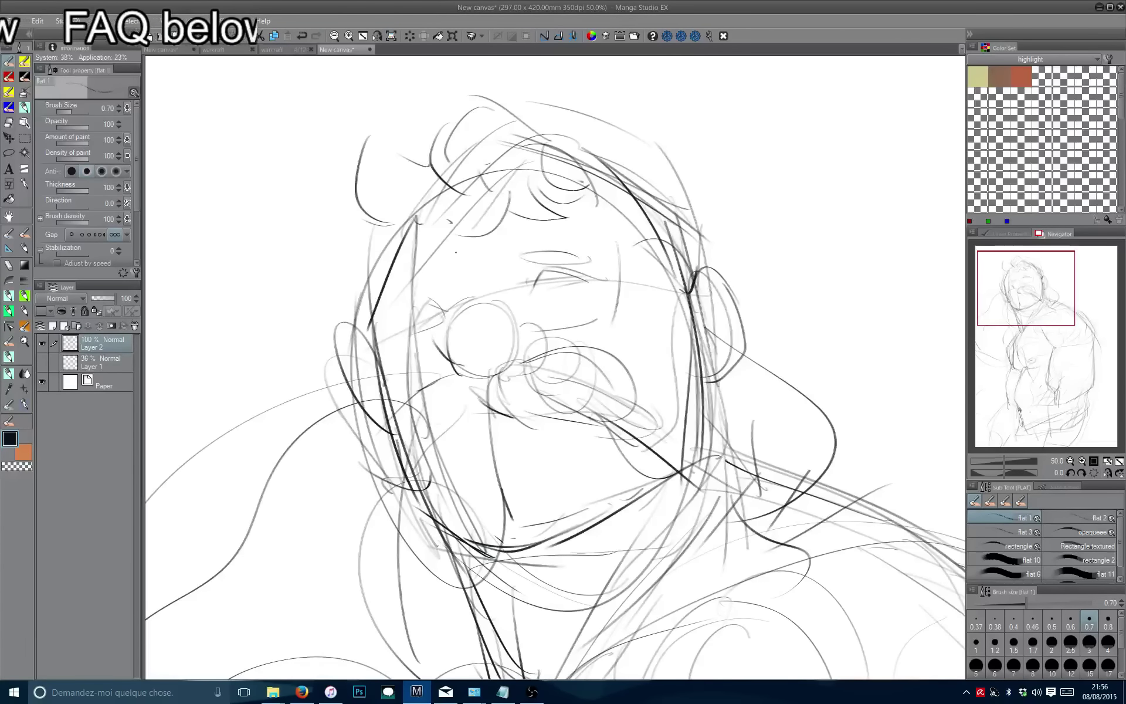
pyautogui.scroll(-2, 434, 281)
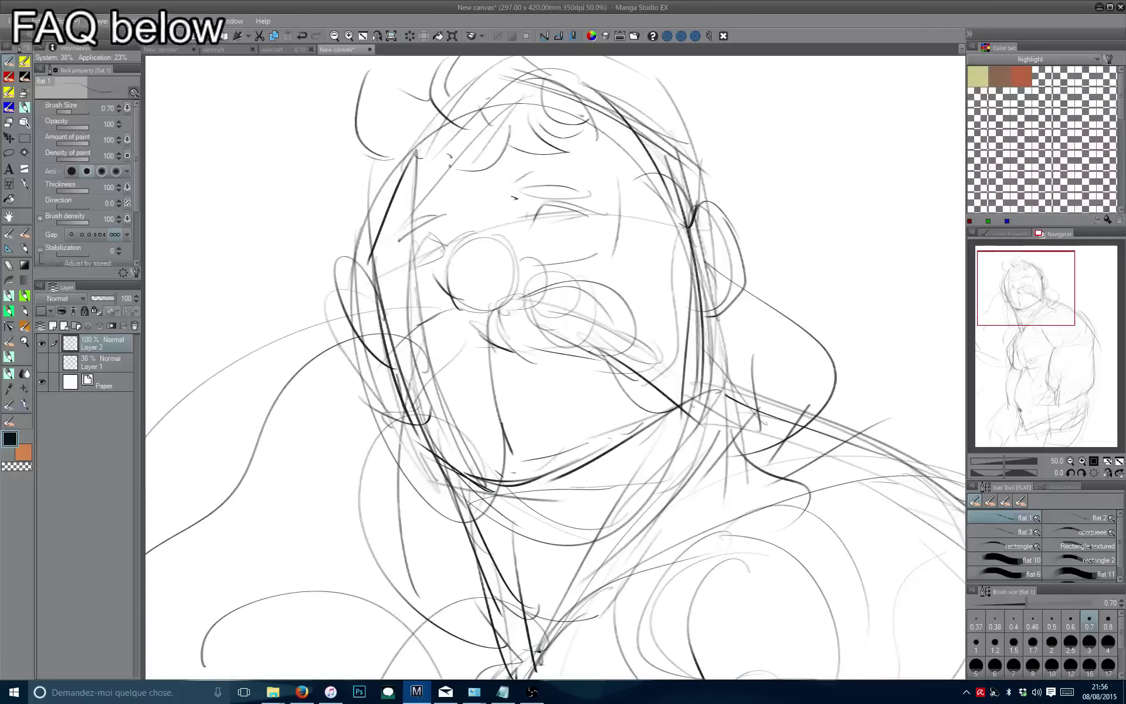
pyautogui.moveTo(446, 247); pyautogui.dragTo(478, 306)
pyautogui.moveTo(514, 255)
pyautogui.mouseDown()
pyautogui.moveTo(548, 314)
pyautogui.moveTo(536, 287)
pyautogui.mouseUp()
pyautogui.moveTo(528, 293); pyautogui.dragTo(495, 271)
pyautogui.moveTo(453, 309); pyautogui.dragTo(466, 317)
pyautogui.moveTo(507, 315); pyautogui.dragTo(527, 323)
# Draw the mouth line below the moustache with a rounded lower lip and short strokes at its corner.
pyautogui.moveTo(440, 340); pyautogui.dragTo(510, 328)
pyautogui.scroll(-1, 555, 368)
pyautogui.moveTo(490, 370)
pyautogui.mouseDown()
pyautogui.moveTo(539, 355)
pyautogui.moveTo(525, 347)
pyautogui.mouseUp()
pyautogui.scroll(-1, 461, 358)
pyautogui.moveTo(437, 359)
pyautogui.mouseDown()
pyautogui.moveTo(480, 353)
pyautogui.moveTo(510, 368)
pyautogui.mouseUp()
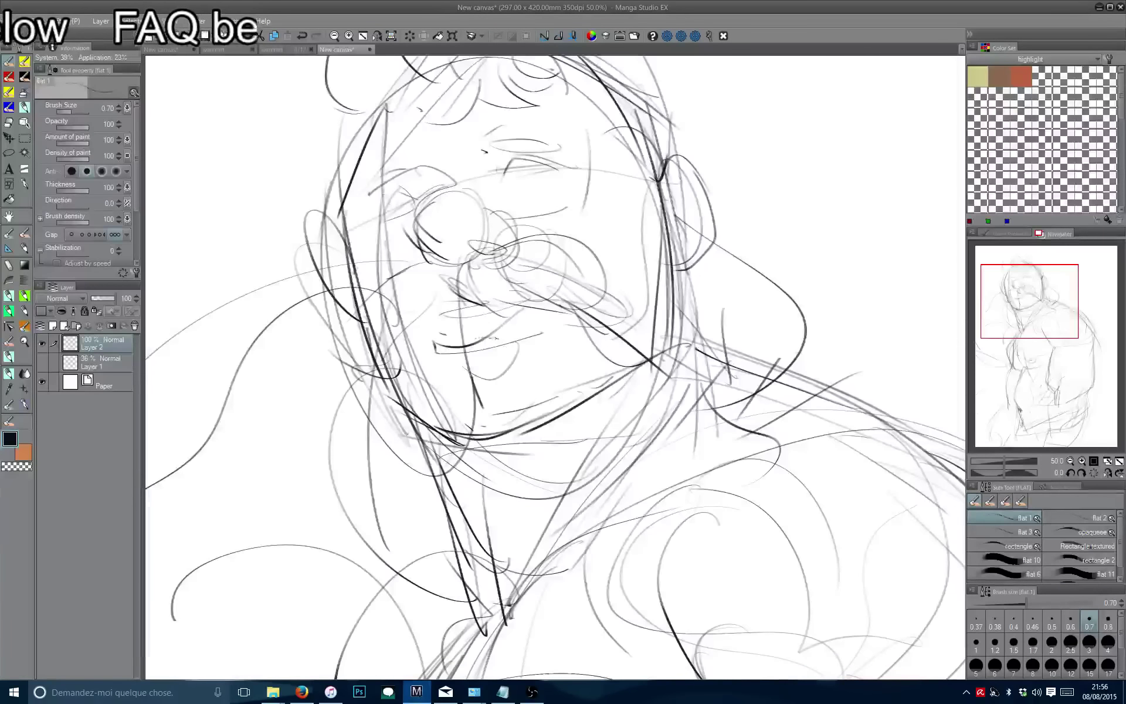
pyautogui.scroll(-2, 498, 364)
pyautogui.moveTo(431, 291); pyautogui.dragTo(501, 311)
pyautogui.moveTo(424, 396); pyautogui.dragTo(435, 409)
# Rough in the chin and the sides of the jaw with rounded strokes, replacing one misplaced jaw stroke.
pyautogui.scroll(-1, 501, 310)
pyautogui.moveTo(557, 305); pyautogui.dragTo(561, 399)
pyautogui.moveTo(686, 287); pyautogui.dragTo(431, 493)
pyautogui.hotkey('ctrl', 'z')
pyautogui.moveTo(402, 270); pyautogui.dragTo(375, 458)
pyautogui.hotkey('ctrl', '-')
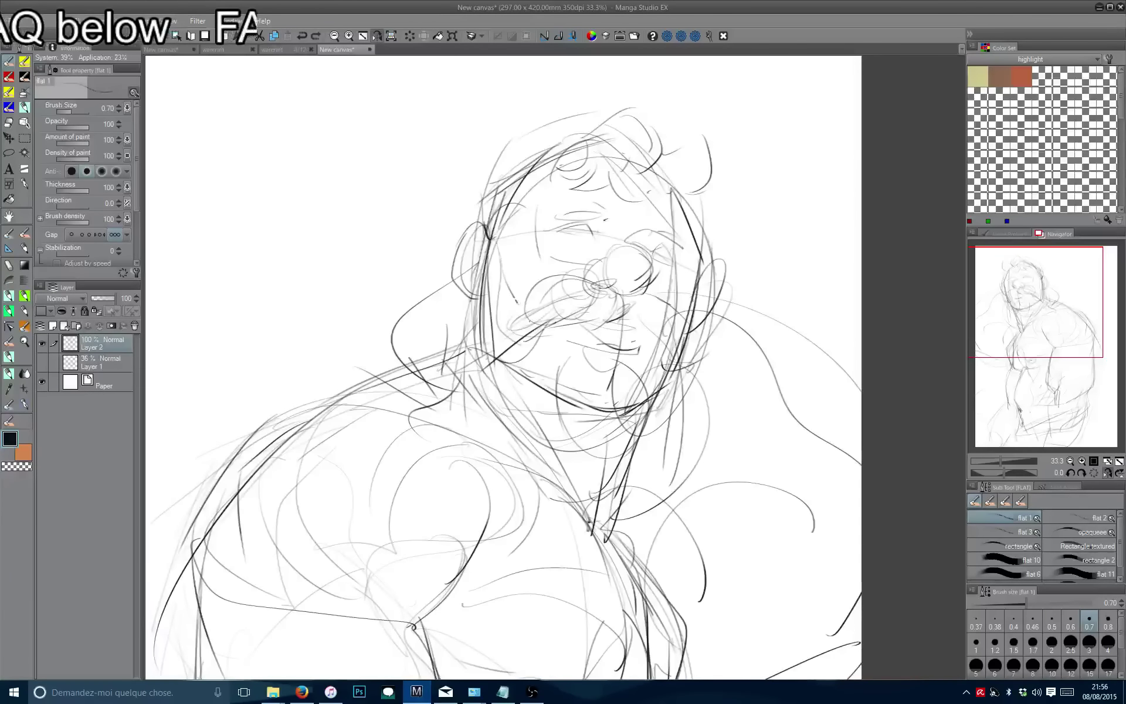
# Redraw the jaw contour in the mirrored view, darkening its line from the near ear down to the neck.
pyautogui.moveTo(536, 321); pyautogui.dragTo(517, 308)
pyautogui.moveTo(669, 236)
pyautogui.mouseDown()
pyautogui.moveTo(681, 413)
pyautogui.moveTo(469, 382)
pyautogui.mouseUp()
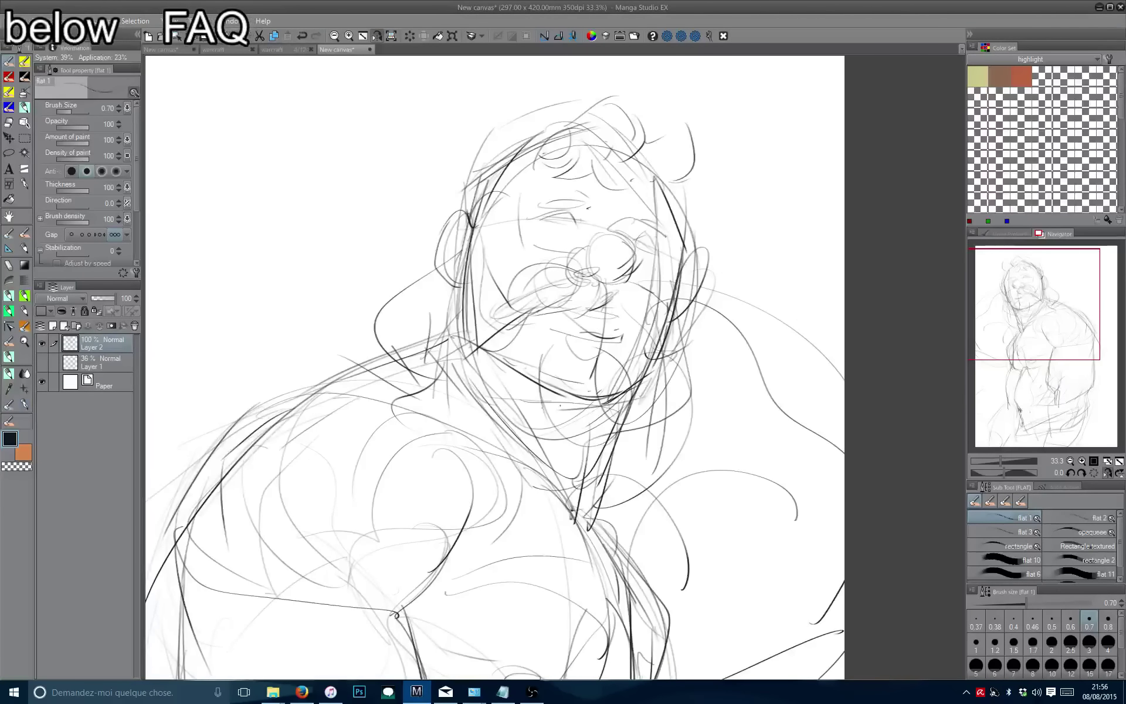
pyautogui.hotkey('ctrl', 'z')
pyautogui.moveTo(689, 354)
pyautogui.mouseDown()
pyautogui.moveTo(599, 459)
pyautogui.moveTo(461, 291)
pyautogui.moveTo(461, 409)
pyautogui.mouseUp()
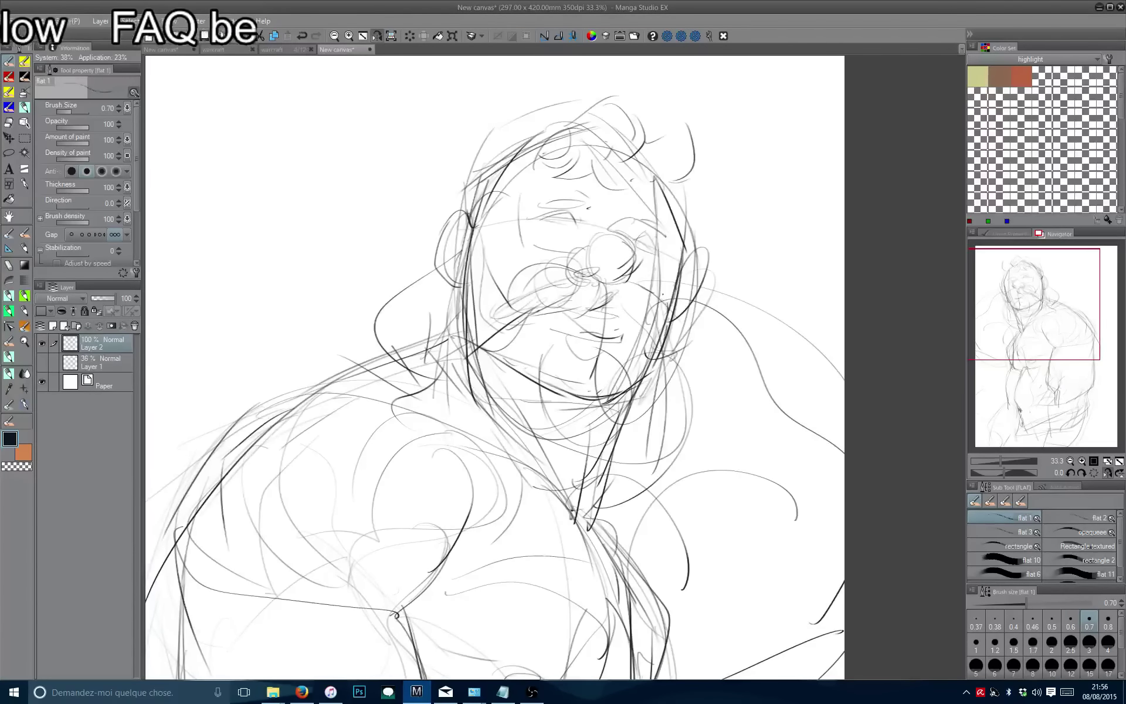
# Outline a full beard below the jaw with dark strokes down both sides and hatching along its lower edge.
pyautogui.moveTo(663, 293); pyautogui.dragTo(704, 424)
pyautogui.moveTo(698, 396)
pyautogui.mouseDown()
pyautogui.moveTo(606, 495)
pyautogui.moveTo(541, 478)
pyautogui.mouseUp()
pyautogui.moveTo(421, 385); pyautogui.dragTo(541, 462)
pyautogui.moveTo(466, 283); pyautogui.dragTo(459, 446)
pyautogui.moveTo(458, 358); pyautogui.dragTo(587, 472)
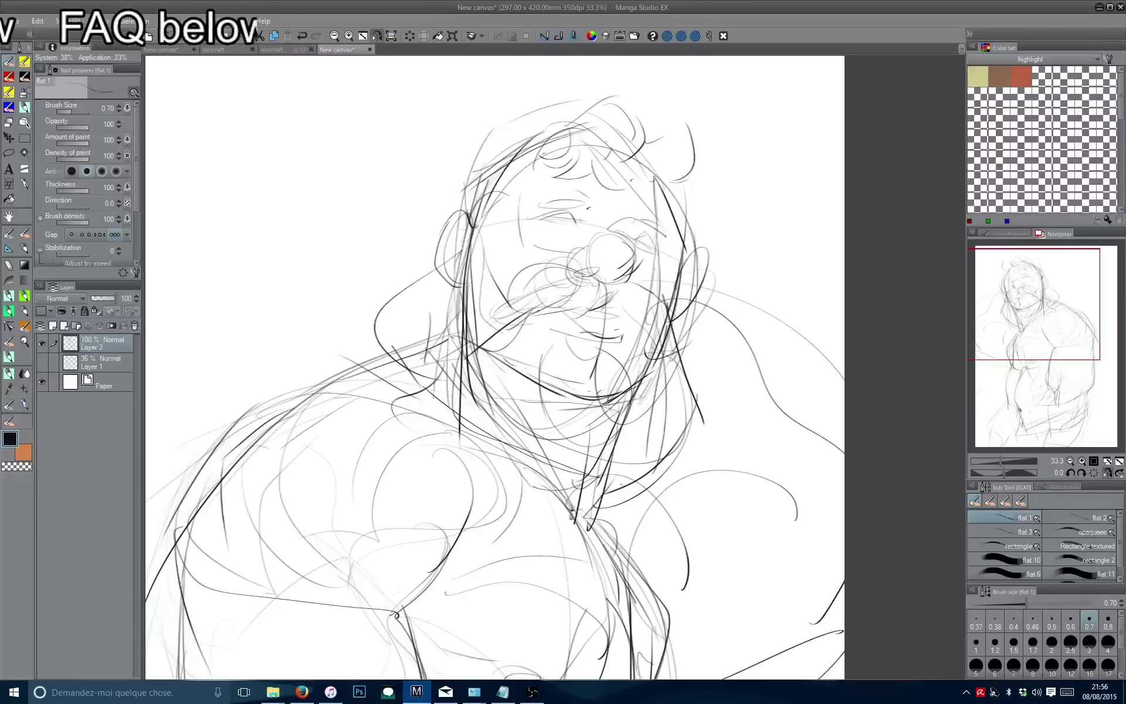
pyautogui.moveTo(680, 375)
pyautogui.mouseDown()
pyautogui.moveTo(618, 493)
pyautogui.moveTo(602, 440)
pyautogui.moveTo(554, 459)
pyautogui.moveTo(568, 493)
pyautogui.moveTo(437, 414)
pyautogui.mouseUp()
pyautogui.moveTo(457, 367); pyautogui.dragTo(445, 426)
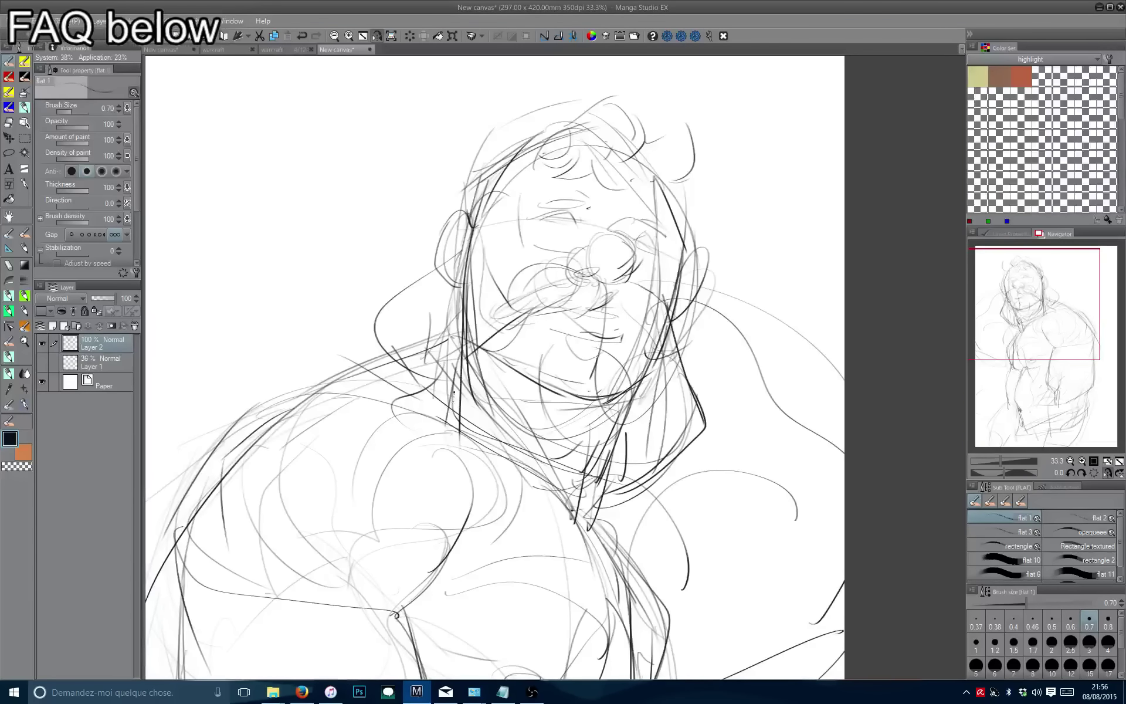
# Outline both halves of a large drooping moustache below the nose with bold rounded strokes.
pyautogui.moveTo(612, 311); pyautogui.dragTo(652, 344)
pyautogui.moveTo(697, 293); pyautogui.dragTo(669, 403)
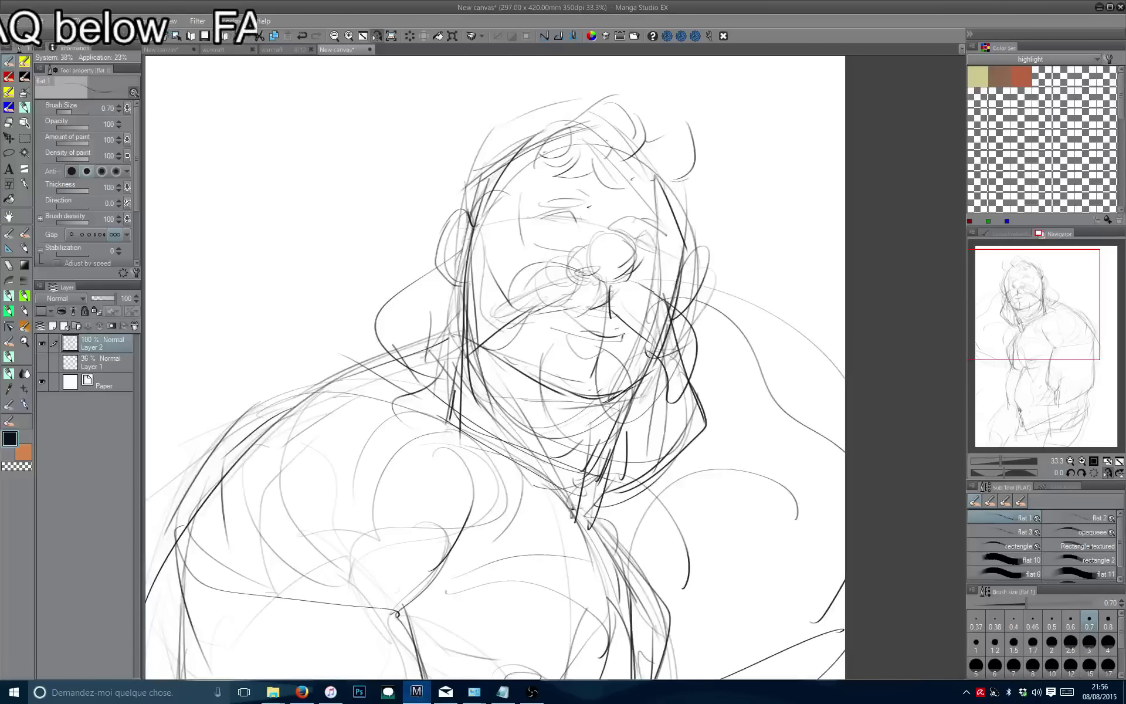
pyautogui.moveTo(552, 263); pyautogui.dragTo(485, 326)
pyautogui.moveTo(487, 352); pyautogui.dragTo(566, 320)
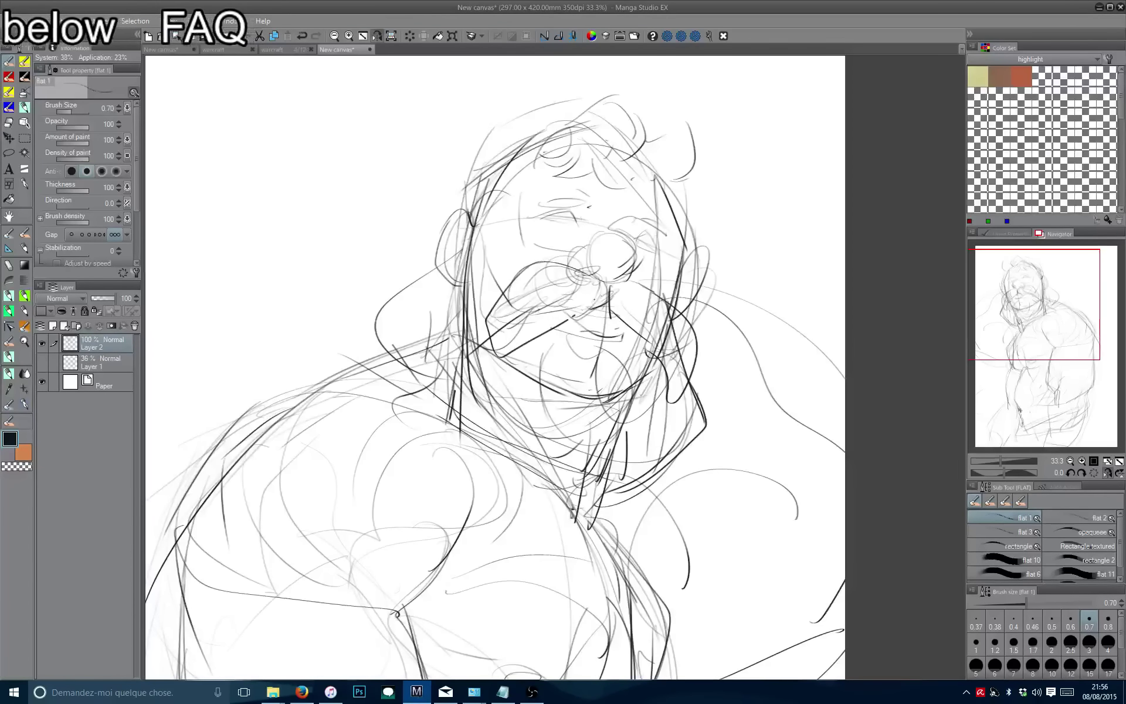
# Refine the moustache's inner strokes, connect it to the nose and darken the near nostril.
pyautogui.scroll(2, 502, 353)
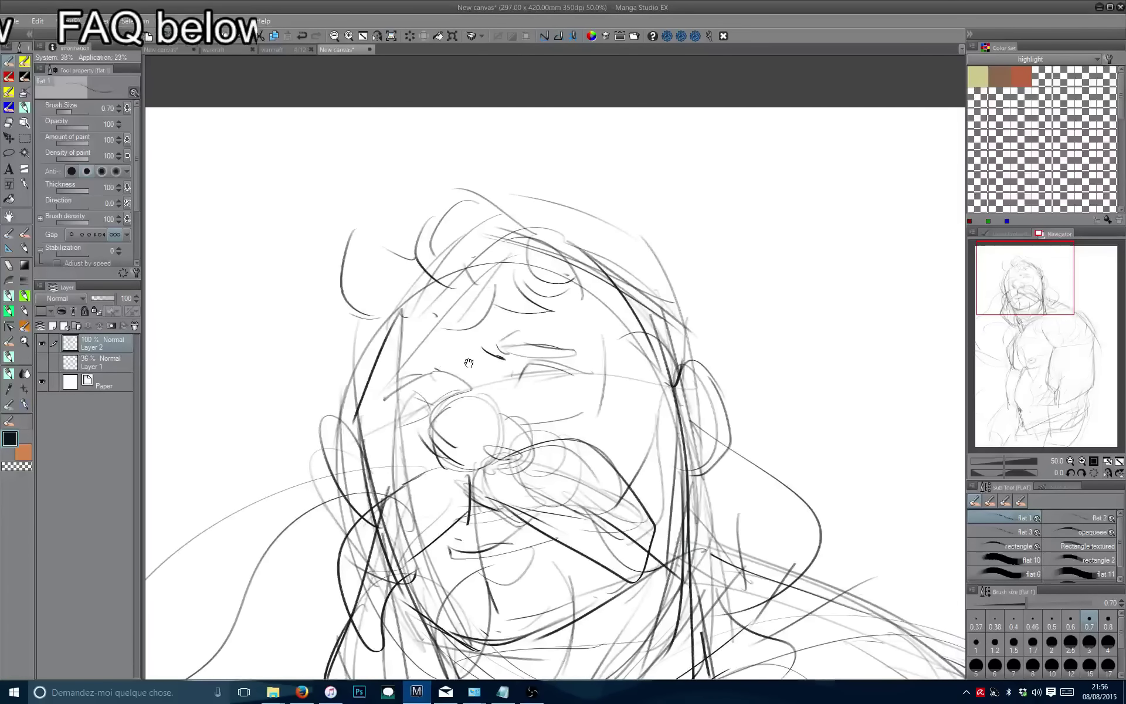
pyautogui.moveTo(568, 363)
pyautogui.mouseDown()
pyautogui.moveTo(547, 369)
pyautogui.moveTo(586, 272)
pyautogui.mouseUp()
pyautogui.moveTo(575, 378); pyautogui.dragTo(543, 360)
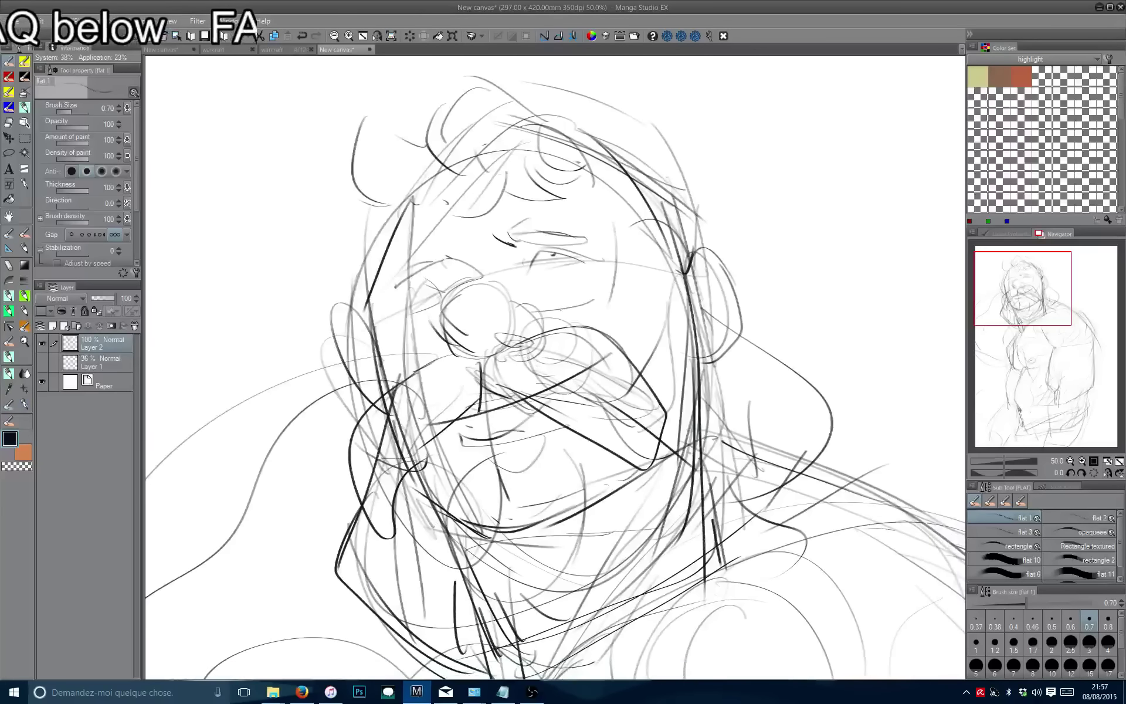
pyautogui.moveTo(563, 311)
pyautogui.mouseDown()
pyautogui.moveTo(650, 390)
pyautogui.moveTo(604, 452)
pyautogui.mouseUp()
pyautogui.moveTo(501, 382); pyautogui.dragTo(599, 404)
pyautogui.moveTo(508, 329); pyautogui.dragTo(639, 359)
pyautogui.hotkey('ctrl', 'z')
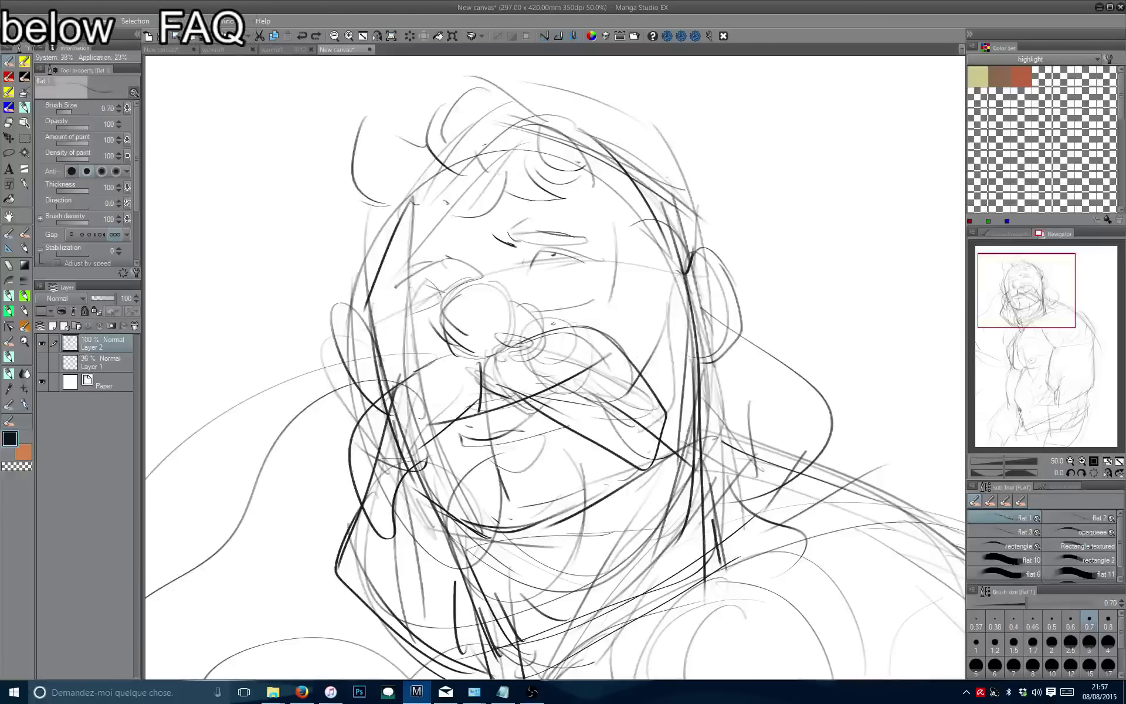
pyautogui.moveTo(538, 312)
pyautogui.mouseDown()
pyautogui.moveTo(672, 419)
pyautogui.moveTo(500, 408)
pyautogui.moveTo(481, 384)
pyautogui.mouseUp()
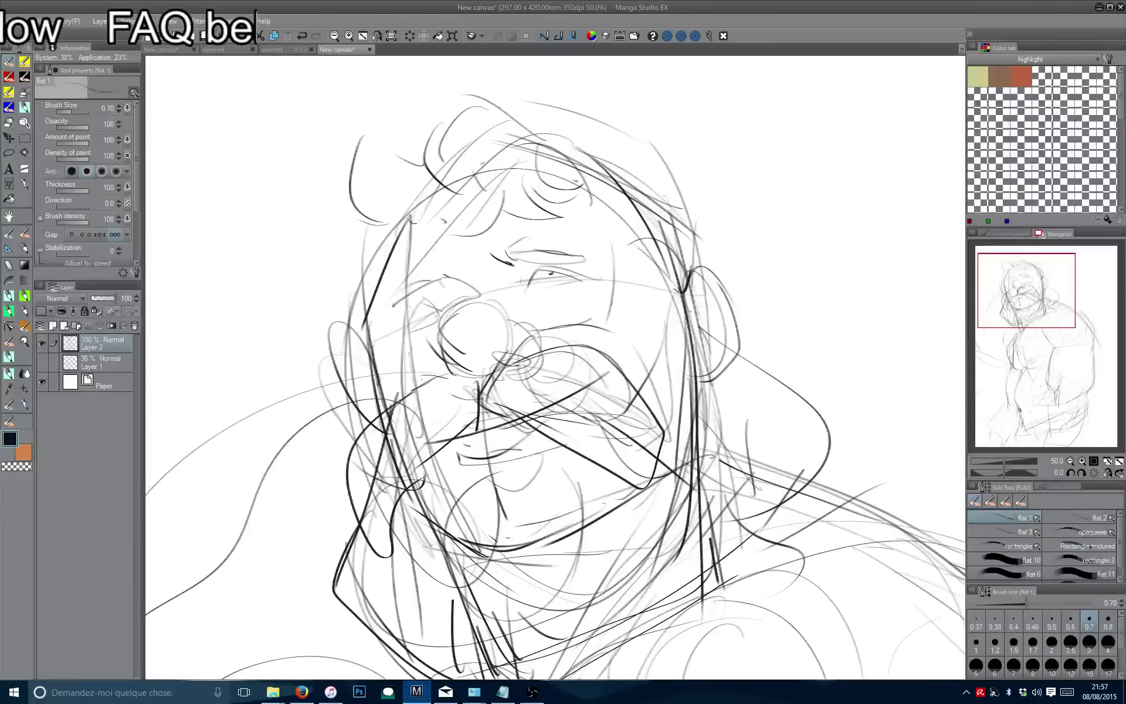
pyautogui.scroll(1, 507, 340)
pyautogui.moveTo(510, 344); pyautogui.dragTo(496, 365)
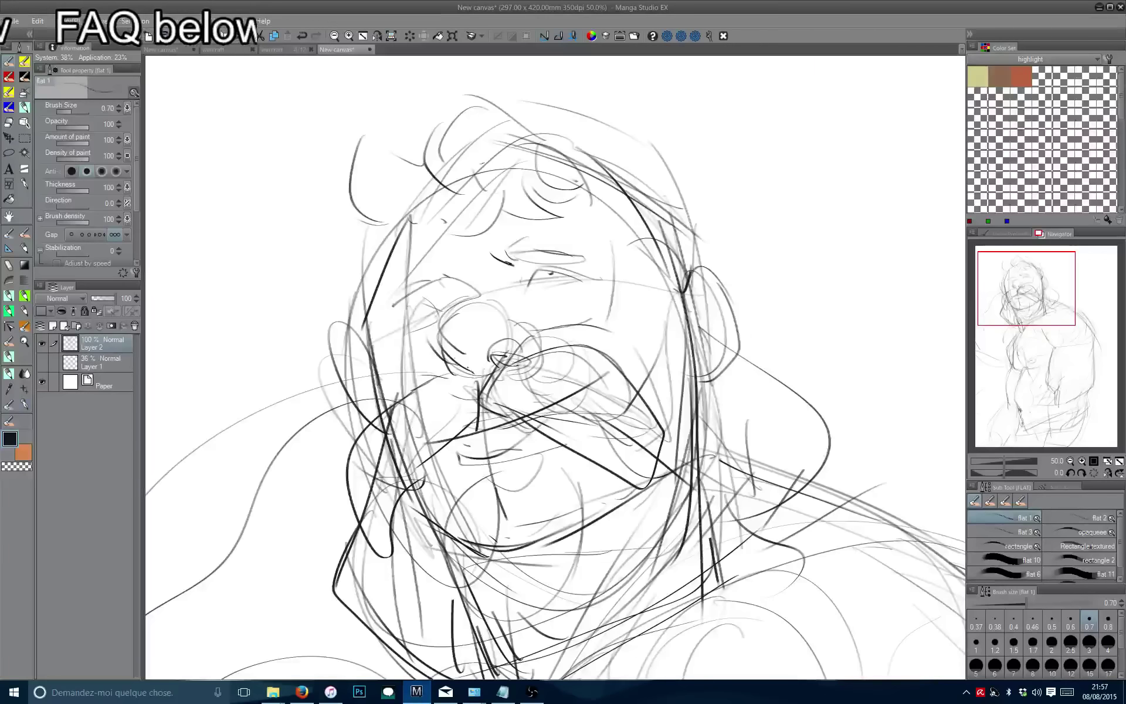
# Define the near eye's lids and iris and add a small dark far eye beside the nose.
pyautogui.moveTo(569, 279)
pyautogui.mouseDown()
pyautogui.moveTo(583, 302)
pyautogui.moveTo(547, 301)
pyautogui.mouseUp()
pyautogui.hotkey('ctrl', 'z')
pyautogui.hotkey('ctrl', 'z')
pyautogui.hotkey('ctrl', 'z')
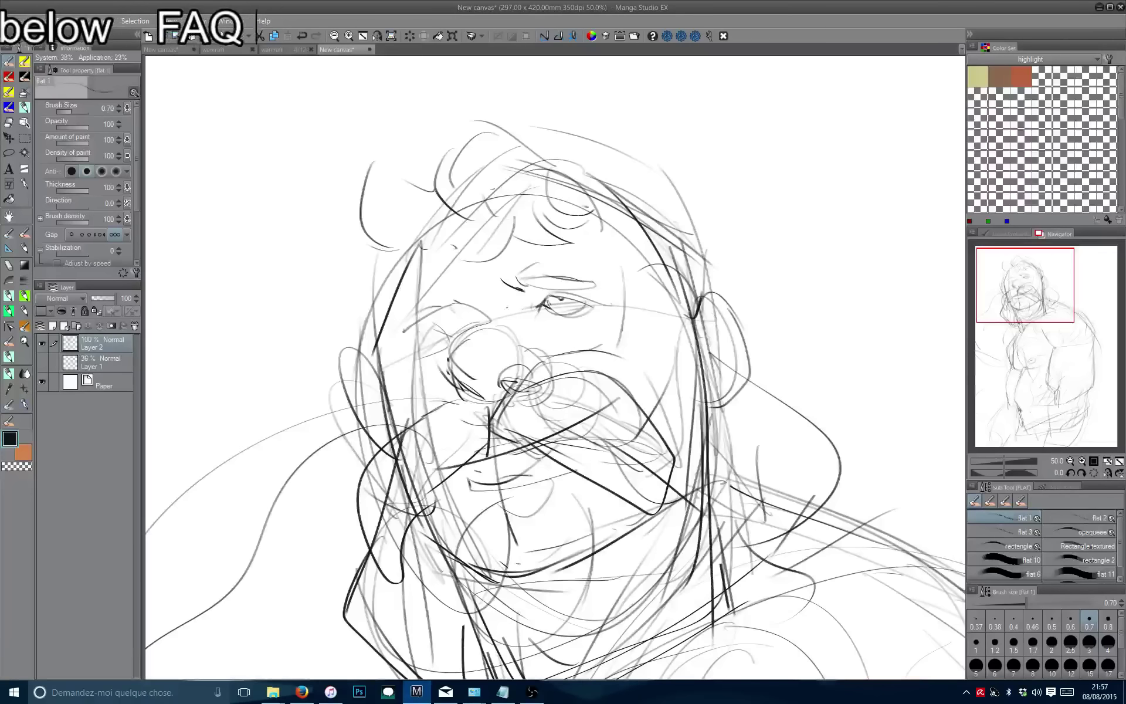
pyautogui.moveTo(438, 329); pyautogui.dragTo(426, 355)
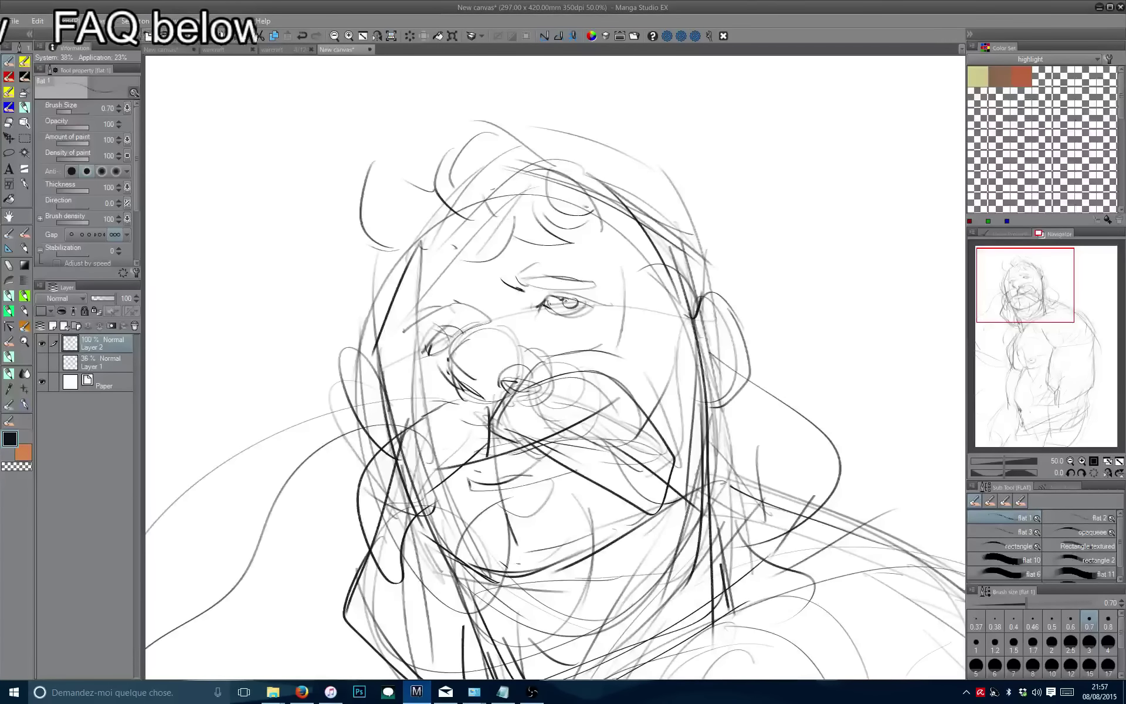
# Add light muscle lines to the upper arm and darken the belly contour and the forearm's upper edge.
pyautogui.moveTo(444, 331); pyautogui.dragTo(563, 245)
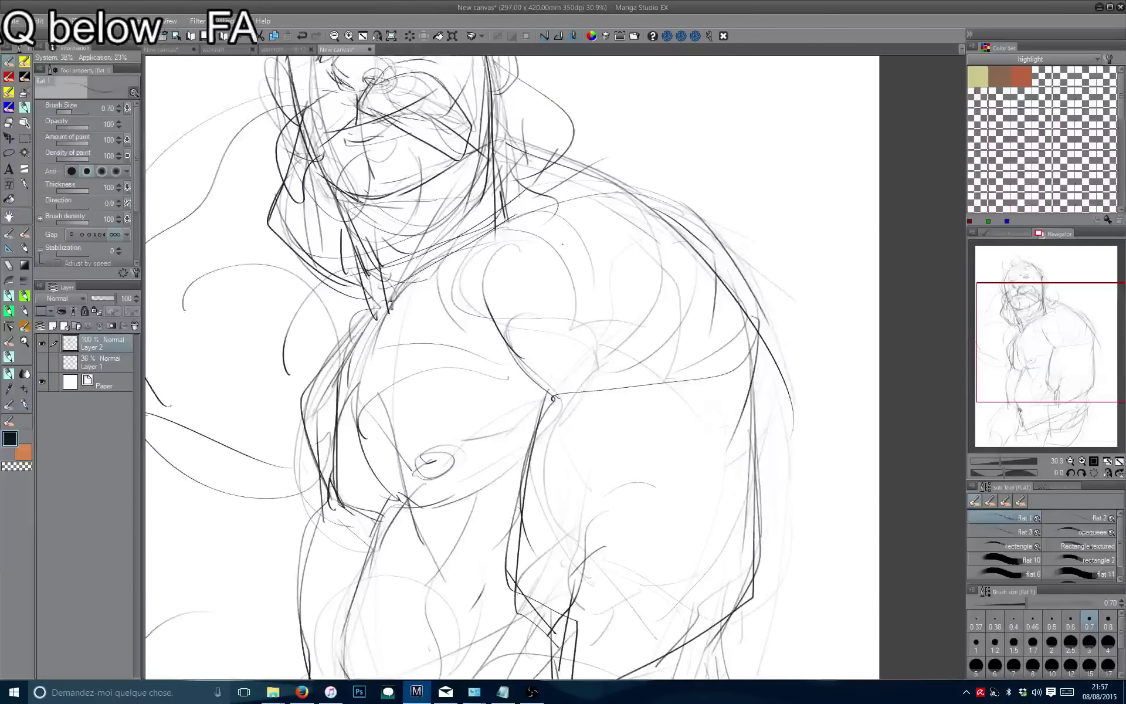
pyautogui.moveTo(555, 380); pyautogui.dragTo(539, 334)
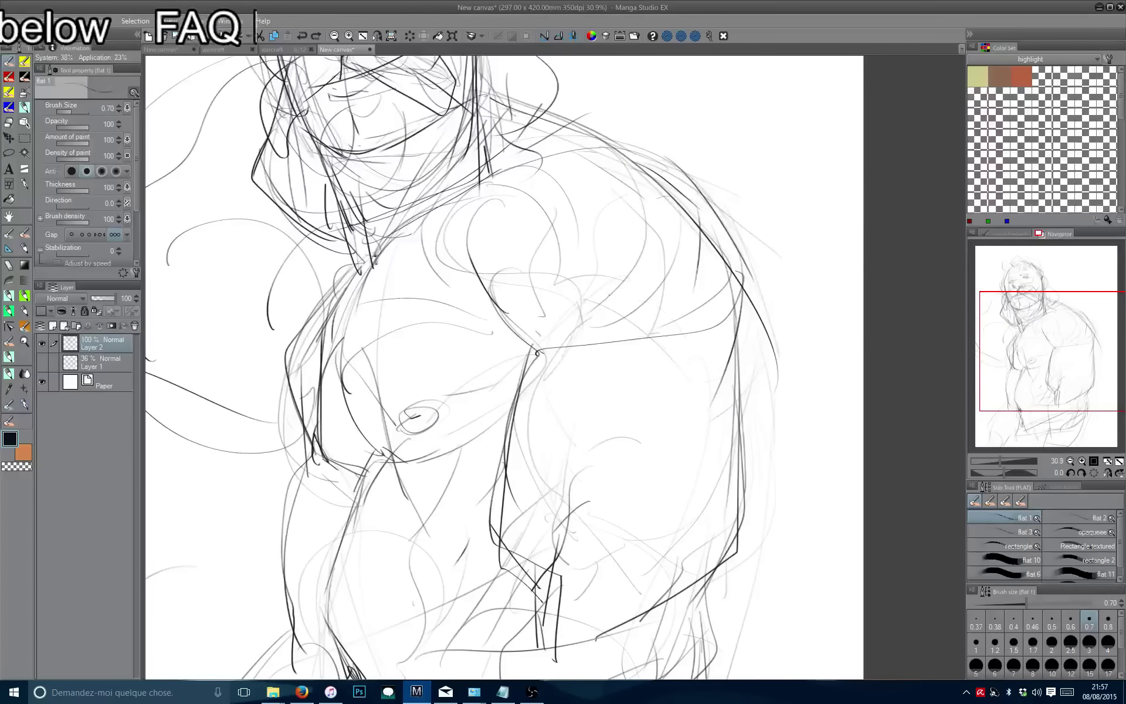
pyautogui.moveTo(586, 525); pyautogui.dragTo(566, 417)
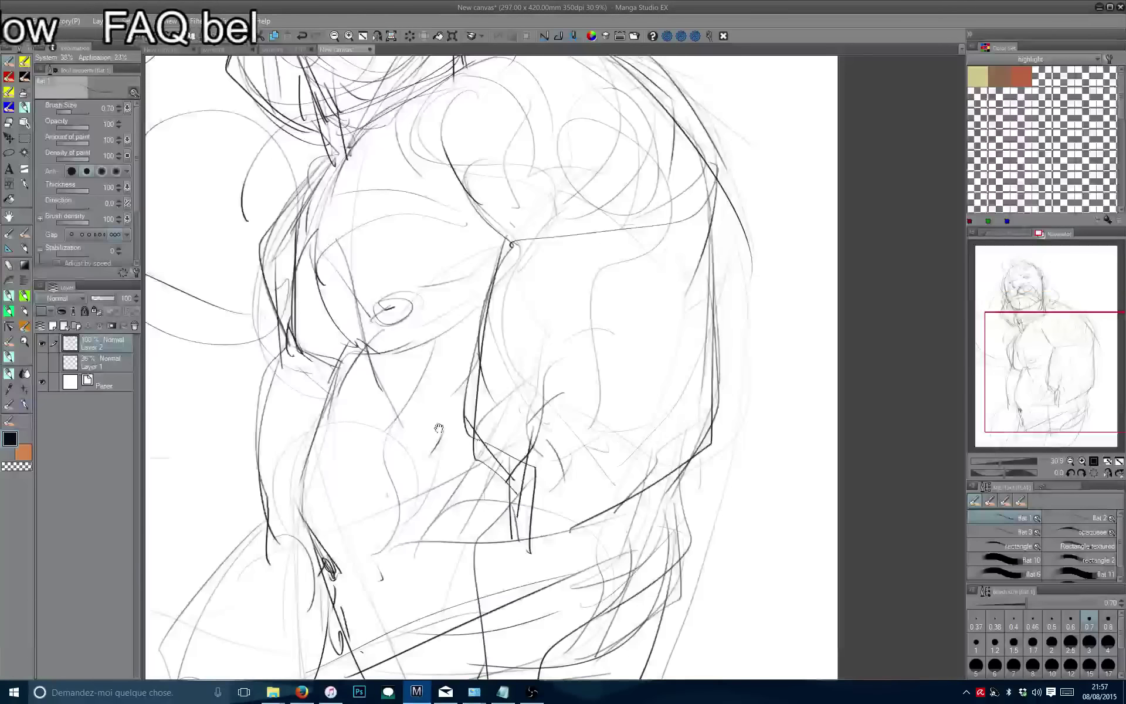
pyautogui.moveTo(373, 349)
pyautogui.mouseDown()
pyautogui.moveTo(463, 406)
pyautogui.moveTo(547, 332)
pyautogui.mouseUp()
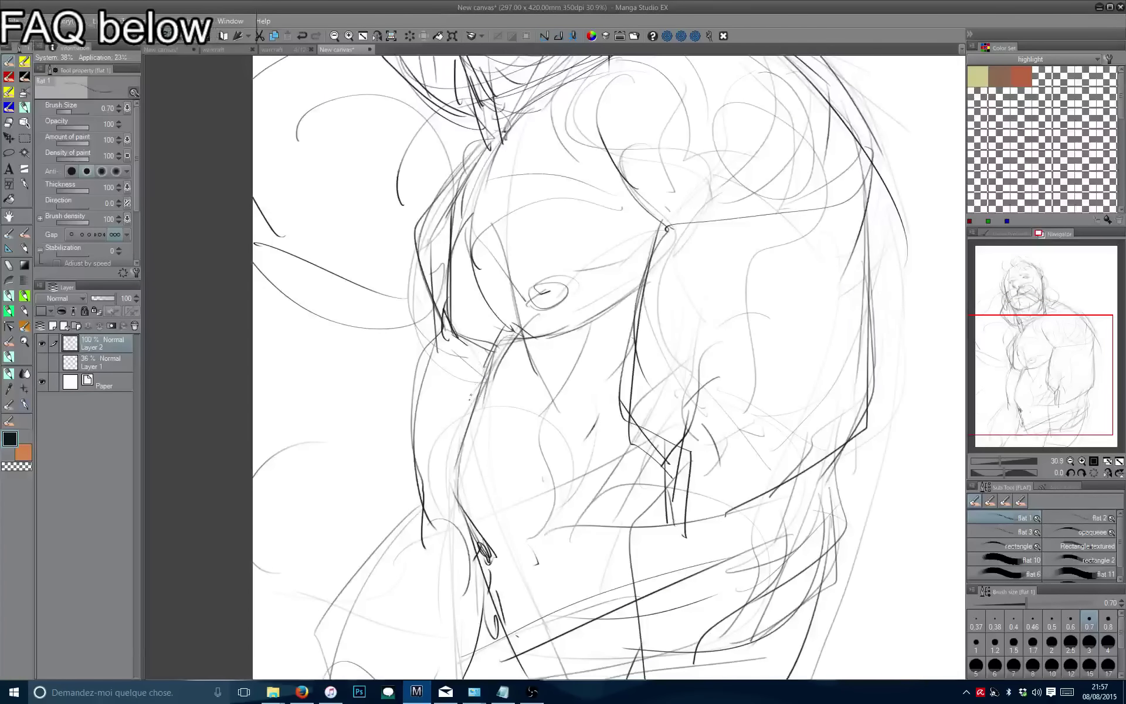
pyautogui.hotkey('ctrl', '-')
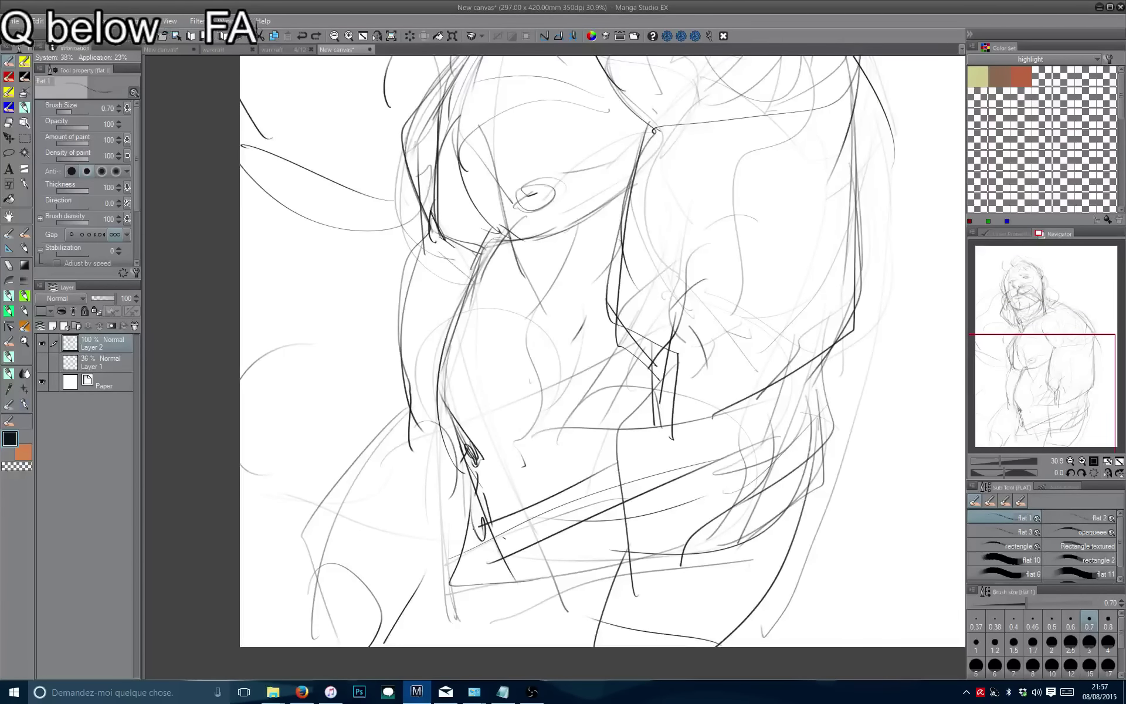
pyautogui.hotkey('ctrl', '-')
pyautogui.scroll(3, 512, 348)
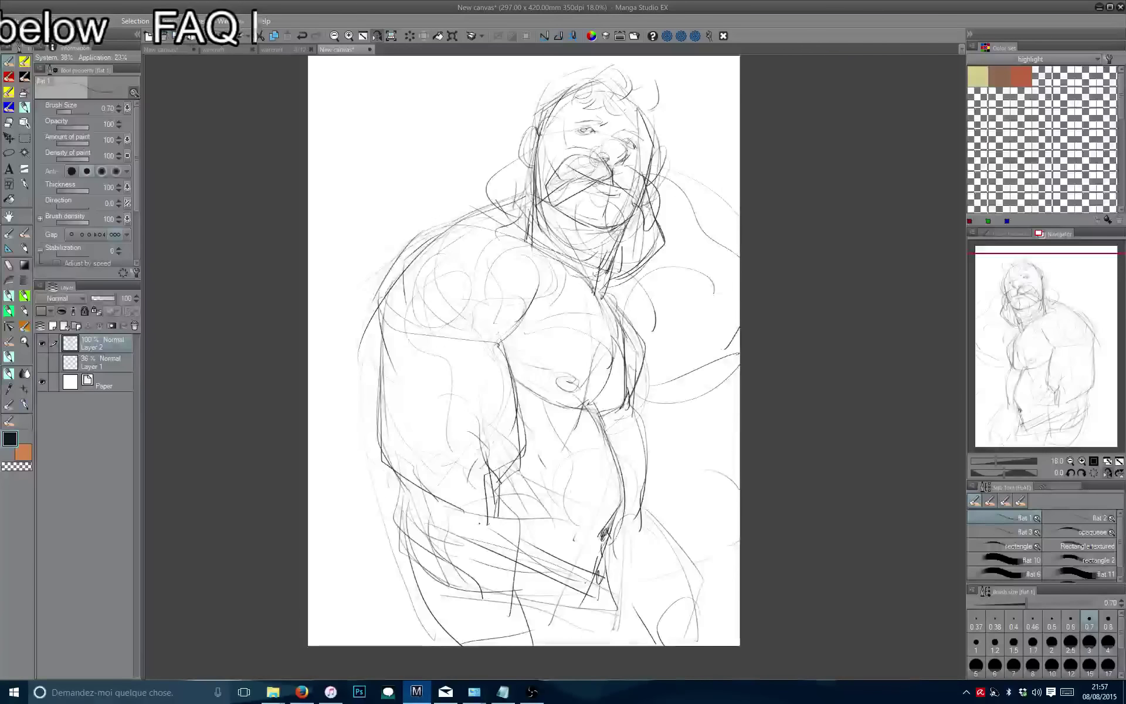
# Darken the inner elbow crease and draw curved contours across the upper arm, forearm and waist.
pyautogui.hotkey('ctrl', '+')
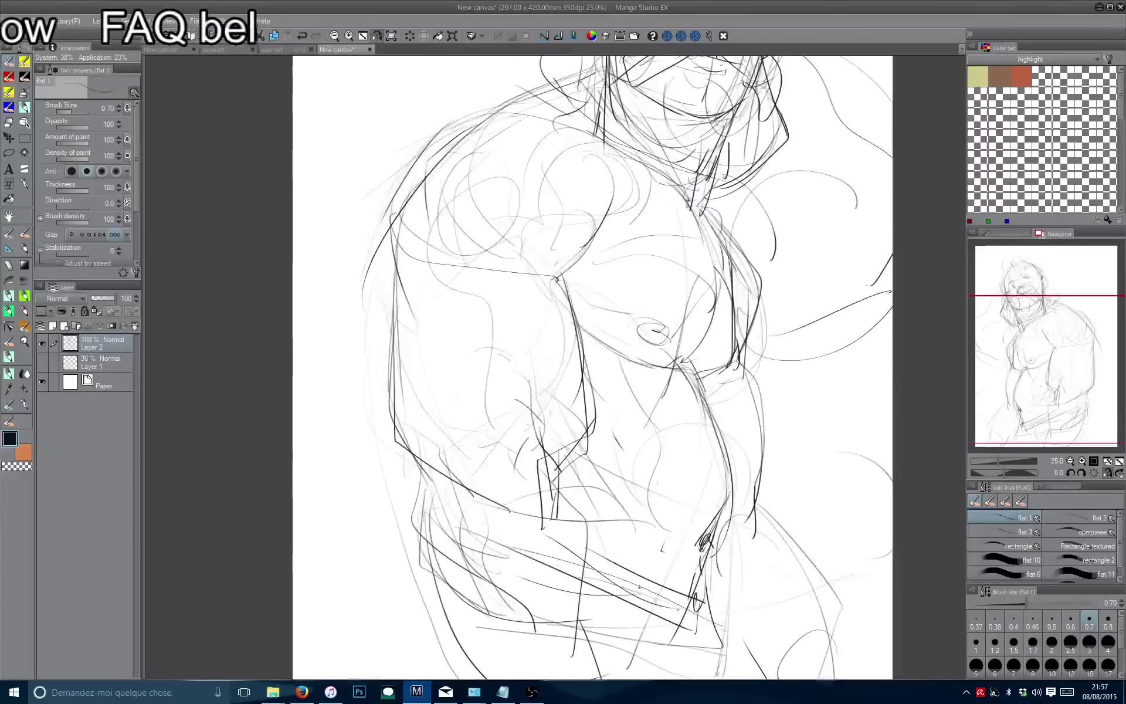
pyautogui.moveTo(544, 467)
pyautogui.mouseDown()
pyautogui.moveTo(432, 408)
pyautogui.moveTo(399, 420)
pyautogui.moveTo(537, 485)
pyautogui.mouseUp()
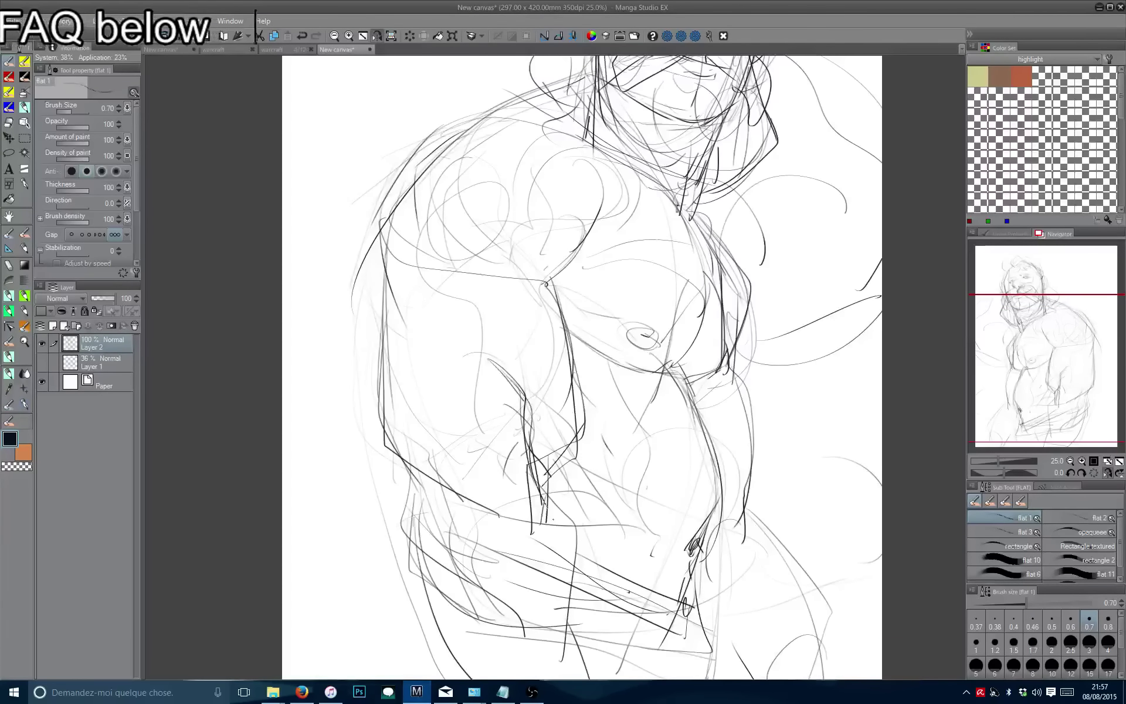
pyautogui.moveTo(455, 472)
pyautogui.mouseDown()
pyautogui.moveTo(455, 510)
pyautogui.moveTo(452, 390)
pyautogui.moveTo(405, 483)
pyautogui.moveTo(446, 561)
pyautogui.mouseUp()
pyautogui.moveTo(550, 435); pyautogui.dragTo(578, 619)
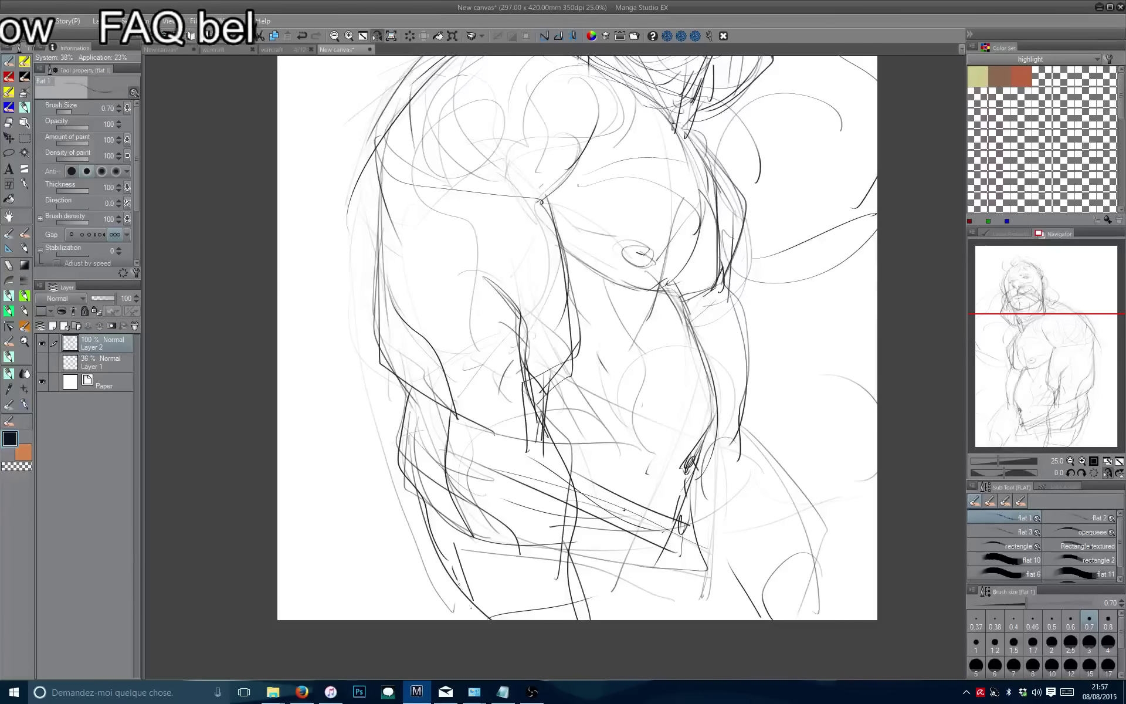
pyautogui.scroll(-1, 578, 338)
pyautogui.moveTo(551, 293); pyautogui.dragTo(612, 344)
pyautogui.scroll(2, 573, 437)
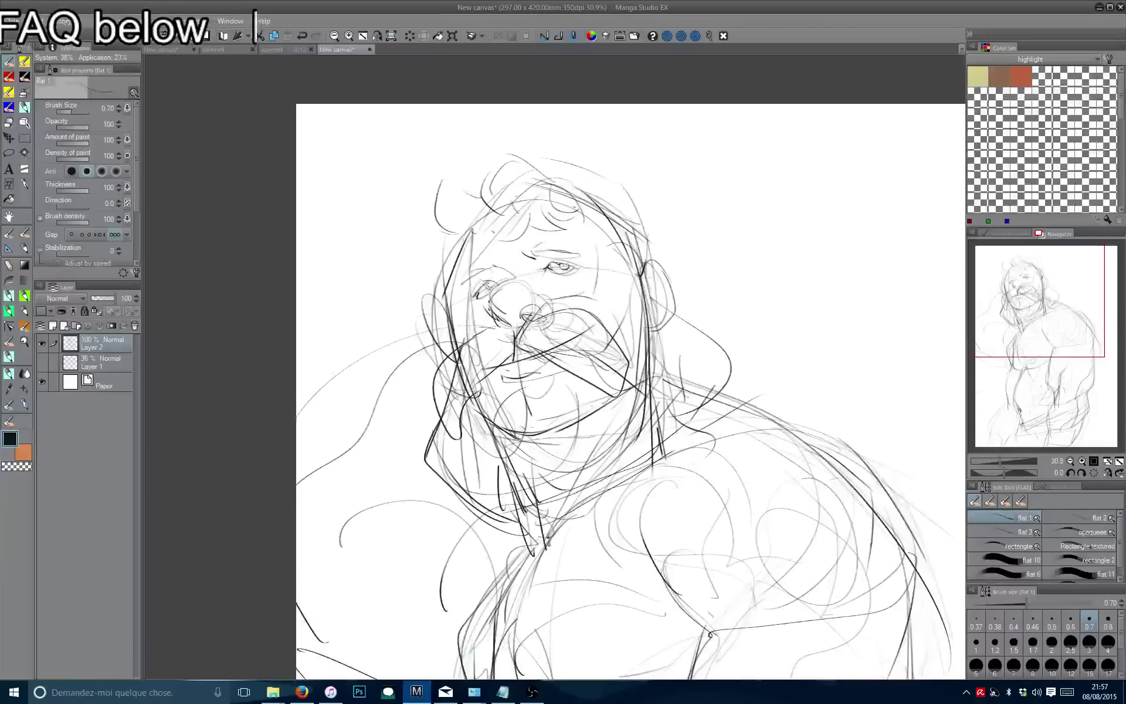
pyautogui.hotkey('ctrl', 'z')
pyautogui.moveTo(464, 283)
pyautogui.mouseDown()
pyautogui.moveTo(460, 393)
pyautogui.moveTo(452, 385)
pyautogui.mouseUp()
pyautogui.hotkey('ctrl', 'z')
pyautogui.hotkey('ctrl', 'z')
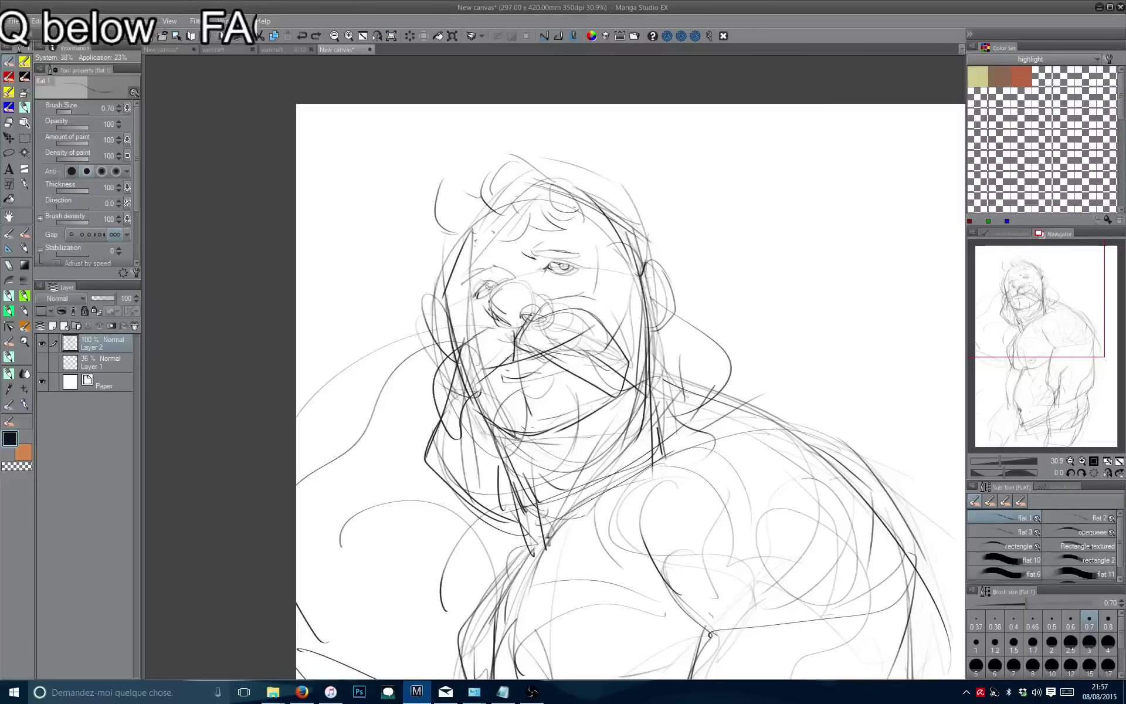
pyautogui.moveTo(476, 229); pyautogui.dragTo(452, 373)
pyautogui.hotkey('ctrl', 'z')
pyautogui.moveTo(467, 243)
pyautogui.mouseDown()
pyautogui.moveTo(452, 381)
pyautogui.moveTo(455, 369)
pyautogui.mouseUp()
pyautogui.hotkey('ctrl', 'z')
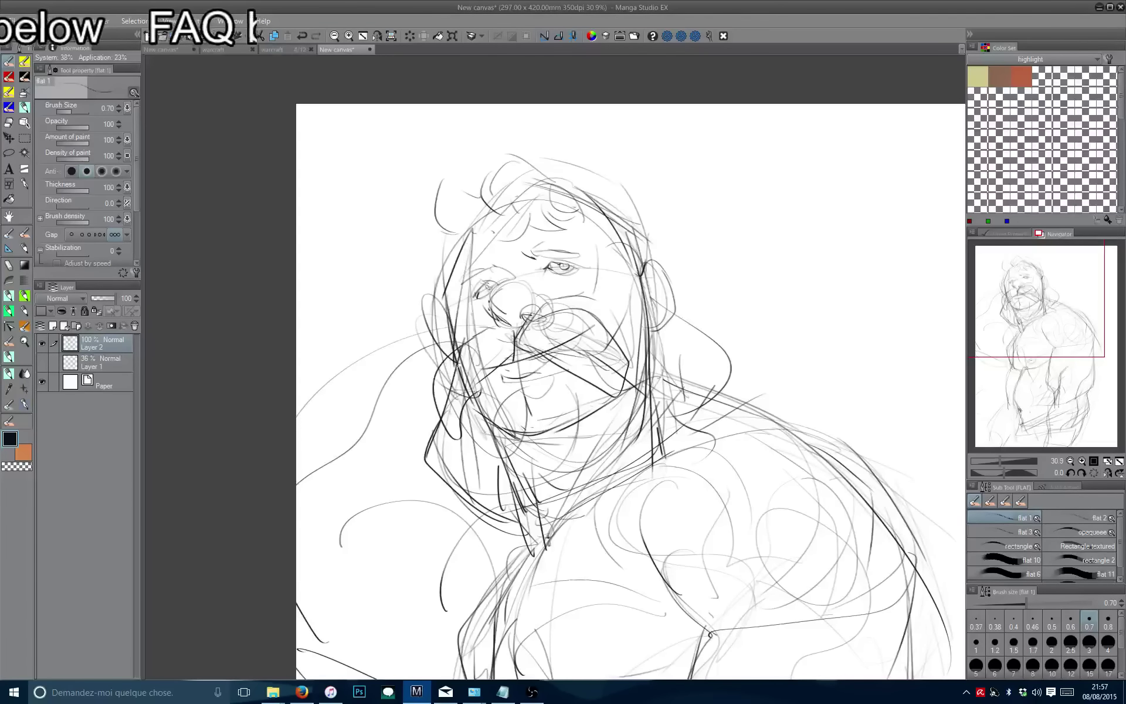
# Darken the contour of the forehead and temple on the far side of the head.
pyautogui.moveTo(487, 256); pyautogui.dragTo(459, 271)
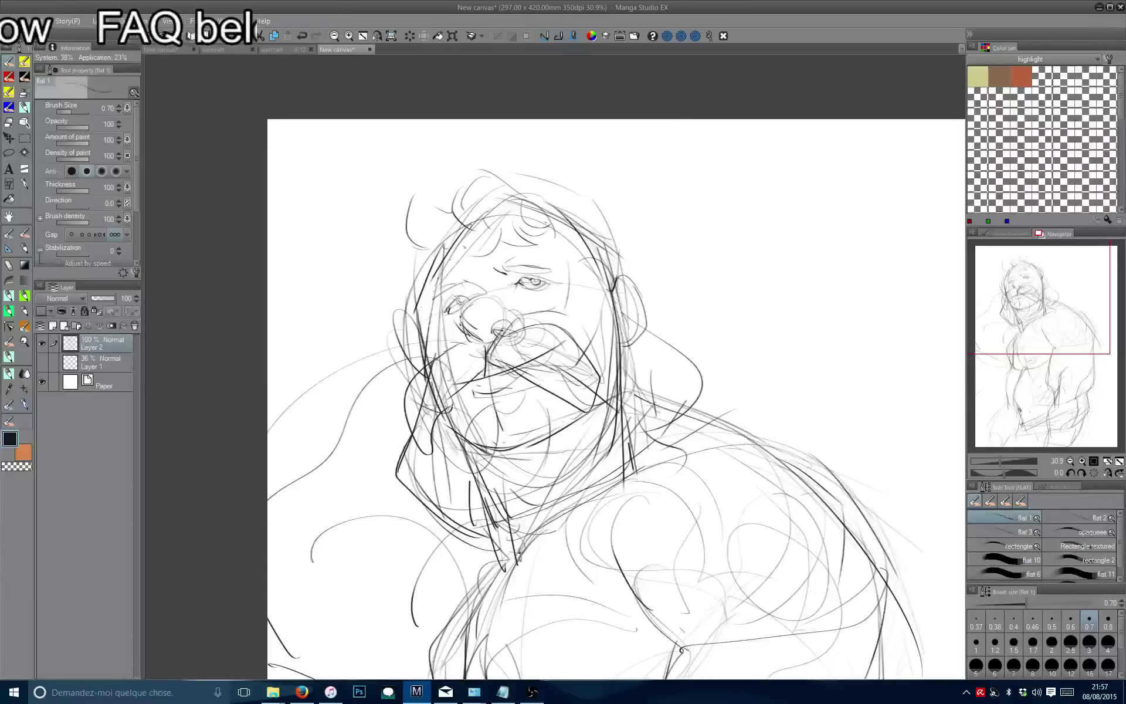
pyautogui.moveTo(586, 241); pyautogui.dragTo(630, 411)
pyautogui.hotkey('ctrl', 'z')
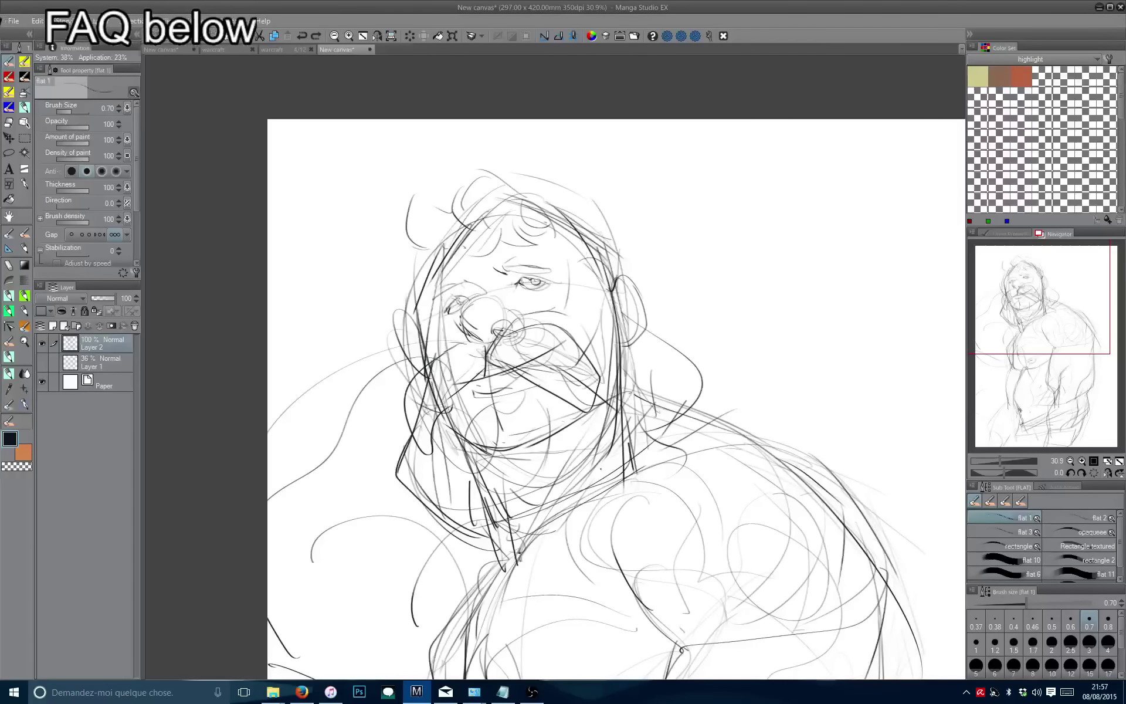
# Fade the construction lines around the top of the head and redraw the near ear with its lobe.
pyautogui.moveTo(625, 281)
pyautogui.mouseDown()
pyautogui.moveTo(499, 193)
pyautogui.moveTo(377, 252)
pyautogui.moveTo(363, 293)
pyautogui.moveTo(610, 250)
pyautogui.moveTo(623, 359)
pyautogui.mouseUp()
pyautogui.scroll(1, 561, 334)
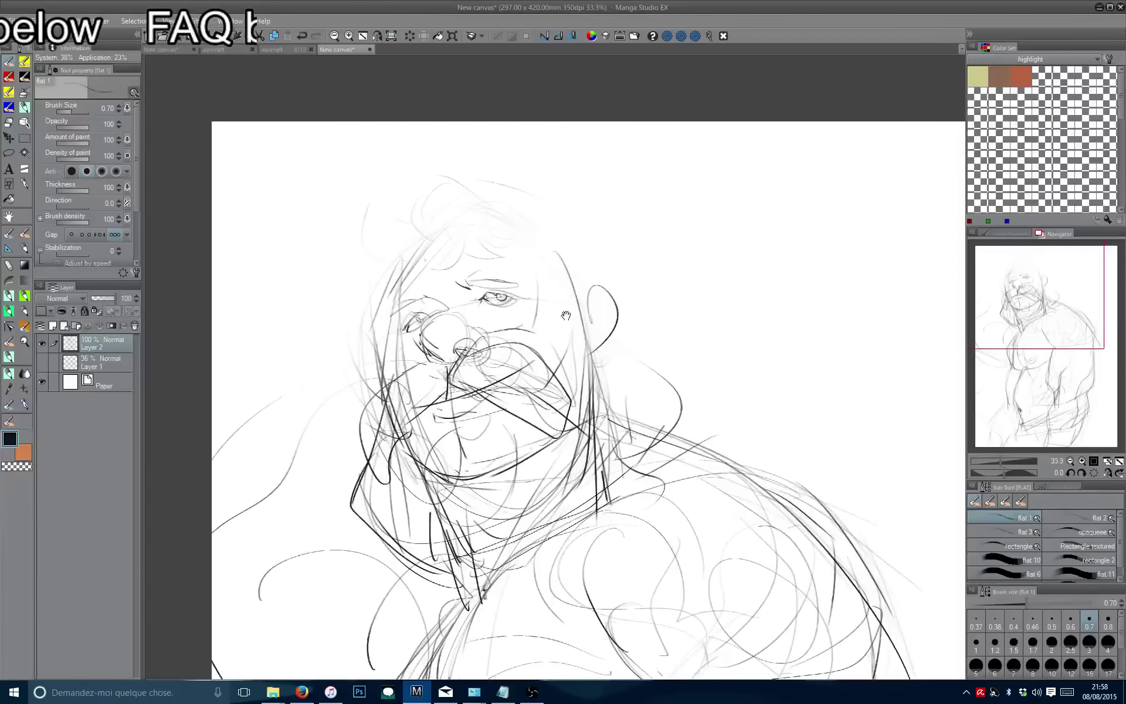
pyautogui.moveTo(609, 338); pyautogui.dragTo(572, 378)
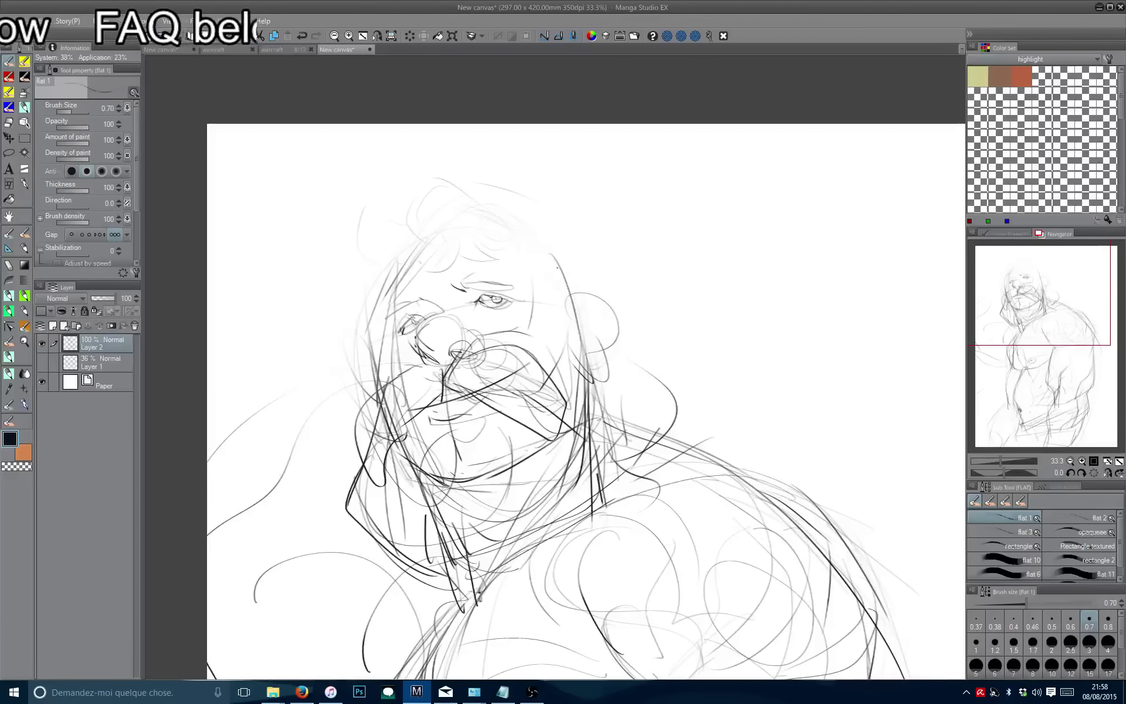
# Redraw the rounded top of the skull, the hairline in front of the near ear and the forehead locks.
pyautogui.moveTo(584, 311); pyautogui.dragTo(538, 234)
pyautogui.moveTo(530, 209); pyautogui.dragTo(376, 218)
pyautogui.moveTo(537, 260); pyautogui.dragTo(569, 346)
pyautogui.hotkey('ctrl', 'z')
pyautogui.moveTo(578, 291); pyautogui.dragTo(543, 248)
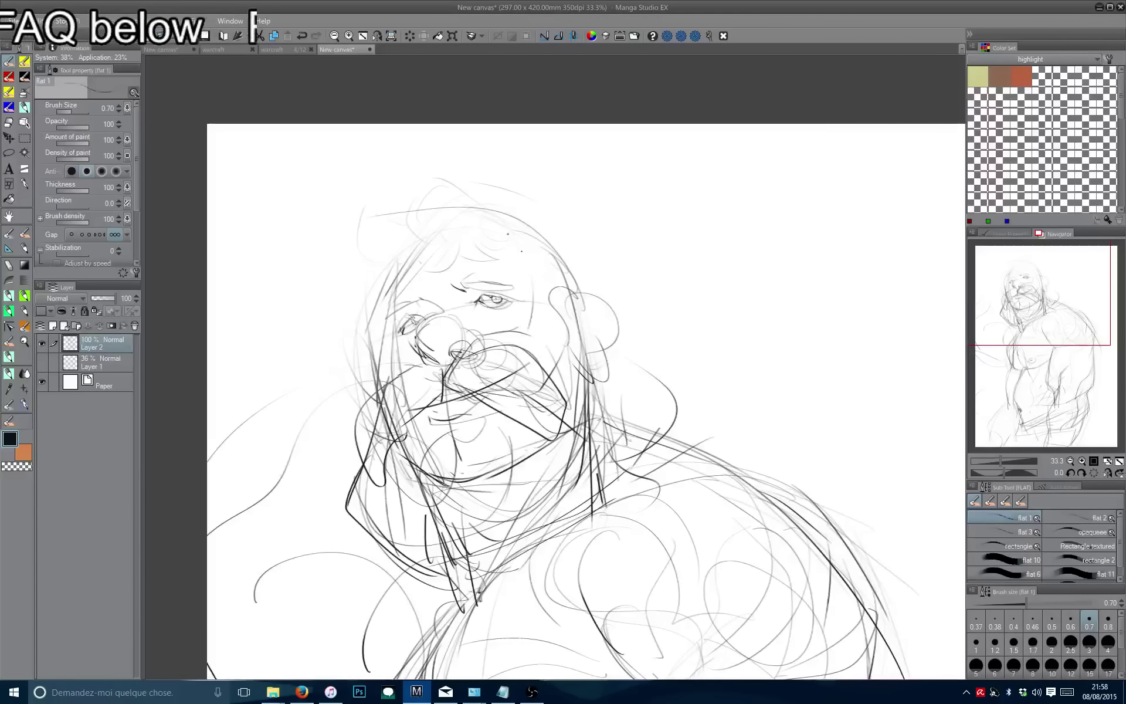
pyautogui.moveTo(411, 252)
pyautogui.mouseDown()
pyautogui.moveTo(456, 227)
pyautogui.moveTo(383, 272)
pyautogui.moveTo(379, 387)
pyautogui.mouseUp()
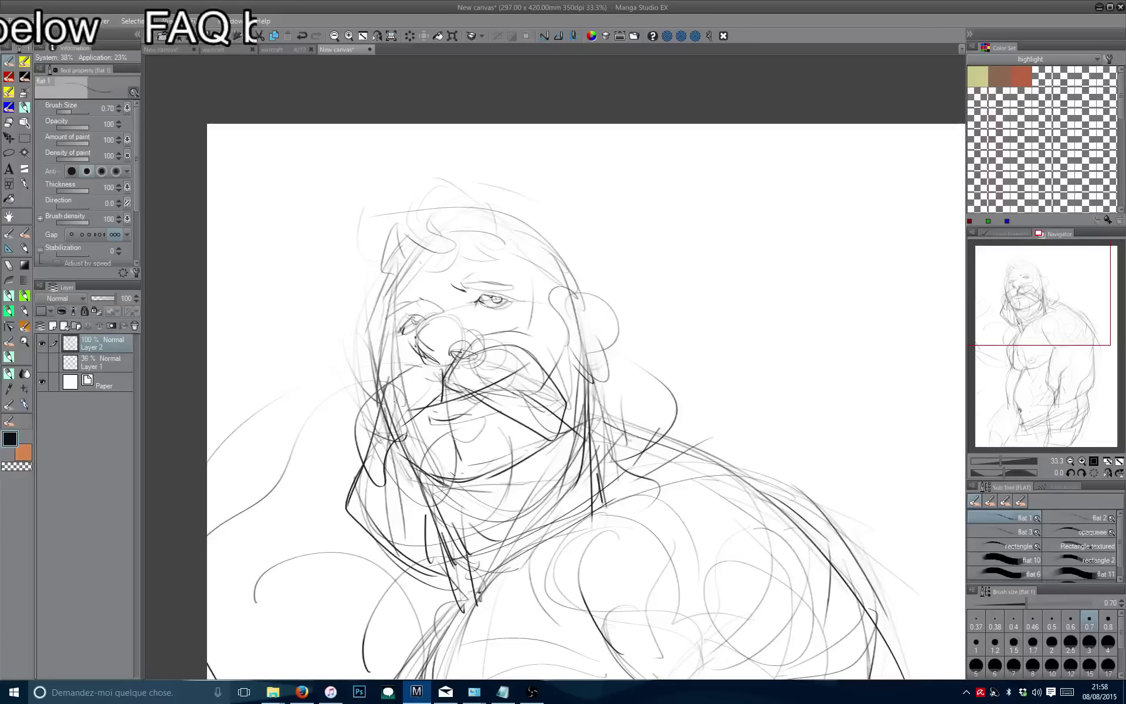
# Darken the outer contour of the far thigh from the hip down to the canvas edge.
pyautogui.moveTo(552, 474)
pyautogui.mouseDown()
pyautogui.moveTo(551, 351)
pyautogui.moveTo(511, 347)
pyautogui.mouseUp()
pyautogui.scroll(-1, 617, 322)
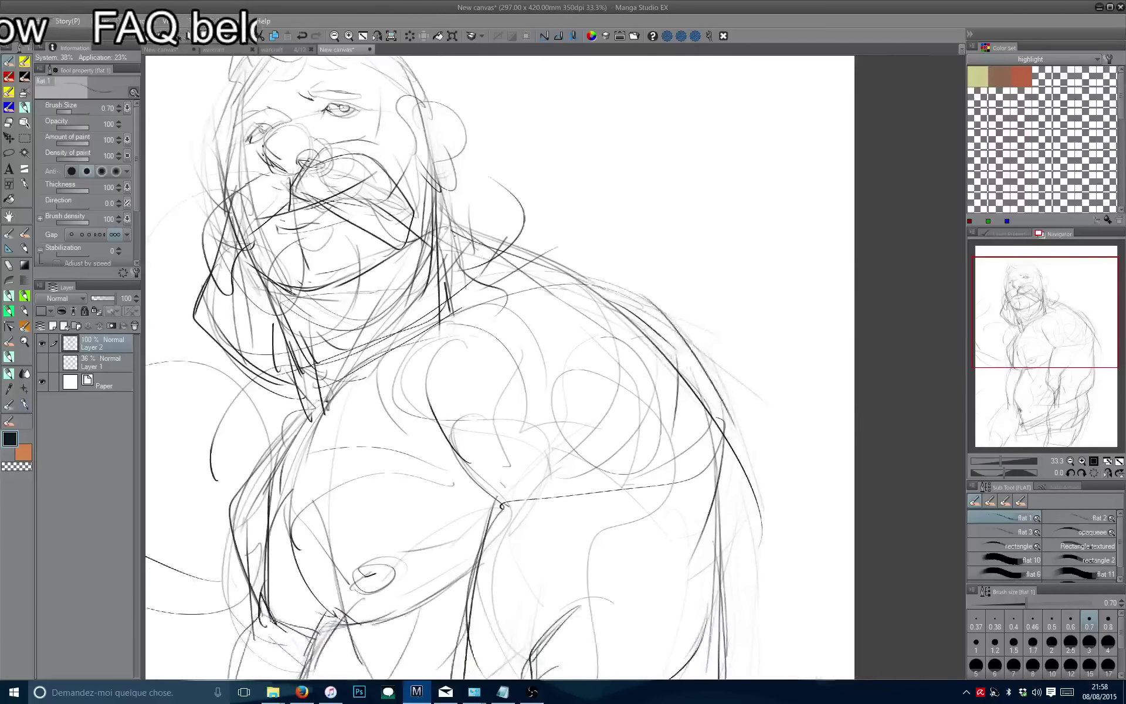
pyautogui.moveTo(751, 399); pyautogui.dragTo(898, 317)
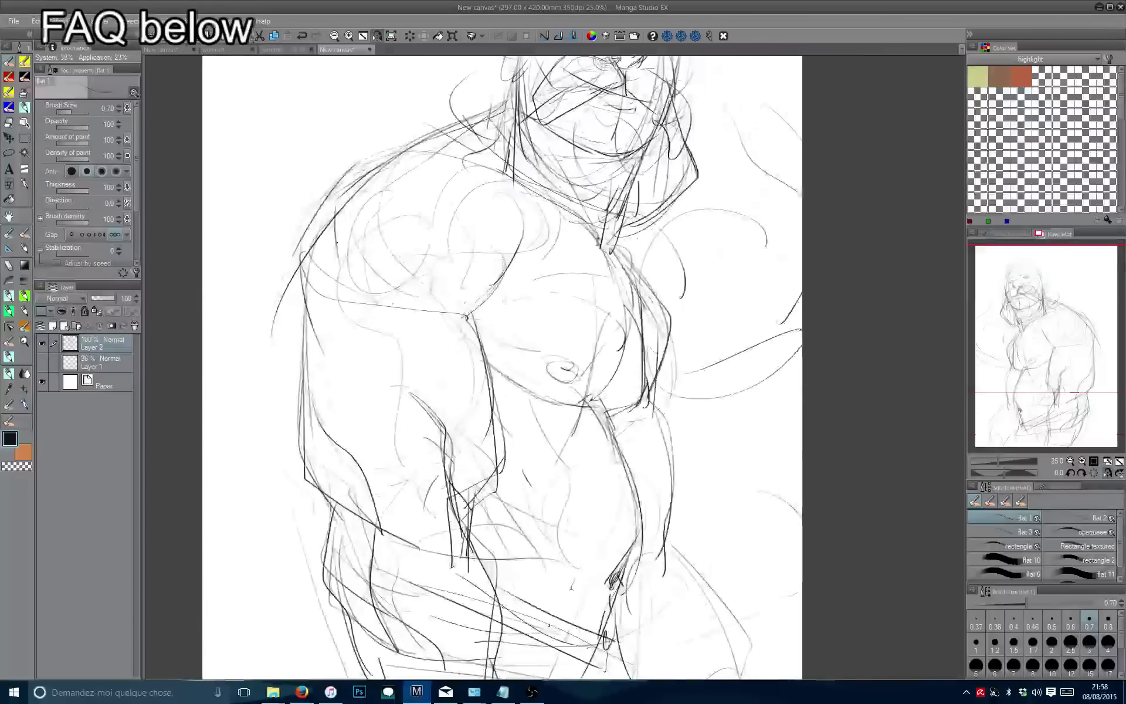
pyautogui.scroll(-4, 587, 323)
pyautogui.moveTo(223, 327); pyautogui.dragTo(394, 365)
pyautogui.scroll(2, 453, 440)
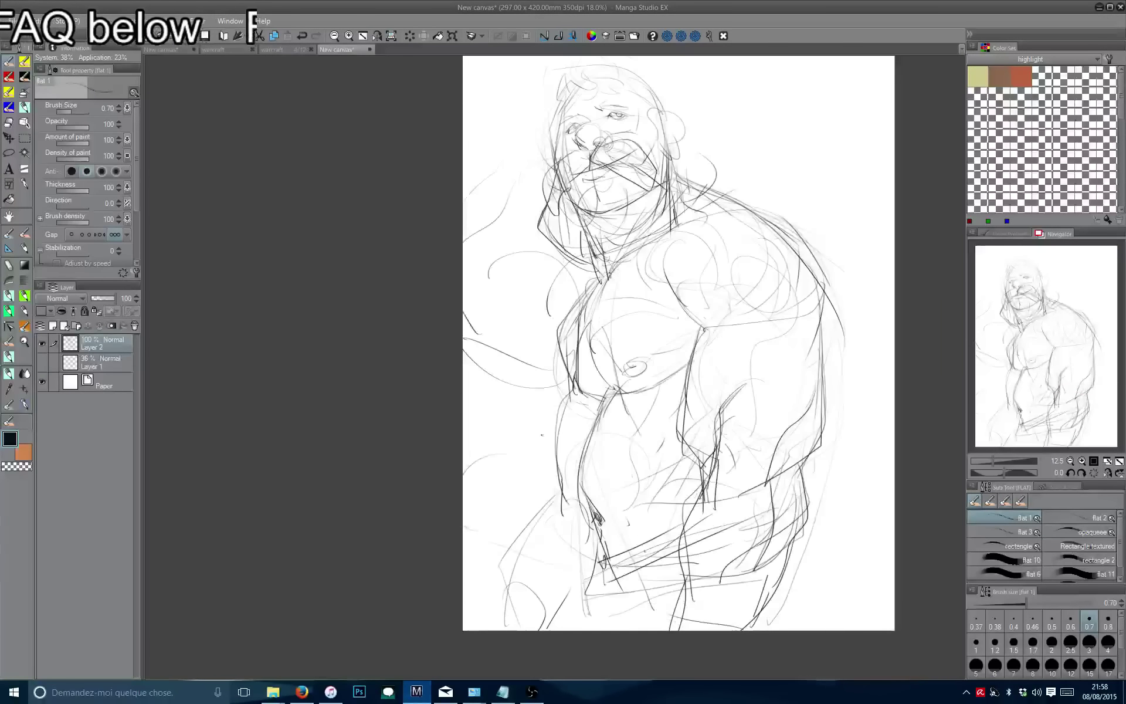
pyautogui.moveTo(523, 533); pyautogui.dragTo(483, 522)
pyautogui.moveTo(521, 385); pyautogui.dragTo(464, 601)
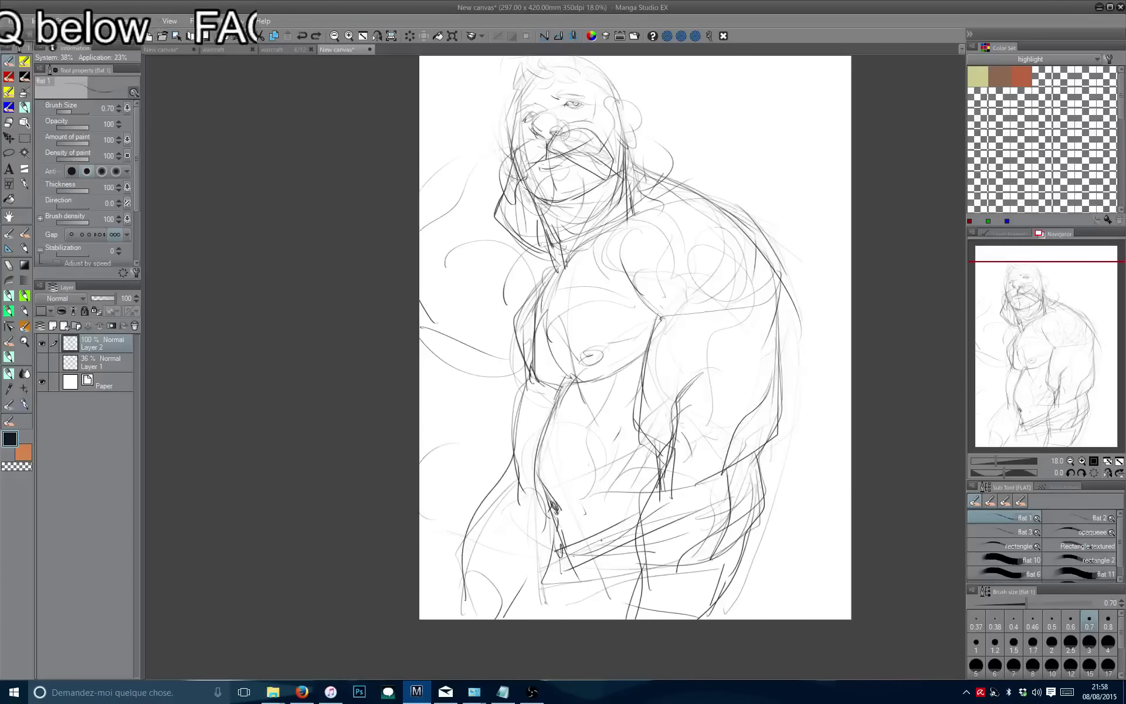
# Strengthen the near hip's outer curve beside the forearm and add strokes for the inner thigh.
pyautogui.moveTo(779, 416); pyautogui.dragTo(735, 407)
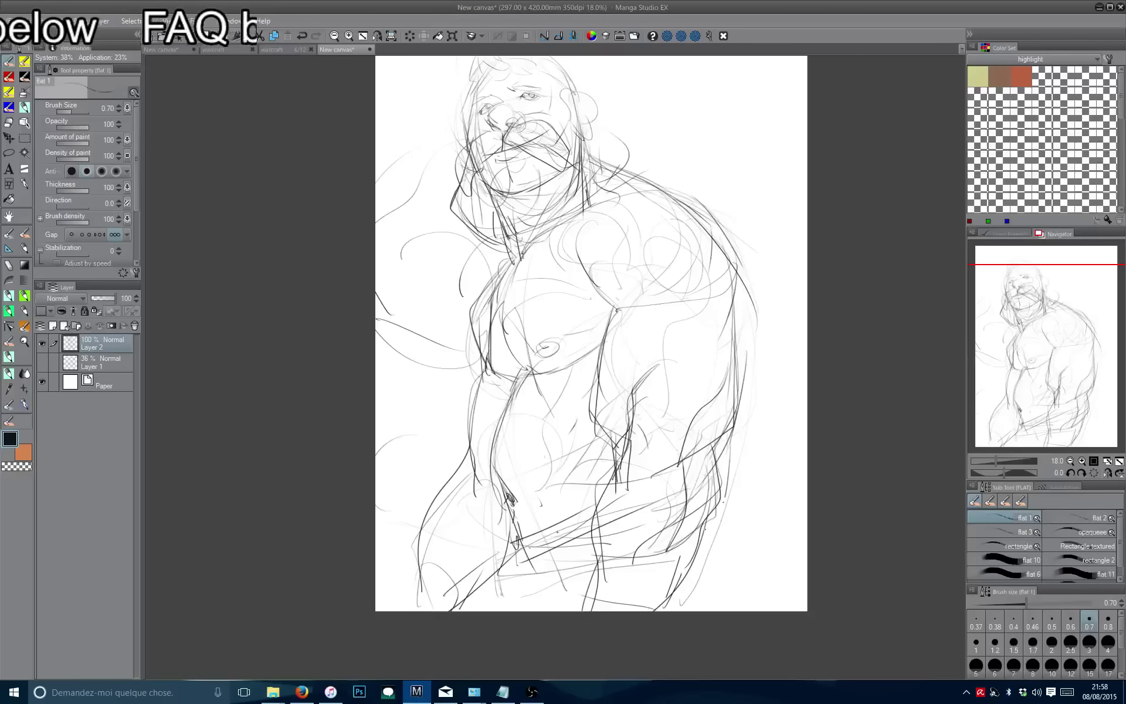
pyautogui.moveTo(727, 497); pyautogui.dragTo(620, 613)
pyautogui.moveTo(732, 440)
pyautogui.mouseDown()
pyautogui.moveTo(669, 568)
pyautogui.moveTo(607, 612)
pyautogui.mouseUp()
pyautogui.moveTo(609, 509); pyautogui.dragTo(525, 613)
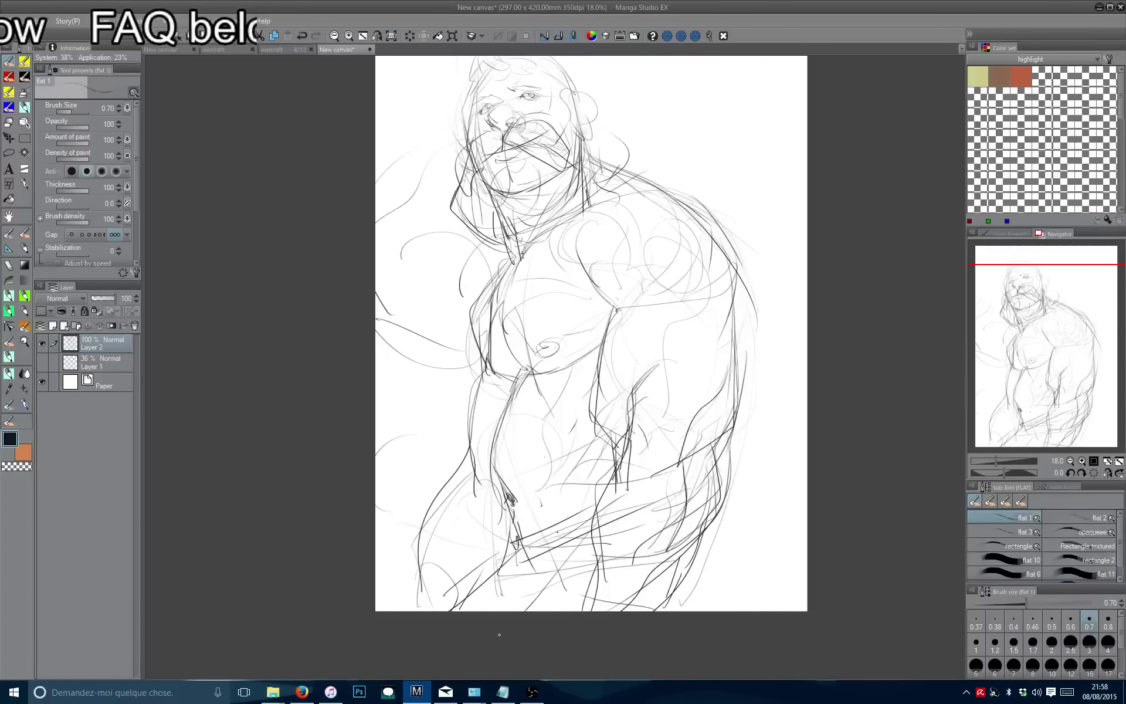
# Redraw the near ear's outer rim and inner folds and add a round plug in its lobe.
pyautogui.scroll(3, 612, 328)
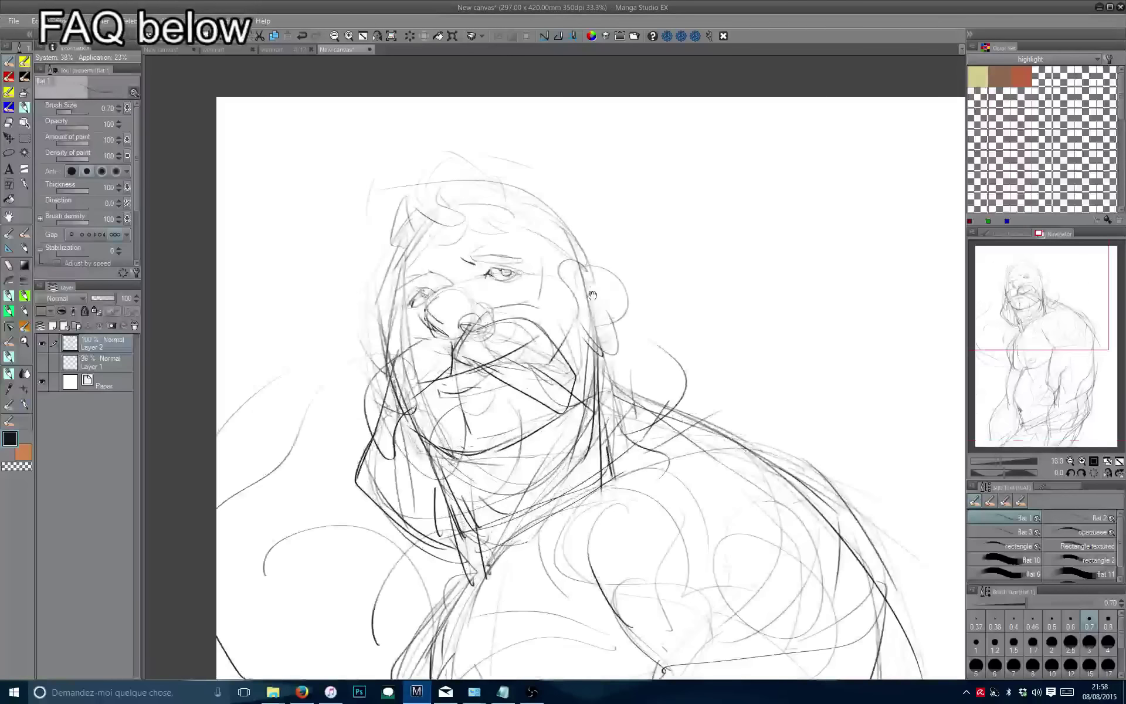
pyautogui.moveTo(568, 365)
pyautogui.mouseDown()
pyautogui.moveTo(571, 352)
pyautogui.moveTo(631, 384)
pyautogui.moveTo(633, 430)
pyautogui.mouseUp()
pyautogui.hotkey('ctrl', 'z')
pyautogui.moveTo(593, 349); pyautogui.dragTo(636, 409)
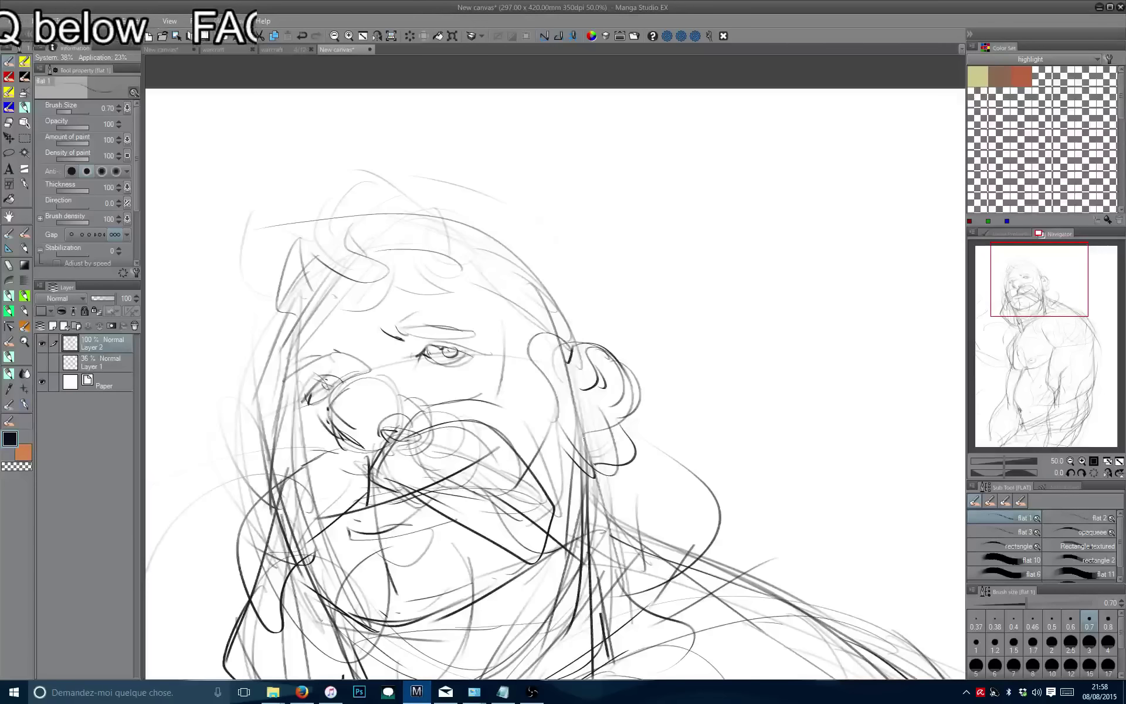
pyautogui.moveTo(303, 393)
pyautogui.mouseDown()
pyautogui.moveTo(300, 355)
pyautogui.moveTo(285, 393)
pyautogui.moveTo(240, 346)
pyautogui.mouseUp()
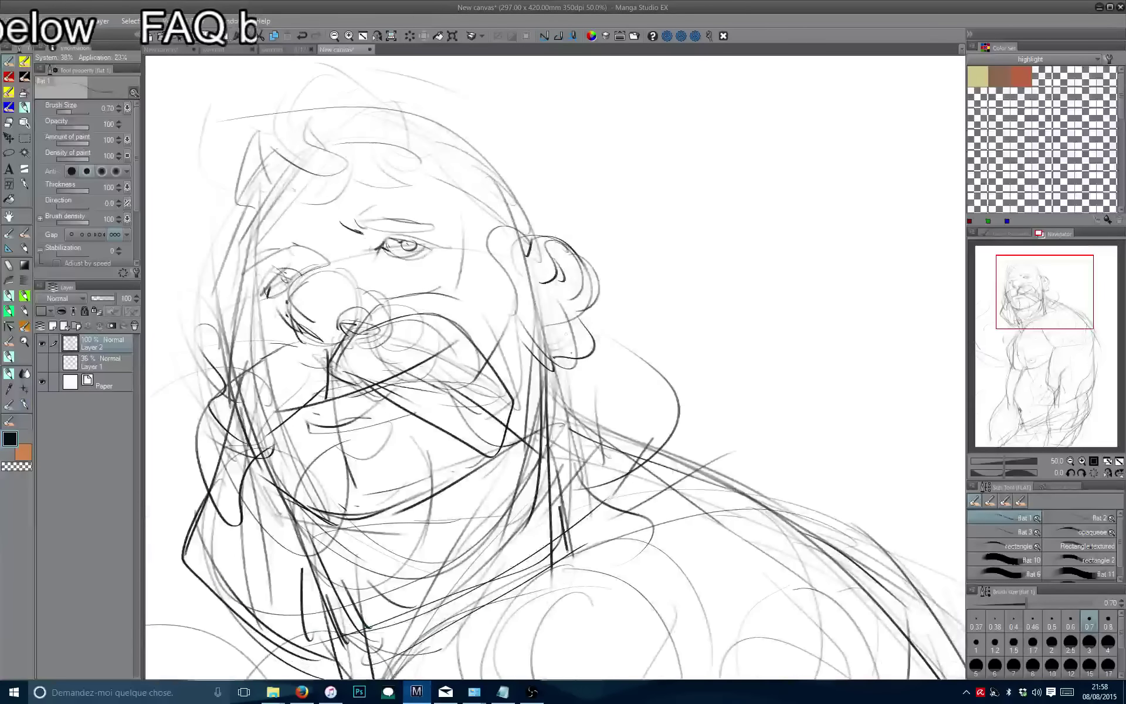
pyautogui.moveTo(562, 335)
pyautogui.mouseDown()
pyautogui.moveTo(590, 364)
pyautogui.moveTo(558, 371)
pyautogui.mouseUp()
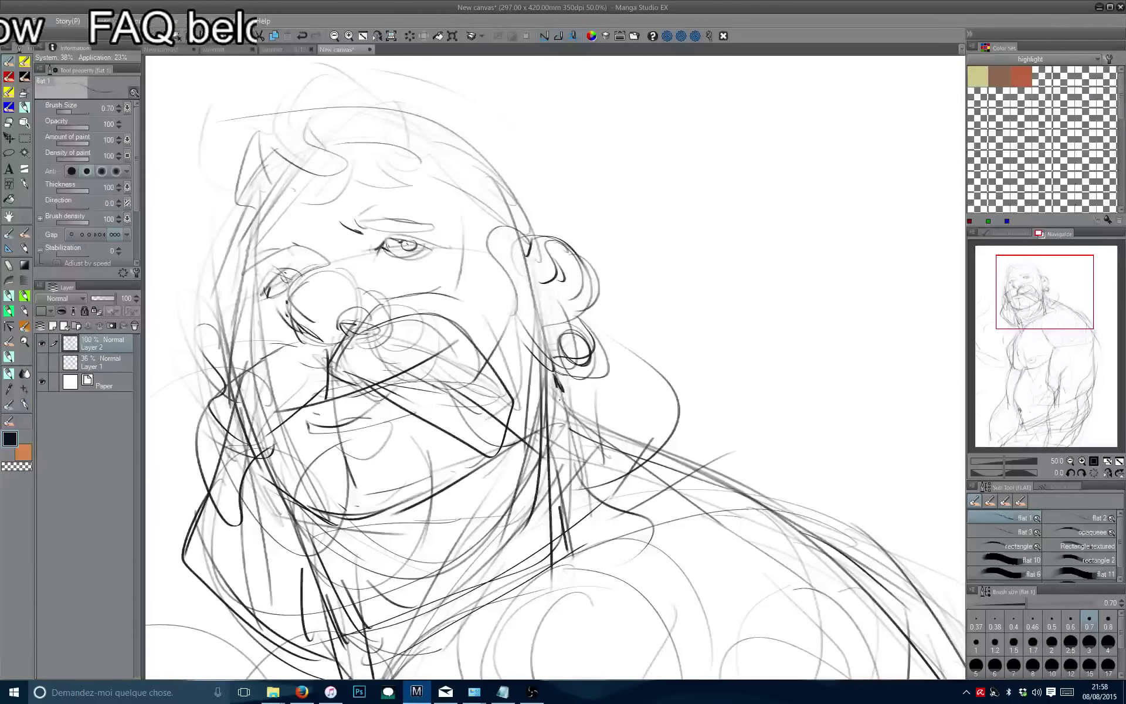
# Define the areola and nipple on the chest and add horizontal fold lines across the upper abdomen.
pyautogui.scroll(-1, 545, 392)
pyautogui.moveTo(470, 587); pyautogui.dragTo(493, 458)
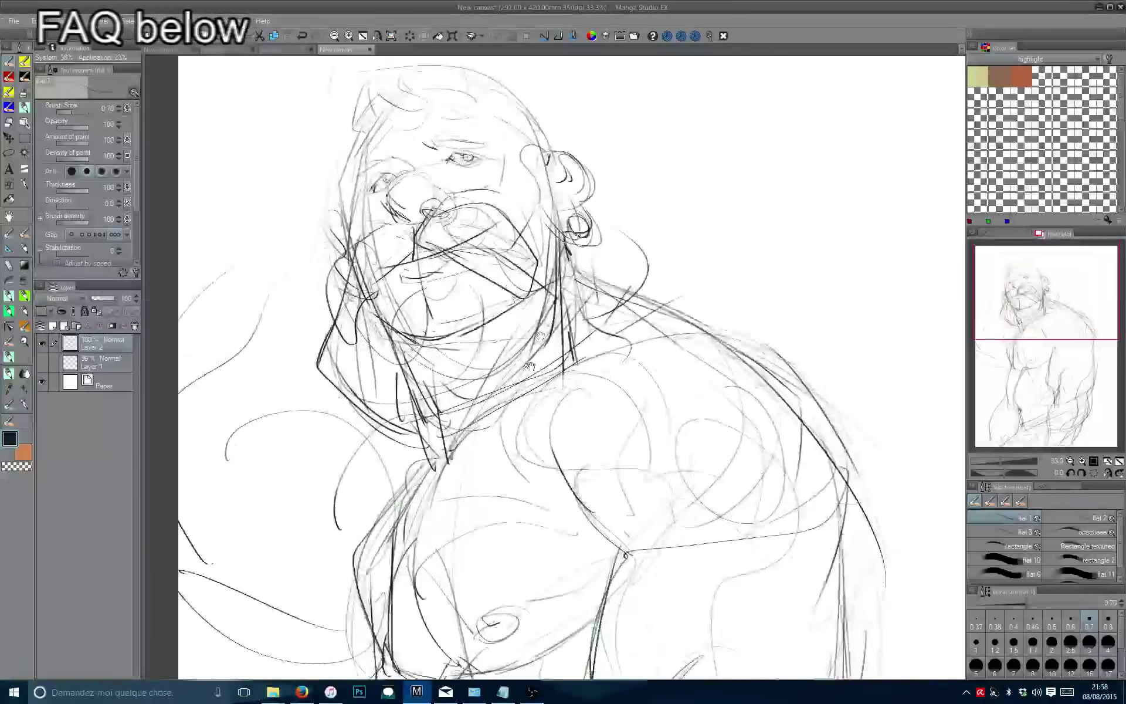
pyautogui.moveTo(477, 639)
pyautogui.mouseDown()
pyautogui.moveTo(501, 503)
pyautogui.moveTo(512, 503)
pyautogui.mouseUp()
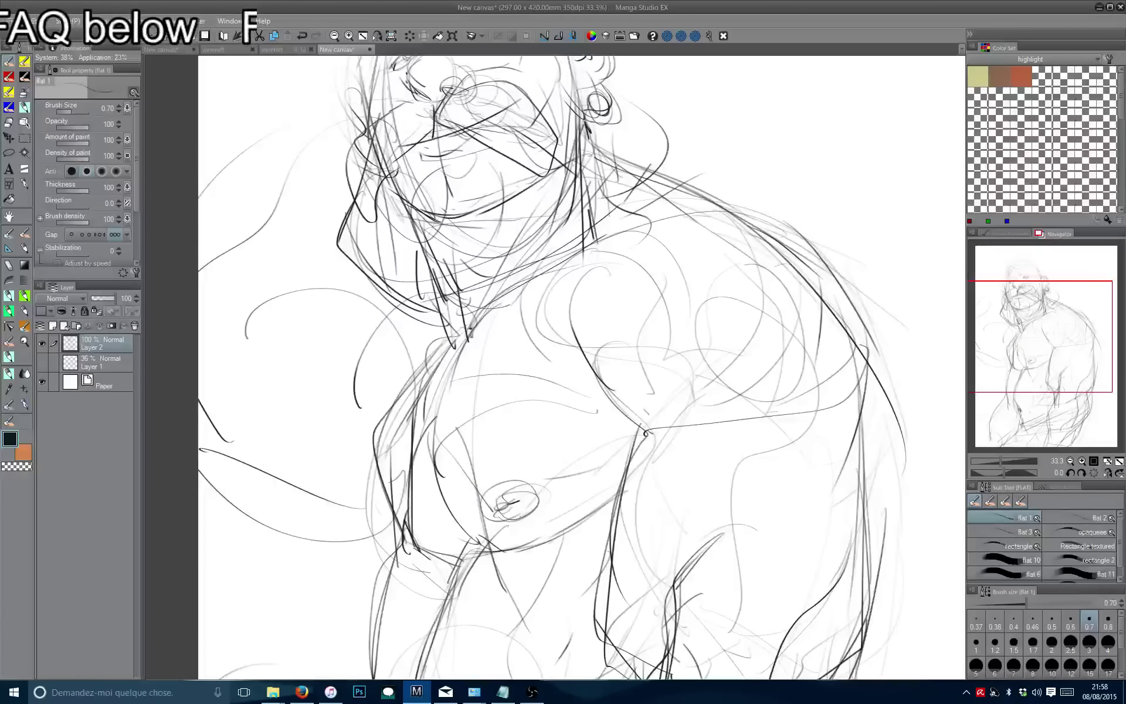
pyautogui.moveTo(518, 348)
pyautogui.mouseDown()
pyautogui.moveTo(518, 406)
pyautogui.moveTo(550, 457)
pyautogui.moveTo(586, 419)
pyautogui.mouseUp()
pyautogui.scroll(-1, 518, 406)
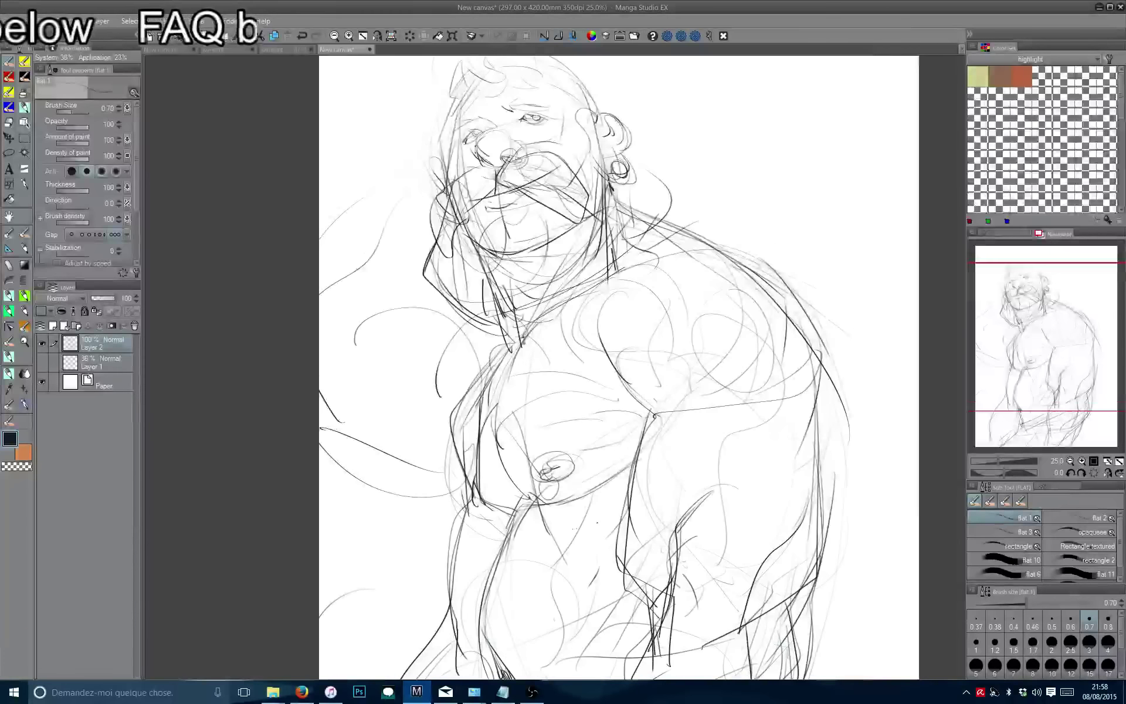
pyautogui.moveTo(469, 613); pyautogui.dragTo(481, 534)
pyautogui.moveTo(526, 374); pyautogui.dragTo(512, 458)
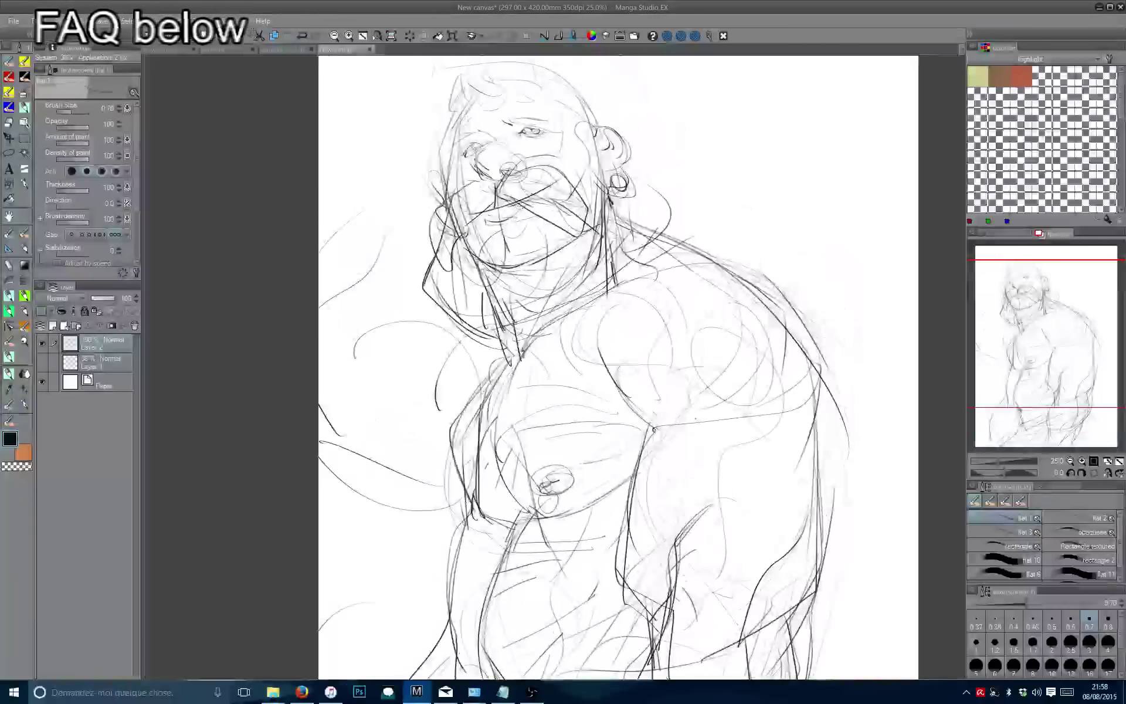
# Check the figure mirrored, and draw an arched near brow, an under-eye fold and a reworked far brow.
pyautogui.press('h')
pyautogui.hotkey('ctrl', '-')
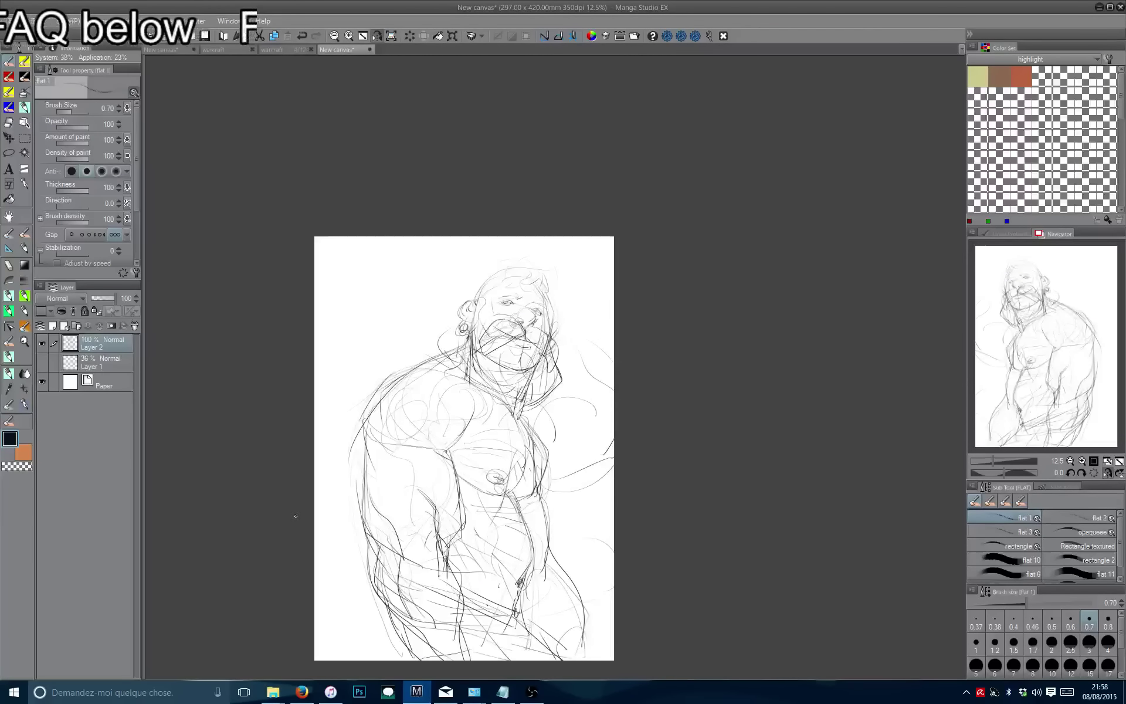
pyautogui.press('h')
pyautogui.hotkey('ctrl', '+')
pyautogui.hotkey('ctrl', '+')
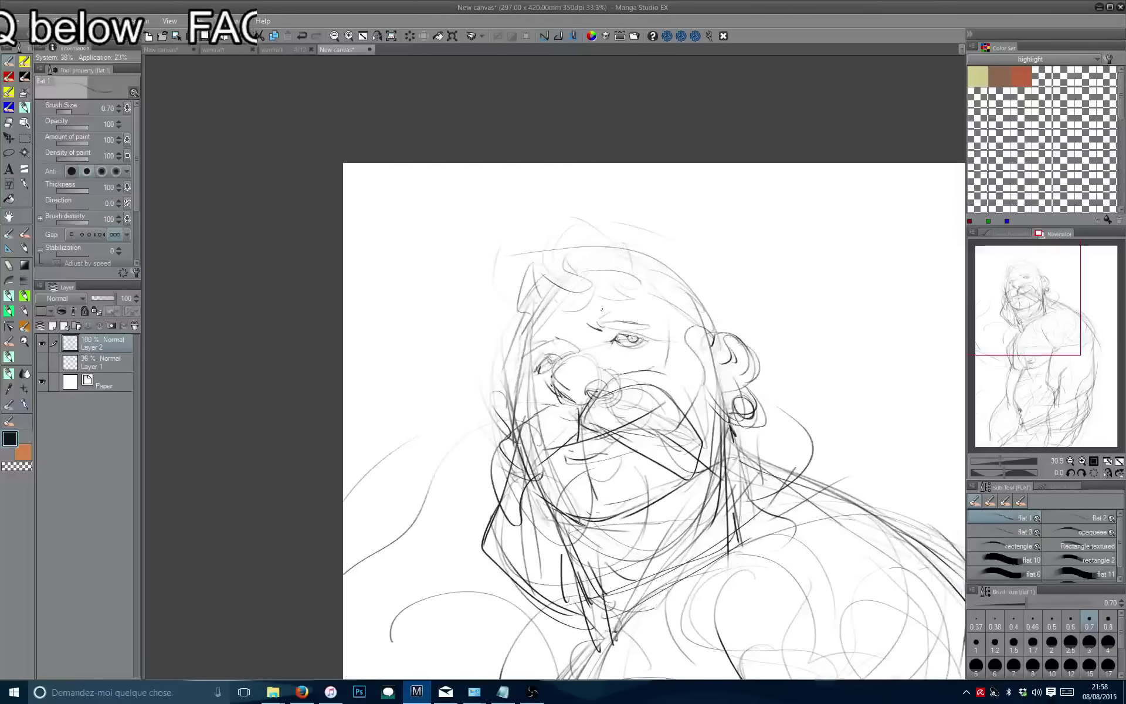
pyautogui.hotkey('ctrl', '+')
pyautogui.hotkey('ctrl', '+')
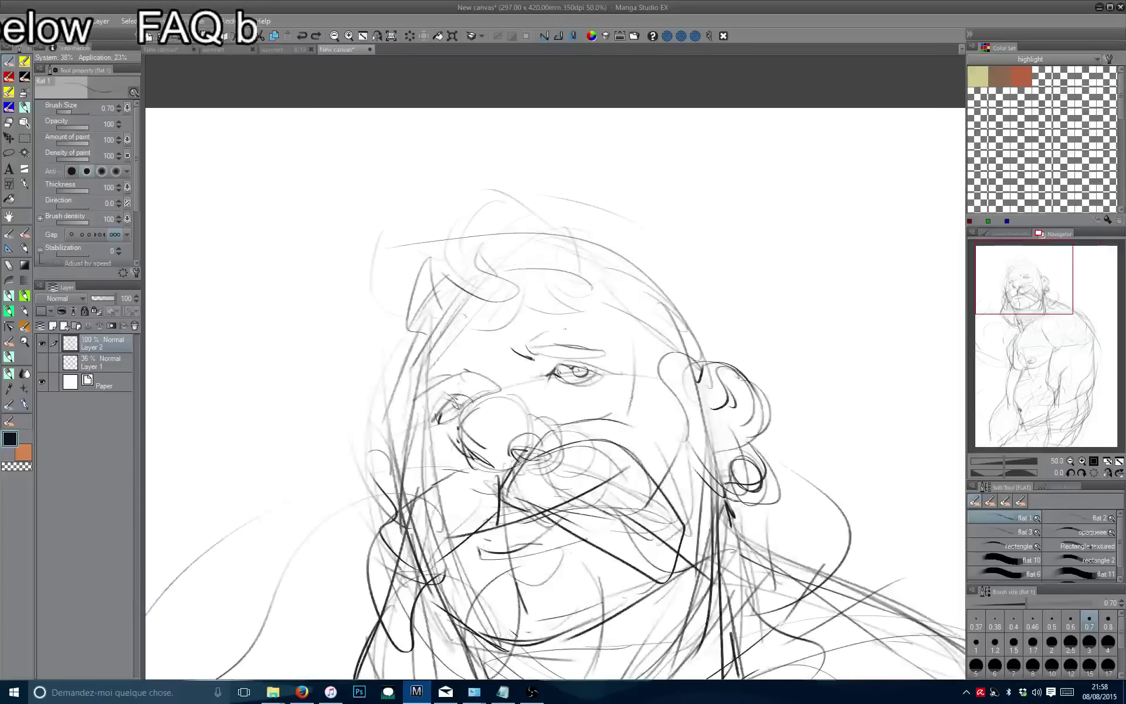
pyautogui.hotkey('ctrl', 'z')
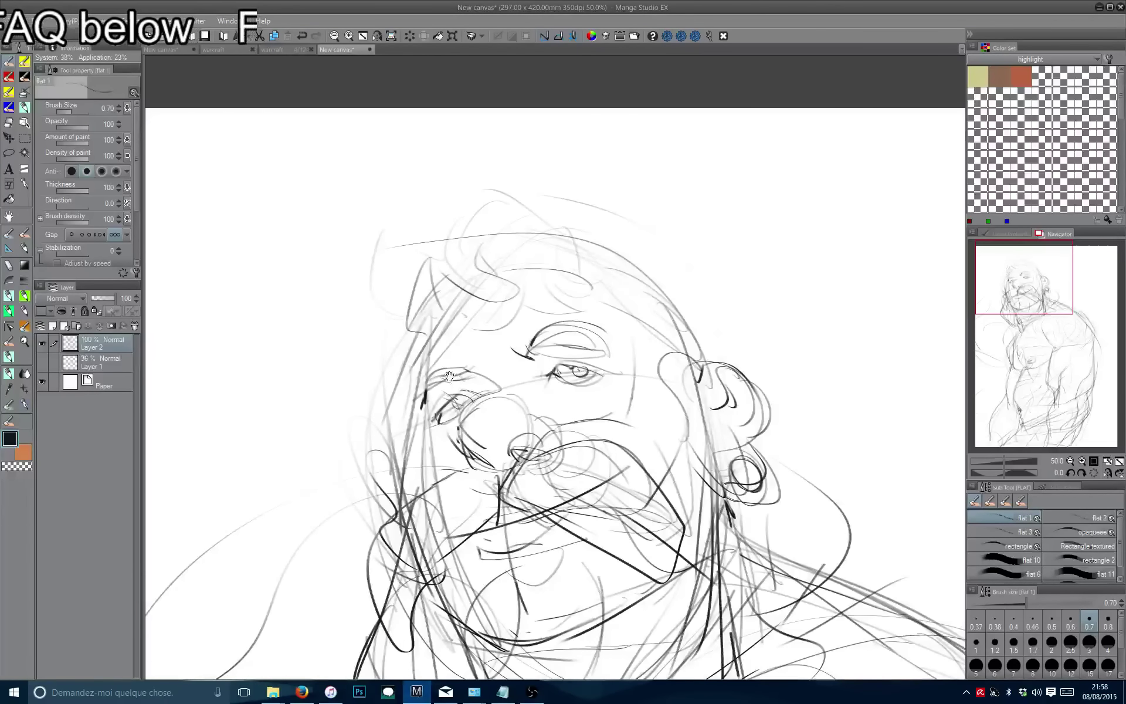
pyautogui.moveTo(449, 375); pyautogui.dragTo(435, 392)
pyautogui.moveTo(587, 323)
pyautogui.mouseDown()
pyautogui.moveTo(444, 366)
pyautogui.moveTo(384, 300)
pyautogui.mouseUp()
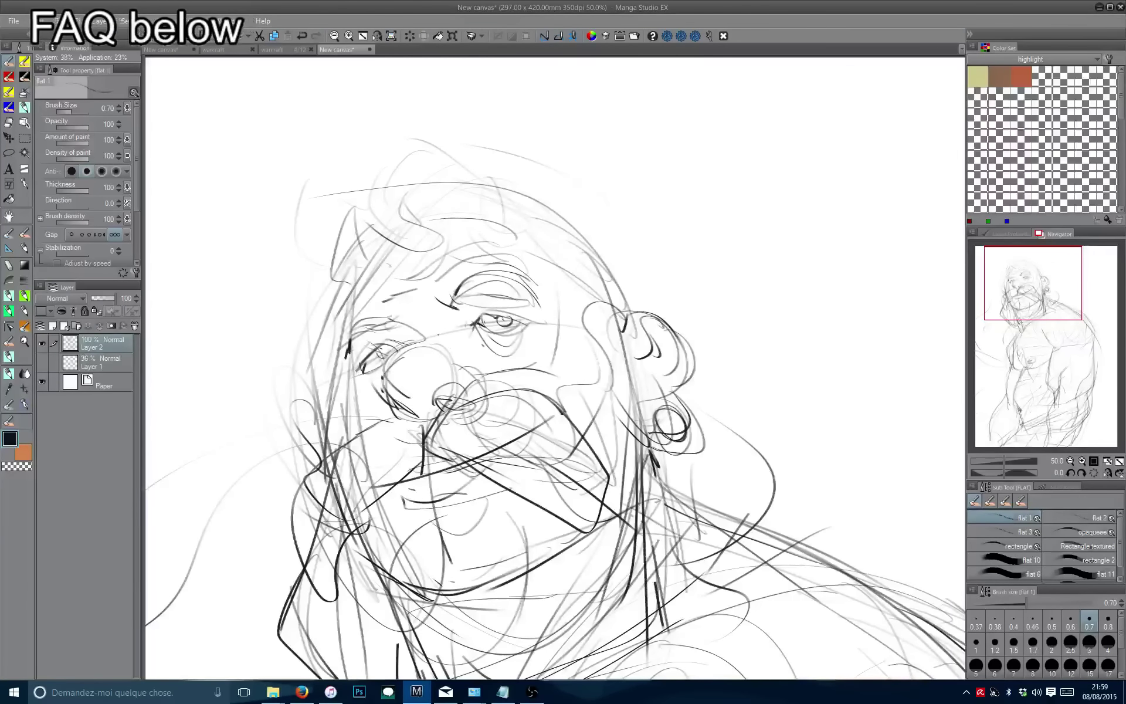
# Add a short fold stroke at the near armpit where the chest meets the upper arm.
pyautogui.scroll(-1, 417, 402)
pyautogui.moveTo(418, 402); pyautogui.dragTo(497, 360)
pyautogui.scroll(-1, 352, 533)
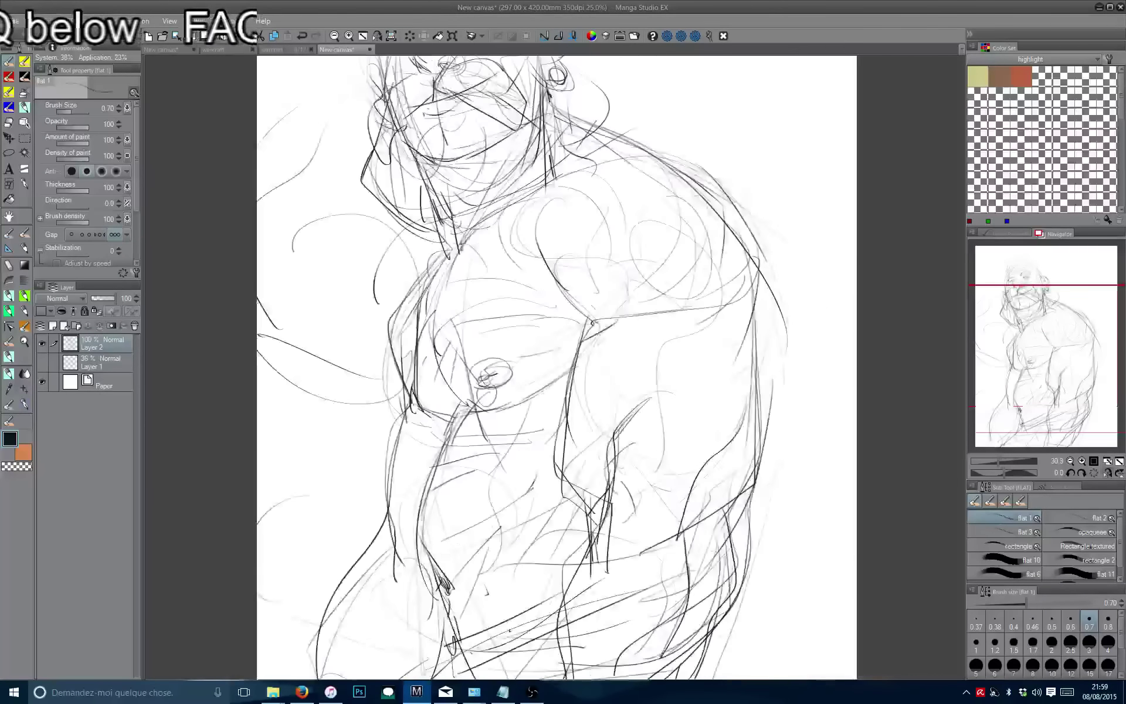
pyautogui.moveTo(364, 528); pyautogui.dragTo(375, 329)
pyautogui.scroll(-1, 389, 535)
pyautogui.scroll(1, 389, 536)
pyautogui.moveTo(389, 535); pyautogui.dragTo(303, 557)
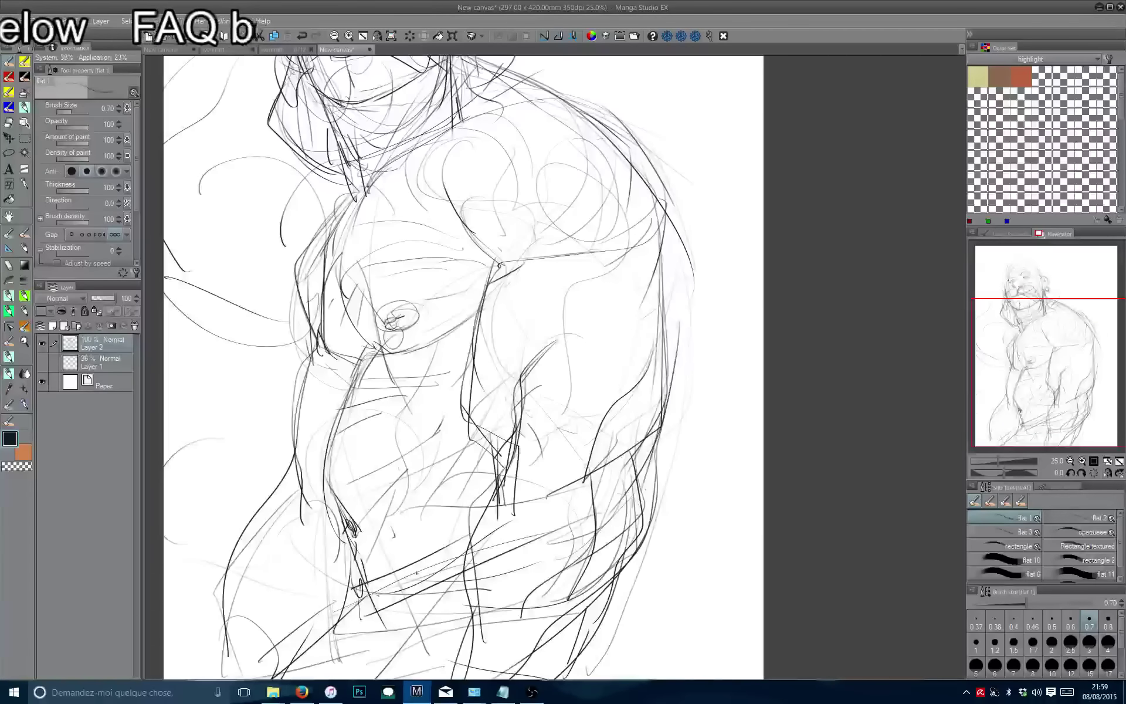
# Darken the outer contour of the near arm from the lower upper arm past the elbow.
pyautogui.hotkey('ctrl', 'z')
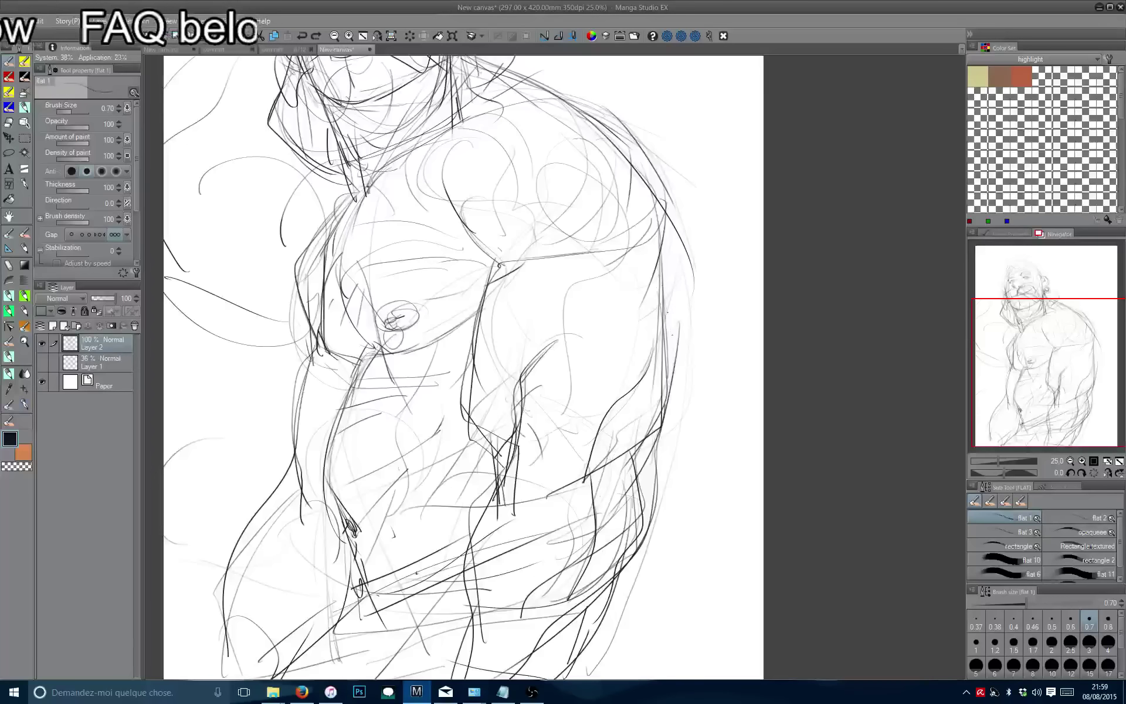
pyautogui.moveTo(663, 308); pyautogui.dragTo(640, 554)
pyautogui.press('h')
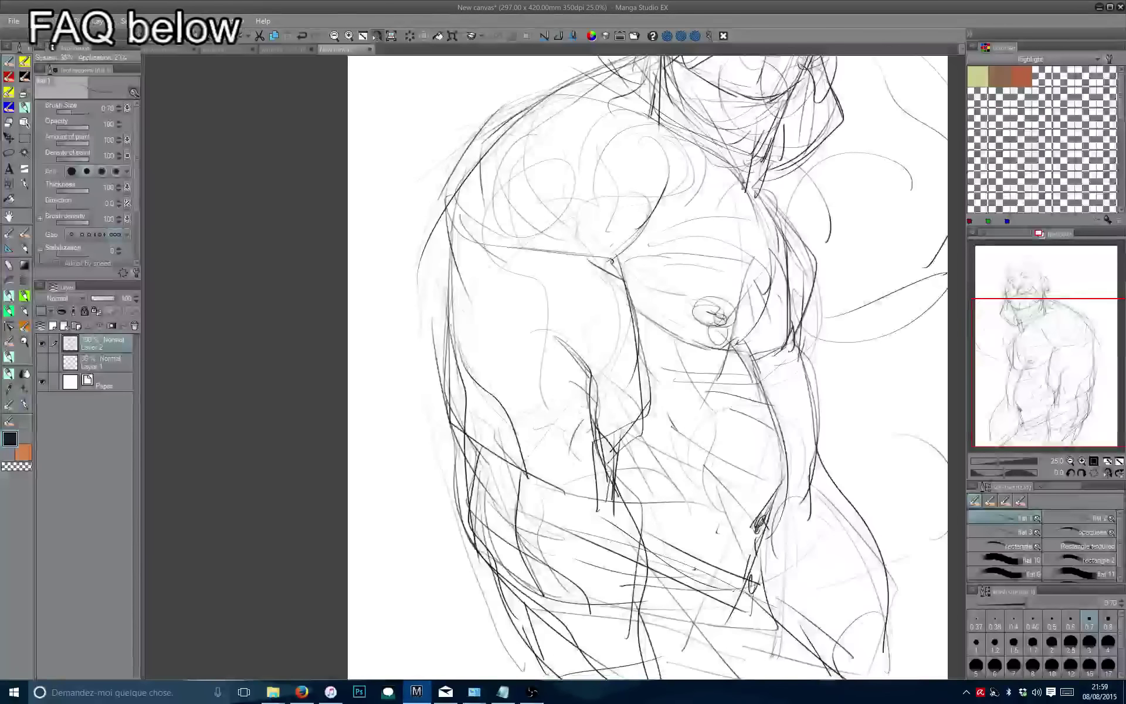
pyautogui.moveTo(449, 290); pyautogui.dragTo(466, 484)
pyautogui.press('h')
pyautogui.scroll(-1, 466, 484)
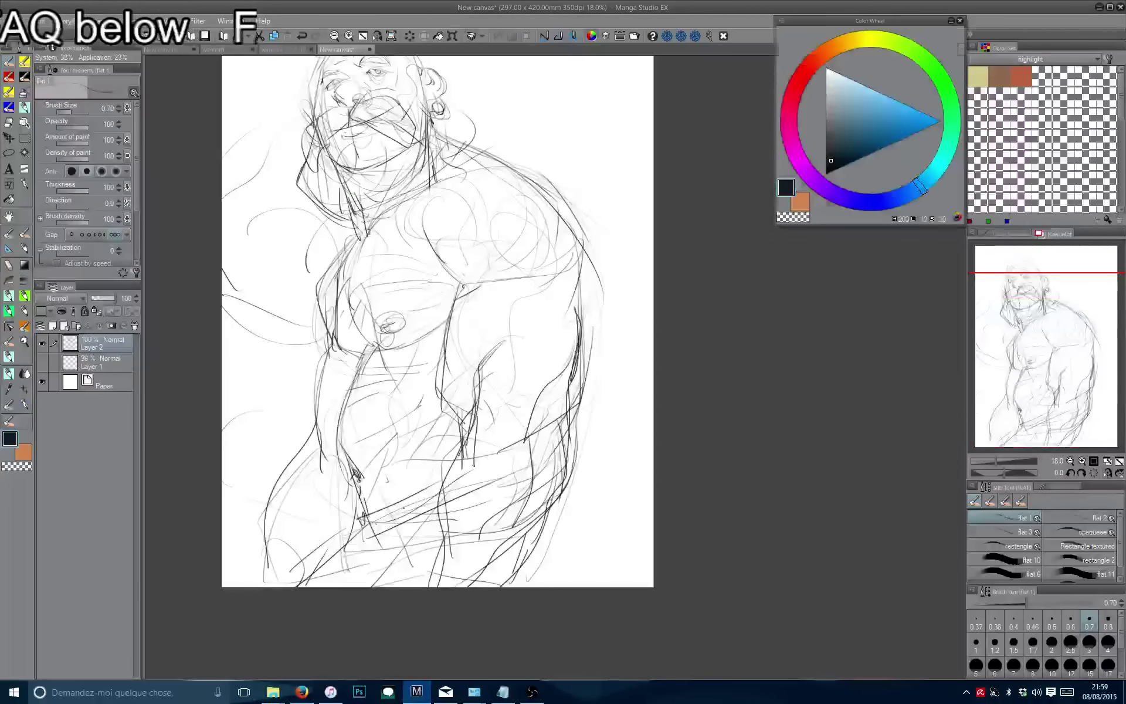
# Pick a muted orange-brown drawing colour with hue 23 and lower Layer 2's opacity to 14%.
pyautogui.press('F2')
pyautogui.click(820, 55)
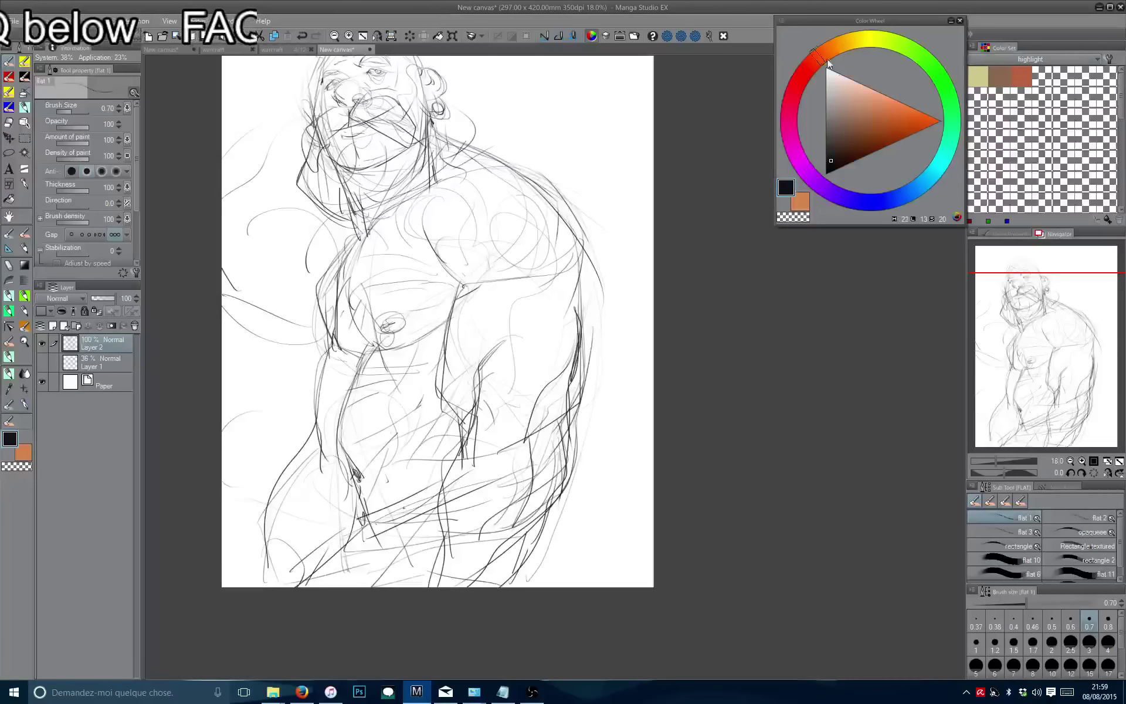
pyautogui.click(871, 108)
pyautogui.click(874, 112)
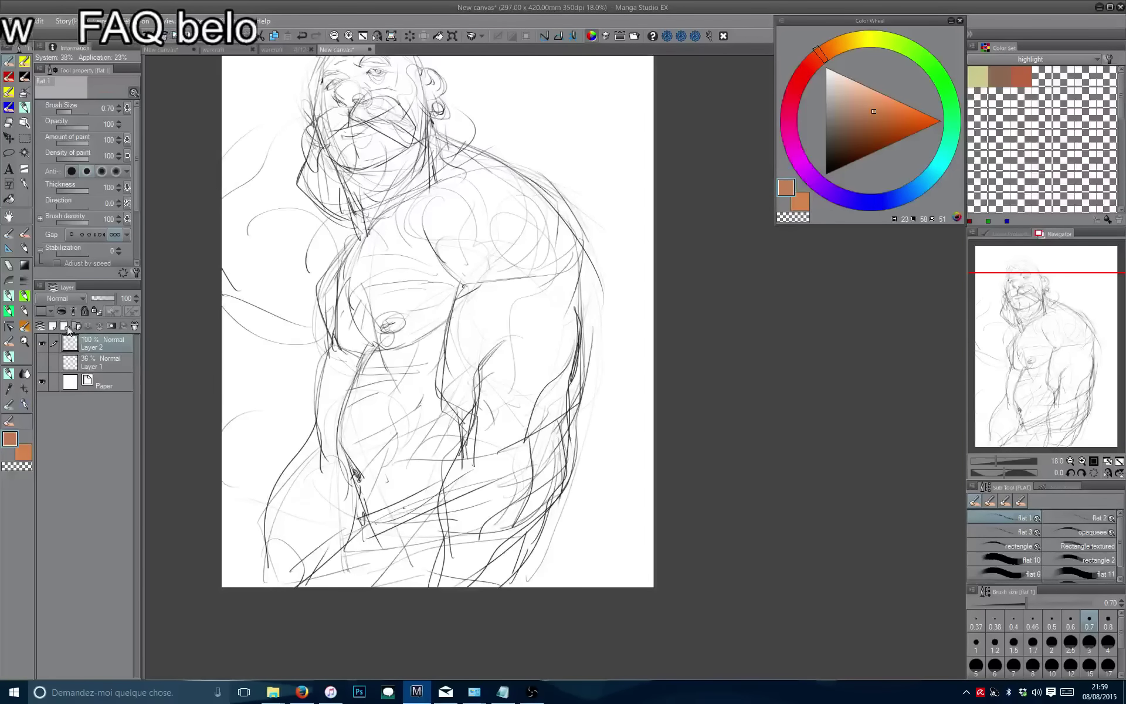
pyautogui.moveTo(109, 299); pyautogui.dragTo(96, 308)
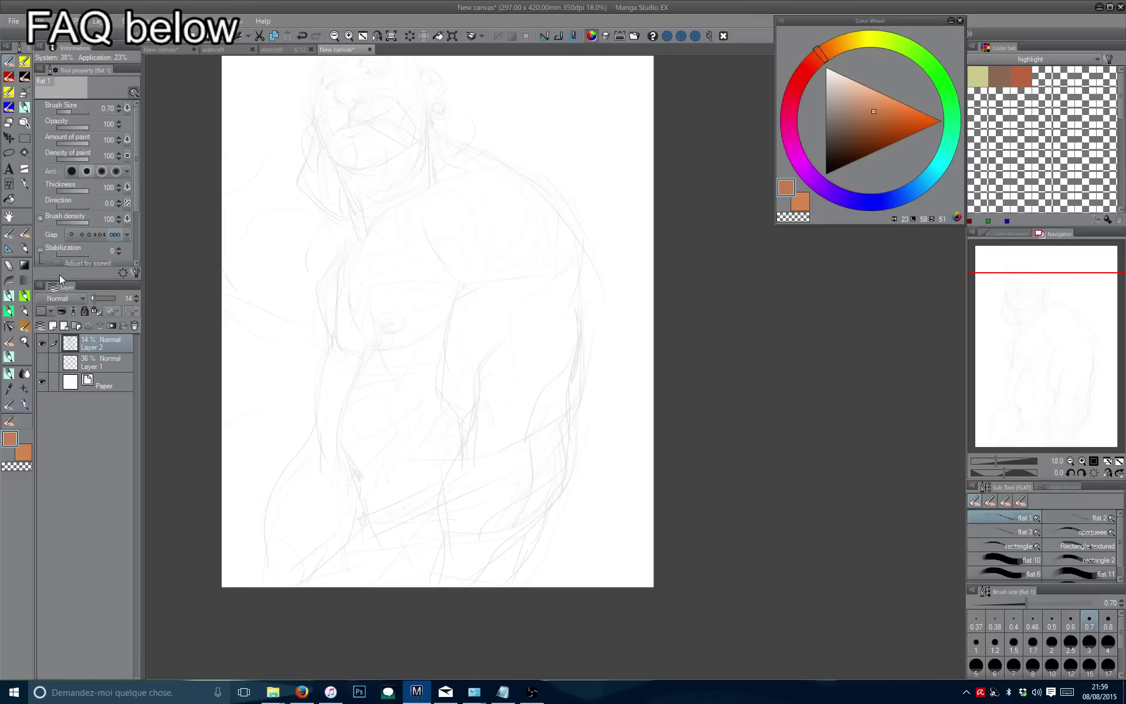
pyautogui.scroll(2, 181, 356)
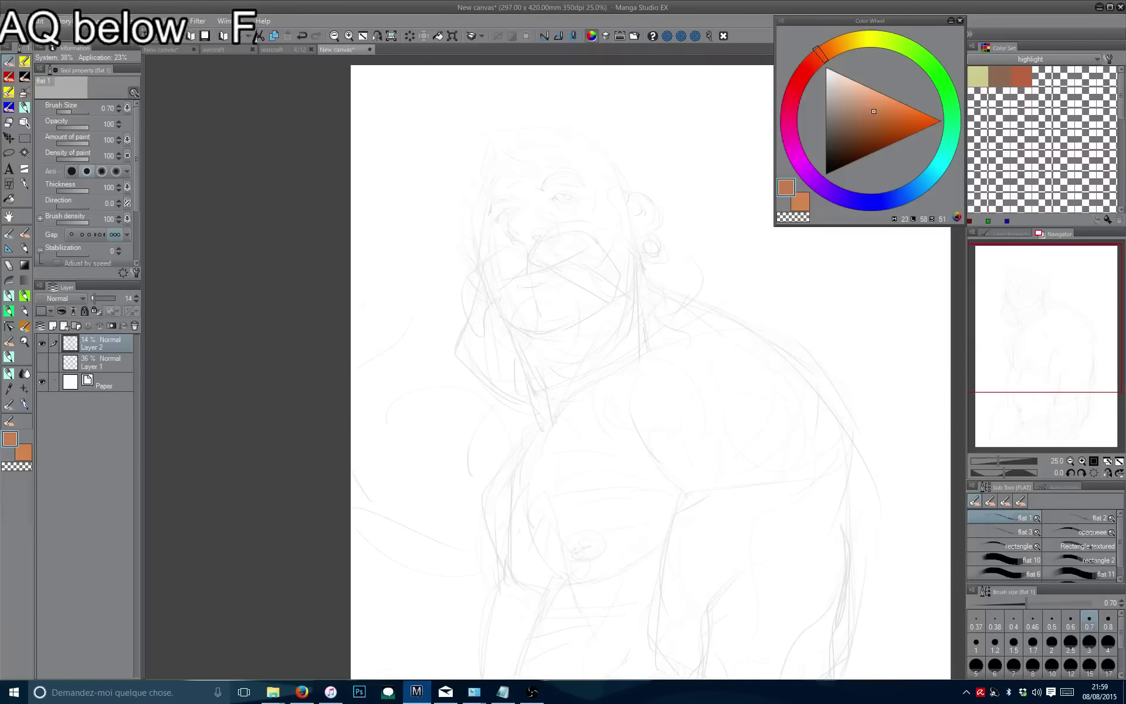
pyautogui.click(66, 20)
pyautogui.moveTo(36, 21)
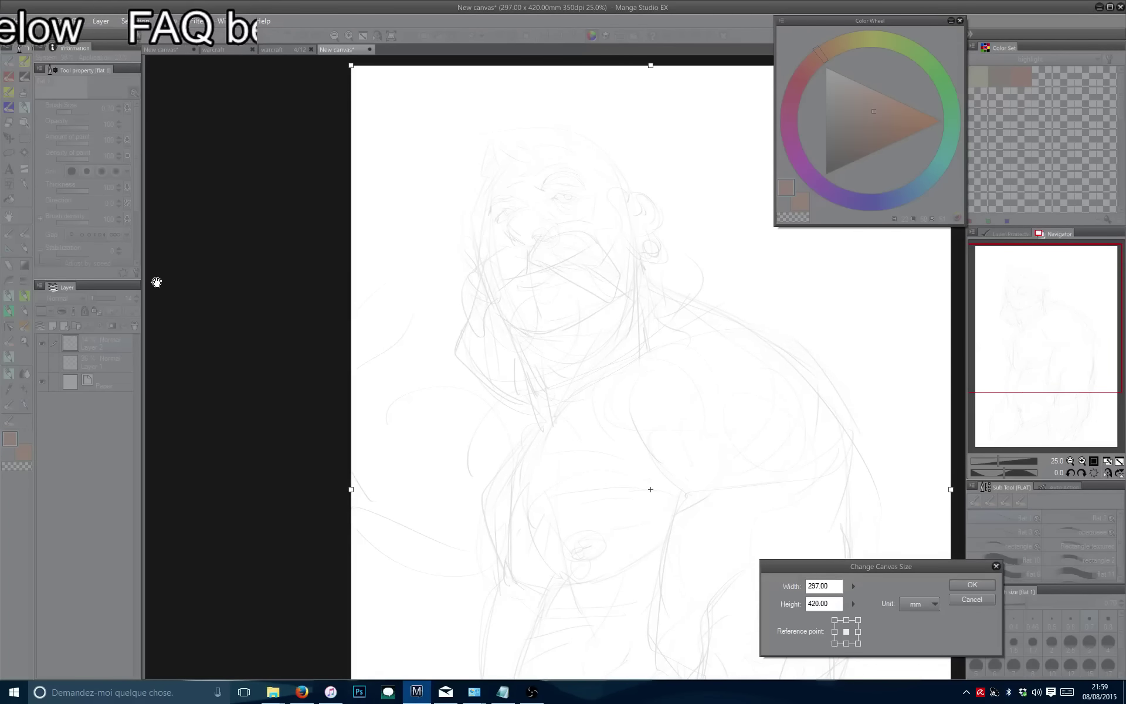
pyautogui.press('Escape')
# Resize the image to a width of 7.5 inches while keeping its resolution at 350 dpi.
pyautogui.click(47, 21)
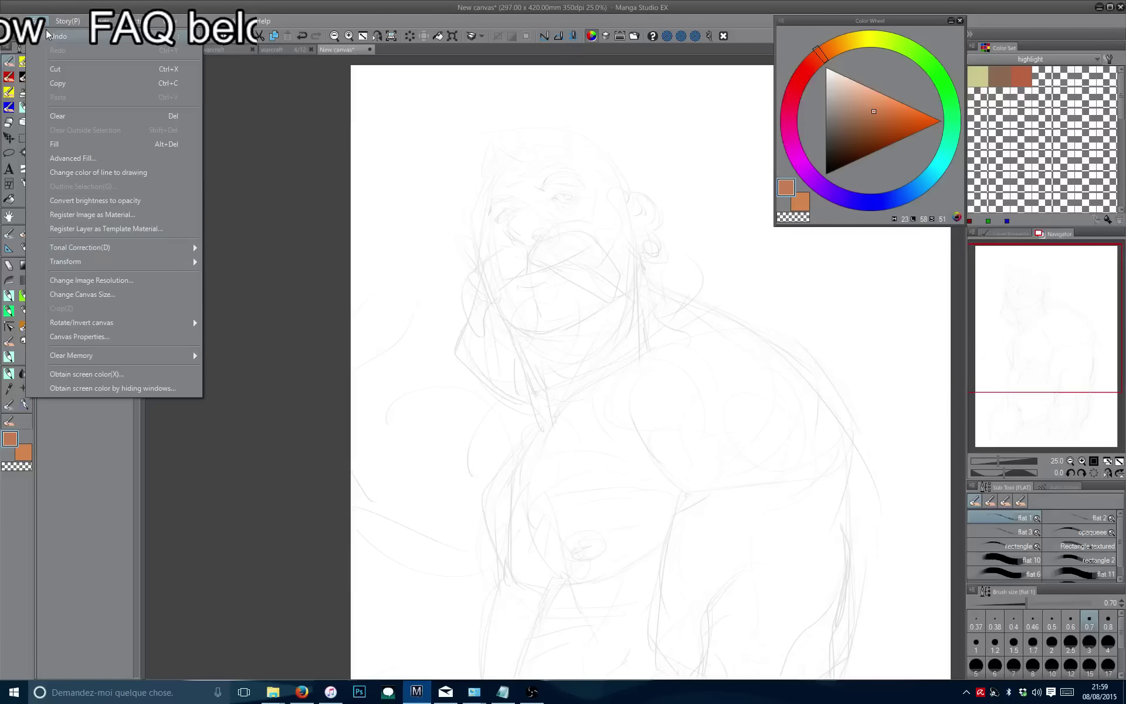
pyautogui.click(76, 280)
pyautogui.click(644, 448)
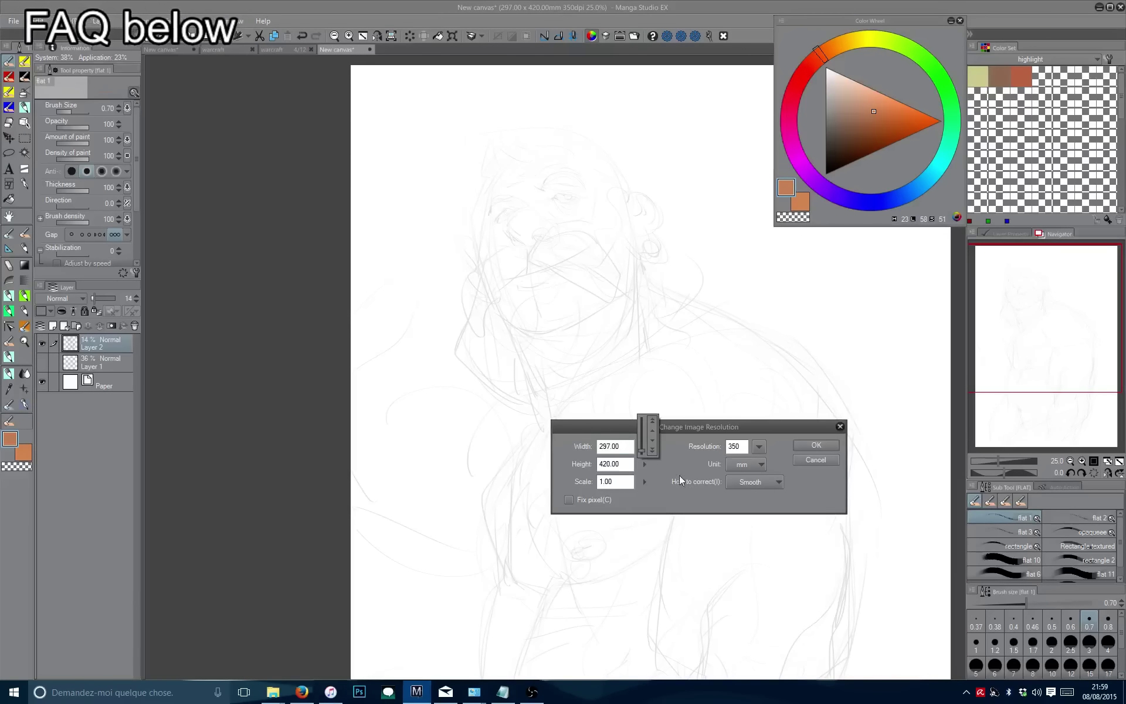
pyautogui.click(760, 464)
pyautogui.click(732, 501)
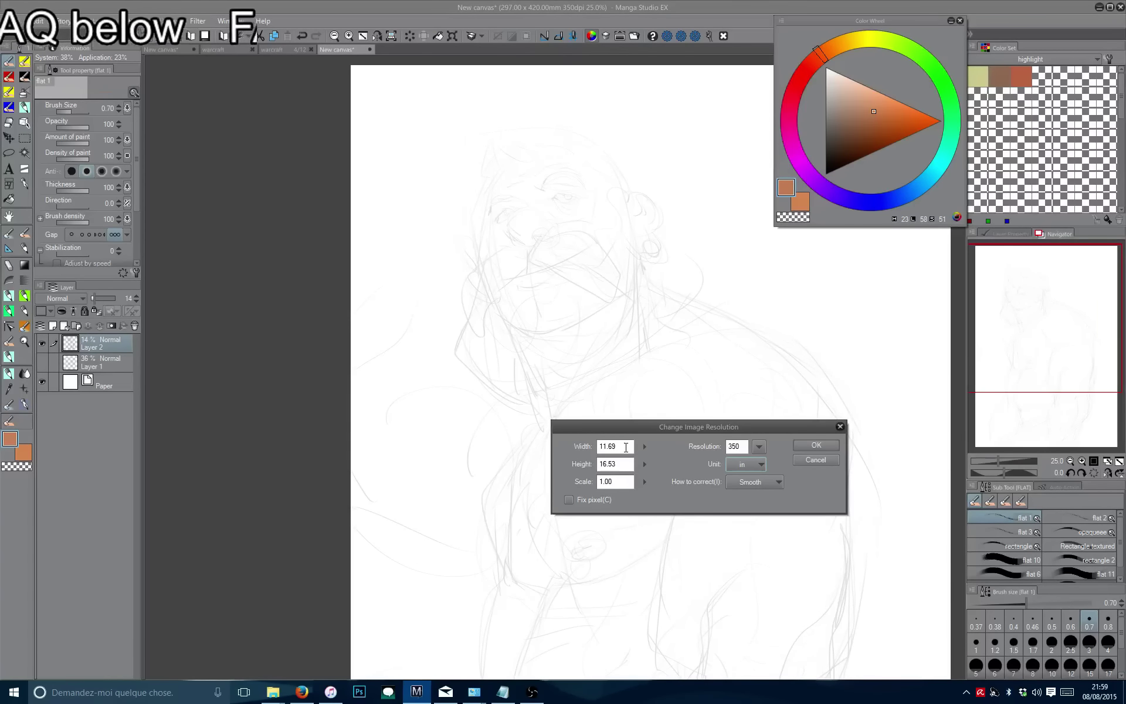
pyautogui.moveTo(627, 447); pyautogui.dragTo(558, 444)
pyautogui.write('7.5')
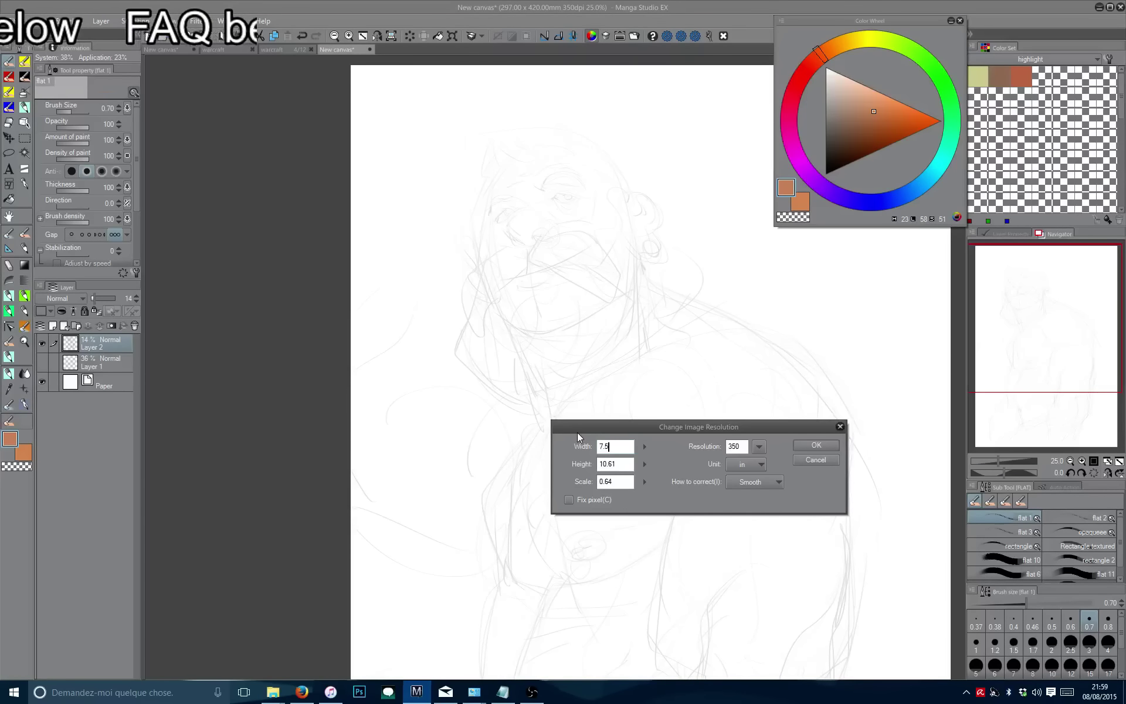
pyautogui.click(816, 446)
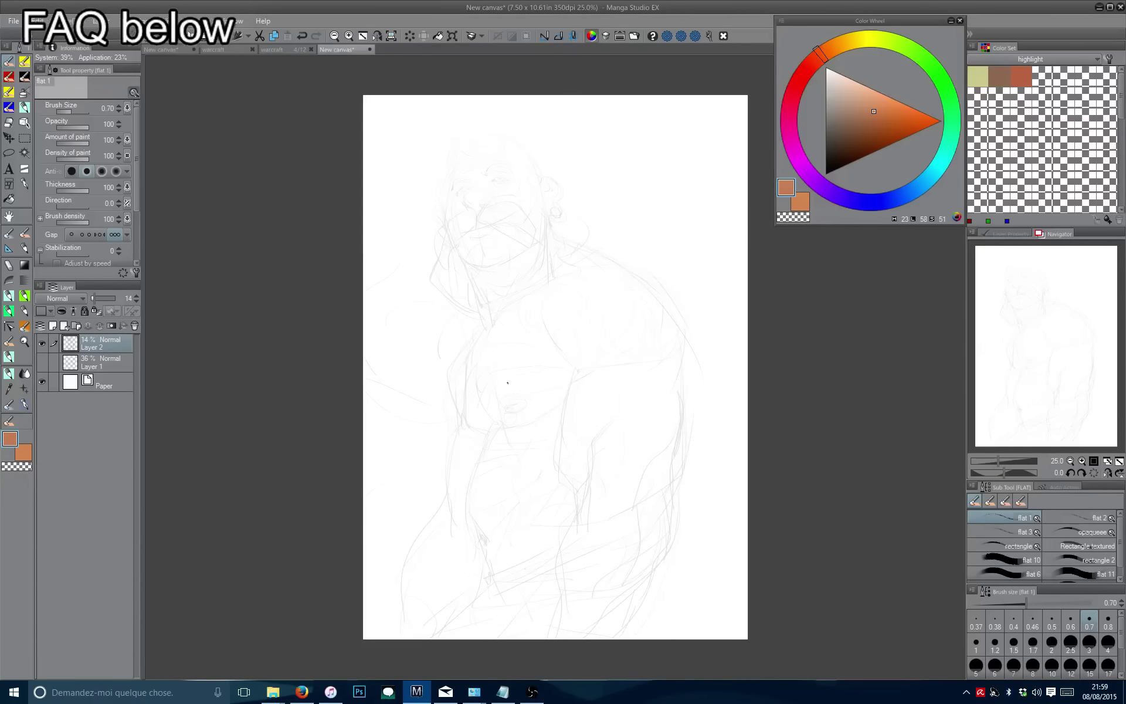
# Set Layer 2's opacity to 18% and create a new layer above it.
pyautogui.scroll(2, 516, 406)
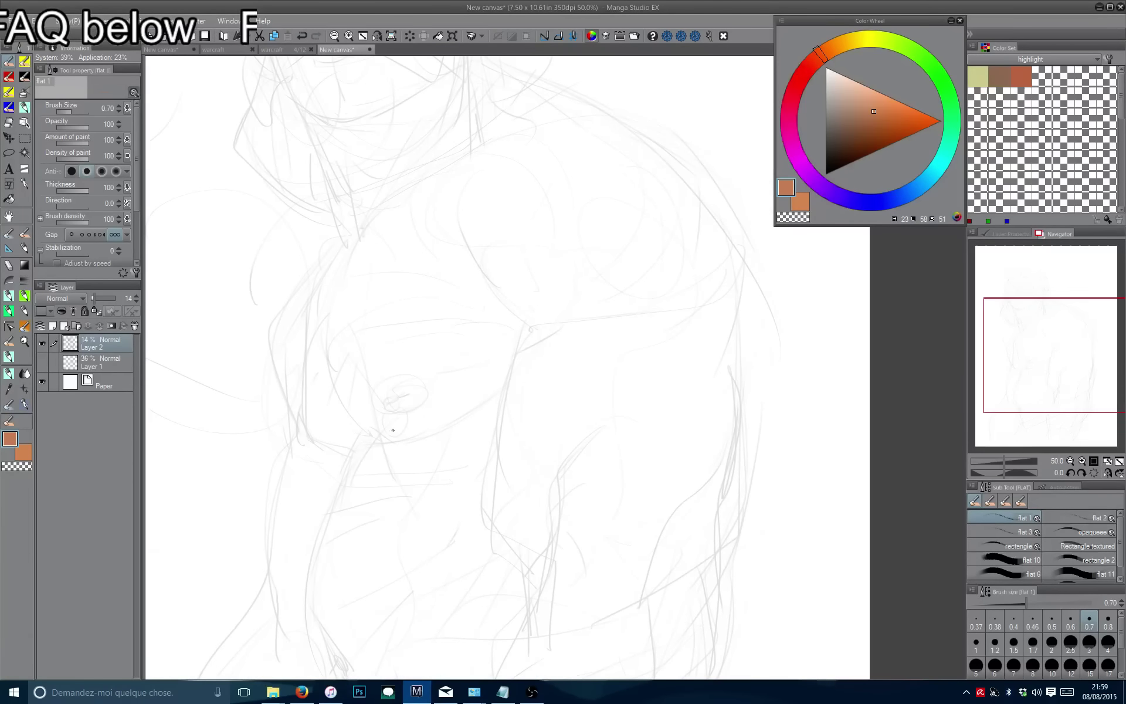
pyautogui.click(53, 325)
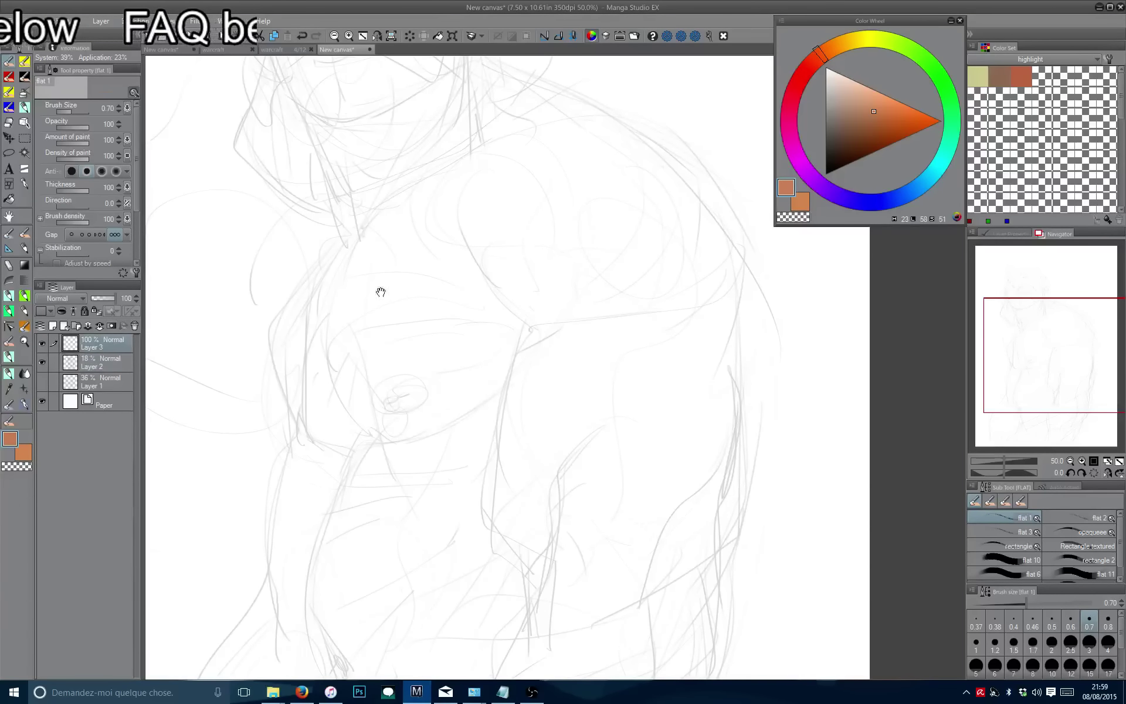
# Try an orange-brown stroke with the flat 1 brush along the crease from the chest to the near armpit.
pyautogui.moveTo(380, 291); pyautogui.dragTo(478, 402)
pyautogui.scroll(2, 407, 289)
pyautogui.moveTo(407, 289); pyautogui.dragTo(216, 181)
pyautogui.moveTo(516, 446); pyautogui.dragTo(388, 255)
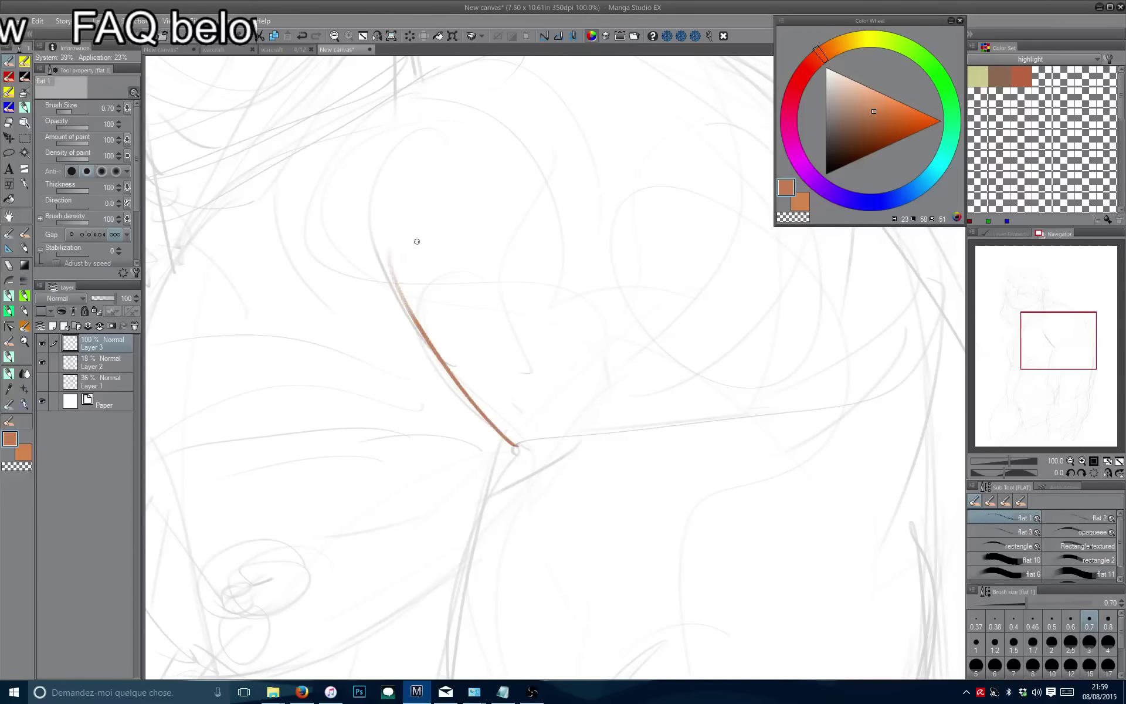
pyautogui.hotkey('ctrl', 'z')
# Switch to the trait uyuyu brush at size 0.50 and compare the trial crease stroke by redoing and undoing it.
pyautogui.click(9, 108)
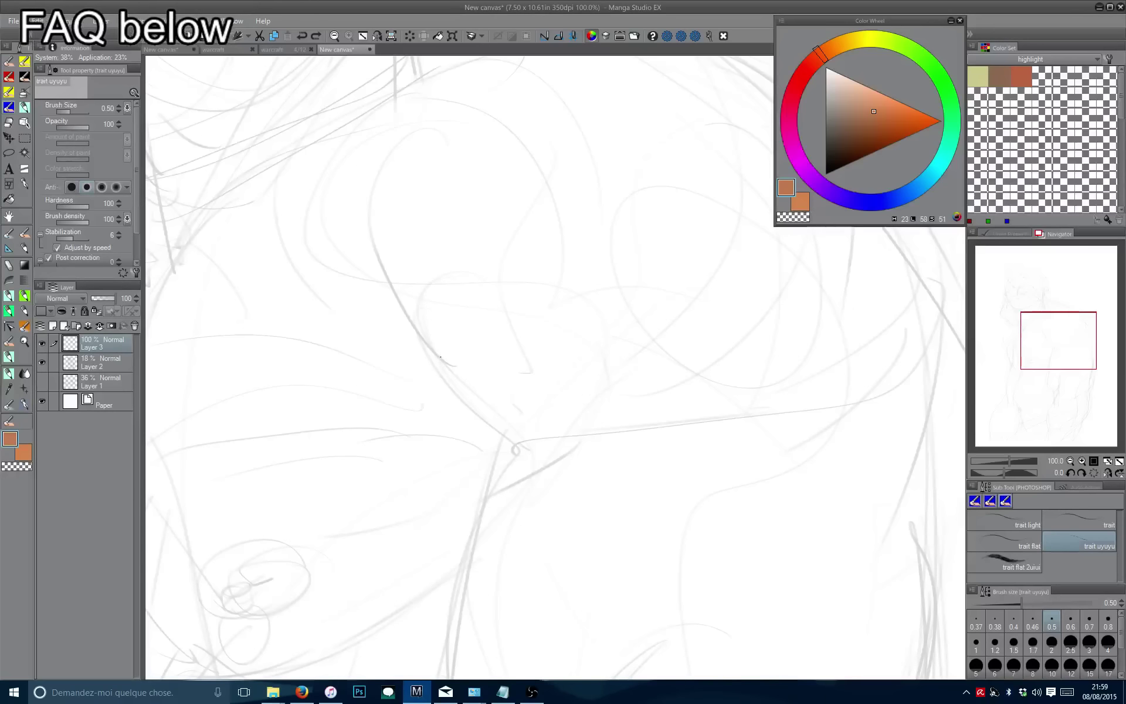
pyautogui.hotkey('ctrl', 'y')
pyautogui.hotkey('ctrl', 'z')
pyautogui.hotkey('ctrl', 'y')
pyautogui.hotkey('ctrl', 'z')
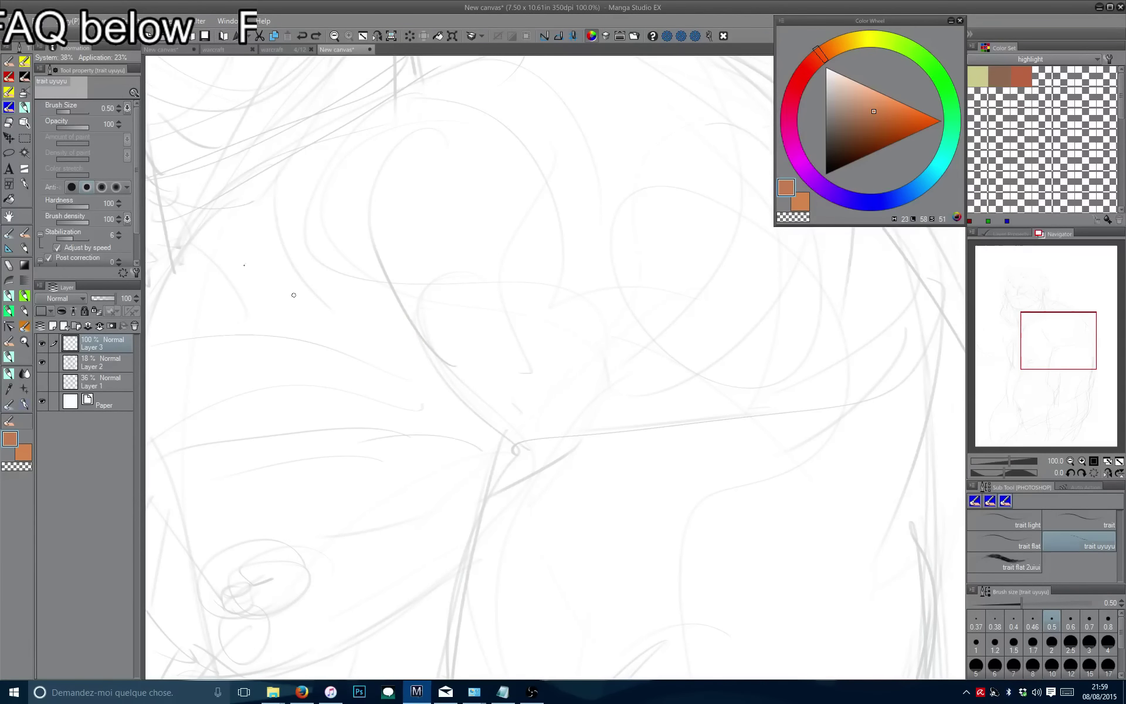
# Try the flat detail water 6 brush along the same crease, undo the stroke and return to the trait uyuyu brush.
pyautogui.click(9, 91)
pyautogui.moveTo(396, 280); pyautogui.dragTo(514, 434)
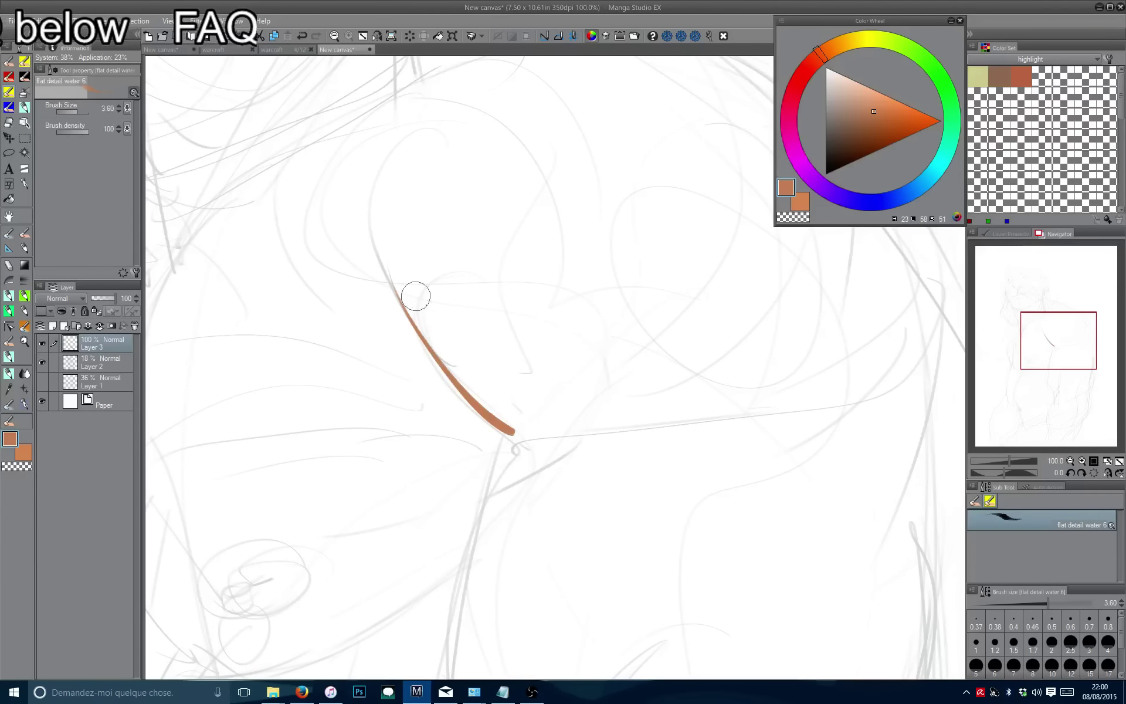
pyautogui.hotkey('ctrl', 'z')
pyautogui.click(9, 106)
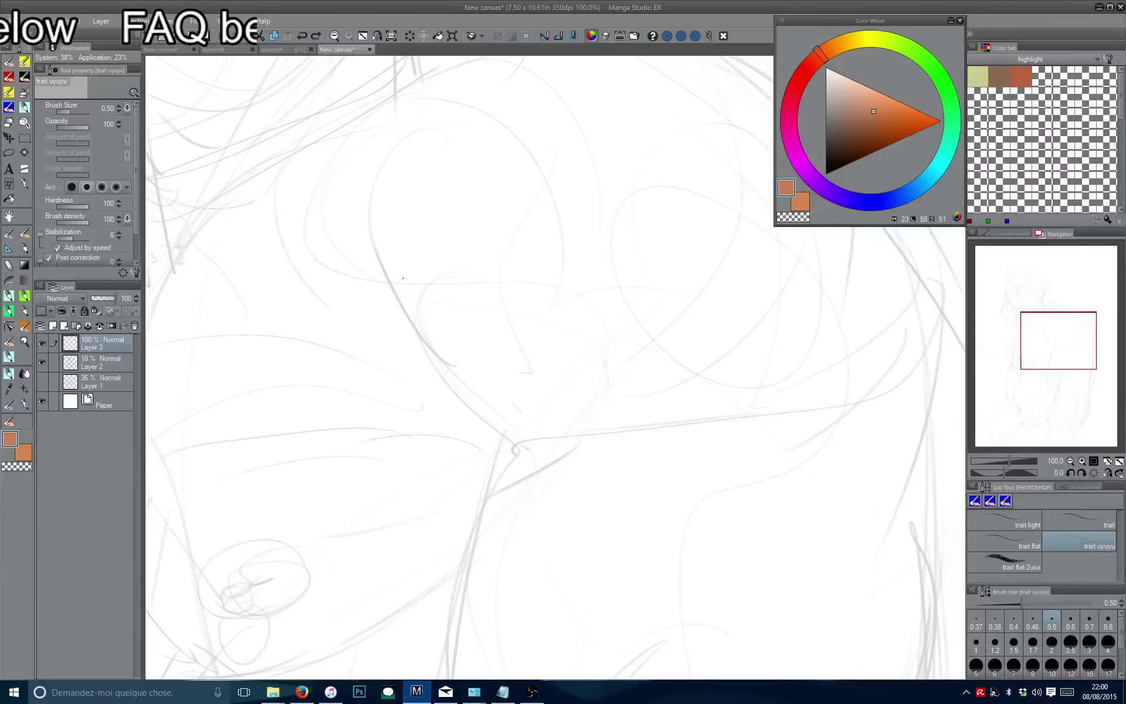
# Try the crease stroke from the chest to the near armpit with the trait uyuyu brush and the trait flat brush, undoing both strokes.
pyautogui.moveTo(387, 273); pyautogui.dragTo(494, 441)
pyautogui.hotkey('ctrl', 'z')
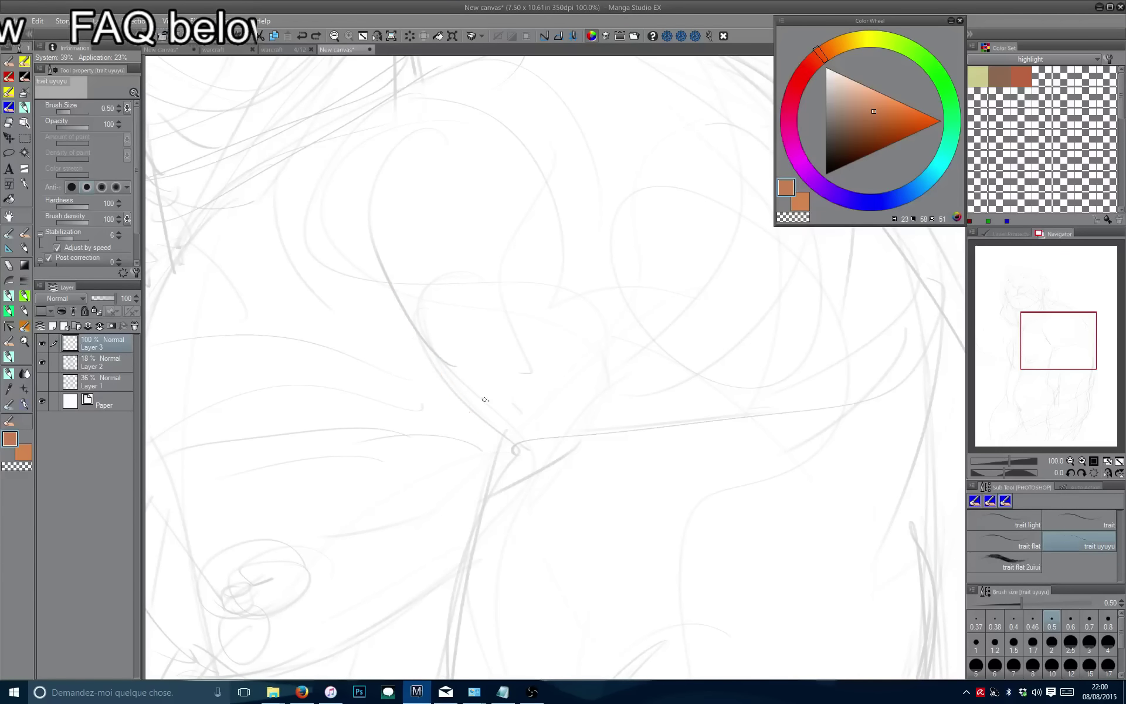
pyautogui.click(983, 544)
pyautogui.moveTo(385, 253); pyautogui.dragTo(506, 437)
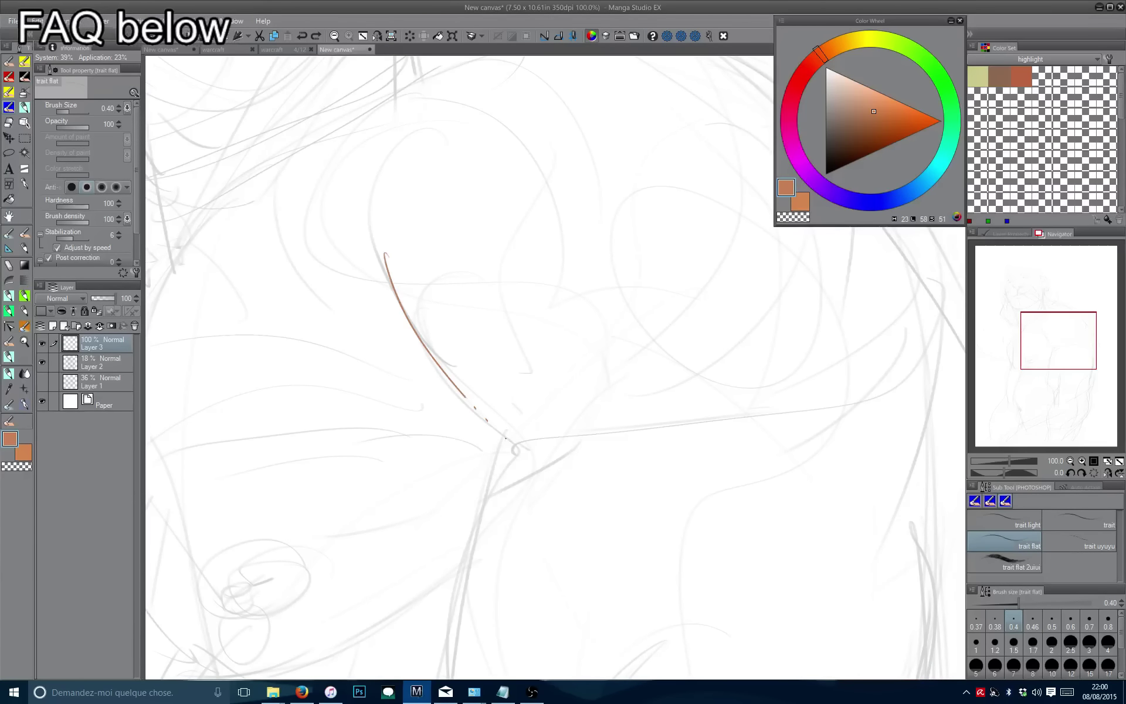
pyautogui.hotkey('ctrl', 'z')
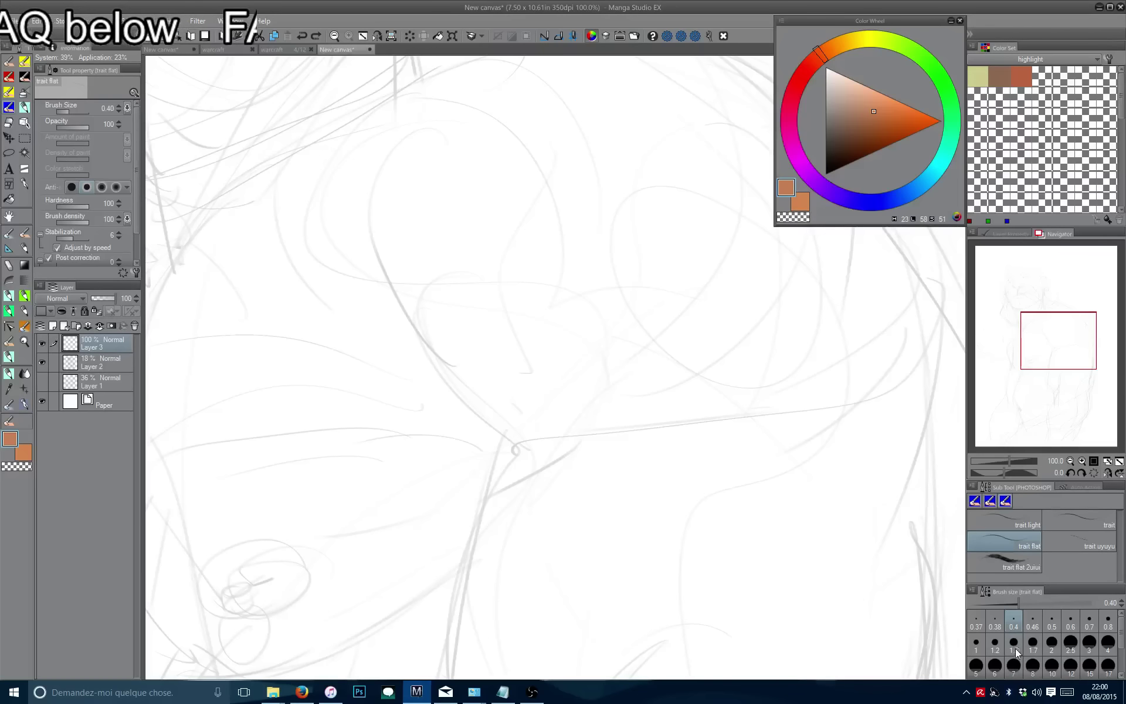
# Set the trait flat brush size to 1.00 and ink the crease from the chest down to the near armpit.
pyautogui.click(1051, 646)
pyautogui.click(976, 645)
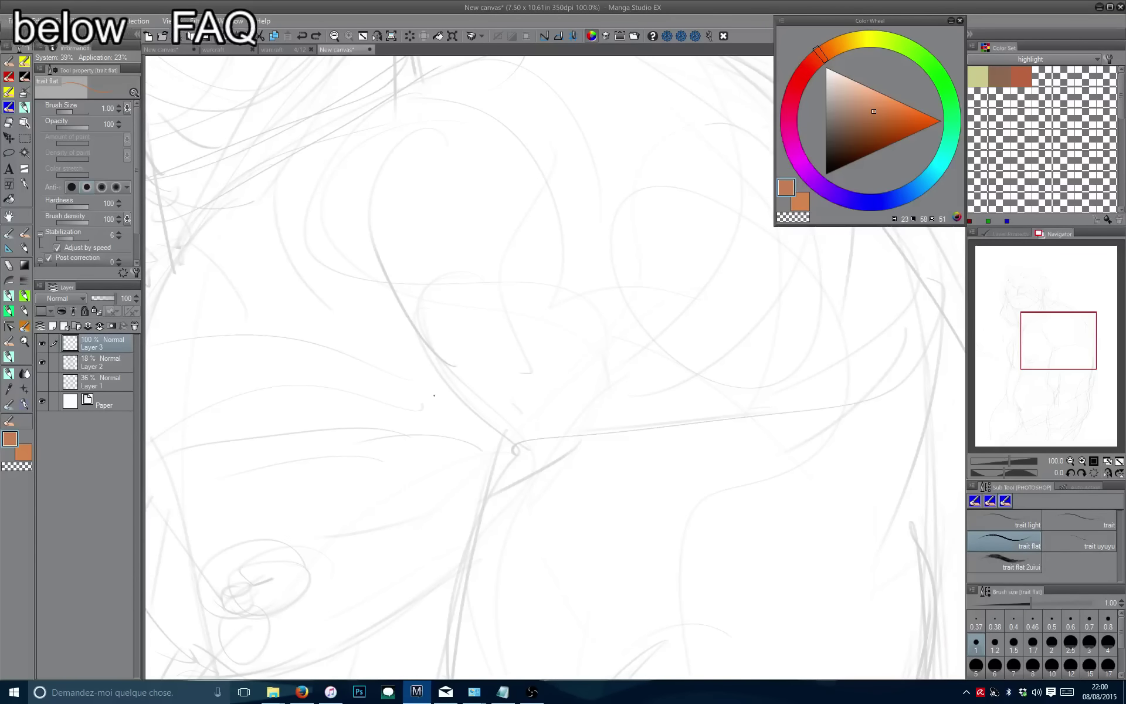
pyautogui.moveTo(395, 284); pyautogui.dragTo(511, 453)
pyautogui.hotkey('ctrl', 'z')
pyautogui.moveTo(411, 314); pyautogui.dragTo(505, 444)
pyautogui.hotkey('ctrl', '-')
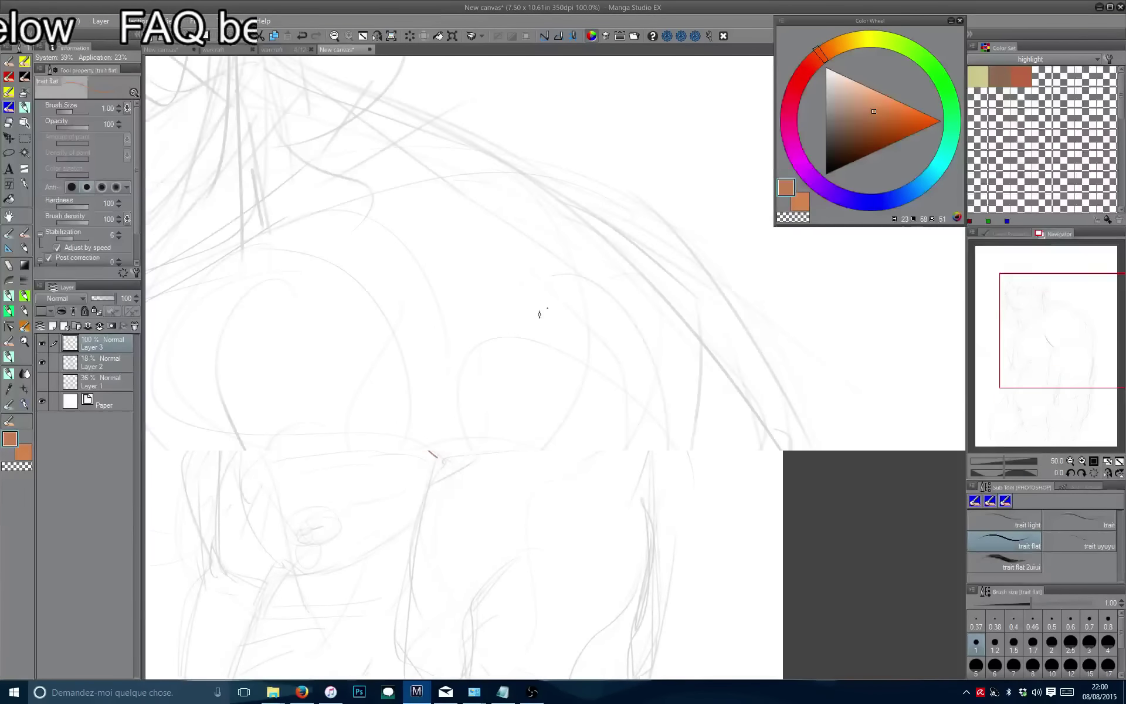
# Ink the curve along the near deltoid's outer side and the line from the neck onto the near shoulder.
pyautogui.moveTo(503, 334); pyautogui.dragTo(428, 326)
pyautogui.moveTo(352, 254)
pyautogui.mouseDown()
pyautogui.moveTo(234, 169)
pyautogui.moveTo(484, 377)
pyautogui.mouseUp()
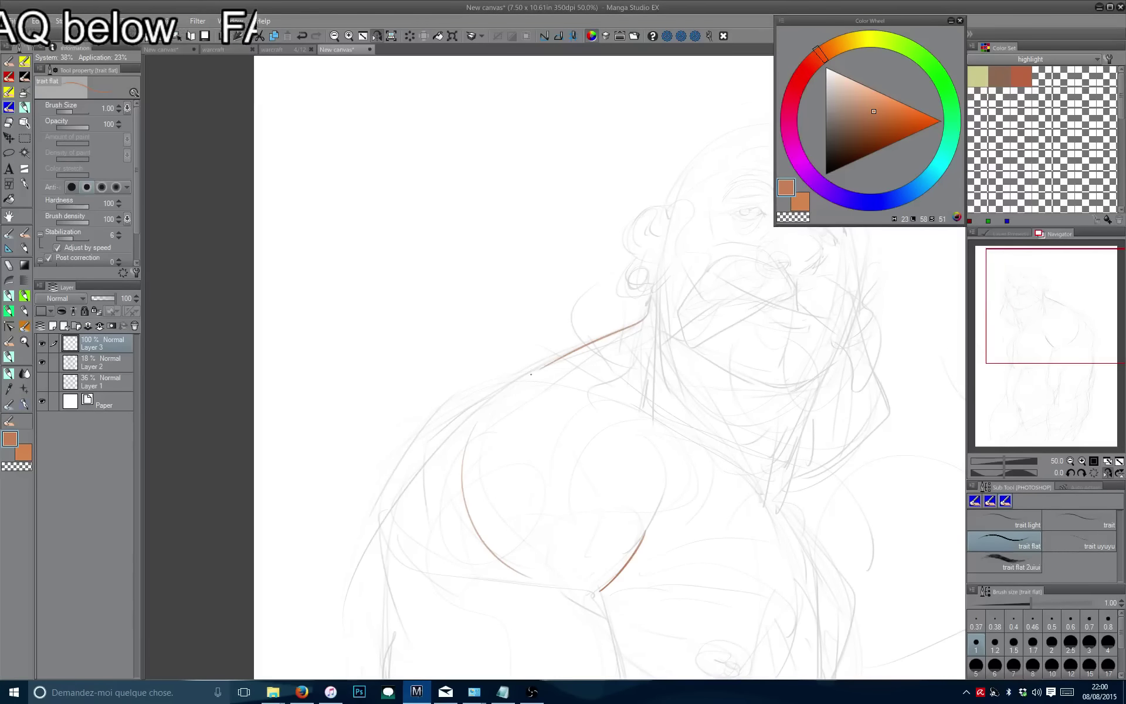
pyautogui.moveTo(648, 307)
pyautogui.mouseDown()
pyautogui.moveTo(522, 377)
pyautogui.moveTo(350, 178)
pyautogui.mouseUp()
# Ink the far edge of the chest, the far arm's outer contour and the start of the chest's lower edge.
pyautogui.moveTo(650, 338)
pyautogui.mouseDown()
pyautogui.moveTo(681, 469)
pyautogui.moveTo(578, 181)
pyautogui.mouseUp()
pyautogui.moveTo(623, 358); pyautogui.dragTo(527, 355)
pyautogui.hotkey('ctrl', 'z')
pyautogui.moveTo(579, 317)
pyautogui.mouseDown()
pyautogui.moveTo(551, 373)
pyautogui.moveTo(463, 454)
pyautogui.mouseUp()
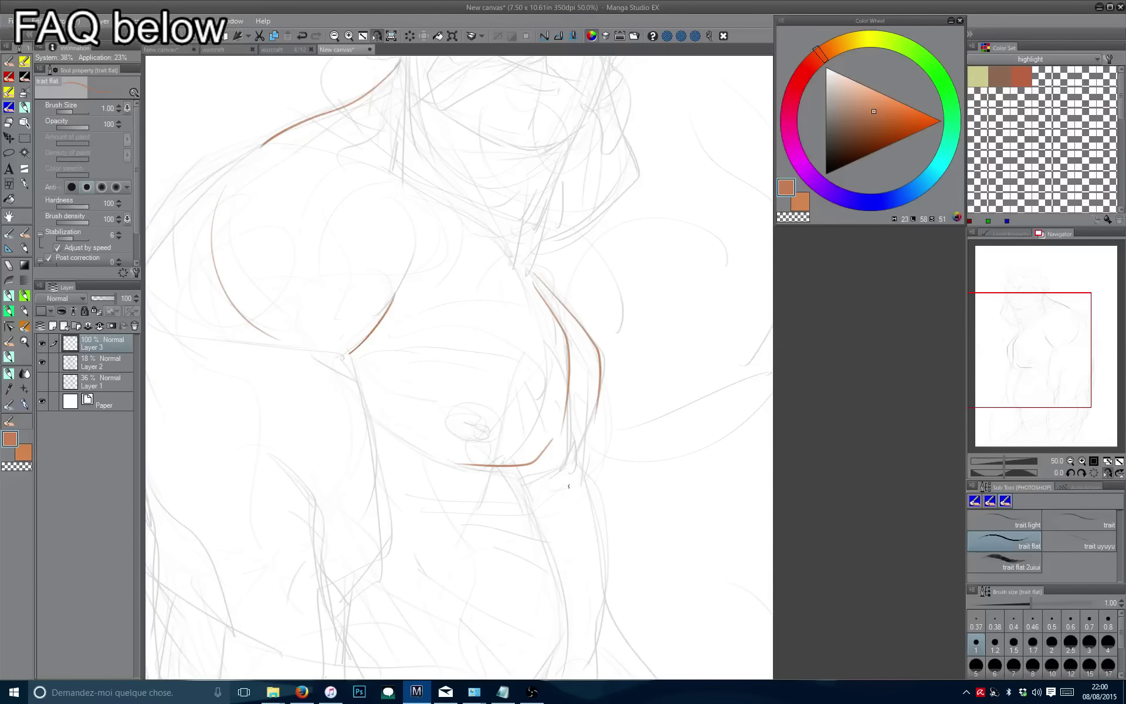
# Flip the canvas, redraw the far arm's outer contour and ink its lower edge back to the torso below the chest.
pyautogui.moveTo(568, 485)
pyautogui.mouseDown()
pyautogui.moveTo(497, 251)
pyautogui.moveTo(473, 244)
pyautogui.mouseUp()
pyautogui.press('h')
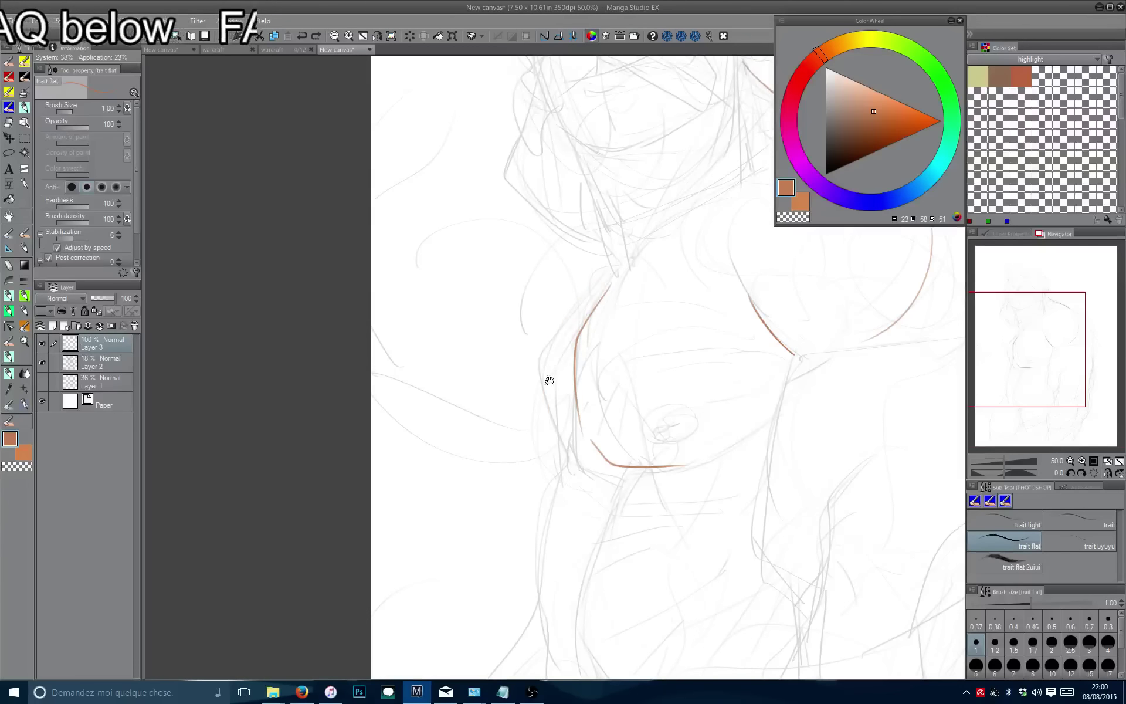
pyautogui.moveTo(550, 381); pyautogui.dragTo(494, 311)
pyautogui.moveTo(528, 230); pyautogui.dragTo(493, 364)
pyautogui.hotkey('ctrl', 'z')
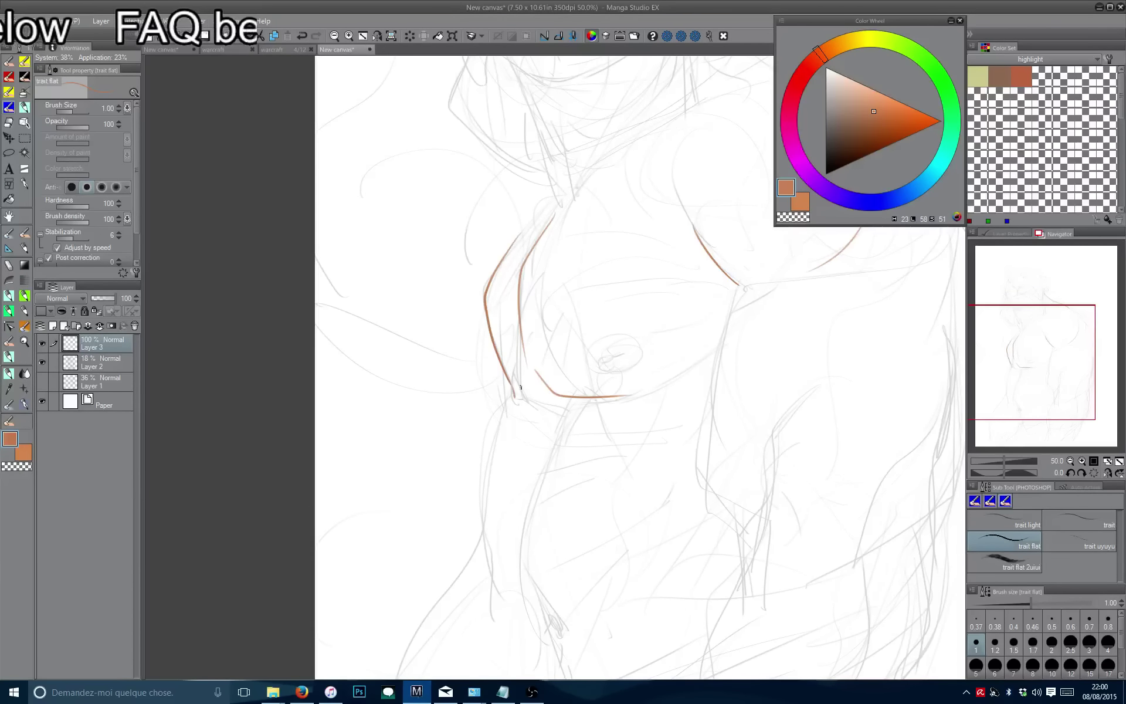
pyautogui.moveTo(514, 392)
pyautogui.mouseDown()
pyautogui.moveTo(515, 405)
pyautogui.moveTo(506, 397)
pyautogui.moveTo(540, 409)
pyautogui.mouseUp()
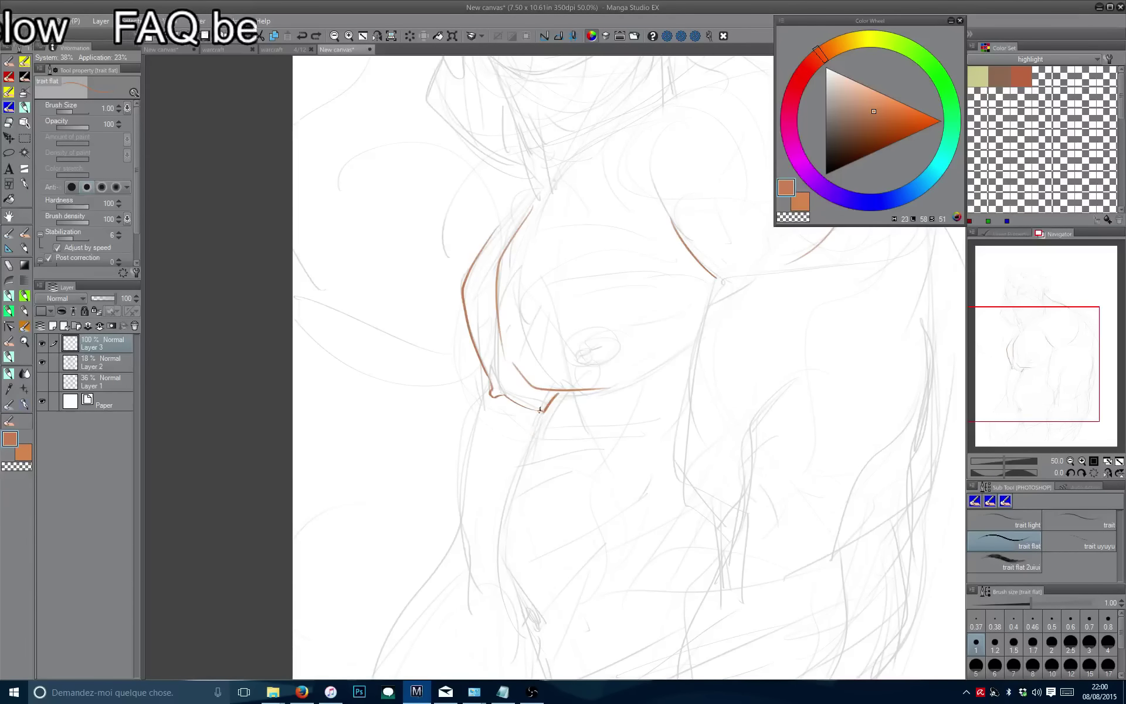
pyautogui.moveTo(540, 409); pyautogui.dragTo(475, 450)
# Extend and thicken the lower edge of the chest toward the near arm.
pyautogui.moveTo(628, 379); pyautogui.dragTo(519, 432)
pyautogui.hotkey('ctrl', 'z')
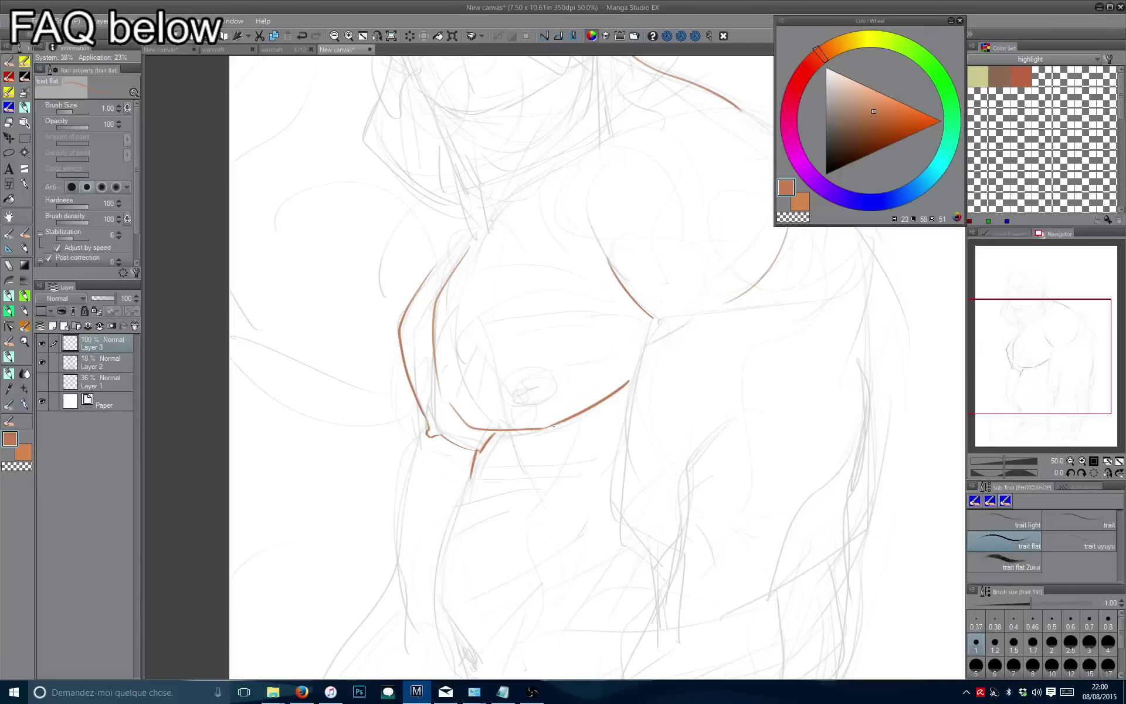
pyautogui.moveTo(553, 402); pyautogui.dragTo(476, 402)
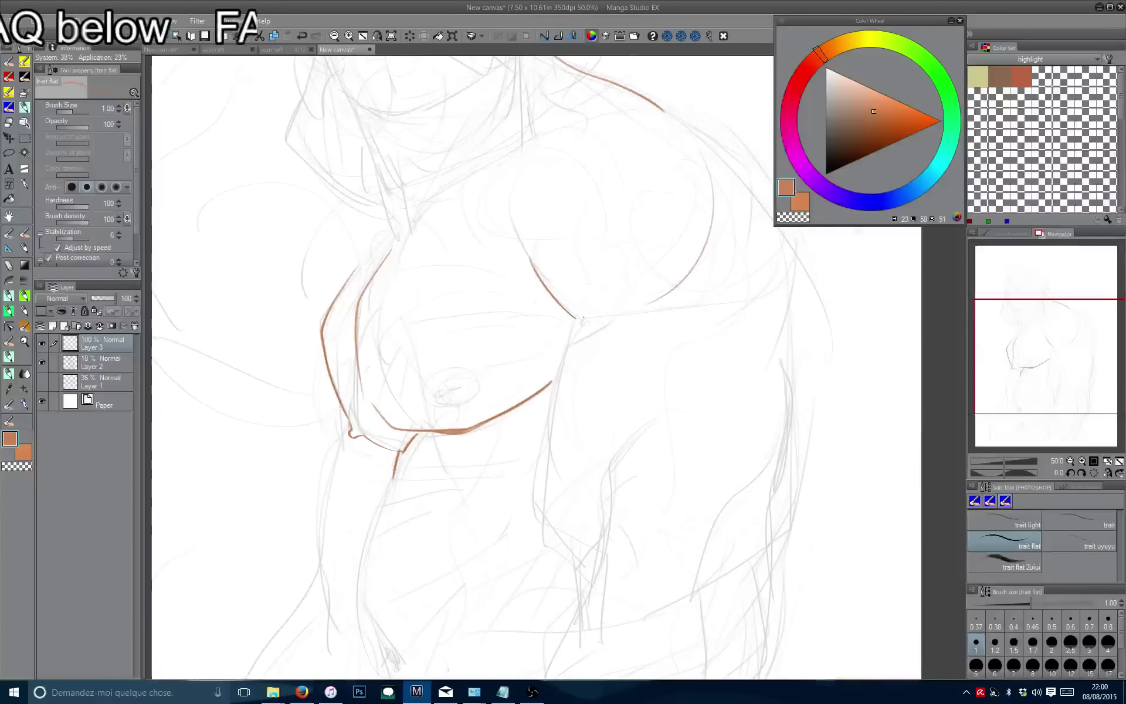
# Try inking the near upper arm's inner contour from the armpit to the elbow as angled strokes.
pyautogui.moveTo(575, 316)
pyautogui.mouseDown()
pyautogui.moveTo(539, 520)
pyautogui.moveTo(564, 412)
pyautogui.mouseUp()
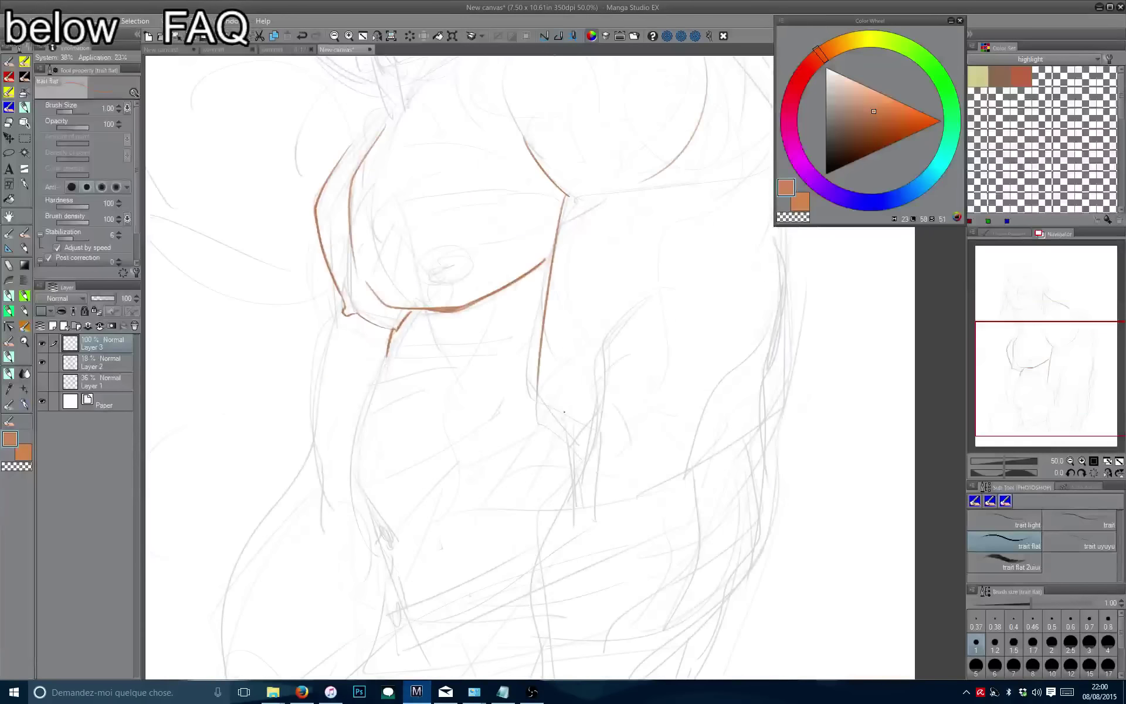
pyautogui.moveTo(538, 359)
pyautogui.mouseDown()
pyautogui.moveTo(583, 472)
pyautogui.moveTo(548, 416)
pyautogui.moveTo(583, 449)
pyautogui.mouseUp()
pyautogui.hotkey('ctrl', 'z')
pyautogui.scroll(-2, 483, 316)
pyautogui.scroll(-1, 482, 317)
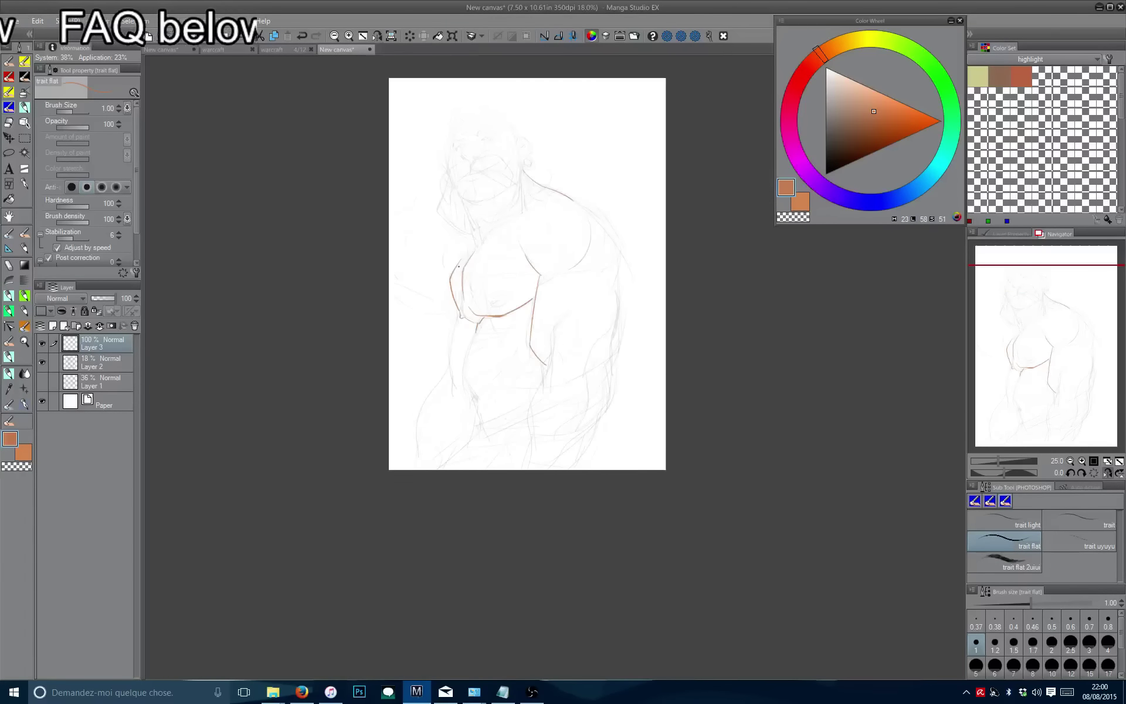
pyautogui.moveTo(472, 320); pyautogui.dragTo(531, 338)
pyautogui.scroll(1, 533, 351)
pyautogui.scroll(2, 533, 351)
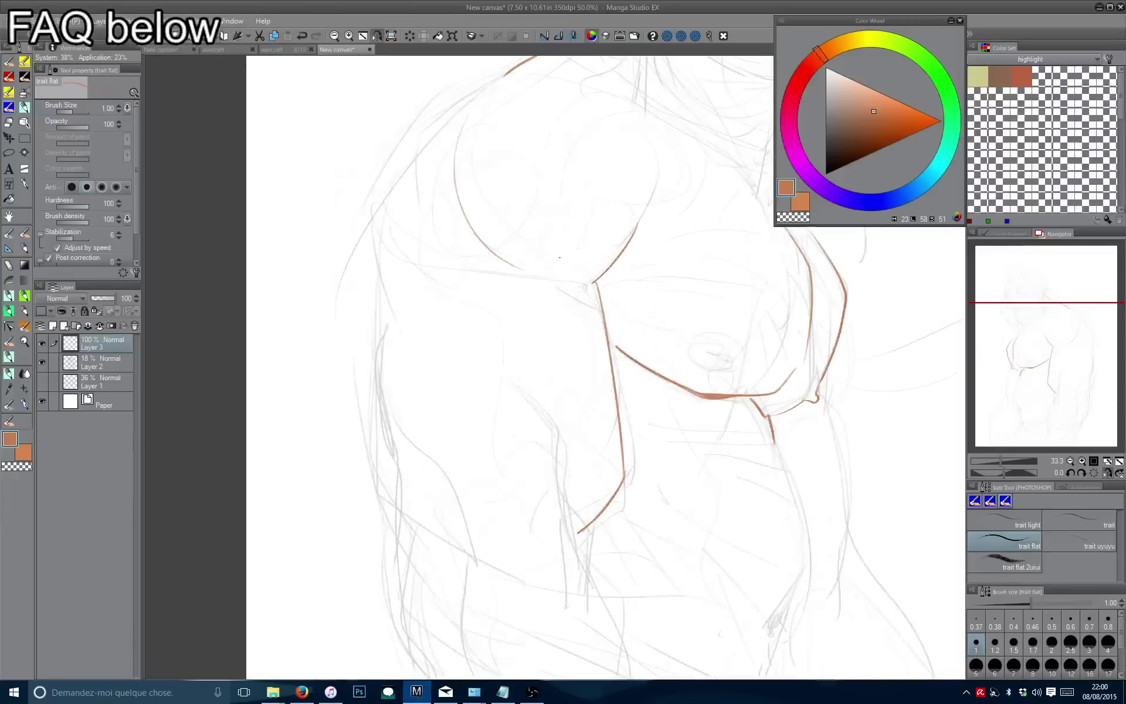
# Redraw the near upper arm's inner contour as a smooth curve from the armpit to the inner elbow.
pyautogui.moveTo(578, 305)
pyautogui.mouseDown()
pyautogui.moveTo(585, 279)
pyautogui.moveTo(582, 493)
pyautogui.mouseUp()
pyautogui.hotkey('ctrl', 'z')
pyautogui.moveTo(580, 240); pyautogui.dragTo(562, 514)
pyautogui.moveTo(561, 514); pyautogui.dragTo(543, 453)
# Ink the muscle line running down into the near arm's inner elbow, undoing and redrawing the stroke.
pyautogui.moveTo(489, 294); pyautogui.dragTo(524, 343)
pyautogui.moveTo(517, 320); pyautogui.dragTo(555, 469)
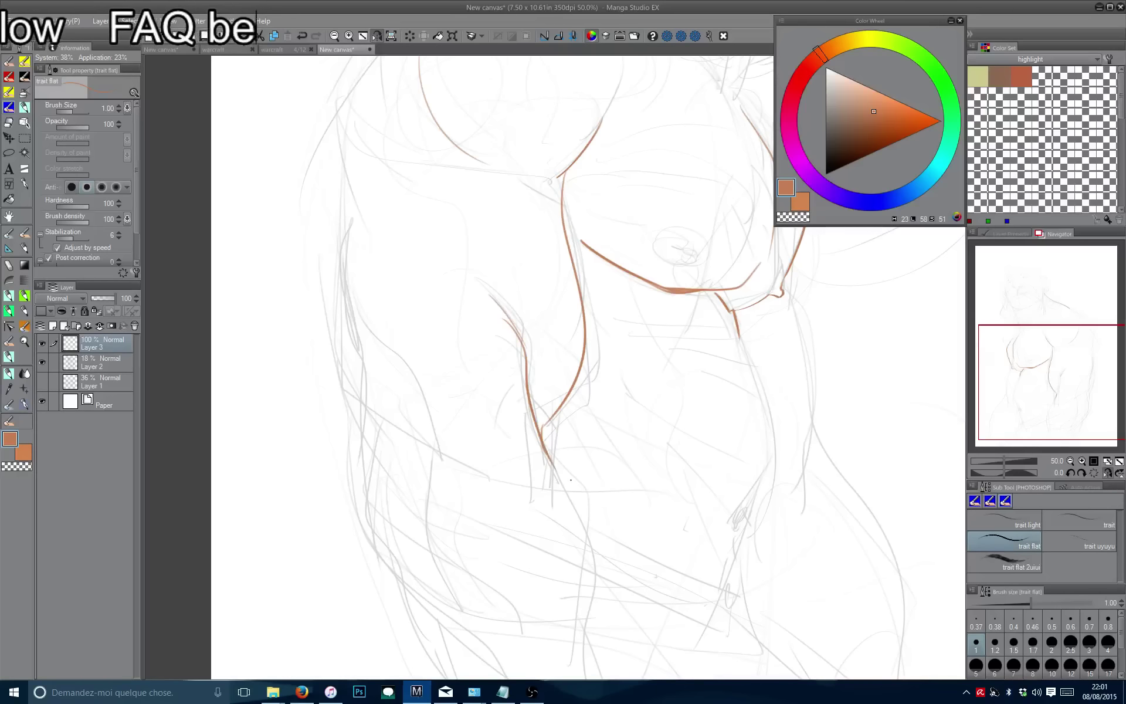
pyautogui.hotkey('ctrl', 'z')
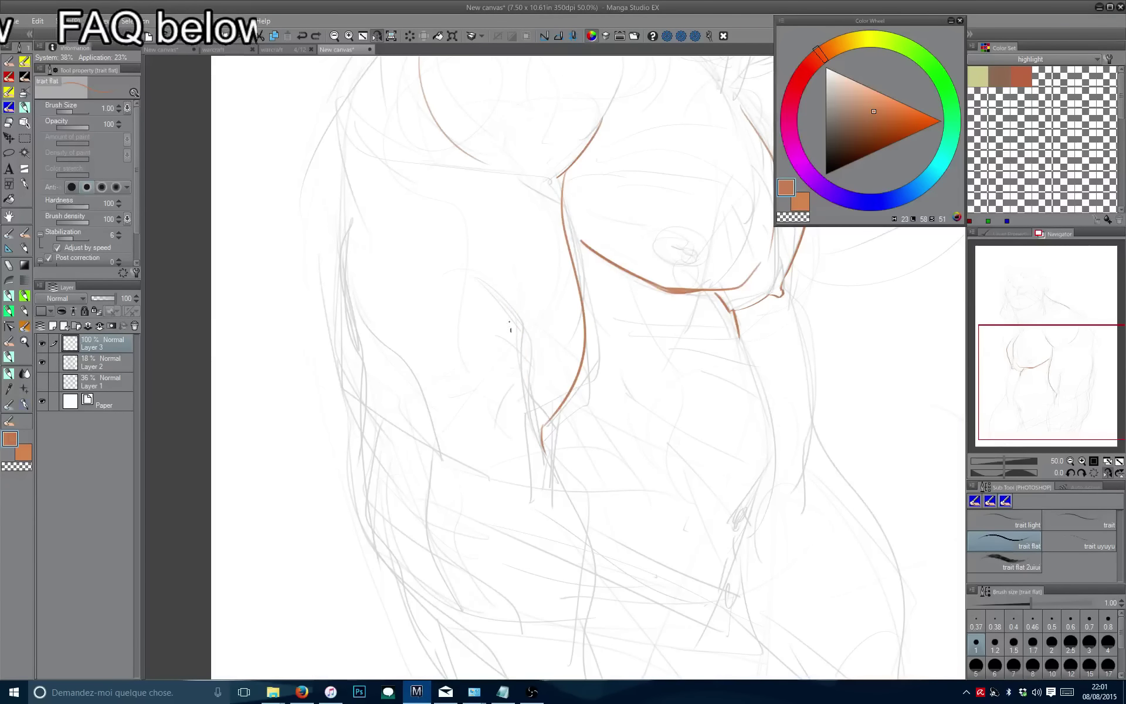
pyautogui.moveTo(457, 144)
pyautogui.mouseDown()
pyautogui.moveTo(503, 273)
pyautogui.moveTo(544, 486)
pyautogui.mouseUp()
pyautogui.hotkey('ctrl', 'z')
pyautogui.moveTo(494, 279); pyautogui.dragTo(555, 476)
pyautogui.hotkey('ctrl', 'z')
pyautogui.moveTo(529, 409); pyautogui.dragTo(545, 461)
pyautogui.moveTo(545, 461); pyautogui.dragTo(515, 355)
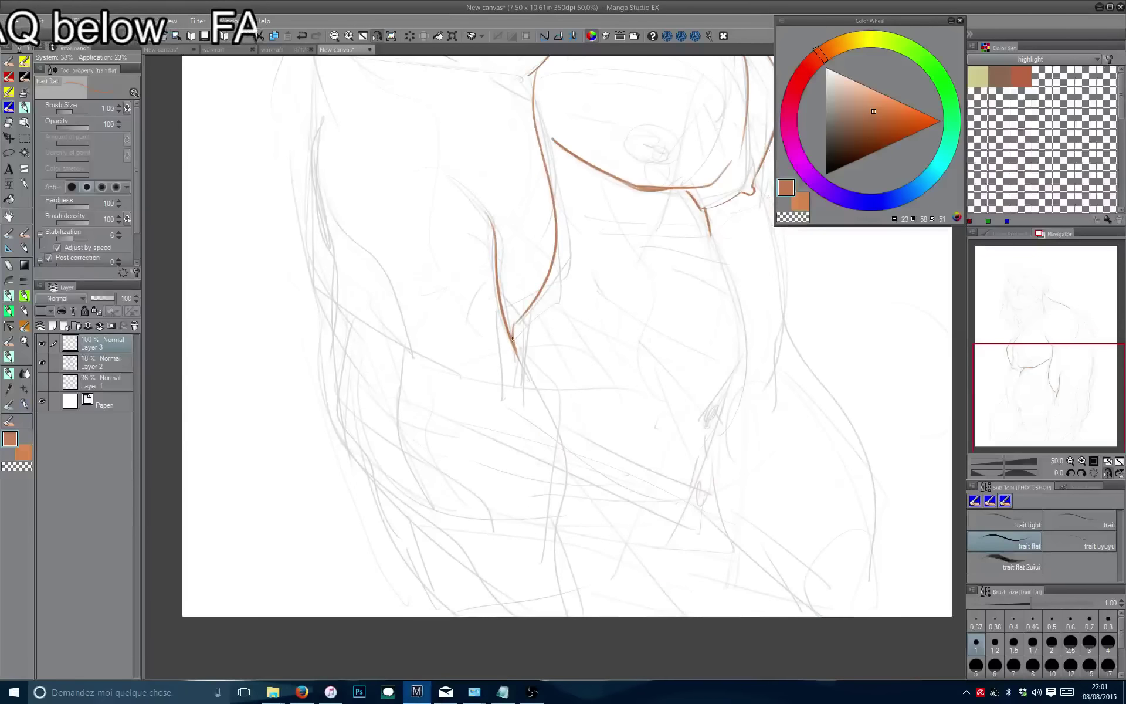
# Ink the near forearm's inner edge down to the wrist and redraw the muscle curve along the forearm.
pyautogui.moveTo(540, 570)
pyautogui.mouseDown()
pyautogui.moveTo(543, 428)
pyautogui.moveTo(634, 395)
pyautogui.mouseUp()
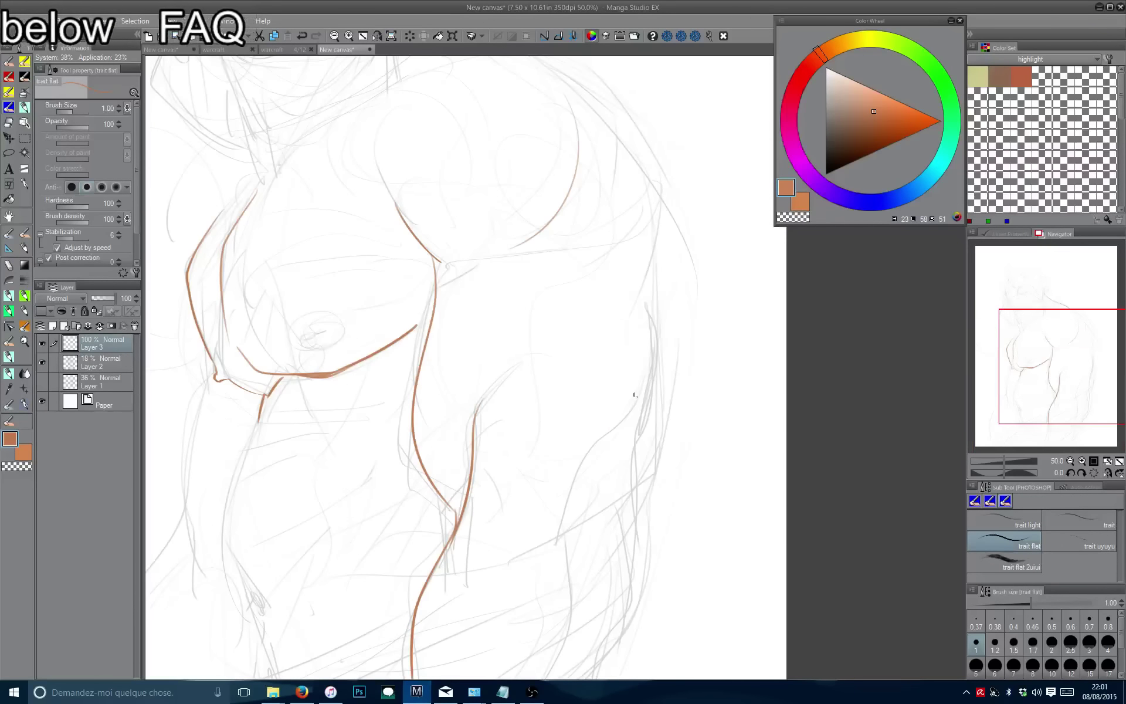
pyautogui.moveTo(556, 516)
pyautogui.mouseDown()
pyautogui.moveTo(569, 303)
pyautogui.moveTo(511, 463)
pyautogui.mouseUp()
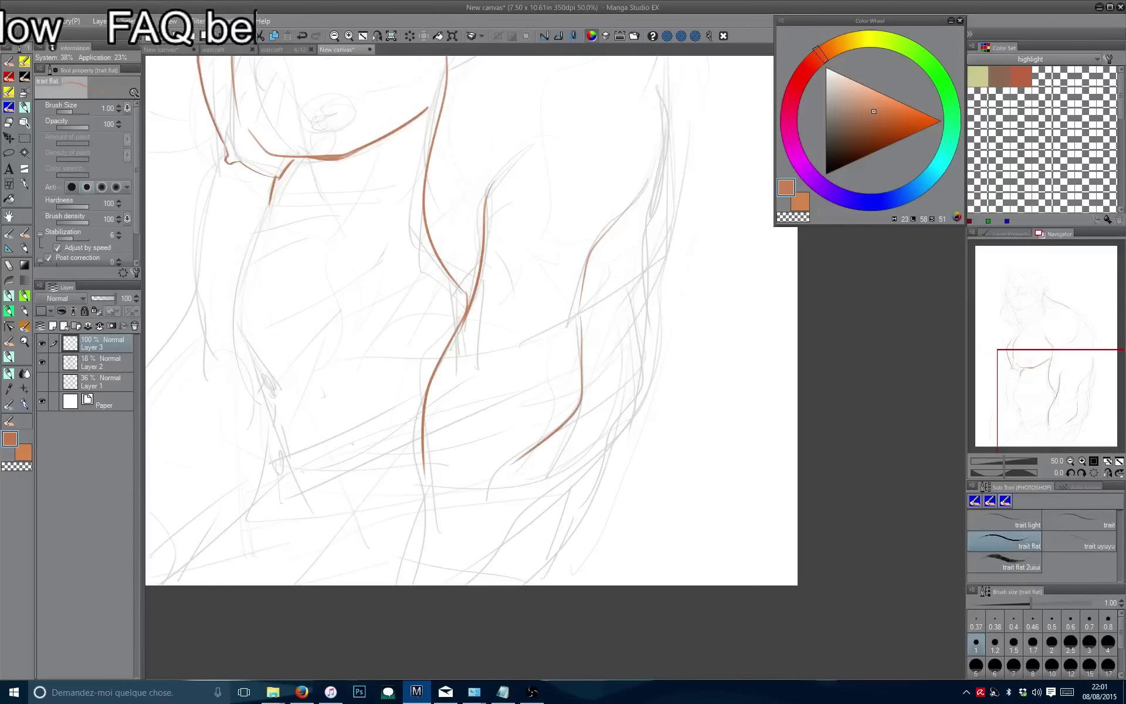
pyautogui.hotkey('ctrl', 'z')
pyautogui.moveTo(585, 307)
pyautogui.mouseDown()
pyautogui.moveTo(583, 359)
pyautogui.moveTo(508, 492)
pyautogui.mouseUp()
pyautogui.moveTo(608, 242); pyautogui.dragTo(548, 453)
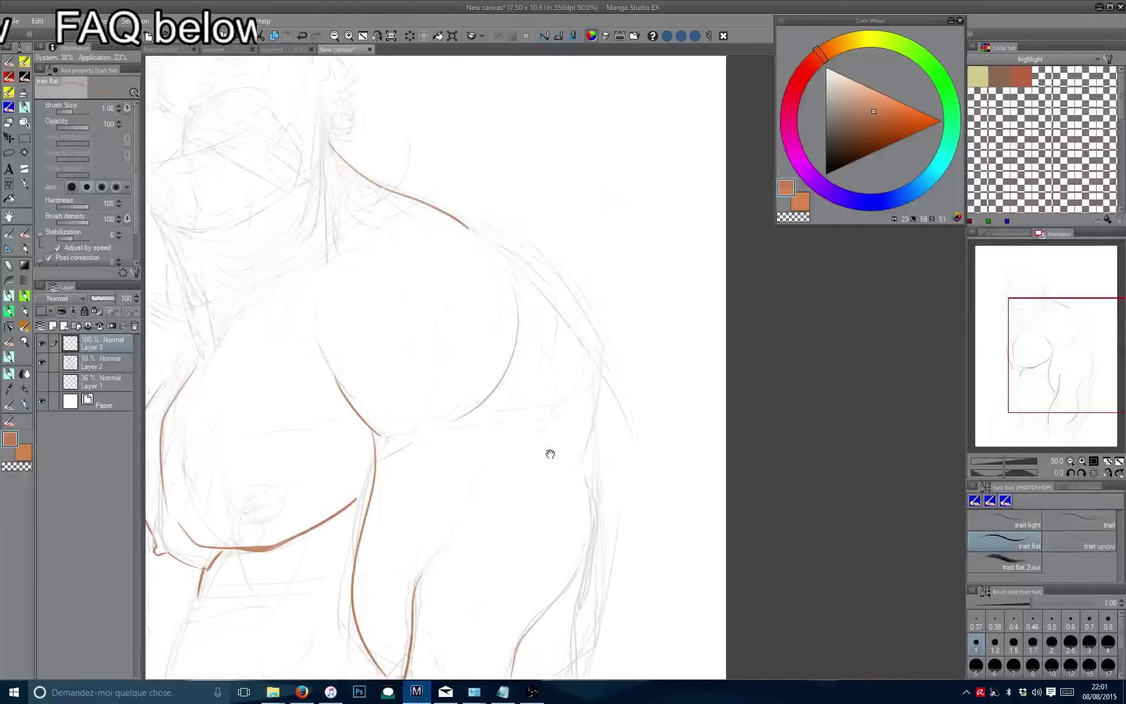
# Extend the neck line across the top of the near shoulder, undoing trial strokes along the way.
pyautogui.moveTo(483, 236); pyautogui.dragTo(552, 337)
pyautogui.hotkey('ctrl', 'z')
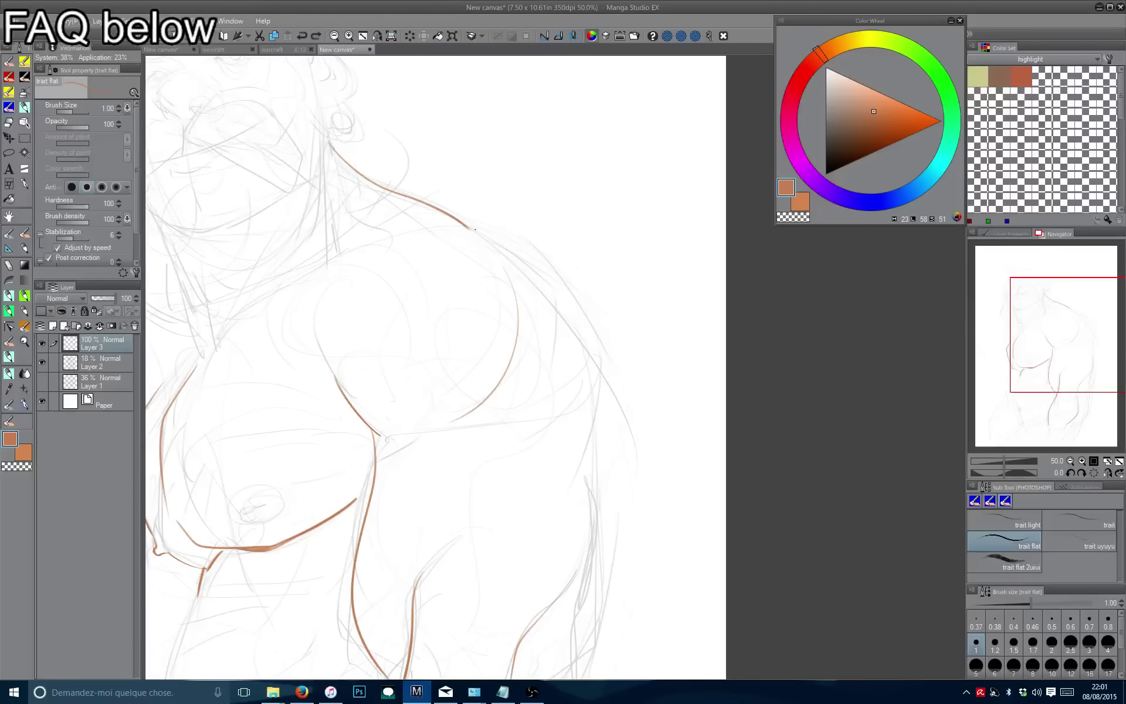
pyautogui.scroll(-4, 587, 340)
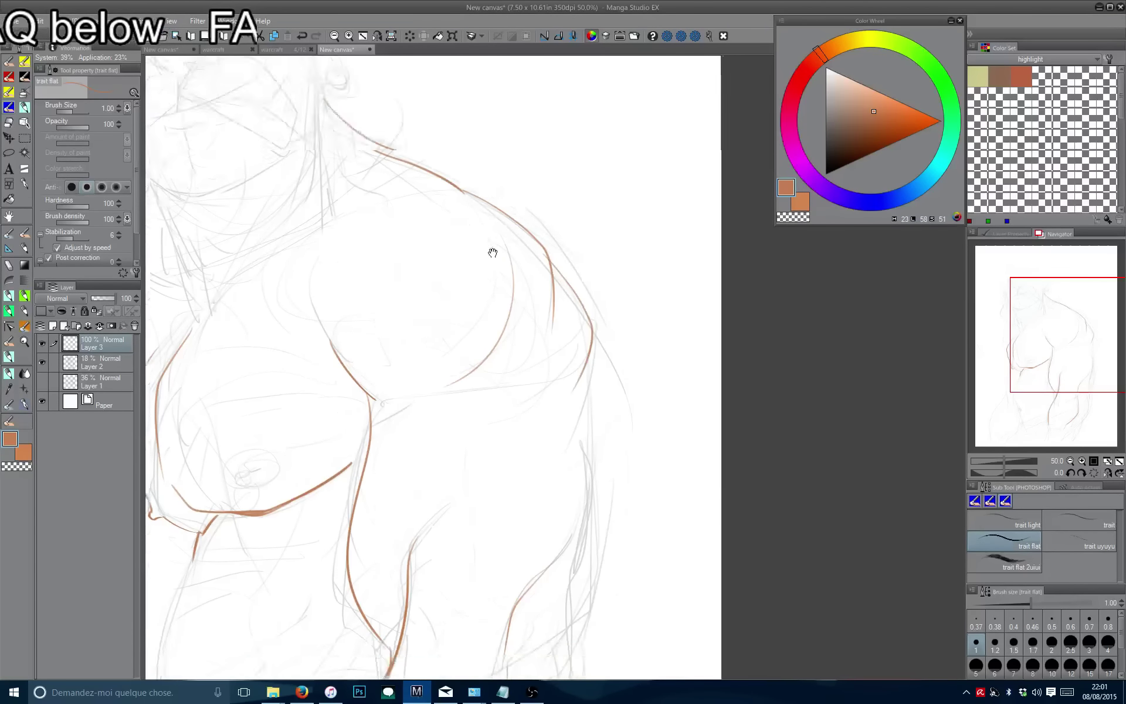
pyautogui.scroll(3, 505, 164)
pyautogui.hotkey('ctrl', 'z')
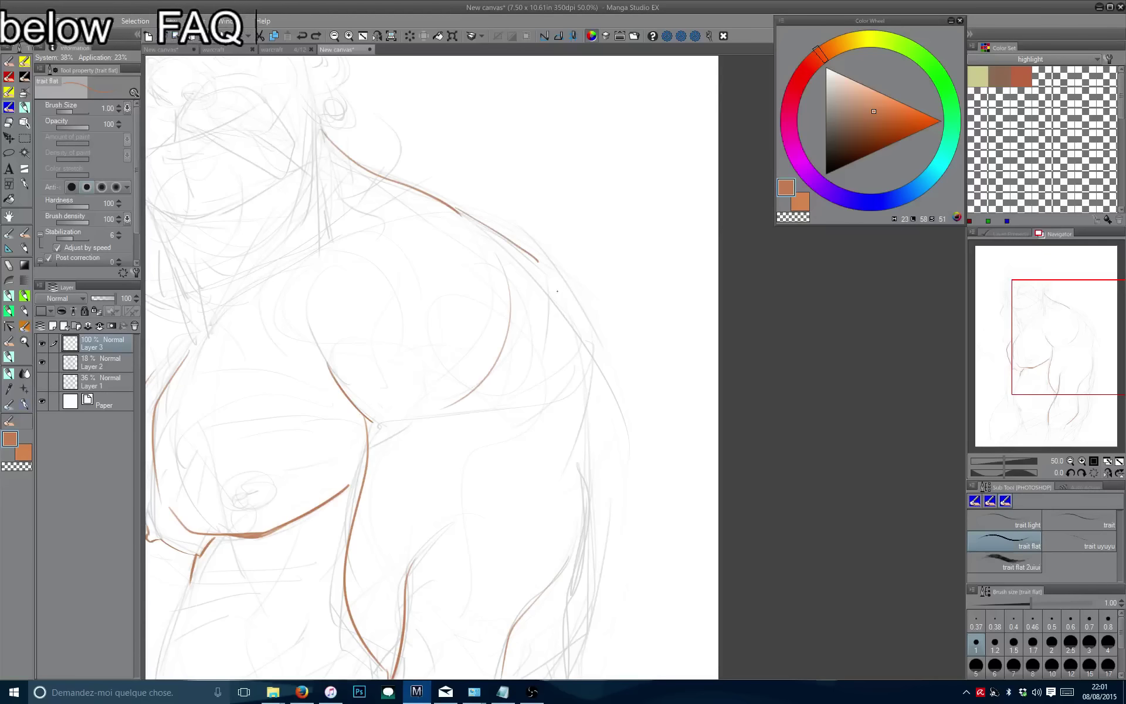
# Ink the near deltoid's outer edge down to the upper arm, undoing a stroke and flipping the canvas.
pyautogui.moveTo(557, 291)
pyautogui.mouseDown()
pyautogui.moveTo(563, 384)
pyautogui.moveTo(585, 360)
pyautogui.mouseUp()
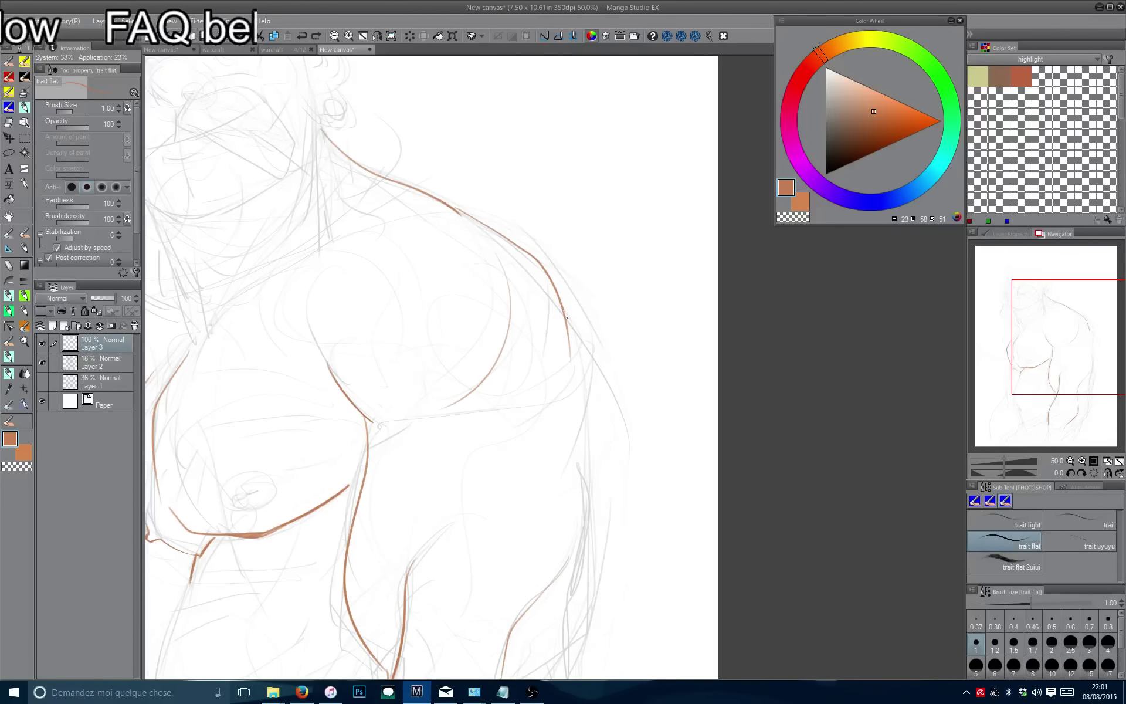
pyautogui.hotkey('ctrl', 'z')
pyautogui.press('h')
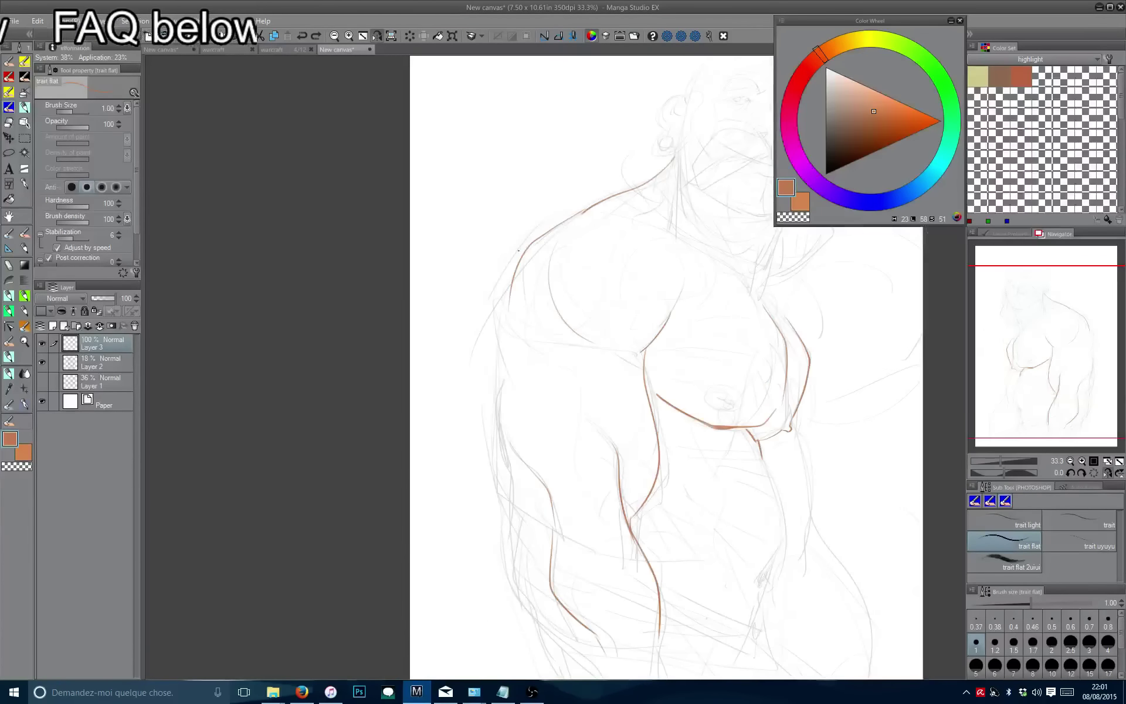
pyautogui.moveTo(489, 345); pyautogui.dragTo(490, 362)
pyautogui.moveTo(491, 363); pyautogui.dragTo(498, 286)
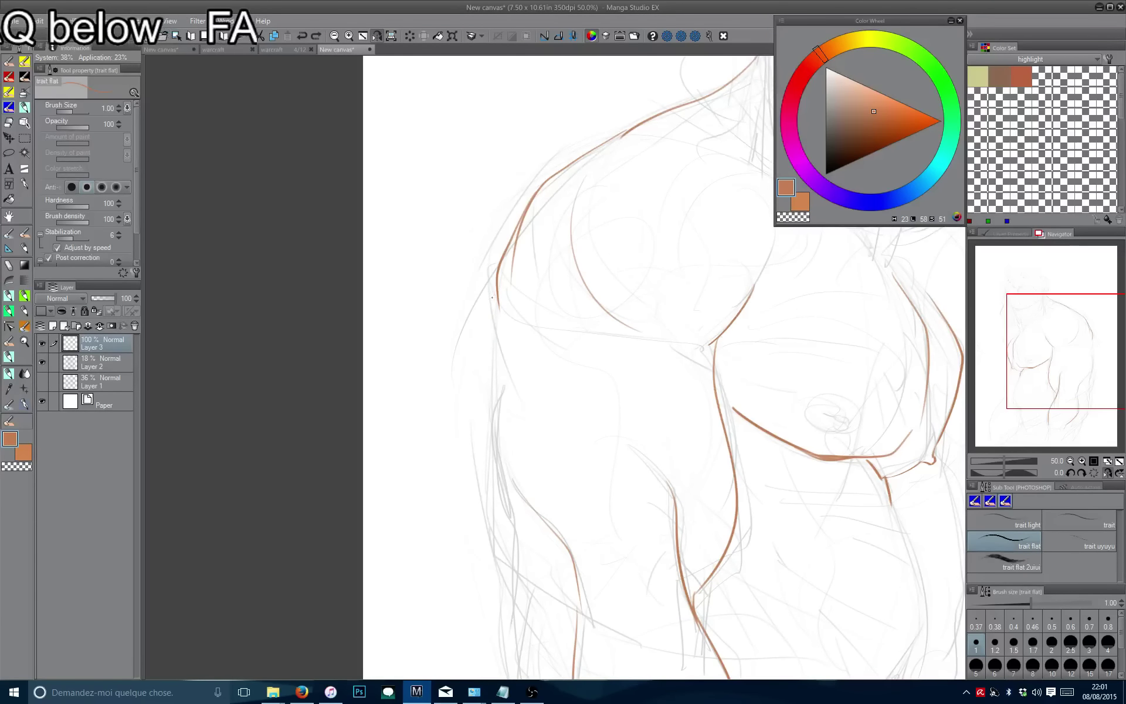
# Ink the near arm's outer contour from the deltoid down to the page's lower edge, undoing and redrawing the strokes.
pyautogui.press('h')
pyautogui.scroll(-3, 473, 352)
pyautogui.scroll(-1, 460, 320)
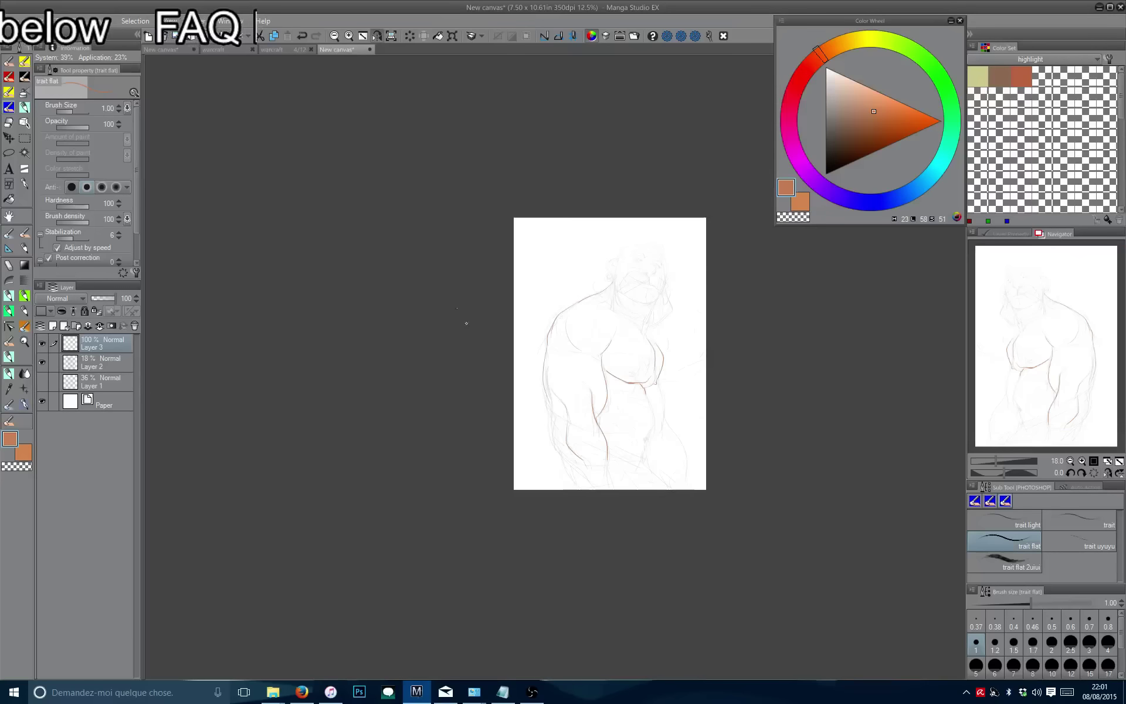
pyautogui.scroll(4, 466, 322)
pyautogui.hotkey('ctrl', 'z')
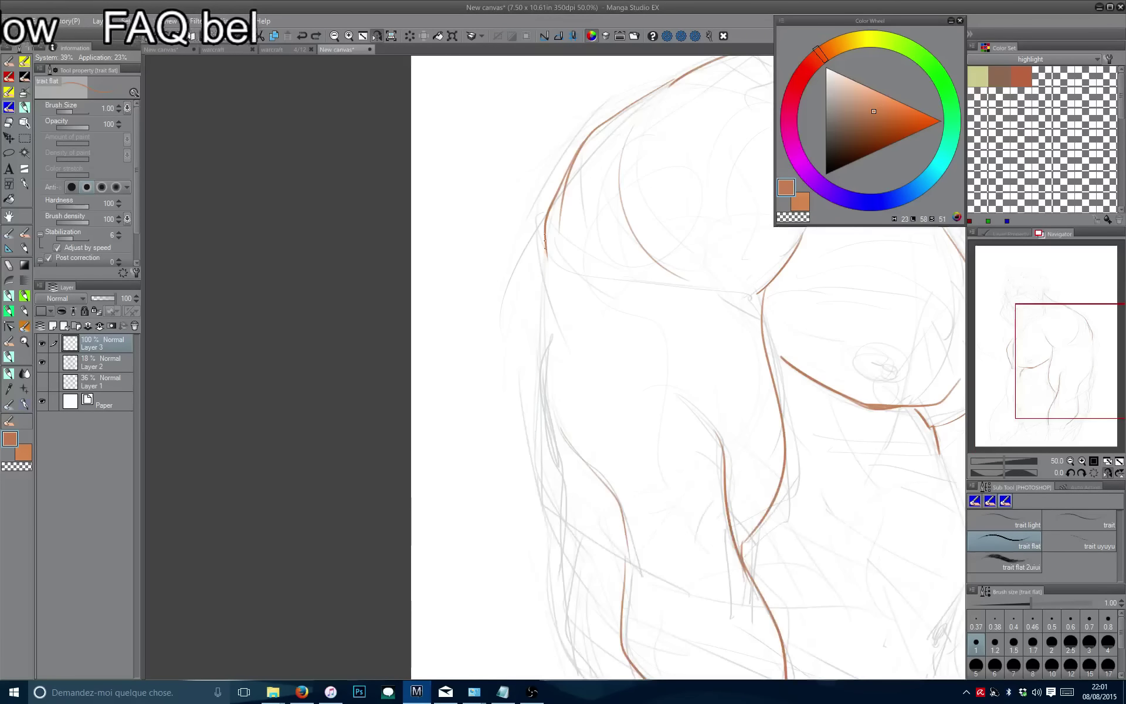
pyautogui.moveTo(542, 252)
pyautogui.mouseDown()
pyautogui.moveTo(564, 484)
pyautogui.moveTo(531, 297)
pyautogui.moveTo(534, 366)
pyautogui.moveTo(532, 321)
pyautogui.moveTo(572, 520)
pyautogui.moveTo(472, 349)
pyautogui.moveTo(502, 440)
pyautogui.mouseUp()
pyautogui.hotkey('ctrl', 'z')
pyautogui.hotkey('ctrl', 'z')
pyautogui.moveTo(461, 327)
pyautogui.mouseDown()
pyautogui.moveTo(482, 403)
pyautogui.moveTo(551, 478)
pyautogui.mouseUp()
pyautogui.moveTo(577, 432); pyautogui.dragTo(505, 498)
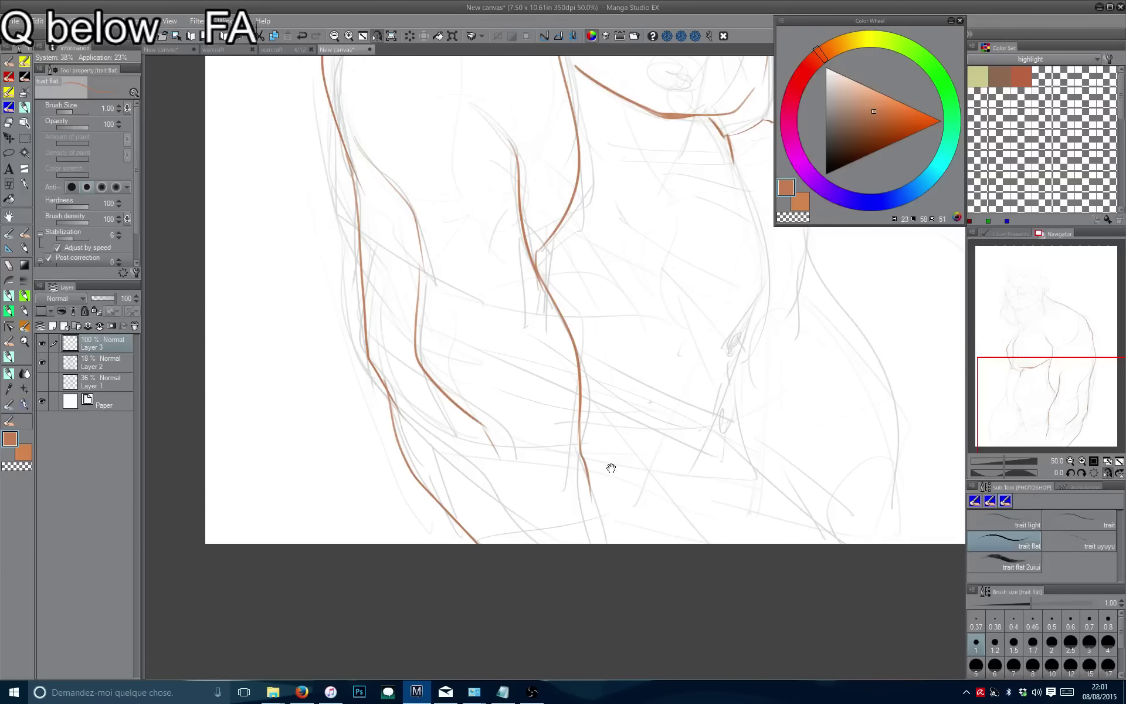
# Erase the short start of the torso line below the far side of the chest using transparent colour.
pyautogui.moveTo(612, 467); pyautogui.dragTo(456, 602)
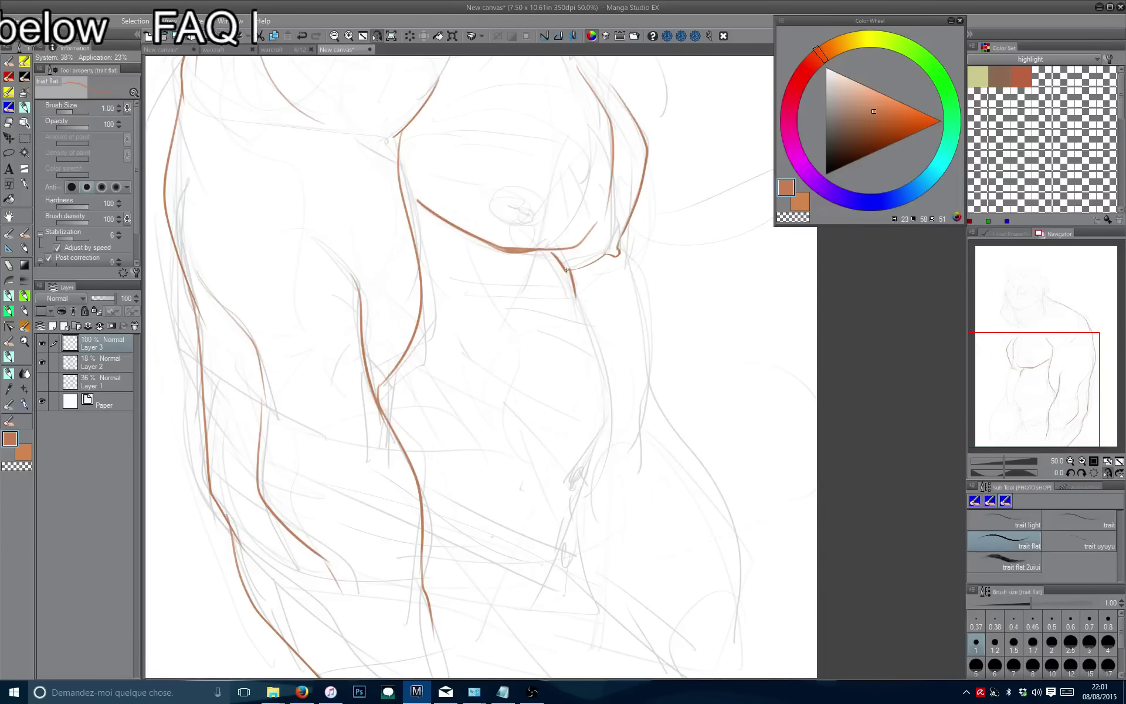
pyautogui.press('c')
pyautogui.moveTo(569, 272); pyautogui.dragTo(575, 289)
pyautogui.press('c')
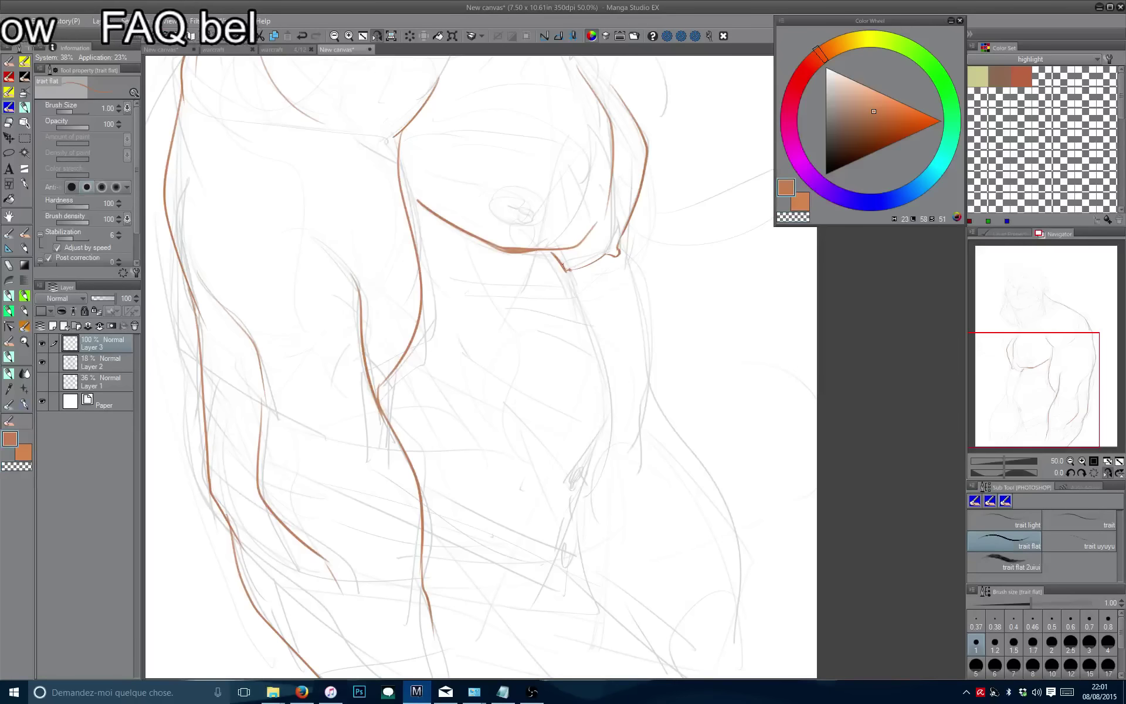
# Ink the torso's front contour from below the chest down around the lower belly, undoing and redrawing the strokes.
pyautogui.moveTo(586, 339); pyautogui.dragTo(578, 487)
pyautogui.hotkey('ctrl', 'z')
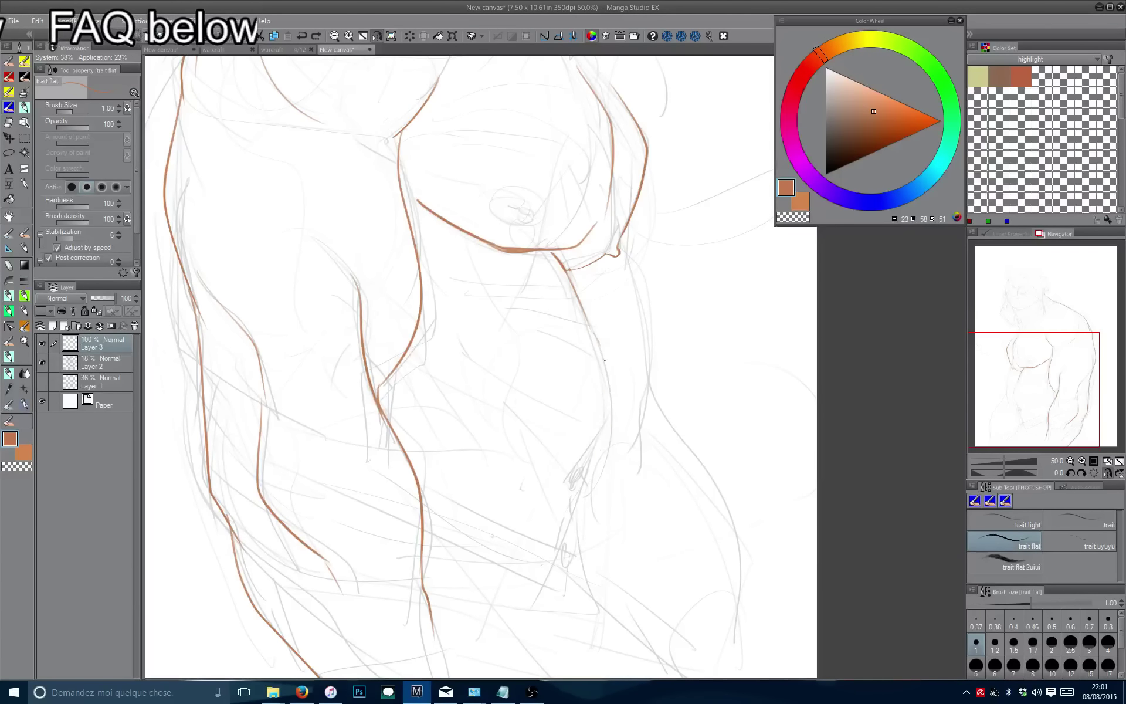
pyautogui.hotkey('ctrl', 'z')
pyautogui.moveTo(584, 344); pyautogui.dragTo(574, 492)
pyautogui.hotkey('ctrl', 'z')
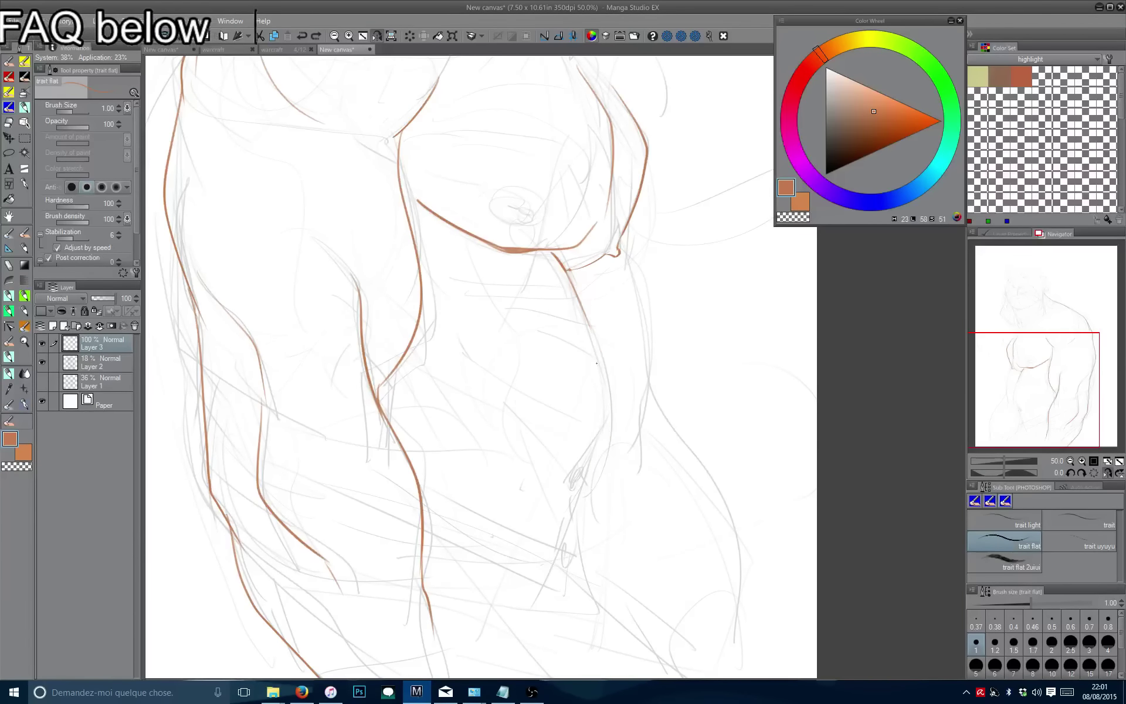
pyautogui.moveTo(597, 325); pyautogui.dragTo(601, 451)
pyautogui.hotkey('ctrl', 'z')
pyautogui.moveTo(596, 320); pyautogui.dragTo(590, 484)
pyautogui.moveTo(587, 459)
pyautogui.mouseDown()
pyautogui.moveTo(593, 405)
pyautogui.moveTo(572, 504)
pyautogui.mouseUp()
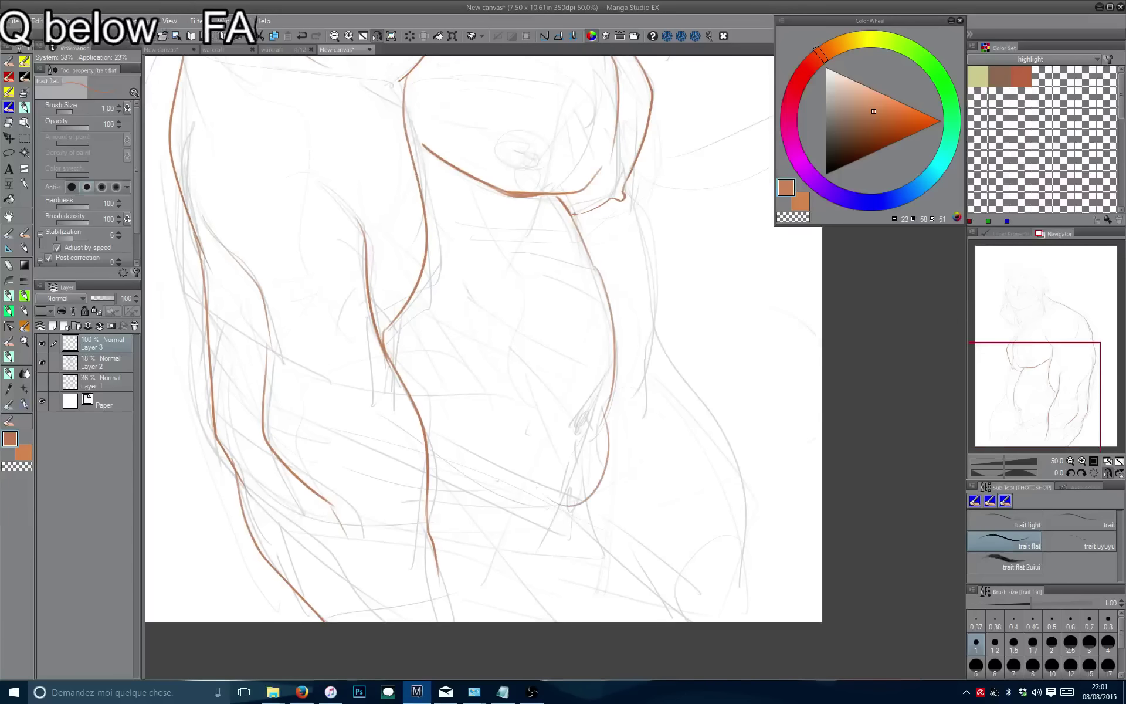
# Redraw the torso's front contour around the lower belly, undoing strokes and flipping the canvas.
pyautogui.hotkey('ctrl', 'z')
pyautogui.moveTo(589, 410); pyautogui.dragTo(574, 508)
pyautogui.press('h')
pyautogui.scroll(1, 442, 234)
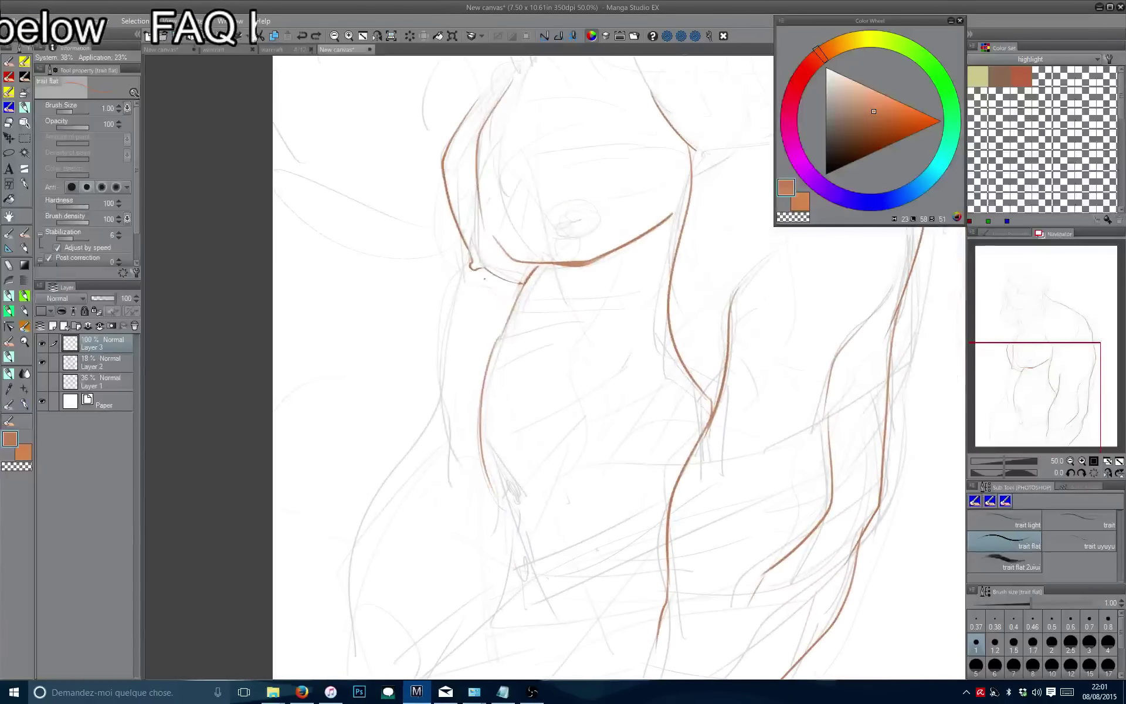
pyautogui.hotkey('ctrl', 'z')
pyautogui.moveTo(502, 321); pyautogui.dragTo(486, 496)
pyautogui.scroll(3, 504, 449)
pyautogui.moveTo(514, 444); pyautogui.dragTo(526, 471)
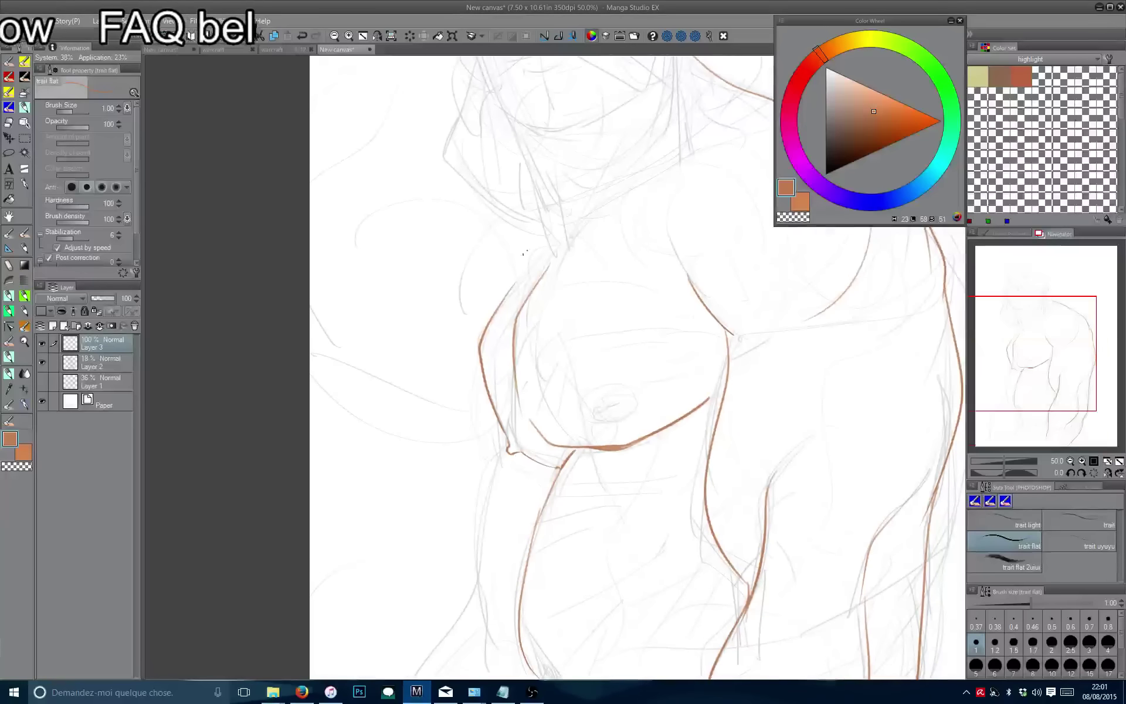
# Examine the line art's overall proportions at several zoom levels and in both canvas orientations.
pyautogui.scroll(-1, 503, 295)
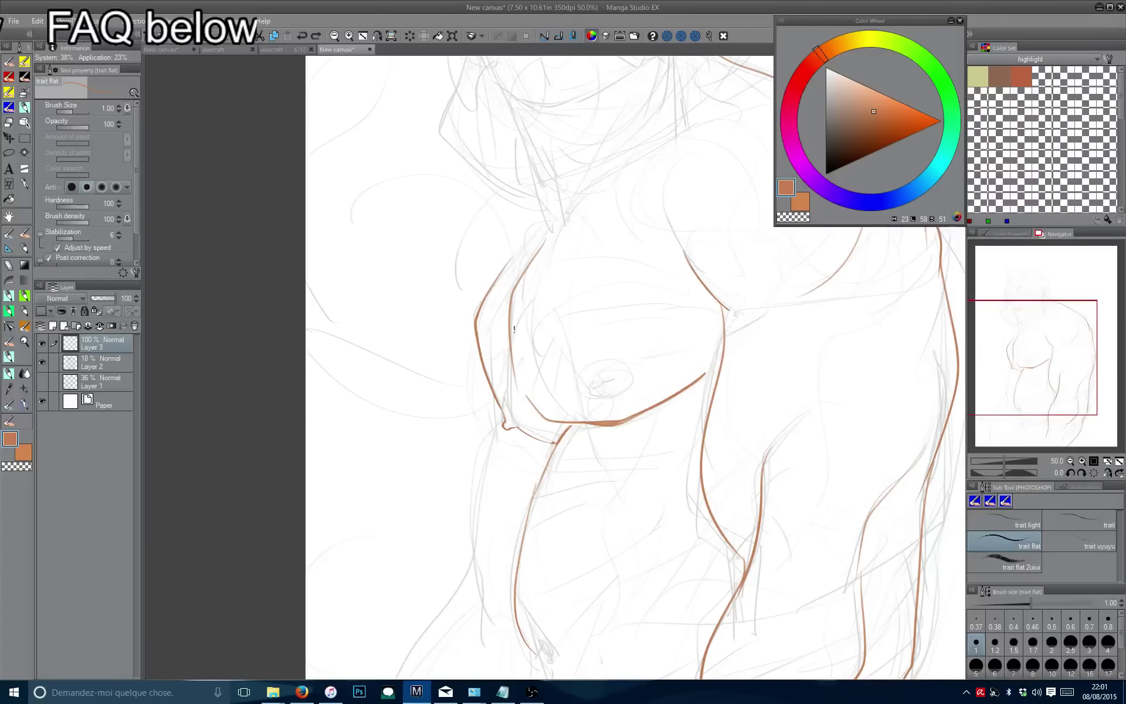
pyautogui.hotkey('ctrl', '-')
pyautogui.hotkey('ctrl', '-')
pyautogui.hotkey('ctrl', '-')
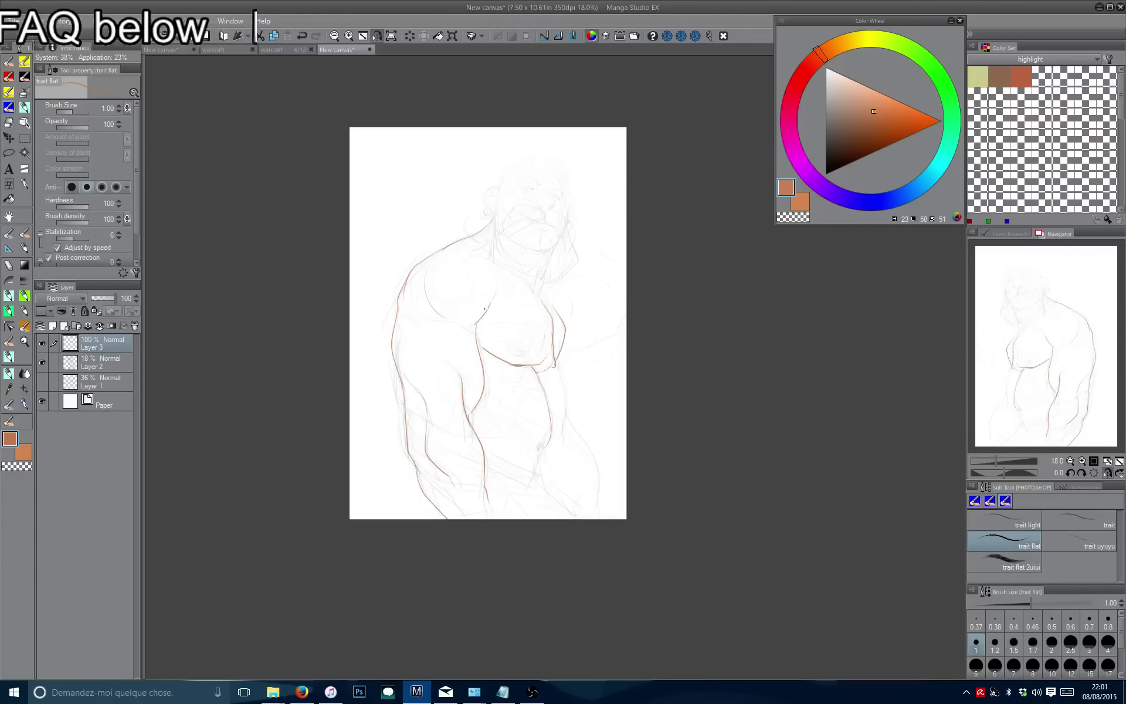
pyautogui.hotkey('ctrl', '+')
pyautogui.hotkey('ctrl', '+')
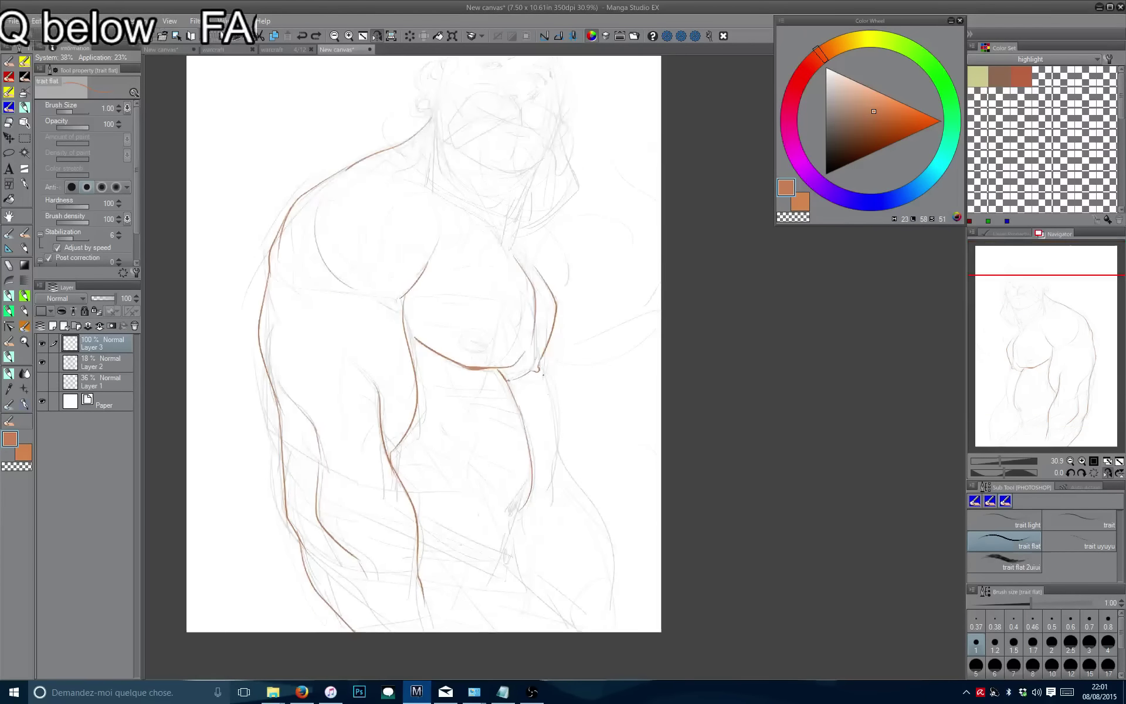
pyautogui.scroll(2, 548, 339)
pyautogui.press('h')
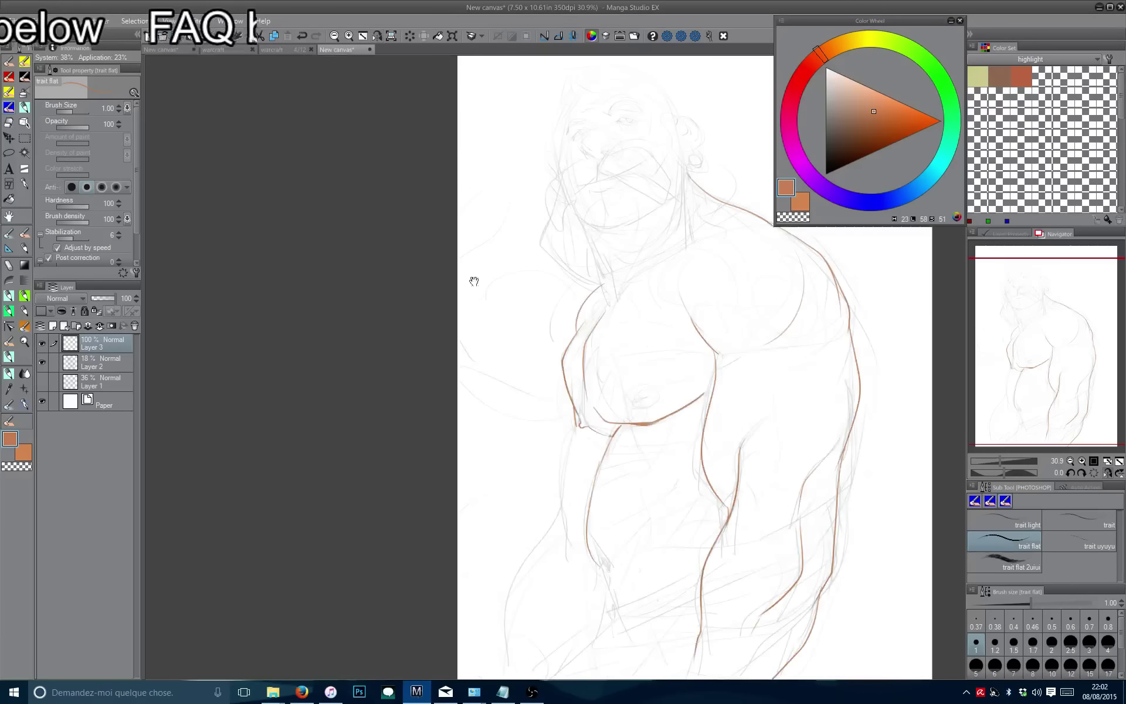
pyautogui.hotkey('ctrl', '-')
pyautogui.hotkey('ctrl', '-')
pyautogui.hotkey('ctrl', '-')
pyautogui.hotkey('ctrl', '+')
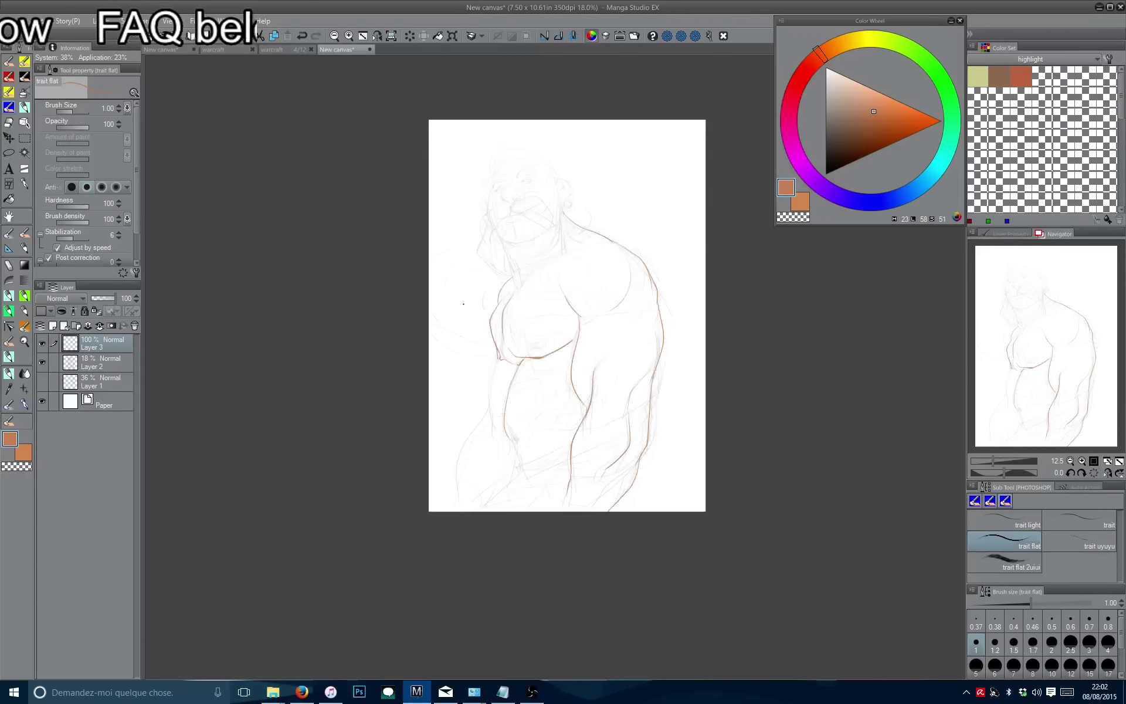
# Ink the hairline at the near temple and the sideburn edge in front of the ear, undoing the first attempts.
pyautogui.hotkey('ctrl', '+')
pyautogui.hotkey('ctrl', '+')
pyautogui.hotkey('ctrl', '+')
pyautogui.hotkey('ctrl', '+')
pyautogui.hotkey('ctrl', '+')
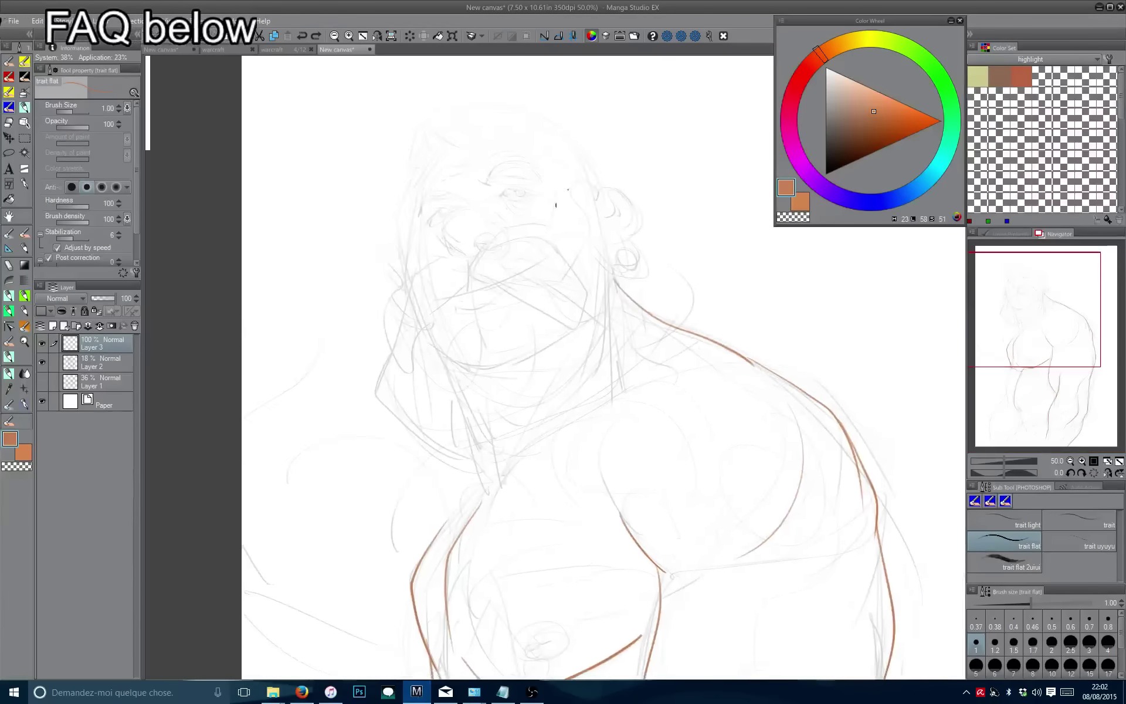
pyautogui.moveTo(604, 257); pyautogui.dragTo(560, 289)
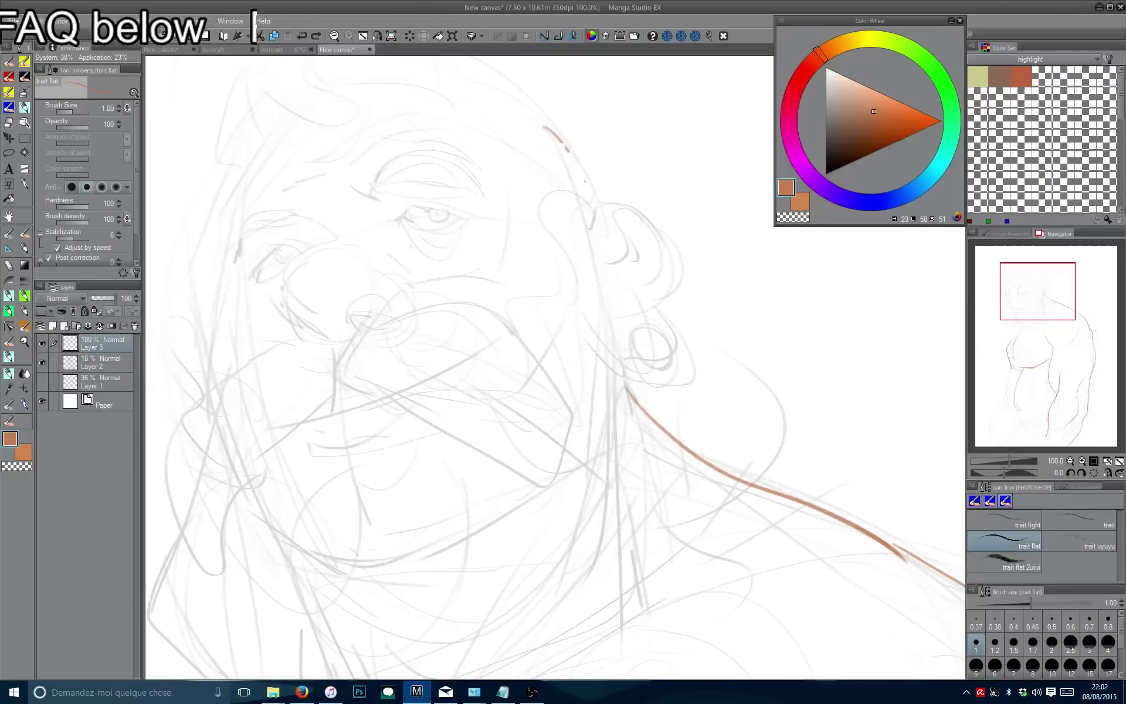
pyautogui.moveTo(585, 180)
pyautogui.mouseDown()
pyautogui.moveTo(563, 153)
pyautogui.moveTo(549, 225)
pyautogui.mouseUp()
pyautogui.hotkey('ctrl', 'z')
pyautogui.hotkey('ctrl', 'z')
pyautogui.hotkey('ctrl', 'z')
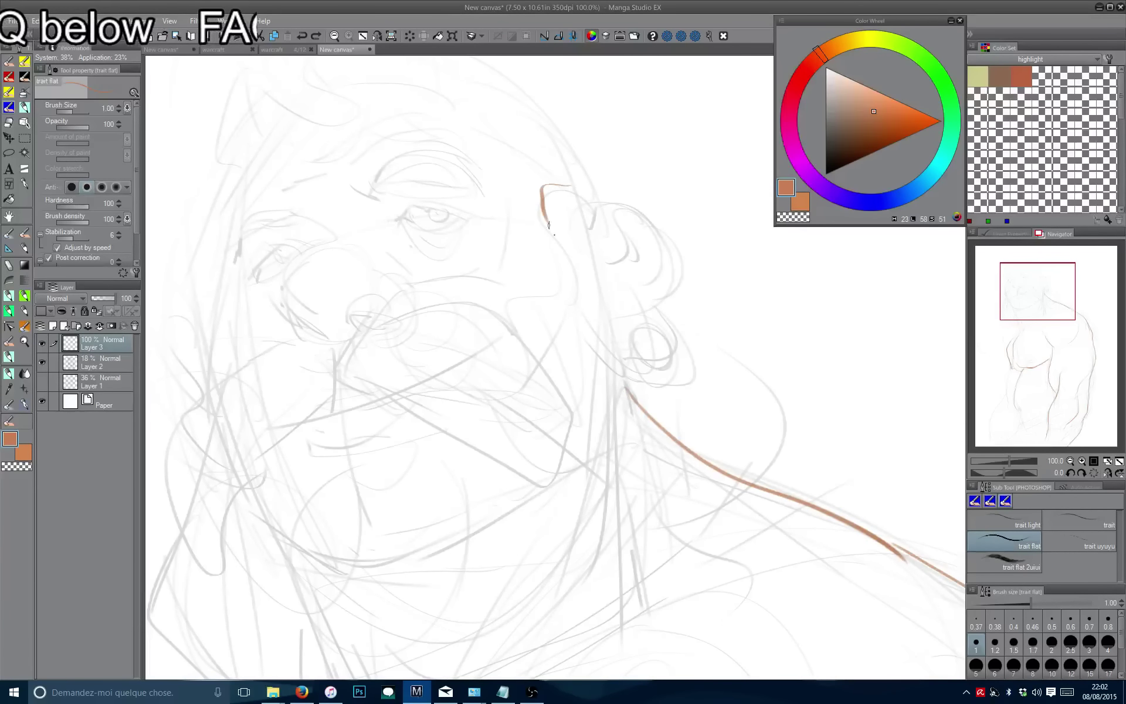
pyautogui.hotkey('ctrl', 'z')
pyautogui.moveTo(499, 182)
pyautogui.mouseDown()
pyautogui.moveTo(485, 234)
pyautogui.moveTo(562, 320)
pyautogui.mouseUp()
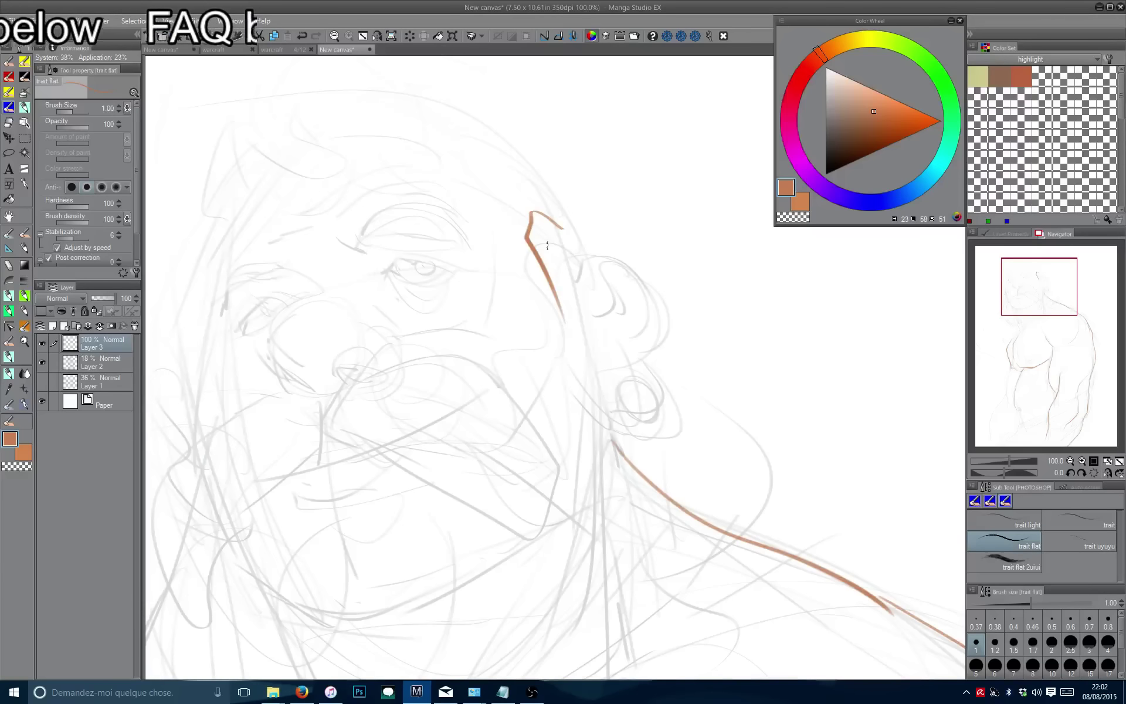
pyautogui.moveTo(600, 433); pyautogui.dragTo(584, 320)
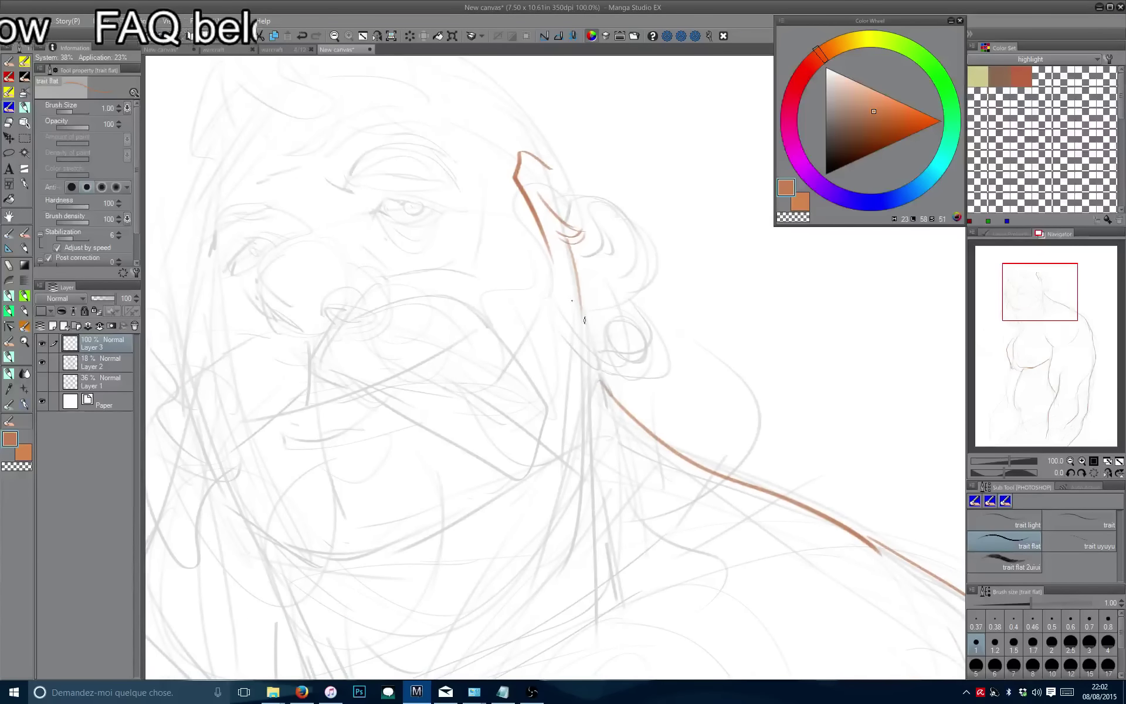
# Ink beard strokes from the near cheek down along the jaw below the ear, undoing and redrawing some.
pyautogui.moveTo(496, 302); pyautogui.dragTo(599, 393)
pyautogui.moveTo(547, 350)
pyautogui.mouseDown()
pyautogui.moveTo(581, 437)
pyautogui.moveTo(523, 337)
pyautogui.mouseUp()
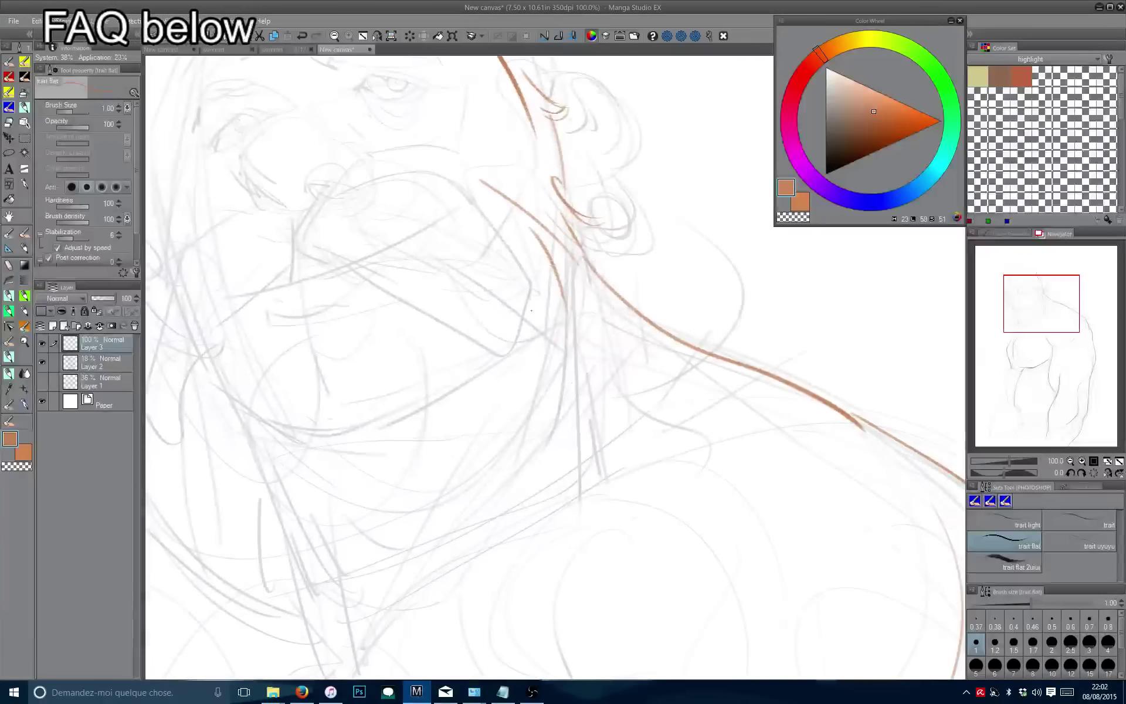
pyautogui.moveTo(531, 290); pyautogui.dragTo(584, 397)
pyautogui.moveTo(581, 267)
pyautogui.mouseDown()
pyautogui.moveTo(546, 346)
pyautogui.moveTo(615, 358)
pyautogui.mouseUp()
pyautogui.hotkey('ctrl', 'z')
pyautogui.hotkey('ctrl', 'z')
pyautogui.hotkey('ctrl', 'z')
pyautogui.moveTo(531, 365); pyautogui.dragTo(539, 456)
pyautogui.moveTo(480, 410); pyautogui.dragTo(551, 327)
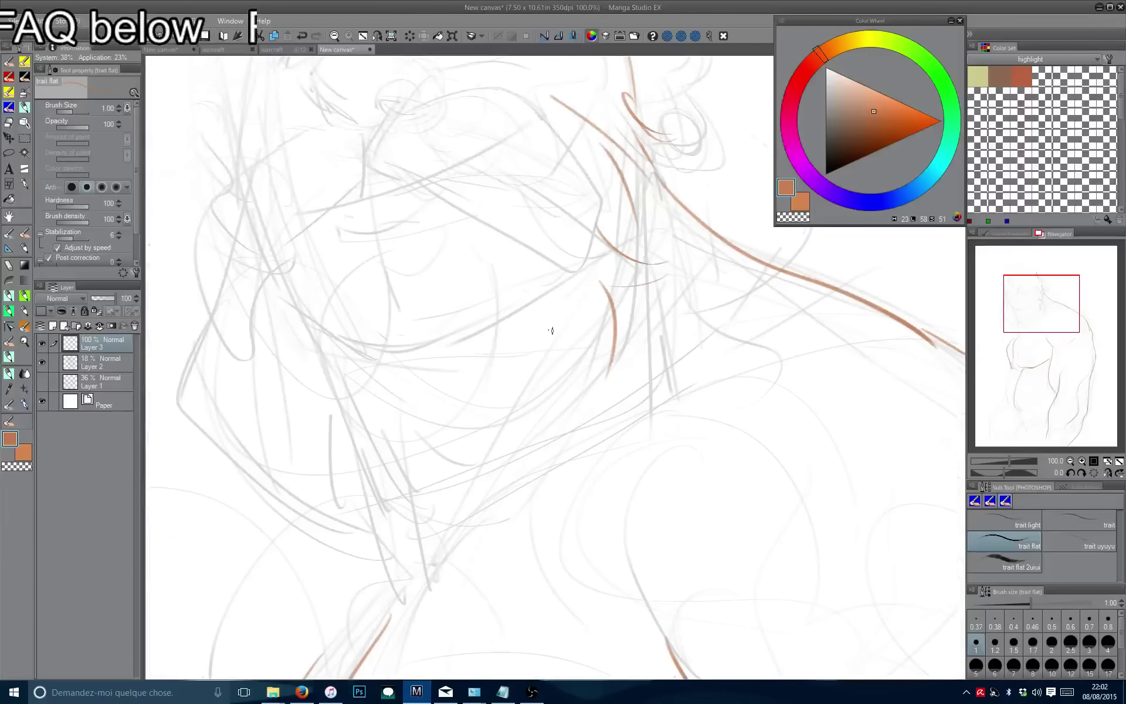
# Ink curved beard locks across the chin, the far side and the beard's lower edge, undoing a stroke.
pyautogui.moveTo(461, 275); pyautogui.dragTo(473, 378)
pyautogui.moveTo(496, 328); pyautogui.dragTo(463, 419)
pyautogui.moveTo(408, 404)
pyautogui.mouseDown()
pyautogui.moveTo(479, 390)
pyautogui.moveTo(495, 401)
pyautogui.mouseUp()
pyautogui.moveTo(468, 301)
pyautogui.mouseDown()
pyautogui.moveTo(429, 423)
pyautogui.moveTo(460, 487)
pyautogui.mouseUp()
pyautogui.moveTo(411, 352)
pyautogui.mouseDown()
pyautogui.moveTo(520, 353)
pyautogui.moveTo(472, 474)
pyautogui.mouseUp()
pyautogui.moveTo(470, 352); pyautogui.dragTo(469, 375)
pyautogui.moveTo(423, 324); pyautogui.dragTo(404, 365)
pyautogui.scroll(-2, 390, 404)
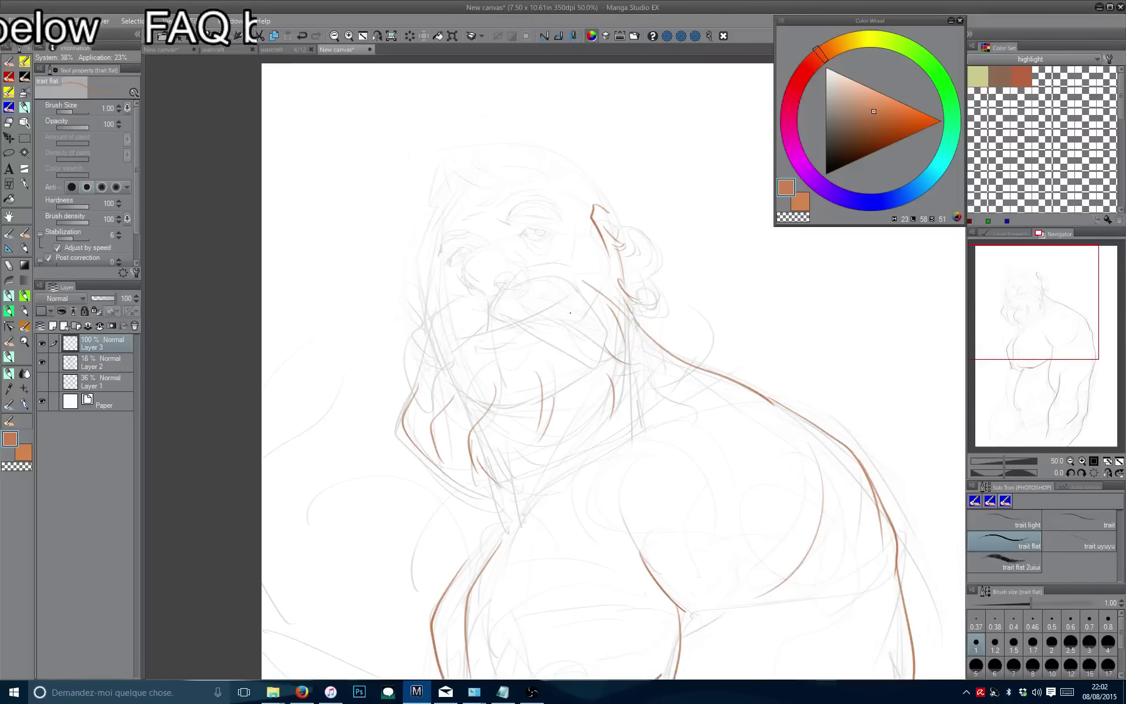
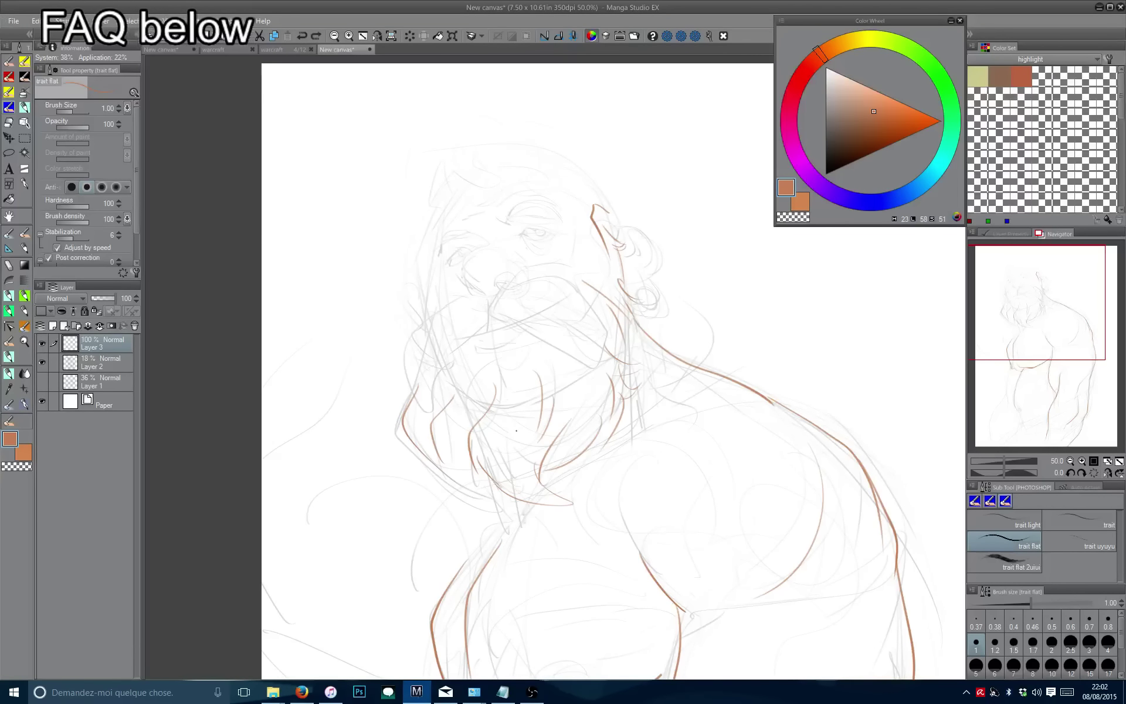
pyautogui.hotkey('ctrl', 'z')
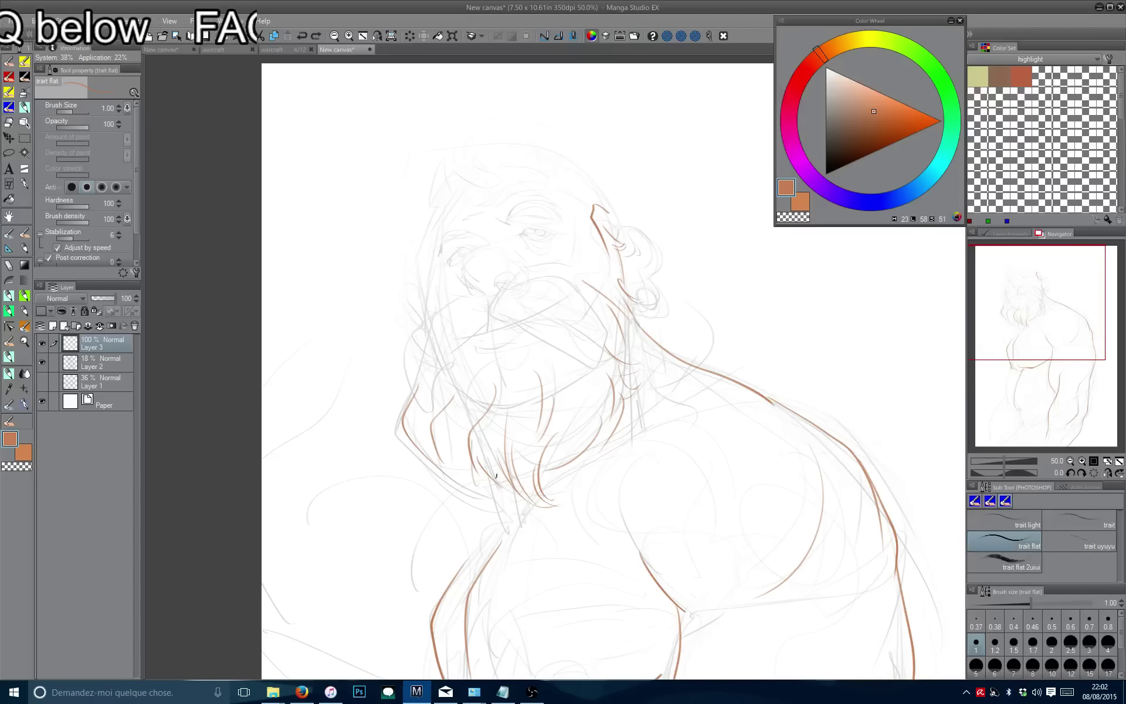
pyautogui.moveTo(497, 509); pyautogui.dragTo(466, 514)
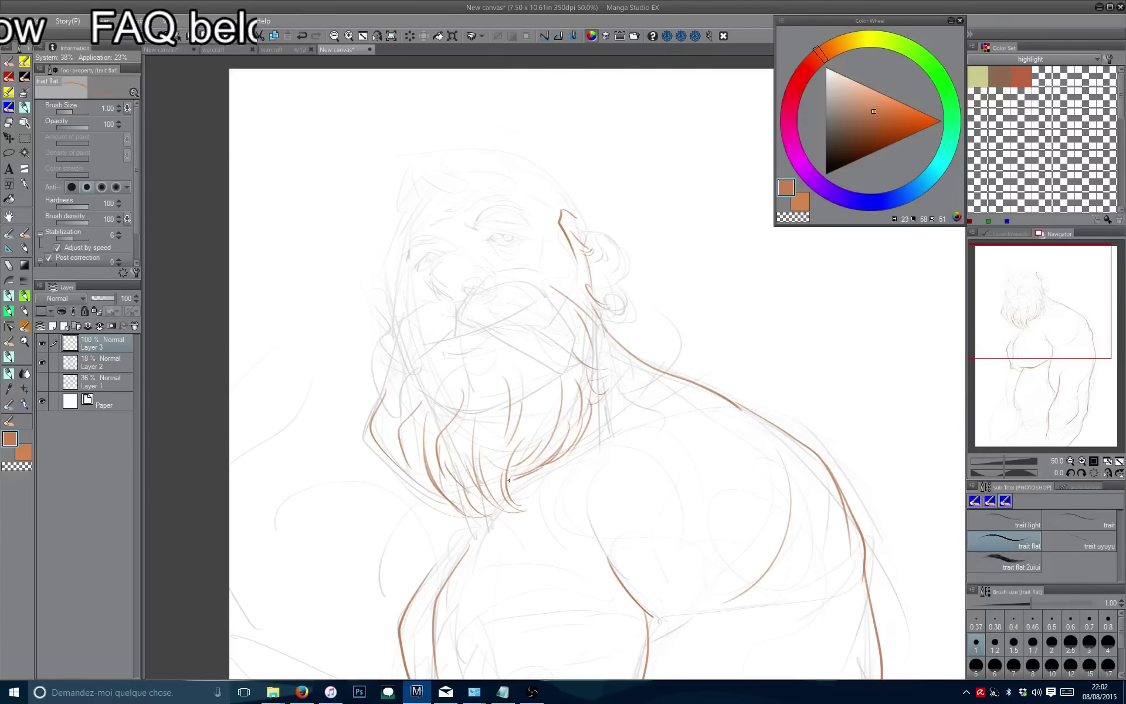
# Ink the near half of the moustache, outlining its upper curve and its lower edge.
pyautogui.hotkey('ctrl', 'alt', '0')
pyautogui.moveTo(426, 356)
pyautogui.mouseDown()
pyautogui.moveTo(447, 338)
pyautogui.moveTo(360, 316)
pyautogui.mouseUp()
pyautogui.moveTo(453, 279); pyautogui.dragTo(576, 404)
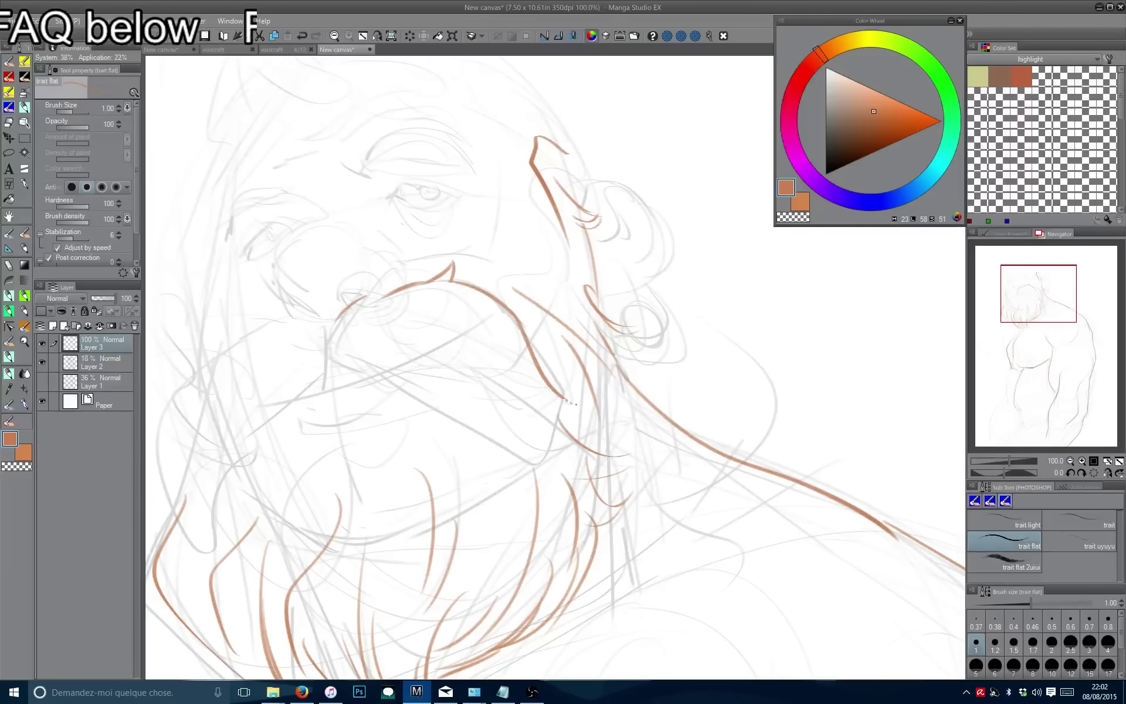
pyautogui.moveTo(355, 346); pyautogui.dragTo(466, 376)
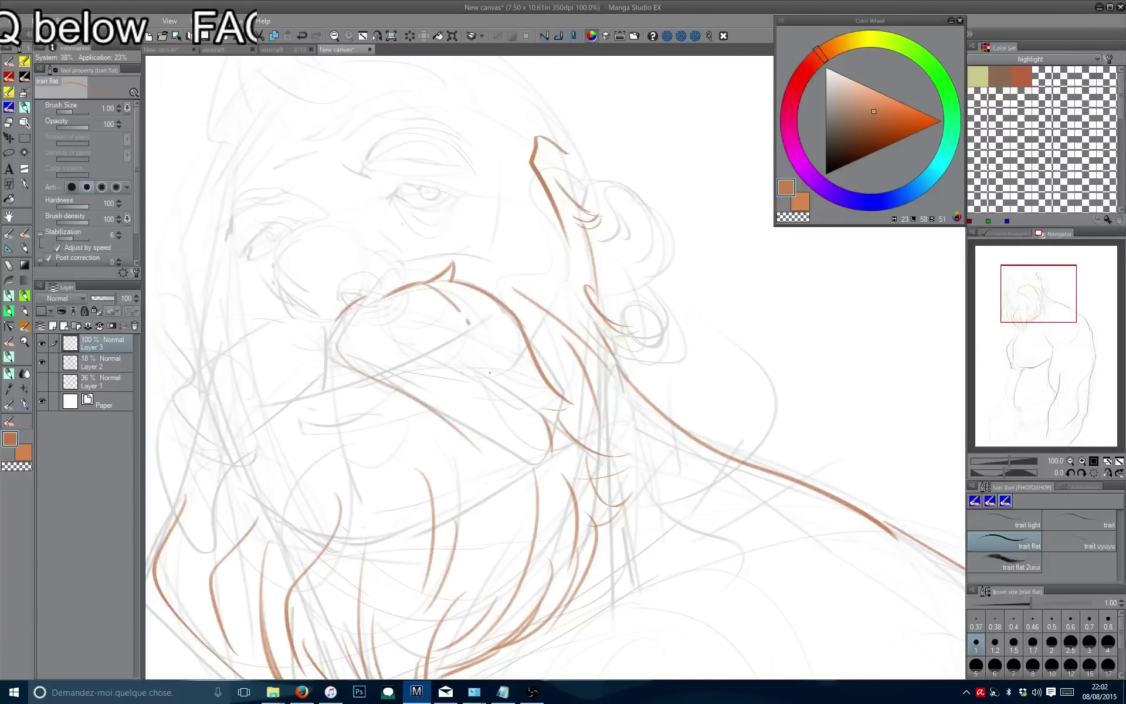
# Add hair strands inside the near half of the moustache and where it meets the beard.
pyautogui.moveTo(460, 312); pyautogui.dragTo(491, 378)
pyautogui.moveTo(489, 347); pyautogui.dragTo(496, 408)
pyautogui.moveTo(499, 304); pyautogui.dragTo(525, 392)
pyautogui.moveTo(487, 389)
pyautogui.mouseDown()
pyautogui.moveTo(558, 434)
pyautogui.moveTo(527, 461)
pyautogui.mouseUp()
pyautogui.moveTo(494, 445); pyautogui.dragTo(510, 526)
pyautogui.moveTo(630, 377)
pyautogui.mouseDown()
pyautogui.moveTo(600, 289)
pyautogui.moveTo(607, 404)
pyautogui.mouseUp()
# Ink the beard's upper cheek edge curving up into the near sideburn, undoing strokes and rotating the canvas.
pyautogui.moveTo(551, 229); pyautogui.dragTo(487, 285)
pyautogui.moveTo(427, 241)
pyautogui.mouseDown()
pyautogui.moveTo(423, 281)
pyautogui.moveTo(507, 328)
pyautogui.mouseUp()
pyautogui.hotkey('ctrl', 'z')
pyautogui.moveTo(400, 294); pyautogui.dragTo(507, 326)
pyautogui.moveTo(430, 307); pyautogui.dragTo(525, 337)
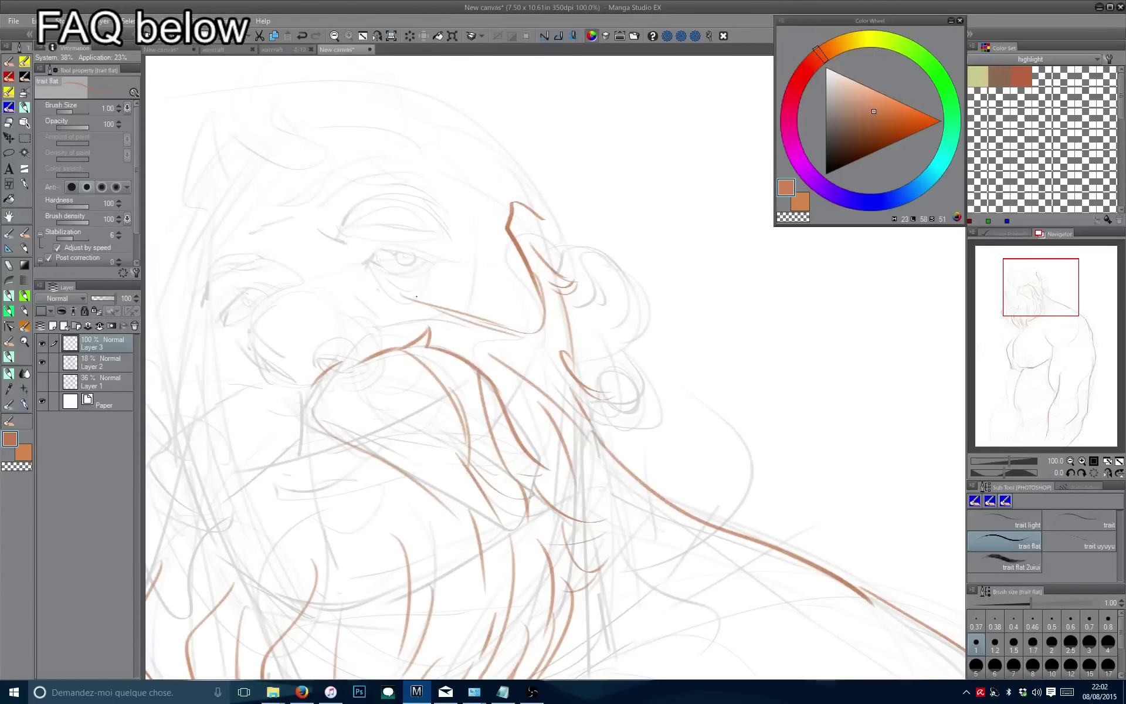
pyautogui.hotkey('ctrl', 'z')
pyautogui.hotkey('ctrl', 'z')
pyautogui.moveTo(422, 297); pyautogui.dragTo(603, 285)
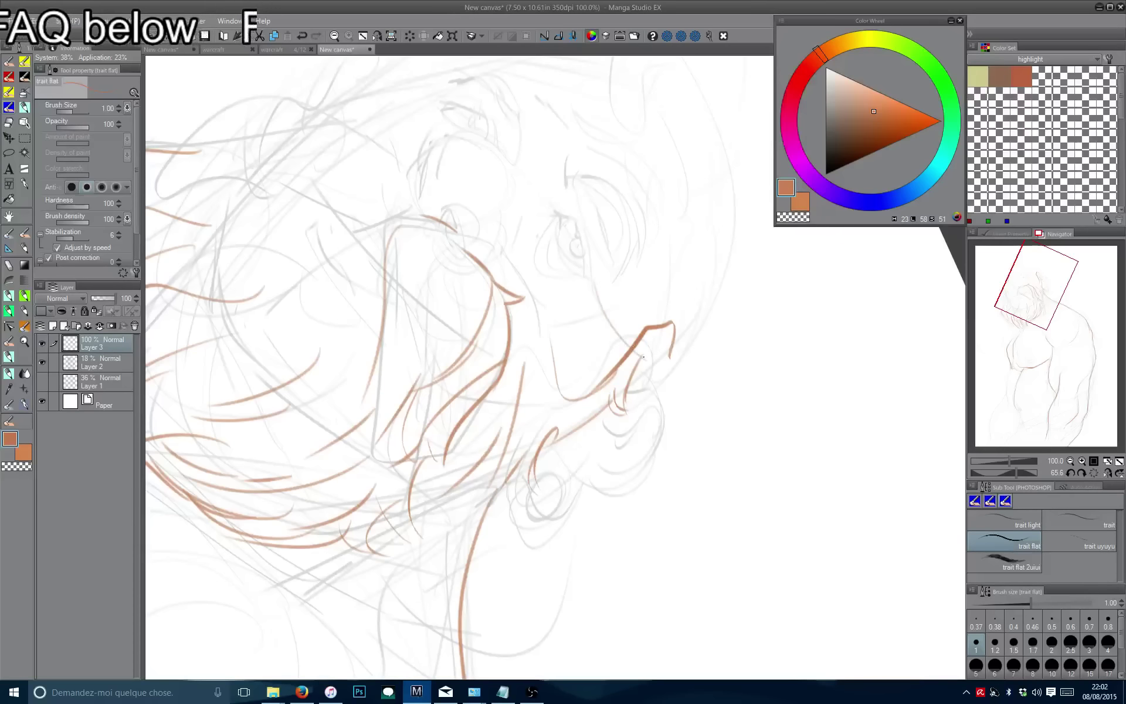
# Add hair strands to the near sideburn and the upper cheek beard between moustache and ear.
pyautogui.moveTo(599, 391); pyautogui.dragTo(502, 266)
pyautogui.doubleClick(515, 313)
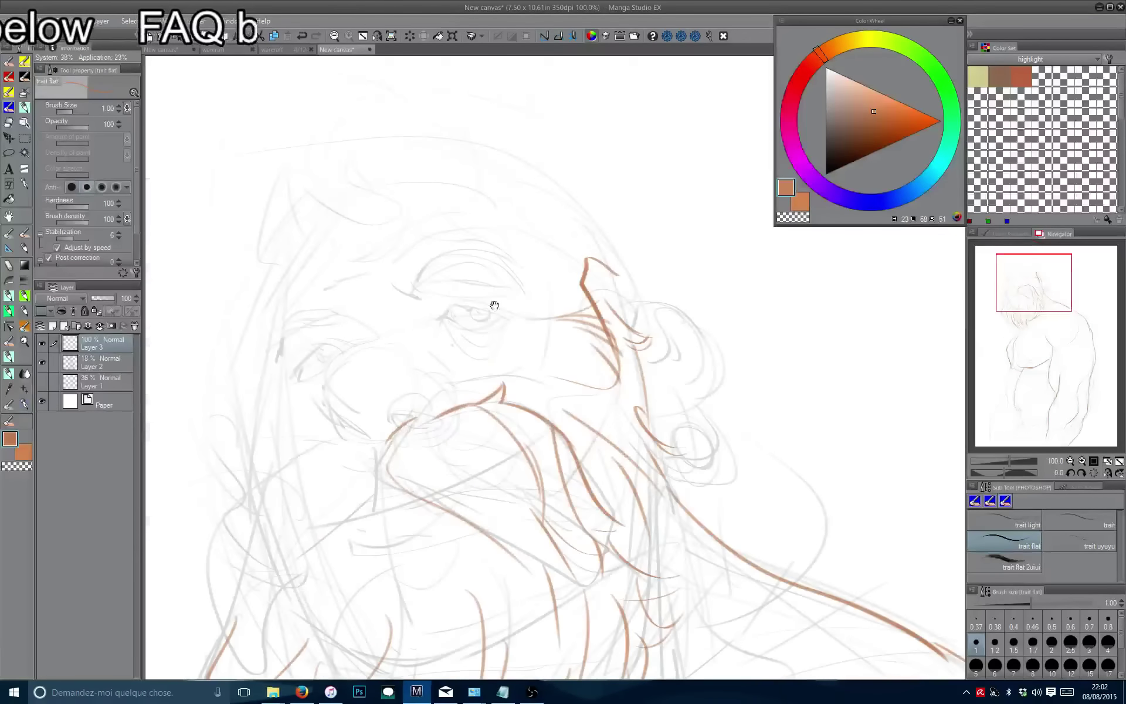
pyautogui.moveTo(410, 312); pyautogui.dragTo(486, 227)
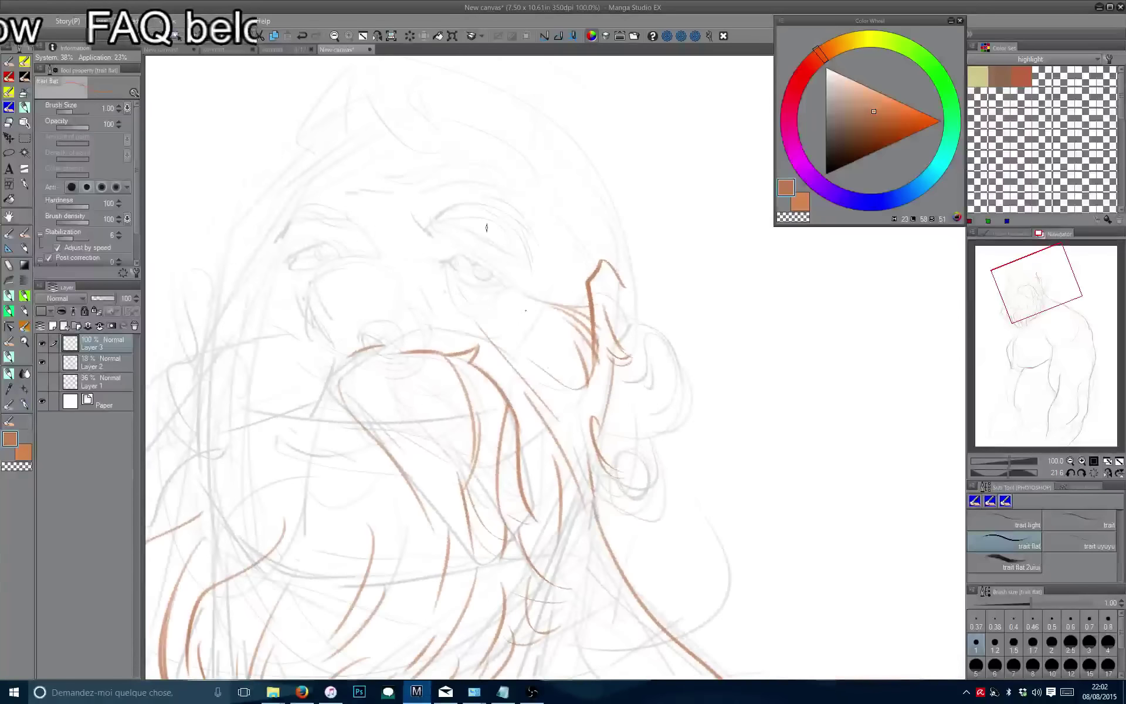
pyautogui.moveTo(574, 396); pyautogui.dragTo(582, 459)
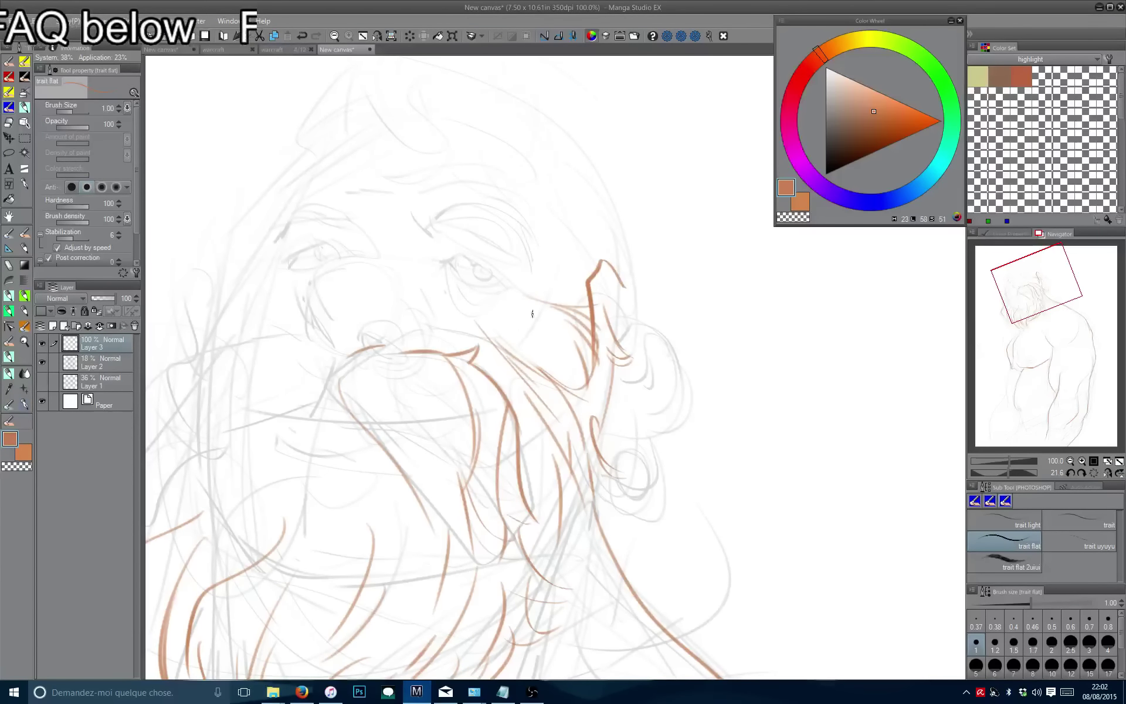
pyautogui.moveTo(479, 349)
pyautogui.mouseDown()
pyautogui.moveTo(519, 401)
pyautogui.moveTo(546, 486)
pyautogui.moveTo(528, 504)
pyautogui.mouseUp()
pyautogui.moveTo(590, 343)
pyautogui.mouseDown()
pyautogui.moveTo(560, 434)
pyautogui.moveTo(487, 294)
pyautogui.mouseUp()
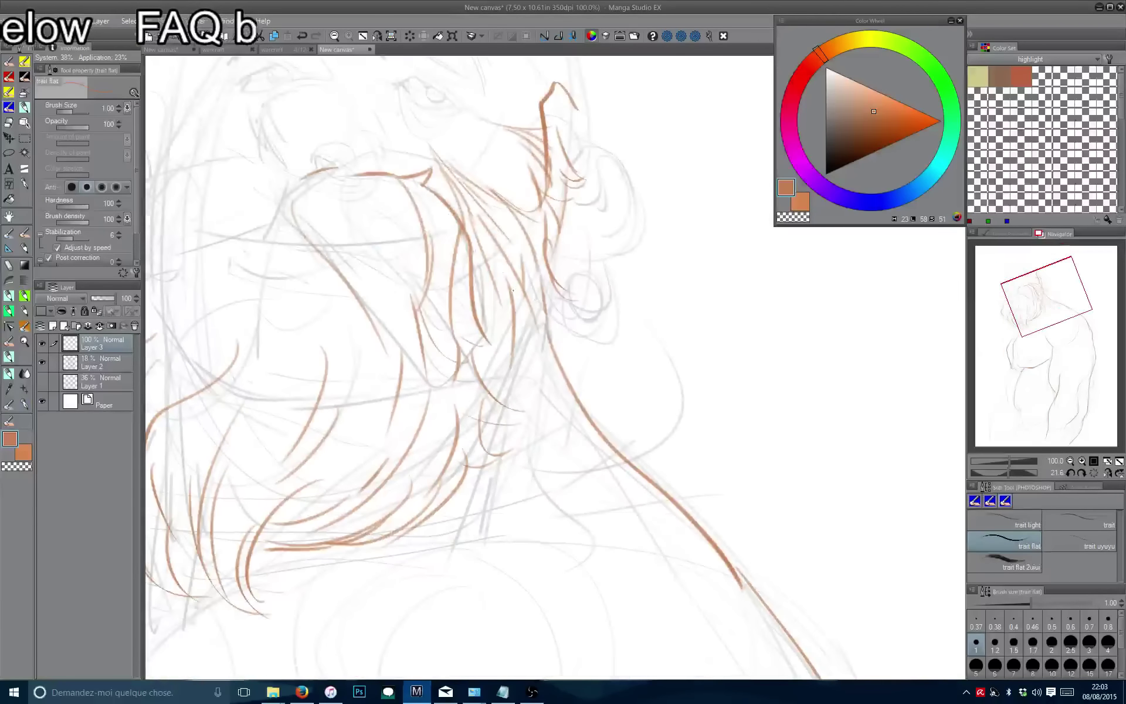
pyautogui.scroll(-3, 478, 271)
pyautogui.scroll(3, 479, 272)
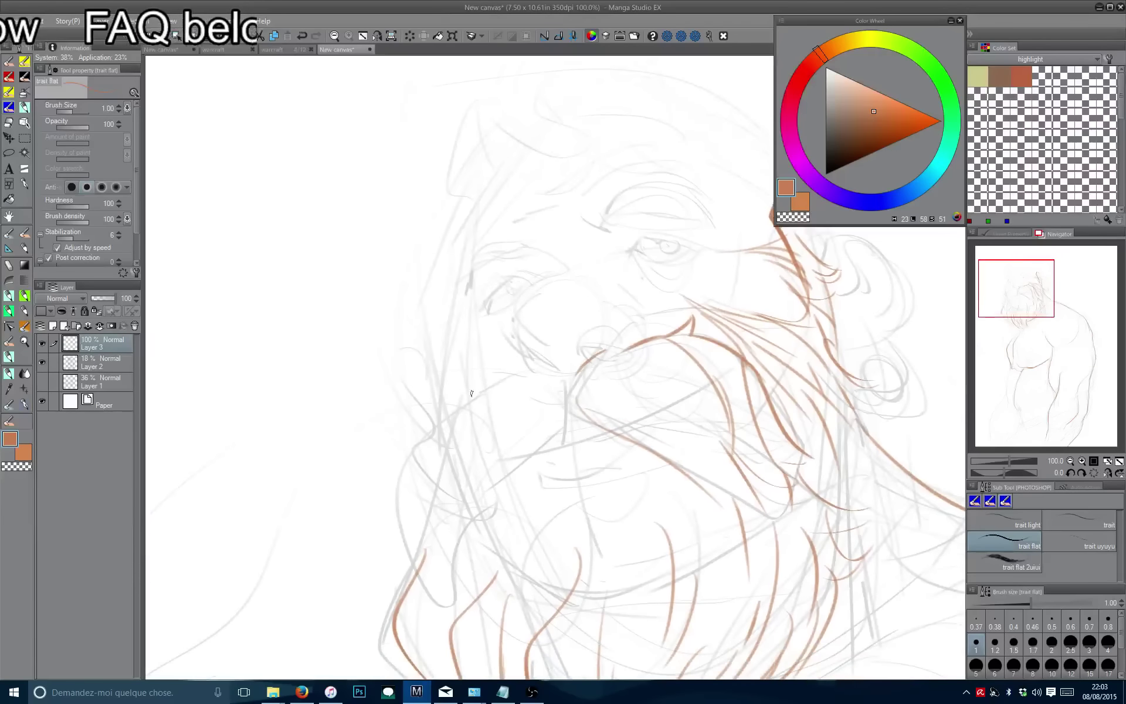
# Ink the hair strands and face edge along the far cheek, plus the near eye with its iris.
pyautogui.moveTo(474, 366); pyautogui.dragTo(438, 394)
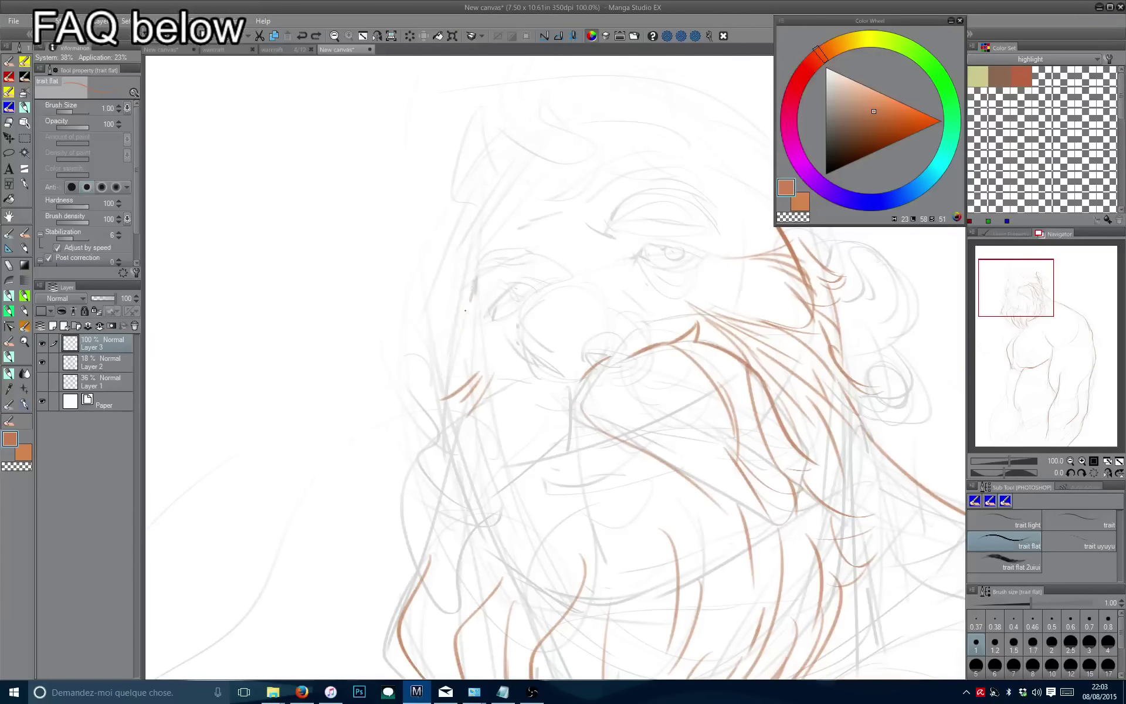
pyautogui.moveTo(474, 284)
pyautogui.mouseDown()
pyautogui.moveTo(449, 411)
pyautogui.moveTo(421, 362)
pyautogui.mouseUp()
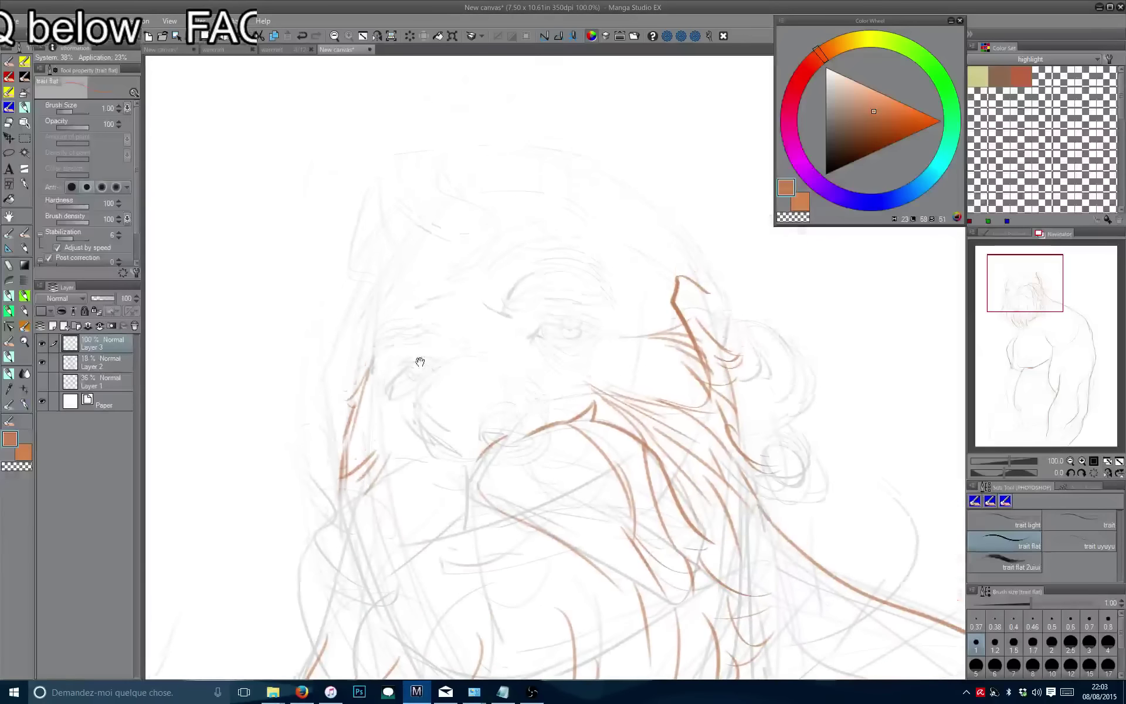
pyautogui.moveTo(606, 332)
pyautogui.mouseDown()
pyautogui.moveTo(534, 330)
pyautogui.moveTo(591, 347)
pyautogui.moveTo(540, 338)
pyautogui.mouseUp()
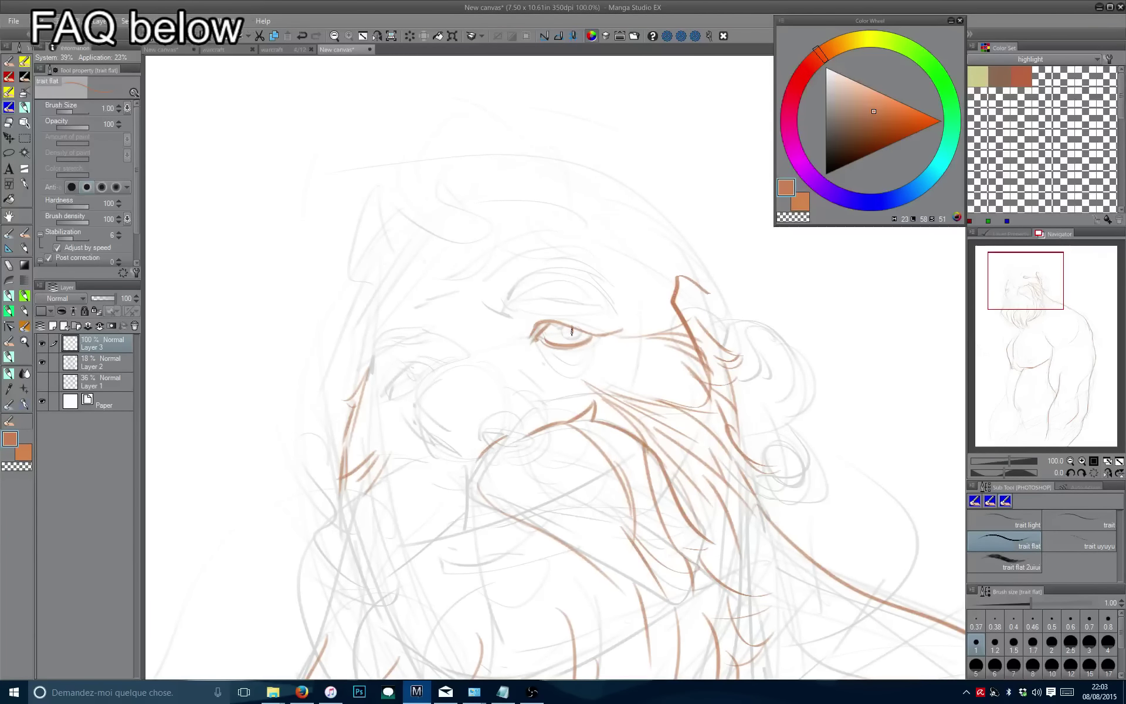
pyautogui.moveTo(573, 332); pyautogui.dragTo(575, 335)
# Ink both eyebrows with short hair strokes and the far eye with its iris, undoing and redrawing strokes.
pyautogui.moveTo(451, 360); pyautogui.dragTo(481, 365)
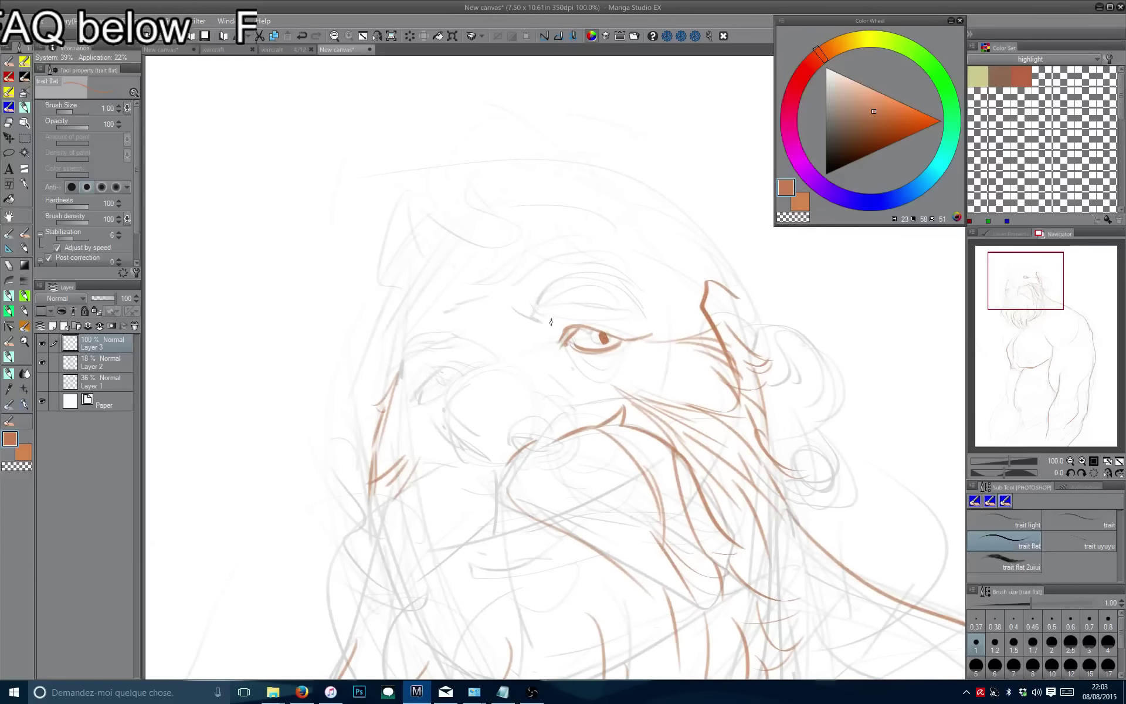
pyautogui.hotkey('ctrl', 'z')
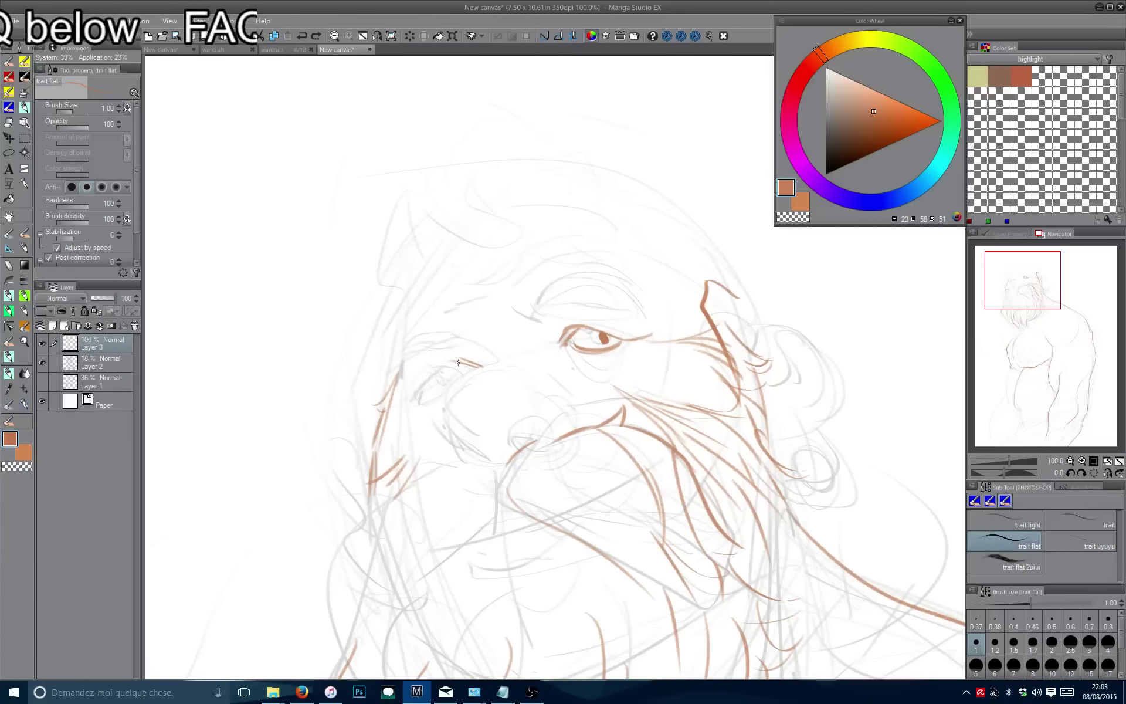
pyautogui.moveTo(467, 350); pyautogui.dragTo(457, 378)
pyautogui.moveTo(605, 299)
pyautogui.mouseDown()
pyautogui.moveTo(572, 335)
pyautogui.moveTo(476, 371)
pyautogui.mouseUp()
pyautogui.hotkey('ctrl', 'z')
pyautogui.moveTo(480, 348)
pyautogui.mouseDown()
pyautogui.moveTo(487, 371)
pyautogui.moveTo(472, 339)
pyautogui.moveTo(478, 374)
pyautogui.moveTo(464, 371)
pyautogui.moveTo(504, 349)
pyautogui.moveTo(441, 387)
pyautogui.mouseUp()
pyautogui.moveTo(425, 373); pyautogui.dragTo(448, 389)
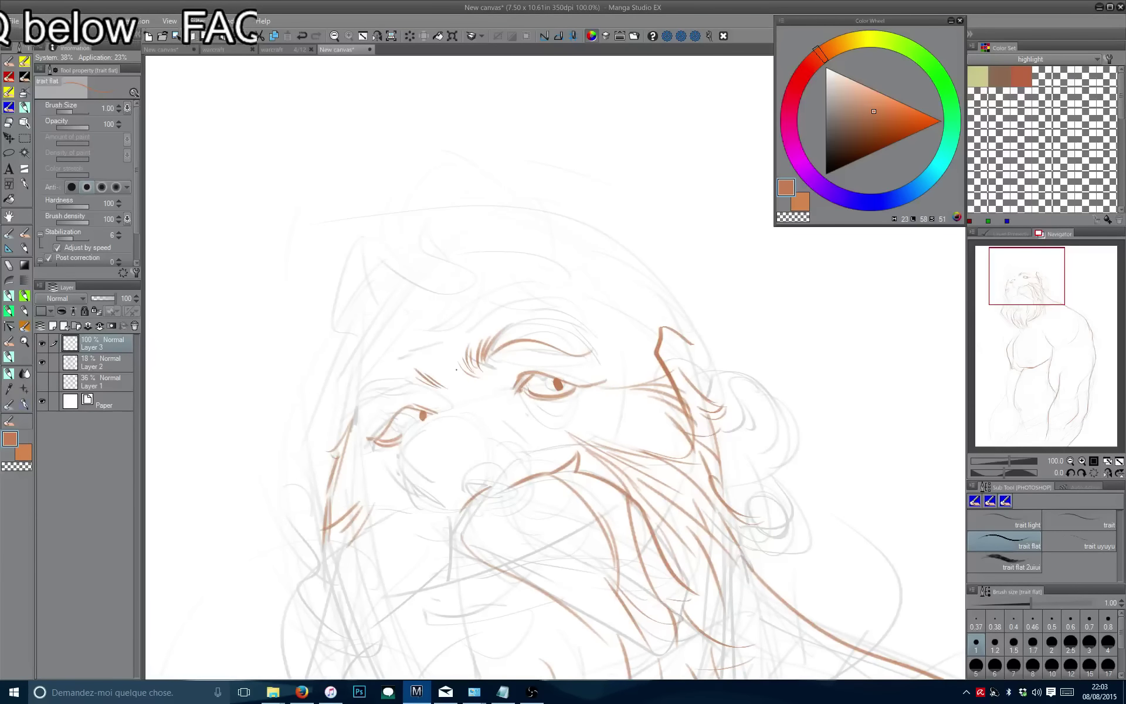
pyautogui.moveTo(456, 338)
pyautogui.mouseDown()
pyautogui.moveTo(470, 379)
pyautogui.moveTo(485, 343)
pyautogui.mouseUp()
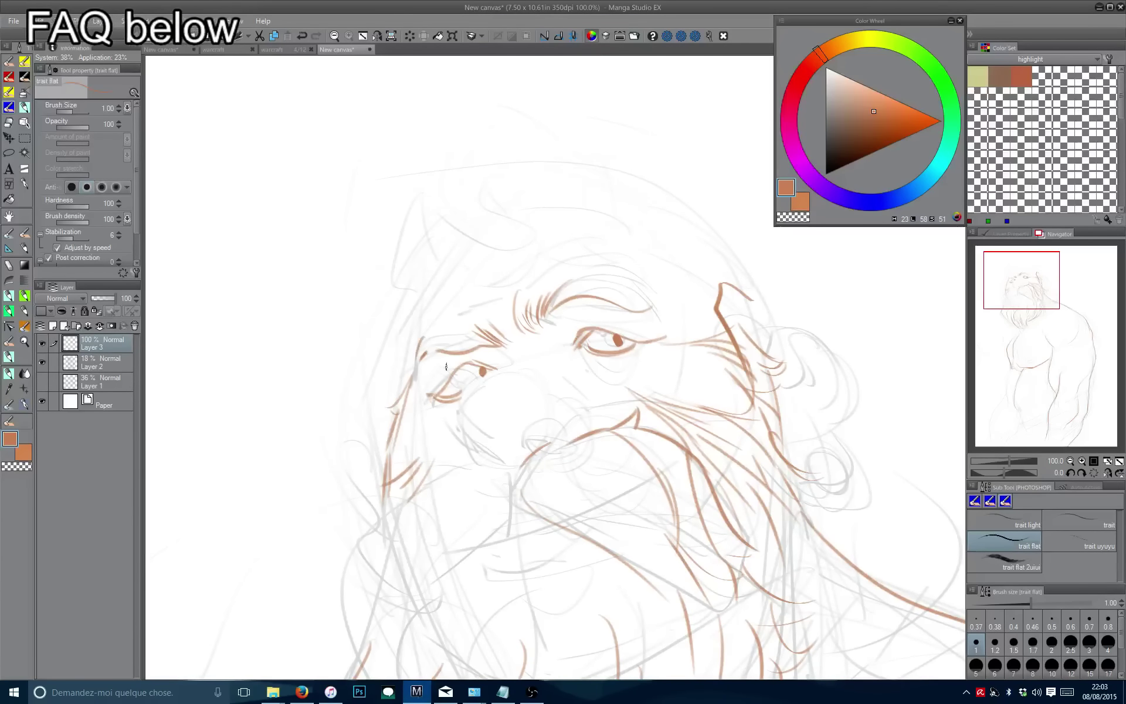
pyautogui.scroll(-6, 446, 367)
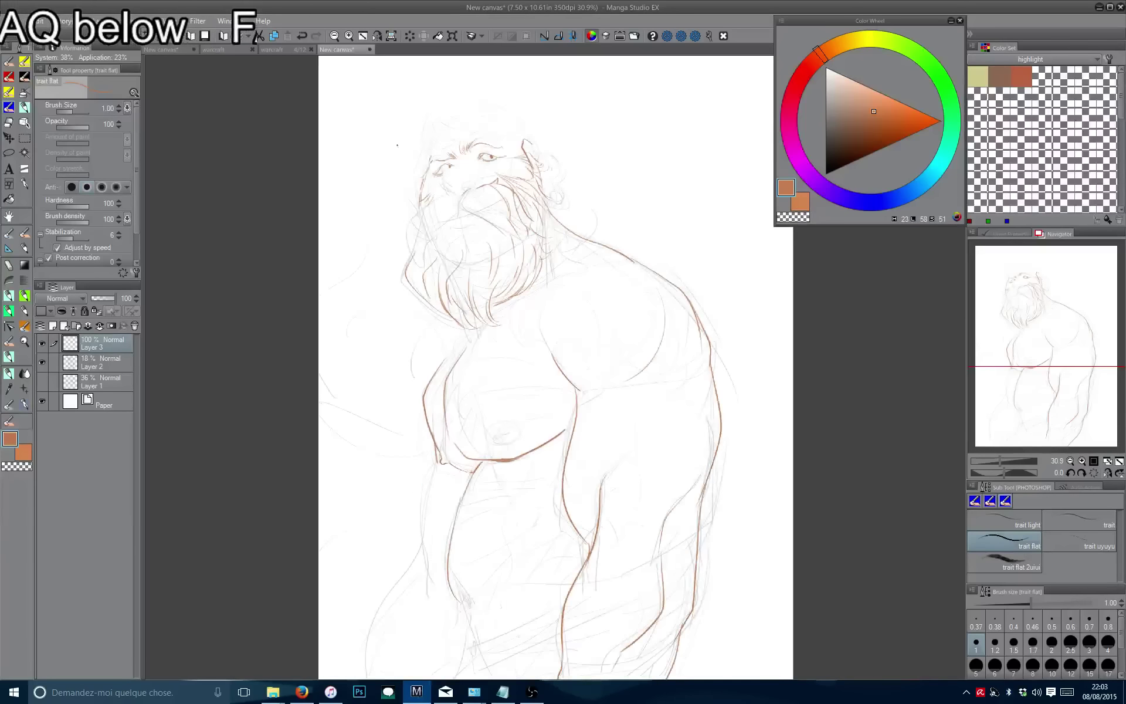
# Examine the whole figure's proportions in both normal and mirrored views at several magnifications.
pyautogui.scroll(-2, 397, 144)
pyautogui.moveTo(398, 148); pyautogui.dragTo(449, 313)
pyautogui.scroll(2, 460, 375)
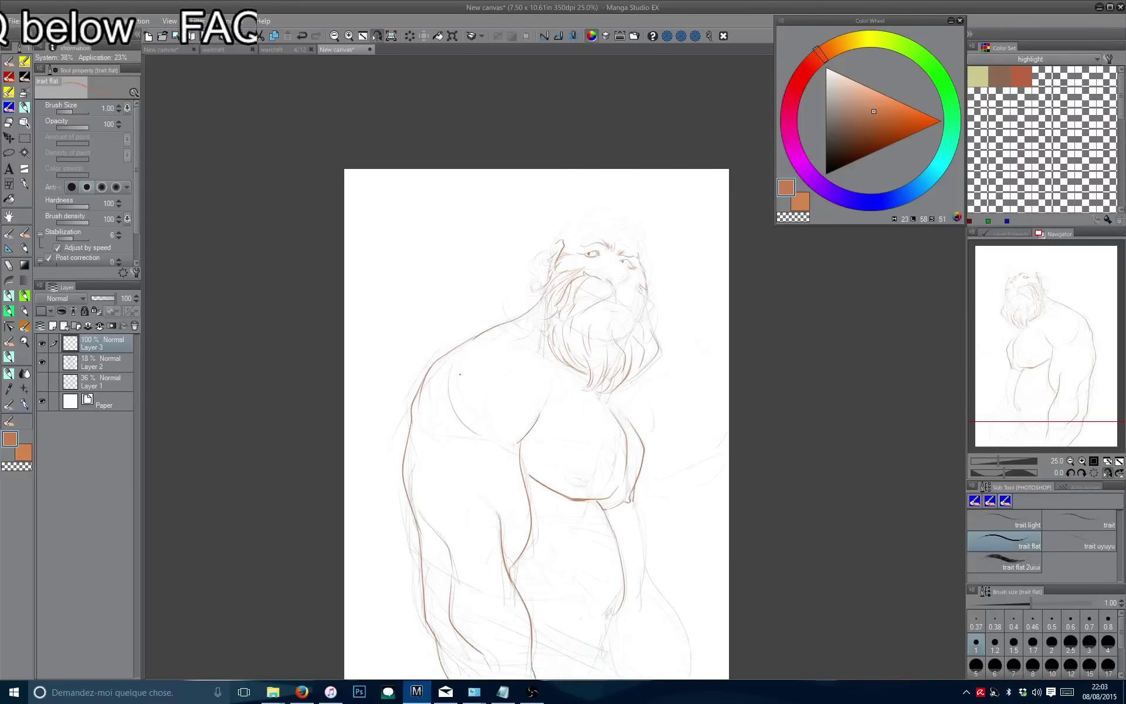
pyautogui.scroll(1, 460, 374)
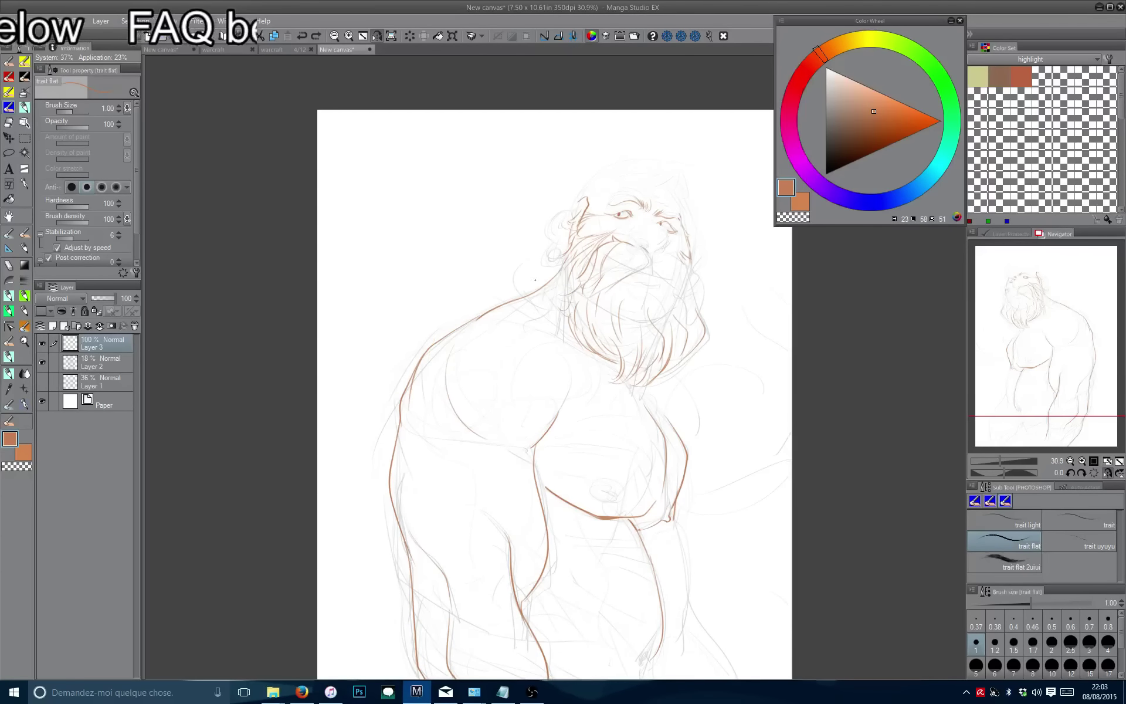
pyautogui.moveTo(535, 279)
pyautogui.mouseDown()
pyautogui.moveTo(491, 294)
pyautogui.moveTo(418, 396)
pyautogui.mouseUp()
pyautogui.scroll(-3, 444, 350)
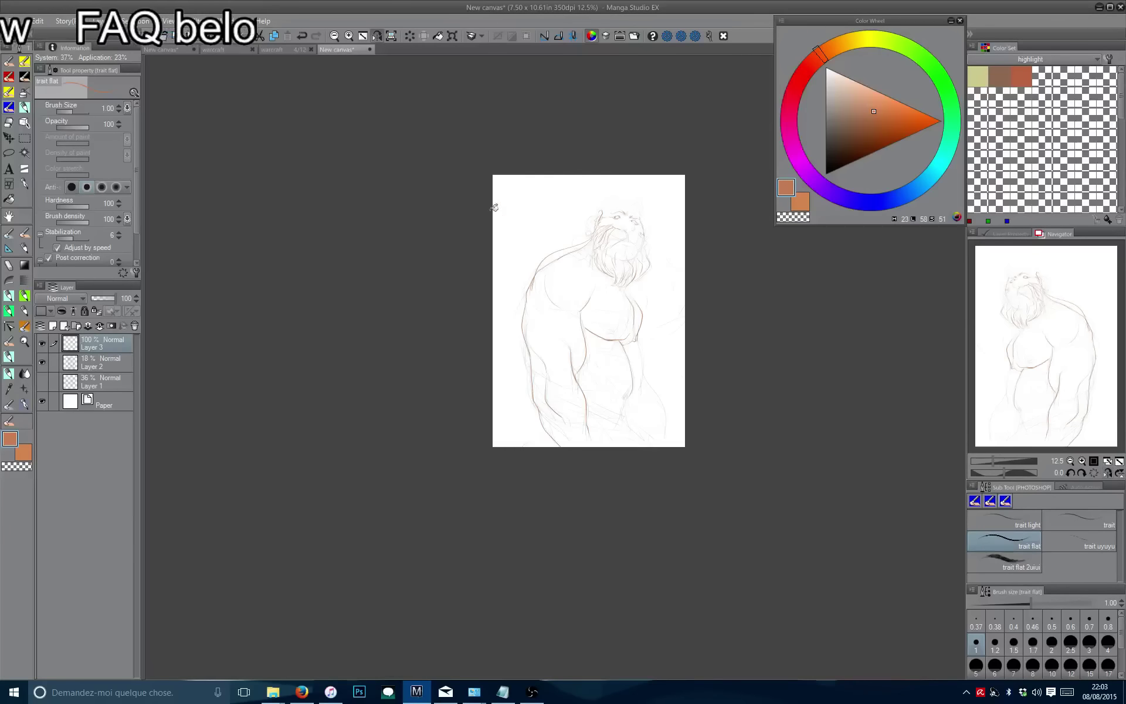
pyautogui.moveTo(495, 206); pyautogui.dragTo(437, 325)
pyautogui.scroll(1, 478, 314)
pyautogui.scroll(1, 568, 330)
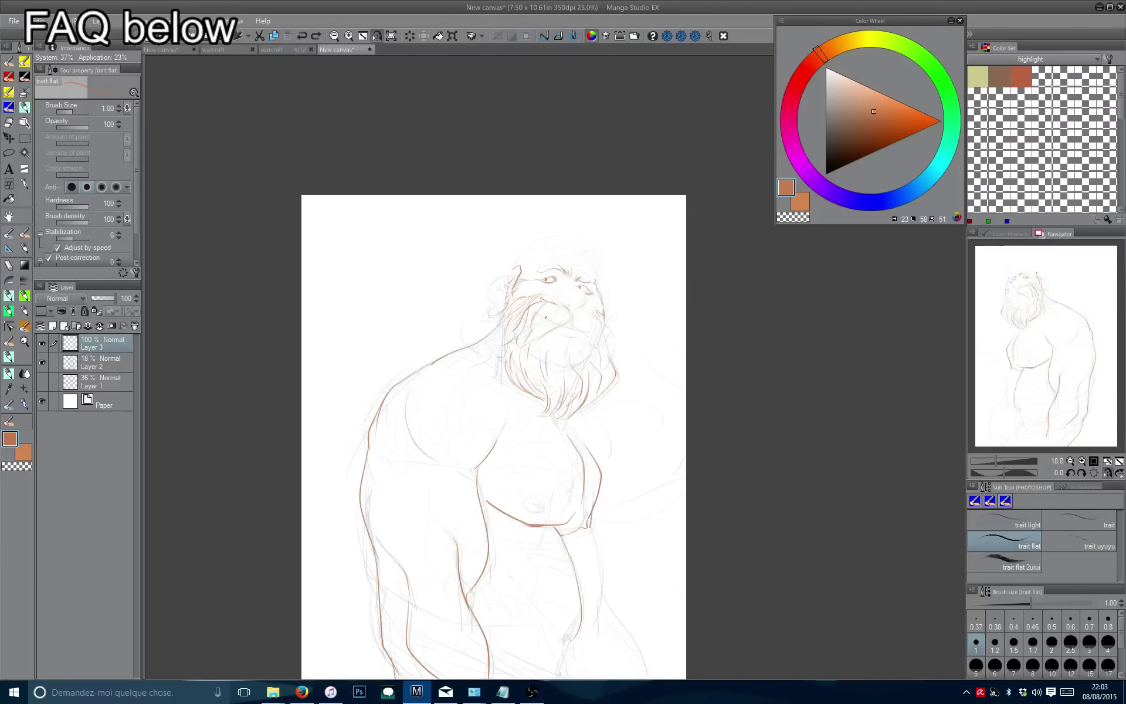
pyautogui.moveTo(368, 266)
pyautogui.mouseDown()
pyautogui.moveTo(360, 226)
pyautogui.moveTo(520, 338)
pyautogui.moveTo(493, 229)
pyautogui.moveTo(514, 324)
pyautogui.mouseUp()
pyautogui.scroll(1, 496, 234)
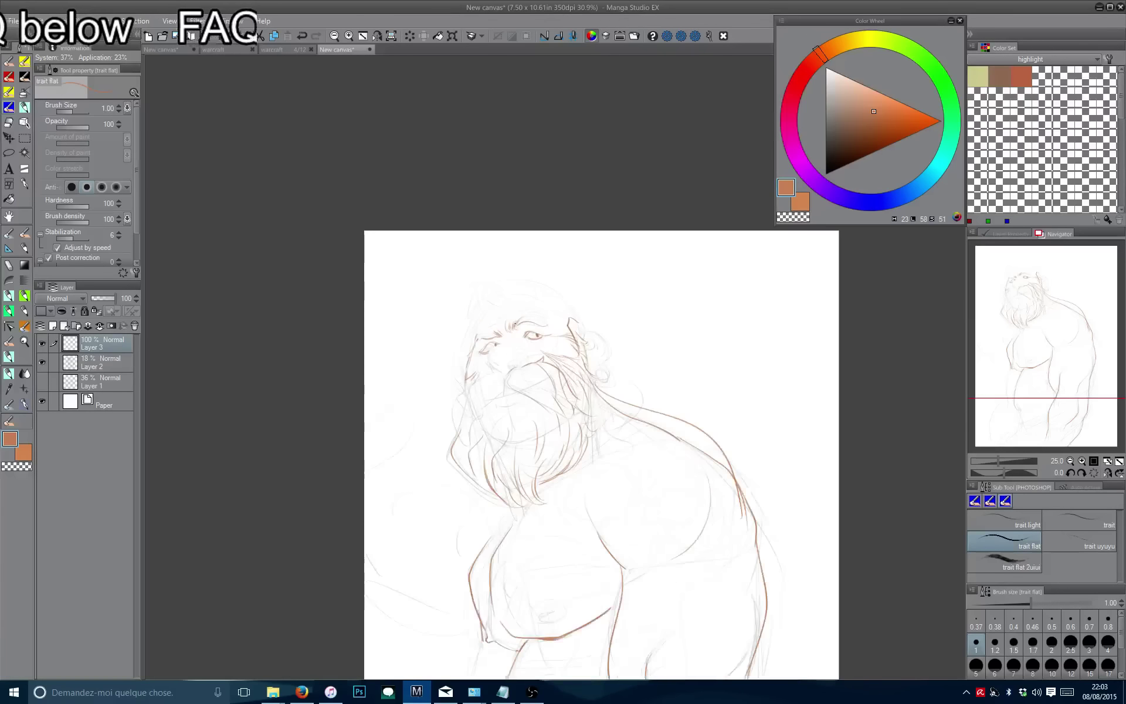
pyautogui.scroll(1, 515, 323)
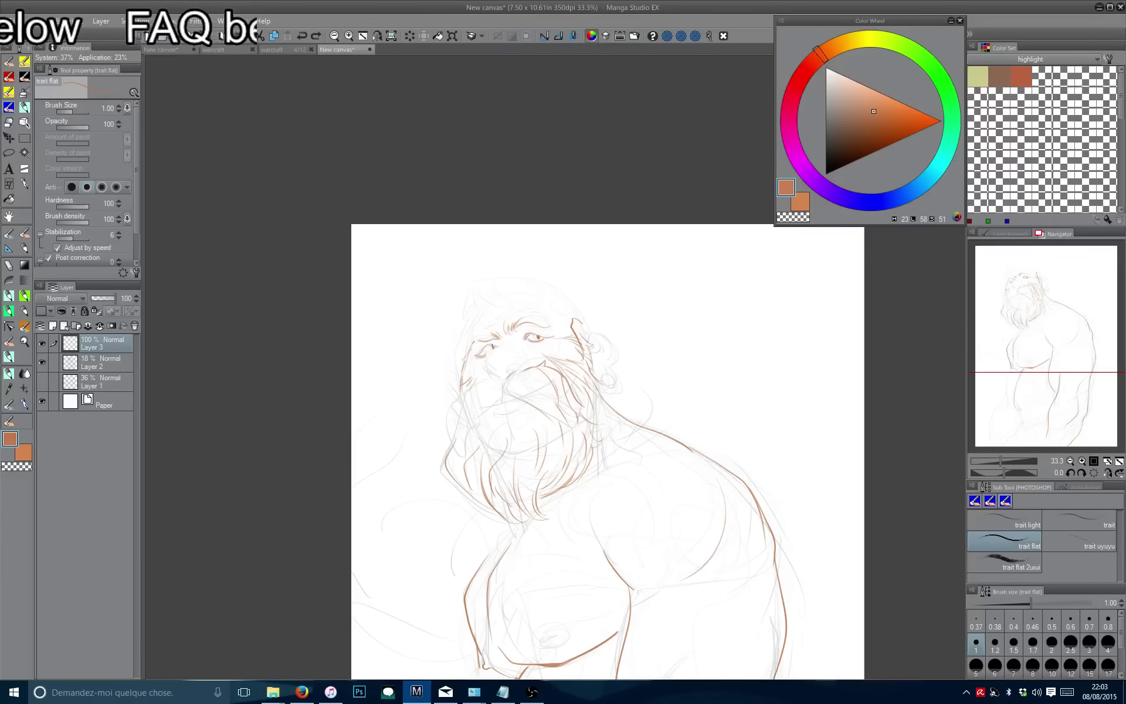
# Erase the stray line work at the outer corner of the far eye using the transparent colour.
pyautogui.press('c')
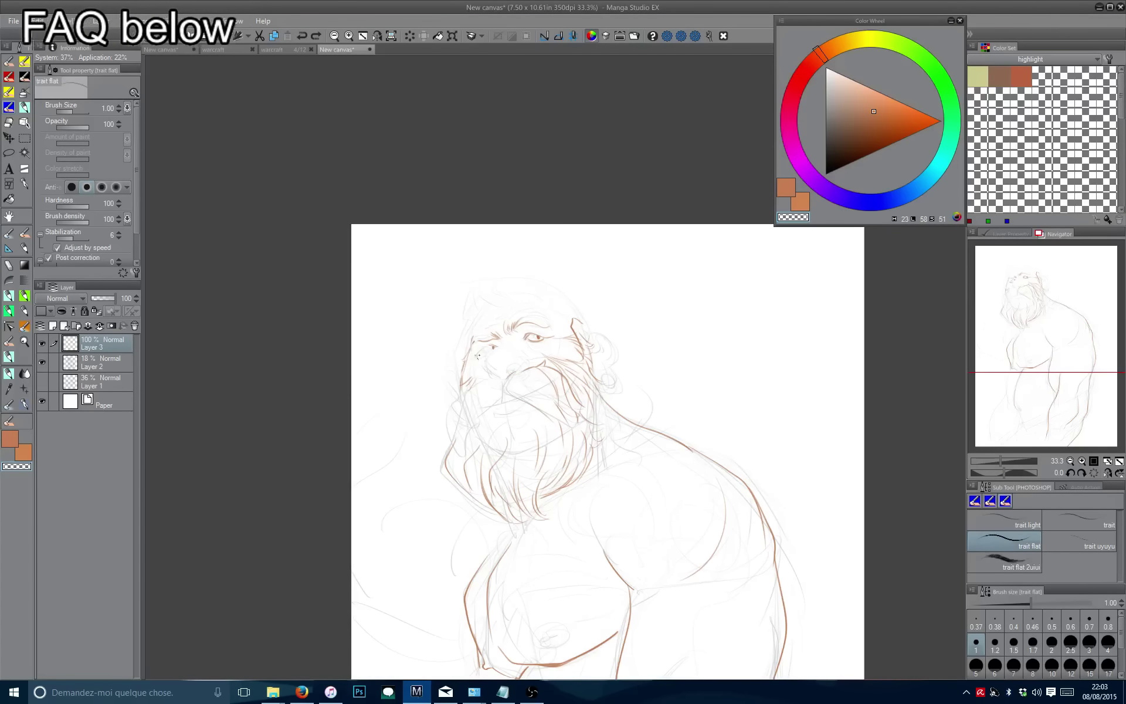
pyautogui.press('c')
pyautogui.moveTo(477, 354)
pyautogui.mouseDown()
pyautogui.moveTo(443, 218)
pyautogui.moveTo(496, 319)
pyautogui.moveTo(485, 279)
pyautogui.moveTo(510, 292)
pyautogui.moveTo(495, 287)
pyautogui.moveTo(520, 315)
pyautogui.moveTo(540, 387)
pyautogui.moveTo(521, 382)
pyautogui.moveTo(493, 287)
pyautogui.moveTo(434, 263)
pyautogui.mouseUp()
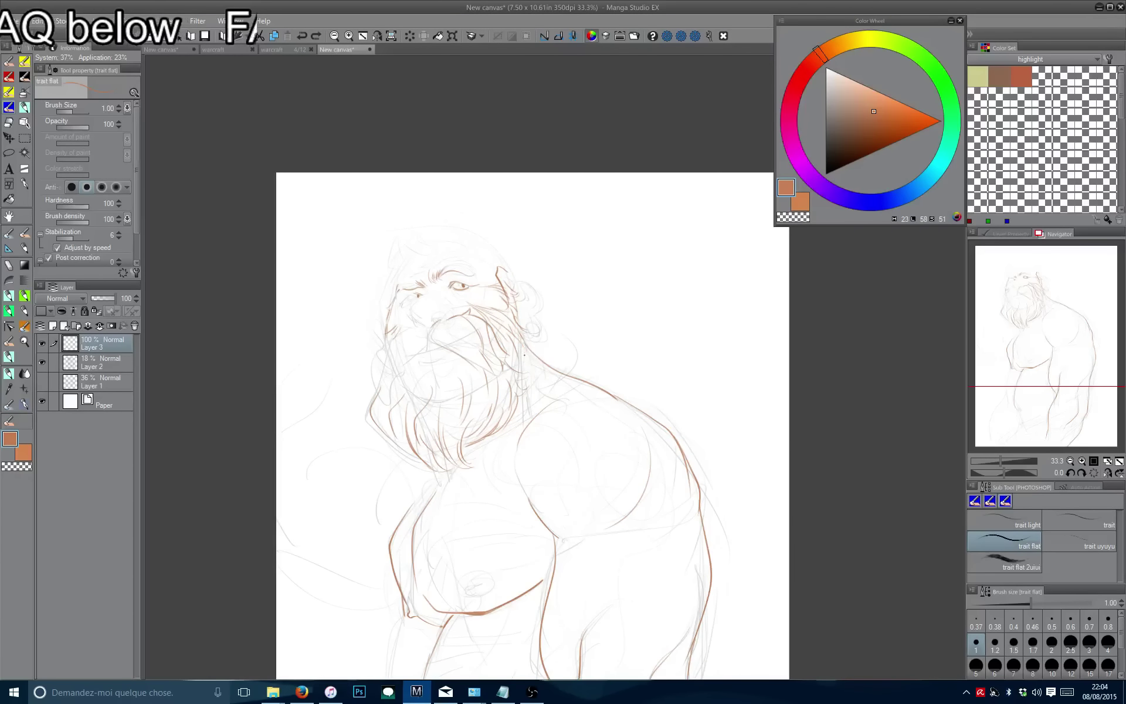
# Ink the near edge of the beard from below the ear down and inward towards the chin, redoing the first stroke.
pyautogui.moveTo(536, 369); pyautogui.dragTo(496, 439)
pyautogui.hotkey('ctrl', 'z')
pyautogui.moveTo(535, 328); pyautogui.dragTo(484, 420)
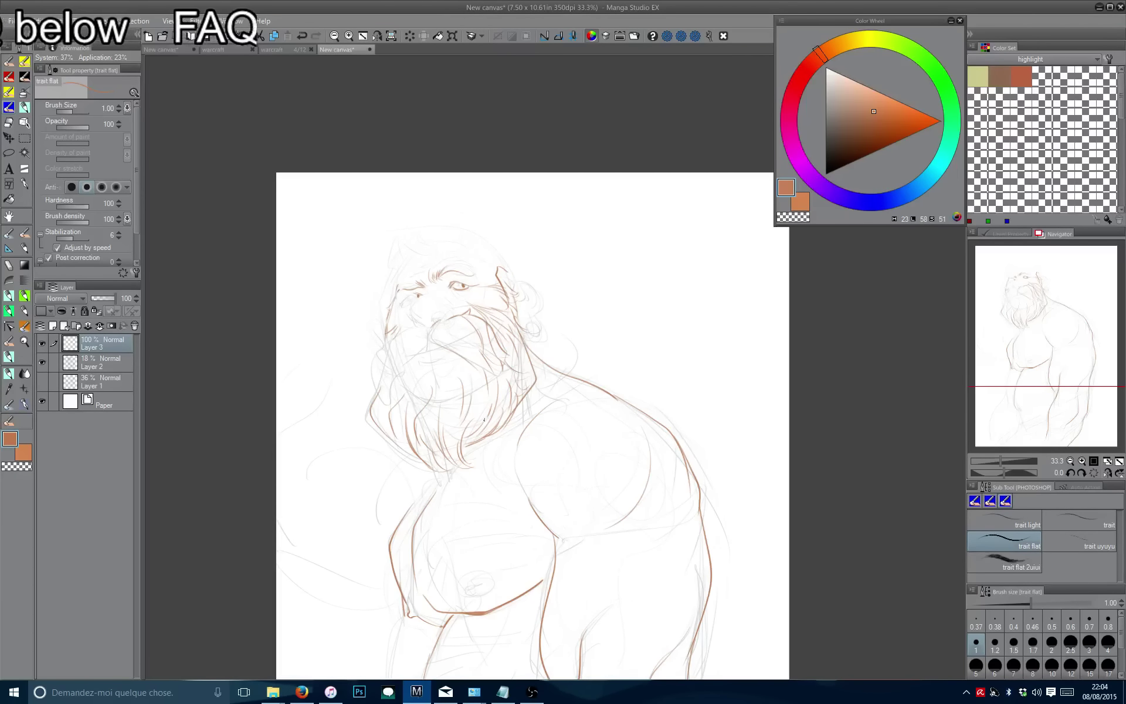
# Ink the pointed tip of the hair quiff and its inner strands above the forehead, undoing unsatisfactory strokes.
pyautogui.scroll(3, 422, 232)
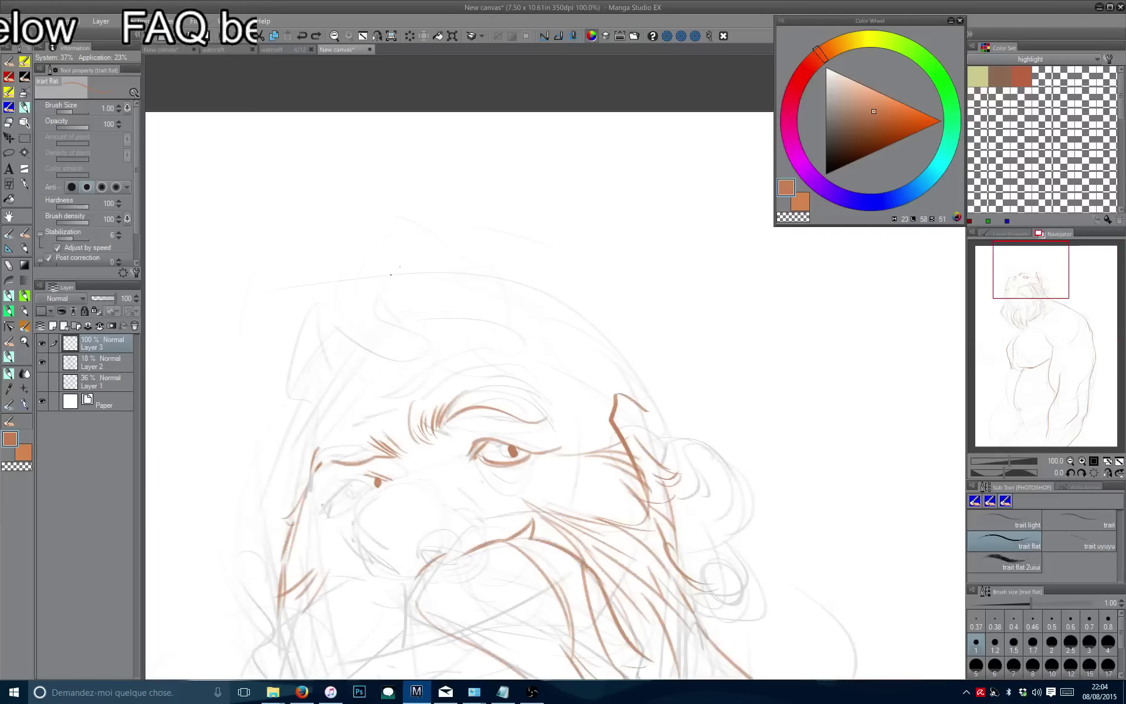
pyautogui.moveTo(335, 241); pyautogui.dragTo(401, 271)
pyautogui.moveTo(310, 225)
pyautogui.mouseDown()
pyautogui.moveTo(352, 291)
pyautogui.moveTo(272, 251)
pyautogui.mouseUp()
pyautogui.hotkey('ctrl', 'z')
pyautogui.hotkey('ctrl', 'z')
pyautogui.moveTo(268, 192)
pyautogui.mouseDown()
pyautogui.moveTo(377, 239)
pyautogui.moveTo(390, 258)
pyautogui.mouseUp()
pyautogui.moveTo(287, 217); pyautogui.dragTo(446, 244)
pyautogui.hotkey('ctrl', 'z')
# Ink the top outline of the hair from the quiff down to the near temple, with an inner strand alongside it.
pyautogui.moveTo(288, 216)
pyautogui.mouseDown()
pyautogui.moveTo(502, 253)
pyautogui.moveTo(613, 393)
pyautogui.mouseUp()
pyautogui.hotkey('ctrl', 'z')
pyautogui.moveTo(493, 248); pyautogui.dragTo(614, 436)
pyautogui.hotkey('ctrl', 'z')
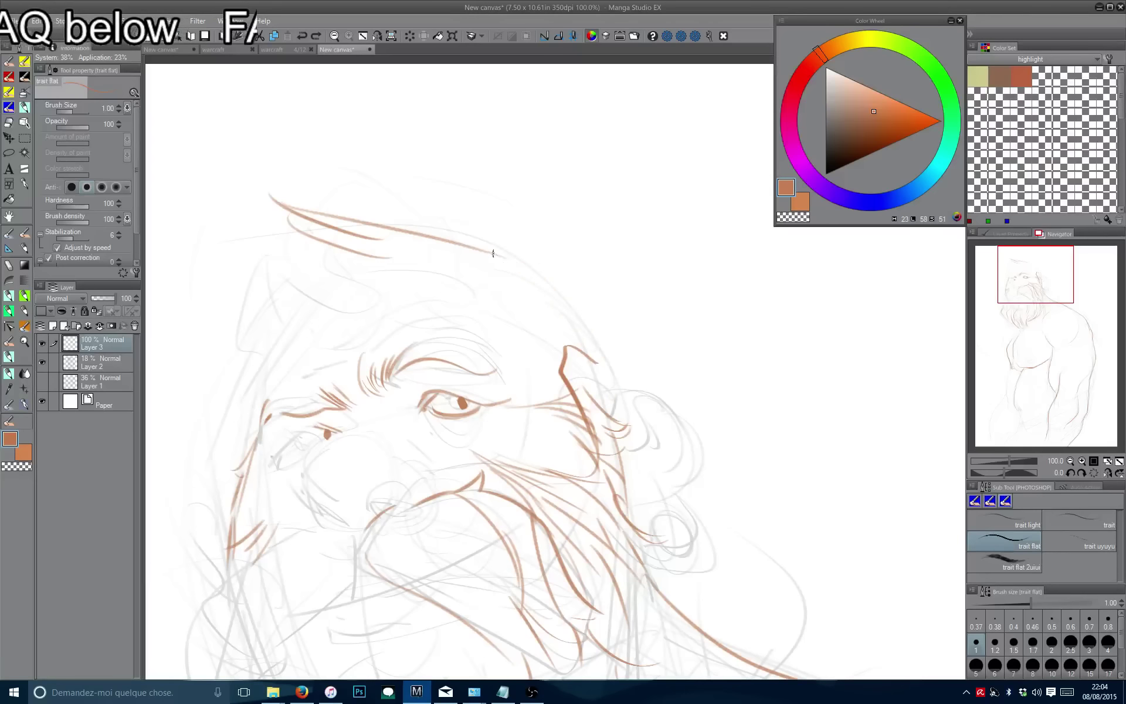
pyautogui.moveTo(494, 249)
pyautogui.mouseDown()
pyautogui.moveTo(594, 336)
pyautogui.moveTo(603, 388)
pyautogui.mouseUp()
pyautogui.moveTo(551, 323); pyautogui.dragTo(496, 290)
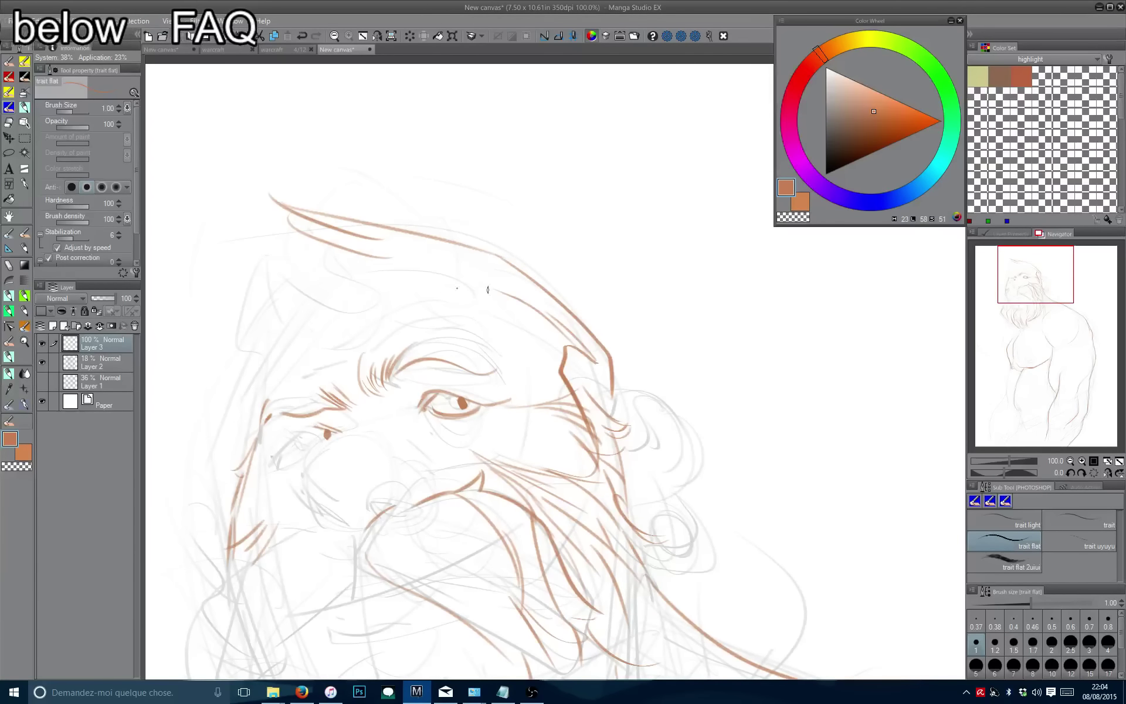
# Ink the forehead hairline with its short locks, the front edge of the quiff and the hair on the far side.
pyautogui.moveTo(316, 321); pyautogui.dragTo(351, 346)
pyautogui.moveTo(351, 346); pyautogui.dragTo(487, 366)
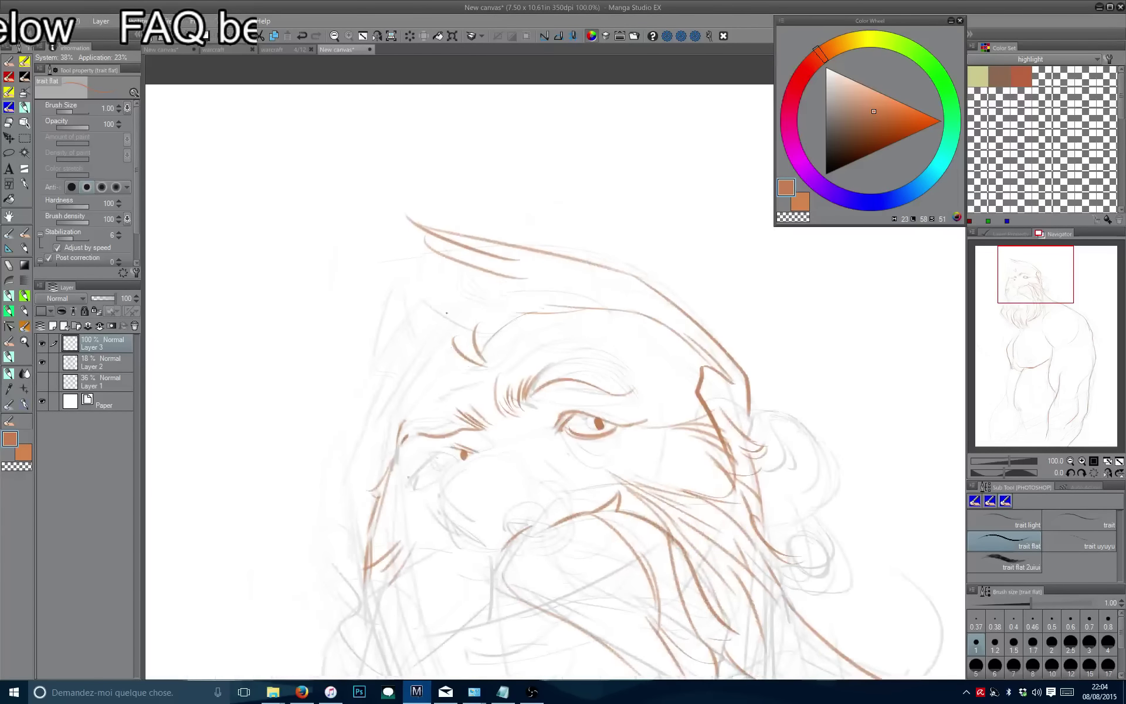
pyautogui.moveTo(410, 208); pyautogui.dragTo(428, 275)
pyautogui.moveTo(418, 276)
pyautogui.mouseDown()
pyautogui.moveTo(376, 352)
pyautogui.moveTo(411, 326)
pyautogui.mouseUp()
pyautogui.moveTo(405, 338)
pyautogui.mouseDown()
pyautogui.moveTo(402, 366)
pyautogui.moveTo(273, 356)
pyautogui.moveTo(235, 322)
pyautogui.mouseUp()
pyautogui.moveTo(529, 302)
pyautogui.mouseDown()
pyautogui.moveTo(555, 334)
pyautogui.moveTo(513, 301)
pyautogui.mouseUp()
pyautogui.moveTo(535, 315); pyautogui.dragTo(540, 342)
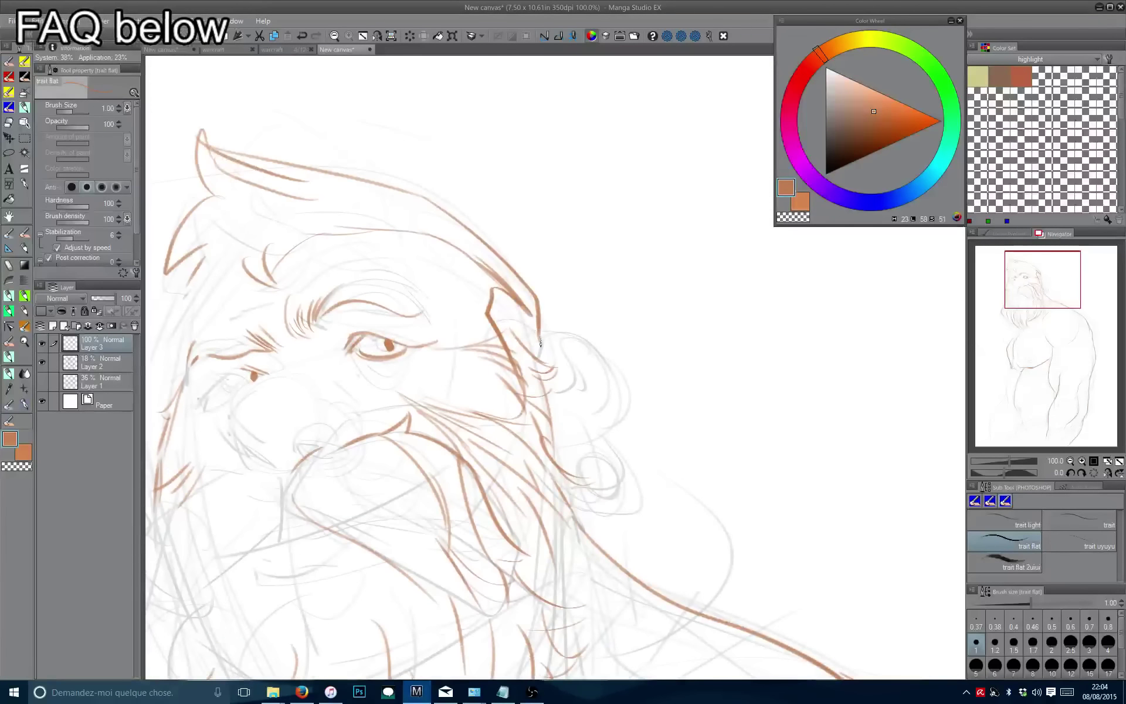
# Ink the near ear's outer contour, inner folds and round lobe ornament, undoing and redrawing inner strokes.
pyautogui.moveTo(396, 174); pyautogui.dragTo(377, 180)
pyautogui.moveTo(521, 367)
pyautogui.mouseDown()
pyautogui.moveTo(568, 353)
pyautogui.moveTo(597, 473)
pyautogui.moveTo(546, 502)
pyautogui.mouseUp()
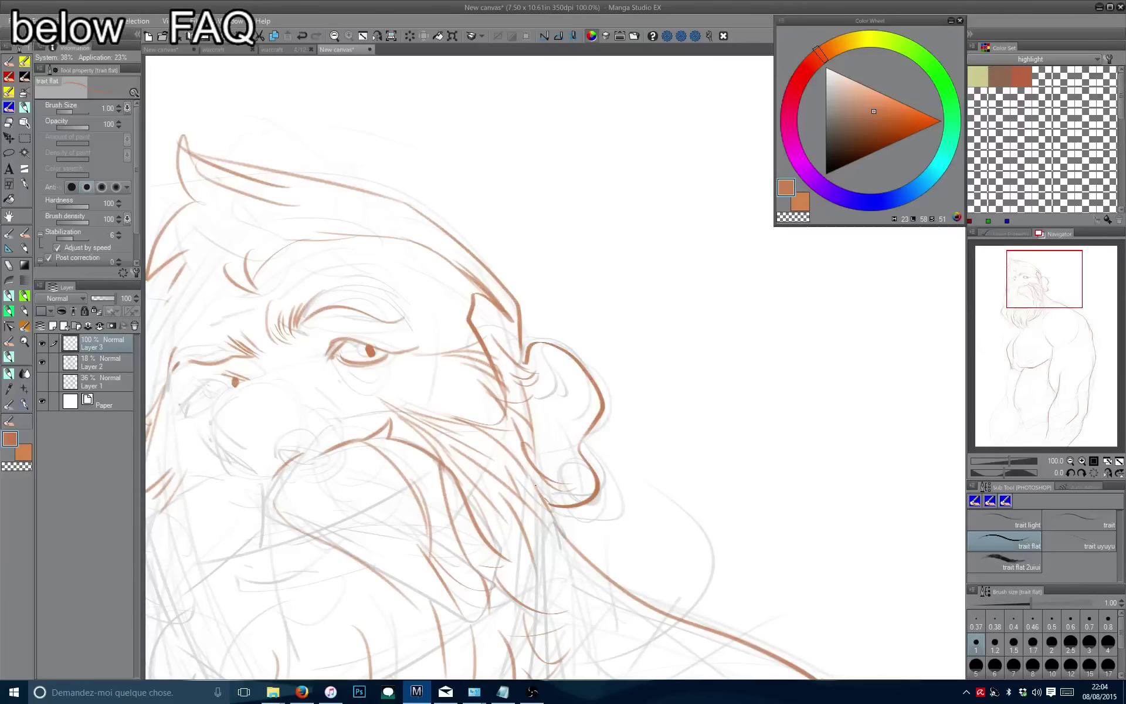
pyautogui.moveTo(566, 352)
pyautogui.mouseDown()
pyautogui.moveTo(566, 391)
pyautogui.moveTo(528, 397)
pyautogui.mouseUp()
pyautogui.hotkey('ctrl', 'z')
pyautogui.moveTo(563, 356)
pyautogui.mouseDown()
pyautogui.moveTo(535, 408)
pyautogui.moveTo(544, 352)
pyautogui.moveTo(537, 407)
pyautogui.moveTo(564, 386)
pyautogui.moveTo(582, 424)
pyautogui.moveTo(550, 458)
pyautogui.moveTo(575, 450)
pyautogui.moveTo(570, 431)
pyautogui.mouseUp()
pyautogui.hotkey('ctrl', 'z')
pyautogui.moveTo(578, 428)
pyautogui.mouseDown()
pyautogui.moveTo(555, 455)
pyautogui.moveTo(573, 455)
pyautogui.moveTo(550, 436)
pyautogui.mouseUp()
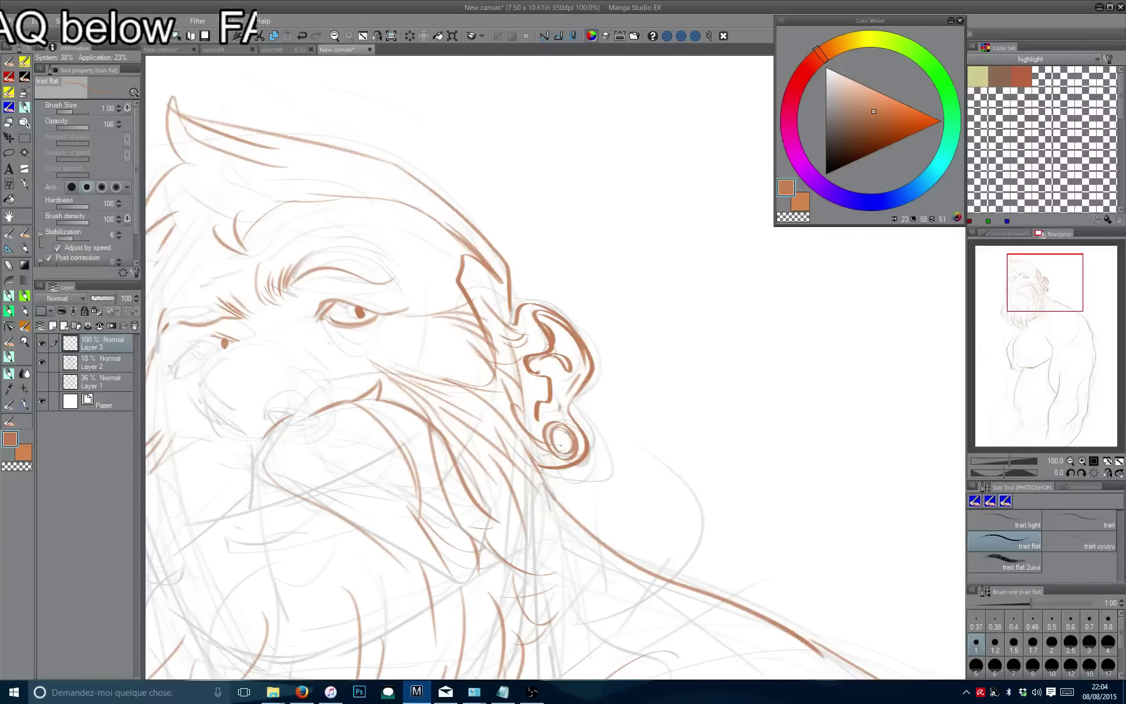
# Clear the old strands at the near sideburn and redraw its front edge as one curved line, checking it mirrored.
pyautogui.scroll(-5, 302, 491)
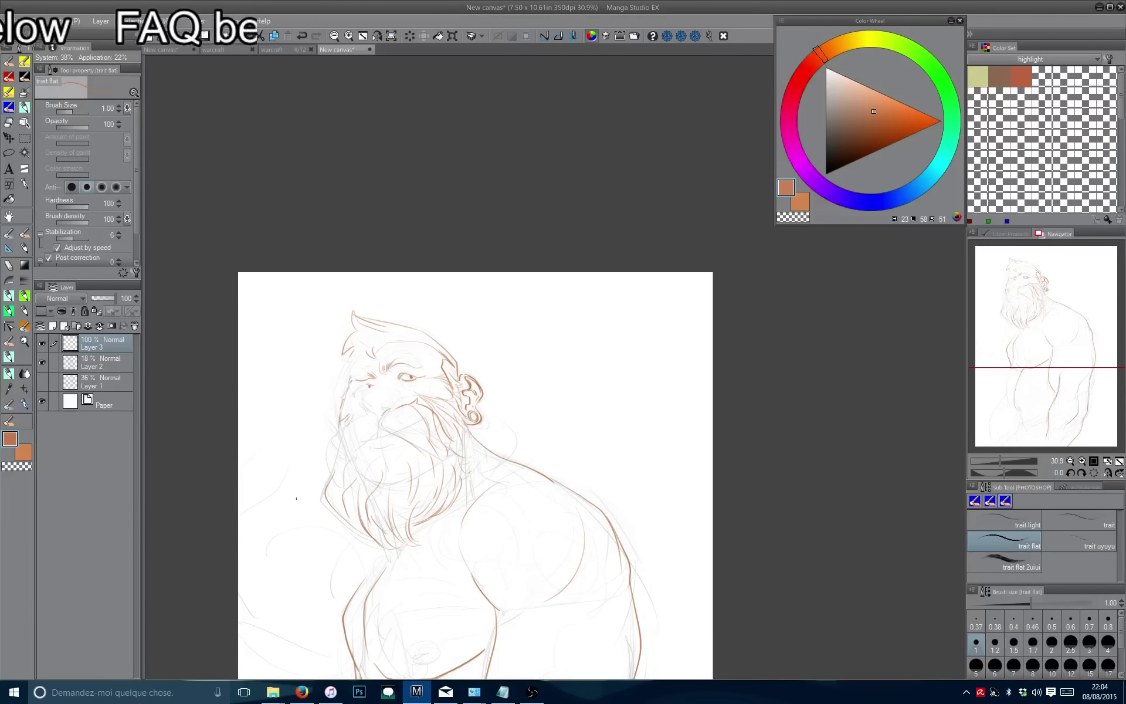
pyautogui.scroll(5, 422, 390)
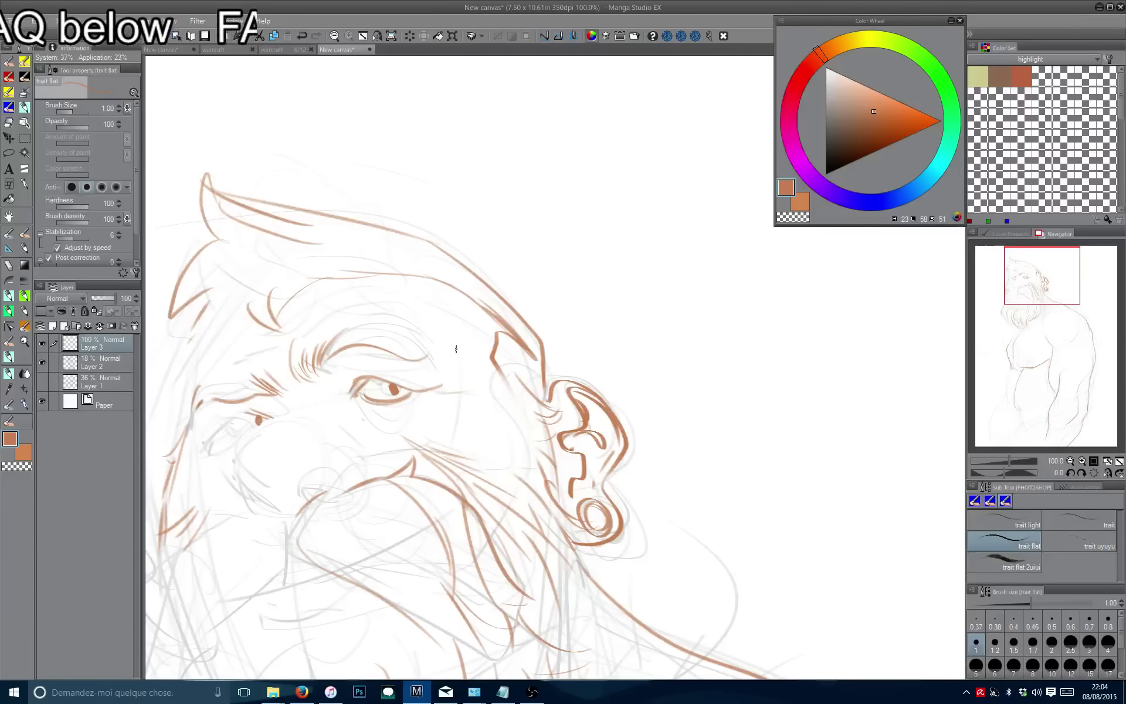
pyautogui.press('h')
pyautogui.moveTo(502, 394); pyautogui.dragTo(349, 289)
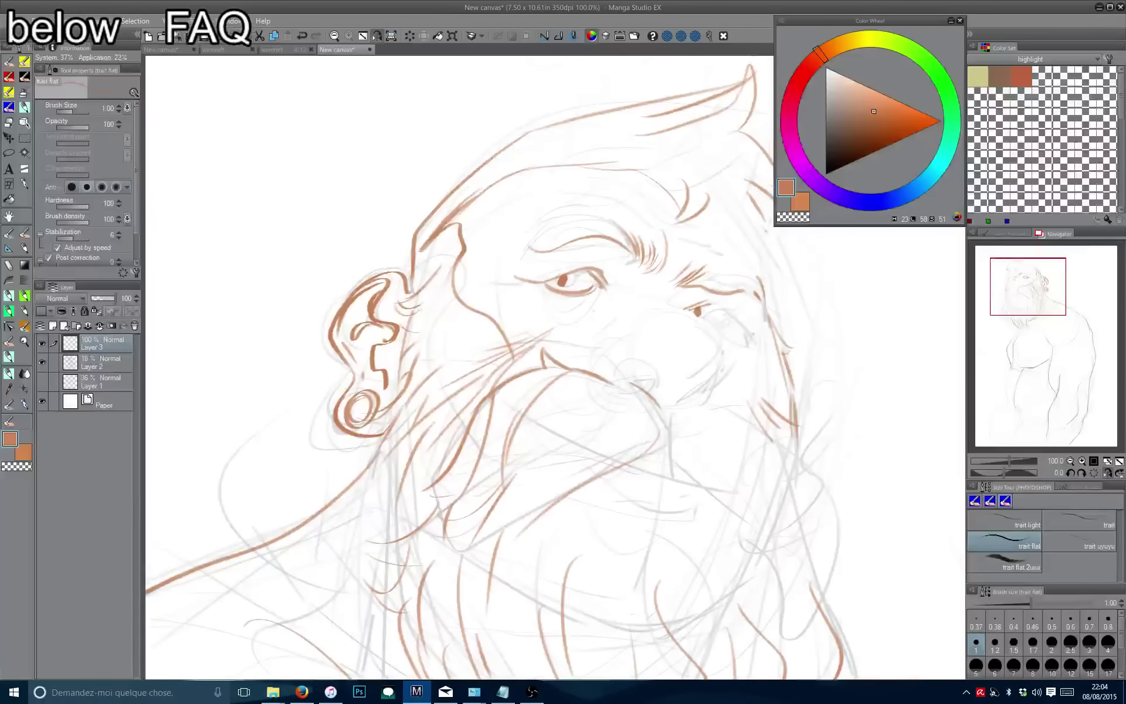
pyautogui.press('h')
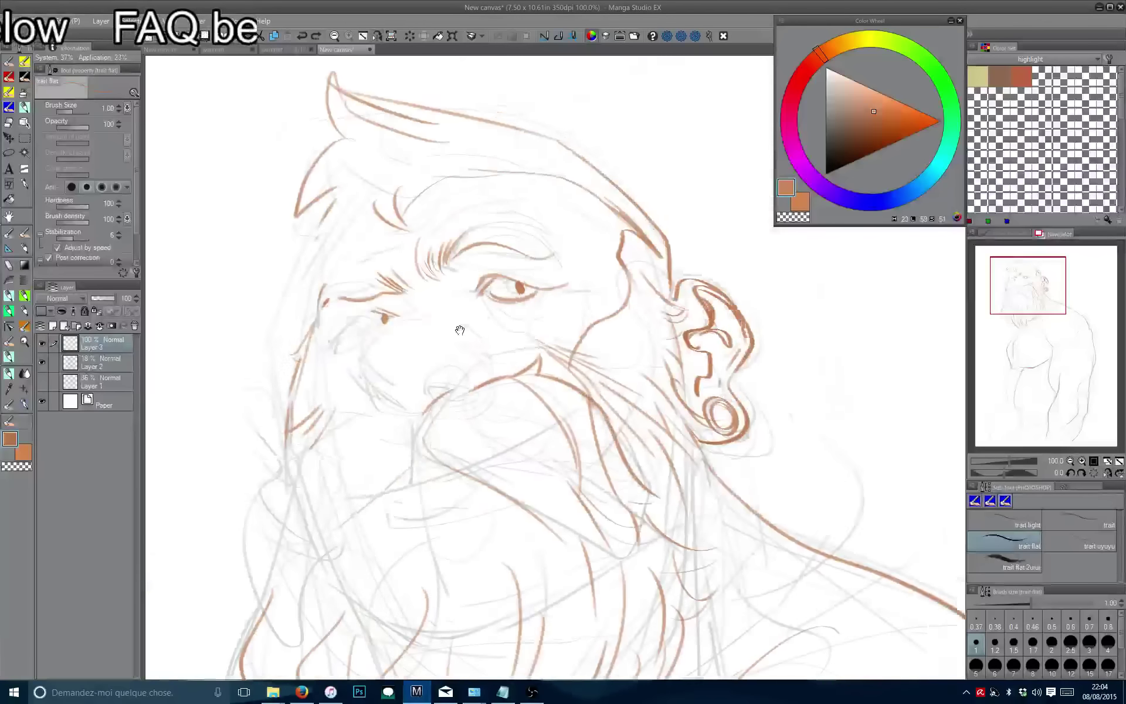
# Add sideburn strands, a fuller near eyebrow, a forehead crease and wrinkle lines around the near eye, undoing poor strokes.
pyautogui.moveTo(645, 324); pyautogui.dragTo(581, 337)
pyautogui.hotkey('ctrl', 'z')
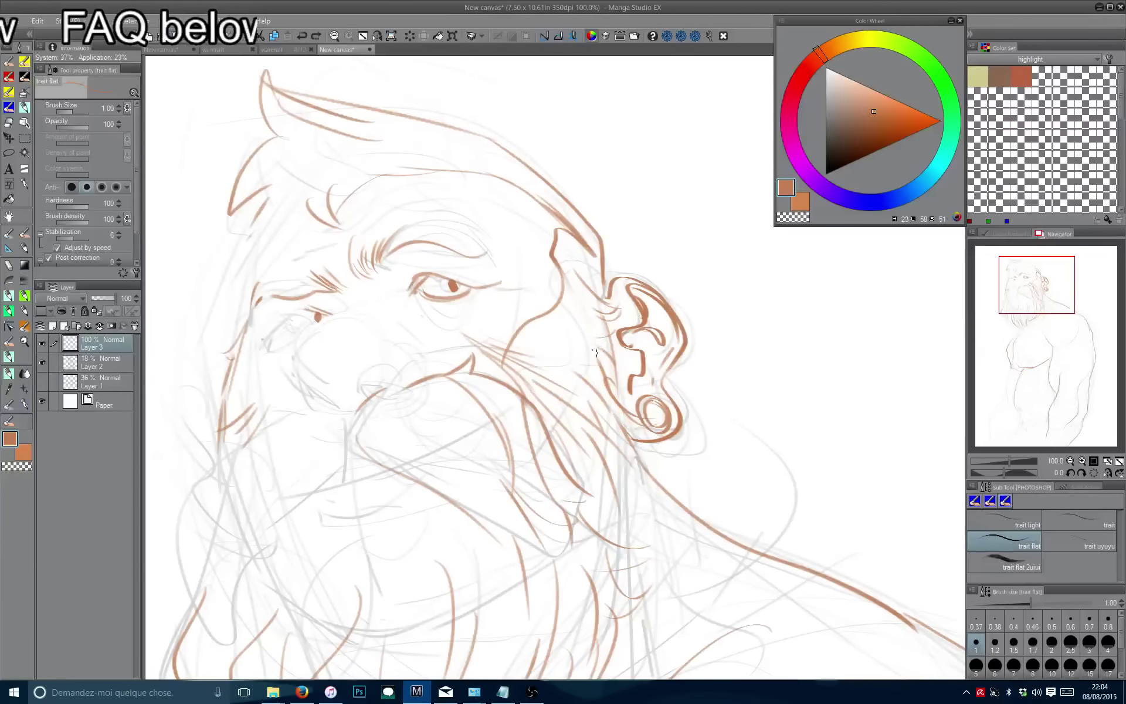
pyautogui.moveTo(522, 264)
pyautogui.mouseDown()
pyautogui.moveTo(549, 324)
pyautogui.moveTo(495, 357)
pyautogui.moveTo(504, 374)
pyautogui.mouseUp()
pyautogui.hotkey('ctrl', 'z')
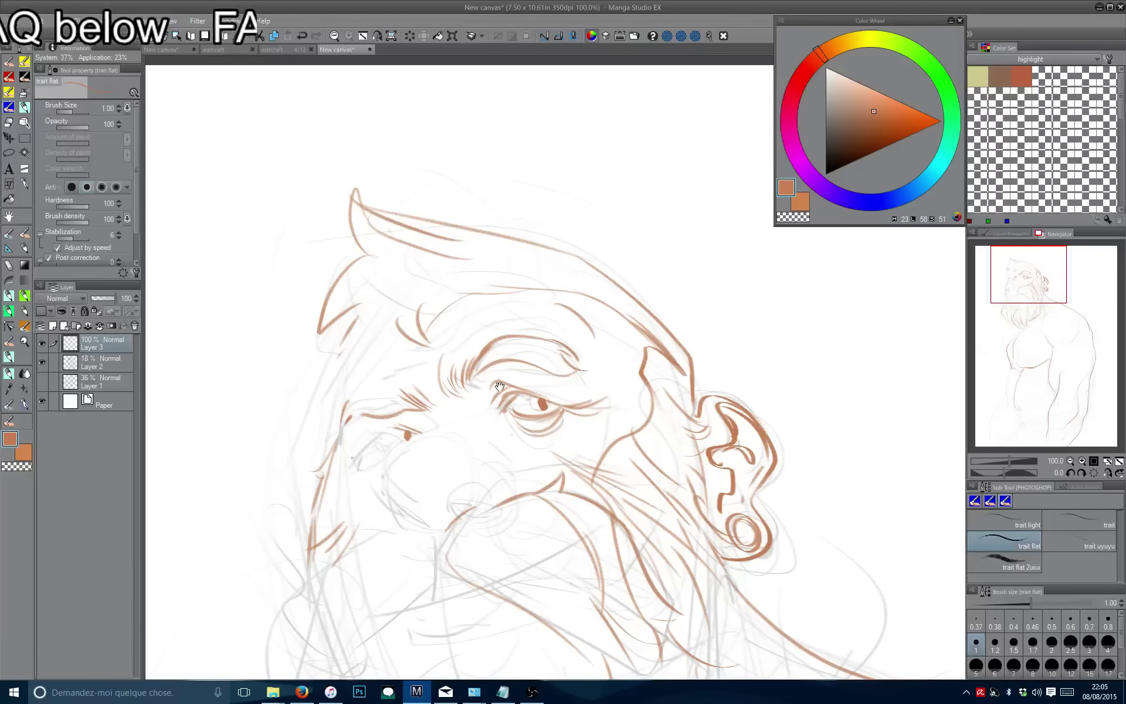
pyautogui.moveTo(530, 438); pyautogui.dragTo(474, 340)
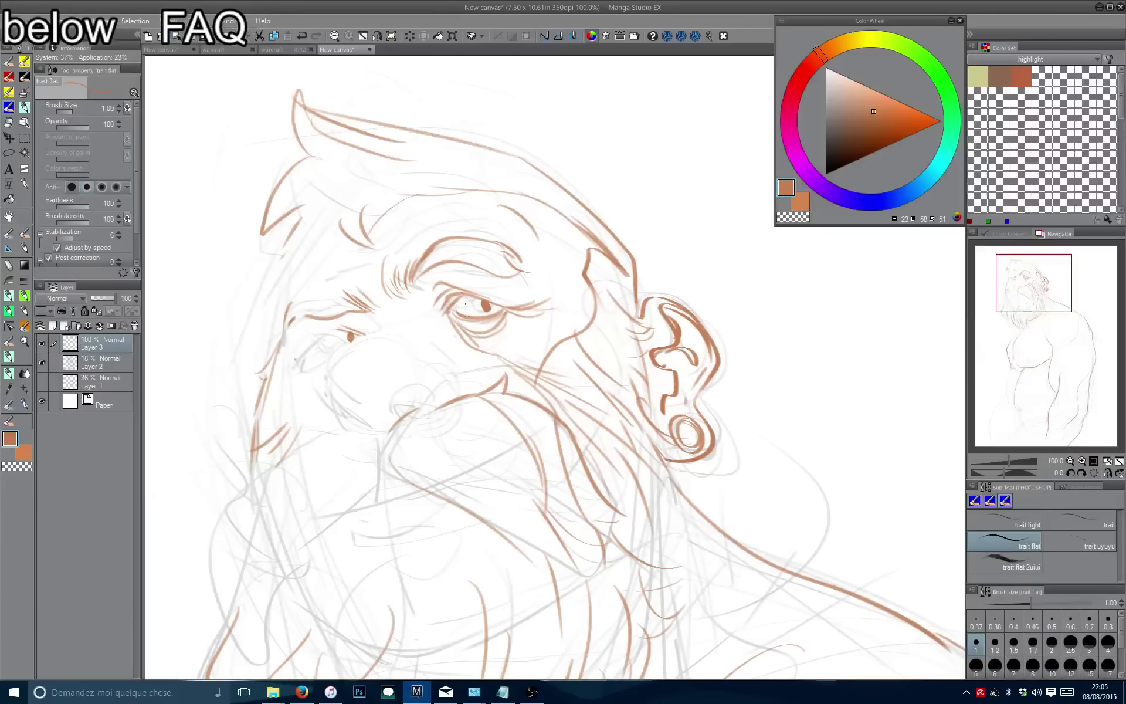
pyautogui.hotkey('ctrl', 'z')
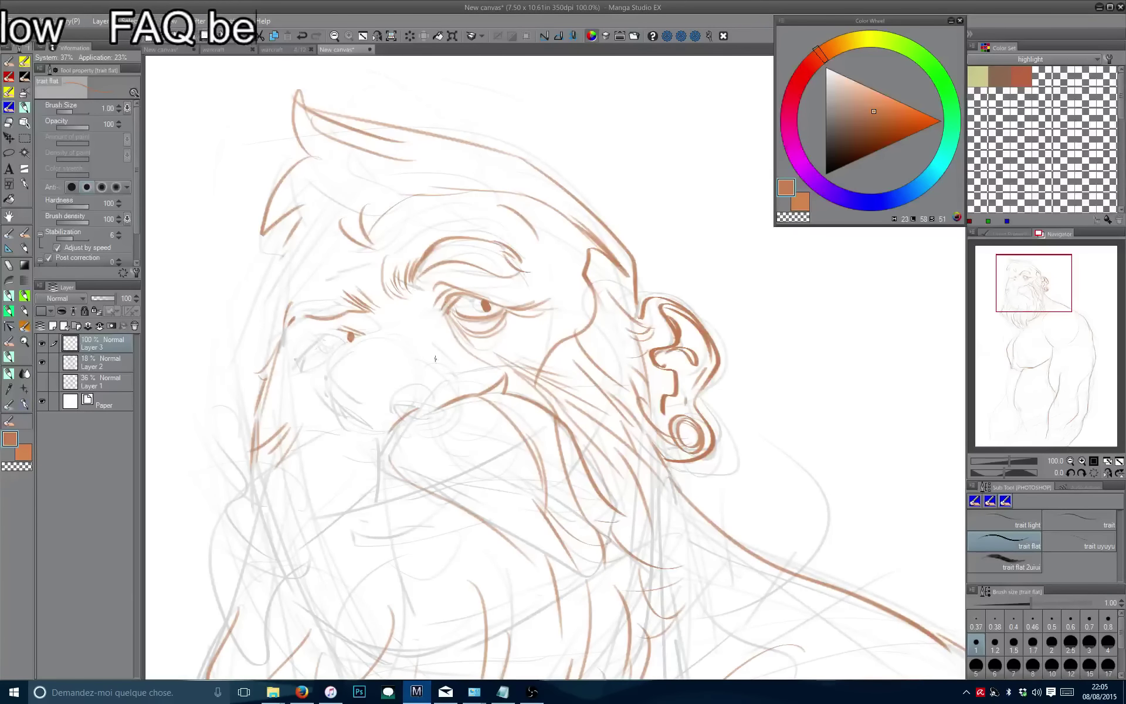
# Try a contour stroke across the near shoulder from the neck to the upper arm and undo it.
pyautogui.scroll(-5, 433, 354)
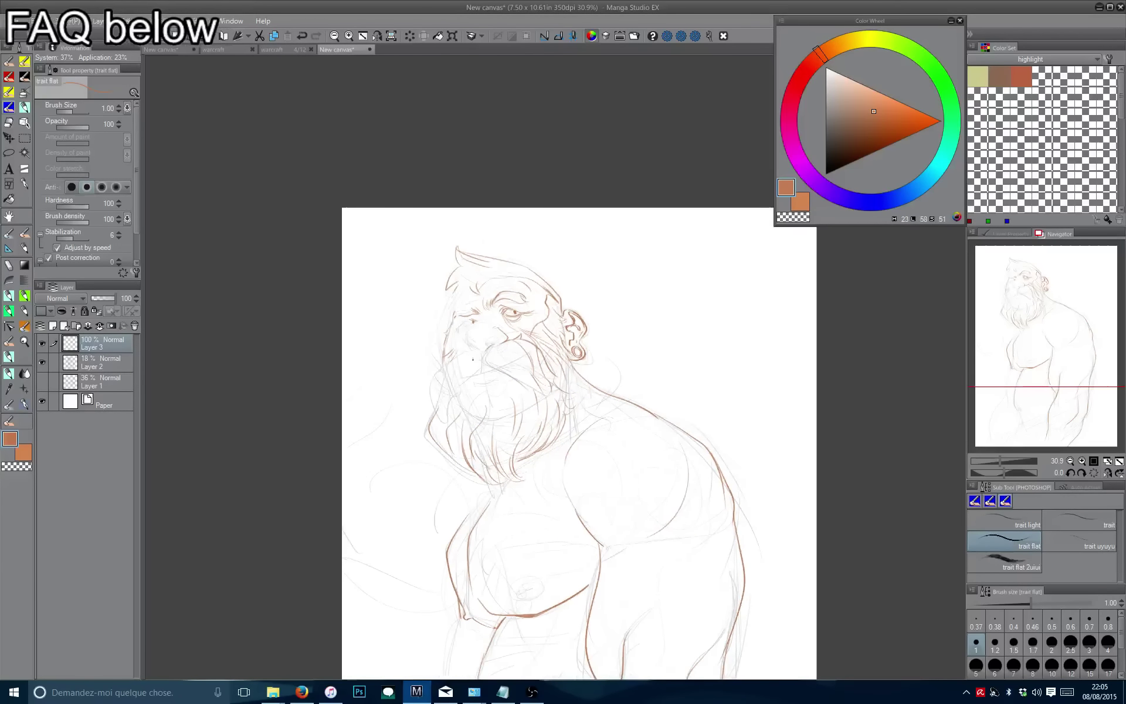
pyautogui.moveTo(474, 360); pyautogui.dragTo(393, 212)
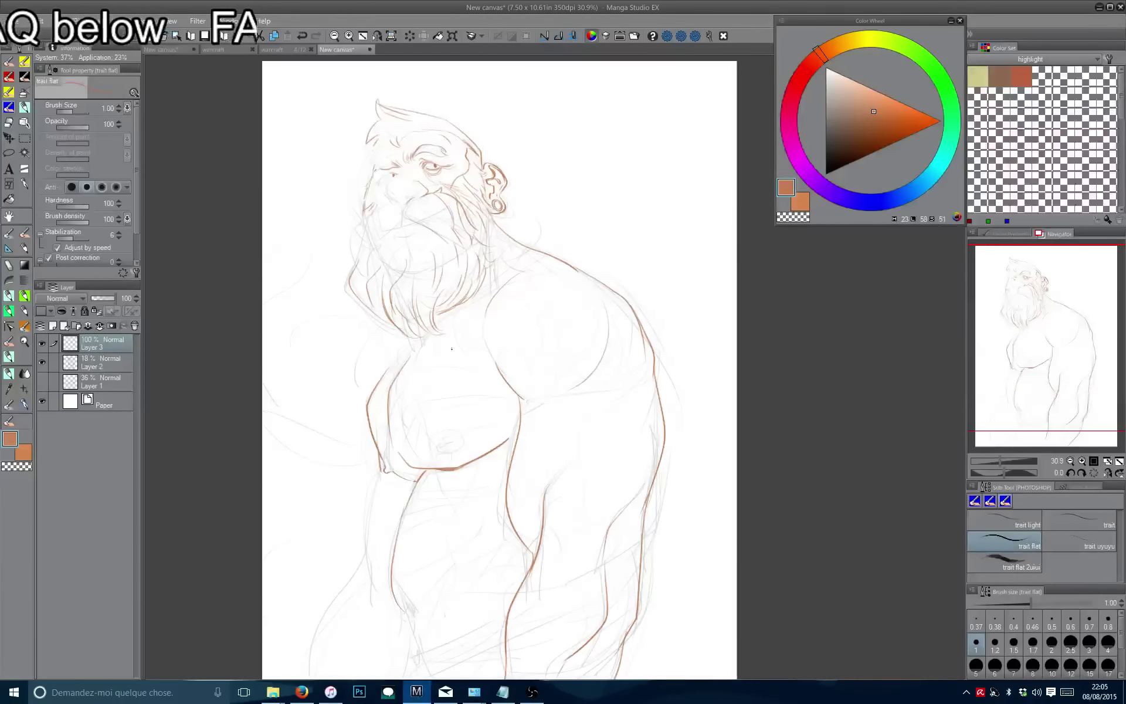
pyautogui.moveTo(595, 311); pyautogui.dragTo(594, 370)
pyautogui.scroll(-2, 568, 420)
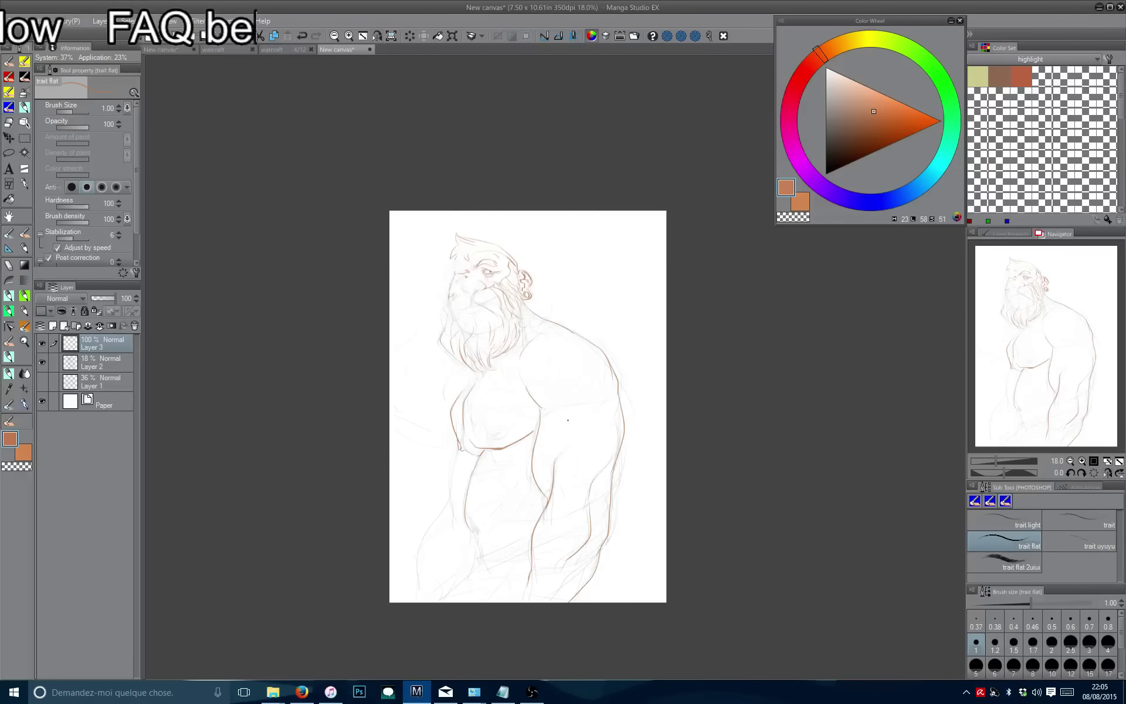
pyautogui.scroll(2, 460, 348)
pyautogui.moveTo(460, 349); pyautogui.dragTo(424, 243)
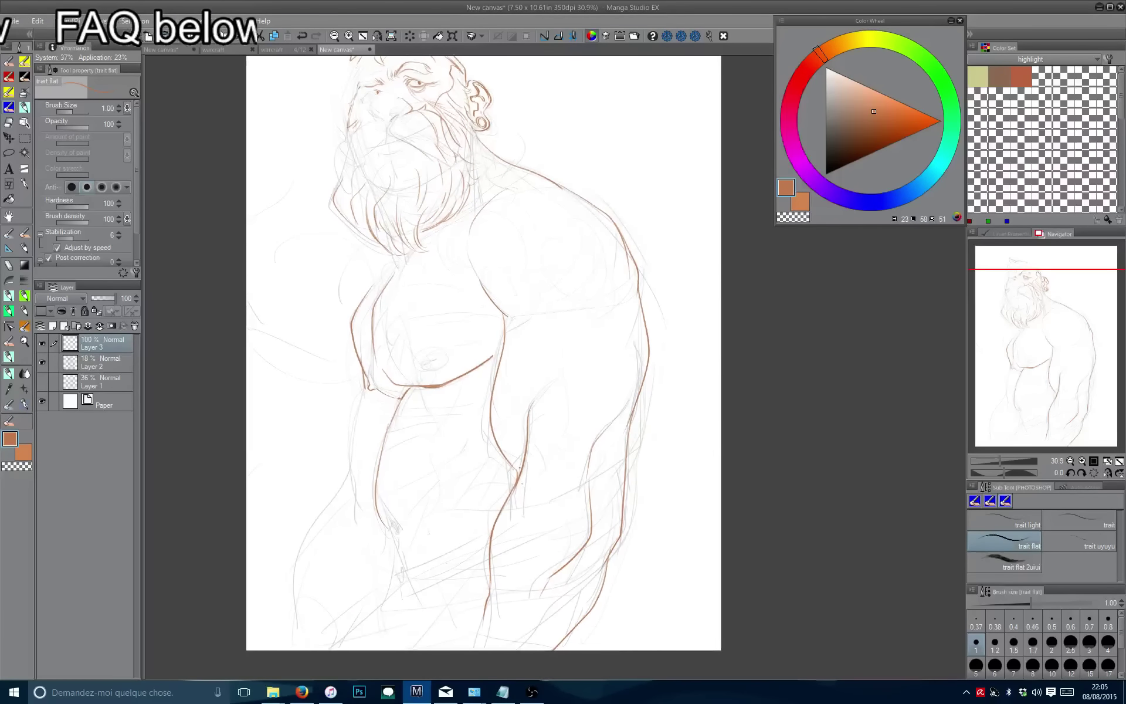
pyautogui.moveTo(349, 437); pyautogui.dragTo(367, 531)
pyautogui.moveTo(532, 281); pyautogui.dragTo(506, 294)
pyautogui.press('h')
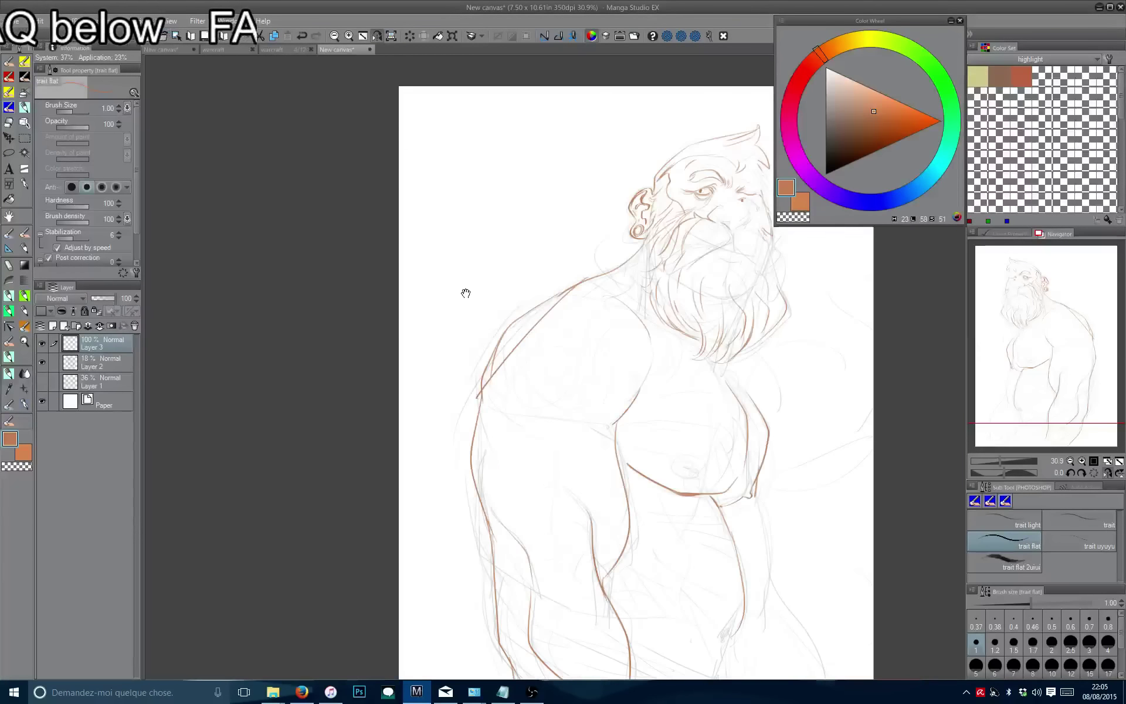
pyautogui.hotkey('ctrl', 'z')
# Ink the deltoid's front edge from the collarbone to the armpit and its lower curve across the upper arm.
pyautogui.moveTo(612, 313)
pyautogui.mouseDown()
pyautogui.moveTo(646, 418)
pyautogui.moveTo(634, 427)
pyautogui.mouseUp()
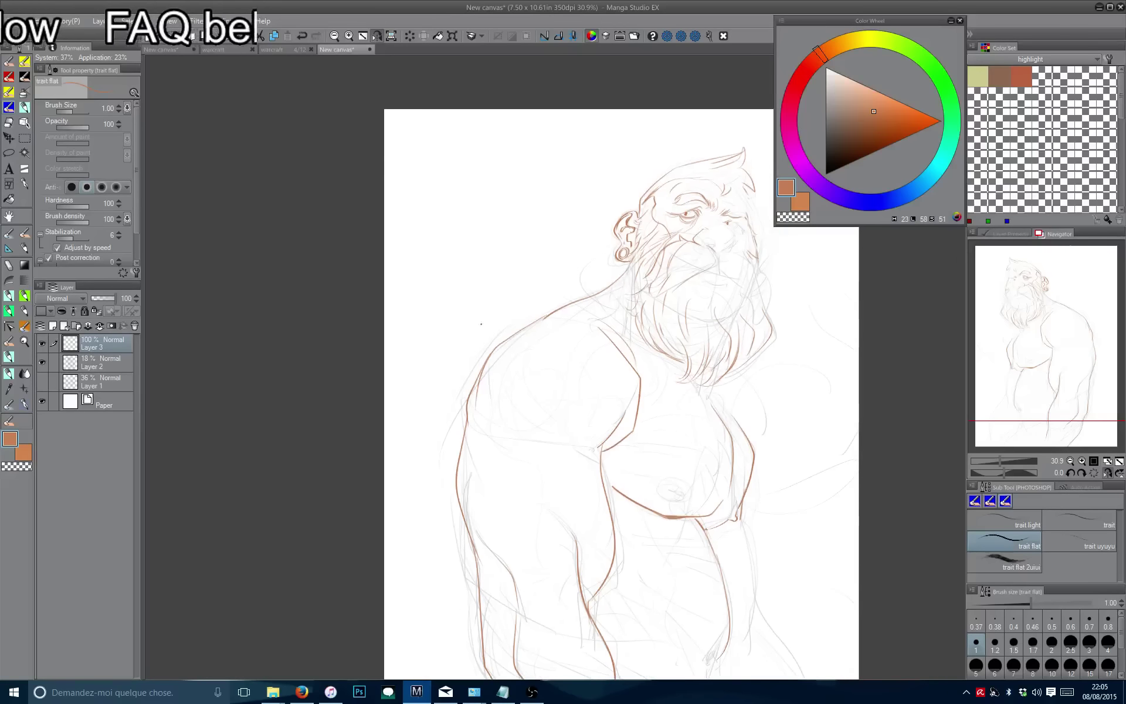
pyautogui.moveTo(553, 301); pyautogui.dragTo(539, 316)
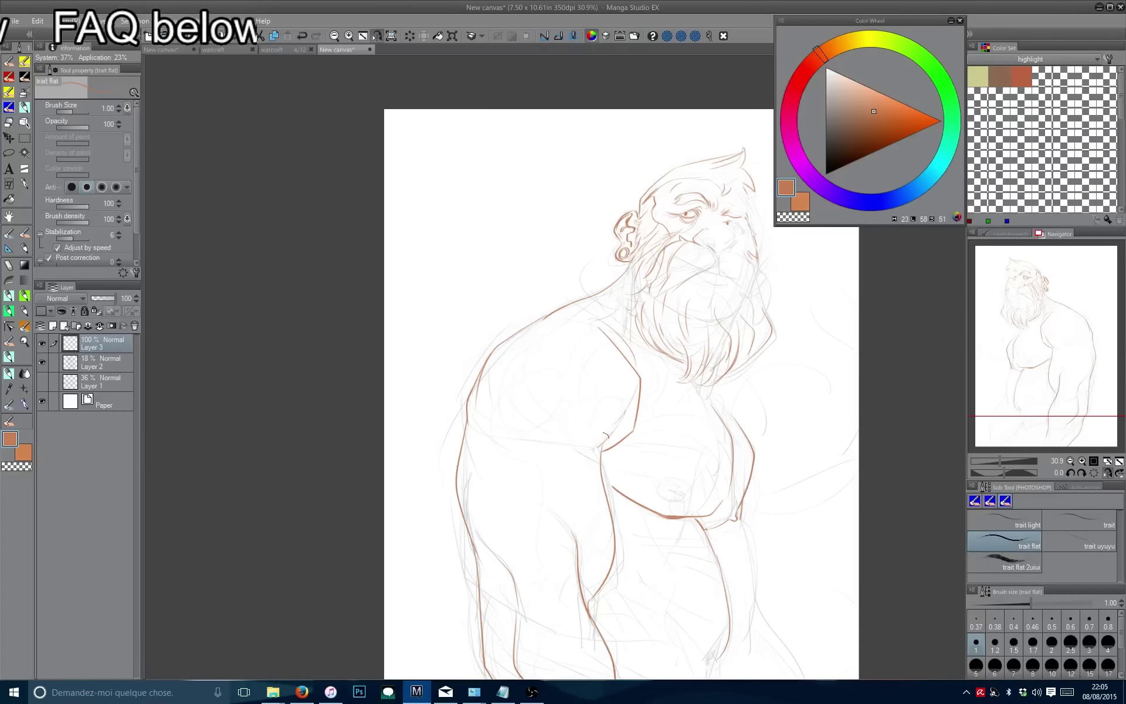
pyautogui.scroll(-1, 642, 376)
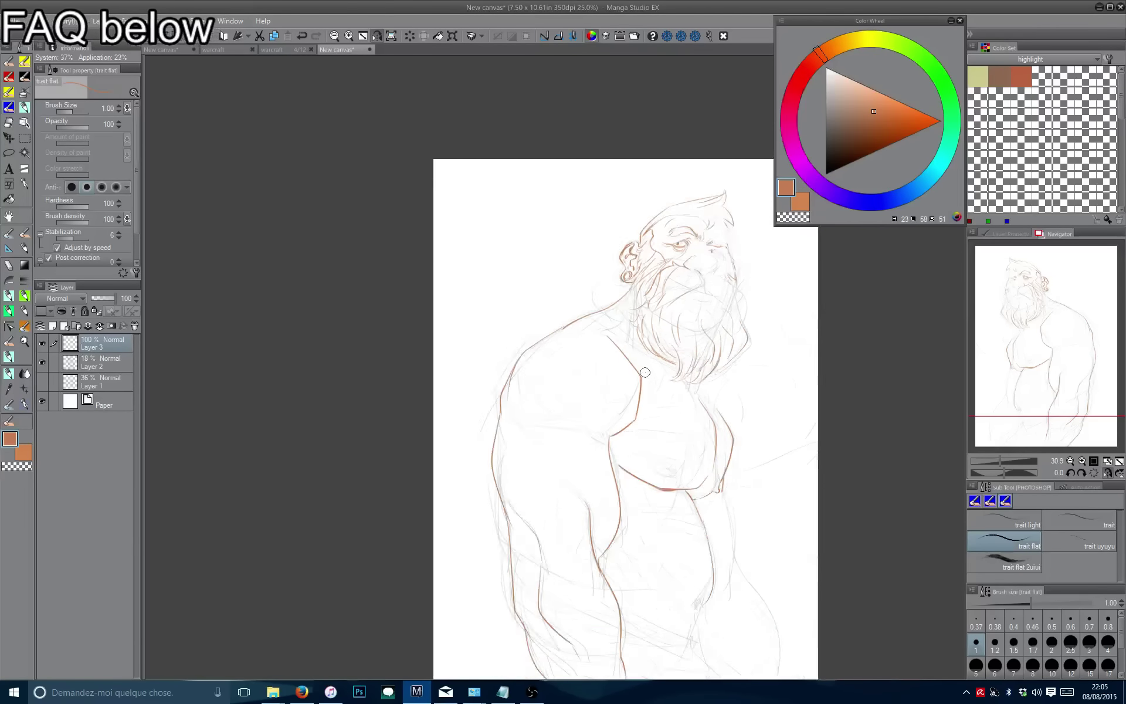
pyautogui.scroll(3, 646, 371)
pyautogui.scroll(2, 645, 372)
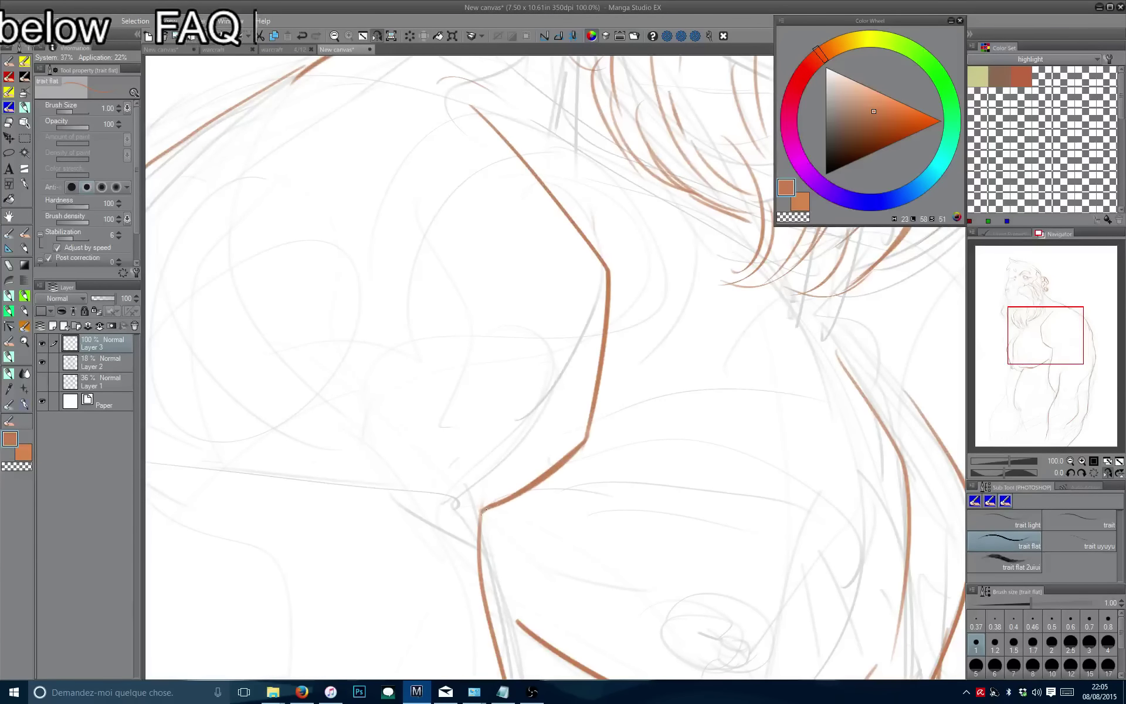
pyautogui.scroll(-2, 483, 317)
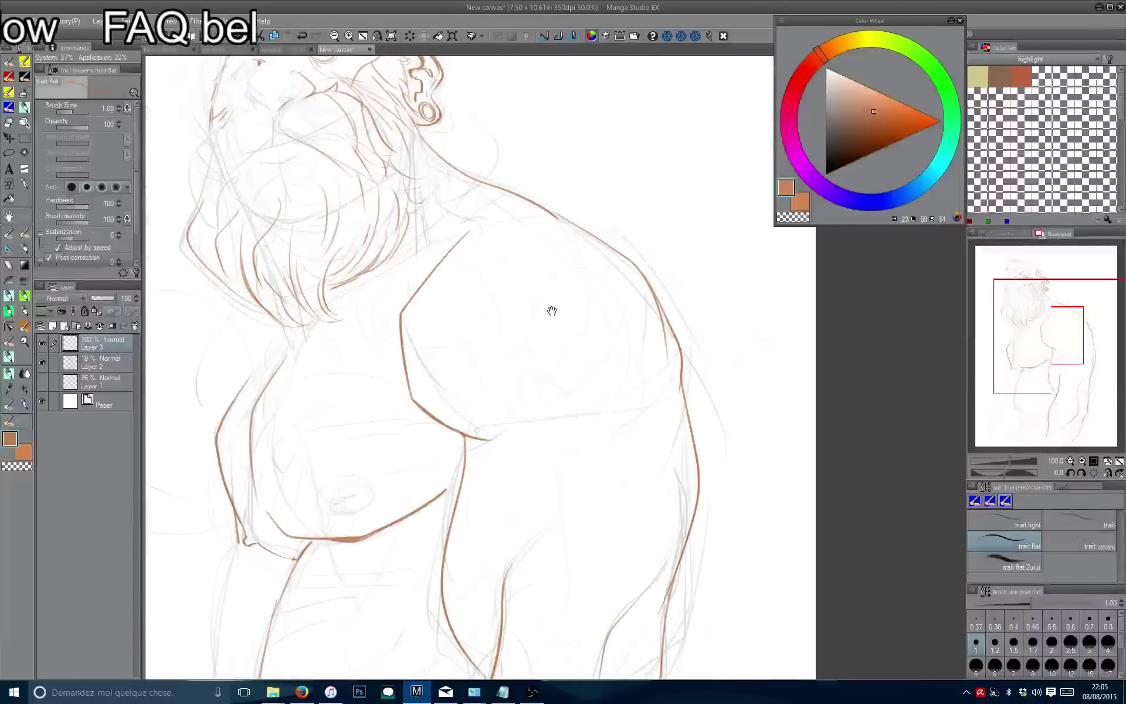
pyautogui.moveTo(538, 382); pyautogui.dragTo(427, 317)
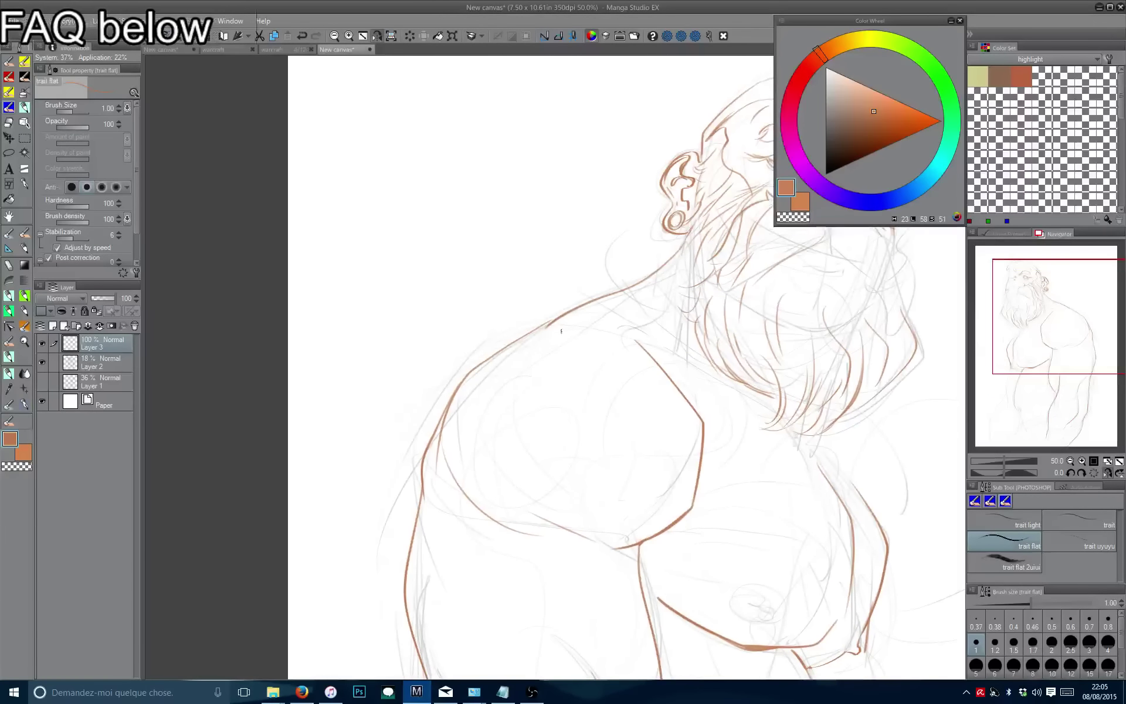
# Ink the far arm's outline from beneath the pectoral down to the forearm and a short hook at the belly's lower edge.
pyautogui.scroll(-1, 498, 352)
pyautogui.moveTo(453, 469)
pyautogui.mouseDown()
pyautogui.moveTo(458, 304)
pyautogui.moveTo(433, 283)
pyautogui.moveTo(438, 347)
pyautogui.moveTo(545, 385)
pyautogui.moveTo(610, 503)
pyautogui.mouseUp()
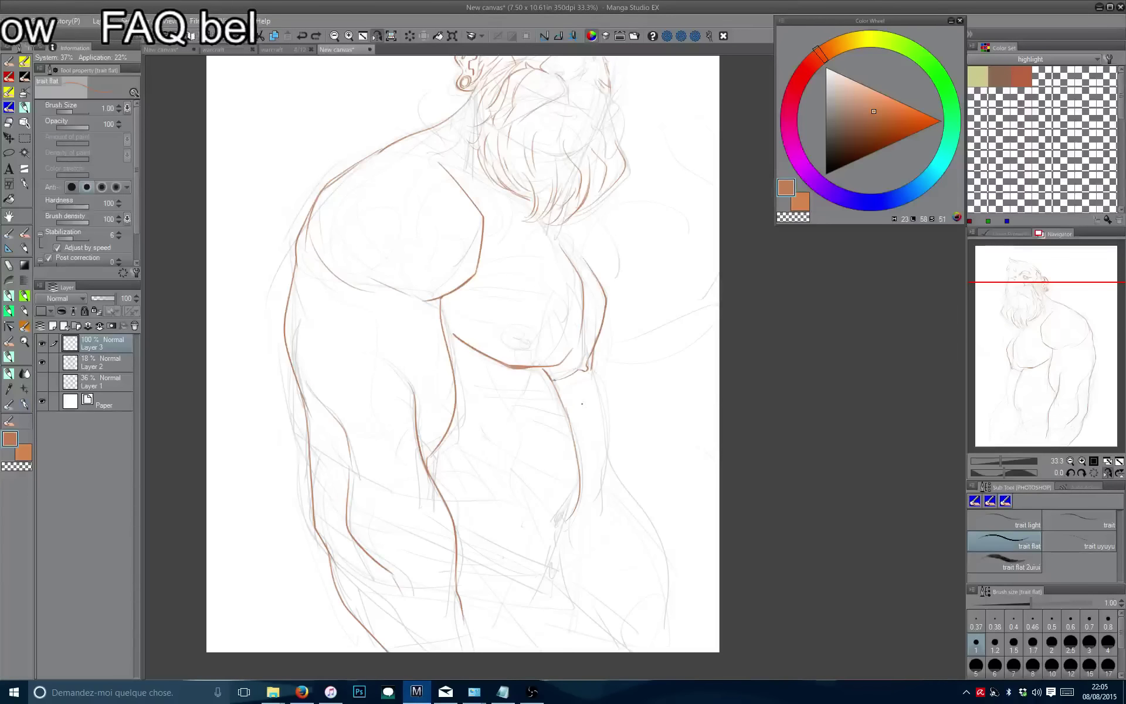
pyautogui.hotkey('ctrl', 'z')
pyautogui.moveTo(598, 384)
pyautogui.mouseDown()
pyautogui.moveTo(639, 587)
pyautogui.moveTo(607, 458)
pyautogui.moveTo(620, 604)
pyautogui.mouseUp()
pyautogui.hotkey('ctrl', 'z')
pyautogui.hotkey('ctrl', 'z')
pyautogui.moveTo(598, 442); pyautogui.dragTo(638, 630)
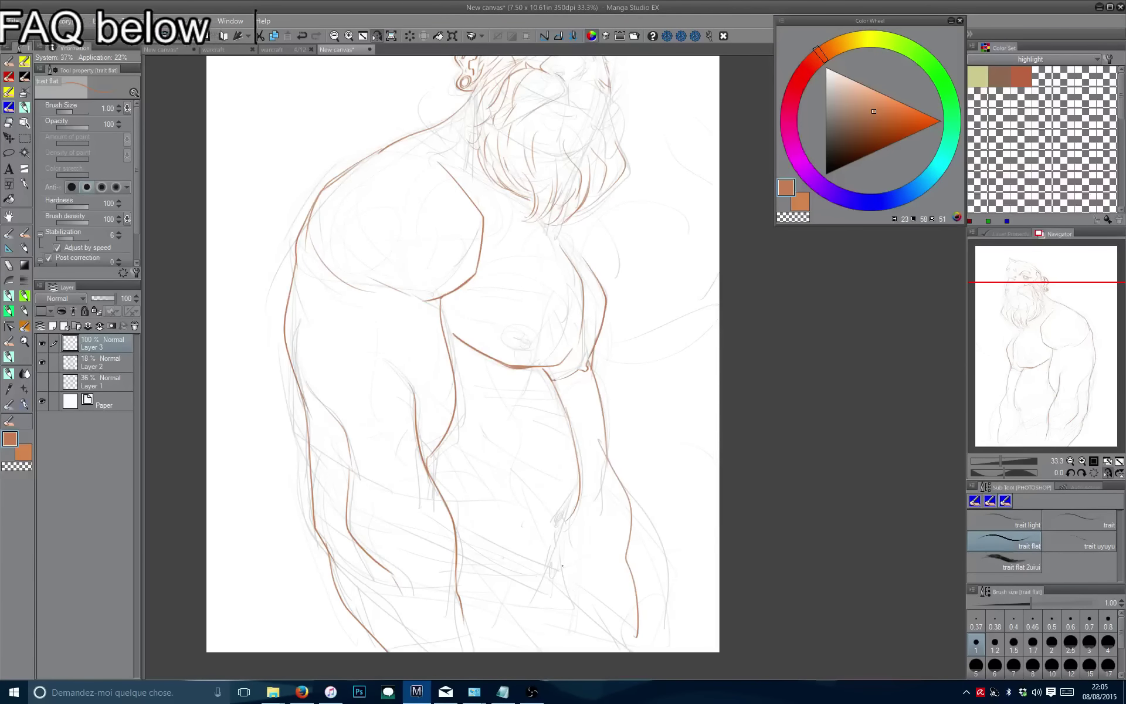
pyautogui.moveTo(573, 487); pyautogui.dragTo(556, 527)
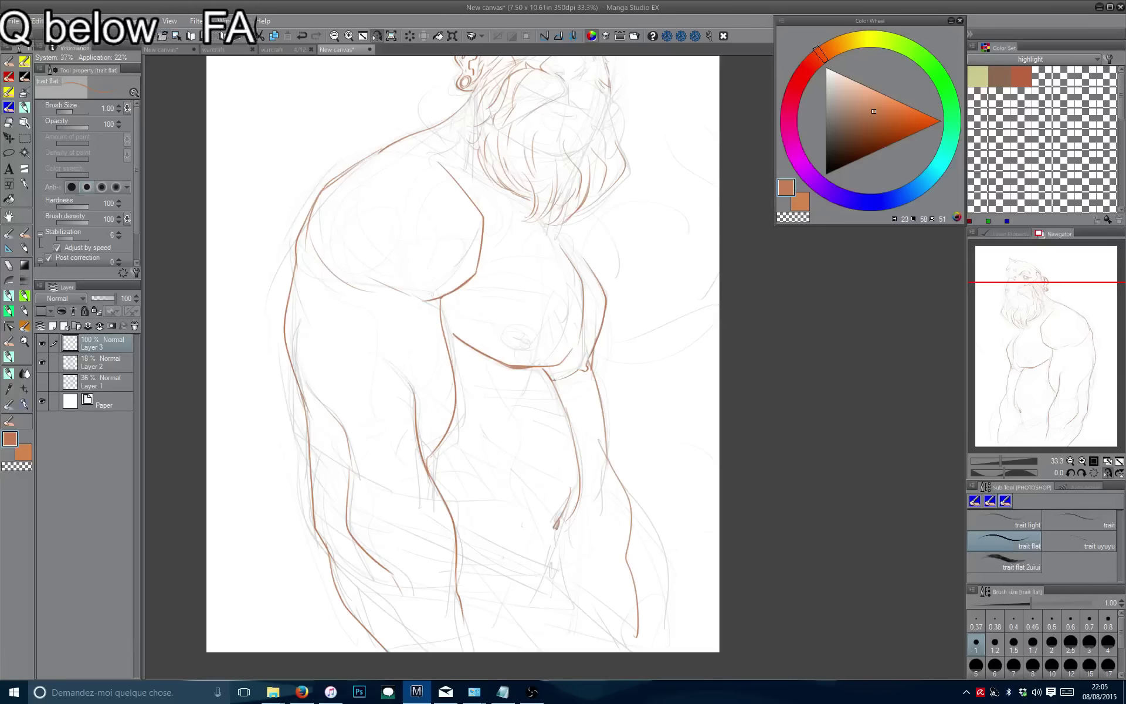
# Try contour strokes around the lower torso and a hip line beside the near forearm, undoing each one.
pyautogui.moveTo(403, 370)
pyautogui.mouseDown()
pyautogui.moveTo(377, 326)
pyautogui.moveTo(387, 376)
pyautogui.mouseUp()
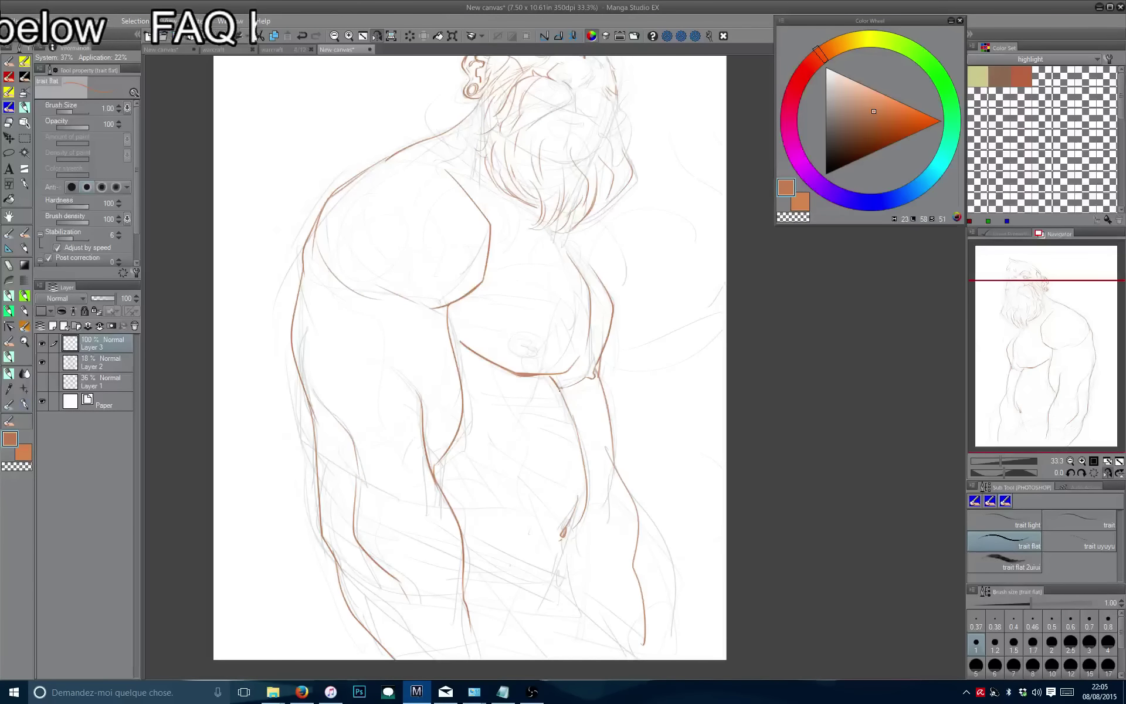
pyautogui.moveTo(565, 397); pyautogui.dragTo(578, 531)
pyautogui.hotkey('ctrl', 'z')
pyautogui.moveTo(580, 428)
pyautogui.mouseDown()
pyautogui.moveTo(584, 487)
pyautogui.moveTo(719, 491)
pyautogui.mouseUp()
pyautogui.moveTo(441, 270); pyautogui.dragTo(454, 433)
pyautogui.hotkey('ctrl', 'z')
pyautogui.moveTo(453, 288)
pyautogui.mouseDown()
pyautogui.moveTo(433, 340)
pyautogui.moveTo(482, 501)
pyautogui.mouseUp()
pyautogui.hotkey('ctrl', 'z')
pyautogui.moveTo(454, 421); pyautogui.dragTo(463, 353)
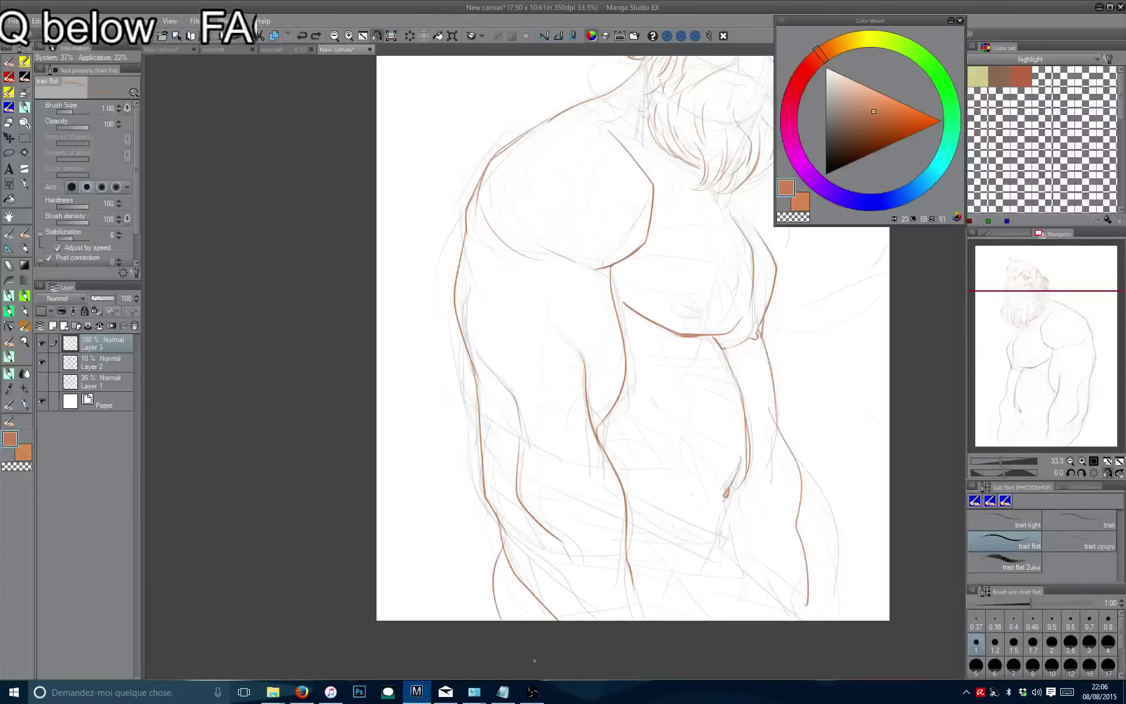
pyautogui.moveTo(538, 423)
pyautogui.mouseDown()
pyautogui.moveTo(513, 504)
pyautogui.moveTo(528, 478)
pyautogui.mouseUp()
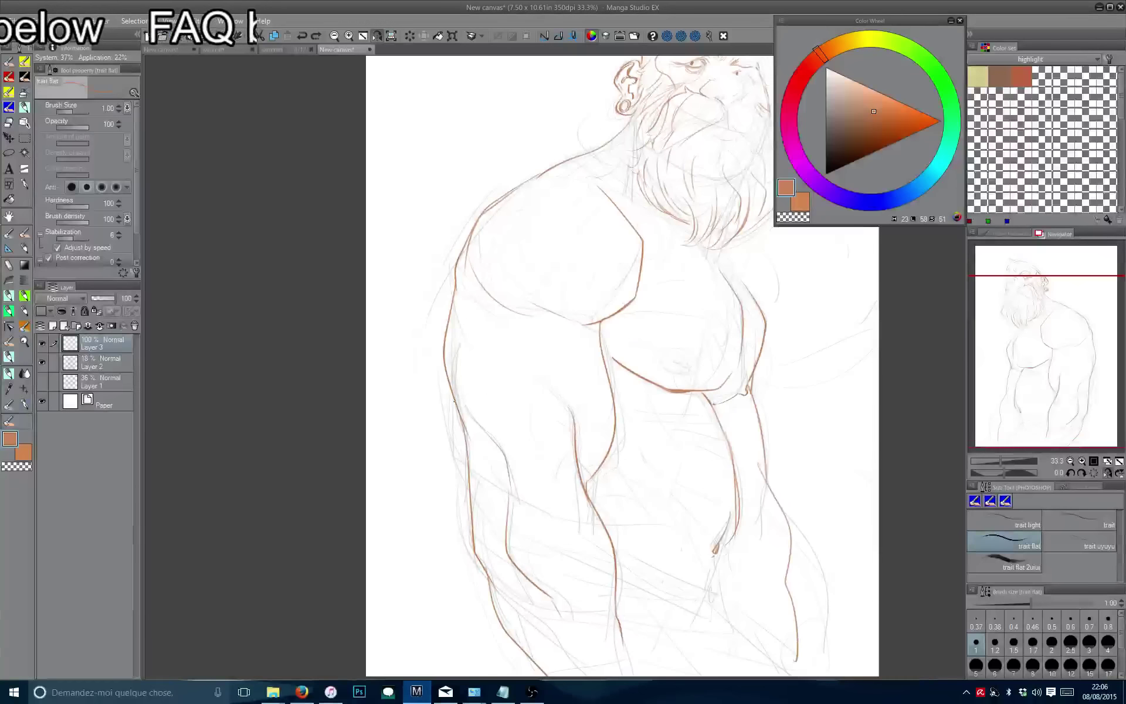
pyautogui.moveTo(466, 434); pyautogui.dragTo(582, 647)
pyautogui.hotkey('ctrl', 'z')
pyautogui.moveTo(469, 478); pyautogui.dragTo(522, 601)
pyautogui.hotkey('ctrl', 'z')
pyautogui.moveTo(523, 331)
pyautogui.mouseDown()
pyautogui.moveTo(480, 394)
pyautogui.moveTo(469, 380)
pyautogui.moveTo(460, 426)
pyautogui.mouseUp()
# Check the whole figure's proportions in mirrored and normal orientation.
pyautogui.press('h')
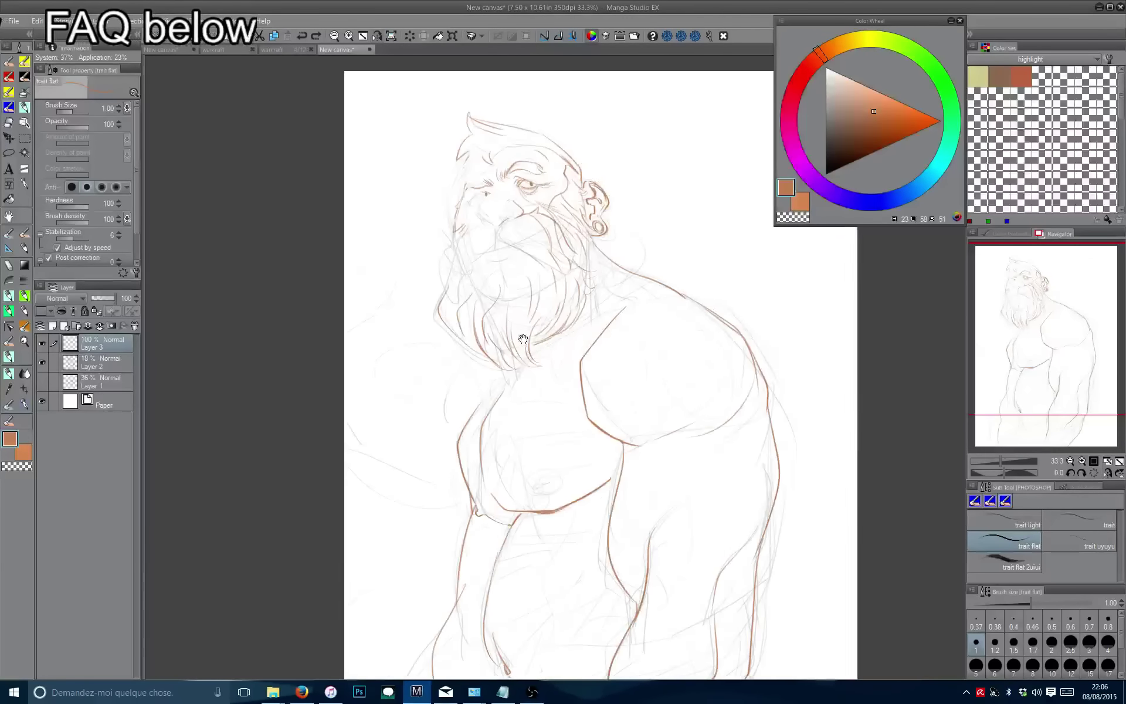
pyautogui.moveTo(531, 358); pyautogui.dragTo(644, 374)
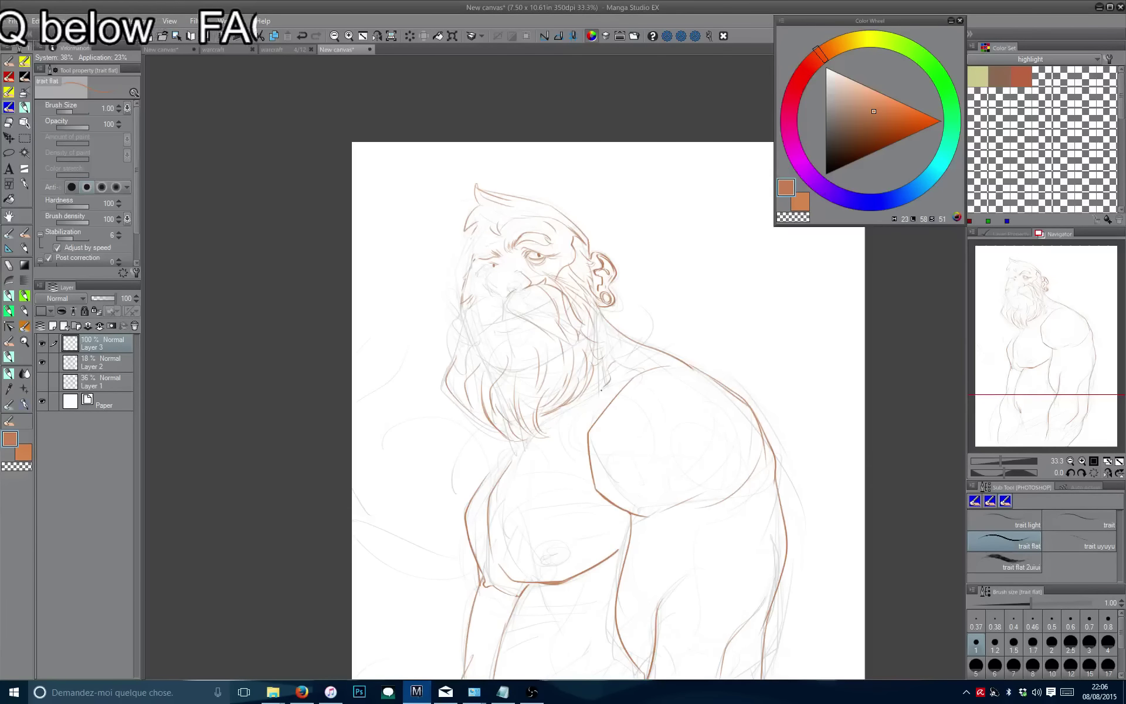
pyautogui.moveTo(512, 410); pyautogui.dragTo(492, 407)
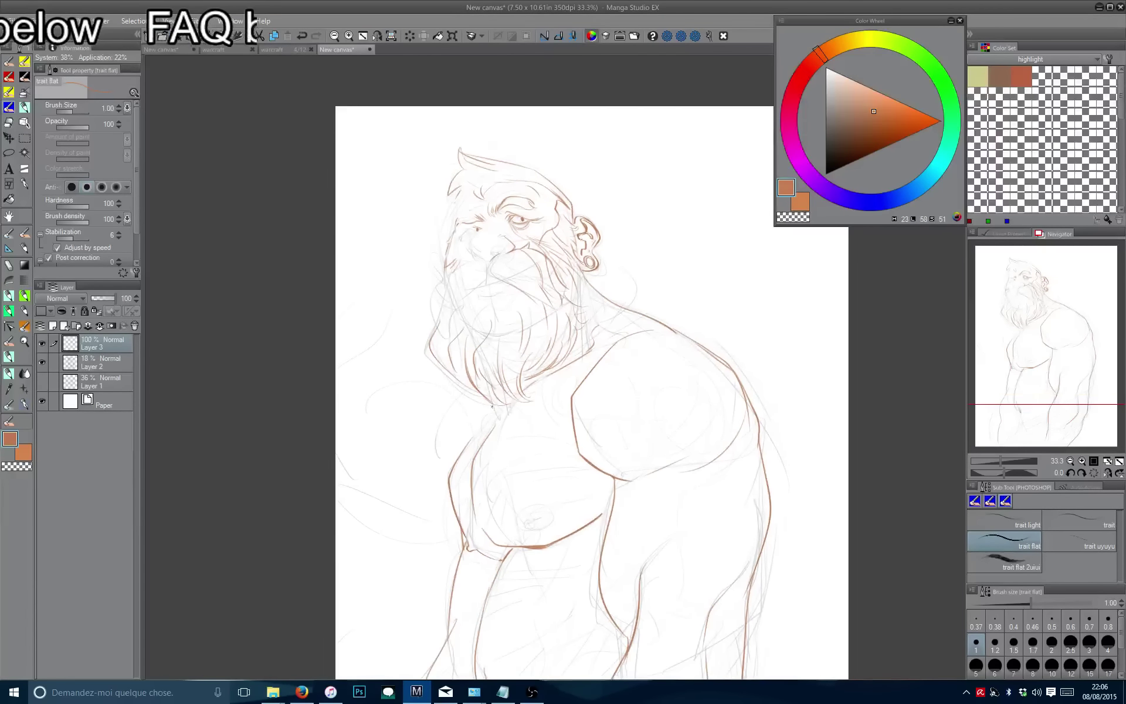
pyautogui.press('h')
pyautogui.scroll(-3, 484, 334)
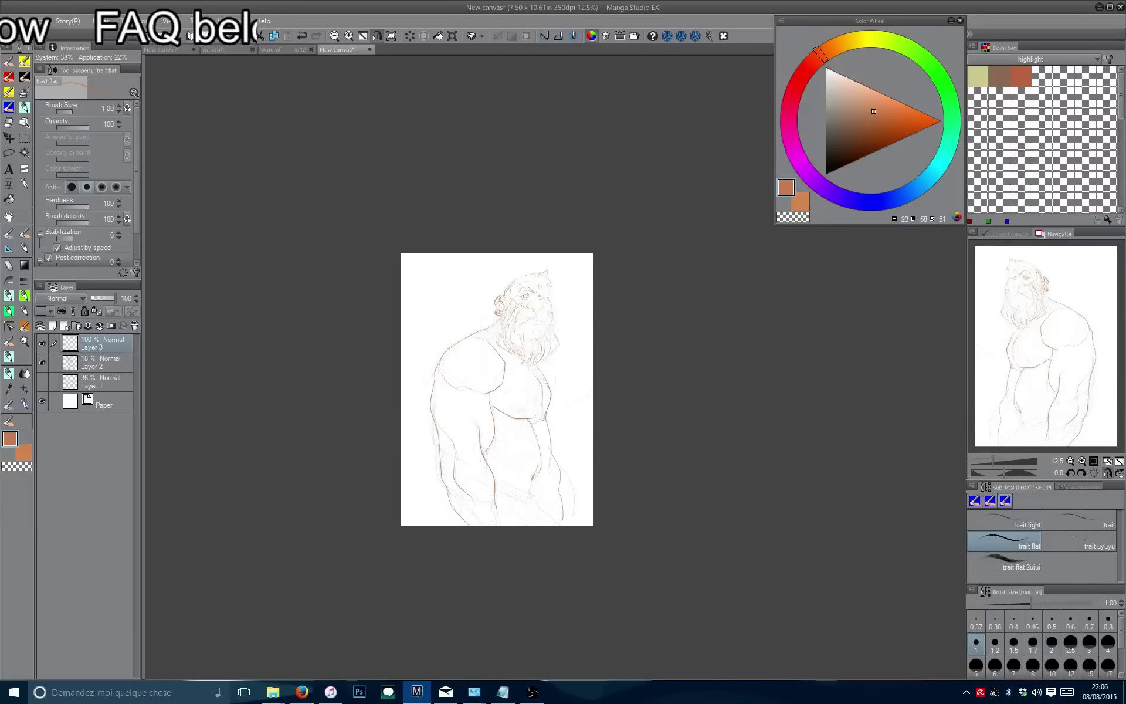
pyautogui.scroll(2, 498, 279)
pyautogui.press('h')
pyautogui.scroll(2, 370, 382)
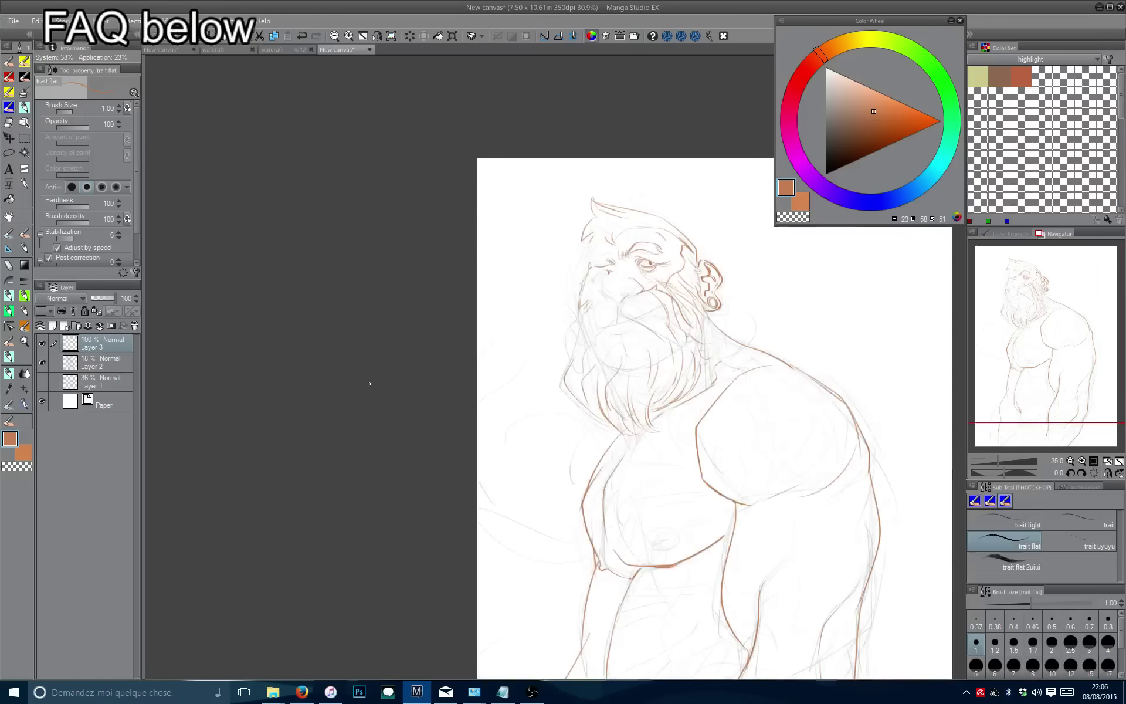
# Erase the near eye with its wrinkles and redraw it as a narrow, half-closed eye.
pyautogui.scroll(1, 370, 384)
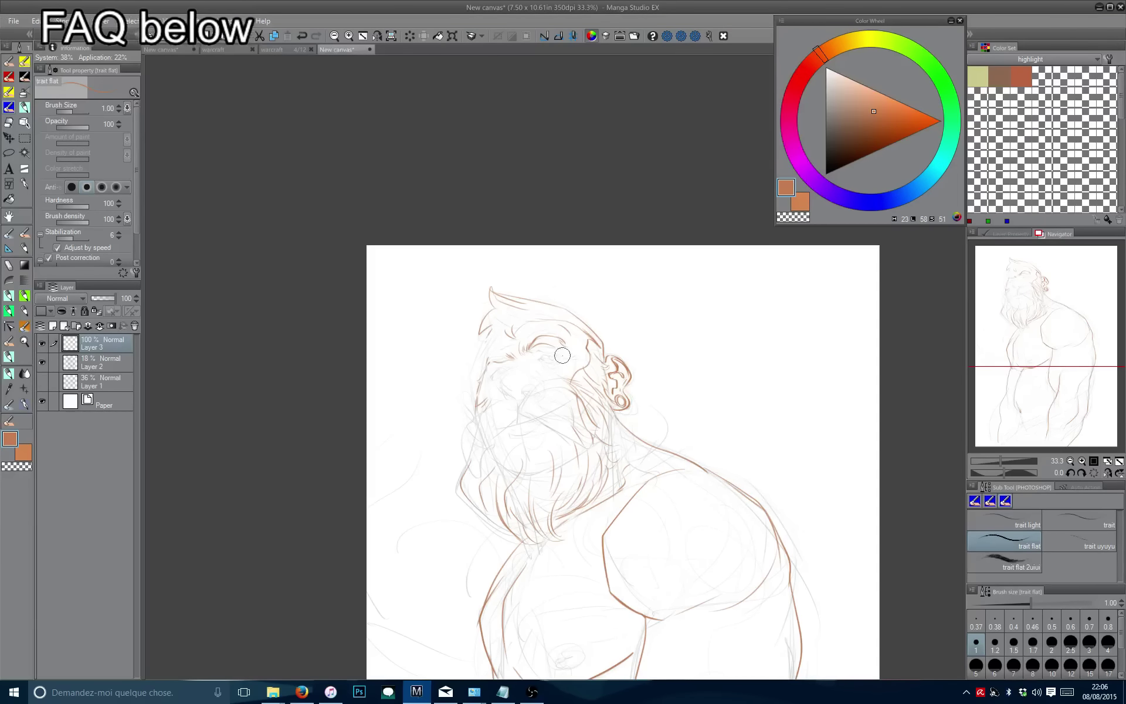
pyautogui.scroll(3, 561, 368)
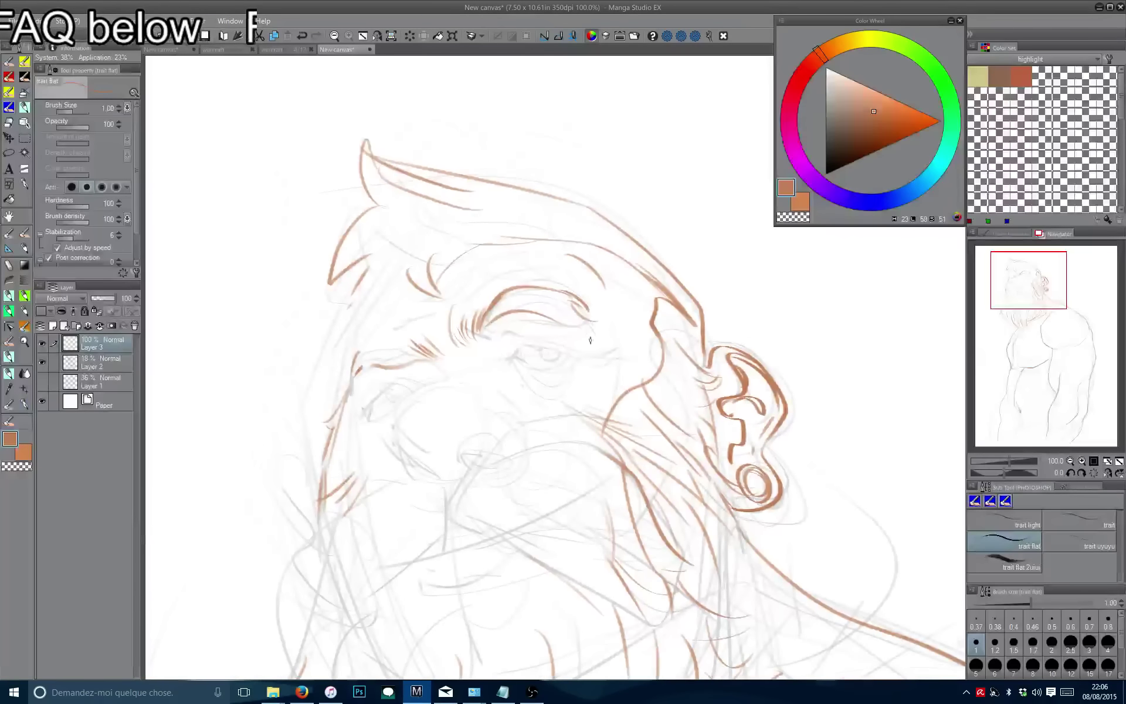
pyautogui.moveTo(570, 355)
pyautogui.mouseDown()
pyautogui.moveTo(502, 357)
pyautogui.moveTo(512, 319)
pyautogui.mouseUp()
# Add a frown crease at the far brow's inner end and ink the near nostril wing, undoing the nose-bridge stroke.
pyautogui.moveTo(428, 305); pyautogui.dragTo(455, 337)
pyautogui.moveTo(422, 343); pyautogui.dragTo(408, 384)
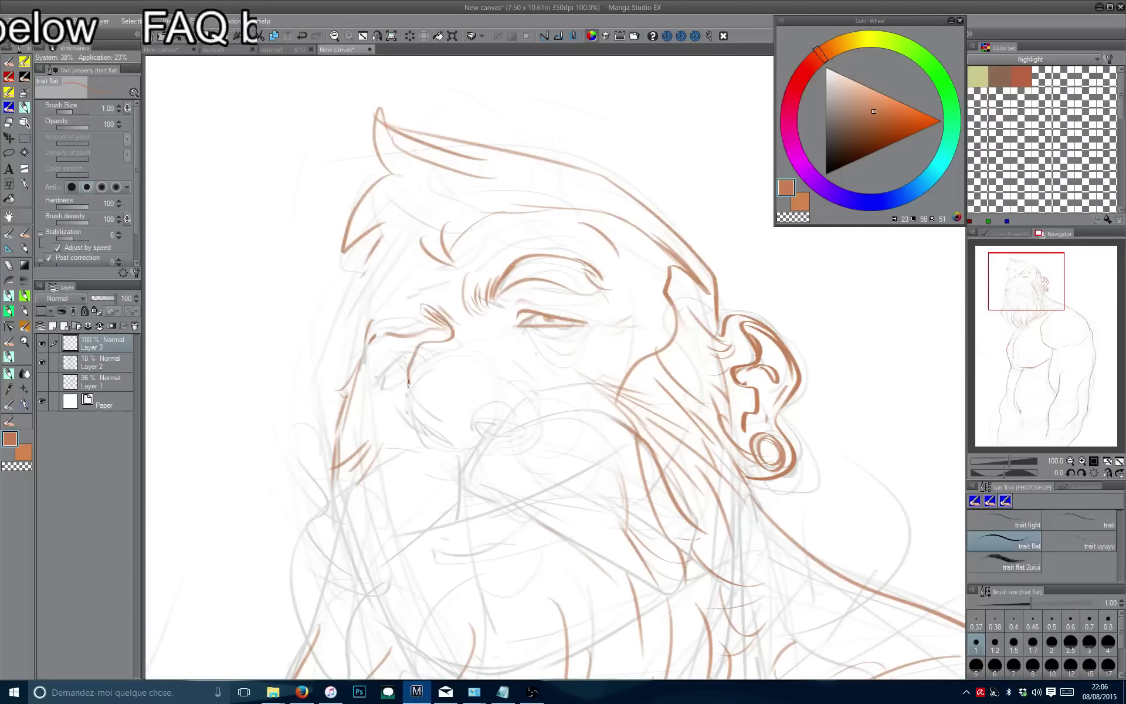
pyautogui.hotkey('ctrl', 'z')
pyautogui.hotkey('ctrl', 'z')
pyautogui.moveTo(456, 320); pyautogui.dragTo(435, 342)
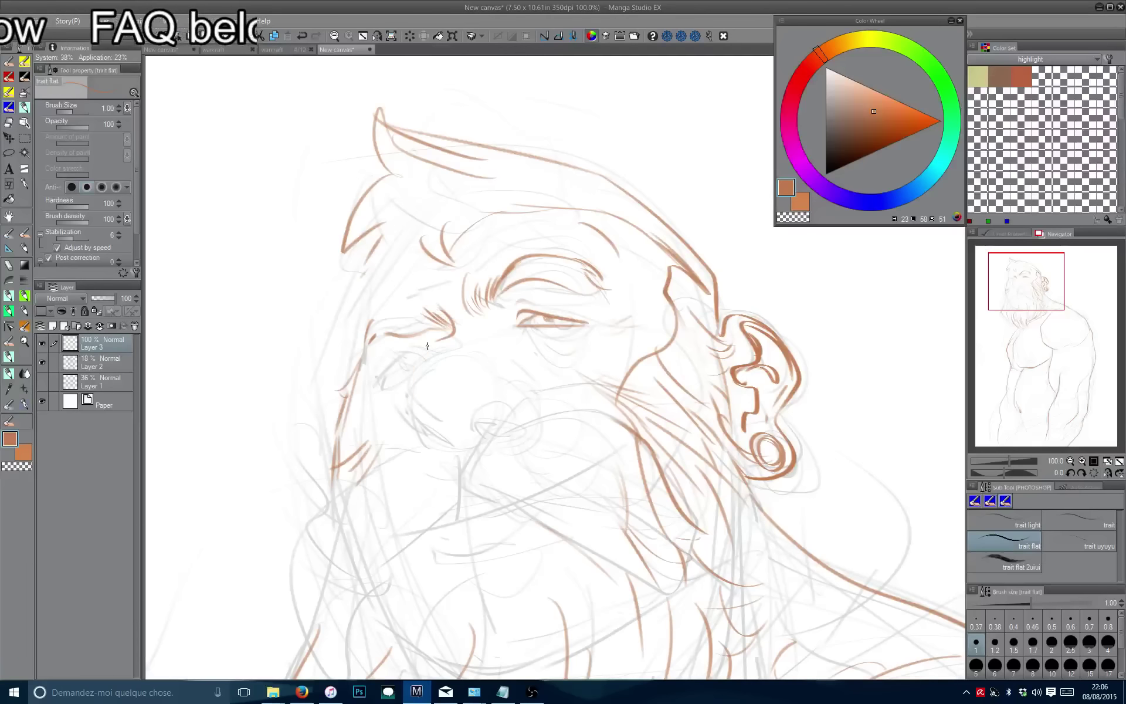
pyautogui.moveTo(499, 363); pyautogui.dragTo(494, 410)
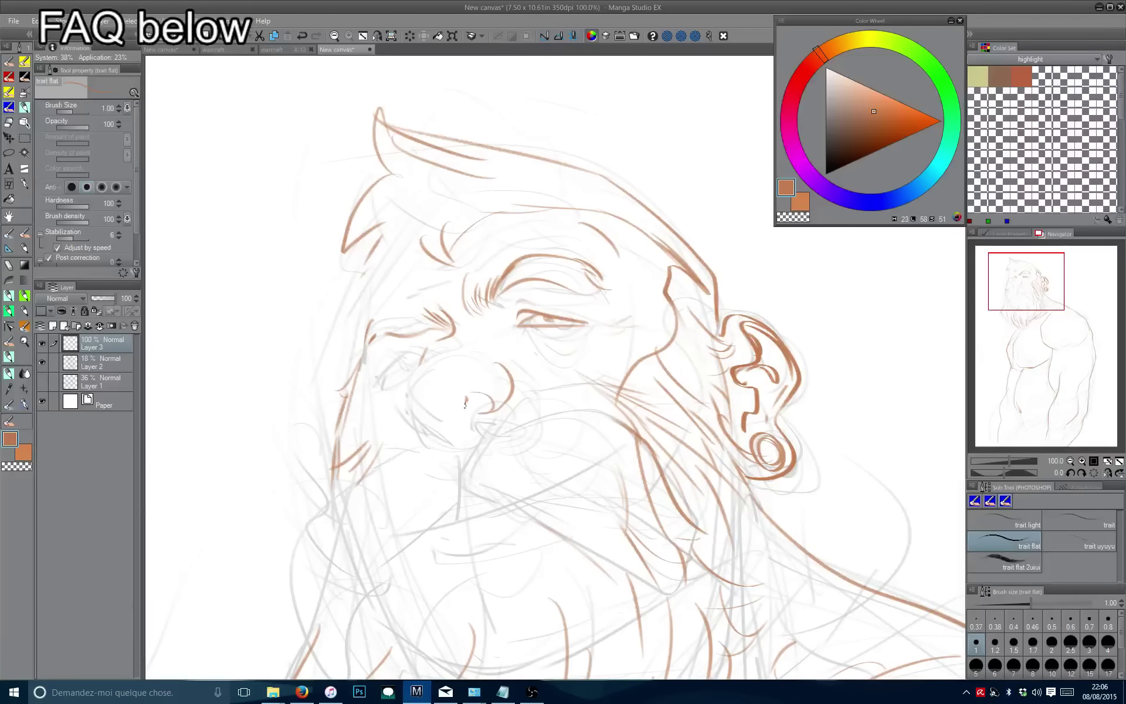
# Try several moustache outline strokes from under the nose toward the near cheek and undo them.
pyautogui.moveTo(540, 342); pyautogui.dragTo(550, 314)
pyautogui.moveTo(586, 399)
pyautogui.mouseDown()
pyautogui.moveTo(467, 413)
pyautogui.moveTo(548, 448)
pyautogui.mouseUp()
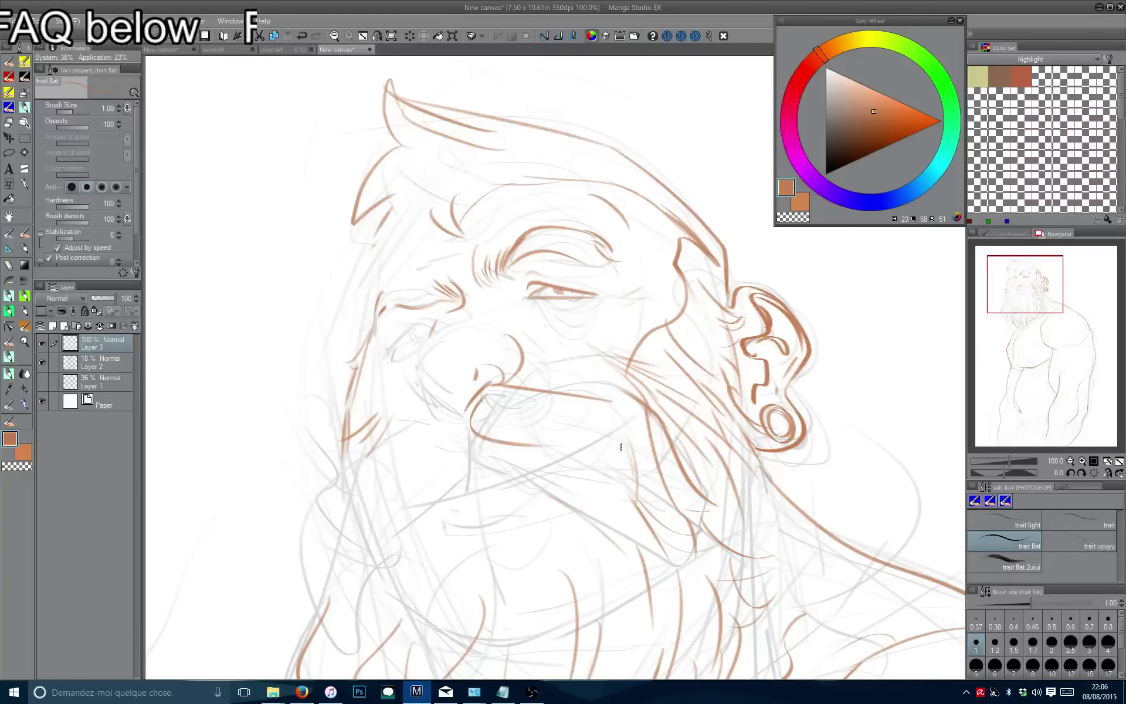
pyautogui.hotkey('ctrl', 'z')
pyautogui.hotkey('ctrl', 'z')
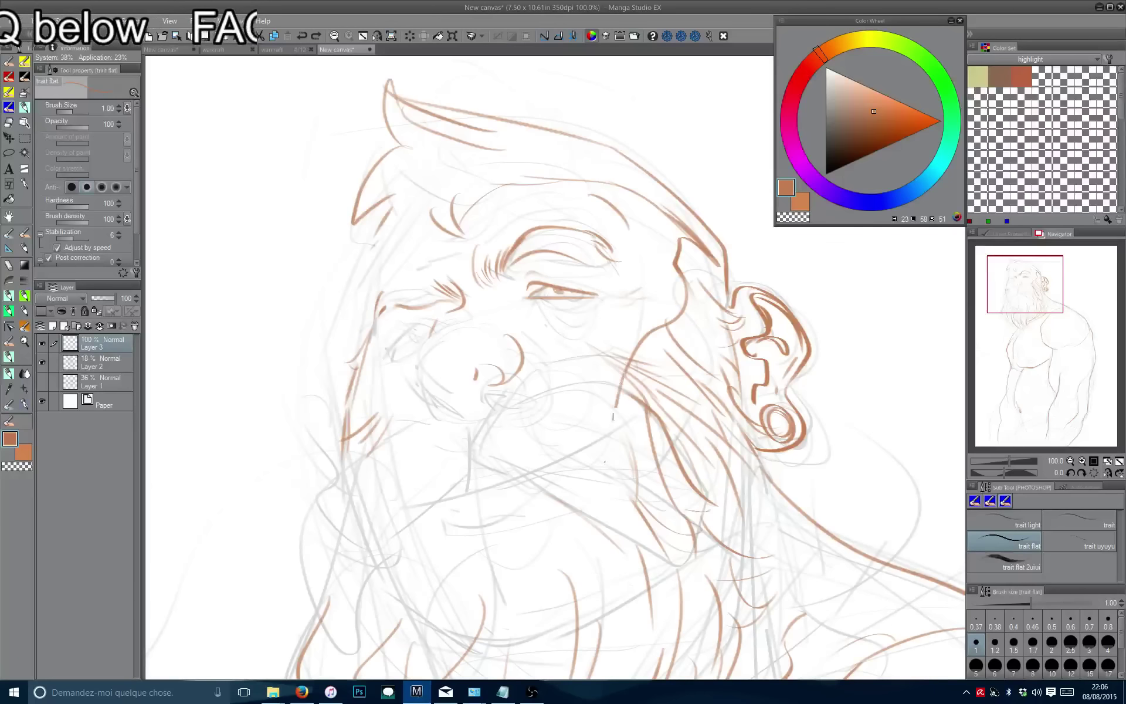
pyautogui.moveTo(625, 368)
pyautogui.mouseDown()
pyautogui.moveTo(595, 453)
pyautogui.moveTo(504, 419)
pyautogui.mouseUp()
pyautogui.hotkey('ctrl', 'z')
pyautogui.moveTo(616, 413); pyautogui.dragTo(592, 451)
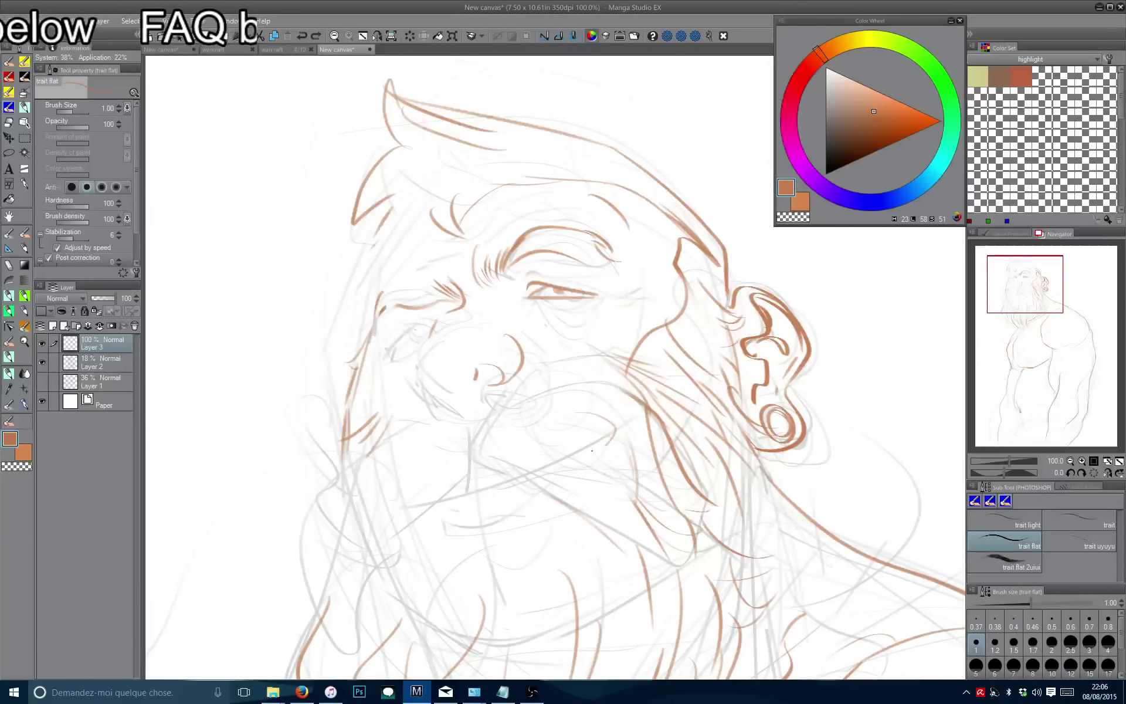
pyautogui.moveTo(503, 336)
pyautogui.mouseDown()
pyautogui.moveTo(517, 397)
pyautogui.moveTo(472, 431)
pyautogui.moveTo(547, 440)
pyautogui.mouseUp()
pyautogui.hotkey('ctrl', 'z')
# Ink the far half of the moustache and the far contours of the nose, eye and cheek, undoing poor strokes.
pyautogui.moveTo(498, 389); pyautogui.dragTo(416, 494)
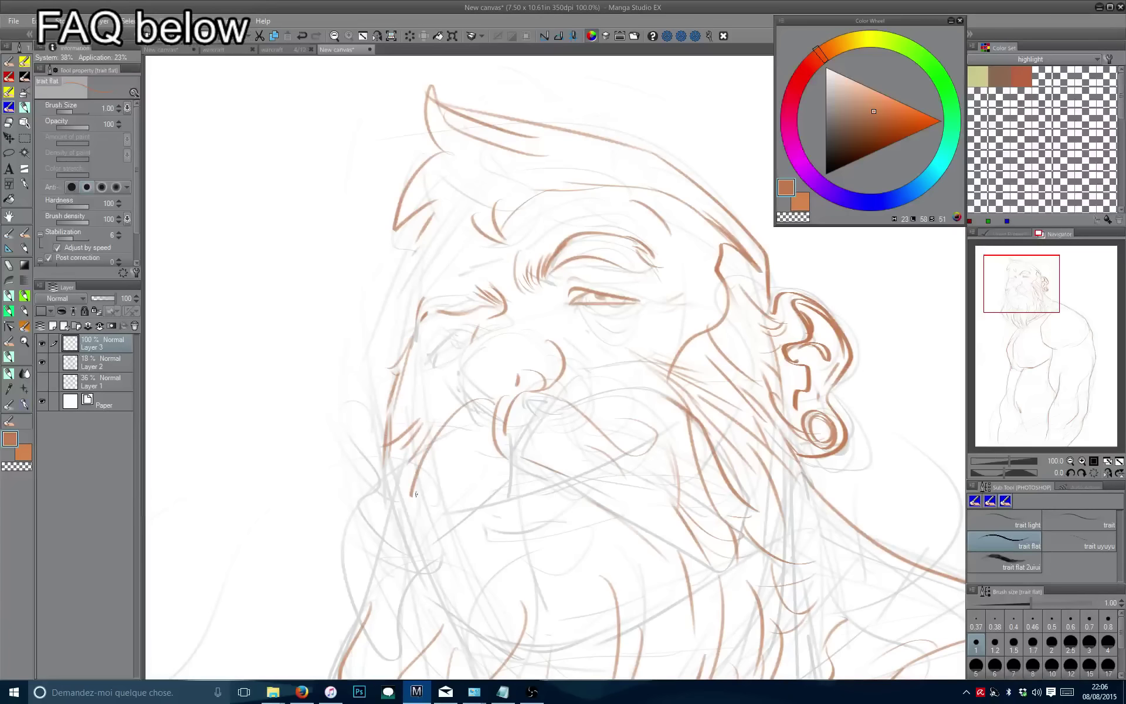
pyautogui.moveTo(475, 339); pyautogui.dragTo(478, 390)
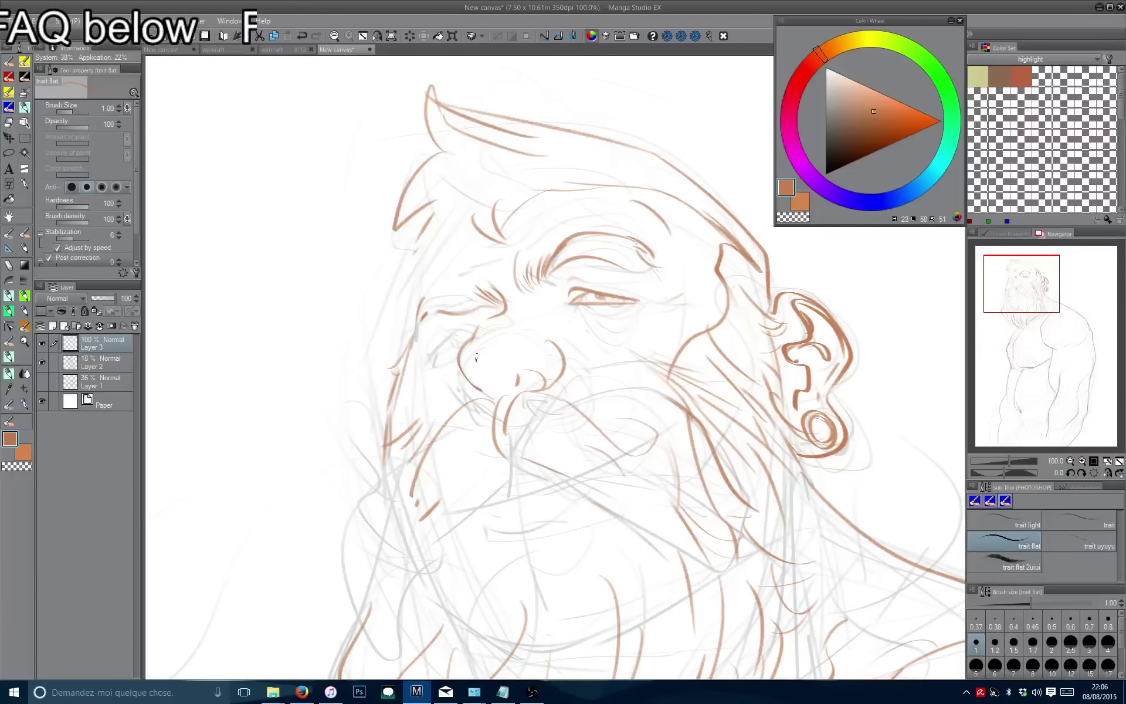
pyautogui.hotkey('ctrl', 'z')
pyautogui.moveTo(491, 317)
pyautogui.mouseDown()
pyautogui.moveTo(461, 363)
pyautogui.moveTo(469, 378)
pyautogui.moveTo(444, 396)
pyautogui.moveTo(423, 389)
pyautogui.mouseUp()
pyautogui.hotkey('ctrl', 'z')
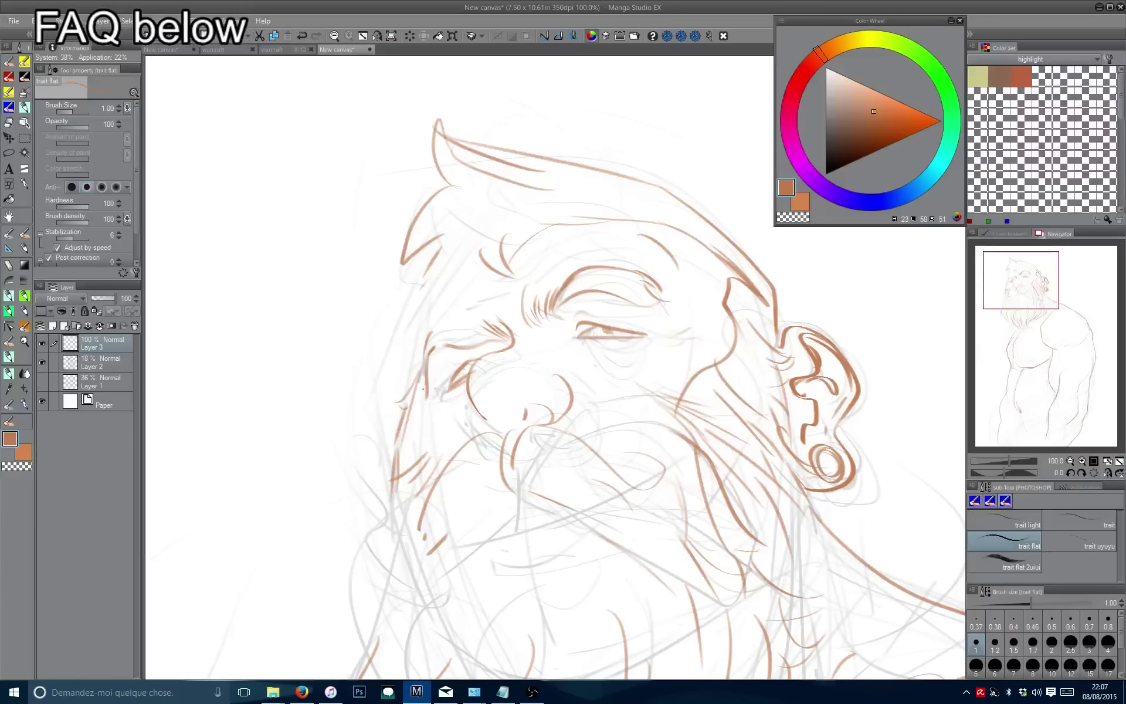
pyautogui.hotkey('ctrl', 'z')
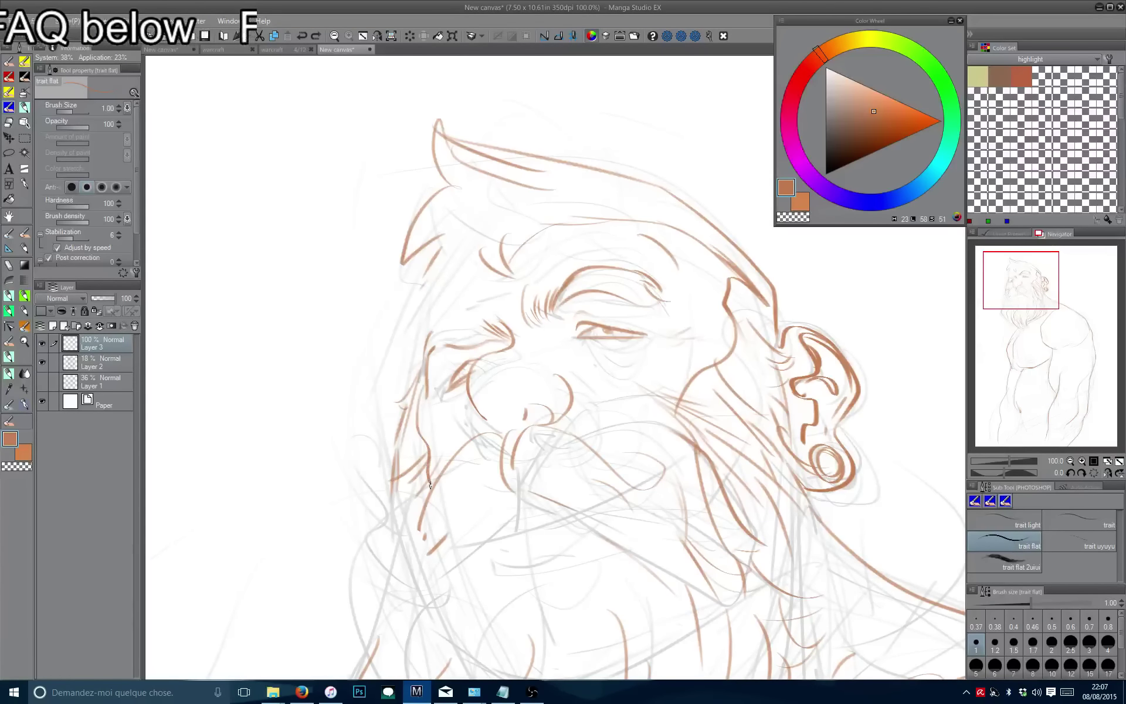
# Draw the near half of the moustache with its inner hair strands and the curled tip on the far side.
pyautogui.scroll(-1, 430, 484)
pyautogui.moveTo(665, 473); pyautogui.dragTo(610, 447)
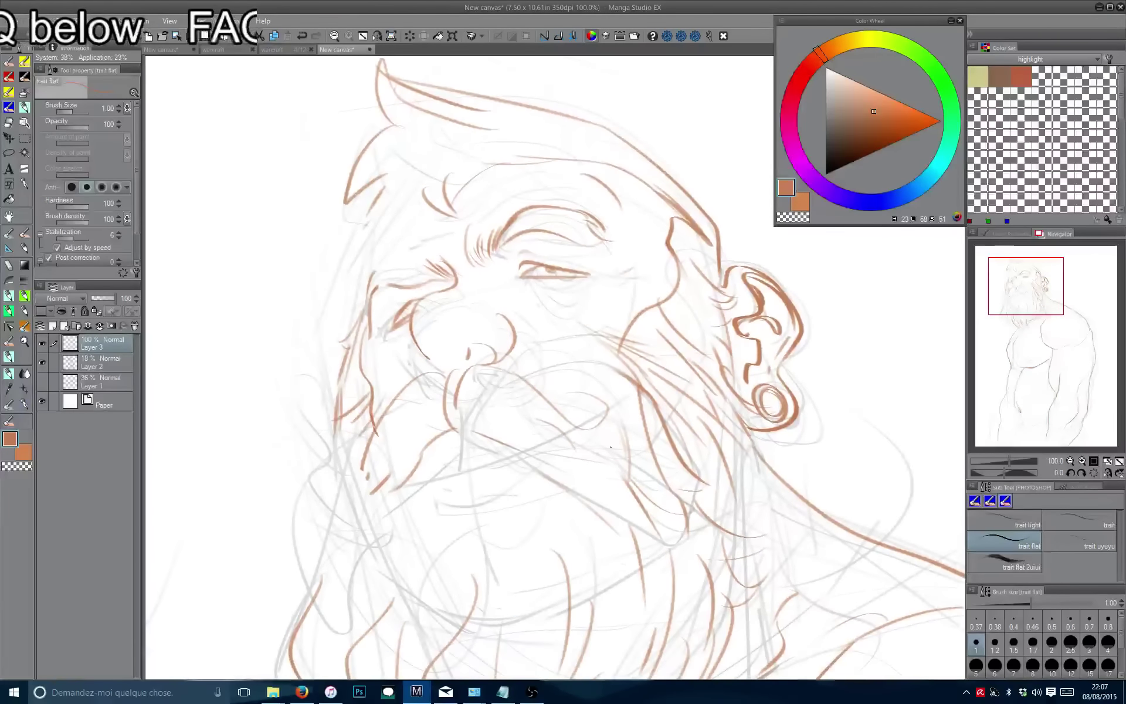
pyautogui.moveTo(608, 395)
pyautogui.mouseDown()
pyautogui.moveTo(610, 431)
pyautogui.moveTo(555, 485)
pyautogui.mouseUp()
pyautogui.moveTo(554, 486); pyautogui.dragTo(572, 403)
pyautogui.moveTo(548, 303); pyautogui.dragTo(543, 364)
pyautogui.moveTo(563, 332); pyautogui.dragTo(569, 370)
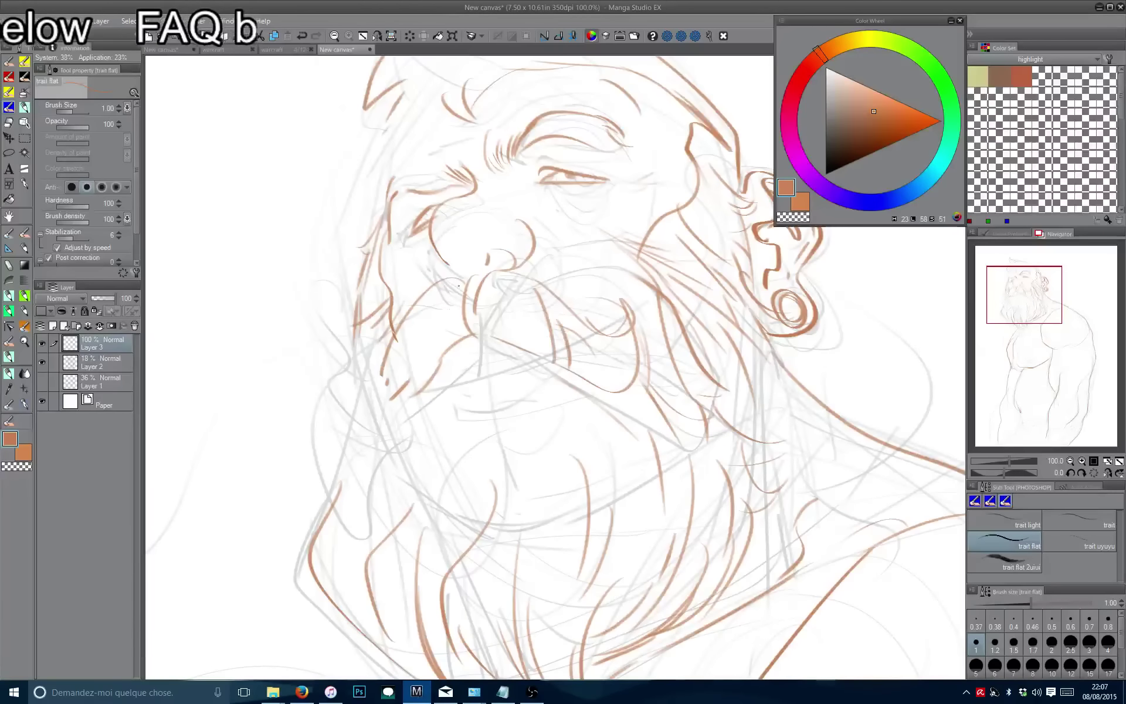
pyautogui.moveTo(359, 369); pyautogui.dragTo(389, 433)
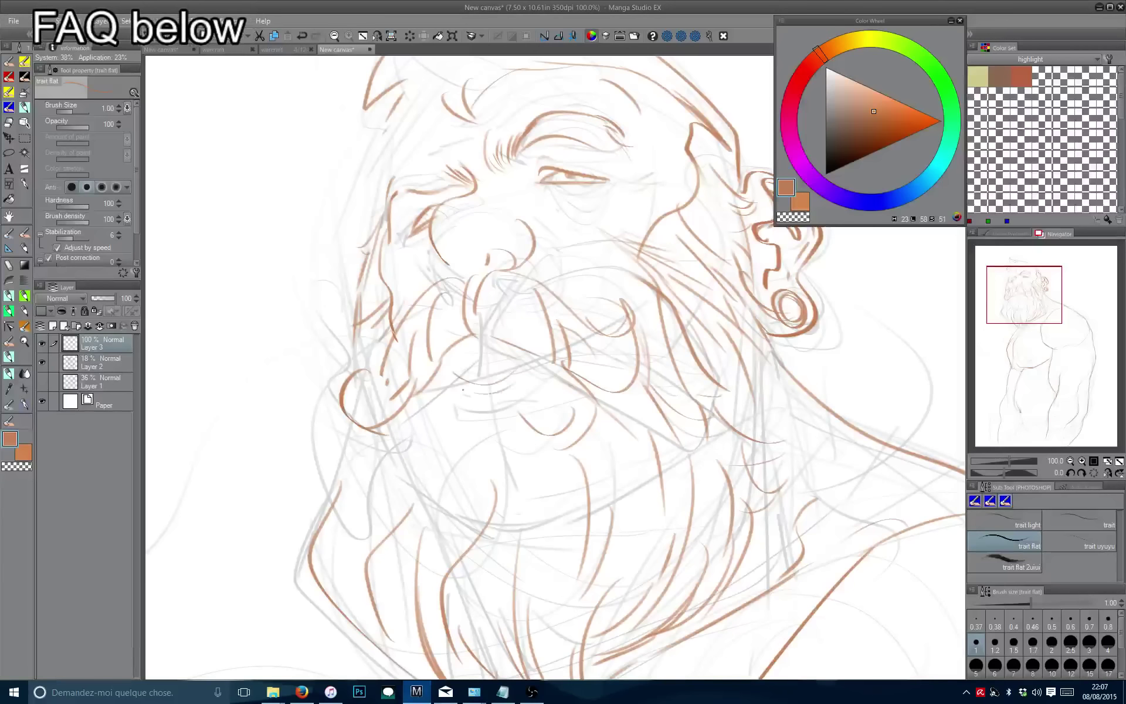
# Draw the mouth line and lower lip, and add short pointed beard strands beneath them.
pyautogui.moveTo(527, 375)
pyautogui.mouseDown()
pyautogui.moveTo(451, 382)
pyautogui.moveTo(563, 437)
pyautogui.mouseUp()
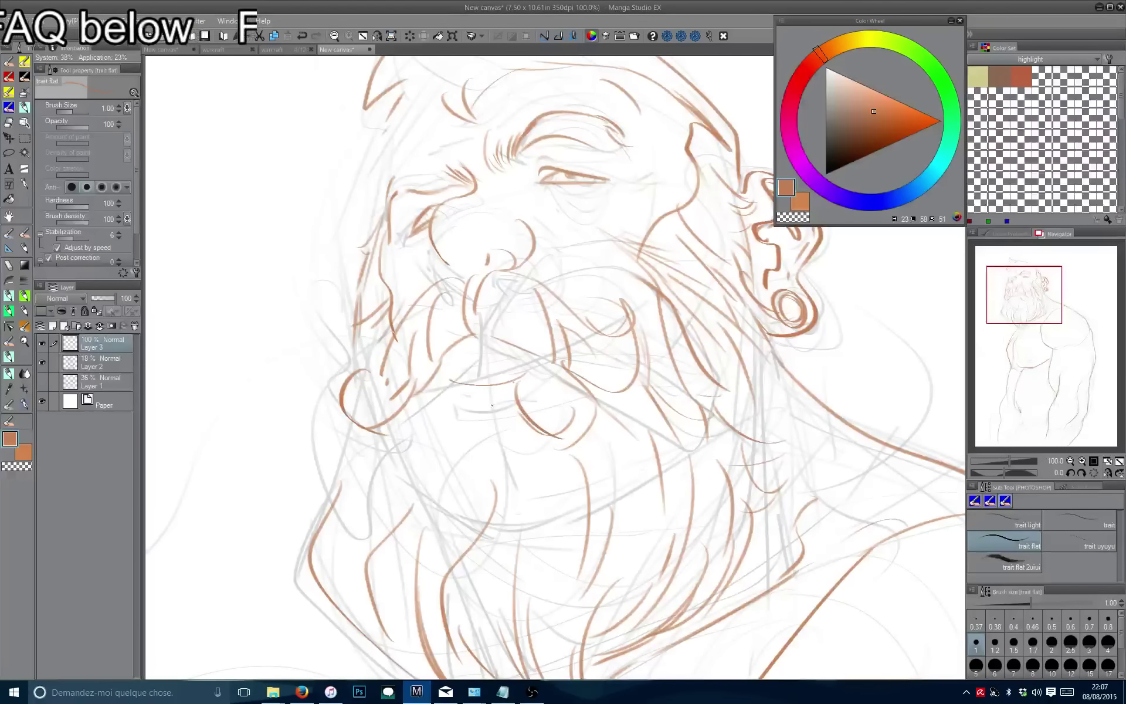
pyautogui.moveTo(483, 403); pyautogui.dragTo(463, 446)
pyautogui.moveTo(486, 421)
pyautogui.mouseDown()
pyautogui.moveTo(459, 447)
pyautogui.moveTo(497, 480)
pyautogui.mouseUp()
pyautogui.moveTo(495, 473); pyautogui.dragTo(522, 511)
pyautogui.moveTo(535, 419); pyautogui.dragTo(509, 483)
pyautogui.moveTo(531, 446); pyautogui.dragTo(502, 499)
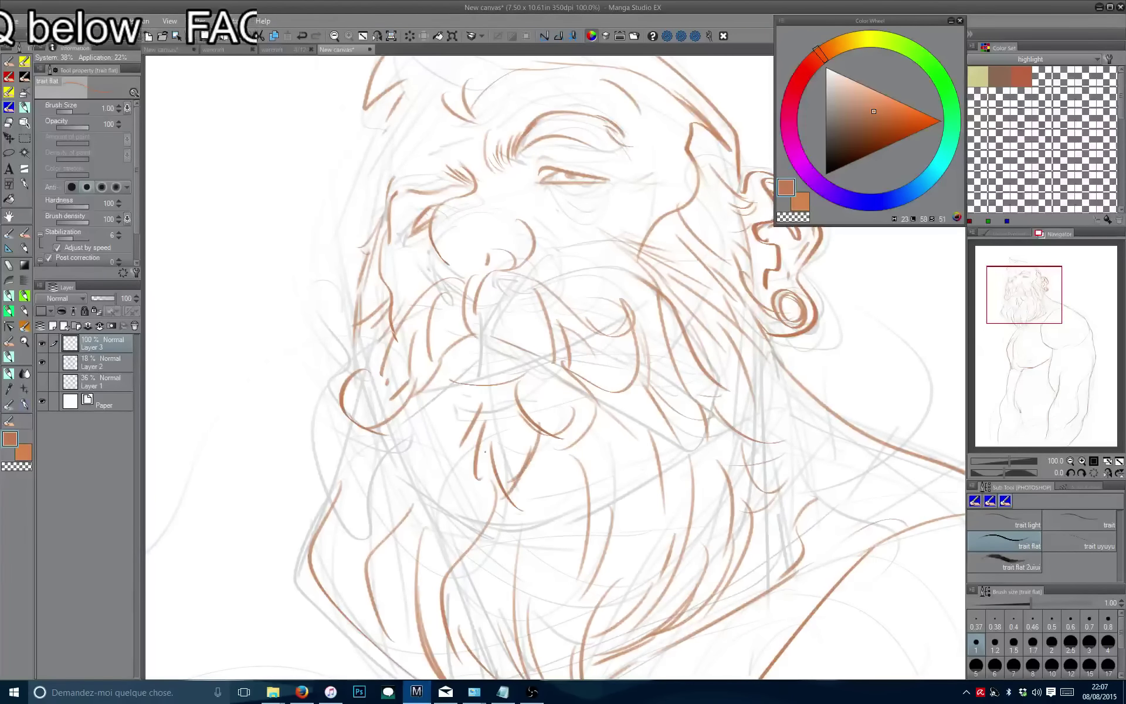
pyautogui.moveTo(455, 379); pyautogui.dragTo(440, 399)
pyautogui.moveTo(483, 392); pyautogui.dragTo(435, 503)
# Rework the far pectoral and belly contours with fuller, overlapping strokes and redraw the beard's far lower edge.
pyautogui.scroll(-2, 503, 353)
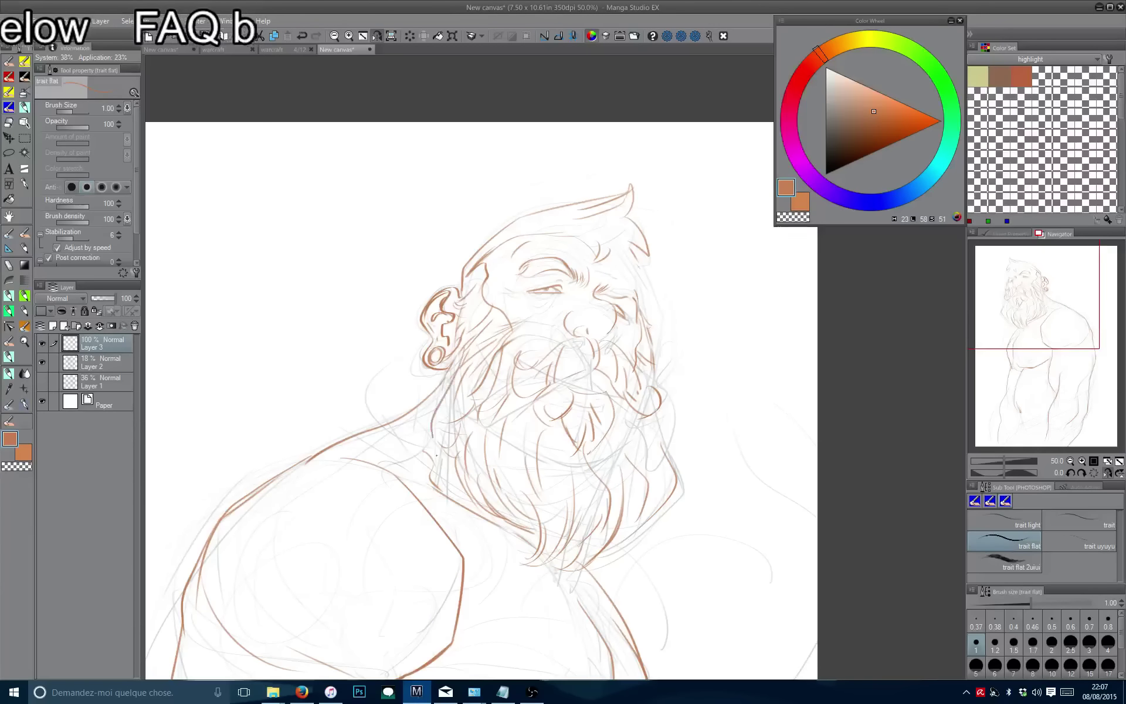
pyautogui.scroll(-3, 460, 352)
pyautogui.scroll(-2, 457, 361)
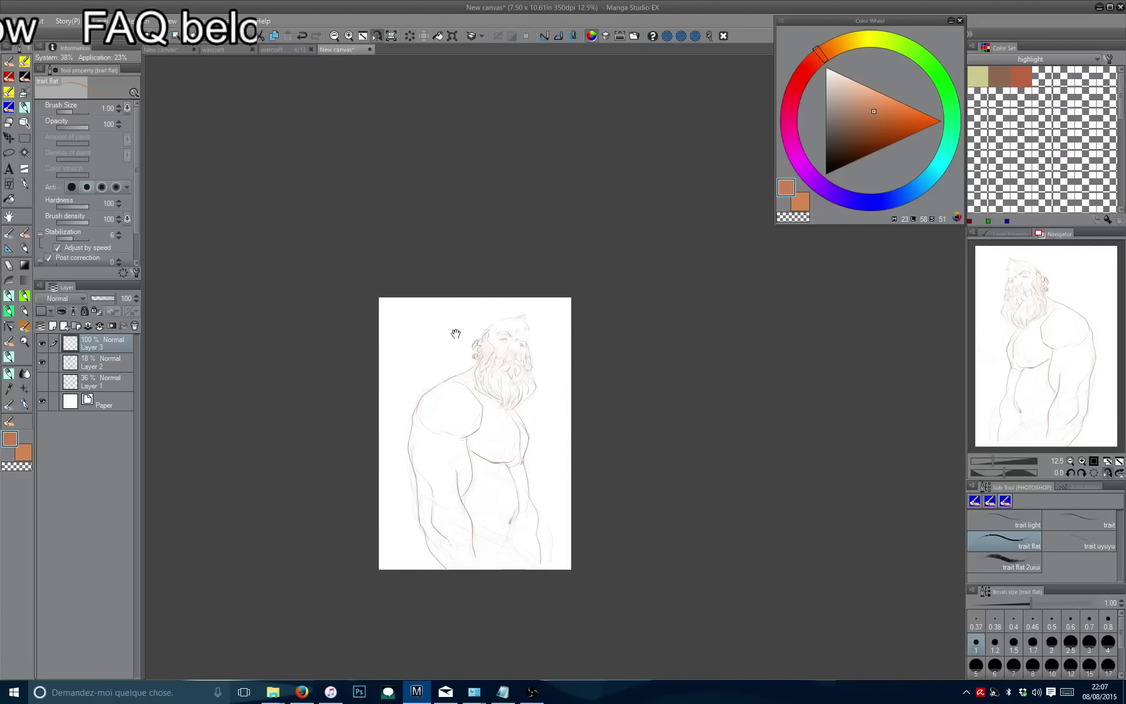
pyautogui.scroll(2, 479, 387)
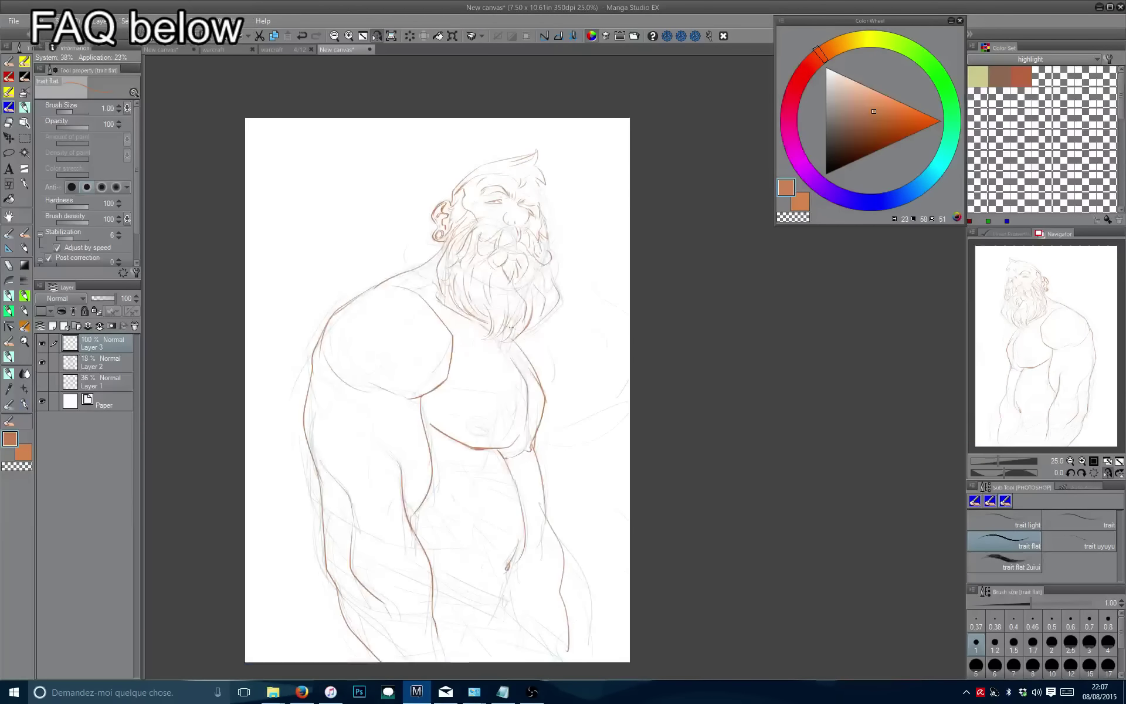
pyautogui.moveTo(531, 350)
pyautogui.mouseDown()
pyautogui.moveTo(514, 435)
pyautogui.moveTo(534, 476)
pyautogui.mouseUp()
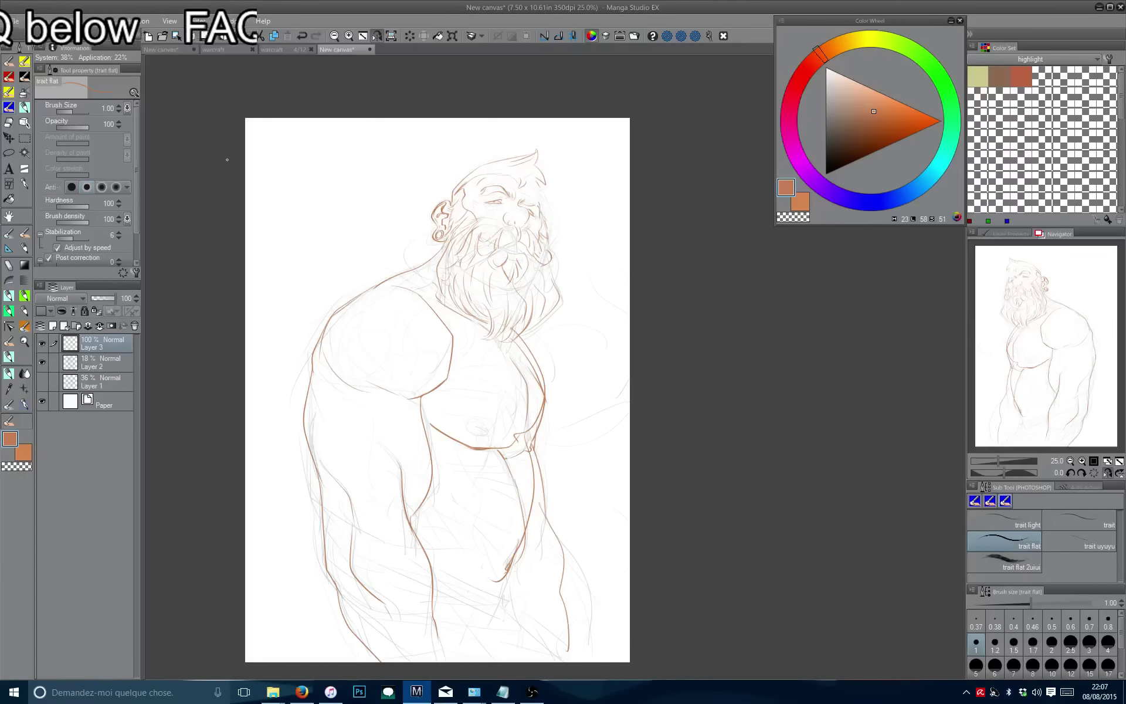
pyautogui.hotkey('ctrl', 'z')
pyautogui.moveTo(516, 335)
pyautogui.mouseDown()
pyautogui.moveTo(541, 433)
pyautogui.moveTo(526, 453)
pyautogui.moveTo(494, 458)
pyautogui.moveTo(525, 476)
pyautogui.moveTo(524, 519)
pyautogui.moveTo(498, 572)
pyautogui.mouseUp()
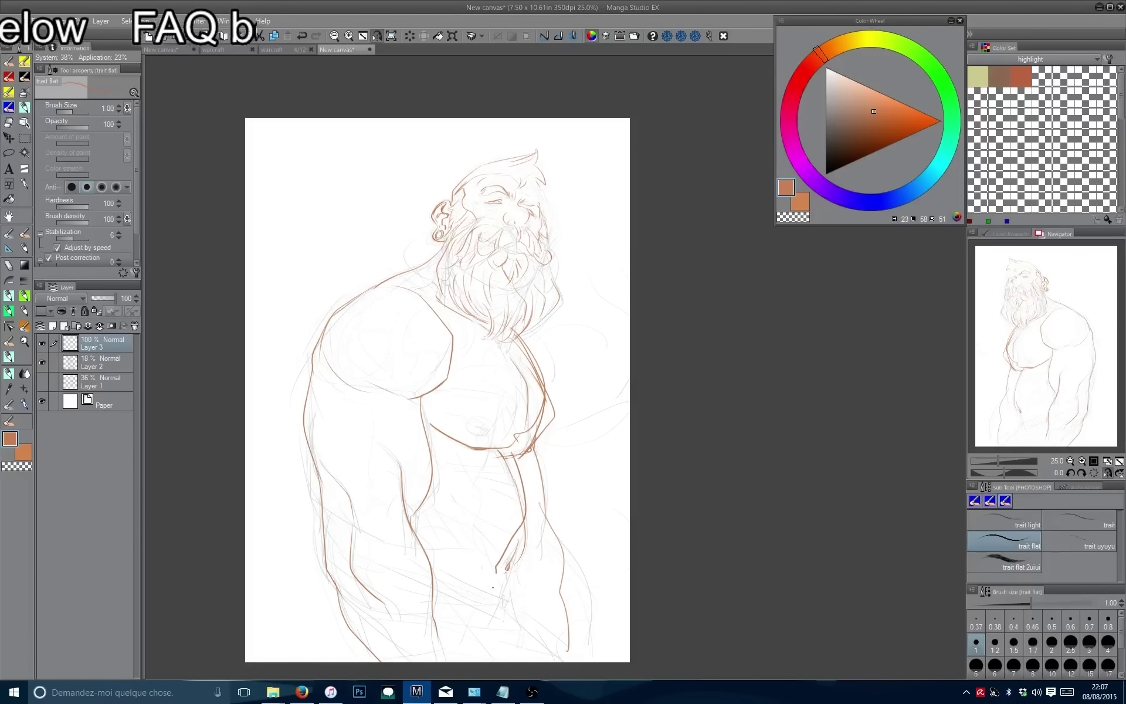
pyautogui.moveTo(535, 352)
pyautogui.mouseDown()
pyautogui.moveTo(554, 409)
pyautogui.moveTo(528, 449)
pyautogui.mouseUp()
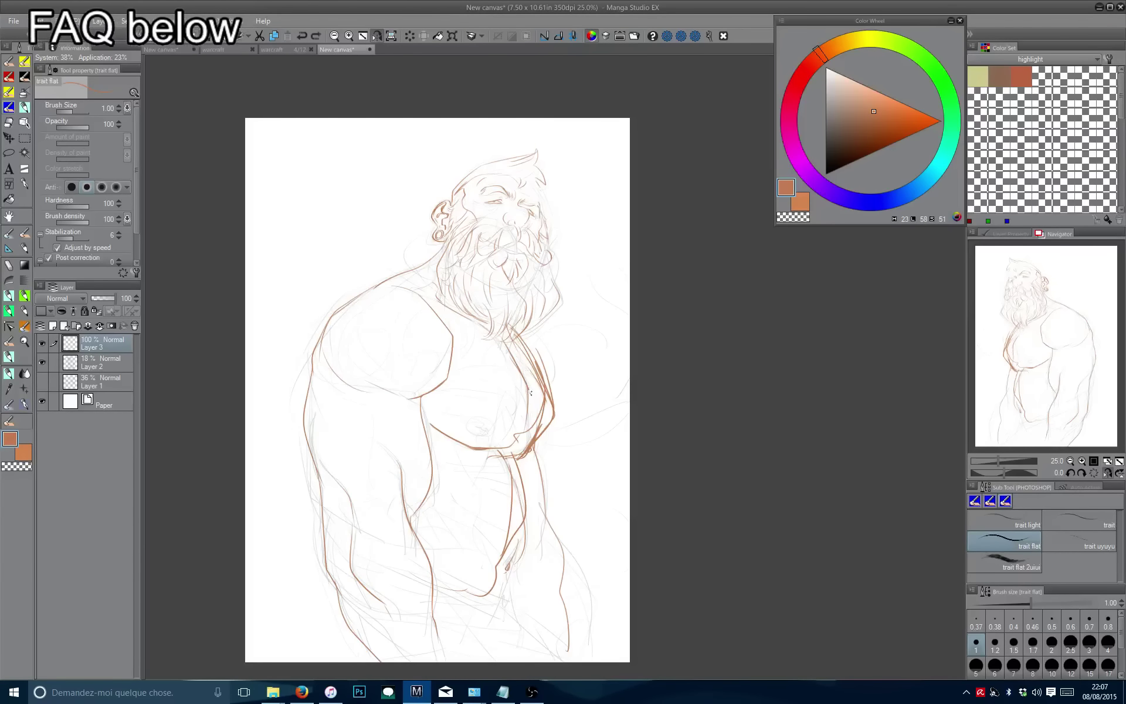
pyautogui.moveTo(522, 358); pyautogui.dragTo(546, 410)
pyautogui.moveTo(568, 308)
pyautogui.mouseDown()
pyautogui.moveTo(570, 361)
pyautogui.moveTo(508, 384)
pyautogui.mouseUp()
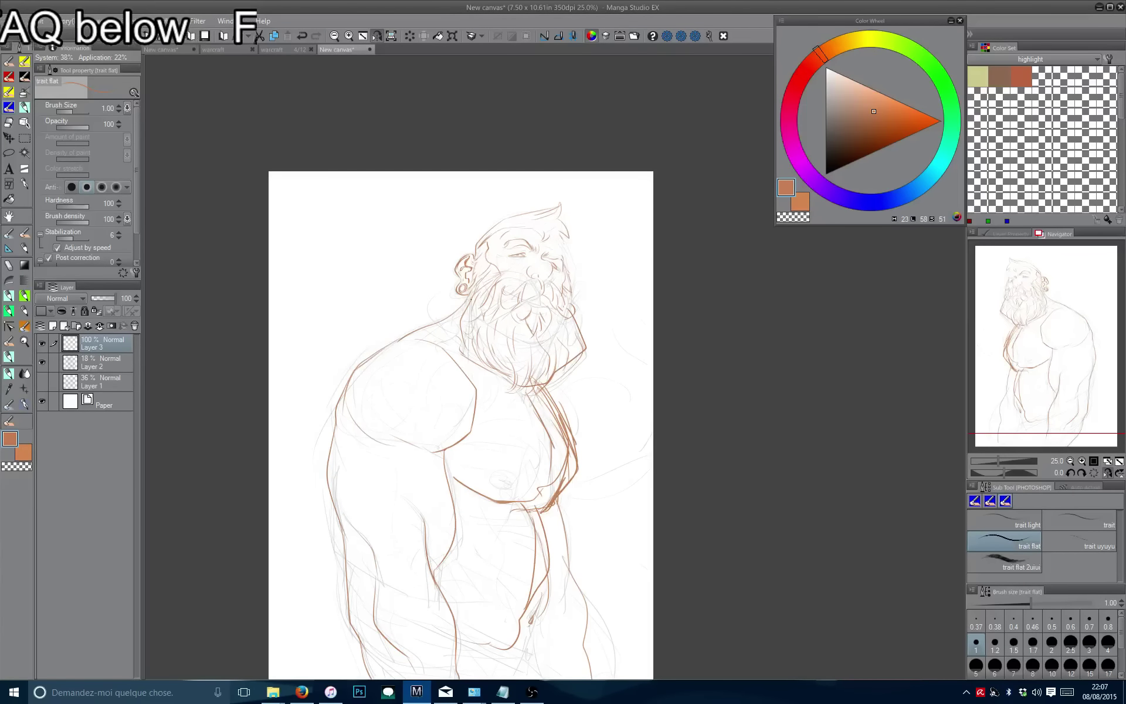
# Ink the far forehead contour down to the brow, retrying the first stroke, and add short hair strands at the far temple.
pyautogui.moveTo(485, 317); pyautogui.dragTo(483, 374)
pyautogui.scroll(4, 563, 349)
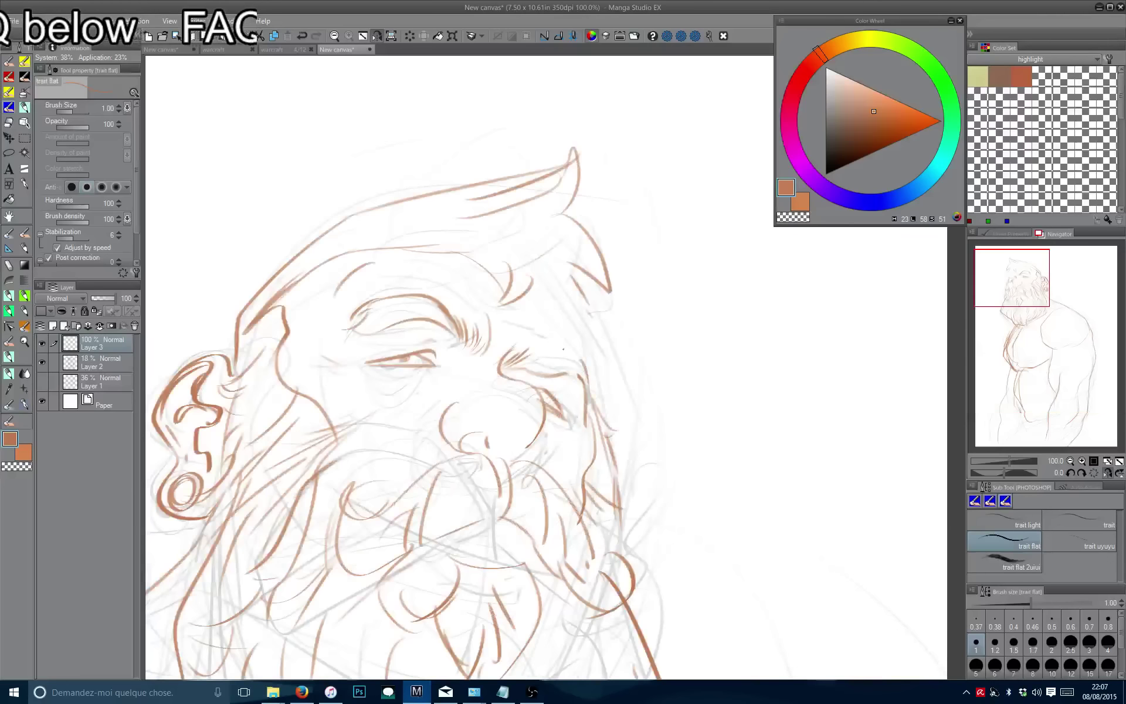
pyautogui.moveTo(537, 309); pyautogui.dragTo(587, 378)
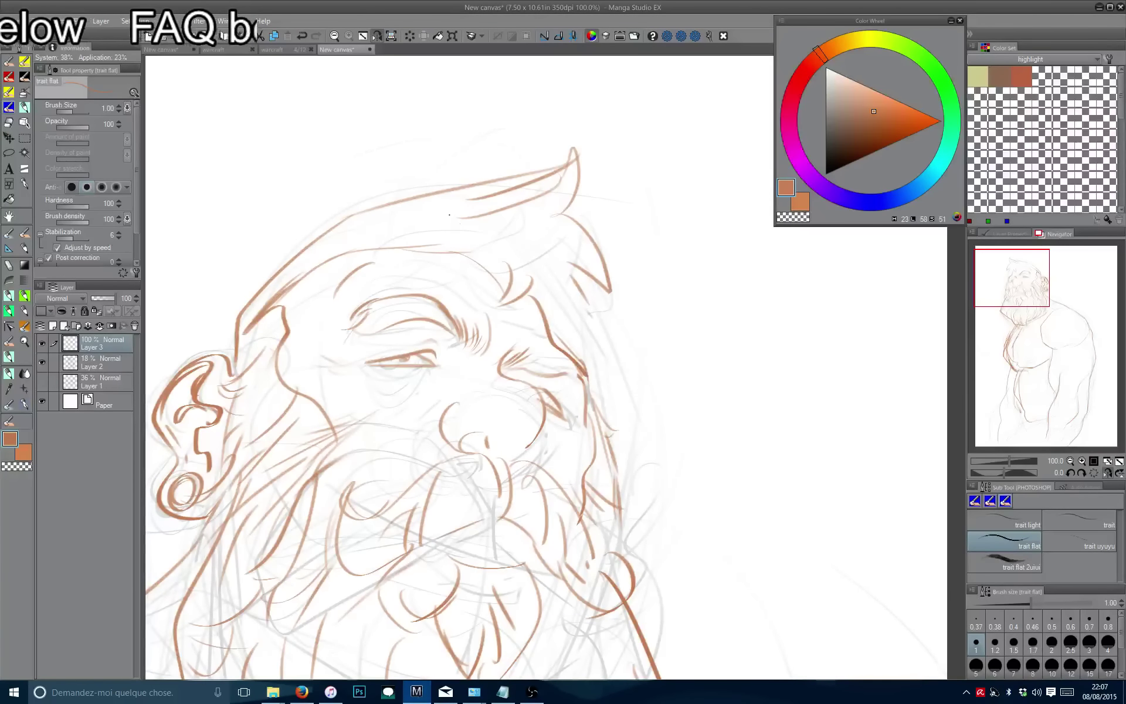
pyautogui.hotkey('ctrl', 'z')
pyautogui.moveTo(536, 296); pyautogui.dragTo(591, 396)
pyautogui.press('h')
pyautogui.moveTo(592, 307); pyautogui.dragTo(533, 355)
pyautogui.moveTo(552, 293); pyautogui.dragTo(507, 396)
pyautogui.moveTo(684, 288); pyautogui.dragTo(581, 256)
pyautogui.moveTo(552, 243)
pyautogui.mouseDown()
pyautogui.moveTo(569, 280)
pyautogui.moveTo(456, 336)
pyautogui.mouseUp()
pyautogui.moveTo(522, 315); pyautogui.dragTo(446, 364)
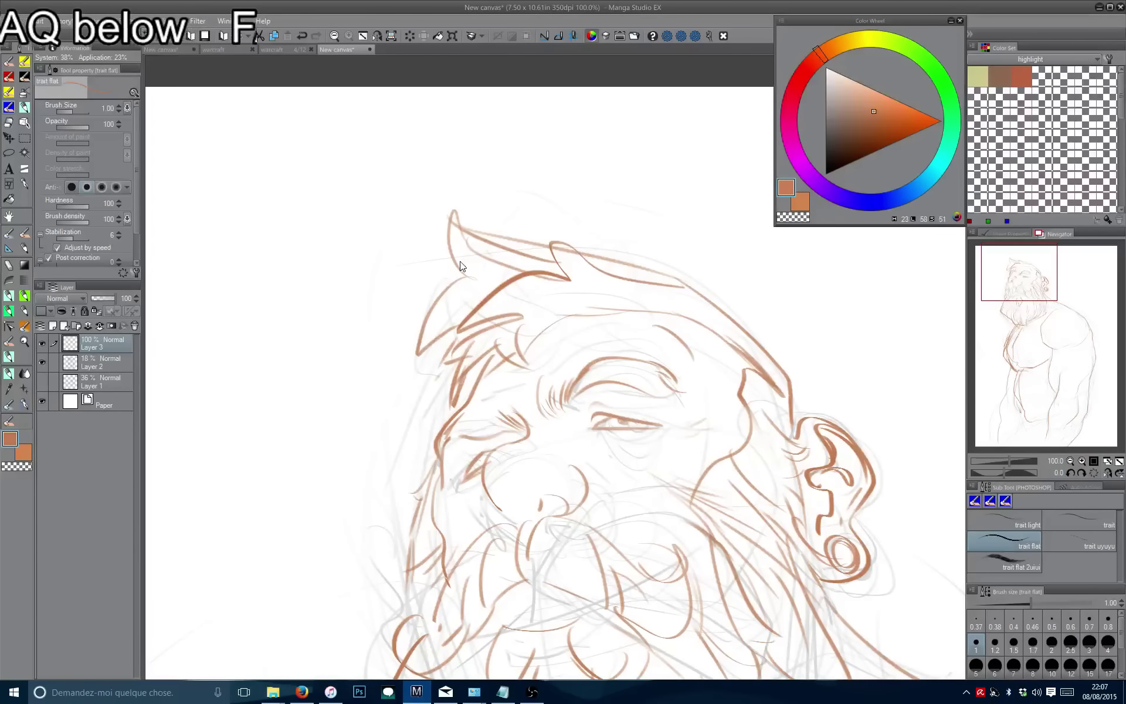
pyautogui.hotkey('ctrl', 'z')
pyautogui.hotkey('ctrl', 'z')
pyautogui.hotkey('ctrl', 'z')
pyautogui.hotkey('ctrl', 'z')
# Redraw the raised hair tuft above the forehead with sharp upright spikes and a pointed lock toward the far temple.
pyautogui.scroll(-3, 378, 226)
pyautogui.press('h')
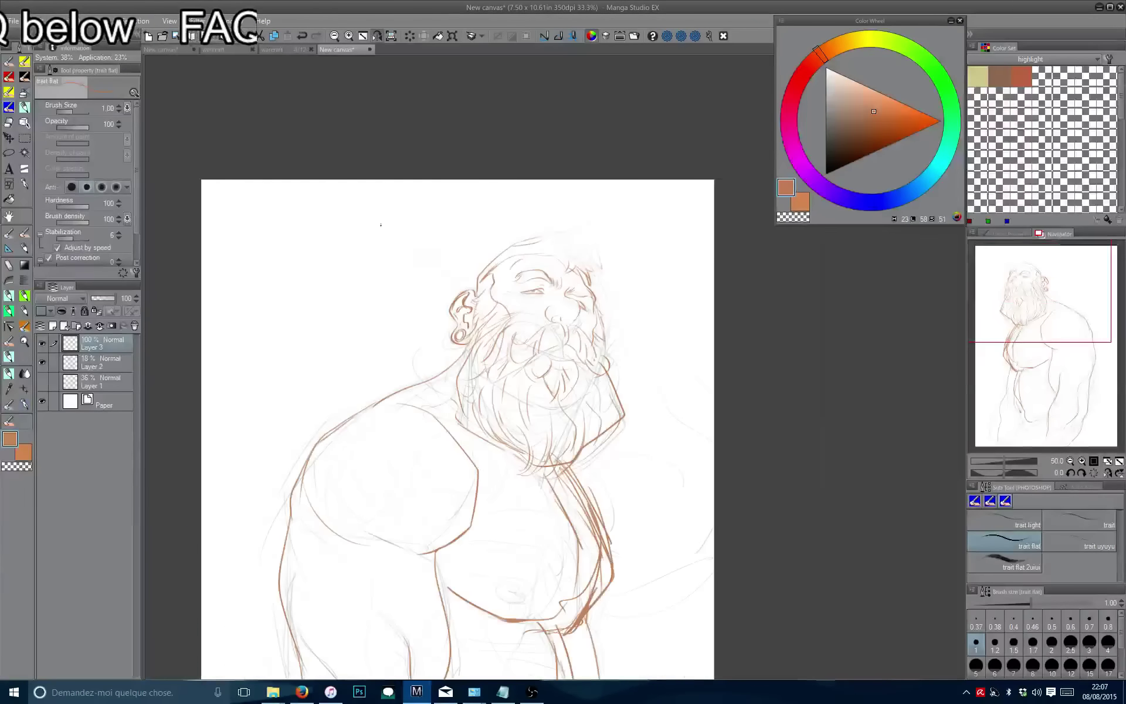
pyautogui.scroll(3, 381, 225)
pyautogui.hscroll(5, 415, 344)
pyautogui.scroll(2, 415, 345)
pyautogui.moveTo(604, 412); pyautogui.dragTo(645, 448)
pyautogui.moveTo(638, 449)
pyautogui.mouseDown()
pyautogui.moveTo(630, 359)
pyautogui.moveTo(541, 392)
pyautogui.mouseUp()
pyautogui.scroll(-2, 587, 364)
pyautogui.hscroll(-1, 586, 364)
pyautogui.moveTo(615, 268)
pyautogui.mouseDown()
pyautogui.moveTo(482, 284)
pyautogui.moveTo(613, 256)
pyautogui.moveTo(622, 316)
pyautogui.mouseUp()
pyautogui.moveTo(648, 299); pyautogui.dragTo(719, 355)
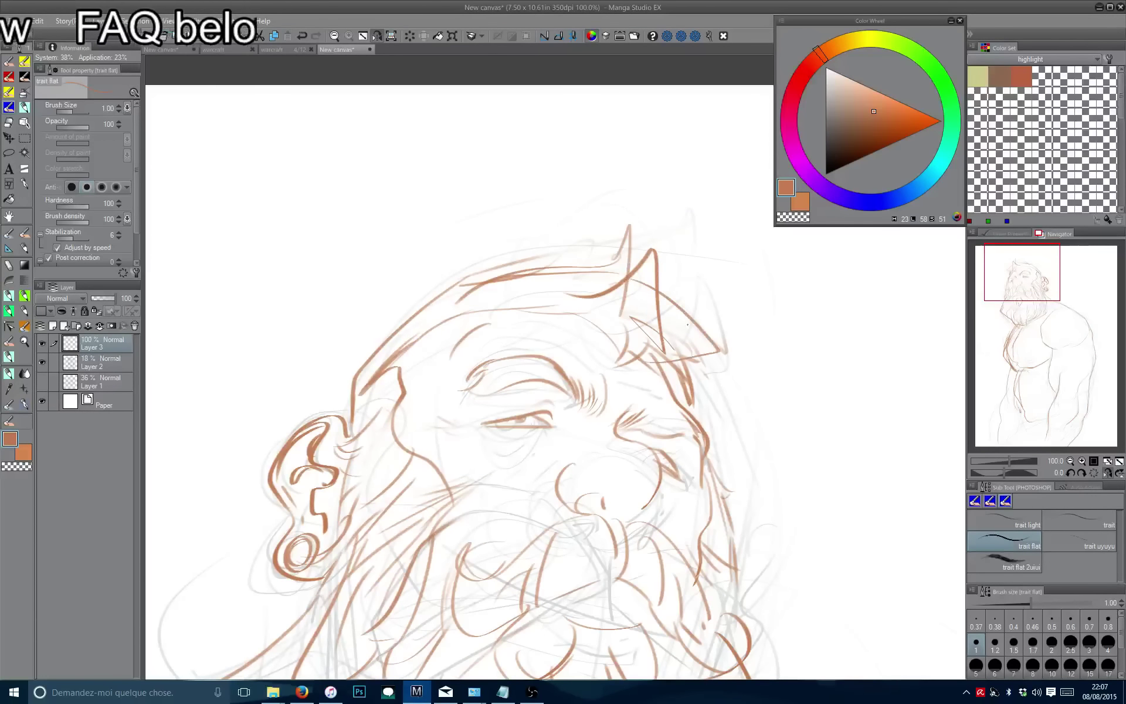
# Switch to a darker, duller brown and add crossing hair strokes over the tuft at the far hairline.
pyautogui.click(859, 125)
pyautogui.moveTo(679, 290)
pyautogui.mouseDown()
pyautogui.moveTo(638, 337)
pyautogui.moveTo(619, 324)
pyautogui.mouseUp()
pyautogui.moveTo(681, 276); pyautogui.dragTo(533, 281)
pyautogui.moveTo(698, 297); pyautogui.dragTo(623, 339)
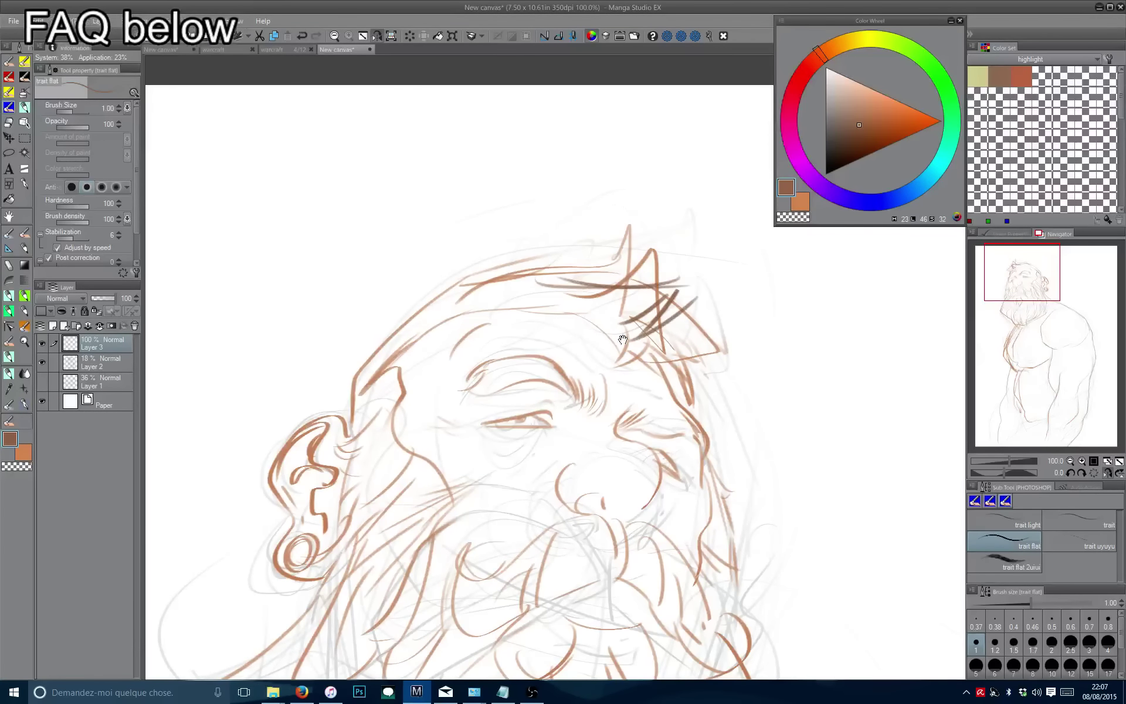
# Darken the head contour from above the near ear up toward the hairline with overlapping brown strokes.
pyautogui.scroll(-1, 623, 339)
pyautogui.moveTo(639, 205); pyautogui.dragTo(583, 287)
pyautogui.moveTo(578, 197); pyautogui.dragTo(509, 241)
pyautogui.scroll(1, 554, 289)
pyautogui.scroll(1, 554, 289)
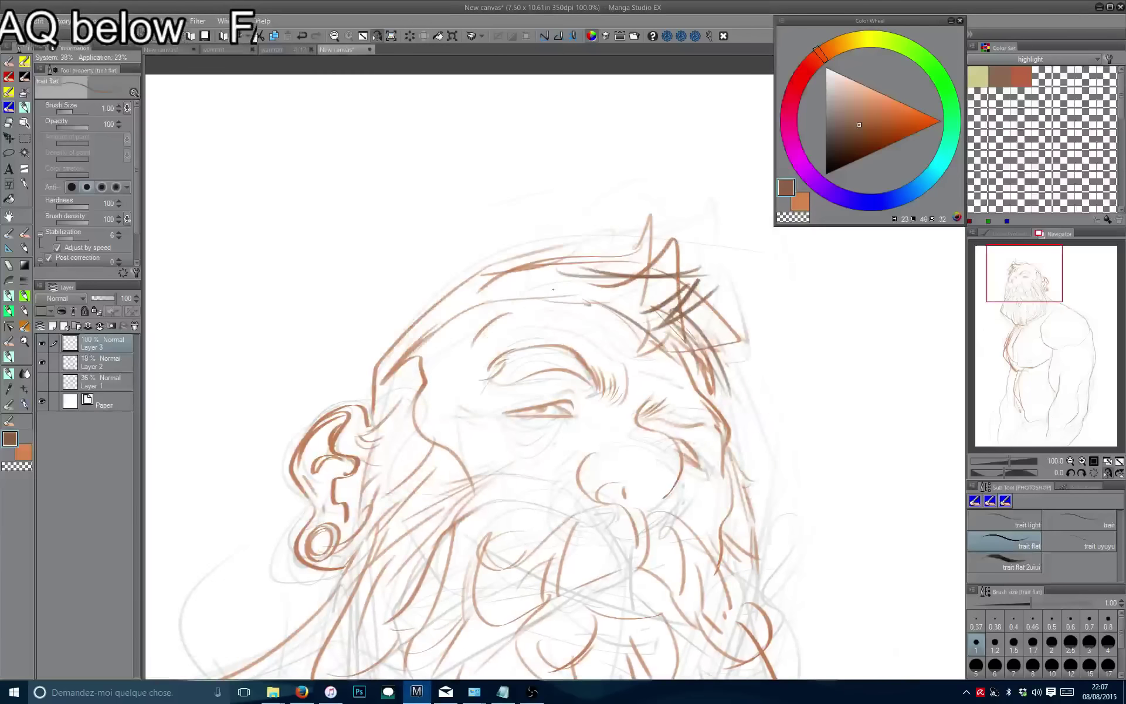
pyautogui.moveTo(377, 368); pyautogui.dragTo(453, 216)
# Draw long curling strands in the darker brown through the near side and lower edge of the beard.
pyautogui.scroll(-3, 446, 417)
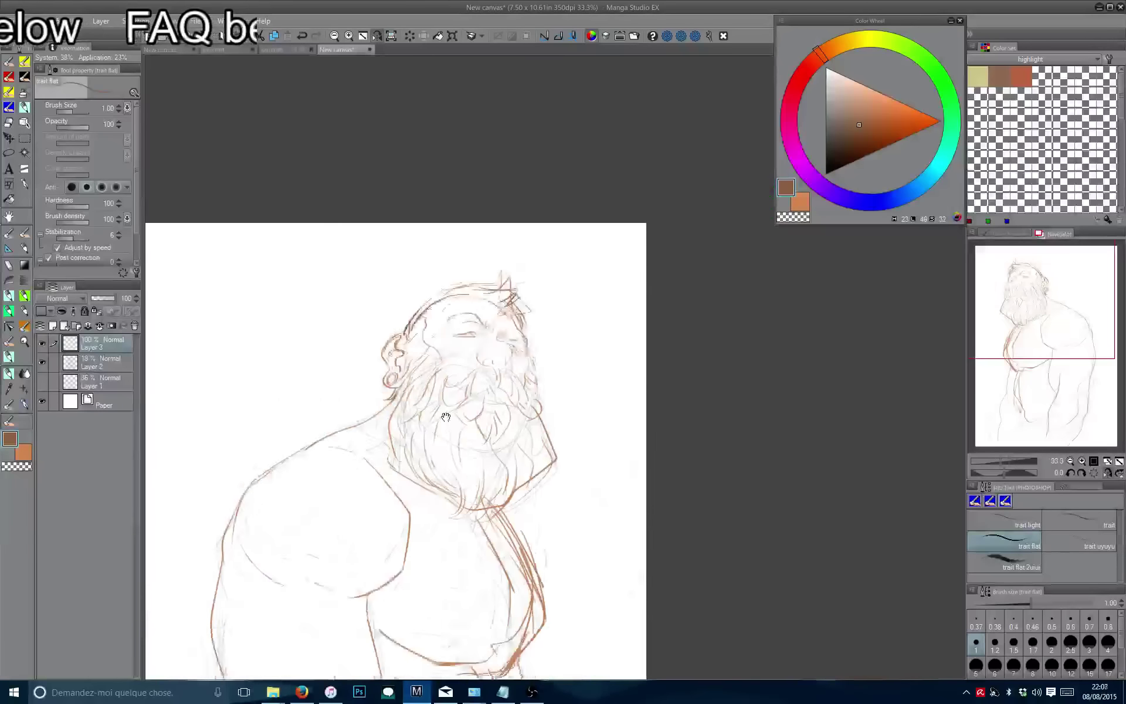
pyautogui.scroll(1, 446, 416)
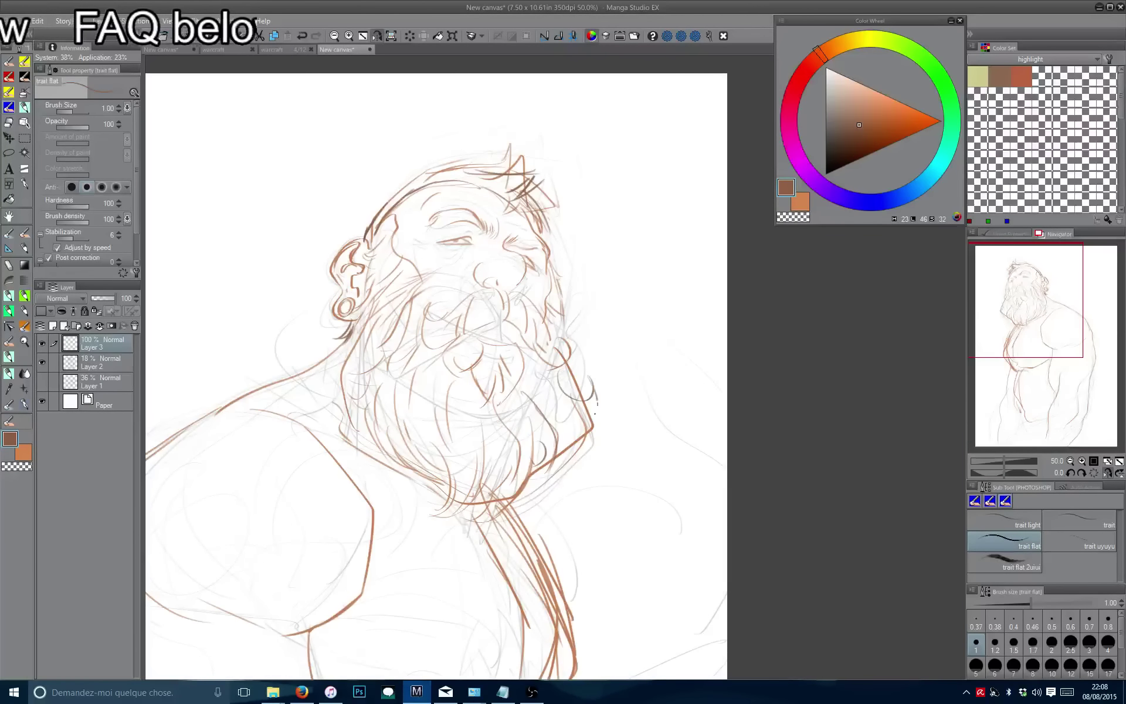
pyautogui.moveTo(490, 413); pyautogui.dragTo(446, 480)
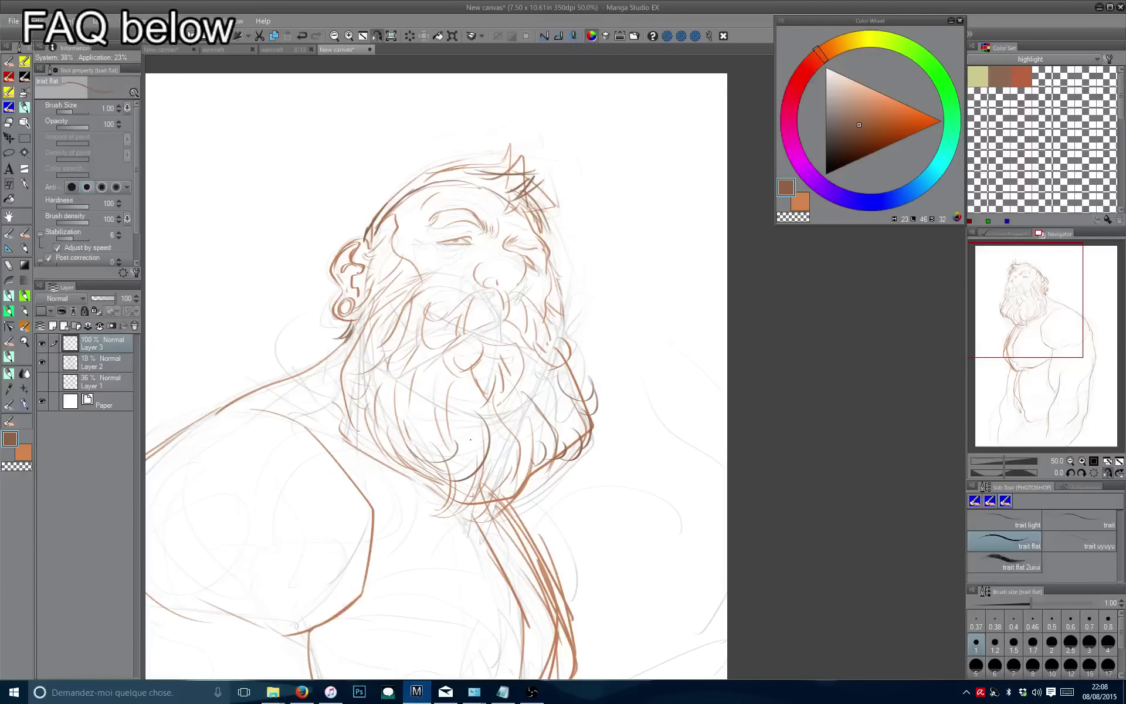
pyautogui.moveTo(459, 367); pyautogui.dragTo(416, 469)
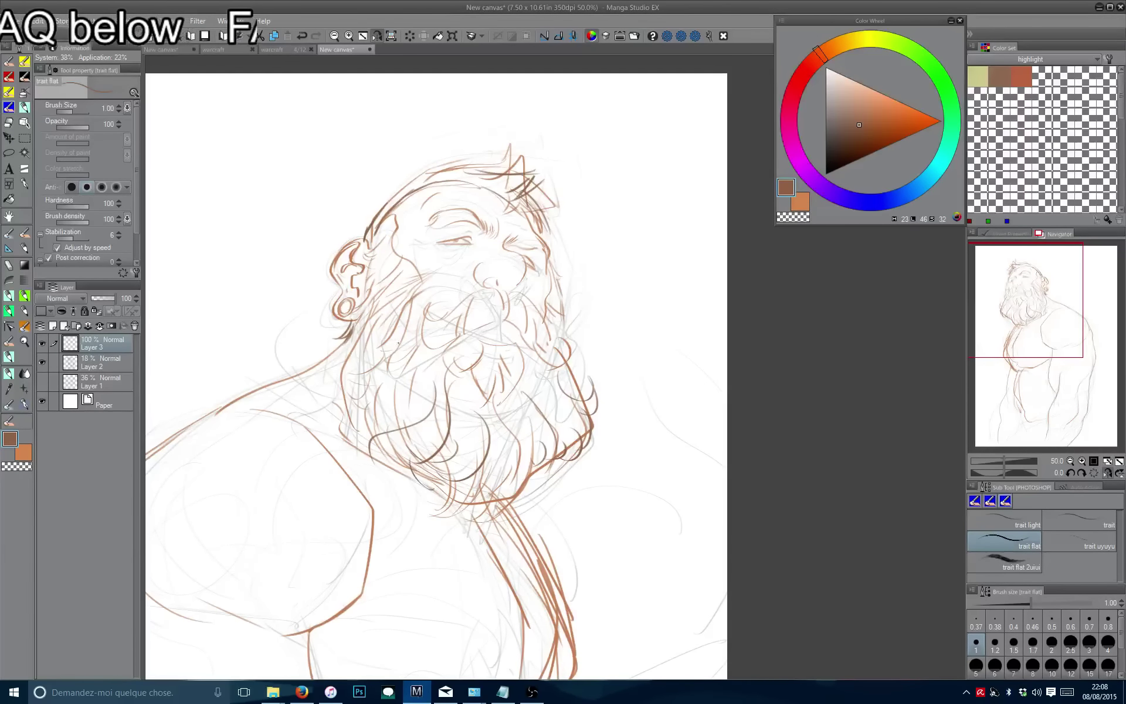
pyautogui.moveTo(430, 338)
pyautogui.mouseDown()
pyautogui.moveTo(367, 452)
pyautogui.moveTo(361, 431)
pyautogui.mouseUp()
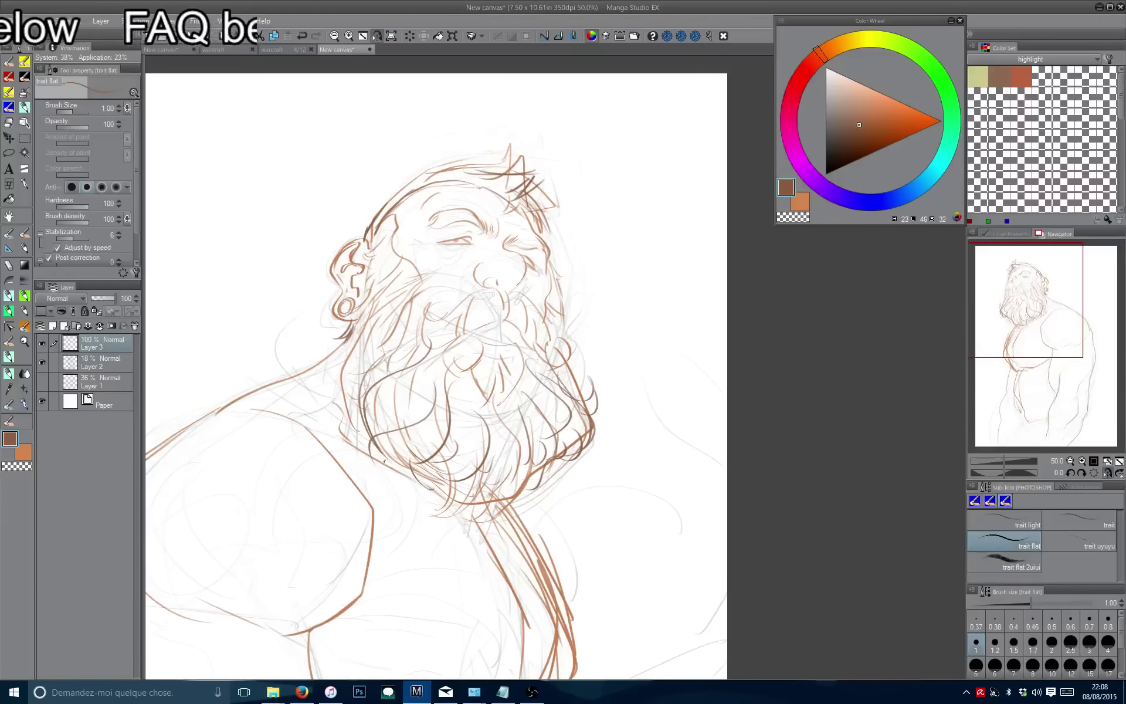
# Draw the crease running from the near nostril down the cheek and darken the beard's edge on the near cheek.
pyautogui.scroll(2, 384, 461)
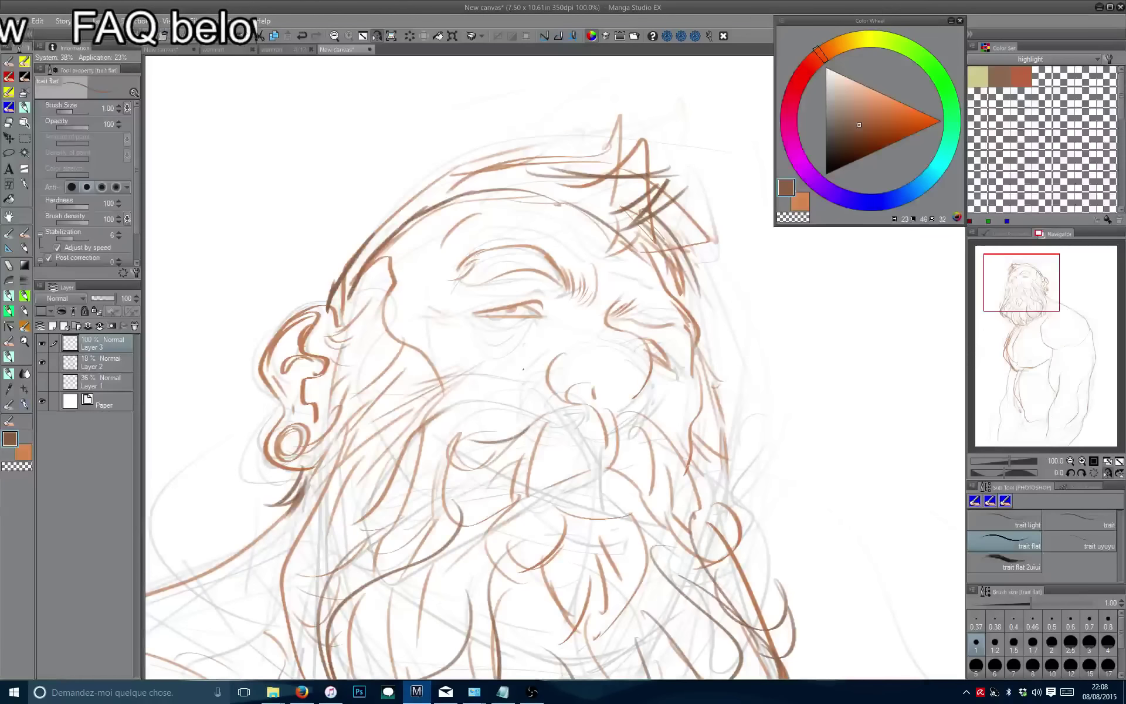
pyautogui.moveTo(552, 347)
pyautogui.mouseDown()
pyautogui.moveTo(566, 349)
pyautogui.moveTo(514, 419)
pyautogui.mouseUp()
pyautogui.moveTo(573, 351); pyautogui.dragTo(593, 293)
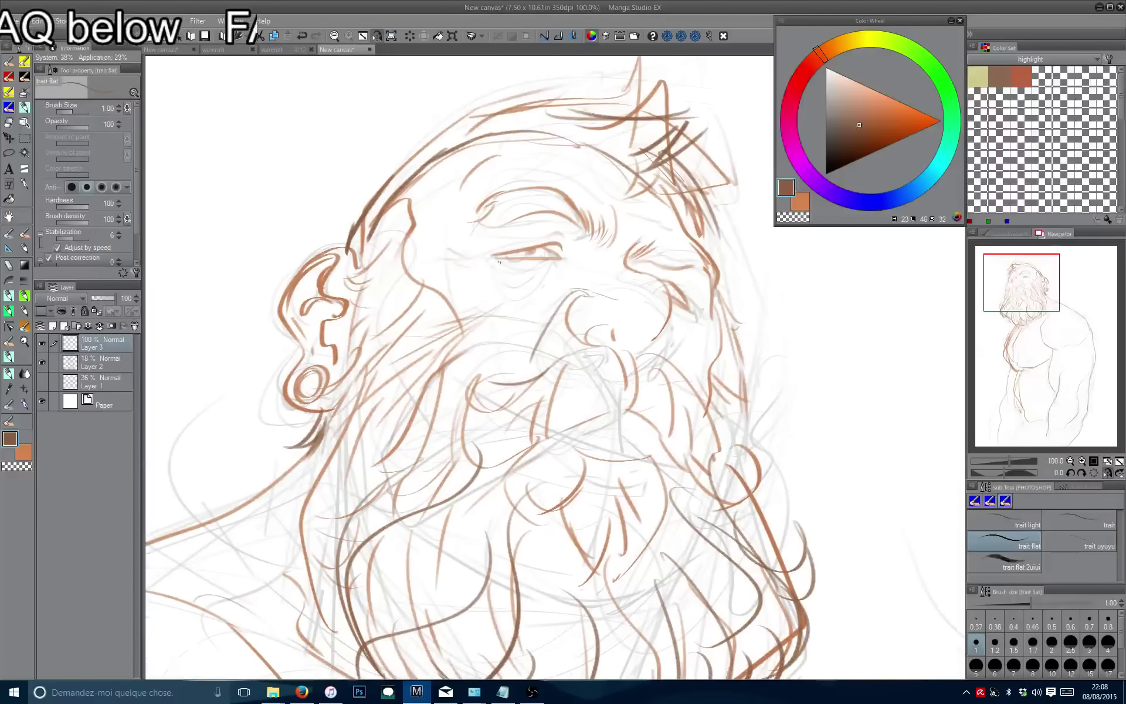
pyautogui.moveTo(462, 327)
pyautogui.mouseDown()
pyautogui.moveTo(449, 411)
pyautogui.moveTo(466, 419)
pyautogui.mouseUp()
pyautogui.moveTo(460, 337); pyautogui.dragTo(433, 357)
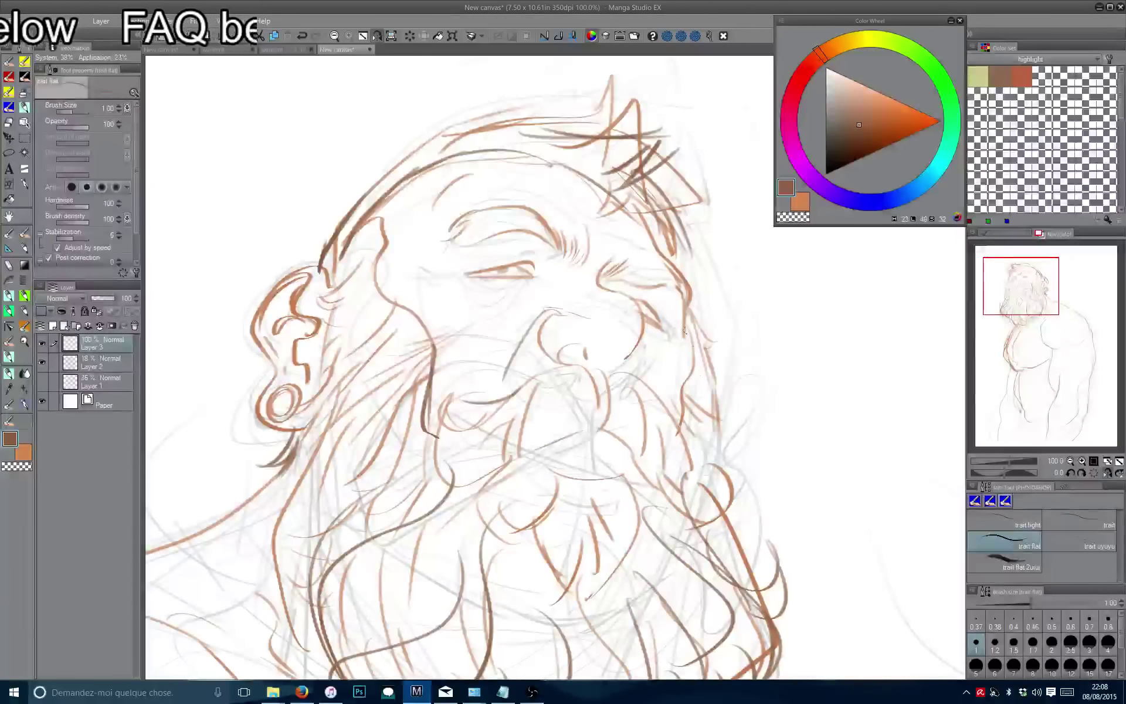
# Darken the far cheek and the far outline of the beard with long, overlapping brown strokes, checking the mirrored view.
pyautogui.moveTo(694, 332); pyautogui.dragTo(672, 411)
pyautogui.moveTo(694, 359); pyautogui.dragTo(734, 478)
pyautogui.press('h')
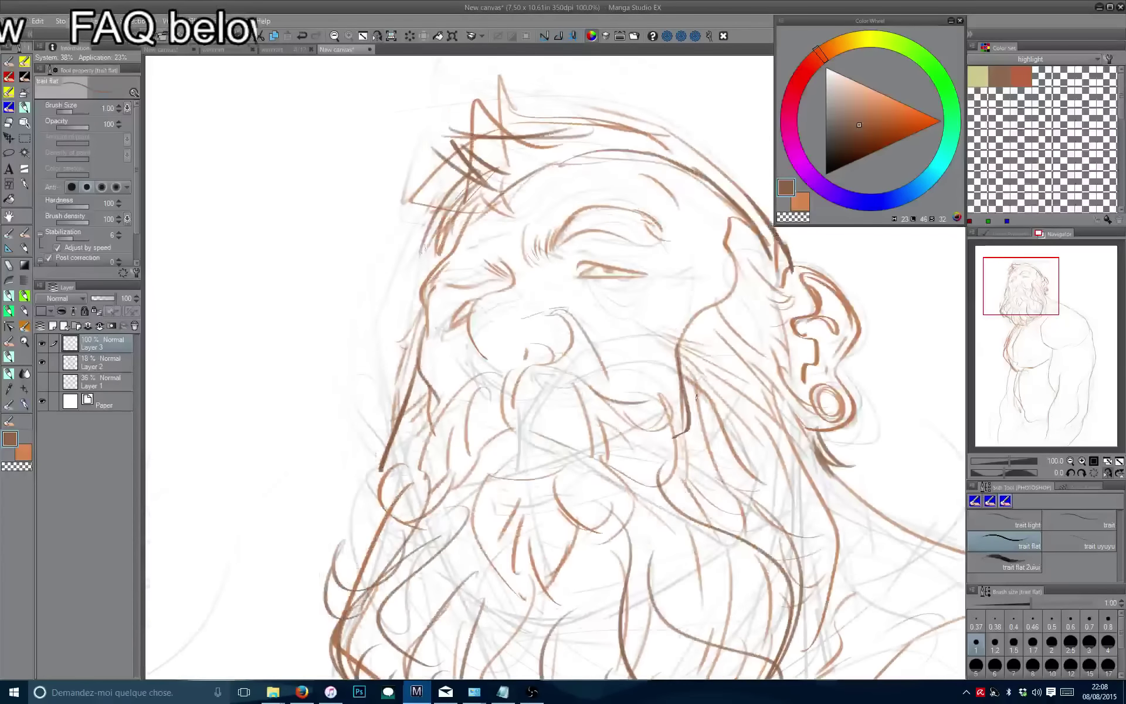
pyautogui.moveTo(399, 383)
pyautogui.mouseDown()
pyautogui.moveTo(425, 338)
pyautogui.moveTo(387, 587)
pyautogui.mouseUp()
pyautogui.press('c')
pyautogui.moveTo(406, 440); pyautogui.dragTo(376, 543)
# Sketch the small visible part of the far ear beside the far cheek, undoing a poor stroke.
pyautogui.moveTo(445, 274)
pyautogui.mouseDown()
pyautogui.moveTo(424, 378)
pyautogui.moveTo(417, 314)
pyautogui.moveTo(418, 388)
pyautogui.mouseUp()
pyautogui.hotkey('ctrl', 'z')
pyautogui.scroll(-2, 421, 355)
pyautogui.scroll(2, 421, 355)
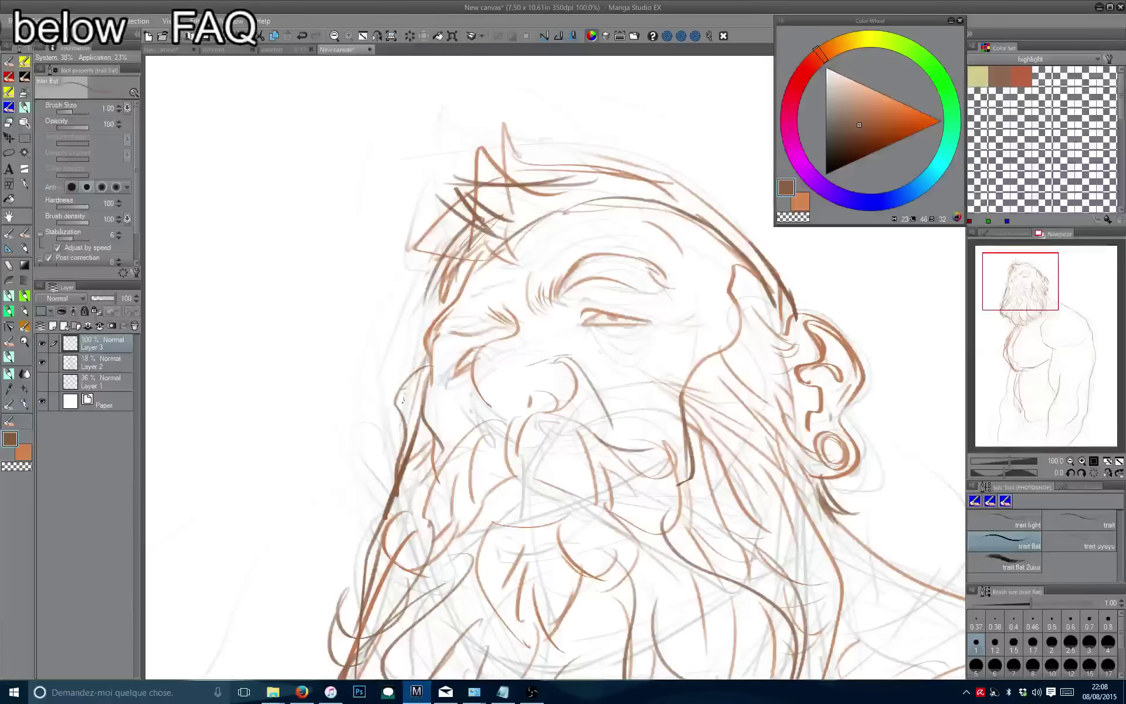
pyautogui.moveTo(481, 333); pyautogui.dragTo(387, 251)
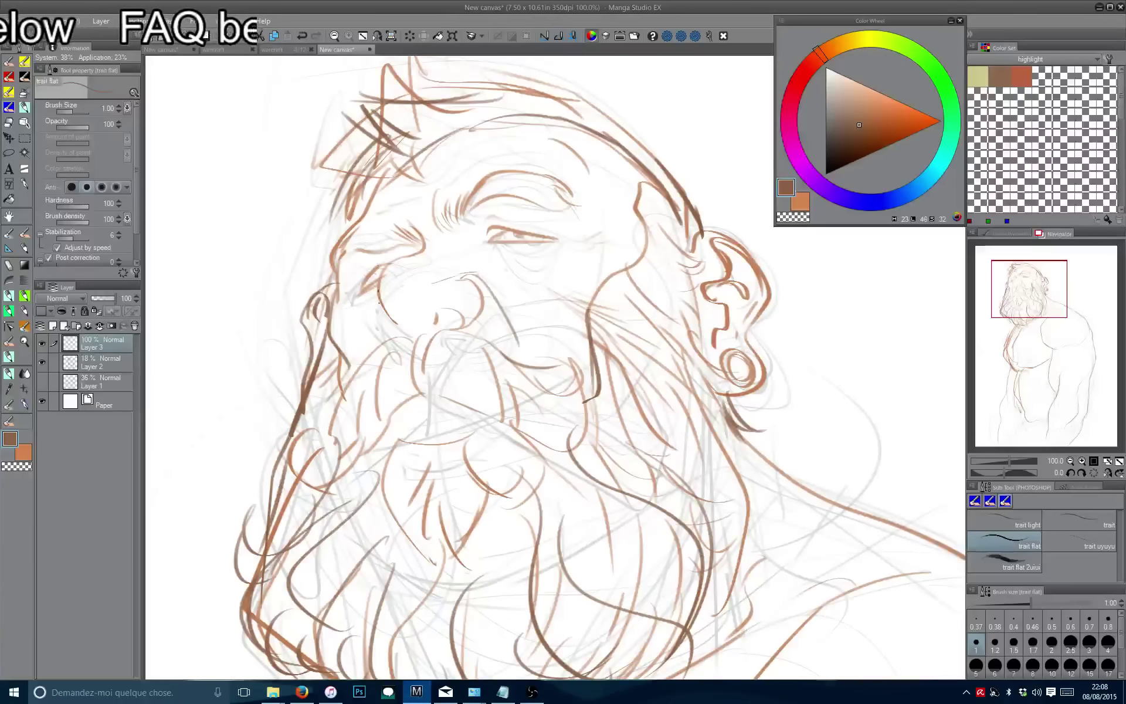
# Add strands along the beard's near back edge and draw curved tufts of chest hair on the upper chest.
pyautogui.scroll(-2, 378, 296)
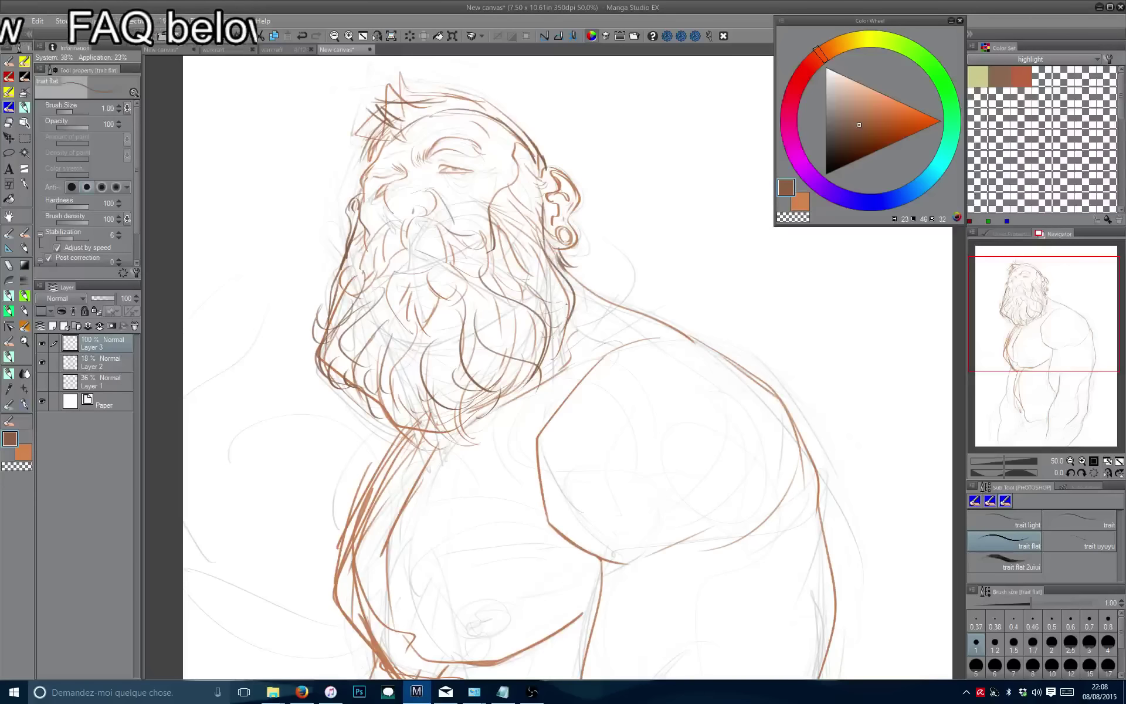
pyautogui.moveTo(561, 334); pyautogui.dragTo(614, 342)
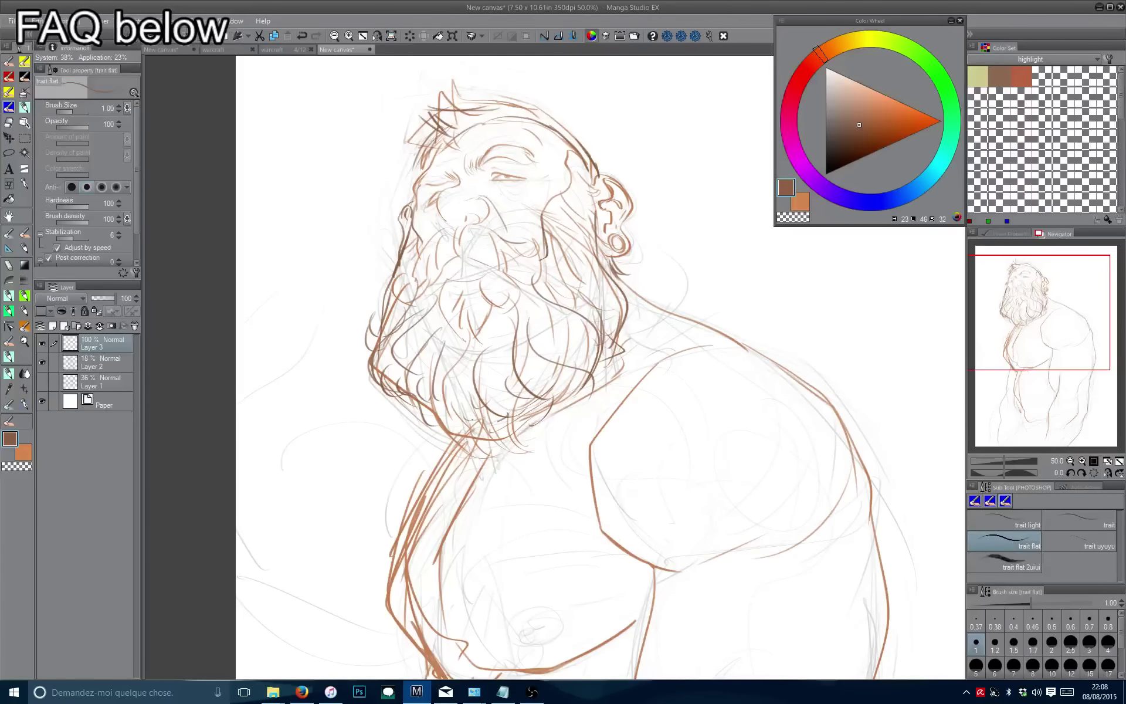
pyautogui.scroll(-3, 436, 413)
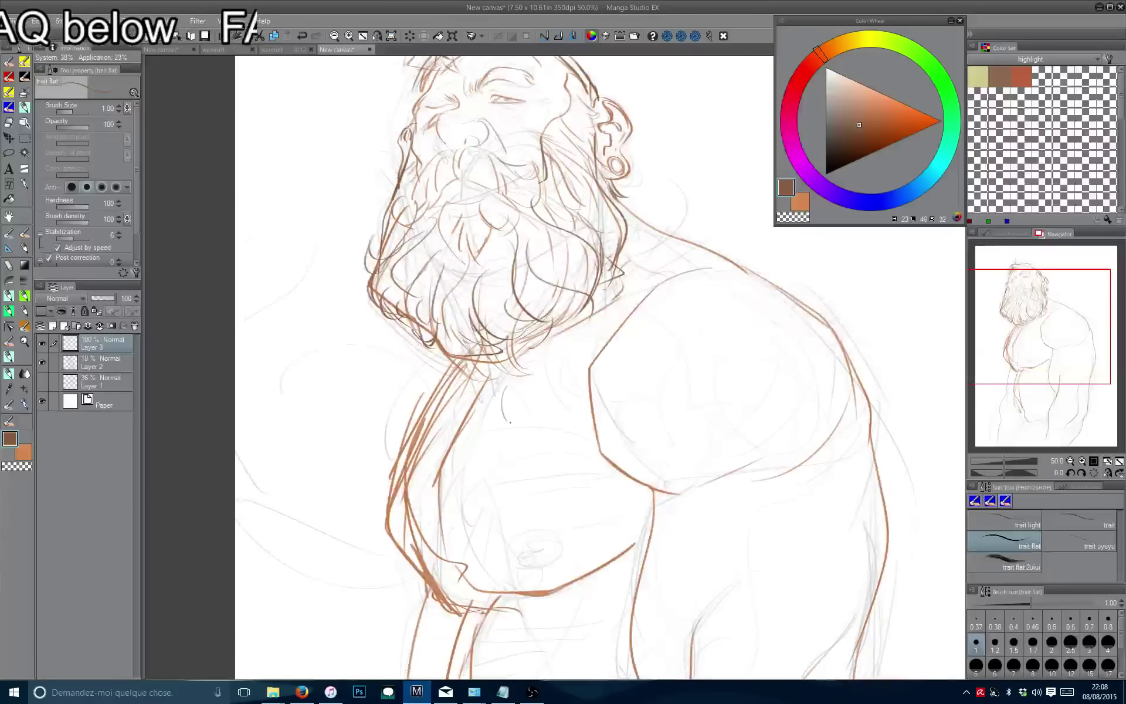
pyautogui.moveTo(500, 435); pyautogui.dragTo(482, 461)
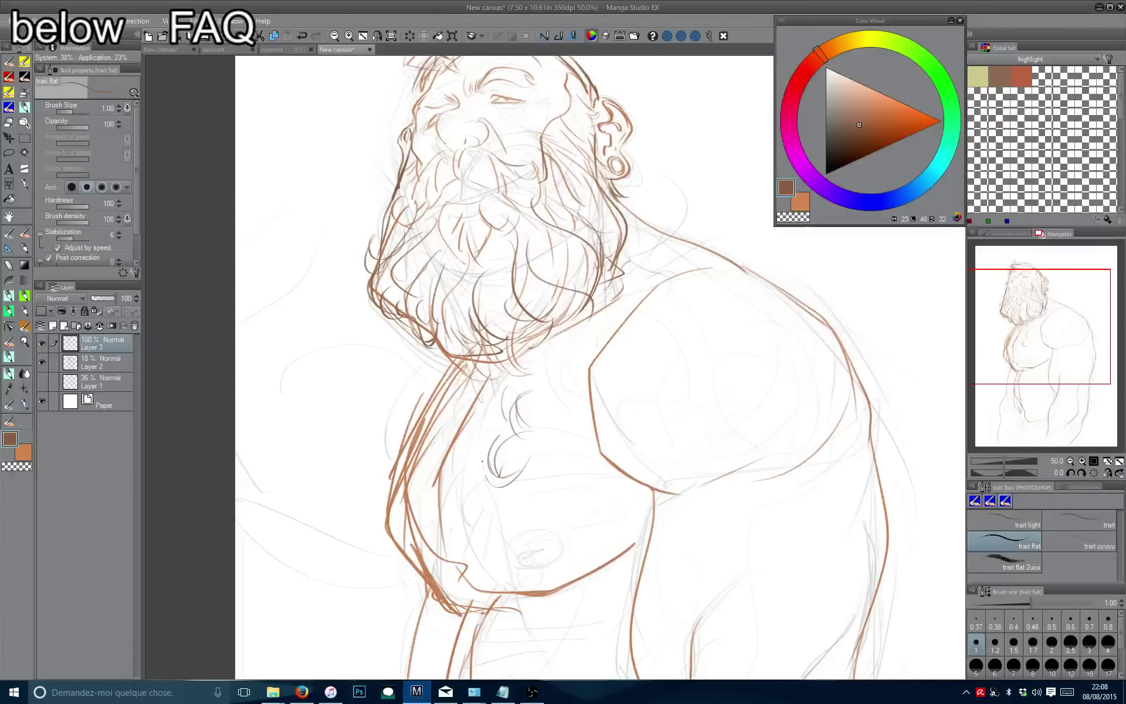
pyautogui.moveTo(437, 521); pyautogui.dragTo(513, 376)
pyautogui.press('h')
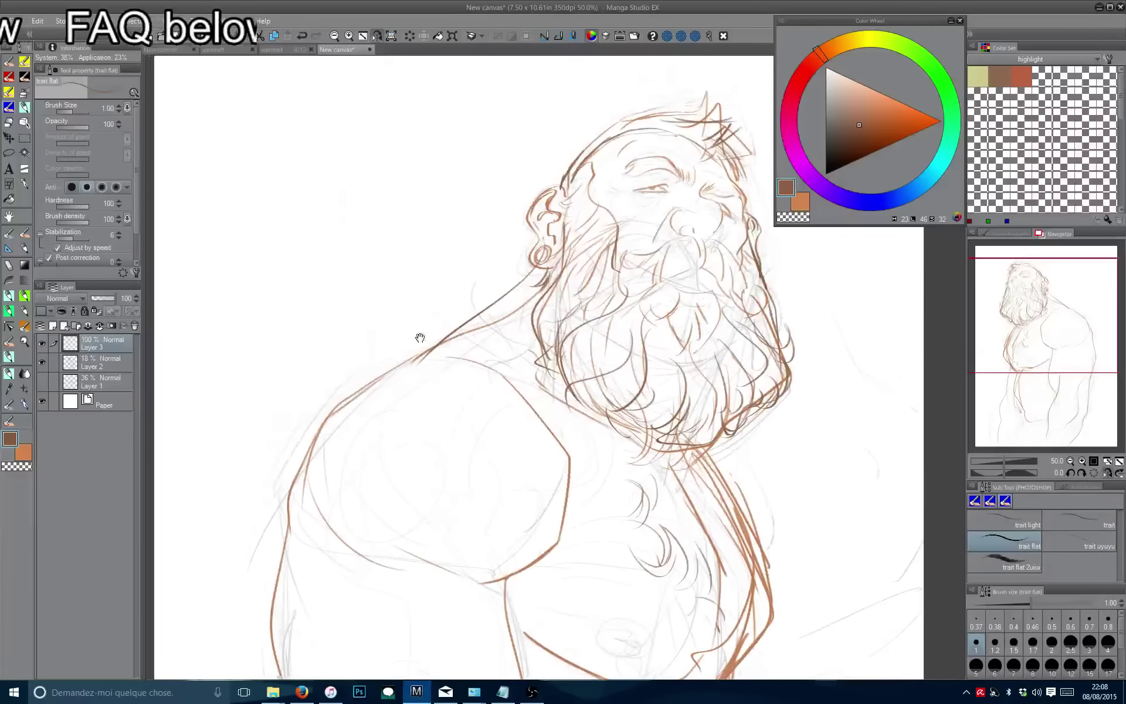
# Sketch a darker contour along the figure's neck slope and over the shoulder.
pyautogui.moveTo(392, 332); pyautogui.dragTo(434, 348)
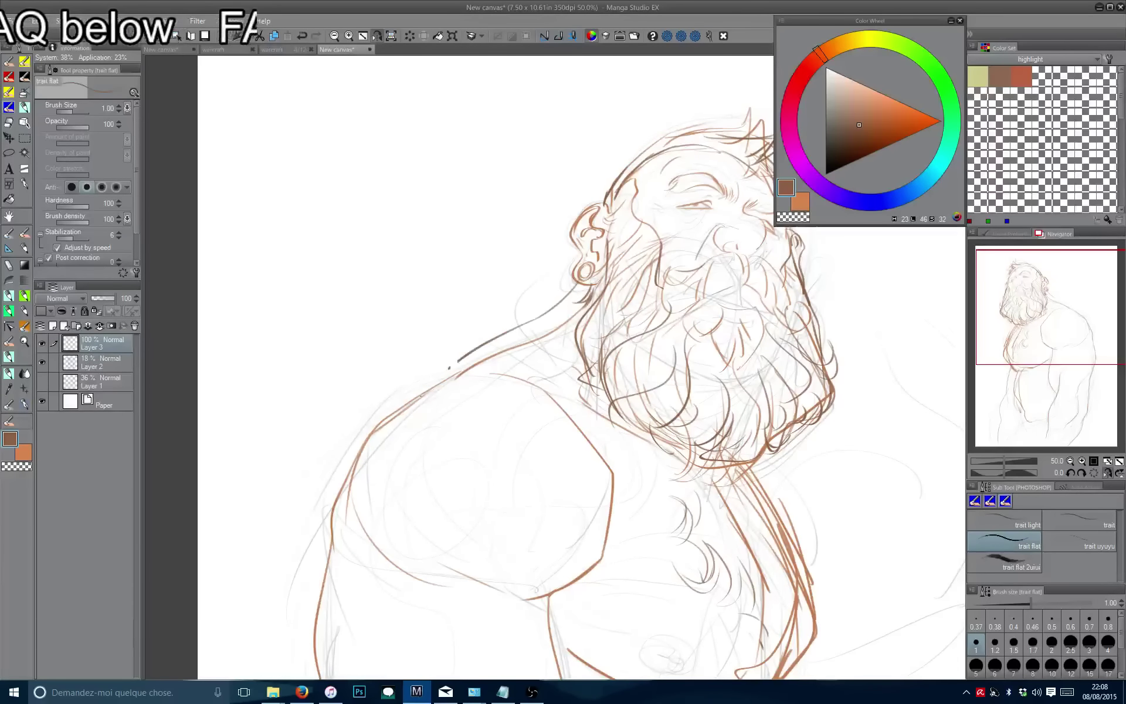
pyautogui.moveTo(357, 445); pyautogui.dragTo(370, 336)
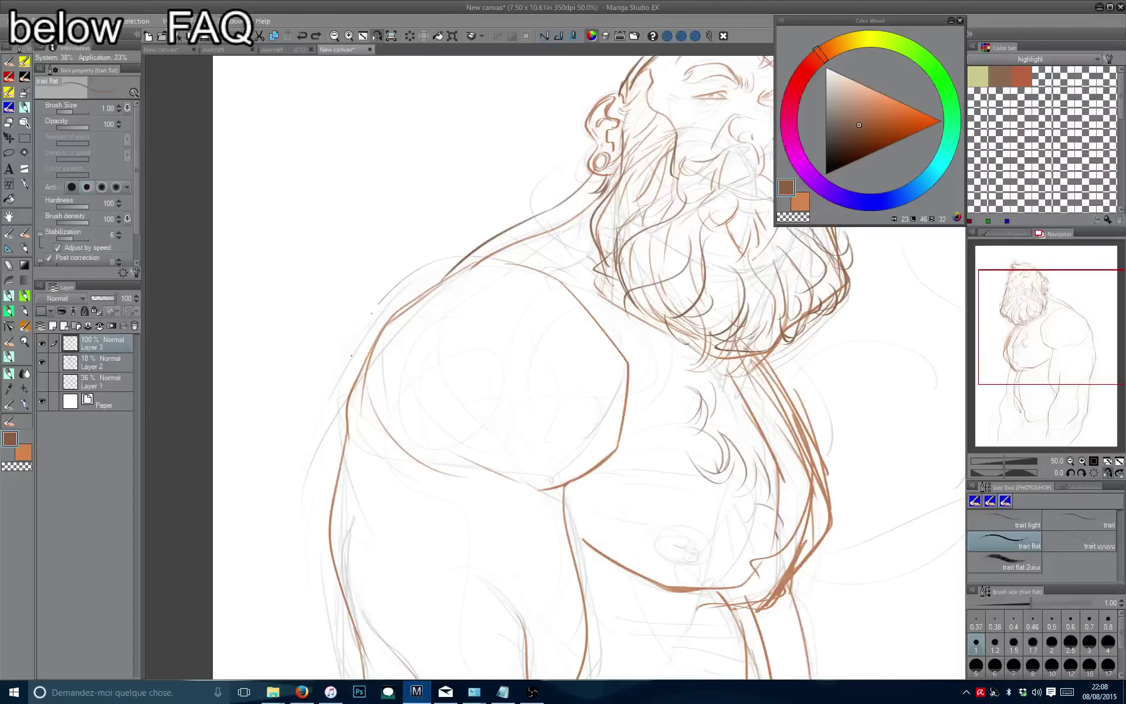
pyautogui.moveTo(402, 502); pyautogui.dragTo(189, 437)
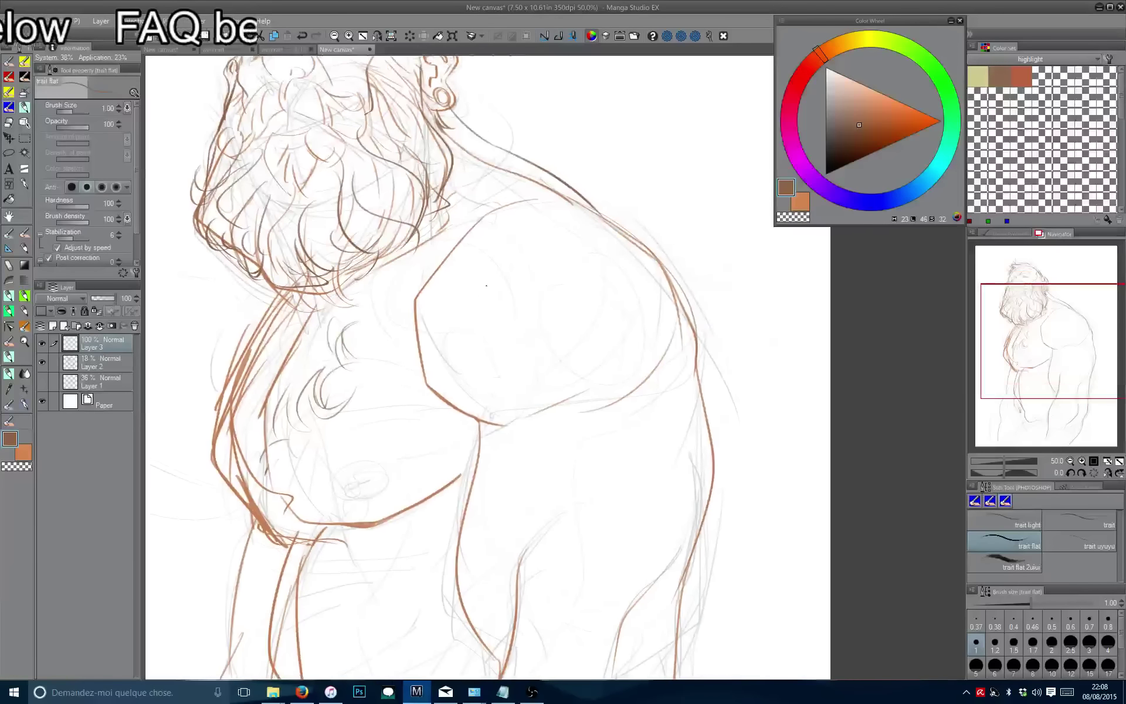
# Sketch the upper arm's outer and inner contours, the elbow crease and the forearm direction.
pyautogui.hotkey('ctrl', '-')
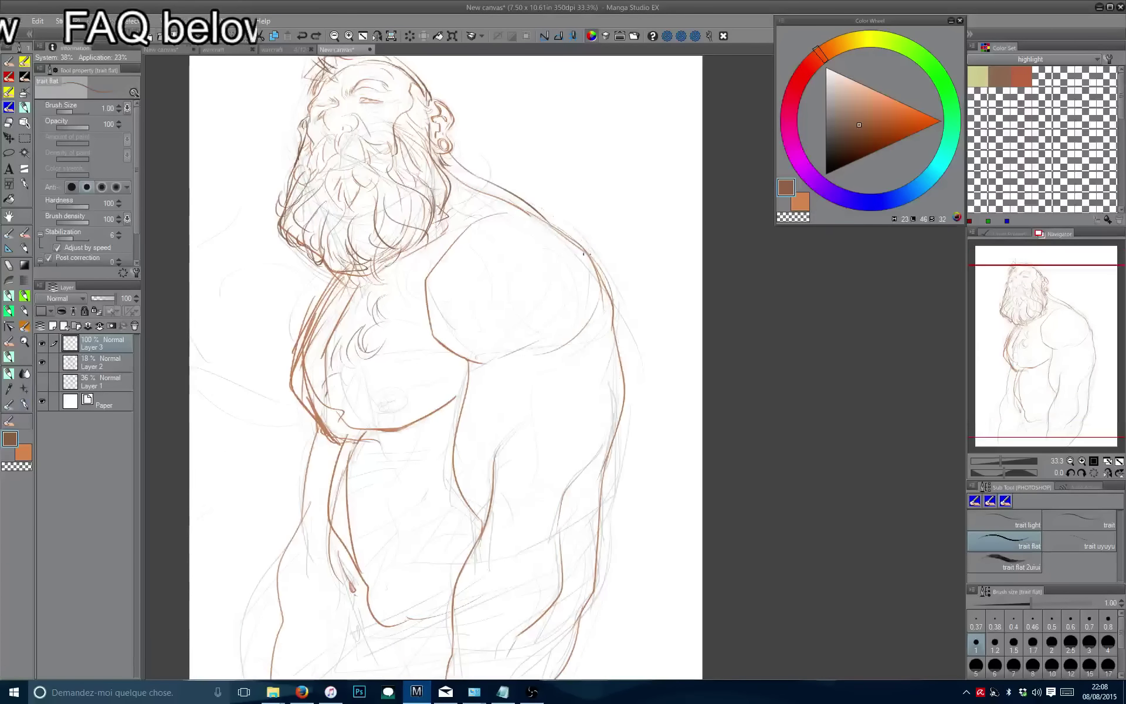
pyautogui.moveTo(631, 364); pyautogui.dragTo(526, 531)
pyautogui.moveTo(533, 551); pyautogui.dragTo(550, 522)
pyautogui.moveTo(452, 365); pyautogui.dragTo(482, 528)
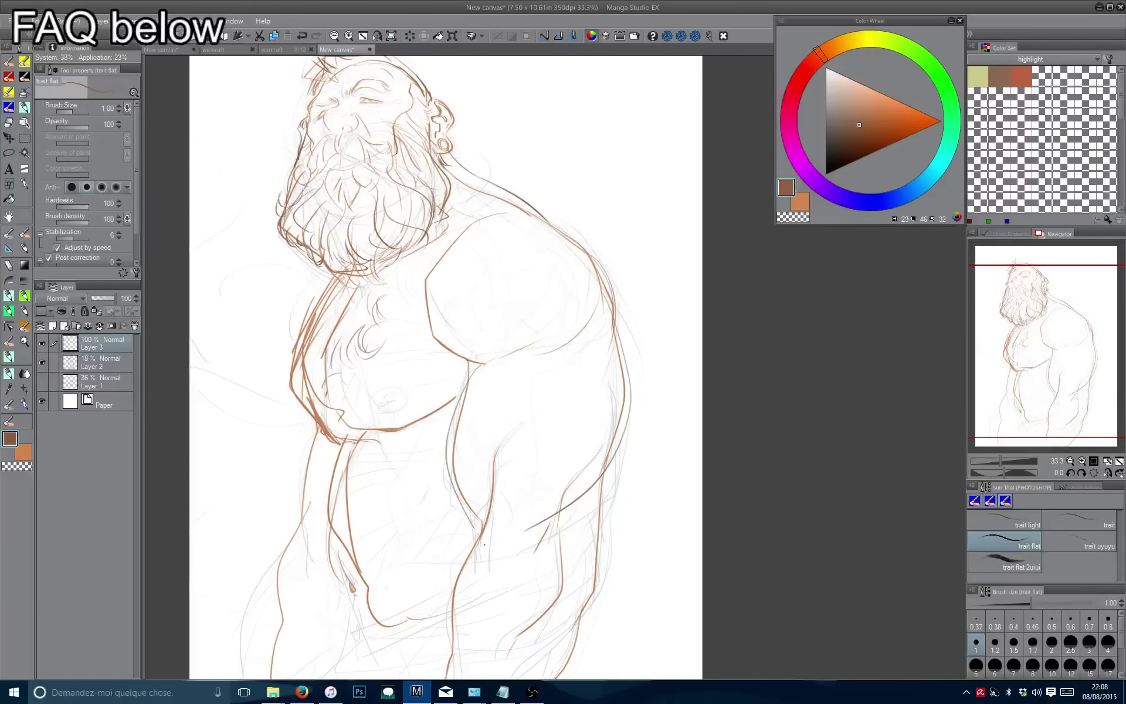
pyautogui.moveTo(489, 458)
pyautogui.mouseDown()
pyautogui.moveTo(504, 414)
pyautogui.moveTo(473, 322)
pyautogui.mouseUp()
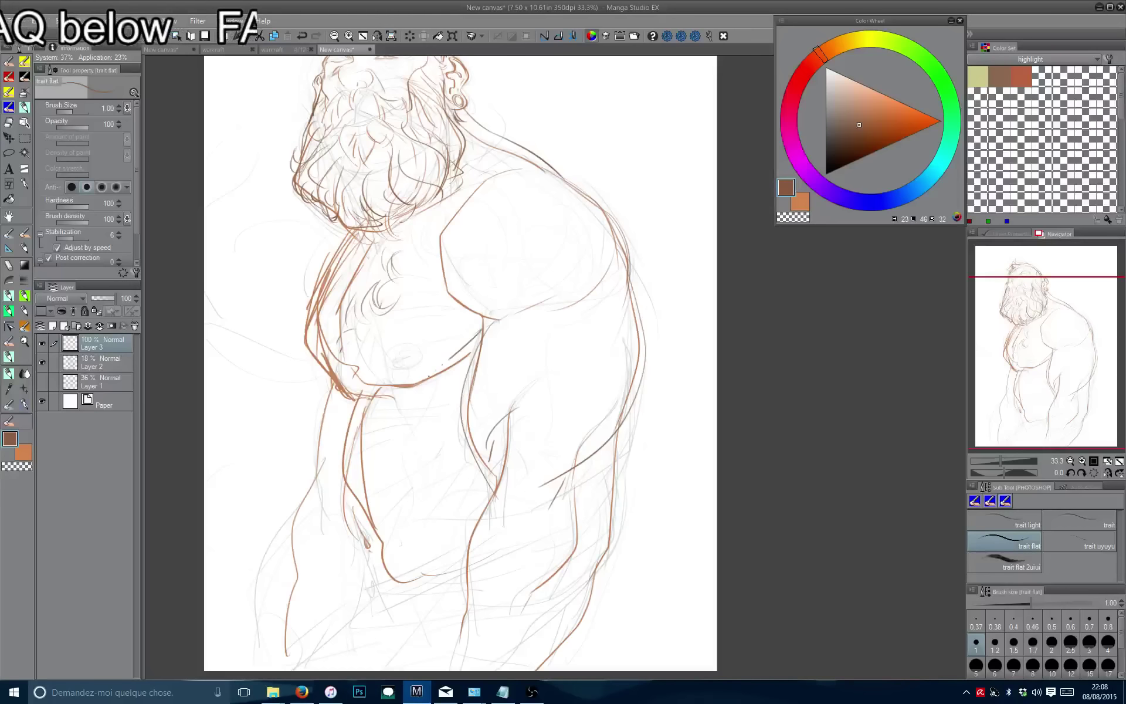
pyautogui.moveTo(463, 421); pyautogui.dragTo(491, 521)
pyautogui.moveTo(633, 390); pyautogui.dragTo(579, 523)
pyautogui.moveTo(586, 425)
pyautogui.mouseDown()
pyautogui.moveTo(597, 378)
pyautogui.moveTo(541, 573)
pyautogui.mouseUp()
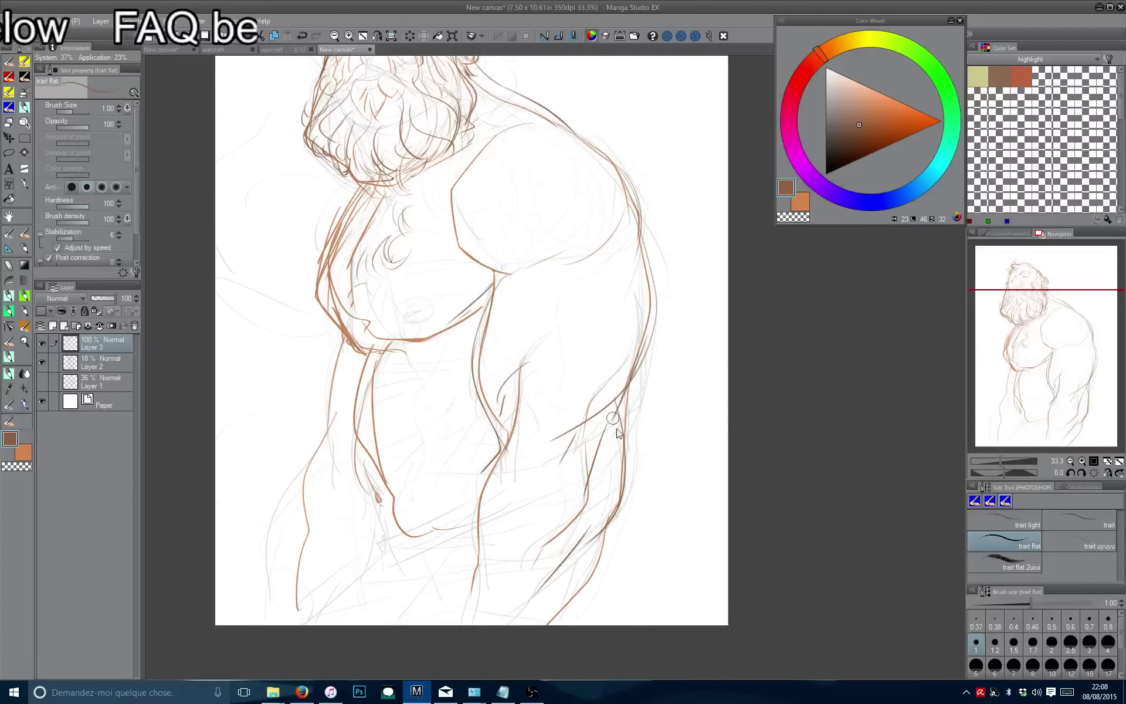
# Erase the old lower arm lines on Layer 3 and set Layer 2's opacity to 10%.
pyautogui.moveTo(617, 434)
pyautogui.mouseDown()
pyautogui.moveTo(558, 411)
pyautogui.moveTo(616, 405)
pyautogui.moveTo(583, 498)
pyautogui.mouseUp()
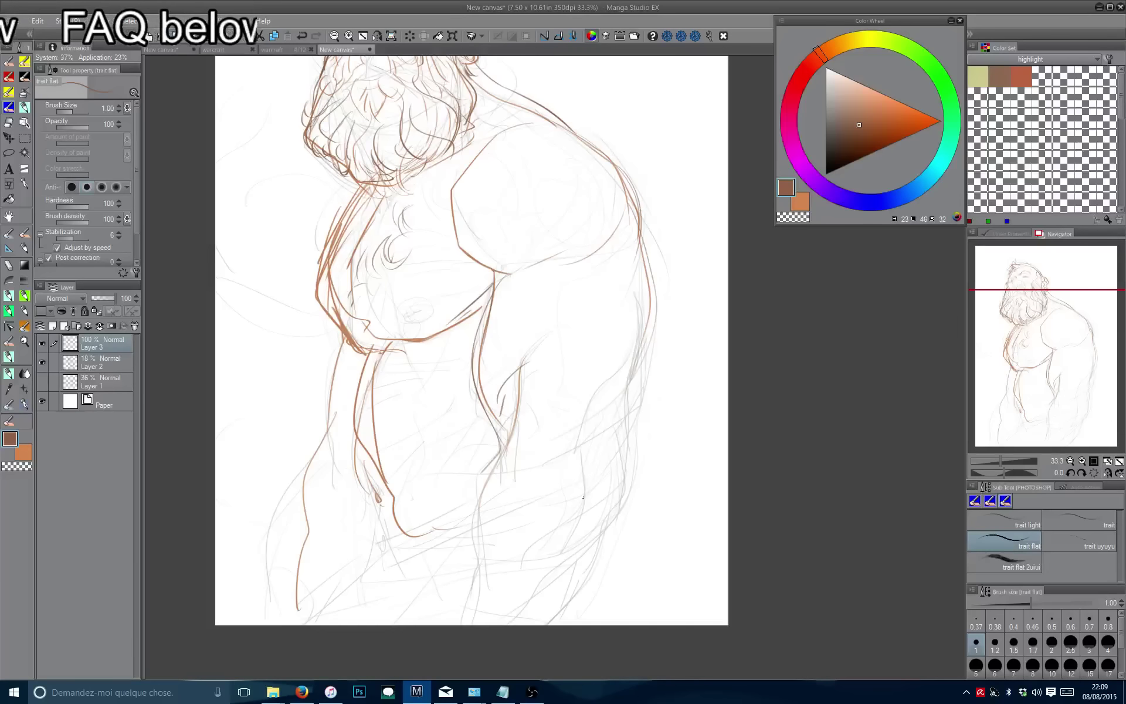
pyautogui.click(94, 362)
pyautogui.click(93, 297)
pyautogui.click(97, 343)
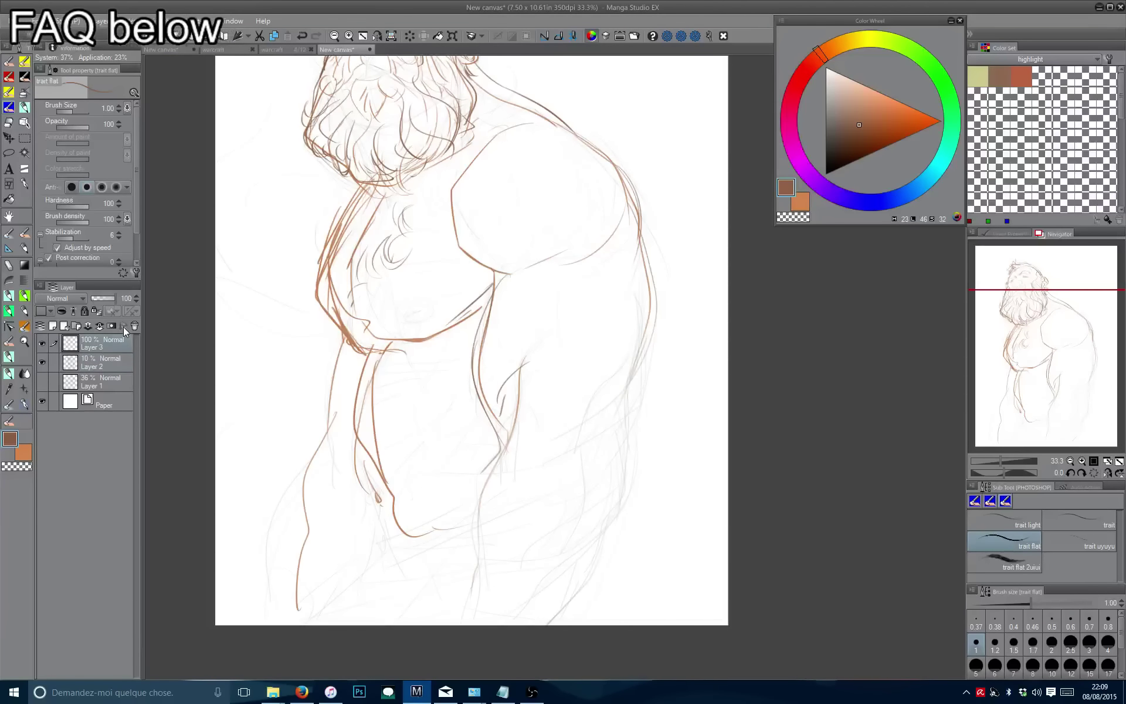
pyautogui.moveTo(651, 273); pyautogui.dragTo(593, 443)
pyautogui.hotkey('ctrl', 'z')
pyautogui.moveTo(643, 302); pyautogui.dragTo(604, 426)
pyautogui.moveTo(624, 382); pyautogui.dragTo(522, 566)
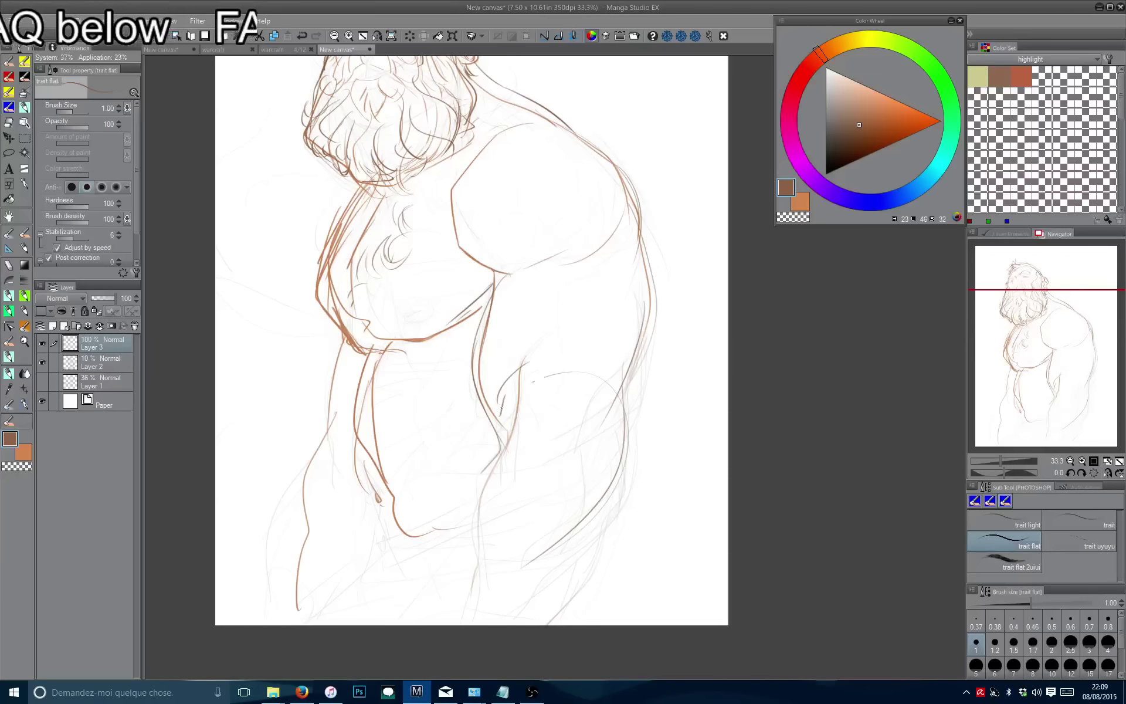
pyautogui.moveTo(501, 384); pyautogui.dragTo(398, 601)
pyautogui.hotkey('ctrl', 'z')
pyautogui.hotkey('ctrl', 'z')
pyautogui.moveTo(611, 387); pyautogui.dragTo(498, 429)
pyautogui.hotkey('ctrl', 'z')
# Sketch the bent arm's outer contour, rounded elbow and the forearm's lower edge across the belly.
pyautogui.moveTo(635, 297); pyautogui.dragTo(609, 452)
pyautogui.moveTo(640, 343)
pyautogui.mouseDown()
pyautogui.moveTo(618, 515)
pyautogui.moveTo(554, 560)
pyautogui.mouseUp()
pyautogui.moveTo(622, 522); pyautogui.dragTo(508, 461)
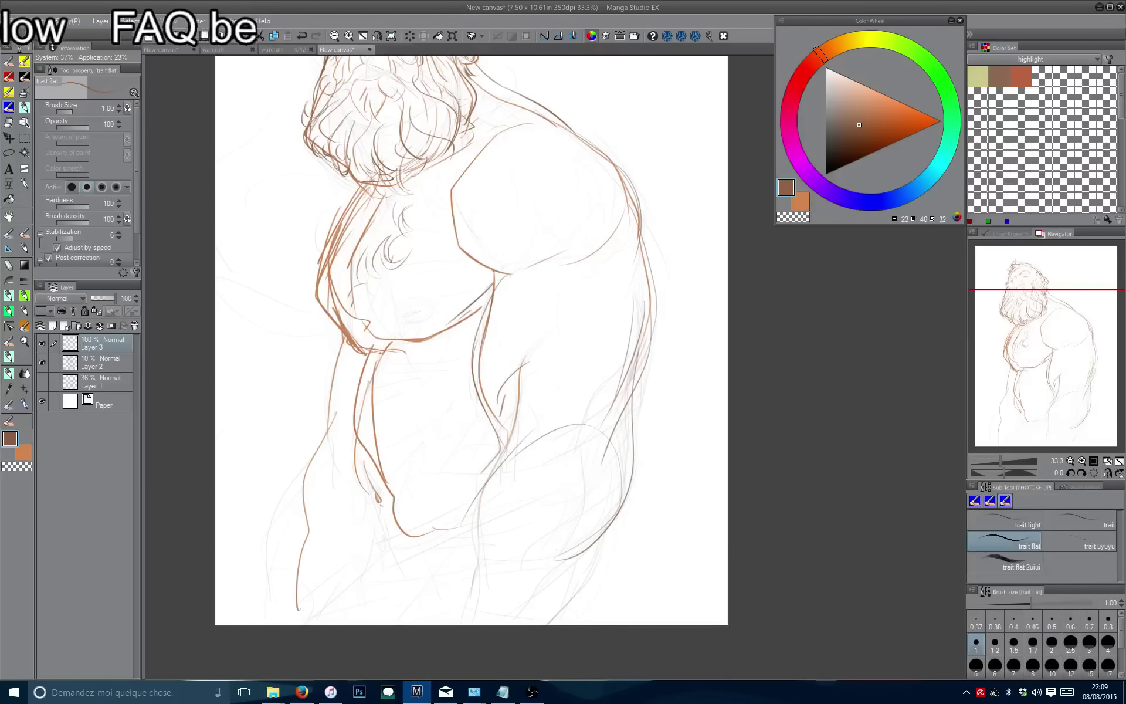
pyautogui.moveTo(581, 537); pyautogui.dragTo(412, 595)
pyautogui.hotkey('ctrl', 'z')
pyautogui.moveTo(609, 494); pyautogui.dragTo(430, 577)
pyautogui.moveTo(468, 490); pyautogui.dragTo(381, 511)
pyautogui.moveTo(287, 472); pyautogui.dragTo(347, 499)
pyautogui.moveTo(404, 476); pyautogui.dragTo(320, 542)
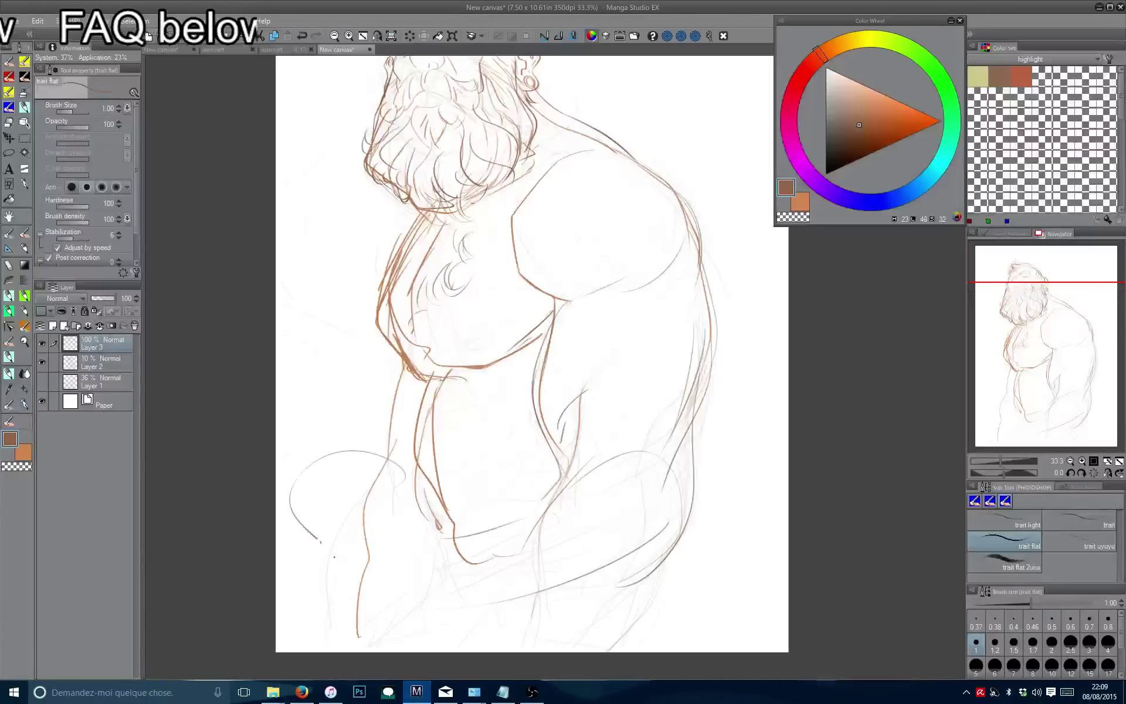
pyautogui.hotkey('ctrl', 'z')
pyautogui.moveTo(432, 446); pyautogui.dragTo(317, 596)
pyautogui.moveTo(426, 516); pyautogui.dragTo(393, 581)
pyautogui.hotkey('ctrl', 'z')
pyautogui.hotkey('ctrl', 'z')
pyautogui.hotkey('ctrl', 'z')
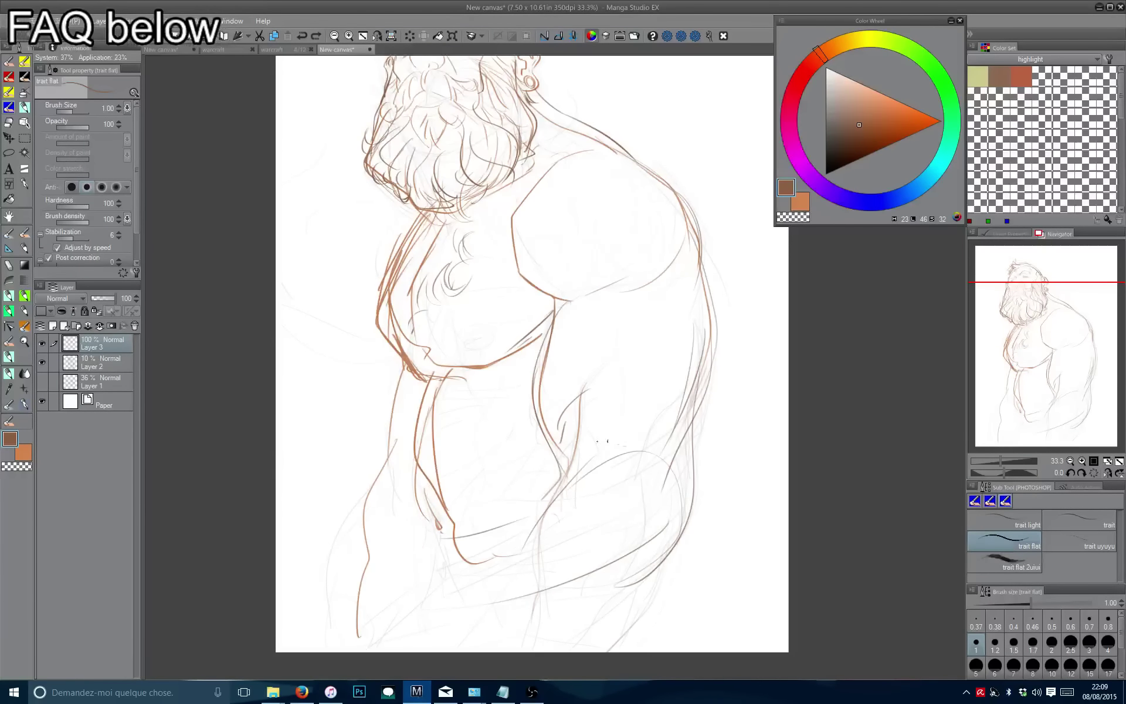
# Sketch the inner elbow line, a long lower forearm curve and short strokes beside the wrist.
pyautogui.moveTo(612, 432)
pyautogui.mouseDown()
pyautogui.moveTo(535, 499)
pyautogui.moveTo(491, 573)
pyautogui.mouseUp()
pyautogui.moveTo(683, 532)
pyautogui.mouseDown()
pyautogui.moveTo(534, 619)
pyautogui.moveTo(392, 610)
pyautogui.mouseUp()
pyautogui.moveTo(396, 543); pyautogui.dragTo(394, 578)
pyautogui.moveTo(418, 494); pyautogui.dragTo(381, 569)
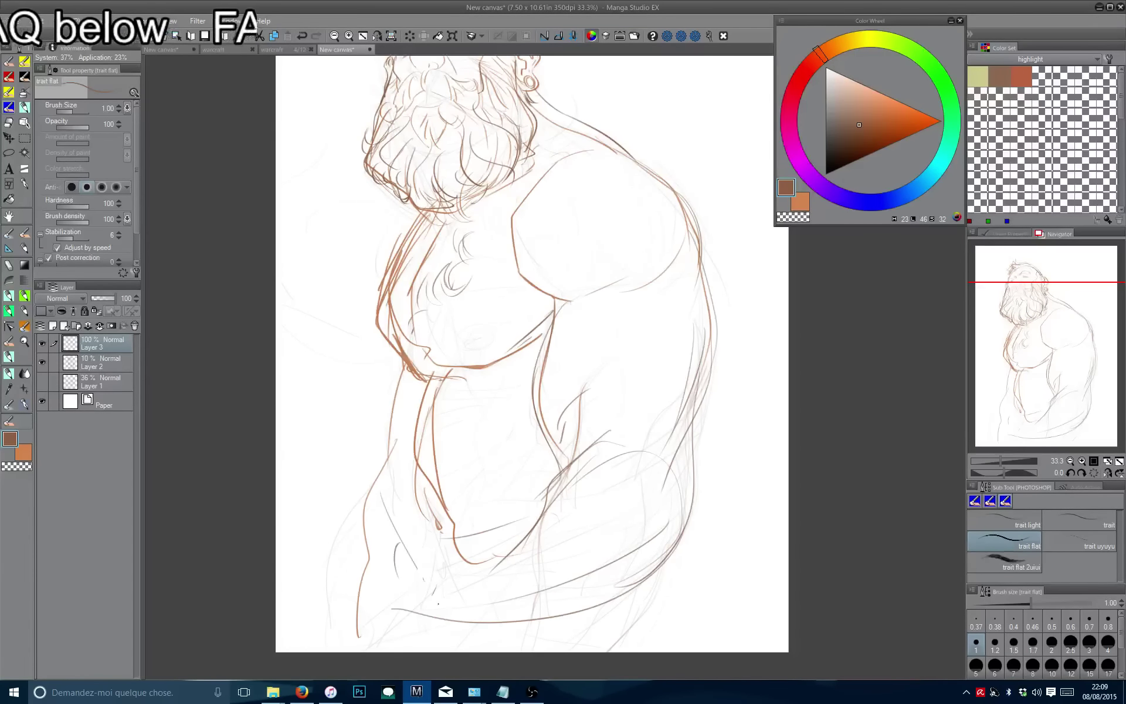
# Redraw the slope from the neck to the shoulder, checking it on the mirrored canvas.
pyautogui.moveTo(469, 293)
pyautogui.mouseDown()
pyautogui.moveTo(504, 410)
pyautogui.moveTo(480, 423)
pyautogui.mouseUp()
pyautogui.moveTo(535, 225); pyautogui.dragTo(762, 428)
pyautogui.press('h')
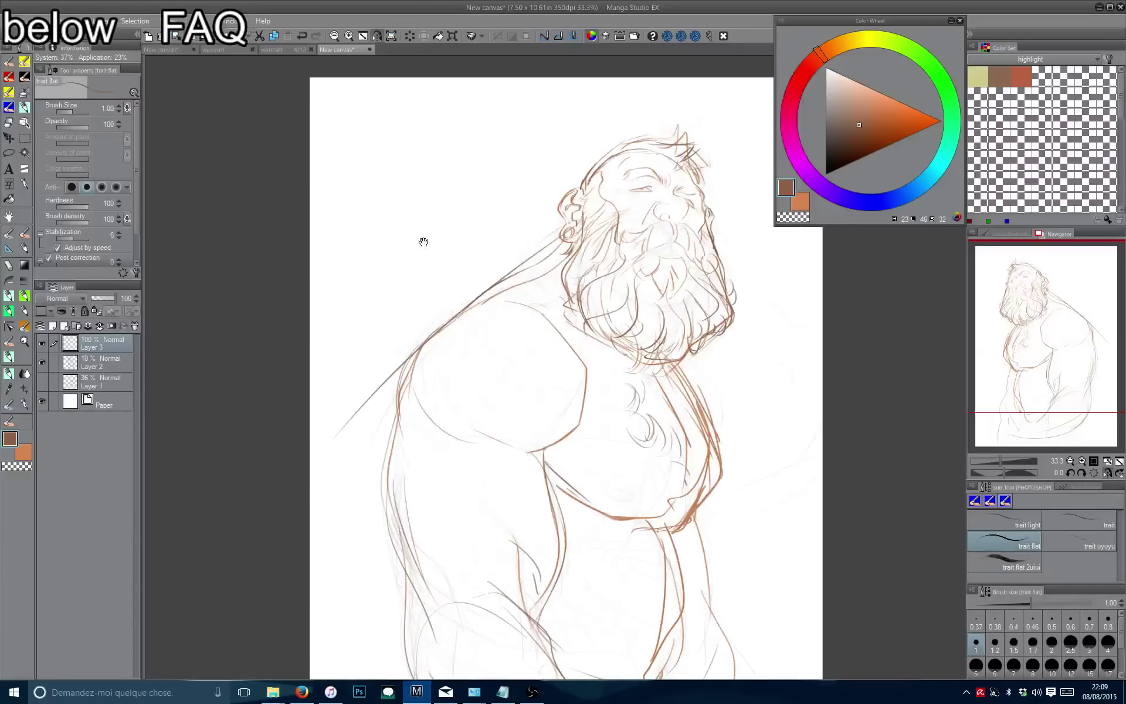
pyautogui.moveTo(423, 241); pyautogui.dragTo(436, 259)
pyautogui.moveTo(540, 265)
pyautogui.mouseDown()
pyautogui.moveTo(544, 275)
pyautogui.moveTo(454, 359)
pyautogui.mouseUp()
pyautogui.hotkey('ctrl', 'z')
pyautogui.hotkey('ctrl', 'z')
pyautogui.moveTo(589, 256); pyautogui.dragTo(451, 362)
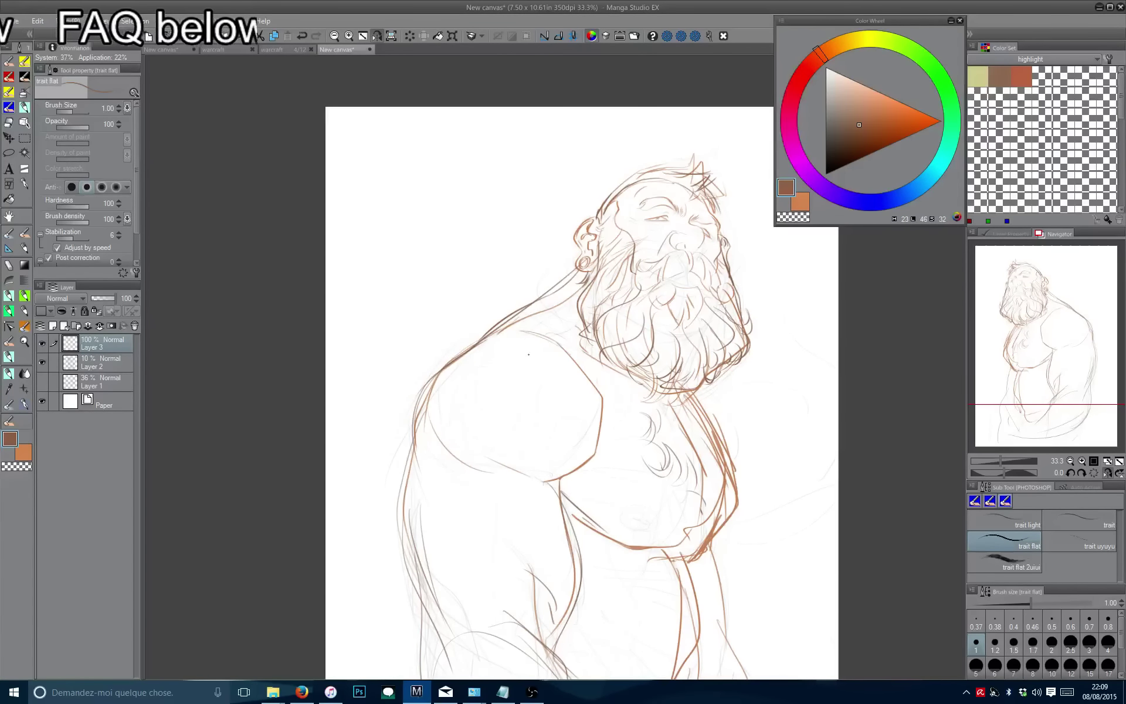
# Add a curved muscle contour inside the shoulder and an oval nipple on the chest.
pyautogui.moveTo(528, 354)
pyautogui.mouseDown()
pyautogui.moveTo(547, 455)
pyautogui.moveTo(475, 323)
pyautogui.mouseUp()
pyautogui.moveTo(602, 249); pyautogui.dragTo(663, 381)
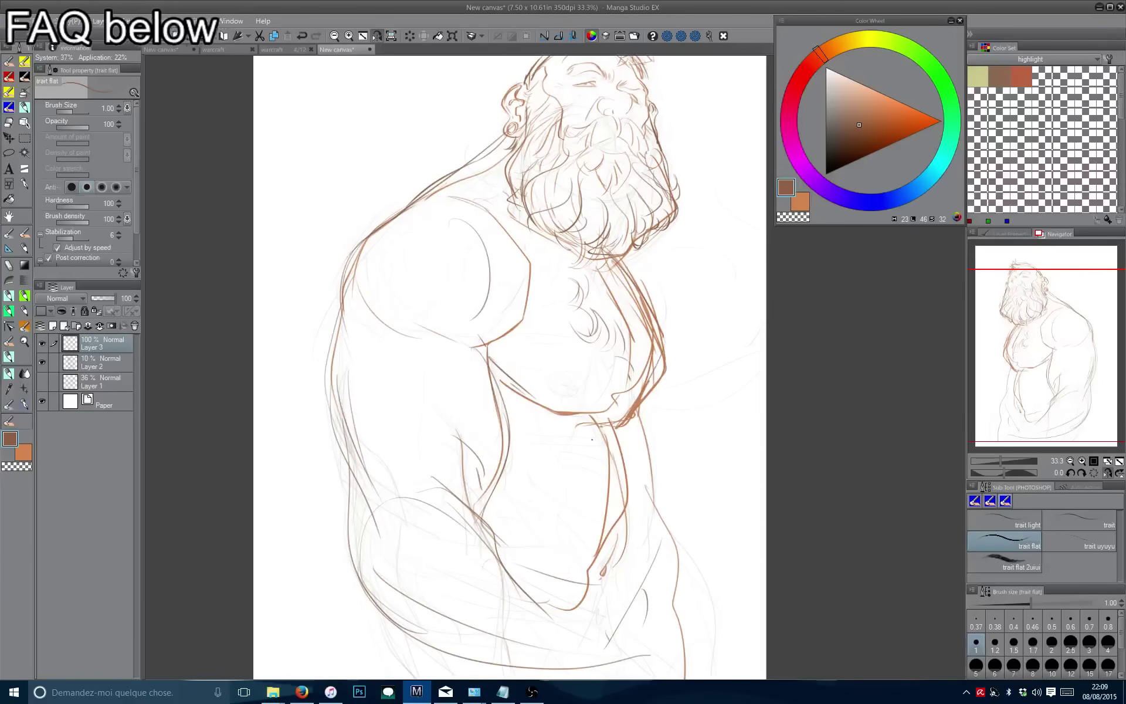
pyautogui.moveTo(549, 365)
pyautogui.mouseDown()
pyautogui.moveTo(564, 387)
pyautogui.moveTo(539, 369)
pyautogui.mouseUp()
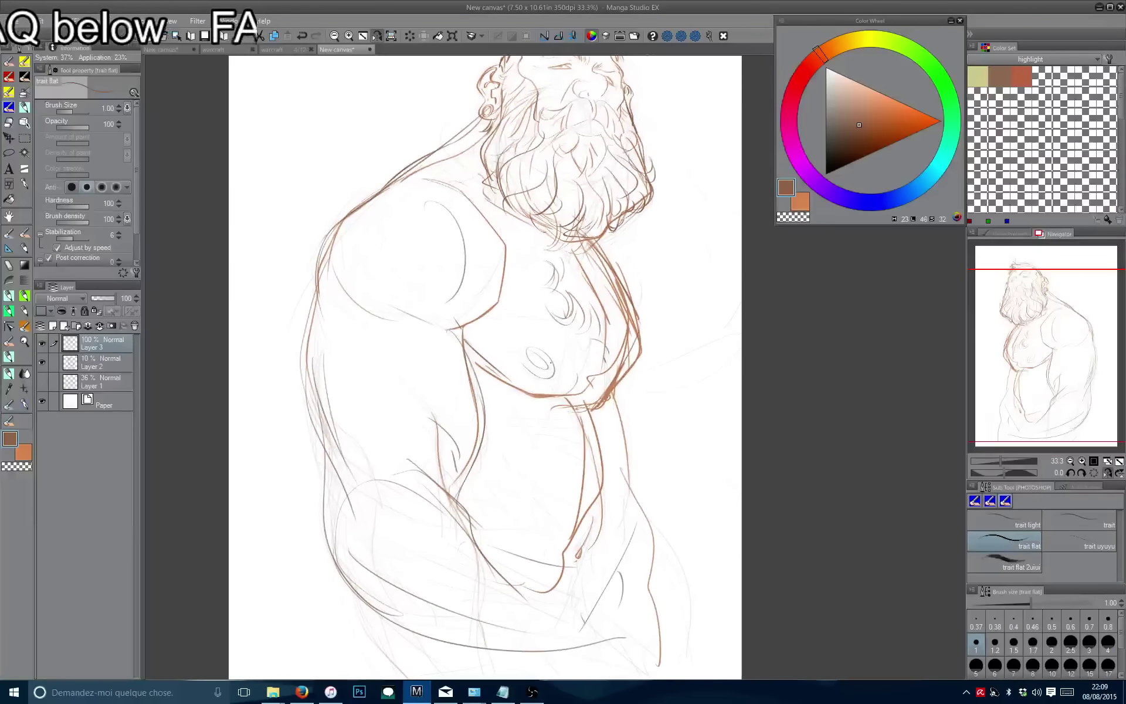
# Sketch two stacked circles in front of the lower belly with an angular outline around the lower one.
pyautogui.moveTo(586, 404)
pyautogui.mouseDown()
pyautogui.moveTo(577, 556)
pyautogui.moveTo(554, 532)
pyautogui.mouseUp()
pyautogui.moveTo(651, 499)
pyautogui.mouseDown()
pyautogui.moveTo(659, 593)
pyautogui.moveTo(657, 500)
pyautogui.mouseUp()
pyautogui.moveTo(581, 441)
pyautogui.mouseDown()
pyautogui.moveTo(630, 513)
pyautogui.moveTo(640, 616)
pyautogui.mouseUp()
pyautogui.moveTo(485, 543); pyautogui.dragTo(504, 540)
pyautogui.moveTo(578, 500)
pyautogui.mouseDown()
pyautogui.moveTo(597, 549)
pyautogui.moveTo(534, 535)
pyautogui.mouseUp()
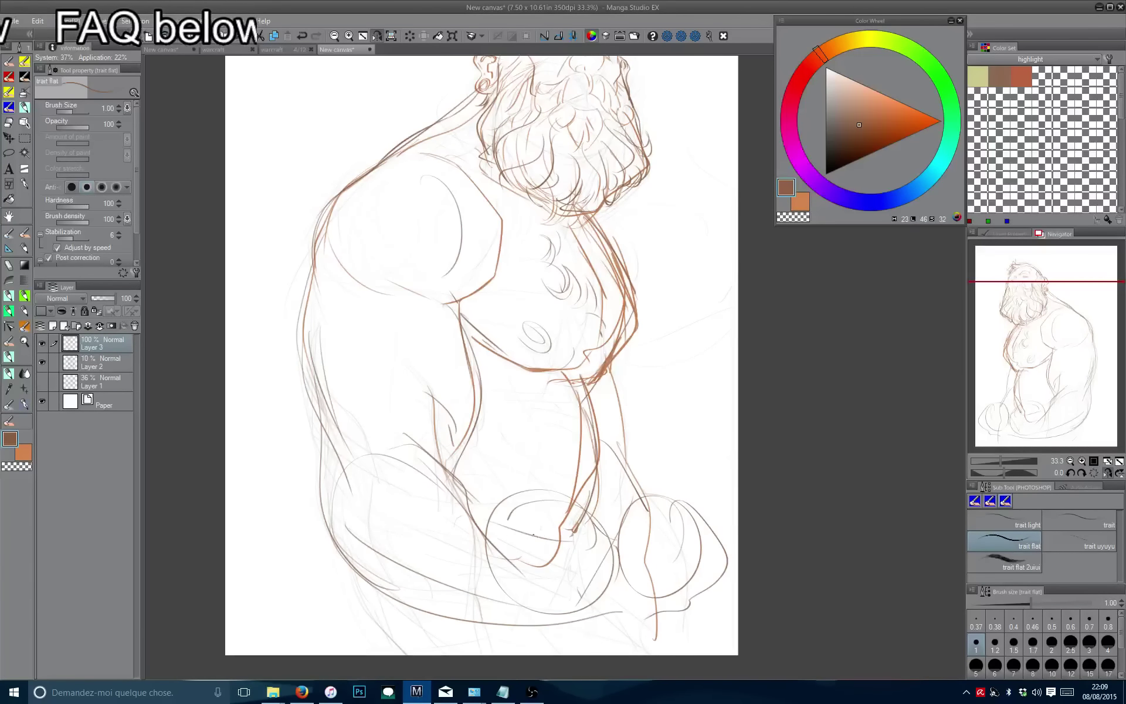
pyautogui.hotkey('ctrl', 'z')
pyautogui.moveTo(631, 446); pyautogui.dragTo(659, 457)
pyautogui.moveTo(710, 466)
pyautogui.mouseDown()
pyautogui.moveTo(688, 432)
pyautogui.moveTo(638, 427)
pyautogui.moveTo(610, 499)
pyautogui.mouseUp()
# Sketch long forearm curves running from the stacked circles back to the elbow.
pyautogui.moveTo(672, 496); pyautogui.dragTo(483, 598)
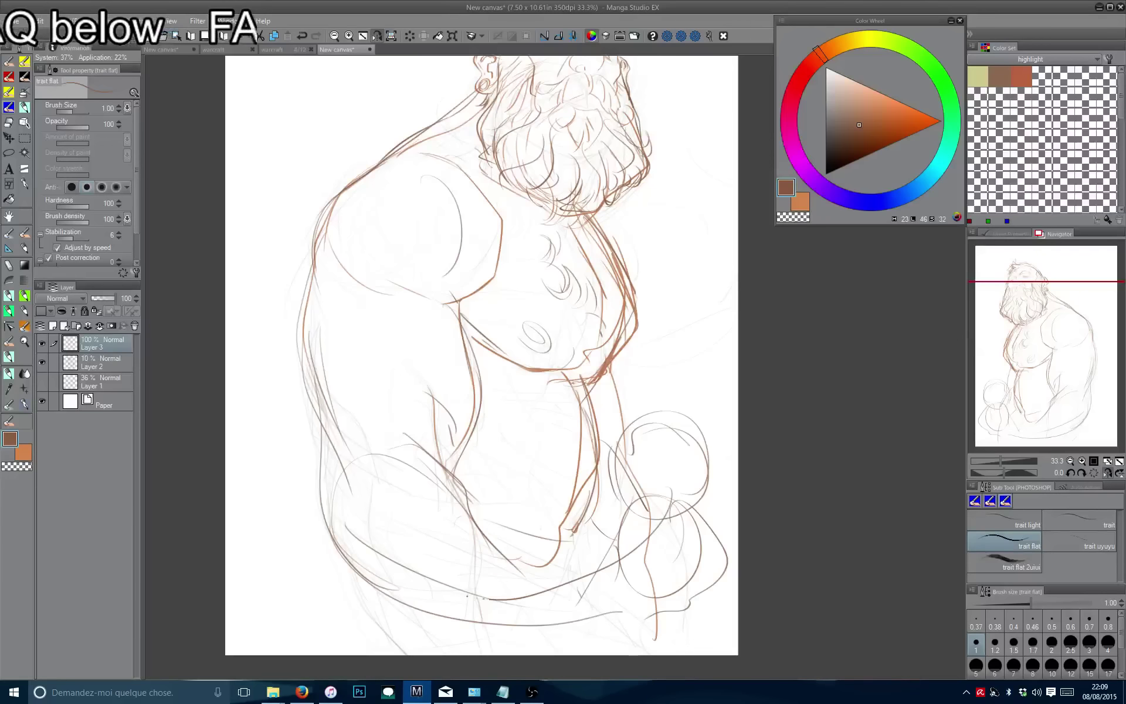
pyautogui.moveTo(680, 485)
pyautogui.mouseDown()
pyautogui.moveTo(444, 635)
pyautogui.moveTo(396, 636)
pyautogui.mouseUp()
pyautogui.hotkey('ctrl', 'z')
pyautogui.moveTo(662, 514)
pyautogui.mouseDown()
pyautogui.moveTo(379, 603)
pyautogui.moveTo(332, 605)
pyautogui.moveTo(311, 542)
pyautogui.mouseUp()
# Sketch the long back contour behind the arm and a curve across the lower belly.
pyautogui.moveTo(319, 241); pyautogui.dragTo(316, 564)
pyautogui.moveTo(344, 420)
pyautogui.mouseDown()
pyautogui.moveTo(372, 440)
pyautogui.moveTo(375, 464)
pyautogui.mouseUp()
pyautogui.moveTo(373, 218); pyautogui.dragTo(329, 350)
pyautogui.moveTo(602, 517); pyautogui.dragTo(590, 477)
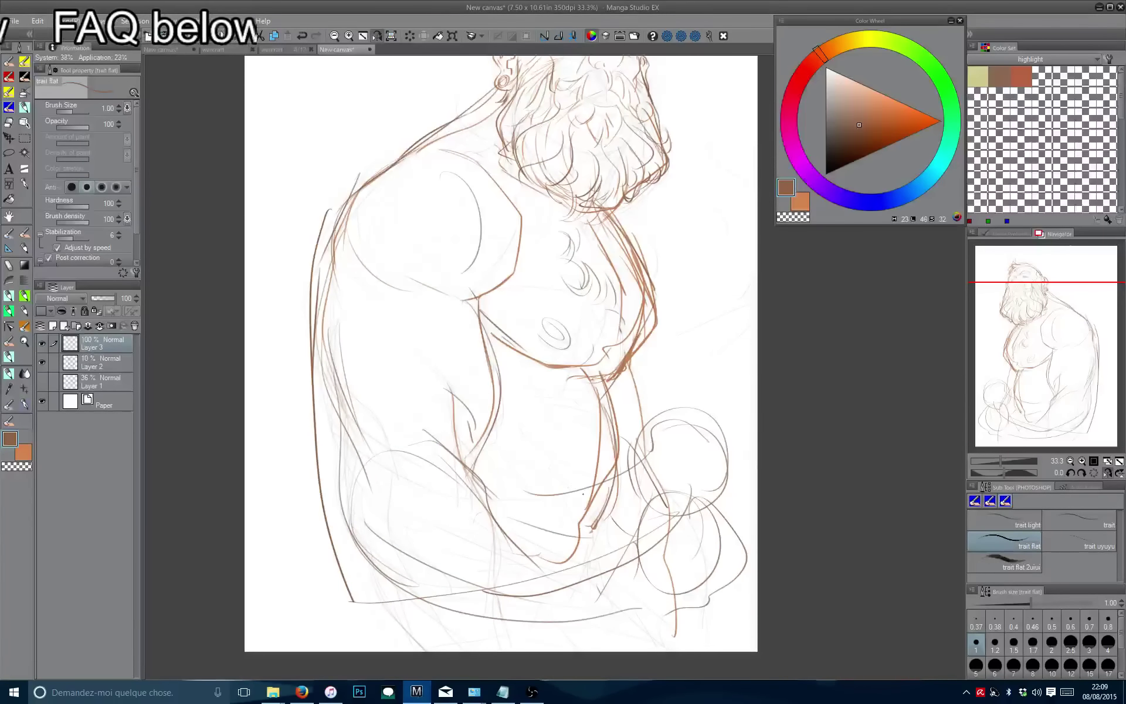
# Sketch the biceps curve and the crossing fold lines at the inner elbow.
pyautogui.moveTo(460, 306); pyautogui.dragTo(423, 458)
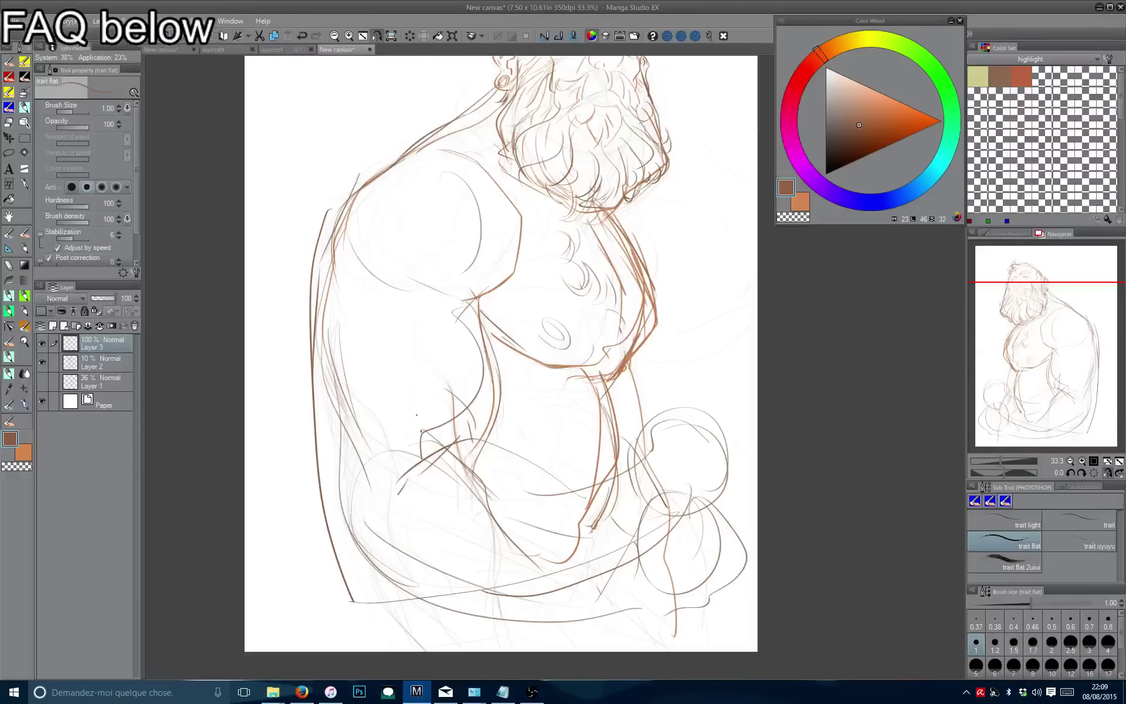
pyautogui.press('h')
pyautogui.moveTo(622, 328)
pyautogui.mouseDown()
pyautogui.moveTo(596, 332)
pyautogui.moveTo(623, 440)
pyautogui.mouseUp()
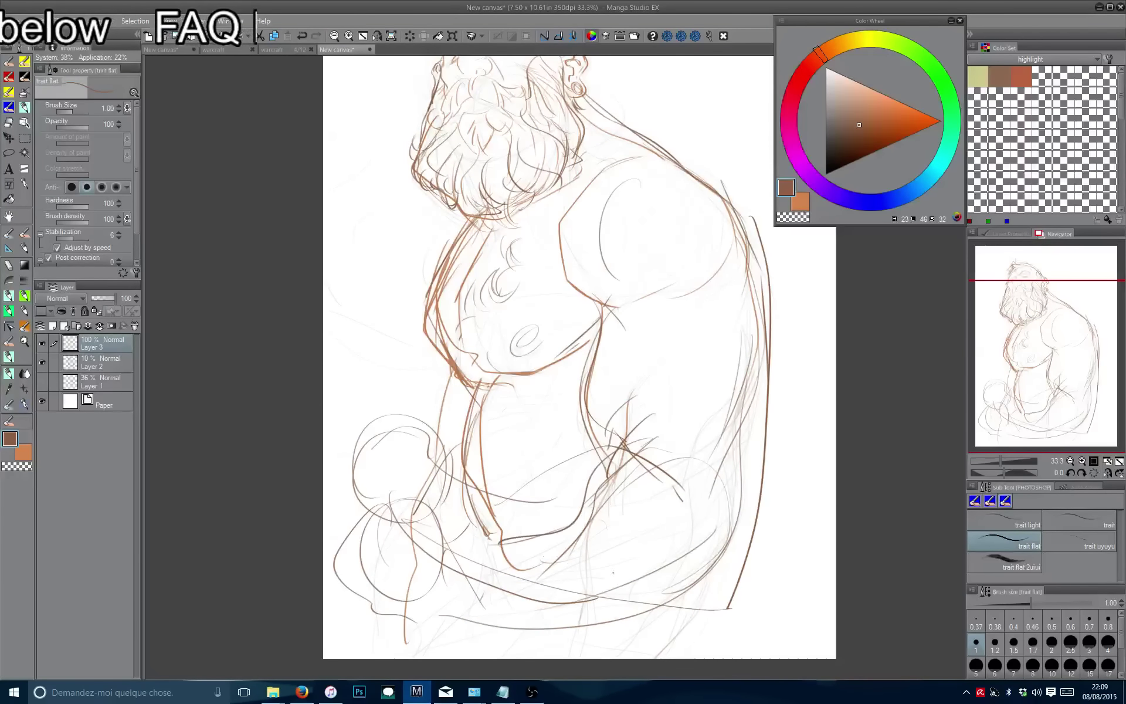
# Redraw the inner arm from armpit to elbow crease and add wavy muscle contours along the forearm.
pyautogui.scroll(-1, 372, 548)
pyautogui.scroll(-3, 371, 548)
pyautogui.press('h')
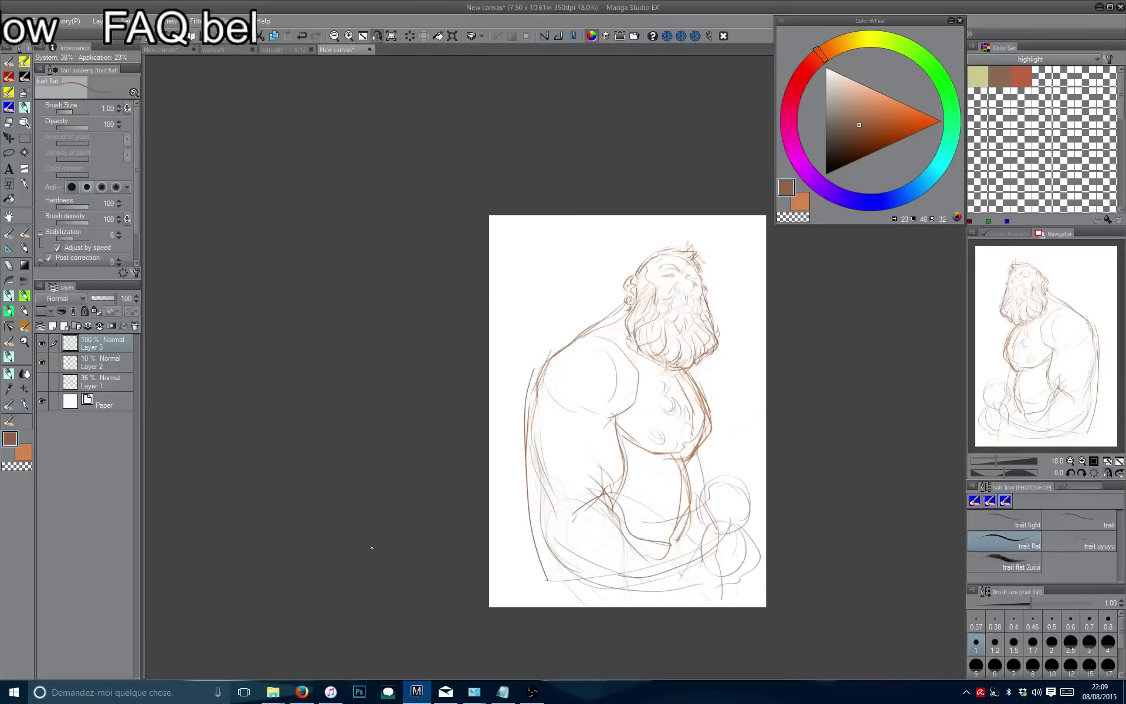
pyautogui.press('h')
pyautogui.scroll(2, 372, 548)
pyautogui.scroll(1, 575, 458)
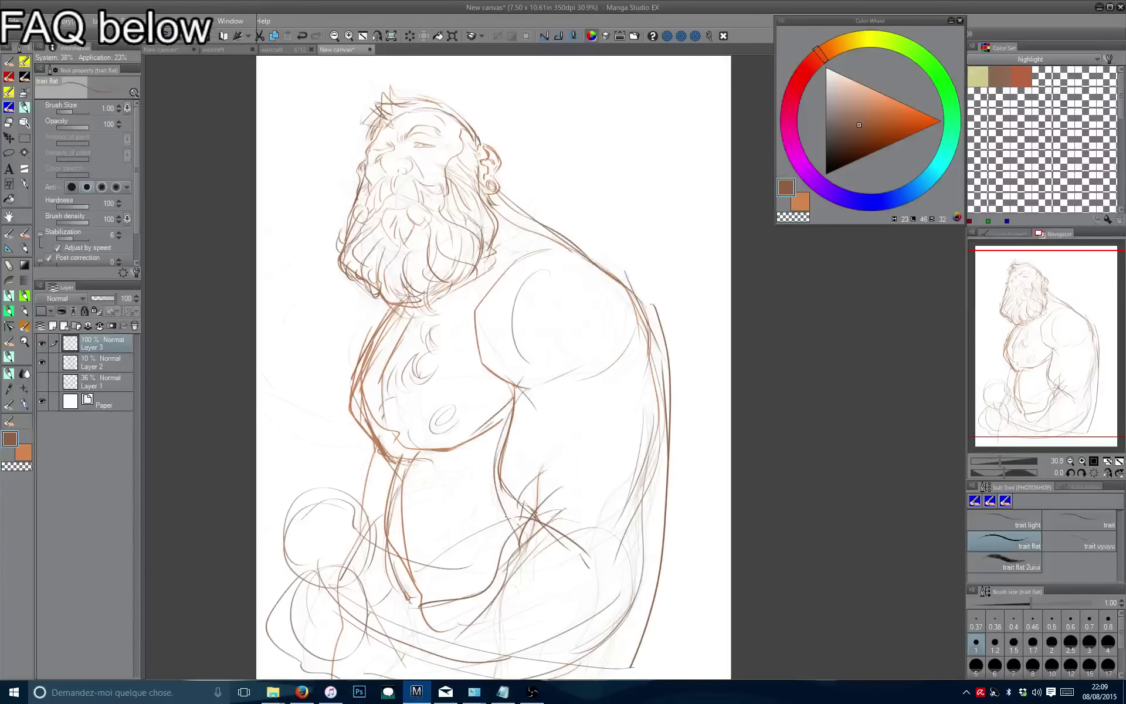
pyautogui.scroll(3, 558, 544)
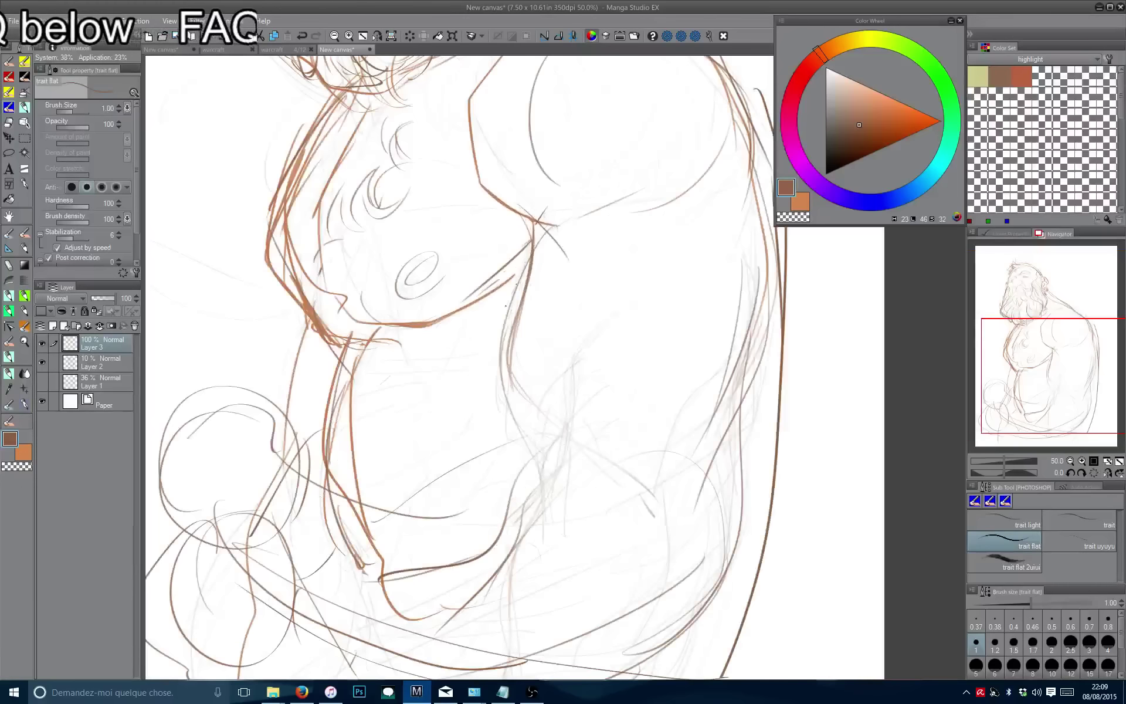
pyautogui.moveTo(516, 282); pyautogui.dragTo(566, 442)
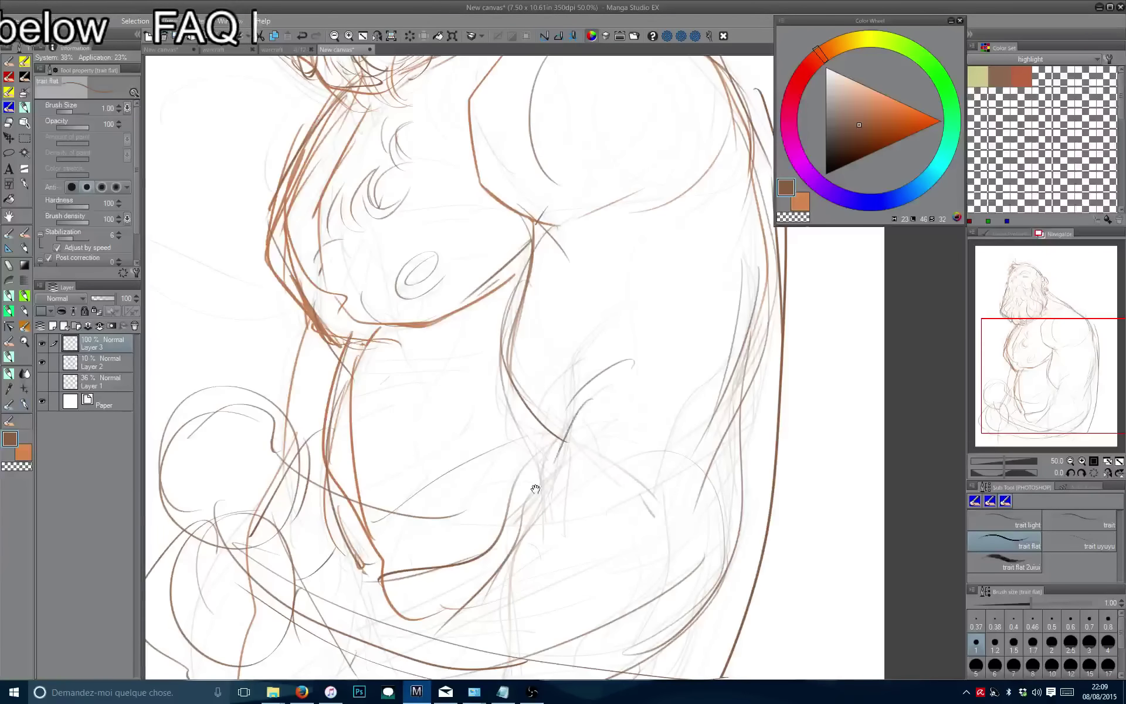
pyautogui.moveTo(535, 489); pyautogui.dragTo(549, 380)
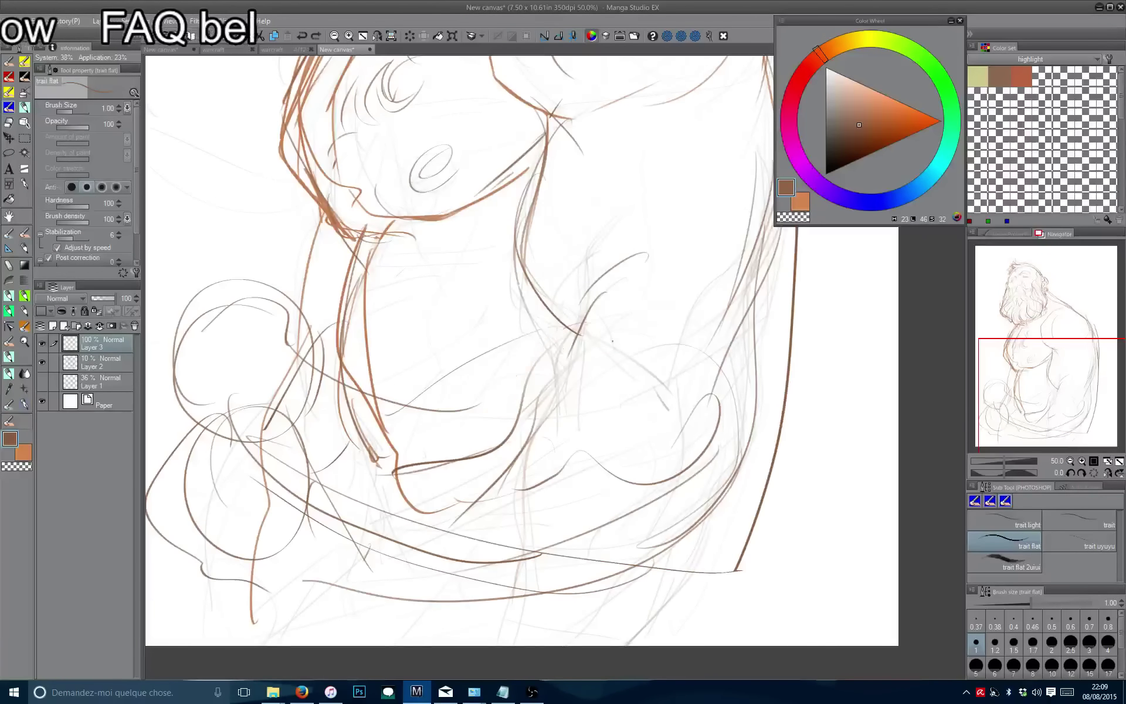
pyautogui.moveTo(612, 340)
pyautogui.mouseDown()
pyautogui.moveTo(513, 352)
pyautogui.moveTo(396, 397)
pyautogui.mouseUp()
# Sketch an outer outline and small rounded forms around the upper circle, plus short strokes on the lower one.
pyautogui.moveTo(413, 450); pyautogui.dragTo(560, 538)
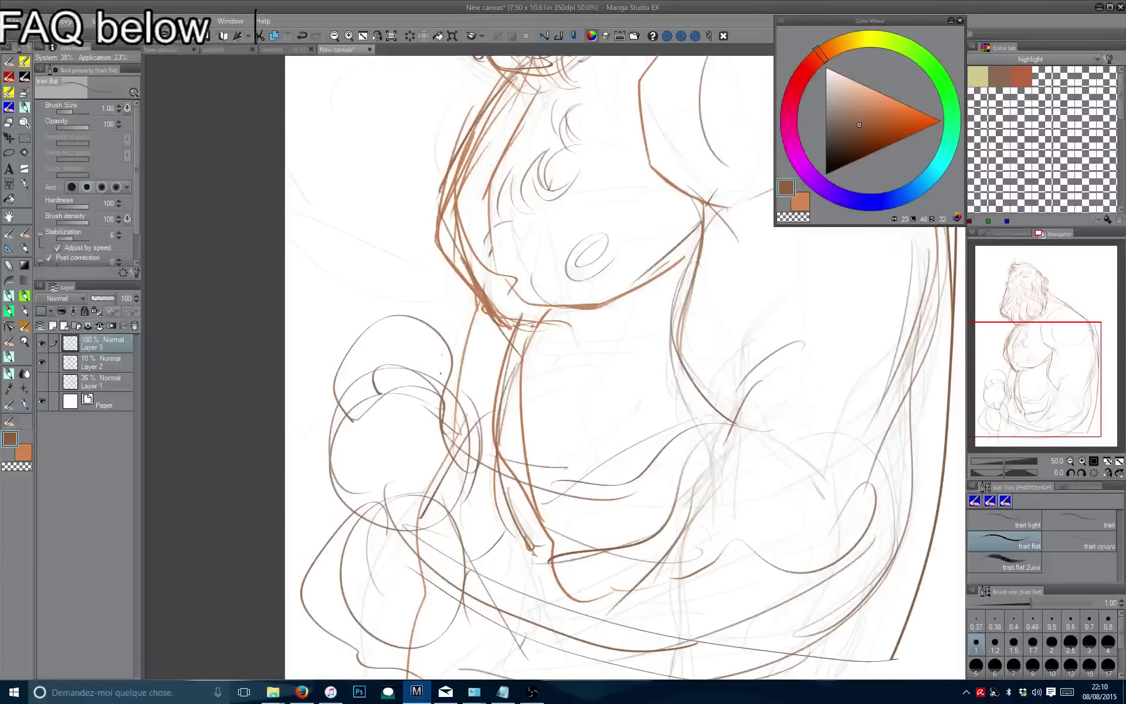
pyautogui.moveTo(399, 336)
pyautogui.mouseDown()
pyautogui.moveTo(431, 351)
pyautogui.moveTo(466, 332)
pyautogui.moveTo(485, 283)
pyautogui.moveTo(420, 314)
pyautogui.mouseUp()
pyautogui.moveTo(421, 268); pyautogui.dragTo(411, 296)
pyautogui.moveTo(411, 299)
pyautogui.mouseDown()
pyautogui.moveTo(416, 289)
pyautogui.moveTo(416, 429)
pyautogui.mouseUp()
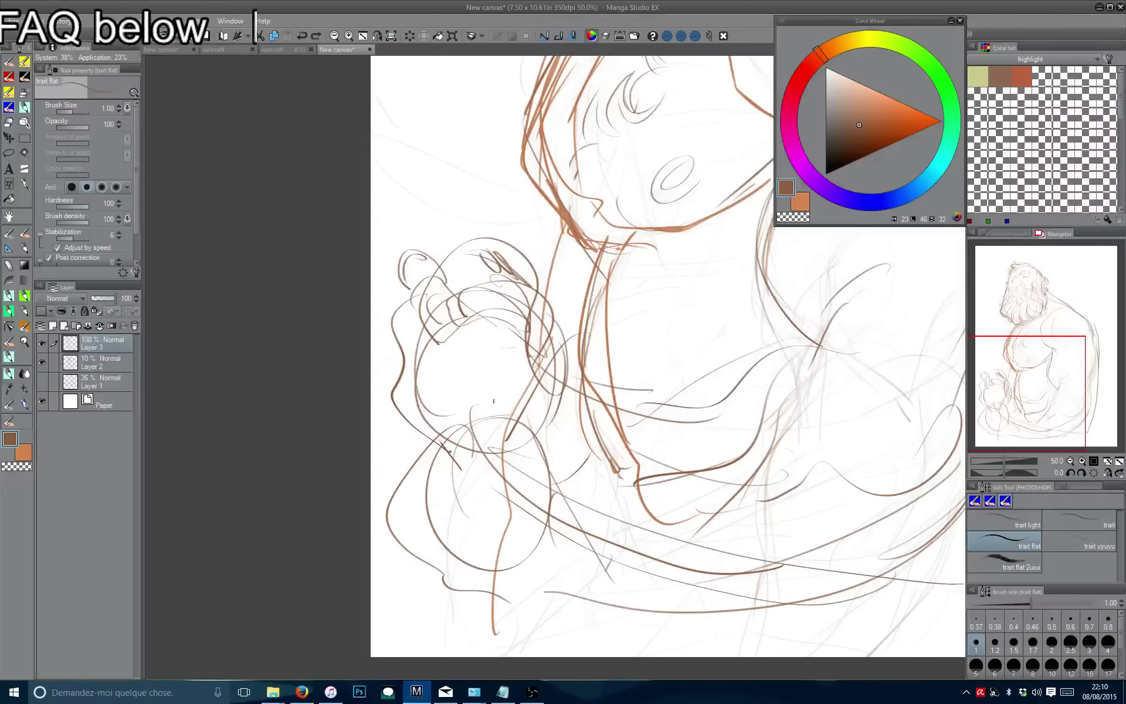
pyautogui.hotkey('ctrl', 'z')
pyautogui.moveTo(510, 433); pyautogui.dragTo(538, 492)
# Strengthen the forearm's upper and lower edges and refine the elbow contour near the back line.
pyautogui.moveTo(734, 375); pyautogui.dragTo(681, 336)
pyautogui.moveTo(766, 302)
pyautogui.mouseDown()
pyautogui.moveTo(572, 374)
pyautogui.moveTo(446, 364)
pyautogui.moveTo(757, 387)
pyautogui.mouseUp()
pyautogui.moveTo(608, 390); pyautogui.dragTo(751, 361)
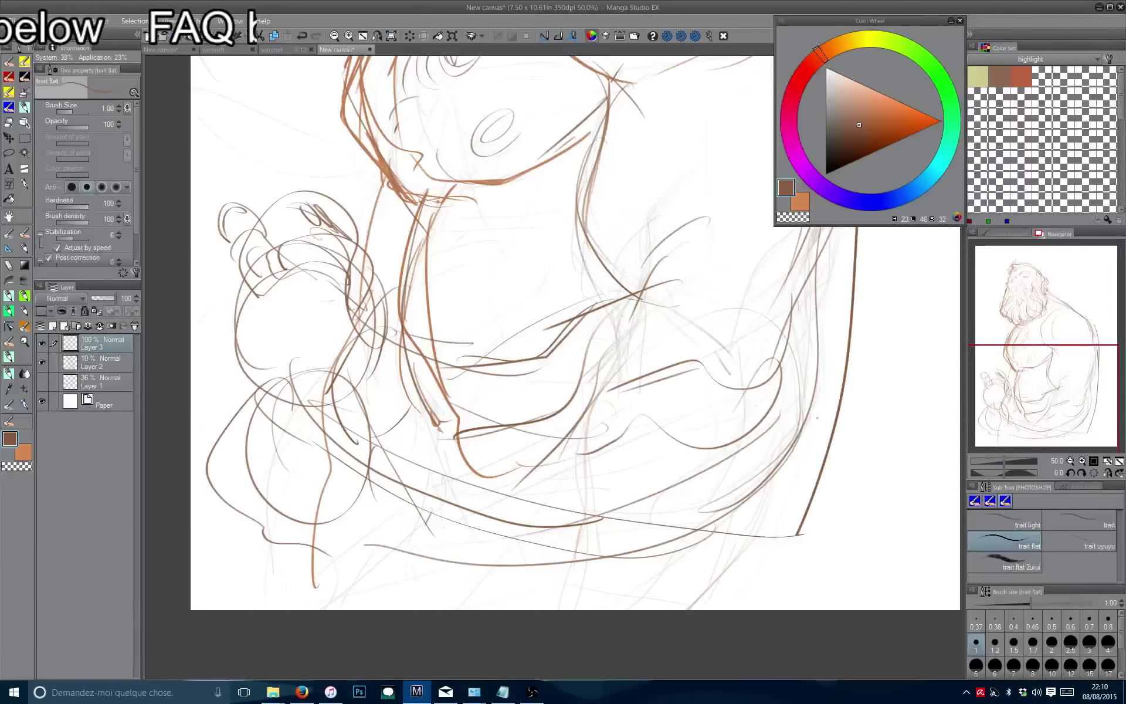
pyautogui.moveTo(817, 418)
pyautogui.mouseDown()
pyautogui.moveTo(681, 531)
pyautogui.moveTo(272, 440)
pyautogui.mouseUp()
pyautogui.moveTo(381, 444); pyautogui.dragTo(357, 392)
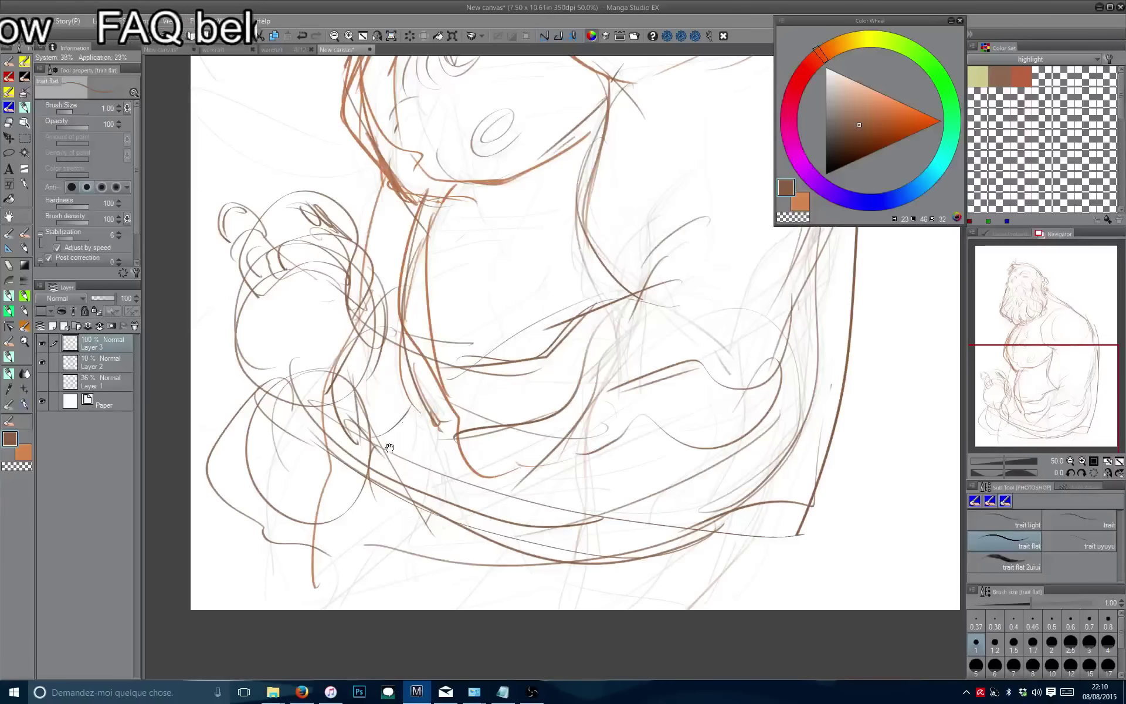
# Sketch the lower edge of the shoulder muscle and reinforce the back contour beside the arm.
pyautogui.scroll(3, 477, 395)
pyautogui.moveTo(737, 242); pyautogui.dragTo(611, 281)
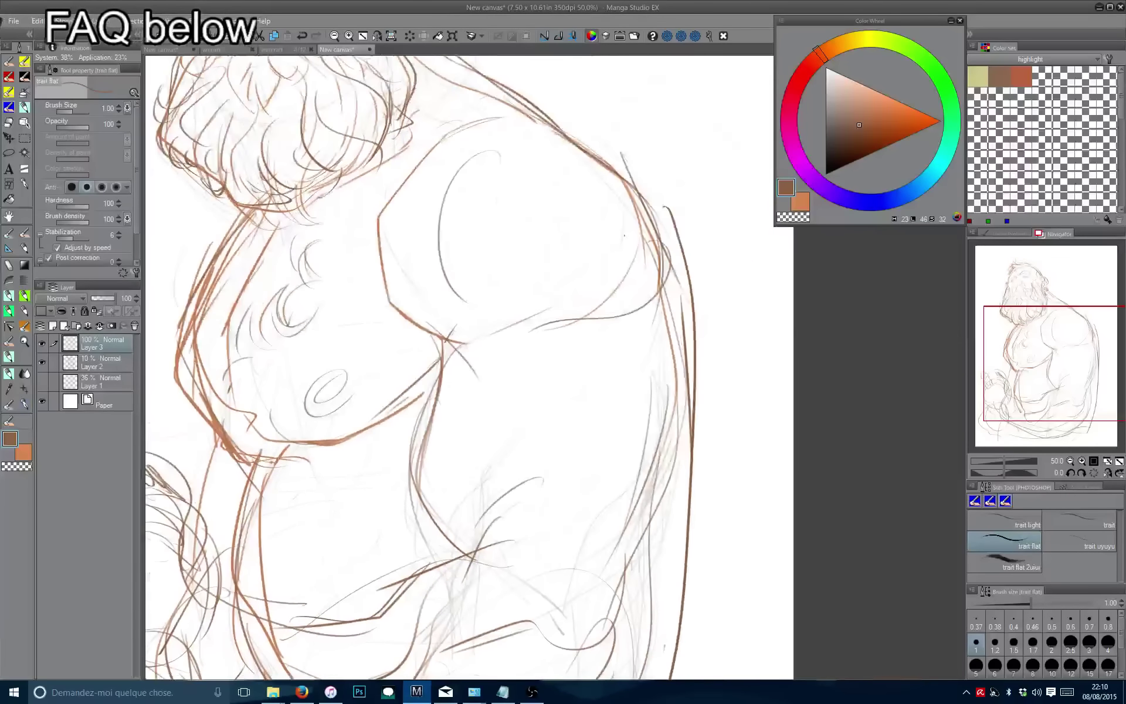
pyautogui.moveTo(528, 352); pyautogui.dragTo(449, 402)
pyautogui.moveTo(666, 199); pyautogui.dragTo(696, 387)
pyautogui.scroll(-1, 470, 363)
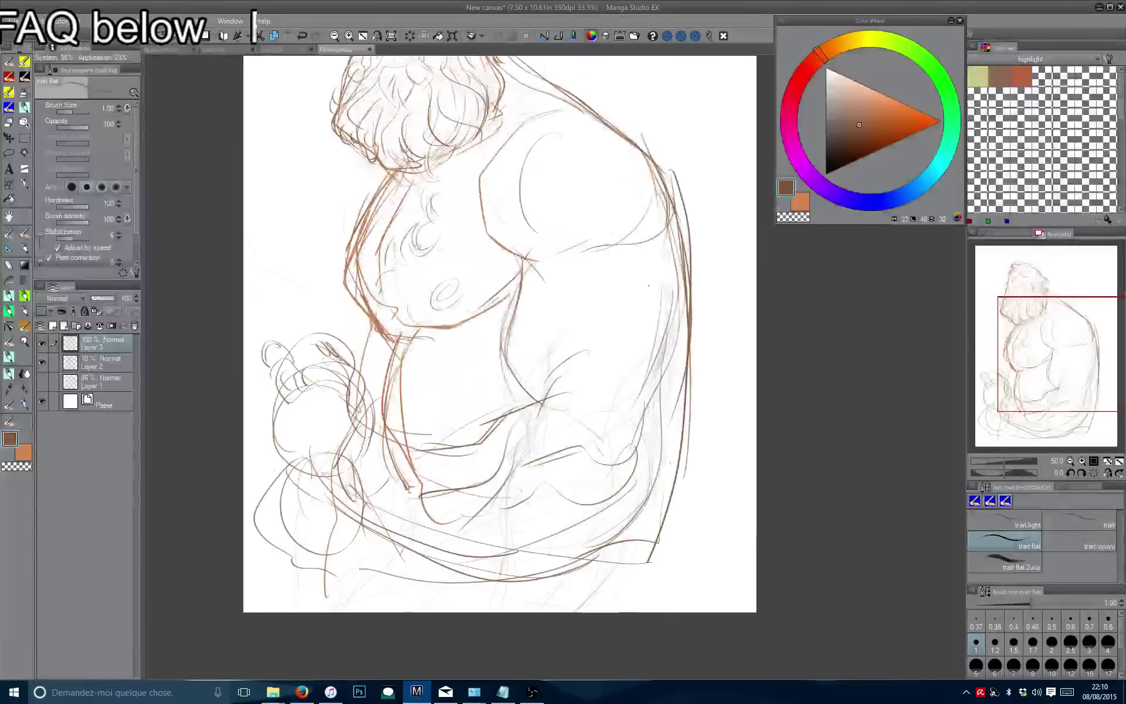
pyautogui.hscroll(-3, 631, 357)
pyautogui.moveTo(502, 358); pyautogui.dragTo(514, 367)
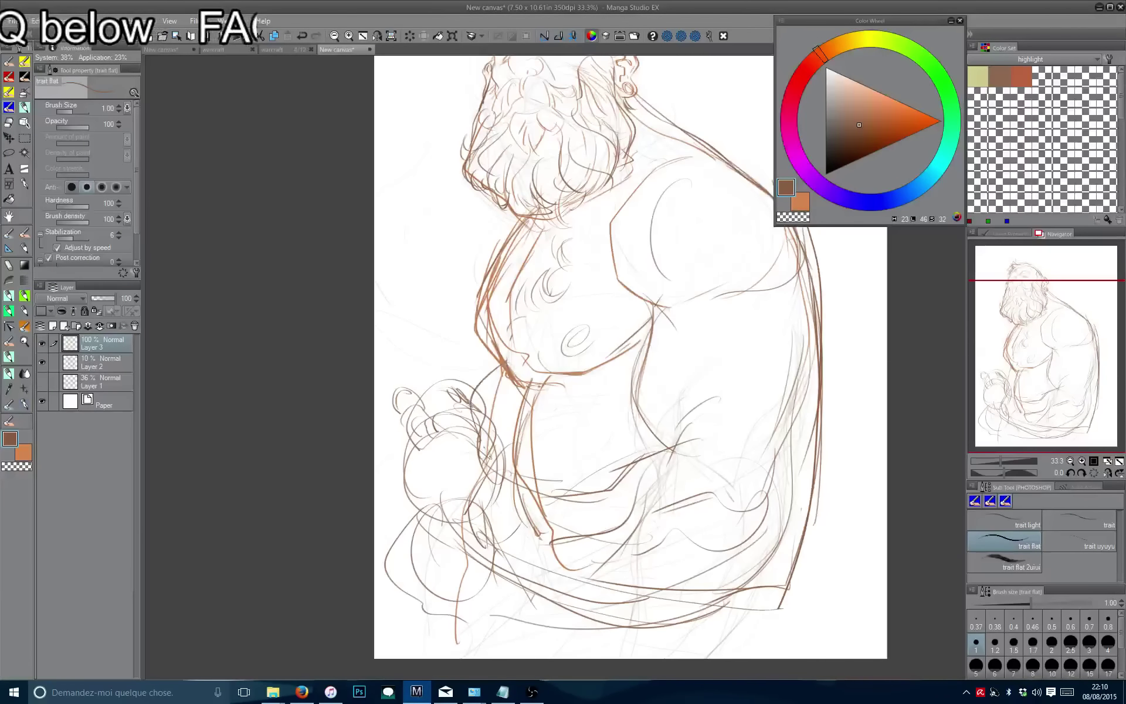
pyautogui.scroll(-3, 506, 389)
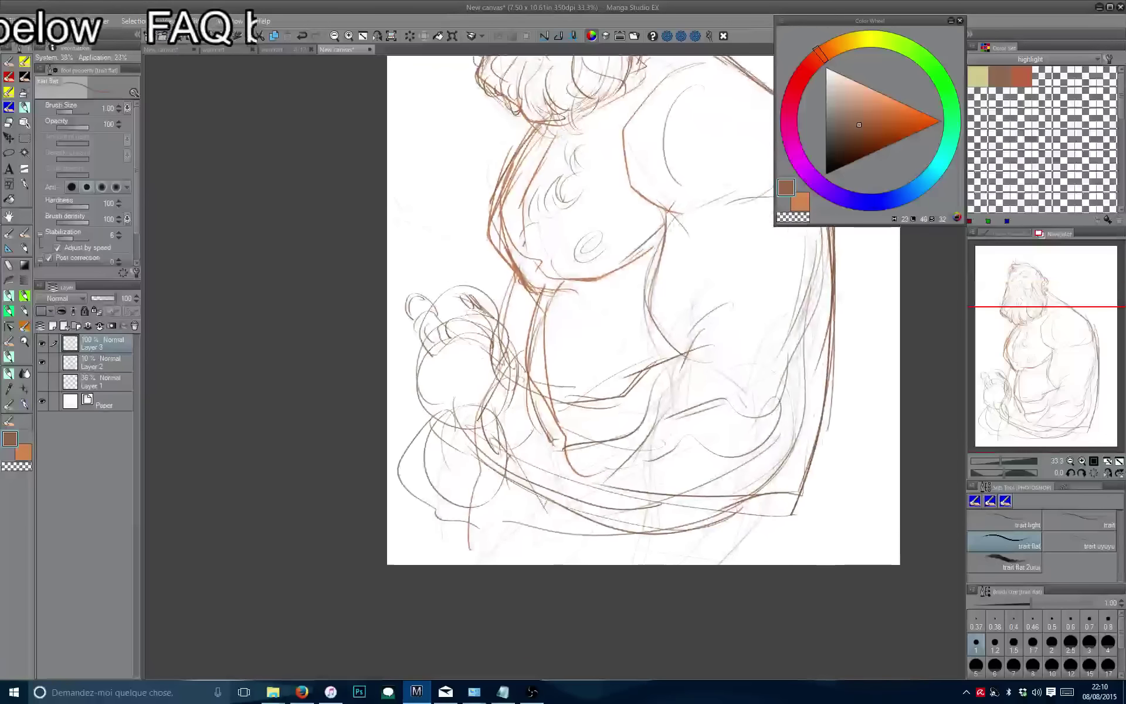
pyautogui.moveTo(408, 234); pyautogui.dragTo(463, 279)
pyautogui.scroll(4, 426, 282)
pyautogui.moveTo(499, 232); pyautogui.dragTo(515, 294)
pyautogui.hotkey('ctrl', 'z')
# Redraw the mouth line beneath the nose and sketch the curved lower lip, checking it in a mirrored view.
pyautogui.scroll(3, 511, 253)
pyautogui.scroll(3, 557, 305)
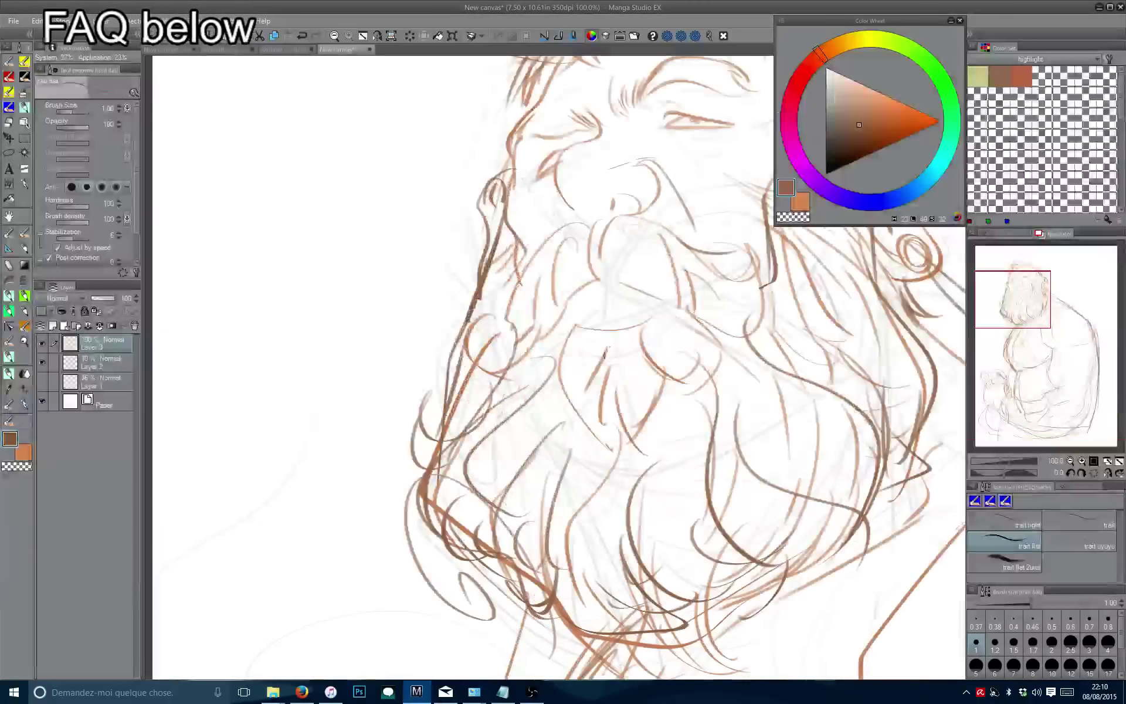
pyautogui.scroll(1, 576, 355)
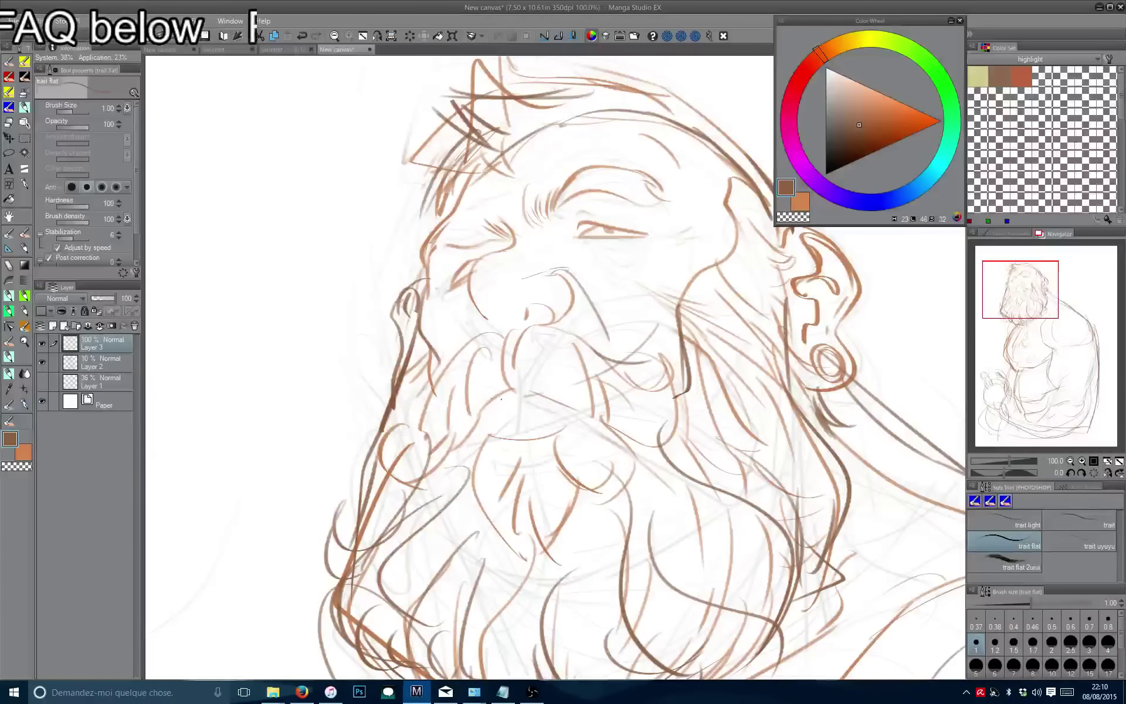
pyautogui.scroll(1, 563, 349)
pyautogui.hotkey('ctrl', 'z')
pyautogui.moveTo(632, 401); pyautogui.dragTo(528, 441)
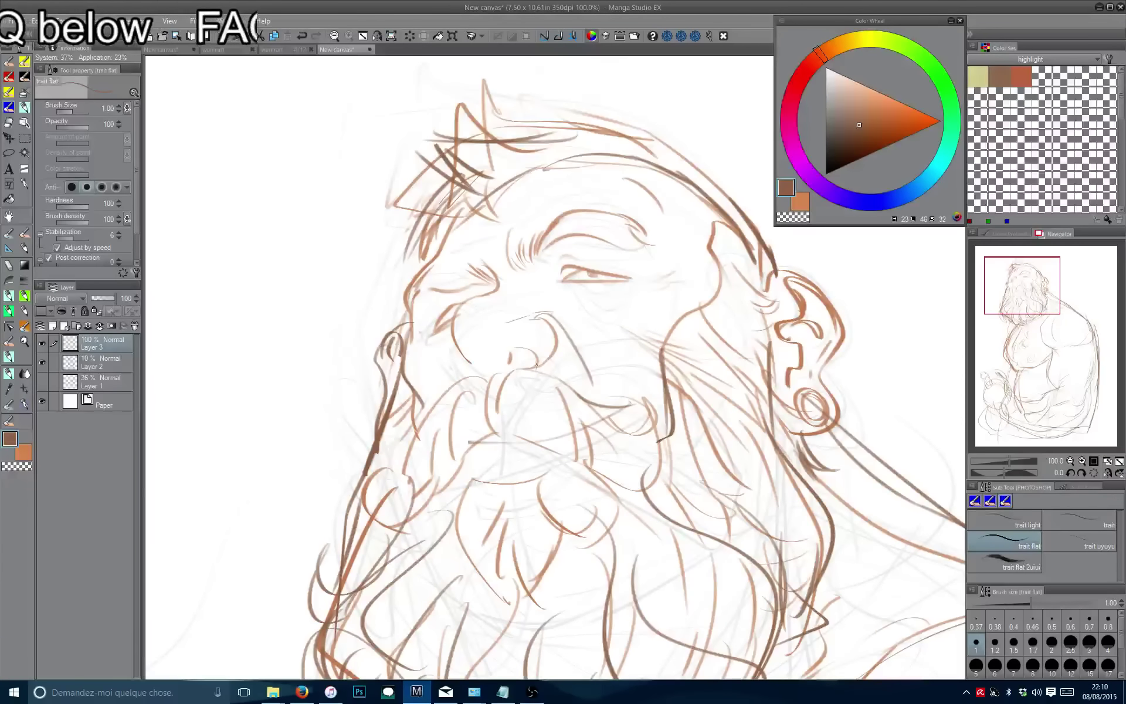
pyautogui.press('h')
pyautogui.scroll(-2, 587, 352)
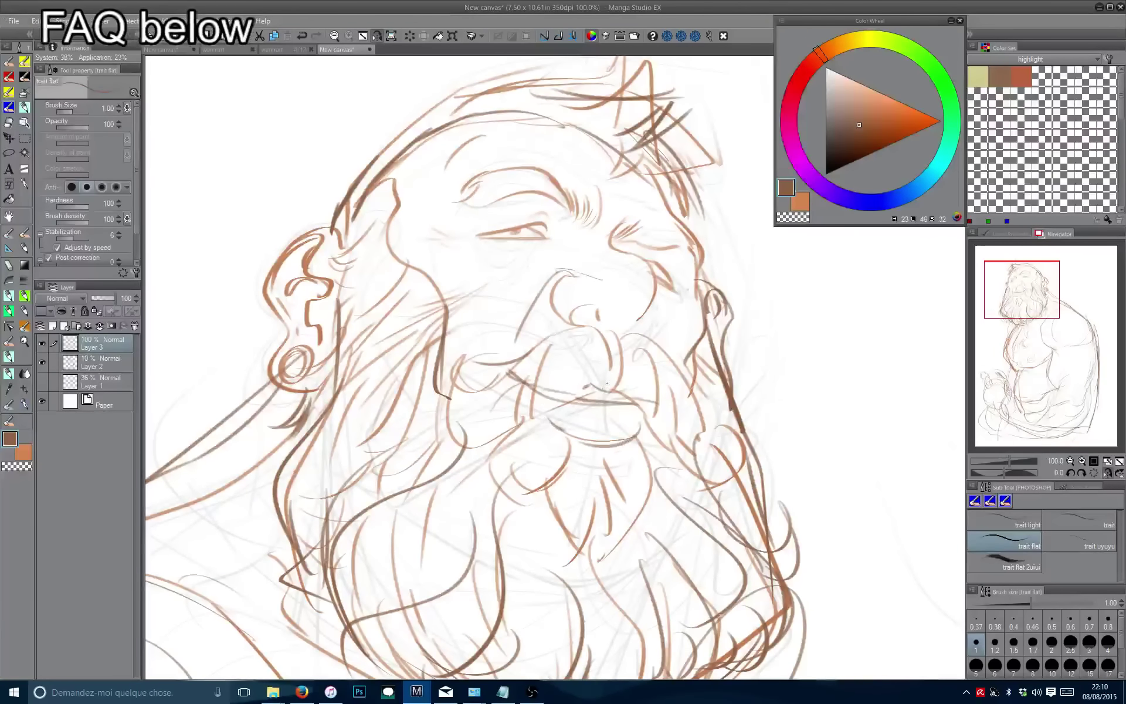
pyautogui.moveTo(606, 385); pyautogui.dragTo(528, 386)
# Sketch a full rounded moustache over the mouth, with sweeping ends and a short stroke on the far side.
pyautogui.moveTo(602, 324)
pyautogui.mouseDown()
pyautogui.moveTo(470, 364)
pyautogui.moveTo(592, 411)
pyautogui.moveTo(619, 393)
pyautogui.moveTo(528, 428)
pyautogui.mouseUp()
pyautogui.press('h')
pyautogui.moveTo(487, 314)
pyautogui.mouseDown()
pyautogui.moveTo(451, 384)
pyautogui.moveTo(587, 393)
pyautogui.mouseUp()
pyautogui.scroll(-5, 487, 328)
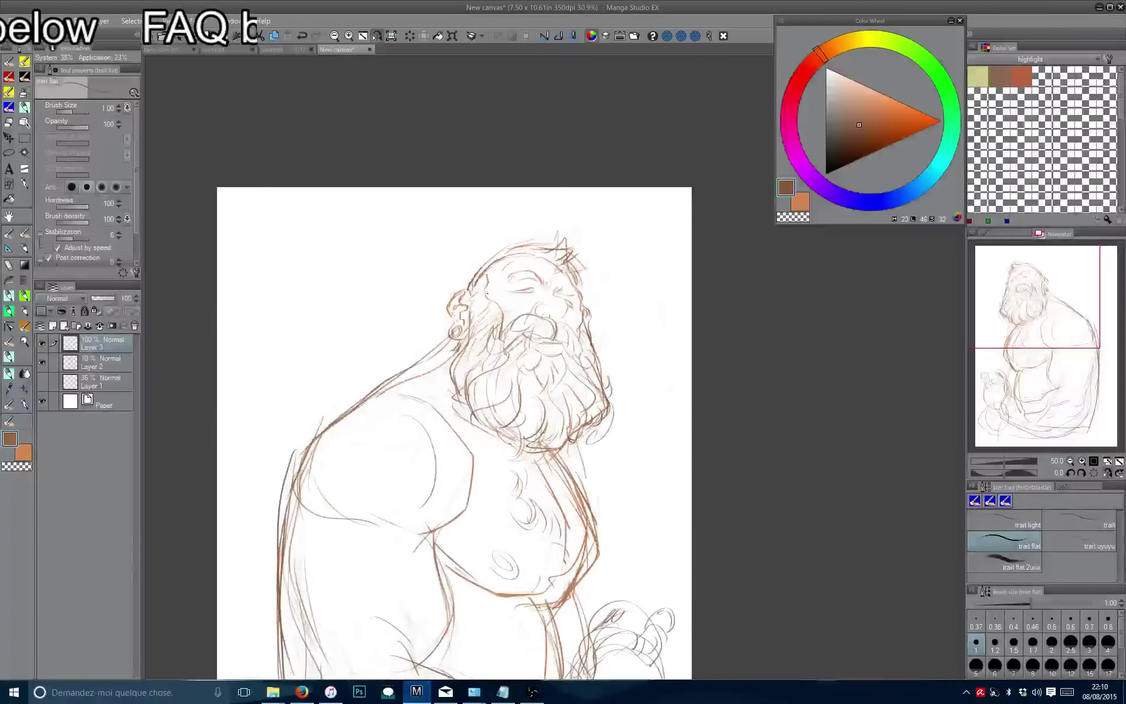
pyautogui.scroll(5, 487, 292)
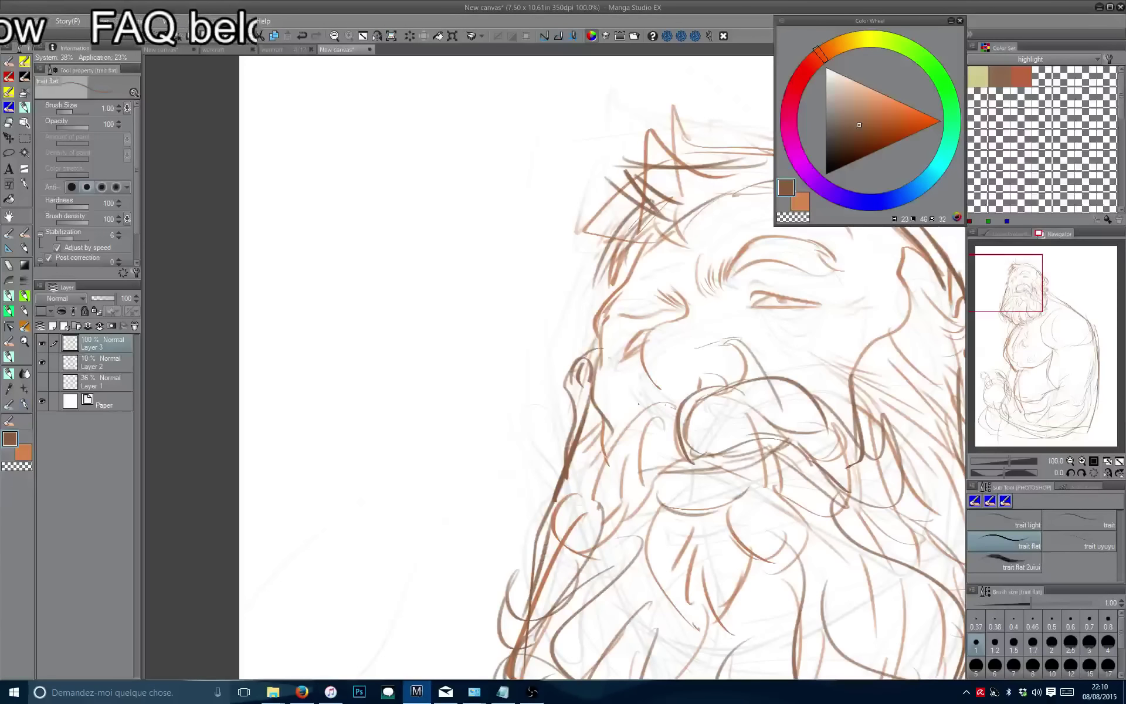
pyautogui.moveTo(616, 432); pyautogui.dragTo(439, 495)
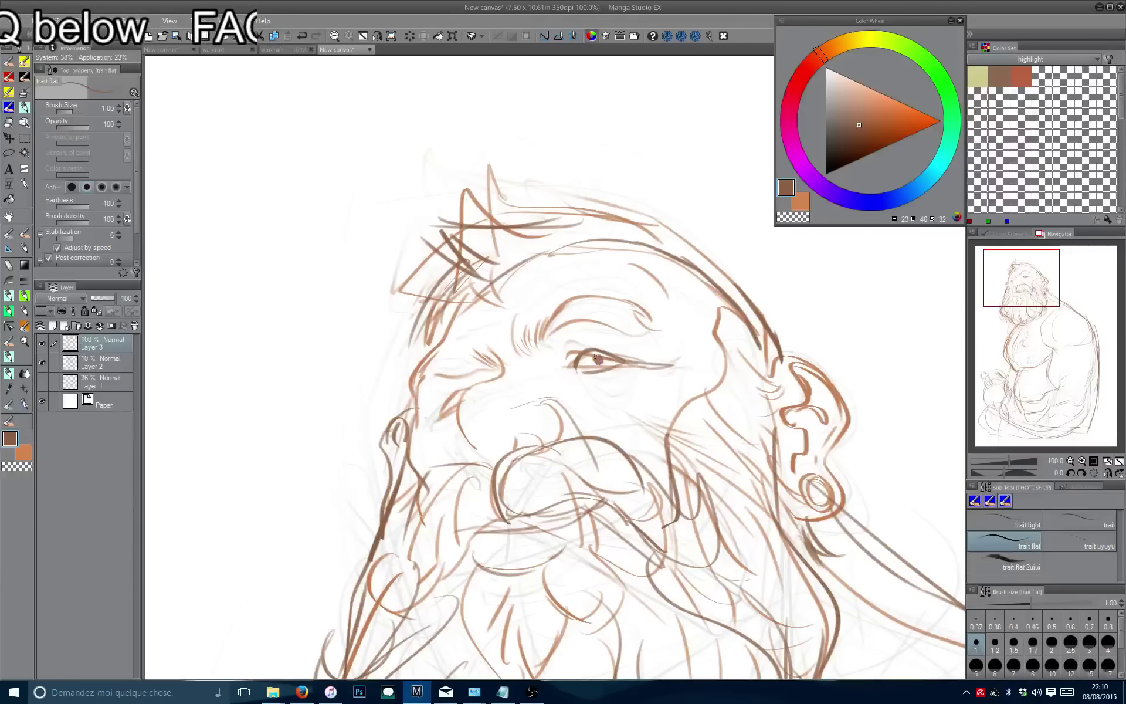
# Define both open eyes with dark irises and lid lines, and start a curved contour beside the near eye.
pyautogui.moveTo(602, 355); pyautogui.dragTo(629, 343)
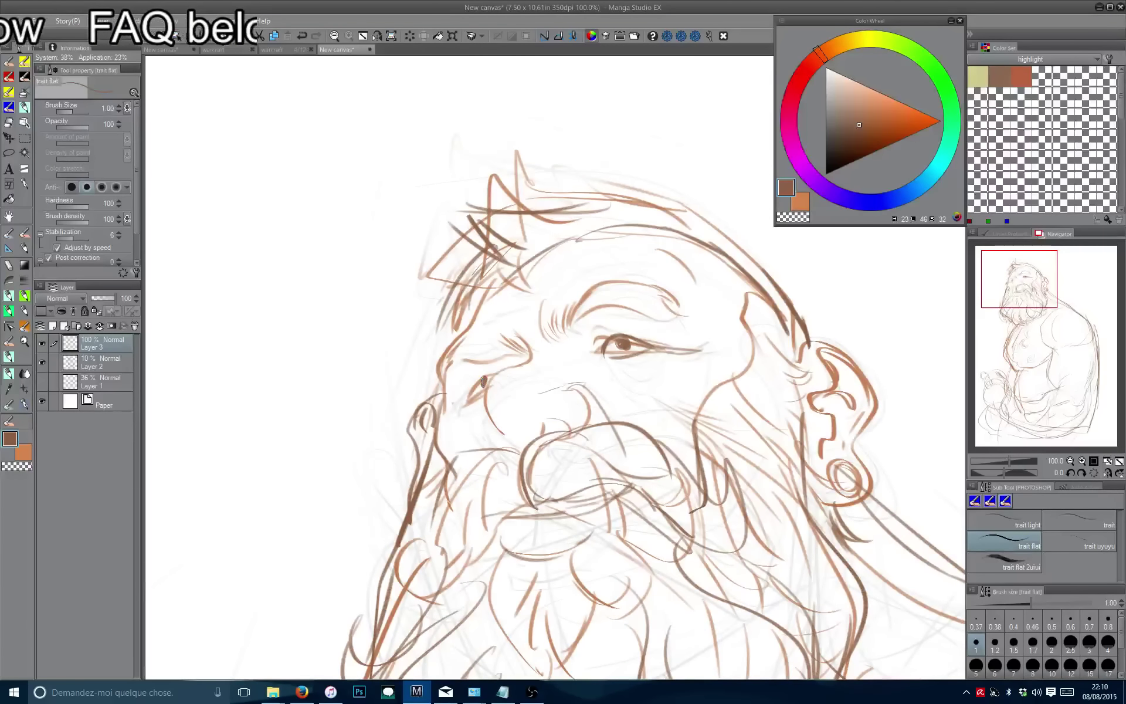
pyautogui.moveTo(457, 399); pyautogui.dragTo(423, 408)
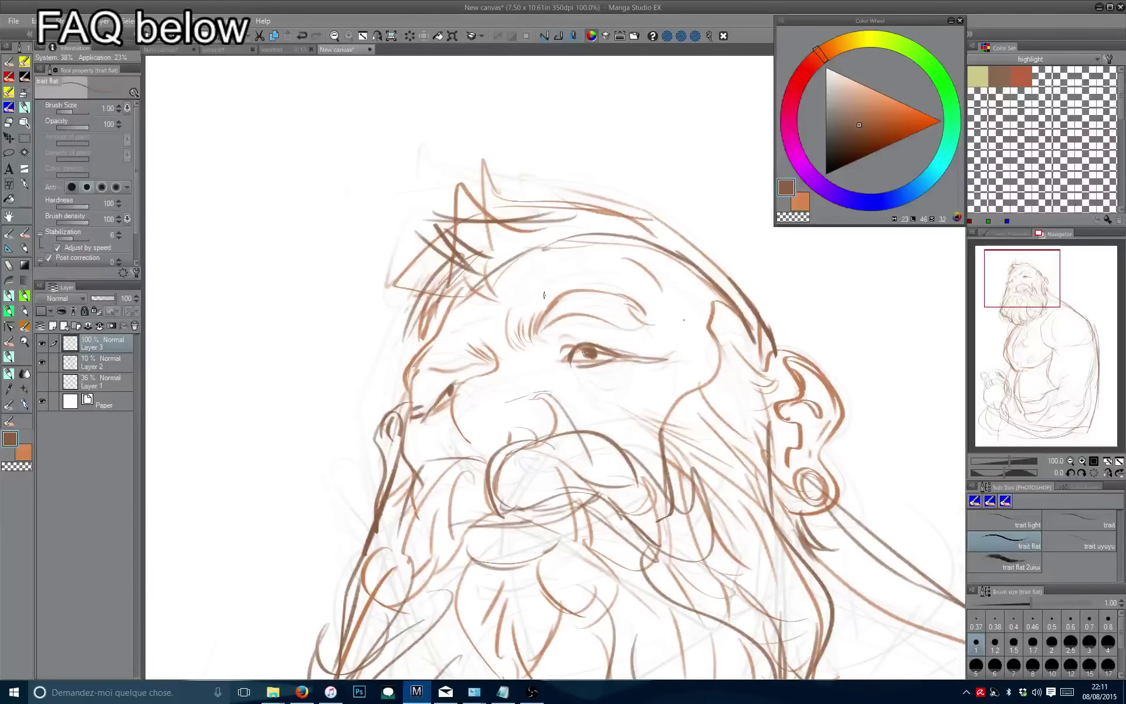
pyautogui.moveTo(771, 361); pyautogui.dragTo(768, 368)
pyautogui.moveTo(645, 317)
pyautogui.mouseDown()
pyautogui.moveTo(634, 417)
pyautogui.moveTo(554, 419)
pyautogui.moveTo(657, 381)
pyautogui.mouseUp()
pyautogui.hotkey('ctrl', 'z')
pyautogui.hotkey('ctrl', 'z')
pyautogui.moveTo(645, 384)
pyautogui.mouseDown()
pyautogui.moveTo(553, 400)
pyautogui.moveTo(548, 355)
pyautogui.mouseUp()
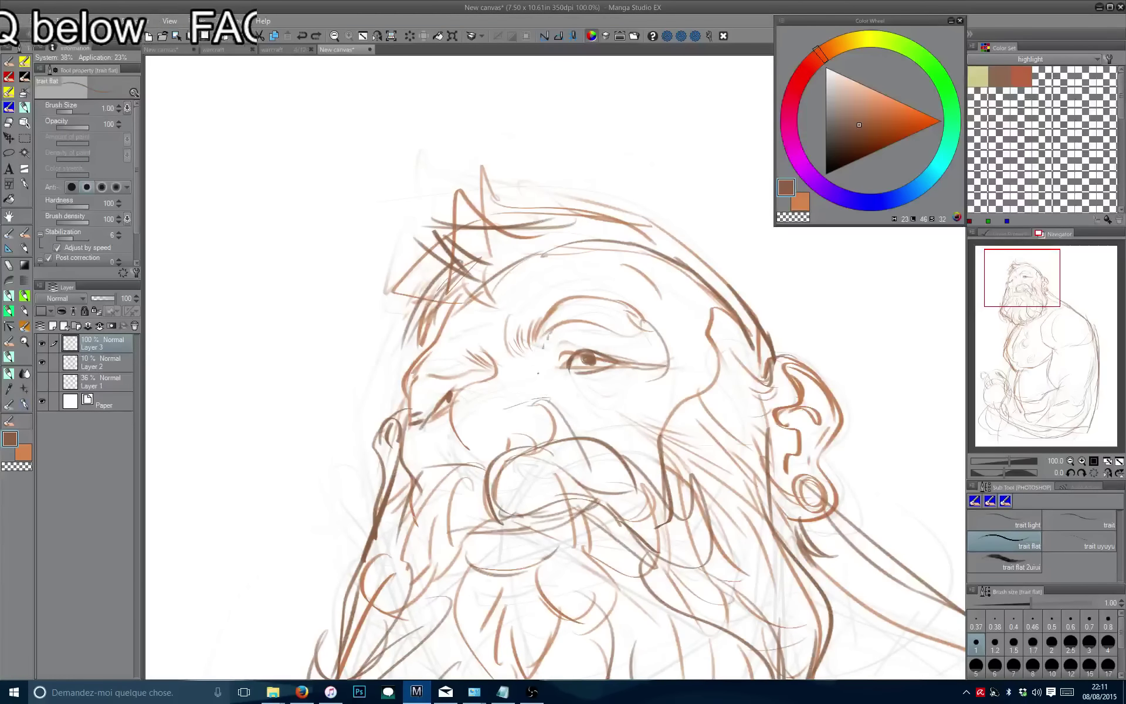
# Sketch a large round lens outline around the near eye and strengthen both eyebrows and the far cheek edge.
pyautogui.moveTo(538, 402); pyautogui.dragTo(551, 339)
pyautogui.moveTo(640, 306)
pyautogui.mouseDown()
pyautogui.moveTo(669, 346)
pyautogui.moveTo(638, 404)
pyautogui.mouseUp()
pyautogui.moveTo(632, 390); pyautogui.dragTo(562, 401)
pyautogui.moveTo(528, 334); pyautogui.dragTo(647, 308)
pyautogui.moveTo(413, 376); pyautogui.dragTo(458, 361)
pyautogui.moveTo(374, 399); pyautogui.dragTo(412, 374)
pyautogui.moveTo(393, 399); pyautogui.dragTo(383, 462)
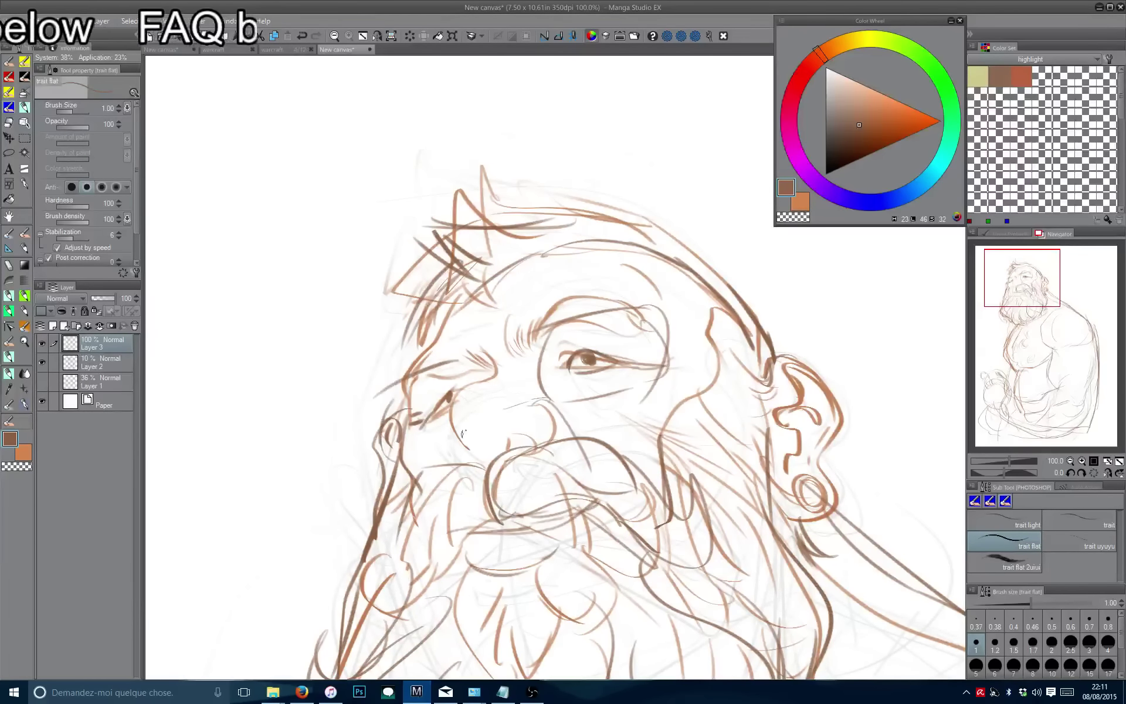
# Add short curved hair strokes down the middle of the chest and at the top of the belly.
pyautogui.scroll(-2, 464, 434)
pyautogui.moveTo(528, 631); pyautogui.dragTo(428, 450)
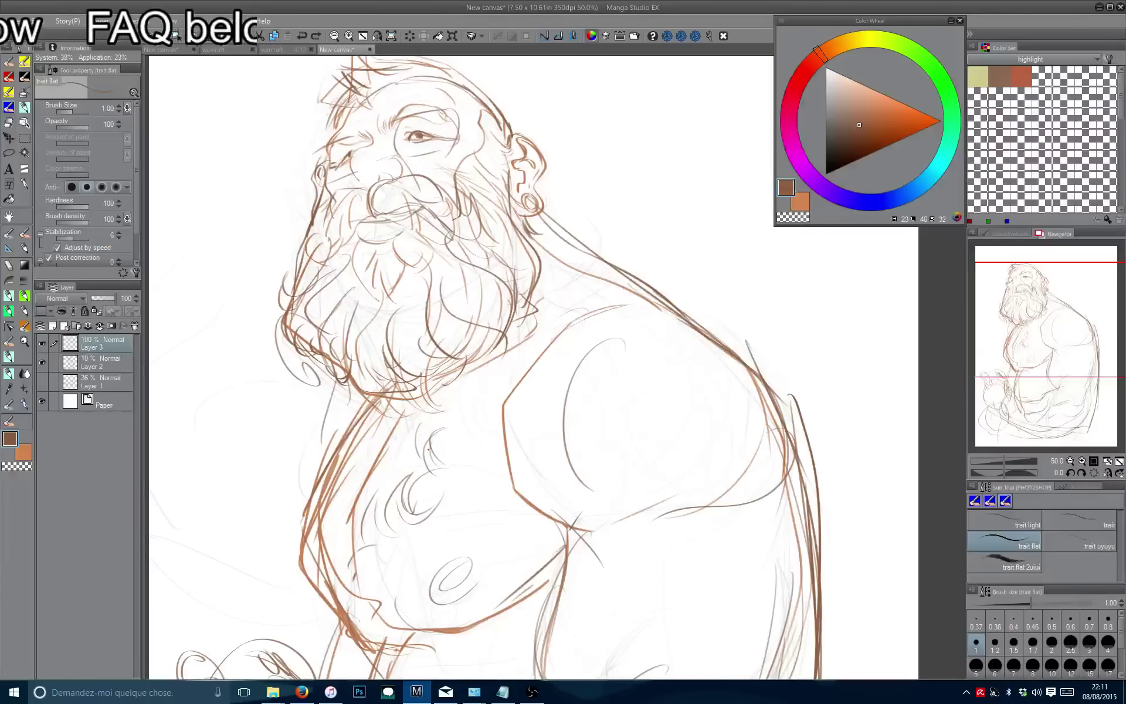
pyautogui.moveTo(413, 503); pyautogui.dragTo(469, 467)
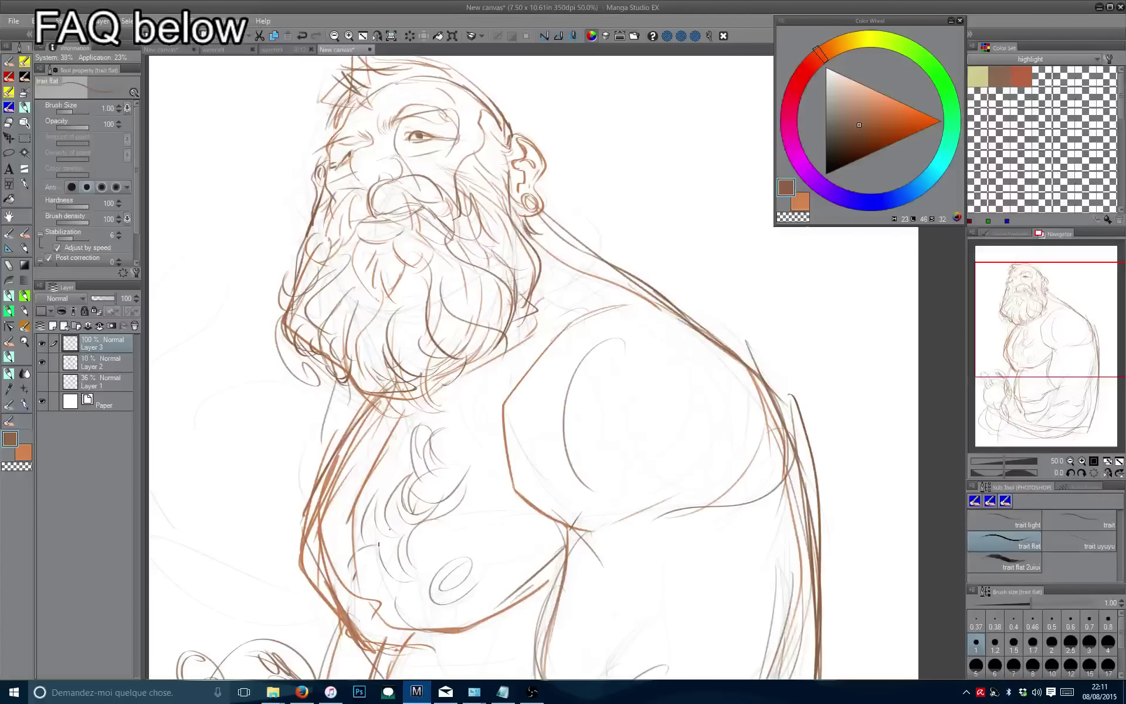
pyautogui.moveTo(368, 467); pyautogui.dragTo(421, 338)
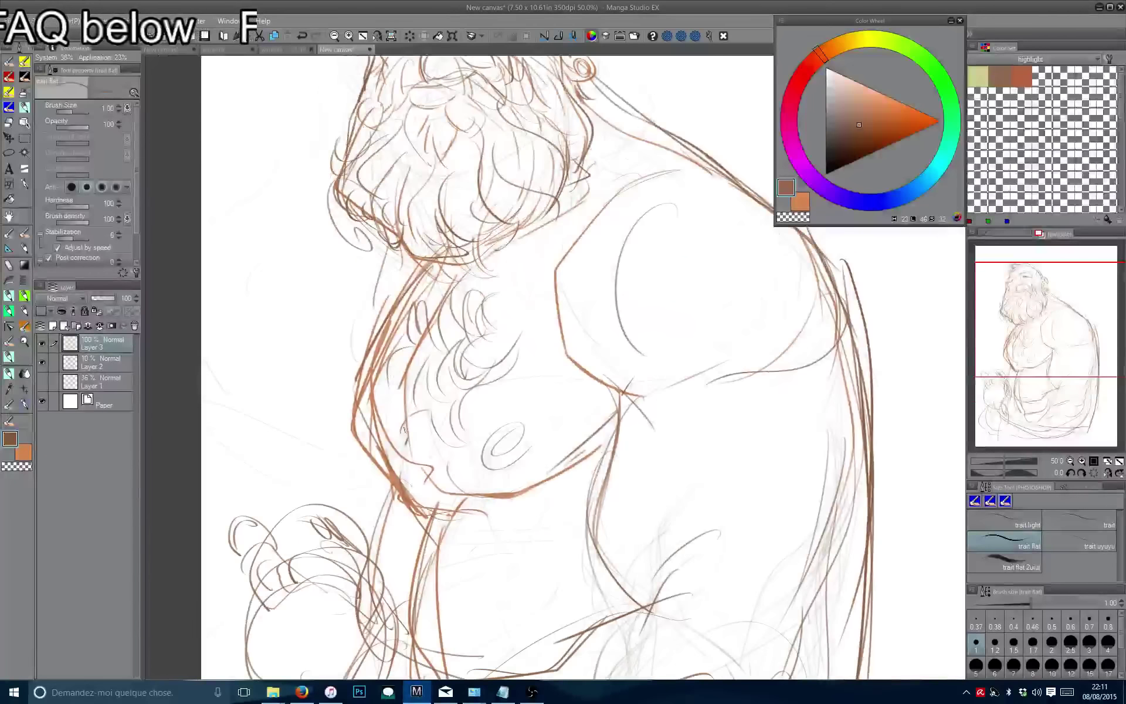
pyautogui.scroll(-3, 467, 522)
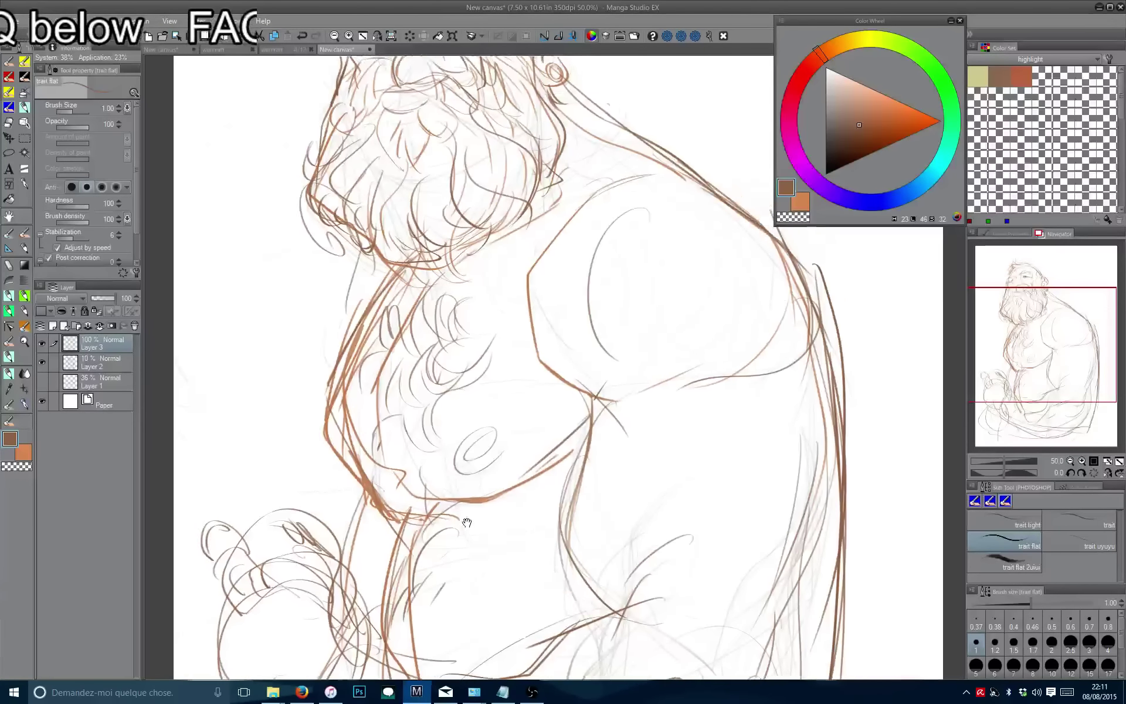
pyautogui.moveTo(354, 372); pyautogui.dragTo(258, 428)
pyautogui.scroll(-2, 550, 329)
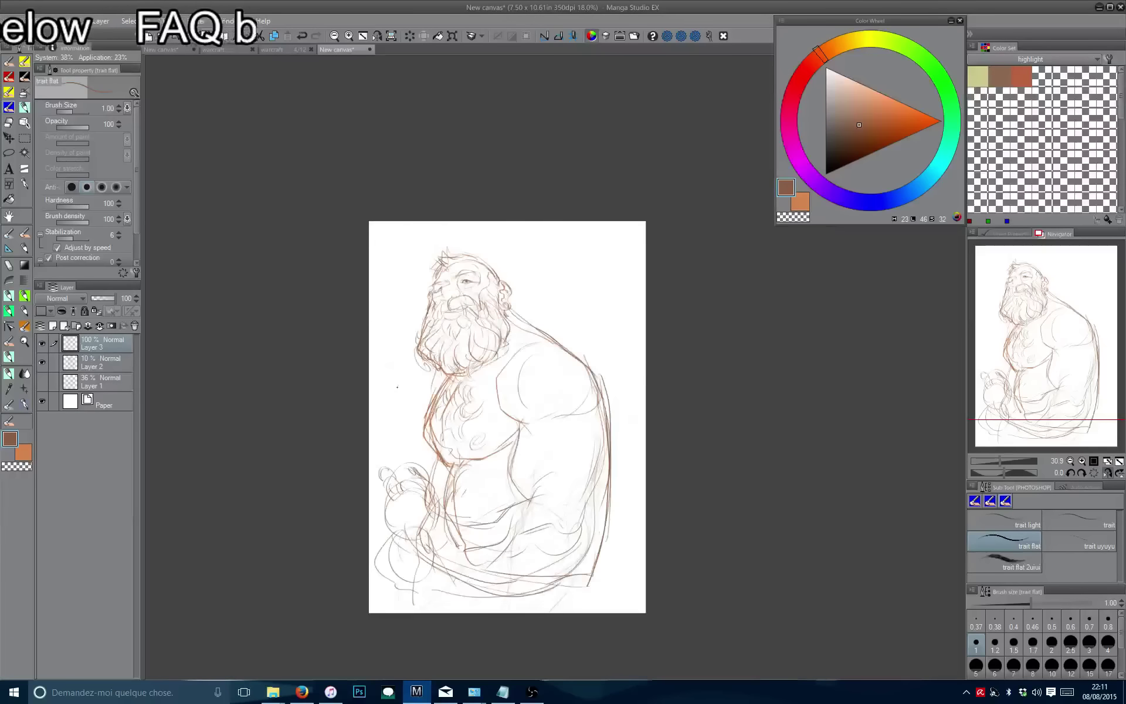
# Add short hatch strokes across the neck and trapezius line behind the ear.
pyautogui.scroll(2, 551, 329)
pyautogui.scroll(3, 551, 329)
pyautogui.moveTo(547, 307); pyautogui.dragTo(527, 354)
pyautogui.moveTo(564, 311); pyautogui.dragTo(541, 351)
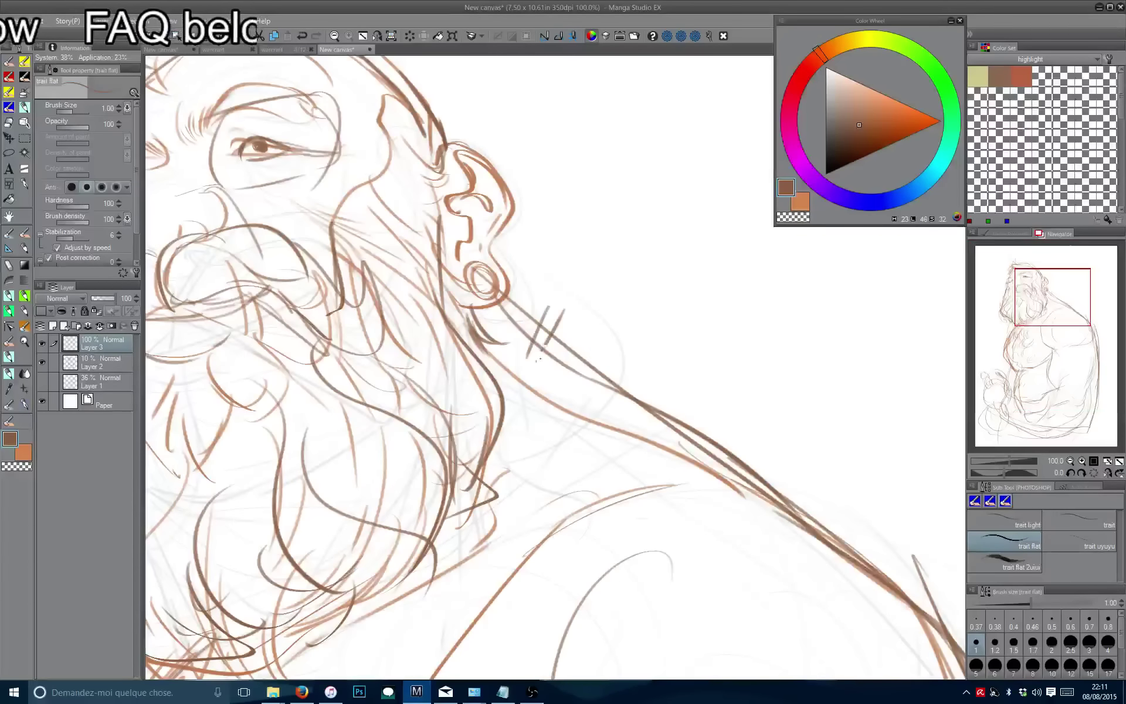
pyautogui.moveTo(754, 350); pyautogui.dragTo(607, 401)
pyautogui.moveTo(745, 423); pyautogui.dragTo(653, 432)
pyautogui.moveTo(748, 481)
pyautogui.mouseDown()
pyautogui.moveTo(731, 413)
pyautogui.moveTo(674, 387)
pyautogui.moveTo(701, 467)
pyautogui.mouseUp()
pyautogui.moveTo(702, 467); pyautogui.dragTo(516, 270)
# Sketch clusters of curved hair strokes over the rounded shoulder muscle near the back contour.
pyautogui.moveTo(606, 288); pyautogui.dragTo(625, 373)
pyautogui.moveTo(613, 321); pyautogui.dragTo(638, 385)
pyautogui.moveTo(623, 336); pyautogui.dragTo(681, 487)
pyautogui.moveTo(619, 432)
pyautogui.mouseDown()
pyautogui.moveTo(662, 471)
pyautogui.moveTo(616, 528)
pyautogui.moveTo(499, 469)
pyautogui.mouseUp()
pyautogui.moveTo(554, 319); pyautogui.dragTo(498, 432)
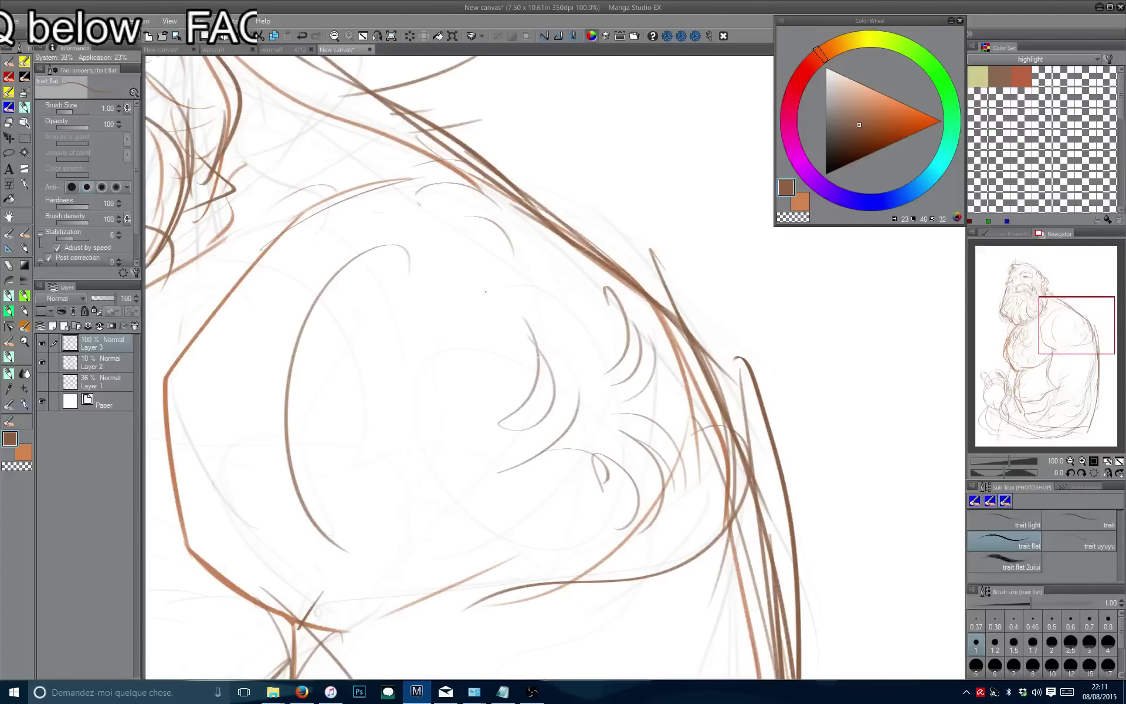
pyautogui.moveTo(534, 470); pyautogui.dragTo(525, 478)
pyautogui.moveTo(659, 516)
pyautogui.mouseDown()
pyautogui.moveTo(595, 328)
pyautogui.moveTo(613, 454)
pyautogui.mouseUp()
# Draw curved hair strokes on the upper arm just below the shoulder muscle and along the back edge.
pyautogui.moveTo(595, 399); pyautogui.dragTo(455, 440)
pyautogui.moveTo(487, 363); pyautogui.dragTo(568, 449)
pyautogui.moveTo(531, 468); pyautogui.dragTo(602, 474)
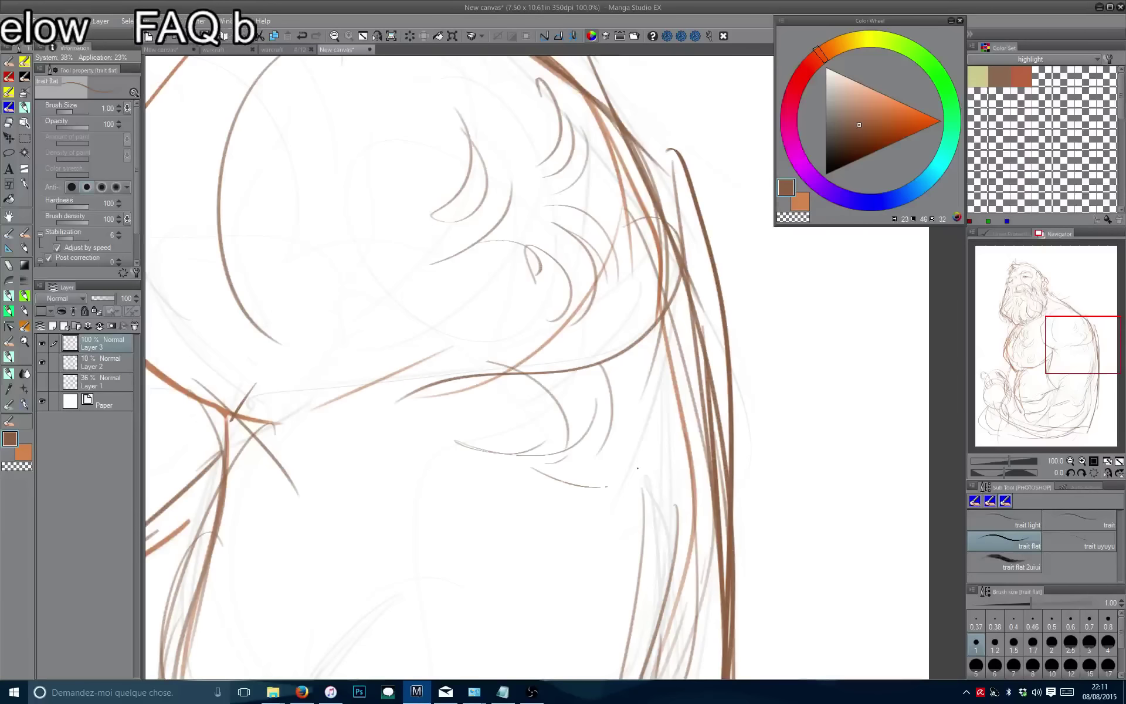
pyautogui.moveTo(613, 384); pyautogui.dragTo(667, 415)
pyautogui.moveTo(610, 486); pyautogui.dragTo(640, 467)
pyautogui.moveTo(681, 418); pyautogui.dragTo(707, 508)
pyautogui.moveTo(672, 448); pyautogui.dragTo(619, 513)
pyautogui.moveTo(675, 487); pyautogui.dragTo(616, 589)
# Continue the curved hair strokes down the middle of the upper arm towards the elbow crease.
pyautogui.moveTo(587, 411); pyautogui.dragTo(563, 287)
pyautogui.moveTo(519, 337); pyautogui.dragTo(631, 440)
pyautogui.moveTo(537, 405)
pyautogui.mouseDown()
pyautogui.moveTo(622, 487)
pyautogui.moveTo(622, 549)
pyautogui.mouseUp()
pyautogui.moveTo(505, 481); pyautogui.dragTo(584, 572)
pyautogui.moveTo(562, 509); pyautogui.dragTo(525, 587)
pyautogui.moveTo(546, 372); pyautogui.dragTo(535, 472)
pyautogui.moveTo(484, 429); pyautogui.dragTo(459, 530)
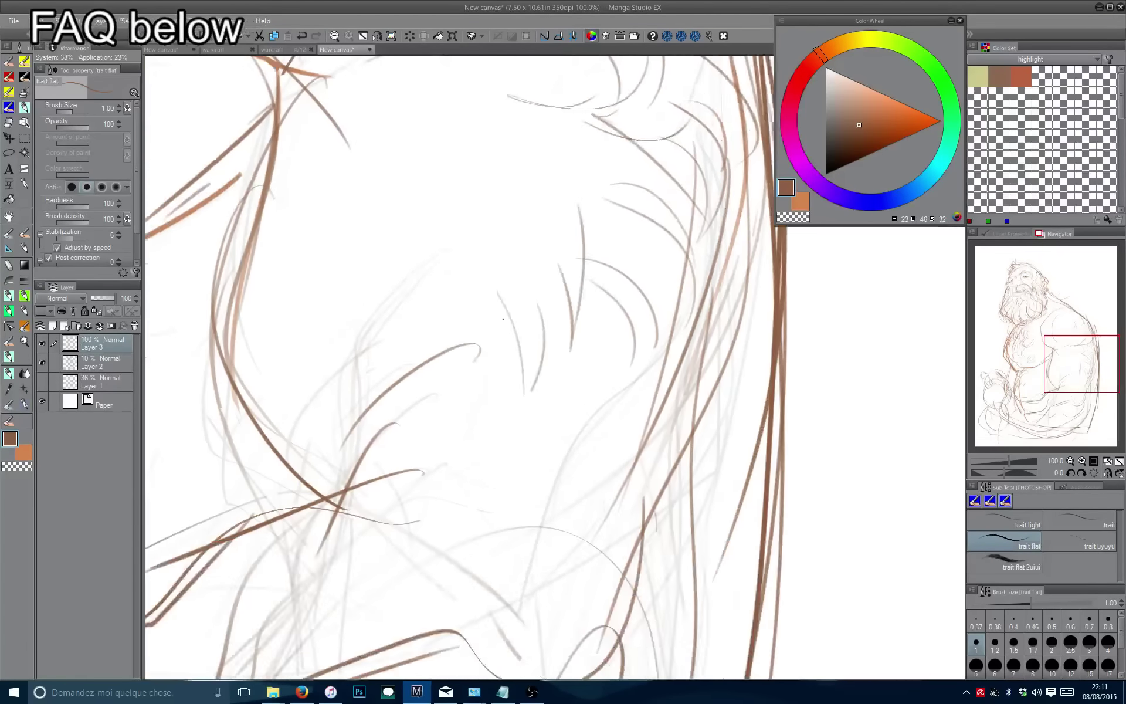
# Add hair strokes around the elbow and forearm and a few more on the upper chest below the beard.
pyautogui.hotkey('ctrl', '-')
pyautogui.moveTo(578, 355)
pyautogui.mouseDown()
pyautogui.moveTo(540, 443)
pyautogui.moveTo(508, 449)
pyautogui.moveTo(418, 506)
pyautogui.mouseUp()
pyautogui.moveTo(404, 441); pyautogui.dragTo(392, 501)
pyautogui.moveTo(417, 470)
pyautogui.mouseDown()
pyautogui.moveTo(362, 525)
pyautogui.moveTo(368, 567)
pyautogui.mouseUp()
pyautogui.moveTo(326, 467); pyautogui.dragTo(289, 581)
pyautogui.moveTo(253, 491); pyautogui.dragTo(249, 553)
pyautogui.moveTo(410, 352); pyautogui.dragTo(570, 384)
pyautogui.moveTo(331, 165); pyautogui.dragTo(361, 259)
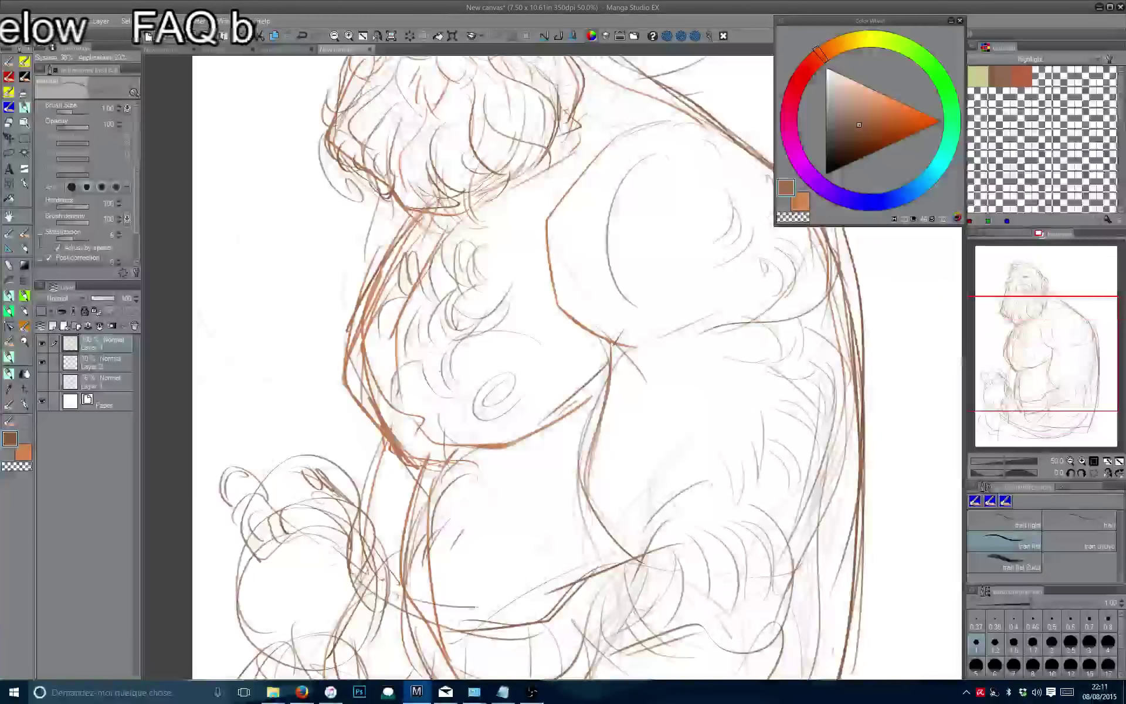
pyautogui.moveTo(508, 239); pyautogui.dragTo(552, 350)
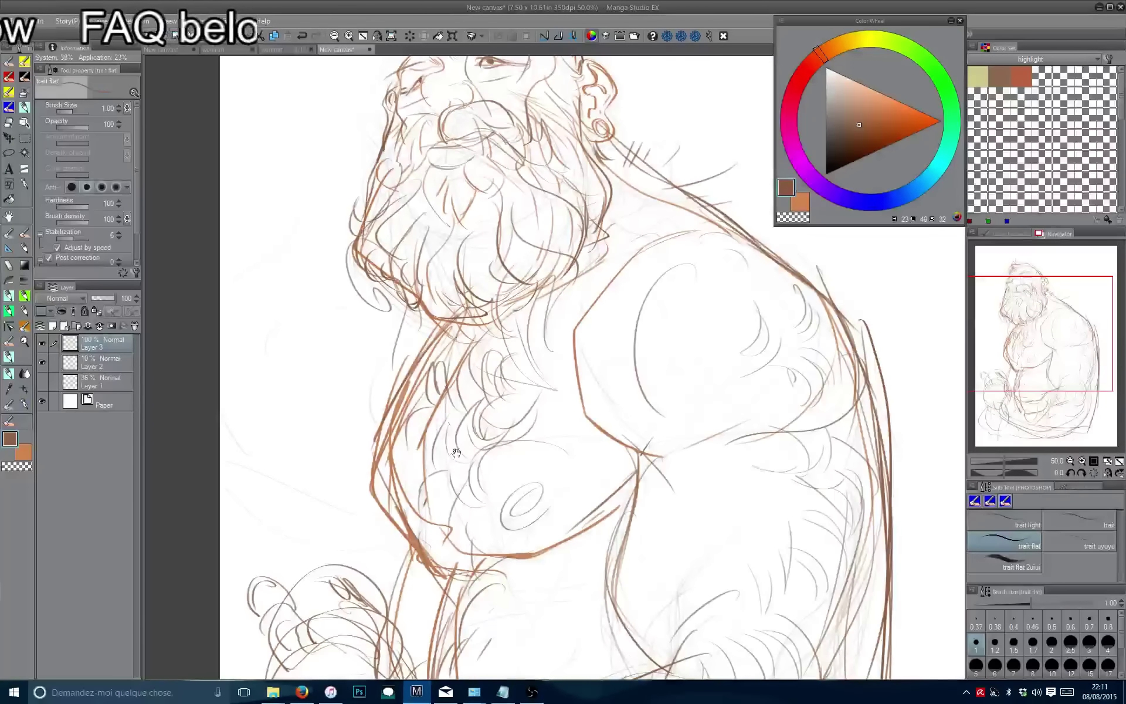
# Reinforce the far eyebrow with short strokes above the eye.
pyautogui.moveTo(457, 453); pyautogui.dragTo(542, 675)
pyautogui.scroll(2, 592, 306)
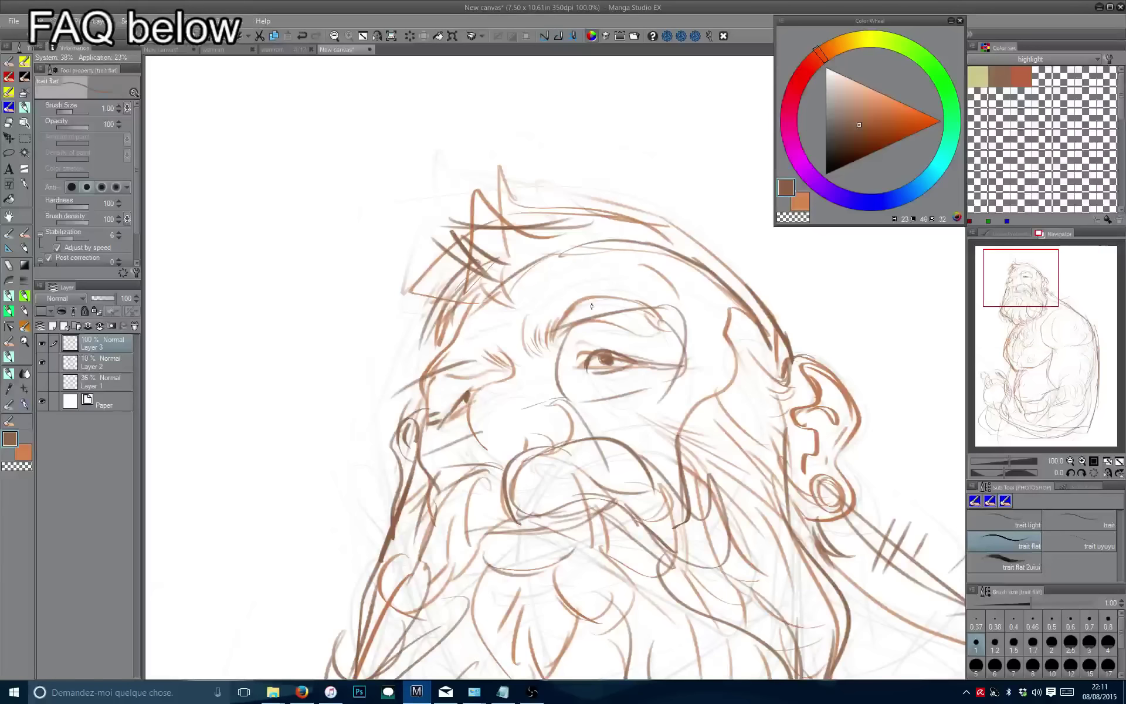
pyautogui.moveTo(458, 352); pyautogui.dragTo(449, 373)
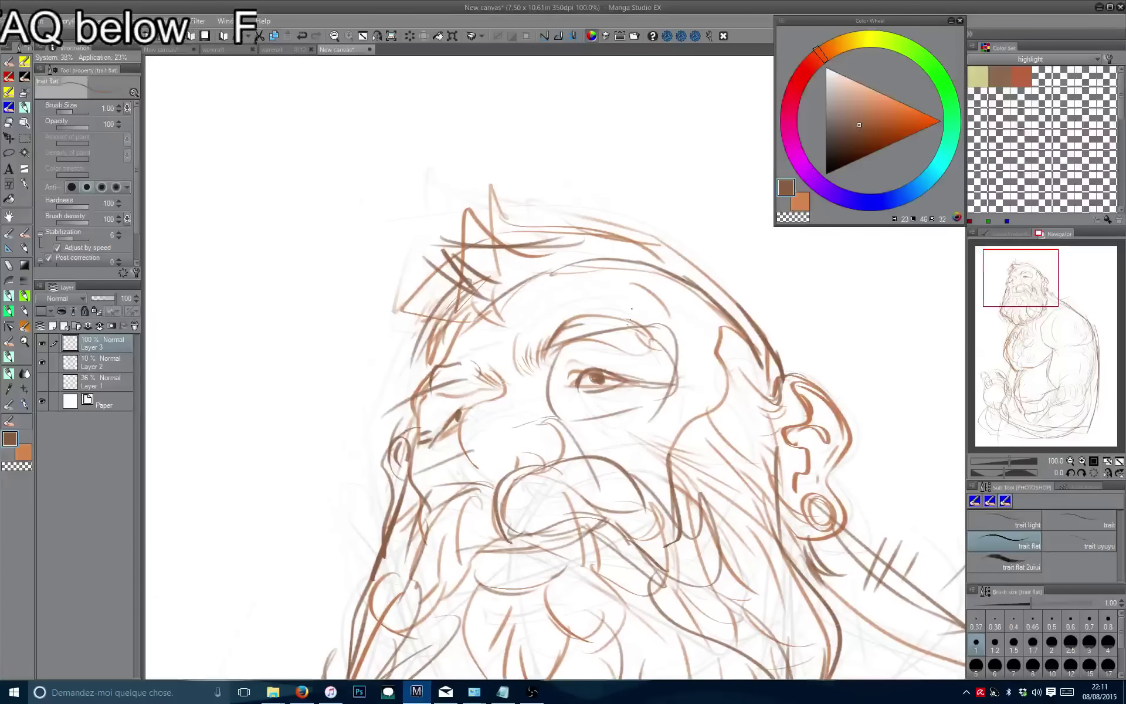
pyautogui.moveTo(643, 308); pyautogui.dragTo(623, 352)
pyautogui.moveTo(501, 261); pyautogui.dragTo(477, 281)
pyautogui.hotkey('ctrl', 'z')
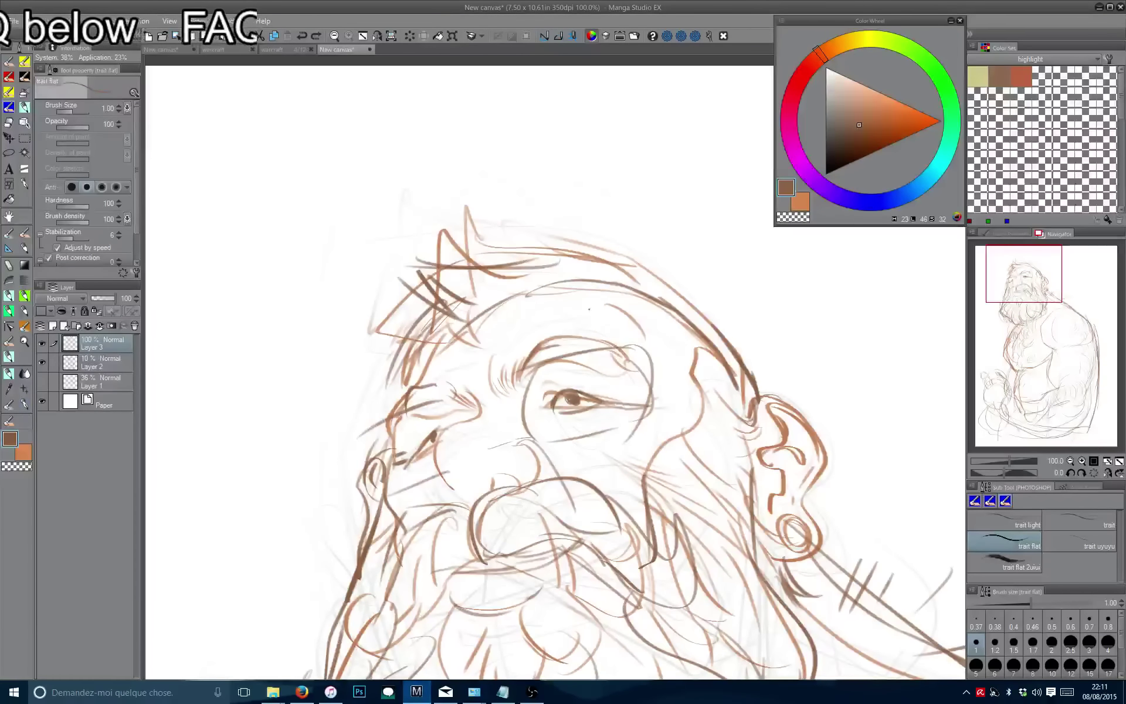
# Sketch a small loop at the near eyebrow's tip, the lens's outer rim, and a hinge with temple arm towards the ear.
pyautogui.moveTo(605, 347); pyautogui.dragTo(606, 324)
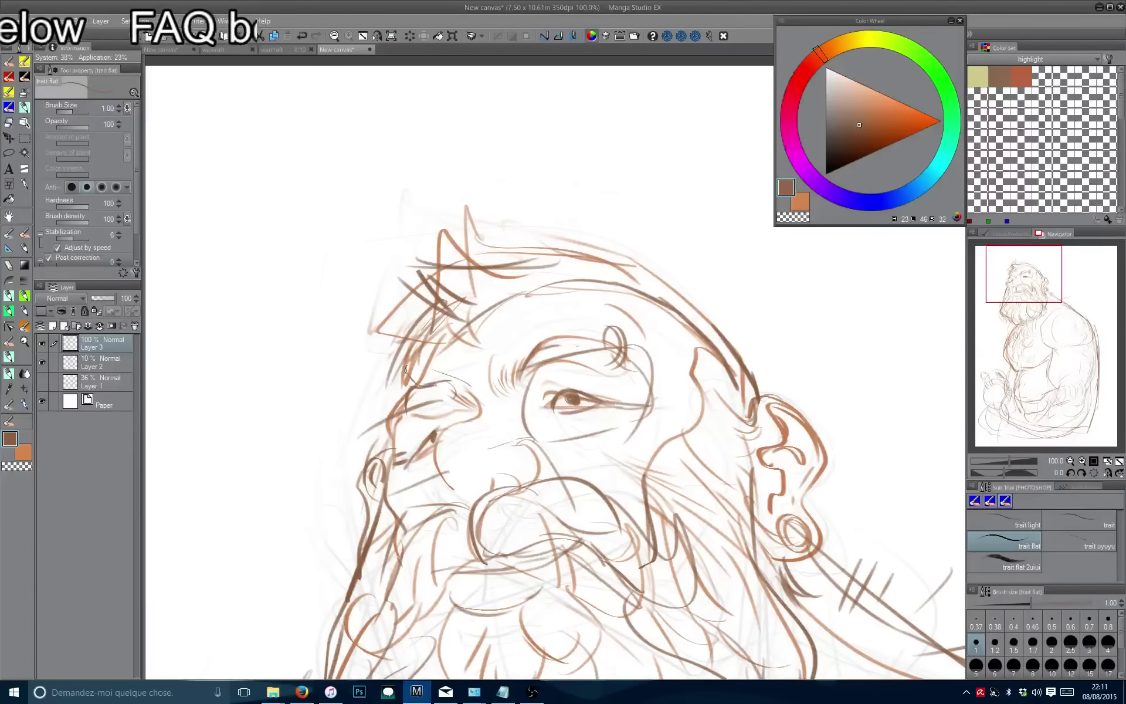
pyautogui.moveTo(622, 411); pyautogui.dragTo(575, 407)
pyautogui.moveTo(594, 352); pyautogui.dragTo(601, 428)
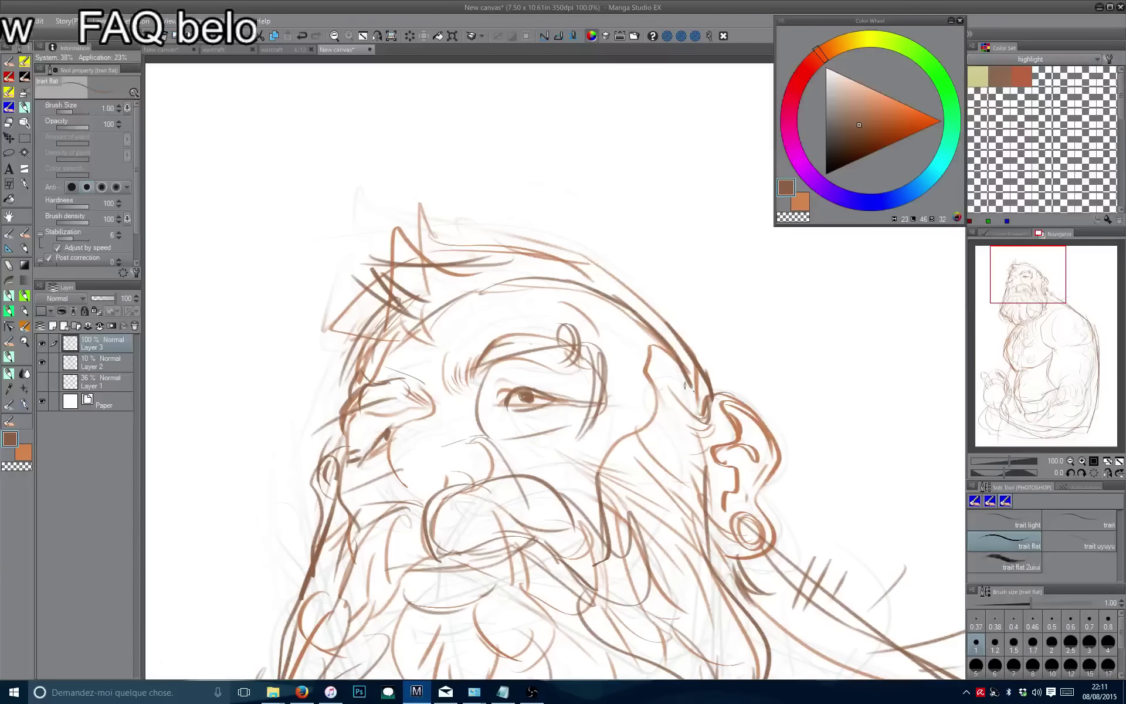
pyautogui.hotkey('ctrl', 'z')
pyautogui.moveTo(630, 346); pyautogui.dragTo(619, 370)
pyautogui.moveTo(619, 369)
pyautogui.mouseDown()
pyautogui.moveTo(509, 339)
pyautogui.moveTo(595, 386)
pyautogui.moveTo(510, 323)
pyautogui.moveTo(528, 329)
pyautogui.mouseUp()
pyautogui.hotkey('ctrl', 'z')
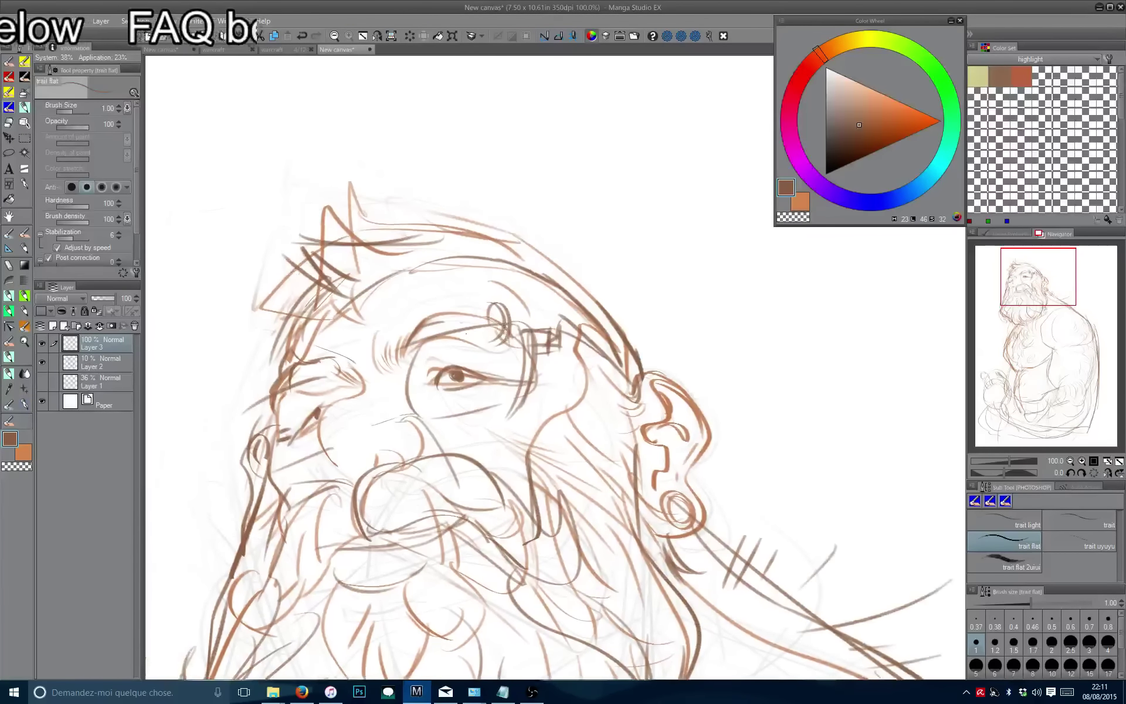
# Draw the glasses' nose bridge, close the near lens into a full circle and outline the far lens.
pyautogui.moveTo(375, 377); pyautogui.dragTo(385, 372)
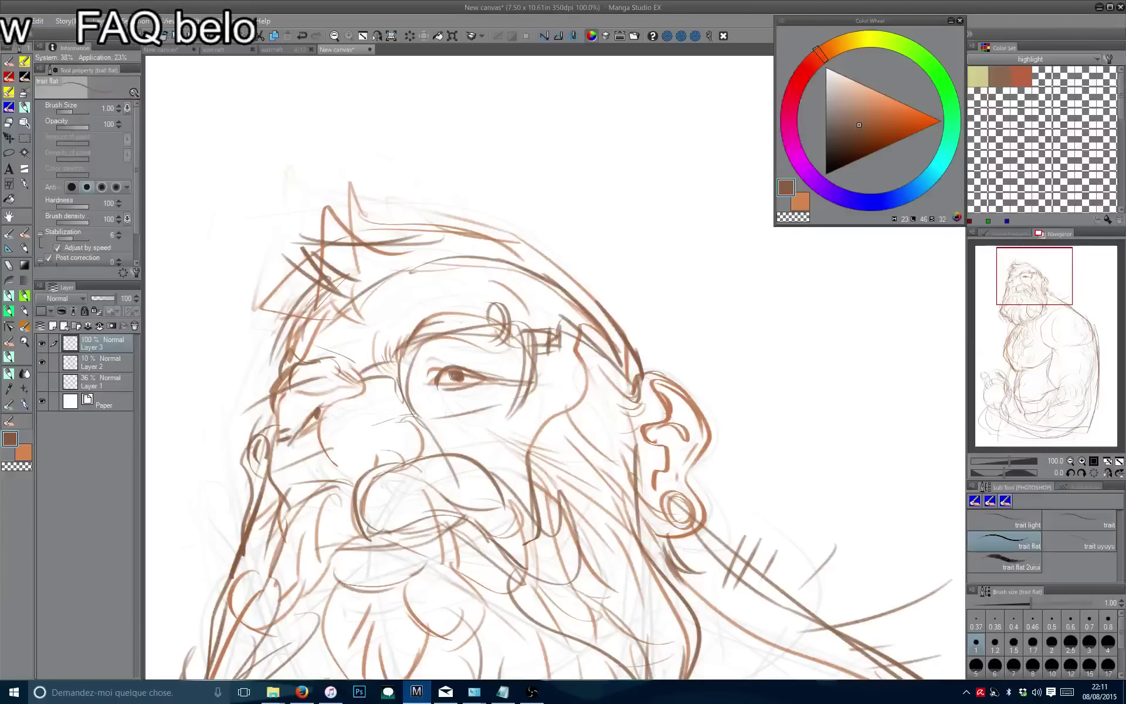
pyautogui.moveTo(526, 352); pyautogui.dragTo(414, 409)
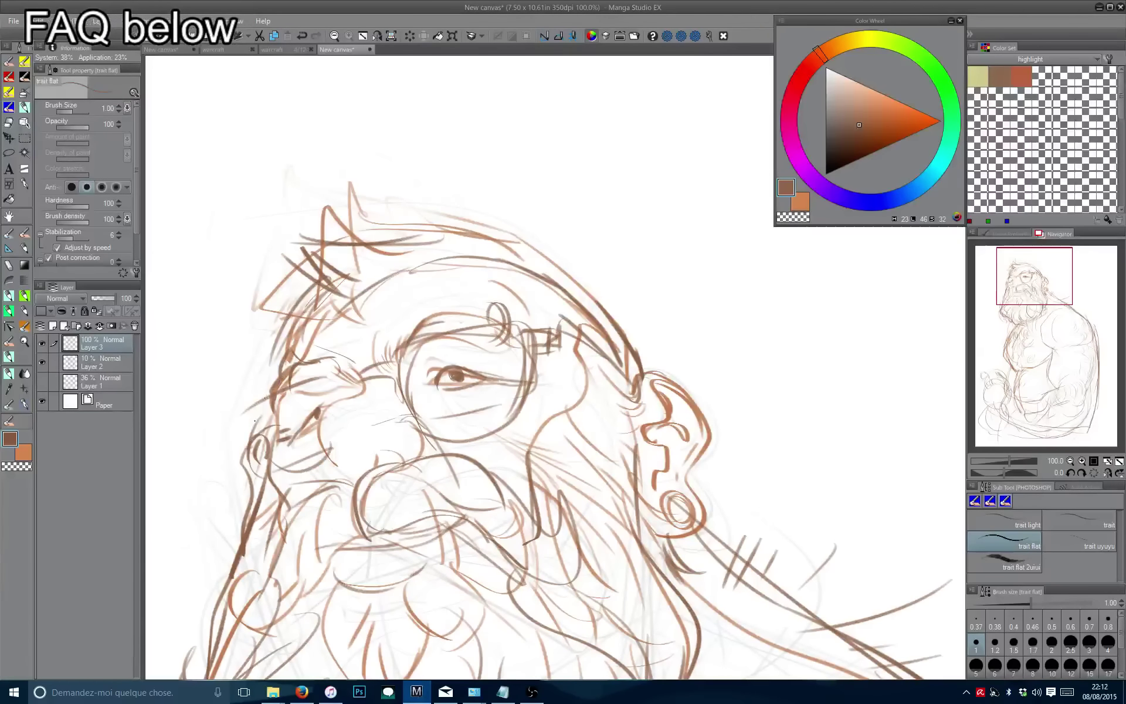
pyautogui.moveTo(270, 390); pyautogui.dragTo(255, 470)
pyautogui.moveTo(273, 382)
pyautogui.mouseDown()
pyautogui.moveTo(248, 410)
pyautogui.moveTo(252, 426)
pyautogui.mouseUp()
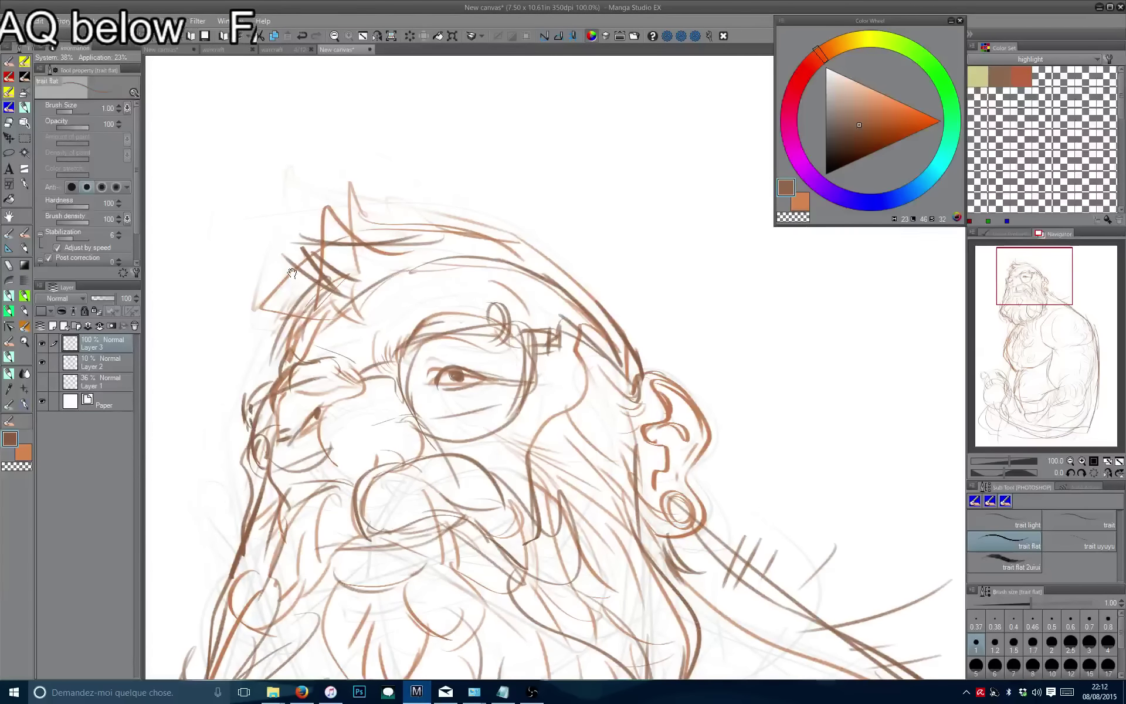
# Refine the creases at the nose bridge and inner far eye, and check the face in a mirrored view.
pyautogui.moveTo(292, 274); pyautogui.dragTo(319, 249)
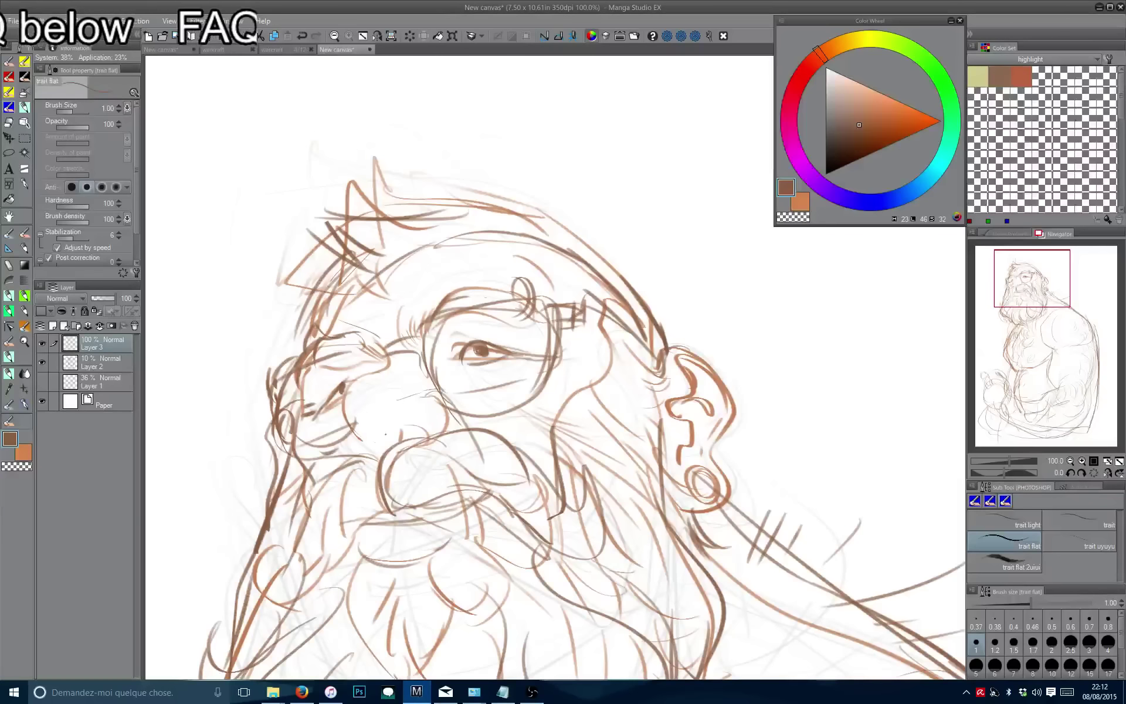
pyautogui.moveTo(352, 349); pyautogui.dragTo(393, 368)
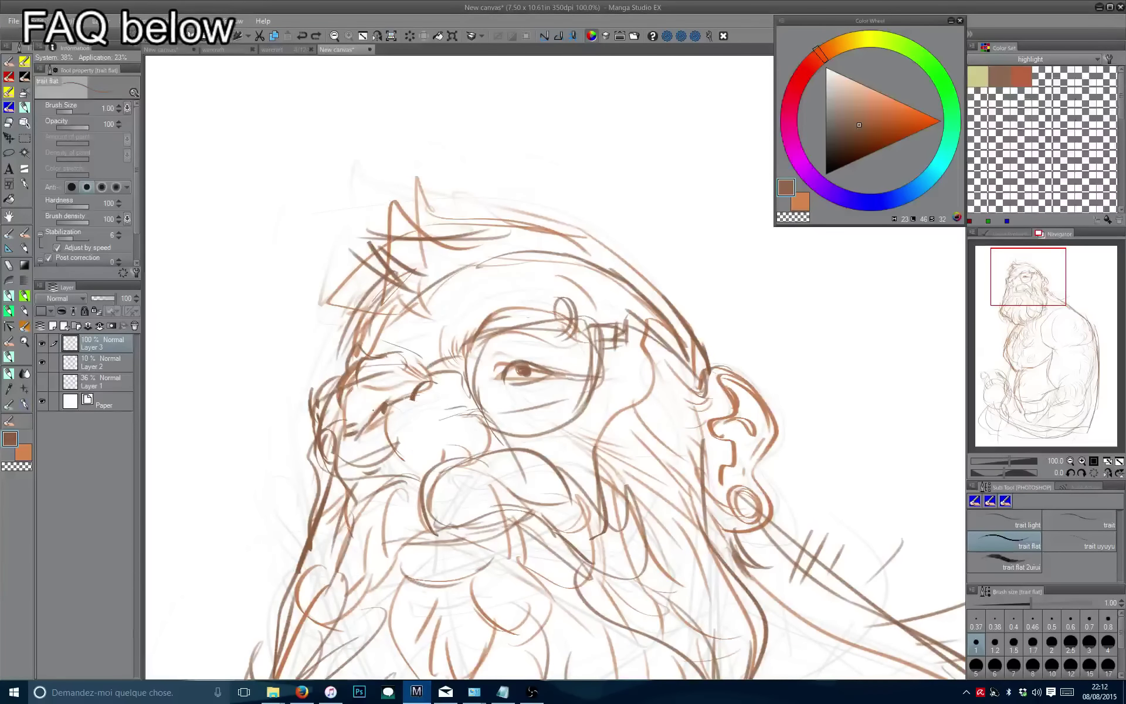
pyautogui.press('h')
pyautogui.moveTo(397, 441); pyautogui.dragTo(285, 337)
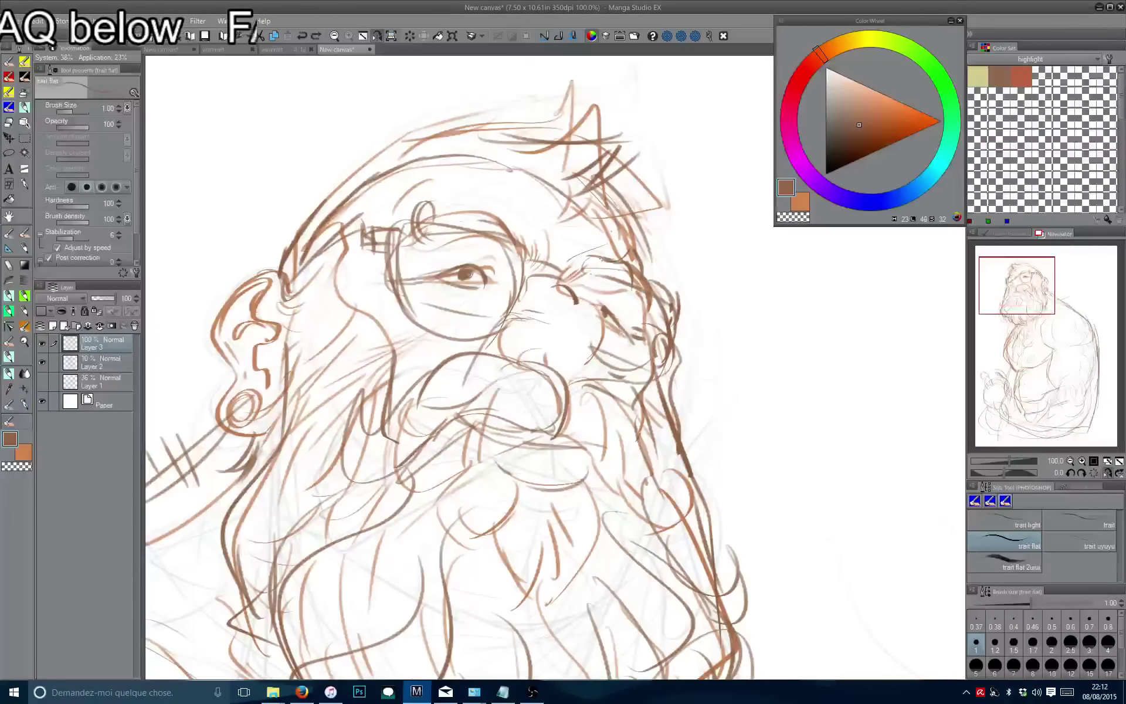
# Darken the far lens's lower rim beside the nose and check the whole figure in a mirrored view.
pyautogui.moveTo(580, 300); pyautogui.dragTo(617, 365)
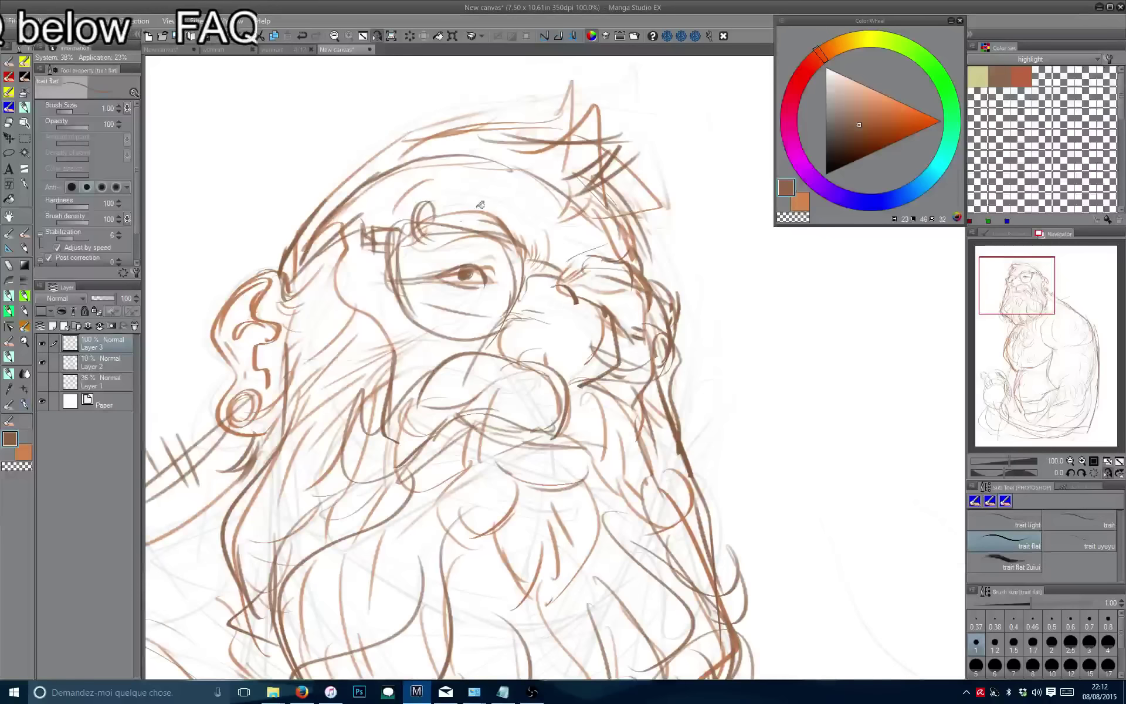
pyautogui.press('h')
pyautogui.scroll(-3, 480, 205)
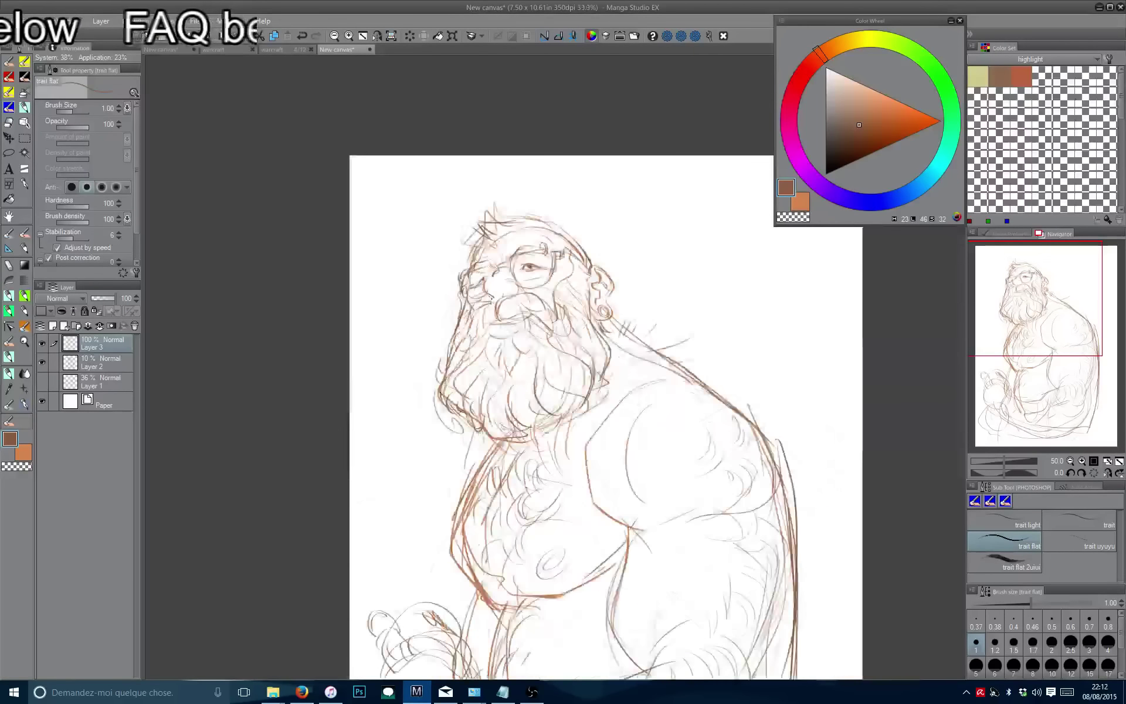
pyautogui.scroll(-2, 492, 298)
pyautogui.scroll(-1, 492, 298)
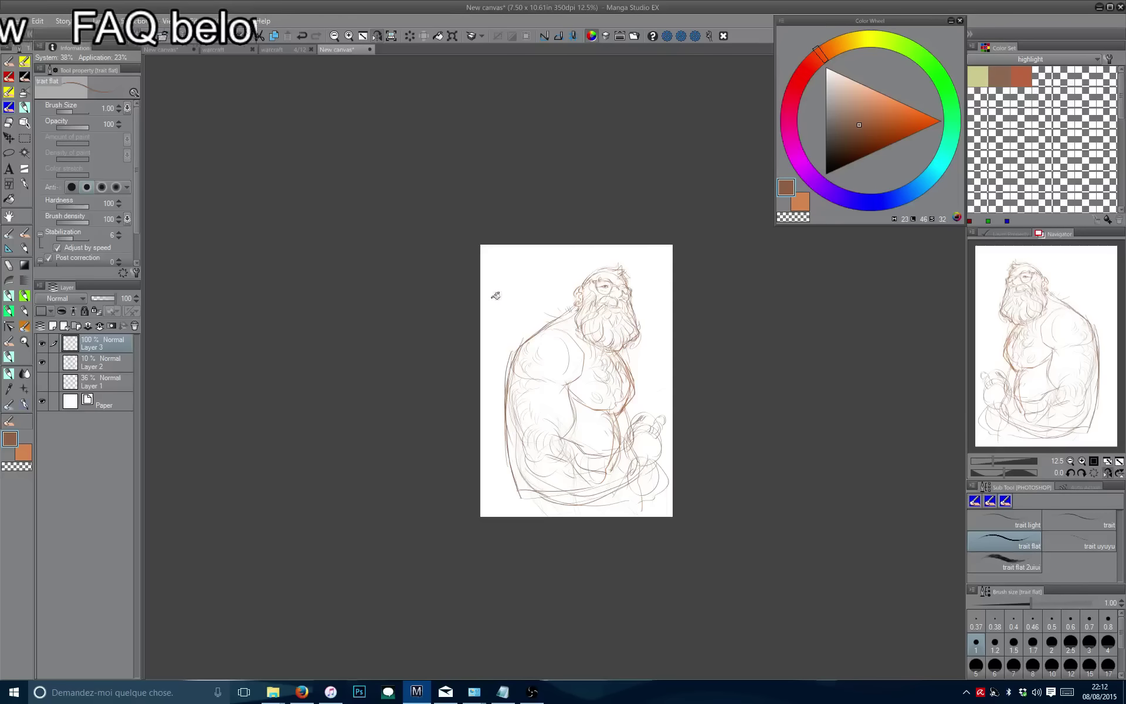
# Fade the old hand and lower forearm lines at the bottom of the figure so they serve as a faint guide.
pyautogui.scroll(2, 492, 298)
pyautogui.scroll(2, 407, 485)
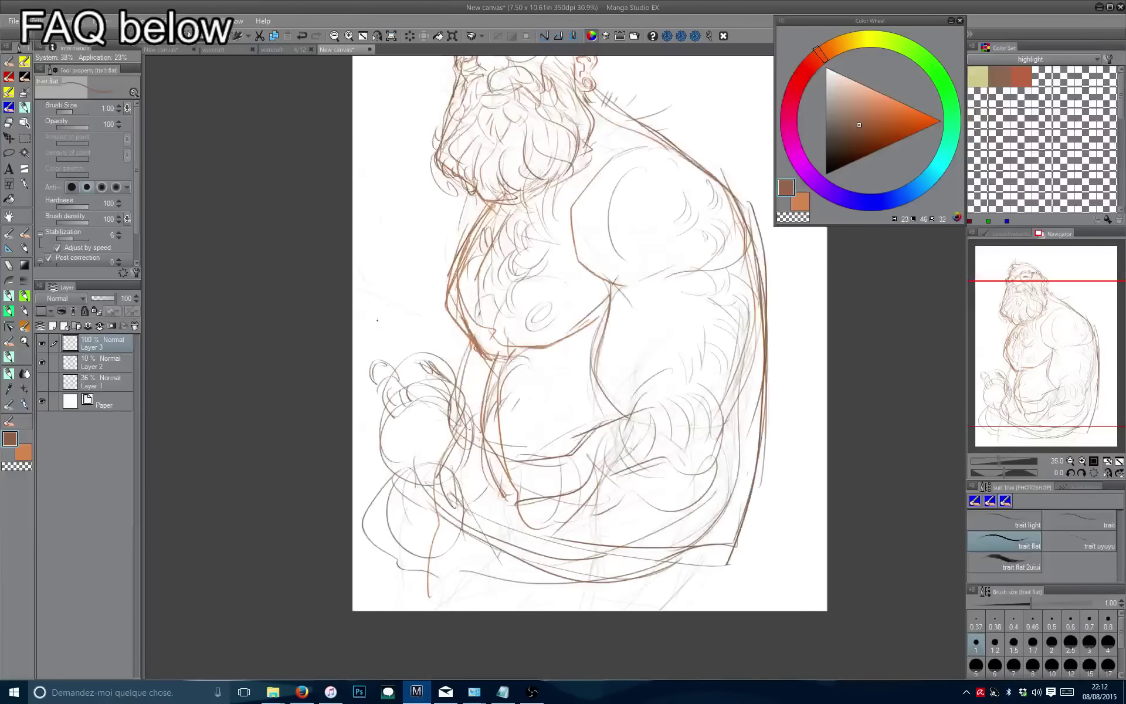
pyautogui.moveTo(377, 326)
pyautogui.mouseDown()
pyautogui.moveTo(517, 504)
pyautogui.moveTo(352, 493)
pyautogui.moveTo(405, 410)
pyautogui.moveTo(354, 486)
pyautogui.mouseUp()
pyautogui.scroll(-1, 282, 332)
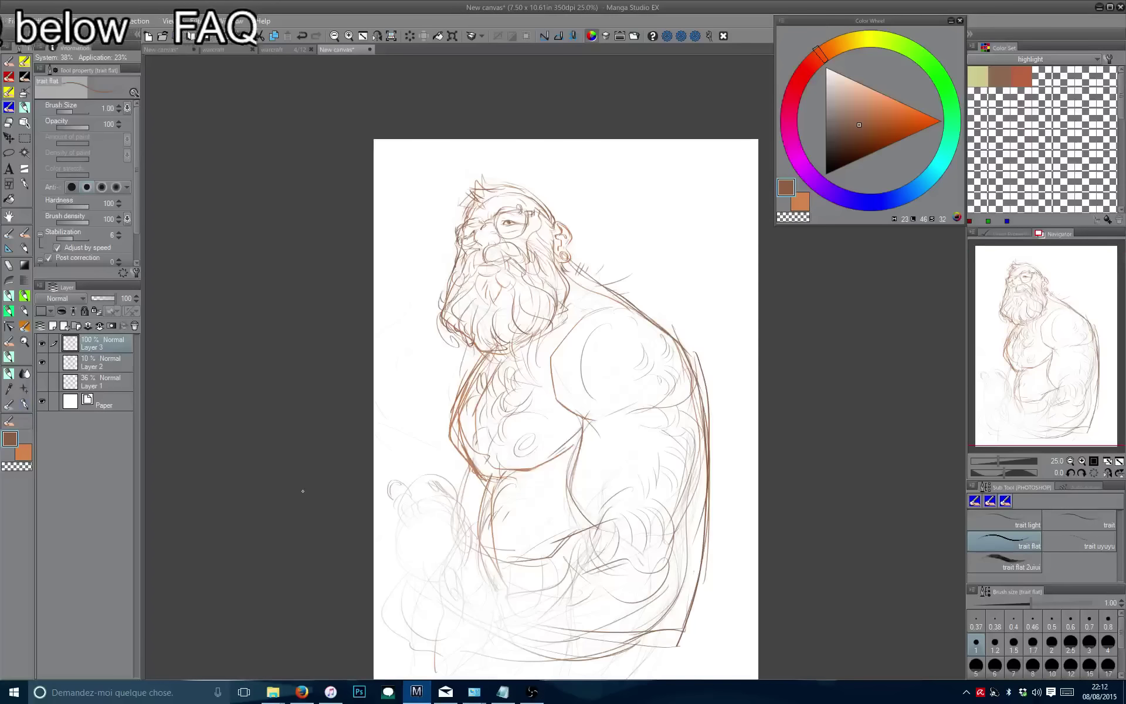
# Select Layers 1 to 3 together and move the whole sketch slightly up and to the right.
pyautogui.keyDown('shift'); pyautogui.click(103, 386); pyautogui.keyUp('shift')
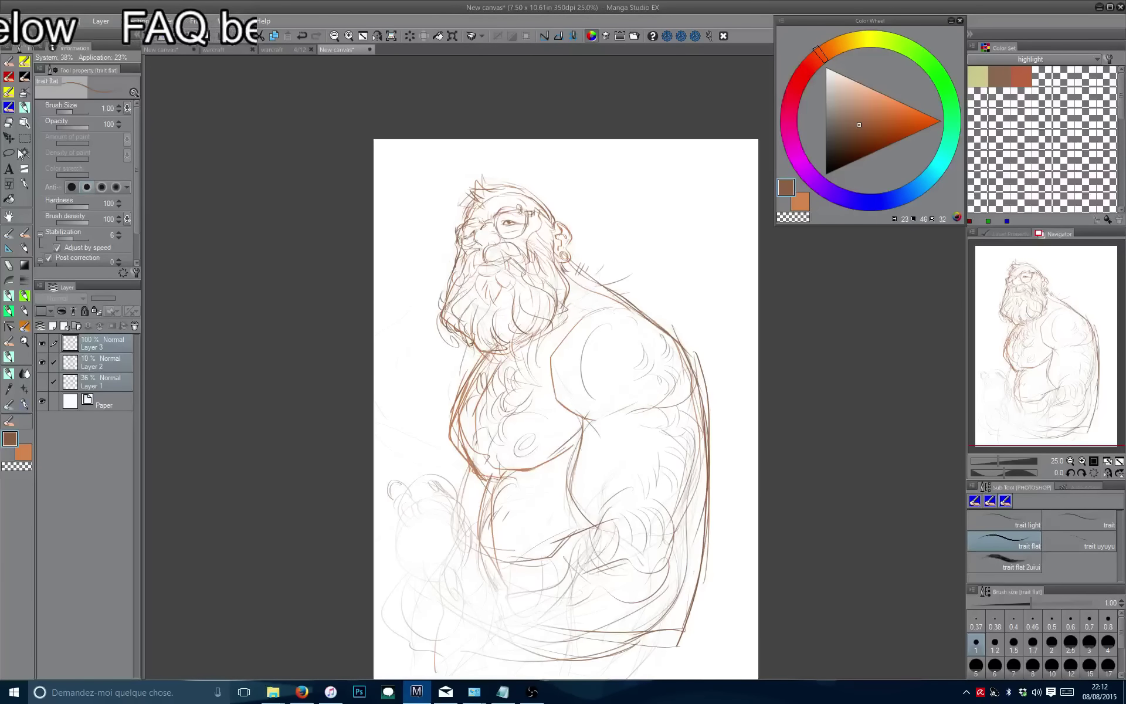
pyautogui.click(9, 137)
pyautogui.moveTo(395, 396); pyautogui.dragTo(412, 369)
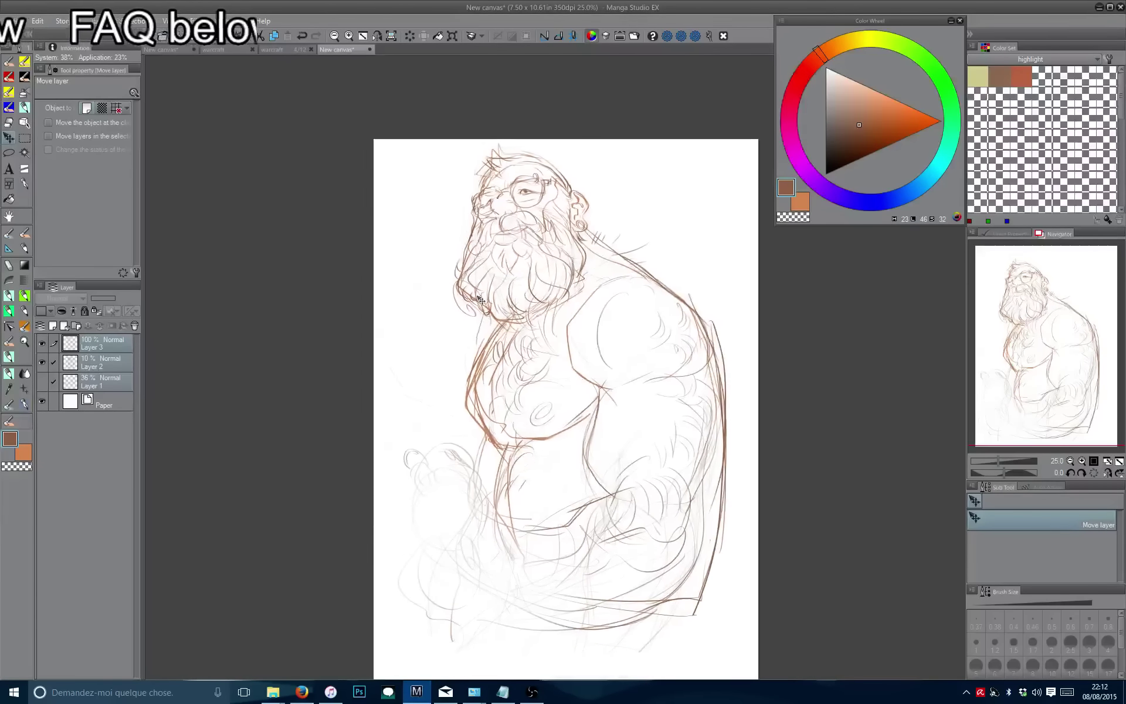
# With the trait flat brush, reinforce the inner elbow creases and draw the forearm's underside as one long curve.
pyautogui.scroll(-2, 412, 369)
pyautogui.press('b')
pyautogui.scroll(1, 198, 227)
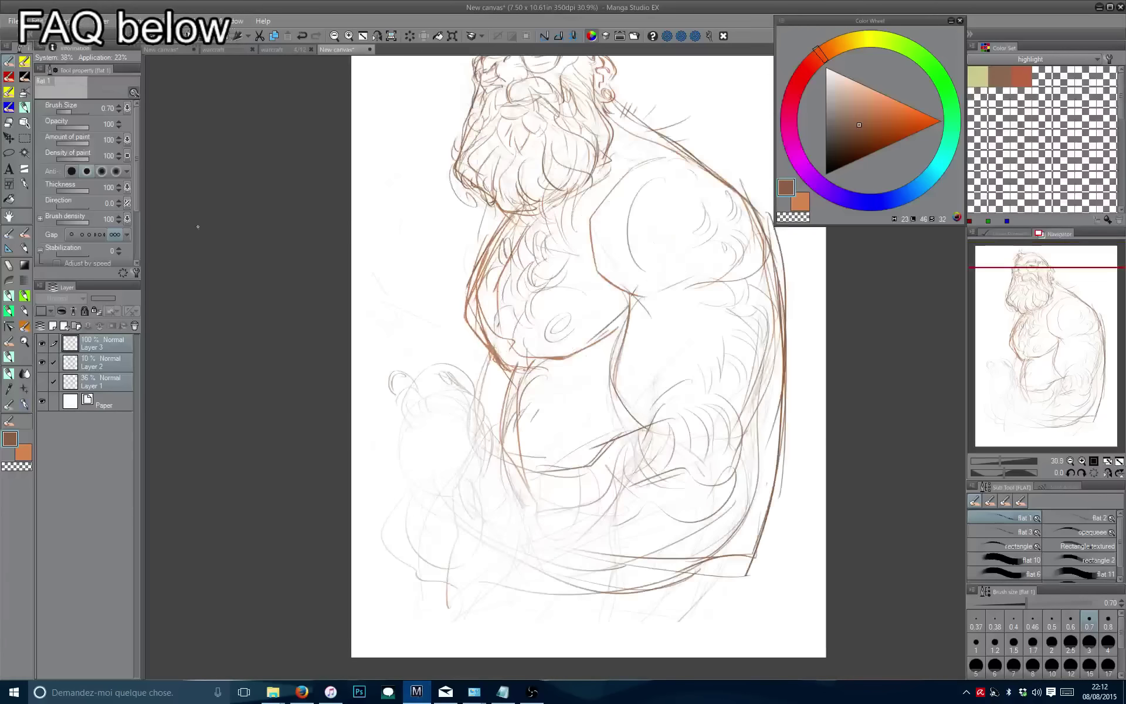
pyautogui.click(8, 107)
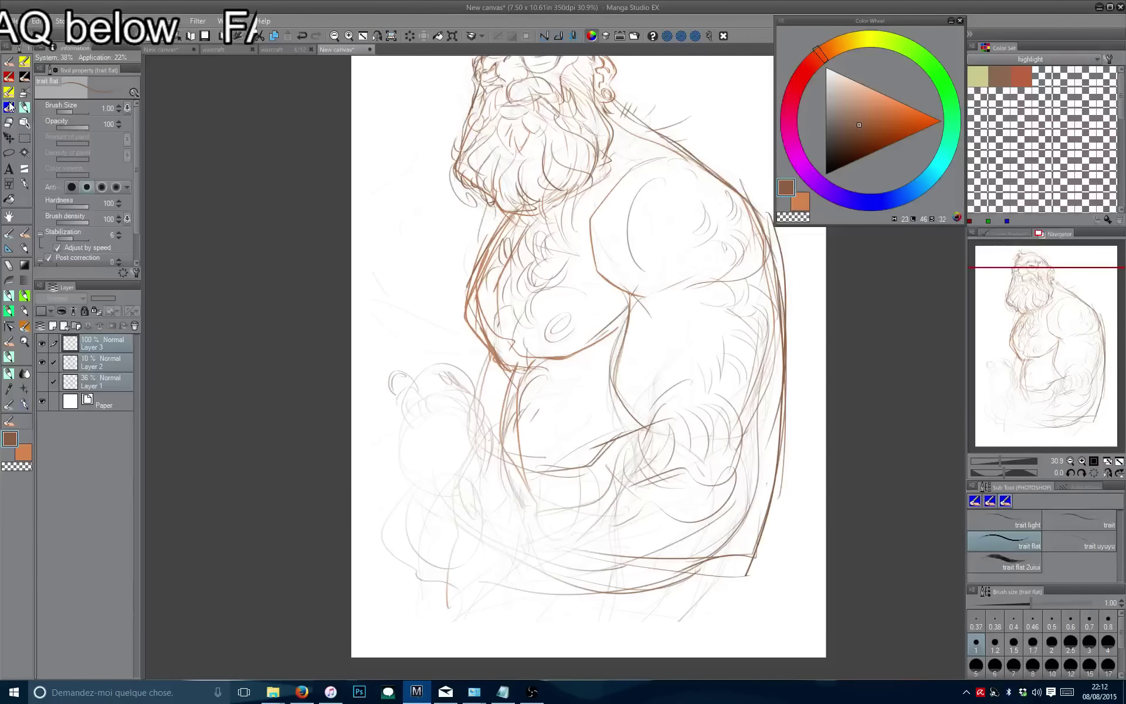
pyautogui.scroll(1, 481, 442)
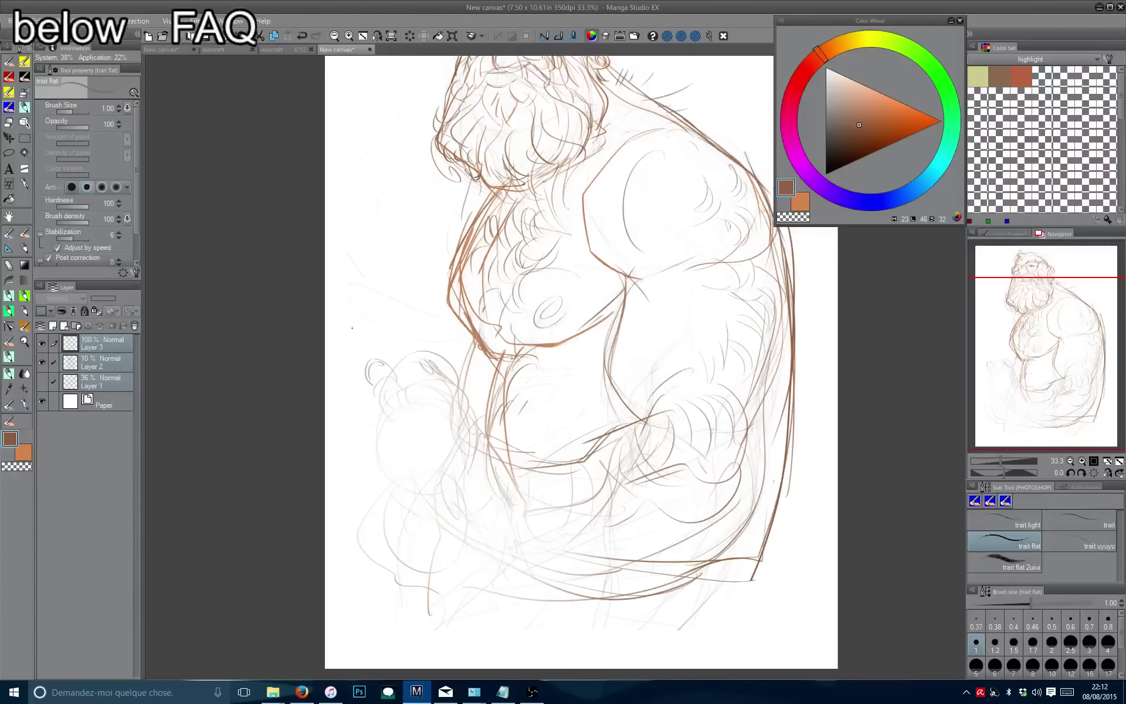
pyautogui.scroll(1, 429, 405)
pyautogui.moveTo(619, 496)
pyautogui.mouseDown()
pyautogui.moveTo(640, 486)
pyautogui.moveTo(493, 329)
pyautogui.moveTo(479, 348)
pyautogui.mouseUp()
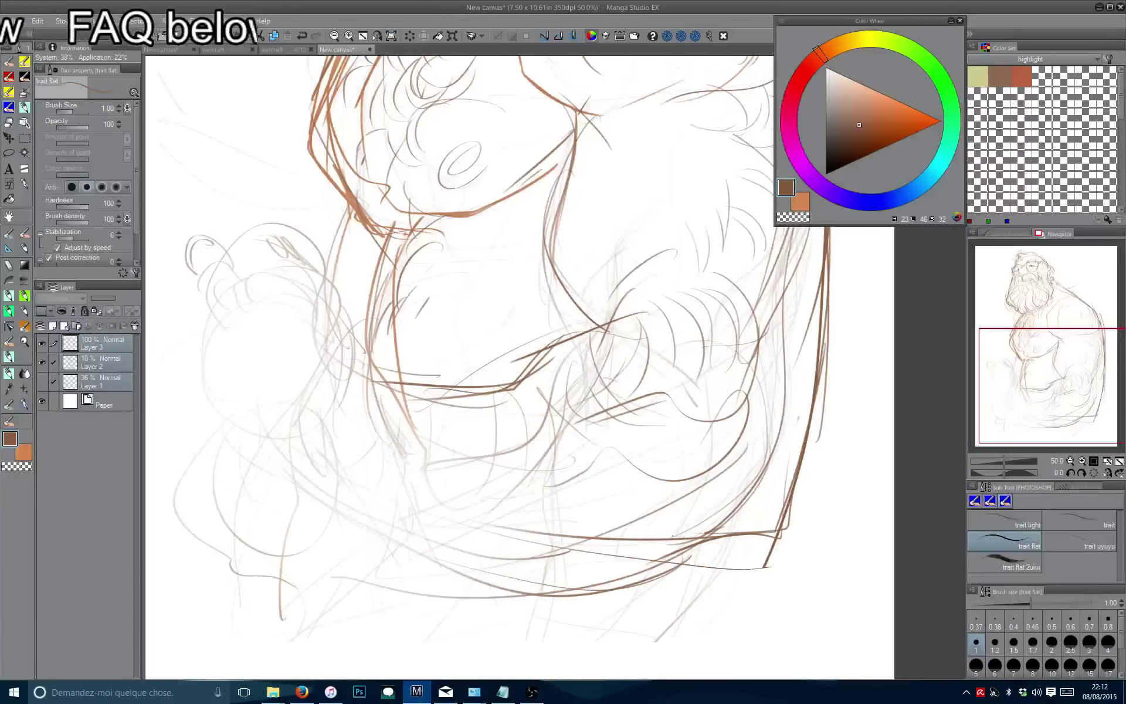
pyautogui.moveTo(736, 372); pyautogui.dragTo(654, 488)
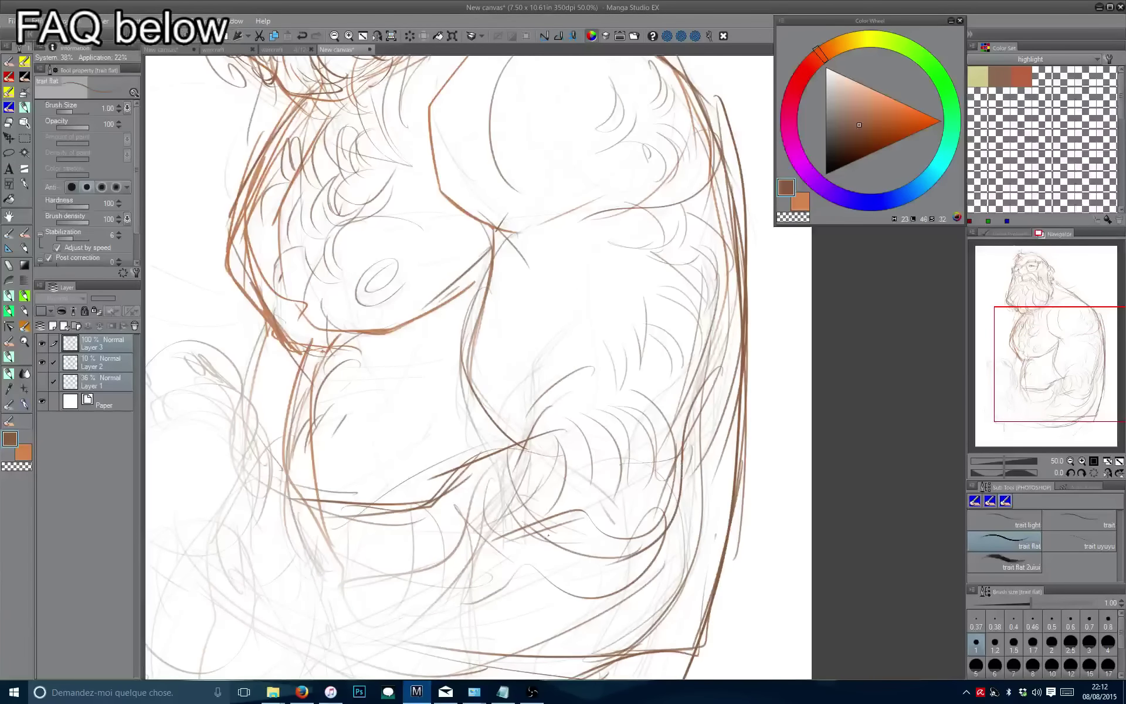
pyautogui.moveTo(501, 535); pyautogui.dragTo(513, 438)
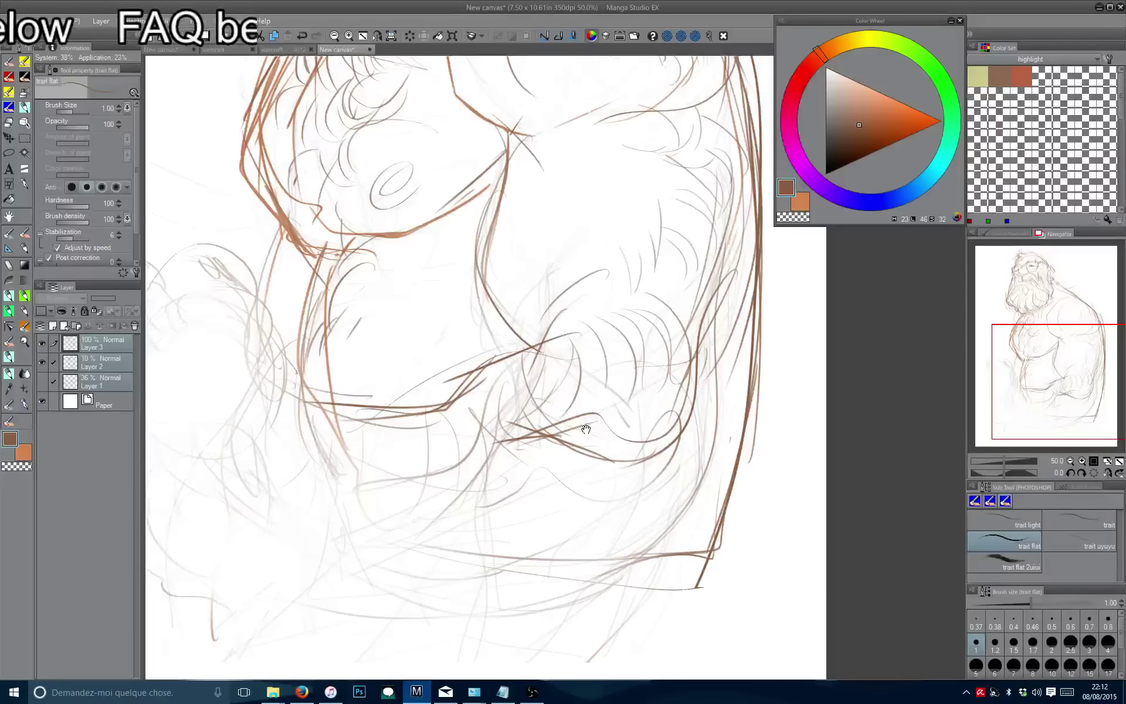
pyautogui.moveTo(246, 471); pyautogui.dragTo(275, 416)
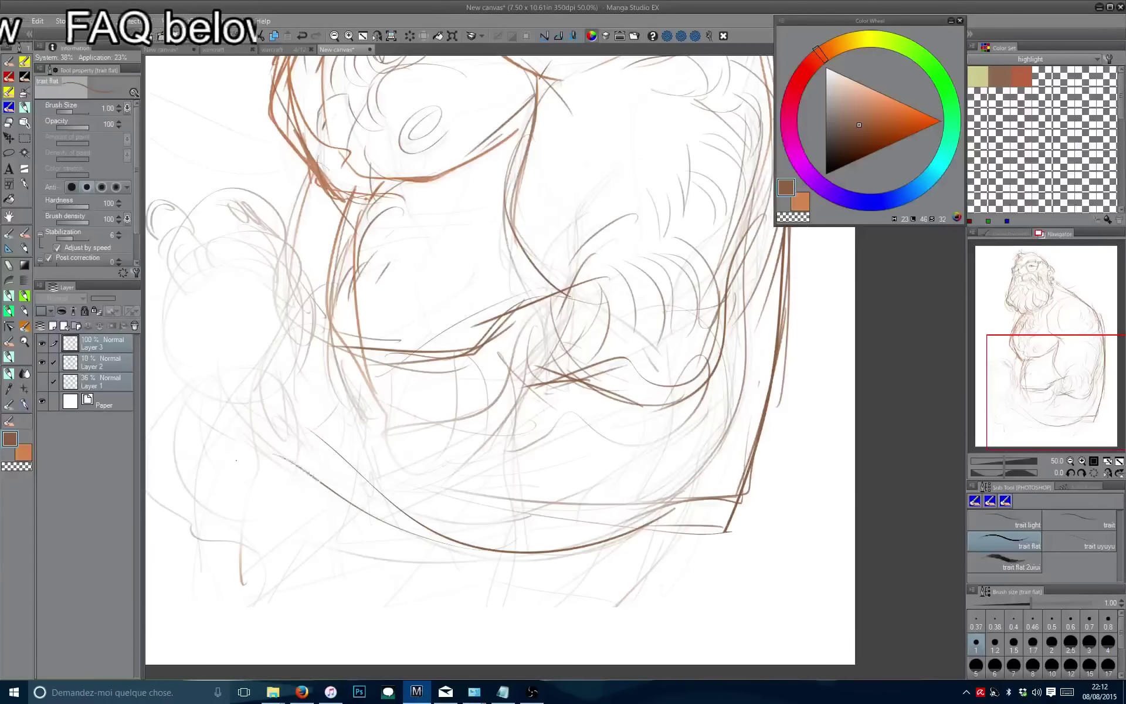
# Sketch the open hand at the forearm's end with its thumb tip, palm creases and outer edge.
pyautogui.moveTo(354, 330); pyautogui.dragTo(503, 417)
pyautogui.moveTo(391, 358)
pyautogui.mouseDown()
pyautogui.moveTo(354, 378)
pyautogui.moveTo(397, 405)
pyautogui.mouseUp()
pyautogui.moveTo(399, 364)
pyautogui.mouseDown()
pyautogui.moveTo(470, 410)
pyautogui.moveTo(469, 381)
pyautogui.mouseUp()
pyautogui.moveTo(397, 368)
pyautogui.mouseDown()
pyautogui.moveTo(430, 379)
pyautogui.moveTo(422, 434)
pyautogui.moveTo(452, 472)
pyautogui.moveTo(452, 404)
pyautogui.moveTo(434, 495)
pyautogui.moveTo(498, 521)
pyautogui.mouseUp()
pyautogui.moveTo(469, 470); pyautogui.dragTo(502, 522)
pyautogui.moveTo(378, 382); pyautogui.dragTo(461, 555)
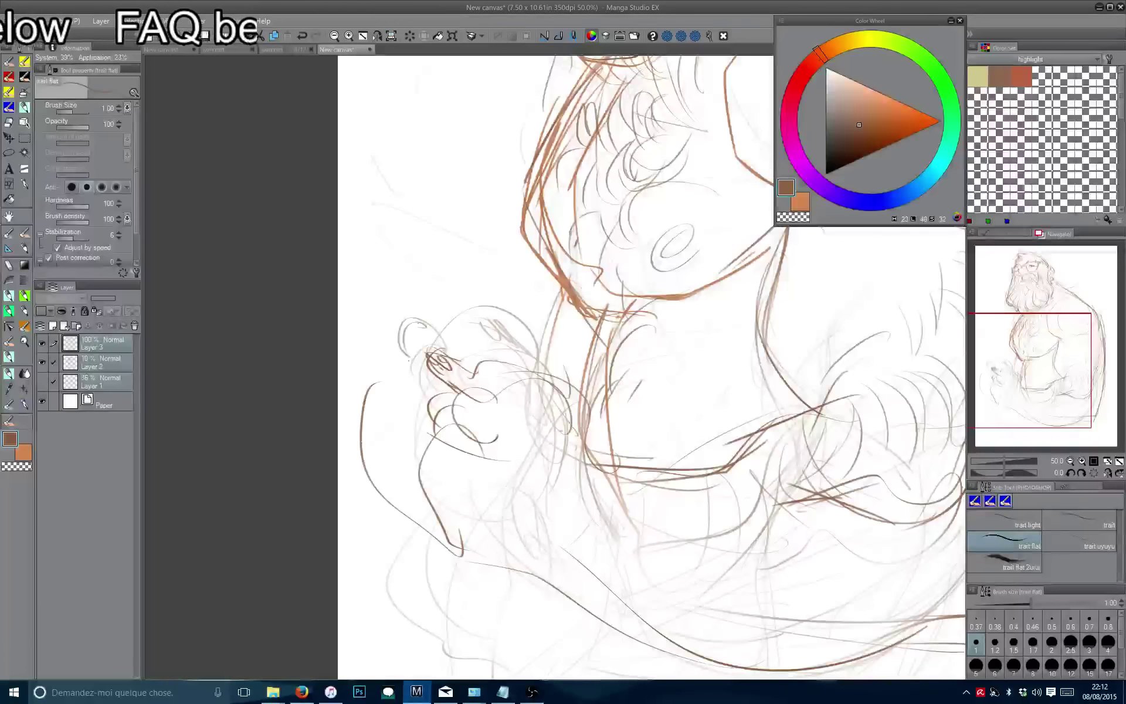
# Sketch two curled fingers with oval nails and outline their lengths down to the palm.
pyautogui.moveTo(390, 362)
pyautogui.mouseDown()
pyautogui.moveTo(410, 346)
pyautogui.moveTo(386, 376)
pyautogui.moveTo(419, 433)
pyautogui.moveTo(437, 432)
pyautogui.moveTo(428, 386)
pyautogui.moveTo(419, 411)
pyautogui.moveTo(381, 378)
pyautogui.moveTo(355, 382)
pyautogui.moveTo(378, 450)
pyautogui.mouseUp()
pyautogui.hotkey('ctrl', 'z')
pyautogui.moveTo(352, 390); pyautogui.dragTo(388, 375)
pyautogui.moveTo(359, 414); pyautogui.dragTo(387, 443)
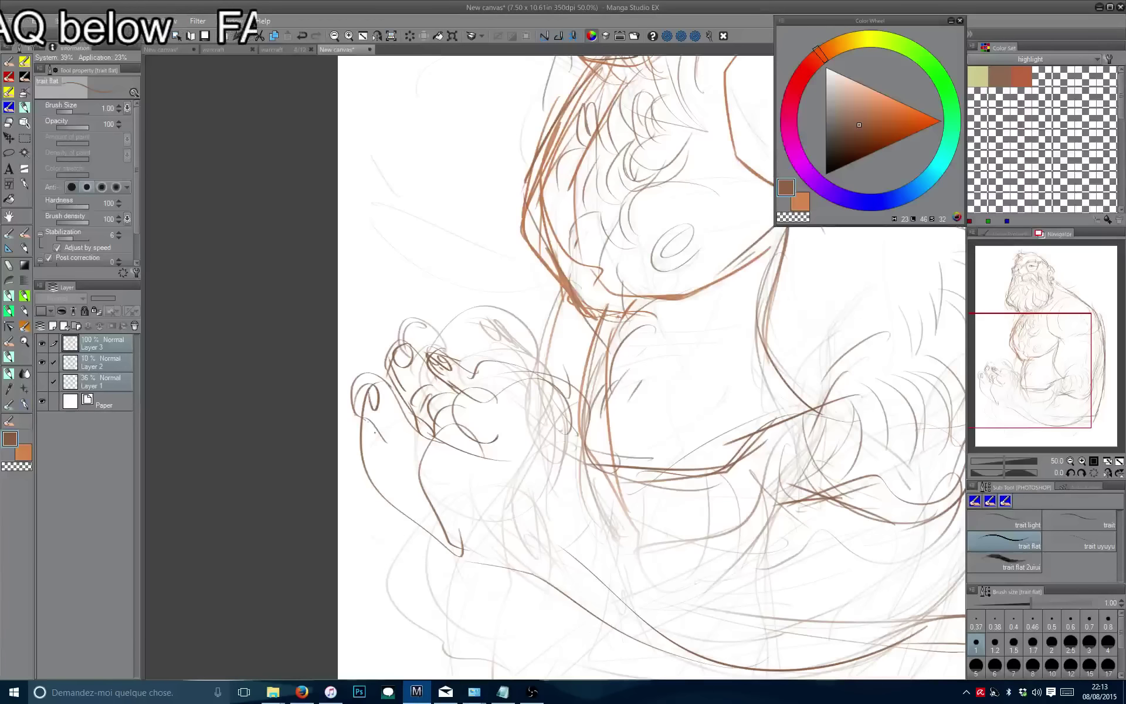
pyautogui.moveTo(433, 472)
pyautogui.mouseDown()
pyautogui.moveTo(385, 441)
pyautogui.moveTo(467, 320)
pyautogui.moveTo(466, 345)
pyautogui.mouseUp()
pyautogui.hotkey('ctrl', 'z')
pyautogui.moveTo(462, 256); pyautogui.dragTo(446, 351)
pyautogui.moveTo(333, 320); pyautogui.dragTo(378, 489)
# Add short contour and crease strokes at the finger bases and across the palm in a rotated view.
pyautogui.scroll(1, 488, 427)
pyautogui.moveTo(505, 457); pyautogui.dragTo(462, 427)
pyautogui.moveTo(481, 432)
pyautogui.mouseDown()
pyautogui.moveTo(411, 431)
pyautogui.moveTo(463, 442)
pyautogui.mouseUp()
pyautogui.moveTo(472, 445); pyautogui.dragTo(426, 461)
pyautogui.scroll(2, 446, 452)
# Redraw the thumb's contour from its tip around the base down to the wrist, replacing unsatisfactory strokes.
pyautogui.moveTo(529, 281); pyautogui.dragTo(498, 339)
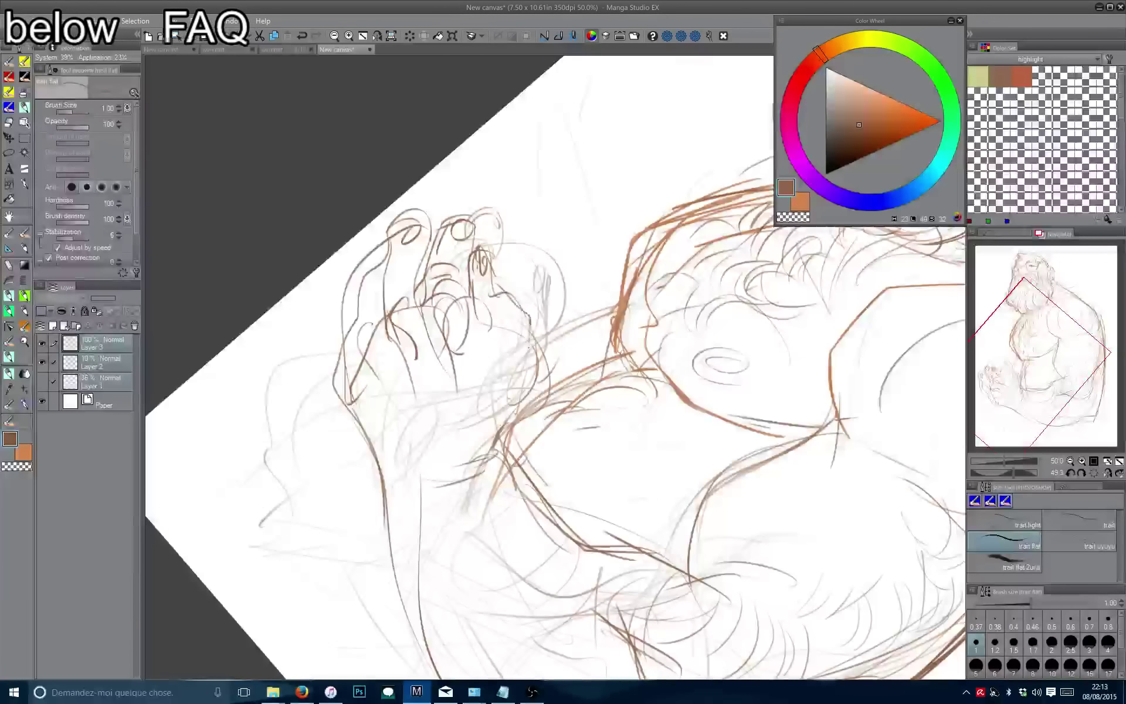
pyautogui.hotkey('ctrl', 'z')
pyautogui.moveTo(531, 293); pyautogui.dragTo(510, 362)
pyautogui.hotkey('ctrl', 'z')
pyautogui.moveTo(519, 294)
pyautogui.mouseDown()
pyautogui.moveTo(531, 347)
pyautogui.moveTo(490, 446)
pyautogui.mouseUp()
pyautogui.scroll(2, 488, 380)
pyautogui.moveTo(505, 297)
pyautogui.mouseDown()
pyautogui.moveTo(494, 327)
pyautogui.moveTo(527, 349)
pyautogui.moveTo(523, 360)
pyautogui.moveTo(477, 340)
pyautogui.moveTo(510, 393)
pyautogui.mouseUp()
pyautogui.moveTo(496, 340); pyautogui.dragTo(478, 367)
pyautogui.hscroll(-1, 481, 364)
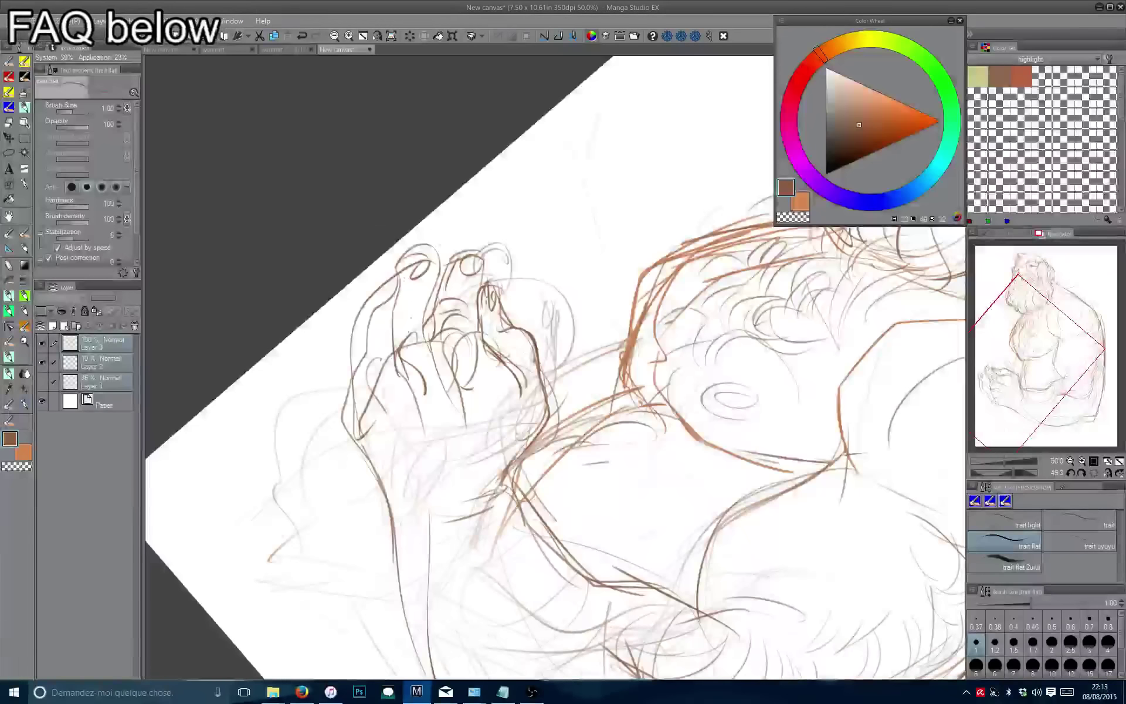
# Reinforce the outermost finger with a segmented contour running down to the palm's edge.
pyautogui.moveTo(402, 324); pyautogui.dragTo(384, 364)
pyautogui.hotkey('ctrl', 'z')
pyautogui.moveTo(401, 276); pyautogui.dragTo(388, 345)
pyautogui.moveTo(390, 306)
pyautogui.mouseDown()
pyautogui.moveTo(386, 351)
pyautogui.moveTo(402, 376)
pyautogui.moveTo(378, 312)
pyautogui.moveTo(362, 366)
pyautogui.mouseUp()
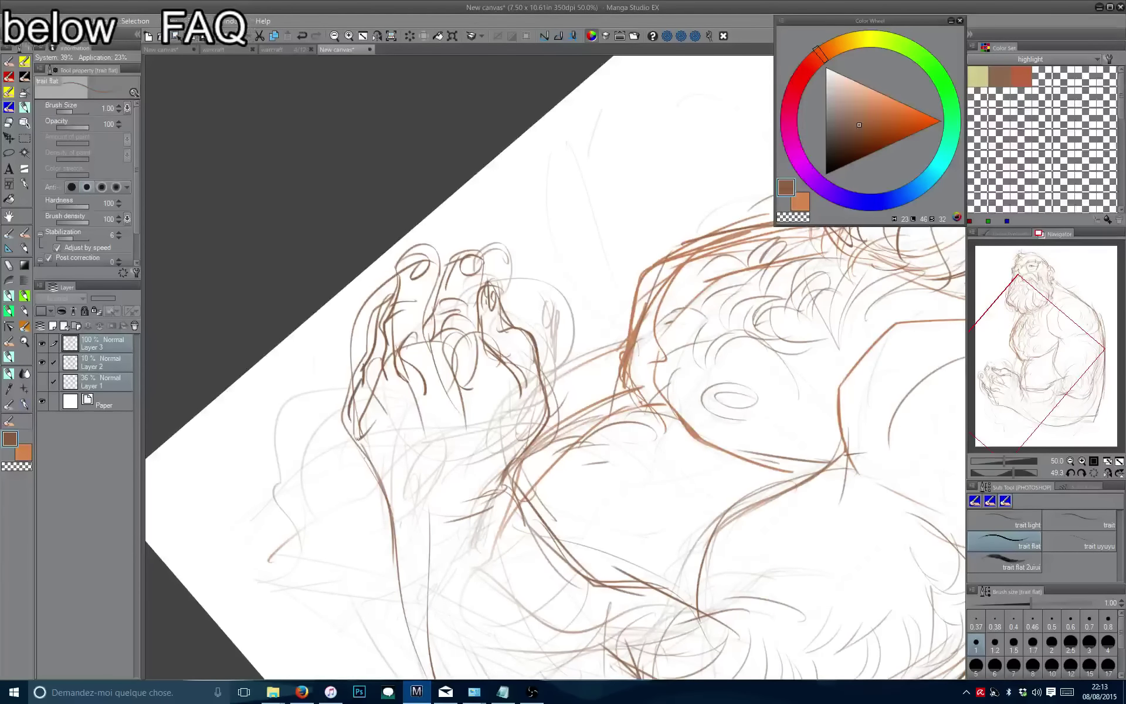
# Sketch a large circle above the open hand as the base shape for a clenched fist.
pyautogui.hotkey('ctrl', '@')
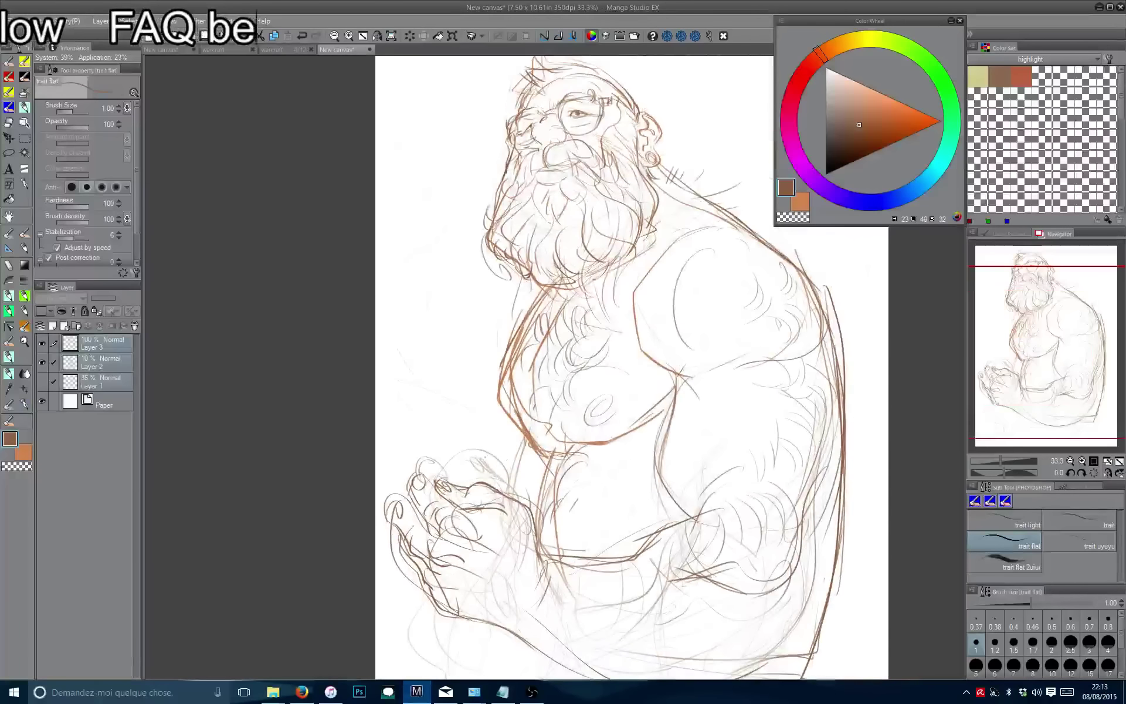
pyautogui.moveTo(469, 398); pyautogui.dragTo(465, 478)
pyautogui.scroll(1, 467, 461)
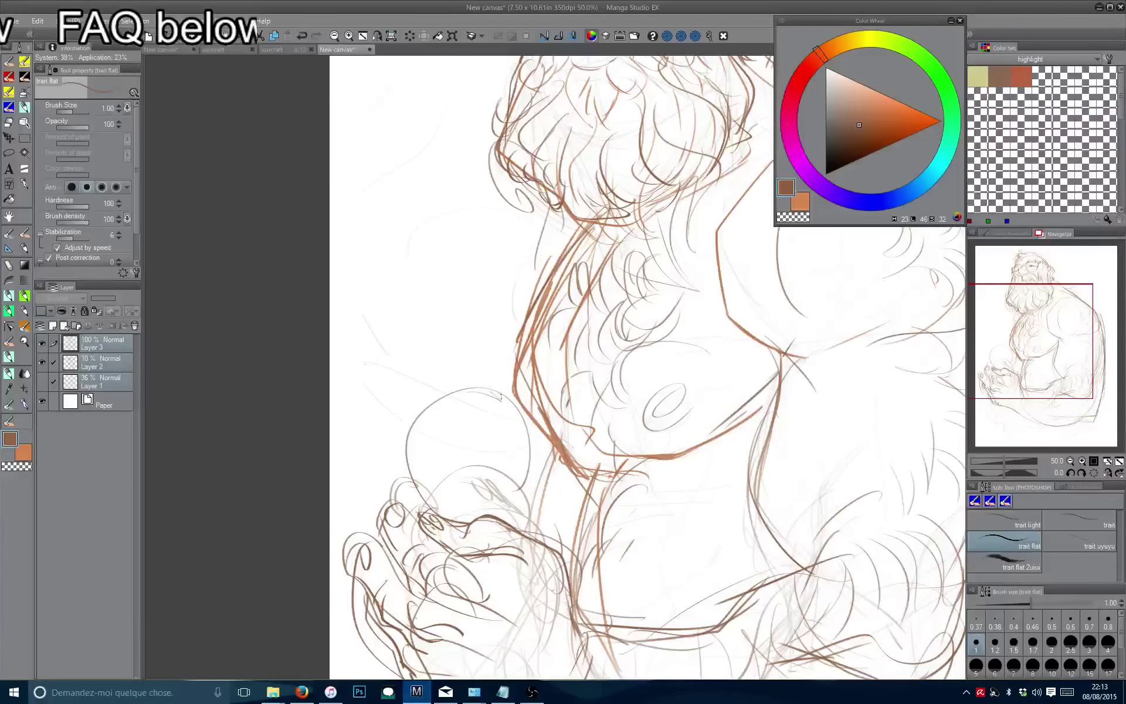
pyautogui.moveTo(484, 373)
pyautogui.mouseDown()
pyautogui.moveTo(500, 408)
pyautogui.moveTo(517, 470)
pyautogui.mouseUp()
# Draw the fist's pointed top with an oval nail below it and short crease strokes beside the first finger.
pyautogui.scroll(2, 490, 399)
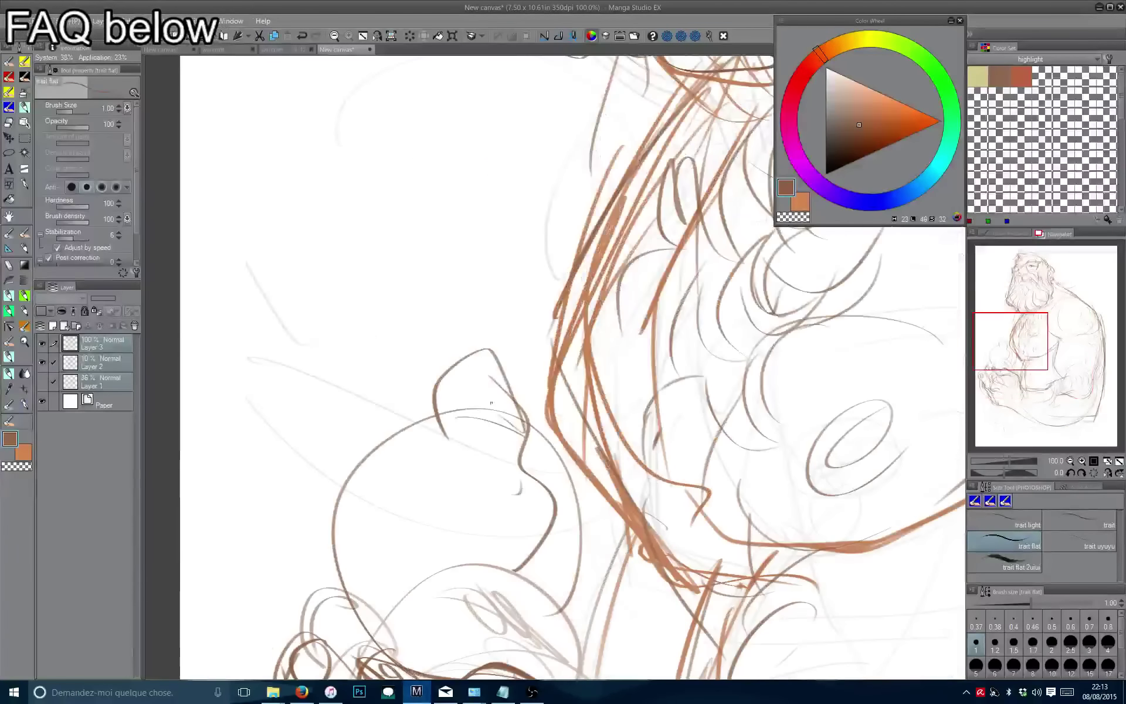
pyautogui.moveTo(456, 407)
pyautogui.mouseDown()
pyautogui.moveTo(512, 429)
pyautogui.moveTo(439, 401)
pyautogui.moveTo(431, 451)
pyautogui.mouseUp()
pyautogui.moveTo(452, 434)
pyautogui.mouseDown()
pyautogui.moveTo(464, 404)
pyautogui.moveTo(454, 416)
pyautogui.mouseUp()
pyautogui.moveTo(478, 371); pyautogui.dragTo(441, 404)
pyautogui.moveTo(516, 380)
pyautogui.mouseDown()
pyautogui.moveTo(551, 434)
pyautogui.moveTo(544, 364)
pyautogui.moveTo(521, 410)
pyautogui.mouseUp()
pyautogui.moveTo(427, 368); pyautogui.dragTo(391, 405)
pyautogui.moveTo(505, 368); pyautogui.dragTo(498, 420)
pyautogui.moveTo(519, 385); pyautogui.dragTo(504, 420)
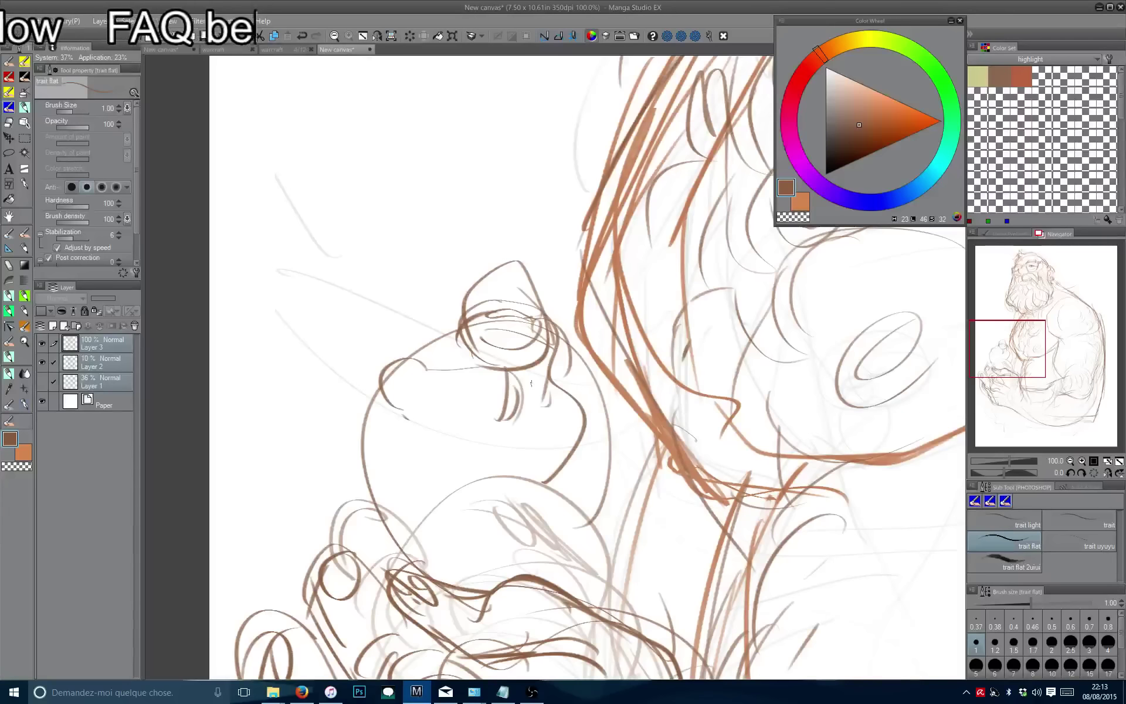
# Outline the fist's outer knuckle bumps and the curve separating the upper two fingers.
pyautogui.moveTo(552, 376); pyautogui.dragTo(531, 421)
pyautogui.moveTo(502, 432); pyautogui.dragTo(556, 441)
pyautogui.moveTo(456, 342)
pyautogui.mouseDown()
pyautogui.moveTo(361, 429)
pyautogui.moveTo(346, 506)
pyautogui.mouseUp()
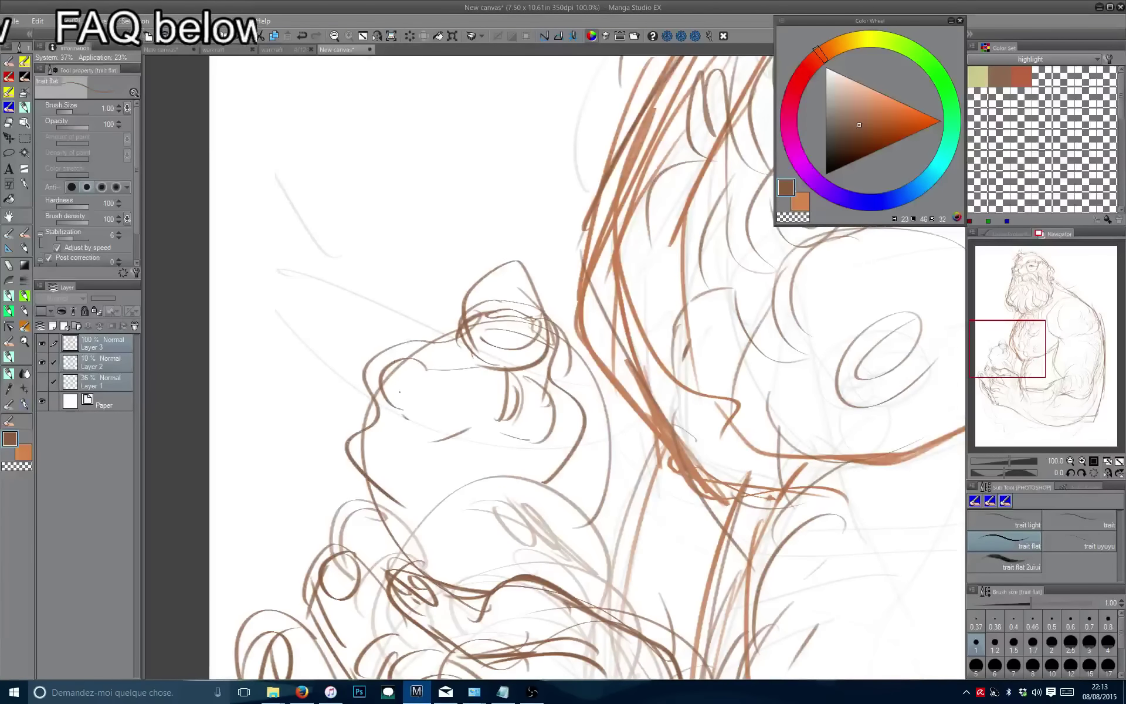
pyautogui.moveTo(414, 323); pyautogui.dragTo(382, 344)
pyautogui.moveTo(360, 329)
pyautogui.mouseDown()
pyautogui.moveTo(404, 341)
pyautogui.moveTo(348, 382)
pyautogui.moveTo(436, 361)
pyautogui.moveTo(456, 419)
pyautogui.mouseUp()
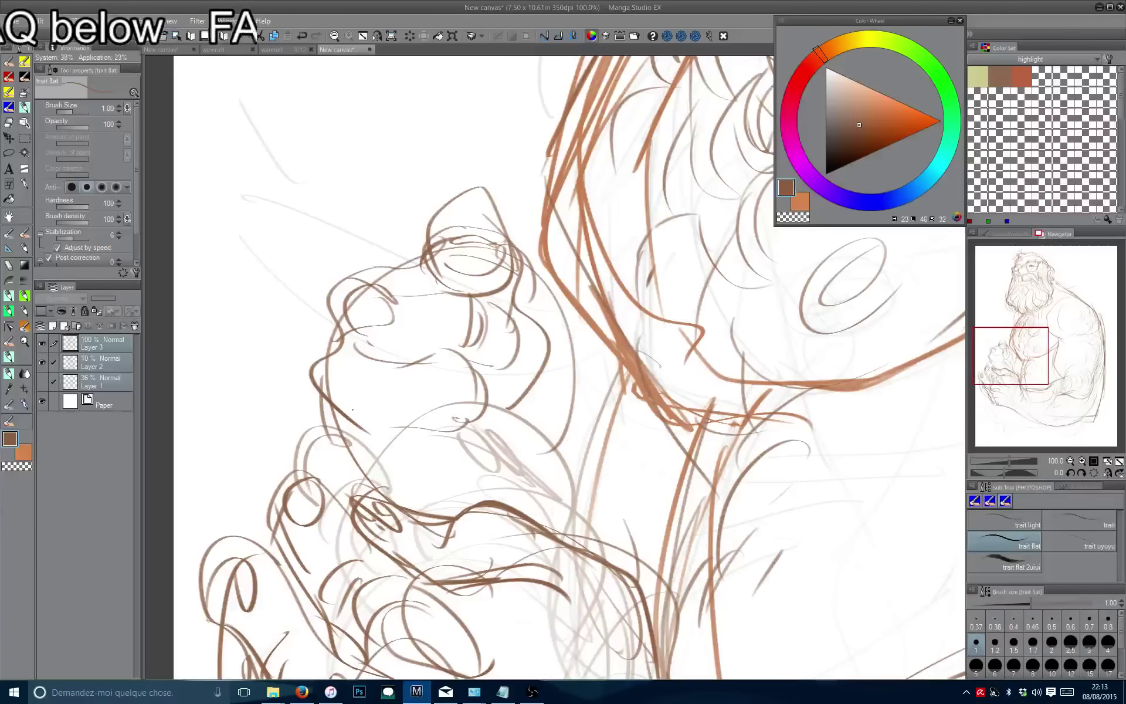
# Draw the middle fingers' lower contour and their curled tips on the fist's inner side.
pyautogui.moveTo(353, 410); pyautogui.dragTo(420, 445)
pyautogui.moveTo(462, 370); pyautogui.dragTo(502, 414)
pyautogui.moveTo(482, 355); pyautogui.dragTo(507, 420)
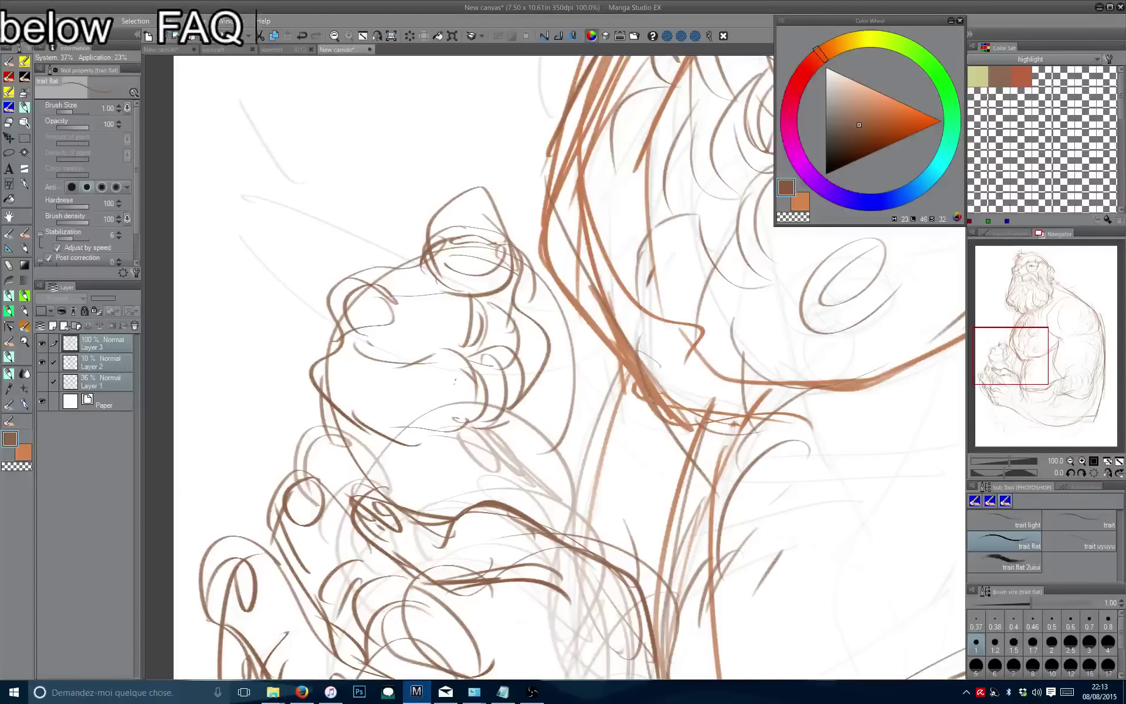
pyautogui.moveTo(416, 407); pyautogui.dragTo(407, 367)
pyautogui.moveTo(322, 361)
pyautogui.mouseDown()
pyautogui.moveTo(327, 402)
pyautogui.moveTo(399, 449)
pyautogui.mouseUp()
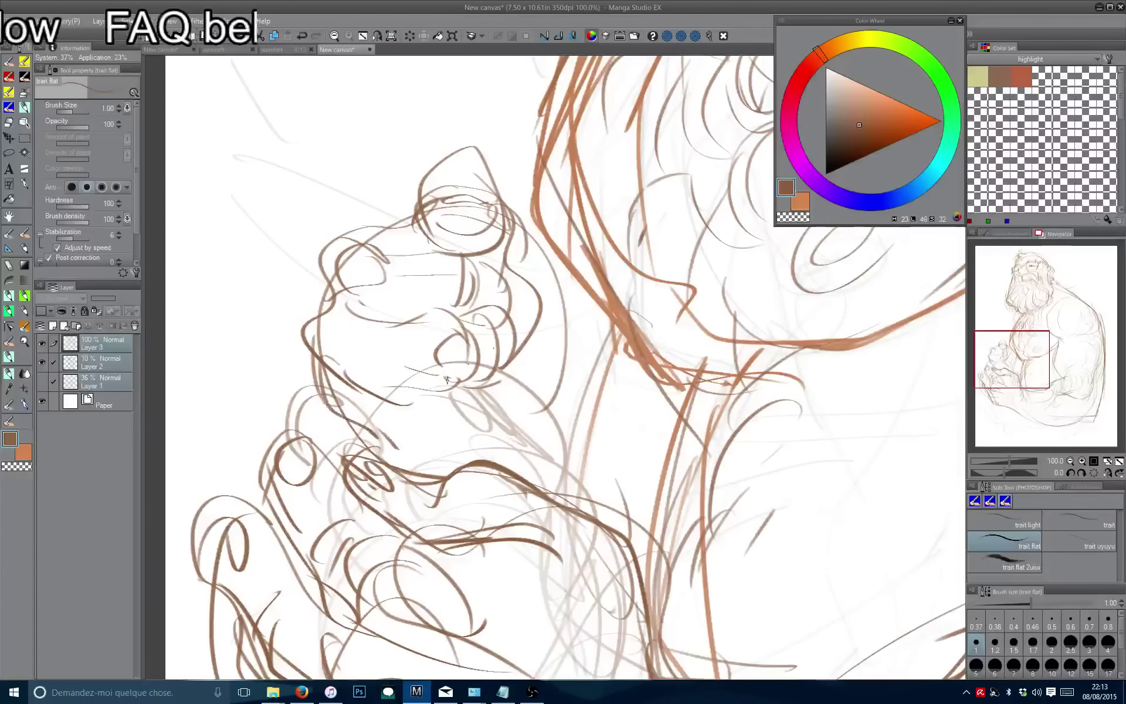
# Close the bottom of the fist with the little finger and strengthen the curled fingers' inner contours.
pyautogui.moveTo(519, 255)
pyautogui.mouseDown()
pyautogui.moveTo(487, 365)
pyautogui.moveTo(480, 467)
pyautogui.mouseUp()
pyautogui.moveTo(470, 386)
pyautogui.mouseDown()
pyautogui.moveTo(444, 406)
pyautogui.moveTo(447, 443)
pyautogui.moveTo(407, 446)
pyautogui.mouseUp()
pyautogui.moveTo(356, 377)
pyautogui.mouseDown()
pyautogui.moveTo(337, 423)
pyautogui.moveTo(387, 472)
pyautogui.mouseUp()
pyautogui.moveTo(395, 464)
pyautogui.mouseDown()
pyautogui.moveTo(419, 474)
pyautogui.moveTo(469, 467)
pyautogui.mouseUp()
pyautogui.moveTo(490, 367); pyautogui.dragTo(472, 427)
pyautogui.moveTo(467, 319); pyautogui.dragTo(485, 311)
pyautogui.moveTo(496, 316); pyautogui.dragTo(479, 374)
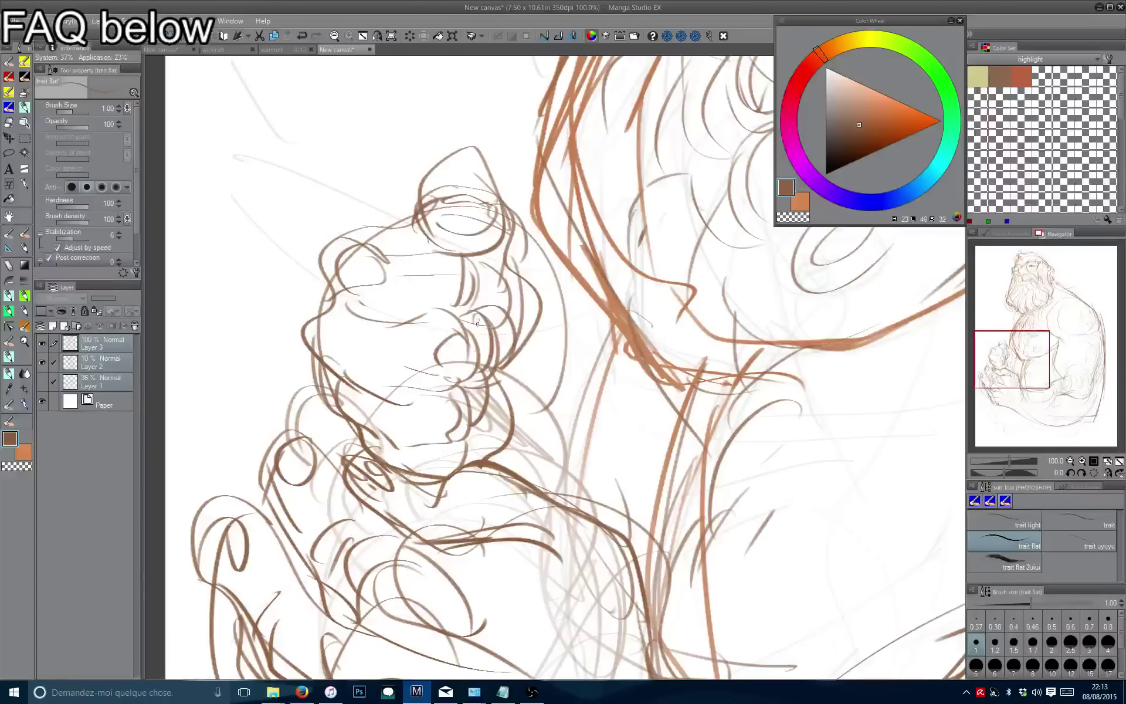
# Add curved strokes along the back of the fist next to the chest and check the pose mirrored.
pyautogui.moveTo(491, 290)
pyautogui.mouseDown()
pyautogui.moveTo(474, 349)
pyautogui.moveTo(596, 477)
pyautogui.mouseUp()
pyautogui.scroll(-4, 512, 404)
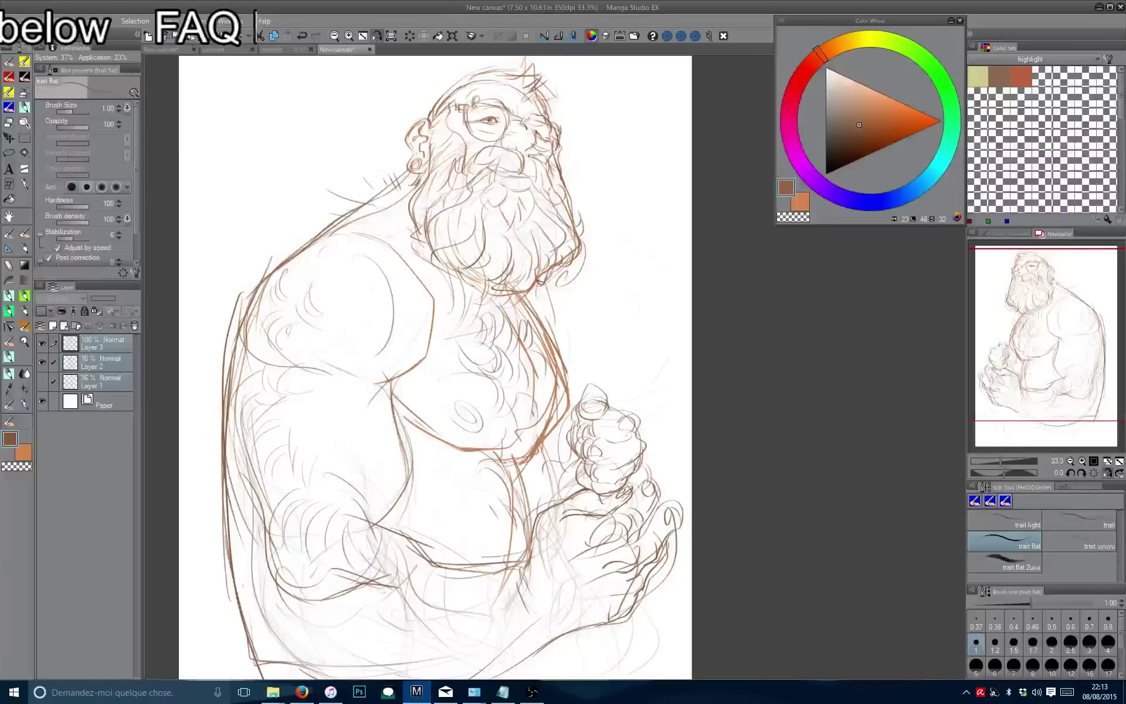
pyautogui.scroll(2, 562, 456)
pyautogui.moveTo(561, 456); pyautogui.dragTo(539, 415)
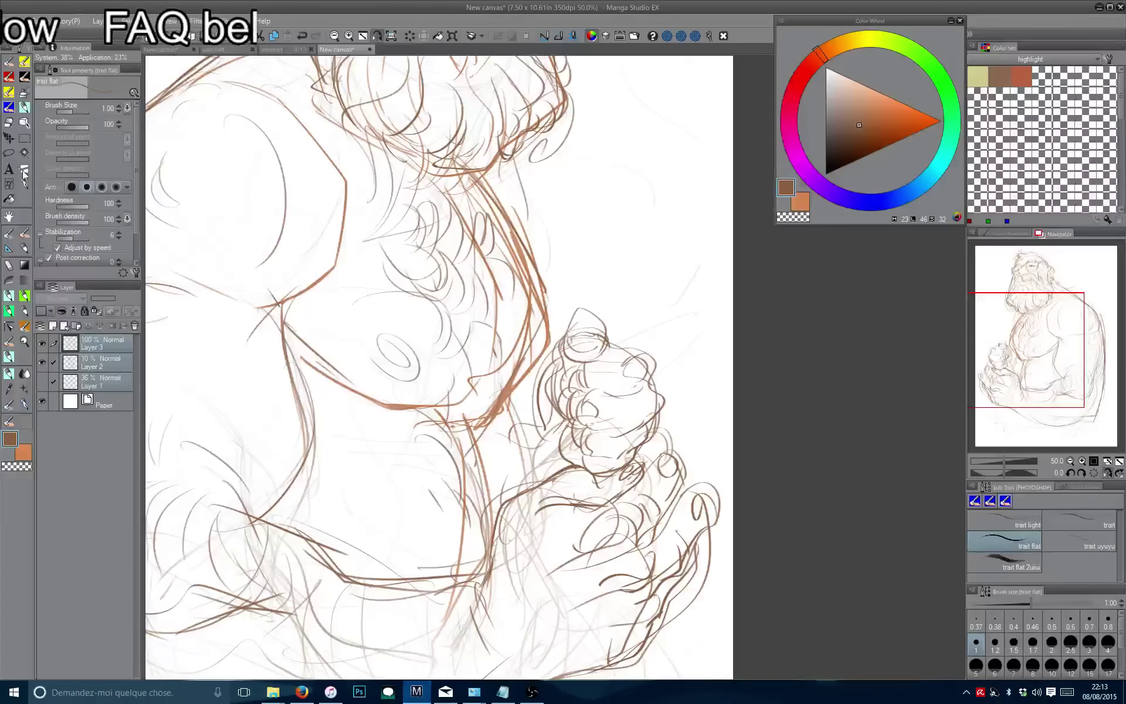
# Lasso the clenched fist and enlarge it proportionally to about 121 percent.
pyautogui.click(9, 153)
pyautogui.moveTo(552, 339)
pyautogui.mouseDown()
pyautogui.moveTo(524, 411)
pyautogui.moveTo(625, 470)
pyautogui.moveTo(592, 287)
pyautogui.mouseUp()
pyautogui.press('h')
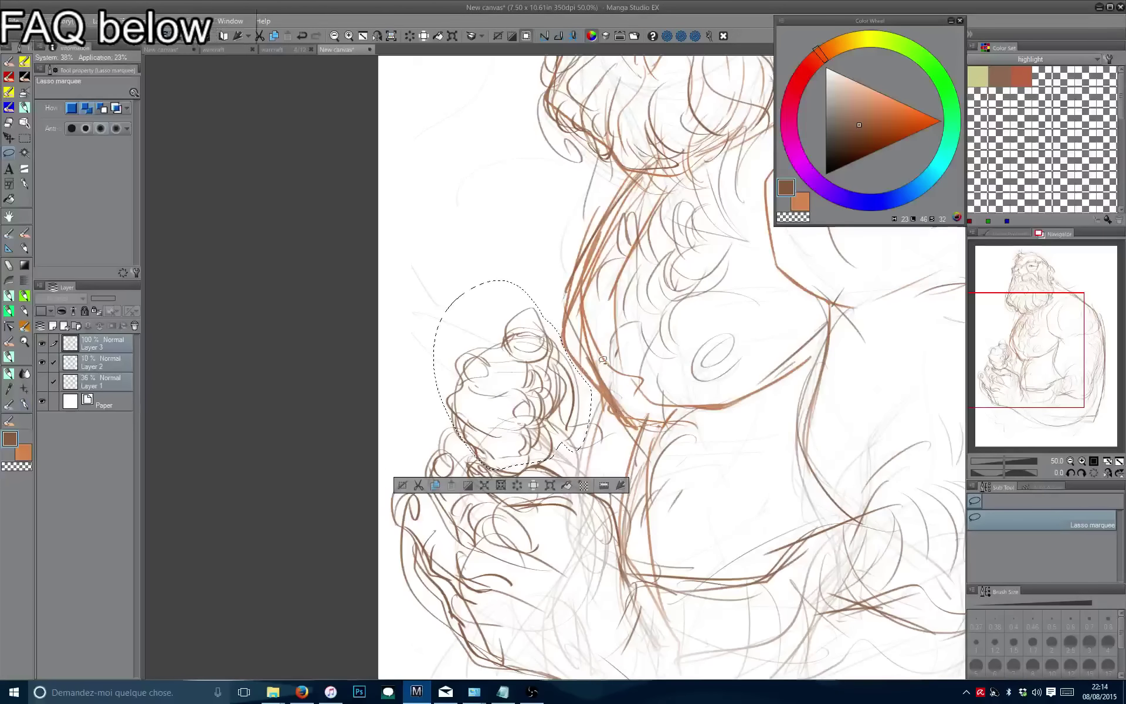
pyautogui.click(550, 485)
pyautogui.moveTo(433, 281); pyautogui.dragTo(402, 242)
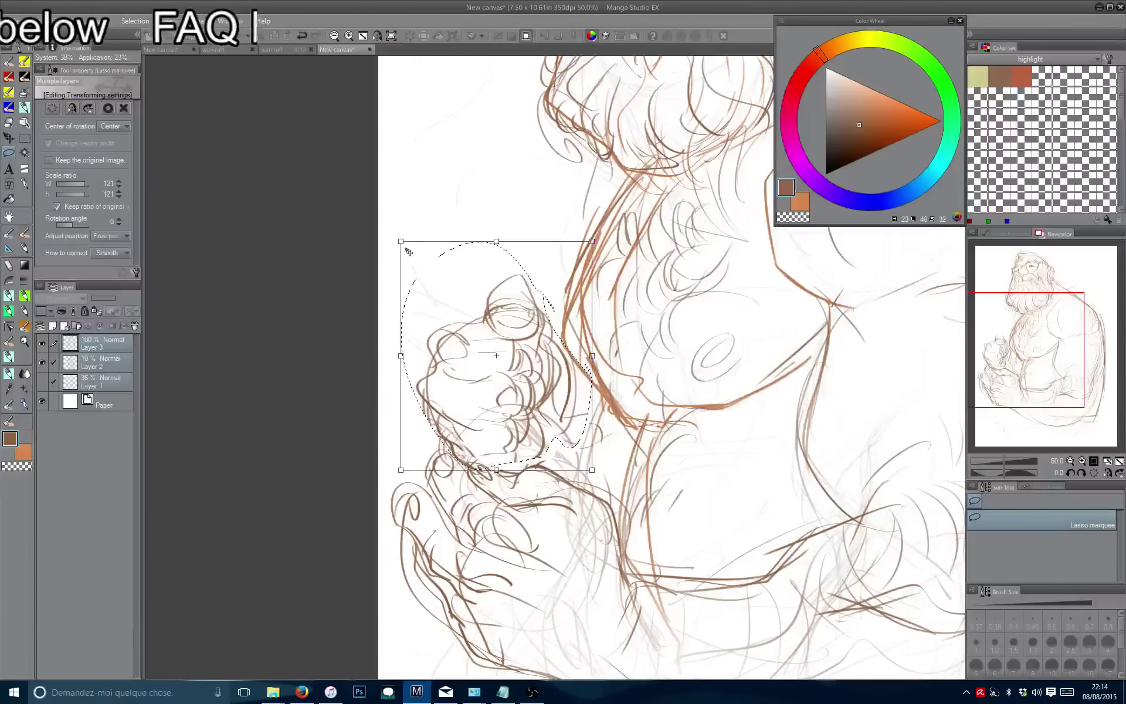
# Compare the fist with the whole figure, enlarge it slightly more, apply the transformation and clear the selection.
pyautogui.scroll(-4, 400, 240)
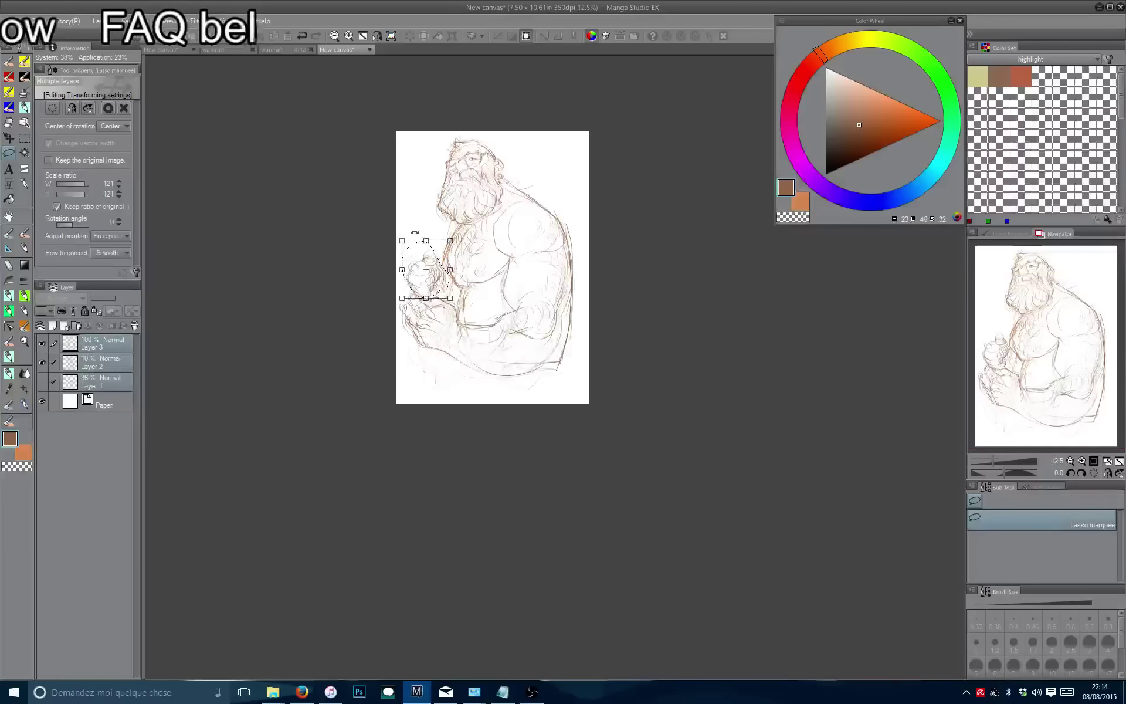
pyautogui.scroll(3, 414, 233)
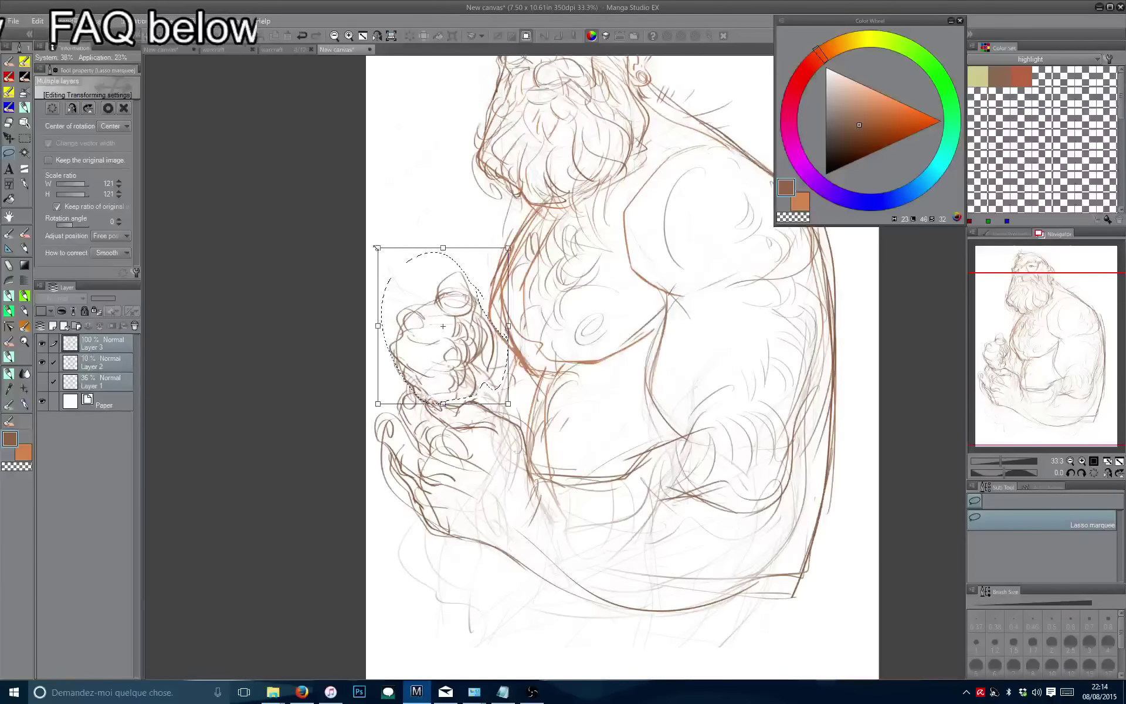
pyautogui.scroll(1, 377, 248)
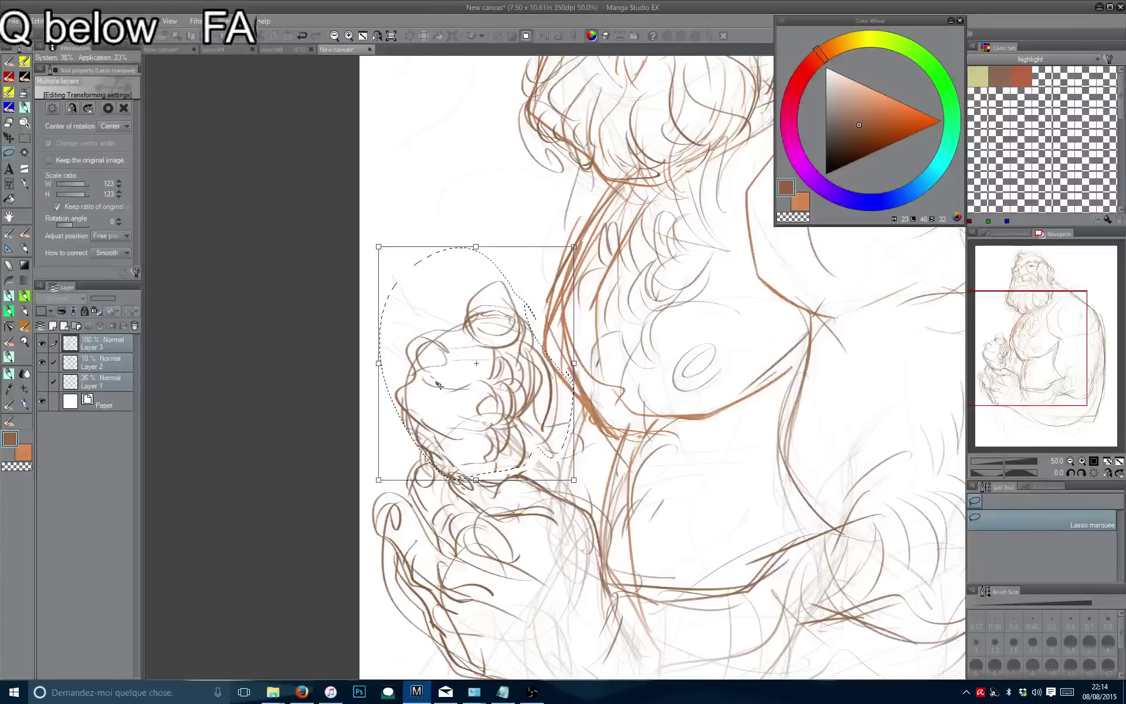
pyautogui.moveTo(439, 385); pyautogui.dragTo(439, 385)
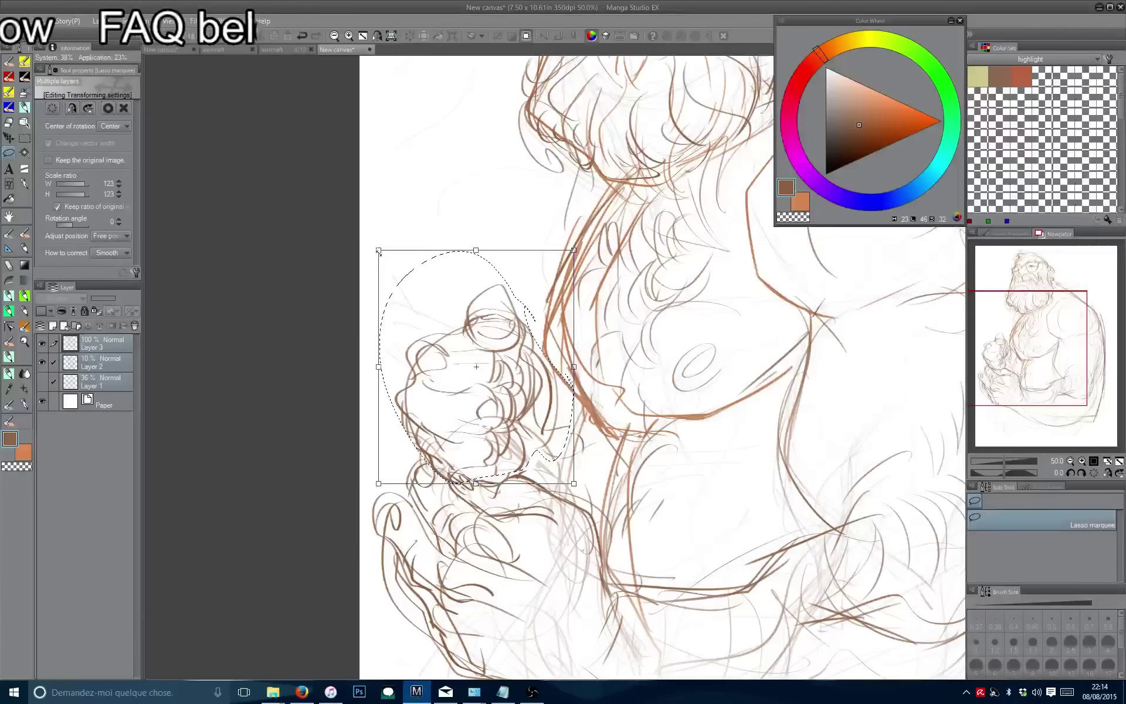
pyautogui.moveTo(377, 250); pyautogui.dragTo(373, 244)
pyautogui.press('Return')
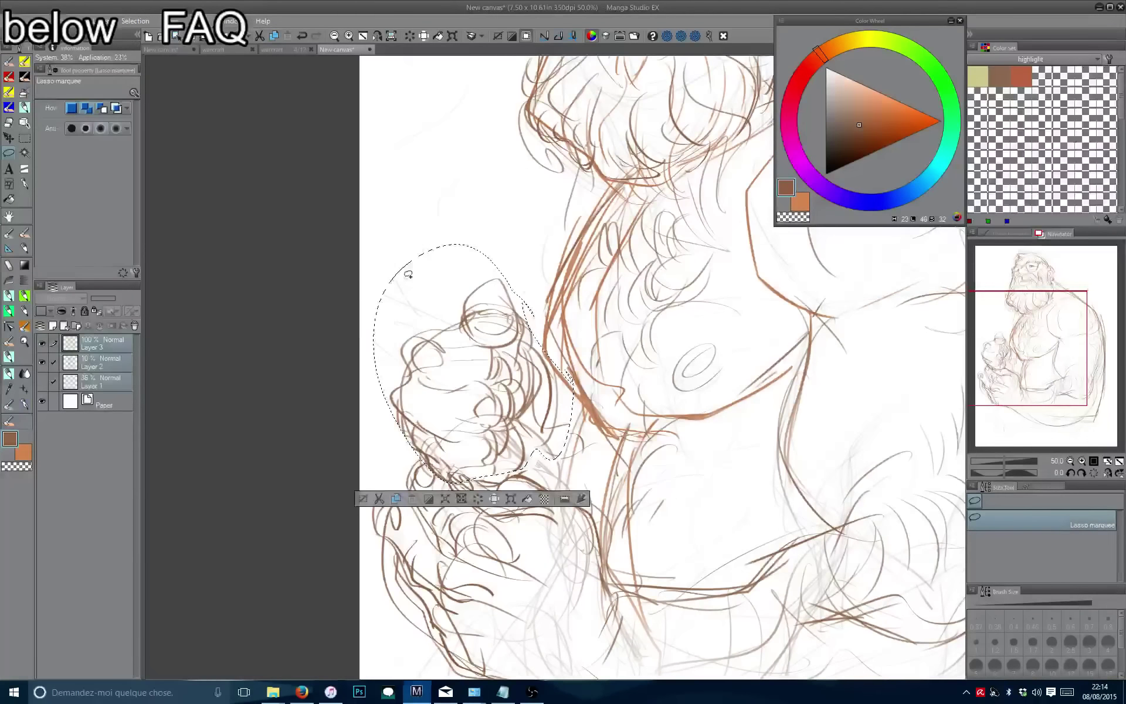
pyautogui.click(362, 500)
# Sketch the wrist and forearm lines joining the enlarged fist to the area below the chest.
pyautogui.press('p')
pyautogui.scroll(3, 478, 274)
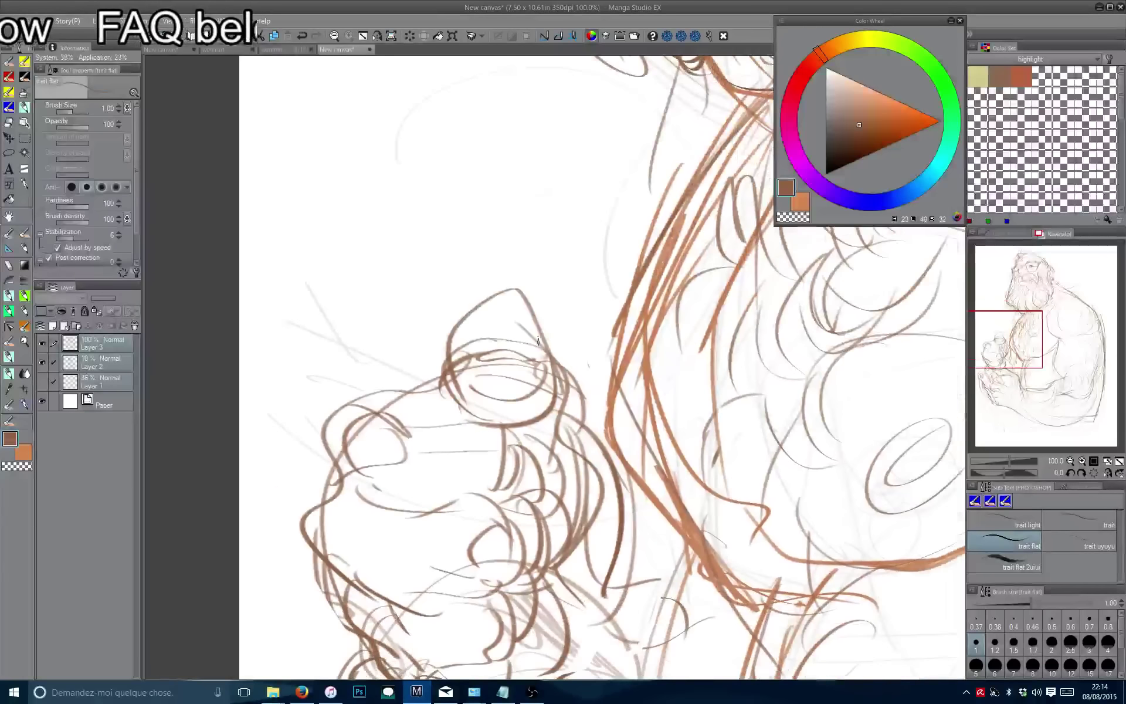
pyautogui.moveTo(538, 340); pyautogui.dragTo(473, 234)
pyautogui.moveTo(560, 348); pyautogui.dragTo(548, 320)
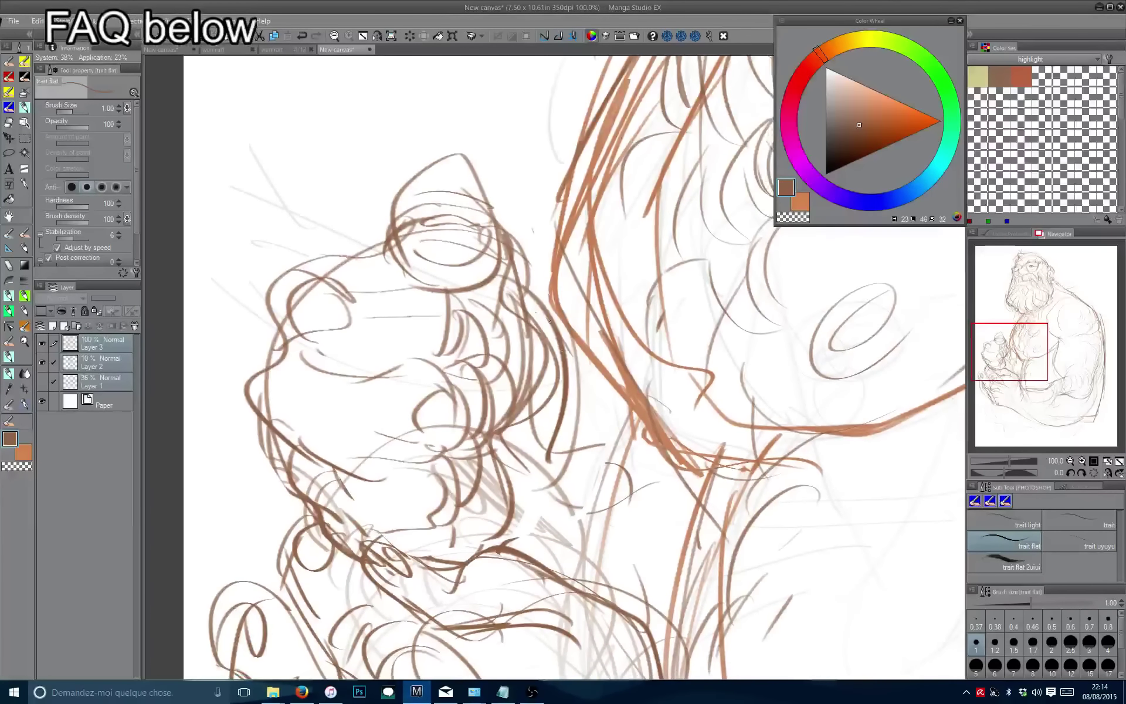
pyautogui.moveTo(592, 428); pyautogui.dragTo(695, 587)
pyautogui.moveTo(563, 449)
pyautogui.mouseDown()
pyautogui.moveTo(651, 473)
pyautogui.moveTo(681, 531)
pyautogui.mouseUp()
pyautogui.moveTo(537, 396); pyautogui.dragTo(584, 502)
pyautogui.moveTo(552, 446); pyautogui.dragTo(585, 484)
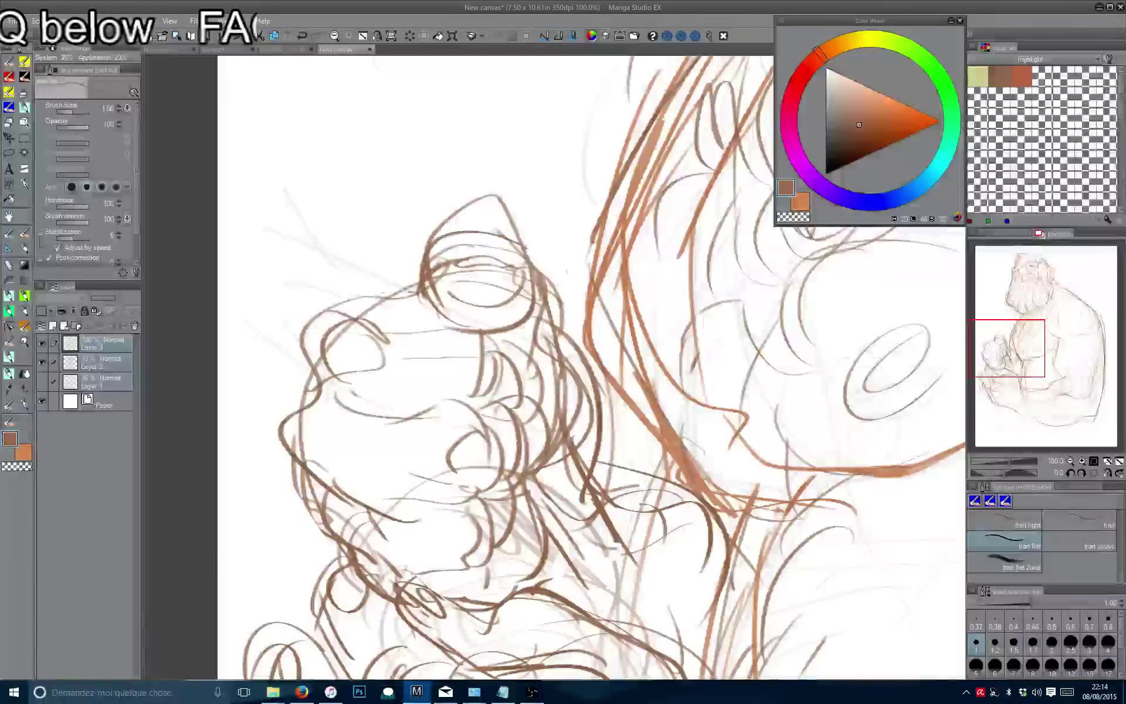
# Draw the rounded front contour of the belly from below the chest down past the forearm.
pyautogui.scroll(-5, 563, 352)
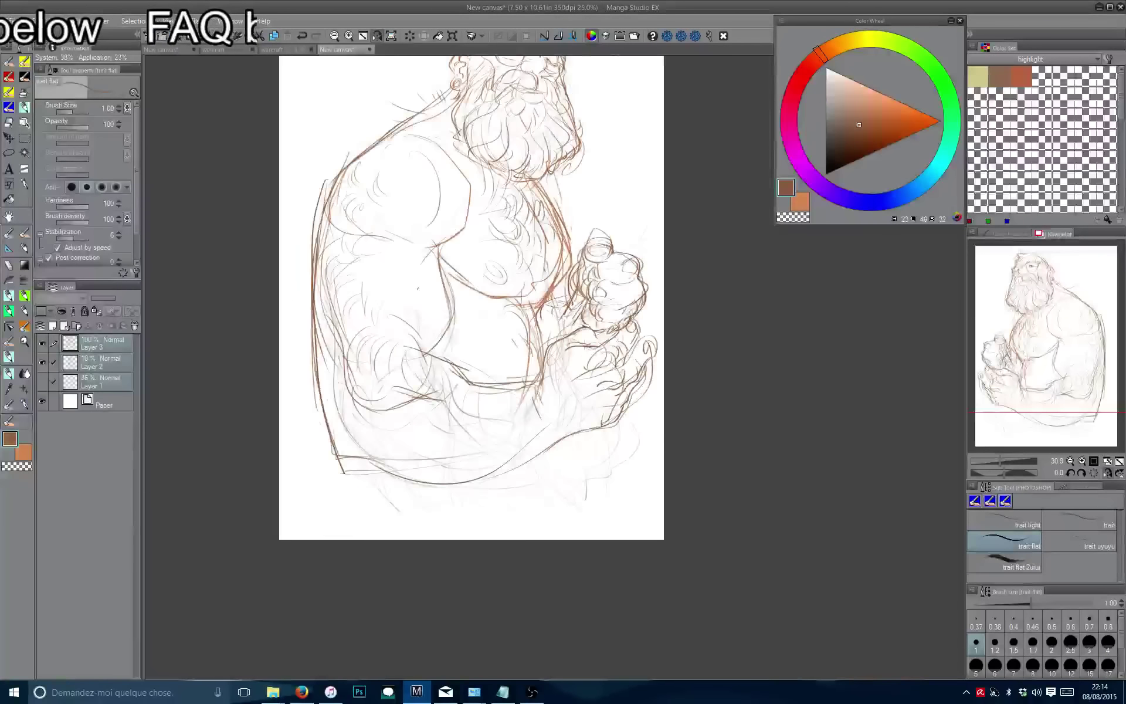
pyautogui.moveTo(578, 358); pyautogui.dragTo(397, 502)
pyautogui.hotkey('ctrl', 'z')
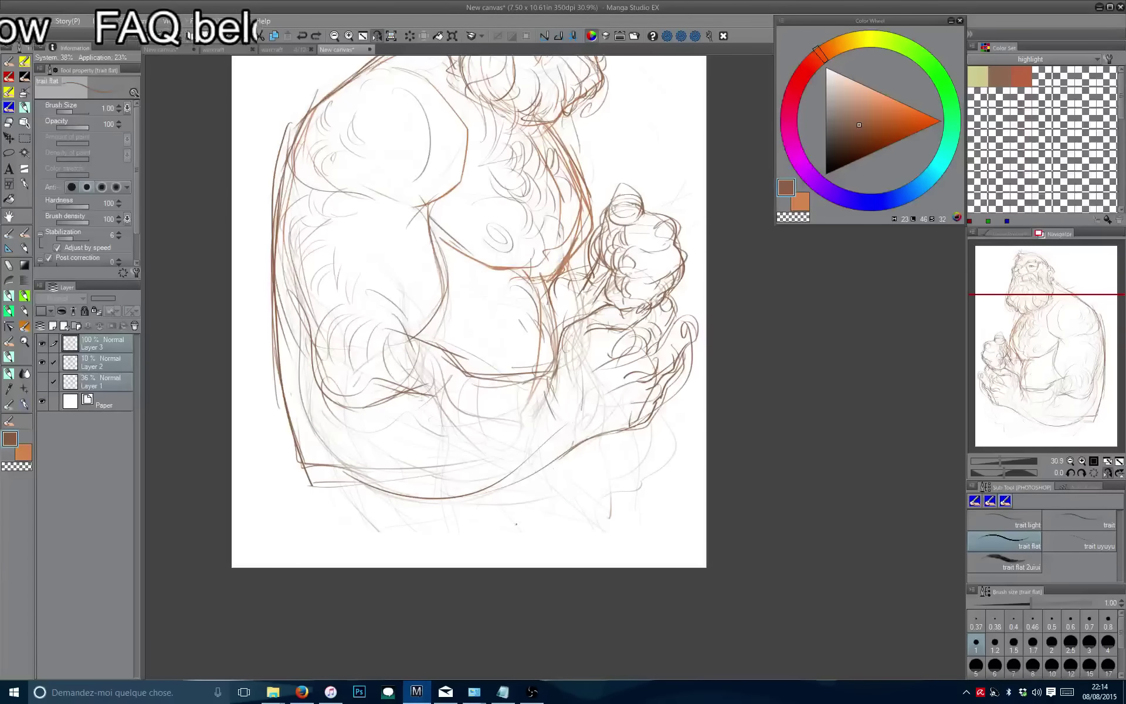
pyautogui.moveTo(594, 348); pyautogui.dragTo(449, 490)
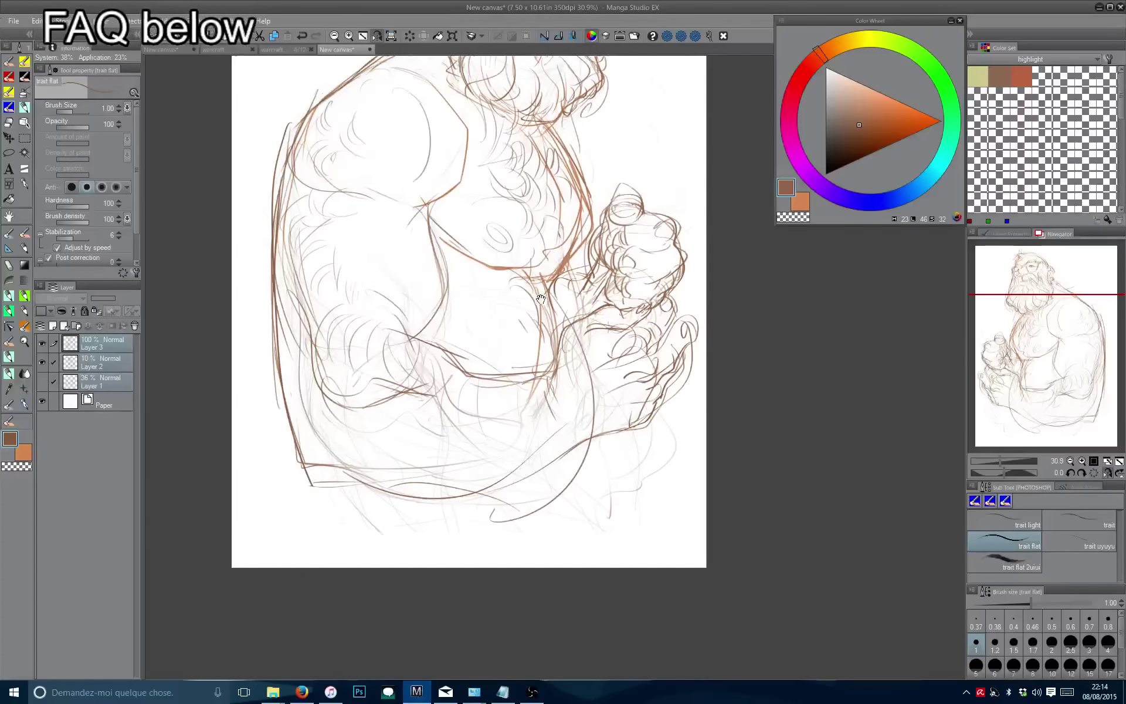
pyautogui.moveTo(541, 299)
pyautogui.mouseDown()
pyautogui.moveTo(592, 481)
pyautogui.moveTo(446, 549)
pyautogui.moveTo(393, 503)
pyautogui.moveTo(337, 490)
pyautogui.moveTo(326, 568)
pyautogui.mouseUp()
pyautogui.hotkey('ctrl', 'z')
# Rough in the curve of the buttock and the groin and front thigh lines below the belly.
pyautogui.moveTo(319, 485); pyautogui.dragTo(343, 568)
pyautogui.moveTo(557, 481); pyautogui.dragTo(567, 562)
pyautogui.moveTo(549, 506); pyautogui.dragTo(569, 549)
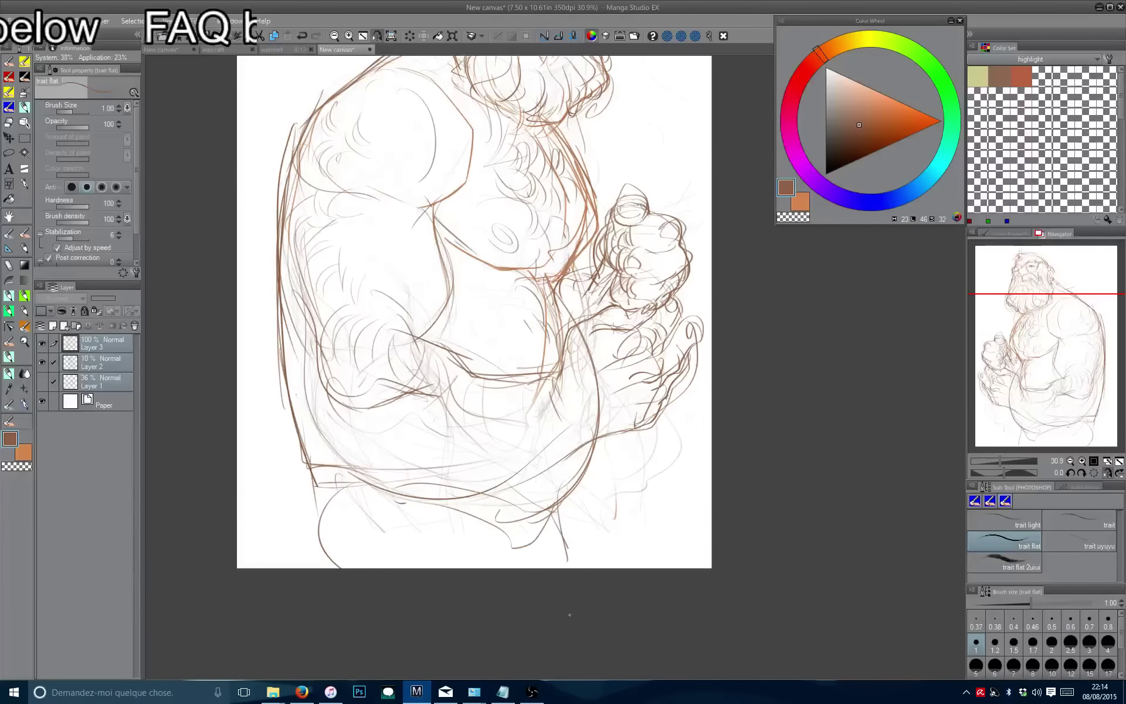
pyautogui.moveTo(347, 487); pyautogui.dragTo(329, 566)
pyautogui.hotkey('ctrl', 'z')
pyautogui.moveTo(346, 417)
pyautogui.mouseDown()
pyautogui.moveTo(281, 478)
pyautogui.moveTo(317, 566)
pyautogui.mouseUp()
pyautogui.hotkey('ctrl', 'z')
pyautogui.hotkey('ctrl', 'z')
# Draw the lower back line behind the elbow, add an outer buttock contour and erase parts of the inner one.
pyautogui.moveTo(359, 361); pyautogui.dragTo(360, 393)
pyautogui.moveTo(311, 320); pyautogui.dragTo(346, 419)
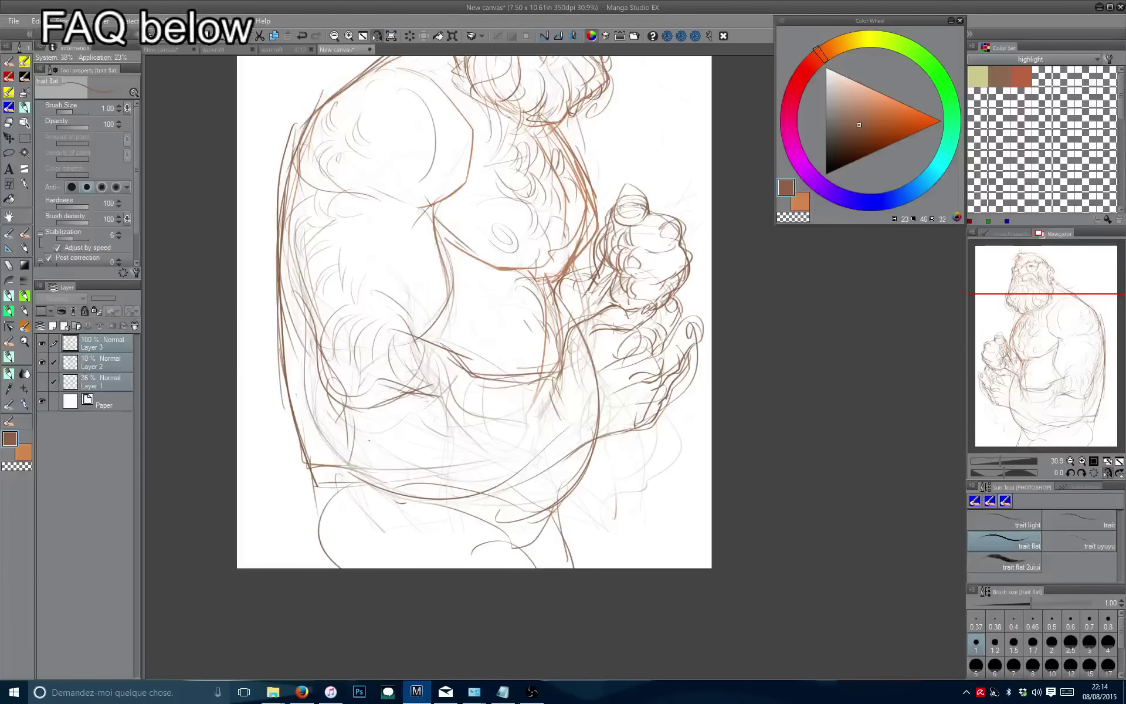
pyautogui.moveTo(320, 487); pyautogui.dragTo(328, 566)
pyautogui.press('c')
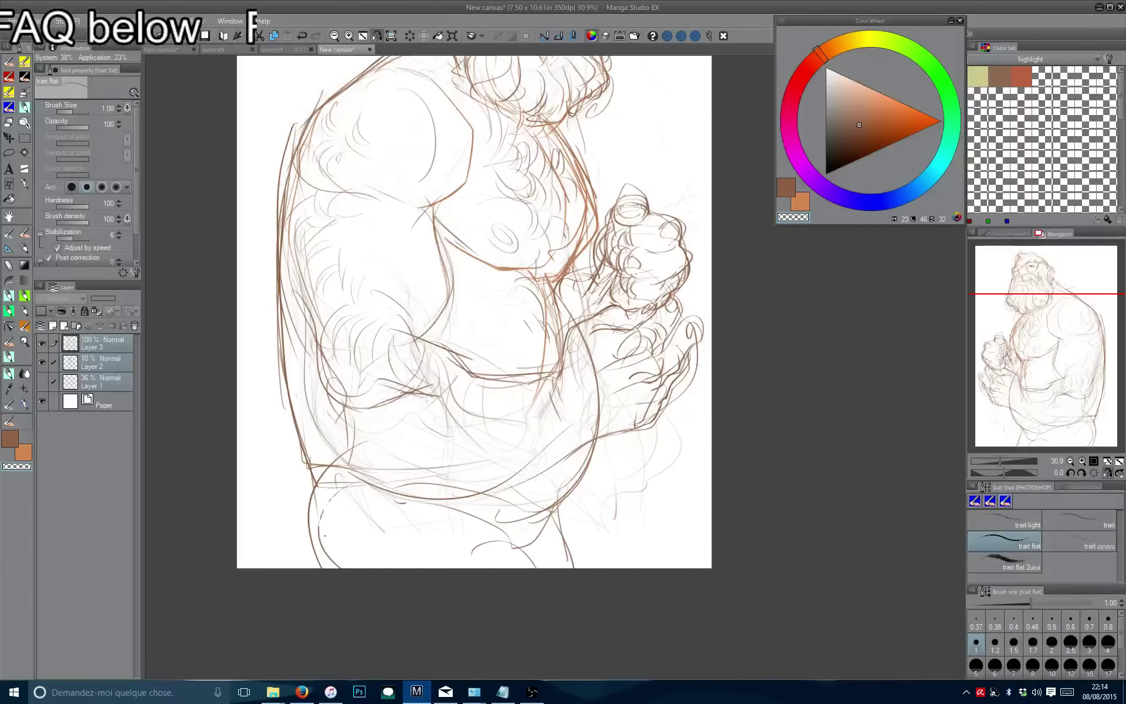
pyautogui.press('c')
pyautogui.moveTo(352, 352); pyautogui.dragTo(362, 329)
# Try hip and waist strokes beneath the belly in the flipped view and check the whole figure.
pyautogui.scroll(2, 400, 338)
pyautogui.press('h')
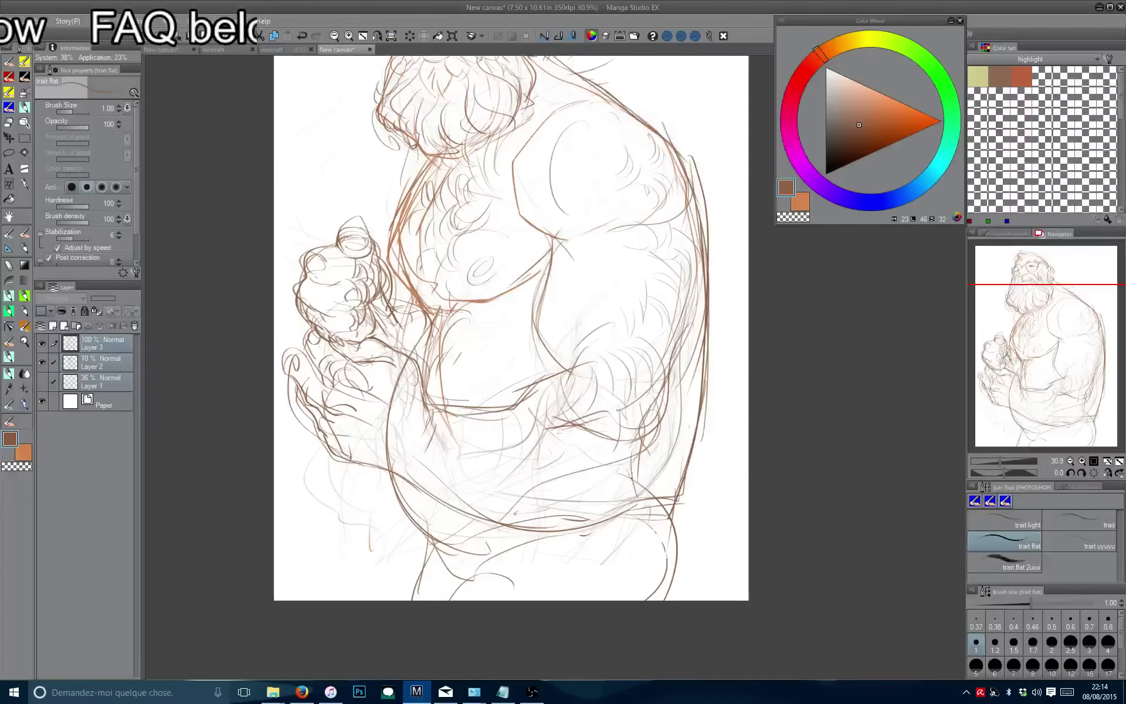
pyautogui.moveTo(642, 470)
pyautogui.mouseDown()
pyautogui.moveTo(669, 586)
pyautogui.moveTo(555, 601)
pyautogui.mouseUp()
pyautogui.hotkey('ctrl', 'z')
pyautogui.moveTo(667, 524); pyautogui.dragTo(580, 534)
pyautogui.moveTo(580, 529)
pyautogui.mouseDown()
pyautogui.moveTo(499, 587)
pyautogui.moveTo(456, 591)
pyautogui.moveTo(431, 562)
pyautogui.moveTo(441, 556)
pyautogui.mouseUp()
pyautogui.hotkey('ctrl', 'z')
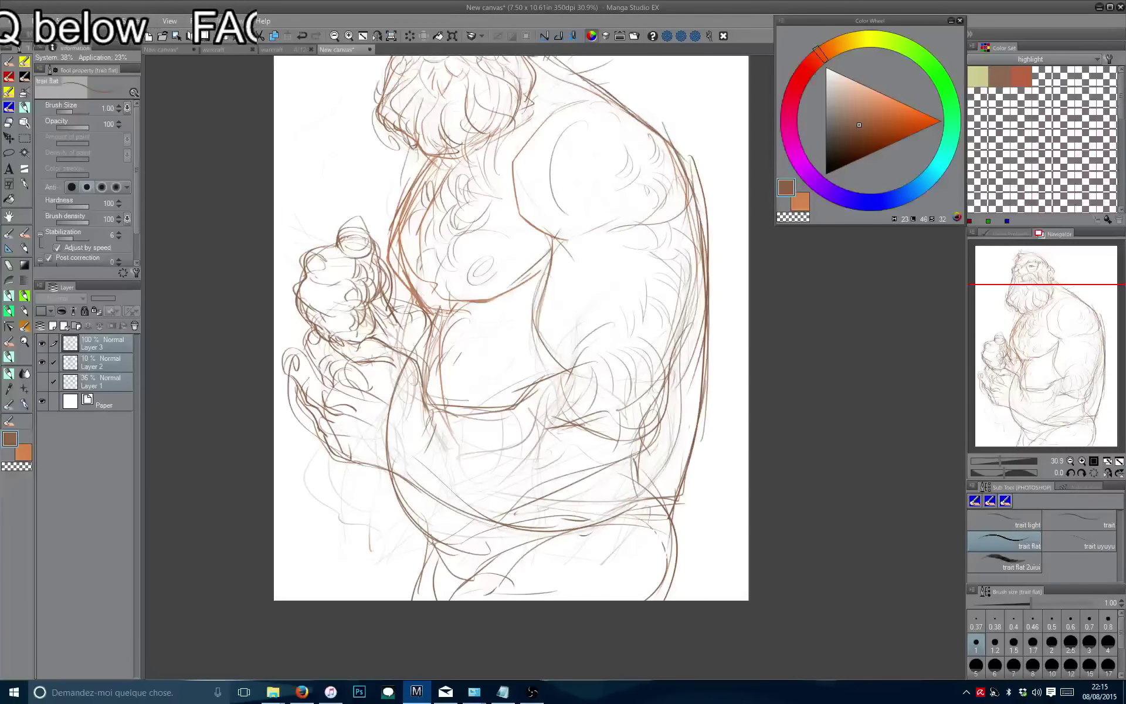
pyautogui.scroll(-3, 464, 399)
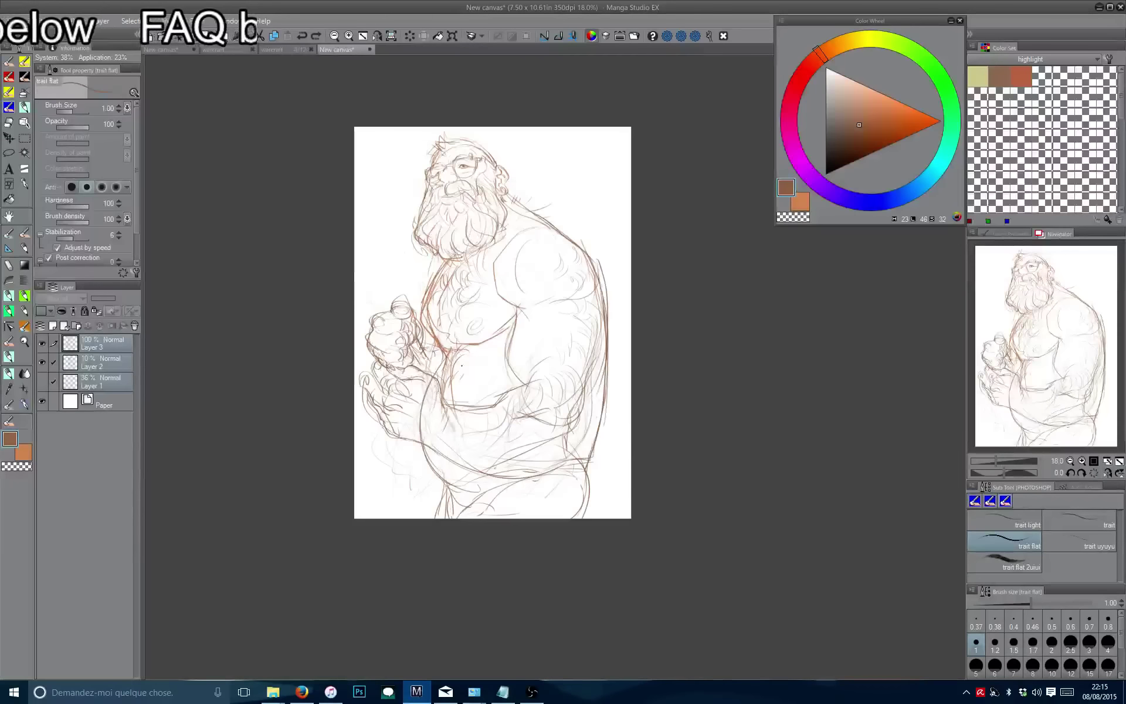
pyautogui.scroll(3, 461, 365)
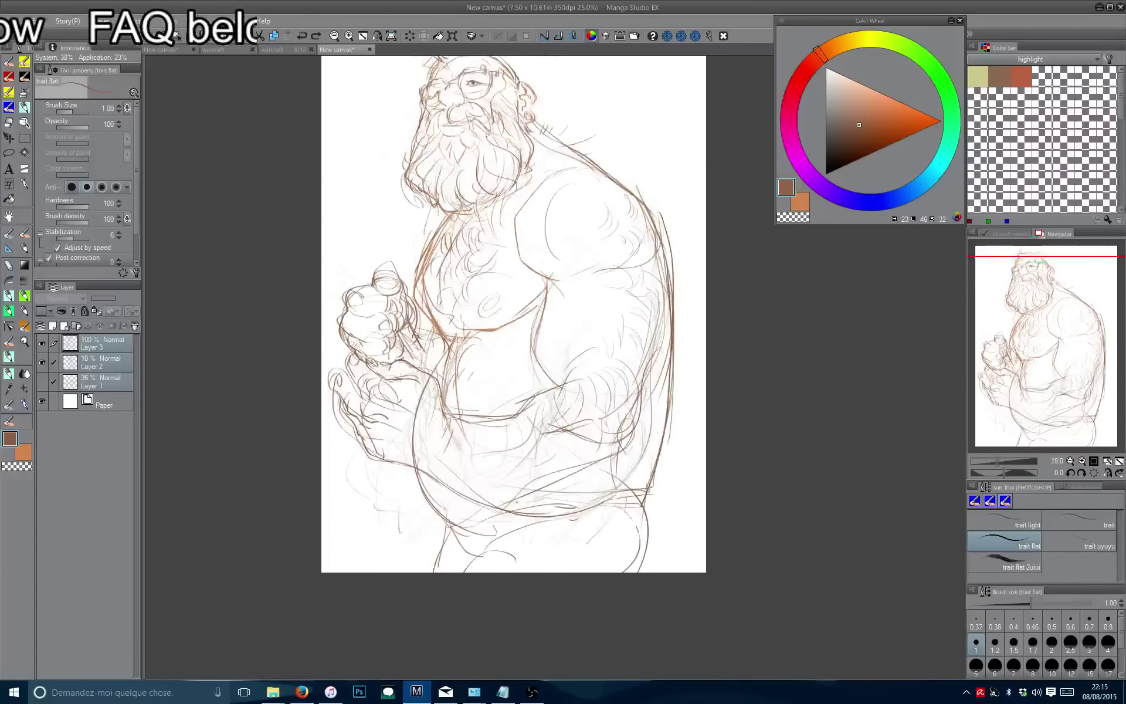
# Erase stray lines at the belly's lower front and redraw its contour running down into the groin.
pyautogui.press('c')
pyautogui.moveTo(419, 508); pyautogui.dragTo(444, 545)
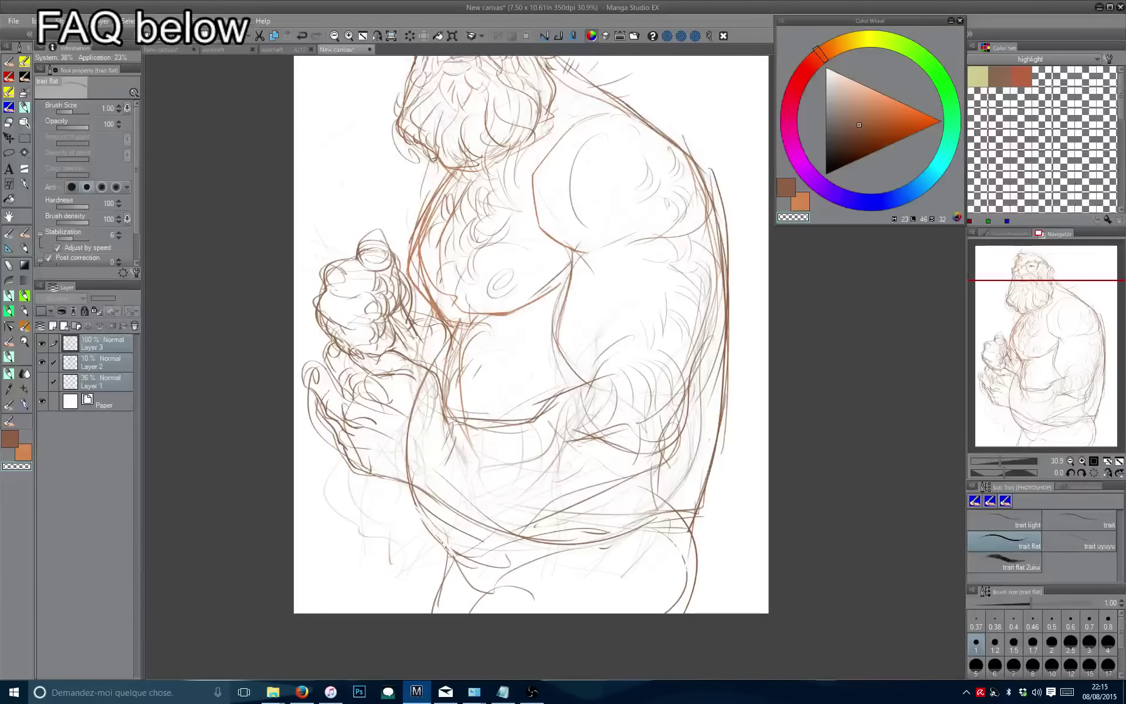
pyautogui.press('c')
pyautogui.press('h')
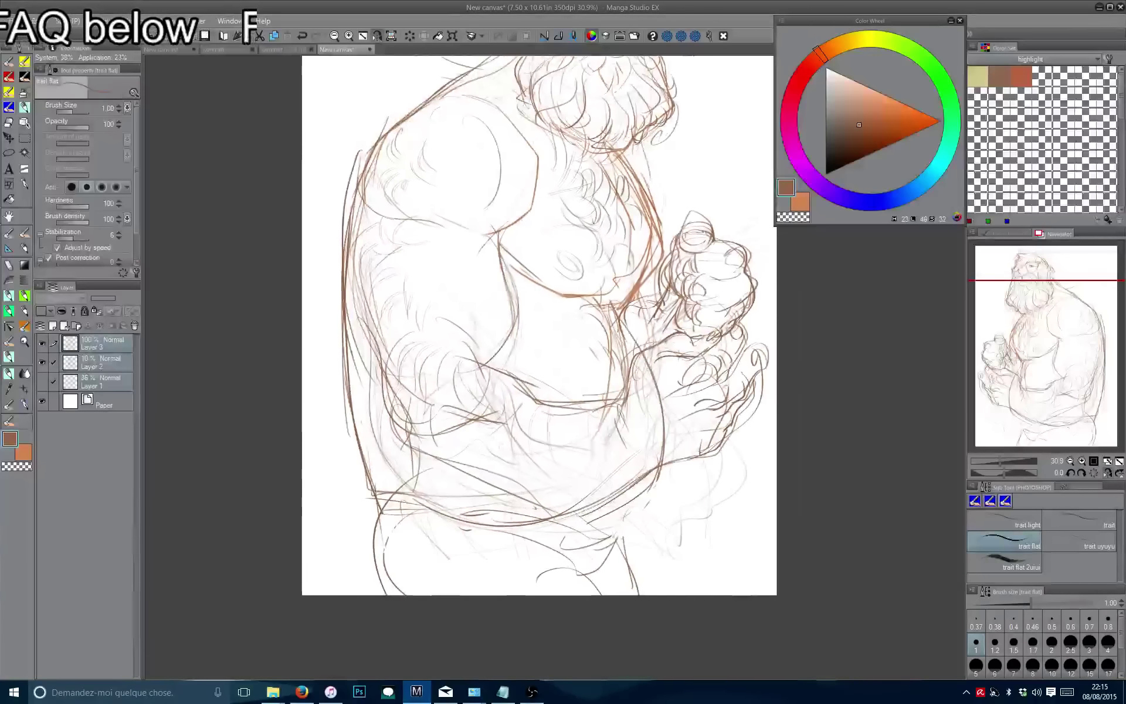
pyautogui.moveTo(618, 288)
pyautogui.mouseDown()
pyautogui.moveTo(663, 375)
pyautogui.moveTo(623, 490)
pyautogui.mouseUp()
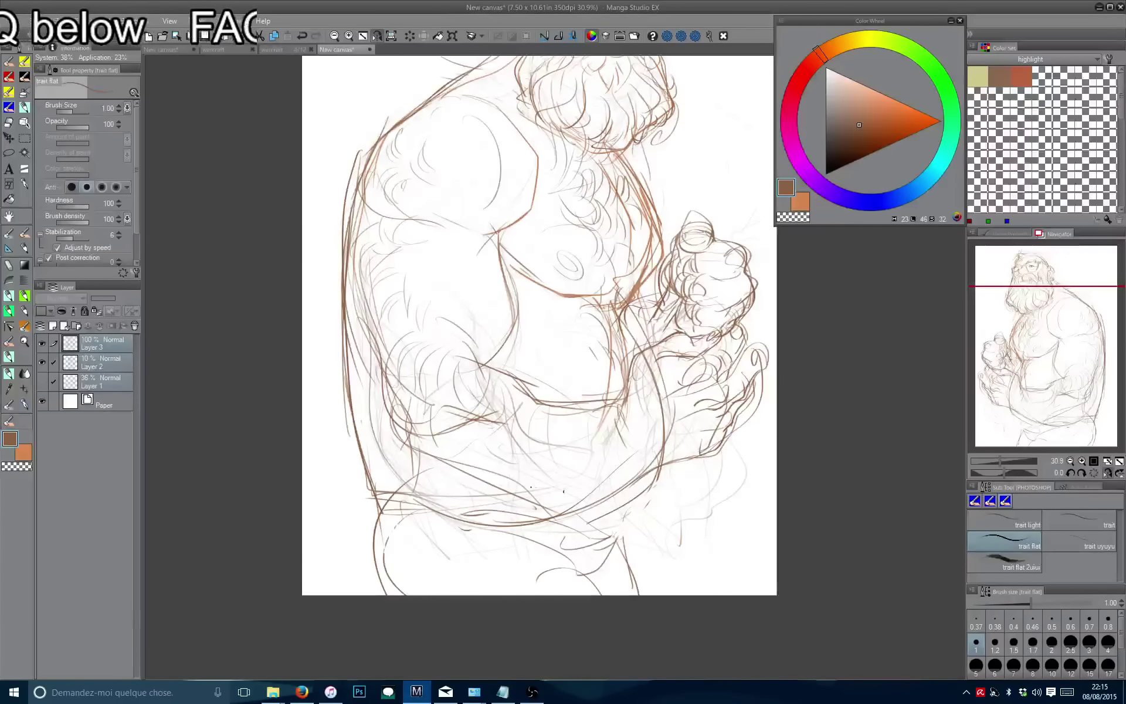
pyautogui.press('h')
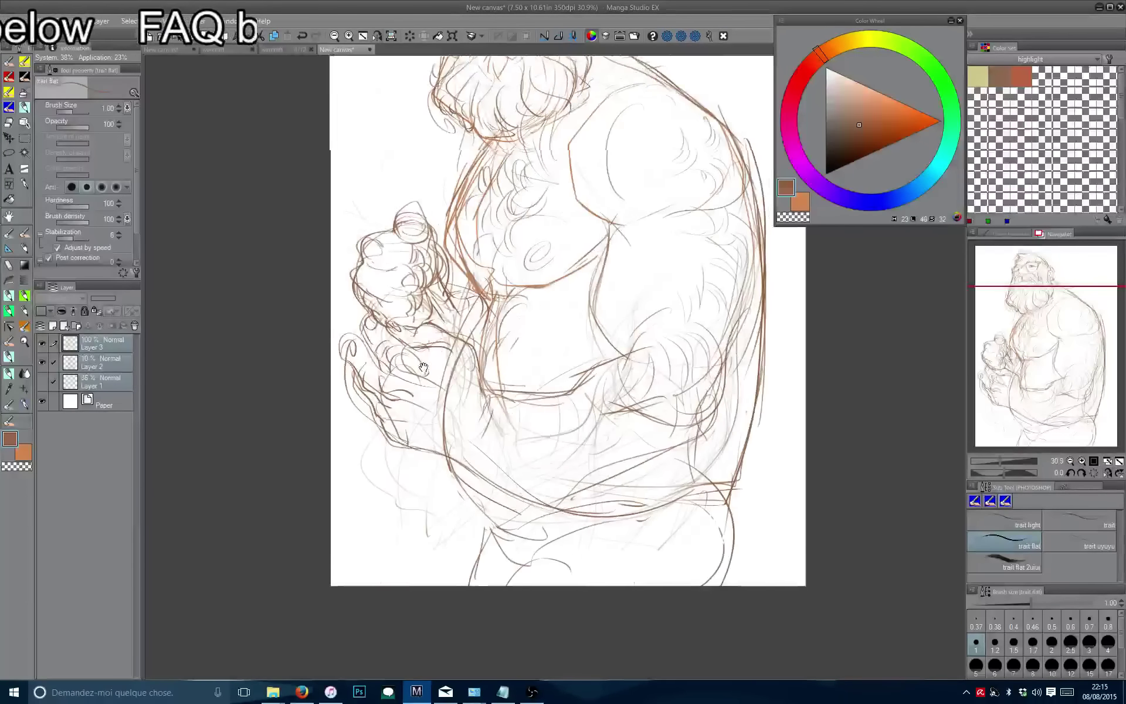
pyautogui.moveTo(449, 428)
pyautogui.mouseDown()
pyautogui.moveTo(486, 516)
pyautogui.moveTo(487, 572)
pyautogui.mouseUp()
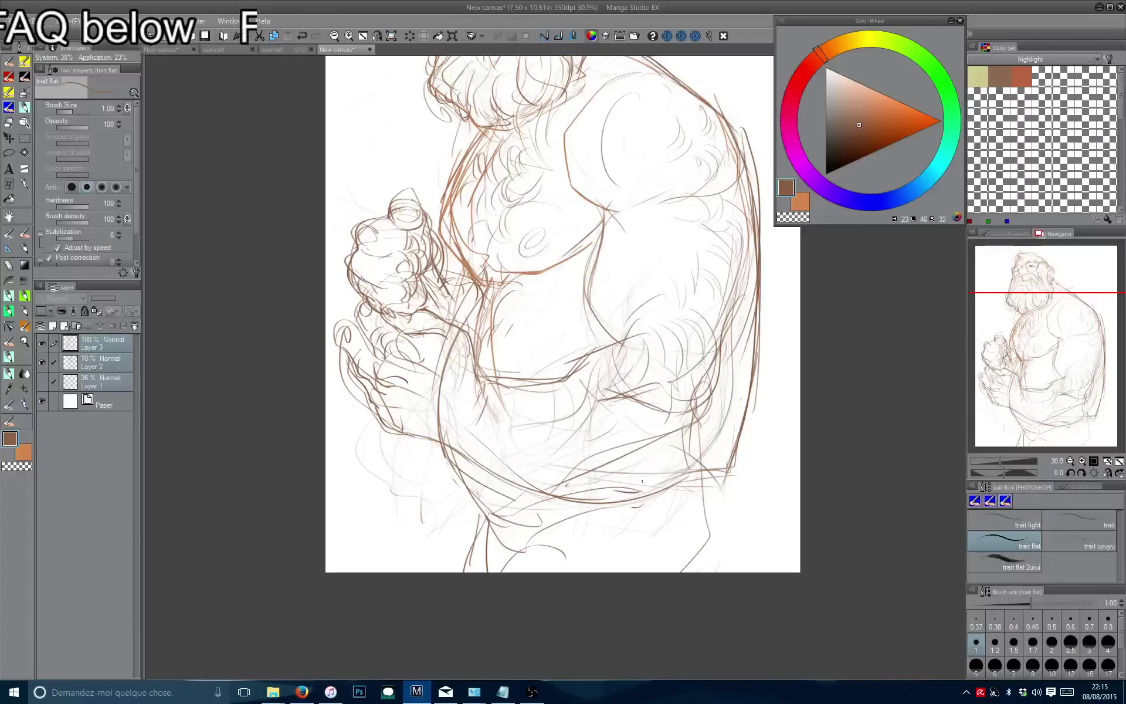
# Rework the rear hip line with a slimmer curve and strengthen the belly's underside towards the groin.
pyautogui.moveTo(712, 468); pyautogui.dragTo(698, 572)
pyautogui.hotkey('ctrl', 'z')
pyautogui.moveTo(699, 424); pyautogui.dragTo(678, 572)
pyautogui.hotkey('ctrl', 'z')
pyautogui.moveTo(626, 446); pyautogui.dragTo(509, 497)
pyautogui.moveTo(434, 452); pyautogui.dragTo(486, 550)
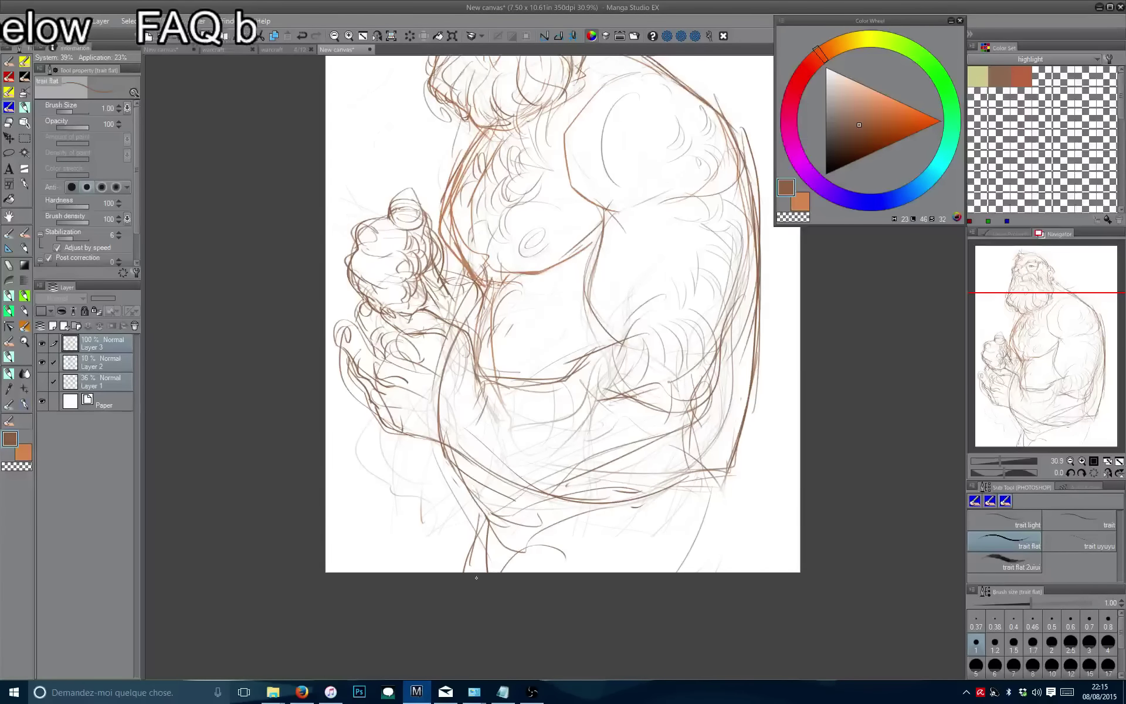
# Darken the fold where the belly meets the groin and reinforce the front thigh lines in the mirrored view.
pyautogui.press('h')
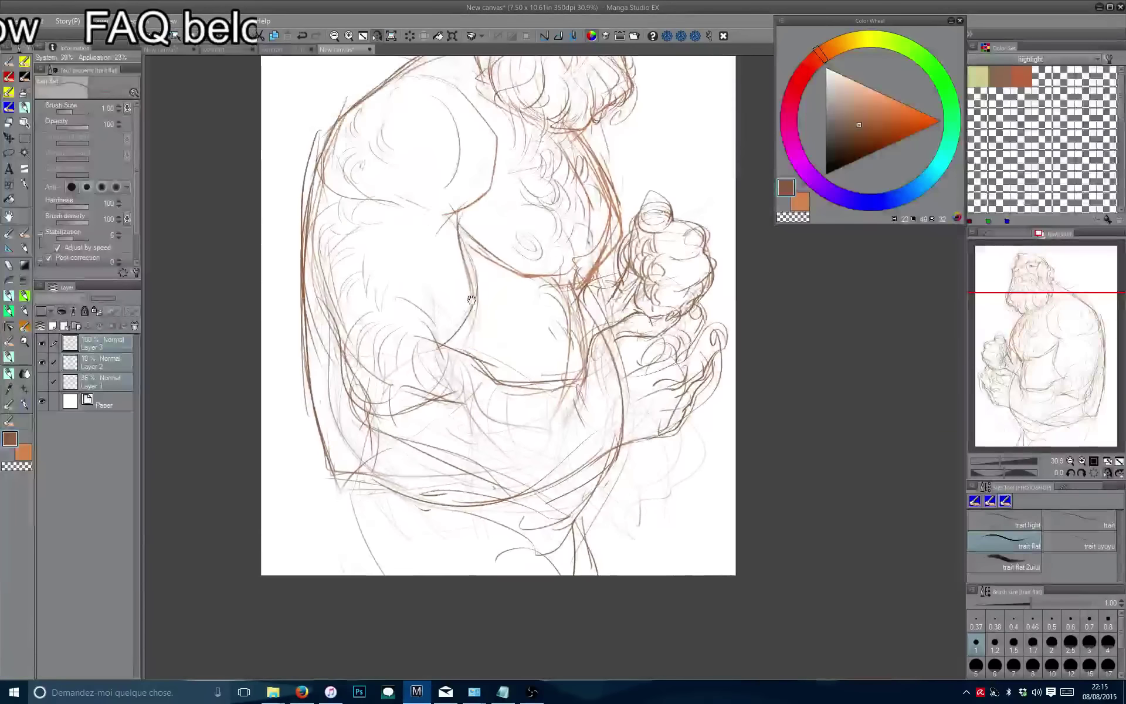
pyautogui.moveTo(570, 472)
pyautogui.mouseDown()
pyautogui.moveTo(590, 464)
pyautogui.moveTo(479, 478)
pyautogui.mouseUp()
pyautogui.scroll(-2, 473, 415)
pyautogui.moveTo(593, 406)
pyautogui.mouseDown()
pyautogui.moveTo(536, 420)
pyautogui.moveTo(556, 427)
pyautogui.mouseUp()
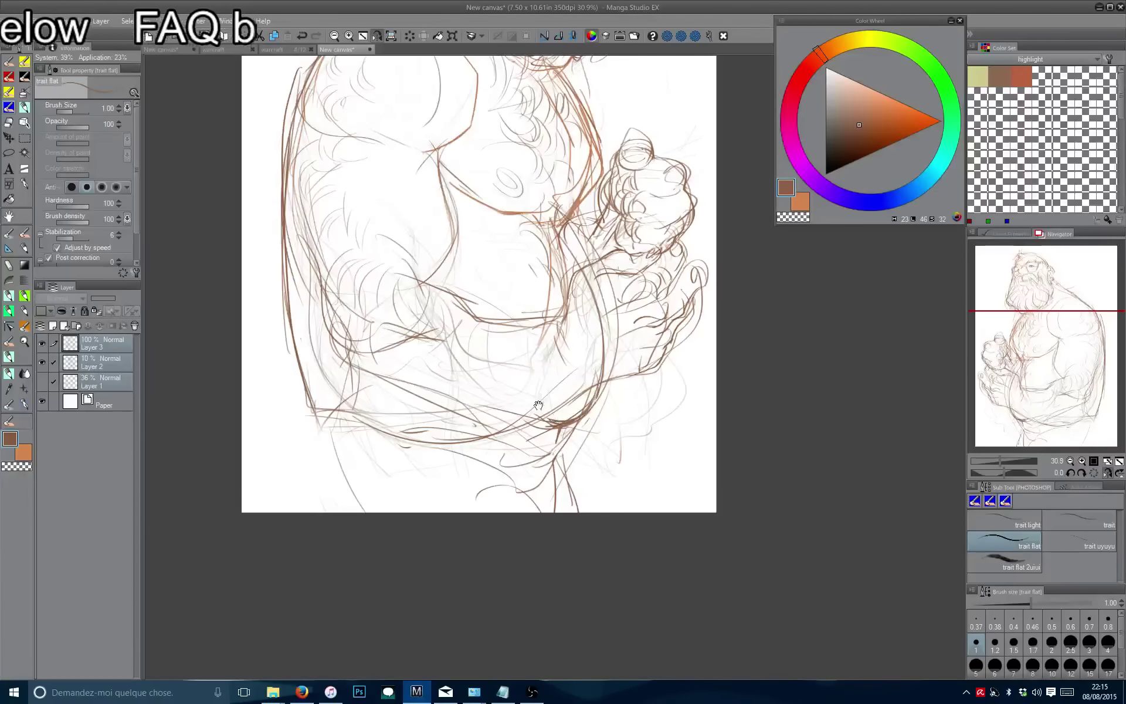
pyautogui.moveTo(539, 404); pyautogui.dragTo(525, 364)
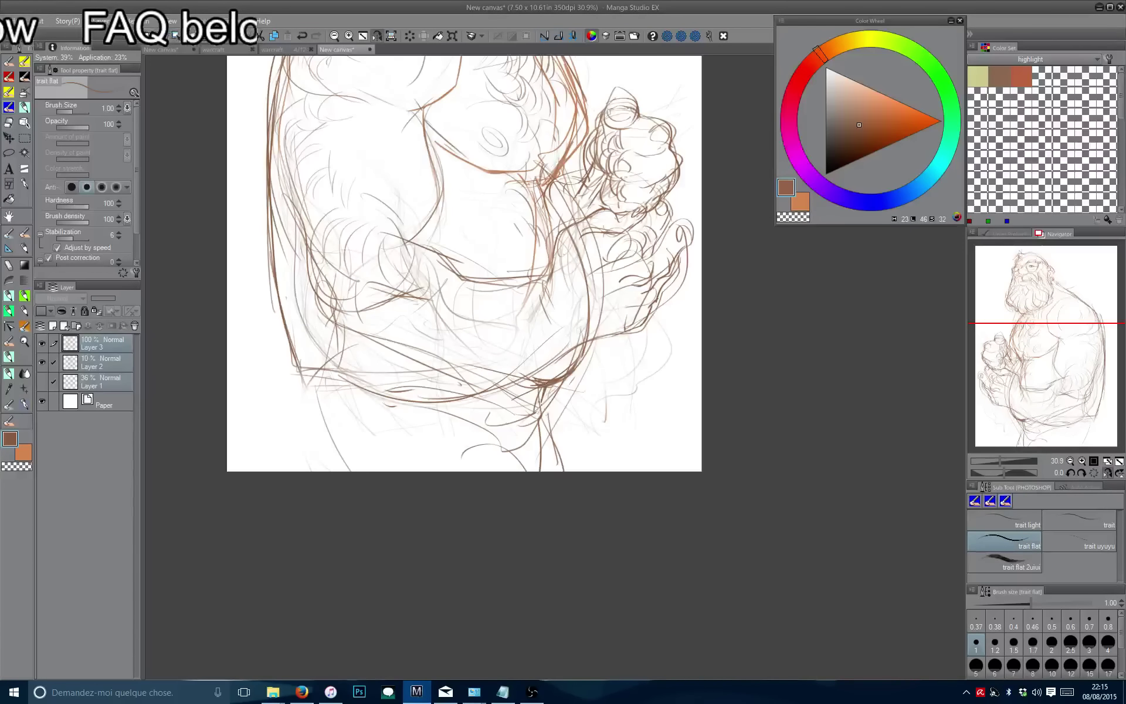
pyautogui.moveTo(547, 438); pyautogui.dragTo(542, 471)
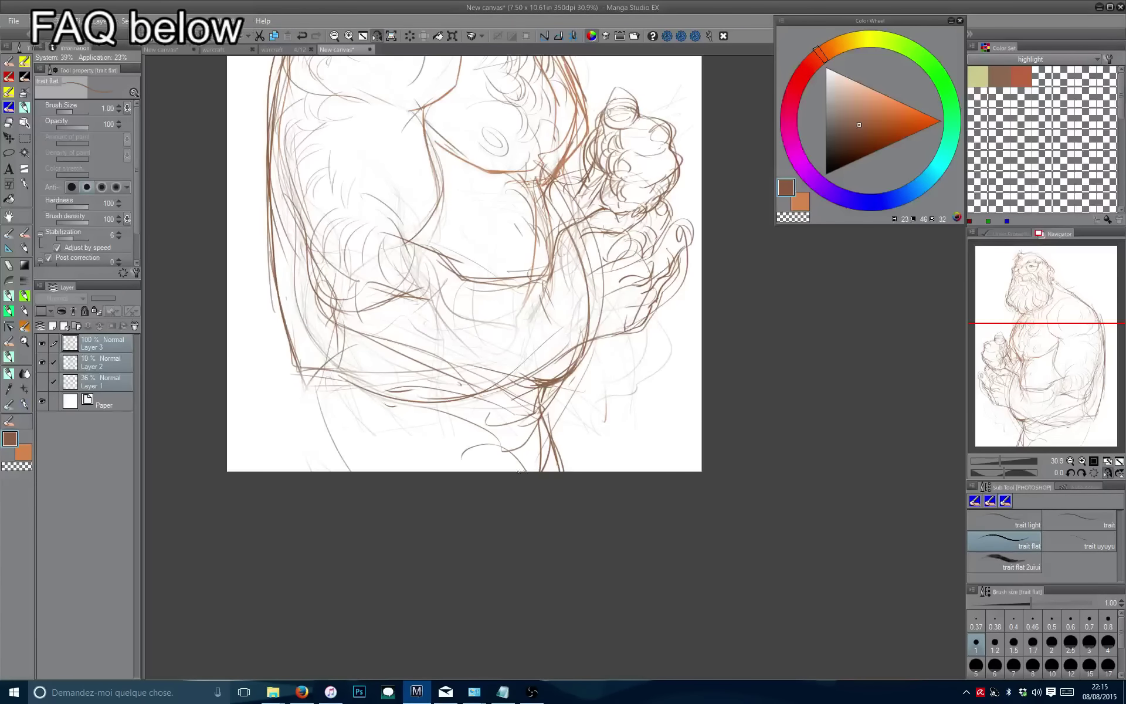
pyautogui.moveTo(539, 380)
pyautogui.mouseDown()
pyautogui.moveTo(455, 460)
pyautogui.moveTo(509, 446)
pyautogui.mouseUp()
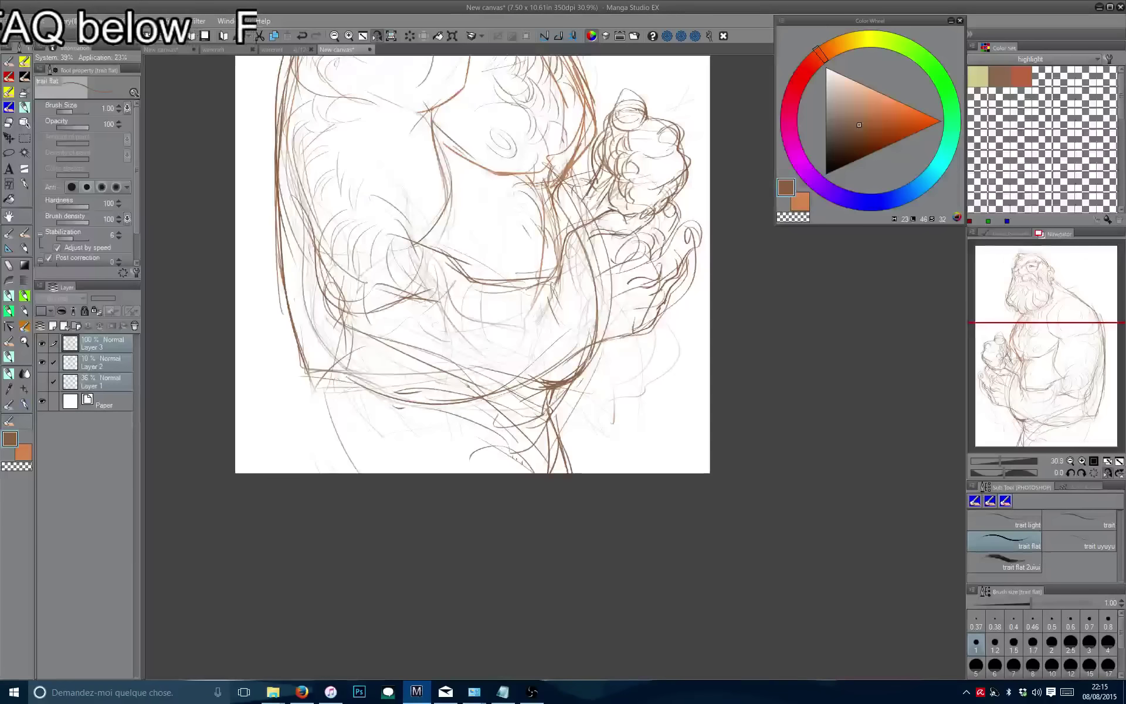
# Draw the hip contour from the lower back down to the thigh and check it in the flipped view.
pyautogui.moveTo(358, 302); pyautogui.dragTo(329, 466)
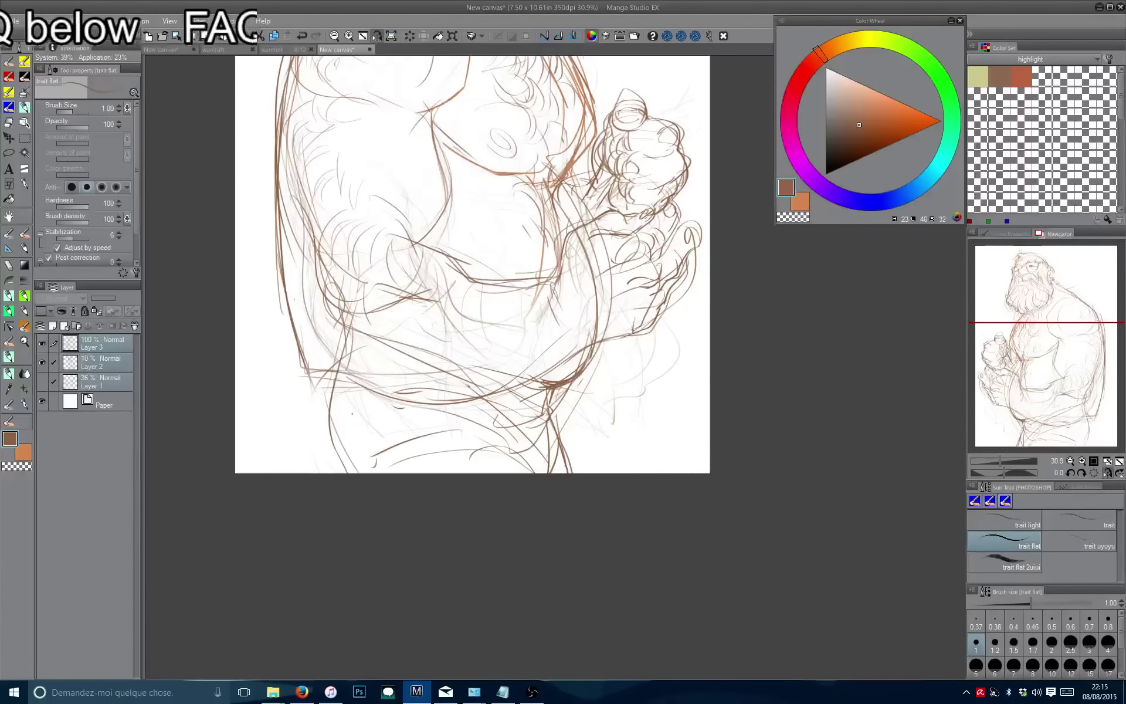
pyautogui.press('h')
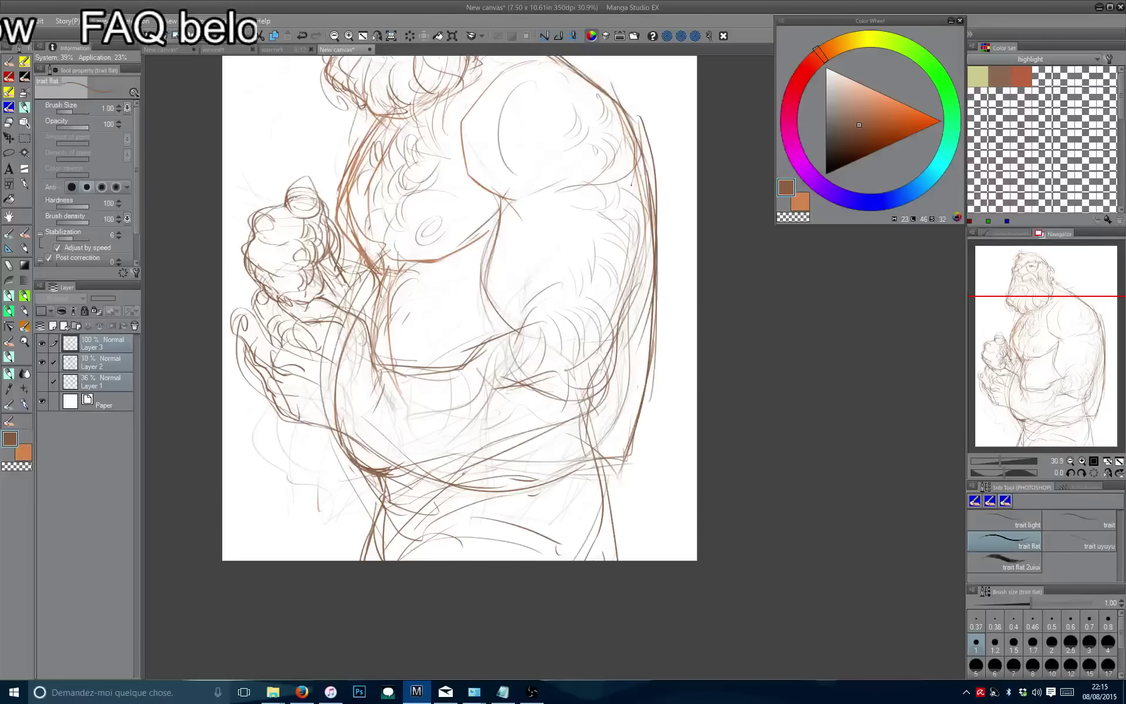
pyautogui.scroll(3, 631, 185)
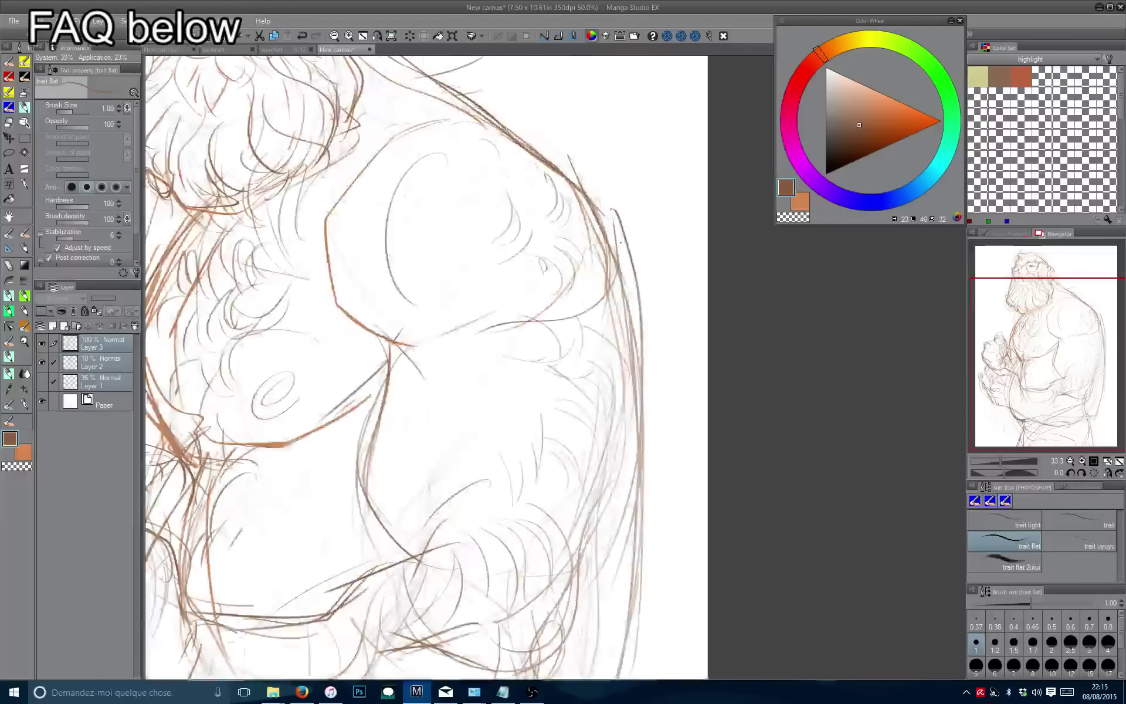
pyautogui.scroll(-2, 575, 568)
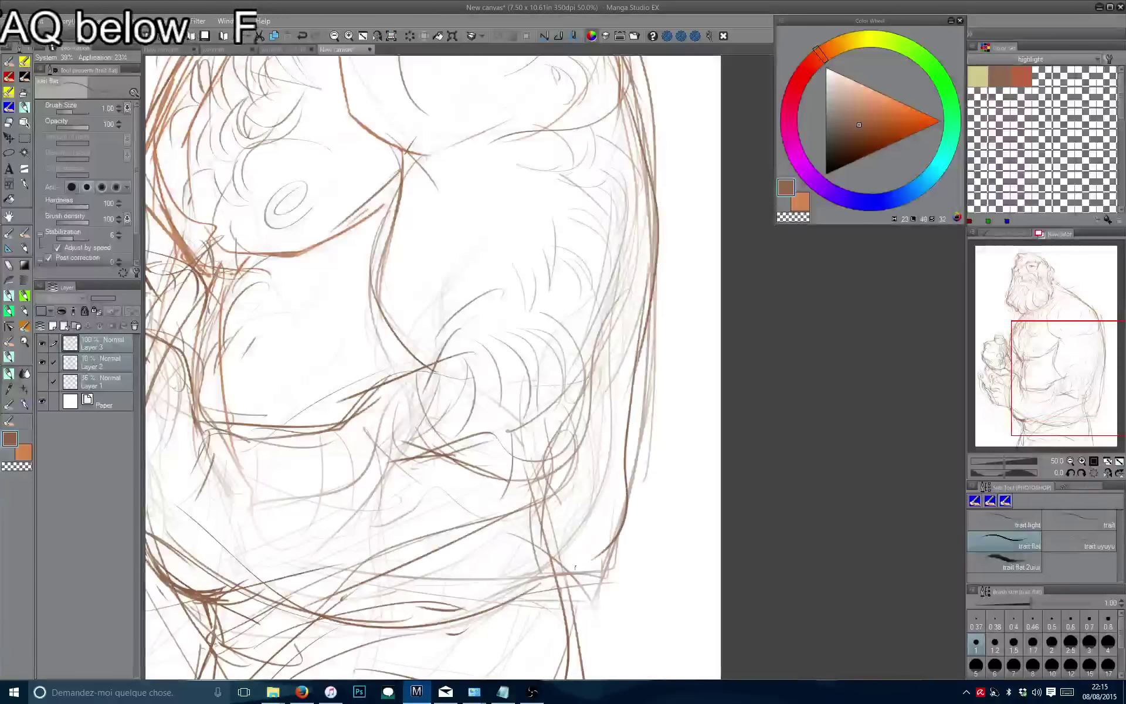
# Redraw the nostril and the underside of the nose tip, and darken the crease beside the nose.
pyautogui.moveTo(575, 567); pyautogui.dragTo(599, 504)
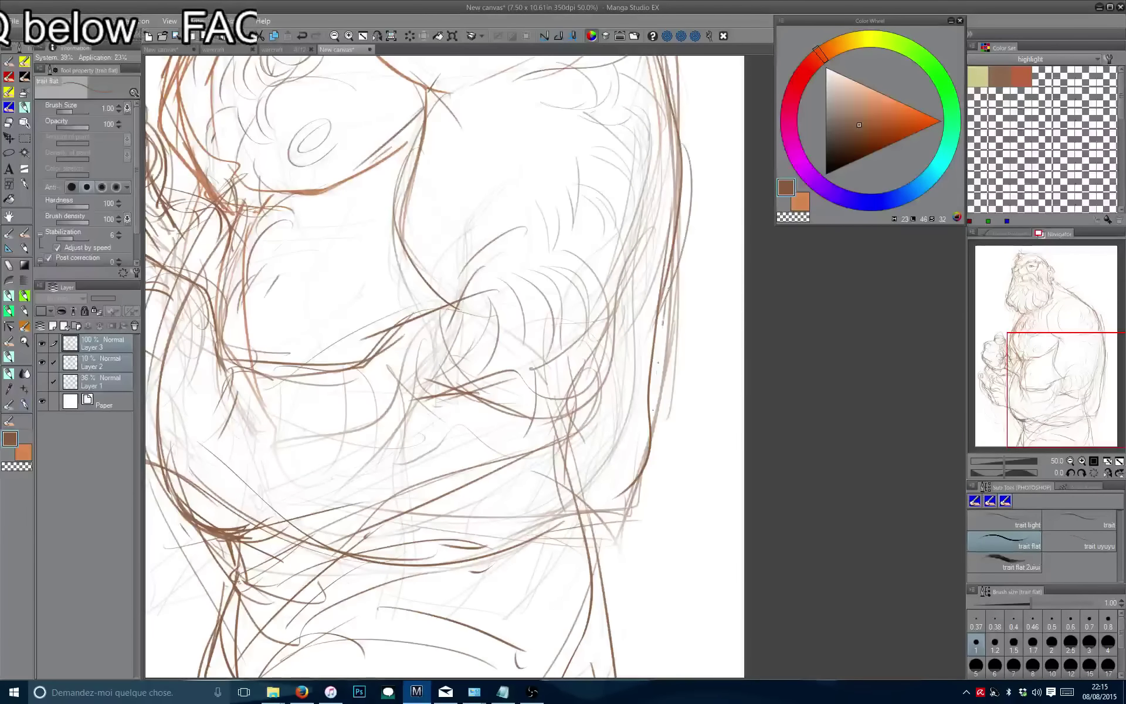
pyautogui.moveTo(531, 368)
pyautogui.mouseDown()
pyautogui.moveTo(659, 400)
pyautogui.moveTo(651, 440)
pyautogui.mouseUp()
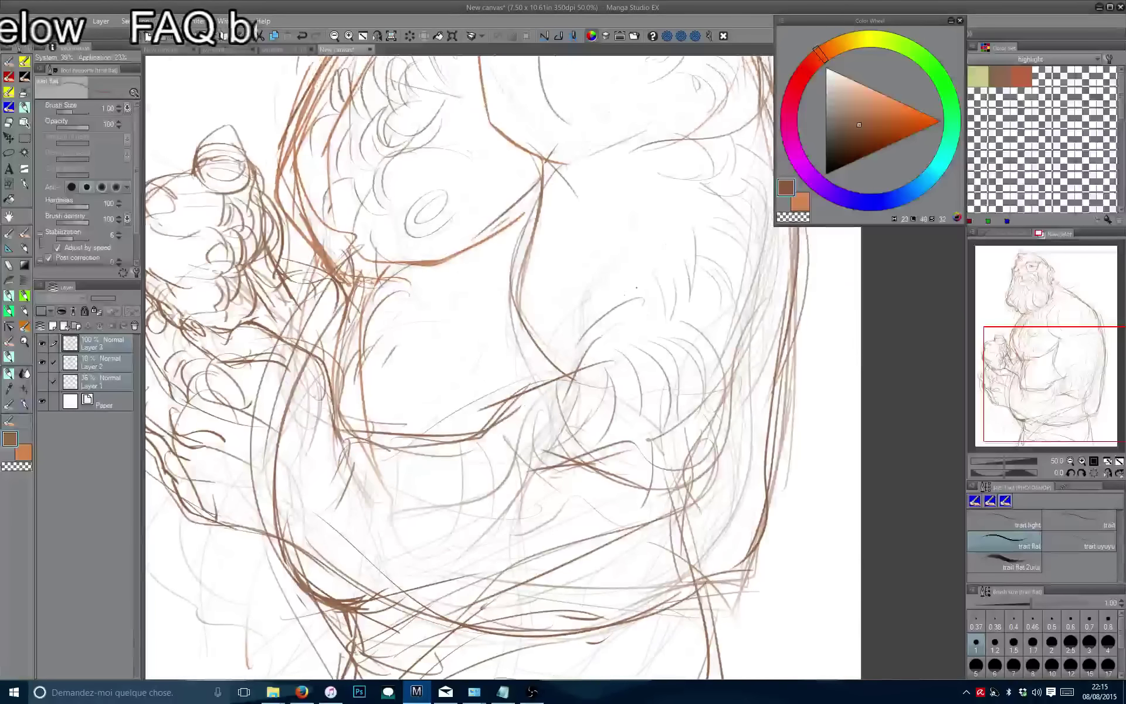
pyautogui.scroll(4, 637, 287)
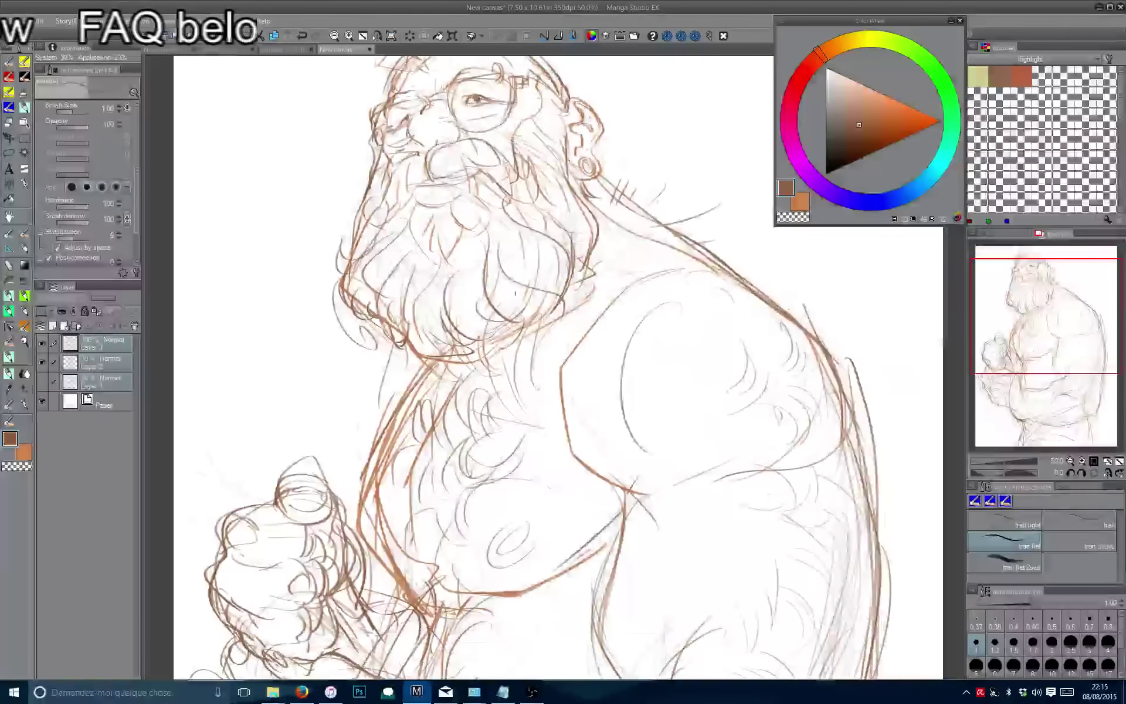
pyautogui.scroll(3, 516, 293)
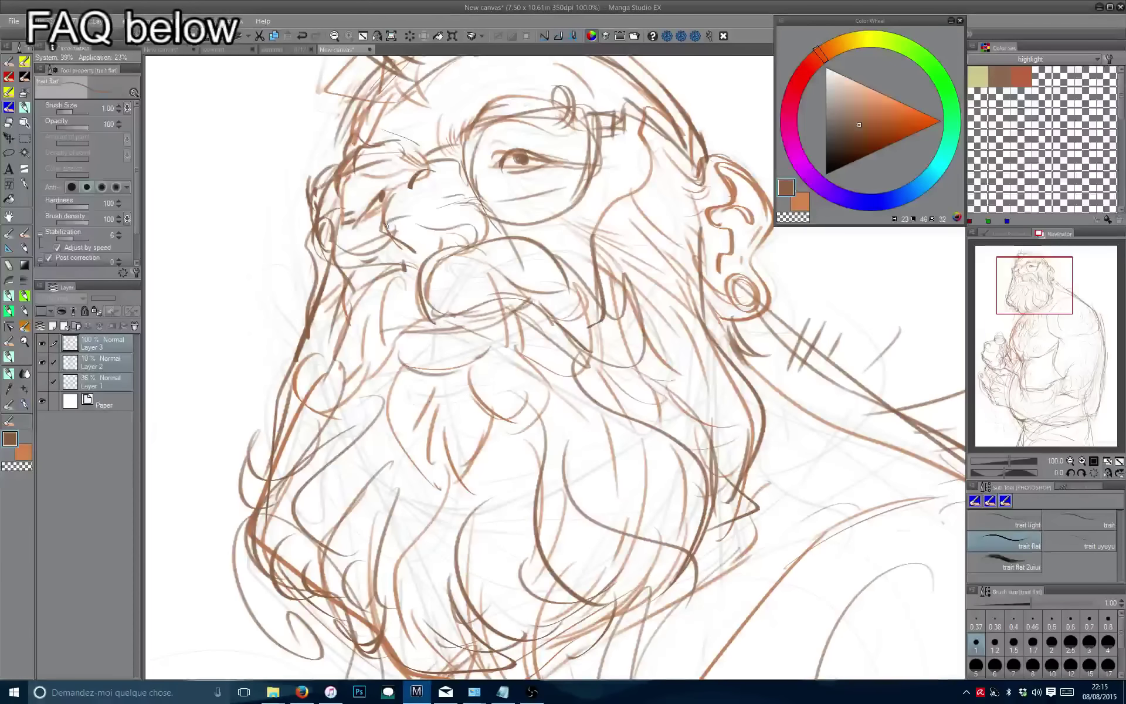
pyautogui.hotkey('ctrl', 'z')
pyautogui.moveTo(463, 225); pyautogui.dragTo(486, 243)
pyautogui.moveTo(387, 210)
pyautogui.mouseDown()
pyautogui.moveTo(461, 252)
pyautogui.moveTo(467, 232)
pyautogui.mouseUp()
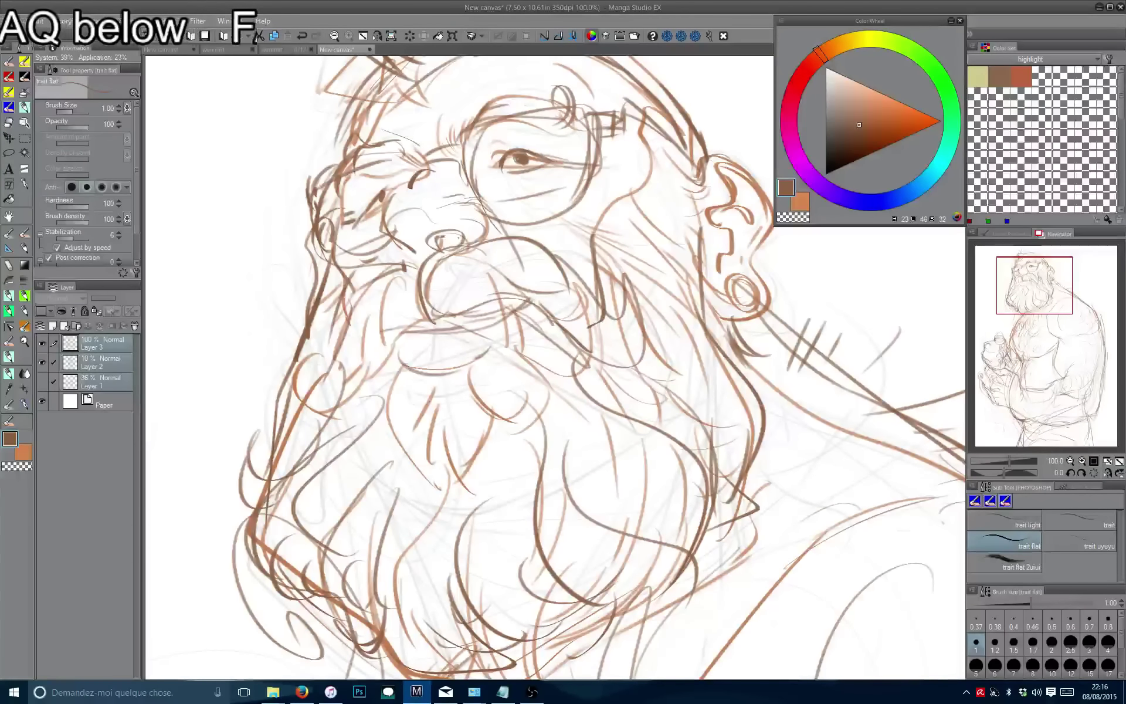
pyautogui.moveTo(383, 234); pyautogui.dragTo(396, 272)
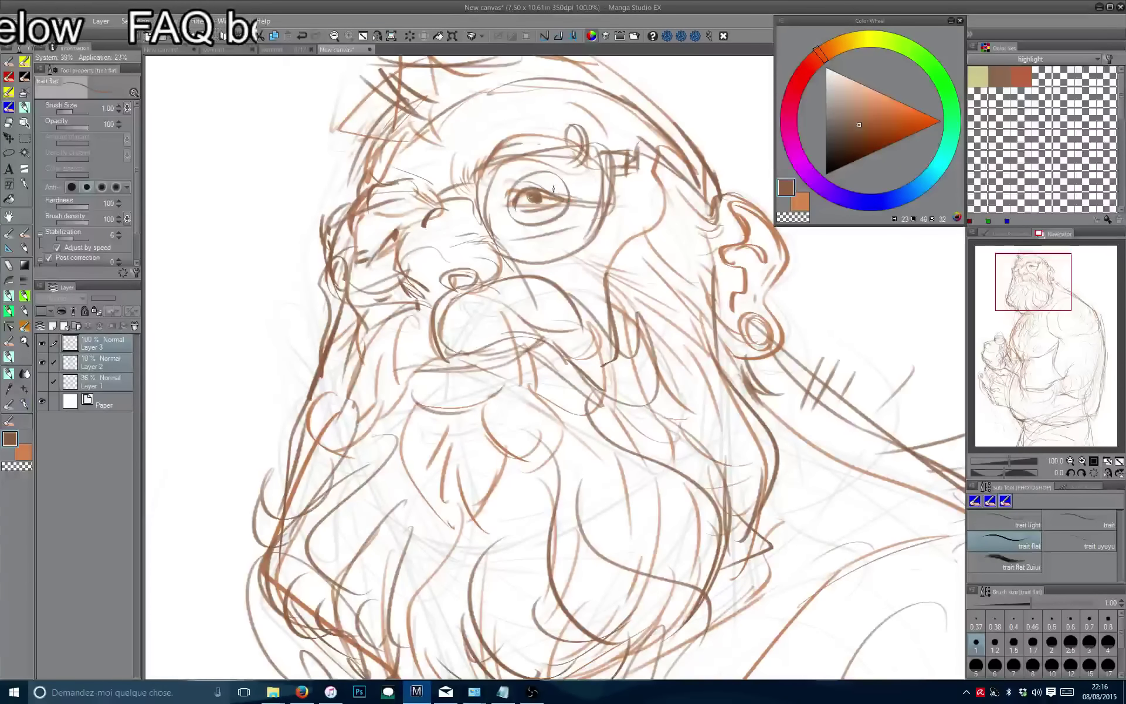
# Add upper-lid and under-eye curves around the eye behind the round lens, checking the face in the mirrored view.
pyautogui.moveTo(583, 165)
pyautogui.mouseDown()
pyautogui.moveTo(506, 198)
pyautogui.moveTo(503, 216)
pyautogui.mouseUp()
pyautogui.moveTo(579, 197); pyautogui.dragTo(558, 222)
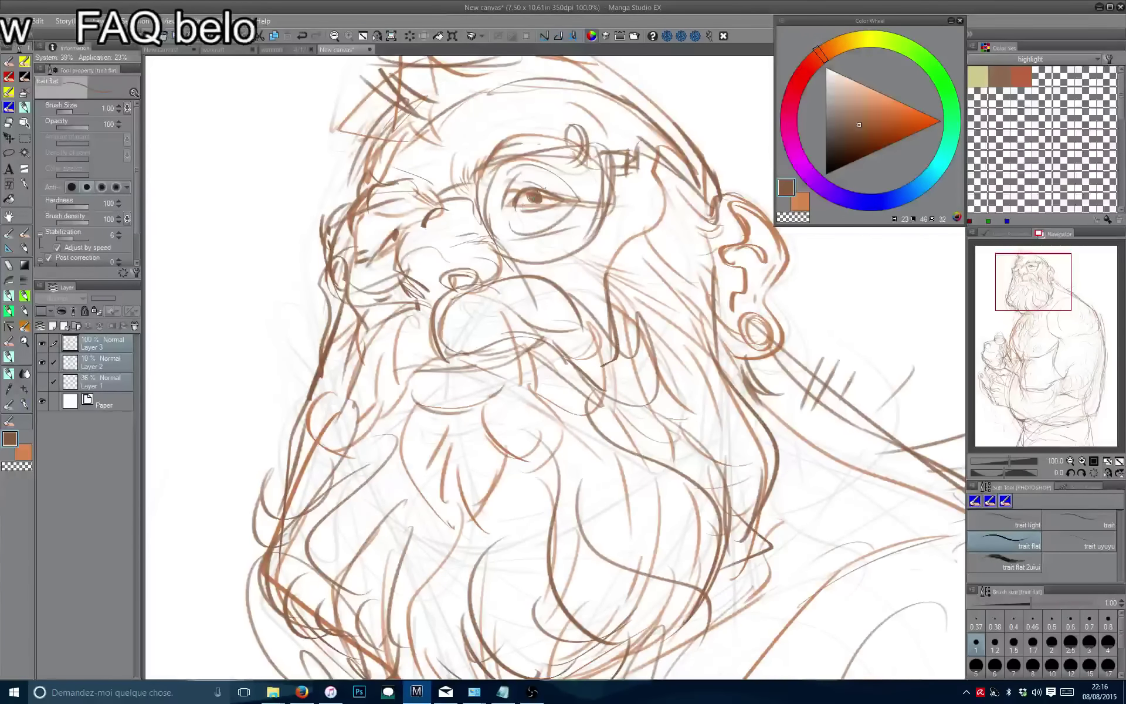
pyautogui.moveTo(552, 176)
pyautogui.mouseDown()
pyautogui.moveTo(550, 194)
pyautogui.moveTo(521, 177)
pyautogui.moveTo(526, 223)
pyautogui.moveTo(537, 215)
pyautogui.mouseUp()
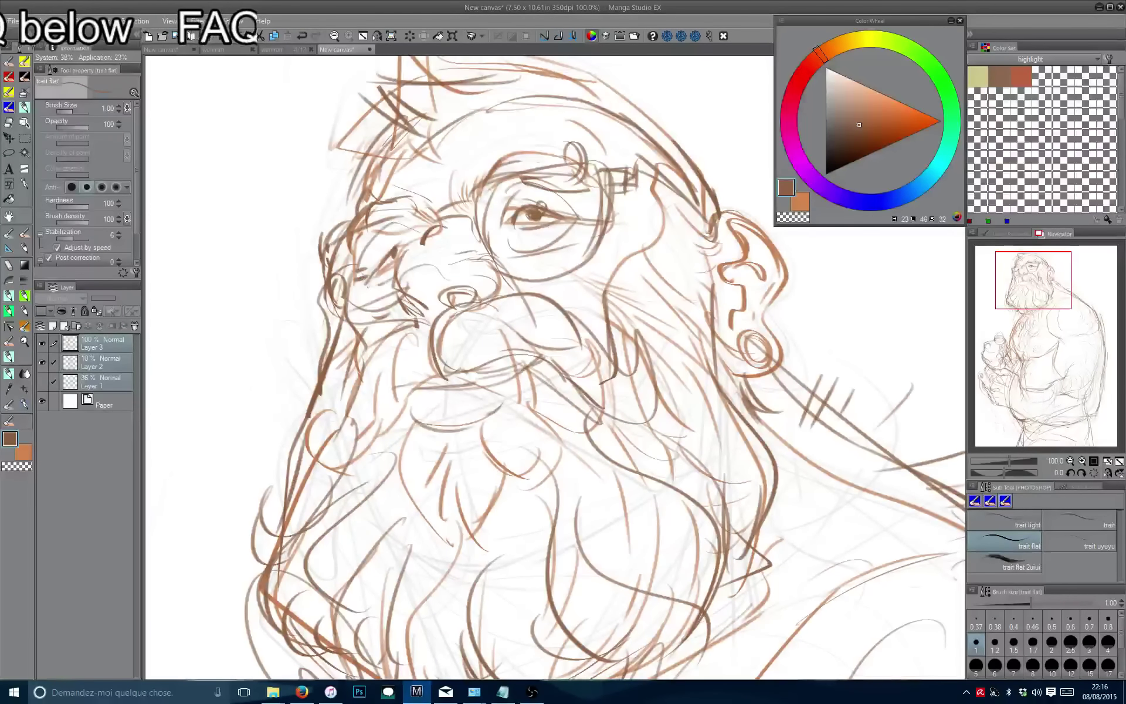
pyautogui.scroll(-4, 393, 249)
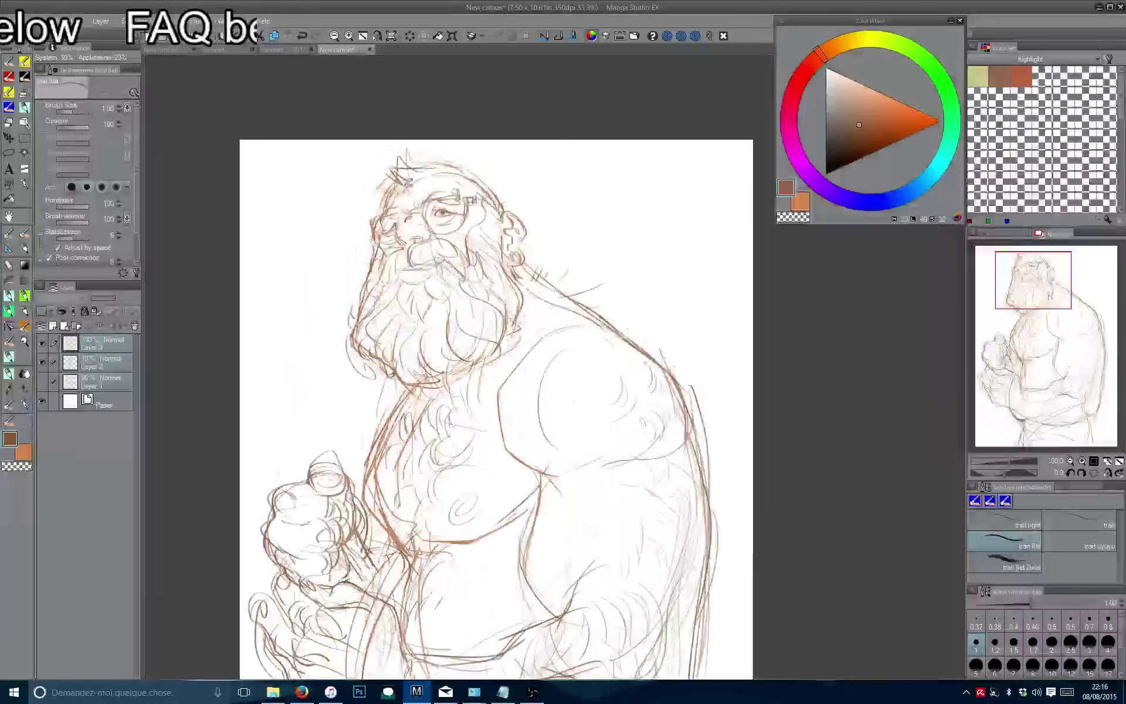
pyautogui.press('h')
pyautogui.press('h')
pyautogui.scroll(-1, 454, 69)
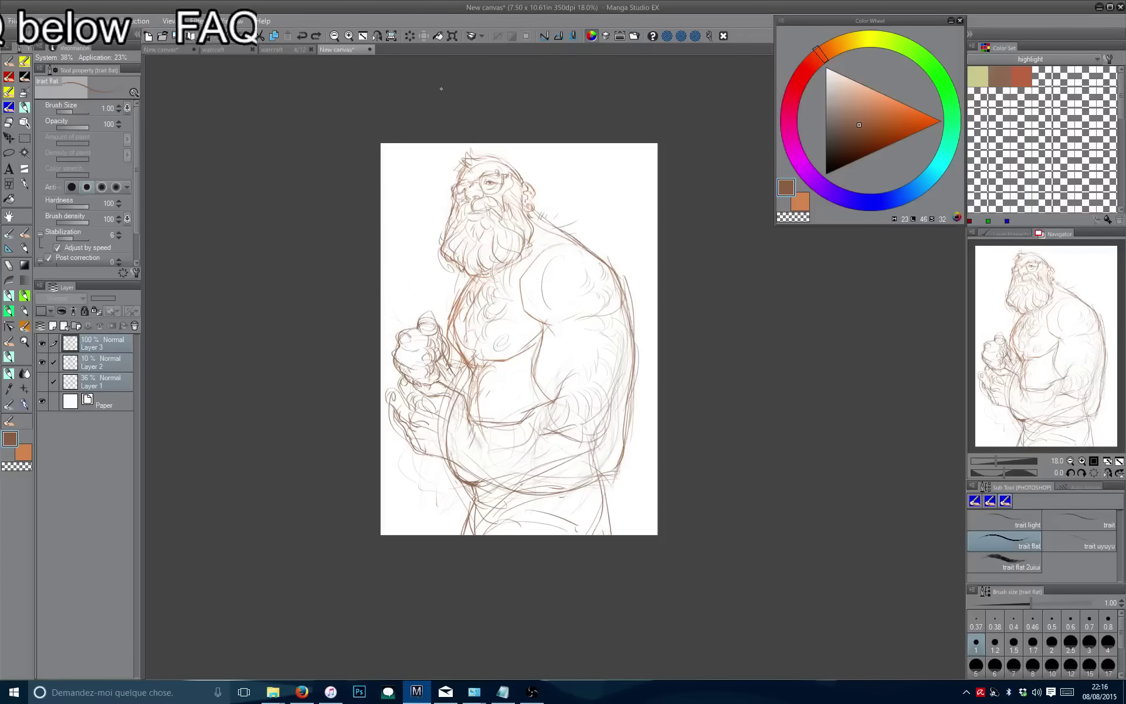
# Strengthen the upper eyelid behind the round lens and thicken the eyebrow above it with short hair strokes.
pyautogui.scroll(5, 468, 164)
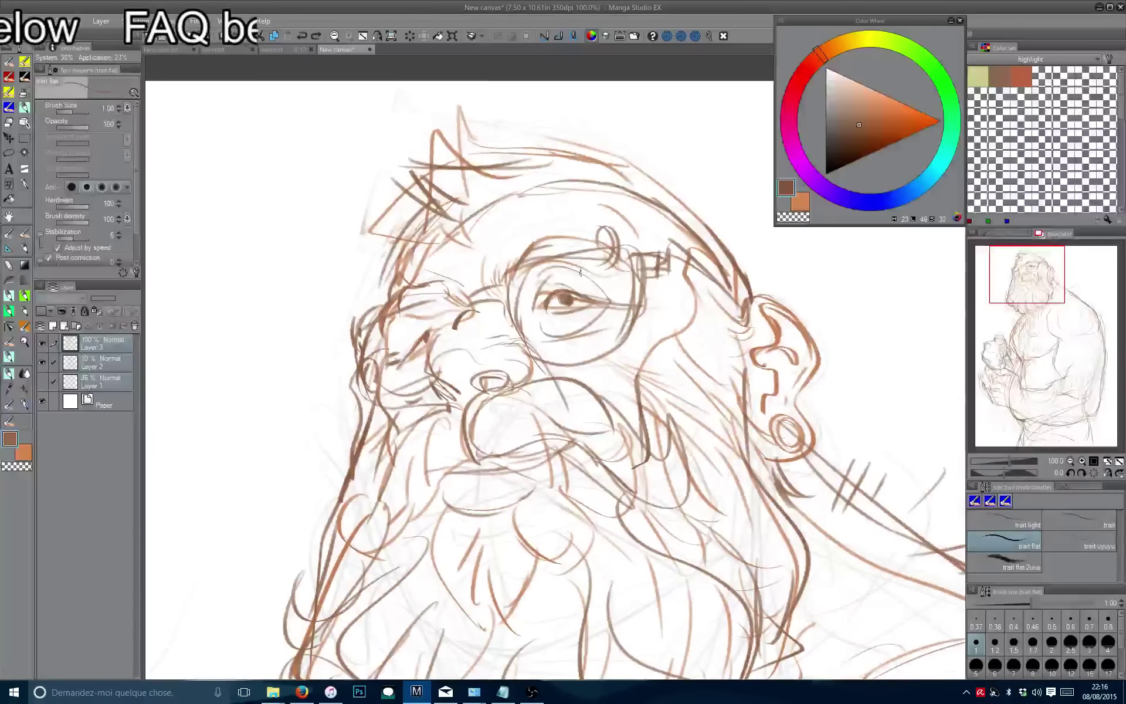
pyautogui.moveTo(546, 281); pyautogui.dragTo(538, 303)
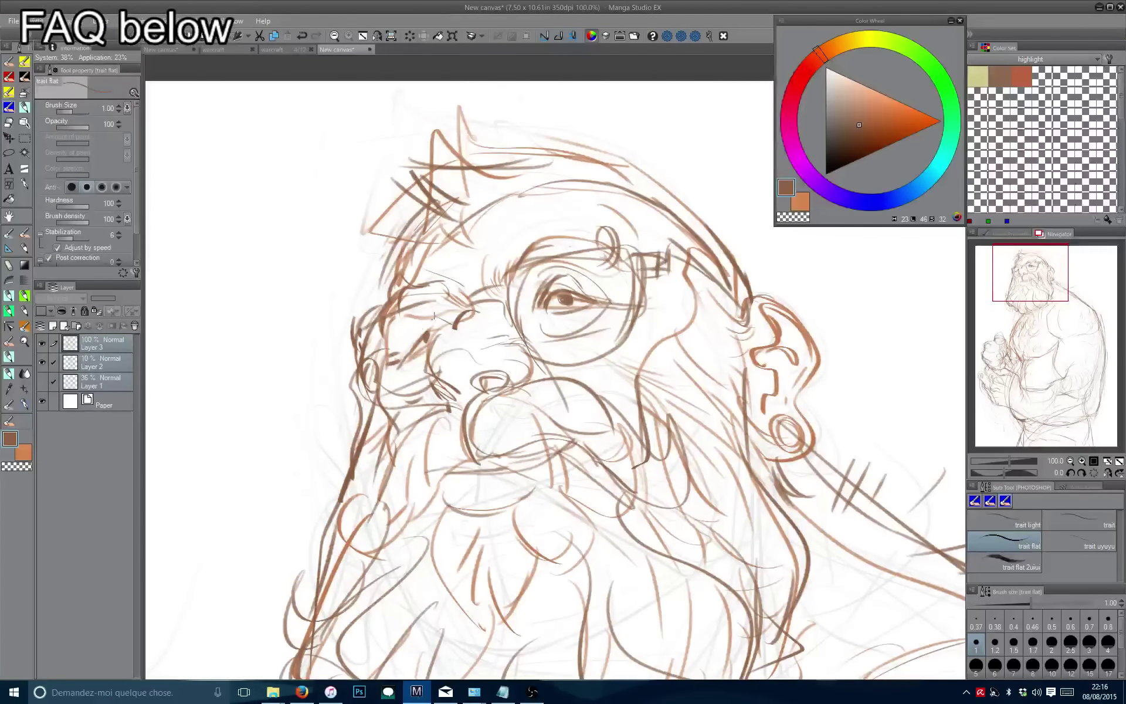
pyautogui.scroll(-4, 440, 182)
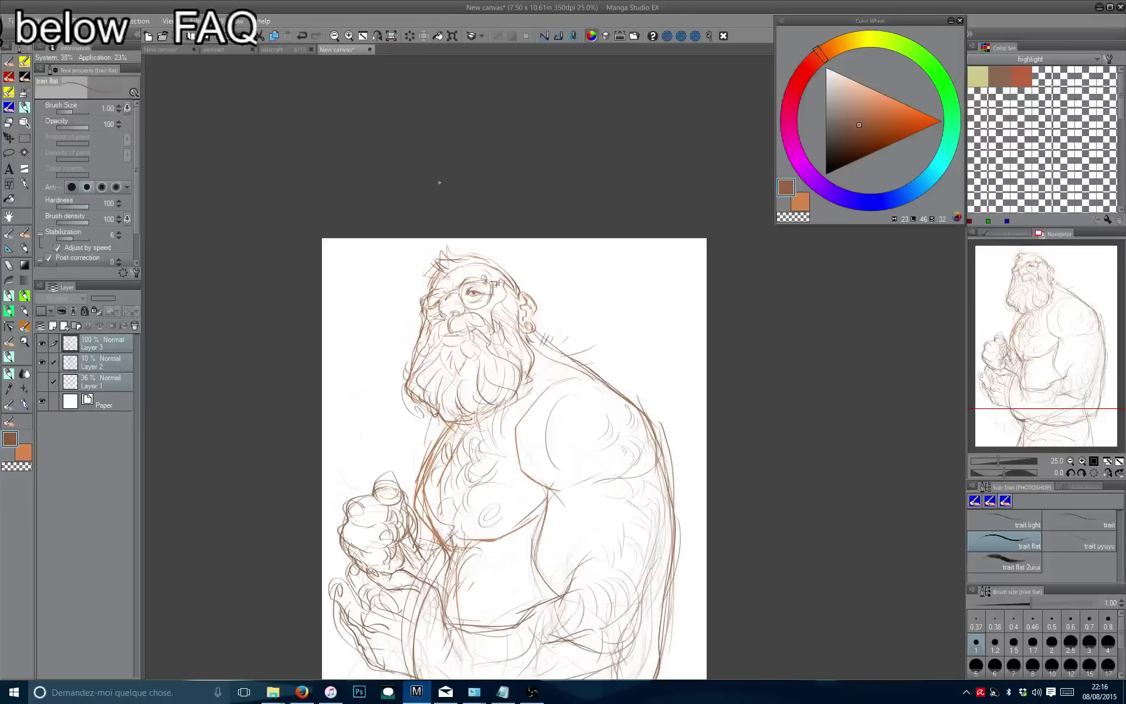
pyautogui.scroll(4, 558, 292)
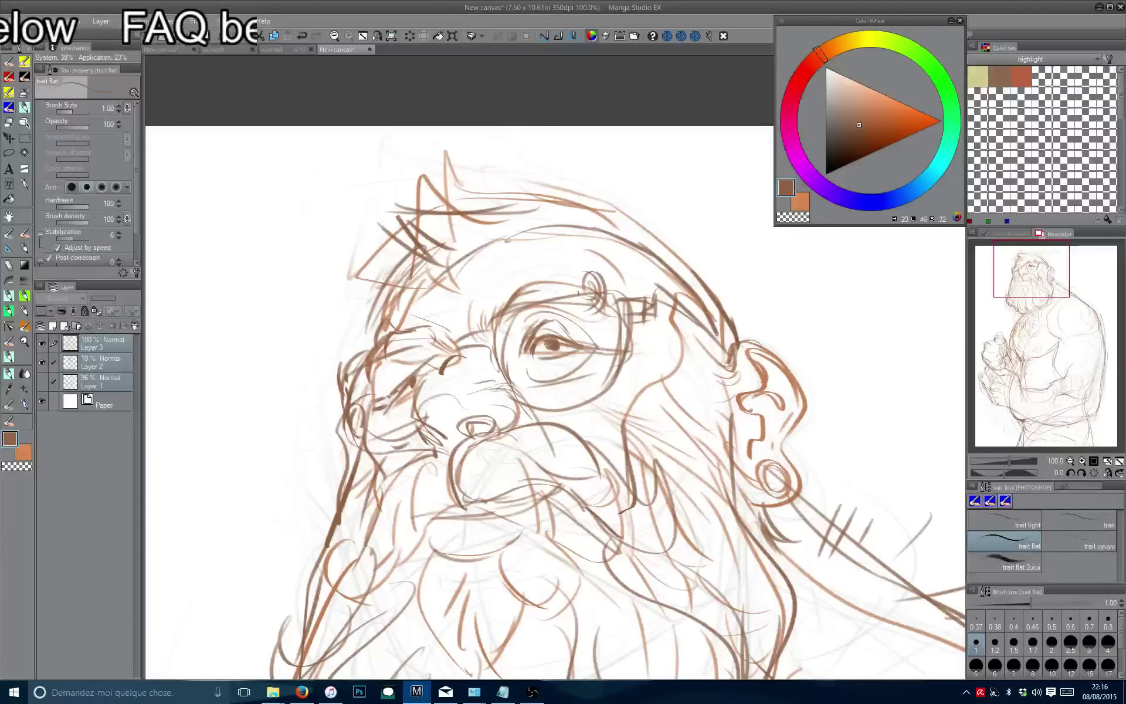
pyautogui.hotkey('ctrl', 'z')
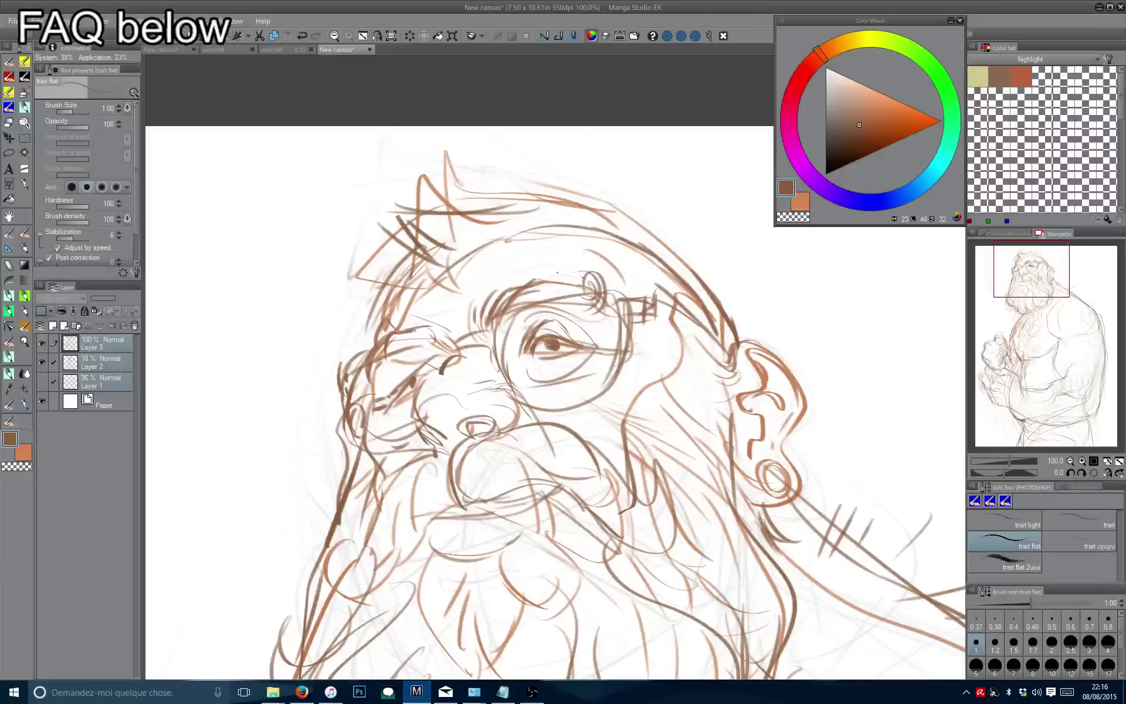
pyautogui.scroll(-4, 552, 249)
pyautogui.hscroll(-3, 329, 447)
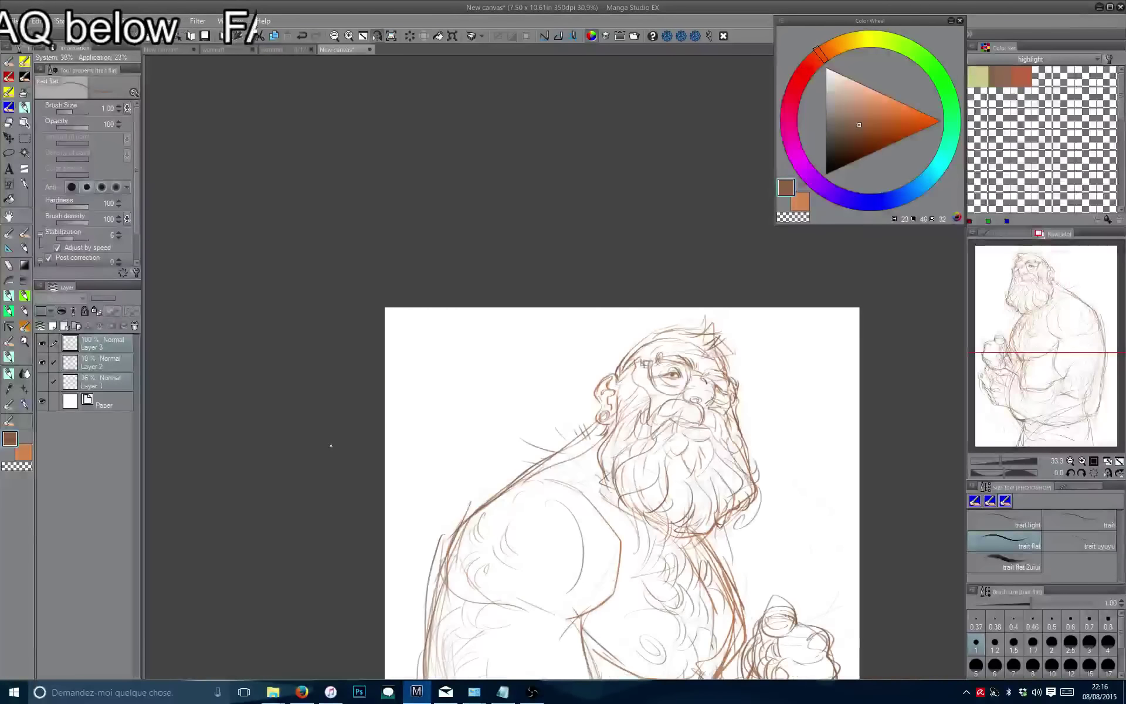
# Extend the shoulder muscle's inner curve down to the armpit and add a small curl beside the upper arm.
pyautogui.scroll(1, 407, 191)
pyautogui.hscroll(3, 407, 190)
pyautogui.scroll(1, 407, 191)
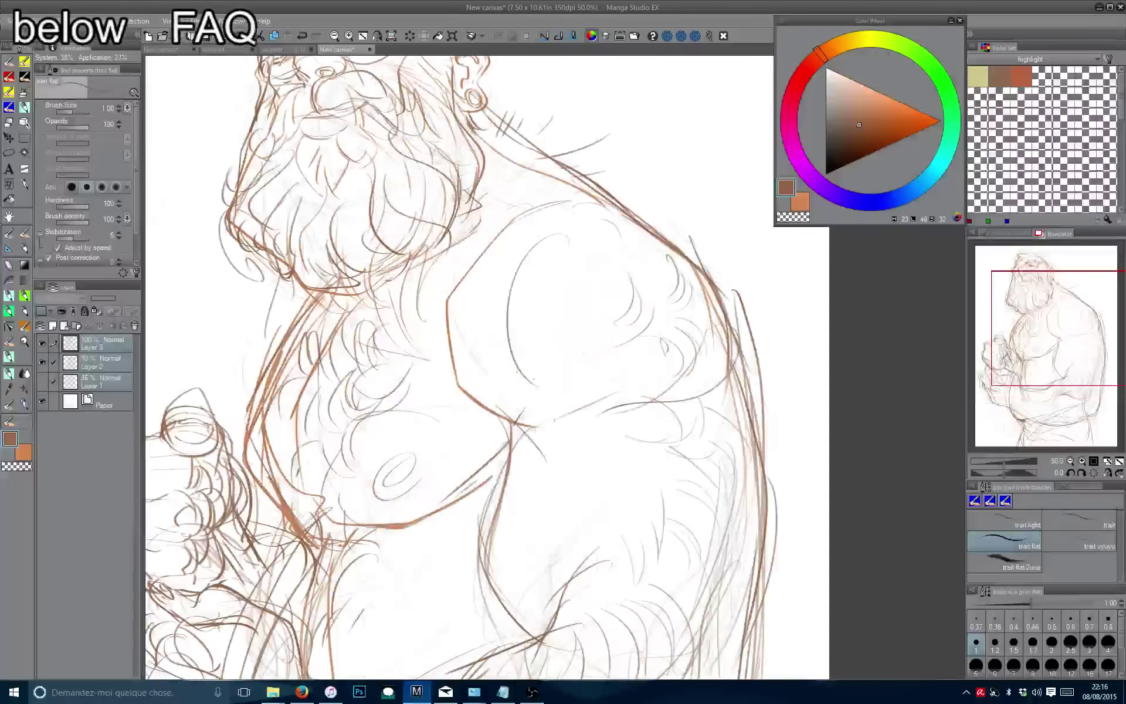
pyautogui.scroll(-3, 542, 436)
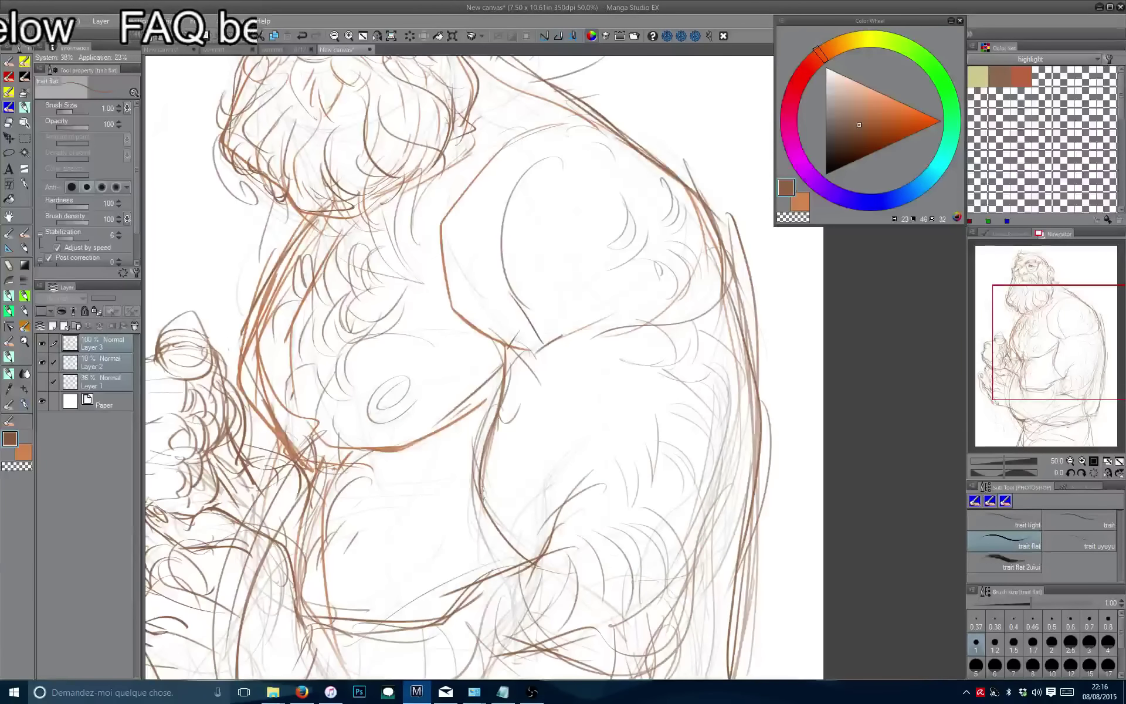
pyautogui.scroll(-1, 483, 490)
pyautogui.hscroll(-3, 359, 360)
pyautogui.scroll(-1, 359, 360)
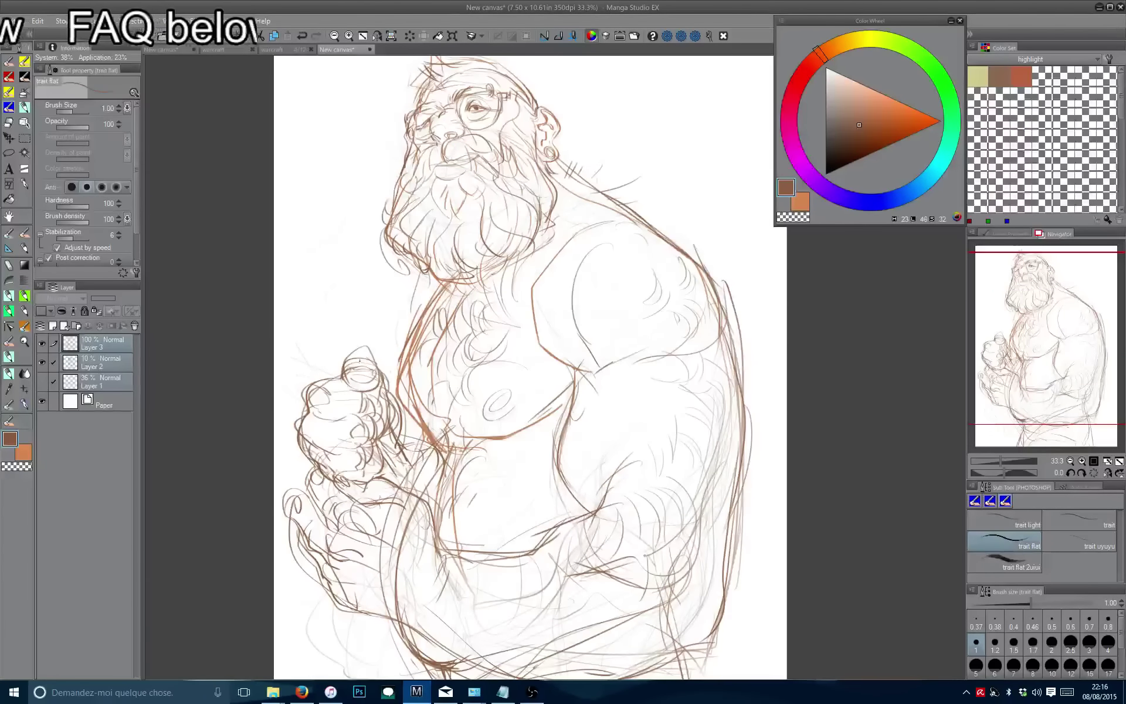
# Rework the contour around the nipple and check the whole figure in the mirrored view.
pyautogui.scroll(4, 360, 361)
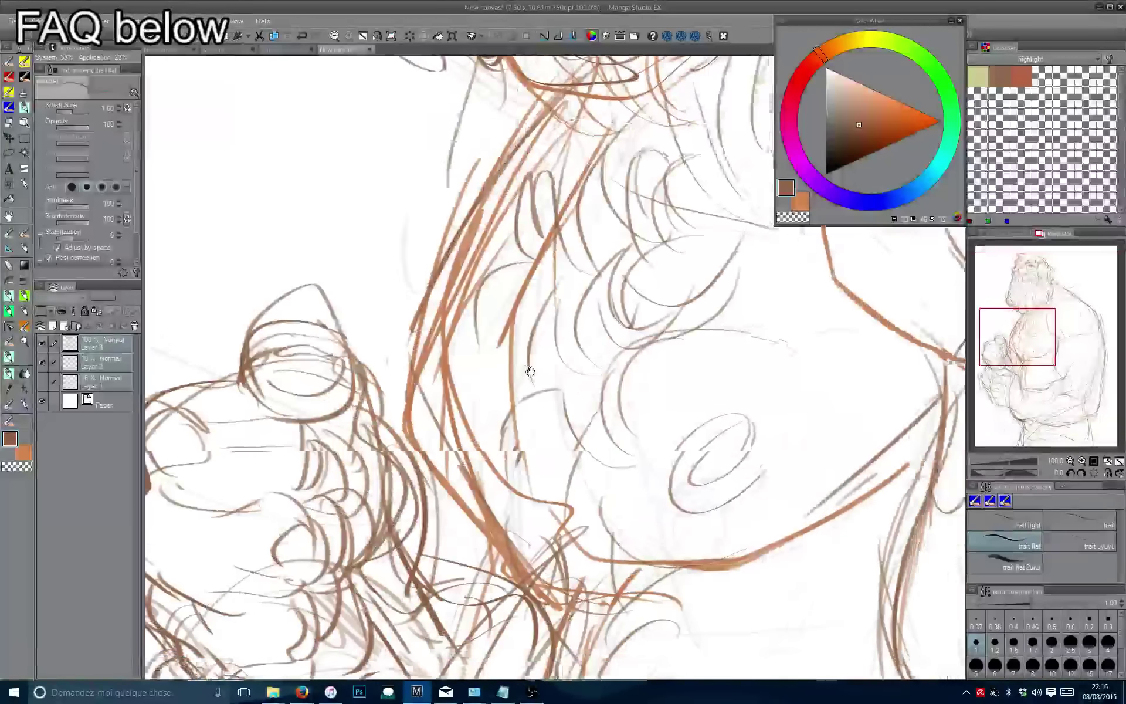
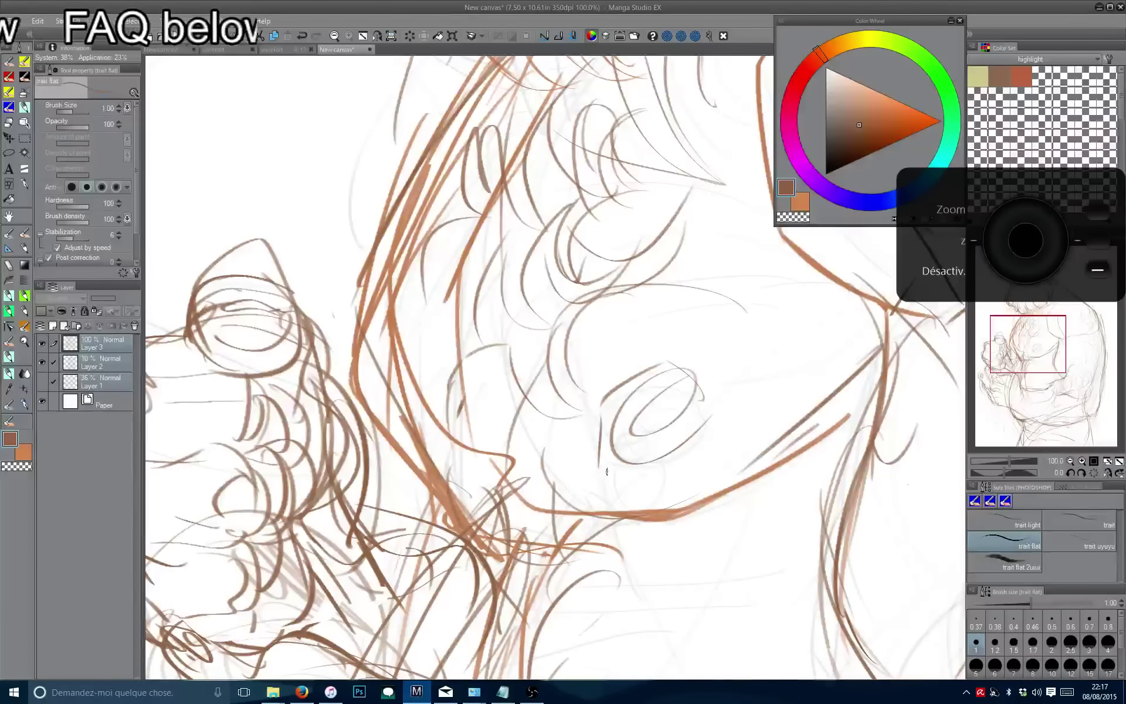
pyautogui.scroll(-5, 425, 361)
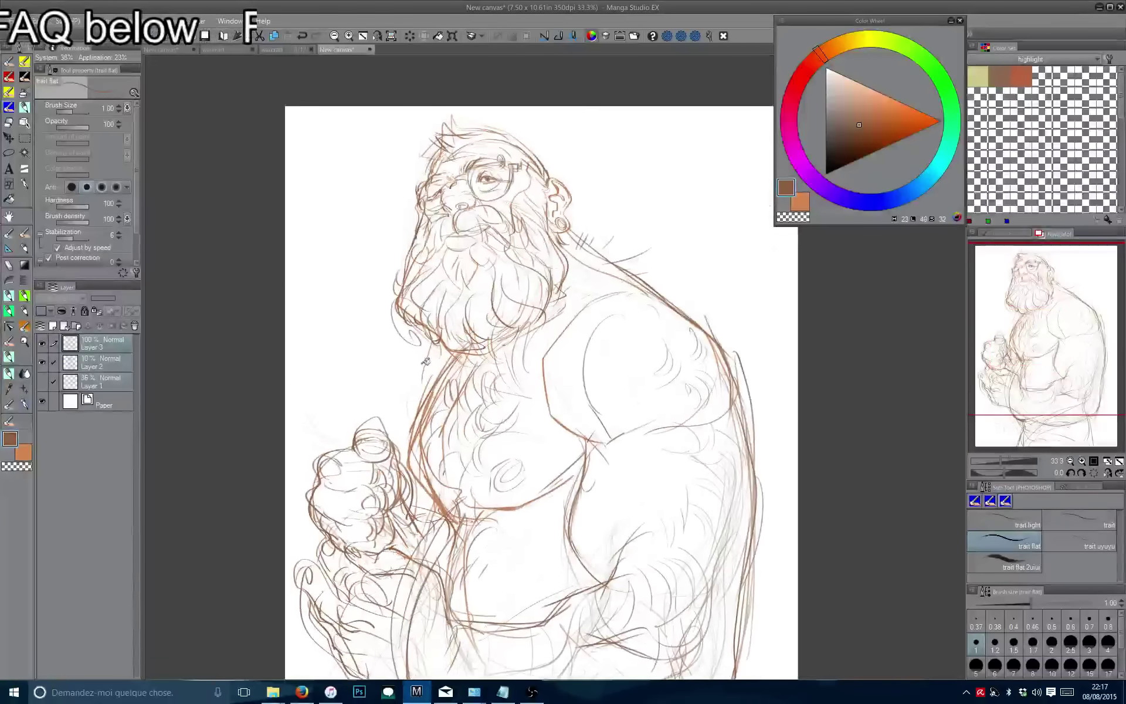
pyautogui.press('h')
pyautogui.scroll(-1, 425, 360)
pyautogui.moveTo(426, 360); pyautogui.dragTo(278, 193)
pyautogui.press('h')
pyautogui.scroll(1, 313, 193)
pyautogui.scroll(1, 446, 352)
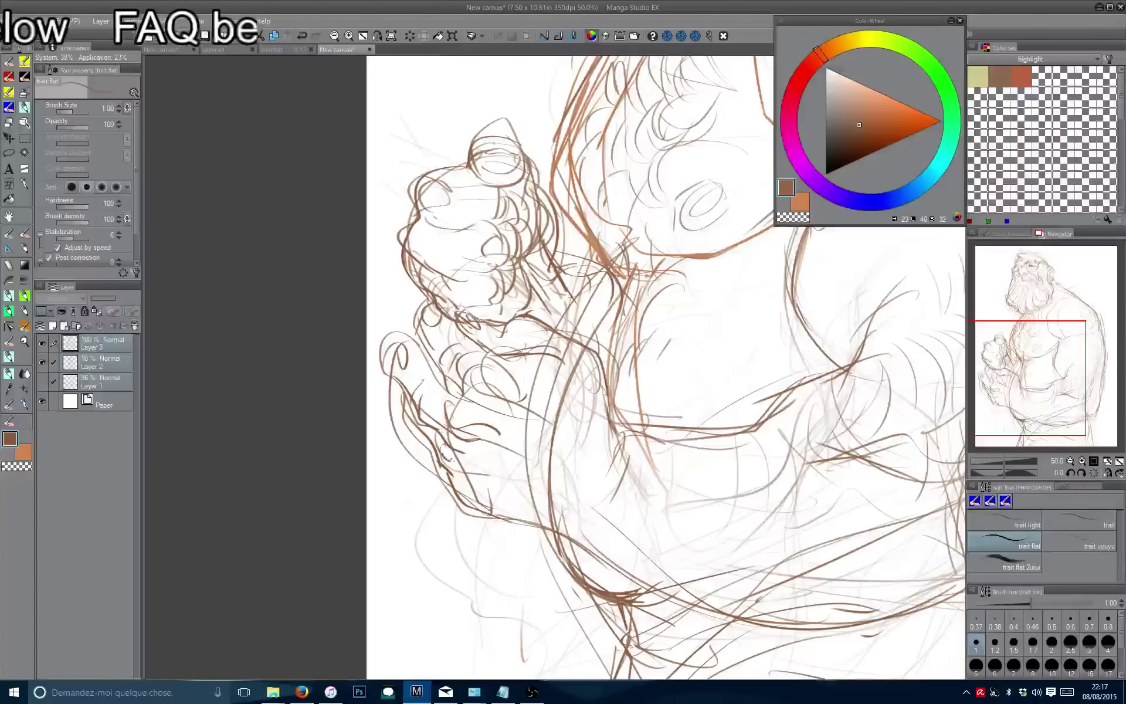
# Define the fingers of the lower open hand and add rounded knuckles to the raised fist.
pyautogui.moveTo(402, 392)
pyautogui.mouseDown()
pyautogui.moveTo(355, 382)
pyautogui.moveTo(392, 329)
pyautogui.mouseUp()
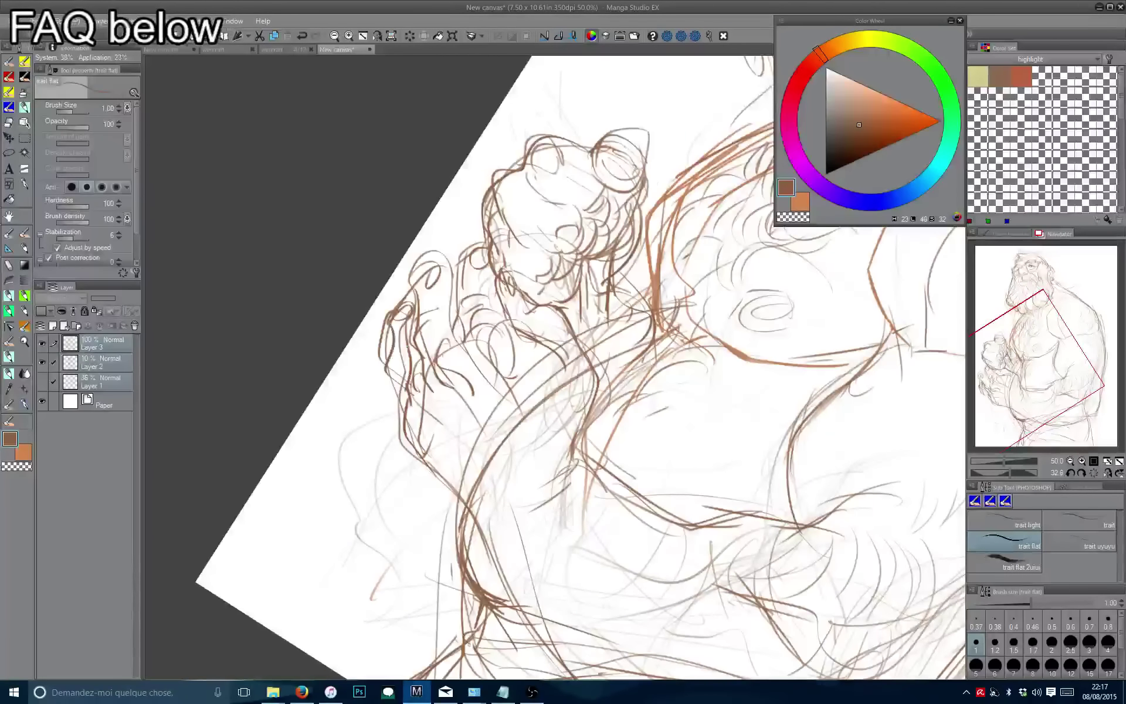
pyautogui.moveTo(385, 379)
pyautogui.mouseDown()
pyautogui.moveTo(386, 419)
pyautogui.moveTo(453, 493)
pyautogui.moveTo(364, 364)
pyautogui.moveTo(477, 283)
pyautogui.mouseUp()
pyautogui.hotkey('ctrl', 'z')
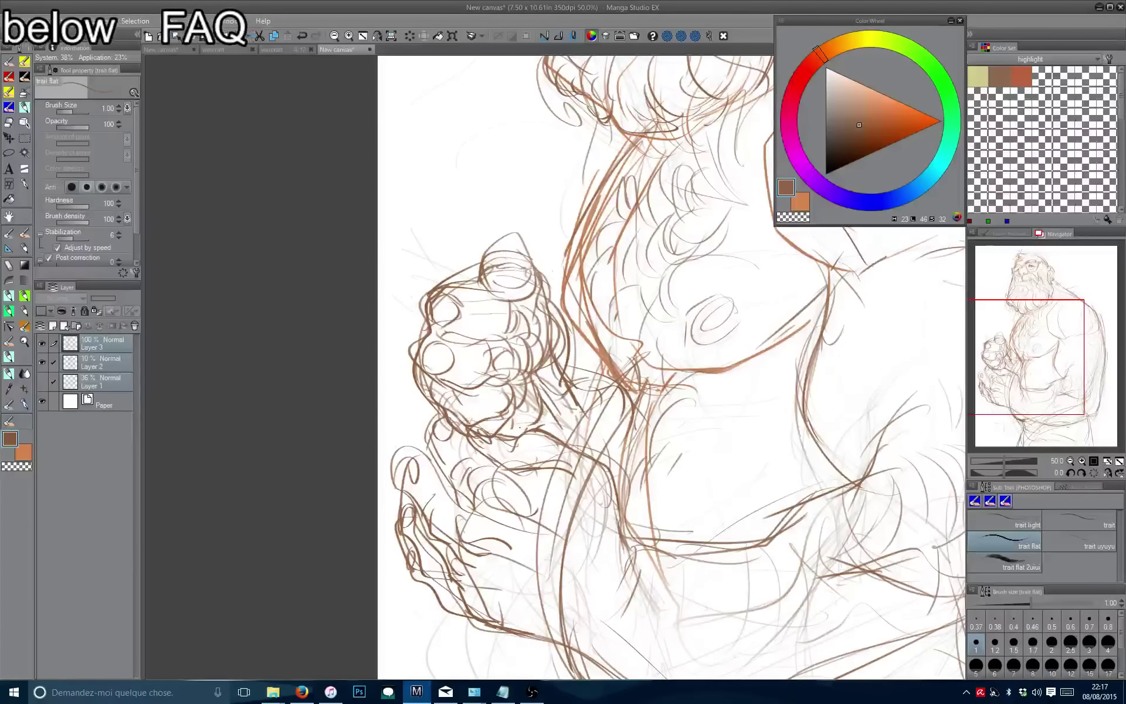
pyautogui.moveTo(535, 360); pyautogui.dragTo(511, 347)
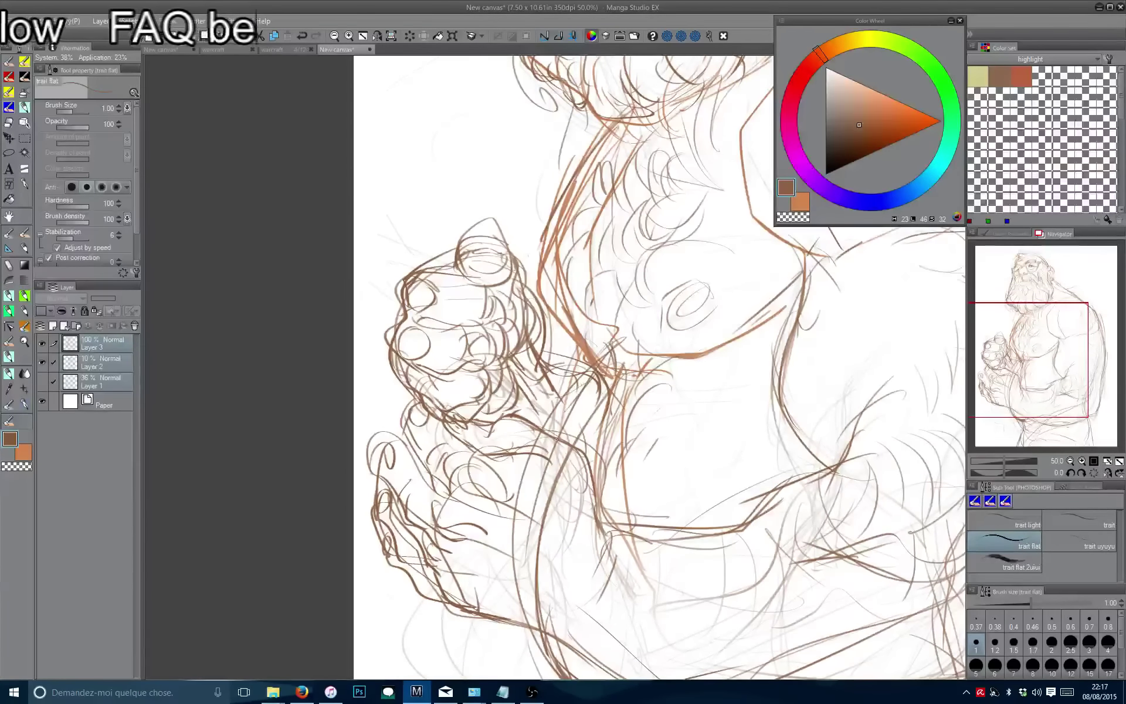
# Try new strokes for the belly's front contour in the mirrored view and undo them.
pyautogui.hotkey('ctrl', '-')
pyautogui.press('h')
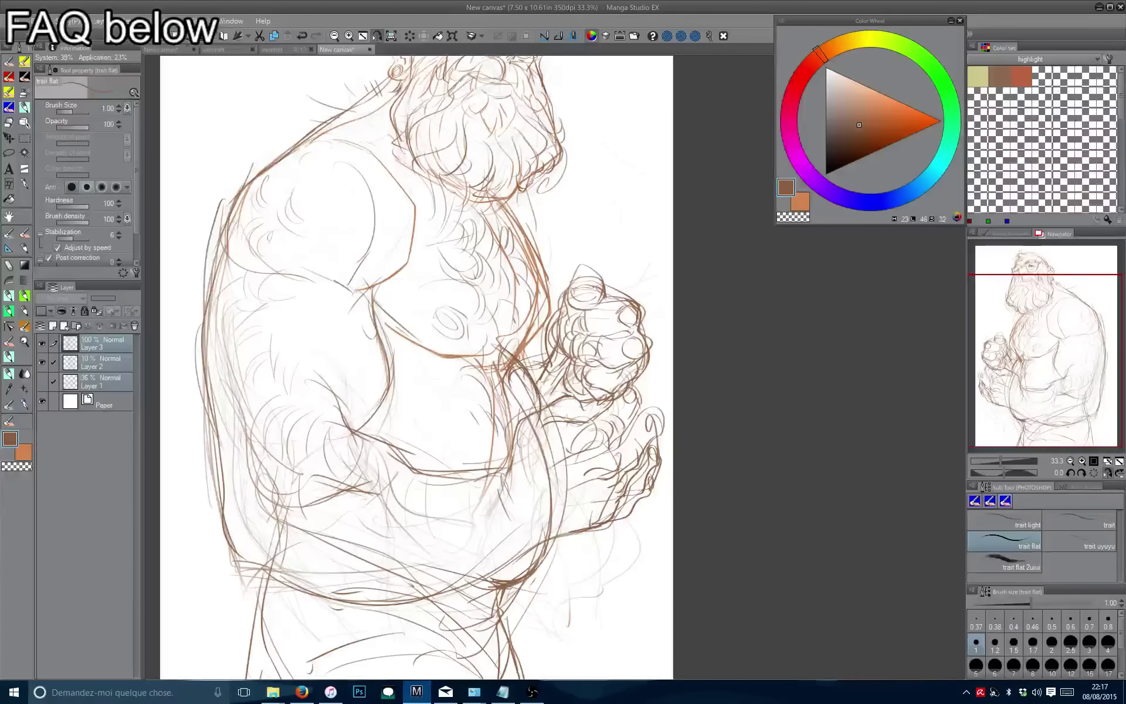
pyautogui.moveTo(533, 392); pyautogui.dragTo(496, 578)
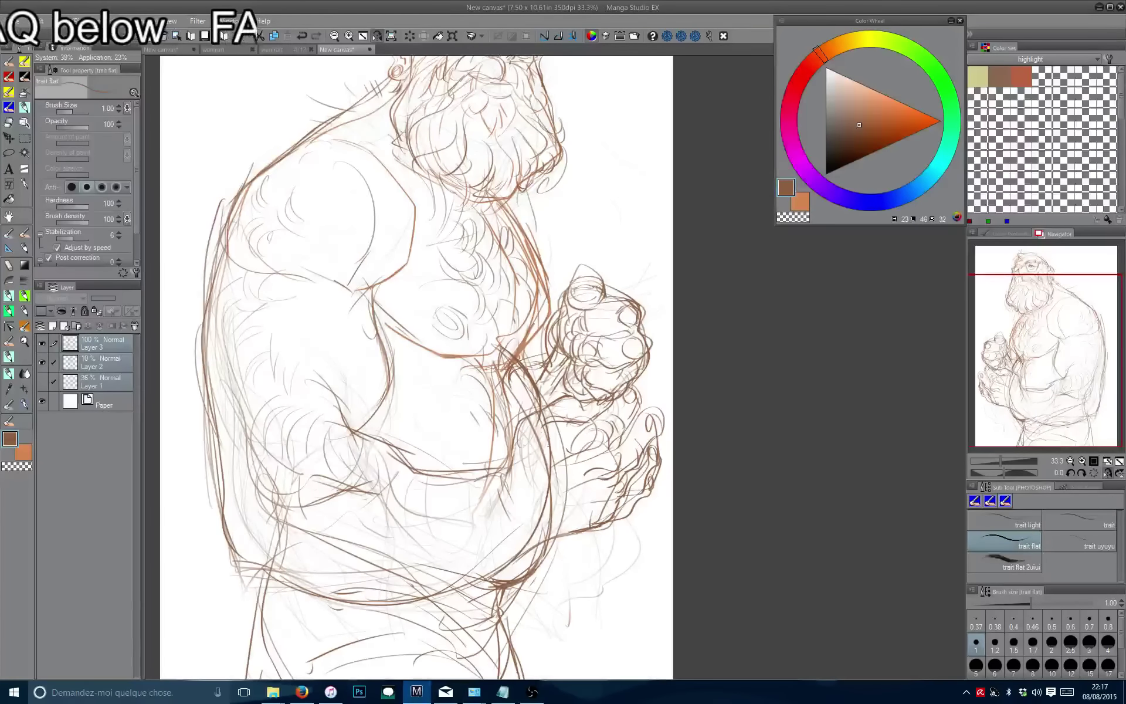
pyautogui.hotkey('ctrl', 'z')
pyautogui.moveTo(558, 413); pyautogui.dragTo(495, 578)
pyautogui.hotkey('ctrl', 'z')
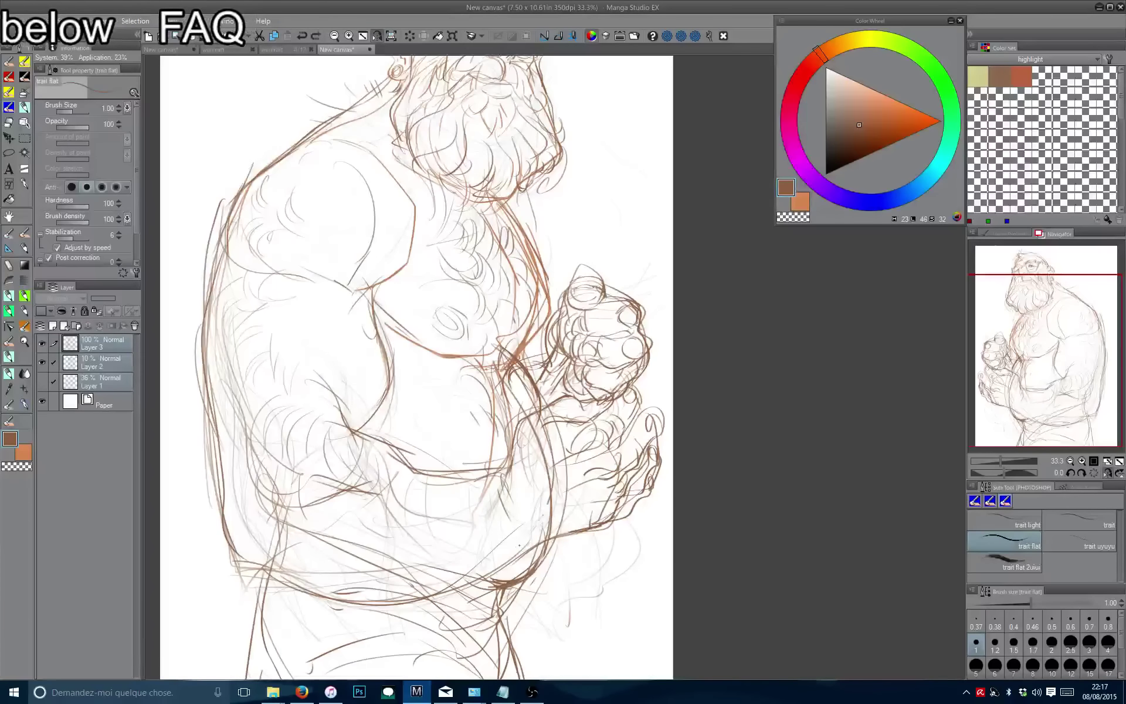
pyautogui.press('h')
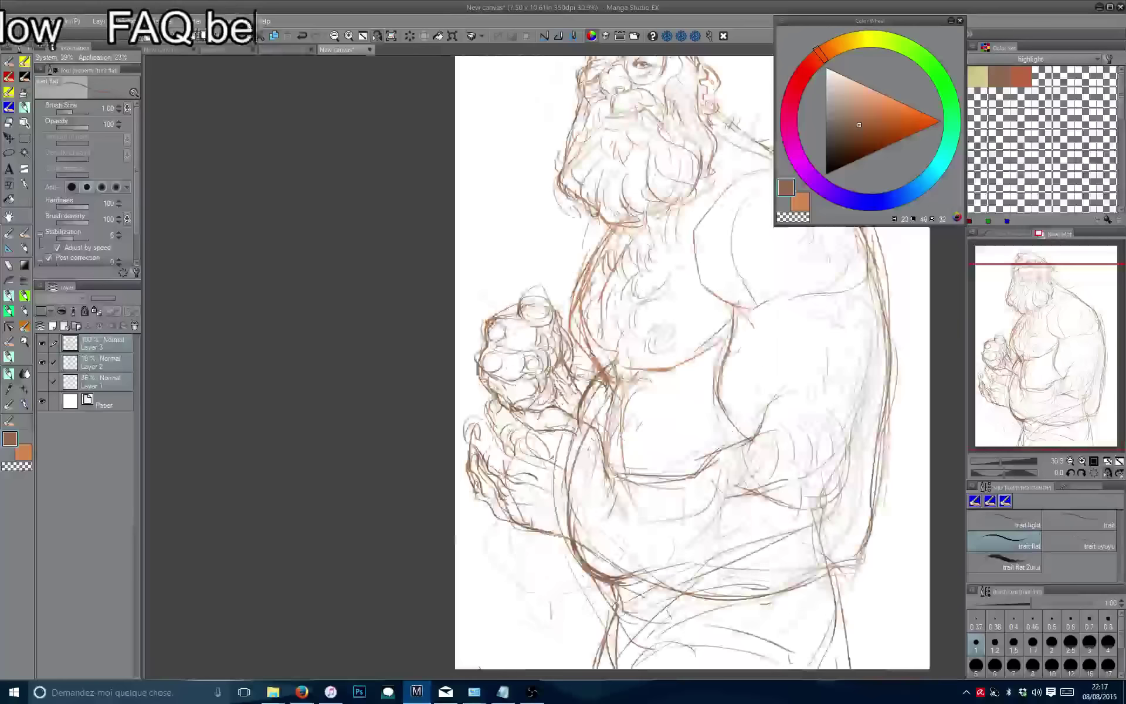
# Darken the mouth line under the moustache and shape the lower lip with shading strokes.
pyautogui.hotkey('ctrl', '-')
pyautogui.moveTo(442, 218); pyautogui.dragTo(416, 253)
pyautogui.scroll(-2, 396, 224)
pyautogui.scroll(6, 498, 219)
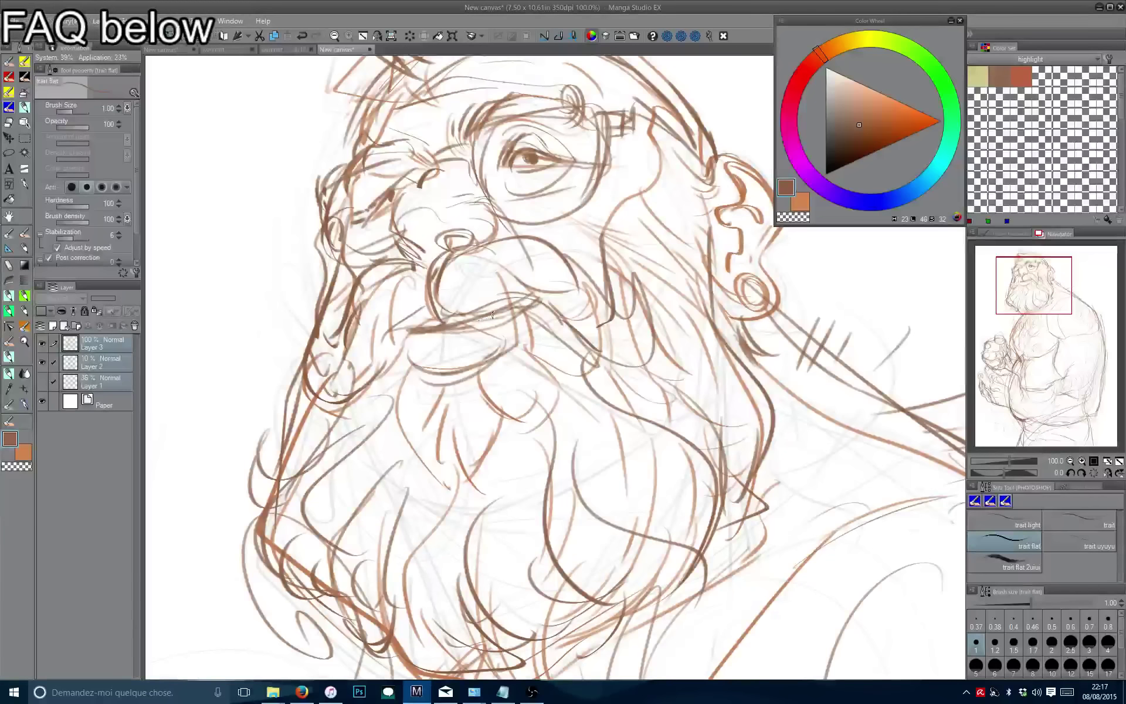
pyautogui.moveTo(522, 317); pyautogui.dragTo(510, 339)
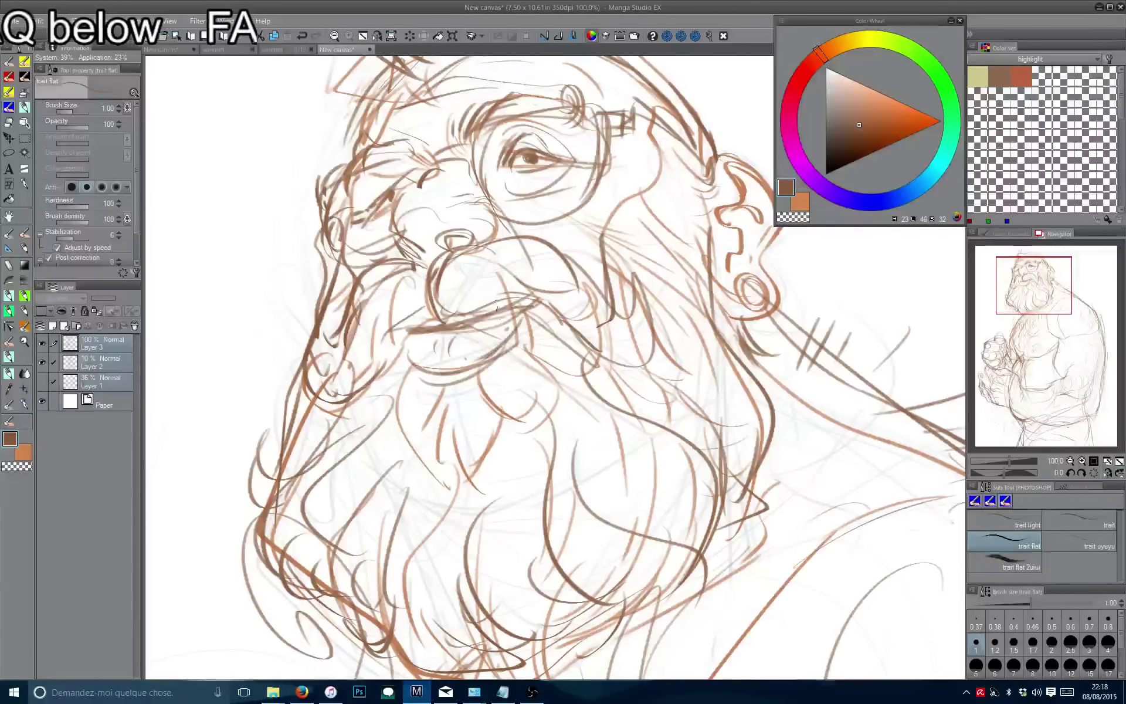
pyautogui.scroll(2, 496, 305)
pyautogui.moveTo(445, 280); pyautogui.dragTo(411, 307)
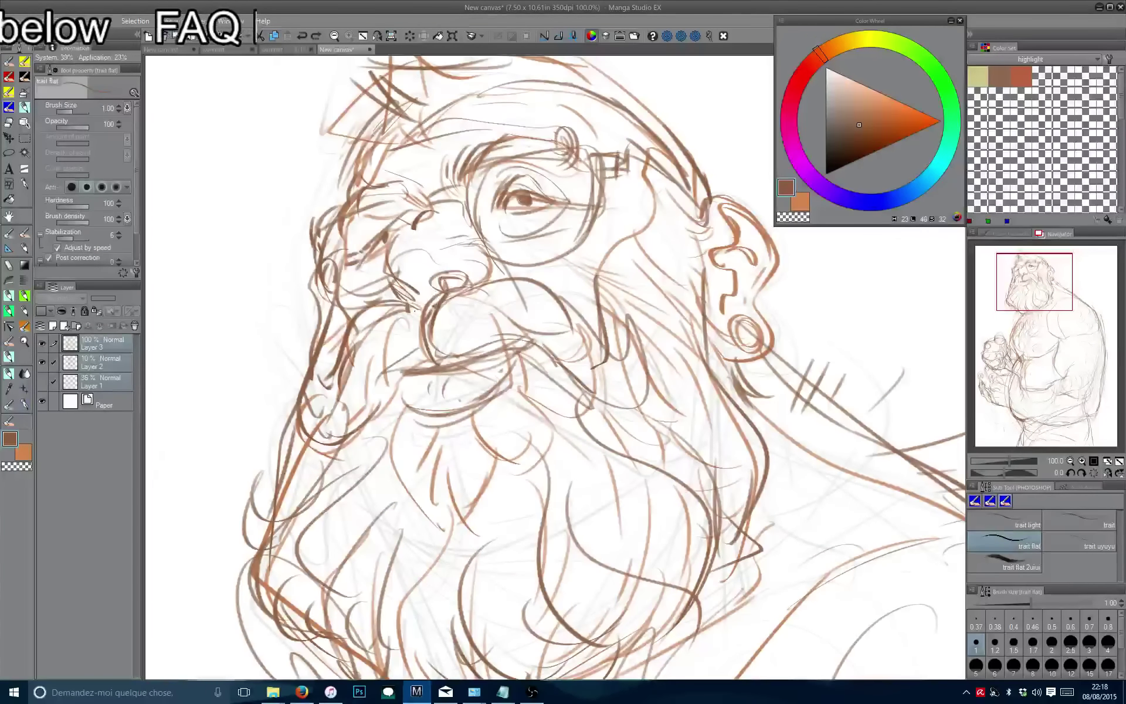
# Examine the overall balance of the figure at reduced size in the normal and mirrored views.
pyautogui.hotkey('ctrl', '-')
pyautogui.hotkey('ctrl', '-')
pyautogui.hotkey('ctrl', '-')
pyautogui.hotkey('ctrl', '-')
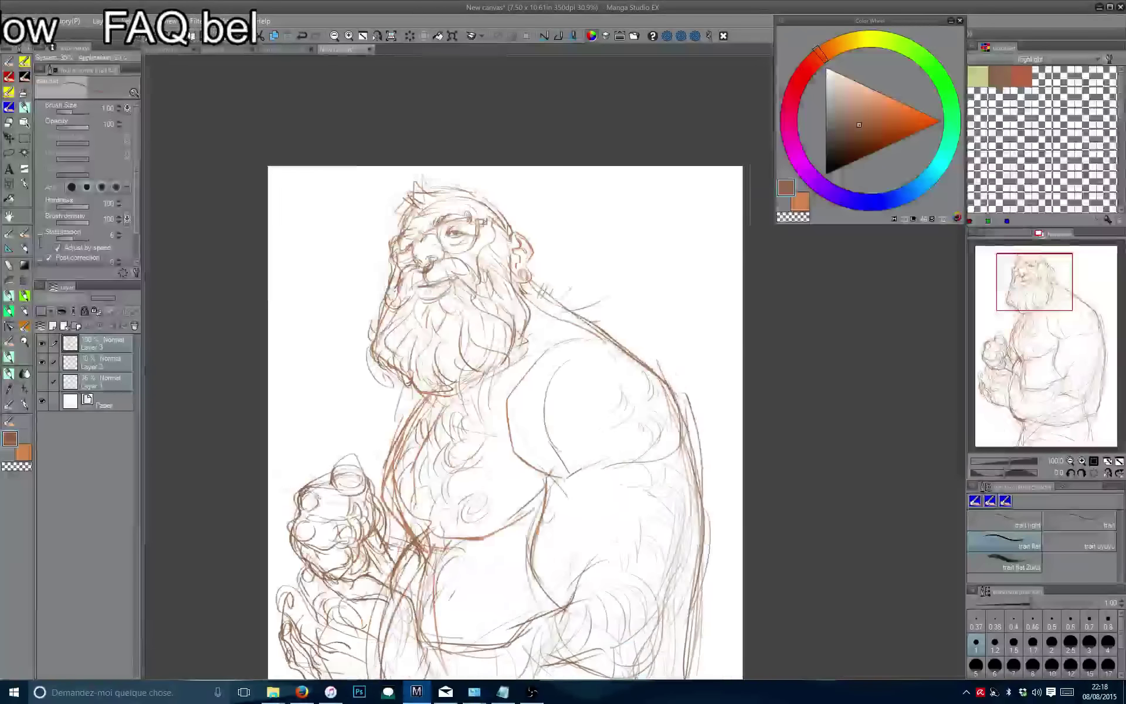
pyautogui.press('h')
pyautogui.hotkey('ctrl', '-')
pyautogui.press('h')
pyautogui.scroll(-2, 447, 223)
pyautogui.scroll(4, 593, 395)
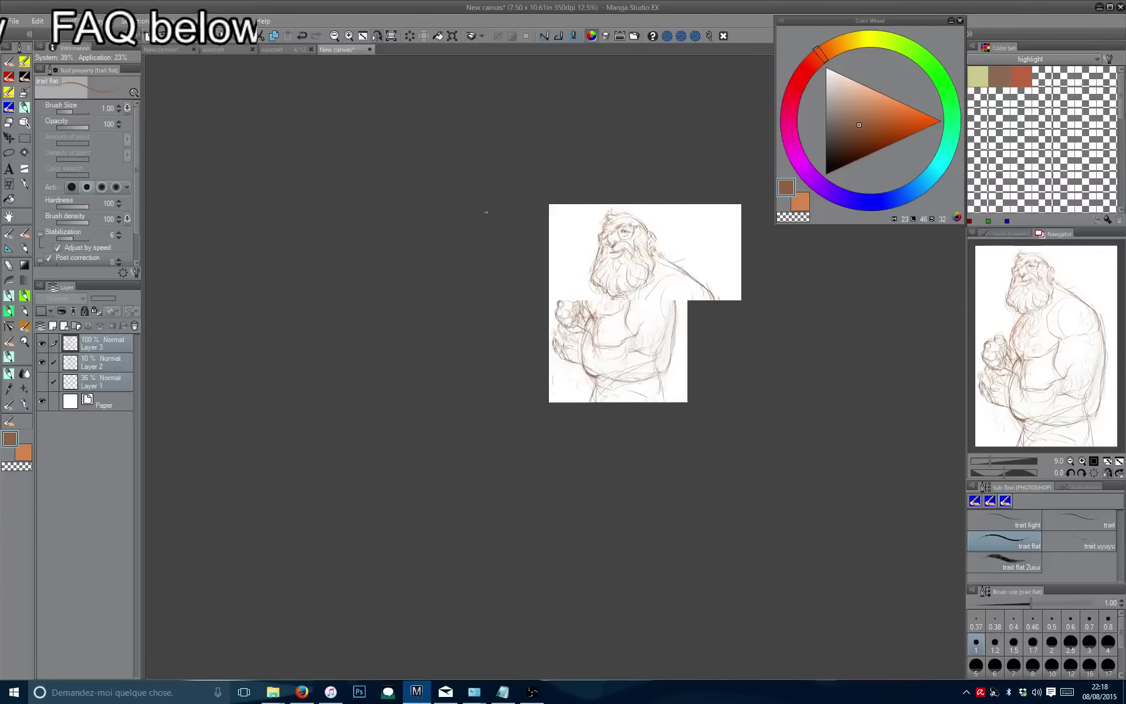
# Examine the whole figure's proportions and the neck and shoulder area in the normal and mirrored views.
pyautogui.moveTo(510, 305); pyautogui.dragTo(399, 309)
pyautogui.scroll(1, 489, 294)
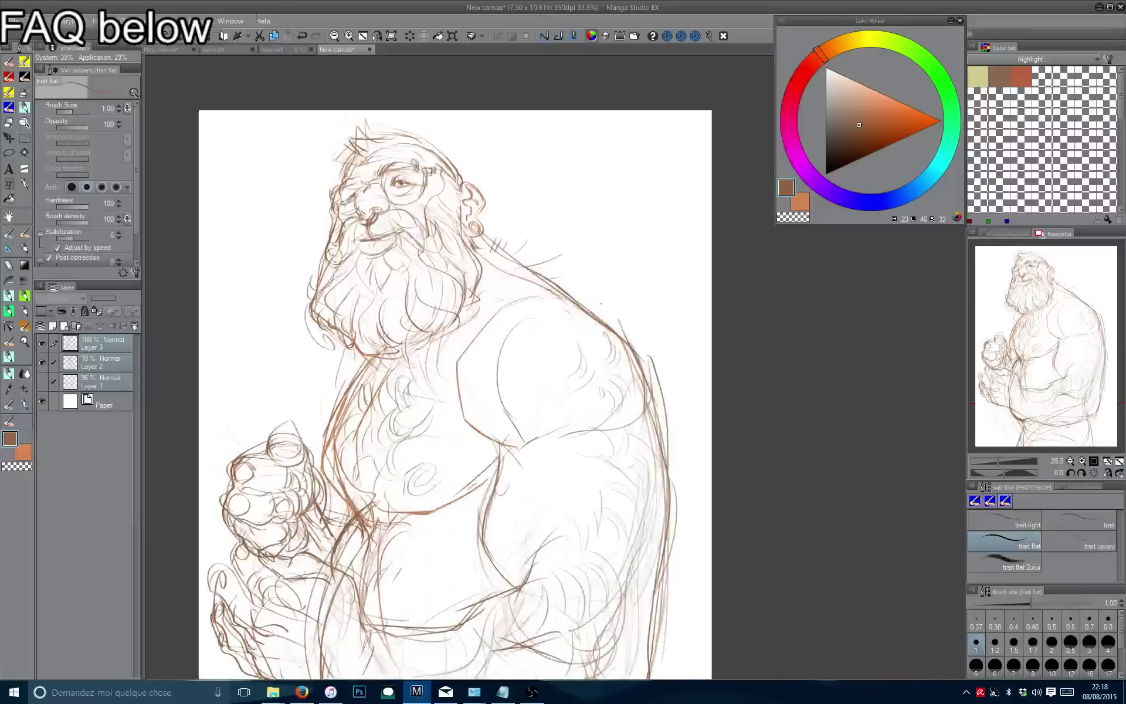
pyautogui.moveTo(604, 363); pyautogui.dragTo(599, 335)
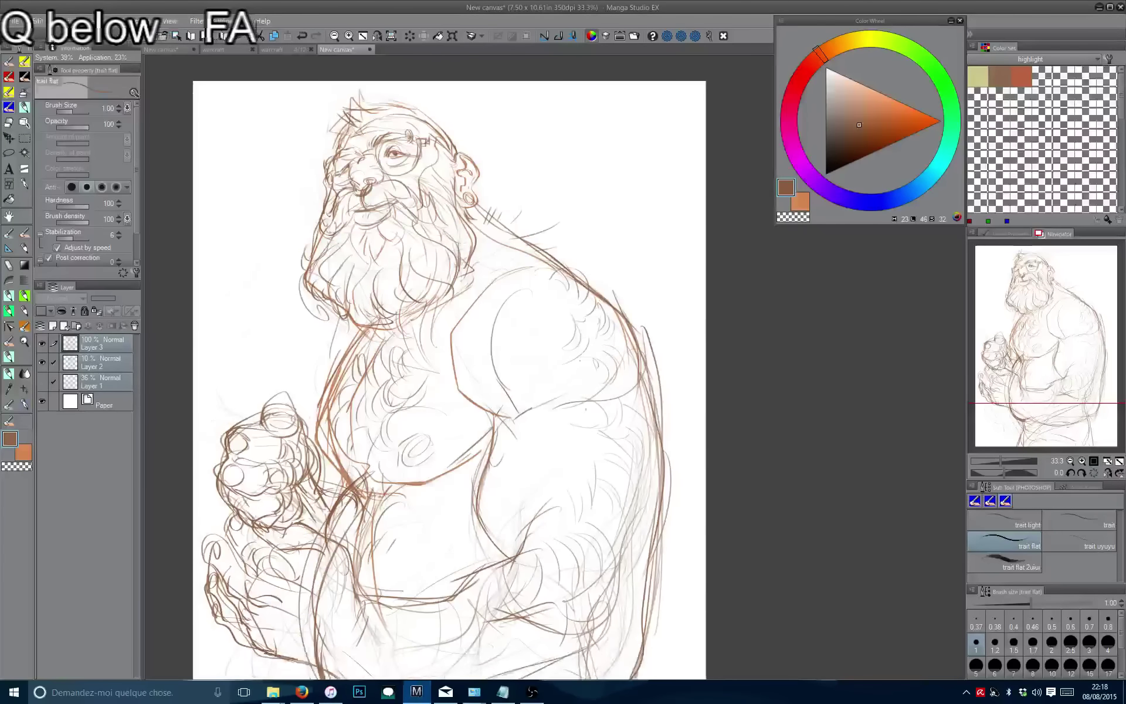
pyautogui.moveTo(639, 581); pyautogui.dragTo(627, 522)
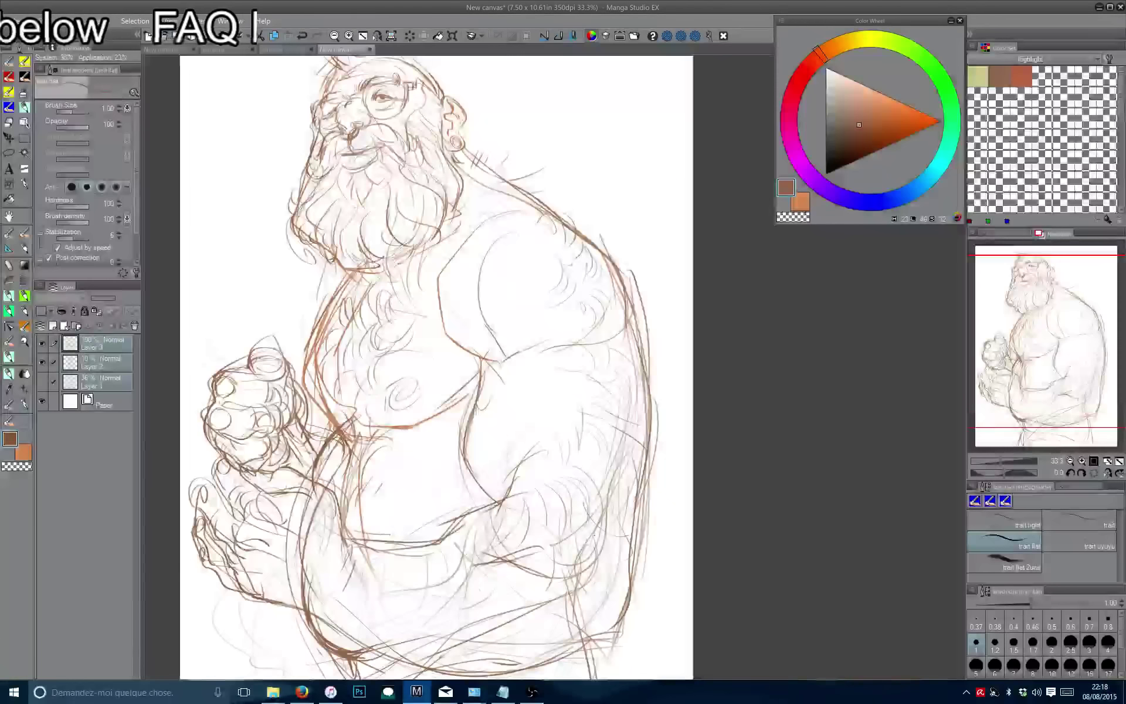
pyautogui.moveTo(549, 544); pyautogui.dragTo(561, 418)
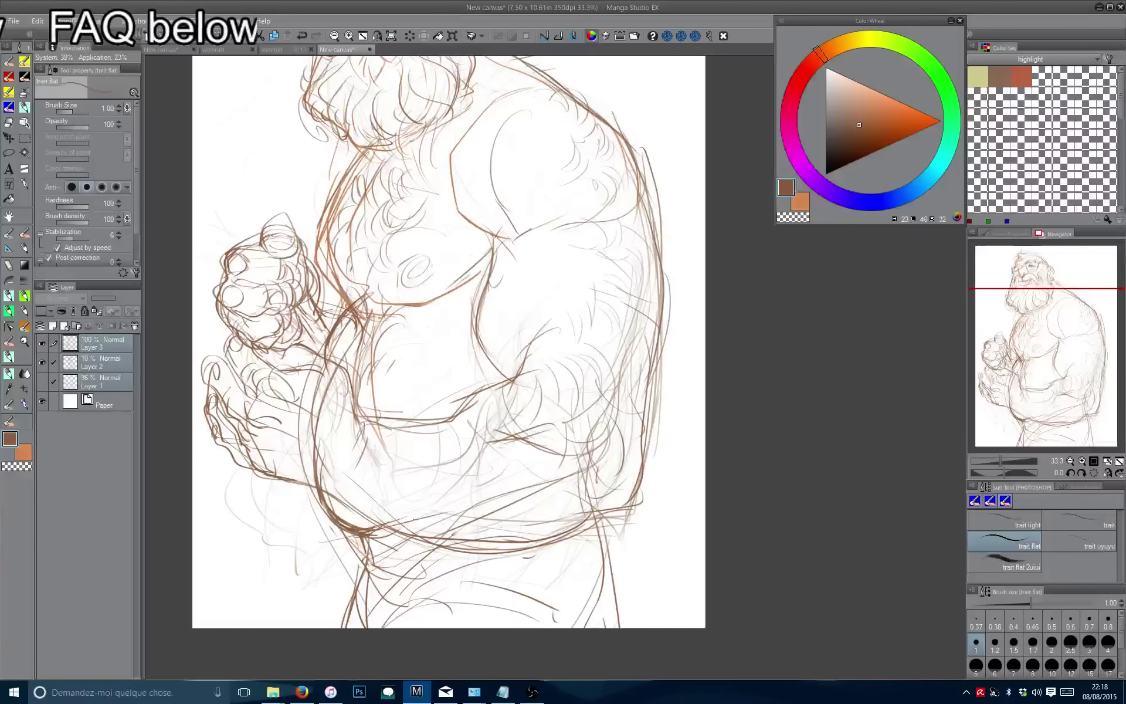
pyautogui.press('h')
pyautogui.moveTo(330, 523); pyautogui.dragTo(248, 573)
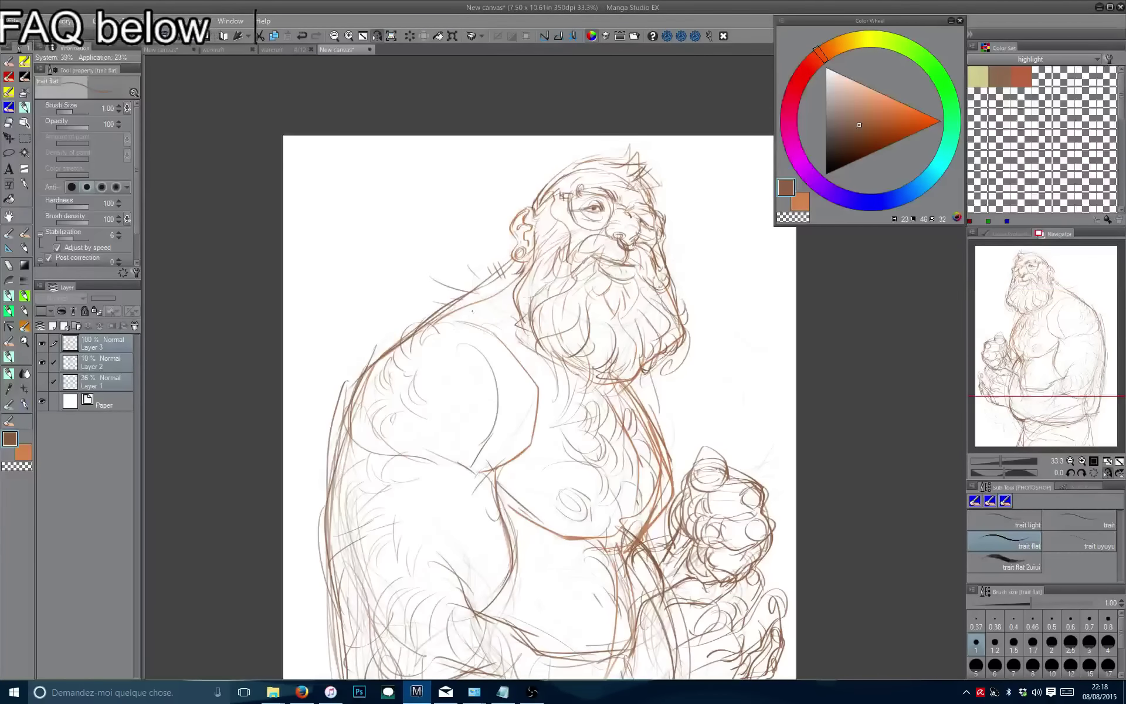
pyautogui.scroll(1, 473, 287)
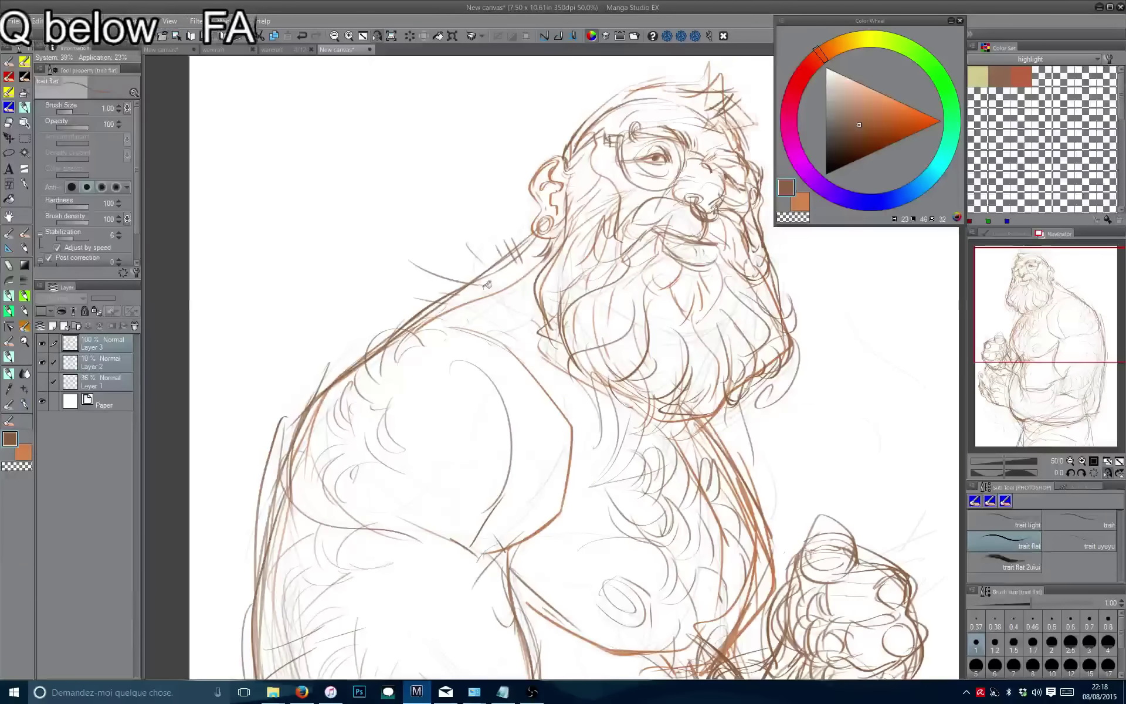
pyautogui.press('h')
pyautogui.press('h')
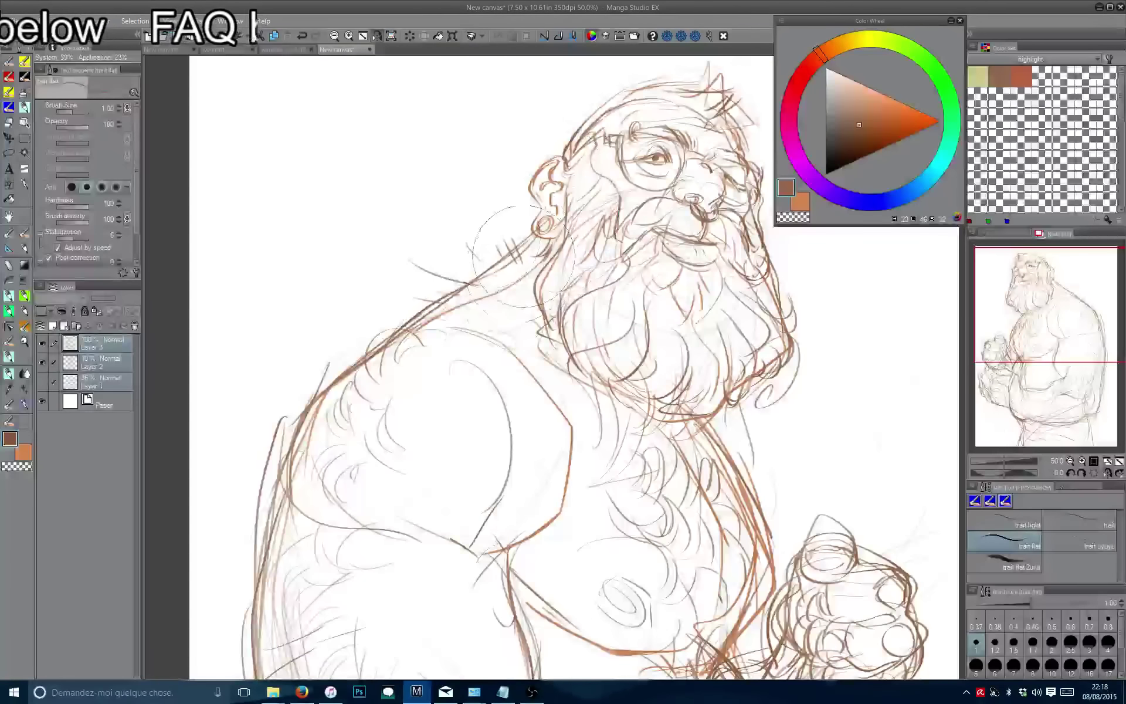
pyautogui.scroll(-5, 524, 257)
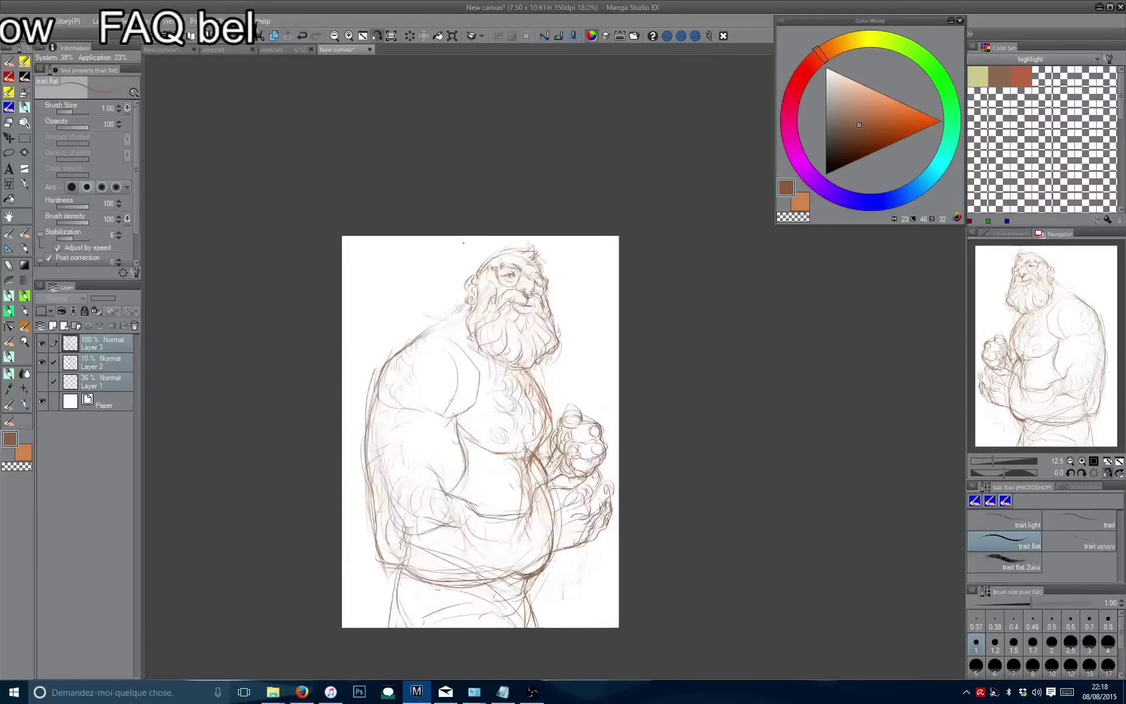
pyautogui.scroll(8, 463, 242)
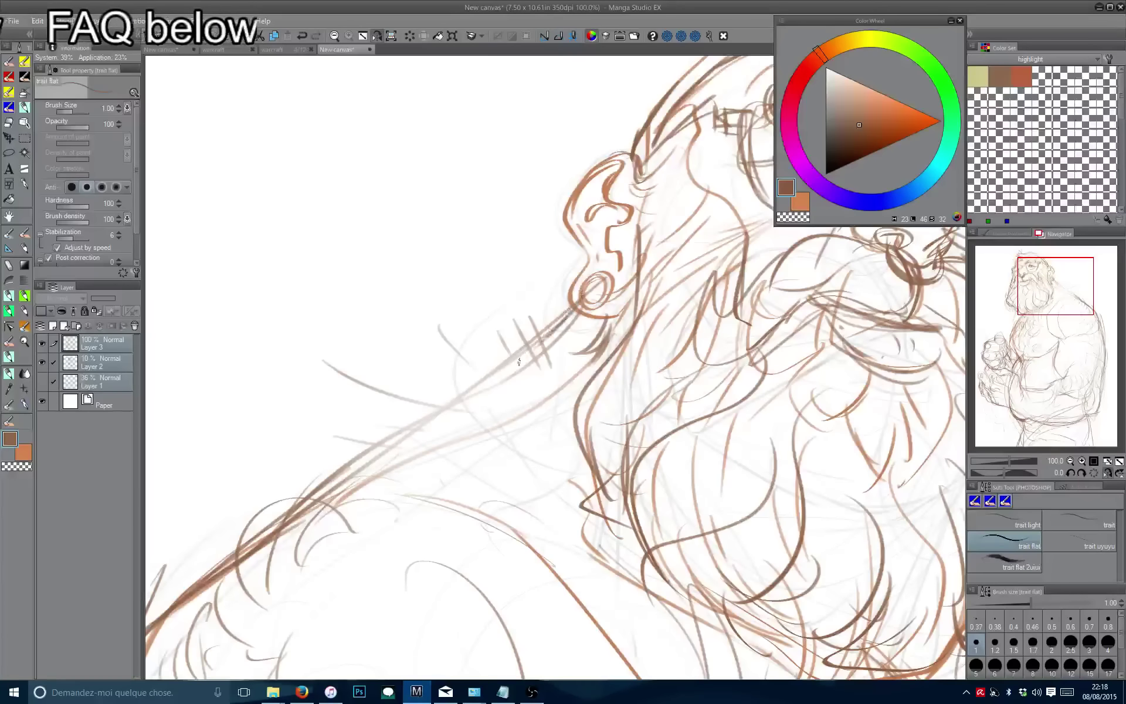
# Draw a curved neck line running down from behind the earlobe towards the beard, redoing the strokes that miss.
pyautogui.press('h')
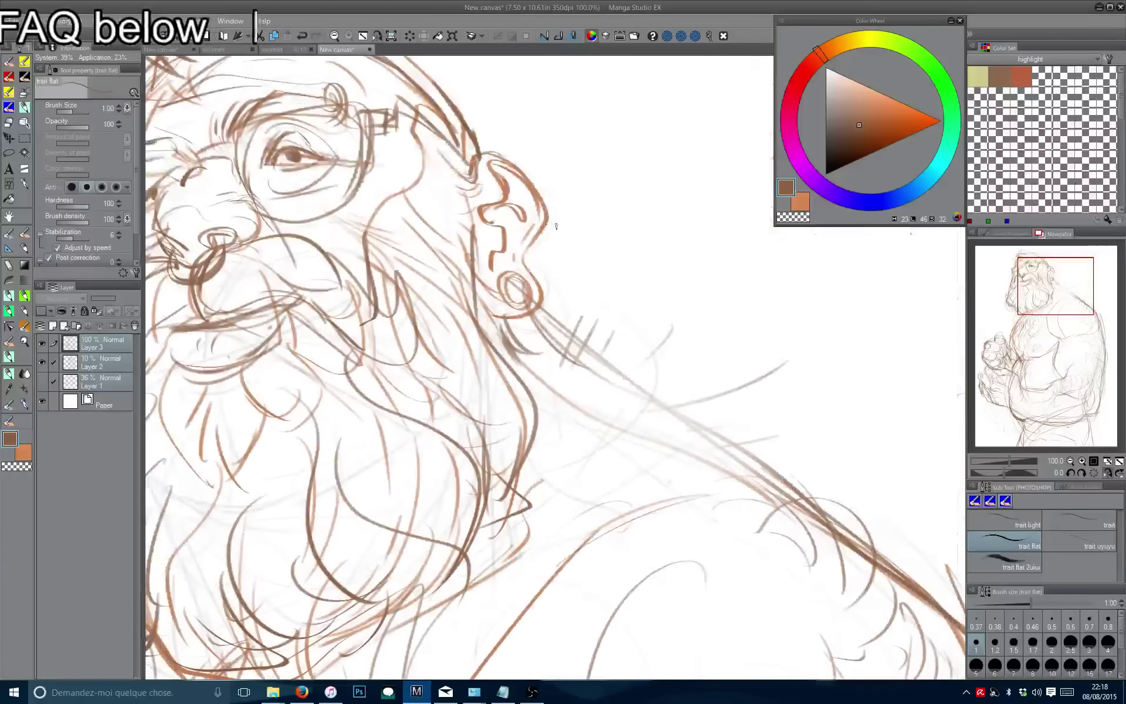
pyautogui.moveTo(557, 226); pyautogui.dragTo(517, 226)
pyautogui.moveTo(511, 453); pyautogui.dragTo(428, 384)
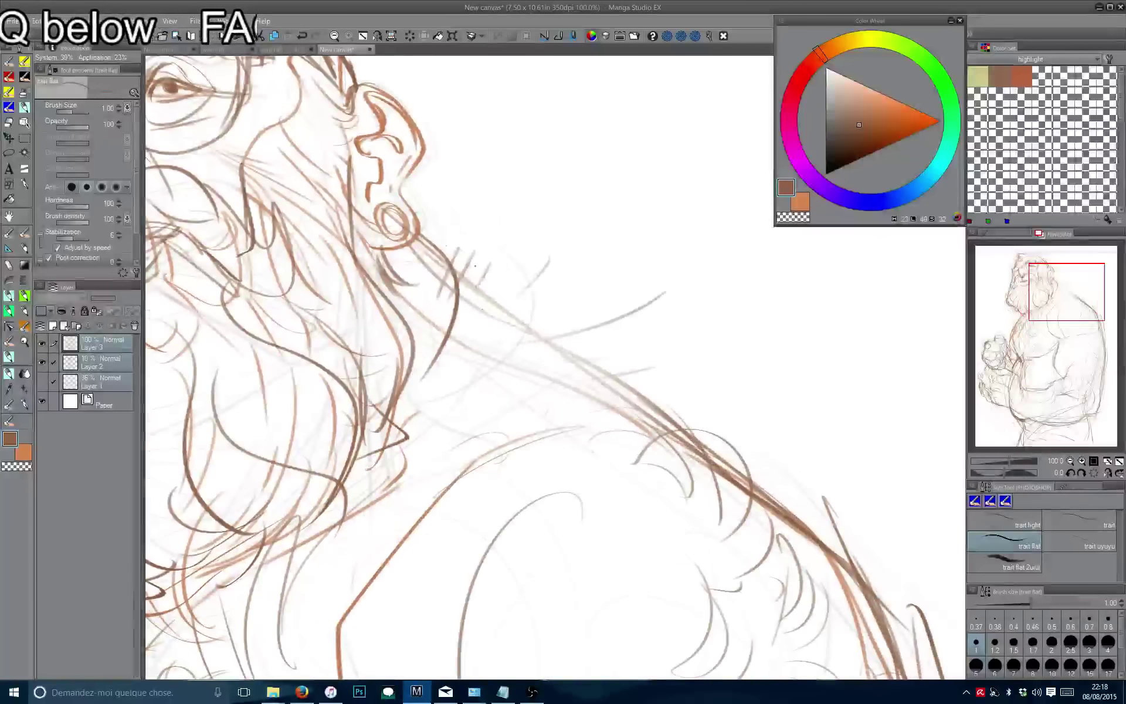
pyautogui.hotkey('ctrl', 'z')
pyautogui.moveTo(418, 230); pyautogui.dragTo(398, 359)
pyautogui.hotkey('ctrl', 'z')
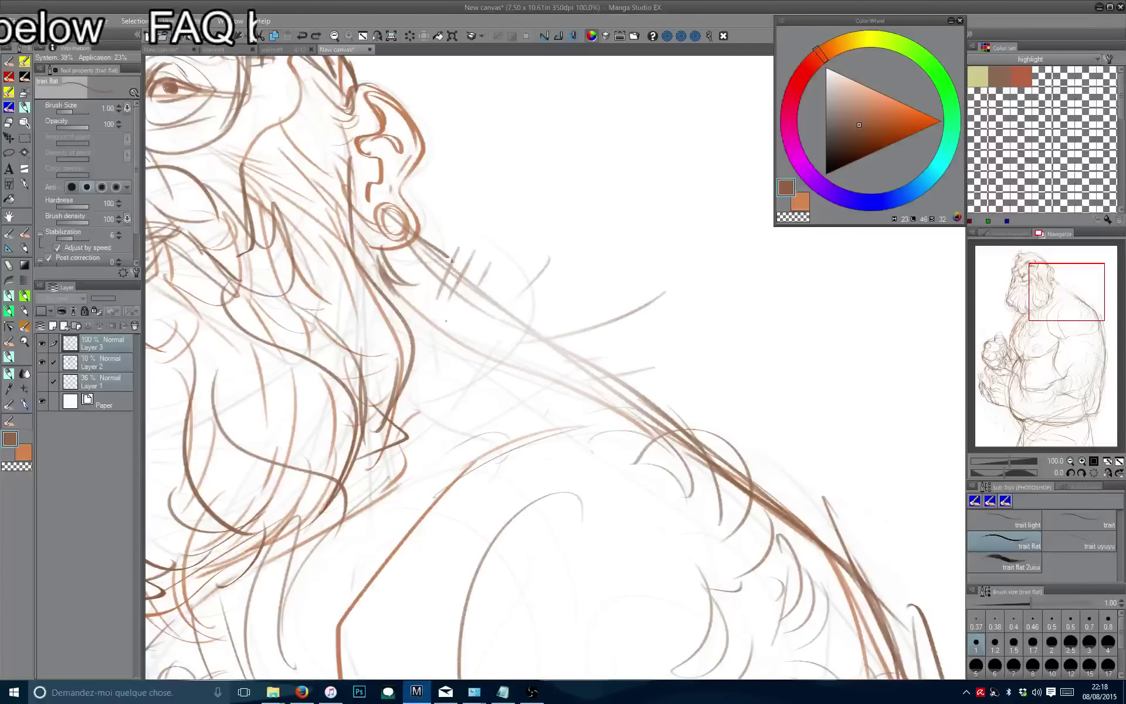
pyautogui.moveTo(459, 259); pyautogui.dragTo(423, 362)
pyautogui.moveTo(423, 363); pyautogui.dragTo(362, 342)
pyautogui.hotkey('ctrl', 'z')
pyautogui.moveTo(393, 211); pyautogui.dragTo(349, 345)
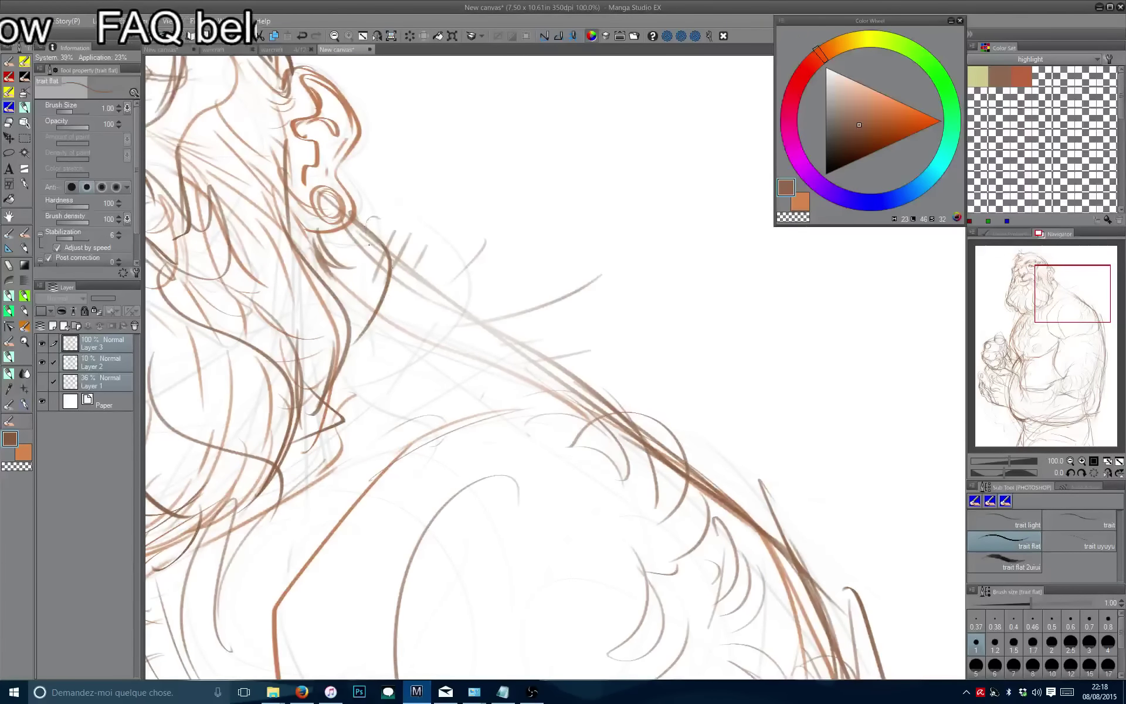
# Extend the neck line from below the ear down along the beard's edge in the mirrored view.
pyautogui.press('h')
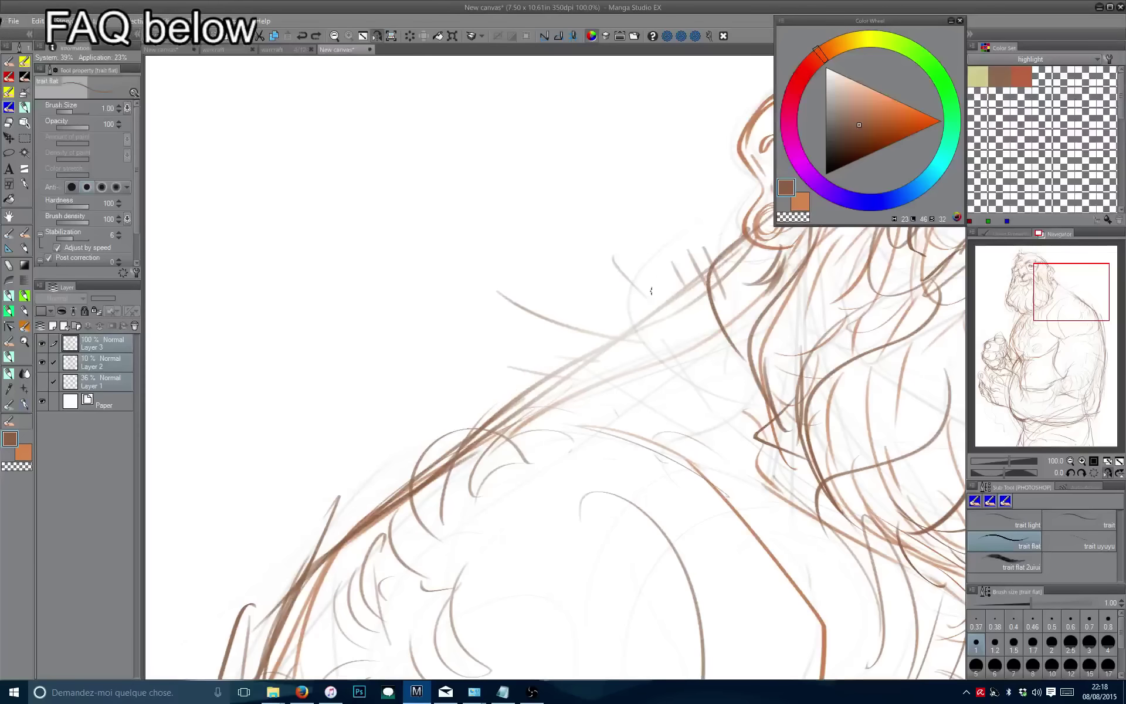
pyautogui.moveTo(651, 291); pyautogui.dragTo(551, 339)
pyautogui.moveTo(616, 273); pyautogui.dragTo(654, 407)
pyautogui.hotkey('ctrl', 'z')
pyautogui.moveTo(613, 309); pyautogui.dragTo(654, 447)
pyautogui.scroll(-1, 600, 335)
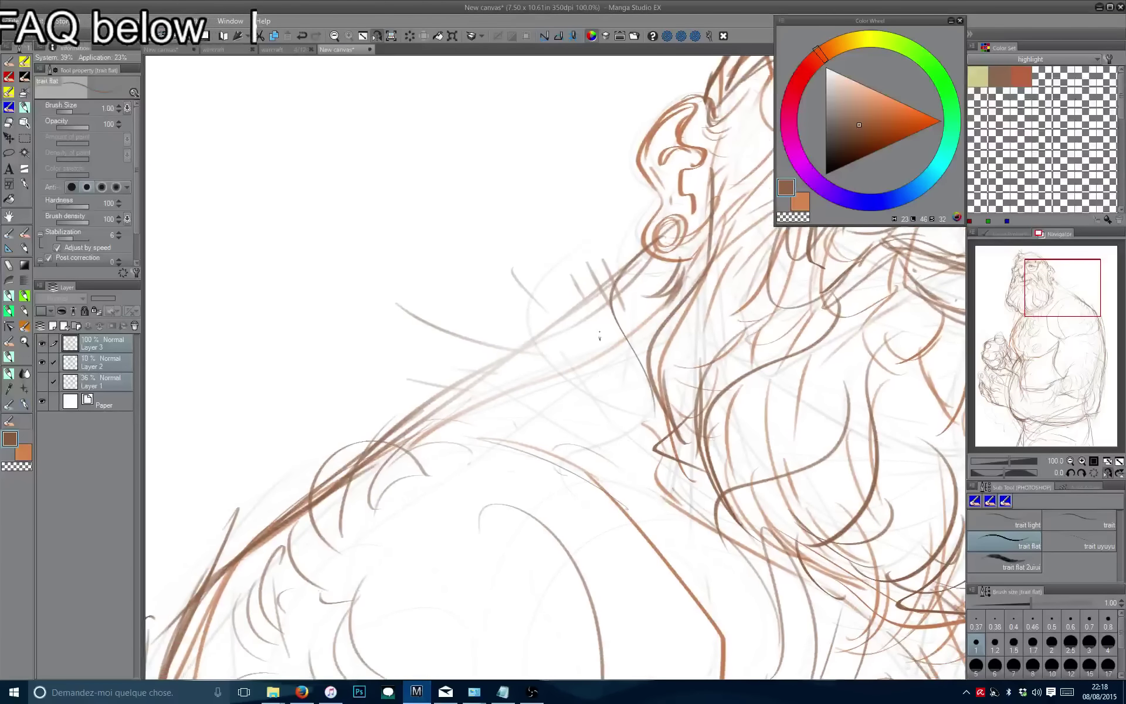
# Group the three sketch layers into a folder at 19% opacity and add a new layer above it.
pyautogui.scroll(-3, 407, 357)
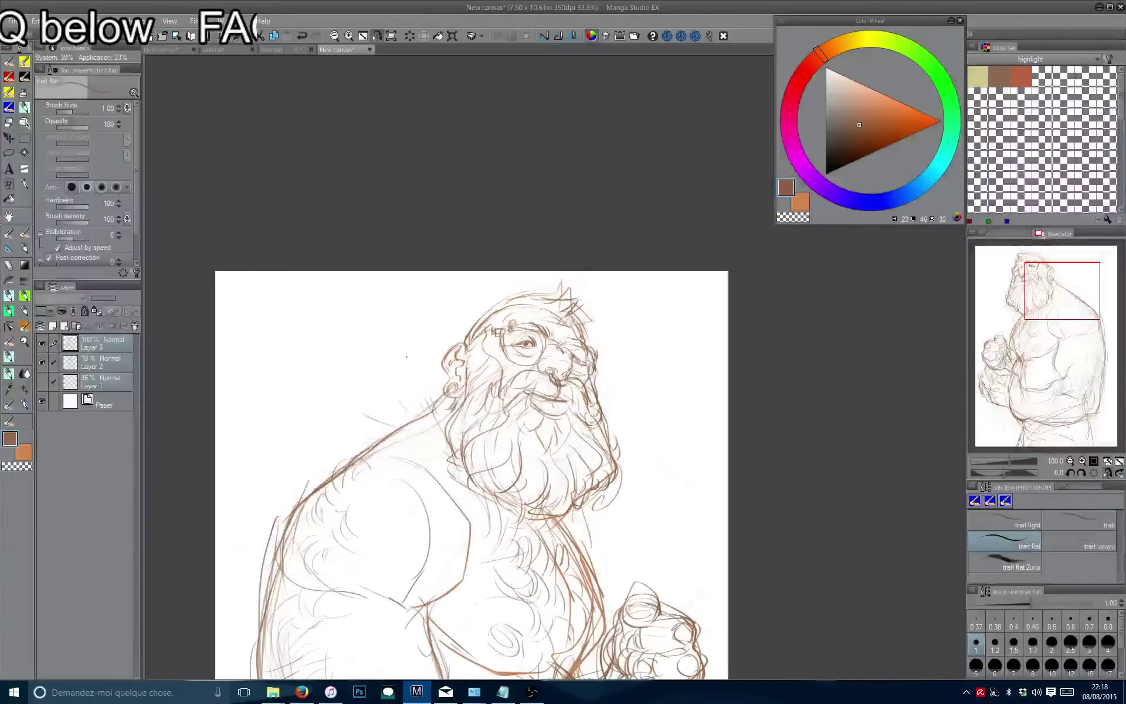
pyautogui.moveTo(407, 356); pyautogui.dragTo(405, 237)
pyautogui.scroll(-1, 328, 246)
pyautogui.moveTo(329, 246)
pyautogui.mouseDown()
pyautogui.moveTo(332, 194)
pyautogui.moveTo(347, 254)
pyautogui.mouseUp()
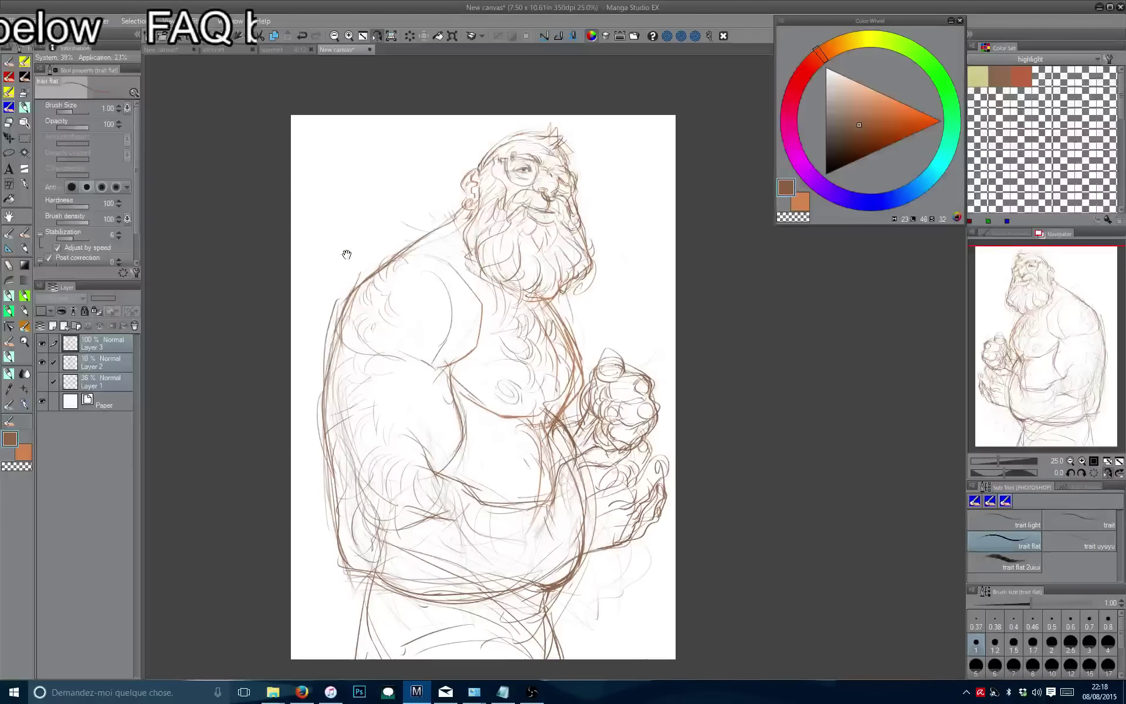
pyautogui.click(88, 325)
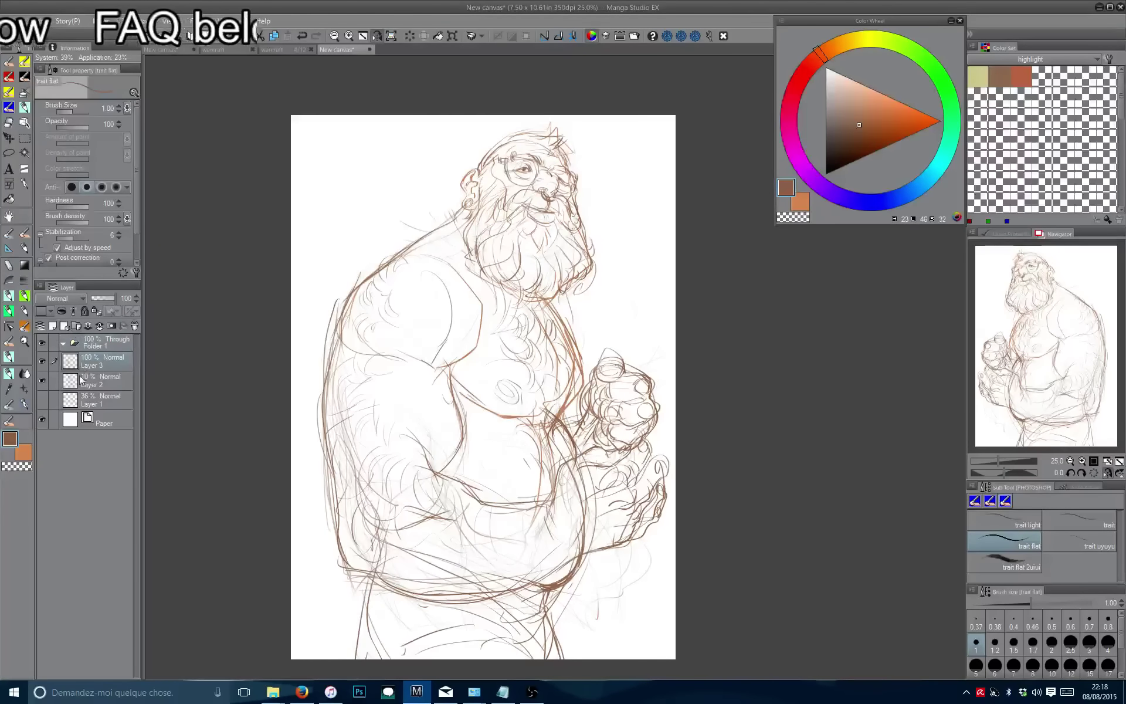
pyautogui.click(64, 344)
pyautogui.moveTo(115, 298); pyautogui.dragTo(97, 298)
pyautogui.click(53, 326)
# Draw clean contour lines for the shoulder's front edge and the inner side of the upper arm on the new layer.
pyautogui.scroll(4, 472, 307)
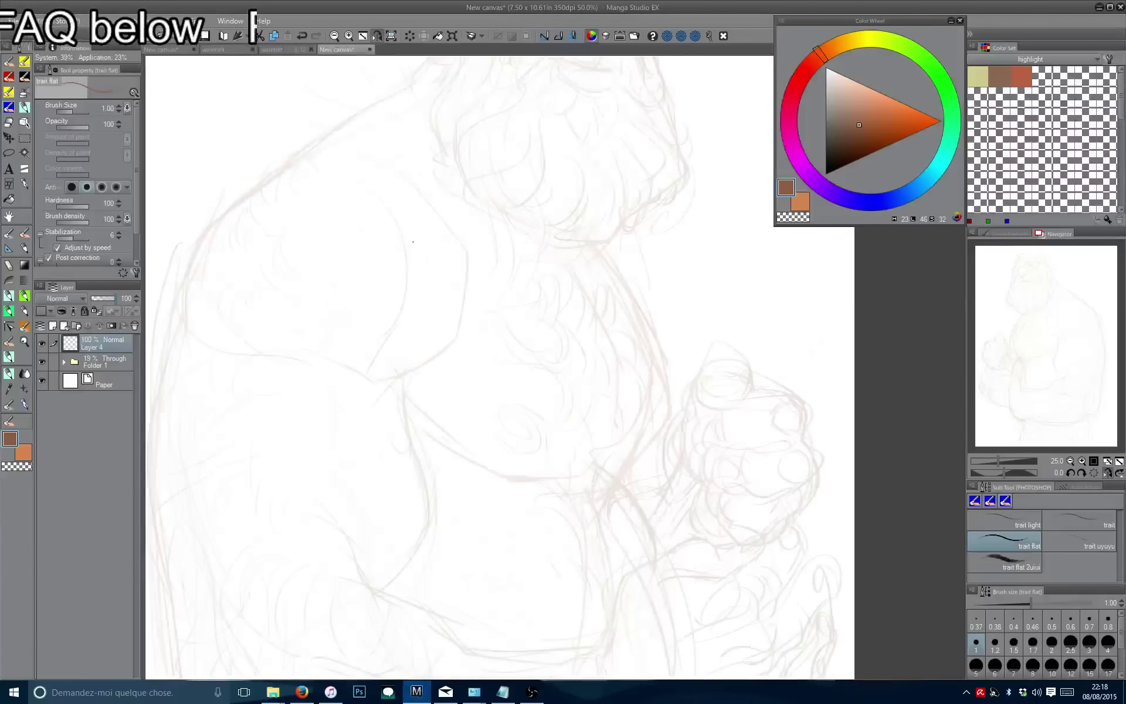
pyautogui.moveTo(521, 223); pyautogui.dragTo(558, 255)
pyautogui.moveTo(593, 338); pyautogui.dragTo(593, 387)
pyautogui.hotkey('ctrl', 'z')
pyautogui.moveTo(539, 232)
pyautogui.mouseDown()
pyautogui.moveTo(525, 502)
pyautogui.moveTo(545, 234)
pyautogui.moveTo(441, 562)
pyautogui.mouseUp()
pyautogui.hotkey('ctrl', 'z')
pyautogui.scroll(-2, 441, 562)
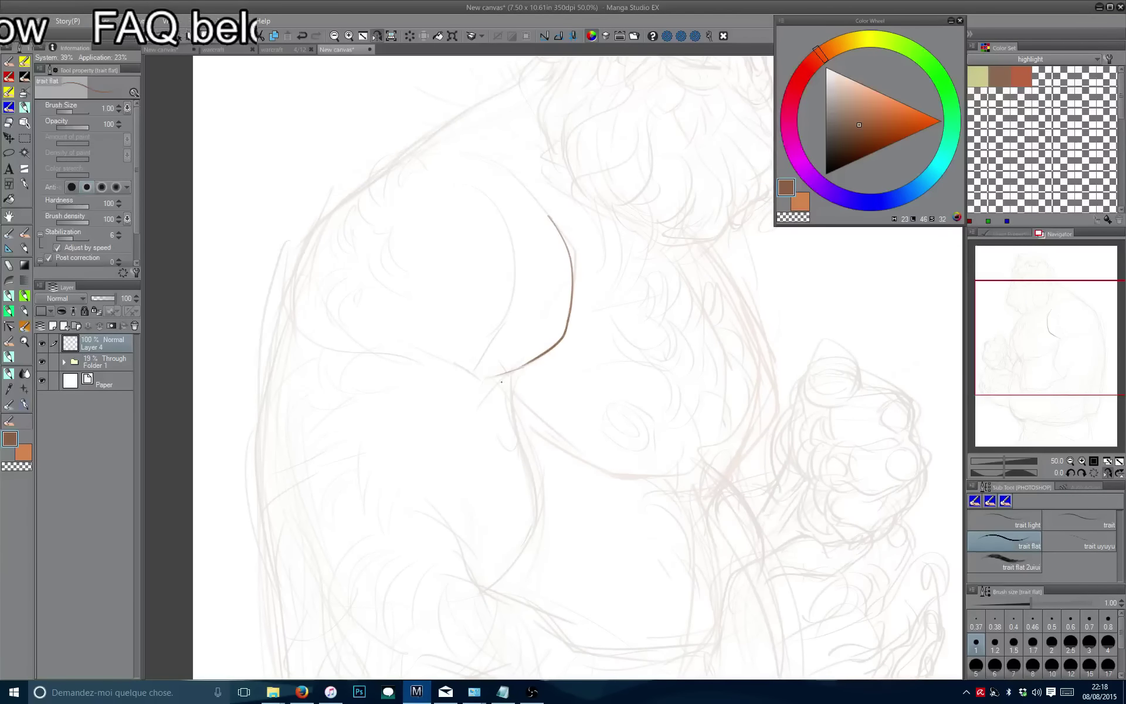
pyautogui.moveTo(513, 394)
pyautogui.mouseDown()
pyautogui.moveTo(534, 486)
pyautogui.moveTo(496, 584)
pyautogui.mouseUp()
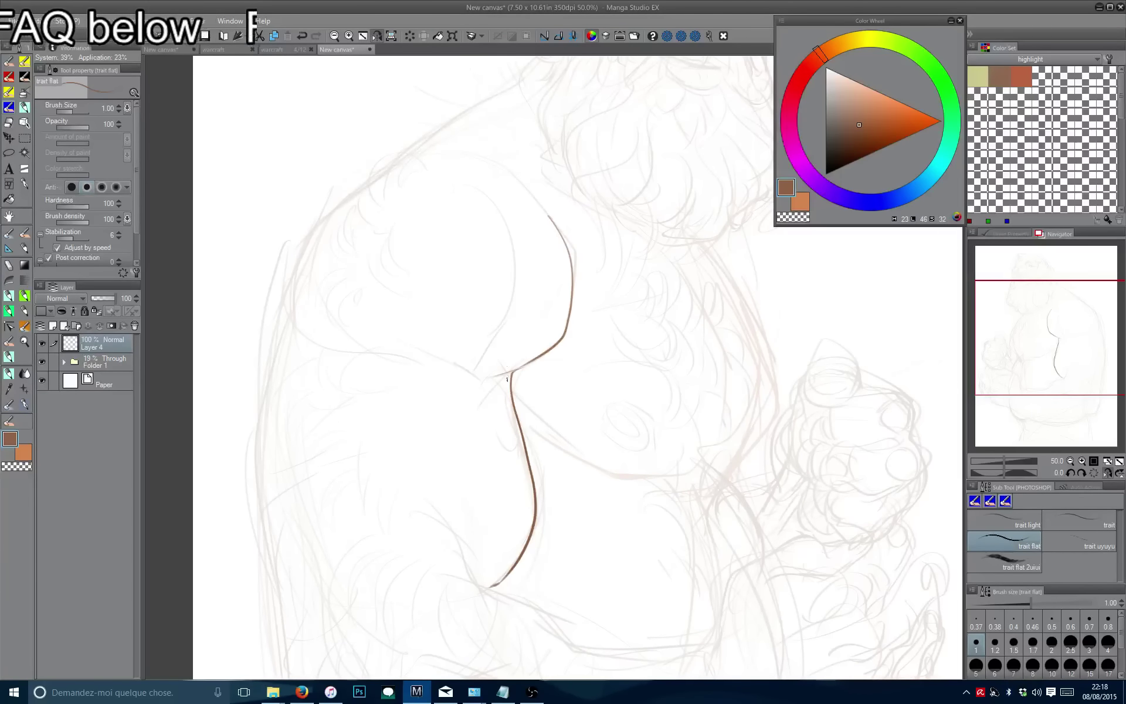
# Draw the shoulder muscle's inner line and lower edge, and the contour from the neck over the upper back and shoulder.
pyautogui.press('h')
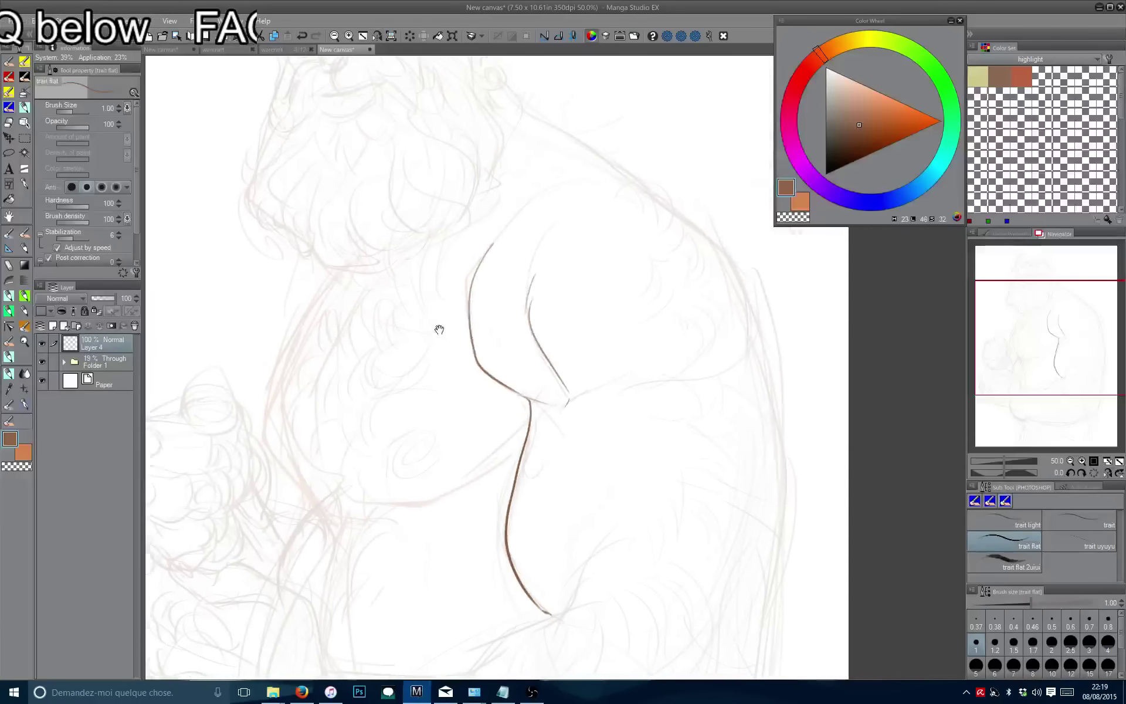
pyautogui.moveTo(611, 364); pyautogui.dragTo(460, 281)
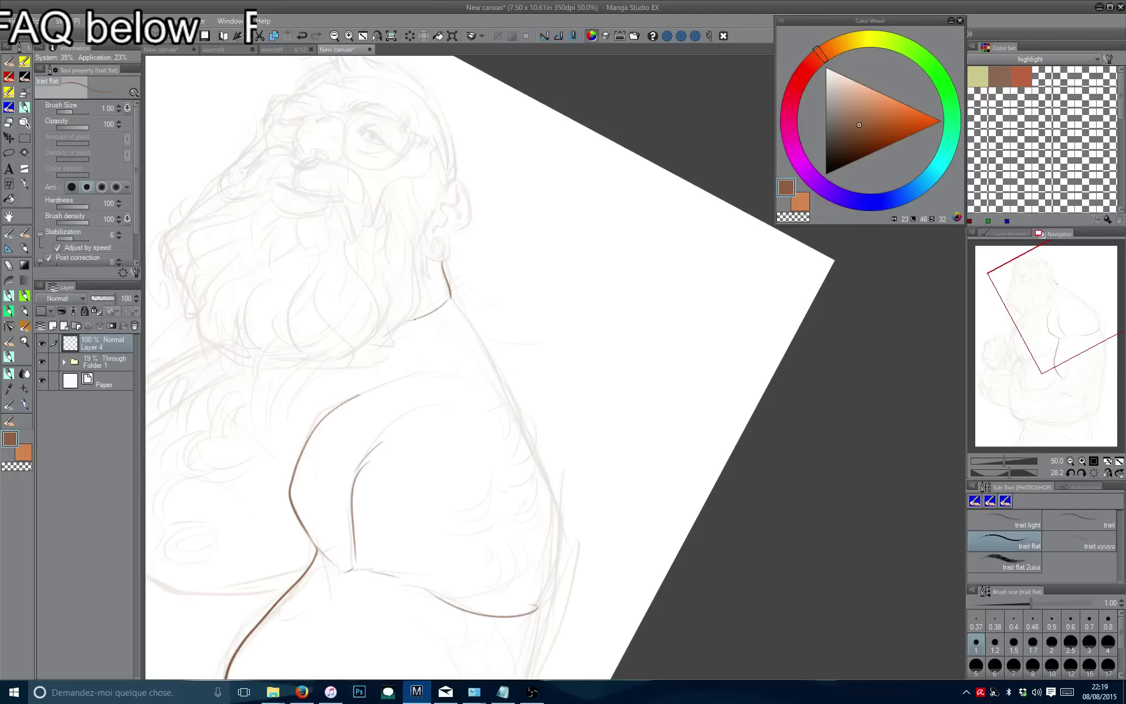
pyautogui.moveTo(469, 322); pyautogui.dragTo(521, 426)
pyautogui.scroll(2, 521, 426)
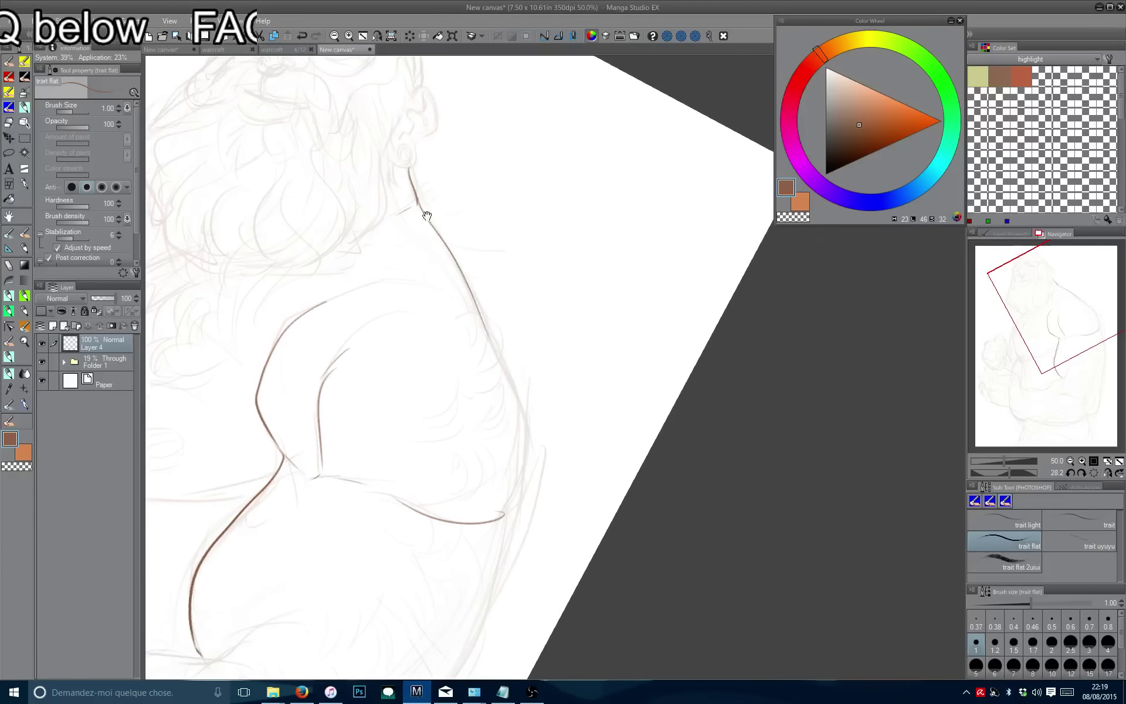
pyautogui.hotkey('ctrl', 'z')
pyautogui.moveTo(409, 188); pyautogui.dragTo(543, 460)
pyautogui.moveTo(503, 339)
pyautogui.mouseDown()
pyautogui.moveTo(494, 235)
pyautogui.moveTo(560, 543)
pyautogui.mouseUp()
pyautogui.scroll(-2, 531, 433)
pyautogui.moveTo(531, 433)
pyautogui.mouseDown()
pyautogui.moveTo(516, 294)
pyautogui.moveTo(557, 223)
pyautogui.mouseUp()
pyautogui.moveTo(557, 284); pyautogui.dragTo(562, 232)
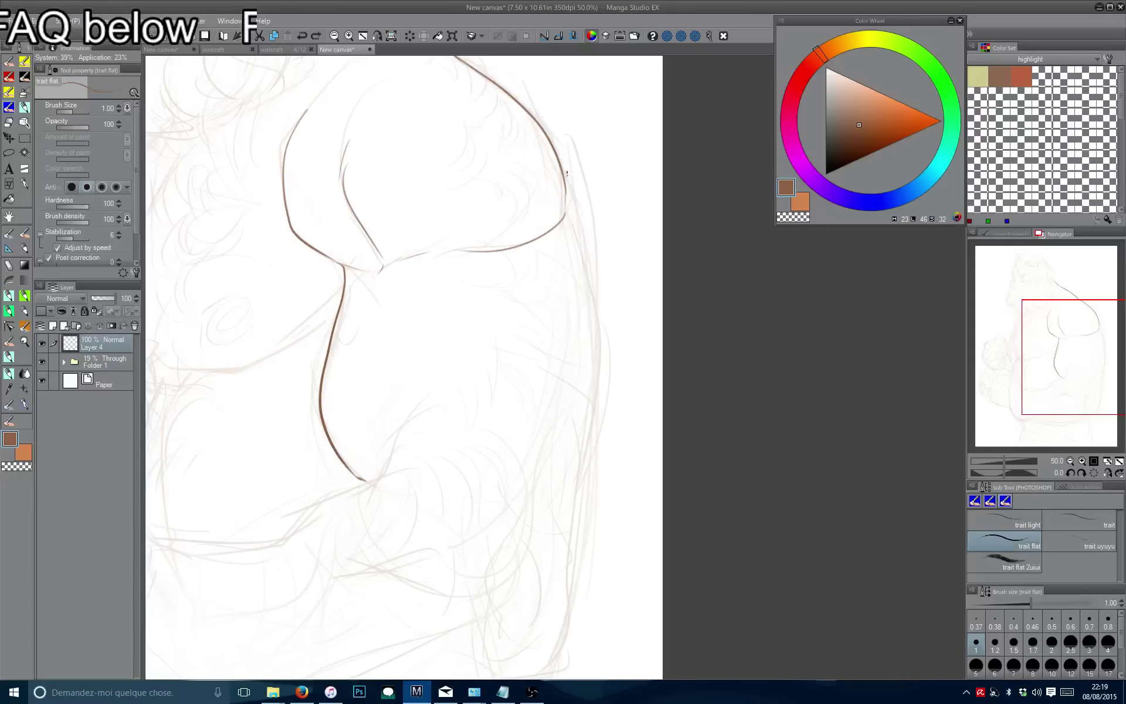
# Draw the outer arm contour from the shoulder down to the elbow and curve it in under the forearm.
pyautogui.moveTo(560, 173); pyautogui.dragTo(598, 410)
pyautogui.moveTo(575, 482); pyautogui.dragTo(598, 371)
pyautogui.moveTo(611, 267)
pyautogui.mouseDown()
pyautogui.moveTo(583, 492)
pyautogui.moveTo(601, 297)
pyautogui.moveTo(627, 412)
pyautogui.moveTo(584, 622)
pyautogui.mouseUp()
pyautogui.hotkey('ctrl', 'z')
pyautogui.moveTo(546, 586)
pyautogui.mouseDown()
pyautogui.moveTo(619, 432)
pyautogui.moveTo(397, 314)
pyautogui.moveTo(372, 501)
pyautogui.moveTo(448, 377)
pyautogui.mouseUp()
# Draw the chest's front contour from below the beard down towards the raised fist.
pyautogui.scroll(-1, 608, 430)
pyautogui.scroll(3, 448, 377)
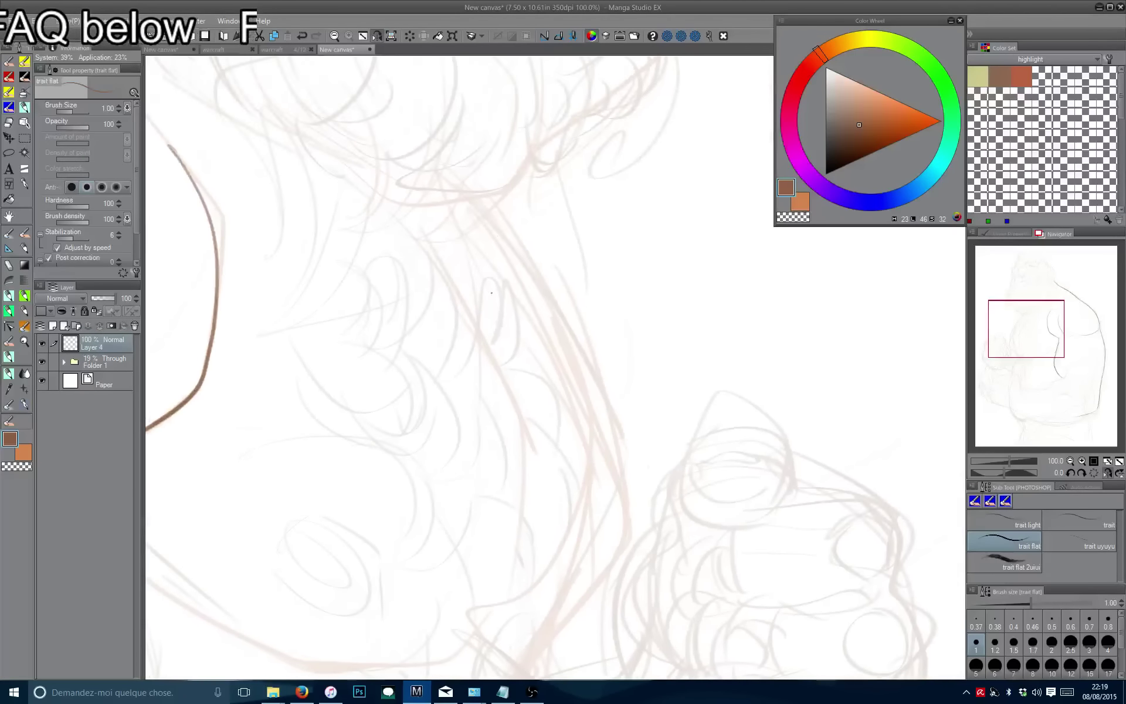
pyautogui.moveTo(482, 215); pyautogui.dragTo(627, 549)
pyautogui.scroll(-4, 607, 617)
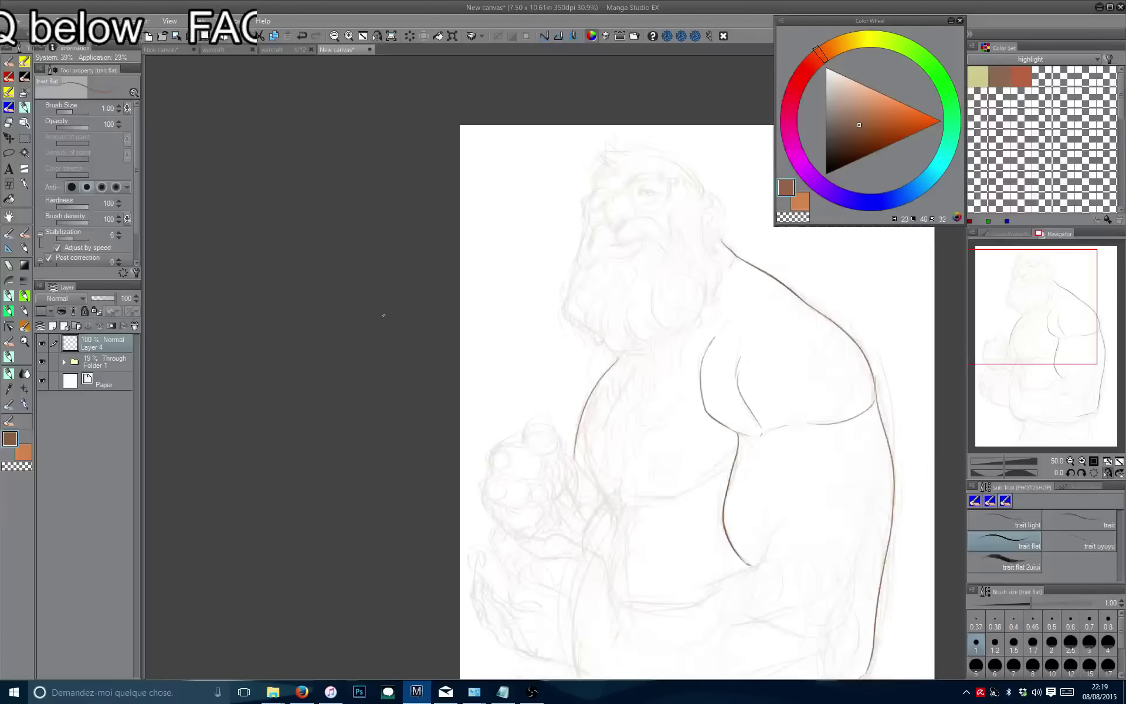
pyautogui.moveTo(382, 315); pyautogui.dragTo(337, 326)
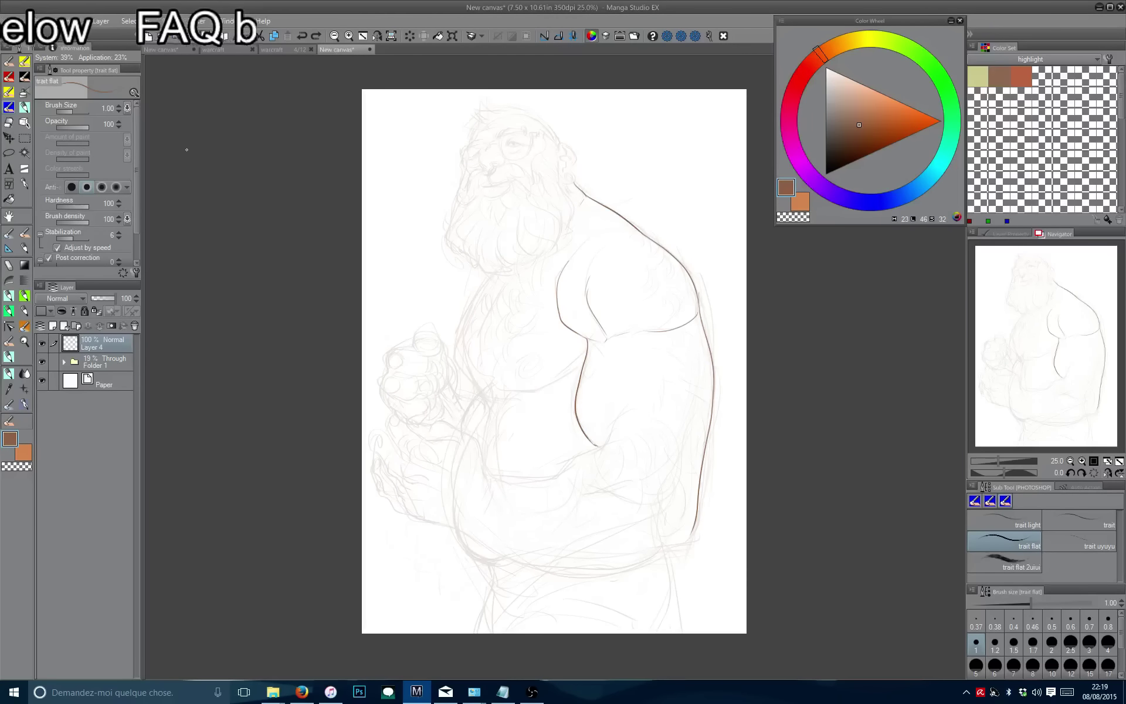
# Undo the new contour strokes one after another and redo all of them.
pyautogui.hotkey('ctrl', 'z')
pyautogui.hotkey('ctrl', 'z')
pyautogui.hotkey('ctrl', 'z')
pyautogui.hotkey('ctrl', 'z')
pyautogui.hotkey('ctrl', 'z')
pyautogui.hotkey('ctrl', 'z')
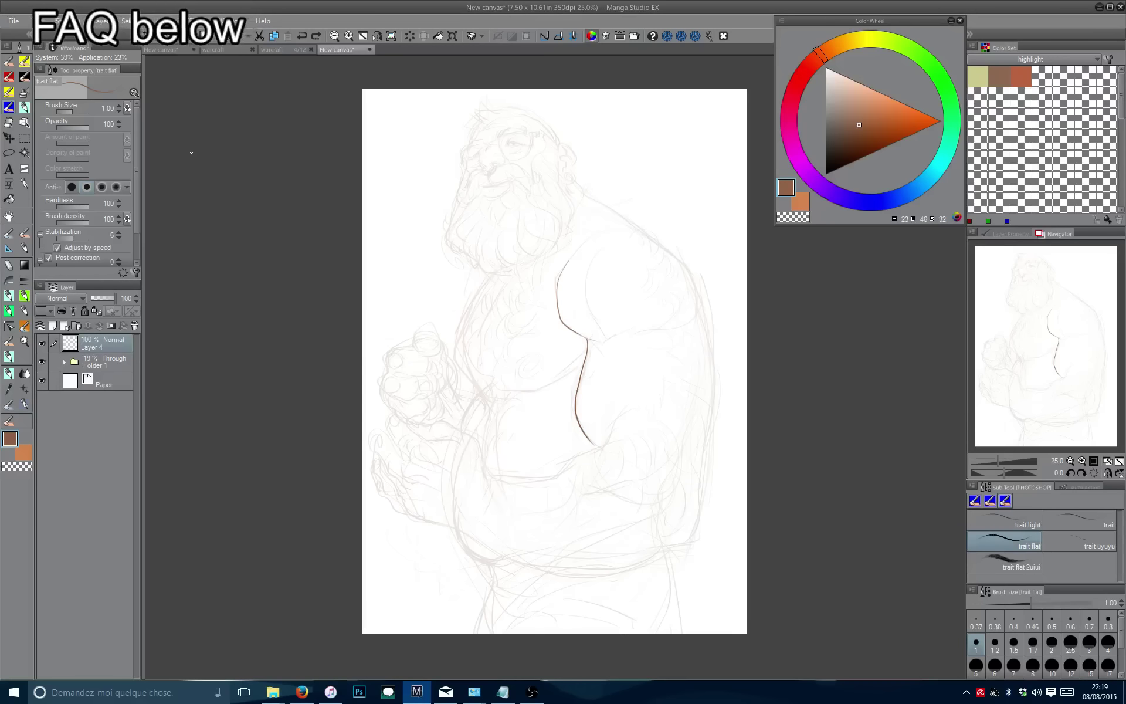
pyautogui.hotkey('ctrl', 'z')
pyautogui.hotkey('ctrl', 'z')
pyautogui.hotkey('ctrl', 'z')
pyautogui.hotkey('ctrl', 'y')
pyautogui.hotkey('ctrl', 'y')
pyautogui.hotkey('ctrl', 'y')
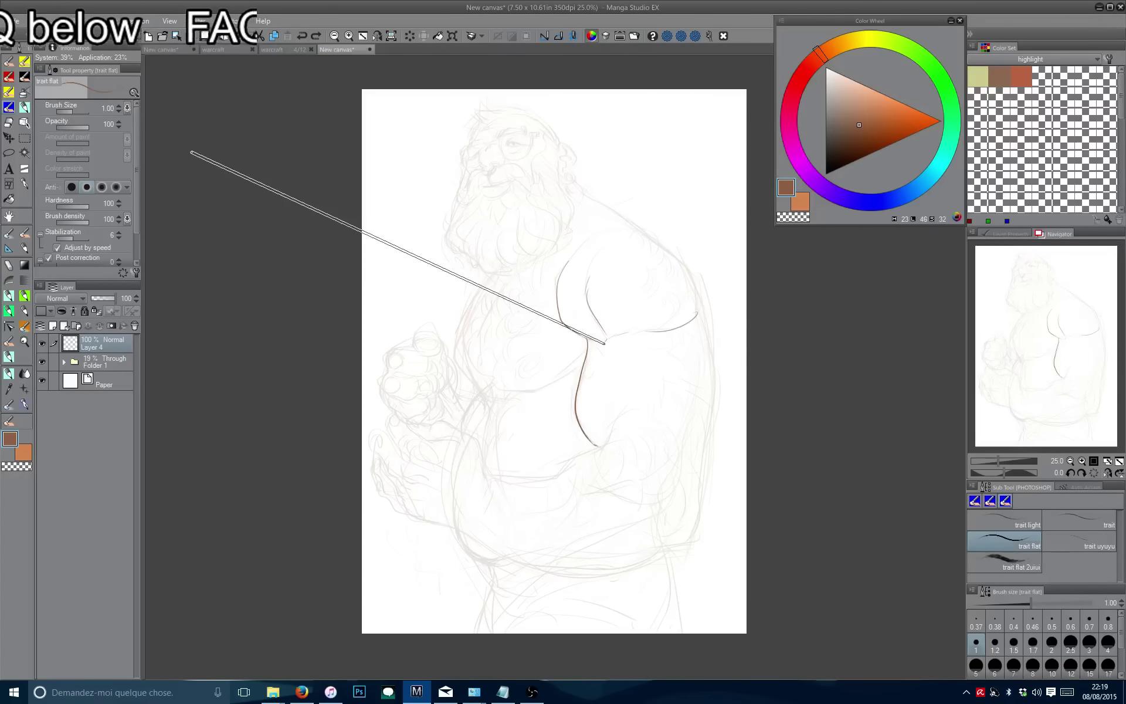
pyautogui.hotkey('ctrl', 'y')
pyautogui.click(316, 36)
pyautogui.click(315, 36)
pyautogui.click(315, 36)
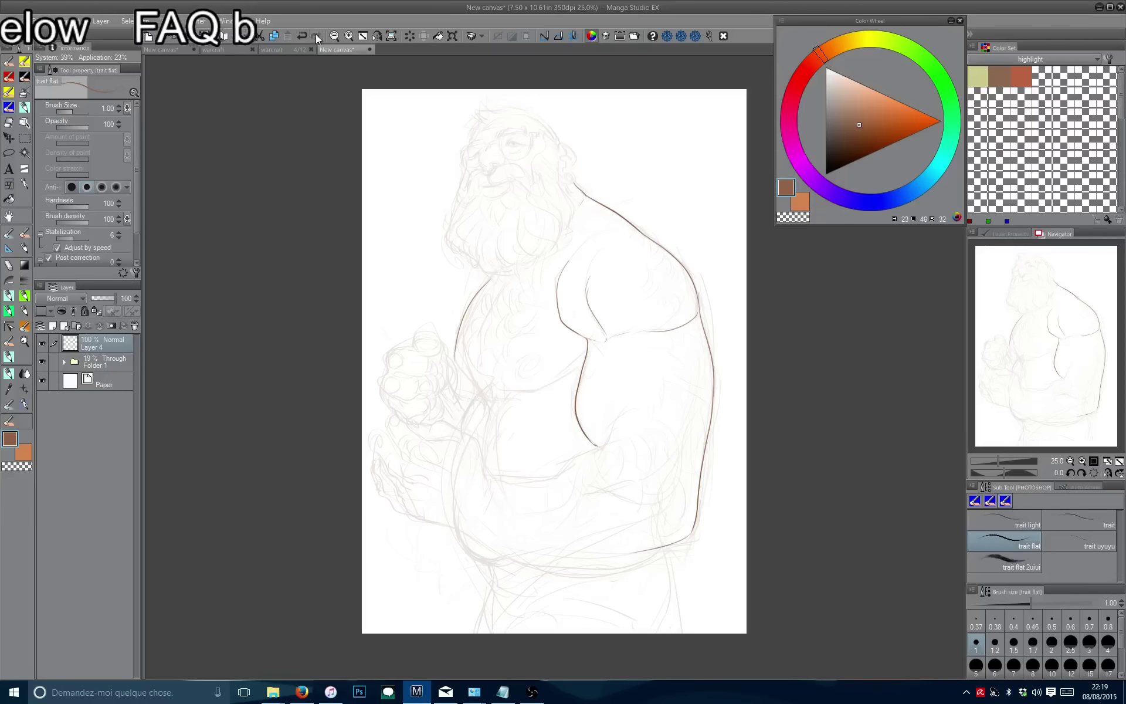
pyautogui.click(316, 35)
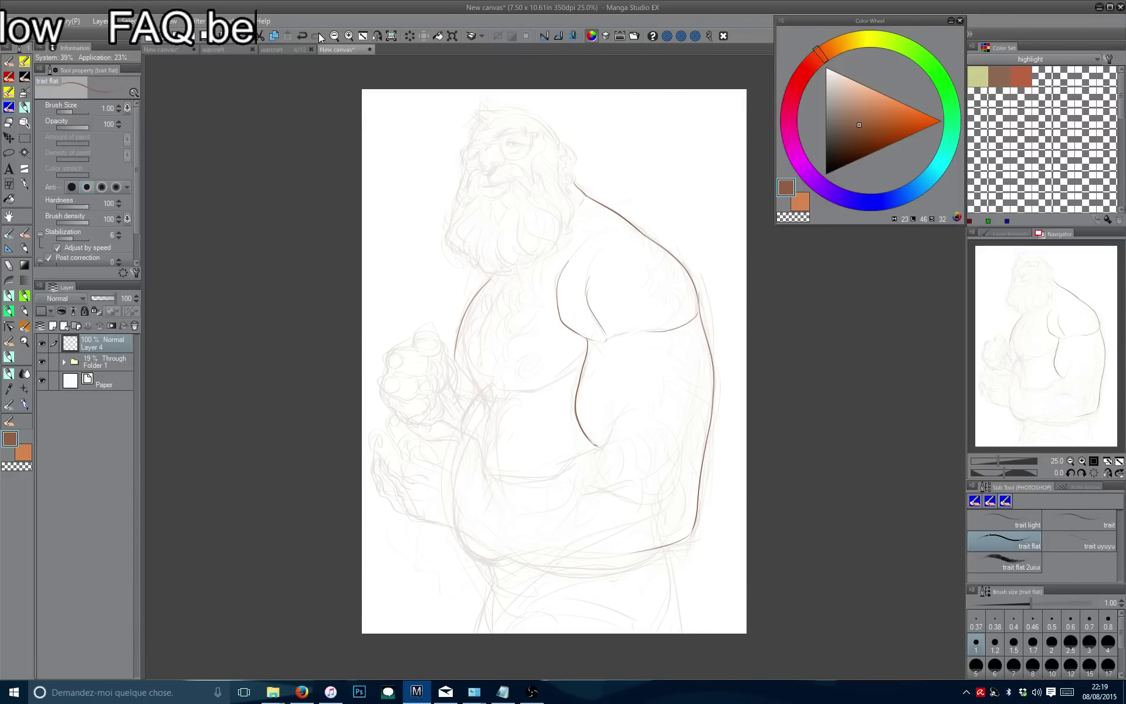
# Scale the line layer and the sketch folder together down to about 90% and reposition the figure within the canvas.
pyautogui.keyDown('ctrl'); pyautogui.click(93, 361); pyautogui.keyUp('ctrl')
pyautogui.hotkey('ctrl', 't')
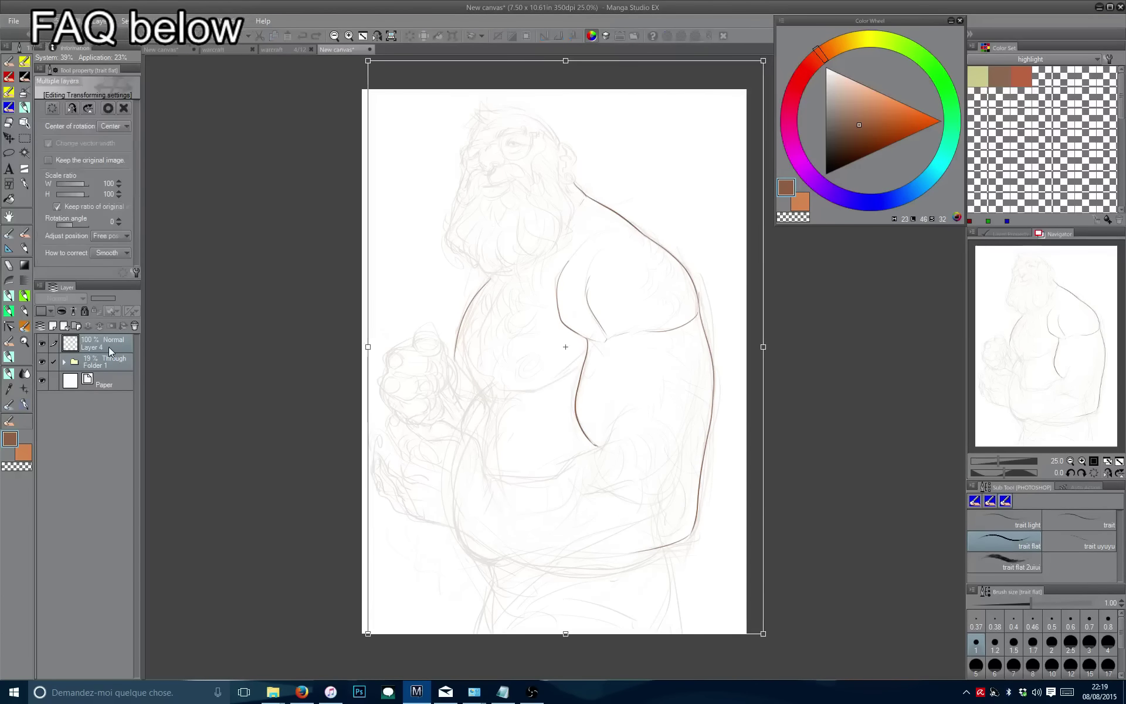
pyautogui.moveTo(365, 89); pyautogui.dragTo(430, 177)
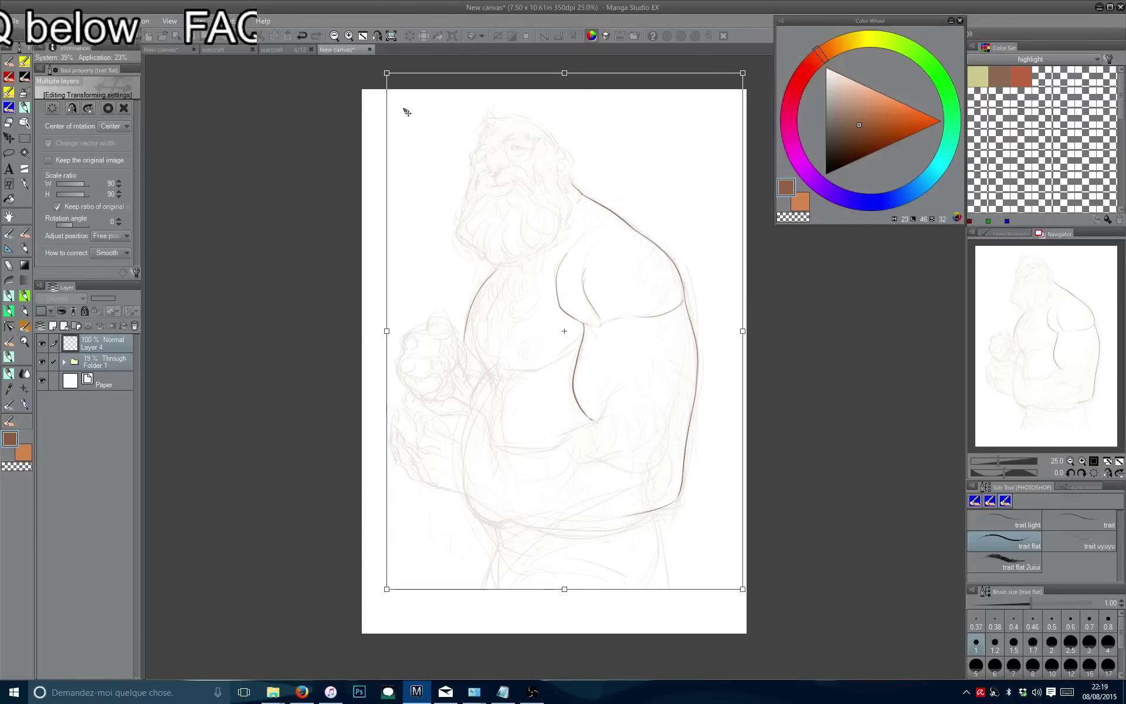
pyautogui.moveTo(387, 72)
pyautogui.mouseDown()
pyautogui.moveTo(415, 114)
pyautogui.moveTo(395, 88)
pyautogui.mouseUp()
pyautogui.moveTo(437, 200); pyautogui.dragTo(437, 170)
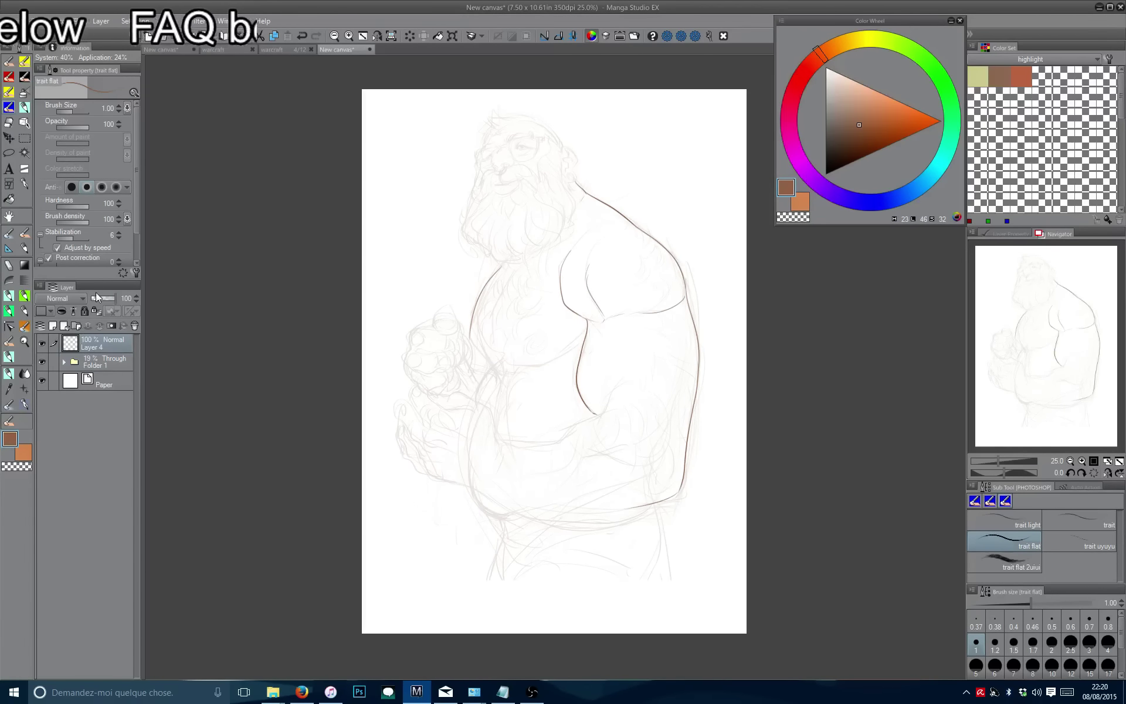
# Lower the line layer's opacity to 36% and add a new raster layer above it.
pyautogui.moveTo(96, 297); pyautogui.dragTo(86, 301)
pyautogui.click(52, 325)
pyautogui.scroll(5, 525, 382)
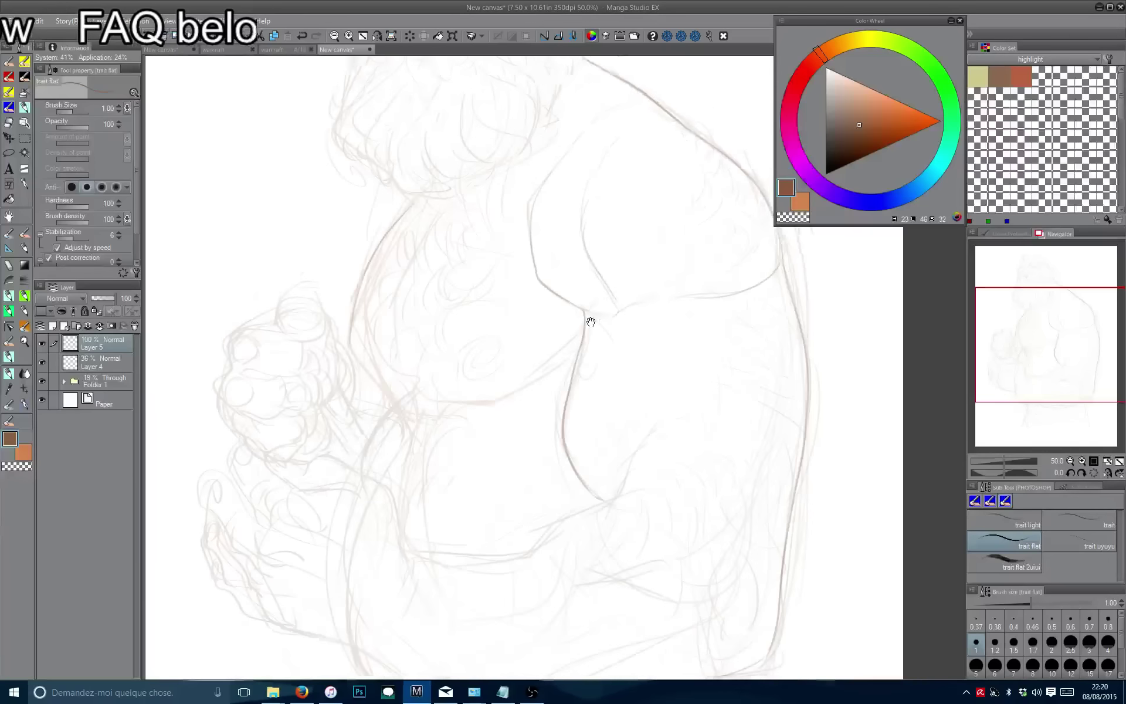
# Draw the front edge of the shoulder down to the armpit and the curved muscle crease beside it on the new layer.
pyautogui.moveTo(434, 262)
pyautogui.mouseDown()
pyautogui.moveTo(461, 418)
pyautogui.moveTo(525, 460)
pyautogui.mouseUp()
pyautogui.hotkey('ctrl', 'z')
pyautogui.moveTo(419, 308)
pyautogui.mouseDown()
pyautogui.moveTo(504, 449)
pyautogui.moveTo(435, 385)
pyautogui.moveTo(525, 461)
pyautogui.mouseUp()
pyautogui.hotkey('ctrl', 'z')
pyautogui.moveTo(544, 269); pyautogui.dragTo(504, 357)
pyautogui.moveTo(513, 342); pyautogui.dragTo(577, 487)
pyautogui.moveTo(510, 498); pyautogui.dragTo(577, 507)
pyautogui.moveTo(572, 405)
pyautogui.mouseDown()
pyautogui.moveTo(393, 453)
pyautogui.moveTo(372, 364)
pyautogui.moveTo(434, 675)
pyautogui.mouseUp()
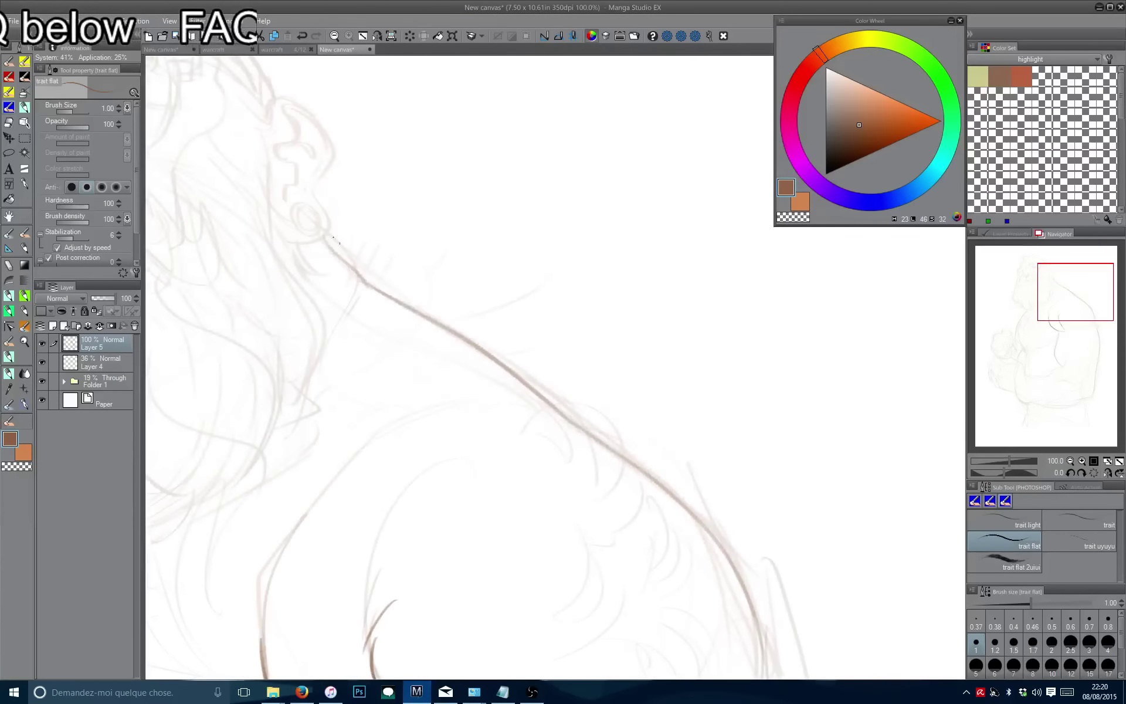
# Draw the upper back contour from the neck below the ear down over the shoulder.
pyautogui.moveTo(326, 237); pyautogui.dragTo(375, 289)
pyautogui.moveTo(375, 289)
pyautogui.mouseDown()
pyautogui.moveTo(315, 176)
pyautogui.moveTo(445, 252)
pyautogui.mouseUp()
pyautogui.hotkey('ctrl', 'z')
pyautogui.moveTo(410, 203)
pyautogui.mouseDown()
pyautogui.moveTo(533, 428)
pyautogui.moveTo(549, 335)
pyautogui.moveTo(567, 411)
pyautogui.mouseUp()
pyautogui.hotkey('ctrl', 'z')
pyautogui.moveTo(442, 171)
pyautogui.mouseDown()
pyautogui.moveTo(583, 408)
pyautogui.moveTo(550, 287)
pyautogui.mouseUp()
pyautogui.hotkey('ctrl', 'z')
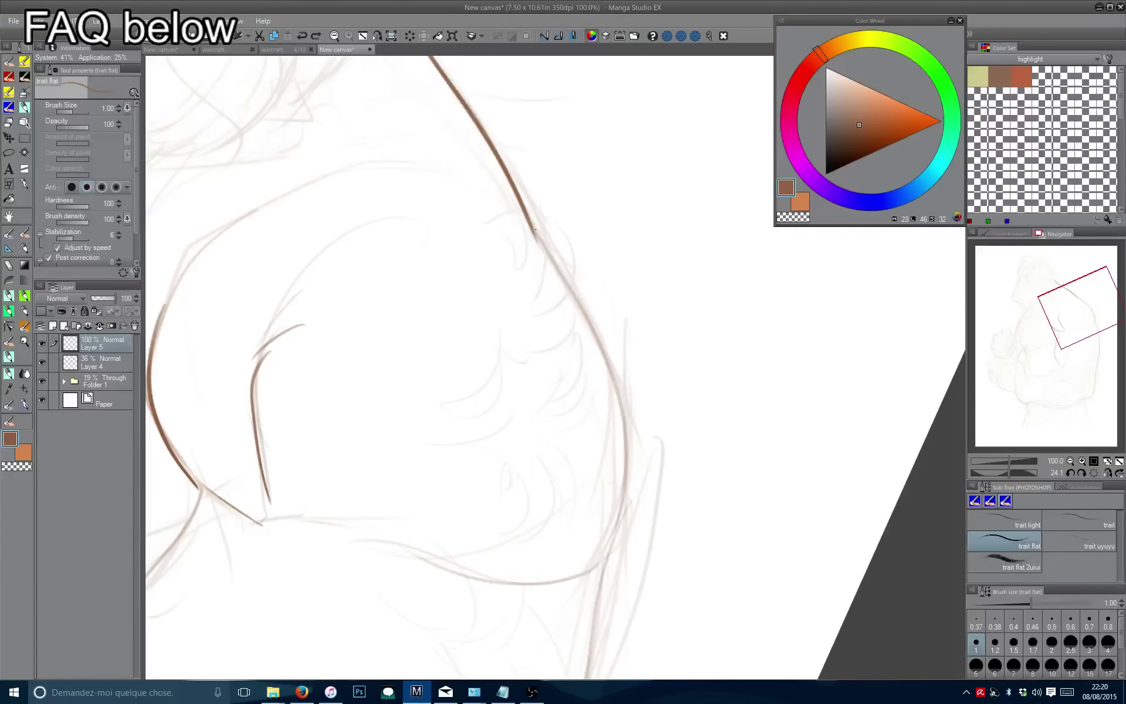
# Draw the outer arm contour from the shoulder to the elbow and continue it along the underside of the forearm.
pyautogui.moveTo(535, 229)
pyautogui.mouseDown()
pyautogui.moveTo(622, 470)
pyautogui.moveTo(607, 549)
pyautogui.moveTo(596, 435)
pyautogui.moveTo(566, 327)
pyautogui.moveTo(593, 199)
pyautogui.moveTo(610, 284)
pyautogui.moveTo(614, 446)
pyautogui.mouseUp()
pyautogui.scroll(-3, 604, 546)
pyautogui.hotkey('ctrl', 'z')
pyautogui.moveTo(597, 223)
pyautogui.mouseDown()
pyautogui.moveTo(609, 282)
pyautogui.moveTo(604, 486)
pyautogui.moveTo(620, 293)
pyautogui.moveTo(616, 420)
pyautogui.mouseUp()
pyautogui.moveTo(623, 373)
pyautogui.mouseDown()
pyautogui.moveTo(608, 494)
pyautogui.moveTo(617, 412)
pyautogui.moveTo(535, 568)
pyautogui.moveTo(635, 359)
pyautogui.moveTo(615, 497)
pyautogui.moveTo(517, 536)
pyautogui.mouseUp()
pyautogui.hotkey('ctrl', 'z')
pyautogui.hotkey('ctrl', 'z')
pyautogui.moveTo(556, 503)
pyautogui.mouseDown()
pyautogui.moveTo(627, 456)
pyautogui.moveTo(355, 476)
pyautogui.mouseUp()
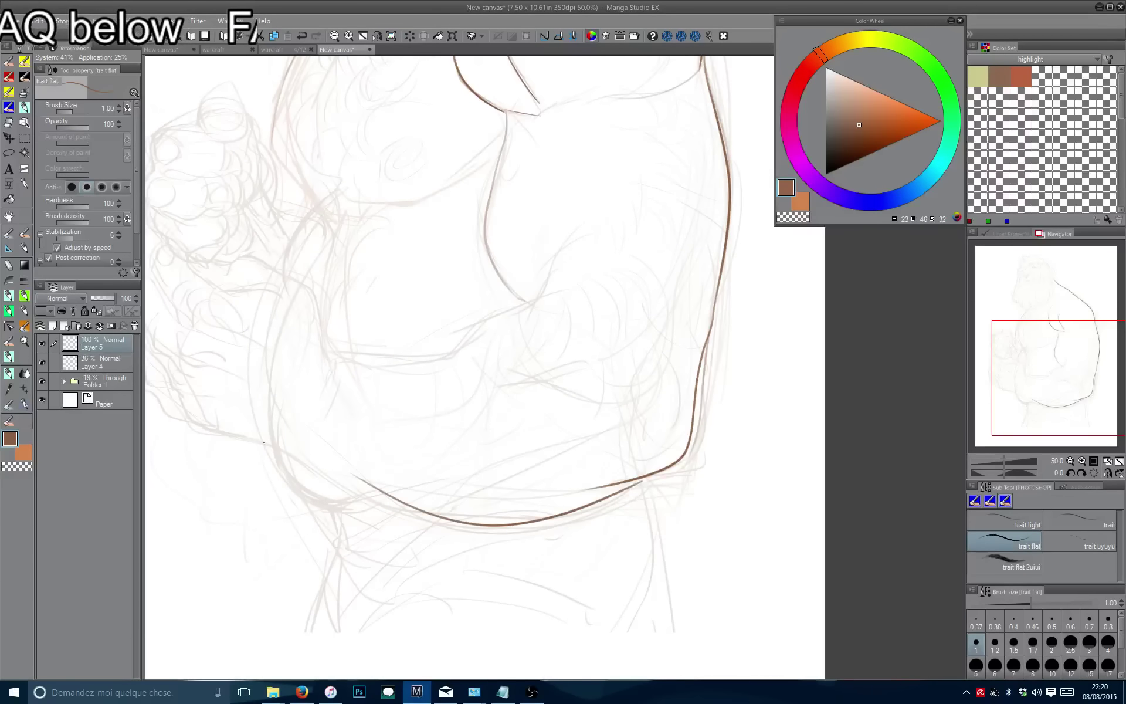
# Extend the forearm's lower contour up to the wrist.
pyautogui.moveTo(319, 349)
pyautogui.mouseDown()
pyautogui.moveTo(302, 233)
pyautogui.moveTo(552, 234)
pyautogui.moveTo(463, 346)
pyautogui.moveTo(431, 352)
pyautogui.moveTo(441, 433)
pyautogui.mouseUp()
pyautogui.hotkey('ctrl', 'z')
pyautogui.moveTo(436, 318); pyautogui.dragTo(435, 446)
pyautogui.moveTo(434, 389)
pyautogui.mouseDown()
pyautogui.moveTo(417, 377)
pyautogui.moveTo(372, 390)
pyautogui.mouseUp()
pyautogui.press('c')
pyautogui.press('c')
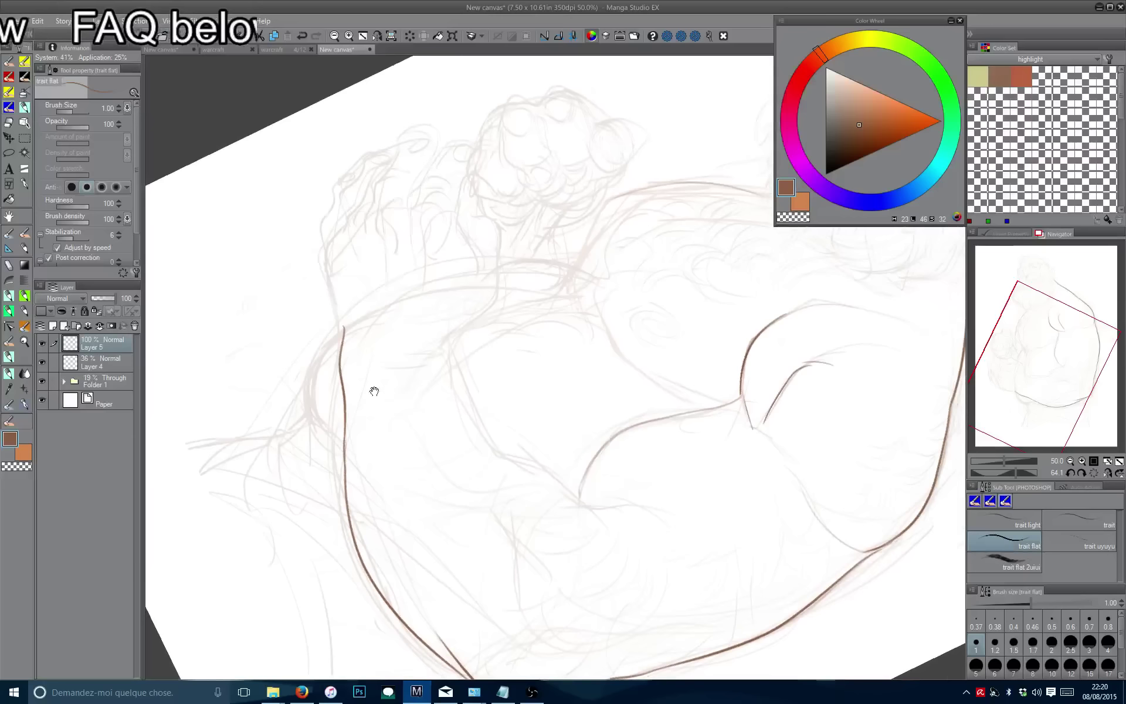
pyautogui.moveTo(444, 336)
pyautogui.mouseDown()
pyautogui.moveTo(486, 427)
pyautogui.moveTo(363, 467)
pyautogui.mouseUp()
pyautogui.hotkey('ctrl', 'z')
pyautogui.hotkey('ctrl', 'shift', 'r')
# Draw the short inner elbow crease where the biceps meets the forearm.
pyautogui.moveTo(660, 368); pyautogui.dragTo(606, 391)
pyautogui.hotkey('ctrl', 'z')
pyautogui.moveTo(649, 347); pyautogui.dragTo(482, 486)
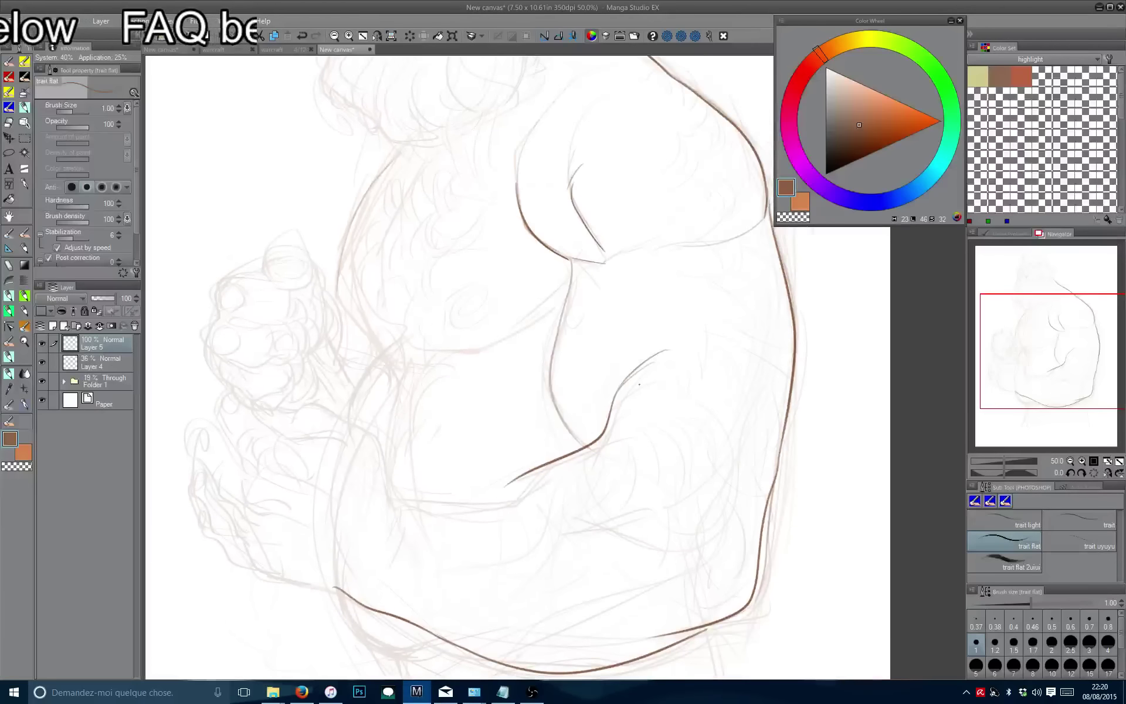
pyautogui.hotkey('ctrl', 'z')
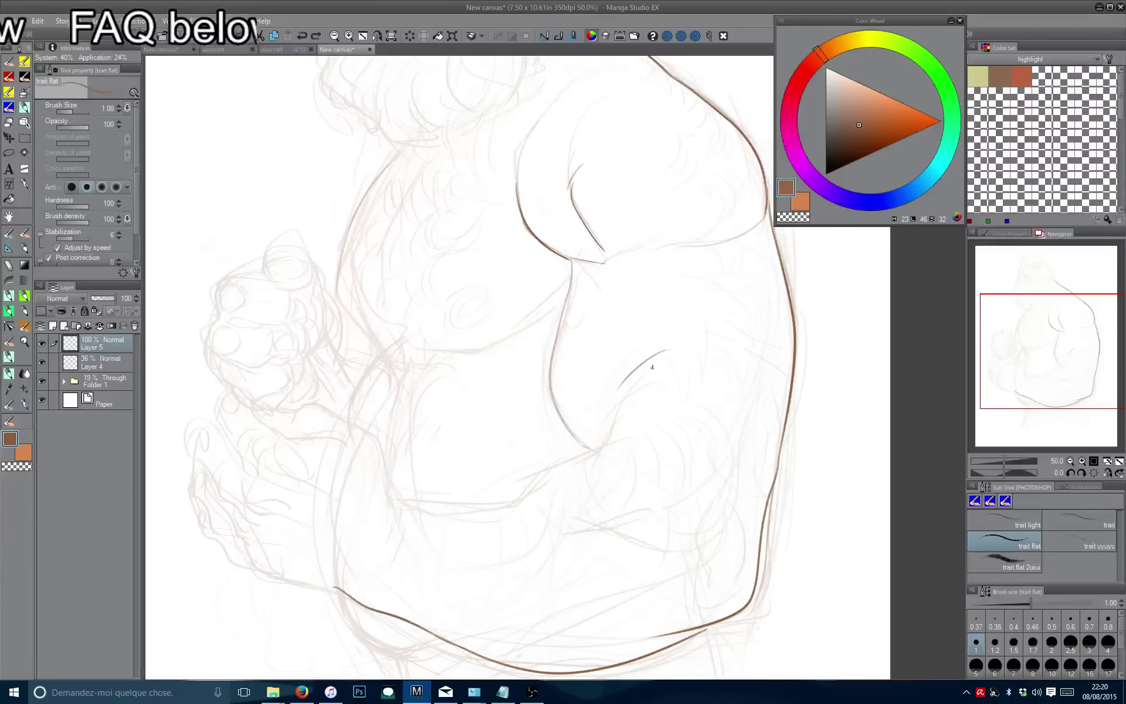
# Draw the forearm's upper contour from the elbow crease along to the wrist, redoing the stroke until it follows the sketch.
pyautogui.moveTo(608, 426); pyautogui.dragTo(504, 511)
pyautogui.hotkey('ctrl', 'z')
pyautogui.moveTo(630, 380)
pyautogui.mouseDown()
pyautogui.moveTo(607, 433)
pyautogui.moveTo(517, 509)
pyautogui.mouseUp()
pyautogui.hotkey('ctrl', 'z')
pyautogui.hotkey('ctrl', 'z')
pyautogui.moveTo(614, 447)
pyautogui.mouseDown()
pyautogui.moveTo(540, 481)
pyautogui.moveTo(495, 463)
pyautogui.mouseUp()
pyautogui.hotkey('ctrl', 'z')
pyautogui.hotkey('ctrl', 'z')
pyautogui.moveTo(616, 441); pyautogui.dragTo(477, 465)
pyautogui.moveTo(652, 277); pyautogui.dragTo(556, 389)
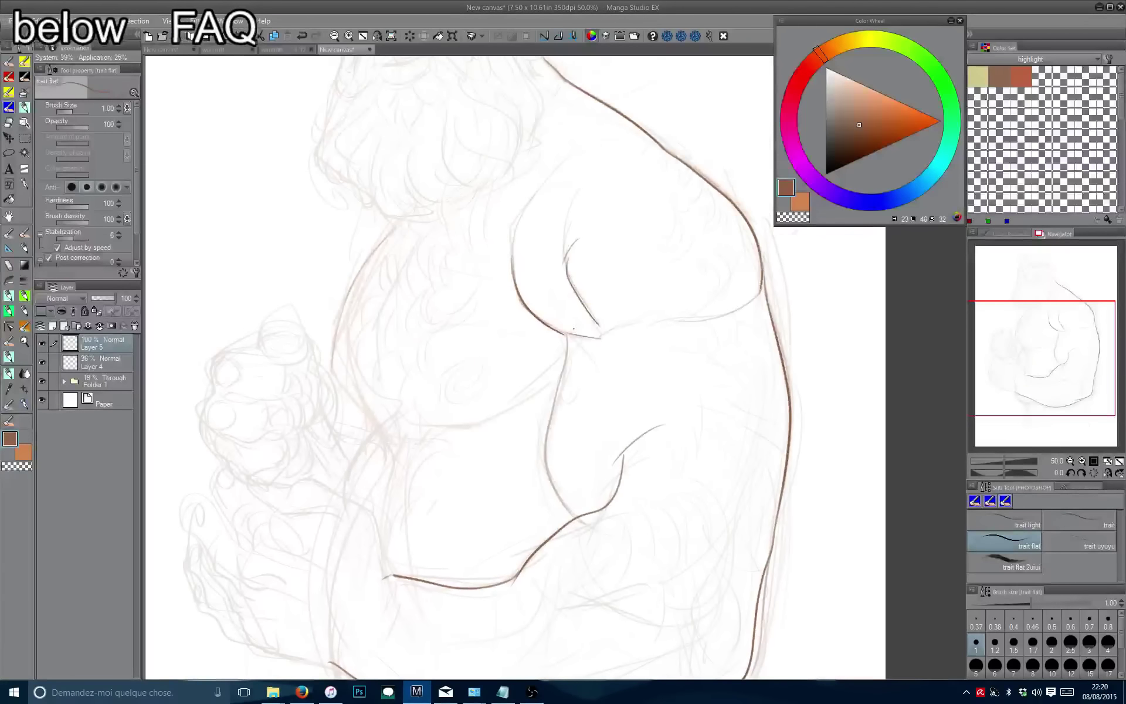
# Draw the biceps' front contour from the elbow crease up to the armpit and check the figure in a mirrored view.
pyautogui.moveTo(578, 515); pyautogui.dragTo(556, 356)
pyautogui.press('h')
pyautogui.hotkey('ctrl', '-')
pyautogui.press('-')
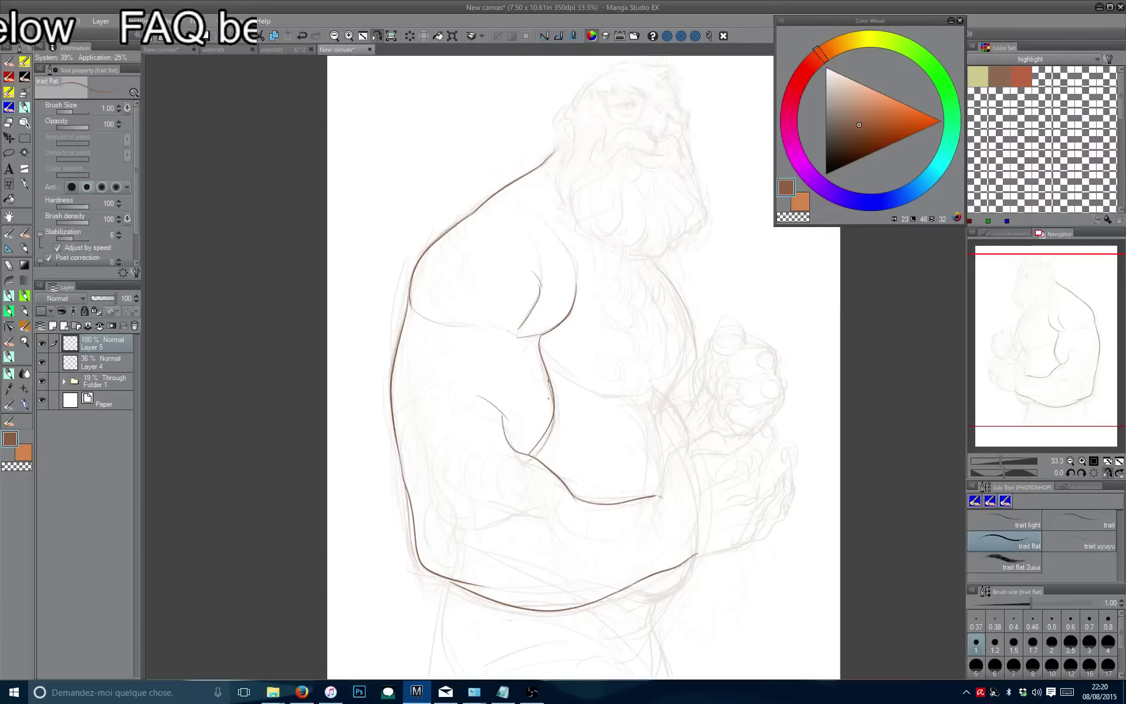
pyautogui.hotkey('ctrl', '+')
pyautogui.moveTo(511, 496); pyautogui.dragTo(410, 445)
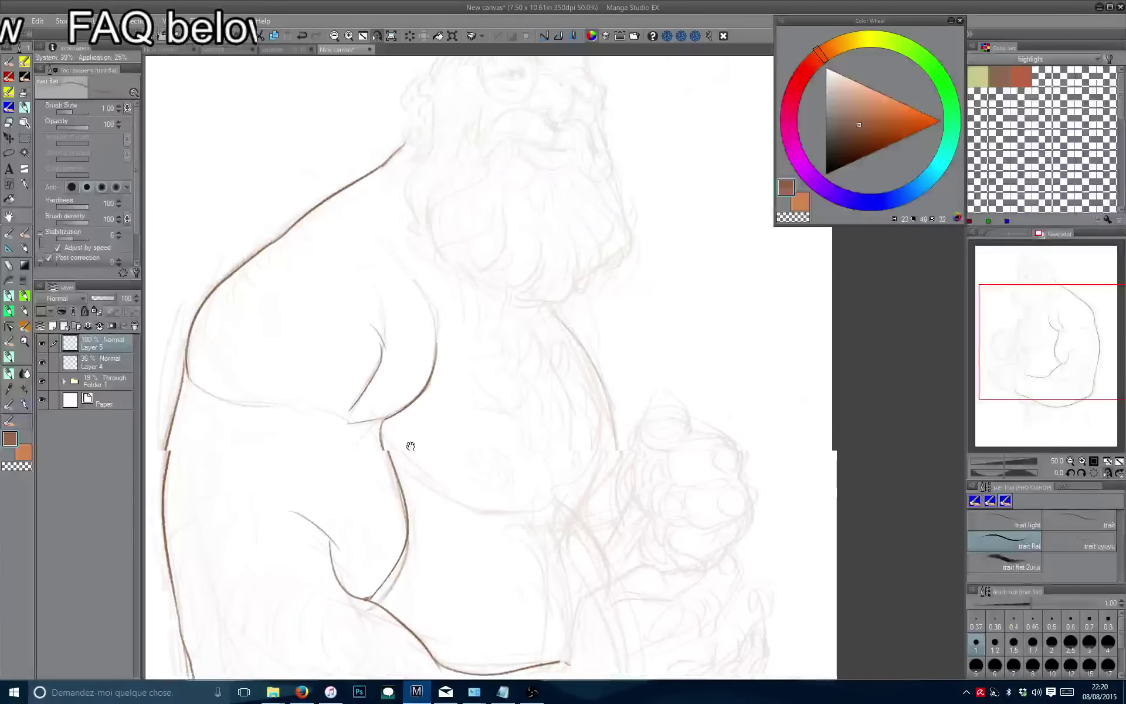
pyautogui.press('h')
pyautogui.hotkey('ctrl', '+')
# Draw the lower edge of the pectoral from the armpit towards the front of the chest.
pyautogui.moveTo(616, 437)
pyautogui.mouseDown()
pyautogui.moveTo(503, 493)
pyautogui.moveTo(544, 485)
pyautogui.moveTo(485, 488)
pyautogui.moveTo(556, 482)
pyautogui.moveTo(479, 489)
pyautogui.mouseUp()
pyautogui.hotkey('ctrl', 'z')
pyautogui.hotkey('ctrl', 'z')
pyautogui.hotkey('ctrl', 'z')
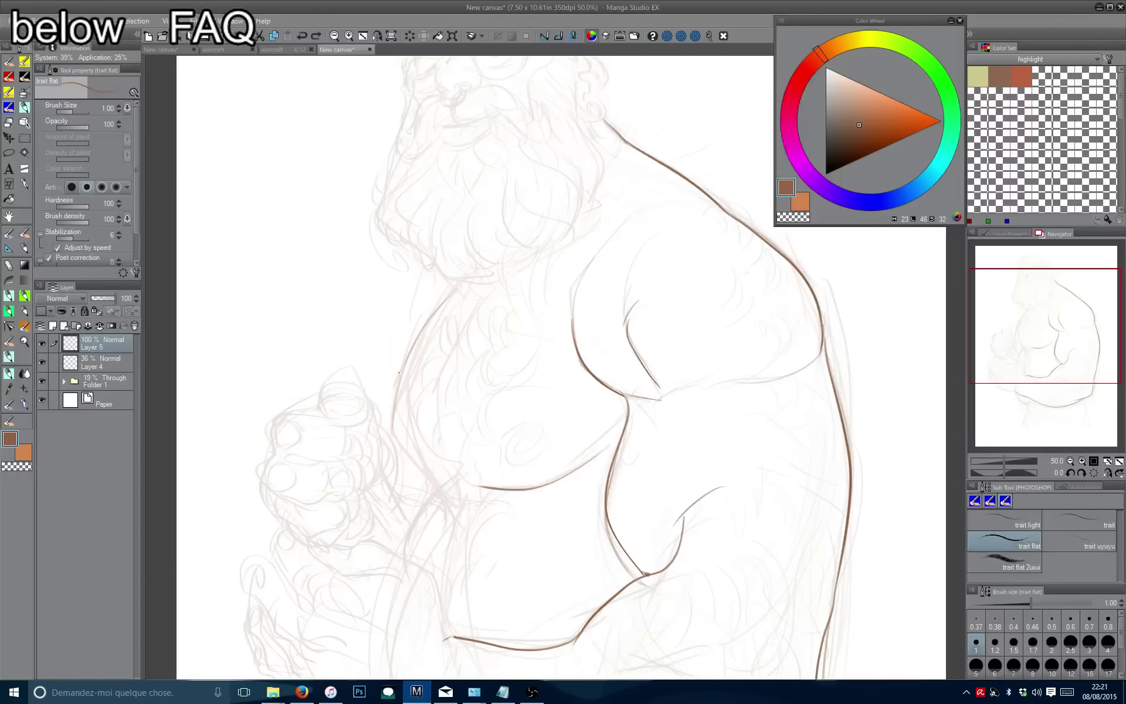
# Draw the chest's front contour from below the beard past the nipple and add chest hair strokes.
pyautogui.moveTo(403, 375); pyautogui.dragTo(467, 583)
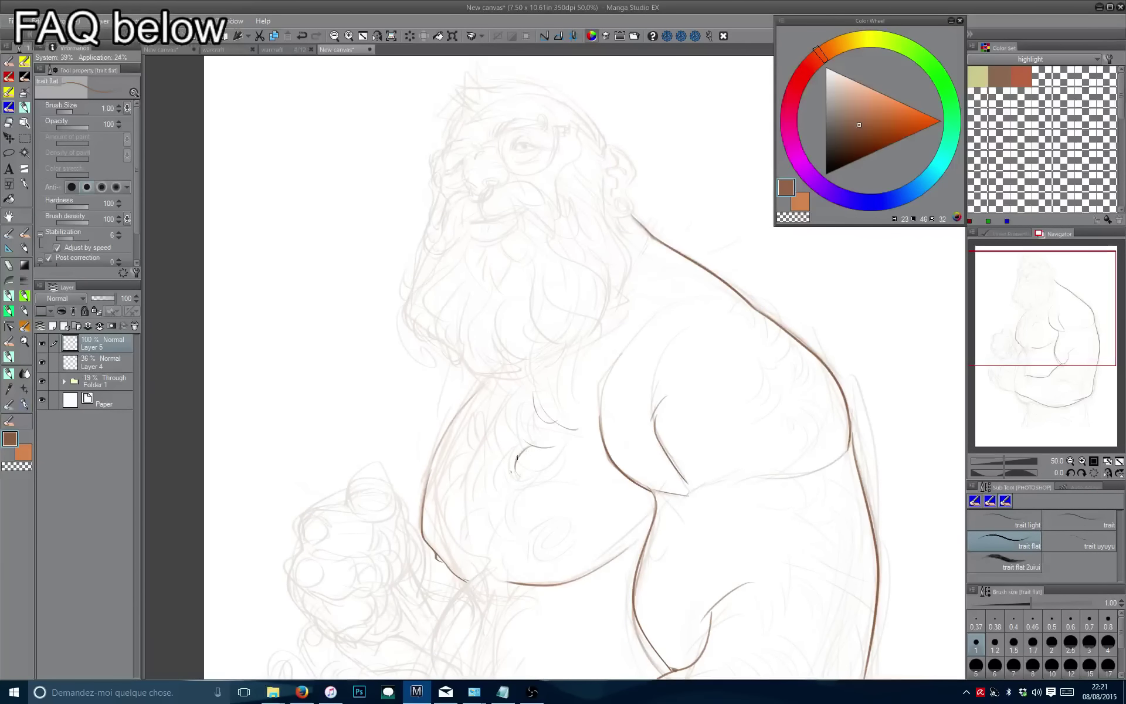
pyautogui.moveTo(535, 417); pyautogui.dragTo(523, 440)
pyautogui.moveTo(514, 402); pyautogui.dragTo(520, 442)
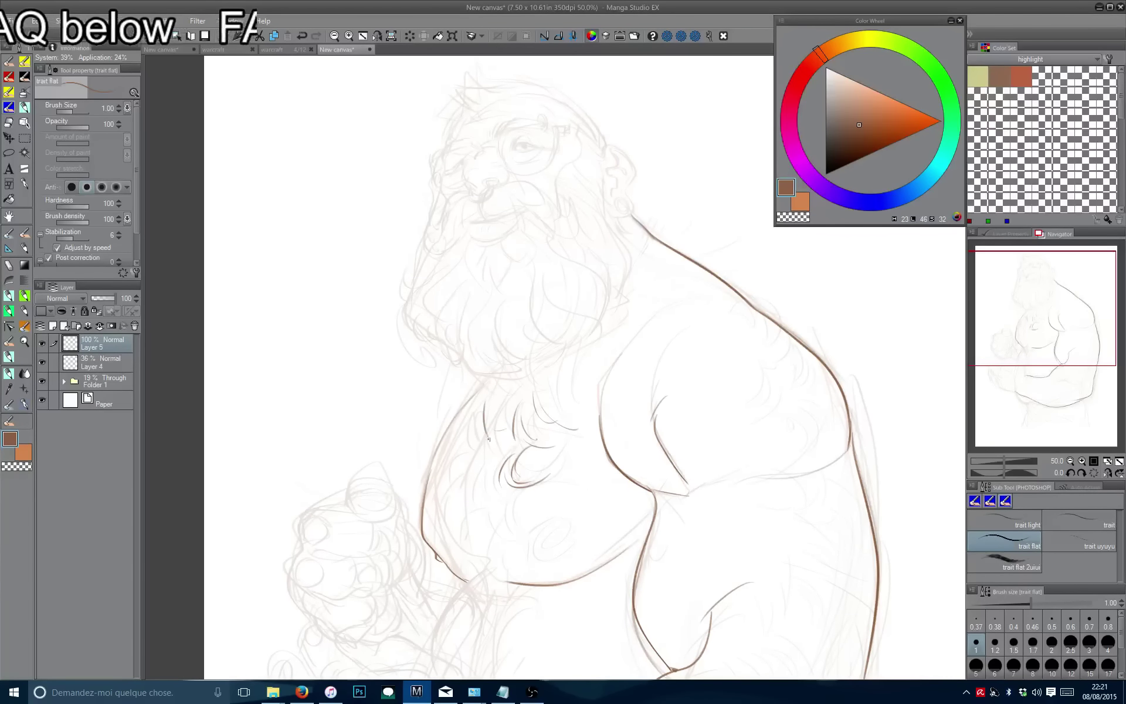
# Draw long wavy strands through the beard and along its back edge below the ear.
pyautogui.scroll(3, 454, 480)
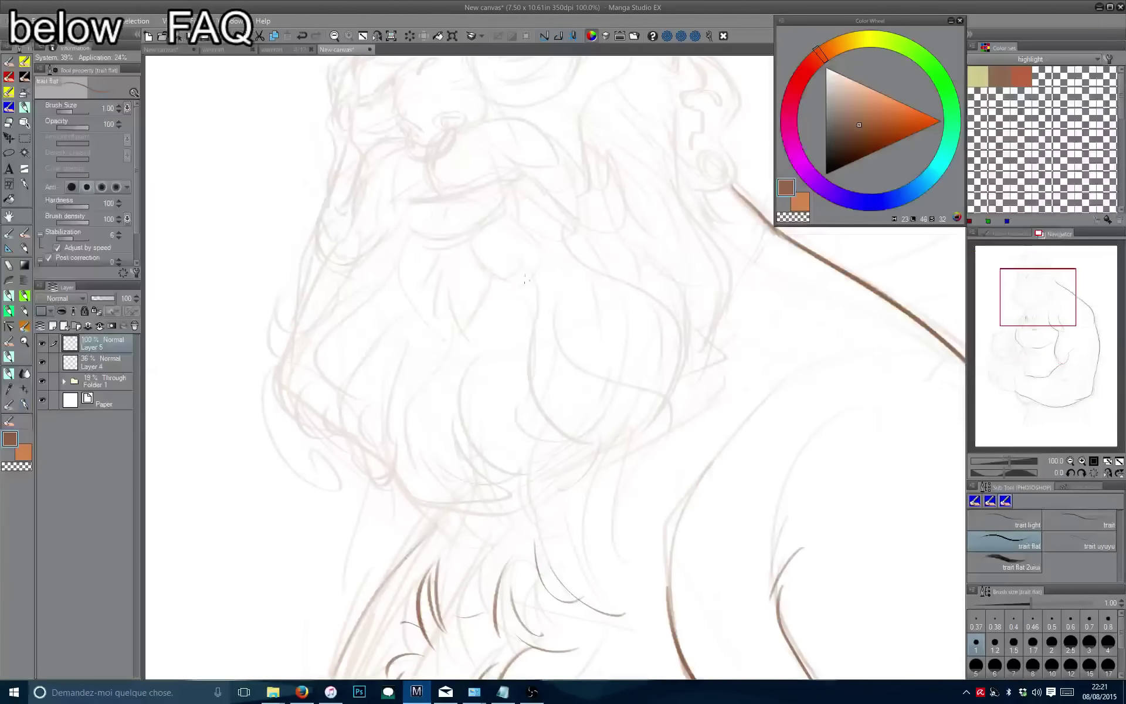
pyautogui.moveTo(528, 259); pyautogui.dragTo(549, 423)
pyautogui.moveTo(570, 233)
pyautogui.mouseDown()
pyautogui.moveTo(439, 324)
pyautogui.moveTo(538, 380)
pyautogui.moveTo(553, 431)
pyautogui.mouseUp()
pyautogui.moveTo(526, 417); pyautogui.dragTo(531, 464)
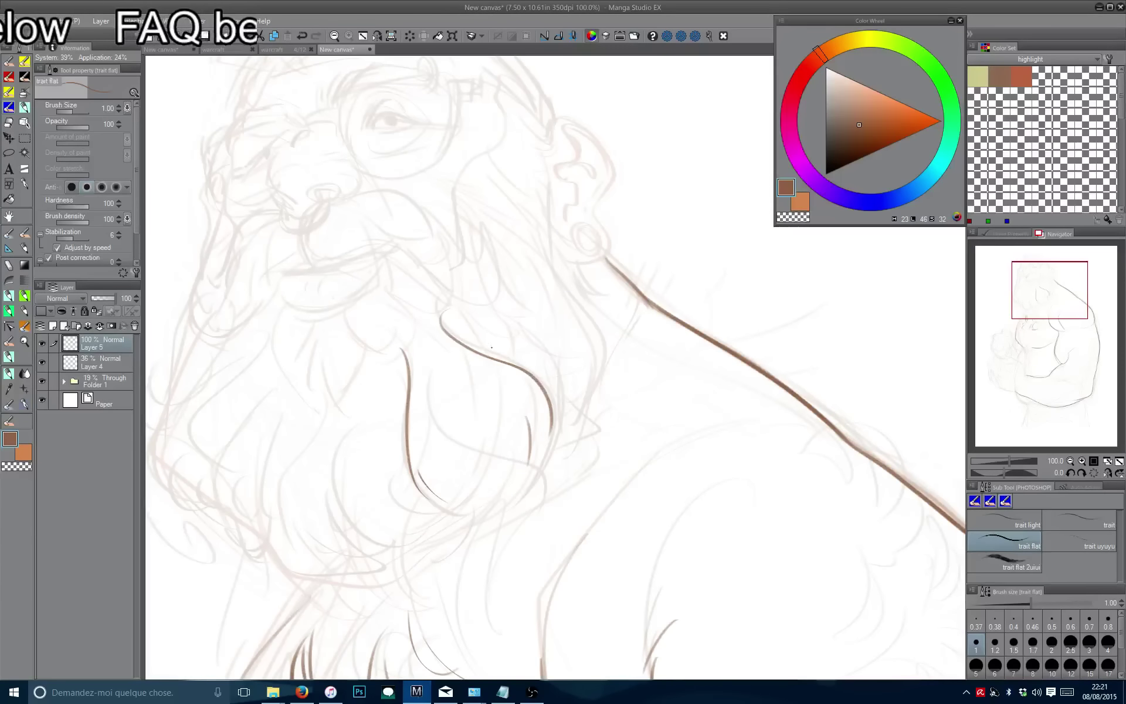
pyautogui.moveTo(502, 315); pyautogui.dragTo(565, 405)
pyautogui.moveTo(550, 264); pyautogui.dragTo(593, 376)
pyautogui.moveTo(597, 320); pyautogui.dragTo(591, 384)
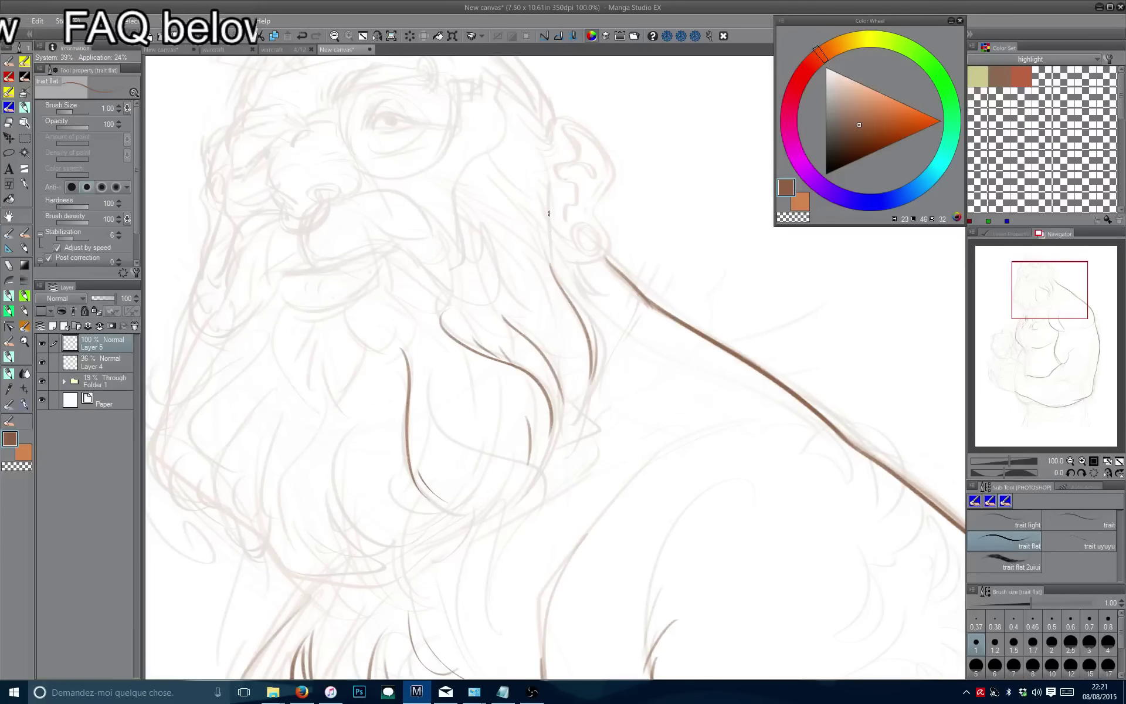
pyautogui.moveTo(546, 211); pyautogui.dragTo(586, 388)
# Draw the sideburn hair in front of the ear and the sideburn's curved front edge down to the cheek.
pyautogui.scroll(2, 563, 352)
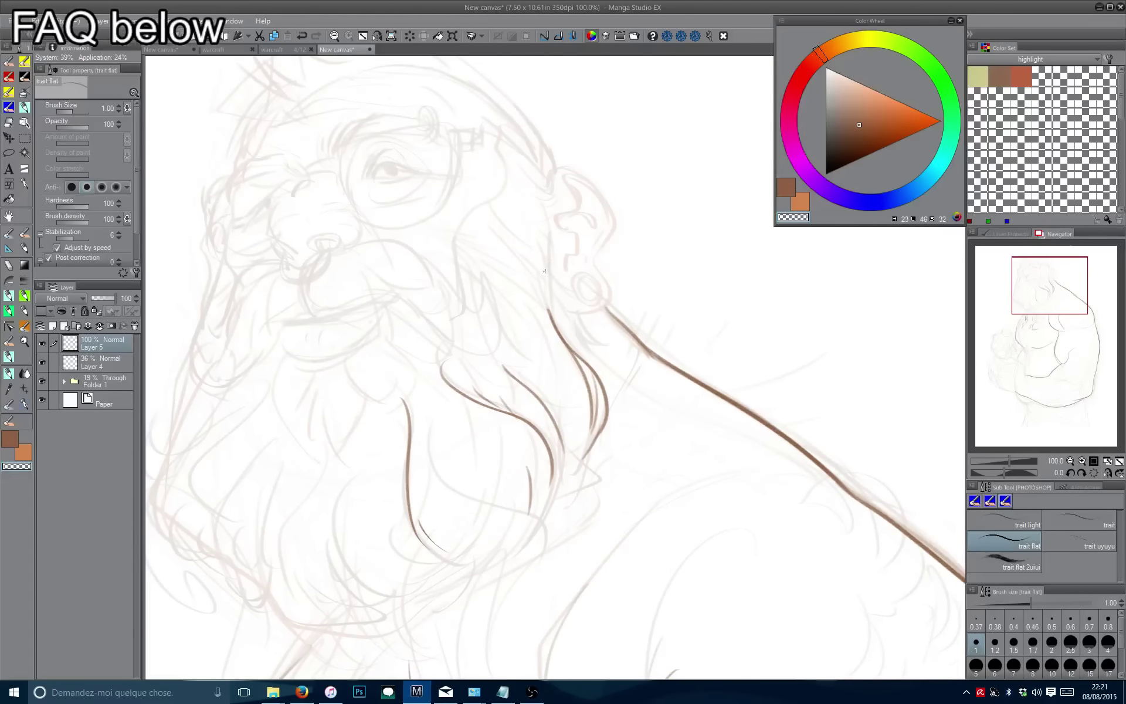
pyautogui.press('c')
pyautogui.moveTo(548, 226)
pyautogui.mouseDown()
pyautogui.moveTo(557, 255)
pyautogui.moveTo(572, 259)
pyautogui.mouseUp()
pyautogui.scroll(2, 535, 266)
pyautogui.moveTo(487, 266)
pyautogui.mouseDown()
pyautogui.moveTo(526, 308)
pyautogui.moveTo(554, 377)
pyautogui.mouseUp()
pyautogui.moveTo(492, 299); pyautogui.dragTo(572, 406)
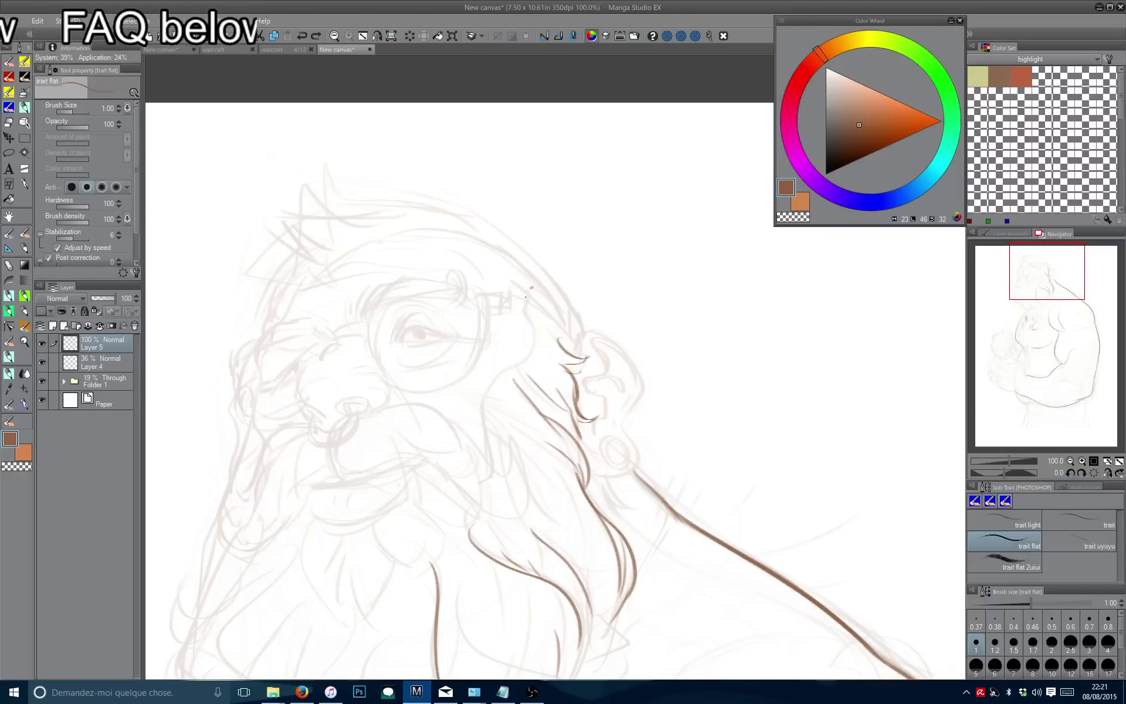
pyautogui.hotkey('ctrl', 'z')
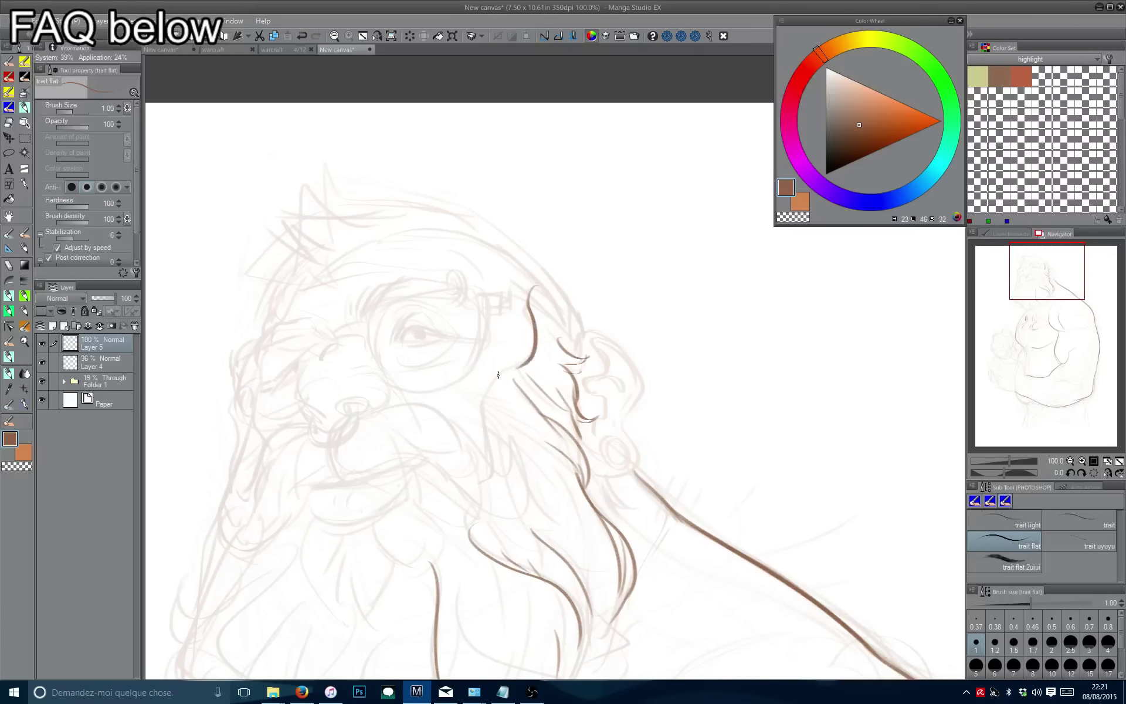
pyautogui.moveTo(530, 299)
pyautogui.mouseDown()
pyautogui.moveTo(515, 373)
pyautogui.moveTo(484, 405)
pyautogui.mouseUp()
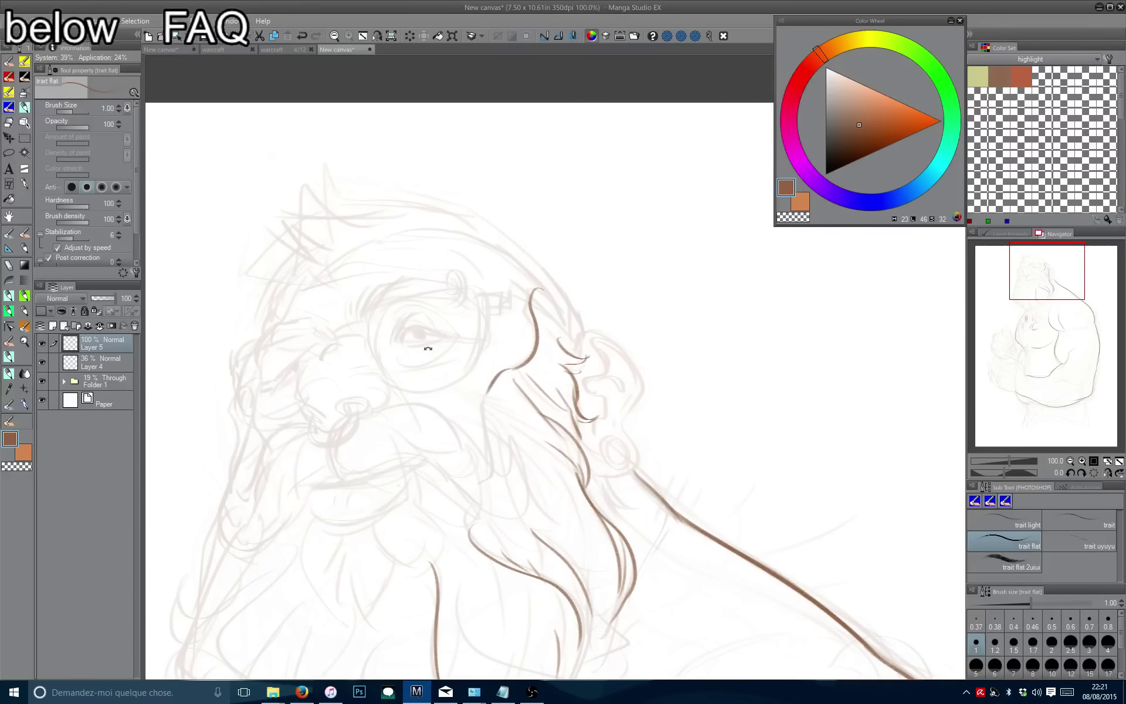
# Draw long beard strands flowing from the cheek below the glasses down the side of the beard.
pyautogui.moveTo(428, 344)
pyautogui.mouseDown()
pyautogui.moveTo(477, 339)
pyautogui.moveTo(500, 404)
pyautogui.mouseUp()
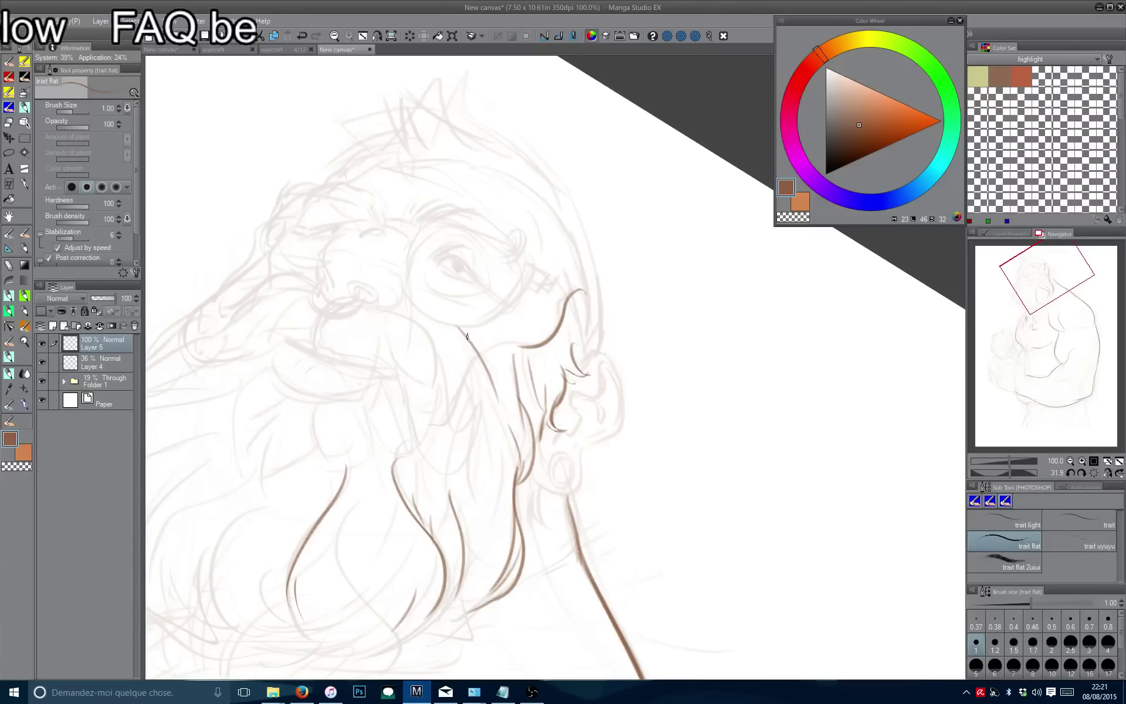
pyautogui.moveTo(468, 337)
pyautogui.mouseDown()
pyautogui.moveTo(486, 449)
pyautogui.moveTo(470, 607)
pyautogui.mouseUp()
pyautogui.hotkey('ctrl', 'z')
pyautogui.moveTo(469, 349); pyautogui.dragTo(469, 501)
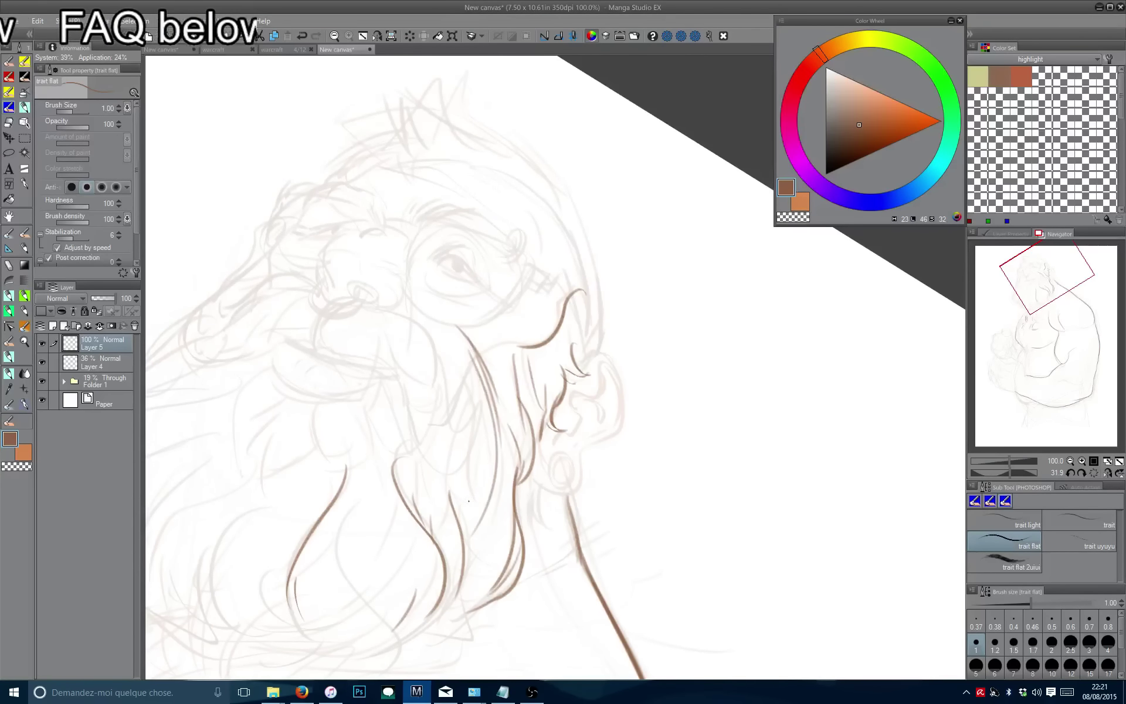
pyautogui.hotkey('ctrl', 'z')
pyautogui.moveTo(493, 382); pyautogui.dragTo(464, 549)
pyautogui.moveTo(496, 496); pyautogui.dragTo(466, 568)
pyautogui.moveTo(499, 455)
pyautogui.mouseDown()
pyautogui.moveTo(458, 615)
pyautogui.moveTo(437, 610)
pyautogui.mouseUp()
pyautogui.scroll(1, 505, 423)
pyautogui.moveTo(484, 369); pyautogui.dragTo(488, 383)
pyautogui.hotkey('ctrl', '@')
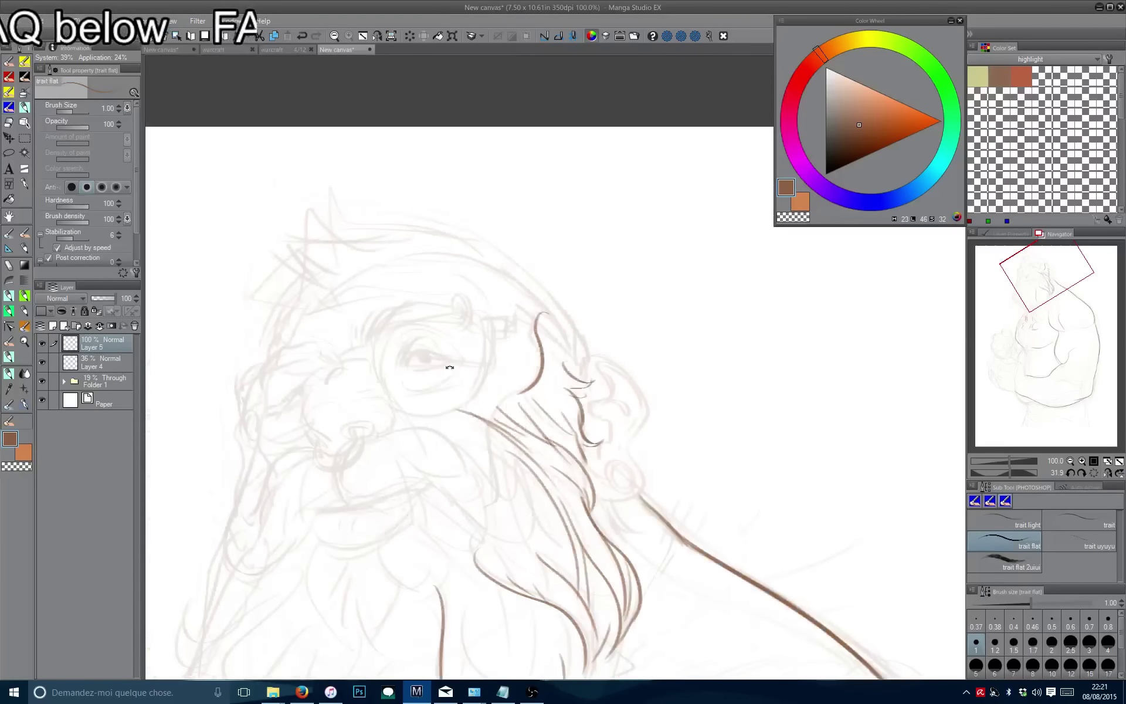
# Draw the angular beard edge on the cheek from the sideburn down towards the moustache.
pyautogui.moveTo(502, 400); pyautogui.dragTo(490, 492)
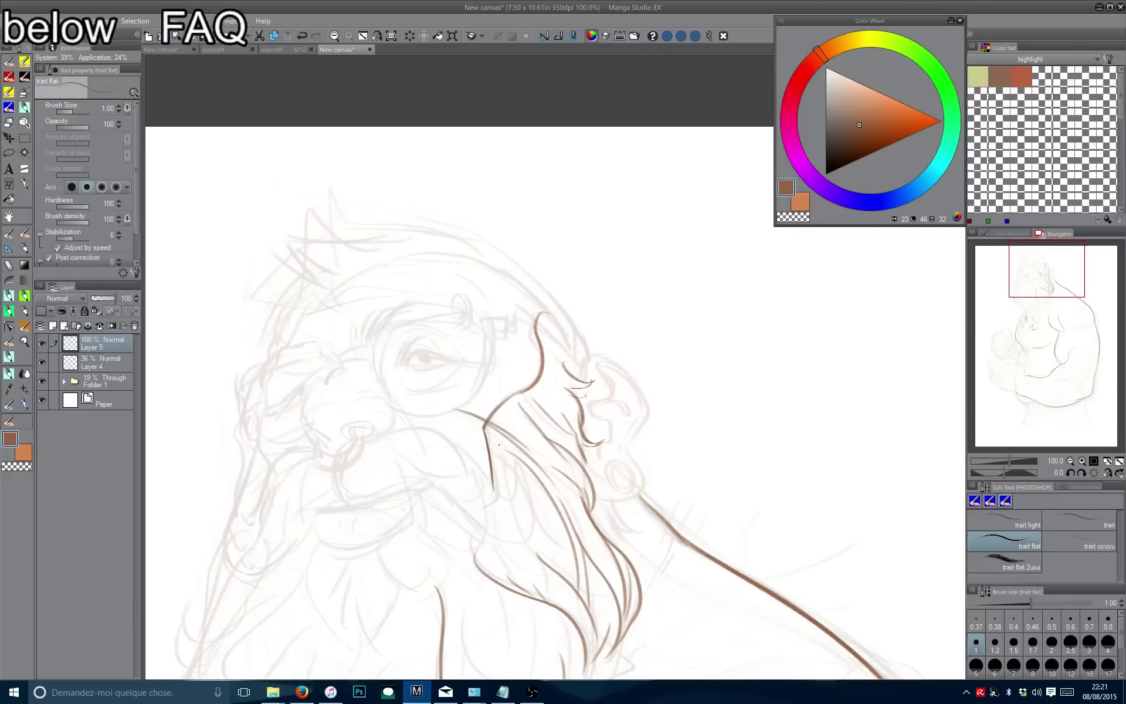
pyautogui.hotkey('ctrl', 'z')
pyautogui.moveTo(512, 394)
pyautogui.mouseDown()
pyautogui.moveTo(494, 491)
pyautogui.moveTo(490, 442)
pyautogui.moveTo(535, 413)
pyautogui.mouseUp()
pyautogui.hotkey('ctrl', 'z')
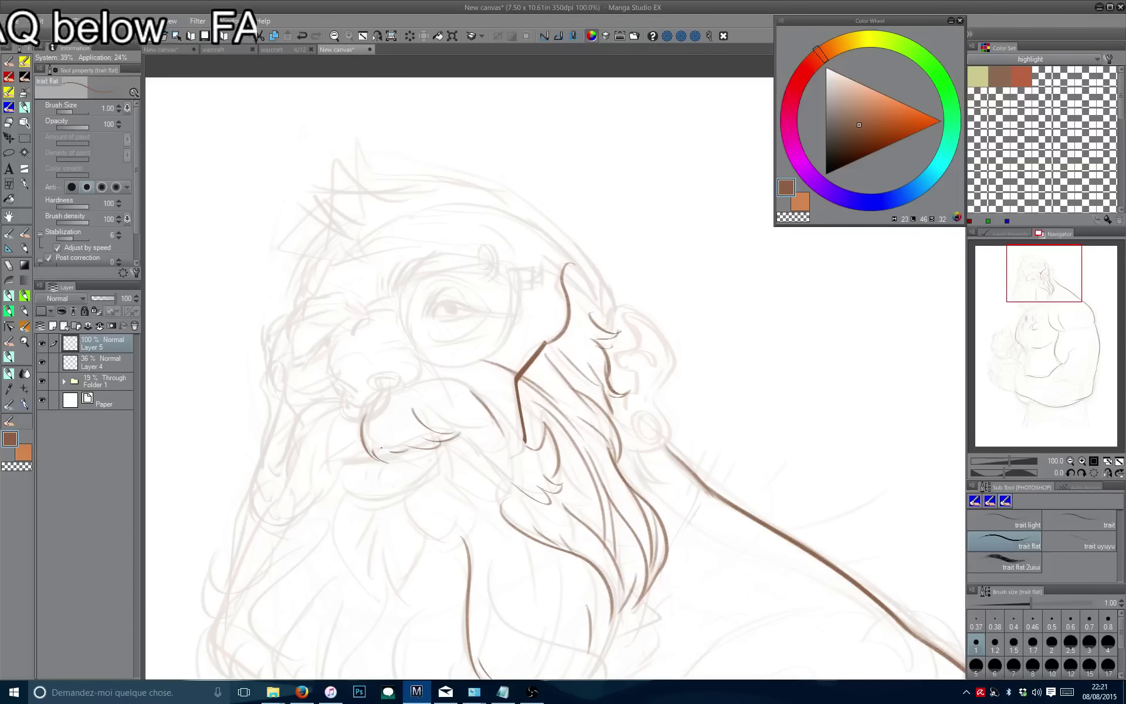
# Draw the hair strands and upper outer edge of the moustache's near half.
pyautogui.moveTo(444, 386); pyautogui.dragTo(487, 456)
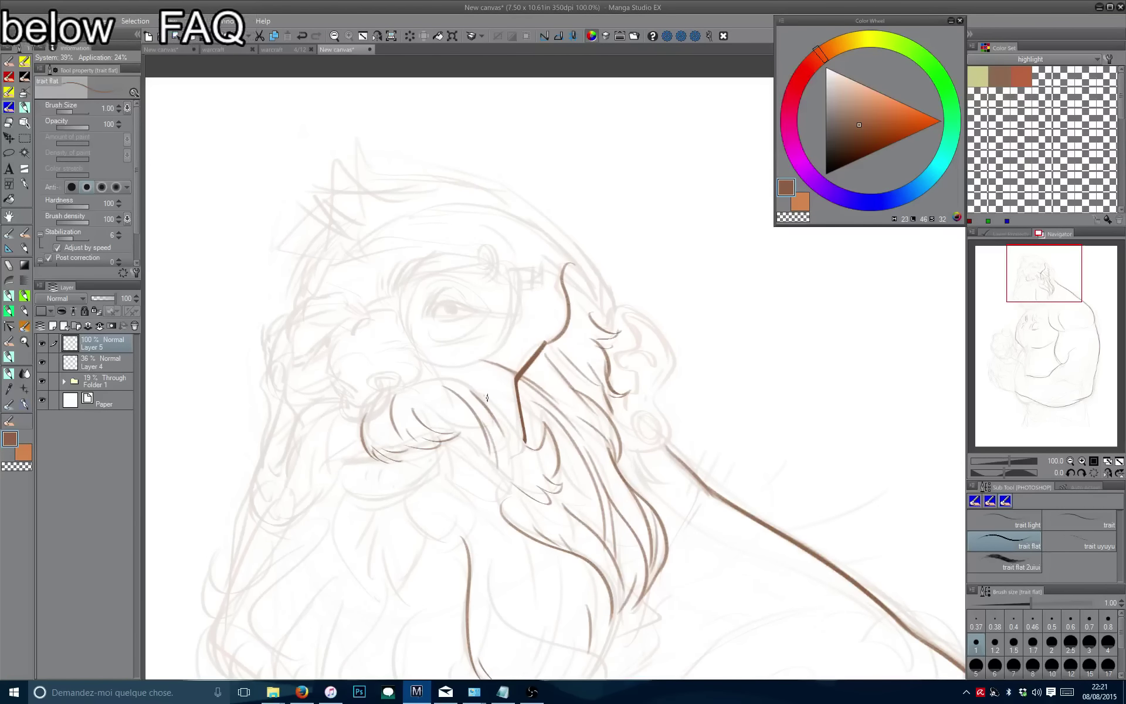
pyautogui.moveTo(487, 398); pyautogui.dragTo(508, 428)
pyautogui.hotkey('ctrl', 'z')
pyautogui.moveTo(473, 388); pyautogui.dragTo(539, 456)
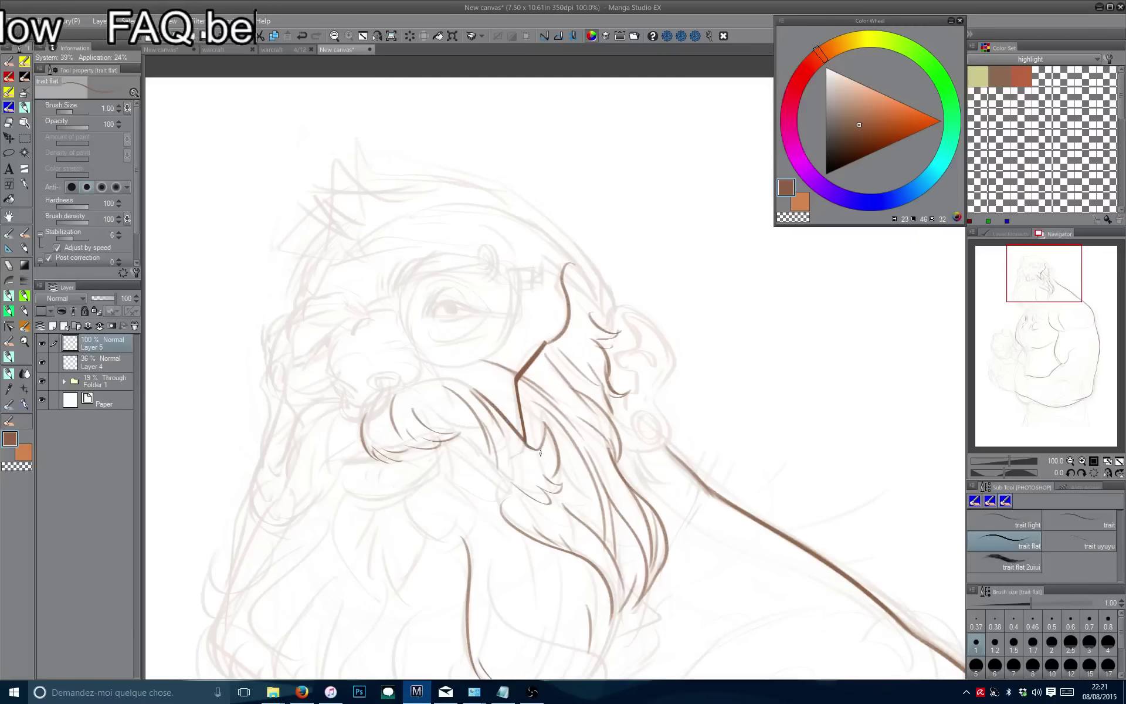
# Draw the contour of the moustache's far half from under the nose down to its curled tip.
pyautogui.moveTo(340, 402)
pyautogui.mouseDown()
pyautogui.moveTo(457, 423)
pyautogui.moveTo(437, 423)
pyautogui.moveTo(404, 470)
pyautogui.mouseUp()
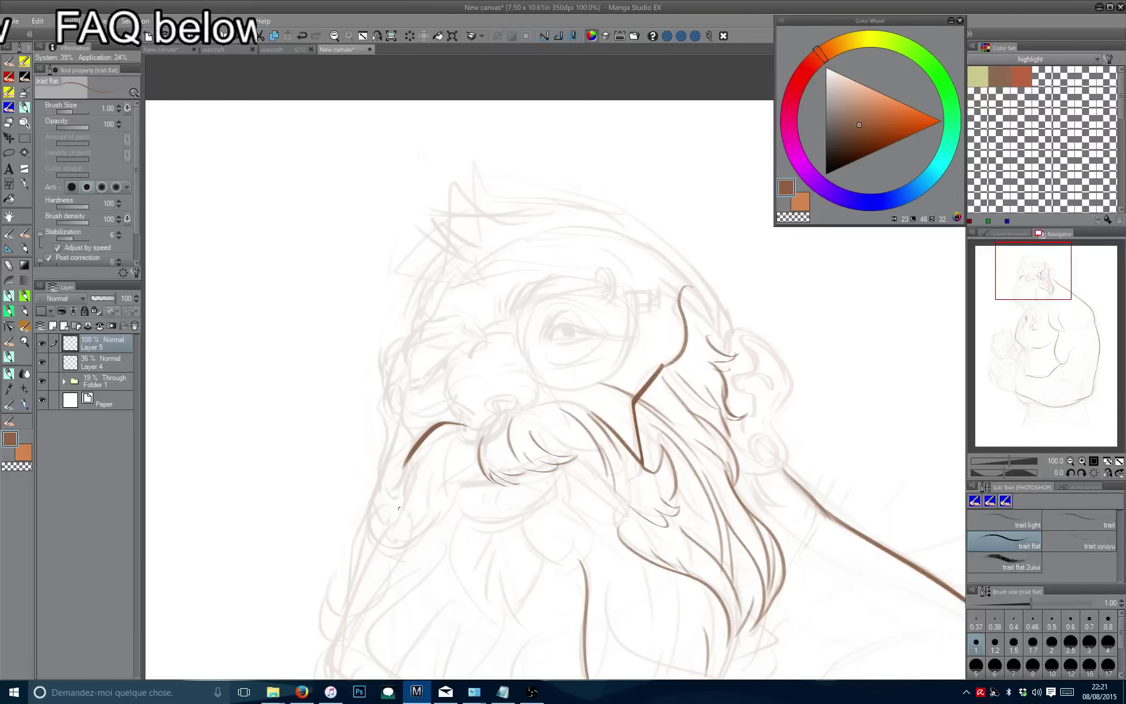
pyautogui.hotkey('ctrl', 'z')
pyautogui.moveTo(466, 425)
pyautogui.mouseDown()
pyautogui.moveTo(417, 451)
pyautogui.moveTo(390, 522)
pyautogui.mouseUp()
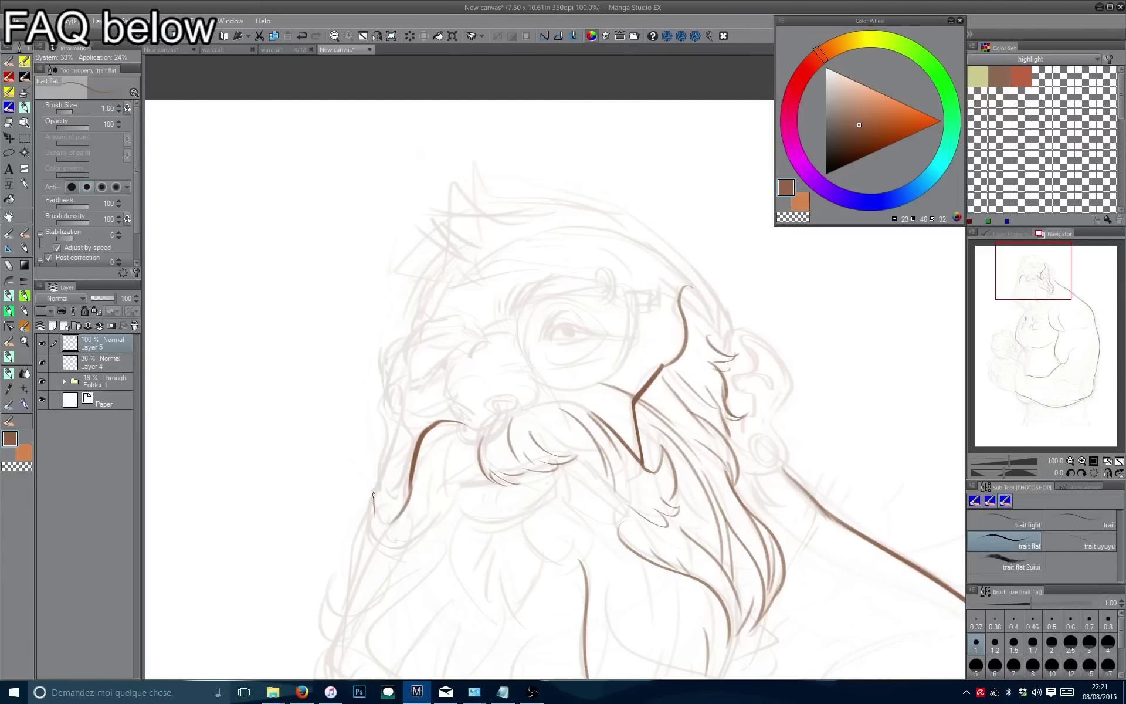
pyautogui.moveTo(416, 473); pyautogui.dragTo(419, 506)
pyautogui.hotkey('ctrl', 'z')
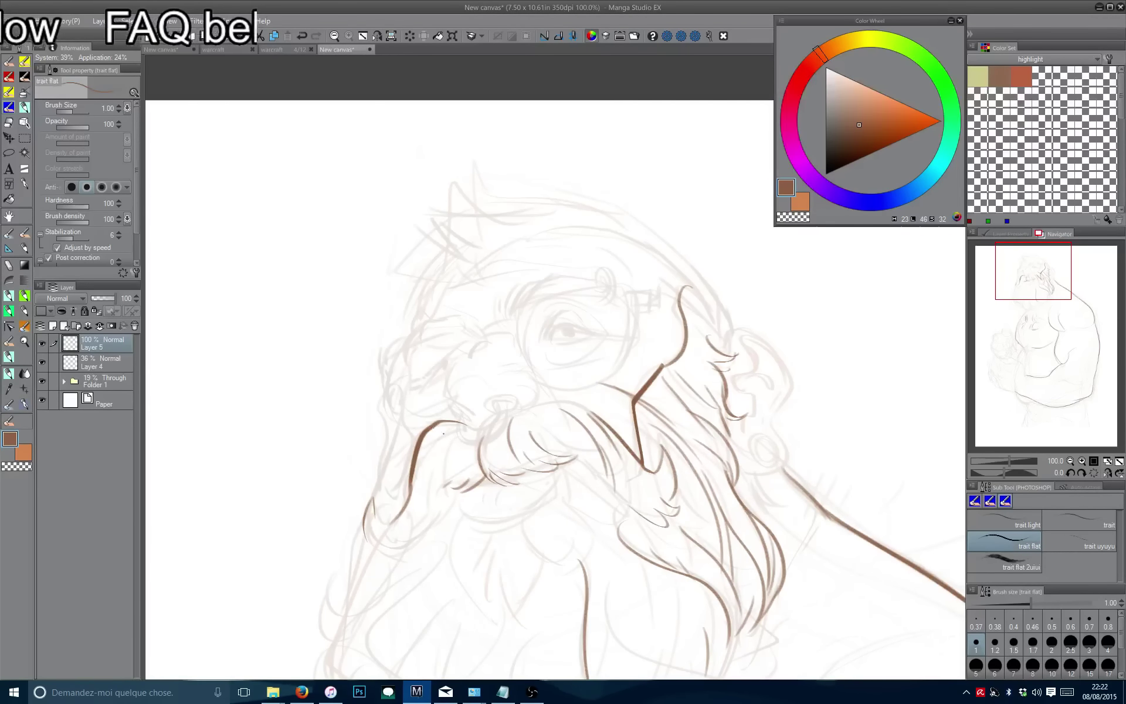
# Draw the near eye's upper lid and outer corner creases, and the outline and hairs of the eyebrow above it.
pyautogui.moveTo(433, 348); pyautogui.dragTo(392, 404)
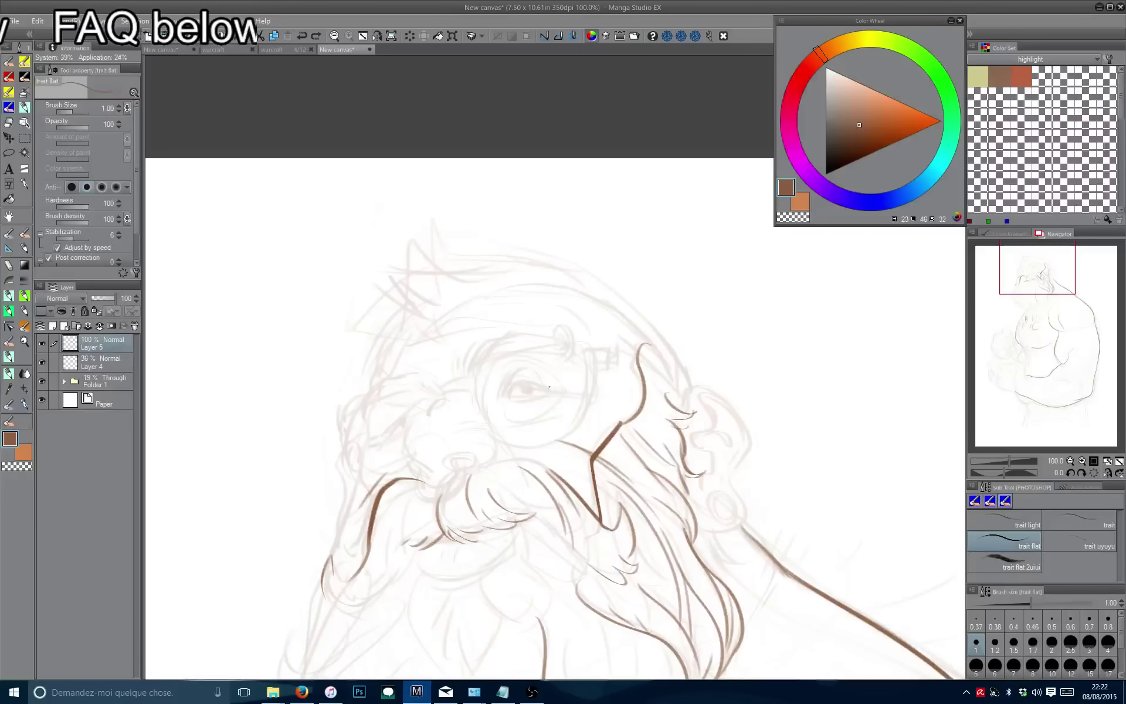
pyautogui.hotkey('ctrl', 'z')
pyautogui.moveTo(592, 381); pyautogui.dragTo(555, 392)
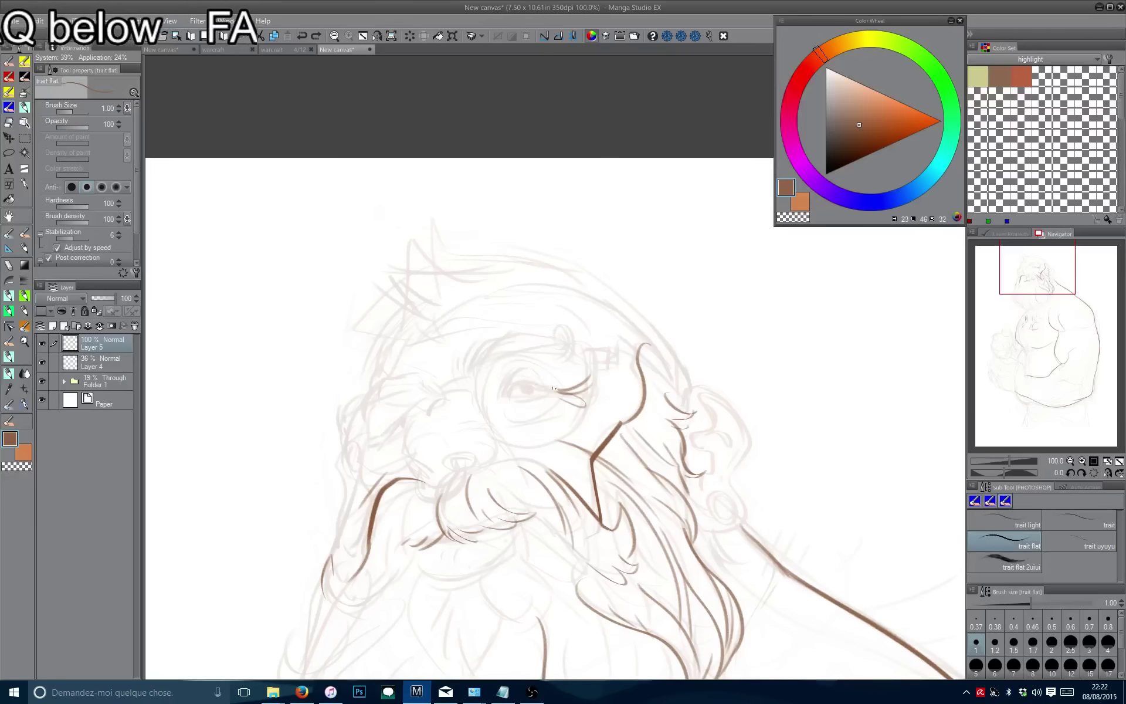
pyautogui.moveTo(505, 394); pyautogui.dragTo(515, 383)
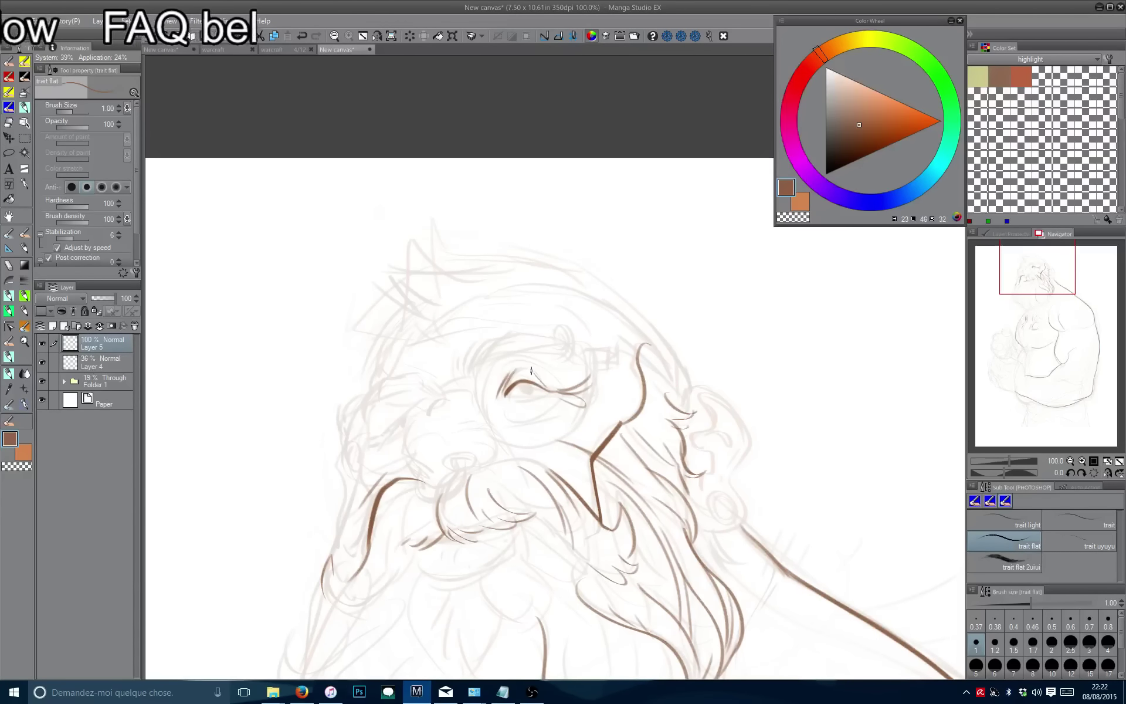
pyautogui.scroll(1, 544, 357)
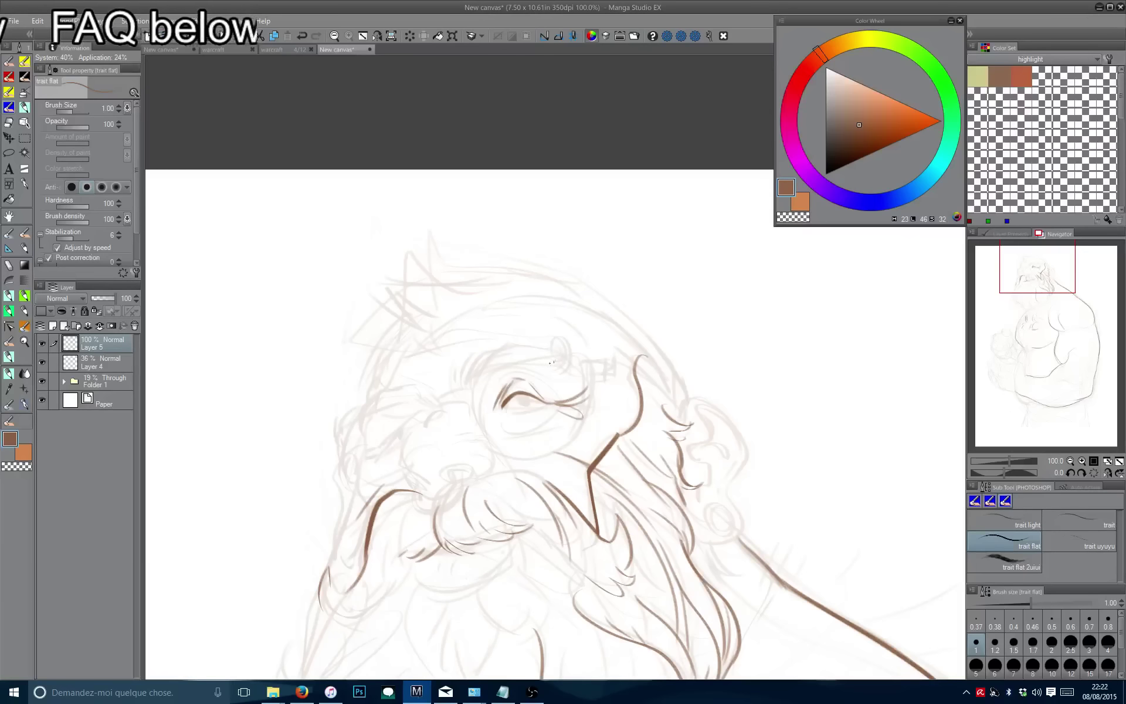
pyautogui.moveTo(469, 378); pyautogui.dragTo(482, 355)
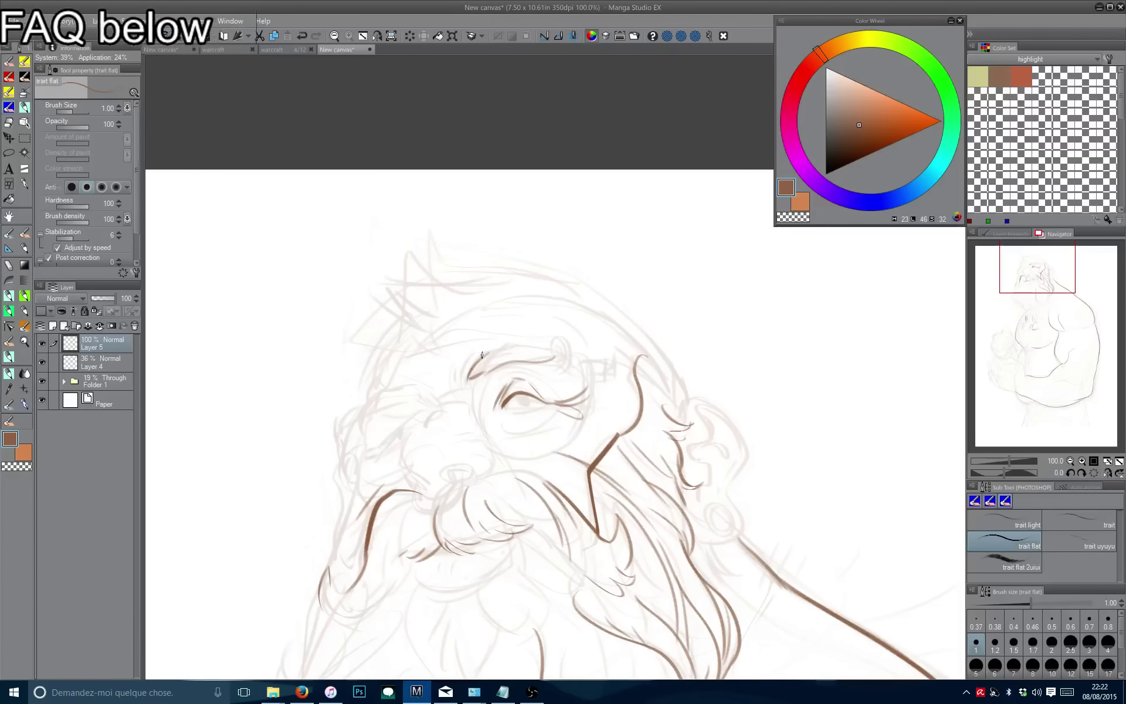
pyautogui.moveTo(560, 347); pyautogui.dragTo(527, 347)
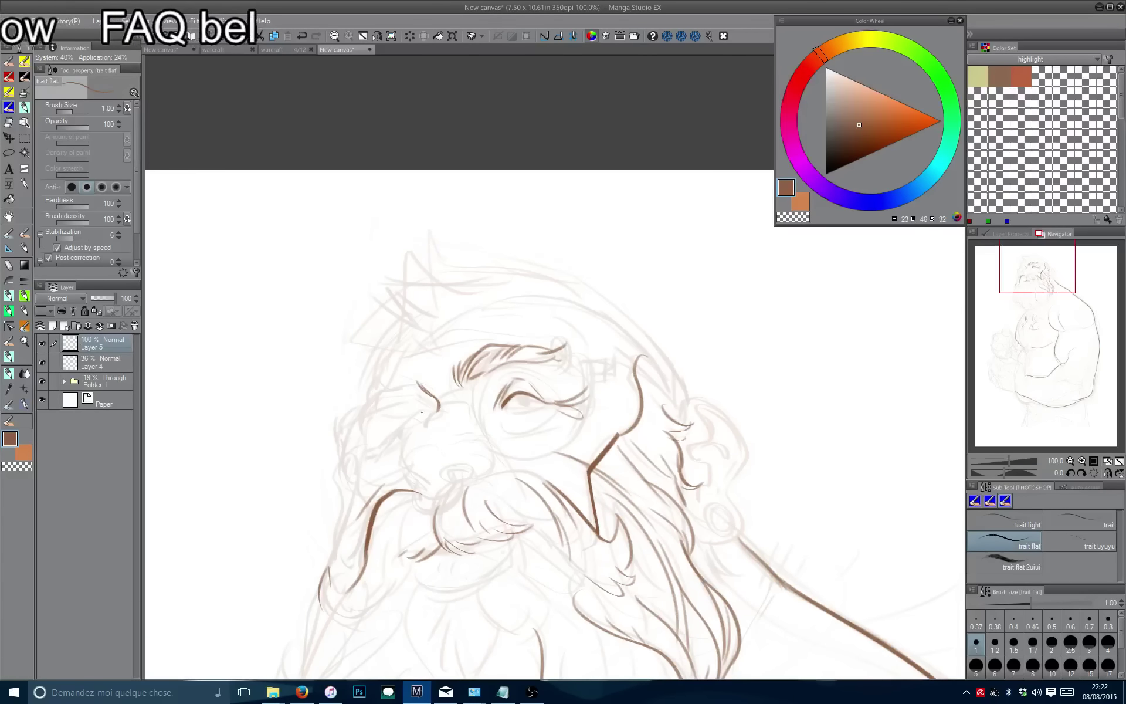
# Draw the brow crease at the top of the nose and the curved outline of the nose's far side.
pyautogui.hotkey('ctrl', 'z')
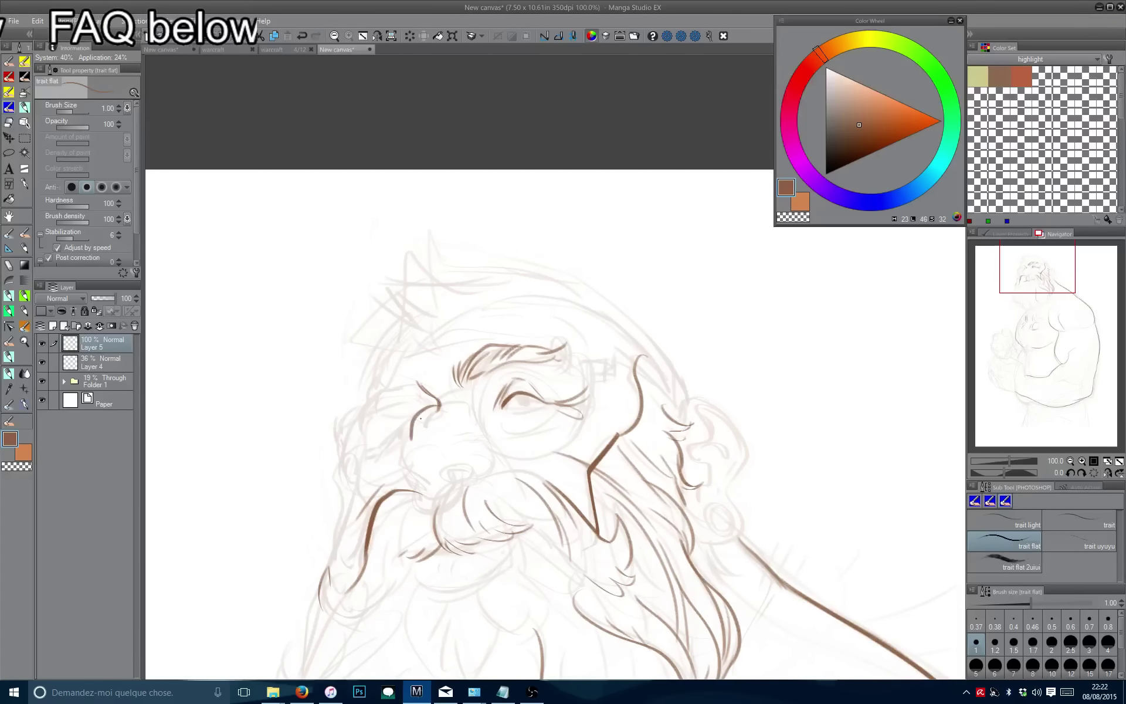
pyautogui.press('c')
pyautogui.press('c')
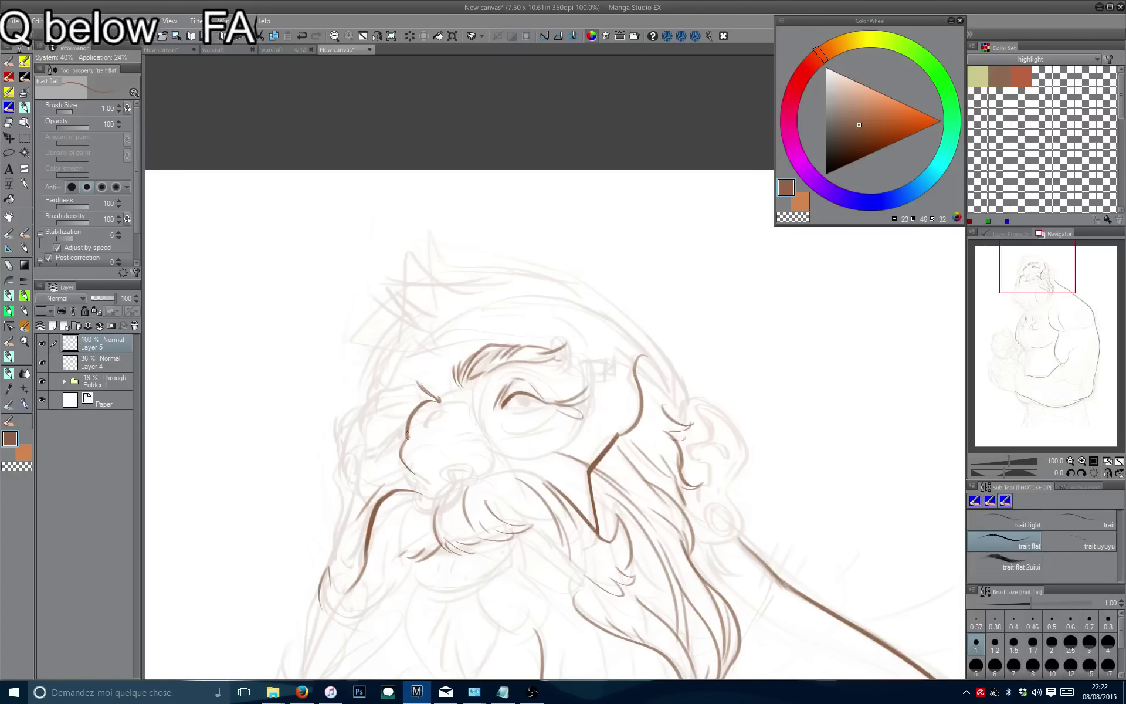
pyautogui.hotkey('ctrl', 'z')
pyautogui.moveTo(408, 434); pyautogui.dragTo(403, 464)
pyautogui.moveTo(445, 414); pyautogui.dragTo(422, 418)
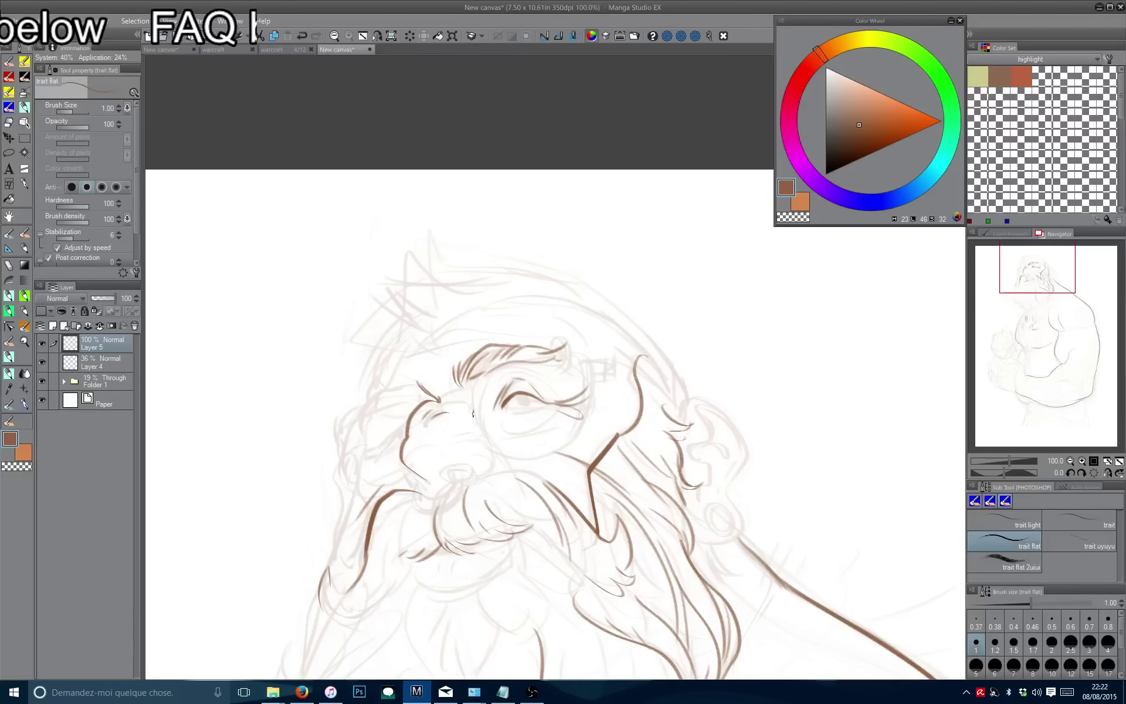
# Draw the near wing of the nose, the nostril and the underside meeting the moustache.
pyautogui.hotkey('ctrl', 'z')
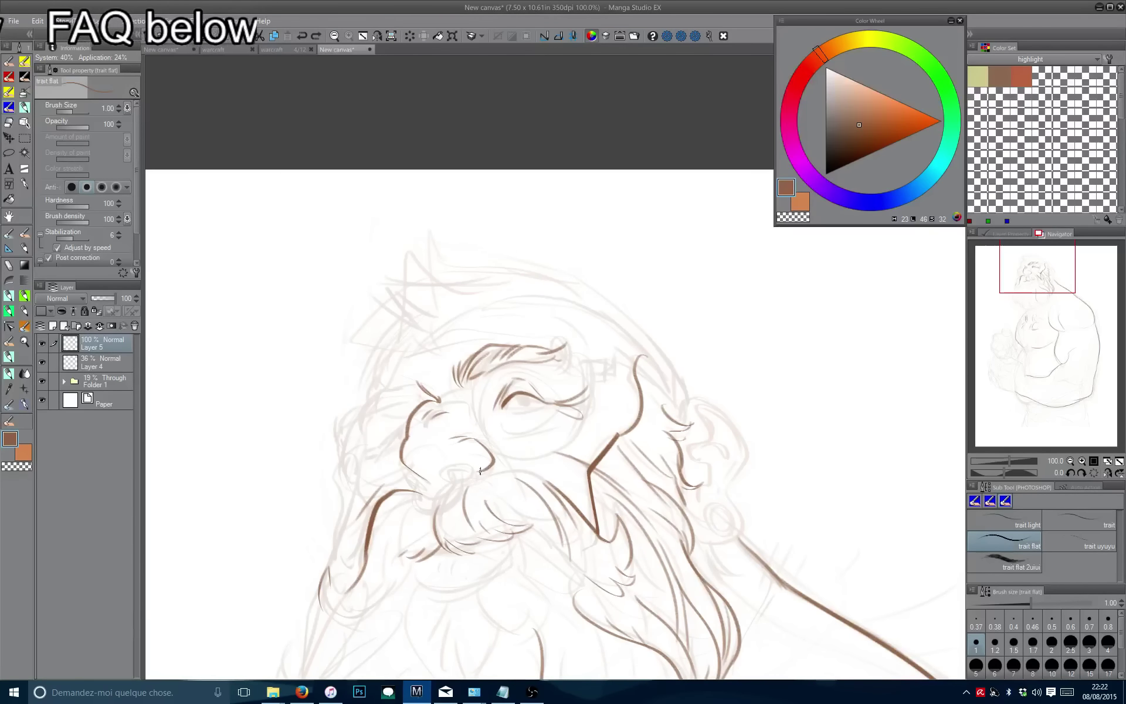
pyautogui.moveTo(490, 466)
pyautogui.mouseDown()
pyautogui.moveTo(478, 477)
pyautogui.moveTo(456, 461)
pyautogui.mouseUp()
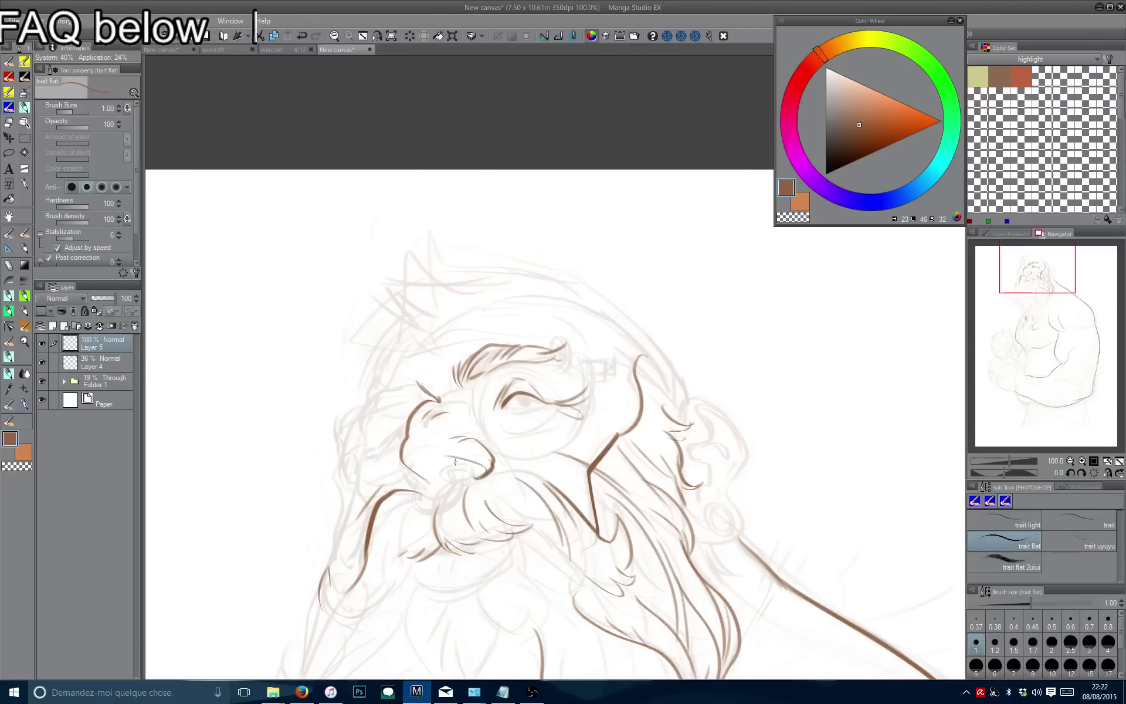
pyautogui.hotkey('ctrl', 'z')
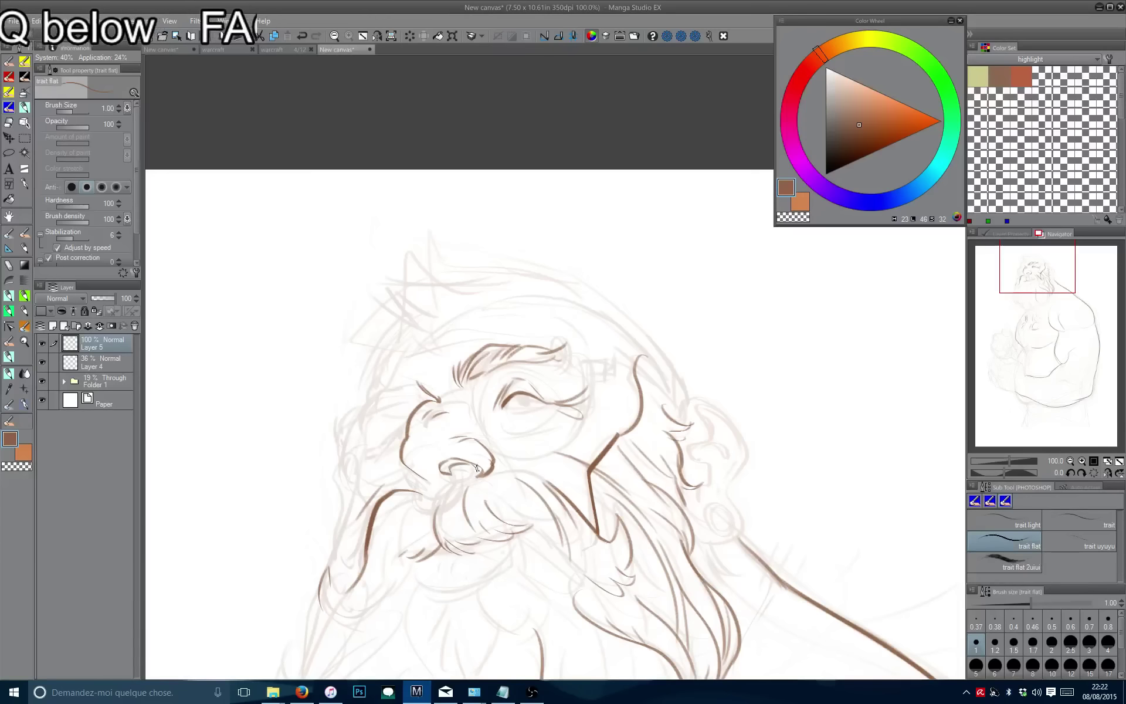
pyautogui.moveTo(427, 482); pyautogui.dragTo(440, 490)
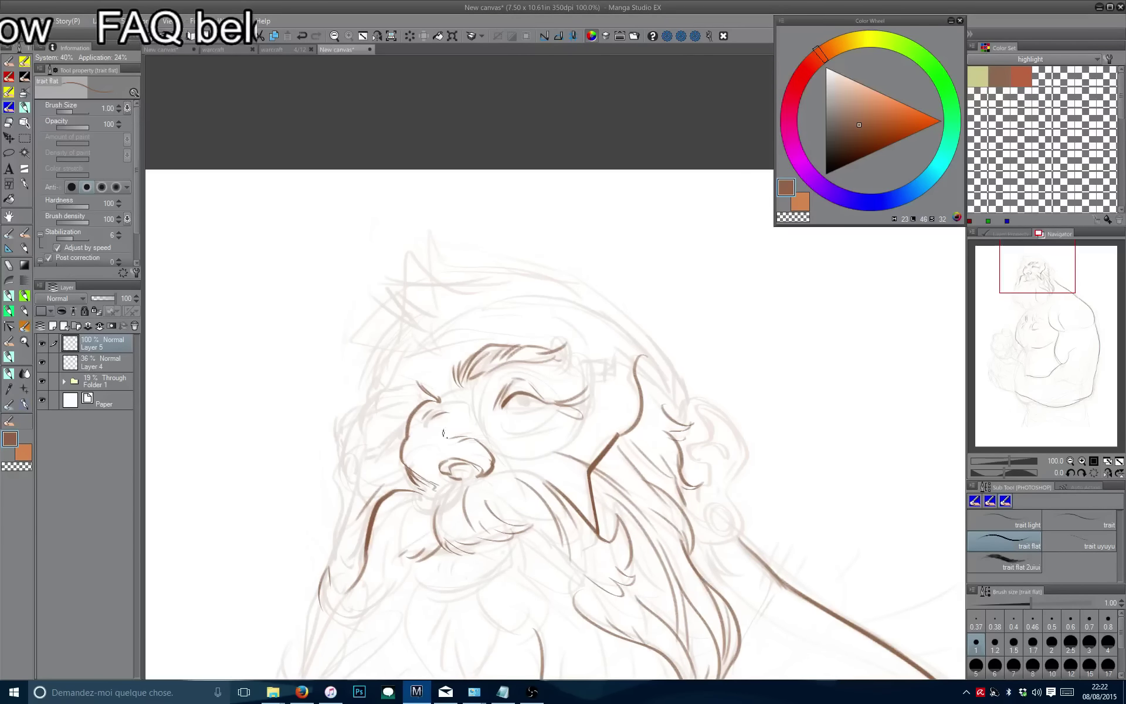
# Draw the moustache's upper edge and the long curved beard strands flowing down below the mouth.
pyautogui.moveTo(537, 471)
pyautogui.mouseDown()
pyautogui.moveTo(475, 475)
pyautogui.moveTo(439, 496)
pyautogui.moveTo(450, 483)
pyautogui.moveTo(382, 571)
pyautogui.moveTo(397, 585)
pyautogui.moveTo(429, 476)
pyautogui.moveTo(468, 516)
pyautogui.mouseUp()
pyautogui.hotkey('ctrl', 'z')
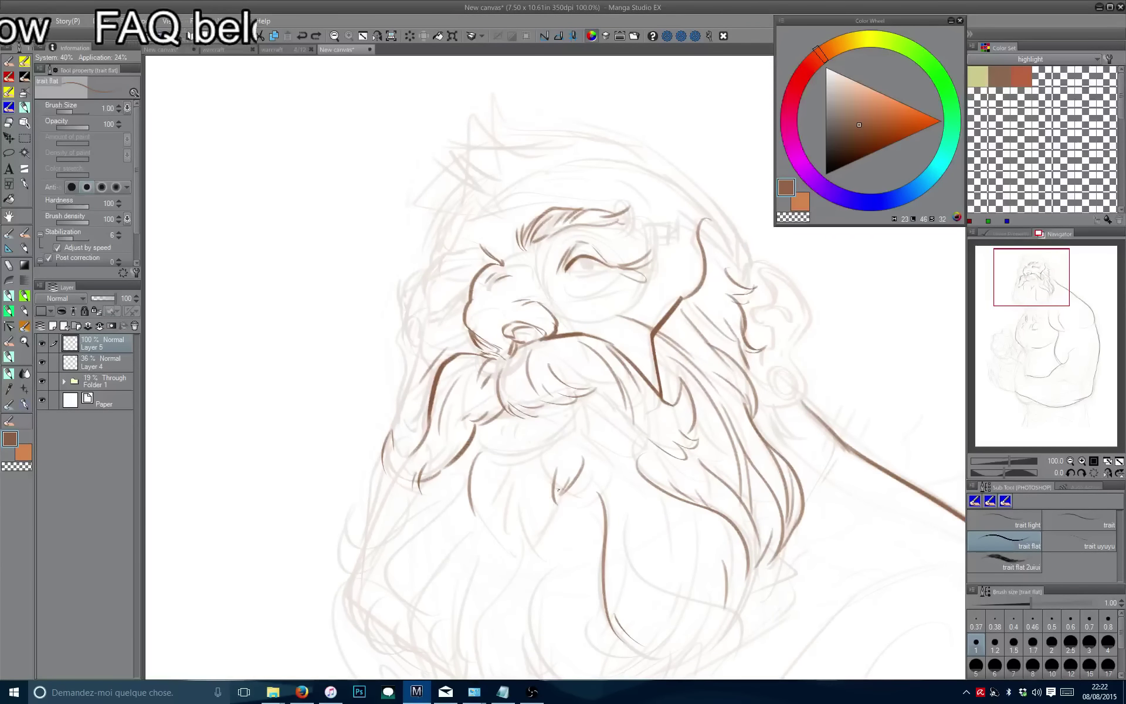
pyautogui.hotkey('ctrl', 'z')
pyautogui.moveTo(551, 496)
pyautogui.mouseDown()
pyautogui.moveTo(526, 547)
pyautogui.moveTo(549, 563)
pyautogui.mouseUp()
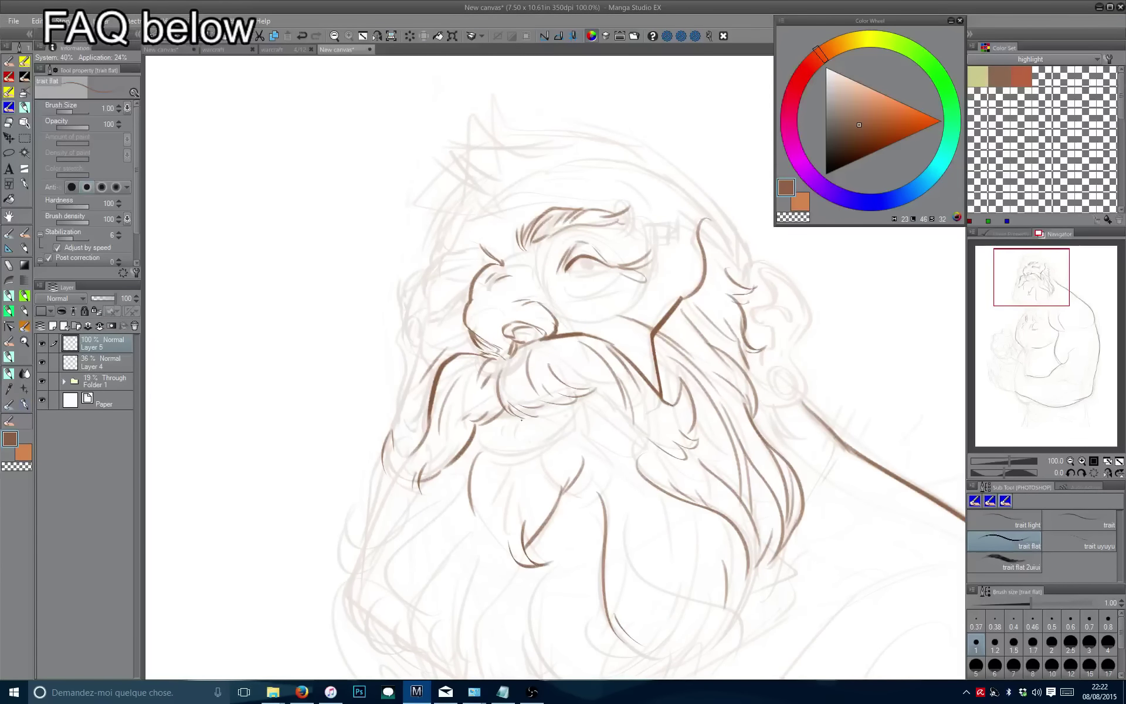
pyautogui.moveTo(497, 490); pyautogui.dragTo(500, 541)
pyautogui.hotkey('ctrl', 'z')
pyautogui.moveTo(503, 472); pyautogui.dragTo(479, 402)
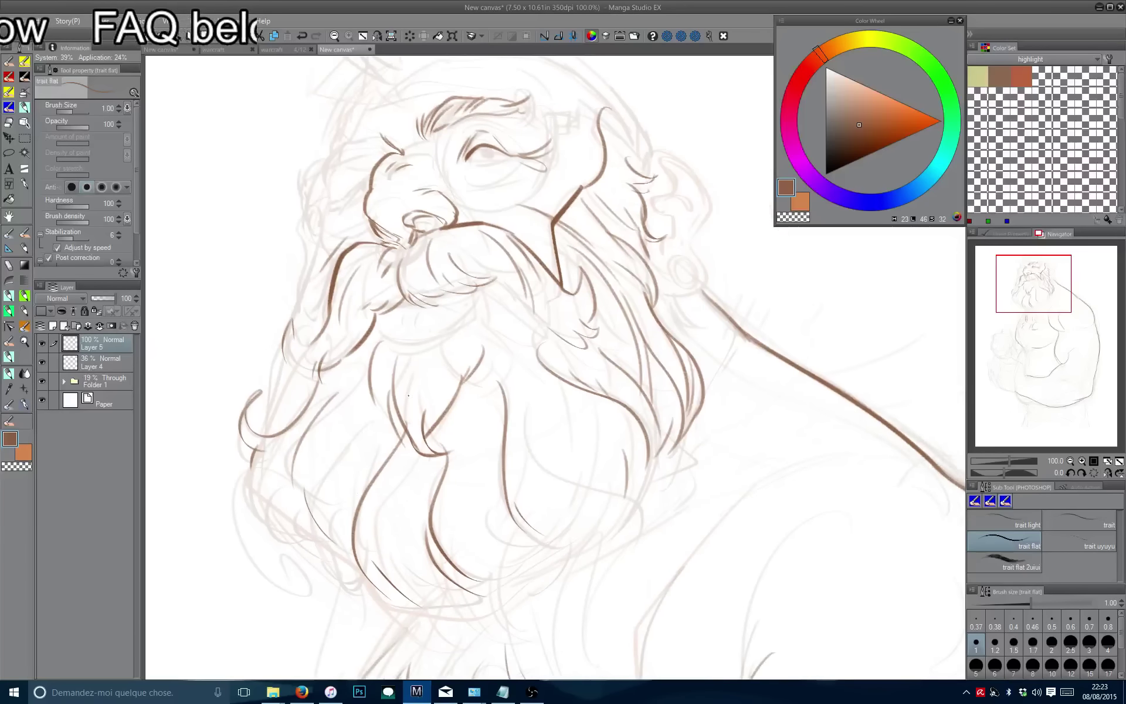
pyautogui.moveTo(660, 475)
pyautogui.mouseDown()
pyautogui.moveTo(583, 438)
pyautogui.moveTo(570, 491)
pyautogui.mouseUp()
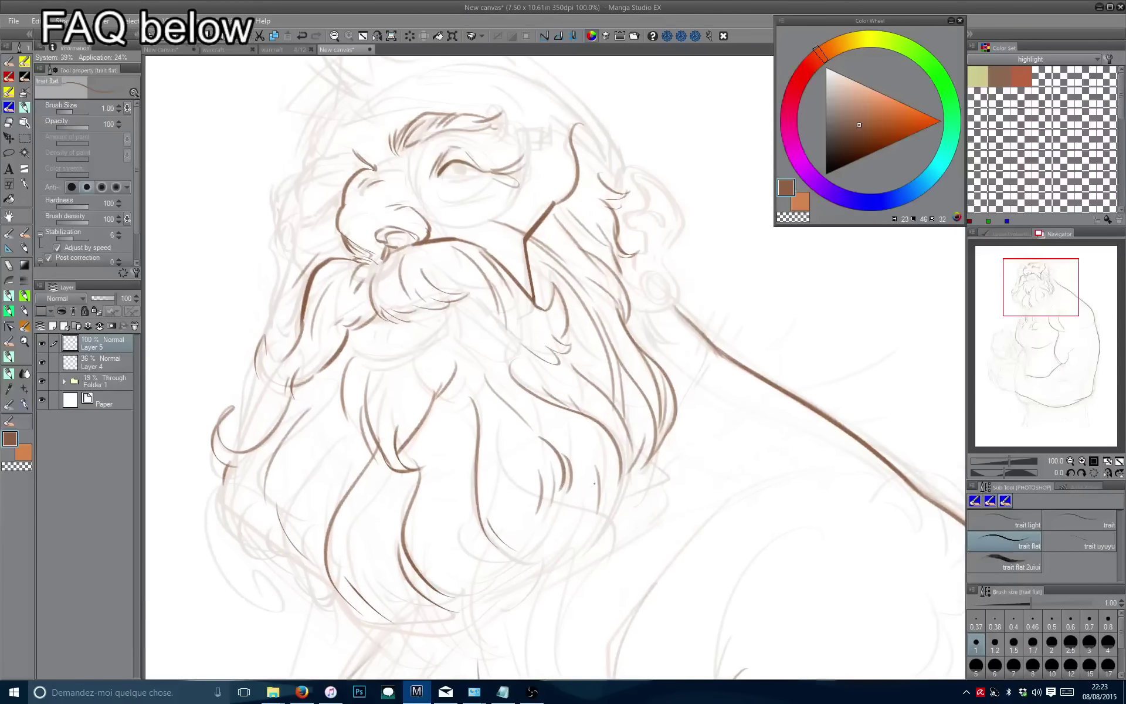
pyautogui.moveTo(569, 546); pyautogui.dragTo(554, 454)
# Examine the whole figure zoomed out and mirrored horizontally to judge its proportions.
pyautogui.scroll(-5, 553, 454)
pyautogui.press('h')
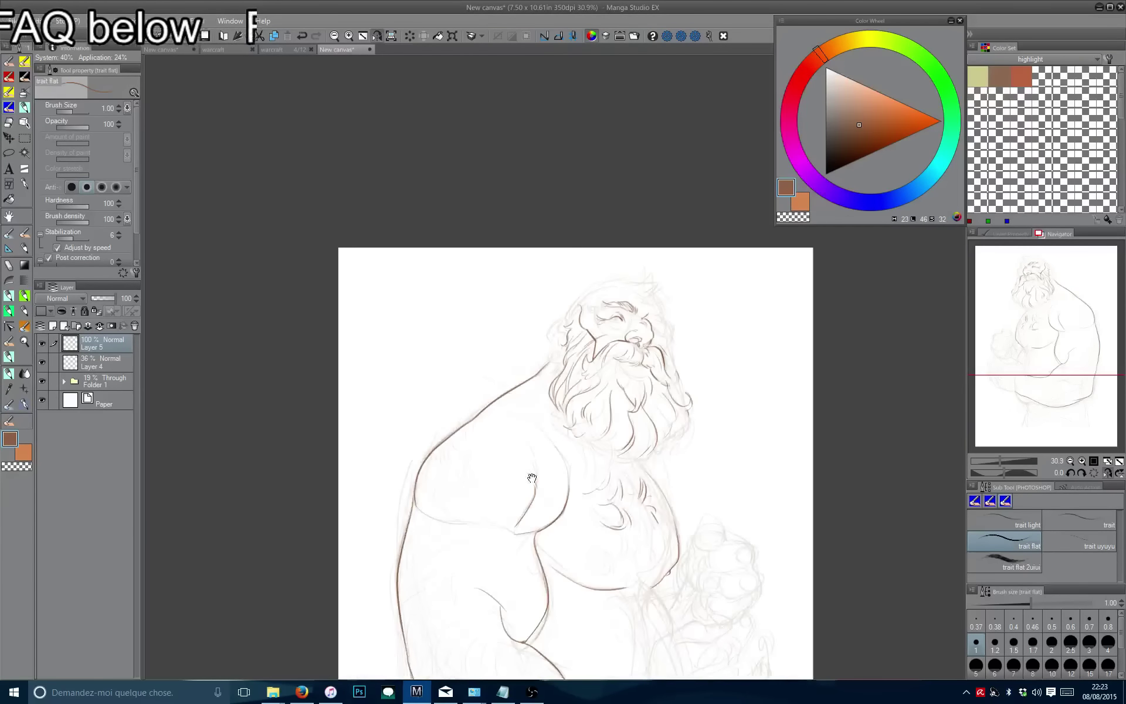
pyautogui.moveTo(516, 563); pyautogui.dragTo(476, 411)
pyautogui.scroll(-2, 516, 414)
pyautogui.scroll(-2, 494, 416)
pyautogui.press('h')
pyautogui.moveTo(528, 502); pyautogui.dragTo(566, 548)
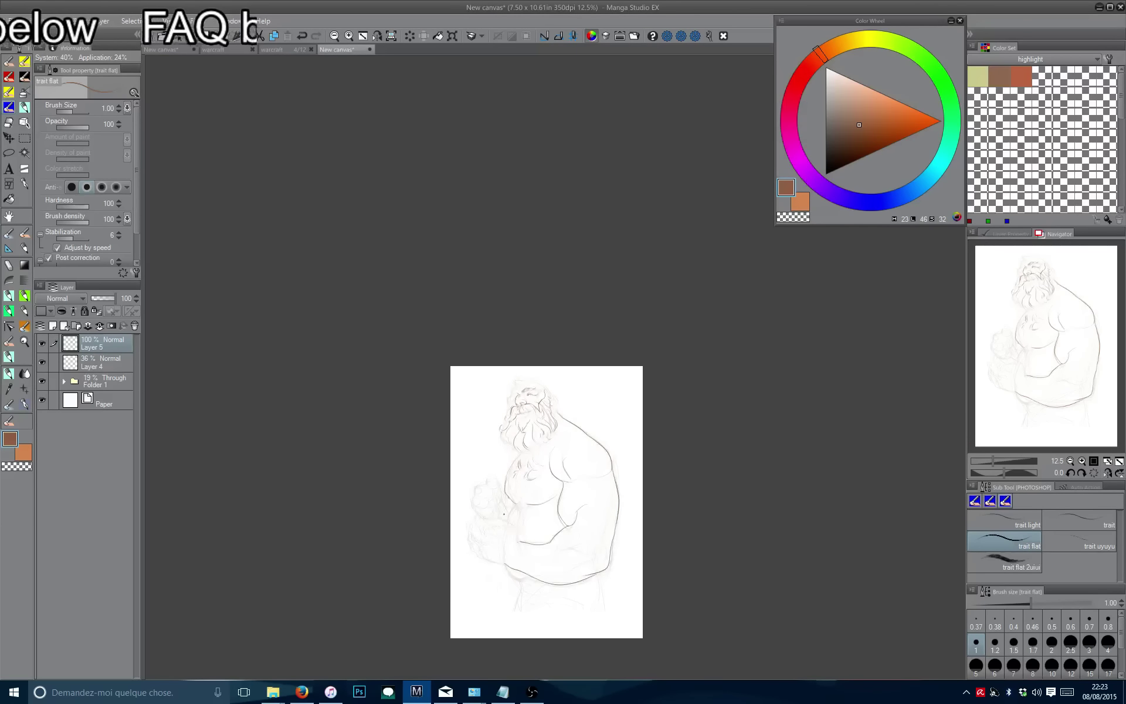
pyautogui.scroll(3, 519, 453)
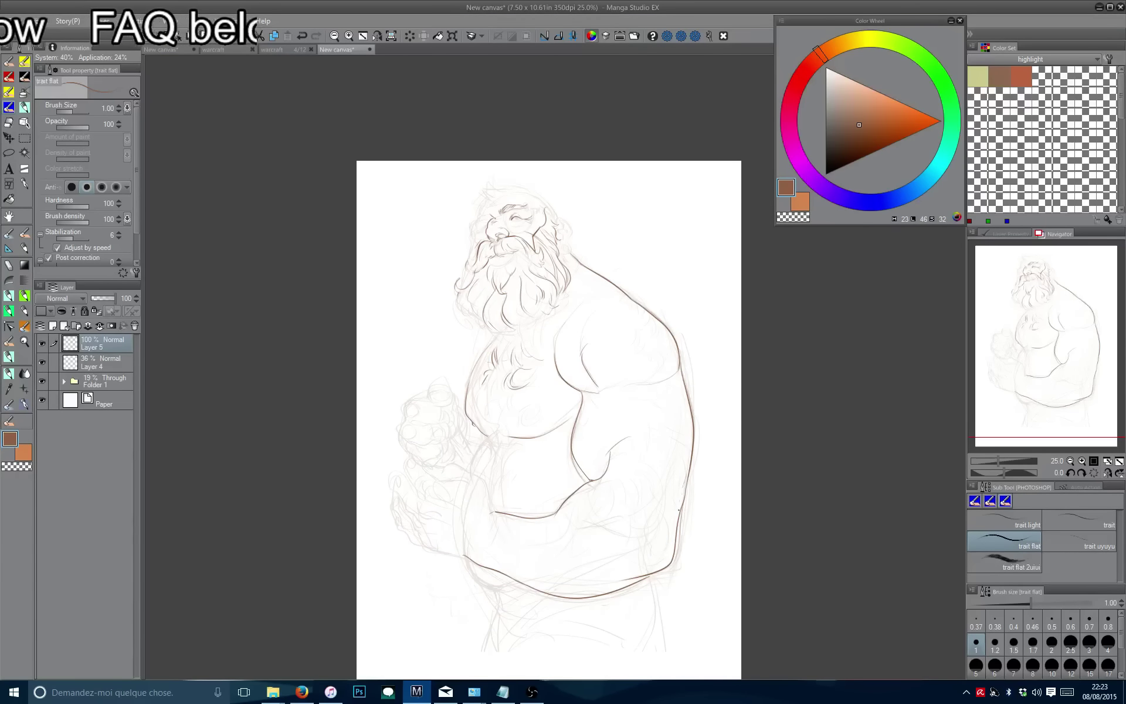
pyautogui.moveTo(678, 510); pyautogui.dragTo(490, 568)
pyautogui.hotkey('ctrl', 'z')
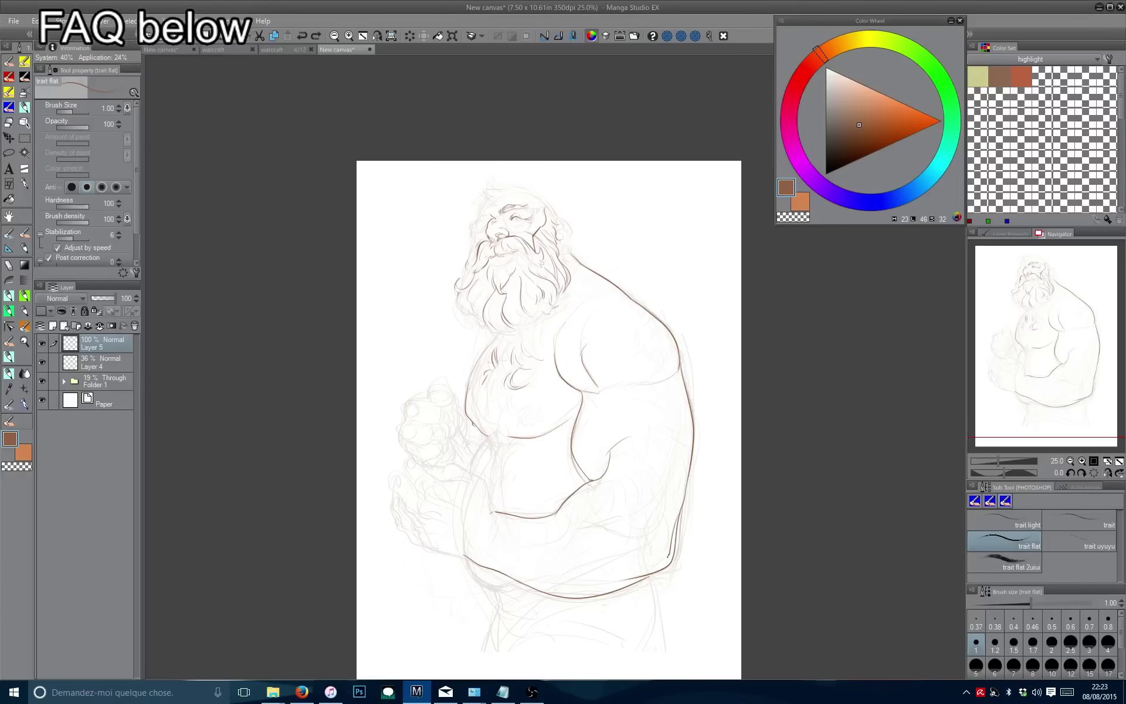
pyautogui.hotkey('ctrl', 'z')
pyautogui.moveTo(681, 517)
pyautogui.mouseDown()
pyautogui.moveTo(678, 544)
pyautogui.moveTo(614, 567)
pyautogui.moveTo(527, 581)
pyautogui.moveTo(493, 572)
pyautogui.mouseUp()
pyautogui.hotkey('ctrl', 'z')
pyautogui.hotkey('ctrl', 'z')
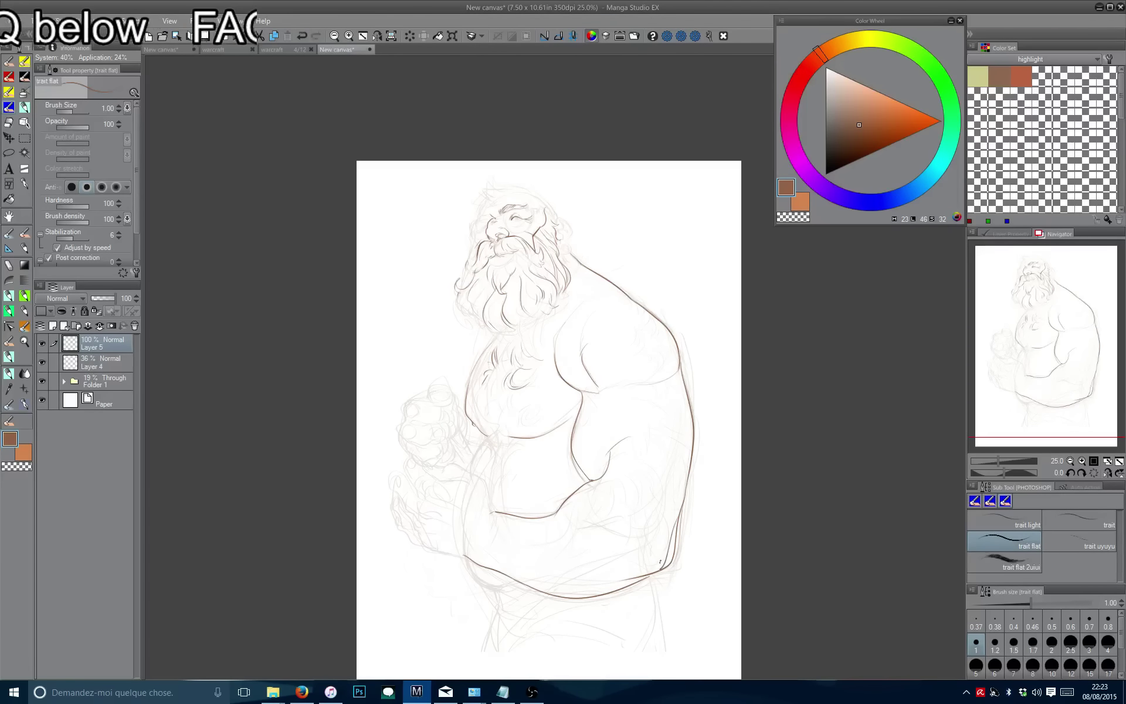
pyautogui.hotkey('ctrl', 'z')
# Redraw the elbow contour inside the old line, from the back of the upper arm round to the forearm.
pyautogui.moveTo(684, 486)
pyautogui.mouseDown()
pyautogui.moveTo(657, 555)
pyautogui.moveTo(567, 563)
pyautogui.mouseUp()
pyautogui.press('h')
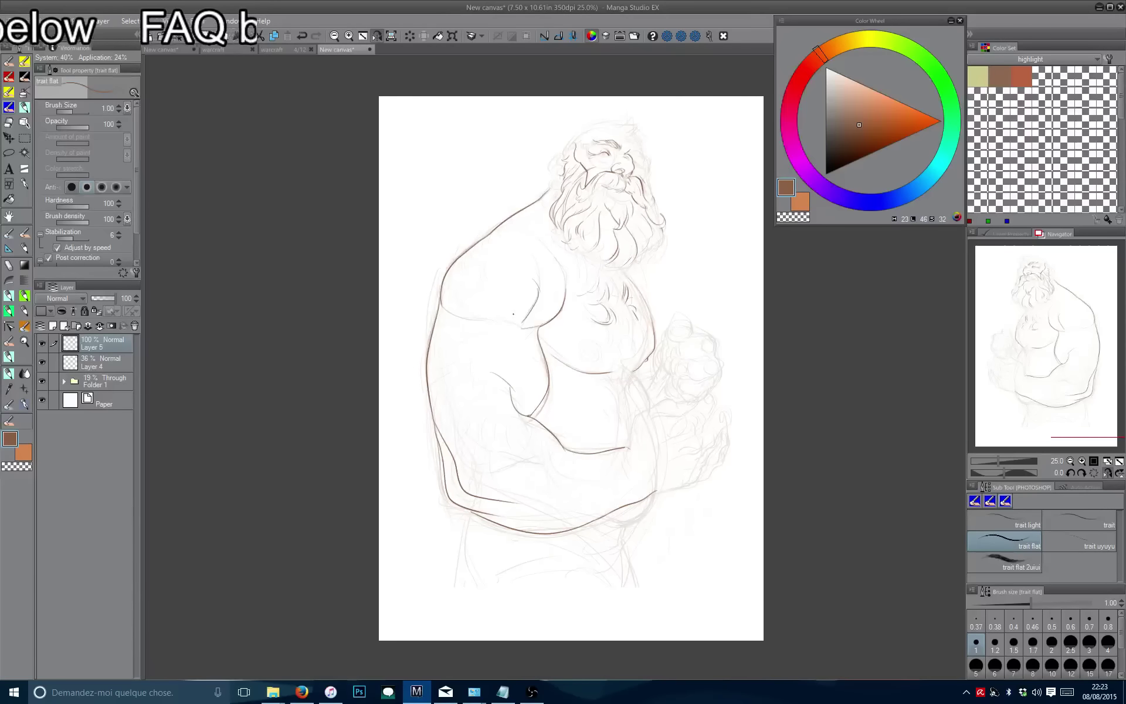
pyautogui.press('h')
pyautogui.hotkey('ctrl', '+')
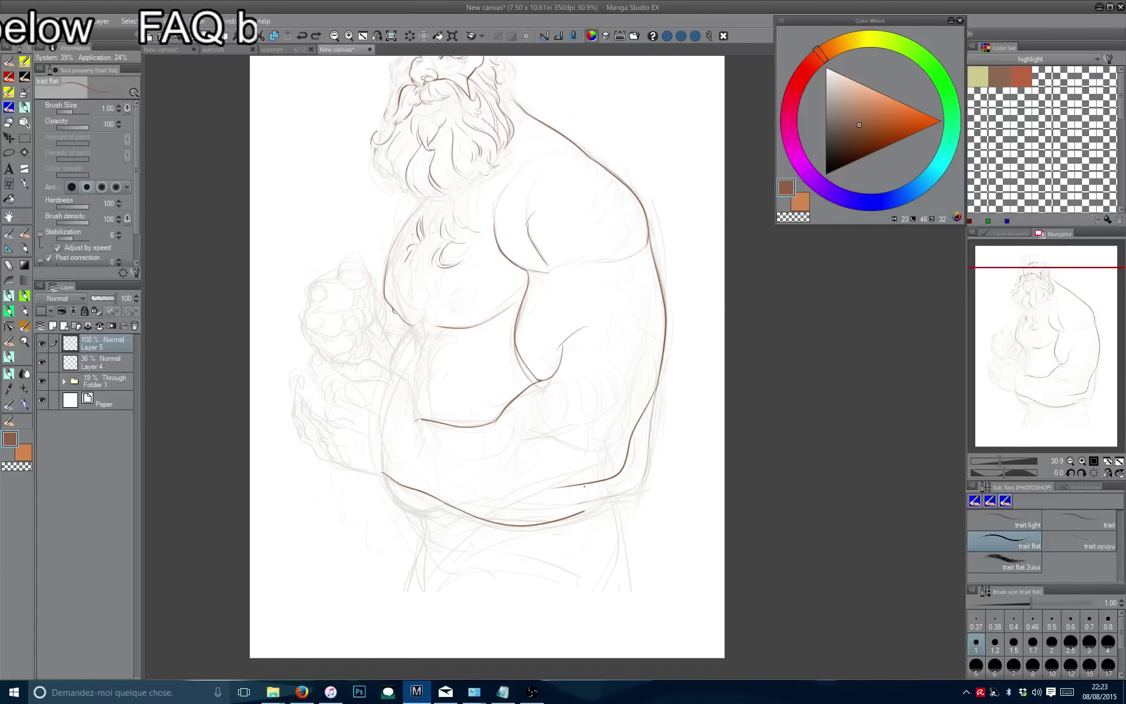
# Draw the forearm's underside from the elbow towards the belly, and erase the front end of its upper contour.
pyautogui.moveTo(590, 485); pyautogui.dragTo(487, 508)
pyautogui.press('h')
pyautogui.moveTo(379, 441); pyautogui.dragTo(293, 497)
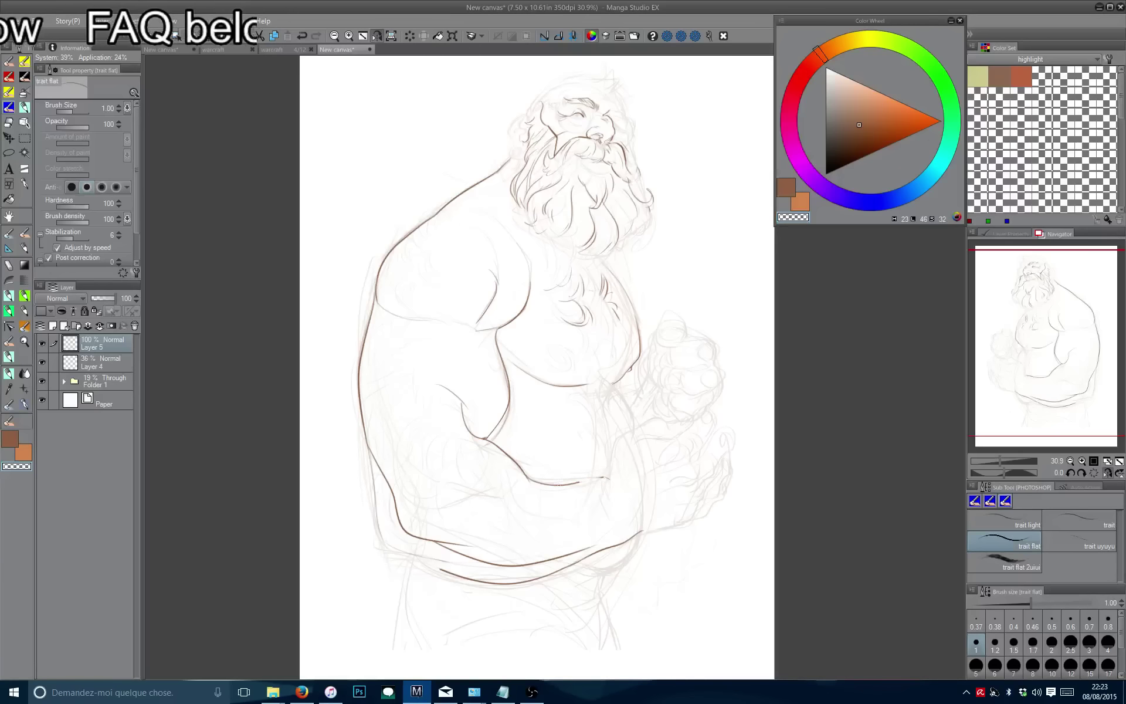
pyautogui.moveTo(553, 482); pyautogui.dragTo(541, 490)
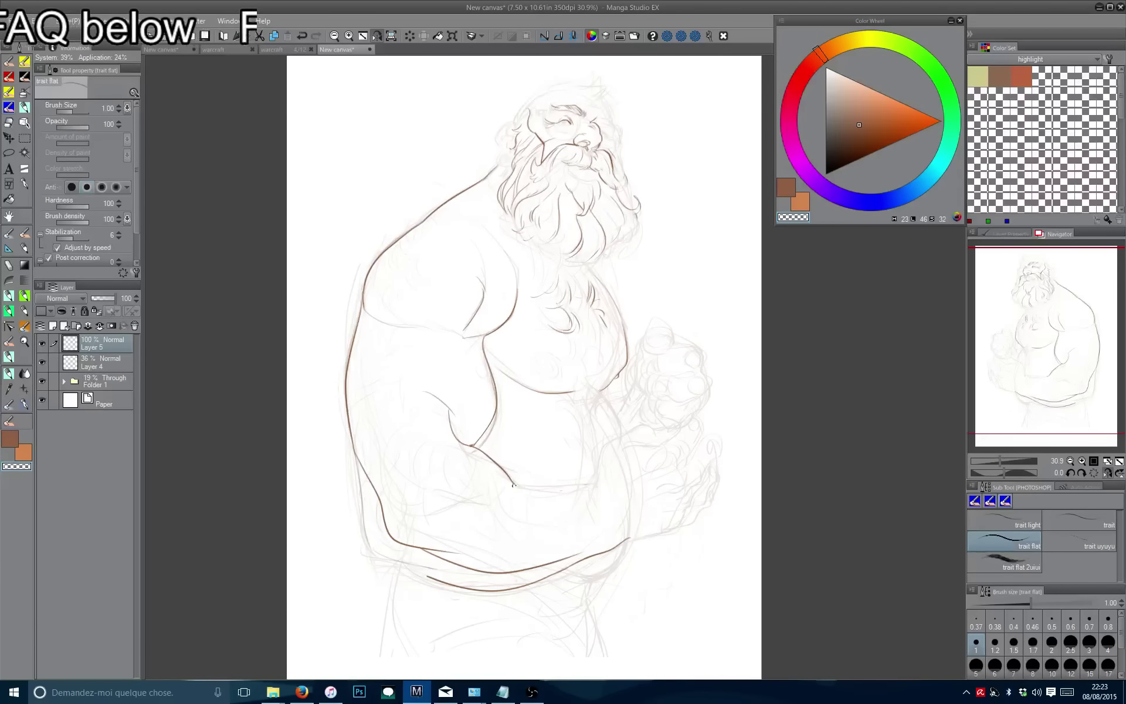
pyautogui.scroll(-3, 513, 485)
pyautogui.press('h')
pyautogui.moveTo(447, 390); pyautogui.dragTo(410, 410)
pyautogui.scroll(3, 410, 410)
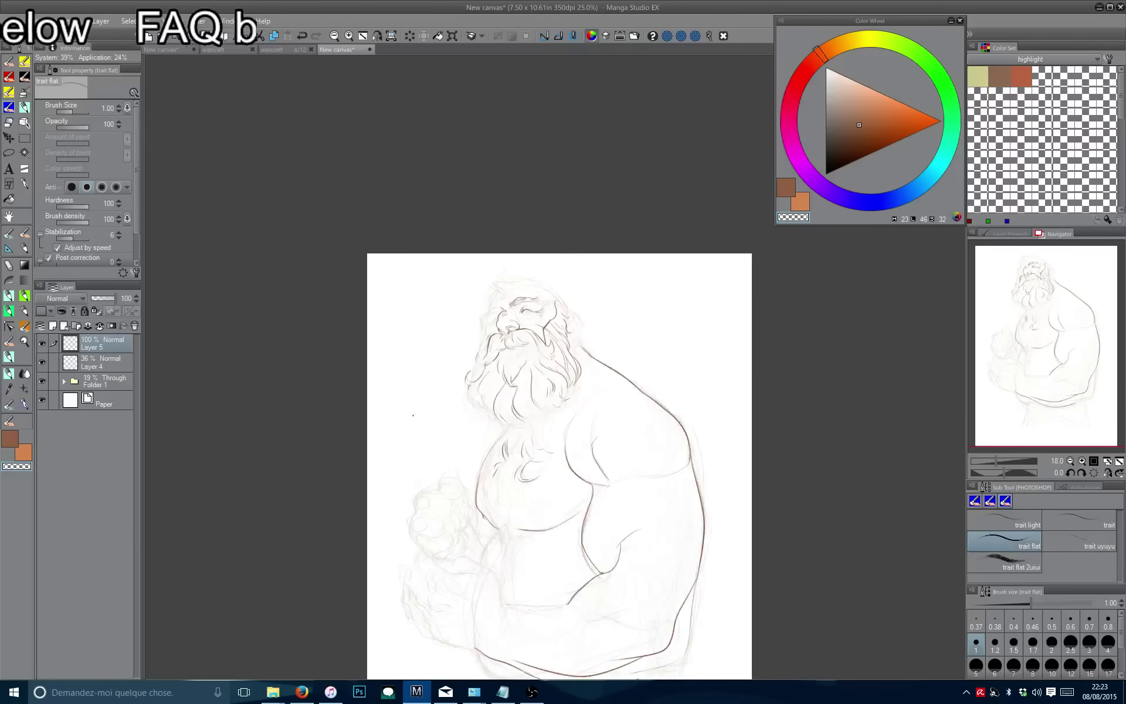
# Draw the lower contour of the near shoulder muscle from the back of the arm towards the armpit.
pyautogui.hotkey('ctrl', 'z')
pyautogui.moveTo(678, 366)
pyautogui.mouseDown()
pyautogui.moveTo(582, 398)
pyautogui.moveTo(637, 342)
pyautogui.moveTo(660, 381)
pyautogui.moveTo(675, 371)
pyautogui.moveTo(634, 393)
pyautogui.moveTo(580, 398)
pyautogui.mouseUp()
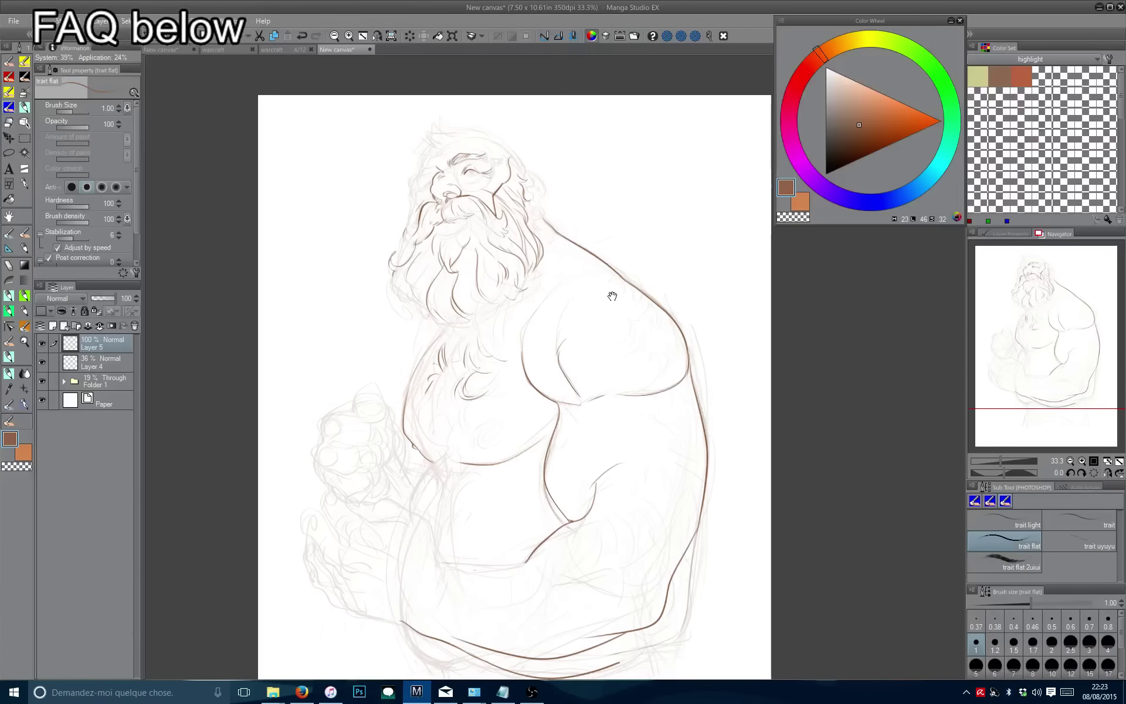
pyautogui.scroll(1, 675, 320)
pyautogui.moveTo(675, 320); pyautogui.dragTo(624, 315)
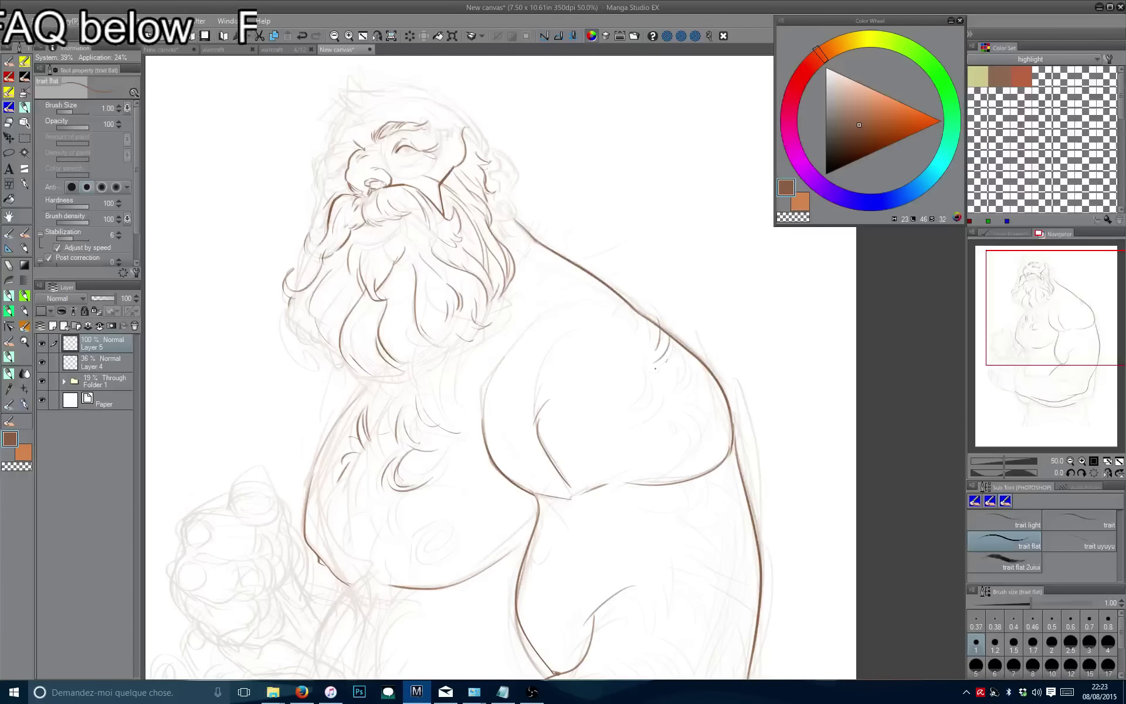
# Draw short curved body-hair strokes over the outer part of the near shoulder.
pyautogui.scroll(1, 659, 384)
pyautogui.moveTo(658, 385); pyautogui.dragTo(632, 420)
pyautogui.moveTo(662, 339); pyautogui.dragTo(636, 391)
pyautogui.moveTo(675, 357)
pyautogui.mouseDown()
pyautogui.moveTo(642, 400)
pyautogui.moveTo(656, 414)
pyautogui.mouseUp()
pyautogui.moveTo(680, 425)
pyautogui.mouseDown()
pyautogui.moveTo(647, 436)
pyautogui.moveTo(504, 361)
pyautogui.mouseUp()
pyautogui.moveTo(600, 377); pyautogui.dragTo(550, 435)
pyautogui.moveTo(596, 415)
pyautogui.mouseDown()
pyautogui.moveTo(543, 500)
pyautogui.moveTo(548, 535)
pyautogui.mouseUp()
pyautogui.moveTo(574, 284); pyautogui.dragTo(546, 352)
pyautogui.moveTo(568, 319); pyautogui.dragTo(554, 354)
pyautogui.moveTo(549, 302); pyautogui.dragTo(536, 362)
pyautogui.moveTo(604, 379); pyautogui.dragTo(641, 390)
pyautogui.moveTo(656, 392); pyautogui.dragTo(635, 459)
pyautogui.moveTo(645, 437)
pyautogui.mouseDown()
pyautogui.moveTo(617, 491)
pyautogui.moveTo(621, 483)
pyautogui.mouseUp()
pyautogui.moveTo(627, 408)
pyautogui.mouseDown()
pyautogui.moveTo(604, 471)
pyautogui.moveTo(604, 415)
pyautogui.moveTo(566, 314)
pyautogui.moveTo(568, 373)
pyautogui.mouseUp()
pyautogui.moveTo(610, 384)
pyautogui.mouseDown()
pyautogui.moveTo(570, 374)
pyautogui.moveTo(603, 433)
pyautogui.mouseUp()
pyautogui.moveTo(605, 434)
pyautogui.mouseDown()
pyautogui.moveTo(613, 410)
pyautogui.moveTo(558, 438)
pyautogui.mouseUp()
# Draw a tuft of curved hair strokes on the upper arm just below the shoulder muscle.
pyautogui.moveTo(565, 427)
pyautogui.mouseDown()
pyautogui.moveTo(541, 481)
pyautogui.moveTo(507, 489)
pyautogui.mouseUp()
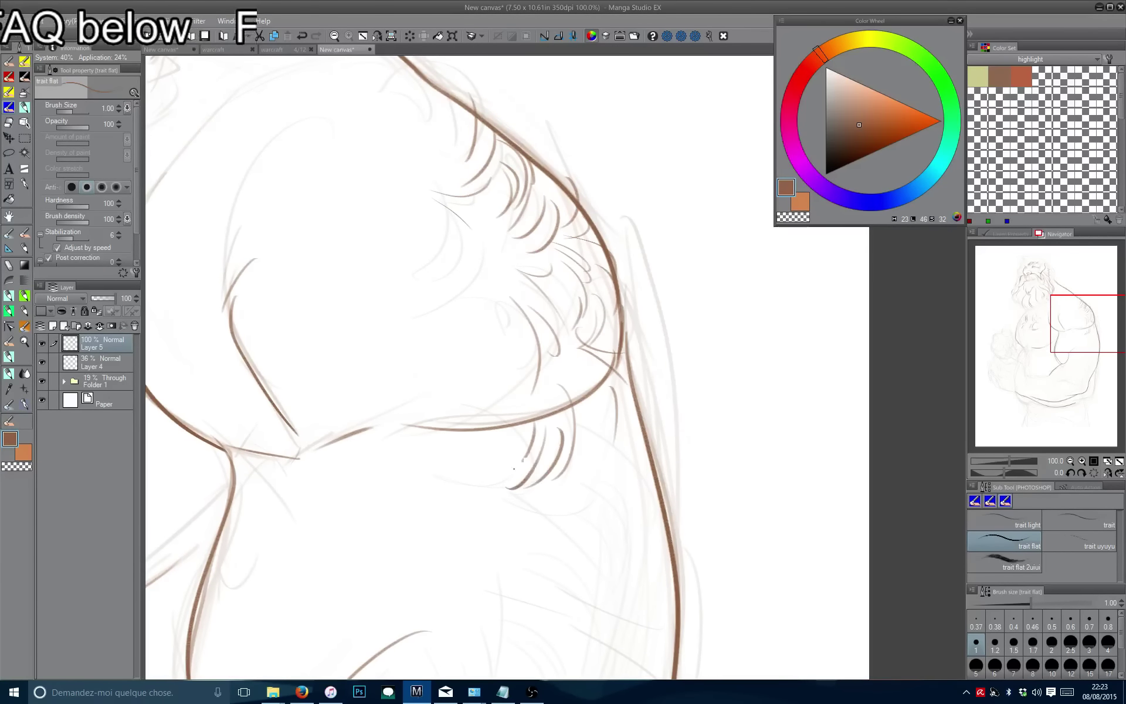
pyautogui.moveTo(541, 399); pyautogui.dragTo(515, 470)
pyautogui.moveTo(547, 401); pyautogui.dragTo(535, 454)
pyautogui.moveTo(570, 386); pyautogui.dragTo(544, 452)
pyautogui.moveTo(609, 389); pyautogui.dragTo(581, 469)
pyautogui.moveTo(602, 467)
pyautogui.mouseDown()
pyautogui.moveTo(560, 501)
pyautogui.moveTo(560, 446)
pyautogui.moveTo(513, 493)
pyautogui.mouseUp()
# Draw curved hair strokes down the middle of the near arm from the upper arm towards the elbow.
pyautogui.moveTo(535, 472); pyautogui.dragTo(554, 559)
pyautogui.moveTo(514, 508); pyautogui.dragTo(556, 595)
pyautogui.moveTo(534, 527); pyautogui.dragTo(547, 604)
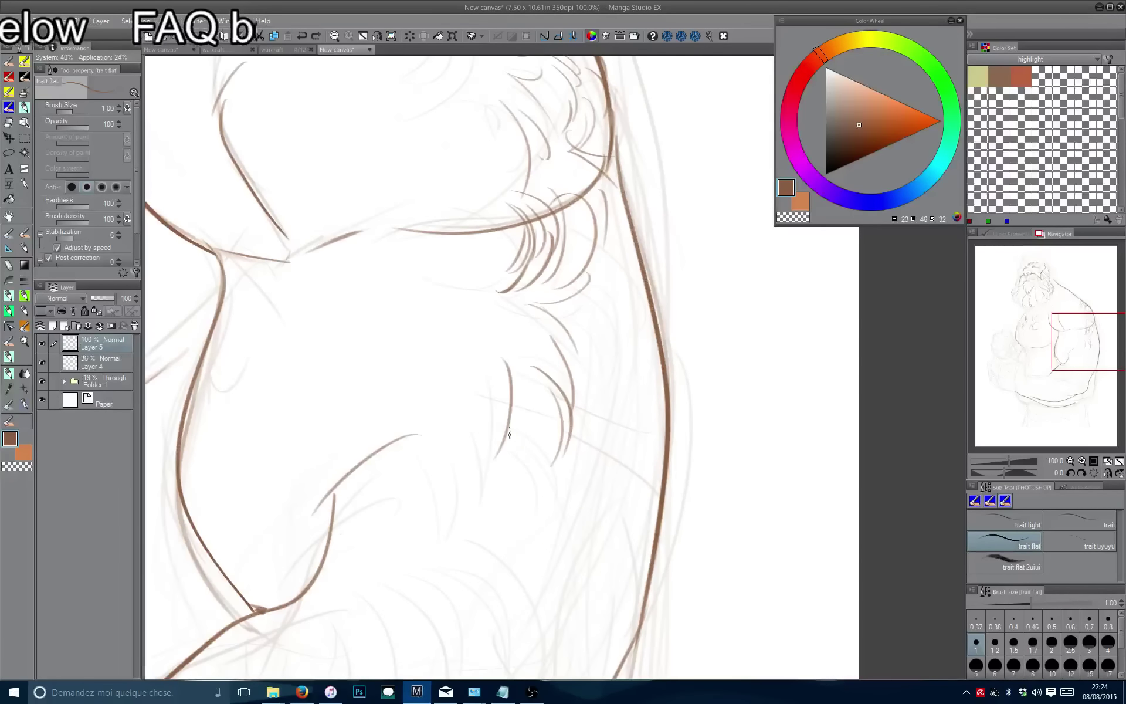
pyautogui.moveTo(497, 419)
pyautogui.mouseDown()
pyautogui.moveTo(555, 487)
pyautogui.moveTo(514, 437)
pyautogui.mouseUp()
pyautogui.moveTo(528, 511)
pyautogui.mouseDown()
pyautogui.moveTo(503, 432)
pyautogui.moveTo(513, 480)
pyautogui.moveTo(469, 423)
pyautogui.mouseUp()
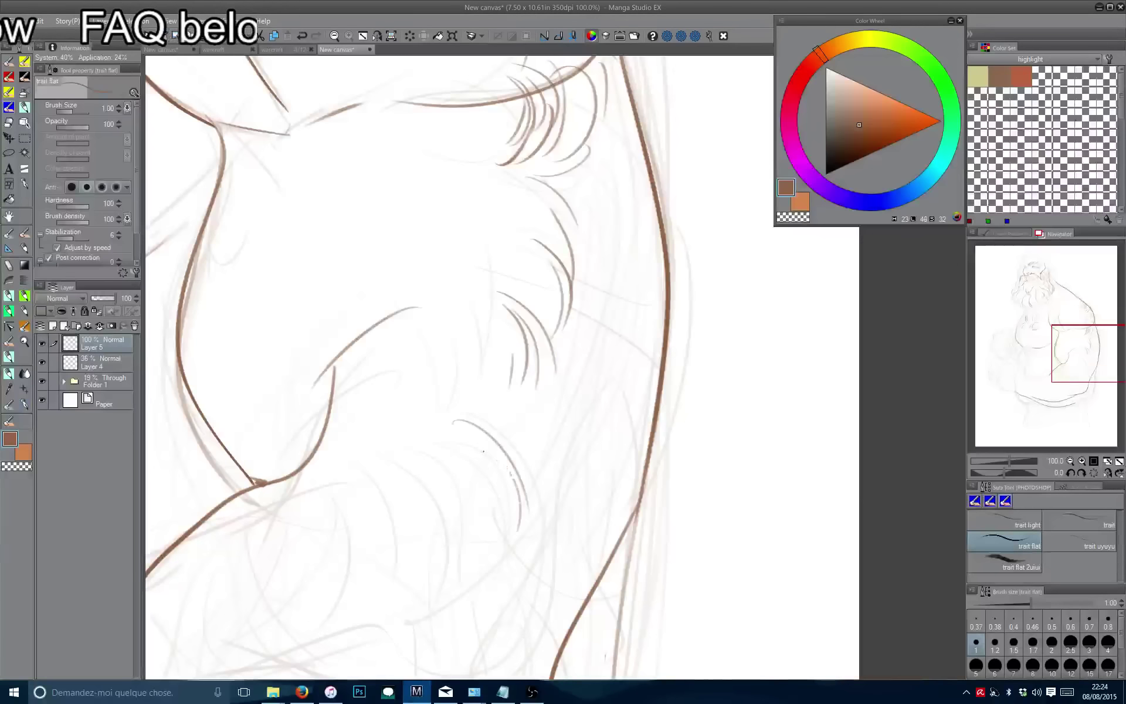
pyautogui.moveTo(503, 531); pyautogui.dragTo(464, 445)
pyautogui.moveTo(513, 478); pyautogui.dragTo(489, 456)
pyautogui.moveTo(485, 507); pyautogui.dragTo(437, 476)
pyautogui.moveTo(548, 466); pyautogui.dragTo(532, 441)
pyautogui.moveTo(533, 445); pyautogui.dragTo(484, 406)
# Draw hair strokes along and across the outer edge of the near upper arm.
pyautogui.scroll(3, 528, 434)
pyautogui.moveTo(598, 301)
pyautogui.mouseDown()
pyautogui.moveTo(639, 330)
pyautogui.moveTo(666, 376)
pyautogui.mouseUp()
pyautogui.moveTo(669, 381); pyautogui.dragTo(656, 420)
pyautogui.scroll(-2, 645, 411)
pyautogui.moveTo(656, 482)
pyautogui.mouseDown()
pyautogui.moveTo(645, 392)
pyautogui.moveTo(607, 368)
pyautogui.moveTo(634, 416)
pyautogui.mouseUp()
pyautogui.moveTo(635, 496)
pyautogui.mouseDown()
pyautogui.moveTo(611, 434)
pyautogui.moveTo(615, 488)
pyautogui.mouseUp()
pyautogui.moveTo(674, 527); pyautogui.dragTo(594, 473)
pyautogui.scroll(-3, 609, 587)
# Add more short hair strokes along the top edge of the near shoulder, towards the neck.
pyautogui.scroll(3, 616, 352)
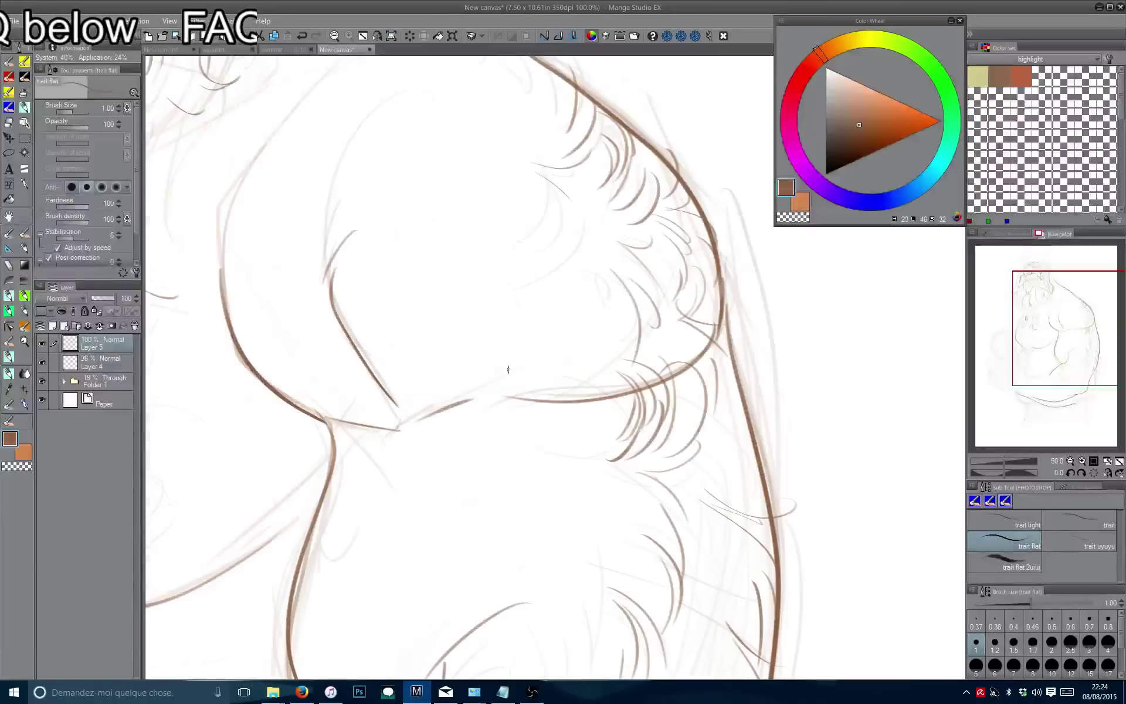
pyautogui.moveTo(604, 320); pyautogui.dragTo(625, 412)
pyautogui.moveTo(536, 224); pyautogui.dragTo(499, 171)
pyautogui.moveTo(528, 238); pyautogui.dragTo(490, 167)
pyautogui.moveTo(579, 296); pyautogui.dragTo(546, 233)
pyautogui.moveTo(571, 307); pyautogui.dragTo(530, 284)
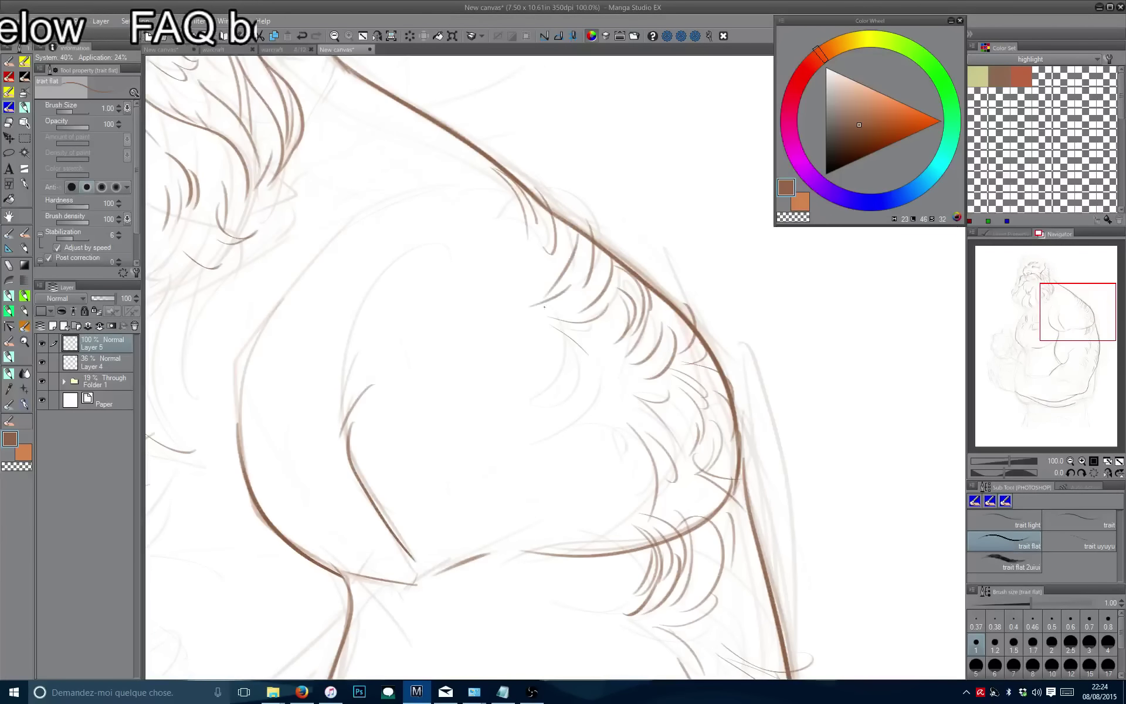
pyautogui.moveTo(653, 327); pyautogui.dragTo(626, 292)
pyautogui.moveTo(667, 339); pyautogui.dragTo(645, 304)
pyautogui.scroll(-2, 642, 327)
pyautogui.scroll(2, 556, 269)
pyautogui.hscroll(-2, 455, 259)
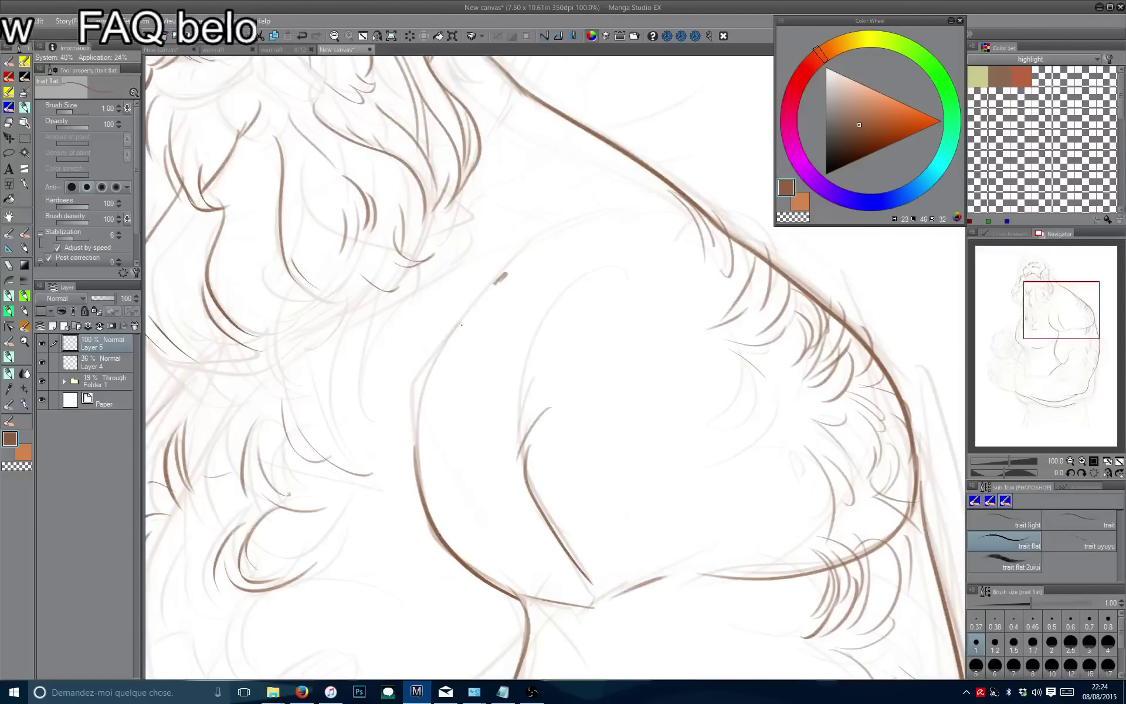
# Draw the upper front contour of the near shoulder muscle, curving down to join the line beside the chest.
pyautogui.moveTo(476, 303); pyautogui.dragTo(414, 406)
pyautogui.scroll(-2, 414, 406)
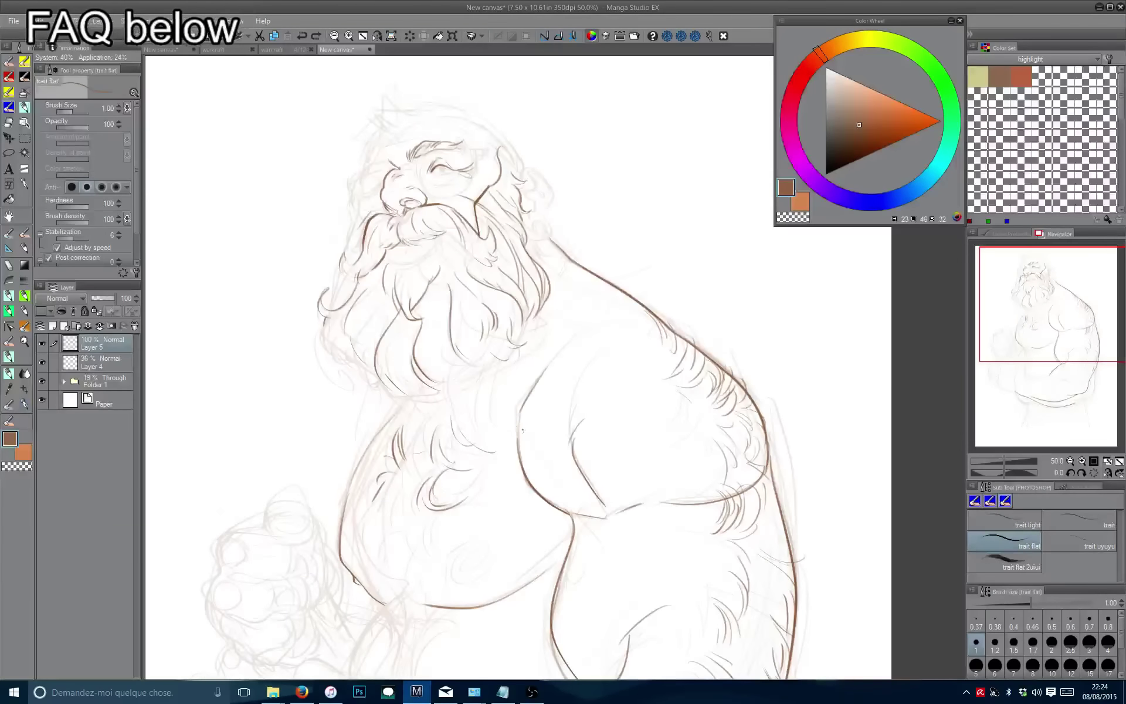
pyautogui.scroll(2, 513, 430)
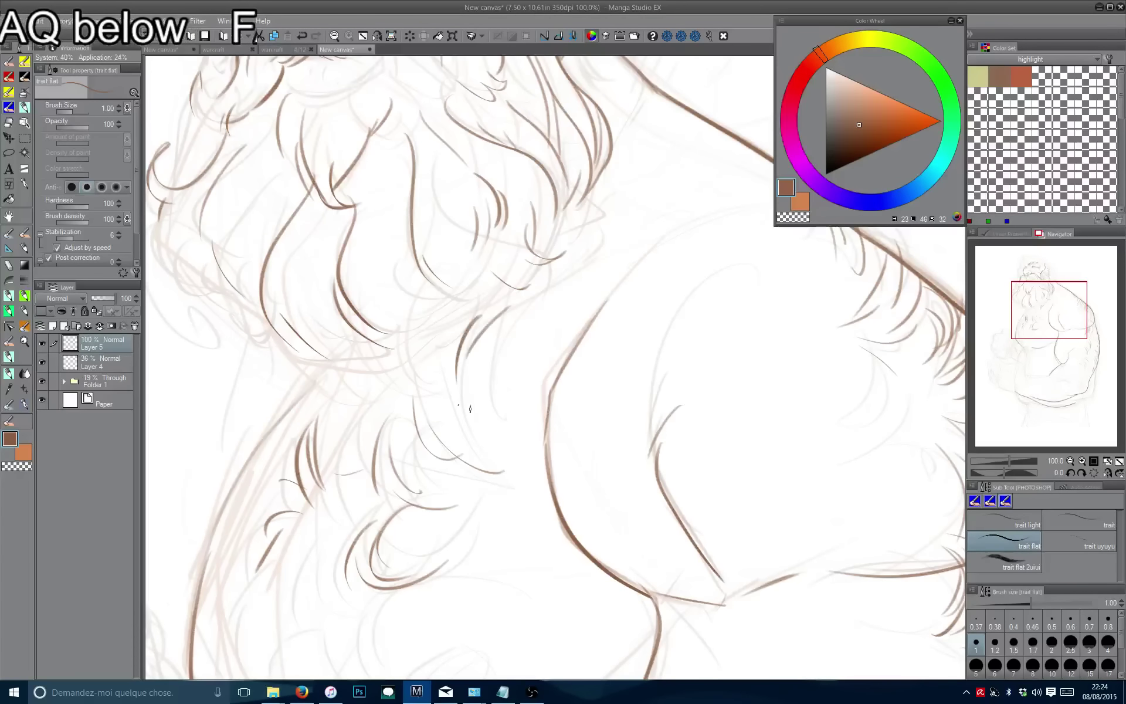
# Draw a tuft of curved hair strokes on the upper chest just below the beard.
pyautogui.moveTo(452, 352); pyautogui.dragTo(472, 357)
pyautogui.moveTo(488, 310); pyautogui.dragTo(439, 389)
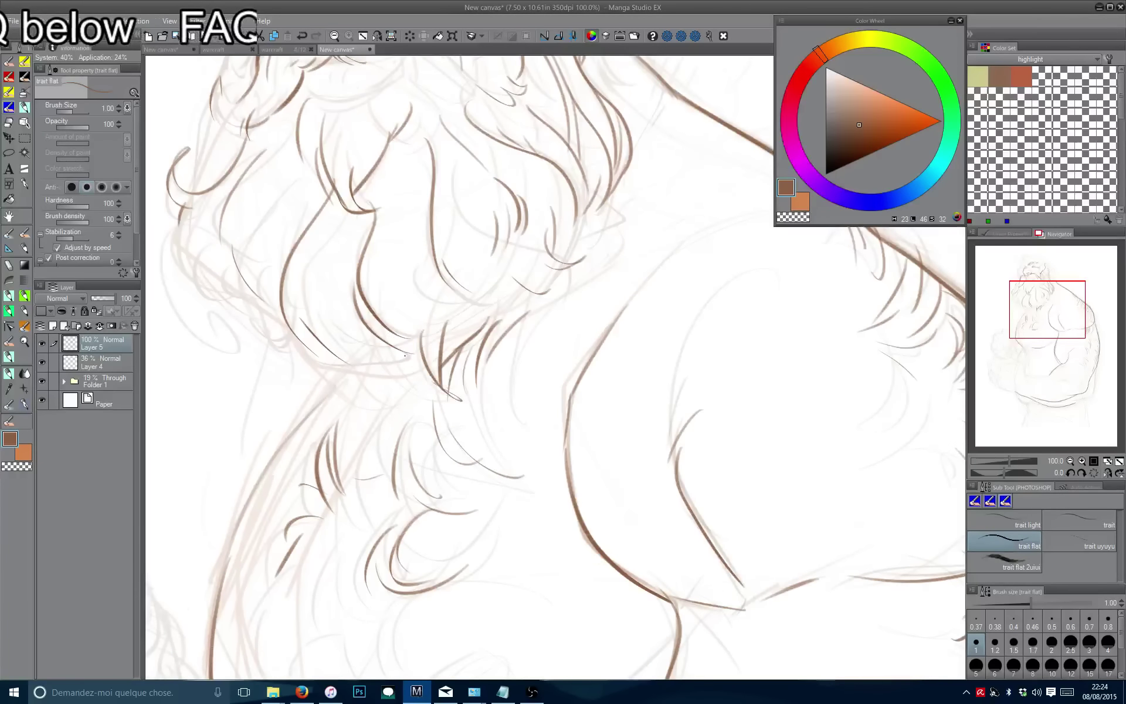
pyautogui.moveTo(378, 169); pyautogui.dragTo(416, 251)
pyautogui.hotkey('ctrl', 'z')
pyautogui.moveTo(510, 367); pyautogui.dragTo(448, 442)
pyautogui.scroll(2, 535, 369)
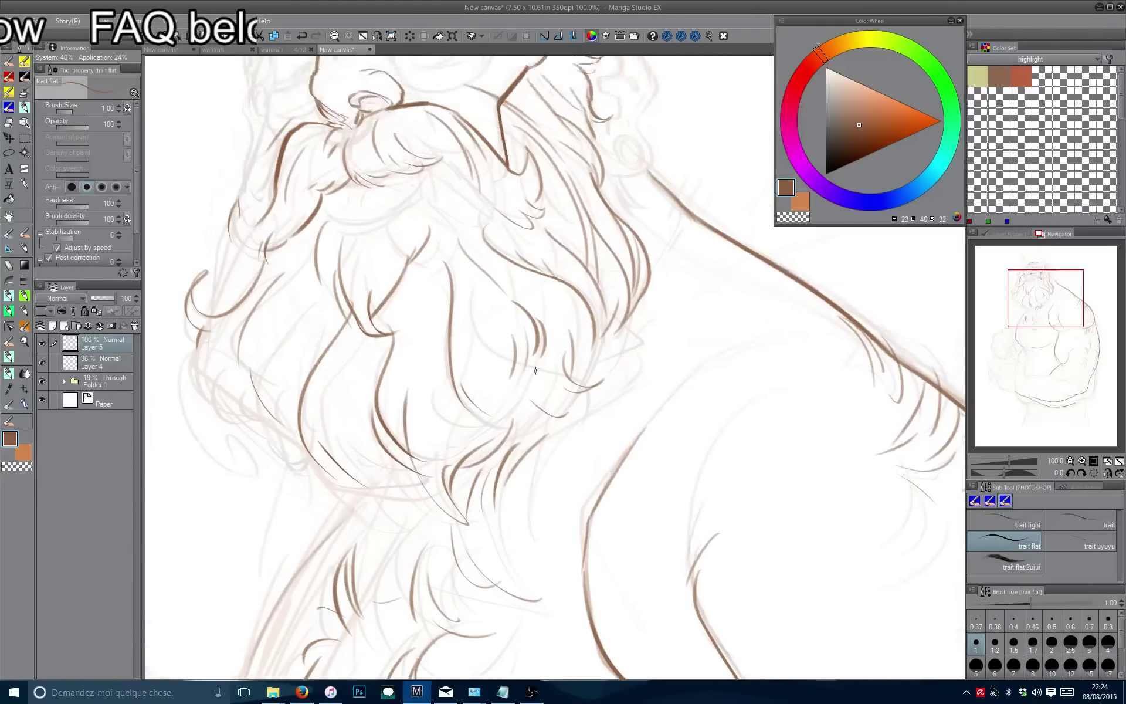
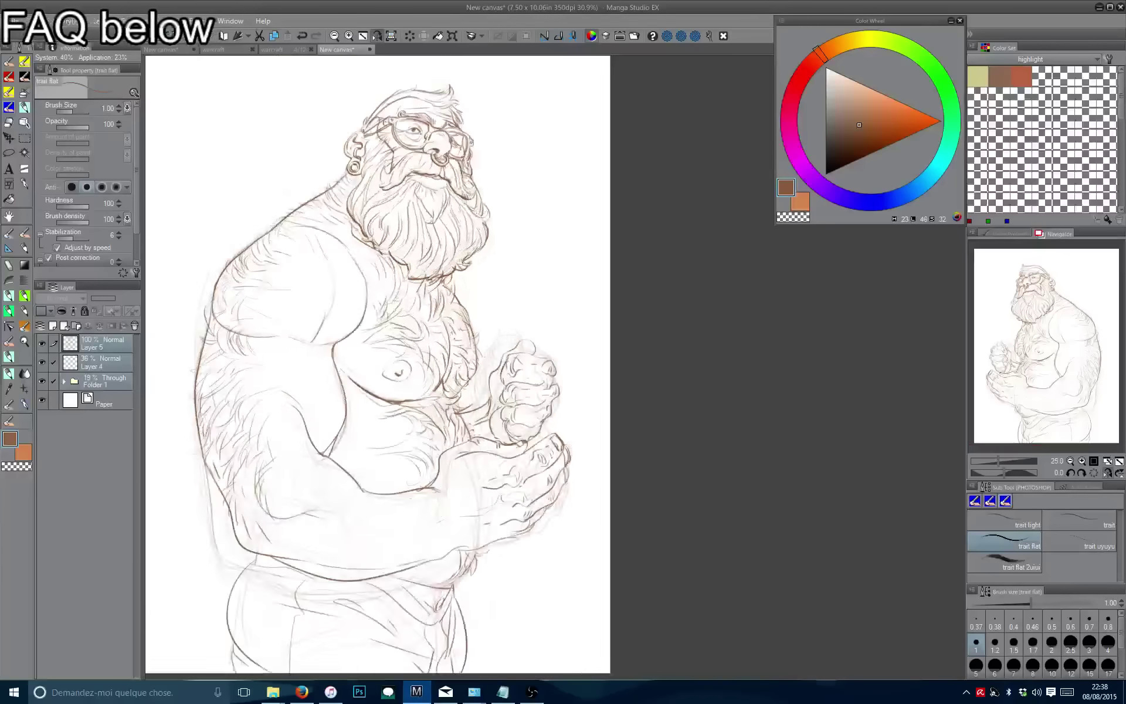
# Strengthen the outer finger contours of the raised fist, checking the shape in mirrored view.
pyautogui.scroll(2, 469, 381)
pyautogui.moveTo(468, 397)
pyautogui.mouseDown()
pyautogui.moveTo(462, 417)
pyautogui.moveTo(419, 449)
pyautogui.mouseUp()
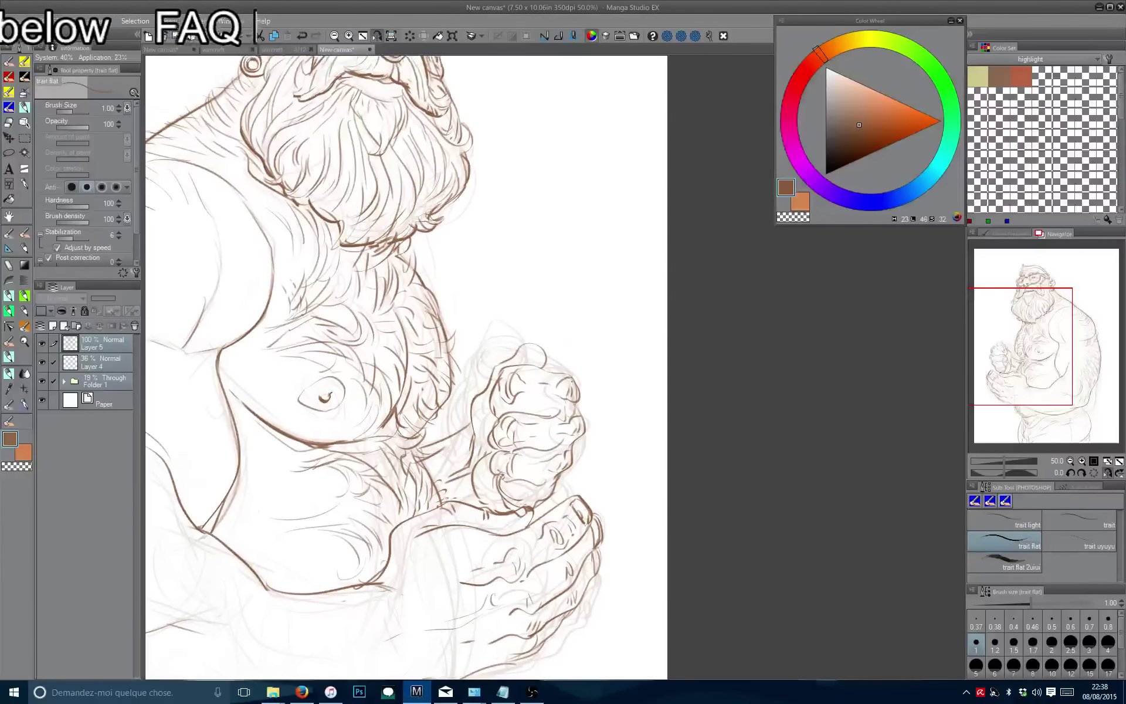
pyautogui.press('h')
pyautogui.scroll(2, 509, 356)
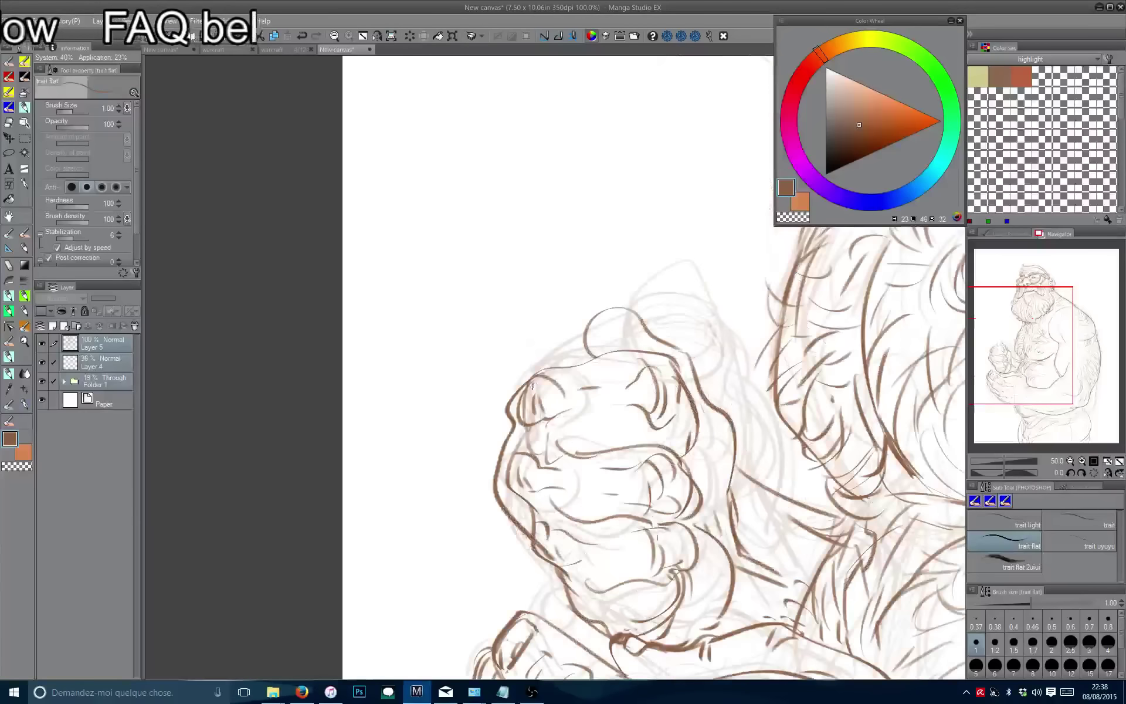
pyautogui.moveTo(531, 379)
pyautogui.mouseDown()
pyautogui.moveTo(502, 471)
pyautogui.moveTo(522, 536)
pyautogui.mouseUp()
pyautogui.press('h')
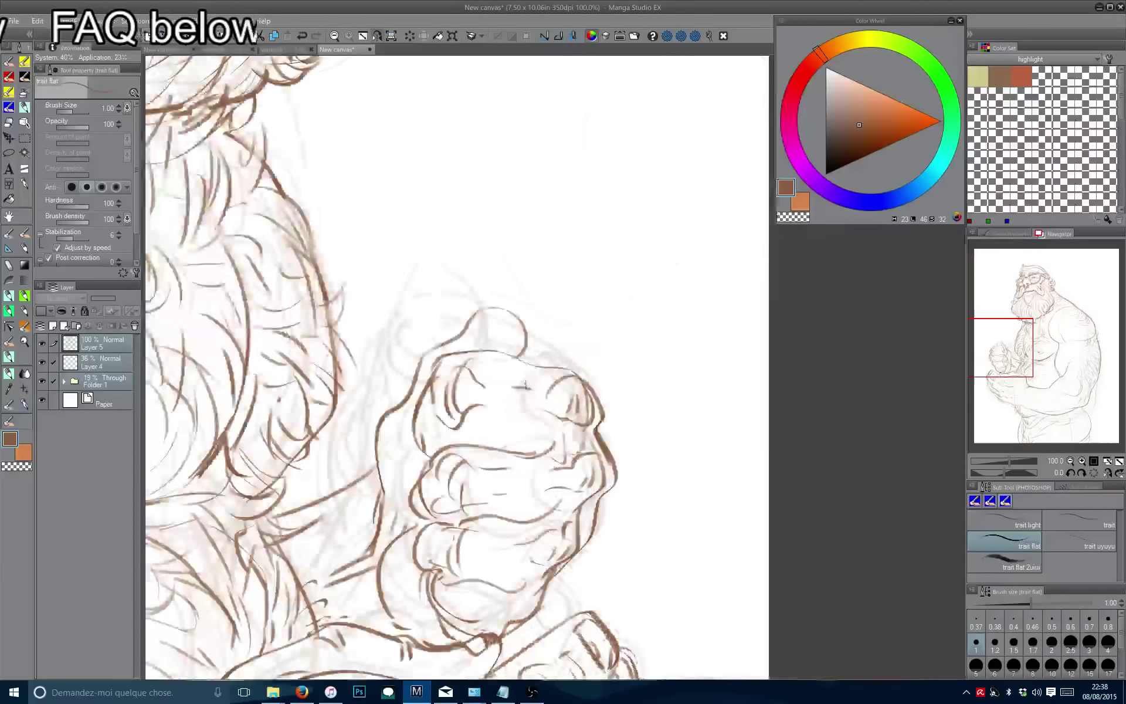
pyautogui.hotkey('ctrl', '0')
pyautogui.scroll(3, 566, 429)
pyautogui.press('h')
pyautogui.moveTo(593, 504); pyautogui.dragTo(477, 508)
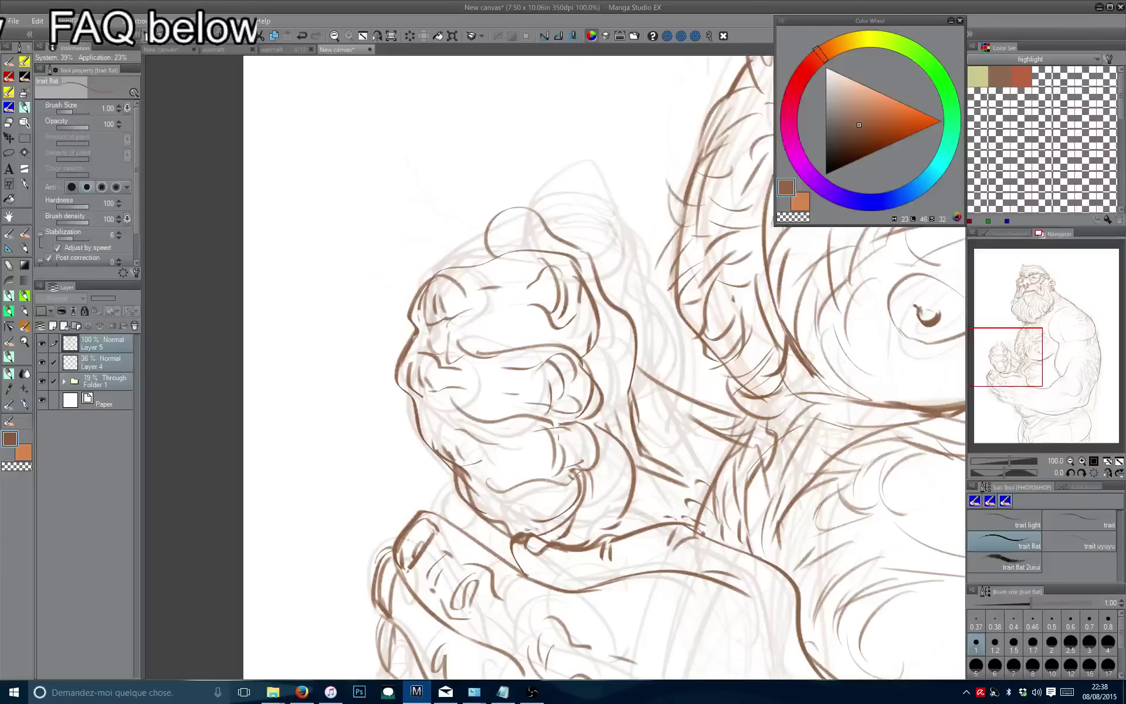
# Redraw the short curved fold lines on the lower fingers of the raised fist with a darker stroke.
pyautogui.moveTo(577, 474)
pyautogui.mouseDown()
pyautogui.moveTo(526, 485)
pyautogui.moveTo(564, 480)
pyautogui.mouseUp()
pyautogui.moveTo(581, 429)
pyautogui.mouseDown()
pyautogui.moveTo(557, 515)
pyautogui.moveTo(549, 446)
pyautogui.moveTo(563, 477)
pyautogui.mouseUp()
pyautogui.hotkey('ctrl', 'z')
pyautogui.hotkey('ctrl', 'z')
pyautogui.hotkey('ctrl', 'z')
pyautogui.moveTo(573, 373); pyautogui.dragTo(564, 435)
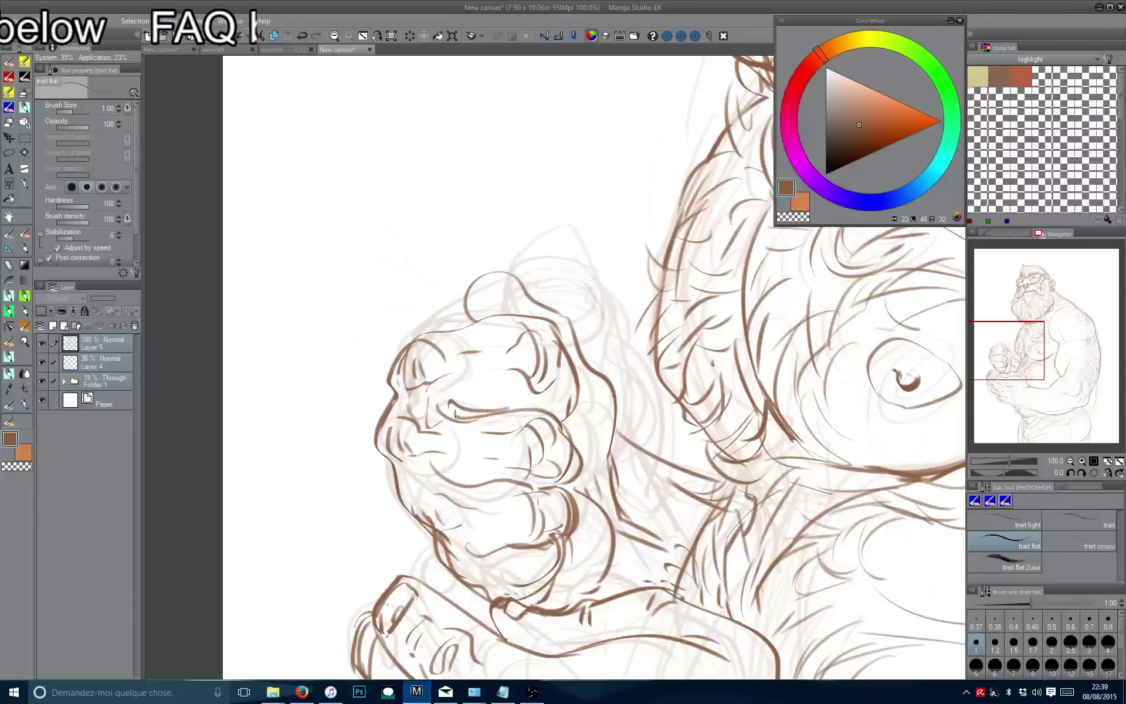
# Darken the crease beneath the index finger of the raised fist.
pyautogui.press('h')
pyautogui.press('h')
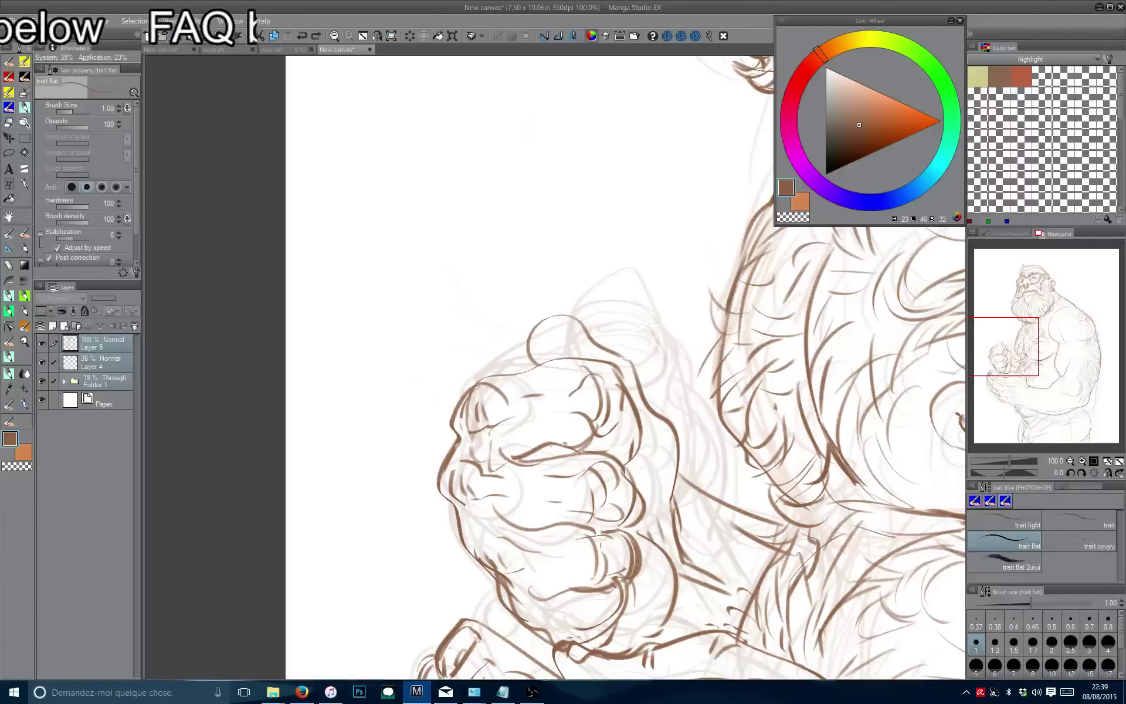
pyautogui.moveTo(546, 452); pyautogui.dragTo(533, 461)
pyautogui.press('h')
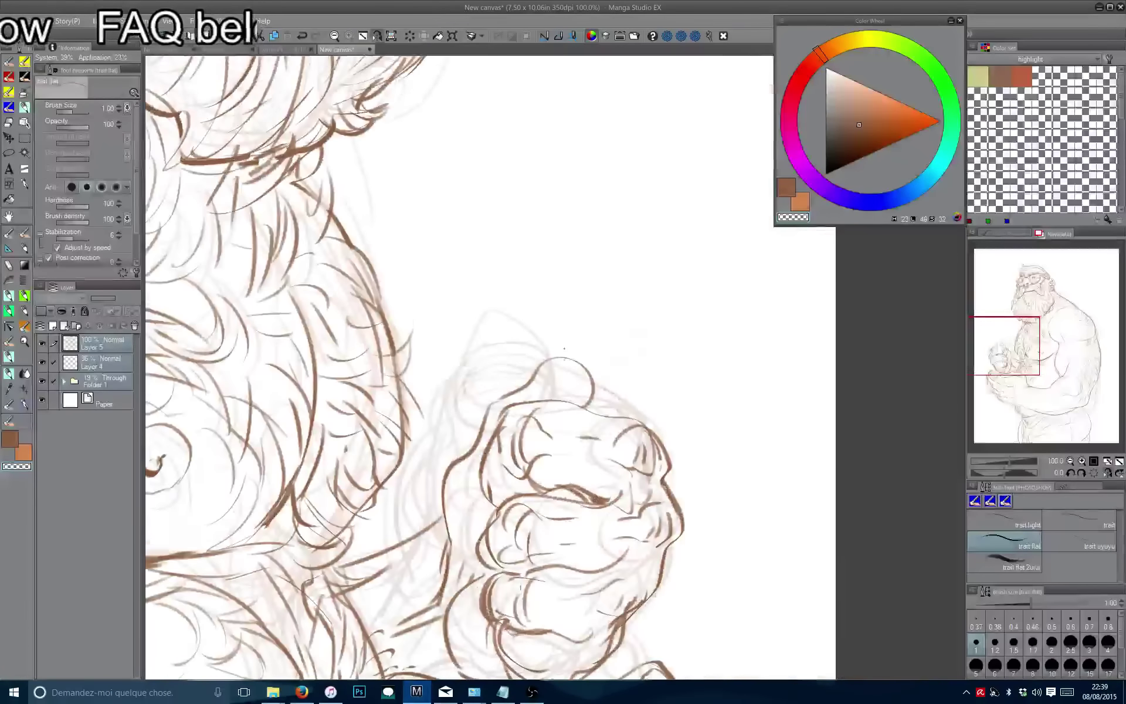
# Redraw the thumb tip above the raised fist with a blunter, squarer outline.
pyautogui.press('h')
pyautogui.hotkey('ctrl', 'z')
pyautogui.moveTo(575, 367)
pyautogui.mouseDown()
pyautogui.moveTo(512, 362)
pyautogui.moveTo(525, 404)
pyautogui.moveTo(563, 358)
pyautogui.moveTo(510, 377)
pyautogui.moveTo(522, 405)
pyautogui.mouseUp()
pyautogui.hotkey('ctrl', 'z')
pyautogui.scroll(1, 522, 405)
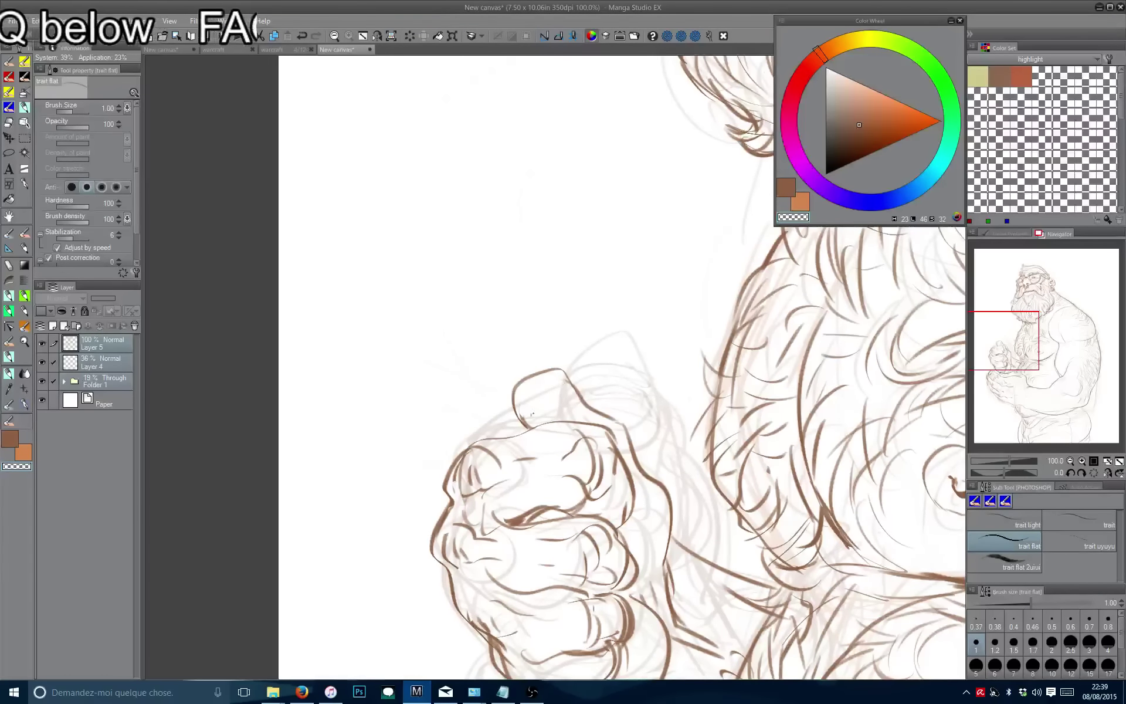
pyautogui.moveTo(532, 414); pyautogui.dragTo(466, 359)
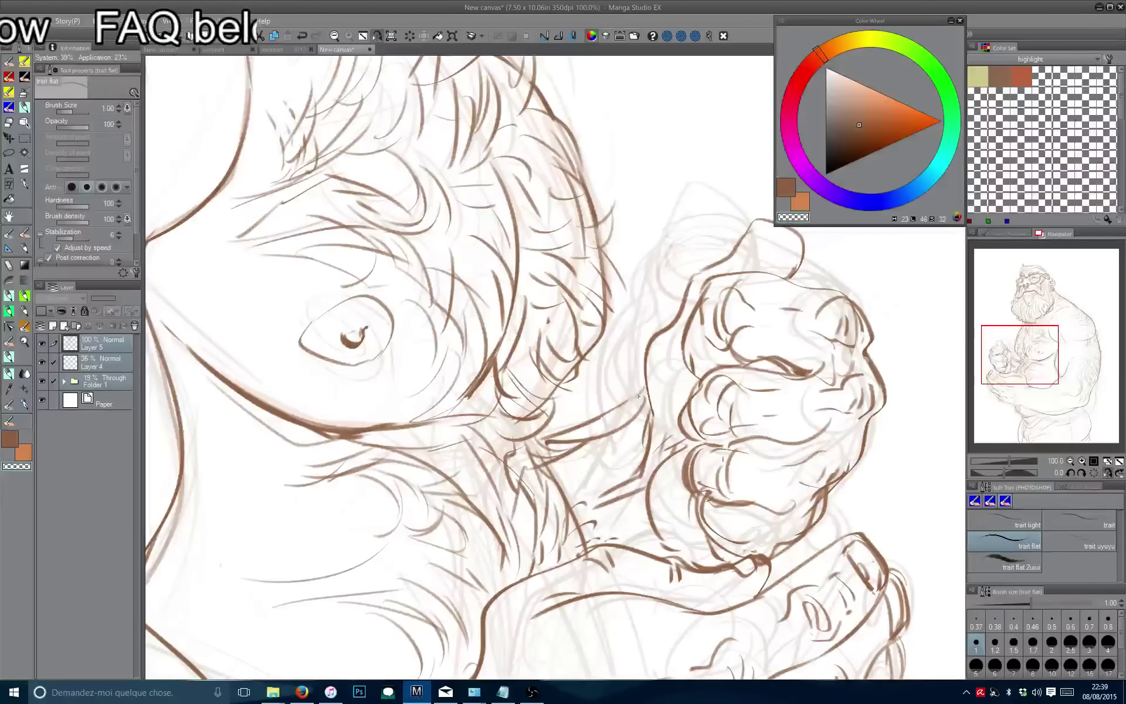
pyautogui.moveTo(654, 483); pyautogui.dragTo(633, 441)
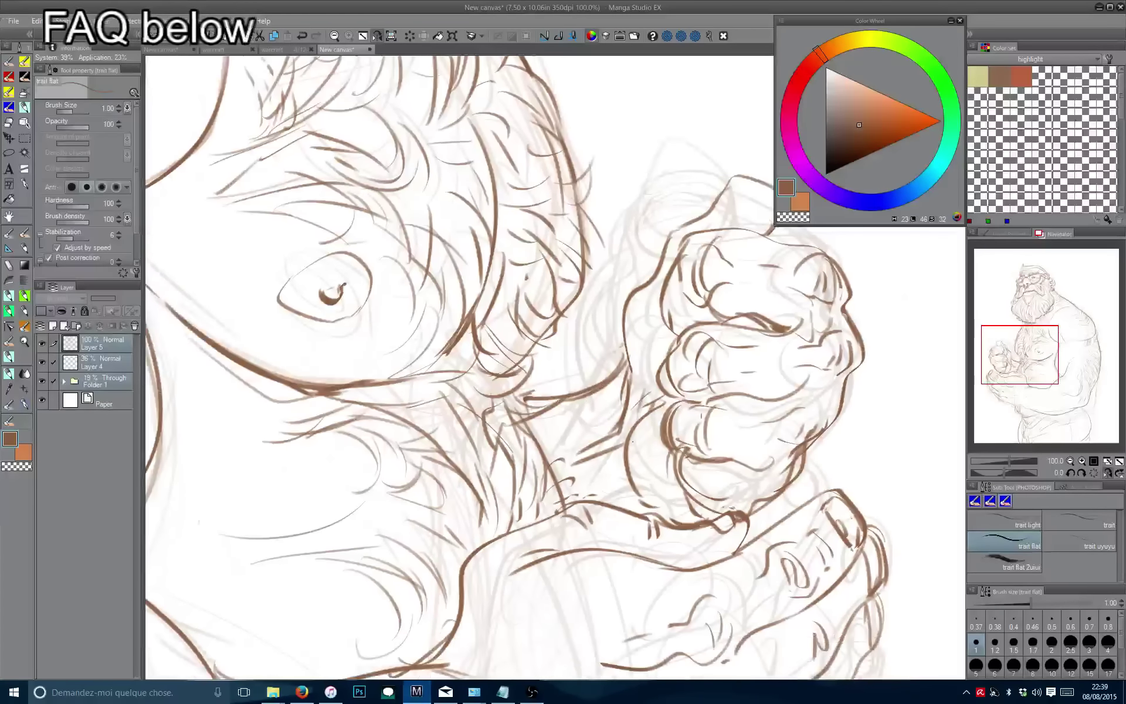
pyautogui.moveTo(651, 511); pyautogui.dragTo(569, 506)
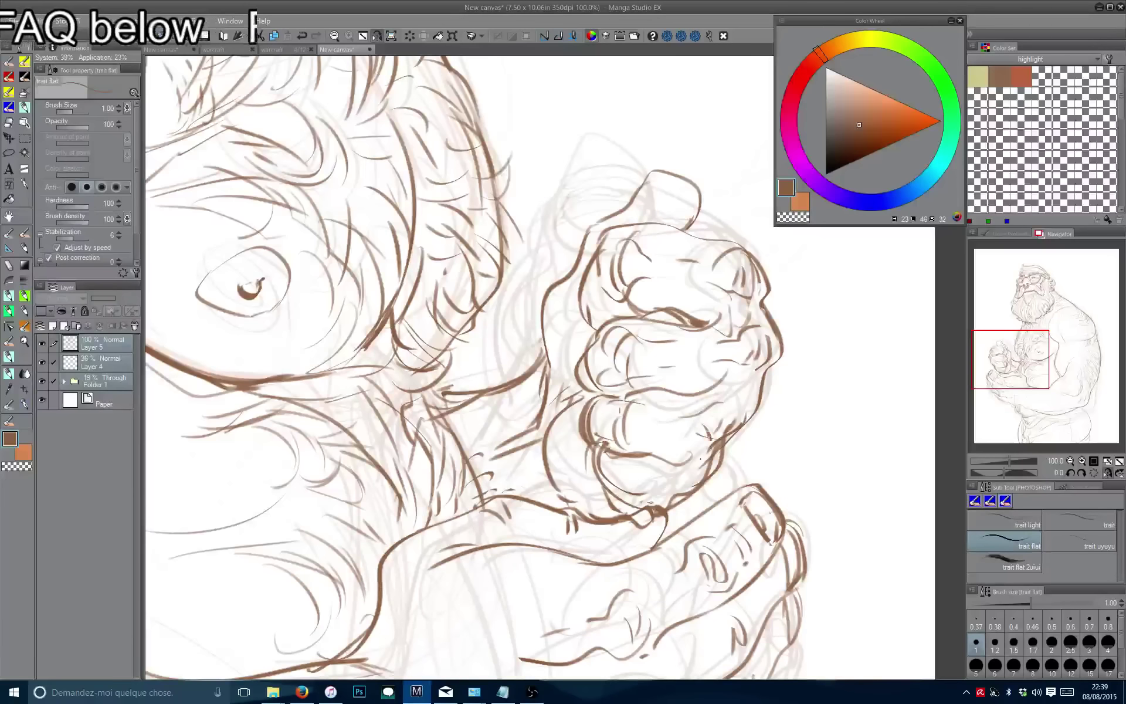
pyautogui.moveTo(638, 319); pyautogui.dragTo(600, 333)
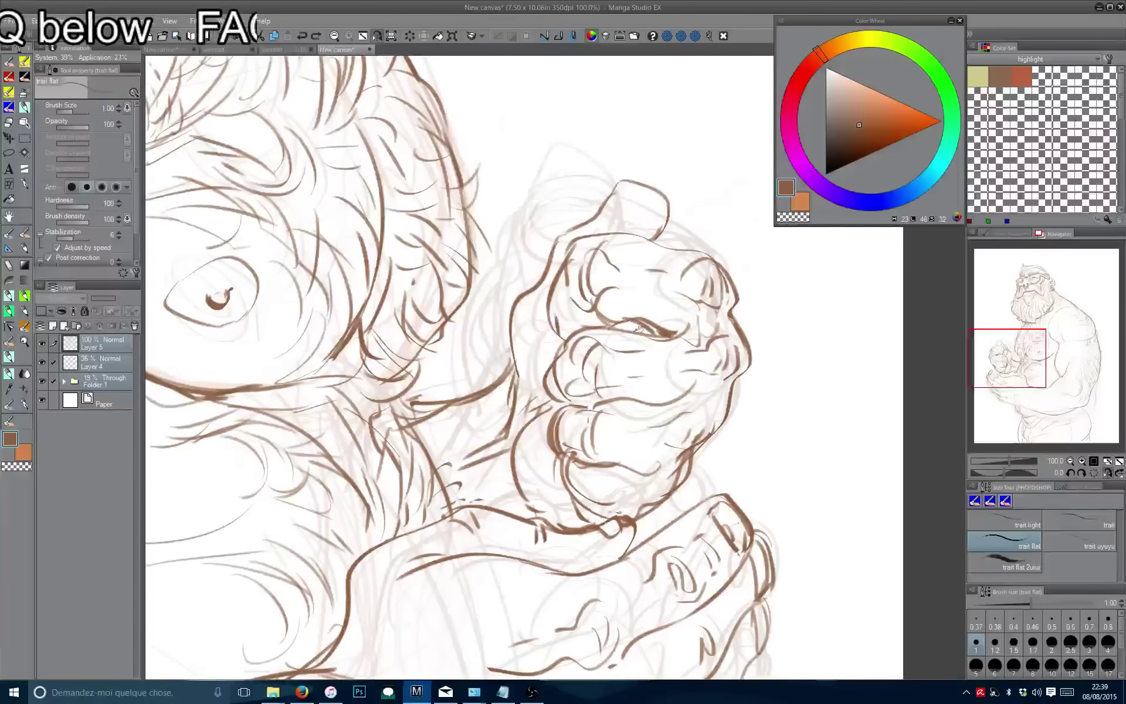
pyautogui.press('h')
pyautogui.moveTo(423, 437)
pyautogui.mouseDown()
pyautogui.moveTo(439, 469)
pyautogui.moveTo(448, 453)
pyautogui.moveTo(461, 488)
pyautogui.moveTo(508, 508)
pyautogui.moveTo(463, 528)
pyautogui.moveTo(510, 513)
pyautogui.moveTo(503, 507)
pyautogui.moveTo(526, 538)
pyautogui.mouseUp()
pyautogui.press('c')
pyautogui.press('c')
pyautogui.hotkey('ctrl', 'z')
pyautogui.hotkey('ctrl', 'z')
pyautogui.press('c')
pyautogui.press('c')
pyautogui.press('h')
# Hatch the exposed underwear area between the belly and the open trouser front with close parallel strokes.
pyautogui.scroll(-5, 422, 231)
pyautogui.moveTo(327, 400); pyautogui.dragTo(355, 335)
pyautogui.scroll(-2, 316, 363)
pyautogui.scroll(3, 317, 362)
pyautogui.scroll(2, 502, 469)
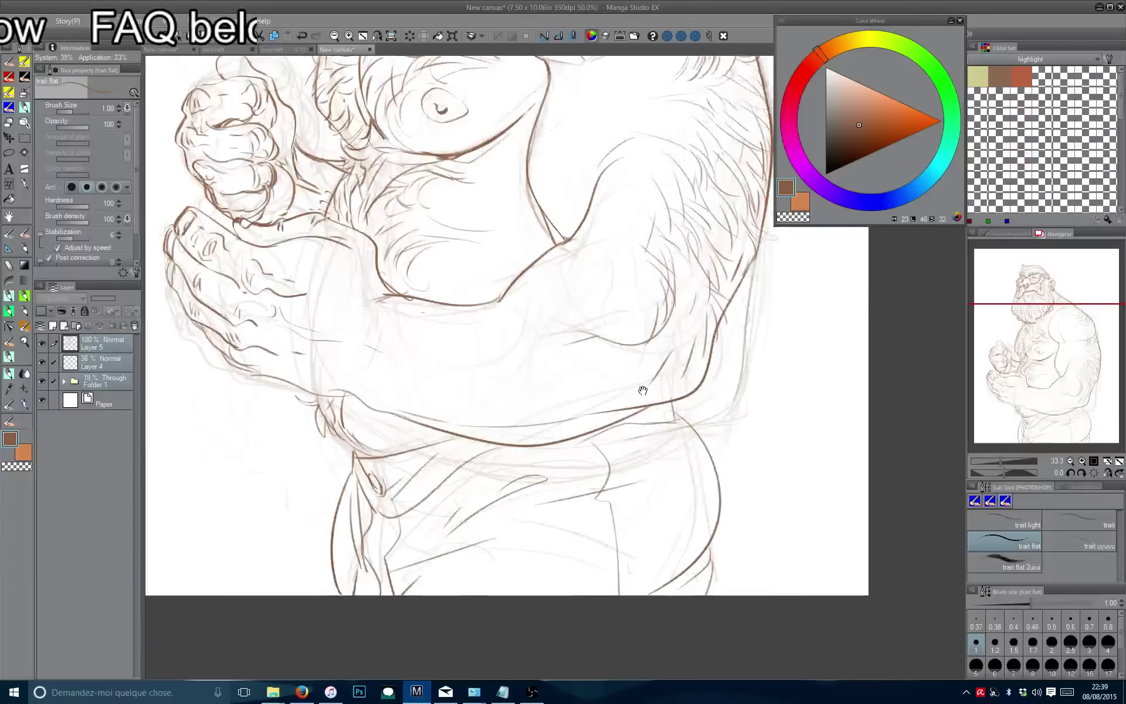
pyautogui.moveTo(502, 470); pyautogui.dragTo(420, 447)
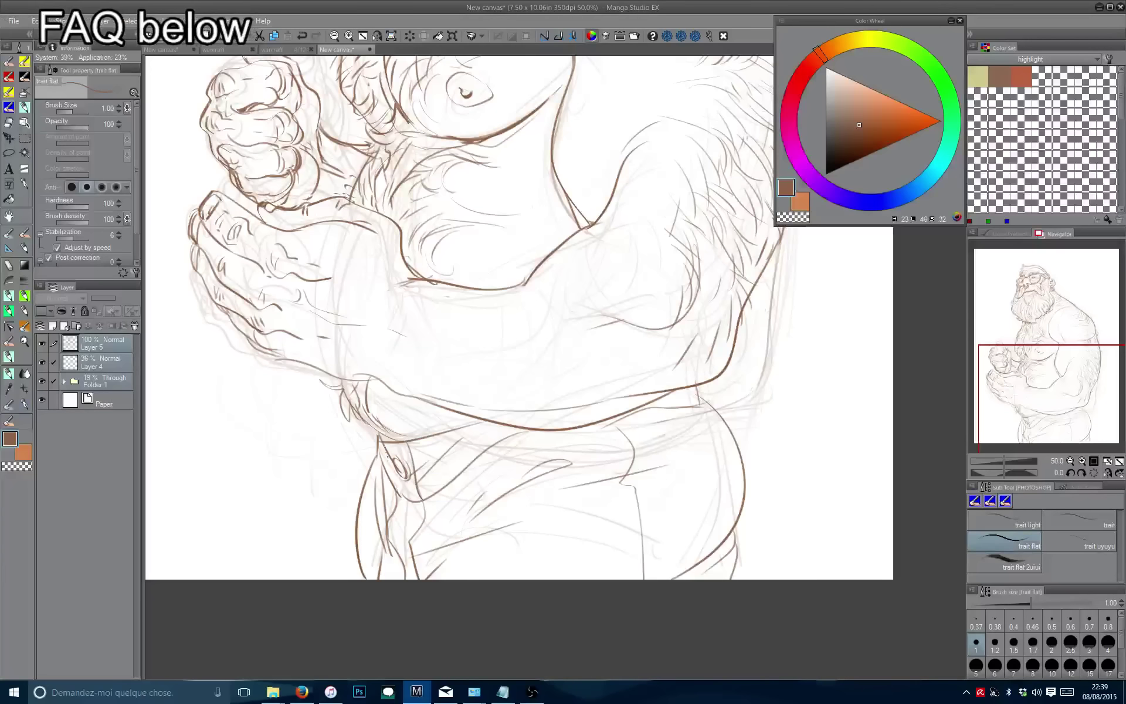
pyautogui.moveTo(395, 461)
pyautogui.mouseDown()
pyautogui.moveTo(423, 440)
pyautogui.moveTo(427, 498)
pyautogui.mouseUp()
pyautogui.moveTo(424, 440)
pyautogui.mouseDown()
pyautogui.moveTo(439, 490)
pyautogui.moveTo(435, 438)
pyautogui.moveTo(454, 474)
pyautogui.moveTo(458, 426)
pyautogui.moveTo(484, 451)
pyautogui.moveTo(487, 421)
pyautogui.moveTo(523, 421)
pyautogui.mouseUp()
pyautogui.moveTo(695, 399); pyautogui.dragTo(684, 421)
pyautogui.moveTo(686, 398)
pyautogui.mouseDown()
pyautogui.moveTo(677, 415)
pyautogui.moveTo(649, 424)
pyautogui.mouseUp()
pyautogui.hotkey('ctrl', 'z')
pyautogui.hotkey('ctrl', 'z')
pyautogui.hotkey('ctrl', 'z')
# Hatch the narrow waistband strip visible beneath the elbow at the back of the waist.
pyautogui.moveTo(656, 411)
pyautogui.mouseDown()
pyautogui.moveTo(654, 423)
pyautogui.moveTo(708, 419)
pyautogui.moveTo(675, 415)
pyautogui.mouseUp()
pyautogui.hotkey('ctrl', 'z')
pyautogui.hotkey('ctrl', 'z')
pyautogui.hotkey('ctrl', 'z')
pyautogui.hotkey('ctrl', 'z')
pyautogui.hotkey('ctrl', 'z')
pyautogui.hotkey('ctrl', 'z')
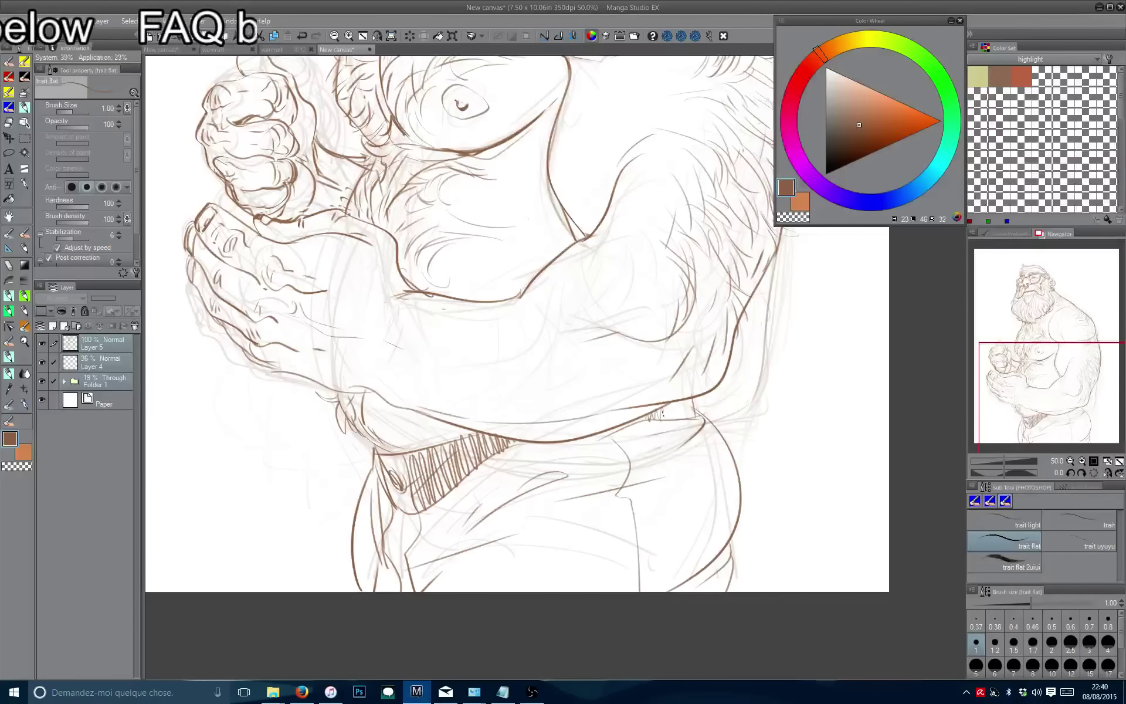
pyautogui.moveTo(681, 399); pyautogui.dragTo(678, 420)
pyautogui.moveTo(688, 397); pyautogui.dragTo(691, 417)
pyautogui.moveTo(701, 413); pyautogui.dragTo(698, 392)
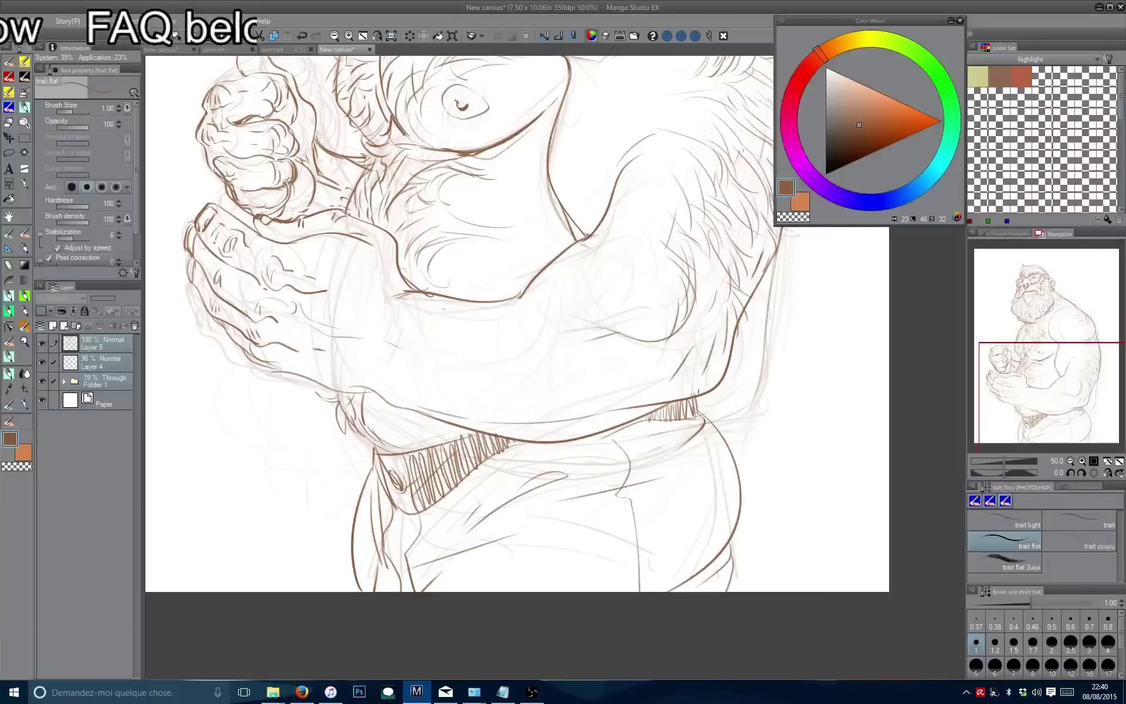
# Refine the fold and fly lines of the trousers below the hatched area, erasing the stray line near the fly.
pyautogui.moveTo(382, 482); pyautogui.dragTo(392, 435)
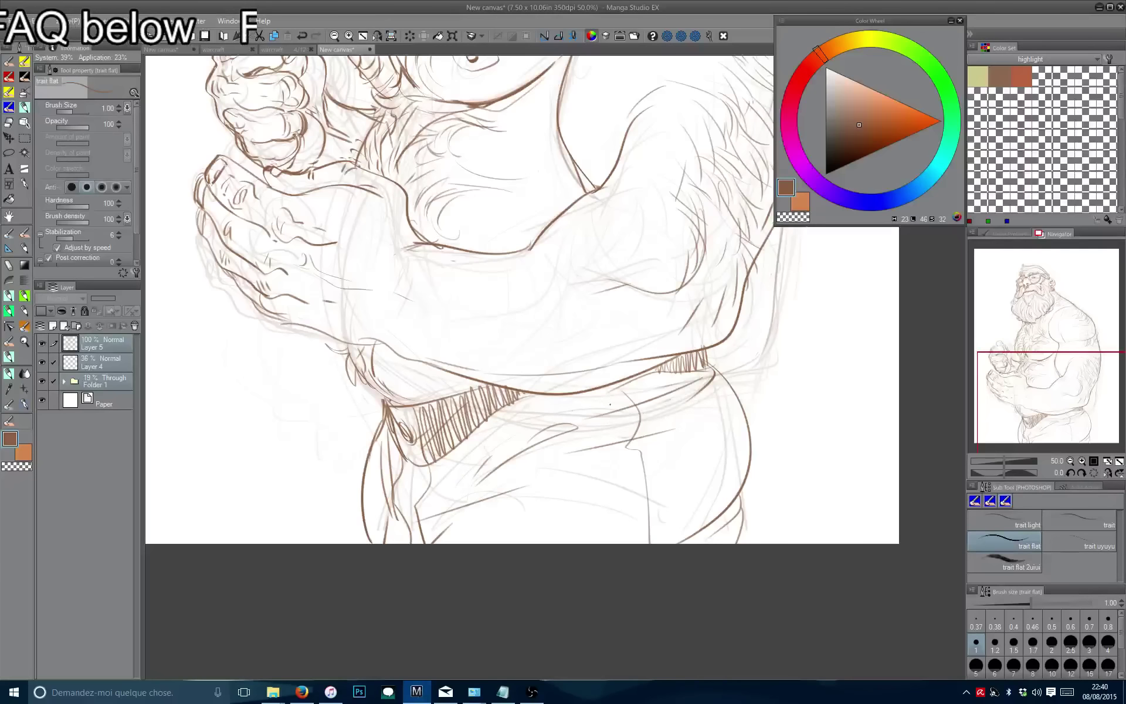
pyautogui.moveTo(649, 440); pyautogui.dragTo(669, 465)
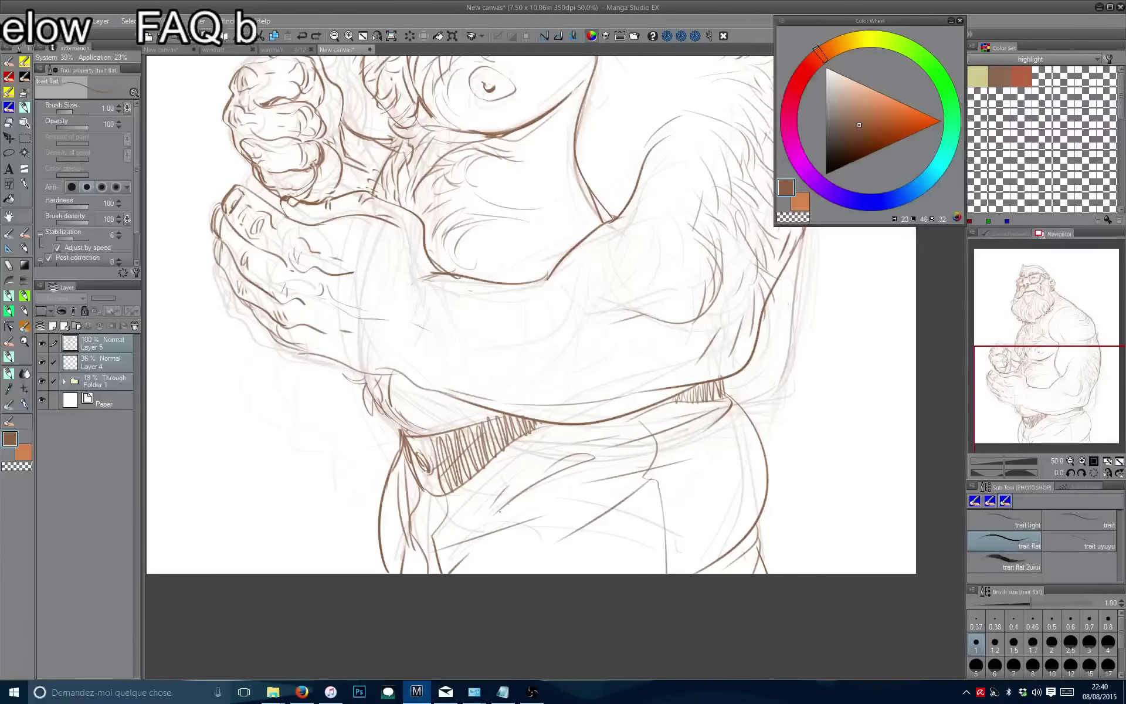
pyautogui.press('c')
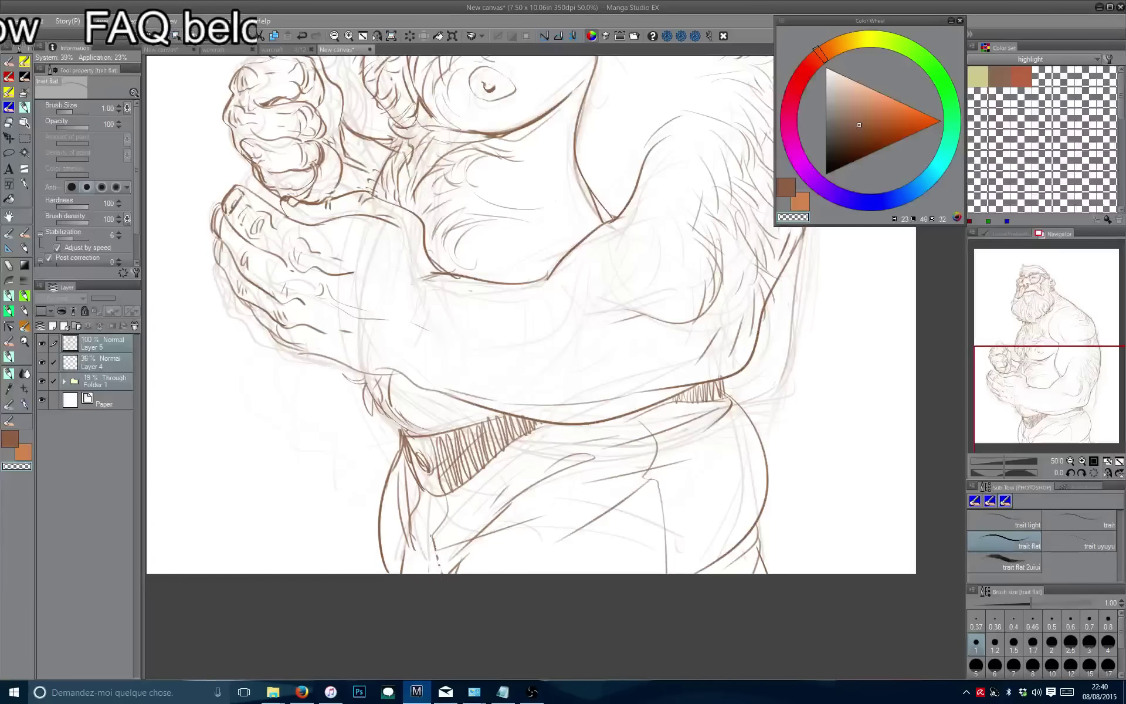
pyautogui.press('c')
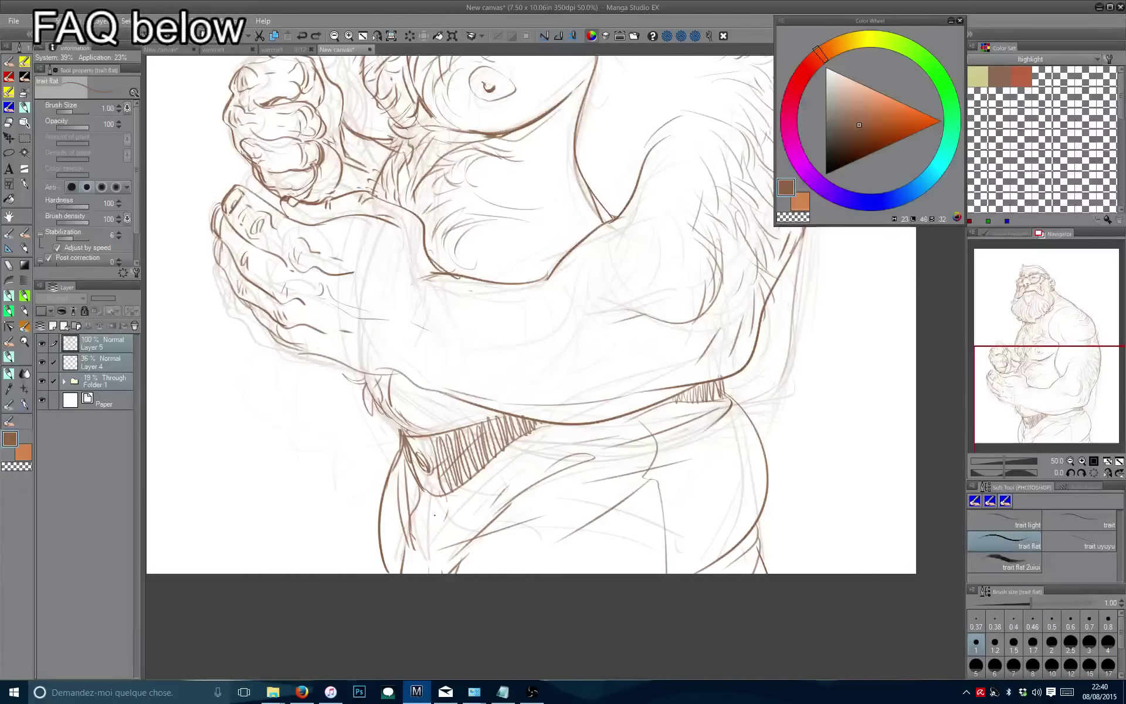
pyautogui.moveTo(409, 531); pyautogui.dragTo(404, 572)
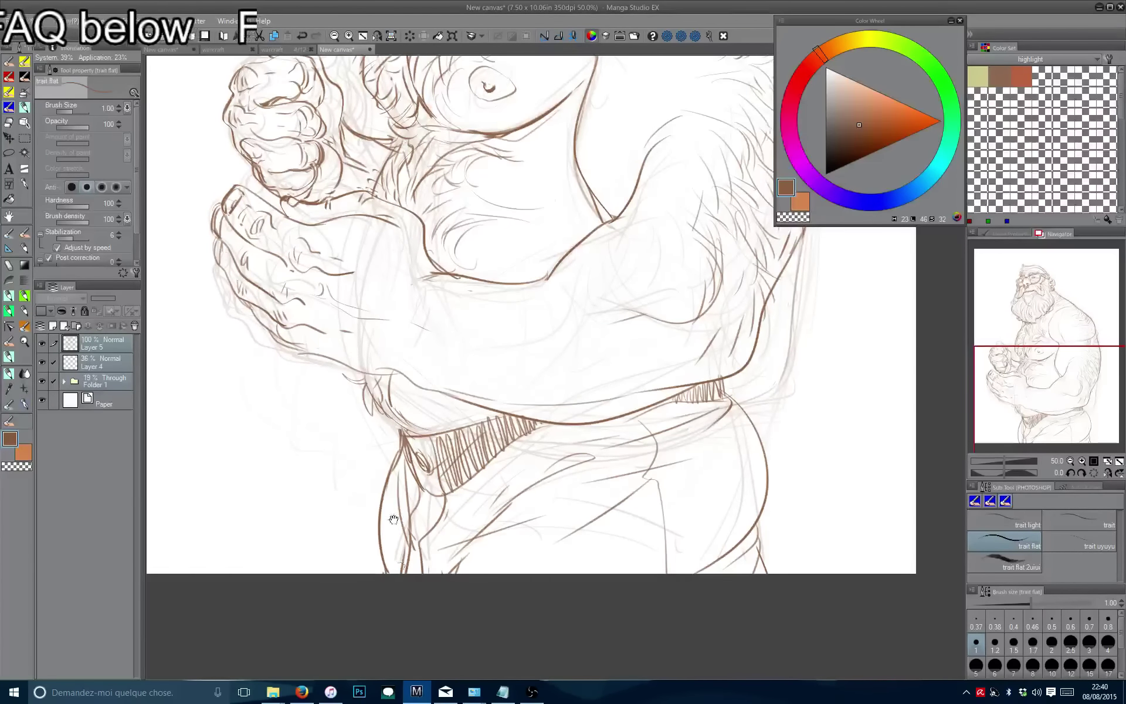
# Reinforce the outer fingertip contour of the lower open hand on a rotated canvas, and restore the upright view.
pyautogui.moveTo(394, 520); pyautogui.dragTo(494, 666)
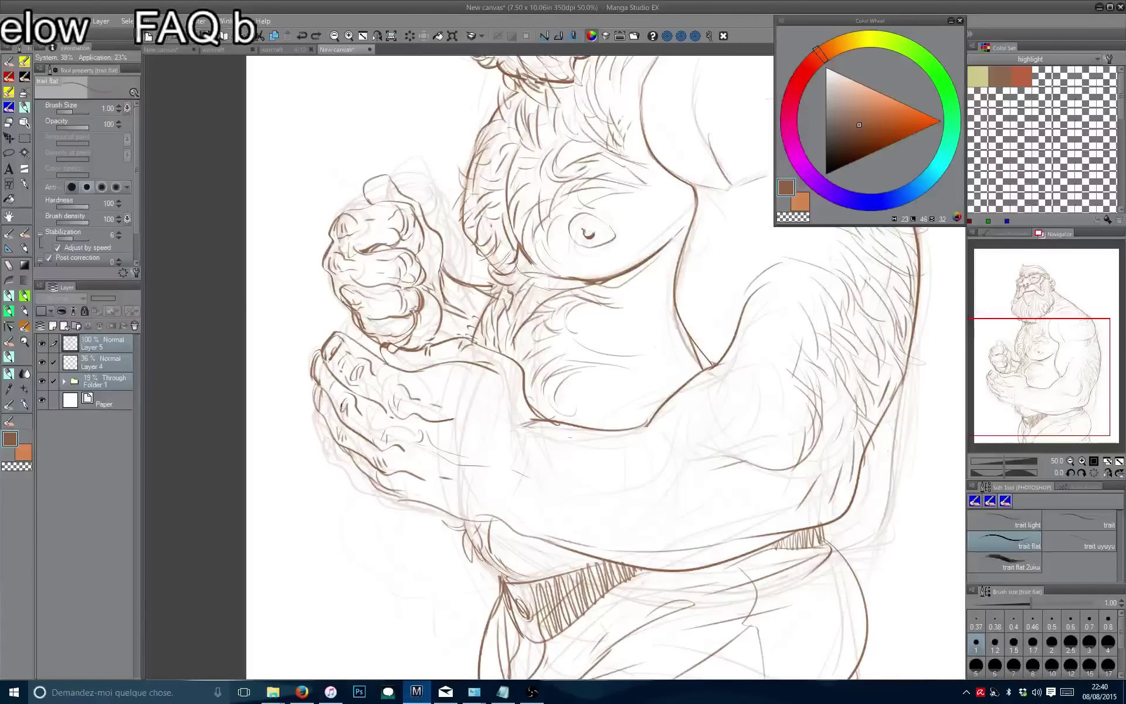
pyautogui.moveTo(350, 396); pyautogui.dragTo(397, 348)
pyautogui.moveTo(418, 282)
pyautogui.mouseDown()
pyautogui.moveTo(438, 275)
pyautogui.moveTo(404, 292)
pyautogui.mouseUp()
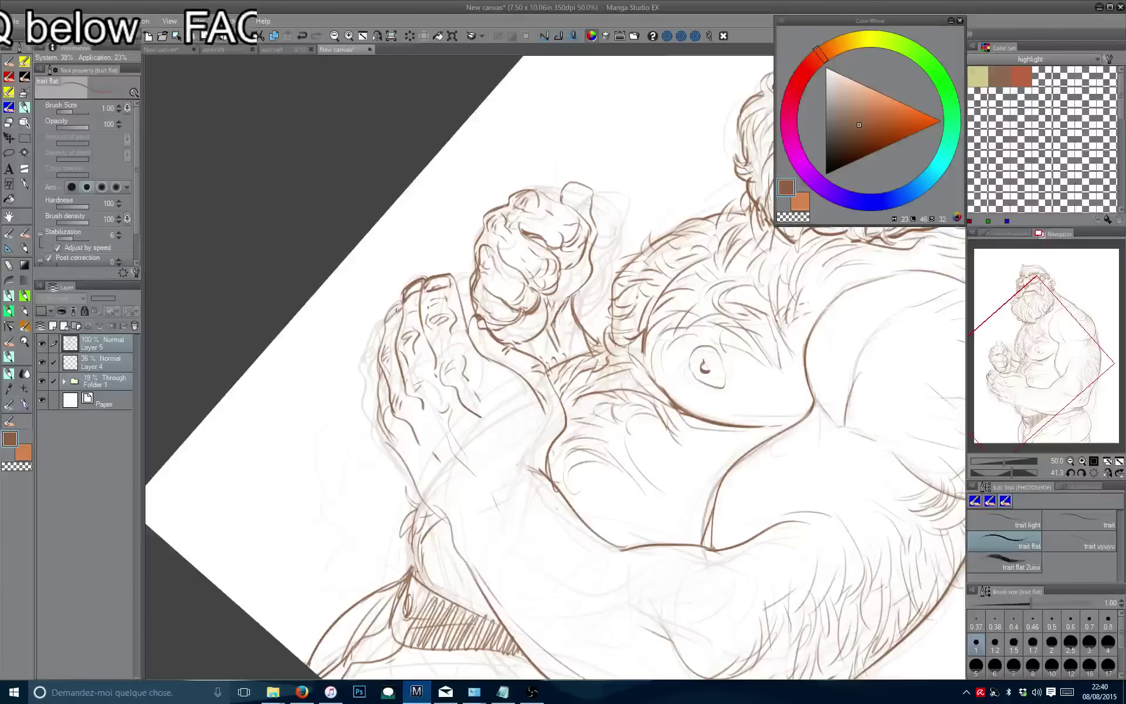
pyautogui.press('c')
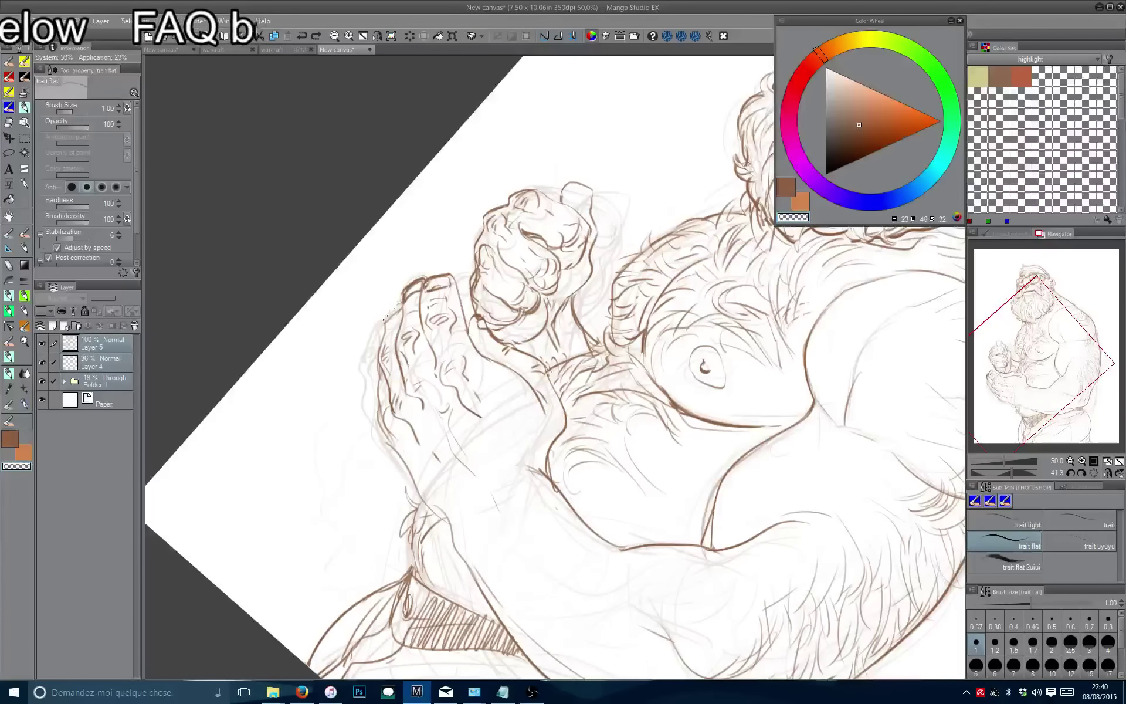
pyautogui.press('c')
pyautogui.moveTo(393, 317)
pyautogui.mouseDown()
pyautogui.moveTo(348, 441)
pyautogui.moveTo(506, 422)
pyautogui.moveTo(510, 444)
pyautogui.moveTo(481, 464)
pyautogui.mouseUp()
pyautogui.hotkey('ctrl', '@')
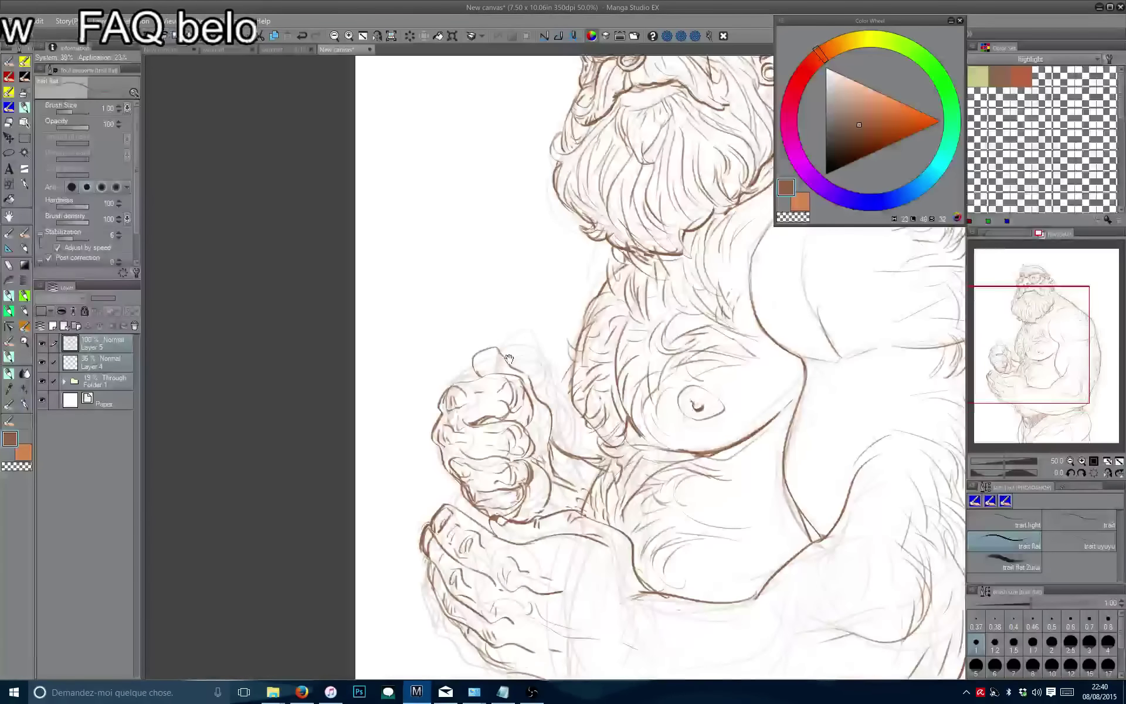
# Redraw the outline from the raised thumb down its base to the wrist, cleaning up overlapping lines with the transparent brush.
pyautogui.moveTo(505, 359); pyautogui.dragTo(485, 368)
pyautogui.press('h')
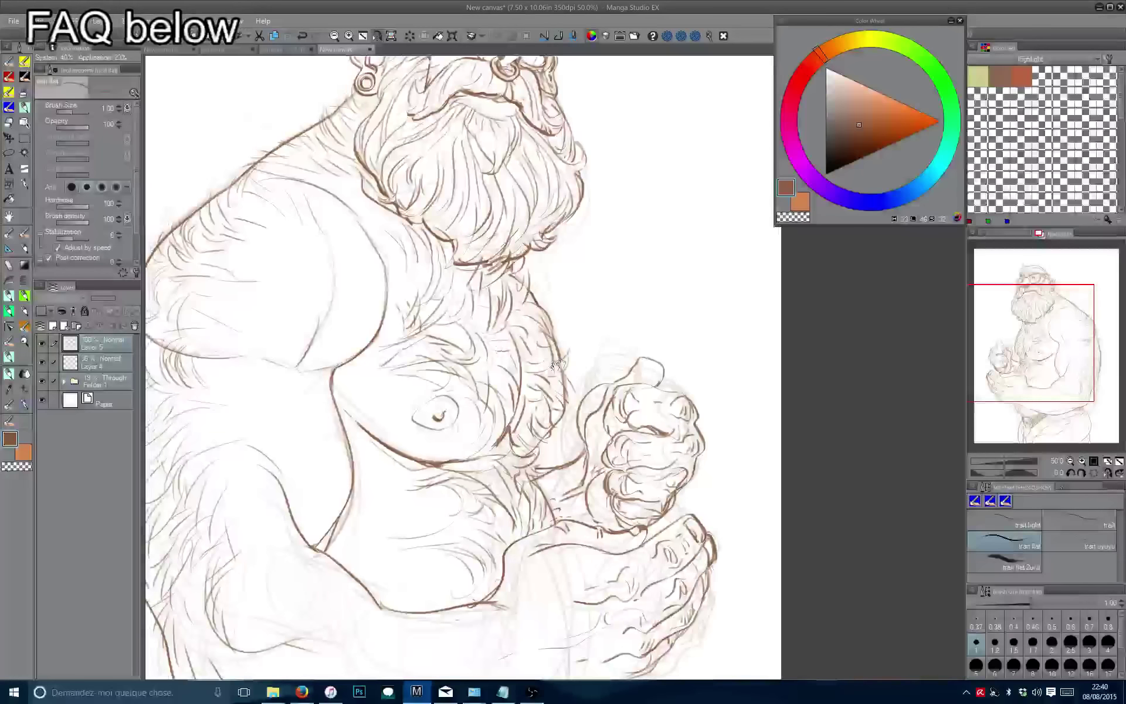
pyautogui.moveTo(593, 394)
pyautogui.mouseDown()
pyautogui.moveTo(574, 403)
pyautogui.moveTo(566, 462)
pyautogui.mouseUp()
pyautogui.press('c')
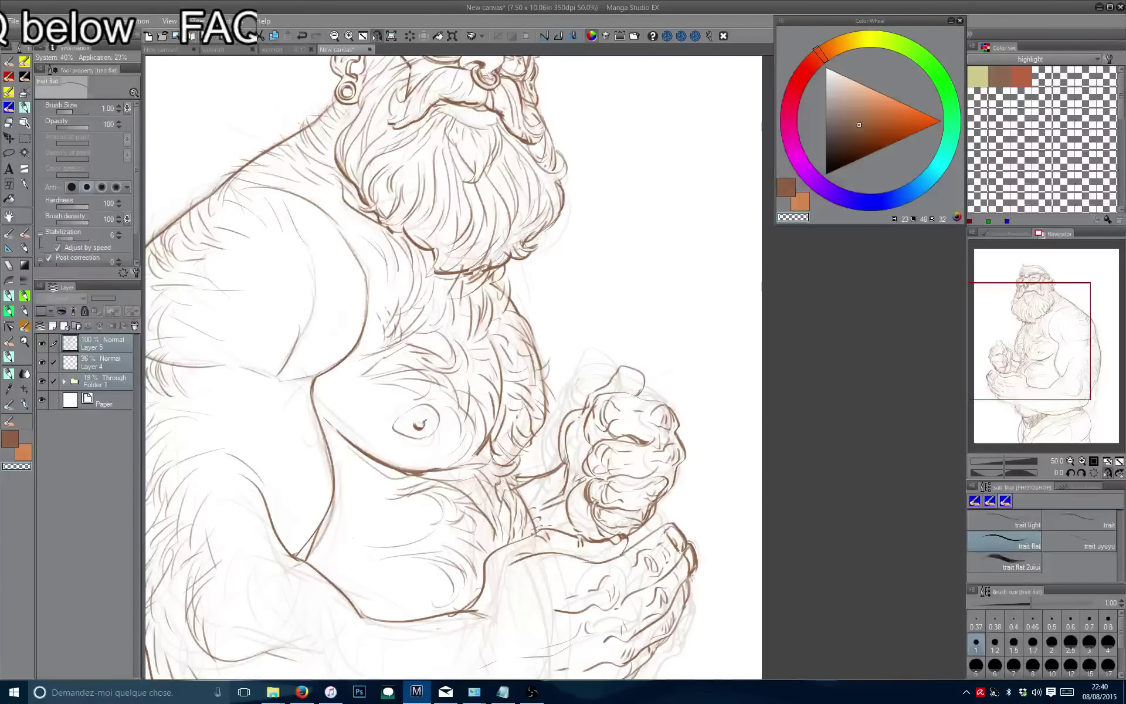
pyautogui.scroll(1, 454, 368)
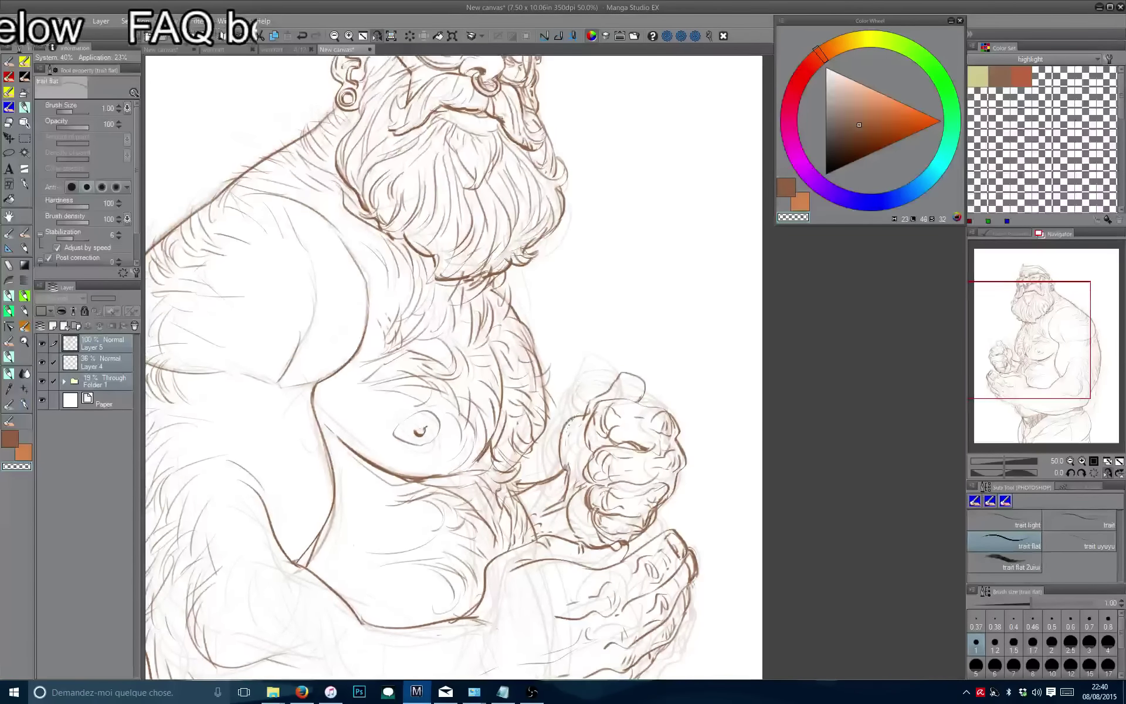
pyautogui.moveTo(618, 380); pyautogui.dragTo(597, 412)
pyautogui.press('c')
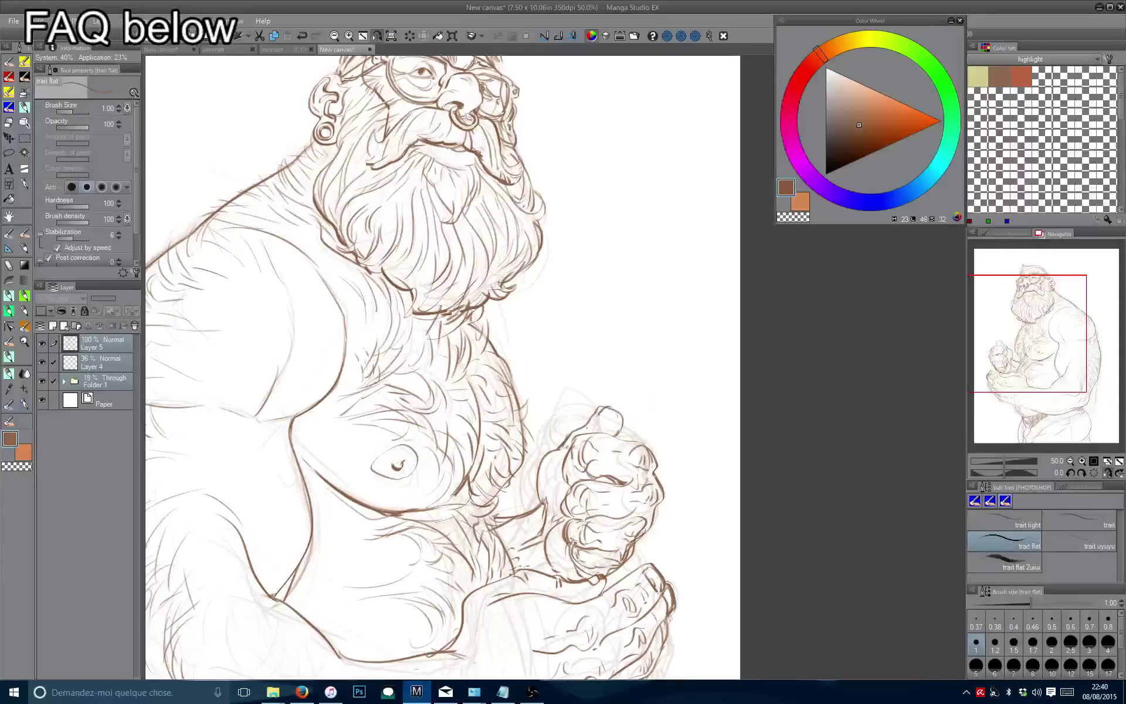
pyautogui.press('c')
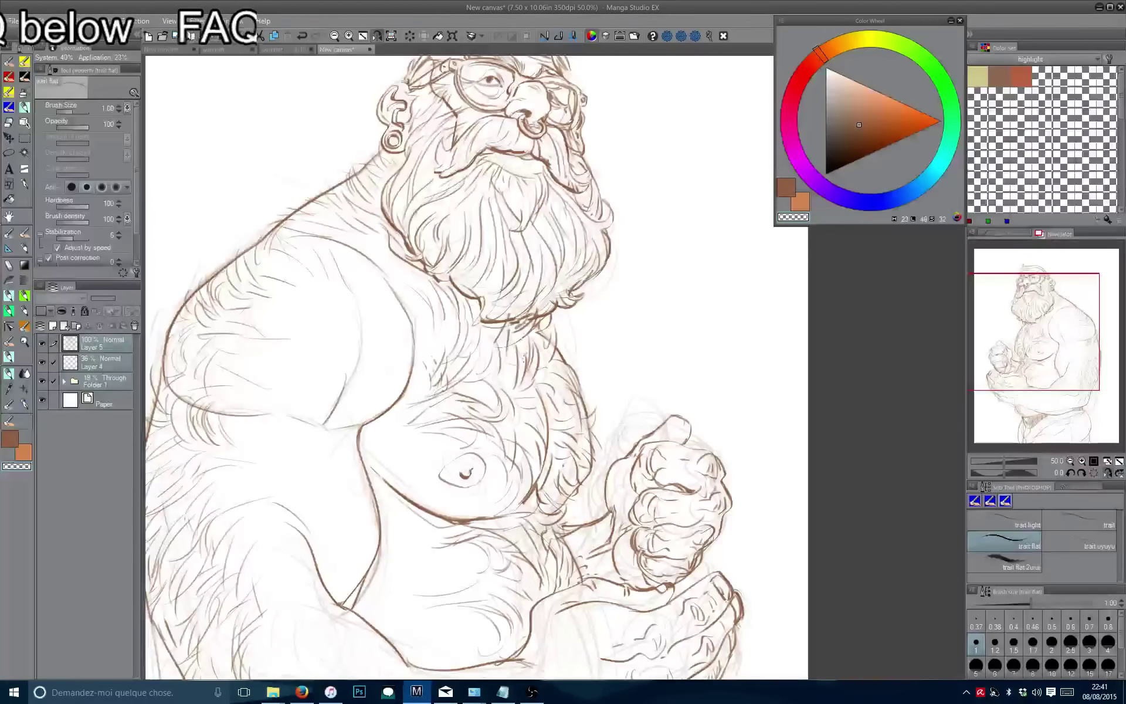
# Add short hair strokes below the beard and down the centre and lower edge of the chest.
pyautogui.press('c')
pyautogui.moveTo(519, 329); pyautogui.dragTo(525, 364)
pyautogui.moveTo(524, 336)
pyautogui.mouseDown()
pyautogui.moveTo(531, 363)
pyautogui.moveTo(517, 347)
pyautogui.mouseUp()
pyautogui.moveTo(531, 342); pyautogui.dragTo(534, 372)
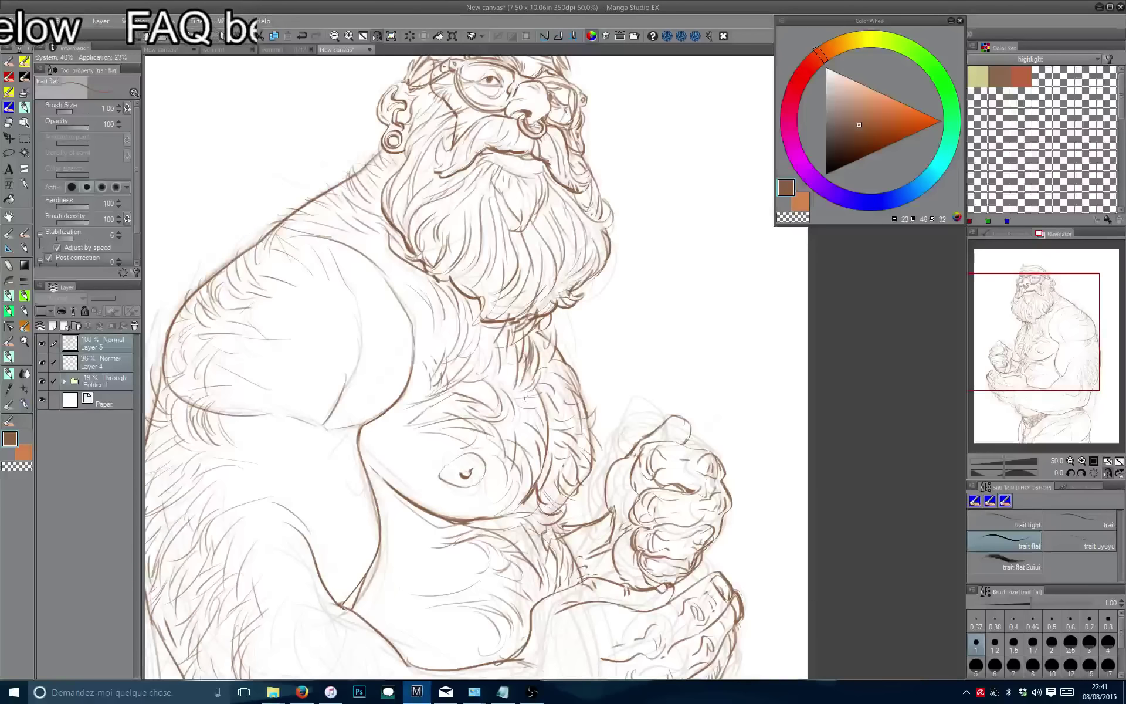
pyautogui.moveTo(534, 418); pyautogui.dragTo(548, 449)
pyautogui.moveTo(541, 434); pyautogui.dragTo(546, 476)
pyautogui.moveTo(537, 410)
pyautogui.mouseDown()
pyautogui.moveTo(551, 435)
pyautogui.moveTo(546, 470)
pyautogui.mouseUp()
pyautogui.moveTo(529, 445); pyautogui.dragTo(528, 506)
pyautogui.moveTo(493, 498); pyautogui.dragTo(516, 523)
# Examine the whole figure and the raised fist in mirrored and normal orientation.
pyautogui.moveTo(411, 411); pyautogui.dragTo(446, 329)
pyautogui.scroll(-3, 379, 335)
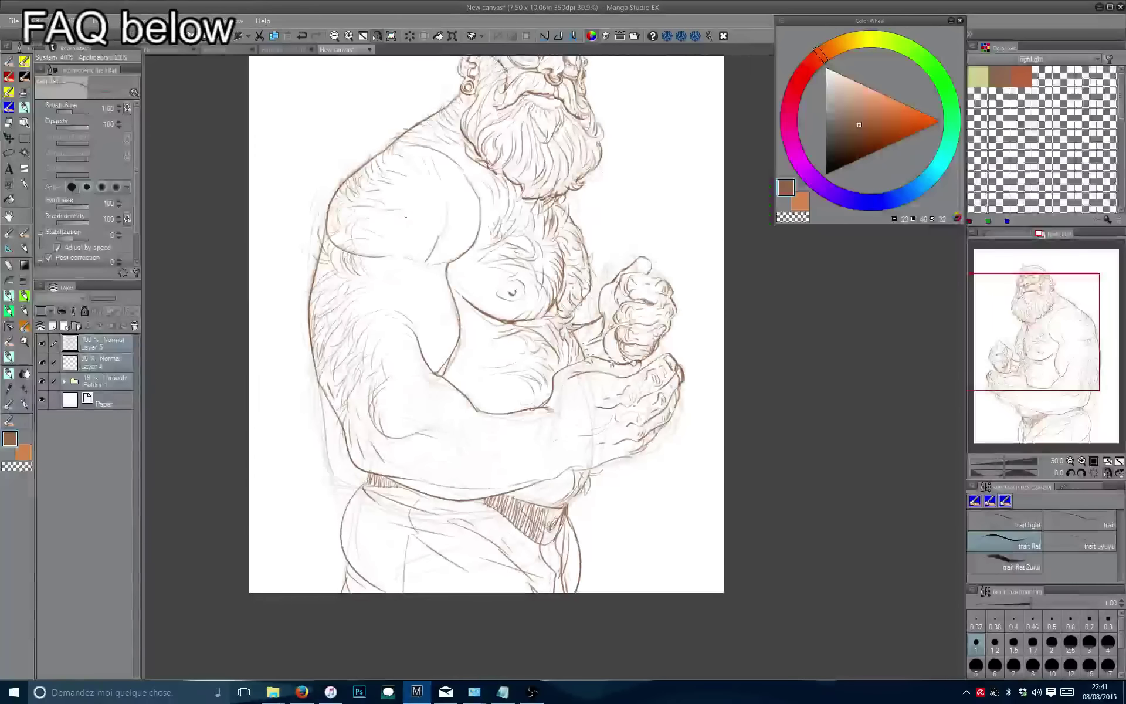
pyautogui.press('h')
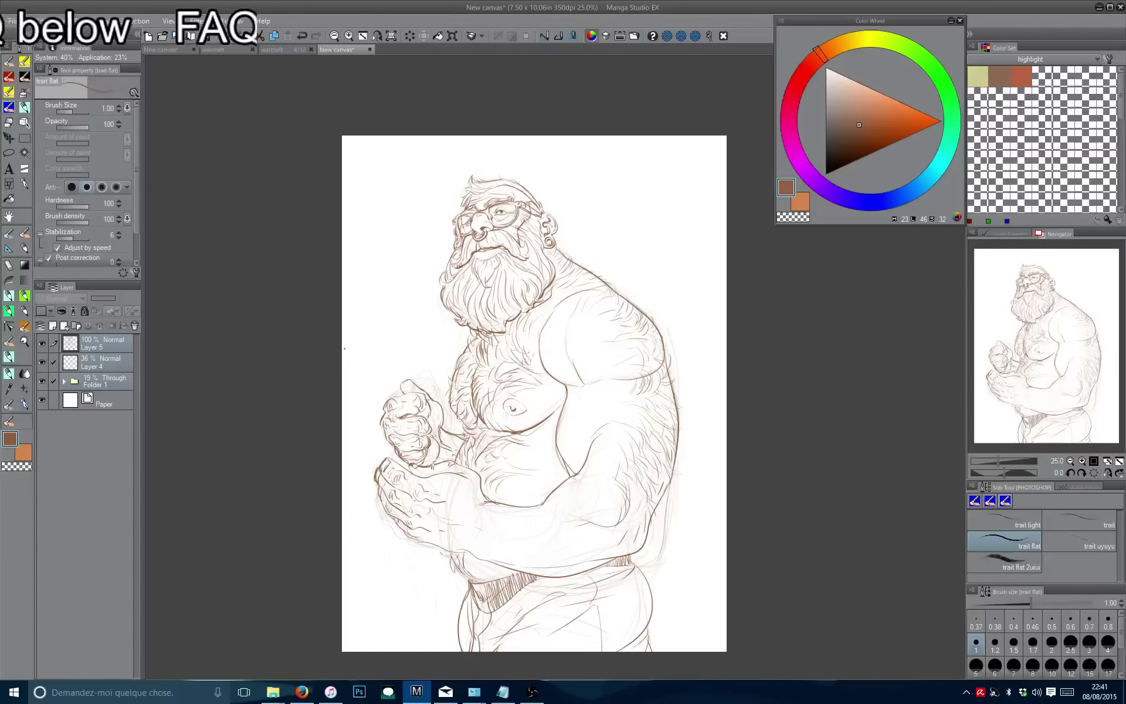
pyautogui.scroll(3, 421, 365)
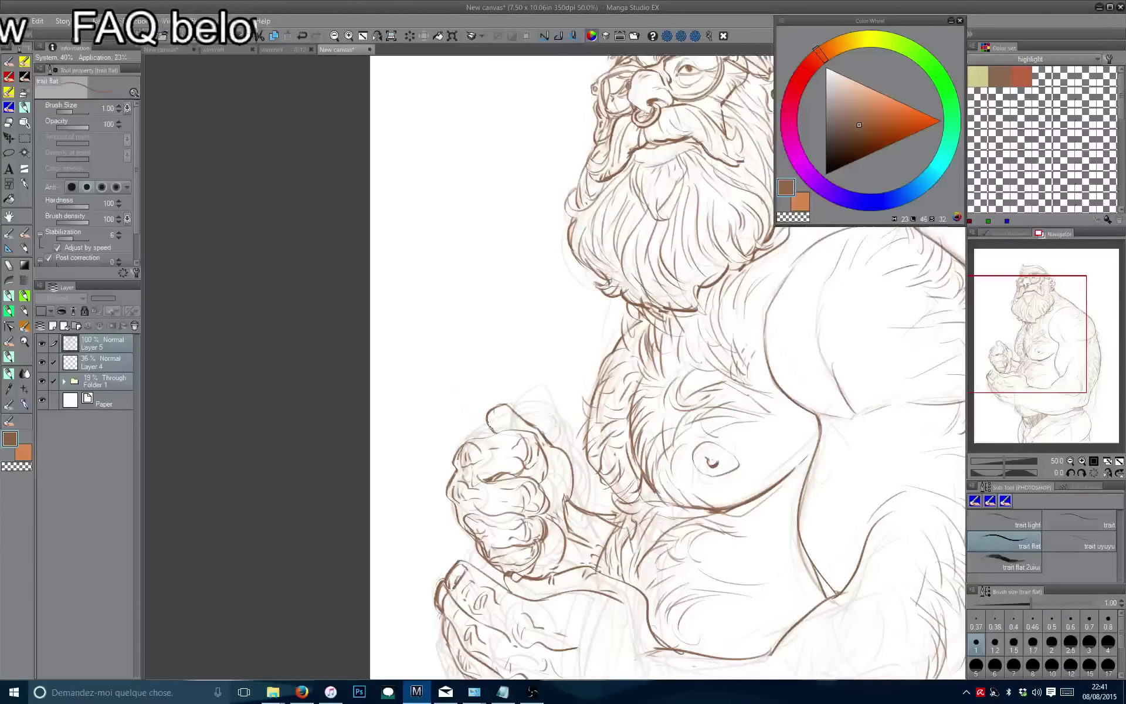
pyautogui.moveTo(497, 409); pyautogui.dragTo(499, 383)
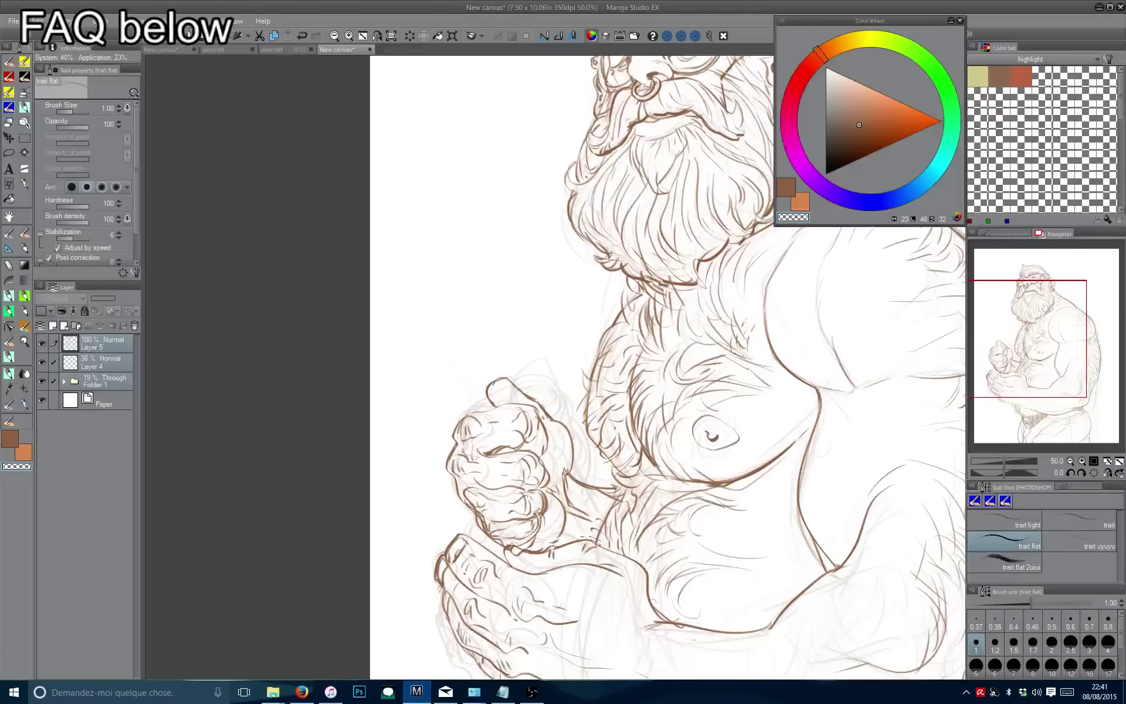
pyautogui.scroll(-3, 502, 417)
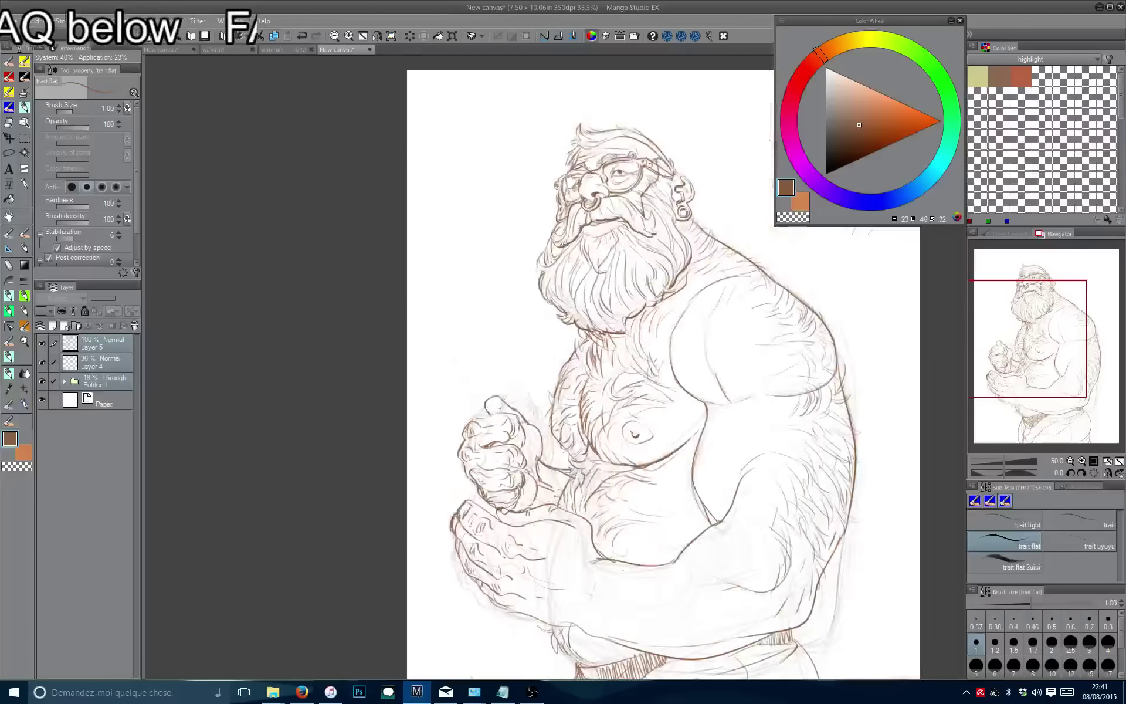
pyautogui.press('h')
pyautogui.scroll(1, 477, 252)
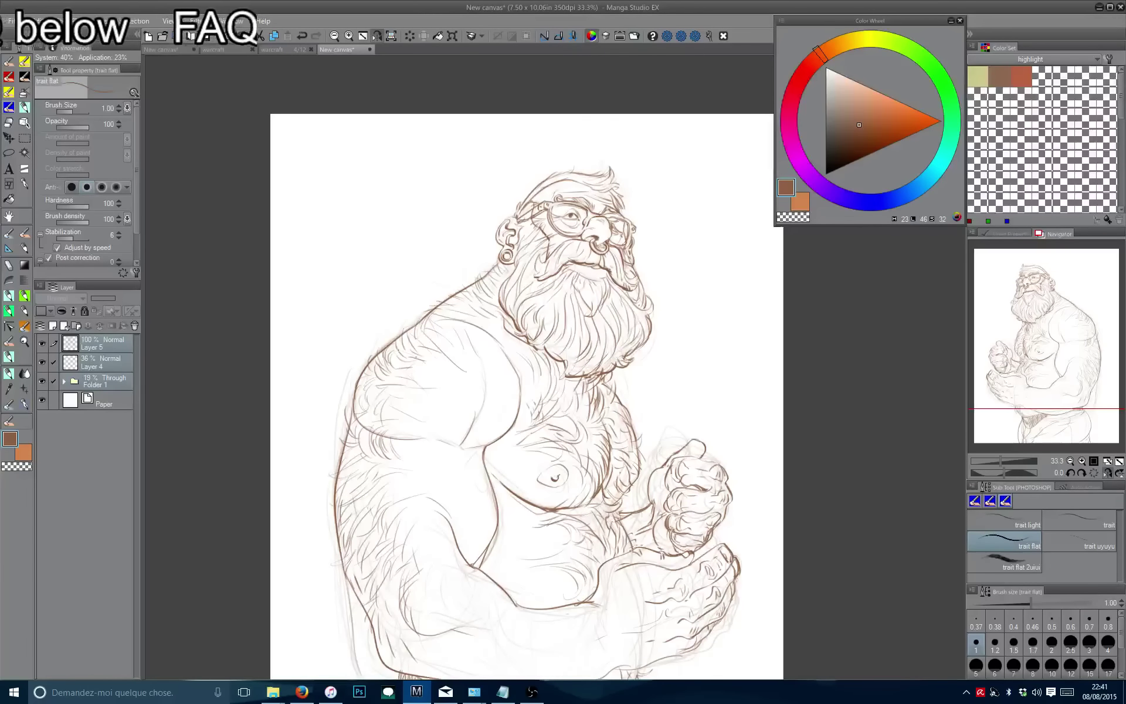
pyautogui.moveTo(395, 423); pyautogui.dragTo(451, 335)
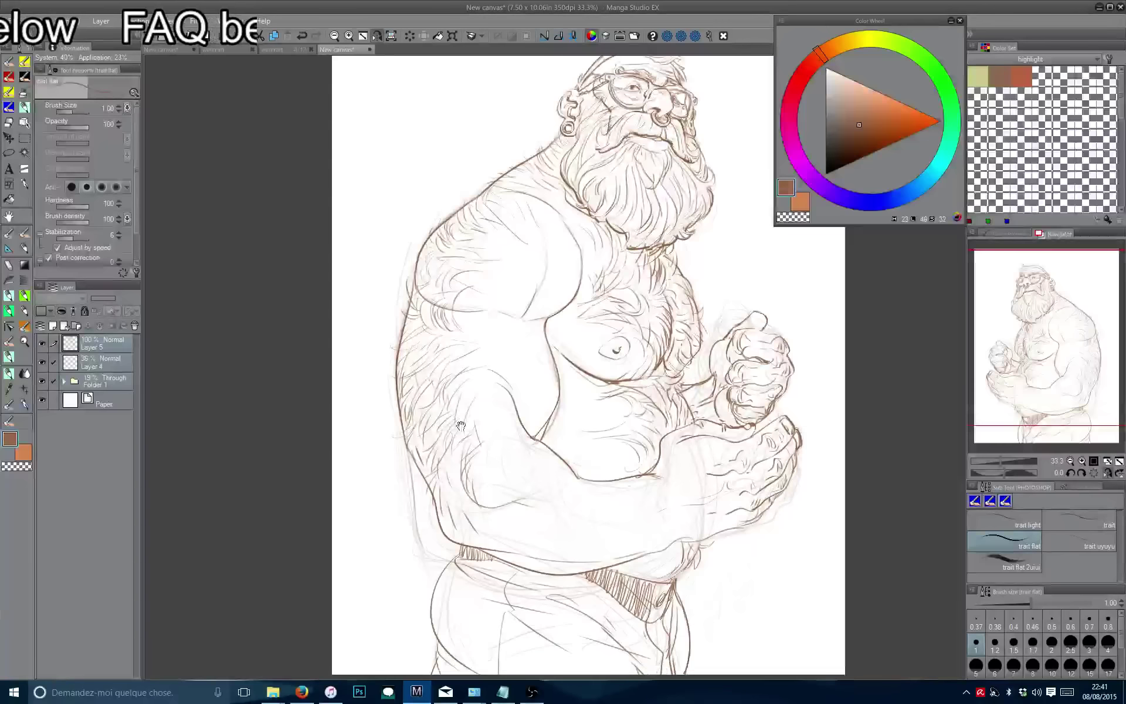
# Draw hair strokes on the mirrored canvas from the inner elbow area along the lower edge of the forearm.
pyautogui.press('h')
pyautogui.moveTo(494, 437); pyautogui.dragTo(486, 398)
pyautogui.moveTo(646, 432); pyautogui.dragTo(633, 463)
pyautogui.moveTo(624, 444); pyautogui.dragTo(619, 471)
pyautogui.moveTo(637, 453); pyautogui.dragTo(632, 474)
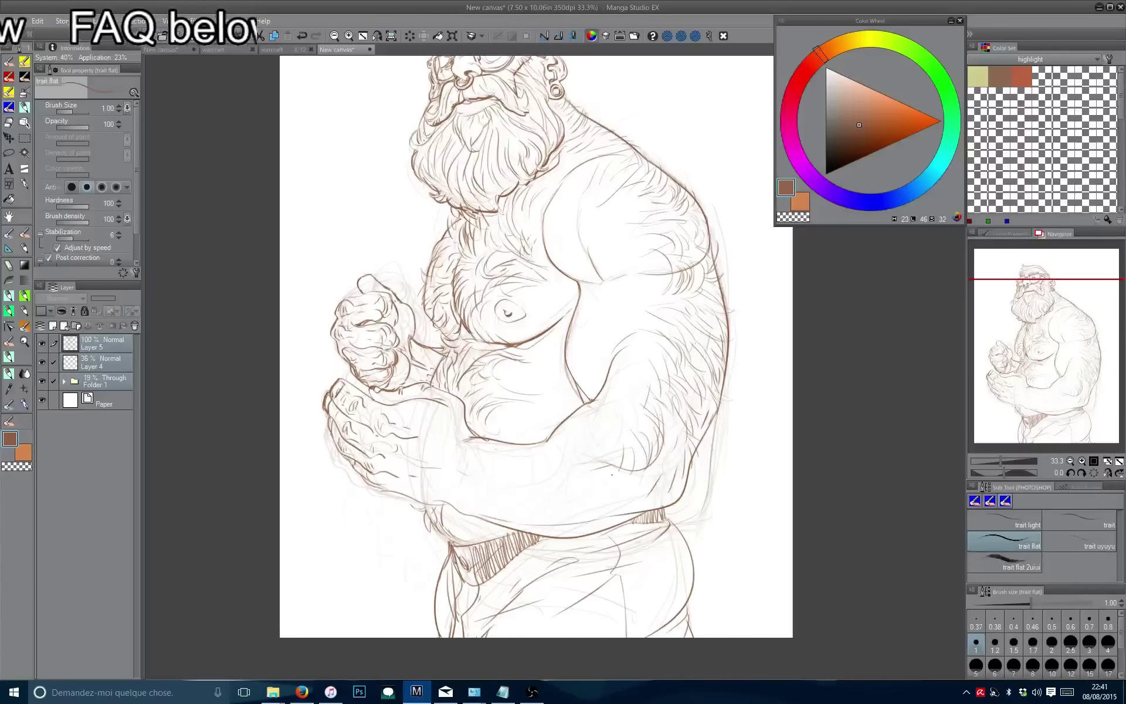
pyautogui.moveTo(499, 473); pyautogui.dragTo(480, 508)
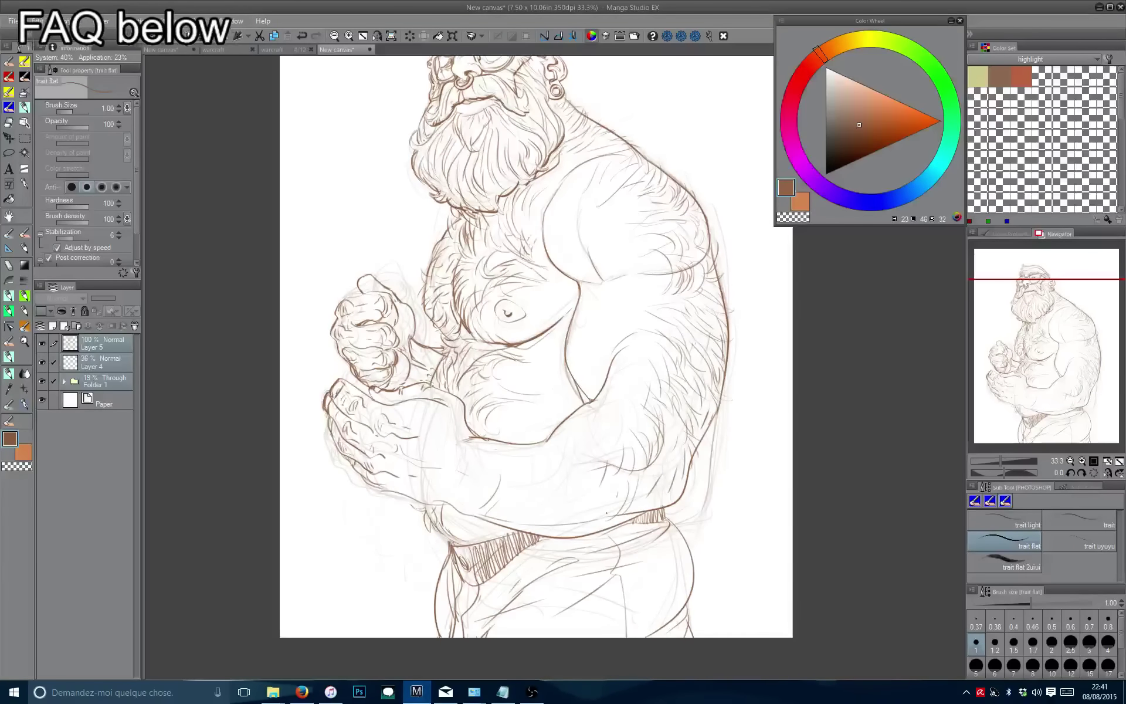
pyautogui.moveTo(571, 502)
pyautogui.mouseDown()
pyautogui.moveTo(554, 528)
pyautogui.moveTo(510, 525)
pyautogui.mouseUp()
pyautogui.moveTo(520, 505)
pyautogui.mouseDown()
pyautogui.moveTo(451, 521)
pyautogui.moveTo(452, 531)
pyautogui.moveTo(465, 514)
pyautogui.mouseUp()
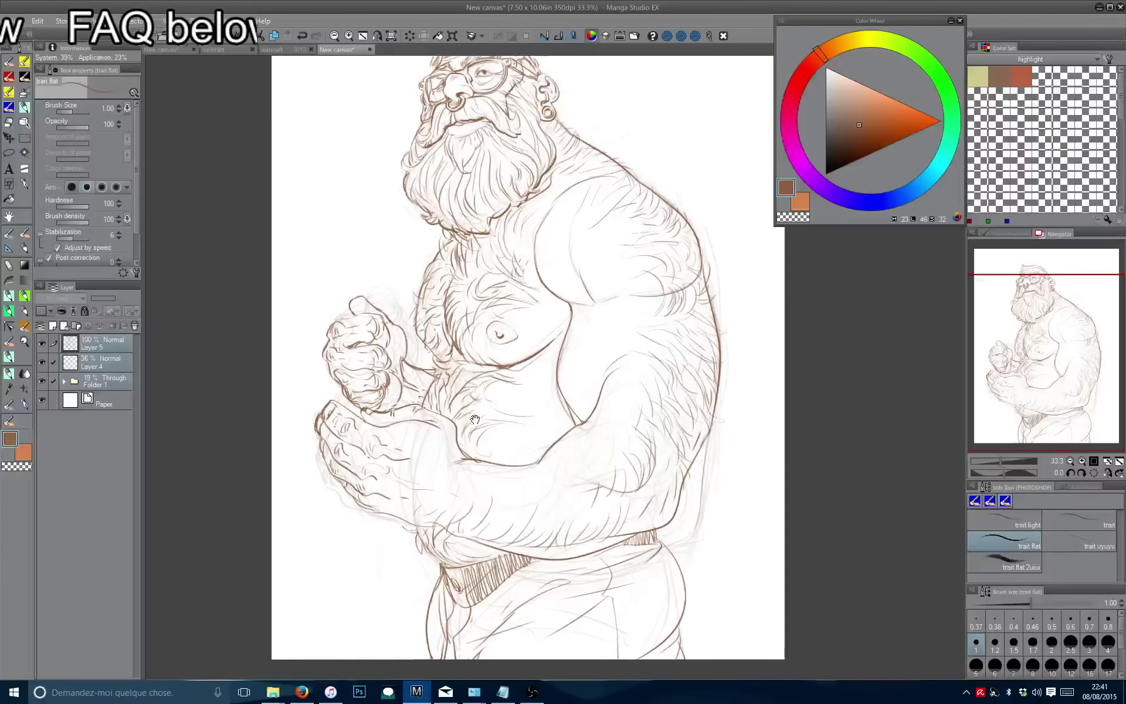
# Fill the forearm near the elbow and its underside with denser hair strokes.
pyautogui.moveTo(476, 402); pyautogui.dragTo(467, 411)
pyautogui.moveTo(597, 484); pyautogui.dragTo(596, 518)
pyautogui.moveTo(590, 494)
pyautogui.mouseDown()
pyautogui.moveTo(588, 517)
pyautogui.moveTo(572, 522)
pyautogui.mouseUp()
pyautogui.moveTo(578, 516); pyautogui.dragTo(554, 532)
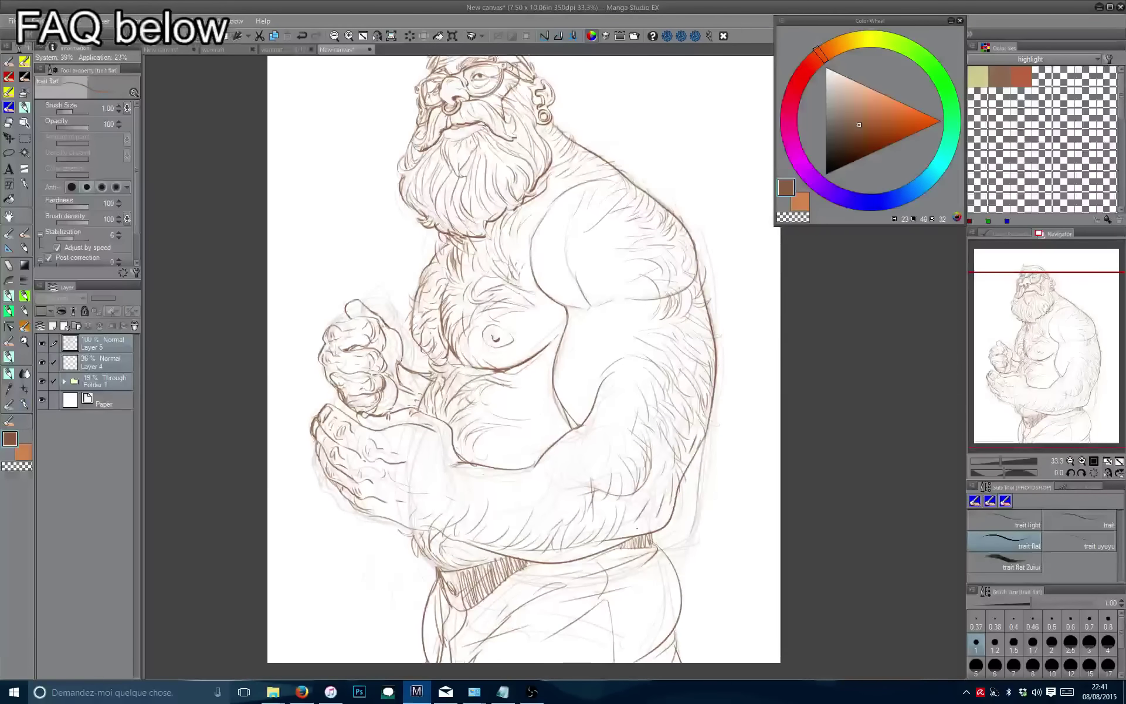
pyautogui.moveTo(650, 490)
pyautogui.mouseDown()
pyautogui.moveTo(641, 519)
pyautogui.moveTo(561, 560)
pyautogui.mouseUp()
pyautogui.moveTo(663, 469); pyautogui.dragTo(611, 545)
pyautogui.moveTo(636, 518); pyautogui.dragTo(626, 538)
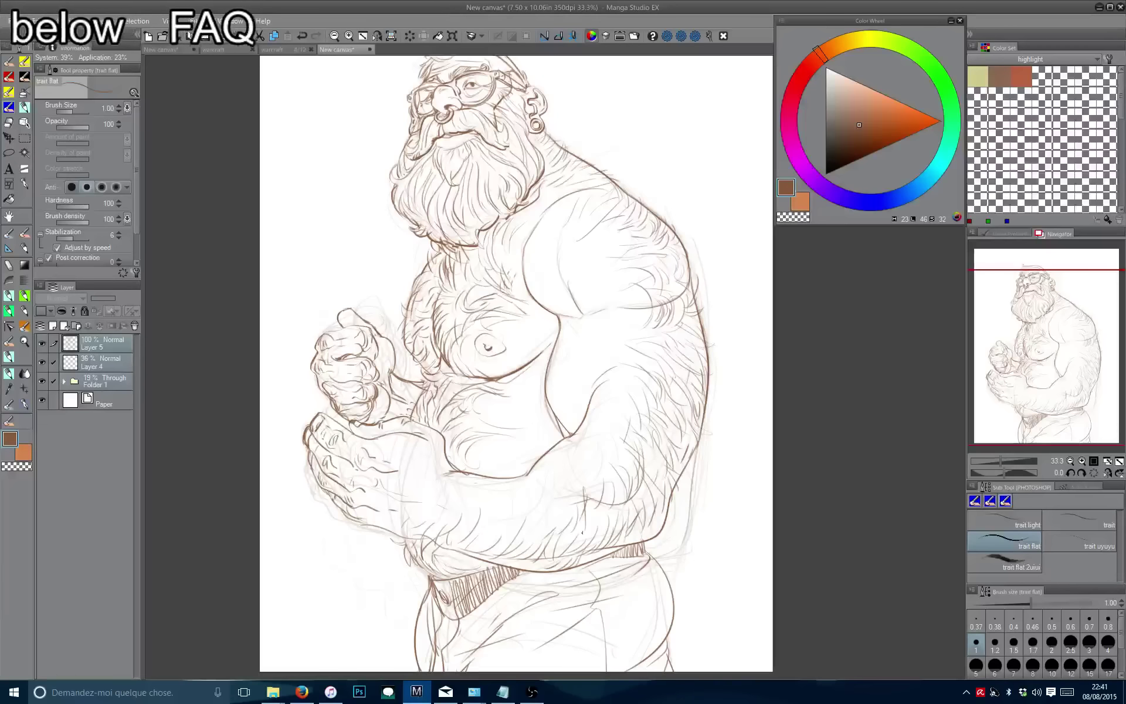
# Extend the hair strokes across the middle of the forearm to the wrist, checking them in mirrored and normal orientation.
pyautogui.moveTo(555, 508); pyautogui.dragTo(545, 531)
pyautogui.moveTo(548, 499); pyautogui.dragTo(520, 538)
pyautogui.moveTo(524, 520)
pyautogui.mouseDown()
pyautogui.moveTo(506, 545)
pyautogui.moveTo(482, 537)
pyautogui.mouseUp()
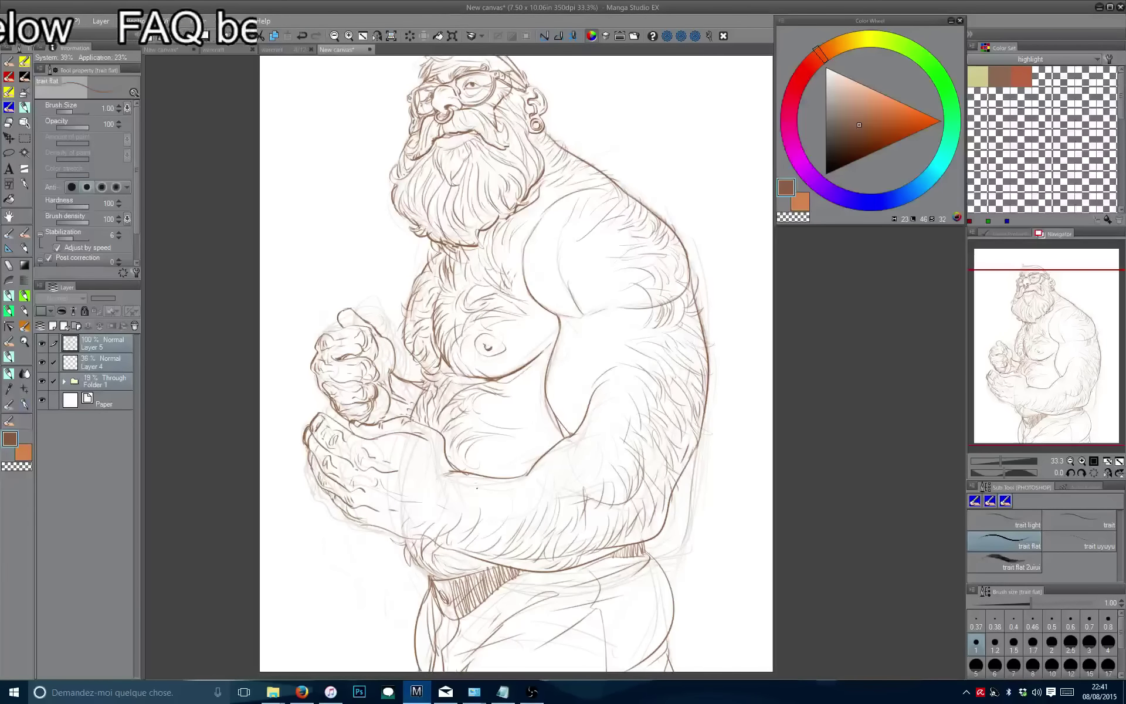
pyautogui.moveTo(469, 494); pyautogui.dragTo(441, 513)
pyautogui.moveTo(436, 497); pyautogui.dragTo(421, 512)
pyautogui.press('h')
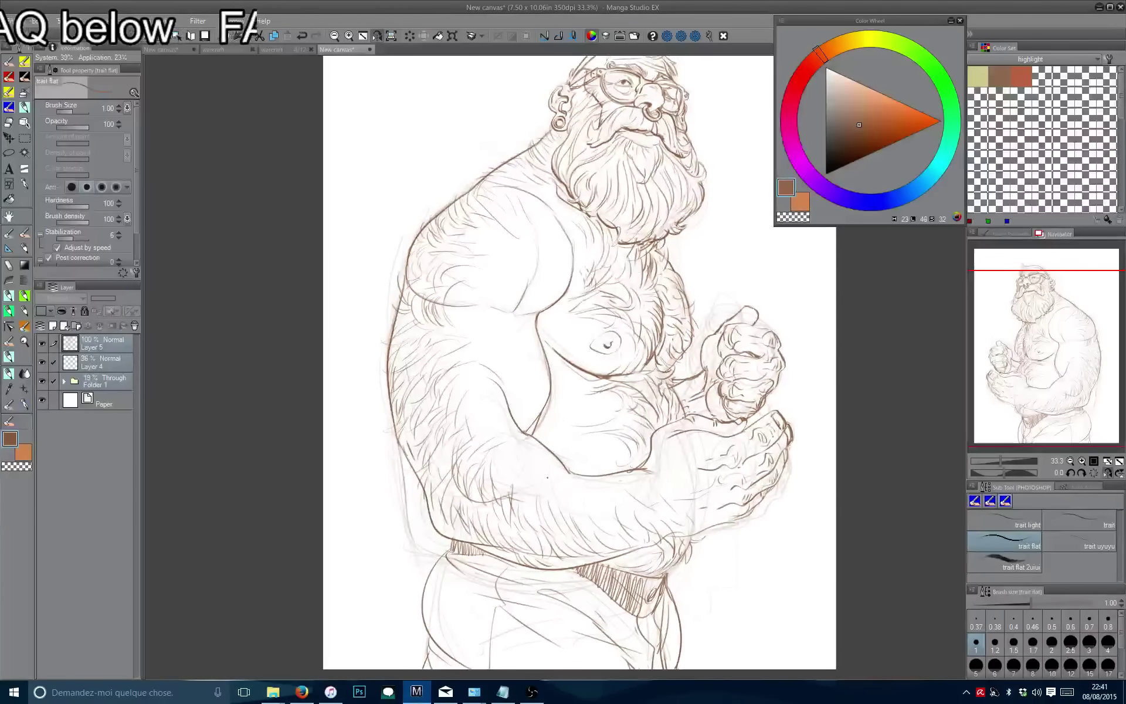
pyautogui.press('h')
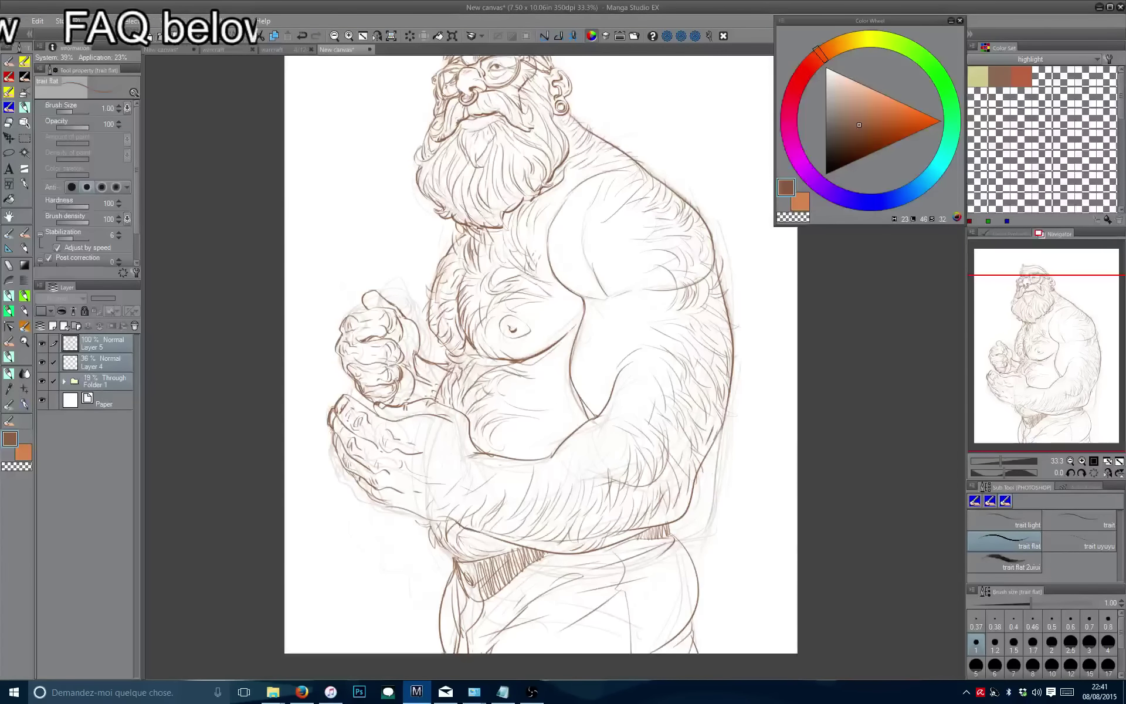
pyautogui.press('h')
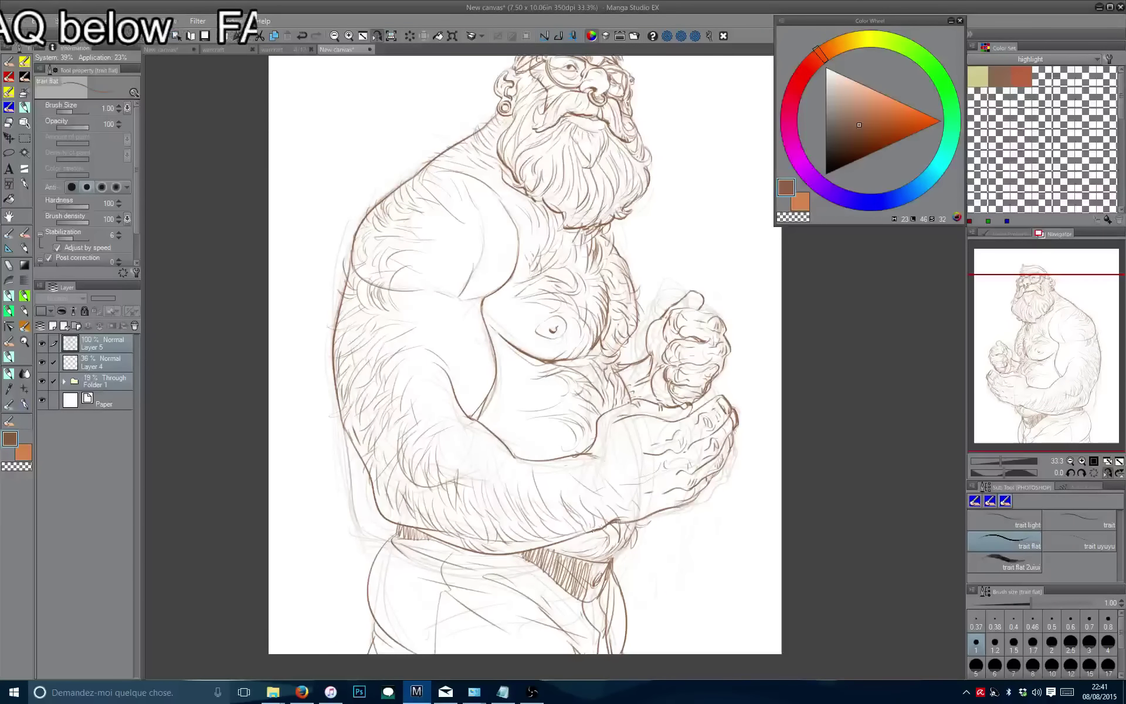
pyautogui.press('h')
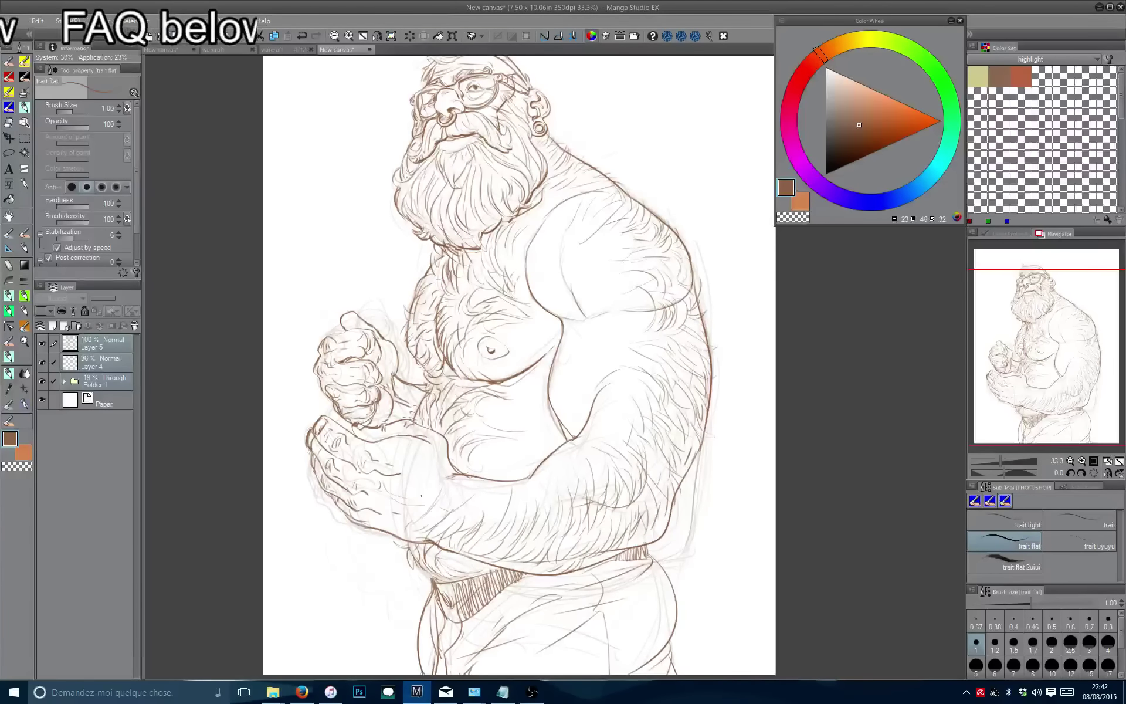
pyautogui.press('h')
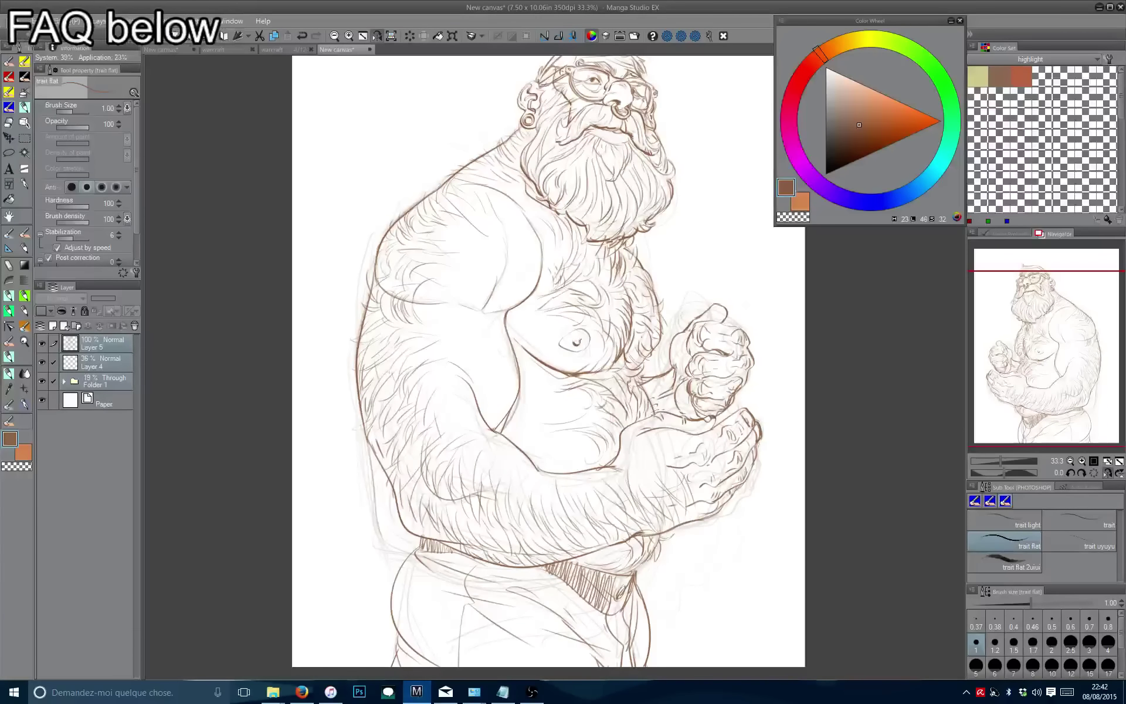
# Refine the hair and hairline strokes above the forehead, alternating brush and transparent colour and mirroring the canvas.
pyautogui.scroll(5, 412, 498)
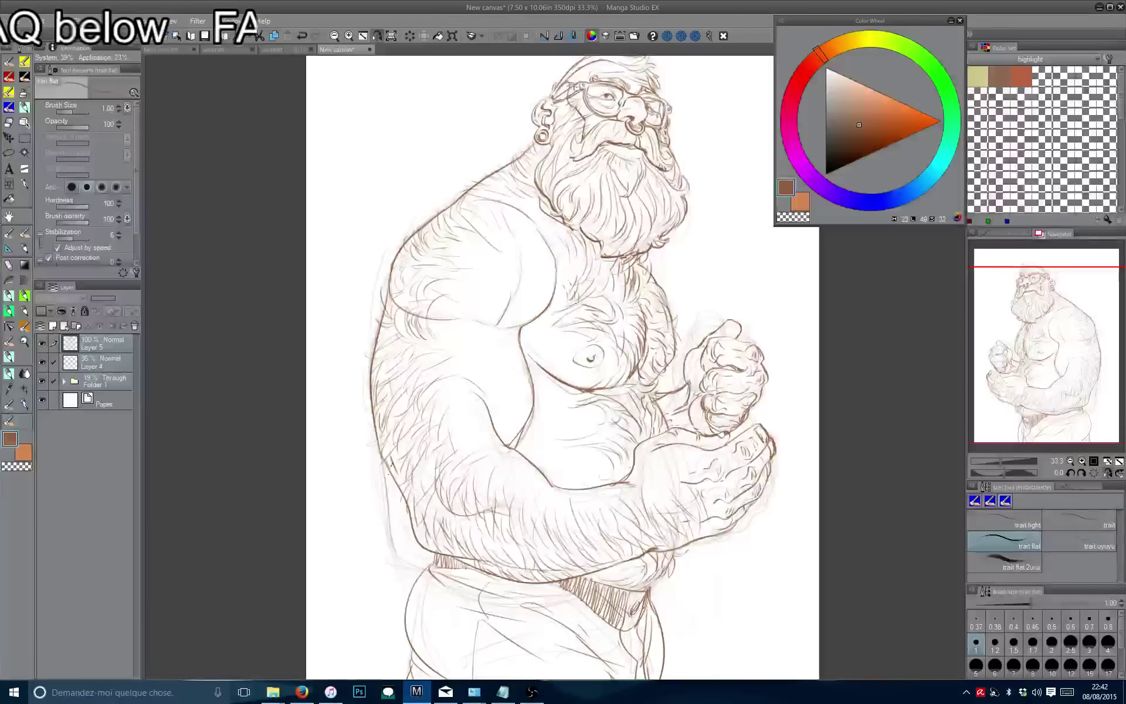
pyautogui.scroll(3, 472, 396)
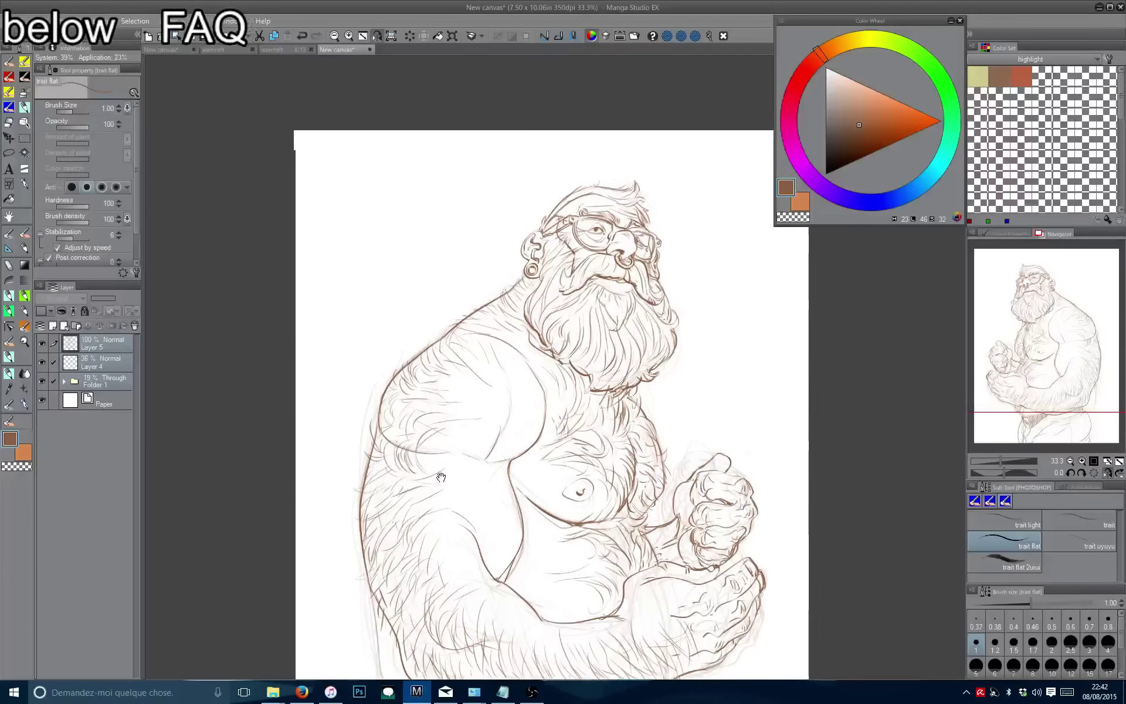
pyautogui.scroll(2, 525, 317)
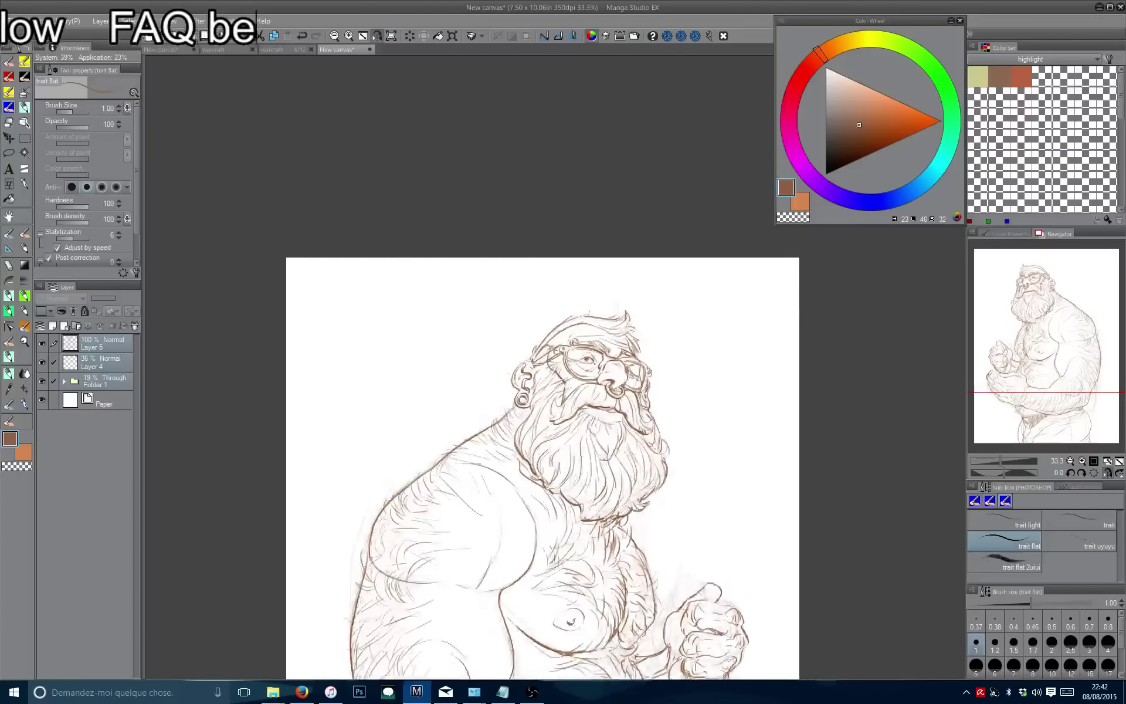
pyautogui.scroll(1, 521, 340)
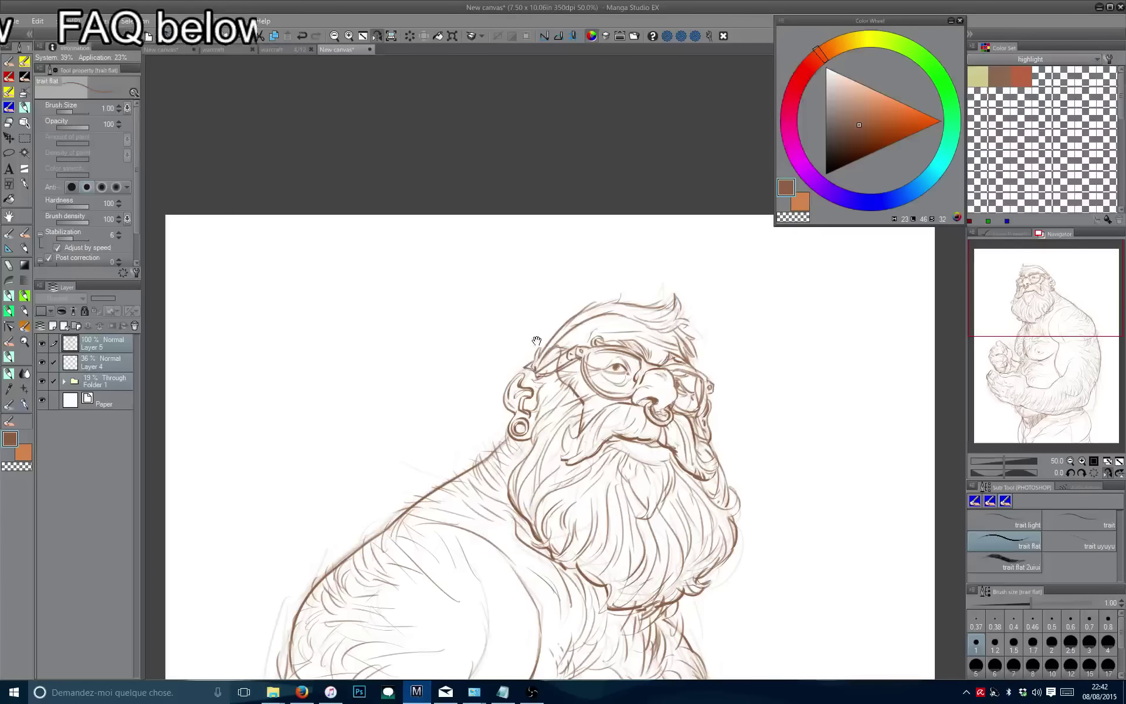
pyautogui.moveTo(537, 340); pyautogui.dragTo(464, 343)
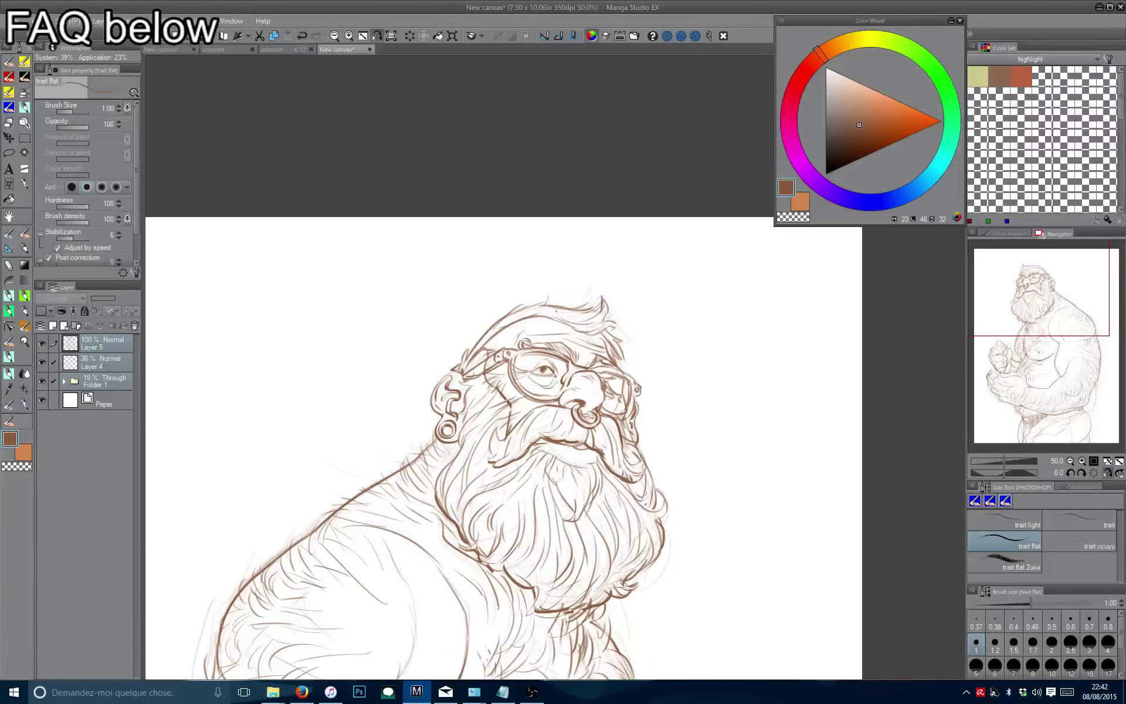
pyautogui.press('c')
pyautogui.press('h')
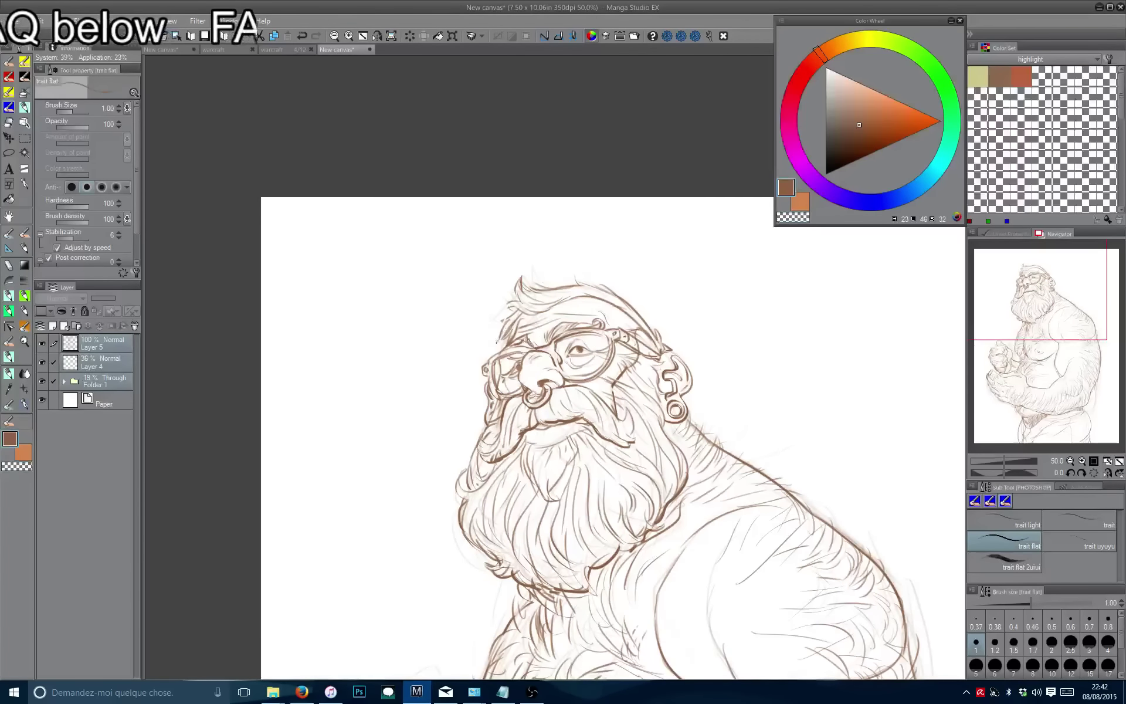
pyautogui.press('c')
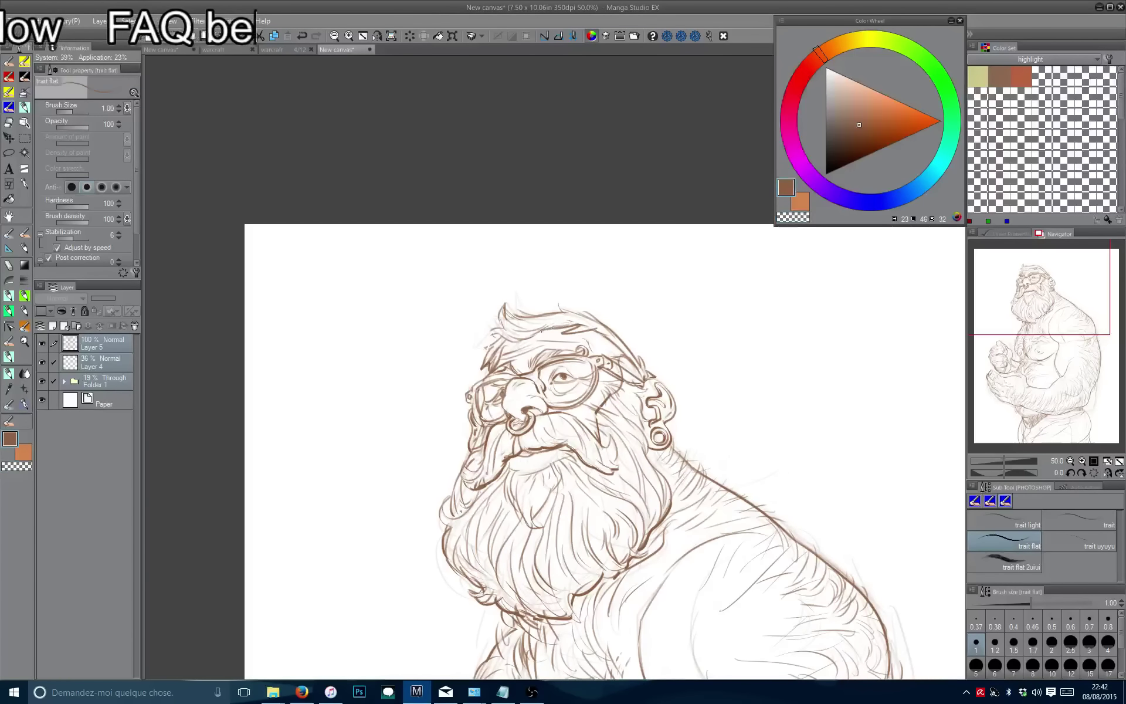
pyautogui.moveTo(516, 345); pyautogui.dragTo(495, 361)
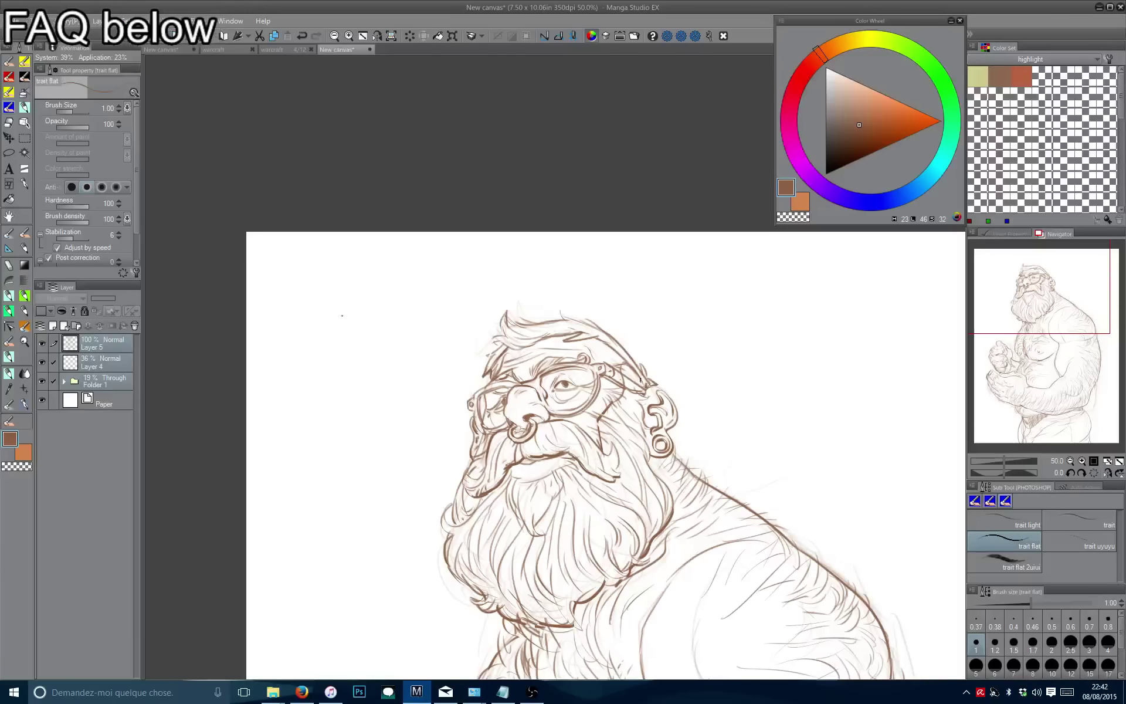
# Refine the thumb tip of the lower open hand beneath the fist, outlining its thumbnail and undoing a stray stroke.
pyautogui.scroll(-1, 342, 314)
pyautogui.moveTo(344, 282); pyautogui.dragTo(301, 267)
pyautogui.scroll(3, 317, 314)
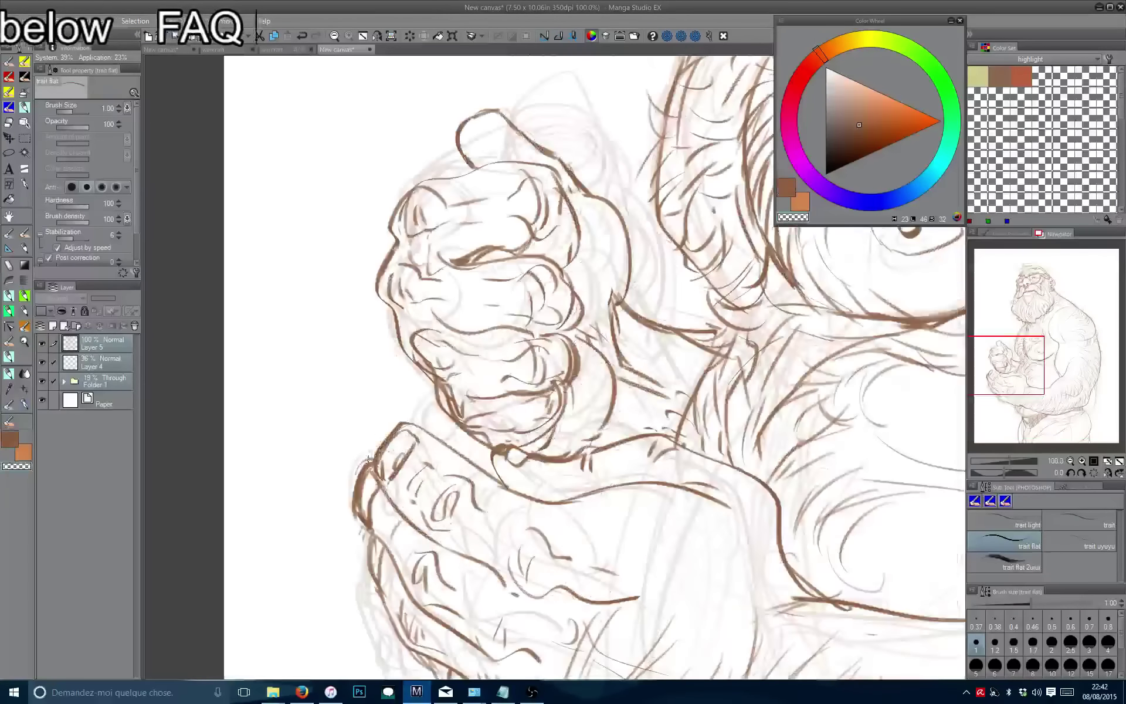
pyautogui.moveTo(353, 517); pyautogui.dragTo(387, 465)
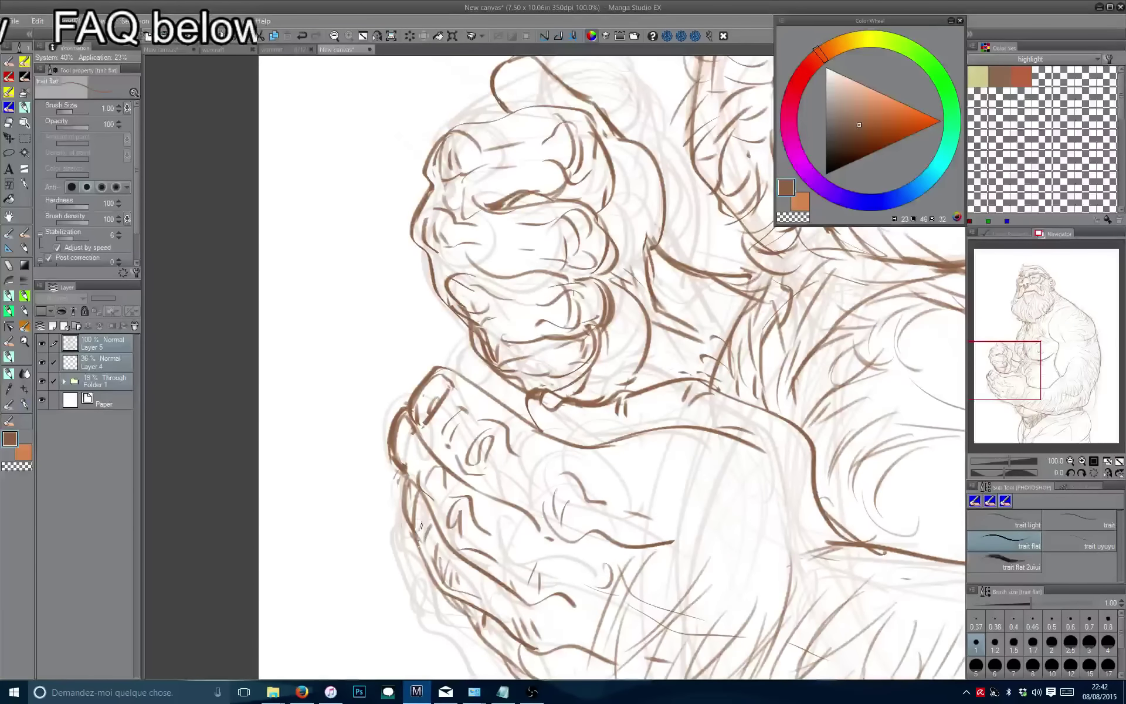
pyautogui.moveTo(412, 429); pyautogui.dragTo(372, 494)
pyautogui.press('c')
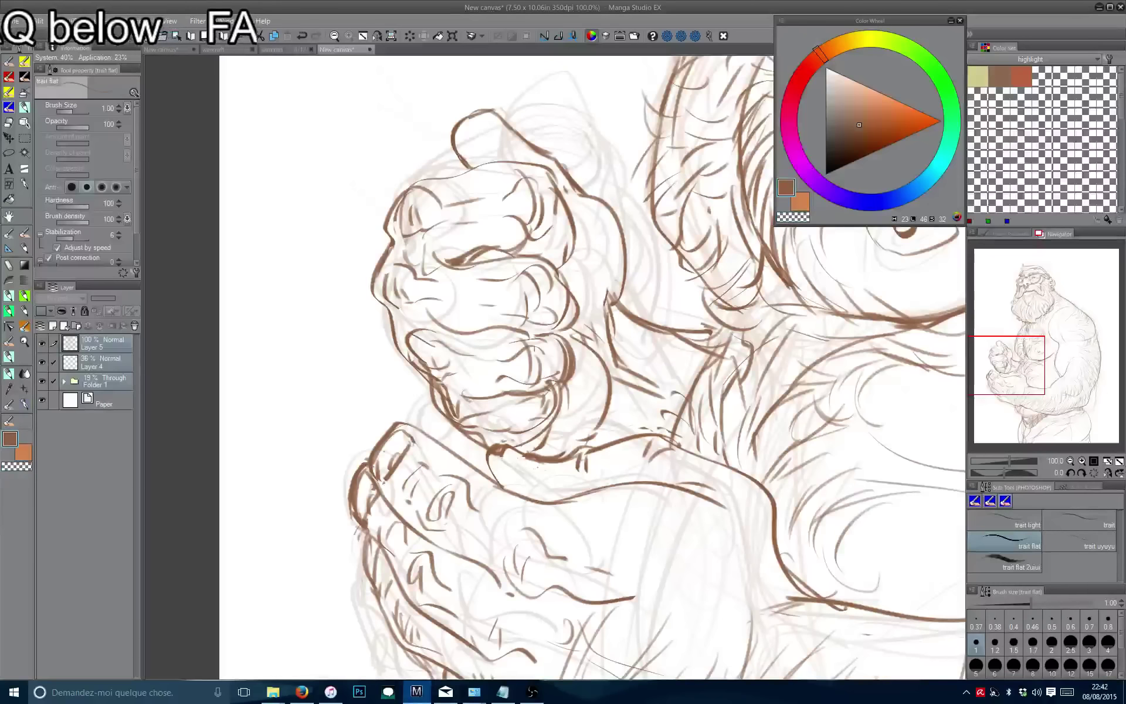
pyautogui.hotkey('ctrl', 'z')
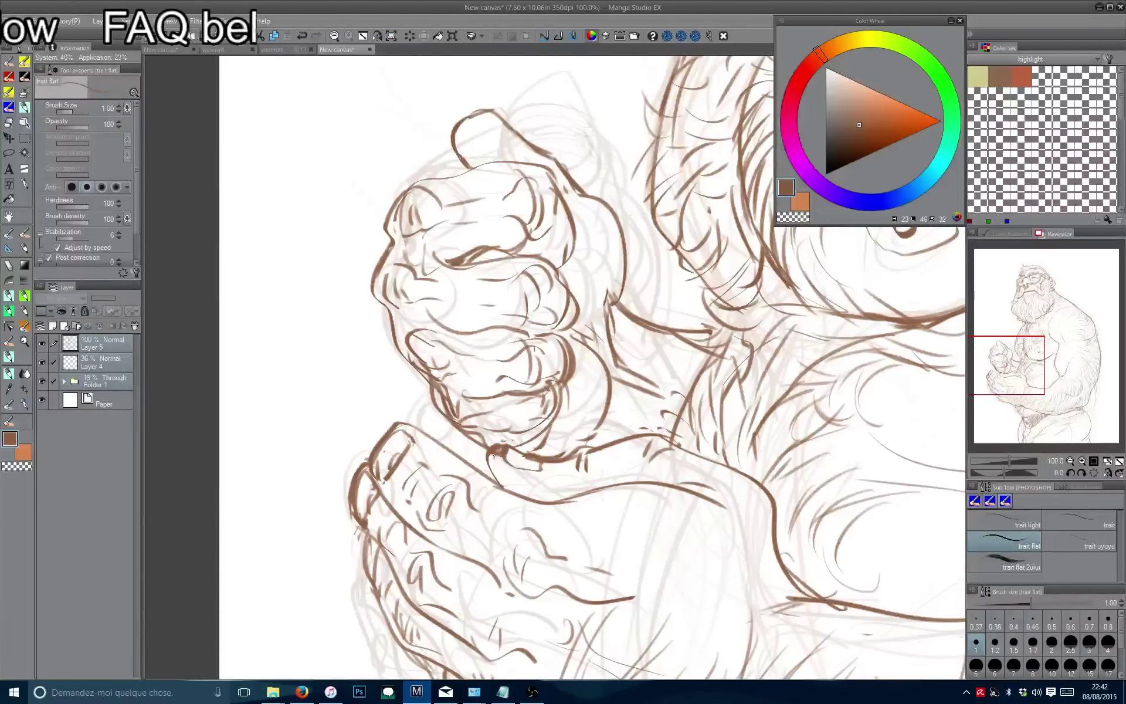
# Examine the head and the whole figure in mirrored and normal orientation to check the line drawing.
pyautogui.scroll(-3, 483, 463)
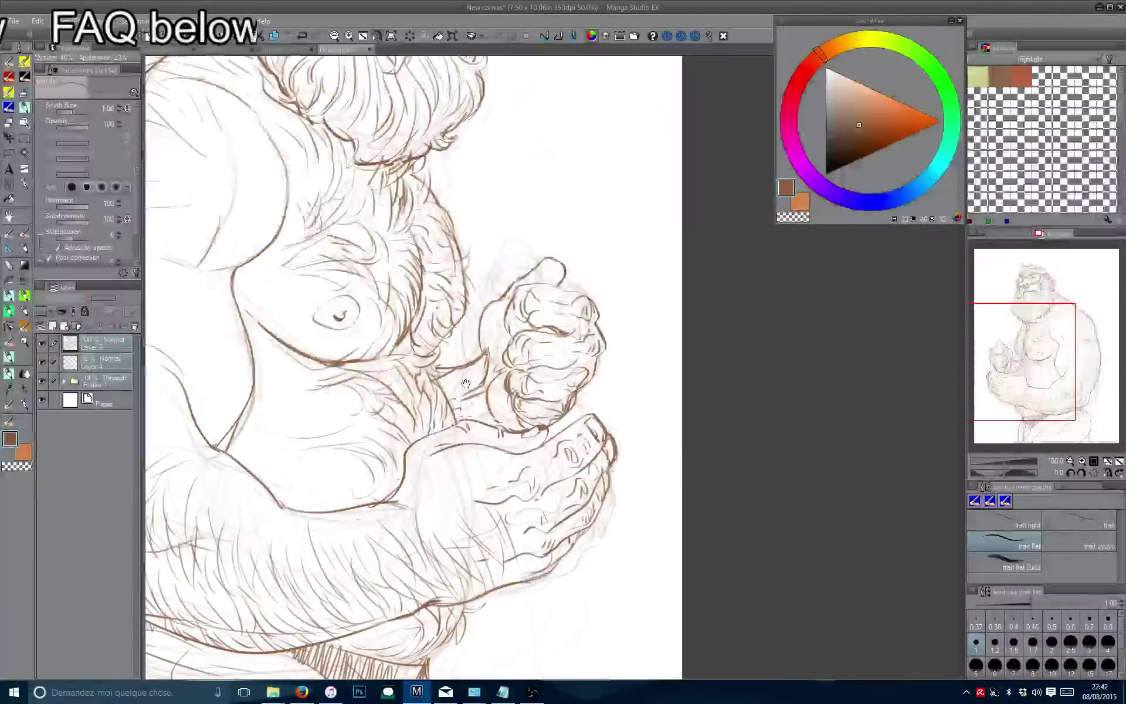
pyautogui.scroll(-2, 424, 430)
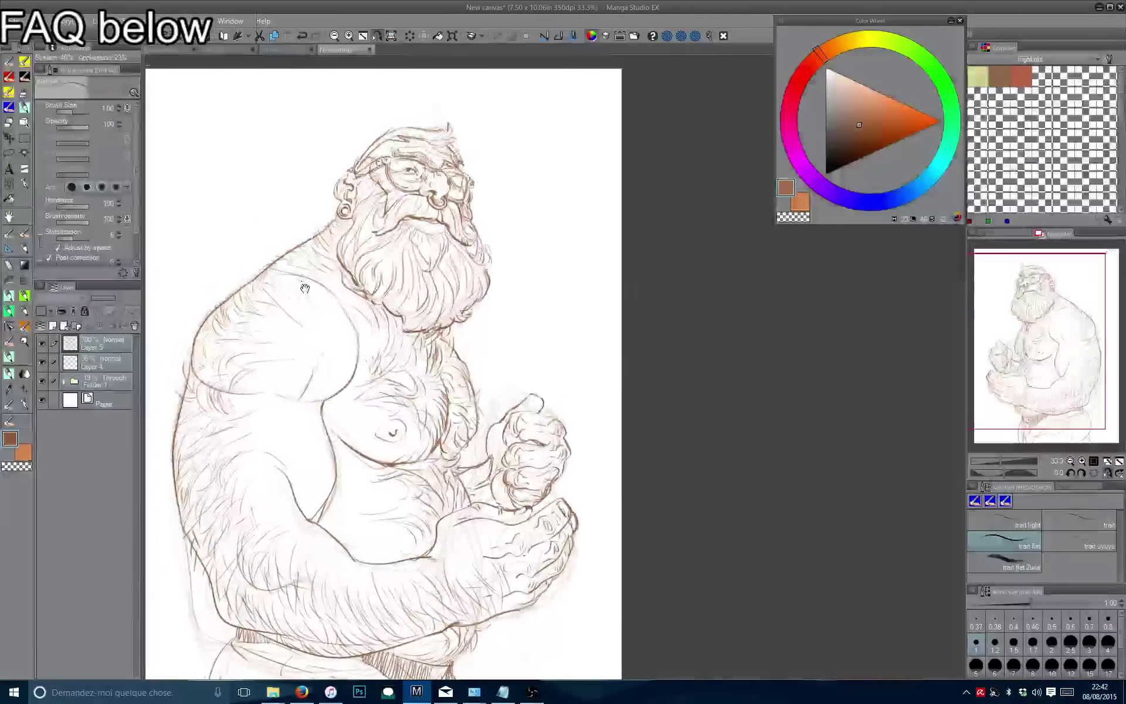
pyautogui.scroll(3, 360, 423)
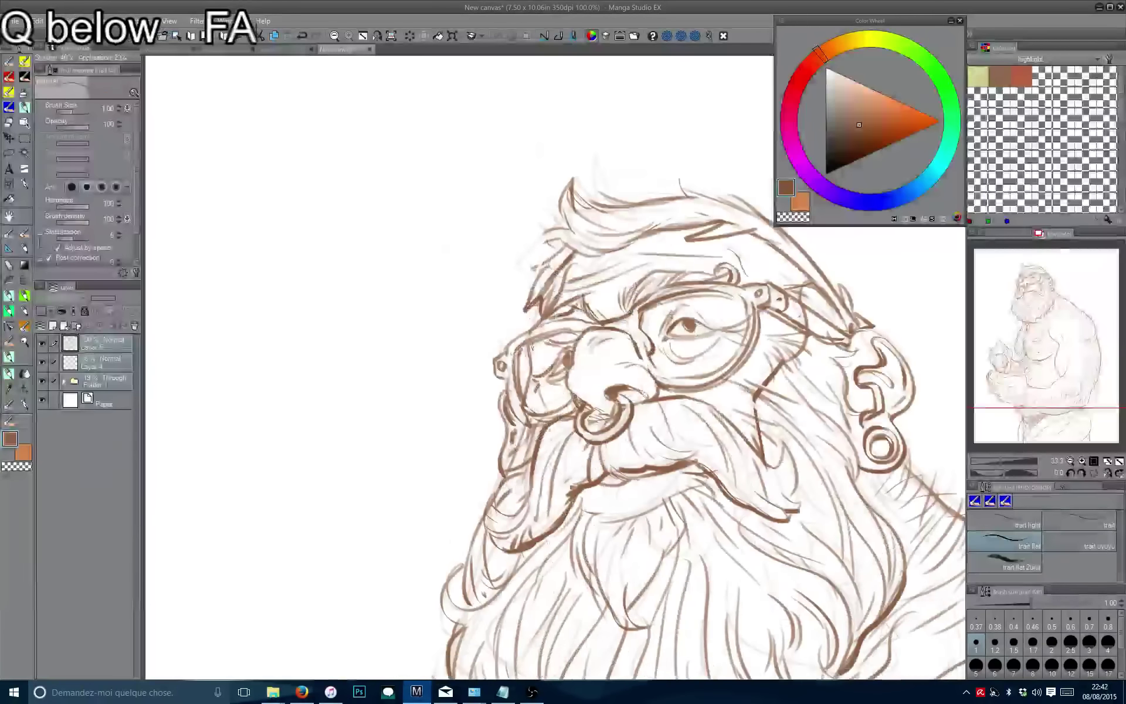
pyautogui.press('c')
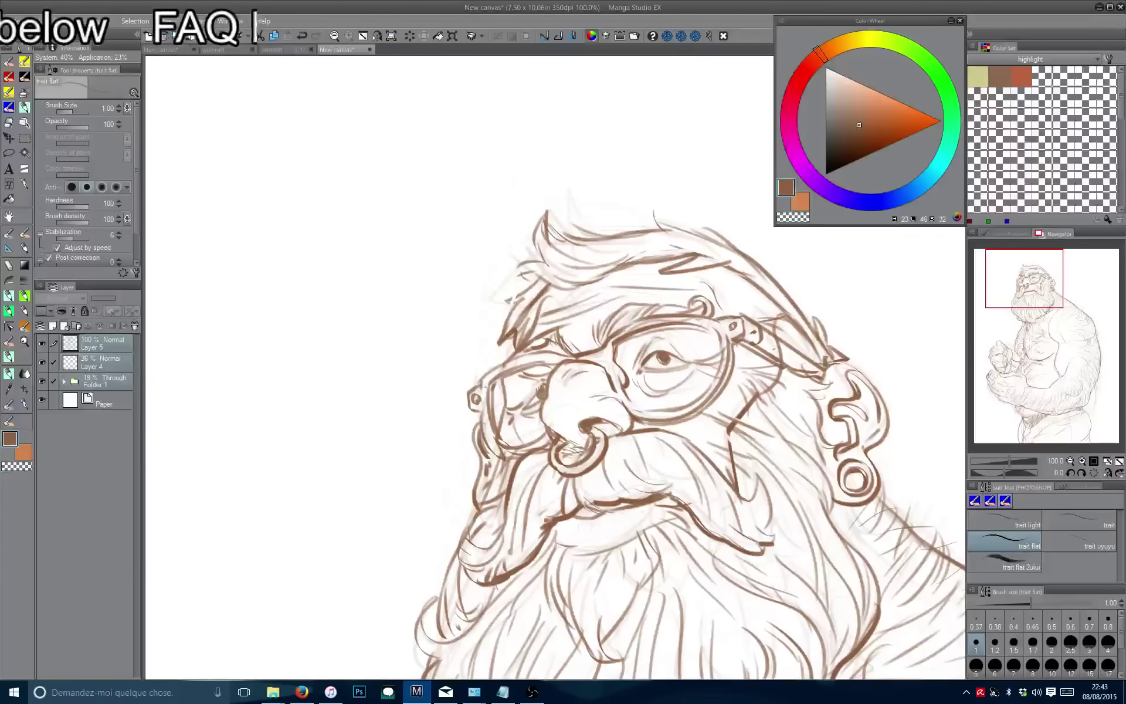
pyautogui.press('c')
pyautogui.press('c')
pyautogui.moveTo(535, 386); pyautogui.dragTo(483, 422)
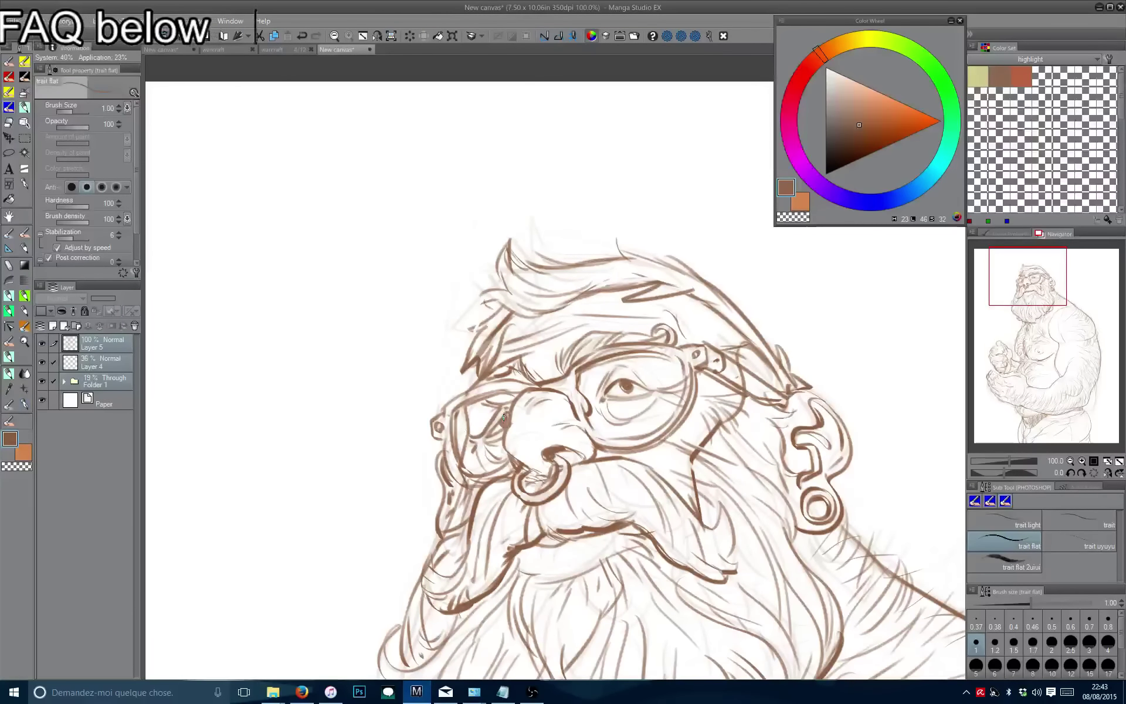
pyautogui.scroll(-5, 435, 415)
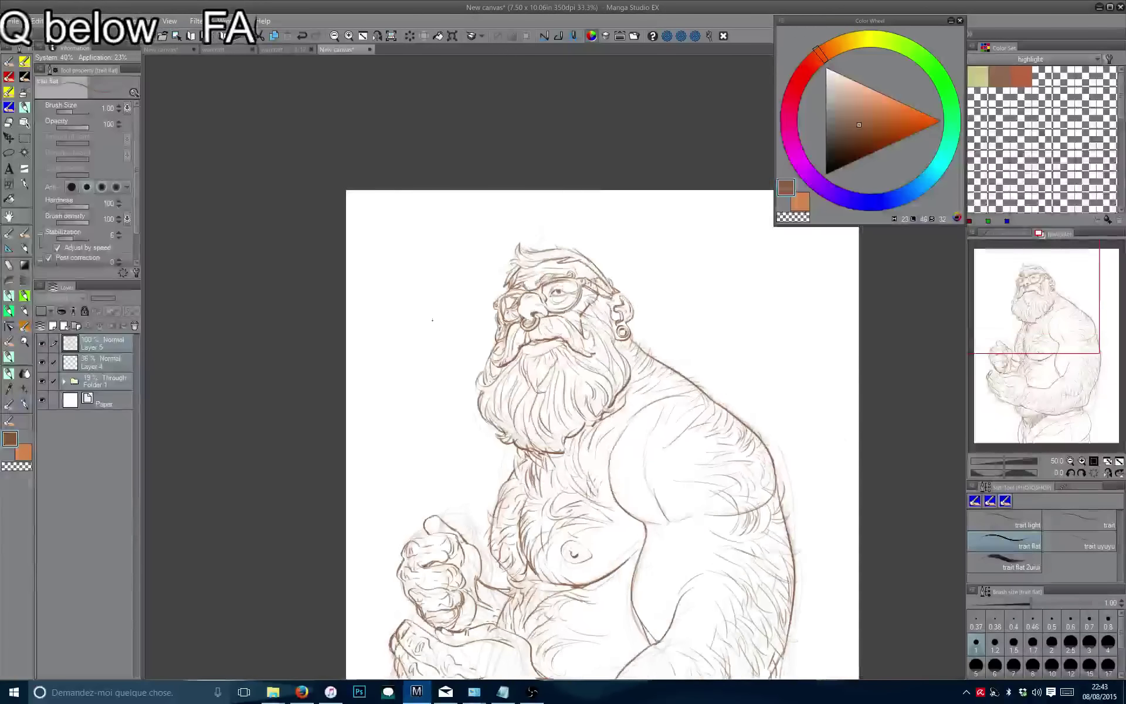
pyautogui.moveTo(432, 320); pyautogui.dragTo(387, 153)
pyautogui.moveTo(319, 359); pyautogui.dragTo(329, 452)
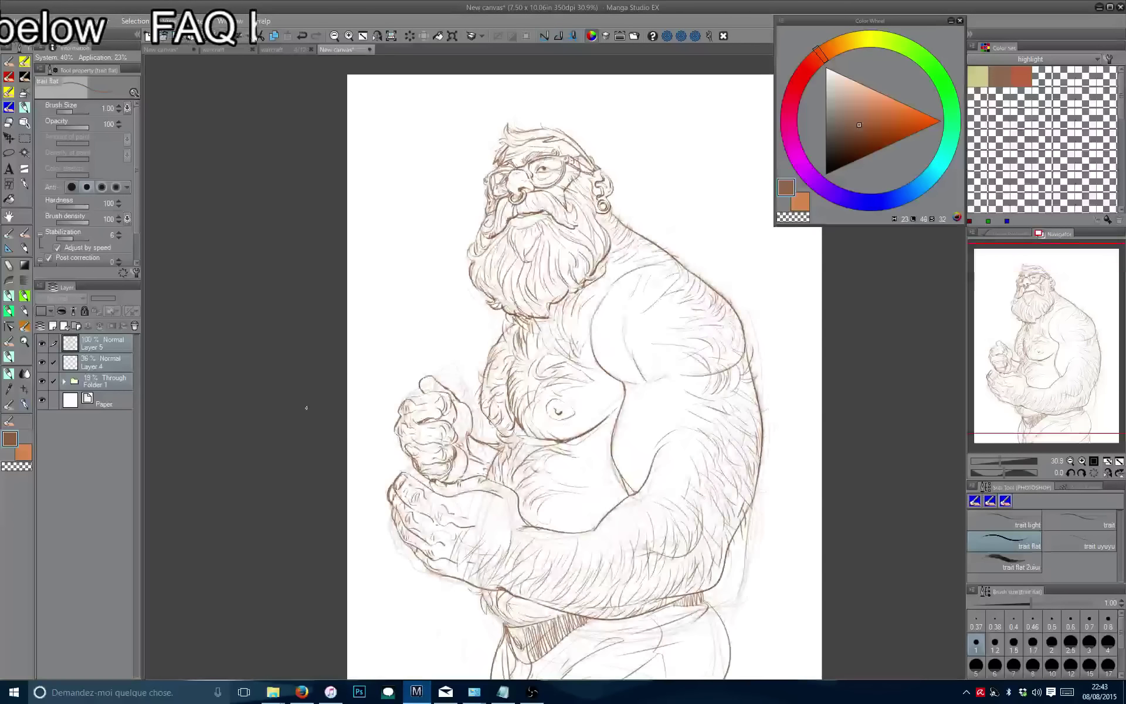
# Hide the rough sketch in Folder 1 and lower Layer 4's opacity to 24%.
pyautogui.click(76, 383)
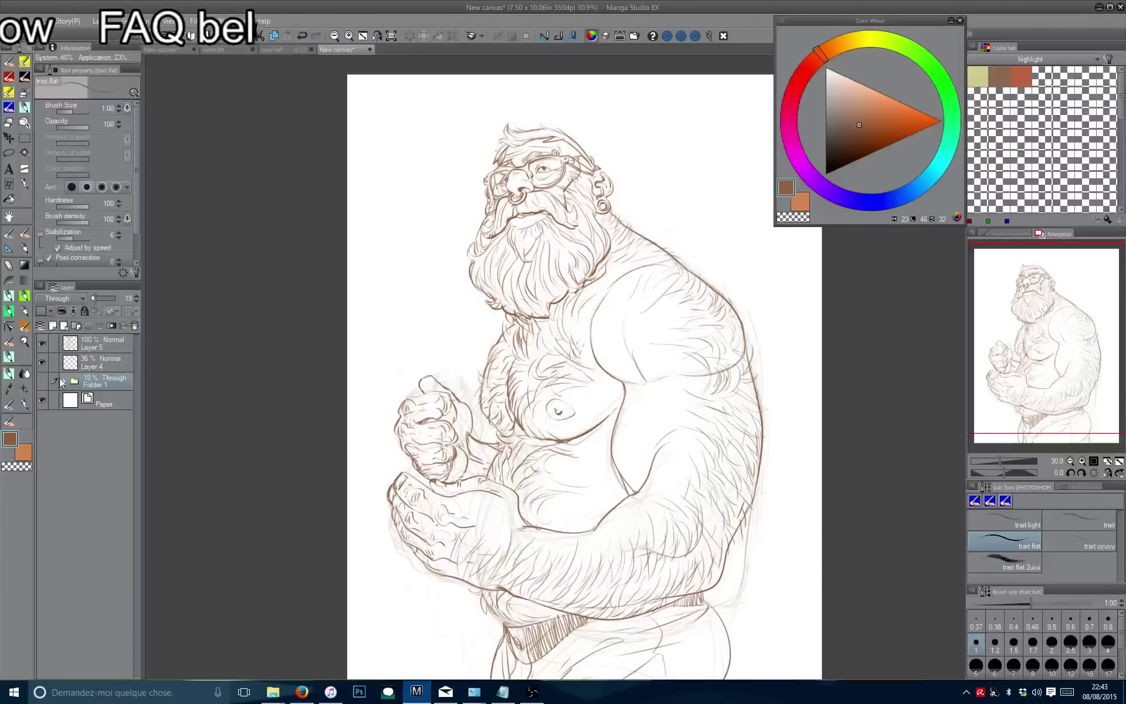
pyautogui.click(79, 363)
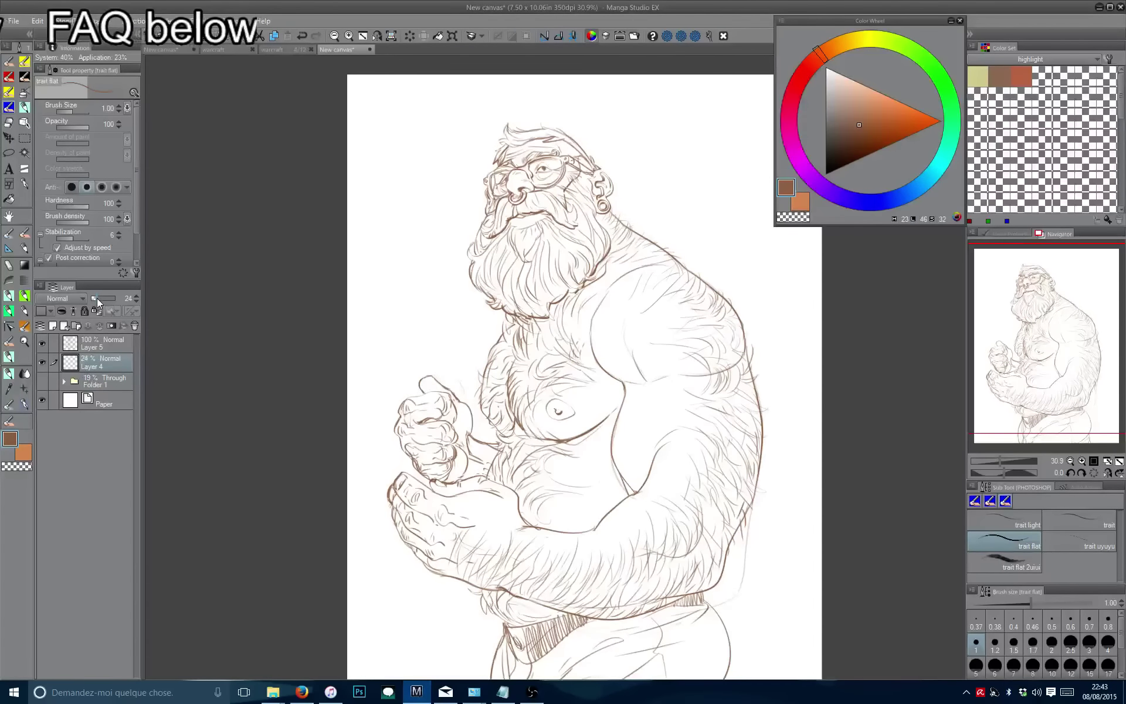
# Group Layer 5, Layer 4 and Folder 1 into a new layer folder above Paper and collapse it.
pyautogui.click(76, 326)
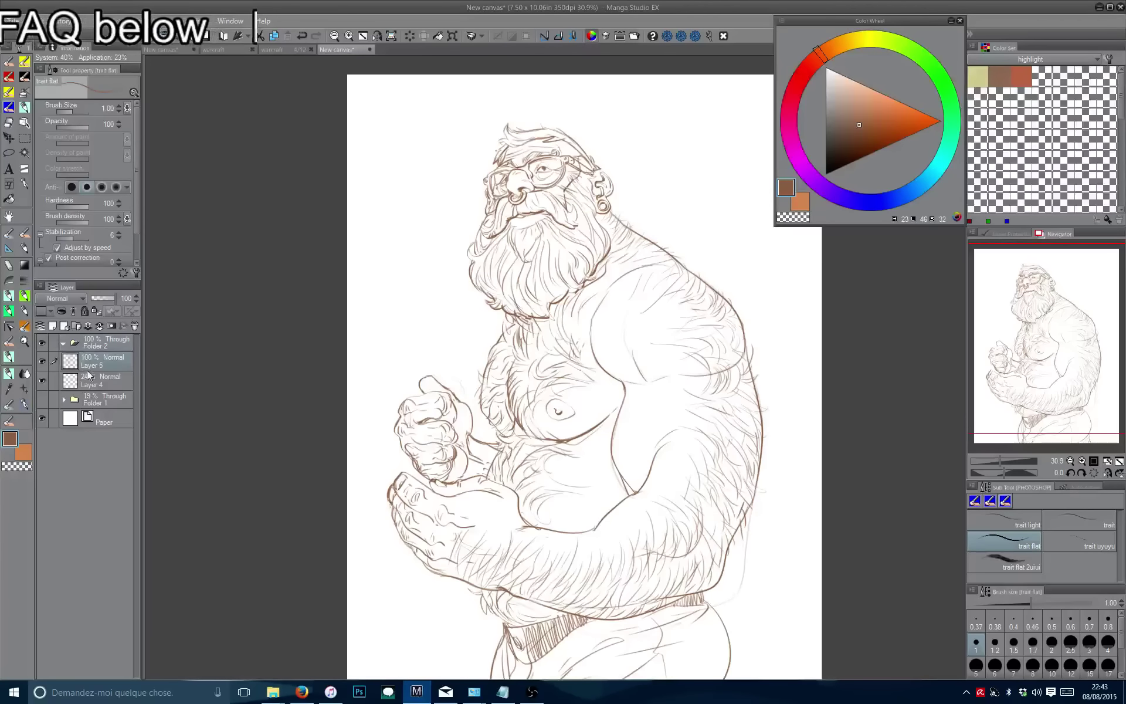
pyautogui.moveTo(87, 371); pyautogui.dragTo(70, 340)
pyautogui.click(63, 340)
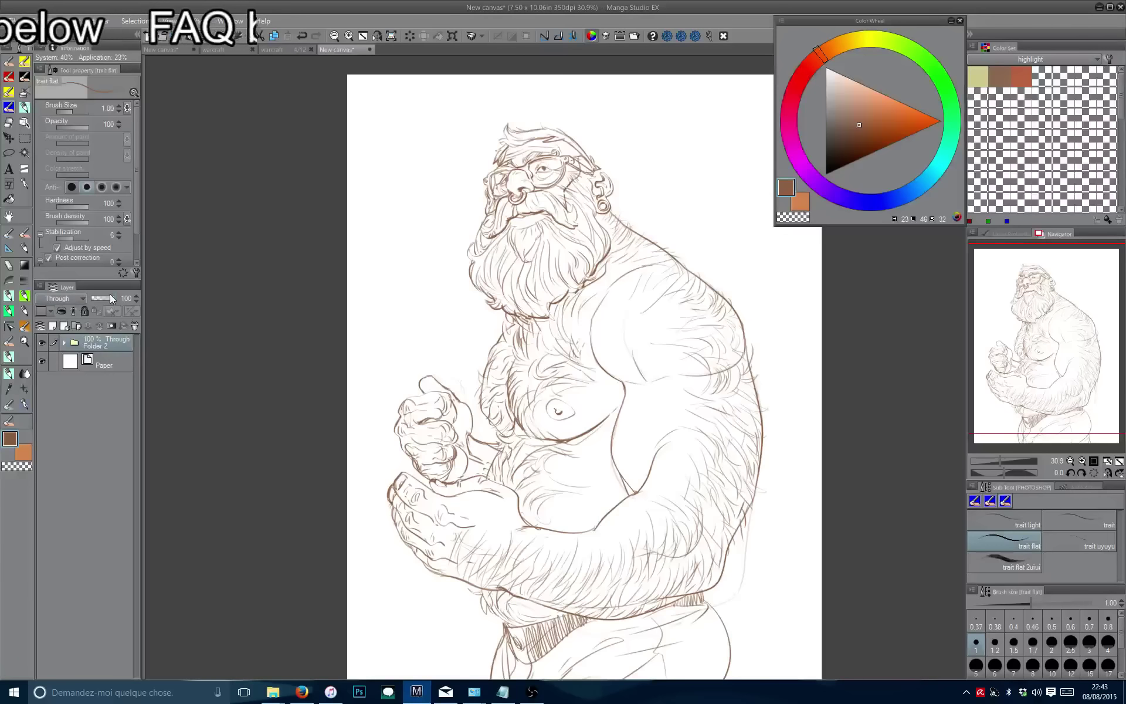
# Fill a new layer above Folder 2 with a lighter orange-brown colour.
pyautogui.click(870, 107)
pyautogui.moveTo(865, 107); pyautogui.dragTo(864, 108)
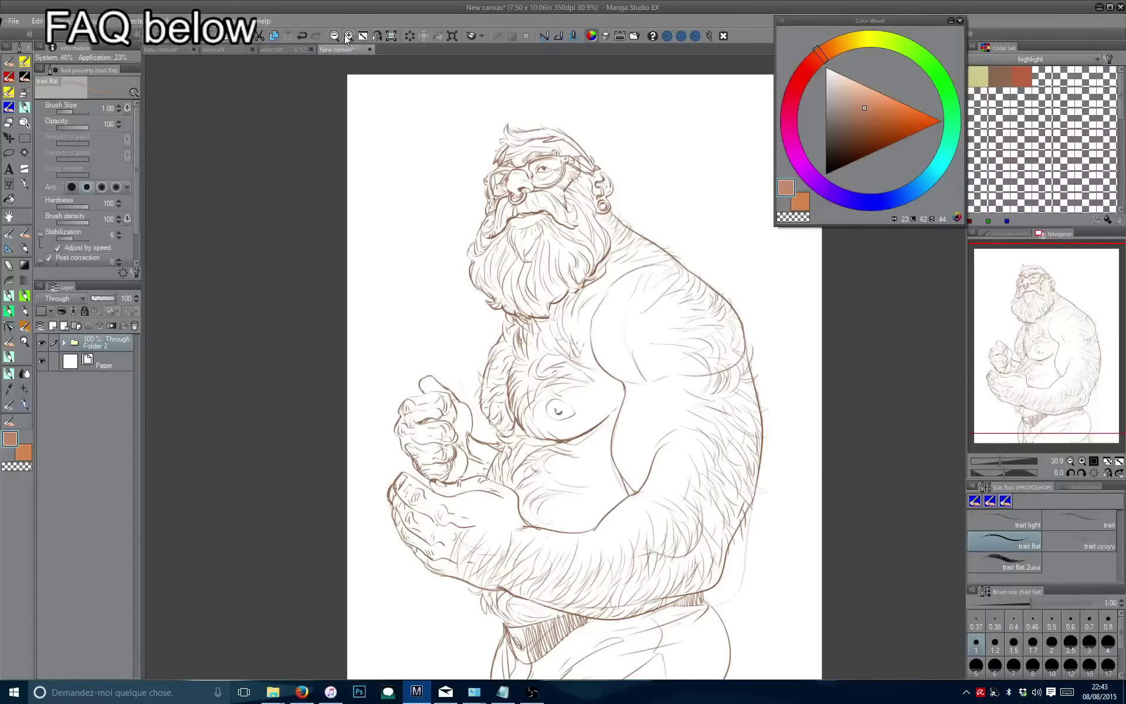
pyautogui.click(54, 326)
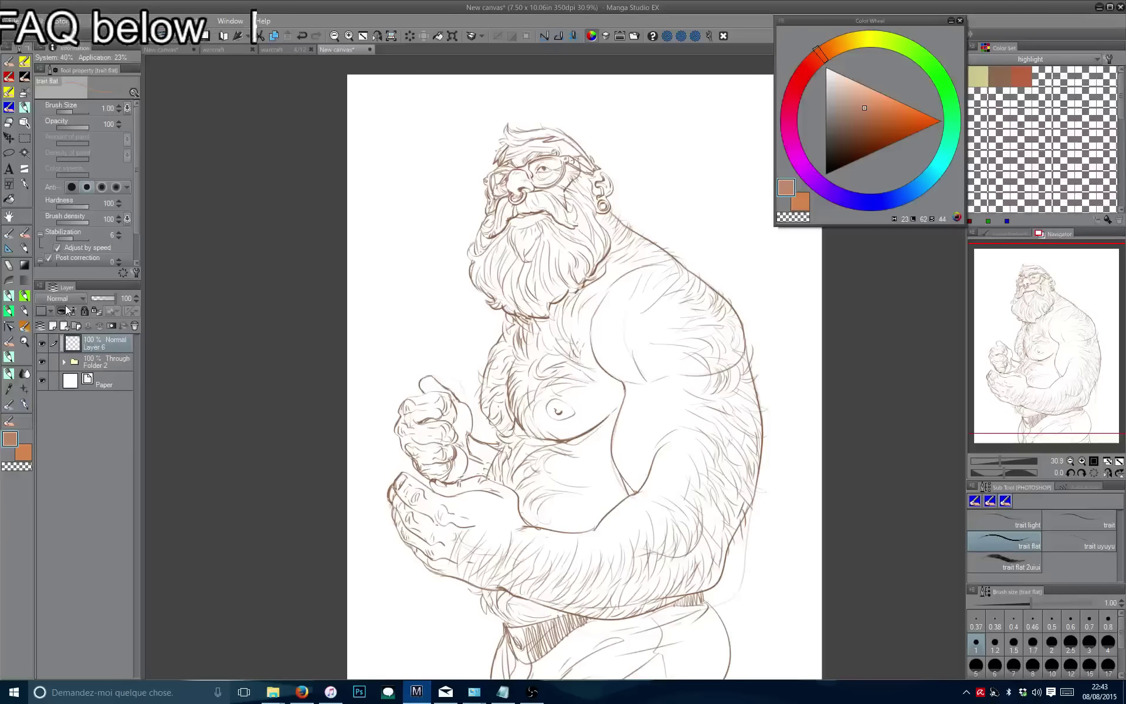
pyautogui.click(437, 36)
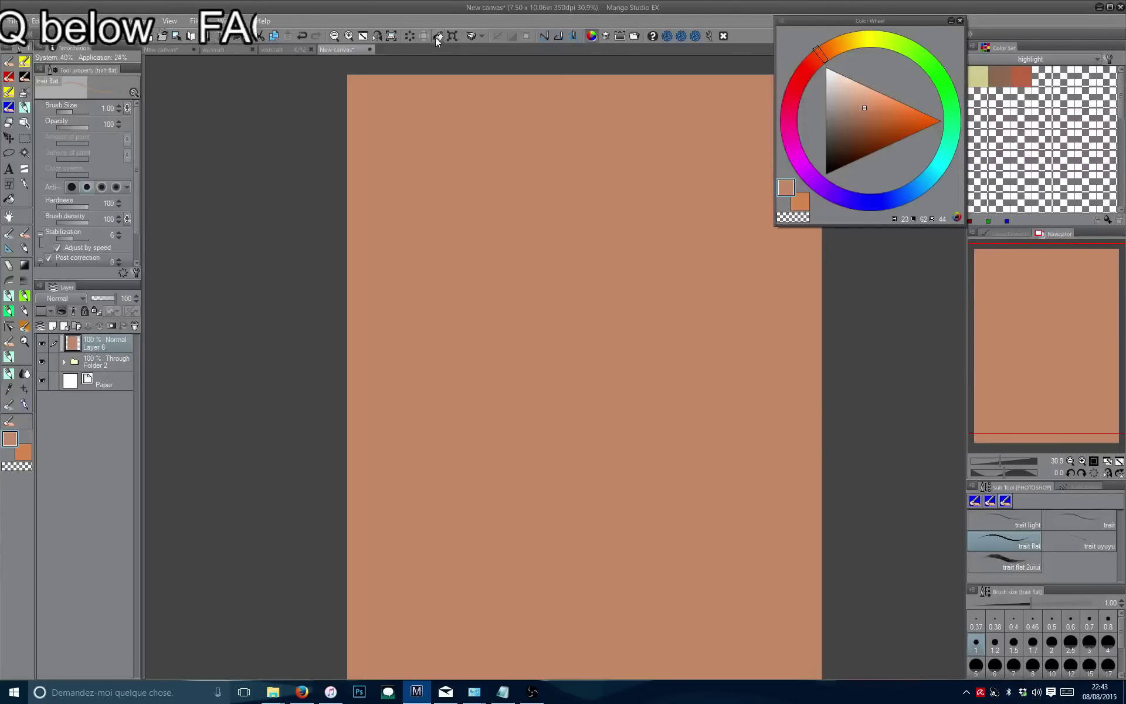
# Clip the orange-brown fill layer to Folder 2 and set the folder's blending mode to Normal.
pyautogui.click(55, 325)
pyautogui.hotkey('ctrl', 'z')
pyautogui.click(63, 298)
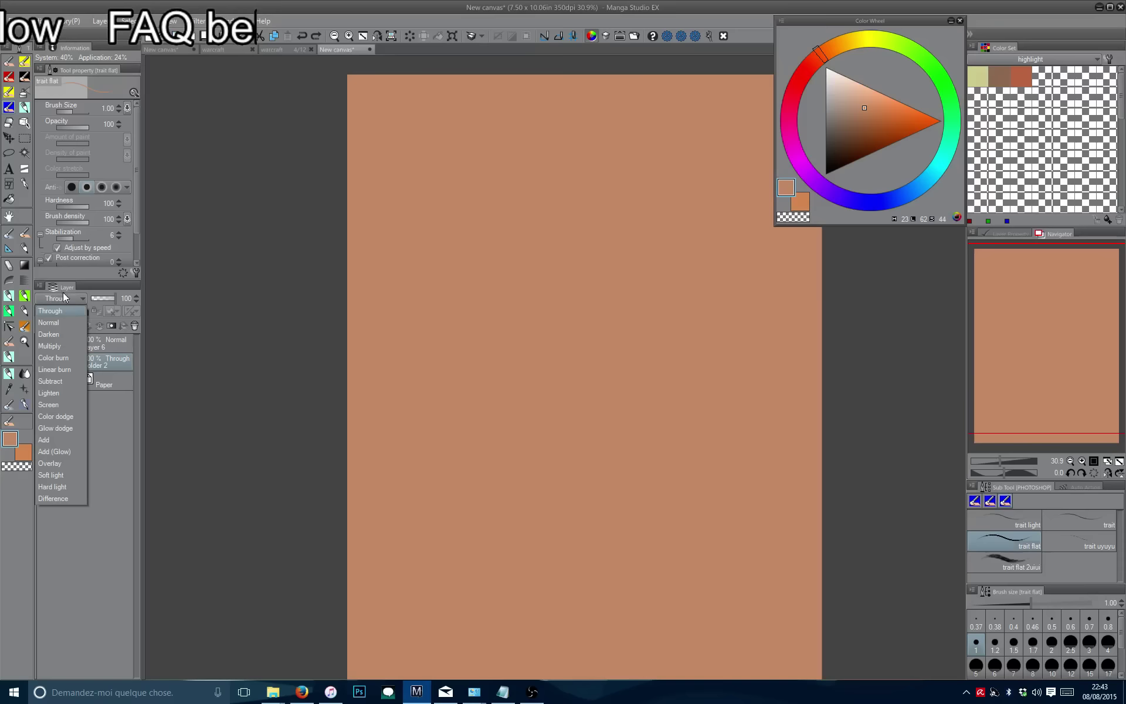
pyautogui.click(58, 323)
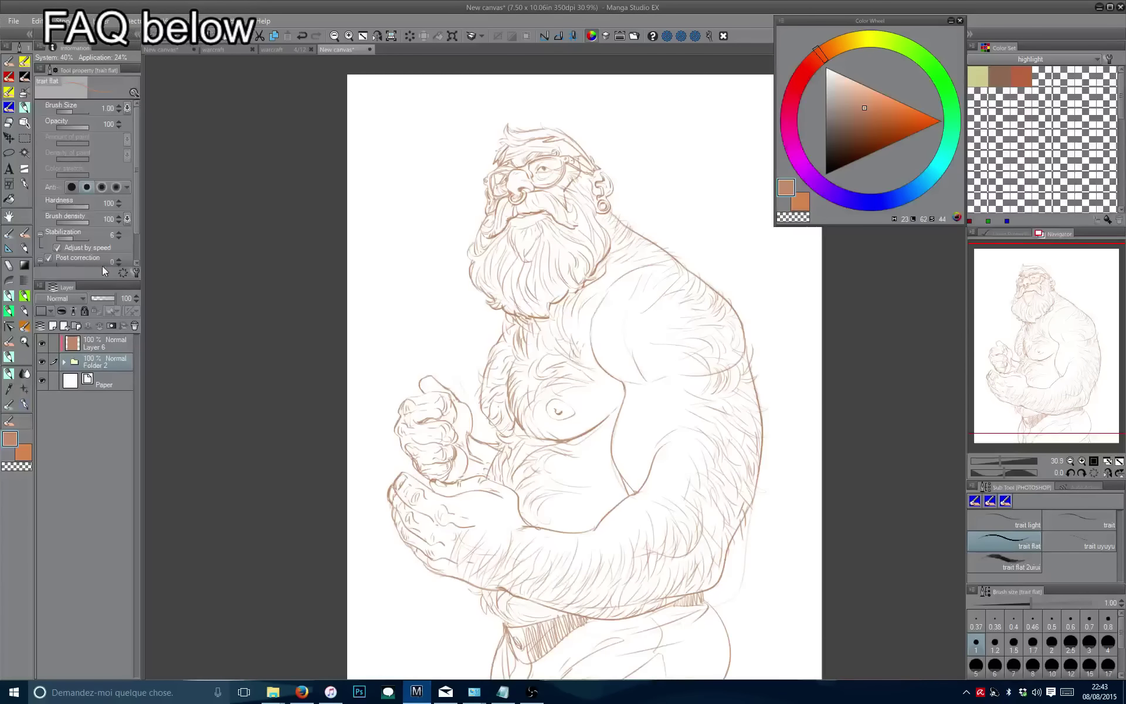
# Add a new raster layer between Folder 2 and Paper for colouring beneath the line art.
pyautogui.click(58, 312)
pyautogui.hotkey('ctrl', 'z')
pyautogui.hotkey('ctrl', 'z')
pyautogui.hotkey('ctrl', 'z')
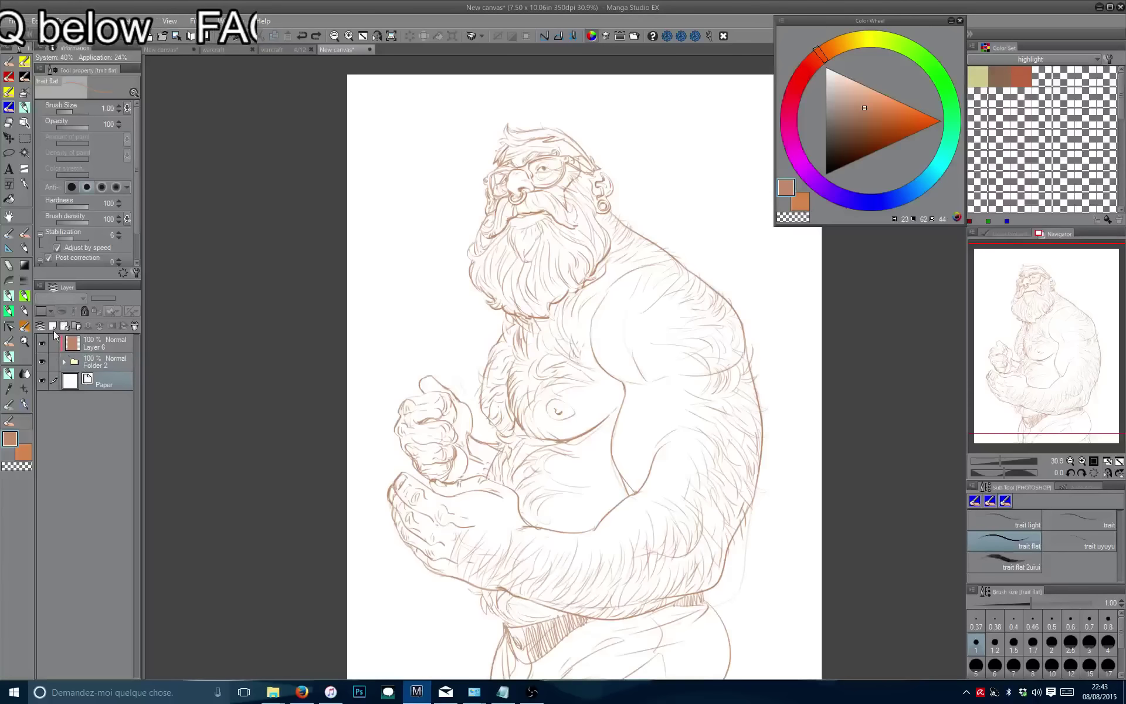
pyautogui.moveTo(494, 420)
pyautogui.mouseDown()
pyautogui.moveTo(481, 410)
pyautogui.moveTo(499, 385)
pyautogui.mouseUp()
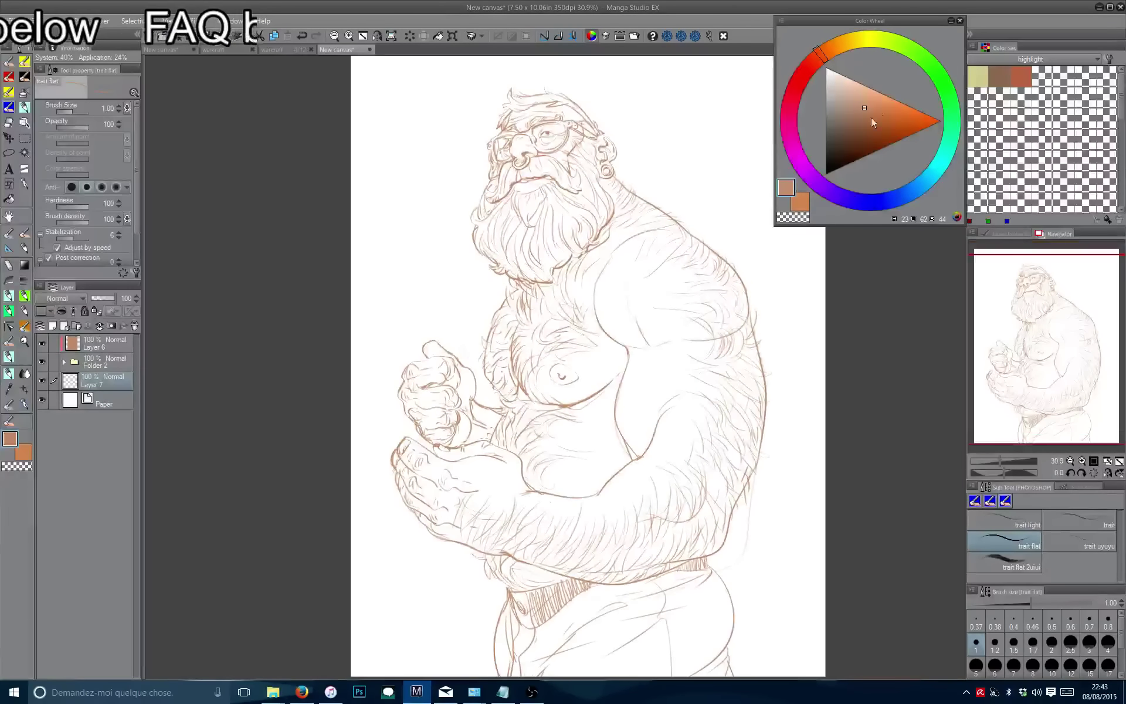
# Paint two broad light skin-tone strokes down the torso and upper arm with the flat 1 brush.
pyautogui.moveTo(871, 117); pyautogui.dragTo(855, 94)
pyautogui.press('b')
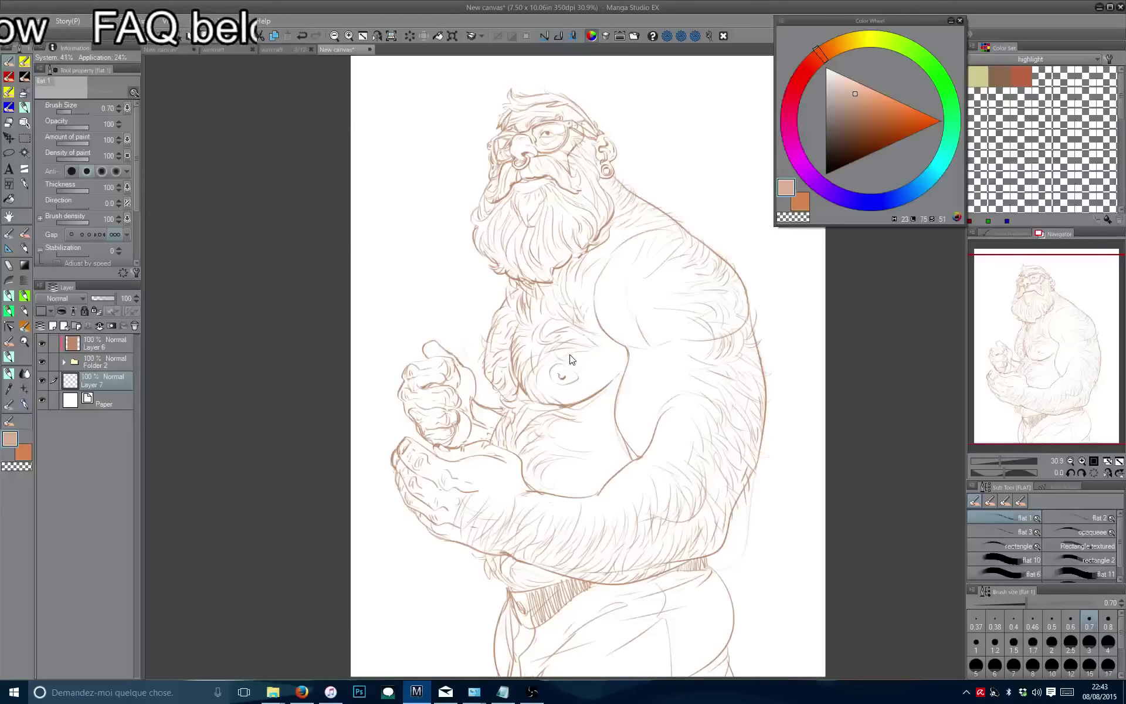
pyautogui.moveTo(570, 356)
pyautogui.mouseDown()
pyautogui.moveTo(596, 378)
pyautogui.moveTo(587, 531)
pyautogui.mouseUp()
pyautogui.moveTo(634, 262)
pyautogui.mouseDown()
pyautogui.moveTo(659, 491)
pyautogui.moveTo(632, 309)
pyautogui.moveTo(604, 327)
pyautogui.mouseUp()
# Lock Layer 7's transparent pixels and paint pale greyish pink over the upper part of the strokes at brush size 100.
pyautogui.moveTo(853, 88); pyautogui.dragTo(835, 83)
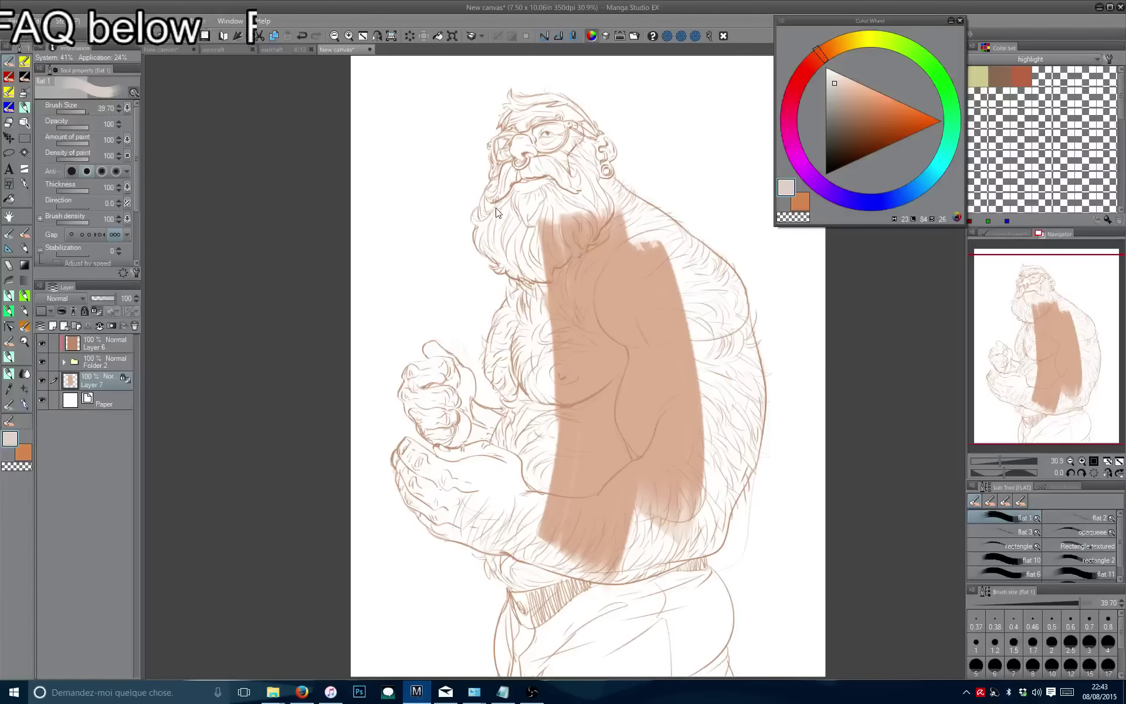
pyautogui.press(']')
pyautogui.press(']')
pyautogui.press(']')
pyautogui.press(']')
pyautogui.press(']')
pyautogui.press(']')
pyautogui.moveTo(540, 150); pyautogui.dragTo(452, 352)
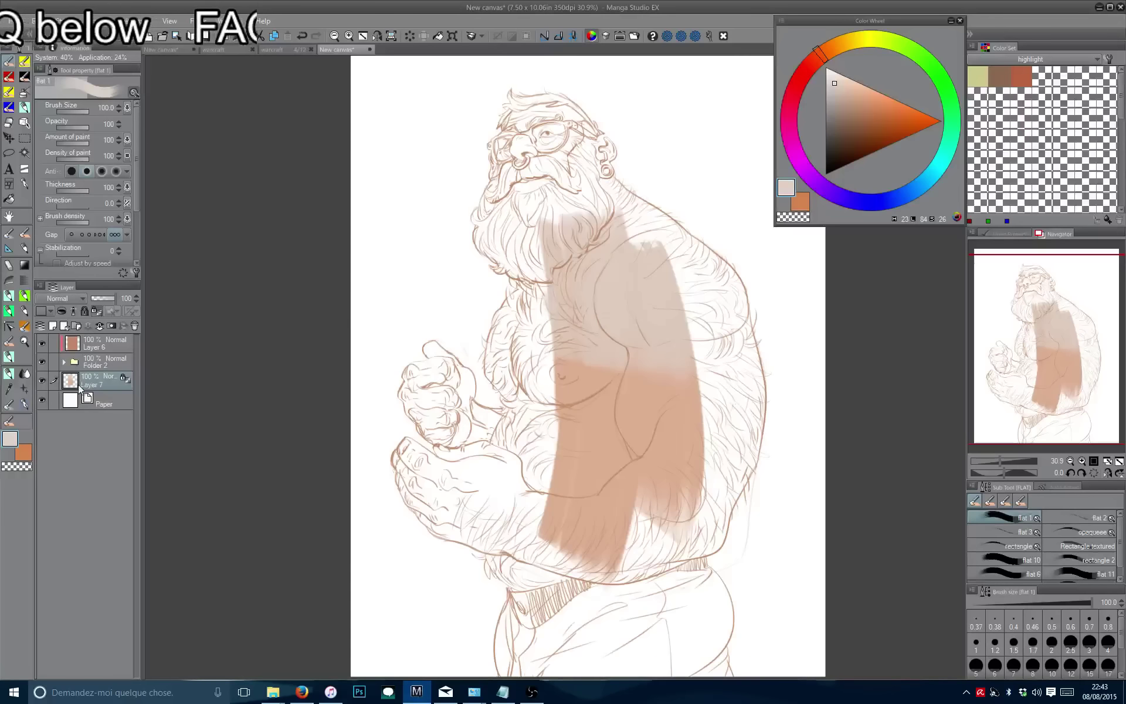
# Auto-select the empty background around the figure, referring only to the line art on Layer 5 in Folder 2.
pyautogui.click(75, 365)
pyautogui.click(82, 375)
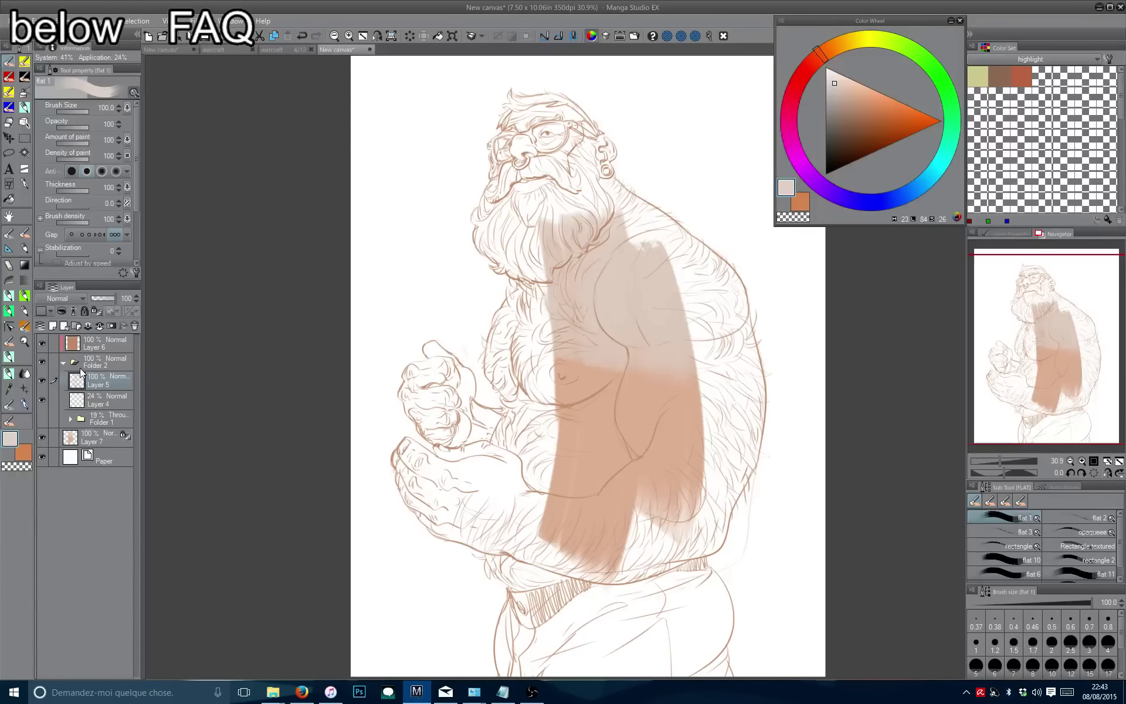
pyautogui.click(26, 153)
pyautogui.click(407, 294)
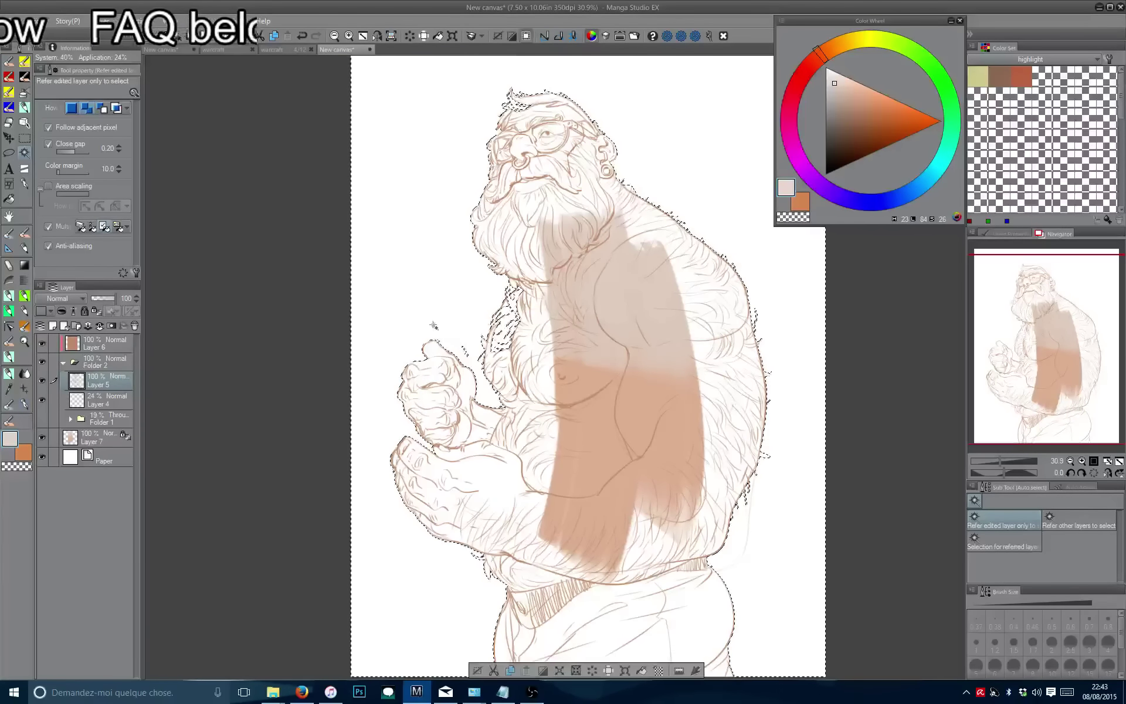
# Correct the background selection around the hair tuft above the forehead so it follows the outer hairline.
pyautogui.moveTo(422, 323); pyautogui.dragTo(335, 370)
pyautogui.moveTo(318, 327); pyautogui.dragTo(329, 272)
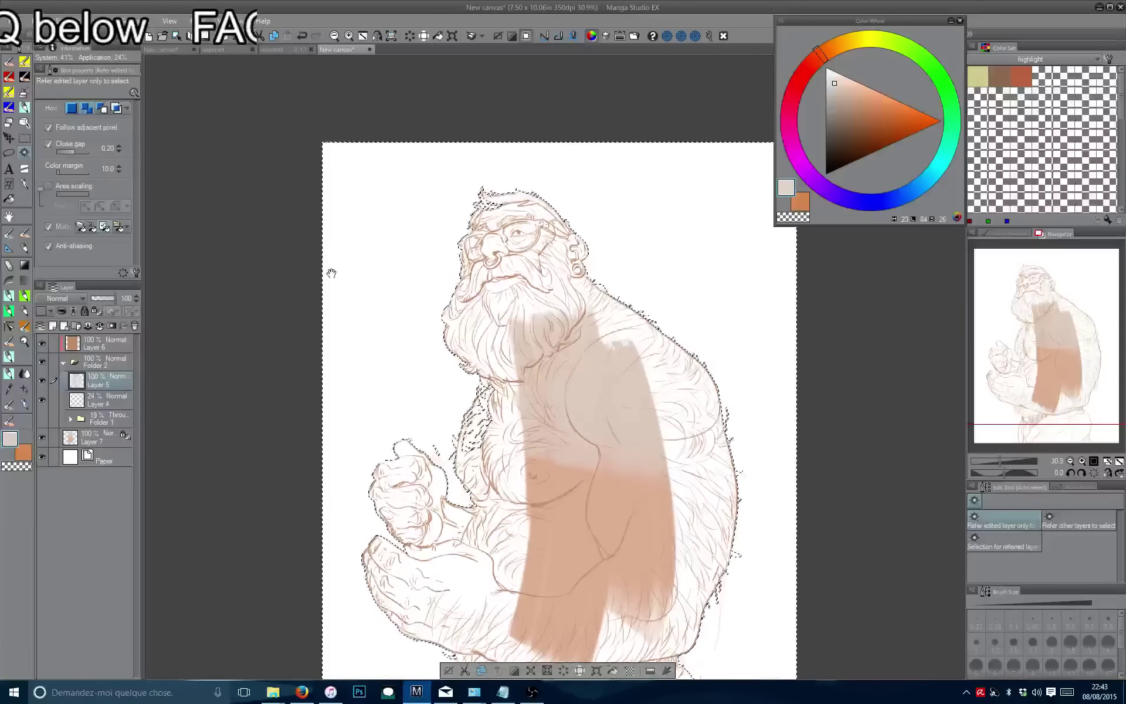
pyautogui.scroll(5, 402, 440)
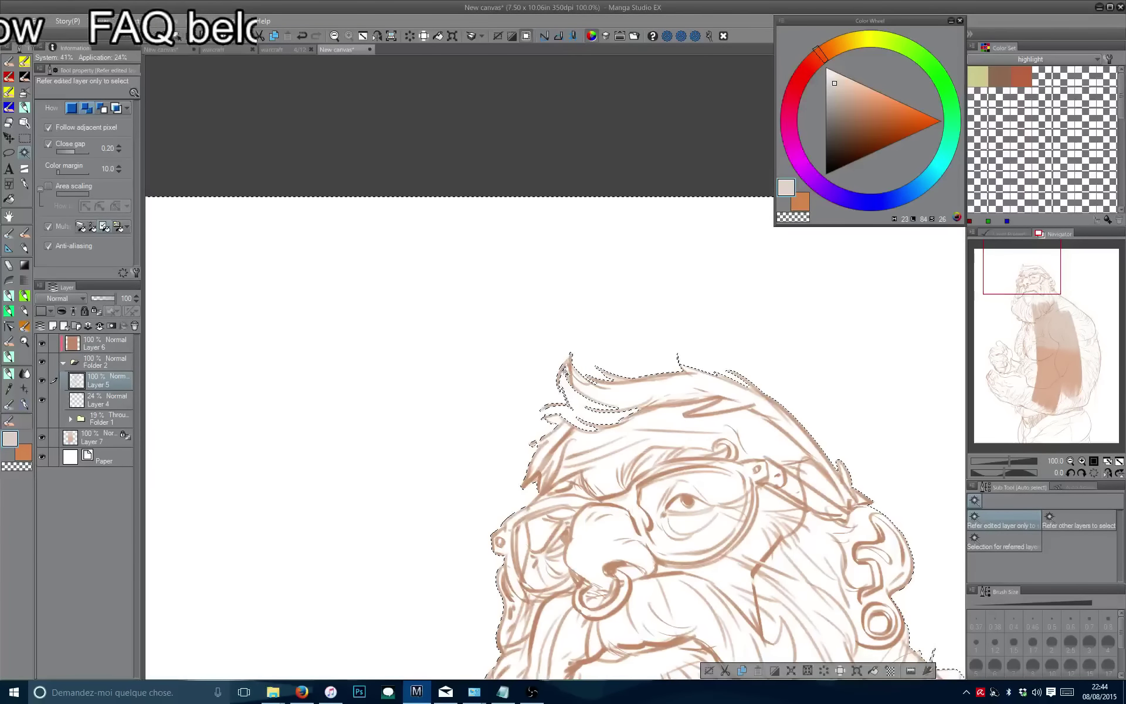
pyautogui.moveTo(565, 372); pyautogui.dragTo(541, 415)
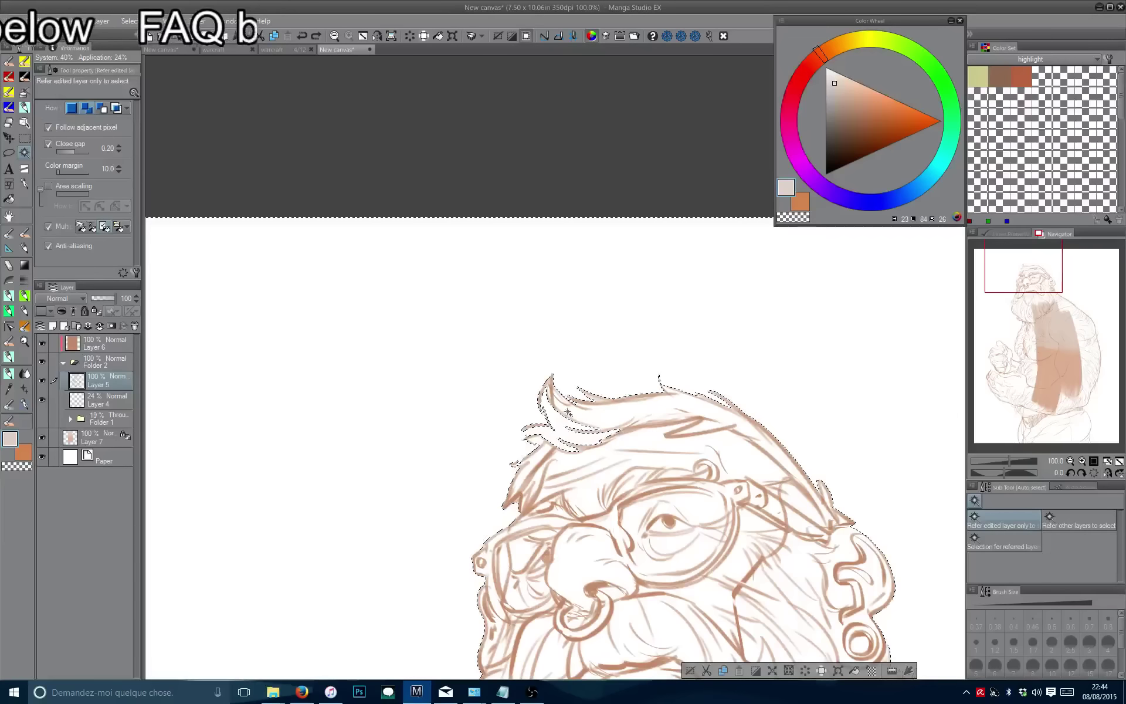
pyautogui.press('m')
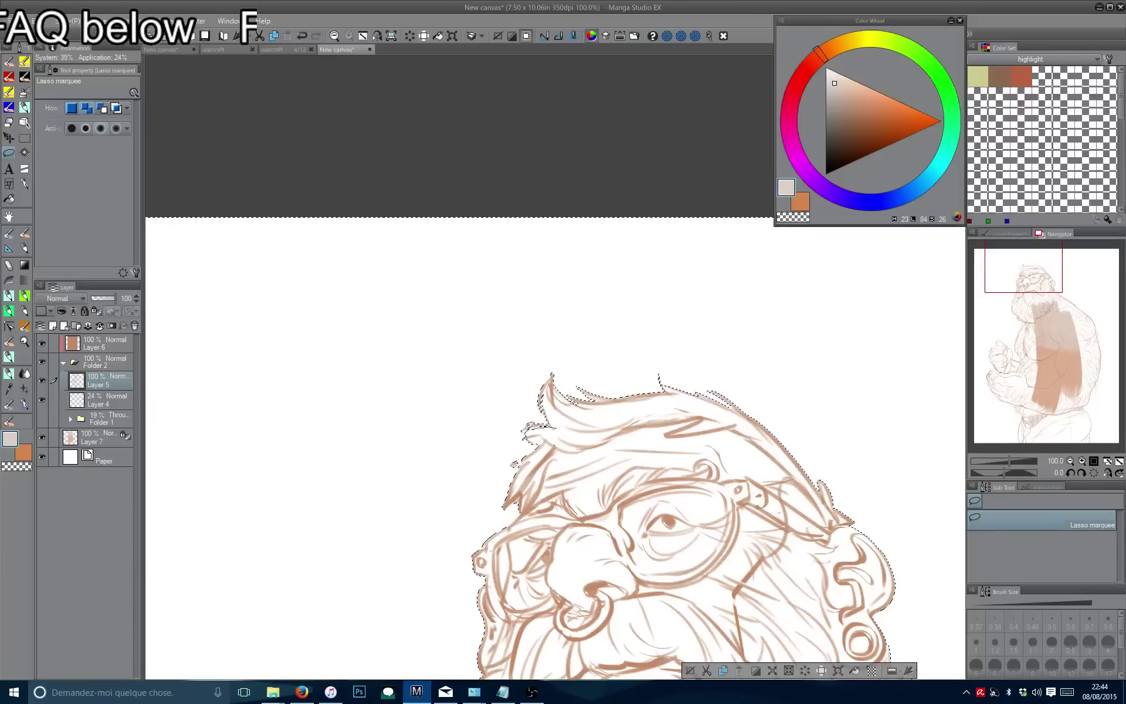
# Expand the background selection slightly over the stray outline hairs and make Layer 7 the active layer.
pyautogui.scroll(-3, 554, 451)
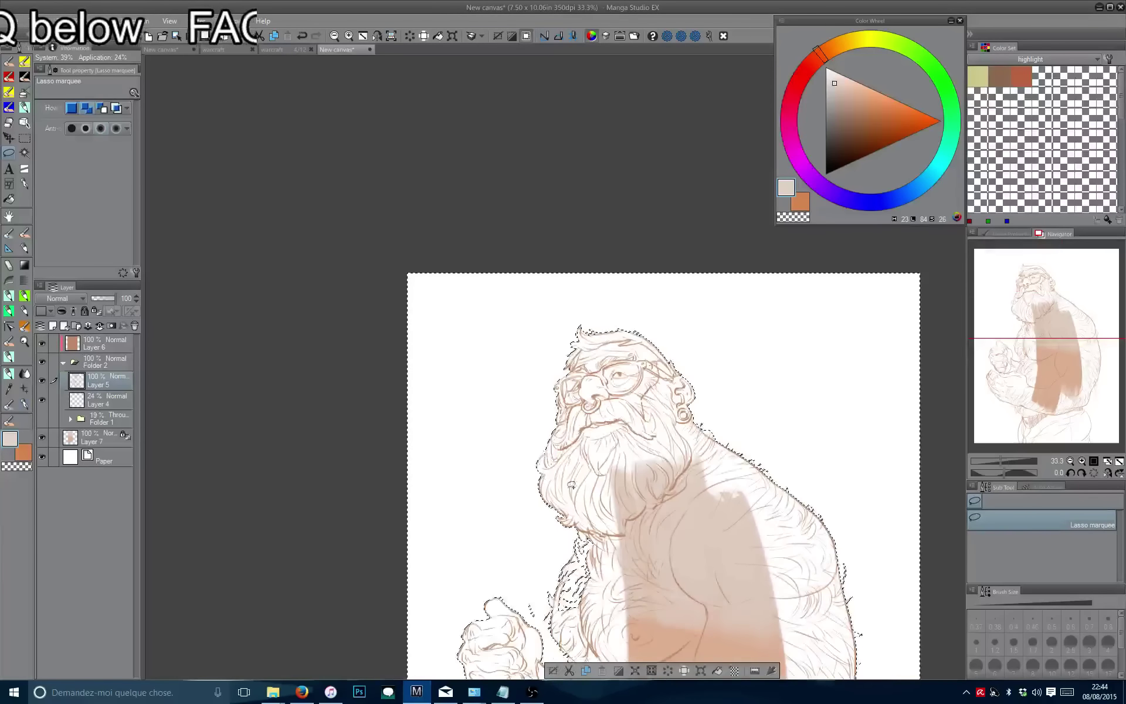
pyautogui.click(636, 669)
pyautogui.press('Return')
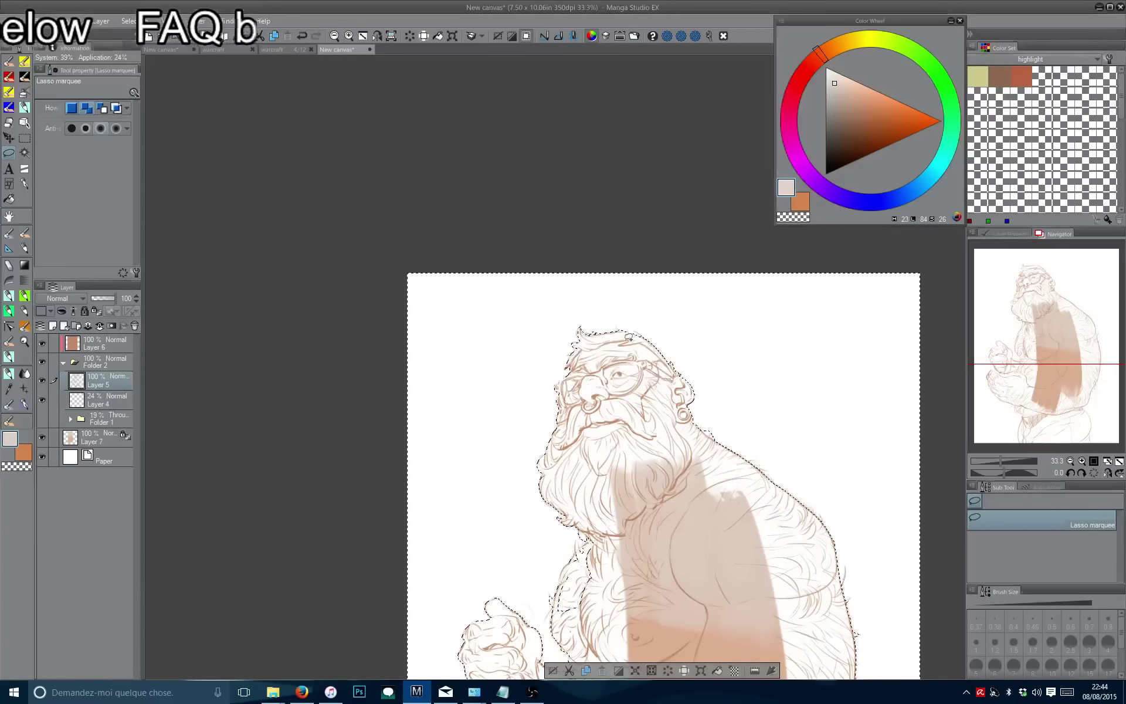
pyautogui.moveTo(534, 326); pyautogui.dragTo(478, 211)
pyautogui.scroll(-1, 479, 211)
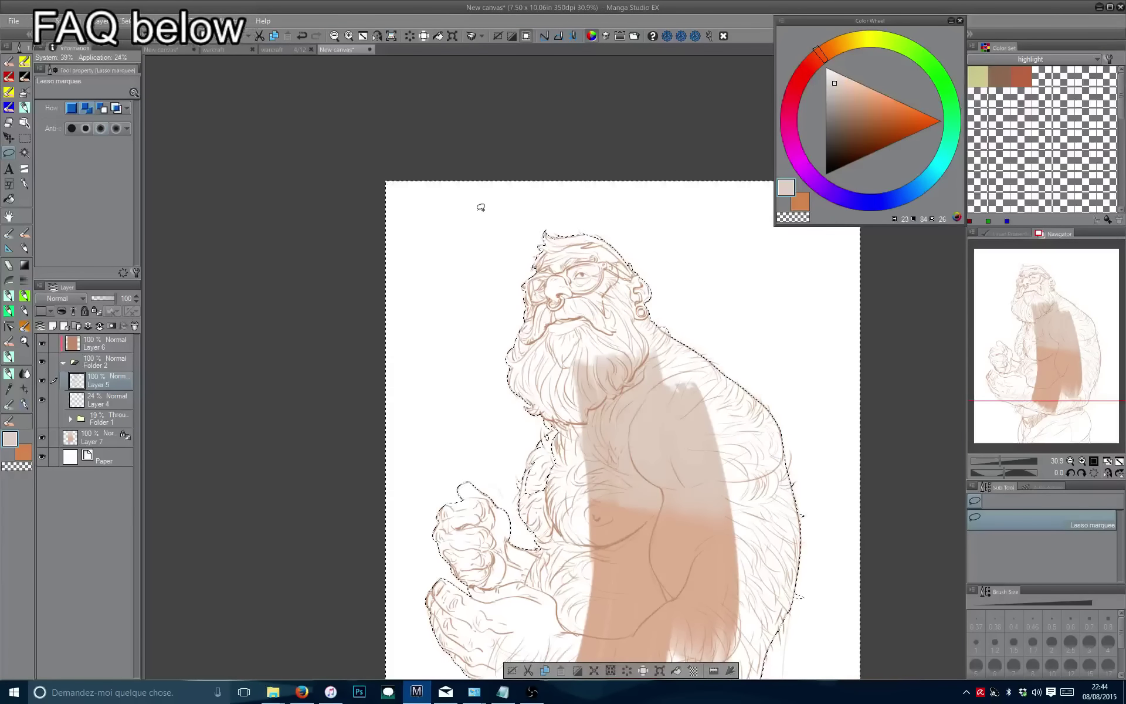
pyautogui.press('h')
pyautogui.press('h')
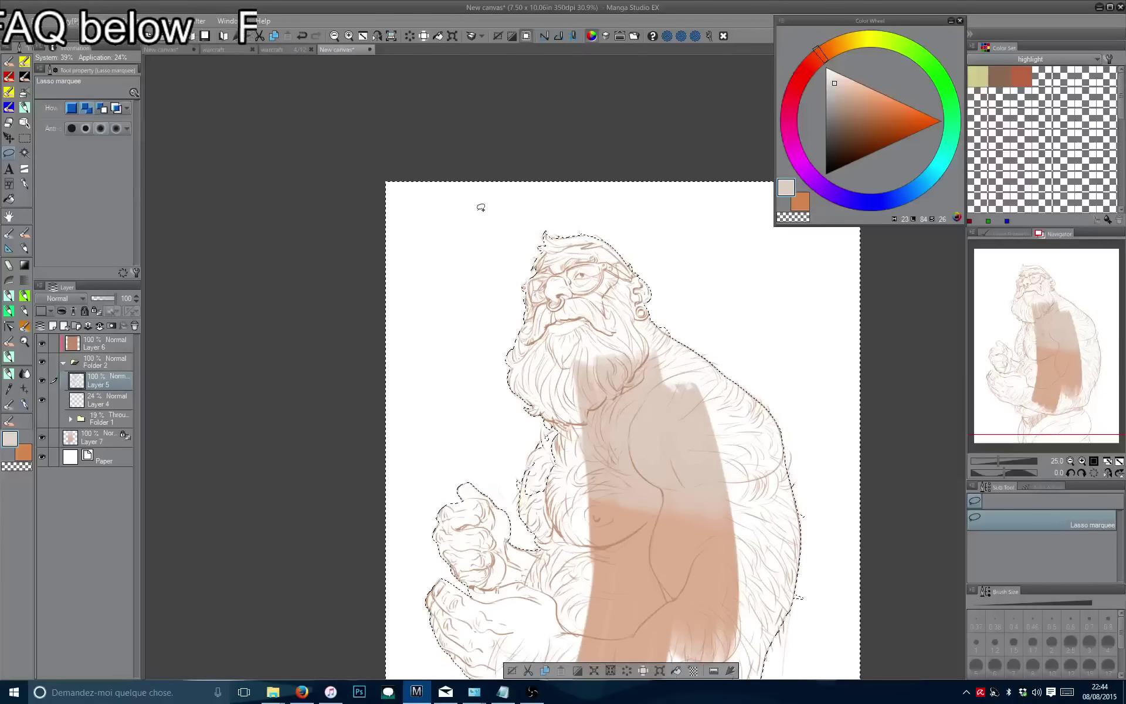
pyautogui.moveTo(478, 212); pyautogui.dragTo(469, 183)
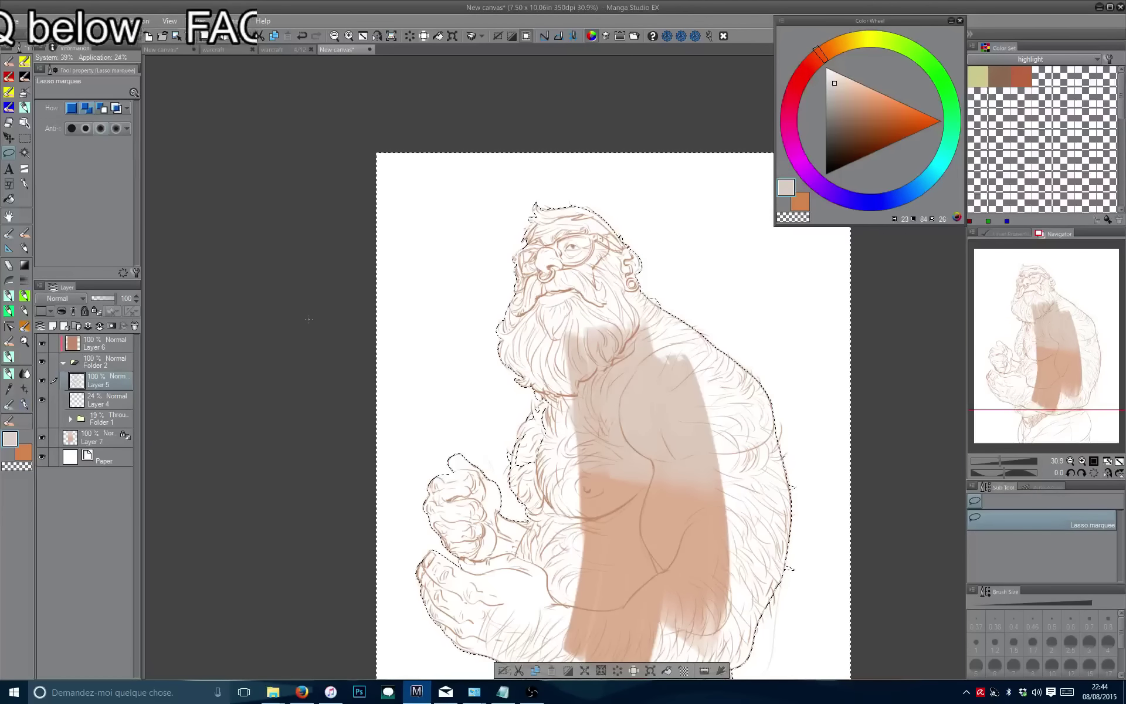
pyautogui.moveTo(392, 354); pyautogui.dragTo(382, 259)
pyautogui.click(81, 442)
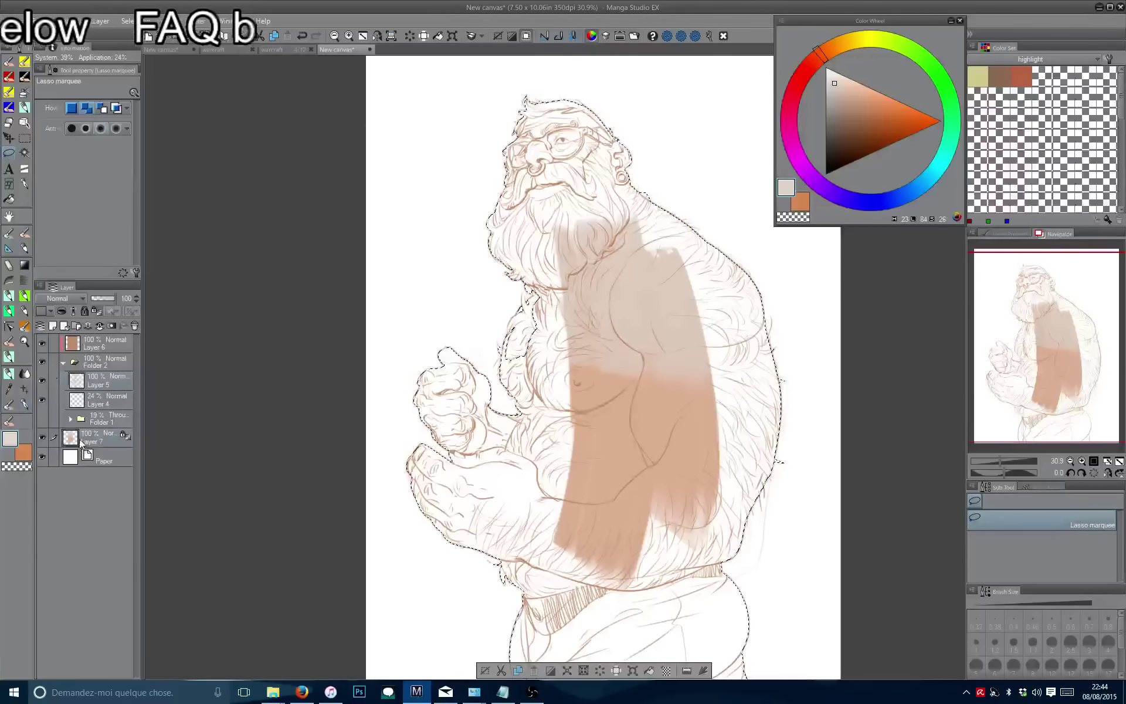
# Paint the selected figure on Layer 7 with the flat 1 brush, light beige on the upper body and peach below.
pyautogui.press('b')
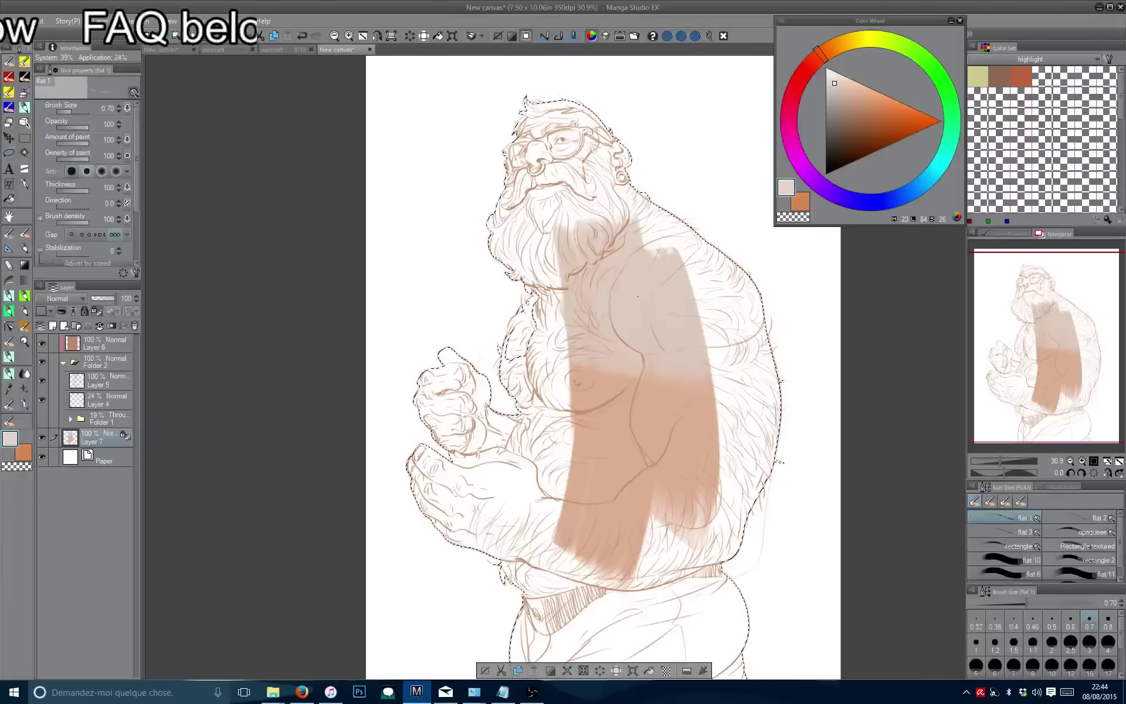
pyautogui.moveTo(639, 297)
pyautogui.mouseDown()
pyautogui.moveTo(538, 189)
pyautogui.moveTo(586, 347)
pyautogui.moveTo(516, 135)
pyautogui.moveTo(663, 334)
pyautogui.moveTo(492, 405)
pyautogui.moveTo(749, 239)
pyautogui.moveTo(603, 410)
pyautogui.moveTo(799, 415)
pyautogui.moveTo(673, 558)
pyautogui.moveTo(523, 478)
pyautogui.moveTo(423, 453)
pyautogui.moveTo(641, 528)
pyautogui.moveTo(532, 504)
pyautogui.moveTo(505, 385)
pyautogui.mouseUp()
pyautogui.moveTo(639, 463)
pyautogui.mouseDown()
pyautogui.moveTo(691, 378)
pyautogui.moveTo(675, 445)
pyautogui.moveTo(481, 492)
pyautogui.moveTo(628, 499)
pyautogui.moveTo(628, 586)
pyautogui.mouseUp()
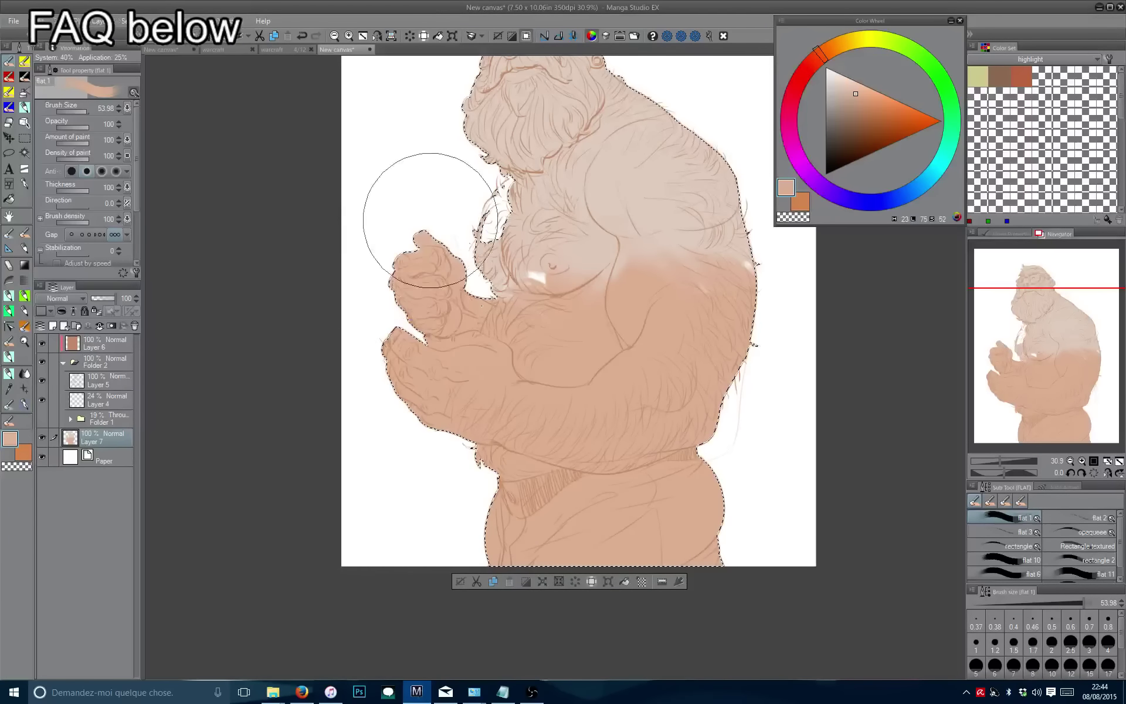
# Blend the beige-to-peach transition across the chest and upper arm using sampled skin tones and an 18.94 brush.
pyautogui.keyDown('alt'); pyautogui.click(588, 255); pyautogui.keyUp('alt')
pyautogui.moveTo(588, 256)
pyautogui.mouseDown()
pyautogui.moveTo(668, 262)
pyautogui.moveTo(620, 289)
pyautogui.moveTo(643, 379)
pyautogui.mouseUp()
pyautogui.keyDown('alt'); pyautogui.click(658, 297); pyautogui.keyUp('alt')
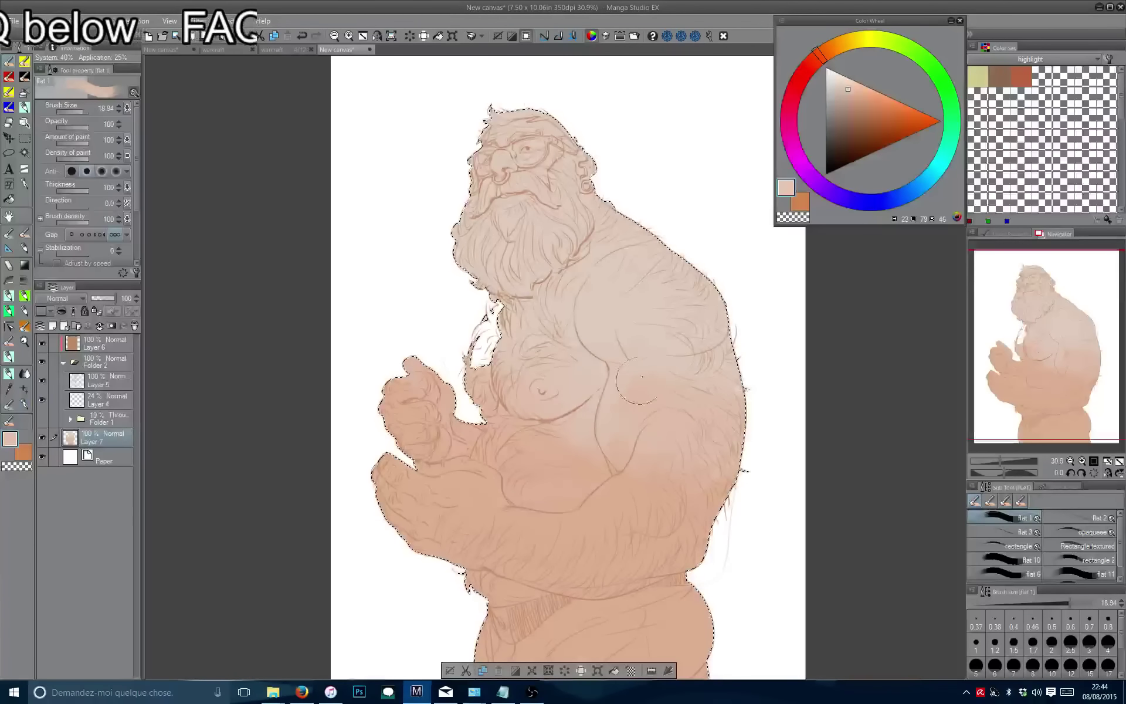
pyautogui.moveTo(466, 321); pyautogui.dragTo(494, 372)
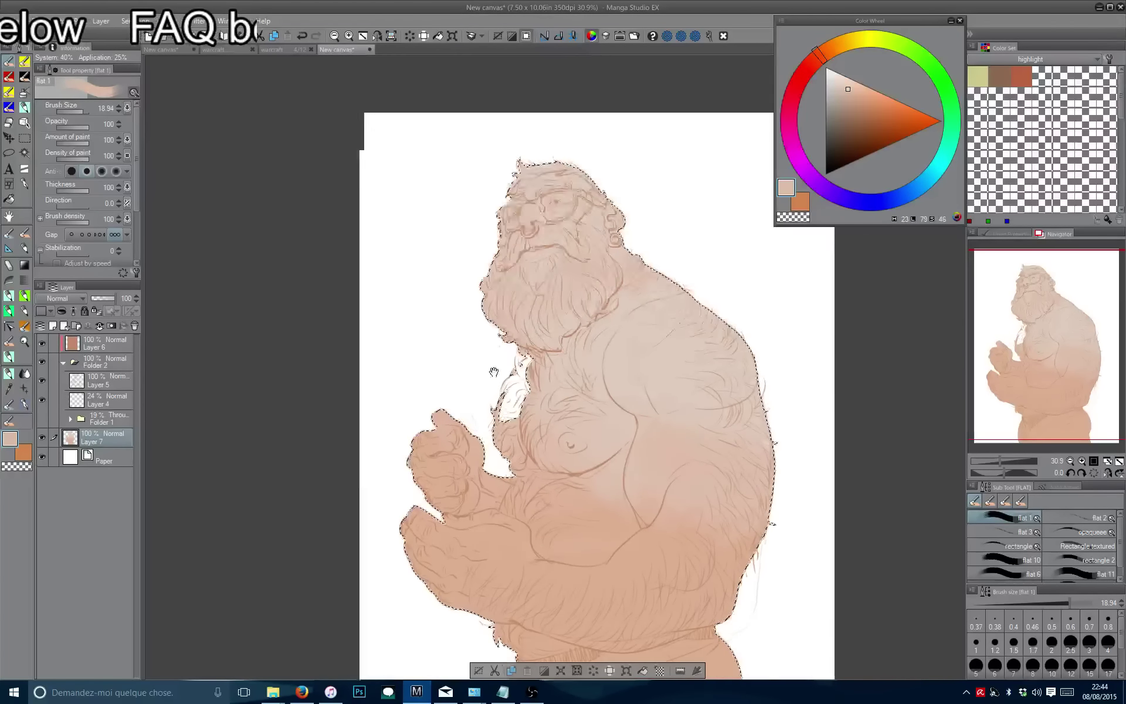
pyautogui.scroll(3, 494, 372)
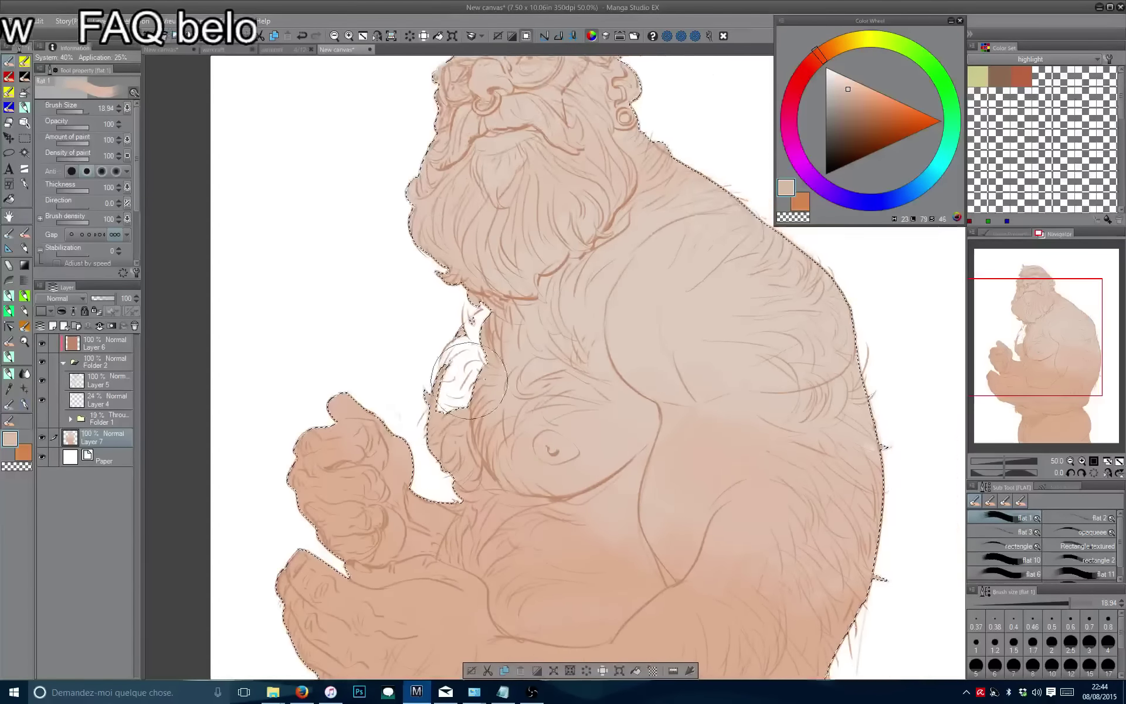
pyautogui.scroll(-1, 470, 379)
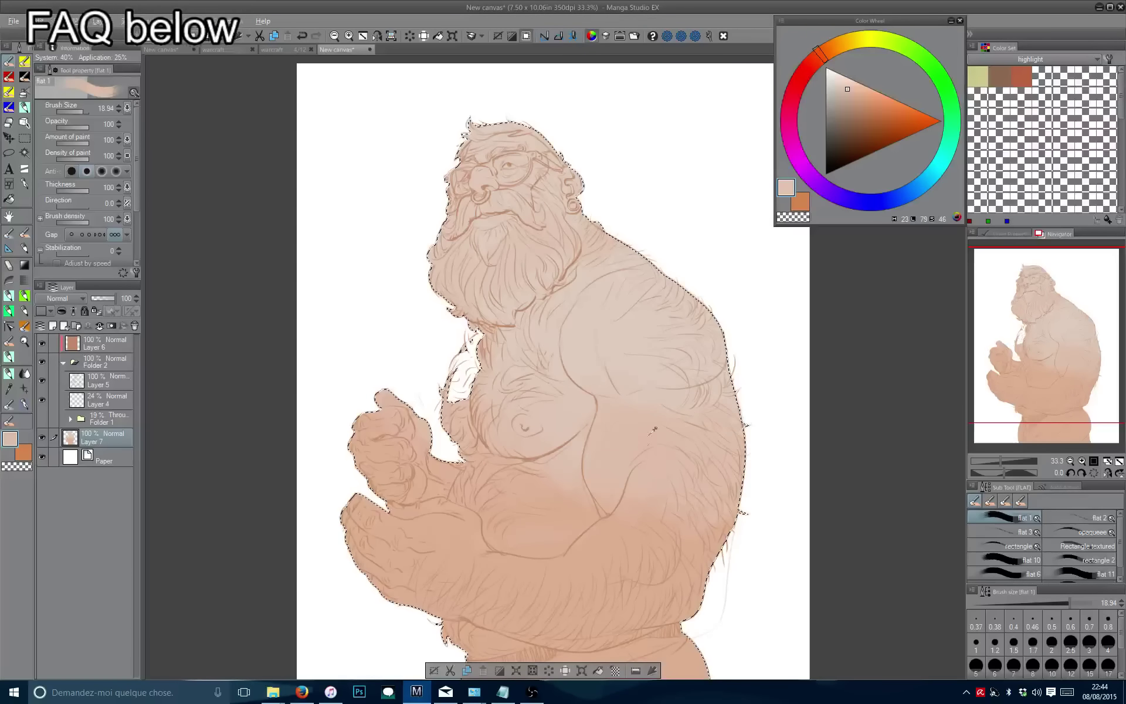
# Soften the shading on the shoulder and upper arm with a 15.70 brush and sampled skin tones.
pyautogui.press('[')
pyautogui.click(847, 93)
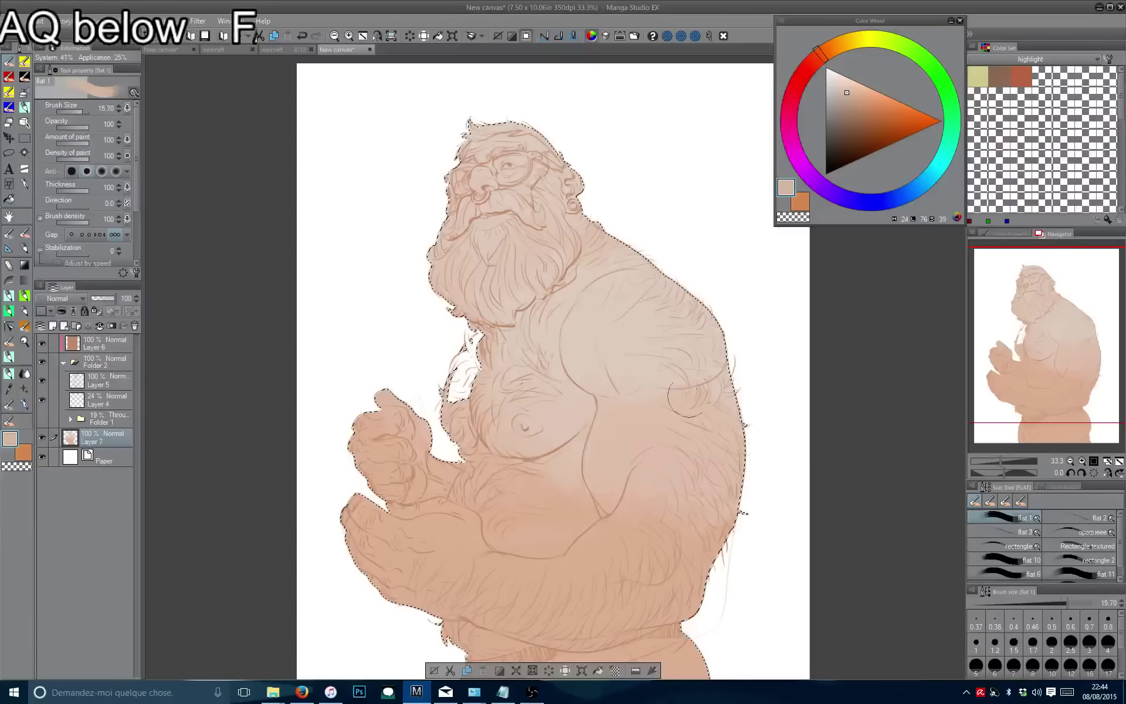
pyautogui.keyDown('alt'); pyautogui.click(651, 361); pyautogui.keyUp('alt')
pyautogui.moveTo(675, 344); pyautogui.dragTo(643, 375)
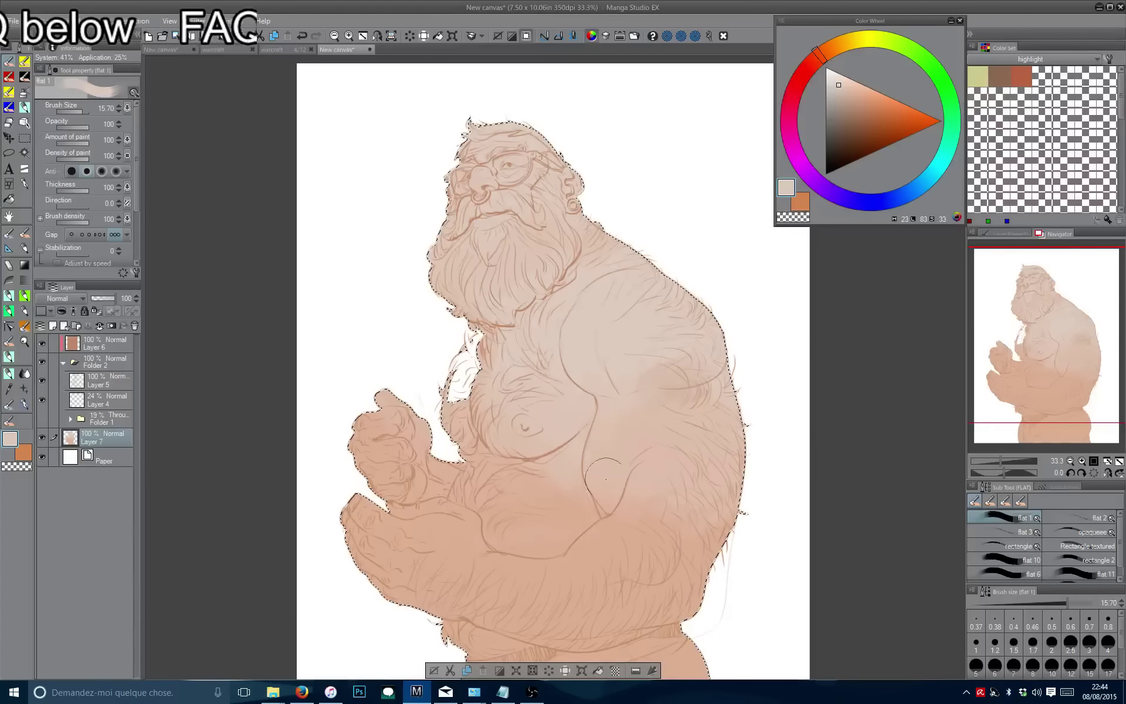
pyautogui.keyDown('alt'); pyautogui.click(593, 438); pyautogui.keyUp('alt')
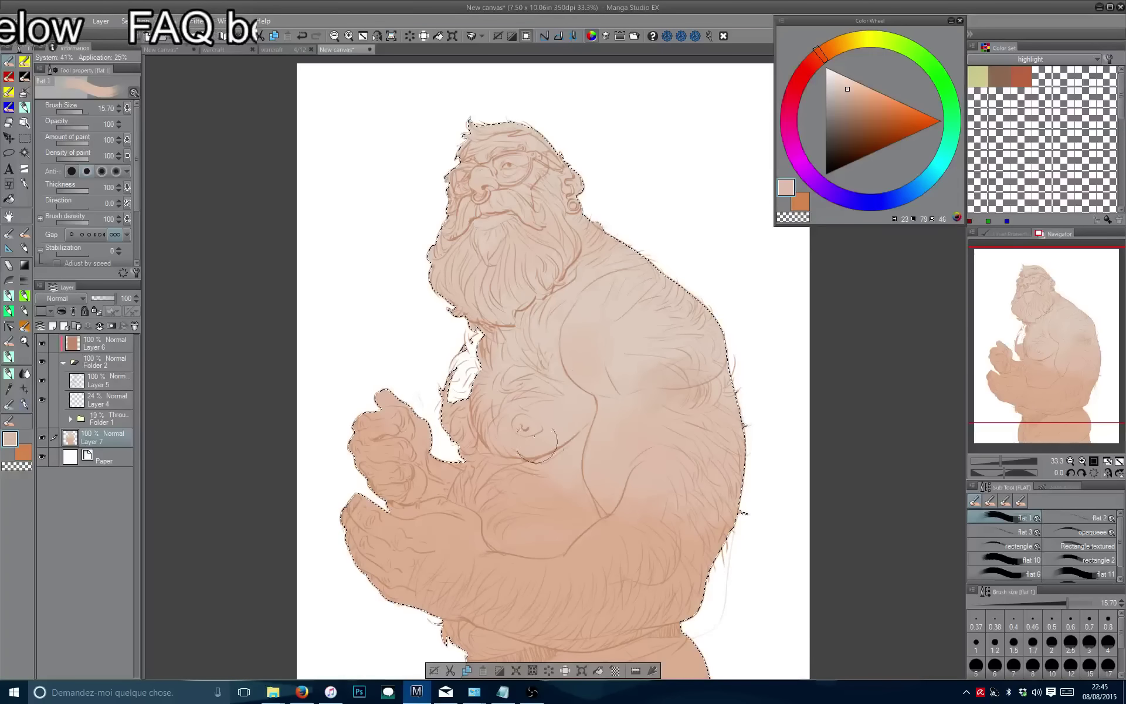
pyautogui.moveTo(591, 415); pyautogui.dragTo(622, 341)
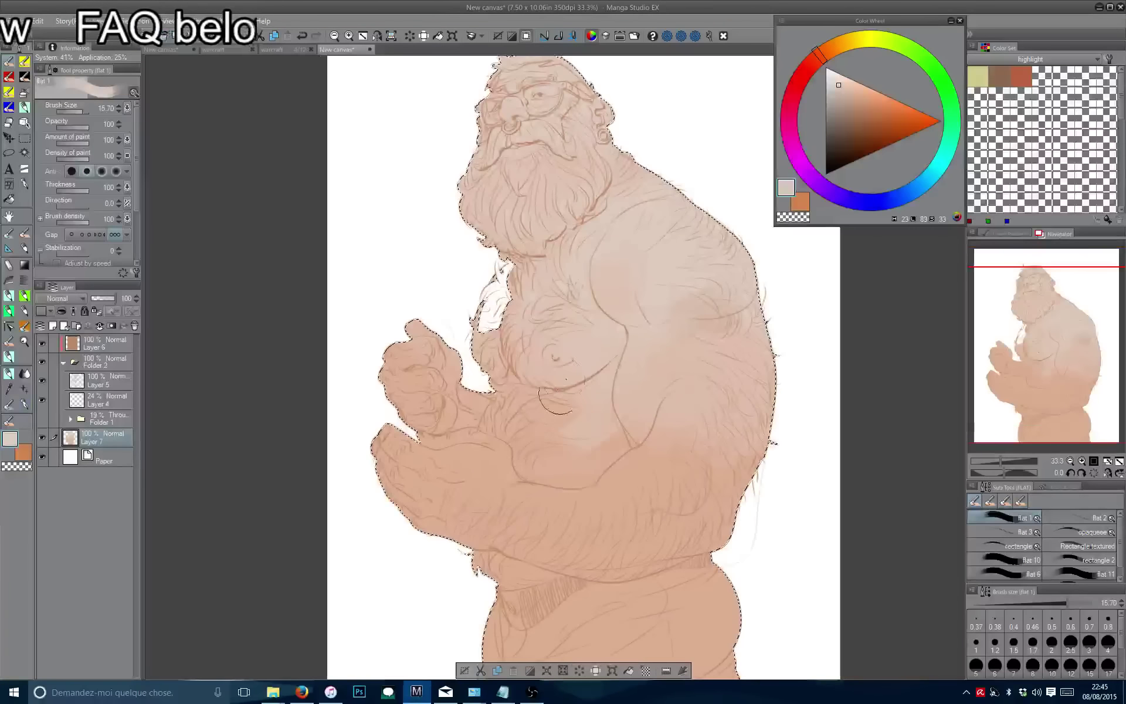
# Smooth the skin tones over the belly, forearm and hands using sampled colours and a 45.96 brush.
pyautogui.keyDown('alt'); pyautogui.click(622, 363); pyautogui.keyUp('alt')
pyautogui.moveTo(446, 352); pyautogui.dragTo(397, 333)
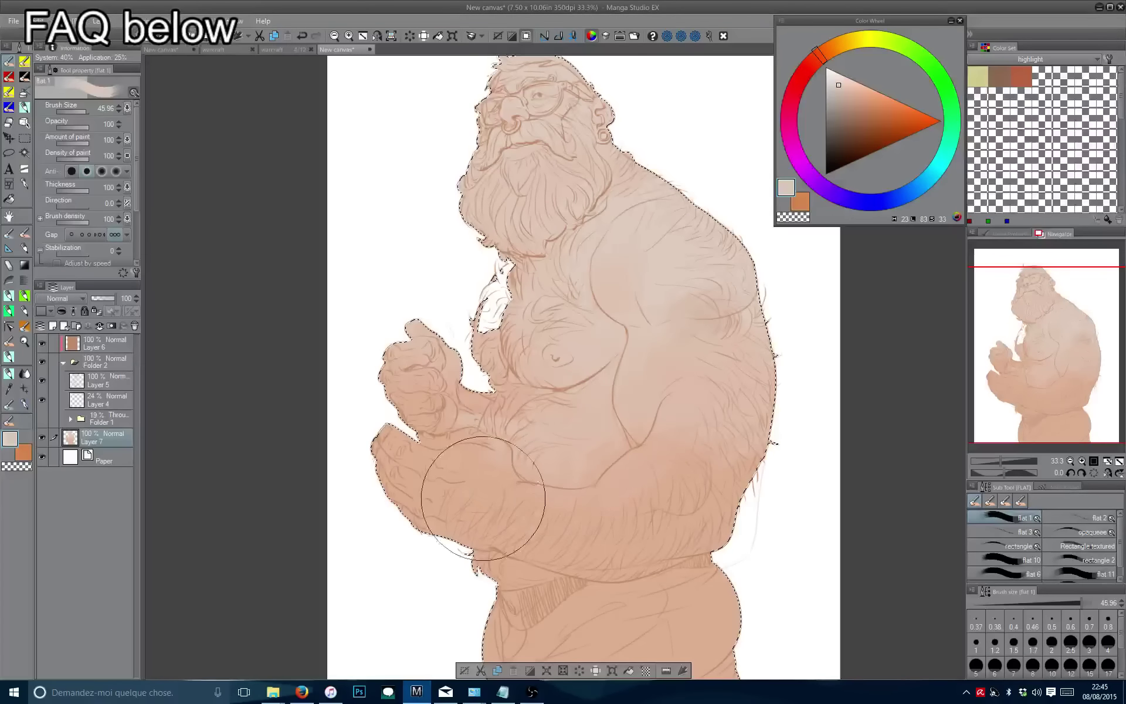
pyautogui.moveTo(516, 631); pyautogui.dragTo(491, 528)
pyautogui.moveTo(363, 410); pyautogui.dragTo(386, 547)
pyautogui.keyDown('alt'); pyautogui.click(750, 428); pyautogui.keyUp('alt')
# Deselect the figure and fill the white gap between beard and chest with sampled light skin tone, using a 0.73 brush for the edges.
pyautogui.scroll(3, 469, 253)
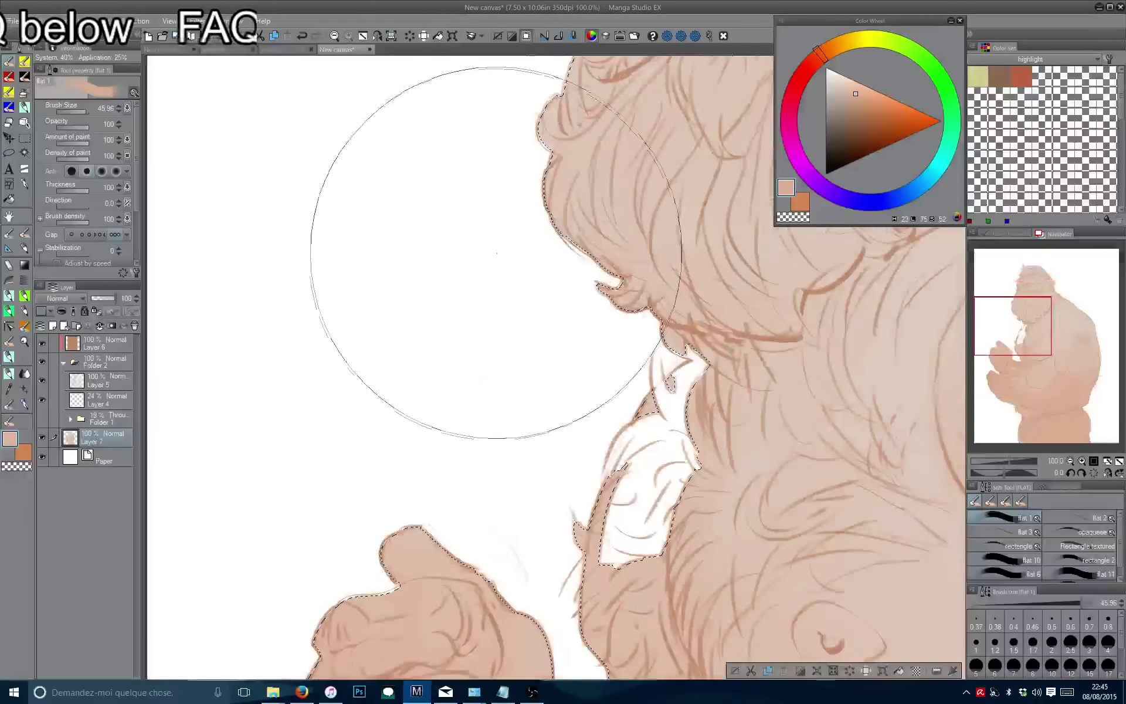
pyautogui.keyDown('alt'); pyautogui.click(667, 475); pyautogui.keyUp('alt')
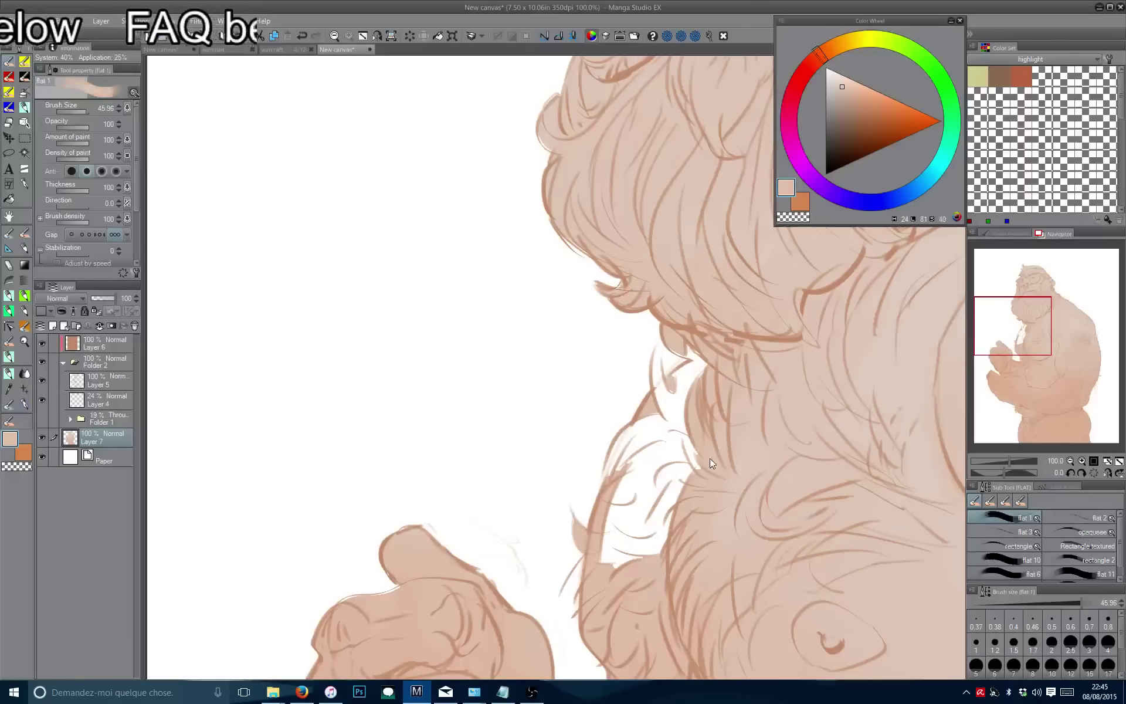
pyautogui.moveTo(709, 460)
pyautogui.mouseDown()
pyautogui.moveTo(655, 562)
pyautogui.moveTo(651, 537)
pyautogui.moveTo(636, 563)
pyautogui.moveTo(653, 442)
pyautogui.moveTo(613, 545)
pyautogui.moveTo(667, 424)
pyautogui.moveTo(614, 486)
pyautogui.moveTo(696, 368)
pyautogui.mouseUp()
pyautogui.press('[')
pyautogui.press('[')
pyautogui.press('[')
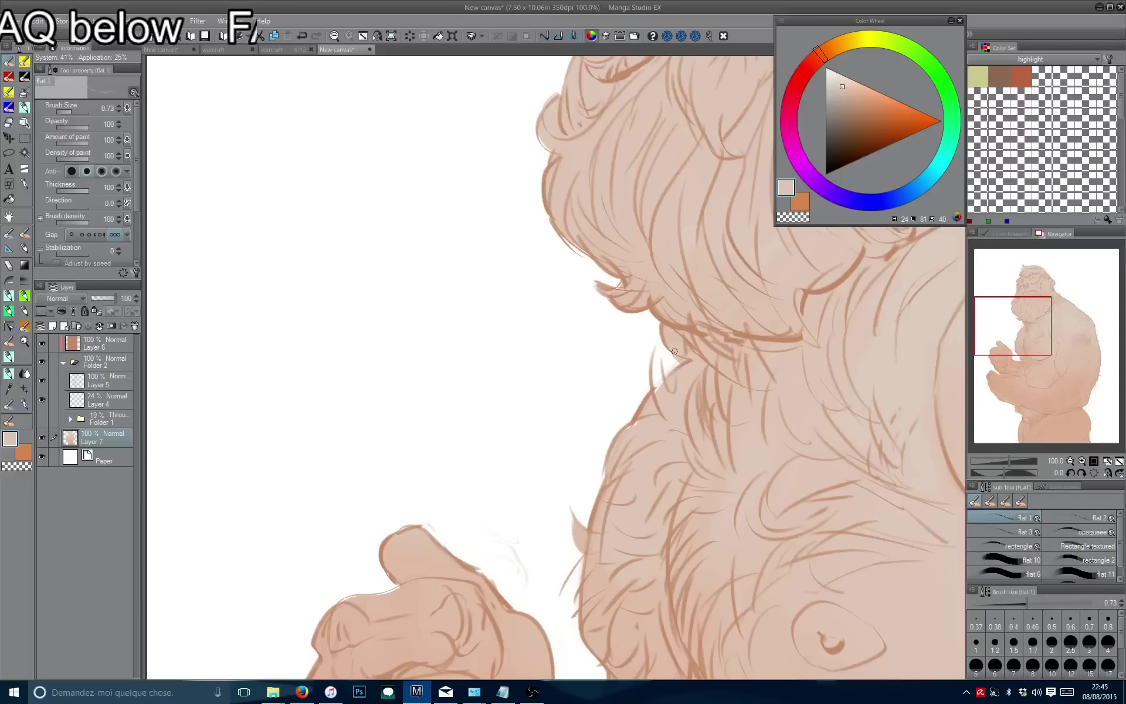
pyautogui.moveTo(709, 346); pyautogui.dragTo(581, 351)
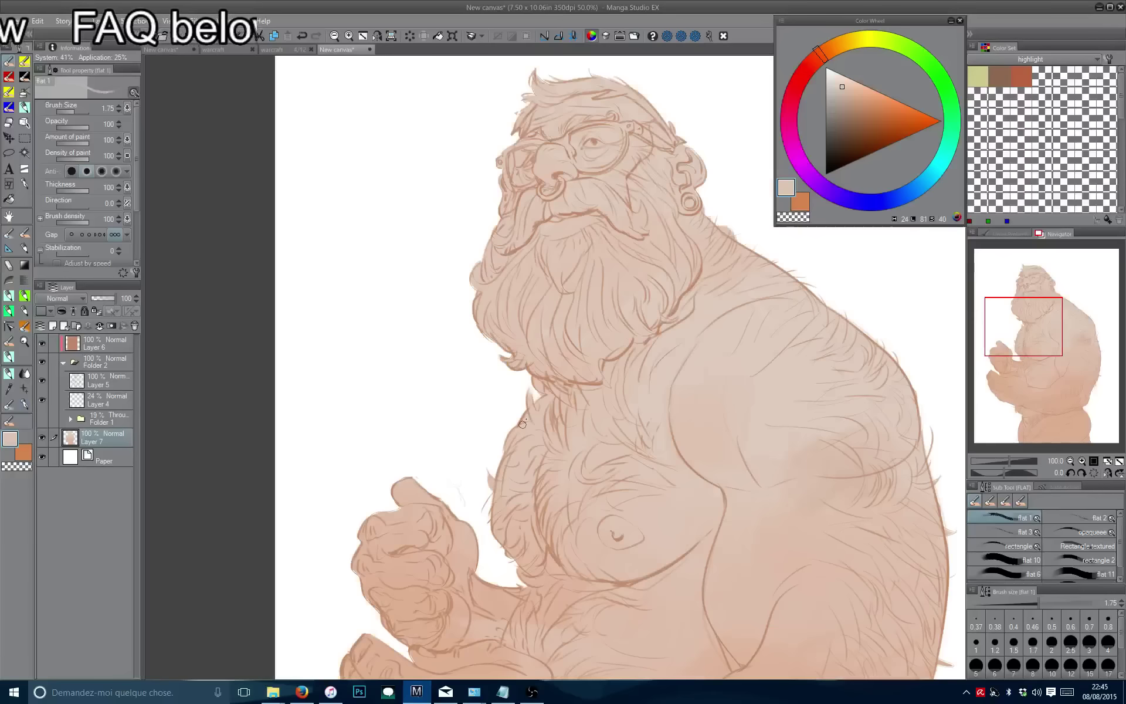
# Clean stray paint off the outline of the head, neck and back with a transparent 1.75 brush.
pyautogui.scroll(-2, 539, 399)
pyautogui.scroll(2, 538, 357)
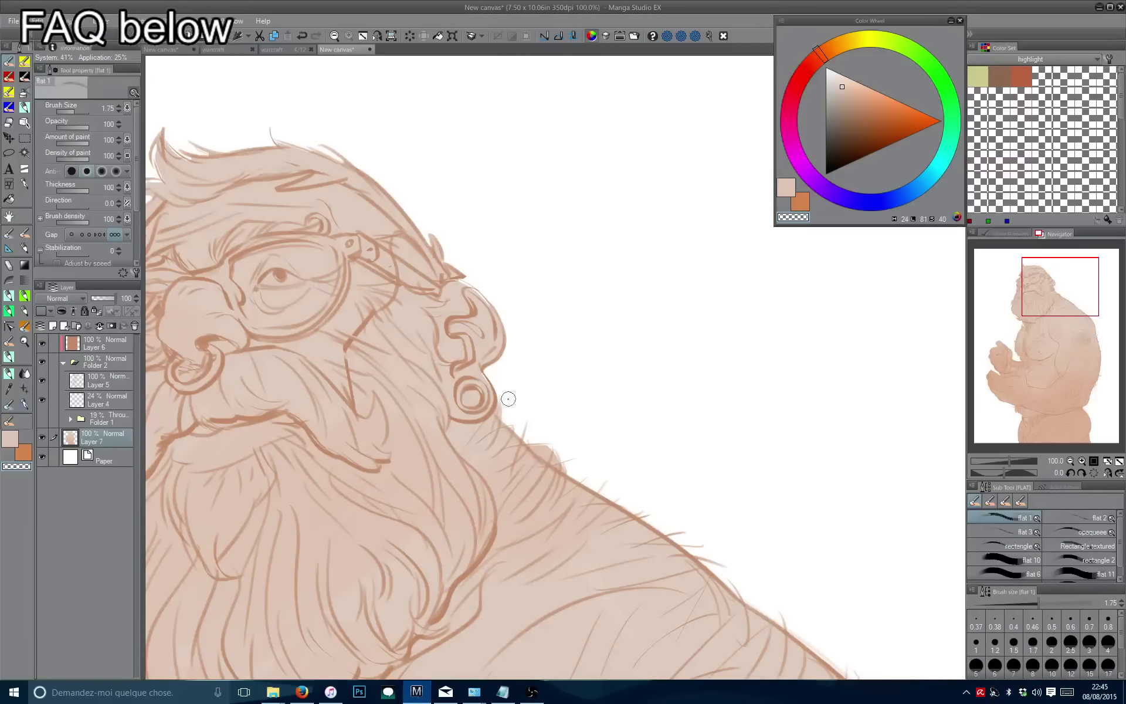
pyautogui.moveTo(570, 469); pyautogui.dragTo(570, 267)
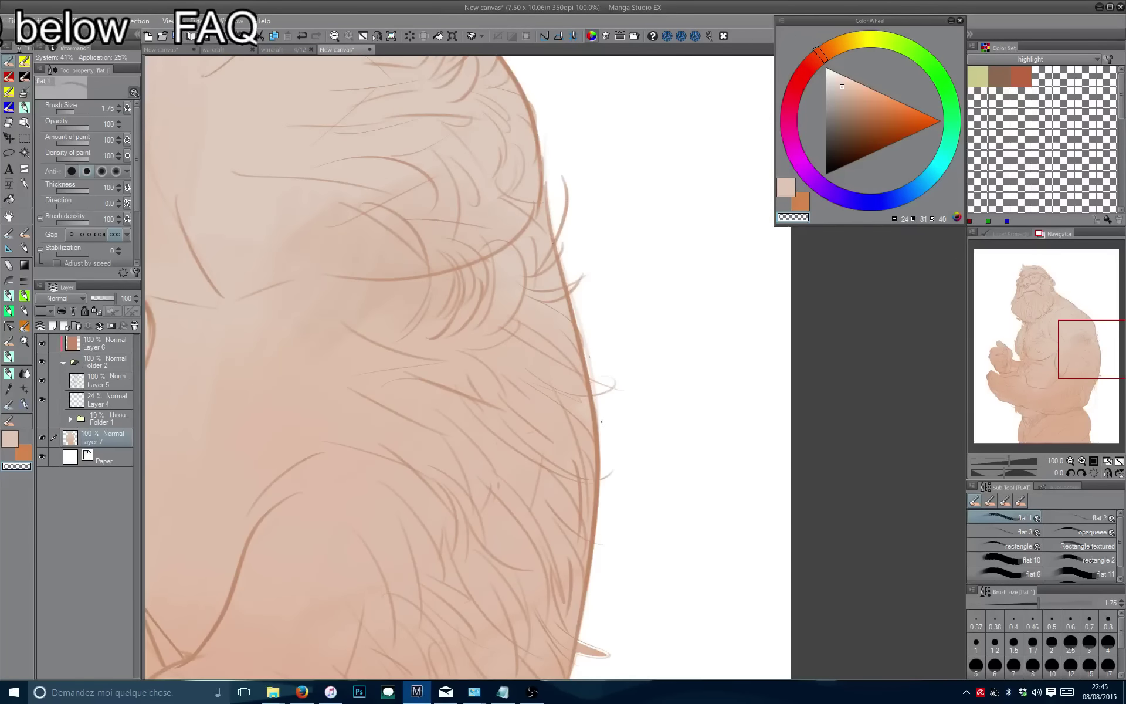
pyautogui.moveTo(602, 421); pyautogui.dragTo(619, 245)
# Enlarge the transparent brush to 3.80 and clean the figure's outline around the elbow, belly and hands.
pyautogui.press(']')
pyautogui.press(']')
pyautogui.press(']')
pyautogui.scroll(-4, 606, 444)
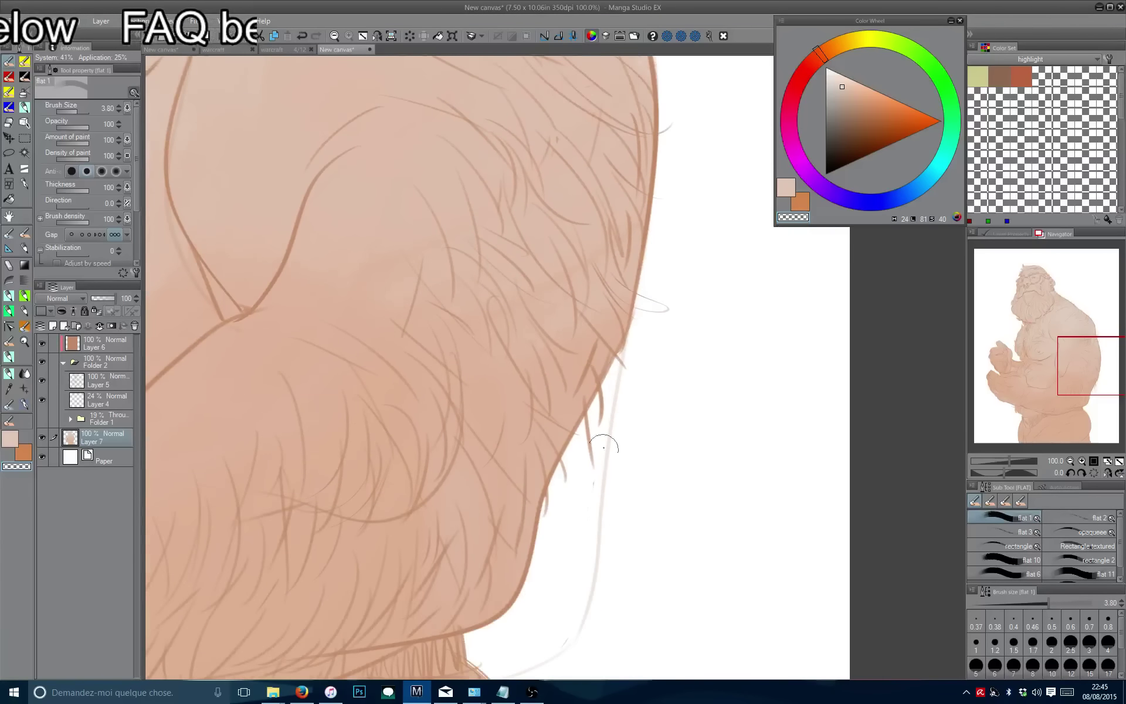
pyautogui.scroll(1, 425, 286)
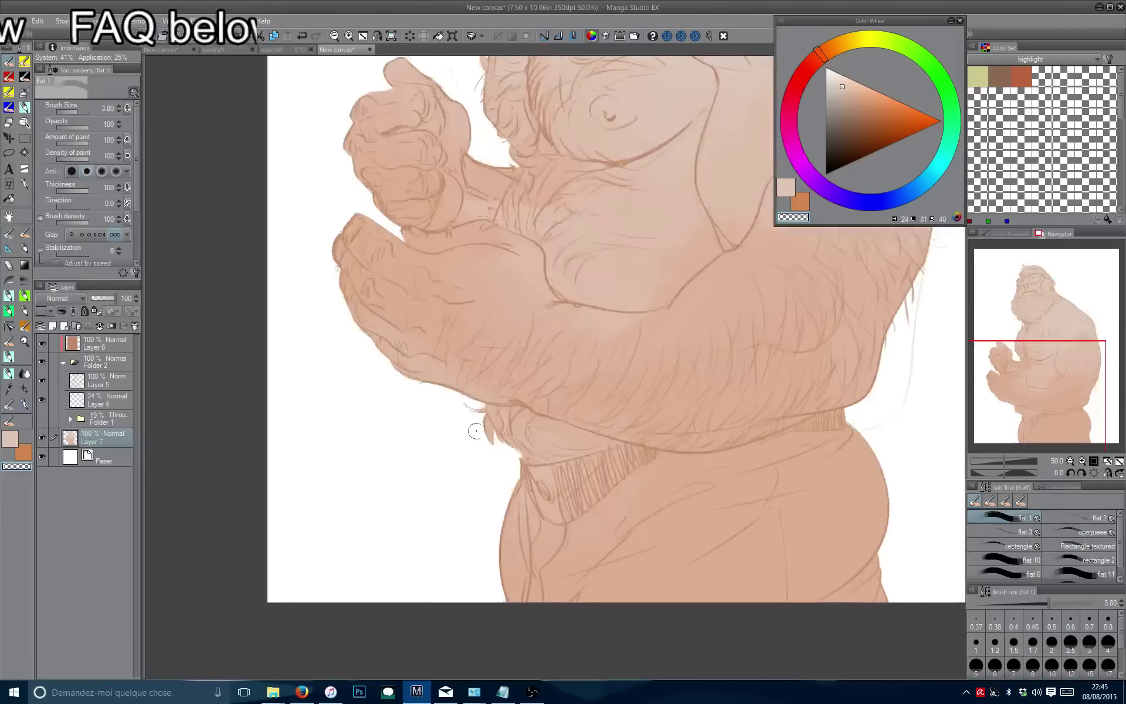
pyautogui.moveTo(394, 360); pyautogui.dragTo(398, 495)
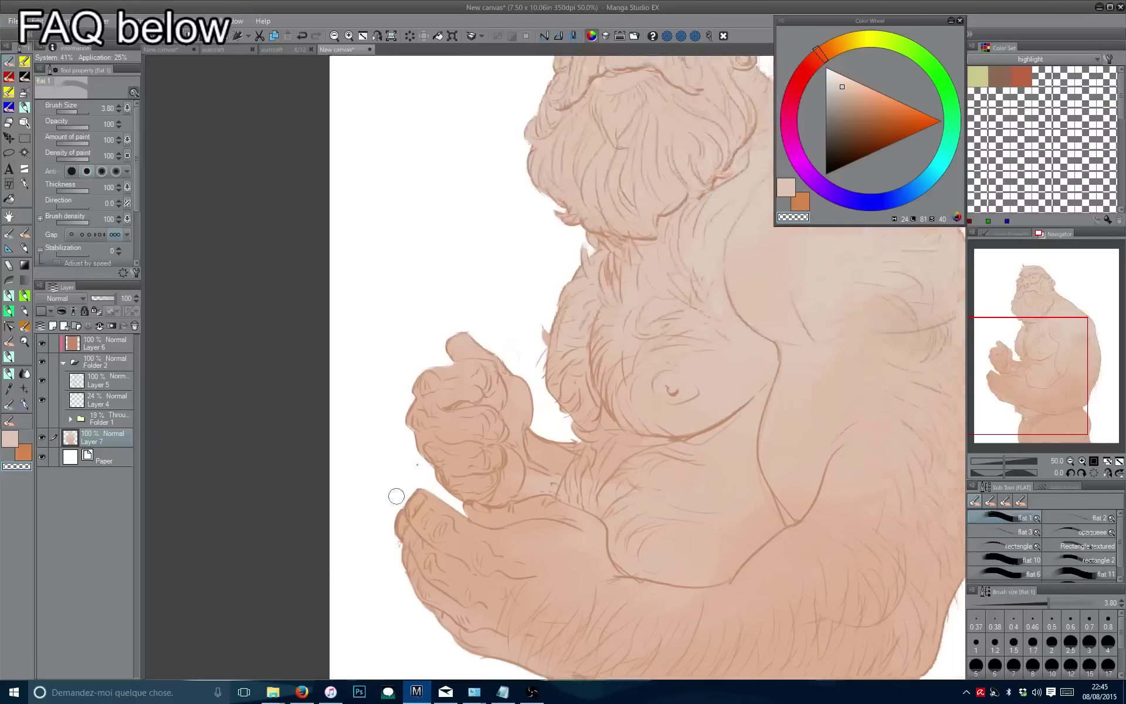
# Touch up the flat colour along the hair and forehead outline with a sampled light skin tone and a 1.17 brush.
pyautogui.scroll(-1, 398, 495)
pyautogui.scroll(-1, 381, 304)
pyautogui.scroll(4, 399, 405)
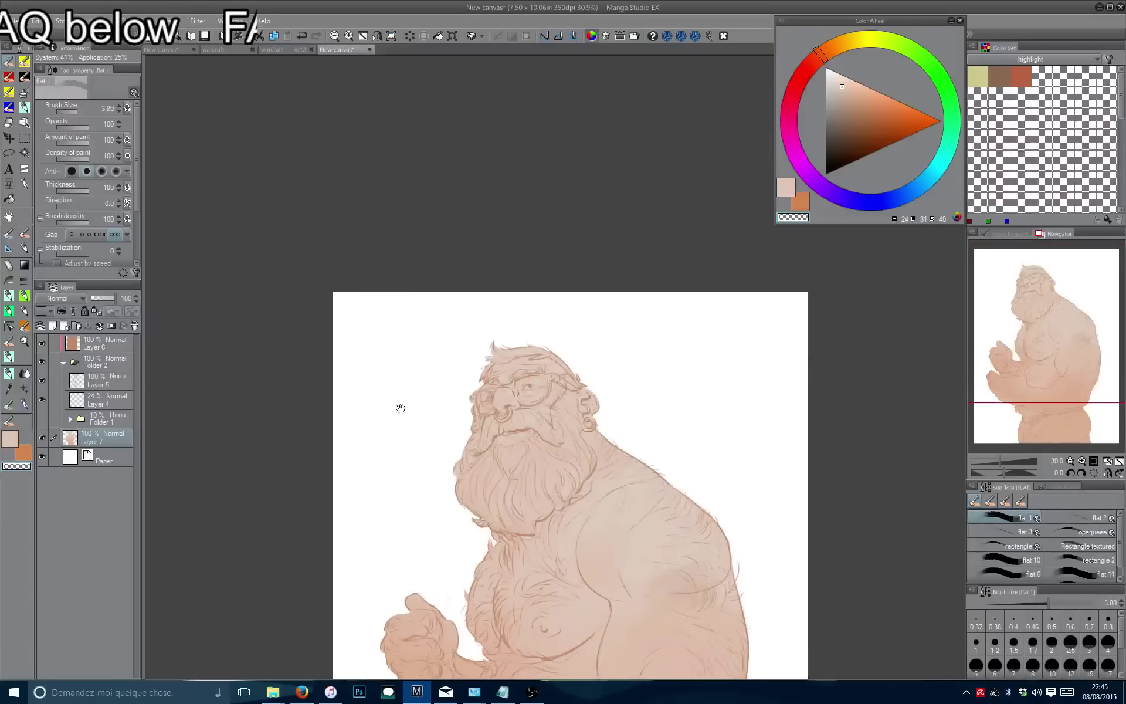
pyautogui.keyDown('alt'); pyautogui.click(578, 359); pyautogui.keyUp('alt')
pyautogui.moveTo(557, 353); pyautogui.dragTo(561, 369)
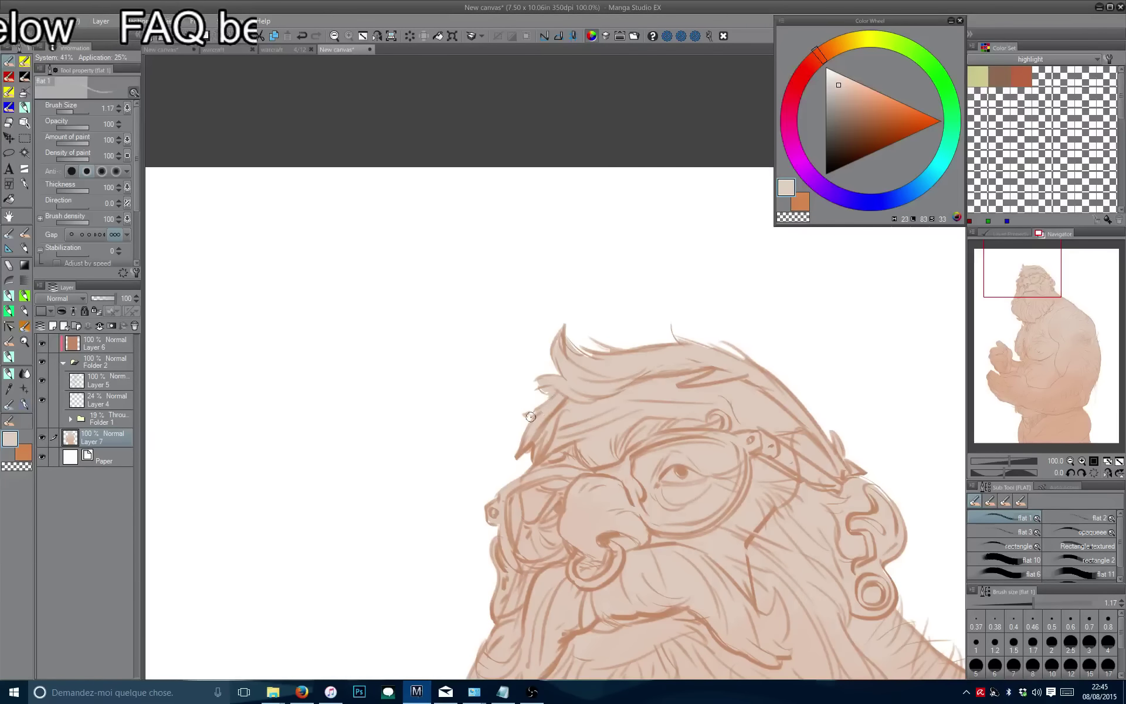
pyautogui.scroll(-4, 602, 398)
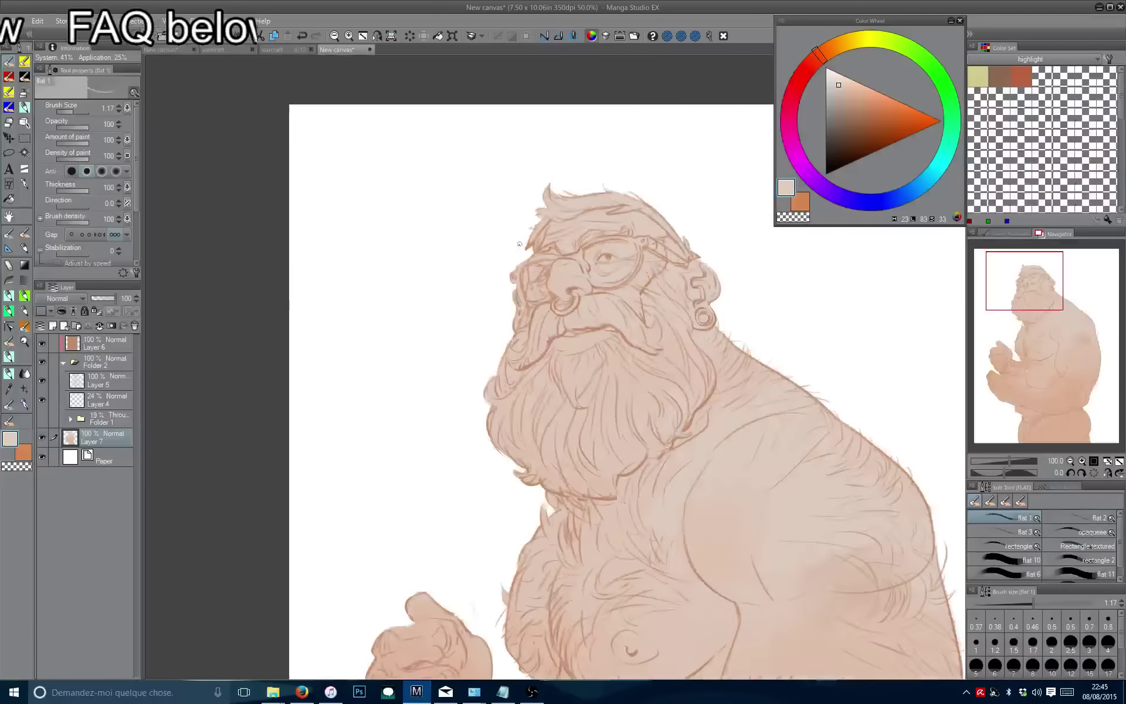
# Refine the light shading on the shoulder and upper arm with sampled skin tones and a 10.75 brush.
pyautogui.press('h')
pyautogui.scroll(-1, 503, 284)
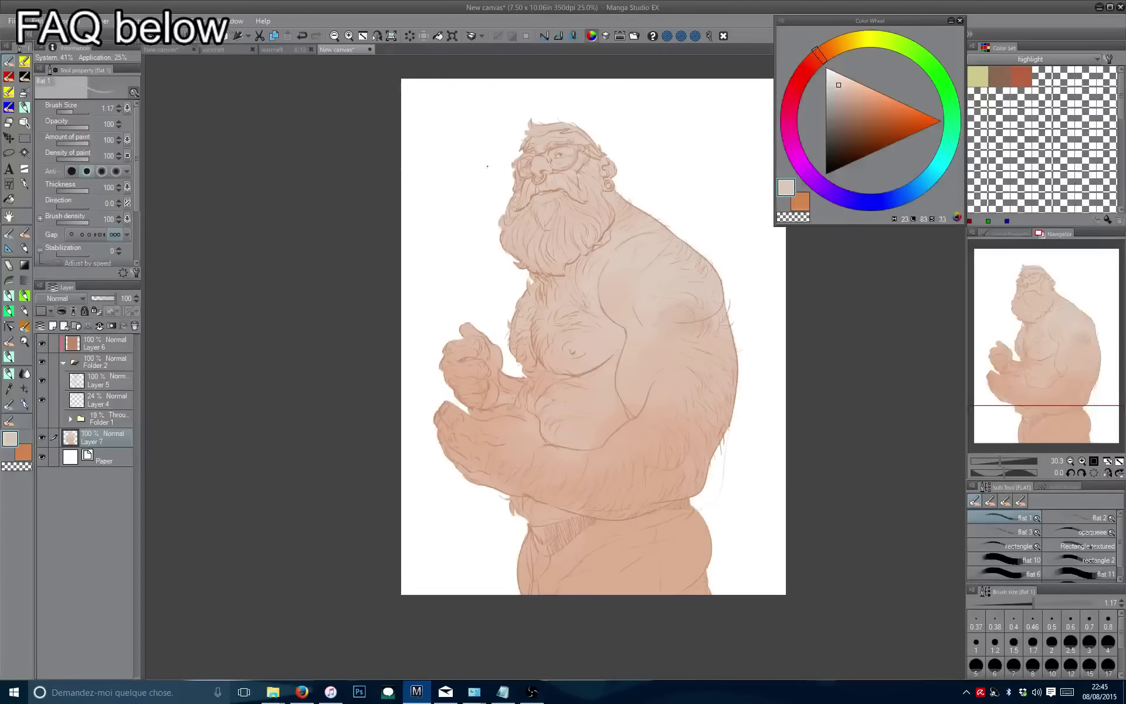
pyautogui.scroll(2, 506, 186)
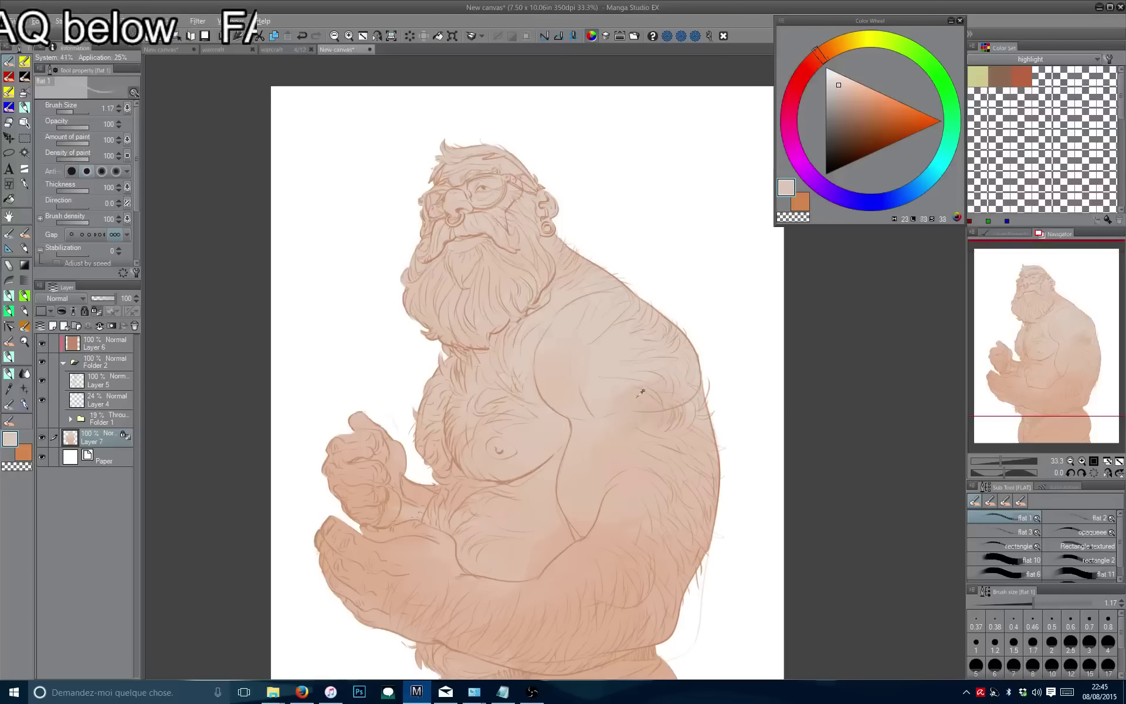
pyautogui.hotkey('ctrl', 'z')
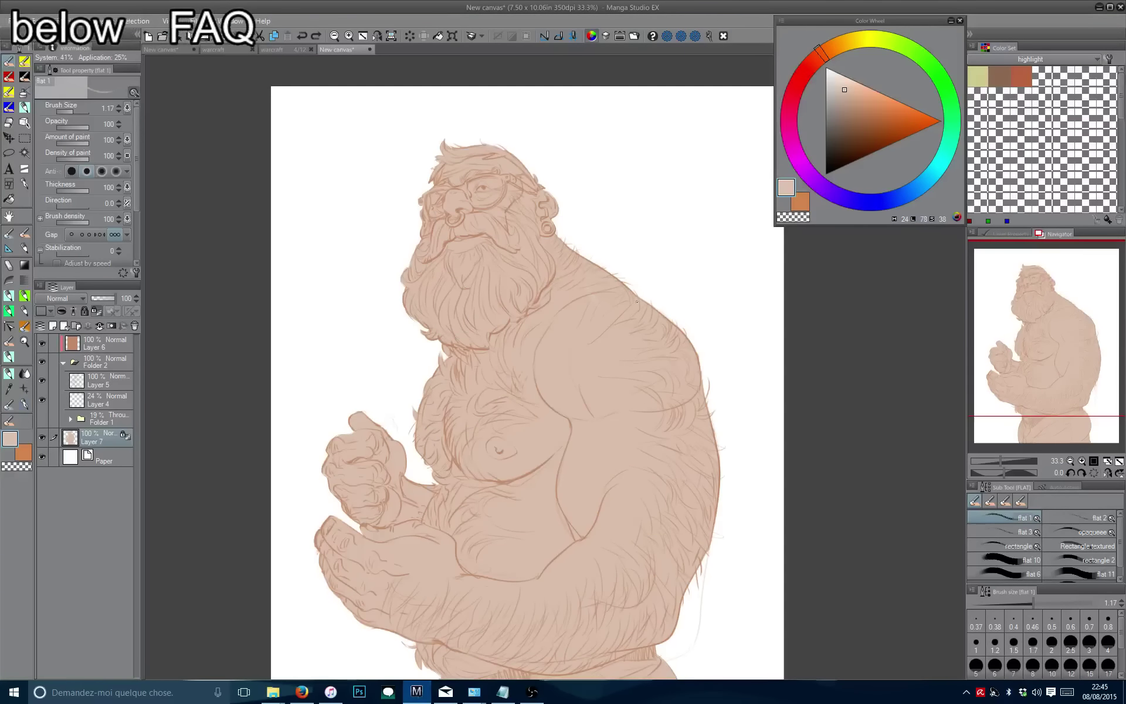
pyautogui.hotkey('ctrl', 'y')
pyautogui.moveTo(585, 319); pyautogui.dragTo(588, 279)
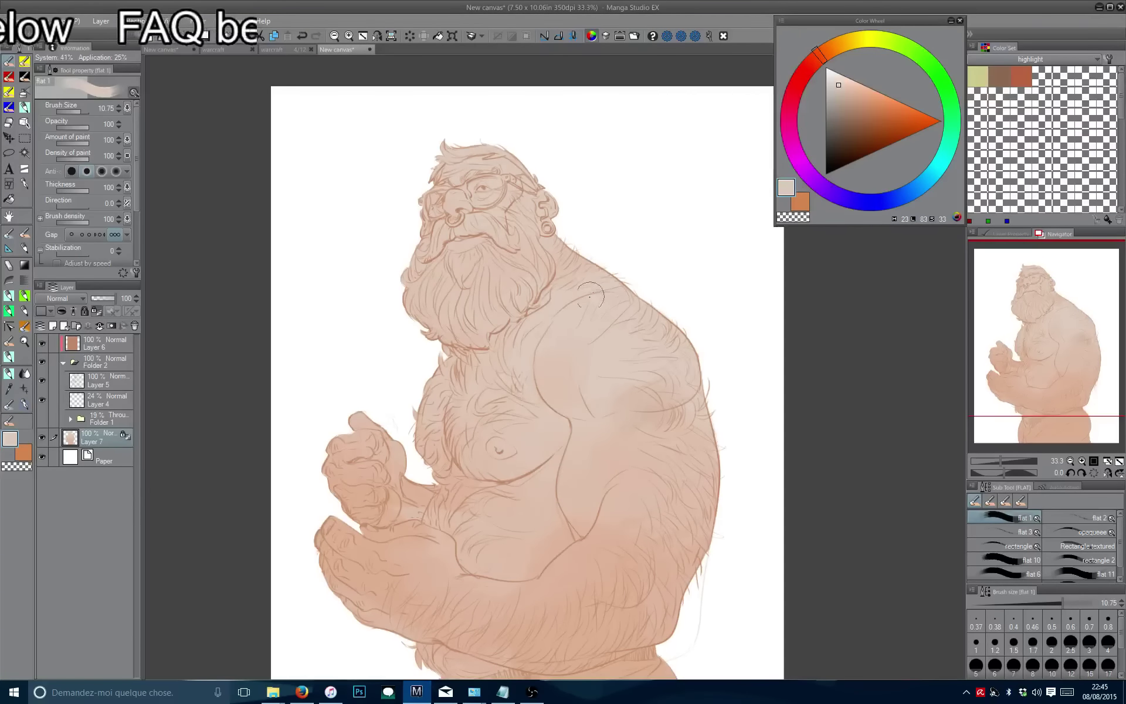
pyautogui.keyDown('alt'); pyautogui.click(687, 384); pyautogui.keyUp('alt')
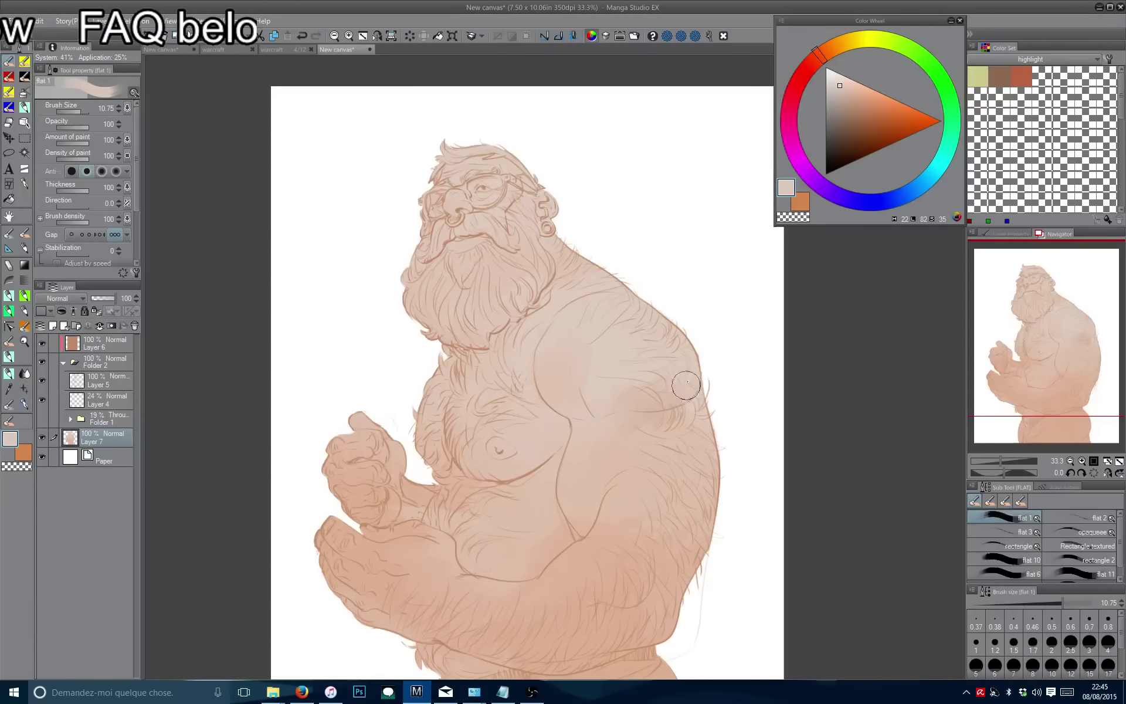
pyautogui.keyDown('alt'); pyautogui.click(644, 393); pyautogui.keyUp('alt')
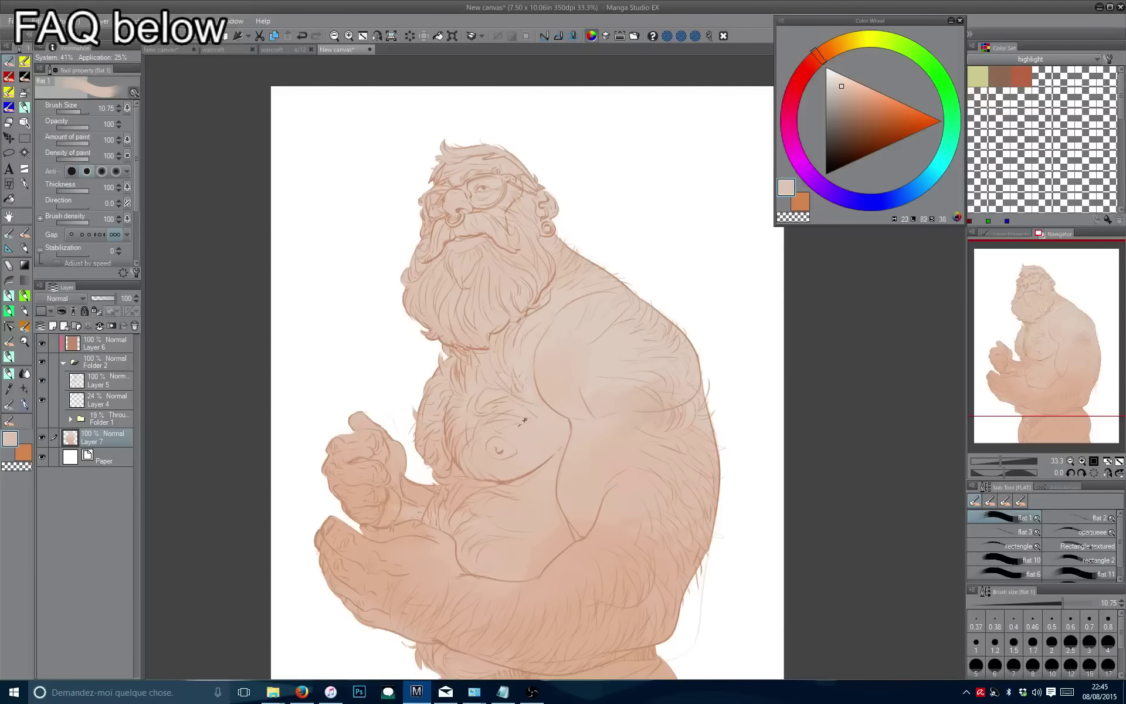
# Pick a darker greyish beige and shade the lower edge of the shoulder muscle with a 7.90 brush.
pyautogui.scroll(4, 542, 508)
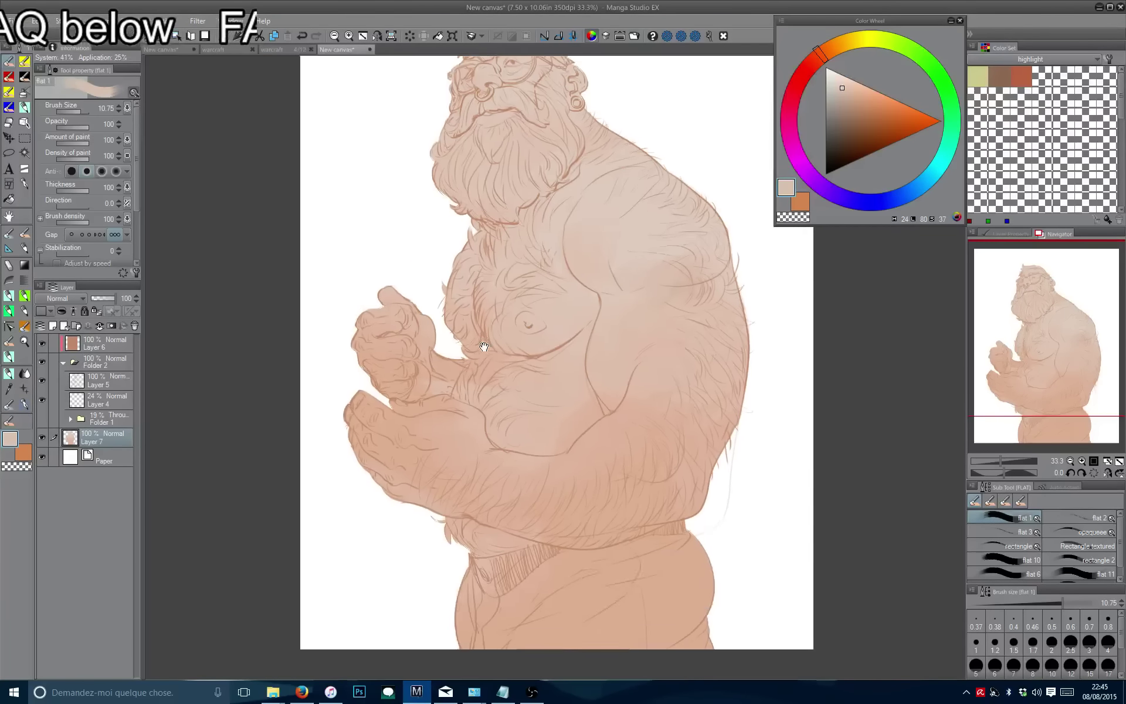
pyautogui.scroll(-2, 611, 504)
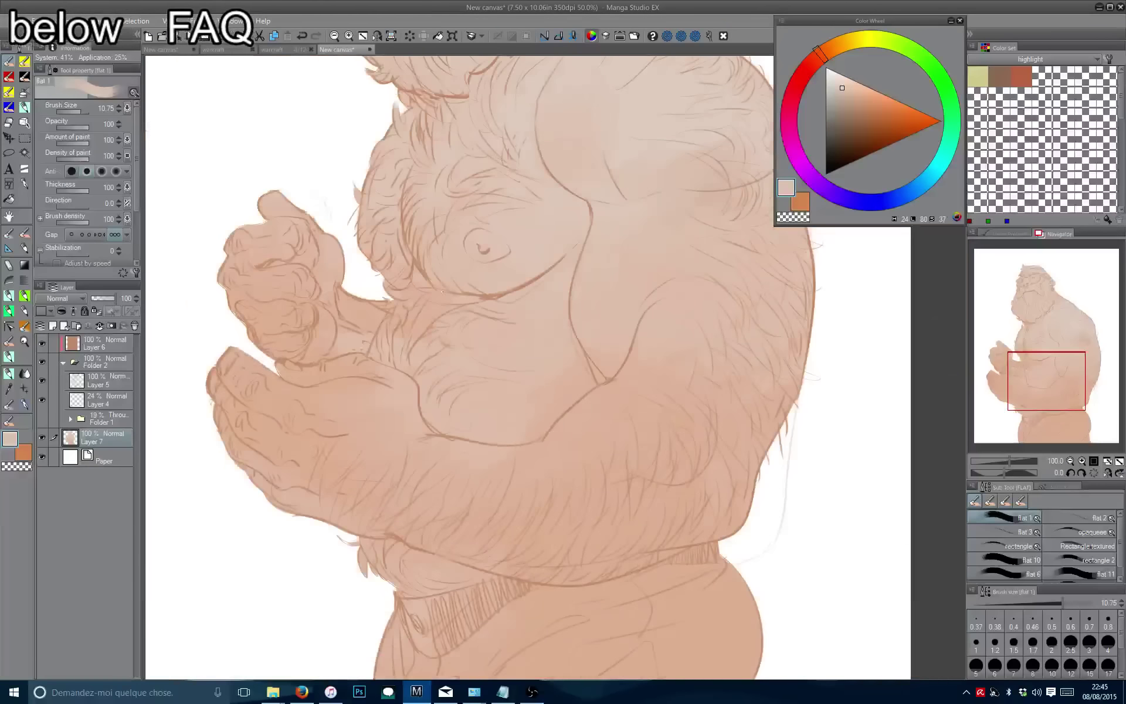
pyautogui.moveTo(457, 106)
pyautogui.mouseDown()
pyautogui.moveTo(458, 351)
pyautogui.moveTo(445, 260)
pyautogui.mouseUp()
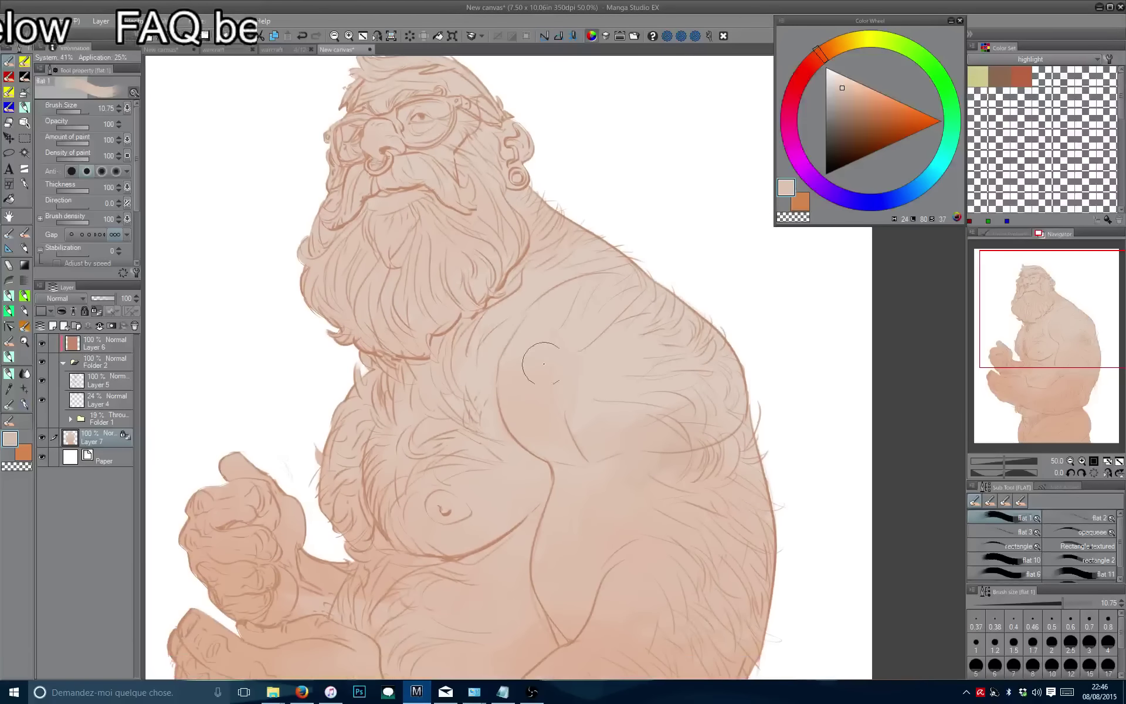
pyautogui.click(845, 91)
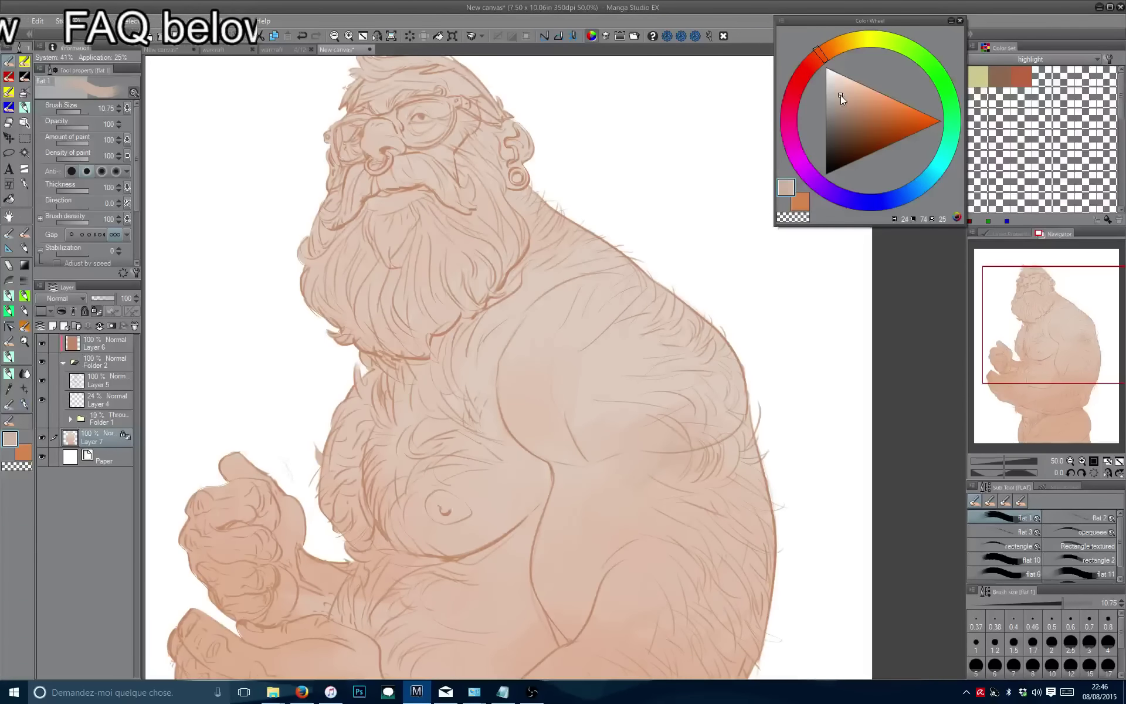
pyautogui.press('[')
pyautogui.moveTo(757, 376); pyautogui.dragTo(704, 437)
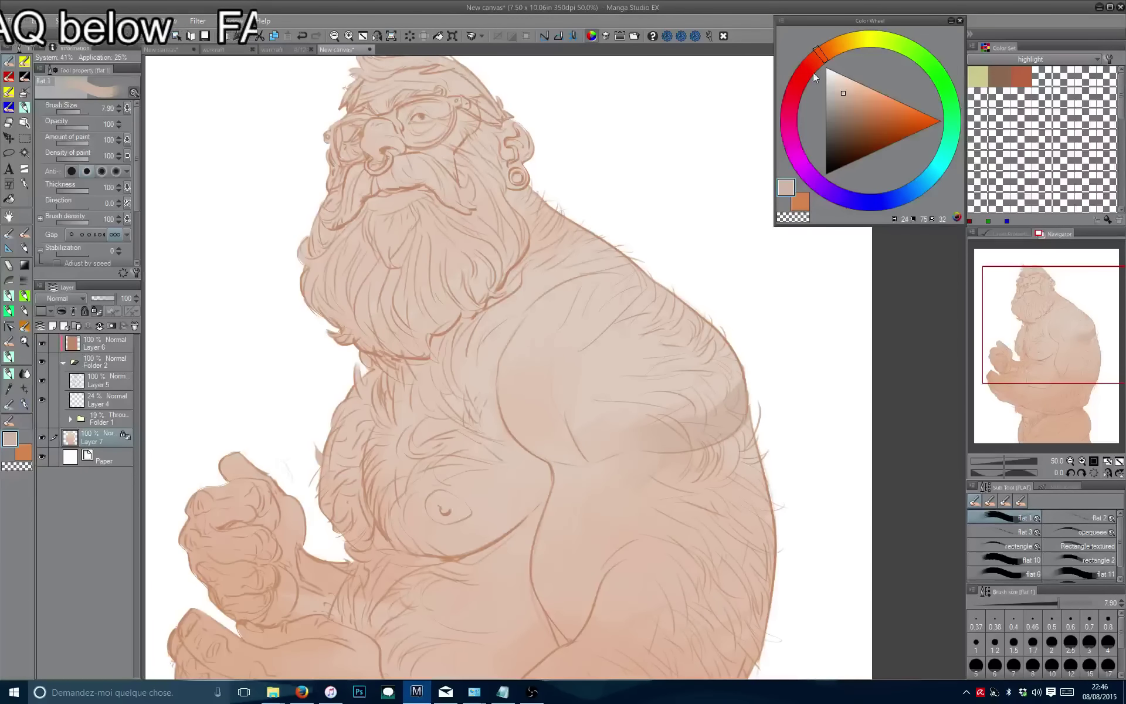
# Shift the brush hue to a pinkish red and paint a pink shadow along the shoulder's lower front edge.
pyautogui.moveTo(814, 78); pyautogui.dragTo(805, 81)
pyautogui.moveTo(610, 444)
pyautogui.mouseDown()
pyautogui.moveTo(543, 461)
pyautogui.moveTo(509, 421)
pyautogui.mouseUp()
pyautogui.click(847, 90)
pyautogui.hotkey('ctrl', 'z')
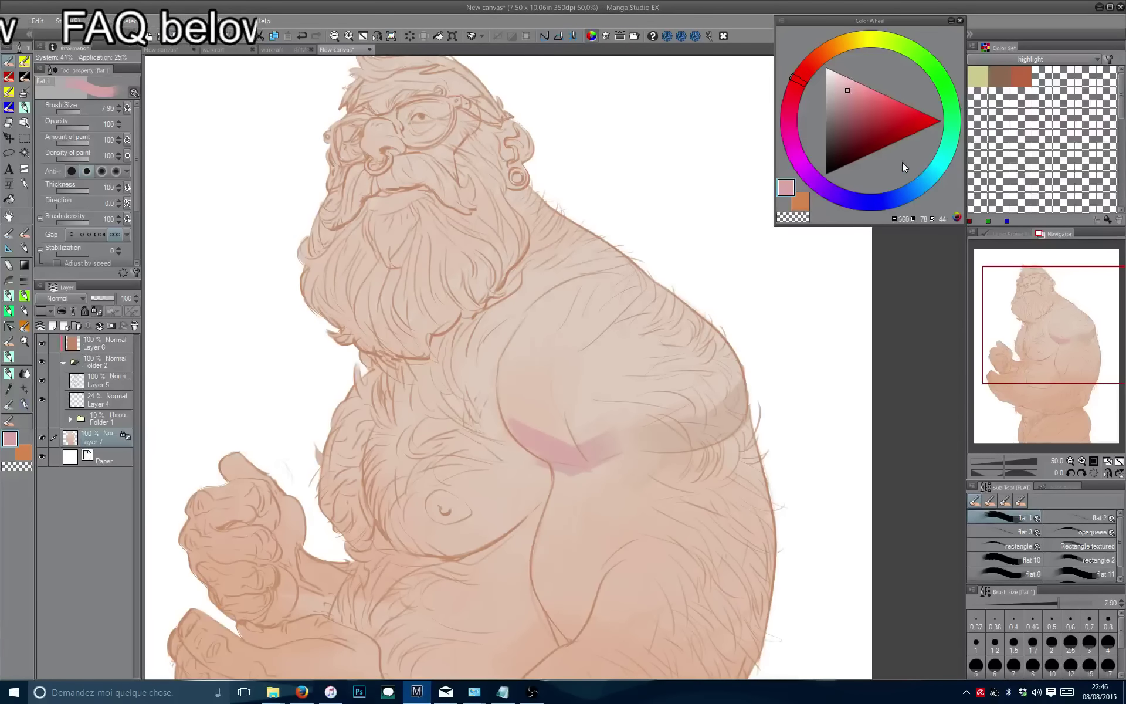
# Shift the brush hue to light blue and blend it into the pink shadow on the shoulder's lower front edge with sampled tones.
pyautogui.click(929, 178)
pyautogui.moveTo(586, 455); pyautogui.dragTo(610, 444)
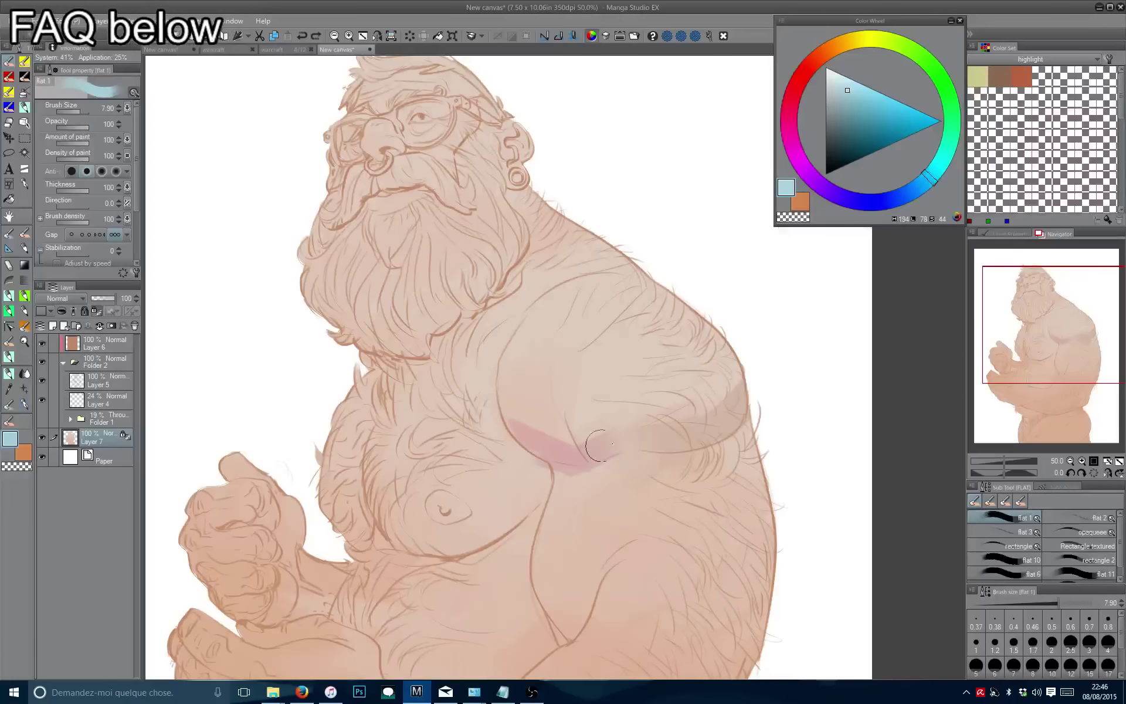
pyautogui.keyDown('alt'); pyautogui.click(610, 445); pyautogui.keyUp('alt')
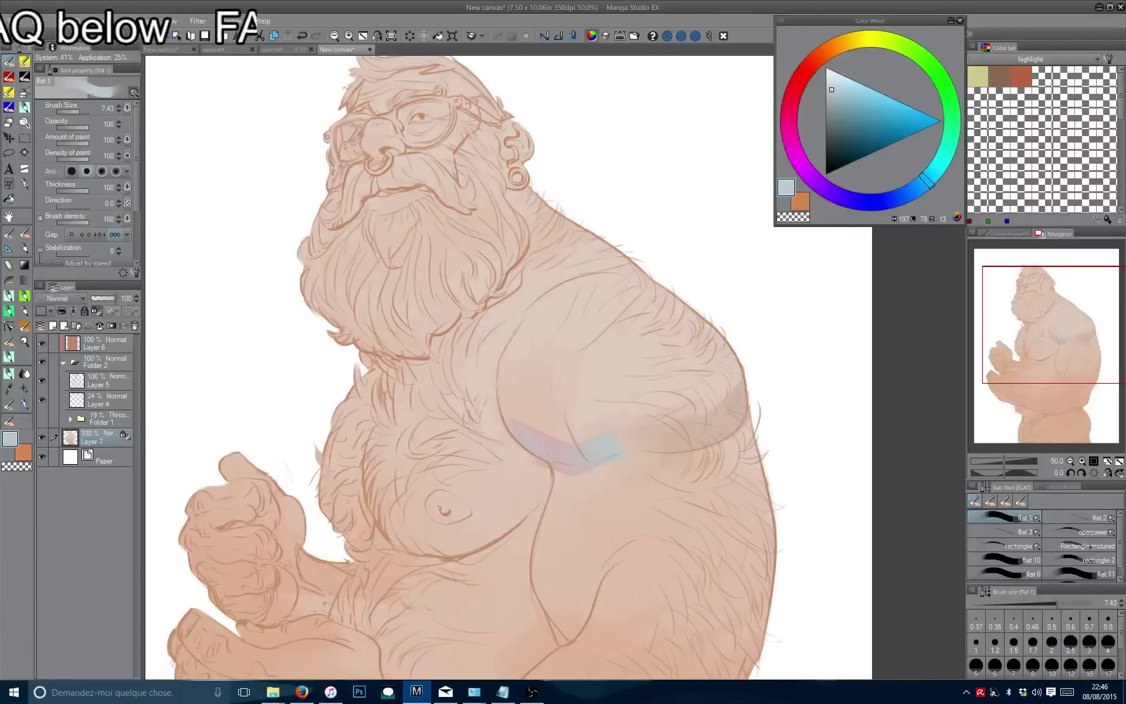
pyautogui.keyDown('alt'); pyautogui.click(558, 442); pyautogui.keyUp('alt')
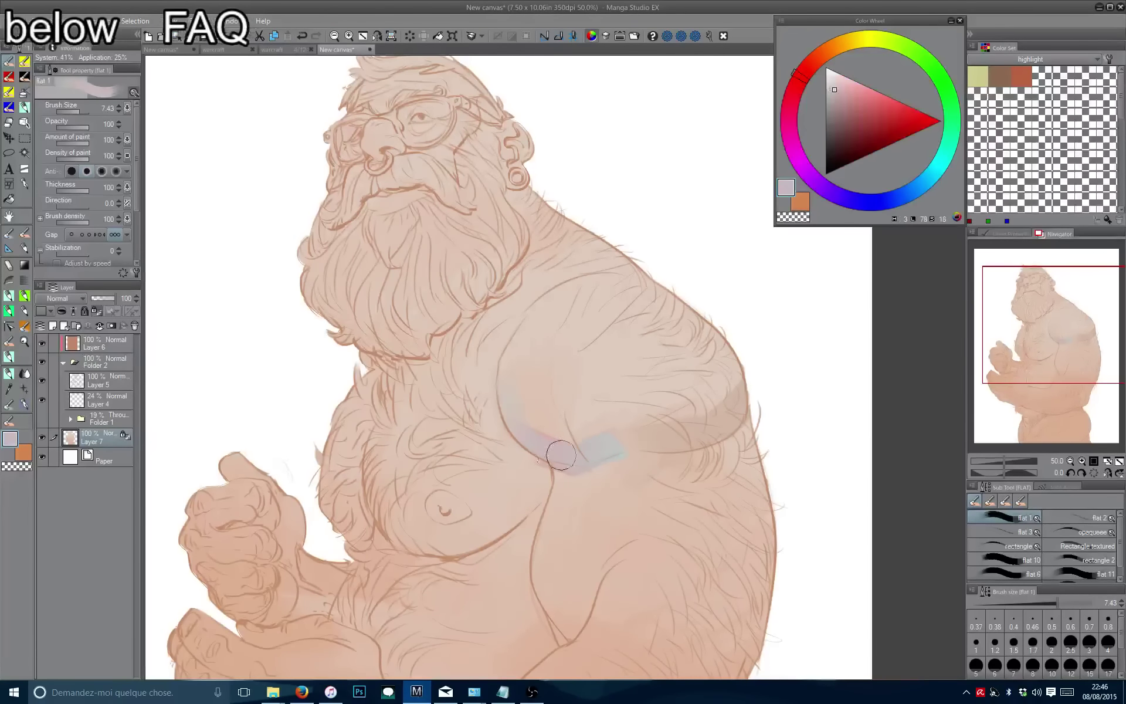
pyautogui.keyDown('alt'); pyautogui.click(616, 409); pyautogui.keyUp('alt')
pyautogui.keyDown('alt'); pyautogui.click(622, 435); pyautogui.keyUp('alt')
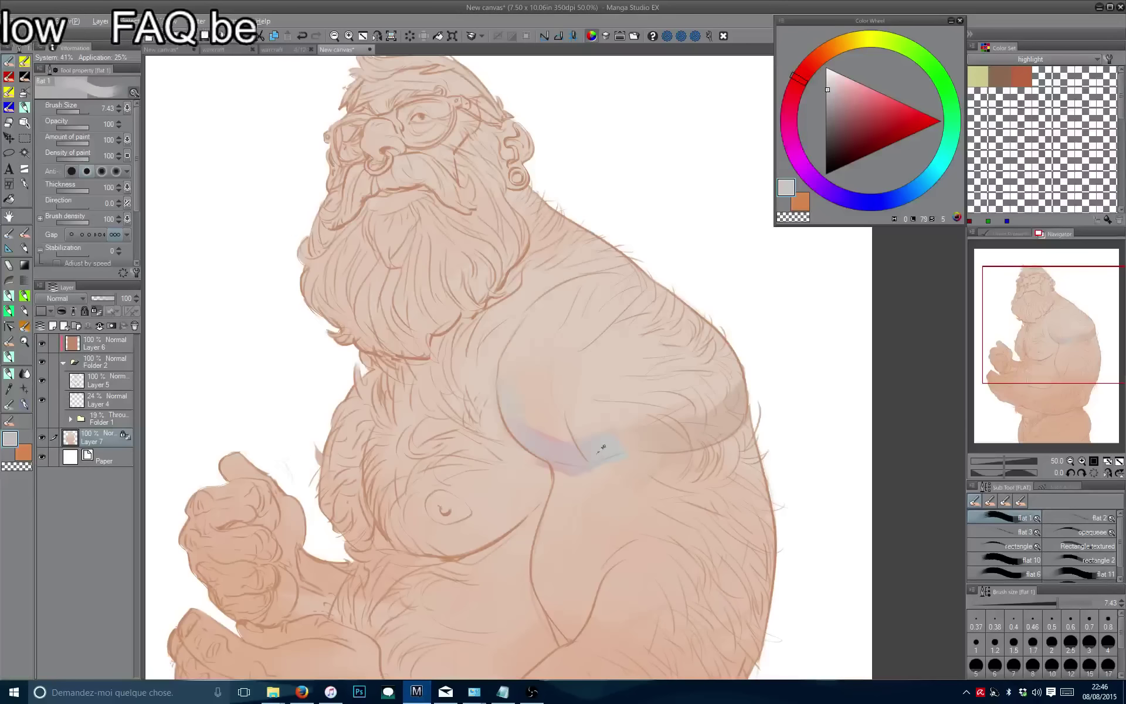
# Pick a slightly darker grey, shift it to blue, and deepen the shadow under the shoulder muscle with a 7.43 brush.
pyautogui.click(829, 97)
pyautogui.moveTo(557, 463); pyautogui.dragTo(625, 446)
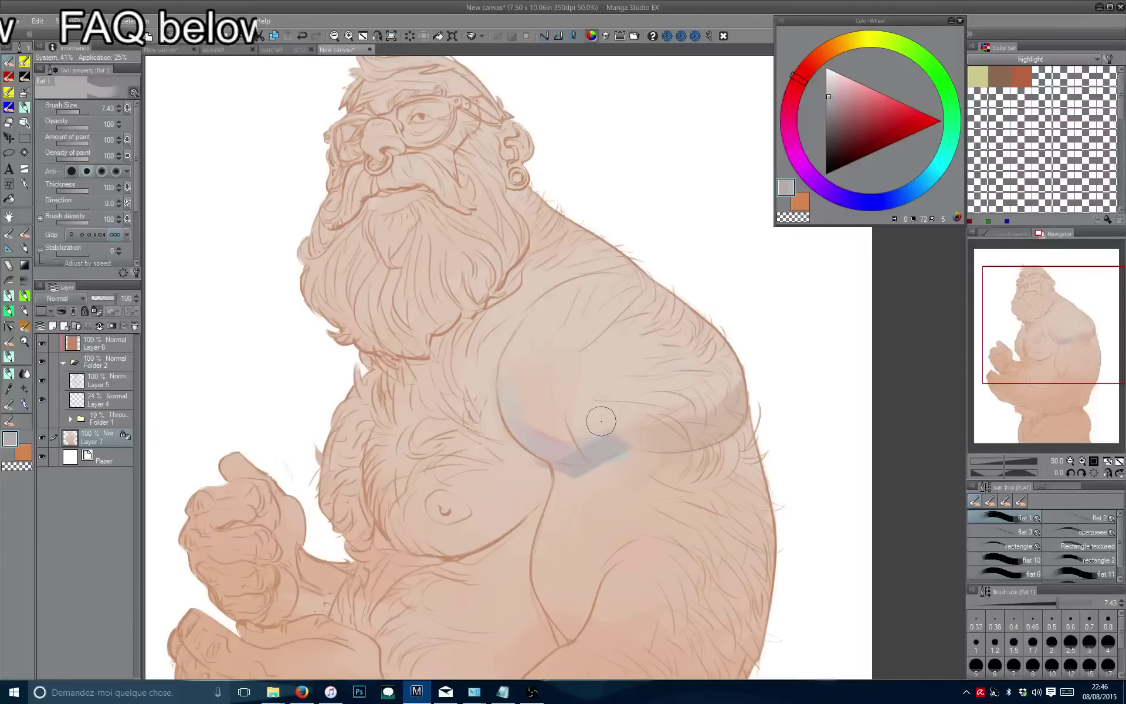
pyautogui.moveTo(938, 166); pyautogui.dragTo(923, 180)
pyautogui.moveTo(560, 463); pyautogui.dragTo(628, 445)
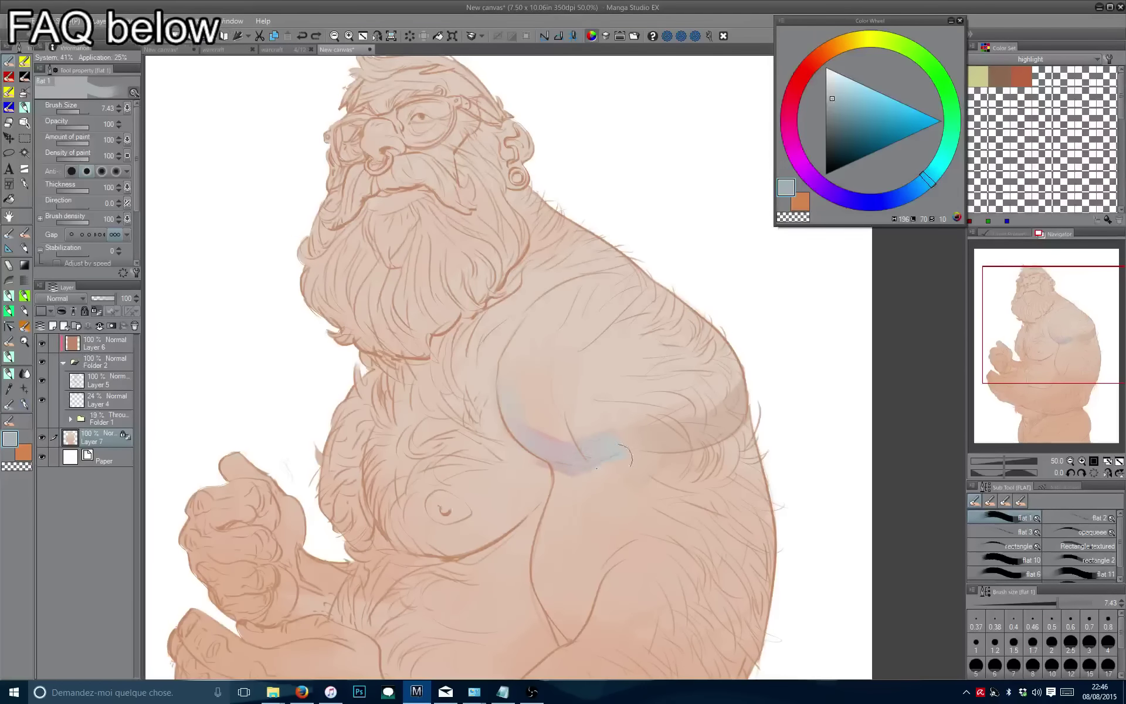
# Try a greyish-blue shadow along the lower contour of the chest muscle with a 3.91 brush.
pyautogui.scroll(-3, 575, 411)
pyautogui.press('[')
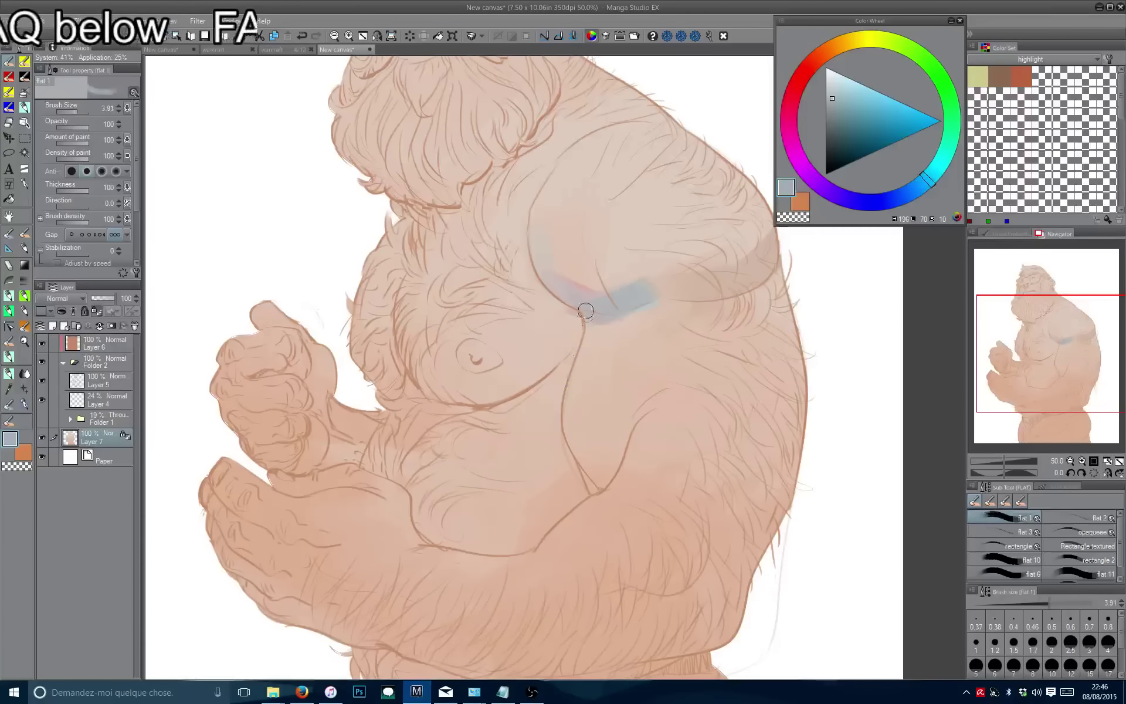
pyautogui.moveTo(580, 334)
pyautogui.mouseDown()
pyautogui.moveTo(609, 436)
pyautogui.moveTo(516, 472)
pyautogui.mouseUp()
pyautogui.press(']')
pyautogui.press(']')
pyautogui.press(']')
pyautogui.hotkey('ctrl', 'z')
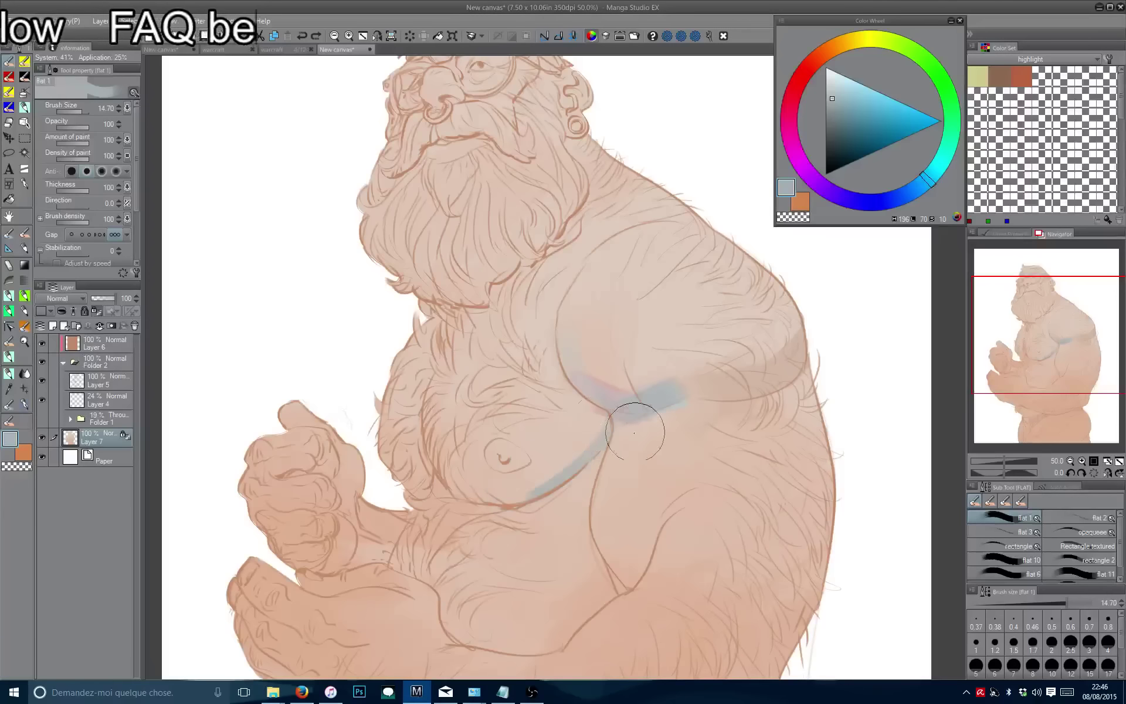
# Paint greyish-blue shadows along the armpit crease with a 3.40 brush and in the crook of the elbow with a 9.01 brush.
pyautogui.scroll(-1, 564, 440)
pyautogui.press('[')
pyautogui.press('[')
pyautogui.press('[')
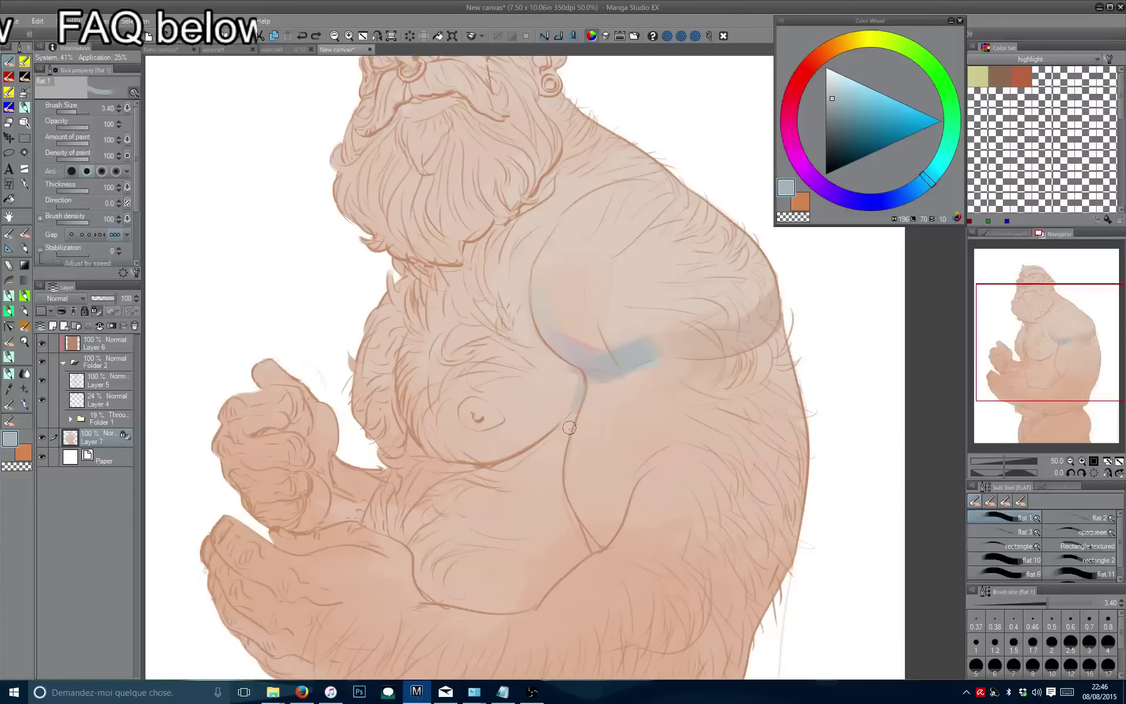
pyautogui.moveTo(565, 507); pyautogui.dragTo(596, 556)
pyautogui.press(']')
pyautogui.press(']')
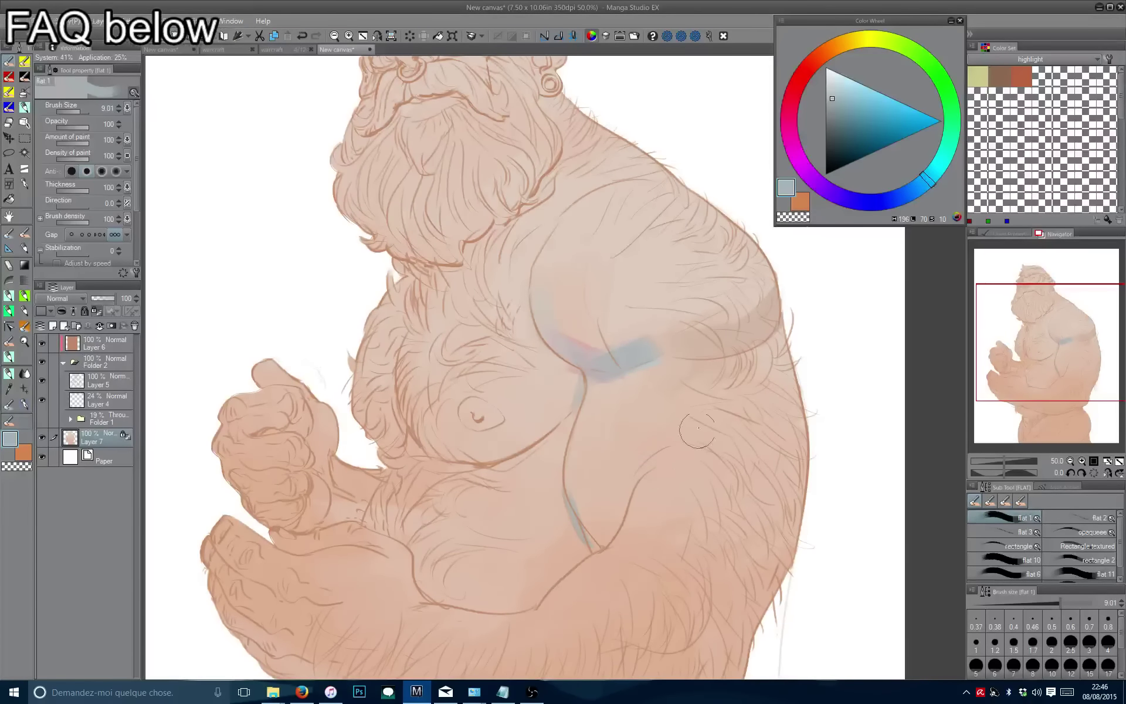
pyautogui.moveTo(635, 447)
pyautogui.mouseDown()
pyautogui.moveTo(591, 528)
pyautogui.moveTo(556, 444)
pyautogui.mouseUp()
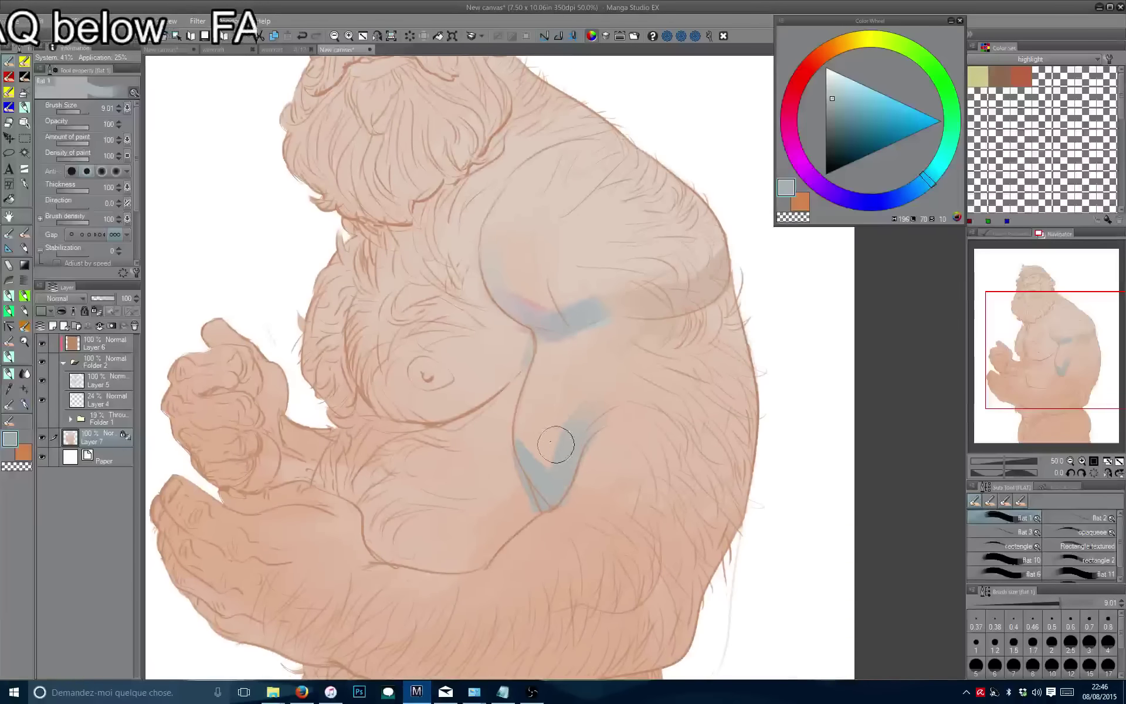
# Refine the V-shaped blue shadow in the crook of the elbow with brush sizes from 2.27 to 6.58.
pyautogui.press('[')
pyautogui.press('[')
pyautogui.press('[')
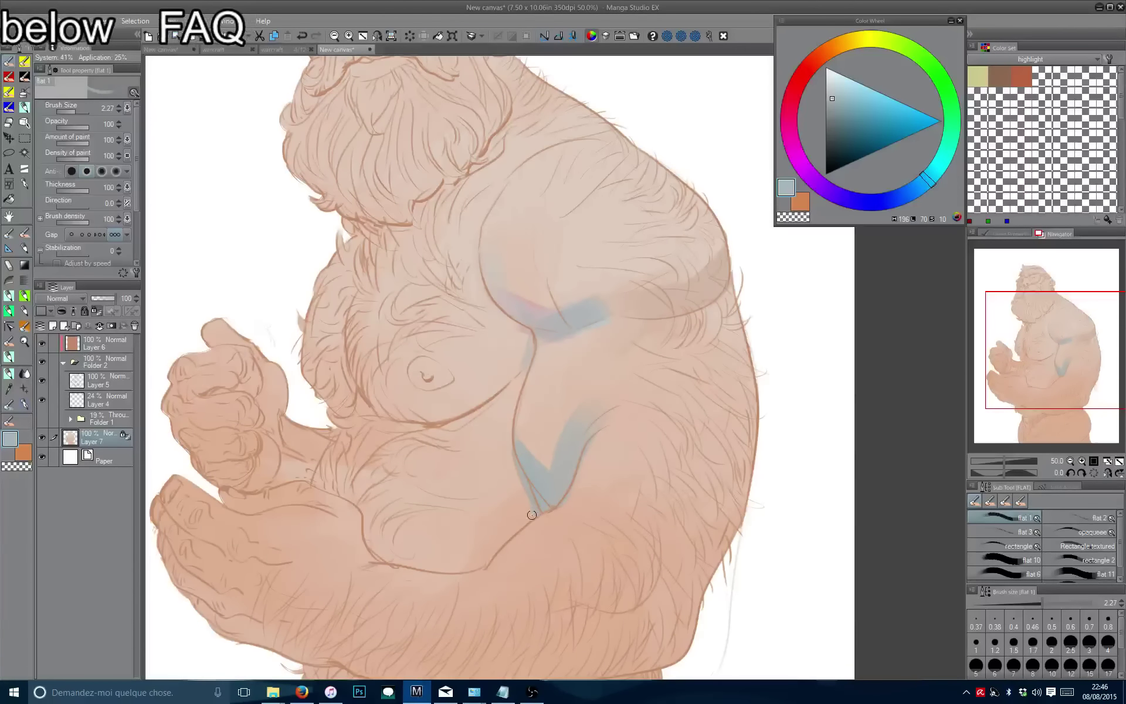
pyautogui.press(']')
pyautogui.press(']')
pyautogui.moveTo(530, 462); pyautogui.dragTo(542, 381)
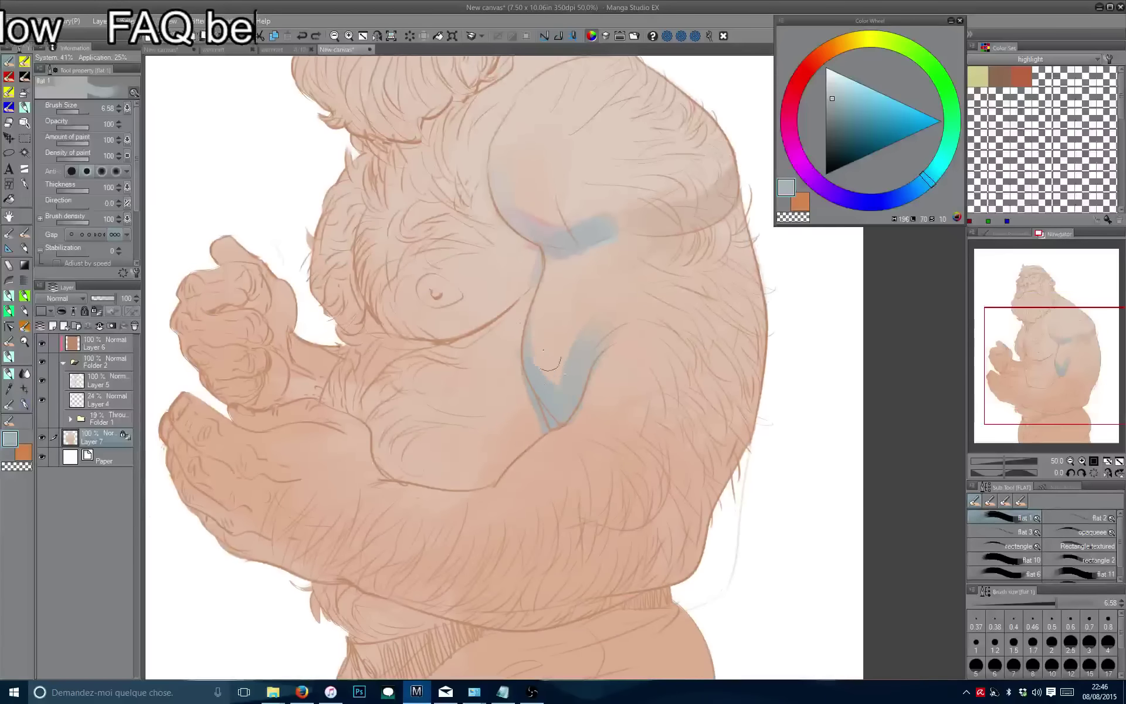
# Mirror the canvas view and wash light blue over the lower chest on both sides with a 15.43 brush.
pyautogui.scroll(-1, 469, 247)
pyautogui.press('h')
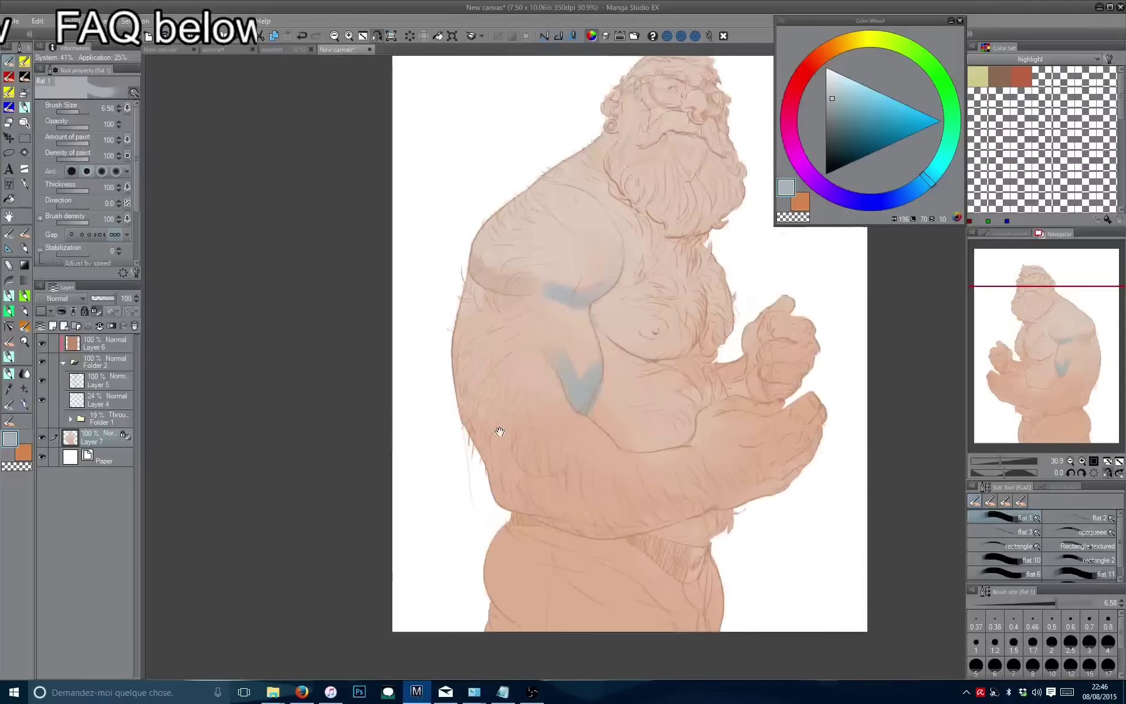
pyautogui.scroll(1, 586, 464)
pyautogui.press(']')
pyautogui.press(']')
pyautogui.press(']')
pyautogui.moveTo(622, 516); pyautogui.dragTo(727, 452)
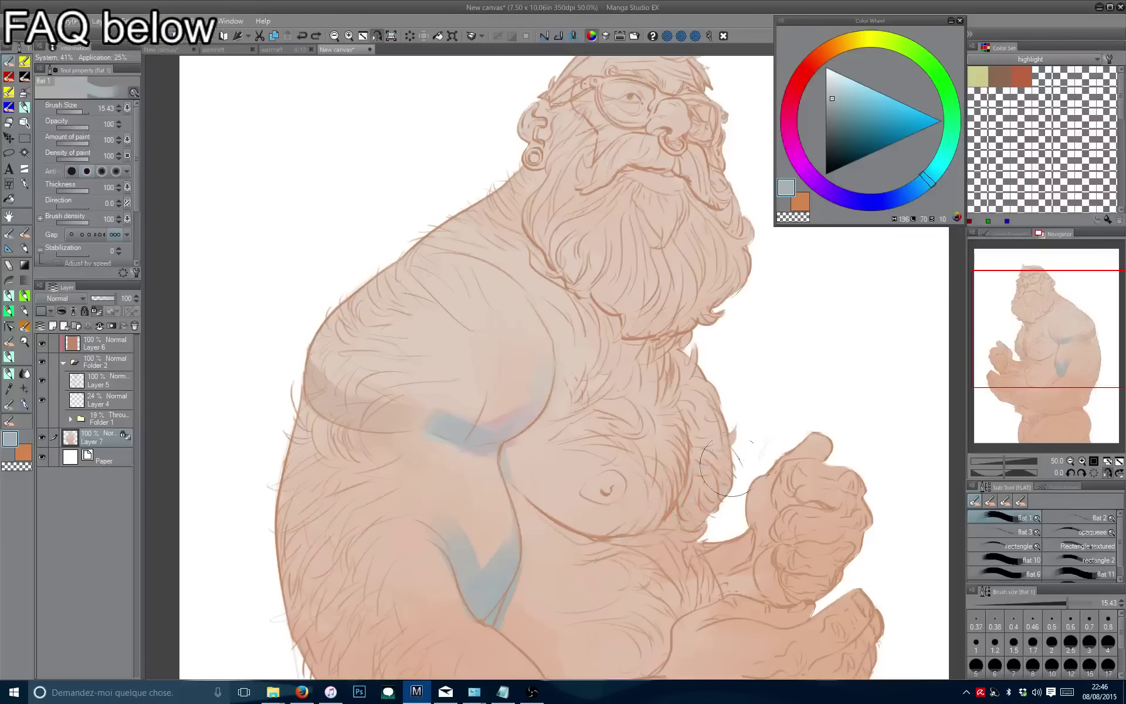
pyautogui.moveTo(563, 481)
pyautogui.mouseDown()
pyautogui.moveTo(657, 516)
pyautogui.moveTo(599, 463)
pyautogui.moveTo(517, 449)
pyautogui.mouseUp()
pyautogui.keyDown('alt'); pyautogui.click(646, 511); pyautogui.keyUp('alt')
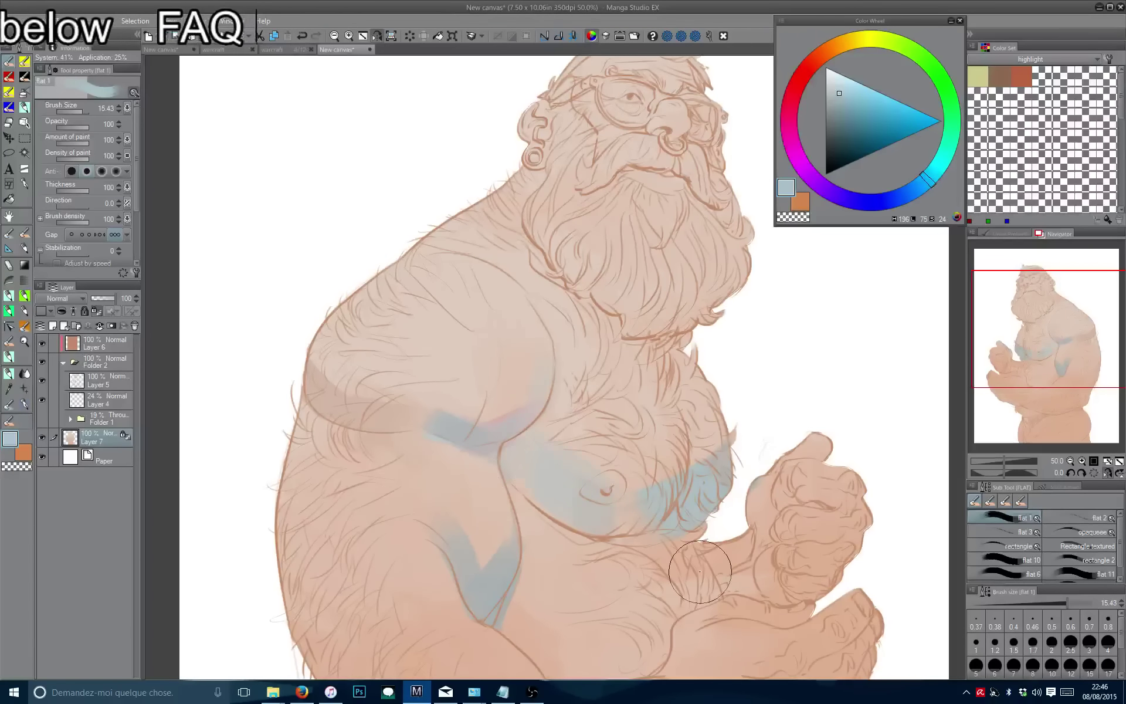
# Cover the raised fist and its forearm with light blue using a 26.81 brush.
pyautogui.moveTo(530, 364)
pyautogui.mouseDown()
pyautogui.moveTo(490, 286)
pyautogui.moveTo(449, 339)
pyautogui.moveTo(452, 285)
pyautogui.mouseUp()
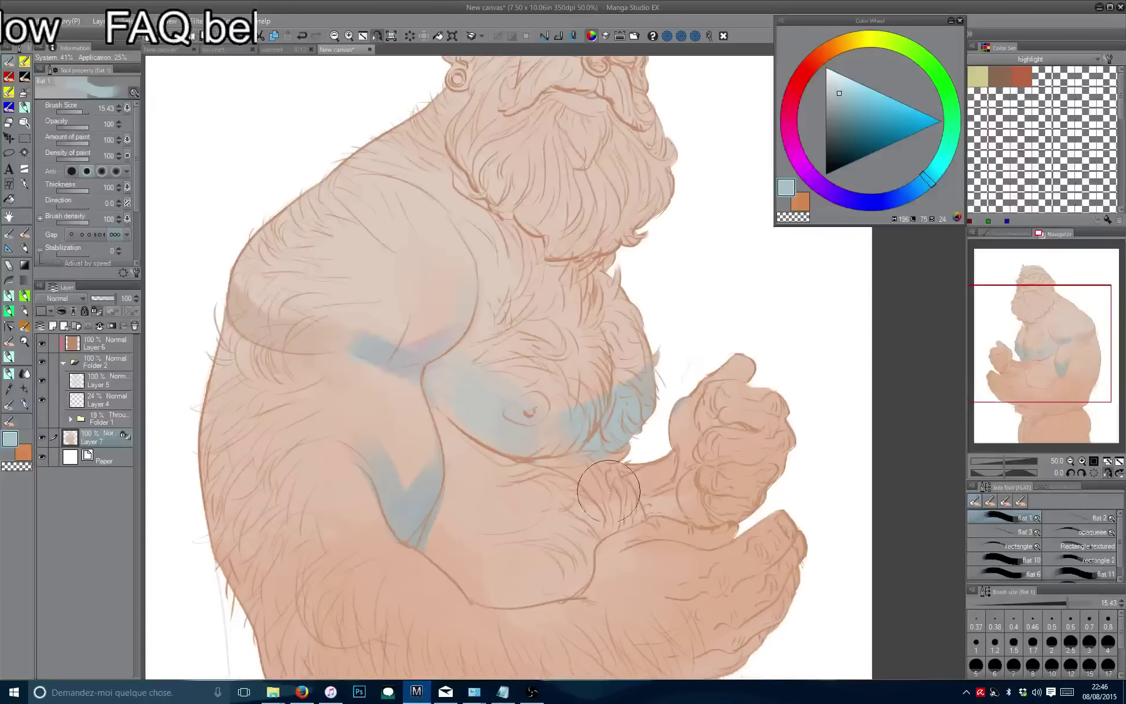
pyautogui.press(']')
pyautogui.press(']')
pyautogui.moveTo(742, 369); pyautogui.dragTo(704, 463)
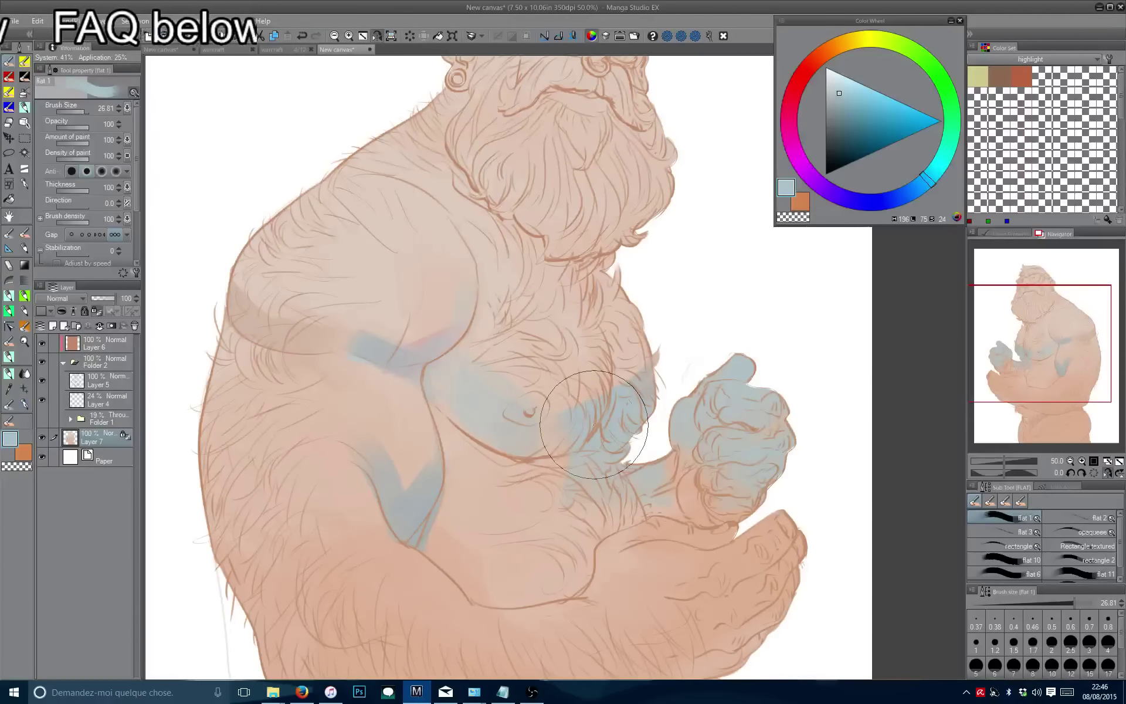
# Touch up the blue on the lower fist and wrist with sampled tones and a 12.85 brush, and unmirror the canvas view.
pyautogui.keyDown('alt'); pyautogui.click(658, 470); pyautogui.keyUp('alt')
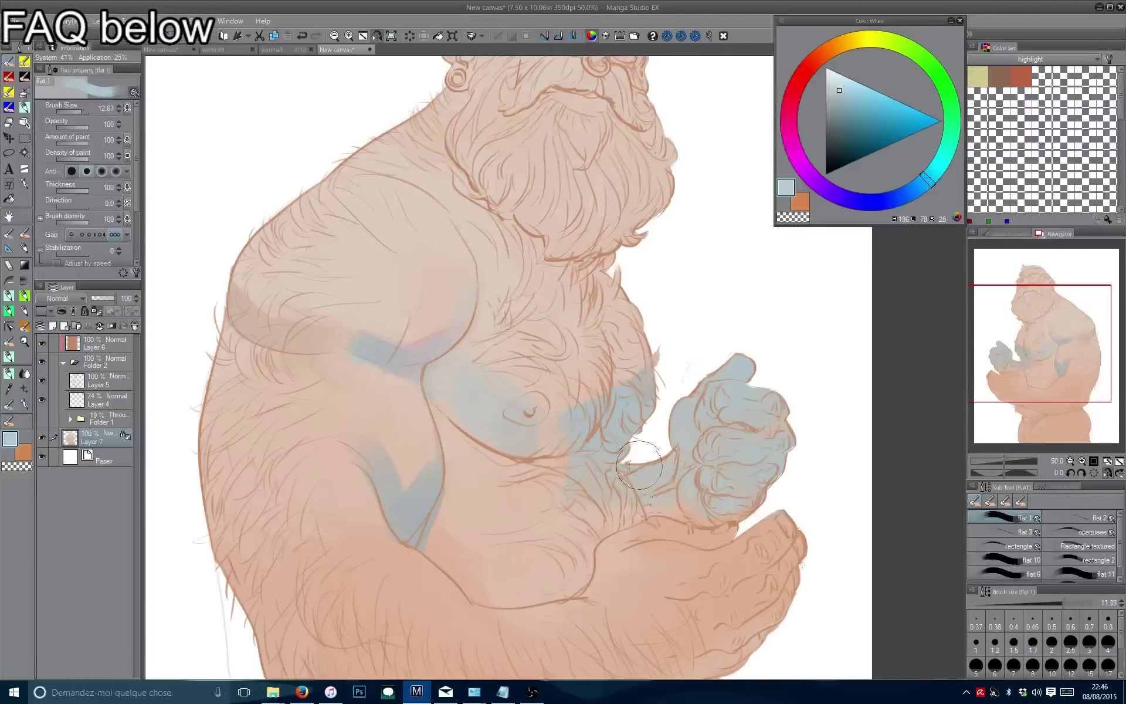
pyautogui.press('[')
pyautogui.press('[')
pyautogui.press('[')
pyautogui.press('[')
pyautogui.press('[')
pyautogui.press('[')
pyautogui.press(']')
pyautogui.press(']')
pyautogui.press(']')
pyautogui.press(']')
pyautogui.press(']')
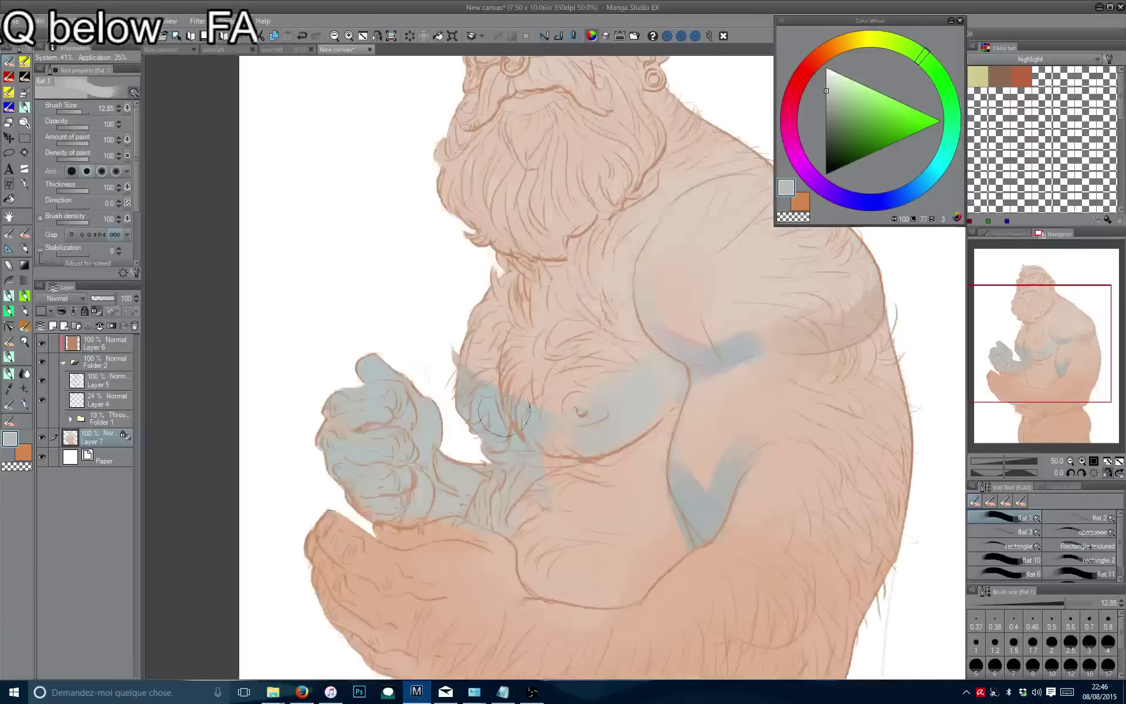
pyautogui.press('h')
pyautogui.scroll(-3, 438, 305)
pyautogui.scroll(3, 452, 365)
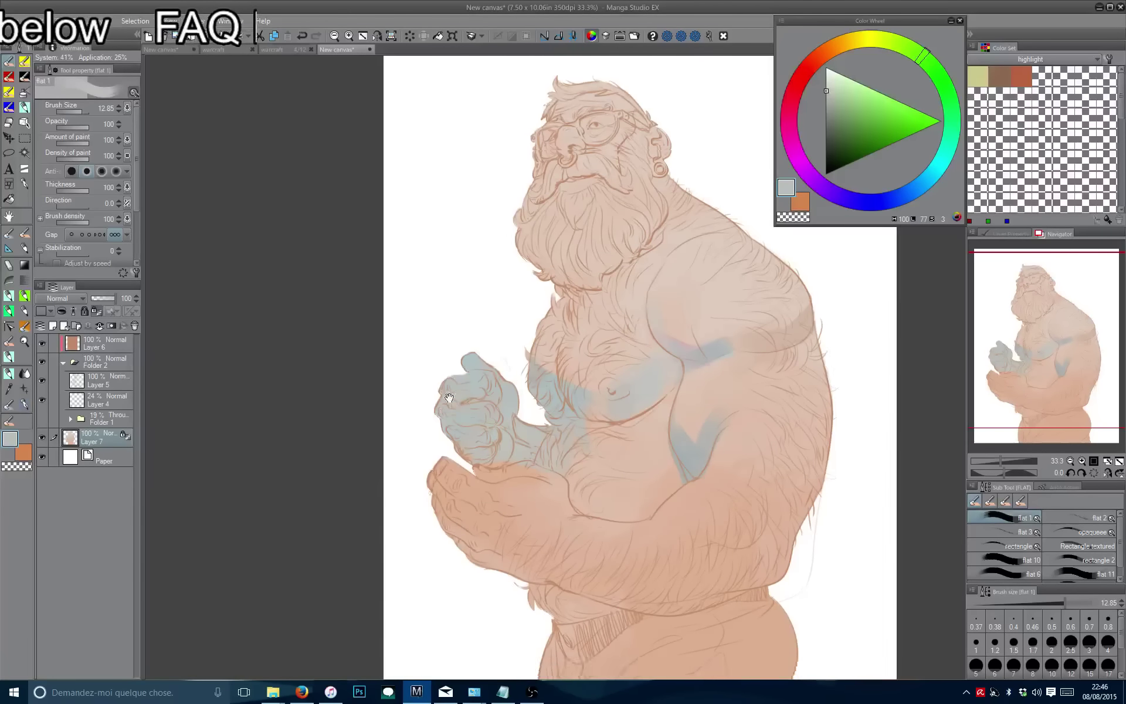
# Soften the blue edge below the chest near the raised forearm with a sampled brownish skin tone and a 12.85 brush.
pyautogui.scroll(3, 468, 372)
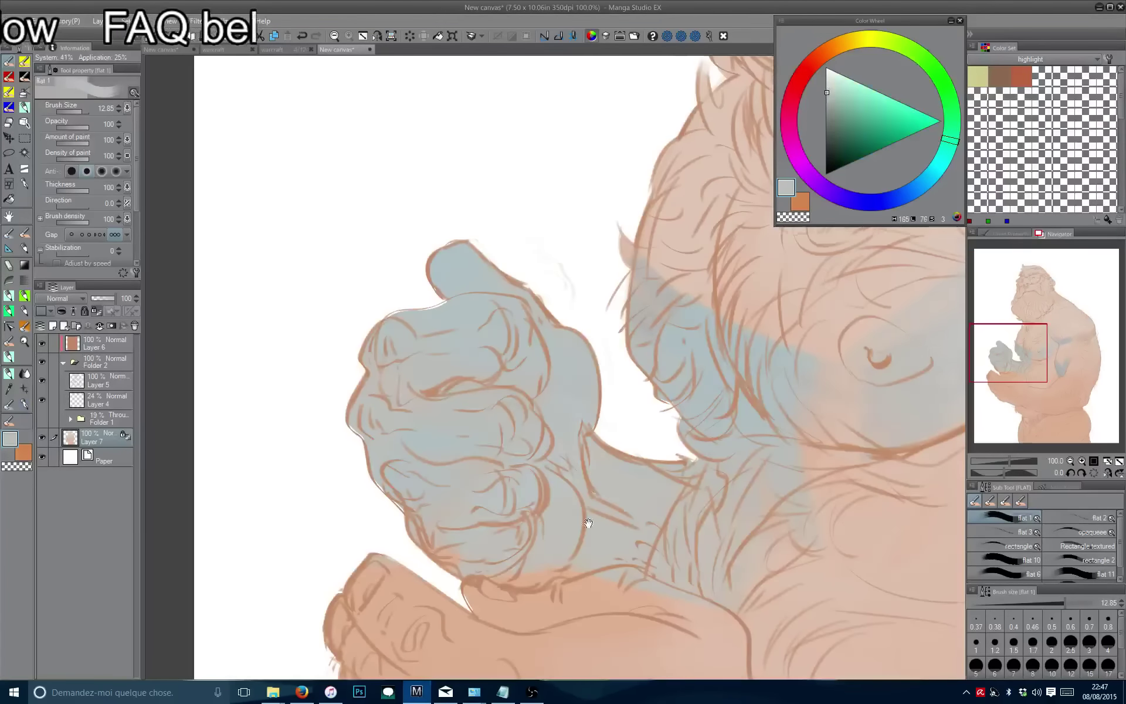
pyautogui.moveTo(727, 554)
pyautogui.mouseDown()
pyautogui.moveTo(667, 495)
pyautogui.moveTo(597, 506)
pyautogui.mouseUp()
pyautogui.keyDown('alt'); pyautogui.click(704, 446); pyautogui.keyUp('alt')
pyautogui.moveTo(645, 445)
pyautogui.mouseDown()
pyautogui.moveTo(580, 352)
pyautogui.moveTo(763, 328)
pyautogui.mouseUp()
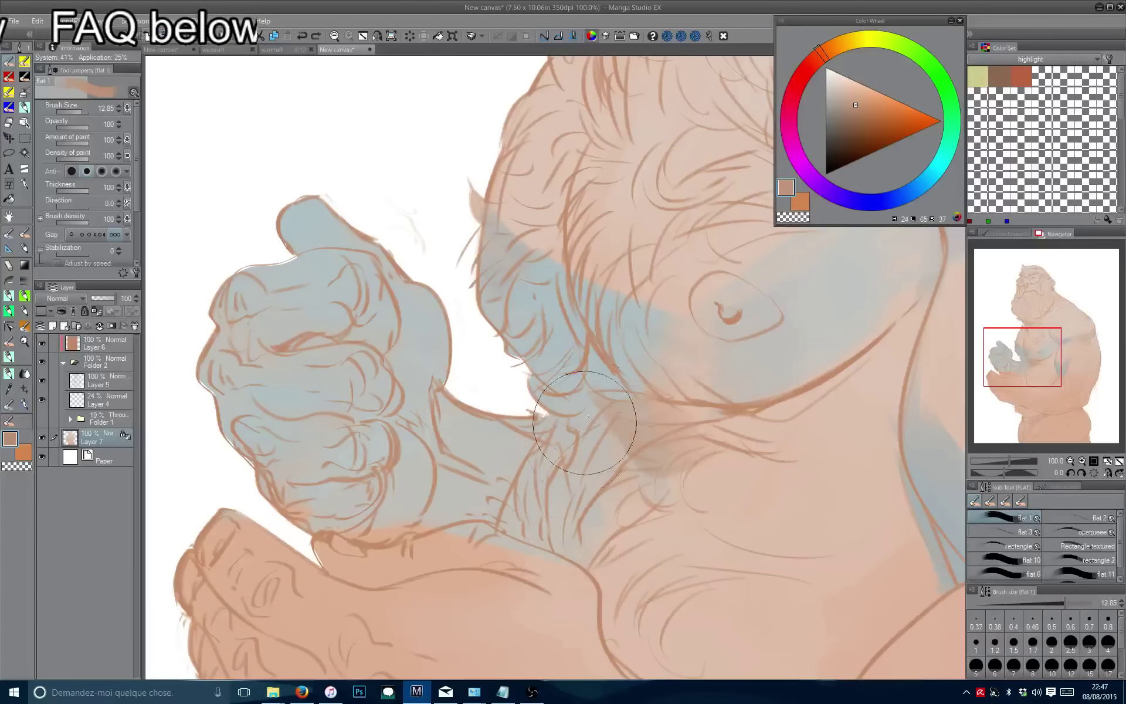
pyautogui.moveTo(675, 464); pyautogui.dragTo(607, 372)
pyautogui.keyDown('alt'); pyautogui.click(605, 372); pyautogui.keyUp('alt')
pyautogui.scroll(-4, 646, 352)
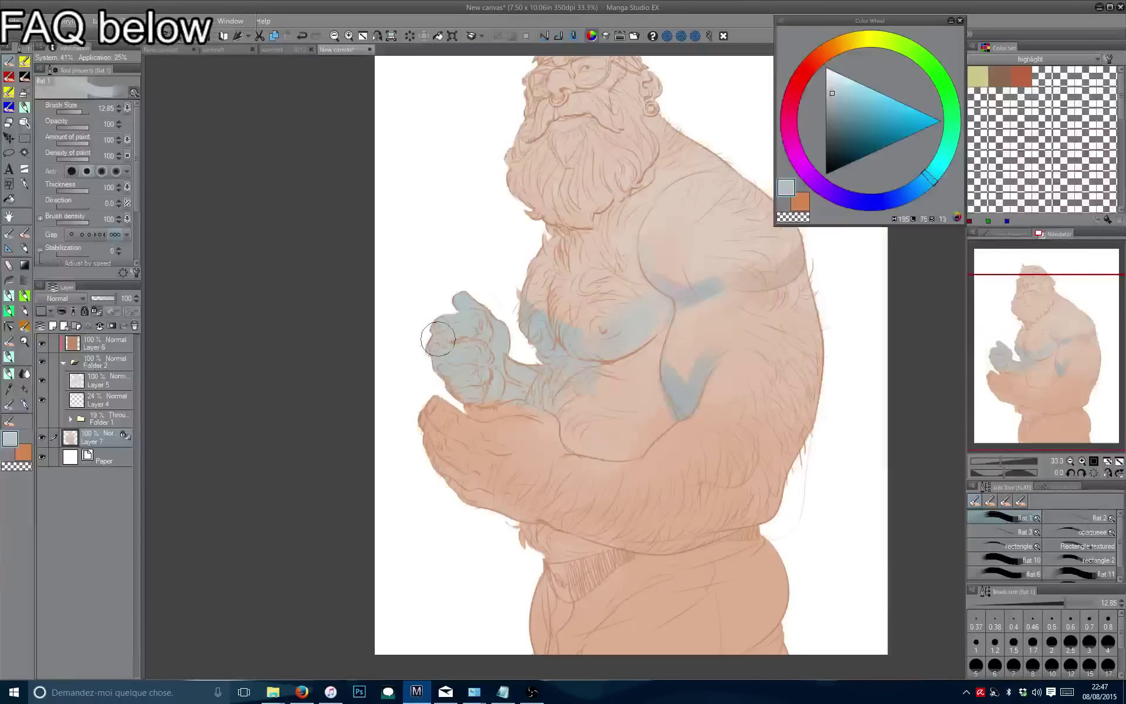
# Lock Layer 6 and Folder 2 with its contents, keep Layer 7 active, and check the whole figure at a reduced size.
pyautogui.click(79, 313)
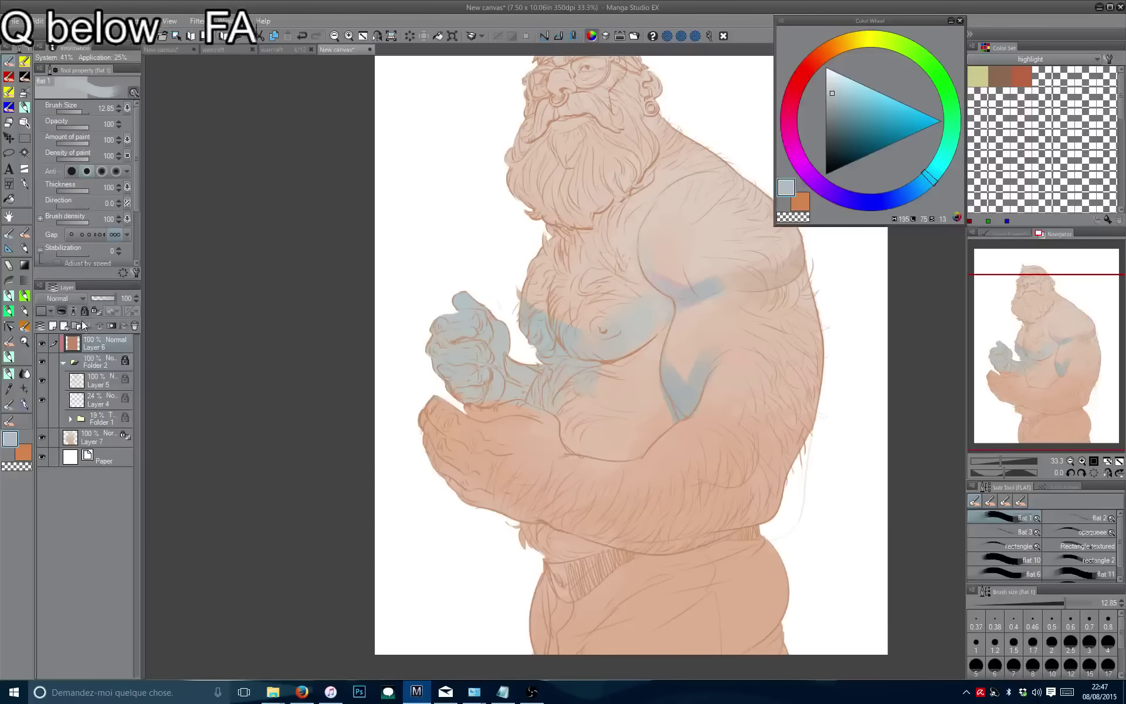
pyautogui.moveTo(305, 363); pyautogui.dragTo(273, 440)
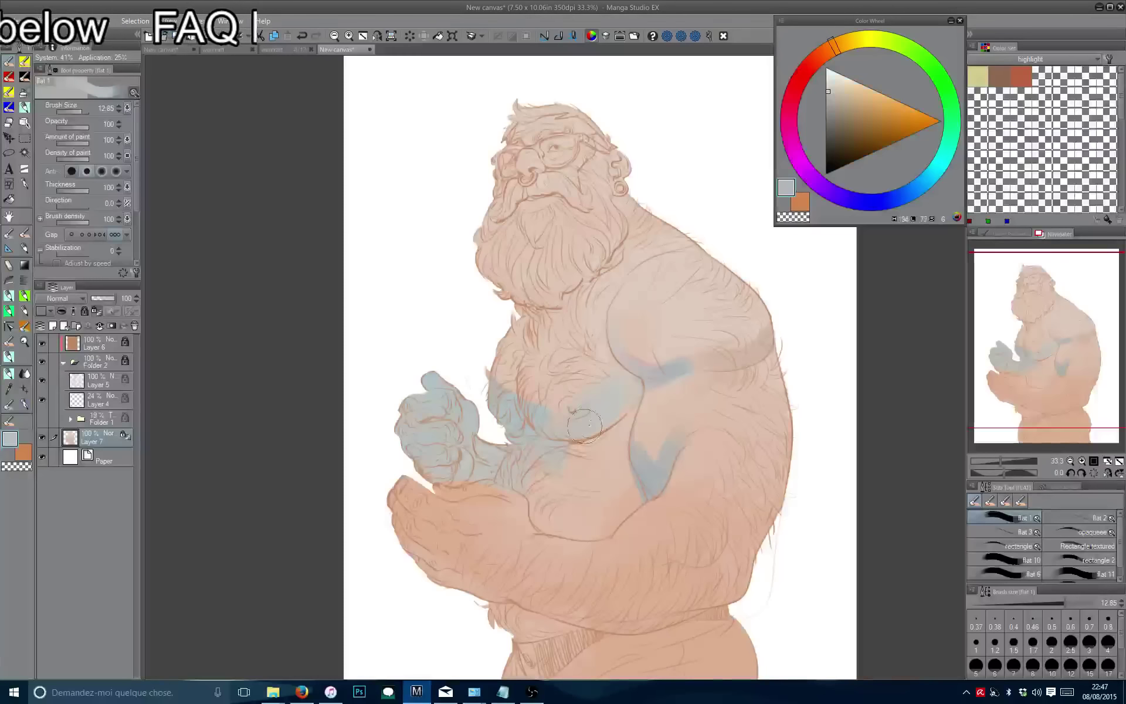
pyautogui.scroll(-5, 585, 426)
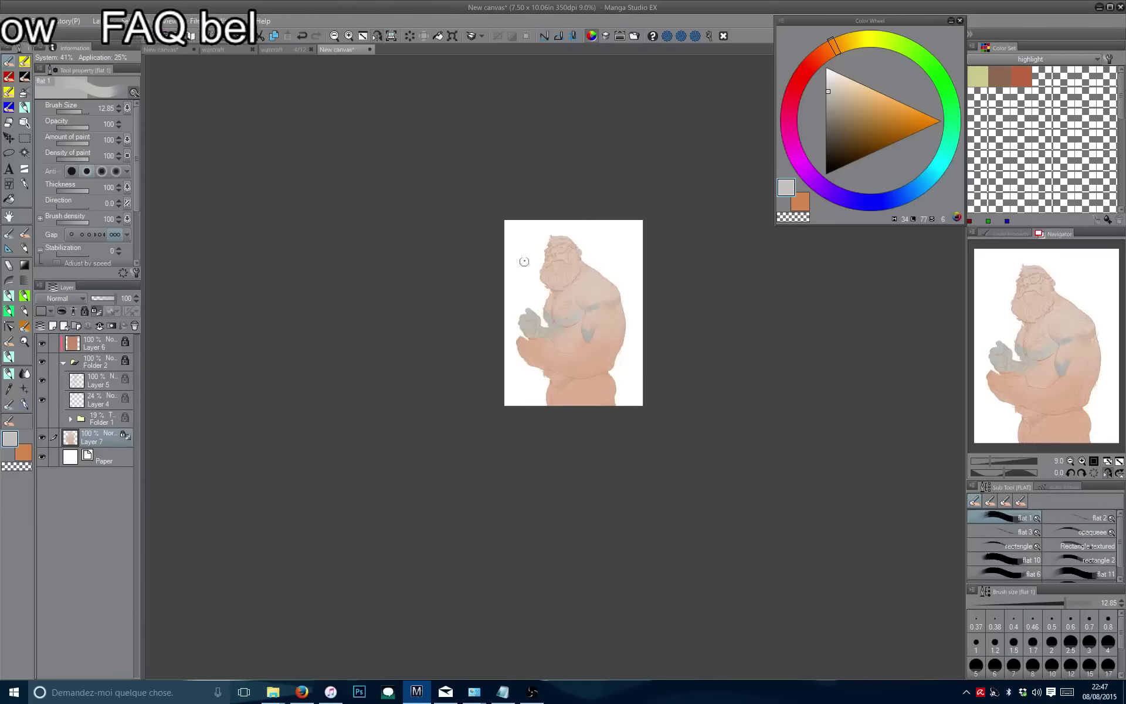
pyautogui.scroll(5, 523, 261)
# Blend and extend the blue-grey shadow along the shoulder's lower edge with sampled tones and brush sizes from 4.02 to 7.45.
pyautogui.keyDown('alt'); pyautogui.click(645, 449); pyautogui.keyUp('alt')
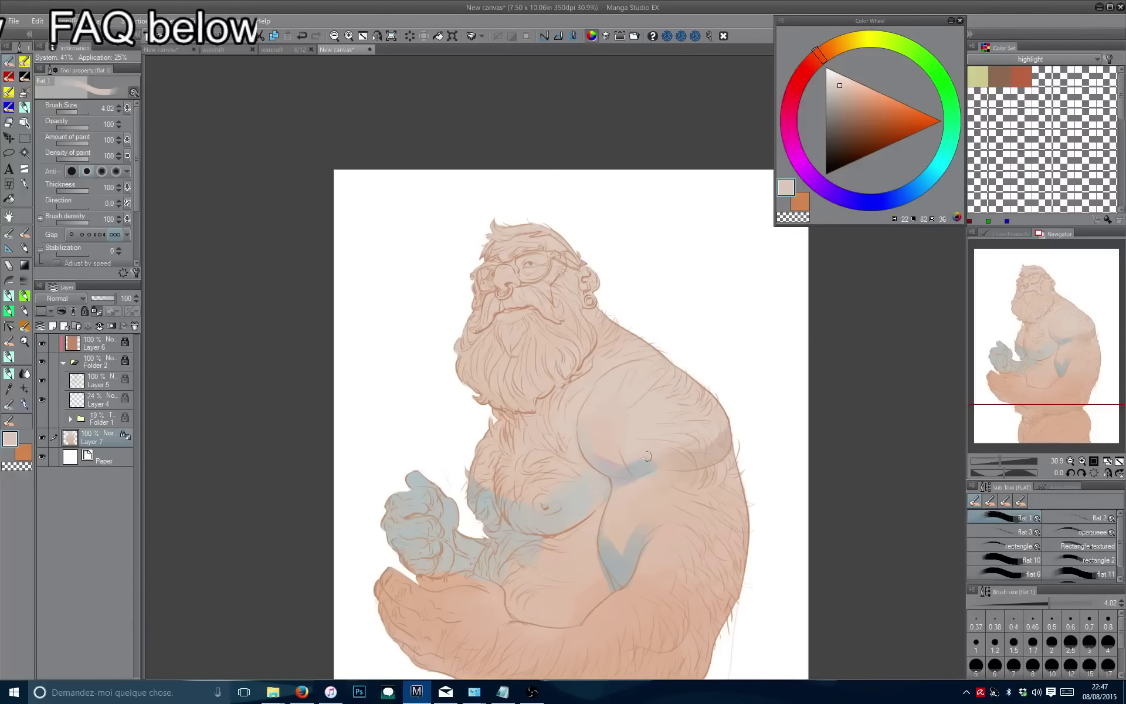
pyautogui.keyDown('alt'); pyautogui.click(613, 463); pyautogui.keyUp('alt')
pyautogui.keyDown('alt'); pyautogui.click(622, 466); pyautogui.keyUp('alt')
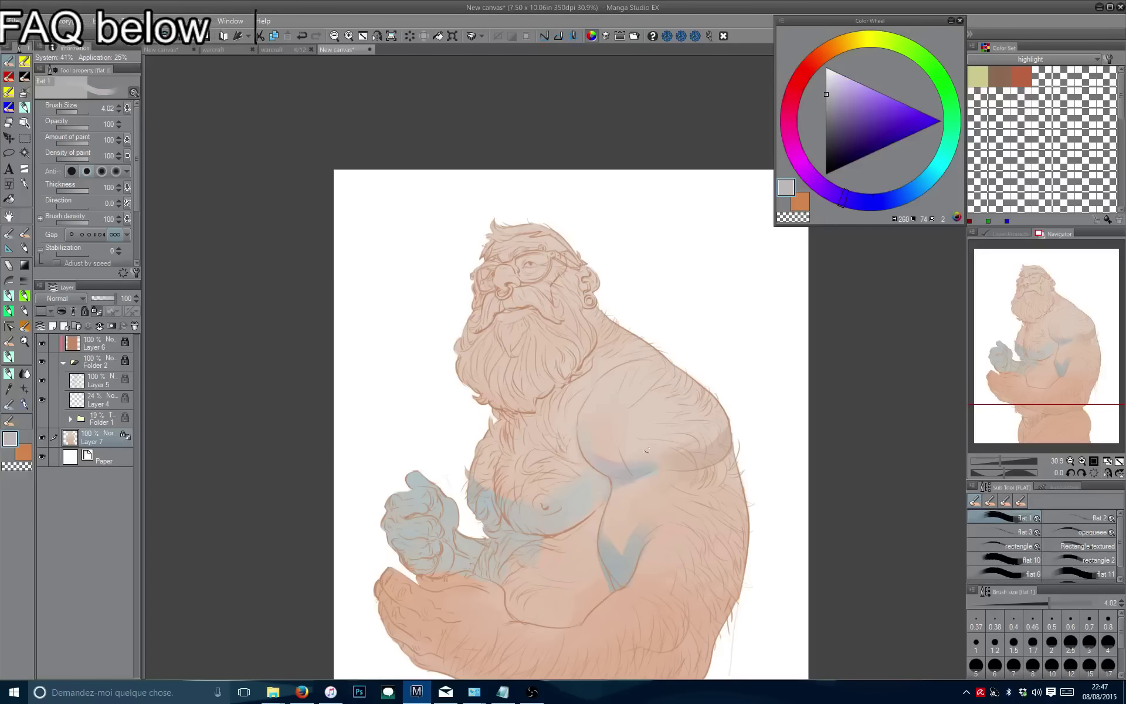
pyautogui.scroll(1, 640, 463)
pyautogui.keyDown('alt'); pyautogui.click(643, 461); pyautogui.keyUp('alt')
pyautogui.moveTo(622, 478)
pyautogui.mouseDown()
pyautogui.moveTo(698, 470)
pyautogui.moveTo(660, 465)
pyautogui.mouseUp()
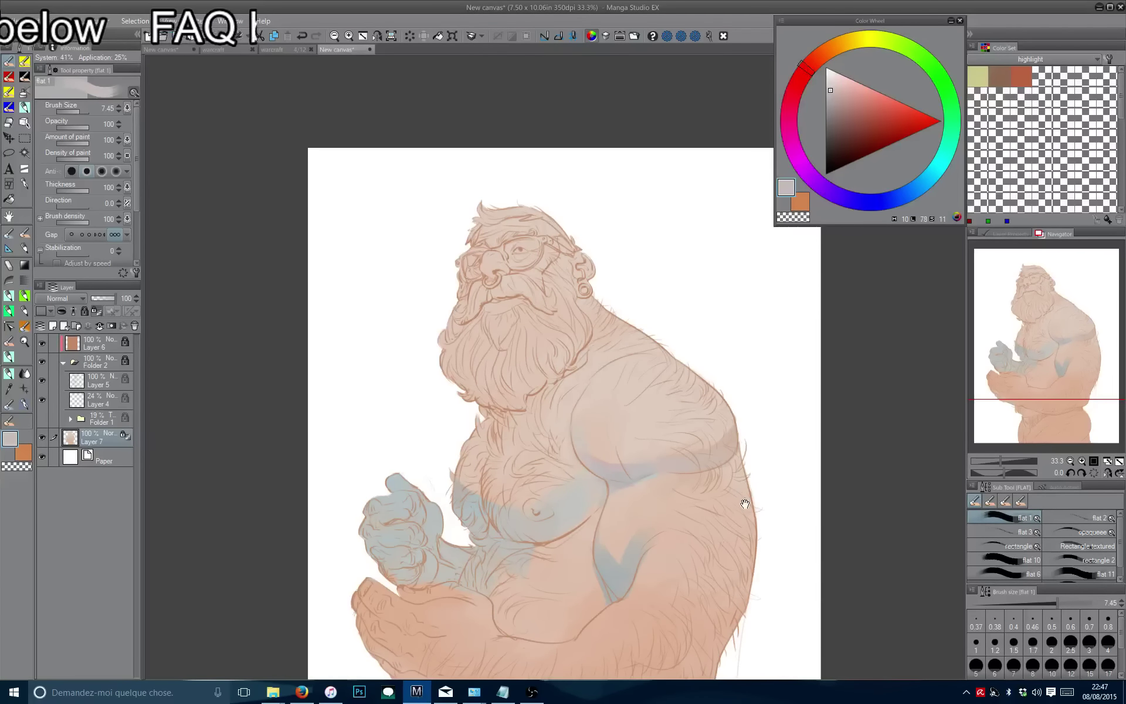
# Shade the forearm muscle near the elbow with a light greyish-teal curve using a 7.85 brush.
pyautogui.moveTo(745, 505); pyautogui.dragTo(754, 364)
pyautogui.moveTo(701, 433); pyautogui.dragTo(688, 493)
pyautogui.keyDown('alt'); pyautogui.click(638, 416); pyautogui.keyUp('alt')
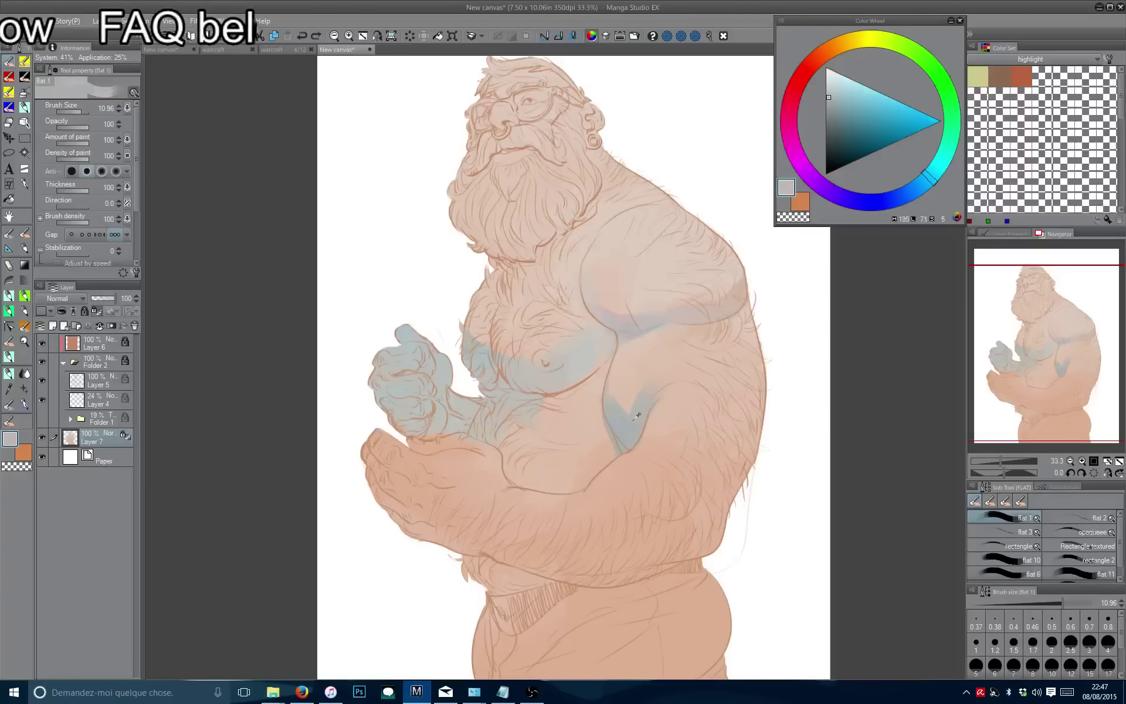
pyautogui.keyDown('alt'); pyautogui.click(633, 432); pyautogui.keyUp('alt')
pyautogui.click(830, 103)
pyautogui.moveTo(699, 496); pyautogui.dragTo(674, 492)
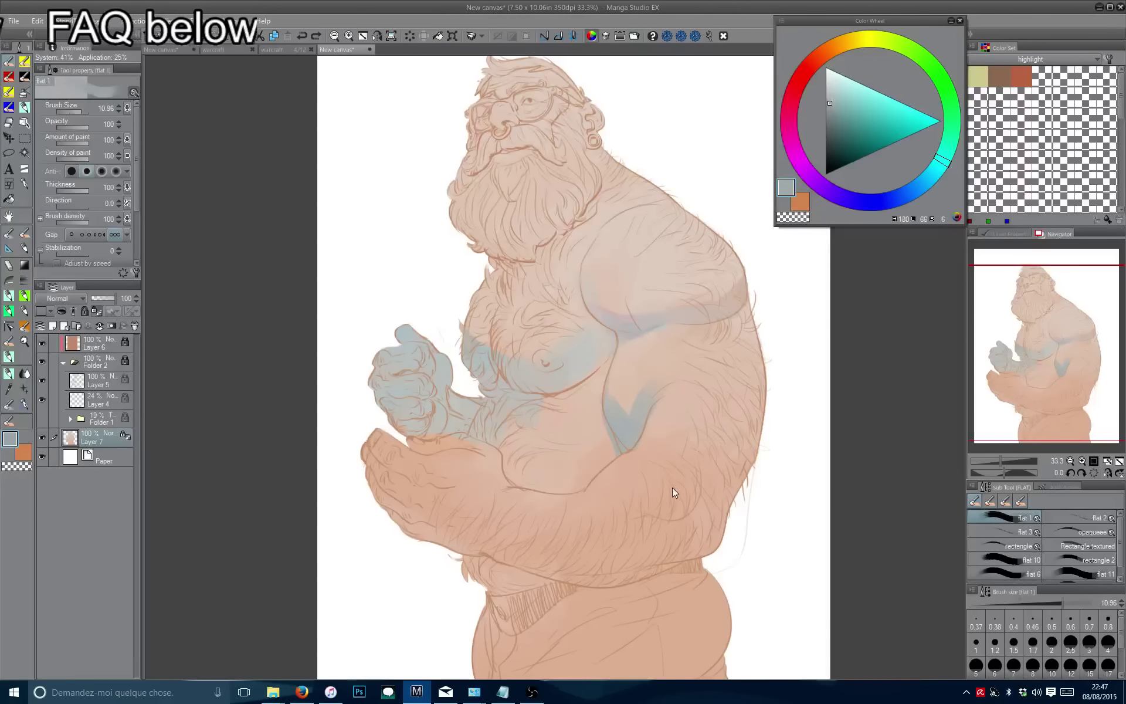
pyautogui.moveTo(695, 443)
pyautogui.mouseDown()
pyautogui.moveTo(692, 510)
pyautogui.moveTo(624, 511)
pyautogui.mouseUp()
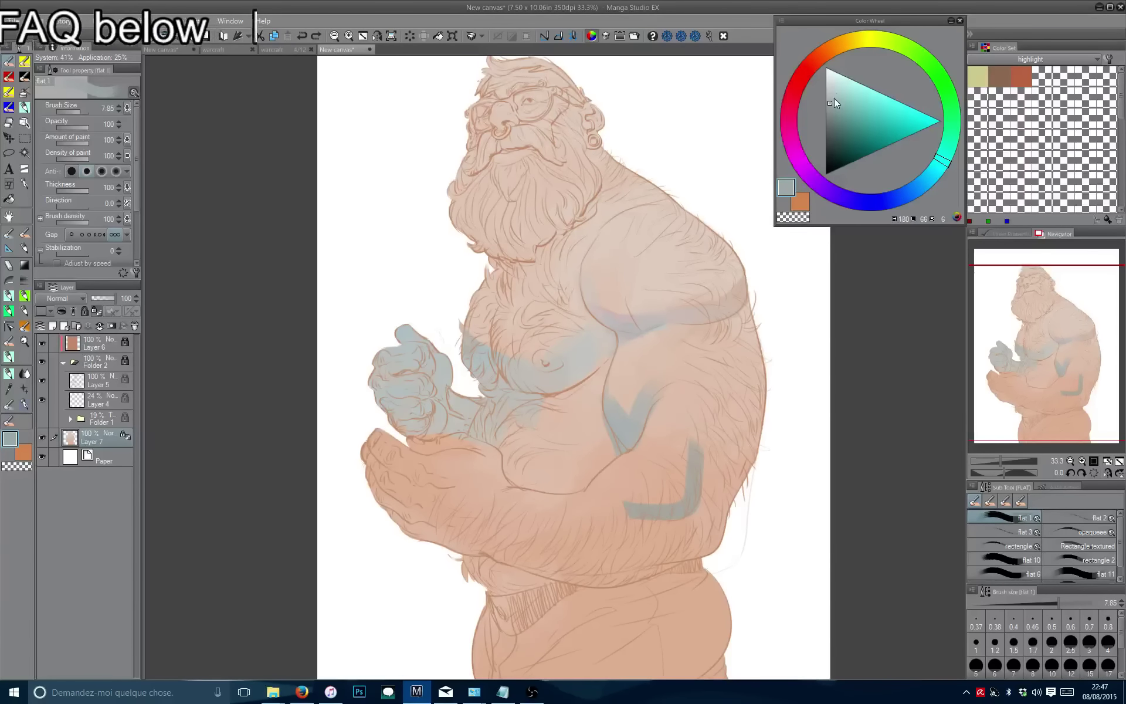
pyautogui.click(833, 98)
pyautogui.hotkey('ctrl', 'z')
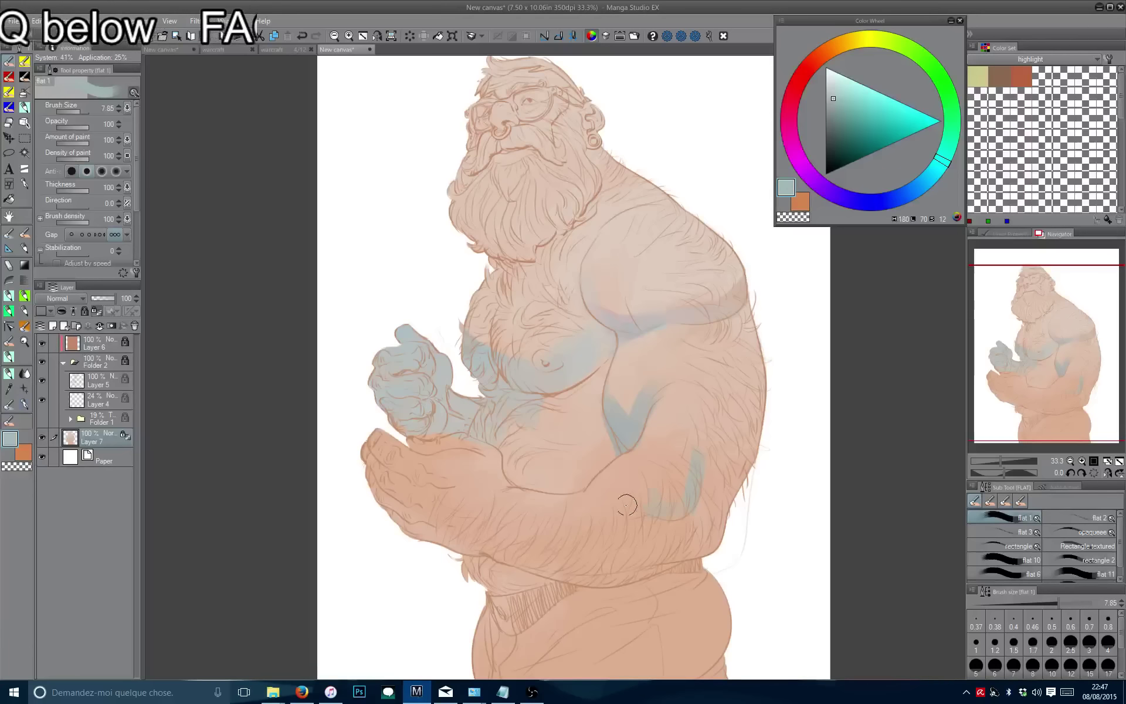
# Shift the brush colour to a muted pink and paint over the middle of the teal forearm shadow.
pyautogui.click(797, 75)
pyautogui.click(839, 102)
pyautogui.moveTo(699, 470); pyautogui.dragTo(666, 507)
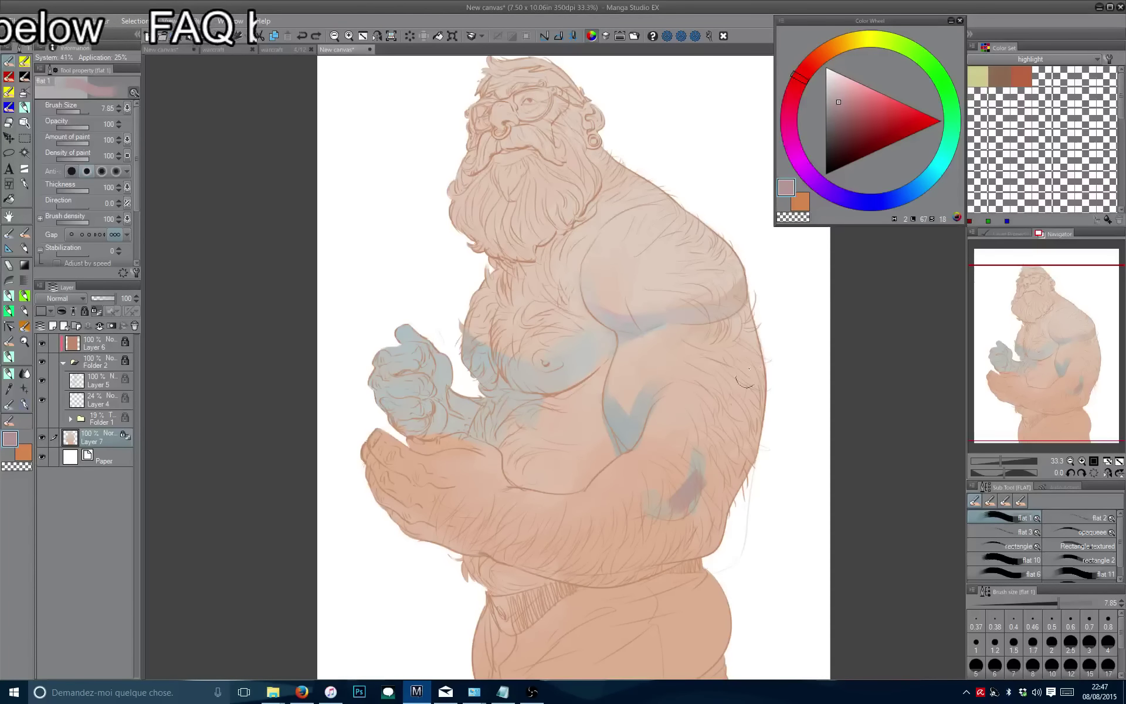
# Undo the last muted pink stroke and repaint the forearm muscle shadow in lighter pinks, extending it along the forearm.
pyautogui.hotkey('ctrl', 'z')
pyautogui.click(842, 95)
pyautogui.moveTo(696, 461)
pyautogui.mouseDown()
pyautogui.moveTo(681, 500)
pyautogui.moveTo(655, 491)
pyautogui.moveTo(666, 485)
pyautogui.moveTo(671, 509)
pyautogui.moveTo(616, 510)
pyautogui.mouseUp()
pyautogui.click(845, 91)
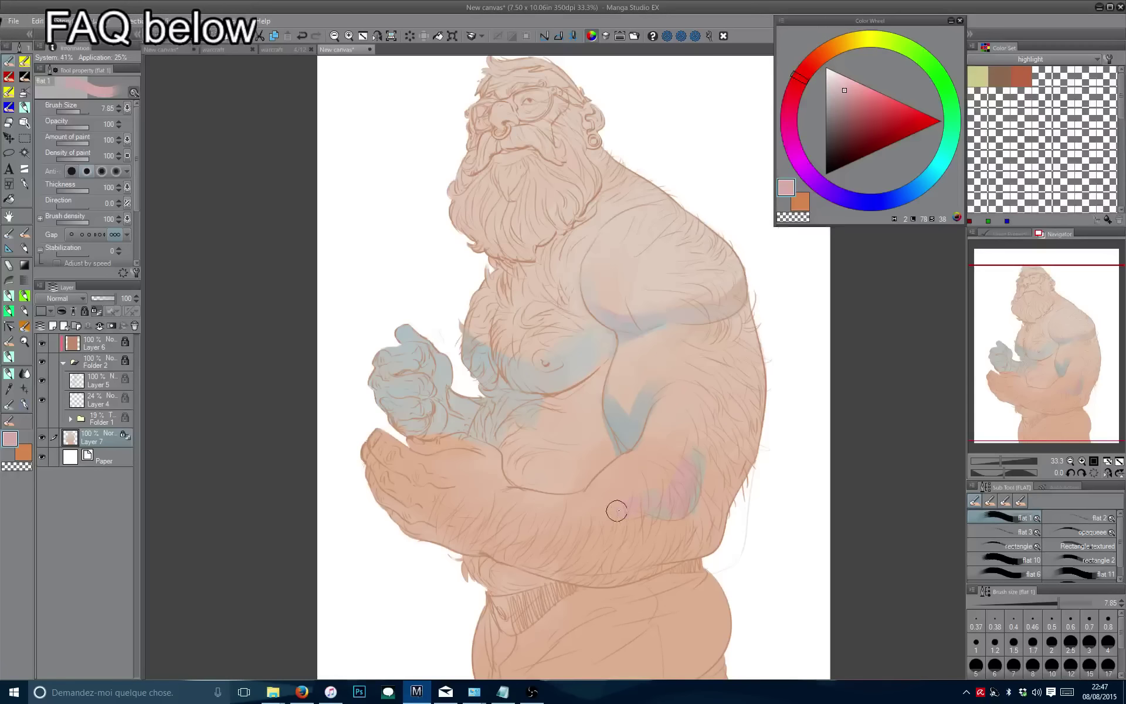
pyautogui.click(849, 98)
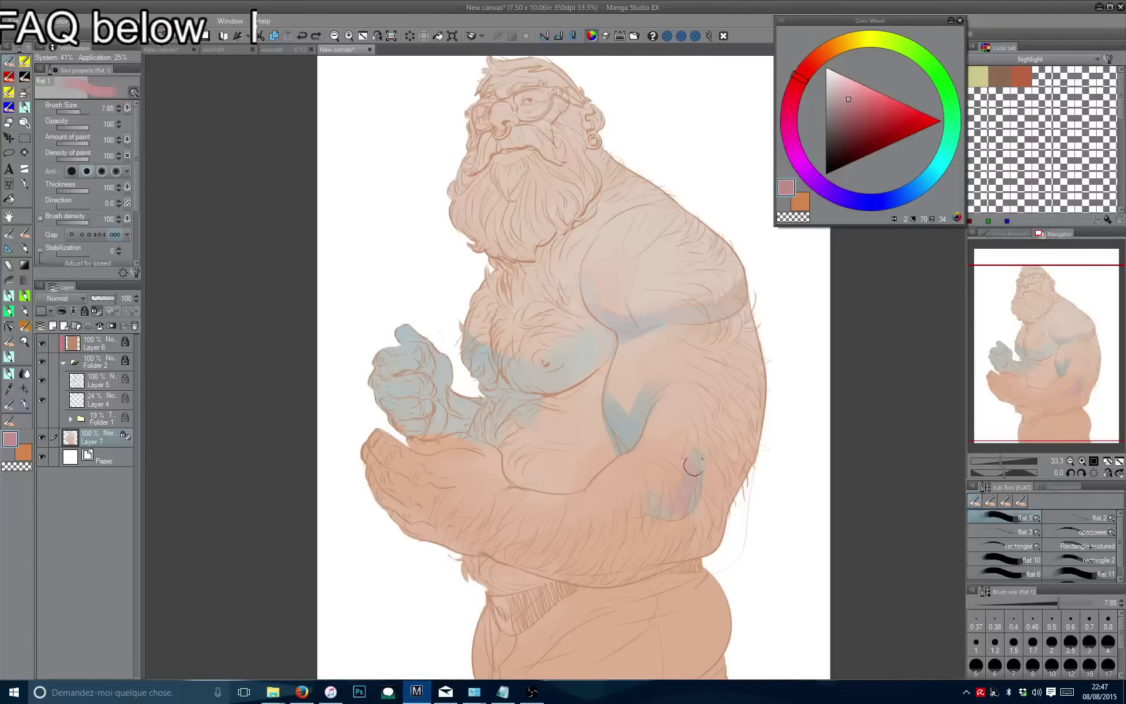
pyautogui.moveTo(694, 466); pyautogui.dragTo(669, 506)
pyautogui.click(850, 93)
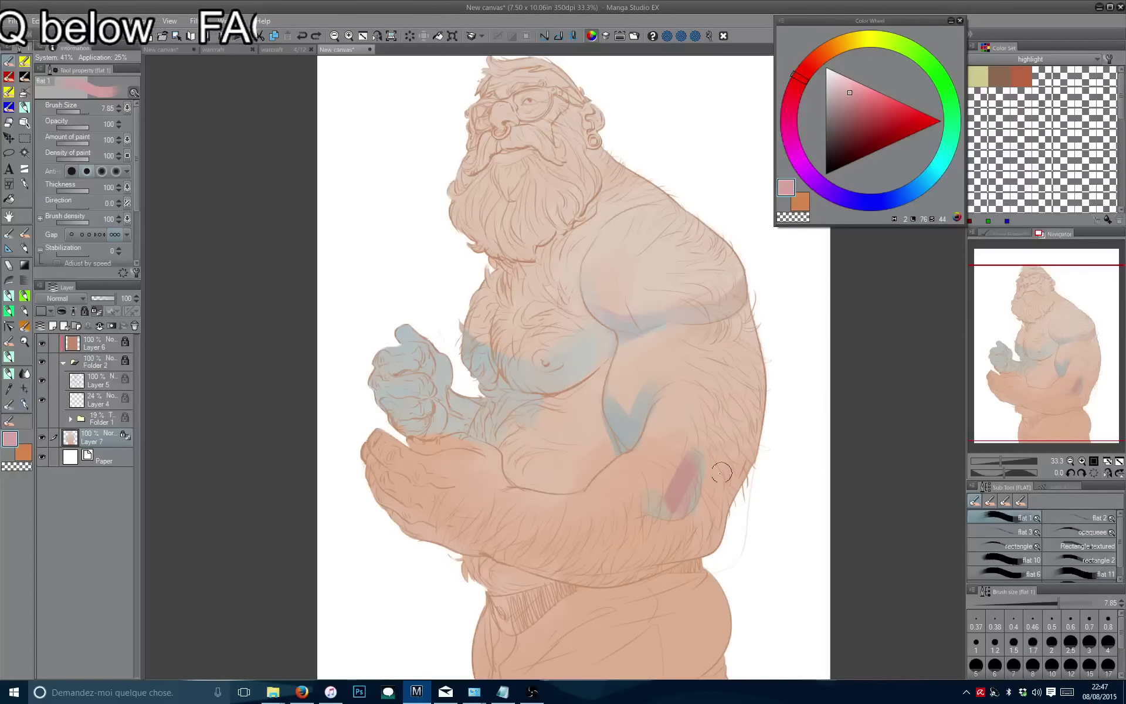
pyautogui.moveTo(695, 463)
pyautogui.mouseDown()
pyautogui.moveTo(669, 507)
pyautogui.moveTo(628, 510)
pyautogui.moveTo(695, 471)
pyautogui.moveTo(605, 506)
pyautogui.moveTo(642, 512)
pyautogui.mouseUp()
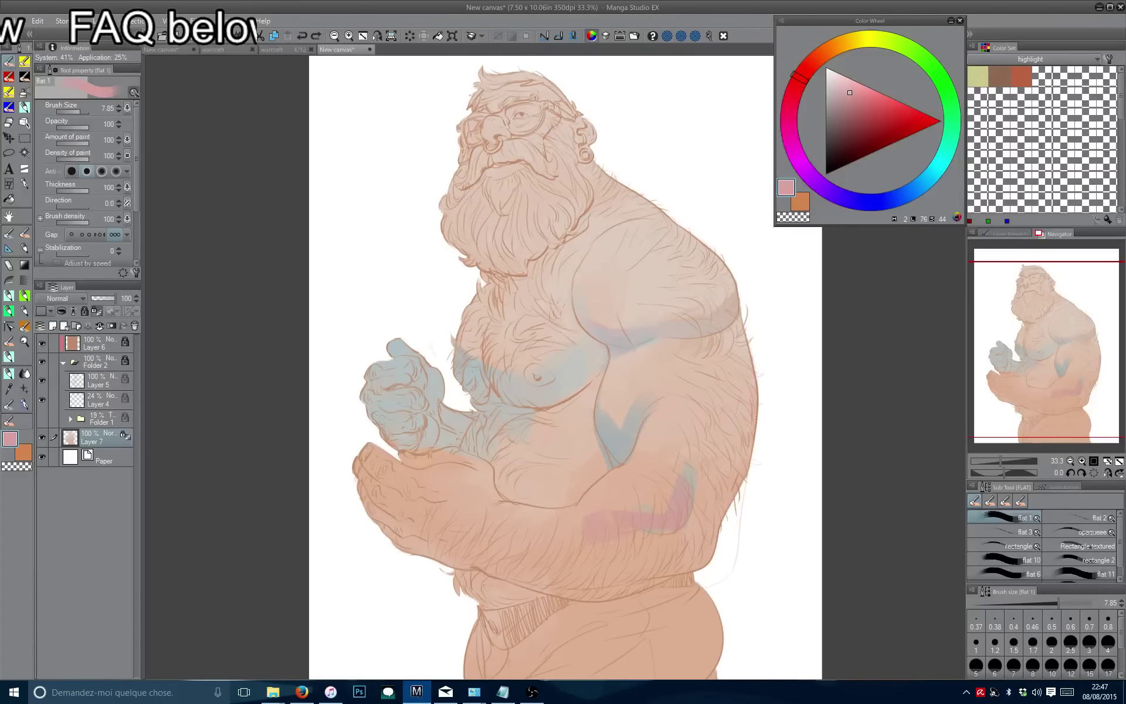
# Paint a pink shadow down the back of the arm and along the forearm's underside, enlarging the brush to 11.53.
pyautogui.moveTo(754, 385); pyautogui.dragTo(713, 531)
pyautogui.press(']')
pyautogui.moveTo(752, 359)
pyautogui.mouseDown()
pyautogui.moveTo(700, 542)
pyautogui.moveTo(714, 568)
pyautogui.moveTo(531, 602)
pyautogui.mouseUp()
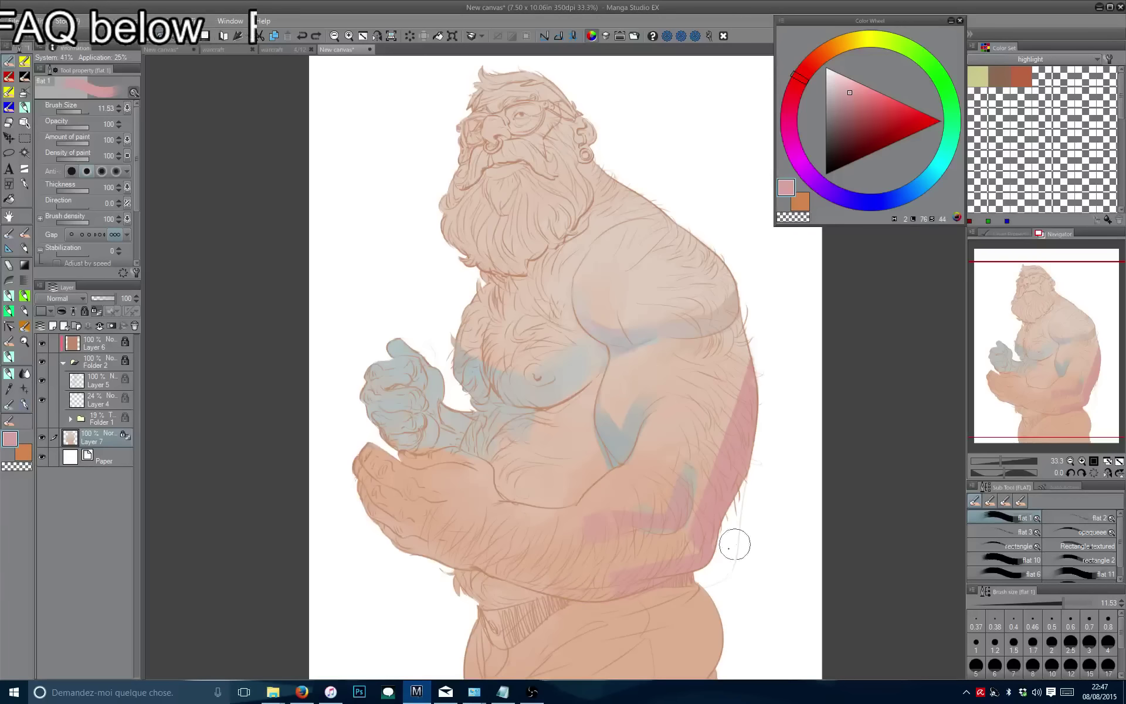
pyautogui.moveTo(733, 540); pyautogui.dragTo(537, 605)
pyautogui.moveTo(648, 583); pyautogui.dragTo(498, 576)
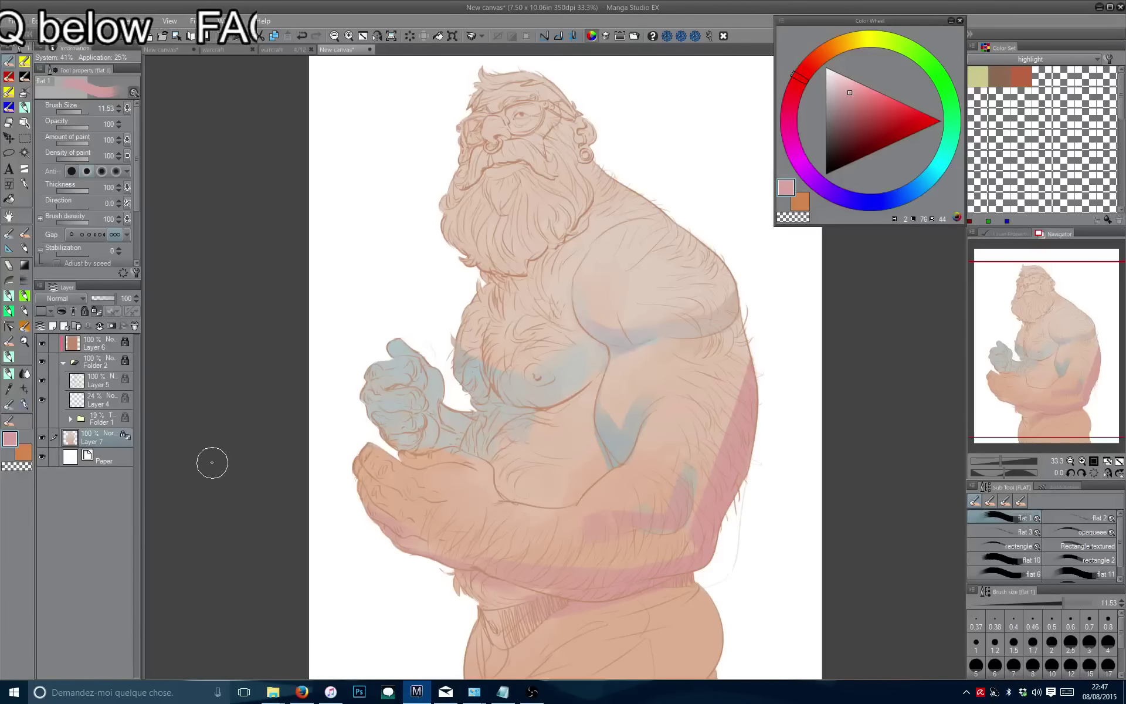
pyautogui.moveTo(209, 460); pyautogui.dragTo(203, 568)
pyautogui.moveTo(707, 351); pyautogui.dragTo(640, 428)
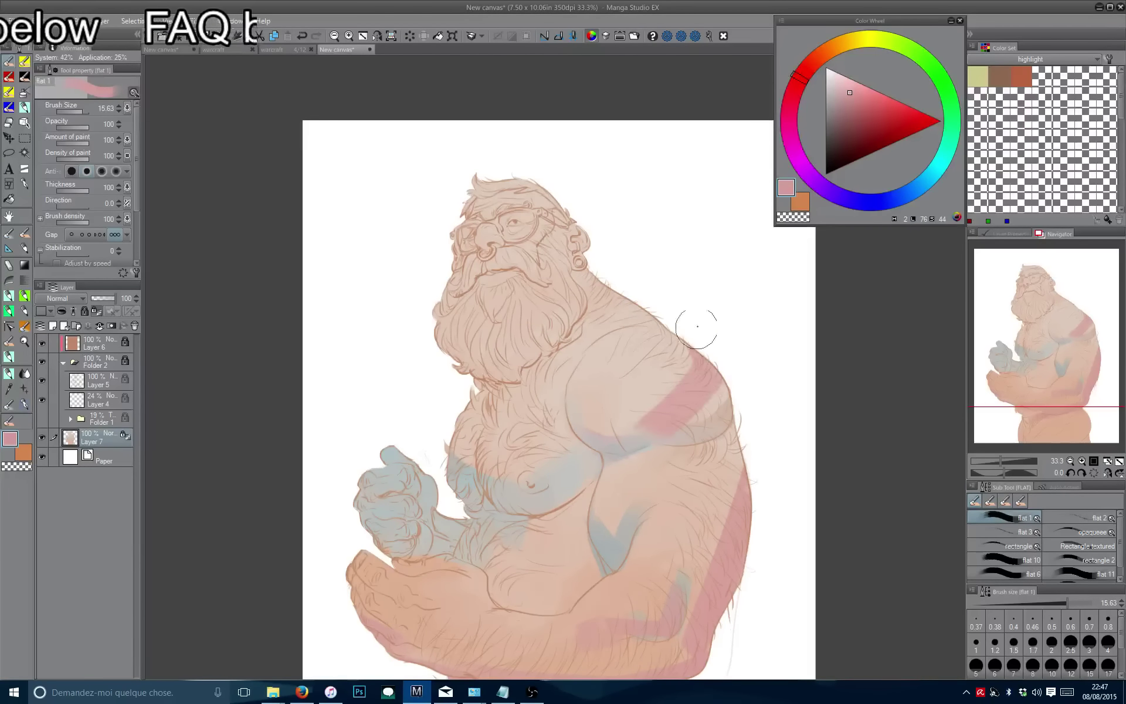
pyautogui.hotkey('ctrl', 'z')
# Shade the shoulder's rear edge in pink with a 7.57 brush and undo the extra stroke on its upper part.
pyautogui.press('[')
pyautogui.press('[')
pyautogui.press('[')
pyautogui.scroll(1, 717, 371)
pyautogui.press('[')
pyautogui.moveTo(717, 372)
pyautogui.mouseDown()
pyautogui.moveTo(728, 397)
pyautogui.moveTo(743, 373)
pyautogui.moveTo(645, 463)
pyautogui.mouseUp()
pyautogui.moveTo(652, 317); pyautogui.dragTo(652, 455)
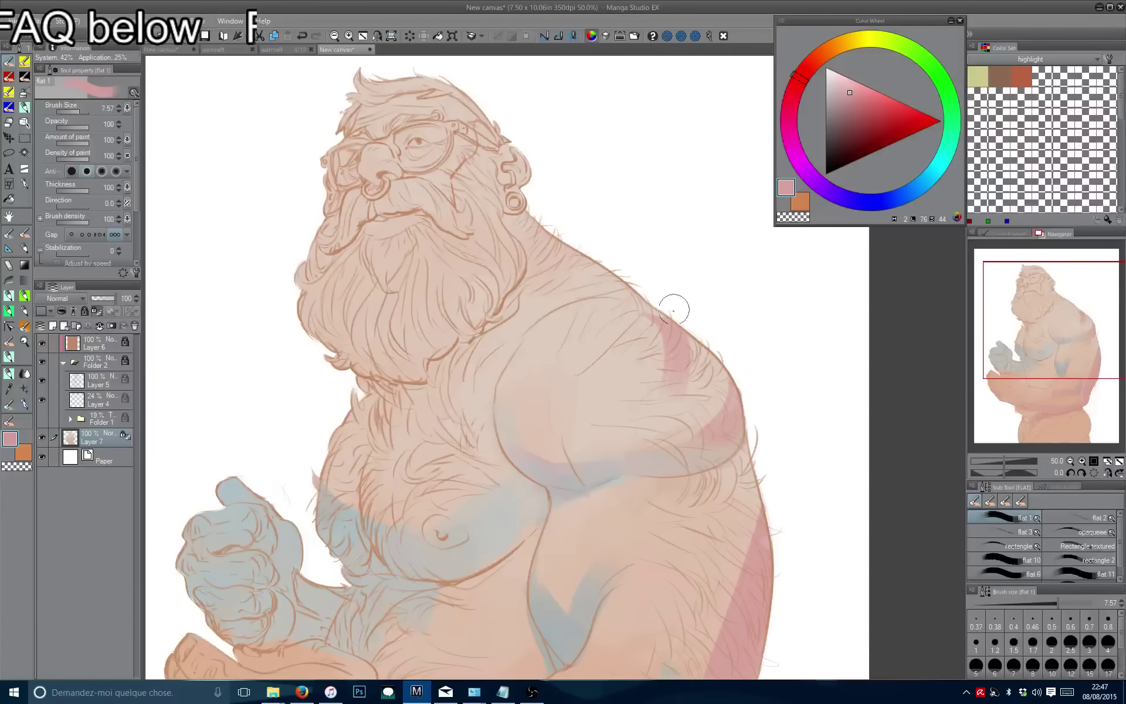
pyautogui.hotkey('ctrl', 'z')
# Paint a slightly brighter pink band from the base of the neck along the upper back to the shoulder.
pyautogui.moveTo(607, 326); pyautogui.dragTo(629, 380)
pyautogui.moveTo(659, 335)
pyautogui.mouseDown()
pyautogui.moveTo(611, 345)
pyautogui.moveTo(503, 323)
pyautogui.mouseUp()
pyautogui.click(851, 91)
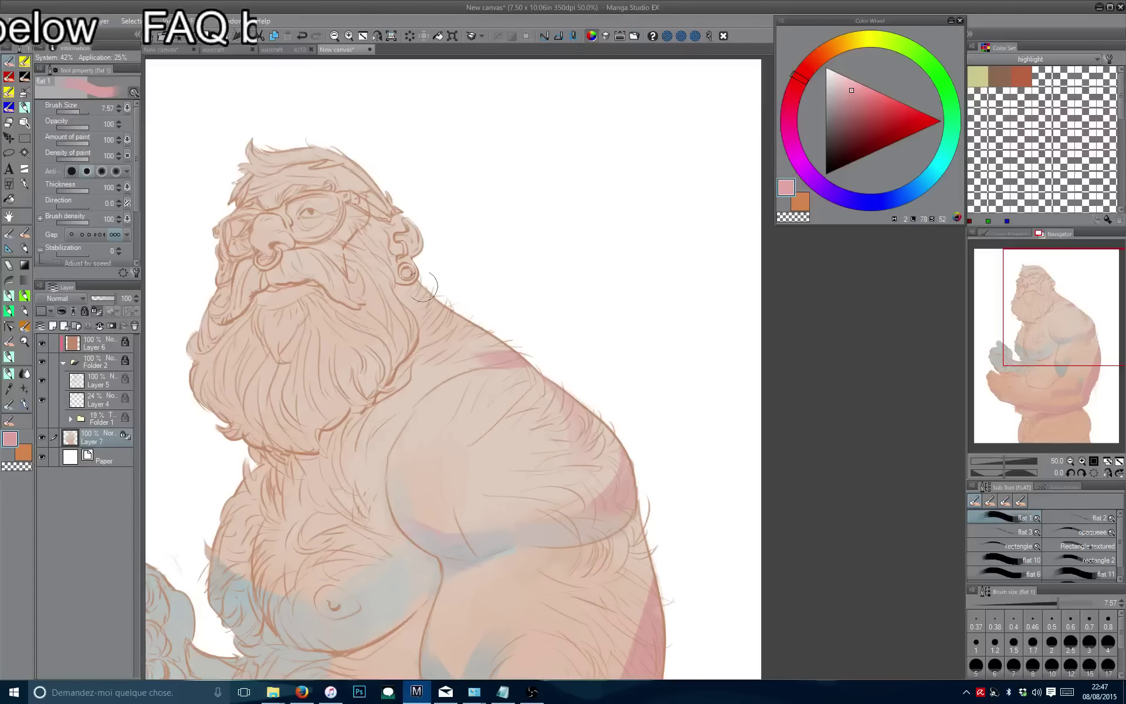
pyautogui.moveTo(420, 290); pyautogui.dragTo(525, 355)
pyautogui.moveTo(453, 330)
pyautogui.mouseDown()
pyautogui.moveTo(537, 376)
pyautogui.moveTo(610, 437)
pyautogui.mouseUp()
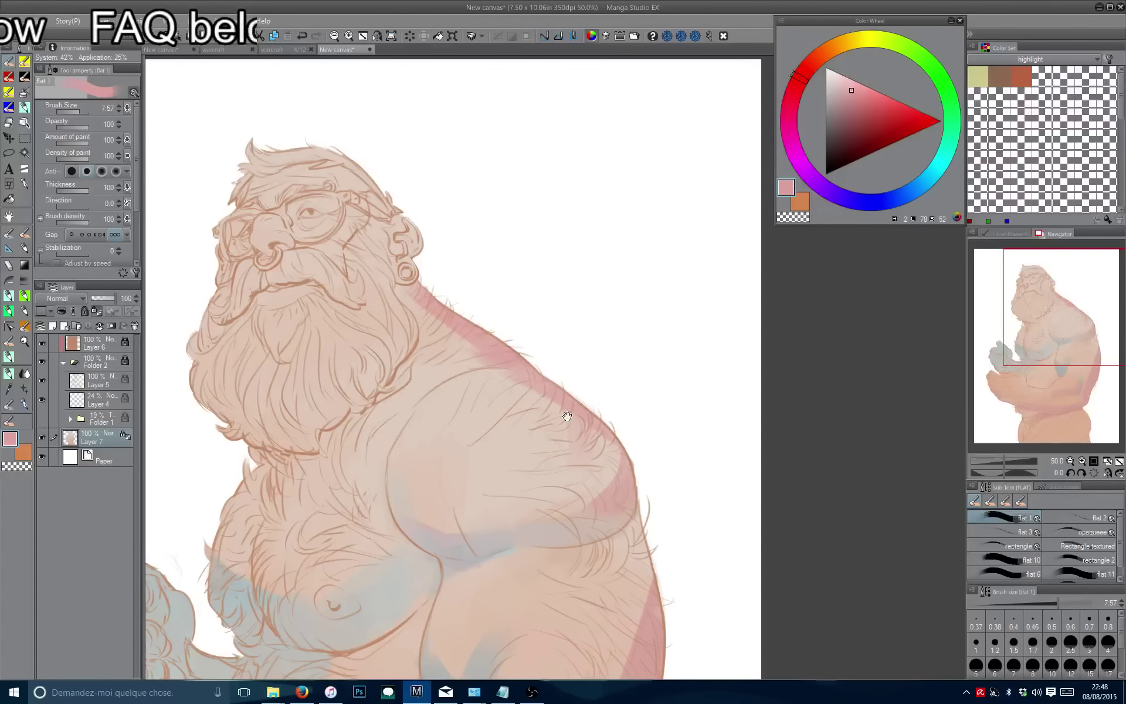
# Paint sampled pink shadow strokes down the front and middle of the shoulder muscle, reducing the brush from 6.98 to 5.33.
pyautogui.moveTo(610, 493)
pyautogui.mouseDown()
pyautogui.moveTo(622, 410)
pyautogui.moveTo(629, 432)
pyautogui.moveTo(613, 391)
pyautogui.moveTo(622, 411)
pyautogui.moveTo(520, 445)
pyautogui.mouseUp()
pyautogui.keyDown('alt'); pyautogui.click(604, 341); pyautogui.keyUp('alt')
pyautogui.press('[')
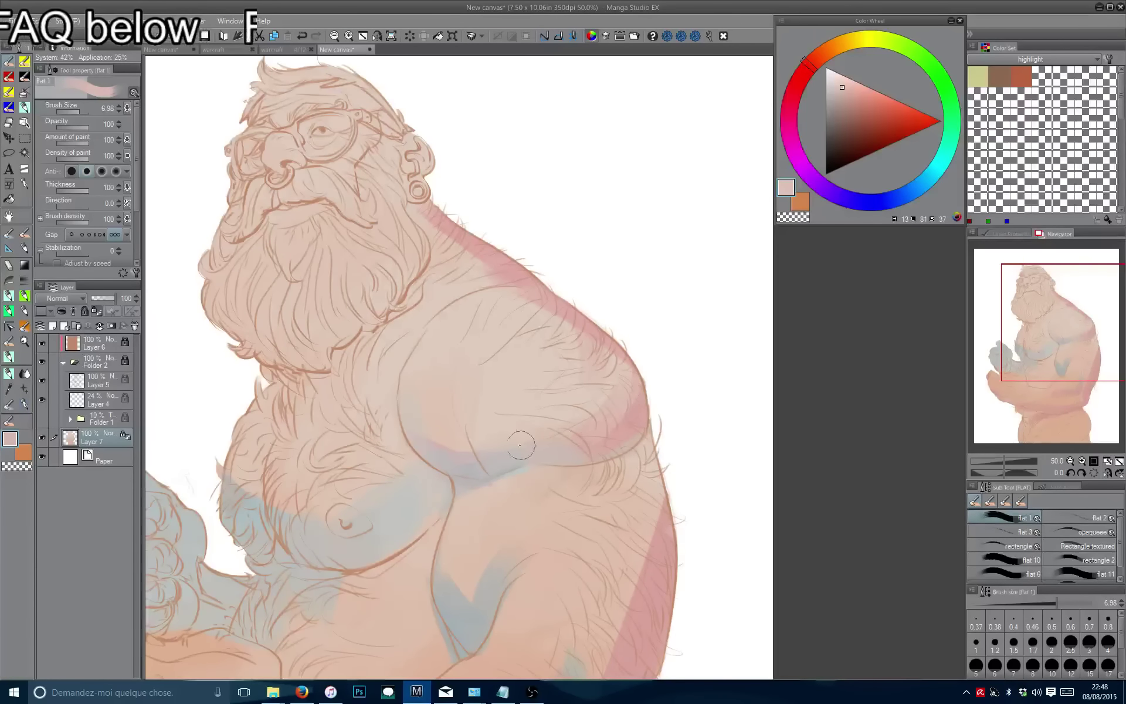
pyautogui.keyDown('alt'); pyautogui.click(637, 398); pyautogui.keyUp('alt')
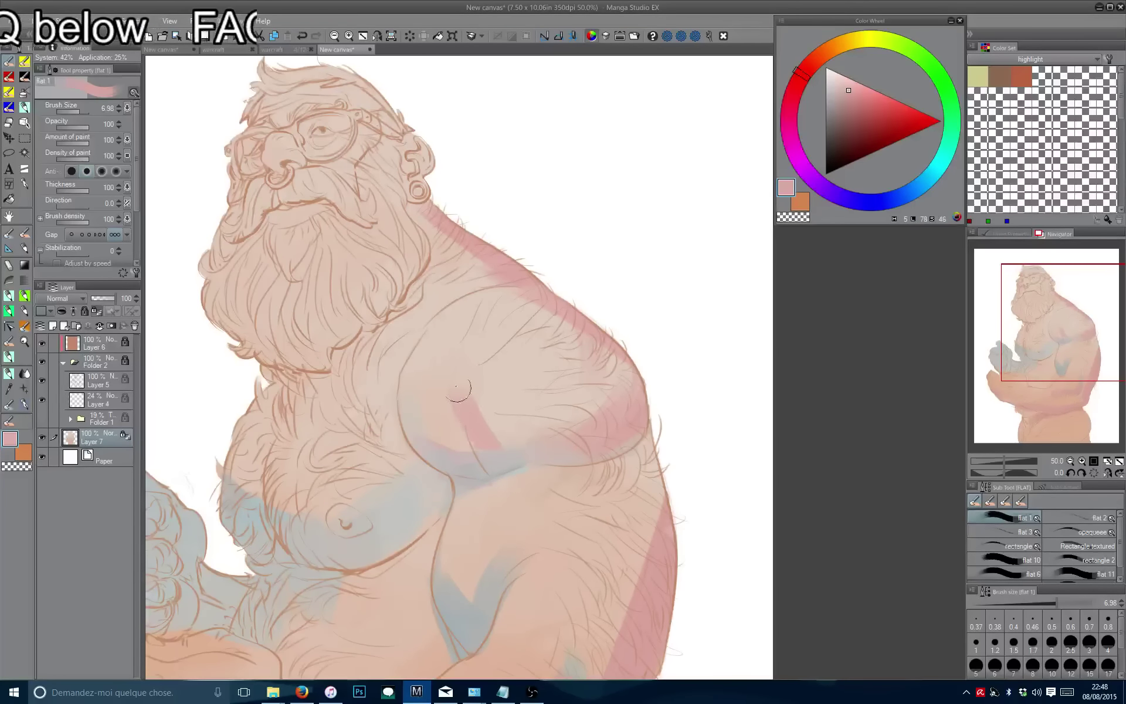
pyautogui.moveTo(463, 387)
pyautogui.mouseDown()
pyautogui.moveTo(487, 449)
pyautogui.moveTo(540, 469)
pyautogui.mouseUp()
pyautogui.moveTo(528, 423); pyautogui.dragTo(554, 493)
pyautogui.press('[')
pyautogui.press('[')
pyautogui.press(']')
pyautogui.press(']')
pyautogui.moveTo(464, 417)
pyautogui.mouseDown()
pyautogui.moveTo(469, 463)
pyautogui.moveTo(487, 481)
pyautogui.mouseUp()
# Shade the inner bend of the arm in pink with a 5.33 brush, from the upper forearm down to the elbow crease.
pyautogui.scroll(-3, 575, 502)
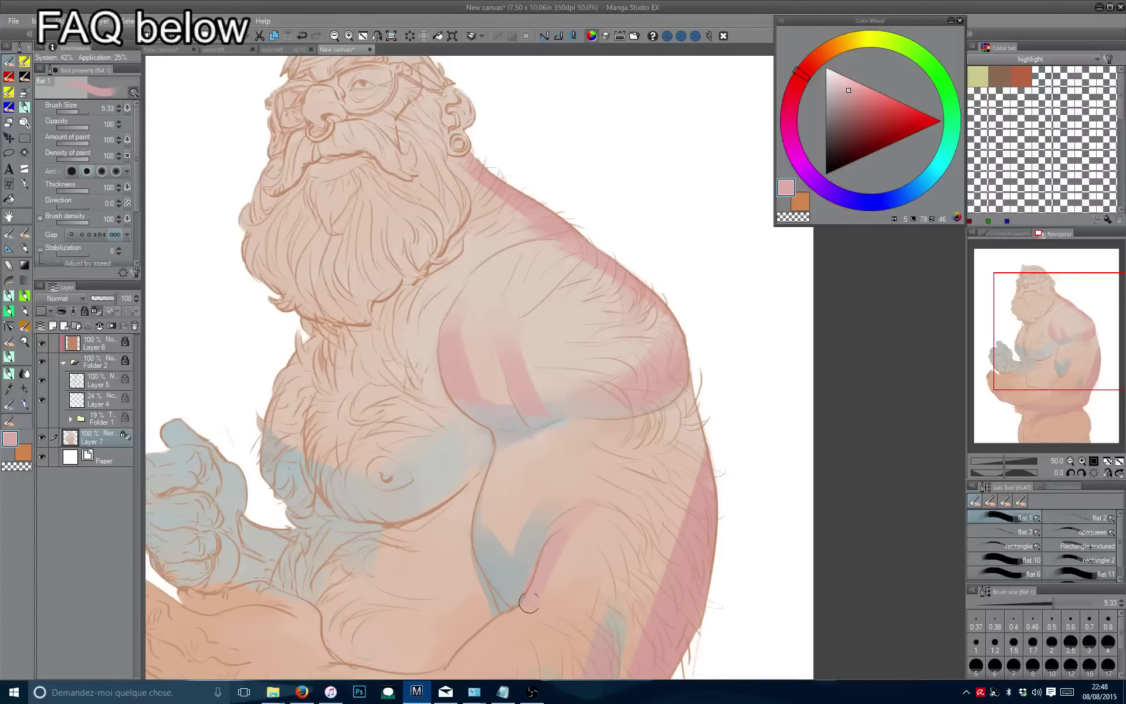
pyautogui.moveTo(581, 500); pyautogui.dragTo(535, 607)
pyautogui.scroll(-3, 550, 567)
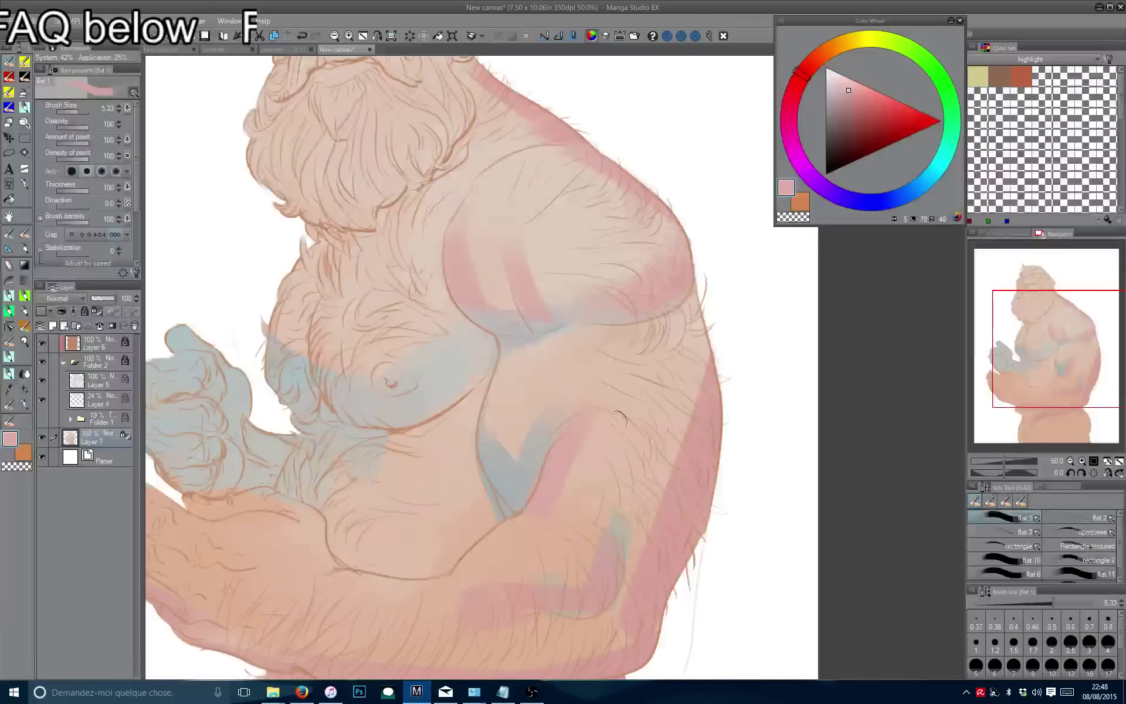
pyautogui.keyDown('alt'); pyautogui.click(573, 505); pyautogui.keyUp('alt')
pyautogui.keyDown('alt'); pyautogui.click(580, 484); pyautogui.keyUp('alt')
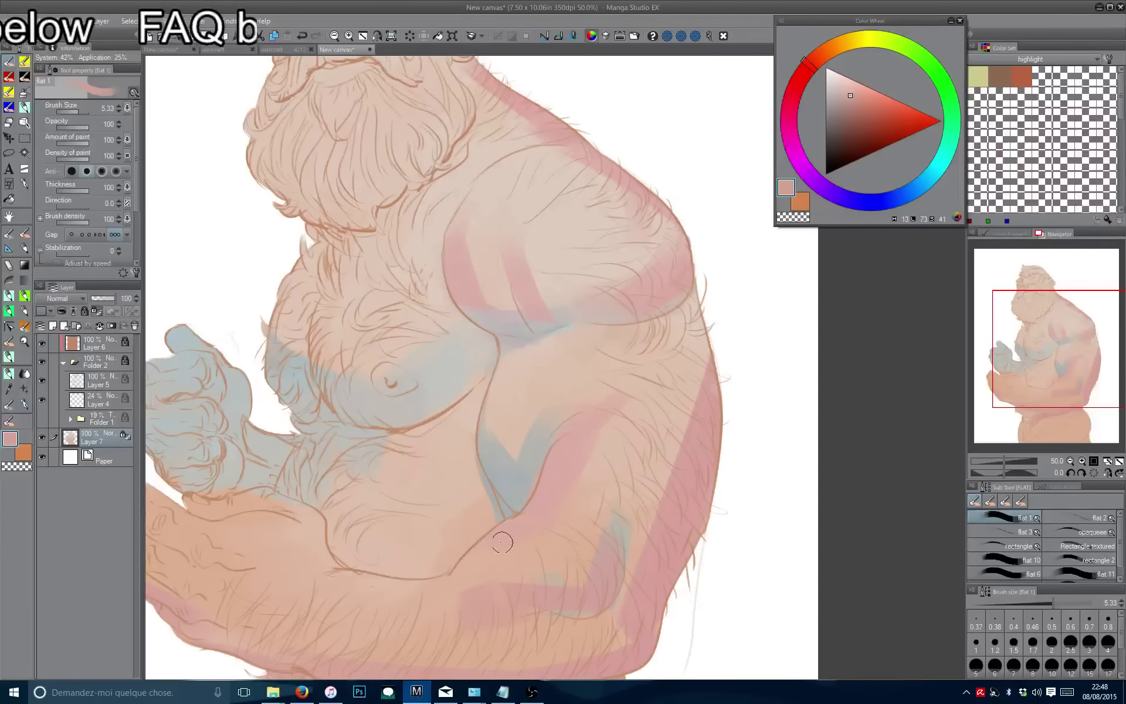
pyautogui.moveTo(474, 571); pyautogui.dragTo(610, 428)
# Reshape the blue V-shaped shadow on the inner upper arm with sampled skin and blue-grey tones using a 5.33 brush.
pyautogui.keyDown('alt'); pyautogui.click(592, 435); pyautogui.keyUp('alt')
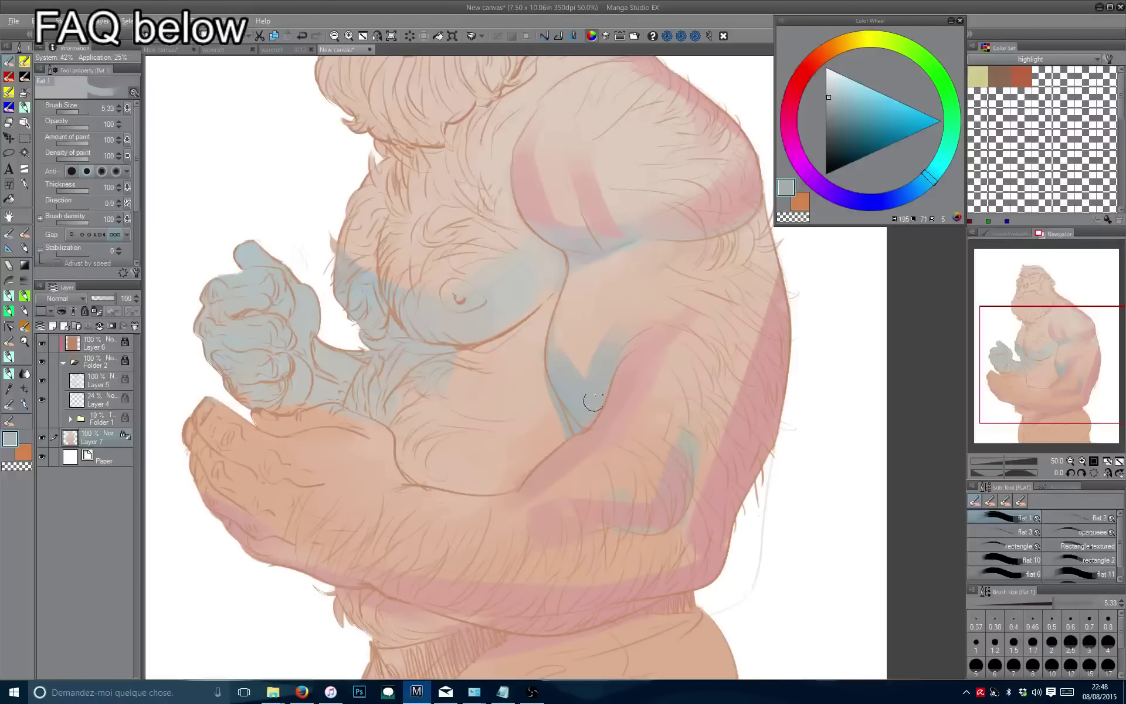
pyautogui.keyDown('alt'); pyautogui.click(593, 369); pyautogui.keyUp('alt')
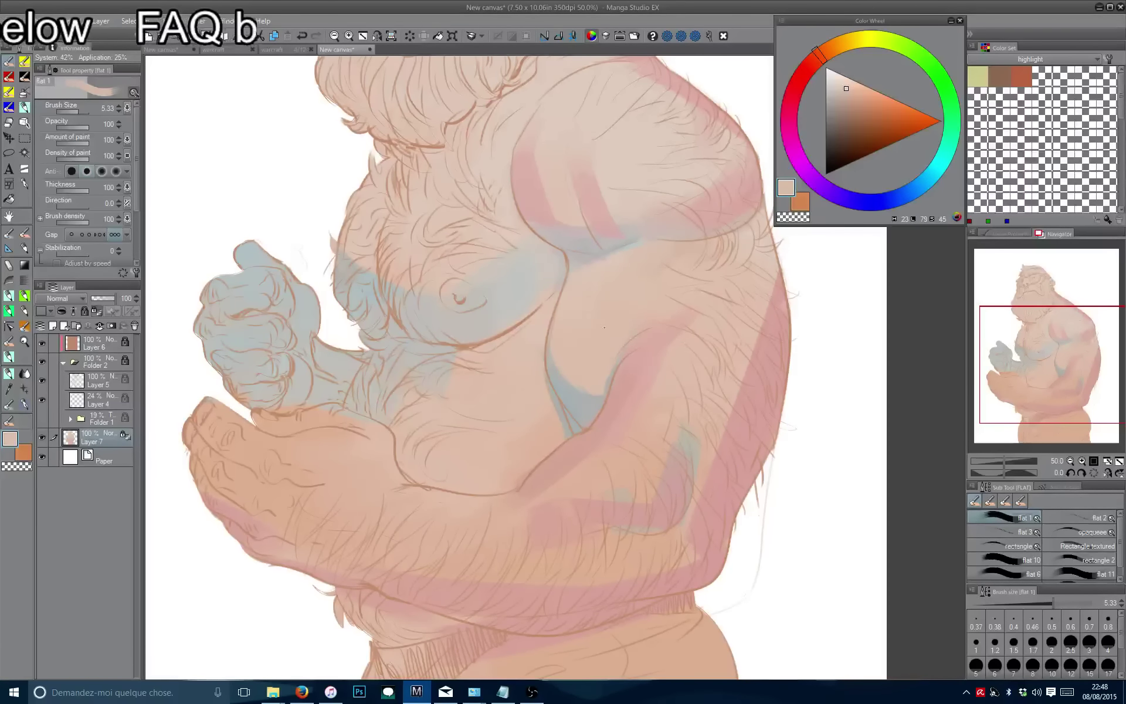
pyautogui.moveTo(614, 341)
pyautogui.mouseDown()
pyautogui.moveTo(590, 369)
pyautogui.moveTo(608, 351)
pyautogui.mouseUp()
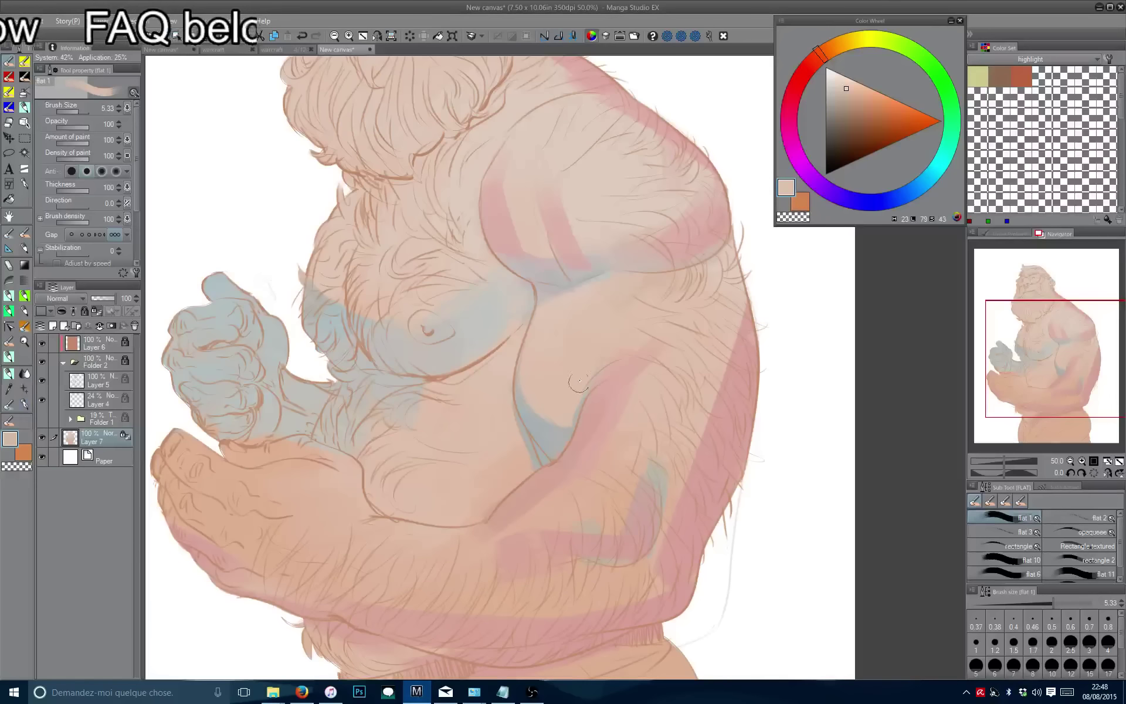
pyautogui.keyDown('alt'); pyautogui.click(562, 437); pyautogui.keyUp('alt')
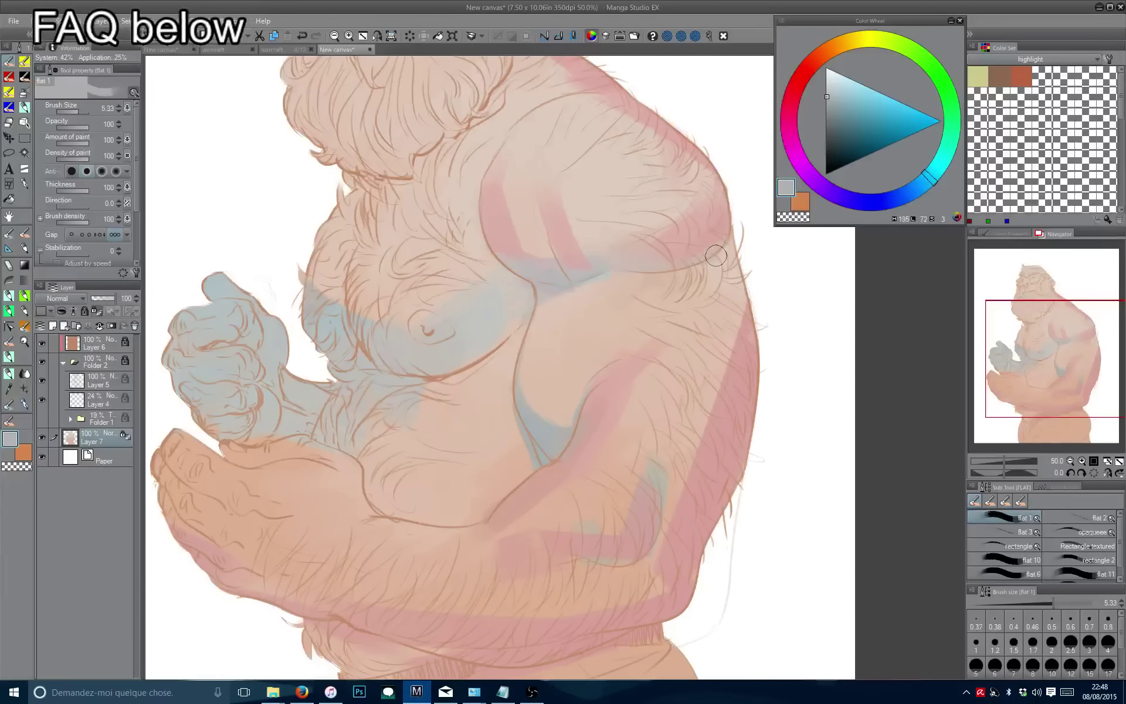
pyautogui.click(831, 92)
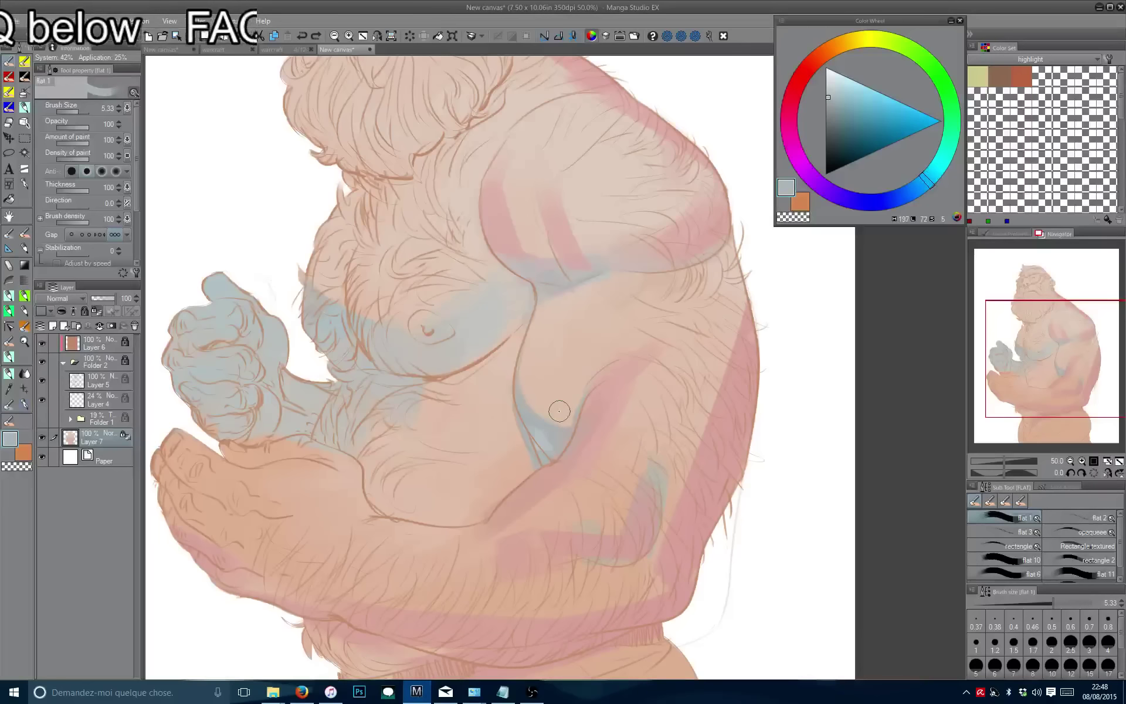
pyautogui.keyDown('alt'); pyautogui.click(544, 439); pyautogui.keyUp('alt')
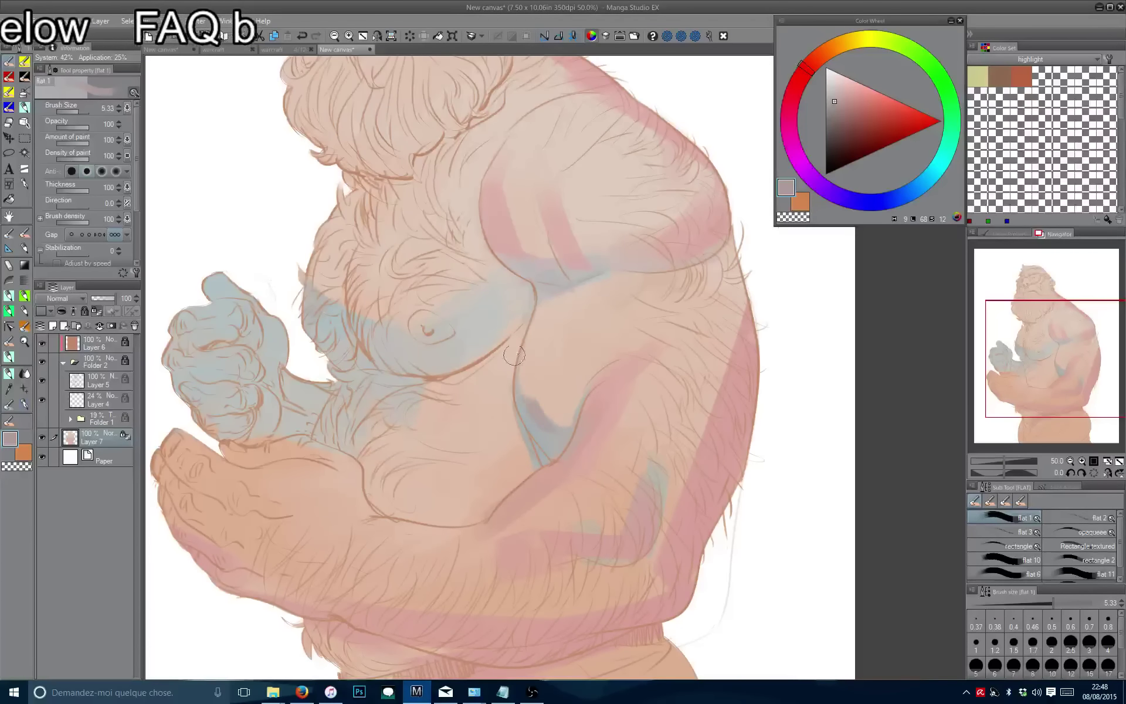
pyautogui.moveTo(514, 379)
pyautogui.mouseDown()
pyautogui.moveTo(565, 440)
pyautogui.moveTo(569, 430)
pyautogui.moveTo(536, 465)
pyautogui.moveTo(524, 402)
pyautogui.moveTo(542, 436)
pyautogui.mouseUp()
# Check the whole figure at a reduced size in a horizontally mirrored view and restore the original orientation.
pyautogui.scroll(-2, 521, 313)
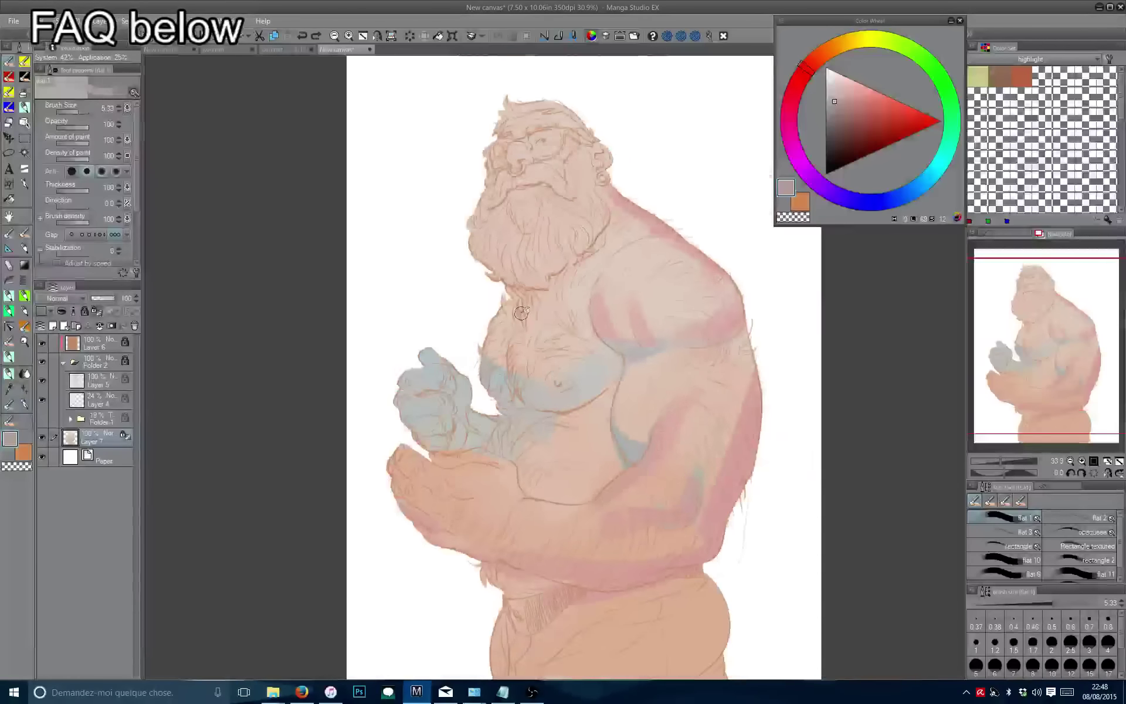
pyautogui.scroll(-4, 521, 313)
pyautogui.press('h')
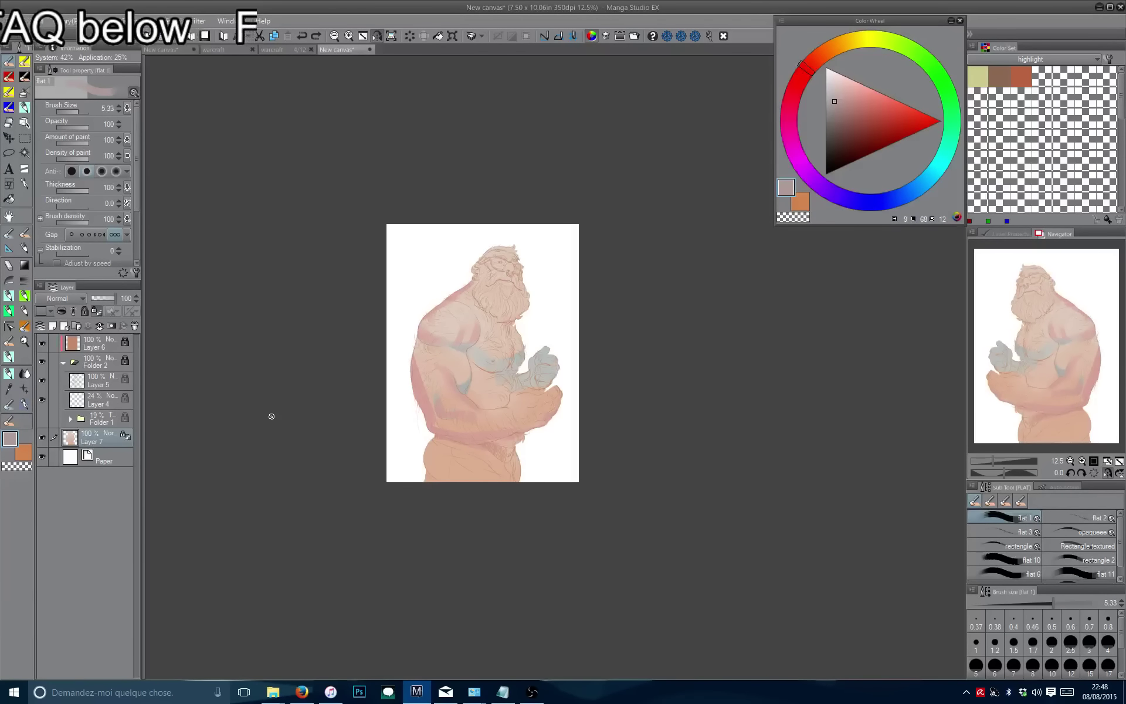
pyautogui.press('h')
pyautogui.scroll(4, 543, 439)
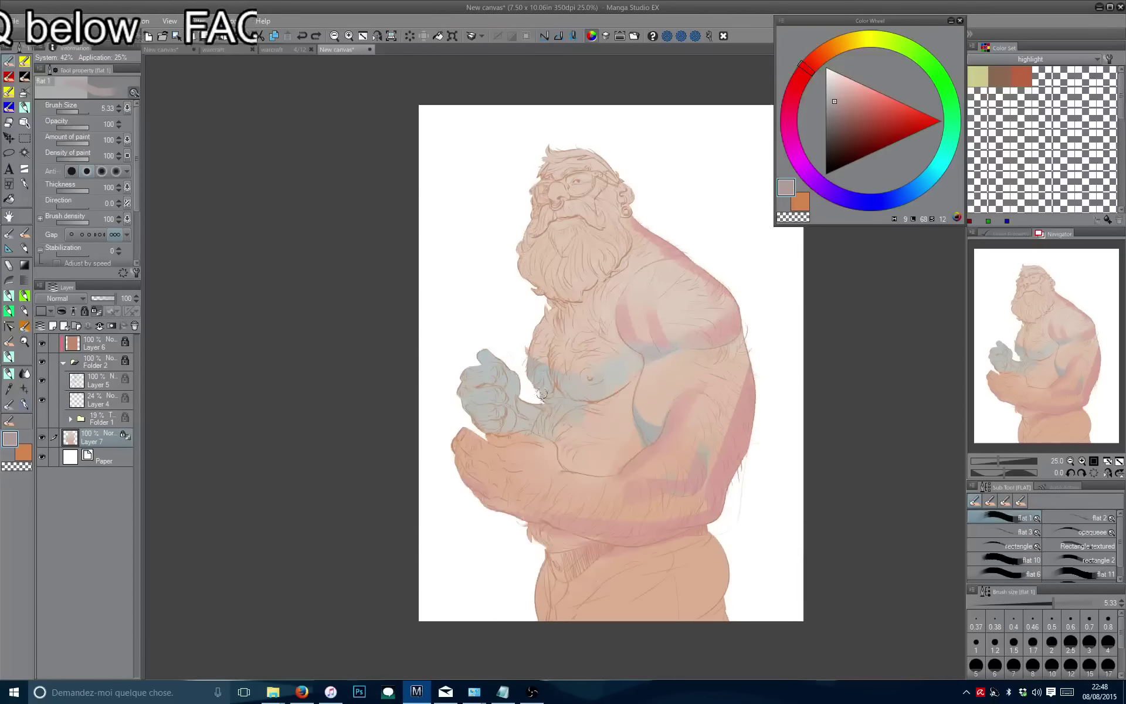
# Cover the blue and pink shadows on the chest, fist, shoulder and arm with sampled skin tones using a 42.20 brush.
pyautogui.keyDown('alt'); pyautogui.click(577, 397); pyautogui.keyUp('alt')
pyautogui.moveTo(516, 433); pyautogui.dragTo(566, 433)
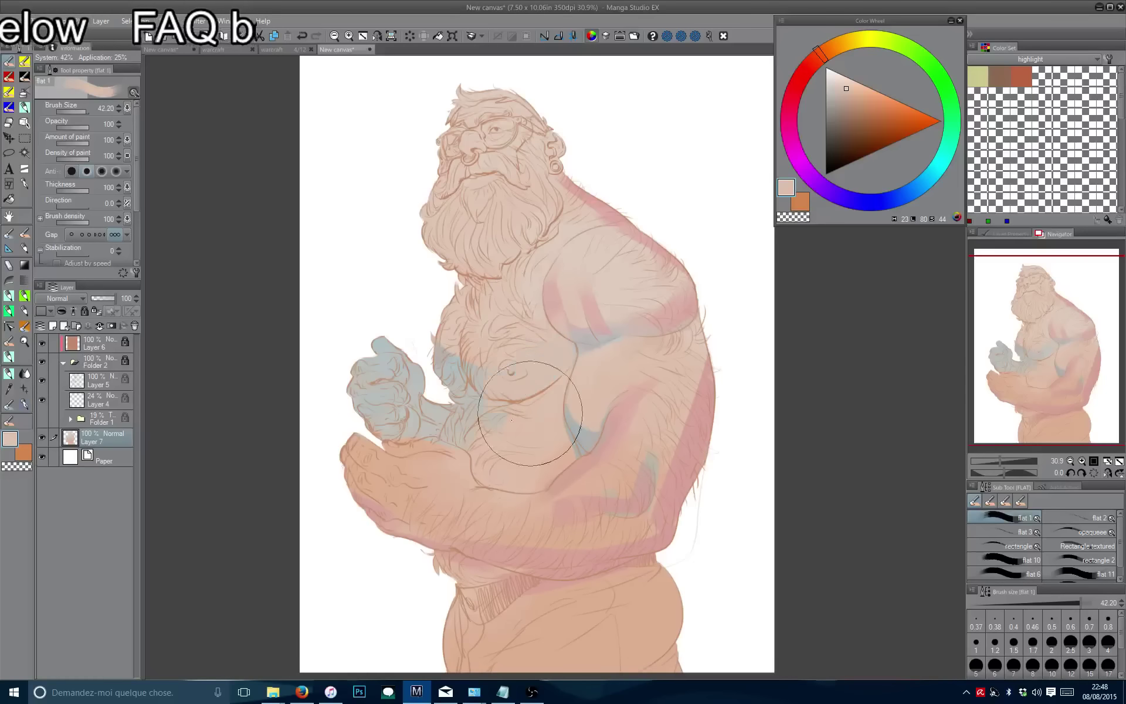
pyautogui.moveTo(400, 270)
pyautogui.mouseDown()
pyautogui.moveTo(485, 301)
pyautogui.moveTo(420, 352)
pyautogui.moveTo(375, 352)
pyautogui.moveTo(425, 458)
pyautogui.moveTo(535, 352)
pyautogui.moveTo(557, 342)
pyautogui.moveTo(589, 366)
pyautogui.moveTo(571, 423)
pyautogui.moveTo(516, 470)
pyautogui.mouseUp()
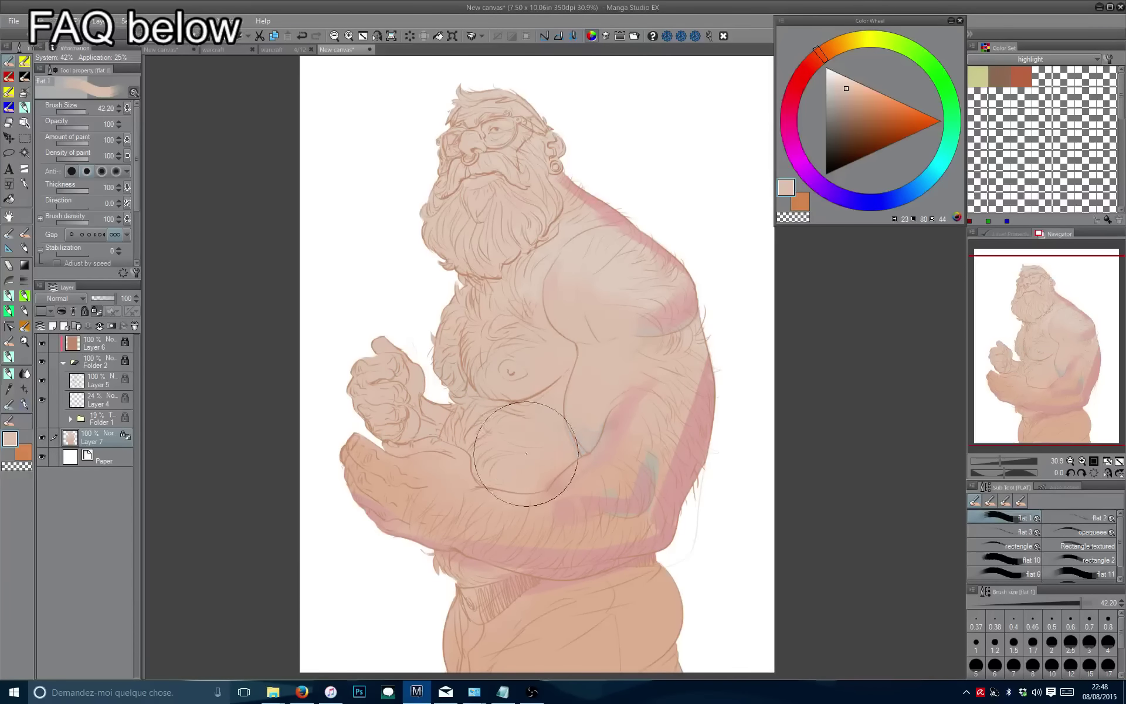
pyautogui.moveTo(636, 369)
pyautogui.mouseDown()
pyautogui.moveTo(609, 465)
pyautogui.moveTo(536, 583)
pyautogui.moveTo(634, 552)
pyautogui.mouseUp()
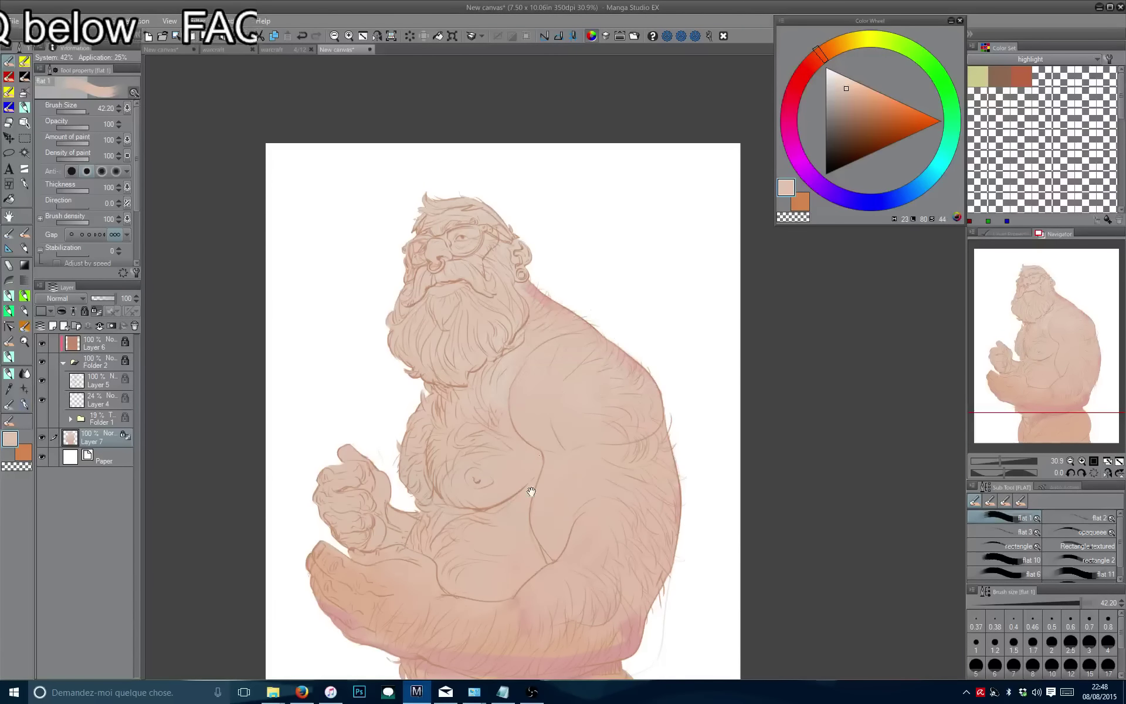
pyautogui.moveTo(576, 606)
pyautogui.mouseDown()
pyautogui.moveTo(624, 447)
pyautogui.moveTo(604, 528)
pyautogui.moveTo(548, 510)
pyautogui.moveTo(410, 405)
pyautogui.moveTo(458, 510)
pyautogui.mouseUp()
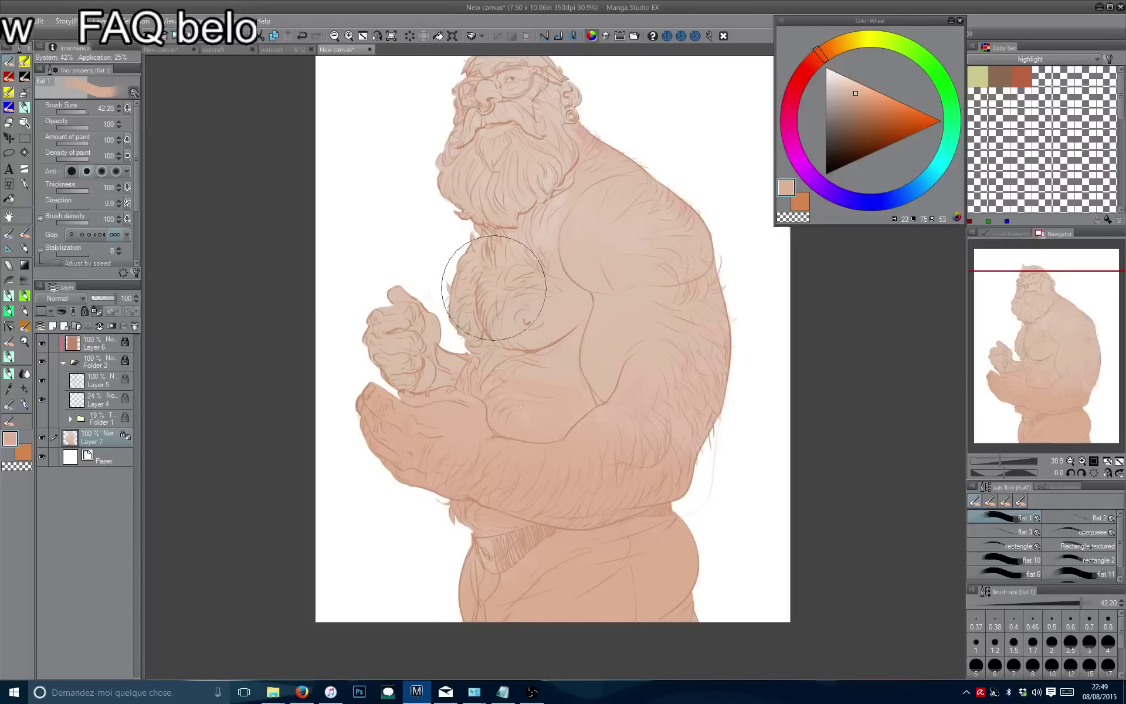
# Paint a curved shadow under the chest muscle in a darker skin tone with a 10.21 brush.
pyautogui.scroll(1, 443, 359)
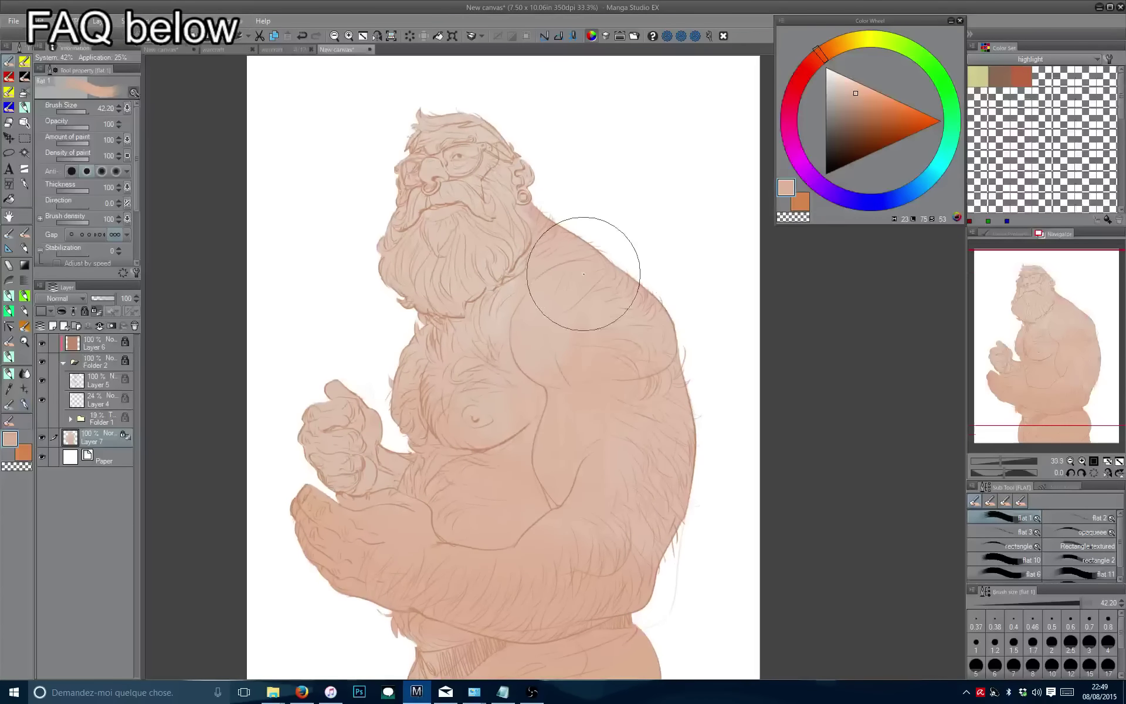
pyautogui.click(855, 99)
pyautogui.scroll(1, 557, 363)
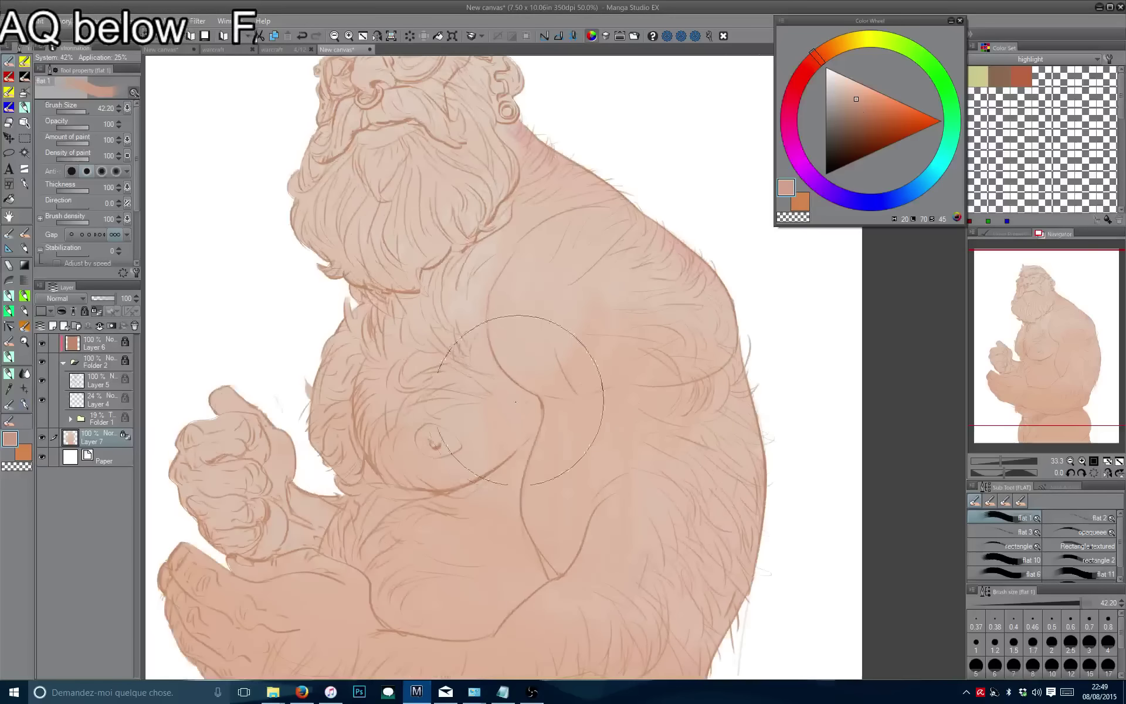
pyautogui.moveTo(519, 433); pyautogui.dragTo(443, 478)
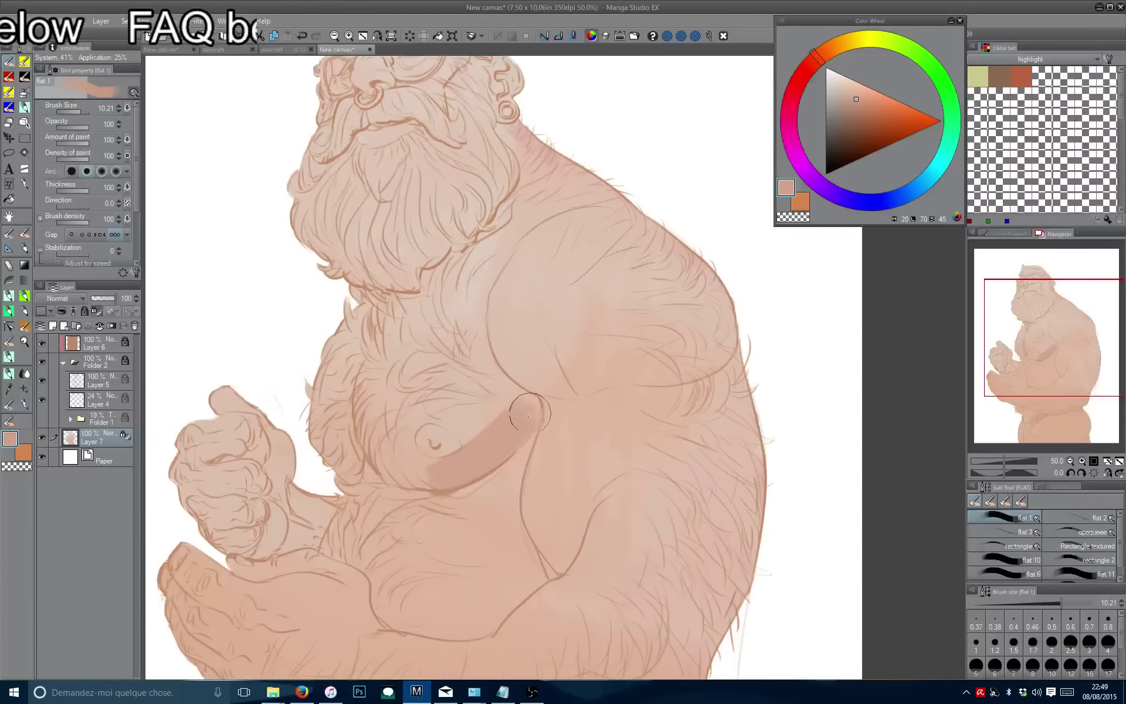
pyautogui.moveTo(521, 426)
pyautogui.mouseDown()
pyautogui.moveTo(454, 470)
pyautogui.moveTo(392, 472)
pyautogui.moveTo(417, 463)
pyautogui.moveTo(346, 454)
pyautogui.mouseUp()
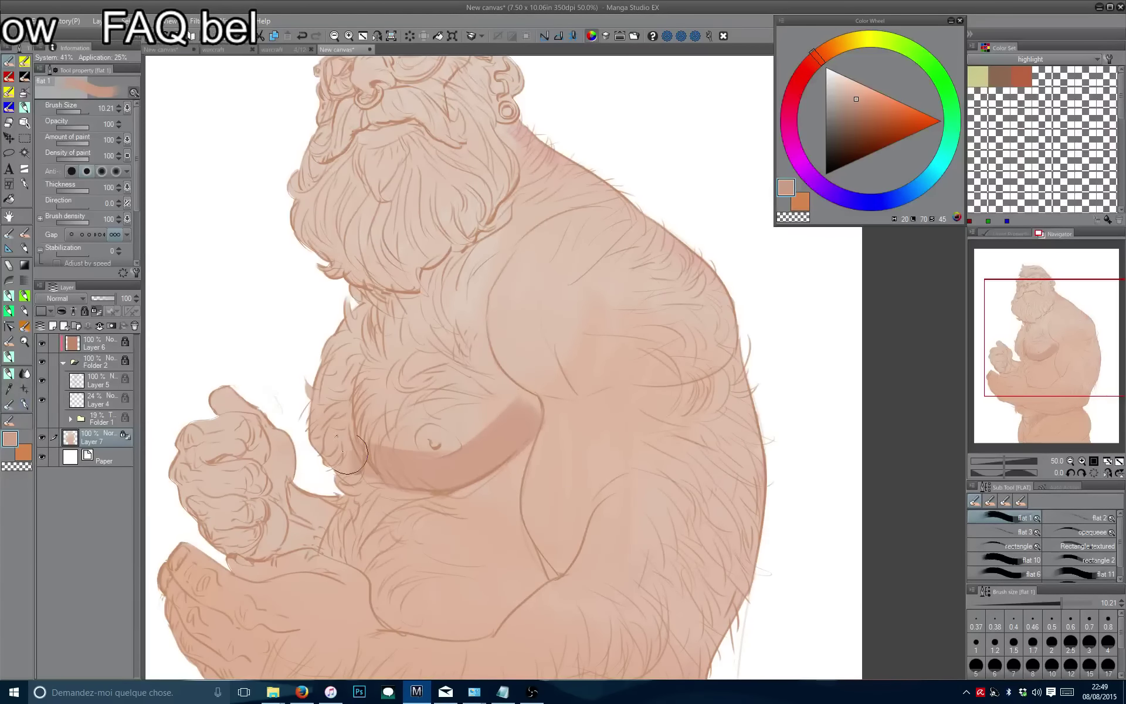
# Refine the edges of the curved shadow under the chest muscle with sampled skin tones using a 5.35 brush.
pyautogui.keyDown('alt'); pyautogui.click(505, 423); pyautogui.keyUp('alt')
pyautogui.press('[')
pyautogui.press('[')
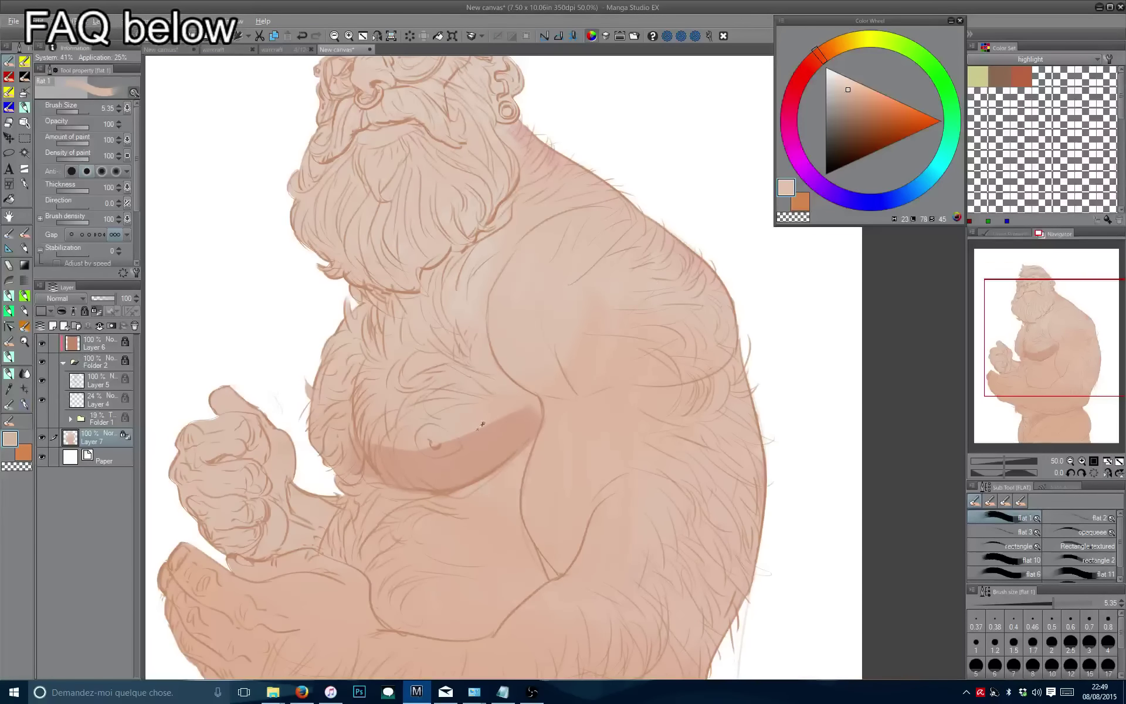
pyautogui.keyDown('alt'); pyautogui.click(487, 423); pyautogui.keyUp('alt')
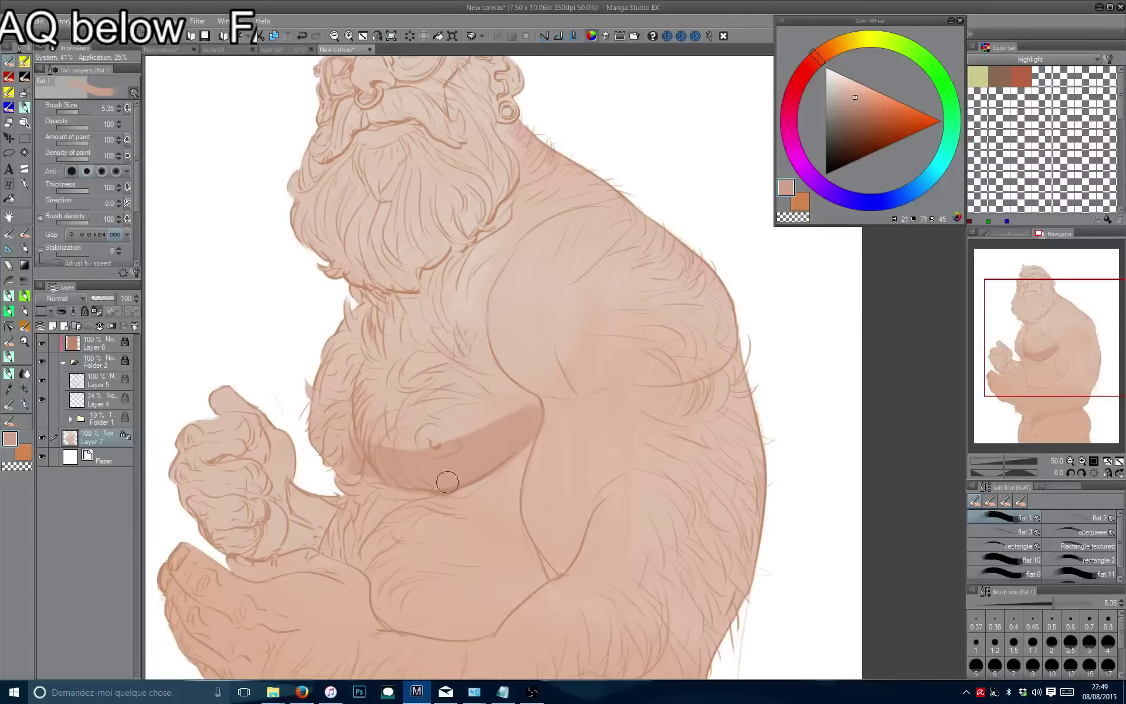
# Paint a thin, darker grey-brown accent on the armpit end of the chest shadow's lower edge with a very fine brush.
pyautogui.click(853, 103)
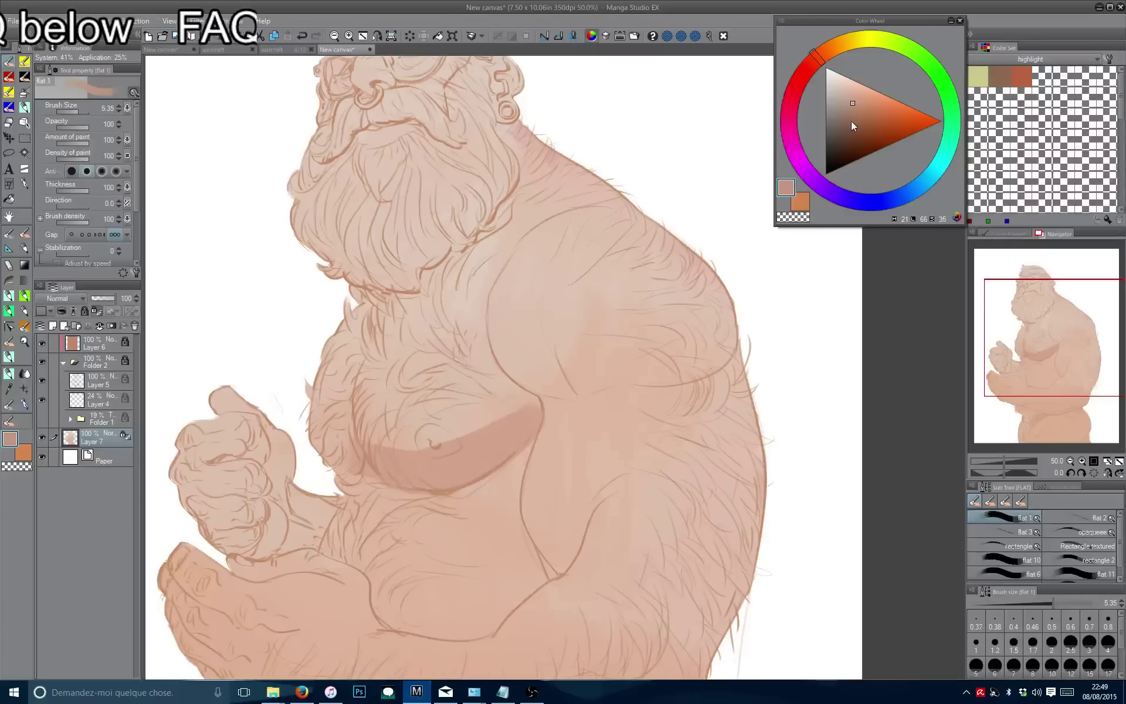
pyautogui.press('[')
pyautogui.press('[')
pyautogui.press('[')
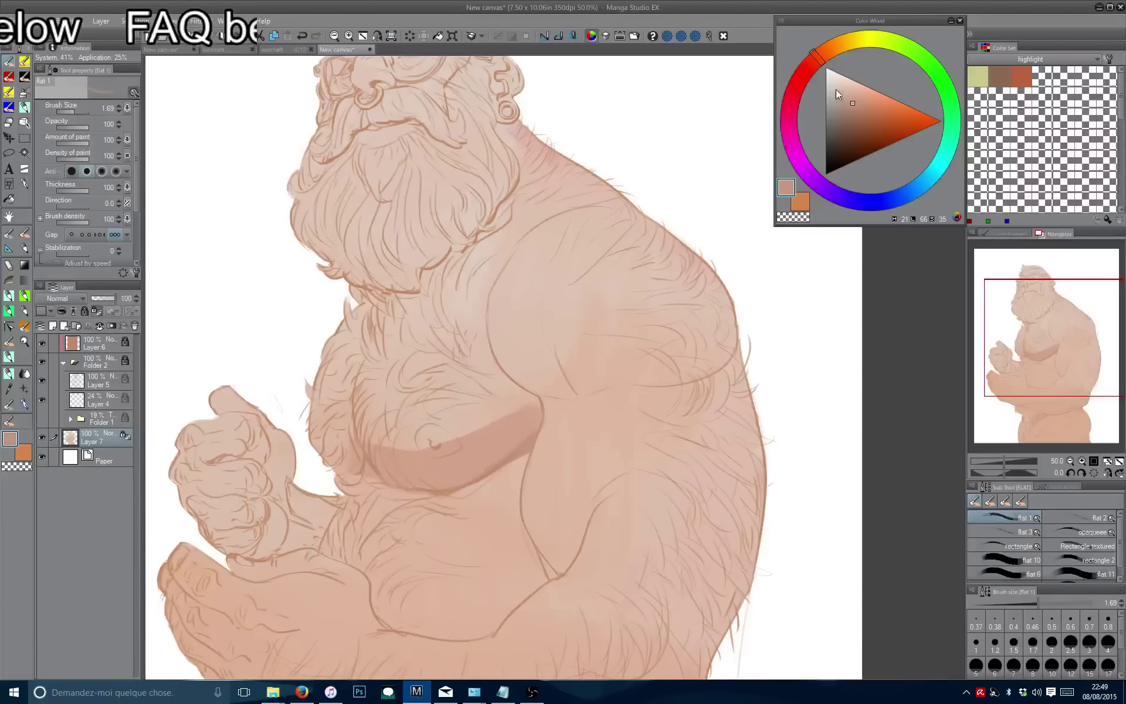
pyautogui.click(851, 109)
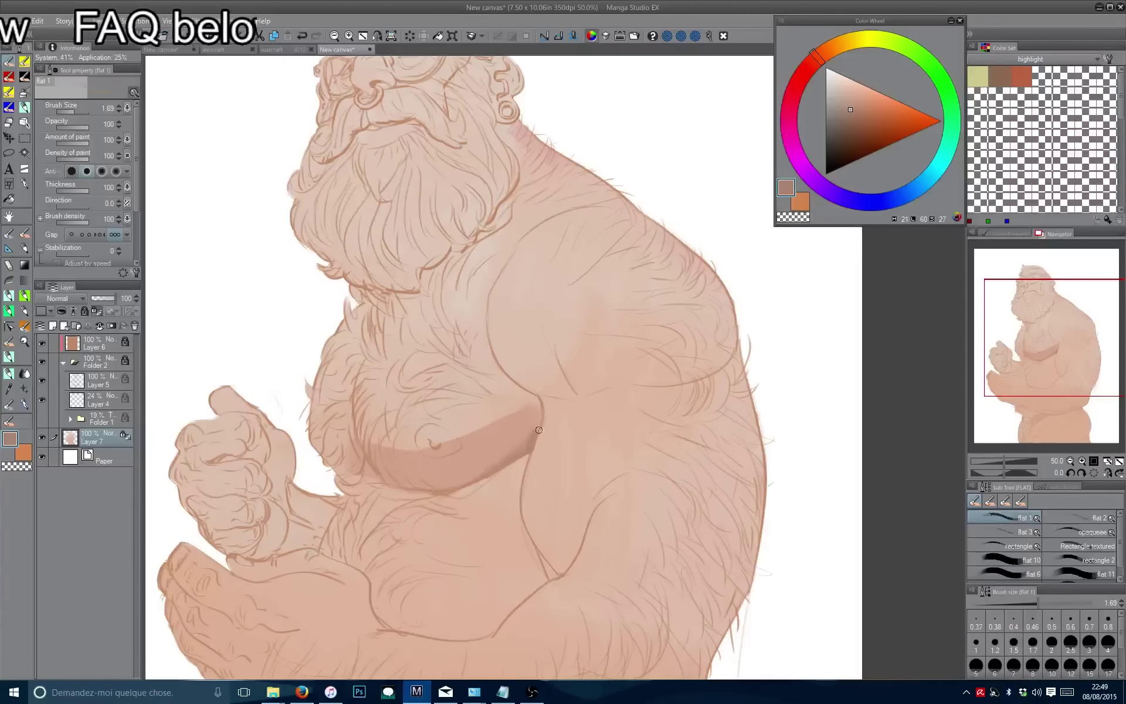
pyautogui.moveTo(507, 457); pyautogui.dragTo(540, 433)
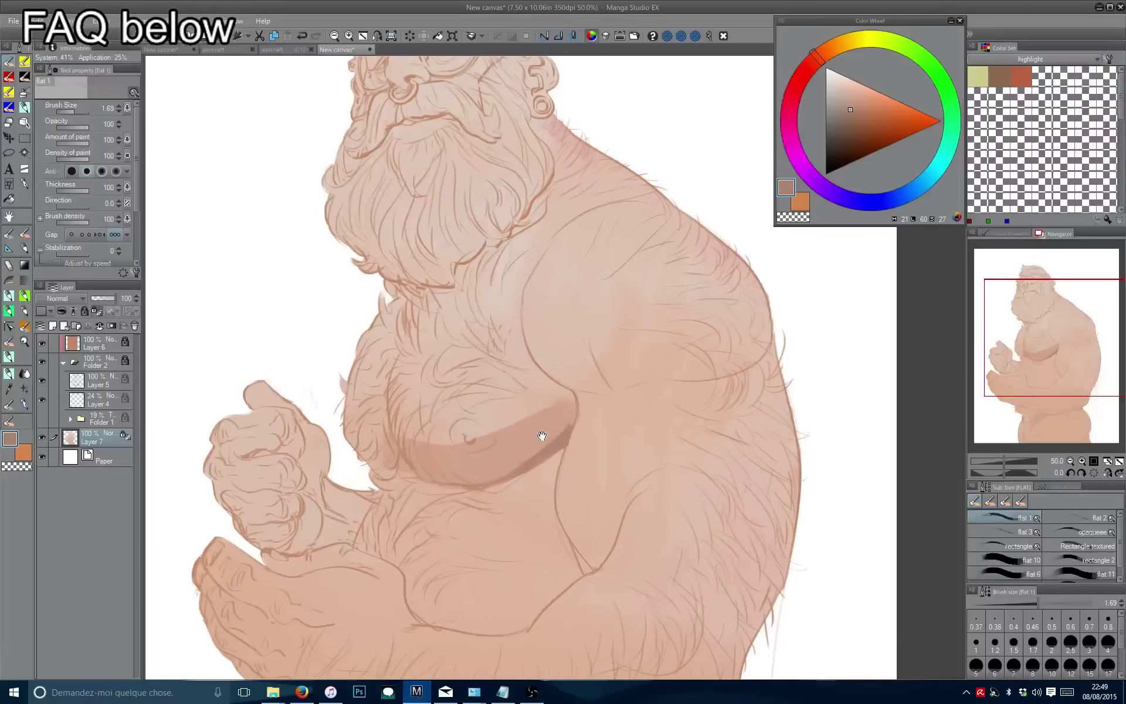
# Unlock Folder 2, set its blending mode to Multiply, lock it again and reselect Layer 7.
pyautogui.click(101, 365)
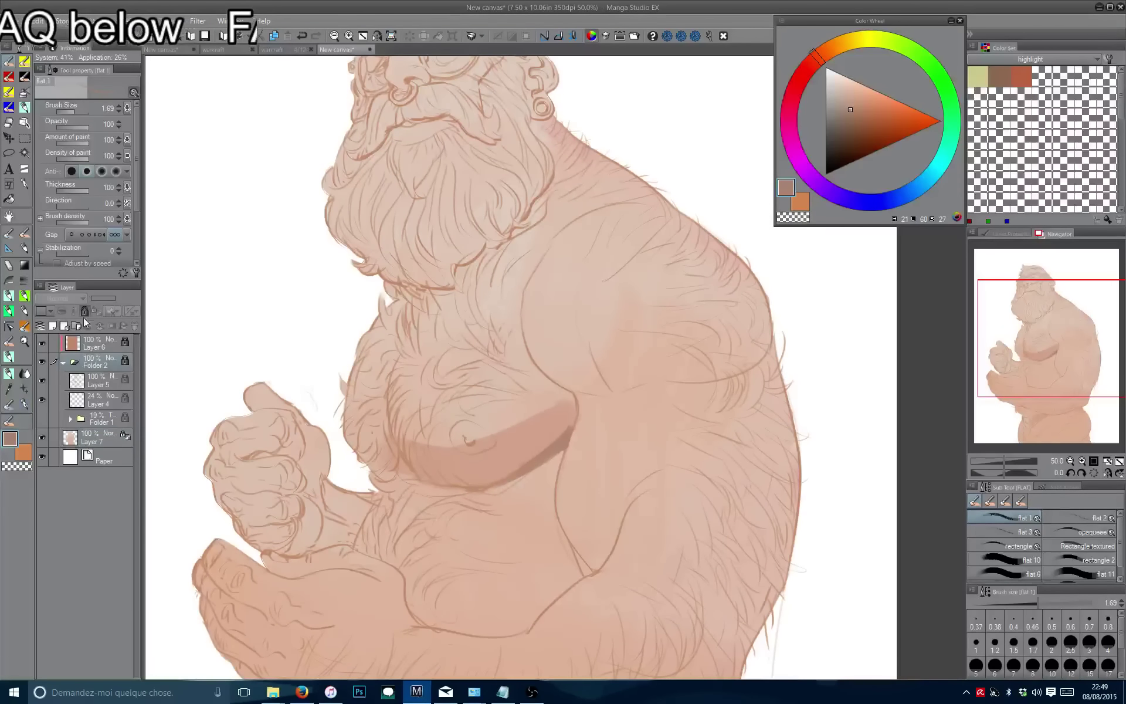
pyautogui.click(61, 299)
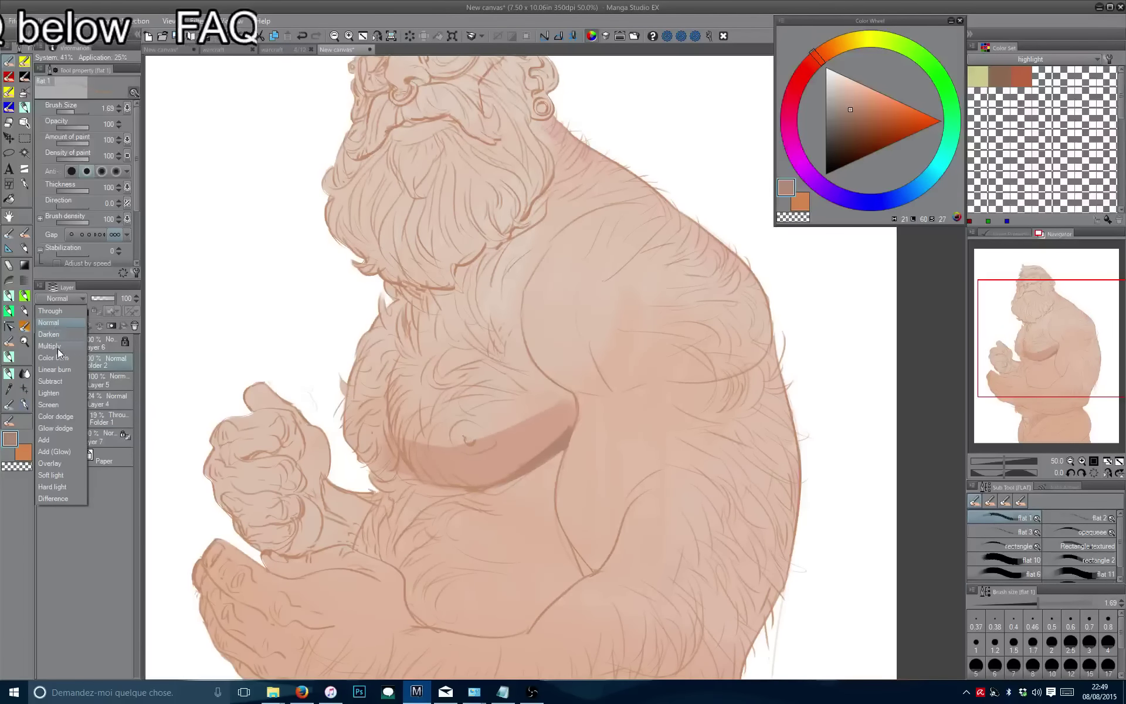
pyautogui.click(58, 347)
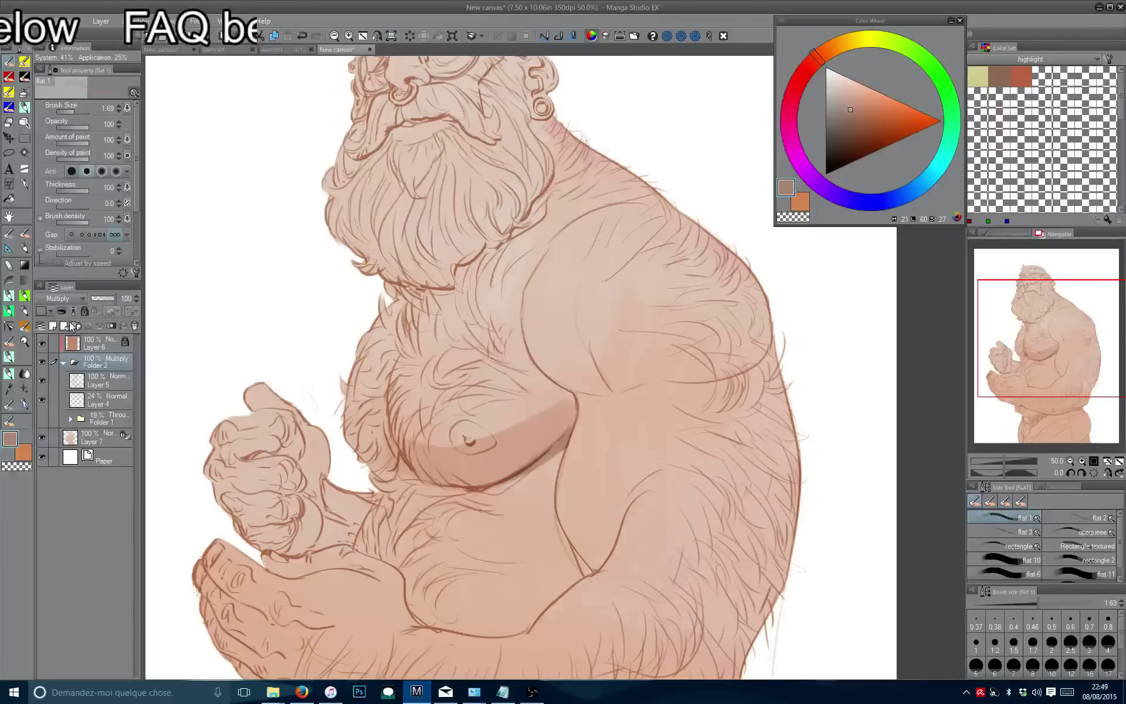
pyautogui.click(84, 311)
pyautogui.click(96, 438)
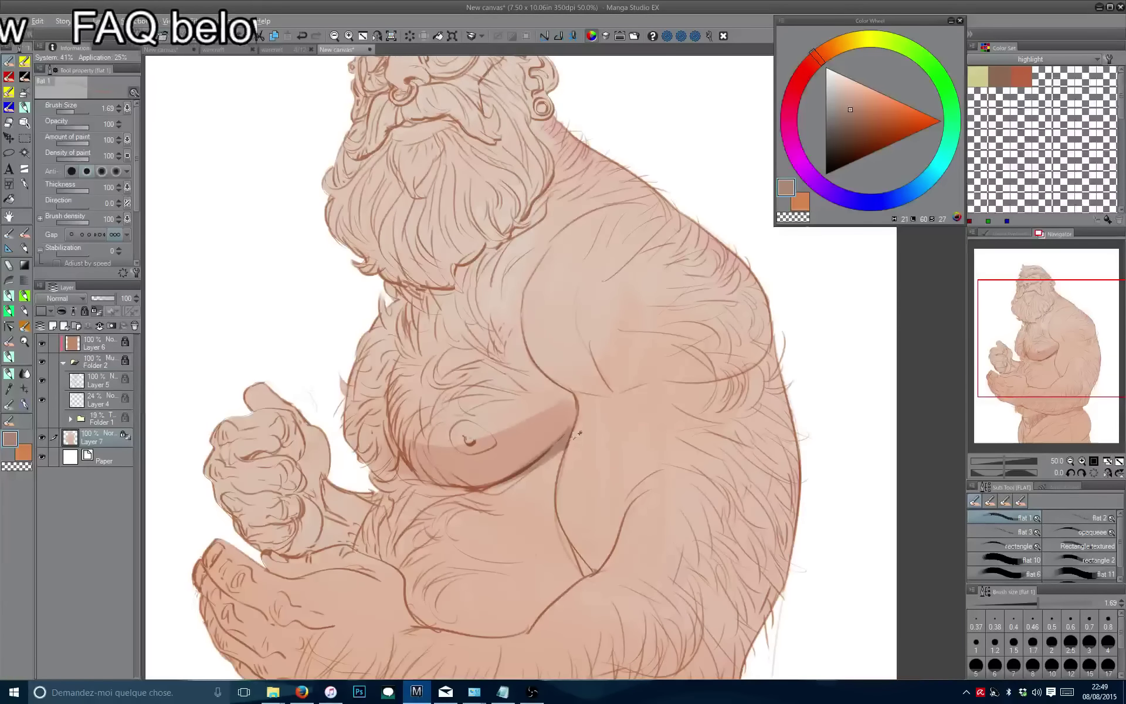
# Extend the dark grey-brown accent along the lower edge of the chest shadow using a 3.31 brush, undoing unsuitable strokes.
pyautogui.moveTo(560, 452); pyautogui.dragTo(468, 498)
pyautogui.hotkey('ctrl', 'z')
pyautogui.moveTo(565, 444)
pyautogui.mouseDown()
pyautogui.moveTo(566, 480)
pyautogui.moveTo(505, 512)
pyautogui.mouseUp()
pyautogui.hotkey('ctrl', 'z')
pyautogui.moveTo(574, 474); pyautogui.dragTo(502, 516)
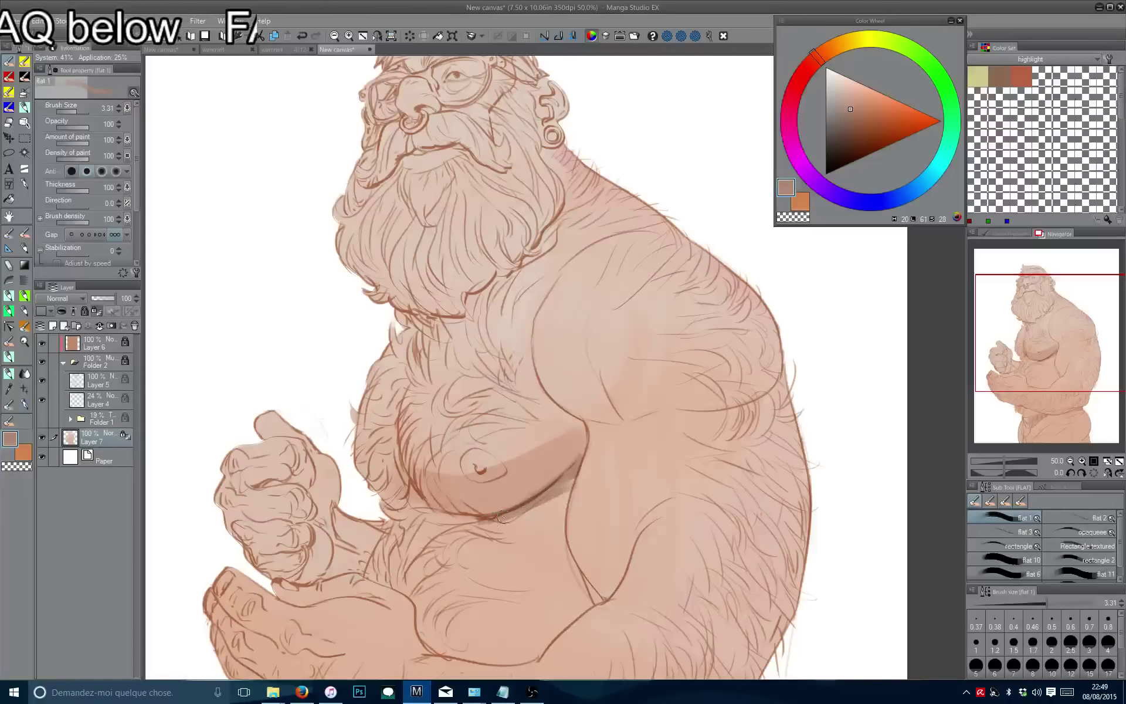
# Unlock Layer 6 and Folder 2 and set the folder's blending mode to Through.
pyautogui.click(93, 339)
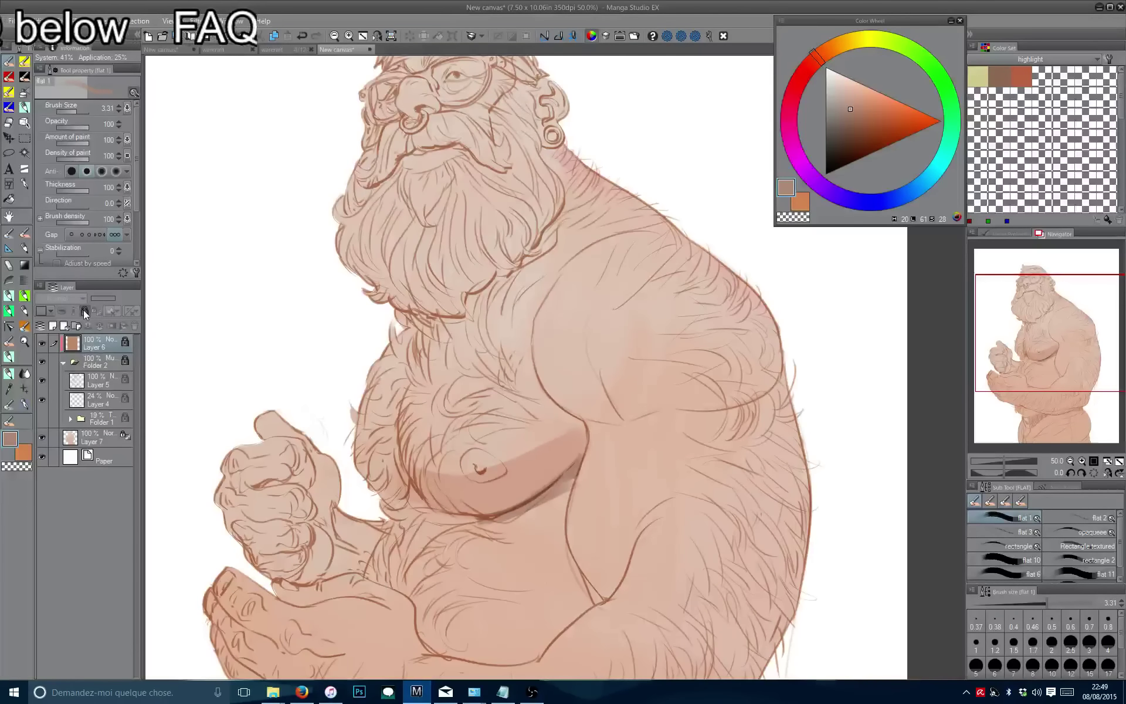
pyautogui.click(63, 363)
pyautogui.click(64, 365)
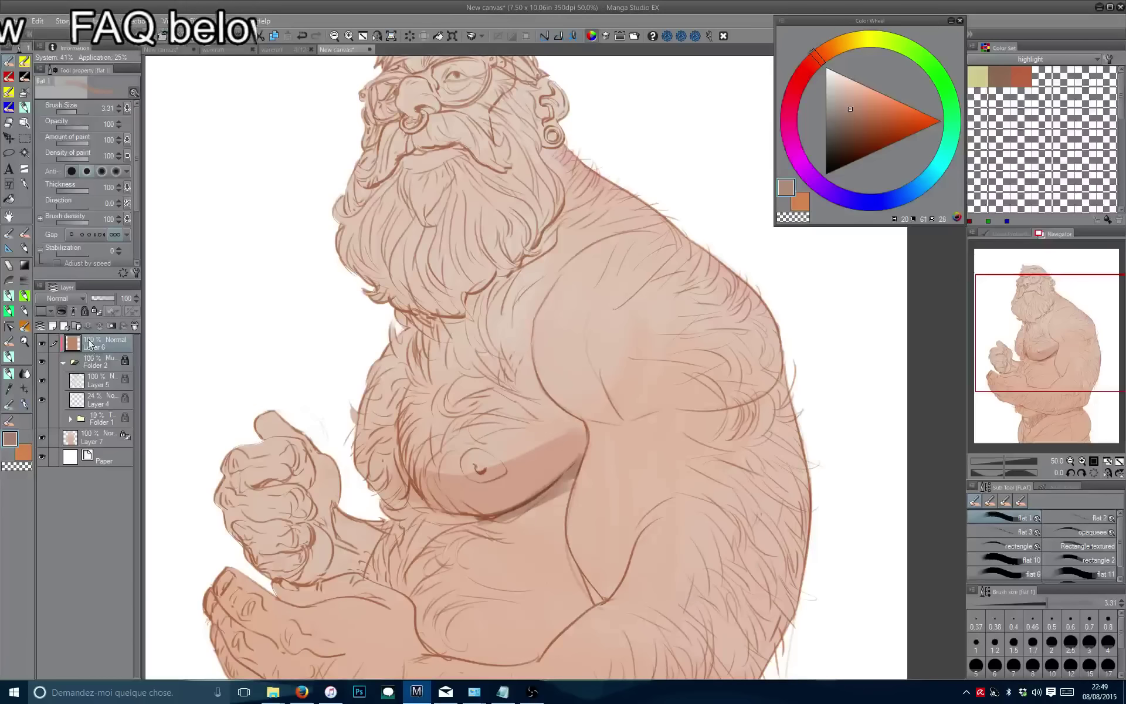
pyautogui.click(72, 311)
pyautogui.click(91, 362)
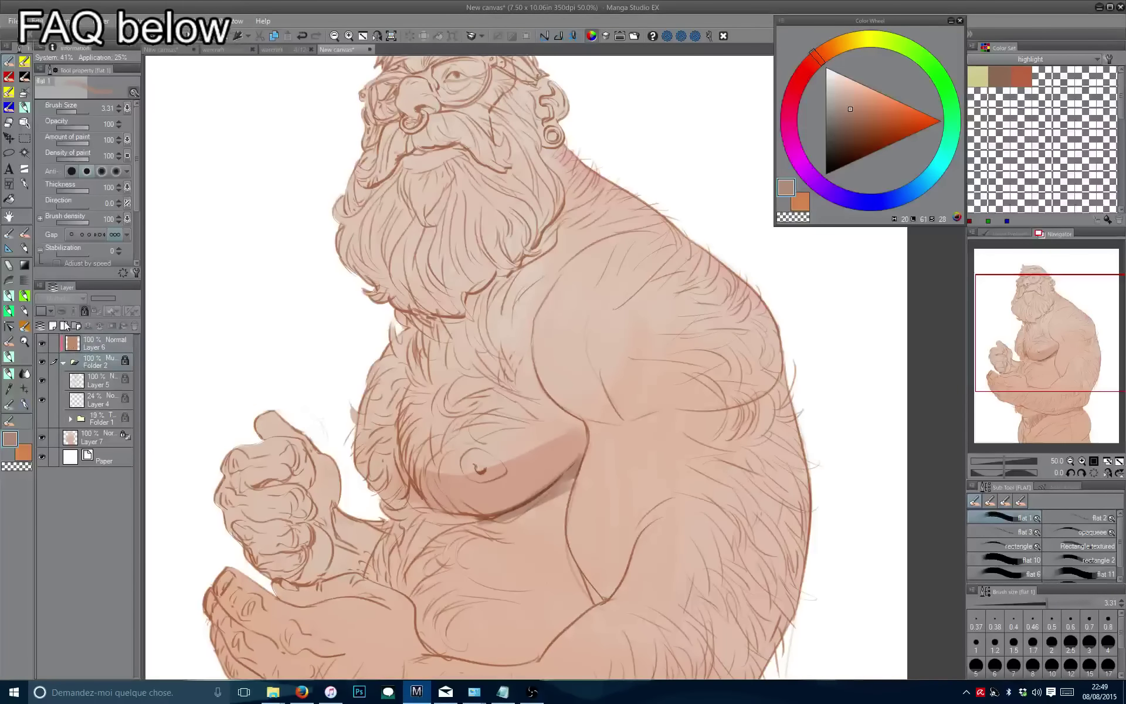
pyautogui.click(57, 299)
pyautogui.click(52, 310)
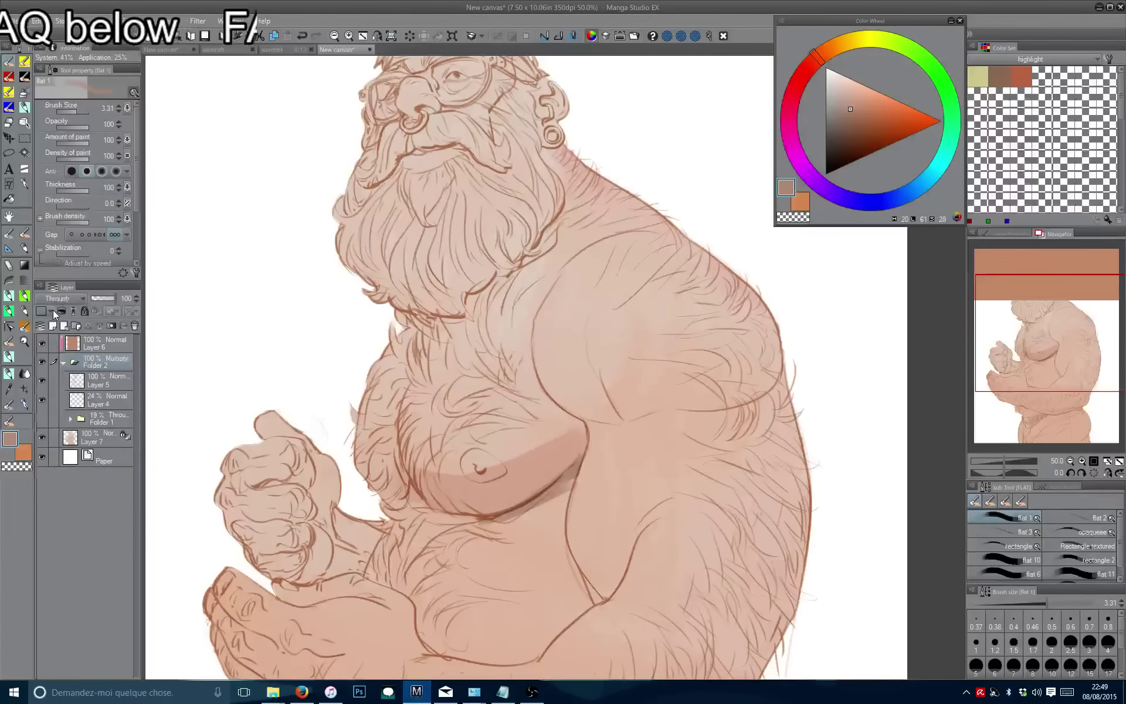
pyautogui.click(54, 300)
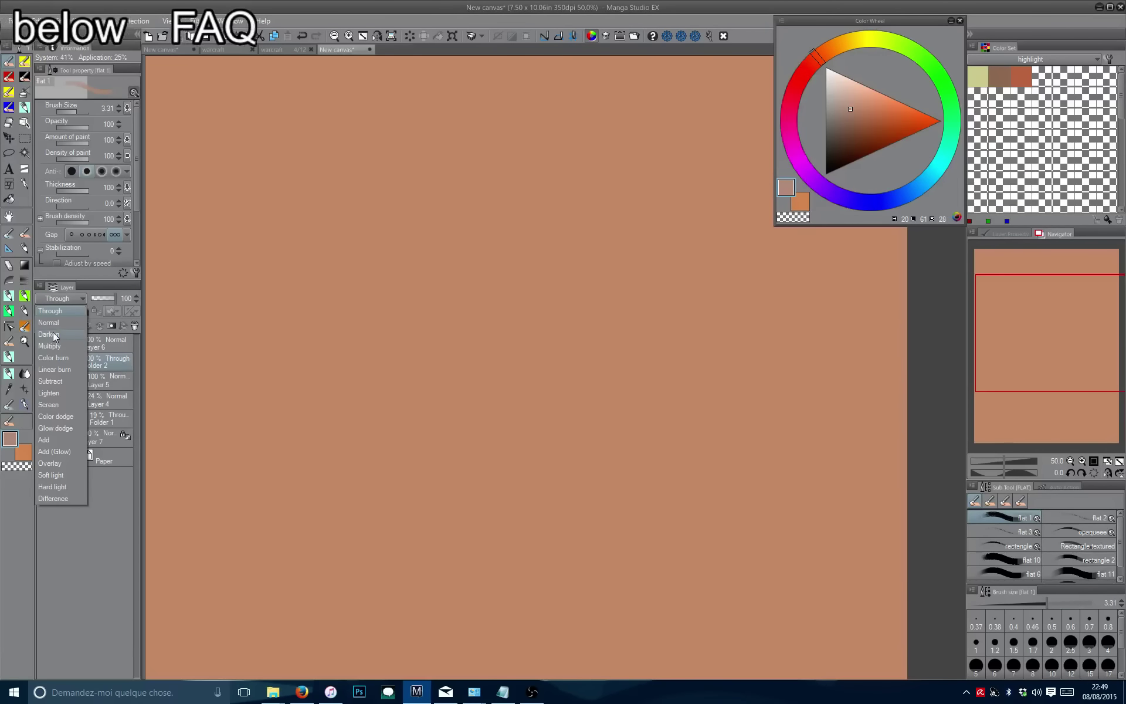
# Move the brown colour Layer 6 into Folder 2, directly above Layer 5.
pyautogui.click(98, 352)
pyautogui.click(101, 343)
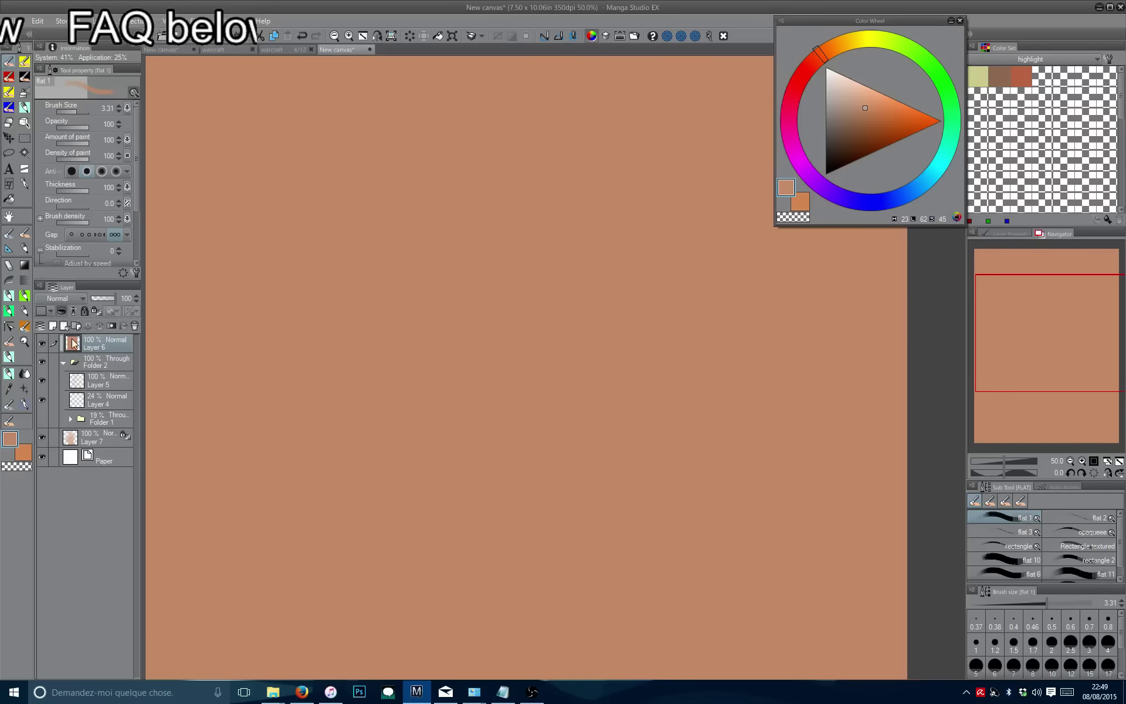
pyautogui.click(63, 363)
pyautogui.click(63, 363)
pyautogui.click(77, 362)
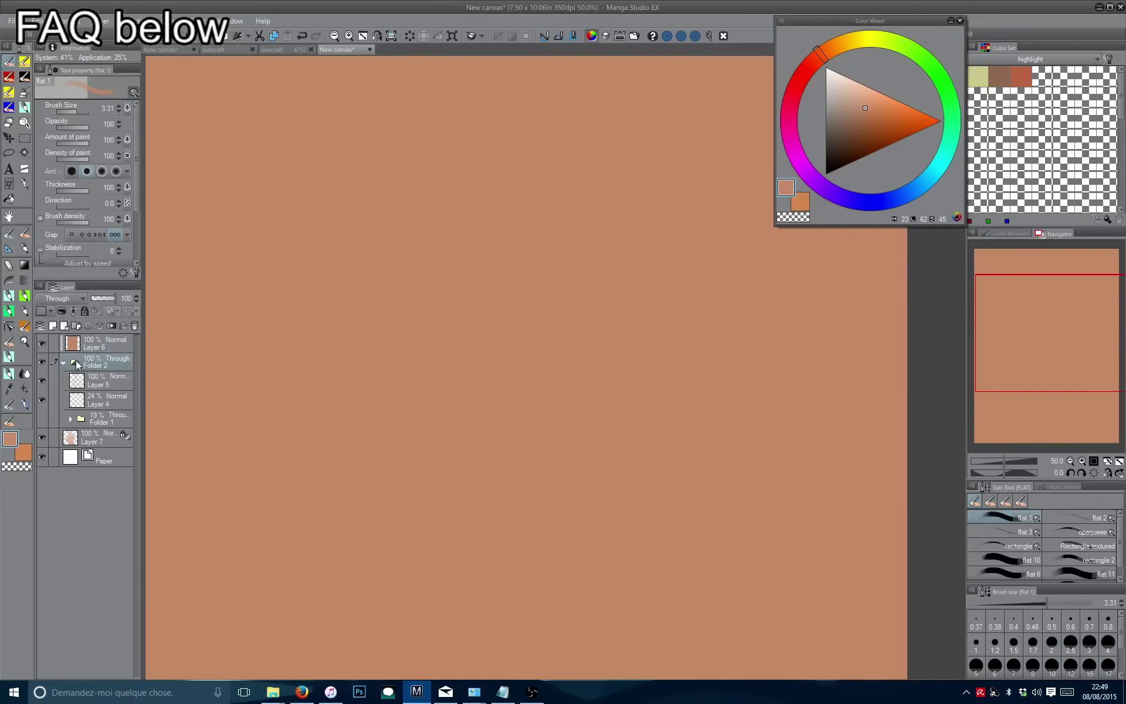
pyautogui.moveTo(79, 350); pyautogui.dragTo(71, 362)
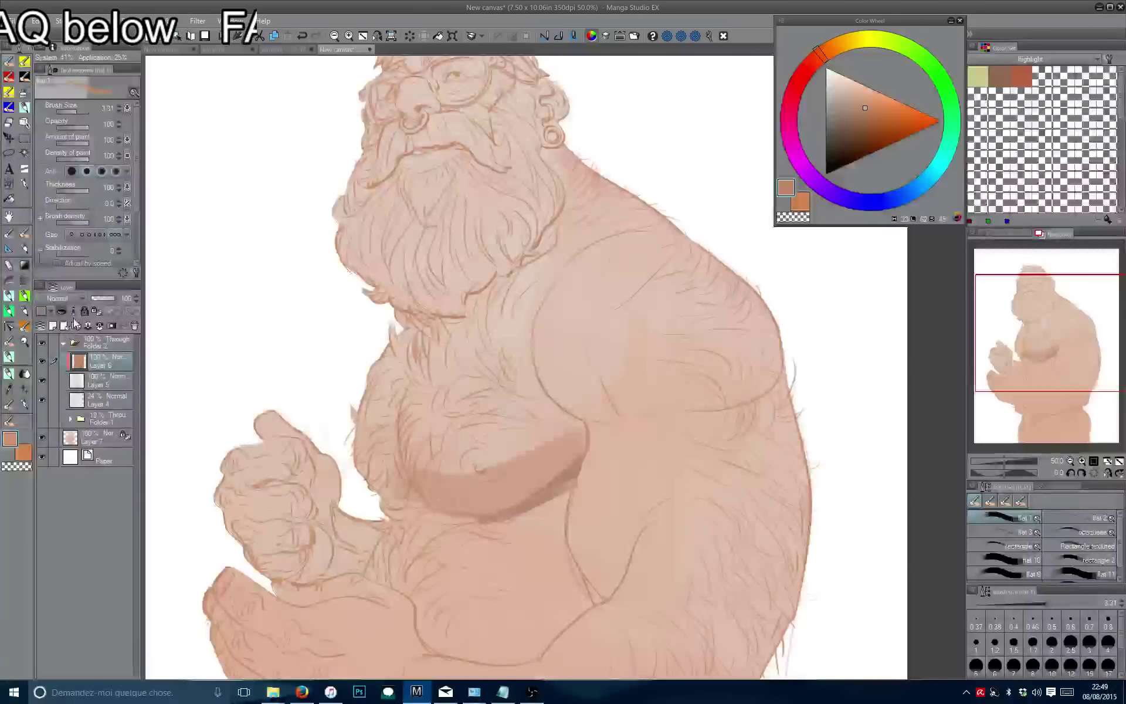
# Merge the clipped brown Layer 6 down into Layer 5 inside Folder 2.
pyautogui.click(81, 343)
pyautogui.click(65, 300)
pyautogui.click(69, 304)
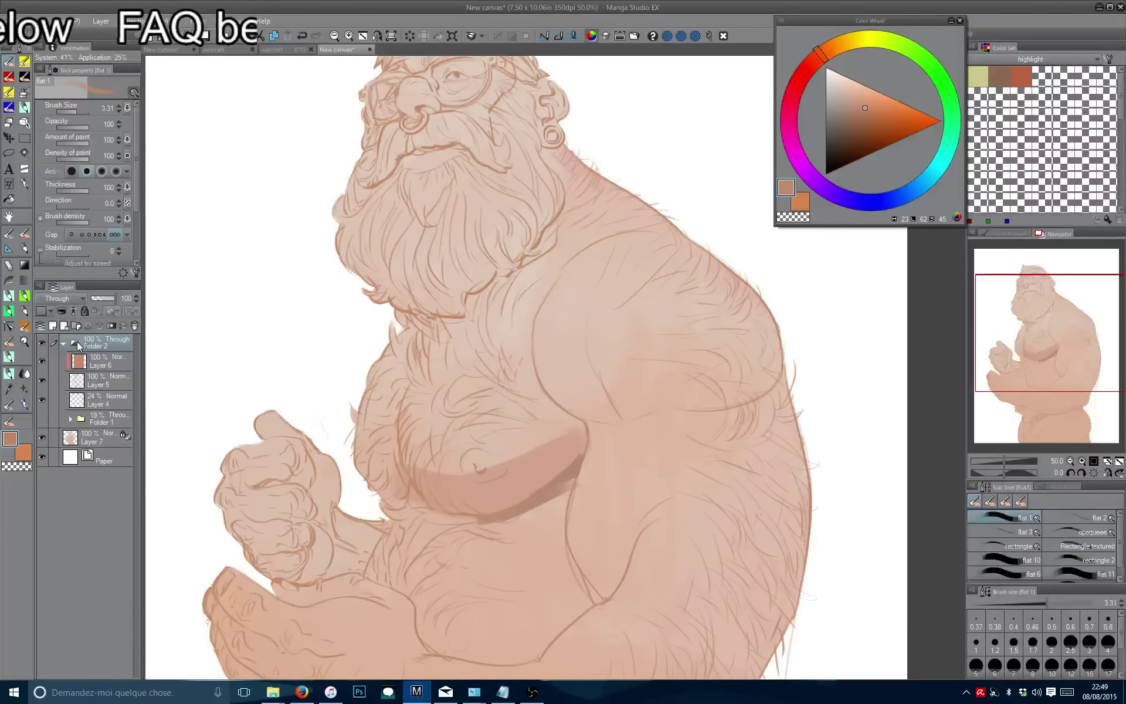
pyautogui.click(82, 361)
pyautogui.moveTo(83, 360); pyautogui.dragTo(97, 418)
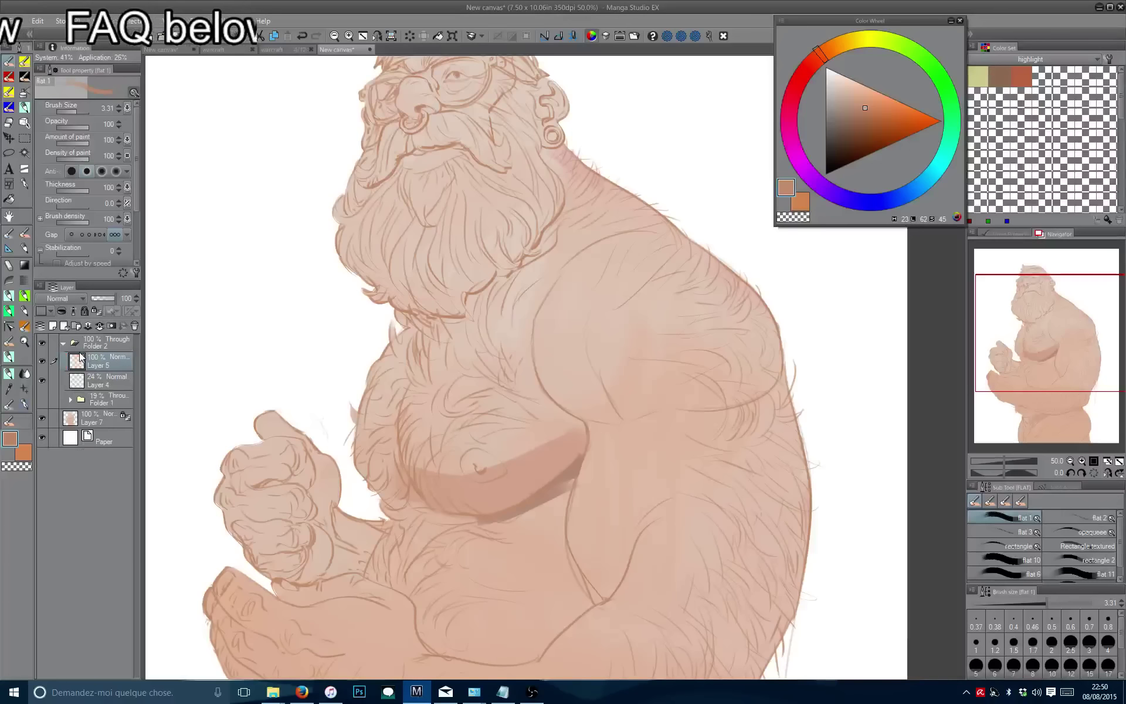
# Set Folder 2 to Multiply blending, collapse it and select Layer 7.
pyautogui.click(94, 343)
pyautogui.click(62, 299)
pyautogui.click(60, 346)
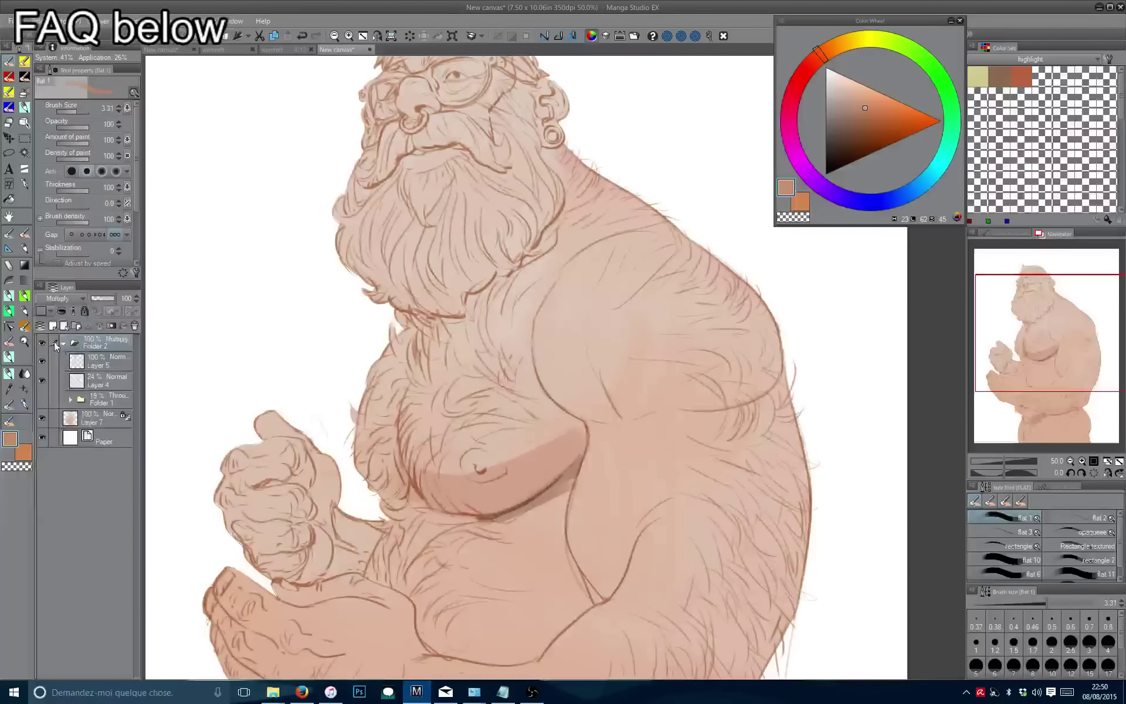
pyautogui.click(63, 344)
pyautogui.click(105, 361)
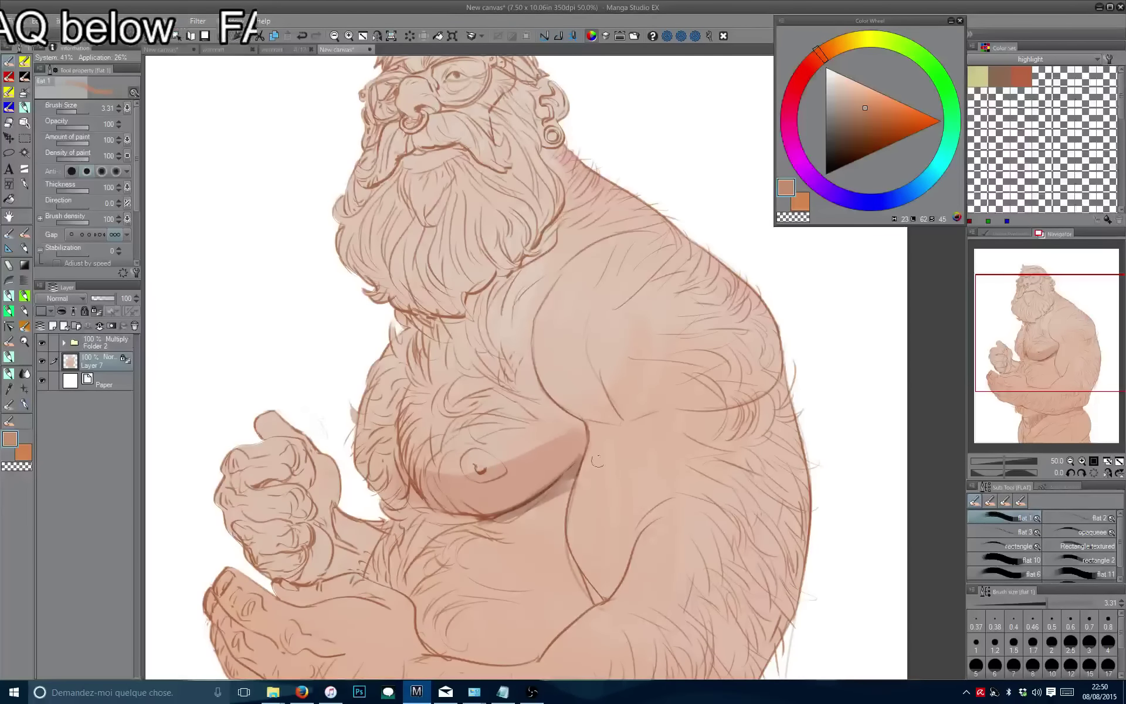
# Lock the transparent pixels of Layer 5 in Folder 2 and recolour its lines with a lighter orange-tan.
pyautogui.click(64, 343)
pyautogui.click(94, 356)
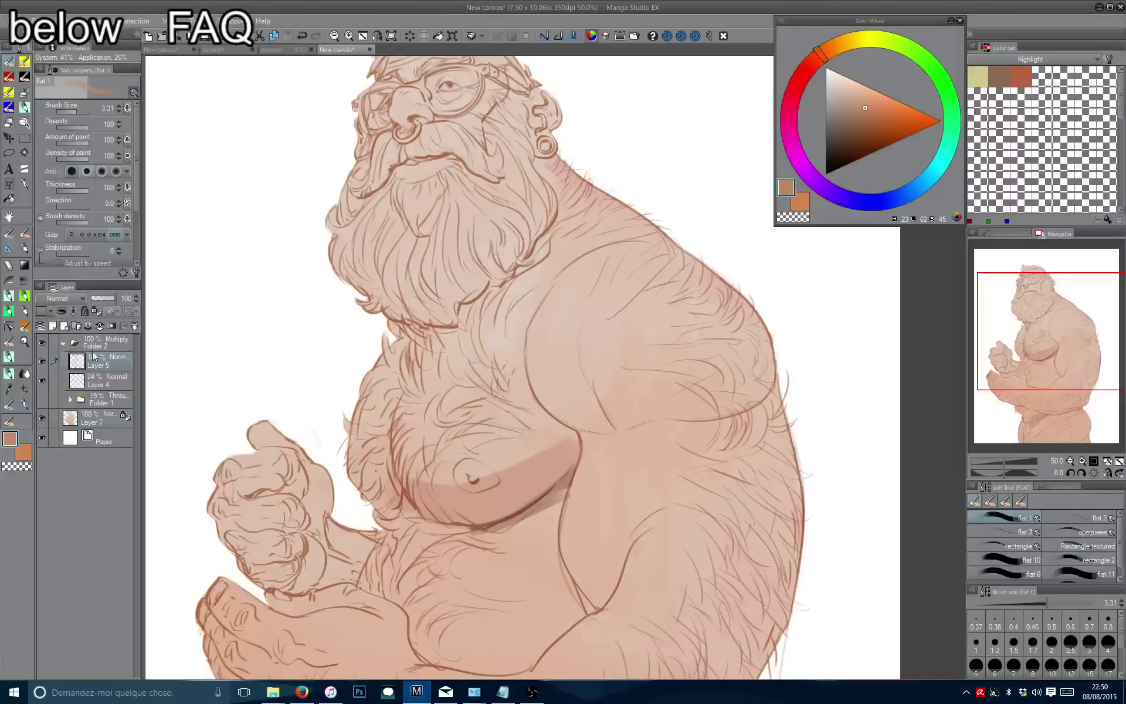
pyautogui.click(865, 100)
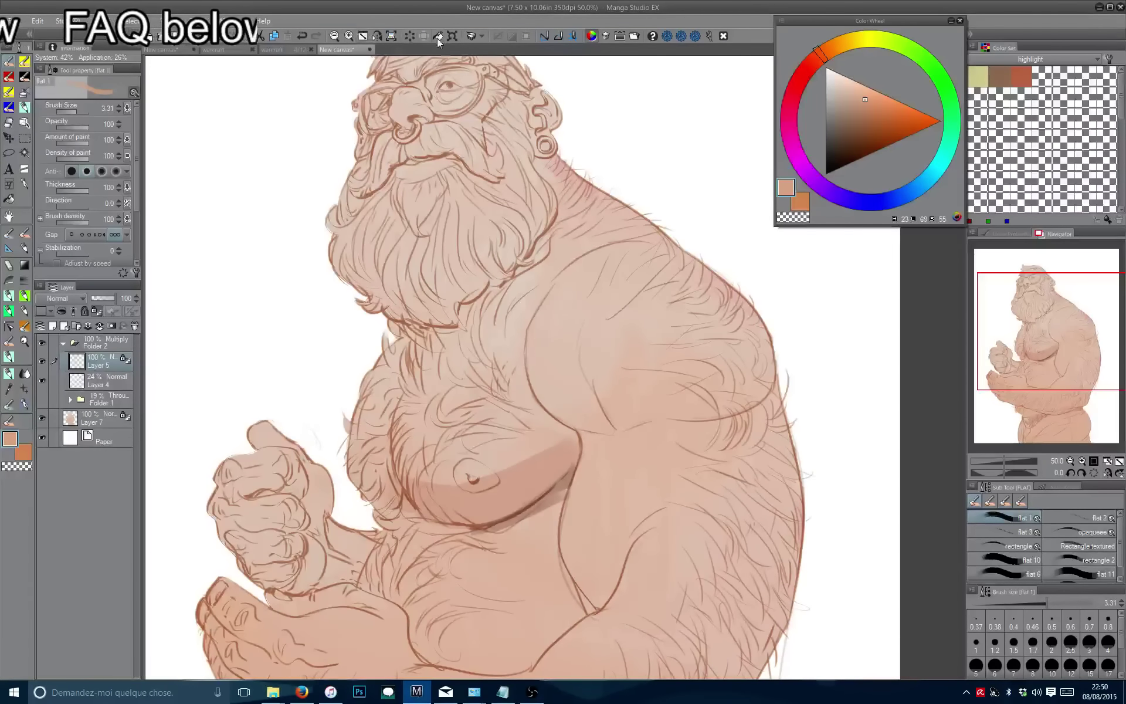
# Refine the dark accent below the chest muscle on Layer 7 with sampled shadow tones using a 2.96 brush.
pyautogui.click(88, 421)
pyautogui.keyDown('alt'); pyautogui.click(562, 489); pyautogui.keyUp('alt')
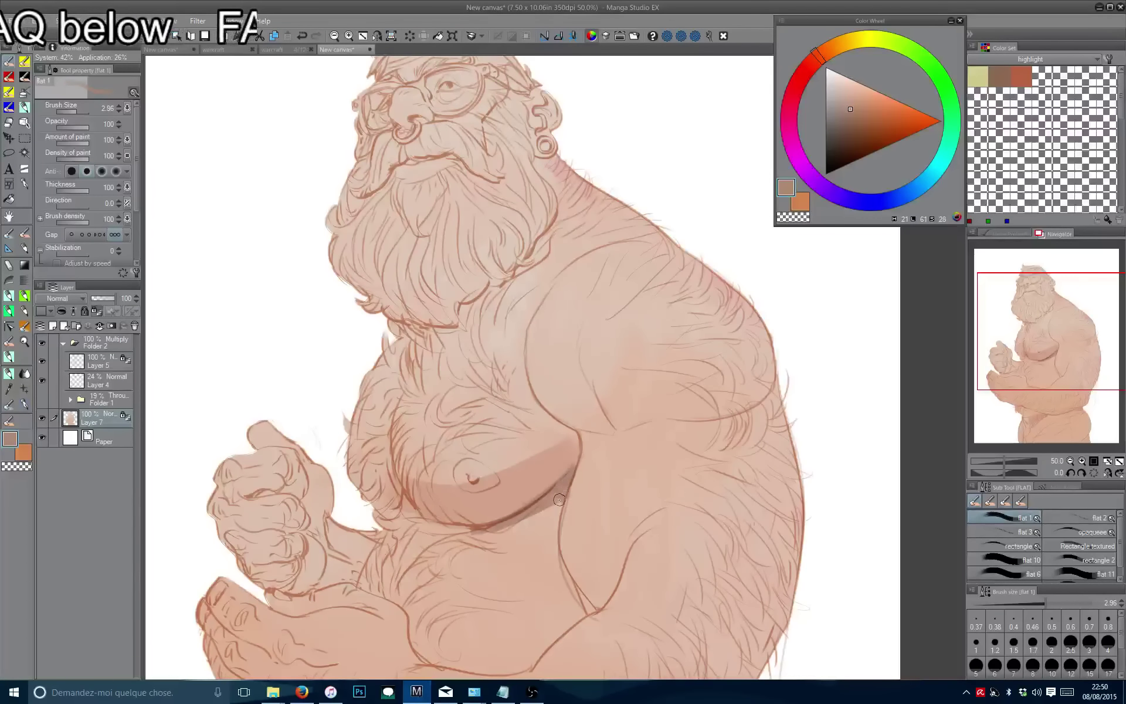
pyautogui.keyDown('alt'); pyautogui.click(504, 510); pyautogui.keyUp('alt')
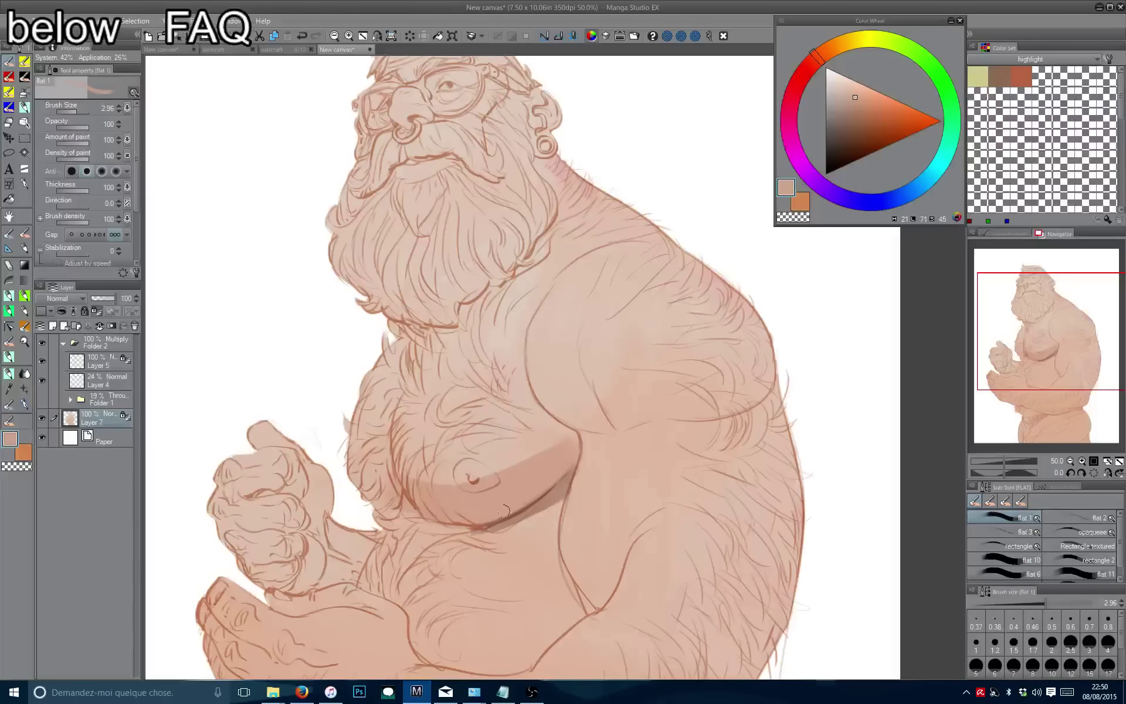
pyautogui.keyDown('alt'); pyautogui.click(540, 501); pyautogui.keyUp('alt')
pyautogui.moveTo(544, 505); pyautogui.dragTo(538, 461)
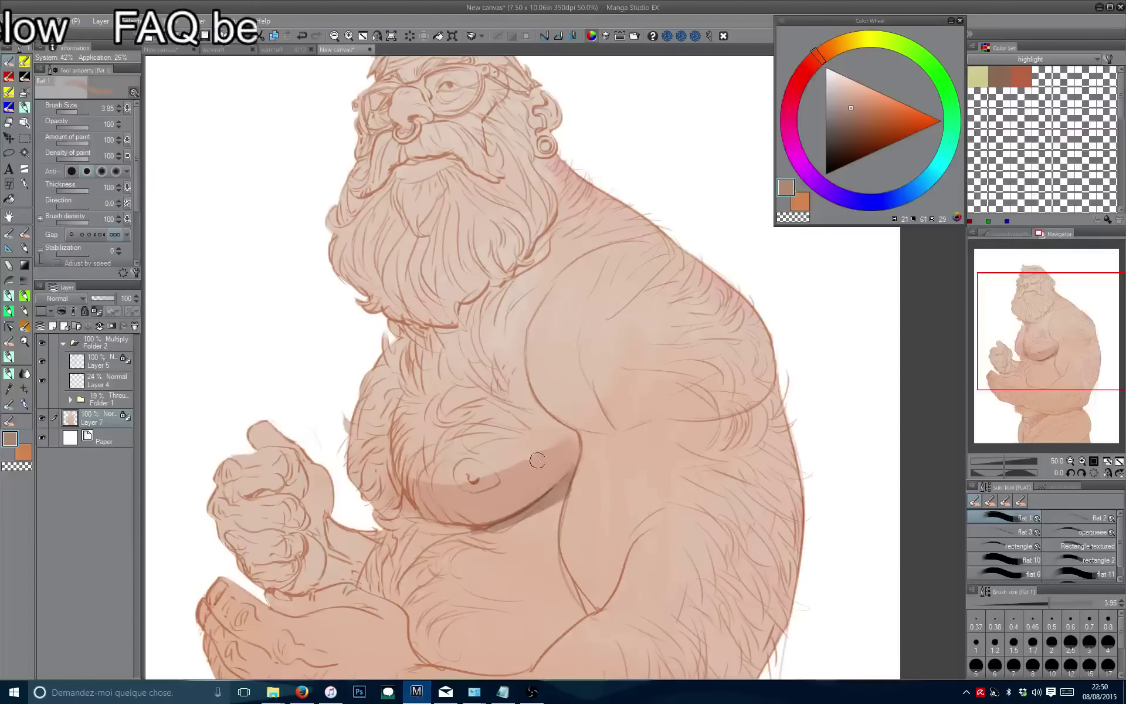
# Paint a warm brown shadow along the shoulder muscle's lower edge out to the back of the arm, using 3.95 to 12.28 brushes.
pyautogui.click(858, 103)
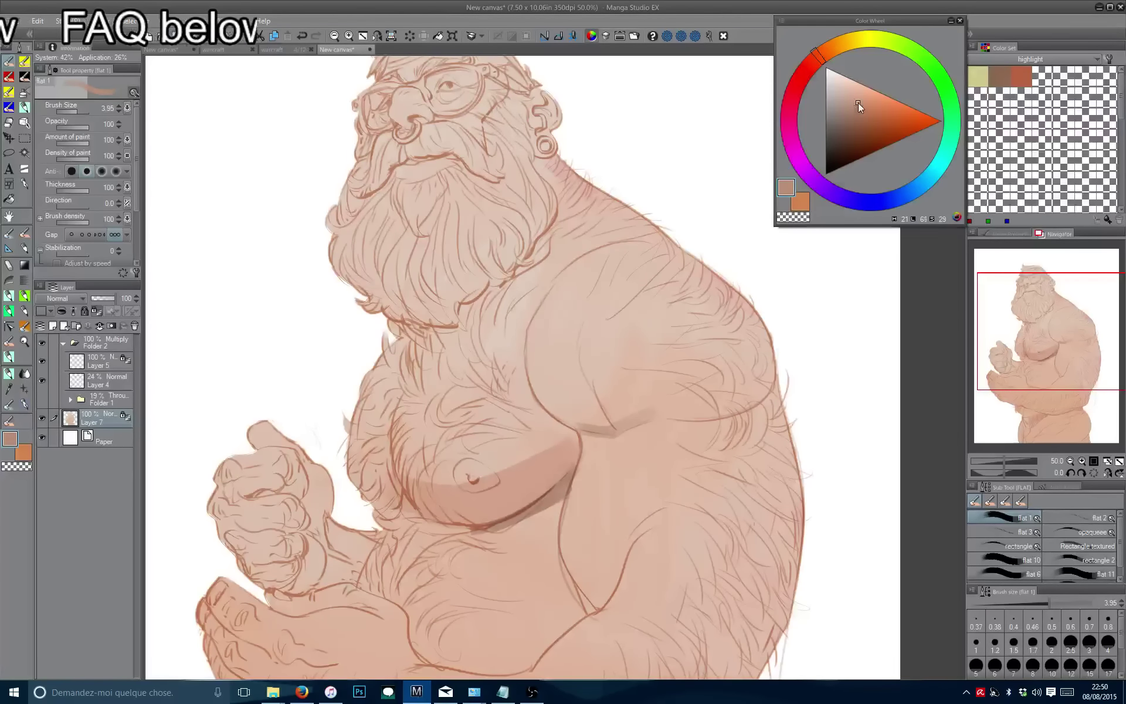
pyautogui.moveTo(610, 430); pyautogui.dragTo(669, 406)
pyautogui.click(865, 101)
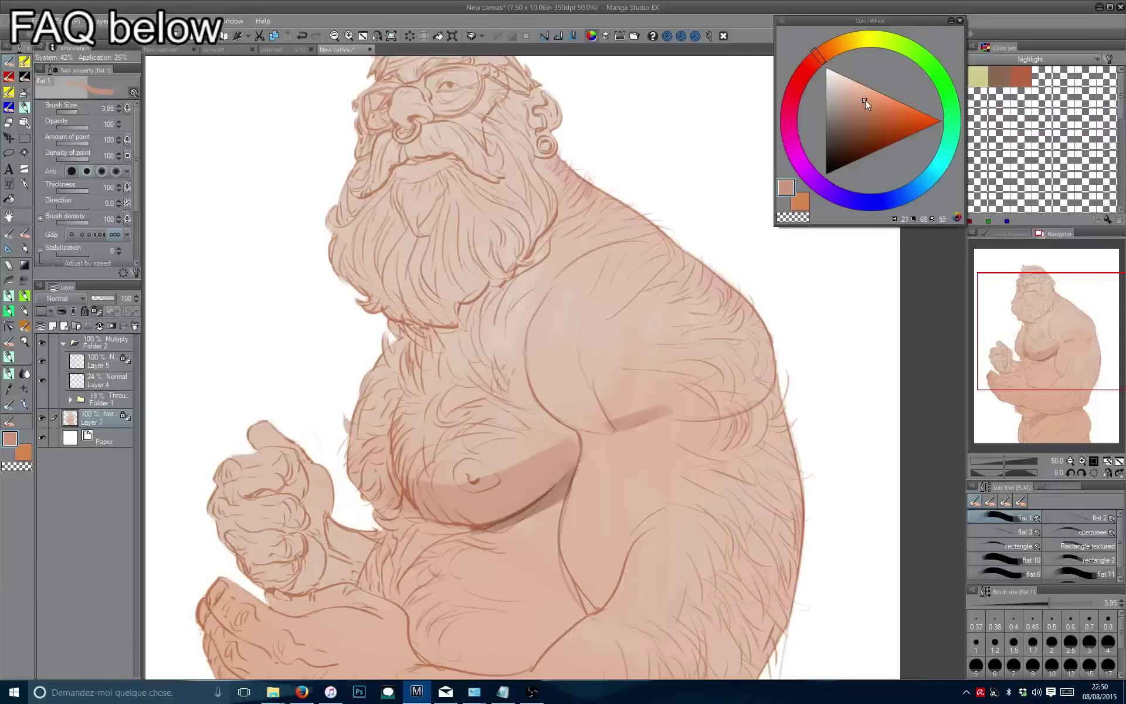
pyautogui.moveTo(780, 363); pyautogui.dragTo(645, 419)
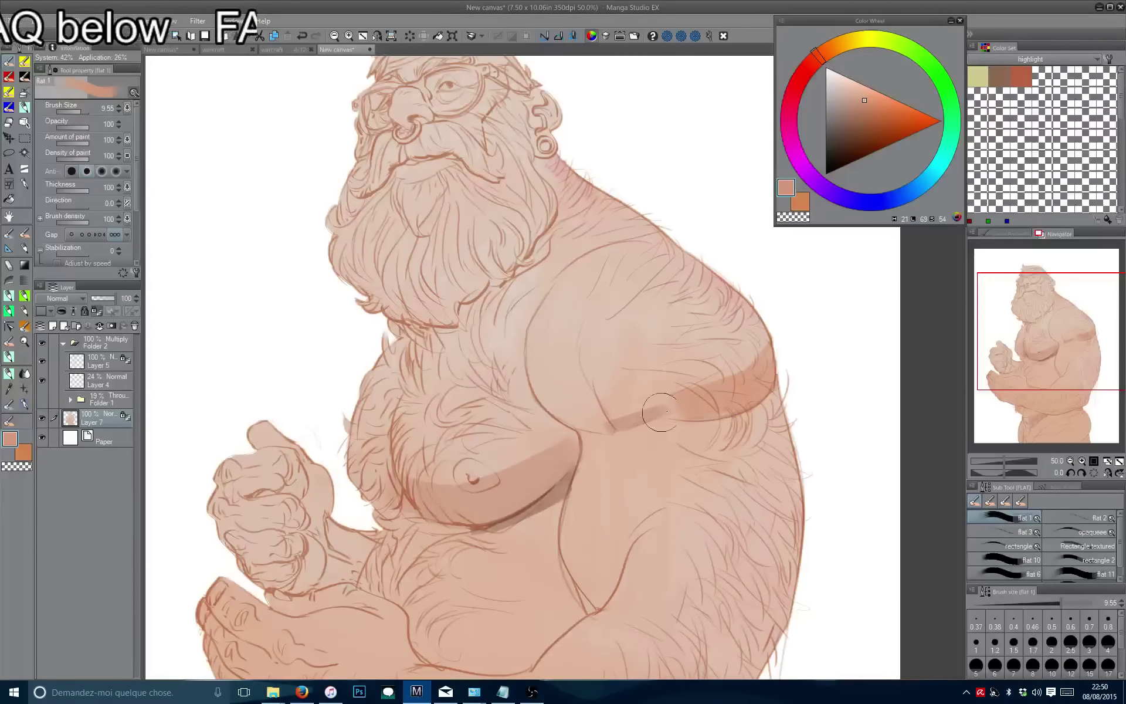
pyautogui.moveTo(726, 356); pyautogui.dragTo(704, 381)
pyautogui.moveTo(774, 317); pyautogui.dragTo(687, 399)
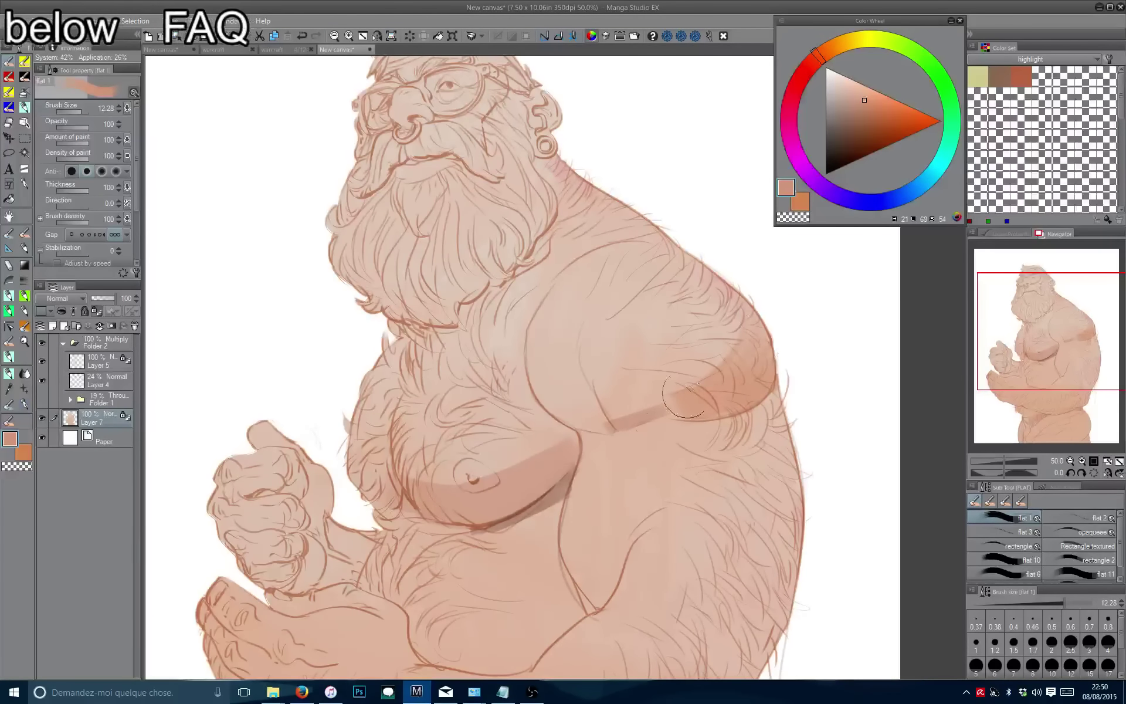
# Paint warm peach and muted brown tones across the lower half of the shoulder muscle on Layer 7, using 12.28 and 8.03 brushes.
pyautogui.click(860, 95)
pyautogui.moveTo(742, 349)
pyautogui.mouseDown()
pyautogui.moveTo(698, 387)
pyautogui.moveTo(680, 369)
pyautogui.moveTo(598, 411)
pyautogui.moveTo(555, 405)
pyautogui.moveTo(531, 375)
pyautogui.moveTo(581, 385)
pyautogui.mouseUp()
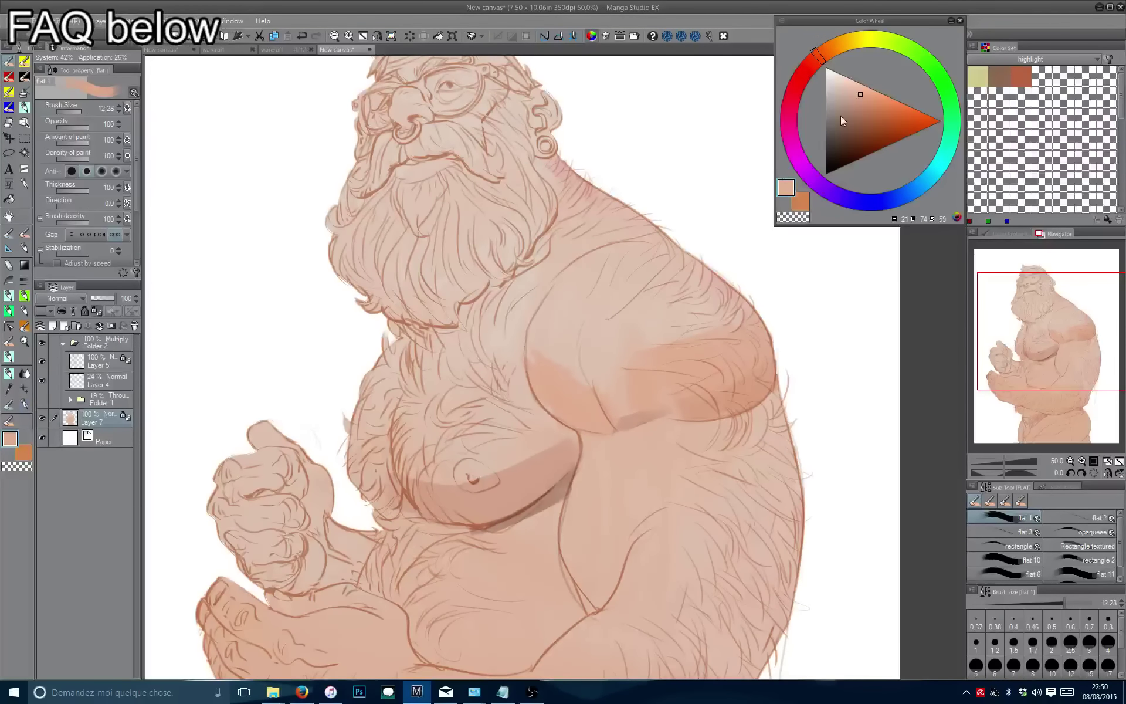
pyautogui.click(849, 96)
pyautogui.moveTo(634, 411)
pyautogui.mouseDown()
pyautogui.moveTo(607, 410)
pyautogui.moveTo(585, 386)
pyautogui.mouseUp()
pyautogui.press('[')
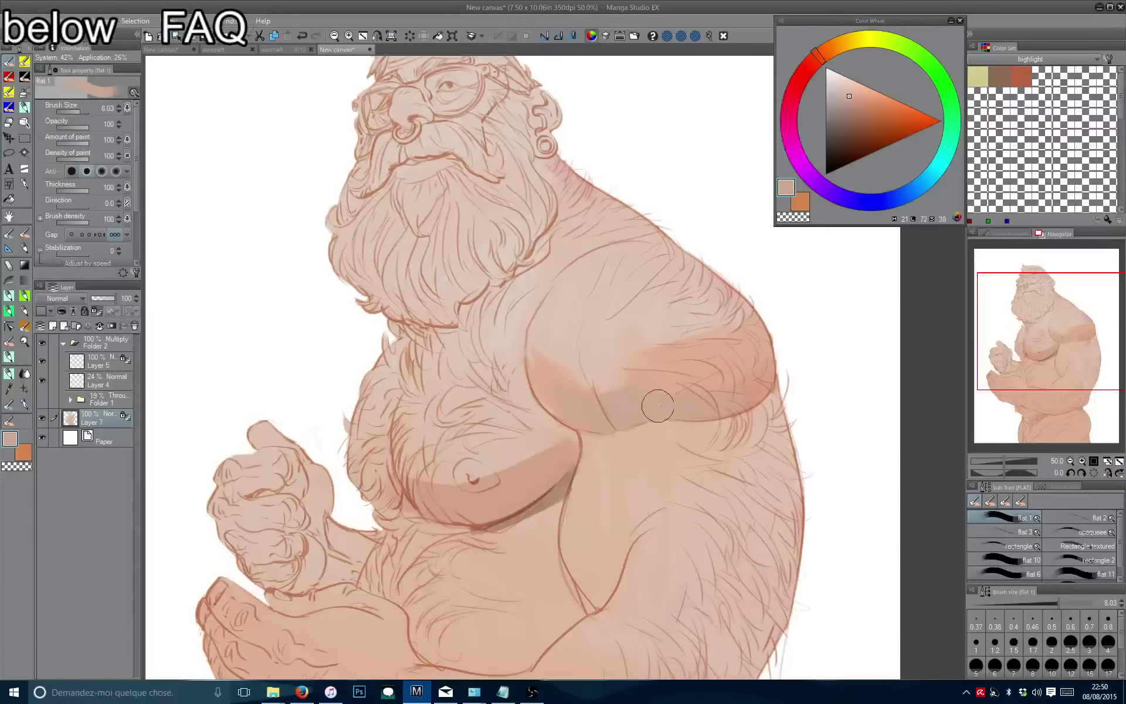
# Paint a thin greyish-brown cast shadow on the arm beneath the shoulder muscle and refine its edge with sampled tones, using 2.50 and 2.27 brushes.
pyautogui.click(845, 101)
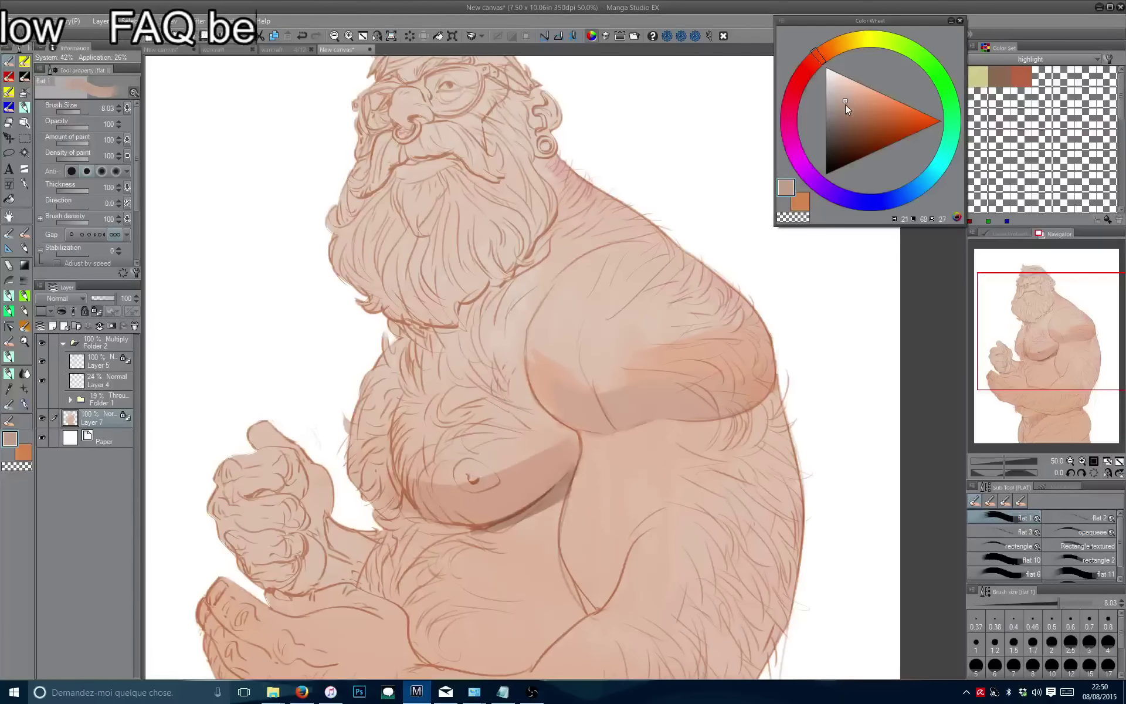
pyautogui.press('[')
pyautogui.press('[')
pyautogui.press('[')
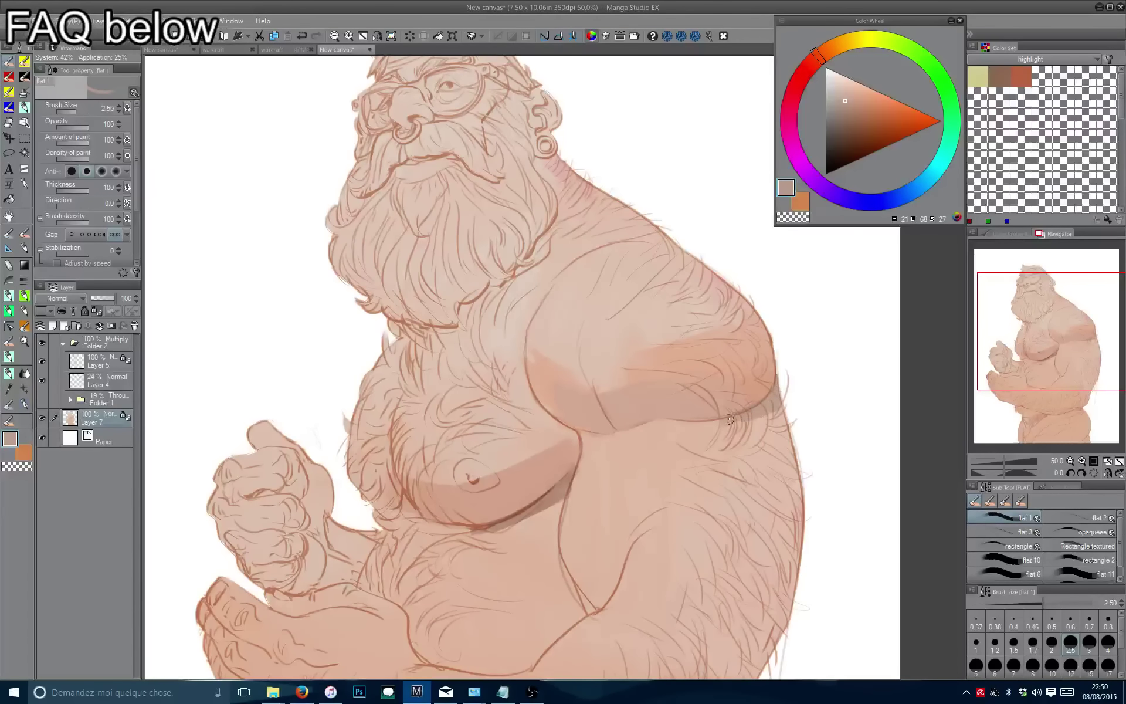
pyautogui.keyDown('alt'); pyautogui.click(703, 429); pyautogui.keyUp('alt')
pyautogui.keyDown('alt'); pyautogui.click(758, 413); pyautogui.keyUp('alt')
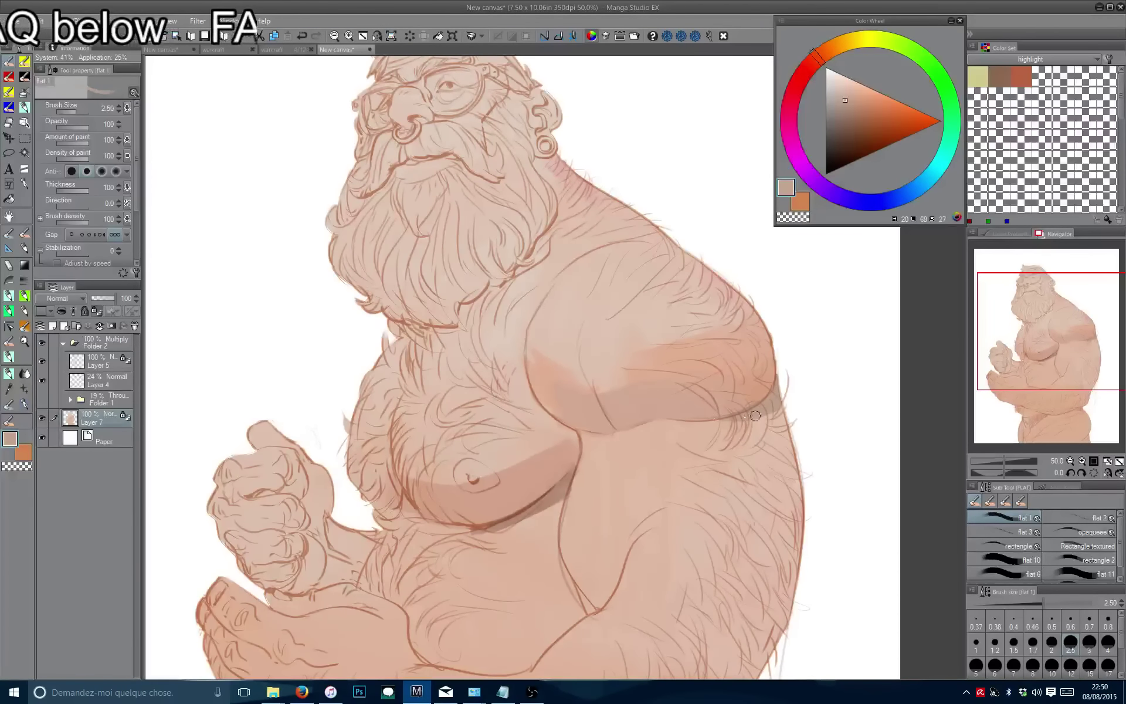
pyautogui.moveTo(434, 257); pyautogui.dragTo(554, 536)
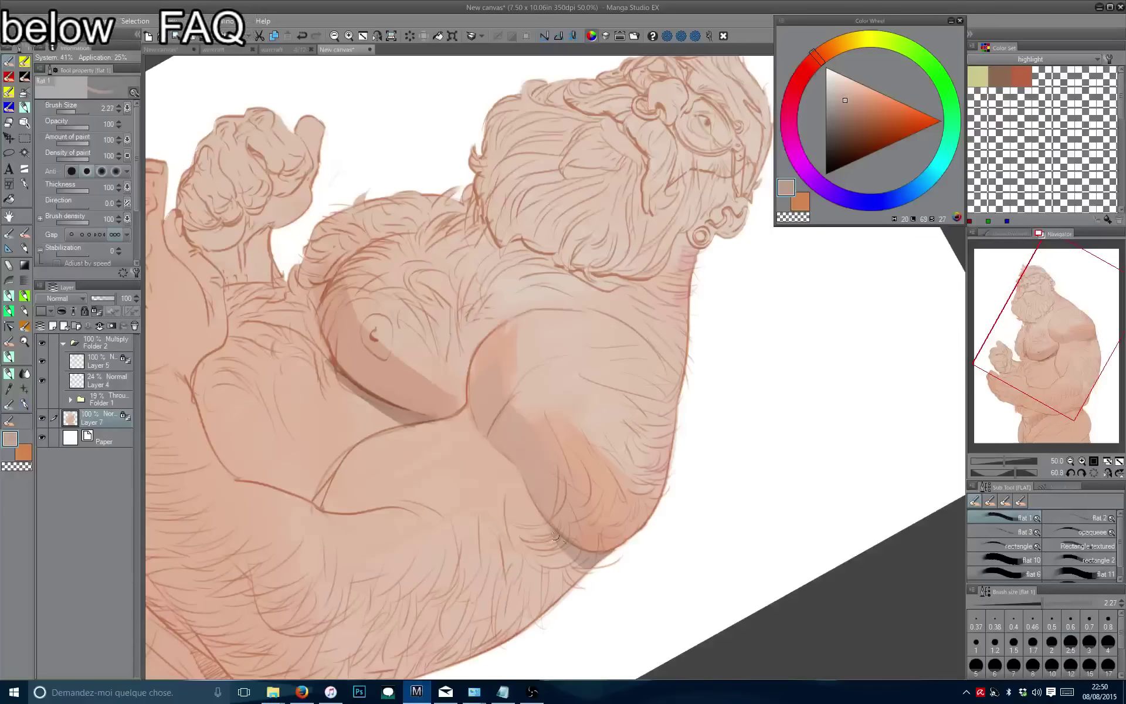
pyautogui.keyDown('alt'); pyautogui.click(511, 477); pyautogui.keyUp('alt')
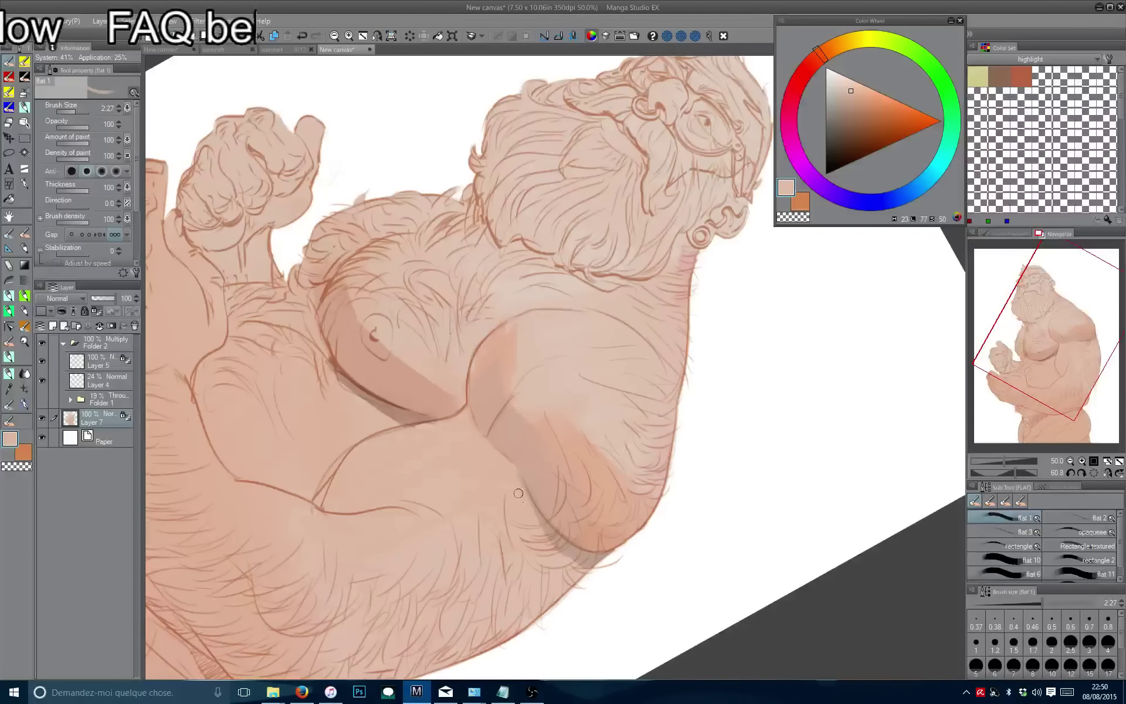
pyautogui.keyDown('alt'); pyautogui.click(573, 564); pyautogui.keyUp('alt')
# Block in greyish shadows on the elbow fold, the back of the arm and the forearm's underside, using 5.61 and 16.61 brushes.
pyautogui.moveTo(576, 551)
pyautogui.mouseDown()
pyautogui.moveTo(714, 450)
pyautogui.moveTo(697, 264)
pyautogui.mouseUp()
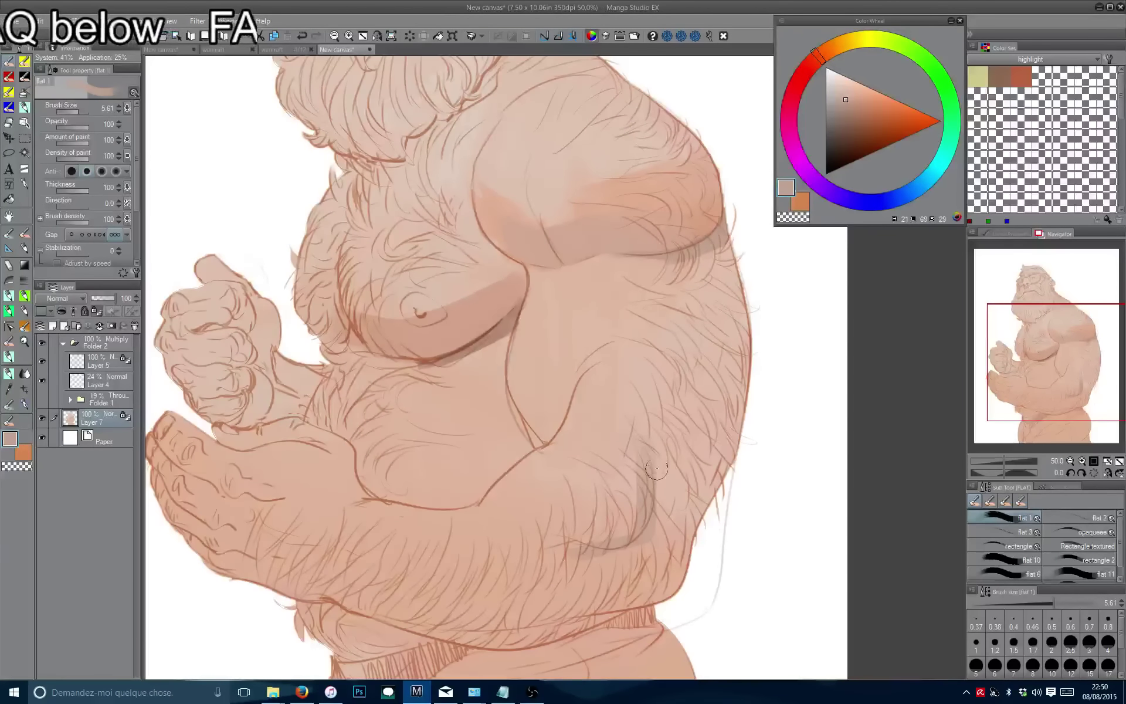
pyautogui.moveTo(733, 378)
pyautogui.mouseDown()
pyautogui.moveTo(651, 505)
pyautogui.moveTo(654, 592)
pyautogui.mouseUp()
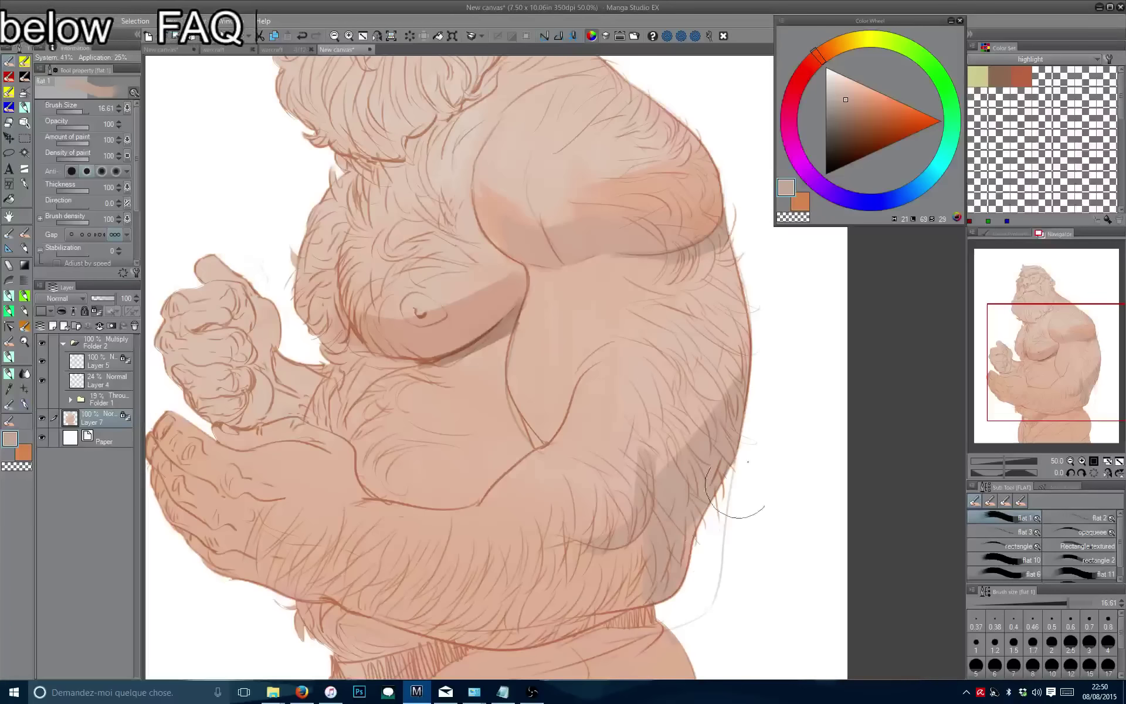
pyautogui.hotkey('ctrl', 'z')
pyautogui.moveTo(734, 357)
pyautogui.mouseDown()
pyautogui.moveTo(659, 528)
pyautogui.moveTo(660, 634)
pyautogui.mouseUp()
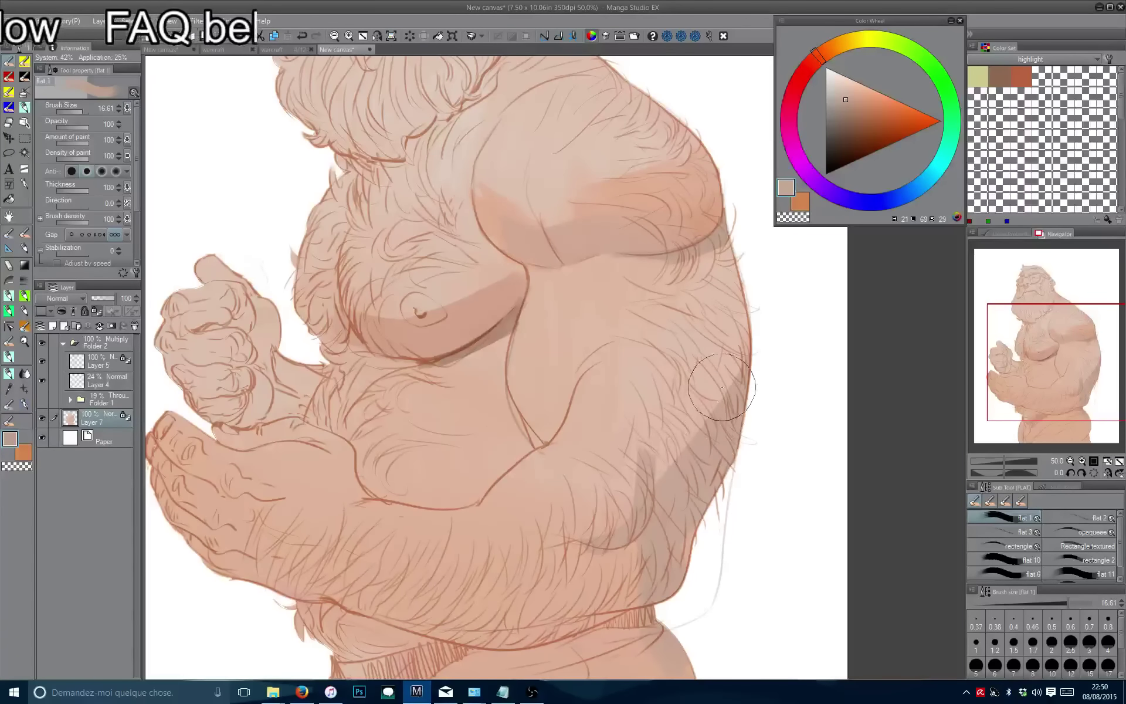
pyautogui.moveTo(707, 584)
pyautogui.mouseDown()
pyautogui.moveTo(638, 604)
pyautogui.moveTo(340, 598)
pyautogui.moveTo(323, 513)
pyautogui.mouseUp()
pyautogui.moveTo(458, 516); pyautogui.dragTo(270, 561)
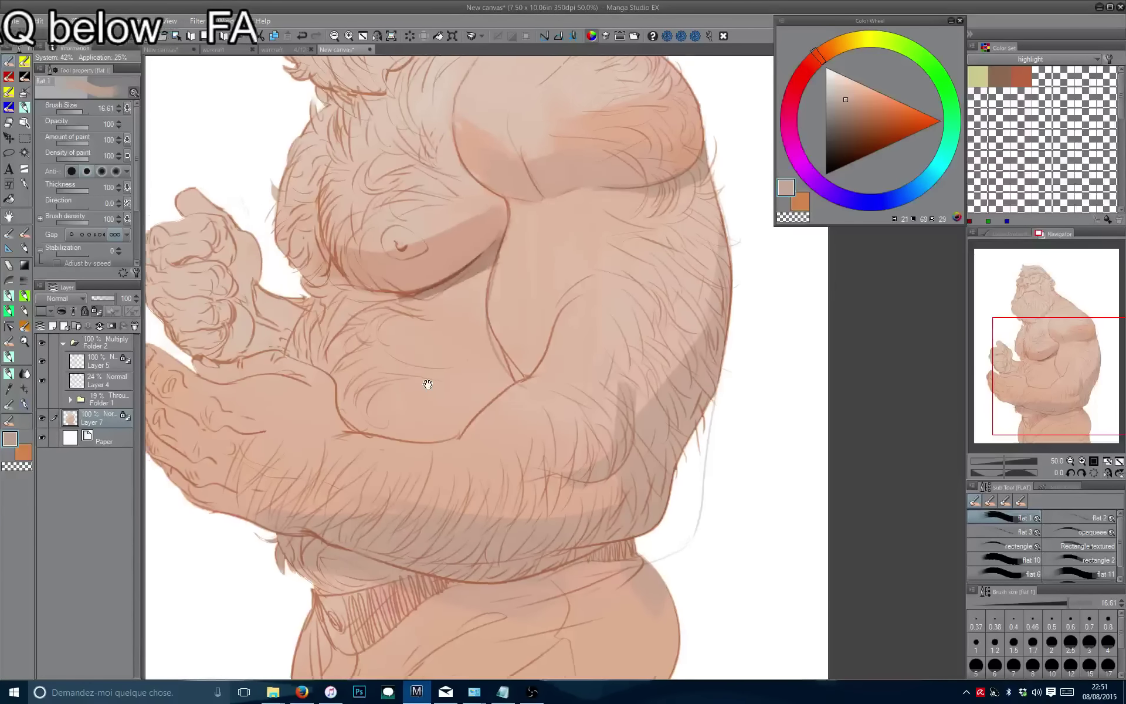
# Shade the lower chest muscle with the greyish tone and blend its edge near the armpit with sampled skin tones, using 6.41 and 5.07 brushes.
pyautogui.moveTo(428, 382)
pyautogui.mouseDown()
pyautogui.moveTo(382, 327)
pyautogui.moveTo(378, 359)
pyautogui.moveTo(456, 487)
pyautogui.moveTo(555, 385)
pyautogui.mouseUp()
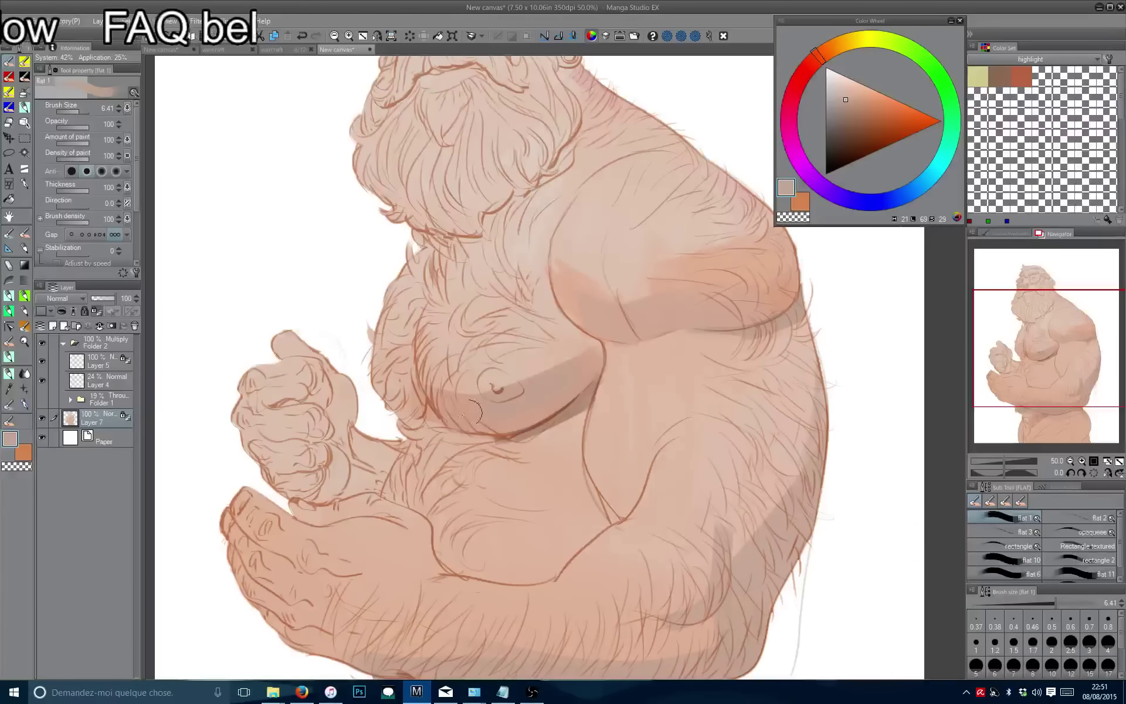
pyautogui.keyDown('alt'); pyautogui.click(576, 348); pyautogui.keyUp('alt')
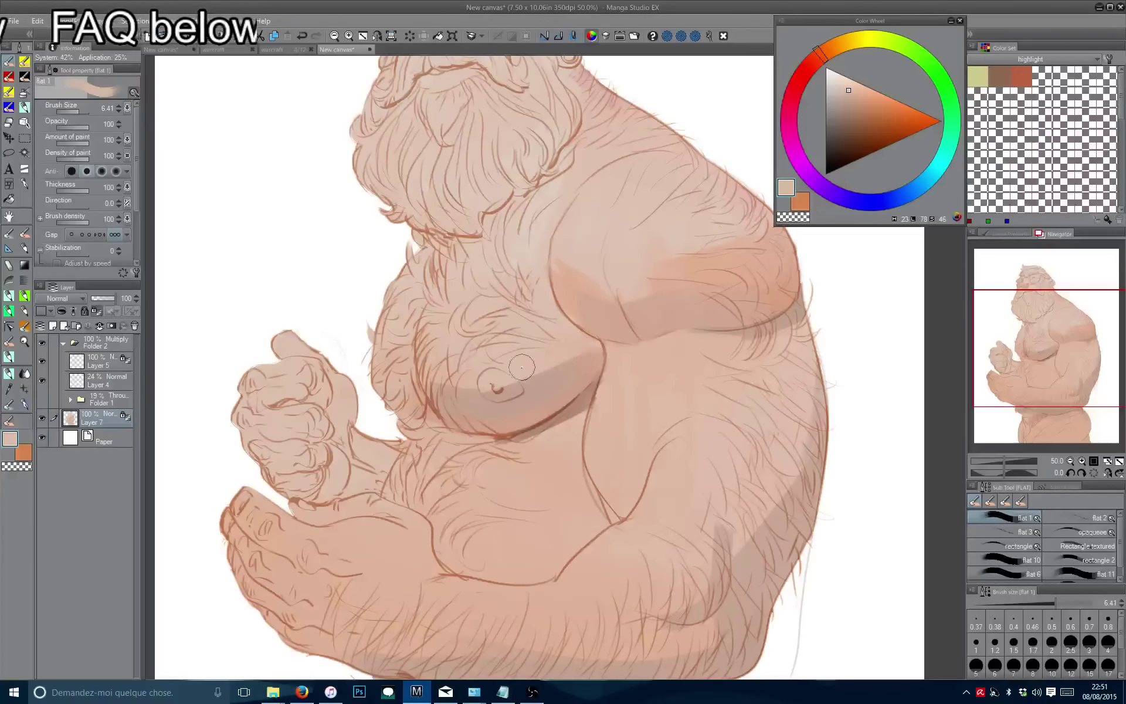
pyautogui.keyDown('alt'); pyautogui.click(590, 350); pyautogui.keyUp('alt')
pyautogui.moveTo(590, 349)
pyautogui.mouseDown()
pyautogui.moveTo(533, 373)
pyautogui.moveTo(592, 341)
pyautogui.mouseUp()
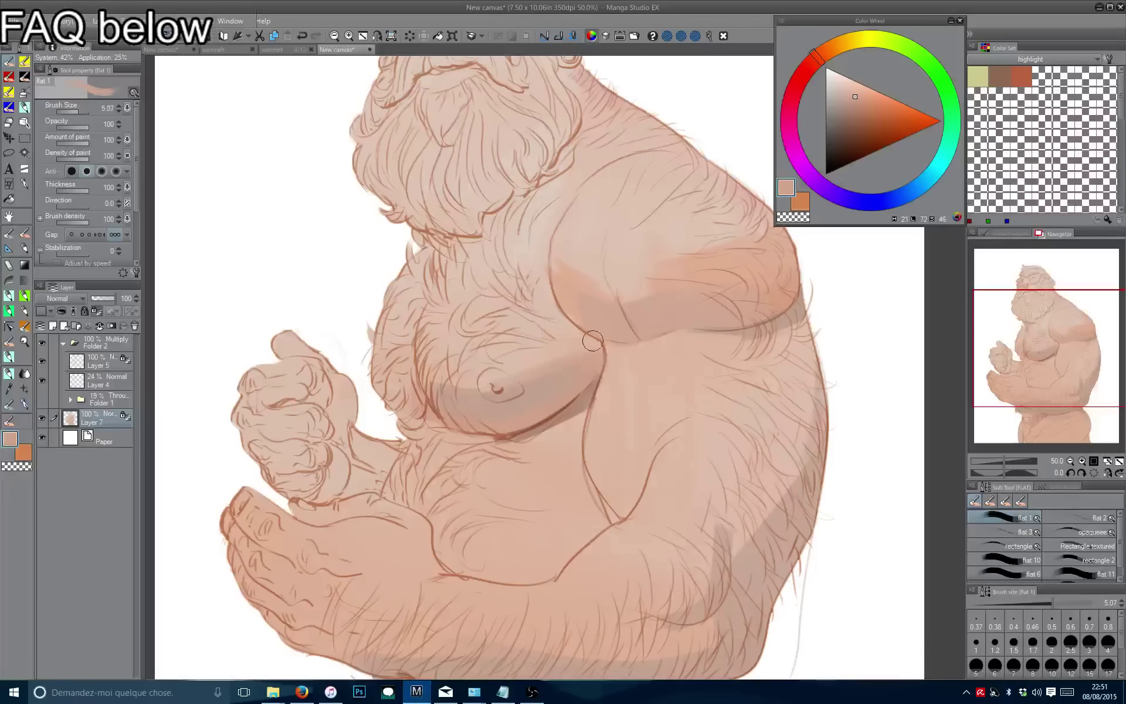
# Paint a greyish shadow along the beard's lower edge and onto the neck beside it, using a brush up to 9.74.
pyautogui.scroll(2, 482, 306)
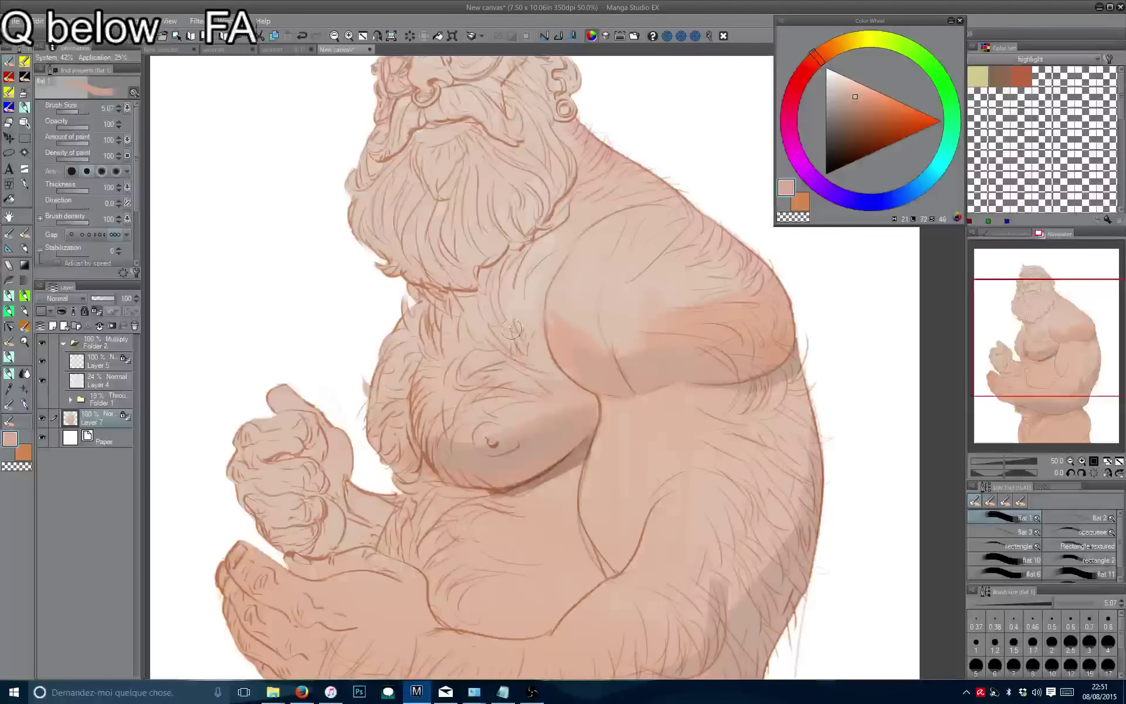
pyautogui.scroll(2, 557, 291)
pyautogui.moveTo(557, 291); pyautogui.dragTo(586, 228)
pyautogui.moveTo(587, 222); pyautogui.dragTo(487, 334)
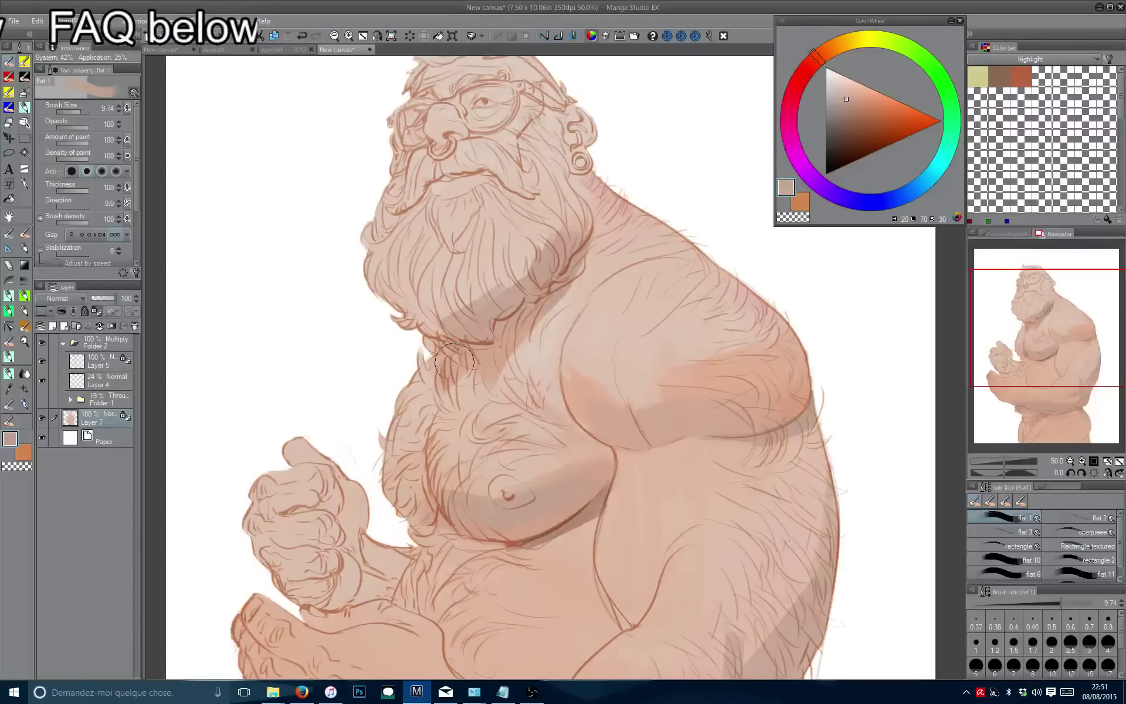
# Tint the neck and upper chest below the beard with a sampled reddish skin tone and refine the neck shadow, using 6.37 to 2.50 brushes.
pyautogui.keyDown('alt'); pyautogui.click(437, 375); pyautogui.keyUp('alt')
pyautogui.moveTo(491, 306)
pyautogui.mouseDown()
pyautogui.moveTo(475, 374)
pyautogui.moveTo(460, 341)
pyautogui.moveTo(471, 367)
pyautogui.moveTo(511, 348)
pyautogui.moveTo(491, 369)
pyautogui.moveTo(536, 312)
pyautogui.moveTo(527, 340)
pyautogui.mouseUp()
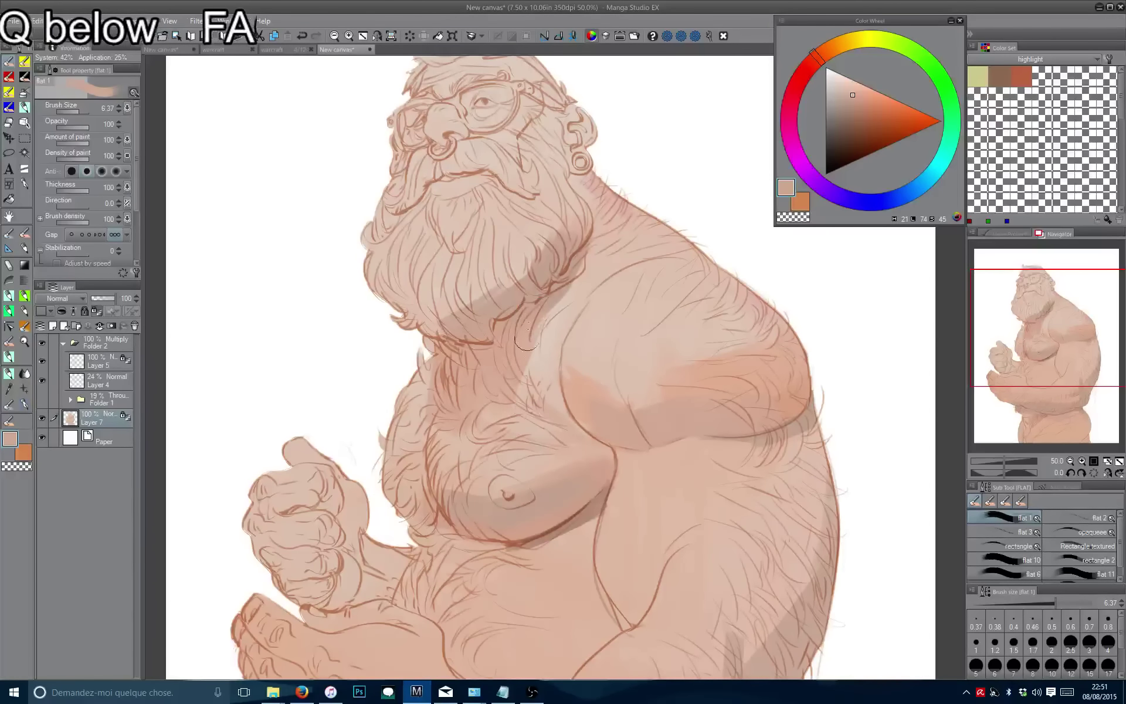
pyautogui.keyDown('alt'); pyautogui.click(549, 332); pyautogui.keyUp('alt')
pyautogui.press('[')
pyautogui.press('[')
pyautogui.press('[')
pyautogui.press('[')
pyautogui.press('[')
pyautogui.keyDown('alt'); pyautogui.click(551, 293); pyautogui.keyUp('alt')
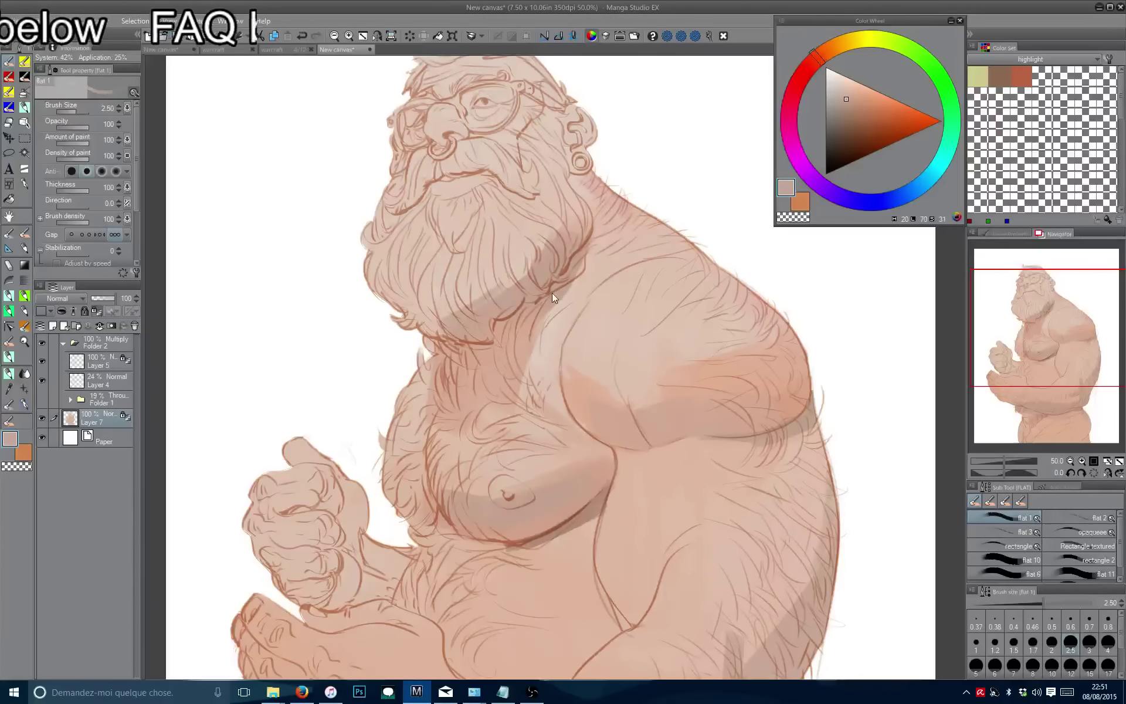
pyautogui.press(']')
pyautogui.press(']')
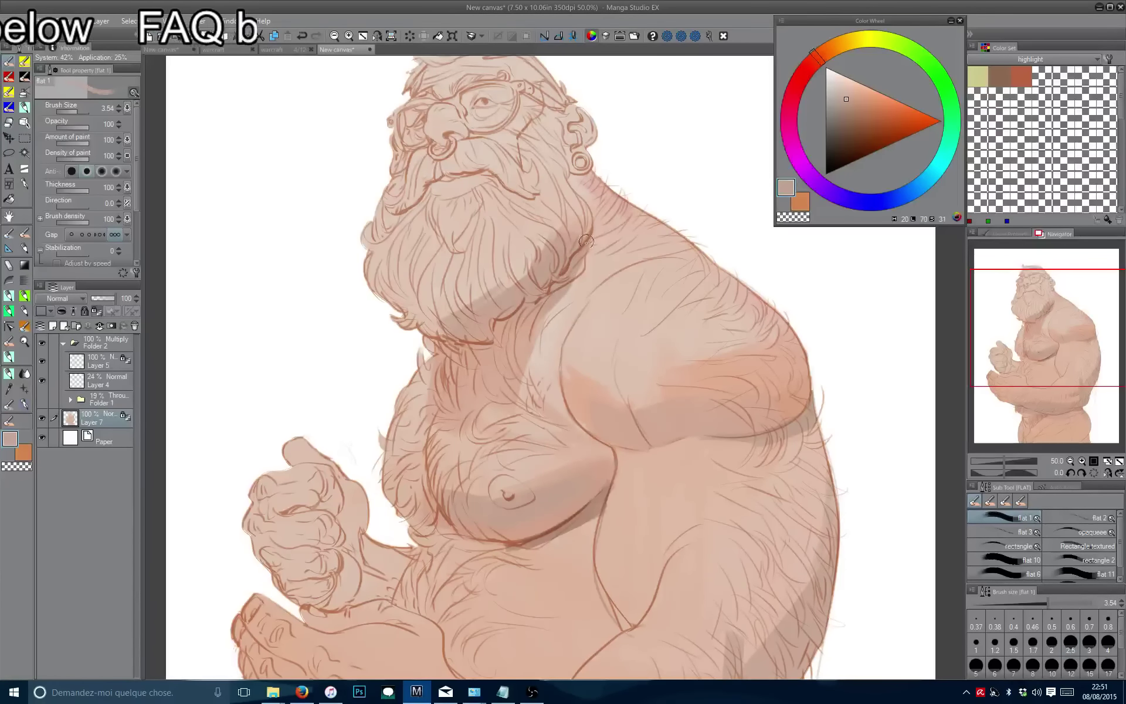
pyautogui.press(']')
pyautogui.press(']')
pyautogui.press(']')
# Model the top and front of the shoulder muscle with slightly varied peach tones, using 5.98 to 12.93 brushes and then a 5.52 brush.
pyautogui.keyDown('alt'); pyautogui.click(616, 287); pyautogui.keyUp('alt')
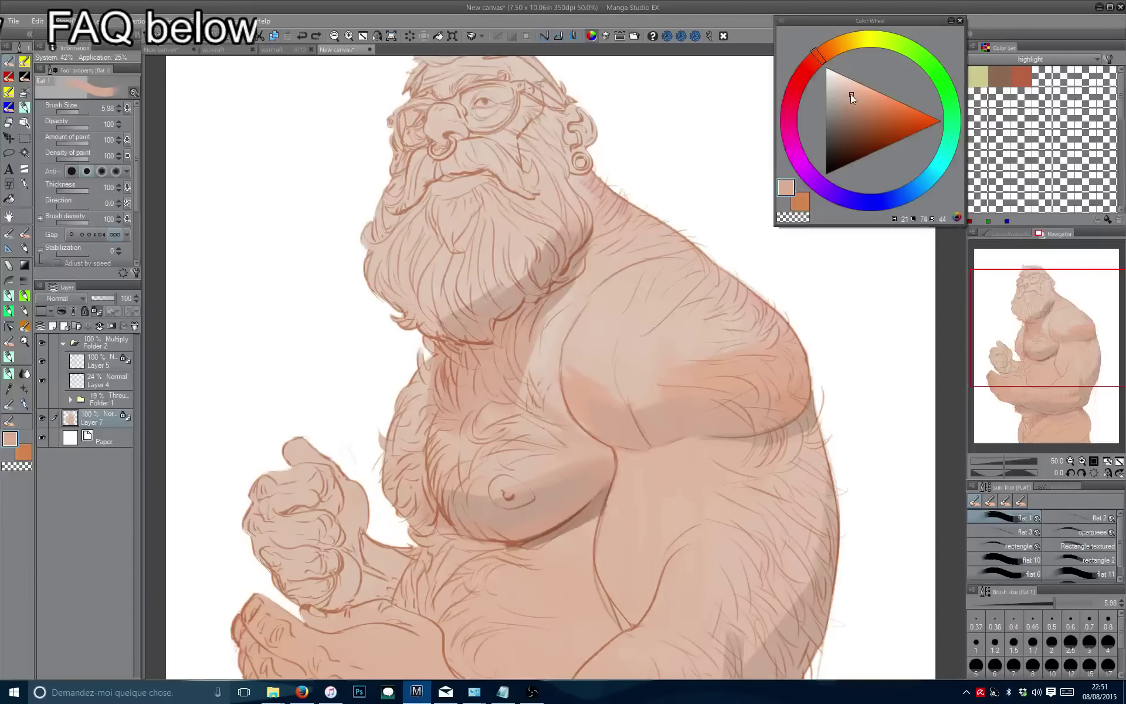
pyautogui.moveTo(647, 269); pyautogui.dragTo(628, 300)
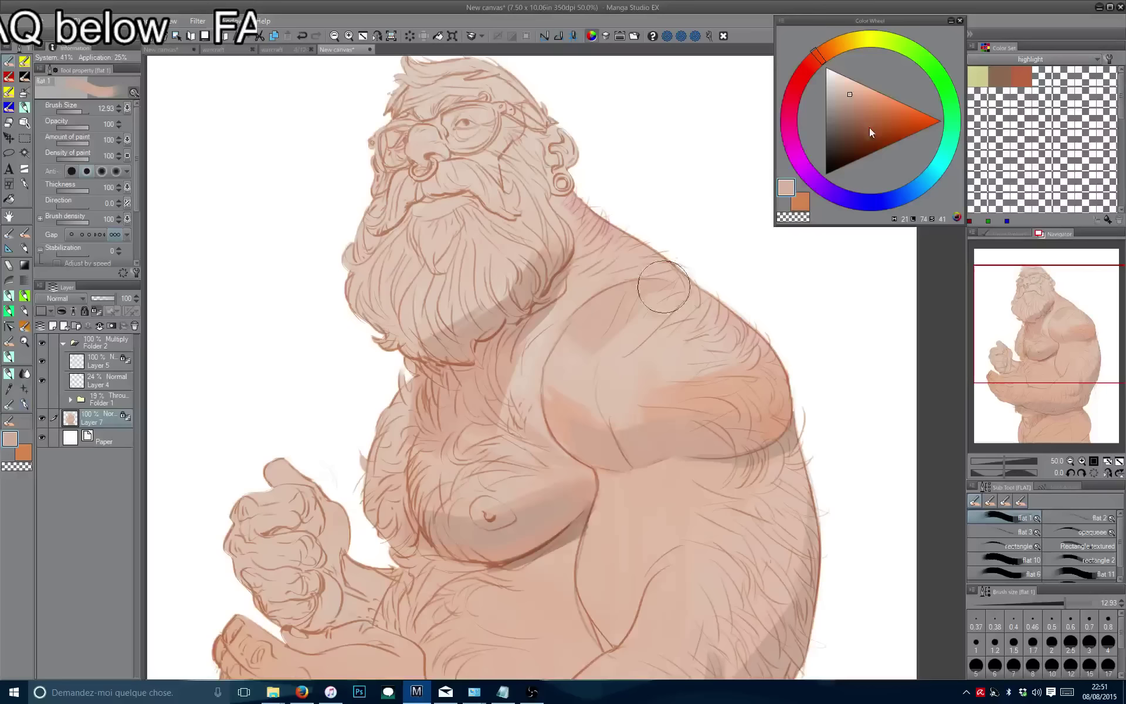
pyautogui.click(853, 93)
pyautogui.press('[')
pyautogui.press('[')
pyautogui.press('[')
pyautogui.press('[')
pyautogui.press('[')
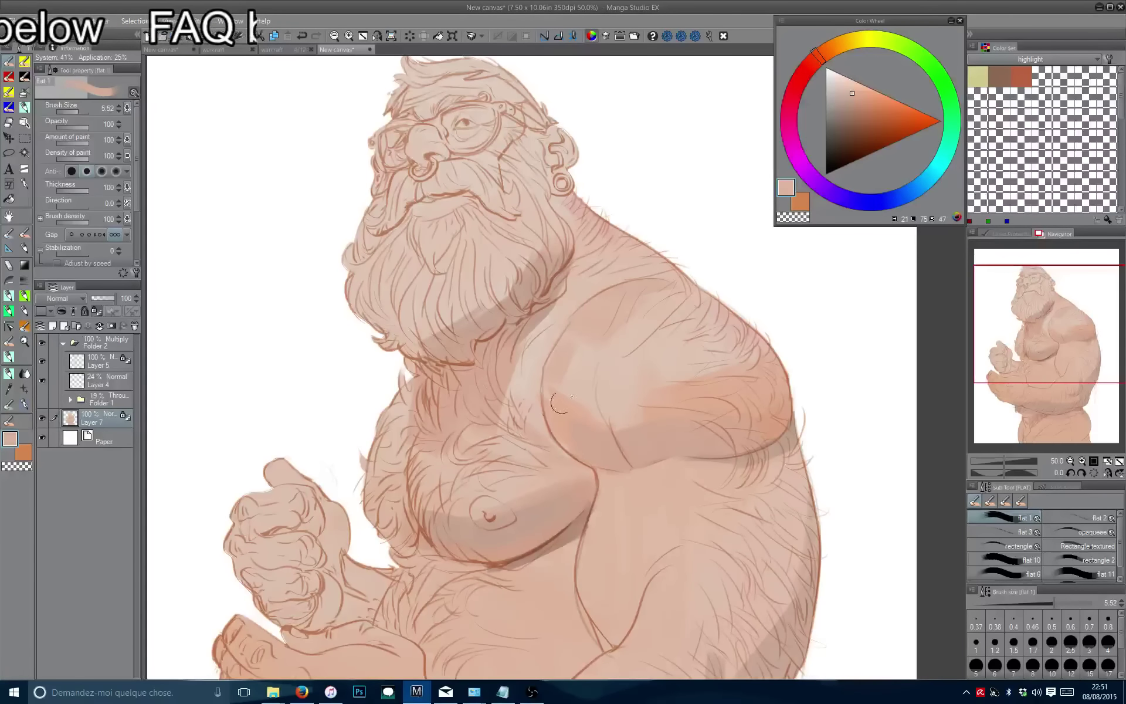
# Blend the pinkish skin tone over the front of the shoulder and the slope up to the neck, using a brush up to 13.80.
pyautogui.moveTo(624, 295)
pyautogui.mouseDown()
pyautogui.moveTo(583, 326)
pyautogui.moveTo(548, 382)
pyautogui.moveTo(561, 387)
pyautogui.moveTo(580, 362)
pyautogui.moveTo(584, 211)
pyautogui.mouseUp()
pyautogui.press('[')
pyautogui.press('[')
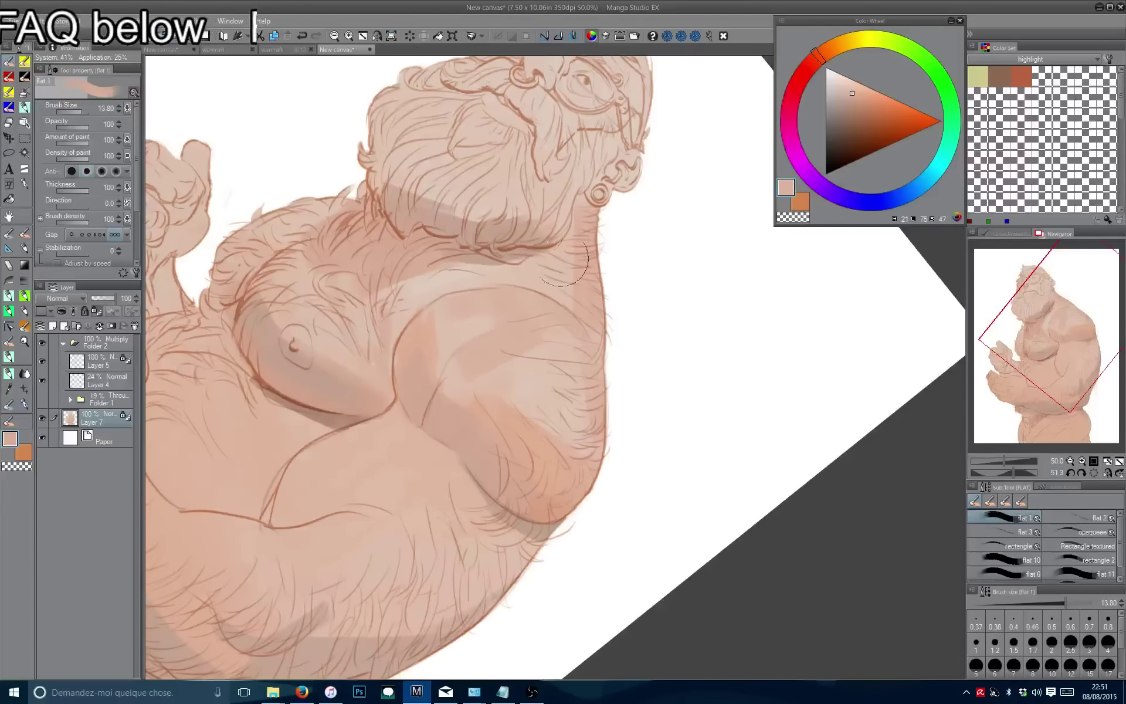
pyautogui.press(']')
pyautogui.press(']')
pyautogui.press(']')
pyautogui.press(']')
pyautogui.hotkey('ctrl', '0')
# Darken the shadow under the beard and down the side of the neck with a deeper grey-brown, using 5.58 to 11.09 brushes.
pyautogui.keyDown('alt'); pyautogui.click(493, 347); pyautogui.keyUp('alt')
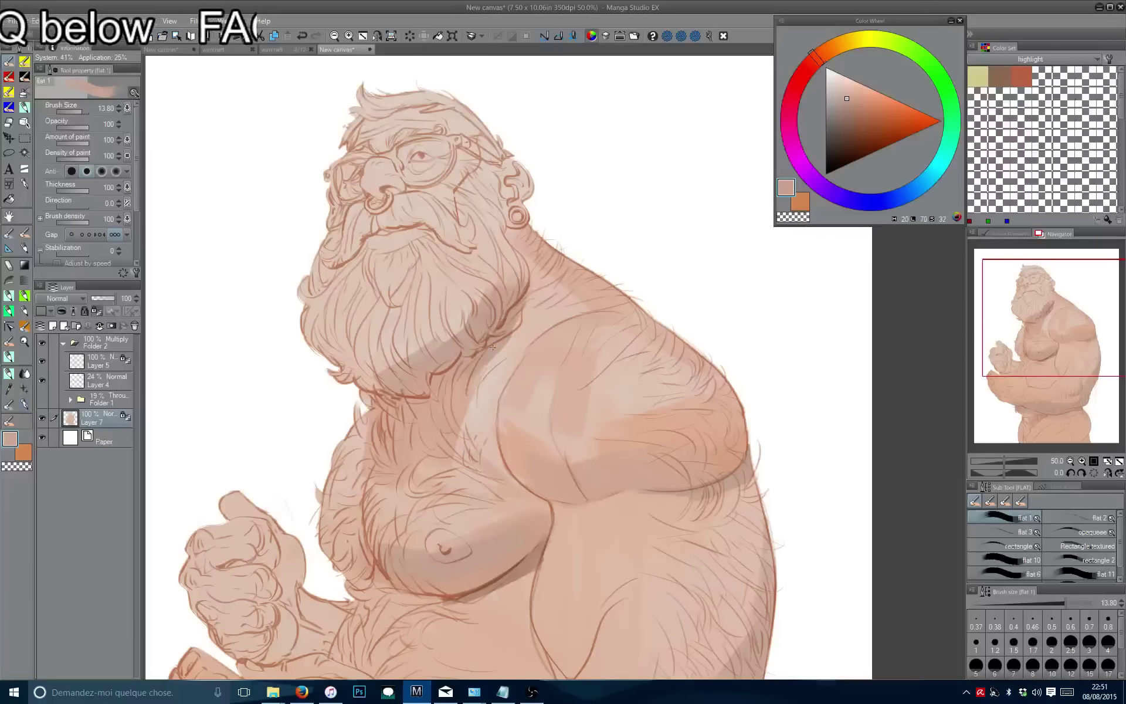
pyautogui.press('[')
pyautogui.press('[')
pyautogui.press('[')
pyautogui.press('[')
pyautogui.press('[')
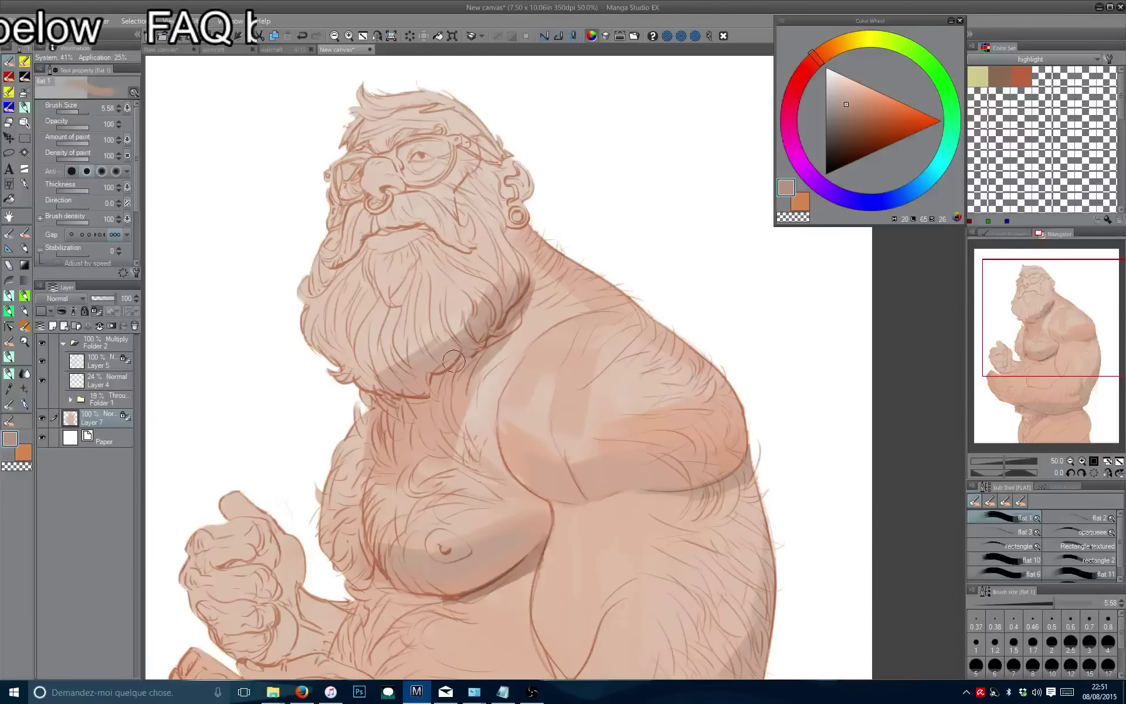
pyautogui.keyDown('alt'); pyautogui.click(512, 311); pyautogui.keyUp('alt')
pyautogui.press(']')
pyautogui.press(']')
pyautogui.press(']')
pyautogui.press(']')
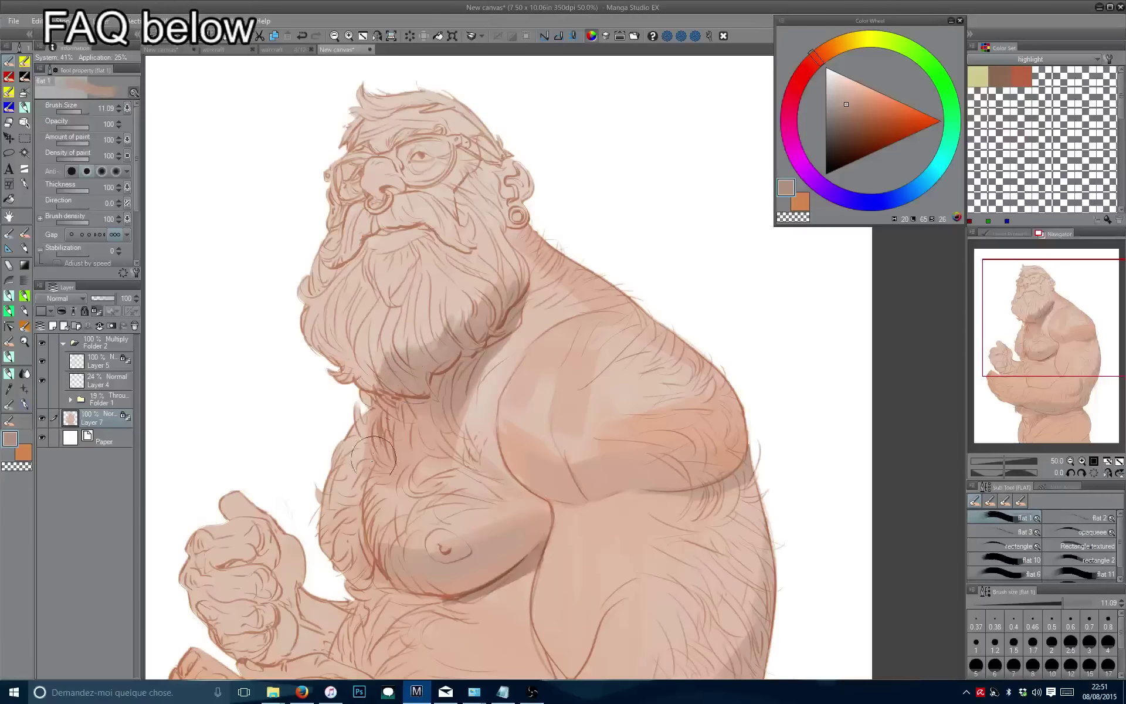
# Deepen the shadow on the beard's underside, neck and upper chest, and add small dark accents on the head with a 2.46 brush.
pyautogui.moveTo(444, 337)
pyautogui.mouseDown()
pyautogui.moveTo(474, 340)
pyautogui.moveTo(491, 392)
pyautogui.mouseUp()
pyautogui.press('[')
pyautogui.press('[')
pyautogui.press('[')
pyautogui.press('[')
pyautogui.press('[')
pyautogui.press('[')
pyautogui.press('[')
pyautogui.press('[')
pyautogui.press('[')
pyautogui.press('[')
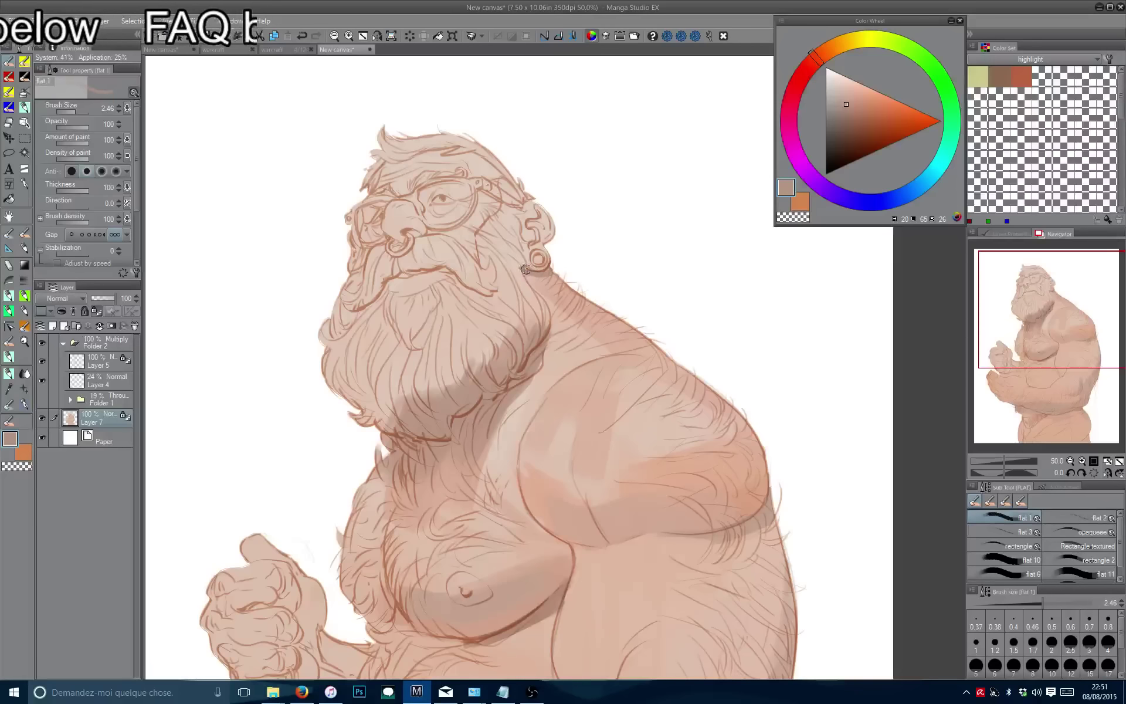
pyautogui.moveTo(461, 151); pyautogui.dragTo(462, 187)
# Paint a darker brown cast shadow beneath the chest muscle and over the raised hand's forearm, using 3.16 to 4.46 brushes.
pyautogui.scroll(-10, 520, 235)
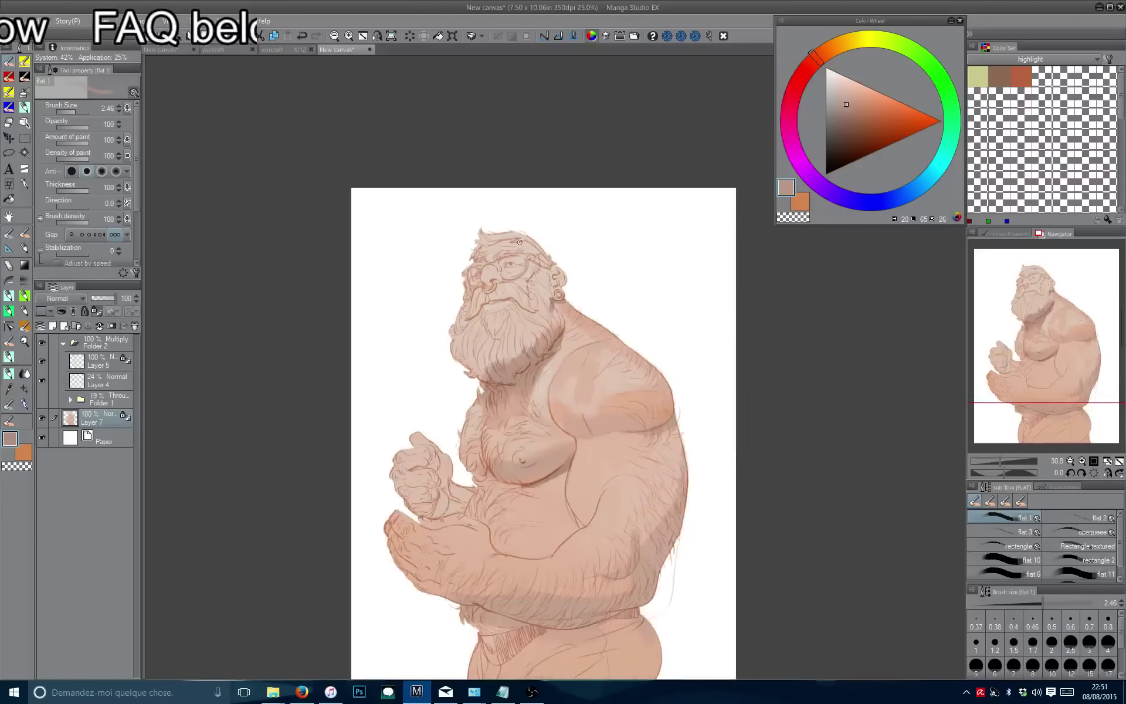
pyautogui.scroll(6, 521, 253)
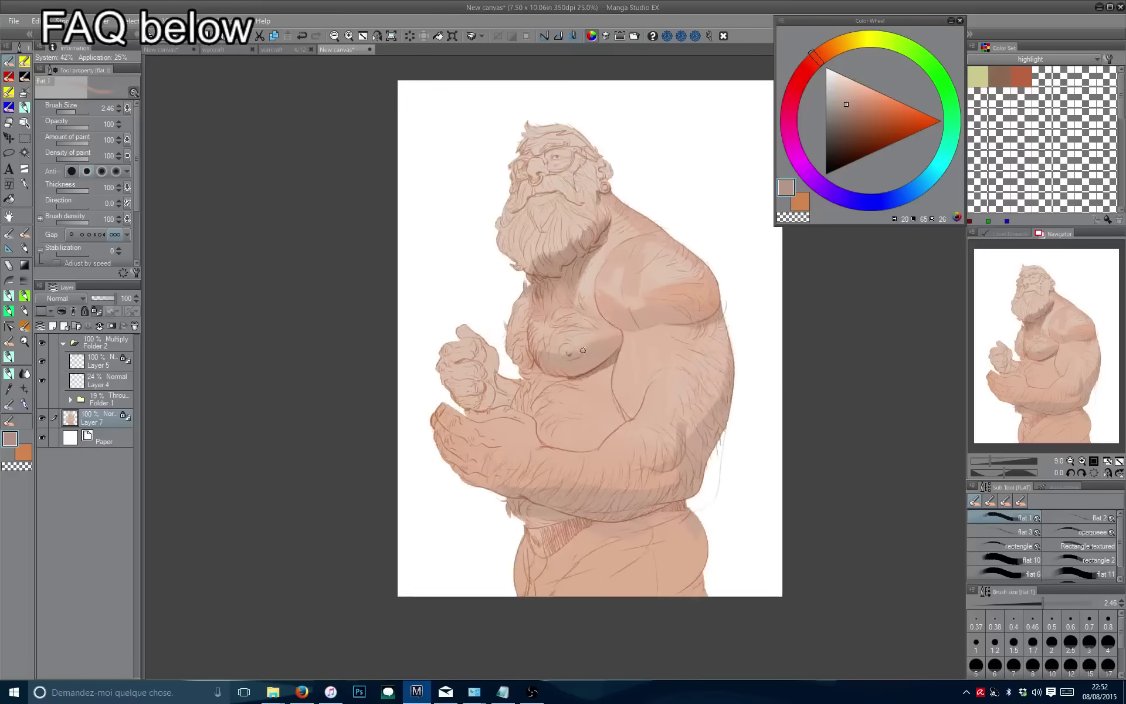
pyautogui.press(']')
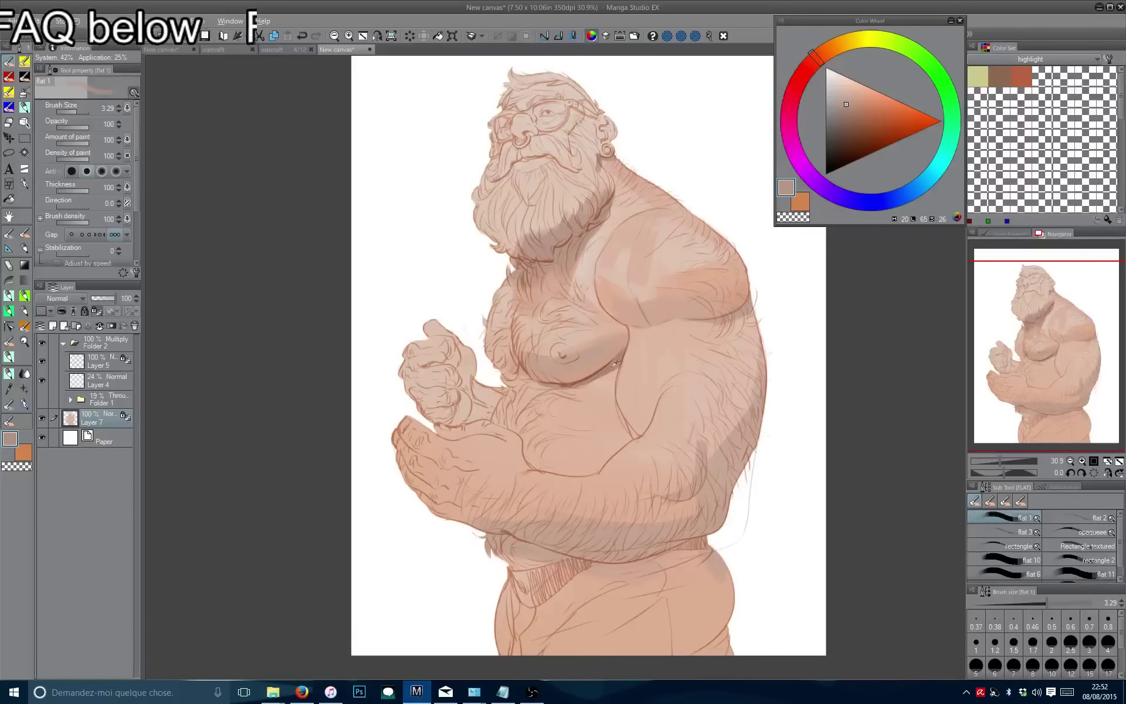
pyautogui.press(']')
pyautogui.press(']')
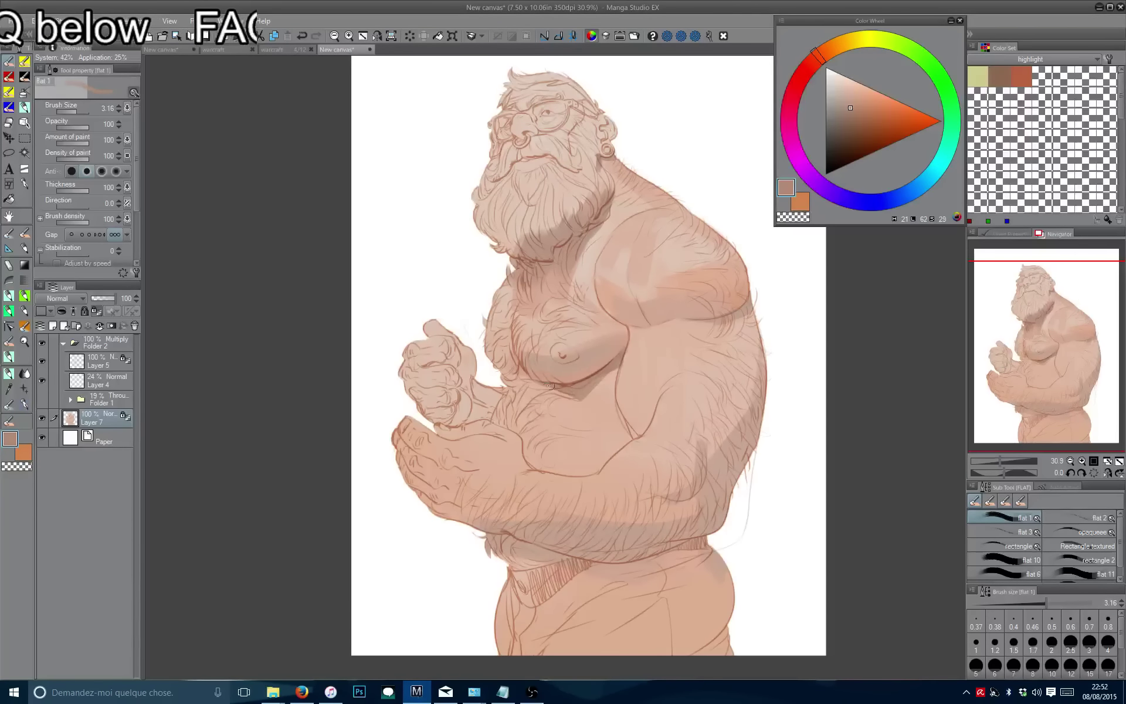
pyautogui.moveTo(612, 367)
pyautogui.mouseDown()
pyautogui.moveTo(581, 400)
pyautogui.moveTo(538, 388)
pyautogui.moveTo(565, 392)
pyautogui.moveTo(612, 368)
pyautogui.moveTo(503, 382)
pyautogui.moveTo(486, 417)
pyautogui.moveTo(491, 390)
pyautogui.mouseUp()
pyautogui.press('[')
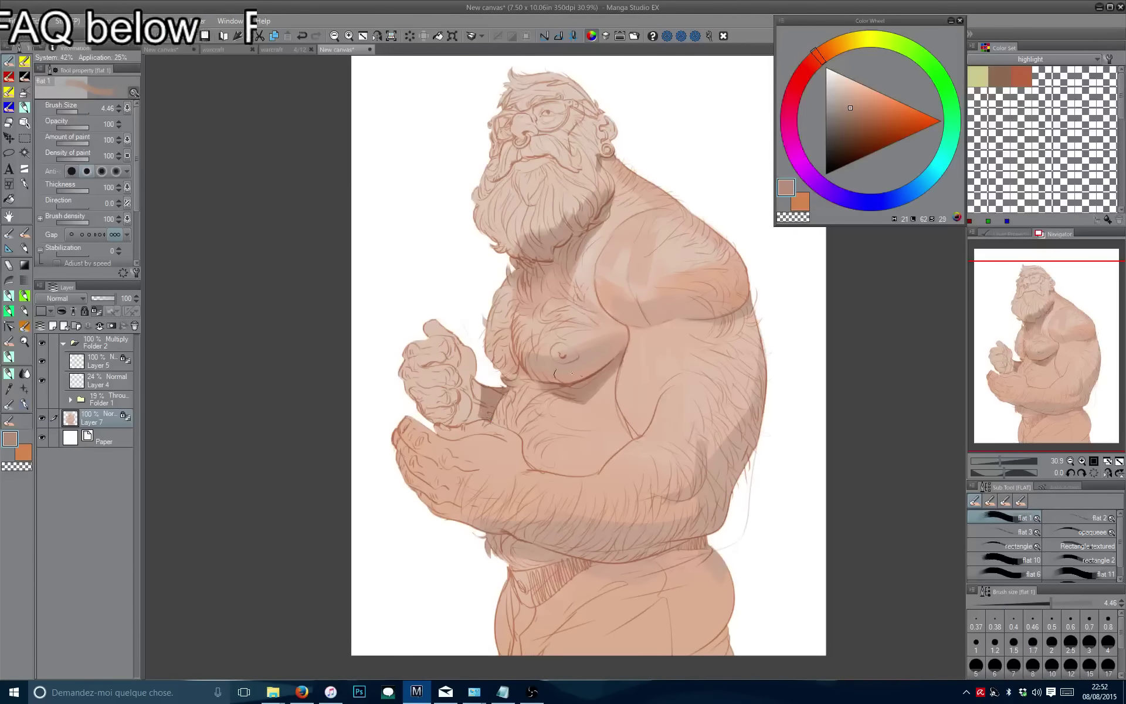
# Trim the lower edge of the cast shadow below the chest with a lighter sampled skin tone, using a brush around 4.34.
pyautogui.press('[')
pyautogui.press('[')
pyautogui.press('[')
pyautogui.press('[')
pyautogui.press('[')
pyautogui.press(']')
pyautogui.press(']')
pyautogui.press(']')
pyautogui.press(']')
pyautogui.press(']')
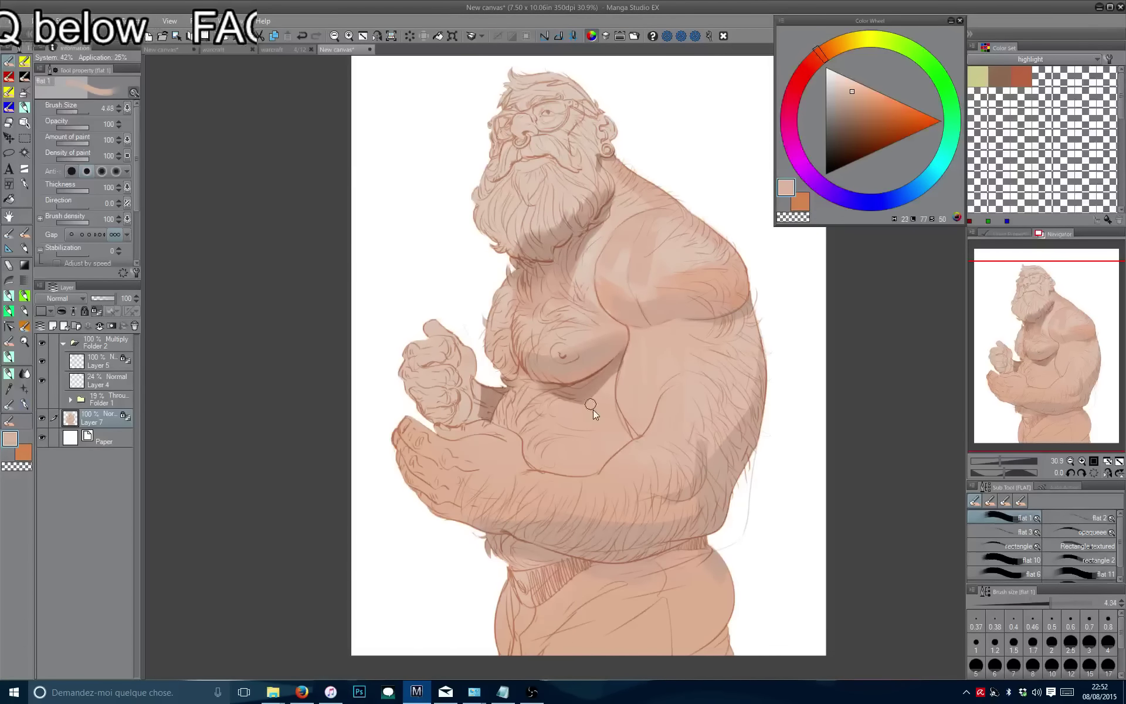
# Sample the chest's cast shadow tone and paint a narrow dark accent in the fold between torso and upper arm with a 2.74 brush.
pyautogui.keyDown('alt'); pyautogui.click(604, 379); pyautogui.keyUp('alt')
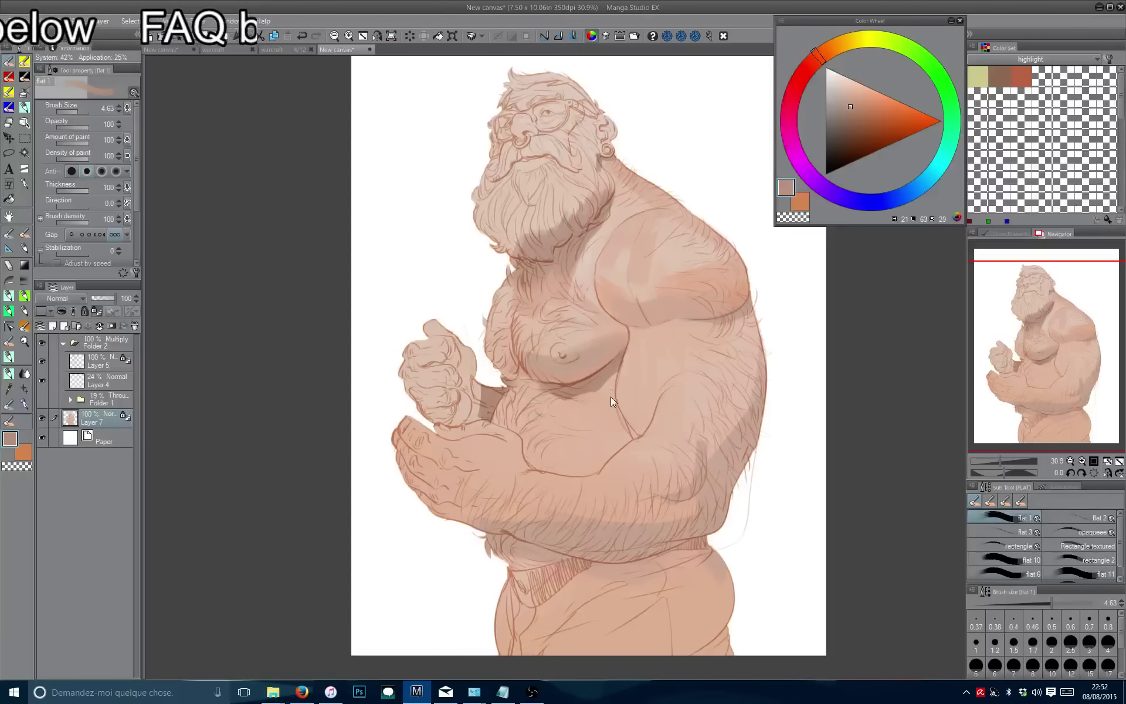
pyautogui.press('[')
pyautogui.press('[')
pyautogui.press('[')
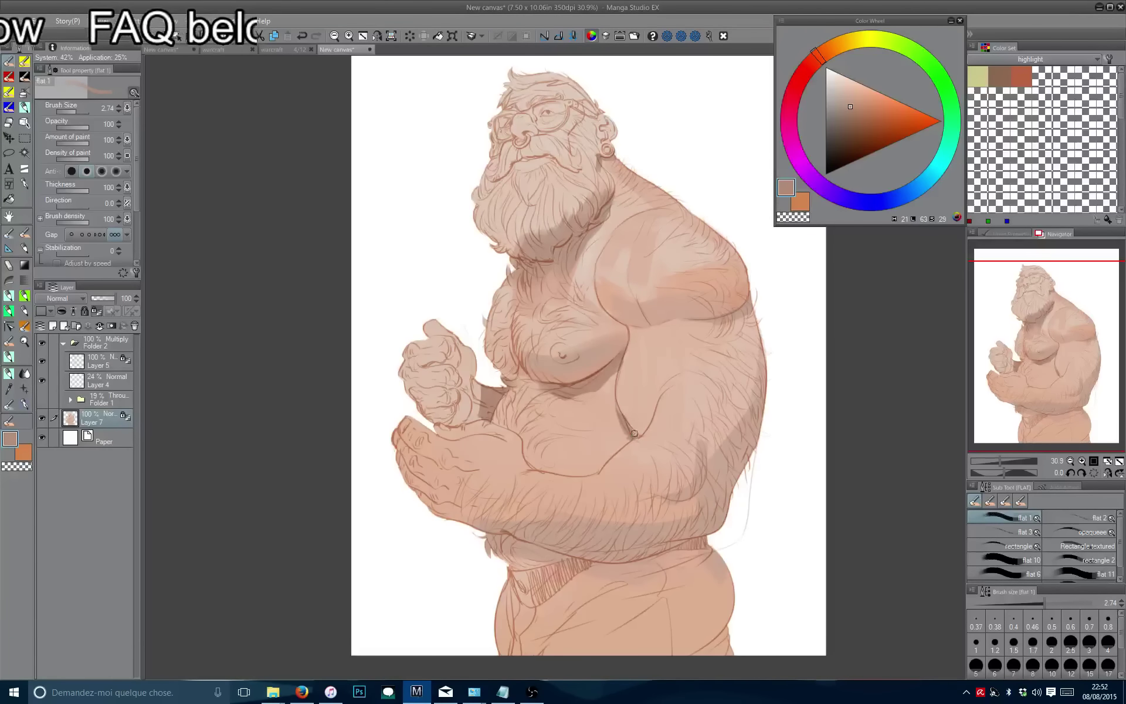
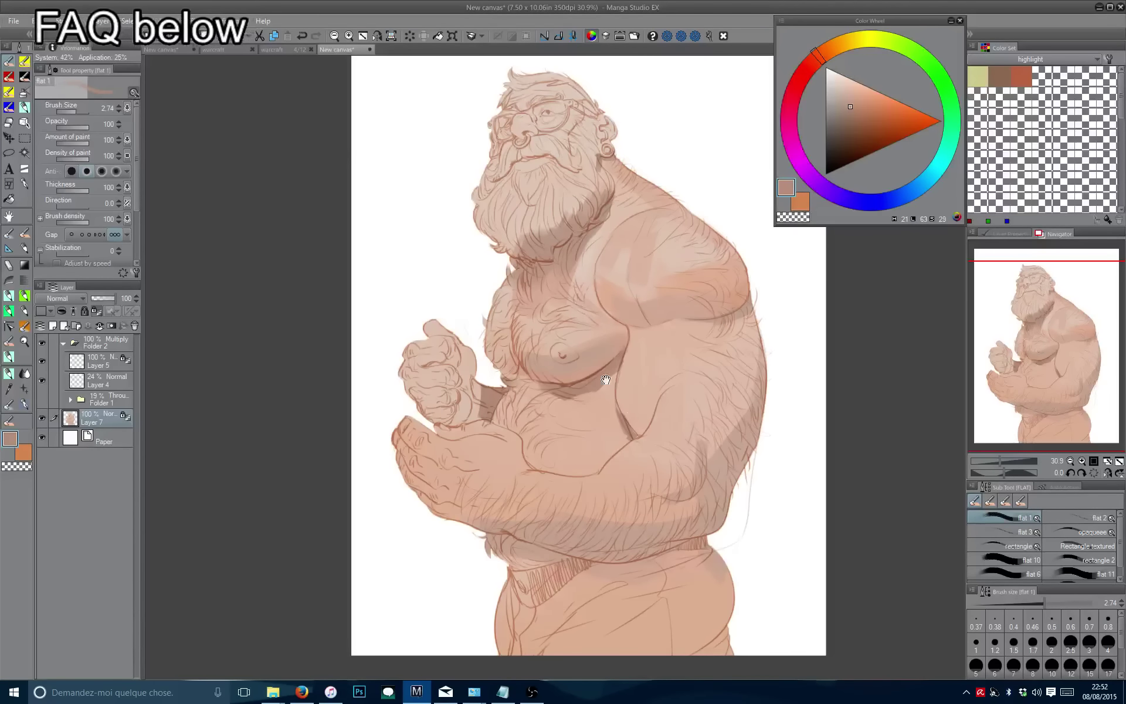
# Widen the dark brown shadow in the fold between torso and upper arm, continuing it down towards the elbow crease.
pyautogui.scroll(3, 606, 379)
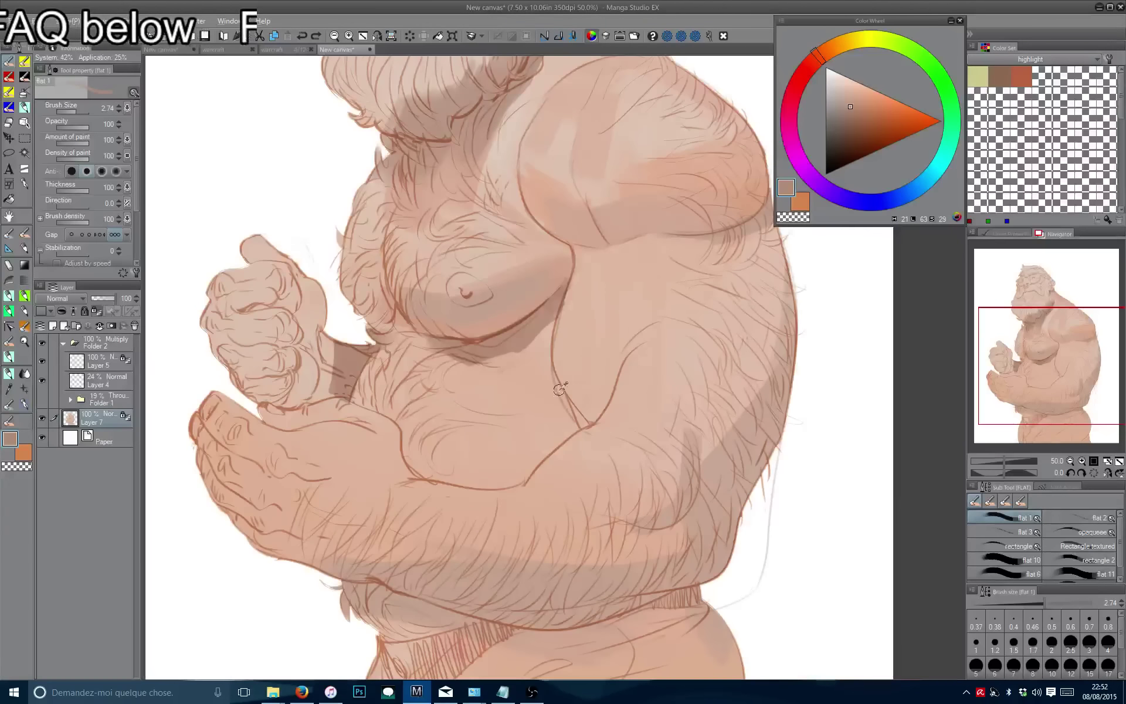
pyautogui.press('[')
pyautogui.moveTo(556, 375)
pyautogui.mouseDown()
pyautogui.moveTo(586, 427)
pyautogui.moveTo(561, 452)
pyautogui.mouseUp()
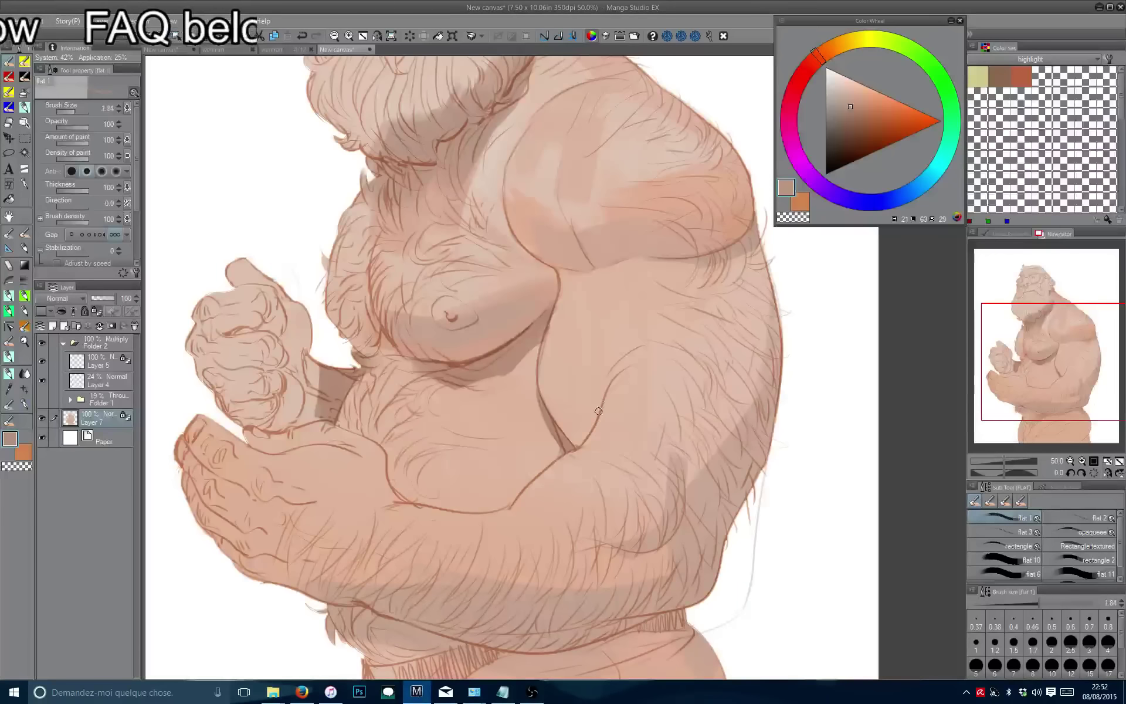
pyautogui.press(']')
pyautogui.press(']')
pyautogui.press(']')
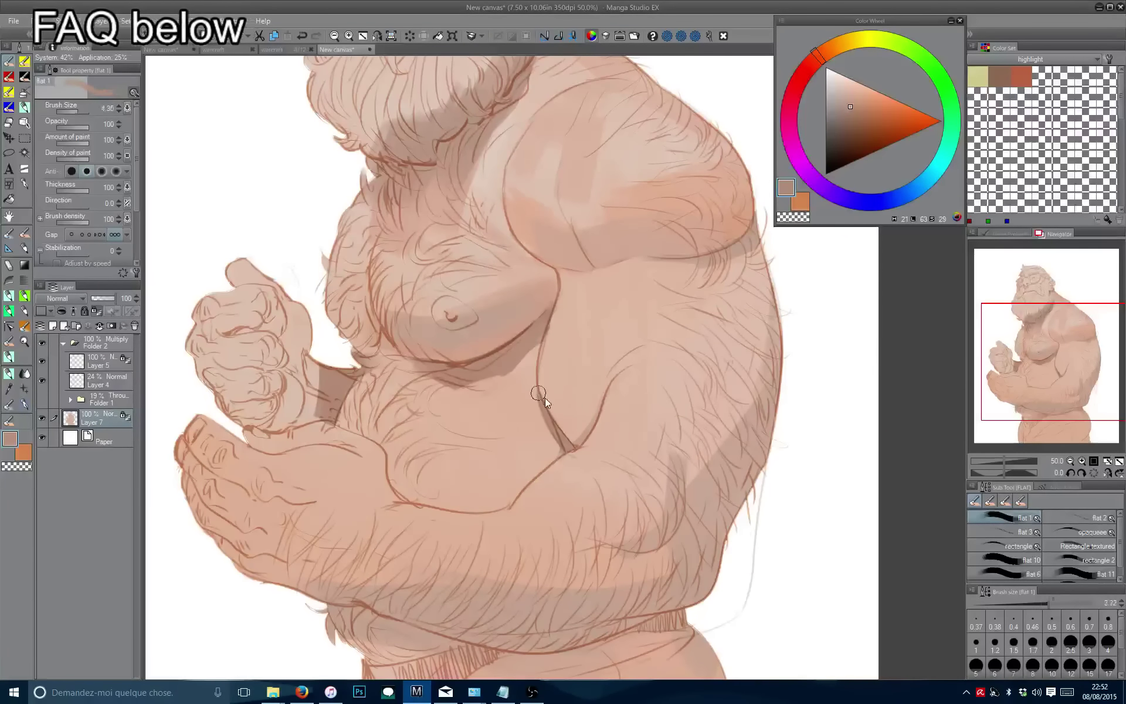
pyautogui.moveTo(539, 393)
pyautogui.mouseDown()
pyautogui.moveTo(577, 425)
pyautogui.moveTo(538, 388)
pyautogui.moveTo(573, 462)
pyautogui.mouseUp()
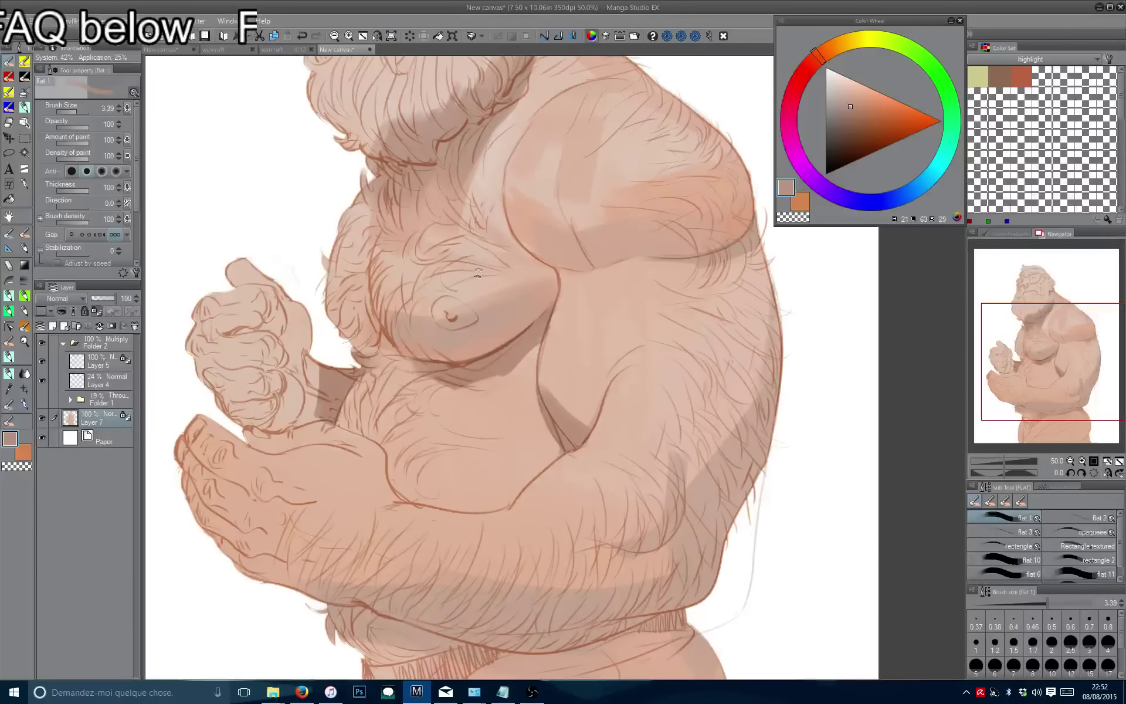
# Refine the upper-arm side of the torso fold with a slightly lighter brown tone and a 1.95 brush, in a temporarily rotated view.
pyautogui.moveTo(478, 273)
pyautogui.mouseDown()
pyautogui.moveTo(544, 352)
pyautogui.moveTo(516, 414)
pyautogui.mouseUp()
pyautogui.click(858, 103)
pyautogui.moveTo(531, 369)
pyautogui.mouseDown()
pyautogui.moveTo(511, 444)
pyautogui.moveTo(534, 421)
pyautogui.moveTo(522, 455)
pyautogui.mouseUp()
pyautogui.press('[')
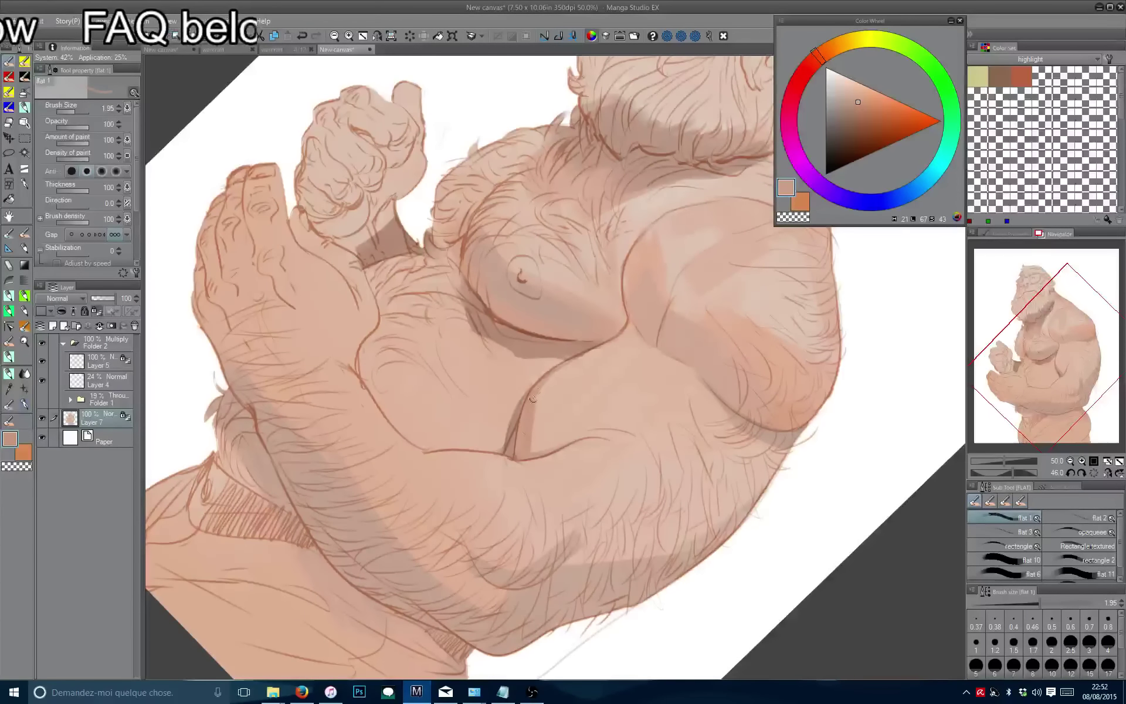
pyautogui.hotkey('ctrl', '@')
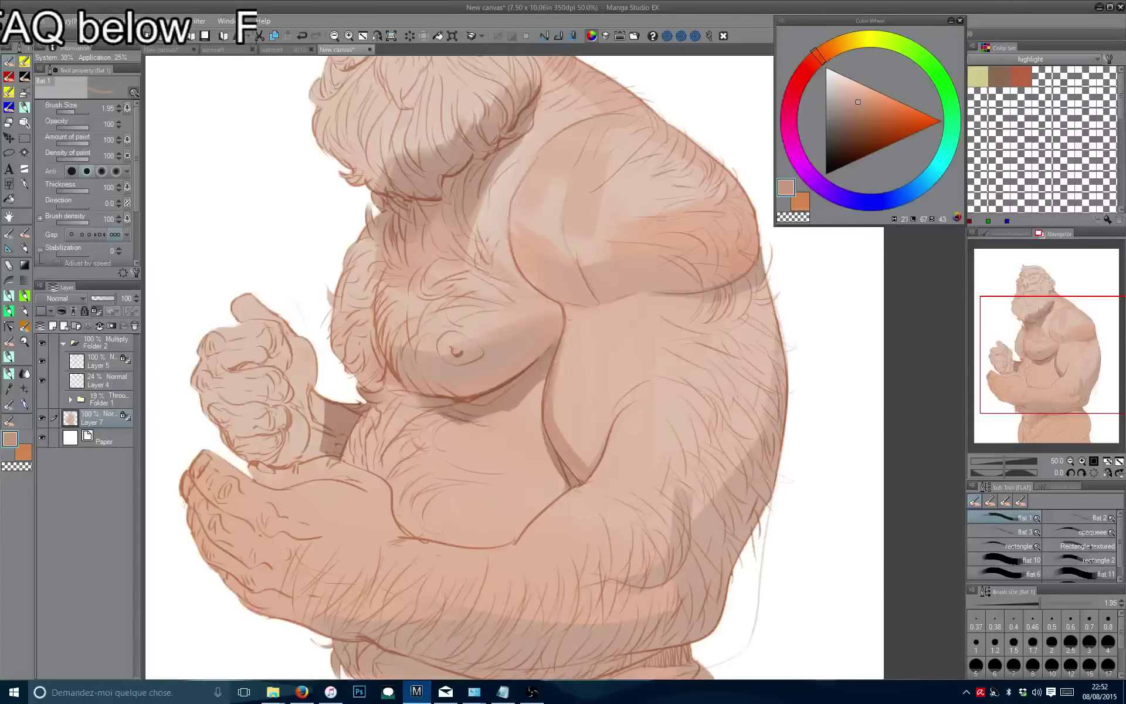
# Shade the biceps' inner edge and the forearm just below the elbow crease with a sampled skin-shadow tone and a 5.26 brush.
pyautogui.press(']')
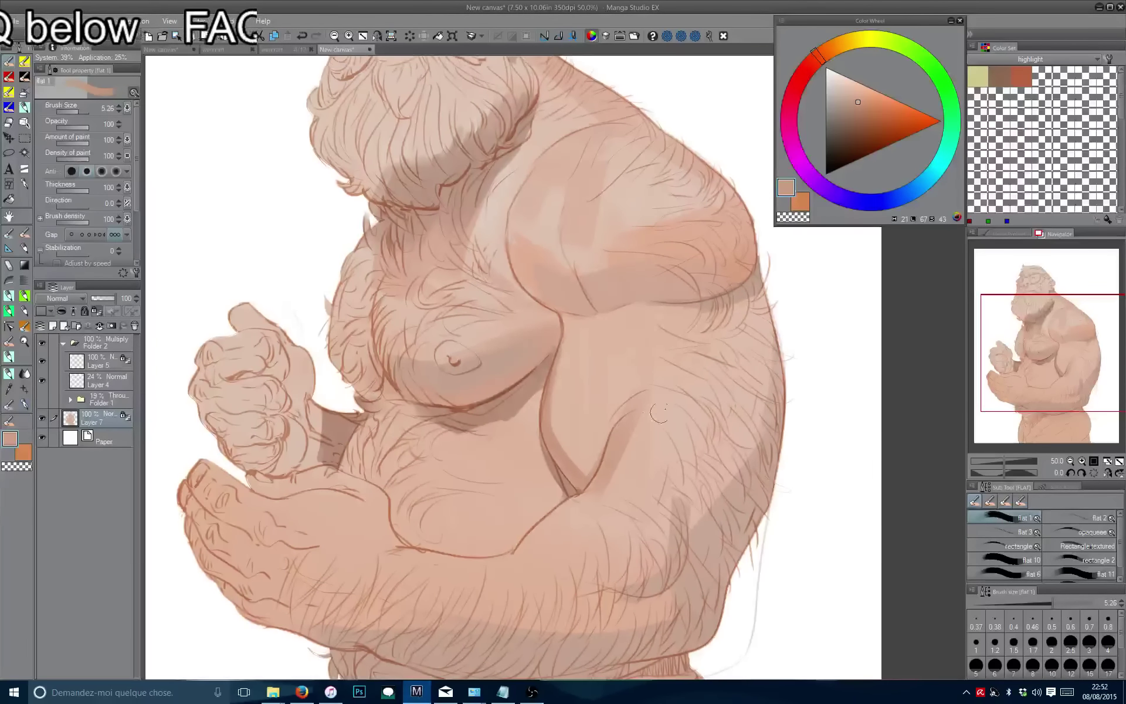
pyautogui.click(857, 101)
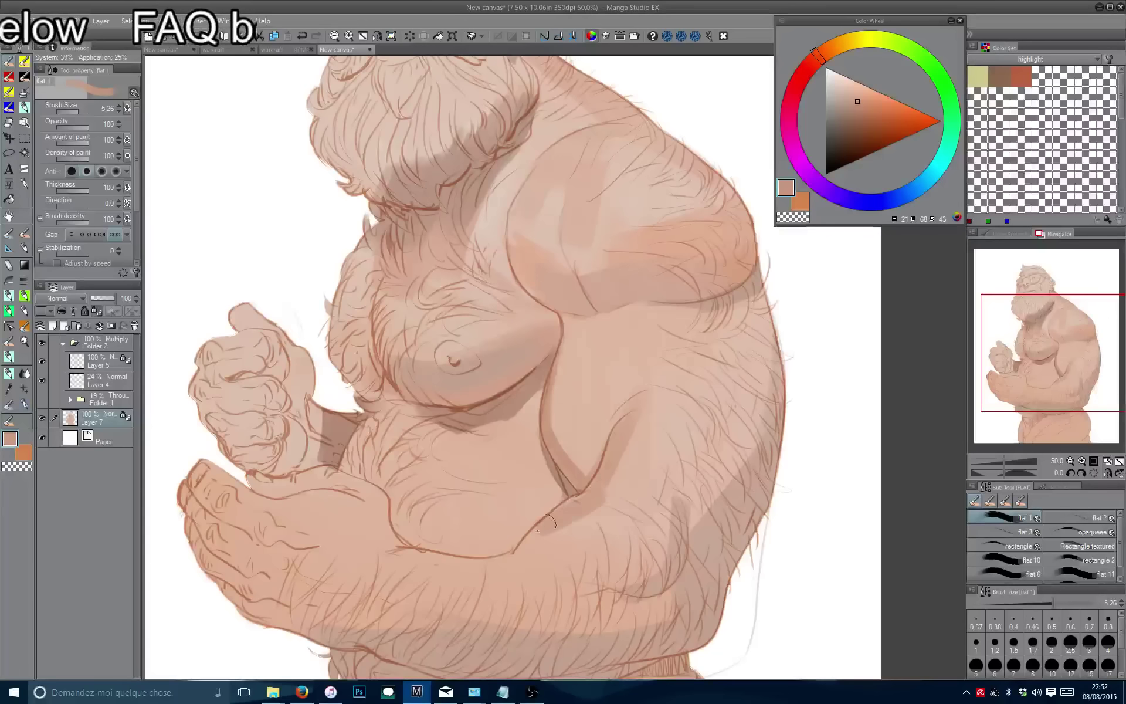
pyautogui.keyDown('alt'); pyautogui.click(610, 476); pyautogui.keyUp('alt')
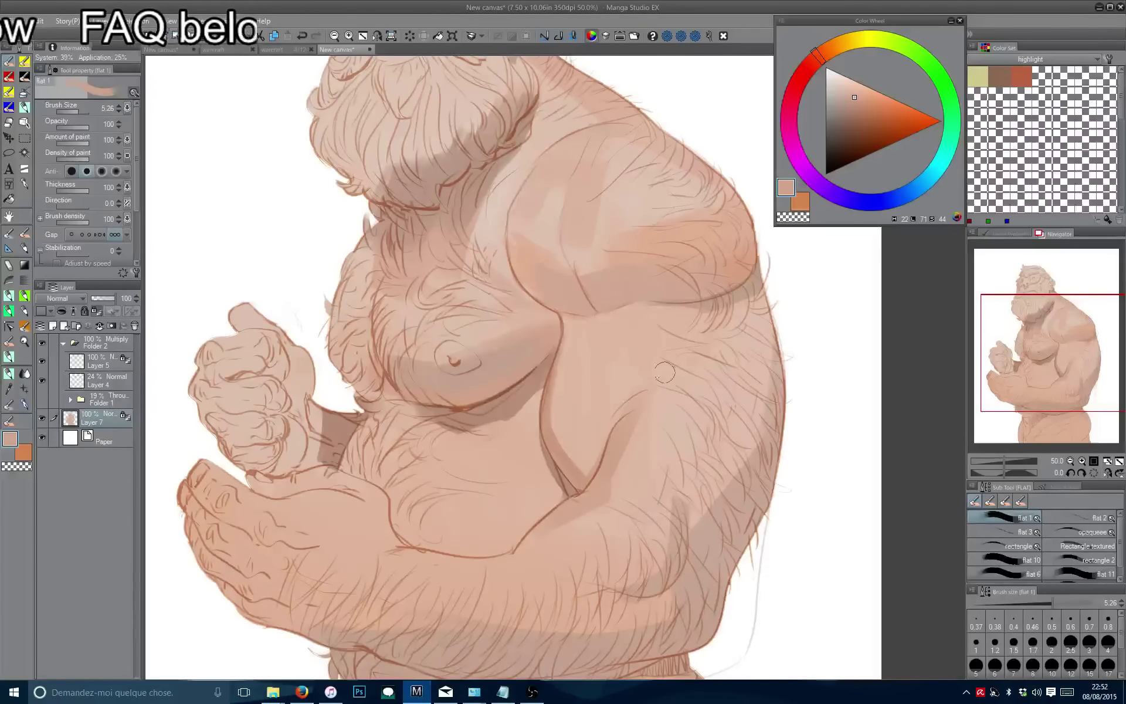
pyautogui.moveTo(548, 528); pyautogui.dragTo(595, 413)
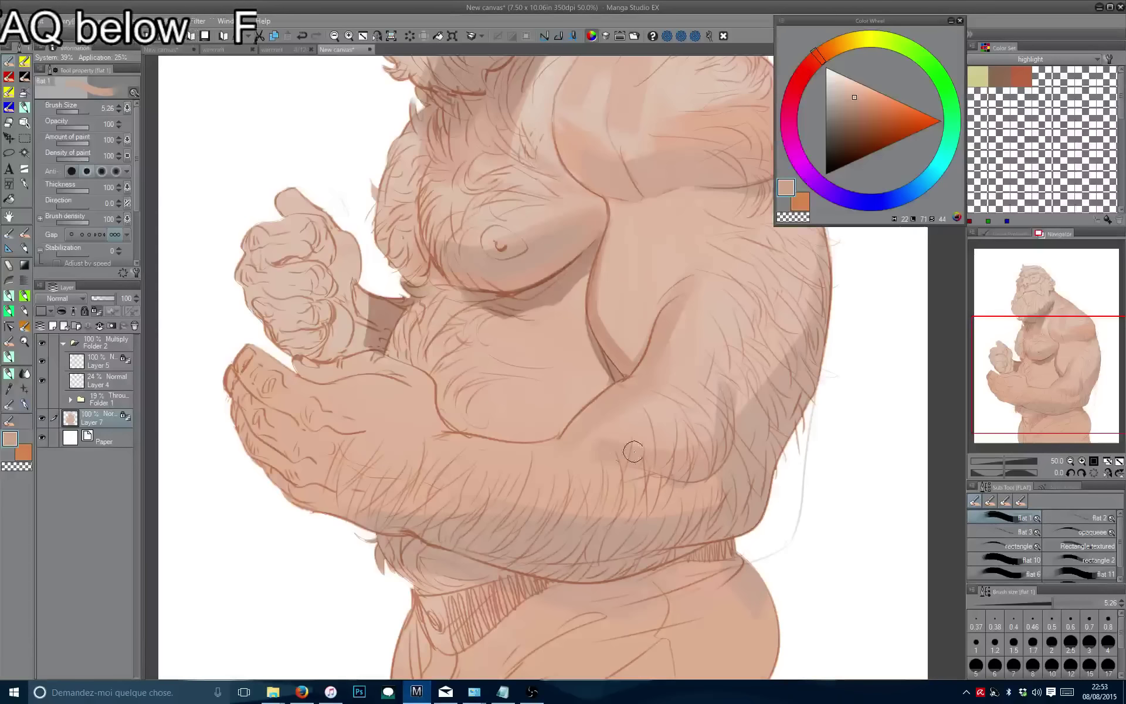
pyautogui.moveTo(622, 475); pyautogui.dragTo(578, 484)
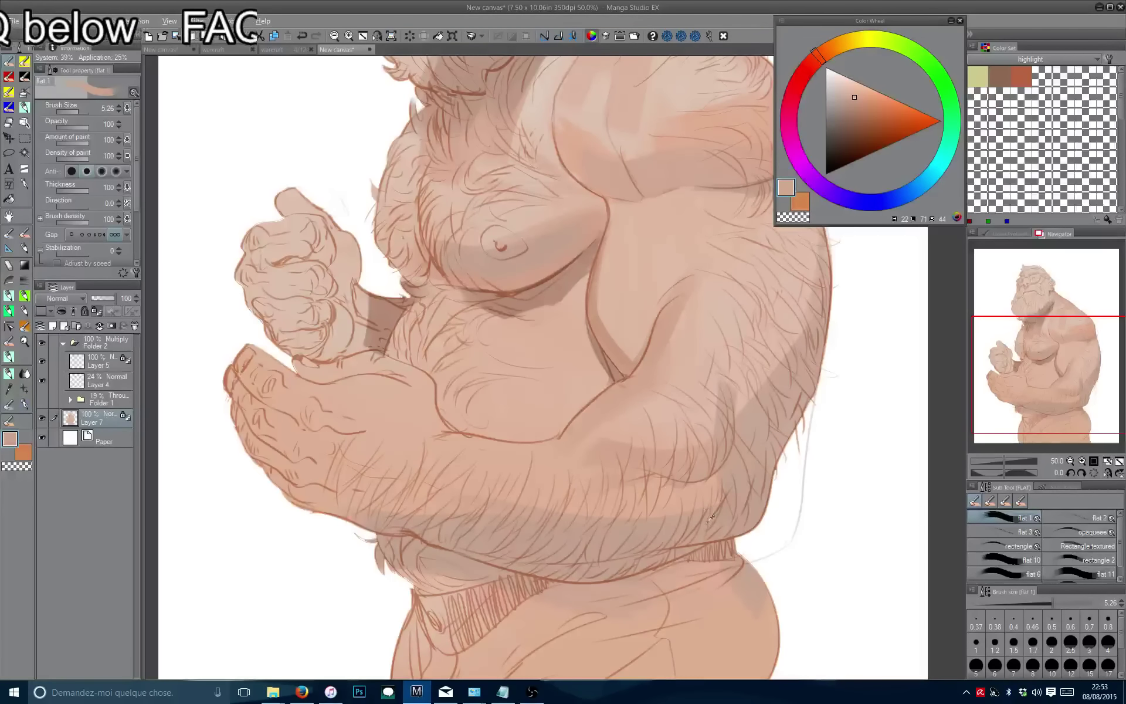
# Deepen the shadow on the back of the upper arm with darker greyish-brown tones, using the 5.26 brush.
pyautogui.keyDown('alt'); pyautogui.click(531, 530); pyautogui.keyUp('alt')
pyautogui.keyDown('alt'); pyautogui.click(477, 481); pyautogui.keyUp('alt')
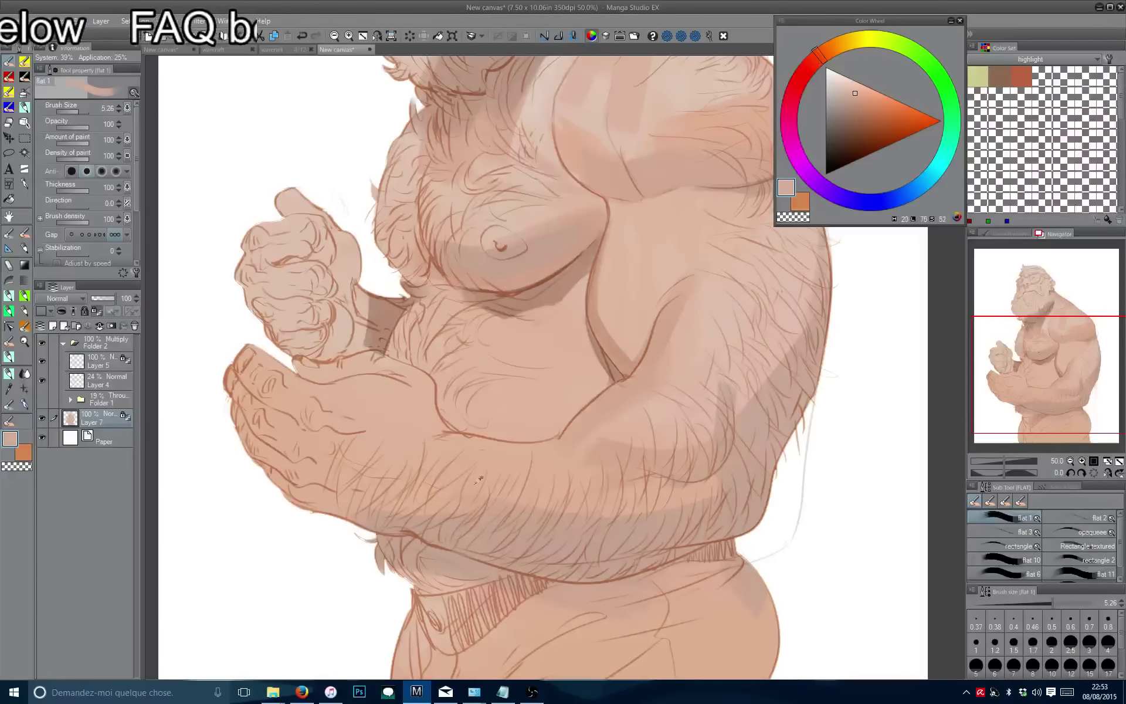
pyautogui.click(846, 107)
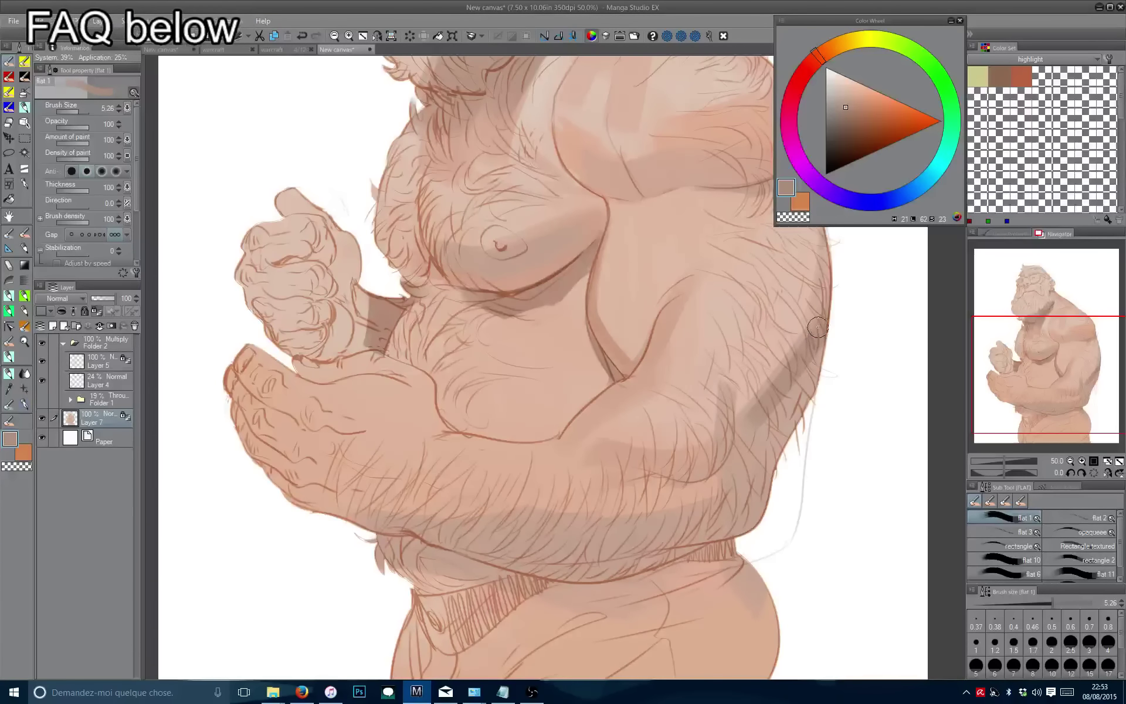
pyautogui.click(857, 104)
pyautogui.moveTo(836, 247); pyautogui.dragTo(692, 375)
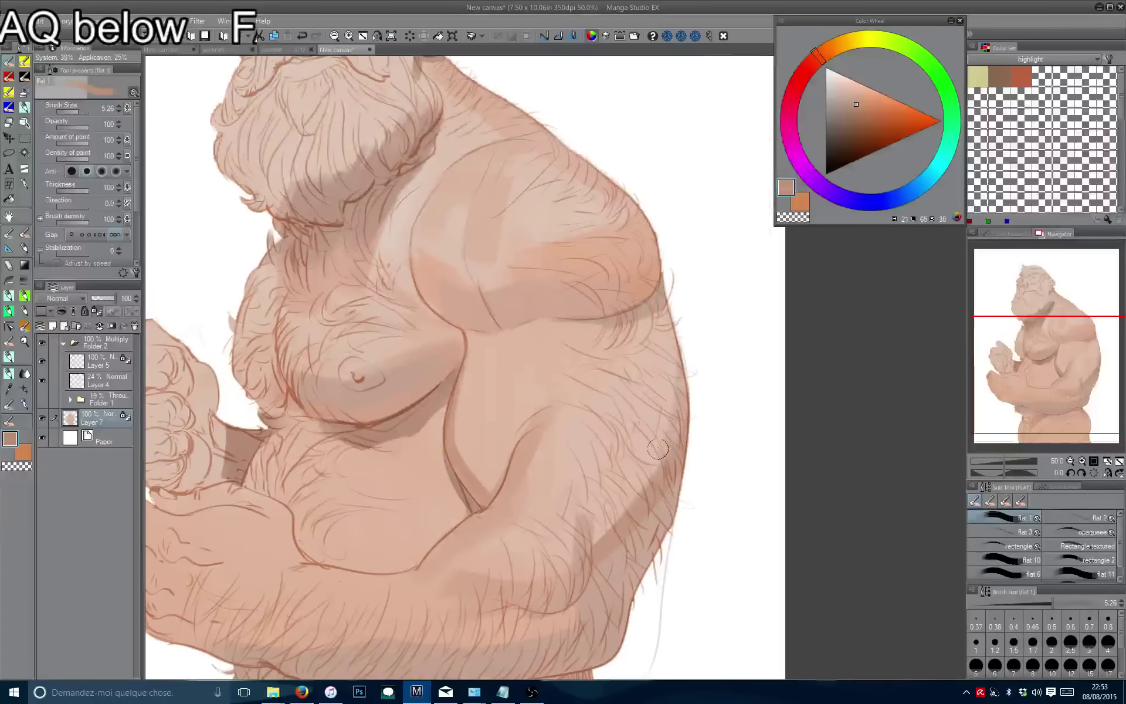
pyautogui.click(852, 107)
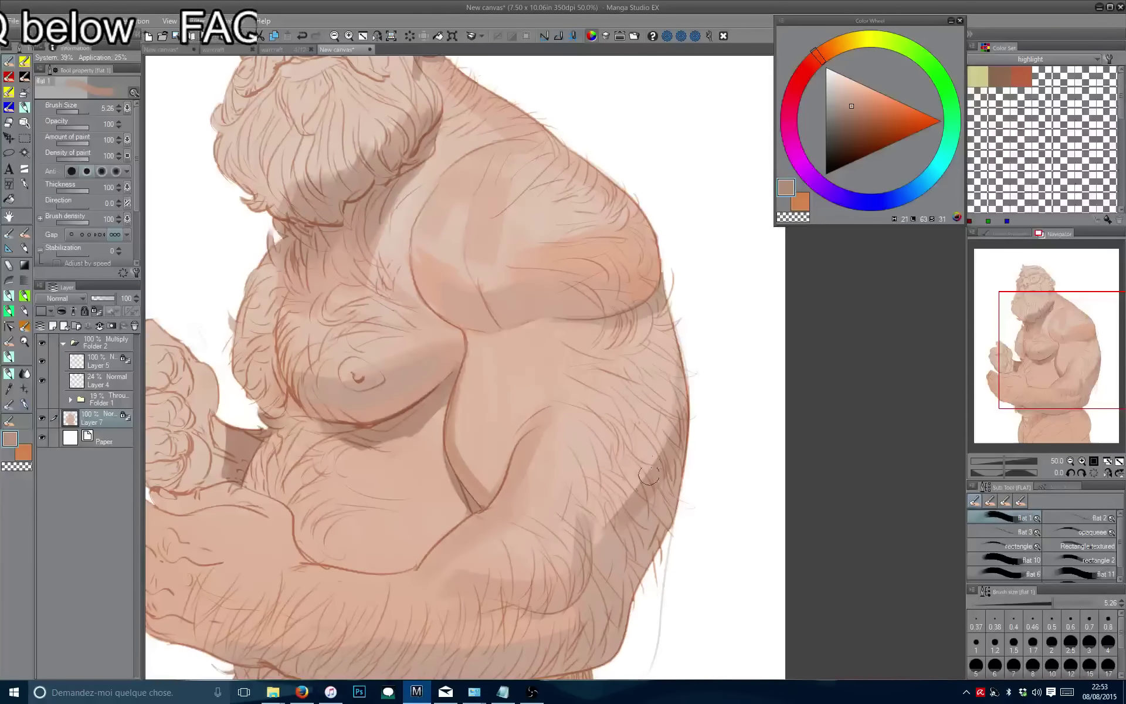
pyautogui.moveTo(675, 423); pyautogui.dragTo(653, 506)
pyautogui.moveTo(674, 452); pyautogui.dragTo(622, 537)
# Soften the outer contour of the upper arm's shadow with a lighter sampled tone, working up towards the shoulder muscle.
pyautogui.keyDown('alt'); pyautogui.click(614, 542); pyautogui.keyUp('alt')
pyautogui.moveTo(674, 384); pyautogui.dragTo(622, 504)
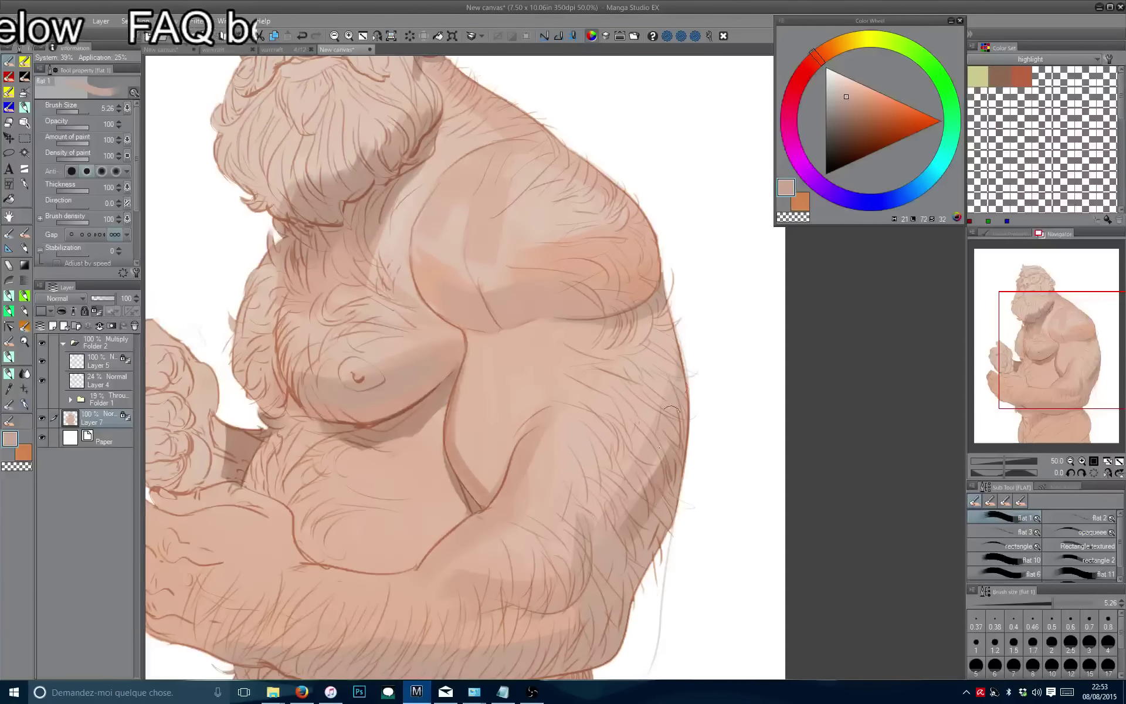
pyautogui.moveTo(663, 457); pyautogui.dragTo(622, 531)
pyautogui.moveTo(678, 389); pyautogui.dragTo(665, 319)
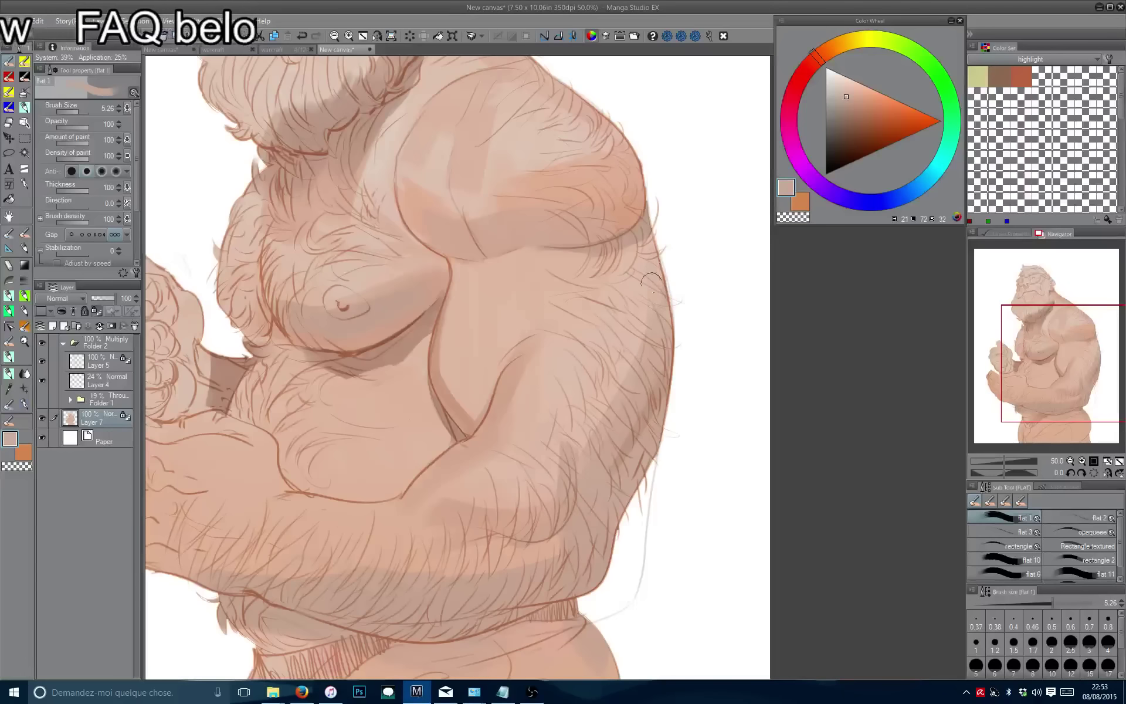
# Paint a thin greyish-brown shadow beneath the shoulder muscle's lower edge and towards the armpit, with a brush around 1.6.
pyautogui.keyDown('alt'); pyautogui.click(613, 411); pyautogui.keyUp('alt')
pyautogui.moveTo(646, 382)
pyautogui.mouseDown()
pyautogui.moveTo(595, 455)
pyautogui.moveTo(687, 555)
pyautogui.mouseUp()
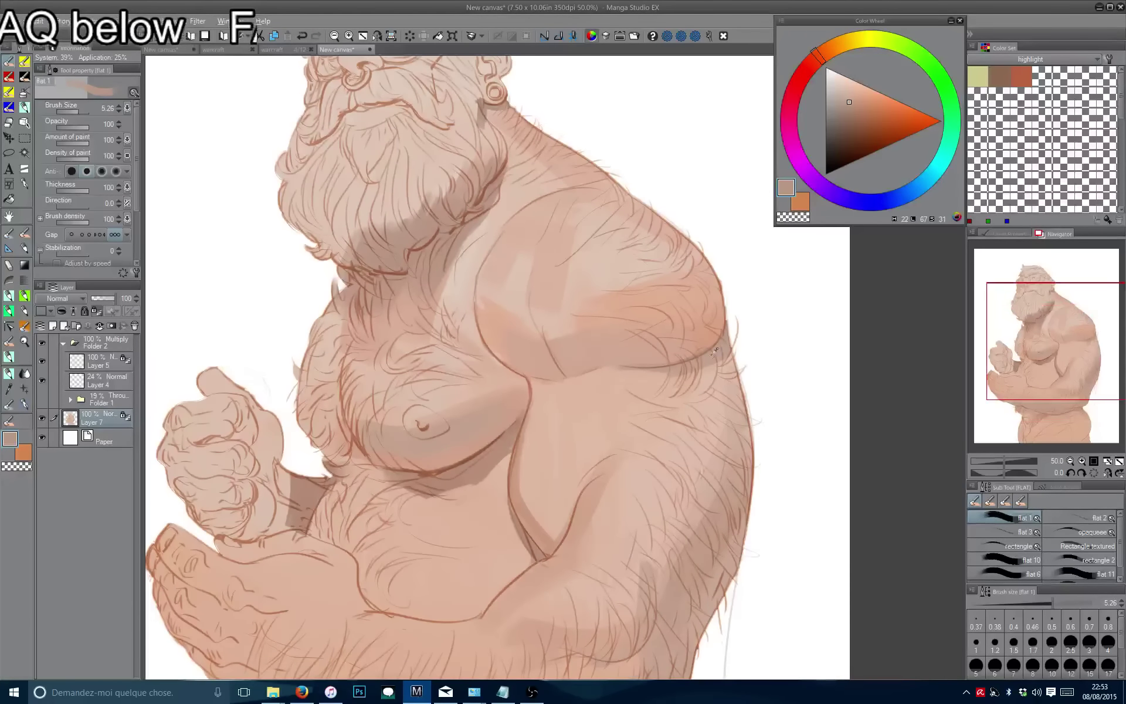
pyautogui.press('[')
pyautogui.press('[')
pyautogui.press('[')
pyautogui.press('[')
pyautogui.press('[')
pyautogui.press('[')
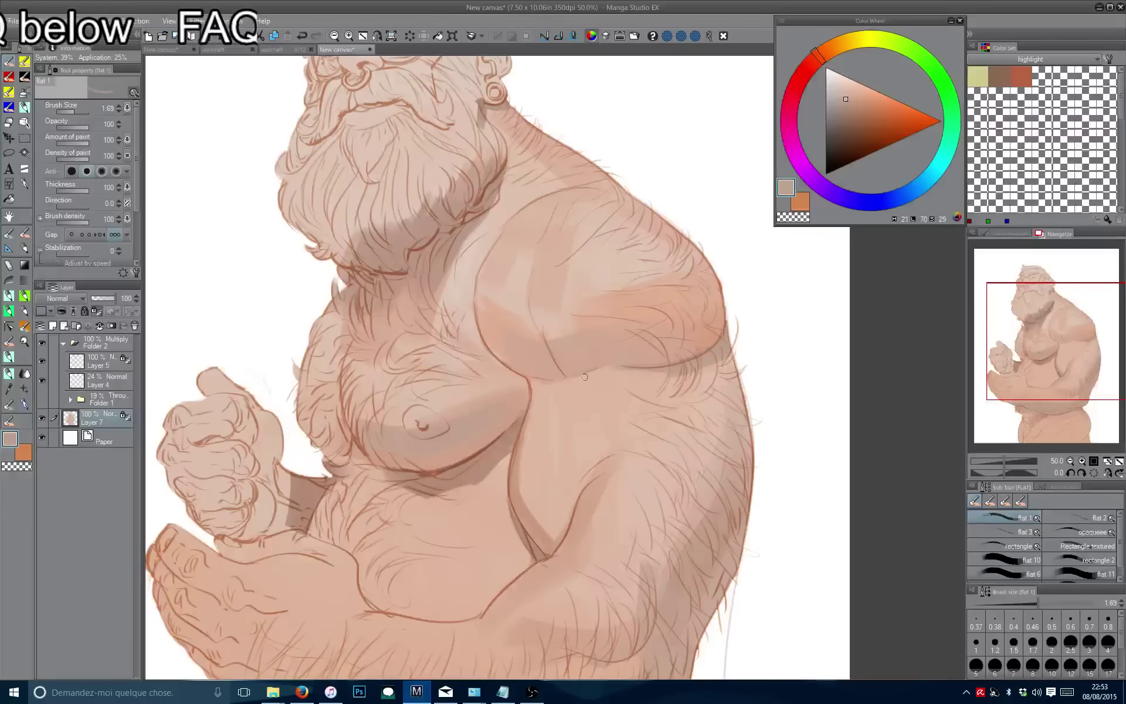
pyautogui.click(846, 106)
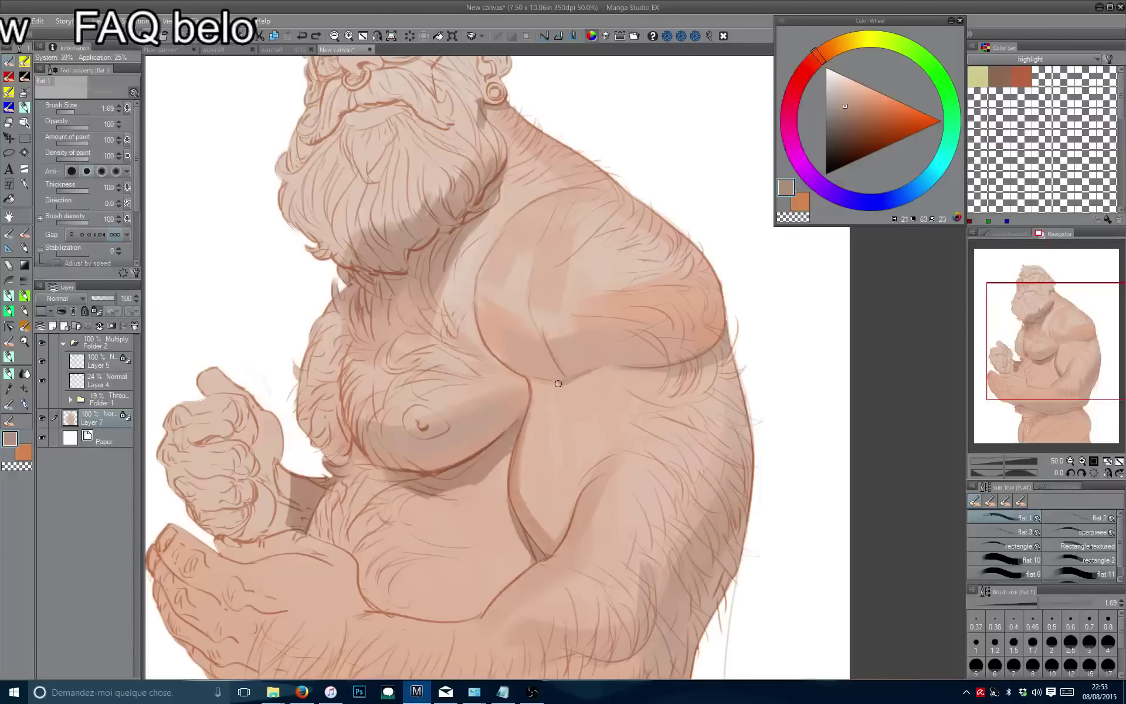
pyautogui.scroll(1, 599, 368)
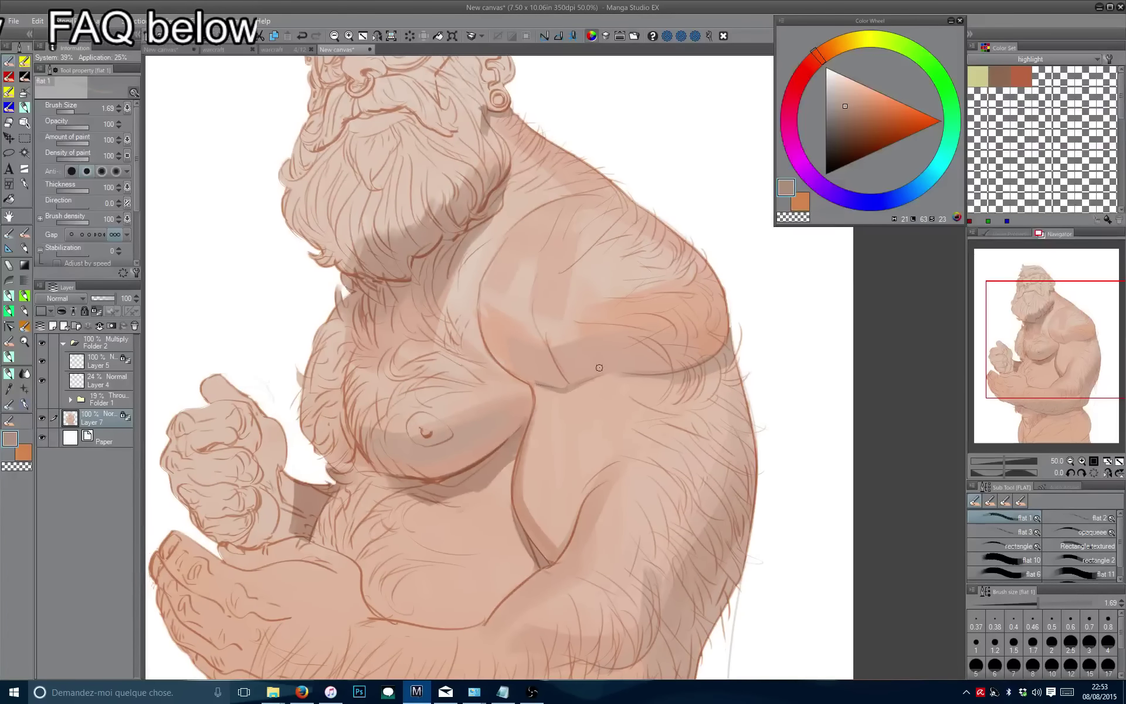
pyautogui.keyDown('alt'); pyautogui.click(545, 374); pyautogui.keyUp('alt')
pyautogui.keyDown('alt'); pyautogui.click(558, 387); pyautogui.keyUp('alt')
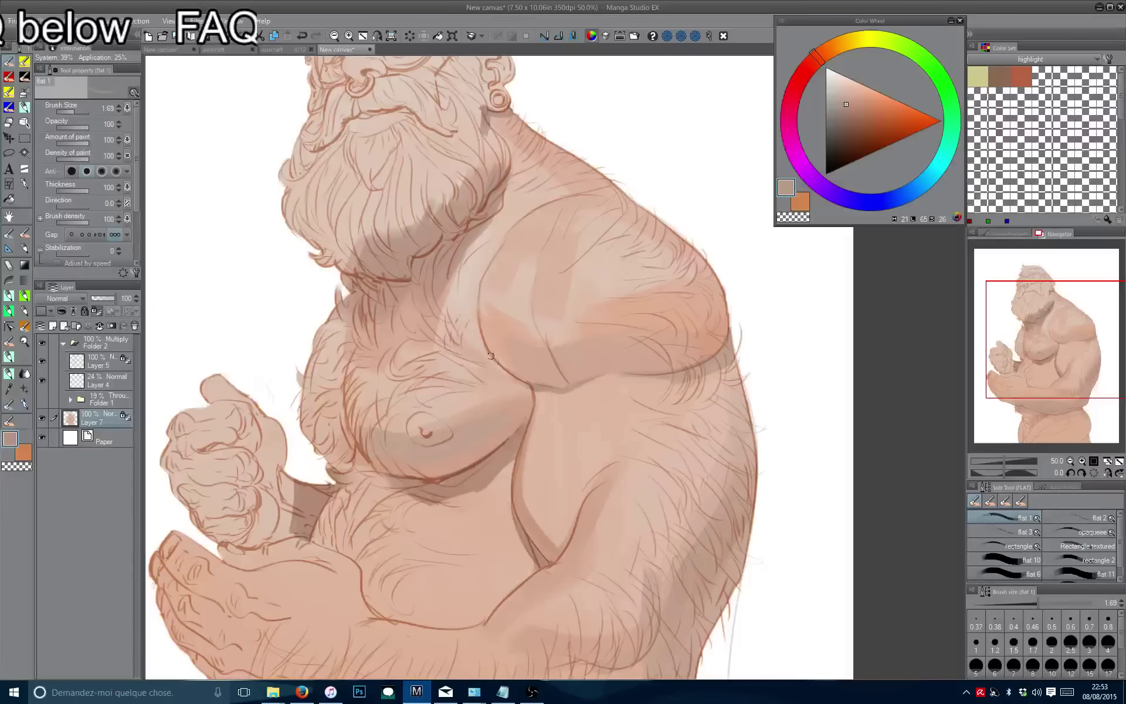
# Check the whole figure in a mirrored canvas view, and restore its normal orientation.
pyautogui.scroll(-5, 530, 409)
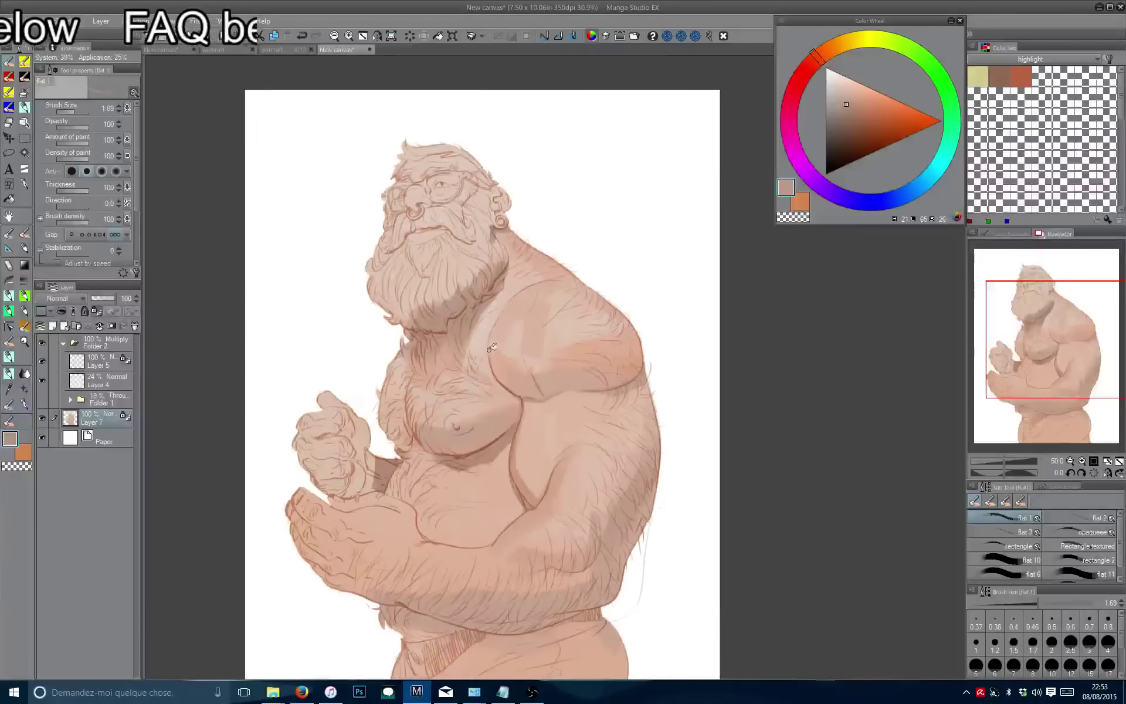
pyautogui.press('h')
pyautogui.moveTo(552, 362); pyautogui.dragTo(502, 346)
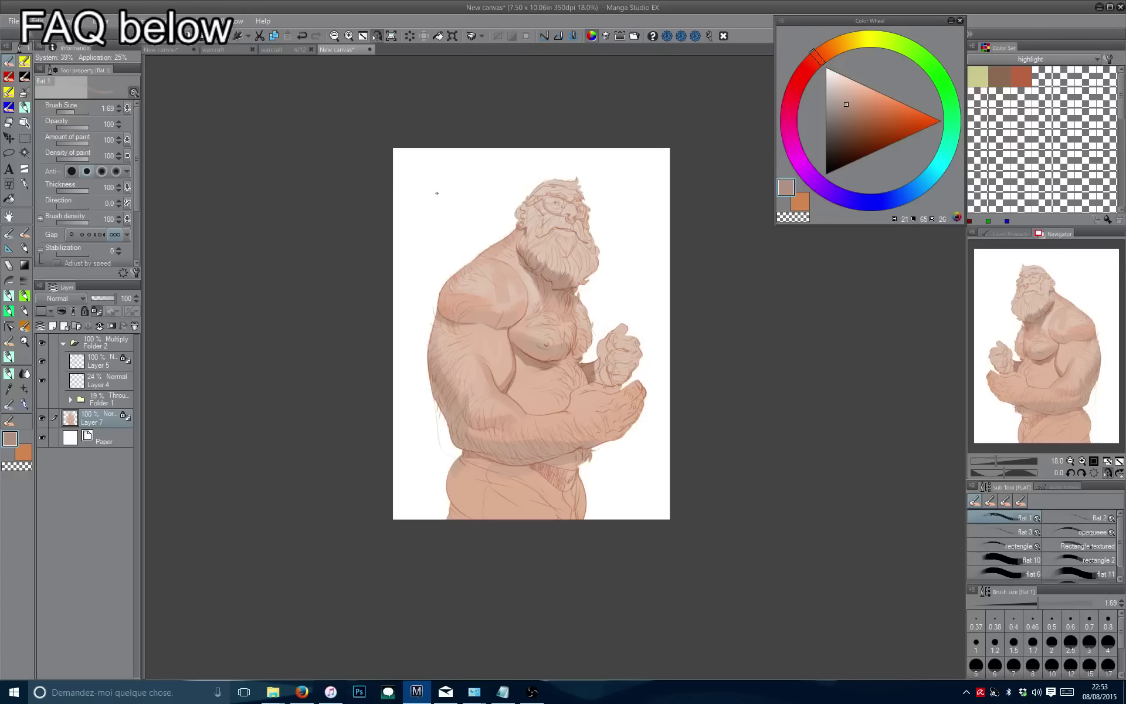
pyautogui.press('h')
pyautogui.scroll(3, 440, 191)
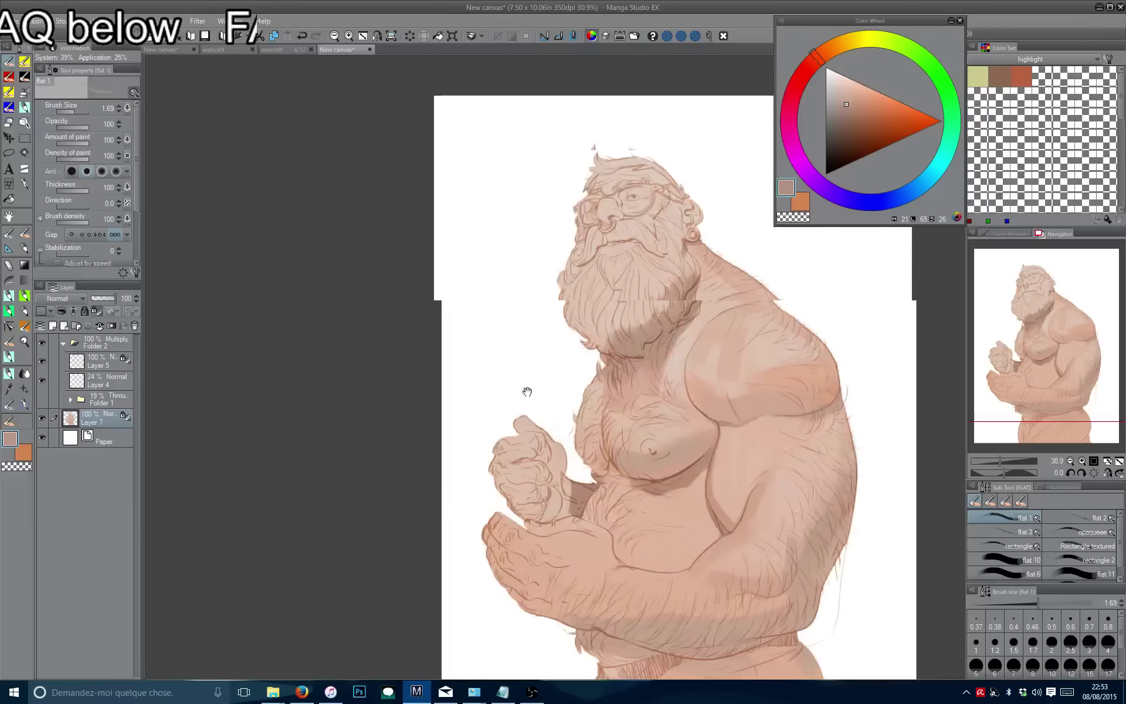
pyautogui.moveTo(597, 432)
pyautogui.mouseDown()
pyautogui.moveTo(511, 382)
pyautogui.moveTo(541, 399)
pyautogui.moveTo(539, 262)
pyautogui.moveTo(540, 345)
pyautogui.mouseUp()
# Brighten the upper chest between neck and shoulder muscle with a sampled light beige, using a 2.90 brush.
pyautogui.scroll(2, 541, 399)
pyautogui.keyDown('alt'); pyautogui.click(548, 294); pyautogui.keyUp('alt')
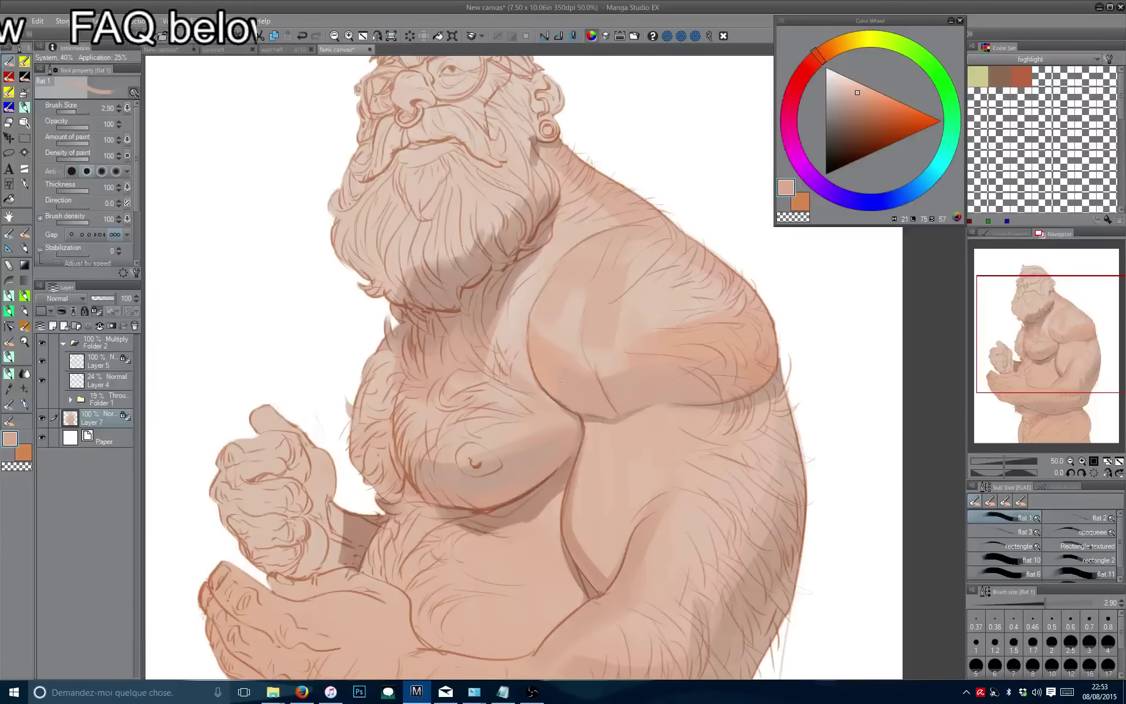
pyautogui.keyDown('alt'); pyautogui.click(522, 317); pyautogui.keyUp('alt')
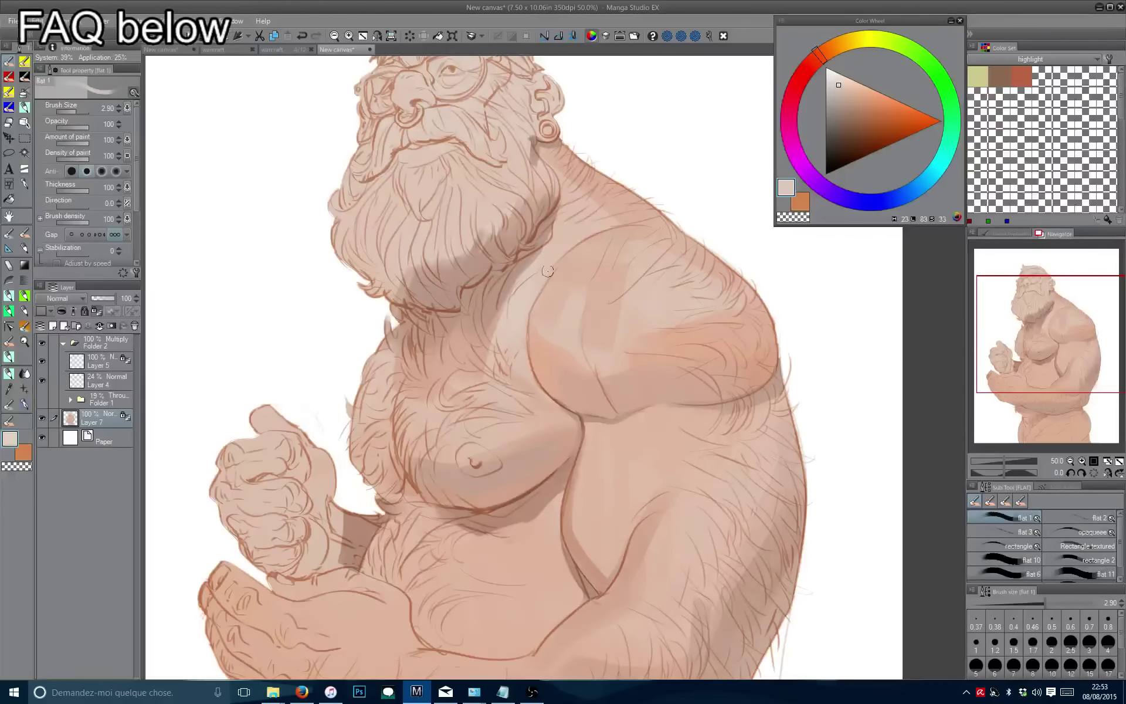
pyautogui.moveTo(521, 329)
pyautogui.mouseDown()
pyautogui.moveTo(500, 370)
pyautogui.moveTo(561, 337)
pyautogui.mouseUp()
# Shade the groove down the front of the shoulder muscle and its inner edge with muted brown tones and a 4.16 brush.
pyautogui.keyDown('alt'); pyautogui.click(573, 418); pyautogui.keyUp('alt')
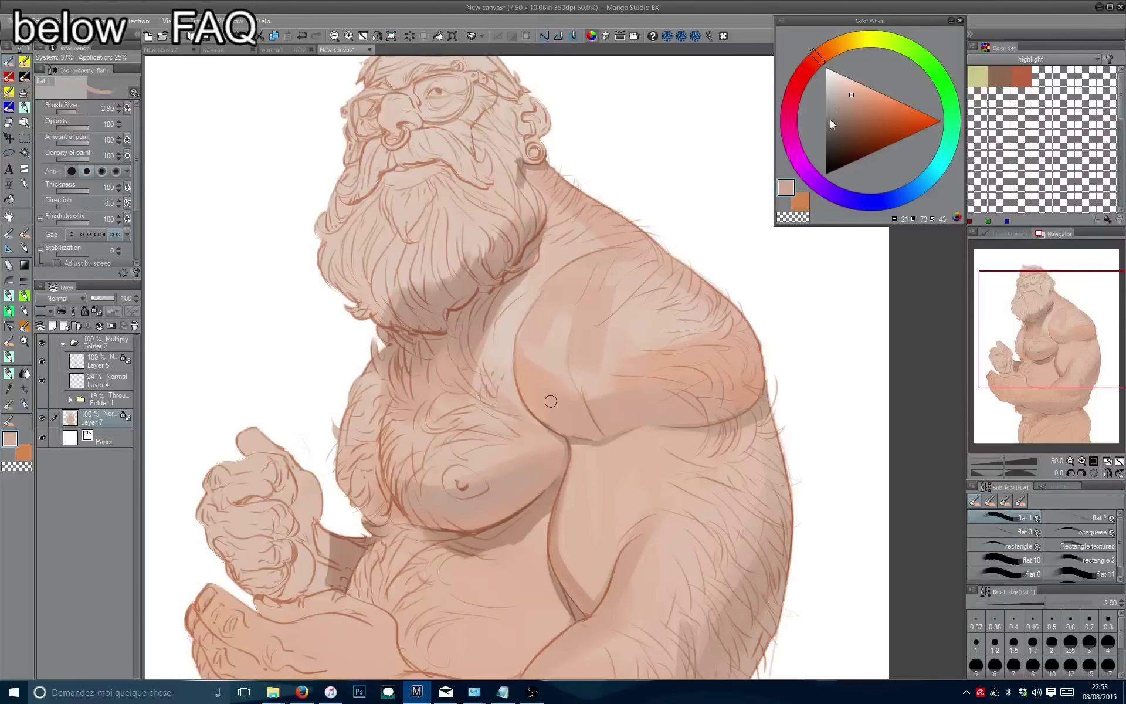
pyautogui.click(852, 102)
pyautogui.moveTo(577, 369); pyautogui.dragTo(608, 426)
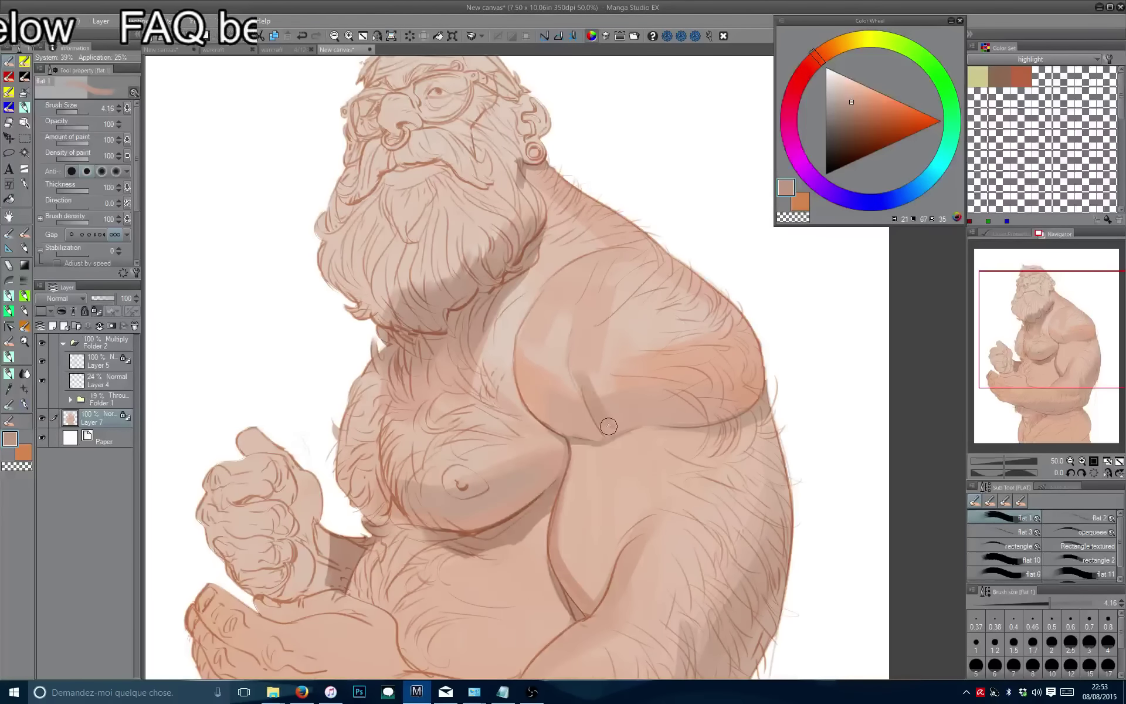
pyautogui.scroll(-1, 536, 300)
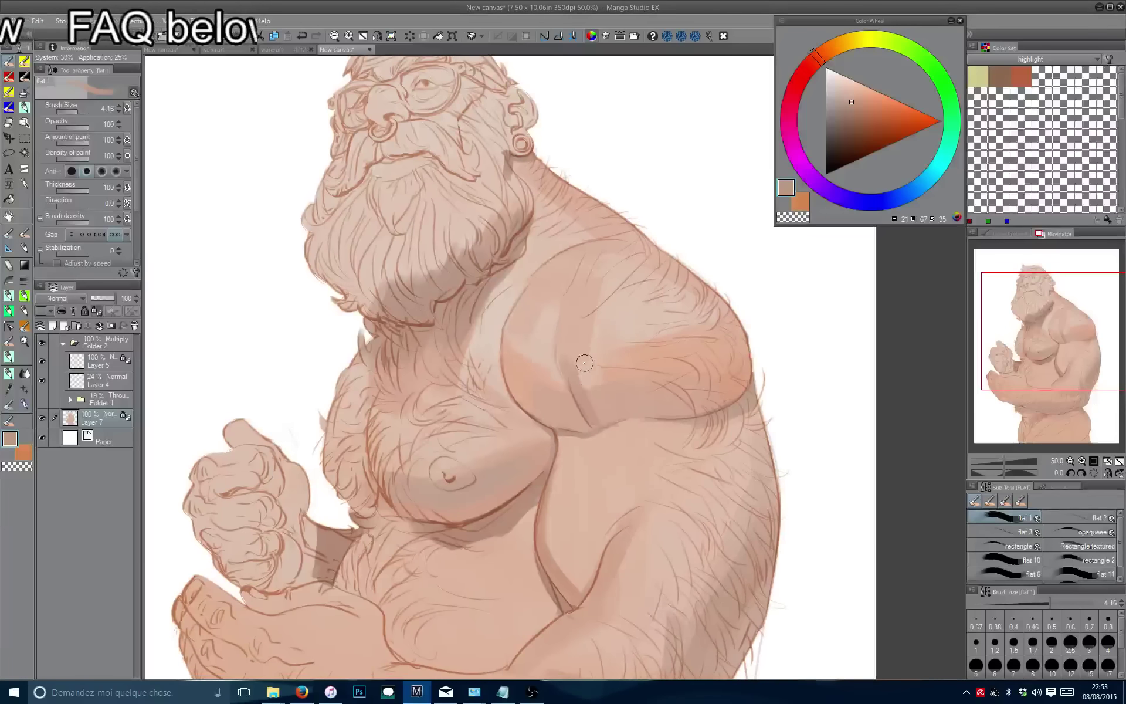
pyautogui.moveTo(565, 351); pyautogui.dragTo(591, 414)
pyautogui.keyDown('alt'); pyautogui.click(586, 384); pyautogui.keyUp('alt')
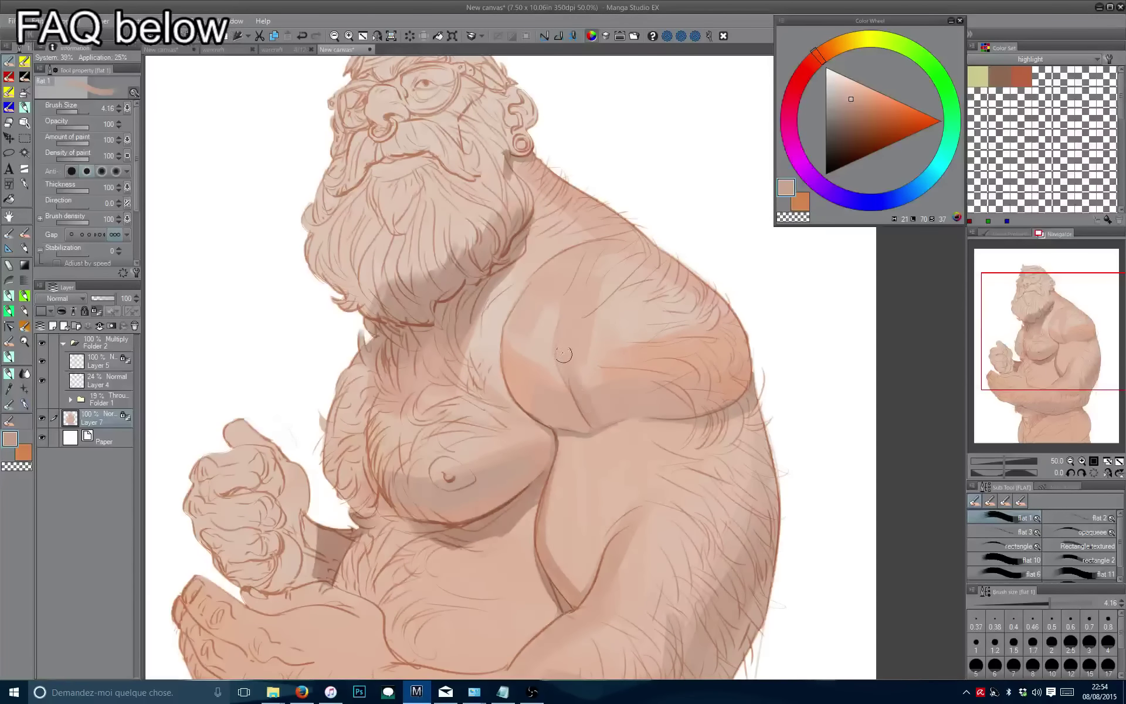
pyautogui.moveTo(509, 331)
pyautogui.mouseDown()
pyautogui.moveTo(514, 396)
pyautogui.moveTo(508, 326)
pyautogui.mouseUp()
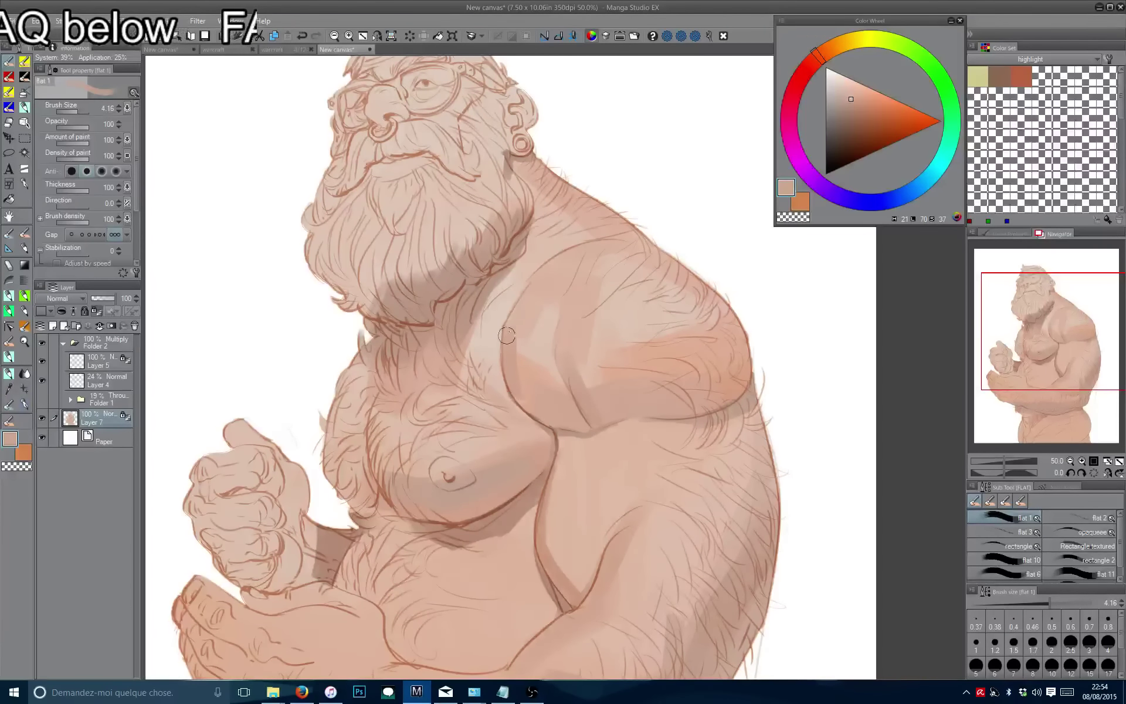
pyautogui.hscroll(1, 548, 336)
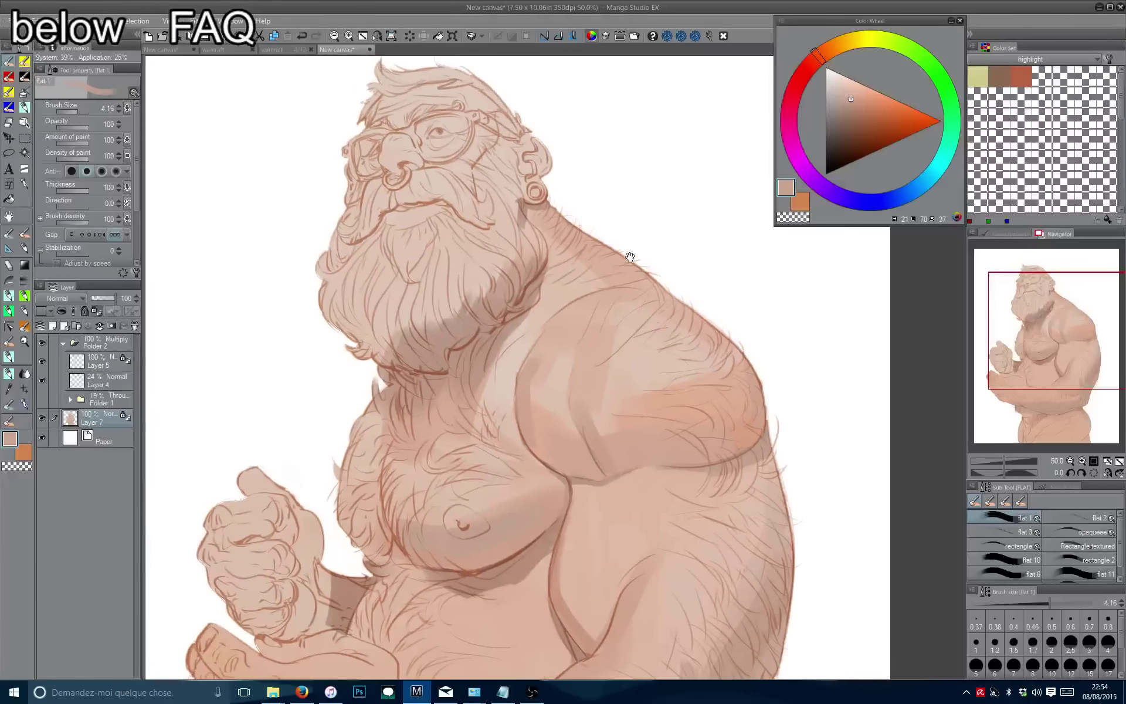
pyautogui.scroll(1, 701, 335)
pyautogui.hscroll(-1, 701, 334)
pyautogui.scroll(1, 651, 322)
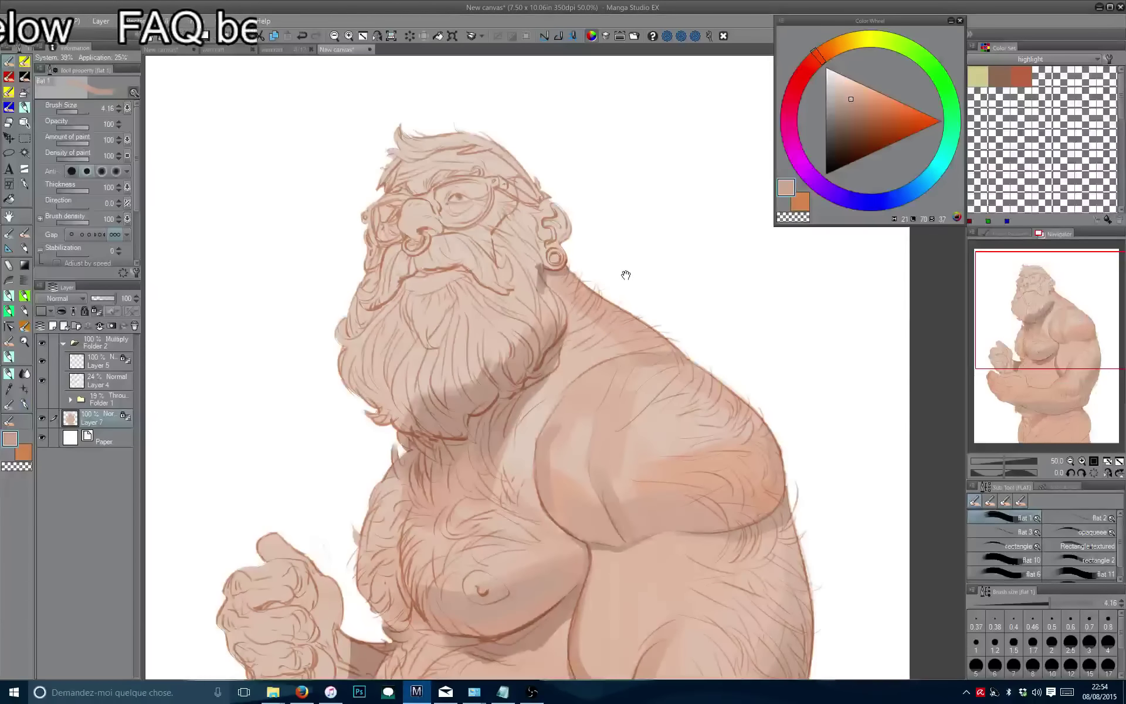
# Check the upper body in a rotated canvas view, and restore its upright orientation.
pyautogui.moveTo(624, 272); pyautogui.dragTo(482, 381)
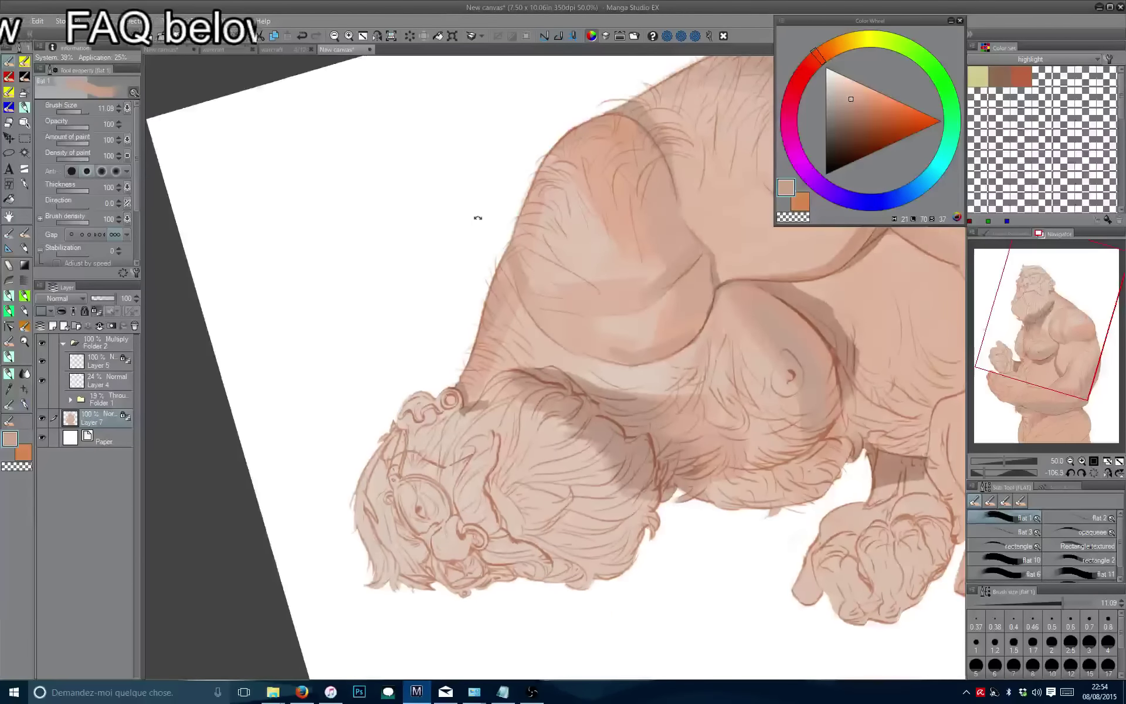
pyautogui.moveTo(477, 216); pyautogui.dragTo(499, 276)
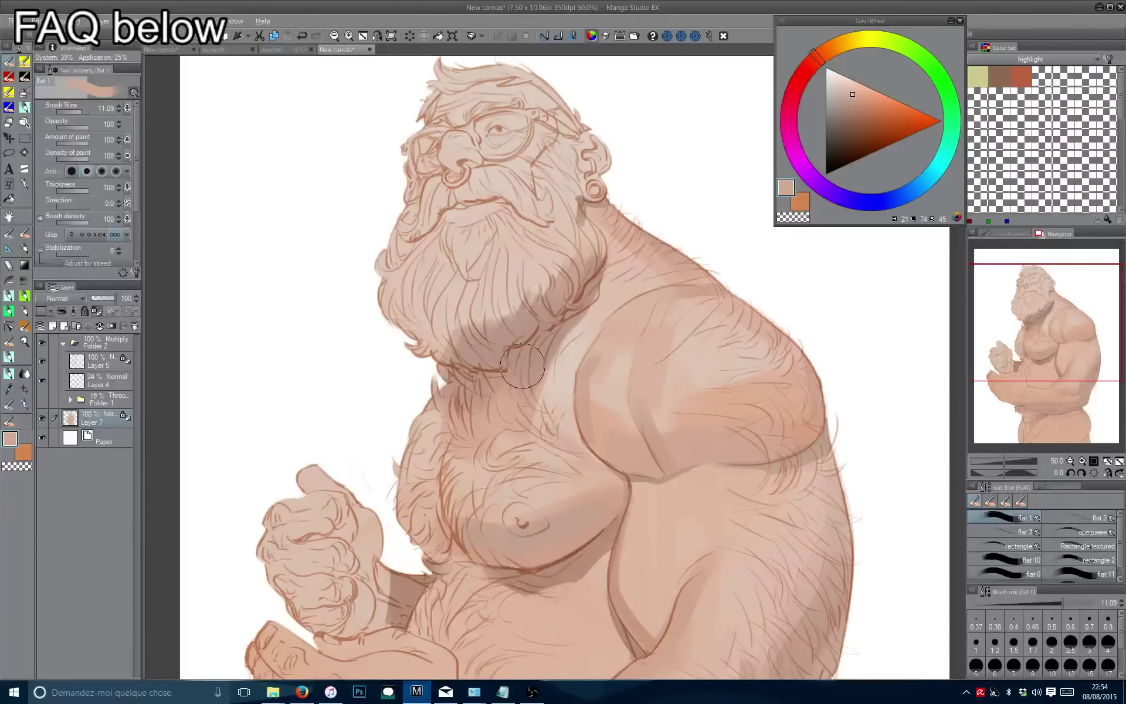
pyautogui.press('[')
pyautogui.press('[')
pyautogui.press('[')
pyautogui.scroll(-2, 496, 449)
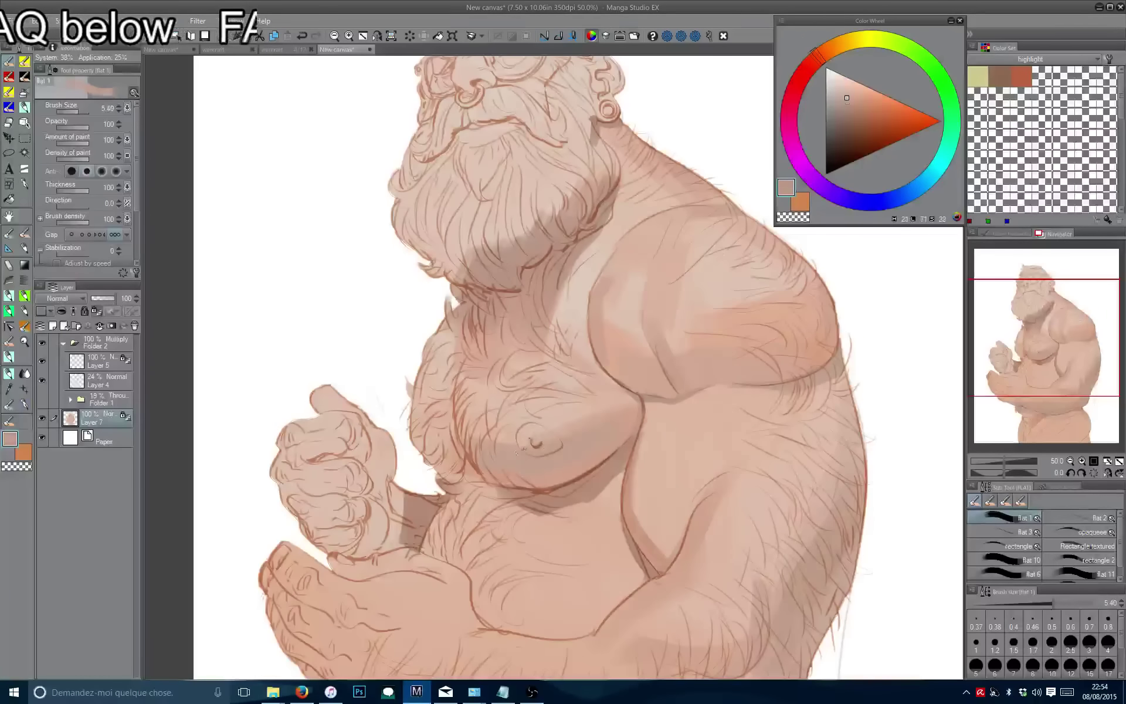
pyautogui.scroll(-1, 498, 444)
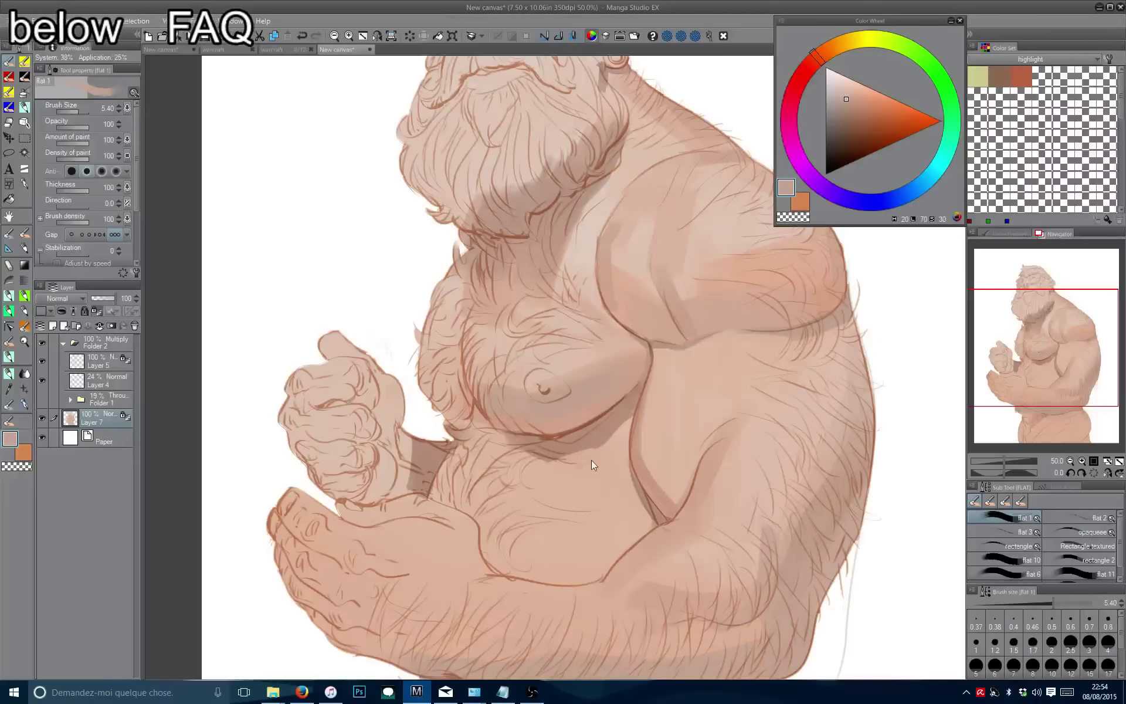
# Refine the cast shadow's edge beneath the chest muscle with sampled muted browns, using brush sizes 1.63 and 3.40.
pyautogui.press('[')
pyautogui.press('[')
pyautogui.press('[')
pyautogui.press('[')
pyautogui.press('[')
pyautogui.keyDown('alt'); pyautogui.click(597, 432); pyautogui.keyUp('alt')
pyautogui.keyDown('alt'); pyautogui.click(605, 434); pyautogui.keyUp('alt')
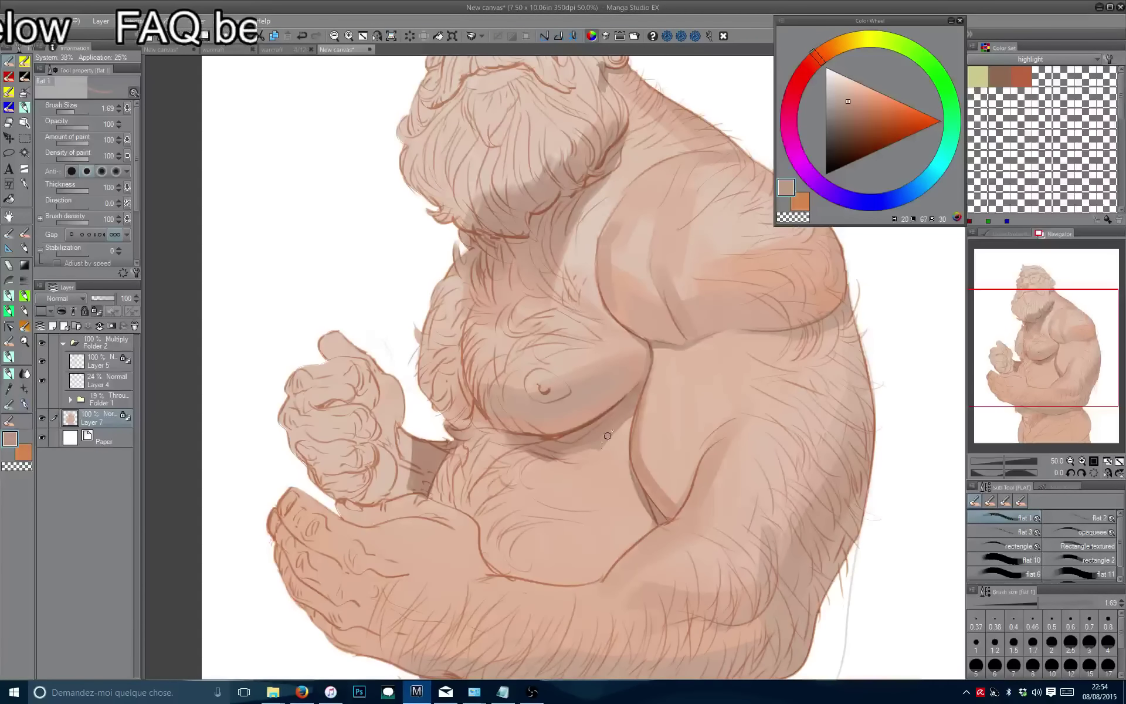
pyautogui.press(']')
pyautogui.press(']')
pyautogui.press(']')
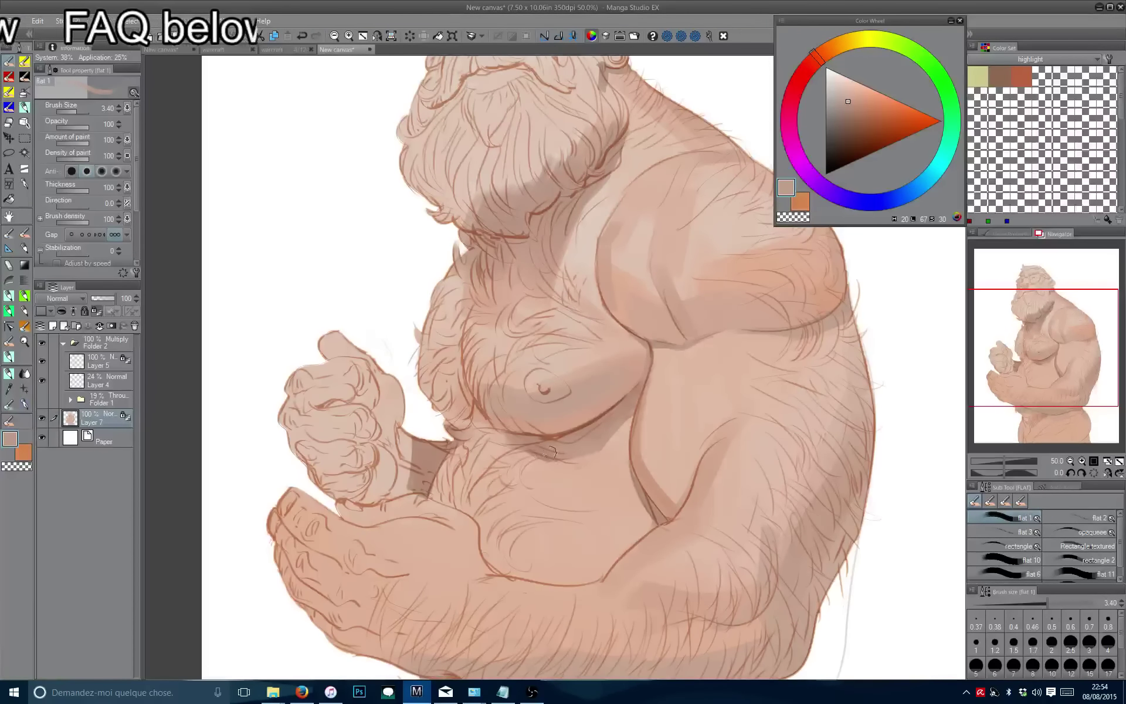
# Blend the shadow under the chest into the upper belly with slightly warmer sampled tones and a 3.53 brush.
pyautogui.press('[')
pyautogui.press('[')
pyautogui.keyDown('alt'); pyautogui.click(609, 457); pyautogui.keyUp('alt')
pyautogui.keyDown('alt'); pyautogui.click(593, 443); pyautogui.keyUp('alt')
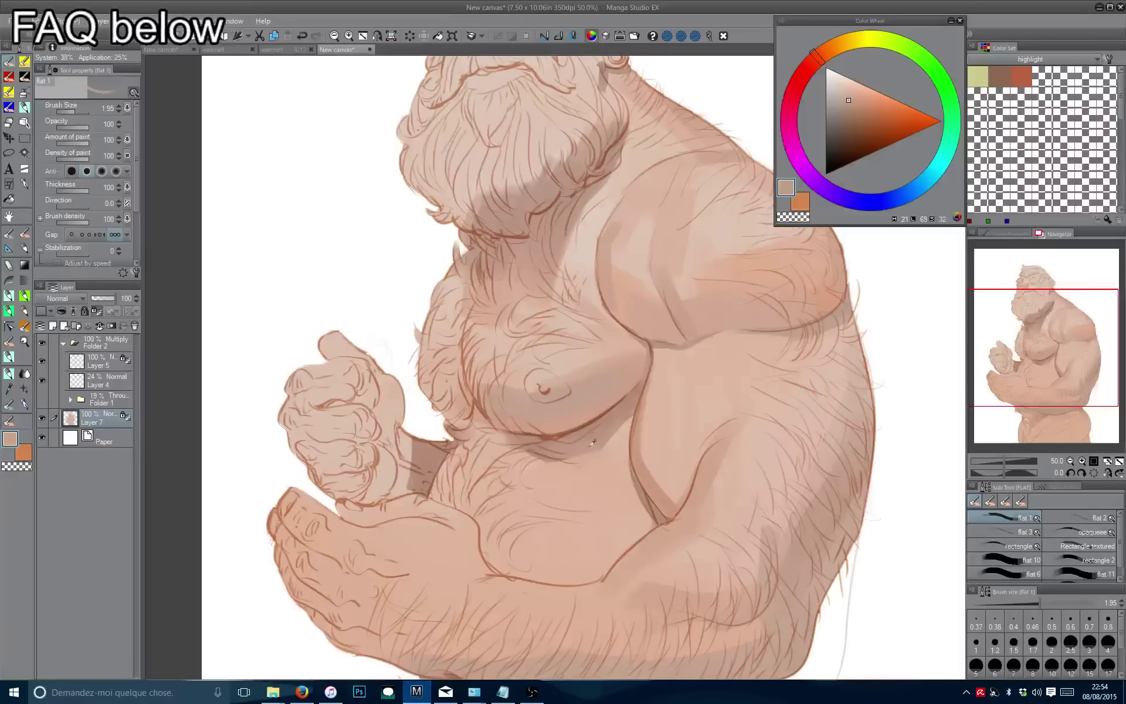
pyautogui.click(825, 55)
pyautogui.press(']')
pyautogui.press(']')
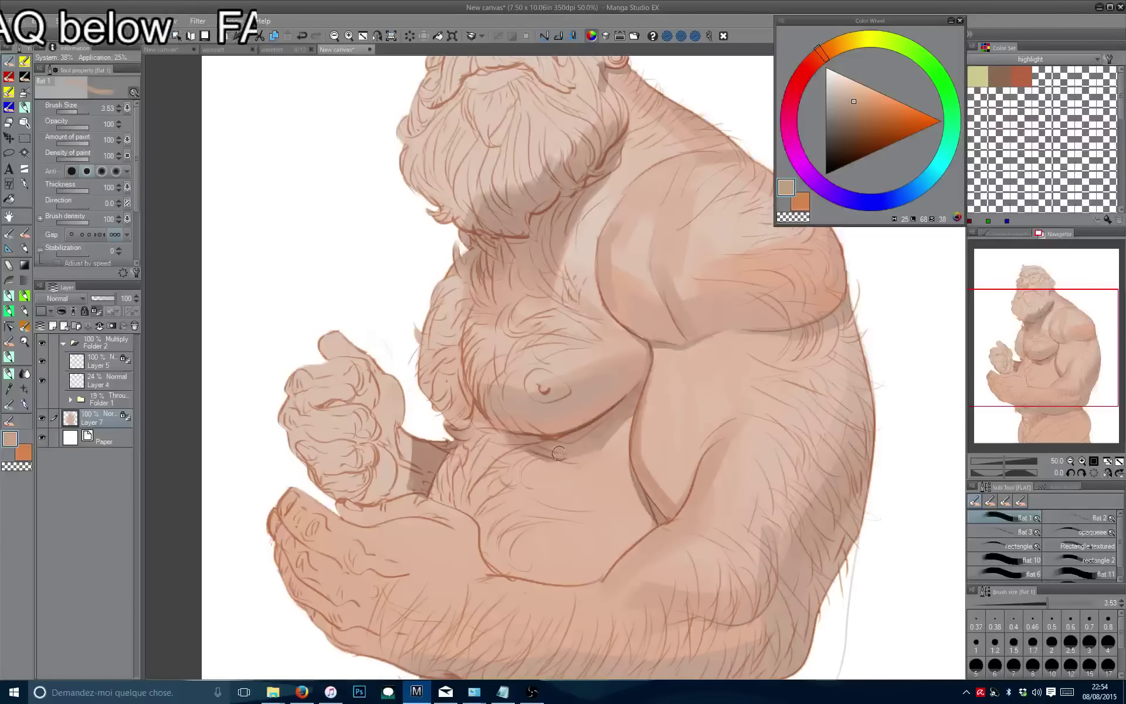
pyautogui.keyDown('alt'); pyautogui.click(551, 453); pyautogui.keyUp('alt')
pyautogui.moveTo(552, 453); pyautogui.dragTo(583, 427)
# Shade the belly above the forearm with broad muted beige-brown strokes, using a 9.58 brush.
pyautogui.press(']')
pyautogui.press(']')
pyautogui.press(']')
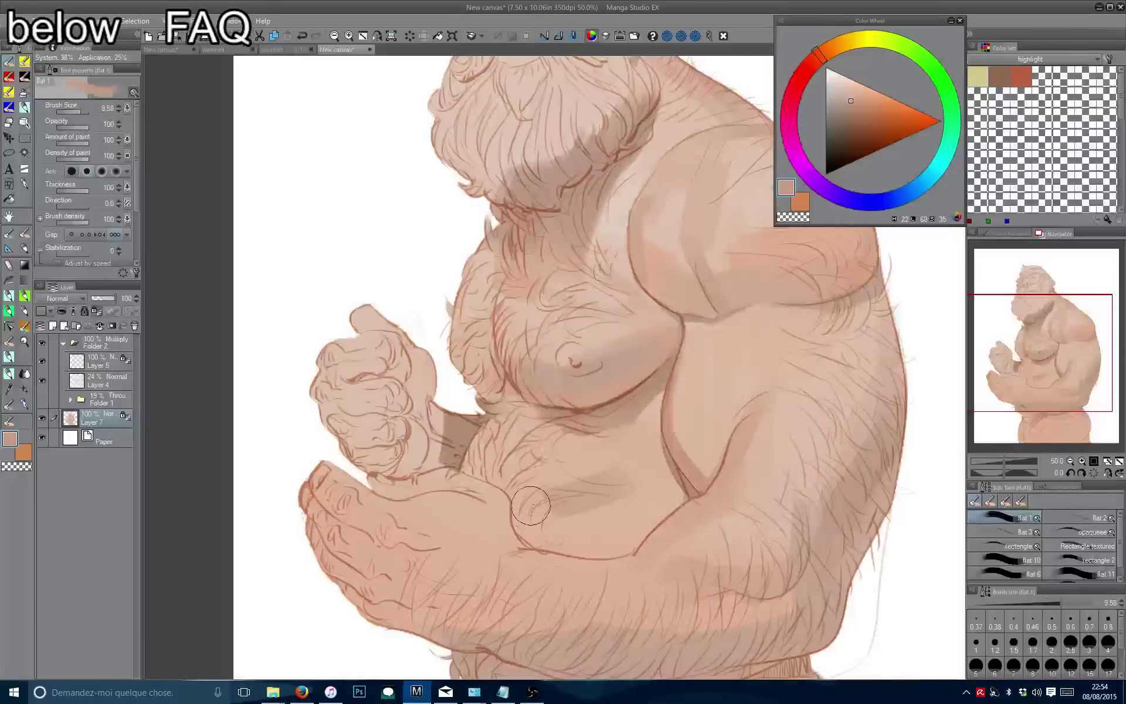
pyautogui.keyDown('alt'); pyautogui.click(727, 378); pyautogui.keyUp('alt')
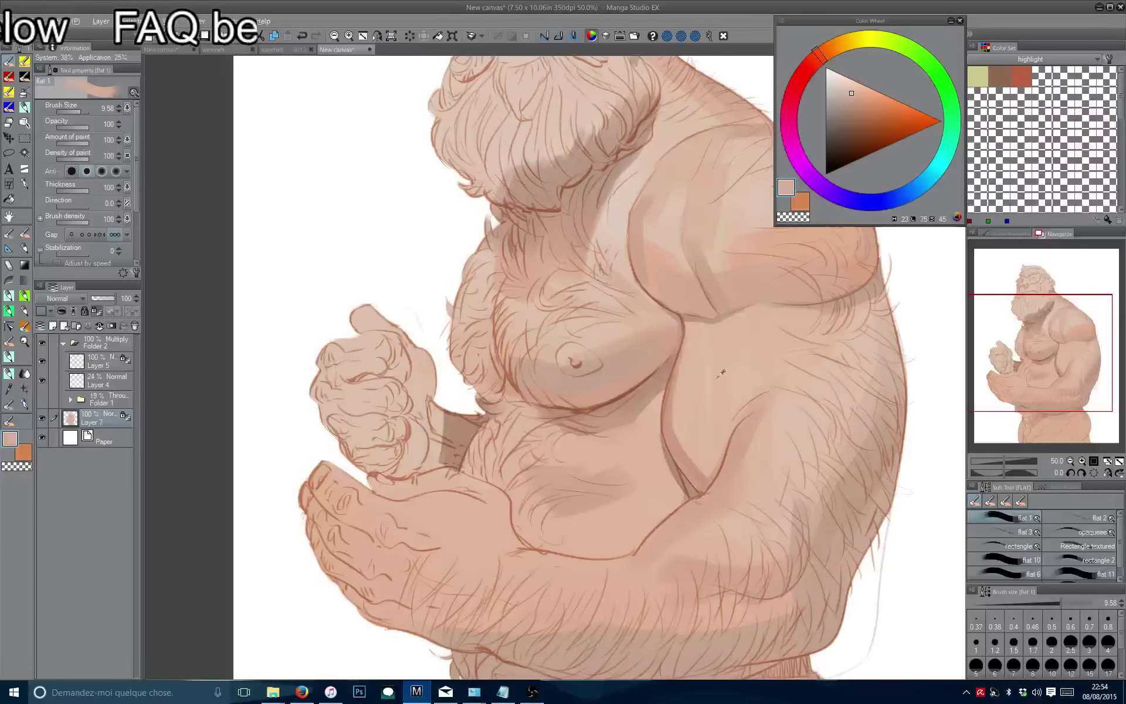
pyautogui.click(851, 100)
pyautogui.moveTo(528, 478)
pyautogui.mouseDown()
pyautogui.moveTo(657, 493)
pyautogui.moveTo(528, 519)
pyautogui.mouseUp()
pyautogui.click(849, 95)
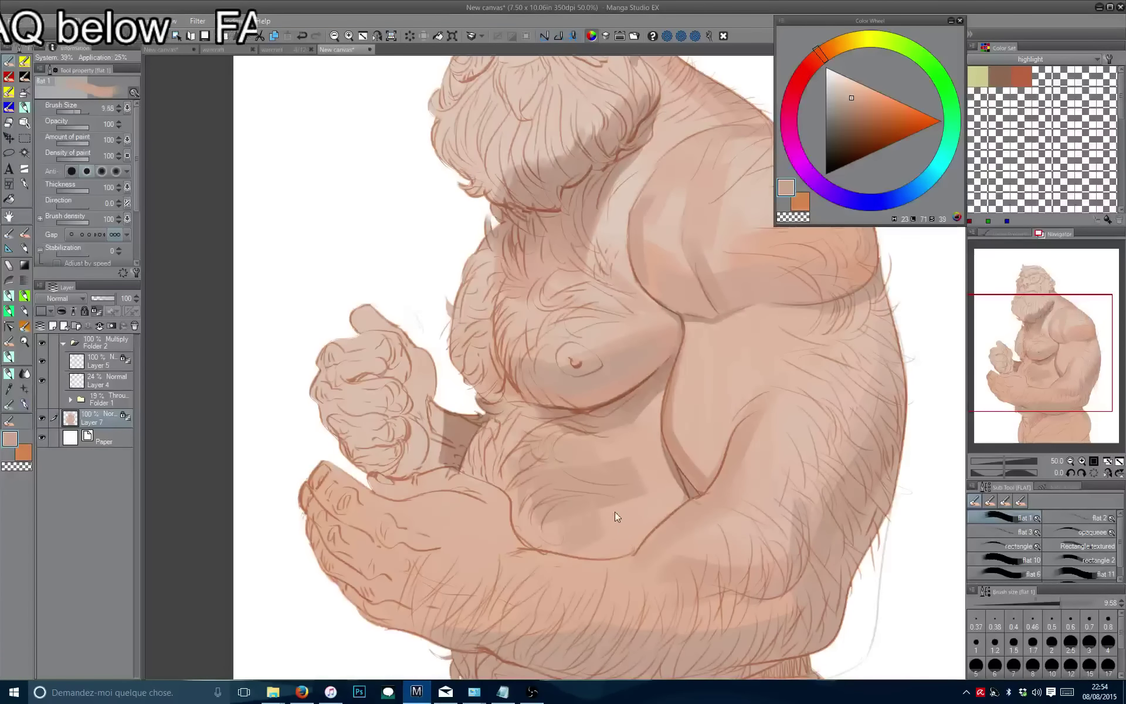
# Define the belly's lower edge along the forearm with a soft beige tone and a 6.55 brush.
pyautogui.press('[')
pyautogui.press('[')
pyautogui.press('[')
pyautogui.press('[')
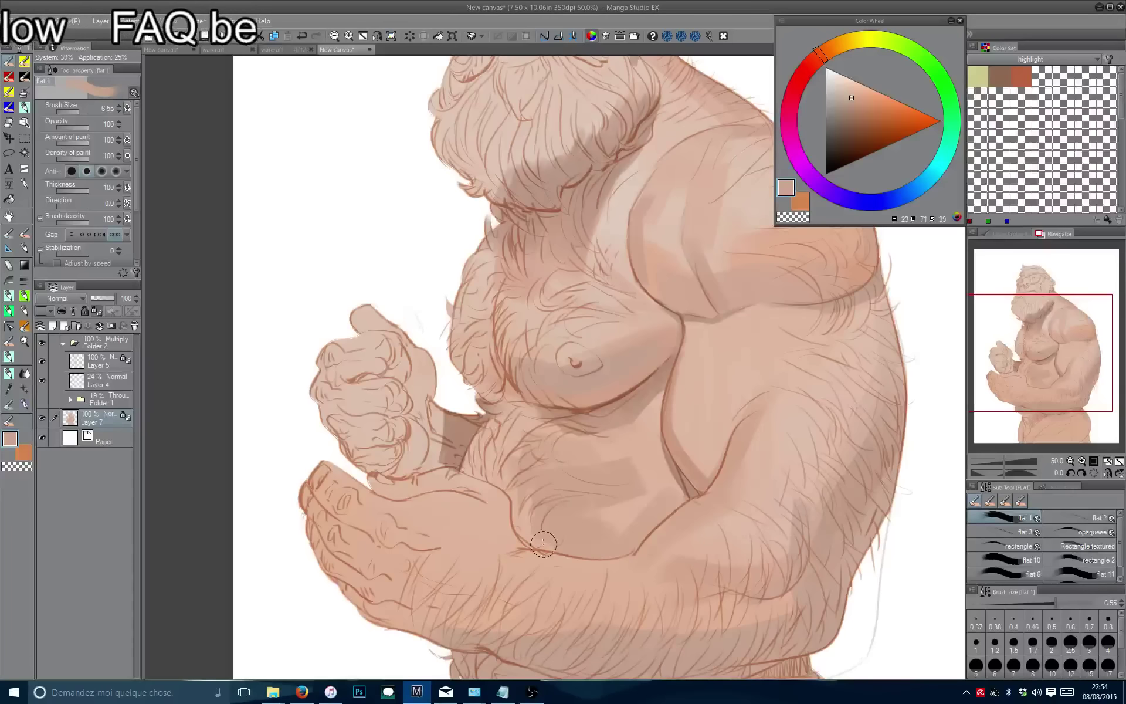
pyautogui.moveTo(520, 474); pyautogui.dragTo(516, 463)
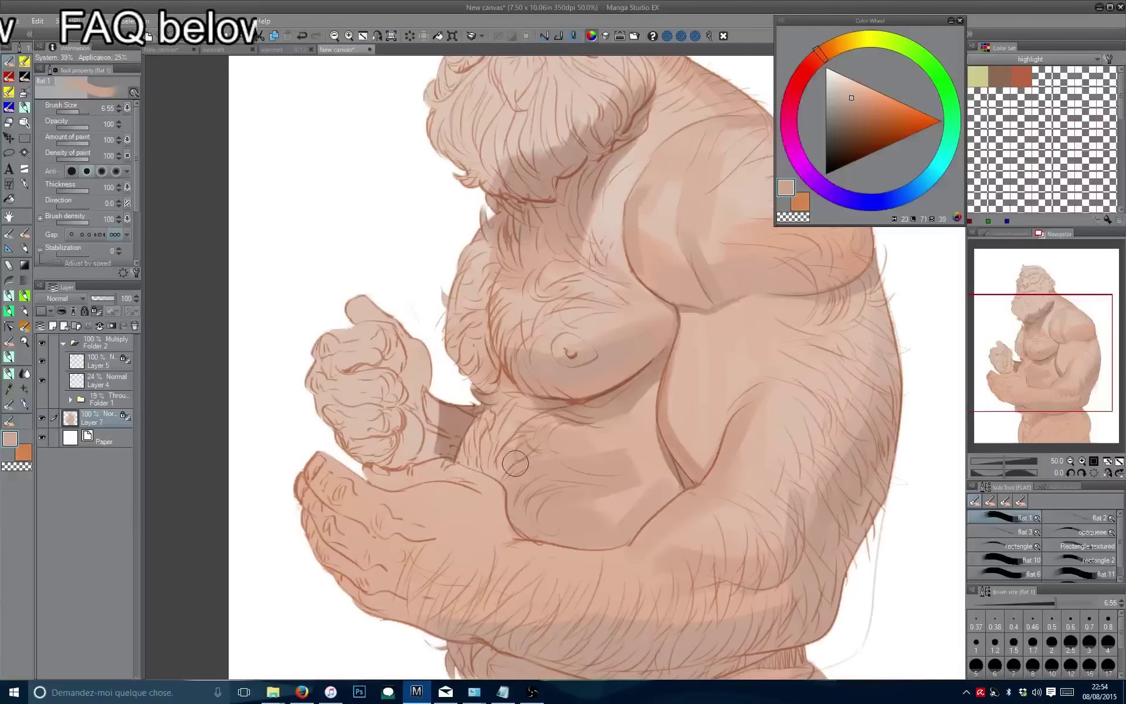
# Deepen the belly shadow beside the wrist with a sampled darker brown, using a brush around 9.87.
pyautogui.keyDown('alt'); pyautogui.click(515, 464); pyautogui.keyUp('alt')
pyautogui.moveTo(610, 531)
pyautogui.mouseDown()
pyautogui.moveTo(528, 535)
pyautogui.moveTo(550, 500)
pyautogui.mouseUp()
pyautogui.press(']')
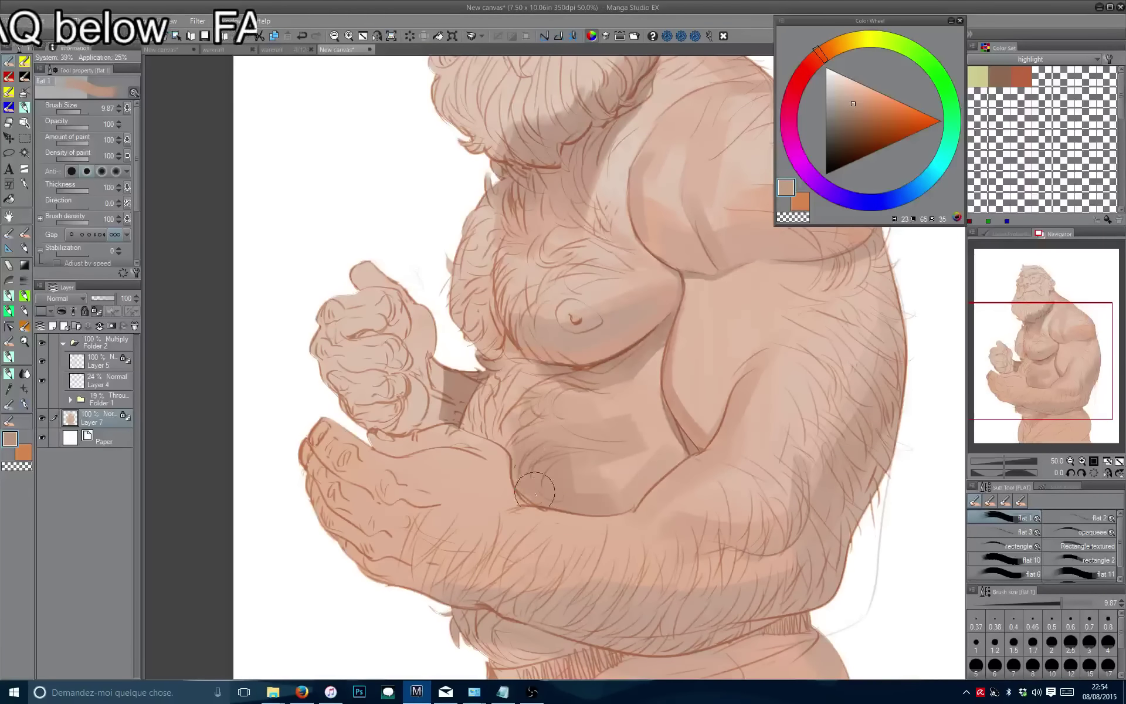
pyautogui.press('[')
pyautogui.press('[')
pyautogui.moveTo(529, 508); pyautogui.dragTo(548, 422)
# Paint brown and greyish shadows on the waist beneath the forearm and across the upper trousers with an 11.97 brush.
pyautogui.press(']')
pyautogui.press(']')
pyautogui.moveTo(482, 585); pyautogui.dragTo(477, 510)
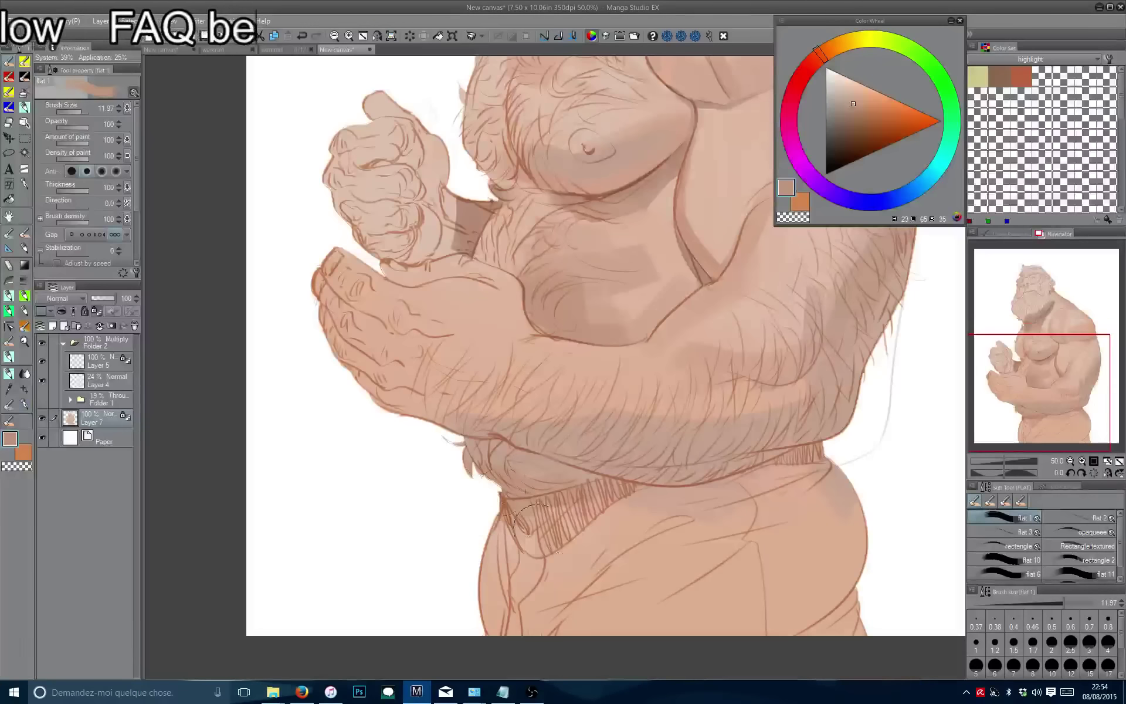
pyautogui.click(854, 109)
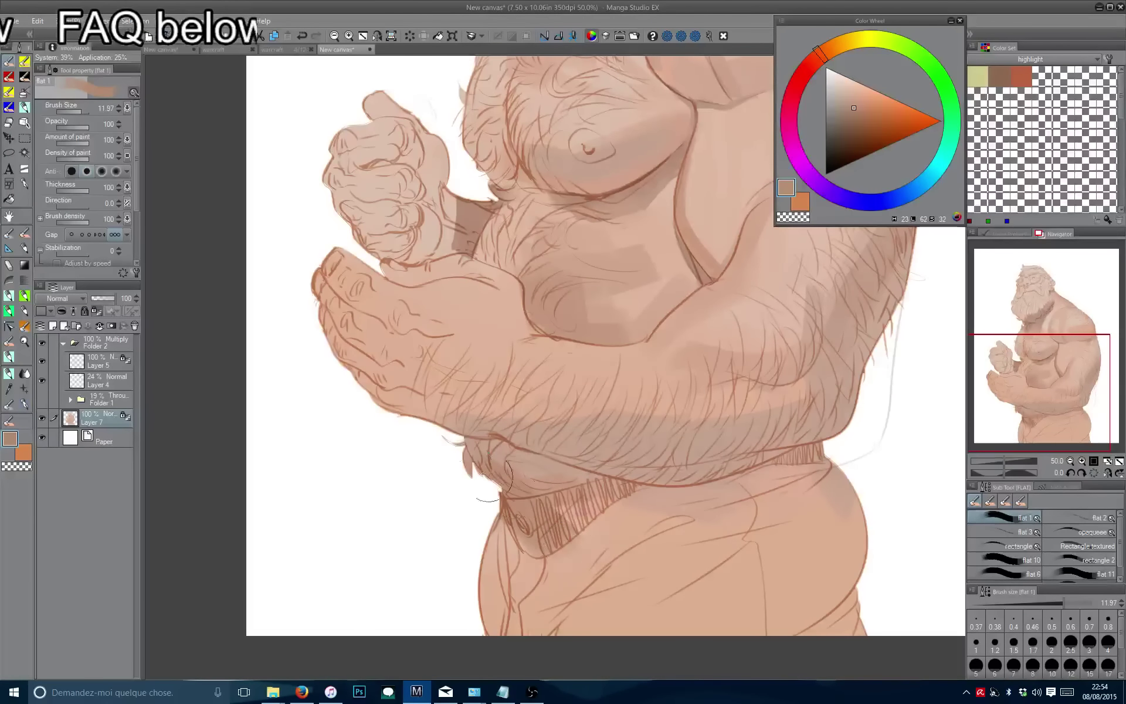
pyautogui.moveTo(494, 481); pyautogui.dragTo(675, 543)
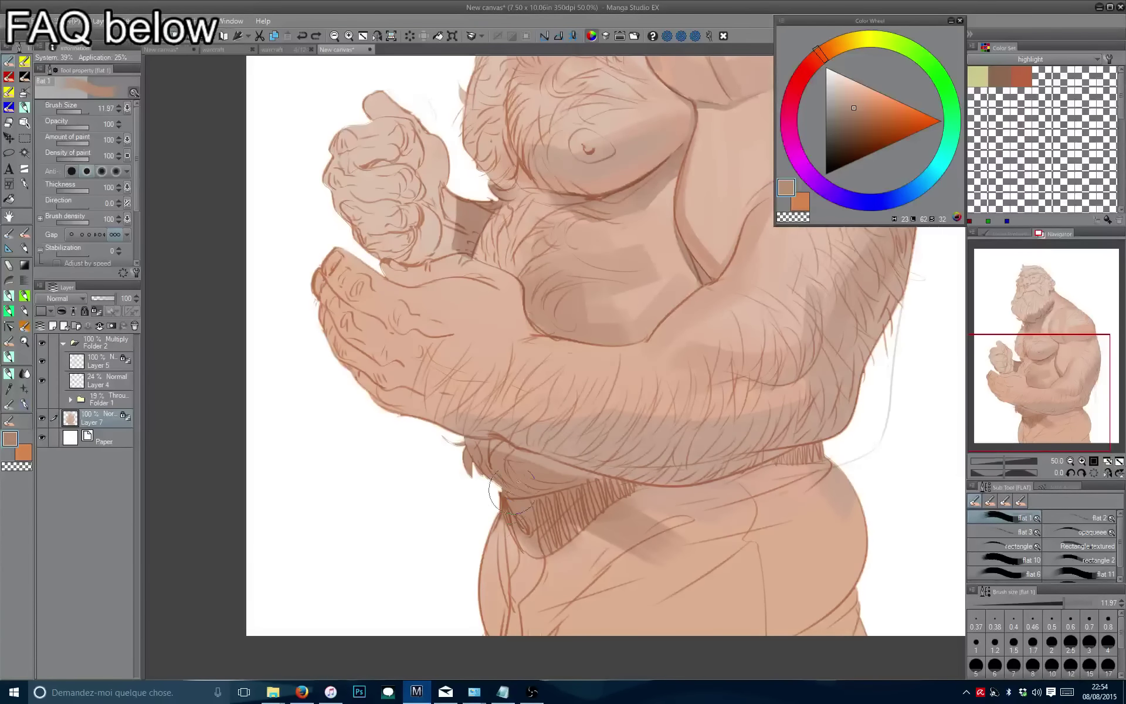
pyautogui.click(841, 109)
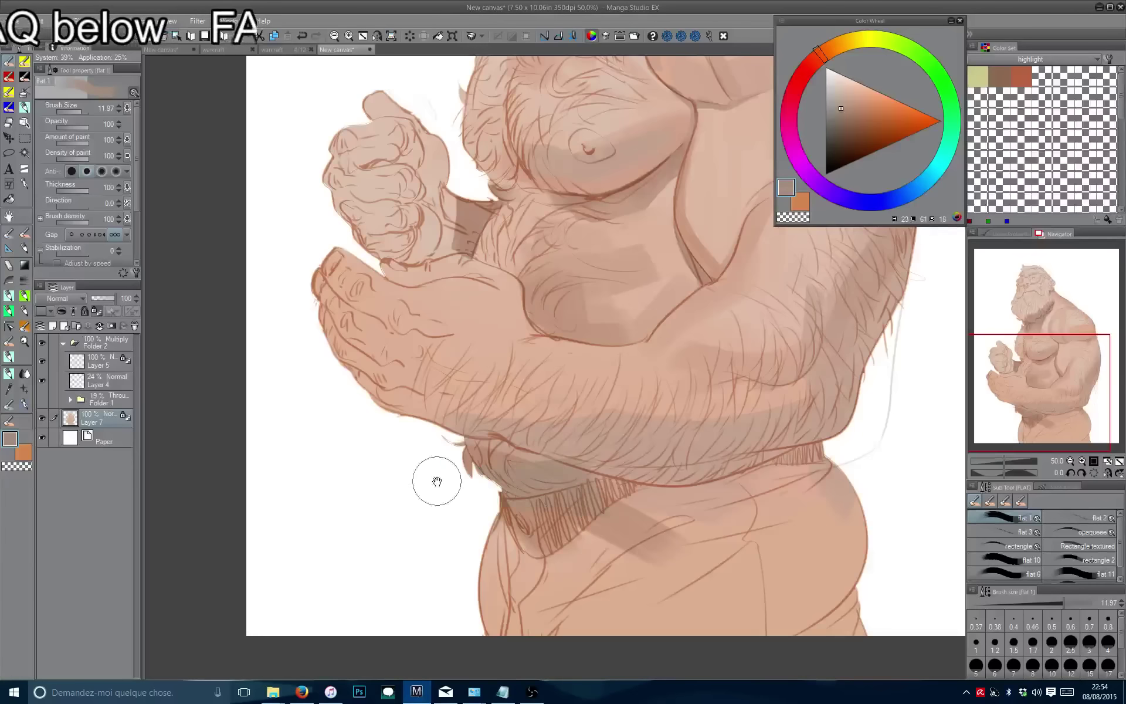
# Cover the raised fist with a greyish-brown shadow tone, using a 27.05 brush.
pyautogui.moveTo(437, 481); pyautogui.dragTo(513, 654)
pyautogui.moveTo(457, 259)
pyautogui.mouseDown()
pyautogui.moveTo(422, 322)
pyautogui.moveTo(469, 375)
pyautogui.moveTo(350, 419)
pyautogui.mouseUp()
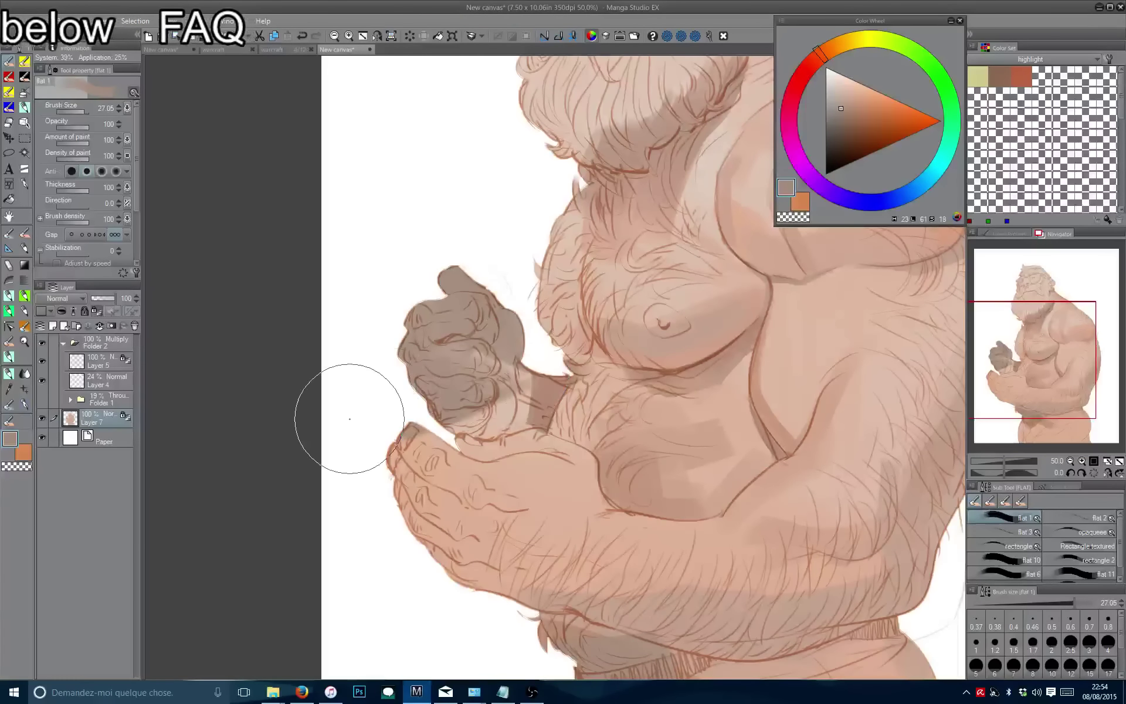
pyautogui.click(845, 104)
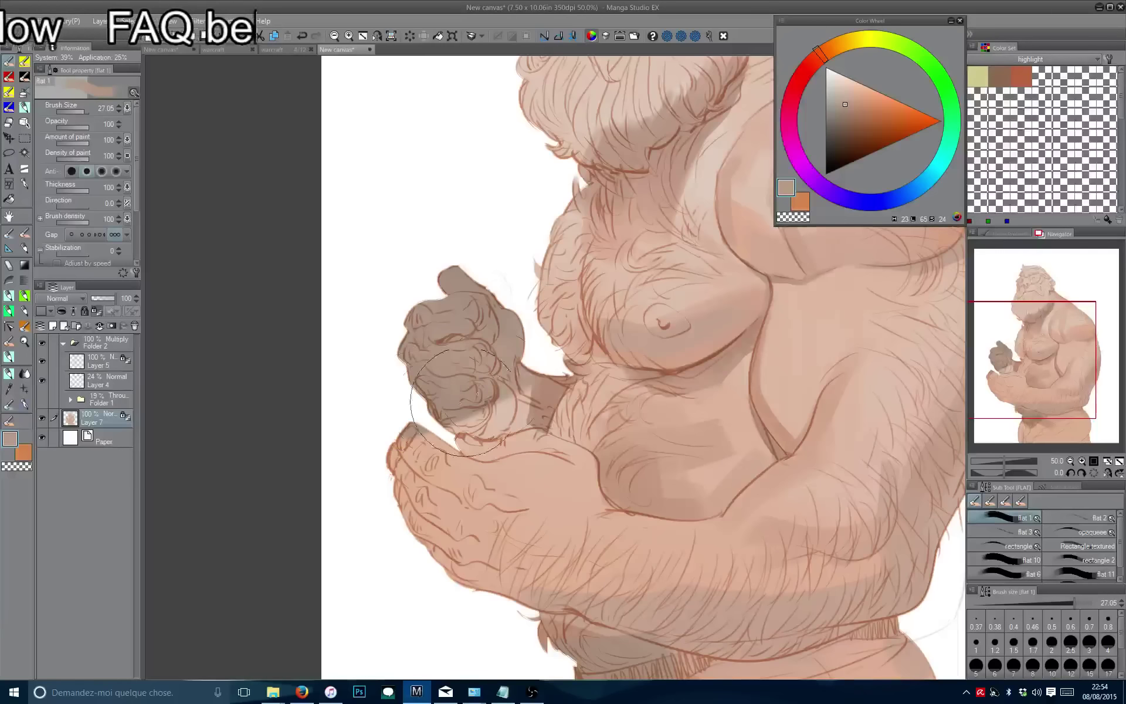
# Tint the raised fist's knuckles and wrist with a warm ochre tan, starting from a 12.19 brush.
pyautogui.click(852, 96)
pyautogui.click(829, 58)
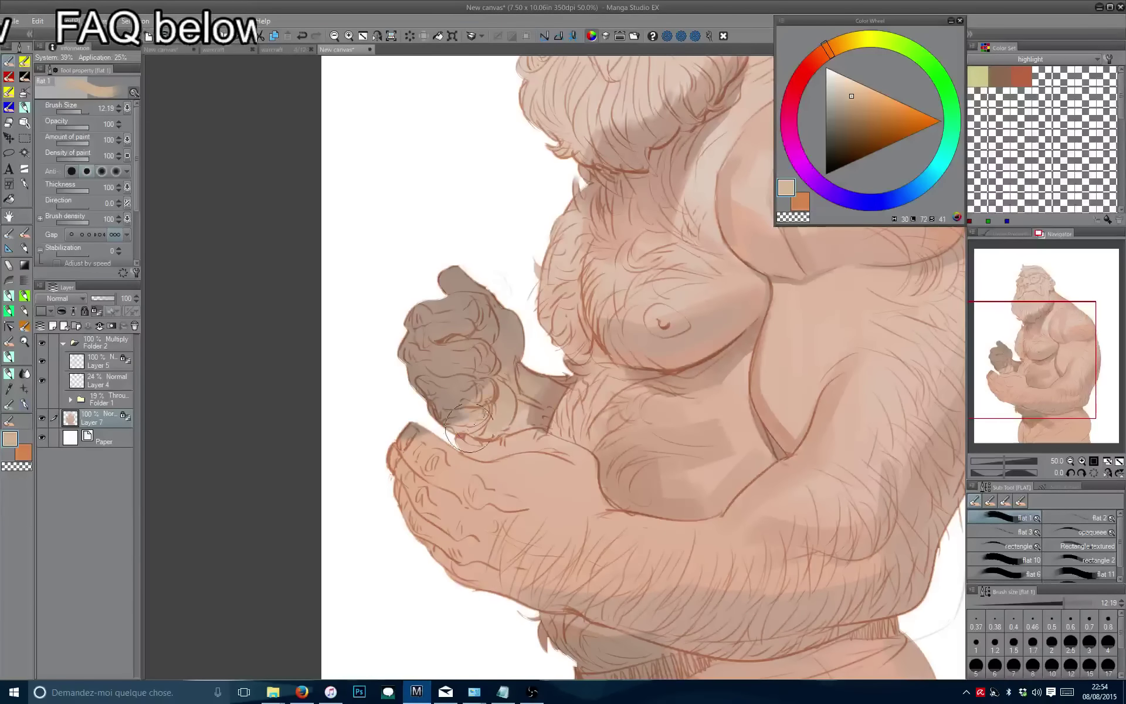
pyautogui.click(860, 103)
pyautogui.moveTo(431, 329)
pyautogui.mouseDown()
pyautogui.moveTo(466, 358)
pyautogui.moveTo(479, 404)
pyautogui.mouseUp()
pyautogui.keyDown('alt'); pyautogui.click(467, 425); pyautogui.keyUp('alt')
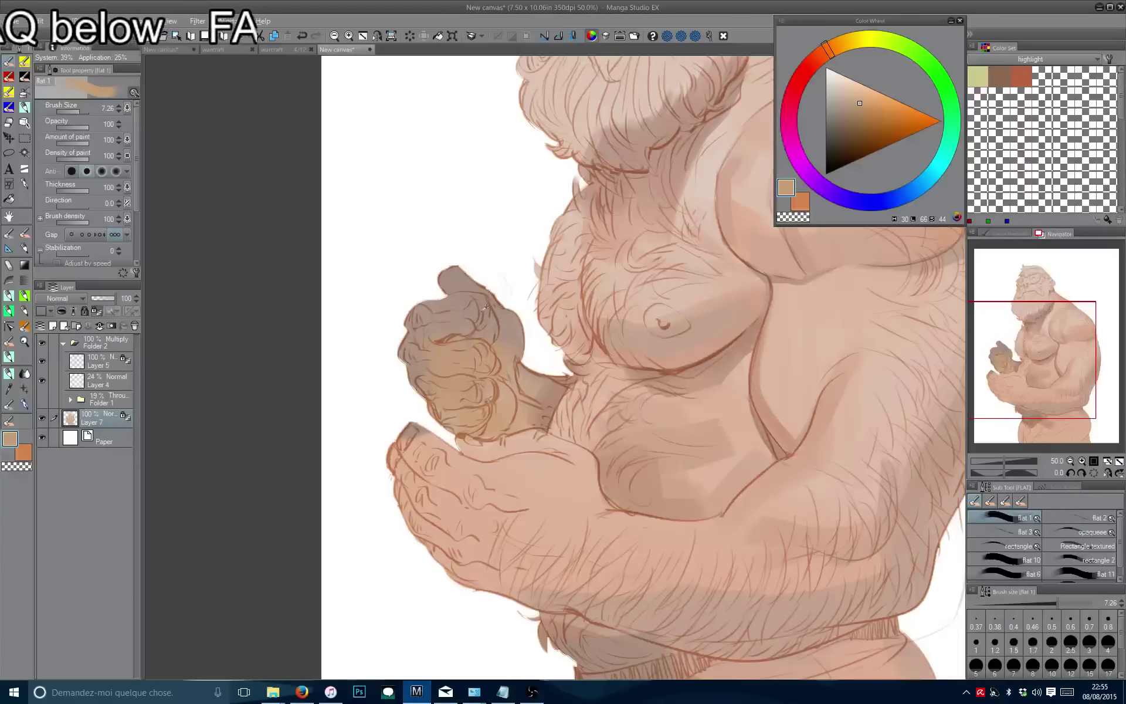
# Blend sampled greyish brown into the lower part and wrist of the raised fist with an 11.90 brush.
pyautogui.press('[')
pyautogui.keyDown('alt'); pyautogui.click(496, 297); pyautogui.keyUp('alt')
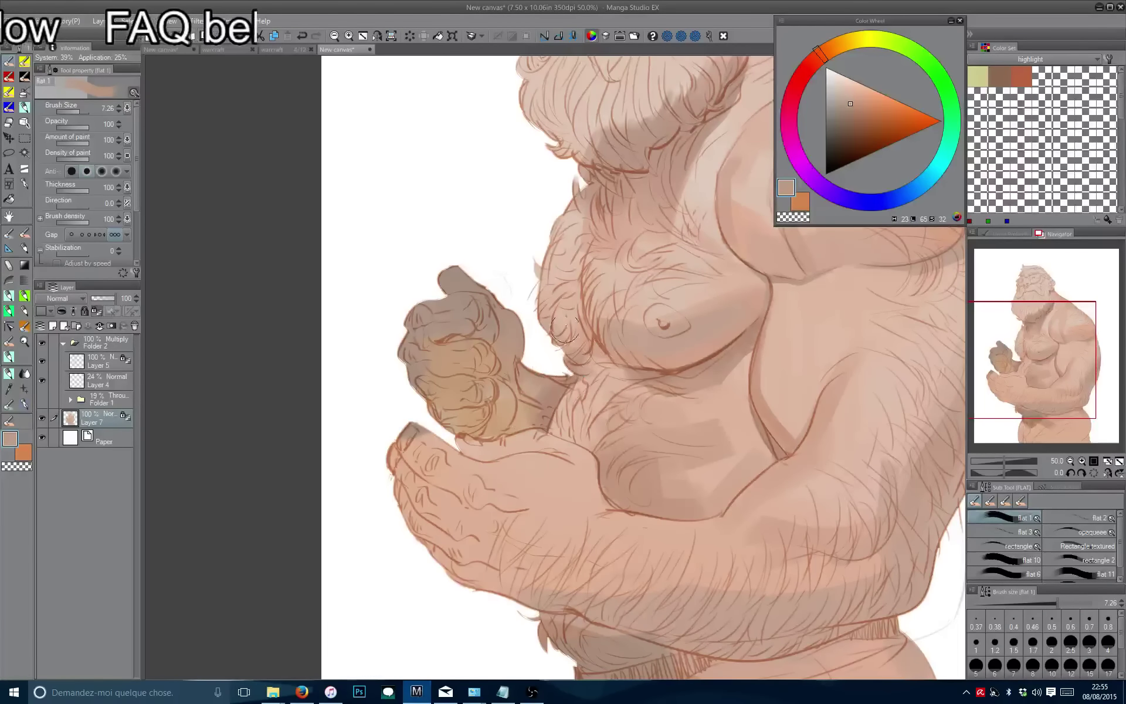
pyautogui.press(']')
pyautogui.moveTo(487, 399); pyautogui.dragTo(448, 434)
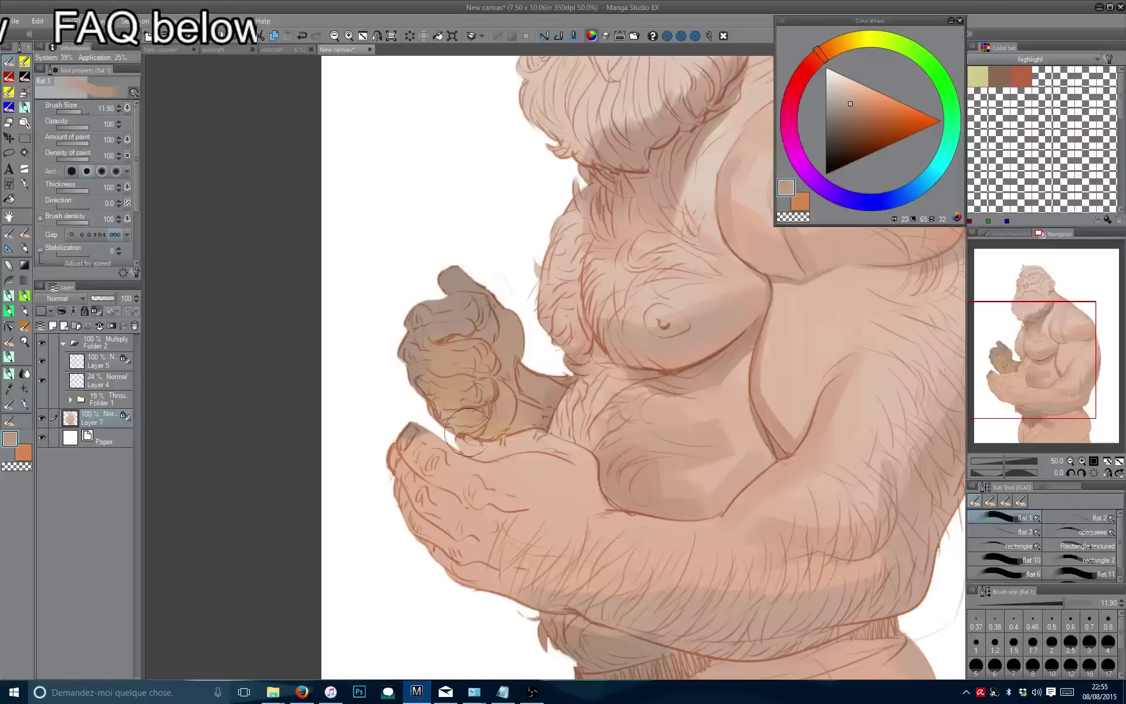
pyautogui.keyDown('alt'); pyautogui.click(434, 361); pyautogui.keyUp('alt')
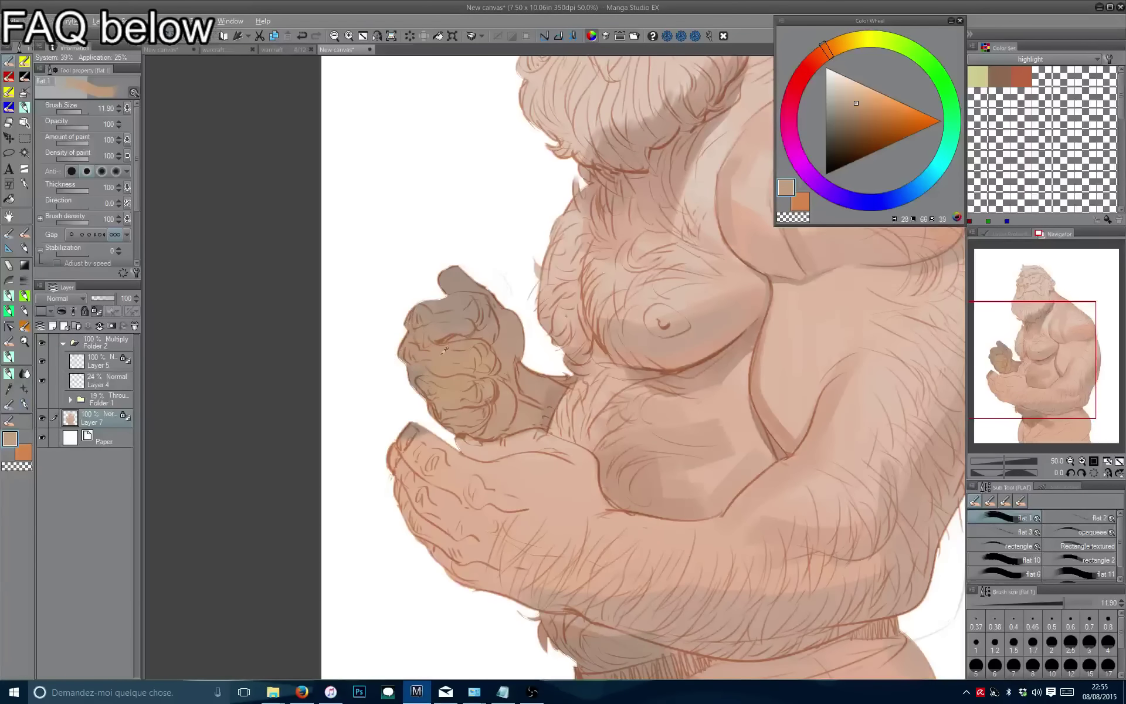
# Spread a yellower tan over the thumb and upper part of the raised fist with an 11.90 brush.
pyautogui.click(839, 44)
pyautogui.moveTo(464, 275)
pyautogui.mouseDown()
pyautogui.moveTo(417, 305)
pyautogui.moveTo(491, 301)
pyautogui.mouseUp()
pyautogui.keyDown('alt'); pyautogui.click(496, 306); pyautogui.keyUp('alt')
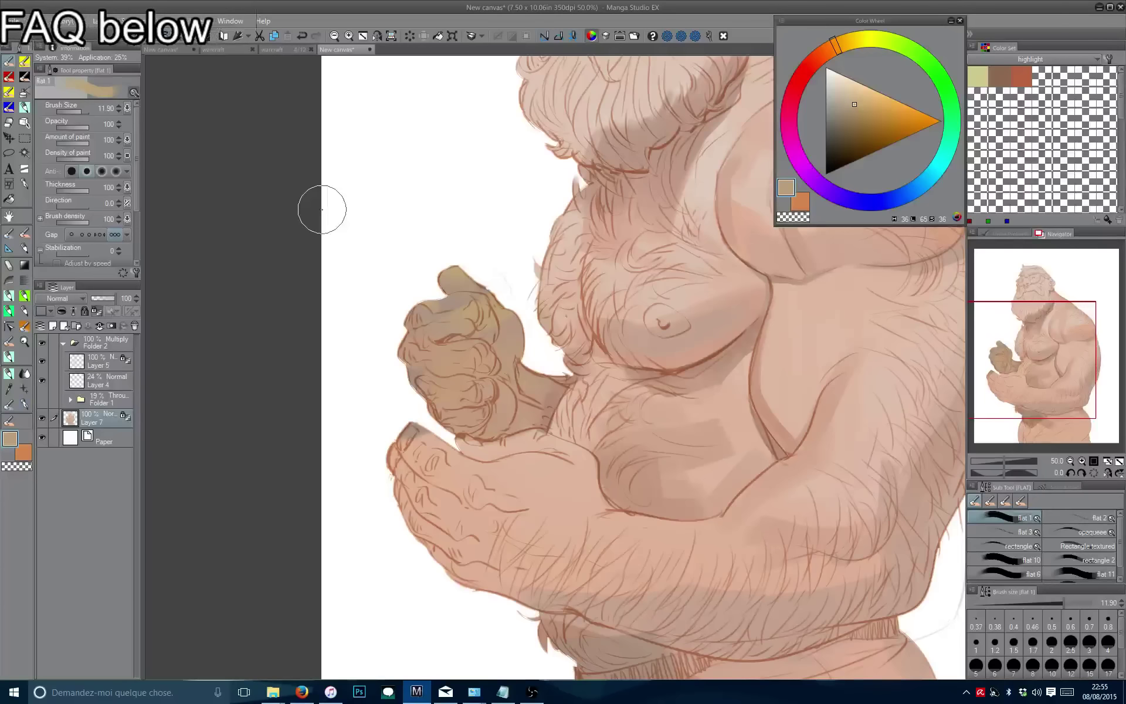
pyautogui.moveTo(491, 261); pyautogui.dragTo(483, 279)
pyautogui.keyDown('alt'); pyautogui.click(465, 284); pyautogui.keyUp('alt')
# Touch up the raised fist's thumb and outer edges with sampled olive-brown tones, using brush sizes 3.95 and 1.56.
pyautogui.press('[')
pyautogui.press('[')
pyautogui.press('[')
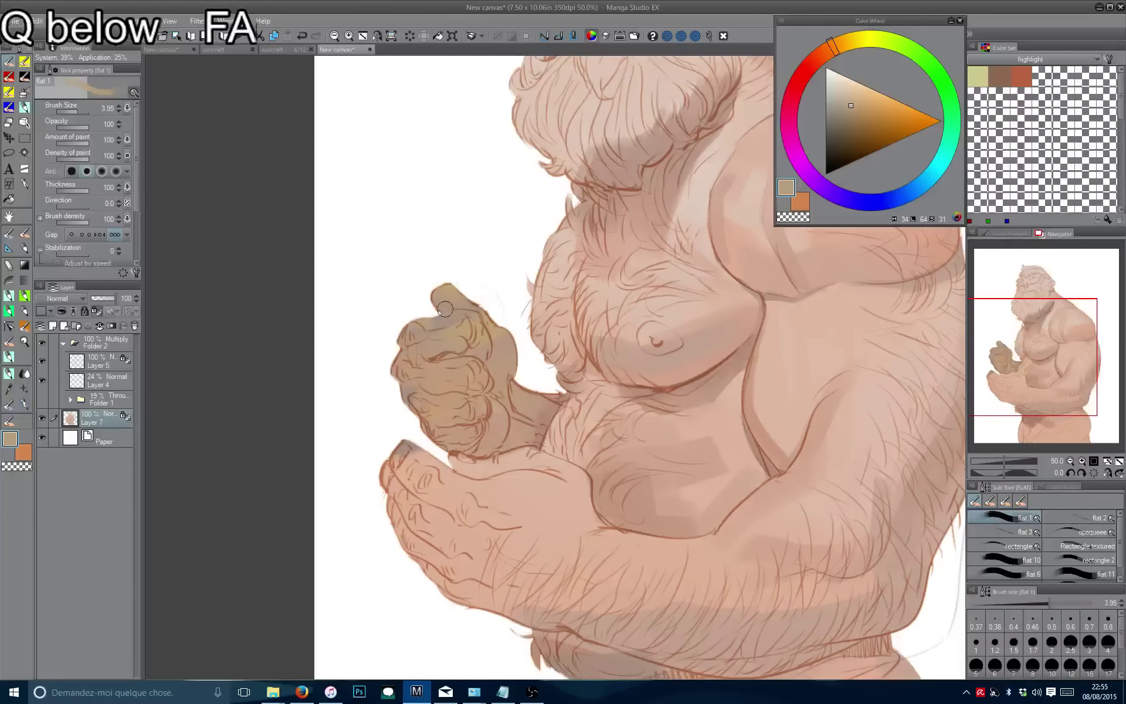
pyautogui.press('[')
pyautogui.press('[')
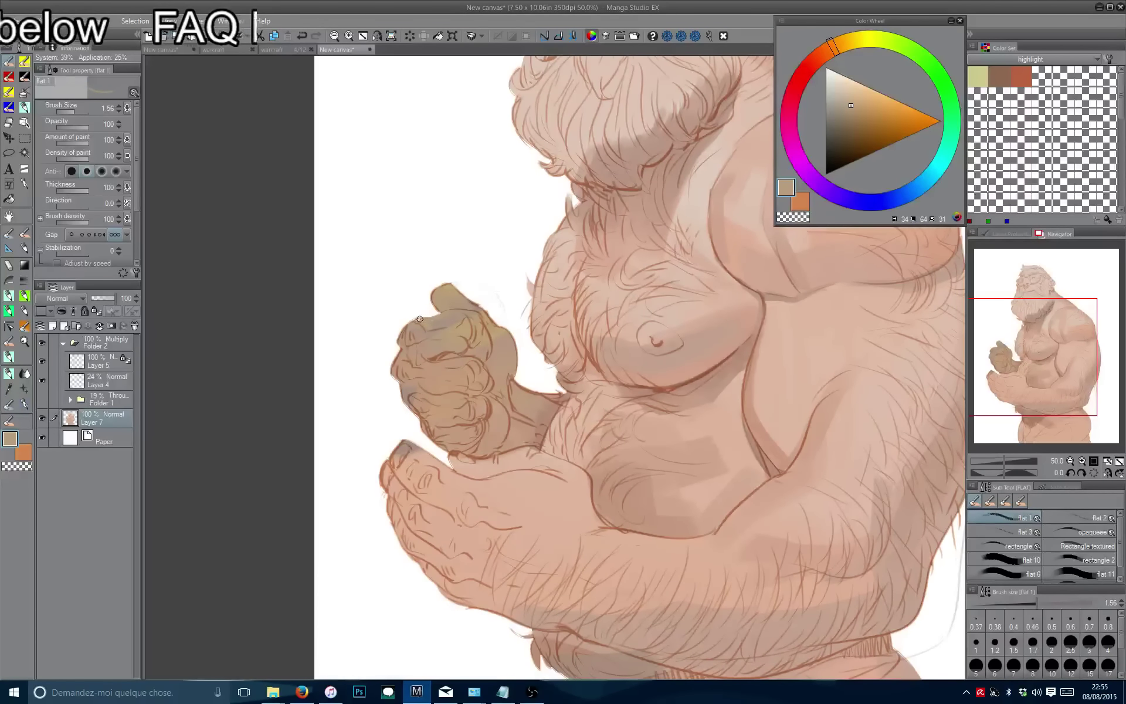
pyautogui.keyDown('alt'); pyautogui.click(471, 300); pyautogui.keyUp('alt')
pyautogui.moveTo(452, 324); pyautogui.dragTo(472, 307)
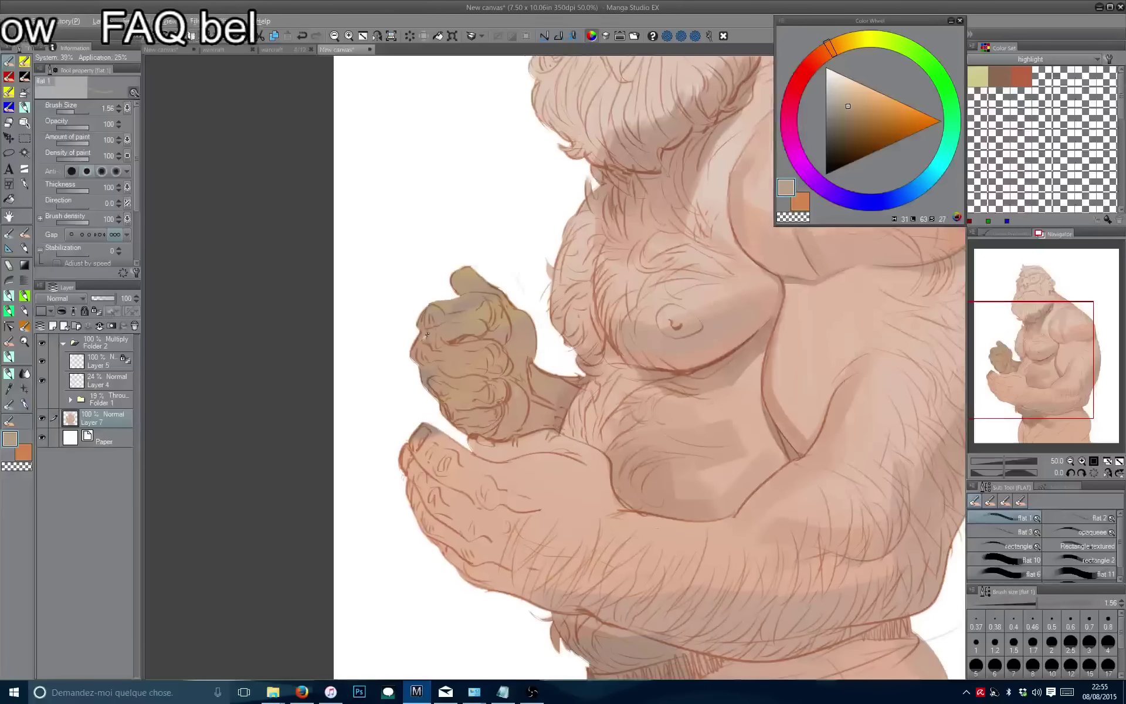
pyautogui.keyDown('alt'); pyautogui.click(413, 356); pyautogui.keyUp('alt')
# Examine the whole figure from a distance in a mirrored canvas view, and restore its normal orientation.
pyautogui.scroll(-5, 413, 356)
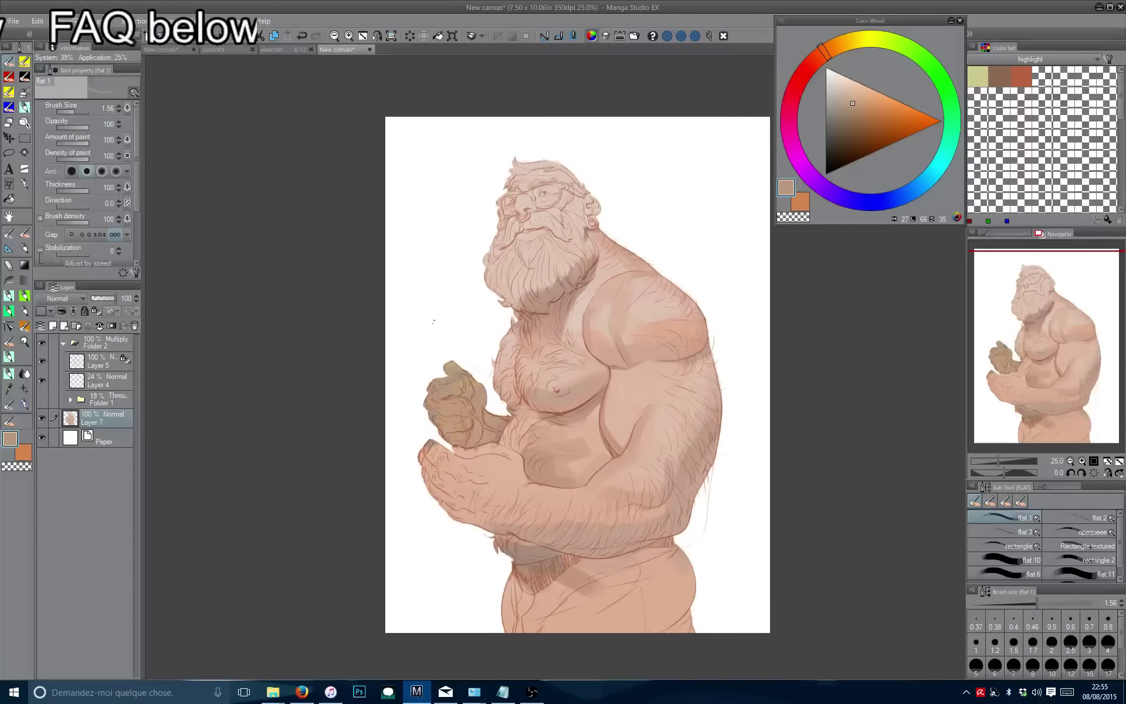
pyautogui.press('h')
pyautogui.press('h')
pyautogui.moveTo(444, 271); pyautogui.dragTo(454, 219)
pyautogui.scroll(-2, 427, 302)
pyautogui.scroll(2, 432, 352)
pyautogui.scroll(4, 455, 239)
pyautogui.scroll(1, 454, 218)
# Warm the open hand and forearm with a sampled light skin tone shifted towards pink, using brush sizes 10.17 and 13.67.
pyautogui.keyDown('alt'); pyautogui.click(435, 439); pyautogui.keyUp('alt')
pyautogui.moveTo(435, 439); pyautogui.dragTo(411, 422)
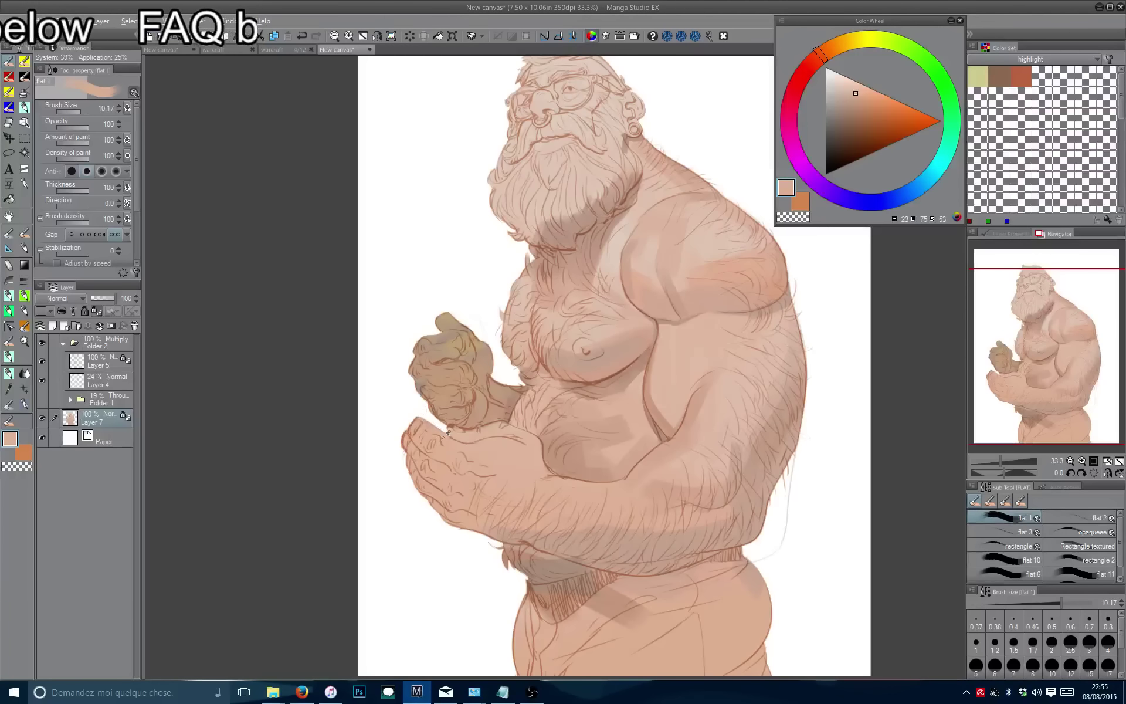
pyautogui.click(858, 98)
pyautogui.moveTo(437, 468); pyautogui.dragTo(425, 473)
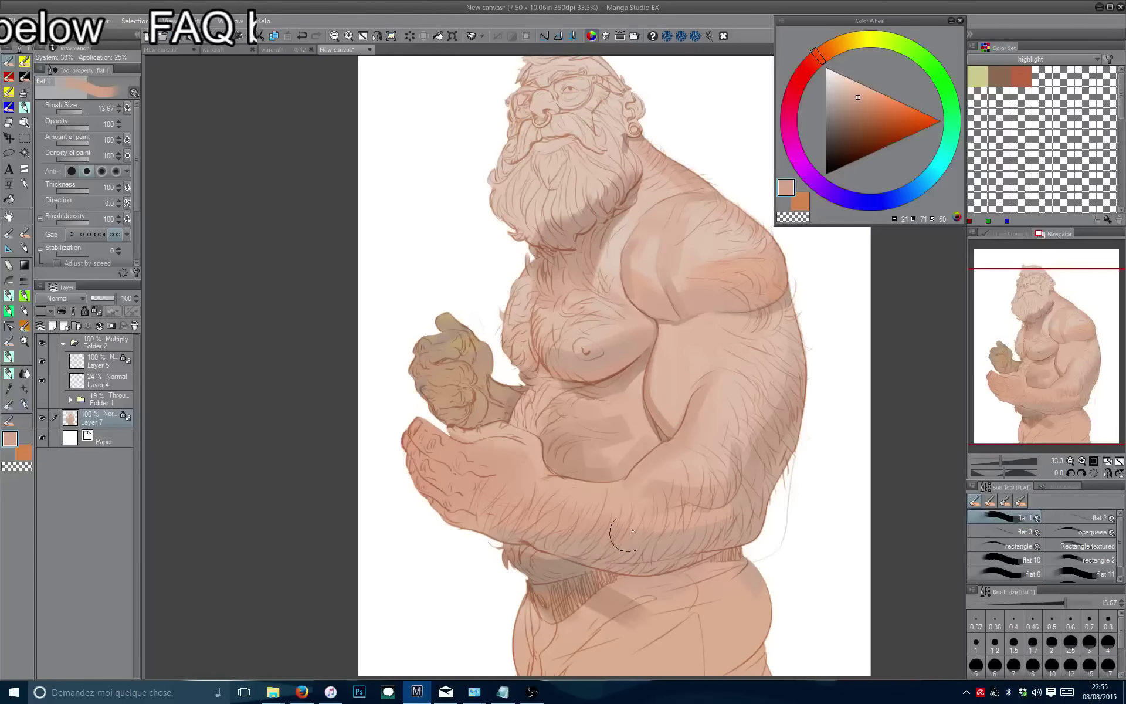
# Model the forearm near the elbow with a sampled light skin tone and a 5.68 brush.
pyautogui.moveTo(660, 532); pyautogui.dragTo(580, 528)
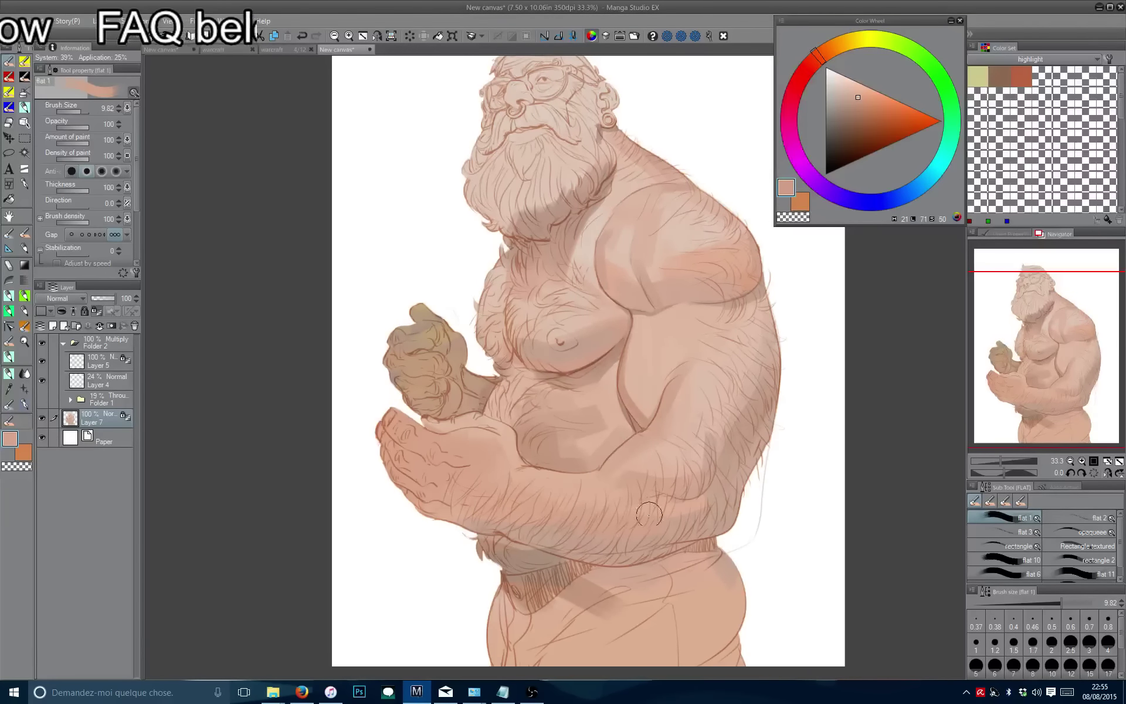
pyautogui.keyDown('alt'); pyautogui.click(681, 510); pyautogui.keyUp('alt')
pyautogui.keyDown('ctrl'); pyautogui.keyDown('alt'); pyautogui.moveTo(679, 507); pyautogui.dragTo(645, 508); pyautogui.keyUp('alt'); pyautogui.keyUp('ctrl')
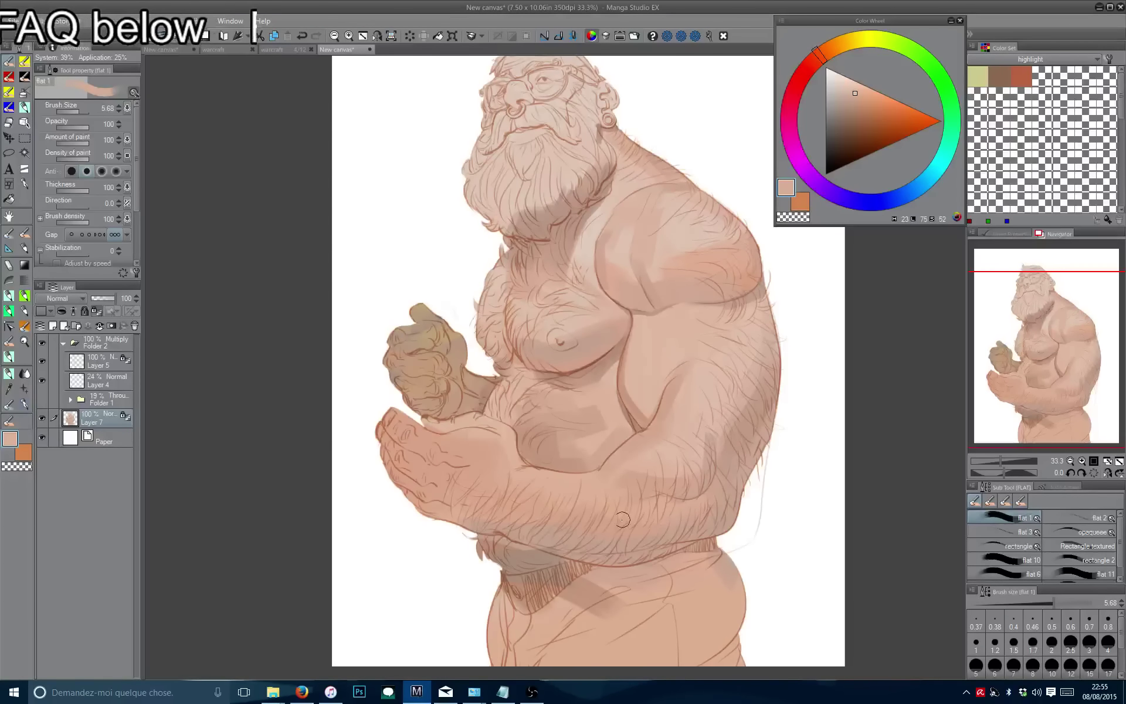
pyautogui.moveTo(699, 516); pyautogui.dragTo(635, 551)
pyautogui.scroll(1, 557, 364)
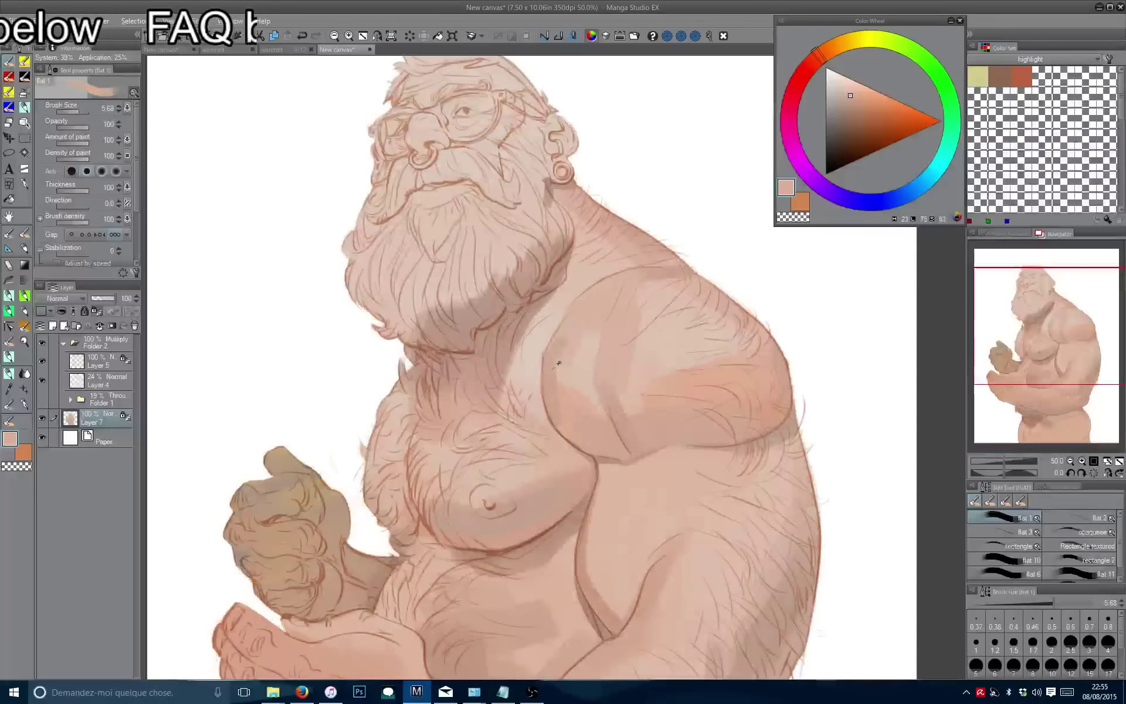
# Refine the shoulder and armpit shading with sampled light skin tones and a 2.34 brush.
pyautogui.keyDown('ctrl'); pyautogui.keyDown('alt'); pyautogui.moveTo(548, 360); pyautogui.dragTo(537, 360); pyautogui.keyUp('alt'); pyautogui.keyUp('ctrl')
pyautogui.moveTo(554, 415); pyautogui.dragTo(530, 331)
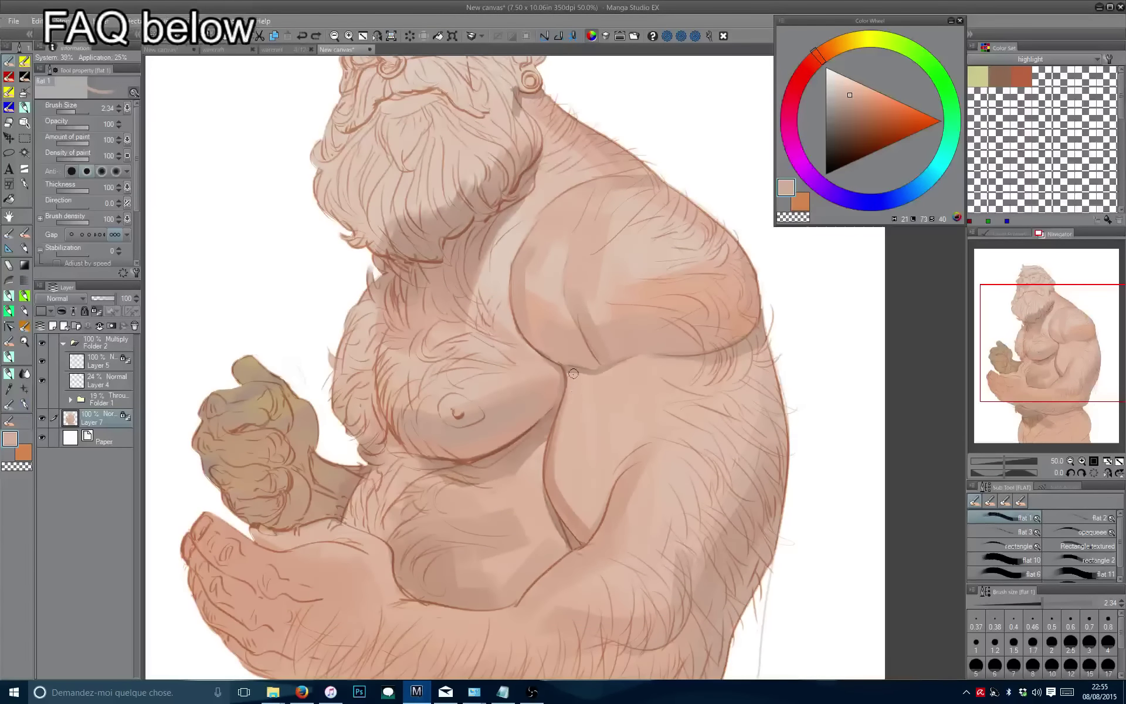
pyautogui.moveTo(573, 373); pyautogui.dragTo(605, 437)
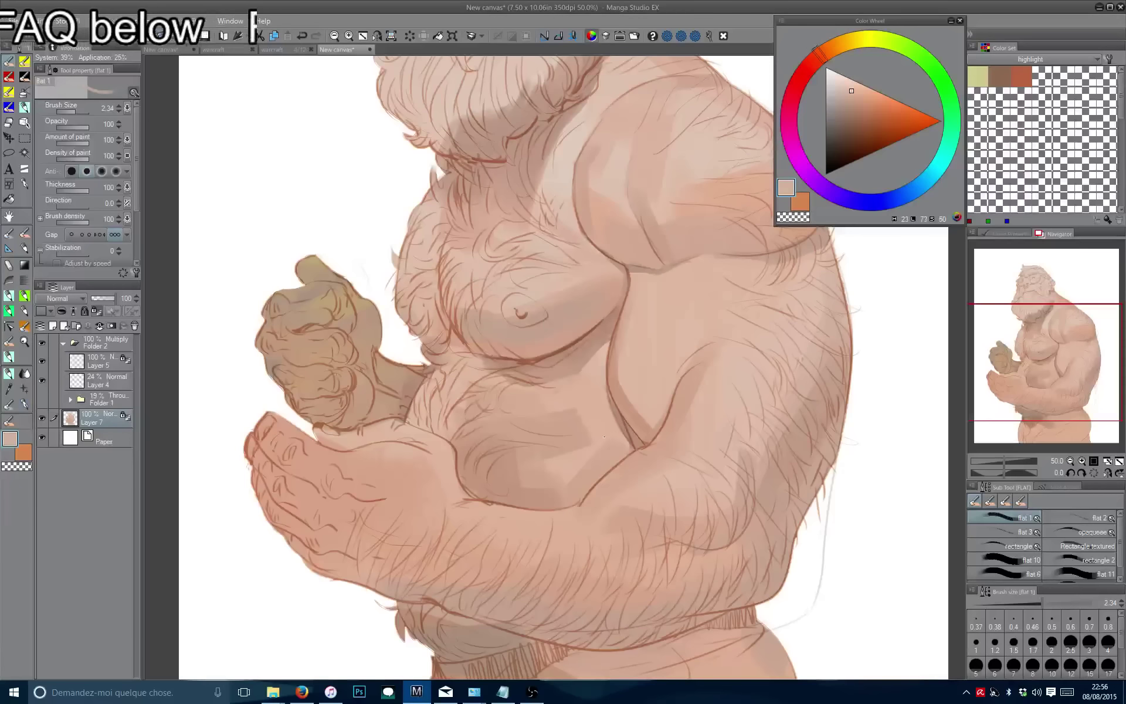
# Model the belly beneath the chest with sampled light and mid skin tones, using brush sizes 5.72 and 3.54.
pyautogui.keyDown('ctrl'); pyautogui.keyDown('alt'); pyautogui.moveTo(552, 476); pyautogui.dragTo(557, 475); pyautogui.keyUp('alt'); pyautogui.keyUp('ctrl')
pyautogui.moveTo(516, 408)
pyautogui.keyDown('ctrl'); pyautogui.keyDown('alt'); pyautogui.mouseDown()
pyautogui.moveTo(576, 405)
pyautogui.moveTo(548, 410)
pyautogui.moveTo(557, 434)
pyautogui.mouseUp(); pyautogui.keyUp('alt'); pyautogui.keyUp('ctrl')
pyautogui.keyDown('alt'); pyautogui.click(555, 449); pyautogui.keyUp('alt')
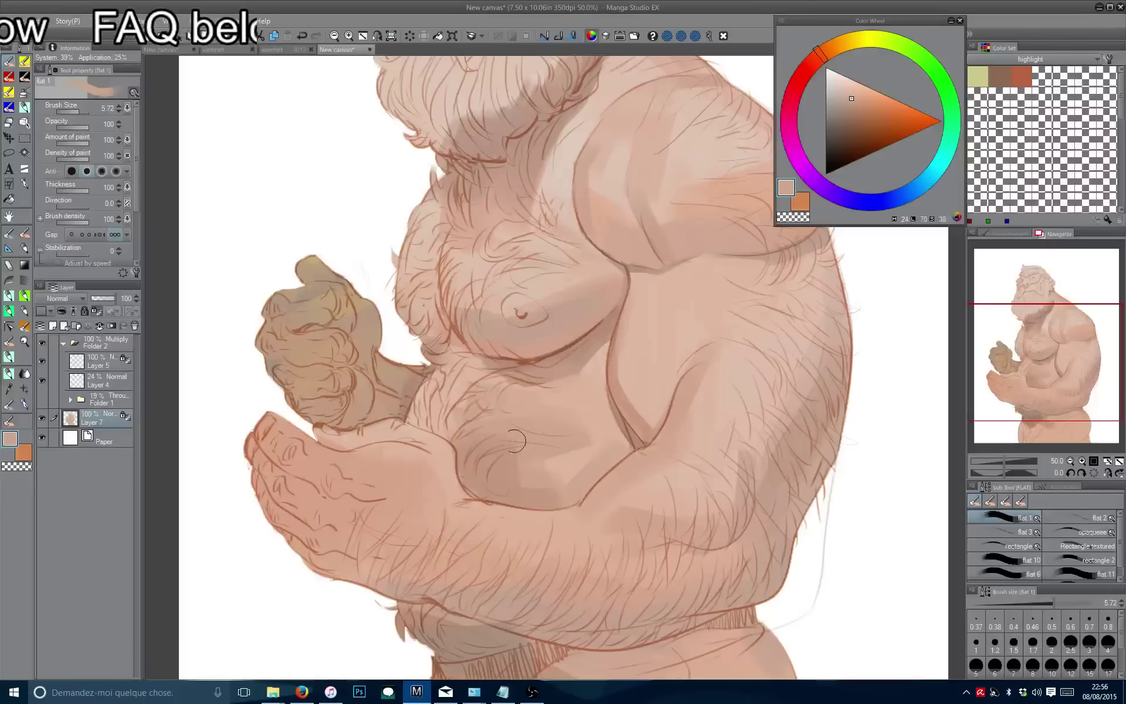
pyautogui.keyDown('alt'); pyautogui.click(515, 427); pyautogui.keyUp('alt')
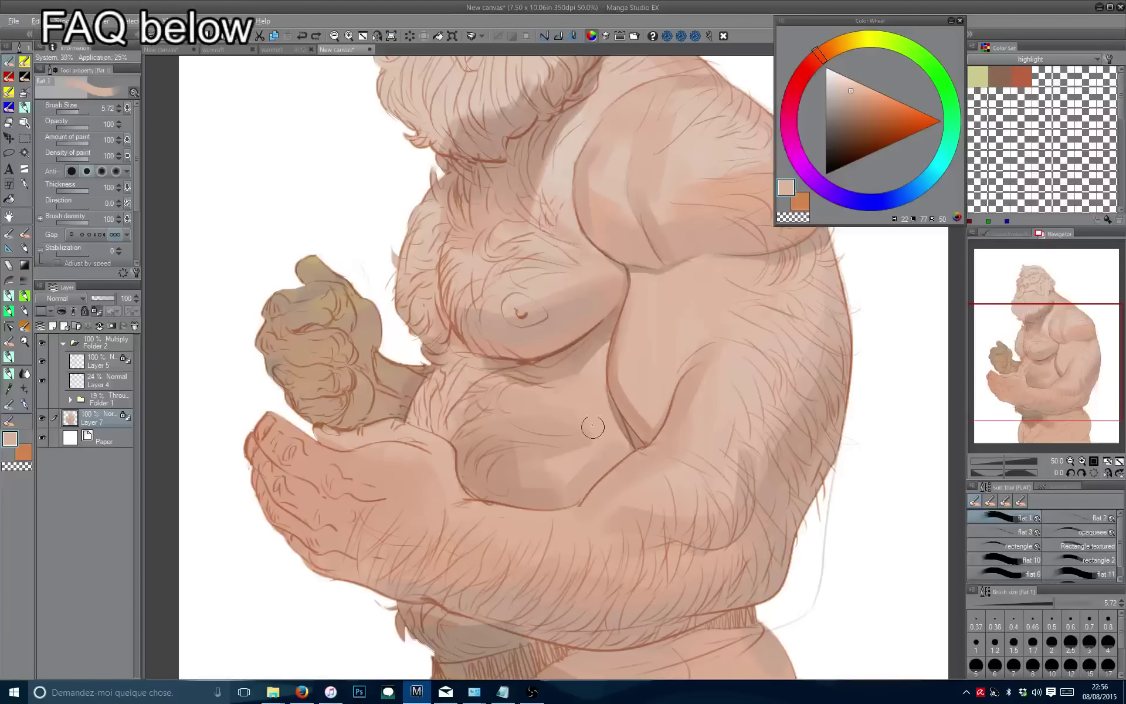
pyautogui.moveTo(583, 454)
pyautogui.keyDown('ctrl'); pyautogui.keyDown('alt'); pyautogui.mouseDown()
pyautogui.moveTo(537, 453)
pyautogui.moveTo(528, 478)
pyautogui.moveTo(468, 486)
pyautogui.mouseUp(); pyautogui.keyUp('alt'); pyautogui.keyUp('ctrl')
pyautogui.keyDown('alt'); pyautogui.click(556, 449); pyautogui.keyUp('alt')
pyautogui.keyDown('alt'); pyautogui.click(486, 482); pyautogui.keyUp('alt')
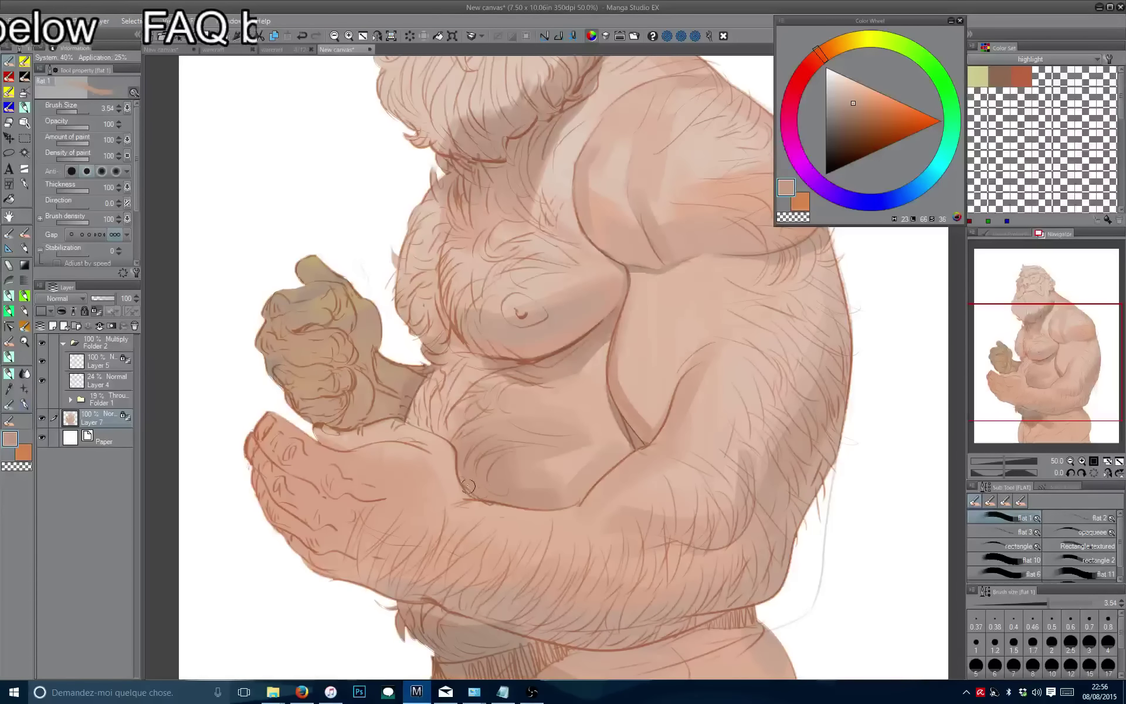
# Examine the whole figure from a distance in mirrored and normal canvas views.
pyautogui.hotkey('ctrl', '-')
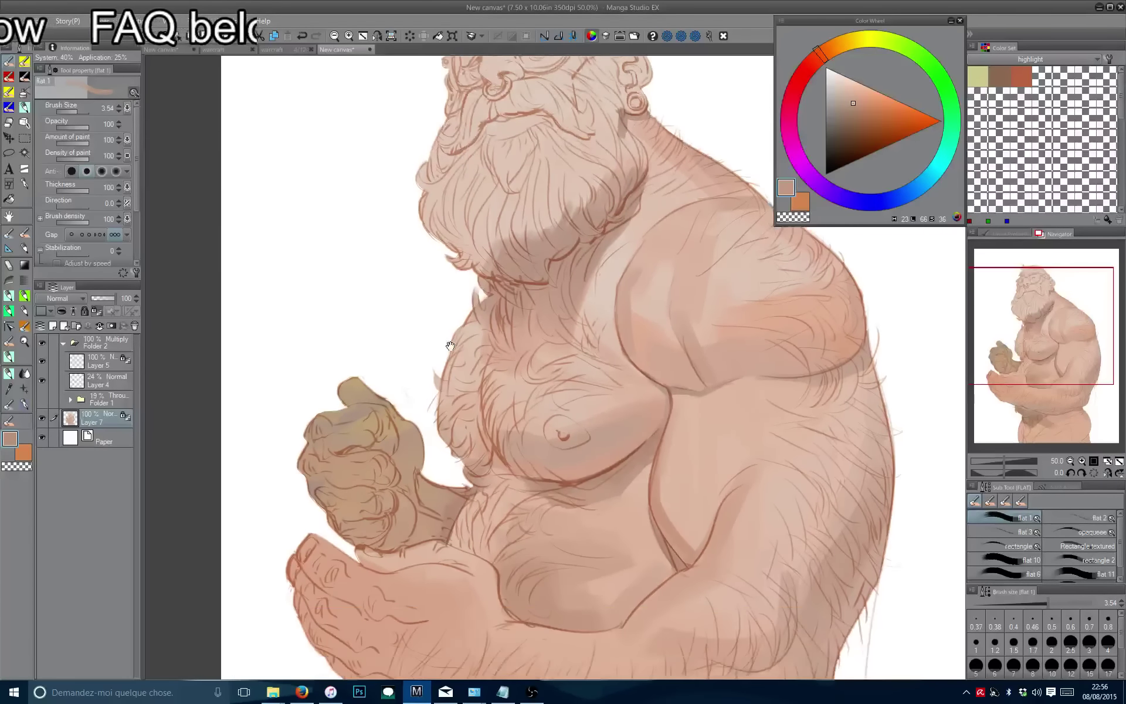
pyautogui.press('h')
pyautogui.hotkey('ctrl', '-')
pyautogui.hotkey('ctrl', '-')
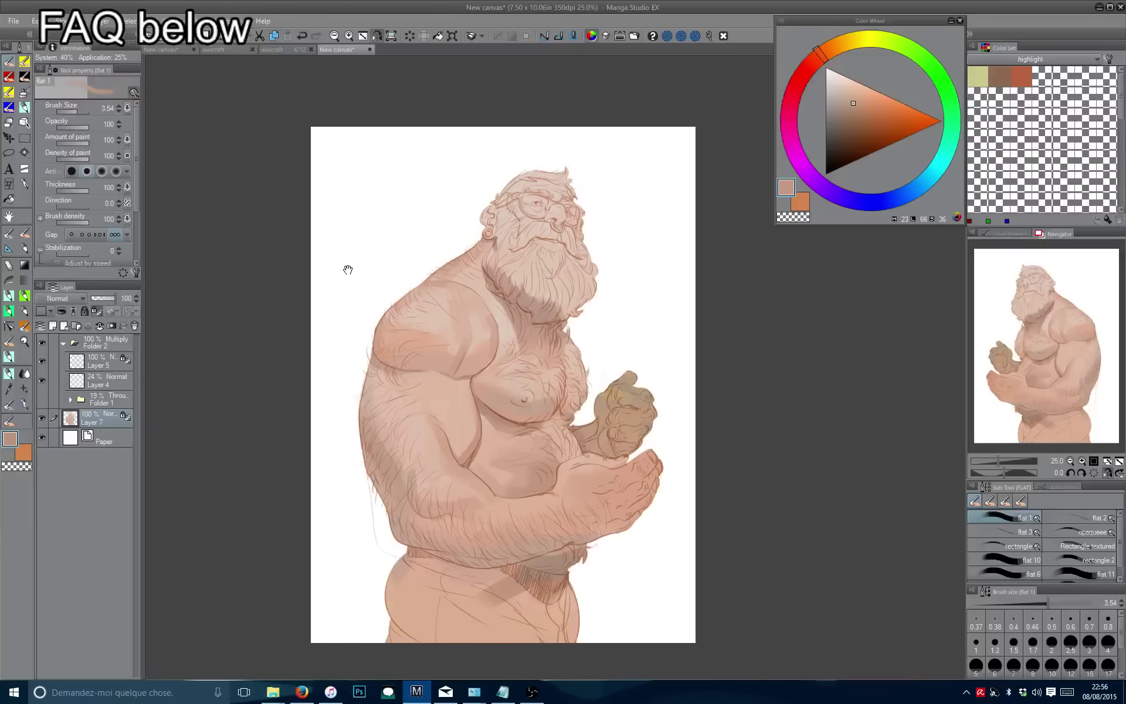
pyautogui.press('h')
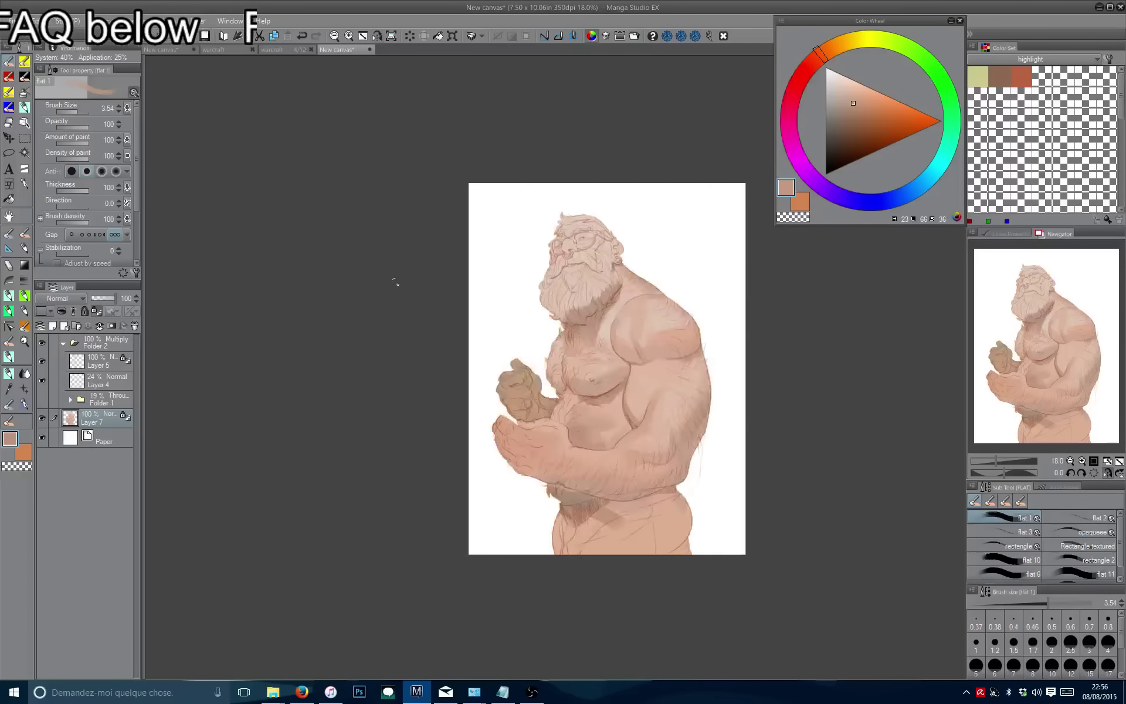
pyautogui.scroll(4, 482, 476)
pyautogui.scroll(1, 347, 294)
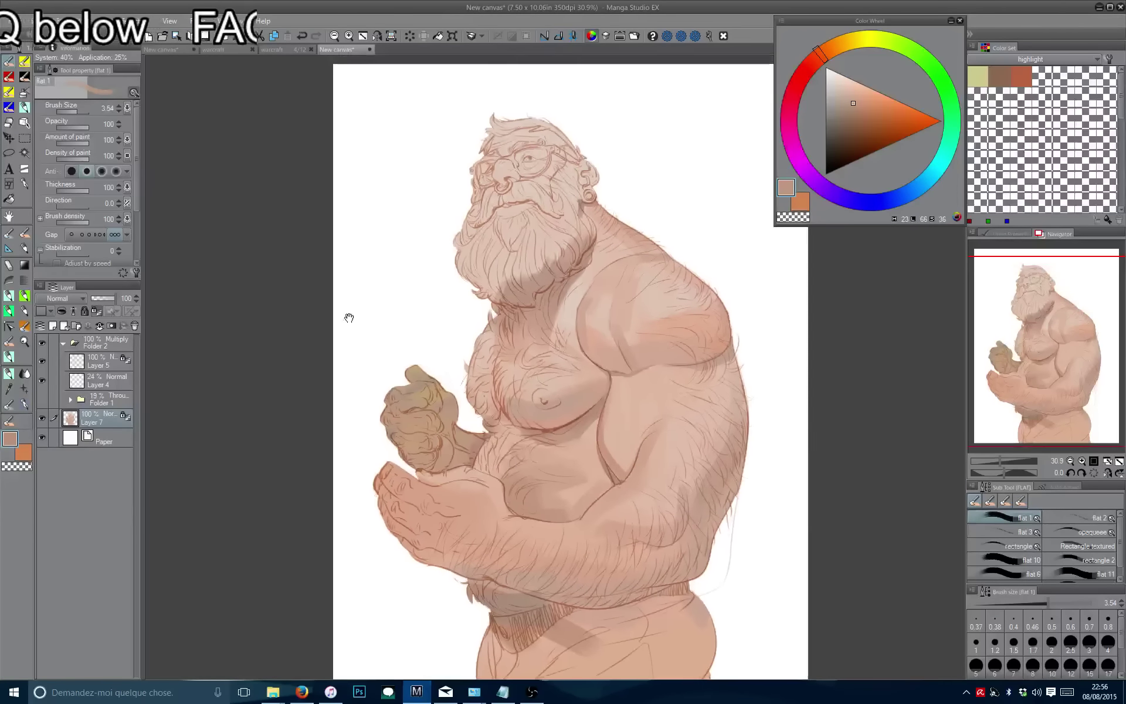
pyautogui.scroll(-2, 410, 339)
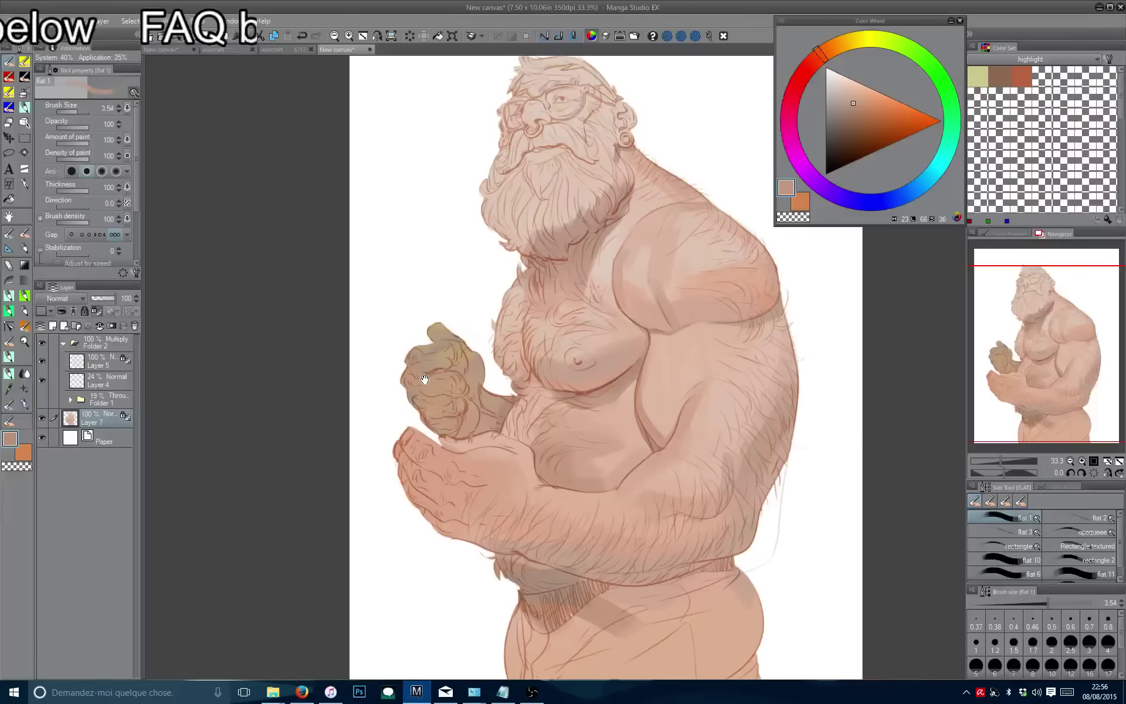
pyautogui.scroll(2, 442, 355)
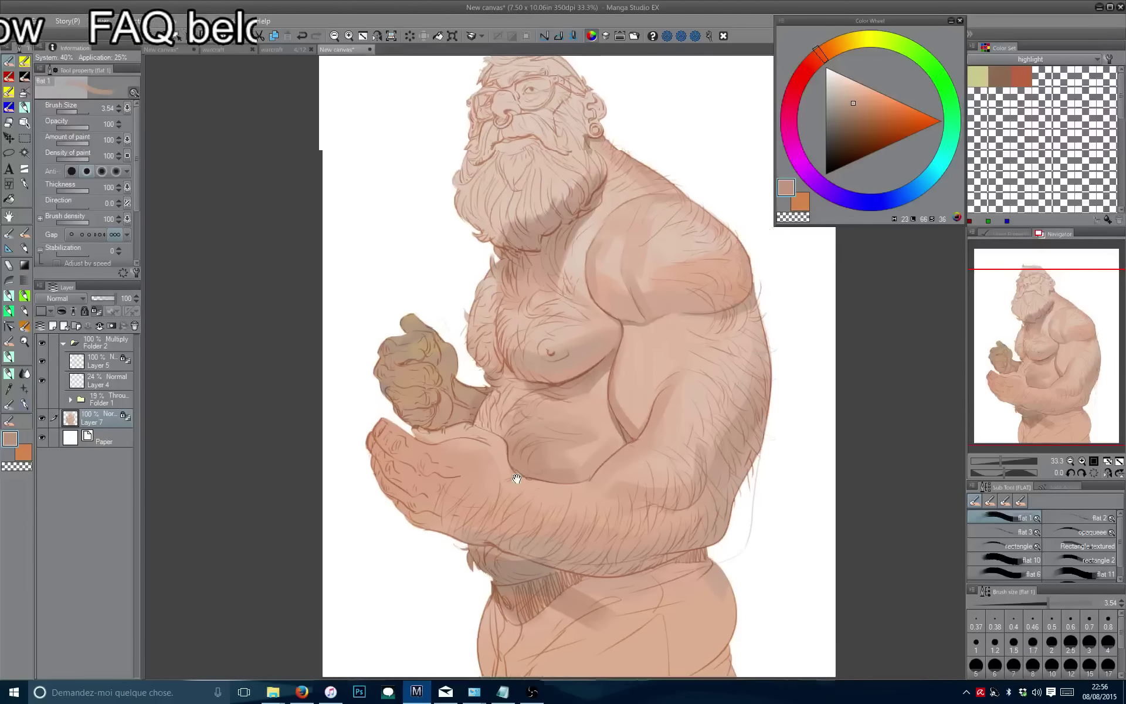
# Paint a greyish-brown shadow along the open hand's thumb and between its fingers, using brush sizes 3.25 and 2.87.
pyautogui.click(857, 101)
pyautogui.moveTo(563, 317); pyautogui.dragTo(711, 324)
pyautogui.moveTo(519, 430); pyautogui.dragTo(559, 434)
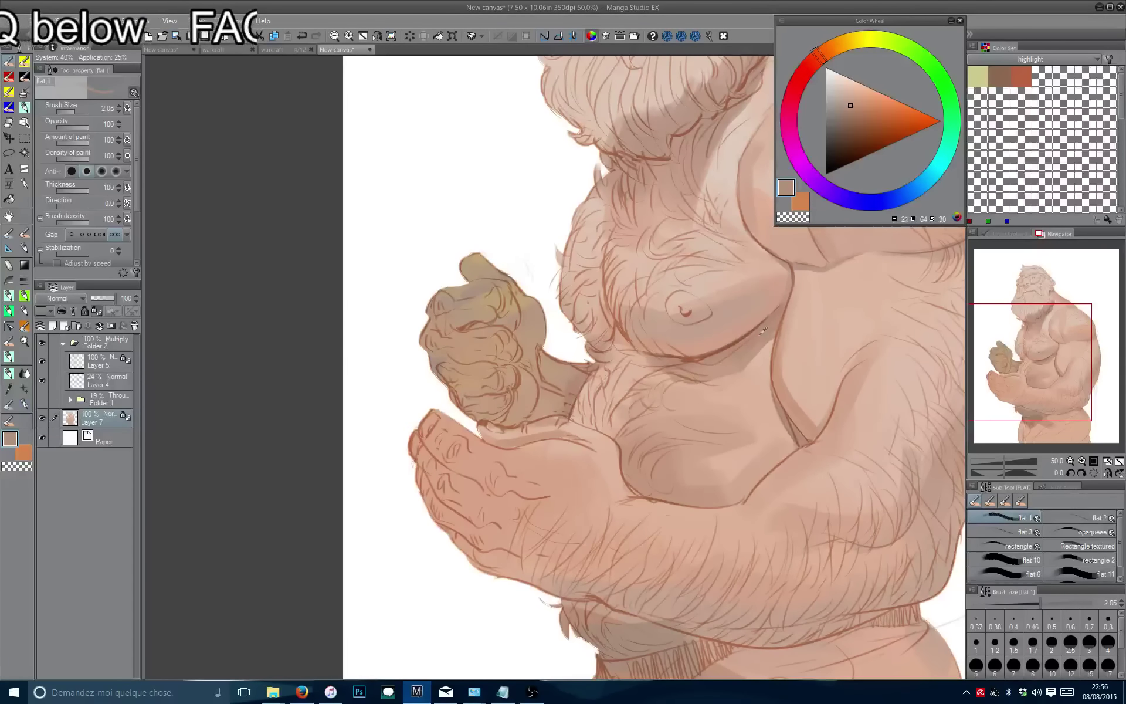
pyautogui.click(849, 109)
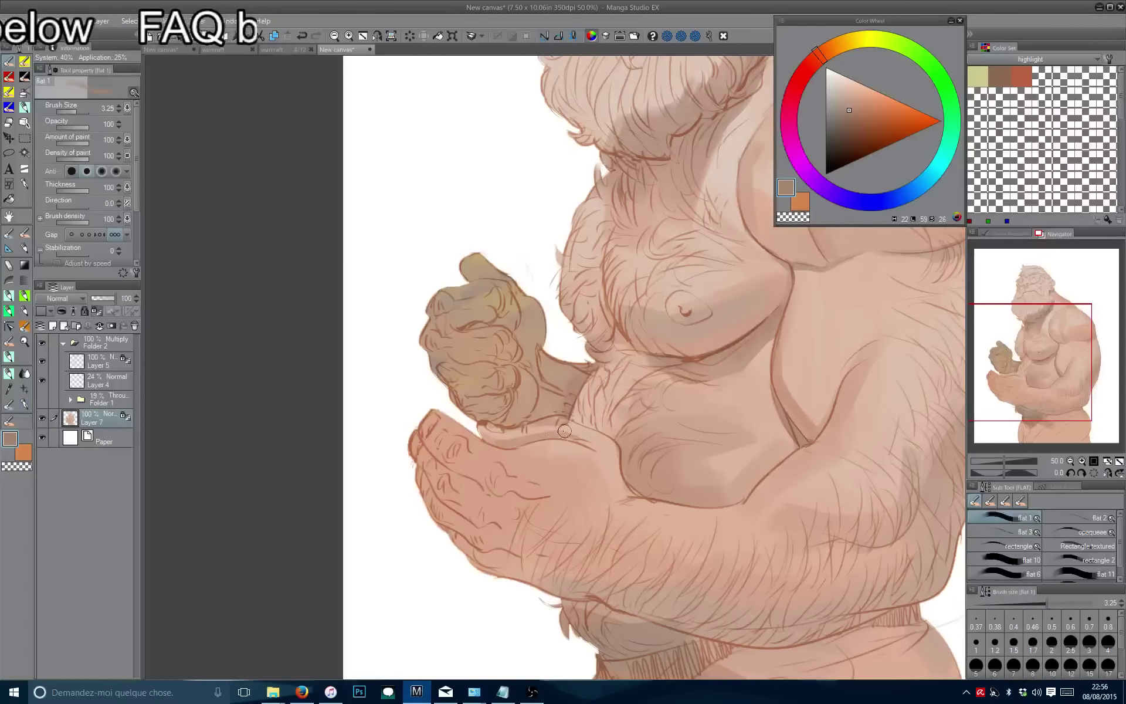
pyautogui.moveTo(564, 432)
pyautogui.mouseDown()
pyautogui.moveTo(500, 444)
pyautogui.moveTo(509, 443)
pyautogui.moveTo(475, 426)
pyautogui.mouseUp()
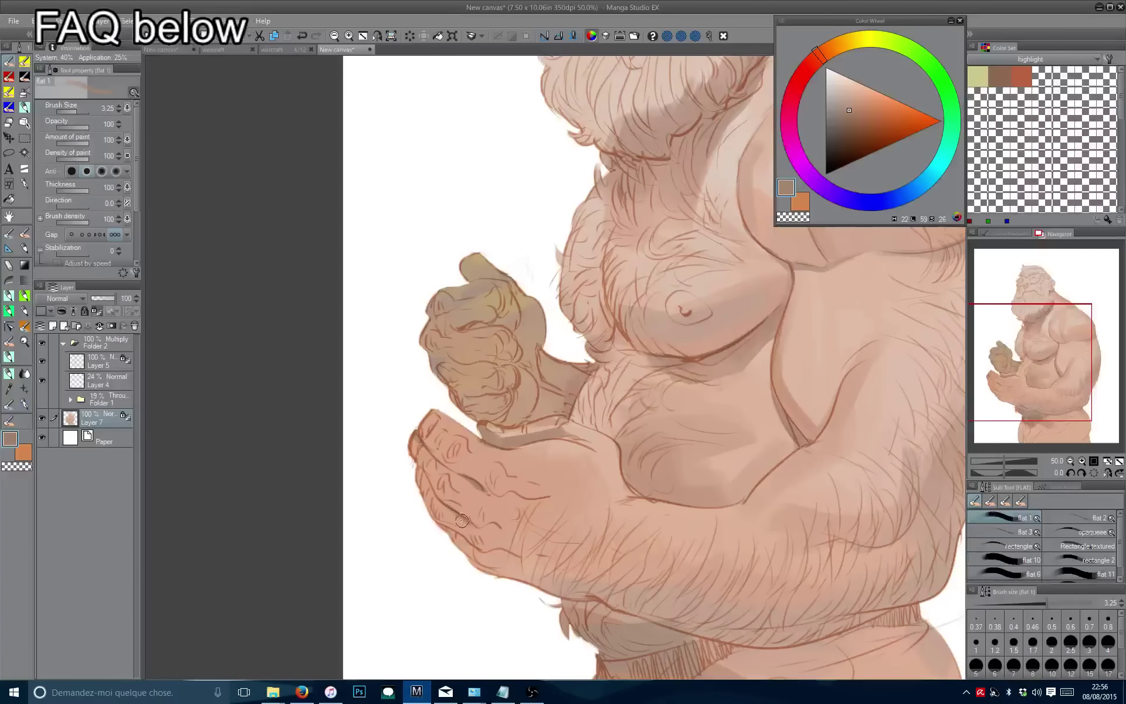
pyautogui.press('[')
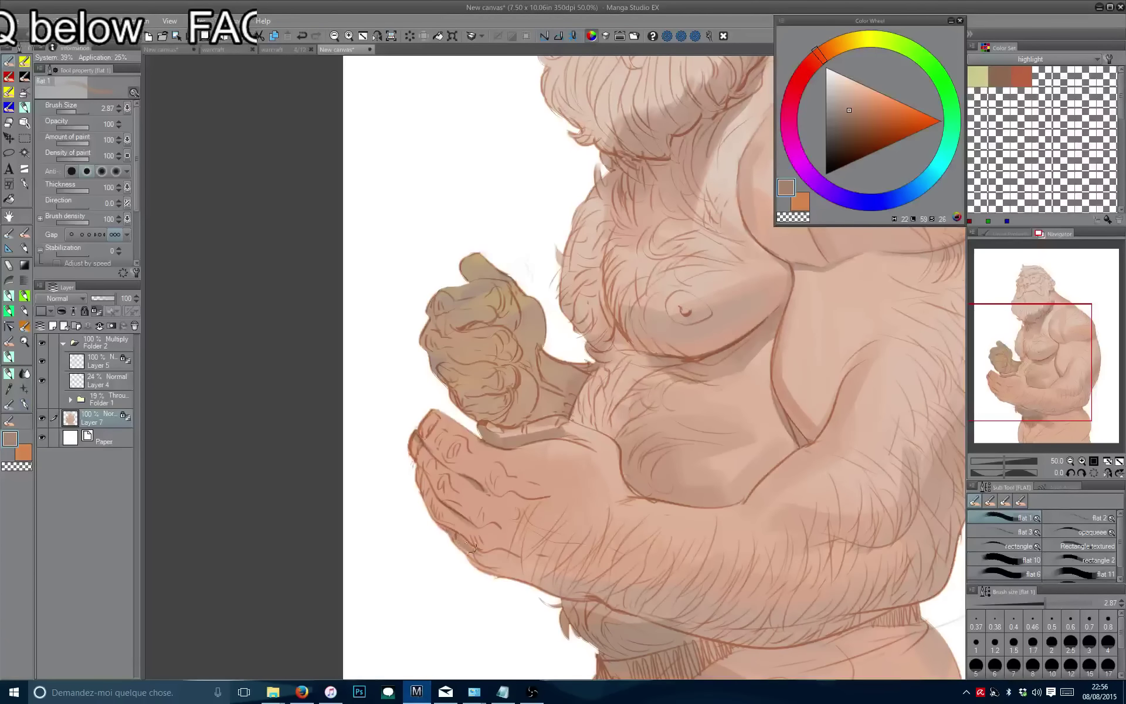
# Shade the creases and knuckles of the open hand's fingers with a more saturated reddish skin tone, ending with a 3.14 brush.
pyautogui.keyDown('alt'); pyautogui.click(475, 483); pyautogui.keyUp('alt')
pyautogui.click(862, 106)
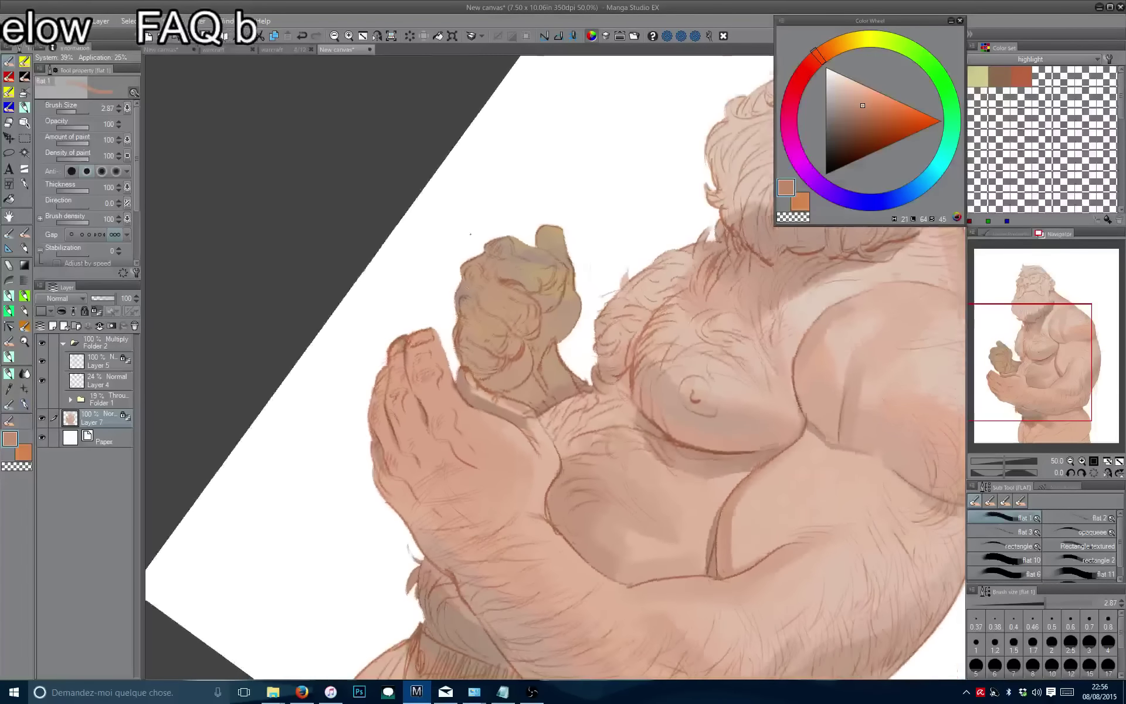
pyautogui.press(']')
pyautogui.press(']')
pyautogui.press(']')
pyautogui.press('[')
pyautogui.press('[')
pyautogui.press('[')
pyautogui.press('[')
pyautogui.press('[')
pyautogui.press('[')
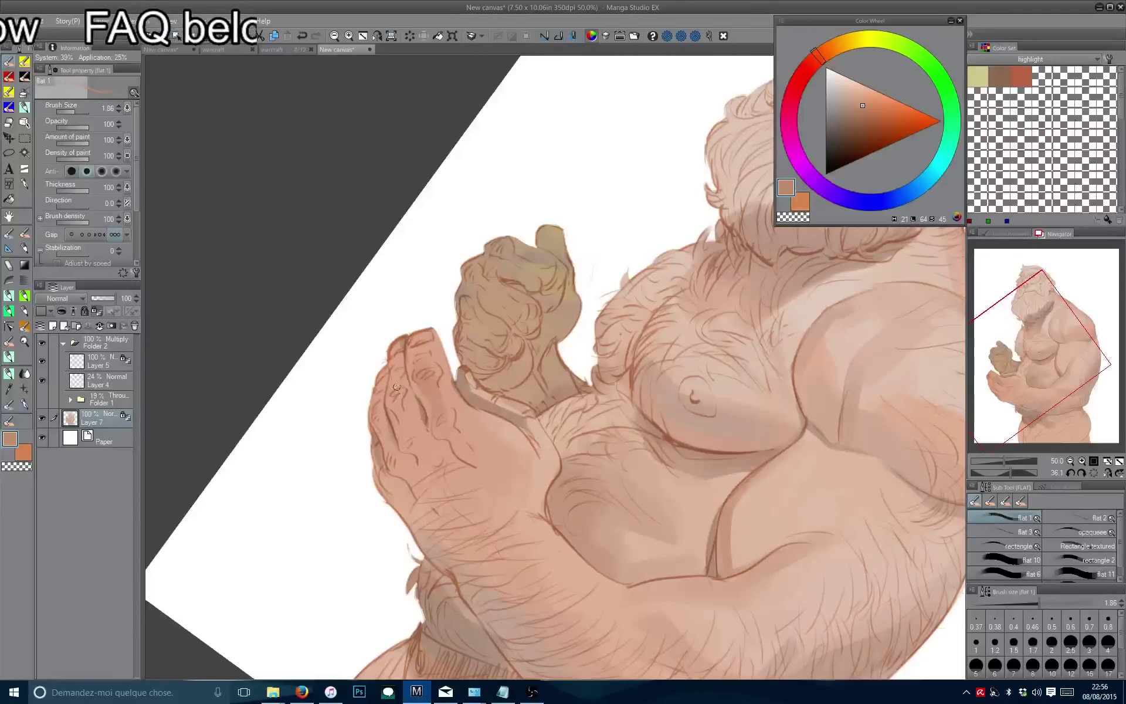
pyautogui.press(']')
pyautogui.press(']')
pyautogui.press(']')
pyautogui.press(']')
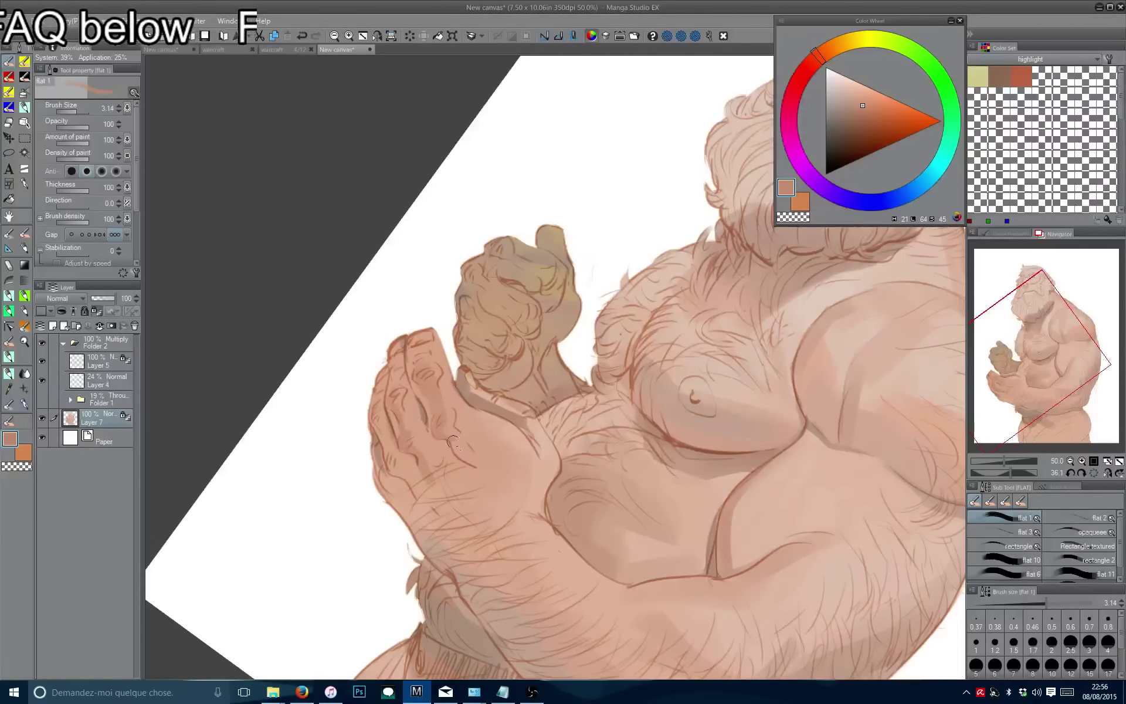
# Blend the open hand's fingers and palm with sampled skin tones, using brush sizes 3.14 and 2.74.
pyautogui.keyDown('alt'); pyautogui.click(482, 455); pyautogui.keyUp('alt')
pyautogui.keyDown('alt'); pyautogui.click(448, 433); pyautogui.keyUp('alt')
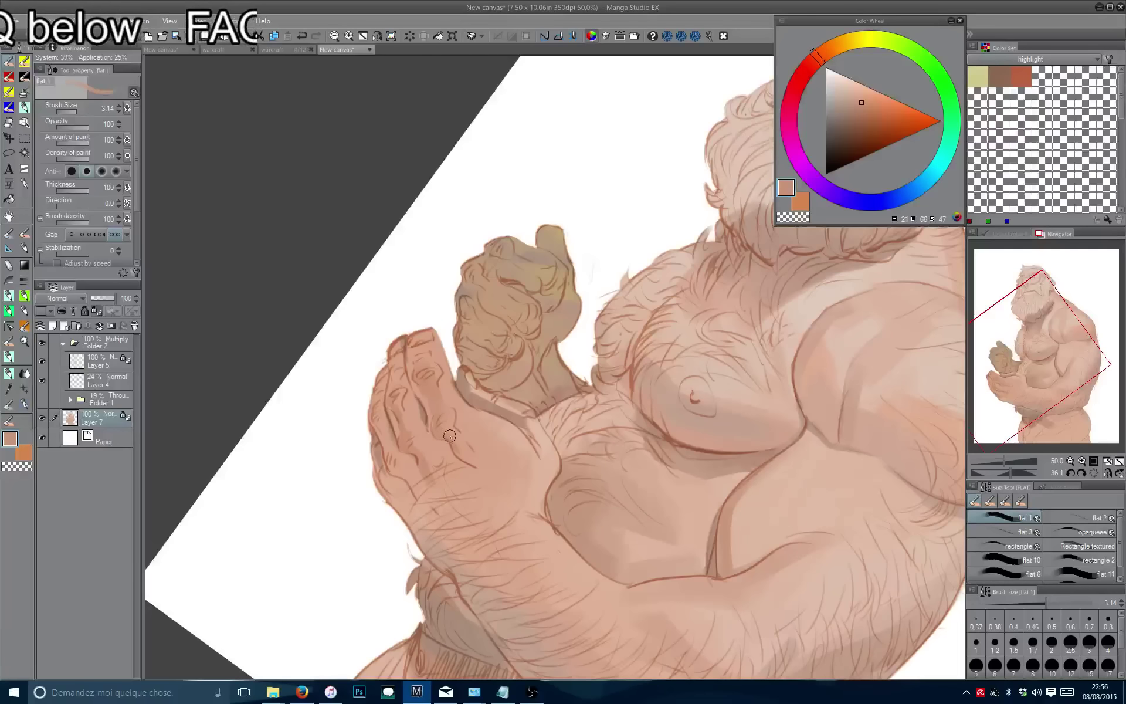
pyautogui.press('[')
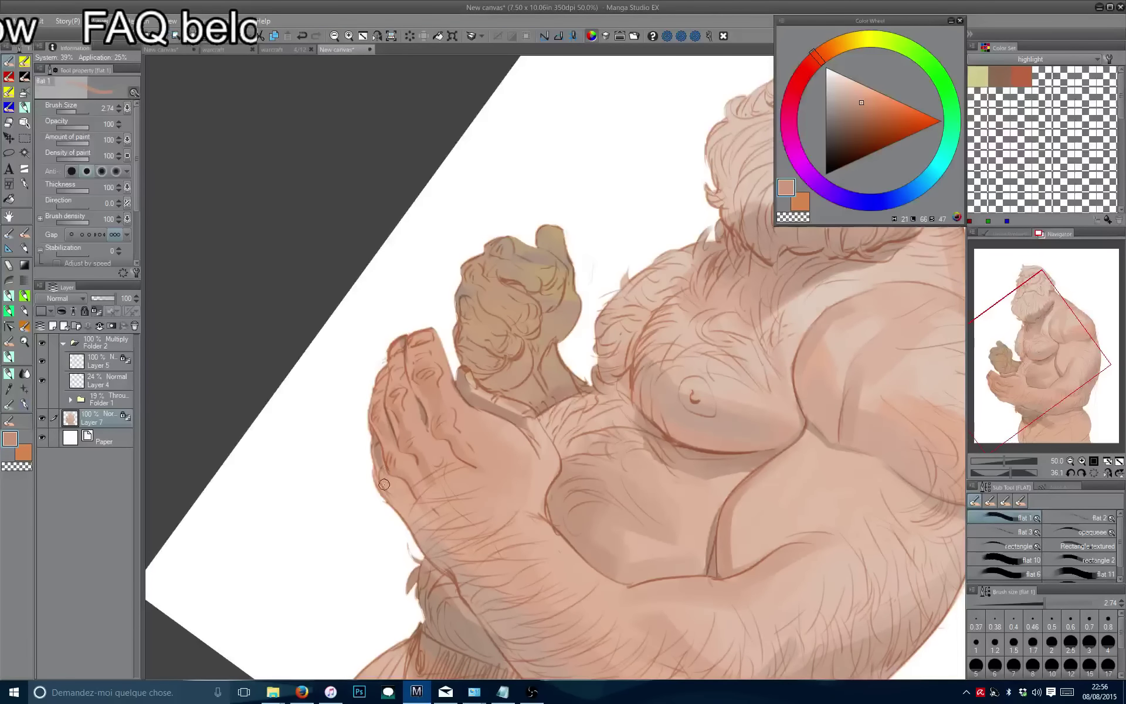
pyautogui.keyDown('alt'); pyautogui.click(444, 398); pyautogui.keyUp('alt')
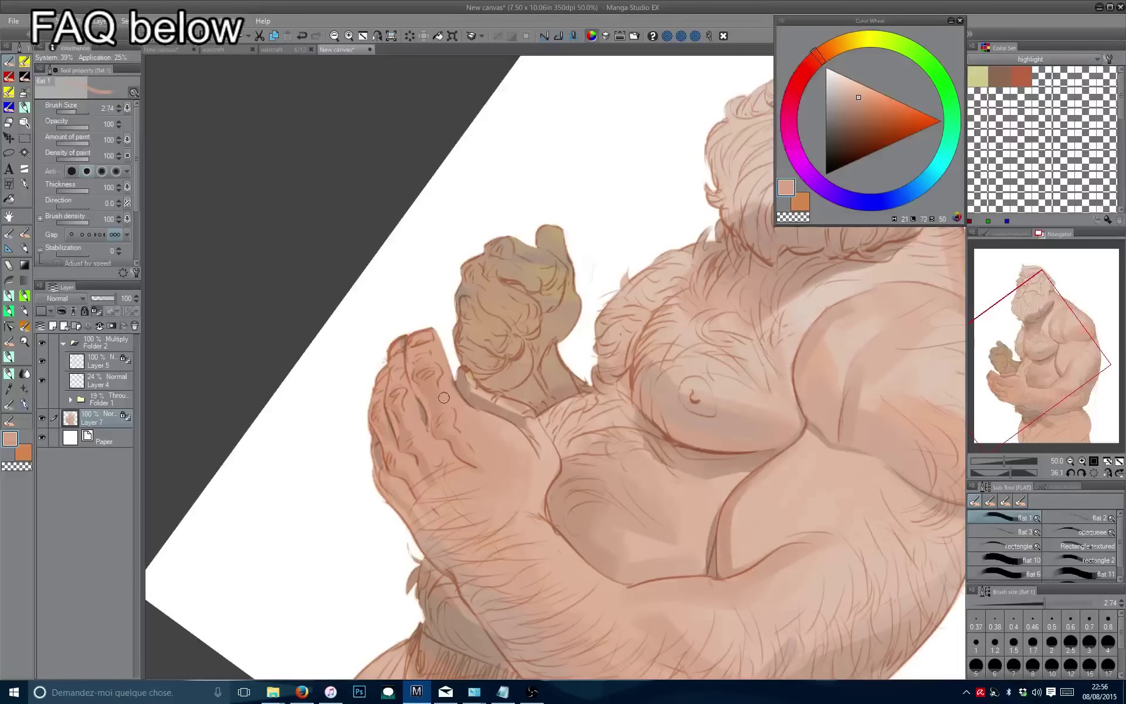
pyautogui.keyDown('alt'); pyautogui.click(431, 378); pyautogui.keyUp('alt')
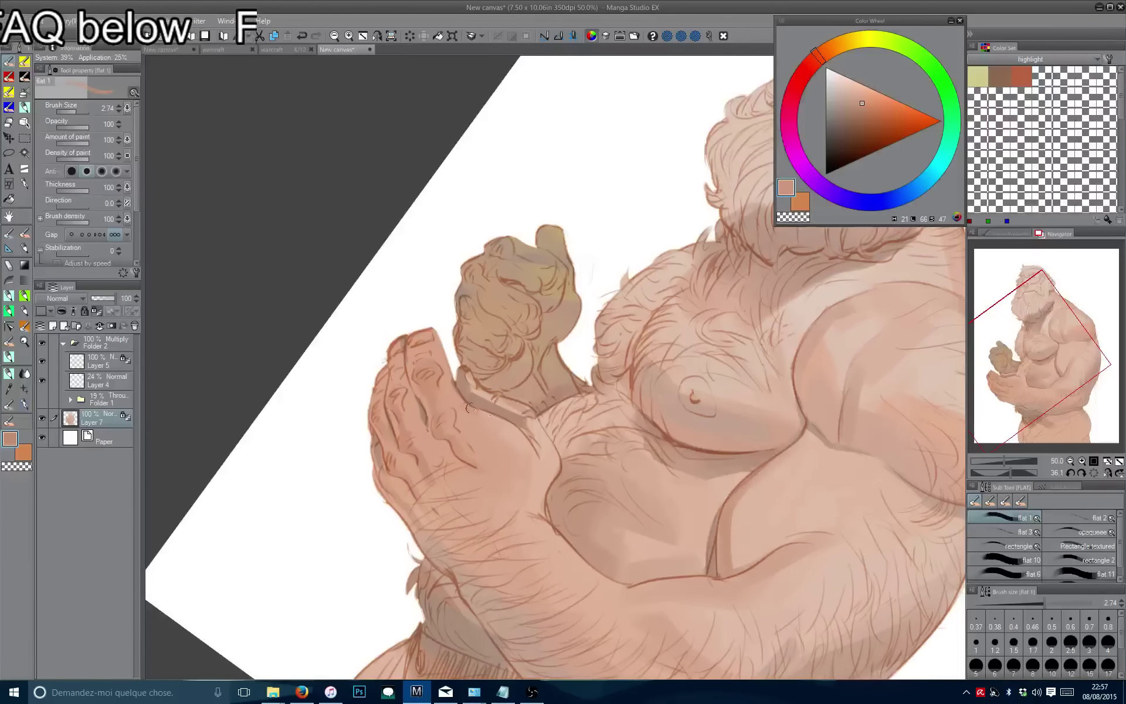
pyautogui.moveTo(470, 407)
pyautogui.mouseDown()
pyautogui.moveTo(530, 441)
pyautogui.moveTo(539, 422)
pyautogui.moveTo(556, 463)
pyautogui.moveTo(530, 416)
pyautogui.moveTo(554, 468)
pyautogui.moveTo(548, 487)
pyautogui.moveTo(496, 434)
pyautogui.moveTo(535, 444)
pyautogui.mouseUp()
# Model the upper forearm near the elbow with a sampled light skin tone and a darker variation, using brush sizes 3.95 and 2.32.
pyautogui.hotkey('ctrl', '@')
pyautogui.hscroll(3, 536, 444)
pyautogui.keyDown('alt'); pyautogui.click(639, 452); pyautogui.keyUp('alt')
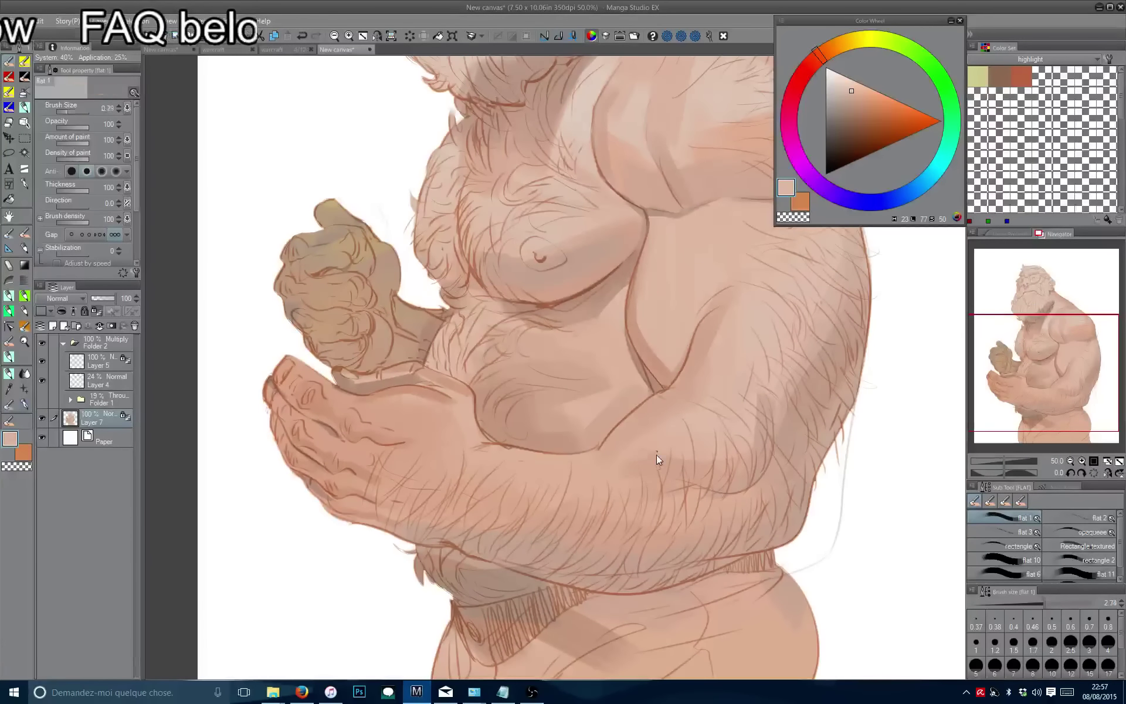
pyautogui.press(']')
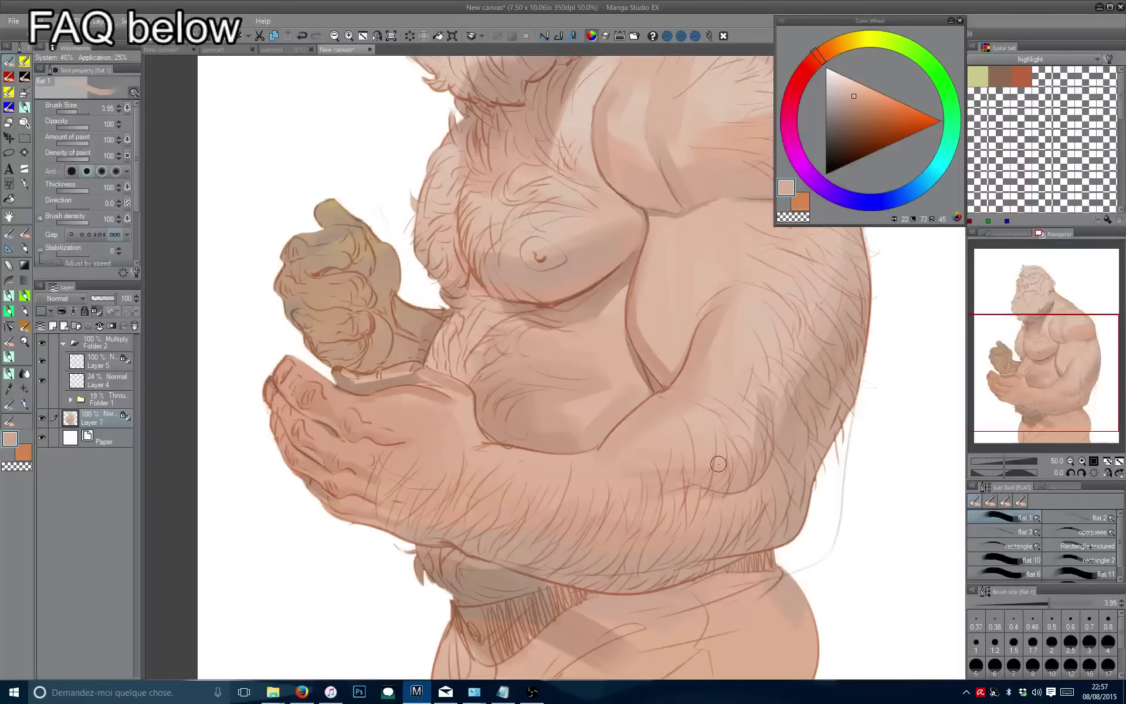
pyautogui.click(854, 102)
pyautogui.press('[')
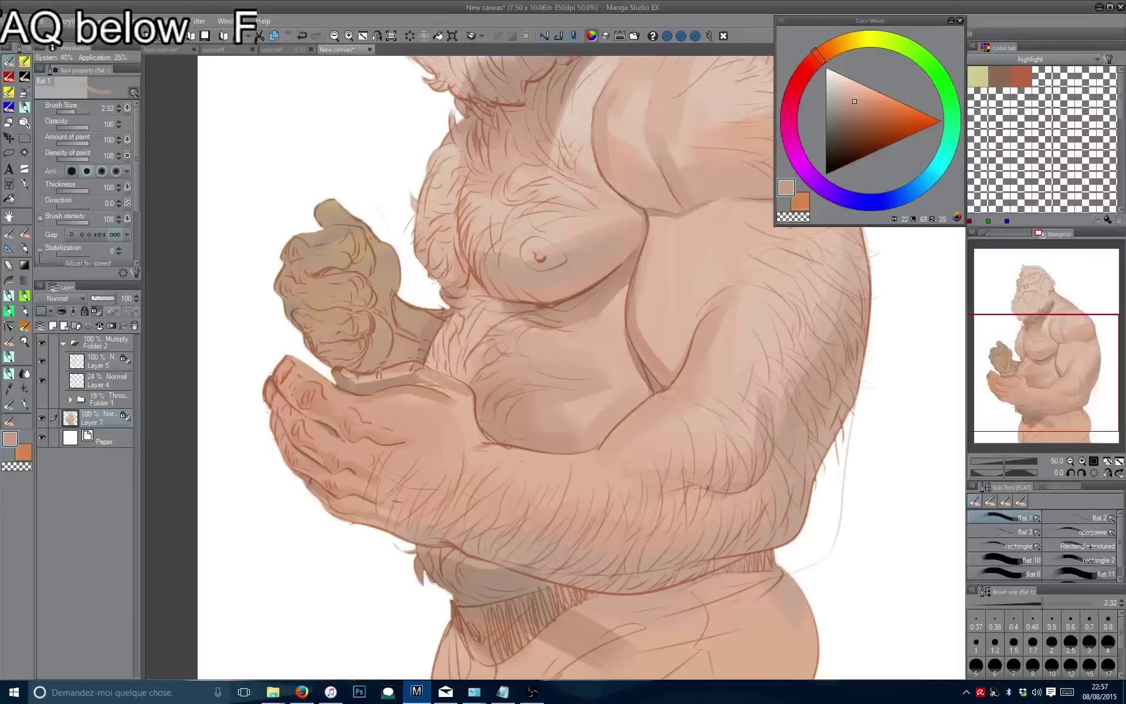
# Shape the skin fold at the inner elbow by alternating sampled light and shadow skin tones with a small brush.
pyautogui.keyDown('alt'); pyautogui.click(707, 501); pyautogui.keyUp('alt')
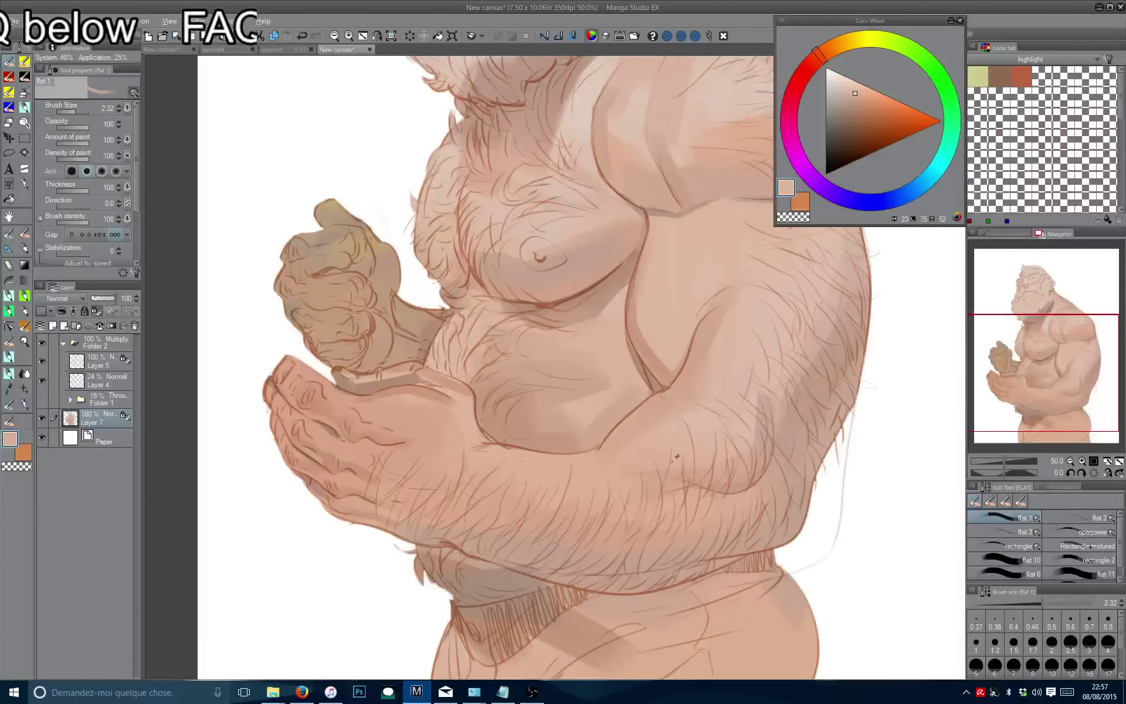
pyautogui.keyDown('alt'); pyautogui.click(717, 499); pyautogui.keyUp('alt')
pyautogui.press('[')
pyautogui.keyDown('alt'); pyautogui.click(700, 485); pyautogui.keyUp('alt')
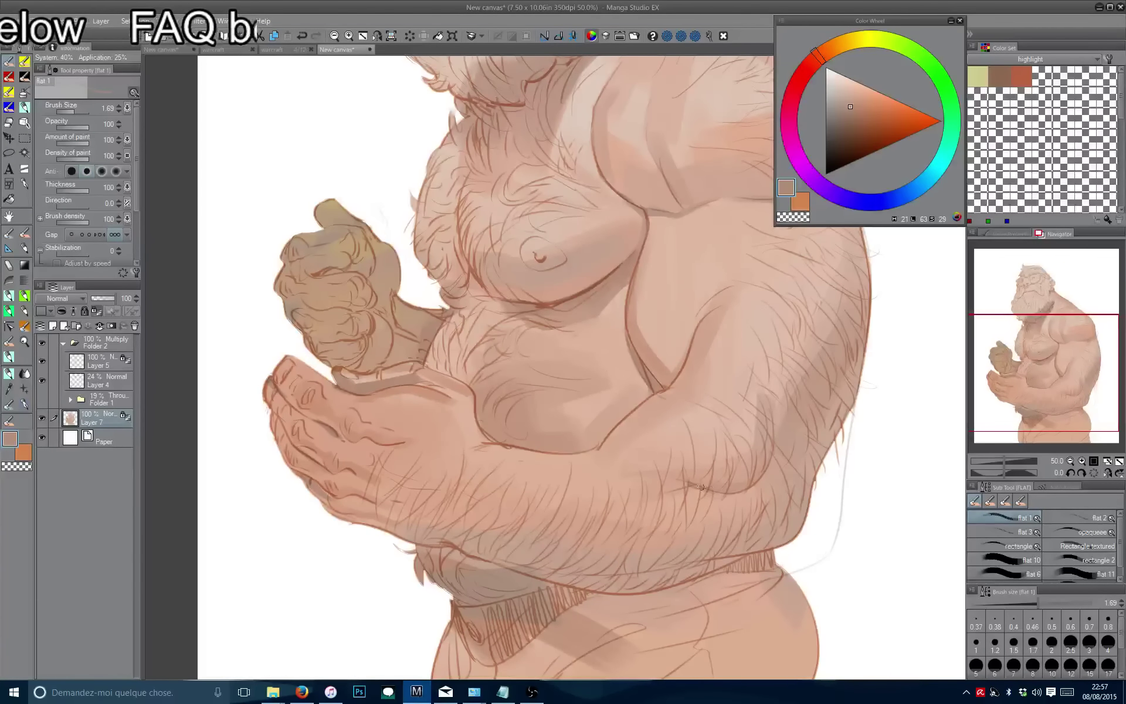
pyautogui.keyDown('alt'); pyautogui.click(703, 473); pyautogui.keyUp('alt')
pyautogui.keyDown('alt'); pyautogui.click(717, 494); pyautogui.keyUp('alt')
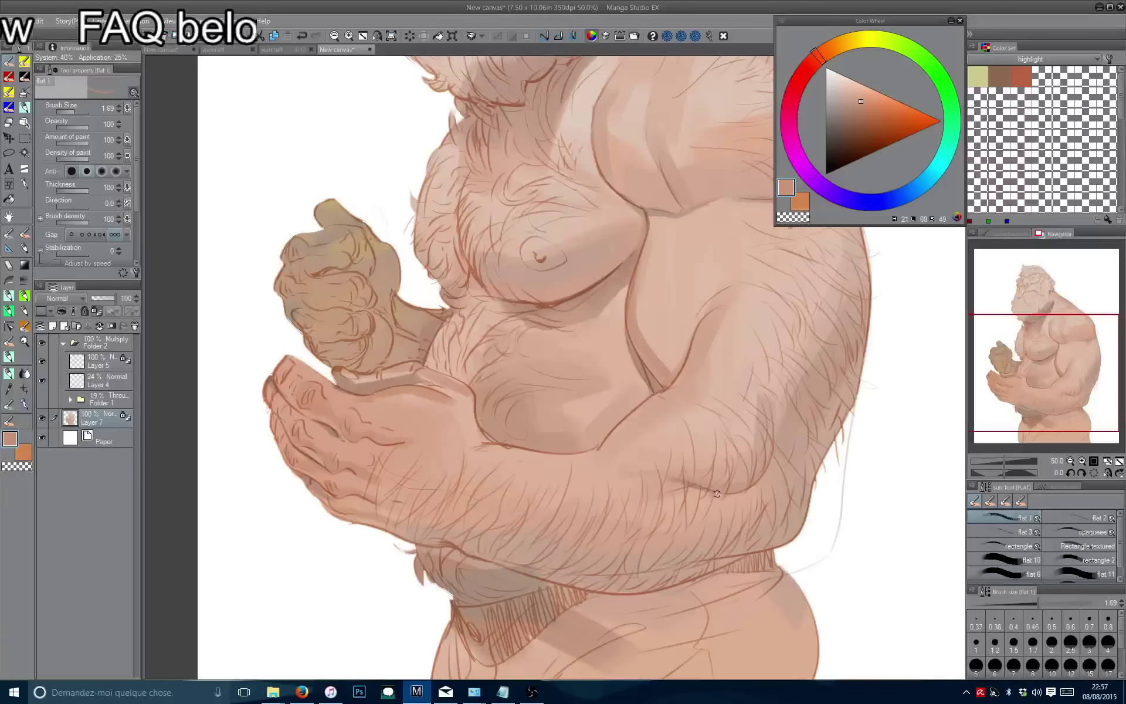
# Extend the elbow fold's shadow along the forearm with a sampled greyish-brown tone, using brush sizes 0.58 and 1.84.
pyautogui.press('[')
pyautogui.press('[')
pyautogui.press('[')
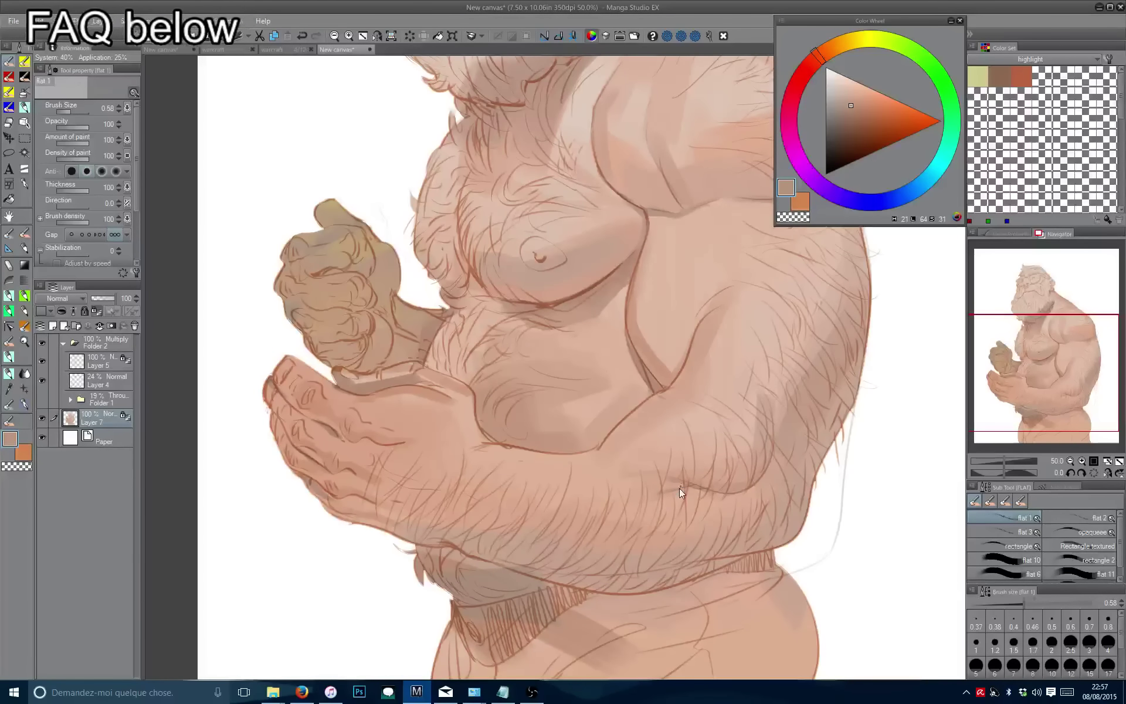
pyautogui.moveTo(671, 487); pyautogui.dragTo(641, 497)
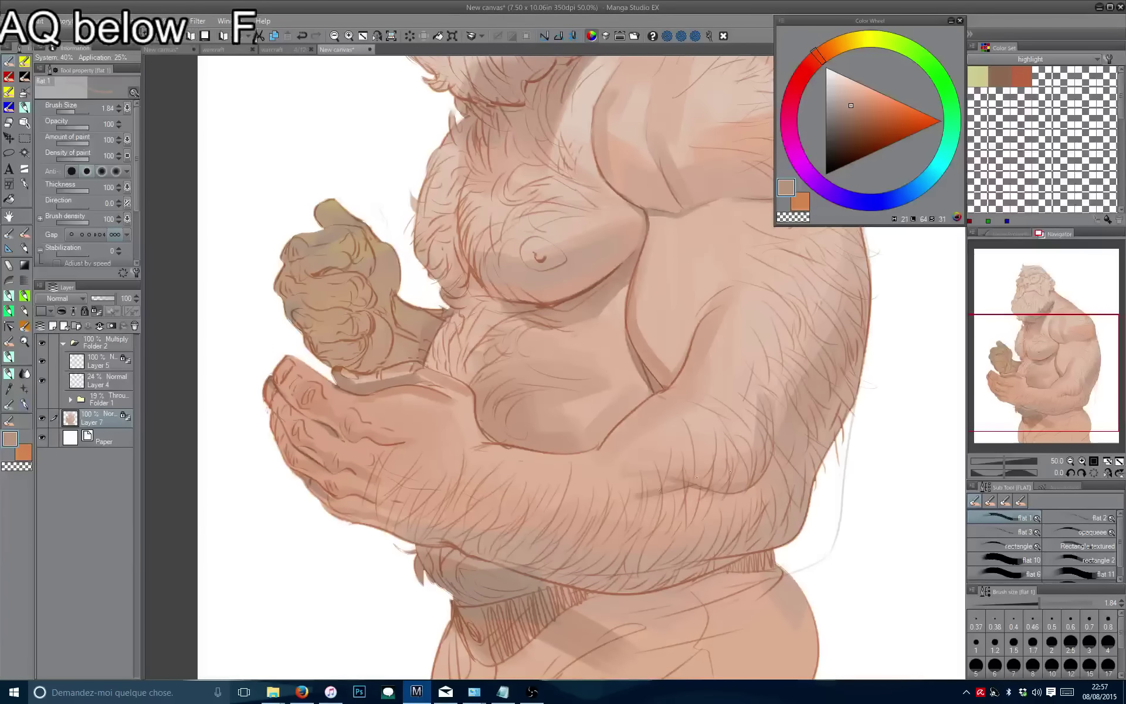
pyautogui.moveTo(722, 516); pyautogui.dragTo(703, 511)
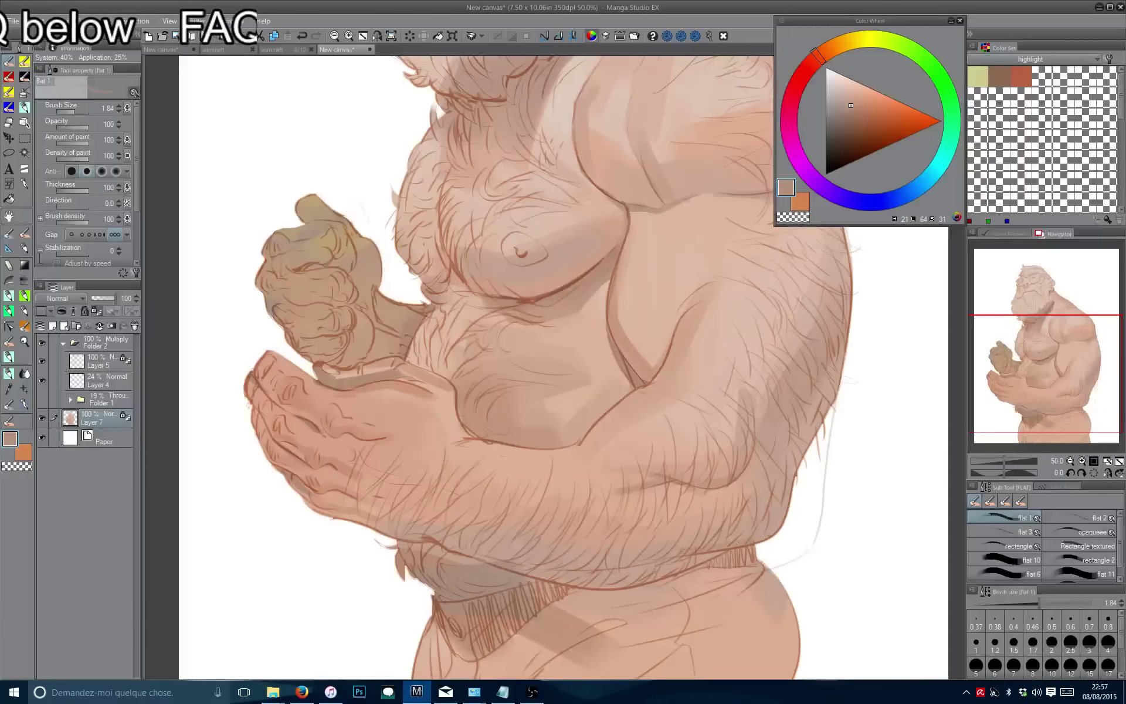
# Model the open hand's wrist, palm heel and thumb side with sampled skin tones, using brush sizes 3.39 and 4.11.
pyautogui.press(']')
pyautogui.press(']')
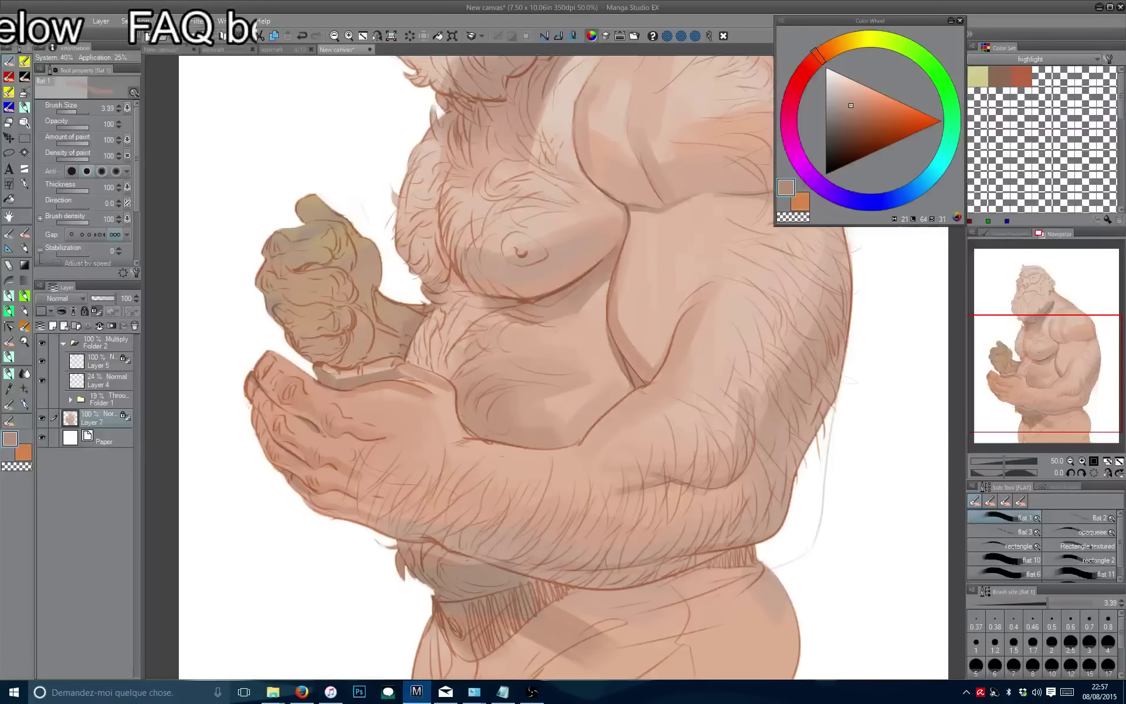
pyautogui.moveTo(498, 493); pyautogui.dragTo(422, 416)
pyautogui.moveTo(464, 287)
pyautogui.mouseDown()
pyautogui.moveTo(510, 358)
pyautogui.moveTo(499, 411)
pyautogui.moveTo(516, 376)
pyautogui.moveTo(496, 425)
pyautogui.moveTo(502, 411)
pyautogui.mouseUp()
pyautogui.press(']')
pyautogui.keyDown('alt'); pyautogui.click(520, 370); pyautogui.keyUp('alt')
pyautogui.press(']')
pyautogui.keyDown('alt'); pyautogui.click(484, 440); pyautogui.keyUp('alt')
pyautogui.press('[')
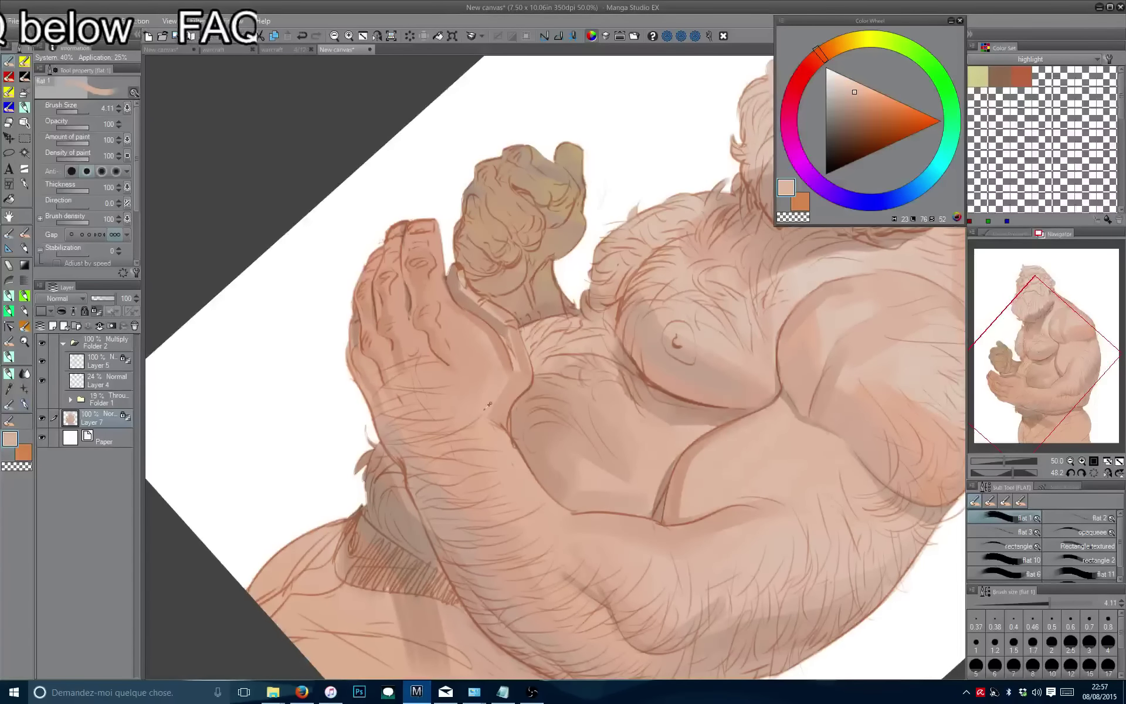
pyautogui.keyDown('alt'); pyautogui.click(504, 362); pyautogui.keyUp('alt')
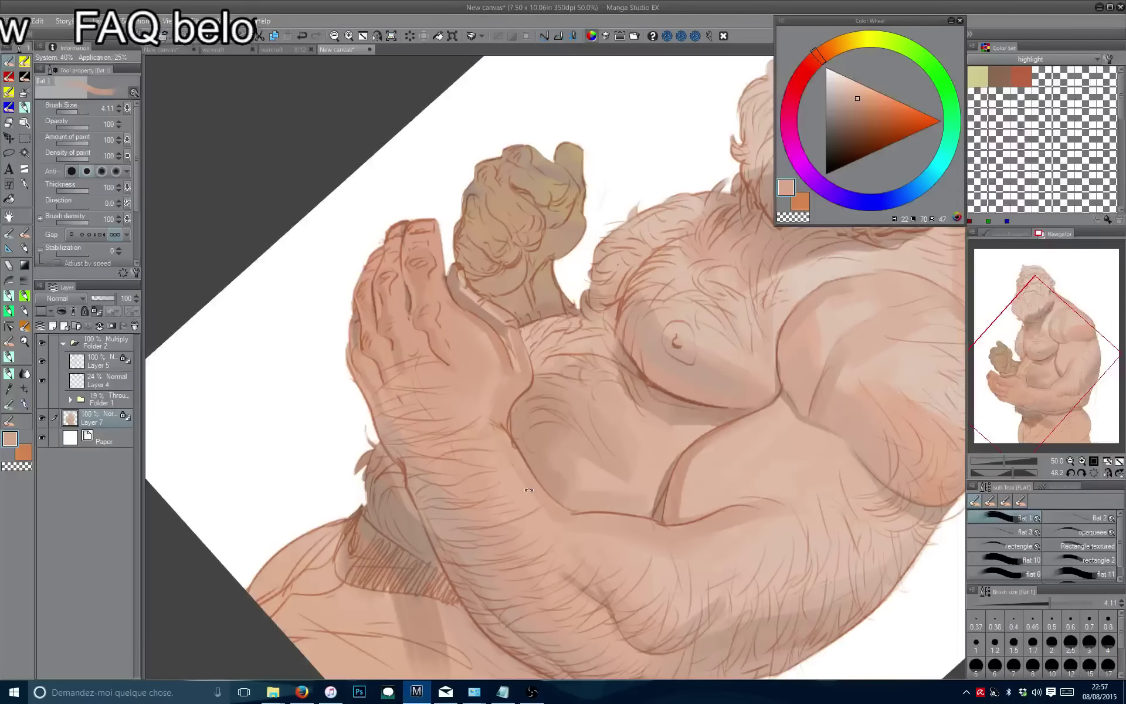
pyautogui.moveTo(529, 490); pyautogui.dragTo(415, 319)
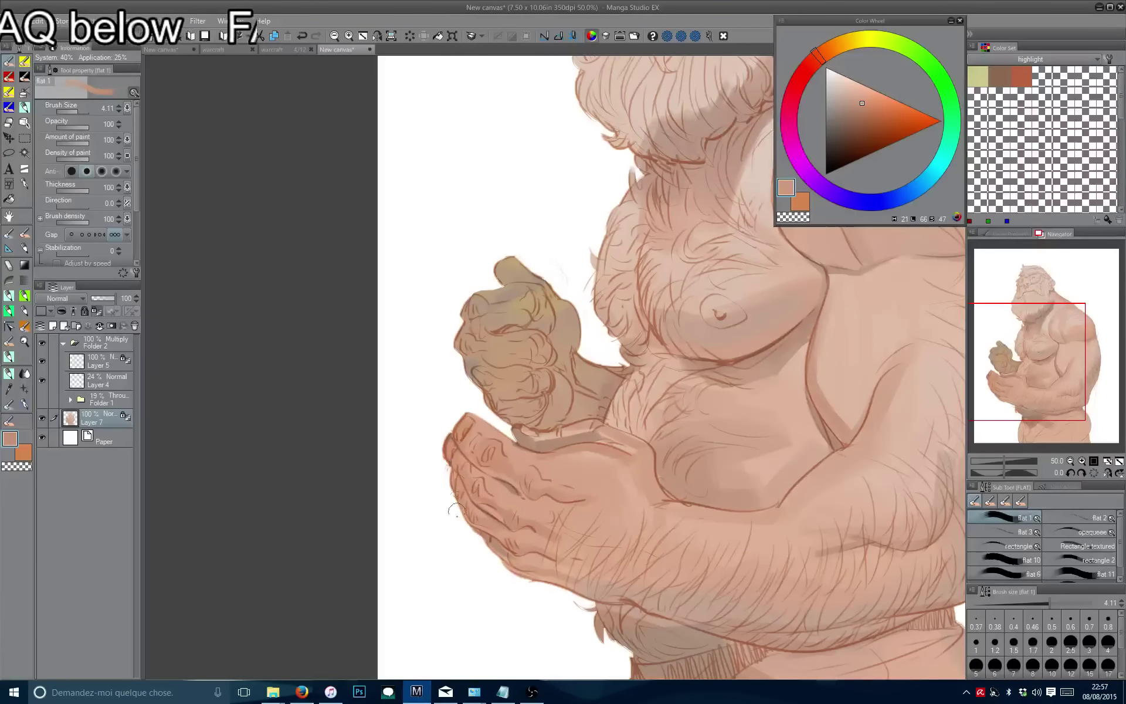
# Shade the outer edge and underside of the upper arm with a greyish-brown skin tone, using brush sizes 12.25 and 6.23.
pyautogui.scroll(-1, 463, 521)
pyautogui.moveTo(822, 451); pyautogui.dragTo(651, 430)
pyautogui.scroll(1, 652, 430)
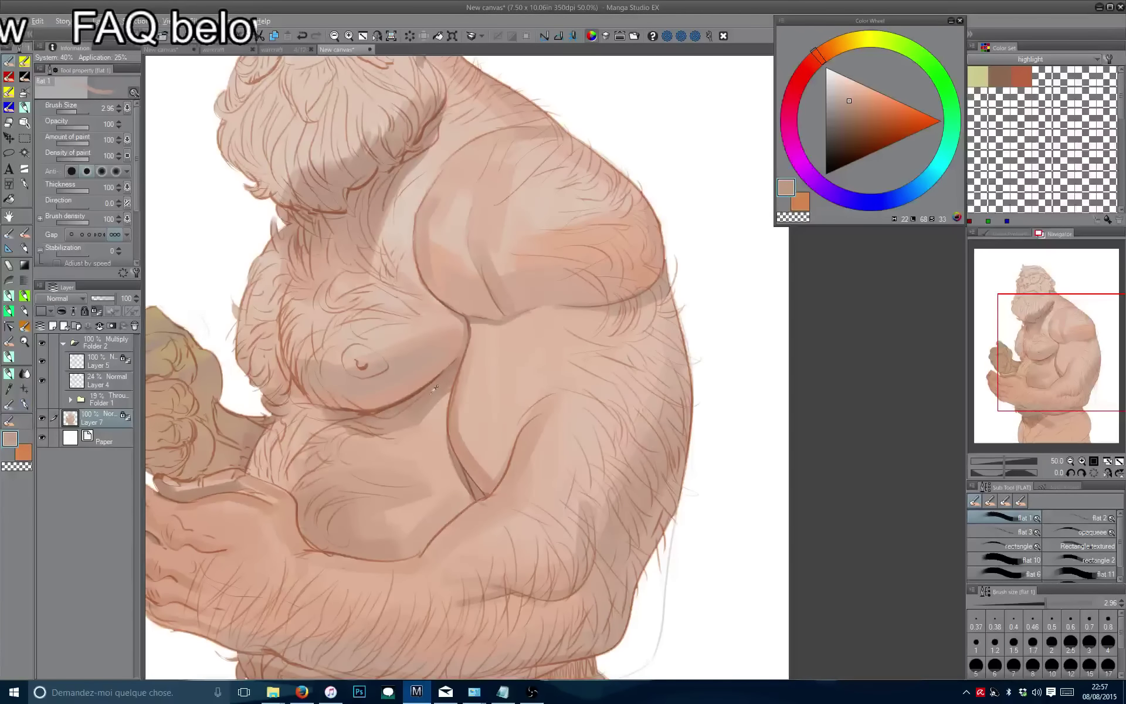
pyautogui.press(']')
pyautogui.moveTo(645, 422); pyautogui.dragTo(649, 389)
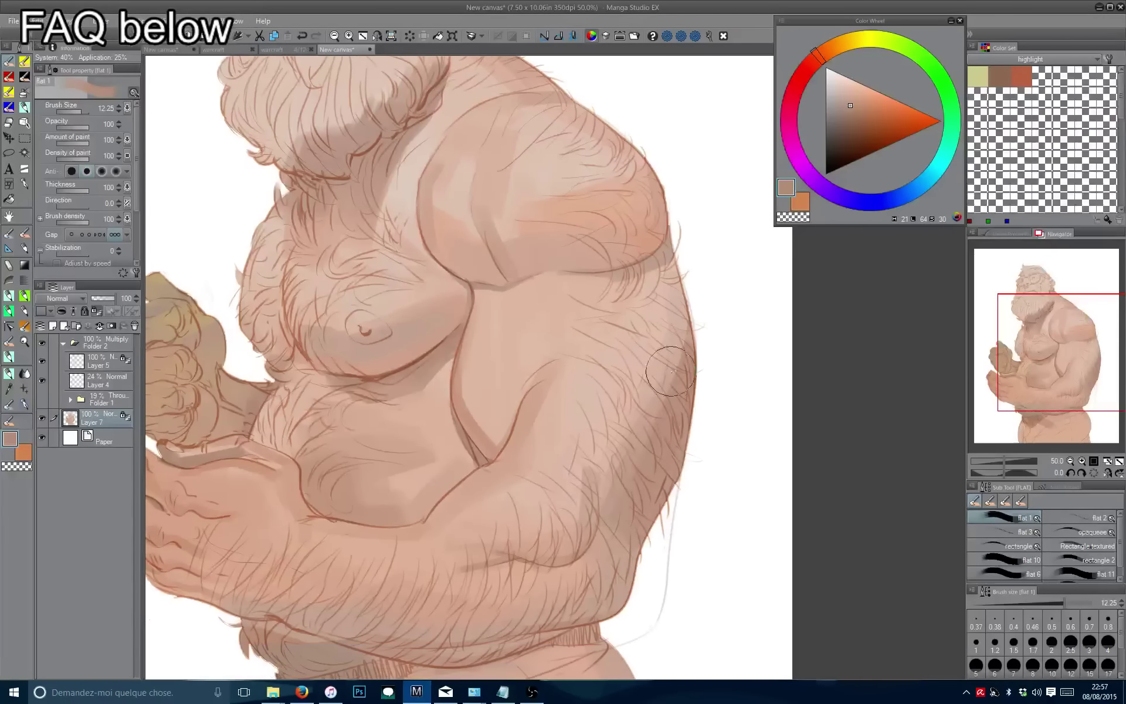
pyautogui.press('[')
pyautogui.press('[')
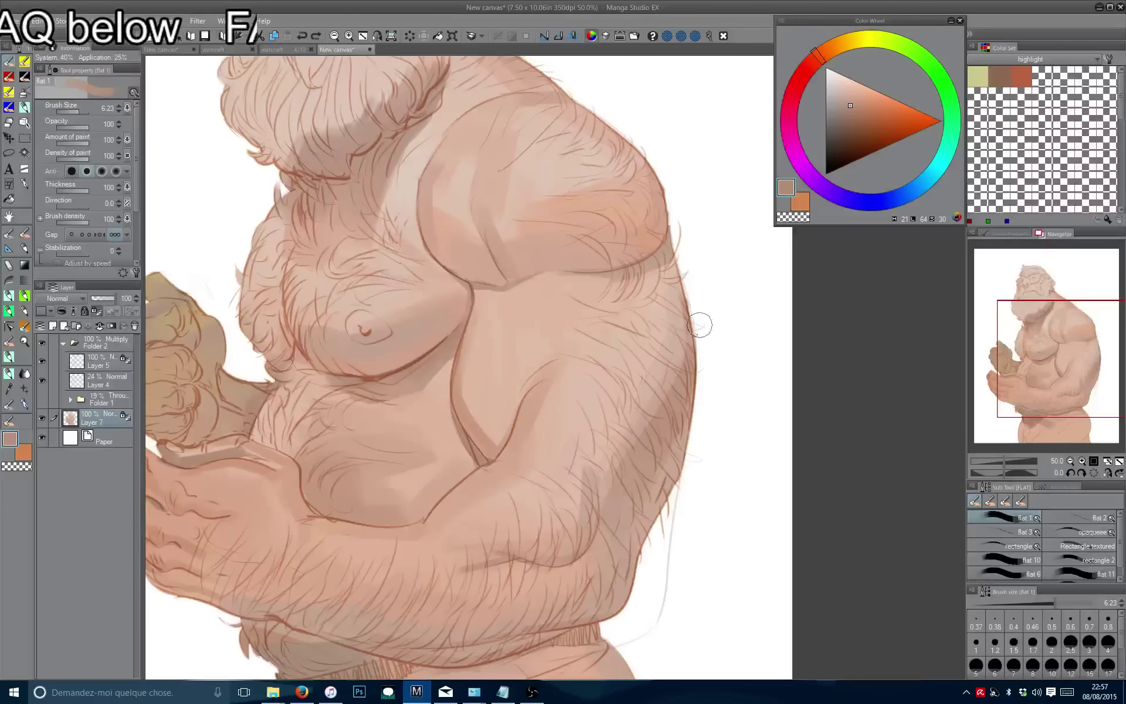
pyautogui.moveTo(639, 522); pyautogui.dragTo(655, 535)
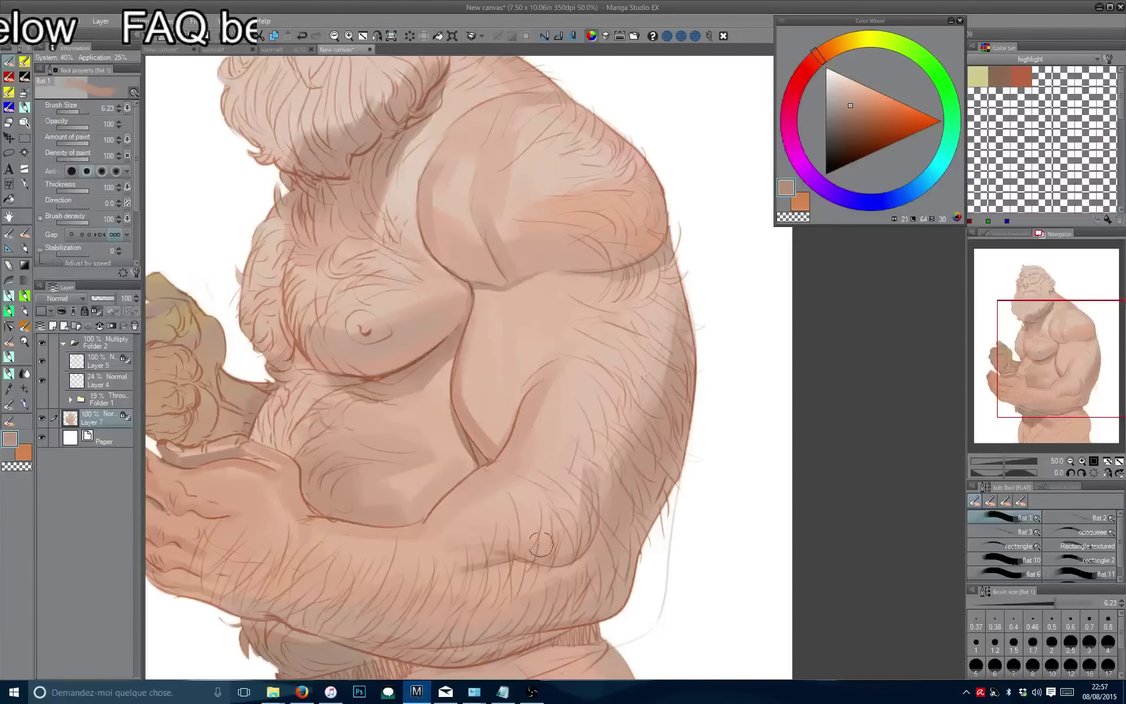
pyautogui.moveTo(510, 456)
pyautogui.mouseDown()
pyautogui.moveTo(529, 442)
pyautogui.moveTo(546, 385)
pyautogui.mouseUp()
# Paint the shadow on the underside of the nose with the greyish-brown tone at brush size 5.87.
pyautogui.moveTo(416, 290); pyautogui.dragTo(475, 390)
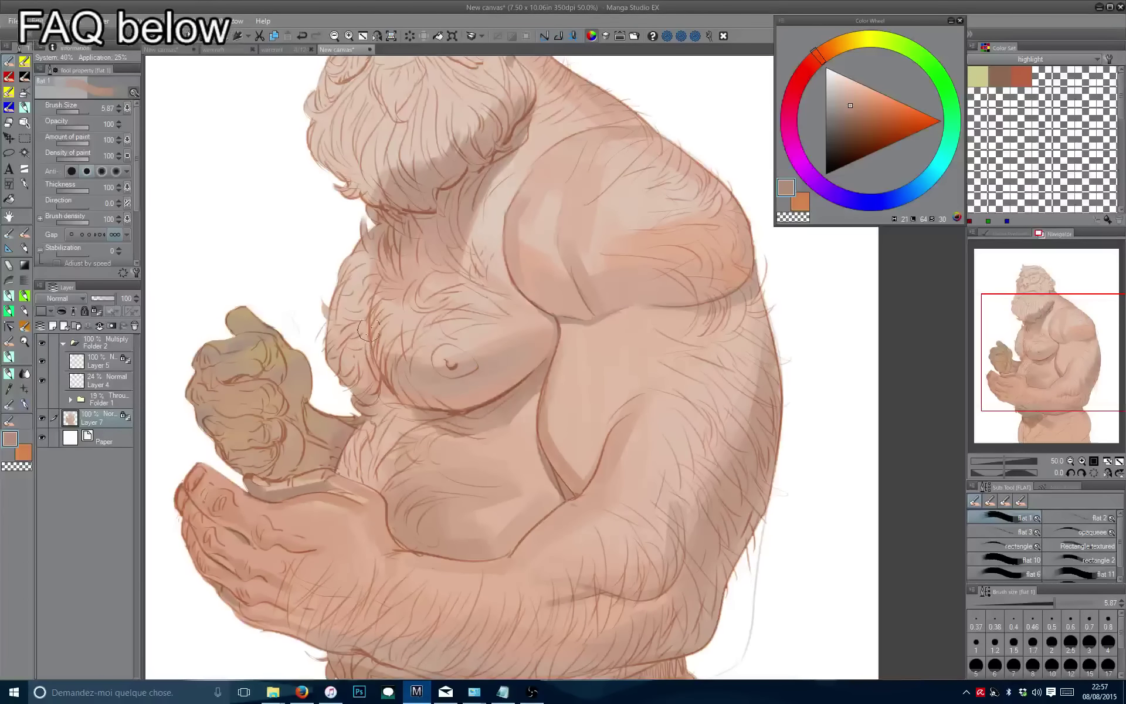
pyautogui.moveTo(413, 307)
pyautogui.mouseDown()
pyautogui.moveTo(443, 287)
pyautogui.moveTo(432, 195)
pyautogui.moveTo(437, 293)
pyautogui.mouseUp()
pyautogui.moveTo(410, 211); pyautogui.dragTo(426, 270)
pyautogui.moveTo(322, 132)
pyautogui.mouseDown()
pyautogui.moveTo(359, 184)
pyautogui.moveTo(391, 351)
pyautogui.mouseUp()
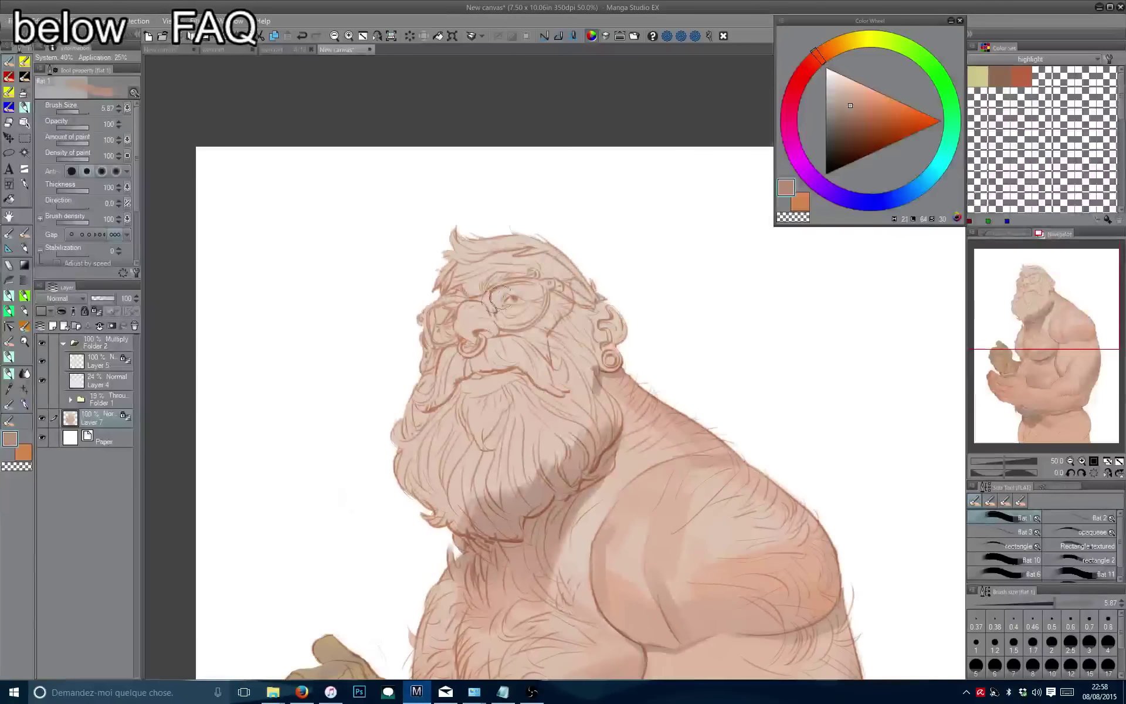
pyautogui.moveTo(476, 332); pyautogui.dragTo(453, 396)
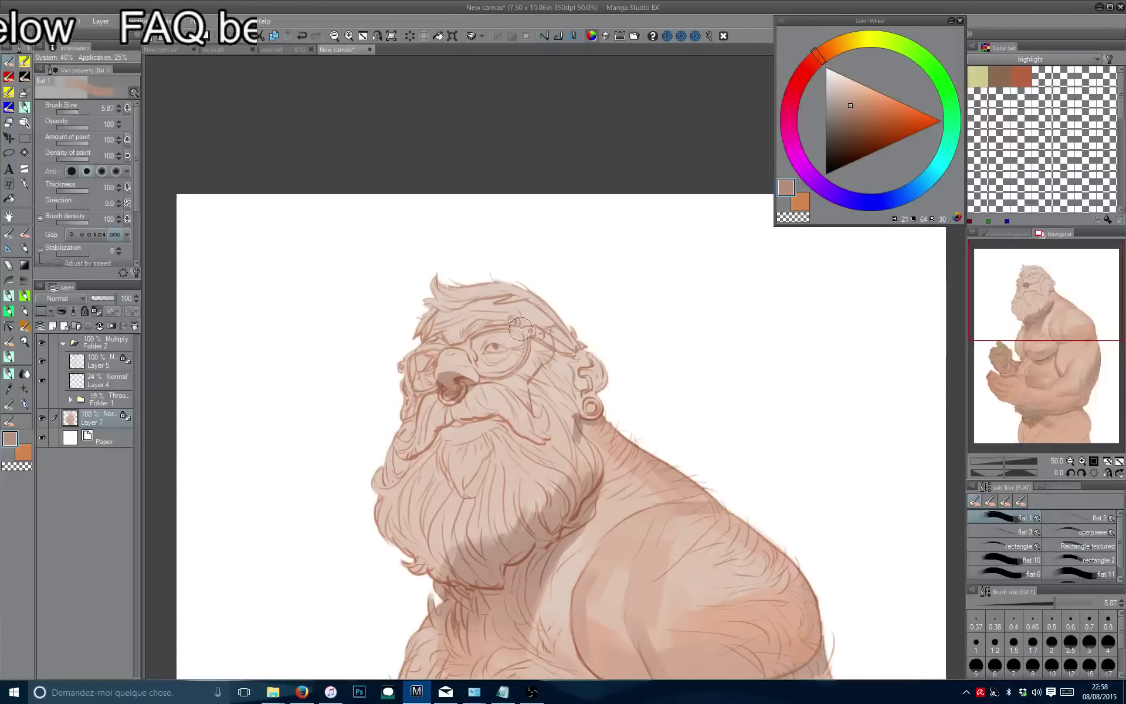
# Tint the face and hair with a muted pinkish skin tone based on a sampled face colour, using a brush up to size 19.24.
pyautogui.keyDown('alt'); pyautogui.click(466, 351); pyautogui.keyUp('alt')
pyautogui.click(841, 94)
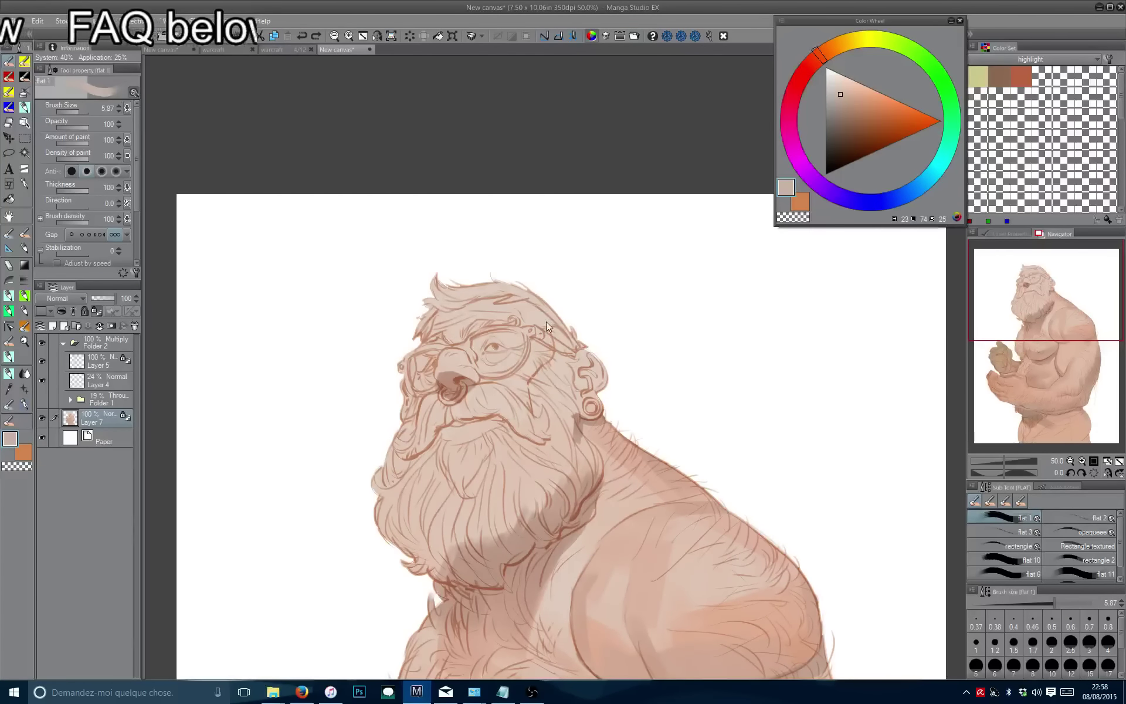
pyautogui.press(']')
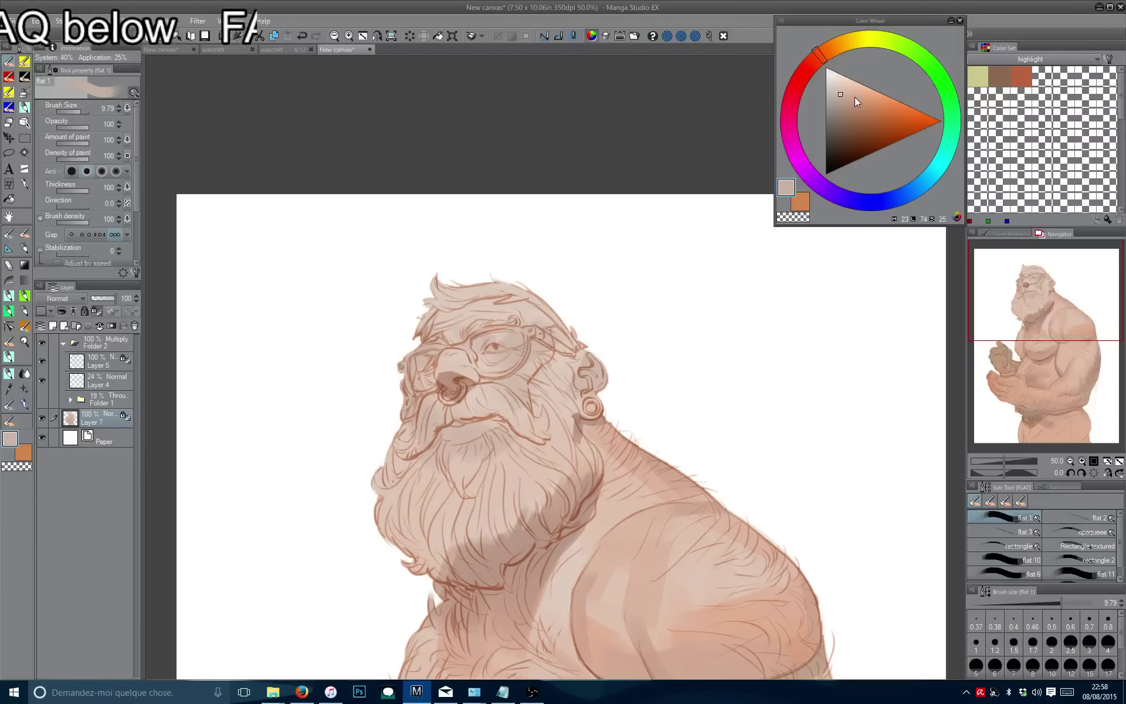
pyautogui.press(']')
pyautogui.press(']')
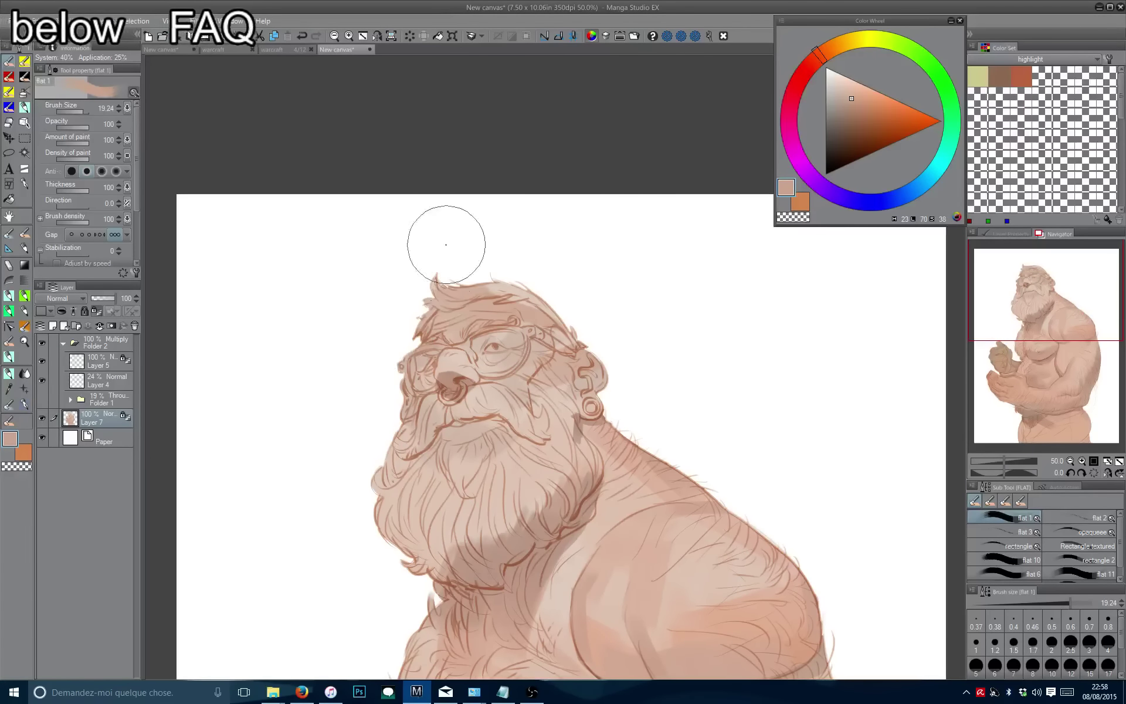
pyautogui.scroll(-2, 362, 463)
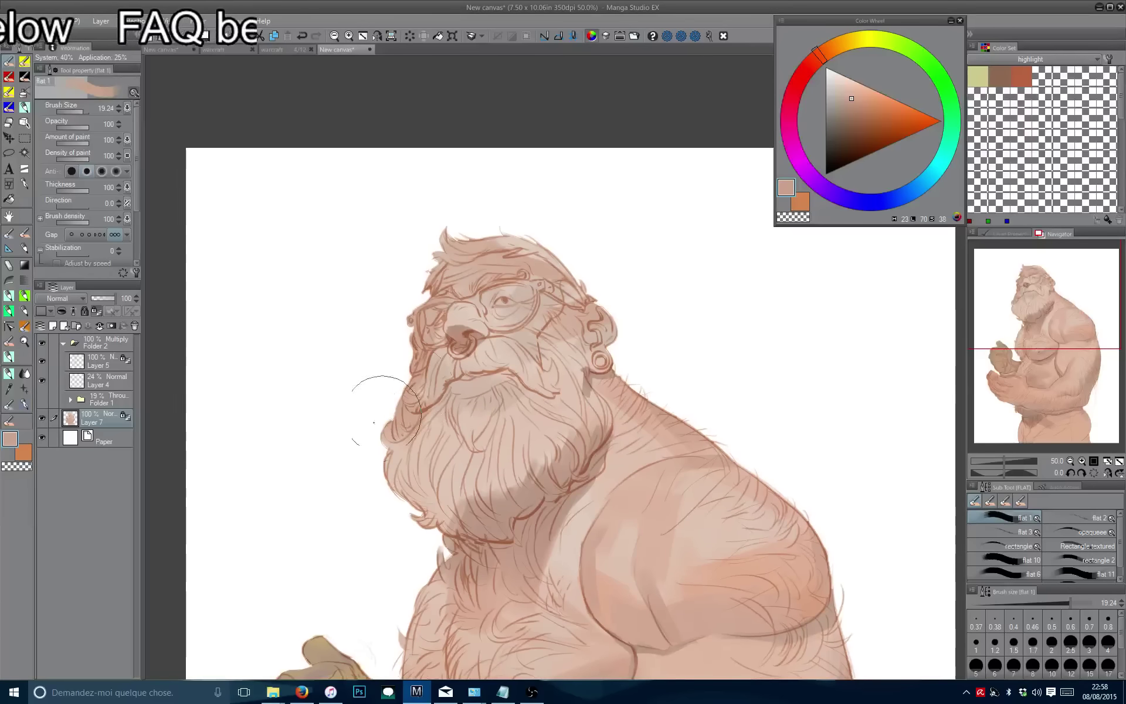
pyautogui.moveTo(439, 459); pyautogui.dragTo(460, 430)
# Examine the whole figure's shading from a distance in mirrored and normal orientation.
pyautogui.scroll(-6, 460, 430)
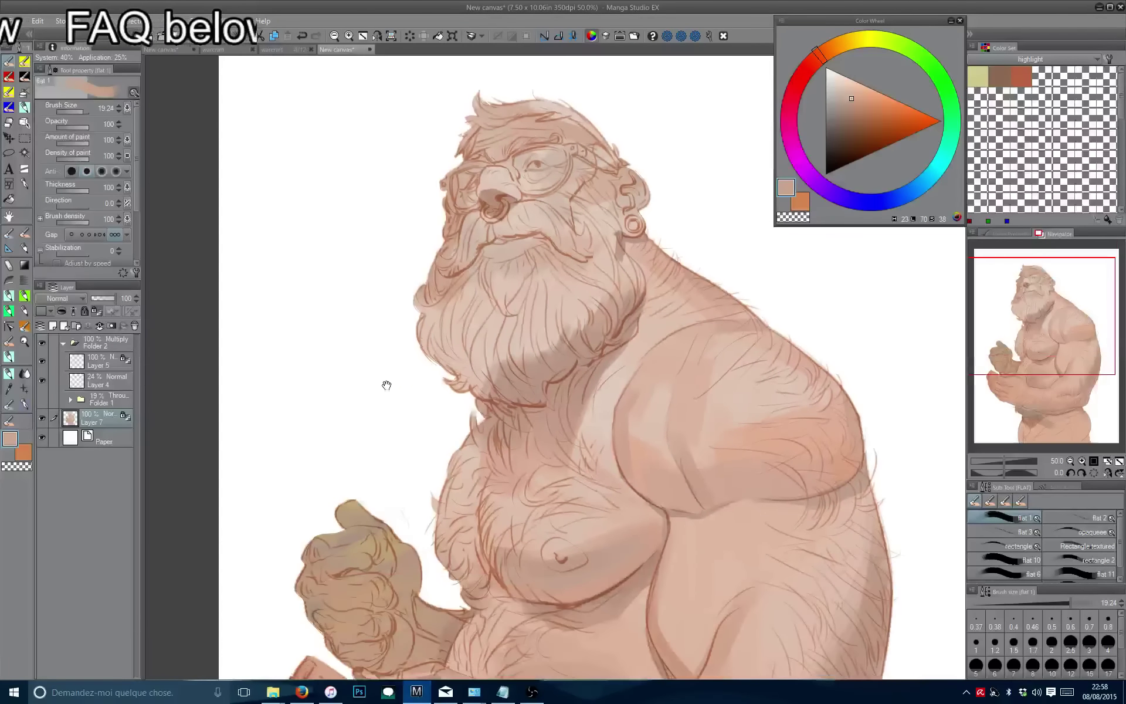
pyautogui.scroll(-1, 362, 407)
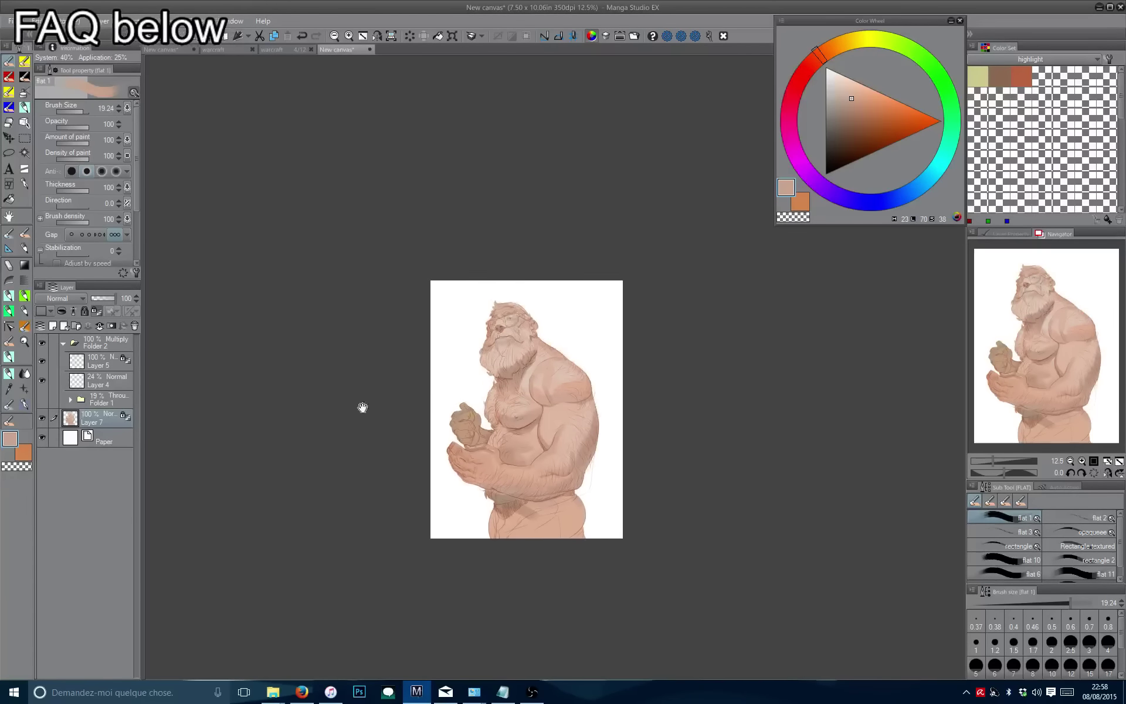
pyautogui.press('h')
pyautogui.press('h')
pyautogui.scroll(1, 346, 353)
pyautogui.moveTo(347, 354); pyautogui.dragTo(316, 239)
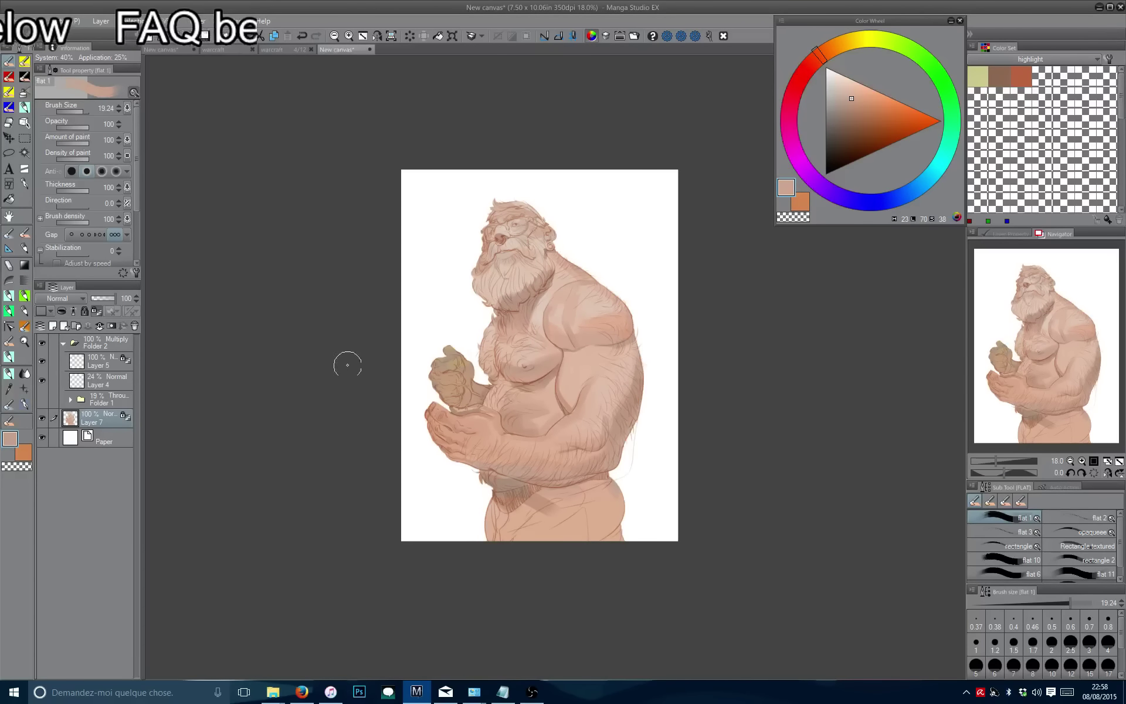
pyautogui.moveTo(346, 364); pyautogui.dragTo(330, 414)
pyautogui.scroll(2, 372, 354)
pyautogui.moveTo(372, 355); pyautogui.dragTo(277, 317)
pyautogui.moveTo(360, 349); pyautogui.dragTo(375, 416)
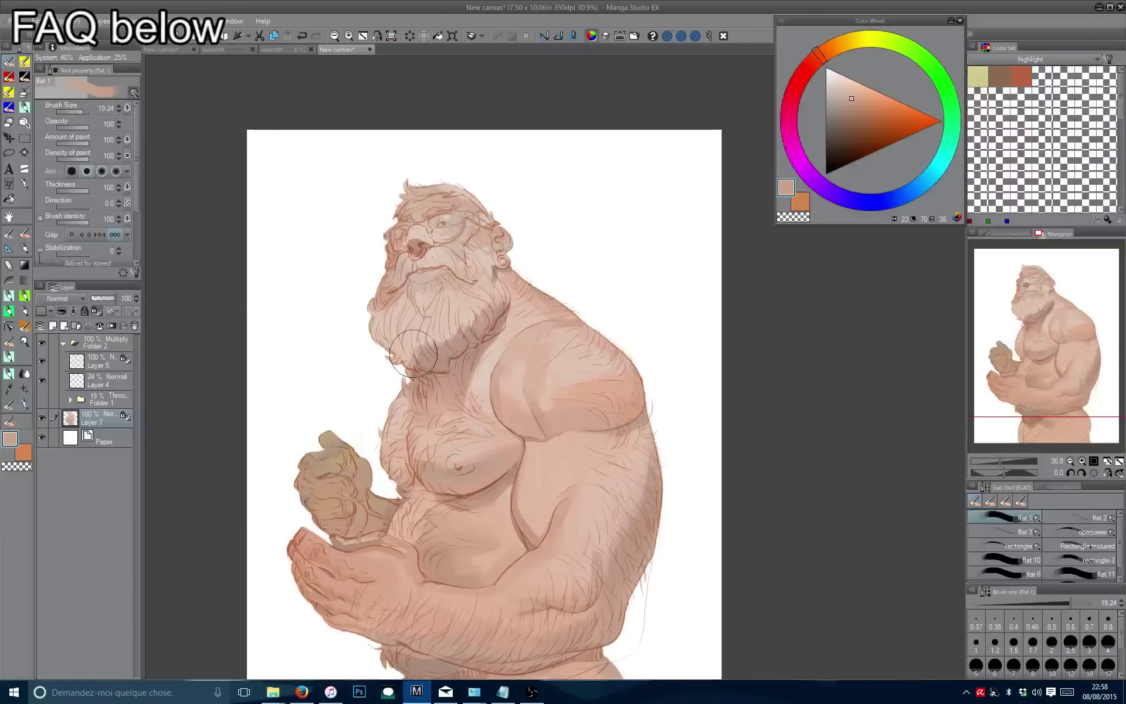
# Model the front of the shoulder with sampled light skin tones at brush size 6.16.
pyautogui.scroll(1, 376, 416)
pyautogui.keyDown('alt'); pyautogui.click(569, 352); pyautogui.keyUp('alt')
pyautogui.moveTo(569, 352)
pyautogui.mouseDown()
pyautogui.moveTo(558, 352)
pyautogui.moveTo(566, 332)
pyautogui.moveTo(536, 355)
pyautogui.moveTo(538, 364)
pyautogui.moveTo(612, 359)
pyautogui.moveTo(602, 377)
pyautogui.mouseUp()
pyautogui.keyDown('alt'); pyautogui.click(554, 348); pyautogui.keyUp('alt')
pyautogui.keyDown('alt'); pyautogui.click(587, 358); pyautogui.keyUp('alt')
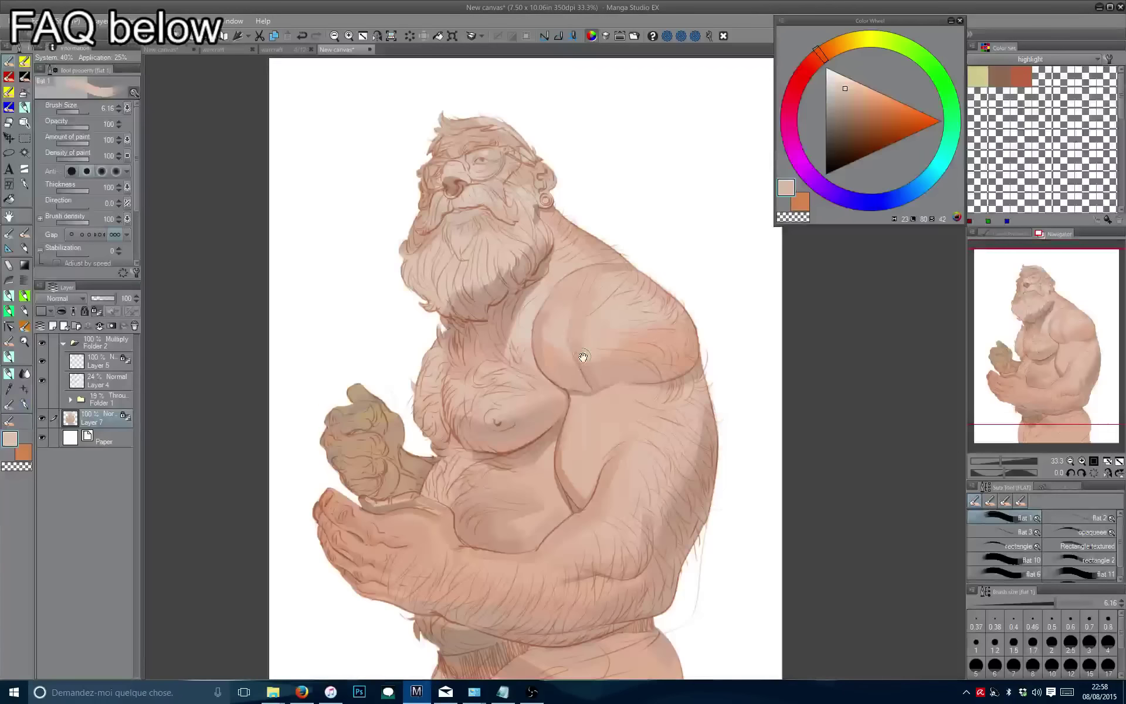
pyautogui.moveTo(583, 360); pyautogui.dragTo(594, 335)
# Refine the shading on the ribs below the chest with sampled skin tones at brush size 3.69, and check the figure mirrored.
pyautogui.keyDown('alt'); pyautogui.click(552, 436); pyautogui.keyUp('alt')
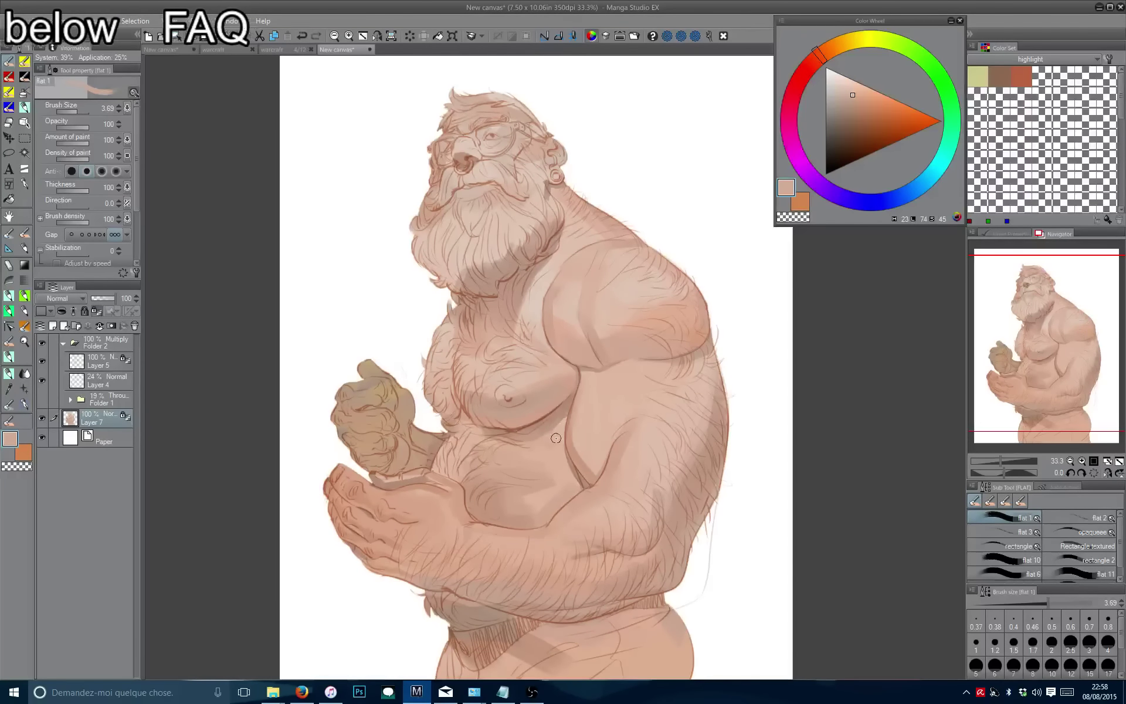
pyautogui.keyDown('alt'); pyautogui.click(552, 420); pyautogui.keyUp('alt')
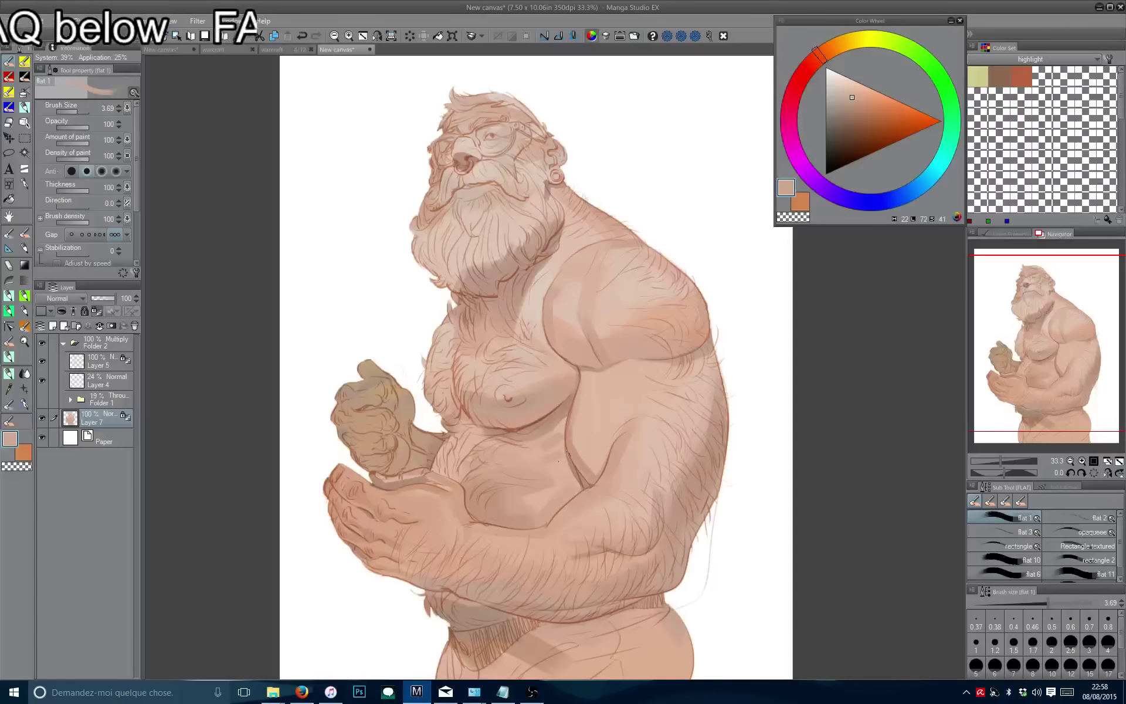
pyautogui.scroll(-4, 517, 469)
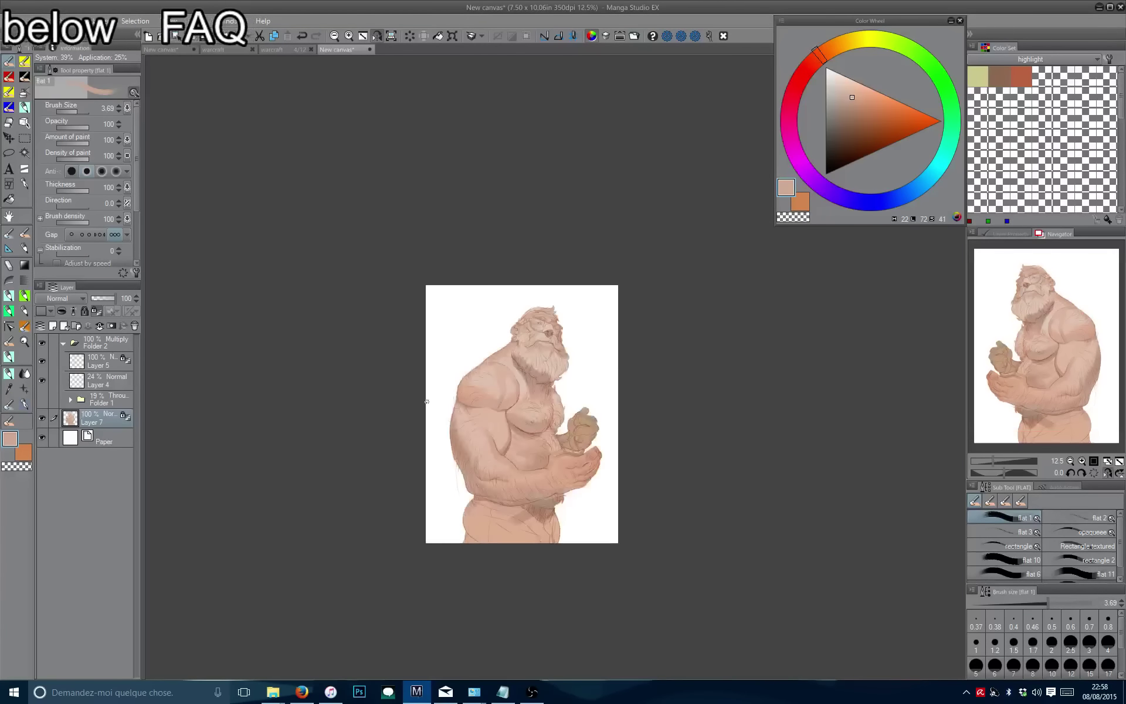
pyautogui.moveTo(455, 447); pyautogui.dragTo(441, 456)
pyautogui.scroll(5, 443, 449)
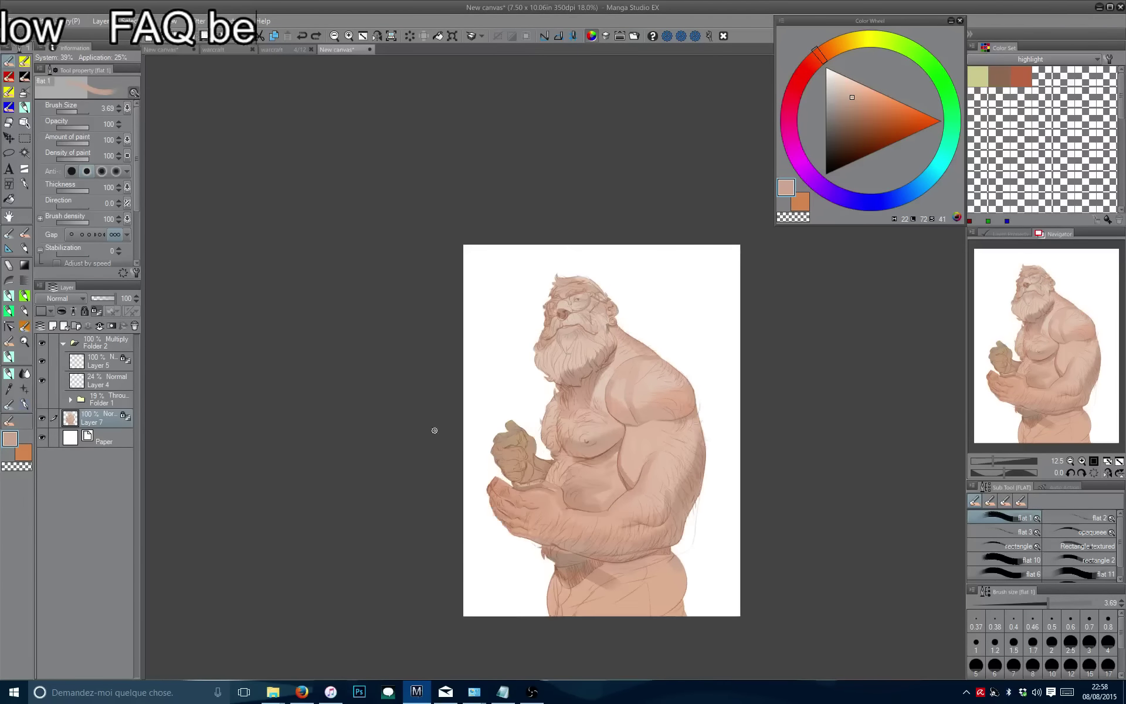
pyautogui.scroll(2, 578, 338)
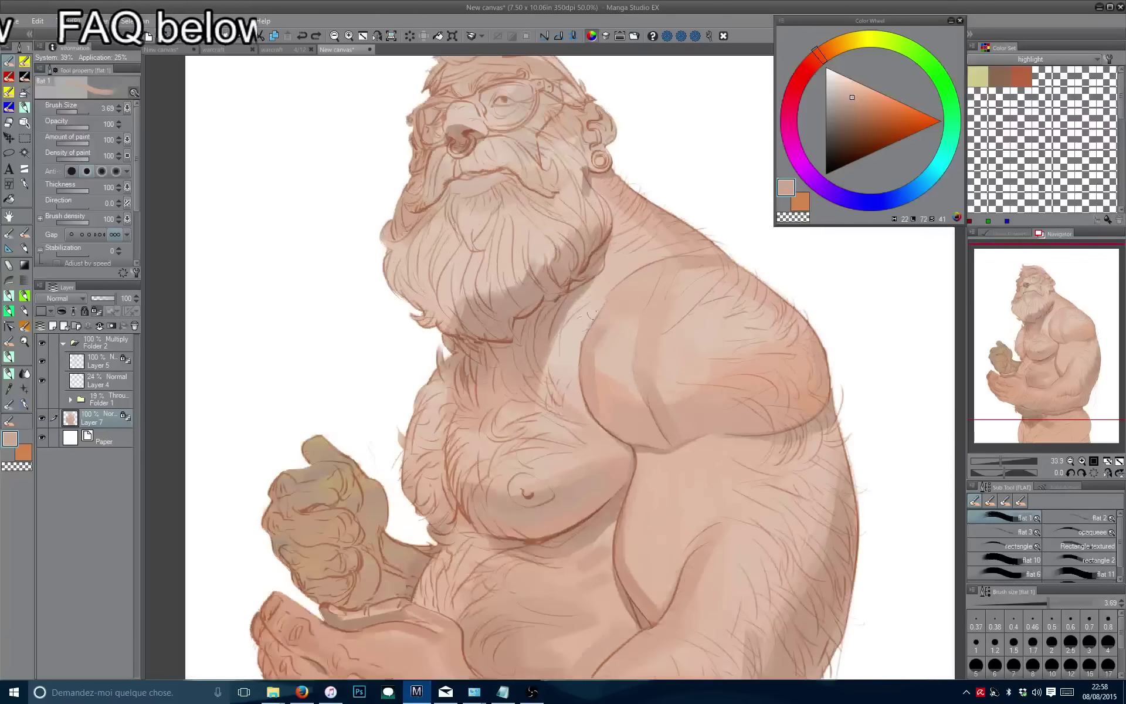
# Lighten the collarbone area and the top of the shoulder with a sampled pale skin tone, using brush sizes 4.36 and 3.28.
pyautogui.keyDown('alt'); pyautogui.click(634, 283); pyautogui.keyUp('alt')
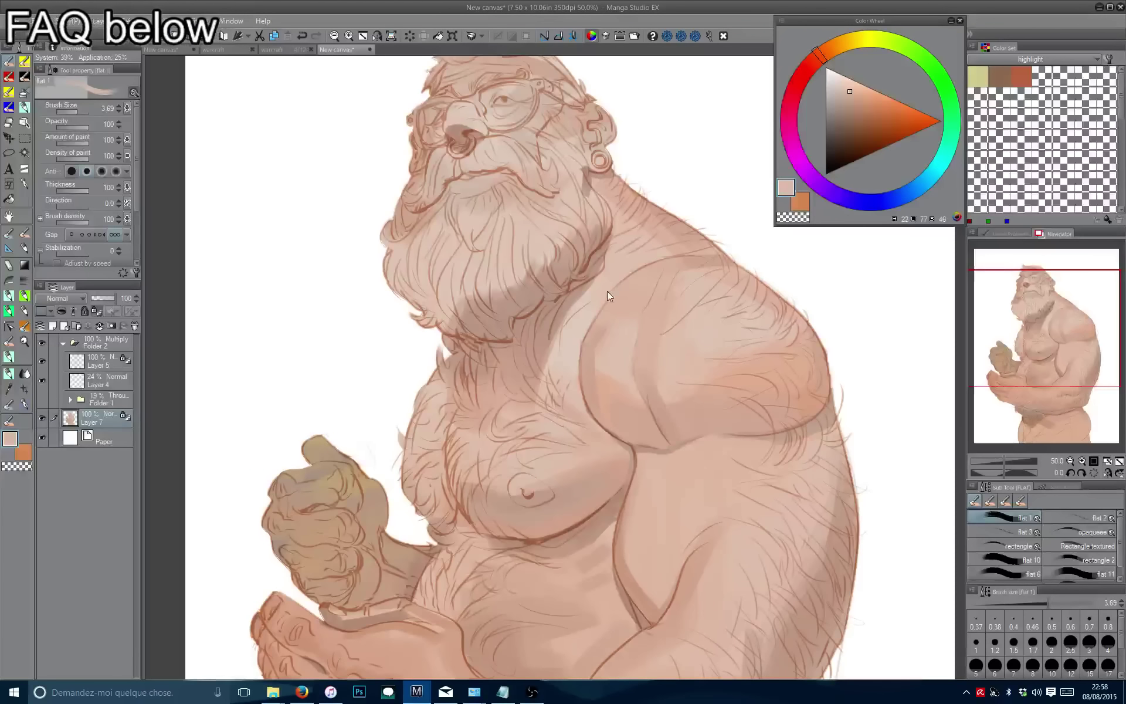
pyautogui.press(']')
pyautogui.keyDown('alt'); pyautogui.click(563, 351); pyautogui.keyUp('alt')
pyautogui.moveTo(563, 351); pyautogui.dragTo(542, 388)
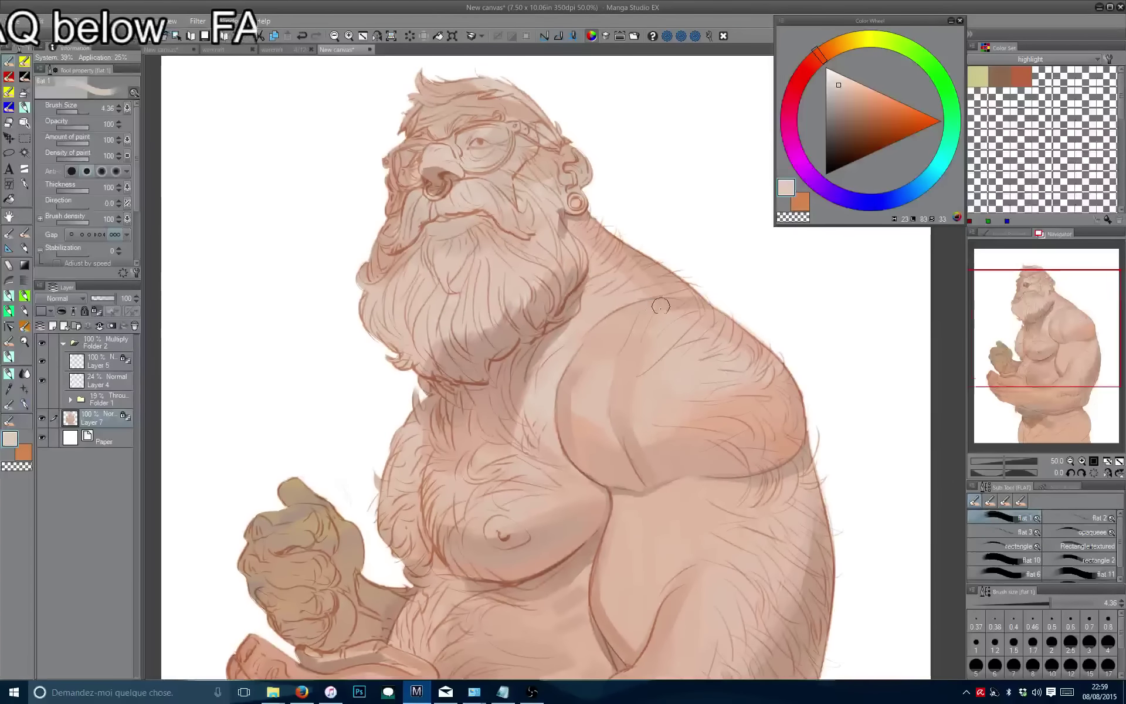
pyautogui.press('[')
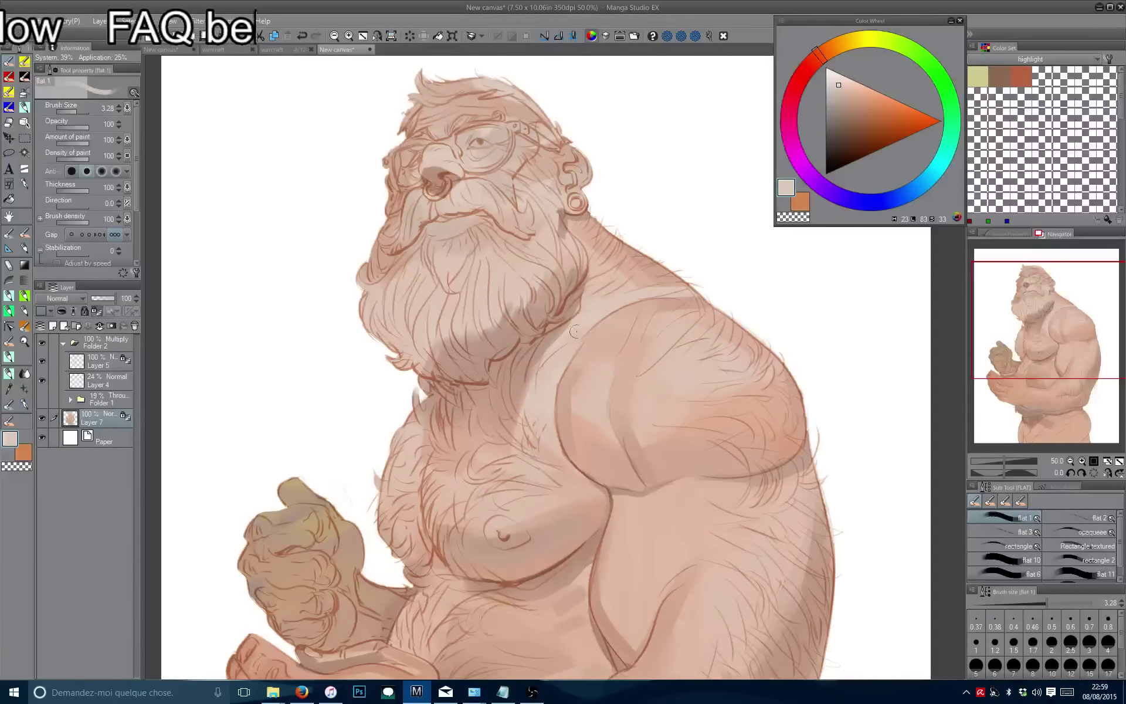
# Add a pale highlight to the upper arm just below the shoulder muscle at brush size 6.98.
pyautogui.scroll(-3, 575, 331)
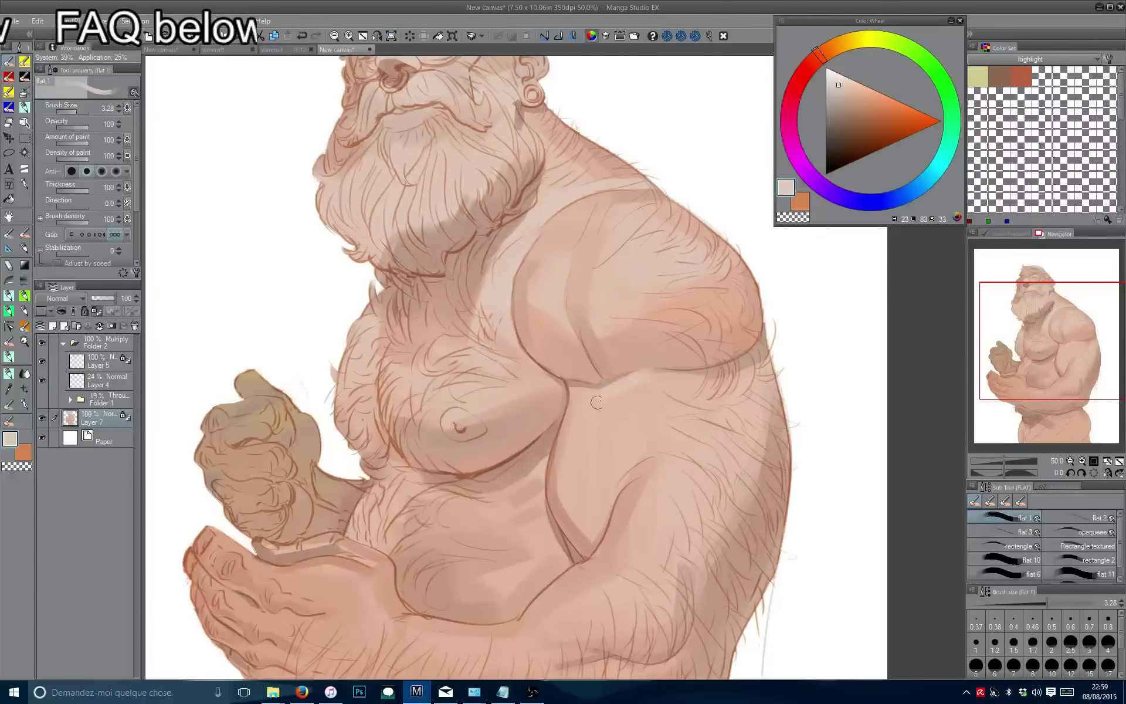
pyautogui.moveTo(608, 399); pyautogui.dragTo(613, 418)
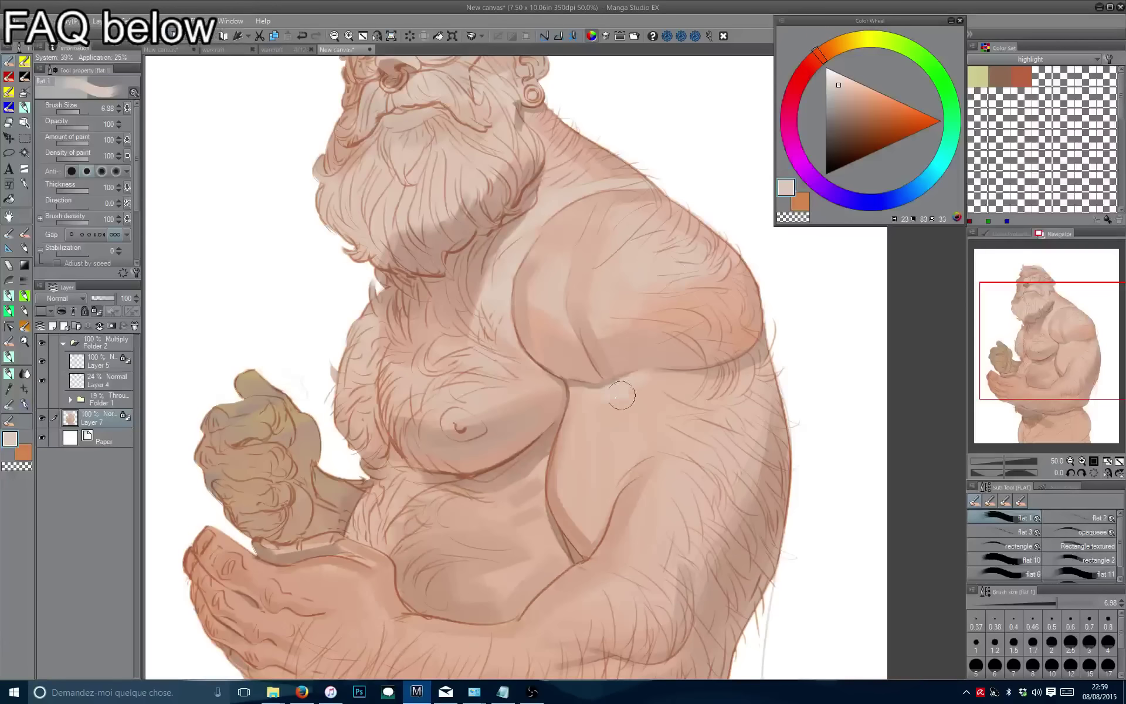
pyautogui.moveTo(634, 473); pyautogui.dragTo(610, 446)
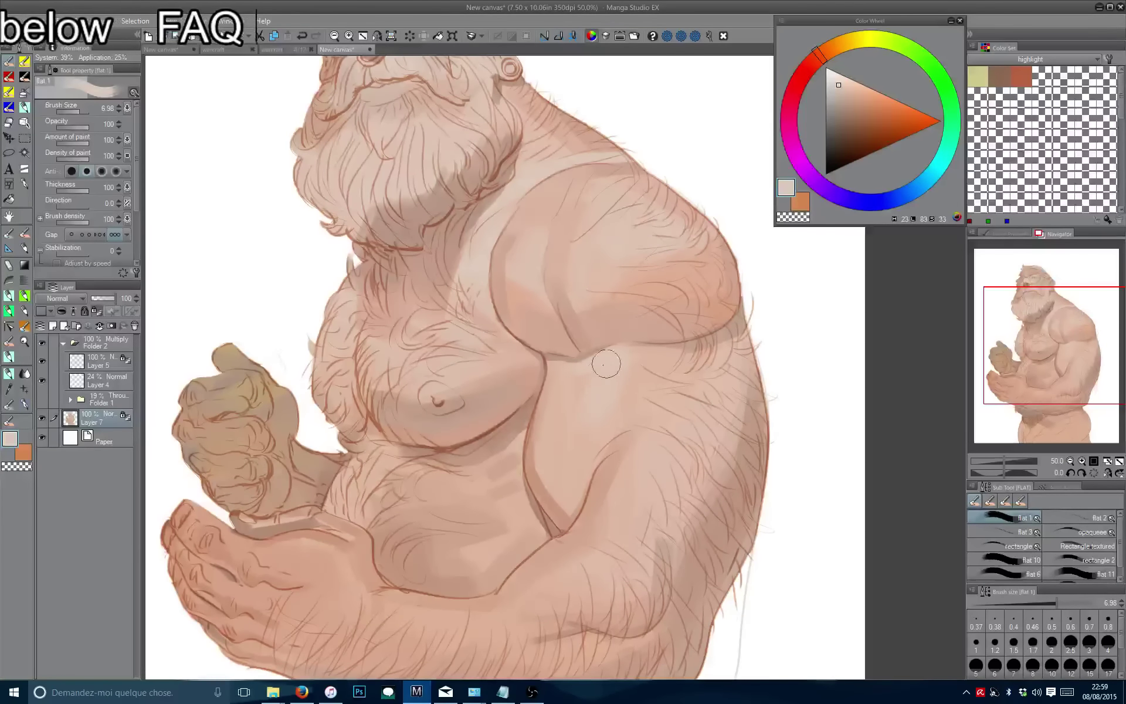
# Examine the new highlights on the whole figure in a mirrored view.
pyautogui.hotkey('ctrl', '-')
pyautogui.hotkey('ctrl', '-')
pyautogui.hotkey('ctrl', '-')
pyautogui.hotkey('ctrl', '-')
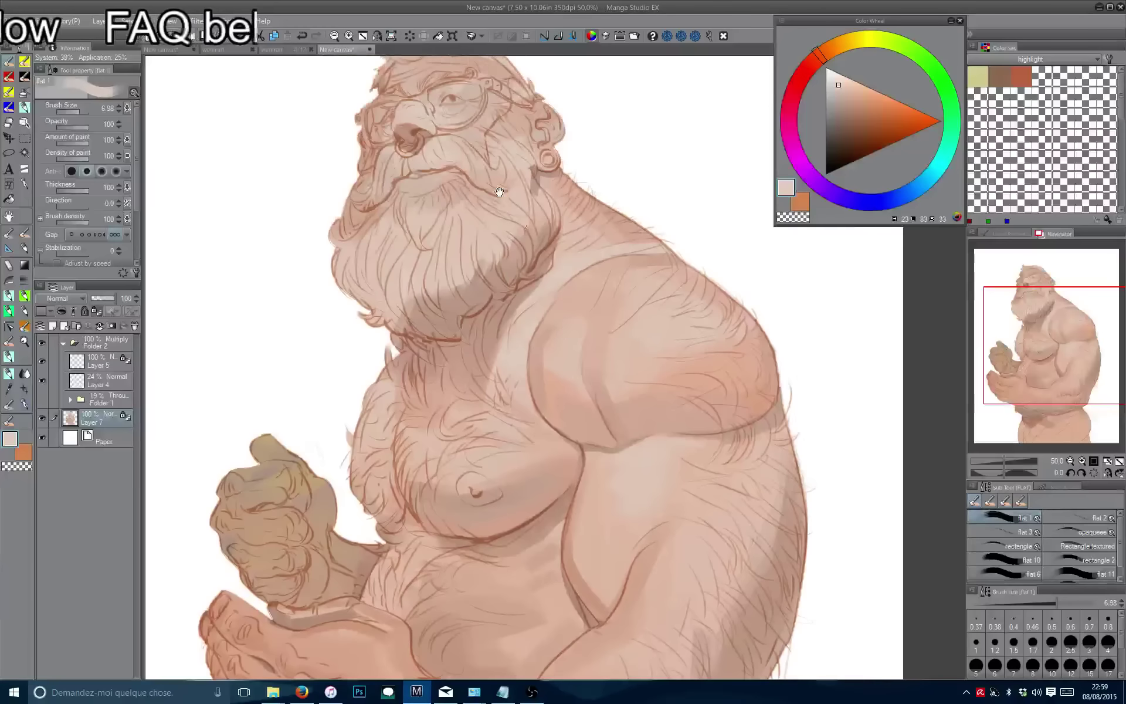
pyautogui.press('h')
pyautogui.hotkey('ctrl', '-')
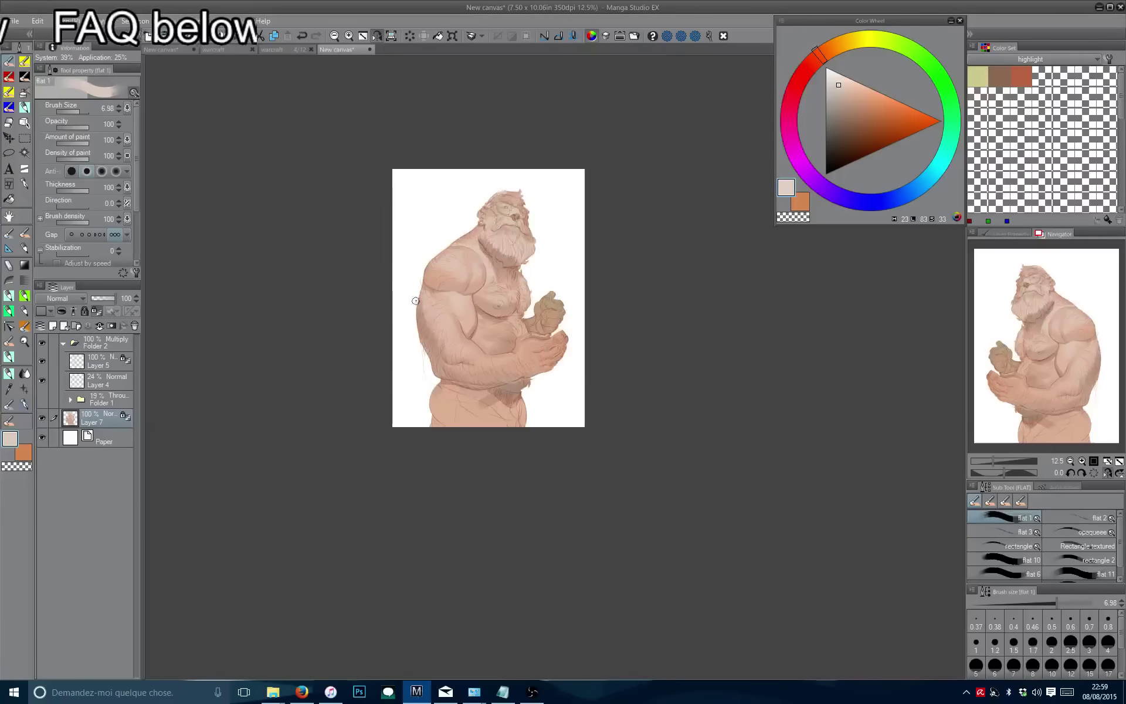
pyautogui.hotkey('ctrl', '+')
pyautogui.hotkey('ctrl', '+')
pyautogui.hotkey('ctrl', '+')
# Paint highlights on the front of the shoulder with a paler skin tone at brush size 4.11.
pyautogui.press('[')
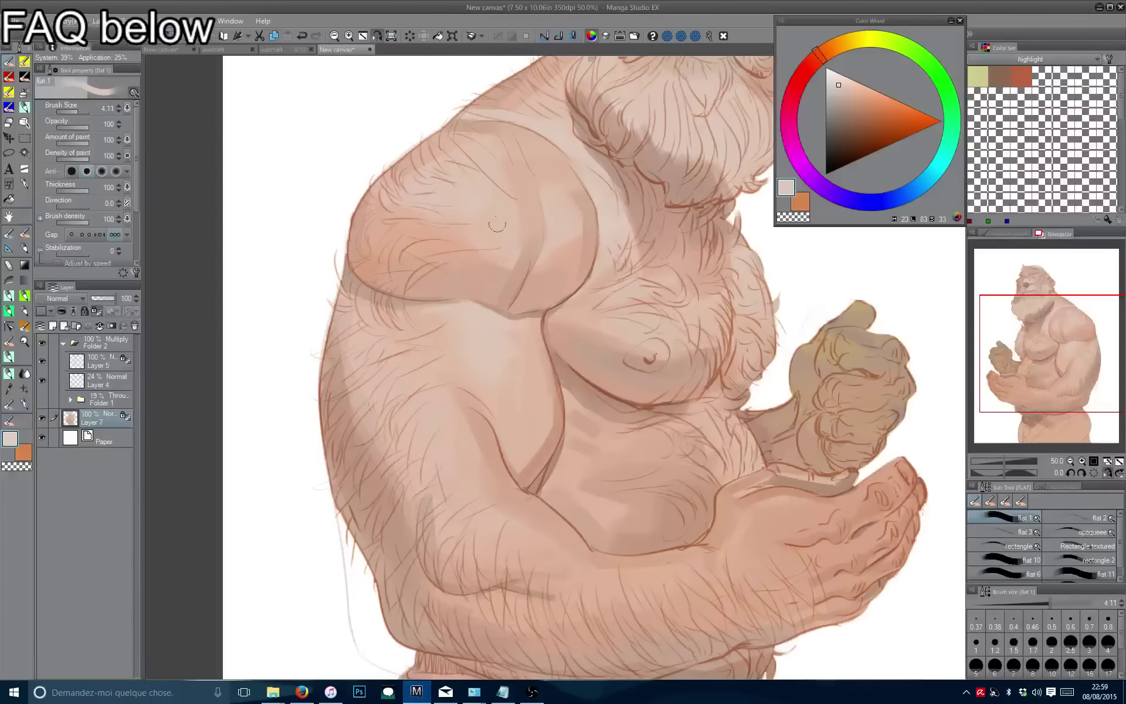
pyautogui.press('h')
pyautogui.scroll(2, 645, 153)
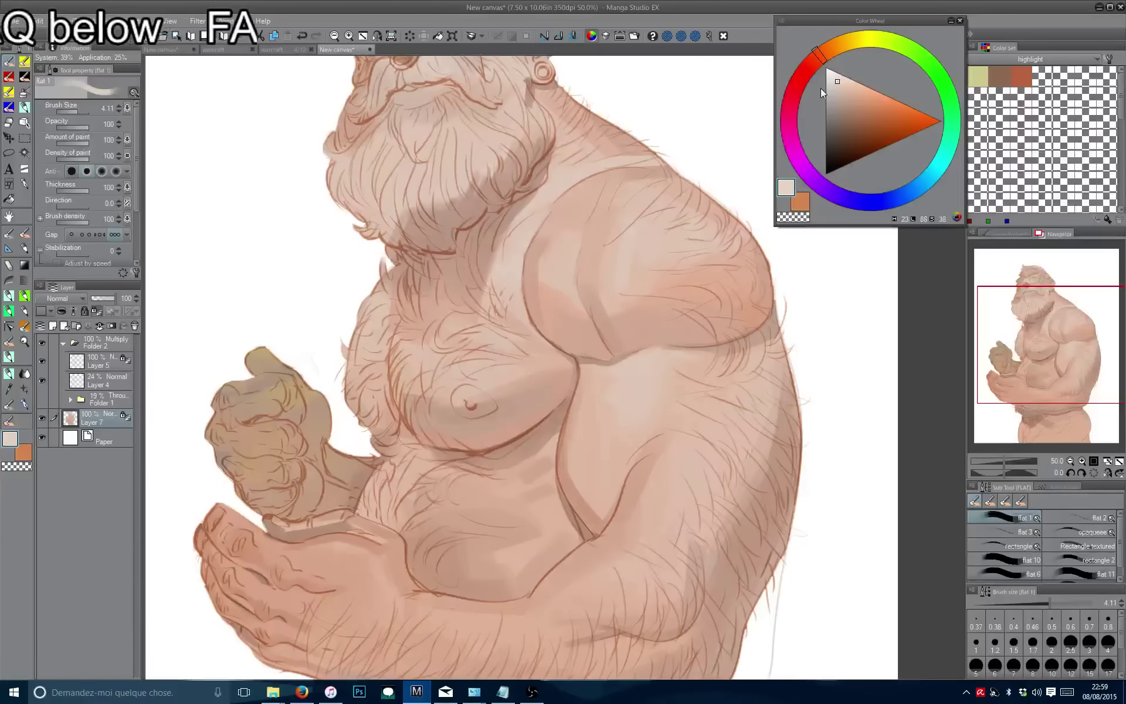
pyautogui.scroll(2, 623, 269)
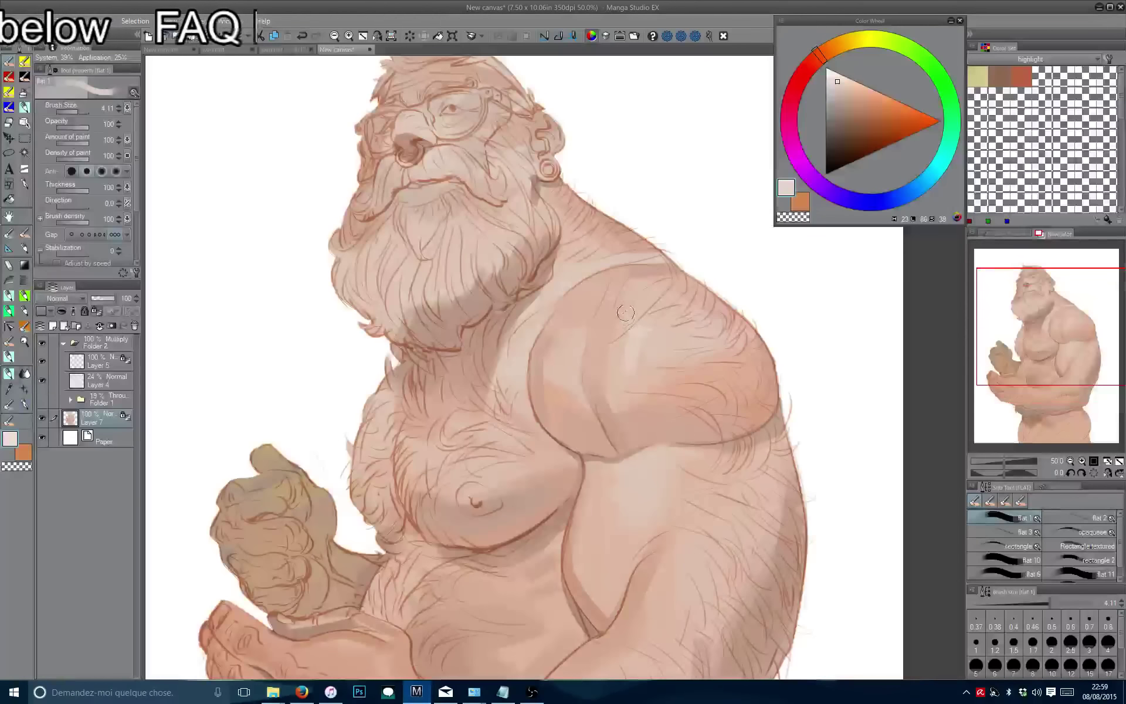
pyautogui.scroll(1, 576, 355)
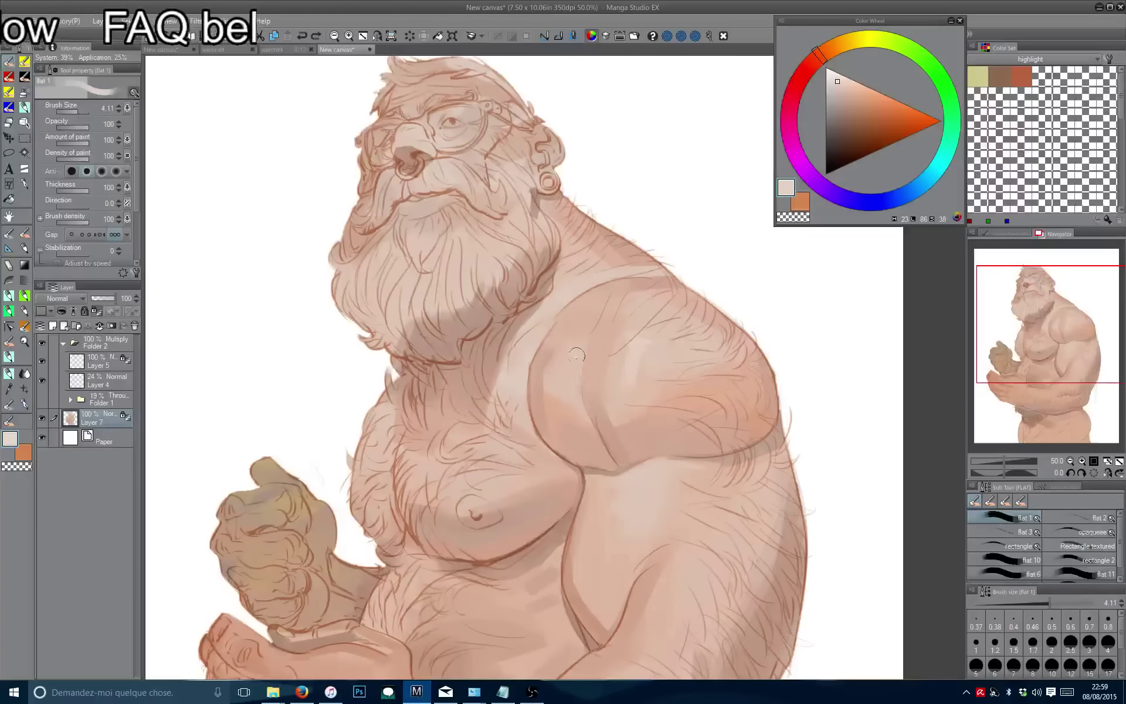
pyautogui.scroll(-1, 578, 408)
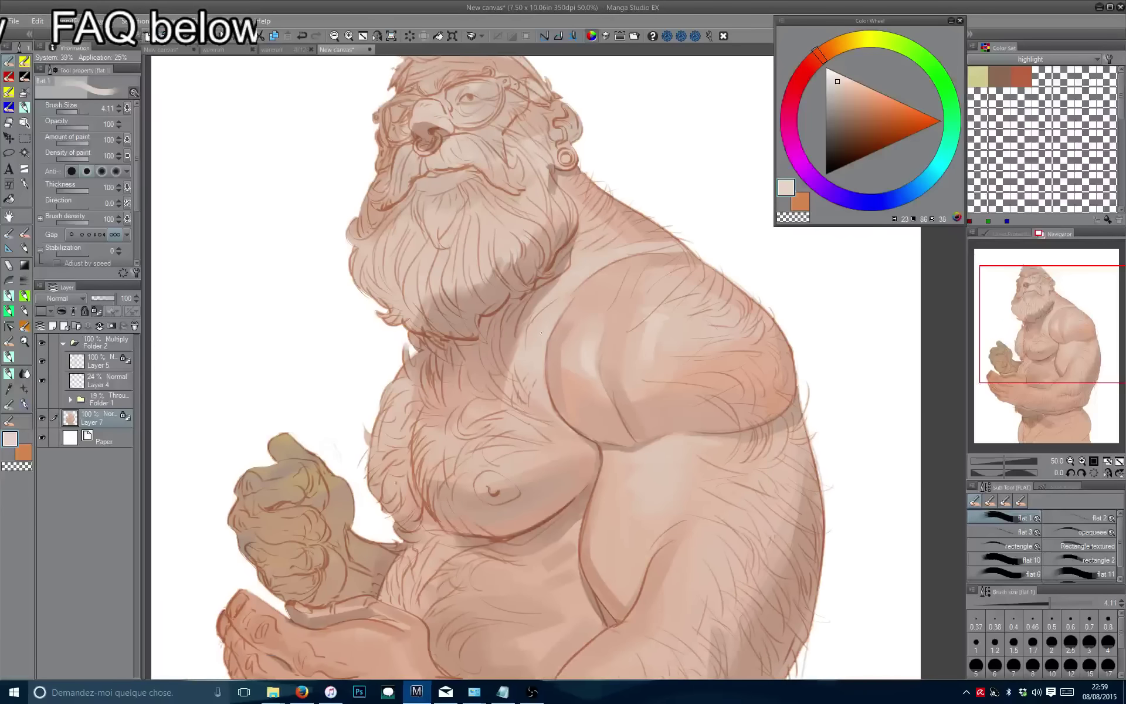
pyautogui.scroll(-1, 545, 399)
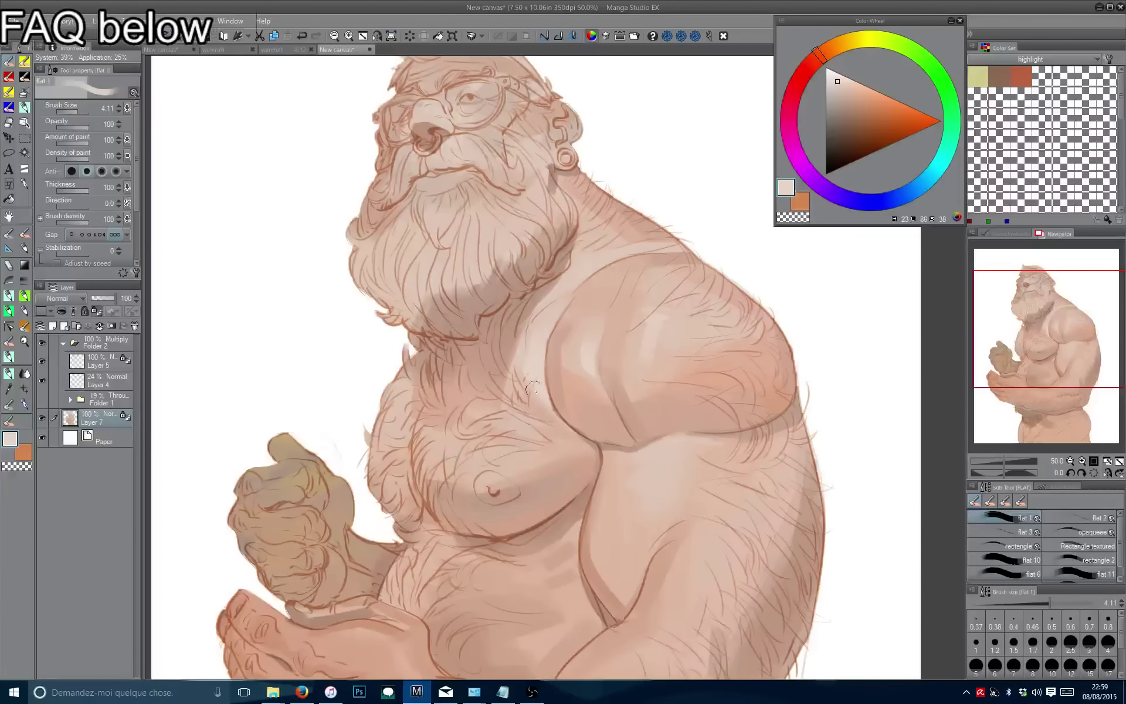
# Paint pale highlights on the chest, using brush size 4.11 near the shoulder and 2.50 around the nipple.
pyautogui.moveTo(533, 384); pyautogui.dragTo(574, 337)
pyautogui.press('[')
pyautogui.press('[')
pyautogui.press('[')
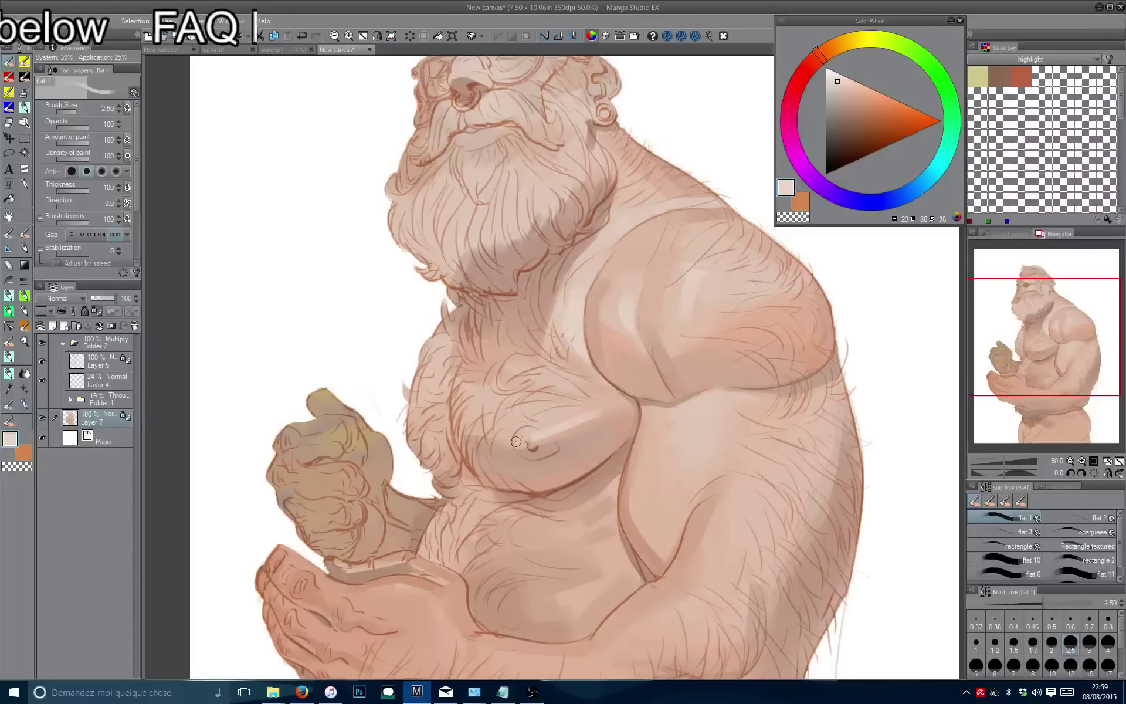
pyautogui.moveTo(521, 441); pyautogui.dragTo(590, 403)
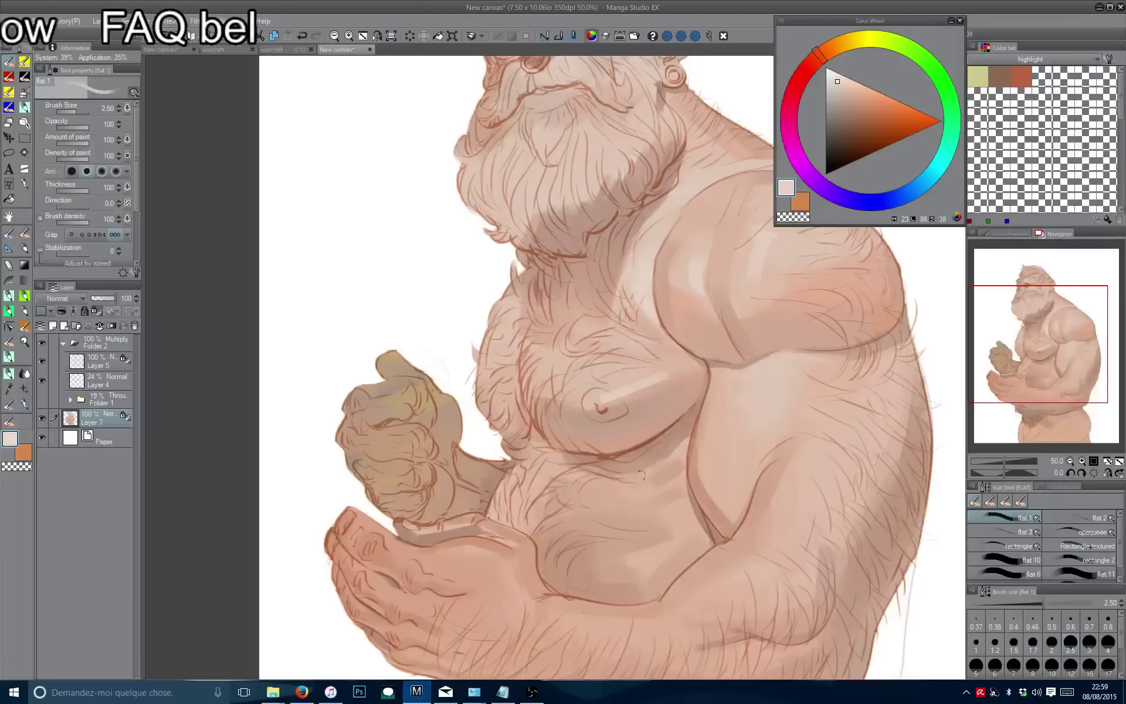
pyautogui.moveTo(609, 482)
pyautogui.mouseDown()
pyautogui.moveTo(571, 472)
pyautogui.moveTo(622, 395)
pyautogui.mouseUp()
pyautogui.moveTo(481, 463); pyautogui.dragTo(535, 517)
# Shade the nose and the area under the eye with muted tan tones at brush size 4.27.
pyautogui.moveTo(466, 399)
pyautogui.mouseDown()
pyautogui.moveTo(465, 423)
pyautogui.moveTo(437, 441)
pyautogui.moveTo(411, 645)
pyautogui.mouseUp()
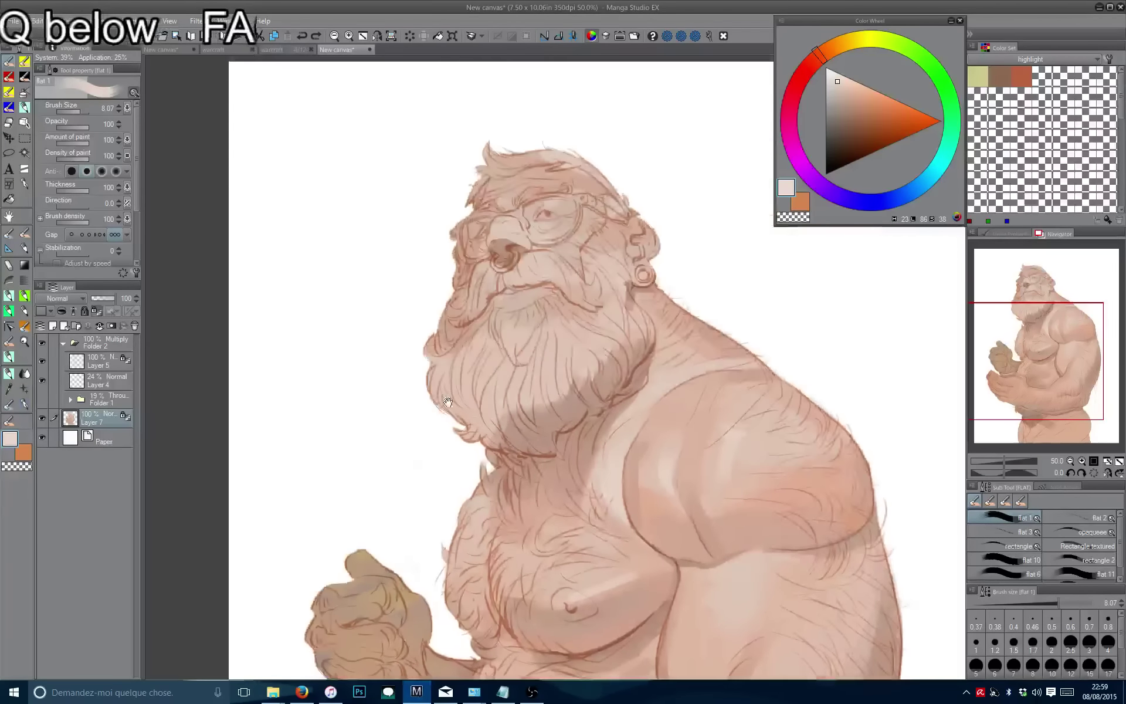
pyautogui.scroll(2, 547, 254)
pyautogui.moveTo(546, 254)
pyautogui.mouseDown()
pyautogui.moveTo(581, 246)
pyautogui.moveTo(567, 276)
pyautogui.moveTo(543, 247)
pyautogui.moveTo(522, 264)
pyautogui.moveTo(533, 254)
pyautogui.moveTo(533, 333)
pyautogui.moveTo(578, 355)
pyautogui.moveTo(555, 346)
pyautogui.moveTo(527, 359)
pyautogui.moveTo(545, 380)
pyautogui.mouseUp()
pyautogui.click(824, 51)
pyautogui.click(847, 98)
pyautogui.click(855, 104)
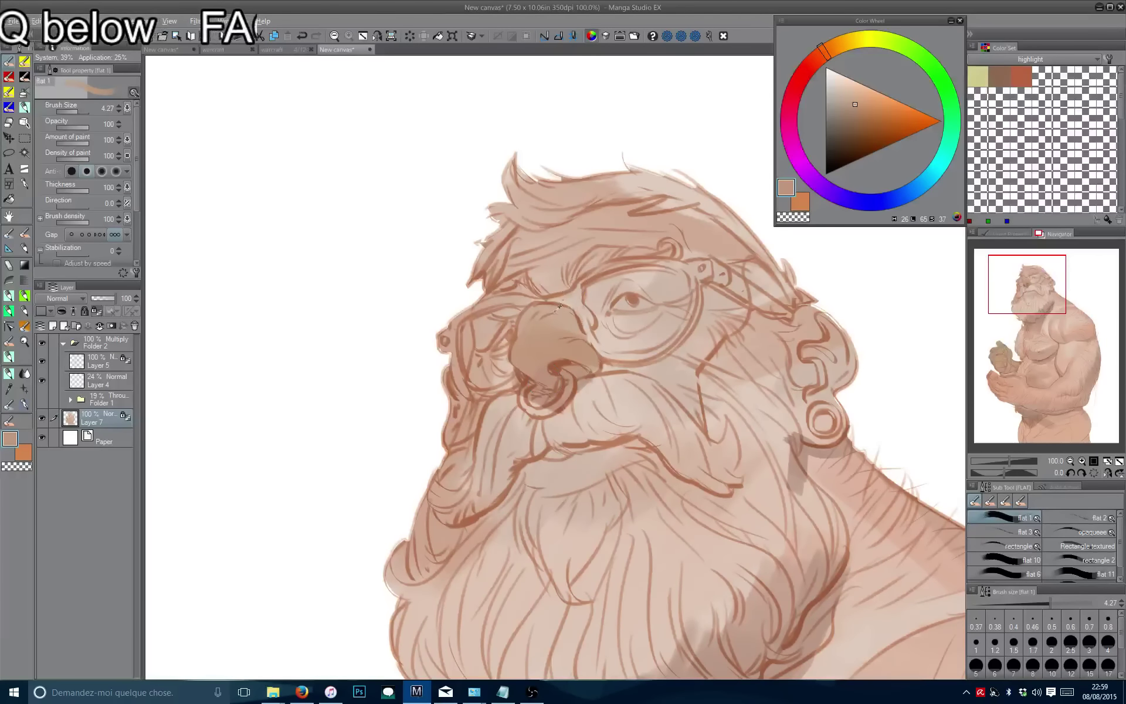
pyautogui.moveTo(560, 306)
pyautogui.mouseDown()
pyautogui.moveTo(580, 329)
pyautogui.moveTo(549, 346)
pyautogui.mouseUp()
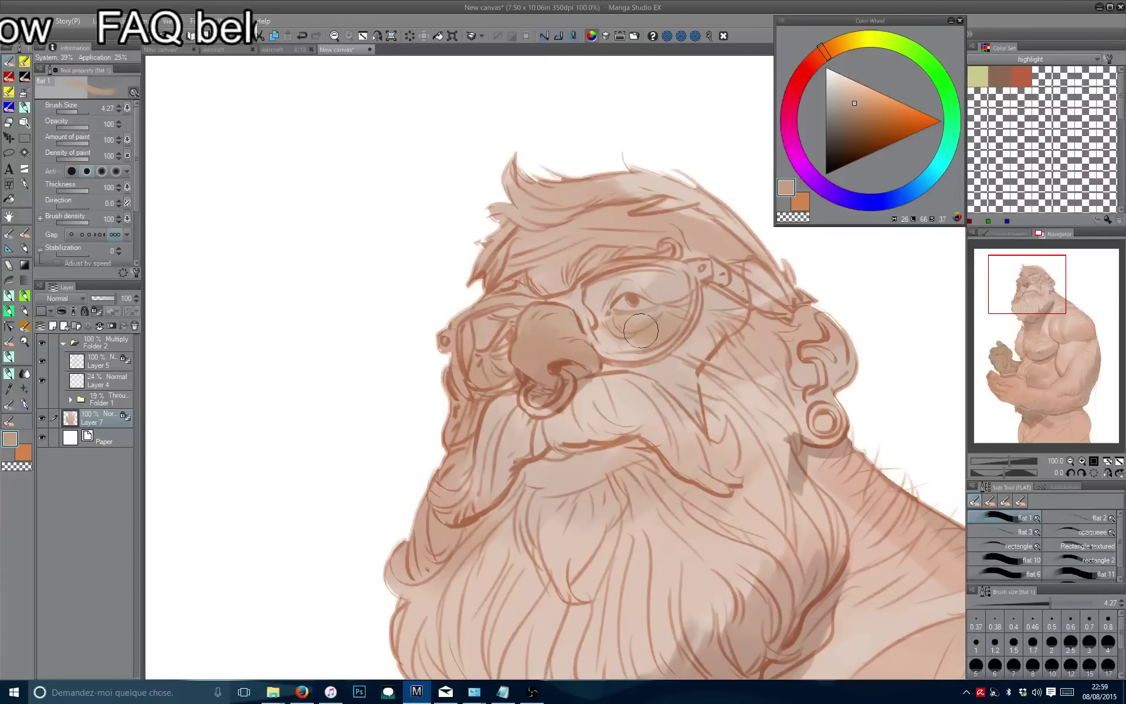
pyautogui.click(859, 105)
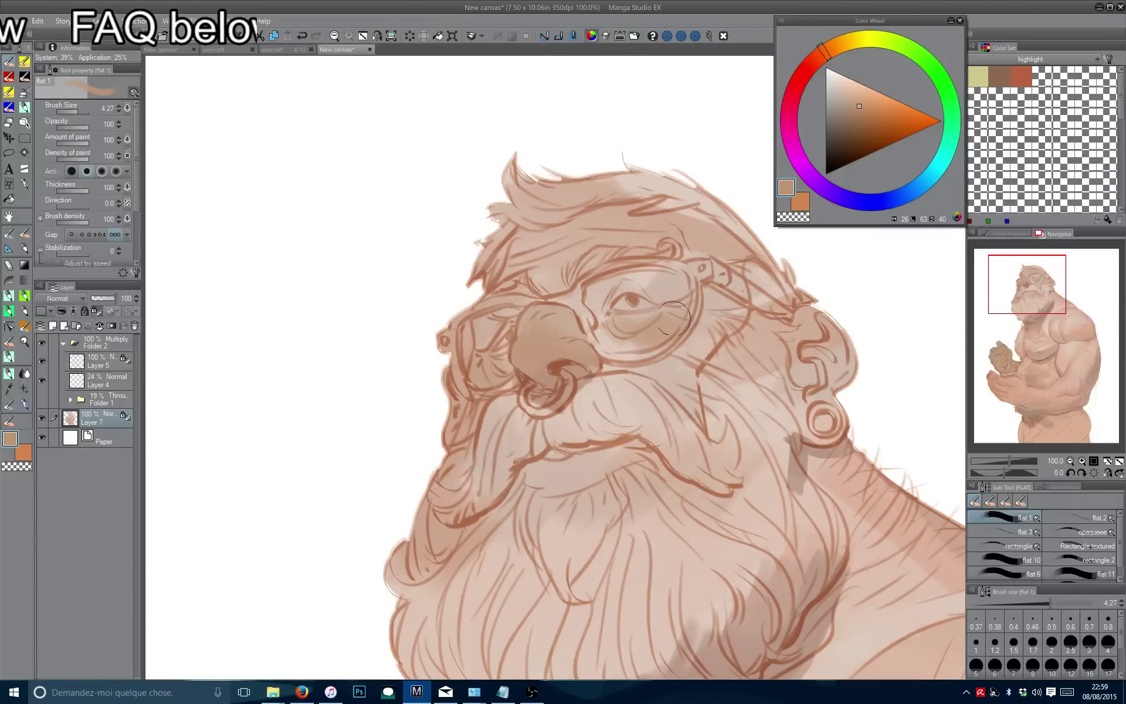
pyautogui.keyDown('alt'); pyautogui.click(603, 334); pyautogui.keyUp('alt')
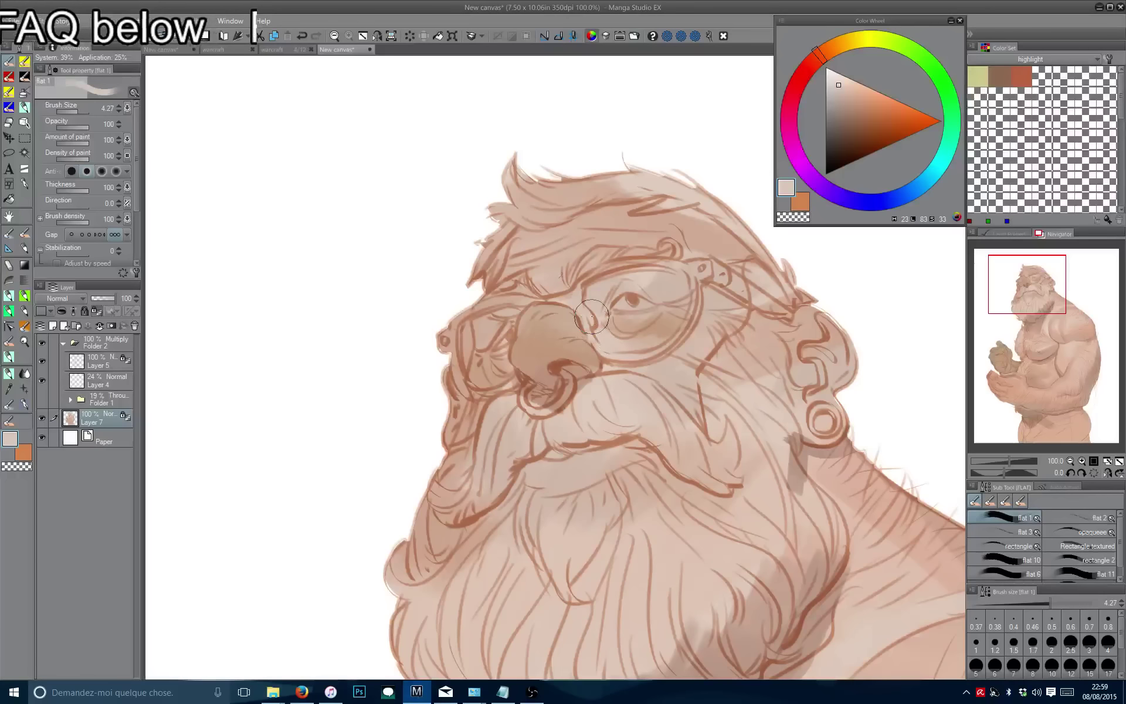
pyautogui.keyDown('alt'); pyautogui.click(547, 313); pyautogui.keyUp('alt')
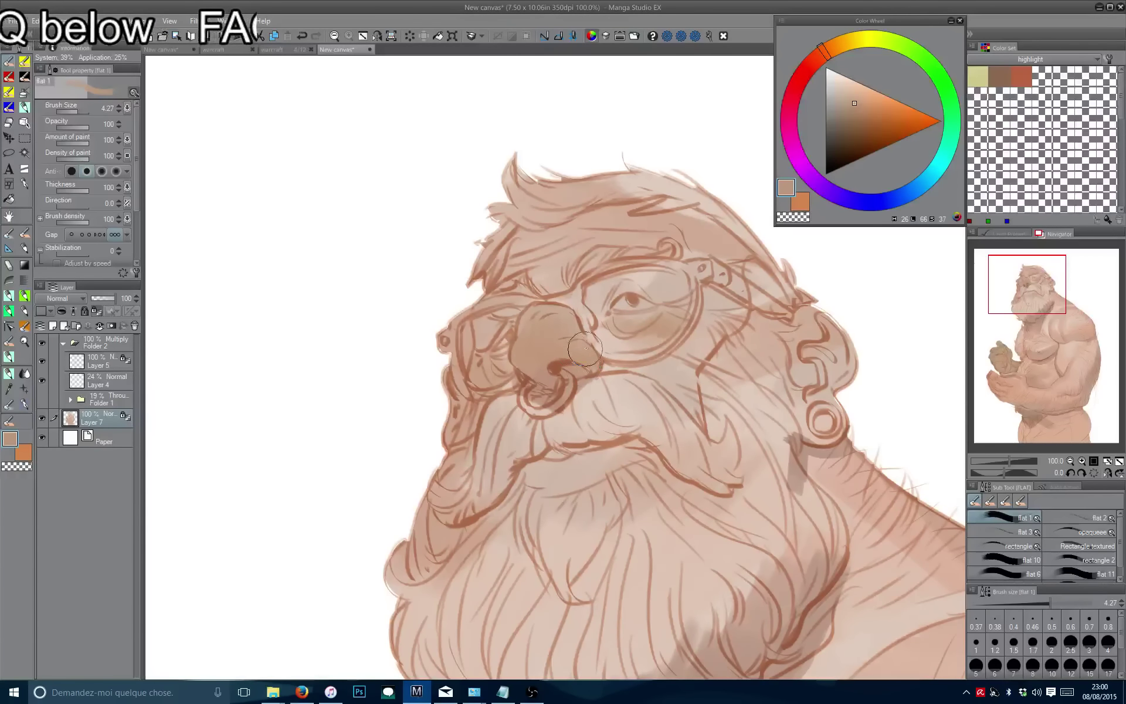
# Touch up the belly below the chest with a sampled skin tone at brush size 4.27.
pyautogui.scroll(-3, 550, 396)
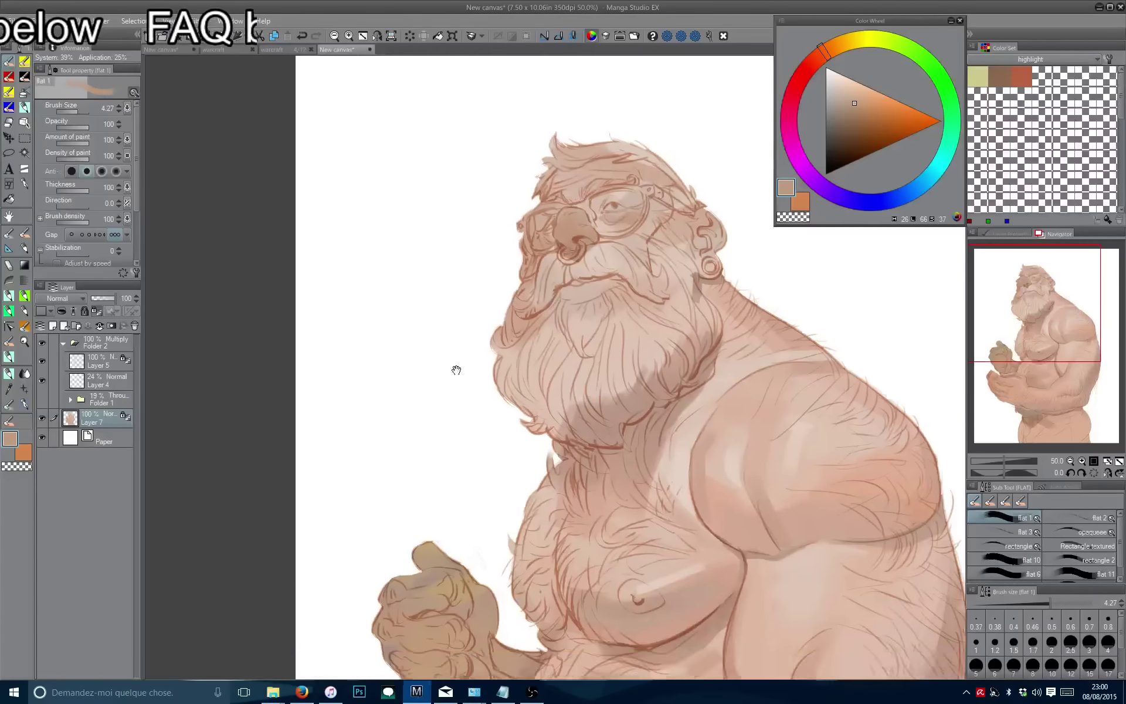
pyautogui.moveTo(455, 372); pyautogui.dragTo(436, 269)
pyautogui.moveTo(531, 616)
pyautogui.mouseDown()
pyautogui.moveTo(544, 453)
pyautogui.moveTo(508, 459)
pyautogui.mouseUp()
pyautogui.keyDown('alt'); pyautogui.click(565, 413); pyautogui.keyUp('alt')
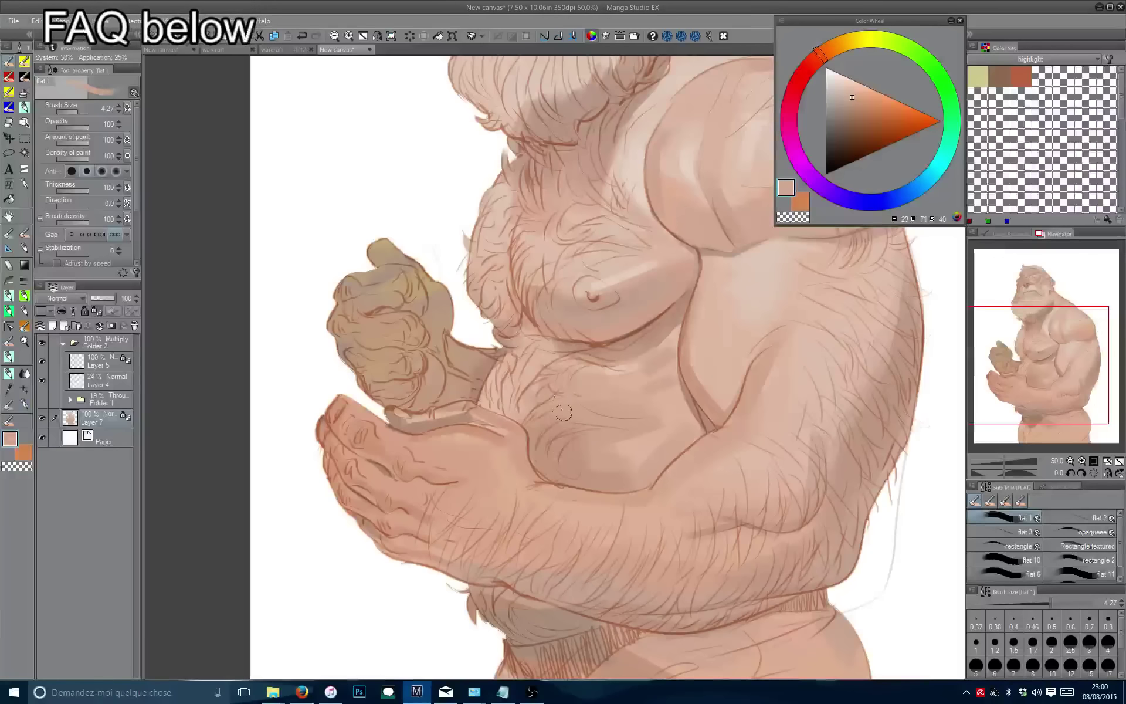
pyautogui.moveTo(539, 362); pyautogui.dragTo(545, 348)
# Examine the shading of the whole figure in a mirrored view and restore the normal orientation.
pyautogui.scroll(-2, 529, 375)
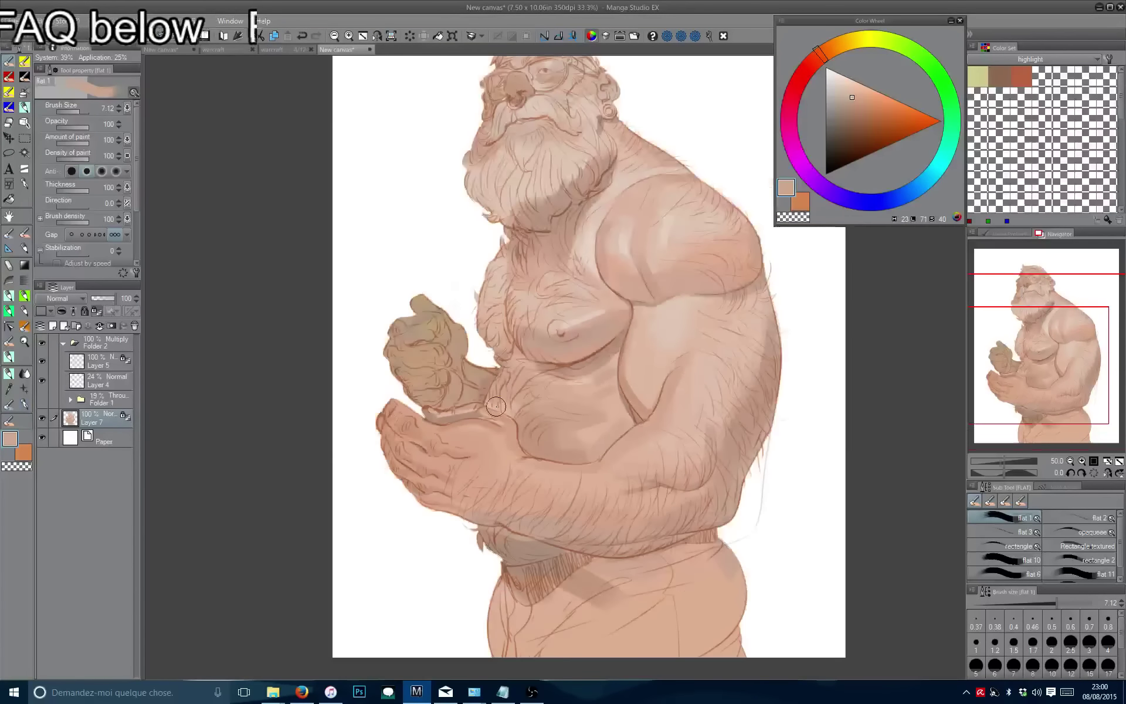
pyautogui.press('h')
pyautogui.moveTo(393, 270)
pyautogui.mouseDown()
pyautogui.moveTo(369, 389)
pyautogui.moveTo(334, 184)
pyautogui.moveTo(319, 206)
pyautogui.moveTo(291, 420)
pyautogui.mouseUp()
pyautogui.press('h')
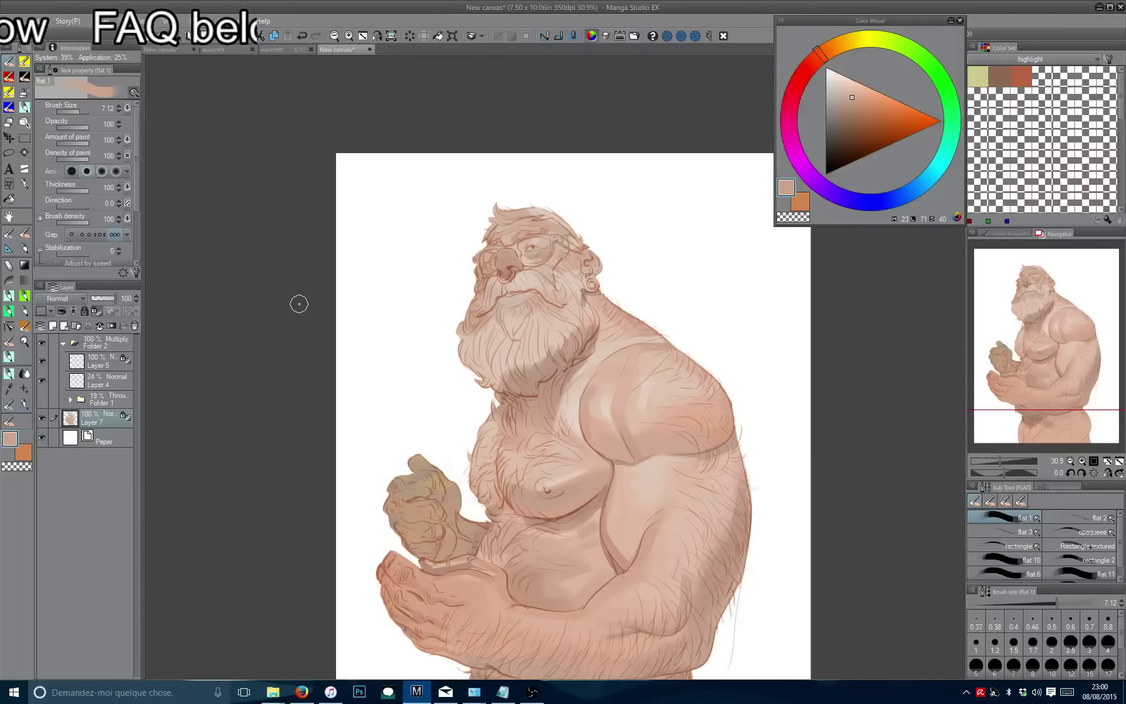
pyautogui.scroll(2, 485, 261)
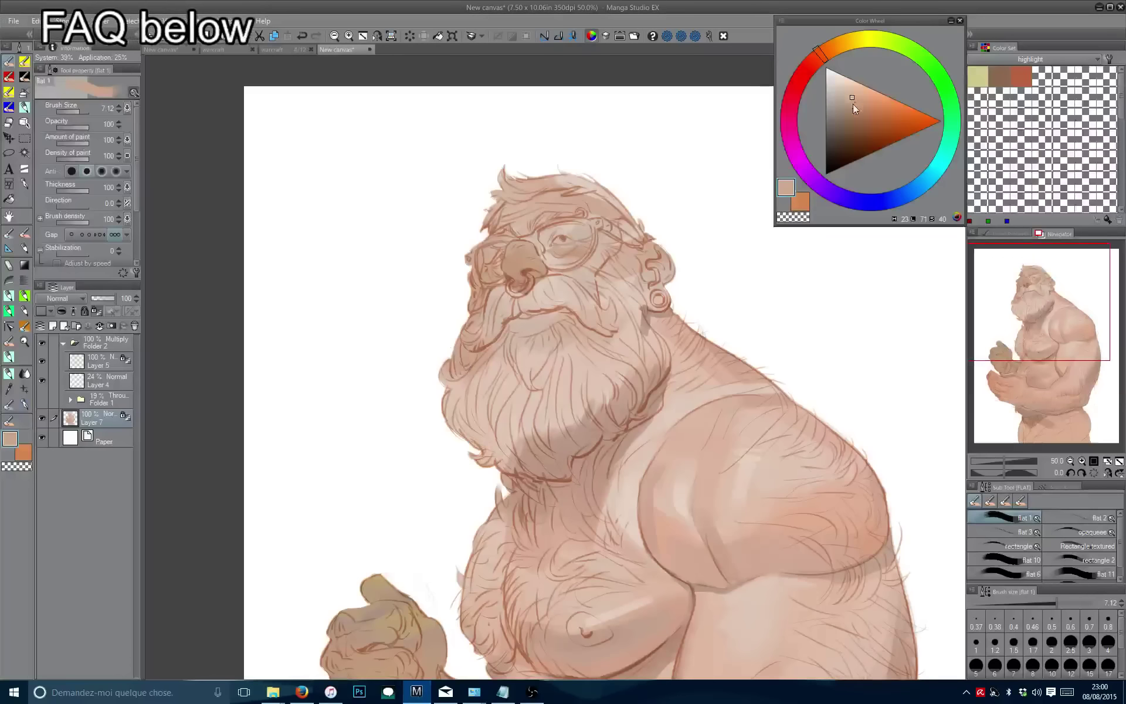
pyautogui.click(836, 130)
pyautogui.moveTo(458, 358)
pyautogui.mouseDown()
pyautogui.moveTo(493, 469)
pyautogui.moveTo(501, 446)
pyautogui.mouseUp()
pyautogui.hotkey('ctrl', 'z')
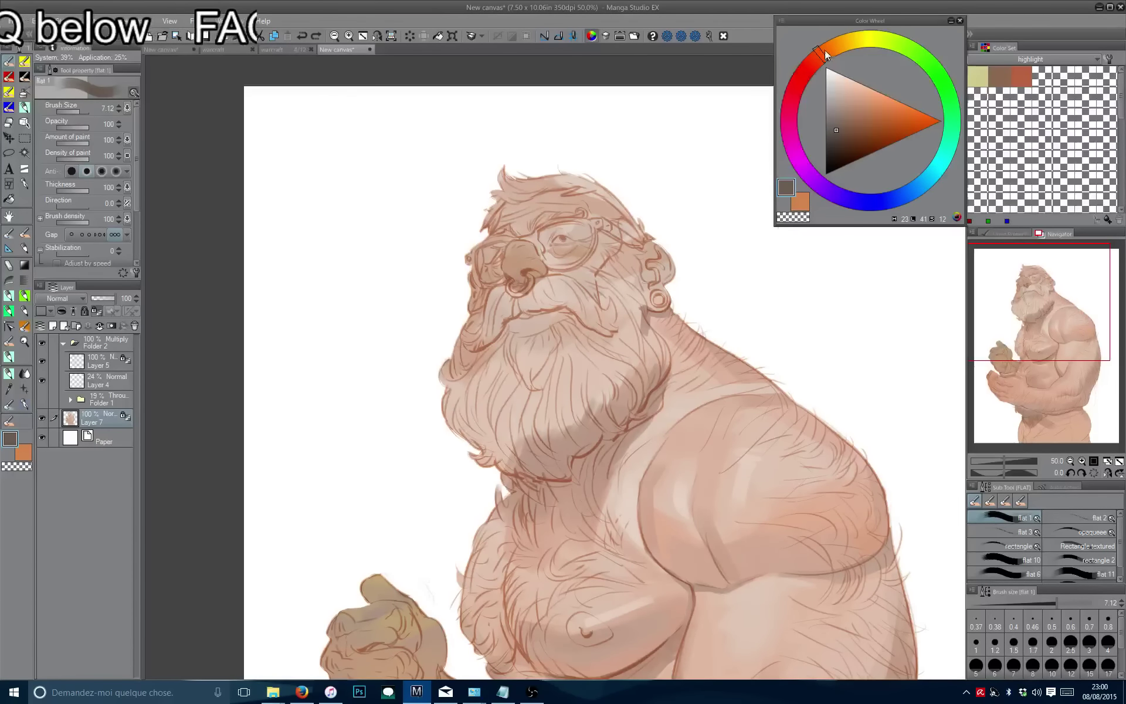
# Block in the central mass of the beard with orange-brown tones, using brush sizes 18.05 and 8.73.
pyautogui.moveTo(863, 129); pyautogui.dragTo(860, 124)
pyautogui.moveTo(548, 384)
pyautogui.mouseDown()
pyautogui.moveTo(469, 376)
pyautogui.moveTo(464, 428)
pyautogui.mouseUp()
pyautogui.click(876, 119)
pyautogui.moveTo(560, 387); pyautogui.dragTo(499, 445)
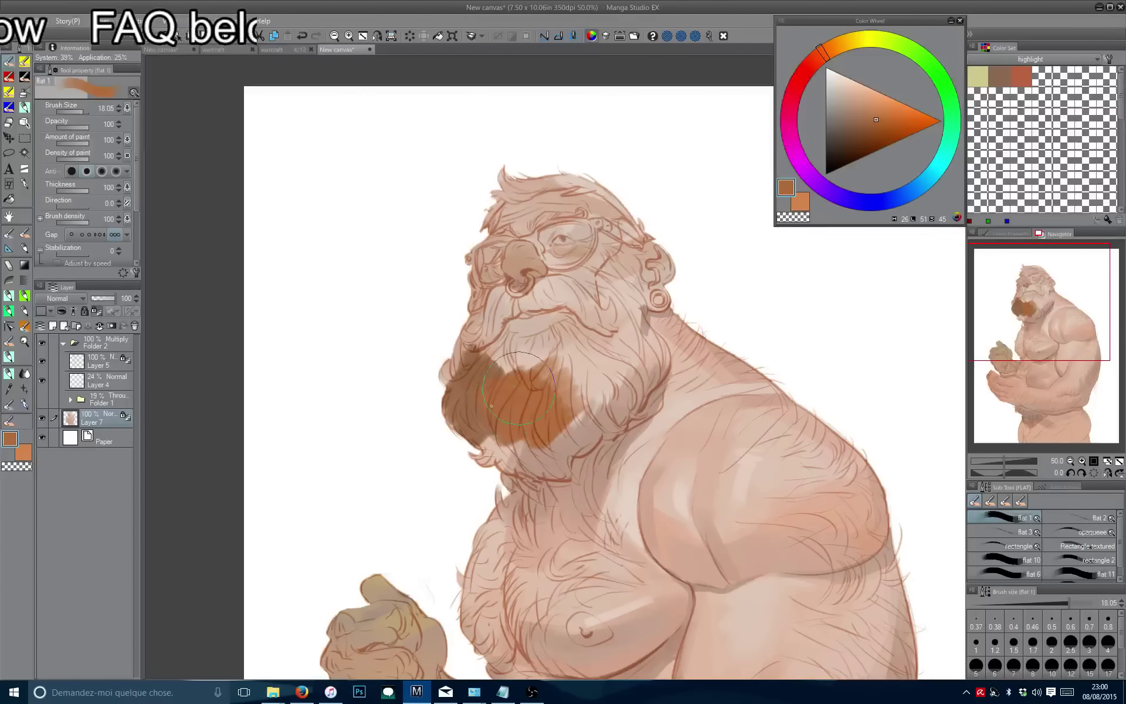
pyautogui.moveTo(563, 352); pyautogui.dragTo(528, 399)
pyautogui.click(873, 119)
pyautogui.moveTo(572, 358)
pyautogui.mouseDown()
pyautogui.moveTo(541, 393)
pyautogui.moveTo(587, 446)
pyautogui.mouseUp()
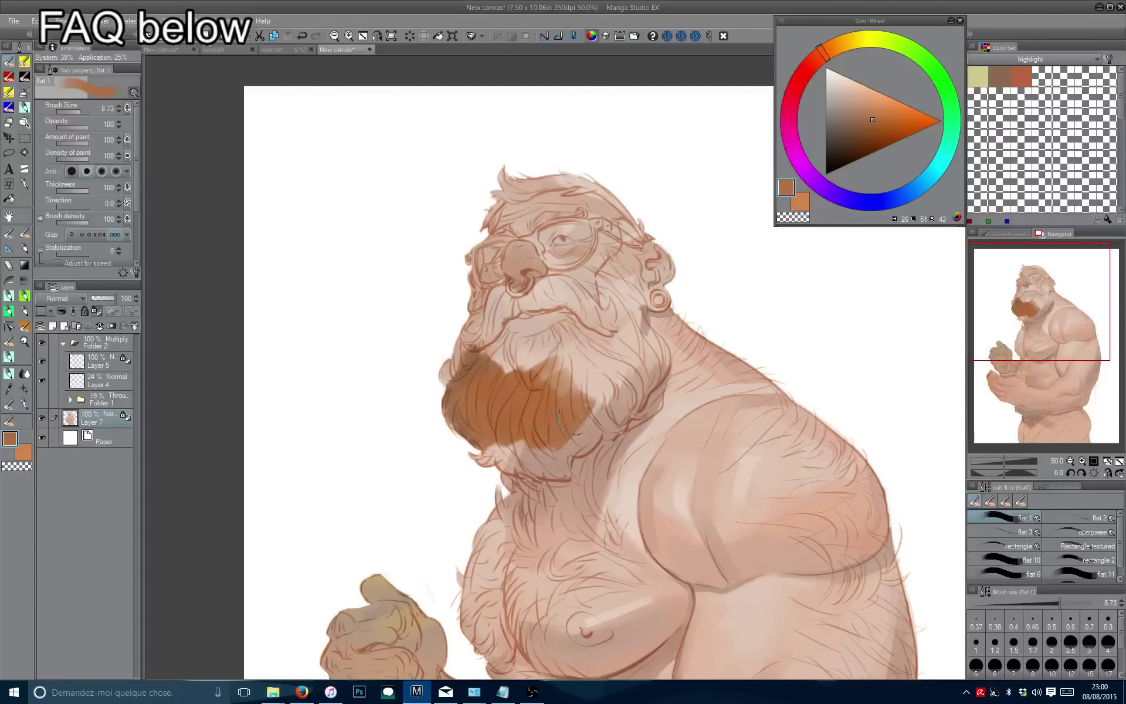
pyautogui.moveTo(610, 375)
pyautogui.mouseDown()
pyautogui.moveTo(575, 446)
pyautogui.moveTo(519, 458)
pyautogui.mouseUp()
# Darken the lower part of the beard with a deeper brown at brush size 5.34.
pyautogui.scroll(3, 540, 405)
pyautogui.click(864, 129)
pyautogui.moveTo(610, 388)
pyautogui.mouseDown()
pyautogui.moveTo(516, 469)
pyautogui.moveTo(387, 505)
pyautogui.moveTo(316, 422)
pyautogui.moveTo(373, 371)
pyautogui.moveTo(414, 406)
pyautogui.moveTo(463, 405)
pyautogui.mouseUp()
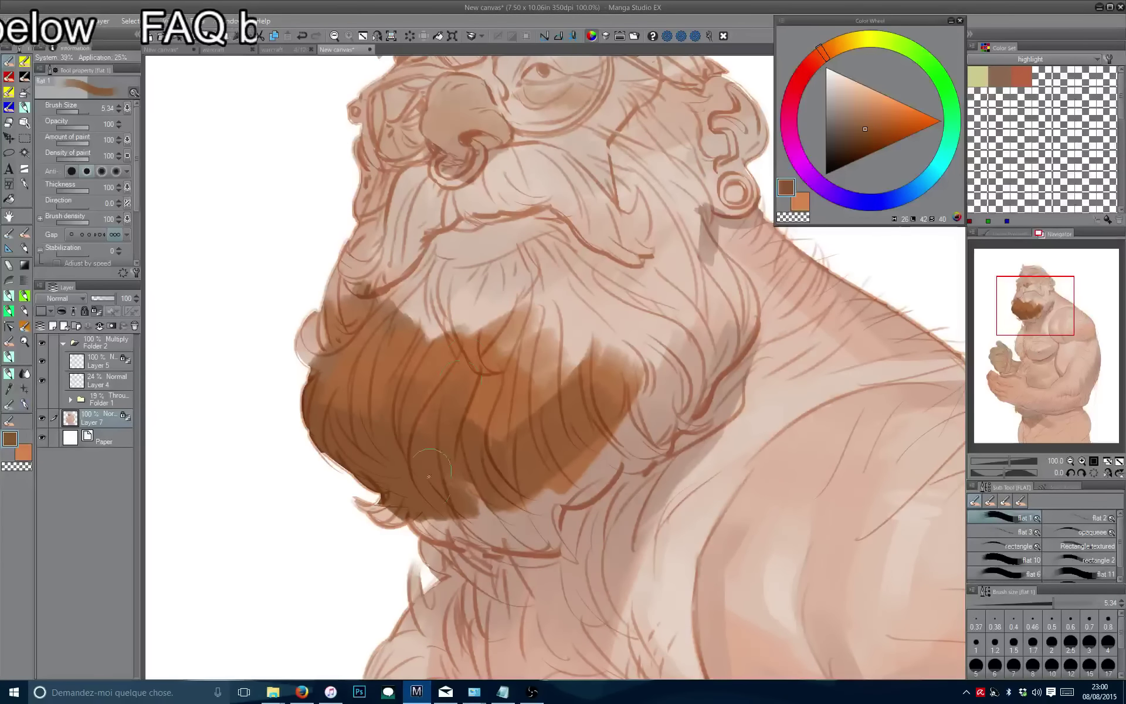
# Extend the beard colour up the cheek towards the ear with orange and reddish browns at brush size 4.63.
pyautogui.keyDown('alt'); pyautogui.click(405, 332); pyautogui.keyUp('alt')
pyautogui.press('[')
pyautogui.moveTo(405, 332)
pyautogui.mouseDown()
pyautogui.moveTo(481, 313)
pyautogui.moveTo(522, 355)
pyautogui.moveTo(606, 373)
pyautogui.moveTo(630, 346)
pyautogui.moveTo(593, 349)
pyautogui.moveTo(611, 388)
pyautogui.moveTo(678, 322)
pyautogui.moveTo(573, 324)
pyautogui.moveTo(569, 308)
pyautogui.moveTo(611, 326)
pyautogui.moveTo(619, 296)
pyautogui.moveTo(550, 284)
pyautogui.moveTo(604, 290)
pyautogui.moveTo(620, 250)
pyautogui.moveTo(652, 268)
pyautogui.moveTo(676, 311)
pyautogui.moveTo(701, 281)
pyautogui.moveTo(624, 338)
pyautogui.moveTo(637, 285)
pyautogui.mouseUp()
pyautogui.click(879, 115)
pyautogui.keyDown('alt'); pyautogui.click(645, 364); pyautogui.keyUp('alt')
pyautogui.moveTo(646, 364)
pyautogui.mouseDown()
pyautogui.moveTo(728, 252)
pyautogui.moveTo(716, 316)
pyautogui.moveTo(652, 376)
pyautogui.moveTo(605, 275)
pyautogui.moveTo(618, 330)
pyautogui.mouseUp()
pyautogui.moveTo(557, 445); pyautogui.dragTo(588, 355)
# Paint dark brown shadow strokes across the middle of the beard at brush size 8.27.
pyautogui.click(868, 119)
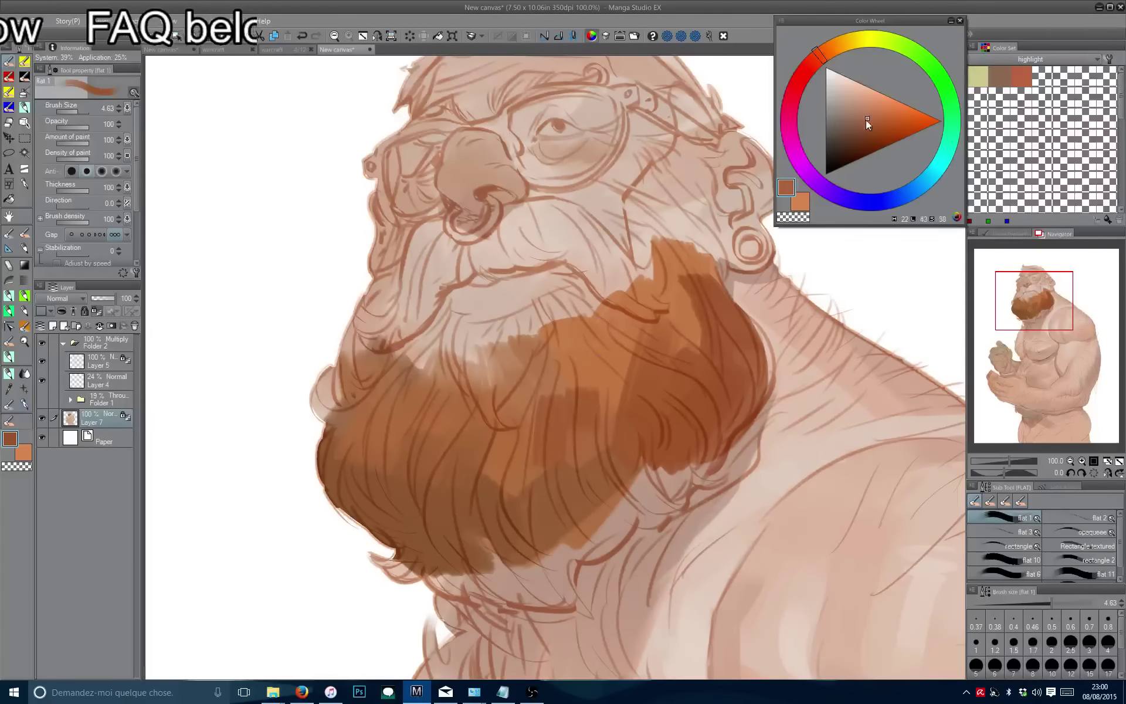
pyautogui.moveTo(652, 394)
pyautogui.mouseDown()
pyautogui.moveTo(545, 463)
pyautogui.moveTo(428, 504)
pyautogui.moveTo(393, 469)
pyautogui.mouseUp()
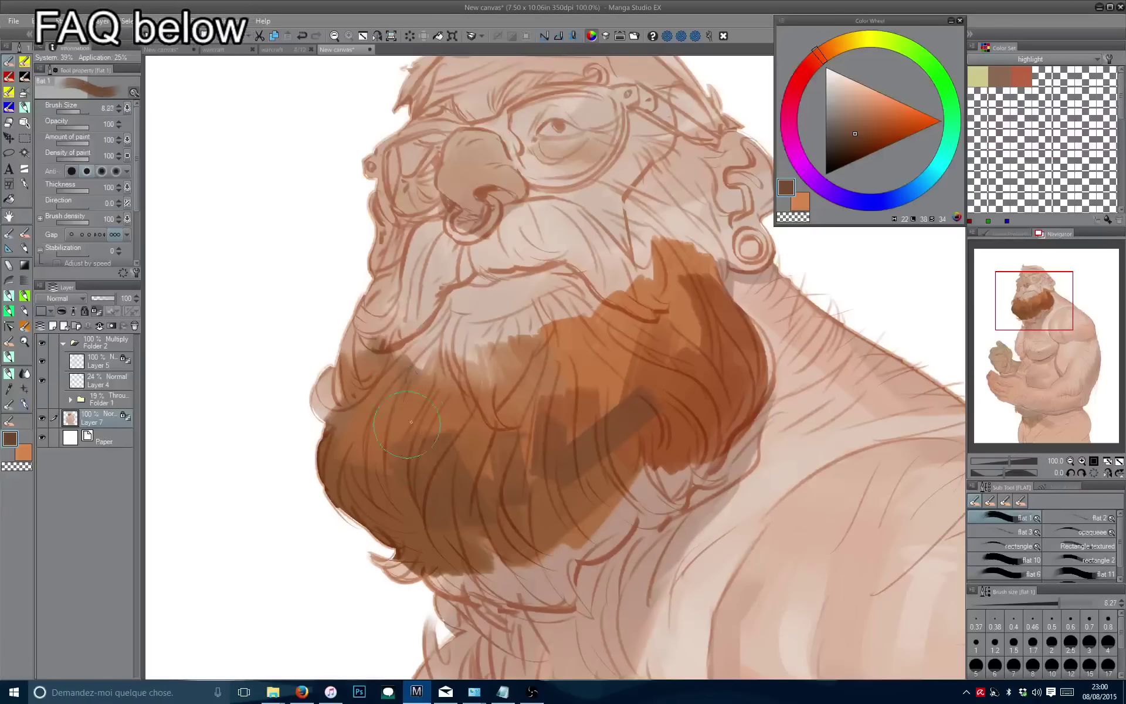
pyautogui.moveTo(434, 423); pyautogui.dragTo(317, 387)
# Block in the moustache under the nose and down its far side in dark brown, varying the brush size.
pyautogui.moveTo(305, 337)
pyautogui.mouseDown()
pyautogui.moveTo(347, 376)
pyautogui.moveTo(356, 464)
pyautogui.mouseUp()
pyautogui.press('[')
pyautogui.press('[')
pyautogui.press('[')
pyautogui.moveTo(390, 370)
pyautogui.mouseDown()
pyautogui.moveTo(416, 392)
pyautogui.moveTo(390, 446)
pyautogui.moveTo(381, 443)
pyautogui.moveTo(419, 364)
pyautogui.moveTo(415, 391)
pyautogui.moveTo(428, 376)
pyautogui.moveTo(405, 446)
pyautogui.moveTo(353, 470)
pyautogui.mouseUp()
pyautogui.press(']')
pyautogui.press(']')
pyautogui.press(']')
pyautogui.press(']')
pyautogui.moveTo(352, 469); pyautogui.dragTo(393, 505)
pyautogui.moveTo(531, 352)
pyautogui.mouseDown()
pyautogui.moveTo(584, 345)
pyautogui.moveTo(493, 343)
pyautogui.moveTo(451, 381)
pyautogui.moveTo(481, 340)
pyautogui.moveTo(445, 364)
pyautogui.moveTo(415, 449)
pyautogui.mouseUp()
# Refine the moustache with warmer reddish-brown strokes at brush size 2.89.
pyautogui.click(862, 135)
pyautogui.press('[')
pyautogui.press('[')
pyautogui.press('[')
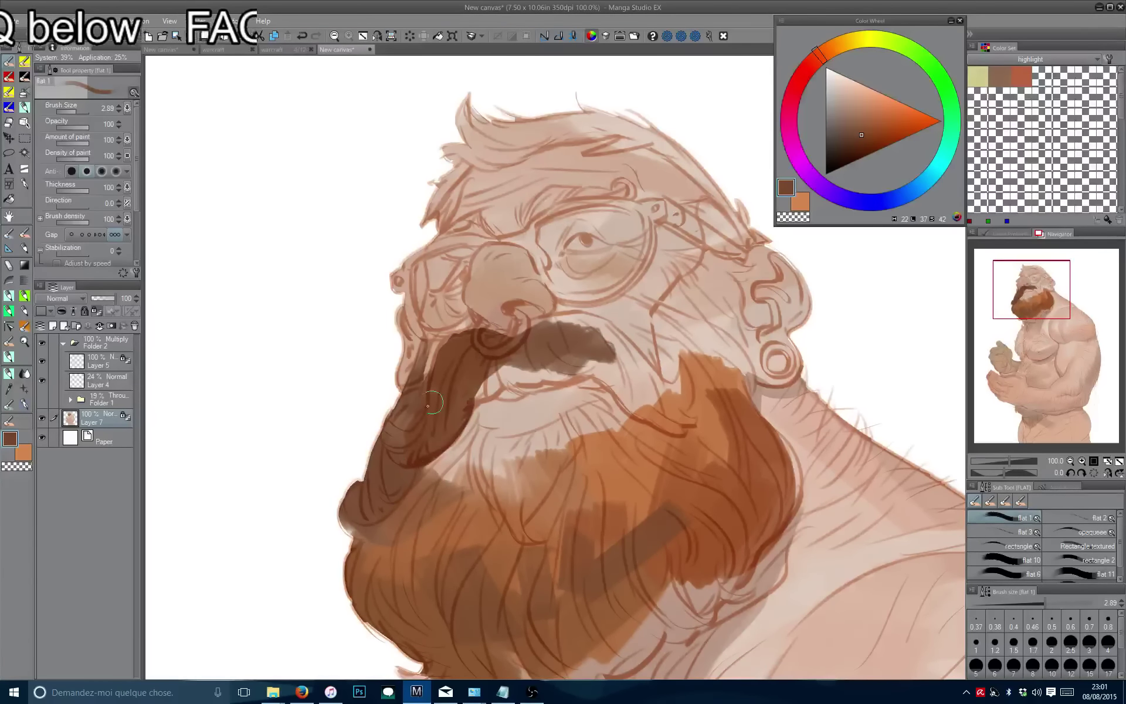
pyautogui.moveTo(552, 361)
pyautogui.mouseDown()
pyautogui.moveTo(493, 376)
pyautogui.moveTo(481, 390)
pyautogui.moveTo(598, 352)
pyautogui.moveTo(564, 369)
pyautogui.moveTo(586, 346)
pyautogui.mouseUp()
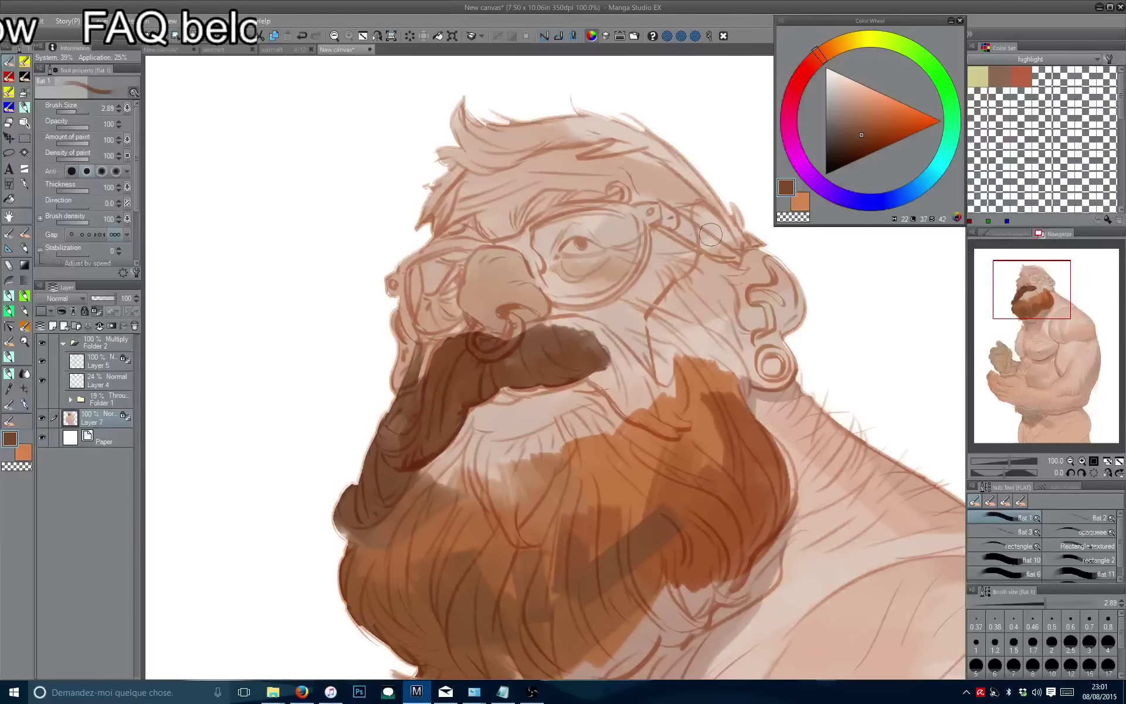
pyautogui.click(865, 127)
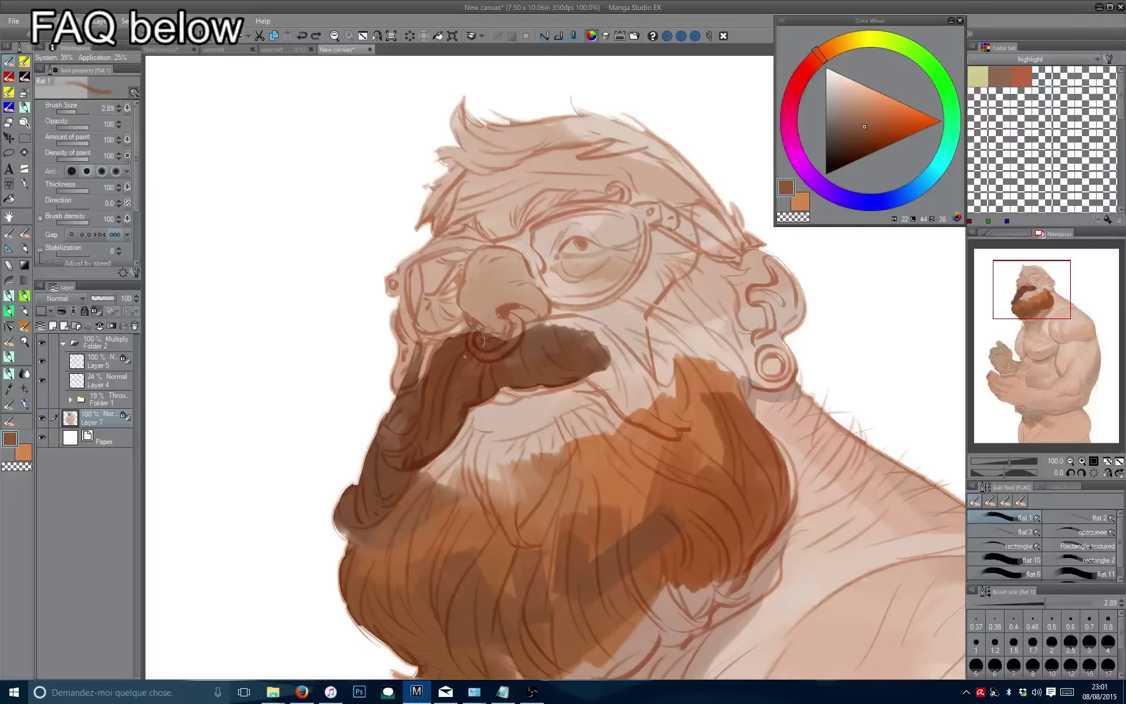
pyautogui.click(867, 122)
pyautogui.moveTo(443, 403)
pyautogui.mouseDown()
pyautogui.moveTo(410, 450)
pyautogui.moveTo(376, 449)
pyautogui.mouseUp()
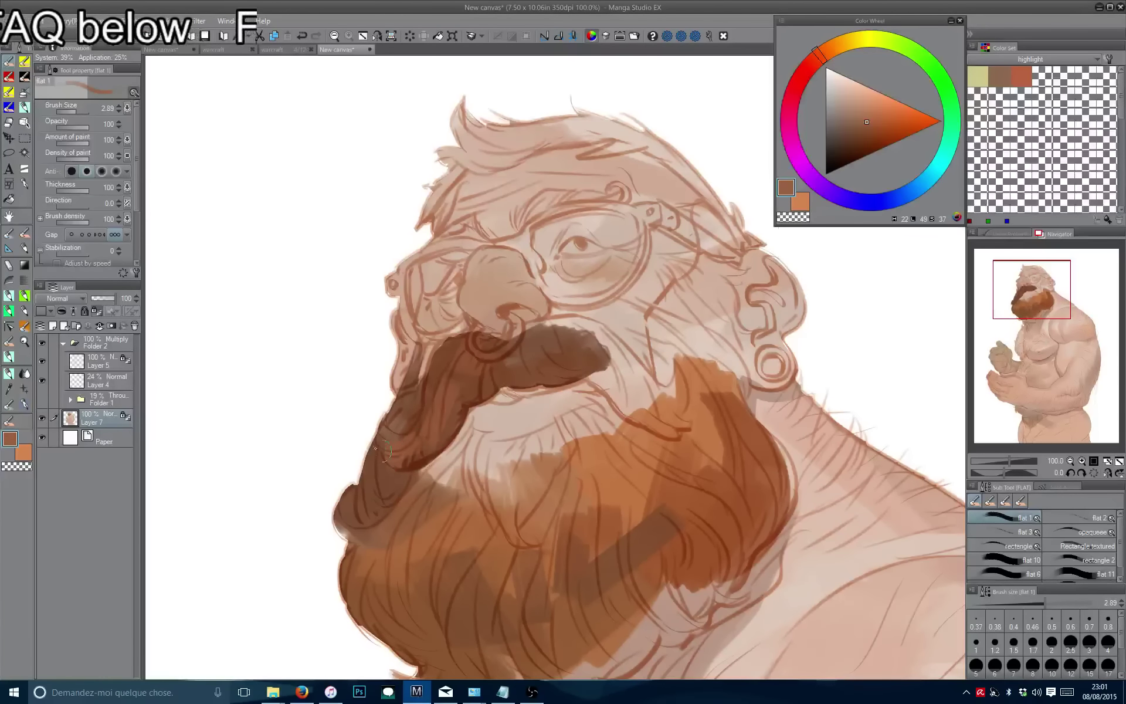
# Paint the near side of the moustache down to the beard in dark brown at brush size 2.89.
pyautogui.keyDown('alt'); pyautogui.click(451, 355); pyautogui.keyUp('alt')
pyautogui.moveTo(431, 370)
pyautogui.mouseDown()
pyautogui.moveTo(375, 446)
pyautogui.moveTo(416, 446)
pyautogui.moveTo(367, 483)
pyautogui.mouseUp()
pyautogui.moveTo(663, 411)
pyautogui.mouseDown()
pyautogui.moveTo(622, 446)
pyautogui.moveTo(633, 443)
pyautogui.moveTo(606, 375)
pyautogui.moveTo(628, 404)
pyautogui.moveTo(581, 358)
pyautogui.moveTo(639, 425)
pyautogui.moveTo(578, 392)
pyautogui.moveTo(576, 406)
pyautogui.mouseUp()
pyautogui.click(862, 140)
pyautogui.moveTo(624, 463); pyautogui.dragTo(572, 484)
pyautogui.keyDown('alt'); pyautogui.click(563, 470); pyautogui.keyUp('alt')
pyautogui.moveTo(599, 442)
pyautogui.mouseDown()
pyautogui.moveTo(551, 475)
pyautogui.moveTo(565, 476)
pyautogui.mouseUp()
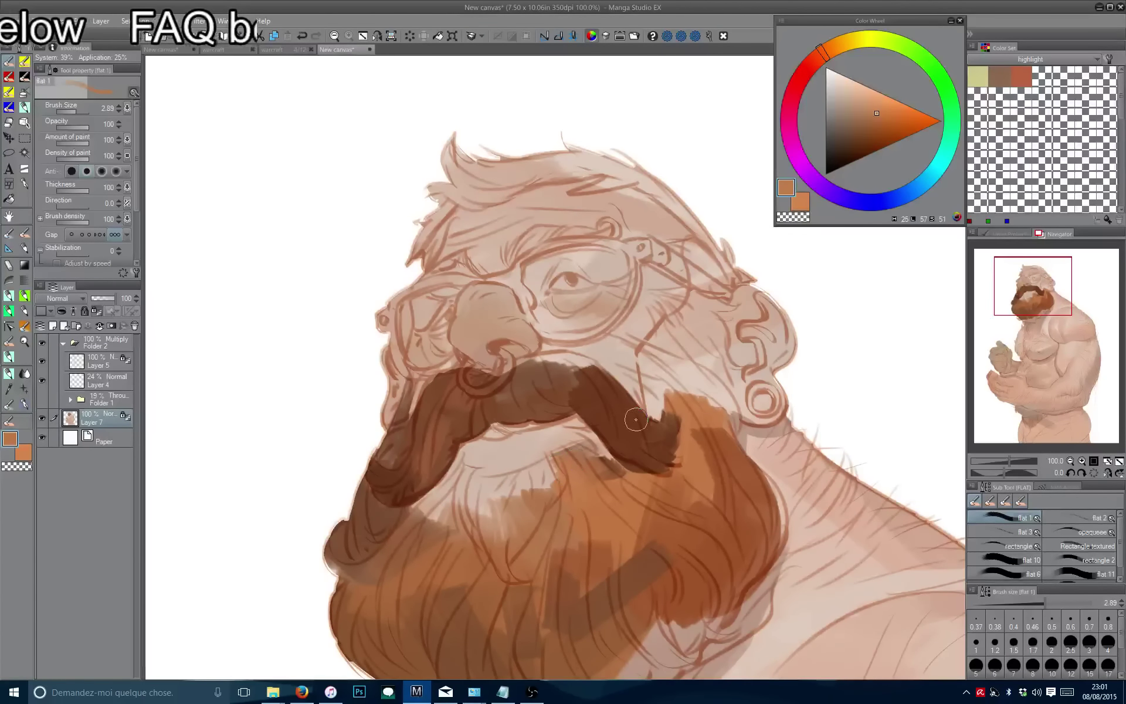
# Fill the beard below the lower lip with a sampled orange-brown at brush size 2.89.
pyautogui.click(877, 118)
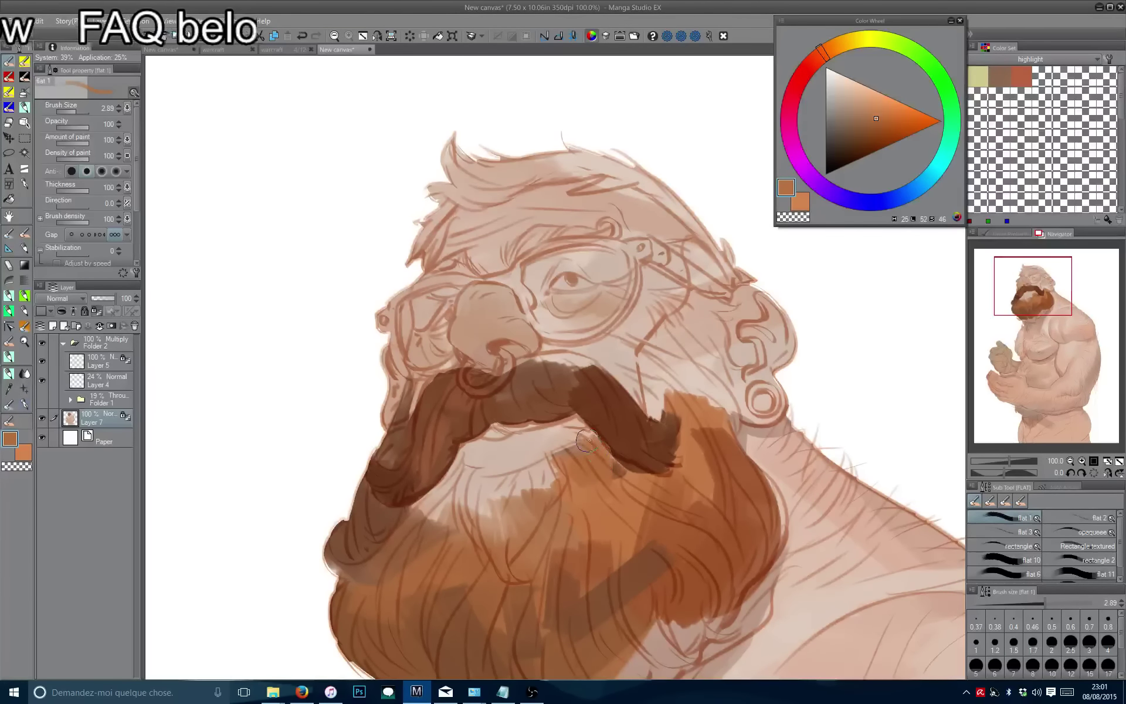
pyautogui.keyDown('alt'); pyautogui.click(552, 429); pyautogui.keyUp('alt')
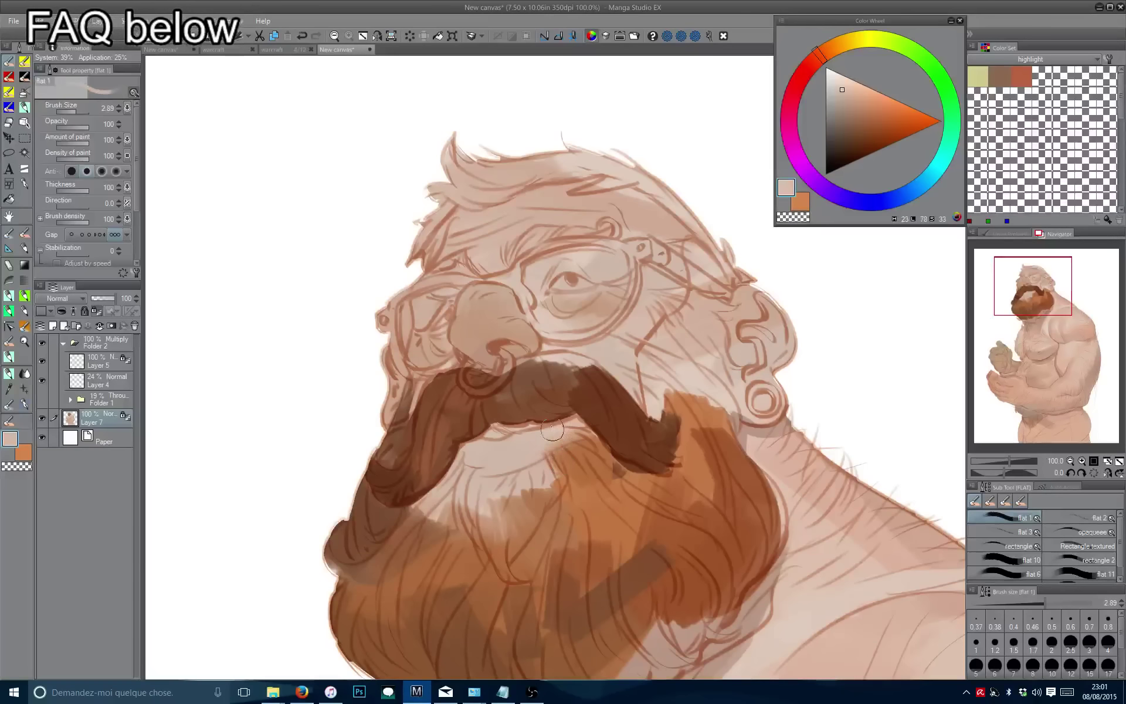
pyautogui.keyDown('alt'); pyautogui.click(560, 483); pyautogui.keyUp('alt')
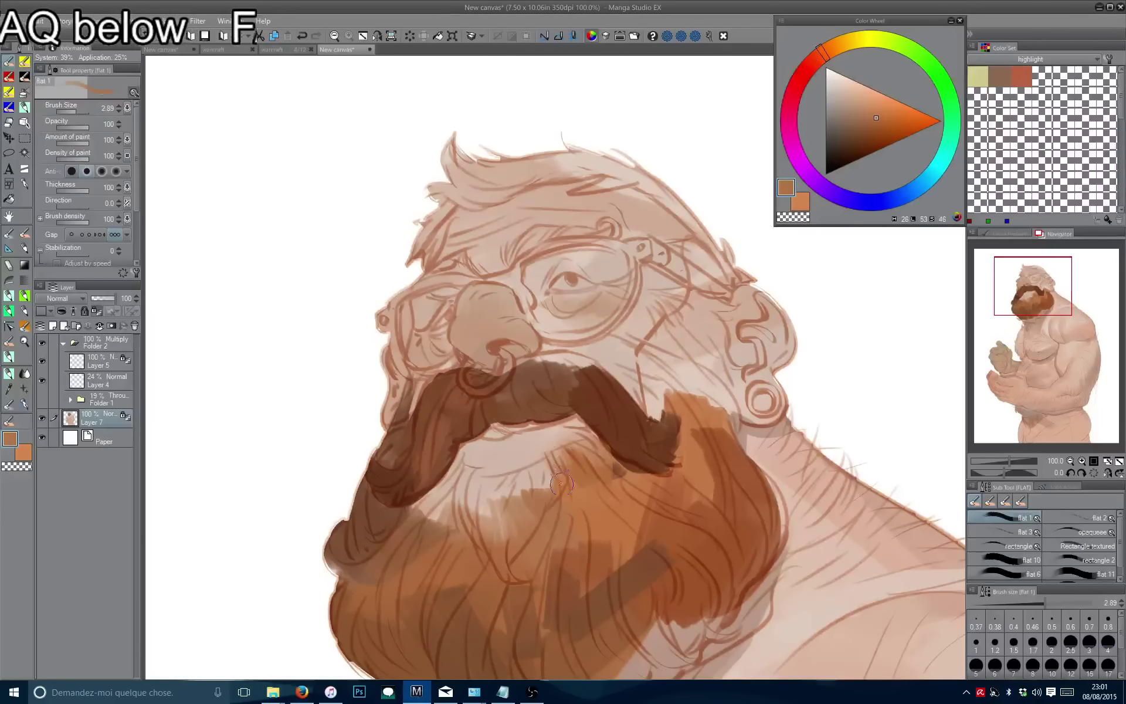
pyautogui.moveTo(537, 470)
pyautogui.mouseDown()
pyautogui.moveTo(482, 499)
pyautogui.moveTo(455, 484)
pyautogui.moveTo(423, 508)
pyautogui.mouseUp()
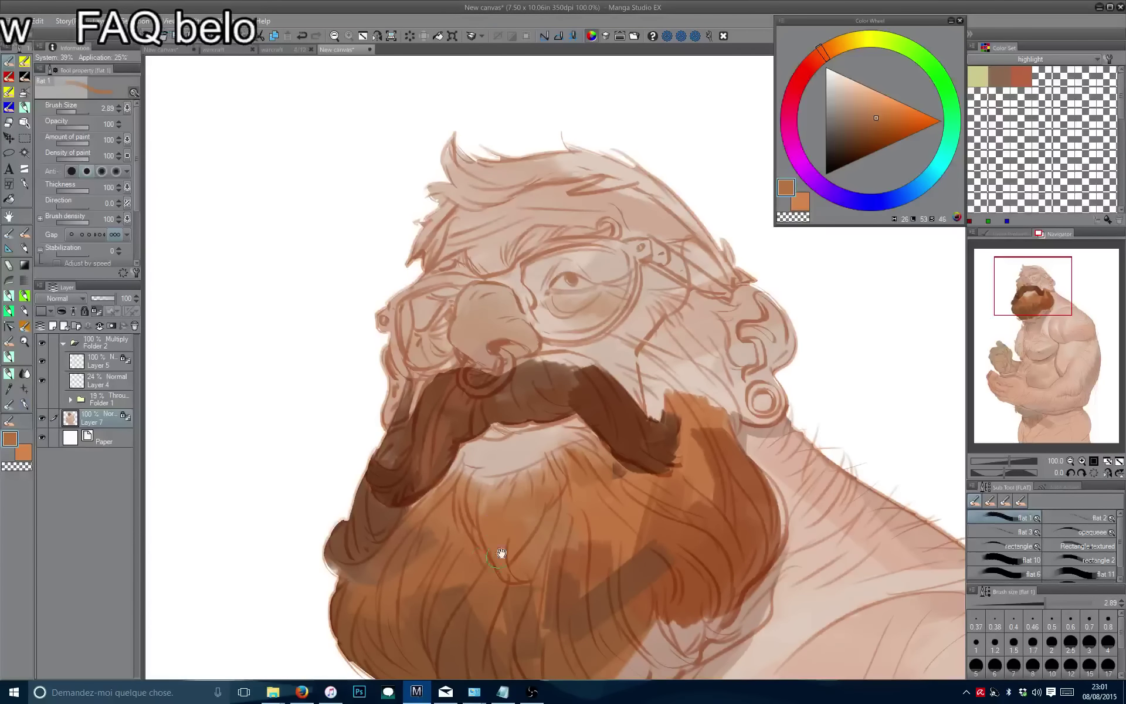
# Shade the underside and neck edge of the beard with sampled browns at brush size 4.96.
pyautogui.moveTo(501, 553); pyautogui.dragTo(487, 400)
pyautogui.keyDown('alt'); pyautogui.click(597, 424); pyautogui.keyUp('alt')
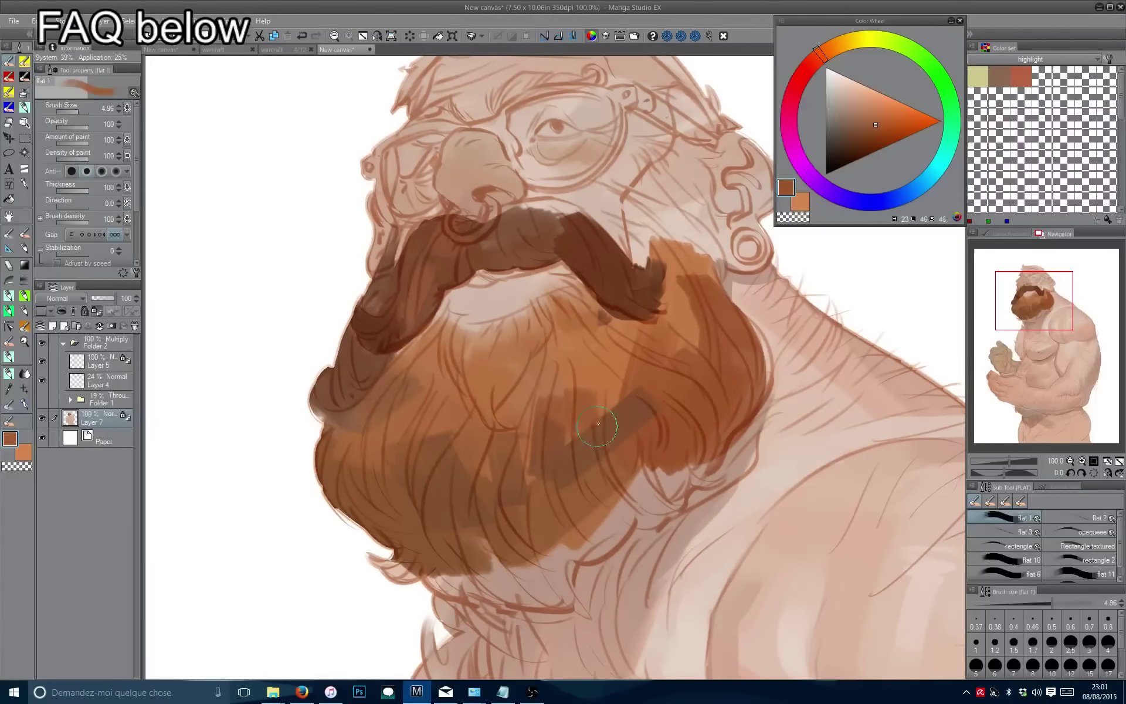
pyautogui.keyDown('alt'); pyautogui.click(632, 418); pyautogui.keyUp('alt')
pyautogui.moveTo(634, 422)
pyautogui.mouseDown()
pyautogui.moveTo(622, 516)
pyautogui.moveTo(563, 546)
pyautogui.moveTo(575, 468)
pyautogui.moveTo(528, 563)
pyautogui.moveTo(551, 586)
pyautogui.moveTo(440, 531)
pyautogui.moveTo(538, 586)
pyautogui.moveTo(422, 572)
pyautogui.moveTo(510, 596)
pyautogui.moveTo(486, 631)
pyautogui.mouseUp()
pyautogui.moveTo(675, 528); pyautogui.dragTo(711, 429)
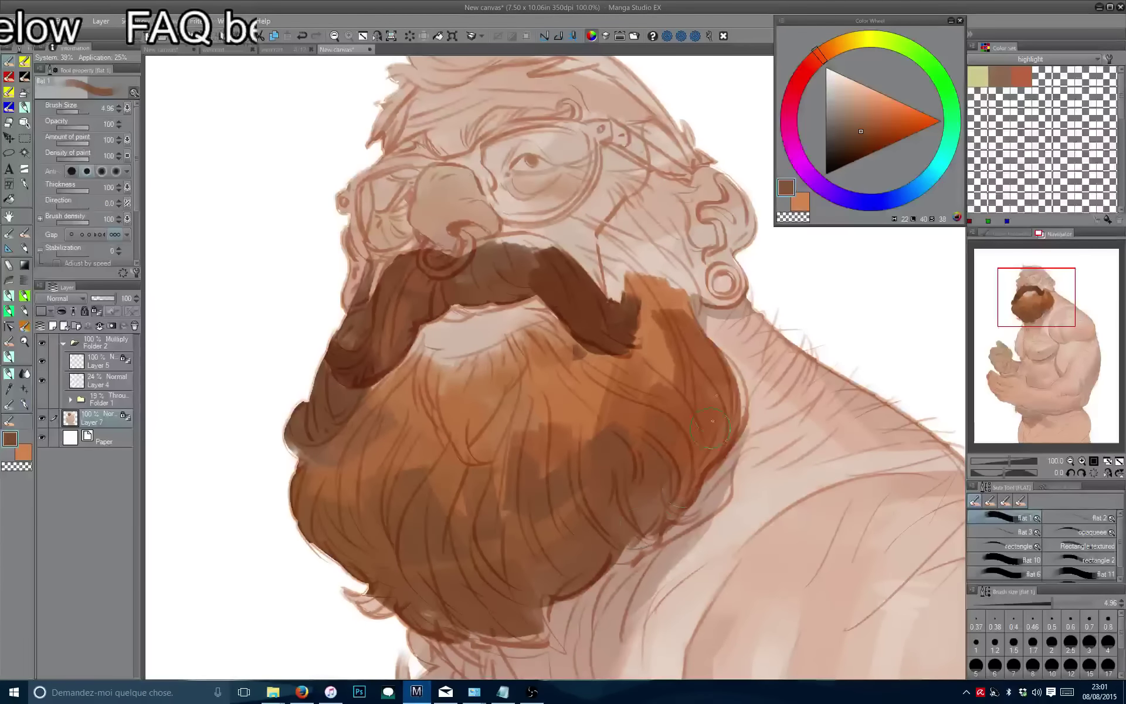
# Add a new layer beneath the figure's layer and fill it with dark brown, replaced by a lighter brown.
pyautogui.scroll(-5, 711, 420)
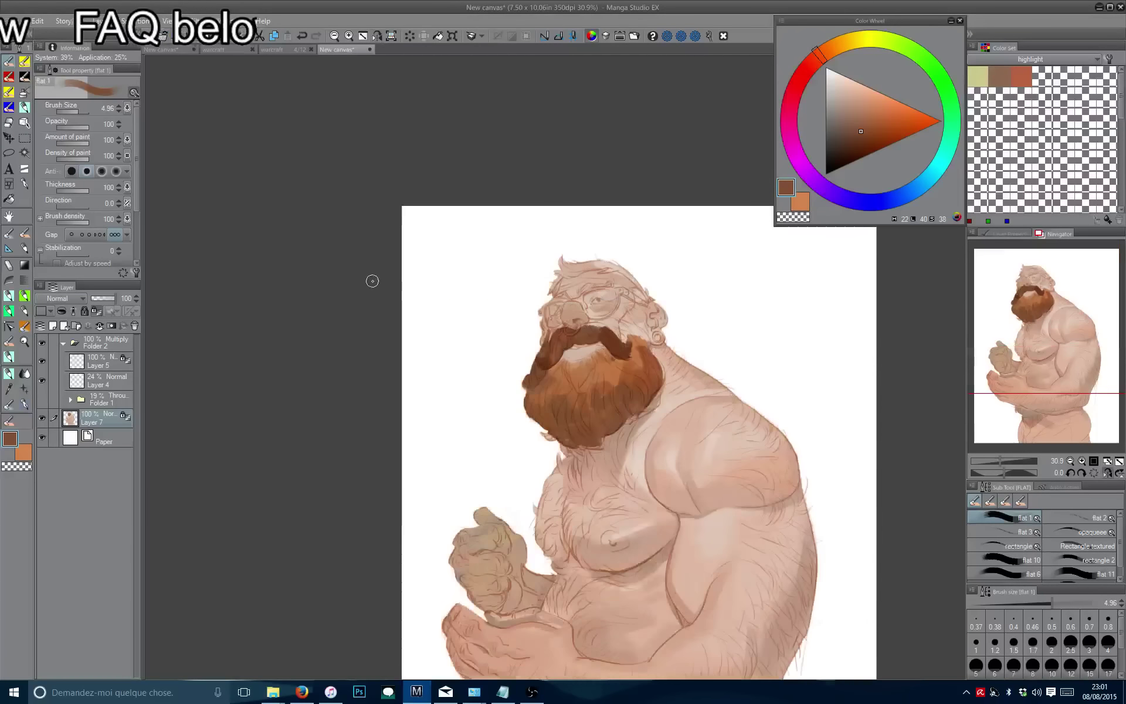
pyautogui.scroll(-2, 372, 281)
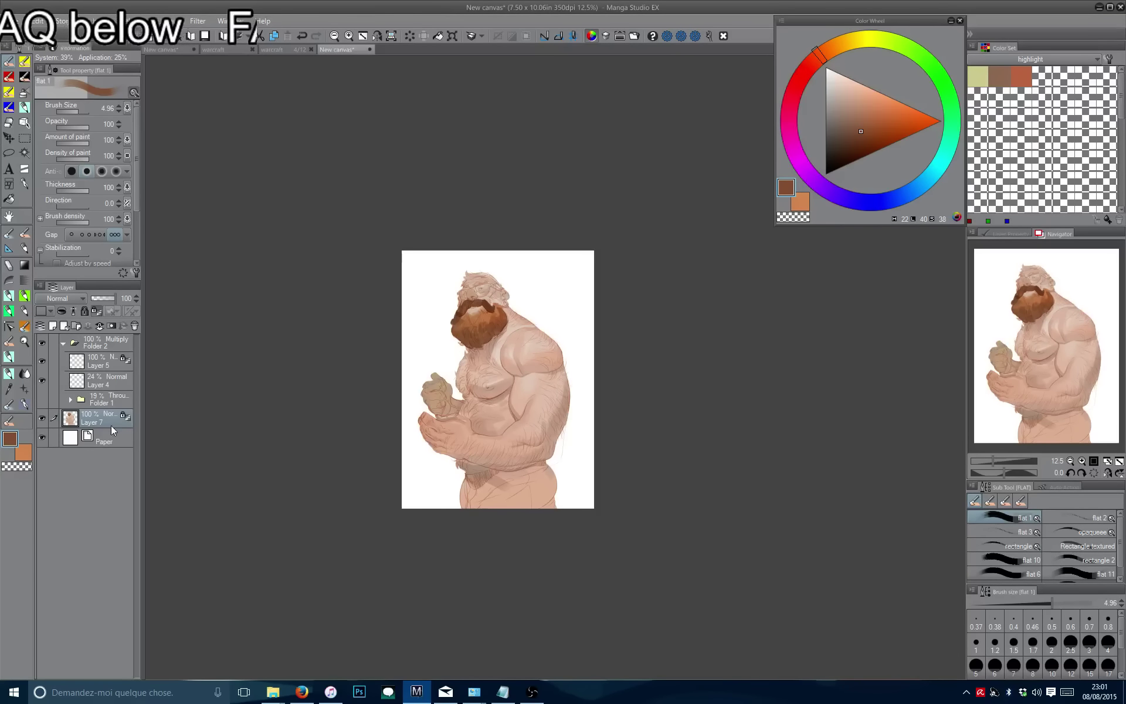
pyautogui.click(54, 324)
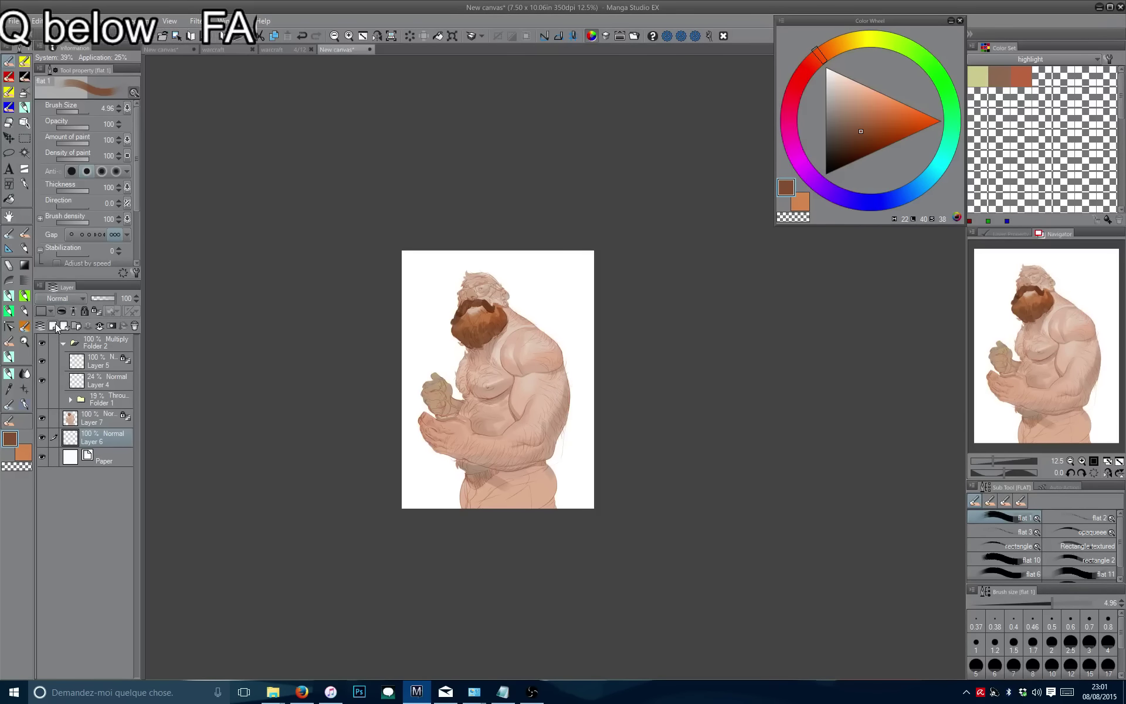
pyautogui.click(846, 137)
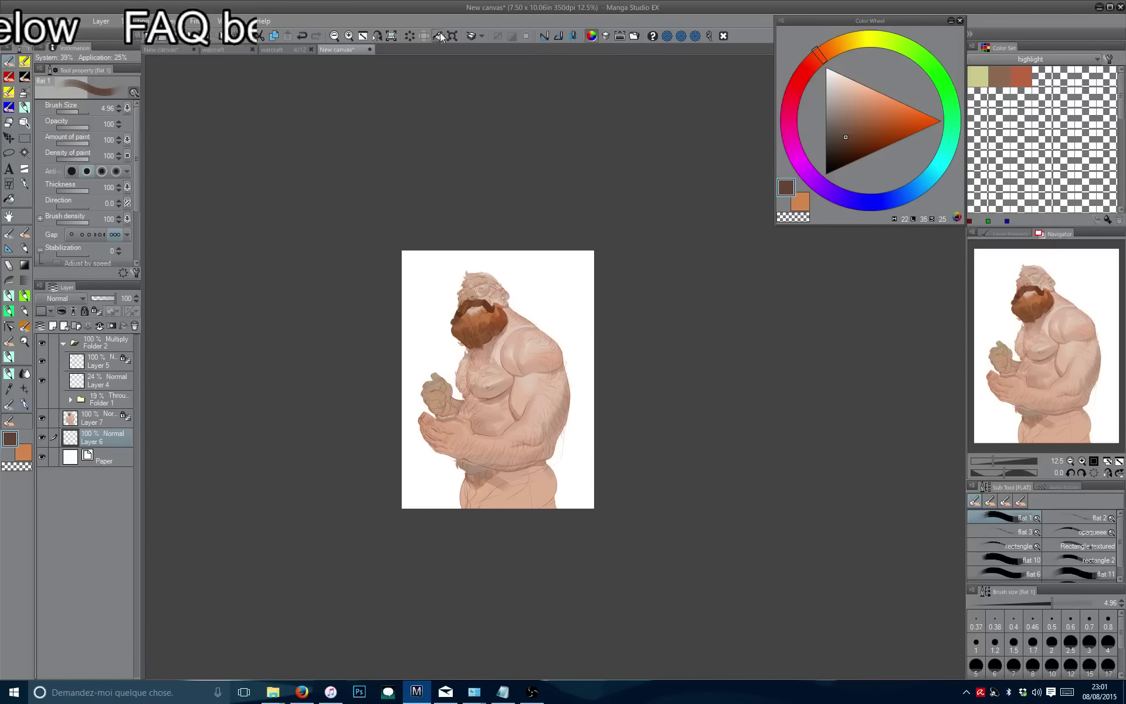
pyautogui.click(439, 37)
pyautogui.click(847, 128)
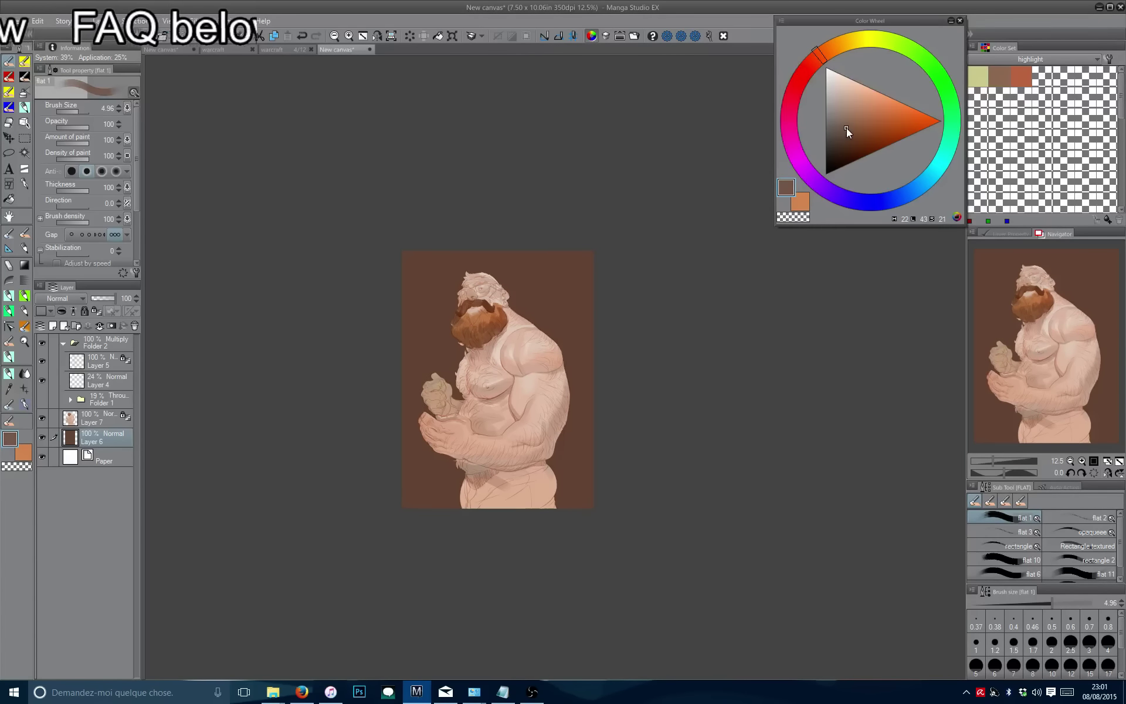
pyautogui.click(438, 37)
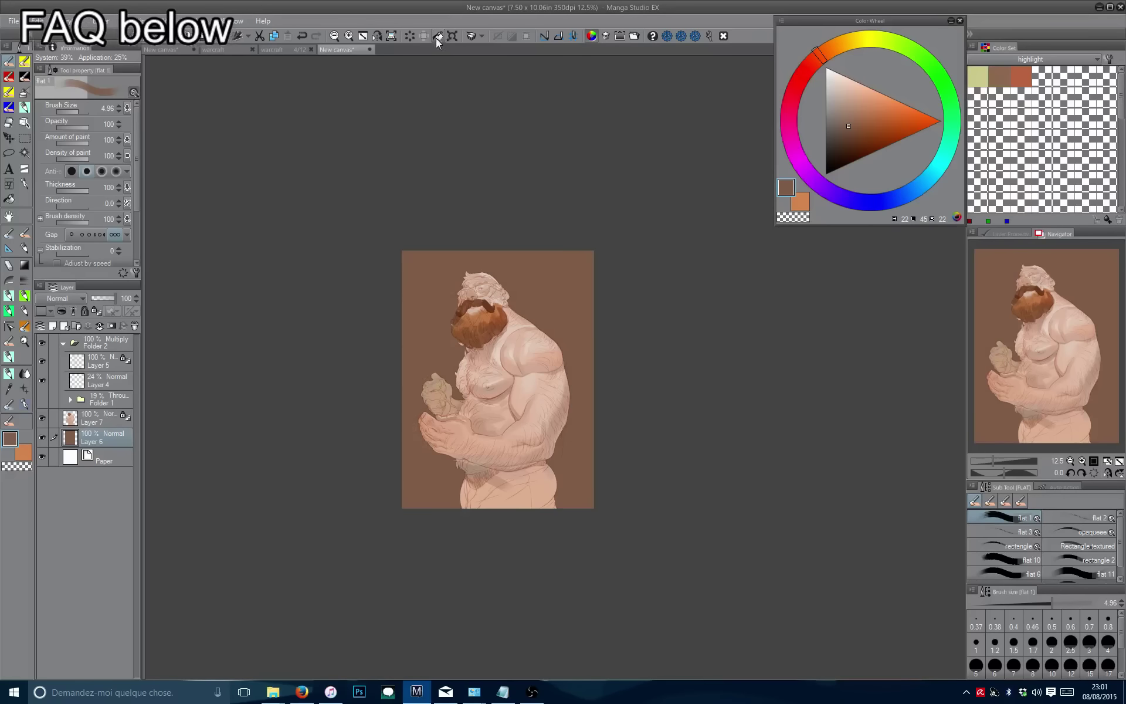
# Try greyer browns as the background fill behind the figure.
pyautogui.moveTo(524, 217); pyautogui.dragTo(577, 226)
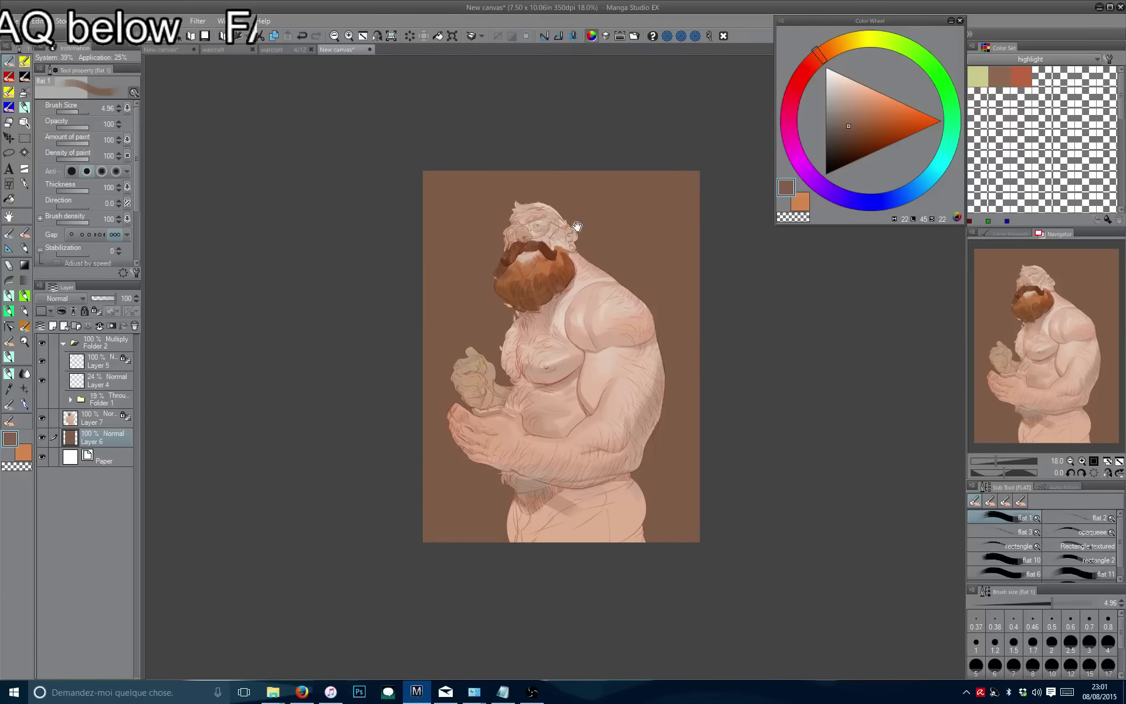
pyautogui.scroll(5, 575, 196)
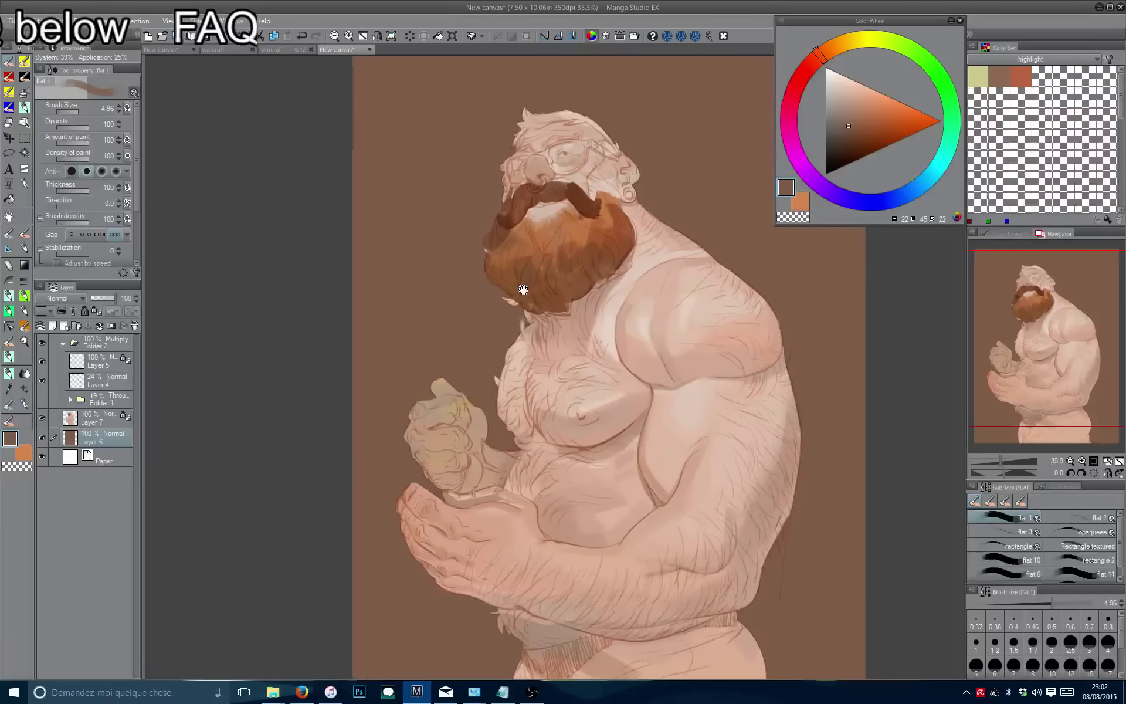
pyautogui.moveTo(513, 322)
pyautogui.mouseDown()
pyautogui.moveTo(540, 244)
pyautogui.moveTo(463, 402)
pyautogui.moveTo(479, 373)
pyautogui.moveTo(443, 490)
pyautogui.mouseUp()
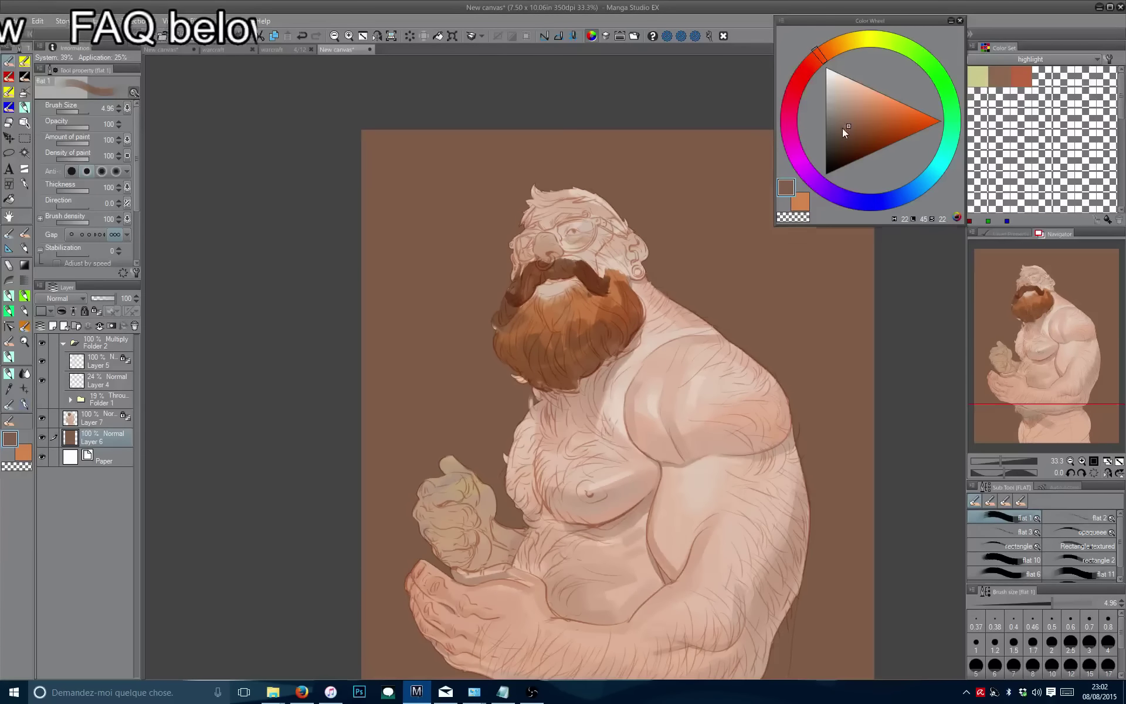
pyautogui.moveTo(843, 128); pyautogui.dragTo(832, 135)
pyautogui.click(438, 36)
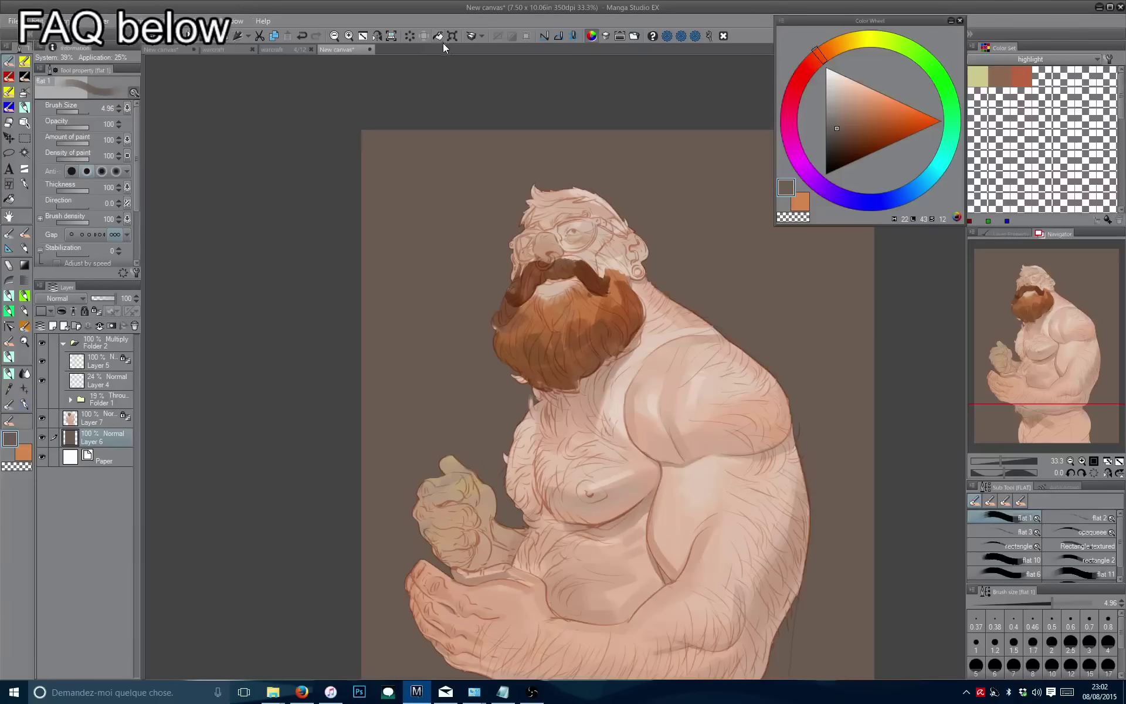
pyautogui.click(844, 129)
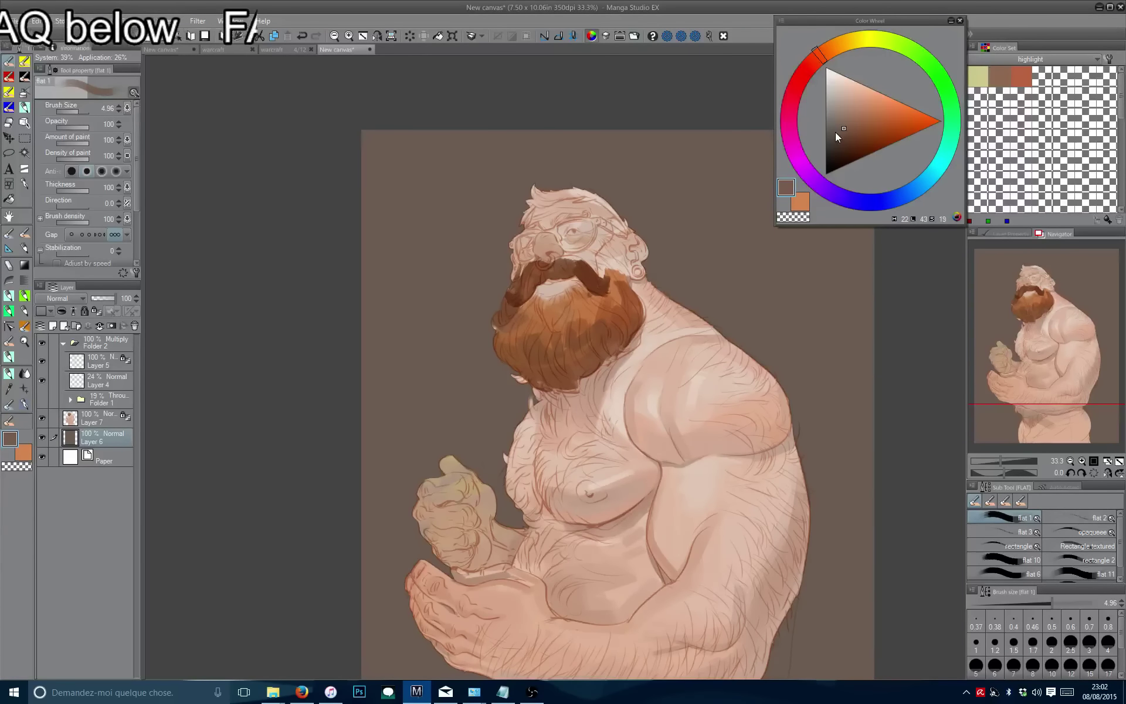
pyautogui.click(438, 35)
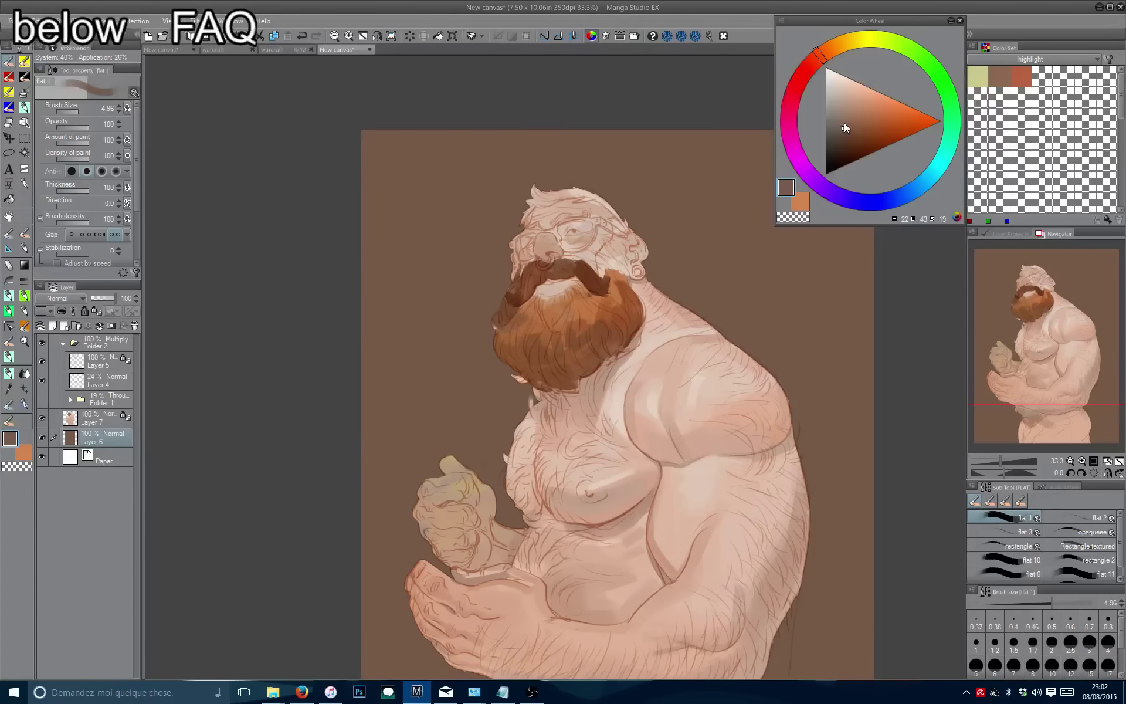
# Fill the background layer with a warmer, more saturated brown and check it against the whole figure.
pyautogui.click(850, 127)
pyautogui.click(438, 36)
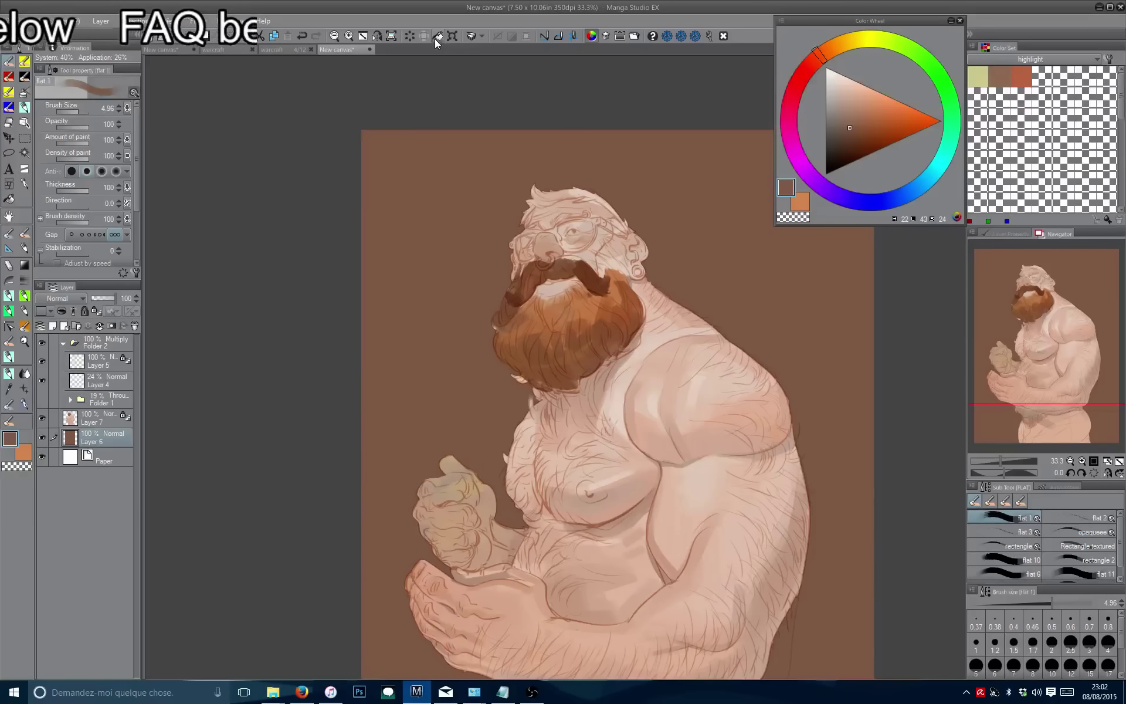
pyautogui.moveTo(501, 264); pyautogui.dragTo(592, 212)
pyautogui.press('h')
pyautogui.scroll(-3, 549, 212)
pyautogui.moveTo(569, 145); pyautogui.dragTo(578, 239)
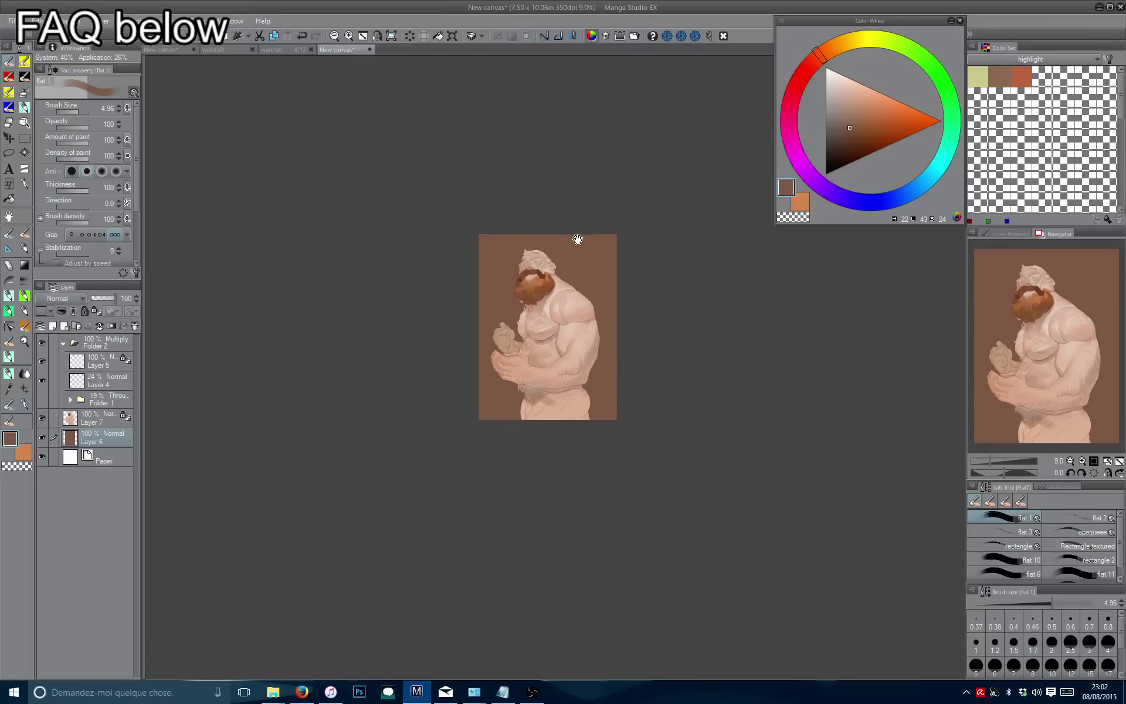
# Return to the figure's layer and refine the beard near the ear with sampled orange-browns, reducing the brush size to 1.75.
pyautogui.scroll(10, 578, 240)
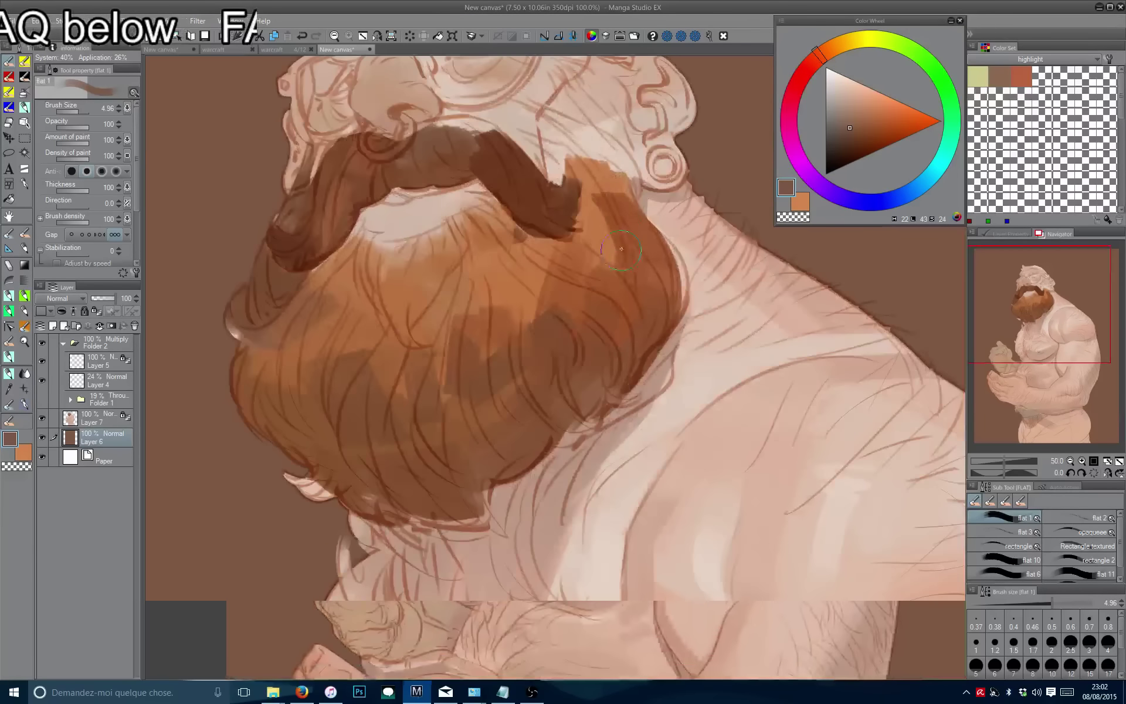
pyautogui.keyDown('alt'); pyautogui.click(621, 248); pyautogui.keyUp('alt')
pyautogui.keyDown('ctrl'); pyautogui.keyDown('shift'); pyautogui.click(621, 249); pyautogui.keyUp('shift'); pyautogui.keyUp('ctrl')
pyautogui.scroll(2, 616, 248)
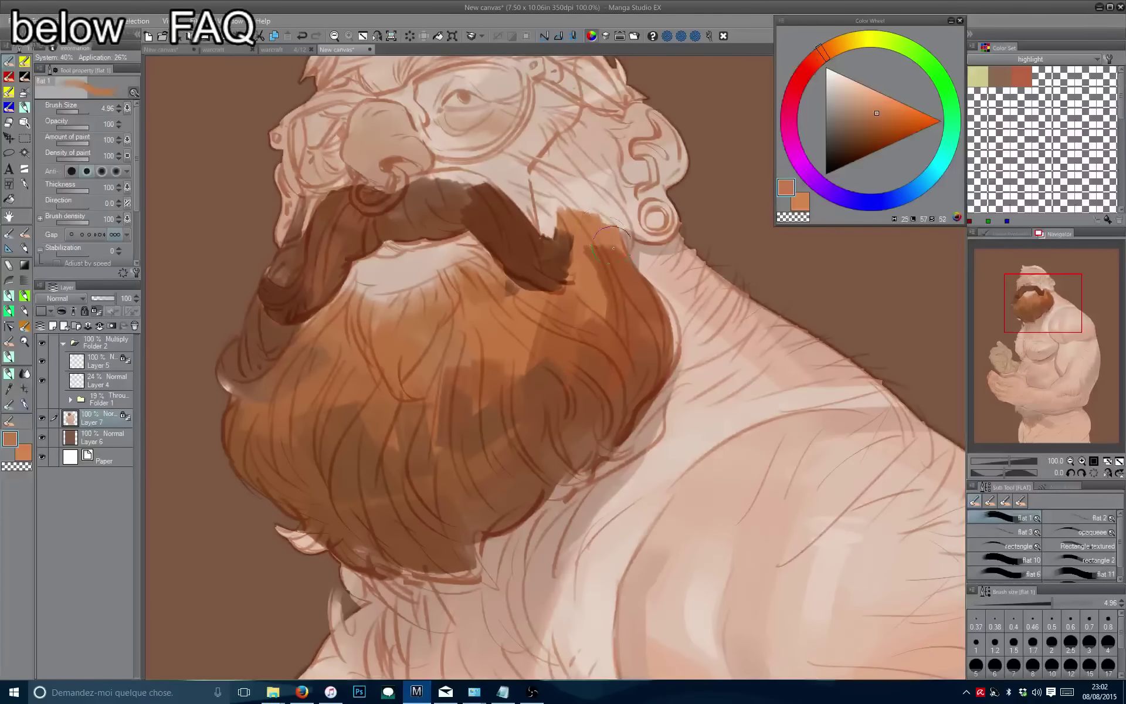
pyautogui.moveTo(613, 248); pyautogui.dragTo(549, 306)
pyautogui.press('[')
pyautogui.press('[')
pyautogui.press('[')
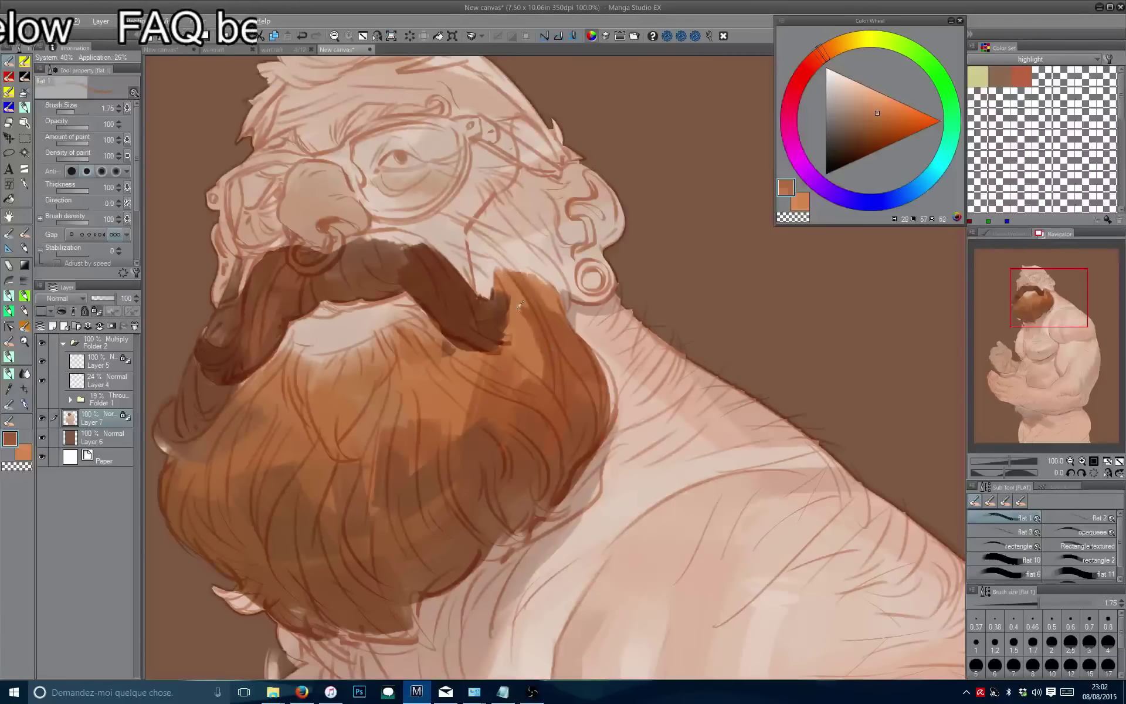
pyautogui.keyDown('alt'); pyautogui.click(517, 301); pyautogui.keyUp('alt')
pyautogui.keyDown('alt'); pyautogui.click(547, 371); pyautogui.keyUp('alt')
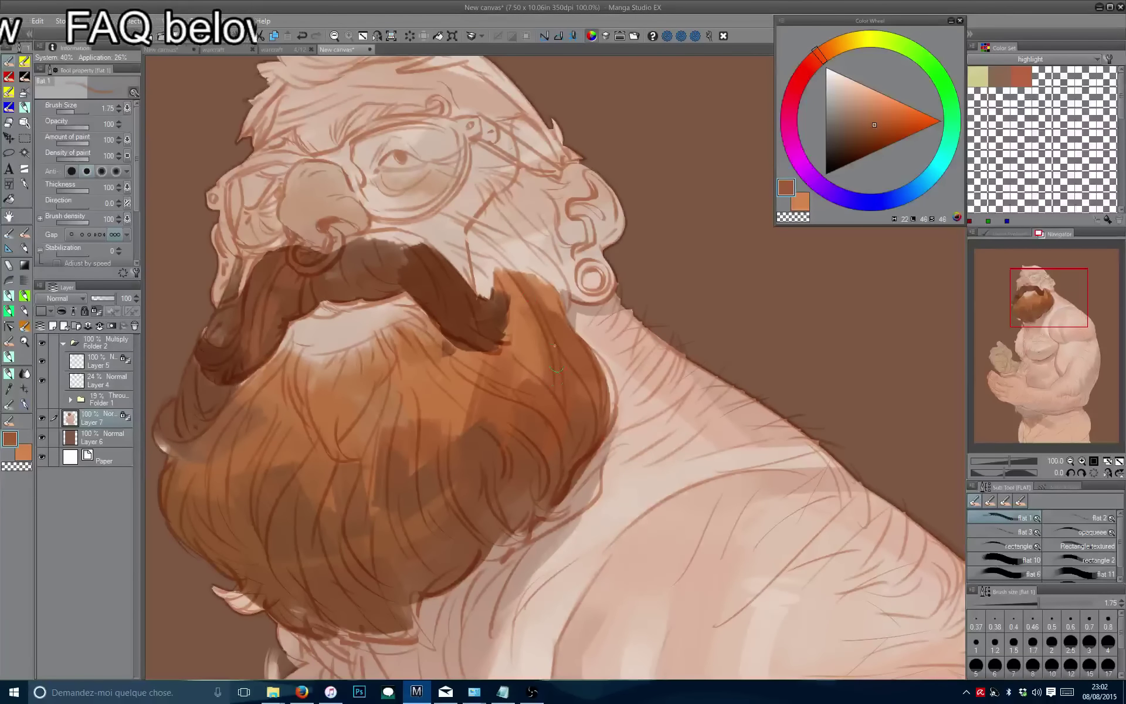
# Extend the beard upward into a sideburn in front of the ear with sampled orange at brush size 1.75.
pyautogui.scroll(1, 555, 346)
pyautogui.keyDown('alt'); pyautogui.click(555, 297); pyautogui.keyUp('alt')
pyautogui.moveTo(551, 311)
pyautogui.mouseDown()
pyautogui.moveTo(507, 262)
pyautogui.moveTo(552, 308)
pyautogui.moveTo(547, 274)
pyautogui.moveTo(526, 275)
pyautogui.moveTo(495, 235)
pyautogui.moveTo(498, 218)
pyautogui.moveTo(484, 297)
pyautogui.moveTo(482, 253)
pyautogui.mouseUp()
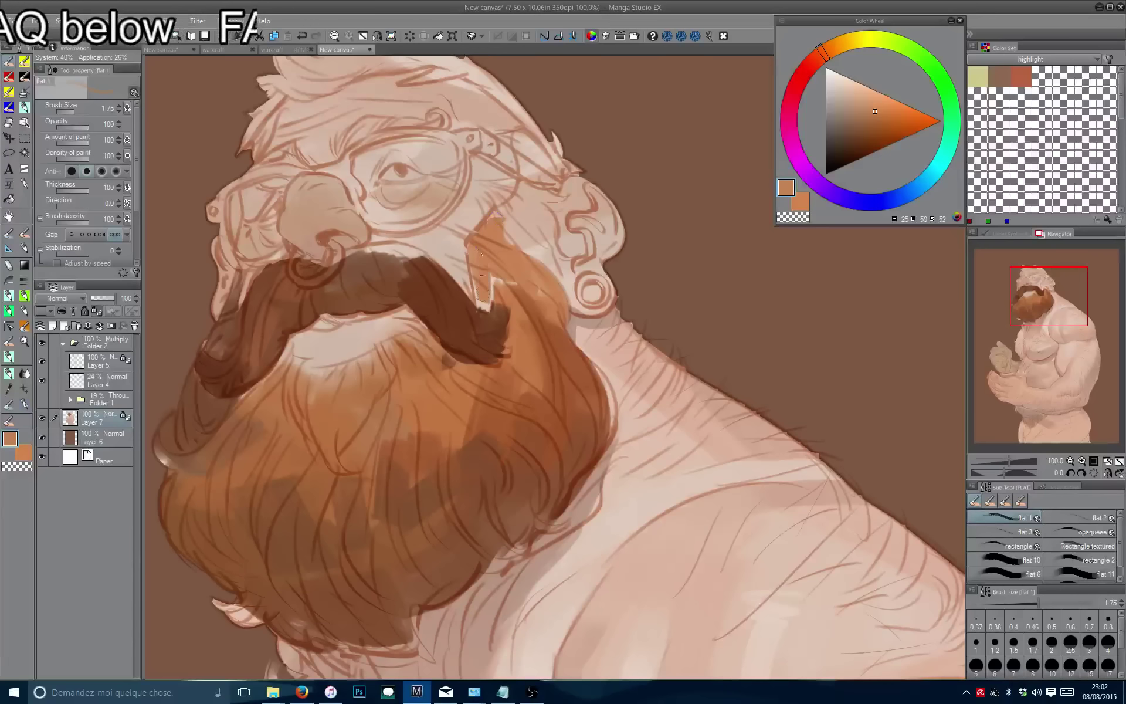
pyautogui.keyDown('alt'); pyautogui.click(522, 235); pyautogui.keyUp('alt')
pyautogui.moveTo(530, 211)
pyautogui.mouseDown()
pyautogui.moveTo(514, 244)
pyautogui.moveTo(537, 267)
pyautogui.mouseUp()
pyautogui.moveTo(534, 216)
pyautogui.mouseDown()
pyautogui.moveTo(539, 261)
pyautogui.moveTo(557, 276)
pyautogui.moveTo(511, 202)
pyautogui.moveTo(495, 223)
pyautogui.moveTo(542, 289)
pyautogui.mouseUp()
# Fill and even out the sideburn between cheek and ear with sampled orange tones at brush size 2.89.
pyautogui.keyDown('alt'); pyautogui.click(513, 302); pyautogui.keyUp('alt')
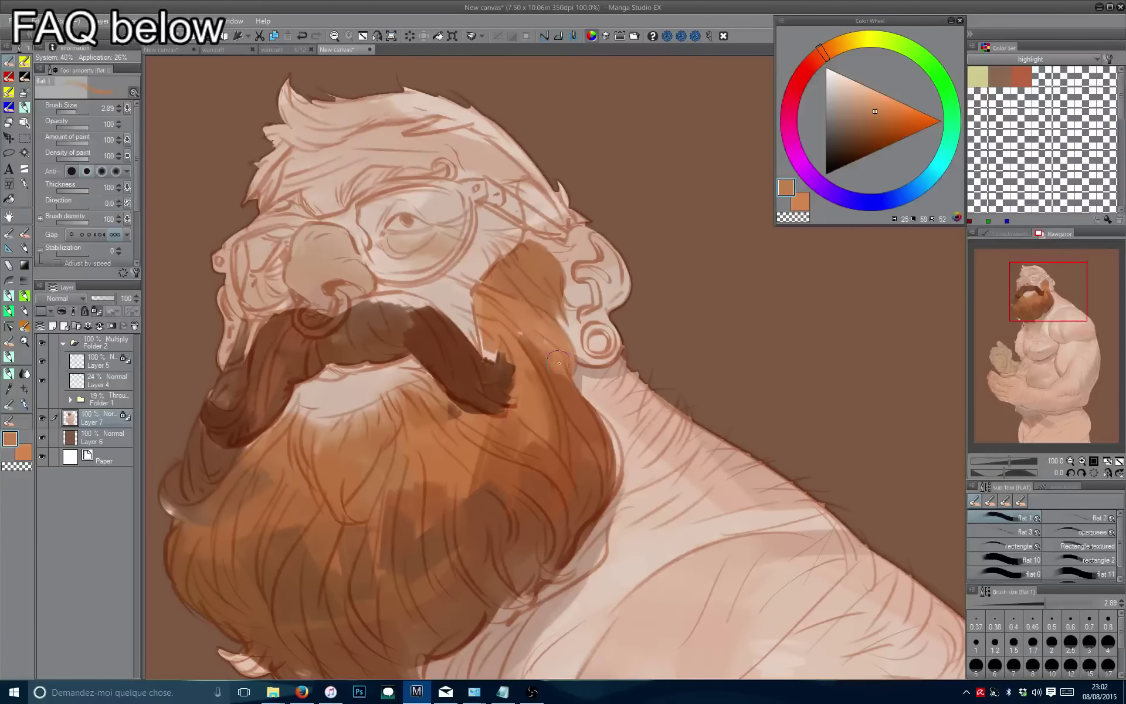
pyautogui.keyDown('alt'); pyautogui.click(514, 340); pyautogui.keyUp('alt')
pyautogui.moveTo(498, 346)
pyautogui.mouseDown()
pyautogui.moveTo(485, 372)
pyautogui.moveTo(478, 317)
pyautogui.moveTo(506, 286)
pyautogui.moveTo(496, 261)
pyautogui.mouseUp()
pyautogui.moveTo(566, 209)
pyautogui.mouseDown()
pyautogui.moveTo(545, 248)
pyautogui.moveTo(583, 230)
pyautogui.moveTo(539, 326)
pyautogui.moveTo(564, 211)
pyautogui.moveTo(504, 158)
pyautogui.moveTo(521, 221)
pyautogui.moveTo(501, 234)
pyautogui.moveTo(545, 270)
pyautogui.mouseUp()
# Try orange strokes along the hair's edge and front tuft at brush size 0.73 and check the whole figure.
pyautogui.press('[')
pyautogui.press('[')
pyautogui.press('[')
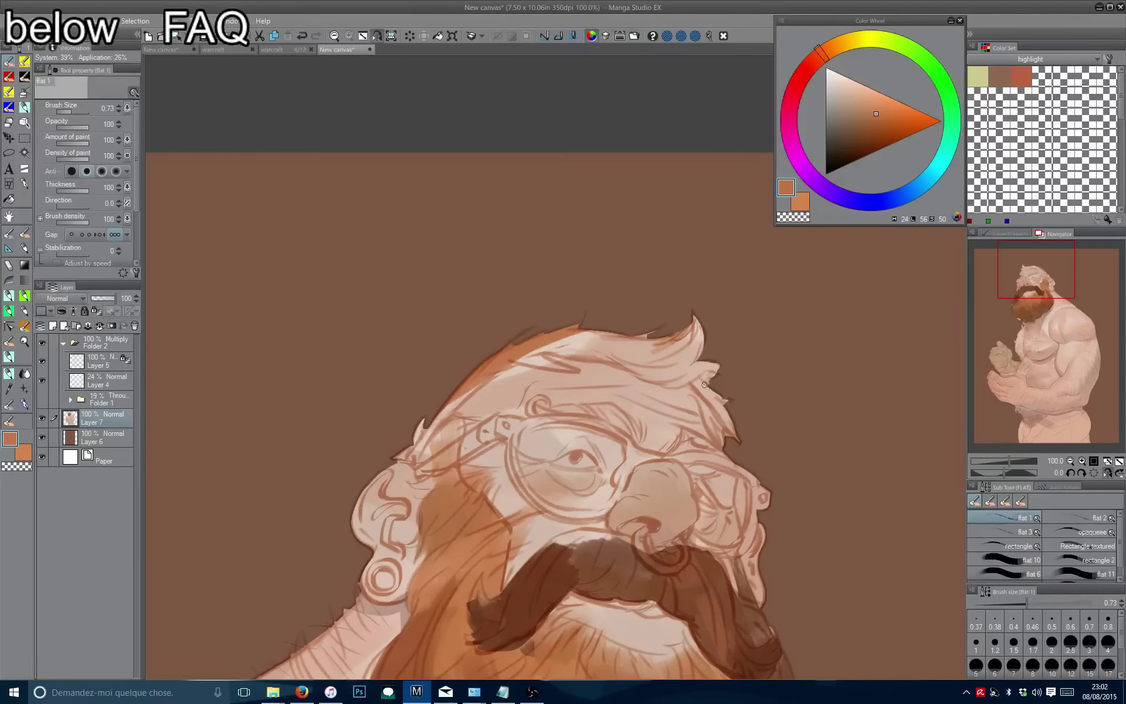
pyautogui.press('c')
pyautogui.press('c')
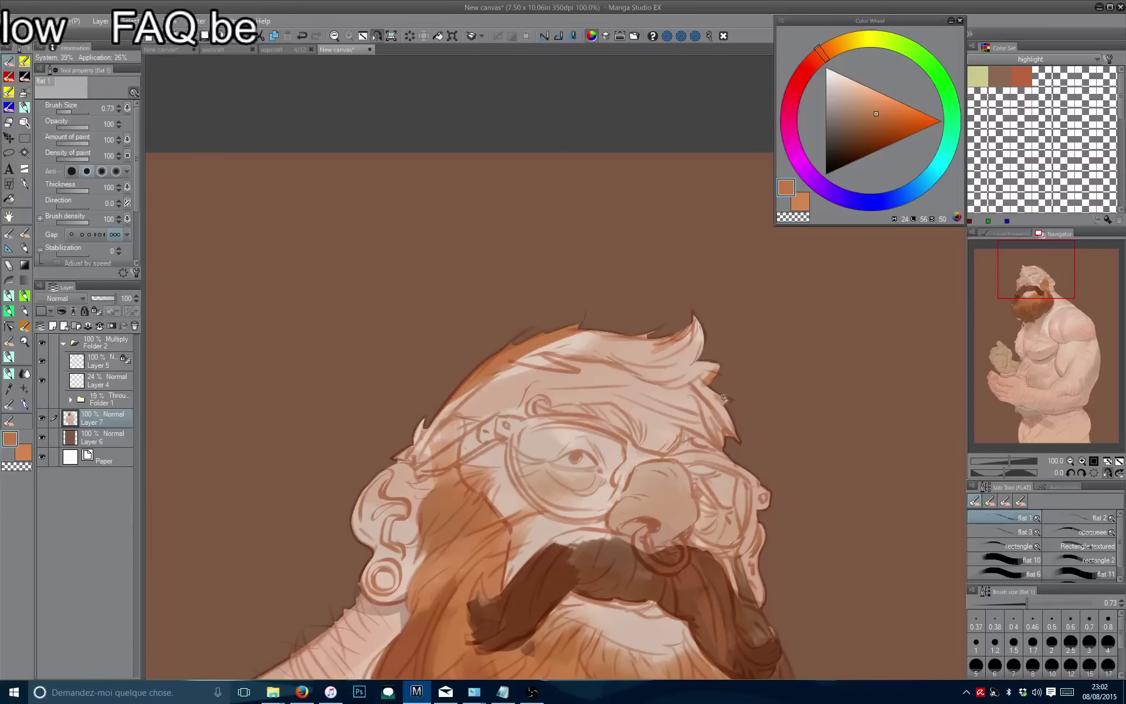
pyautogui.moveTo(720, 398); pyautogui.dragTo(727, 400)
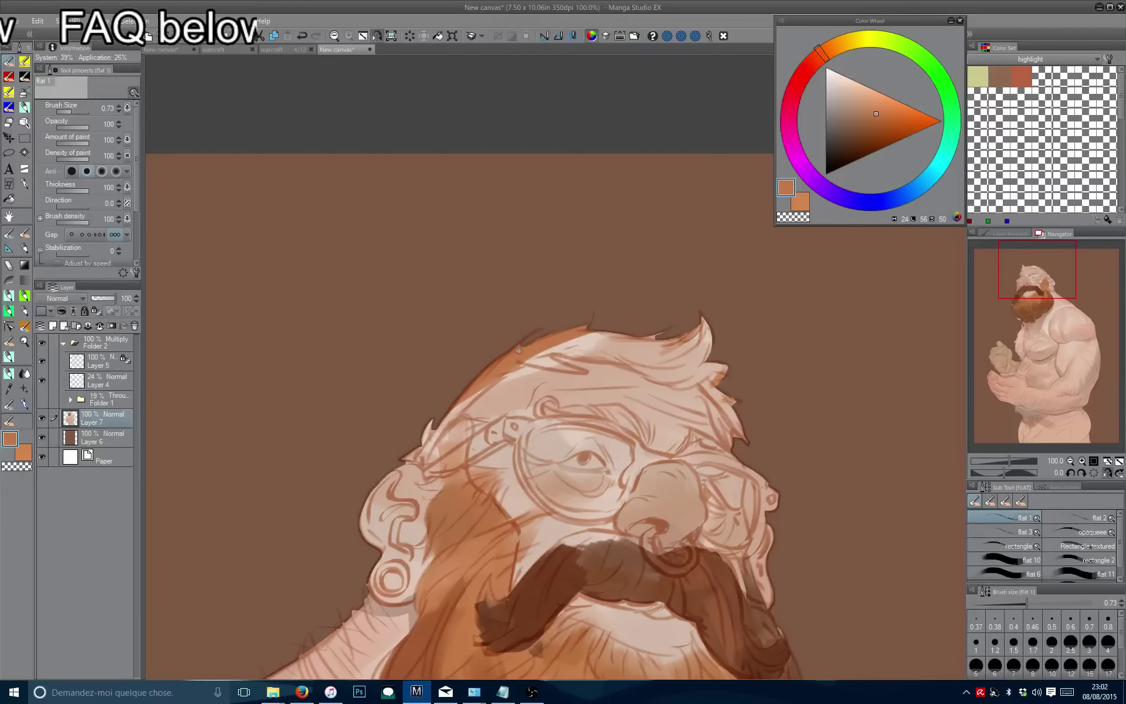
pyautogui.scroll(-2, 529, 337)
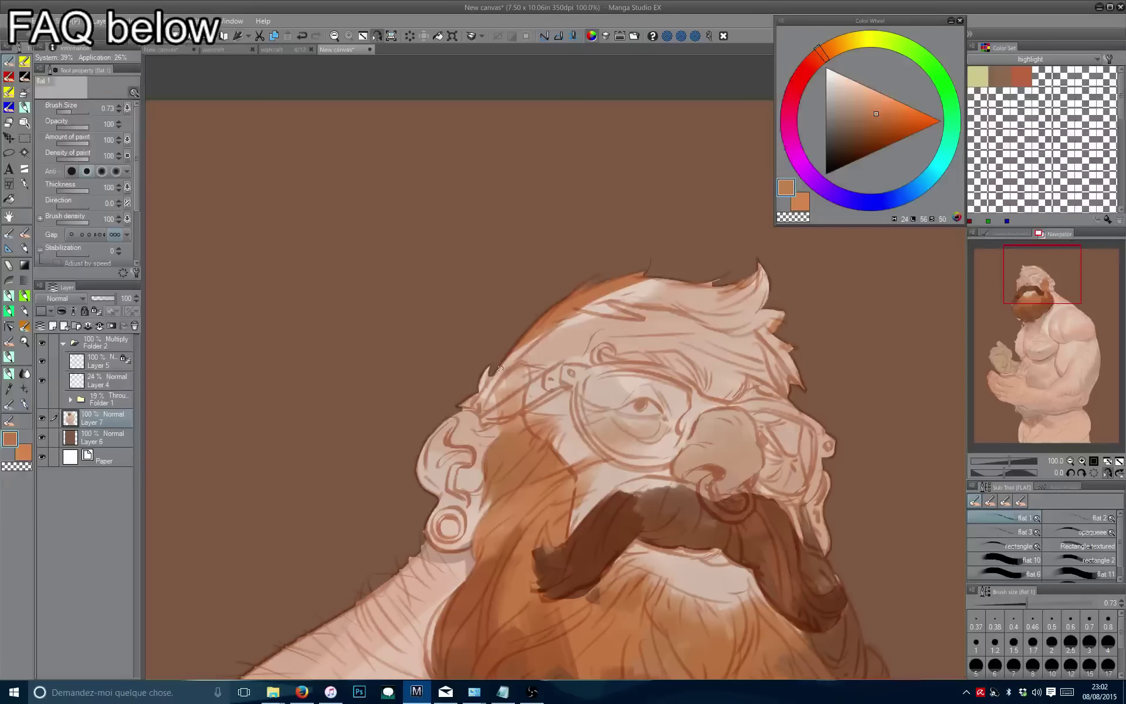
pyautogui.scroll(-2, 545, 336)
pyautogui.press('h')
pyautogui.press('h')
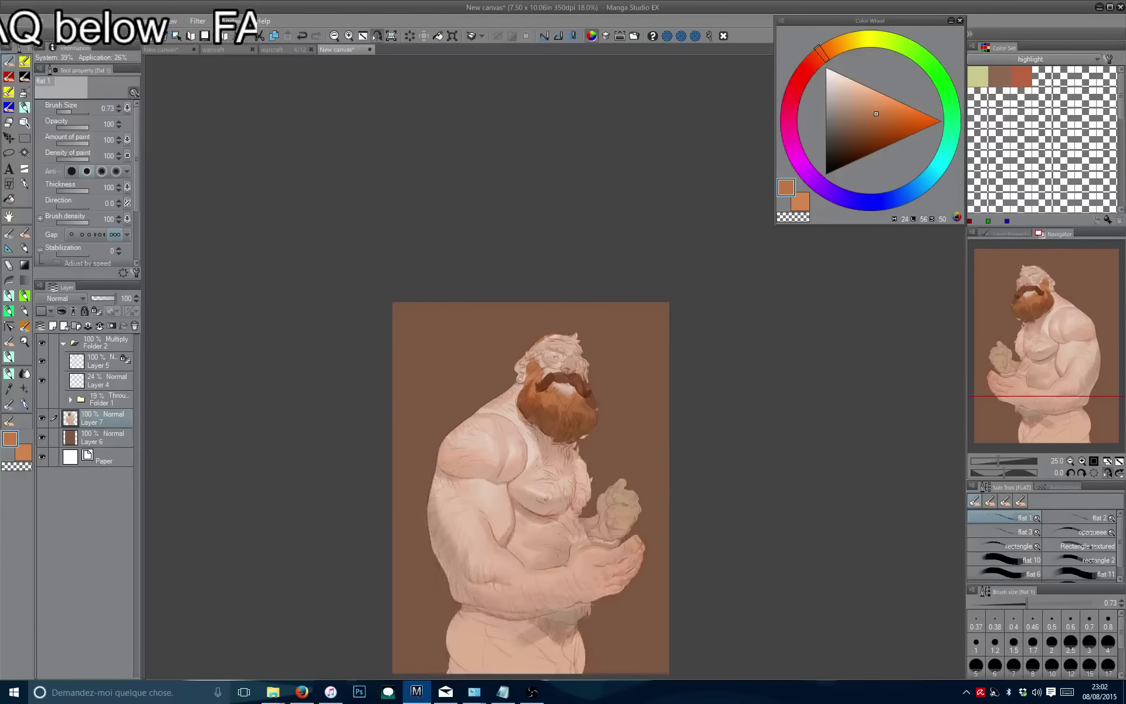
pyautogui.scroll(1, 546, 337)
pyautogui.scroll(3, 545, 337)
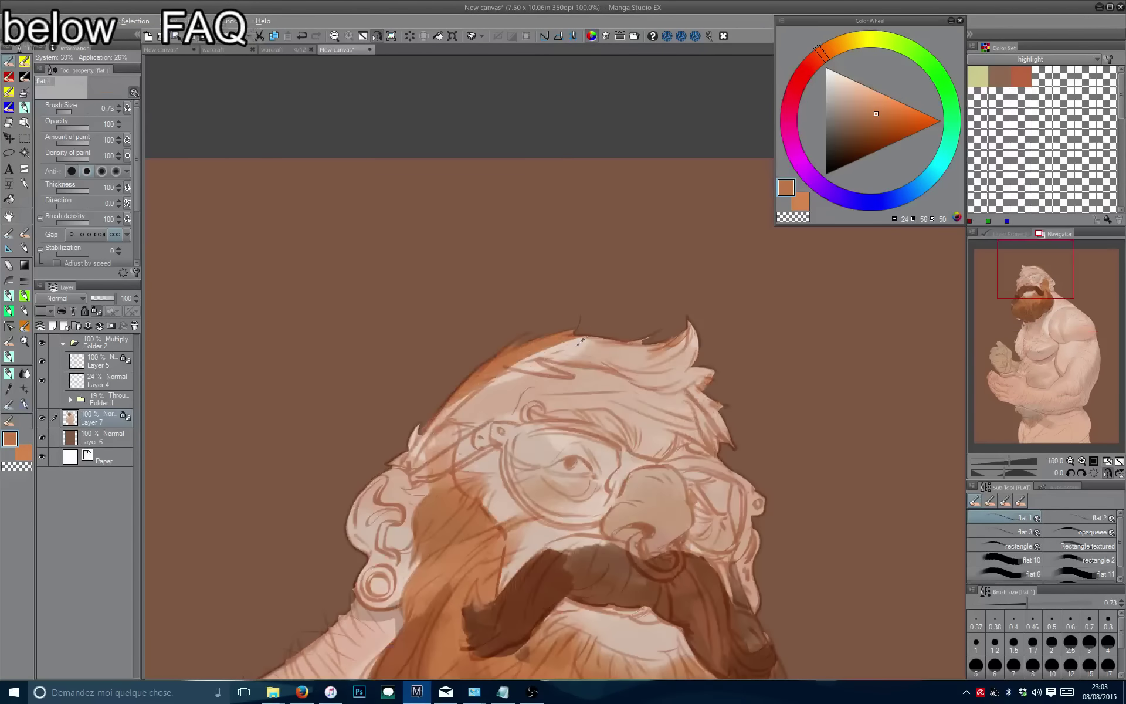
# Paint over the orange along the back of the hair with a sampled pale skin tone at brush size 2.39.
pyautogui.keyDown('alt'); pyautogui.click(578, 342); pyautogui.keyUp('alt')
pyautogui.moveTo(561, 342); pyautogui.dragTo(572, 337)
pyautogui.moveTo(493, 369); pyautogui.dragTo(581, 323)
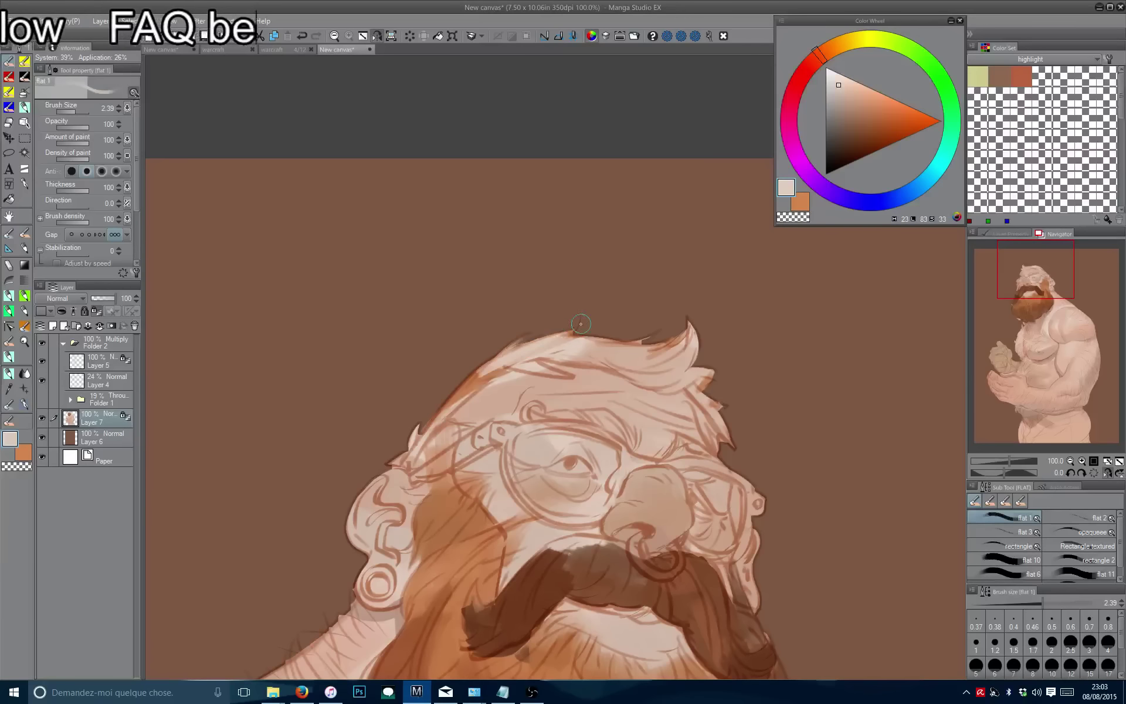
# Brighten the hair from the back of the head to the front tuft with a lighter cream at brush size 2.33.
pyautogui.moveTo(844, 83); pyautogui.dragTo(839, 78)
pyautogui.moveTo(587, 331); pyautogui.dragTo(452, 399)
pyautogui.moveTo(510, 358)
pyautogui.mouseDown()
pyautogui.moveTo(425, 425)
pyautogui.moveTo(487, 352)
pyautogui.mouseUp()
pyautogui.hotkey('ctrl', 'shift', 't')
pyautogui.moveTo(431, 426); pyautogui.dragTo(478, 363)
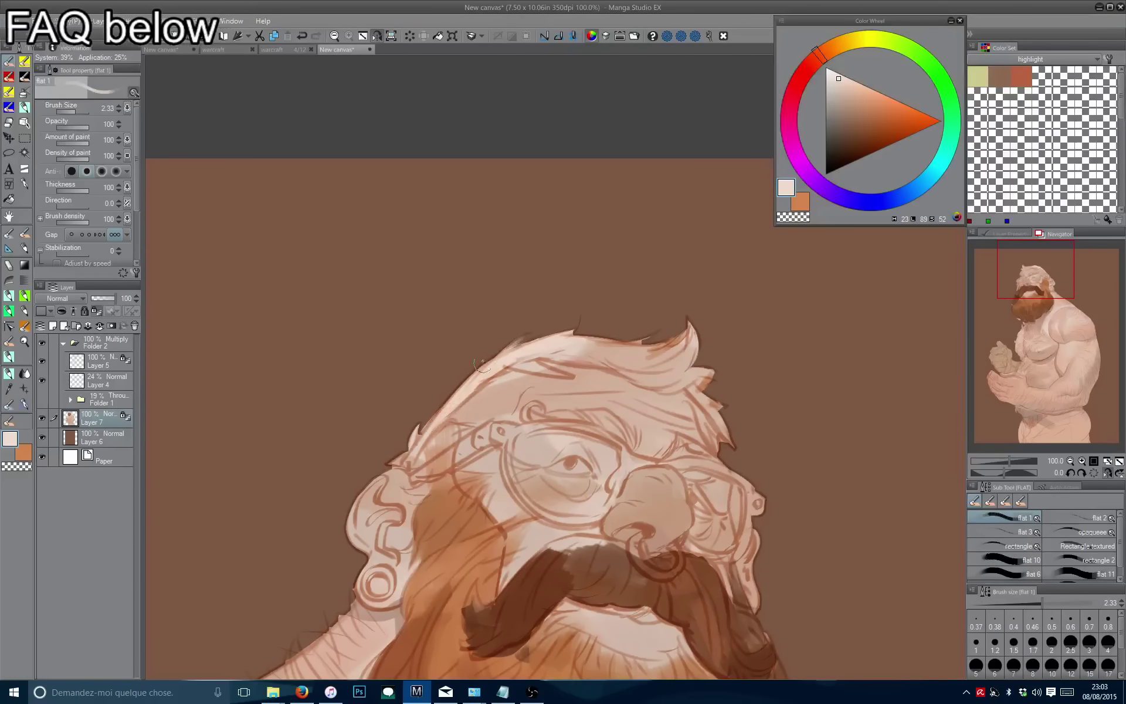
pyautogui.moveTo(578, 335)
pyautogui.mouseDown()
pyautogui.moveTo(692, 323)
pyautogui.moveTo(646, 364)
pyautogui.moveTo(651, 378)
pyautogui.moveTo(628, 372)
pyautogui.moveTo(586, 329)
pyautogui.mouseUp()
pyautogui.moveTo(646, 352)
pyautogui.mouseDown()
pyautogui.moveTo(637, 343)
pyautogui.moveTo(707, 301)
pyautogui.mouseUp()
# Choose a slightly darker pale pink and reduce the brush size for finer strokes on the hair.
pyautogui.click(842, 86)
pyautogui.press('[')
pyautogui.press('[')
pyautogui.press('[')
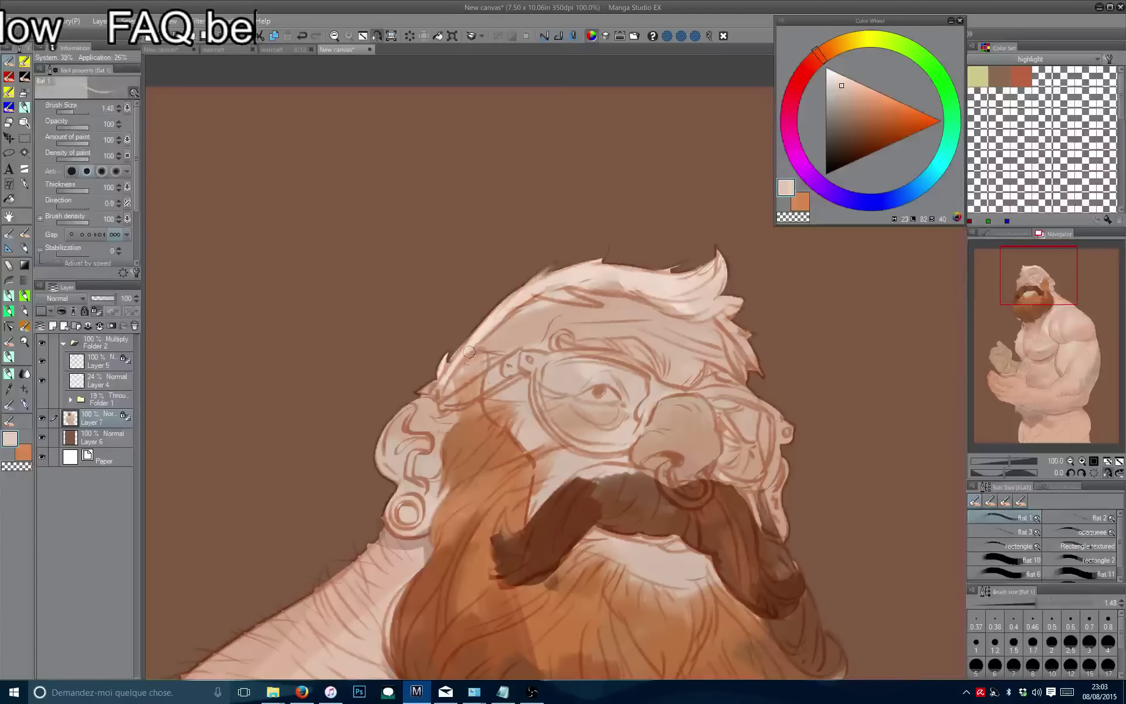
# Paint the temple and the upper edge of the sideburn with a light skin tone sampled beside the hairline, enlarging the brush to 3.71.
pyautogui.moveTo(478, 349); pyautogui.dragTo(461, 402)
pyautogui.keyDown('alt'); pyautogui.click(456, 365); pyautogui.keyUp('alt')
pyautogui.press(']')
pyautogui.press(']')
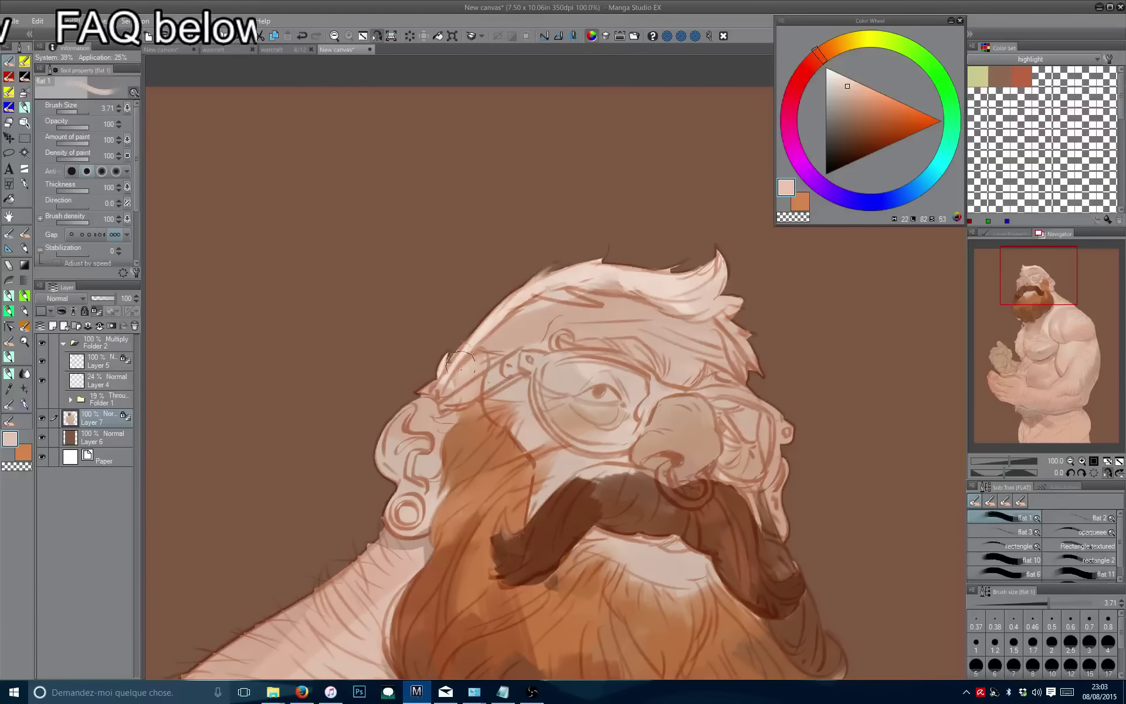
pyautogui.moveTo(464, 352)
pyautogui.mouseDown()
pyautogui.moveTo(487, 446)
pyautogui.moveTo(481, 487)
pyautogui.mouseUp()
pyautogui.moveTo(483, 444); pyautogui.dragTo(514, 345)
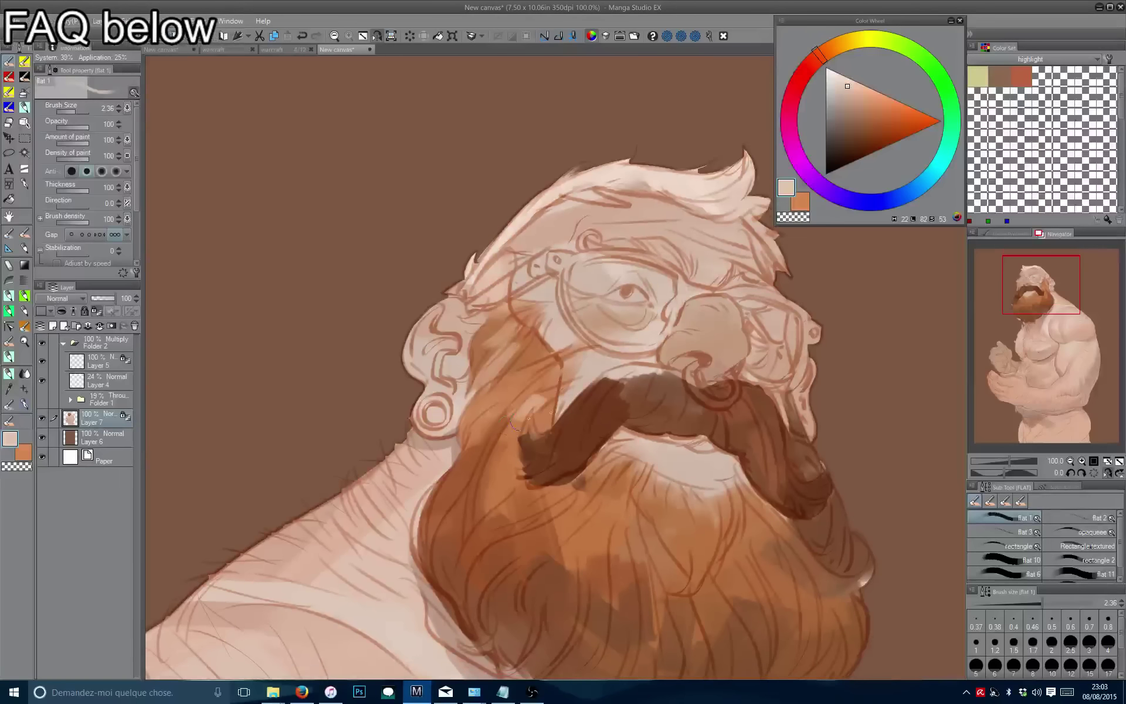
# Fill the moustache's upper edge and curled tip with dark brown sampled from it at brush size 2.36, checking its shape in a mirrored view.
pyautogui.keyDown('alt'); pyautogui.click(605, 405); pyautogui.keyUp('alt')
pyautogui.moveTo(605, 414)
pyautogui.mouseDown()
pyautogui.moveTo(680, 386)
pyautogui.moveTo(620, 376)
pyautogui.moveTo(614, 400)
pyautogui.moveTo(617, 378)
pyautogui.moveTo(607, 387)
pyautogui.moveTo(665, 375)
pyautogui.moveTo(599, 388)
pyautogui.mouseUp()
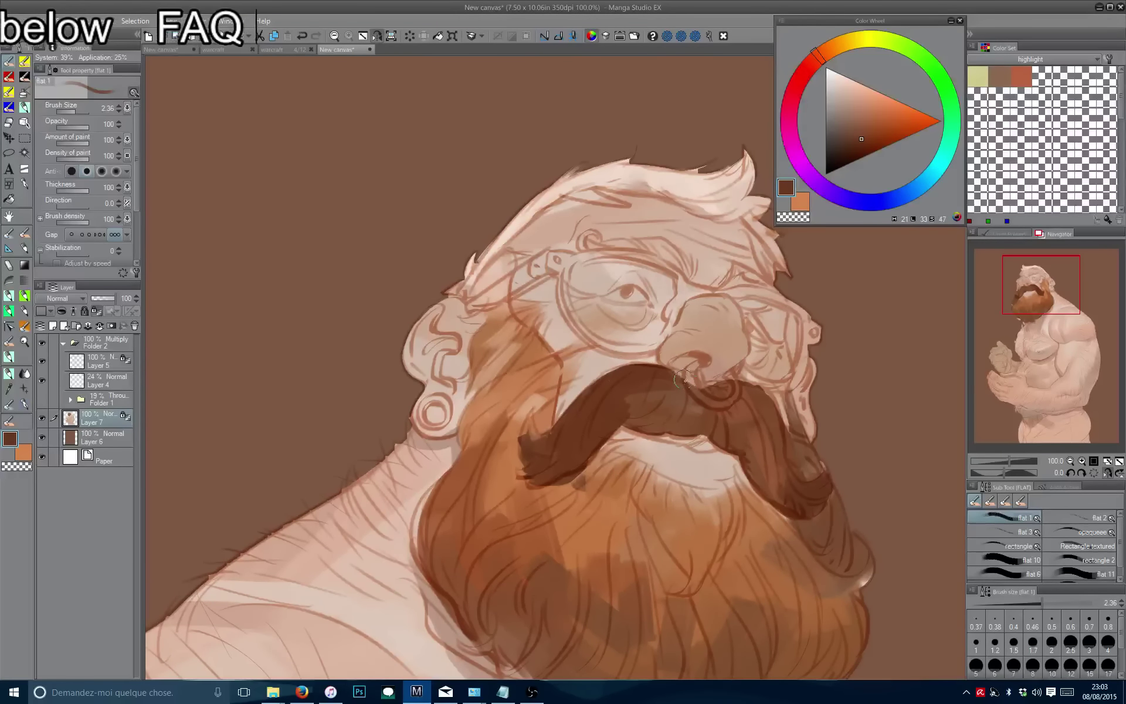
pyautogui.moveTo(683, 380)
pyautogui.mouseDown()
pyautogui.moveTo(713, 391)
pyautogui.moveTo(633, 379)
pyautogui.mouseUp()
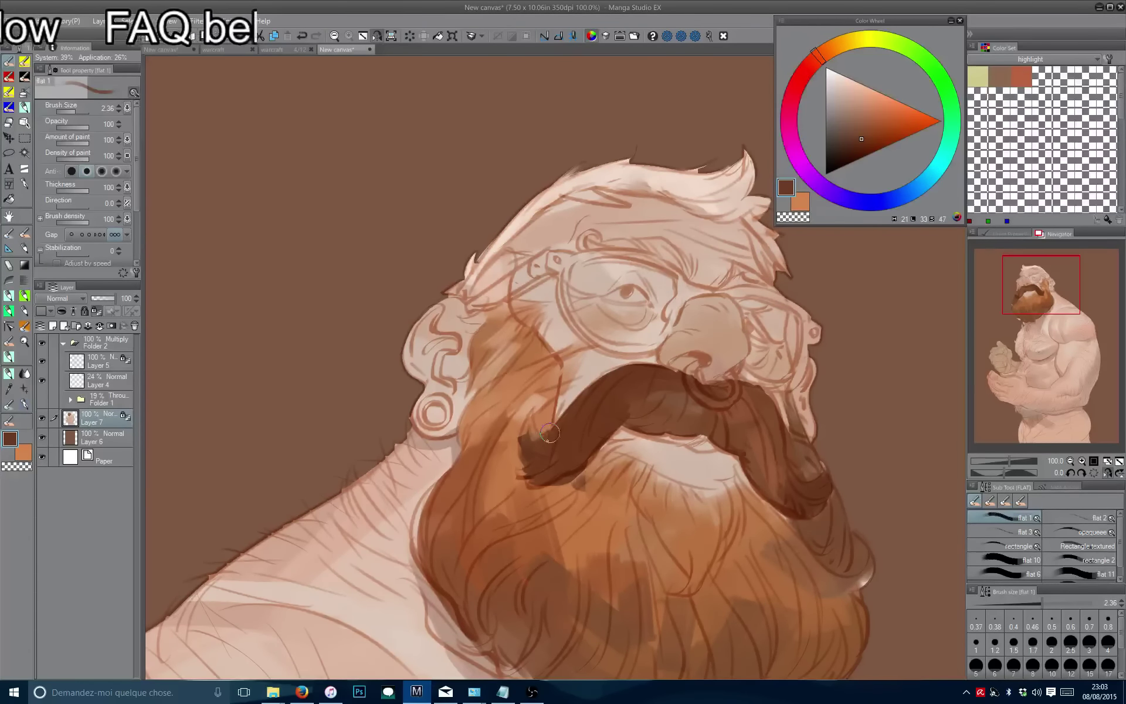
pyautogui.moveTo(550, 433); pyautogui.dragTo(535, 453)
pyautogui.keyDown('alt'); pyautogui.click(649, 380); pyautogui.keyUp('alt')
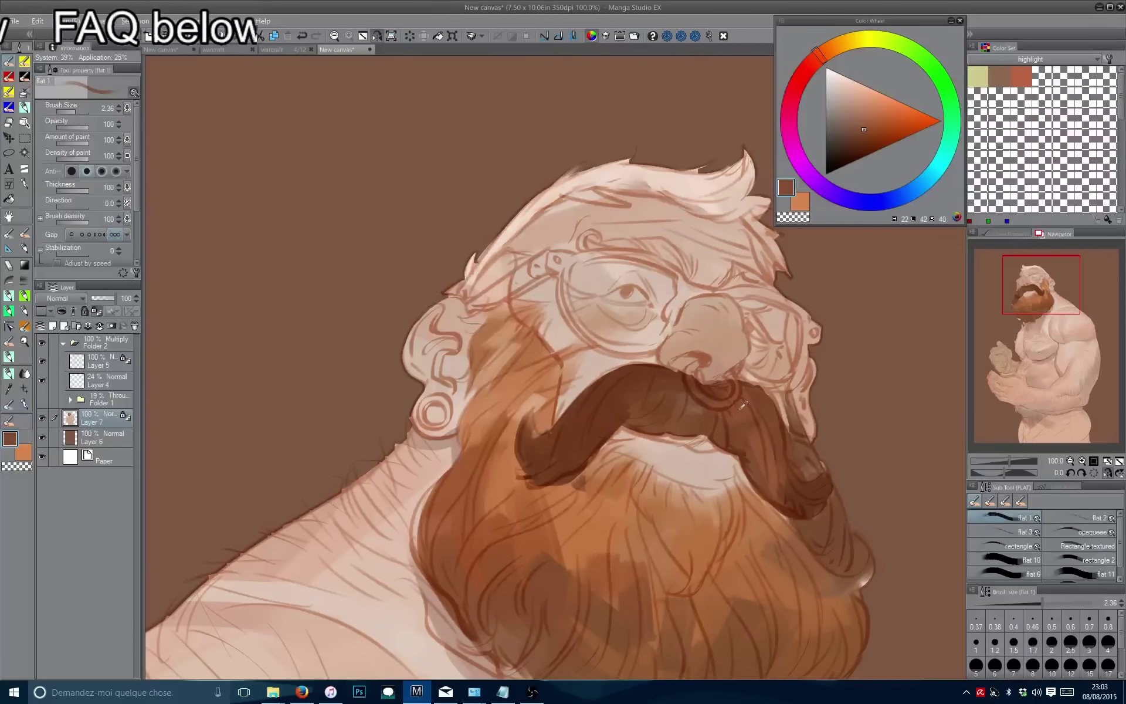
pyautogui.press('h')
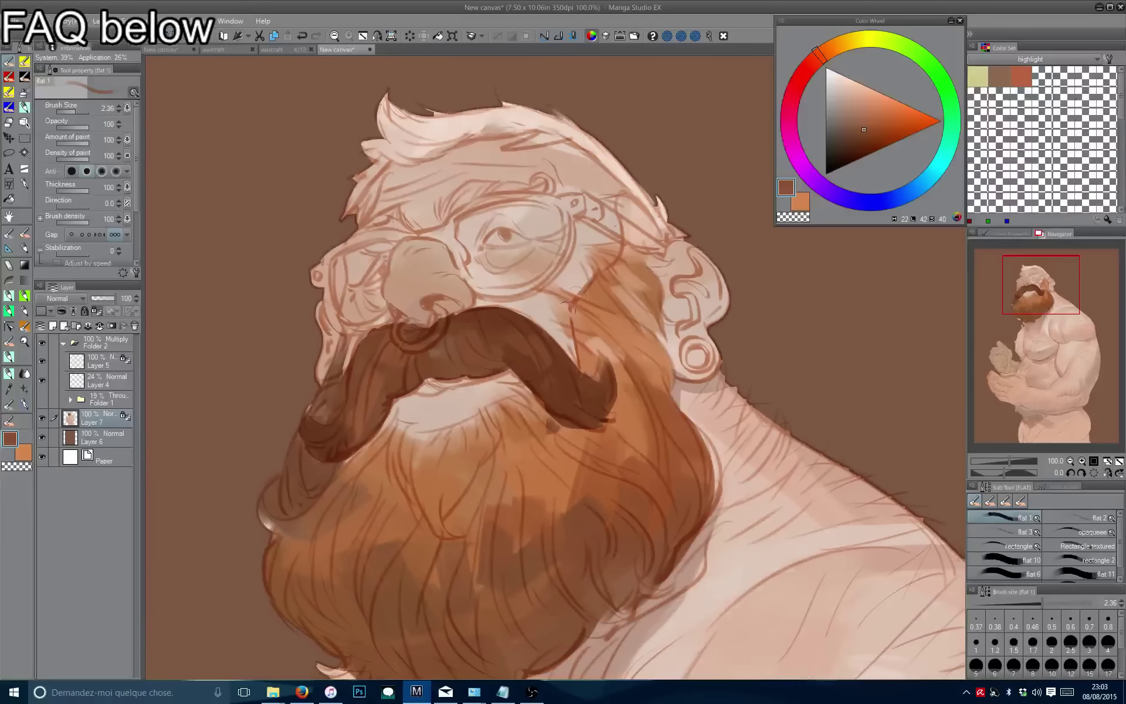
pyautogui.keyDown('alt'); pyautogui.click(558, 412); pyautogui.keyUp('alt')
pyautogui.keyDown('alt'); pyautogui.click(557, 412); pyautogui.keyUp('alt')
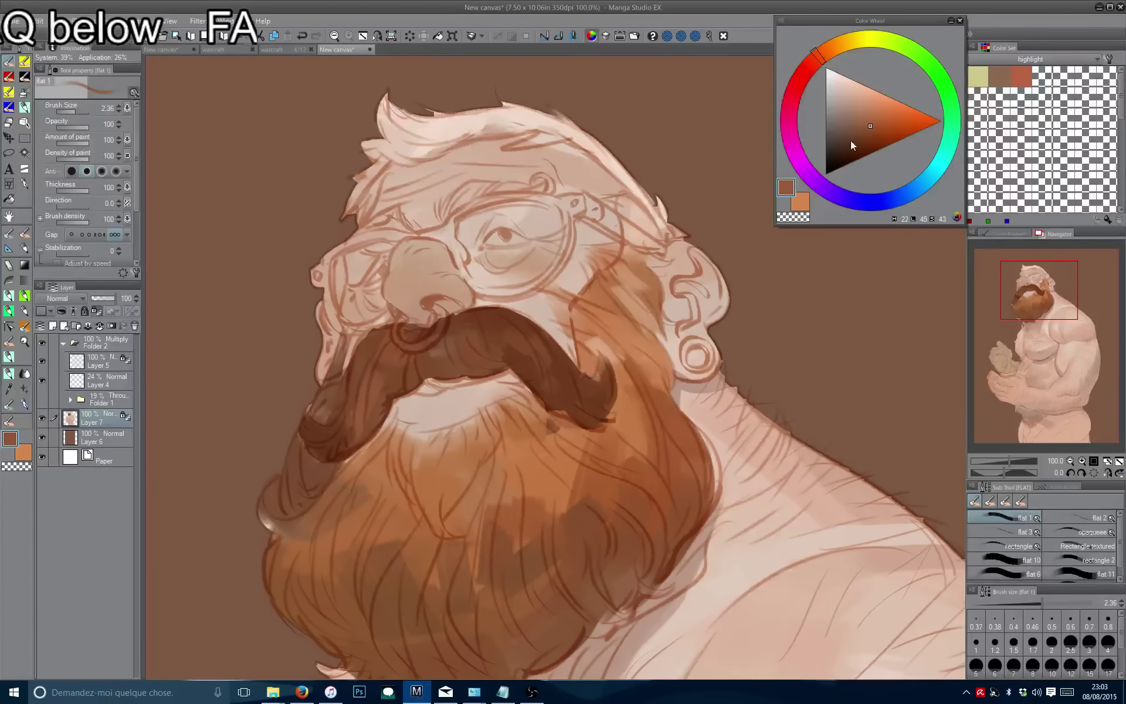
pyautogui.keyDown('alt'); pyautogui.click(563, 410); pyautogui.keyUp('alt')
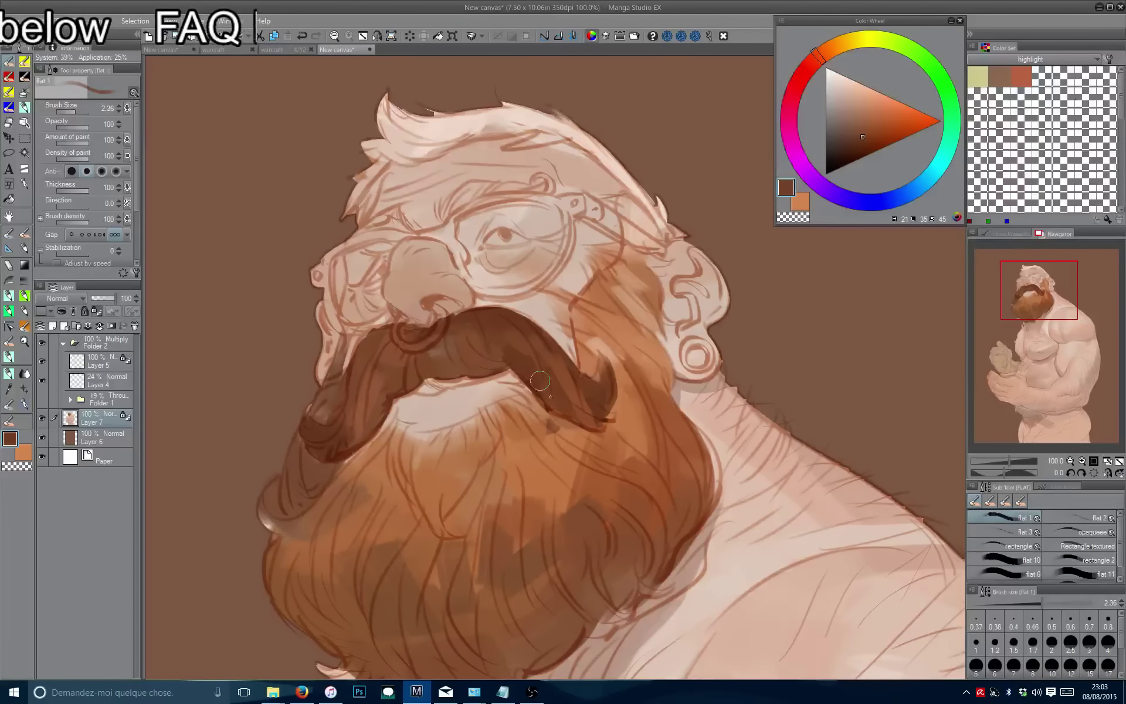
# Paint a dark brown tuft in the beard below the lower lip with the moustache colour, starting at brush size 9.89.
pyautogui.keyDown('alt'); pyautogui.click(530, 320); pyautogui.keyUp('alt')
pyautogui.moveTo(525, 431); pyautogui.dragTo(536, 385)
pyautogui.press(']')
pyautogui.press(']')
pyautogui.press(']')
pyautogui.moveTo(481, 434)
pyautogui.mouseDown()
pyautogui.moveTo(434, 481)
pyautogui.moveTo(446, 498)
pyautogui.mouseUp()
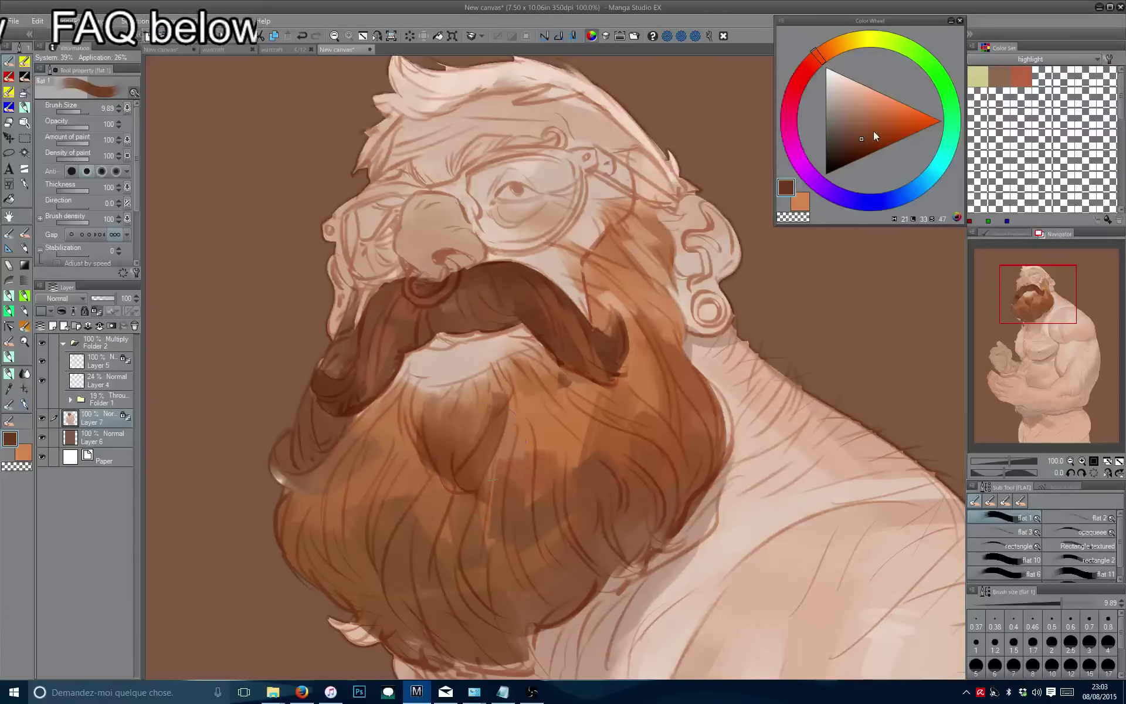
pyautogui.press('[')
pyautogui.press('[')
pyautogui.press('[')
pyautogui.moveTo(505, 405); pyautogui.dragTo(461, 481)
pyautogui.moveTo(484, 432); pyautogui.dragTo(437, 502)
pyautogui.moveTo(398, 501)
pyautogui.mouseDown()
pyautogui.moveTo(460, 439)
pyautogui.moveTo(447, 534)
pyautogui.moveTo(314, 516)
pyautogui.moveTo(561, 550)
pyautogui.moveTo(548, 528)
pyautogui.mouseUp()
# Shade the neck and the top of the chest below the beard in dark brown with brush size 12.96.
pyautogui.press(']')
pyautogui.press(']')
pyautogui.press(']')
pyautogui.scroll(-2, 578, 535)
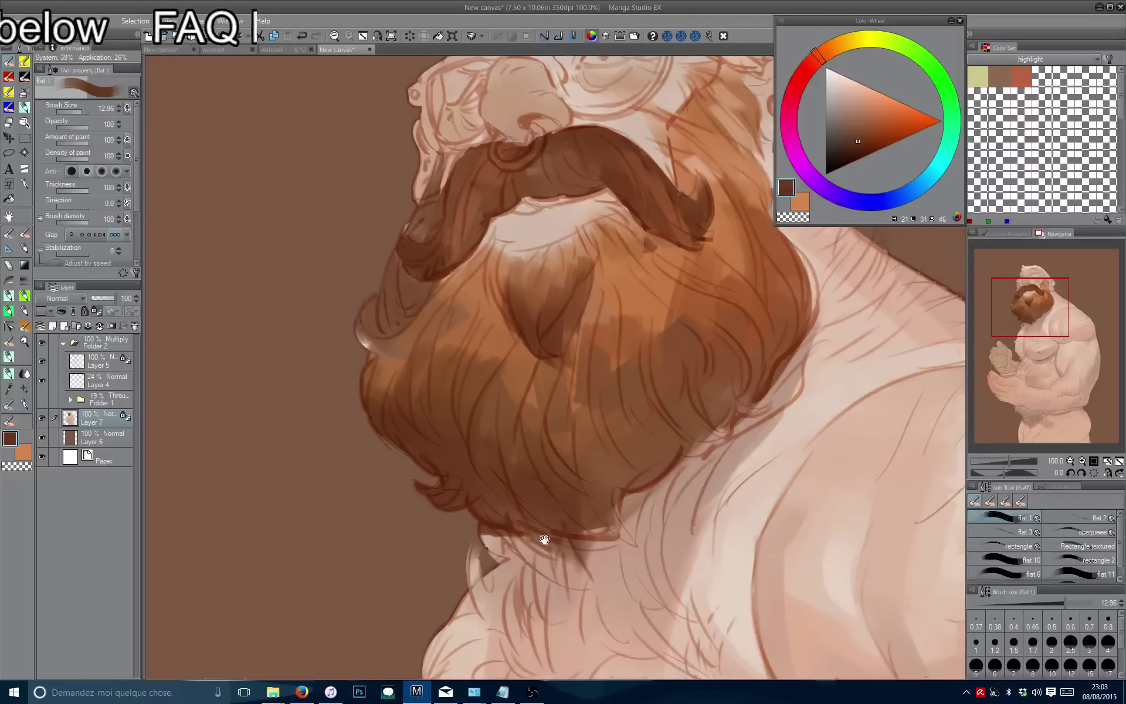
pyautogui.scroll(-2, 548, 528)
pyautogui.moveTo(528, 470)
pyautogui.mouseDown()
pyautogui.moveTo(534, 515)
pyautogui.moveTo(516, 419)
pyautogui.moveTo(604, 463)
pyautogui.mouseUp()
pyautogui.moveTo(563, 411); pyautogui.dragTo(675, 452)
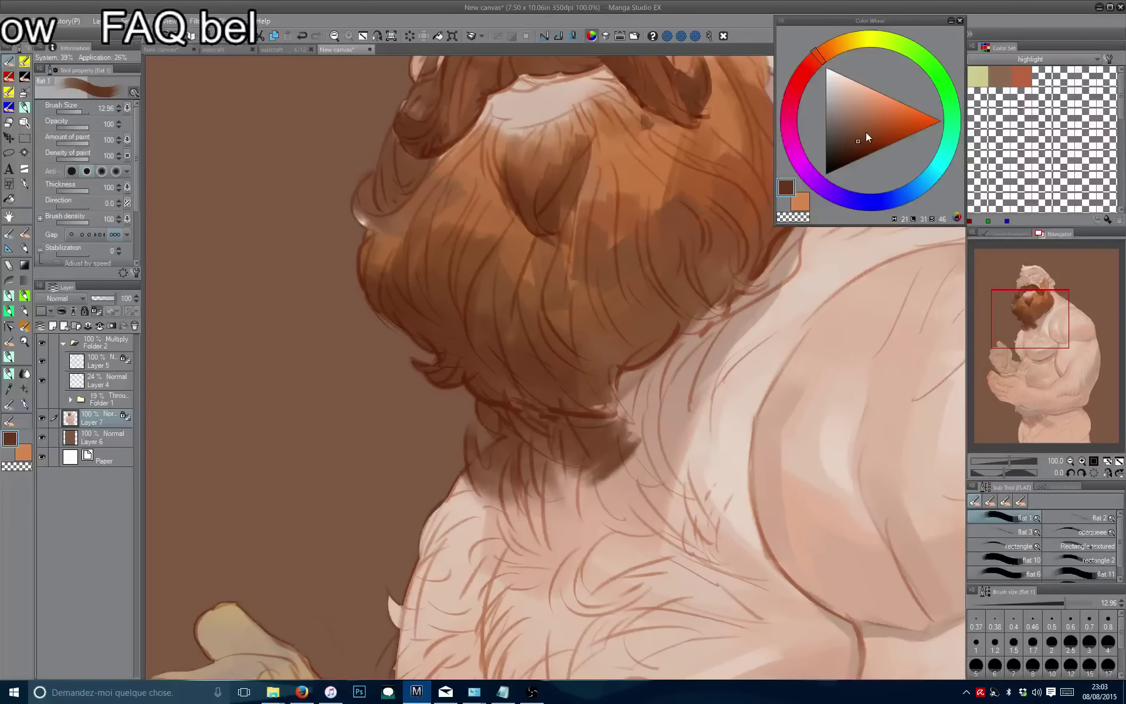
pyautogui.moveTo(693, 411); pyautogui.dragTo(613, 458)
pyautogui.moveTo(515, 525); pyautogui.dragTo(587, 422)
pyautogui.scroll(-2, 591, 264)
pyautogui.moveTo(591, 264); pyautogui.dragTo(575, 293)
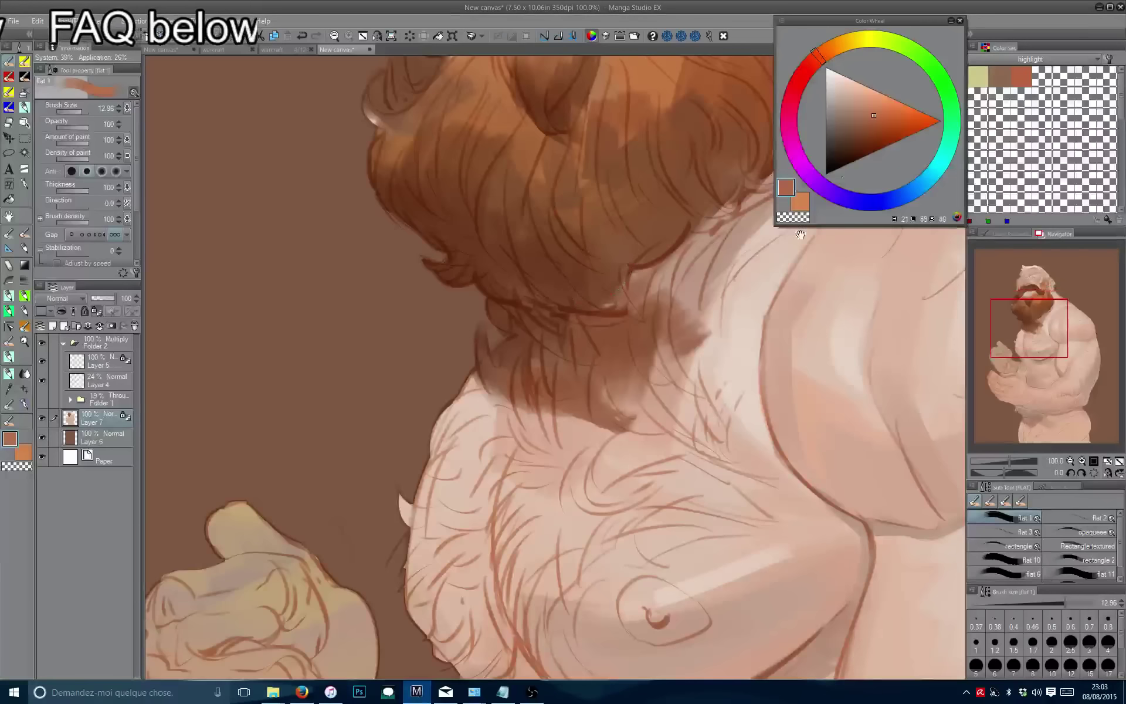
# Block in reddish-brown body hair from the neck down over the upper chest with brush sizes of about 10 to 13.
pyautogui.moveTo(575, 352)
pyautogui.mouseDown()
pyautogui.moveTo(625, 443)
pyautogui.moveTo(645, 411)
pyautogui.moveTo(563, 440)
pyautogui.moveTo(499, 422)
pyautogui.moveTo(666, 410)
pyautogui.moveTo(628, 480)
pyautogui.mouseUp()
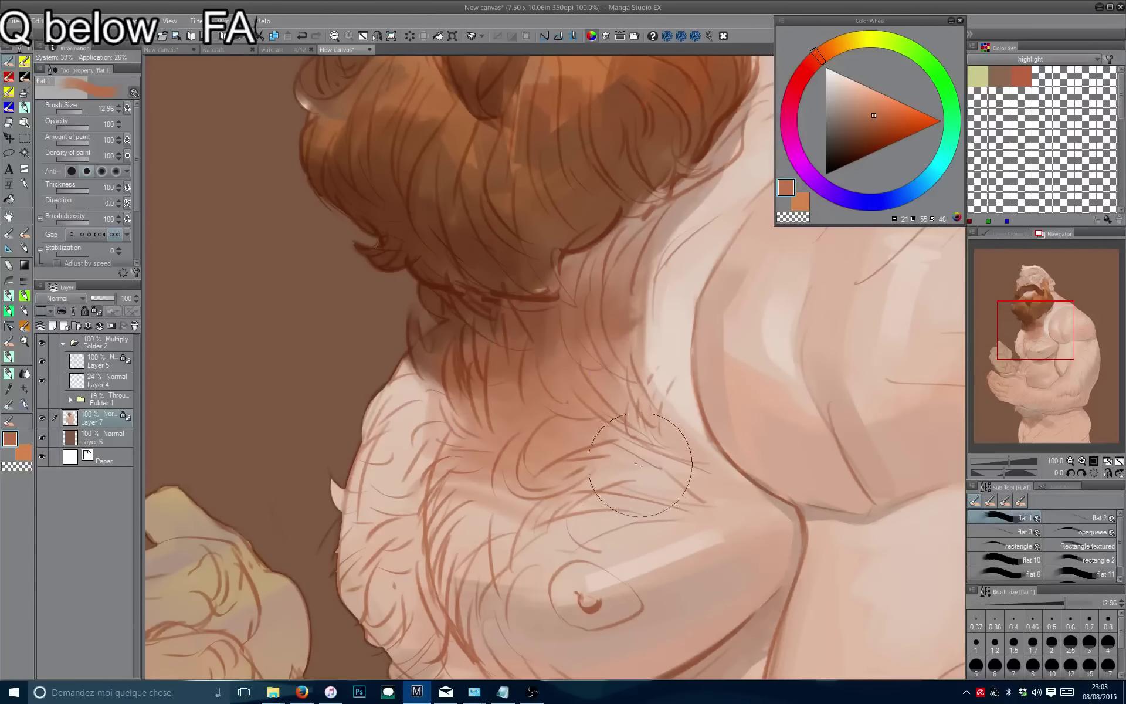
pyautogui.moveTo(466, 457); pyautogui.dragTo(474, 405)
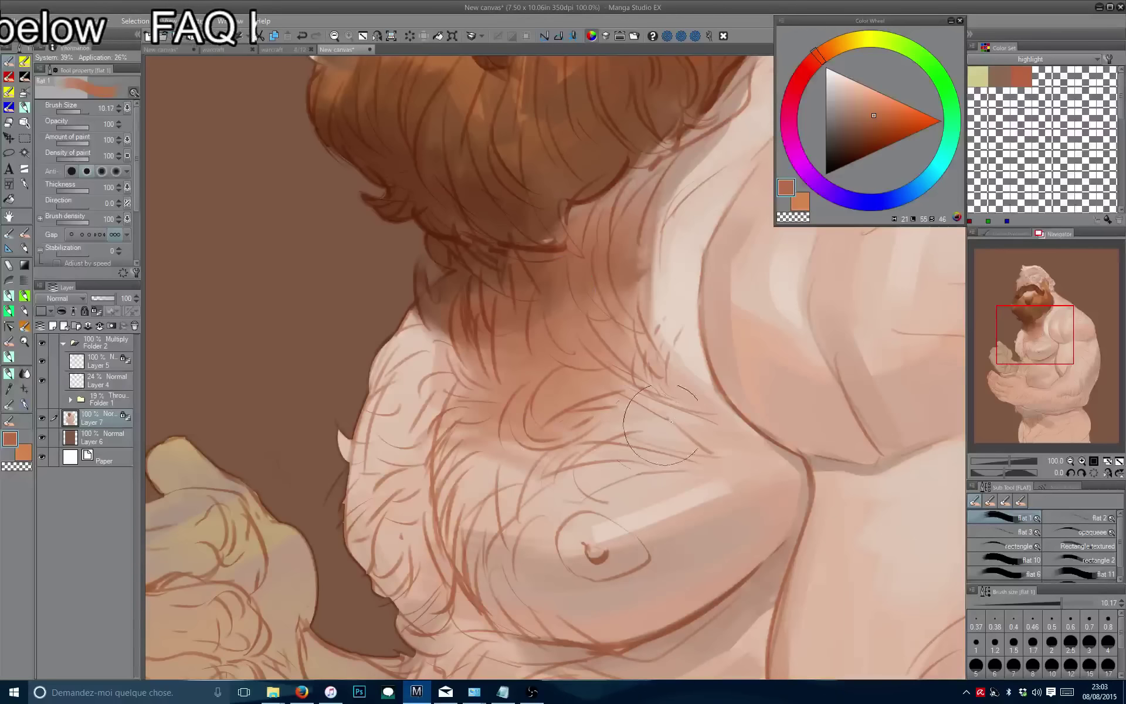
pyautogui.moveTo(563, 472)
pyautogui.mouseDown()
pyautogui.moveTo(541, 500)
pyautogui.moveTo(556, 455)
pyautogui.moveTo(566, 458)
pyautogui.mouseUp()
pyautogui.moveTo(552, 446); pyautogui.dragTo(470, 399)
pyautogui.moveTo(546, 469); pyautogui.dragTo(457, 347)
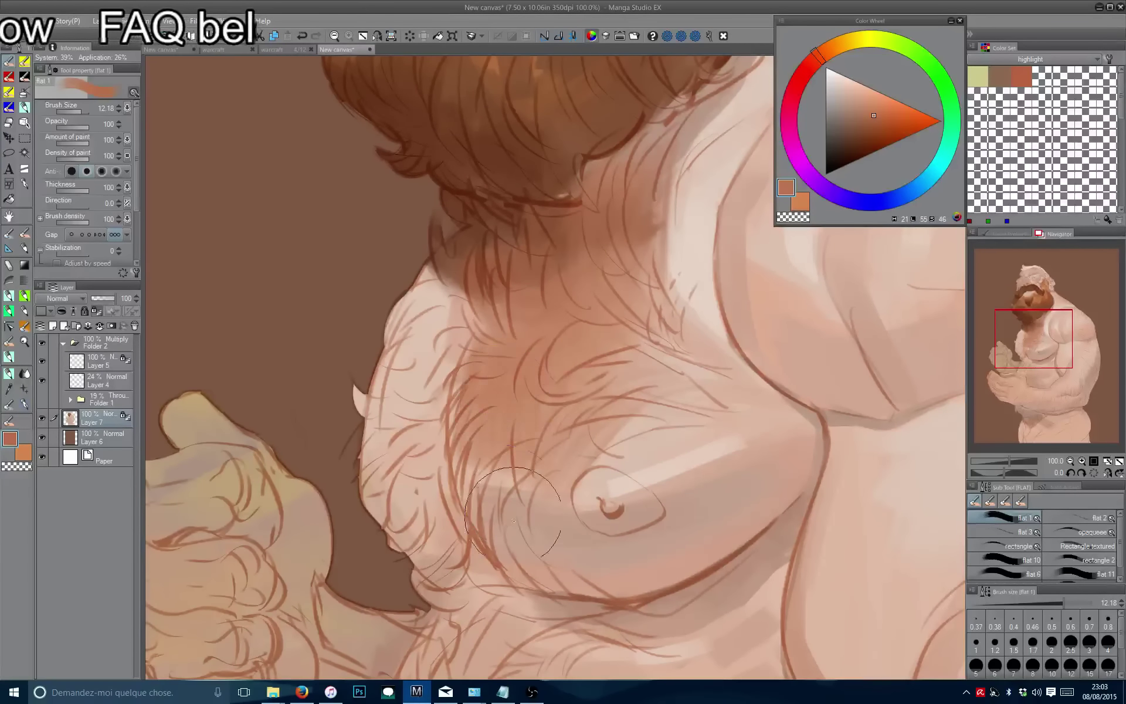
pyautogui.moveTo(516, 446); pyautogui.dragTo(467, 482)
# Extend the reddish-brown hair tone over the far side of the chest down to the lower chest fold with brush size 12.18.
pyautogui.moveTo(449, 270); pyautogui.dragTo(381, 434)
pyautogui.moveTo(457, 290); pyautogui.dragTo(390, 437)
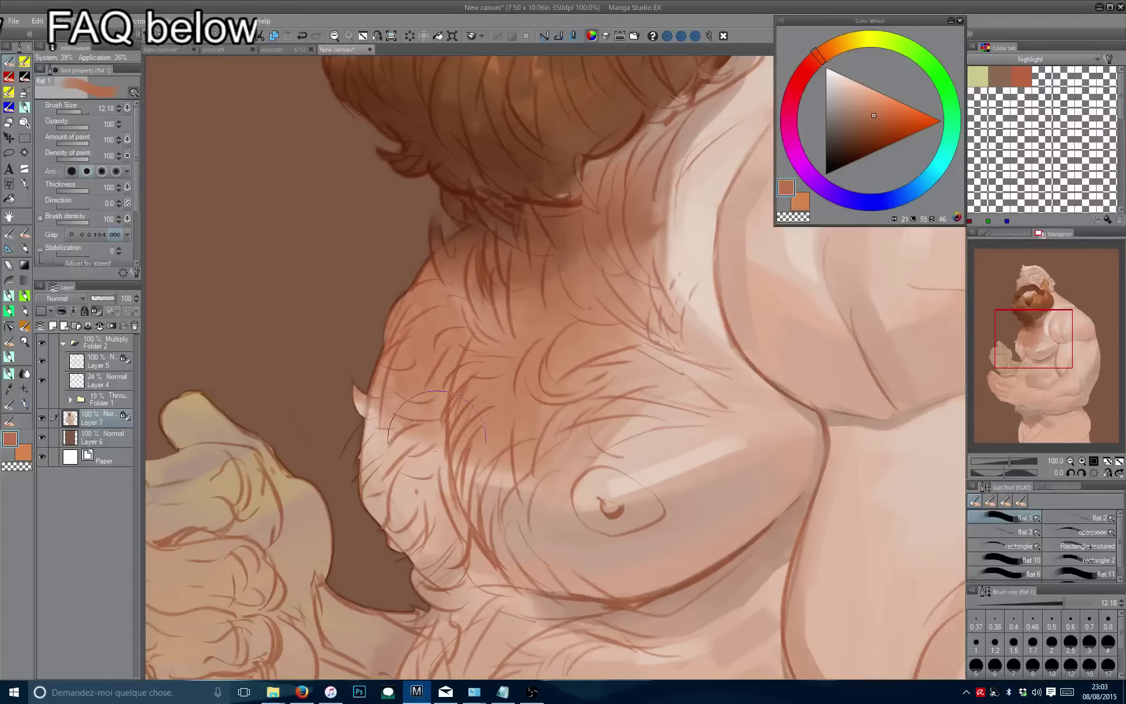
pyautogui.moveTo(440, 399); pyautogui.dragTo(361, 484)
pyautogui.moveTo(313, 393); pyautogui.dragTo(302, 257)
pyautogui.moveTo(516, 299); pyautogui.dragTo(425, 405)
pyautogui.moveTo(534, 329); pyautogui.dragTo(440, 469)
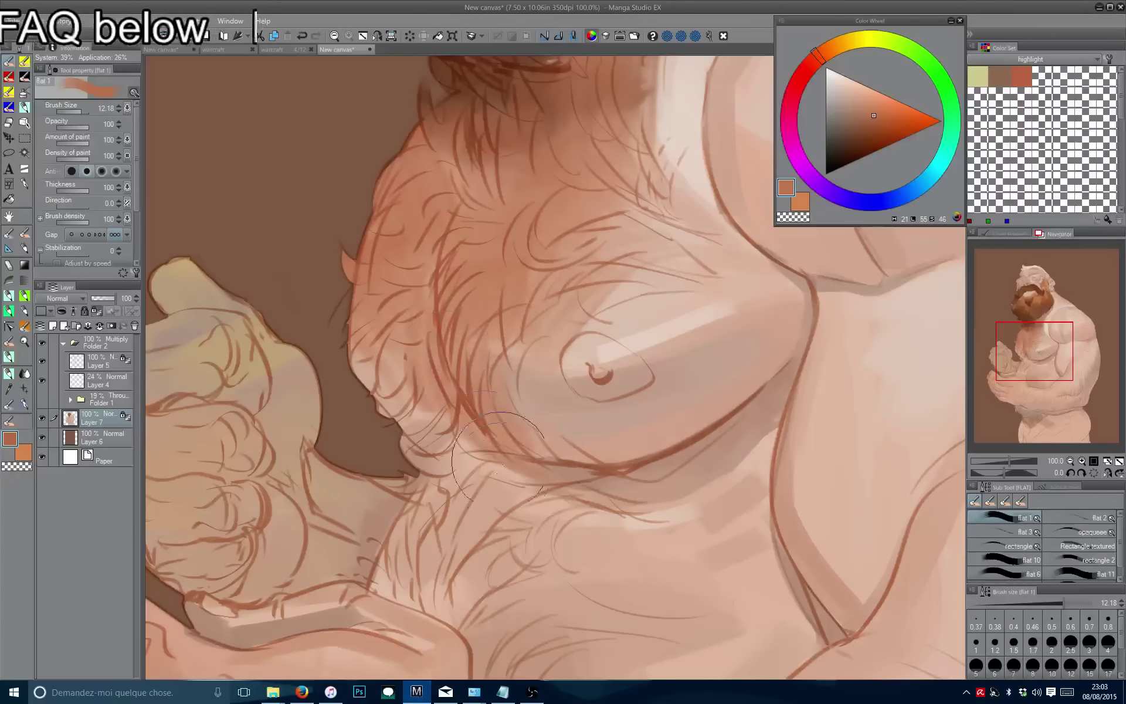
pyautogui.moveTo(481, 335); pyautogui.dragTo(411, 420)
pyautogui.moveTo(446, 352); pyautogui.dragTo(429, 408)
pyautogui.moveTo(511, 367); pyautogui.dragTo(461, 521)
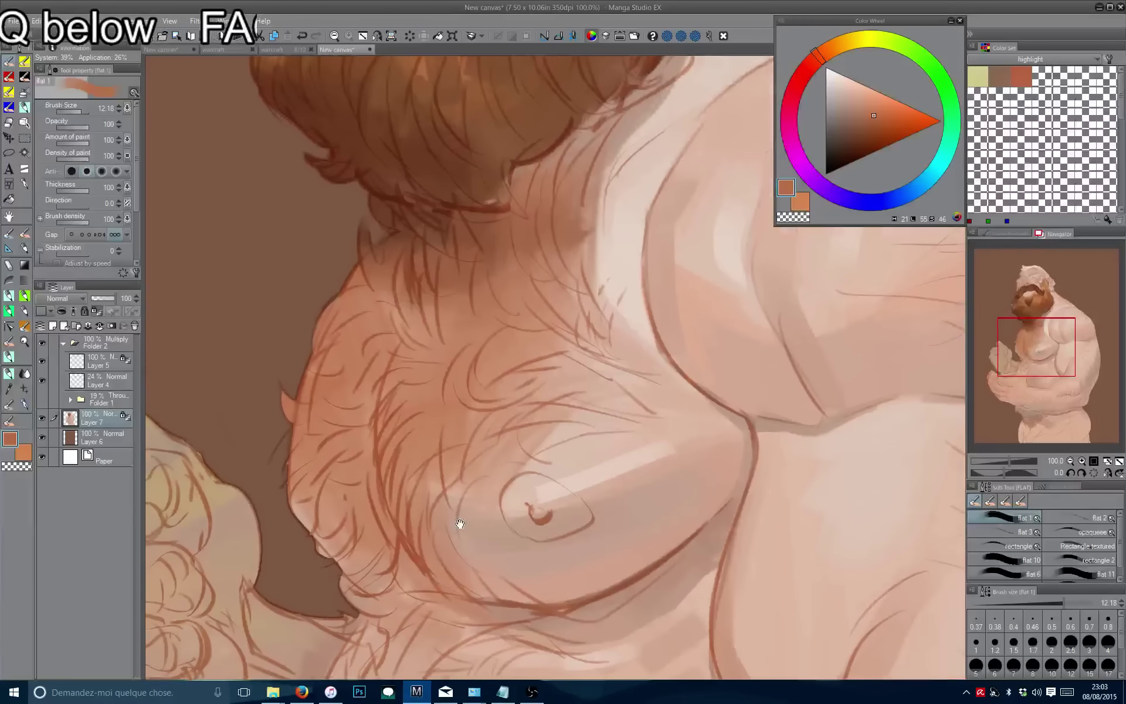
# Deepen the hair between the pectorals and below the neck with a darker brown, reducing the brush size to 10.91.
pyautogui.click(869, 131)
pyautogui.moveTo(449, 317); pyautogui.dragTo(364, 399)
pyautogui.moveTo(487, 282); pyautogui.dragTo(378, 352)
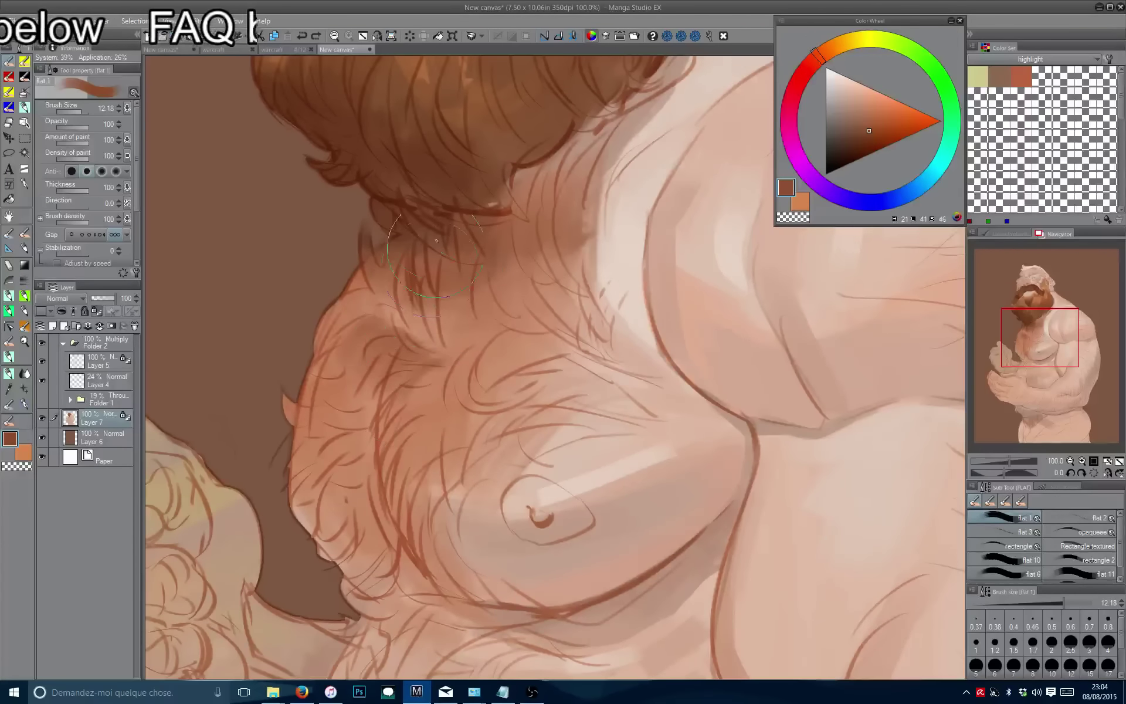
pyautogui.moveTo(446, 270); pyautogui.dragTo(410, 369)
pyautogui.press('[')
pyautogui.moveTo(563, 305); pyautogui.dragTo(437, 411)
pyautogui.moveTo(551, 411); pyautogui.dragTo(481, 446)
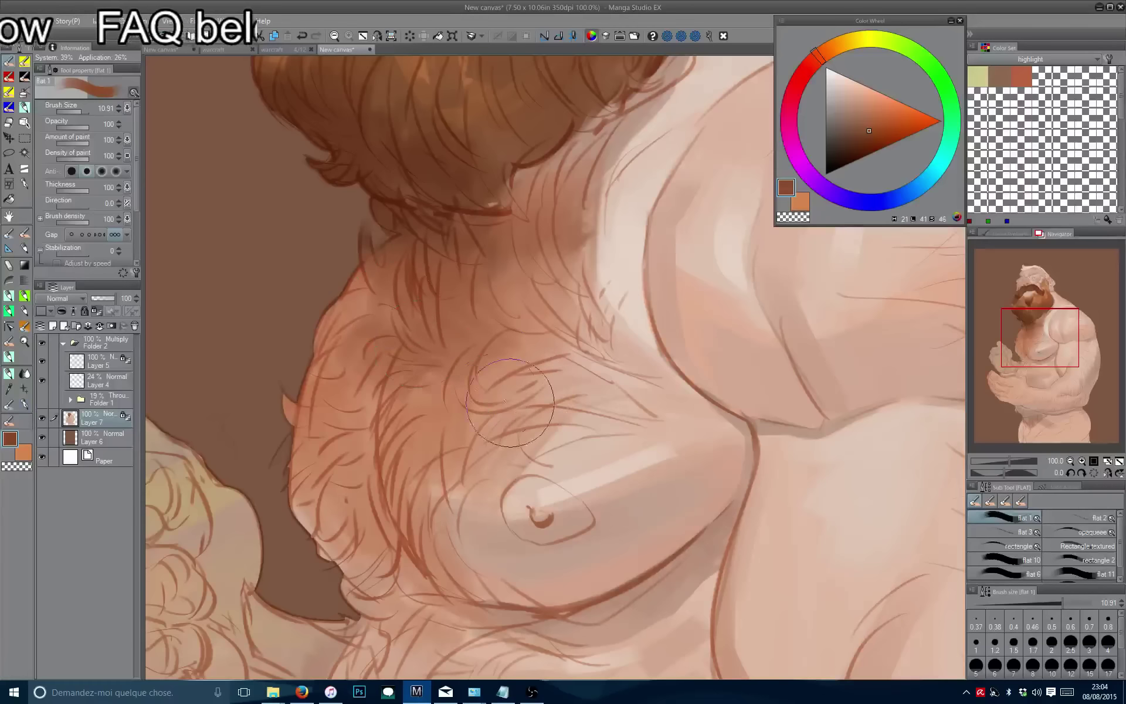
pyautogui.moveTo(399, 381); pyautogui.dragTo(355, 399)
pyautogui.moveTo(390, 443)
pyautogui.mouseDown()
pyautogui.moveTo(461, 426)
pyautogui.moveTo(472, 438)
pyautogui.mouseUp()
pyautogui.moveTo(507, 372); pyautogui.dragTo(434, 419)
pyautogui.moveTo(434, 355); pyautogui.dragTo(422, 399)
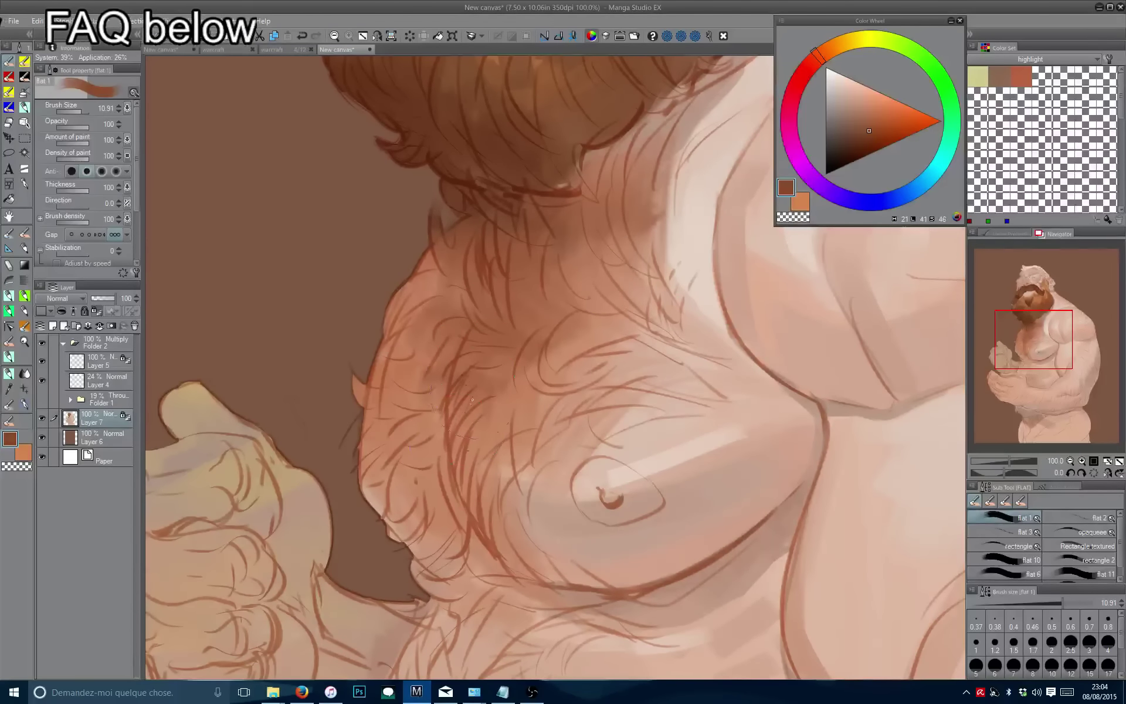
# Examine the whole figure in mirrored and normal orientation to judge the new beard and chest tones.
pyautogui.press('-')
pyautogui.press('-')
pyautogui.press('-')
pyautogui.press('-')
pyautogui.press('-')
pyautogui.press('h')
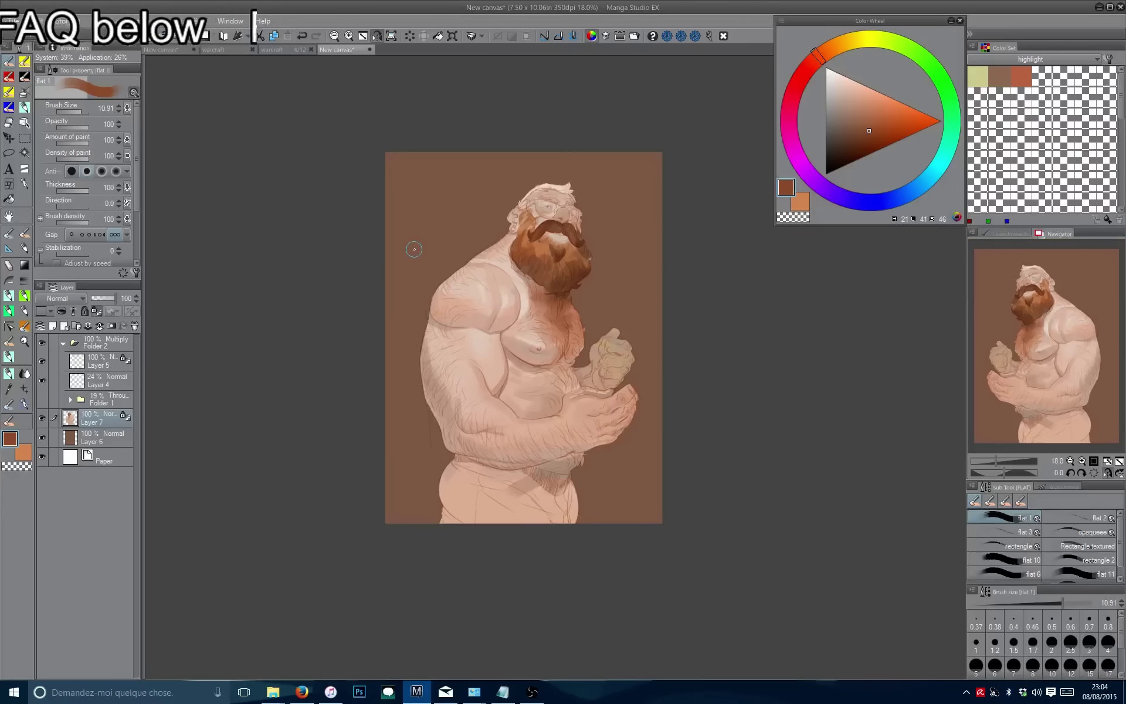
pyautogui.press('h')
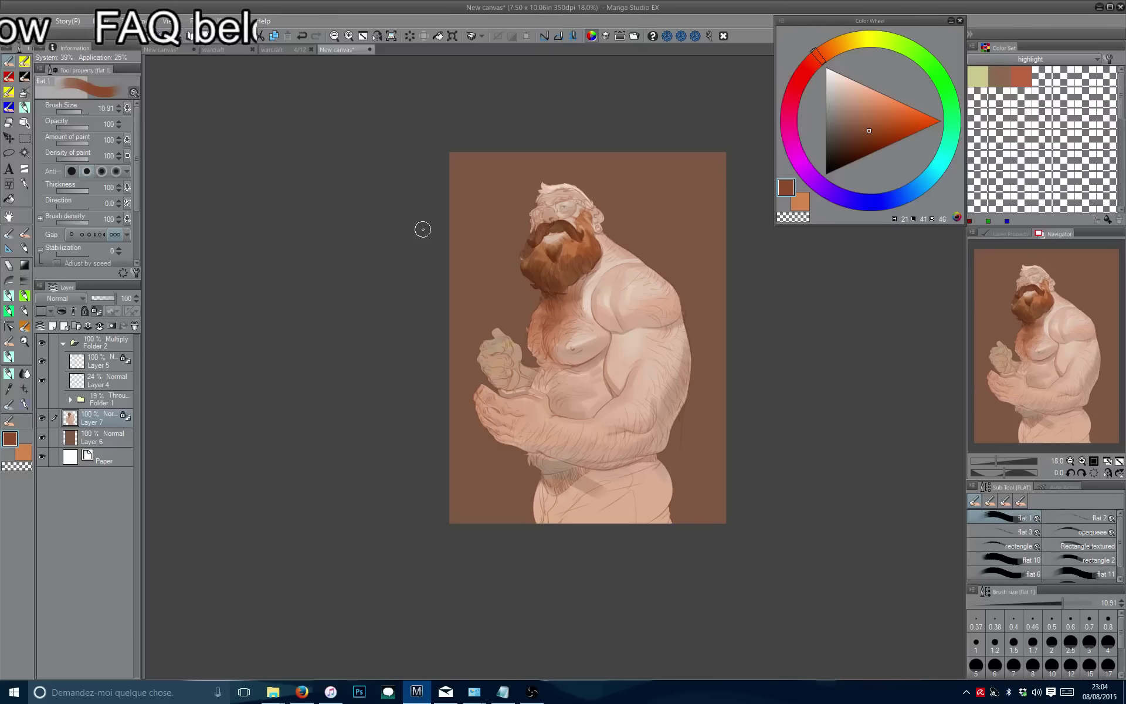
# Add dark hair strokes at the top of the chest just below the neck with a sampled dark brown at brush size 3.54.
pyautogui.press('+')
pyautogui.press('+')
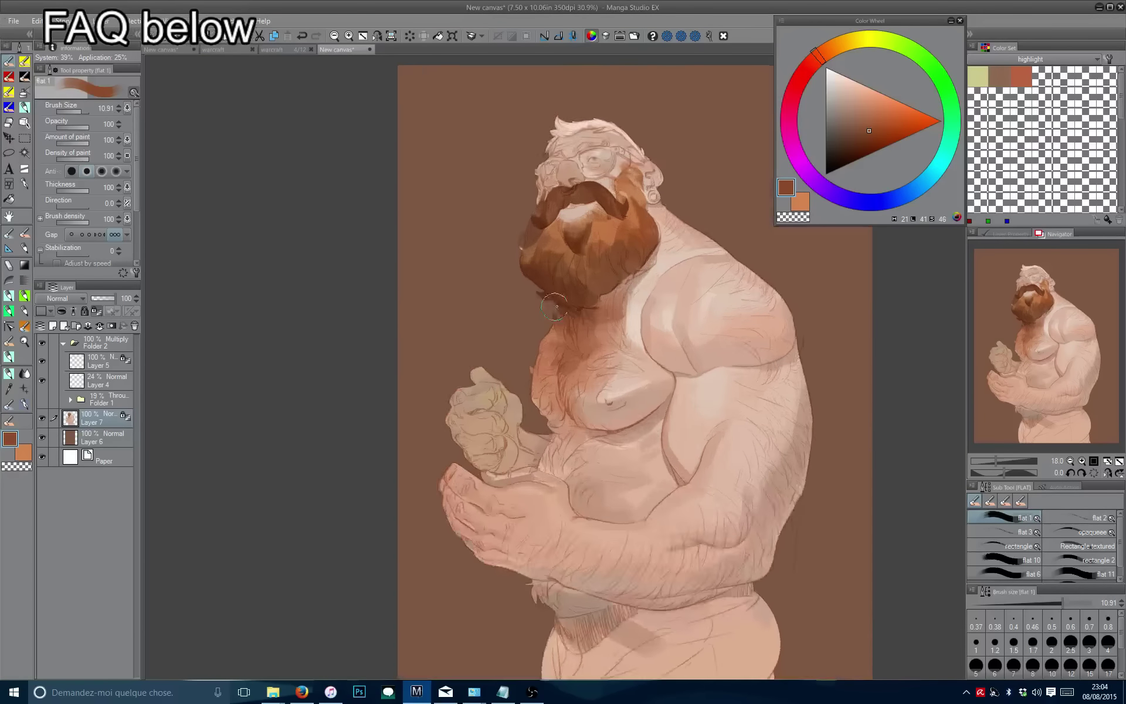
pyautogui.press('+')
pyautogui.press('+')
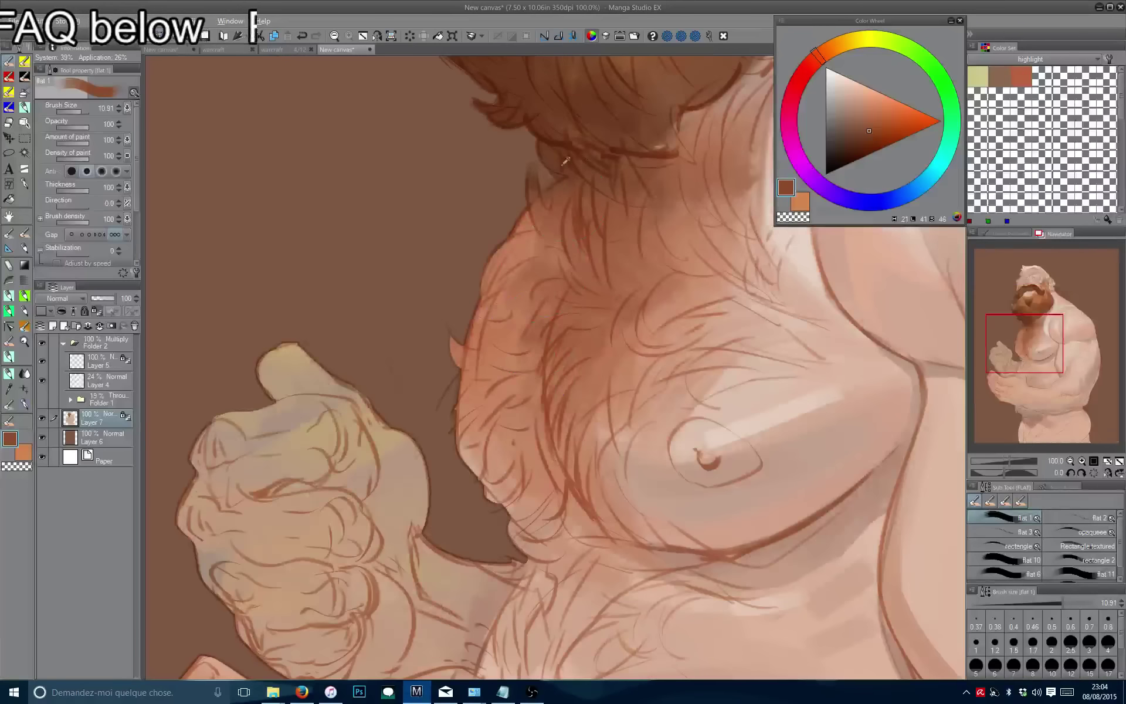
pyautogui.keyDown('alt'); pyautogui.click(575, 226); pyautogui.keyUp('alt')
pyautogui.press('[')
pyautogui.press('[')
pyautogui.press('[')
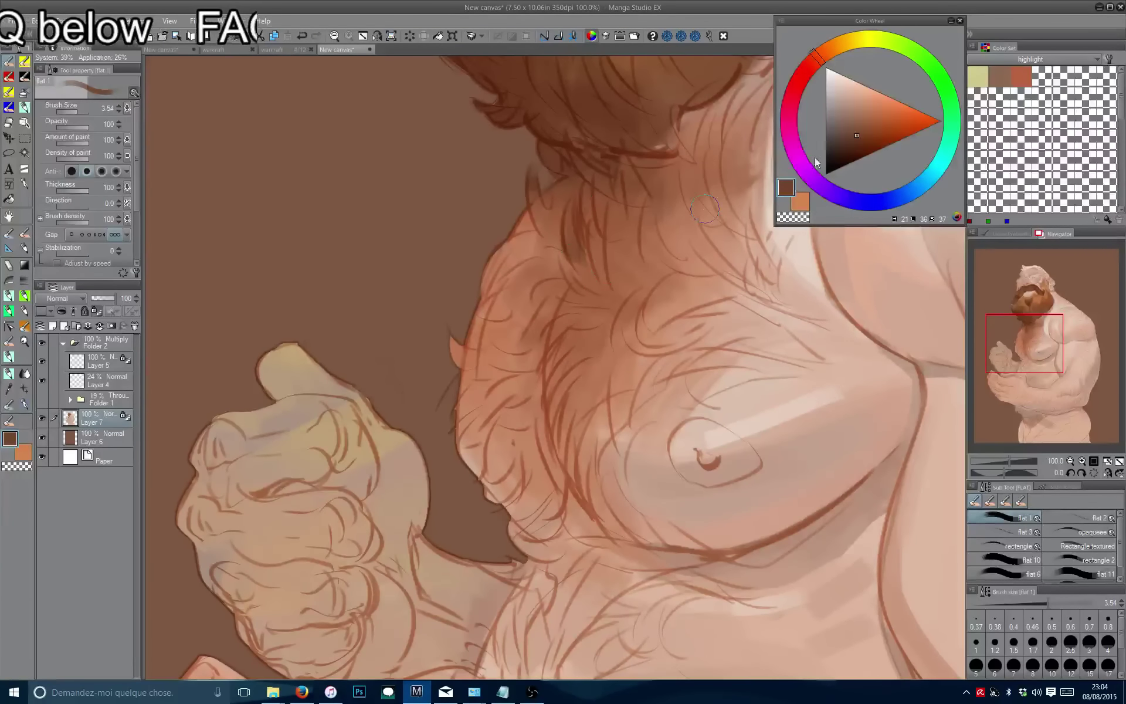
# Paint warmer brown hair strands down the upper centre of the chest with brush sizes from 1.56 to 4.79.
pyautogui.click(867, 131)
pyautogui.press('[')
pyautogui.press('[')
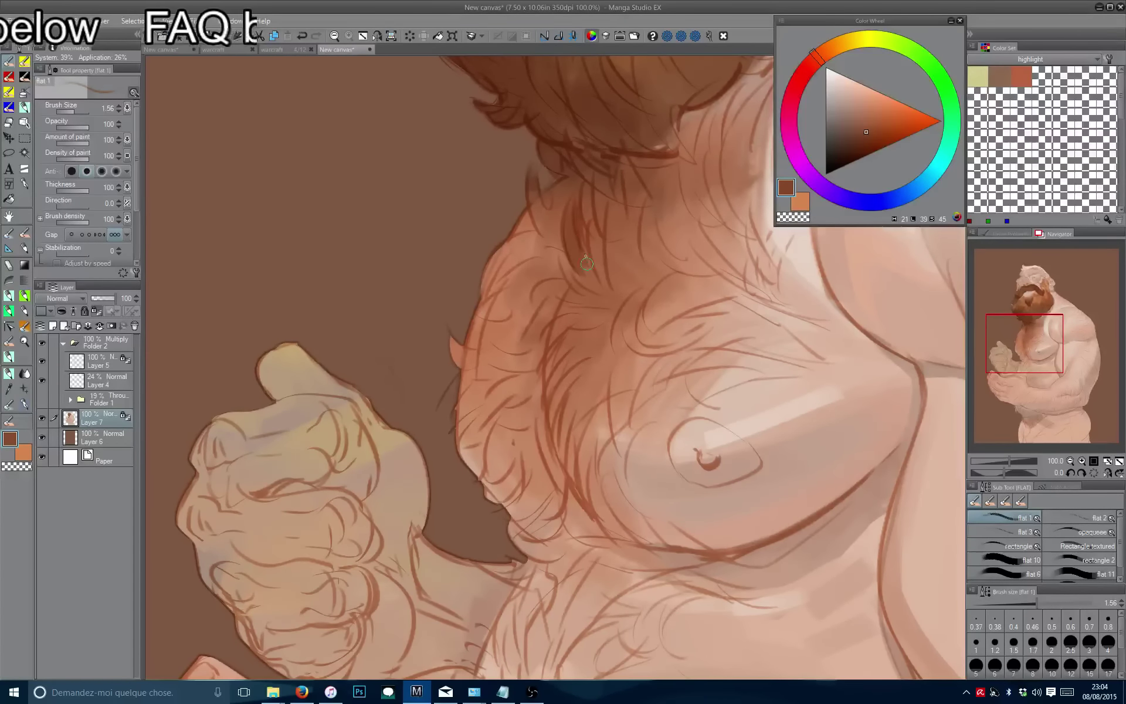
pyautogui.press(']')
pyautogui.press(']')
pyautogui.press(']')
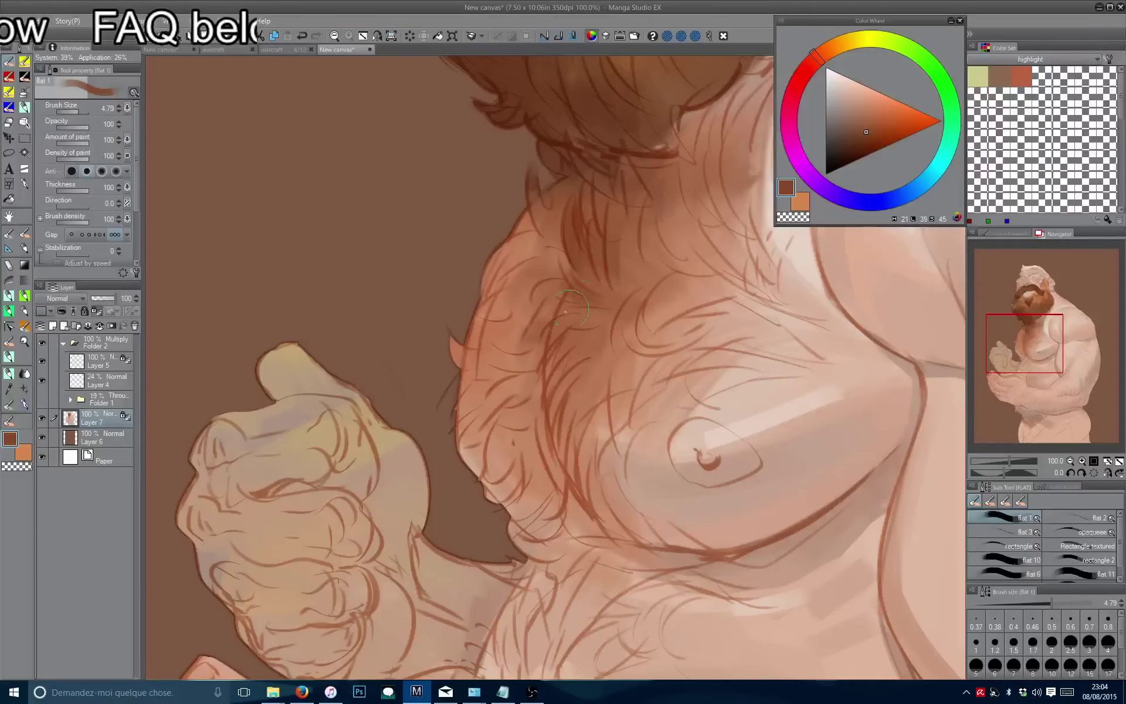
# Darken the hair along the inner edge of the near pectoral with brown strokes, using brush sizes from 1.30 to 3.92.
pyautogui.press('[')
pyautogui.press('[')
pyautogui.press('[')
pyautogui.press('[')
pyautogui.moveTo(563, 389); pyautogui.dragTo(590, 352)
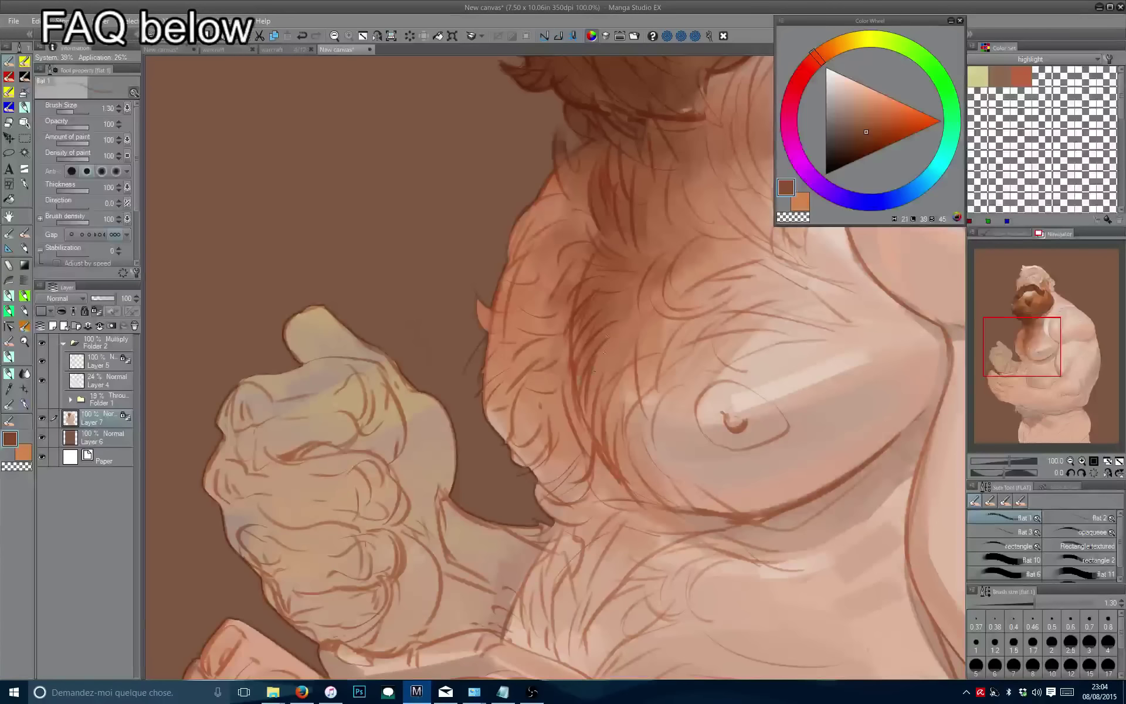
pyautogui.press(']')
pyautogui.press(']')
pyautogui.press(']')
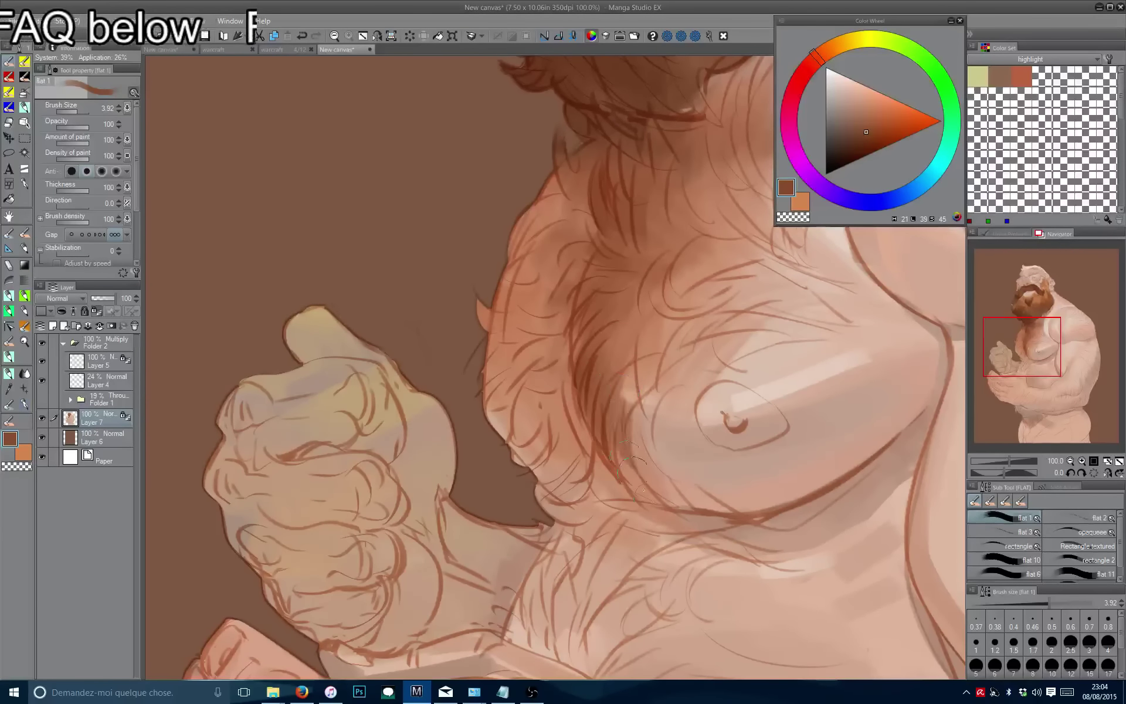
pyautogui.moveTo(643, 490); pyautogui.dragTo(663, 426)
pyautogui.press('[')
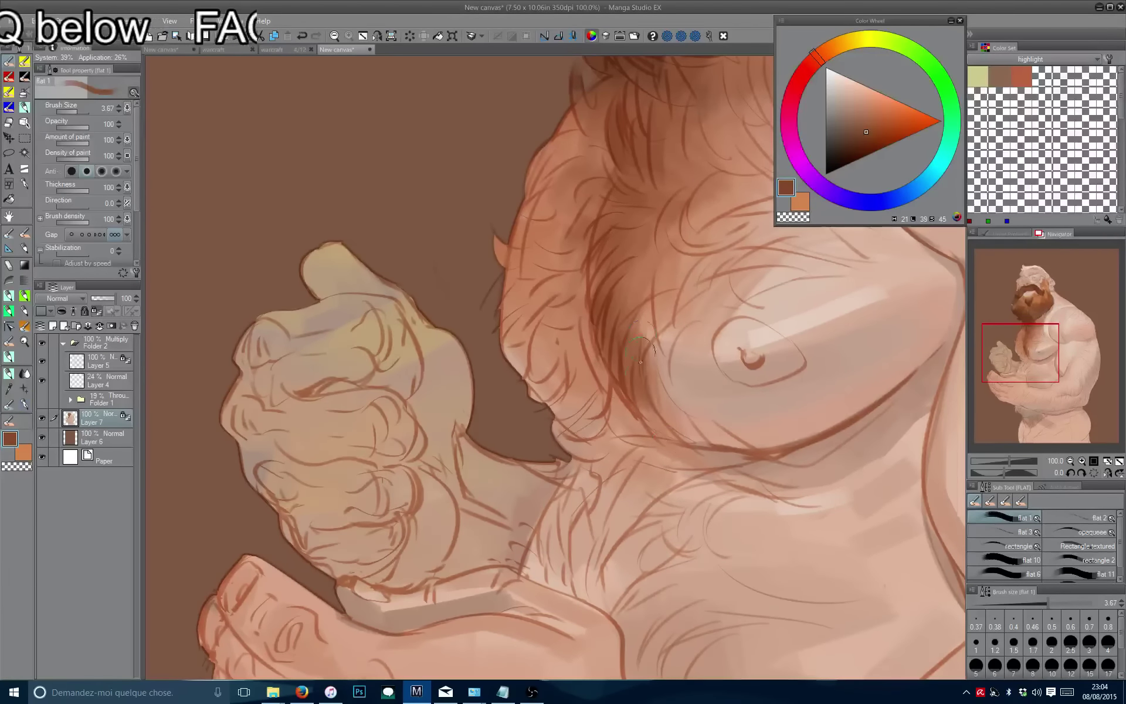
# Extend the brown chest hair downward below the pectorals with a sampled brown, using brush sizes 3.67 and 7.62.
pyautogui.scroll(-3, 641, 362)
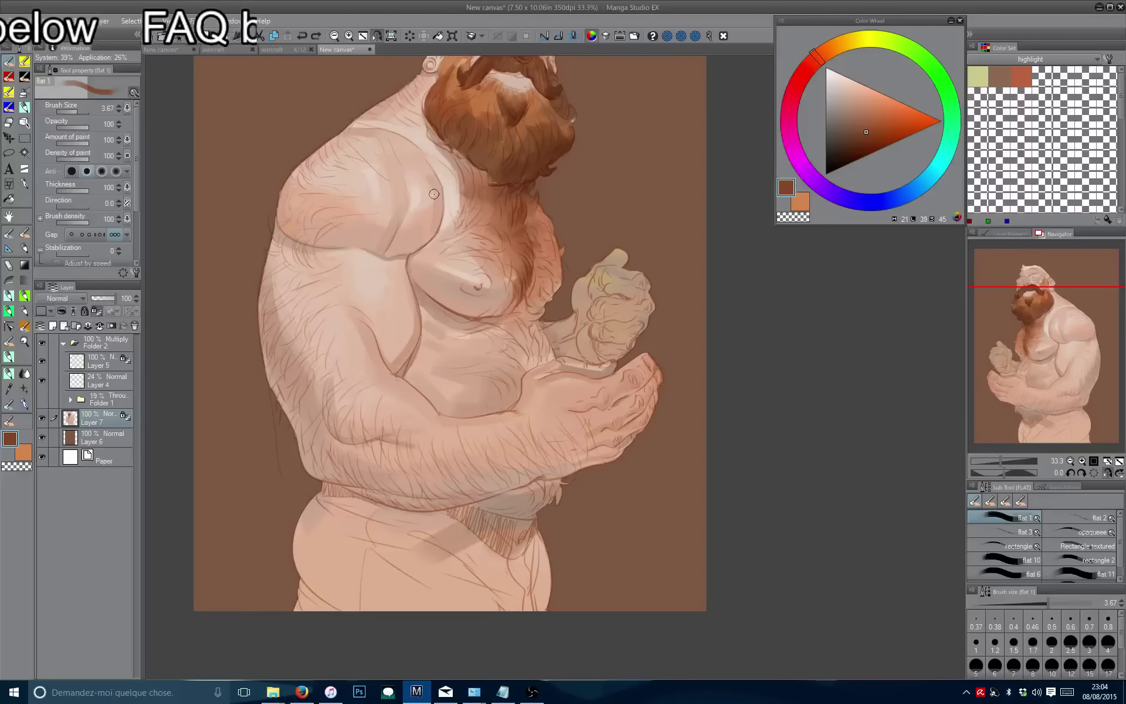
pyautogui.keyDown('alt'); pyautogui.click(506, 287); pyautogui.keyUp('alt')
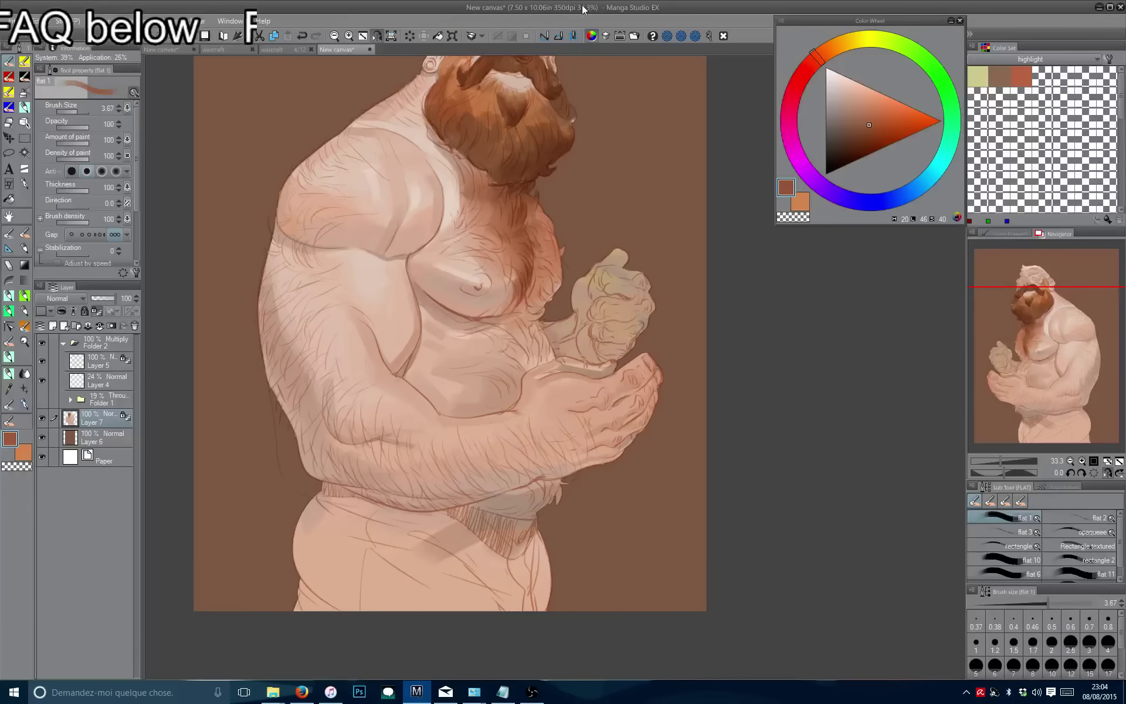
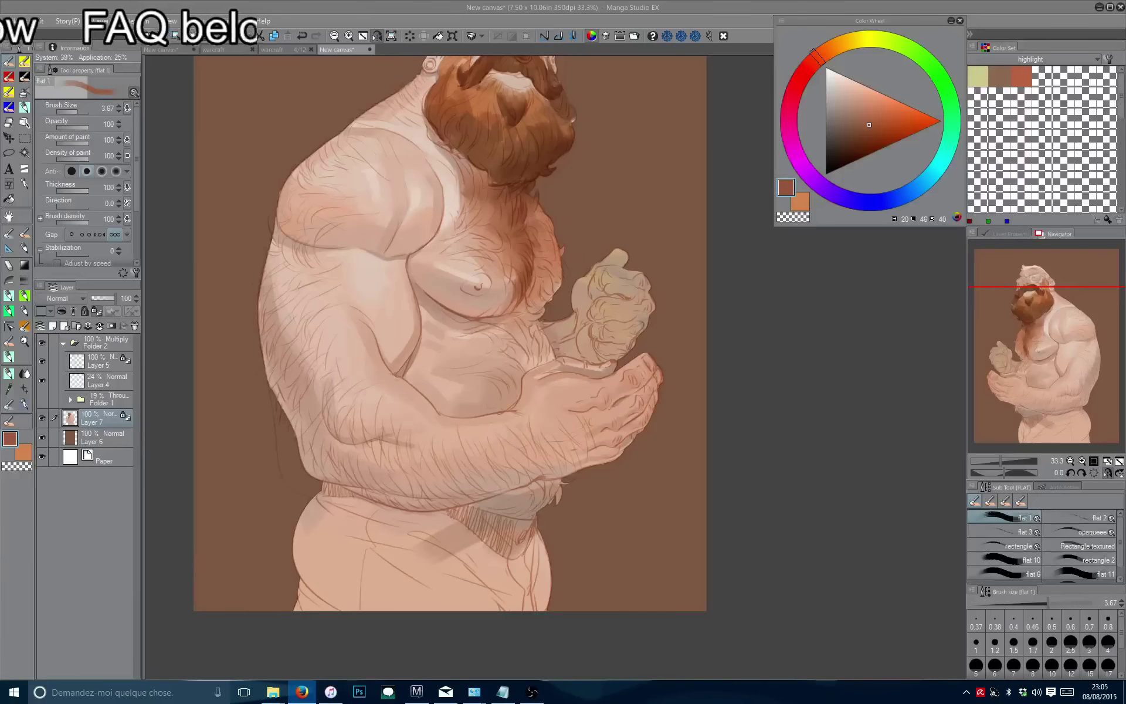
pyautogui.hotkey('ctrl', '+')
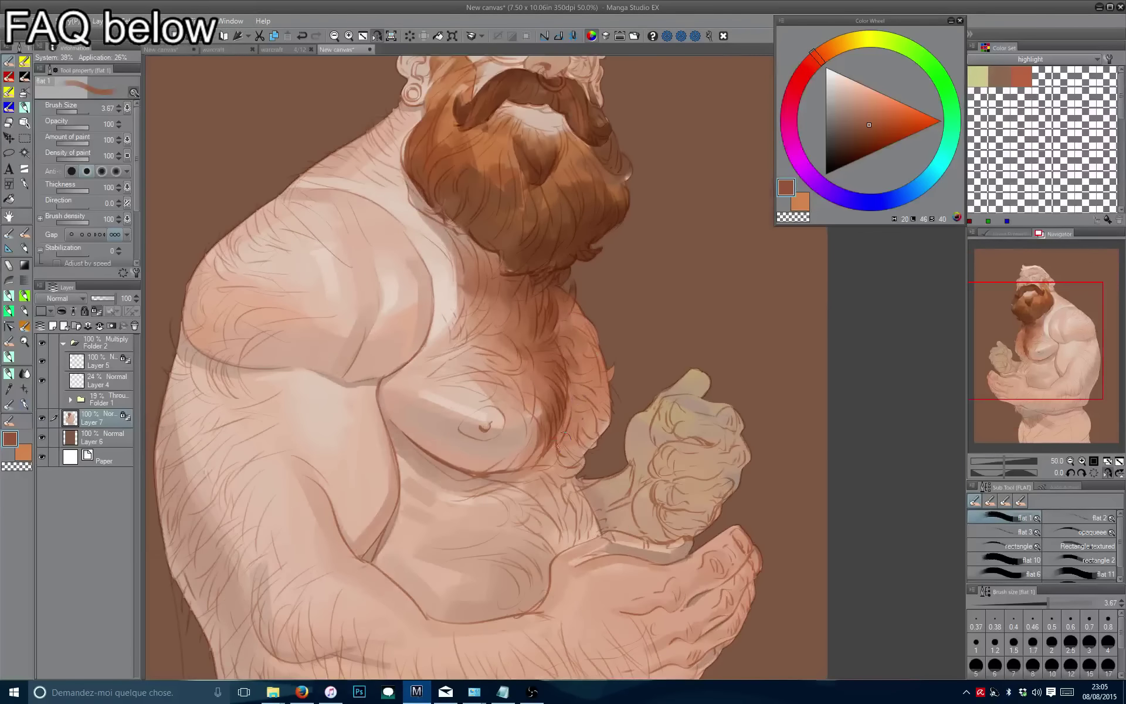
pyautogui.moveTo(564, 437)
pyautogui.mouseDown()
pyautogui.moveTo(560, 472)
pyautogui.moveTo(576, 471)
pyautogui.mouseUp()
pyautogui.press('h')
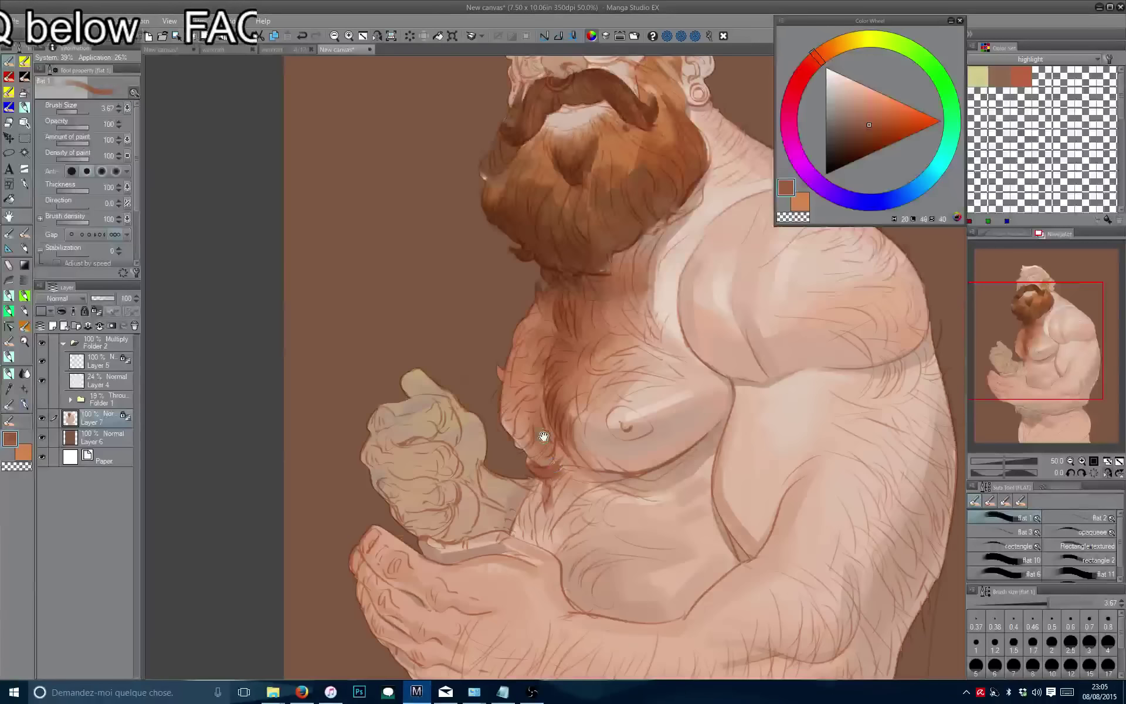
pyautogui.press(']')
pyautogui.press(']')
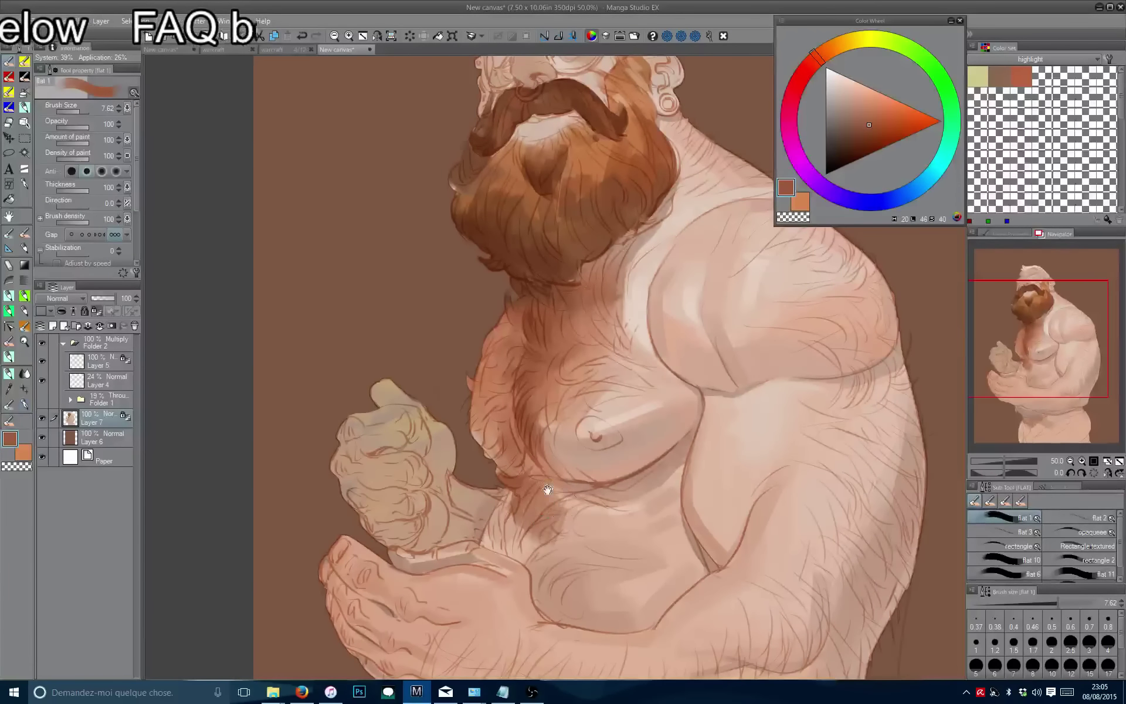
# Paint saturated reddish-brown tones across the beard from sampled beard colours at brush size 6.17.
pyautogui.scroll(5, 543, 482)
pyautogui.keyDown('alt'); pyautogui.click(584, 321); pyautogui.keyUp('alt')
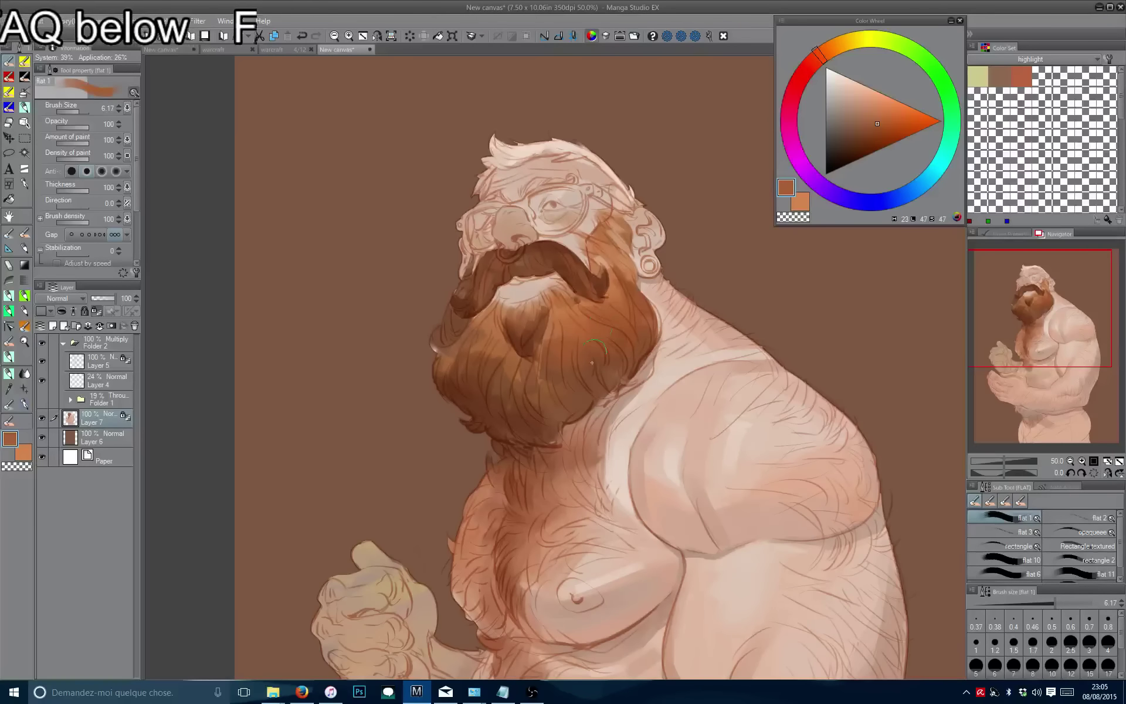
pyautogui.keyDown('alt'); pyautogui.click(583, 324); pyautogui.keyUp('alt')
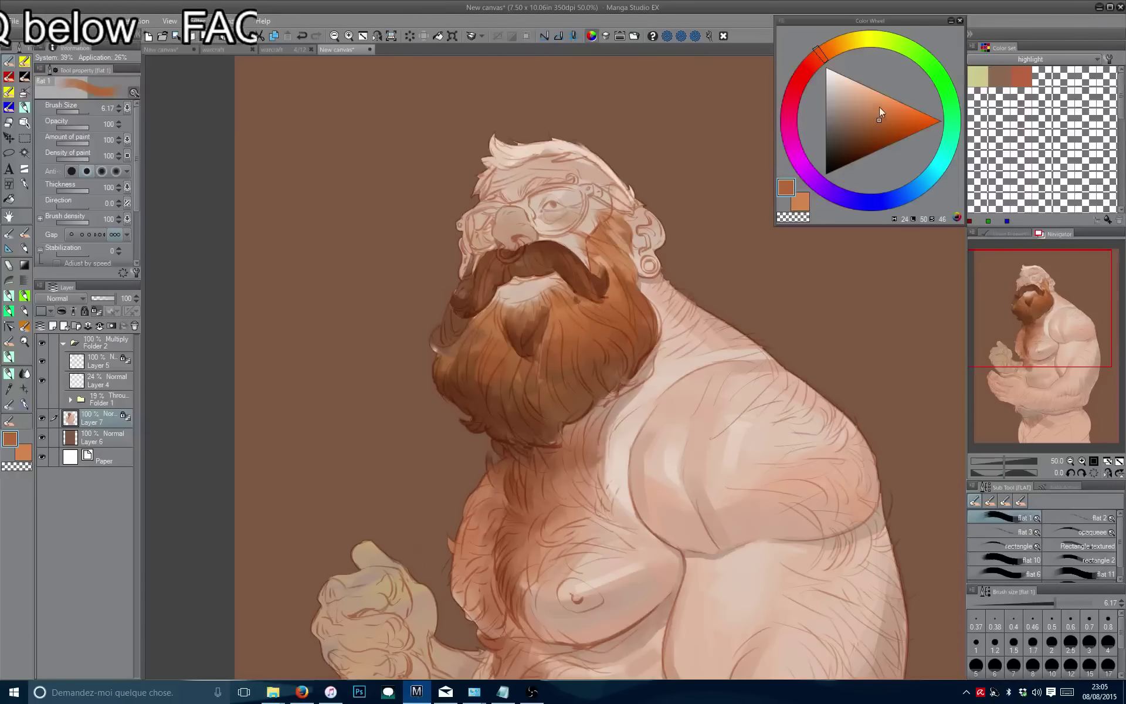
pyautogui.keyDown('alt'); pyautogui.click(605, 317); pyautogui.keyUp('alt')
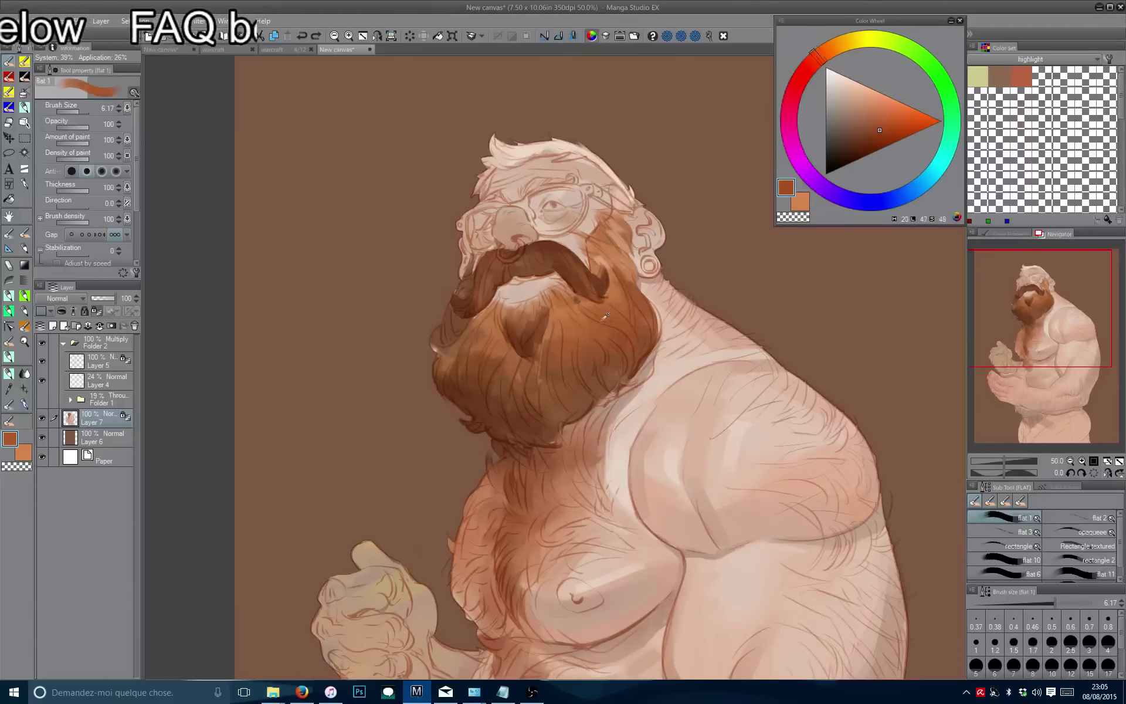
pyautogui.click(877, 136)
pyautogui.moveTo(578, 349)
pyautogui.mouseDown()
pyautogui.moveTo(518, 359)
pyautogui.moveTo(508, 348)
pyautogui.moveTo(474, 380)
pyautogui.moveTo(476, 352)
pyautogui.moveTo(463, 360)
pyautogui.moveTo(459, 391)
pyautogui.moveTo(484, 394)
pyautogui.moveTo(474, 366)
pyautogui.moveTo(461, 373)
pyautogui.moveTo(461, 347)
pyautogui.moveTo(454, 374)
pyautogui.moveTo(426, 352)
pyautogui.mouseUp()
pyautogui.scroll(-1, 434, 335)
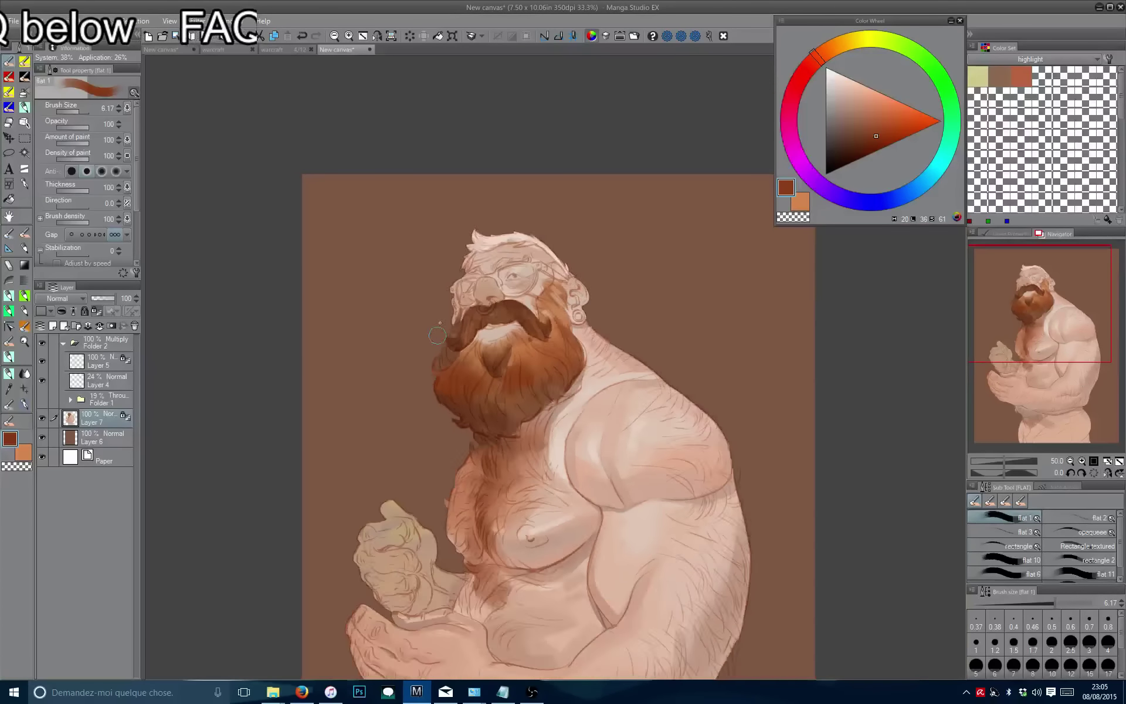
pyautogui.scroll(-3, 437, 335)
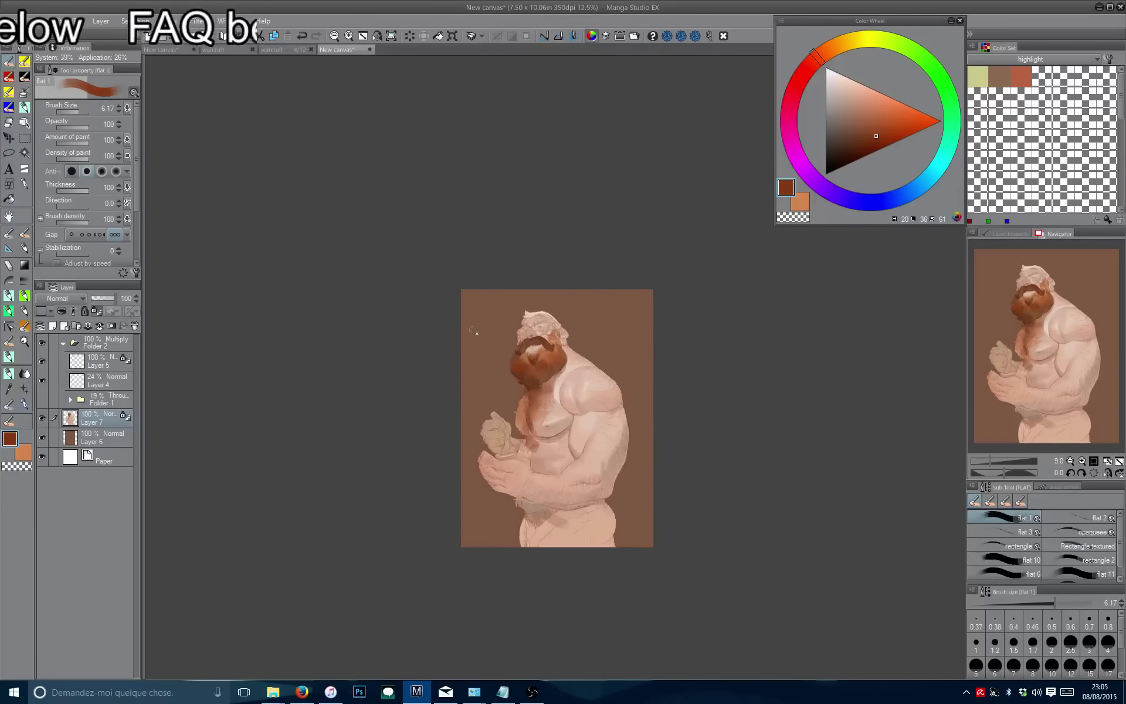
# Add reddish-brown hair beside the moustache tip on the far cheek with brush sizes 3.05 and 2.20.
pyautogui.scroll(6, 477, 333)
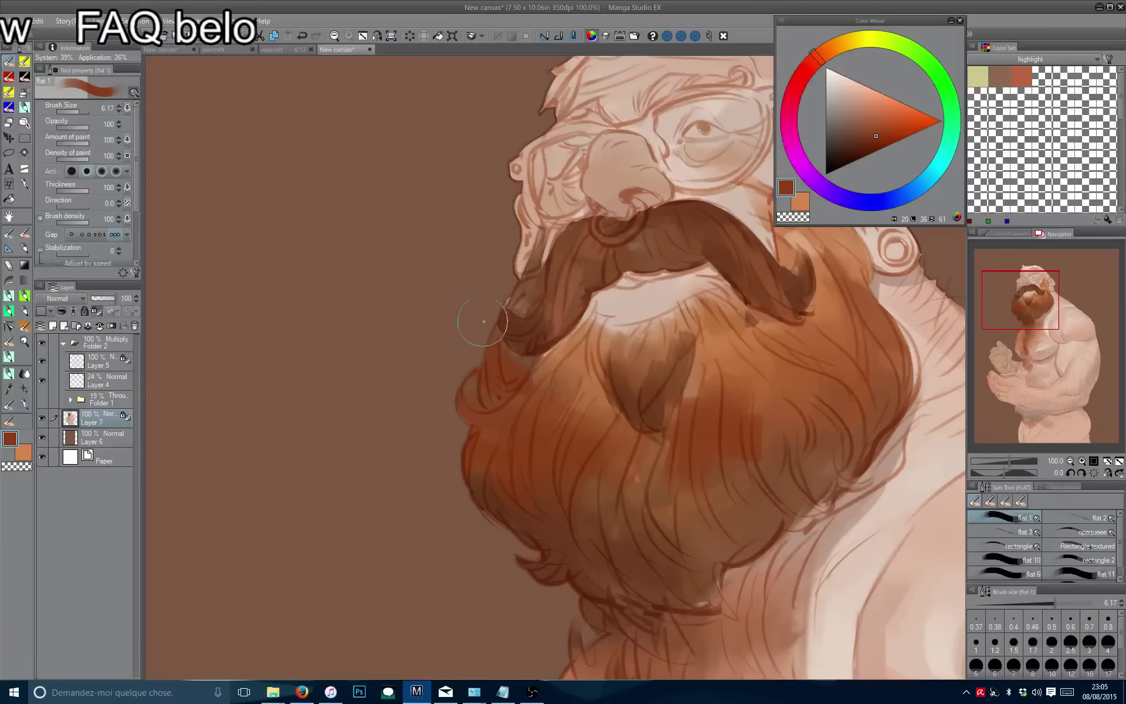
pyautogui.click(882, 129)
pyautogui.moveTo(503, 289); pyautogui.dragTo(523, 297)
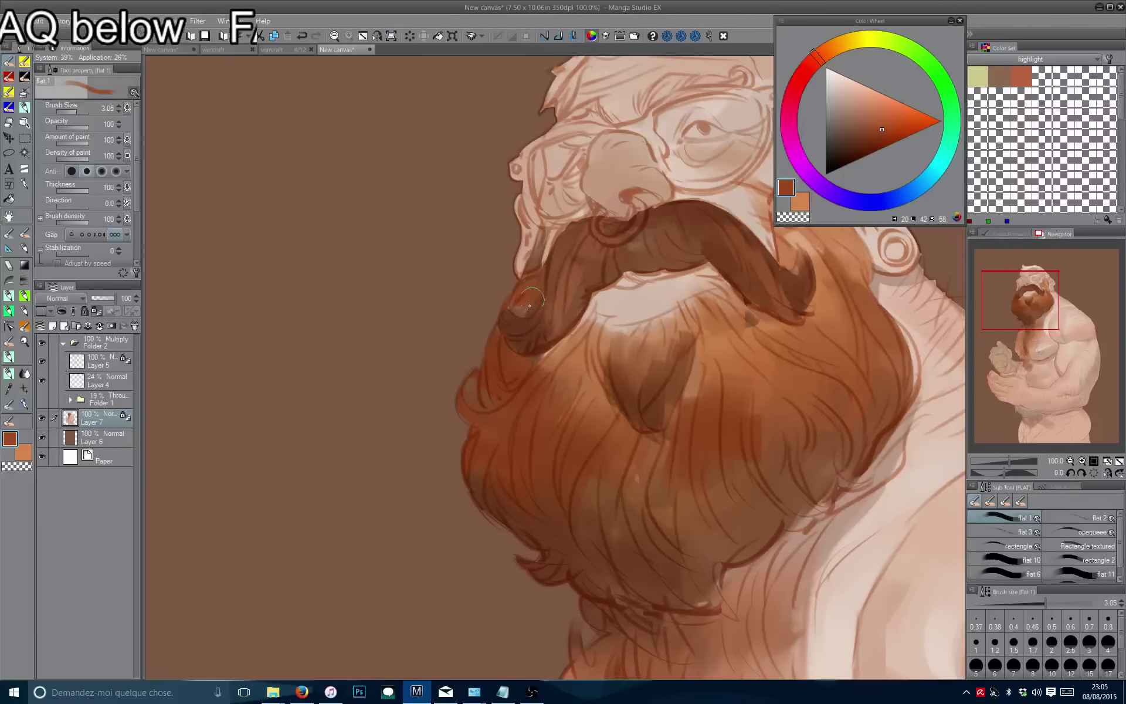
pyautogui.moveTo(534, 244); pyautogui.dragTo(525, 245)
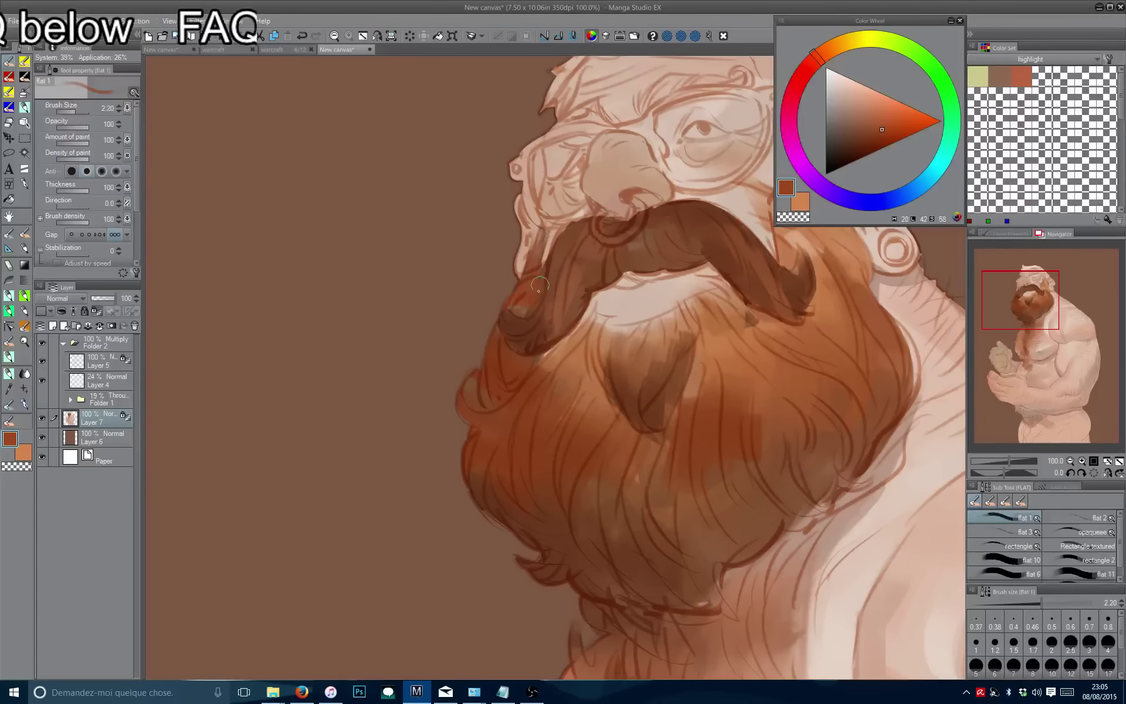
# Draw reddish-brown hair strands over the near sideburn and down the cheek of the beard at brush size 2.20.
pyautogui.moveTo(528, 304); pyautogui.dragTo(332, 406)
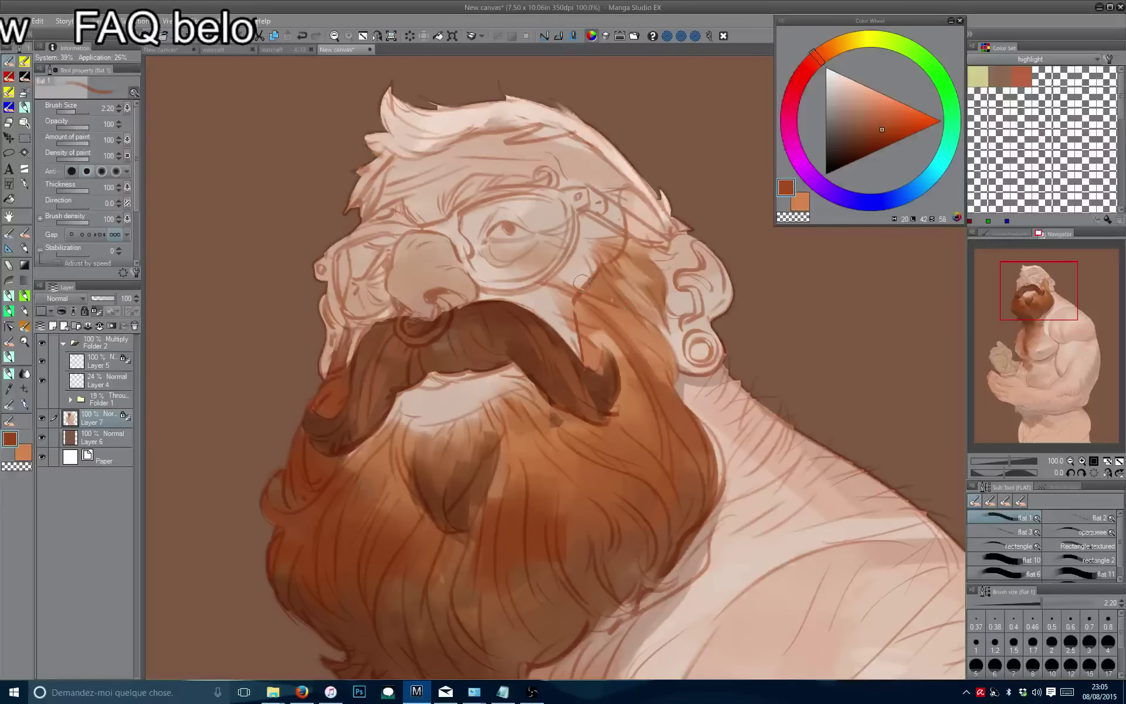
pyautogui.moveTo(631, 296)
pyautogui.mouseDown()
pyautogui.moveTo(644, 325)
pyautogui.moveTo(643, 287)
pyautogui.moveTo(583, 343)
pyautogui.mouseUp()
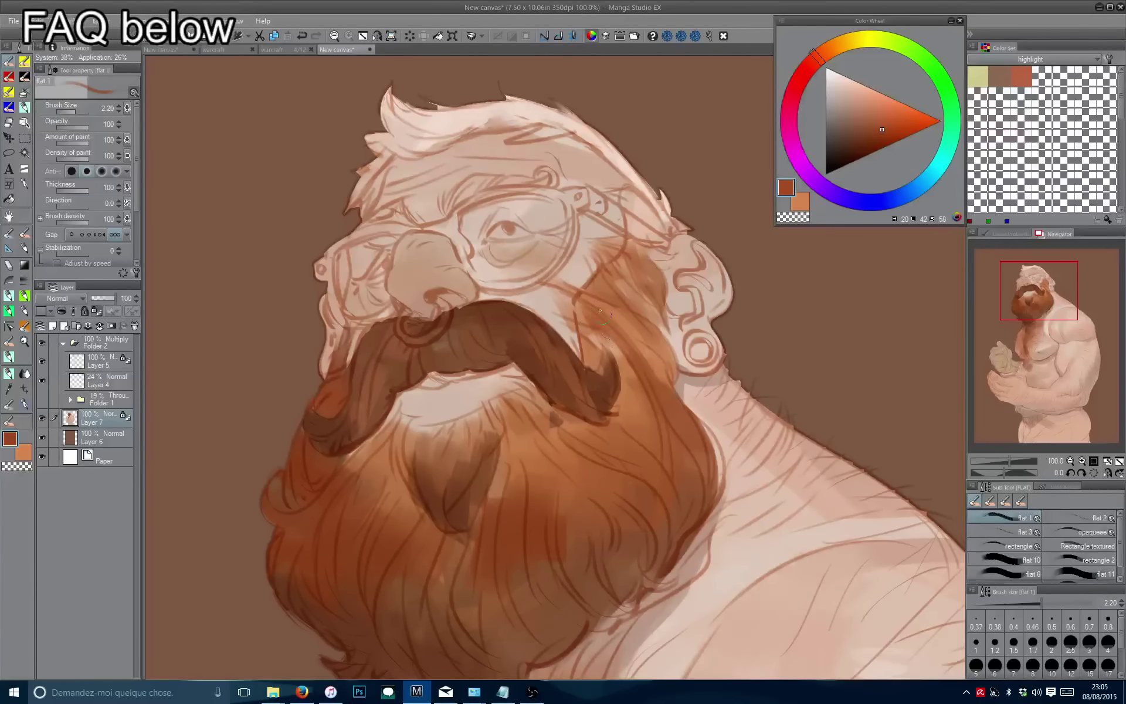
pyautogui.moveTo(605, 240)
pyautogui.mouseDown()
pyautogui.moveTo(636, 293)
pyautogui.moveTo(633, 251)
pyautogui.mouseUp()
pyautogui.moveTo(558, 369); pyautogui.dragTo(655, 443)
pyautogui.hotkey('ctrl', 'z')
pyautogui.moveTo(548, 392); pyautogui.dragTo(660, 454)
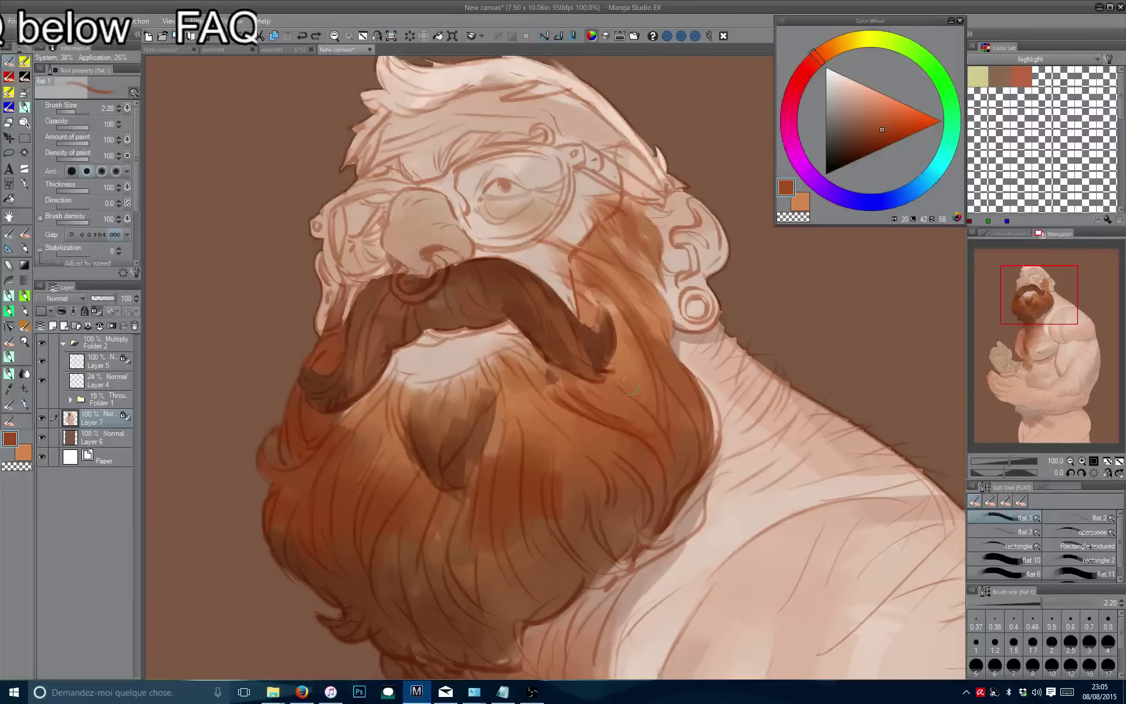
pyautogui.moveTo(619, 378); pyautogui.dragTo(655, 415)
pyautogui.moveTo(650, 363); pyautogui.dragTo(672, 434)
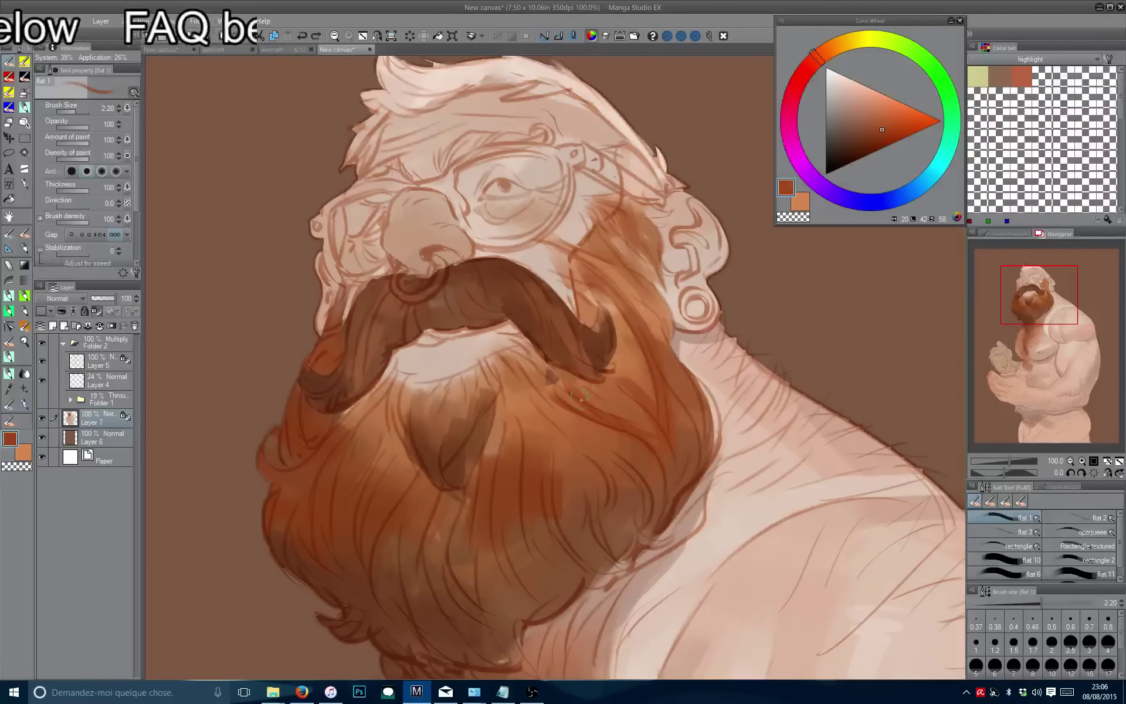
# Darken the lower part of the beard with a sampled dark brown, using brush sizes 4.11 and 11.48.
pyautogui.scroll(-5, 581, 398)
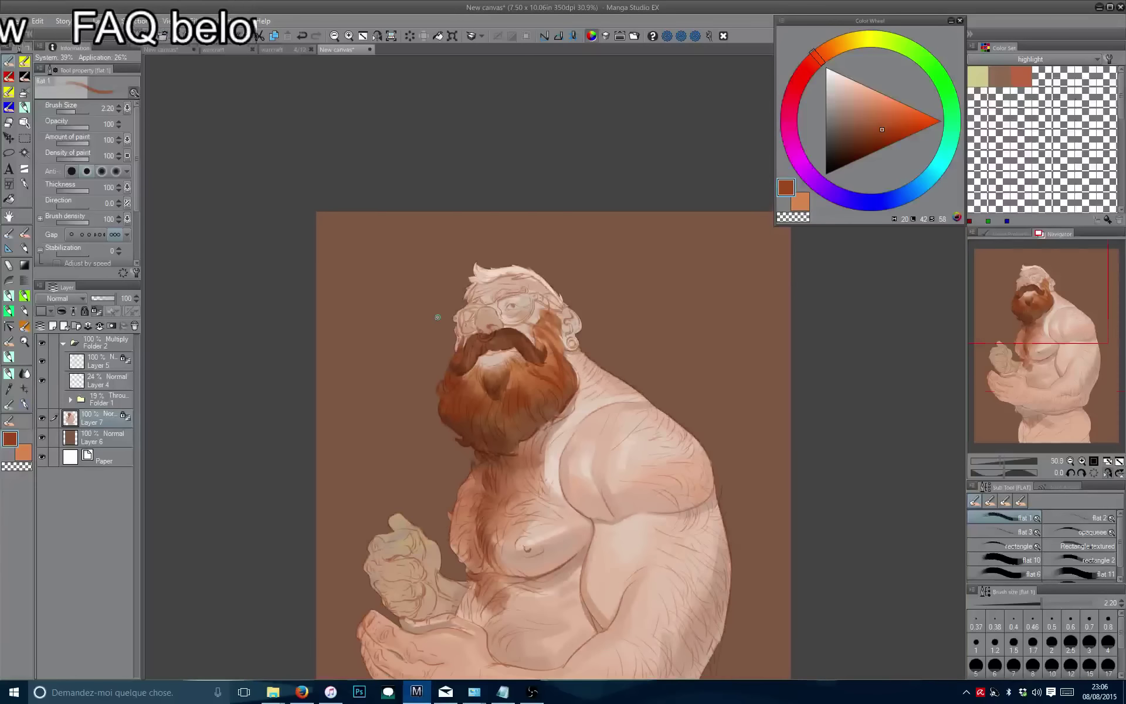
pyautogui.scroll(3, 536, 373)
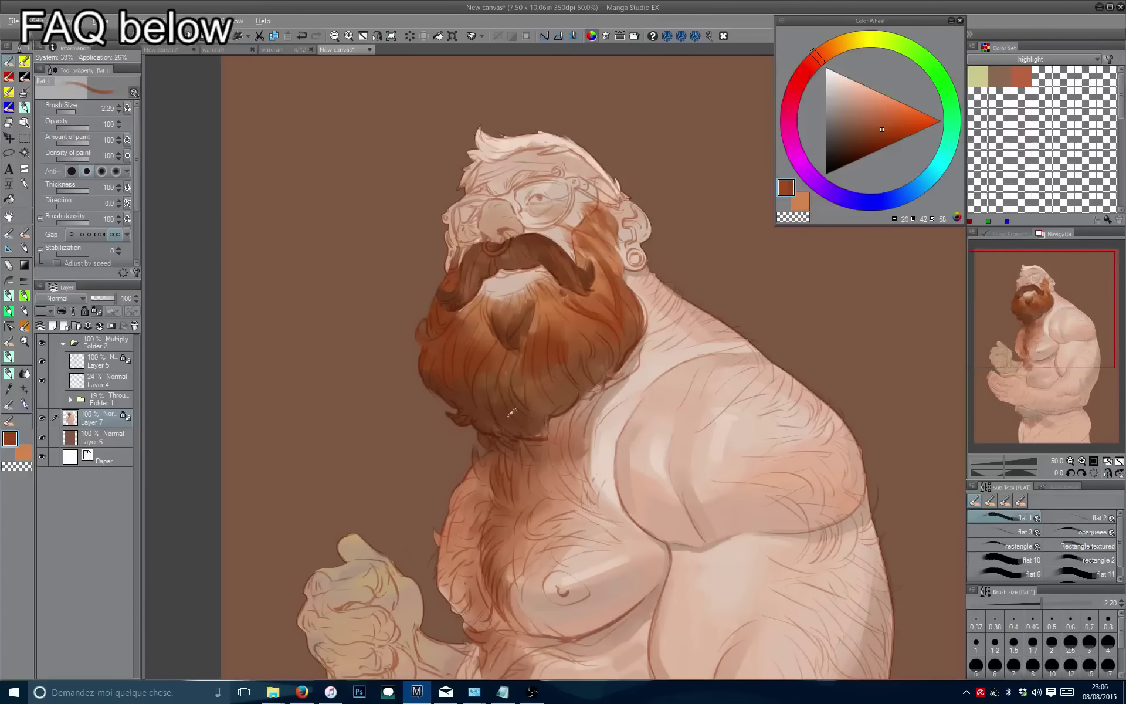
pyautogui.keyDown('alt'); pyautogui.click(509, 409); pyautogui.keyUp('alt')
pyautogui.press(']')
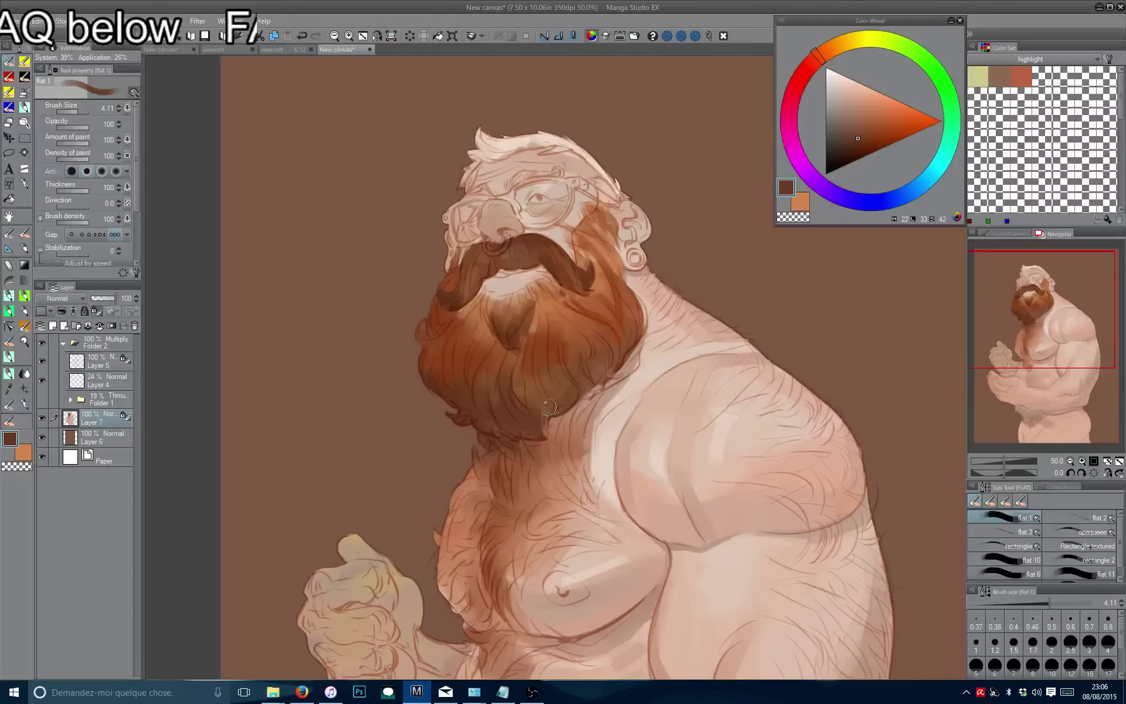
pyautogui.press(']')
pyautogui.press(']')
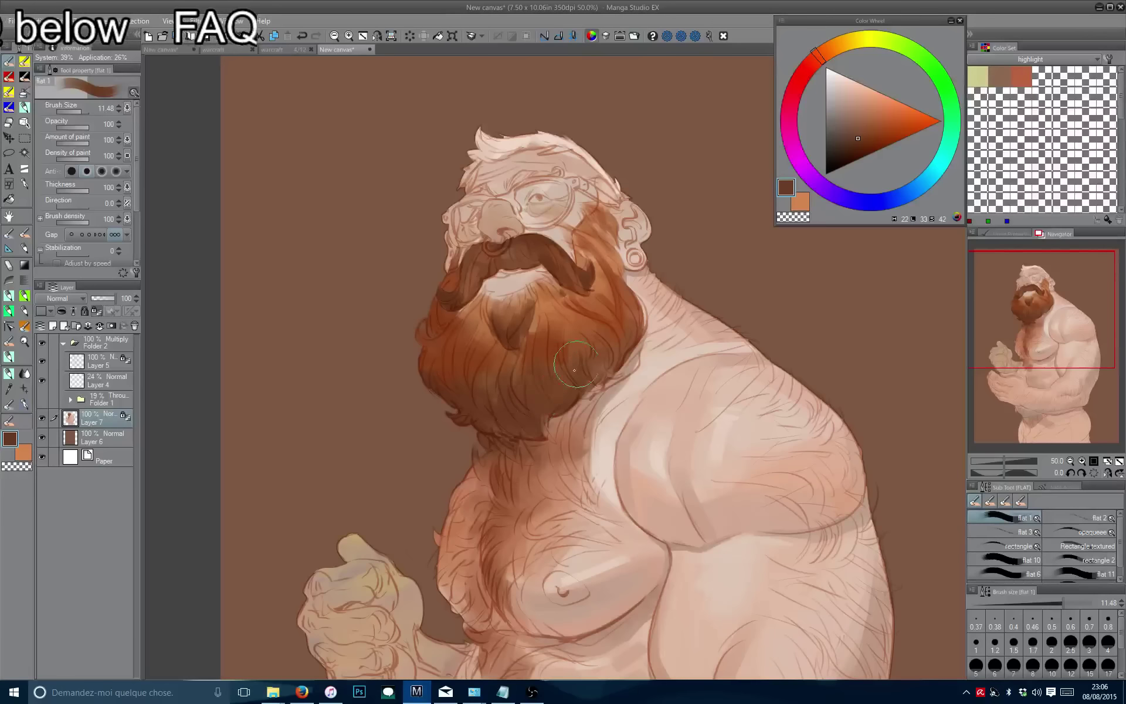
# Refine the beard's jaw edge against the neck with sampled browns and a muted grey-brown at brush size 2.11.
pyautogui.keyDown('alt'); pyautogui.click(646, 352); pyautogui.keyUp('alt')
pyautogui.keyDown('alt'); pyautogui.click(554, 446); pyautogui.keyUp('alt')
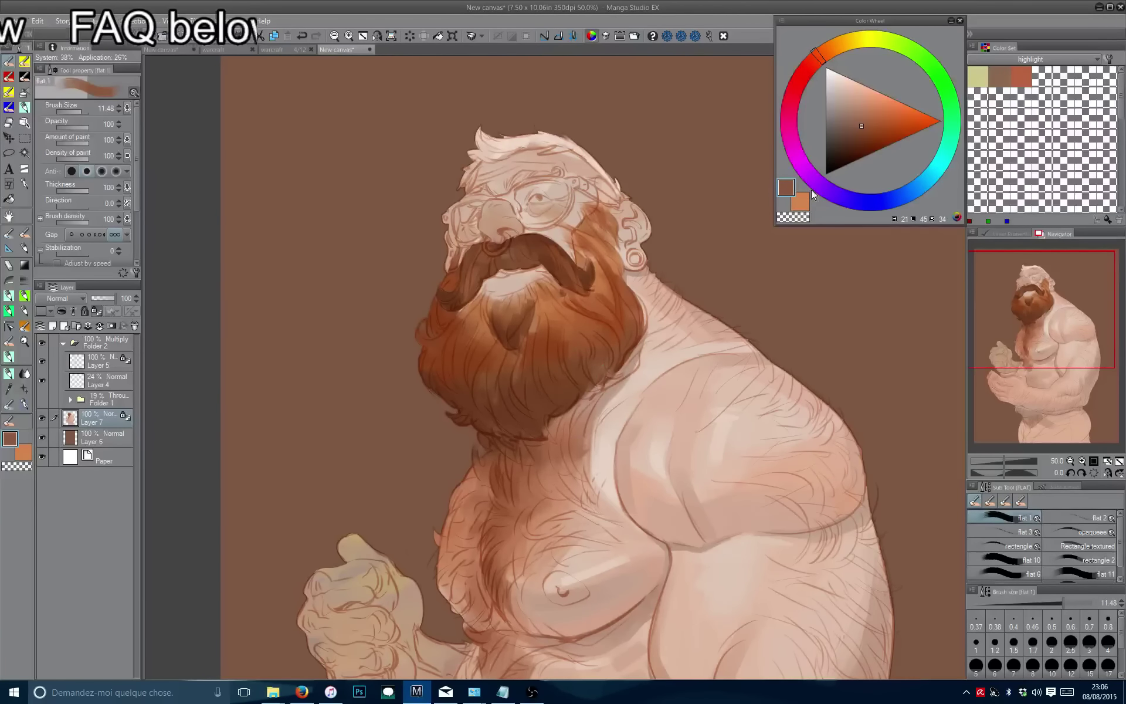
pyautogui.press('[')
pyautogui.press('[')
pyautogui.press('[')
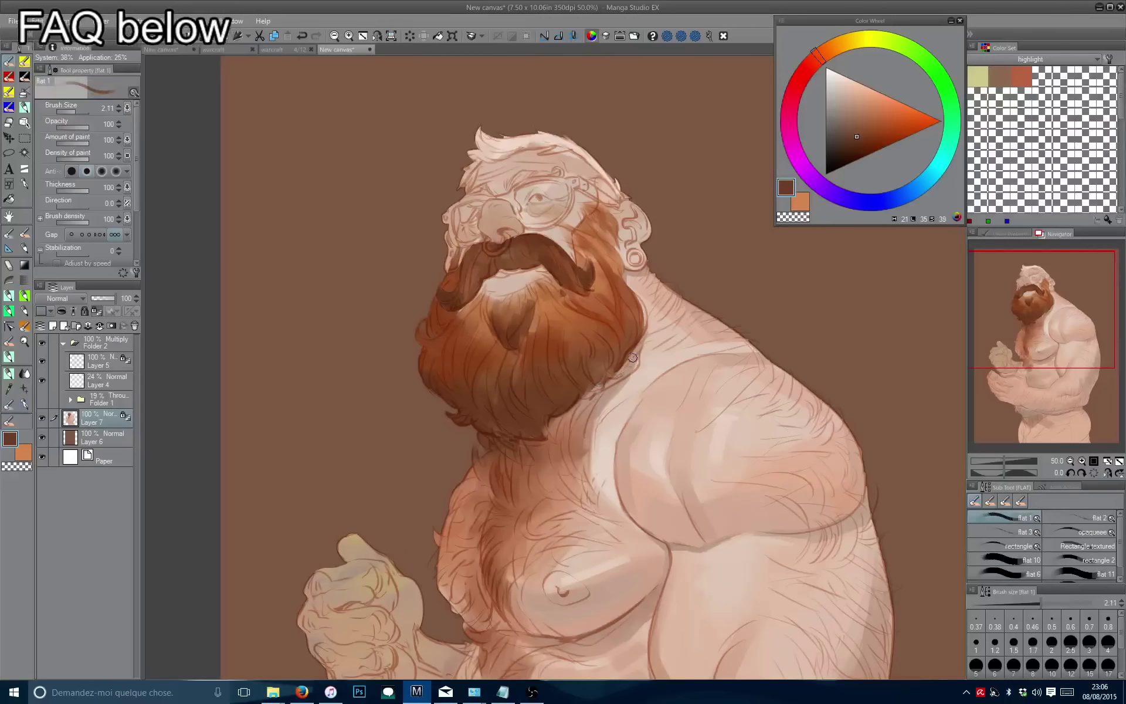
pyautogui.keyDown('alt'); pyautogui.click(632, 356); pyautogui.keyUp('alt')
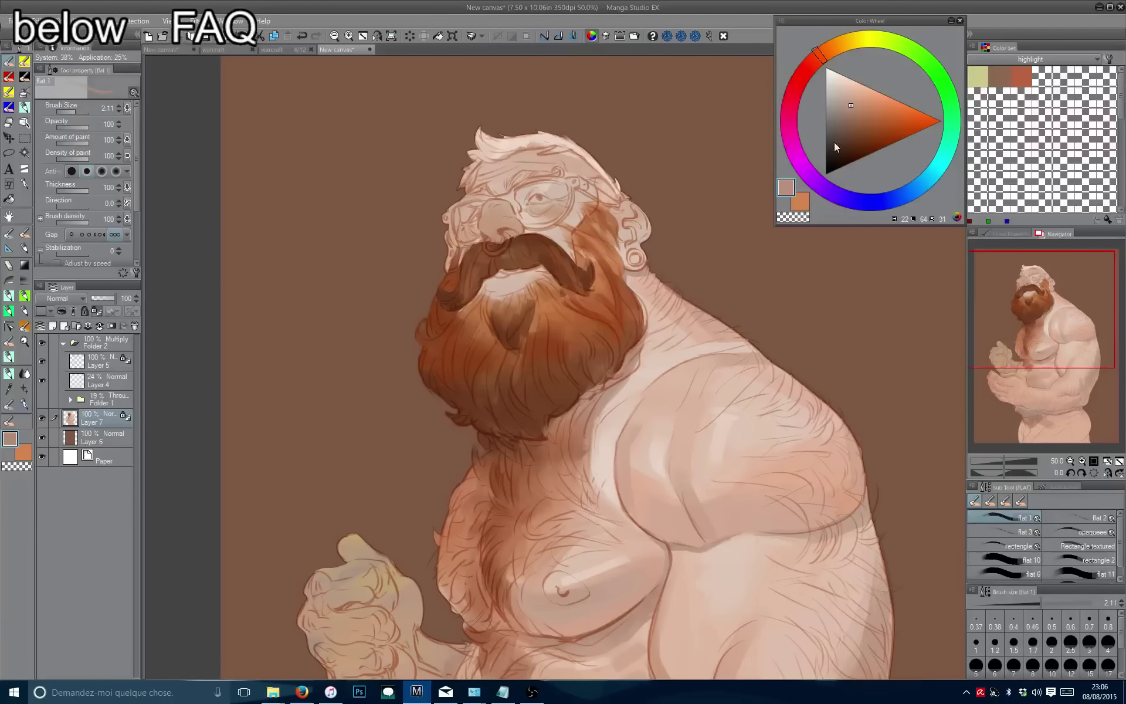
pyautogui.moveTo(836, 146); pyautogui.dragTo(852, 132)
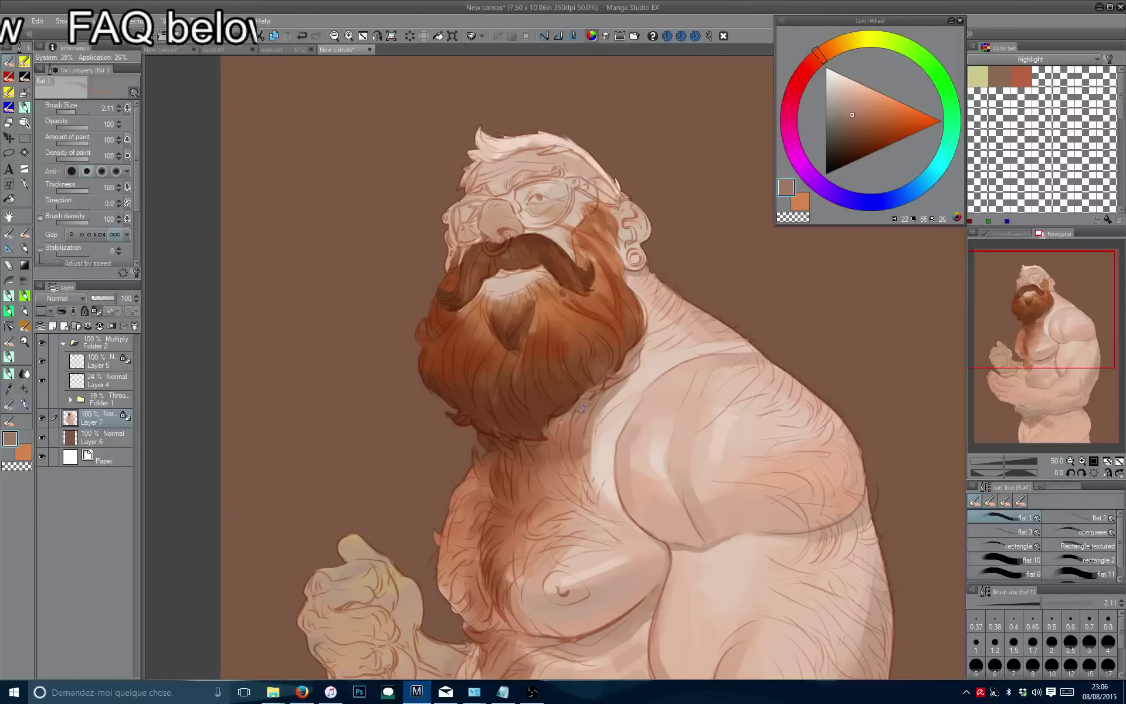
# Shape the pointed lower tip of the beard with dark brown strokes at brush size 2.11.
pyautogui.keyDown('alt'); pyautogui.click(531, 422); pyautogui.keyUp('alt')
pyautogui.click(853, 143)
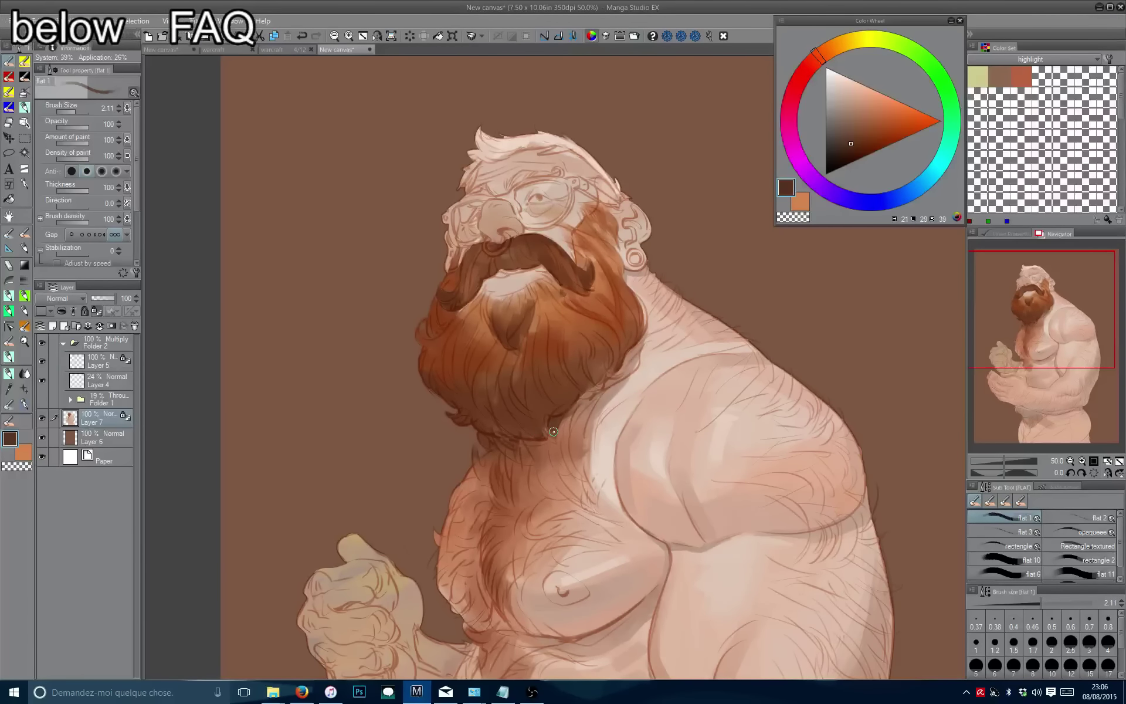
pyautogui.click(853, 146)
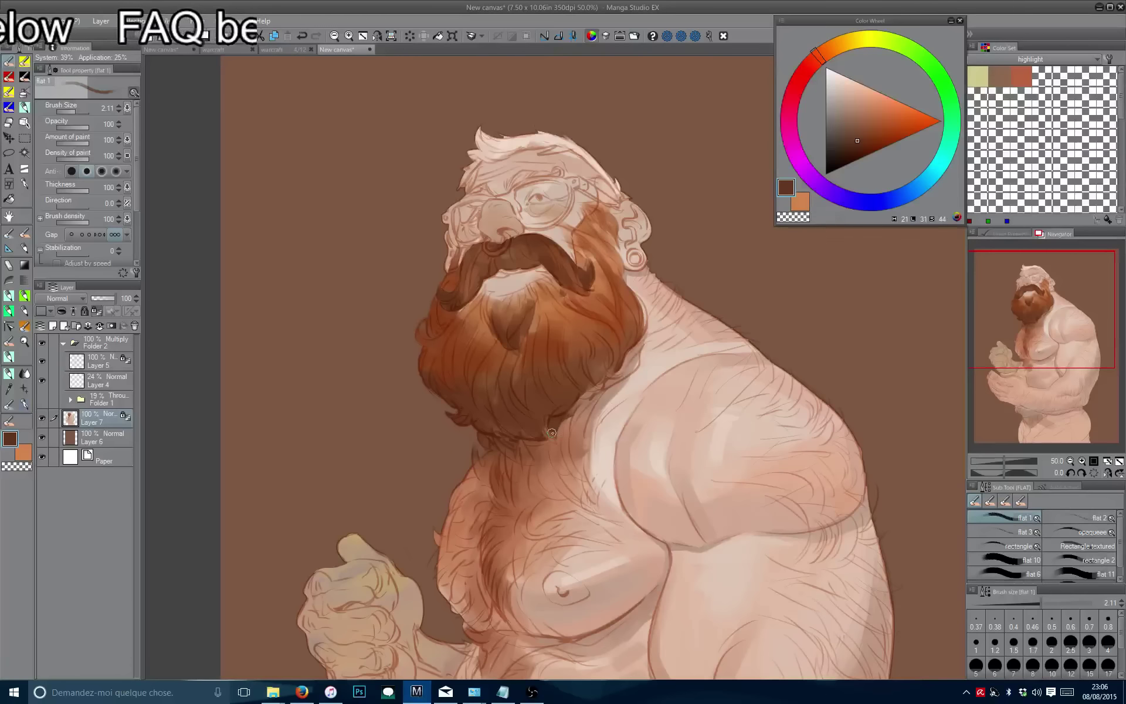
pyautogui.hotkey('ctrl', 'z')
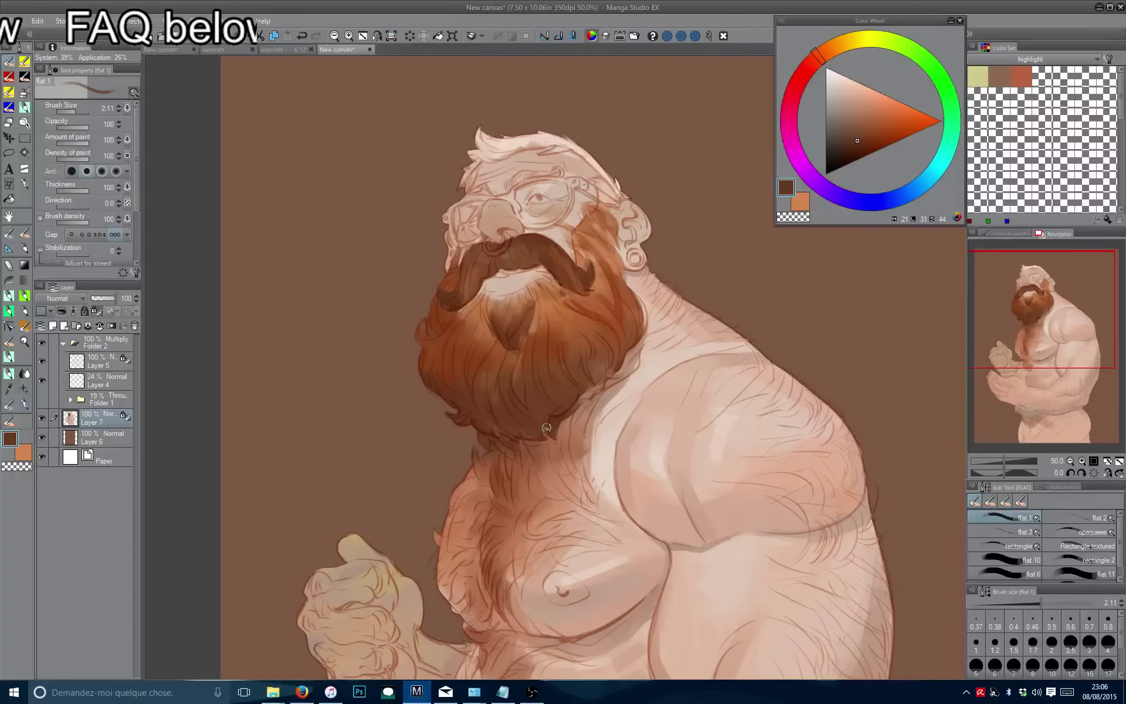
# Paint dark brown hair strands on the neck directly beneath the beard with brush sizes 2.11 and 4.87.
pyautogui.keyDown('alt'); pyautogui.click(544, 435); pyautogui.keyUp('alt')
pyautogui.keyDown('alt'); pyautogui.click(530, 441); pyautogui.keyUp('alt')
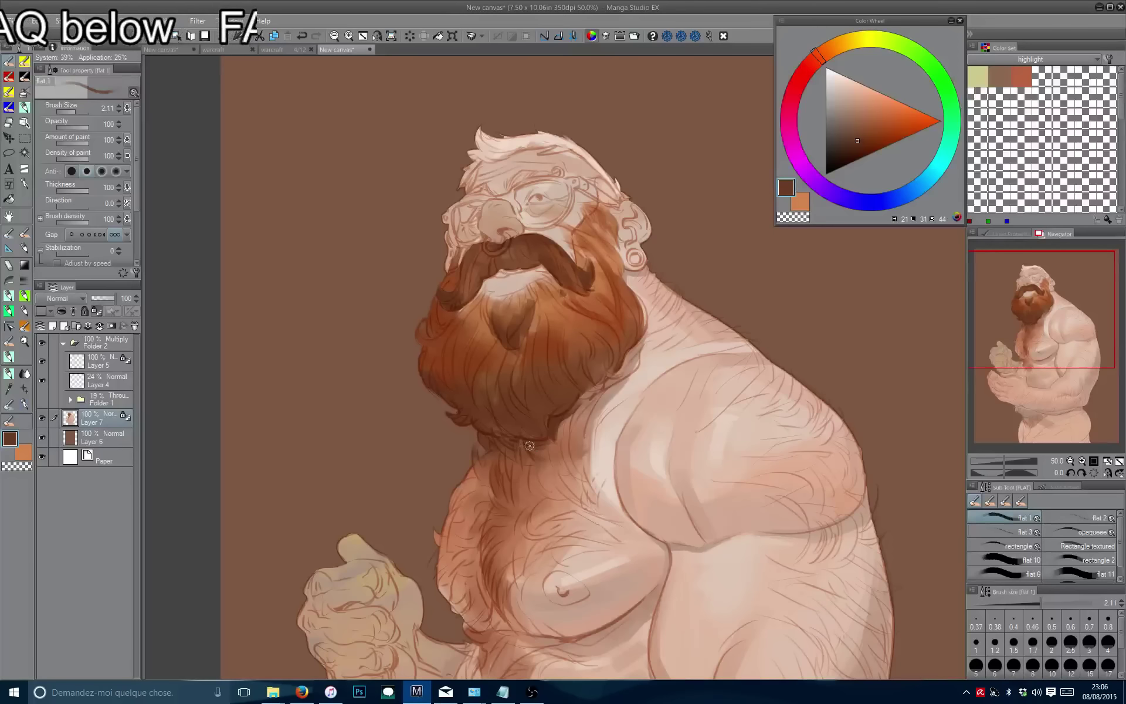
pyautogui.moveTo(521, 445)
pyautogui.mouseDown()
pyautogui.moveTo(517, 470)
pyautogui.moveTo(504, 470)
pyautogui.mouseUp()
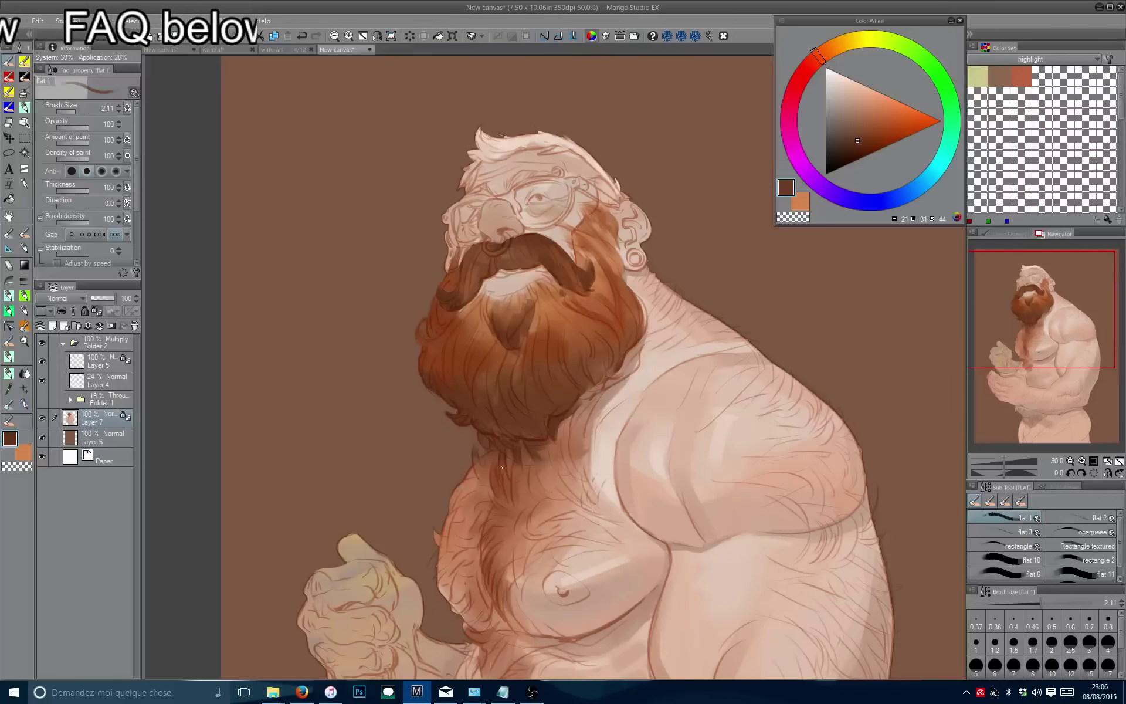
pyautogui.press(']')
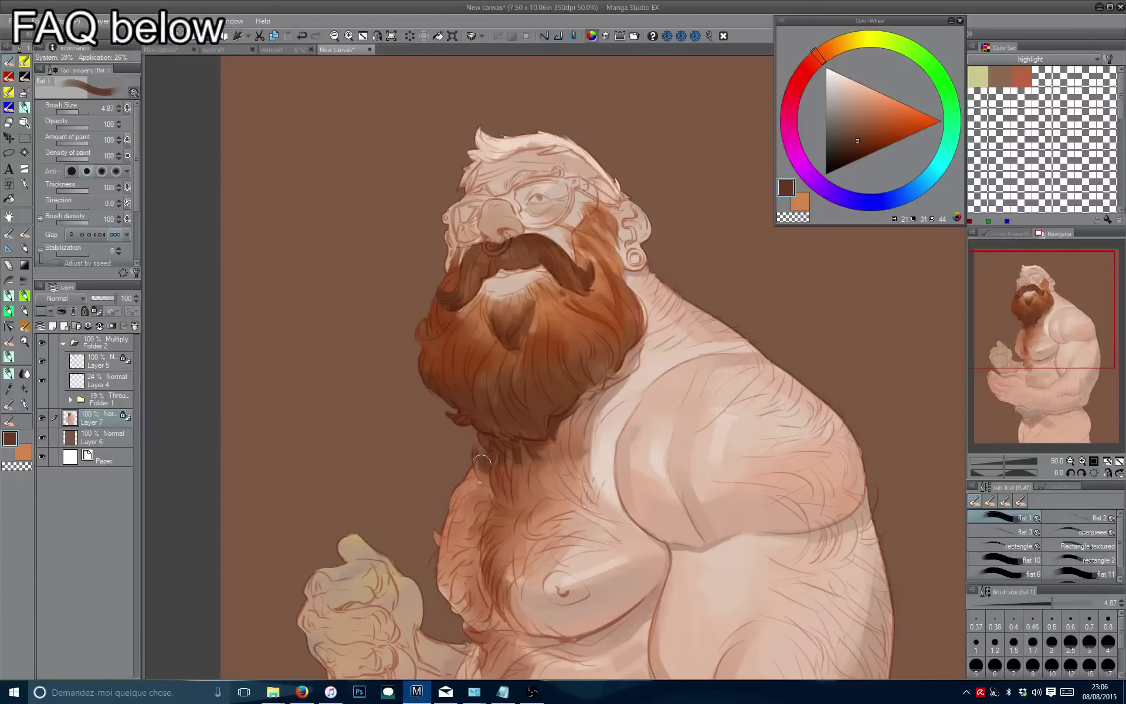
# Extend dark brown hair strands from the neck beneath the beard onto the upper chest edge, using sampled browns at brush size 4.87.
pyautogui.scroll(-1, 492, 433)
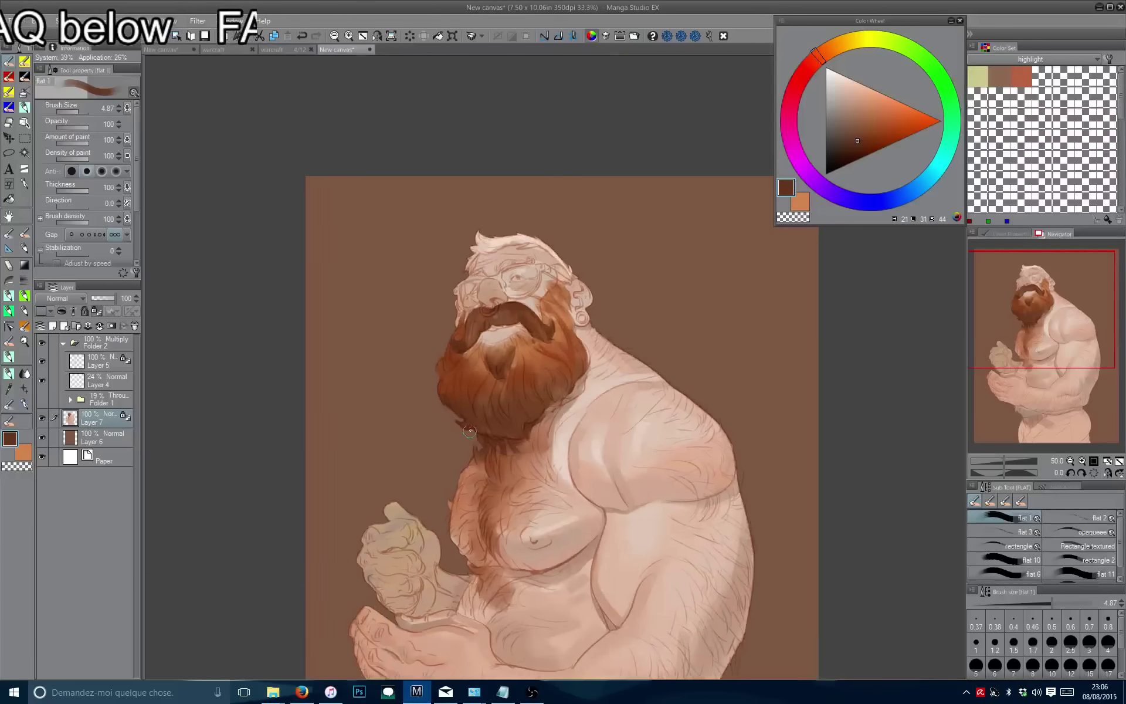
pyautogui.press('h')
pyautogui.scroll(-2, 528, 435)
pyautogui.scroll(1, 569, 435)
pyautogui.scroll(1, 569, 434)
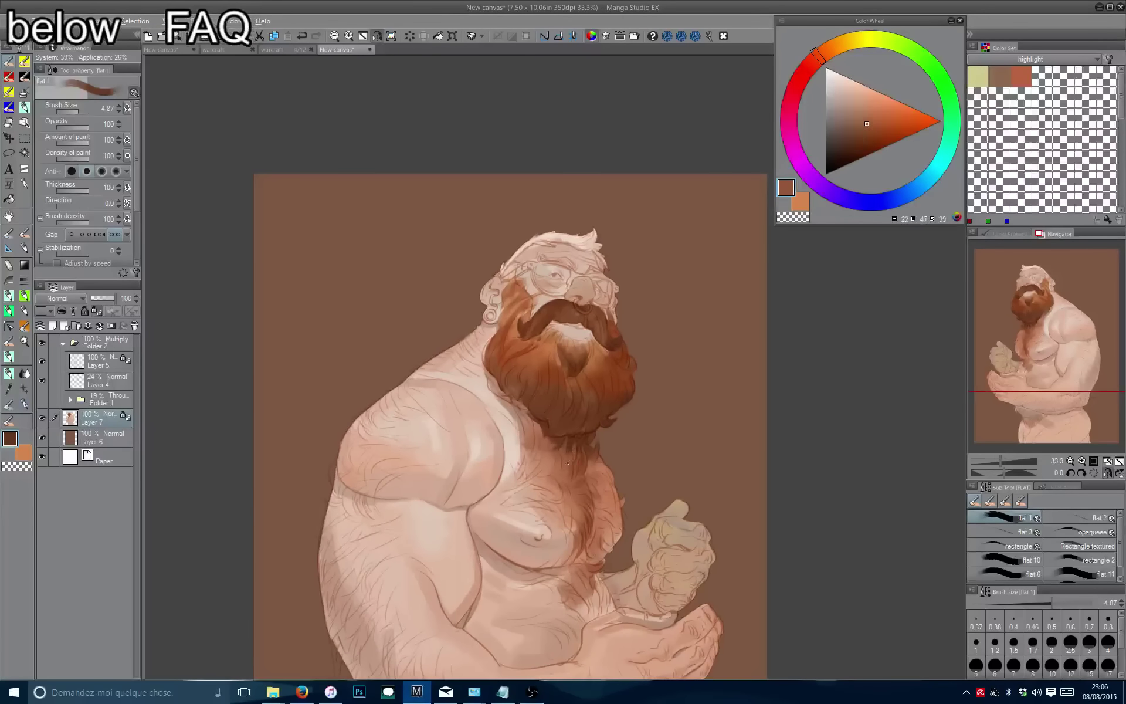
pyautogui.keyDown('alt'); pyautogui.click(571, 456); pyautogui.keyUp('alt')
pyautogui.keyDown('alt'); pyautogui.click(594, 456); pyautogui.keyUp('alt')
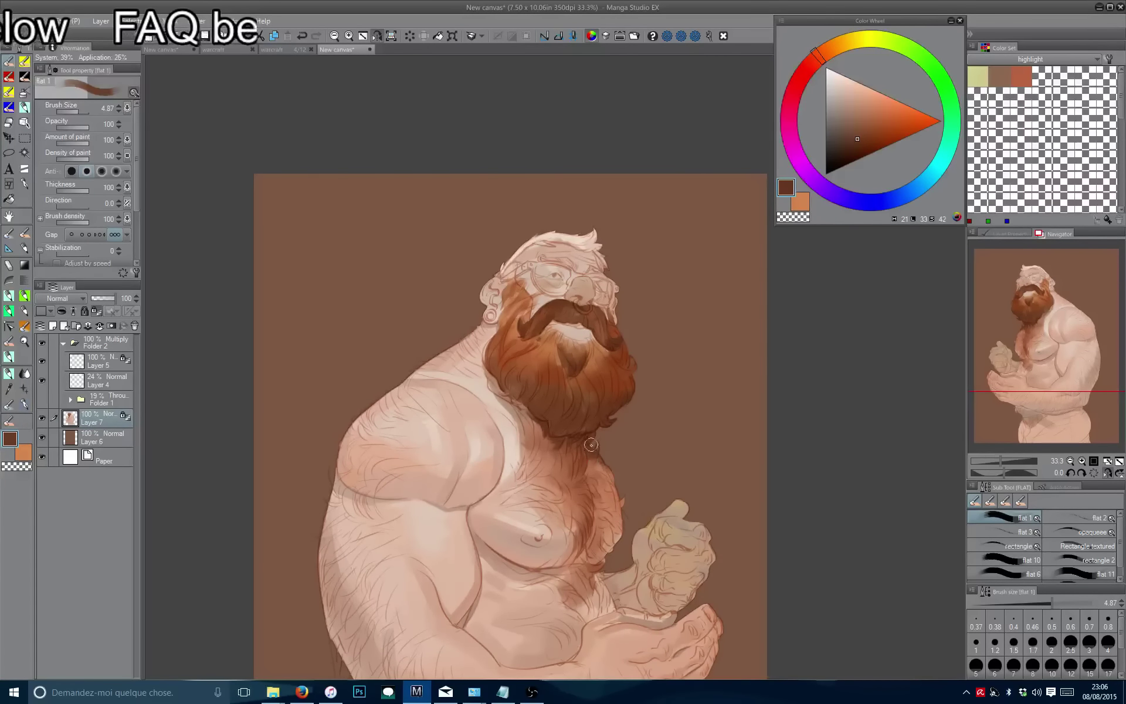
pyautogui.moveTo(592, 445); pyautogui.dragTo(610, 499)
pyautogui.press('h')
# Refine the outer cheek-side contour of the beard with sampled dark brown at brush size 2.67.
pyautogui.scroll(-5, 514, 389)
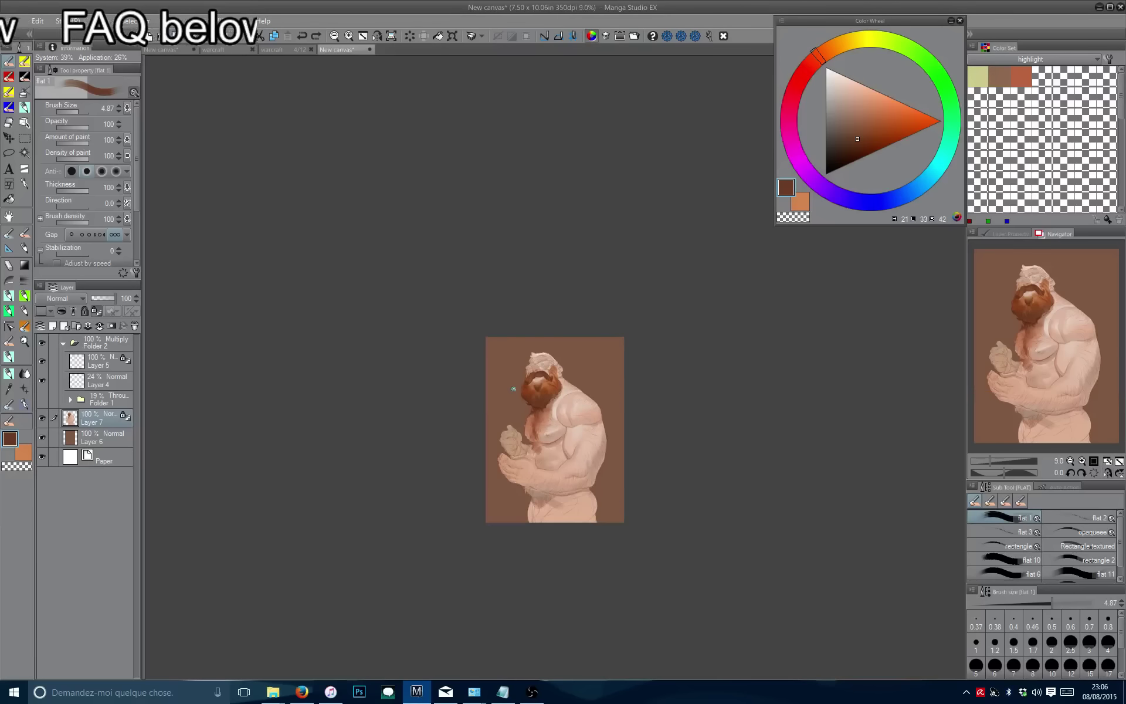
pyautogui.scroll(5, 514, 394)
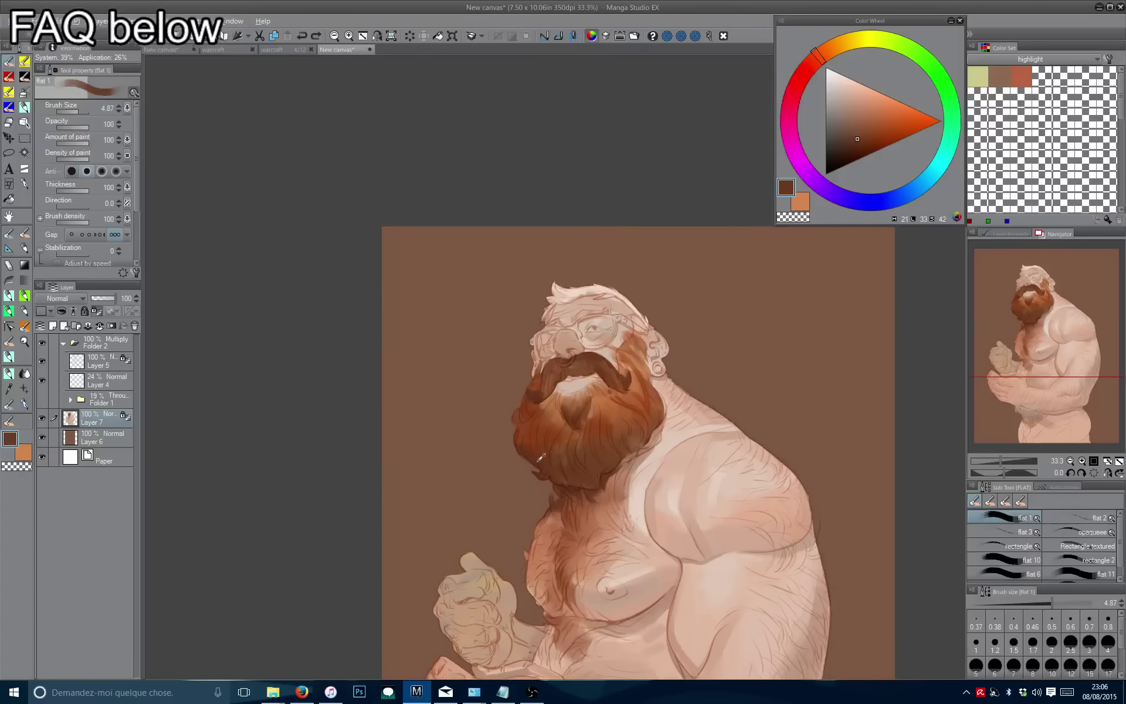
pyautogui.scroll(3, 516, 420)
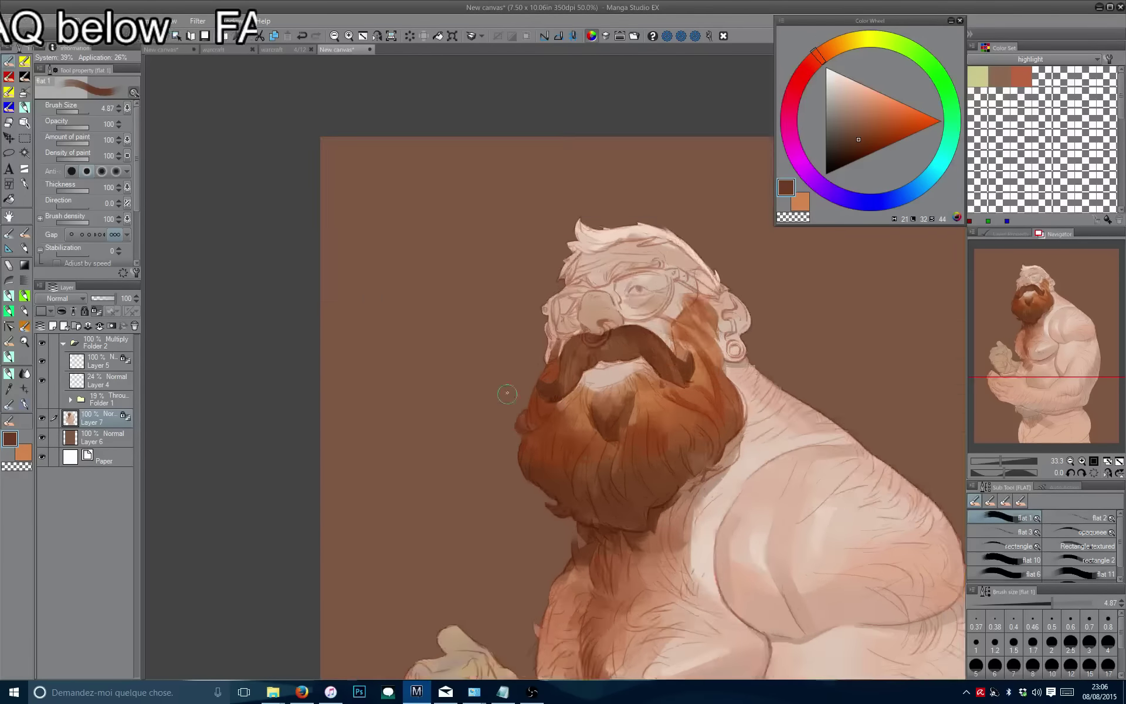
pyautogui.moveTo(534, 475); pyautogui.dragTo(520, 485)
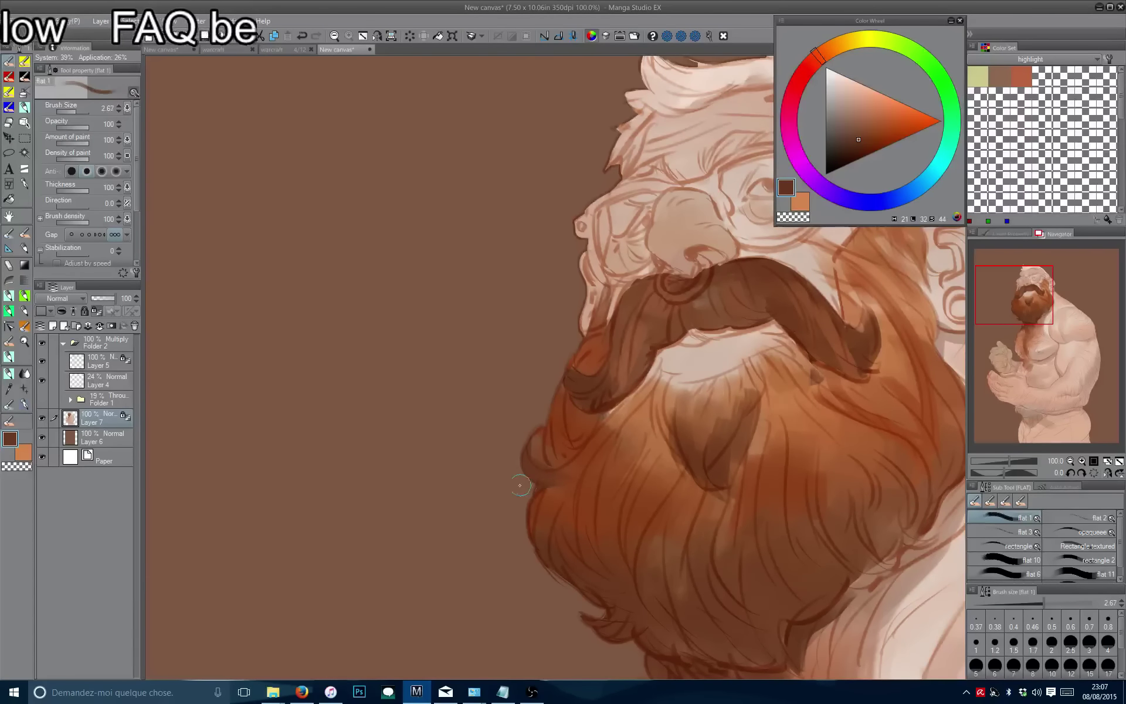
# Lighten the upper part of the dark tuft beneath the lower lip with sampled light browns at brush size 2.67.
pyautogui.moveTo(697, 374); pyautogui.dragTo(667, 394)
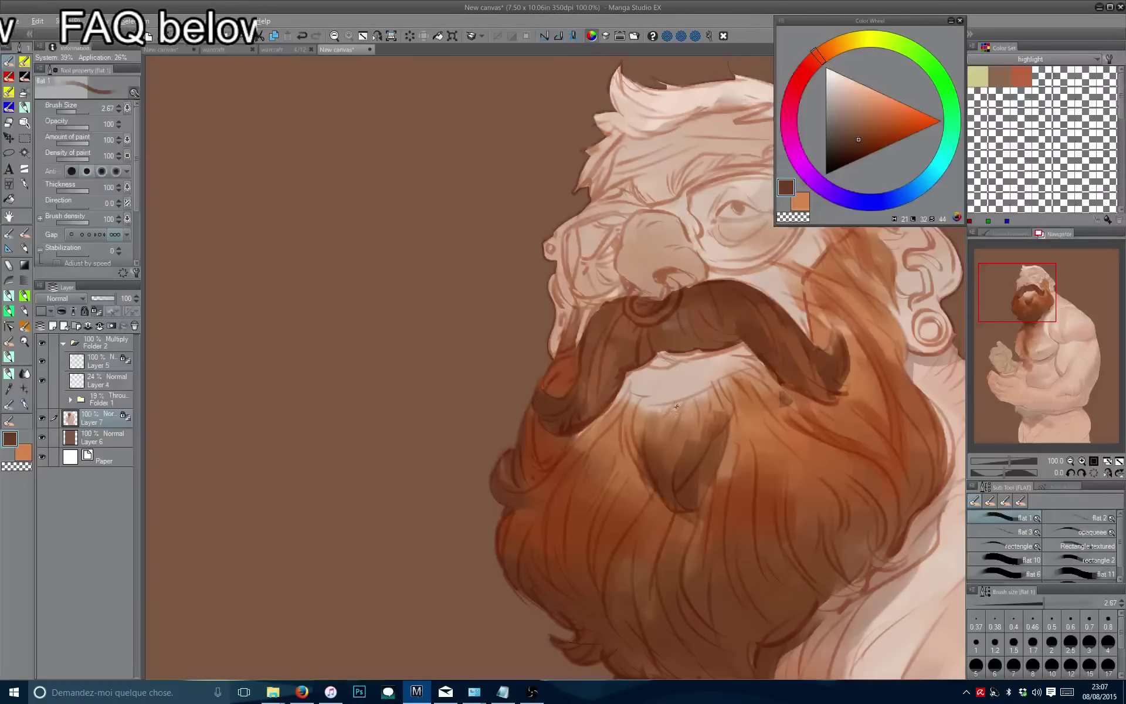
pyautogui.keyDown('alt'); pyautogui.click(675, 406); pyautogui.keyUp('alt')
pyautogui.keyDown('alt'); pyautogui.click(666, 411); pyautogui.keyUp('alt')
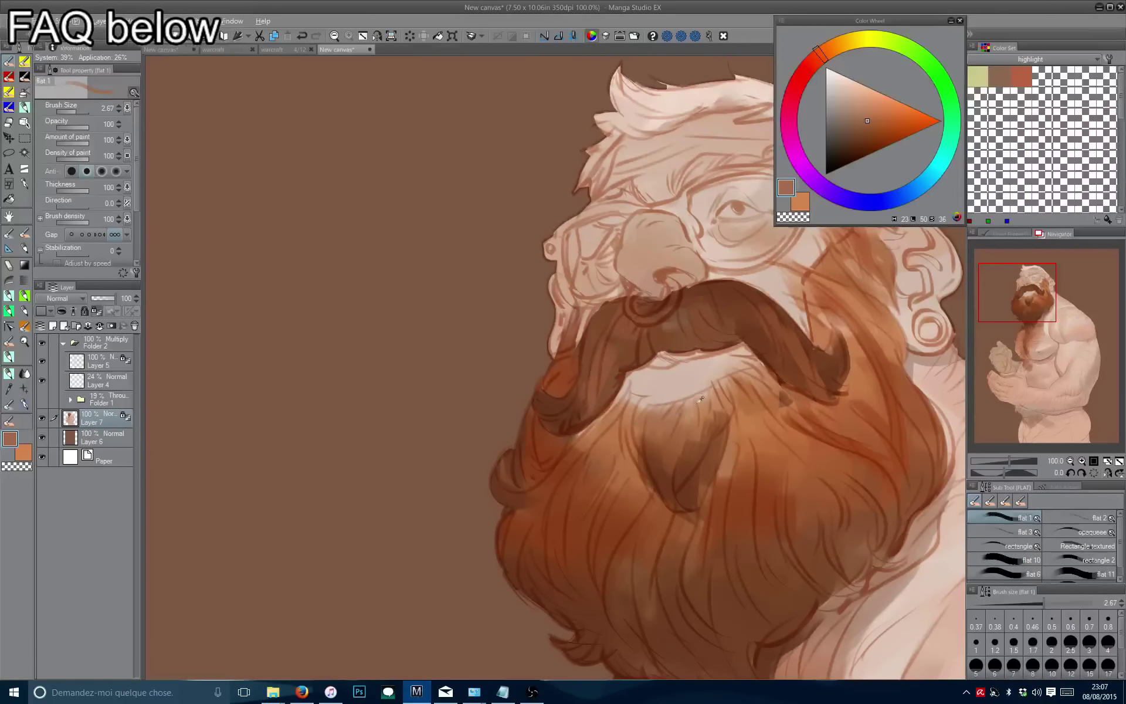
pyautogui.keyDown('alt'); pyautogui.click(700, 399); pyautogui.keyUp('alt')
pyautogui.keyDown('alt'); pyautogui.click(675, 445); pyautogui.keyUp('alt')
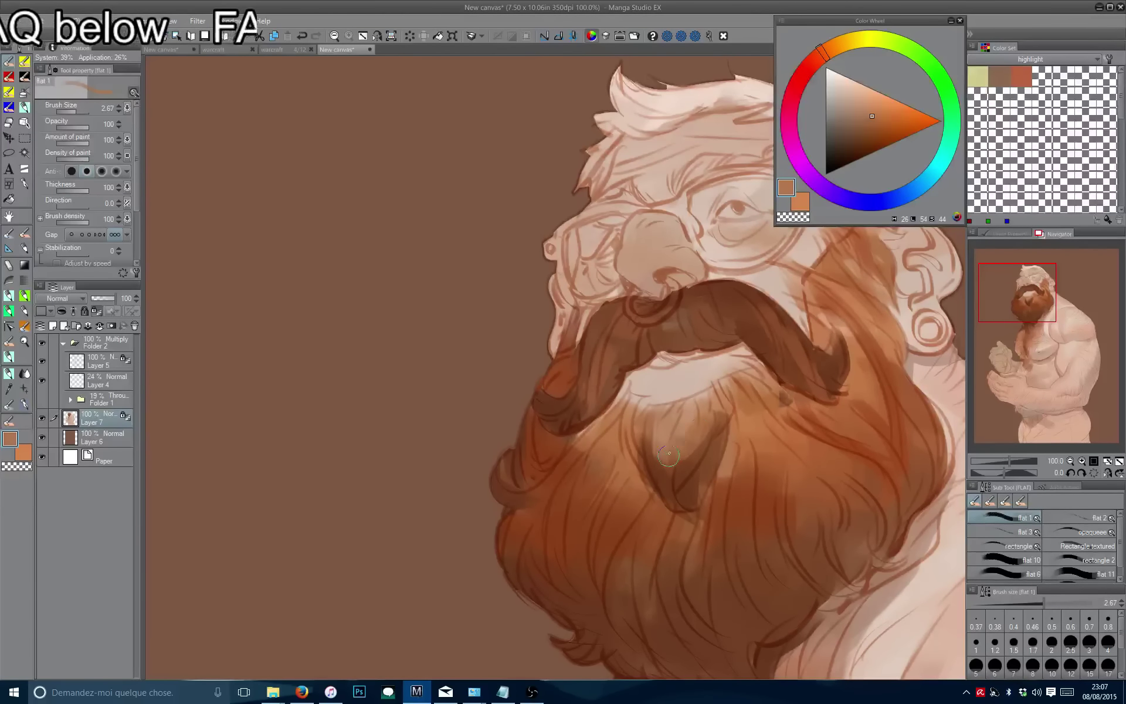
# Define the chin tuft with dark brown and blend its edges into the beard using sampled tan and orange-brown.
pyautogui.scroll(-1, 709, 440)
pyautogui.keyDown('alt'); pyautogui.click(698, 455); pyautogui.keyUp('alt')
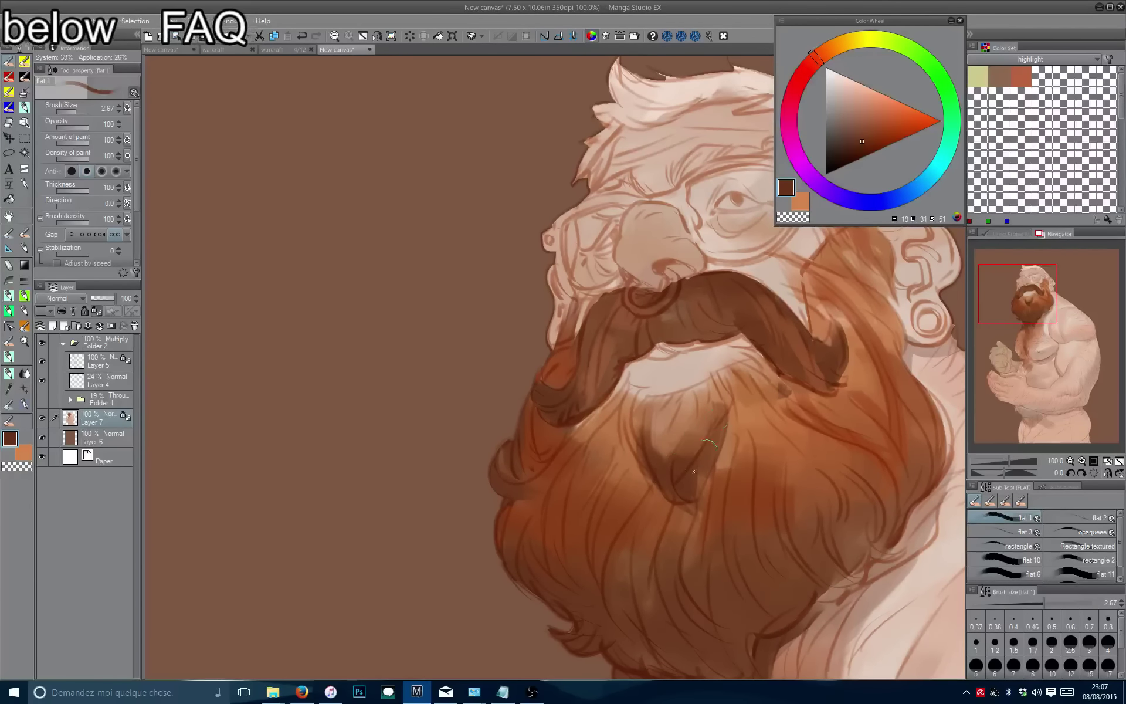
pyautogui.moveTo(666, 460); pyautogui.dragTo(621, 487)
pyautogui.keyDown('alt'); pyautogui.click(634, 472); pyautogui.keyUp('alt')
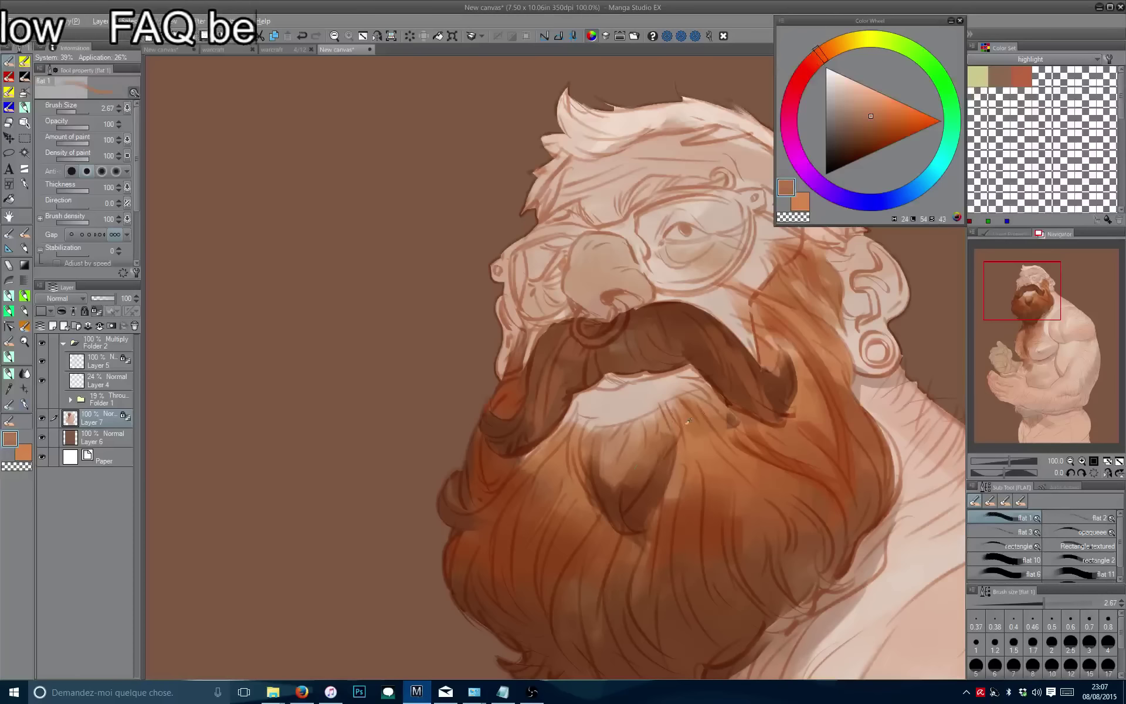
pyautogui.keyDown('alt'); pyautogui.click(645, 425); pyautogui.keyUp('alt')
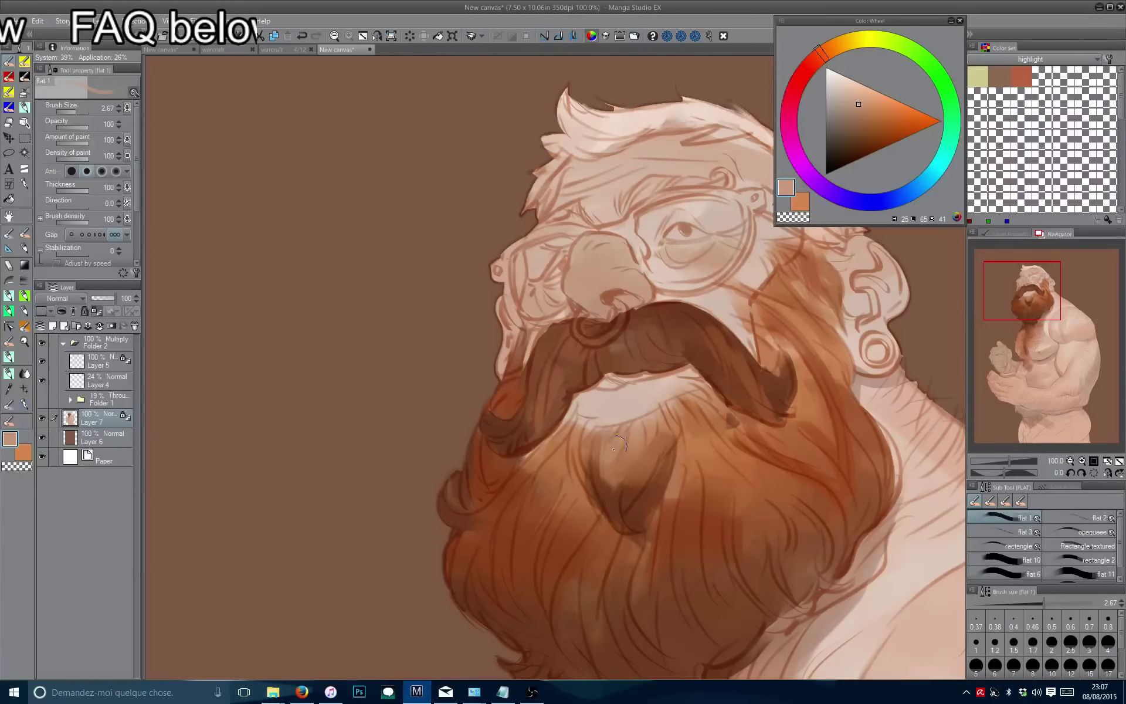
pyautogui.keyDown('alt'); pyautogui.click(565, 448); pyautogui.keyUp('alt')
# Paint a patch of reddish-brown hair on the upper abdomen beneath the chest at brush size 7.93.
pyautogui.scroll(-4, 529, 282)
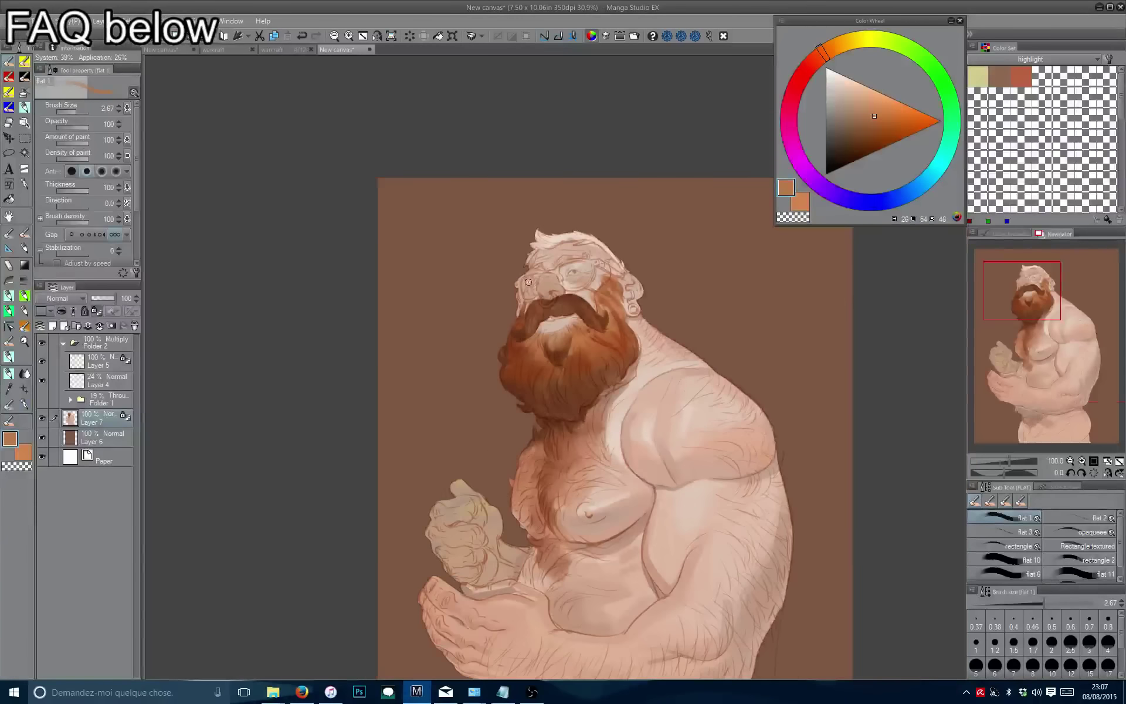
pyautogui.scroll(-6, 528, 283)
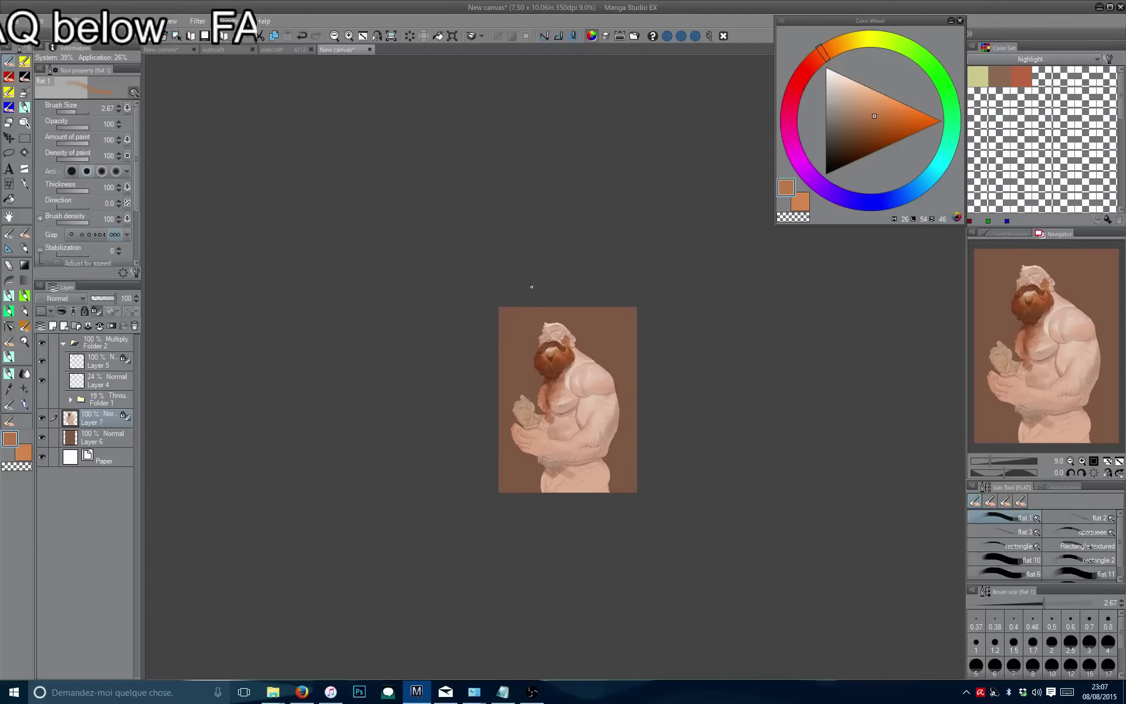
pyautogui.scroll(5, 531, 286)
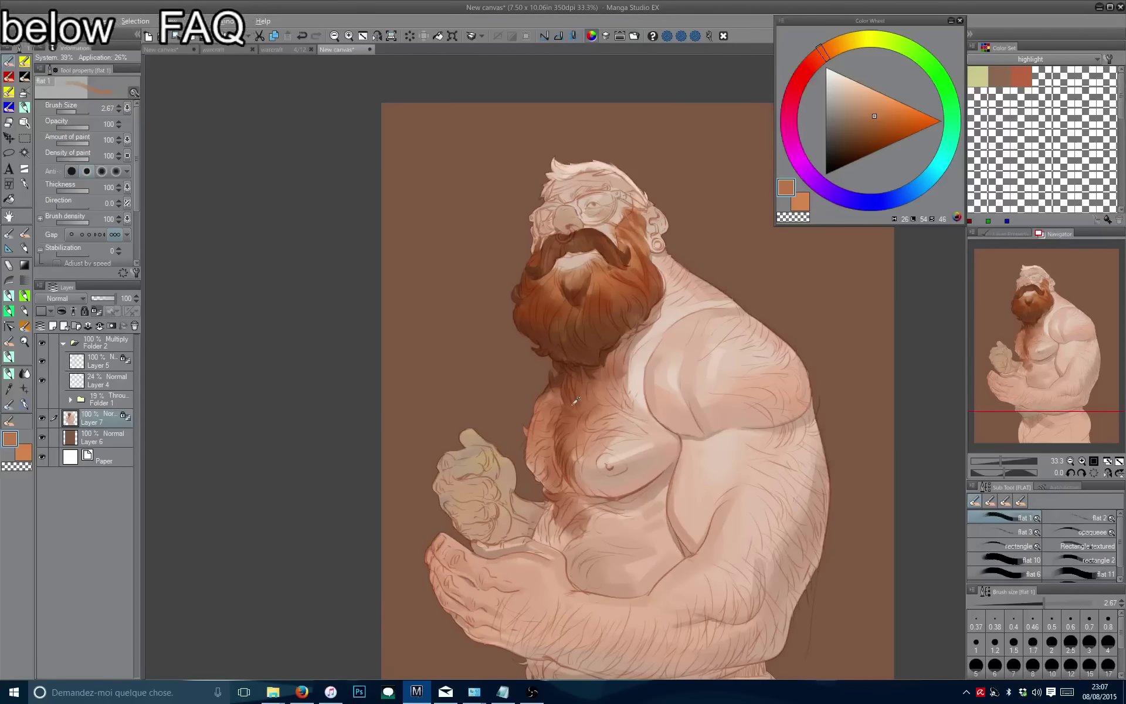
pyautogui.keyDown('alt'); pyautogui.click(575, 401); pyautogui.keyUp('alt')
pyautogui.scroll(1, 576, 400)
pyautogui.moveTo(596, 513)
pyautogui.mouseDown()
pyautogui.moveTo(586, 563)
pyautogui.moveTo(613, 528)
pyautogui.moveTo(599, 578)
pyautogui.mouseUp()
pyautogui.keyDown('alt'); pyautogui.click(593, 557); pyautogui.keyUp('alt')
pyautogui.click(877, 122)
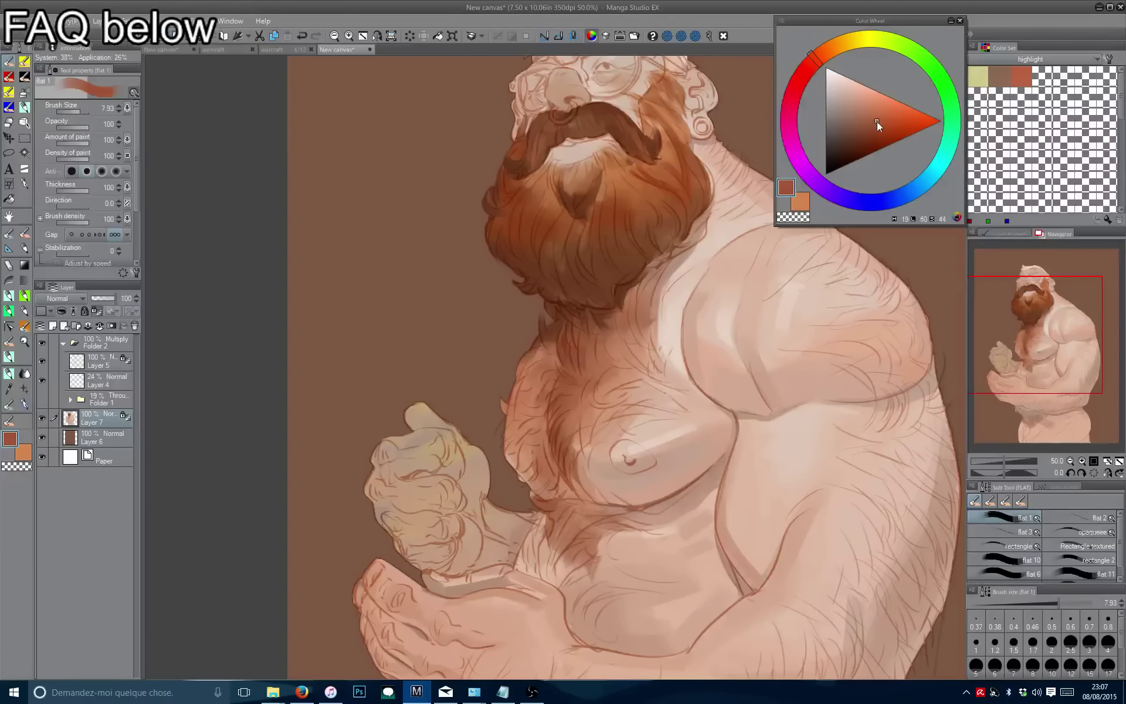
pyautogui.moveTo(645, 529)
pyautogui.mouseDown()
pyautogui.moveTo(594, 563)
pyautogui.moveTo(567, 566)
pyautogui.moveTo(543, 554)
pyautogui.moveTo(535, 528)
pyautogui.moveTo(531, 564)
pyautogui.moveTo(562, 575)
pyautogui.moveTo(522, 563)
pyautogui.moveTo(564, 578)
pyautogui.moveTo(577, 578)
pyautogui.moveTo(560, 503)
pyautogui.moveTo(546, 487)
pyautogui.moveTo(525, 501)
pyautogui.mouseUp()
# Deepen the abdomen hair and the crease under the pectoral with darker red-brown strands at brush sizes 3.50 and 4.04.
pyautogui.moveTo(566, 558)
pyautogui.mouseDown()
pyautogui.moveTo(575, 505)
pyautogui.moveTo(565, 504)
pyautogui.mouseUp()
pyautogui.press('[')
pyautogui.press('[')
pyautogui.press('[')
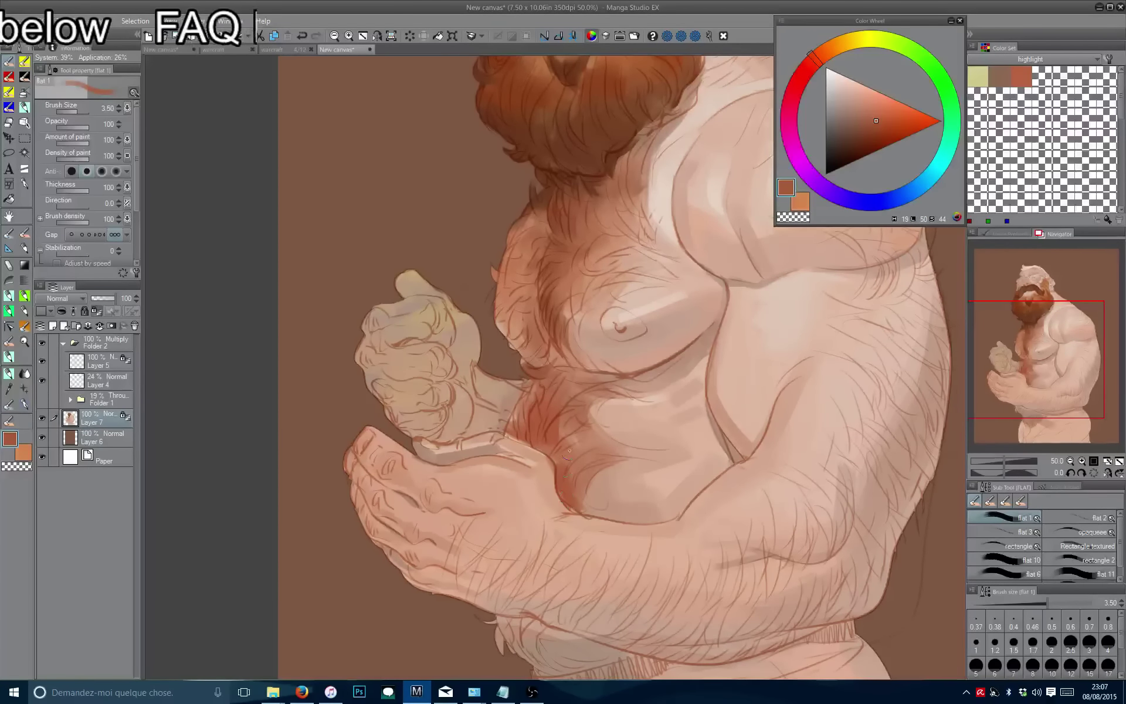
pyautogui.keyDown('alt'); pyautogui.click(571, 461); pyautogui.keyUp('alt')
pyautogui.moveTo(556, 408)
pyautogui.mouseDown()
pyautogui.moveTo(556, 377)
pyautogui.moveTo(606, 371)
pyautogui.moveTo(565, 368)
pyautogui.moveTo(589, 374)
pyautogui.mouseUp()
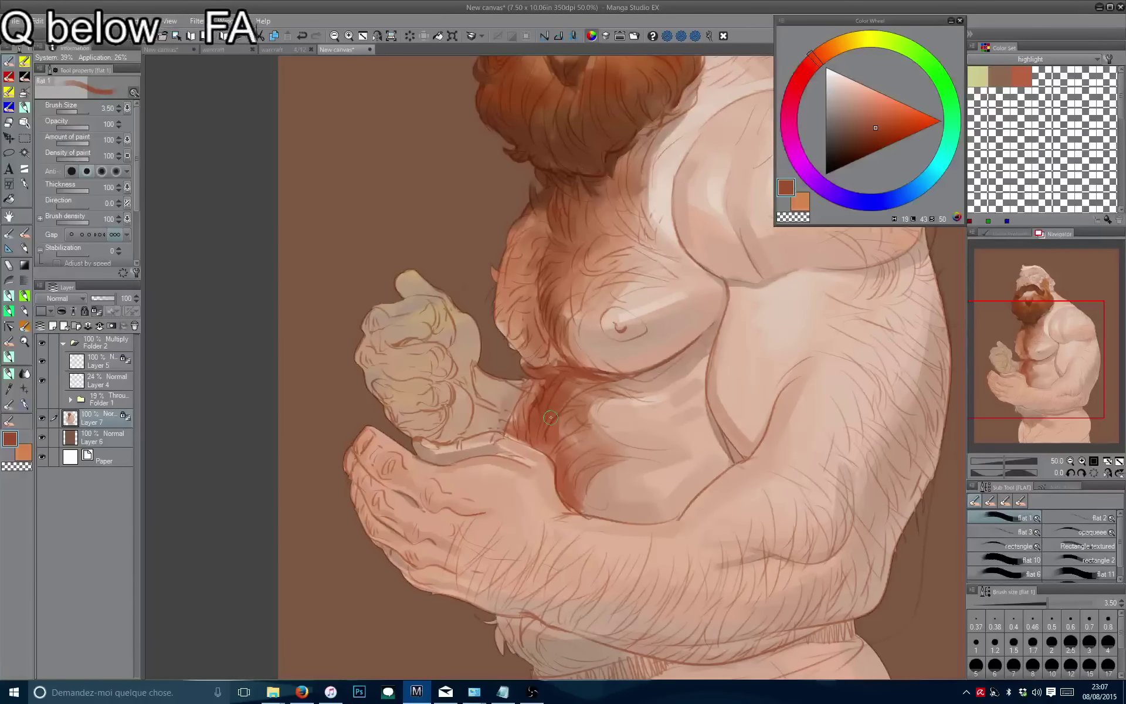
pyautogui.moveTo(873, 135); pyautogui.dragTo(868, 139)
pyautogui.moveTo(545, 368)
pyautogui.mouseDown()
pyautogui.moveTo(543, 407)
pyautogui.moveTo(553, 391)
pyautogui.moveTo(557, 410)
pyautogui.moveTo(569, 401)
pyautogui.moveTo(552, 397)
pyautogui.moveTo(539, 424)
pyautogui.moveTo(530, 383)
pyautogui.moveTo(518, 380)
pyautogui.moveTo(539, 379)
pyautogui.moveTo(514, 381)
pyautogui.moveTo(545, 384)
pyautogui.moveTo(528, 378)
pyautogui.moveTo(533, 407)
pyautogui.mouseUp()
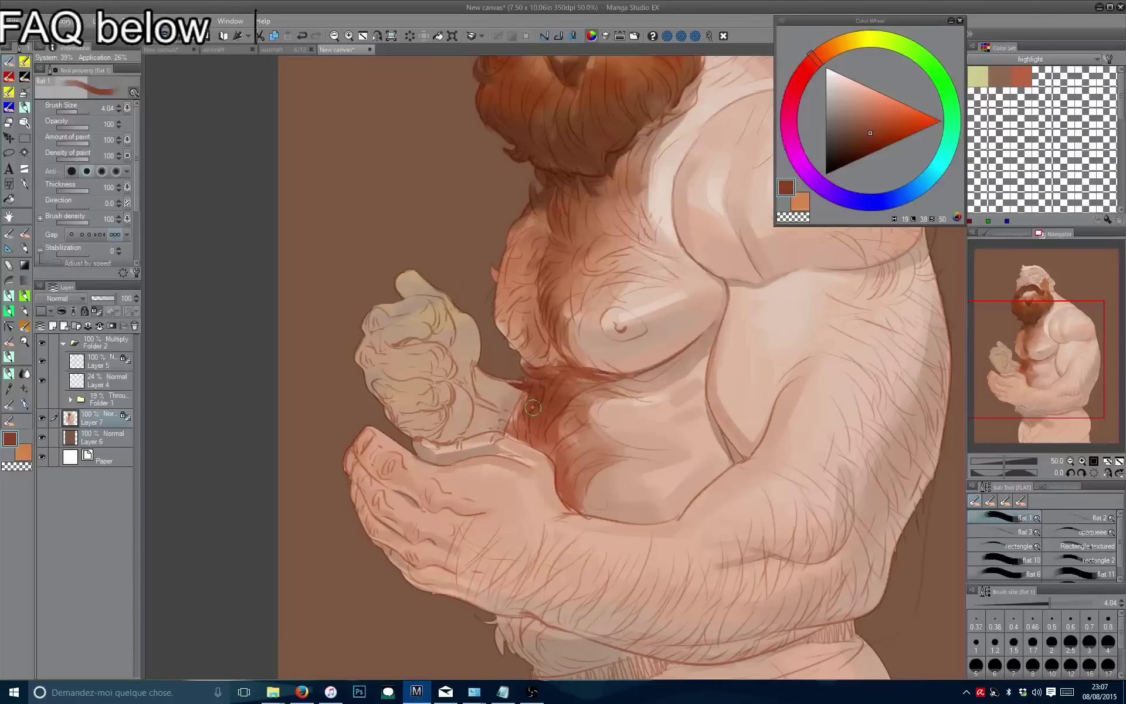
# Add dark red-brown hair along the far chest's outer edge and below the neck, with brush sizes 3.14 and 5.96.
pyautogui.scroll(2, 539, 444)
pyautogui.press('[')
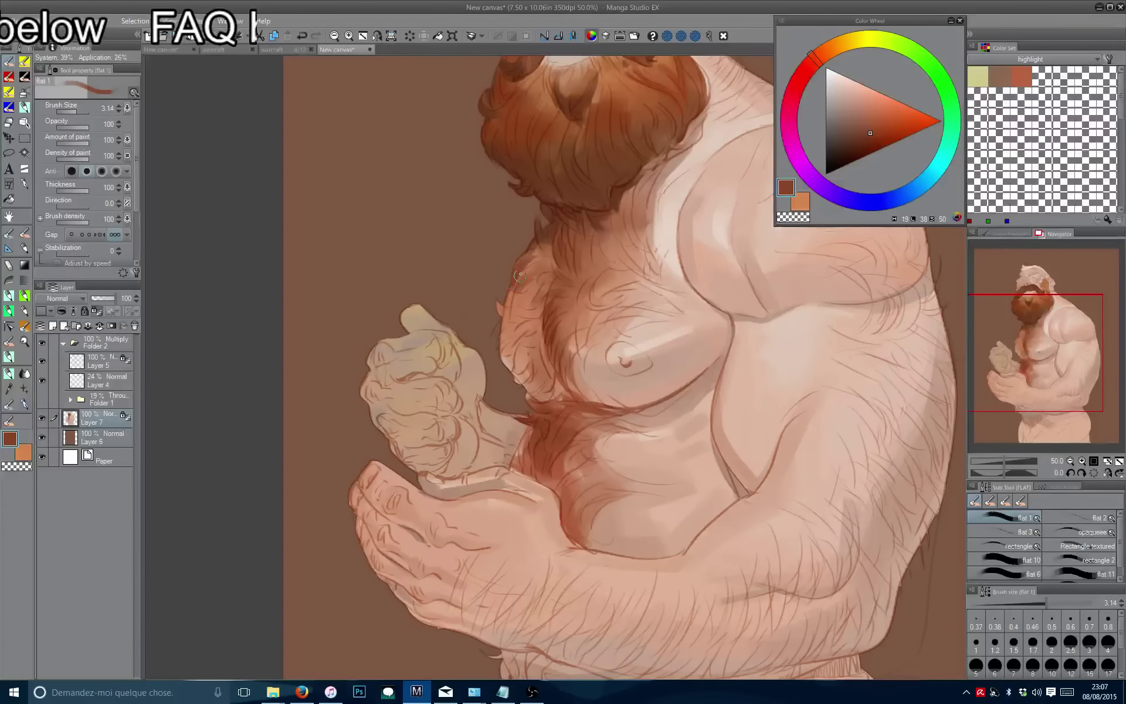
pyautogui.press('h')
pyautogui.scroll(2, 522, 235)
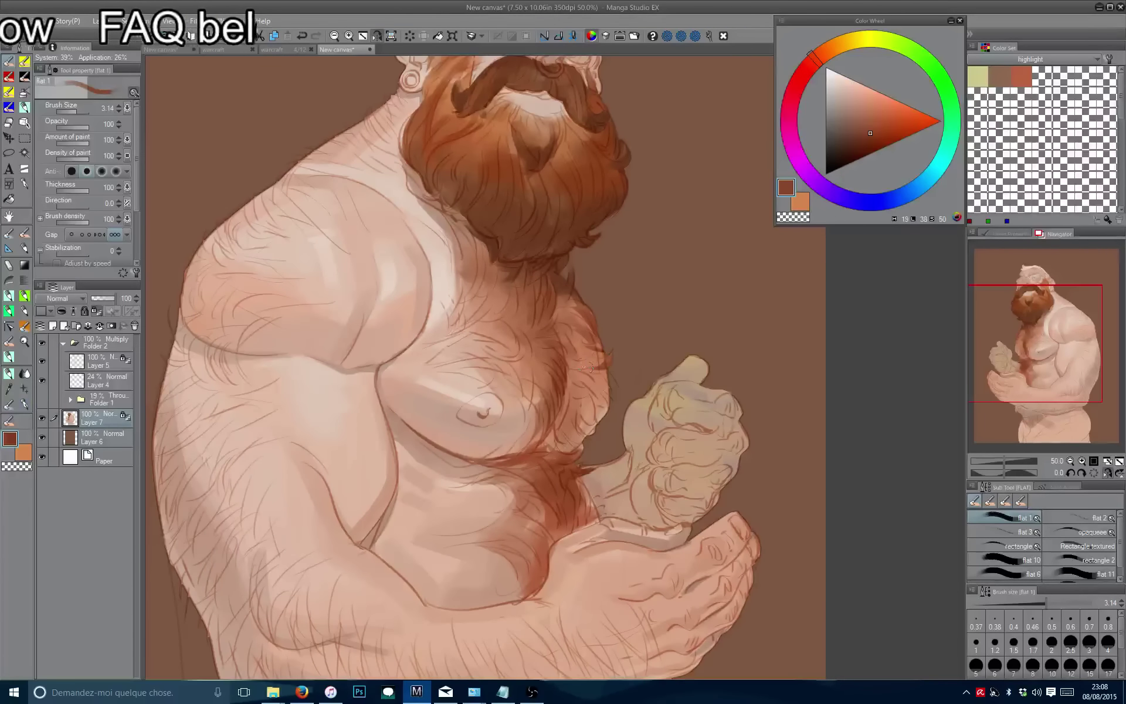
pyautogui.press(']')
pyautogui.press(']')
pyautogui.press('h')
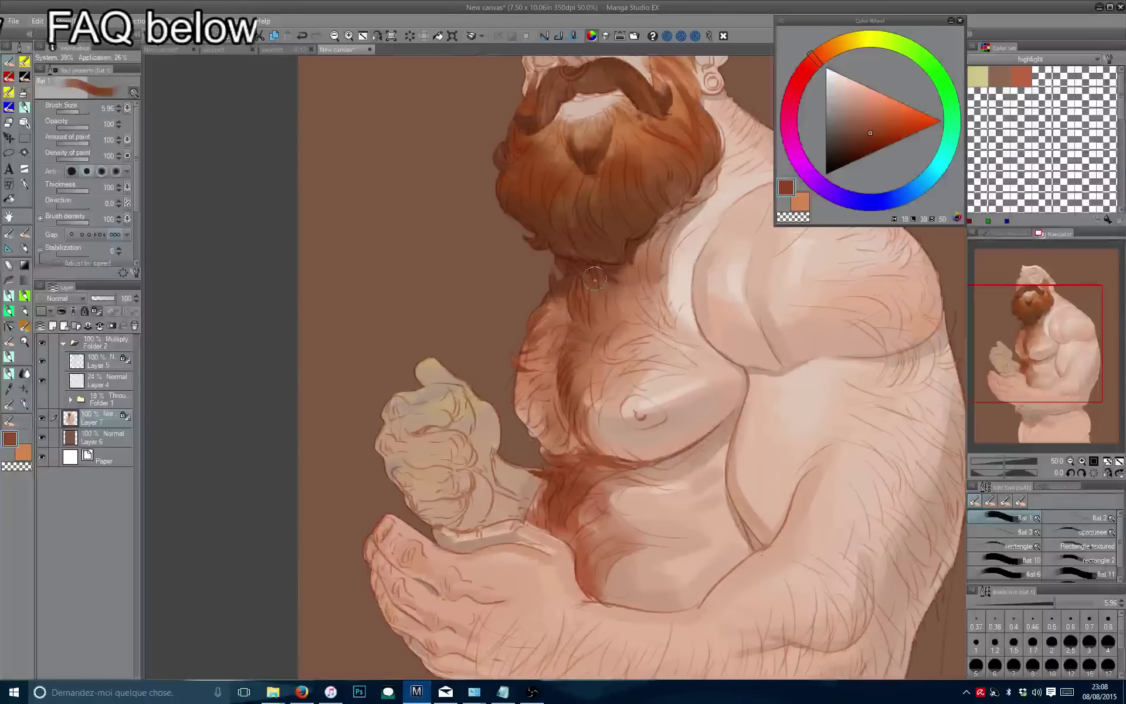
# Paint fine dark red-brown hair strands across the upper chest and both pectorals at brush size 2.99.
pyautogui.press('[')
pyautogui.press('[')
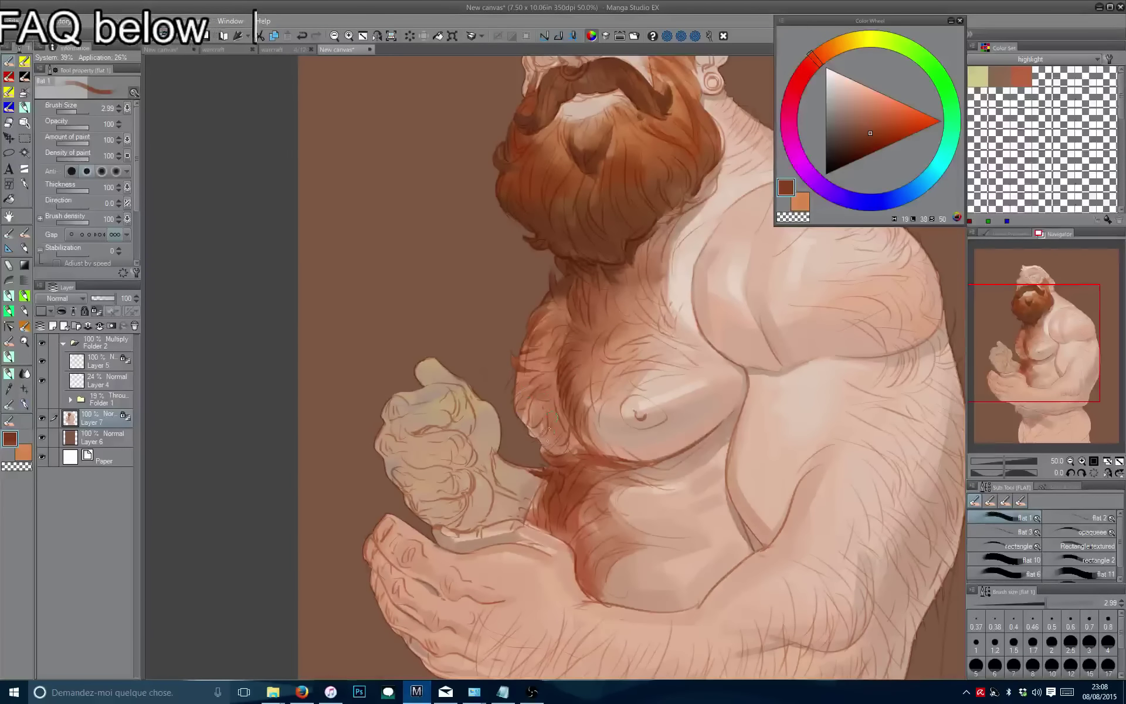
pyautogui.scroll(1, 638, 373)
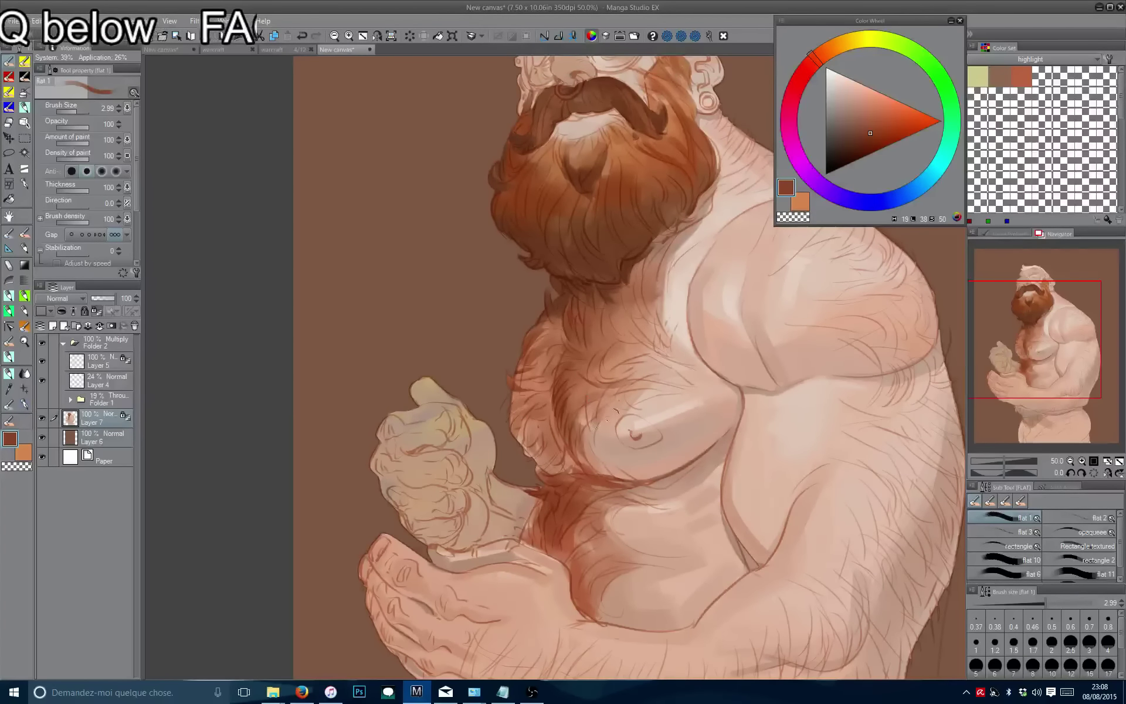
pyautogui.moveTo(606, 421); pyautogui.dragTo(603, 385)
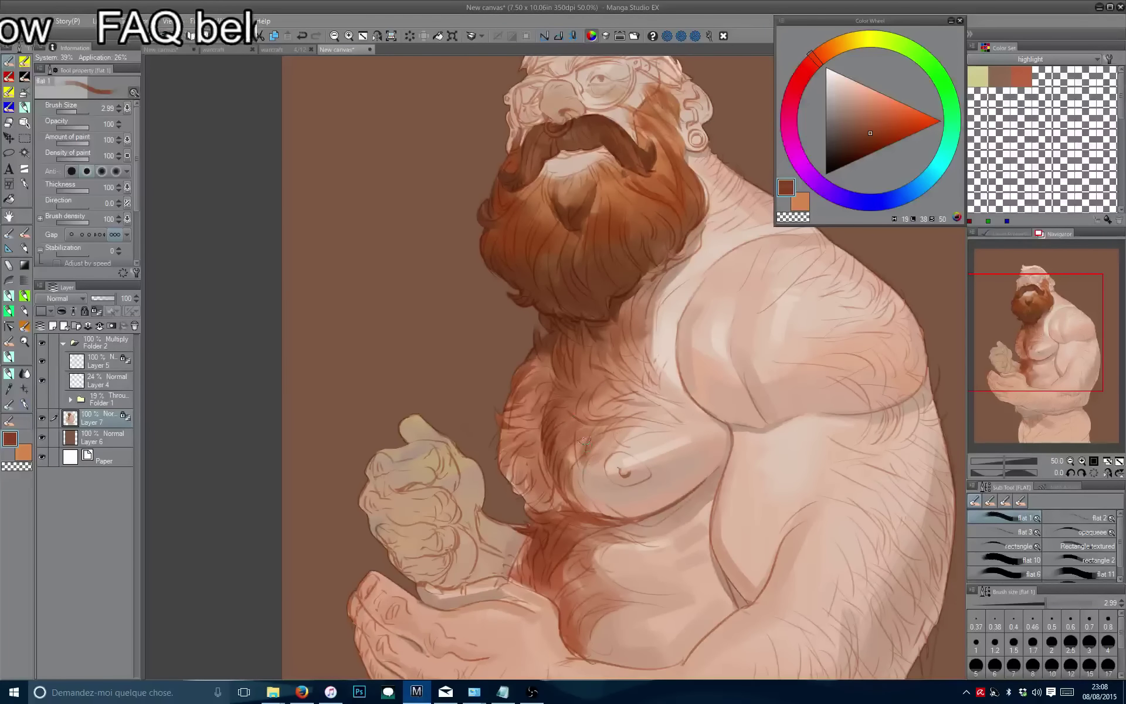
pyautogui.moveTo(573, 463); pyautogui.dragTo(634, 337)
pyautogui.moveTo(589, 404); pyautogui.dragTo(590, 418)
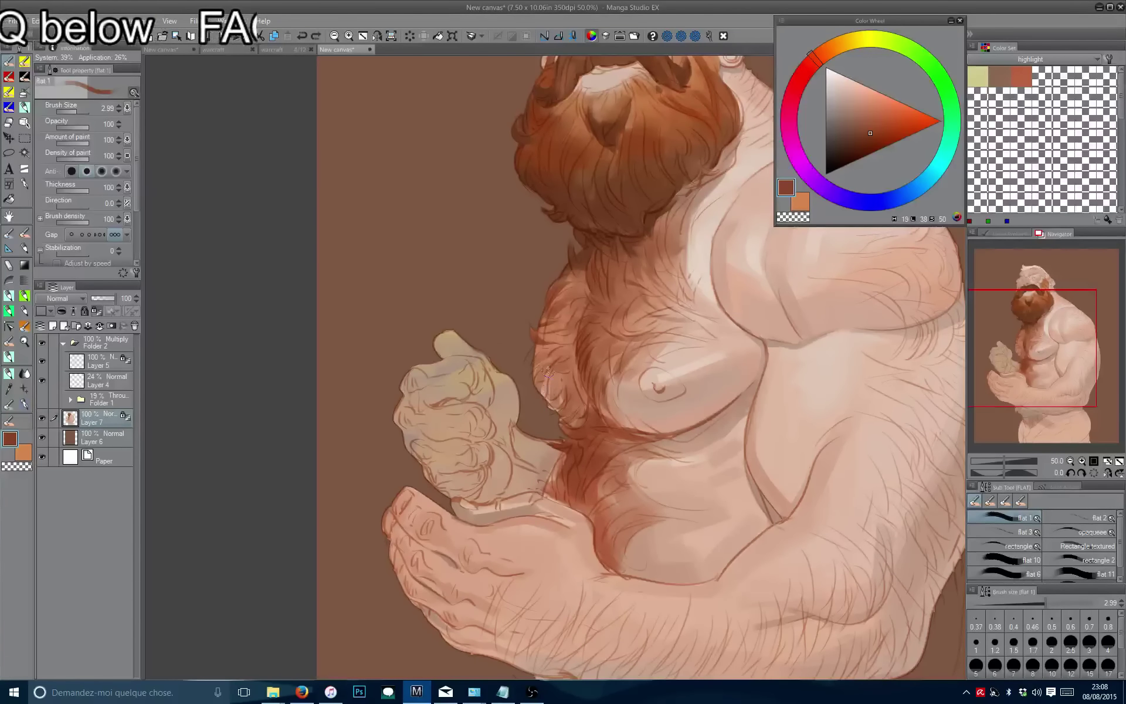
# Shade the pale hair on top of the head with light grey and grey-brown strokes at brush sizes 2.99 and 2.34.
pyautogui.scroll(-5, 429, 249)
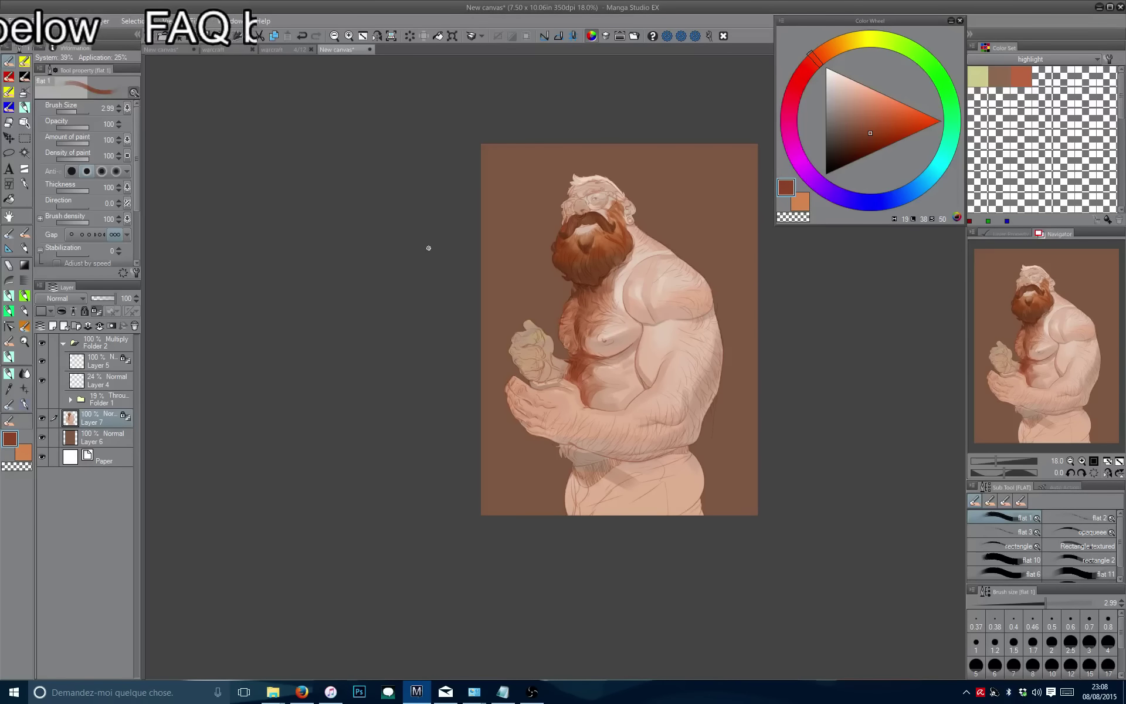
pyautogui.moveTo(519, 311); pyautogui.dragTo(508, 346)
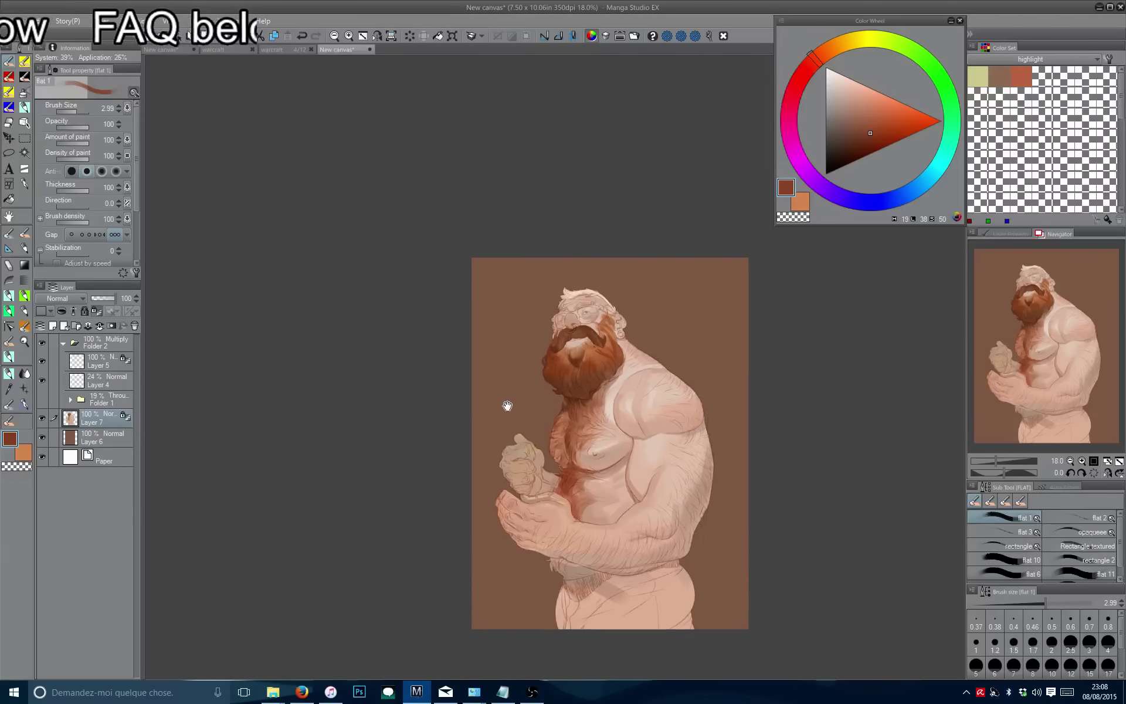
pyautogui.scroll(10, 528, 329)
pyautogui.keyDown('alt'); pyautogui.click(559, 337); pyautogui.keyUp('alt')
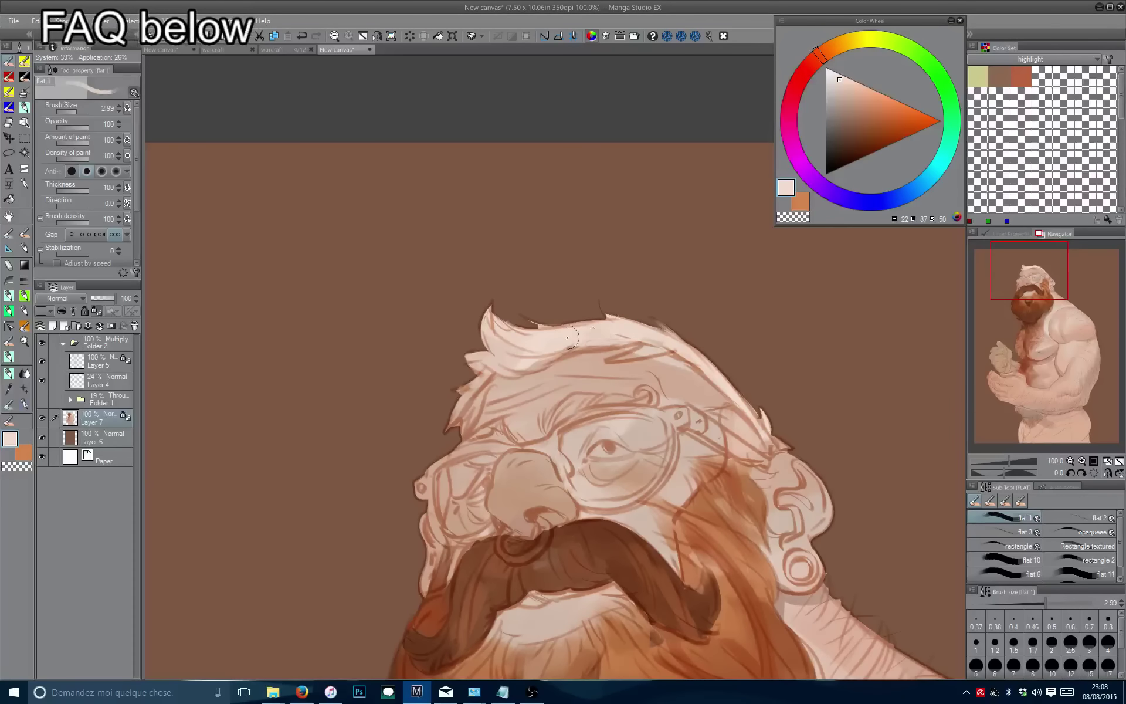
pyautogui.click(836, 93)
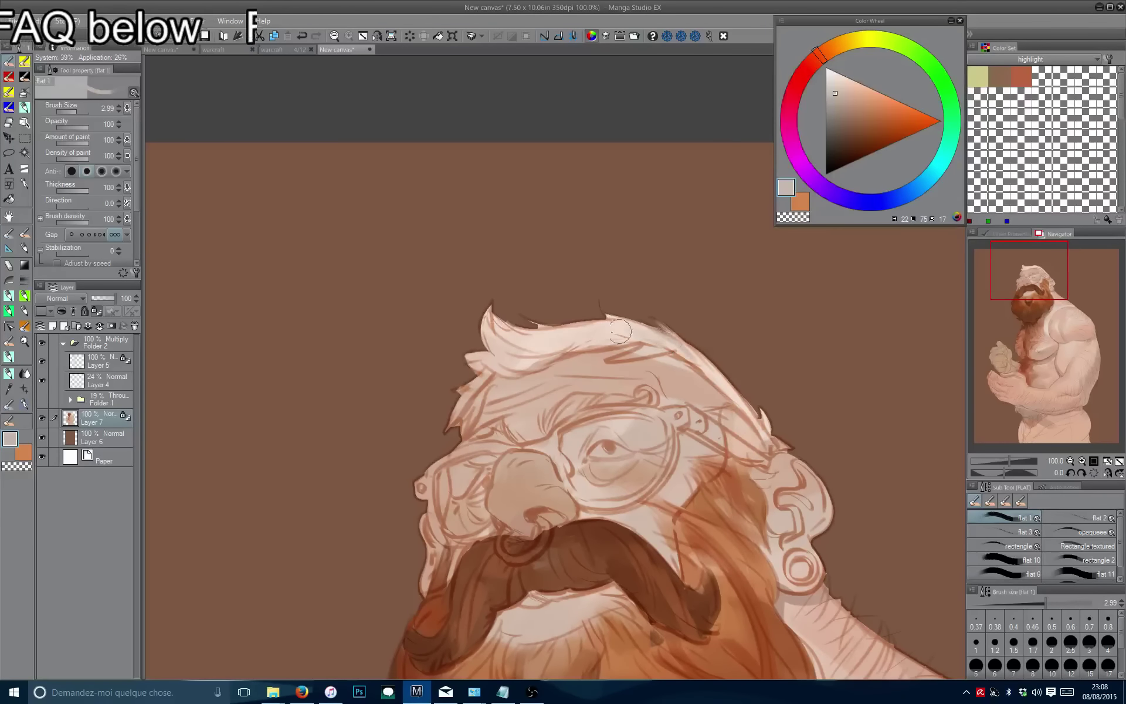
pyautogui.moveTo(681, 339); pyautogui.dragTo(667, 342)
pyautogui.click(846, 106)
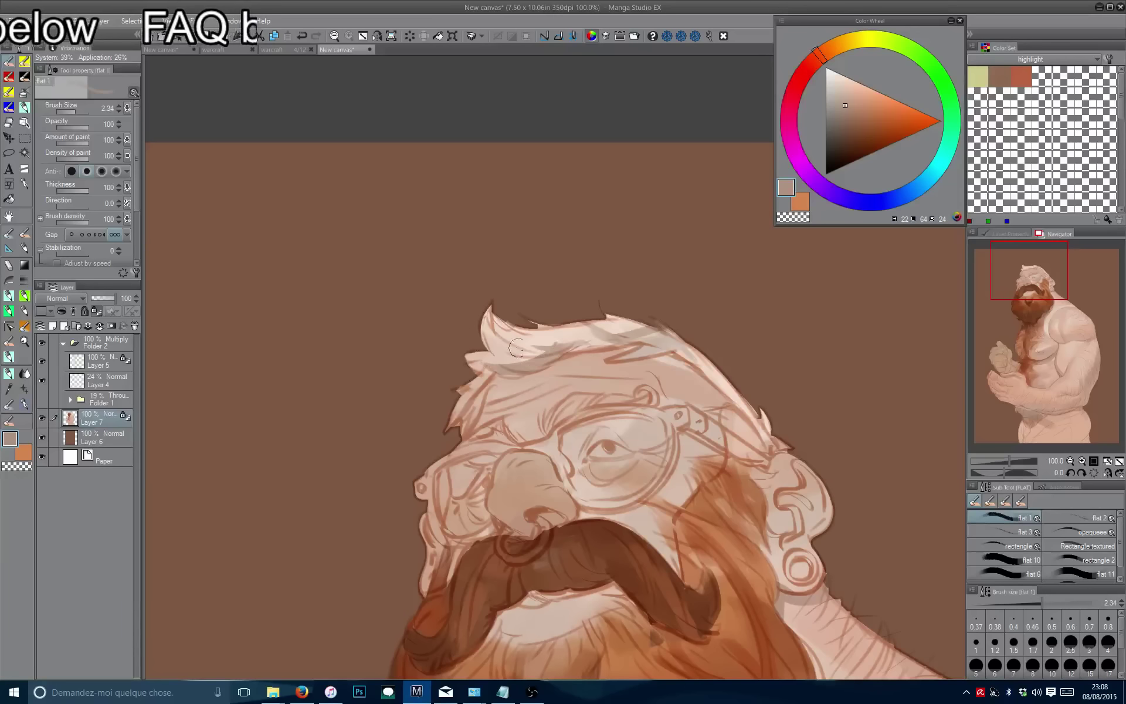
# Paint muted orange-tan strands over the top, front and temple of the head hair at brush sizes 2.34, 2.22 and 2.68.
pyautogui.click(864, 106)
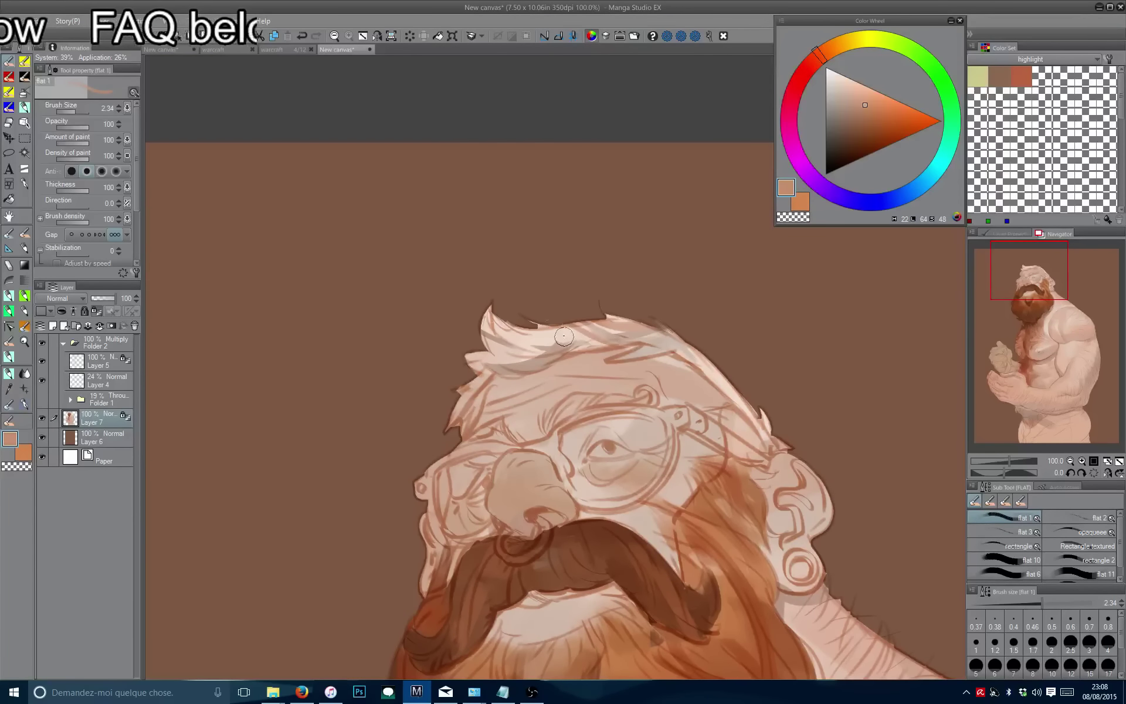
pyautogui.moveTo(564, 335)
pyautogui.mouseDown()
pyautogui.moveTo(460, 312)
pyautogui.moveTo(525, 353)
pyautogui.moveTo(471, 377)
pyautogui.moveTo(445, 430)
pyautogui.moveTo(467, 393)
pyautogui.moveTo(492, 393)
pyautogui.moveTo(463, 432)
pyautogui.mouseUp()
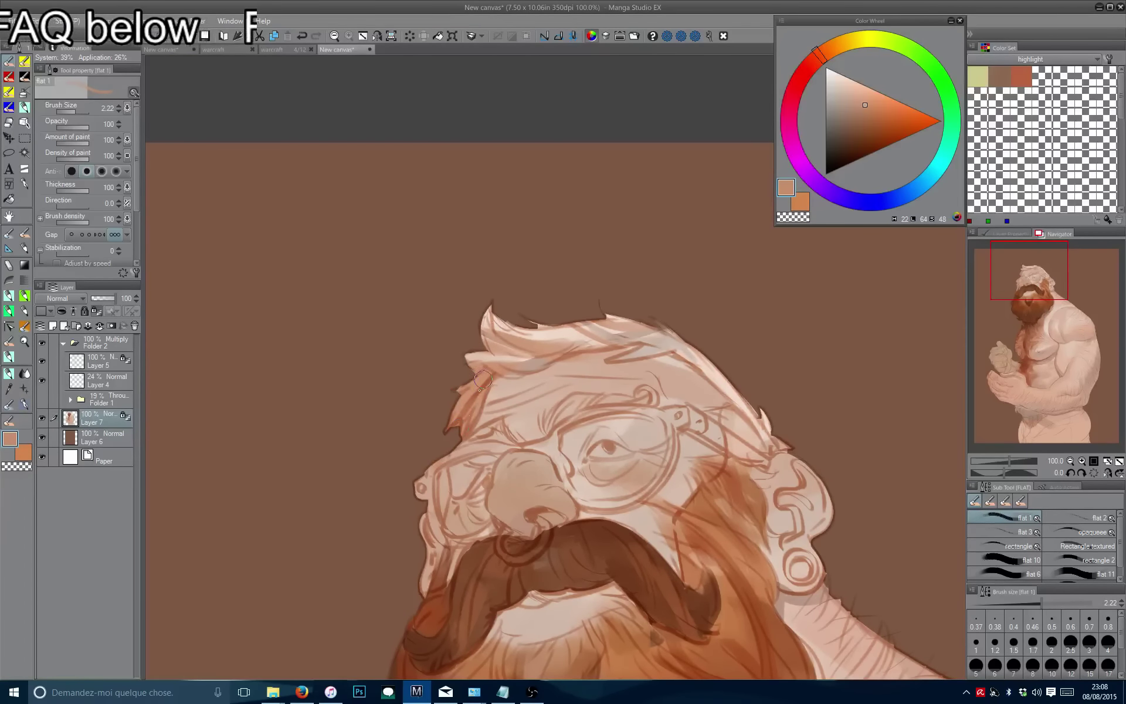
pyautogui.scroll(-3, 470, 329)
pyautogui.press('h')
pyautogui.scroll(3, 530, 343)
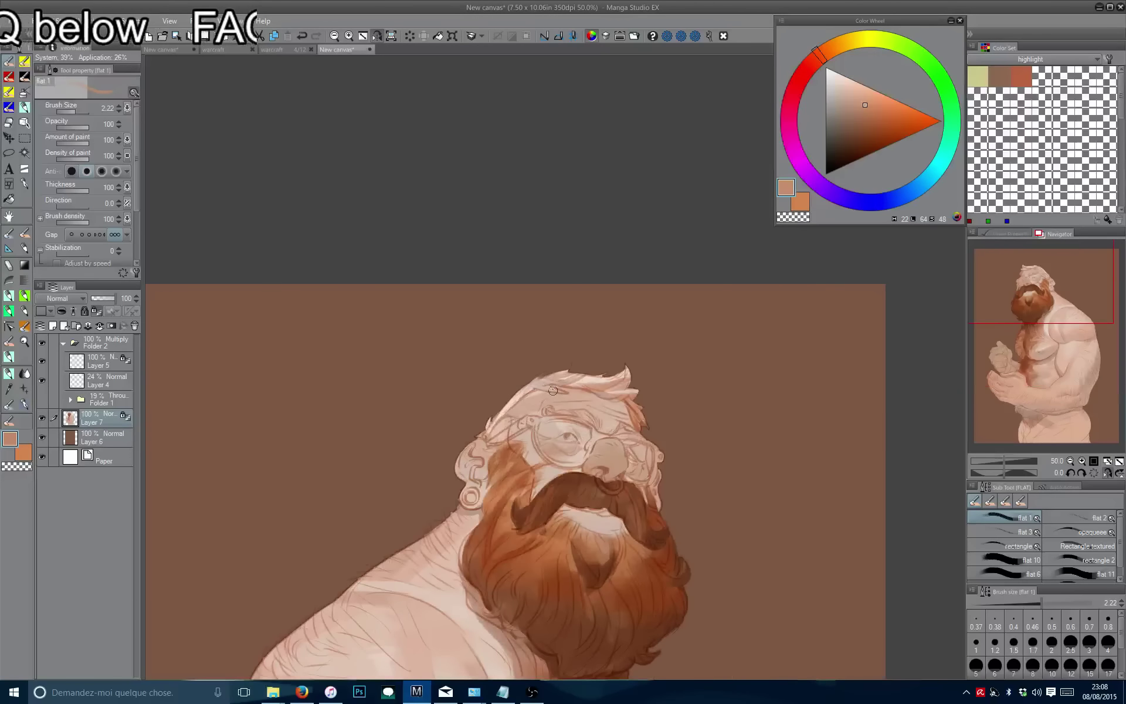
pyautogui.moveTo(553, 391)
pyautogui.mouseDown()
pyautogui.moveTo(474, 431)
pyautogui.moveTo(495, 437)
pyautogui.mouseUp()
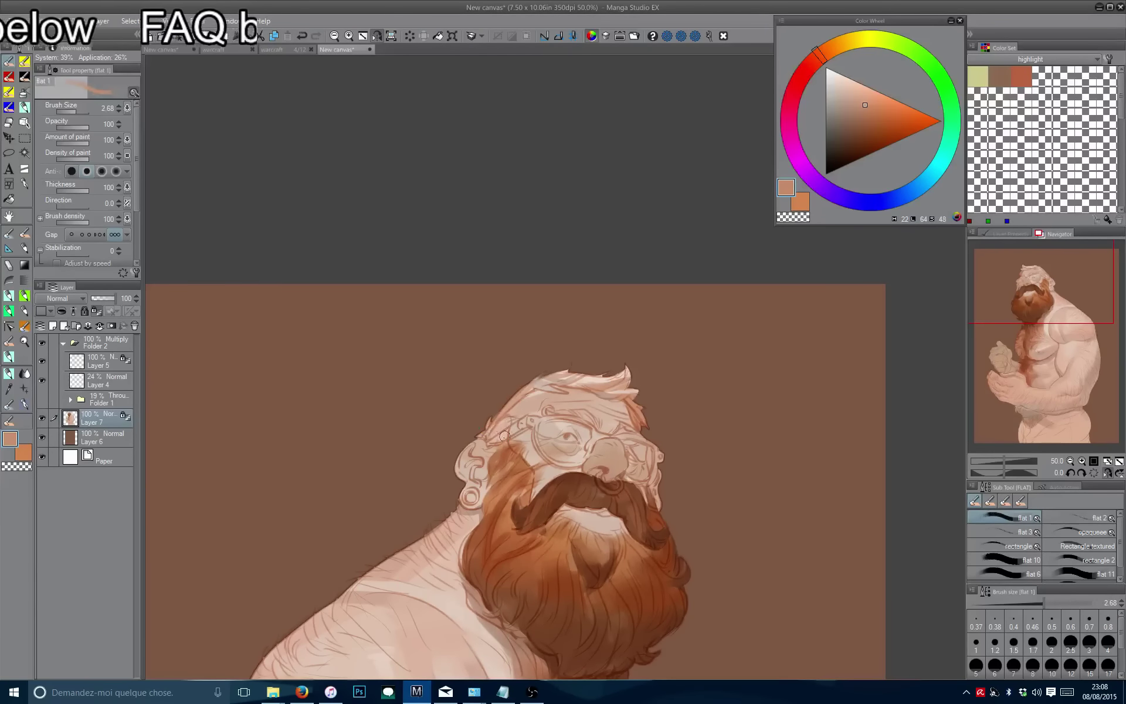
pyautogui.scroll(-2, 508, 330)
pyautogui.scroll(-3, 508, 329)
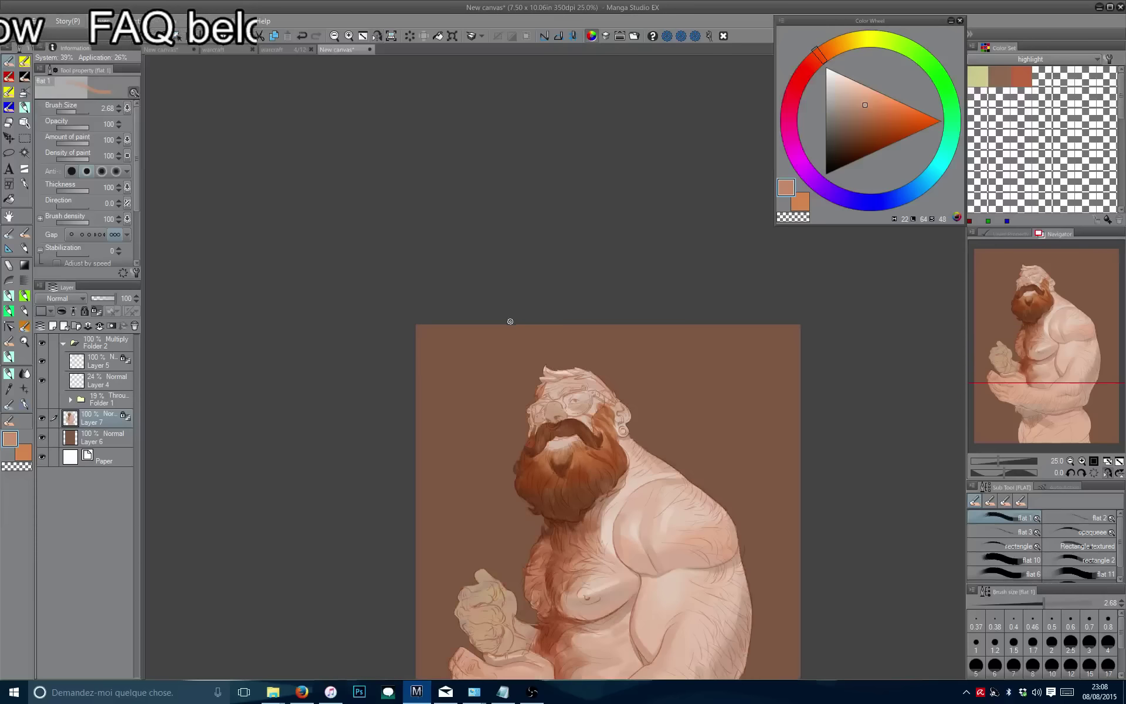
pyautogui.scroll(1, 512, 373)
pyautogui.scroll(3, 512, 373)
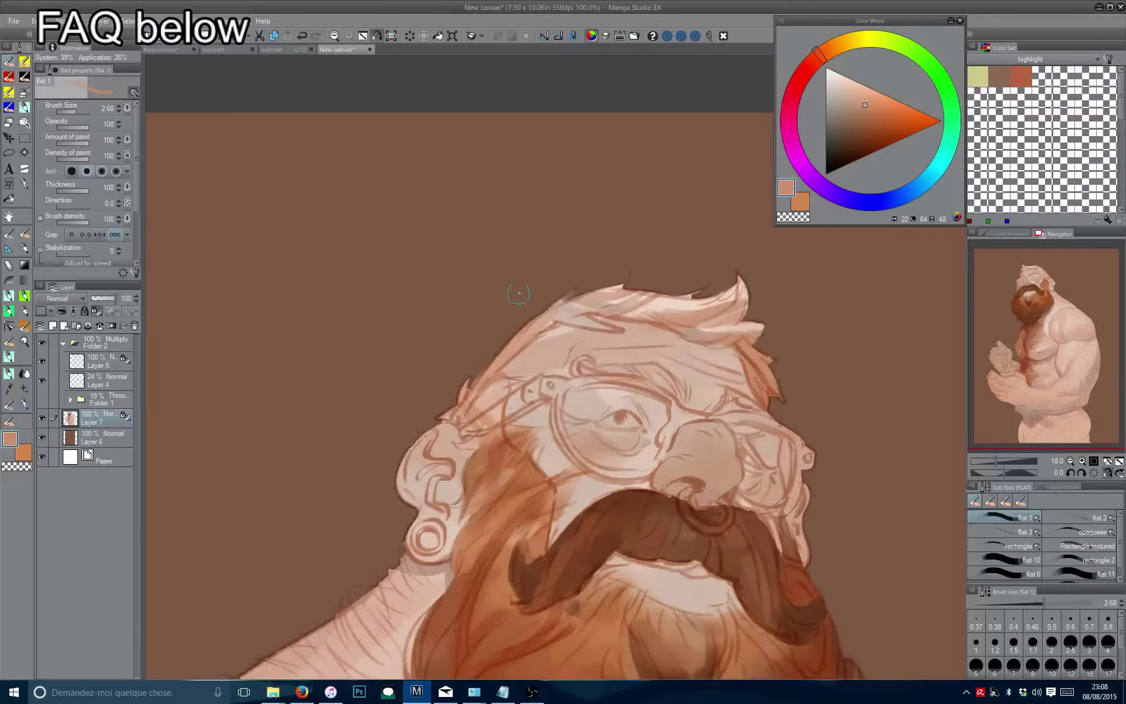
pyautogui.moveTo(489, 456)
pyautogui.mouseDown()
pyautogui.moveTo(506, 413)
pyautogui.moveTo(506, 453)
pyautogui.mouseUp()
# Try thin pale pink highlight strands through the beard, checking the figure mirrored and from a distance.
pyautogui.click(851, 95)
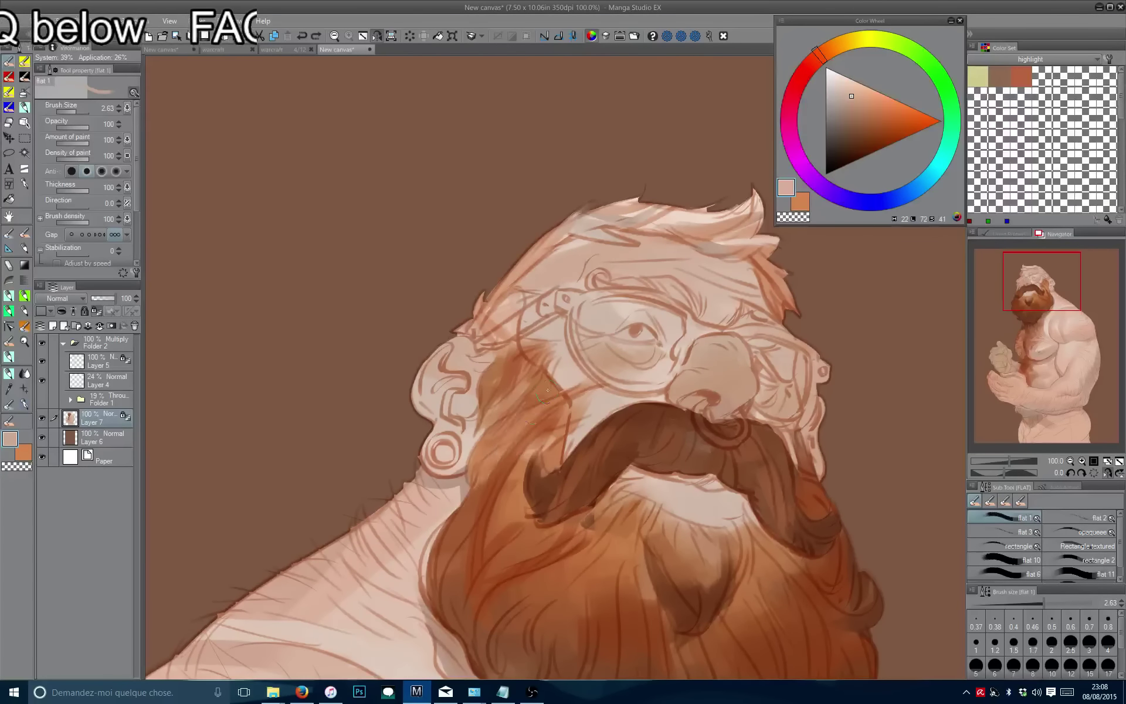
pyautogui.moveTo(478, 560); pyautogui.dragTo(475, 479)
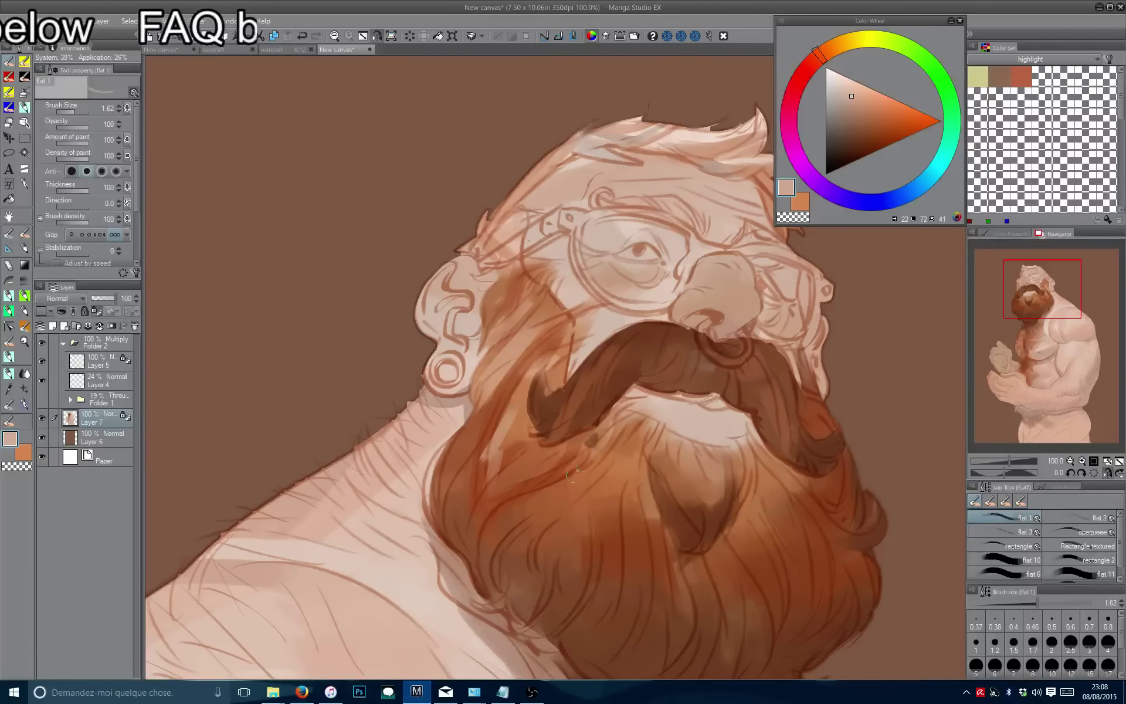
pyautogui.moveTo(595, 464); pyautogui.dragTo(580, 593)
pyautogui.moveTo(576, 435); pyautogui.dragTo(498, 413)
pyautogui.press('h')
pyautogui.moveTo(559, 470)
pyautogui.mouseDown()
pyautogui.moveTo(555, 561)
pyautogui.moveTo(585, 516)
pyautogui.moveTo(540, 460)
pyautogui.moveTo(560, 531)
pyautogui.mouseUp()
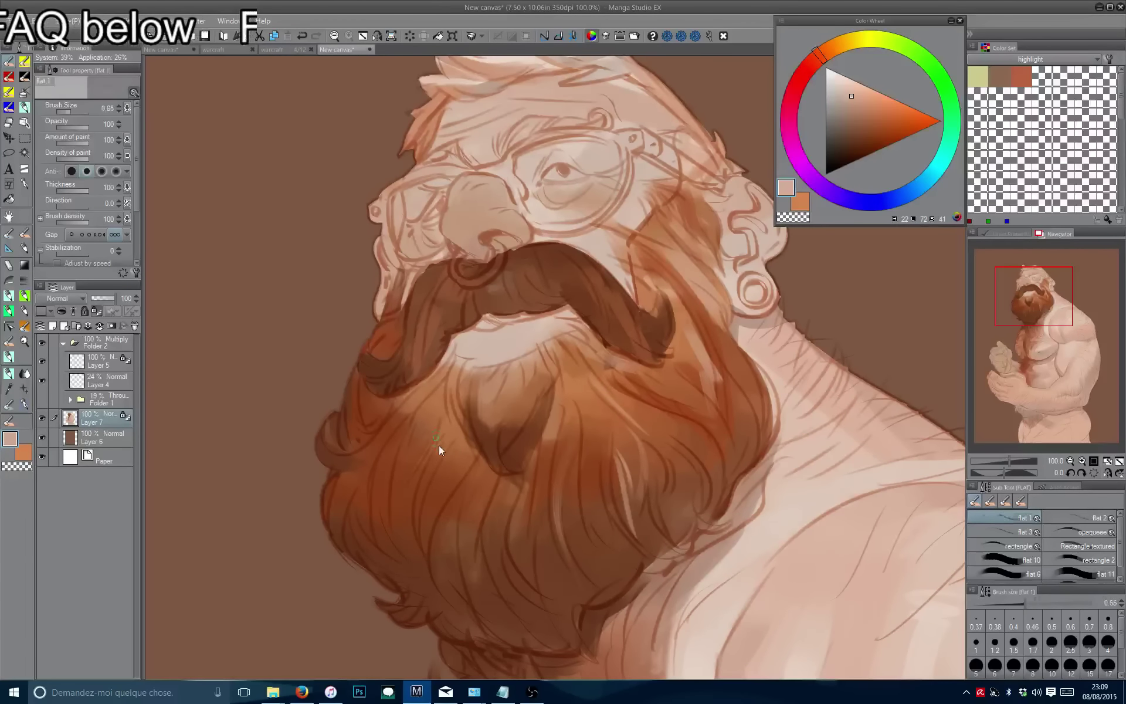
pyautogui.moveTo(446, 469)
pyautogui.mouseDown()
pyautogui.moveTo(446, 592)
pyautogui.moveTo(434, 593)
pyautogui.mouseUp()
pyautogui.moveTo(399, 446); pyautogui.dragTo(404, 564)
pyautogui.scroll(-2, 399, 564)
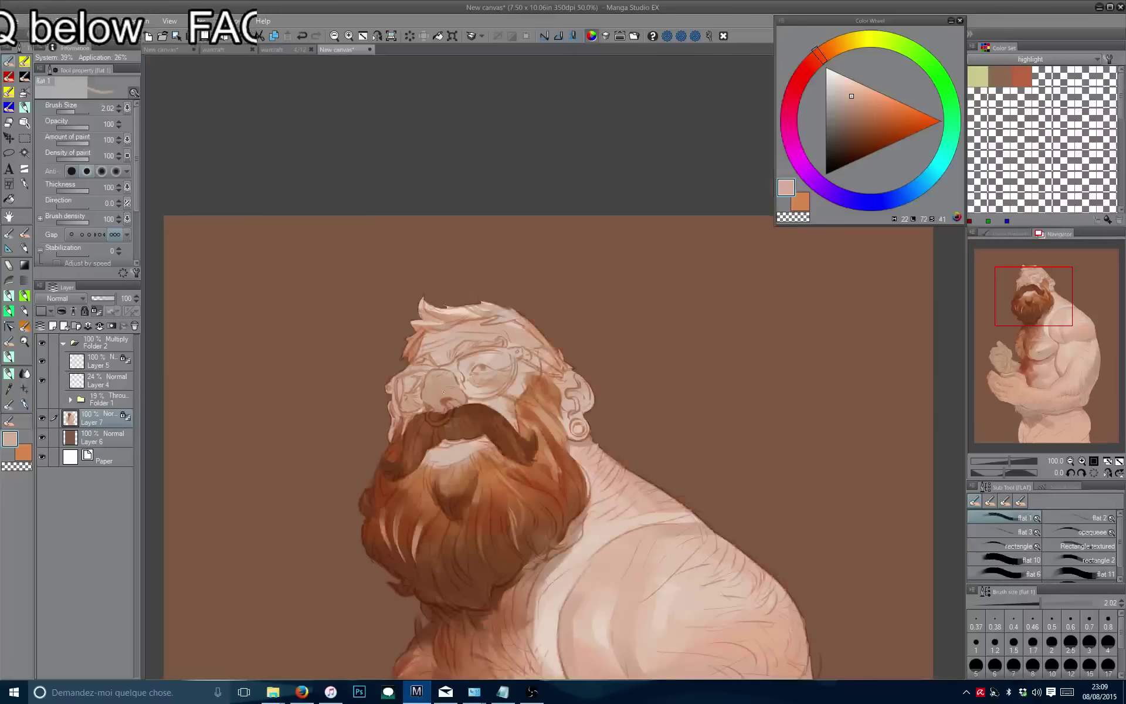
pyautogui.scroll(-4, 443, 391)
pyautogui.press('h')
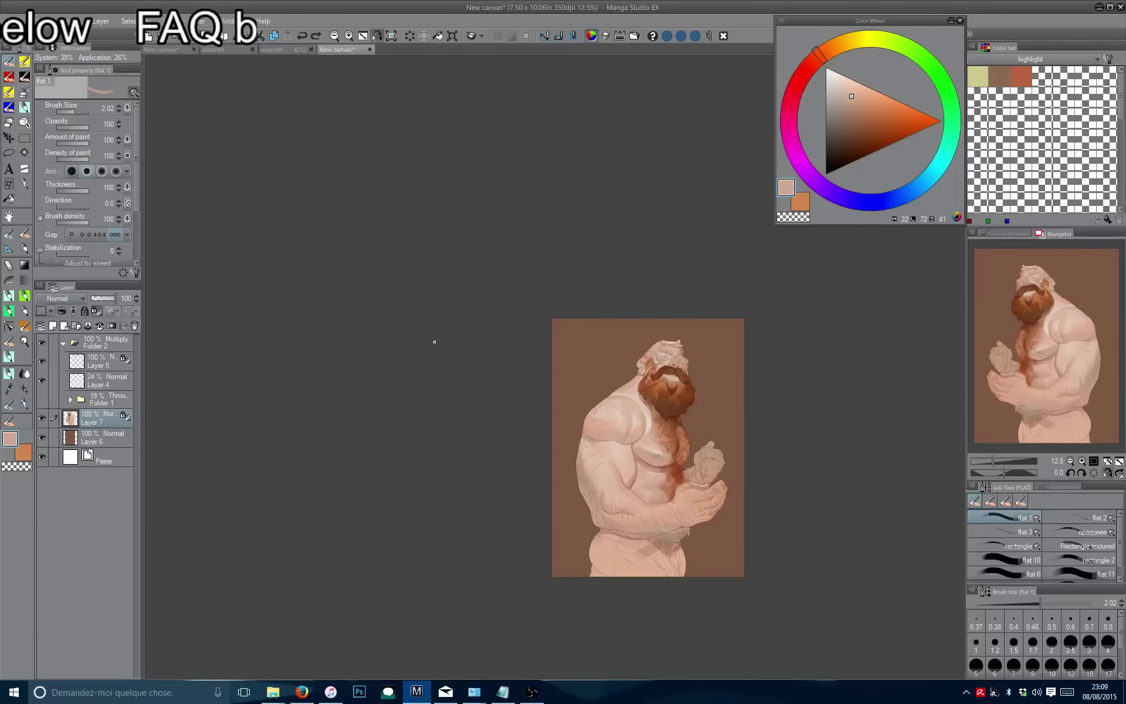
pyautogui.press('h')
pyautogui.scroll(4, 437, 340)
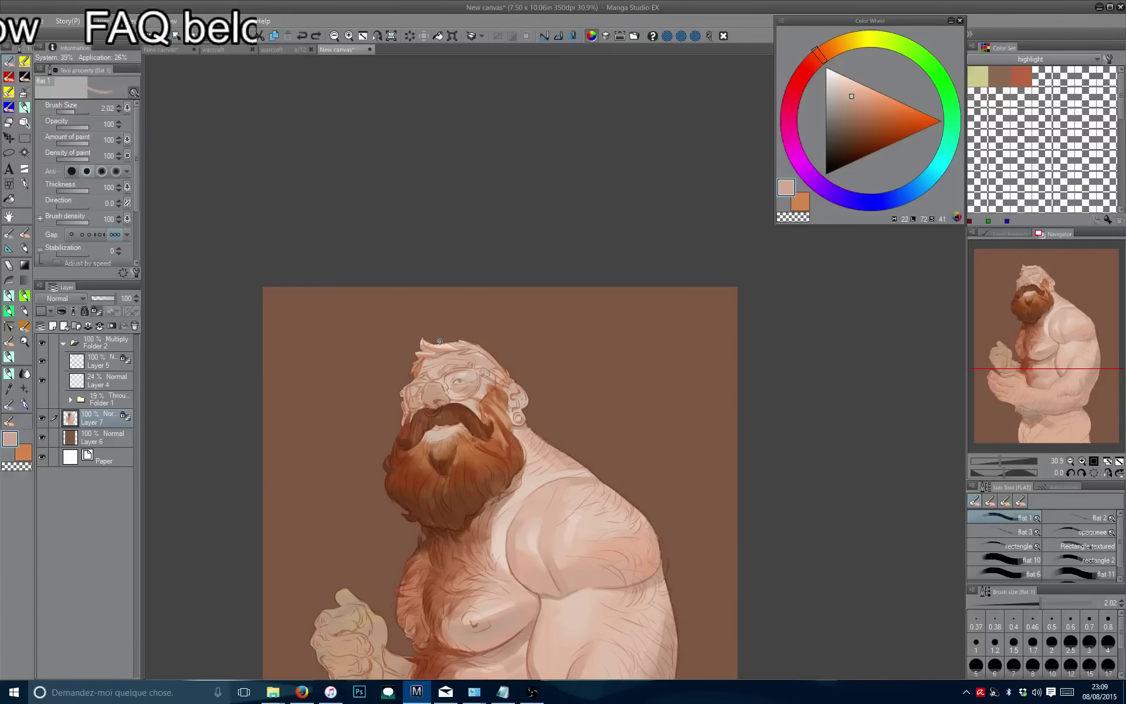
pyautogui.scroll(4, 439, 345)
pyautogui.keyDown('alt'); pyautogui.click(508, 441); pyautogui.keyUp('alt')
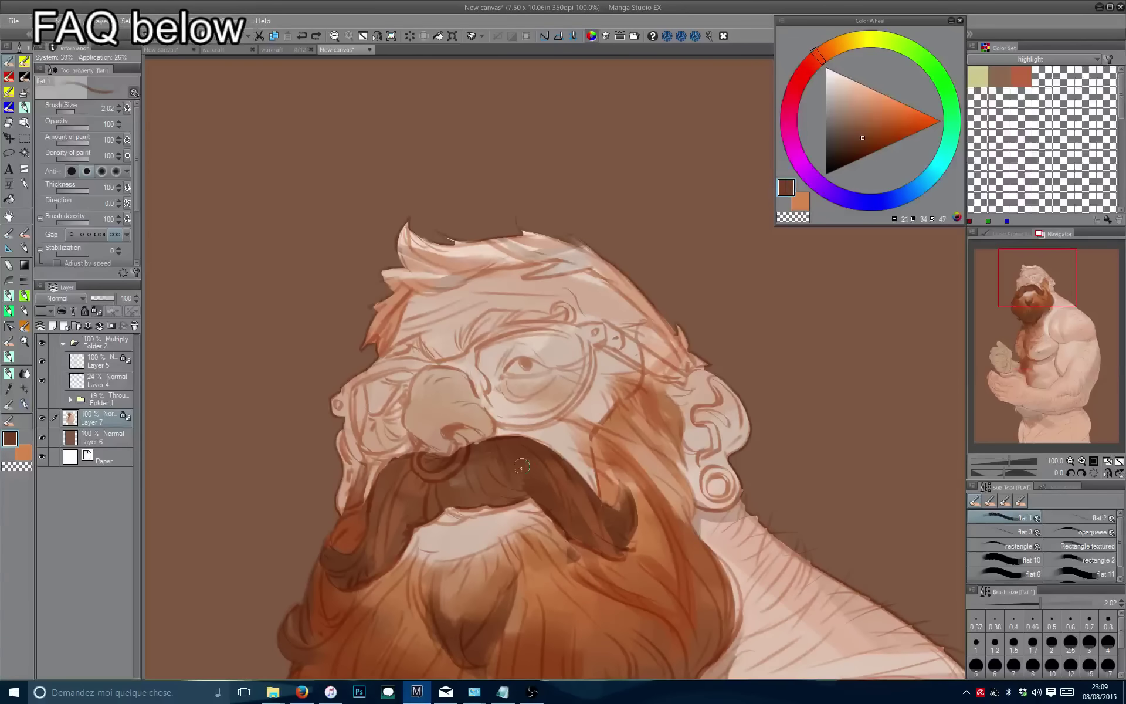
pyautogui.moveTo(599, 258); pyautogui.dragTo(535, 280)
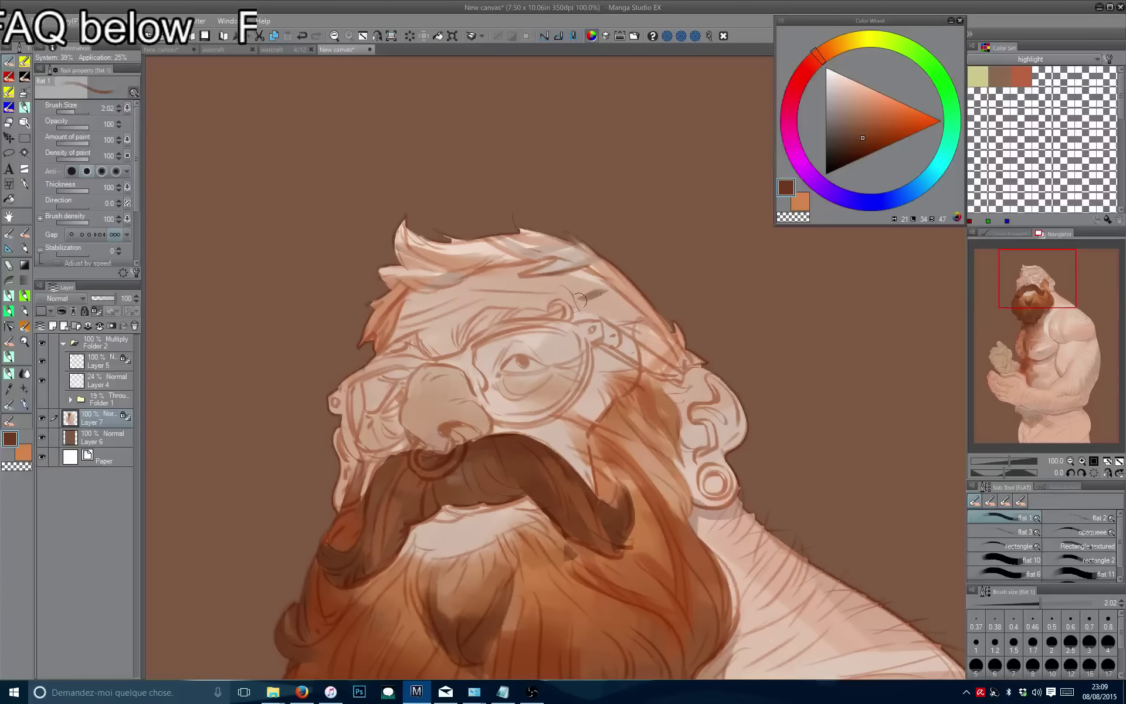
pyautogui.hotkey('ctrl', 'z')
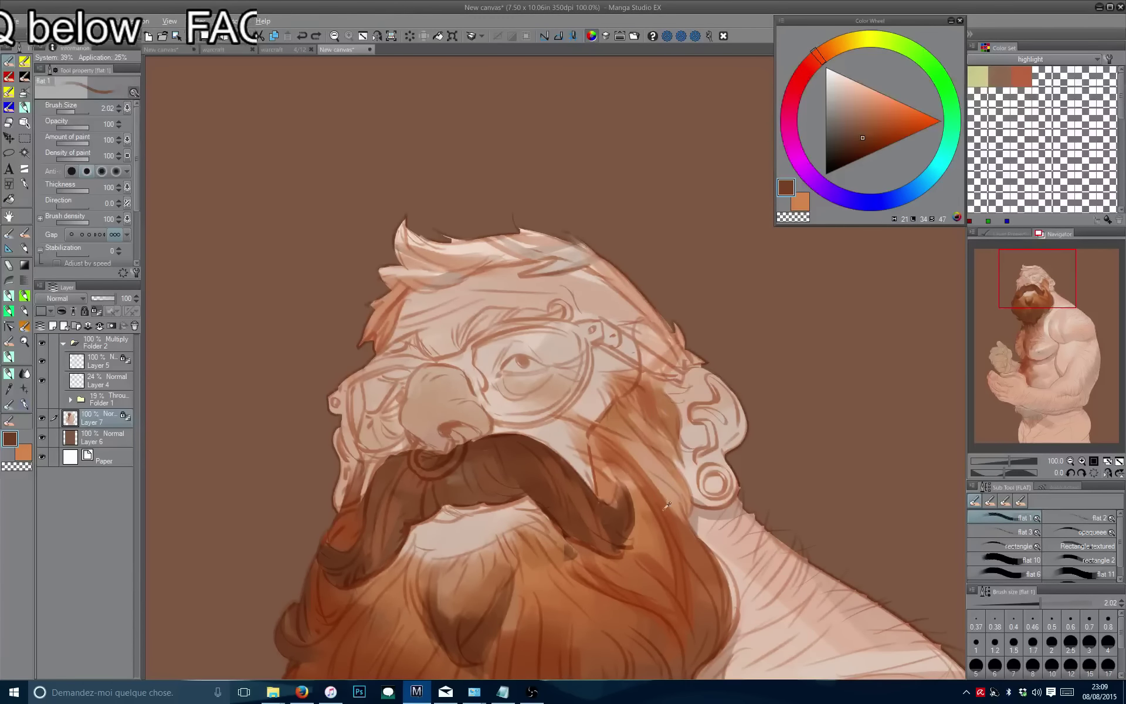
# Paint red-brown hair strands at the temple above the ear, across the top and along the front hairline, at brush sizes 2.02 to 3.45.
pyautogui.keyDown('alt'); pyautogui.click(693, 358); pyautogui.keyUp('alt')
pyautogui.moveTo(693, 358)
pyautogui.mouseDown()
pyautogui.moveTo(675, 331)
pyautogui.moveTo(666, 364)
pyautogui.moveTo(636, 397)
pyautogui.mouseUp()
pyautogui.moveTo(572, 252)
pyautogui.mouseDown()
pyautogui.moveTo(629, 359)
pyautogui.moveTo(556, 403)
pyautogui.mouseUp()
pyautogui.press('[')
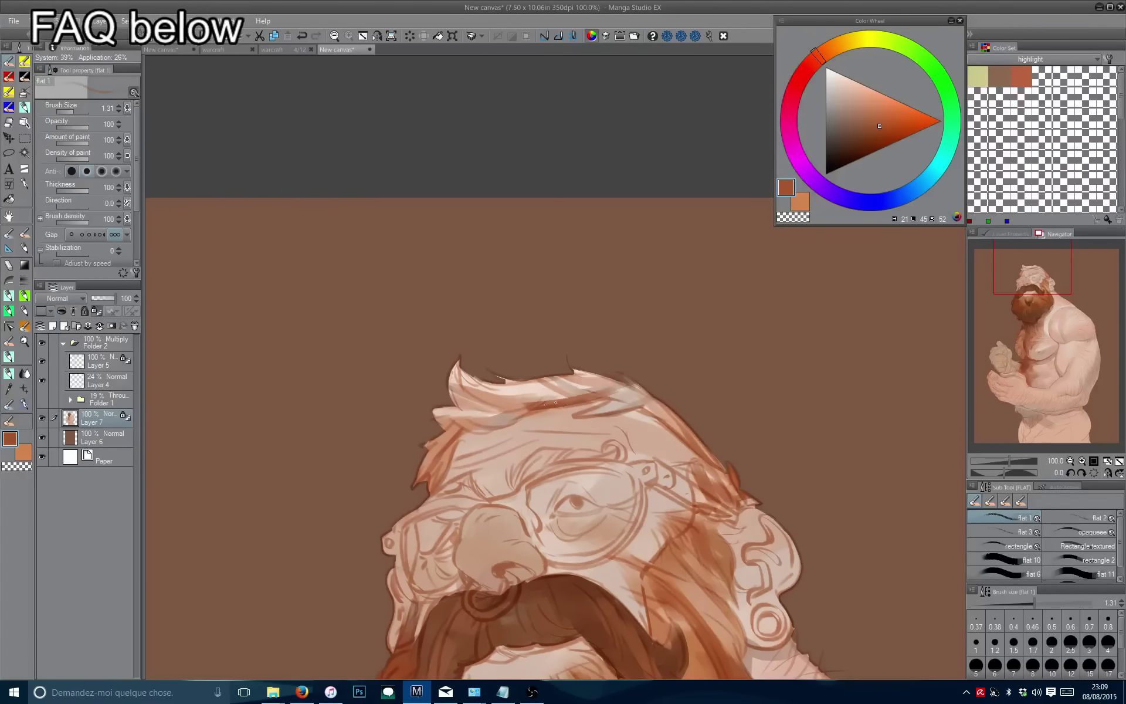
pyautogui.press(']')
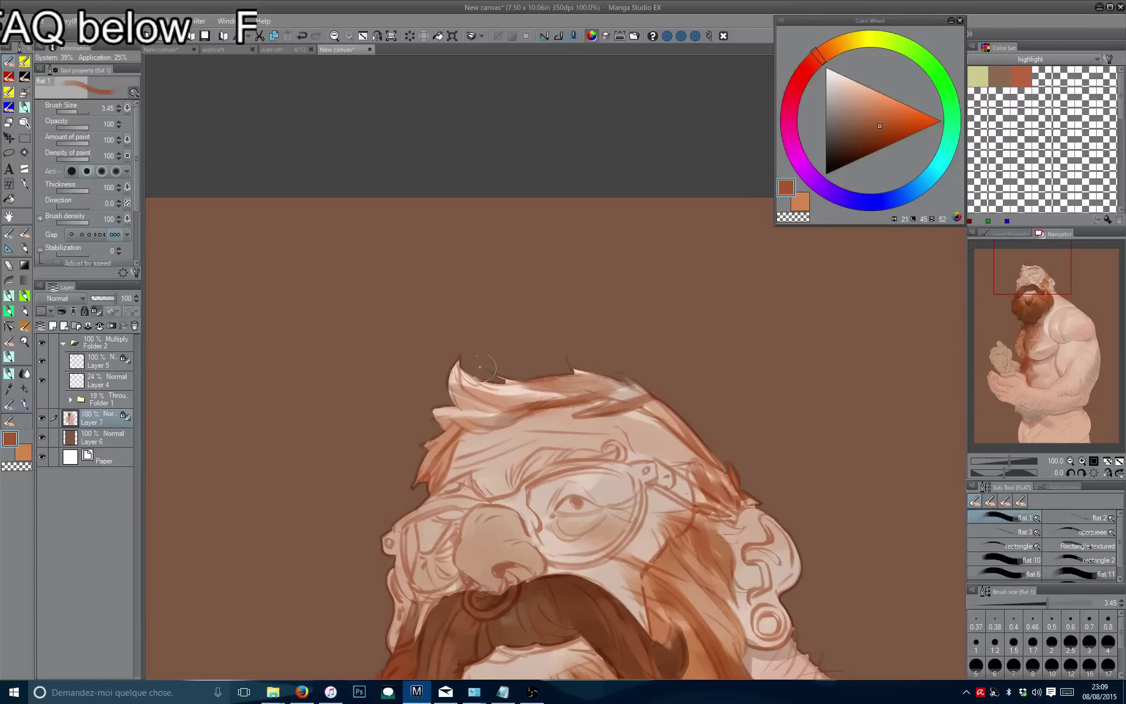
pyautogui.moveTo(567, 384); pyautogui.dragTo(443, 421)
pyautogui.hotkey('ctrl', 'z')
pyautogui.moveTo(535, 397)
pyautogui.mouseDown()
pyautogui.moveTo(427, 409)
pyautogui.moveTo(416, 484)
pyautogui.mouseUp()
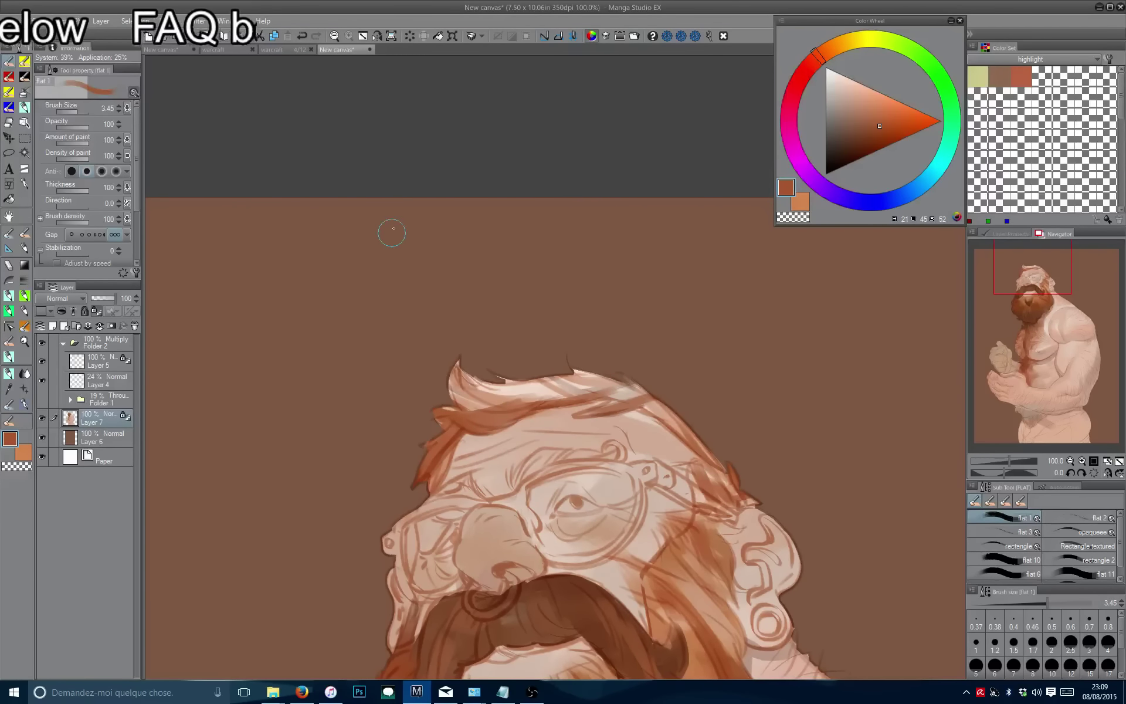
# Try very pale highlight strokes on the moustache at brush sizes 3.45 and 0.65.
pyautogui.keyDown('alt'); pyautogui.click(523, 390); pyautogui.keyUp('alt')
pyautogui.scroll(-3, 475, 384)
pyautogui.scroll(3, 475, 385)
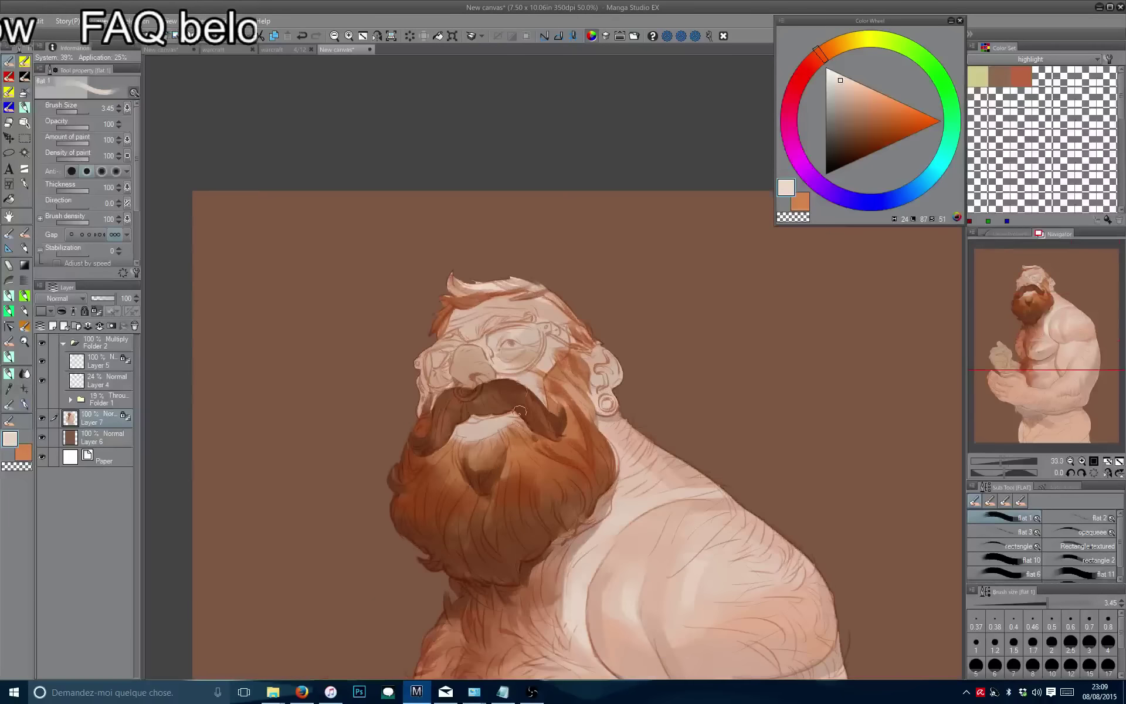
pyautogui.moveTo(476, 383)
pyautogui.mouseDown()
pyautogui.moveTo(456, 335)
pyautogui.moveTo(484, 392)
pyautogui.mouseUp()
pyautogui.hotkey('ctrl', 'z')
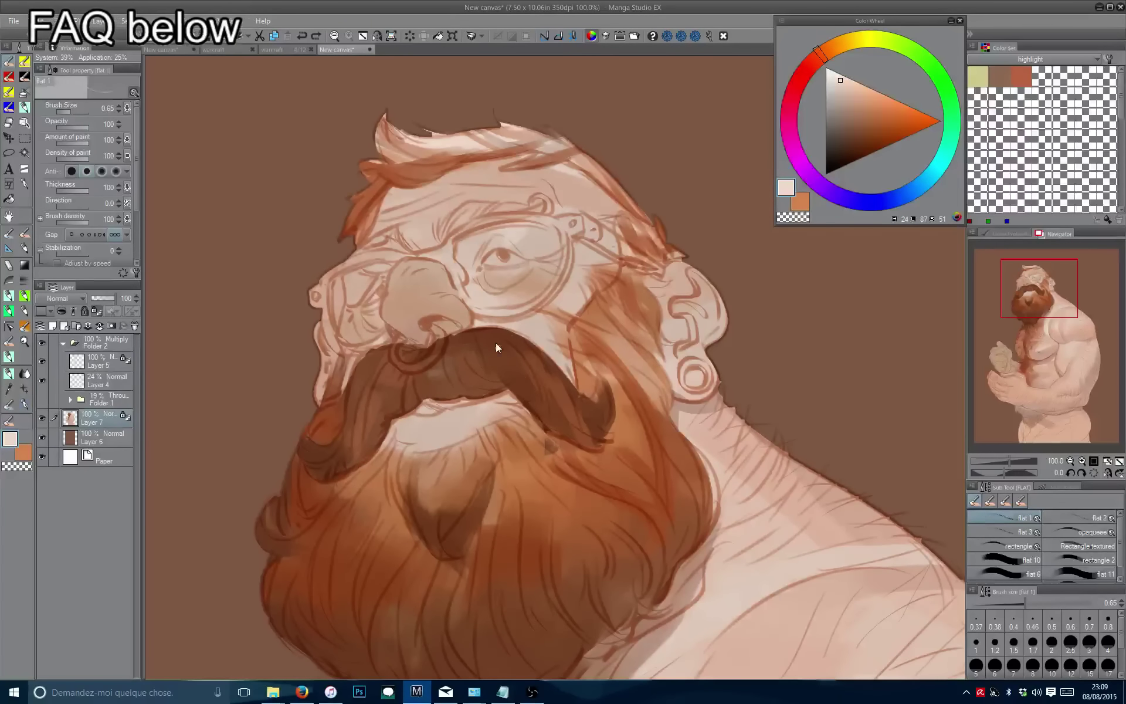
pyautogui.press('[')
pyautogui.moveTo(508, 334); pyautogui.dragTo(538, 398)
pyautogui.hotkey('ctrl', 'z')
pyautogui.moveTo(470, 334)
pyautogui.mouseDown()
pyautogui.moveTo(496, 387)
pyautogui.moveTo(540, 405)
pyautogui.mouseUp()
pyautogui.moveTo(481, 367); pyautogui.dragTo(490, 389)
pyautogui.hotkey('ctrl', 'z')
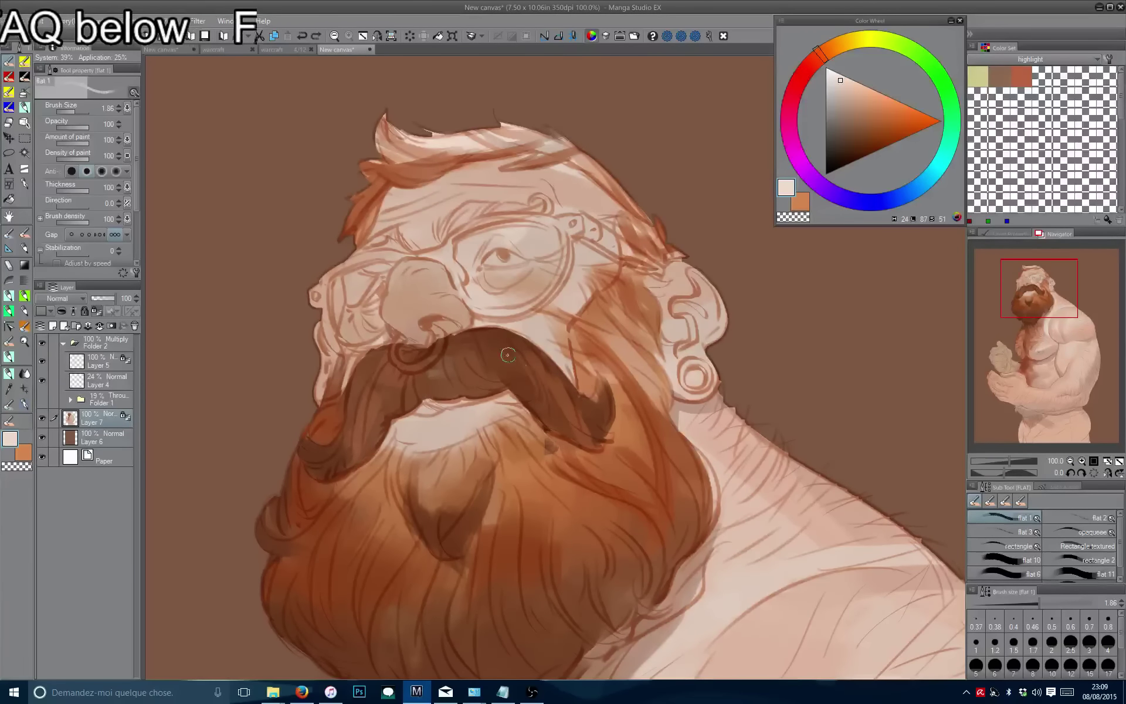
# Try pale highlight strands down both sides of the moustache at brush size 1.86 and check them from a distance.
pyautogui.moveTo(493, 332); pyautogui.dragTo(543, 423)
pyautogui.moveTo(418, 369); pyautogui.dragTo(404, 399)
pyautogui.moveTo(399, 355); pyautogui.dragTo(355, 458)
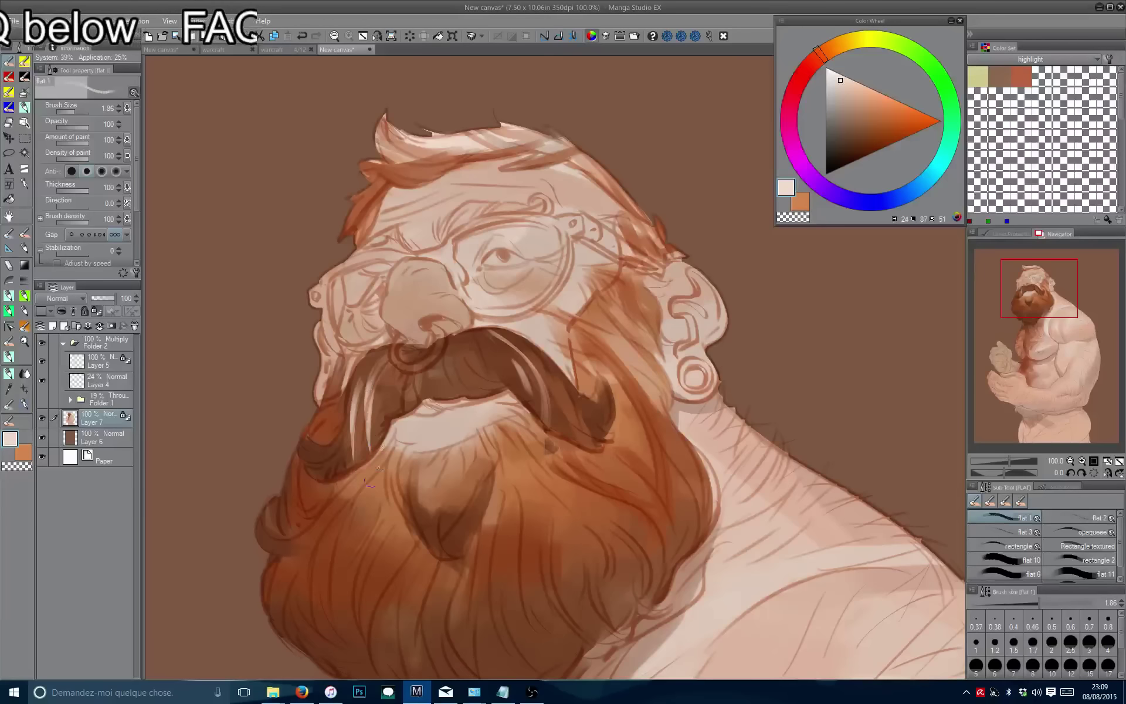
pyautogui.moveTo(412, 384); pyautogui.dragTo(459, 434)
pyautogui.scroll(-4, 395, 394)
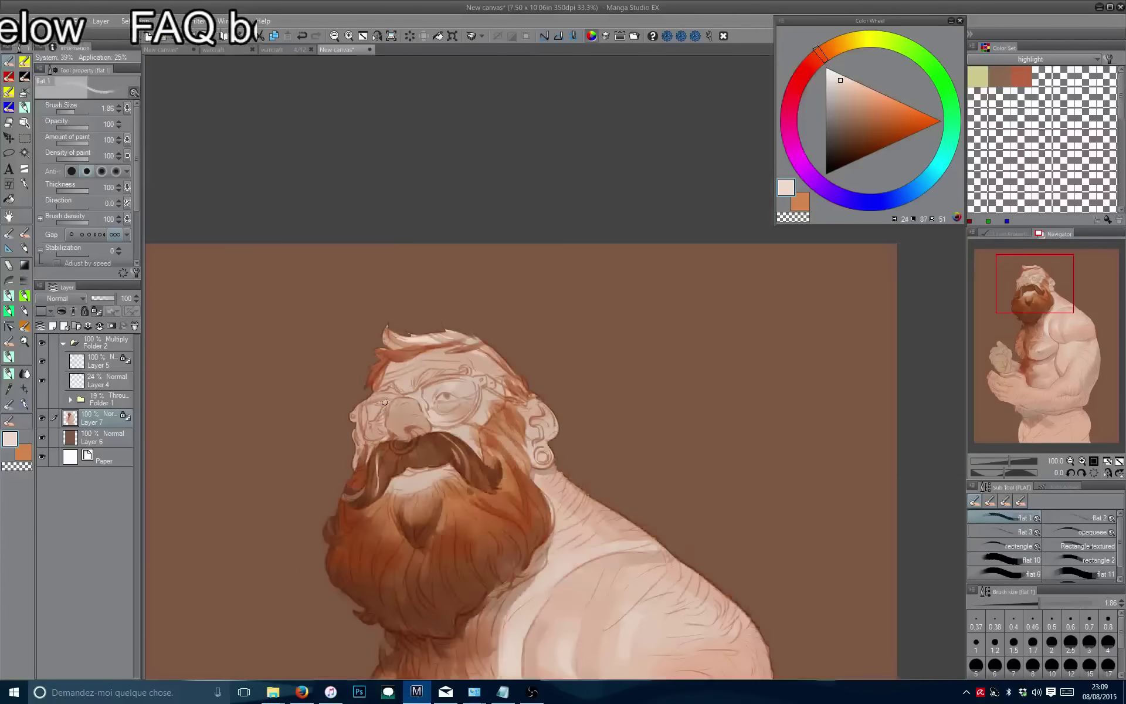
pyautogui.scroll(-2, 395, 395)
pyautogui.scroll(-1, 528, 382)
pyautogui.scroll(1, 485, 373)
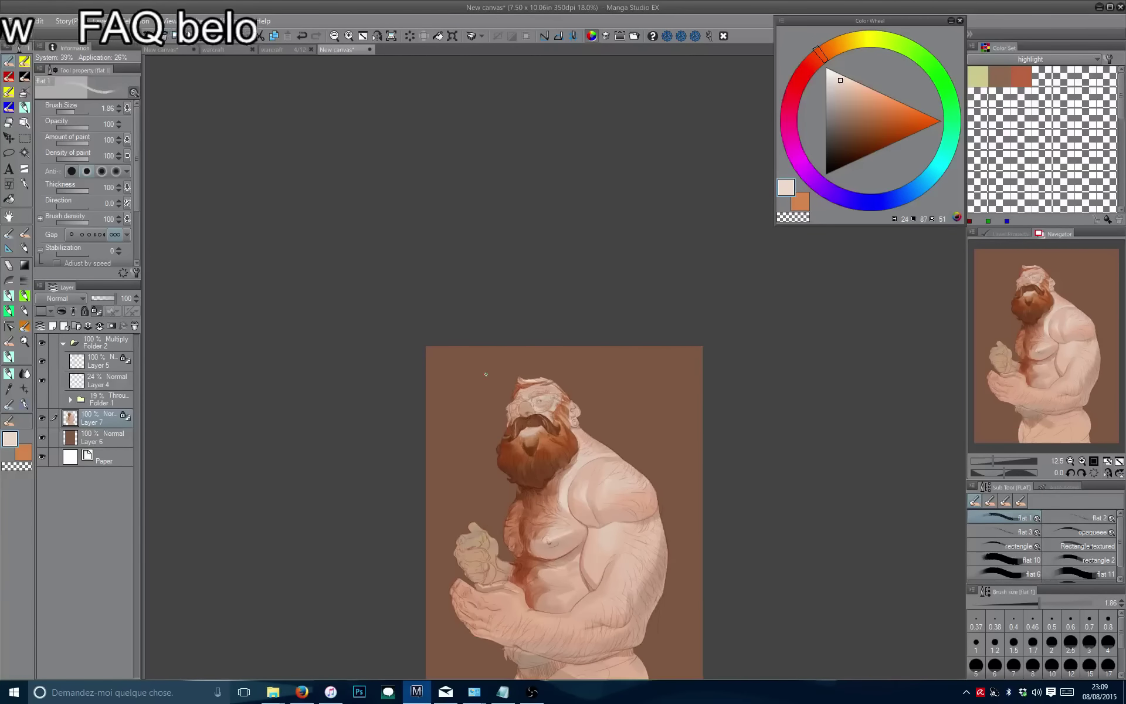
# Paint red-brown and orange strands over the sideburn and upper beard at brush sizes 1.44 and 2.29.
pyautogui.scroll(6, 485, 376)
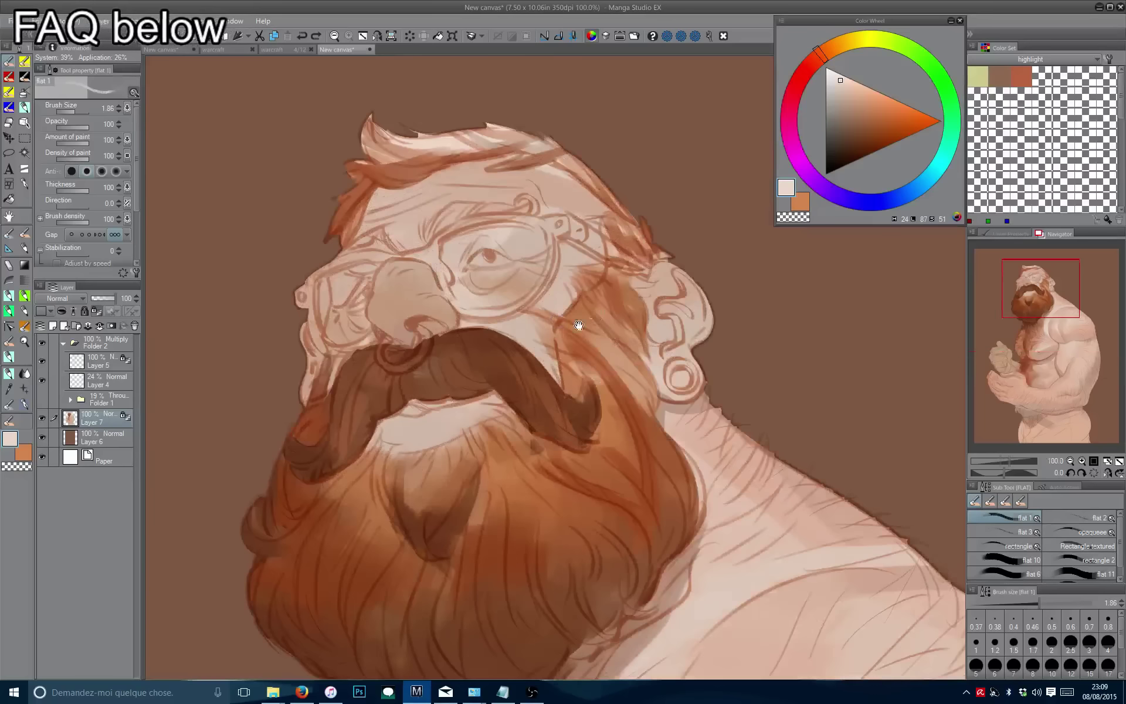
pyautogui.moveTo(579, 325); pyautogui.dragTo(553, 323)
pyautogui.keyDown('alt'); pyautogui.click(597, 390); pyautogui.keyUp('alt')
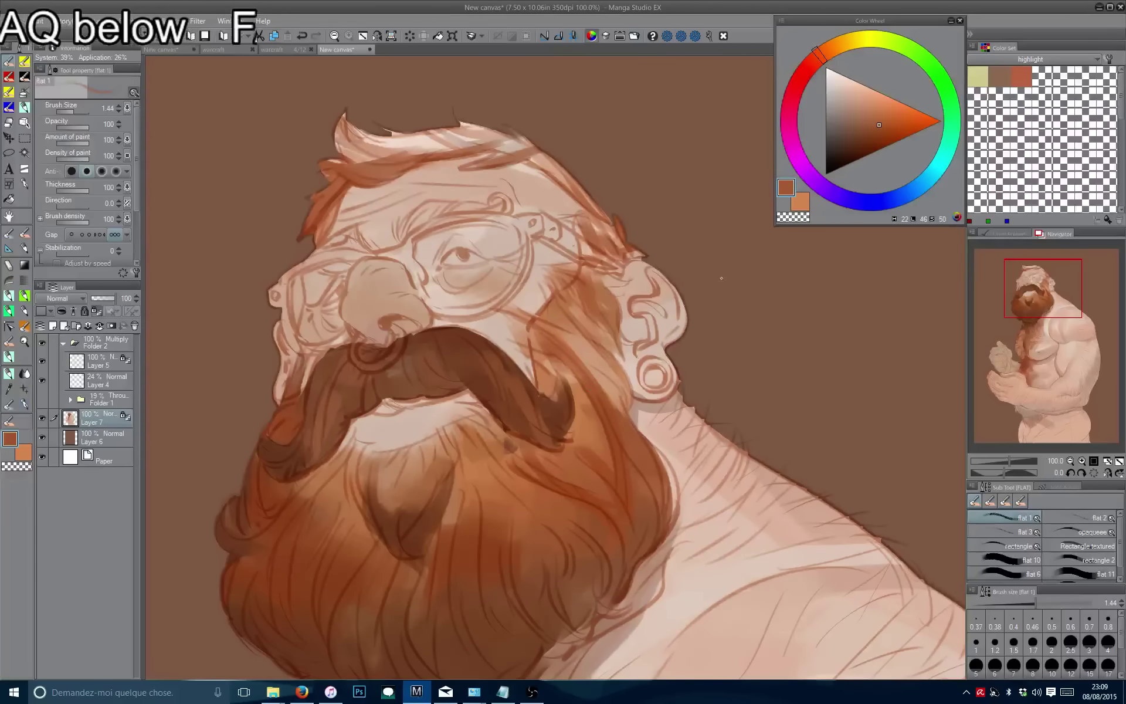
pyautogui.moveTo(535, 352); pyautogui.dragTo(551, 314)
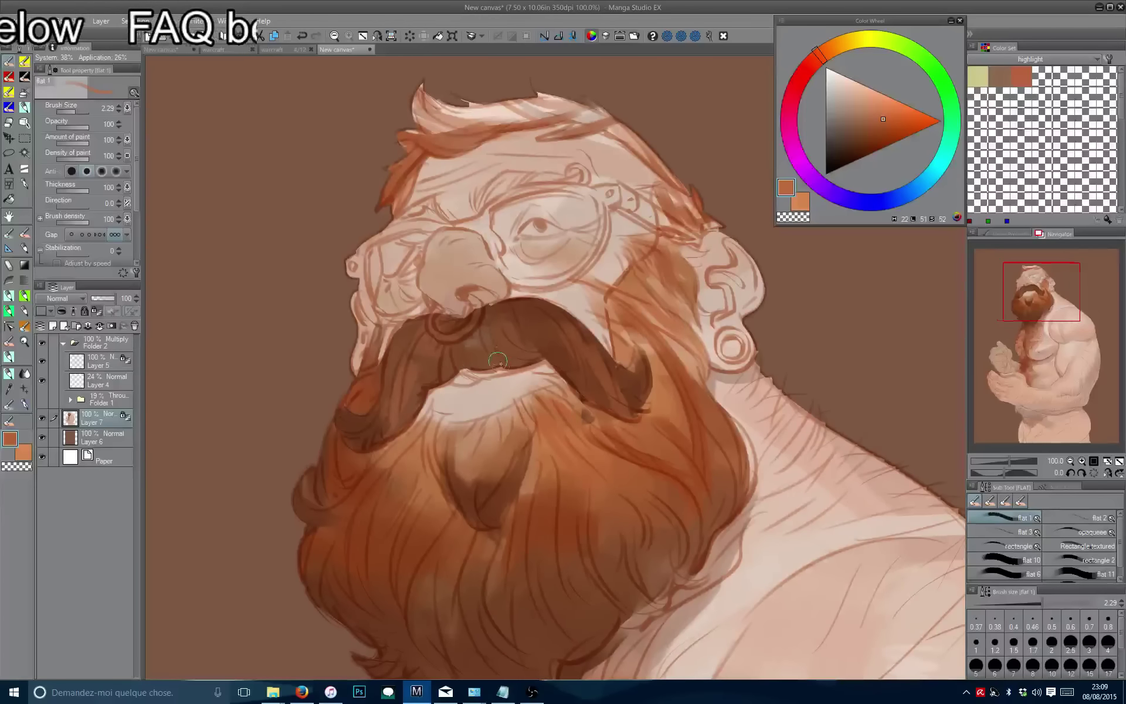
pyautogui.moveTo(528, 480); pyautogui.dragTo(588, 488)
# Darken the middle and far side of the beard below the lip with brown strands at brush size 2.29.
pyautogui.click(872, 129)
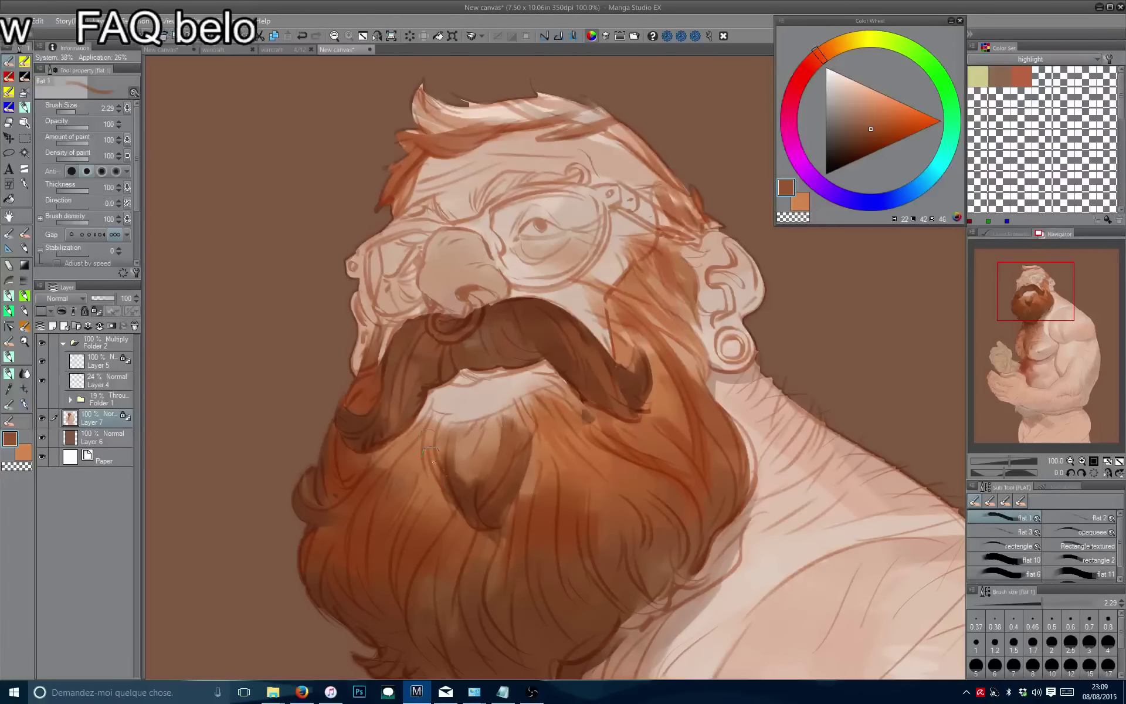
pyautogui.moveTo(424, 437); pyautogui.dragTo(459, 358)
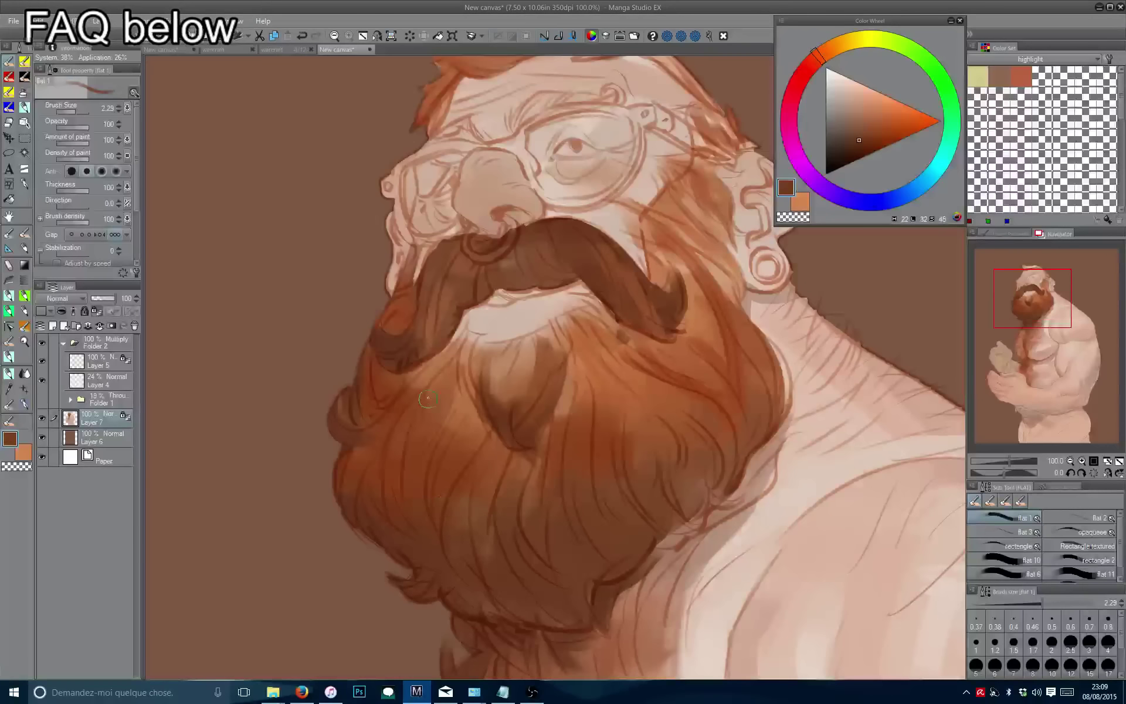
pyautogui.moveTo(448, 419); pyautogui.dragTo(428, 486)
pyautogui.moveTo(572, 394)
pyautogui.mouseDown()
pyautogui.moveTo(566, 503)
pyautogui.moveTo(568, 463)
pyautogui.mouseUp()
pyautogui.hotkey('ctrl', 'z')
pyautogui.hotkey('ctrl', 'z')
pyautogui.moveTo(586, 394); pyautogui.dragTo(570, 422)
pyautogui.moveTo(575, 455); pyautogui.dragTo(564, 492)
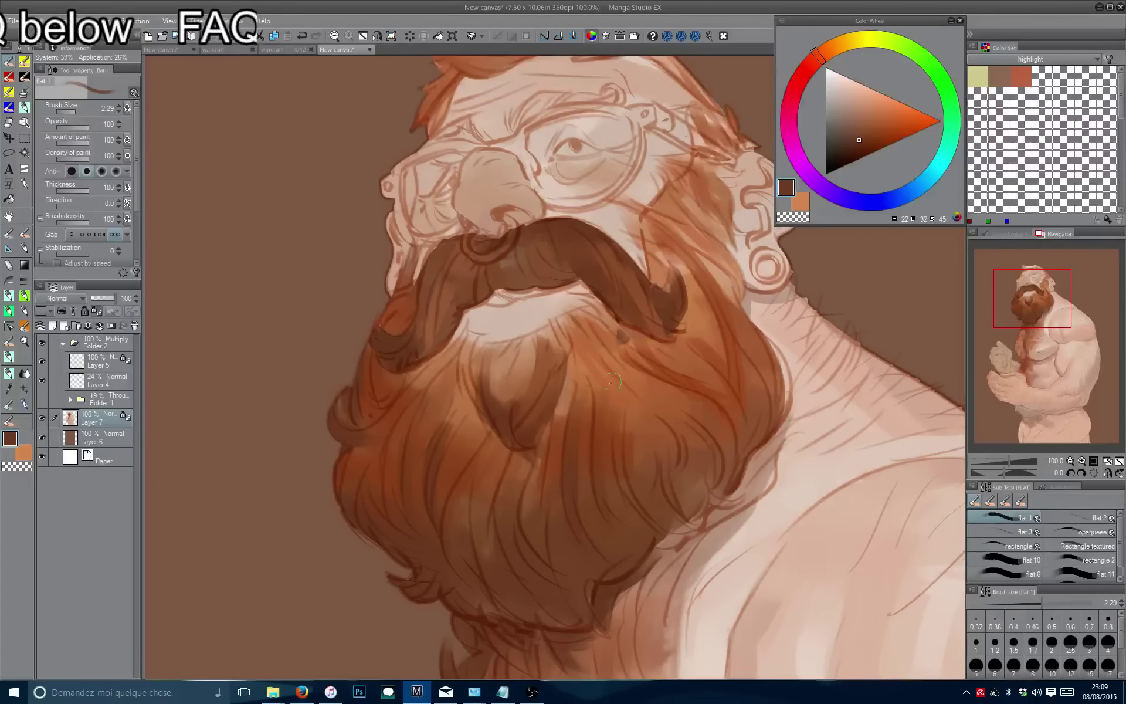
# Add dark brown strands to the near side of the beard, then sample its lighter red-brown for blending.
pyautogui.moveTo(611, 382); pyautogui.dragTo(635, 463)
pyautogui.moveTo(695, 387)
pyautogui.mouseDown()
pyautogui.moveTo(674, 468)
pyautogui.moveTo(632, 519)
pyautogui.mouseUp()
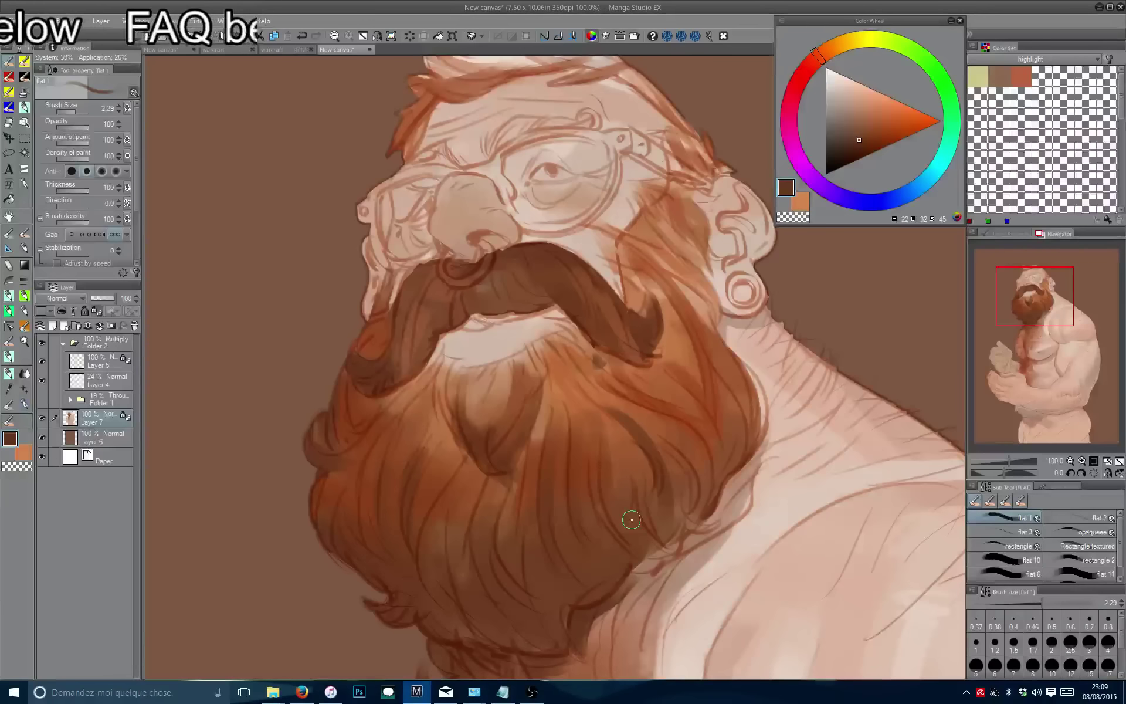
pyautogui.hotkey('ctrl', 'z')
pyautogui.moveTo(635, 468); pyautogui.dragTo(616, 496)
pyautogui.moveTo(725, 398)
pyautogui.mouseDown()
pyautogui.moveTo(687, 401)
pyautogui.moveTo(683, 426)
pyautogui.mouseUp()
pyautogui.keyDown('alt'); pyautogui.click(688, 401); pyautogui.keyUp('alt')
pyautogui.moveTo(666, 496); pyautogui.dragTo(648, 375)
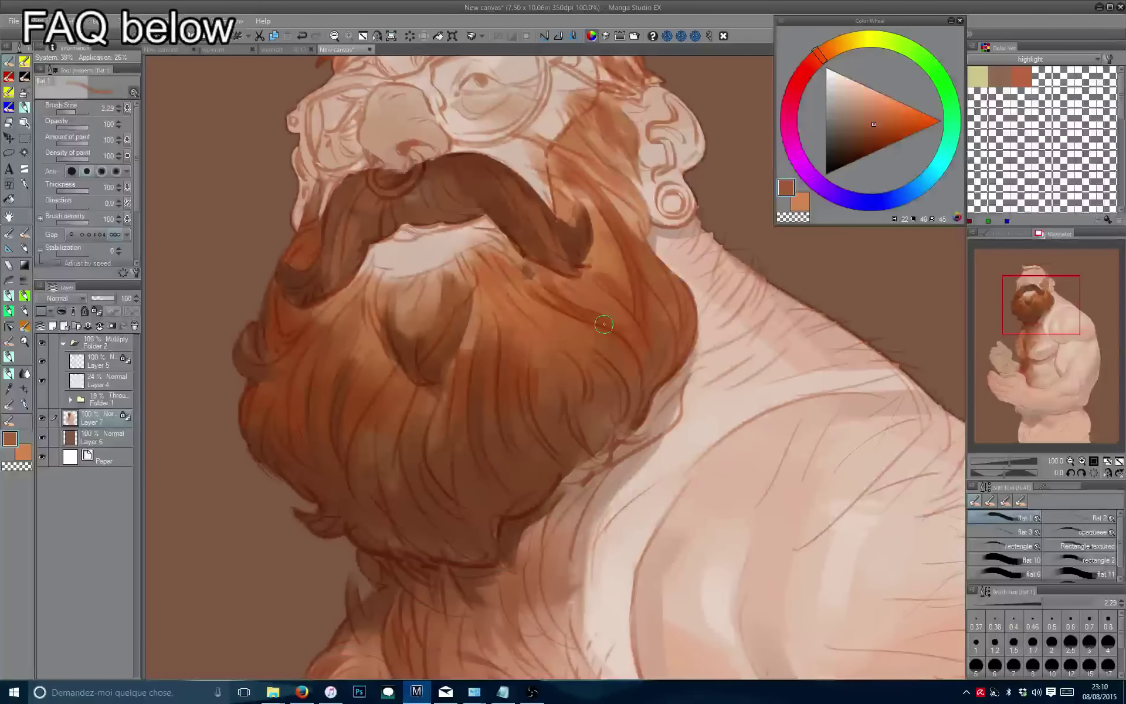
# Define the beard's lower edge beside the shoulder with sampled brown at brush sizes 1.30 and 3.20, and check the whole figure mirrored.
pyautogui.keyDown('alt'); pyautogui.click(588, 467); pyautogui.keyUp('alt')
pyautogui.keyDown('alt'); pyautogui.click(585, 460); pyautogui.keyUp('alt')
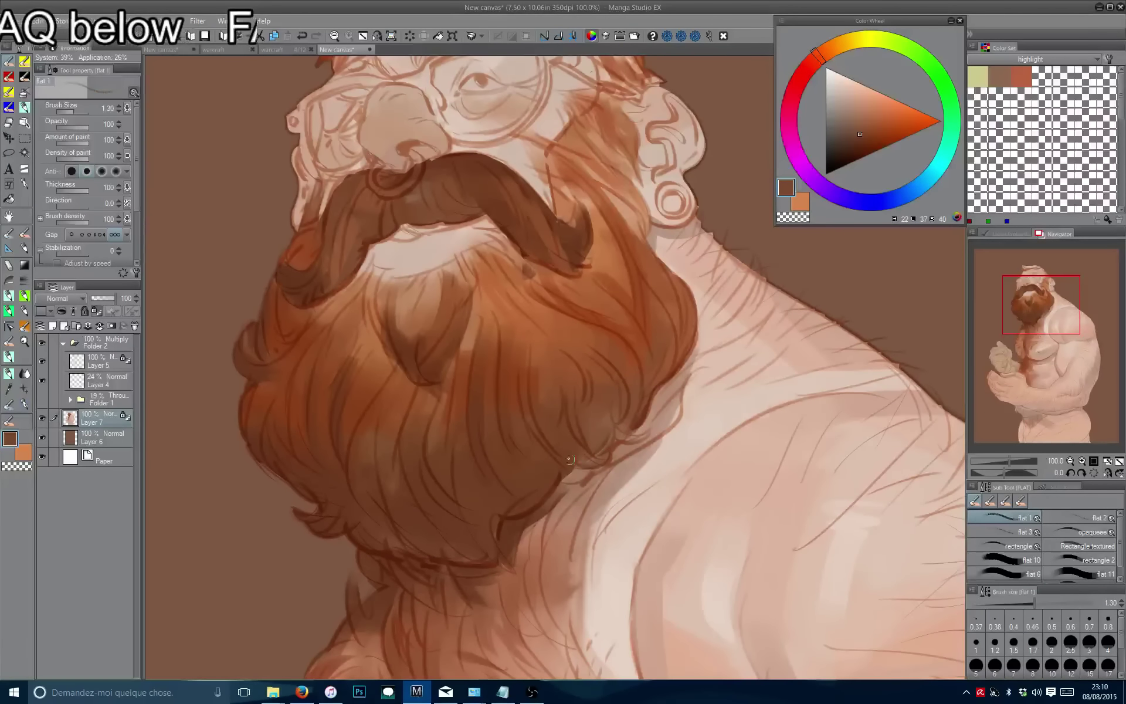
pyautogui.moveTo(569, 459); pyautogui.dragTo(547, 479)
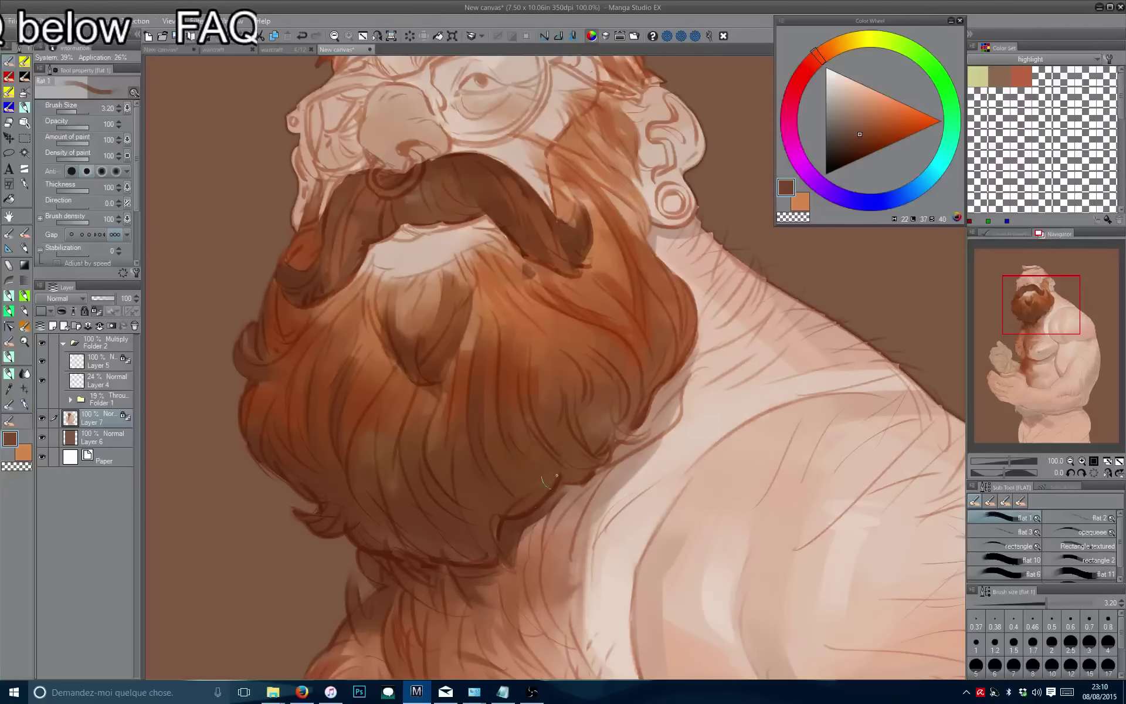
pyautogui.hotkey('ctrl', '-')
pyautogui.hotkey('ctrl', '-')
pyautogui.press('h')
pyautogui.press('h')
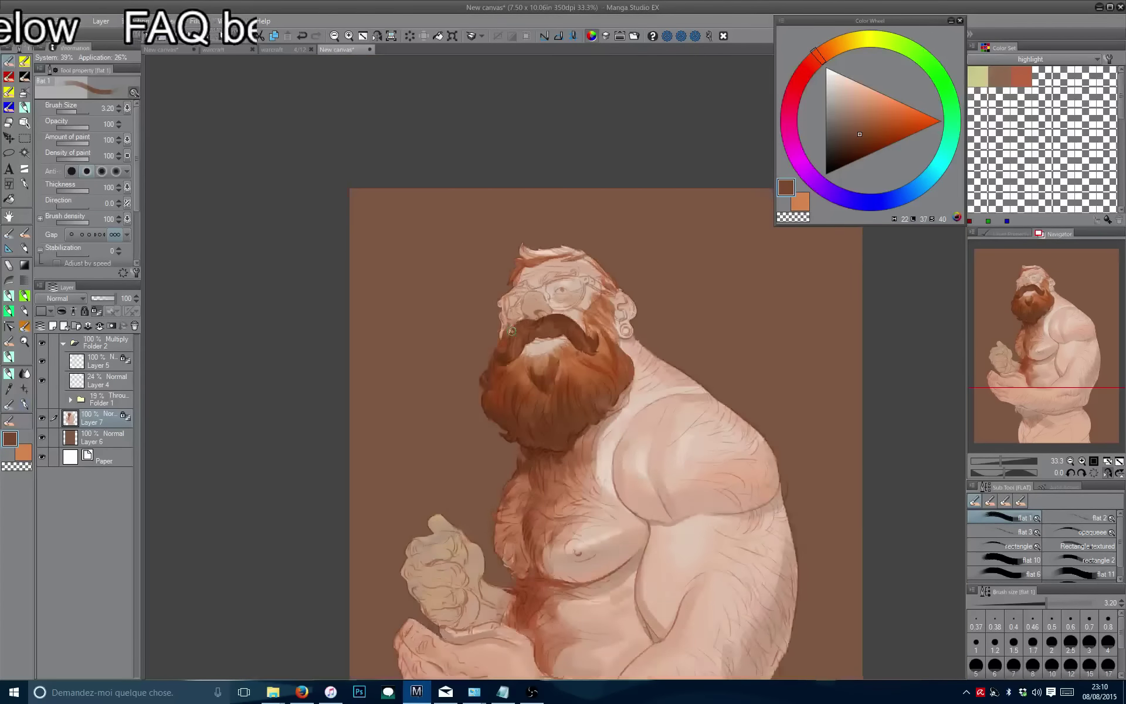
# Check the figure mirrored, and darken the beard's lower edge beside the shoulder with deeper brown strokes at brush size 1.65.
pyautogui.scroll(-2, 512, 330)
pyautogui.scroll(-1, 534, 261)
pyautogui.press('h')
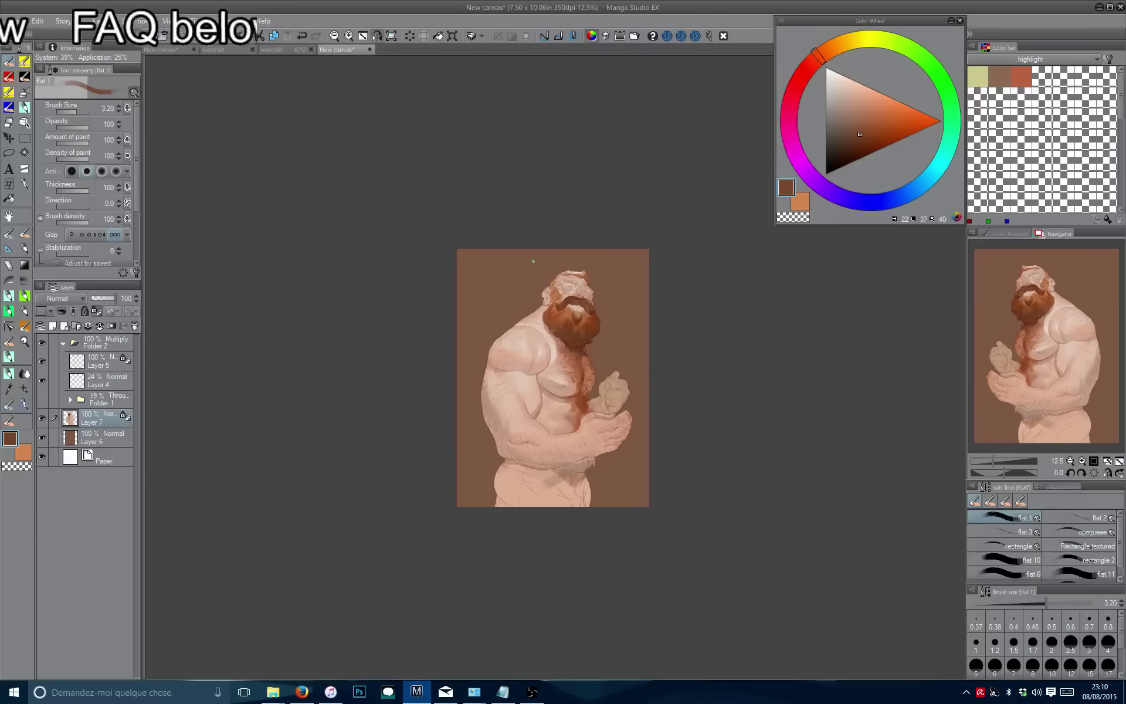
pyautogui.press('h')
pyautogui.scroll(4, 548, 452)
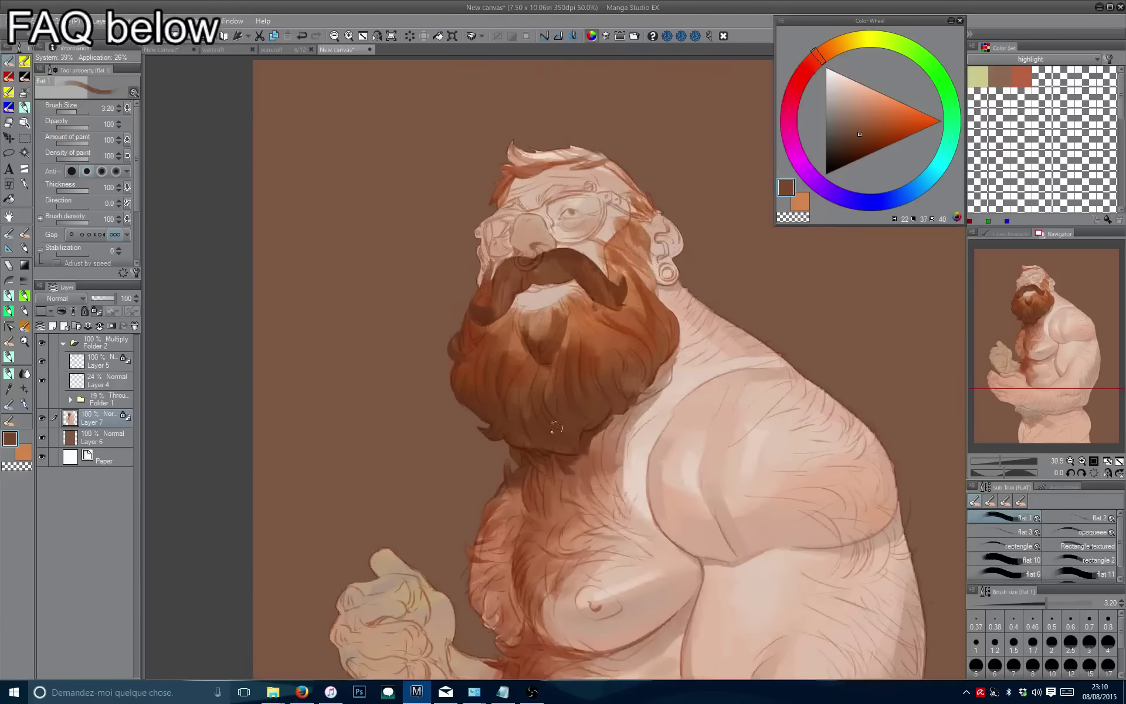
pyautogui.scroll(2, 556, 428)
pyautogui.click(854, 139)
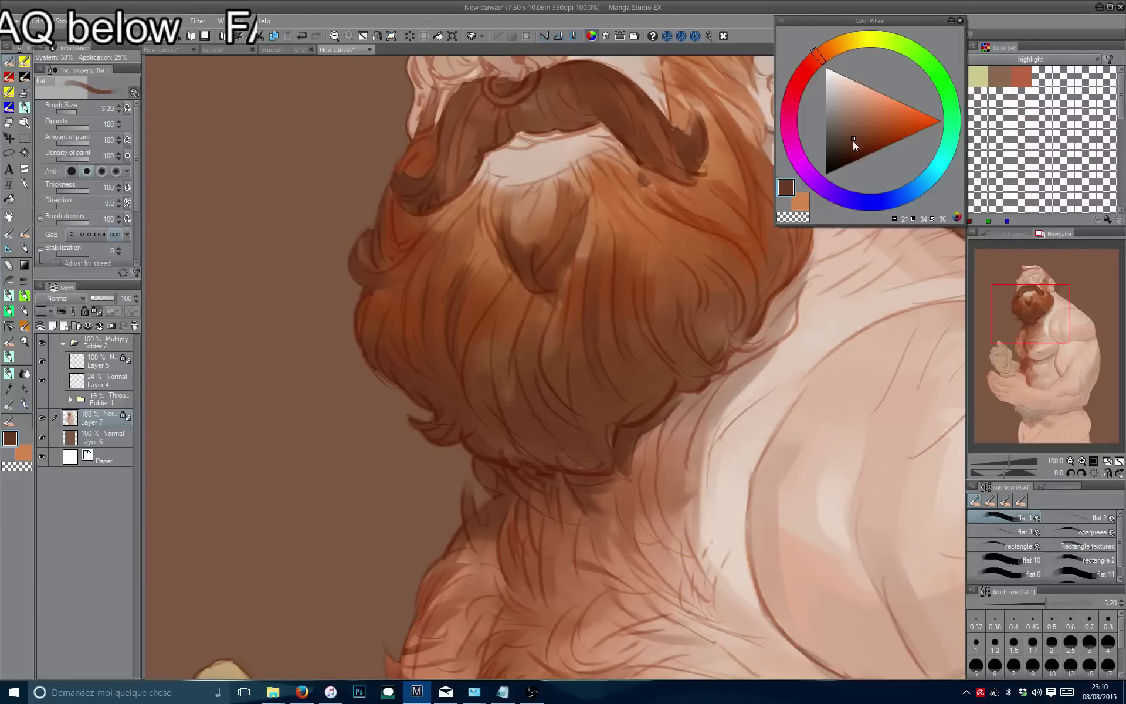
pyautogui.press('[')
pyautogui.press('[')
pyautogui.press('[')
pyautogui.press(']')
pyautogui.moveTo(704, 399); pyautogui.dragTo(745, 352)
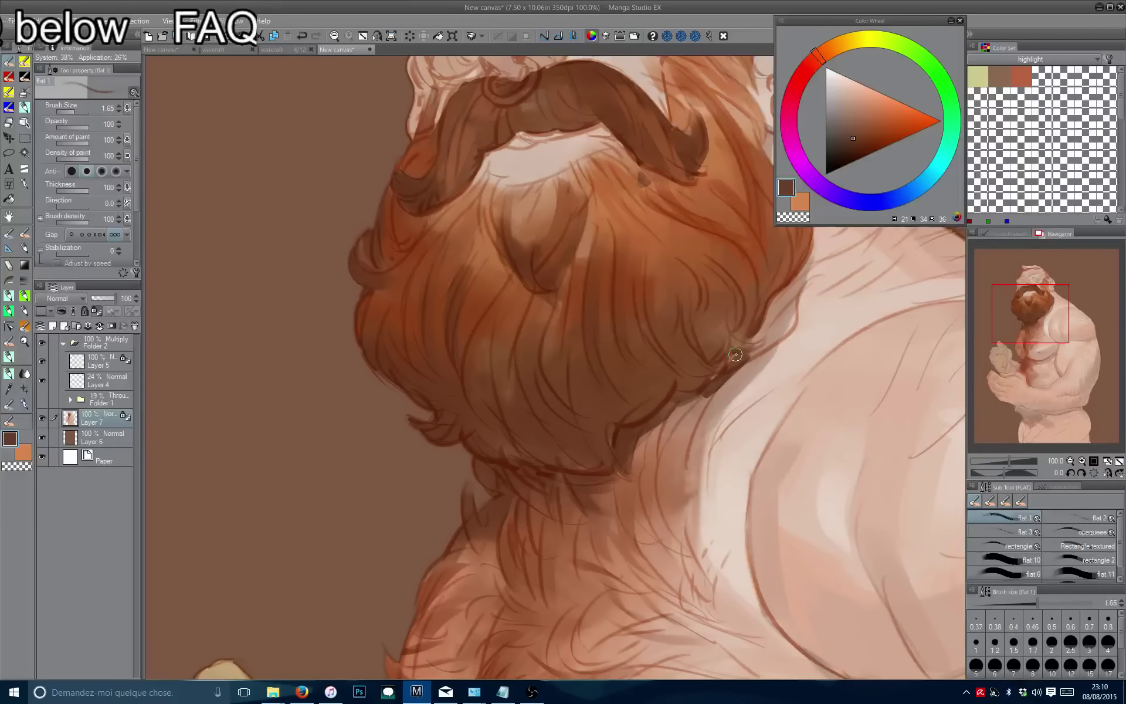
pyautogui.moveTo(777, 308); pyautogui.dragTo(733, 361)
pyautogui.moveTo(770, 318); pyautogui.dragTo(797, 282)
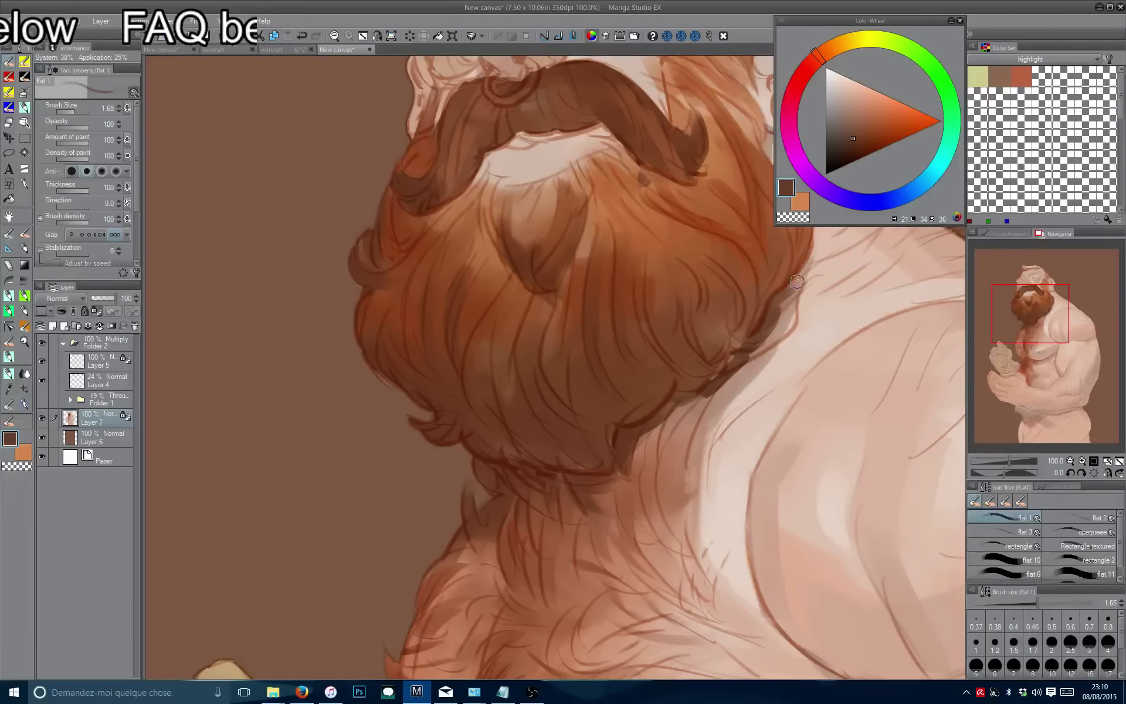
pyautogui.moveTo(768, 332)
pyautogui.mouseDown()
pyautogui.moveTo(740, 342)
pyautogui.moveTo(748, 331)
pyautogui.moveTo(698, 403)
pyautogui.mouseUp()
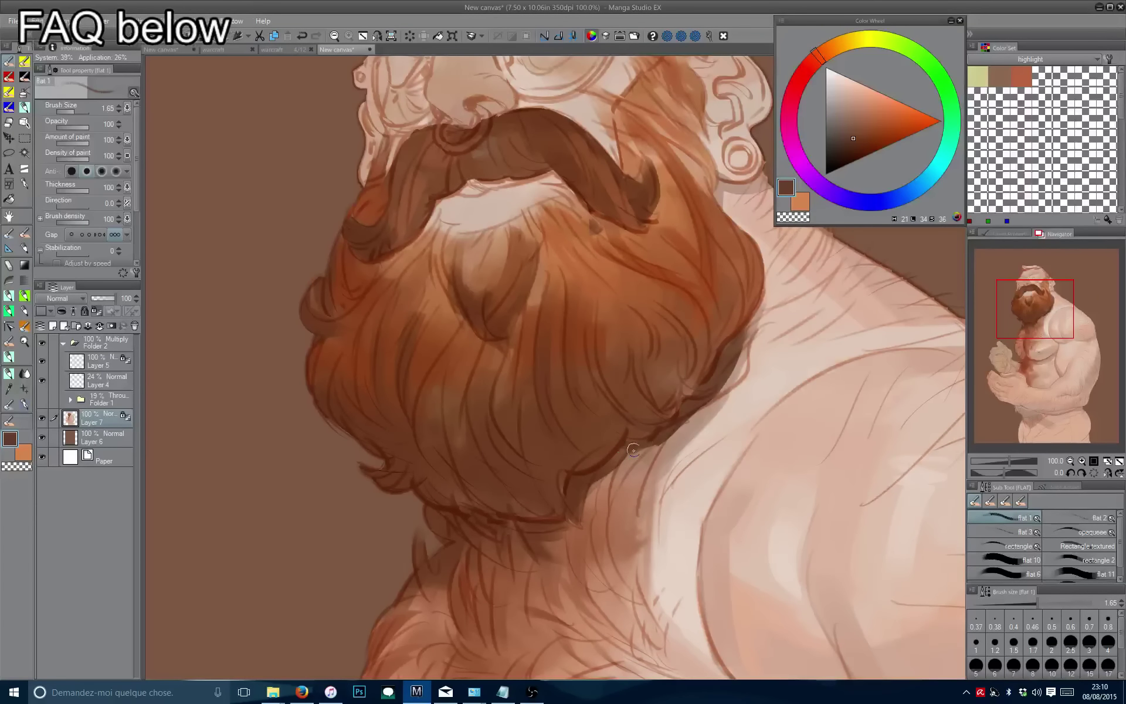
# Blend the beard's lower edge into the neck and shoulder with reddish brown strokes at brush size 3.06.
pyautogui.press(']')
pyautogui.press(']')
pyautogui.moveTo(645, 432); pyautogui.dragTo(602, 487)
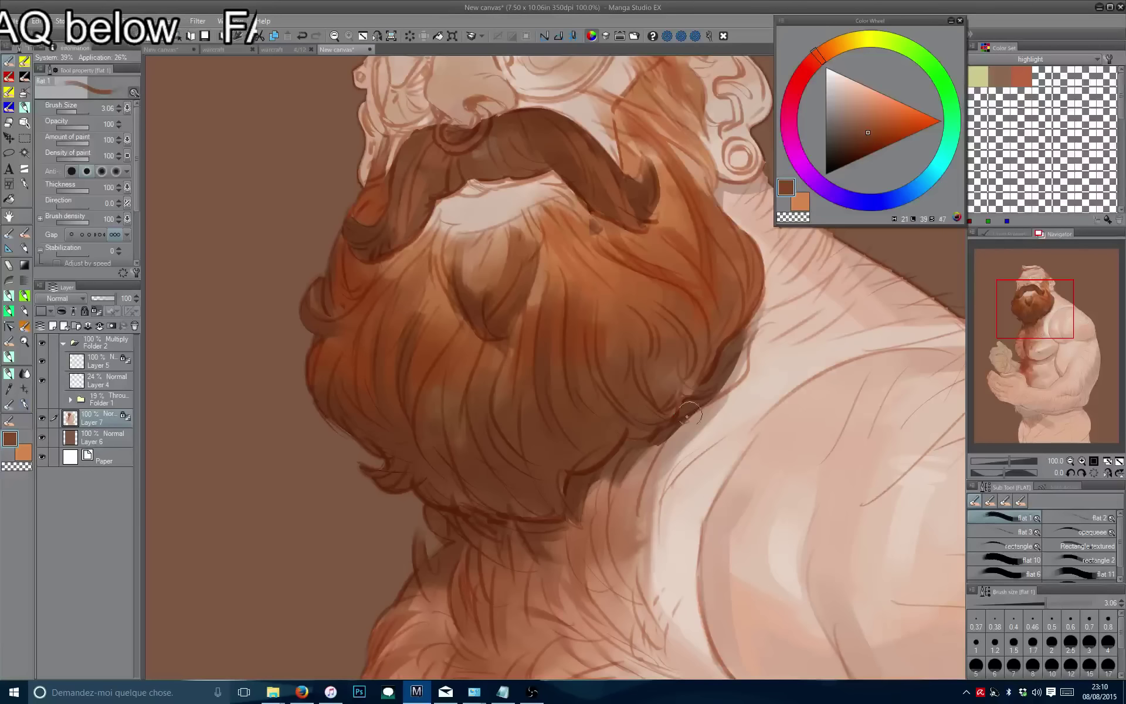
pyautogui.moveTo(687, 417); pyautogui.dragTo(620, 460)
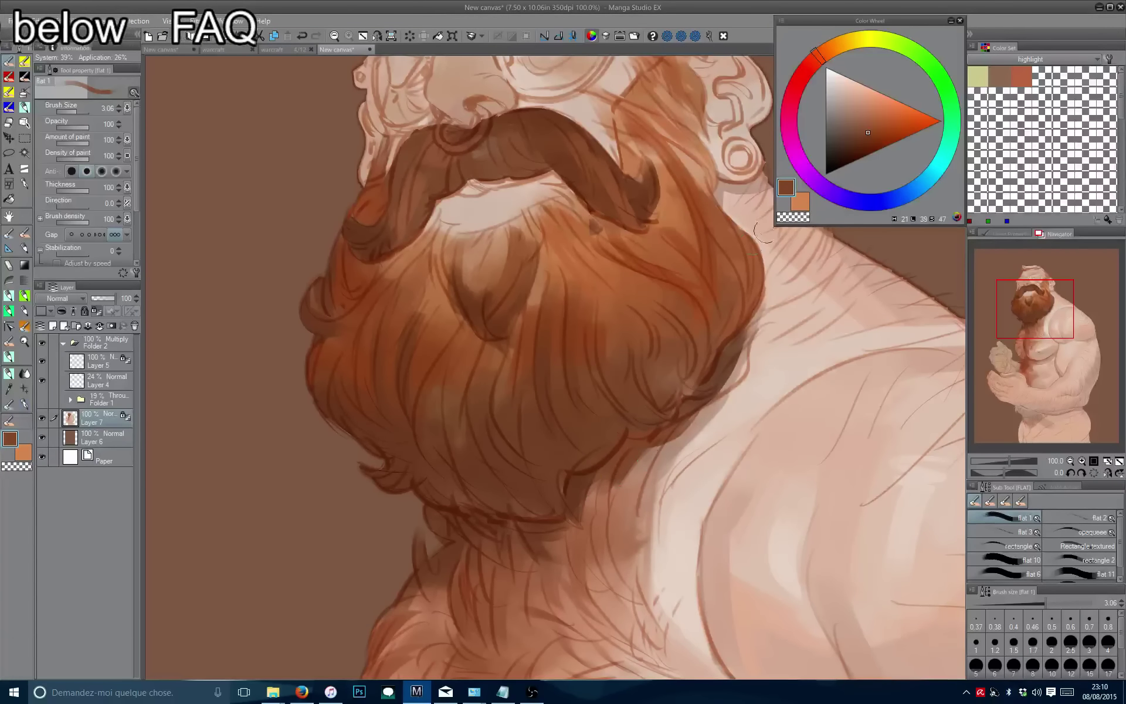
# Tint the shadow under the beard's near edge with muted blue, blending it with sampled purple-brown at brush size 3.06.
pyautogui.click(890, 200)
pyautogui.click(861, 120)
pyautogui.moveTo(678, 414); pyautogui.dragTo(628, 452)
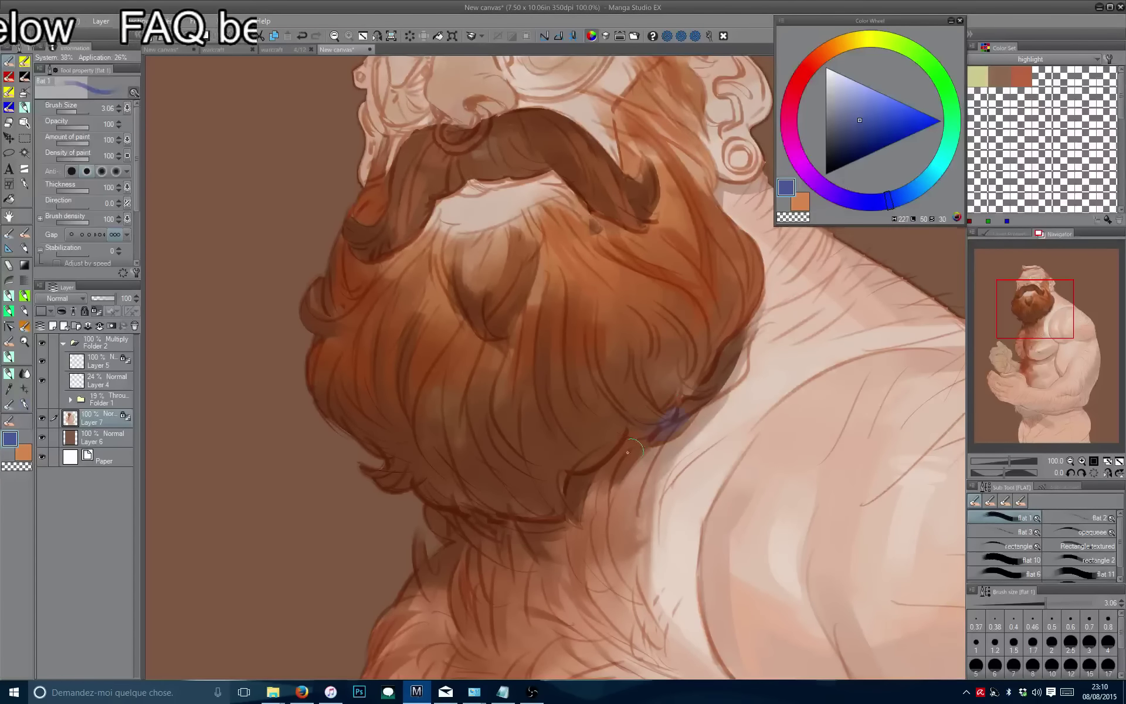
pyautogui.keyDown('alt'); pyautogui.click(673, 418); pyautogui.keyUp('alt')
pyautogui.moveTo(675, 411); pyautogui.dragTo(639, 445)
pyautogui.moveTo(725, 385); pyautogui.dragTo(684, 431)
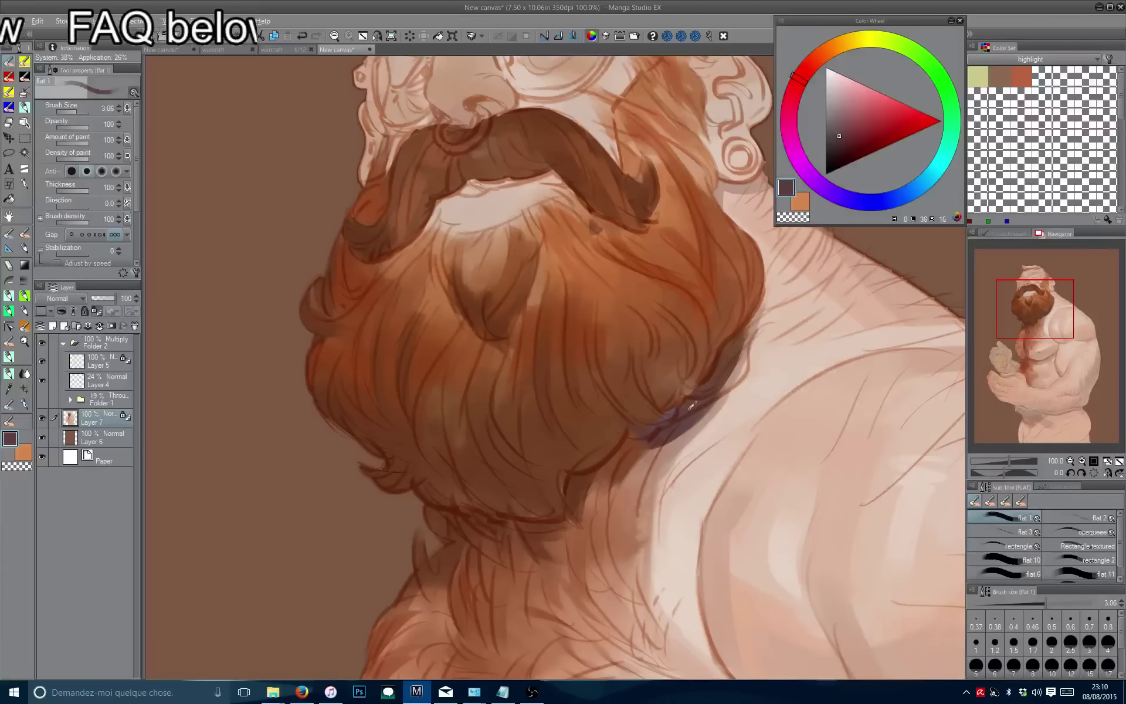
pyautogui.keyDown('alt'); pyautogui.click(676, 409); pyautogui.keyUp('alt')
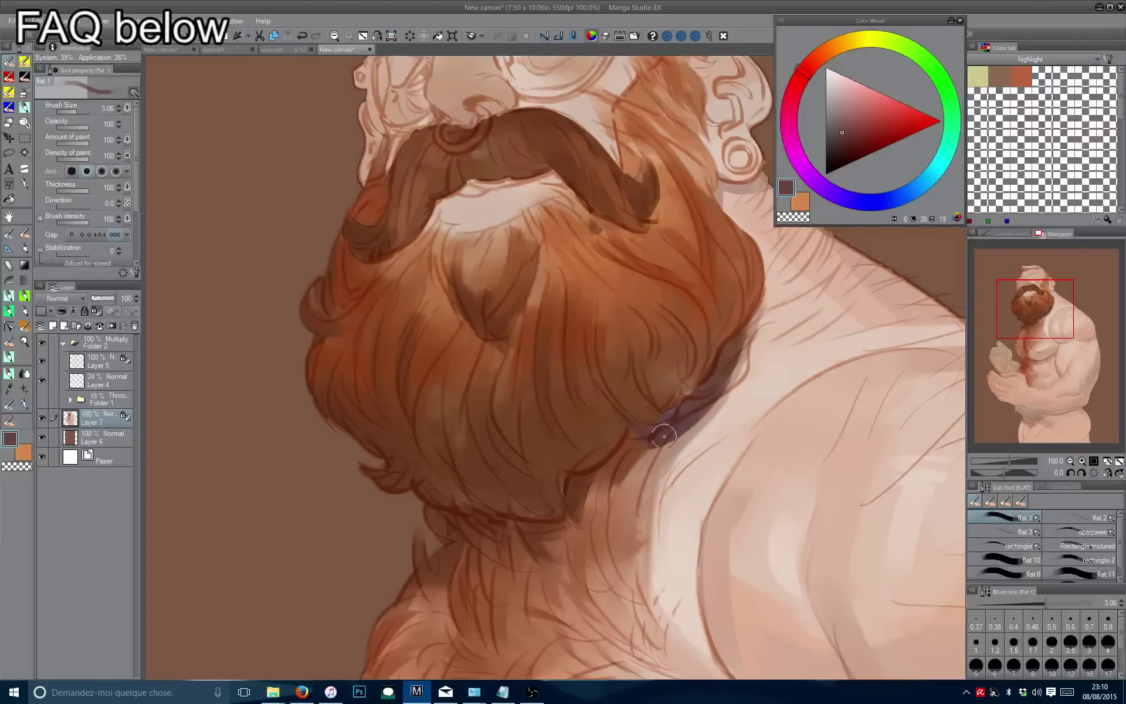
# Extend the muted purple-brown shading along the beard's underside and far edge with the brush enlarged to 5.81.
pyautogui.press(']')
pyautogui.scroll(-4, 586, 463)
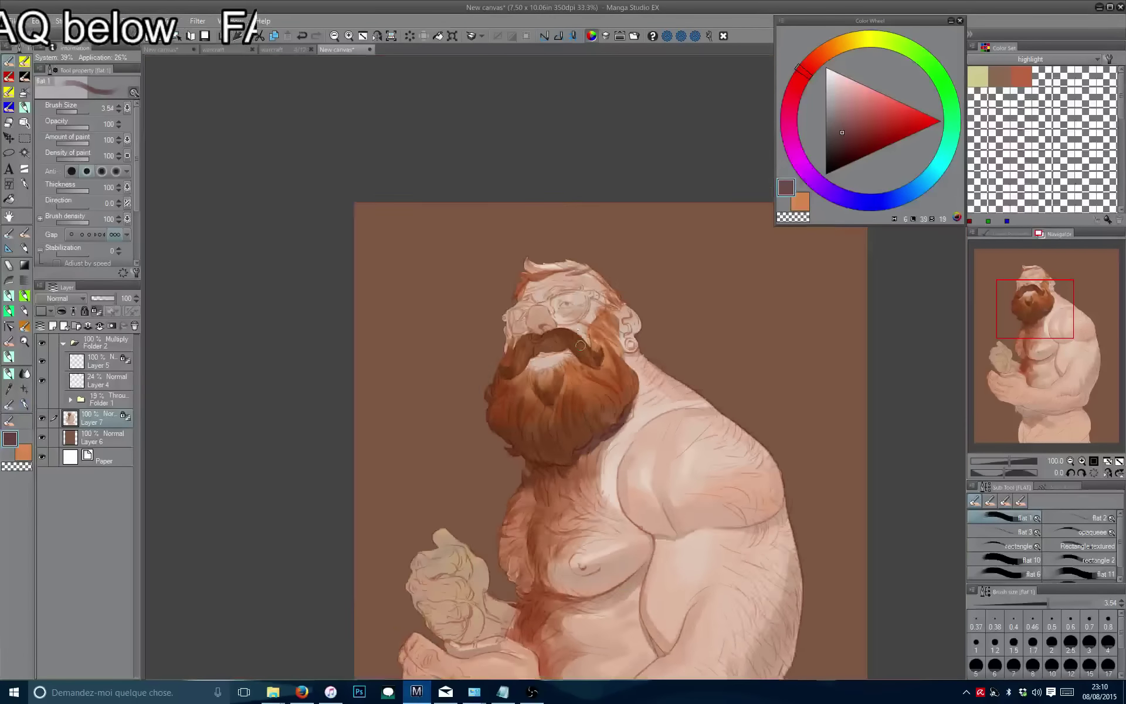
pyautogui.scroll(-3, 562, 371)
pyautogui.scroll(4, 576, 402)
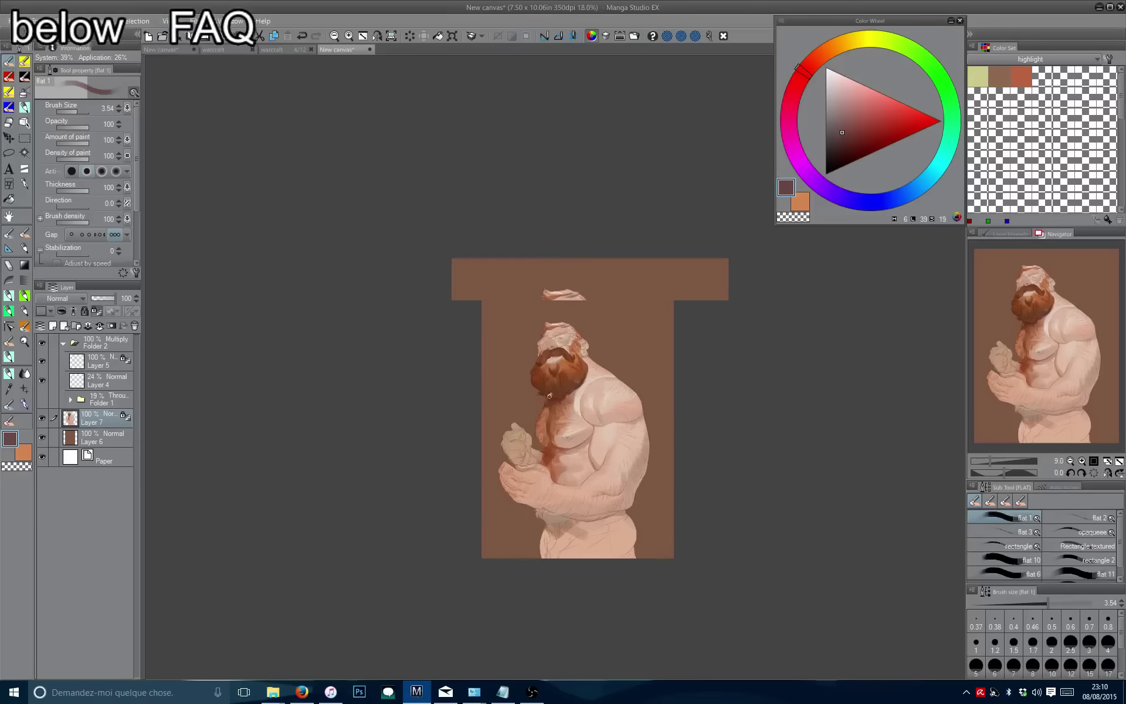
pyautogui.scroll(1, 577, 402)
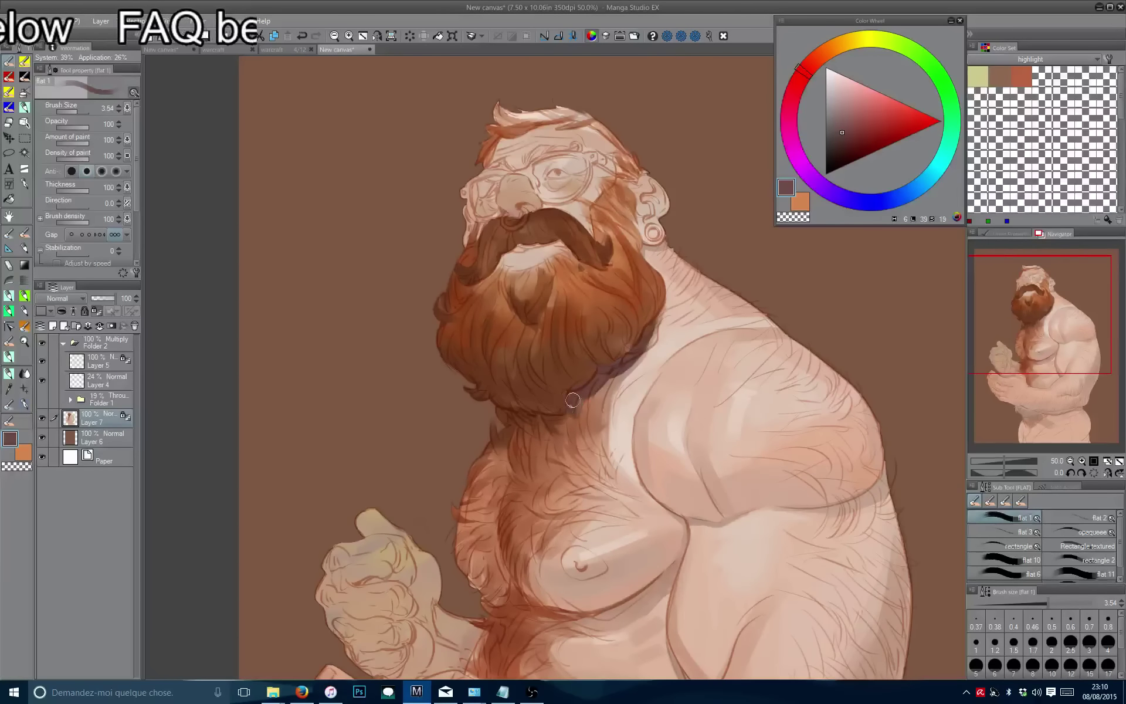
pyautogui.press(']')
pyautogui.press(']')
pyautogui.press(']')
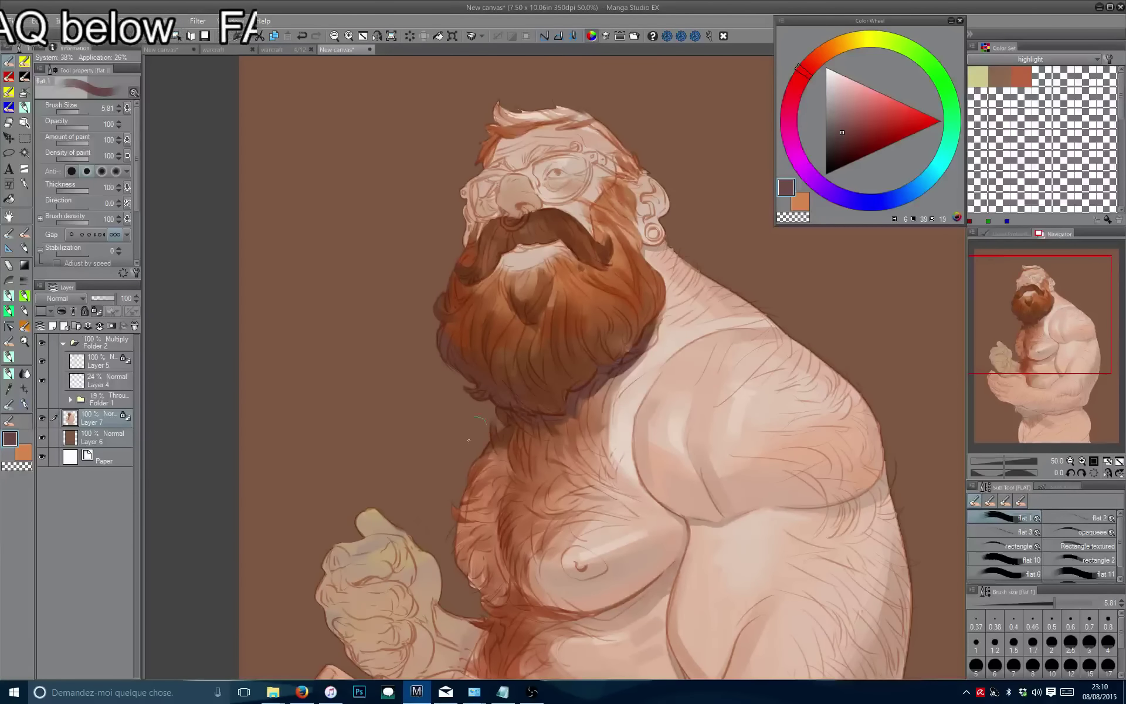
# Darken the abdomen hair beside the raised wrist with deeper red-brown strokes at brush sizes 5.81 and 4.43.
pyautogui.moveTo(489, 476)
pyautogui.mouseDown()
pyautogui.moveTo(514, 431)
pyautogui.moveTo(537, 295)
pyautogui.mouseUp()
pyautogui.keyDown('alt'); pyautogui.click(542, 451); pyautogui.keyUp('alt')
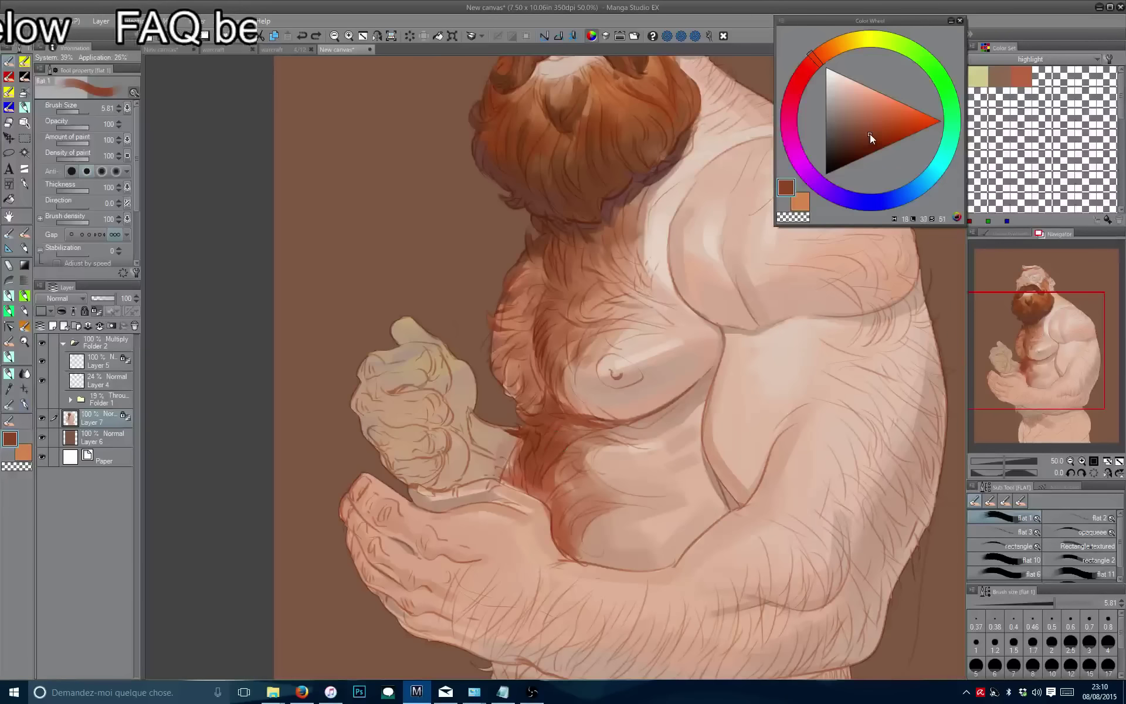
pyautogui.click(873, 131)
pyautogui.moveTo(482, 418)
pyautogui.mouseDown()
pyautogui.moveTo(522, 431)
pyautogui.moveTo(530, 489)
pyautogui.mouseUp()
pyautogui.click(872, 136)
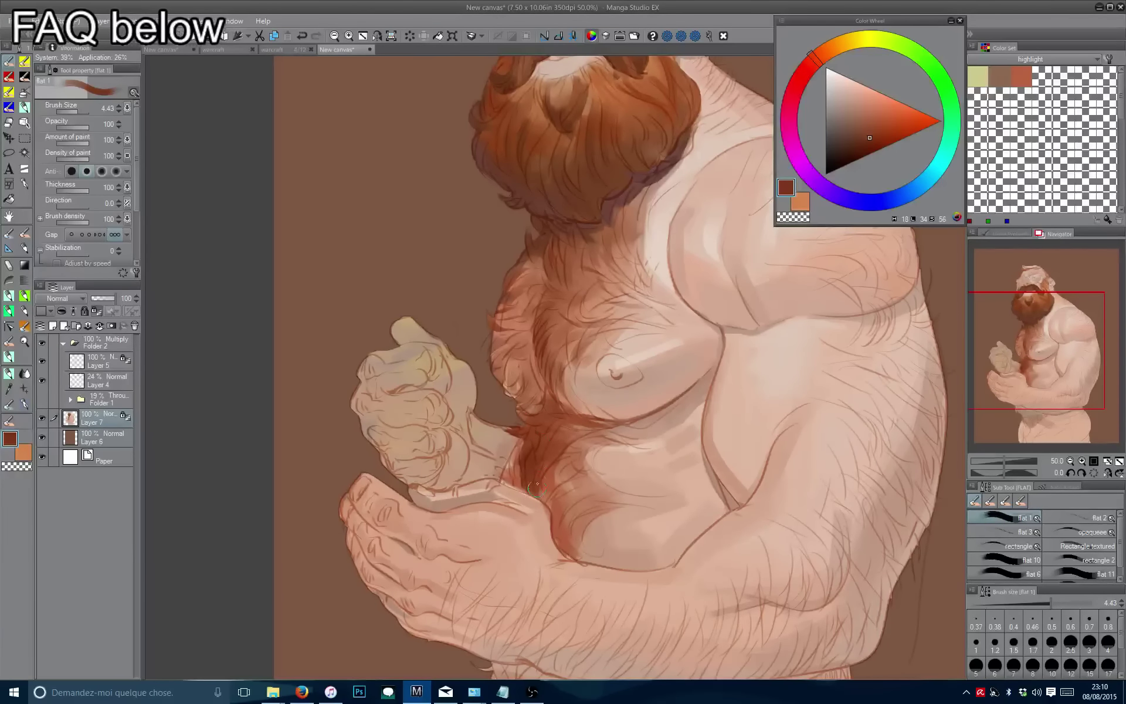
pyautogui.keyDown('alt'); pyautogui.click(541, 453); pyautogui.keyUp('alt')
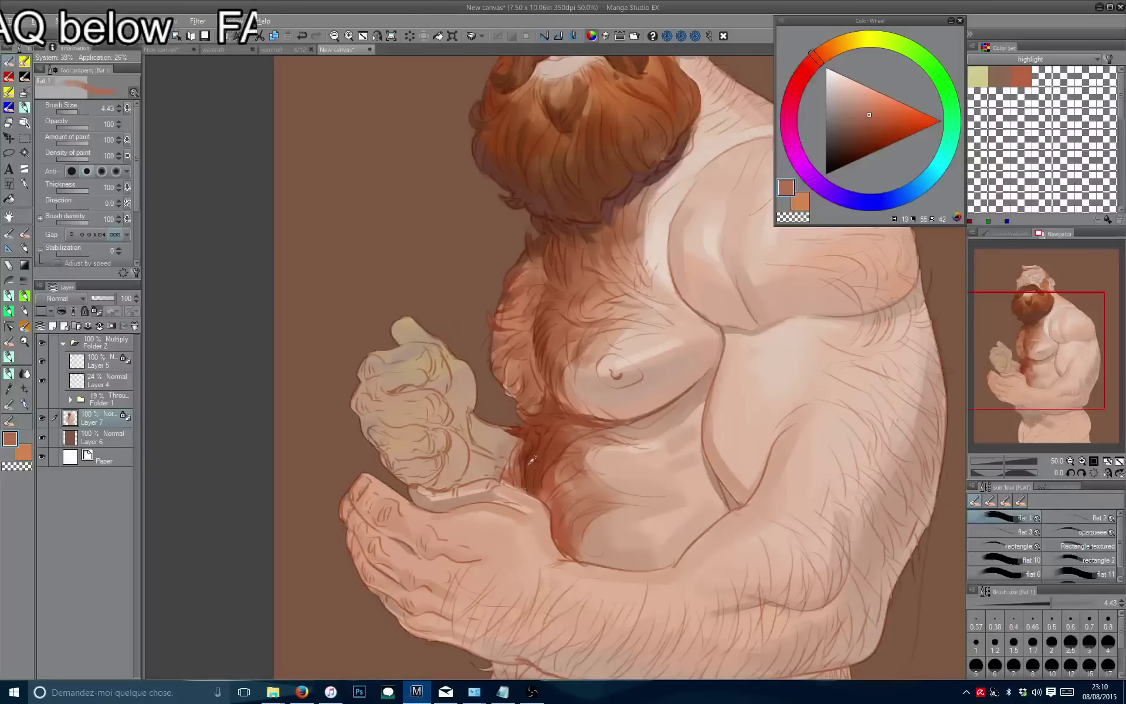
pyautogui.keyDown('alt'); pyautogui.click(524, 465); pyautogui.keyUp('alt')
# Add fine red-brown strands to the far edge of the chest and the abdomen hair at brush size 1.95.
pyautogui.moveTo(536, 456)
pyautogui.mouseDown()
pyautogui.moveTo(545, 356)
pyautogui.moveTo(483, 420)
pyautogui.moveTo(494, 309)
pyautogui.mouseUp()
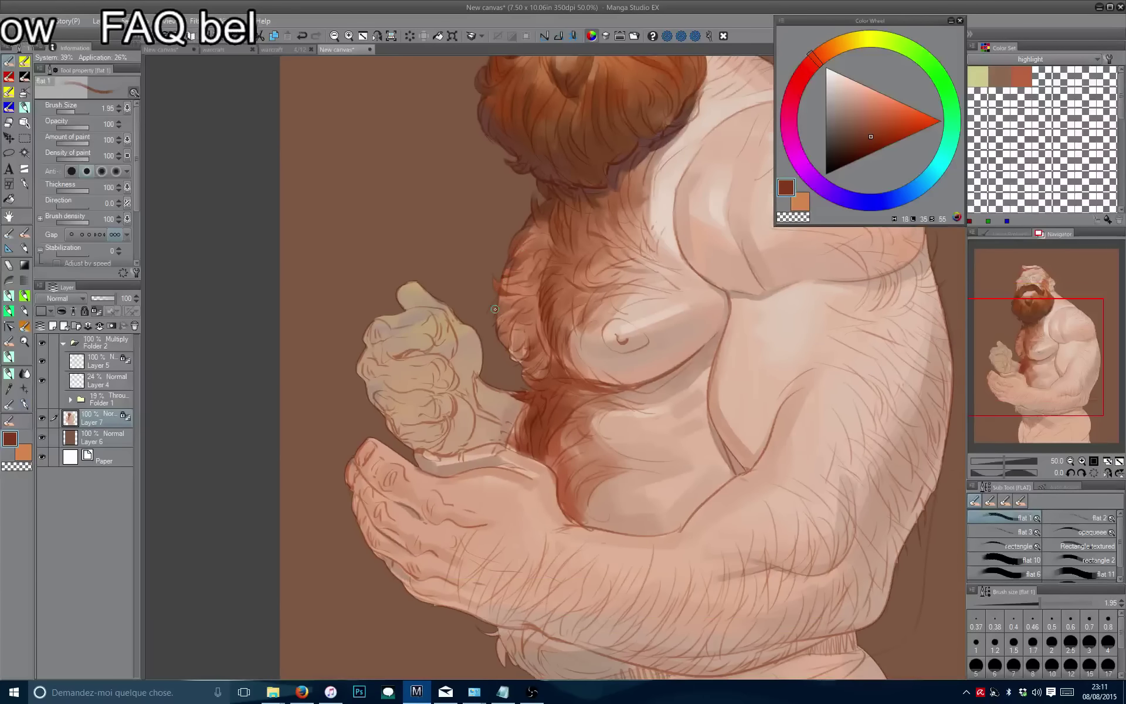
pyautogui.keyDown('alt'); pyautogui.click(547, 464); pyautogui.keyUp('alt')
pyautogui.keyDown('alt'); pyautogui.click(562, 505); pyautogui.keyUp('alt')
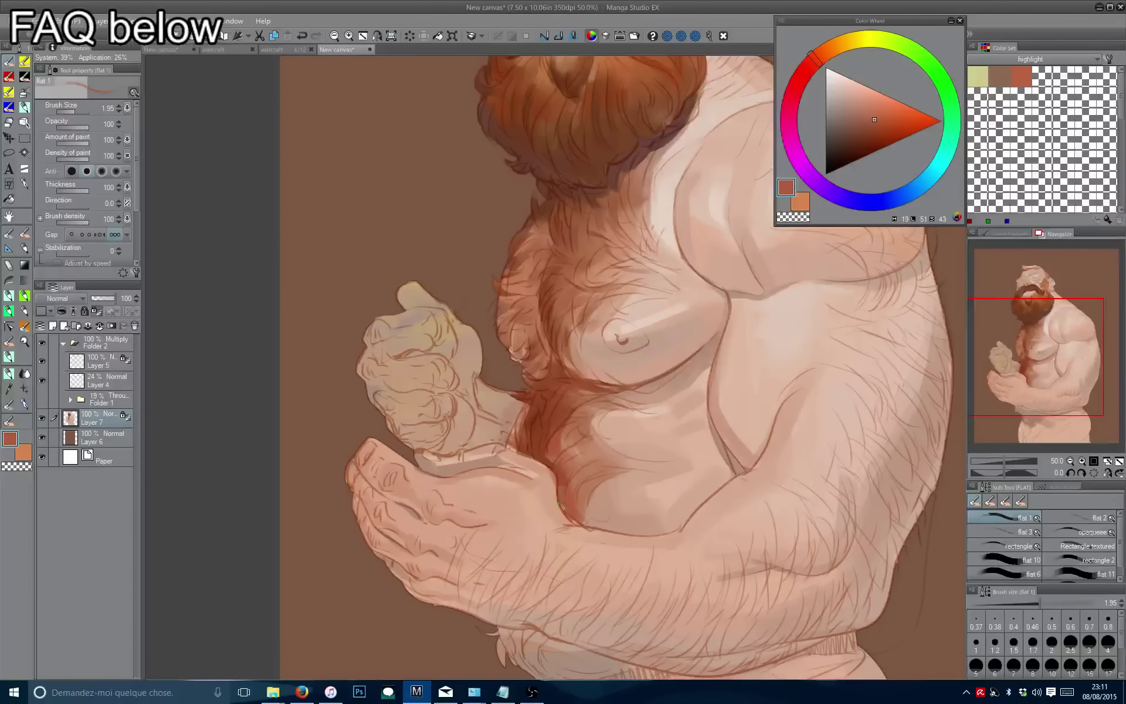
pyautogui.keyDown('alt'); pyautogui.click(543, 446); pyautogui.keyUp('alt')
# Fill the lower-belly hair below the forearm with red-brown at brush size 9.37, and blend the abdomen hair into the skin at size 5.88.
pyautogui.moveTo(543, 446); pyautogui.dragTo(548, 342)
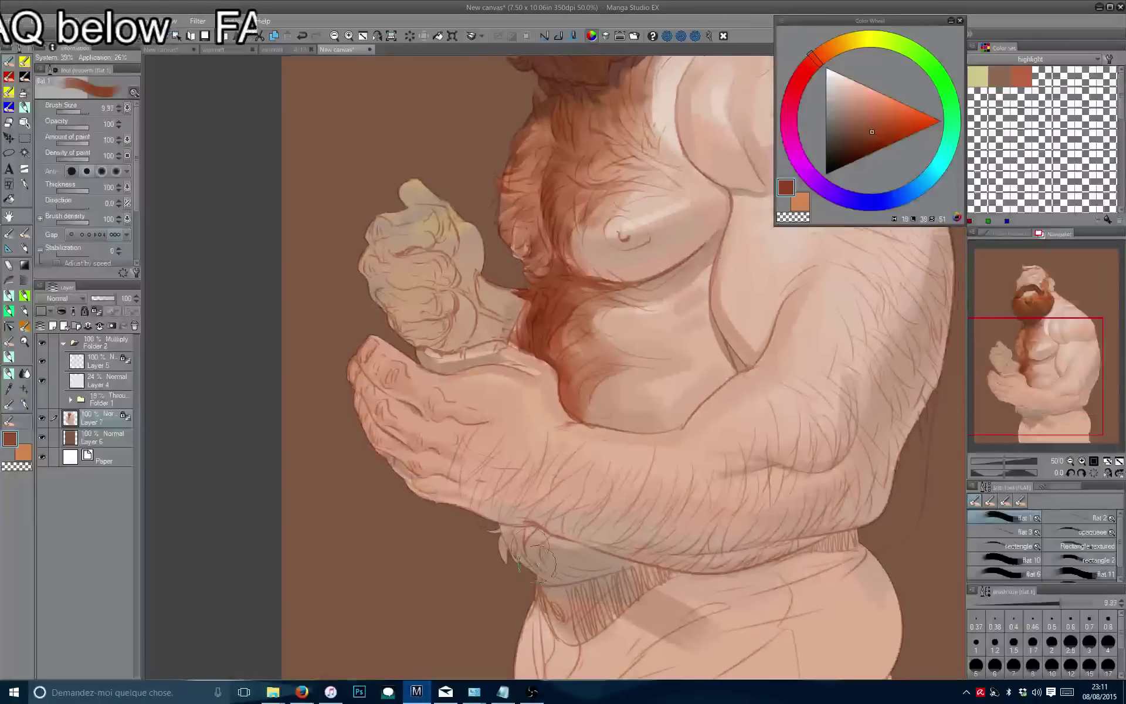
pyautogui.moveTo(528, 572)
pyautogui.mouseDown()
pyautogui.moveTo(514, 528)
pyautogui.moveTo(508, 555)
pyautogui.moveTo(622, 586)
pyautogui.moveTo(610, 546)
pyautogui.moveTo(544, 542)
pyautogui.moveTo(556, 563)
pyautogui.mouseUp()
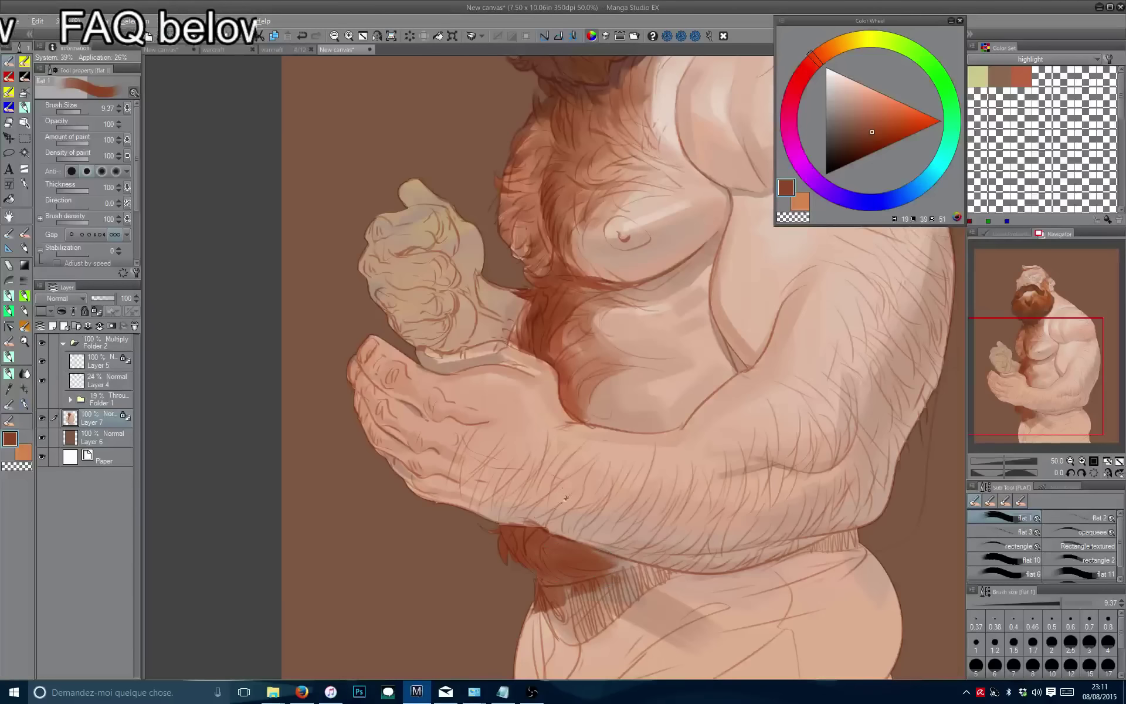
pyautogui.keyDown('alt'); pyautogui.click(566, 499); pyautogui.keyUp('alt')
pyautogui.press('[')
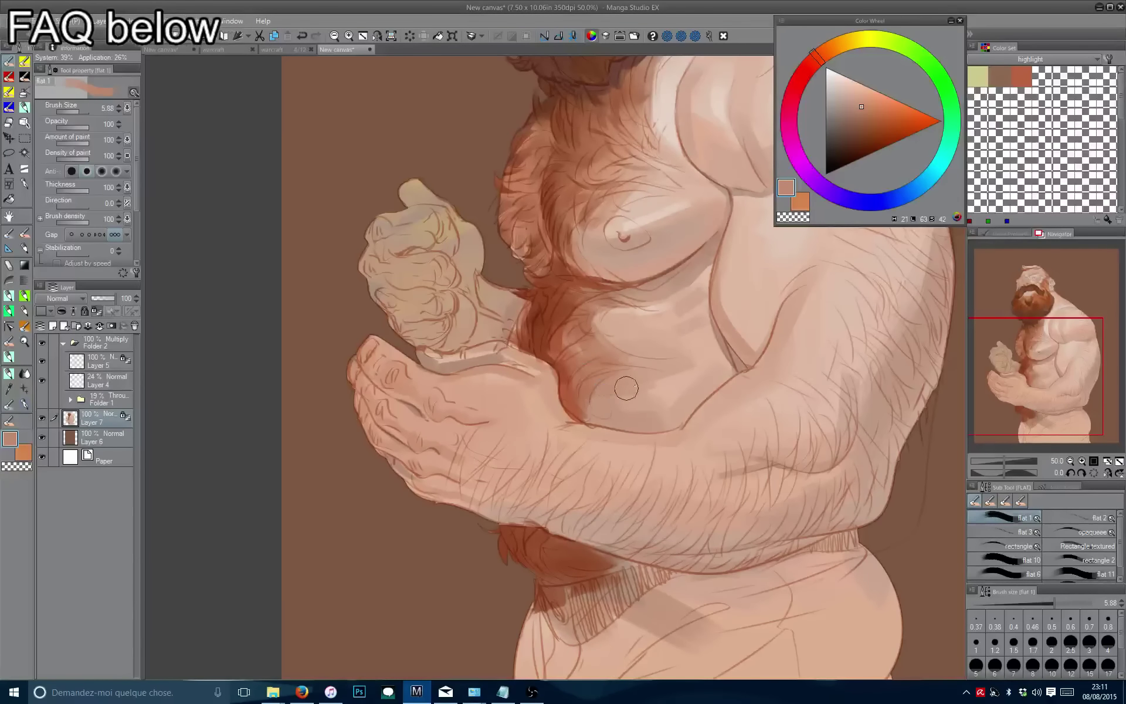
pyautogui.moveTo(618, 398); pyautogui.dragTo(607, 352)
pyautogui.keyDown('alt'); pyautogui.click(604, 337); pyautogui.keyUp('alt')
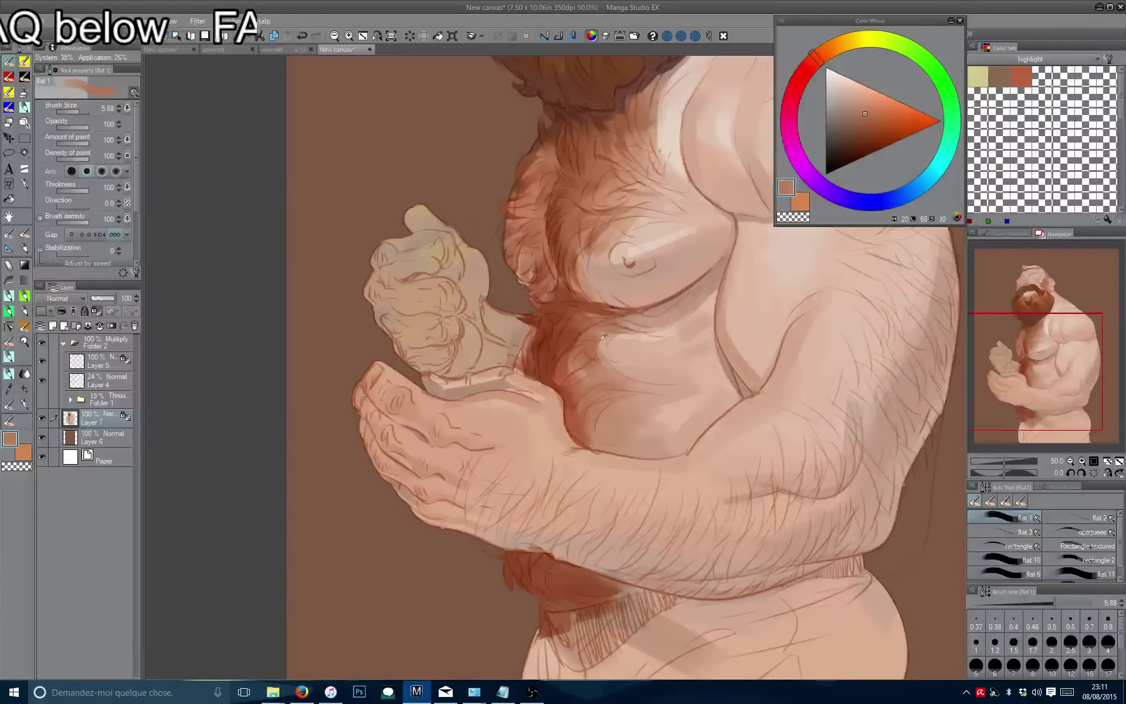
# Check the whole figure mirrored, and blend the upper chest hair under the beard with sampled brown at brush size 5.88.
pyautogui.scroll(-3, 447, 326)
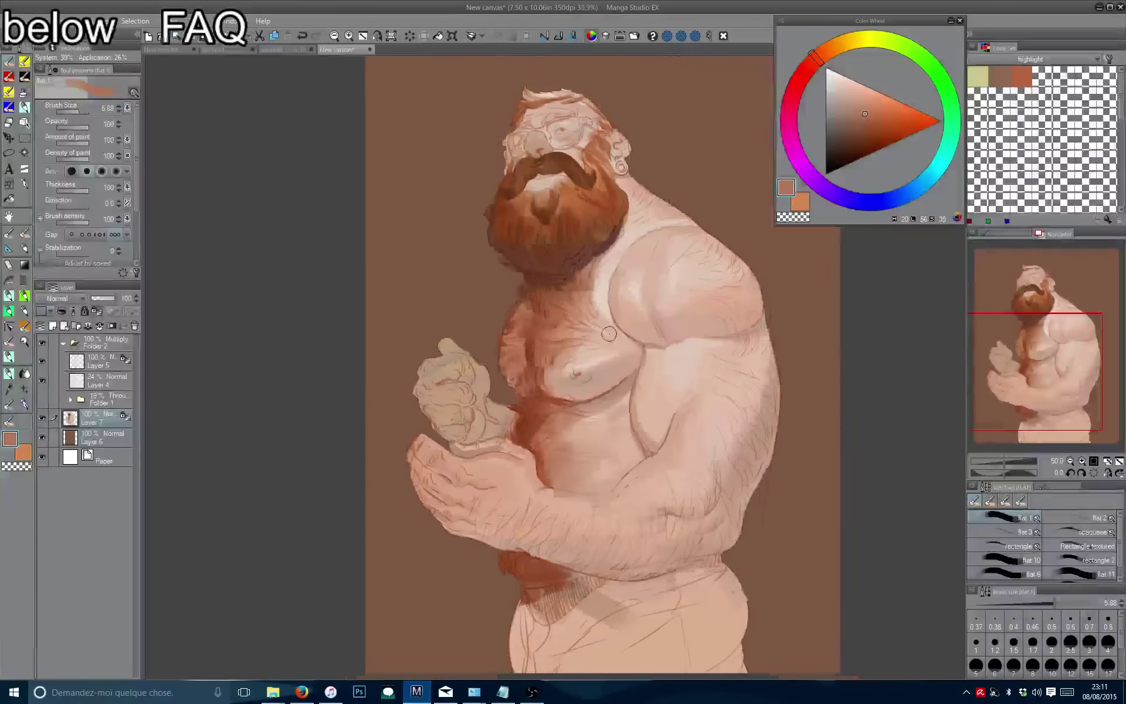
pyautogui.scroll(-1, 447, 326)
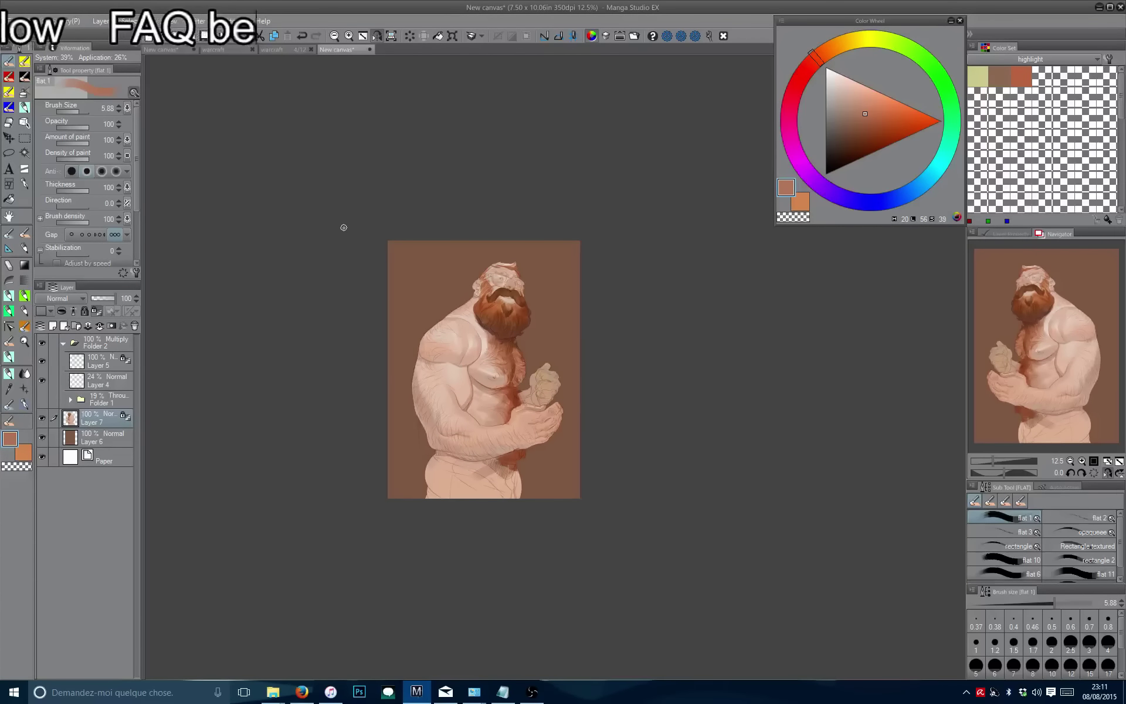
pyautogui.scroll(-2, 344, 228)
pyautogui.press('h')
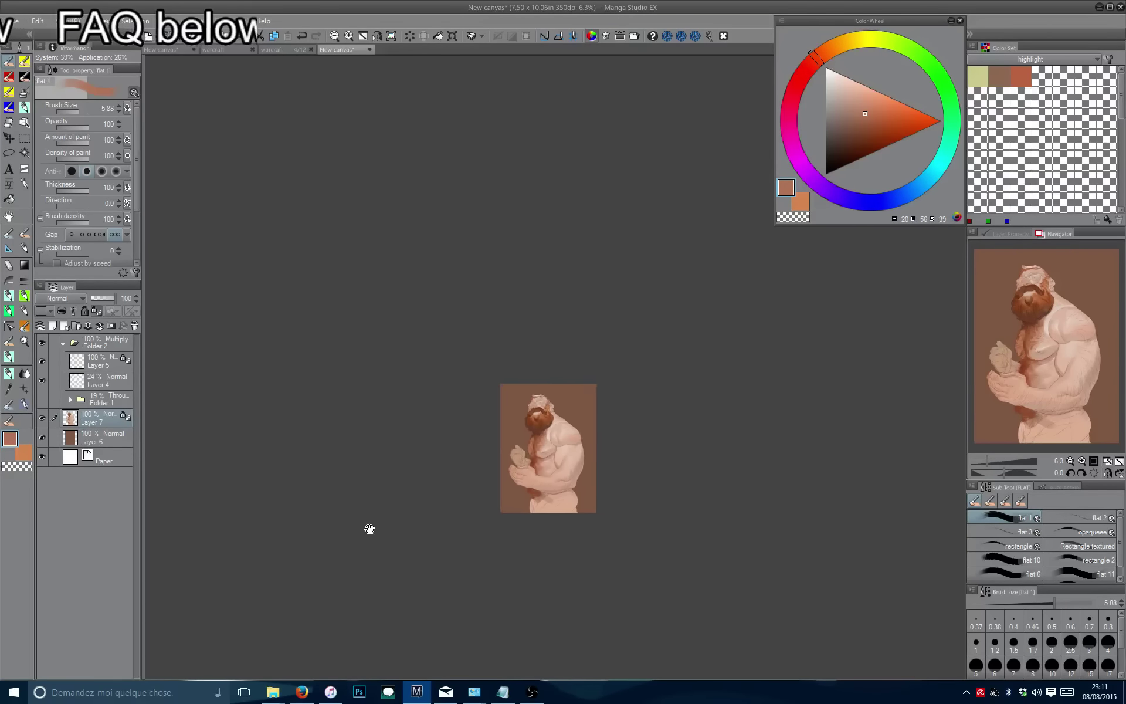
pyautogui.scroll(2, 529, 431)
pyautogui.scroll(4, 529, 431)
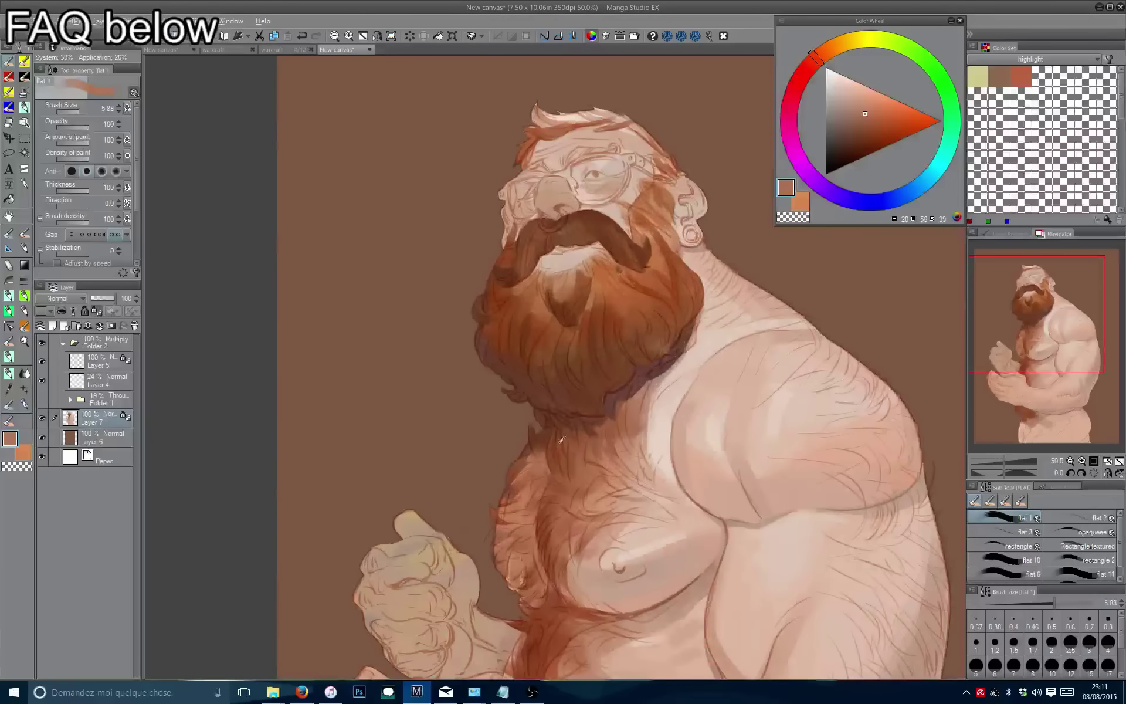
pyautogui.keyDown('alt'); pyautogui.click(554, 452); pyautogui.keyUp('alt')
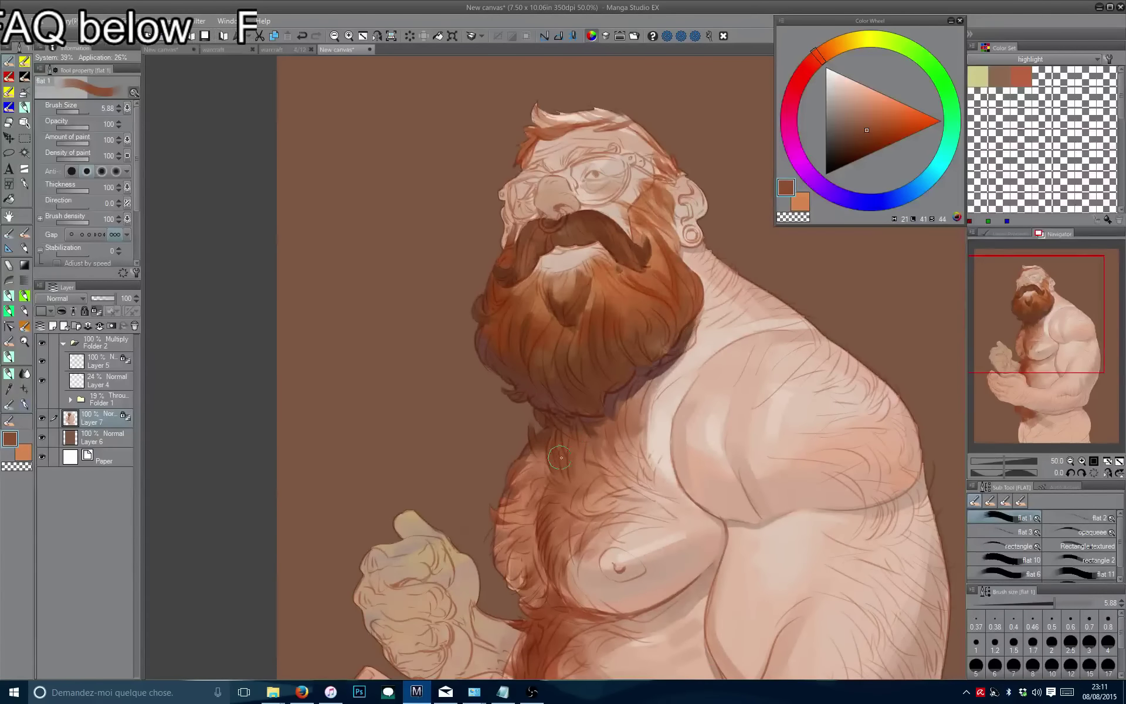
pyautogui.moveTo(562, 457); pyautogui.dragTo(561, 471)
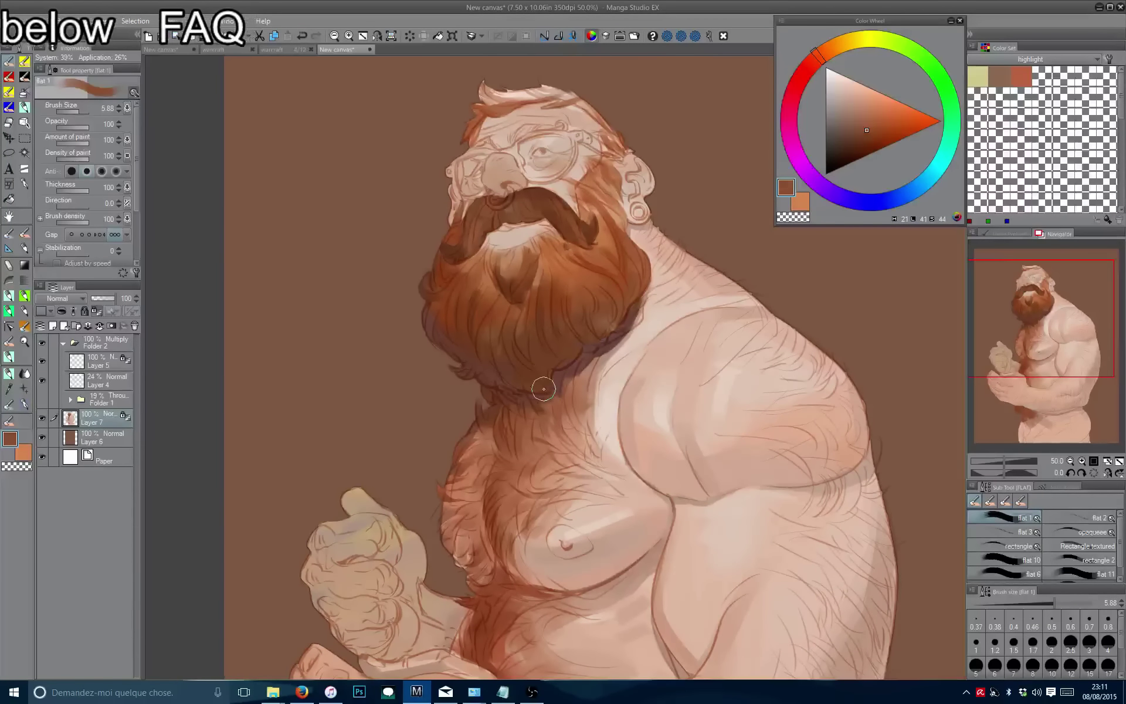
# Add fine brown hairs along the outline of the neck and shoulder at brush sizes 0.93 and 1.62.
pyautogui.moveTo(534, 421); pyautogui.dragTo(405, 544)
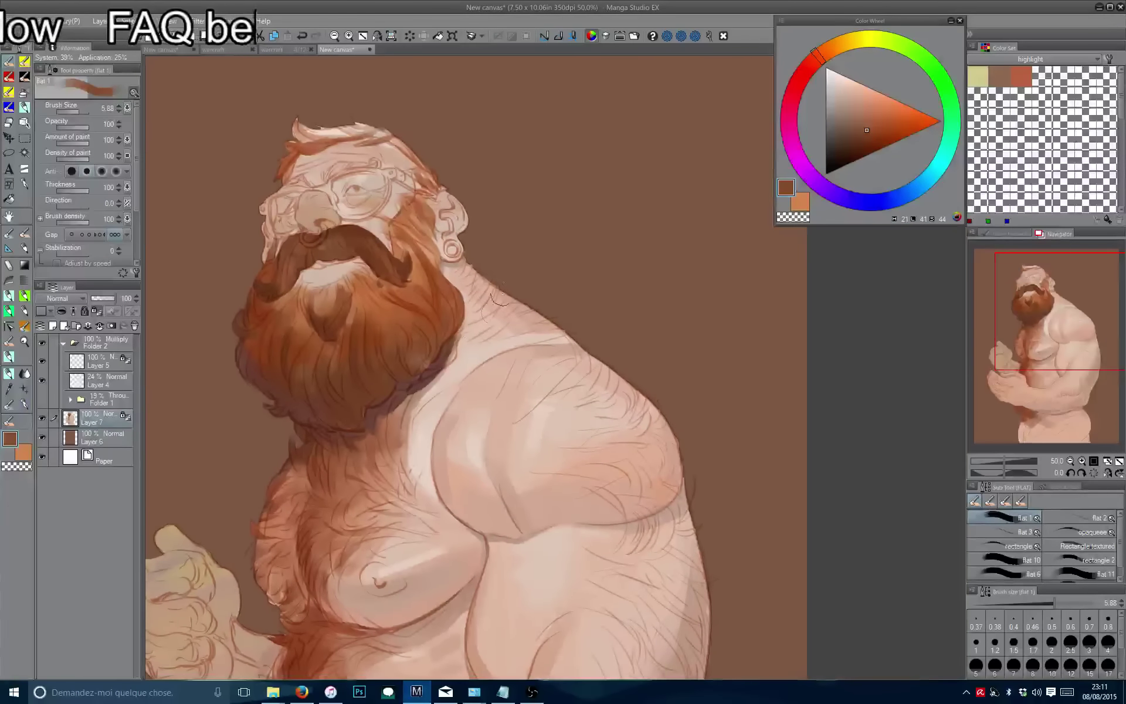
pyautogui.scroll(2, 506, 284)
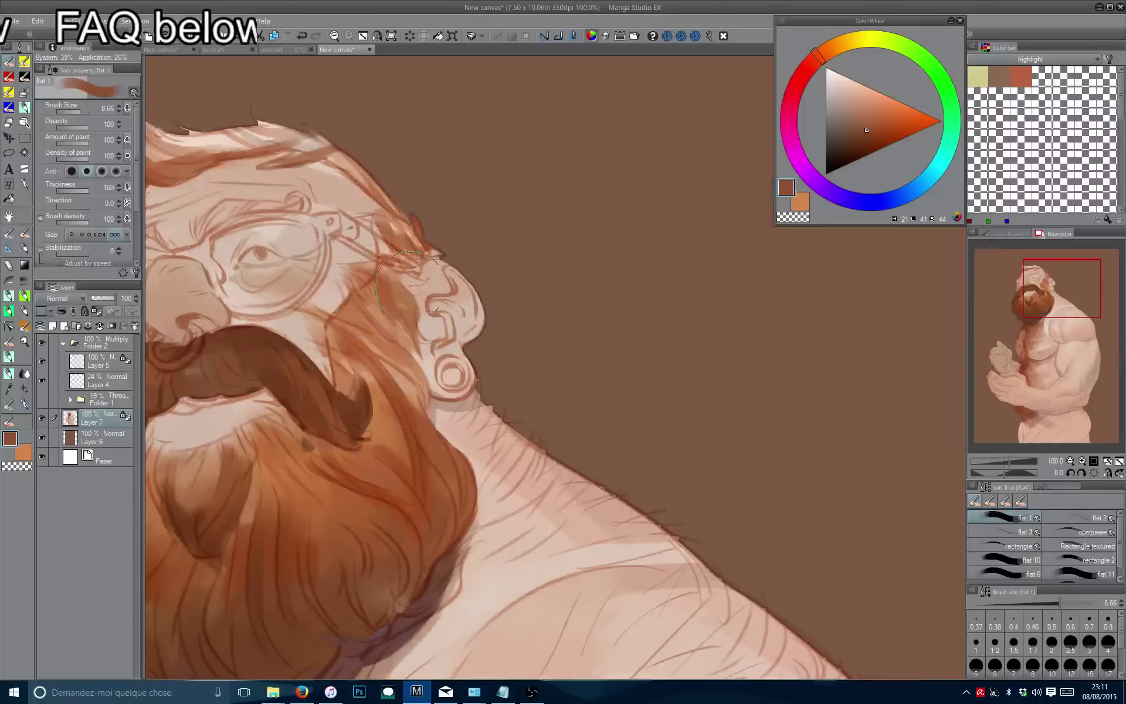
pyautogui.moveTo(489, 429); pyautogui.dragTo(479, 374)
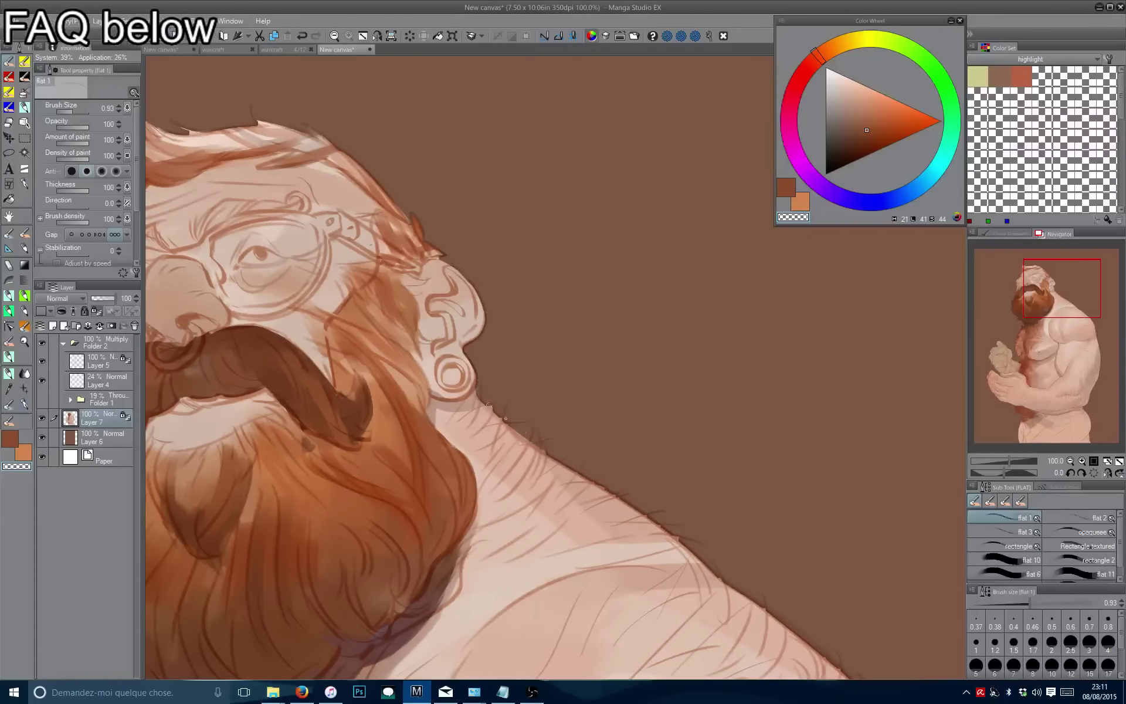
pyautogui.moveTo(505, 418); pyautogui.dragTo(364, 206)
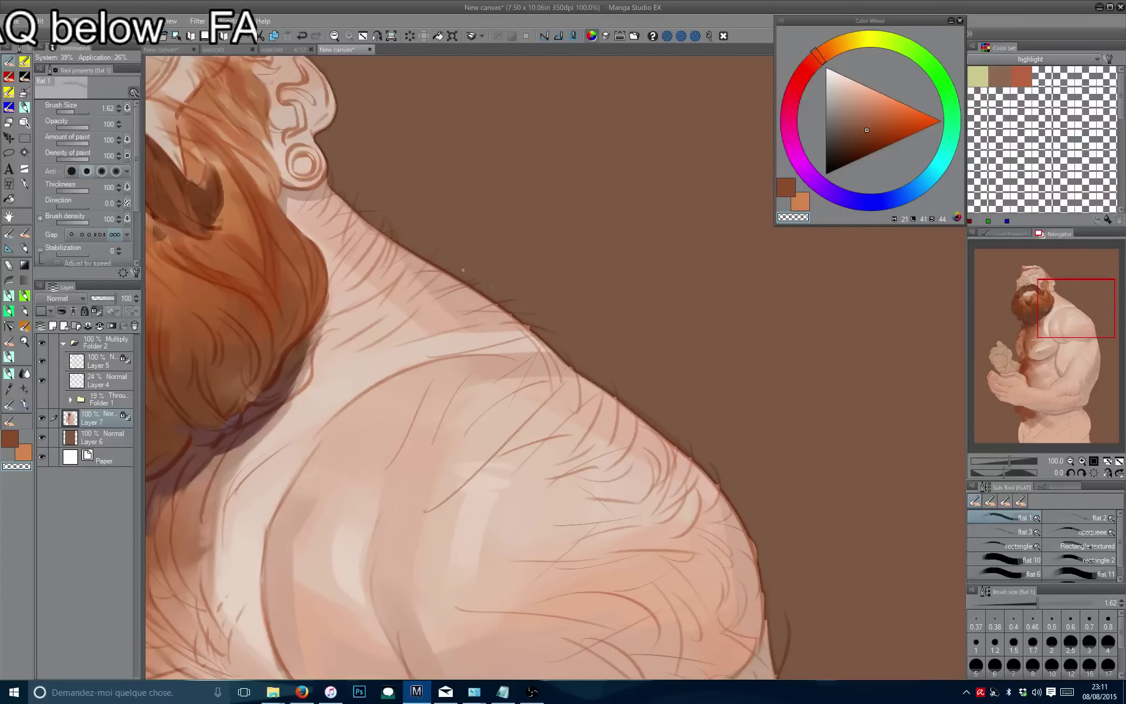
pyautogui.moveTo(533, 335); pyautogui.dragTo(410, 253)
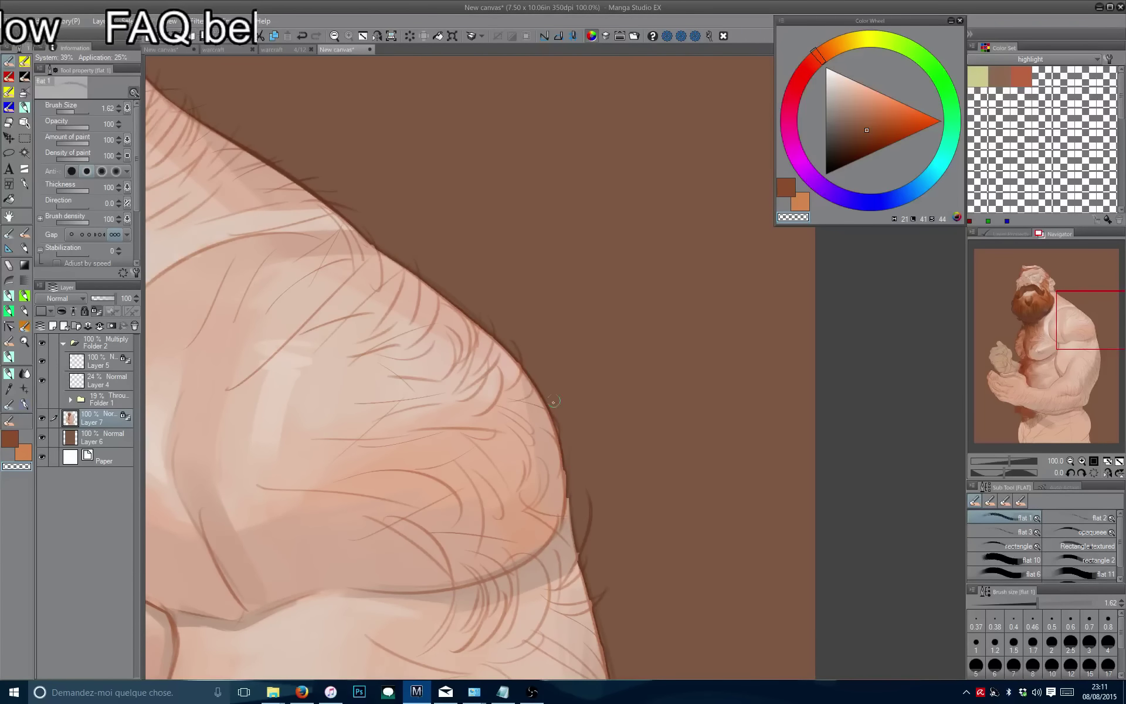
pyautogui.moveTo(570, 464); pyautogui.dragTo(561, 397)
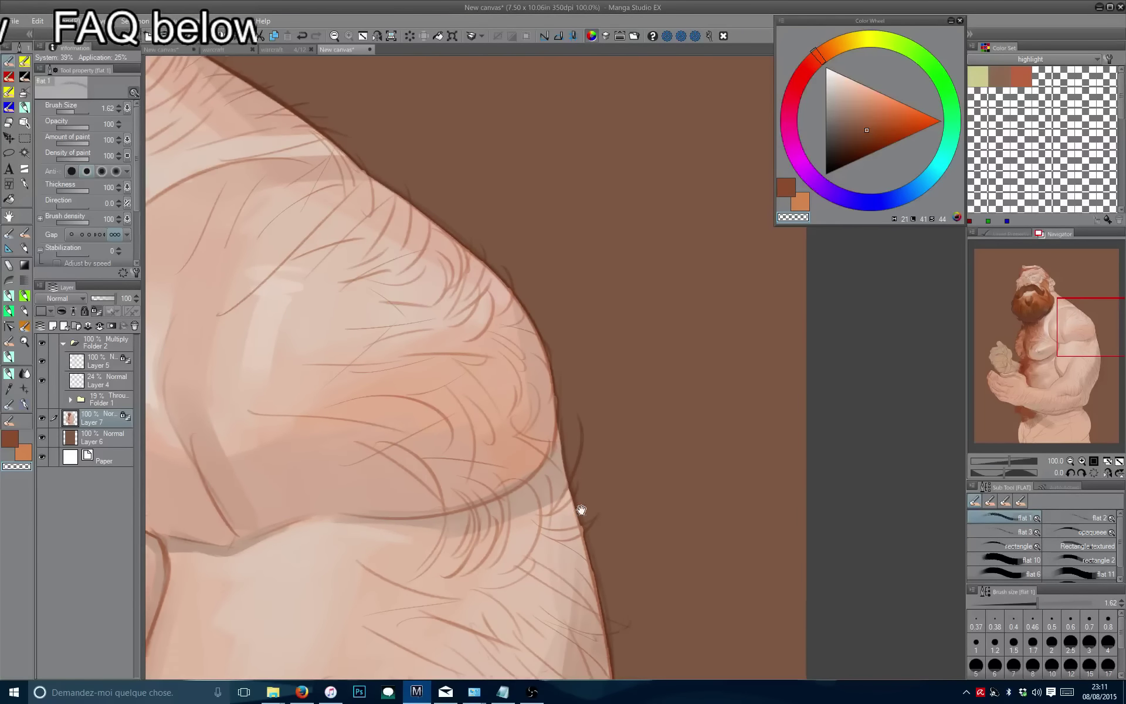
# Continue the fine brown hairs down the outer edge of the upper arm and elbow at brush size 1.62.
pyautogui.moveTo(581, 509); pyautogui.dragTo(554, 360)
pyautogui.scroll(-5, 495, 395)
pyautogui.scroll(5, 621, 377)
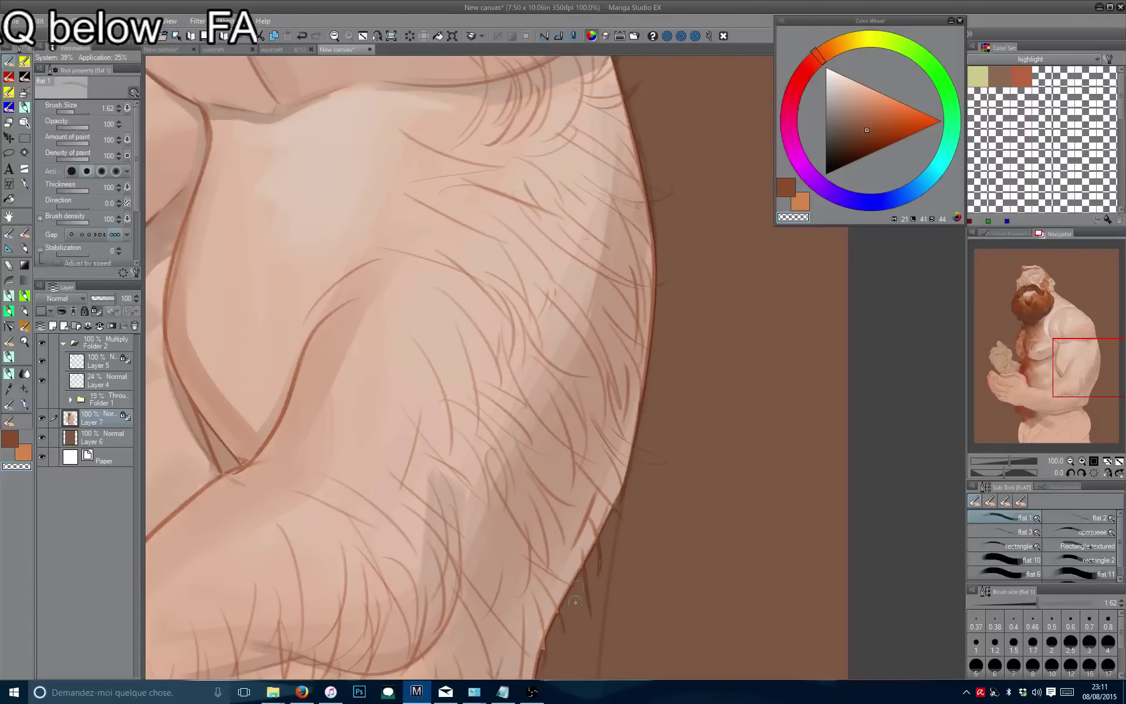
pyautogui.moveTo(576, 602); pyautogui.dragTo(626, 435)
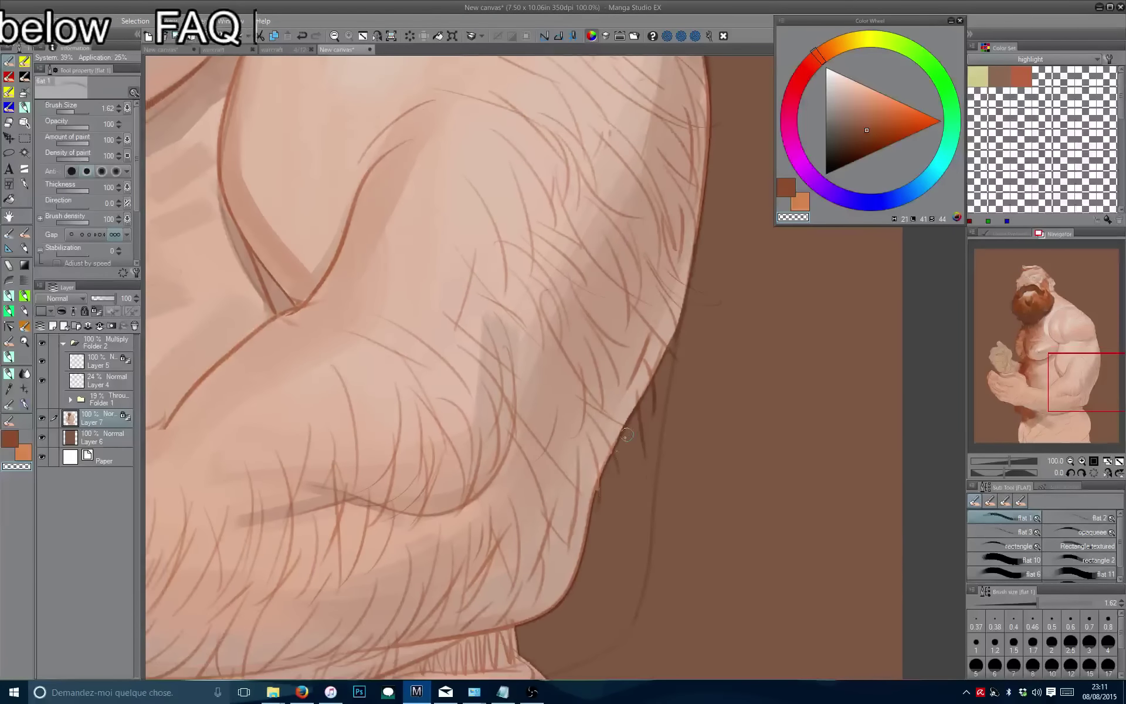
pyautogui.scroll(-3, 593, 536)
pyautogui.scroll(6, 470, 317)
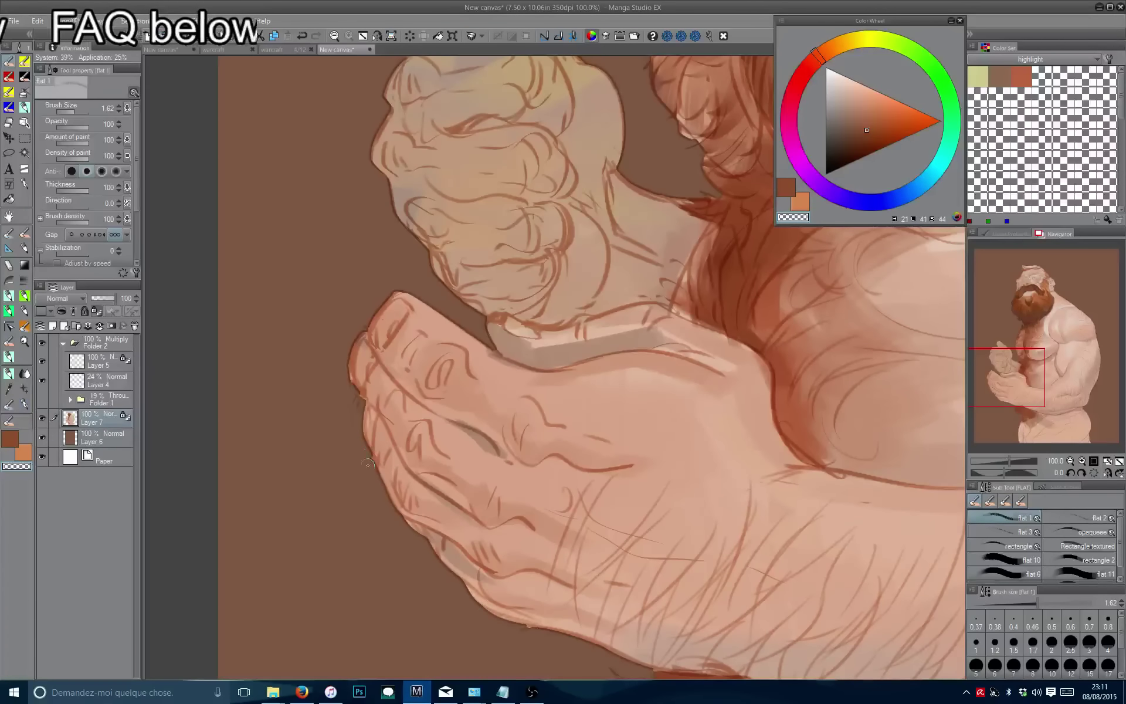
# Check the whole figure mirrored, and darken the hair between chest and abdomen with sampled red-brown at brush size 4.69.
pyautogui.scroll(-4, 358, 401)
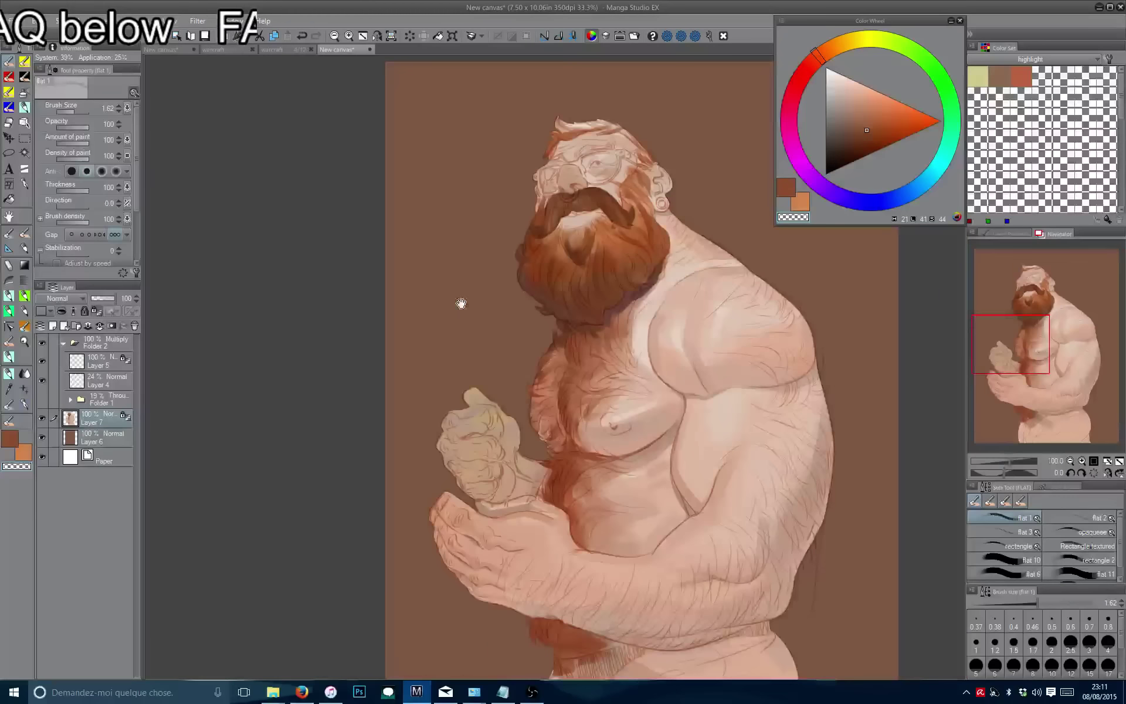
pyautogui.moveTo(461, 303); pyautogui.dragTo(446, 327)
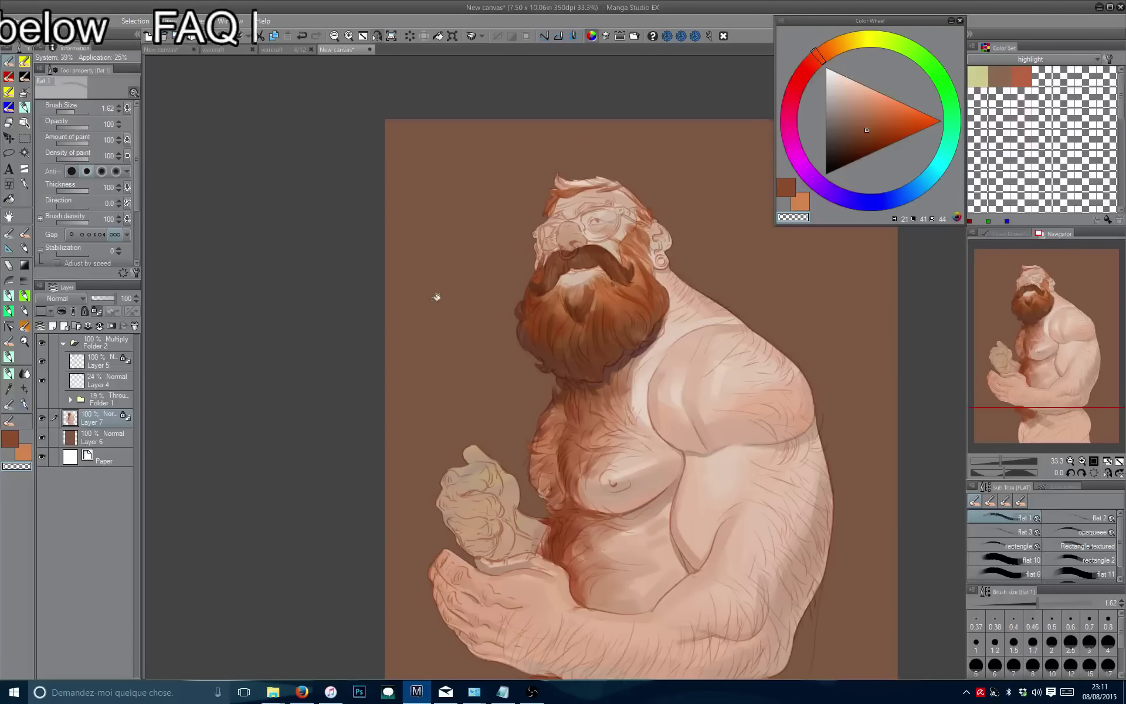
pyautogui.press('h')
pyautogui.moveTo(437, 373); pyautogui.dragTo(427, 241)
pyautogui.moveTo(400, 259); pyautogui.dragTo(397, 290)
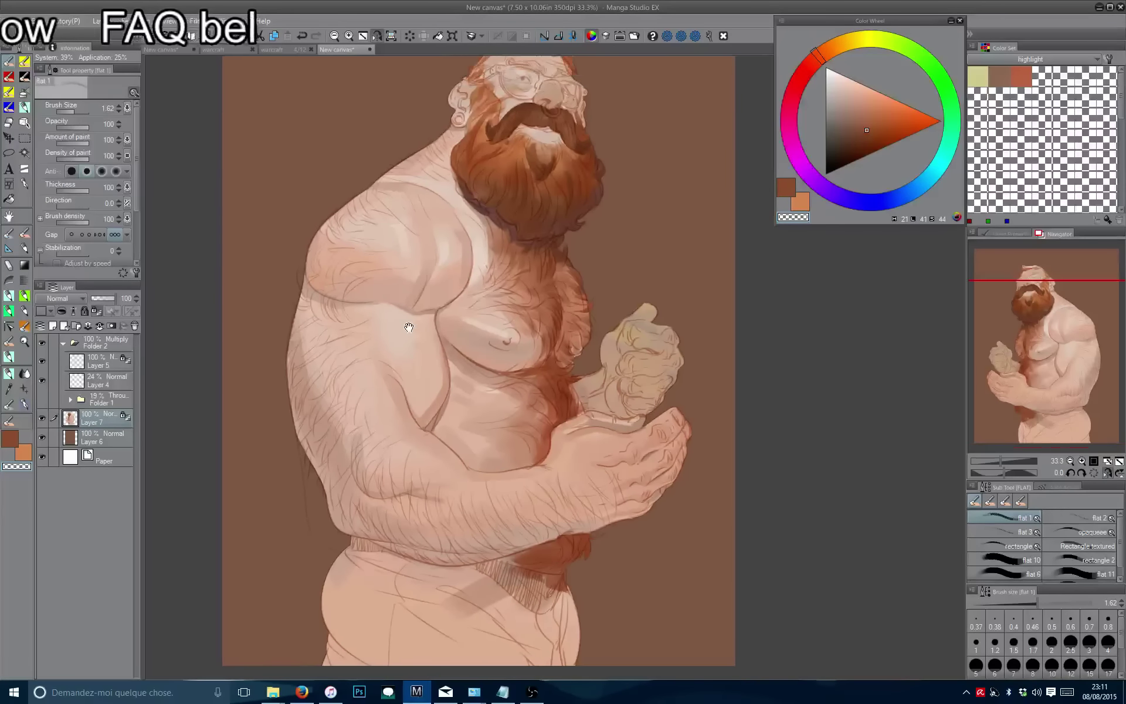
pyautogui.keyDown('alt'); pyautogui.click(557, 385); pyautogui.keyUp('alt')
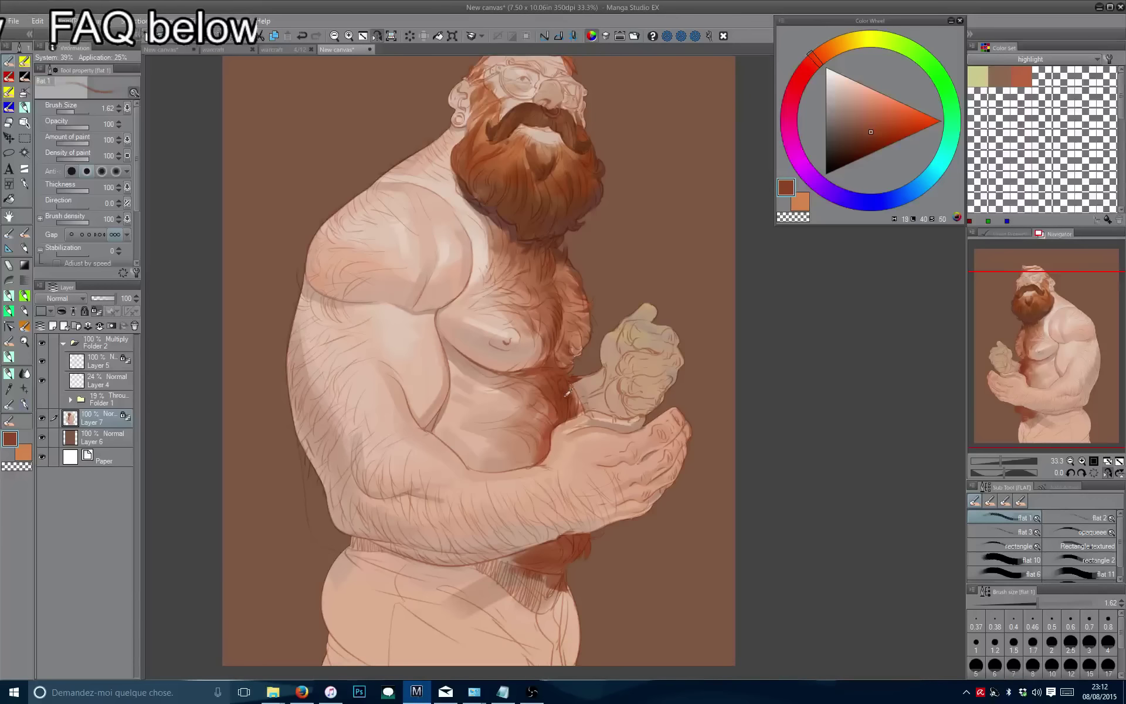
pyautogui.moveTo(577, 352); pyautogui.dragTo(573, 355)
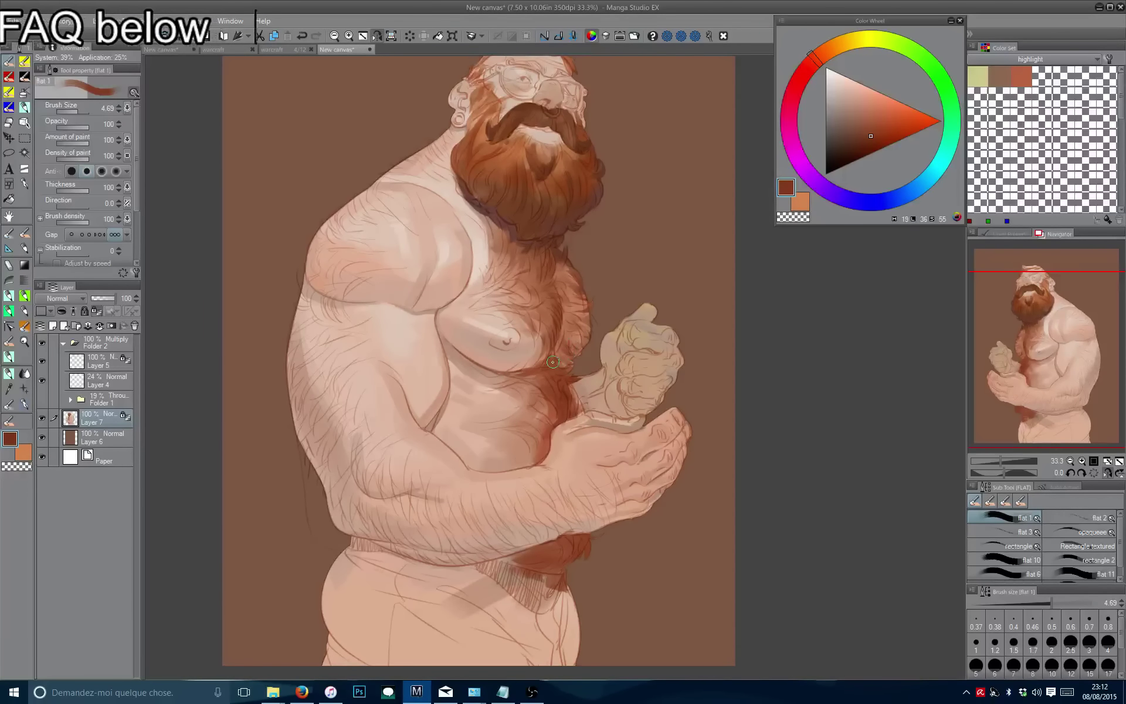
pyautogui.press('h')
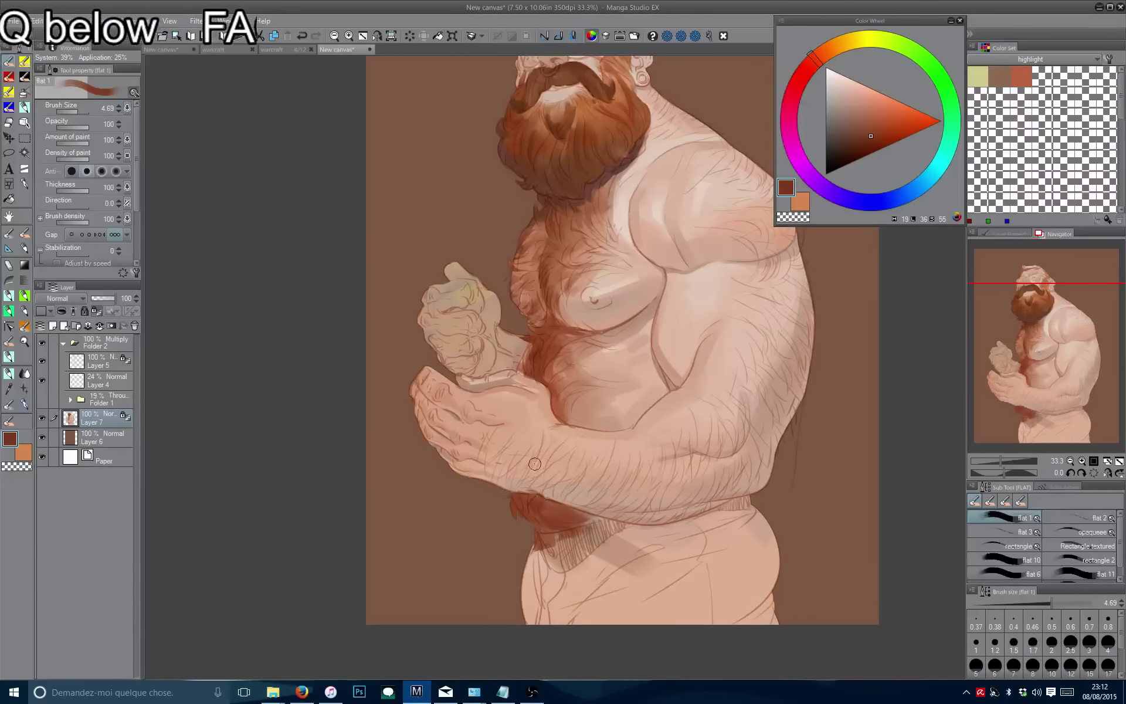
# Touch up the forearm's lower edge above the belly hair with sampled skin tone at brush size 4.69.
pyautogui.keyDown('alt'); pyautogui.click(539, 473); pyautogui.keyUp('alt')
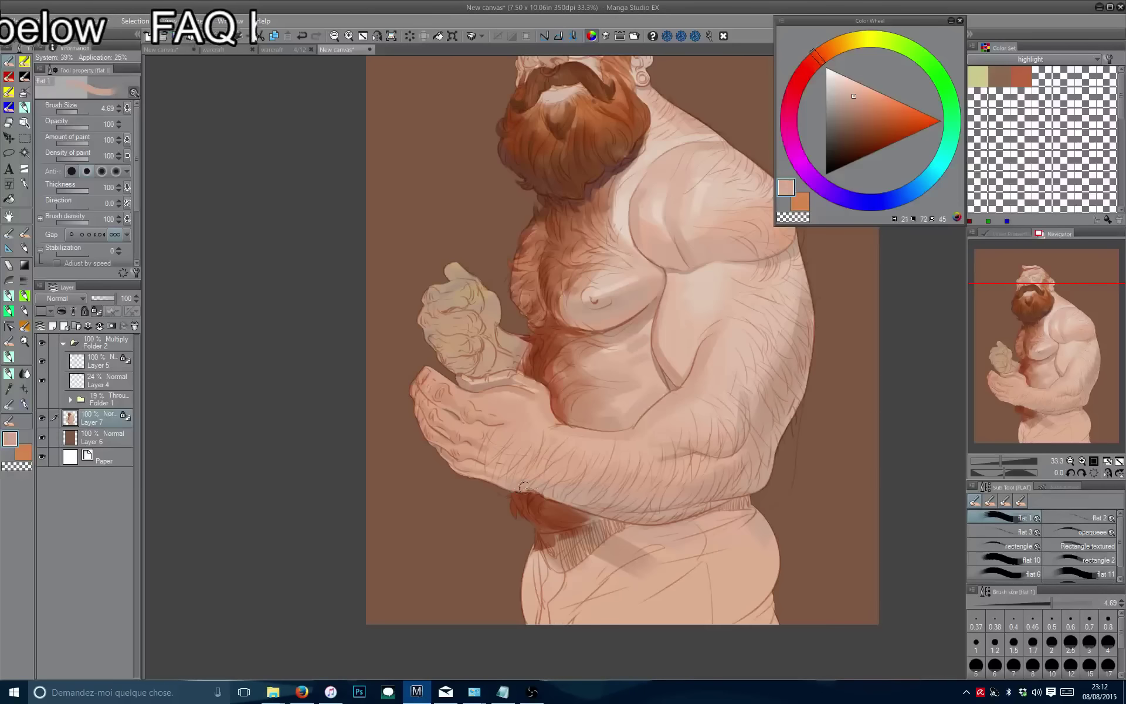
pyautogui.scroll(-3, 537, 375)
pyautogui.scroll(3, 540, 386)
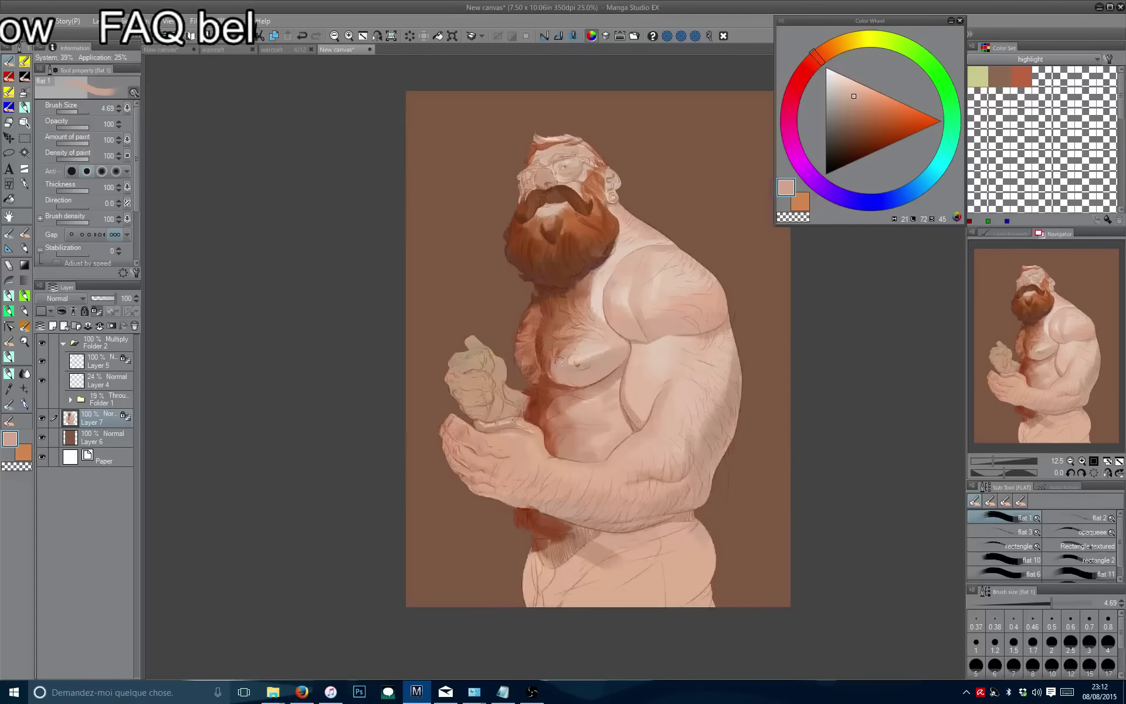
# Shade the hair on top of the shoulder with sampled red-brown, lightened to a pinkish brown, at brush size 4.69.
pyautogui.keyDown('alt'); pyautogui.click(536, 445); pyautogui.keyUp('alt')
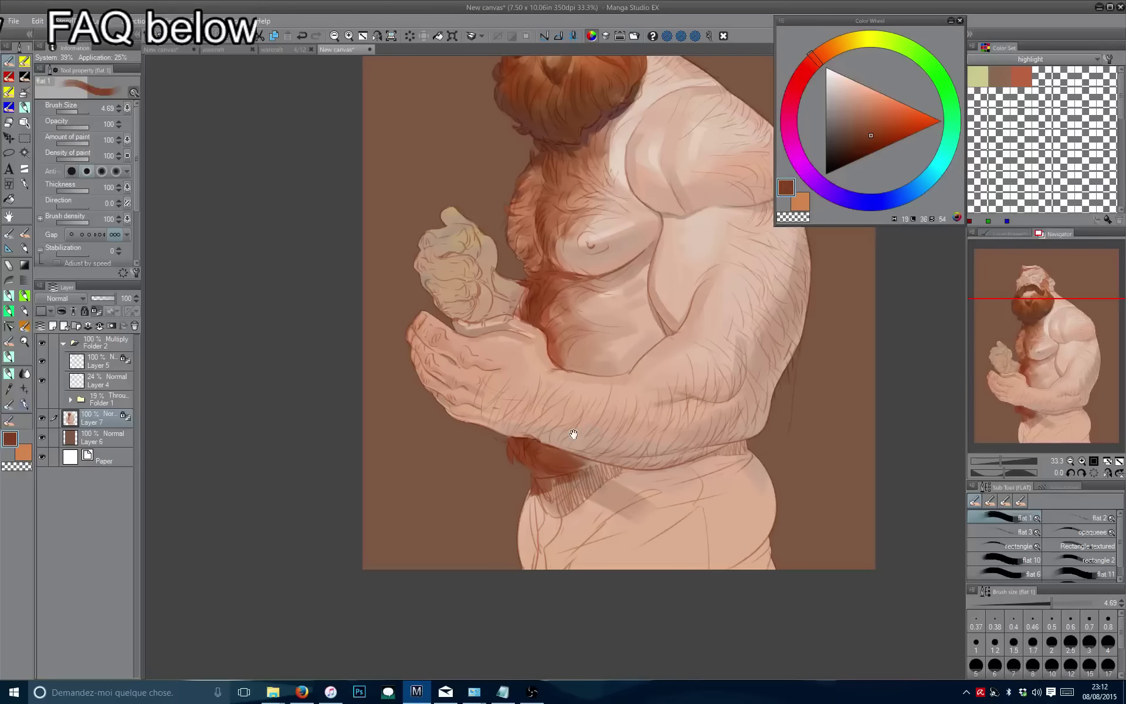
pyautogui.moveTo(569, 432); pyautogui.dragTo(447, 523)
pyautogui.scroll(1, 447, 523)
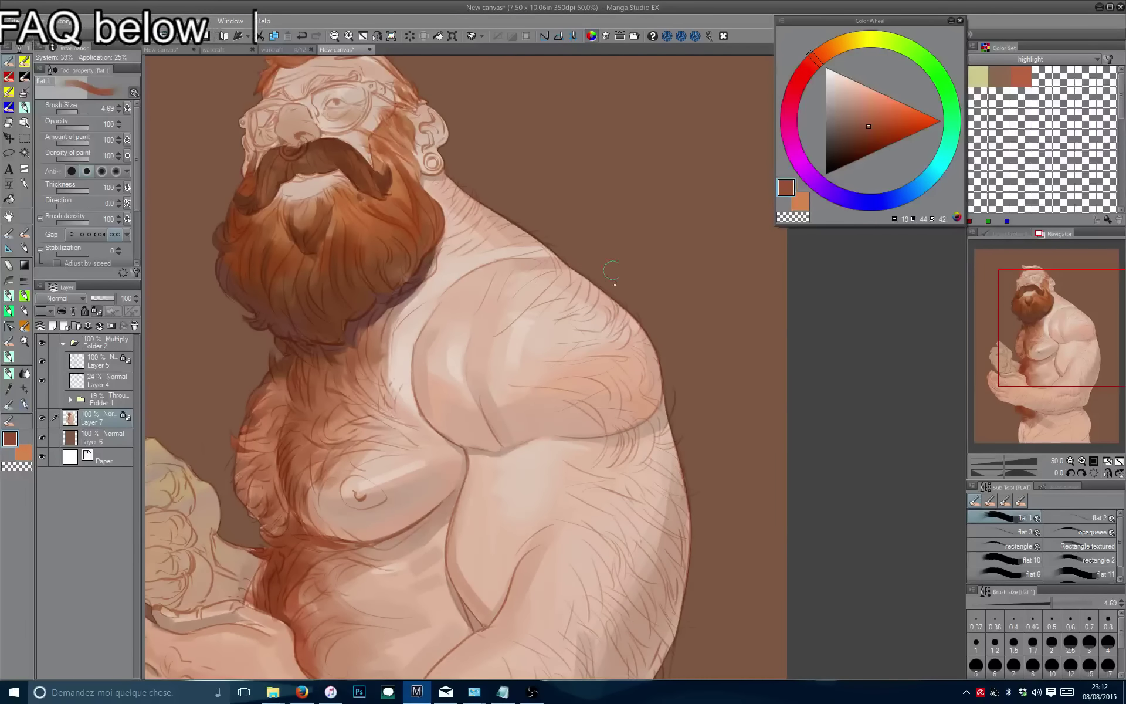
pyautogui.click(869, 121)
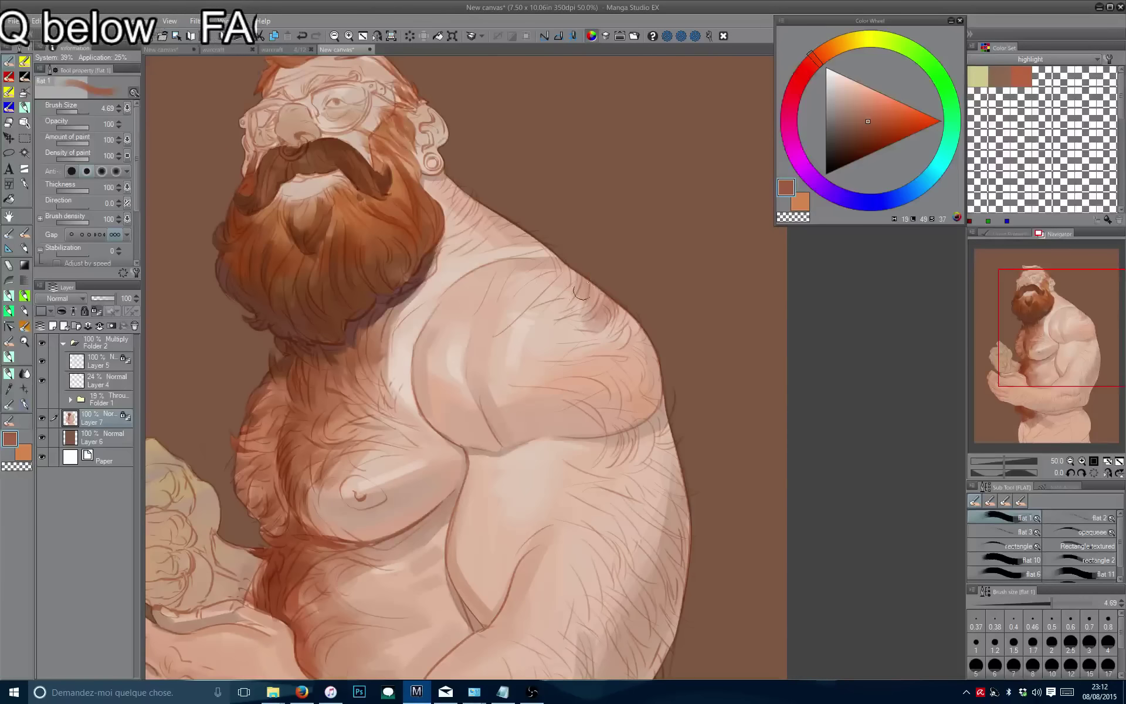
pyautogui.scroll(1, 545, 290)
pyautogui.click(867, 114)
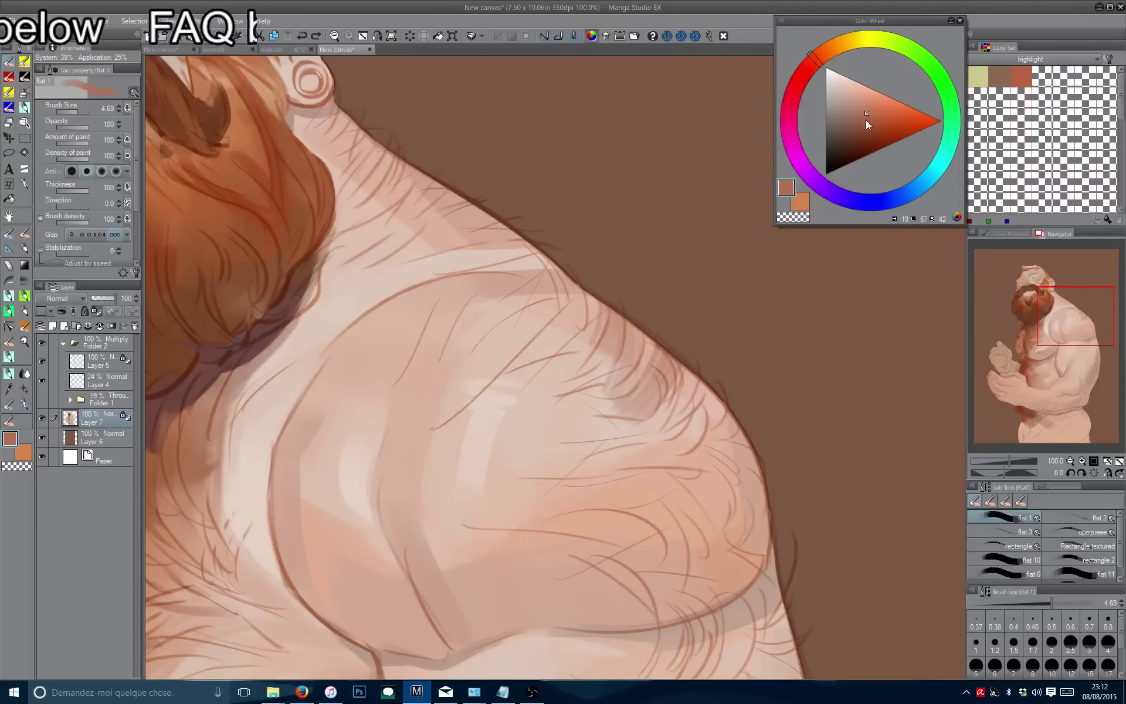
pyautogui.moveTo(604, 311)
pyautogui.mouseDown()
pyautogui.moveTo(663, 405)
pyautogui.moveTo(646, 316)
pyautogui.mouseUp()
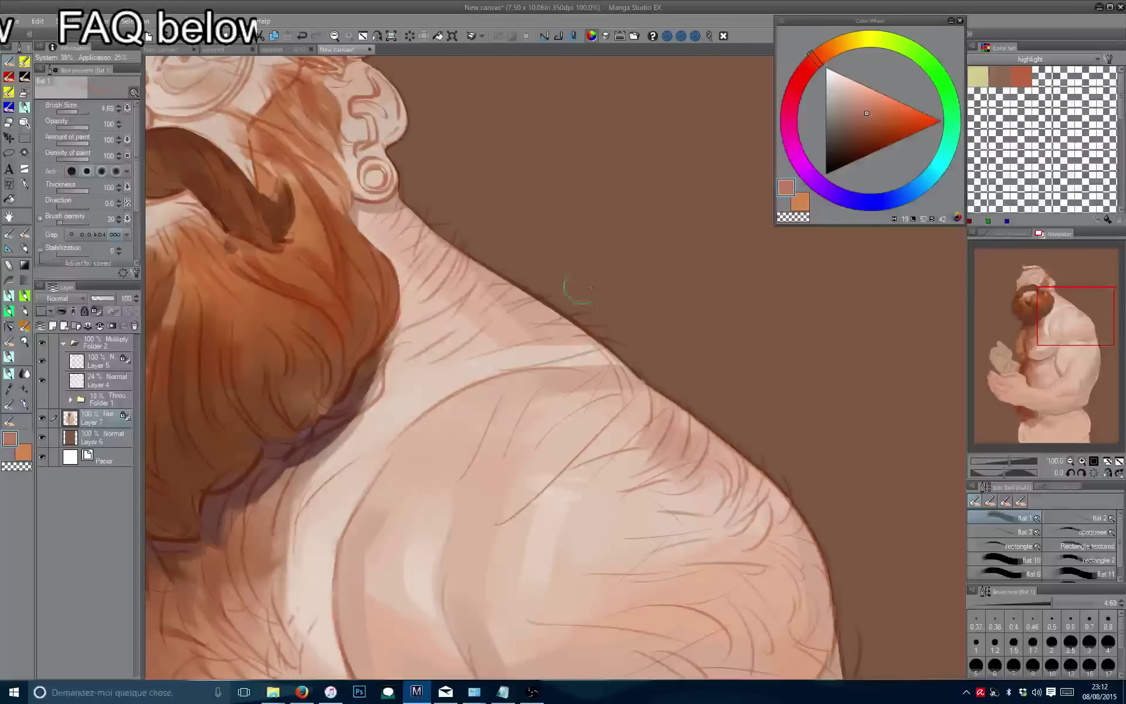
# Build up soft brown hair shading across the neck and upper shoulder at brush density 20 and size 4.69.
pyautogui.moveTo(502, 256); pyautogui.dragTo(564, 350)
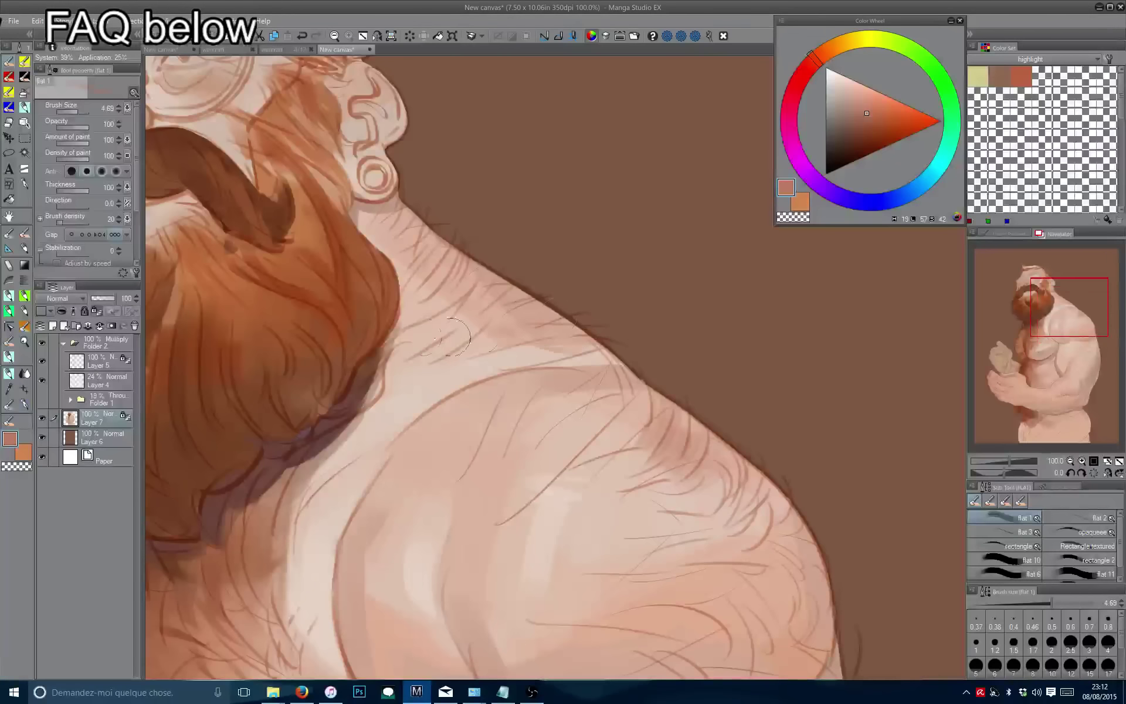
pyautogui.click(870, 125)
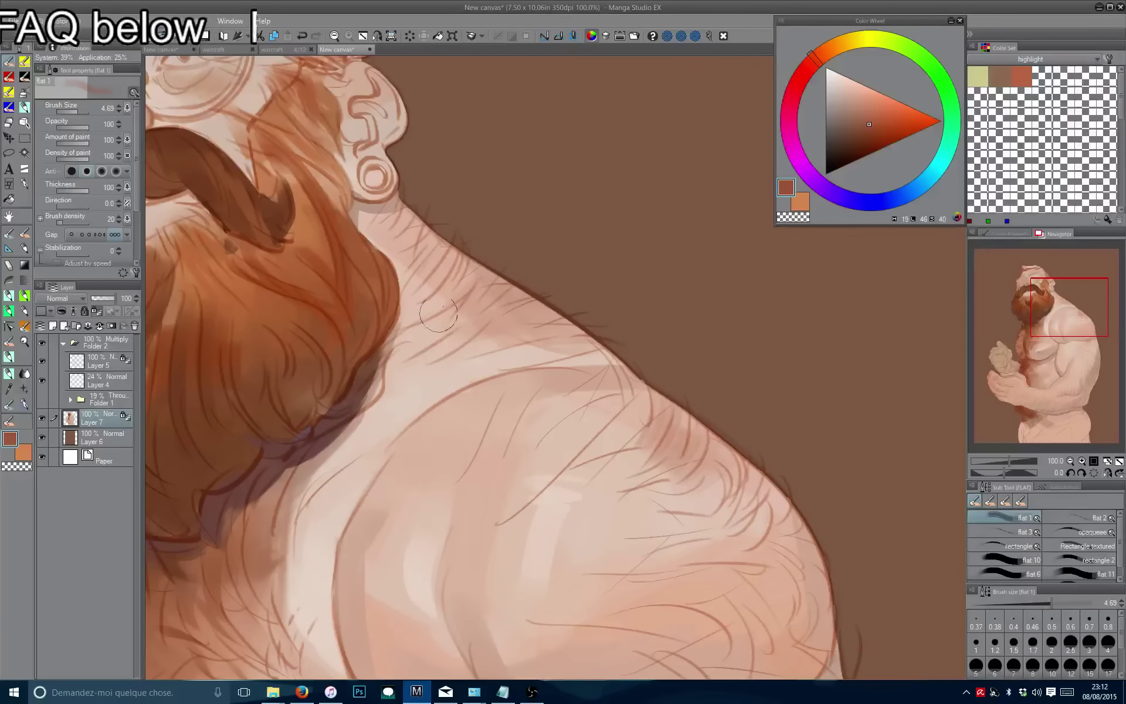
pyautogui.moveTo(442, 204)
pyautogui.mouseDown()
pyautogui.moveTo(411, 253)
pyautogui.moveTo(387, 235)
pyautogui.moveTo(452, 305)
pyautogui.moveTo(528, 320)
pyautogui.moveTo(496, 261)
pyautogui.mouseUp()
pyautogui.moveTo(587, 411); pyautogui.dragTo(537, 355)
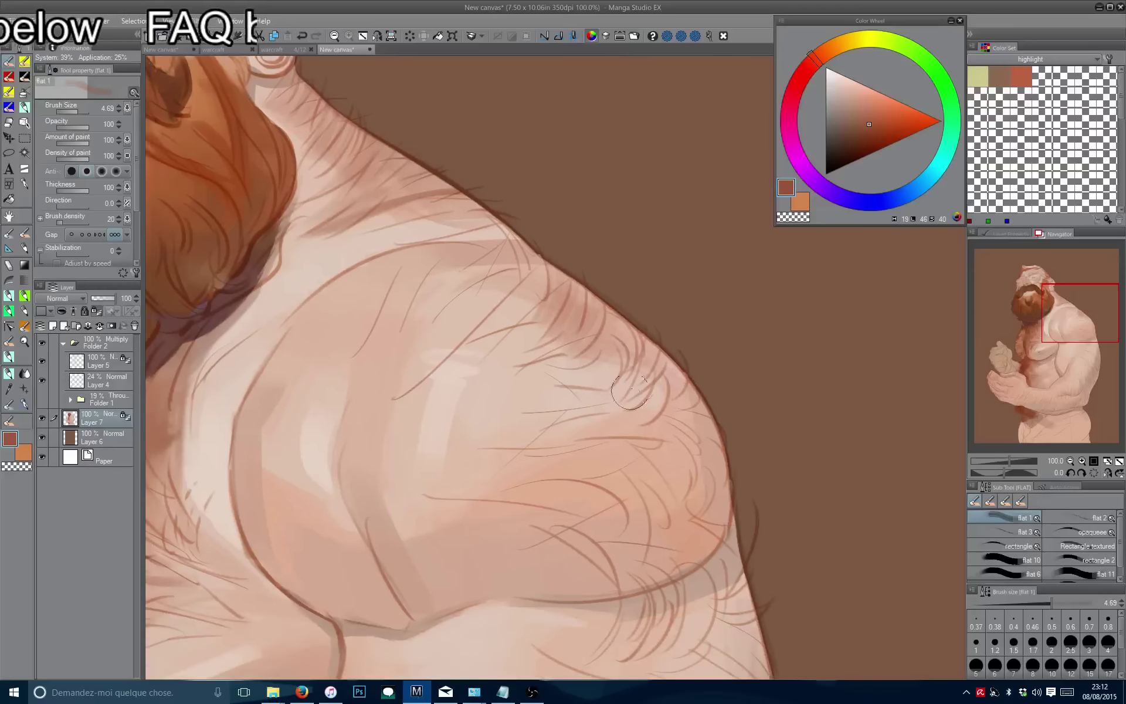
# Shade the hair on the outer curve of the shoulder with broad soft brown strokes at brush size 13.86, partly in mirrored view.
pyautogui.moveTo(728, 461); pyautogui.dragTo(704, 404)
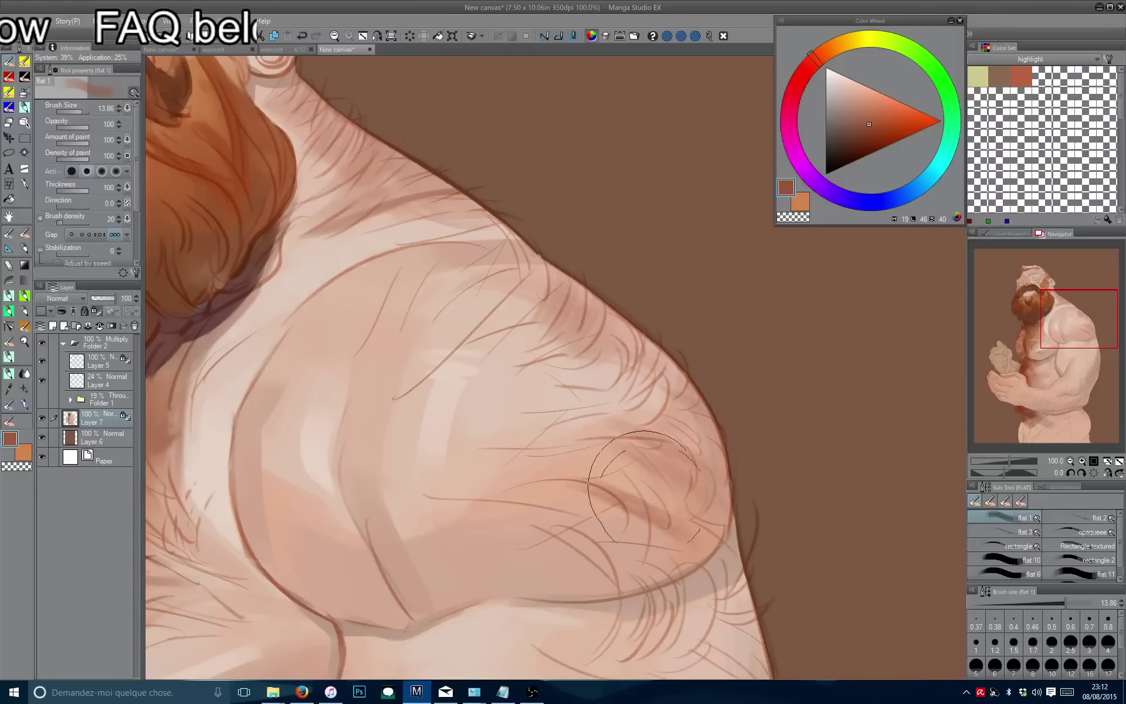
pyautogui.press('h')
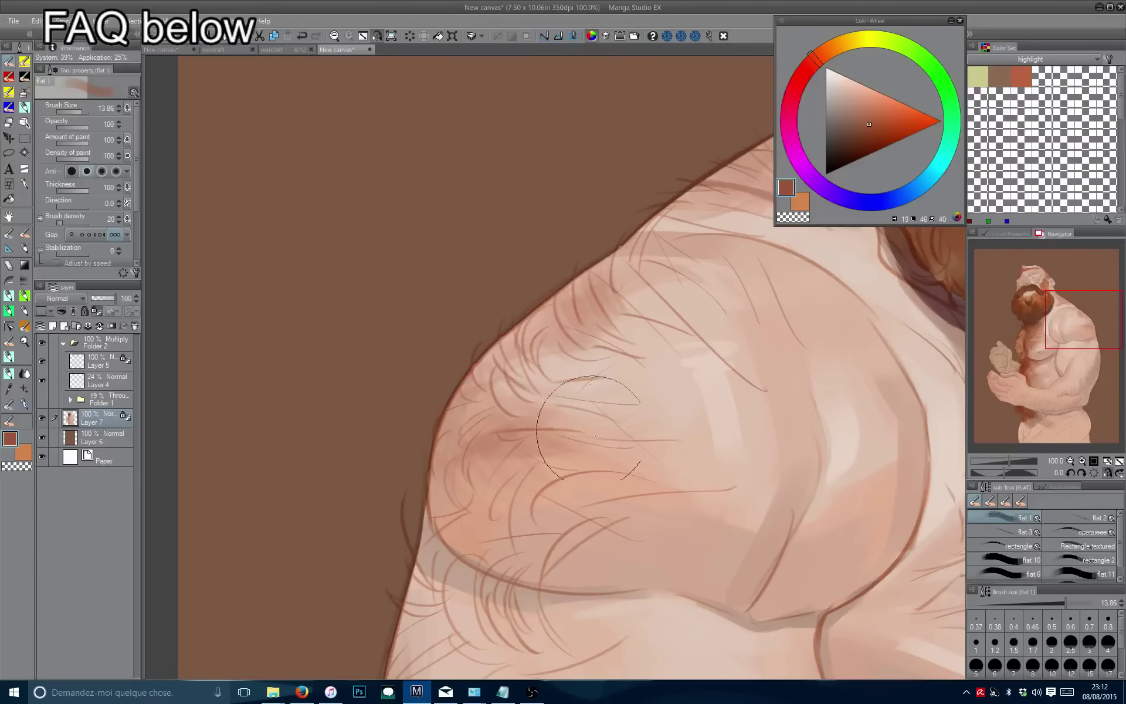
pyautogui.moveTo(630, 437); pyautogui.dragTo(504, 446)
pyautogui.moveTo(518, 524); pyautogui.dragTo(524, 479)
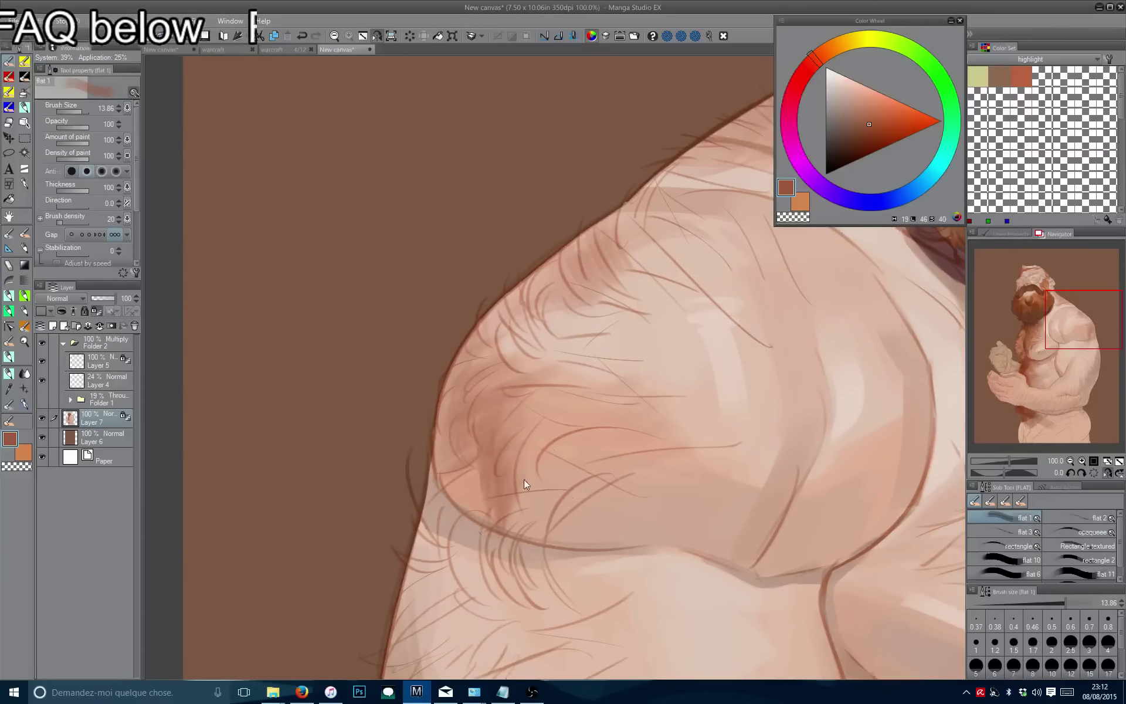
pyautogui.moveTo(493, 528); pyautogui.dragTo(508, 451)
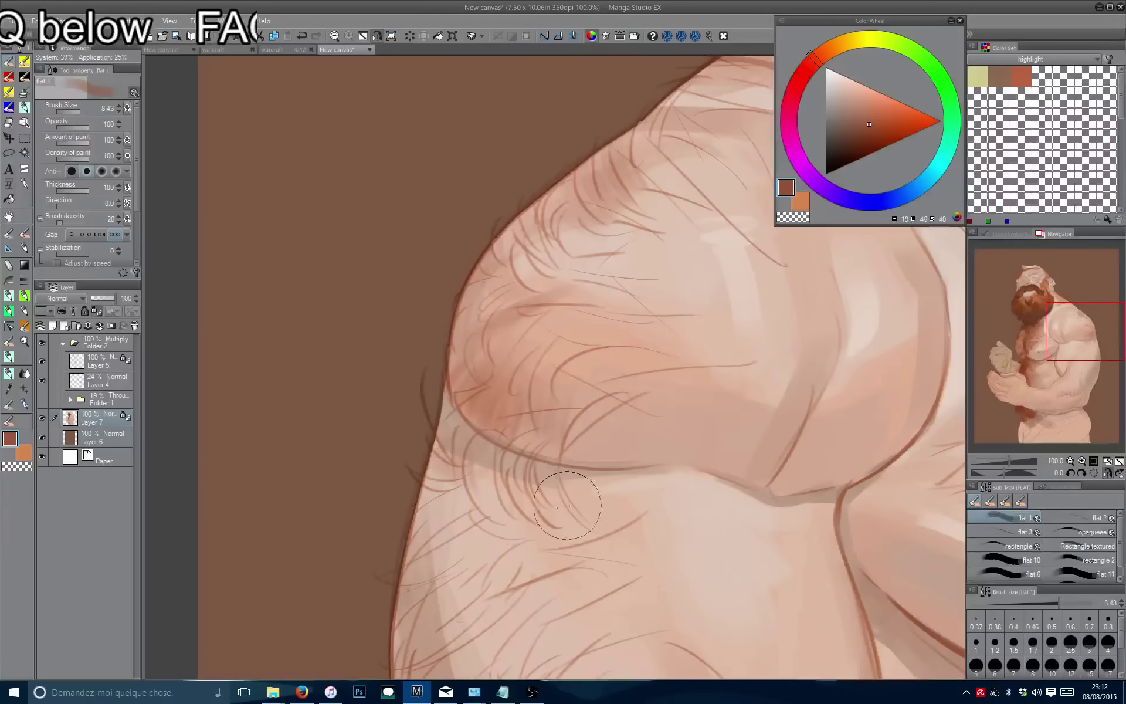
# Shade the hair down the outer side of the upper arm with soft brown strokes at brush size 8.43.
pyautogui.moveTo(481, 557)
pyautogui.mouseDown()
pyautogui.moveTo(521, 470)
pyautogui.moveTo(528, 387)
pyautogui.mouseUp()
pyautogui.moveTo(446, 425); pyautogui.dragTo(517, 405)
pyautogui.moveTo(437, 475); pyautogui.dragTo(513, 440)
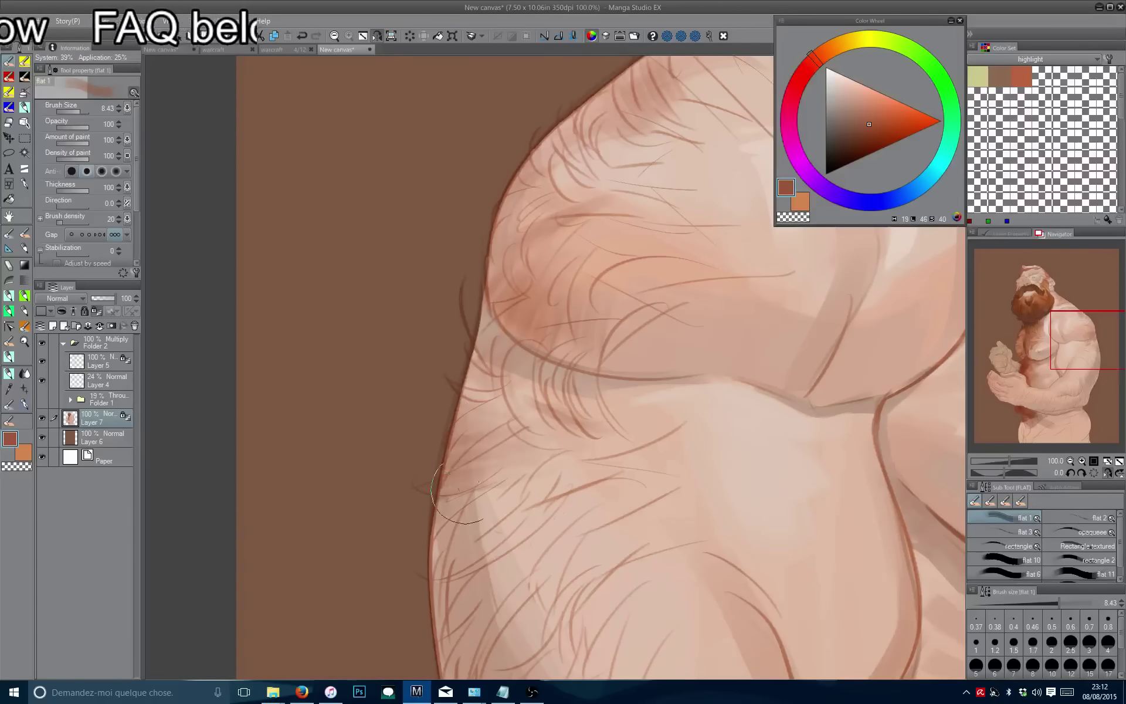
pyautogui.moveTo(425, 564); pyautogui.dragTo(493, 516)
pyautogui.moveTo(451, 610); pyautogui.dragTo(487, 464)
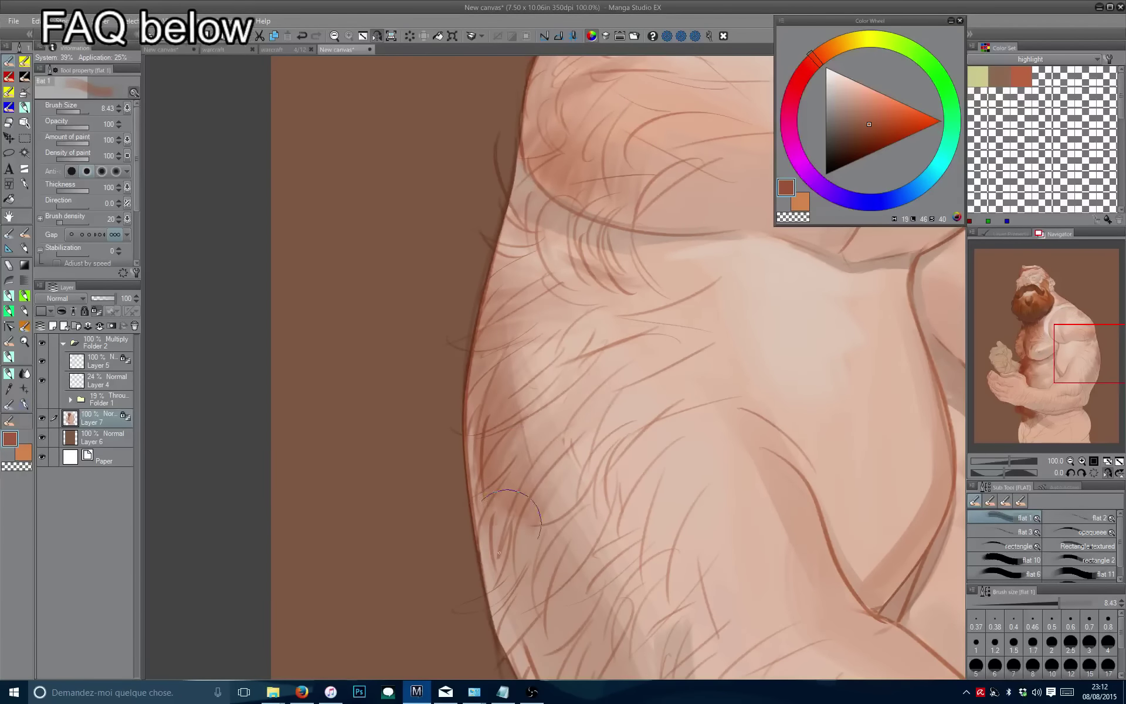
pyautogui.scroll(-2, 515, 499)
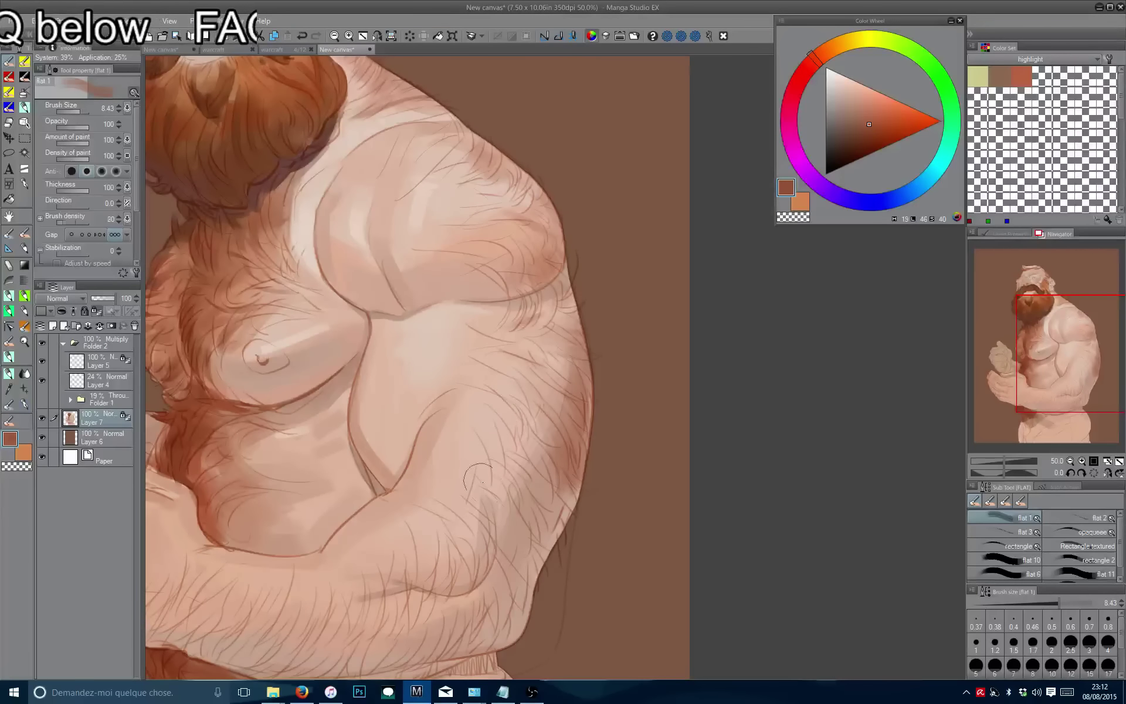
# Darken the hair near the elbow and along the forearm crease at brush density 60 and sizes 8.43 and 4.43.
pyautogui.press('3')
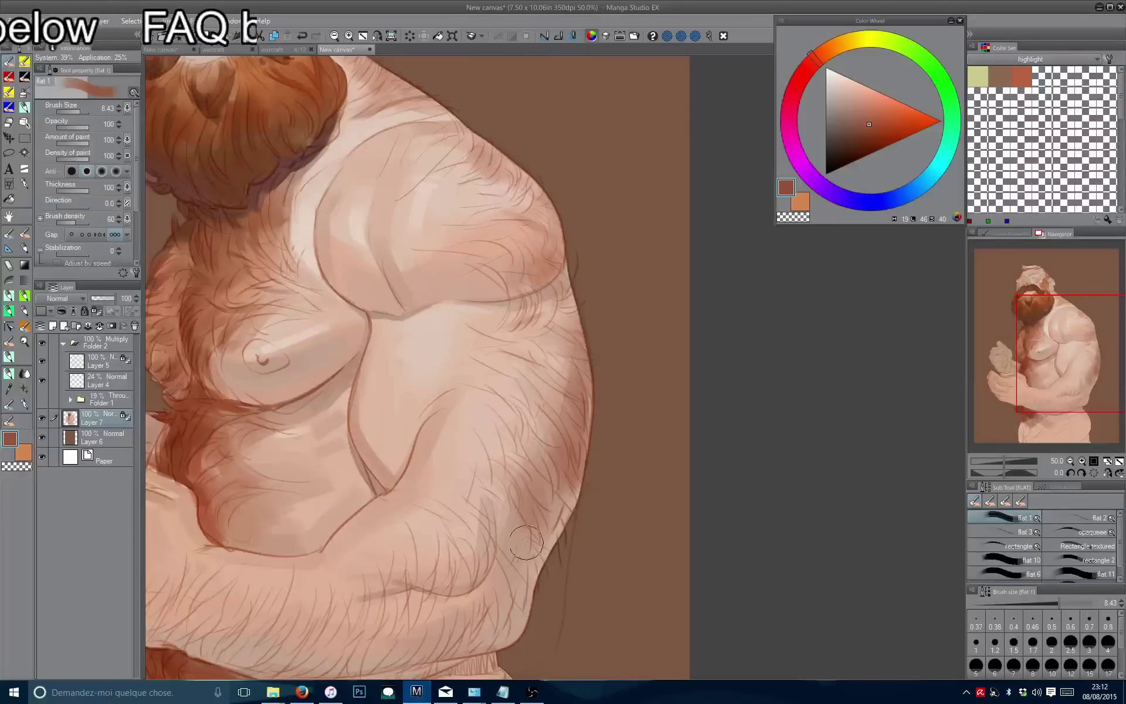
pyautogui.press('[')
pyautogui.press('[')
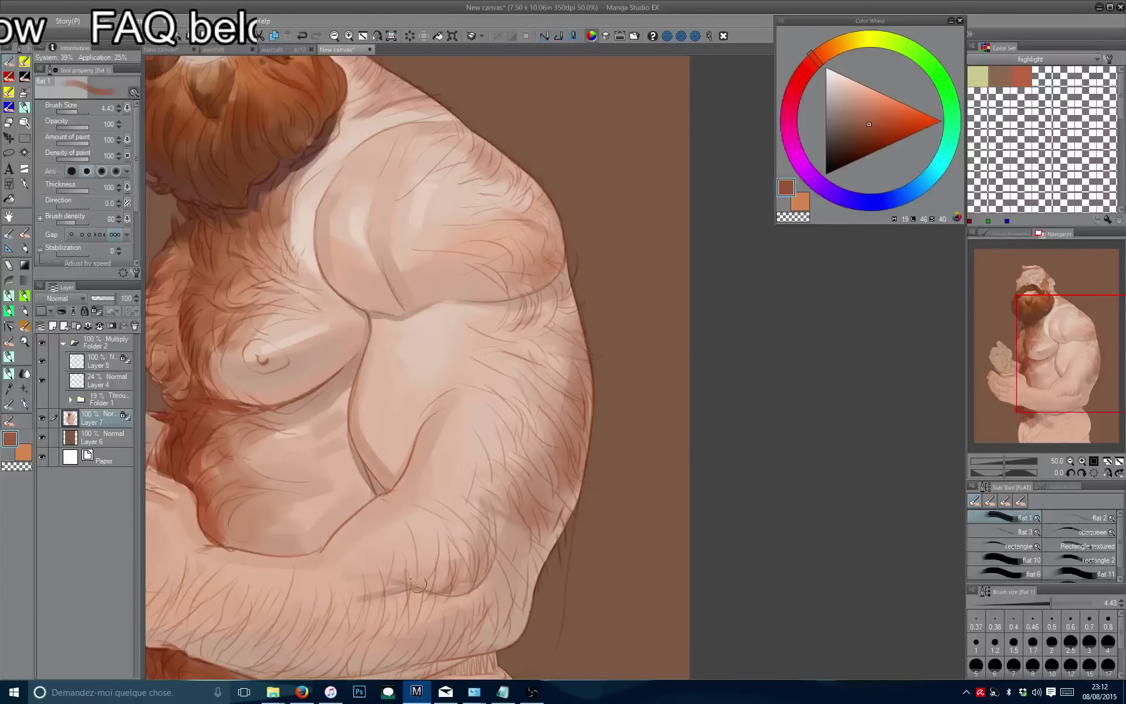
pyautogui.moveTo(452, 581); pyautogui.dragTo(443, 564)
pyautogui.scroll(-4, 498, 586)
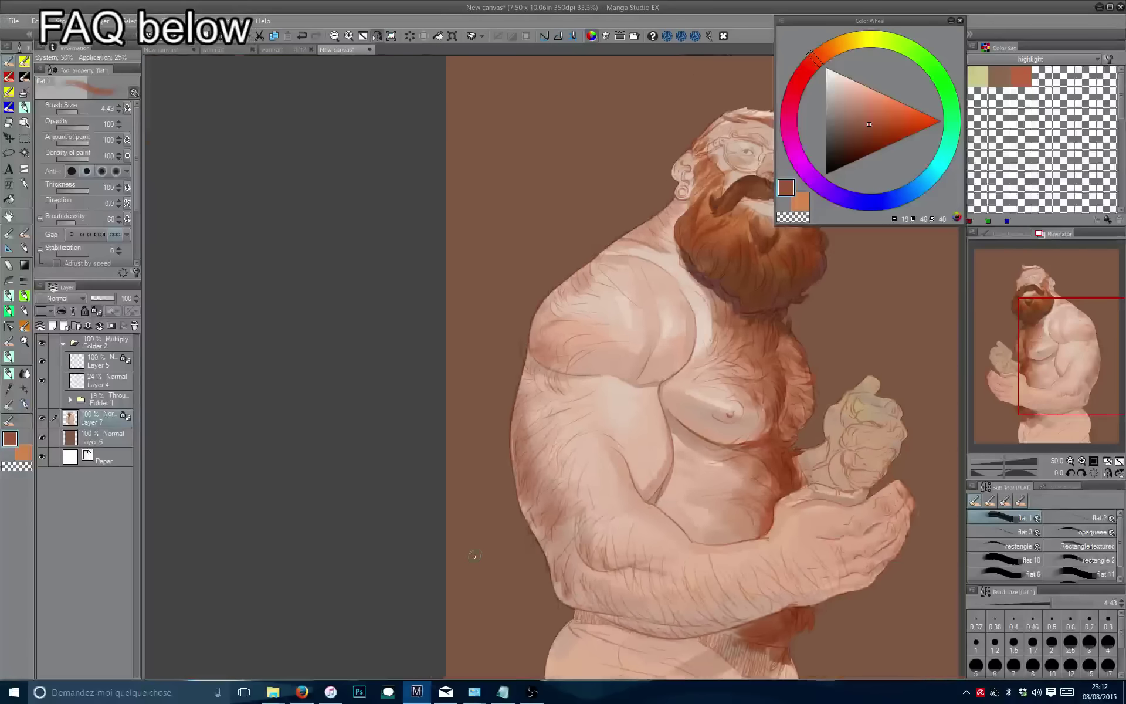
# Examine the hair shading on the shoulder and arm across the whole figure in normal and mirrored view.
pyautogui.scroll(2, 572, 433)
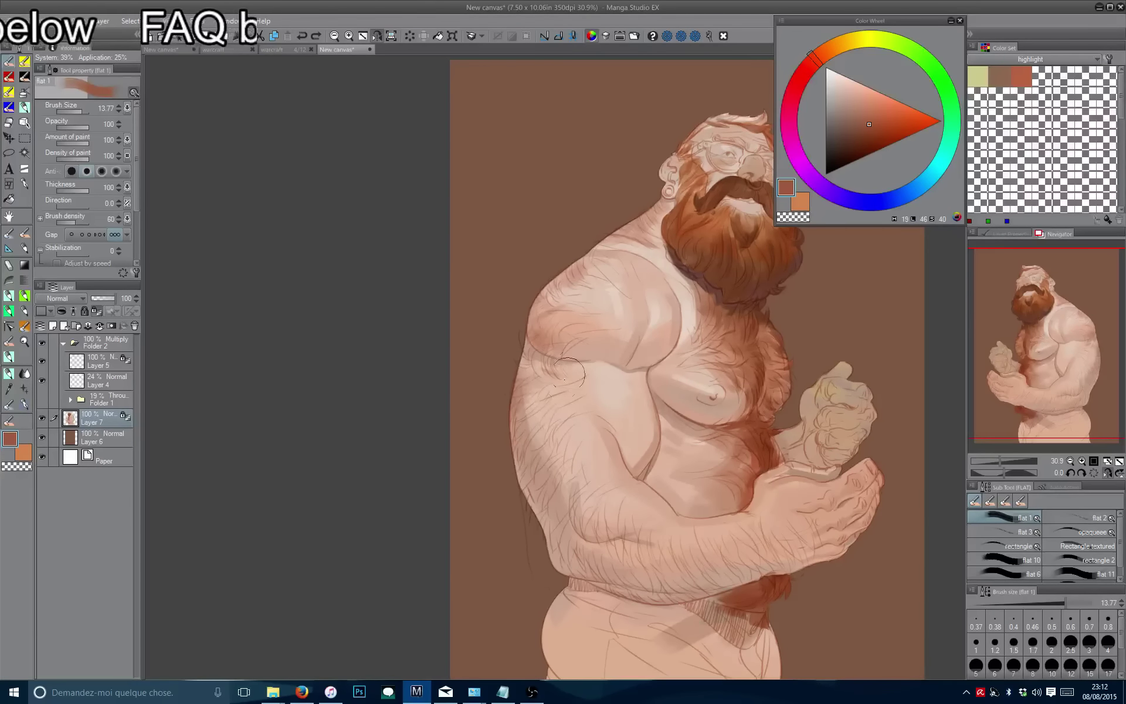
pyautogui.press('[')
pyautogui.press('[')
pyautogui.press('[')
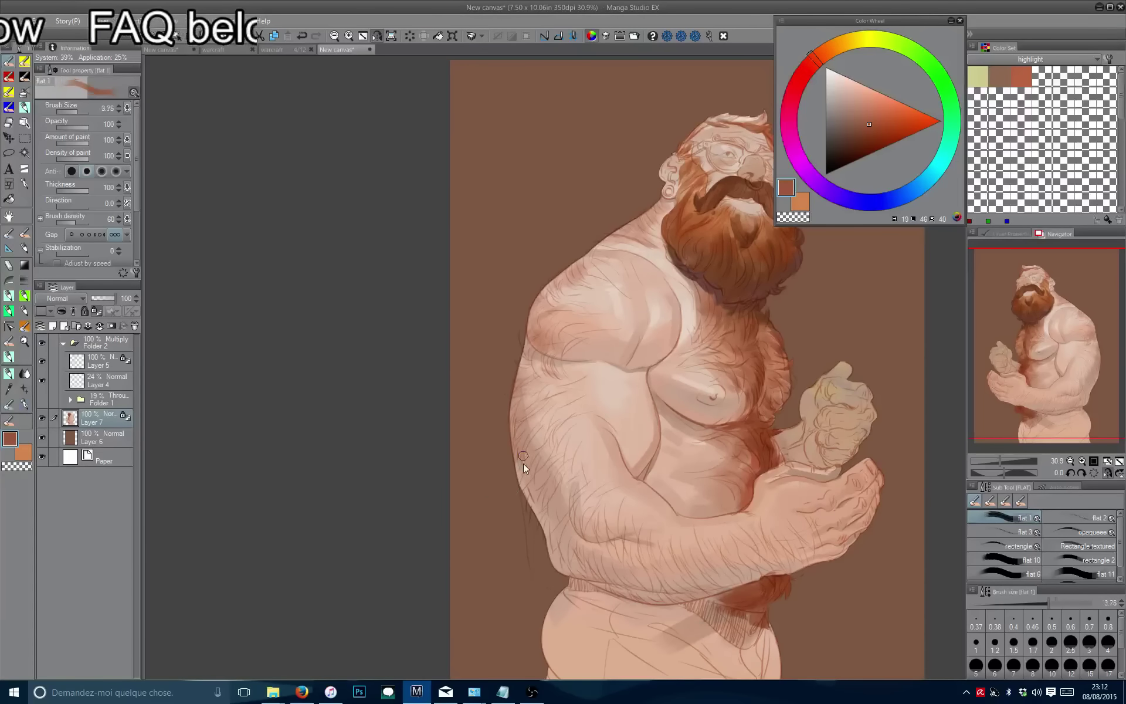
pyautogui.scroll(-3, 537, 408)
pyautogui.scroll(-1, 540, 350)
pyautogui.press('h')
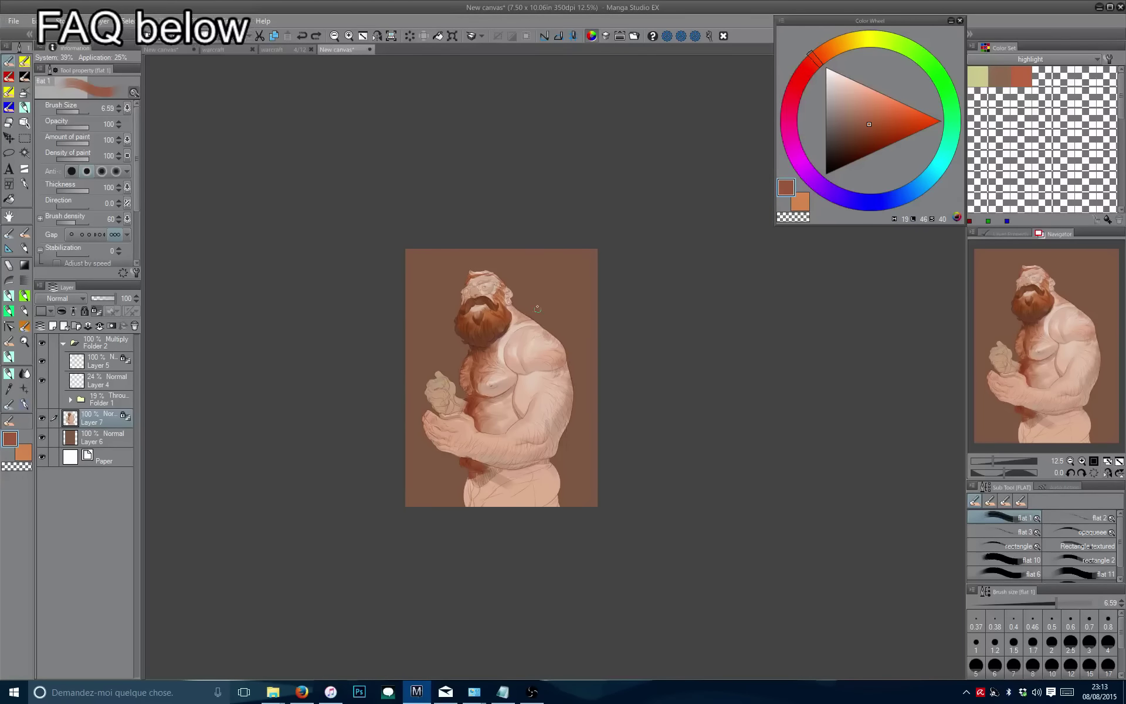
pyautogui.press('h')
pyautogui.scroll(2, 535, 309)
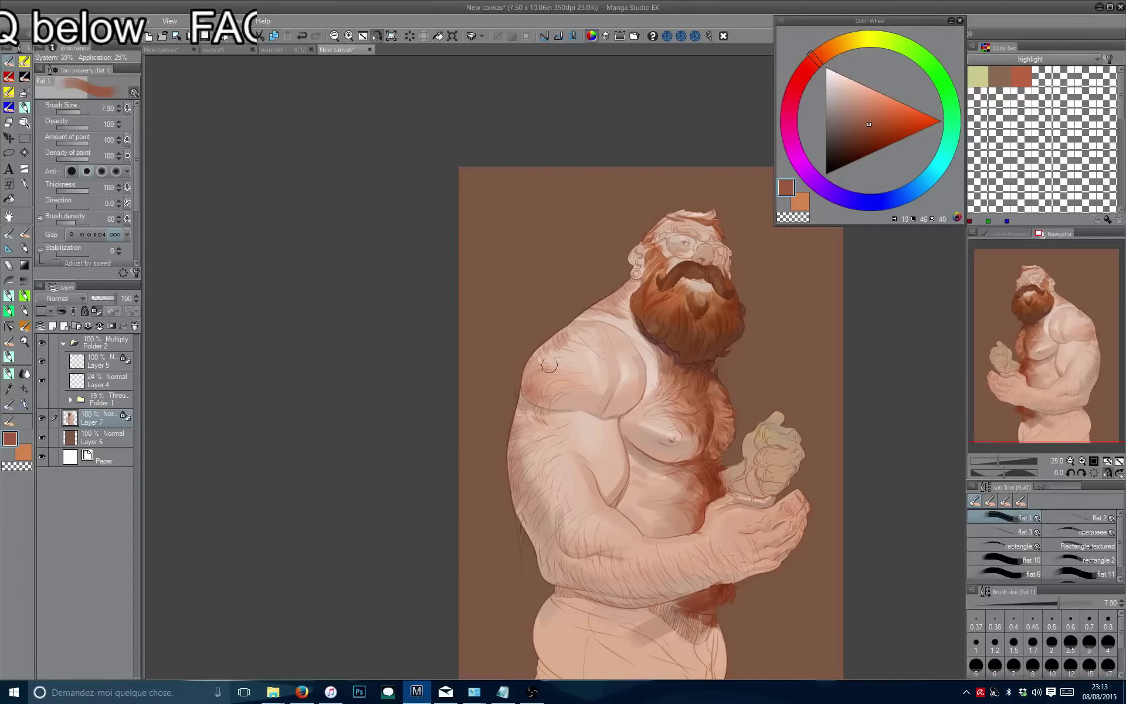
pyautogui.scroll(1, 508, 375)
pyautogui.press('h')
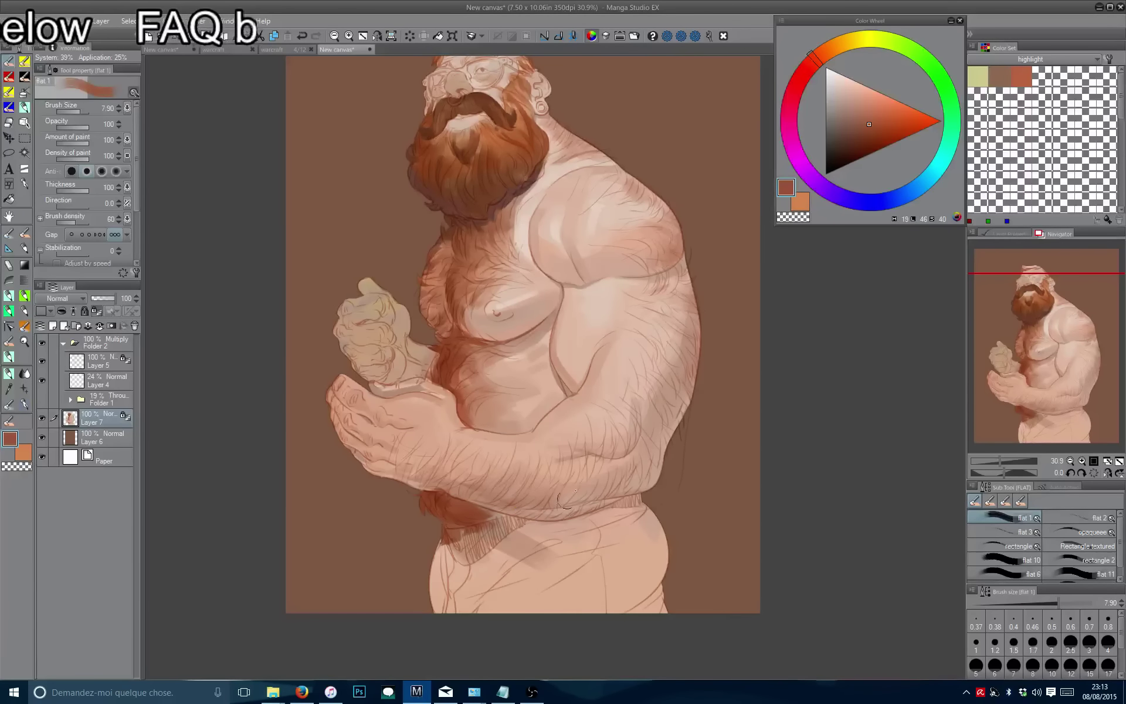
# Paint pale pink and near-white highlights along the top of the biceps, just below the shoulder muscle, starting at brush size 4.04.
pyautogui.scroll(3, 521, 519)
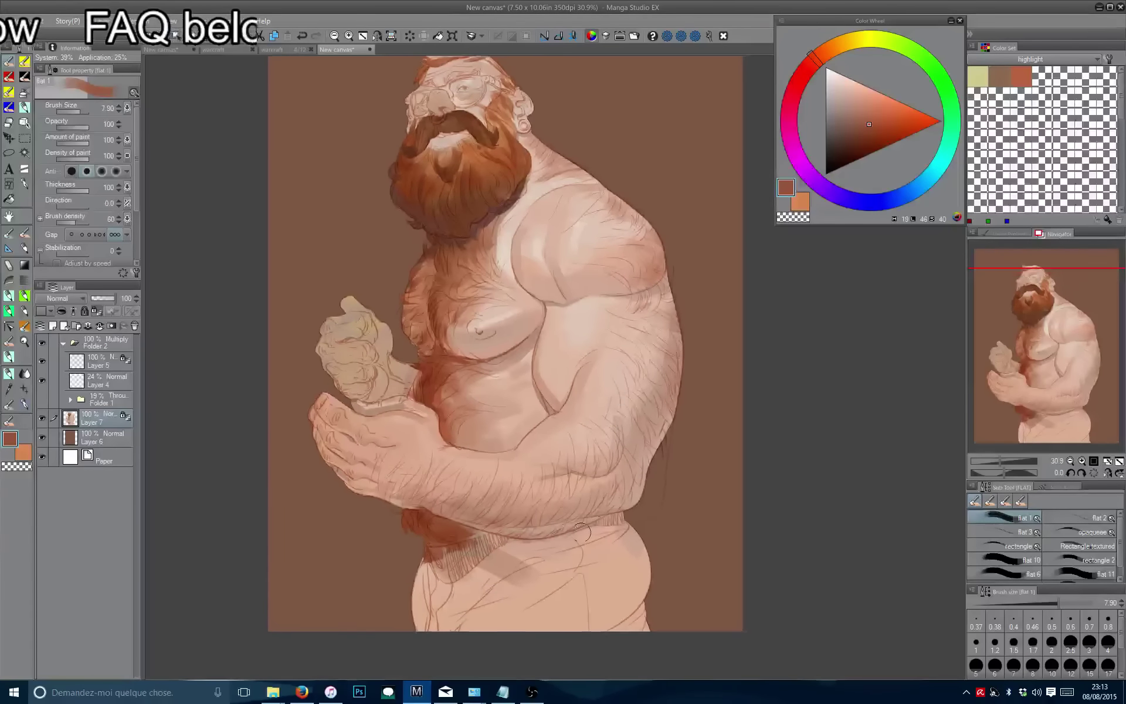
pyautogui.scroll(2, 603, 338)
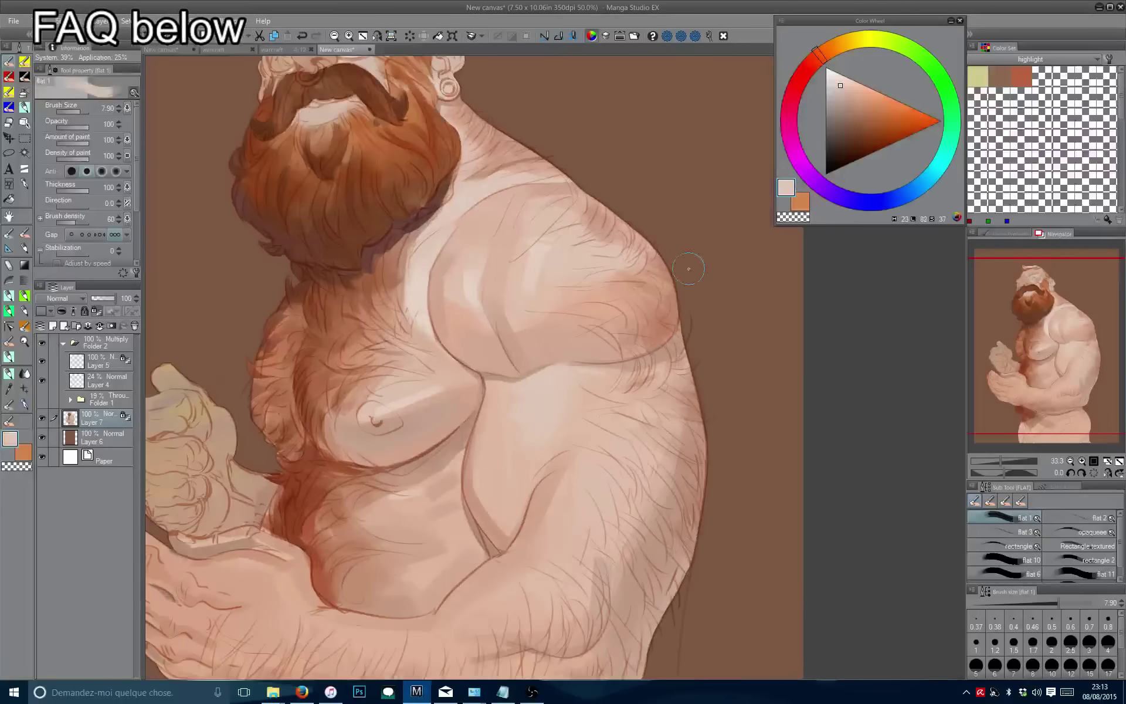
pyautogui.click(841, 85)
pyautogui.moveTo(547, 385); pyautogui.dragTo(548, 380)
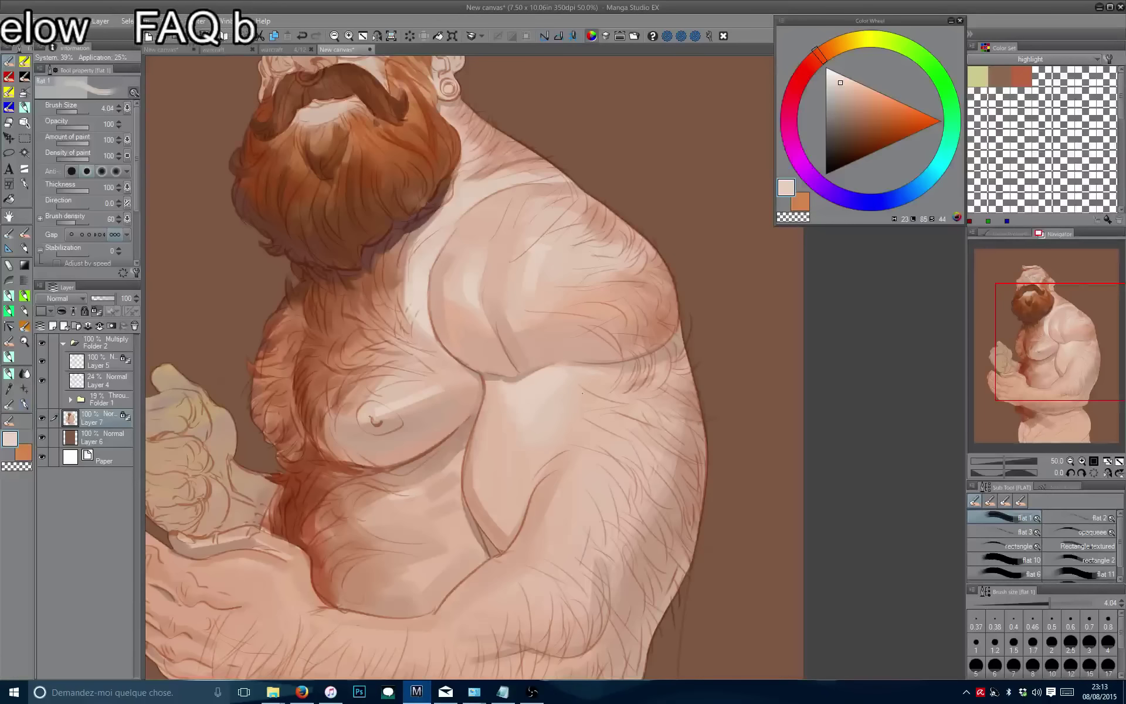
pyautogui.moveTo(508, 400)
pyautogui.mouseDown()
pyautogui.moveTo(504, 384)
pyautogui.moveTo(534, 377)
pyautogui.moveTo(530, 387)
pyautogui.mouseUp()
pyautogui.click(836, 75)
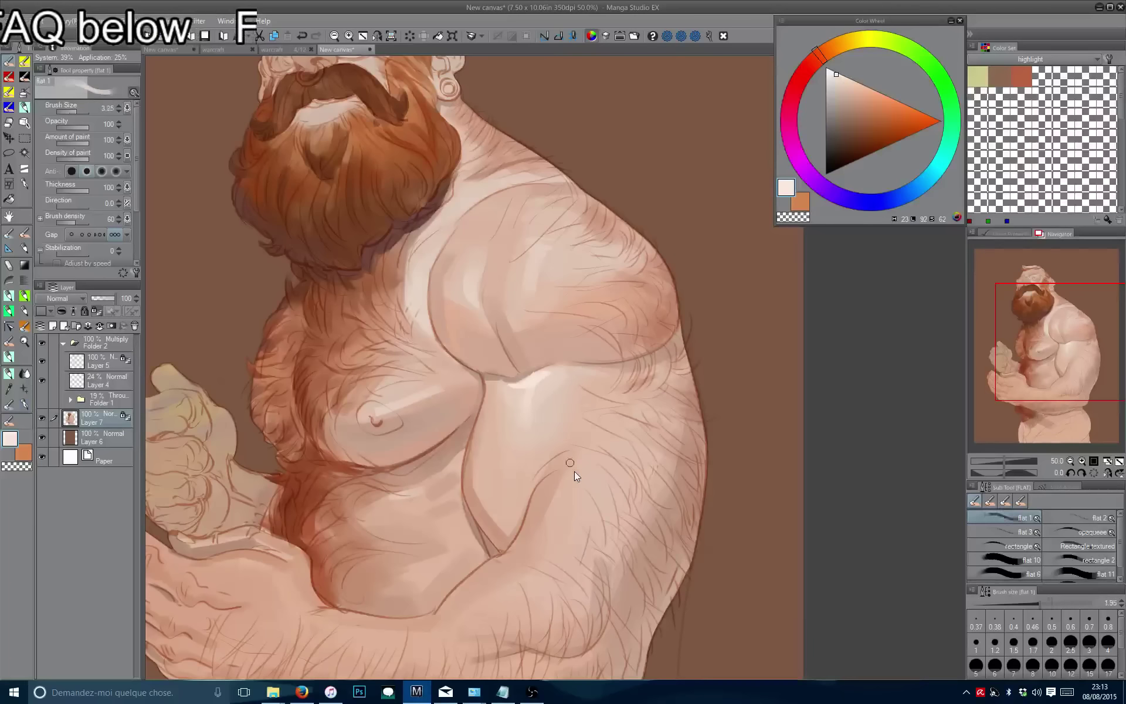
pyautogui.moveTo(573, 468); pyautogui.dragTo(568, 486)
# Add fine near-white highlights around the base of the neck beside the beard at brush size 2.96.
pyautogui.moveTo(487, 270)
pyautogui.mouseDown()
pyautogui.moveTo(476, 272)
pyautogui.moveTo(571, 484)
pyautogui.mouseUp()
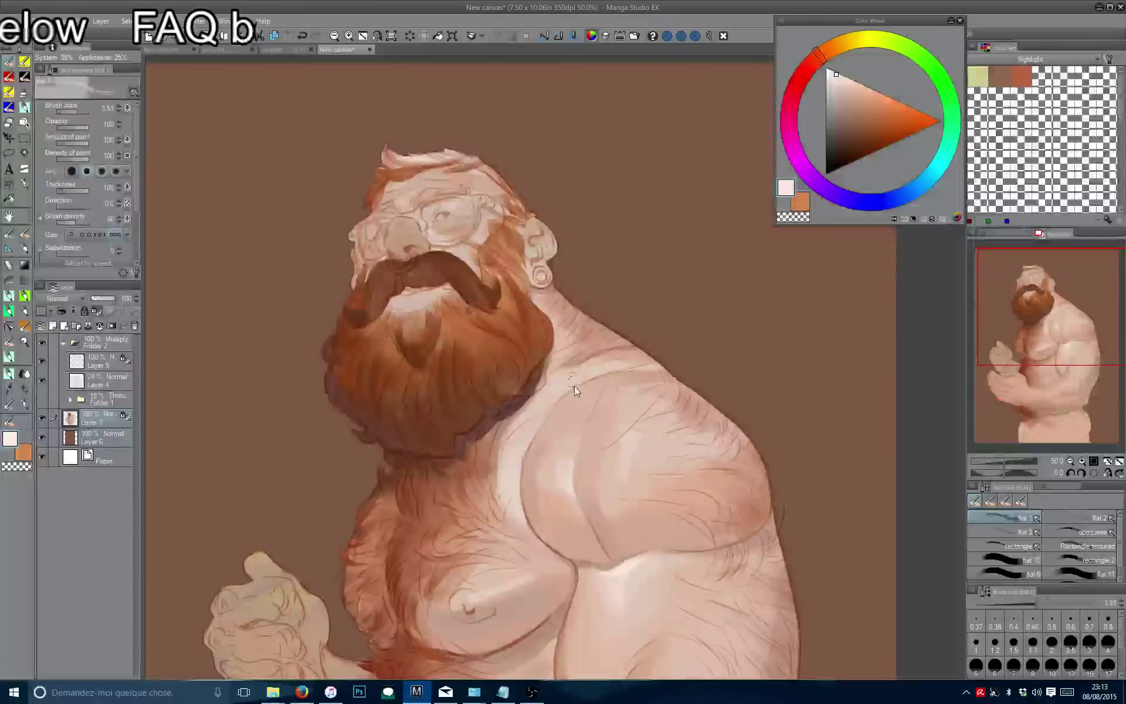
pyautogui.moveTo(575, 389)
pyautogui.mouseDown()
pyautogui.moveTo(547, 432)
pyautogui.moveTo(575, 387)
pyautogui.mouseUp()
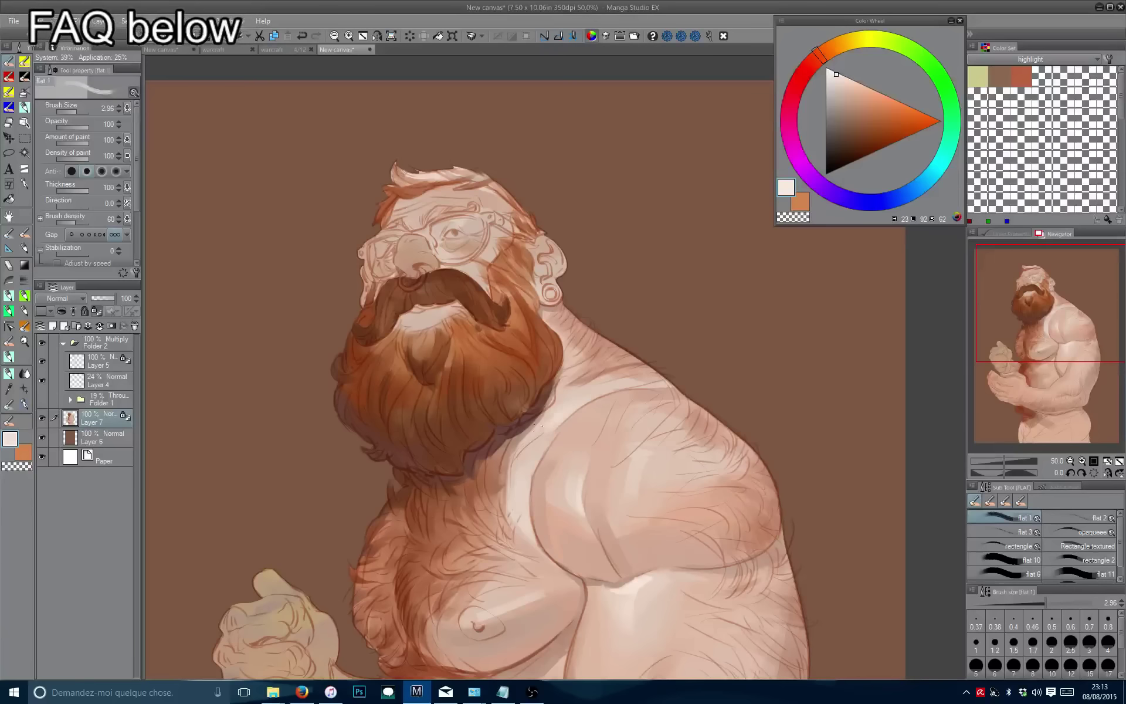
pyautogui.scroll(-8, 494, 468)
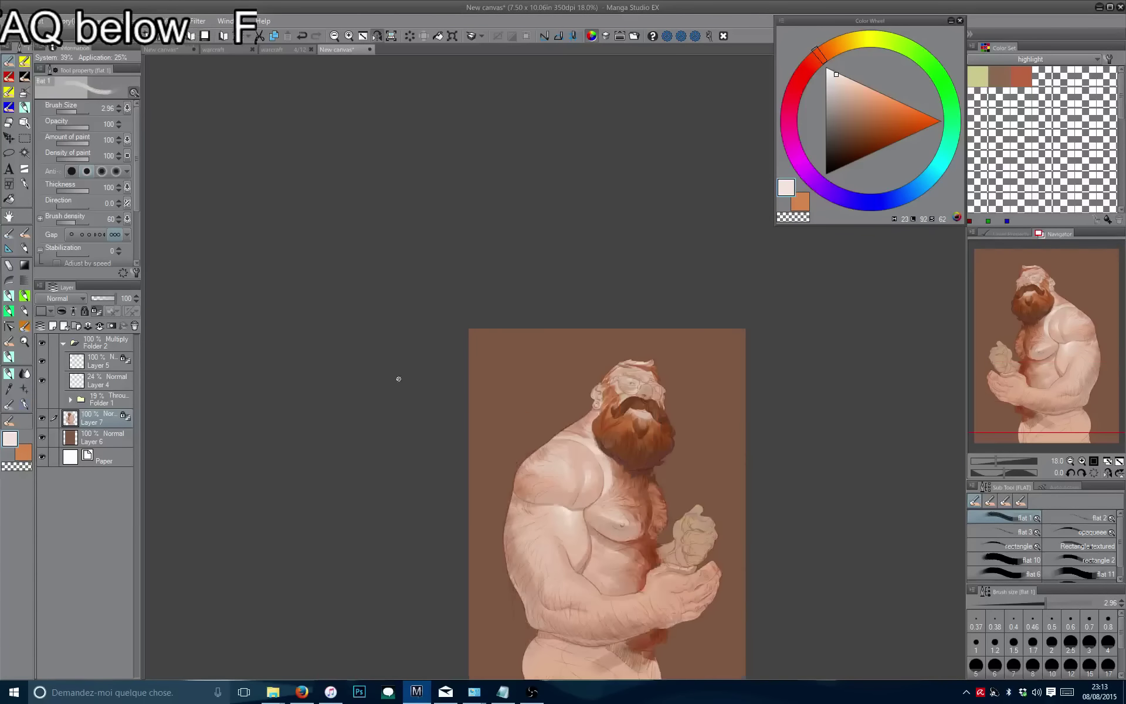
# Paint the upper lip beneath the moustache in muted brown sampled from the mouth area at brush size 1.57.
pyautogui.scroll(8, 535, 390)
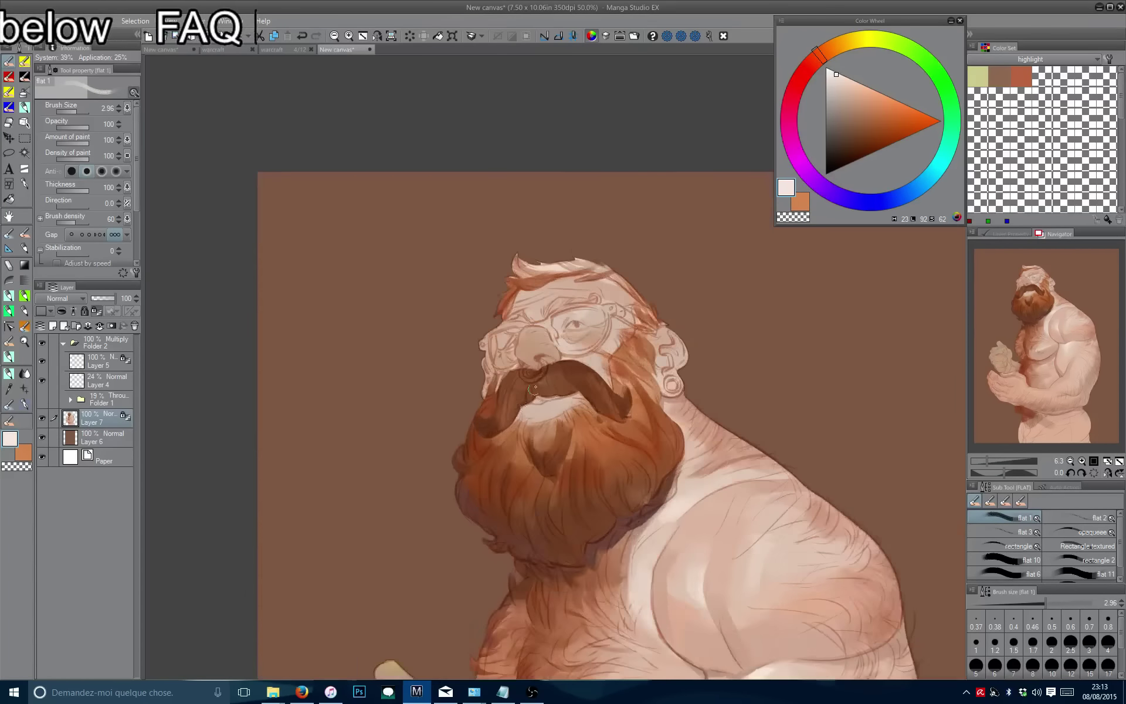
pyautogui.scroll(2, 535, 387)
pyautogui.keyDown('alt'); pyautogui.click(603, 386); pyautogui.keyUp('alt')
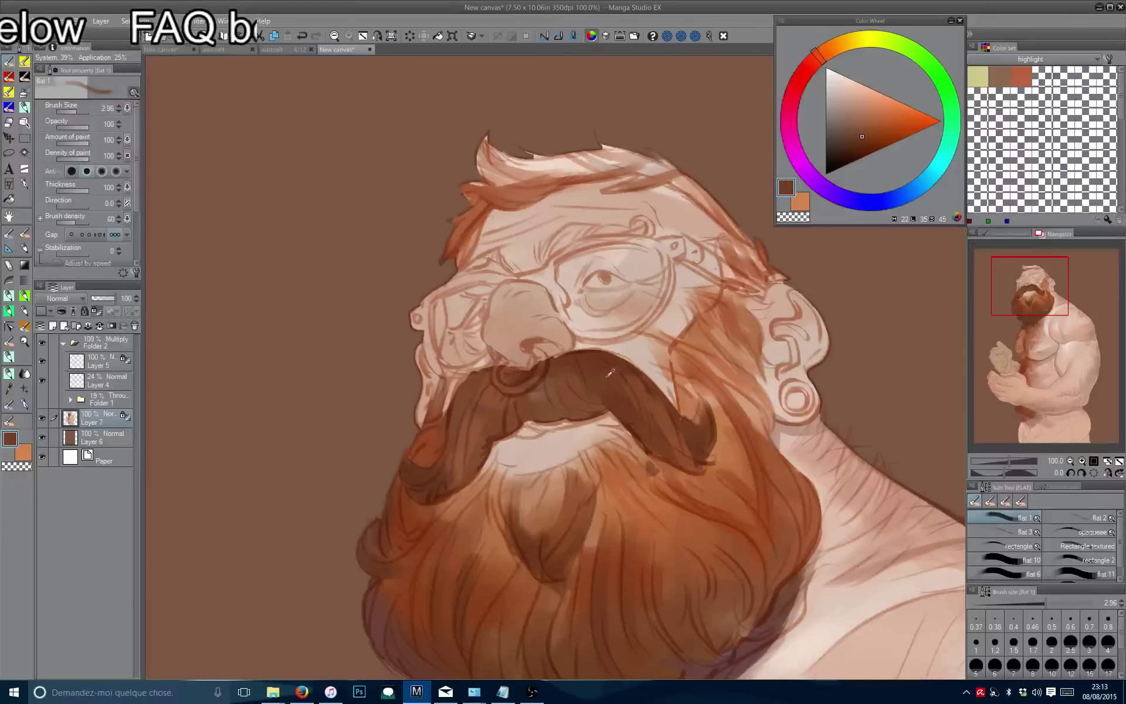
pyautogui.keyDown('alt'); pyautogui.click(613, 373); pyautogui.keyUp('alt')
pyautogui.keyDown('alt'); pyautogui.click(617, 427); pyautogui.keyUp('alt')
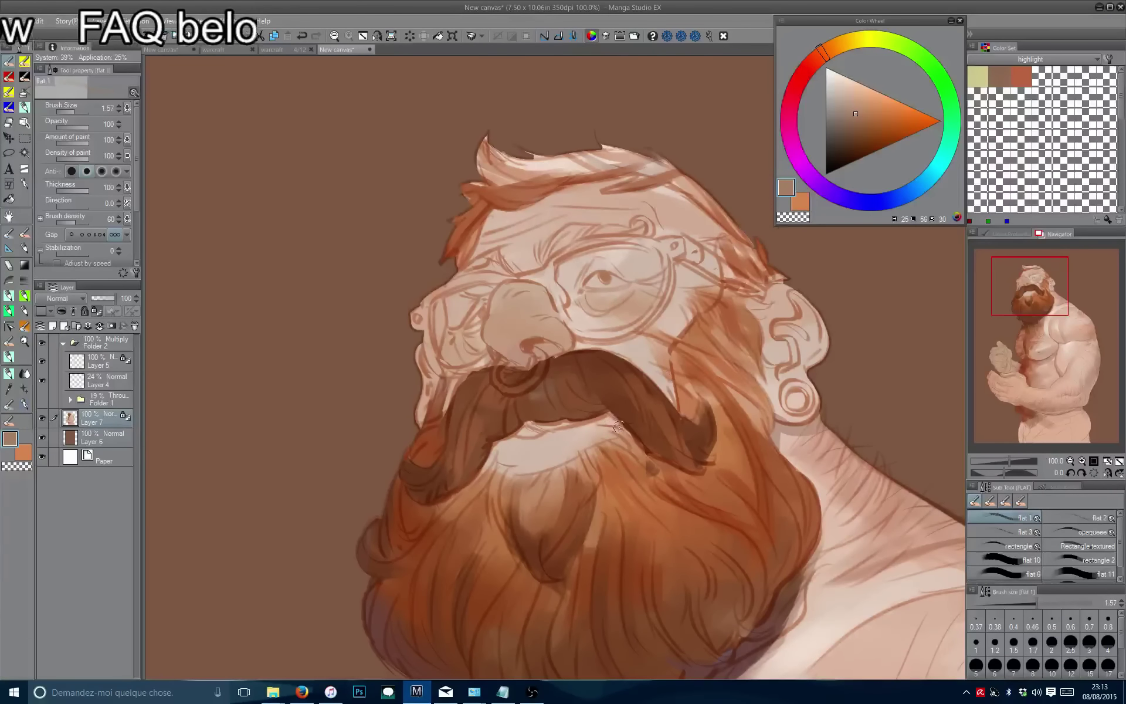
pyautogui.moveTo(581, 425); pyautogui.dragTo(556, 425)
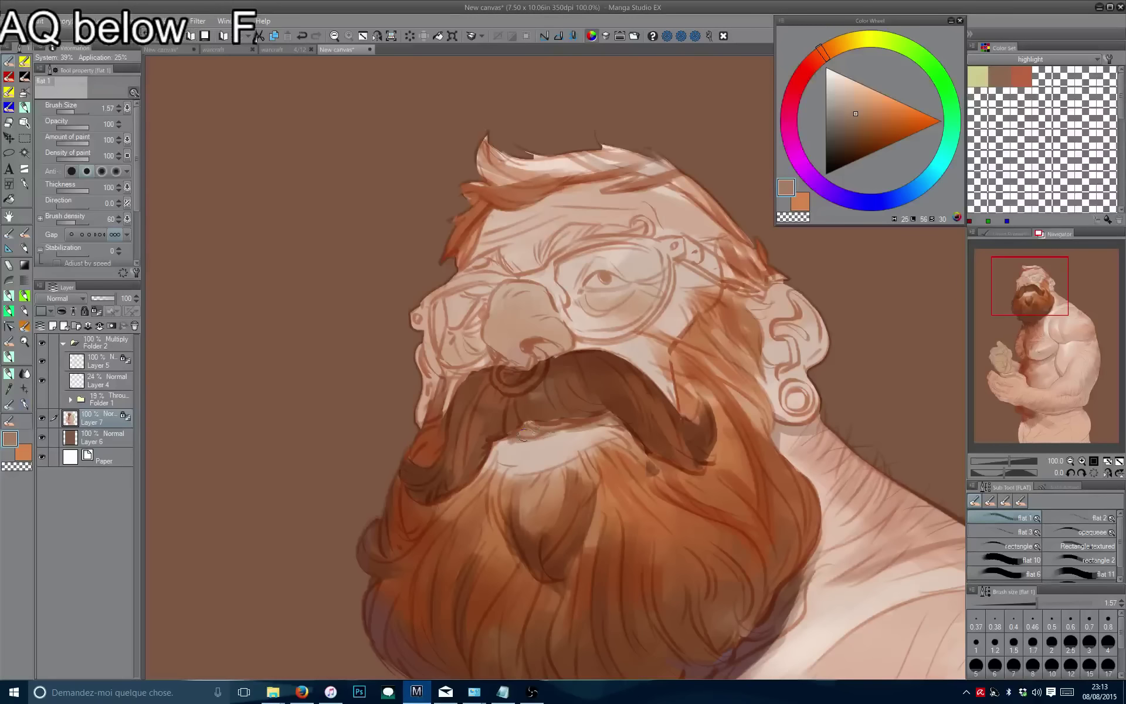
pyautogui.keyDown('alt'); pyautogui.click(552, 411); pyautogui.keyUp('alt')
pyautogui.keyDown('alt'); pyautogui.click(575, 426); pyautogui.keyUp('alt')
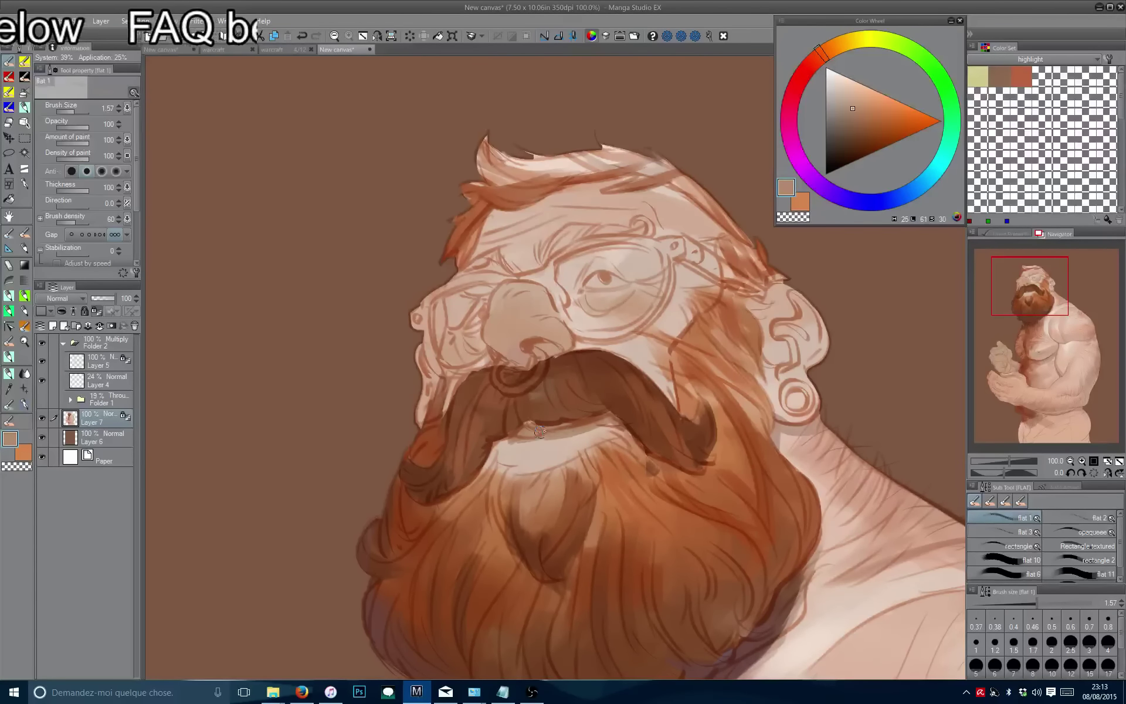
# Examine the mouth, beard and torso at reduced zoom in normal and mirrored view.
pyautogui.scroll(-2, 527, 443)
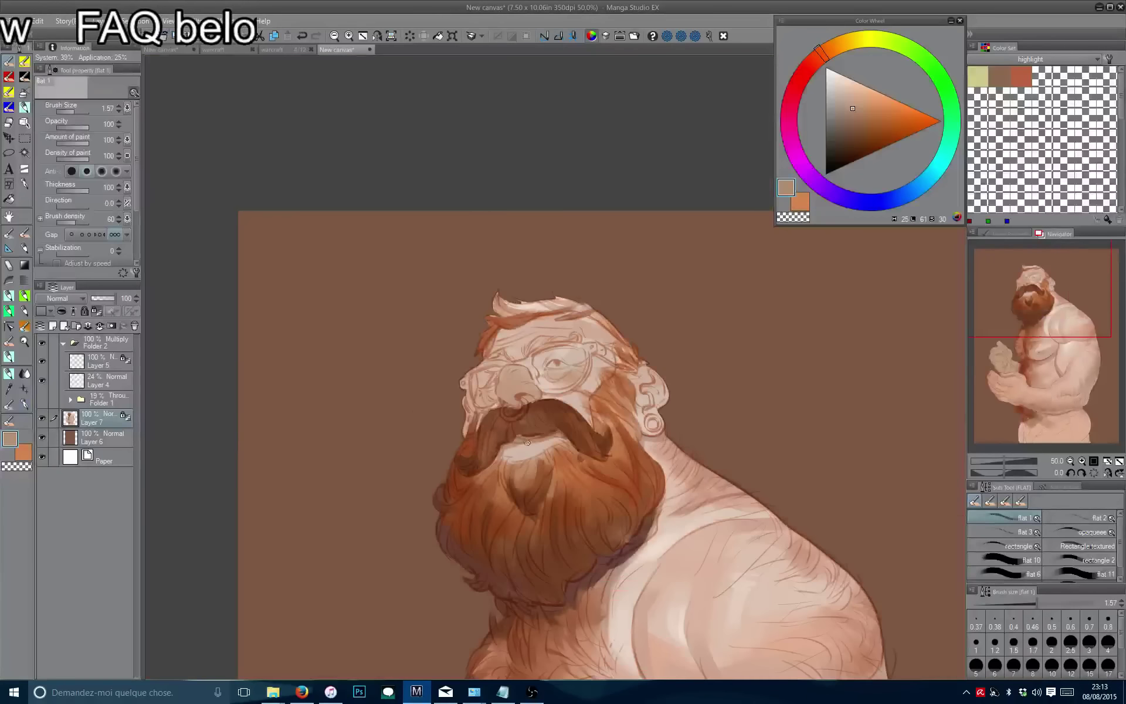
pyautogui.scroll(-4, 505, 453)
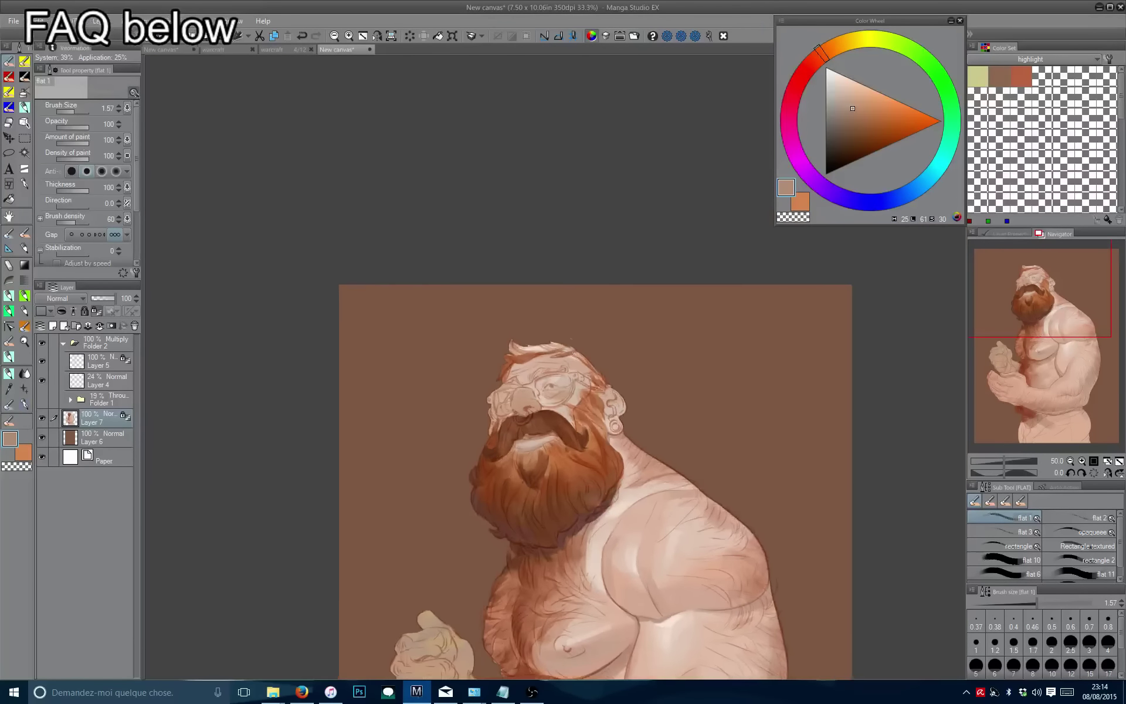
pyautogui.press('h')
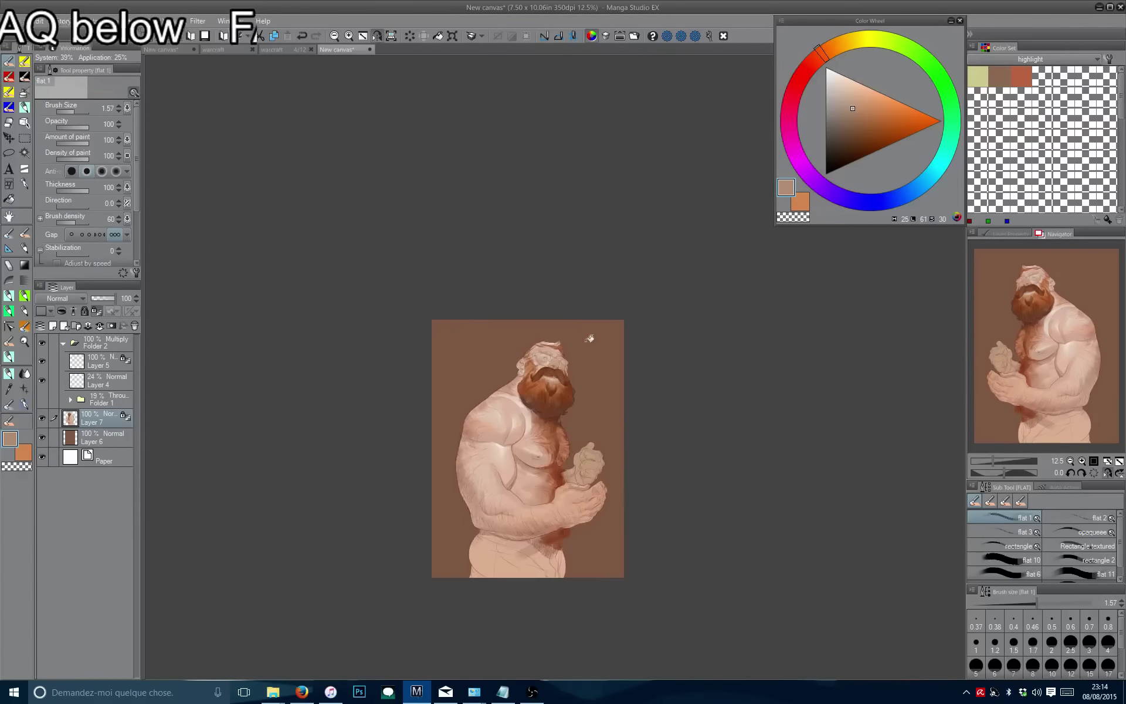
pyautogui.press('h')
pyautogui.scroll(3, 588, 344)
pyautogui.scroll(2, 586, 348)
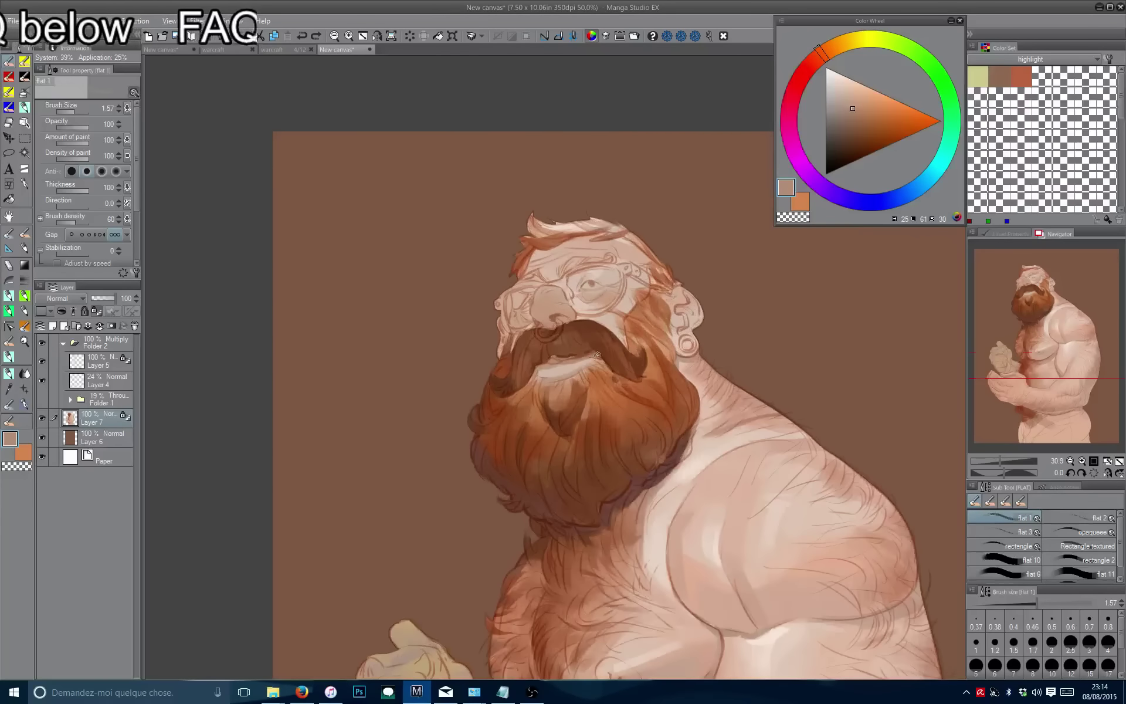
pyautogui.keyDown('alt'); pyautogui.click(573, 363); pyautogui.keyUp('alt')
pyautogui.scroll(-1, 568, 359)
pyautogui.scroll(-2, 568, 359)
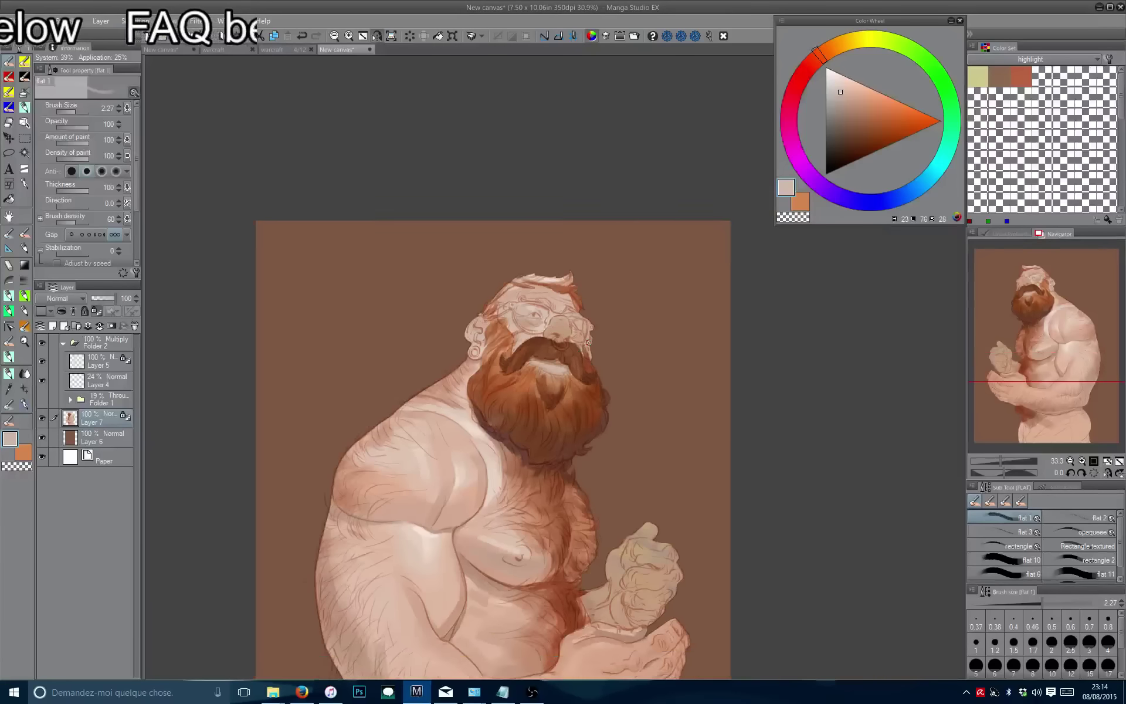
pyautogui.moveTo(581, 281); pyautogui.dragTo(603, 209)
pyautogui.scroll(1, 605, 266)
pyautogui.scroll(1, 651, 511)
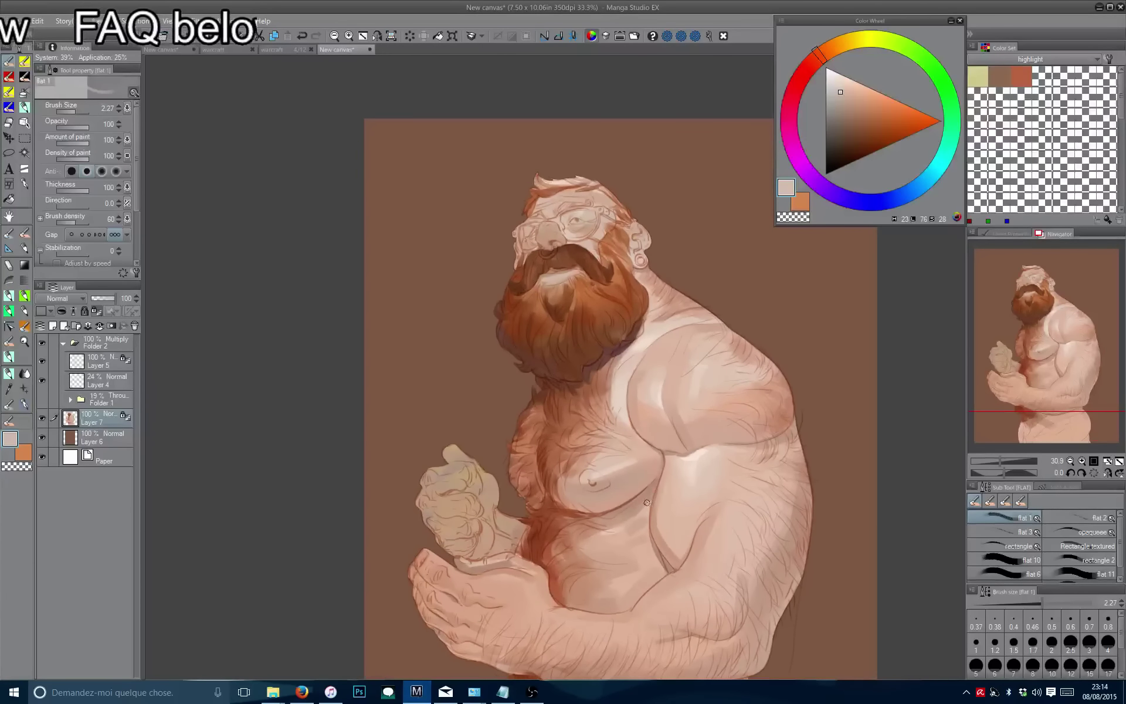
# Refine the crease beneath the chest muscle with a sampled skin-shadow tone at brush size 0.62.
pyautogui.keyDown('alt'); pyautogui.click(649, 504); pyautogui.keyUp('alt')
pyautogui.press('[')
pyautogui.press('[')
pyautogui.press('[')
pyautogui.keyDown('alt'); pyautogui.click(650, 503); pyautogui.keyUp('alt')
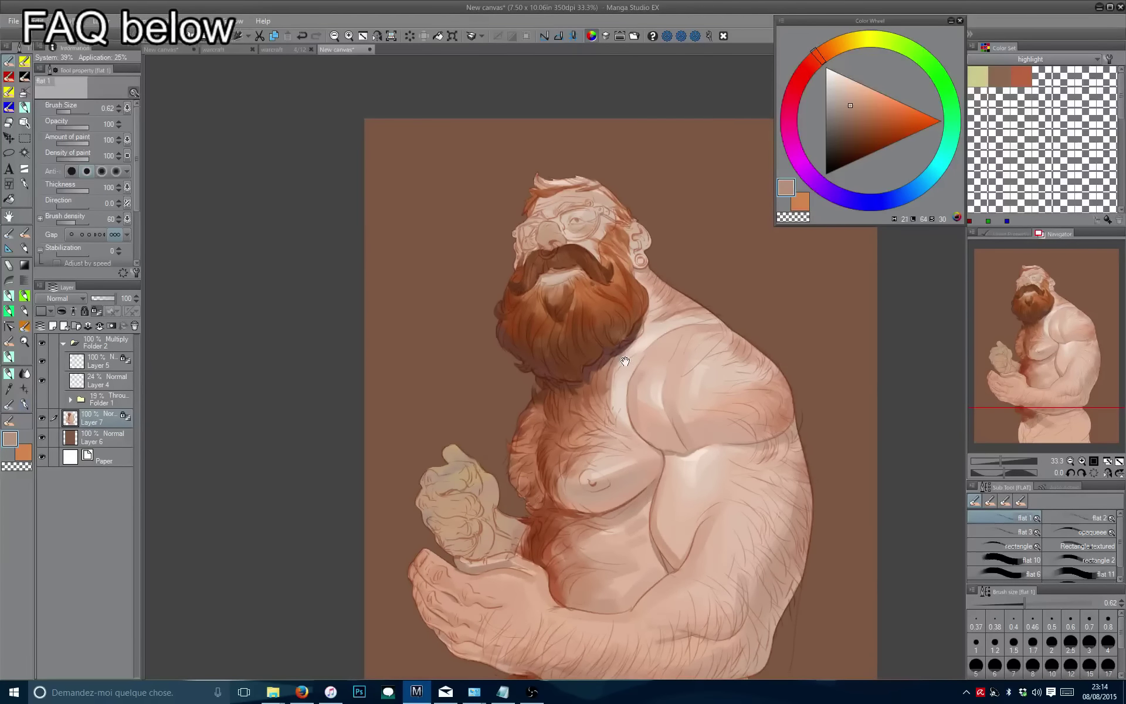
# Shade the underside of the nose with a muted pinkish brown at brush size 4.04.
pyautogui.scroll(3, 626, 361)
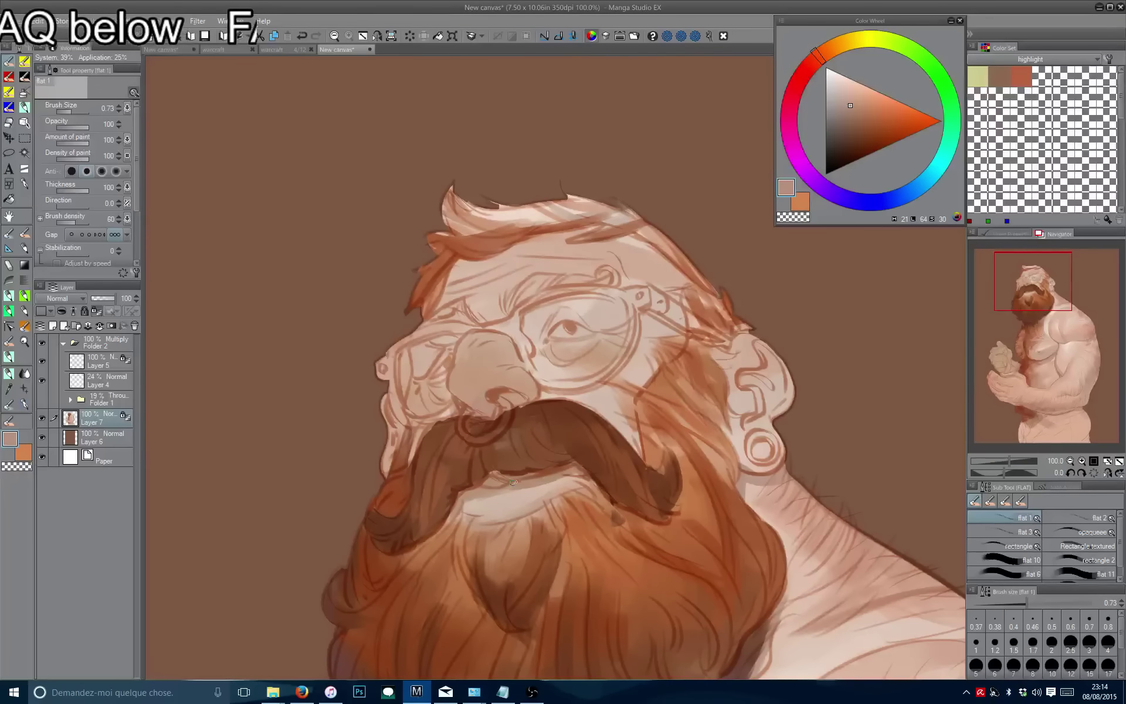
pyautogui.press(']')
pyautogui.press(']')
pyautogui.press(']')
pyautogui.moveTo(512, 482); pyautogui.dragTo(585, 394)
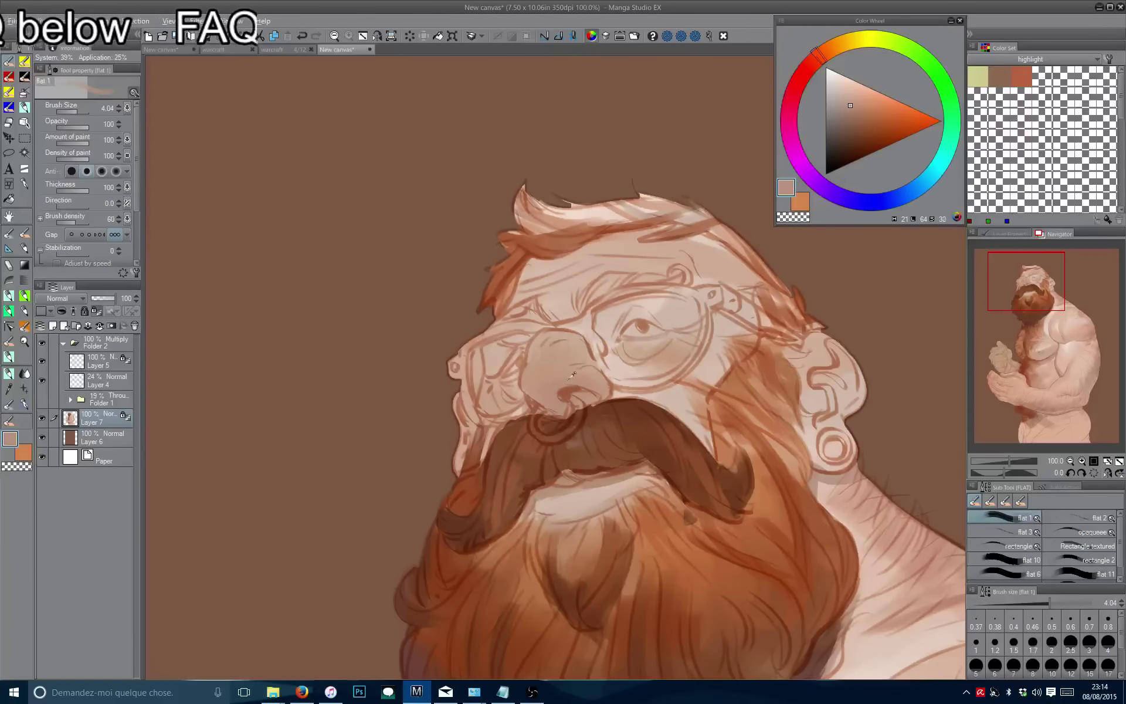
pyautogui.moveTo(845, 119); pyautogui.dragTo(854, 108)
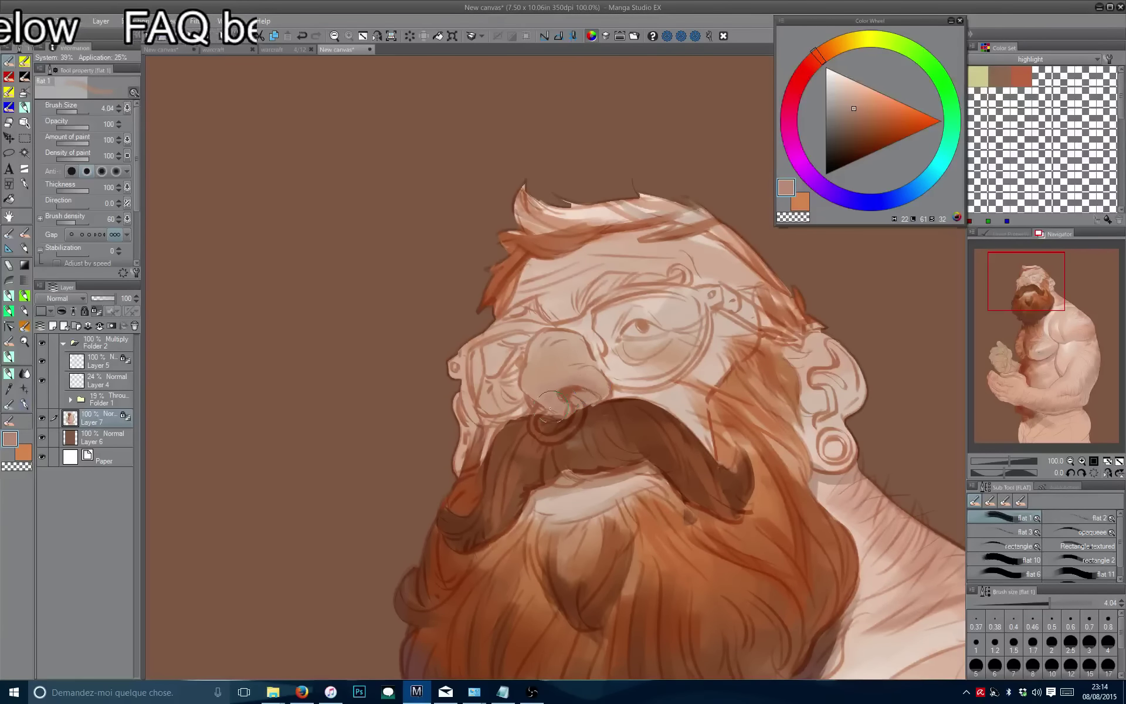
# Darken the moustache beneath the nose and along its inner edge with deep brown strokes, ending at brush size 1.45.
pyautogui.keyDown('alt'); pyautogui.click(597, 406); pyautogui.keyUp('alt')
pyautogui.press('[')
pyautogui.press('[')
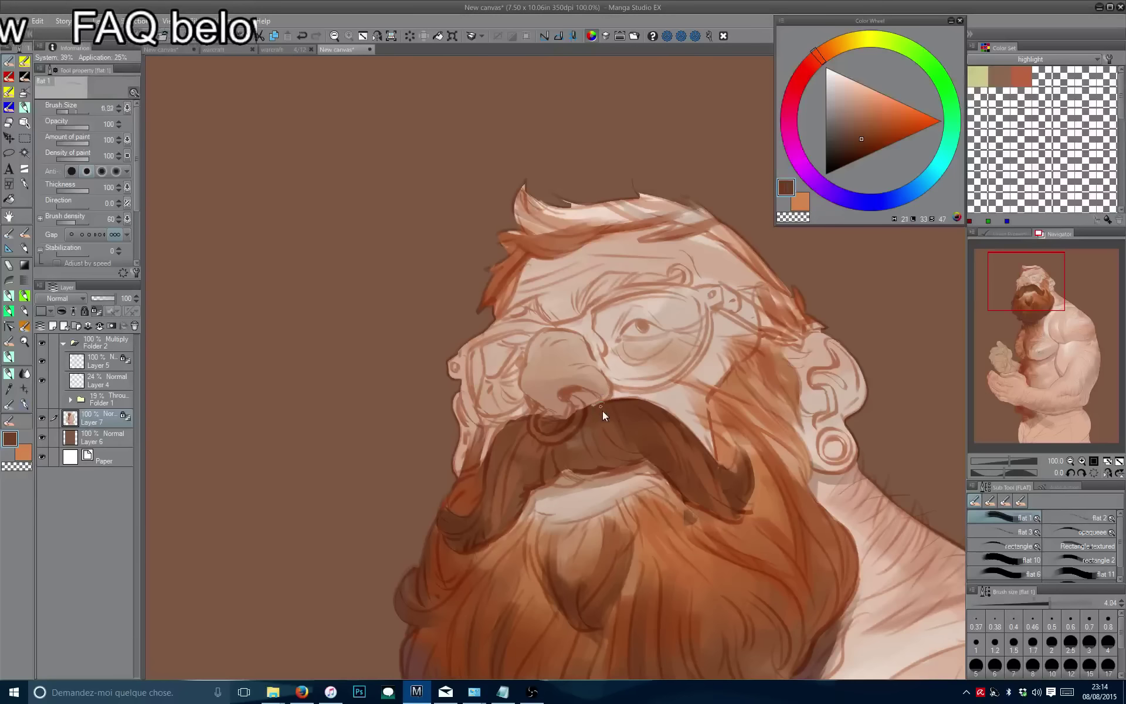
pyautogui.moveTo(648, 422); pyautogui.dragTo(572, 465)
pyautogui.click(859, 143)
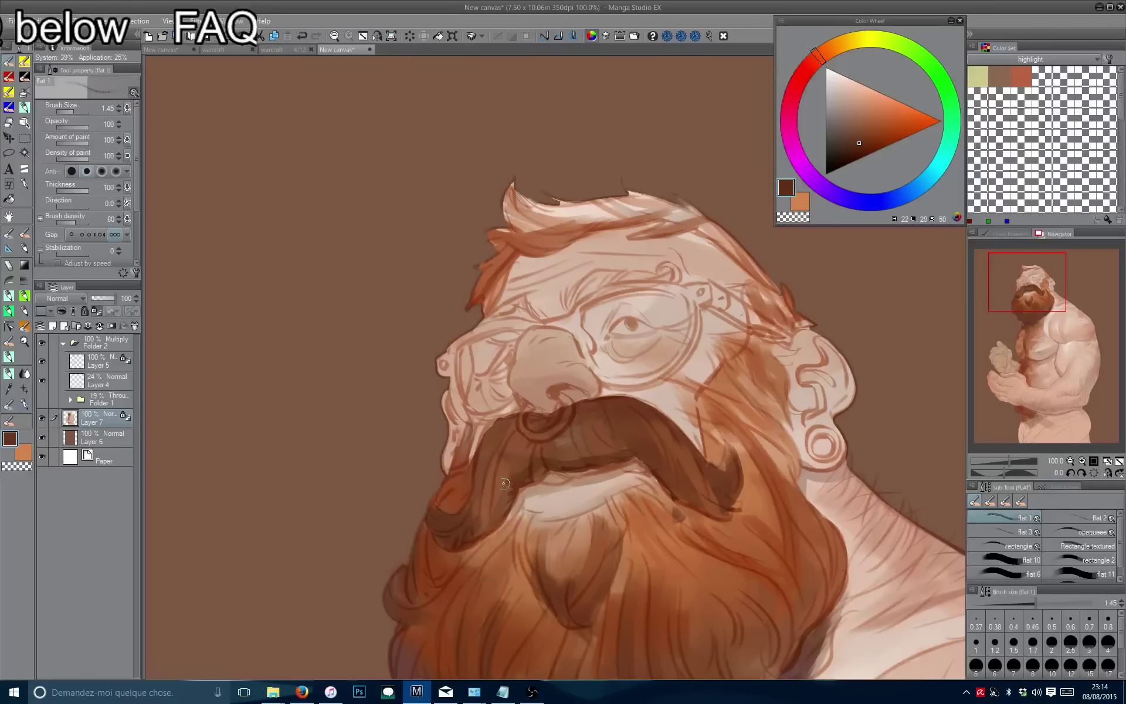
pyautogui.moveTo(508, 506); pyautogui.dragTo(496, 450)
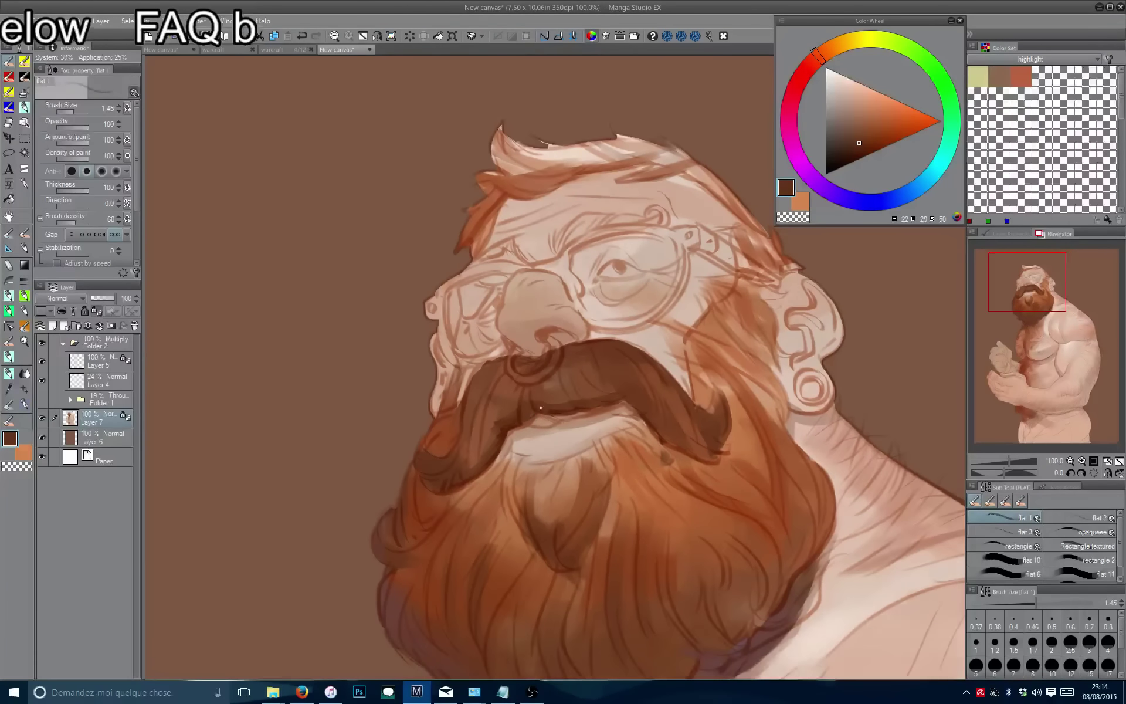
# Soften the beard just below the lower lip with a sampled tan tone at brush size 3.27.
pyautogui.keyDown('alt'); pyautogui.click(588, 458); pyautogui.keyUp('alt')
pyautogui.press(']')
pyautogui.press(']')
pyautogui.moveTo(590, 460)
pyautogui.mouseDown()
pyautogui.moveTo(580, 501)
pyautogui.moveTo(546, 551)
pyautogui.moveTo(479, 551)
pyautogui.mouseUp()
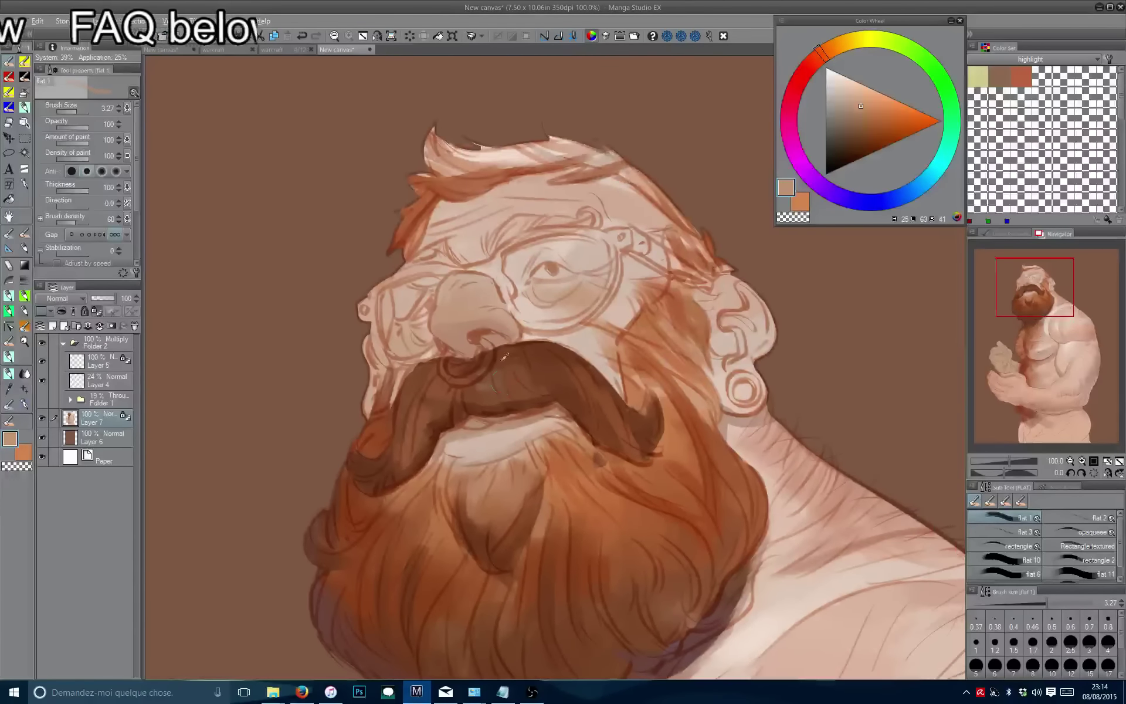
# Darken and sharpen the moustache's lower edges and both tips with dark brown strokes at brush size 1.85.
pyautogui.keyDown('alt'); pyautogui.click(487, 408); pyautogui.keyUp('alt')
pyautogui.moveTo(556, 399)
pyautogui.mouseDown()
pyautogui.moveTo(590, 439)
pyautogui.moveTo(630, 457)
pyautogui.mouseUp()
pyautogui.click(859, 142)
pyautogui.press('[')
pyautogui.press('[')
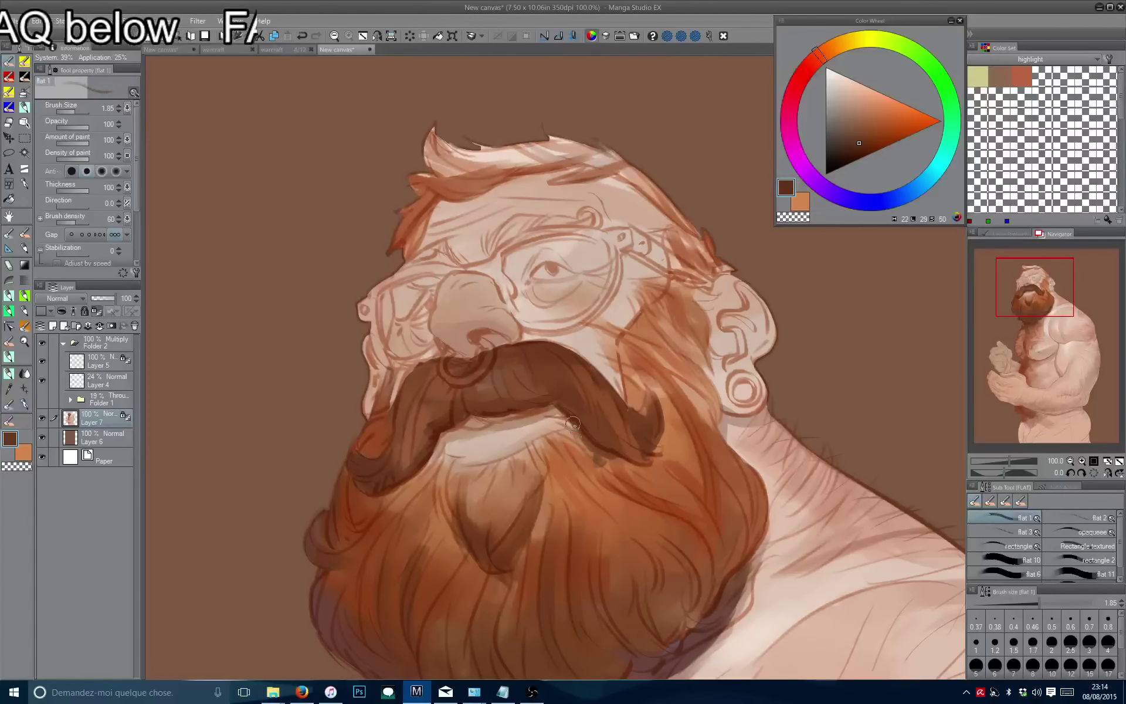
pyautogui.moveTo(593, 446); pyautogui.dragTo(639, 439)
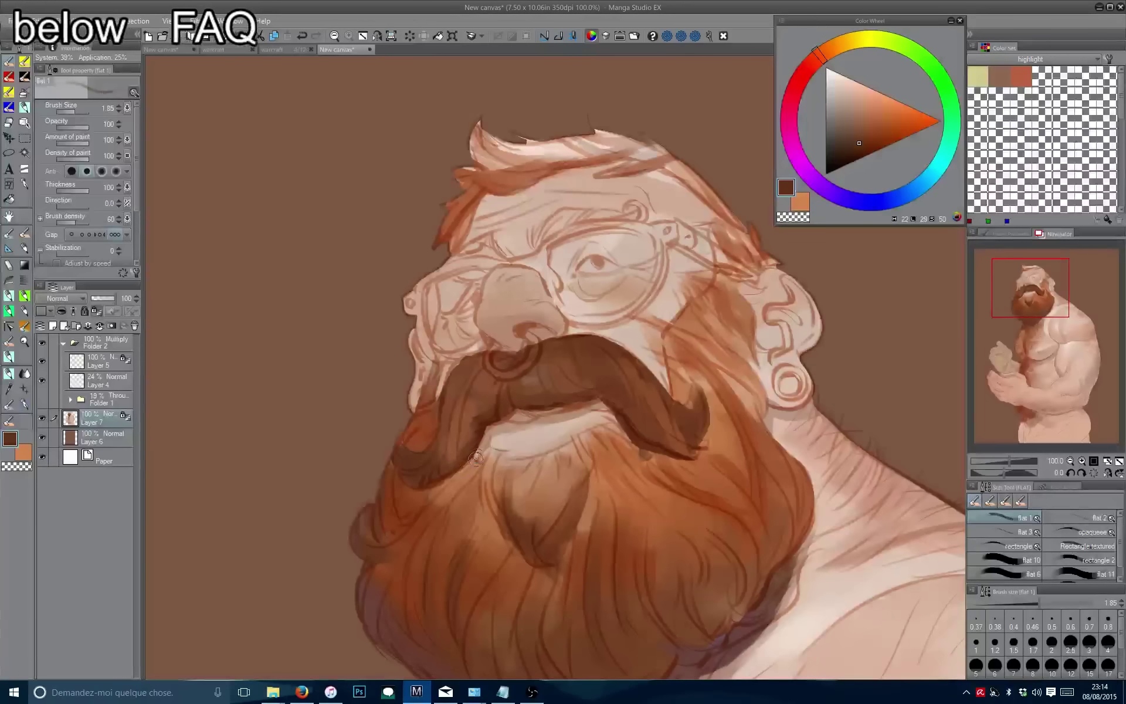
pyautogui.moveTo(482, 447); pyautogui.dragTo(419, 499)
pyautogui.scroll(-5, 476, 405)
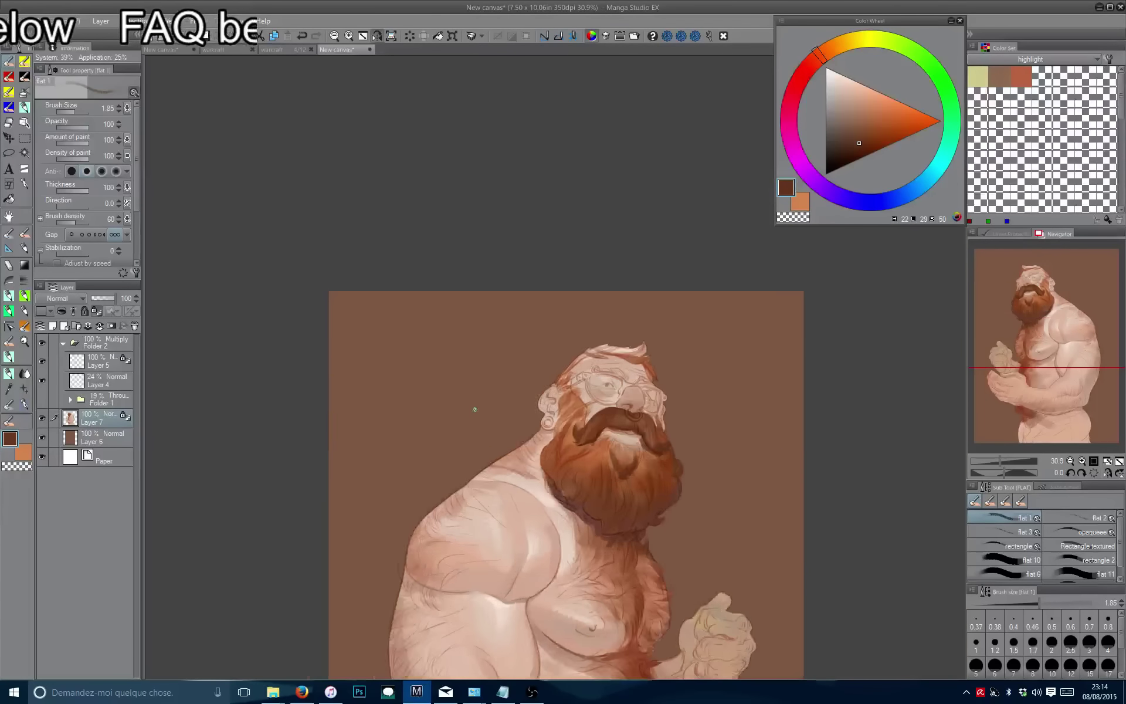
pyautogui.scroll(-1, 476, 405)
pyautogui.scroll(4, 537, 446)
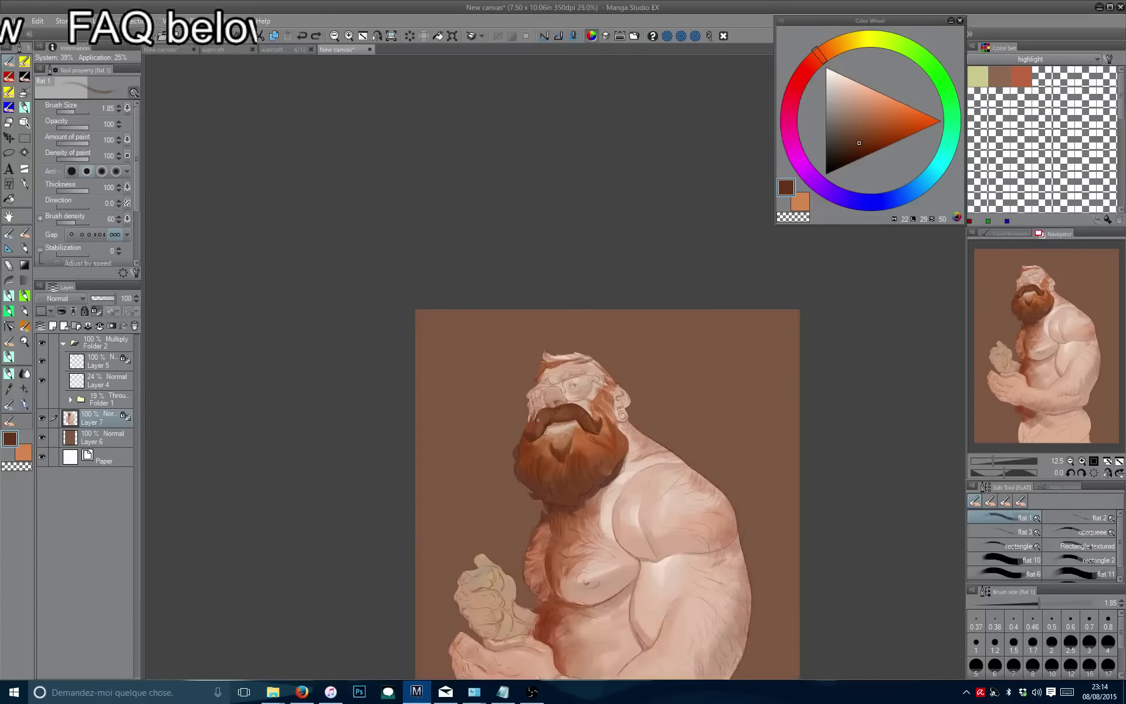
# Trim the outline of the beard and hair on the glasses side with the sampled background brown at brush size 1.84.
pyautogui.keyDown('alt'); pyautogui.click(544, 412); pyautogui.keyUp('alt')
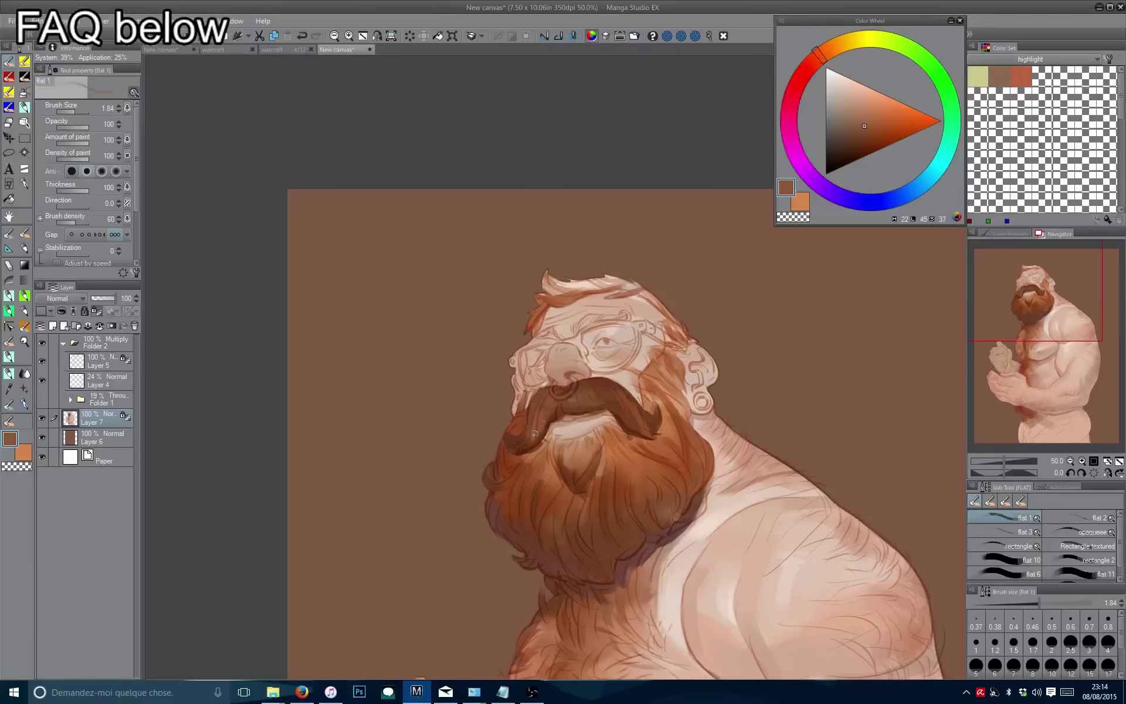
pyautogui.moveTo(525, 444); pyautogui.dragTo(514, 466)
pyautogui.moveTo(556, 399); pyautogui.dragTo(540, 297)
pyautogui.scroll(-2, 541, 298)
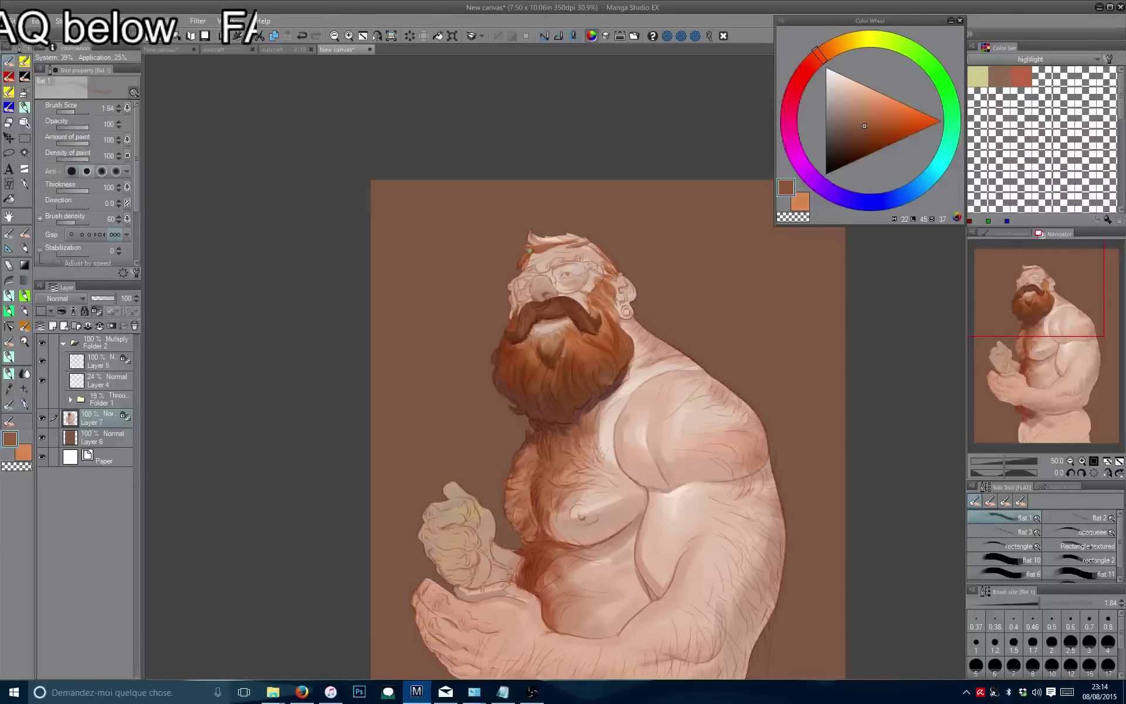
pyautogui.moveTo(441, 276); pyautogui.dragTo(468, 273)
pyautogui.scroll(-1, 455, 337)
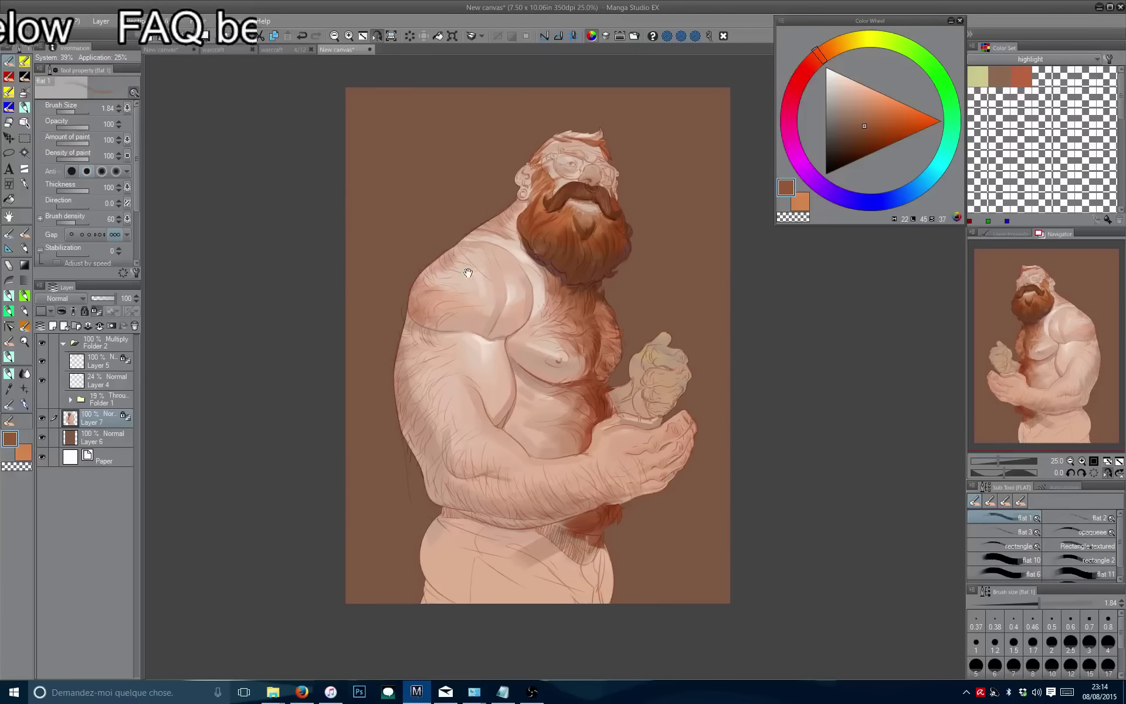
pyautogui.moveTo(458, 376); pyautogui.dragTo(502, 396)
pyautogui.moveTo(550, 524); pyautogui.dragTo(527, 525)
pyautogui.press('h')
pyautogui.scroll(1, 527, 525)
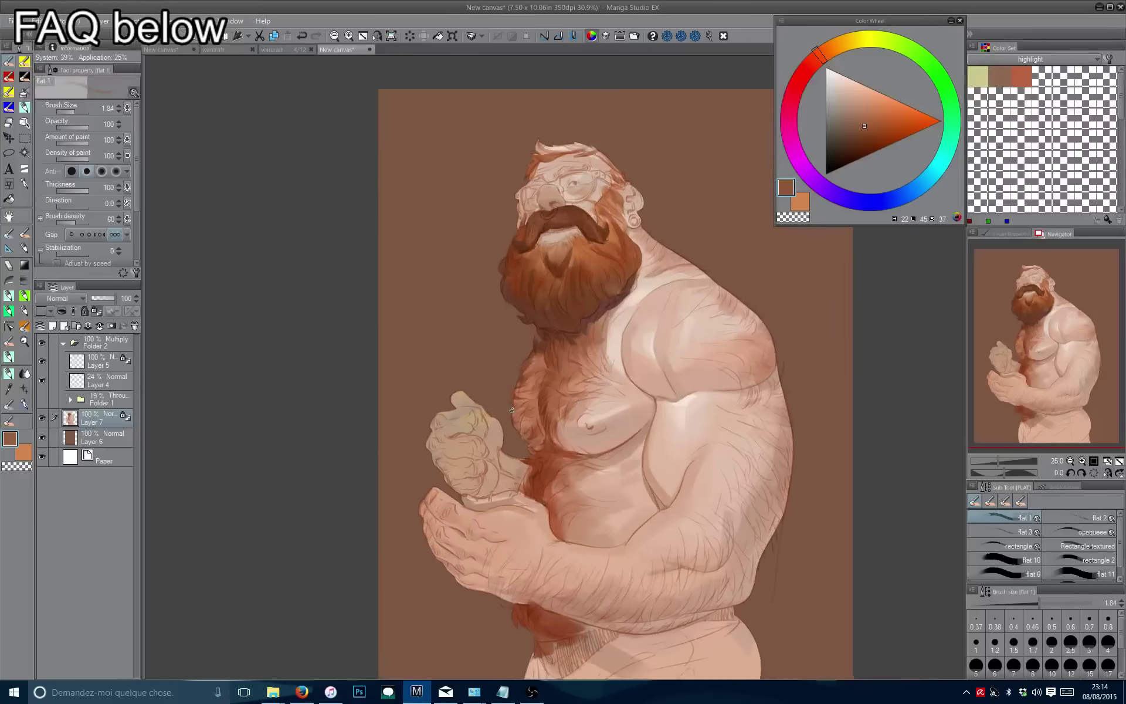
# Darken the raised fist with a muted greyish brown at brush size 14.64.
pyautogui.keyDown('alt'); pyautogui.click(462, 423); pyautogui.keyUp('alt')
pyautogui.keyDown('alt'); pyautogui.click(460, 409); pyautogui.keyUp('alt')
pyautogui.press(']')
pyautogui.press(']')
pyautogui.press(']')
pyautogui.press(']')
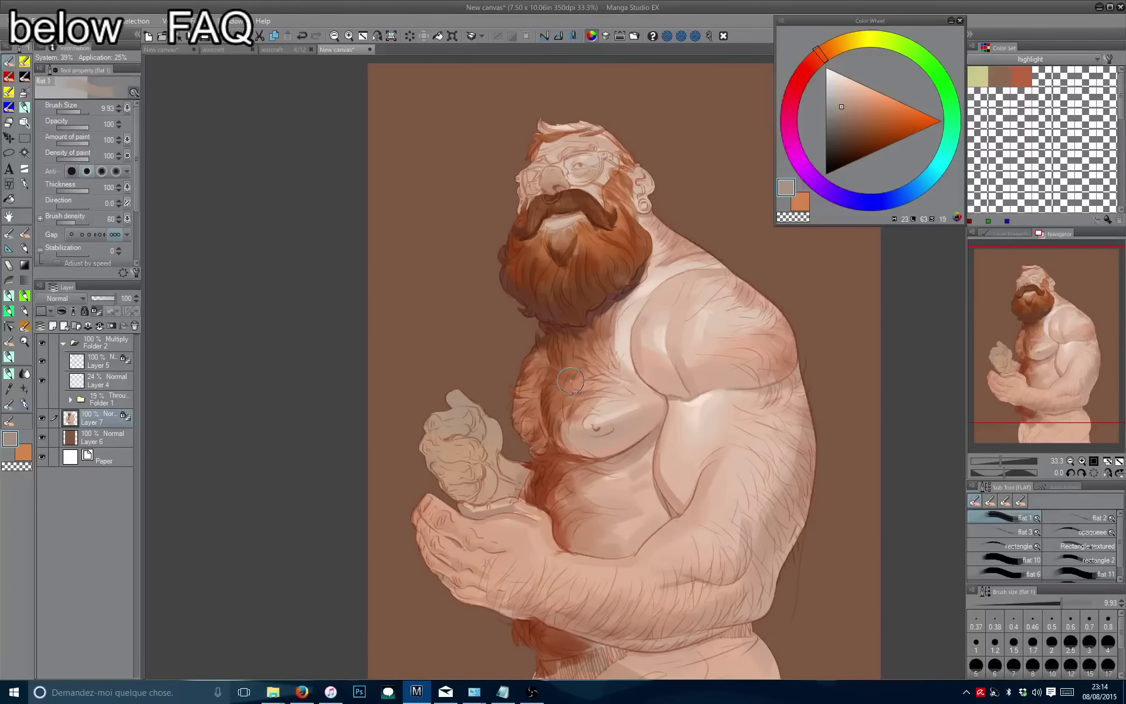
pyautogui.click(844, 115)
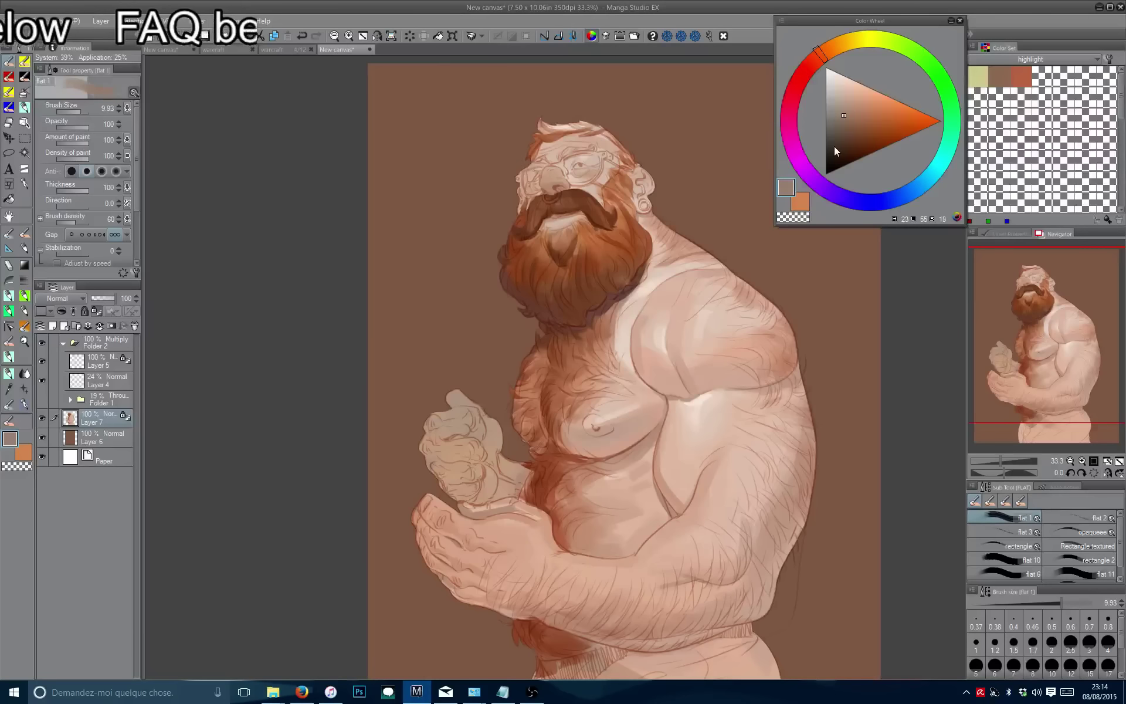
pyautogui.press(']')
pyautogui.press(']')
pyautogui.press(']')
pyautogui.moveTo(469, 422)
pyautogui.mouseDown()
pyautogui.moveTo(518, 429)
pyautogui.moveTo(569, 469)
pyautogui.moveTo(499, 453)
pyautogui.mouseUp()
pyautogui.press('[')
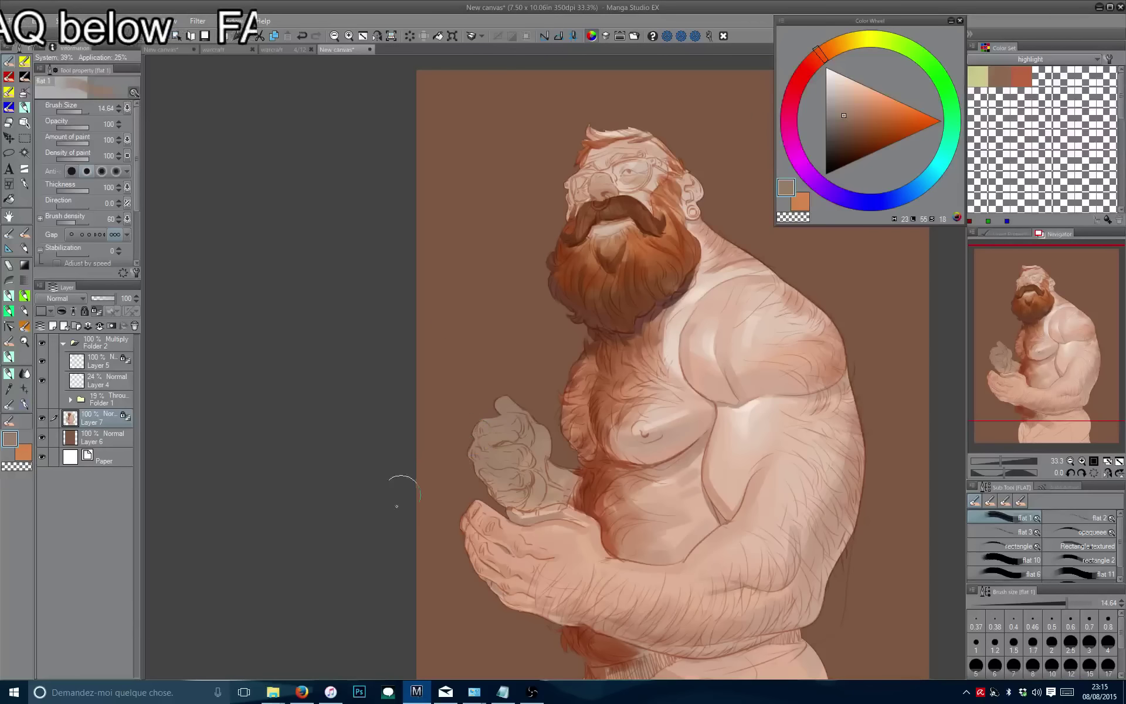
pyautogui.moveTo(487, 318); pyautogui.dragTo(477, 405)
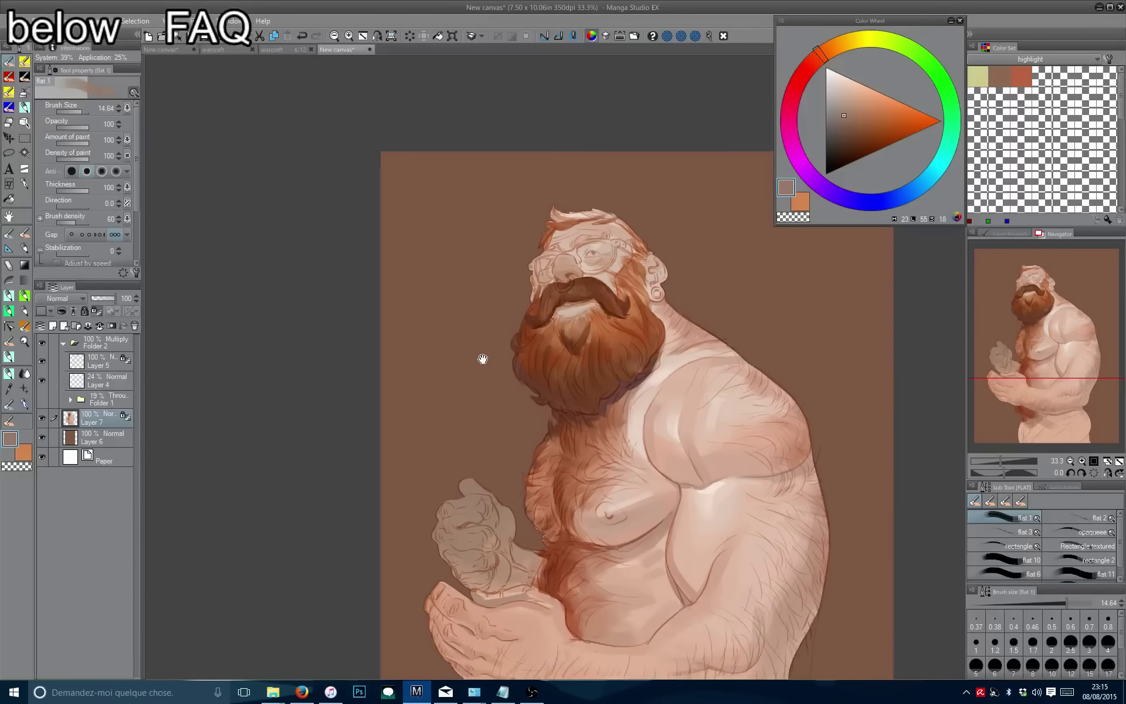
pyautogui.press('h')
pyautogui.scroll(-1, 480, 373)
pyautogui.press('h')
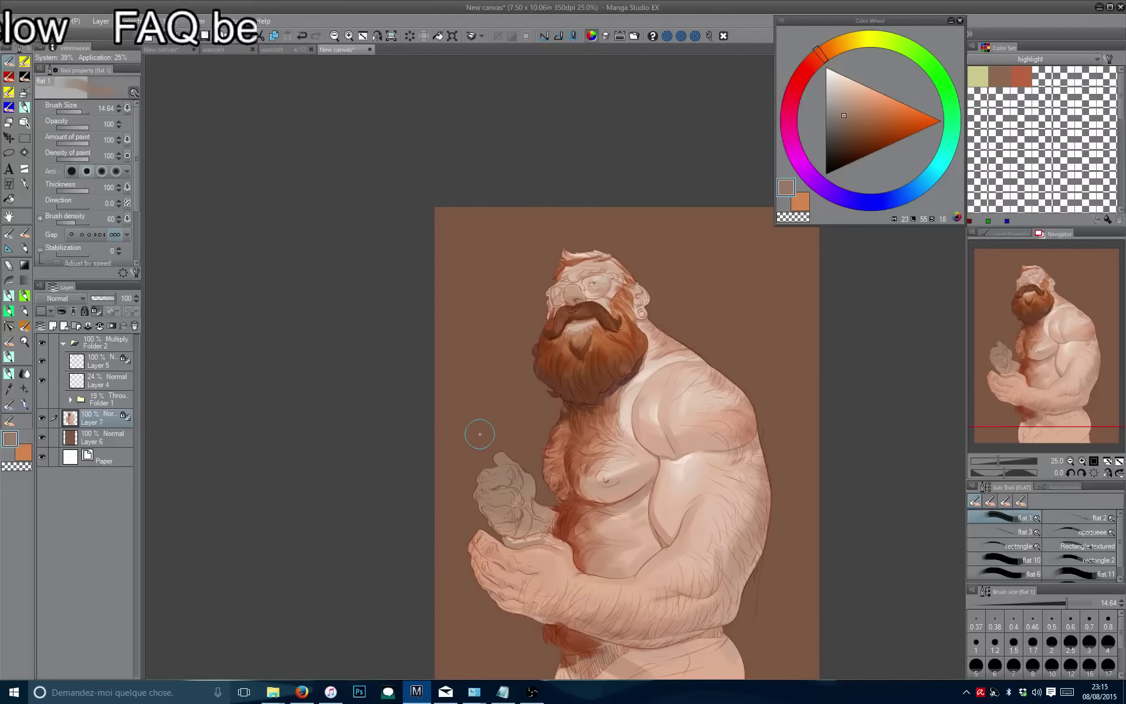
pyautogui.scroll(1, 480, 434)
pyautogui.moveTo(480, 434); pyautogui.dragTo(463, 377)
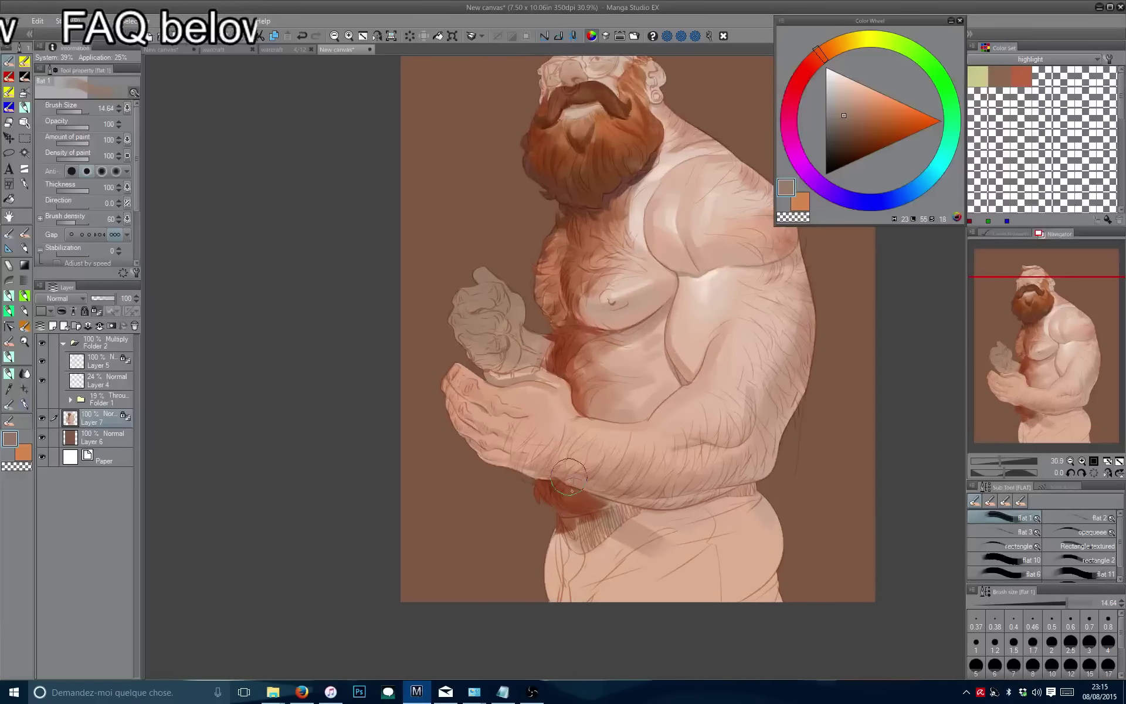
# Shade the near upper arm and forearm with a reddish brown based on the belly hair colour at brush size 14.64.
pyautogui.keyDown('alt'); pyautogui.click(581, 502); pyautogui.keyUp('alt')
pyautogui.moveTo(554, 397)
pyautogui.mouseDown()
pyautogui.moveTo(507, 414)
pyautogui.moveTo(498, 516)
pyautogui.moveTo(528, 440)
pyautogui.moveTo(527, 472)
pyautogui.moveTo(478, 433)
pyautogui.mouseUp()
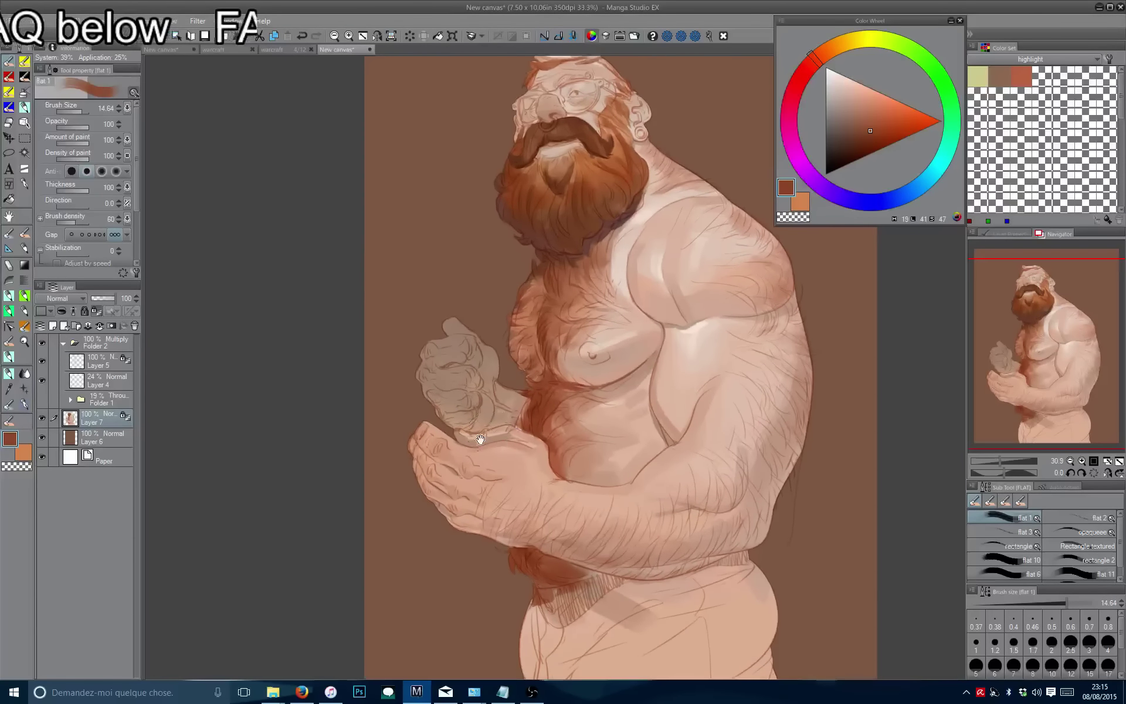
pyautogui.scroll(1, 487, 409)
pyautogui.scroll(1, 486, 409)
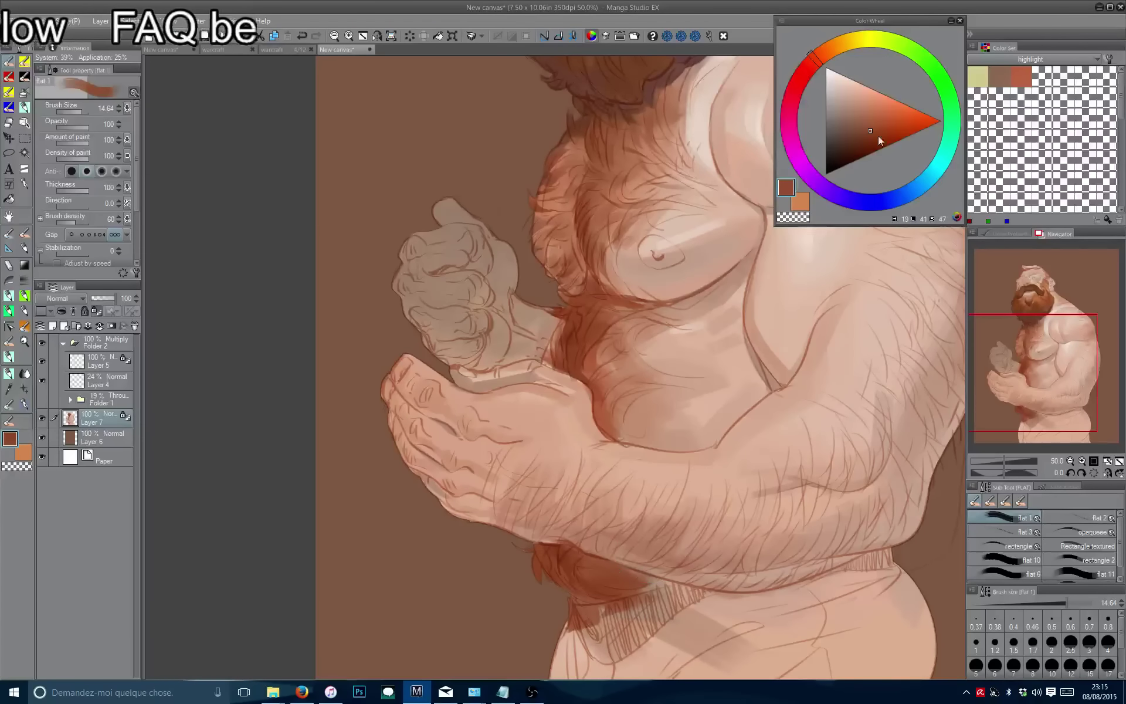
pyautogui.click(878, 125)
pyautogui.moveTo(814, 398); pyautogui.dragTo(572, 451)
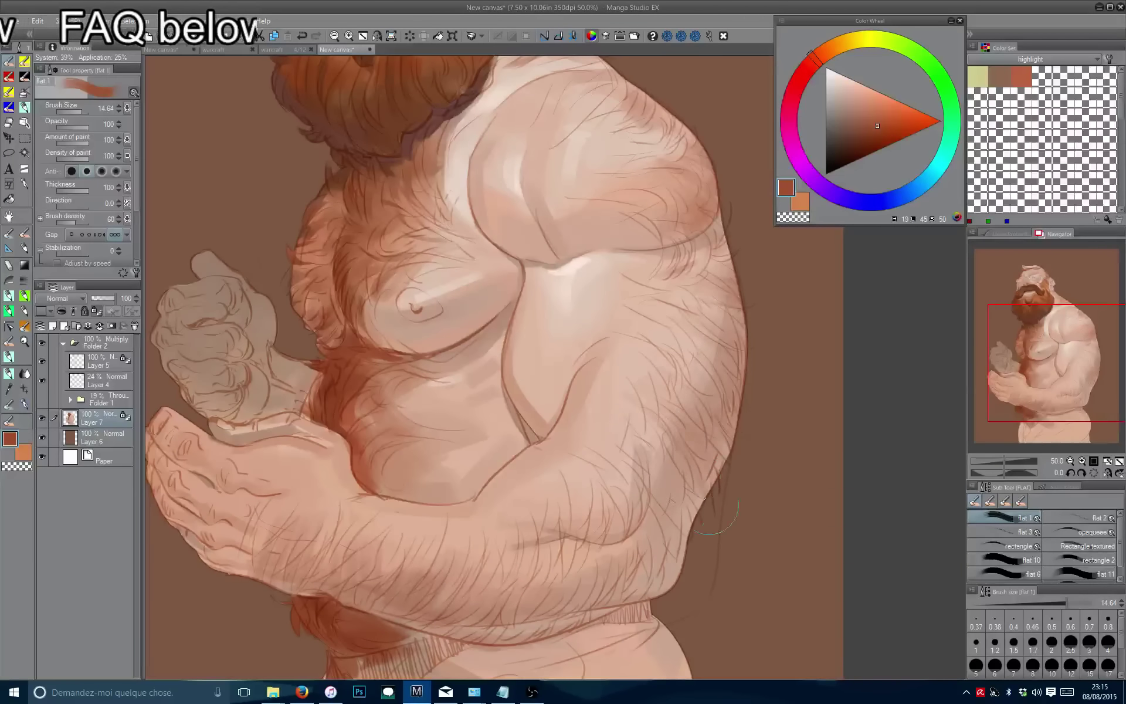
pyautogui.scroll(5, 690, 440)
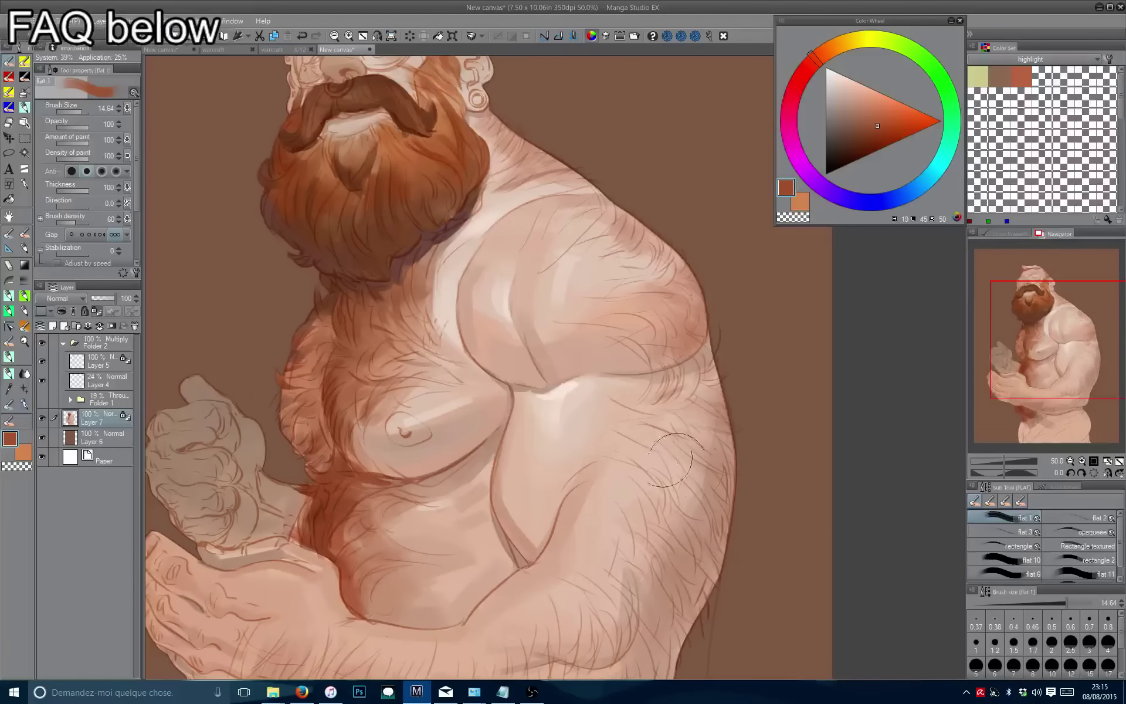
pyautogui.scroll(-5, 663, 411)
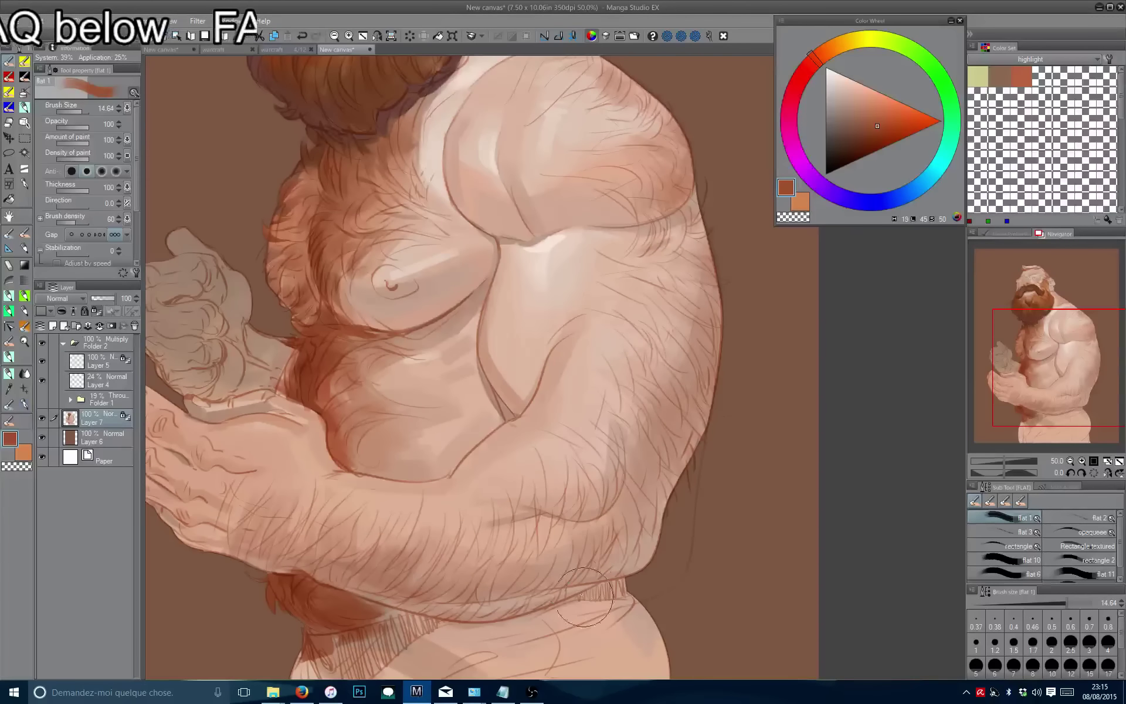
pyautogui.scroll(-1, 467, 587)
pyautogui.scroll(1, 495, 346)
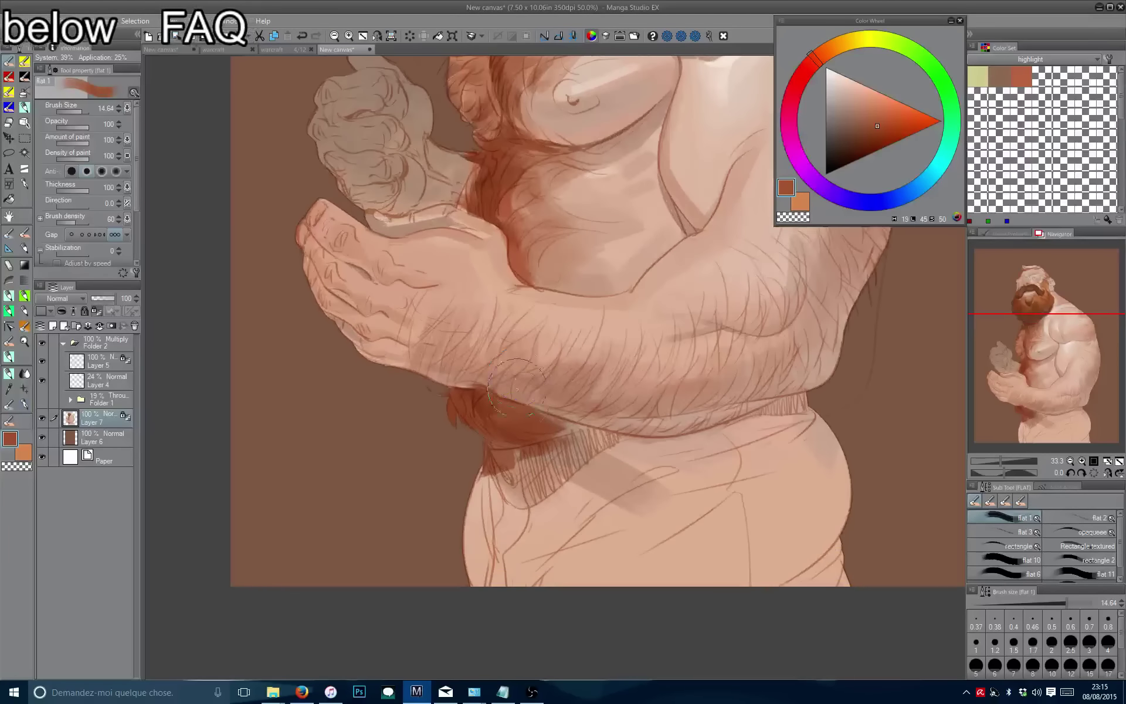
# Soften and darken the belly hair beneath the forearm with a duller reddish brown at brush size 10.
pyautogui.press('[')
pyautogui.press('[')
pyautogui.scroll(-1, 491, 435)
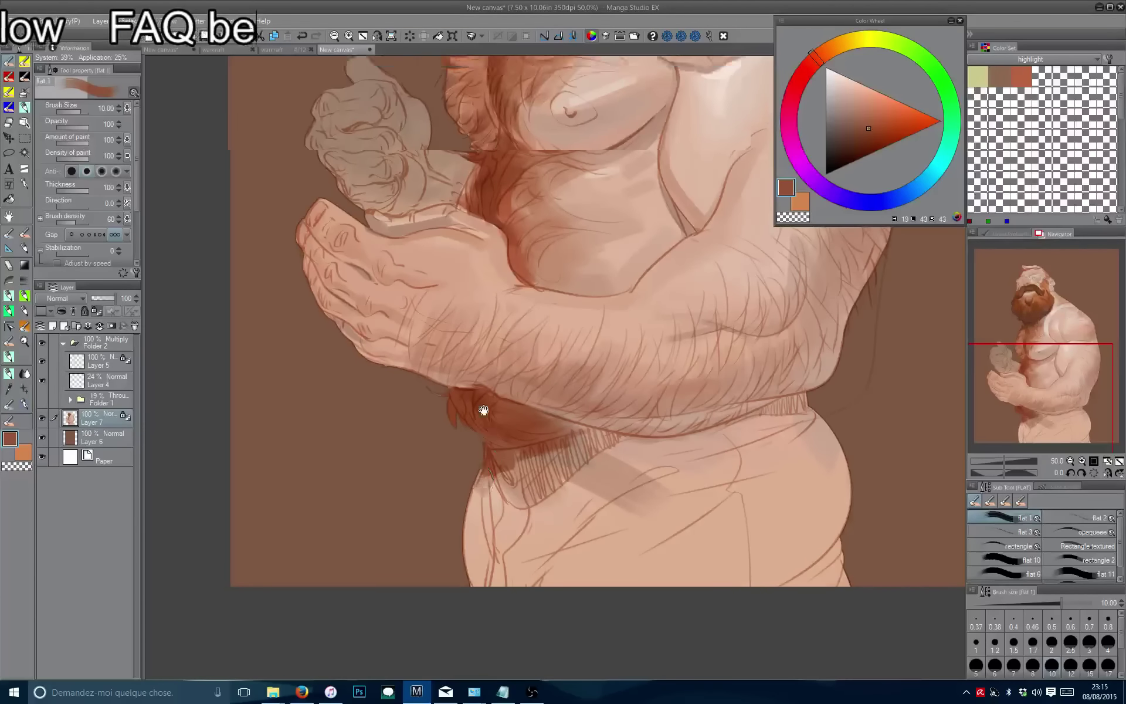
pyautogui.press('h')
pyautogui.press('h')
pyautogui.moveTo(502, 396); pyautogui.dragTo(525, 278)
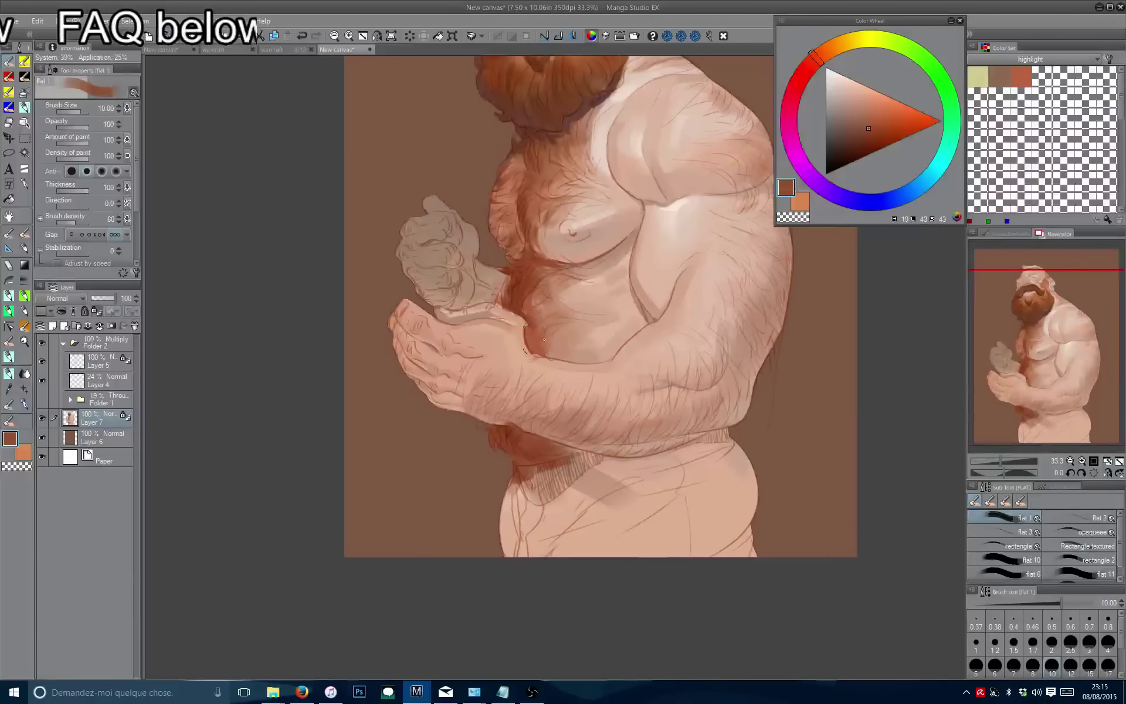
pyautogui.scroll(1, 526, 279)
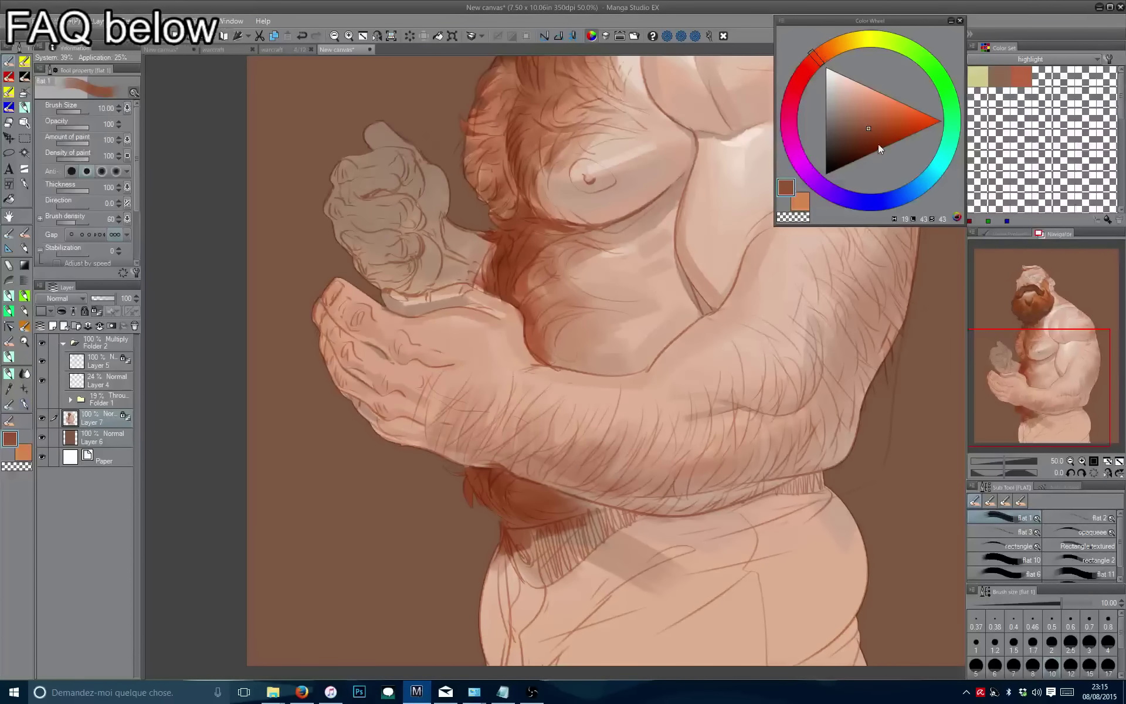
# Block in the trousers with a muted blue at brush size 30.76, refining the waistband edge at size 12.85.
pyautogui.click(906, 196)
pyautogui.moveTo(864, 121); pyautogui.dragTo(849, 109)
pyautogui.moveTo(855, 329); pyautogui.dragTo(894, 229)
pyautogui.moveTo(892, 433); pyautogui.dragTo(654, 552)
pyautogui.moveTo(824, 452)
pyautogui.mouseDown()
pyautogui.moveTo(802, 517)
pyautogui.moveTo(757, 564)
pyautogui.moveTo(636, 604)
pyautogui.moveTo(573, 558)
pyautogui.moveTo(701, 527)
pyautogui.moveTo(605, 542)
pyautogui.mouseUp()
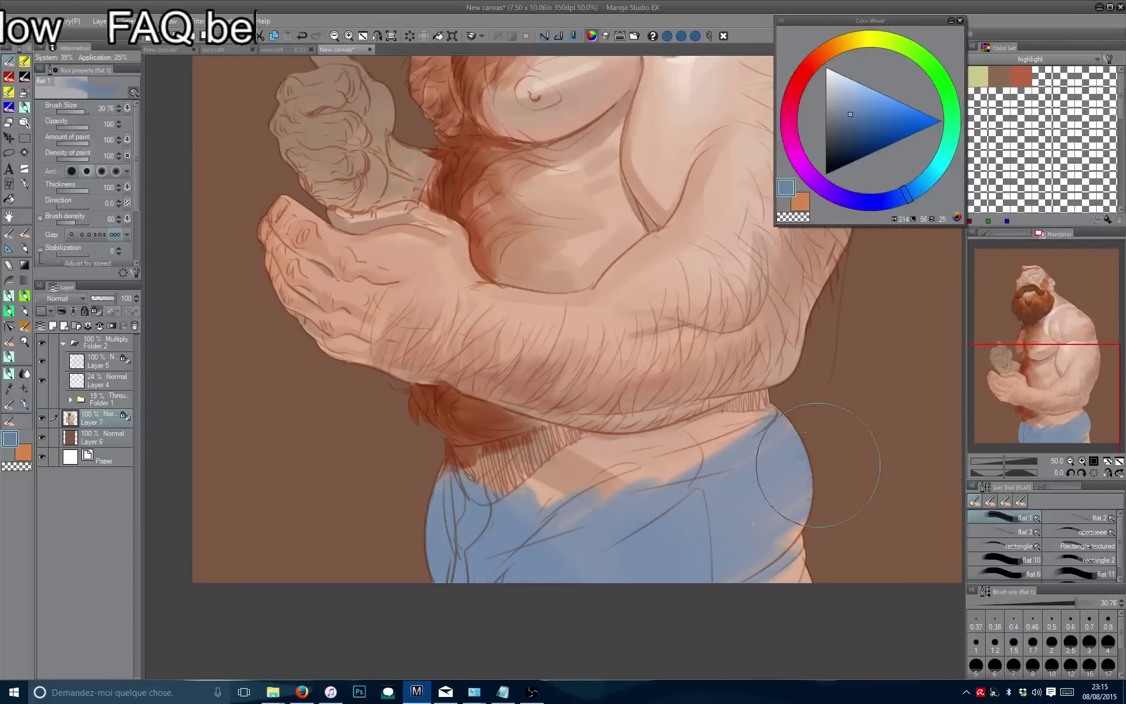
pyautogui.moveTo(780, 475)
pyautogui.mouseDown()
pyautogui.moveTo(710, 476)
pyautogui.moveTo(804, 405)
pyautogui.moveTo(658, 470)
pyautogui.moveTo(557, 481)
pyautogui.moveTo(780, 558)
pyautogui.moveTo(622, 564)
pyautogui.moveTo(573, 578)
pyautogui.mouseUp()
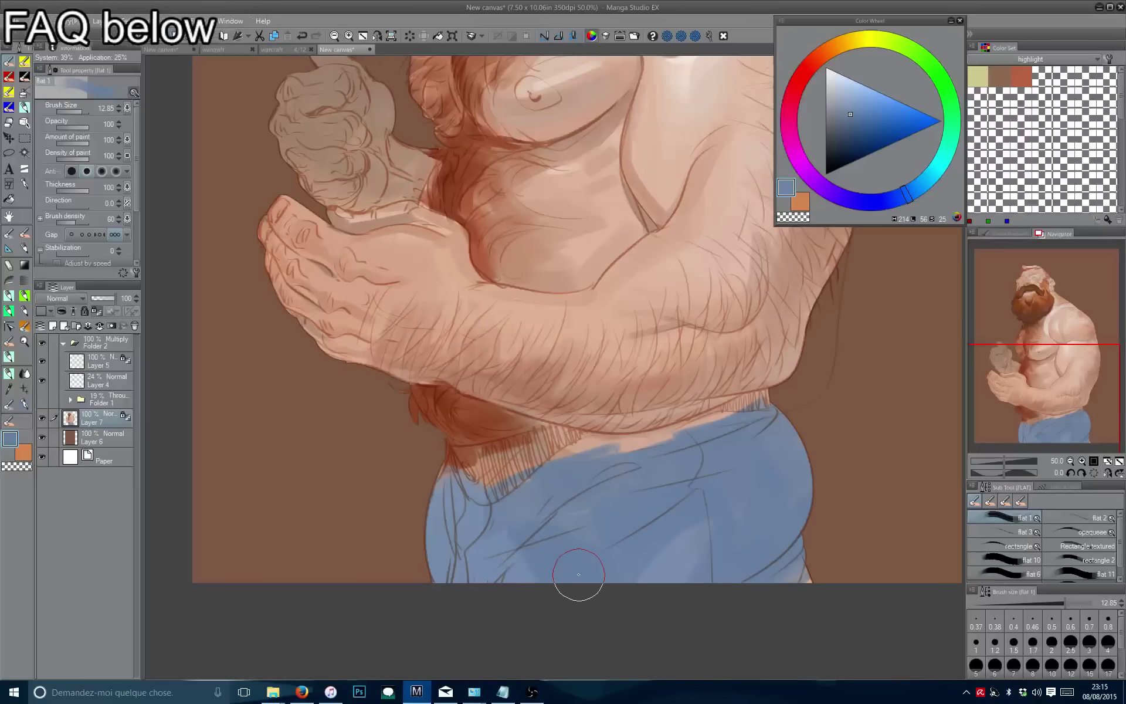
# Shade the front of the trousers around the fly with darker blue tones at brush size 12.85.
pyautogui.click(845, 127)
pyautogui.moveTo(481, 525); pyautogui.dragTo(437, 581)
pyautogui.moveTo(478, 487)
pyautogui.mouseDown()
pyautogui.moveTo(463, 578)
pyautogui.moveTo(426, 596)
pyautogui.moveTo(446, 604)
pyautogui.moveTo(435, 487)
pyautogui.moveTo(487, 581)
pyautogui.mouseUp()
pyautogui.click(847, 117)
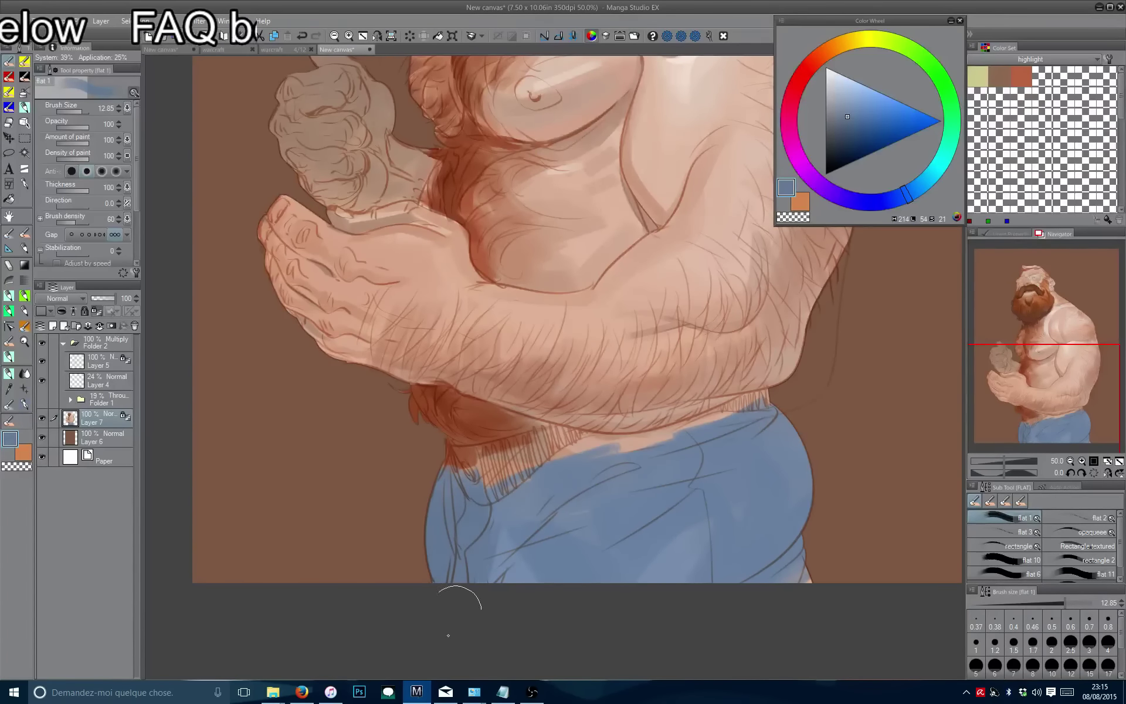
pyautogui.click(852, 120)
pyautogui.click(858, 125)
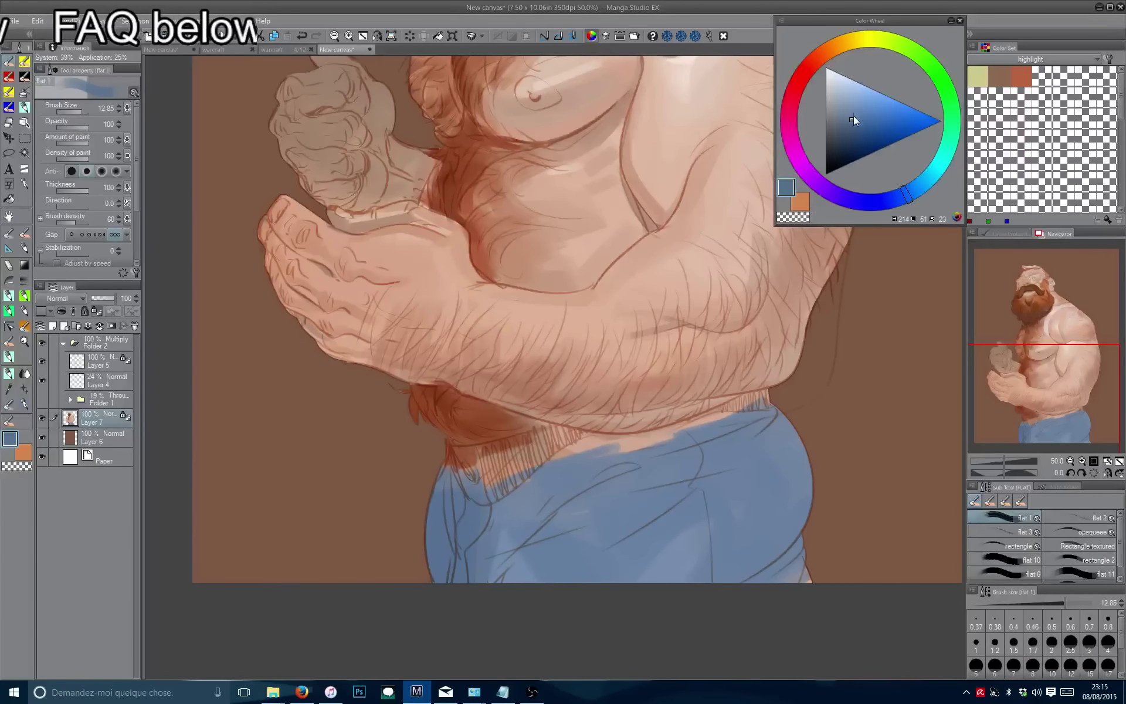
pyautogui.moveTo(442, 510); pyautogui.dragTo(437, 583)
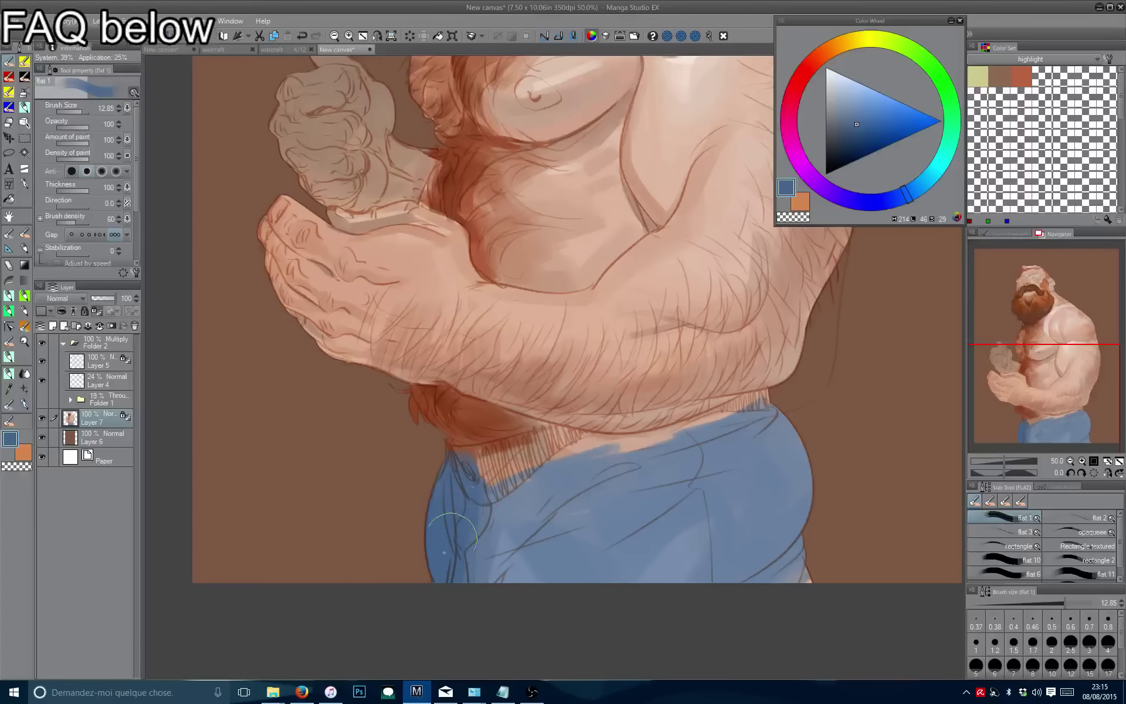
# Touch up the raised fist with a sampled greyish tan at brush size 8.31.
pyautogui.moveTo(462, 288); pyautogui.dragTo(556, 435)
pyautogui.moveTo(415, 203); pyautogui.dragTo(500, 335)
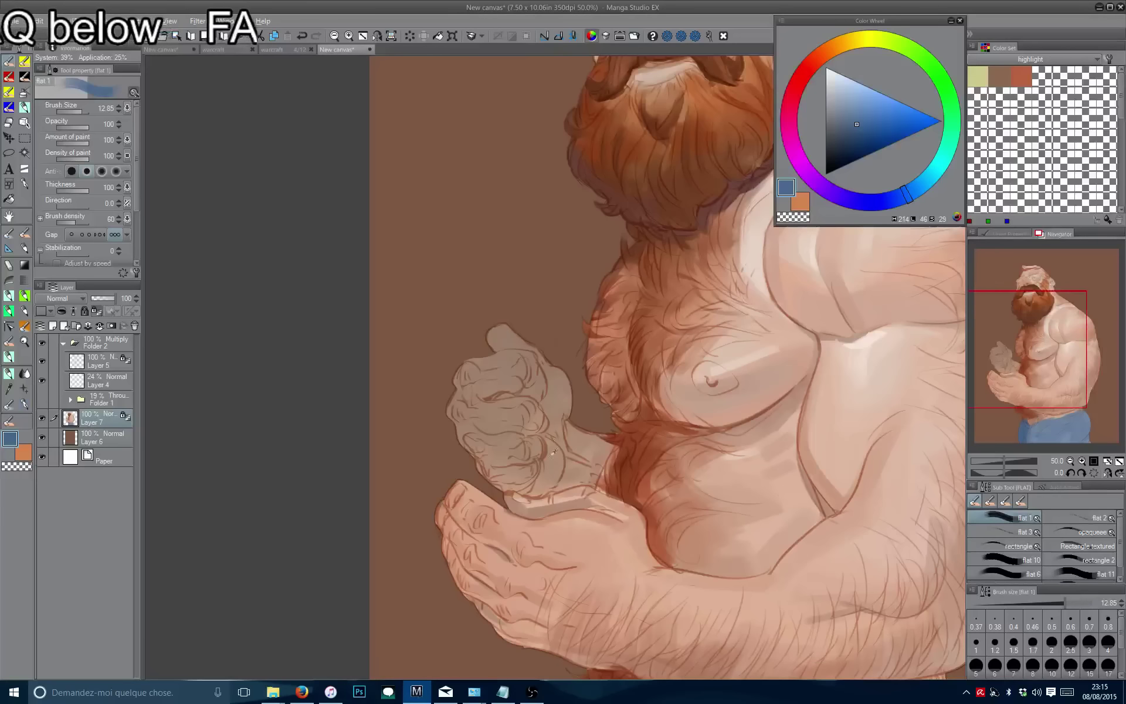
pyautogui.keyDown('alt'); pyautogui.click(531, 399); pyautogui.keyUp('alt')
pyautogui.press('[')
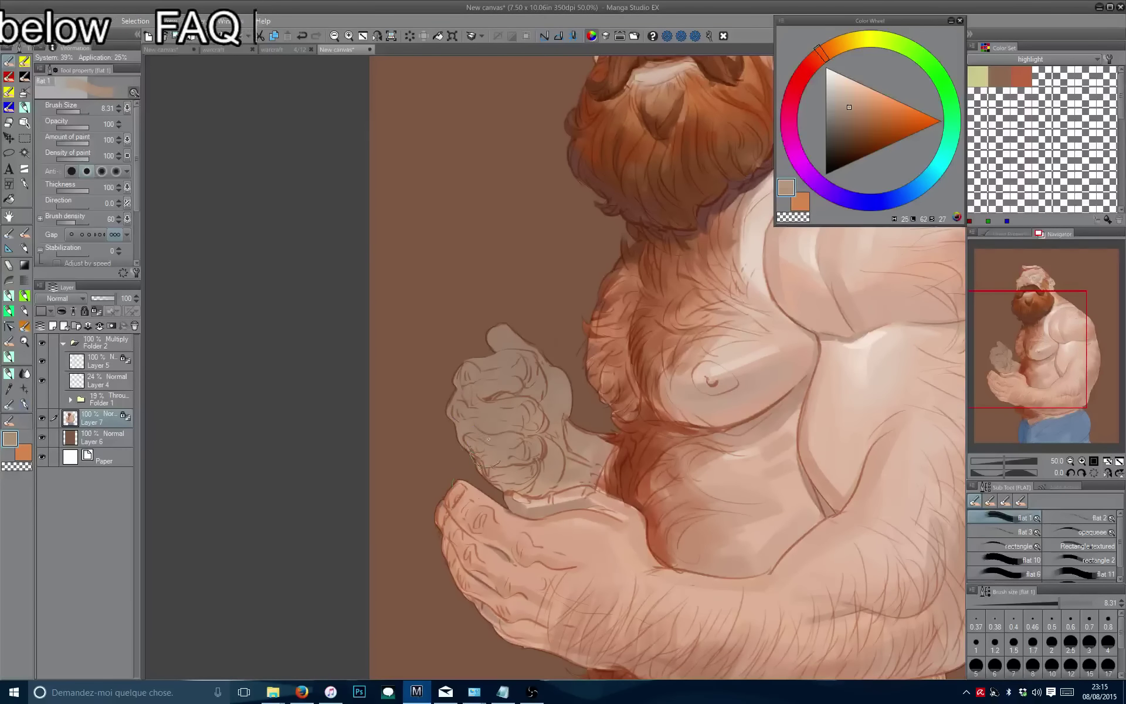
pyautogui.scroll(-3, 489, 439)
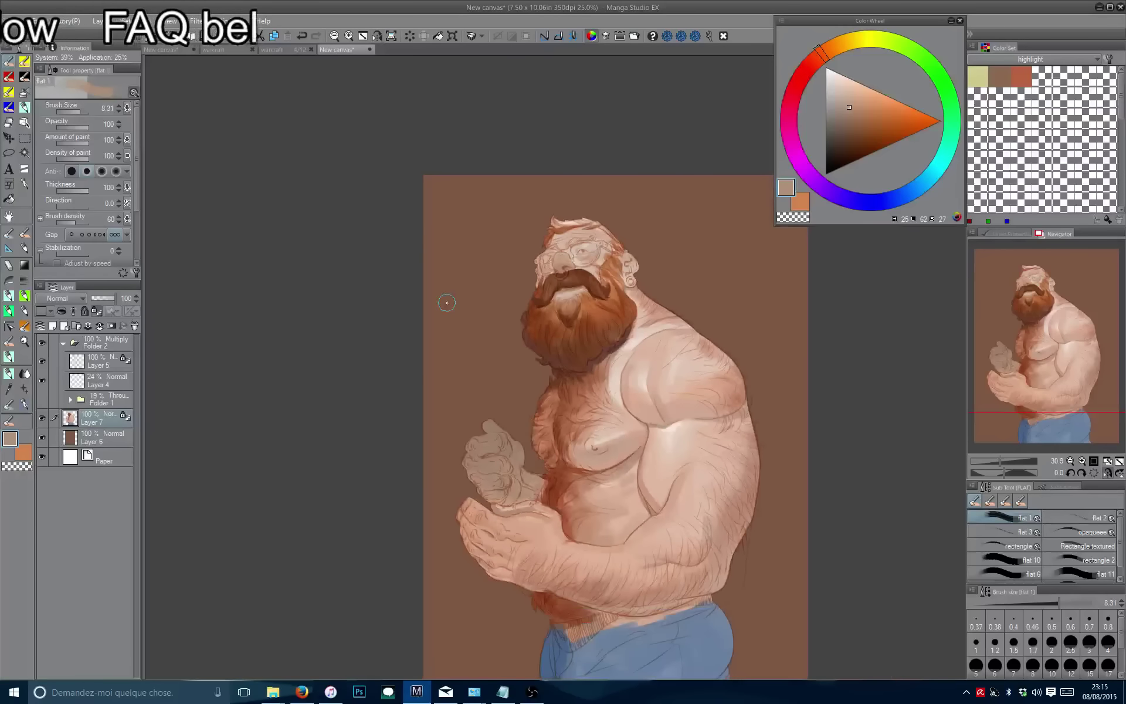
pyautogui.scroll(3, 543, 317)
# Deepen the strands and edge of the beard below the ear with dark muted reddish brown strokes at brush sizes 1.69 and 2.62.
pyautogui.keyDown('alt'); pyautogui.click(511, 353); pyautogui.keyUp('alt')
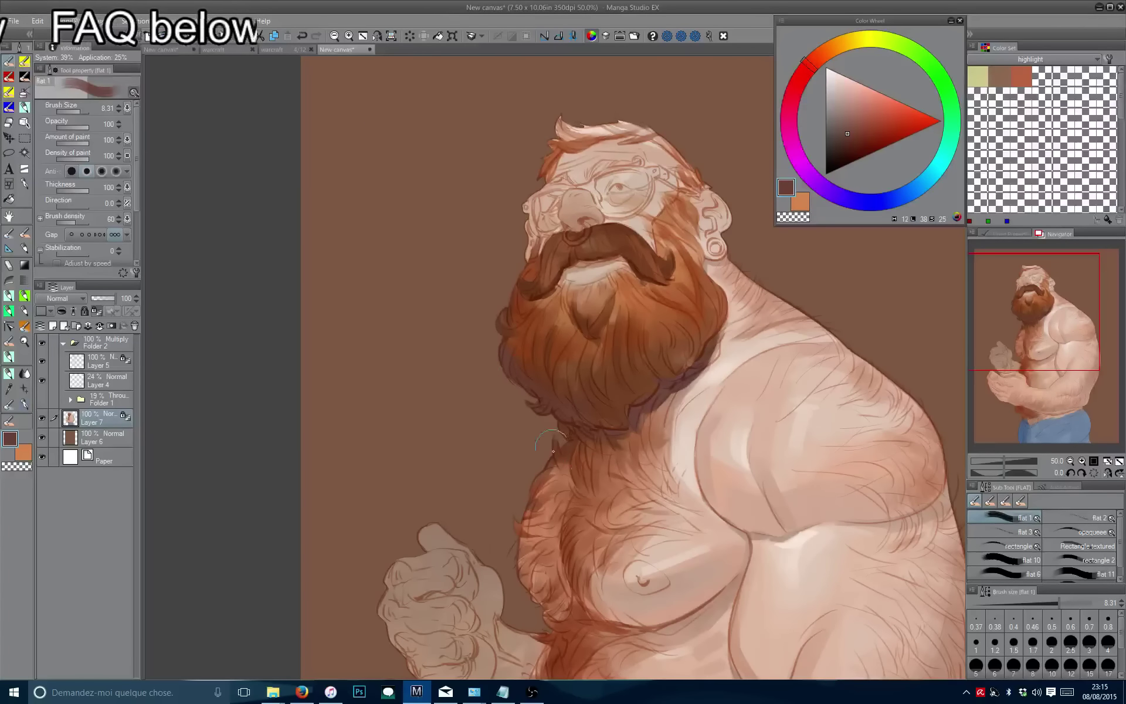
pyautogui.moveTo(539, 499); pyautogui.dragTo(536, 440)
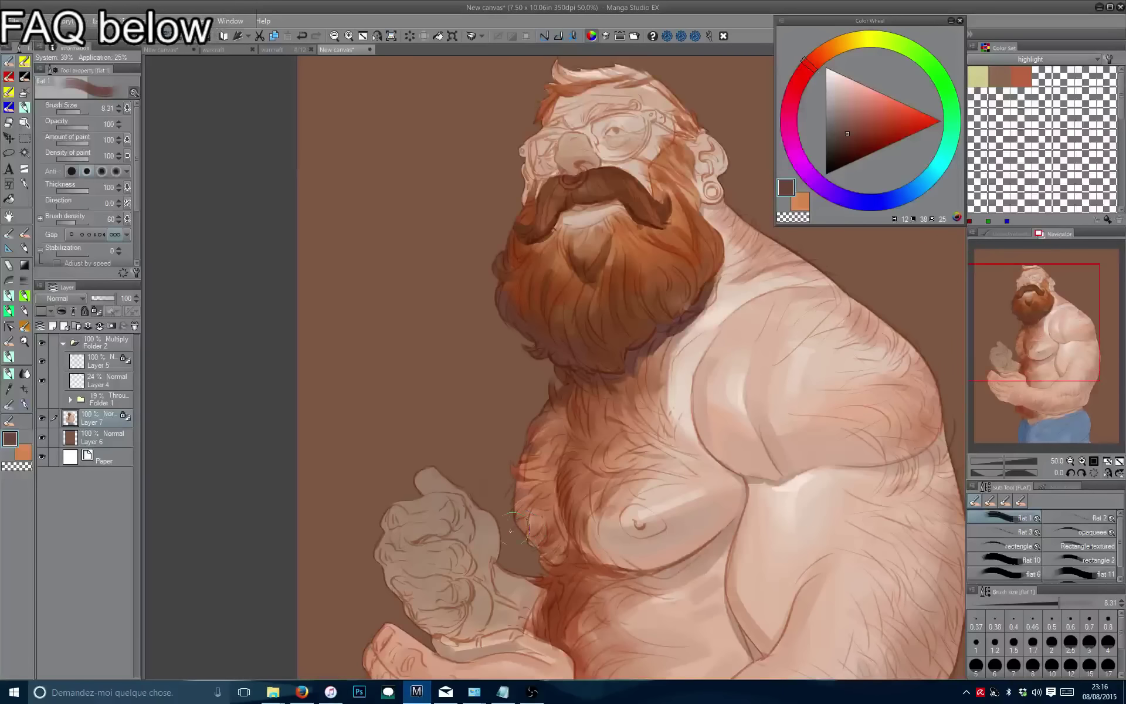
pyautogui.scroll(3, 523, 422)
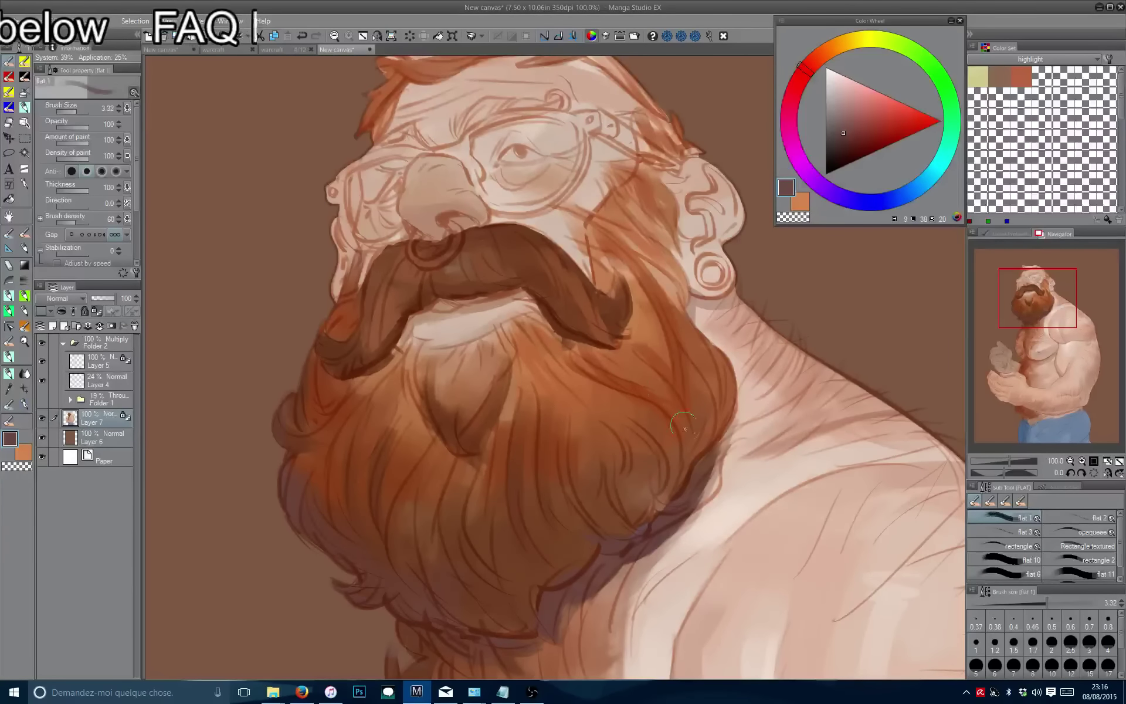
pyautogui.moveTo(680, 428); pyautogui.dragTo(654, 369)
pyautogui.moveTo(669, 404); pyautogui.dragTo(645, 438)
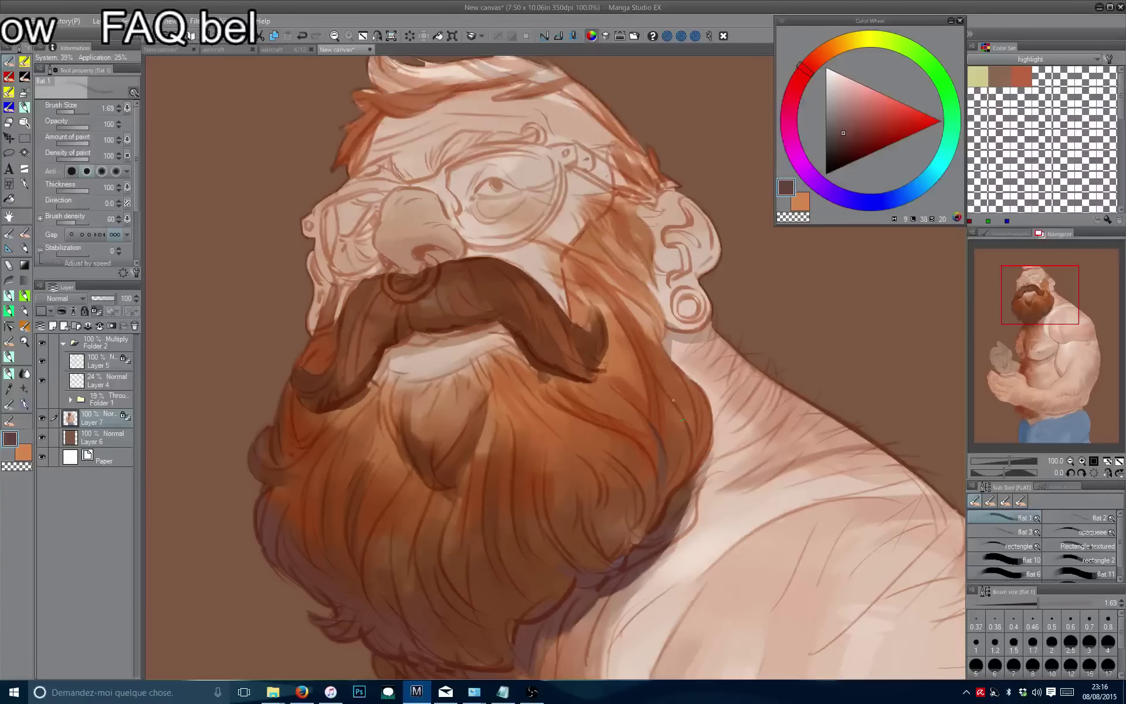
pyautogui.moveTo(678, 364); pyautogui.dragTo(704, 463)
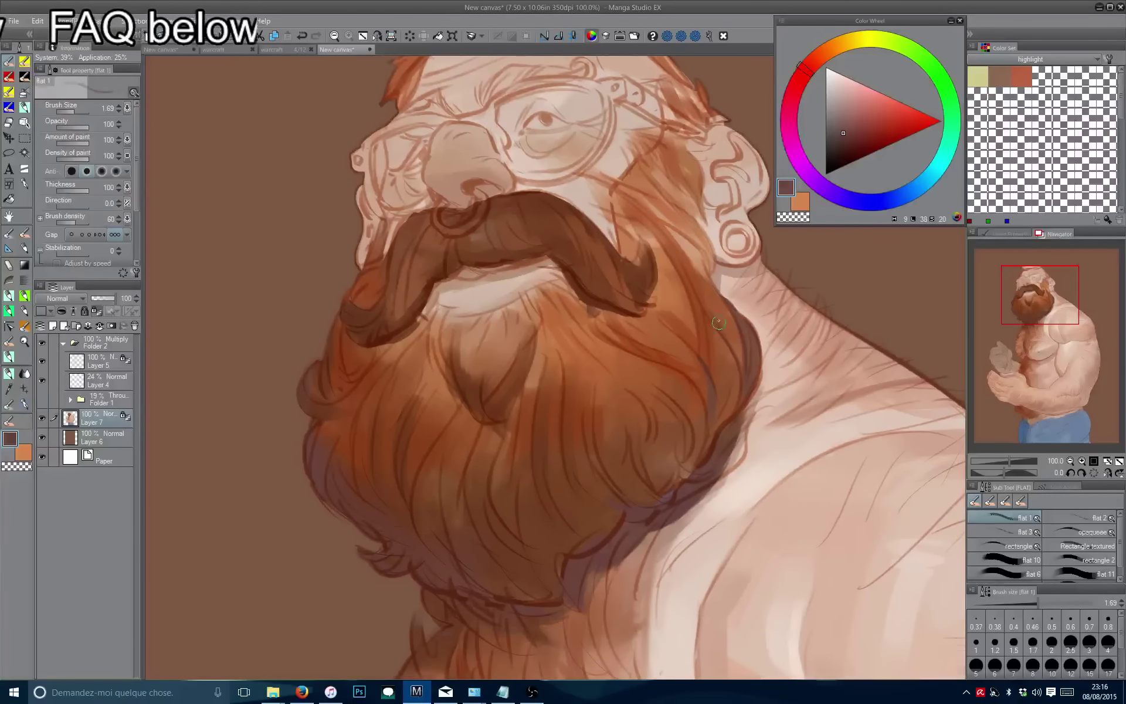
pyautogui.moveTo(587, 499)
pyautogui.mouseDown()
pyautogui.moveTo(635, 433)
pyautogui.moveTo(698, 487)
pyautogui.moveTo(680, 441)
pyautogui.mouseUp()
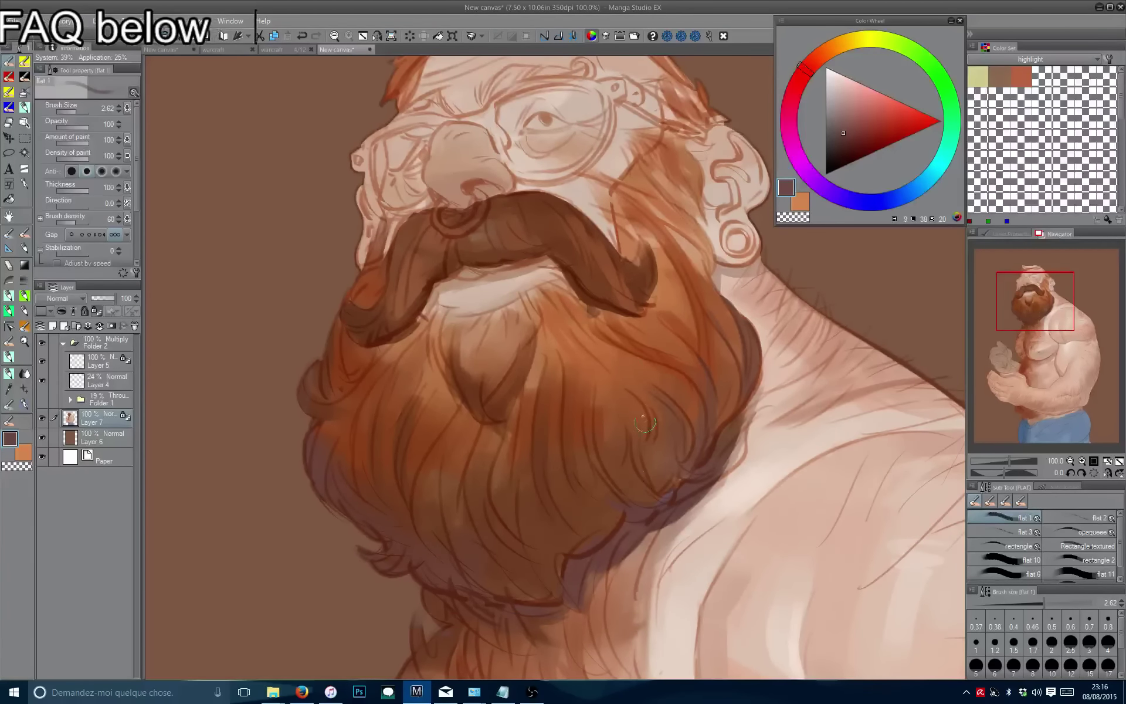
# Touch up the centre of the beard below the lower lip with sampled orange-brown and tan tones at brush size 2.62.
pyautogui.scroll(-4, 643, 422)
pyautogui.scroll(1, 567, 365)
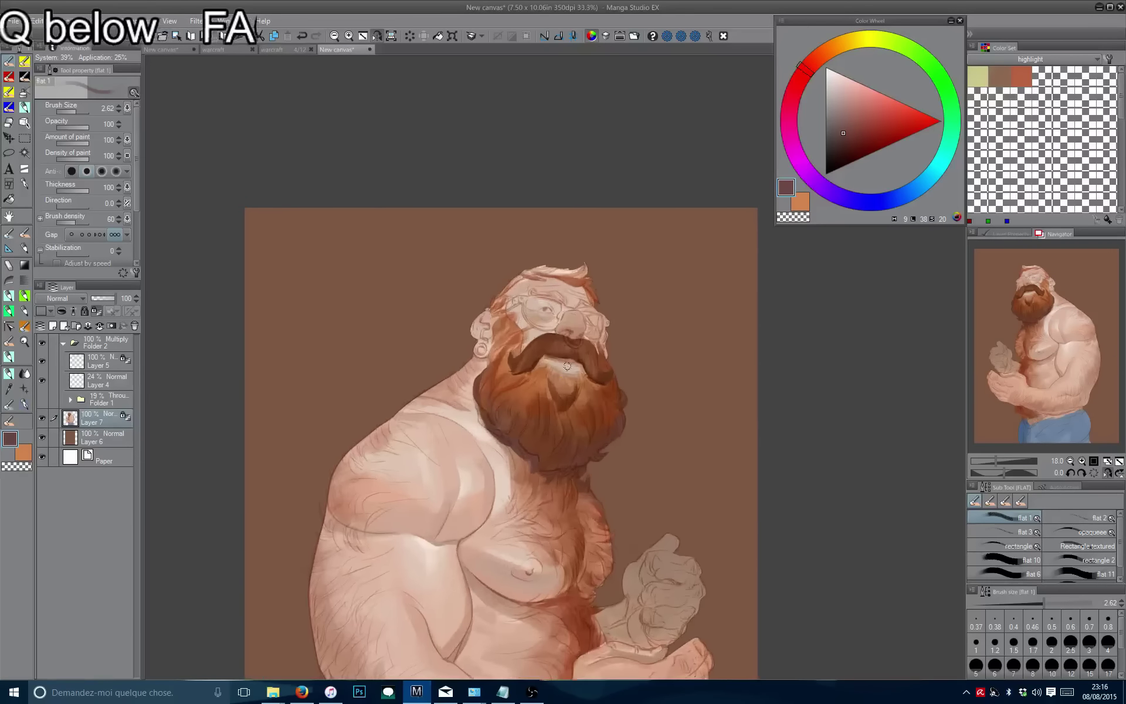
pyautogui.scroll(1, 567, 366)
pyautogui.keyDown('alt'); pyautogui.click(551, 420); pyautogui.keyUp('alt')
pyautogui.keyDown('alt'); pyautogui.click(565, 410); pyautogui.keyUp('alt')
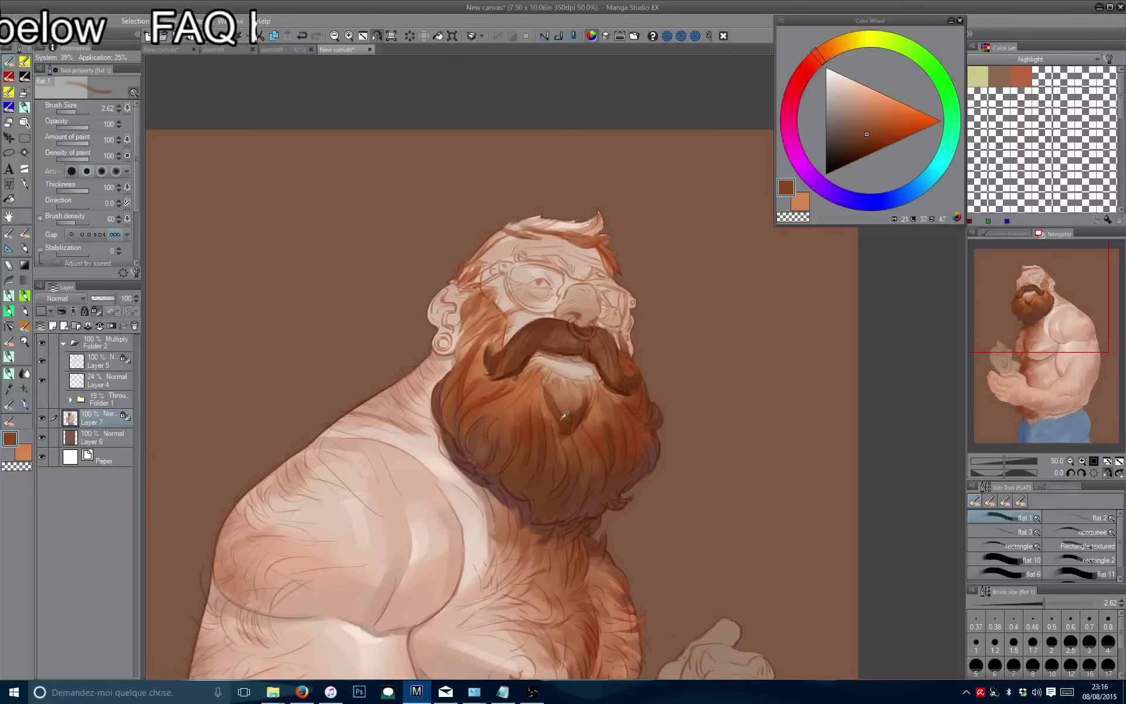
pyautogui.keyDown('alt'); pyautogui.click(565, 416); pyautogui.keyUp('alt')
pyautogui.moveTo(570, 381)
pyautogui.mouseDown()
pyautogui.moveTo(572, 410)
pyautogui.moveTo(580, 405)
pyautogui.moveTo(562, 459)
pyautogui.moveTo(581, 474)
pyautogui.mouseUp()
pyautogui.keyDown('alt'); pyautogui.click(597, 439); pyautogui.keyUp('alt')
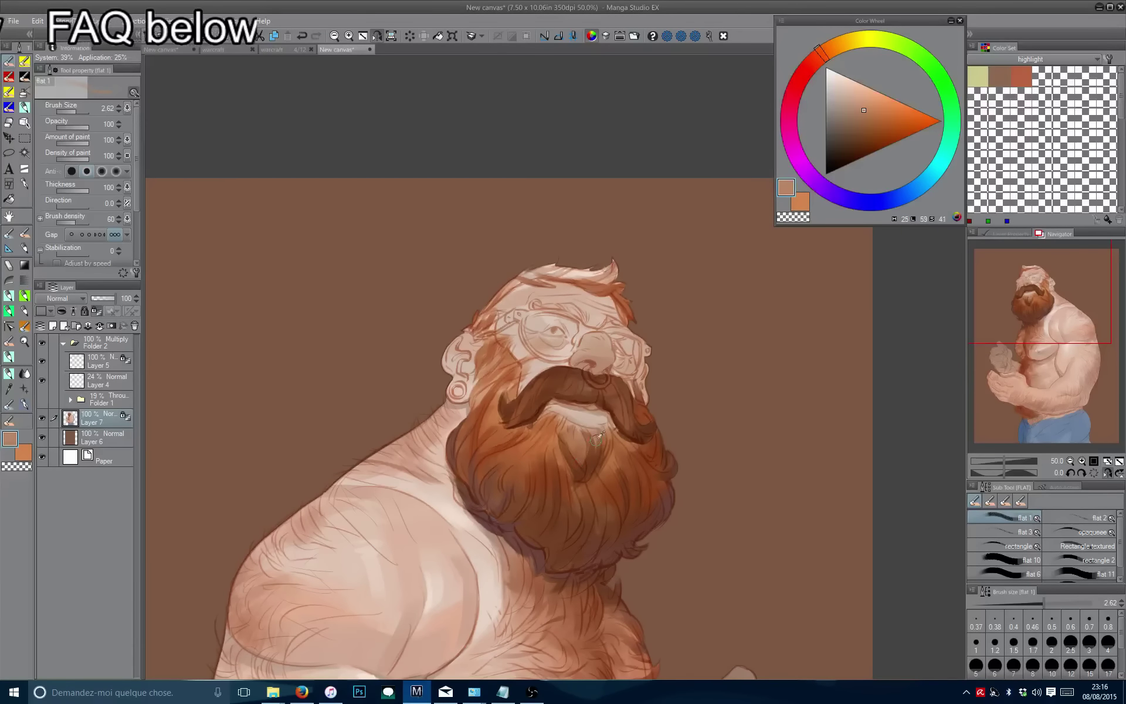
pyautogui.keyDown('alt'); pyautogui.click(573, 490); pyautogui.keyUp('alt')
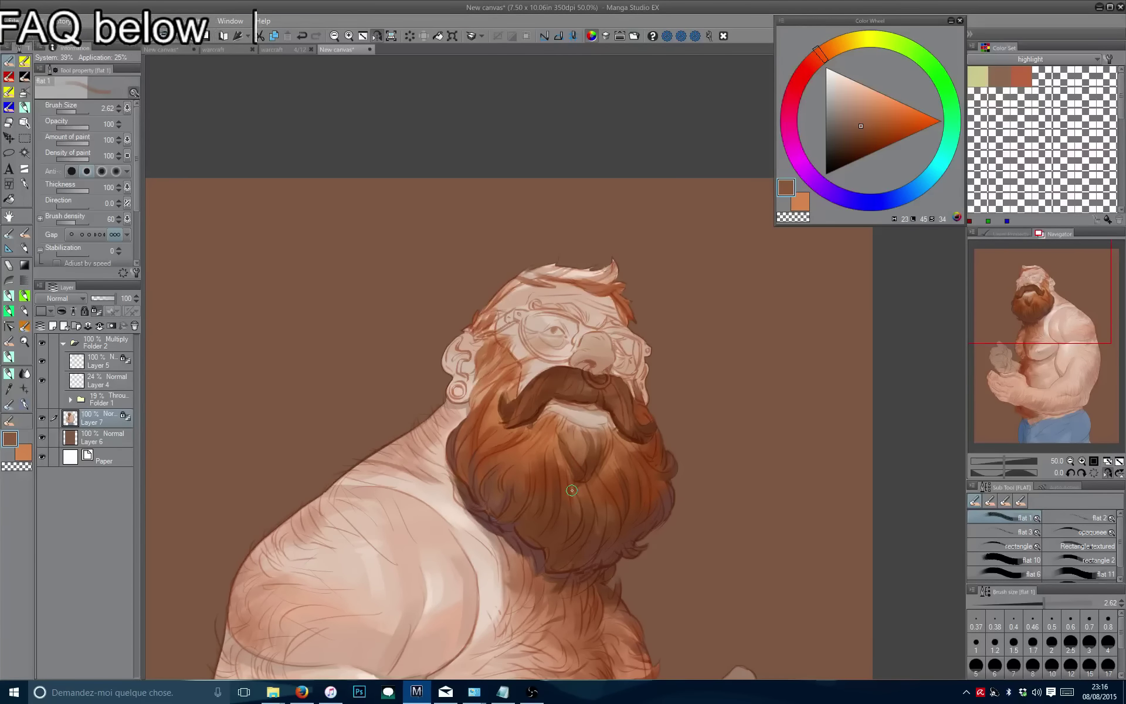
# Refine the mouth line between the moustache and lower lip with a muted brown at brush size 1.34.
pyautogui.scroll(3, 572, 490)
pyautogui.moveTo(617, 317); pyautogui.dragTo(614, 320)
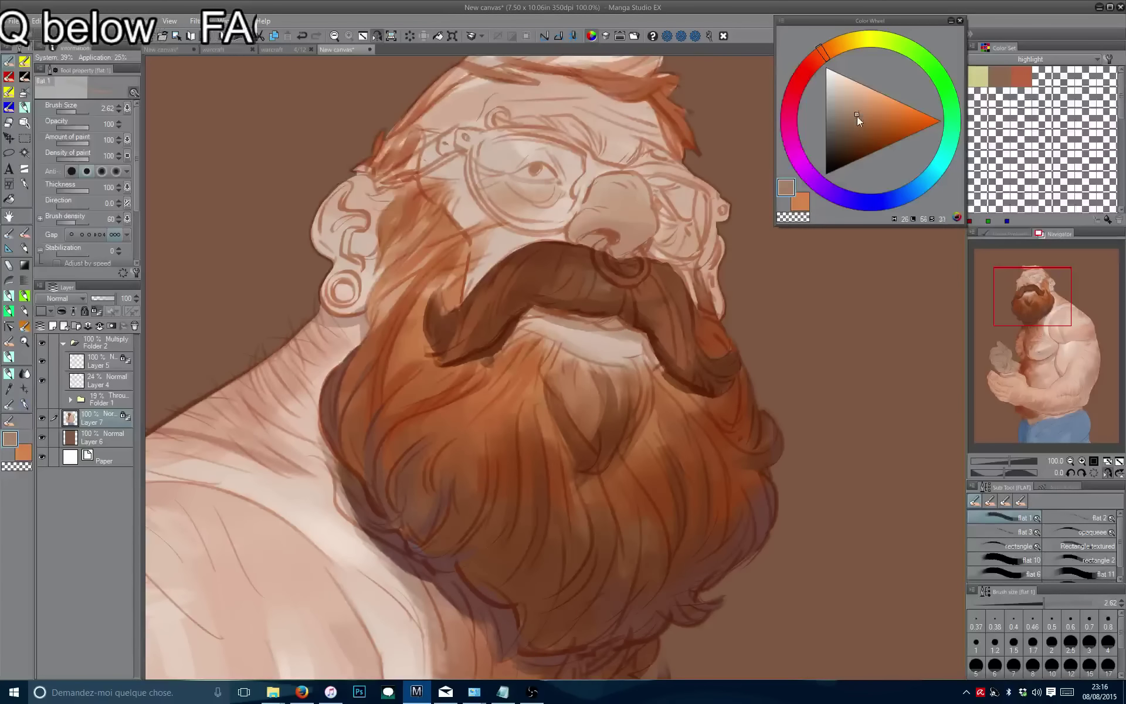
pyautogui.click(857, 119)
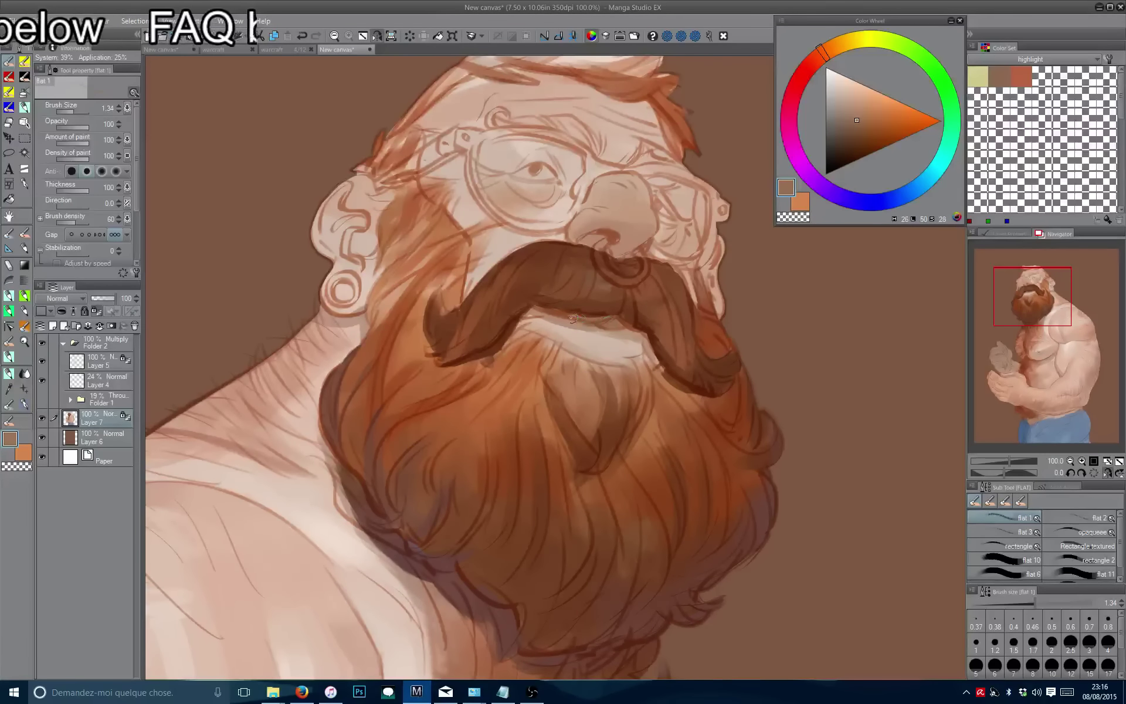
pyautogui.moveTo(588, 324); pyautogui.dragTo(543, 313)
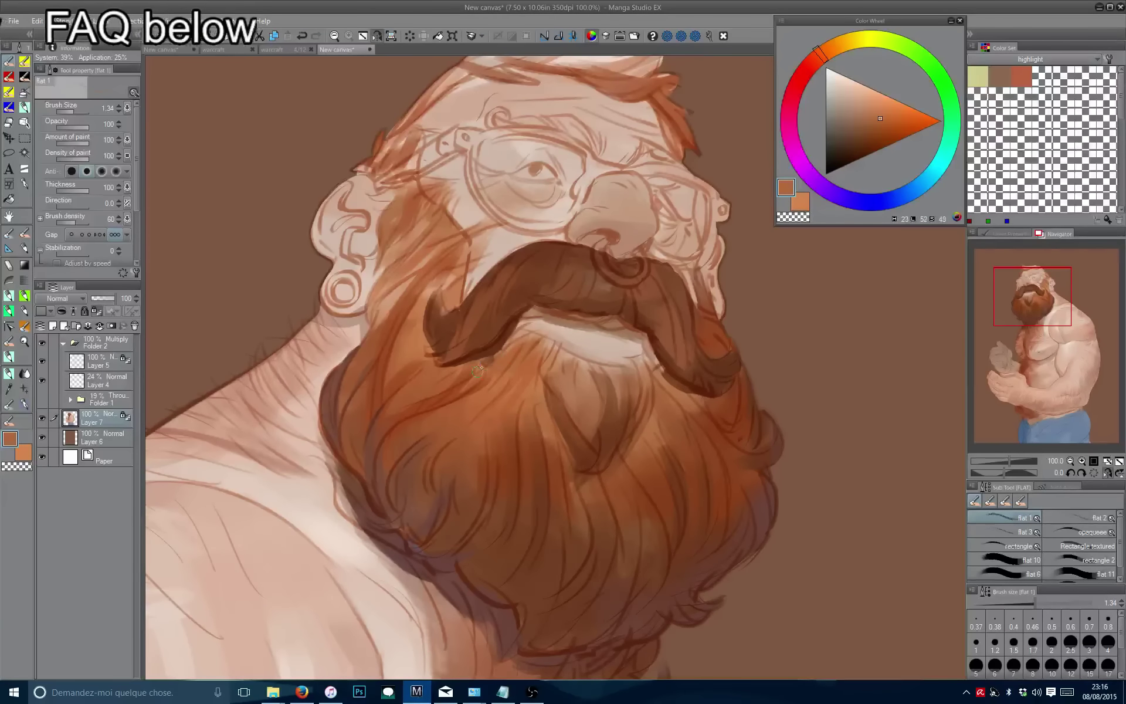
# Examine the whole figure at reduced size and in mirrored view to judge its overall shapes and values.
pyautogui.scroll(-4, 539, 300)
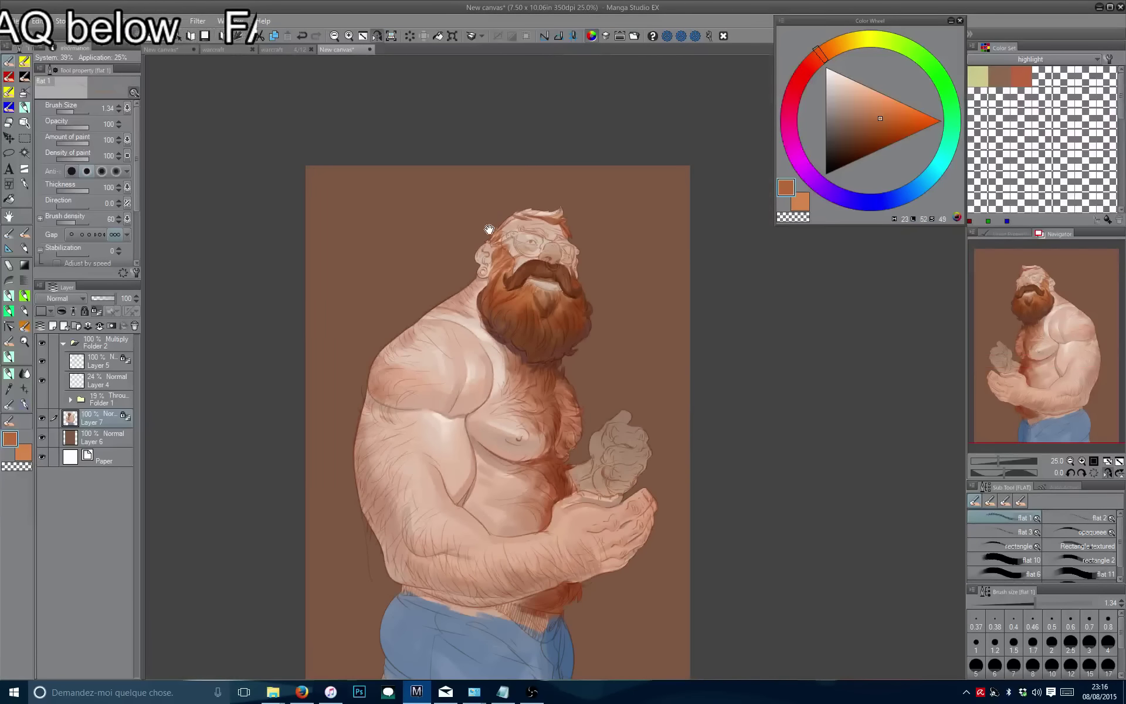
pyautogui.moveTo(489, 229); pyautogui.dragTo(515, 212)
pyautogui.scroll(-1, 506, 195)
pyautogui.scroll(-2, 514, 228)
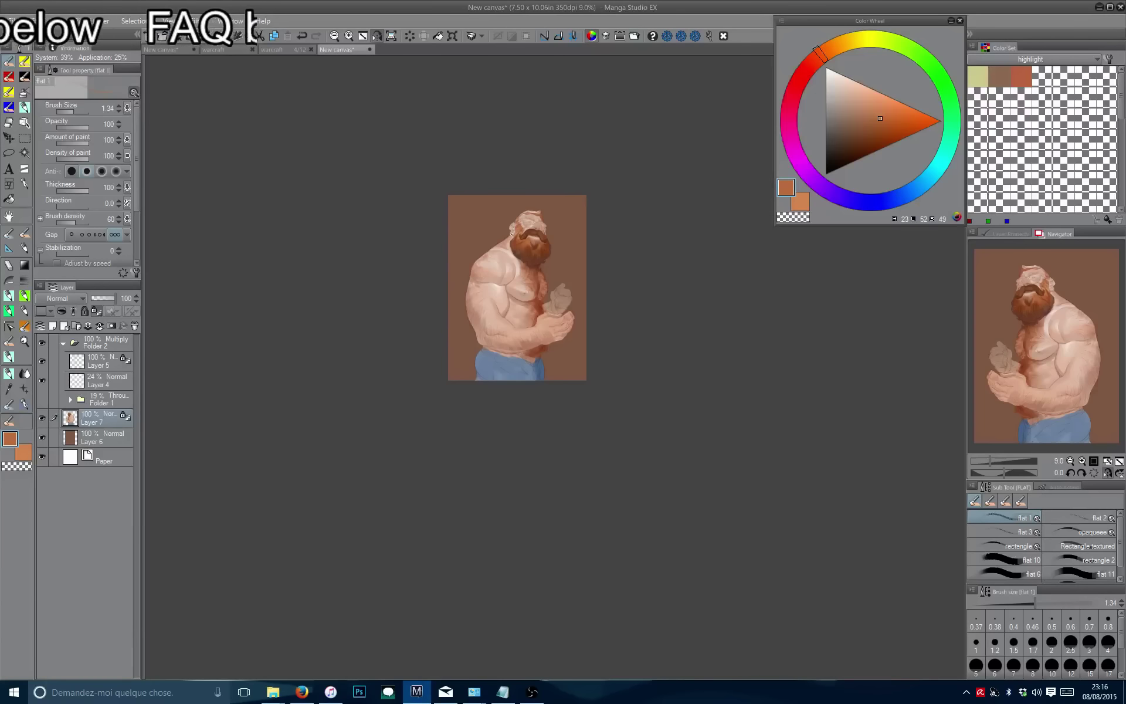
pyautogui.scroll(-1, 511, 233)
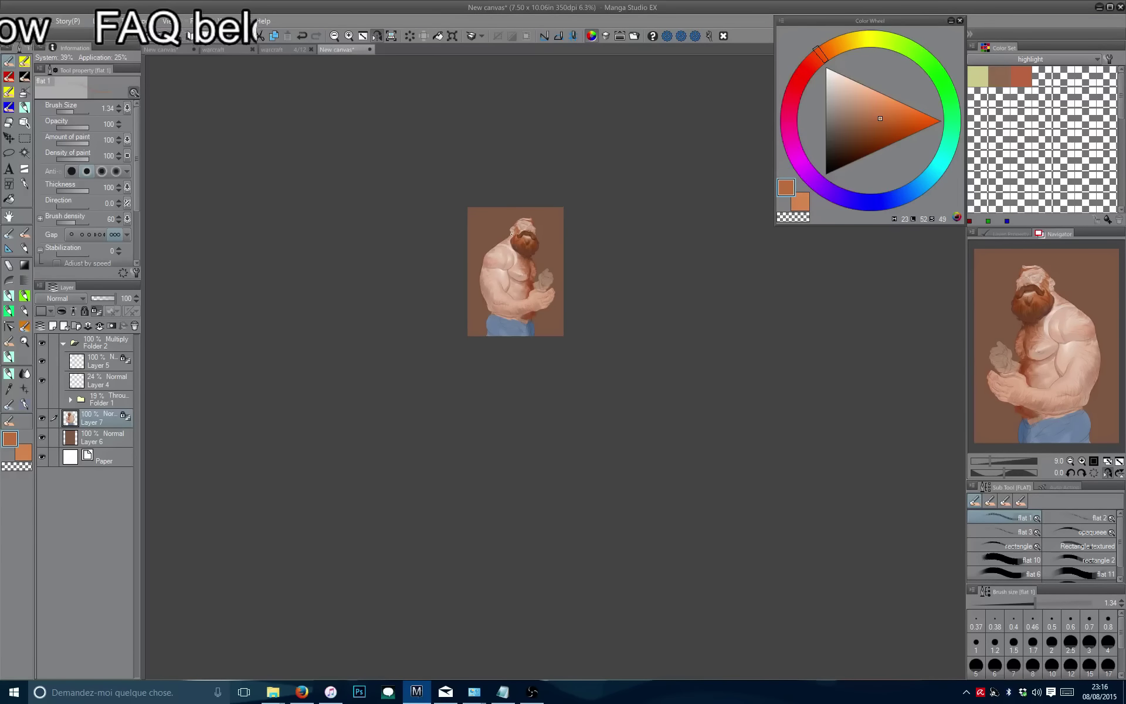
pyautogui.moveTo(525, 164); pyautogui.dragTo(528, 252)
pyautogui.press('h')
pyautogui.scroll(3, 534, 257)
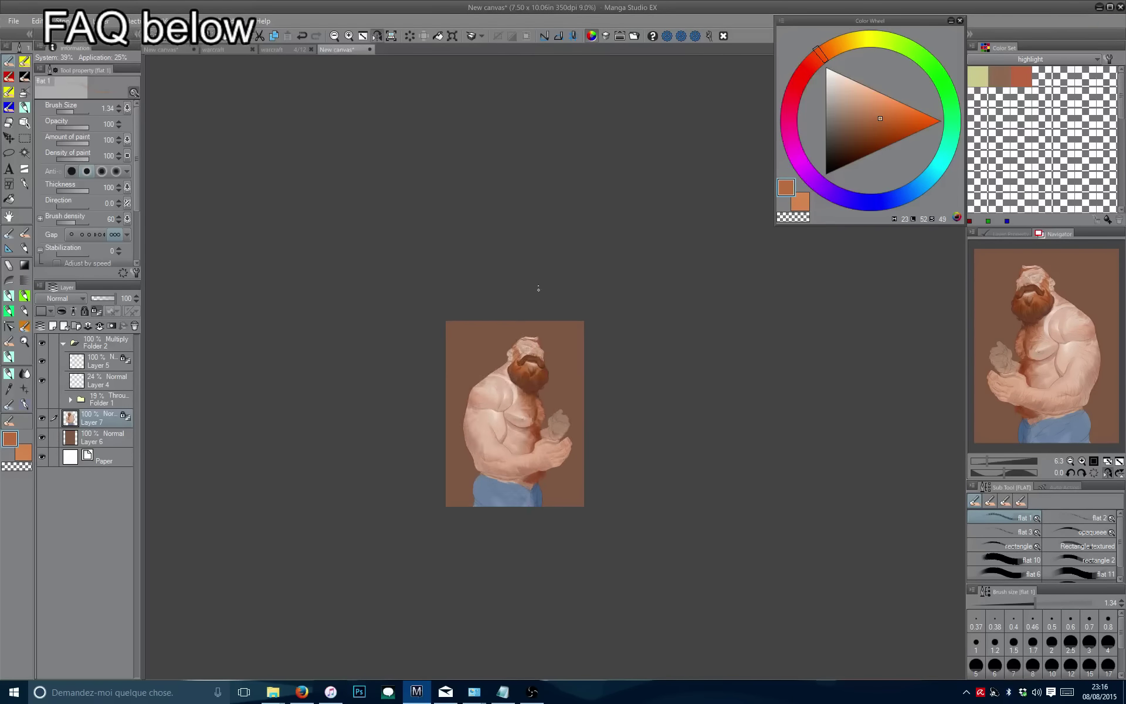
pyautogui.press('h')
# Adjust the trousers and their waistband below the forearm with slightly darker sampled blue at brush sizes 19.39 and 6.62.
pyautogui.keyDown('alt'); pyautogui.click(501, 469); pyautogui.keyUp('alt')
pyautogui.click(853, 117)
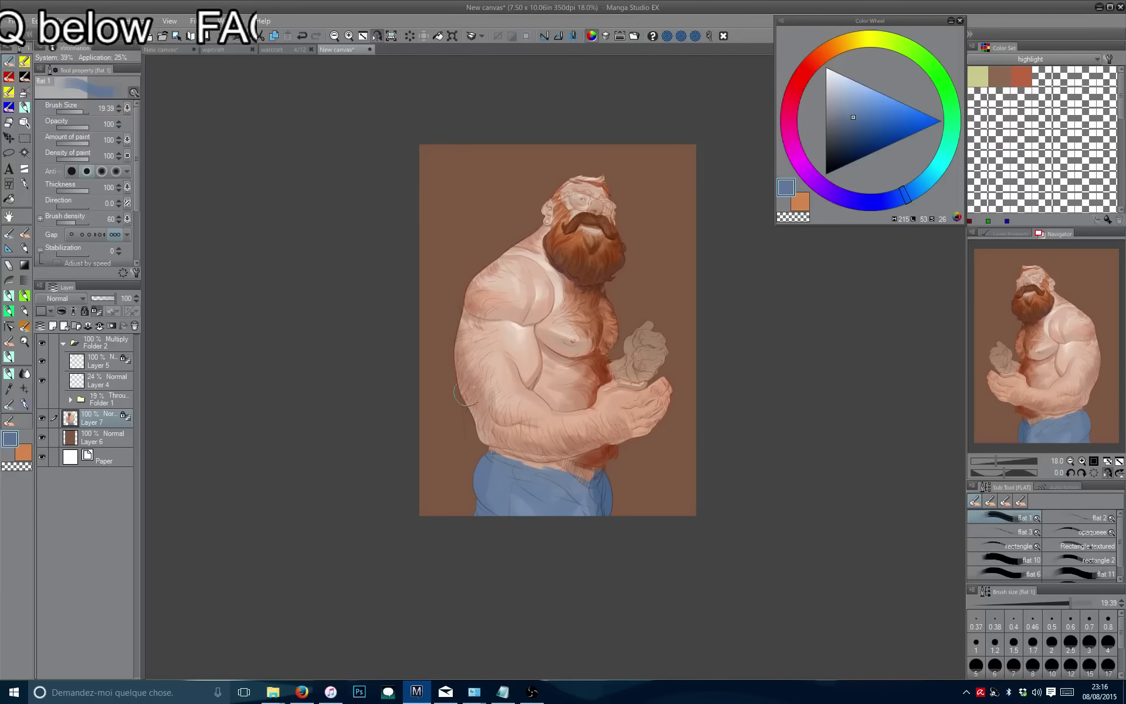
pyautogui.click(858, 122)
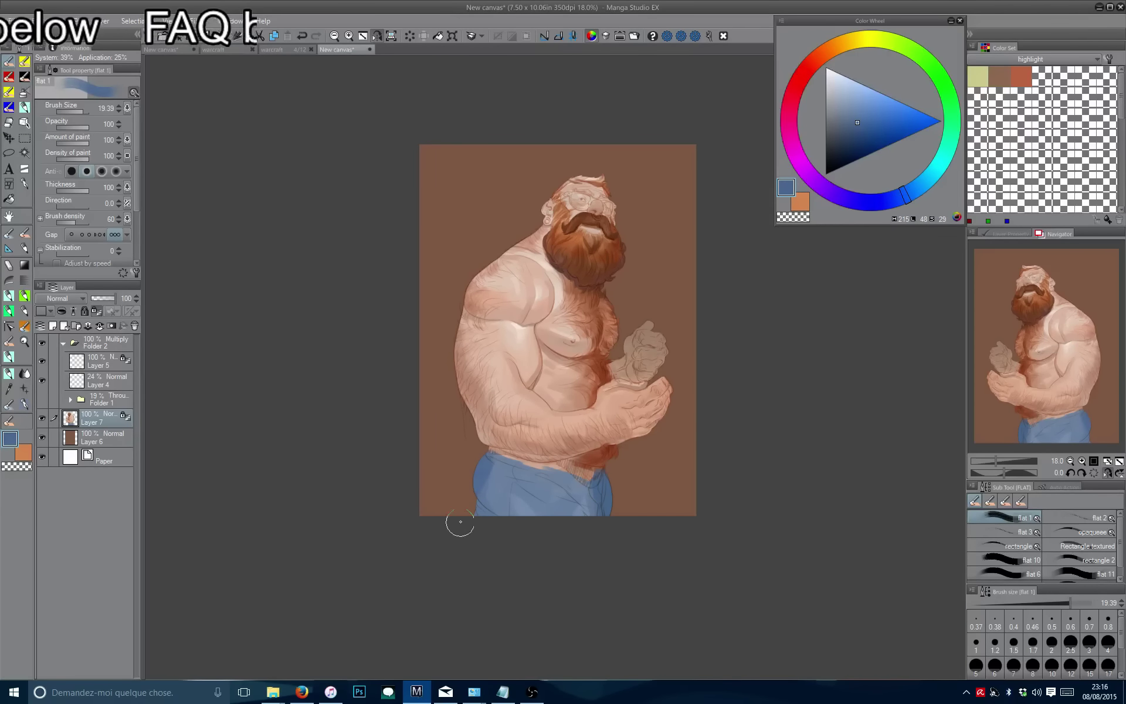
pyautogui.scroll(1, 565, 375)
pyautogui.press('[')
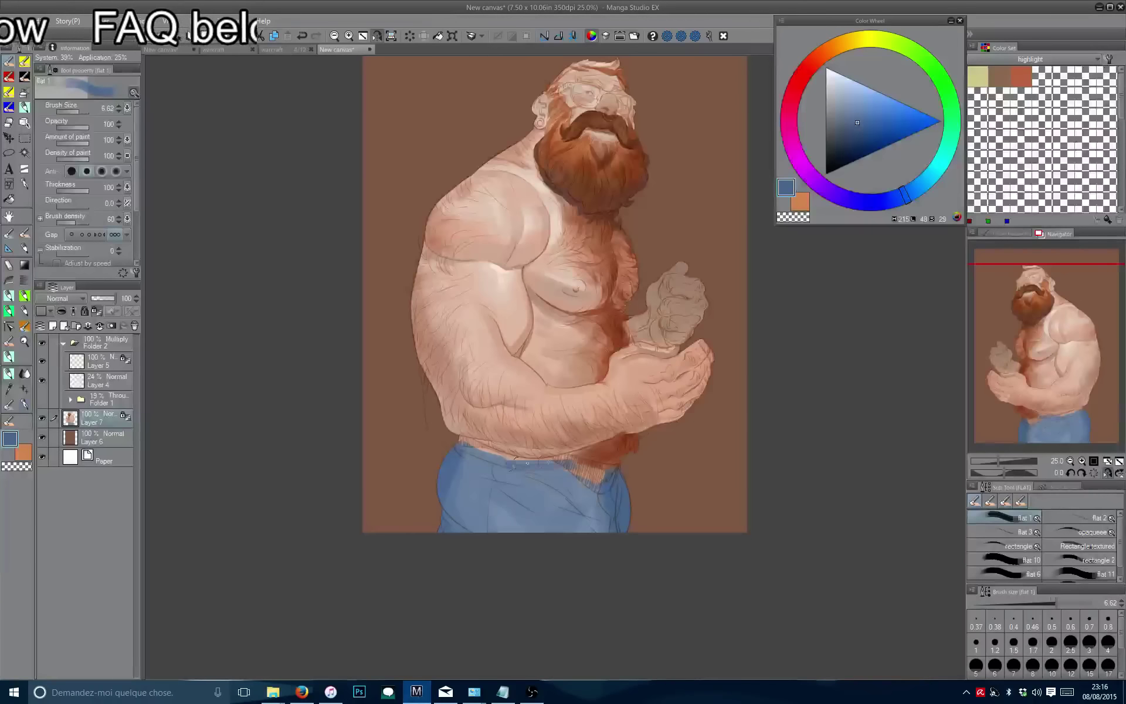
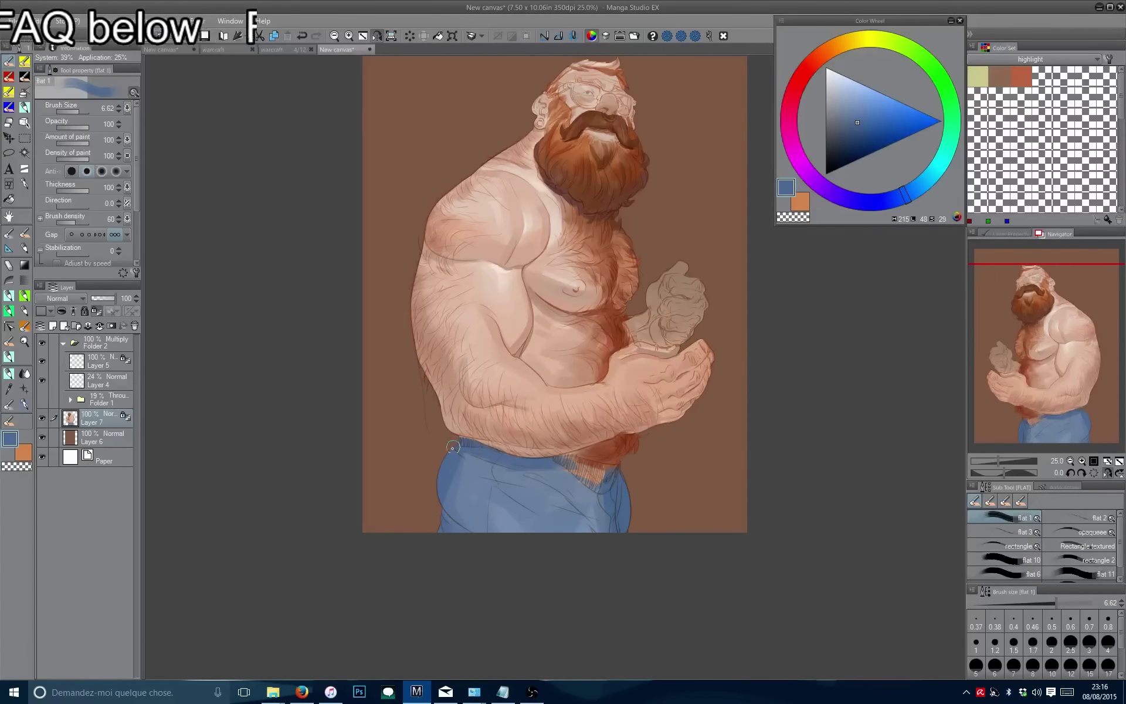
# Mirror the canvas and shade the front waistband over the lower belly with a darker muted blue at brush size 6.62.
pyautogui.press('h')
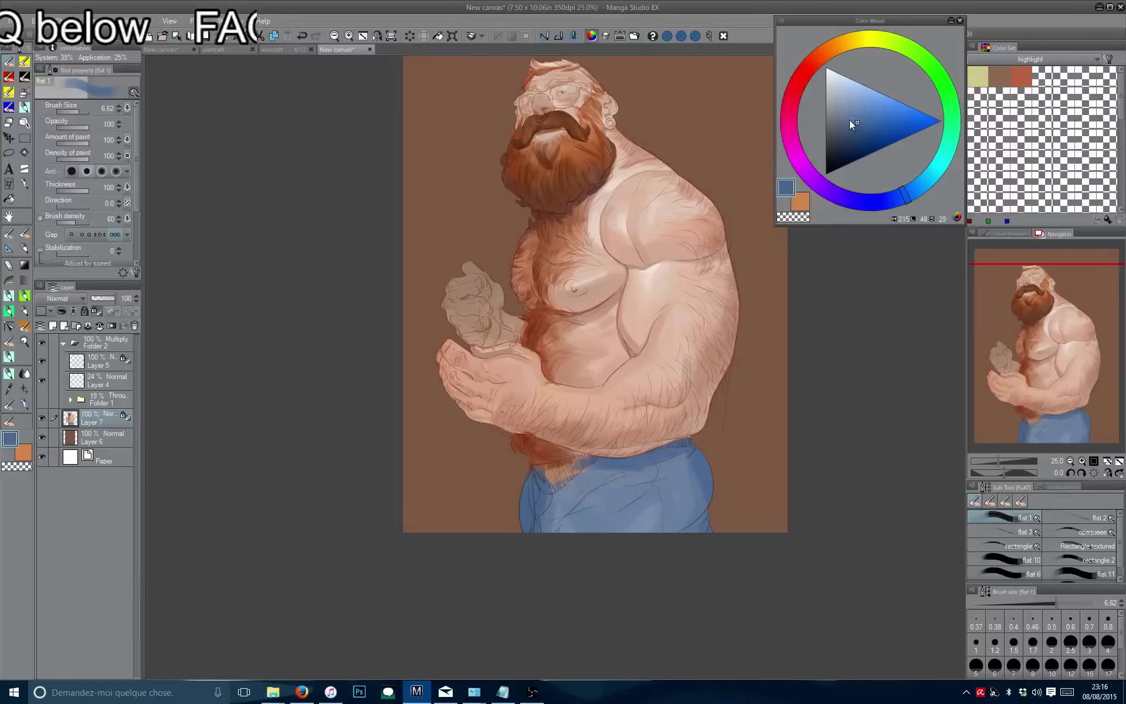
pyautogui.click(849, 127)
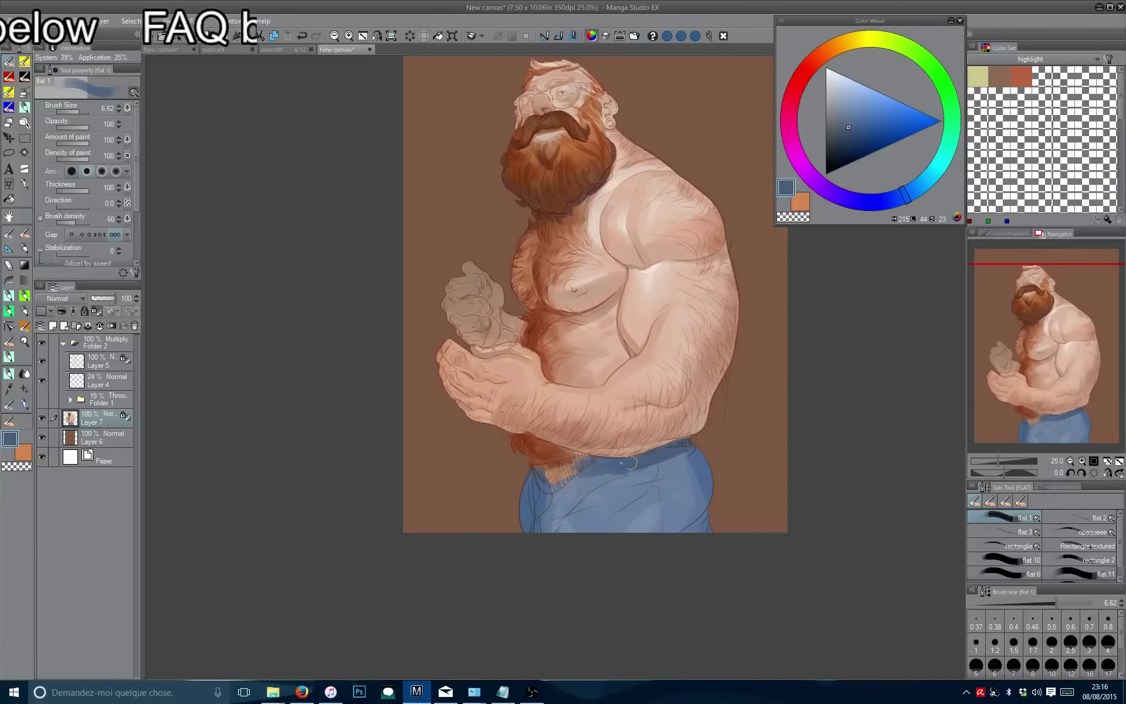
pyautogui.moveTo(586, 460)
pyautogui.mouseDown()
pyautogui.moveTo(552, 477)
pyautogui.moveTo(580, 471)
pyautogui.moveTo(570, 472)
pyautogui.mouseUp()
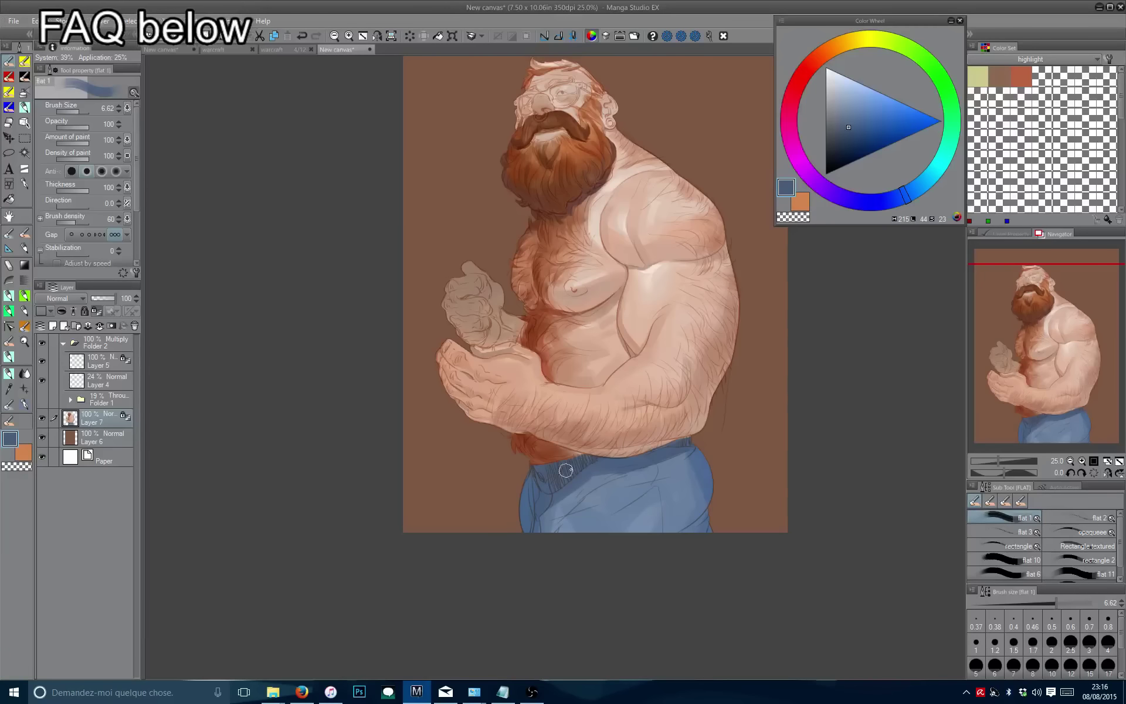
# Model the hip and thigh of the trousers with sampled lighter and mid blues at brush sizes 6.62 and 10.51.
pyautogui.moveTo(579, 463); pyautogui.dragTo(607, 428)
pyautogui.keyDown('alt'); pyautogui.click(647, 443); pyautogui.keyUp('alt')
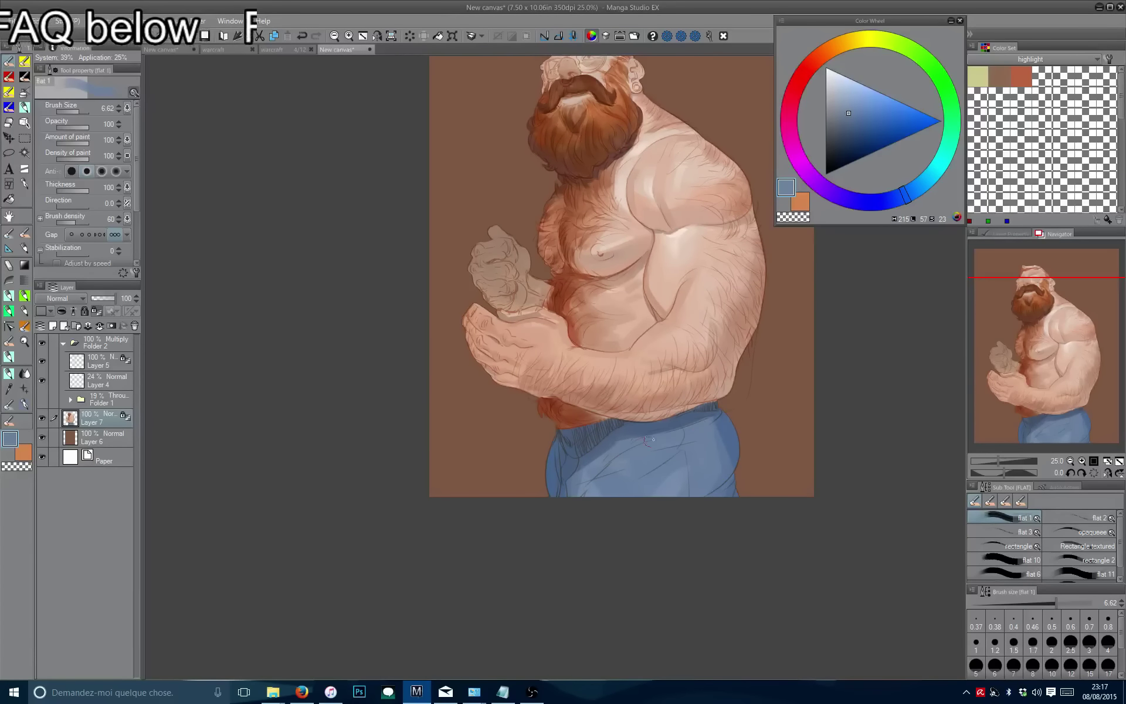
pyautogui.keyDown('alt'); pyautogui.click(634, 441); pyautogui.keyUp('alt')
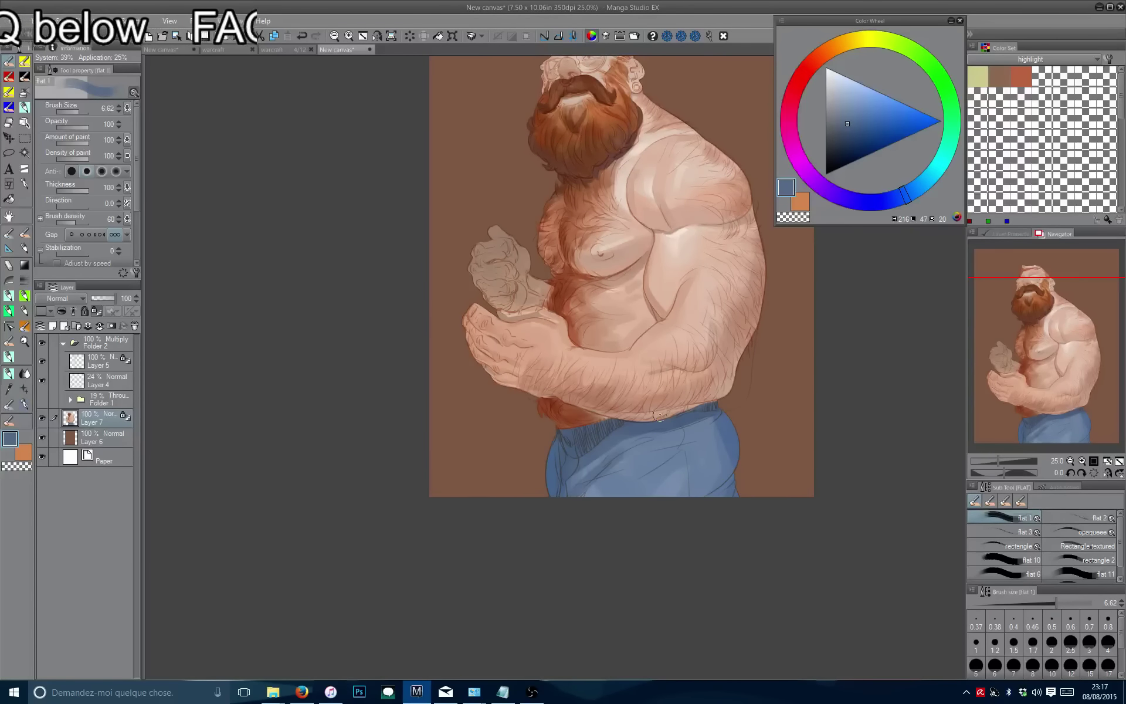
pyautogui.moveTo(620, 455)
pyautogui.mouseDown()
pyautogui.moveTo(569, 497)
pyautogui.moveTo(705, 481)
pyautogui.moveTo(630, 531)
pyautogui.mouseUp()
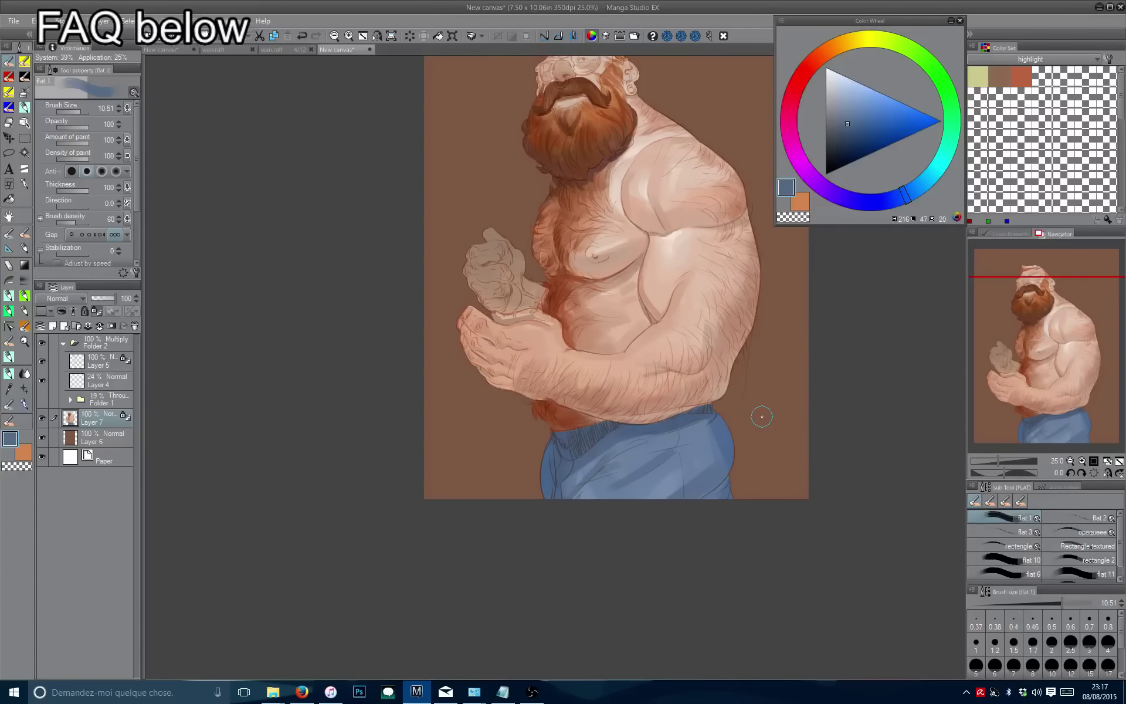
pyautogui.click(848, 119)
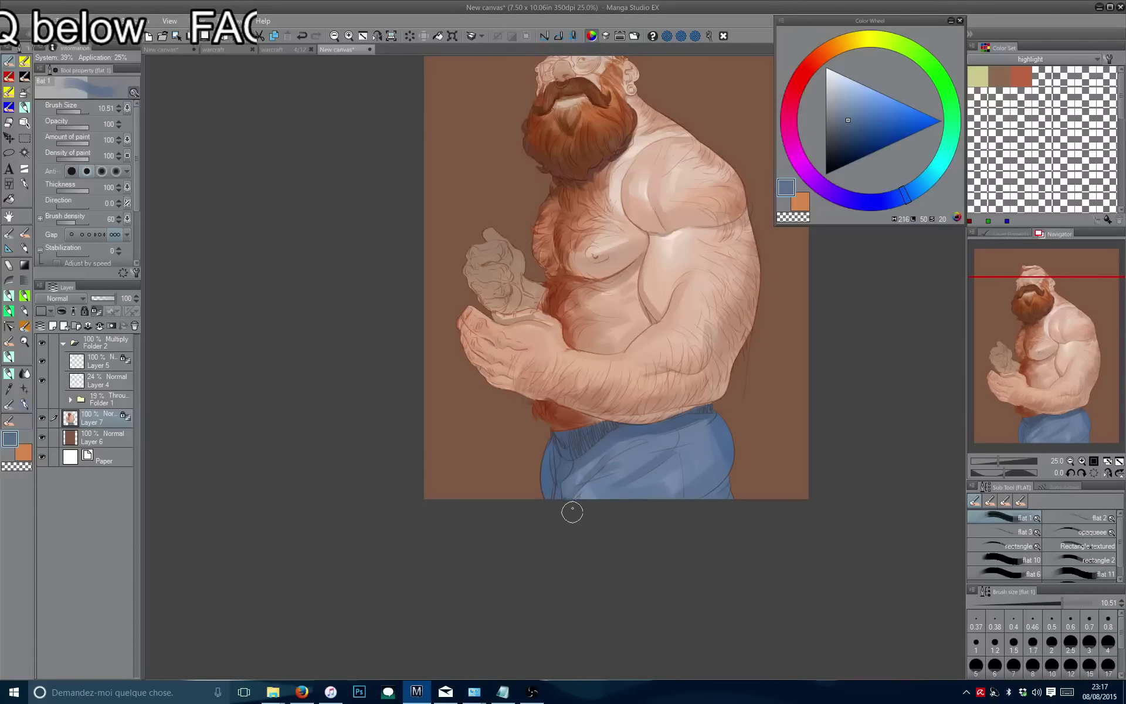
# Shade the front of the trousers with progressively darker blues at brush size 10.51, undoing the last stroke.
pyautogui.keyDown('alt'); pyautogui.click(553, 463); pyautogui.keyUp('alt')
pyautogui.click(846, 128)
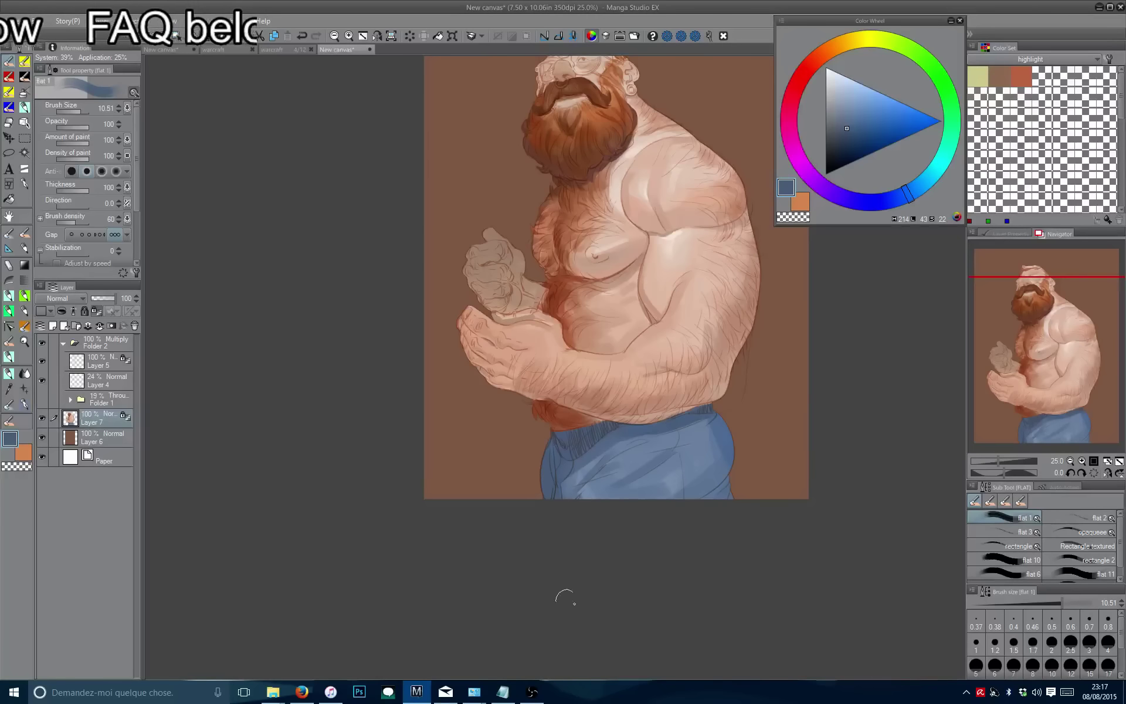
pyautogui.click(844, 135)
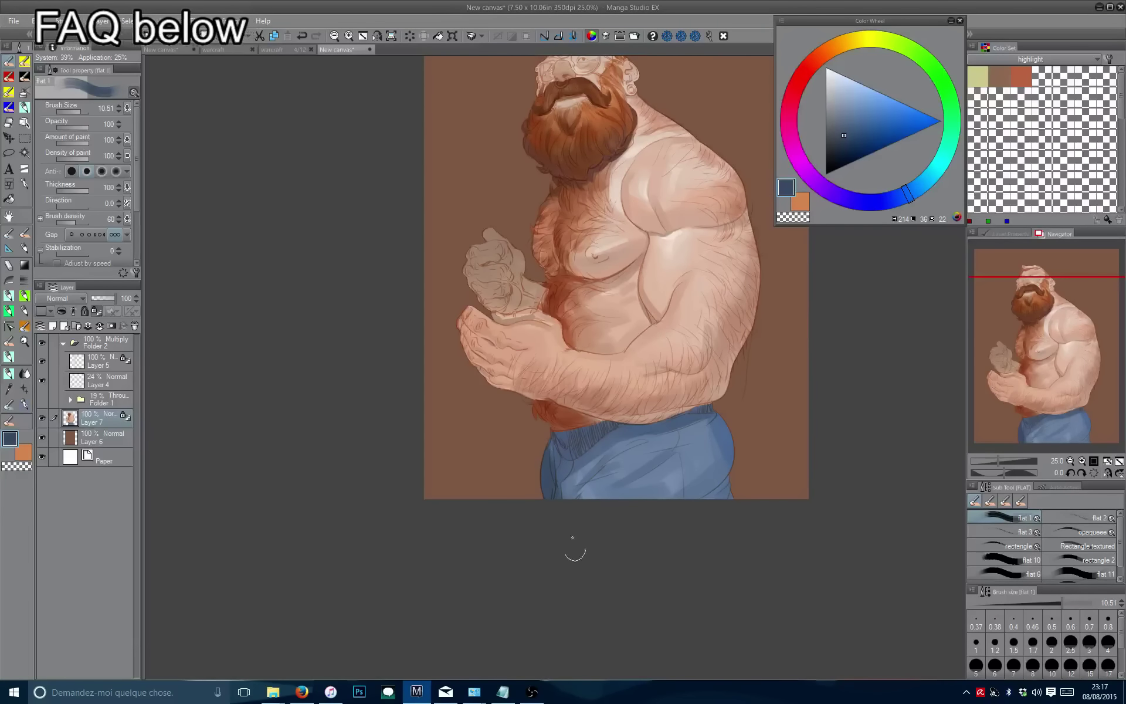
pyautogui.hotkey('ctrl', 'z')
# Define the waistband, fly and thigh folds with dark muted blue strokes at brush size 3.89, undoing one stray stroke.
pyautogui.press('[')
pyautogui.press('[')
pyautogui.press('[')
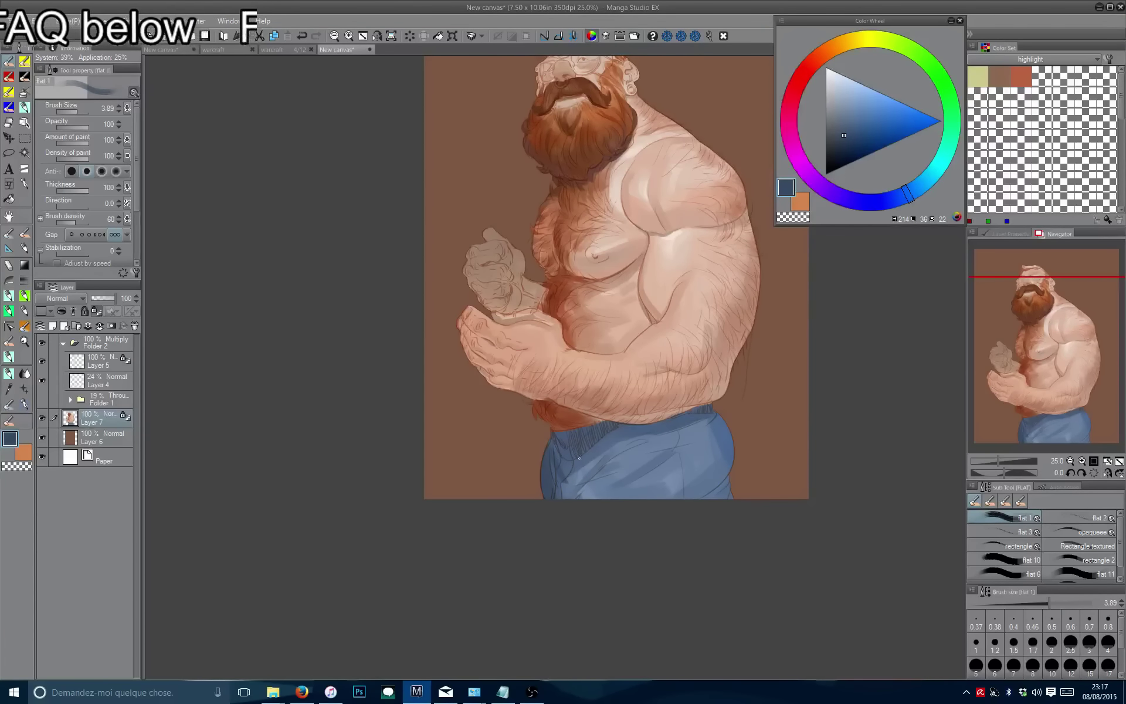
pyautogui.moveTo(617, 441)
pyautogui.mouseDown()
pyautogui.moveTo(555, 473)
pyautogui.moveTo(581, 445)
pyautogui.moveTo(553, 449)
pyautogui.moveTo(598, 429)
pyautogui.moveTo(566, 454)
pyautogui.moveTo(579, 435)
pyautogui.moveTo(598, 432)
pyautogui.moveTo(570, 458)
pyautogui.moveTo(601, 423)
pyautogui.mouseUp()
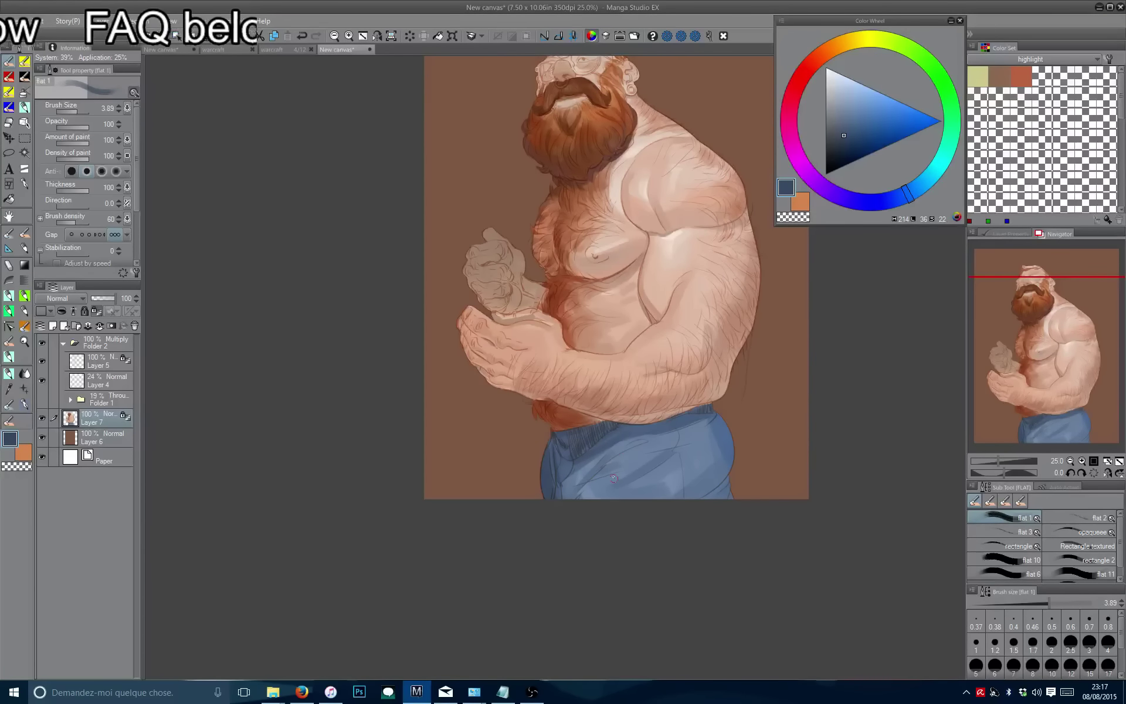
pyautogui.moveTo(614, 478); pyautogui.dragTo(622, 445)
pyautogui.hotkey('ctrl', 'z')
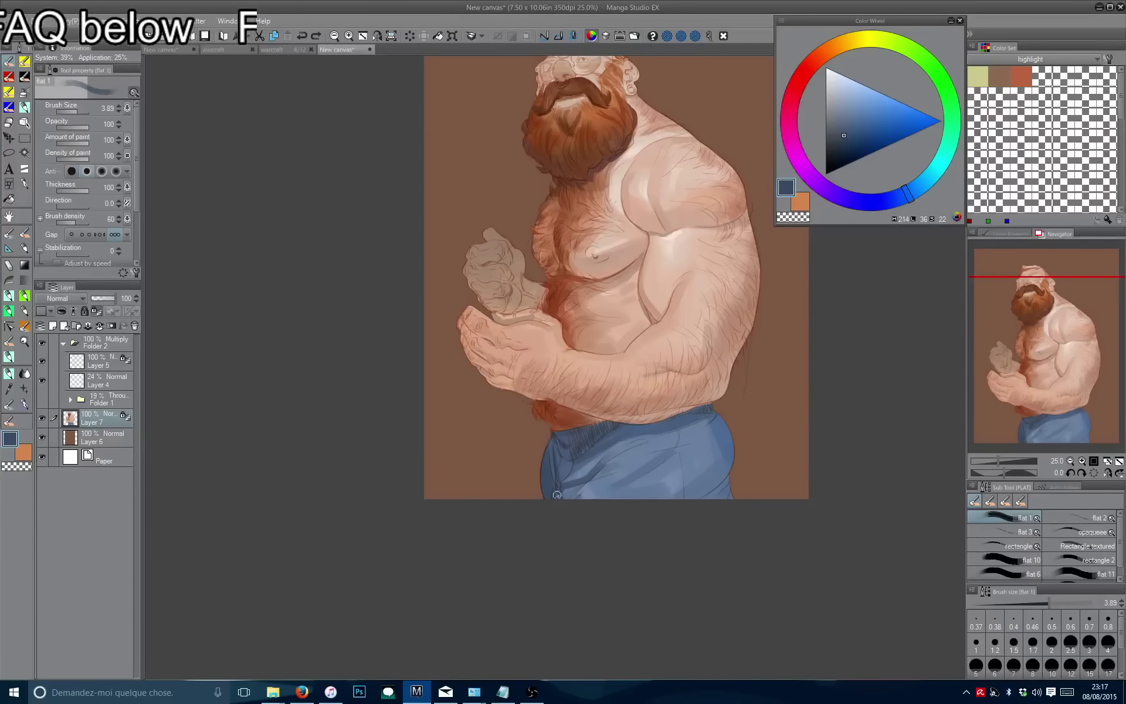
pyautogui.moveTo(557, 495)
pyautogui.mouseDown()
pyautogui.moveTo(580, 488)
pyautogui.moveTo(568, 514)
pyautogui.mouseUp()
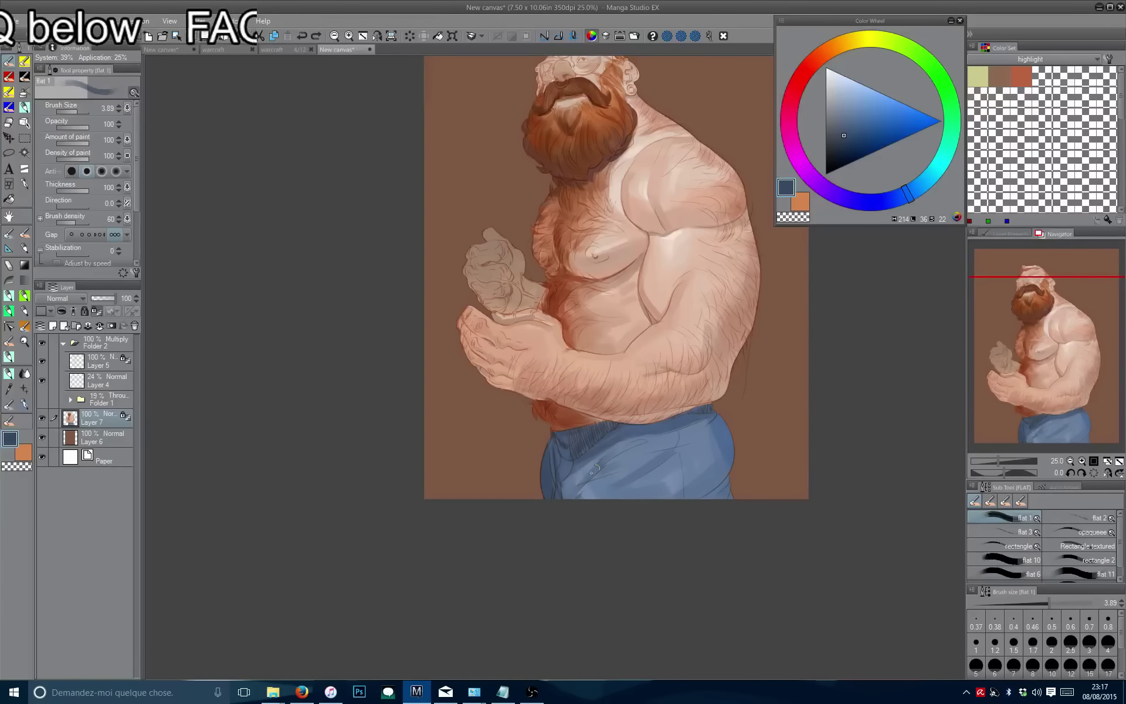
pyautogui.moveTo(596, 469); pyautogui.dragTo(585, 484)
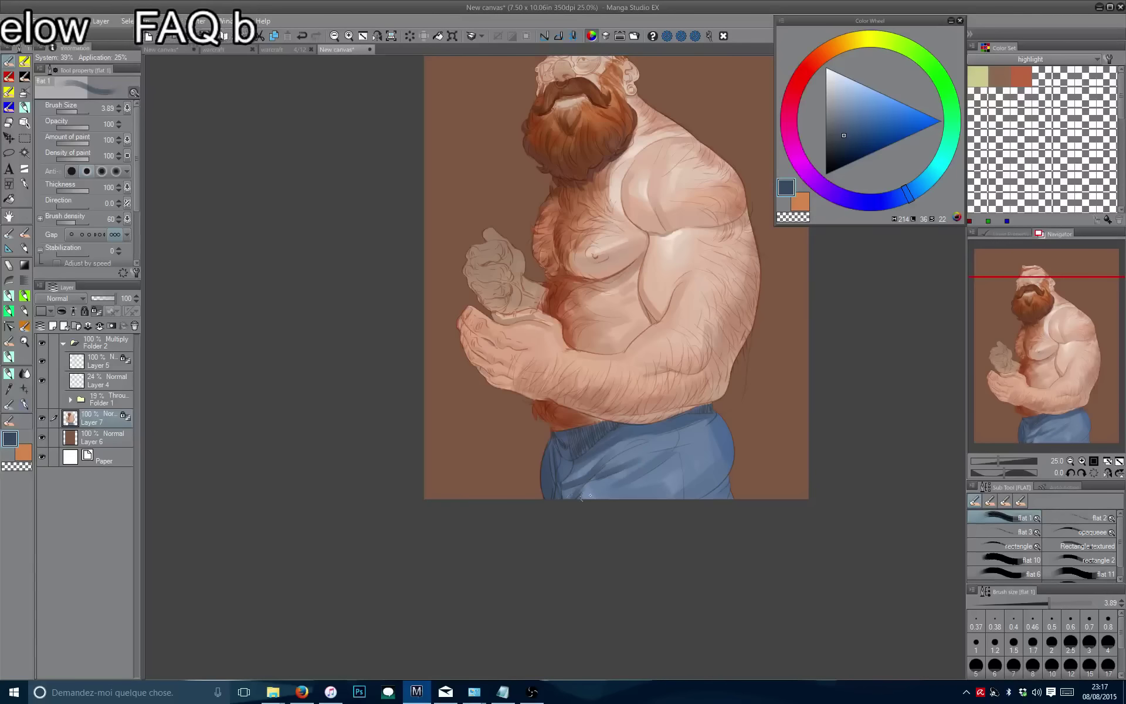
# Blend the thigh and seat of the trousers with sampled mid blues, enlarging the brush from 3.89 to 6.49.
pyautogui.moveTo(731, 494); pyautogui.dragTo(647, 529)
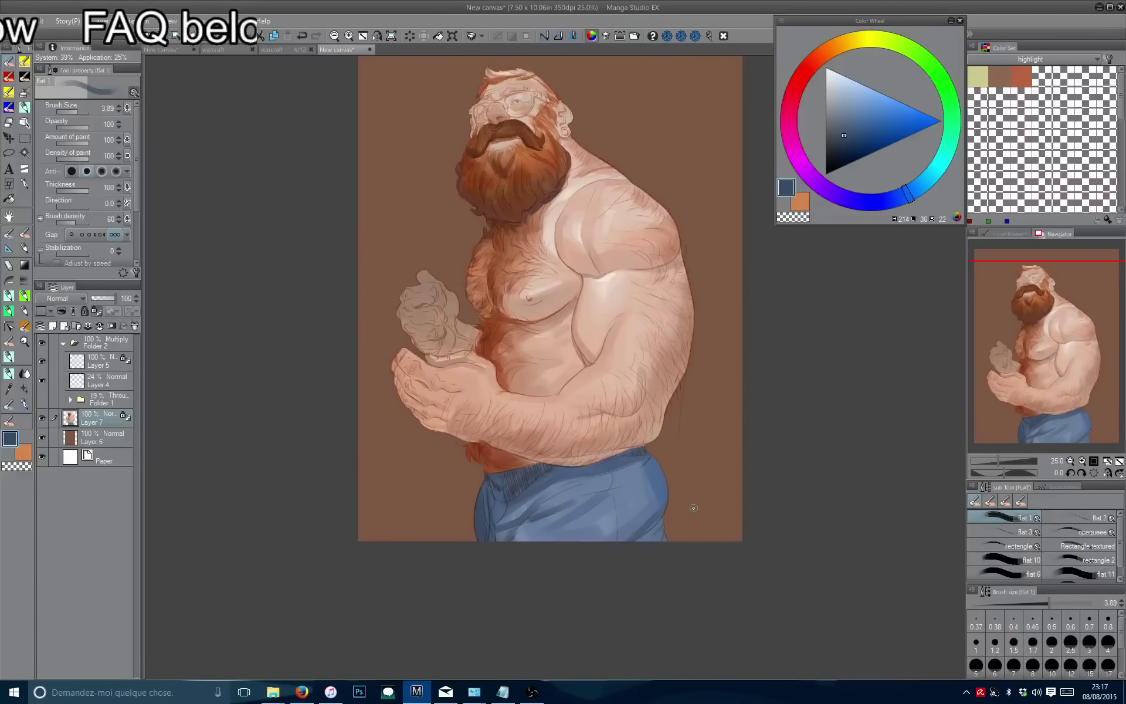
pyautogui.keyDown('alt'); pyautogui.click(587, 496); pyautogui.keyUp('alt')
pyautogui.keyDown('alt'); pyautogui.click(631, 481); pyautogui.keyUp('alt')
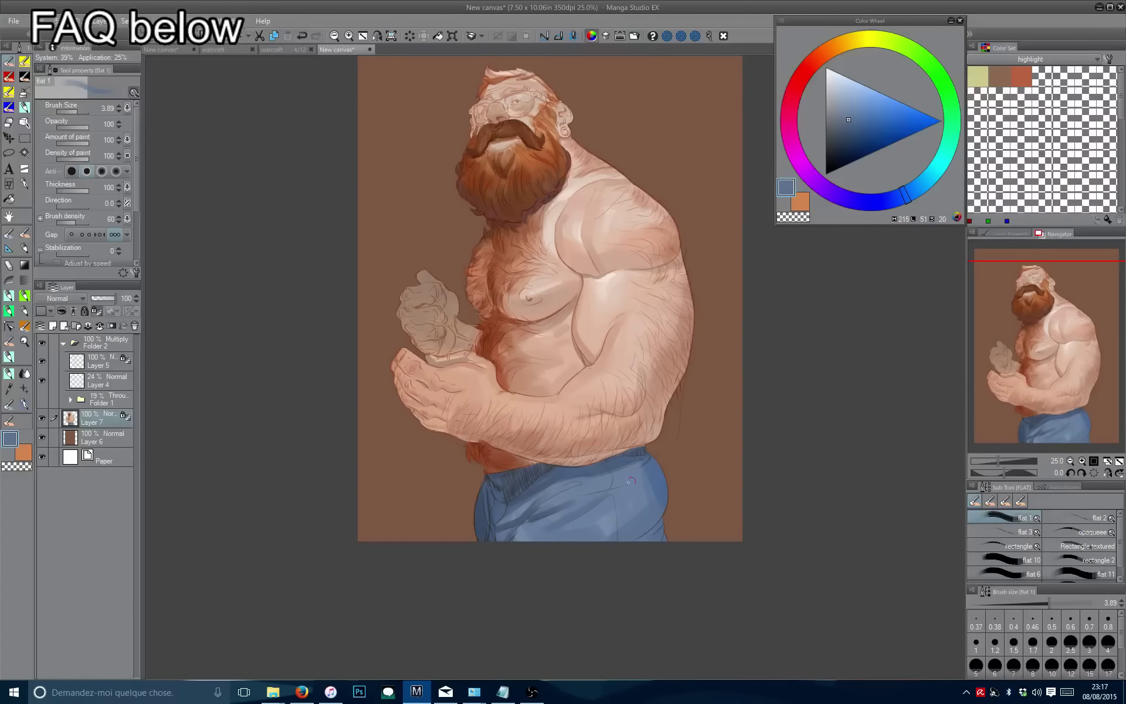
pyautogui.keyDown('alt'); pyautogui.click(666, 476); pyautogui.keyUp('alt')
pyautogui.press(']')
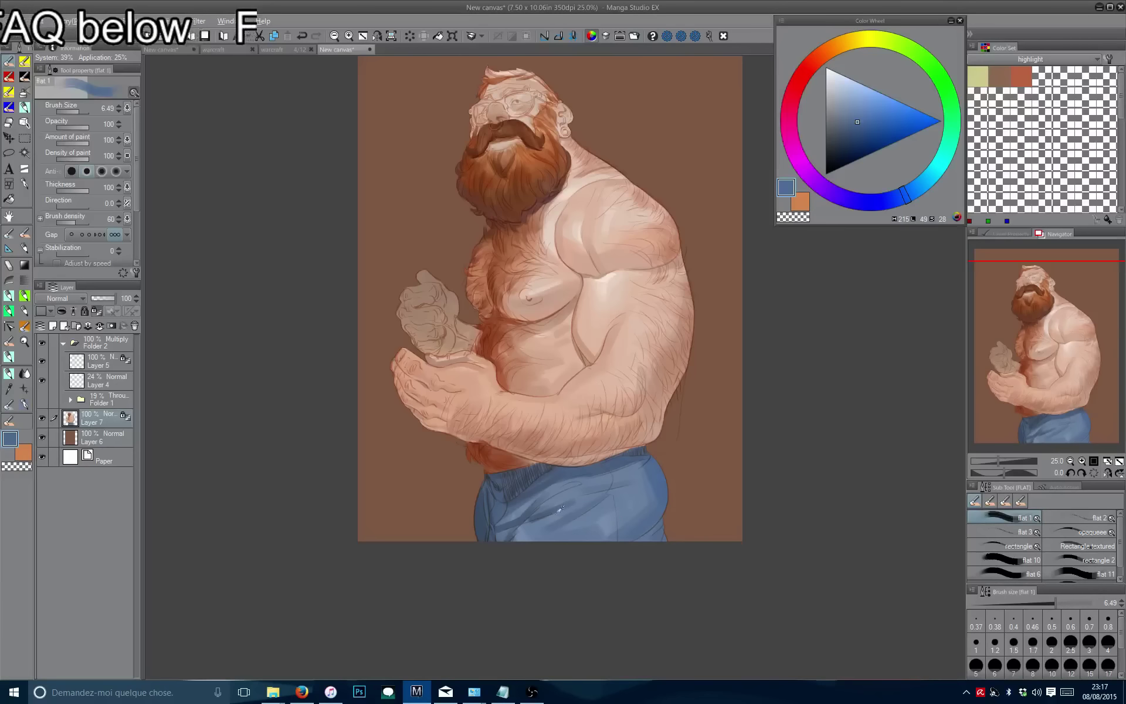
pyautogui.moveTo(647, 522); pyautogui.dragTo(621, 541)
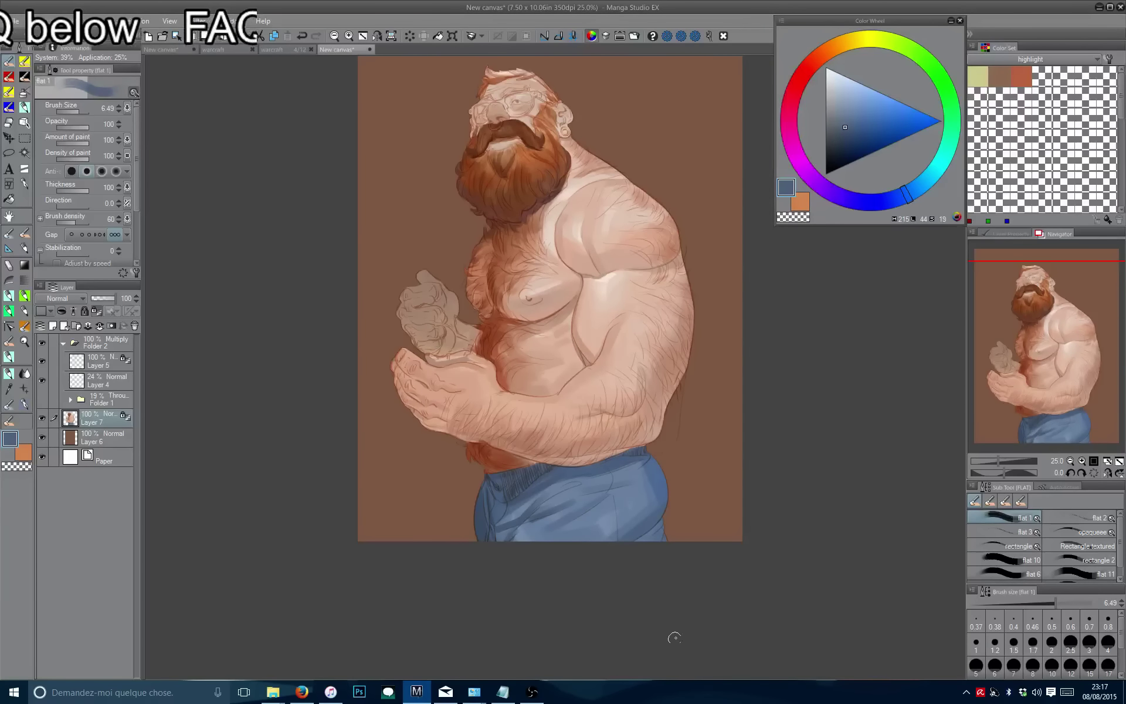
# Refine the small folds beside the fly with sampled light and mid blues at brush size 2.90.
pyautogui.keyDown('alt'); pyautogui.click(516, 512); pyautogui.keyUp('alt')
pyautogui.press('[')
pyautogui.press('[')
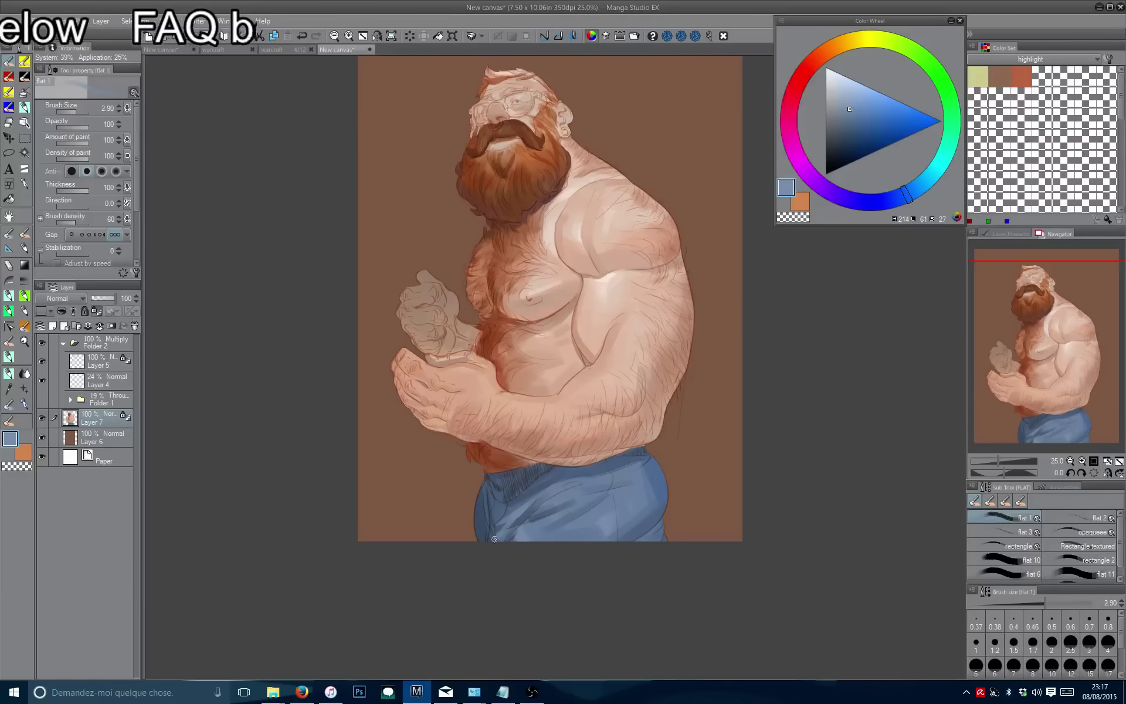
pyautogui.keyDown('alt'); pyautogui.click(499, 514); pyautogui.keyUp('alt')
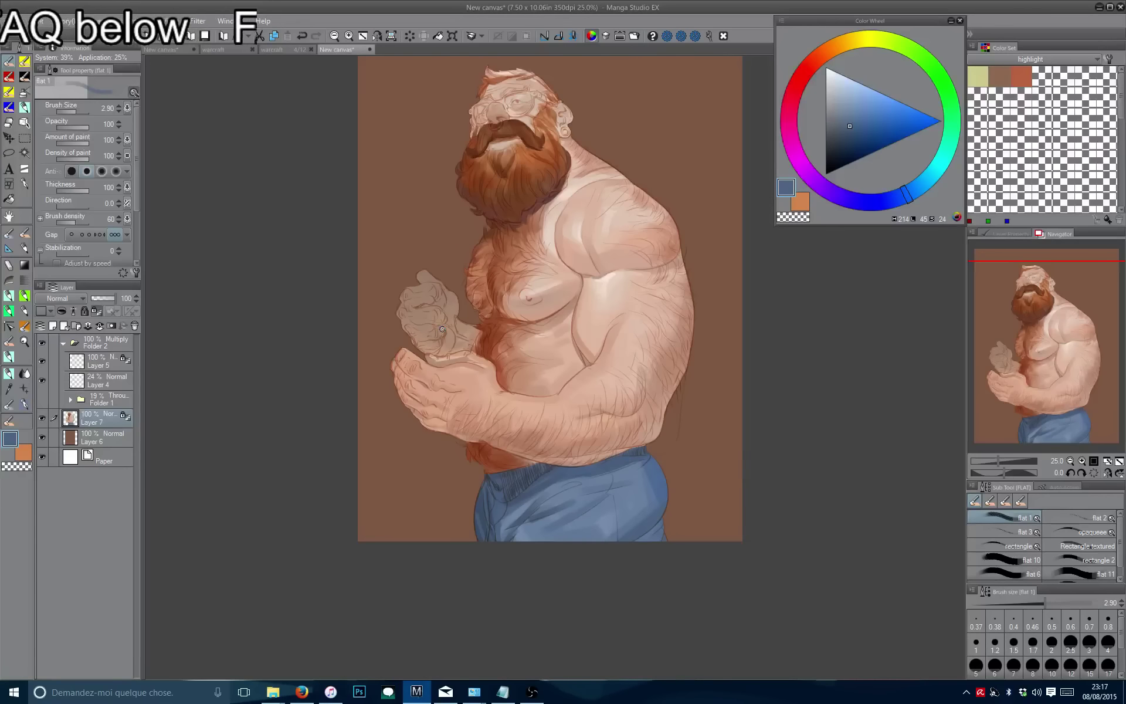
# Shade the raised fist with a greyish brown sampled from it, at brush size 7.40, on the figure and background layers.
pyautogui.moveTo(428, 225); pyautogui.dragTo(443, 373)
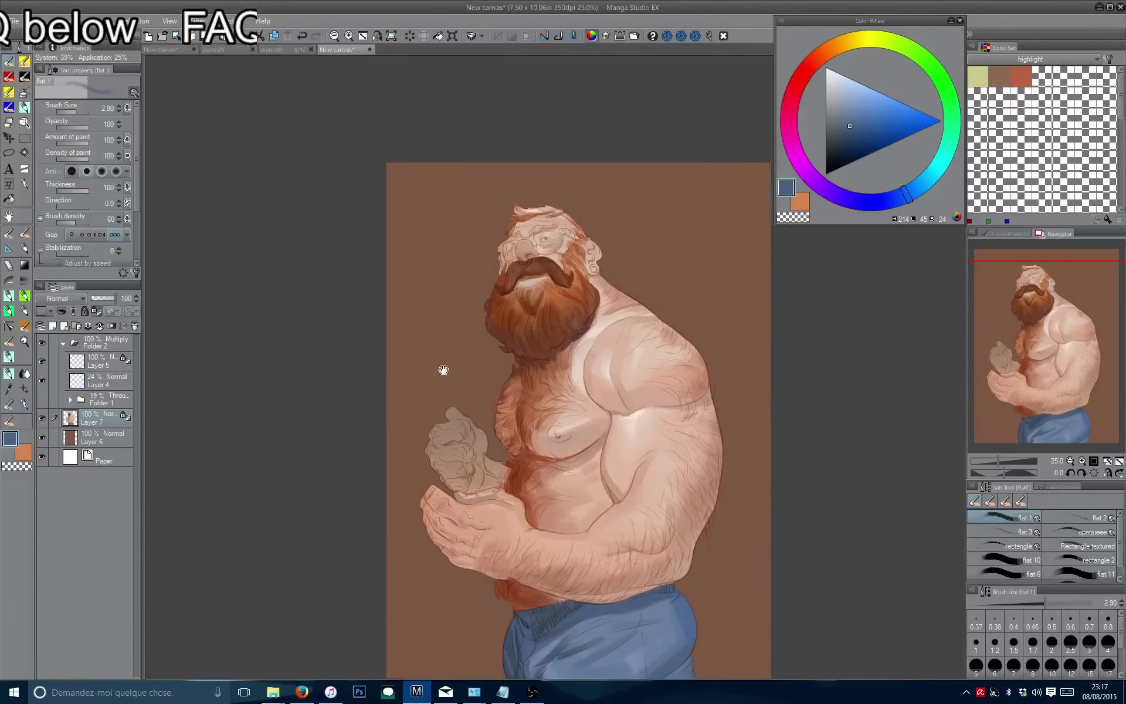
pyautogui.press('h')
pyautogui.press('h')
pyautogui.scroll(-2, 439, 310)
pyautogui.scroll(4, 439, 310)
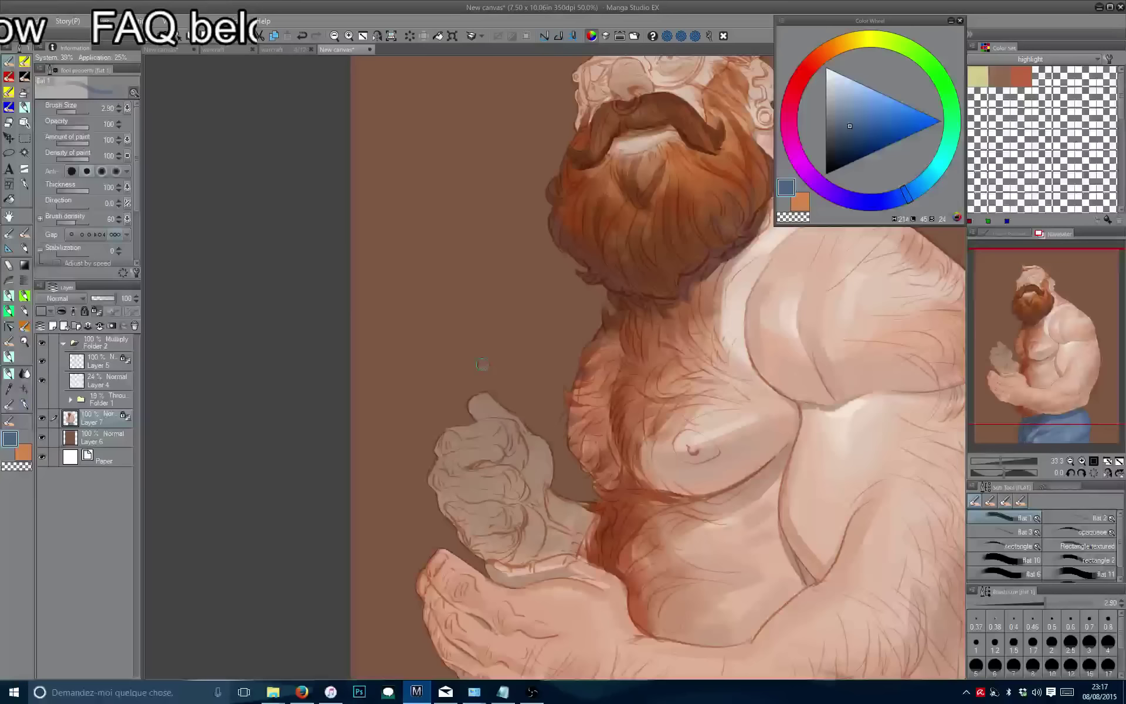
pyautogui.keyDown('alt'); pyautogui.click(501, 433); pyautogui.keyUp('alt')
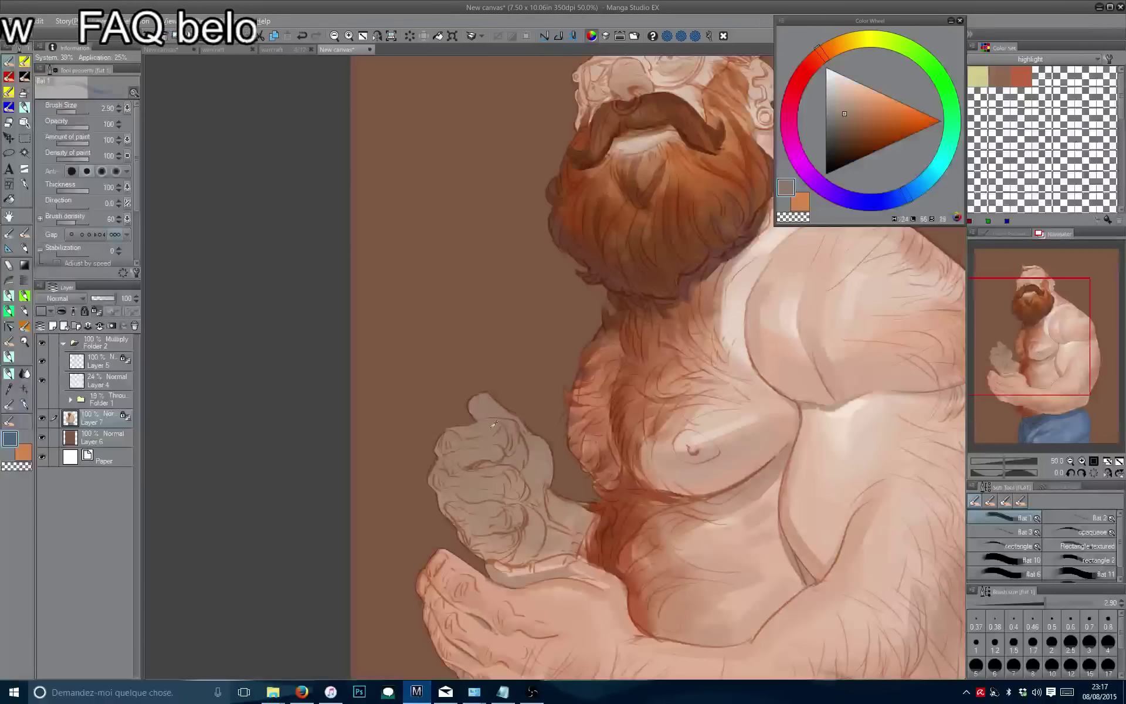
pyautogui.keyDown('ctrl'); pyautogui.keyDown('shift'); pyautogui.click(503, 434); pyautogui.keyUp('shift'); pyautogui.keyUp('ctrl')
pyautogui.moveTo(503, 477); pyautogui.dragTo(528, 477)
# Paint the eyebrow above the near lens with a dark brown sampled from the moustache, at brush size 1.77.
pyautogui.moveTo(595, 153)
pyautogui.mouseDown()
pyautogui.moveTo(546, 212)
pyautogui.moveTo(472, 497)
pyautogui.moveTo(461, 443)
pyautogui.mouseUp()
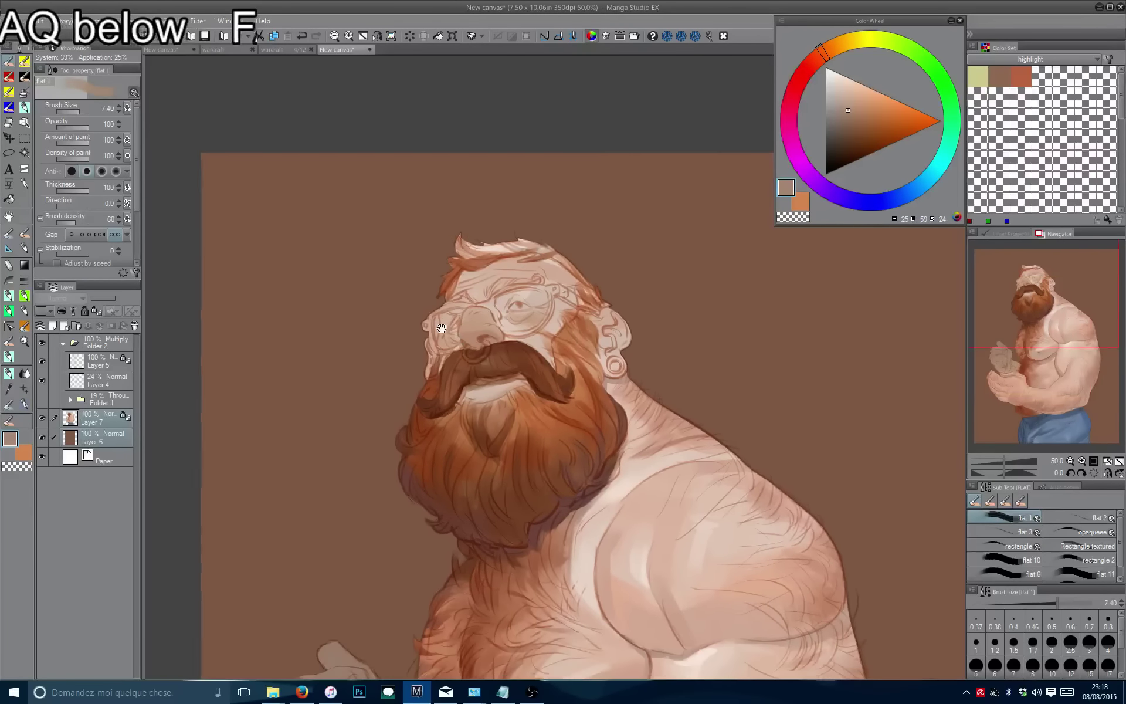
pyautogui.keyDown('alt'); pyautogui.click(534, 384); pyautogui.keyUp('alt')
pyautogui.scroll(2, 534, 384)
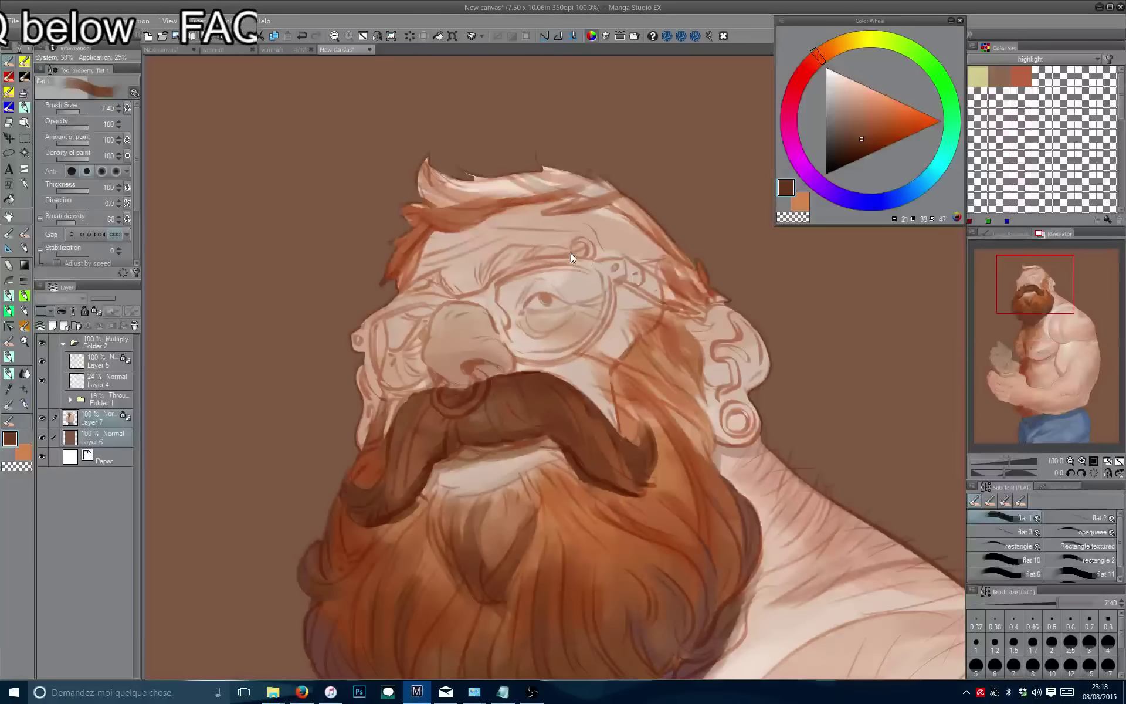
pyautogui.moveTo(578, 258)
pyautogui.mouseDown()
pyautogui.moveTo(528, 251)
pyautogui.moveTo(569, 257)
pyautogui.moveTo(525, 253)
pyautogui.moveTo(480, 285)
pyautogui.moveTo(589, 258)
pyautogui.mouseUp()
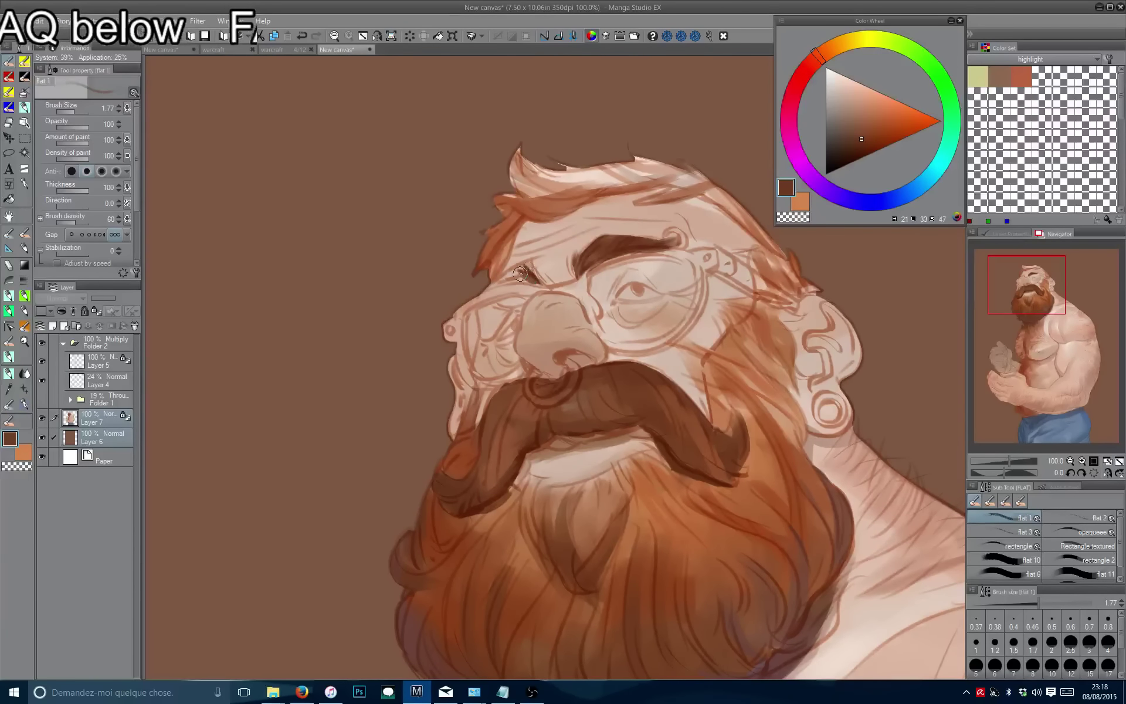
pyautogui.moveTo(520, 274)
pyautogui.mouseDown()
pyautogui.moveTo(499, 290)
pyautogui.moveTo(521, 282)
pyautogui.mouseUp()
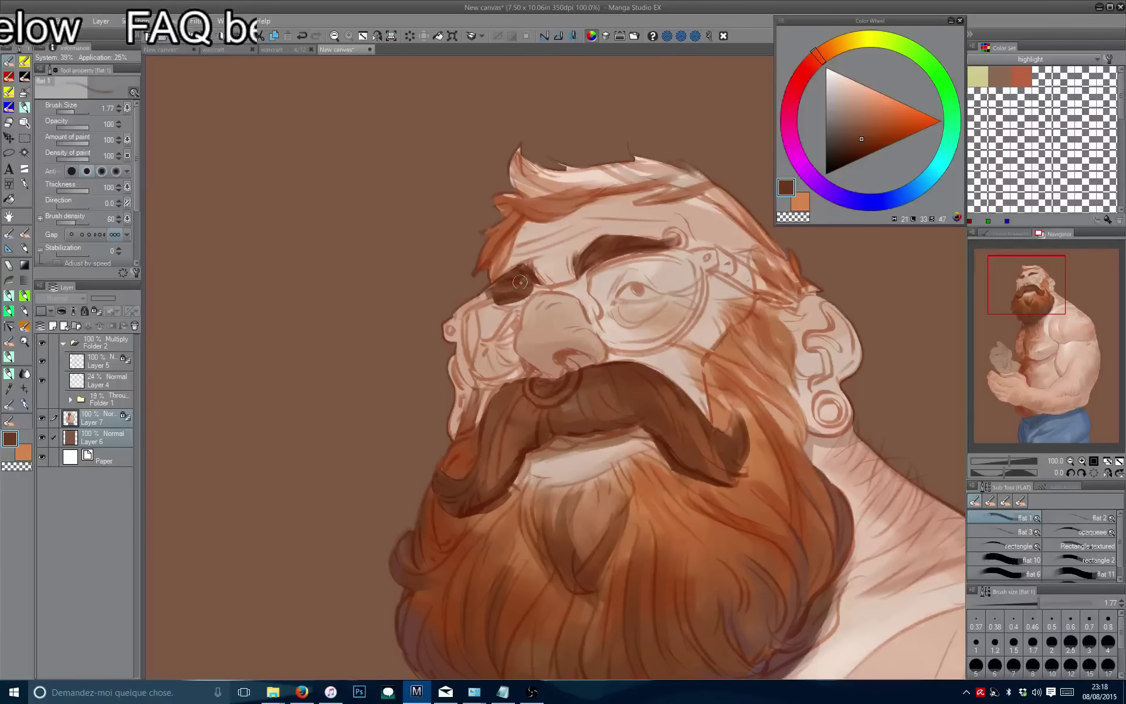
pyautogui.hotkey('ctrl', 'z')
pyautogui.hotkey('ctrl', 'z')
pyautogui.hotkey('ctrl', 'z')
pyautogui.hotkey('ctrl', 'z')
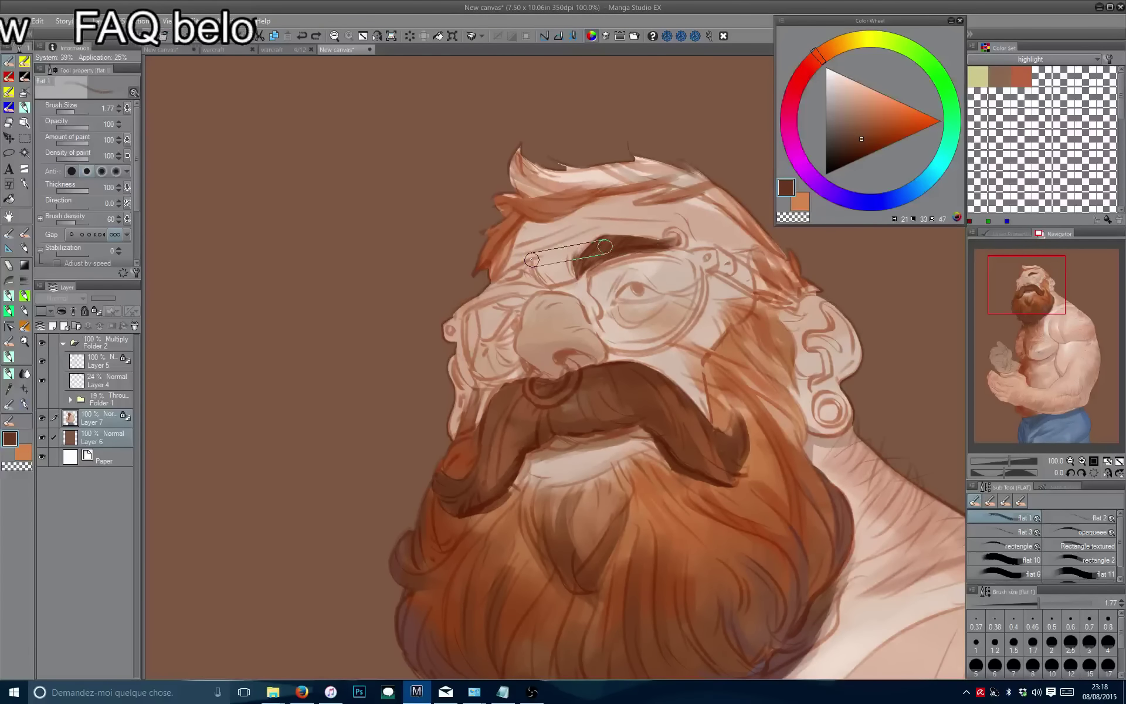
# Paint the far eyebrow above the nose with dark brown strokes at brush size 1.77, refining its edges with sampled colours.
pyautogui.moveTo(528, 276)
pyautogui.mouseDown()
pyautogui.moveTo(502, 300)
pyautogui.moveTo(522, 282)
pyautogui.moveTo(508, 297)
pyautogui.moveTo(534, 292)
pyautogui.moveTo(527, 309)
pyautogui.moveTo(523, 278)
pyautogui.moveTo(520, 291)
pyautogui.moveTo(486, 293)
pyautogui.moveTo(495, 310)
pyautogui.moveTo(470, 300)
pyautogui.mouseUp()
pyautogui.keyDown('alt'); pyautogui.click(527, 310); pyautogui.keyUp('alt')
pyautogui.keyDown('alt'); pyautogui.click(516, 292); pyautogui.keyUp('alt')
pyautogui.keyDown('alt'); pyautogui.click(528, 311); pyautogui.keyUp('alt')
pyautogui.keyDown('alt'); pyautogui.click(533, 276); pyautogui.keyUp('alt')
pyautogui.keyDown('alt'); pyautogui.click(530, 273); pyautogui.keyUp('alt')
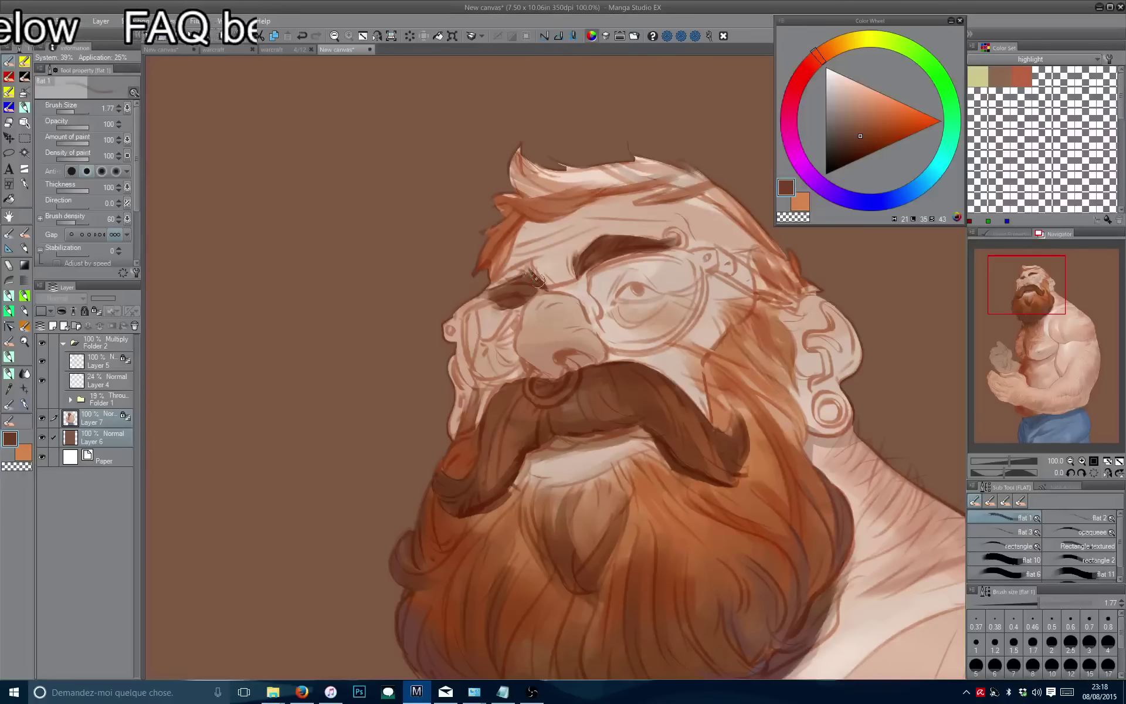
pyautogui.keyDown('alt'); pyautogui.click(528, 308); pyautogui.keyUp('alt')
pyautogui.moveTo(531, 275)
pyautogui.mouseDown()
pyautogui.moveTo(507, 291)
pyautogui.moveTo(463, 309)
pyautogui.mouseUp()
pyautogui.keyDown('alt'); pyautogui.click(525, 284); pyautogui.keyUp('alt')
# Erase a small gap beneath the far eyebrow with the transparent colour at brush size 0.73, undoing the first stroke.
pyautogui.press('c')
pyautogui.press('[')
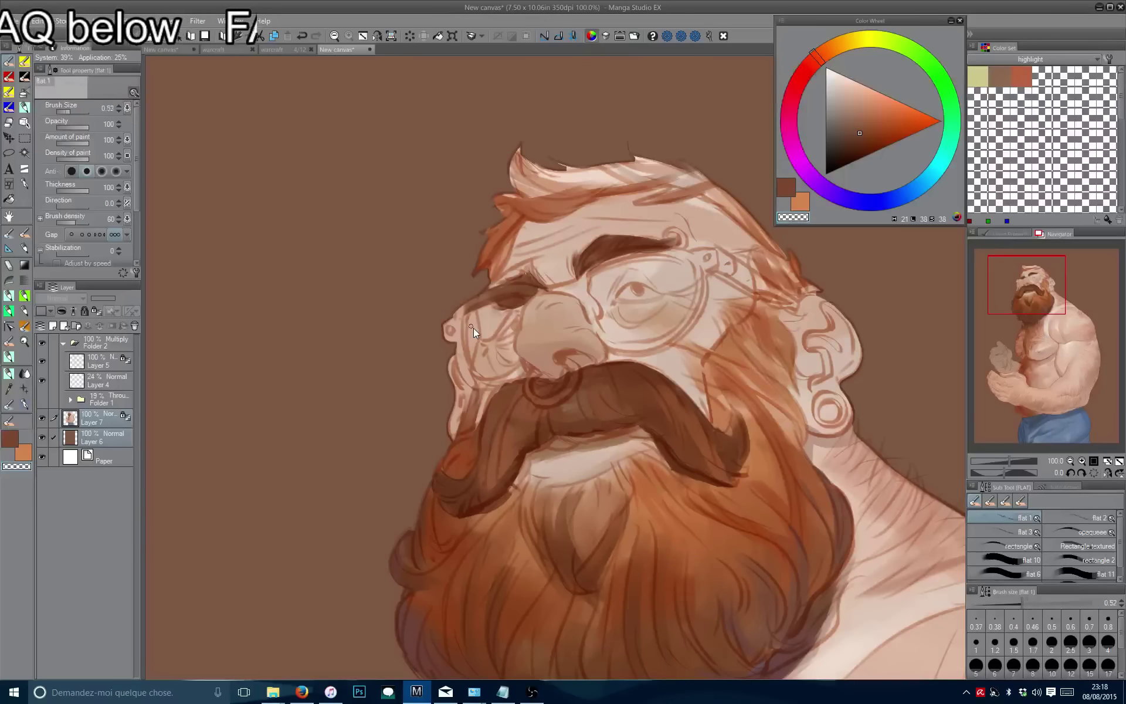
pyautogui.hotkey('ctrl', 'z')
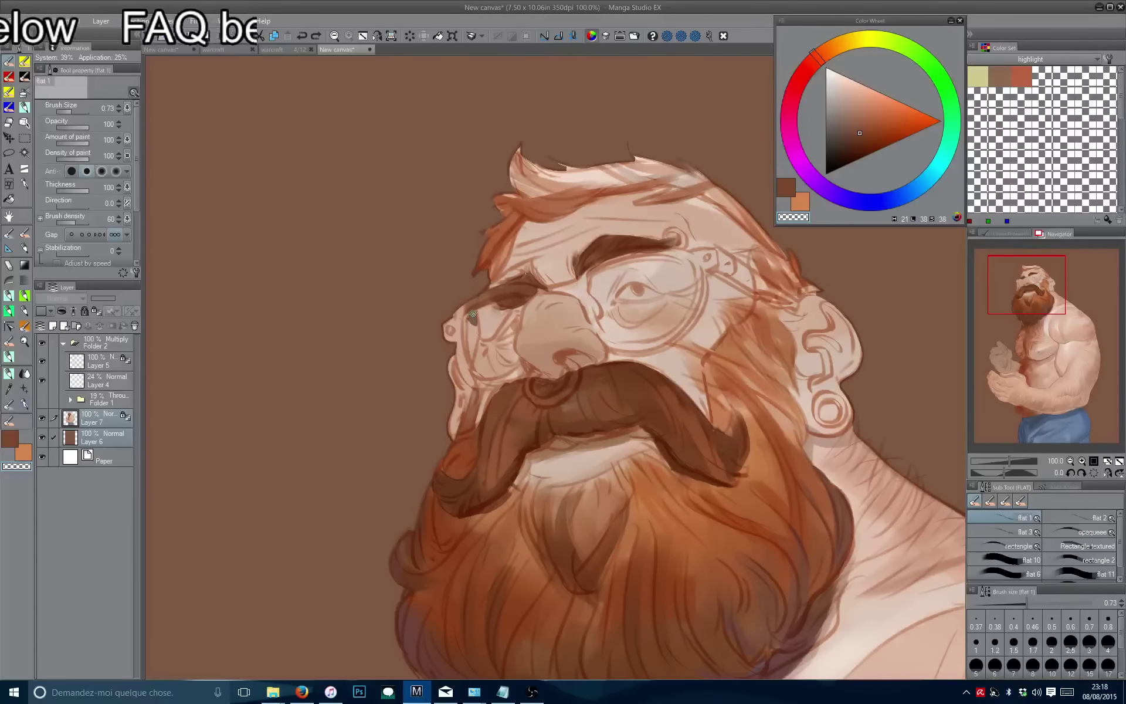
pyautogui.scroll(-5, 471, 355)
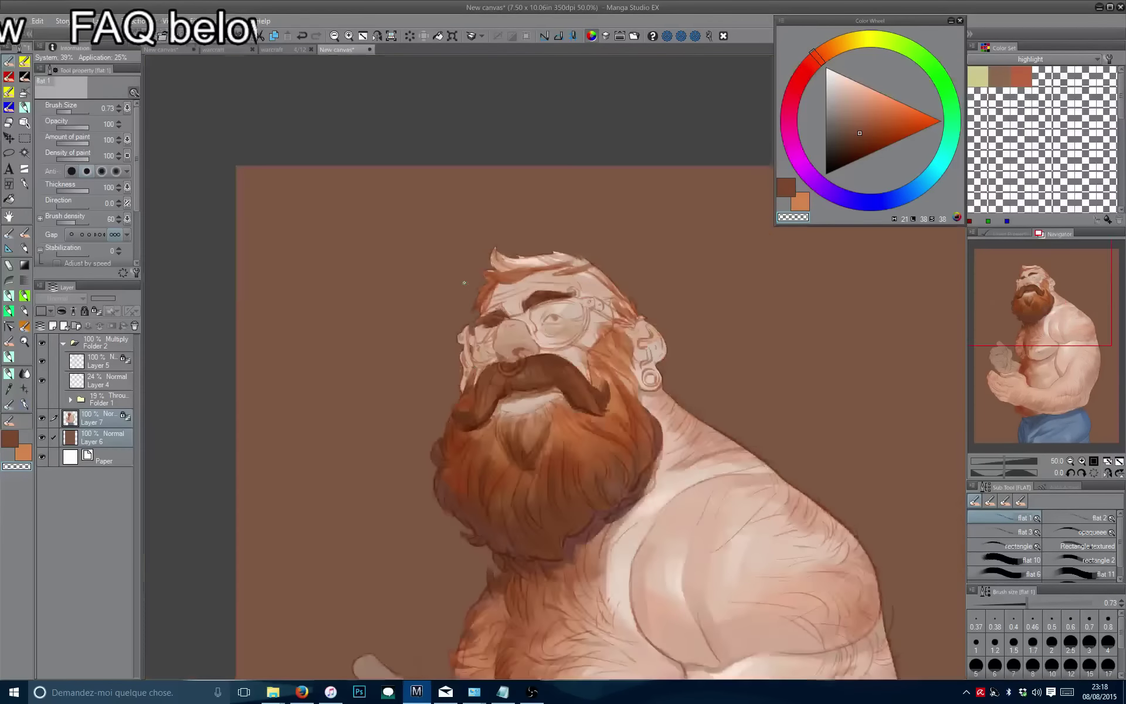
pyautogui.scroll(-1, 473, 288)
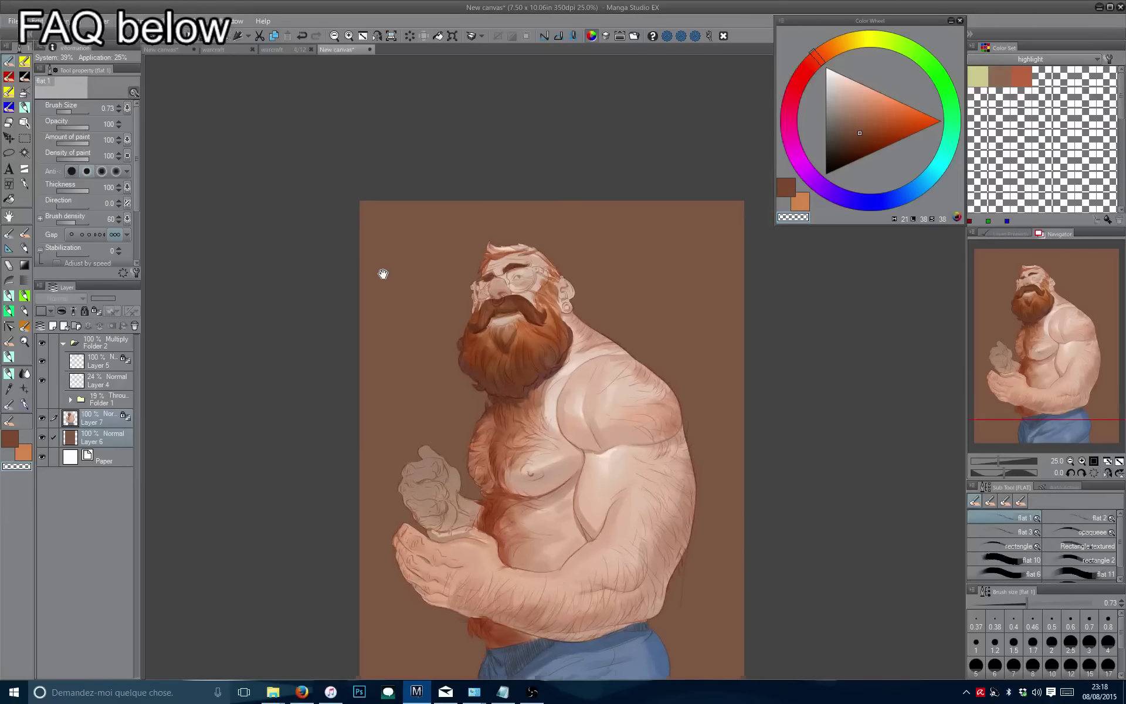
pyautogui.scroll(-2, 312, 258)
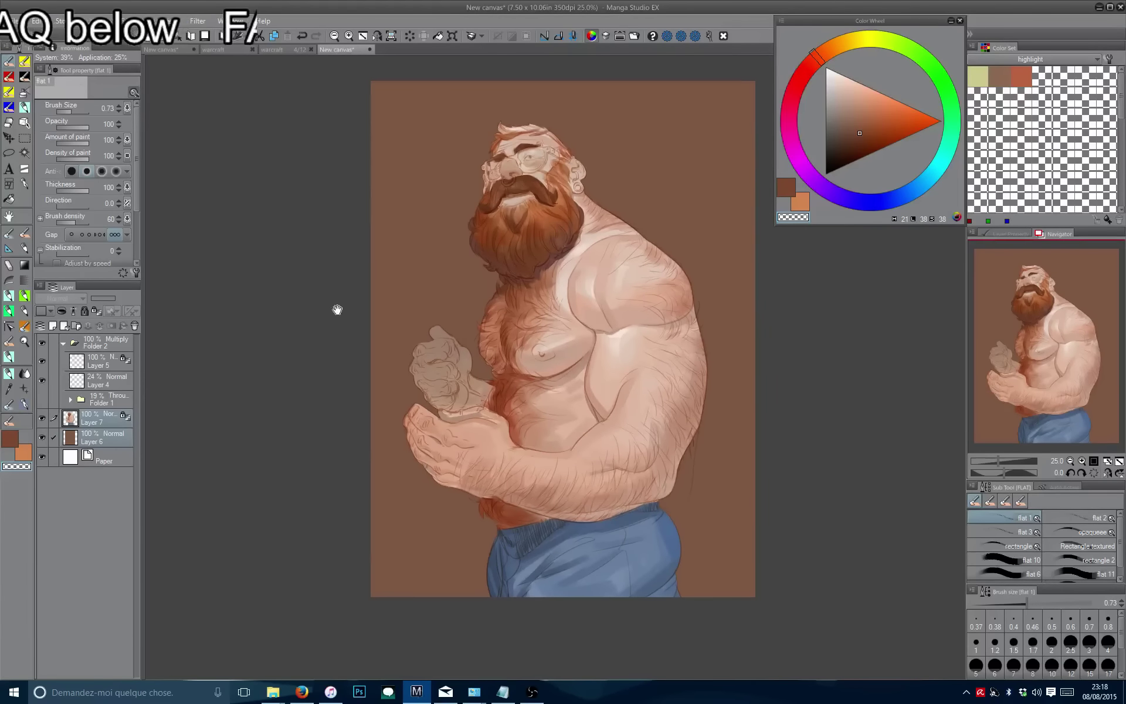
# Blend the thigh of the trousers with sampled mid blues at brush size 3.43.
pyautogui.scroll(1, 390, 370)
pyautogui.keyDown('alt'); pyautogui.click(625, 606); pyautogui.keyUp('alt')
pyautogui.moveTo(625, 606); pyautogui.dragTo(593, 626)
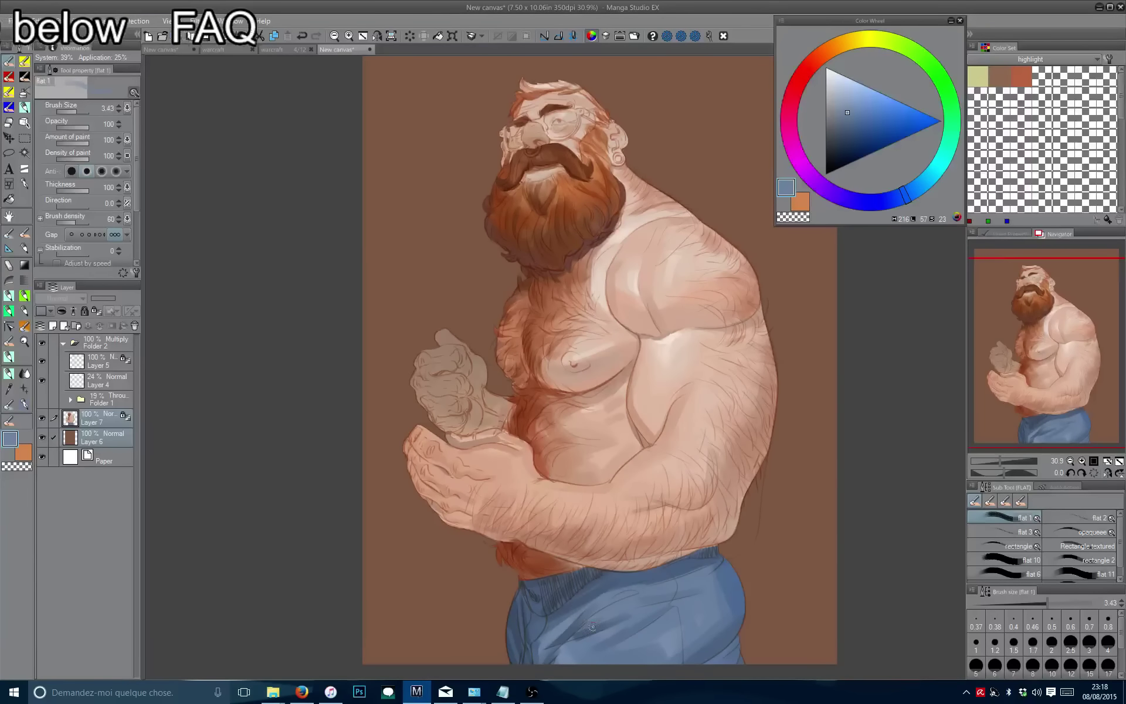
pyautogui.keyDown('alt'); pyautogui.click(638, 620); pyautogui.keyUp('alt')
pyautogui.moveTo(616, 504); pyautogui.dragTo(603, 528)
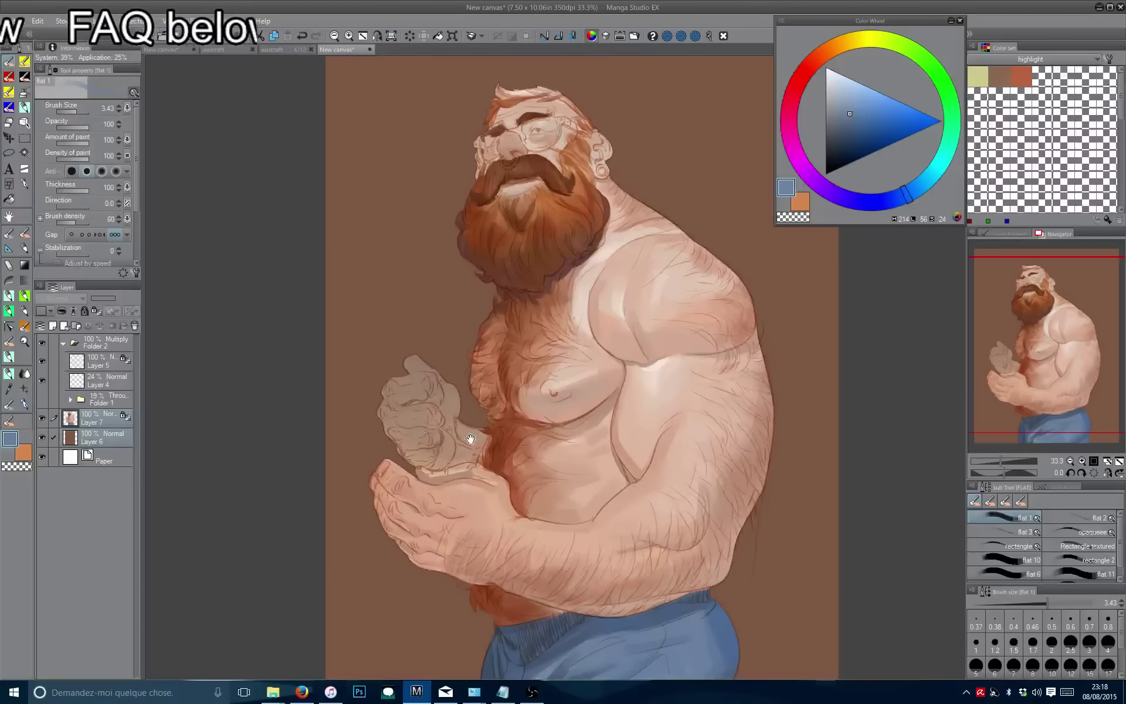
# Deepen the belly hair beside the forearm with a sampled reddish brown at brush size 6.98.
pyautogui.scroll(2, 507, 424)
pyautogui.keyDown('alt'); pyautogui.click(507, 424); pyautogui.keyUp('alt')
pyautogui.moveTo(507, 425)
pyautogui.mouseDown()
pyautogui.moveTo(507, 469)
pyautogui.moveTo(499, 441)
pyautogui.moveTo(499, 465)
pyautogui.moveTo(534, 476)
pyautogui.moveTo(550, 517)
pyautogui.moveTo(551, 463)
pyautogui.moveTo(559, 490)
pyautogui.mouseUp()
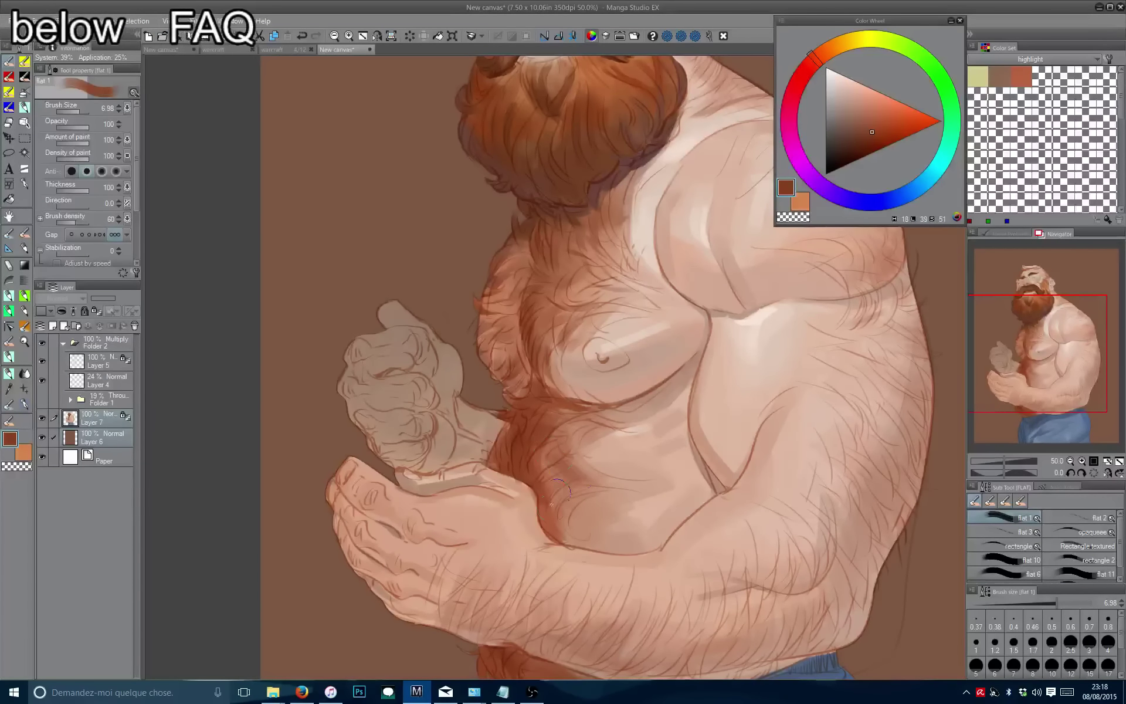
# Darken the lower beard with sampled dark browns at brush size 3.38 and check the result in a mirrored view.
pyautogui.scroll(3, 448, 304)
pyautogui.scroll(3, 468, 478)
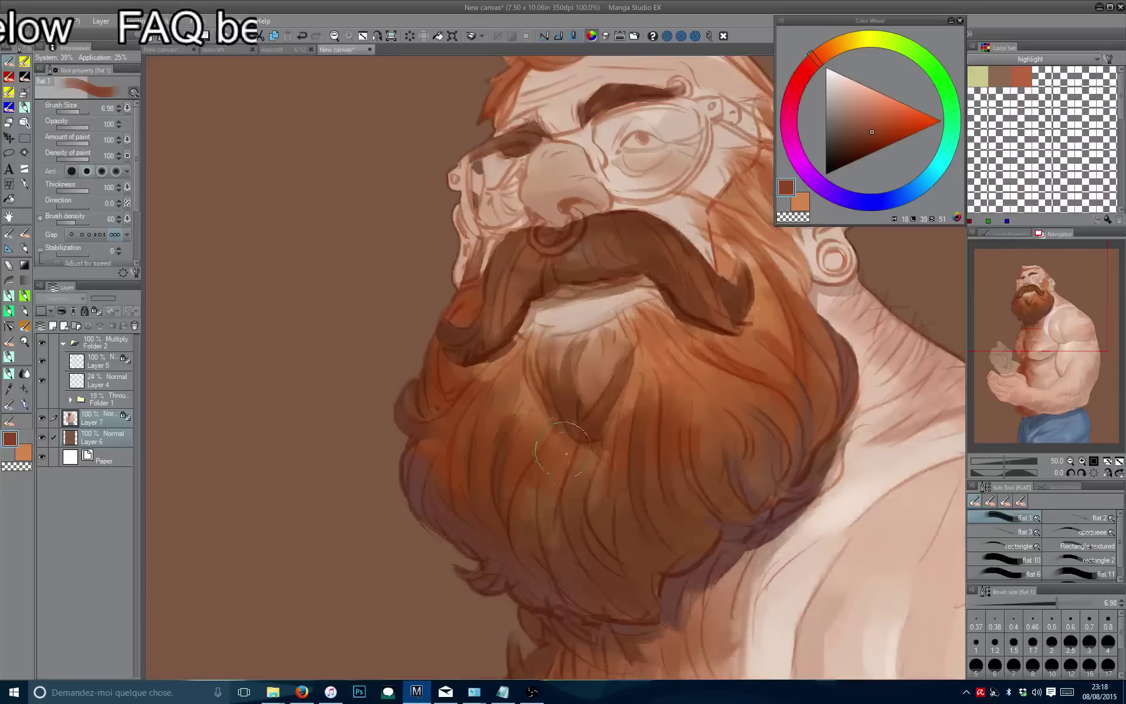
pyautogui.keyDown('alt'); pyautogui.click(640, 462); pyautogui.keyUp('alt')
pyautogui.moveTo(682, 458); pyautogui.dragTo(666, 455)
pyautogui.keyDown('alt'); pyautogui.click(659, 536); pyautogui.keyUp('alt')
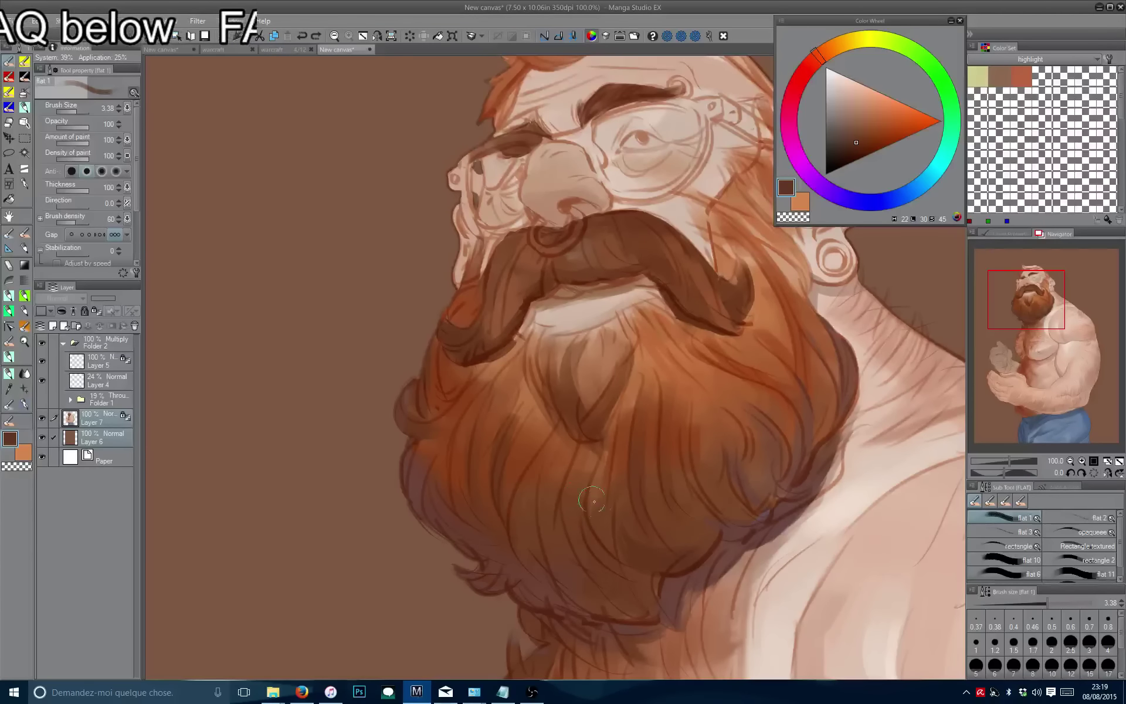
pyautogui.scroll(-2, 452, 340)
pyautogui.press('h')
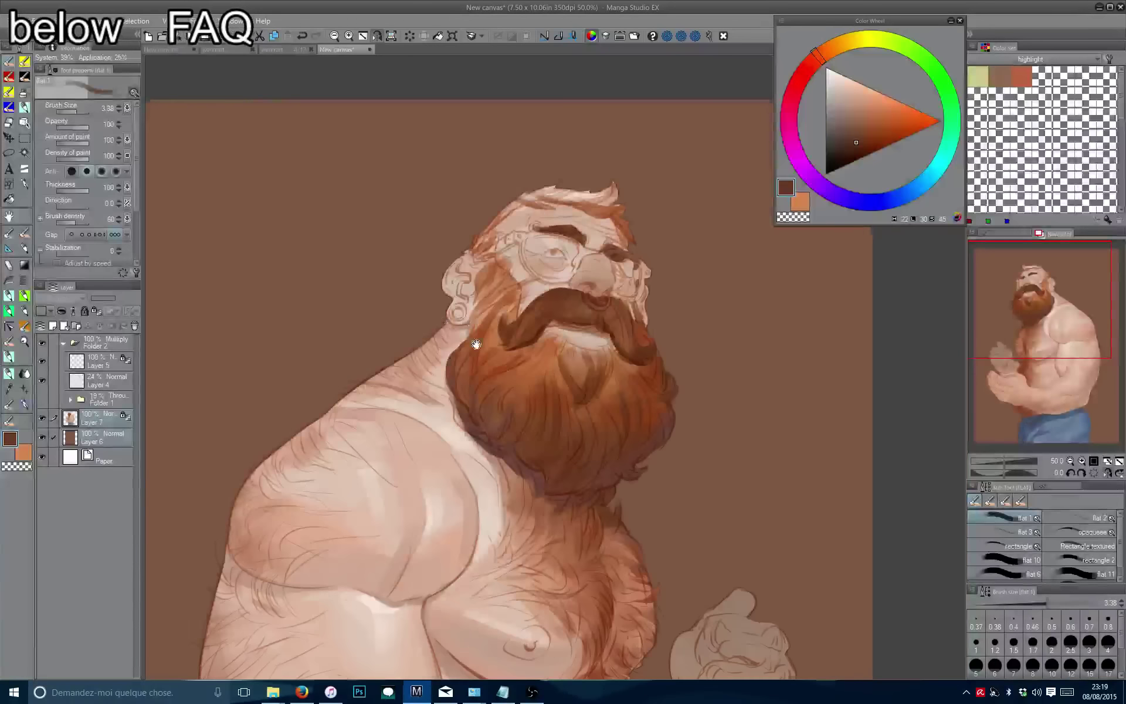
pyautogui.press('h')
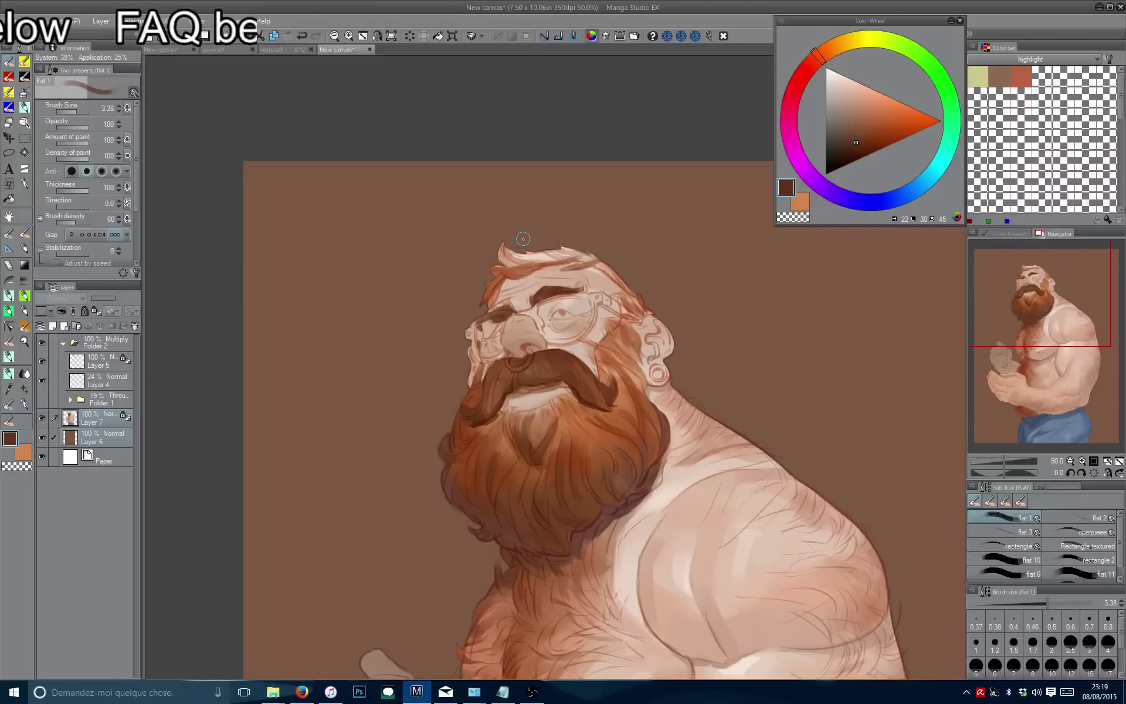
# Refine the thumb and upper edge of the open hand with sampled skin tones, enlarging the brush from 2.05 to 5.64.
pyautogui.scroll(-8, 523, 239)
pyautogui.scroll(2, 533, 343)
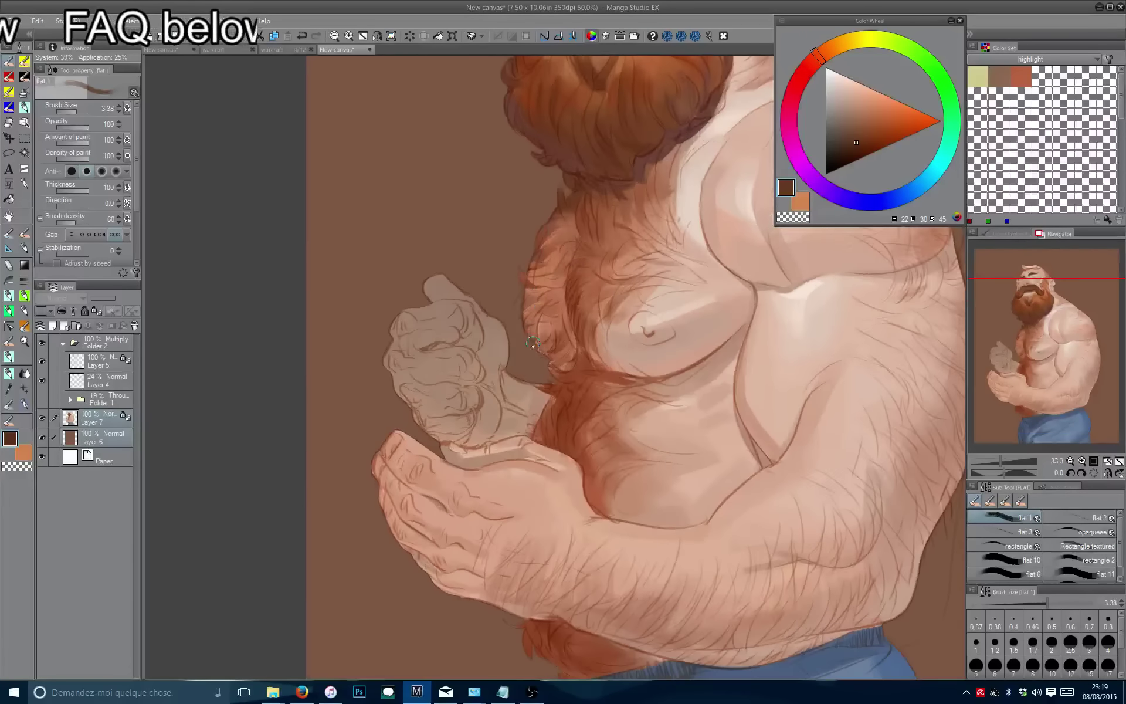
pyautogui.scroll(2, 533, 343)
pyautogui.keyDown('alt'); pyautogui.click(527, 505); pyautogui.keyUp('alt')
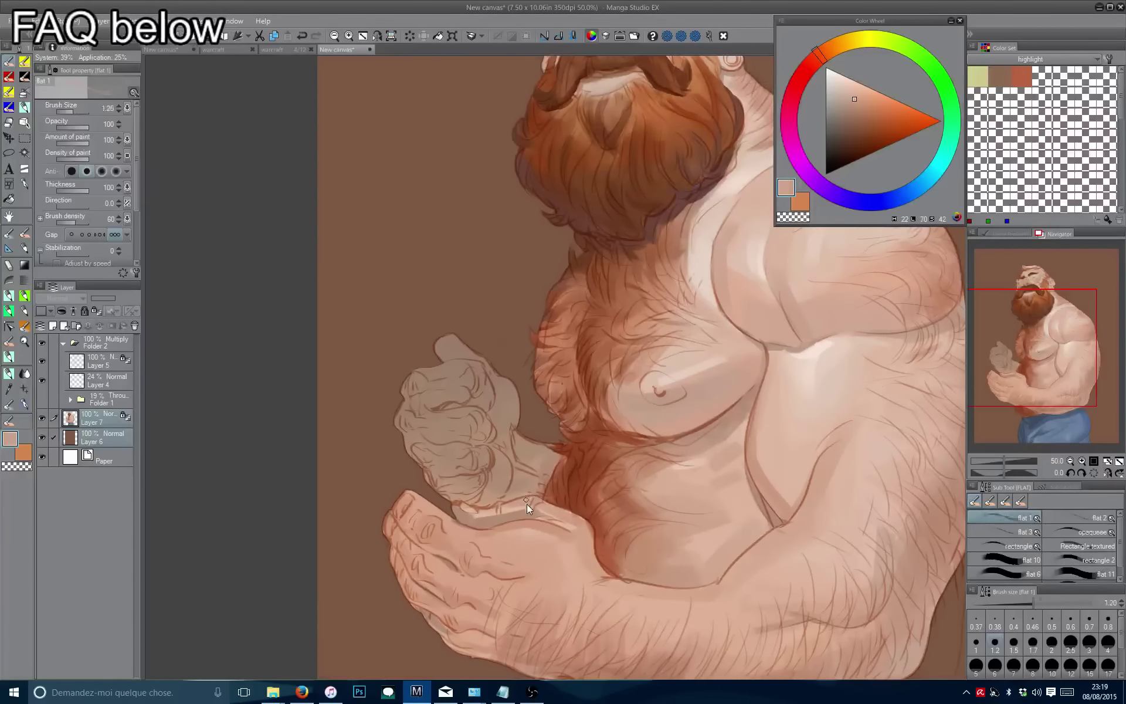
pyautogui.moveTo(526, 506); pyautogui.dragTo(535, 499)
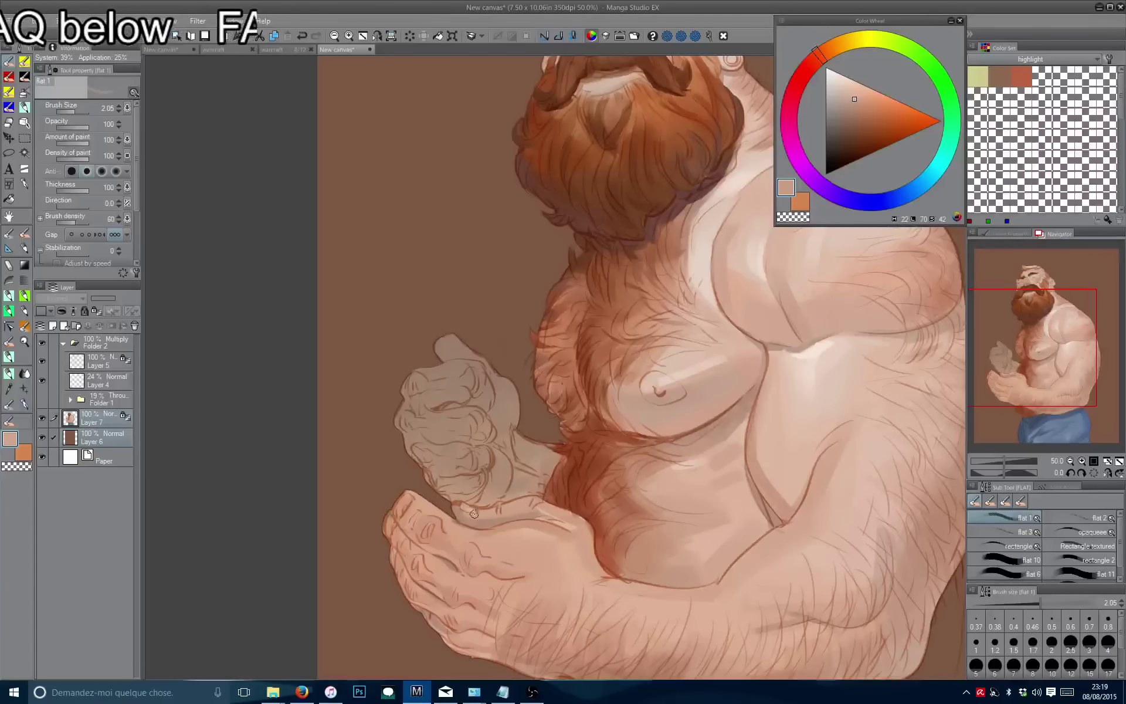
pyautogui.keyDown('alt'); pyautogui.click(506, 520); pyautogui.keyUp('alt')
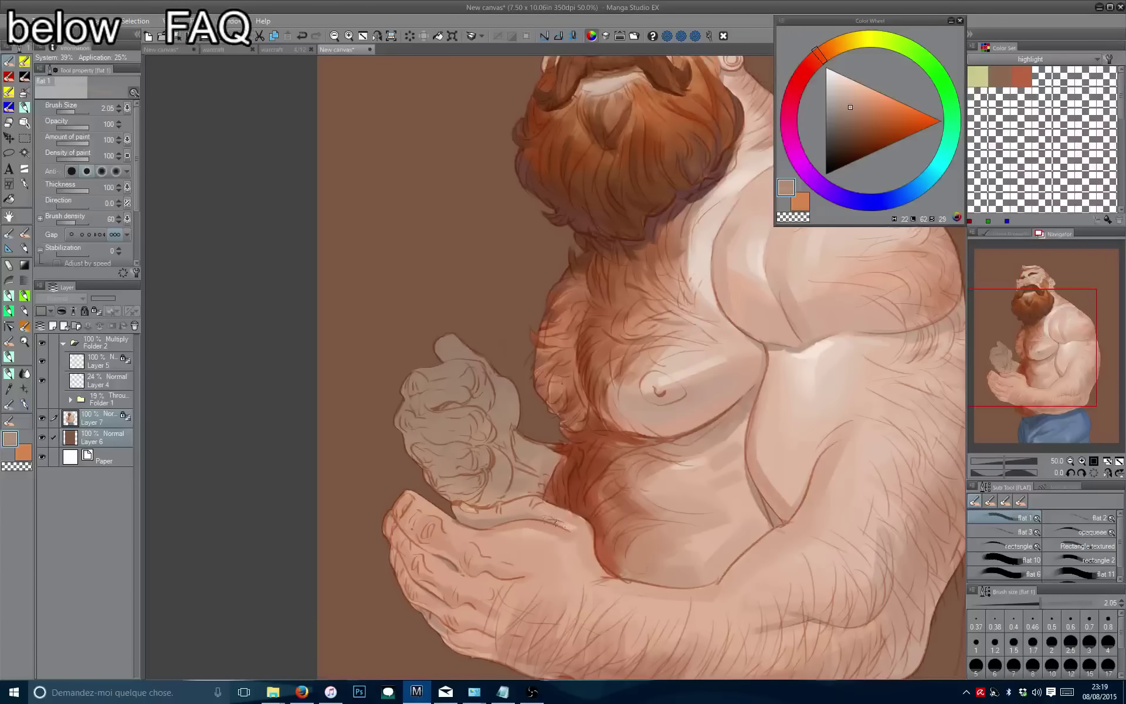
pyautogui.keyDown('alt'); pyautogui.click(534, 502); pyautogui.keyUp('alt')
pyautogui.moveTo(534, 502)
pyautogui.mouseDown()
pyautogui.moveTo(579, 518)
pyautogui.moveTo(547, 549)
pyautogui.mouseUp()
pyautogui.keyDown('alt'); pyautogui.click(565, 506); pyautogui.keyUp('alt')
pyautogui.keyDown('alt'); pyautogui.click(547, 552); pyautogui.keyUp('alt')
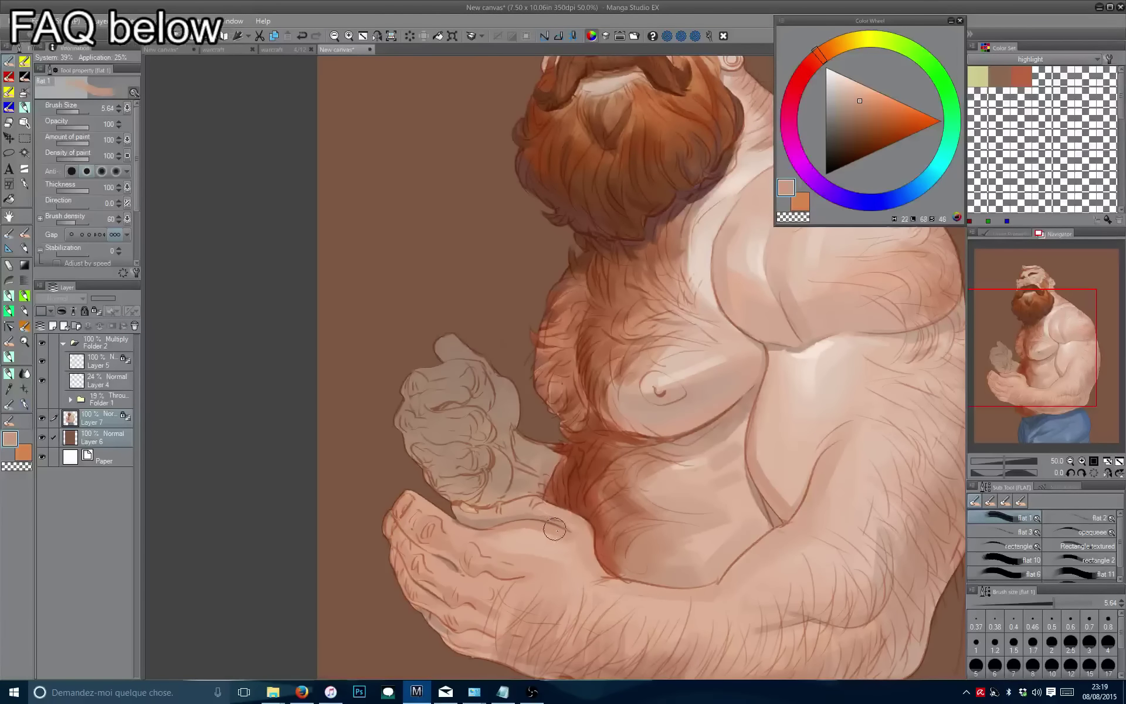
# Blend light and mid skin tones over the palm in a mirrored view, at brush size 2.60.
pyautogui.press('h')
pyautogui.scroll(-1, 587, 469)
pyautogui.keyDown('alt'); pyautogui.click(659, 504); pyautogui.keyUp('alt')
pyautogui.moveTo(660, 504); pyautogui.dragTo(648, 538)
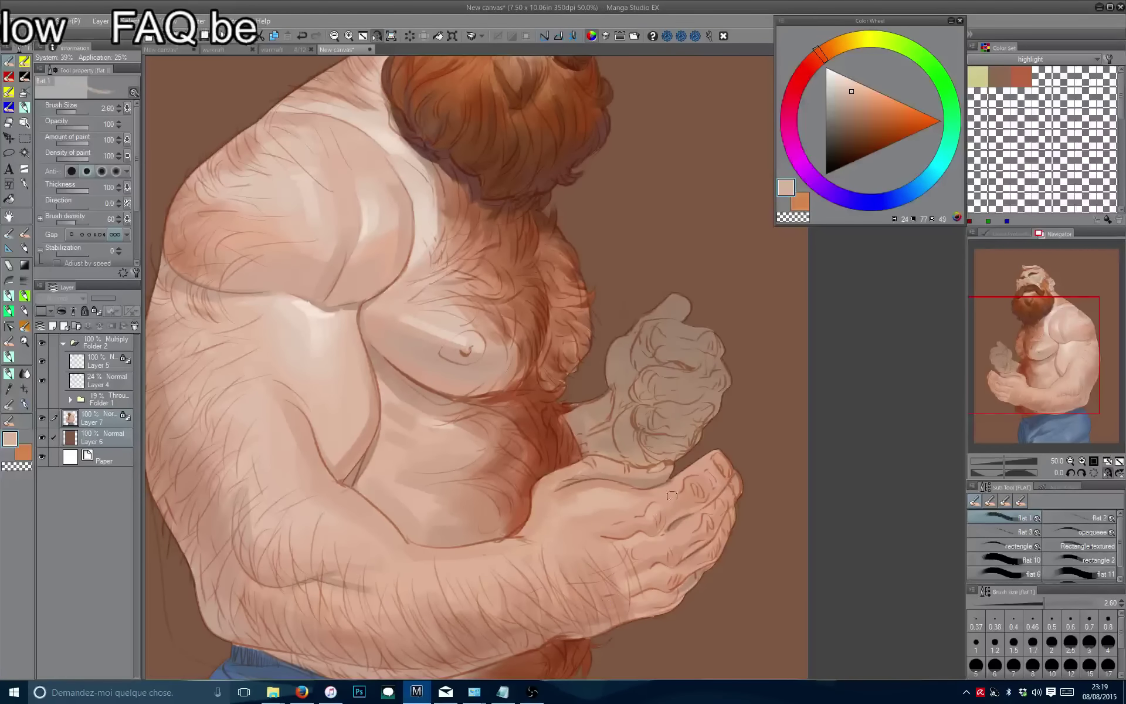
pyautogui.keyDown('alt'); pyautogui.click(598, 543); pyautogui.keyUp('alt')
pyautogui.keyDown('alt'); pyautogui.click(609, 534); pyautogui.keyUp('alt')
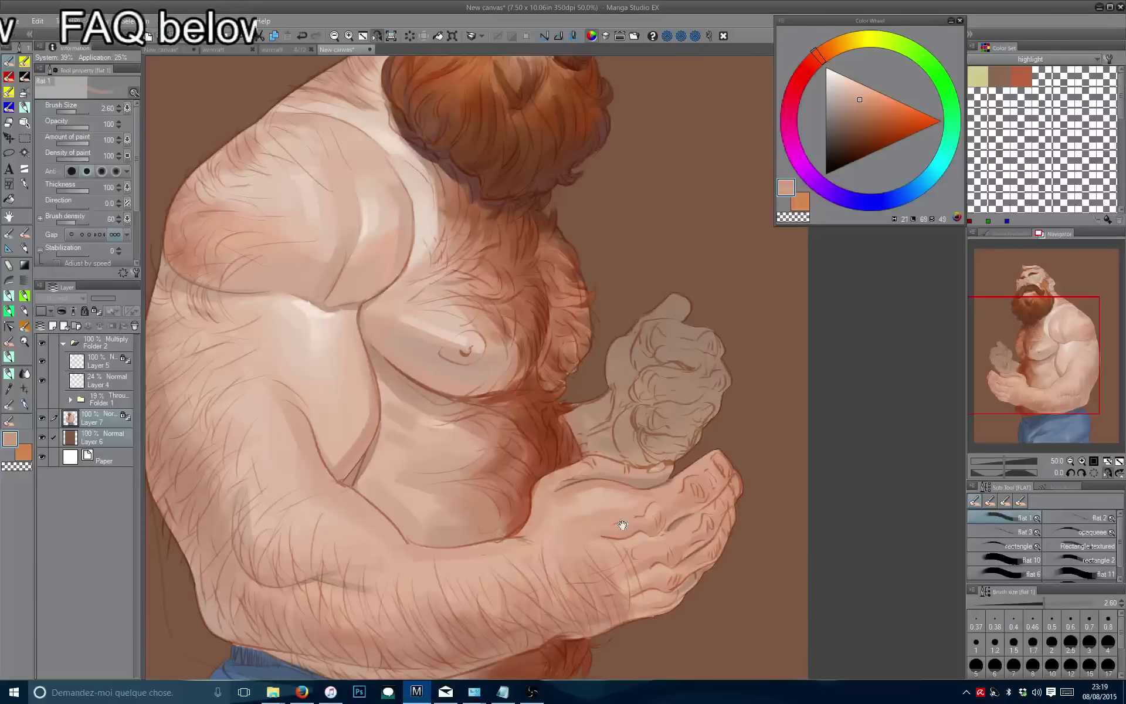
pyautogui.moveTo(622, 525); pyautogui.dragTo(635, 488)
pyautogui.keyDown('alt'); pyautogui.click(667, 487); pyautogui.keyUp('alt')
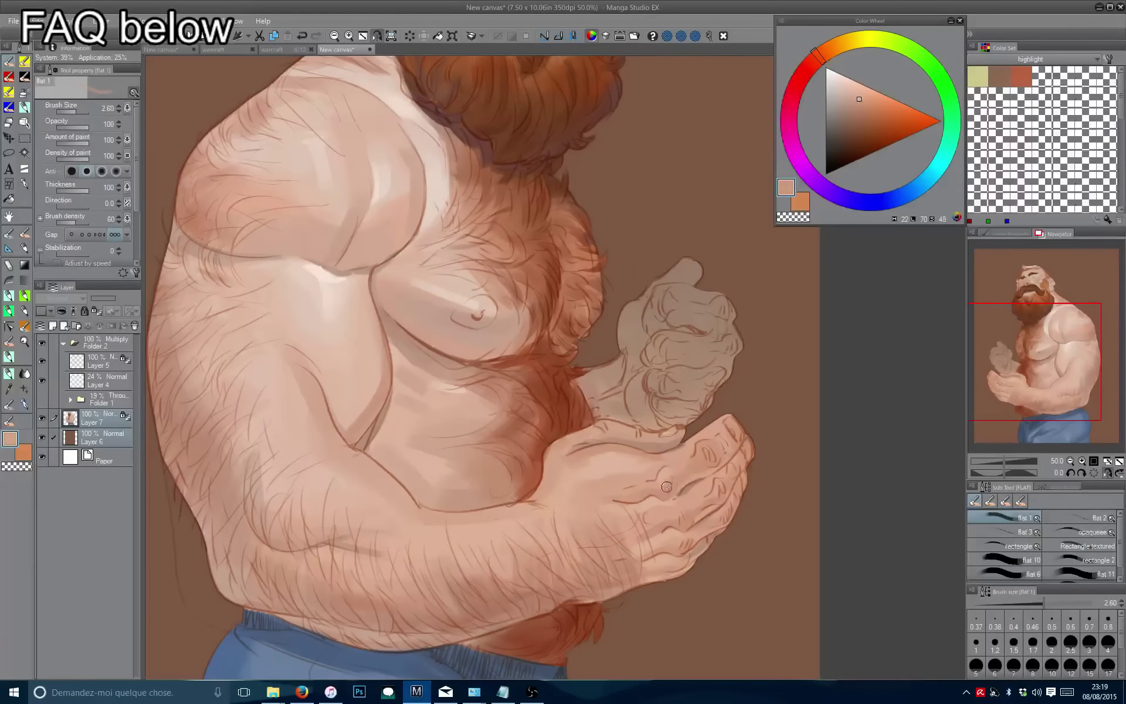
# Shade the open hand's fingers with sampled reddish skin tones at brush sizes 1.30 and 2.90, and restore the unmirrored view.
pyautogui.keyDown('alt'); pyautogui.click(697, 476); pyautogui.keyUp('alt')
pyautogui.press('[')
pyautogui.keyDown('alt'); pyautogui.click(709, 463); pyautogui.keyUp('alt')
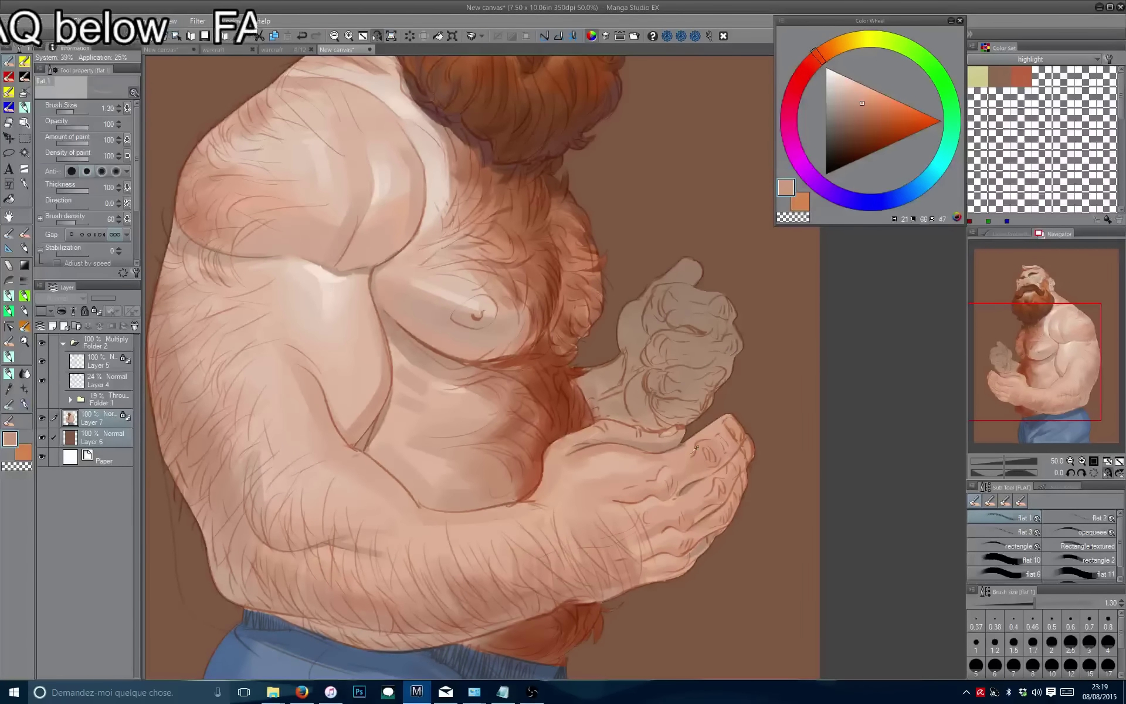
pyautogui.keyDown('alt'); pyautogui.click(697, 451); pyautogui.keyUp('alt')
pyautogui.press(']')
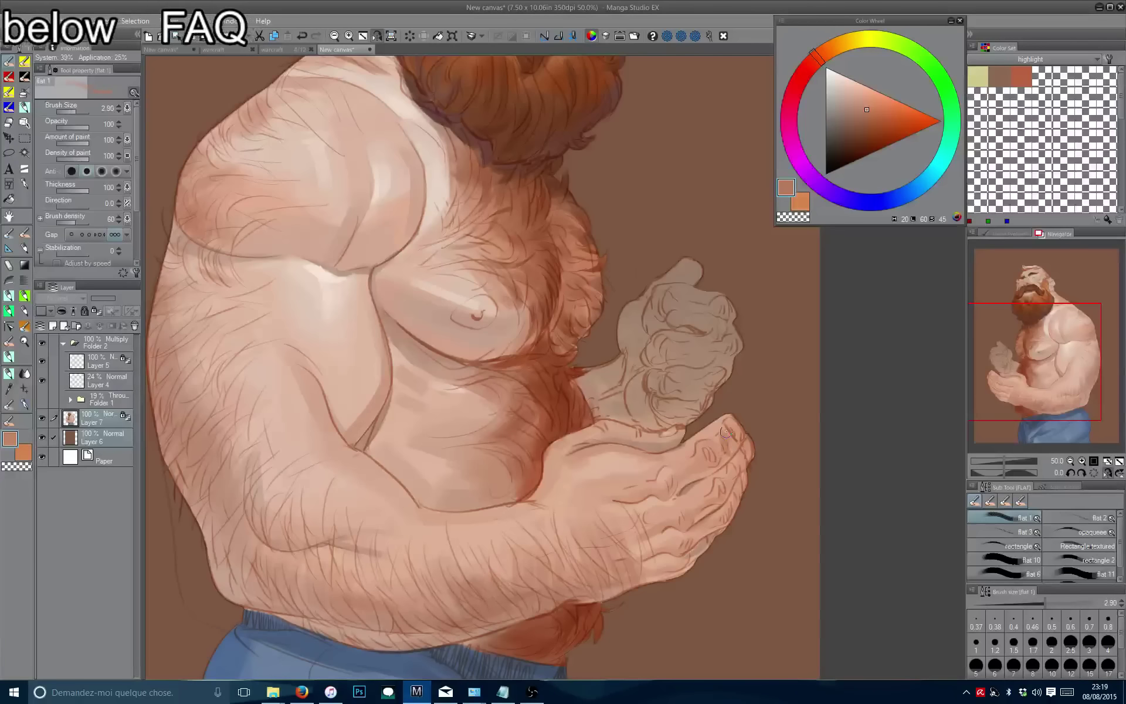
pyautogui.moveTo(736, 465)
pyautogui.mouseDown()
pyautogui.moveTo(687, 517)
pyautogui.moveTo(714, 502)
pyautogui.moveTo(690, 526)
pyautogui.moveTo(745, 483)
pyautogui.moveTo(708, 529)
pyautogui.mouseUp()
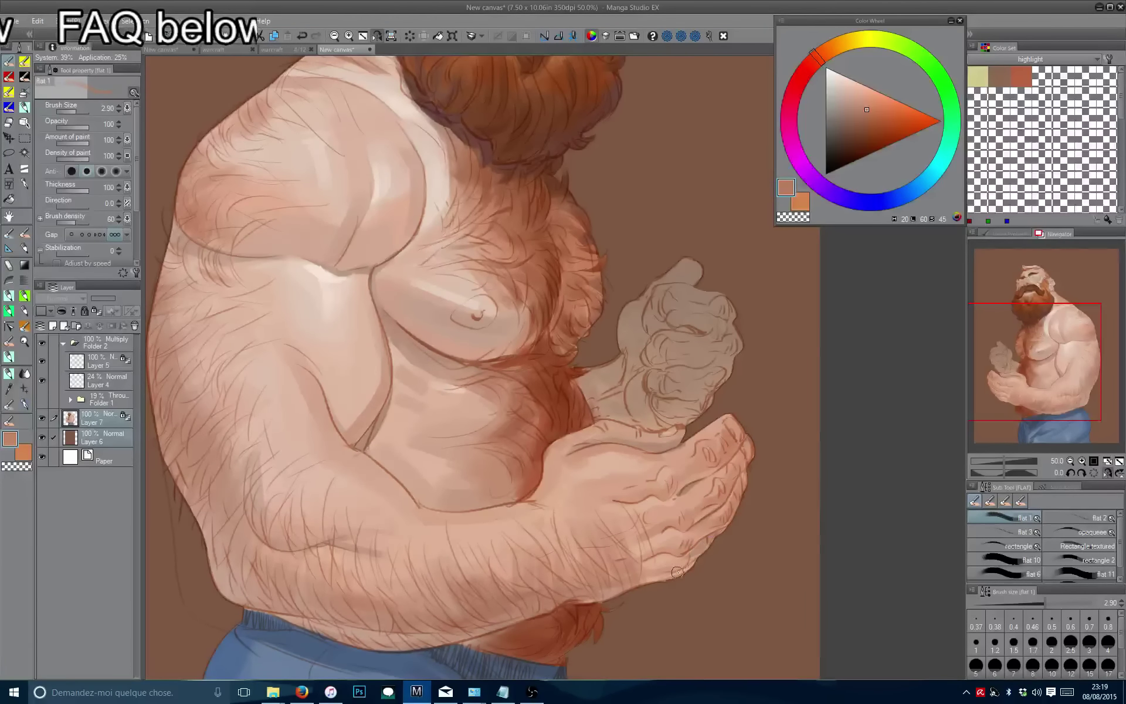
pyautogui.scroll(-3, 661, 581)
pyautogui.press('h')
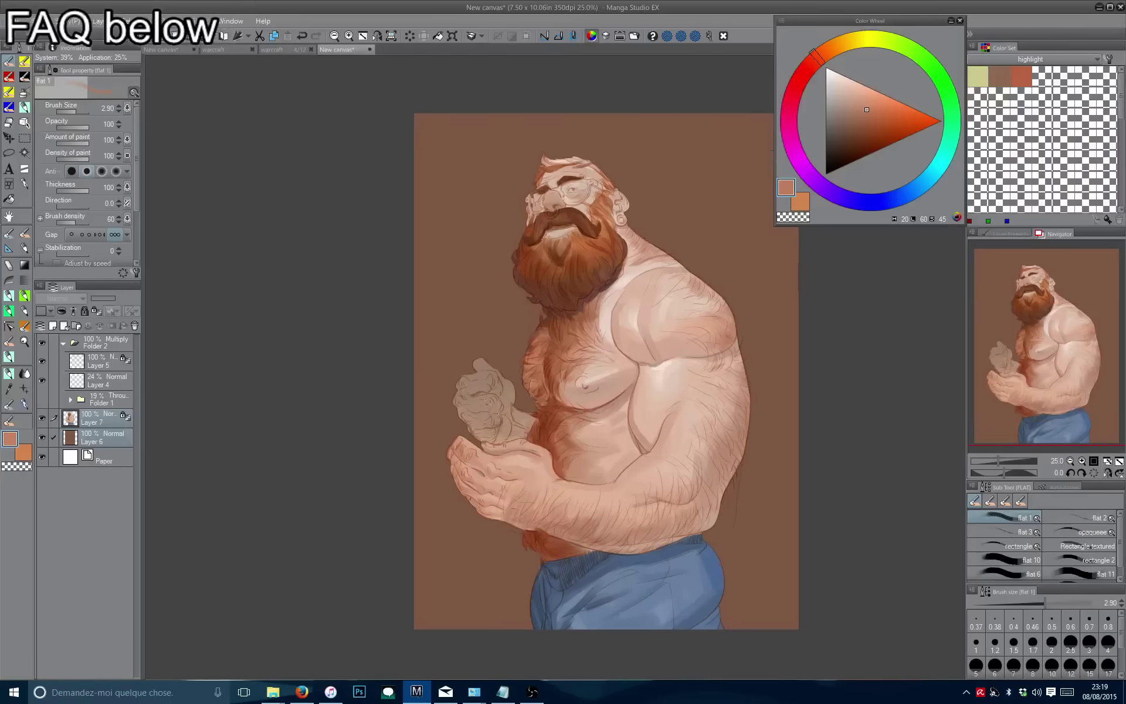
# Lay soft tones over the raised fist with sampled browns and skin tones at brush sizes 7.67, 4.35 and 5.14.
pyautogui.scroll(3, 470, 402)
pyautogui.keyDown('alt'); pyautogui.click(470, 402); pyautogui.keyUp('alt')
pyautogui.press(']')
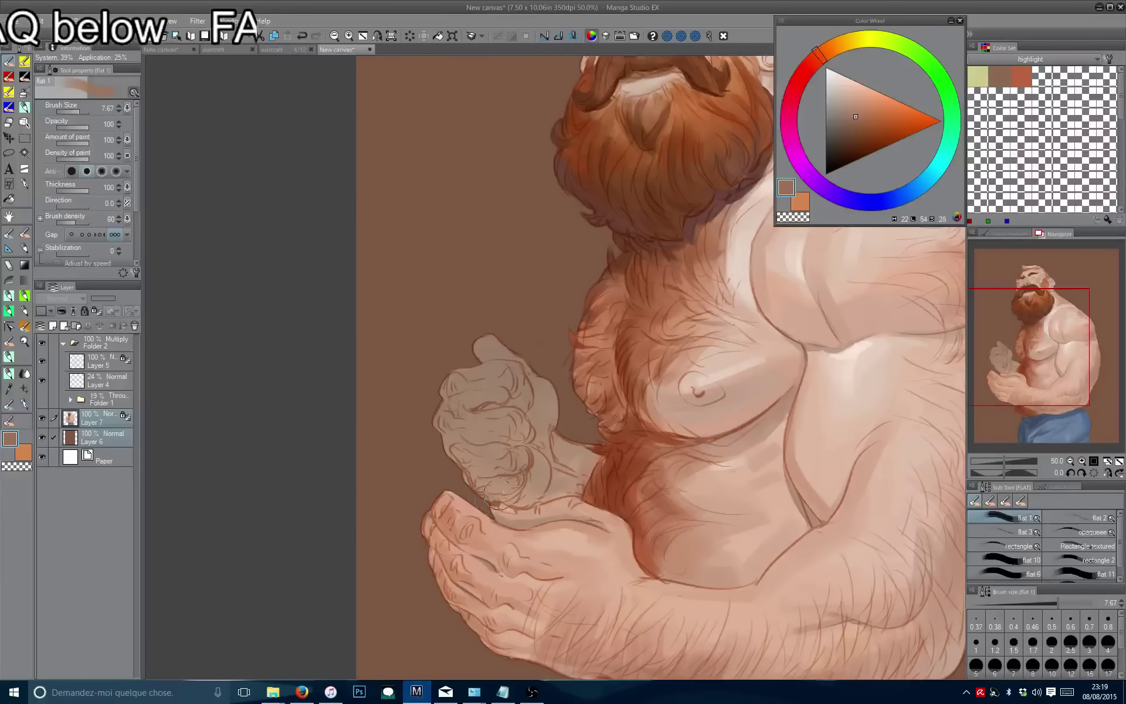
pyautogui.press('[')
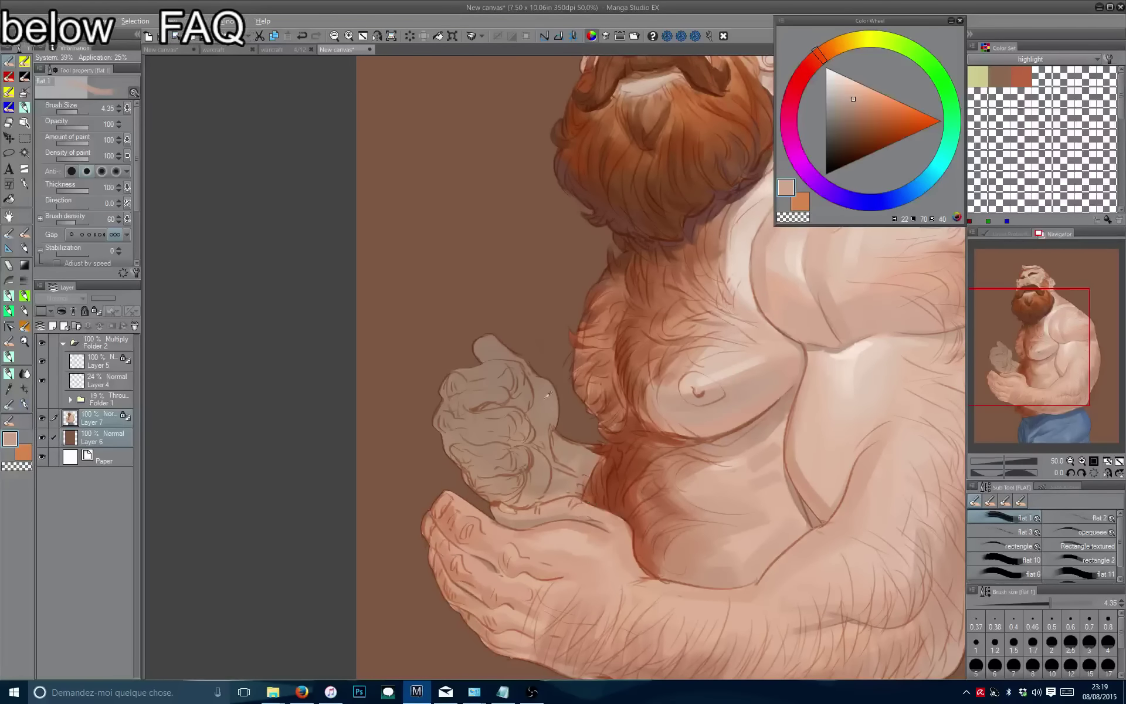
pyautogui.keyDown('alt'); pyautogui.click(571, 502); pyautogui.keyUp('alt')
pyautogui.press(']')
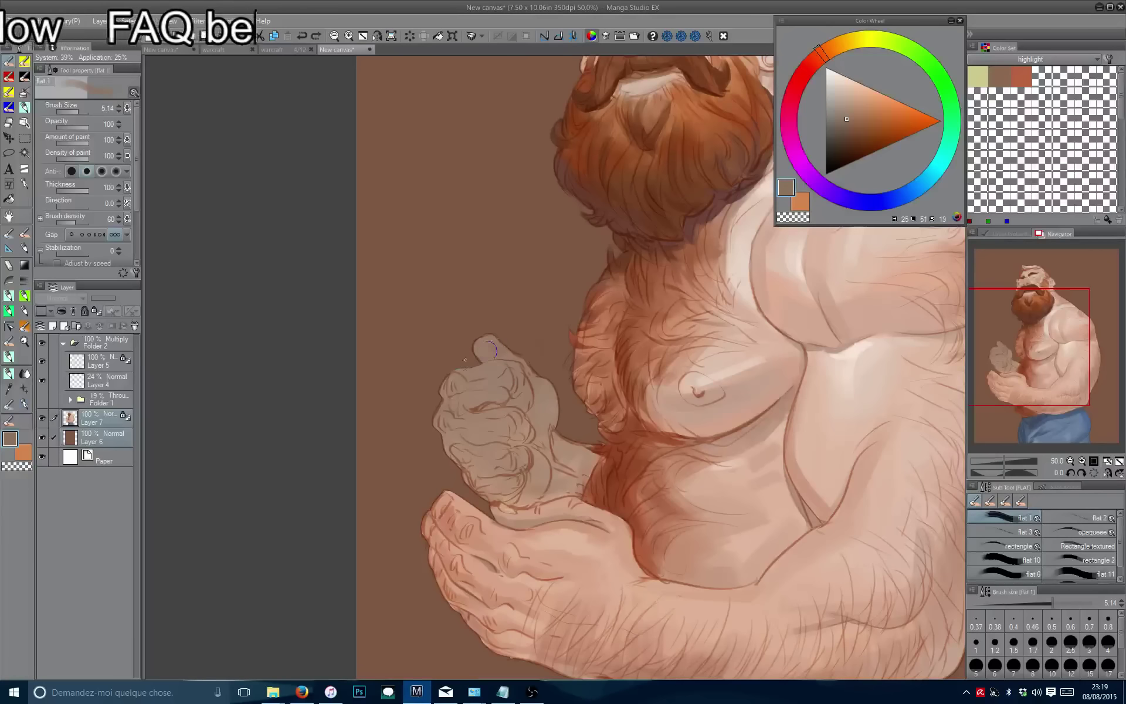
# Deepen the creases between the raised fist's fingers with a greyish brown at brush sizes 2.68, 2.09 and 2.63.
pyautogui.moveTo(492, 398)
pyautogui.mouseDown()
pyautogui.moveTo(466, 410)
pyautogui.moveTo(480, 405)
pyautogui.mouseUp()
pyautogui.click(848, 119)
pyautogui.press('[')
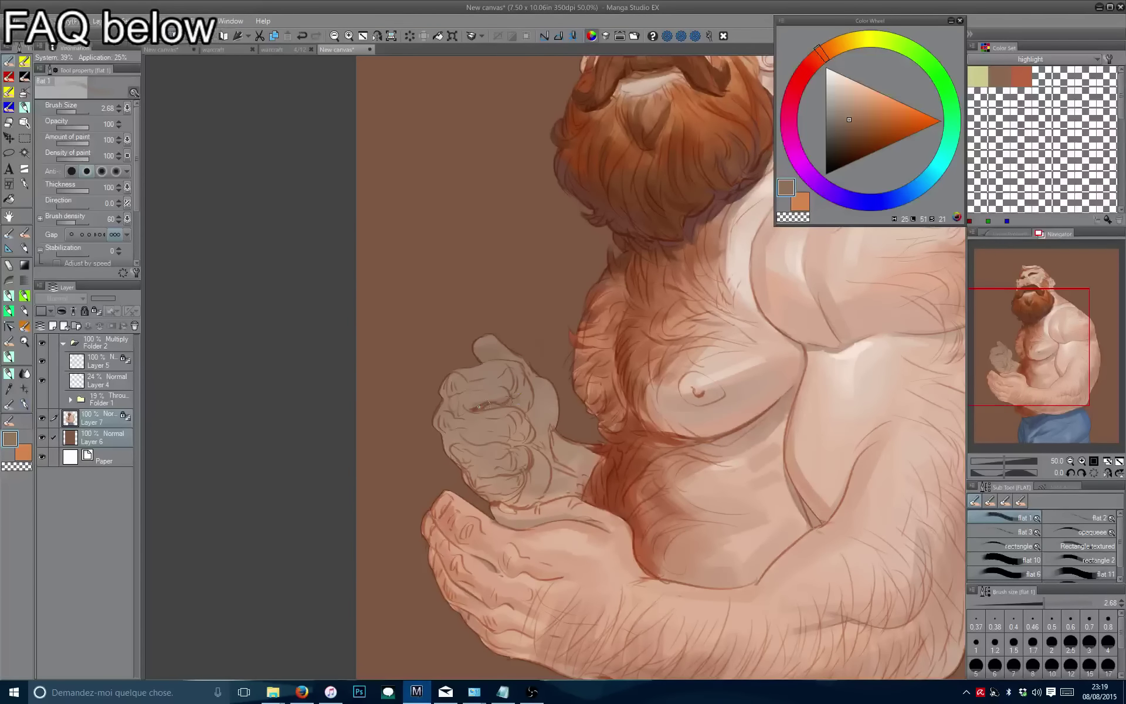
pyautogui.press('[')
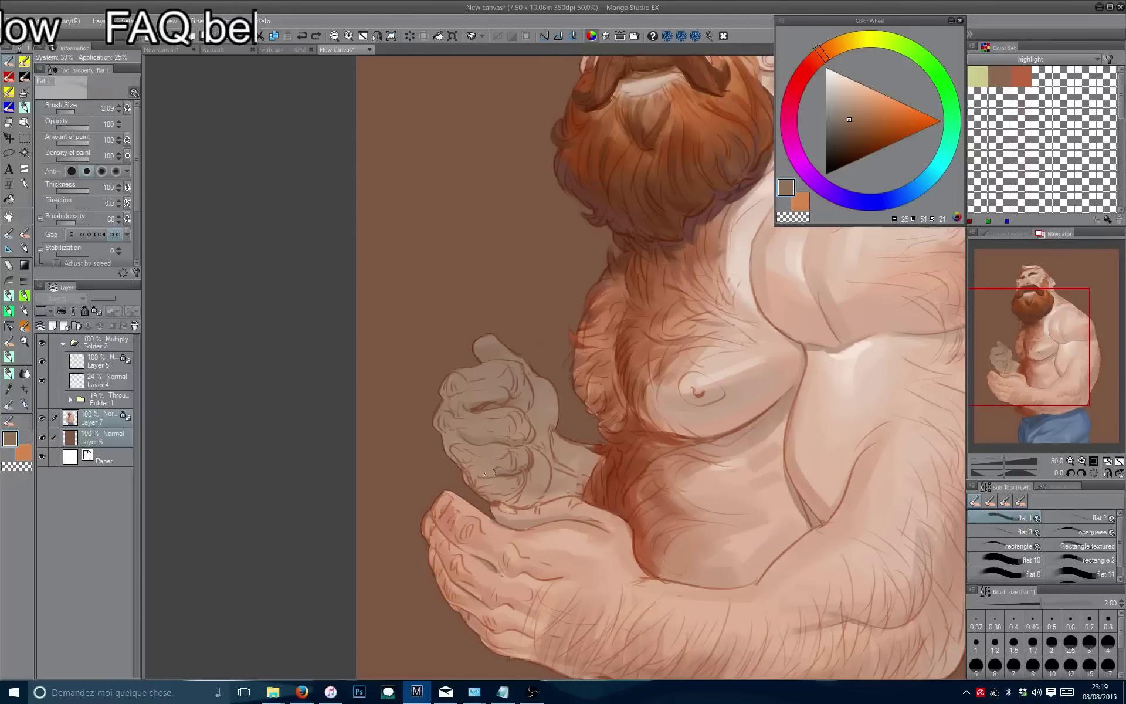
pyautogui.press(']')
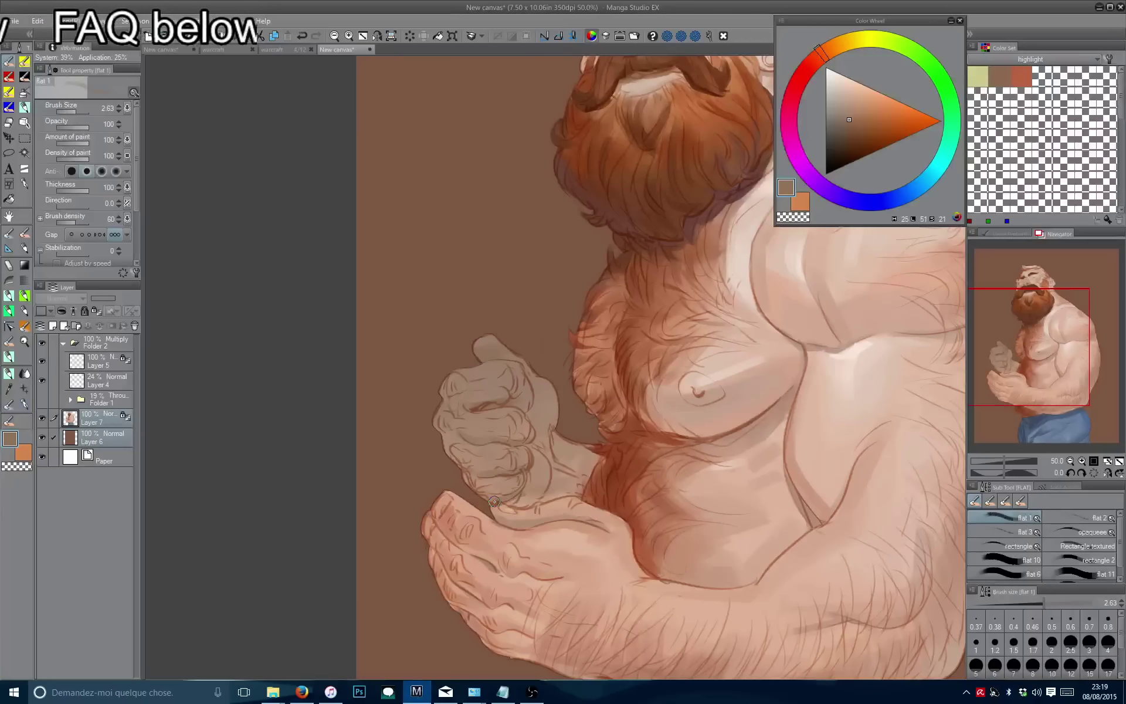
# Shade the fist's thumb base and knuckles with warmer browns, varying the brush size between 2.63 and 10.13.
pyautogui.click(857, 121)
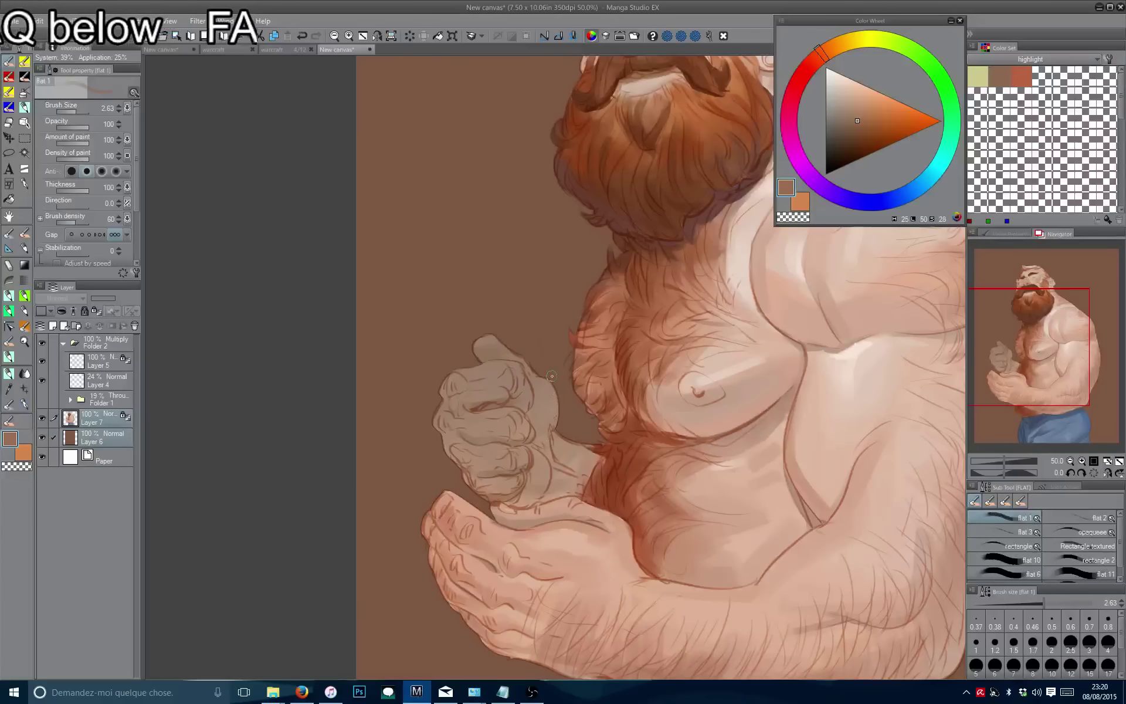
pyautogui.moveTo(554, 393); pyautogui.dragTo(544, 453)
pyautogui.click(863, 117)
pyautogui.press(']')
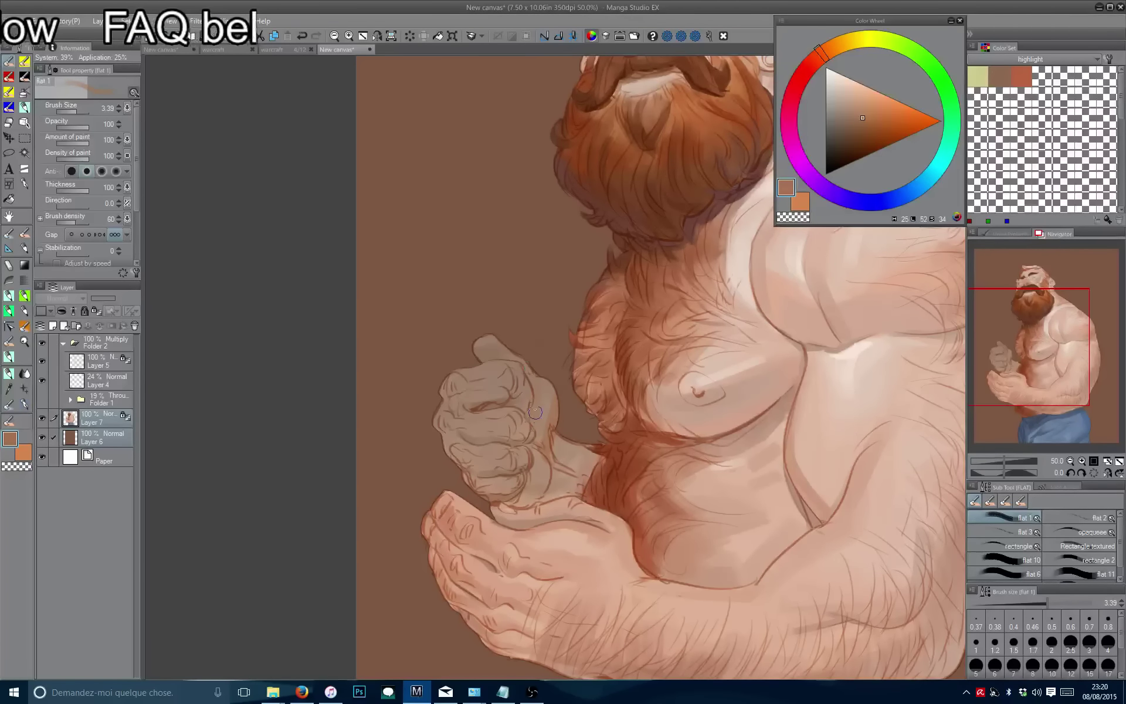
pyautogui.press(']')
pyautogui.press(']')
pyautogui.press(']')
pyautogui.press(']')
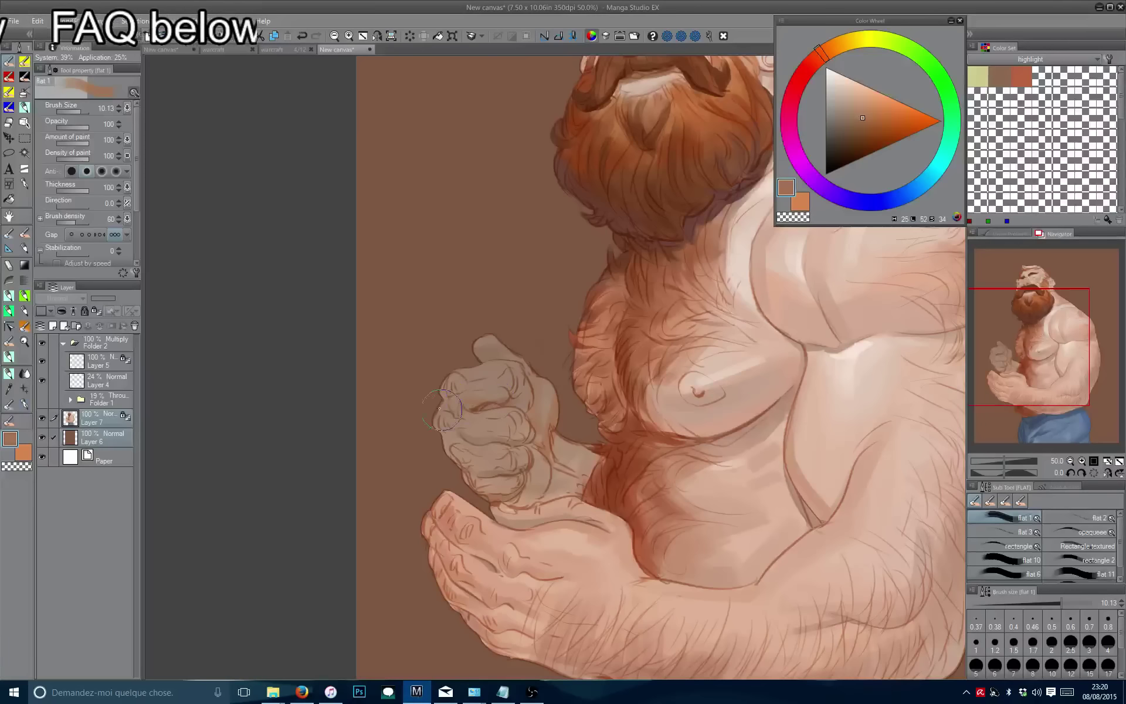
pyautogui.press('[')
pyautogui.press('[')
pyautogui.press('[')
pyautogui.press('[')
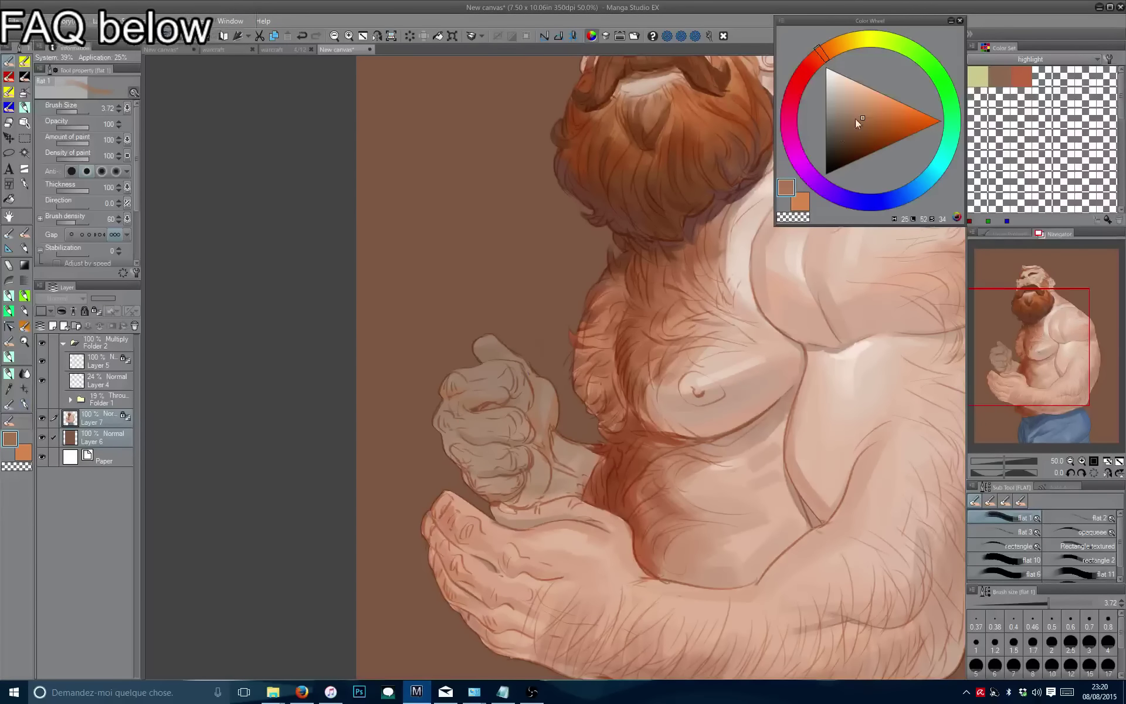
# Shade the fist's fingers and heel with a darker brown and sampled tones at brush size 3.72, and mirror the view to check the figure.
pyautogui.click(861, 121)
pyautogui.moveTo(525, 419); pyautogui.dragTo(512, 434)
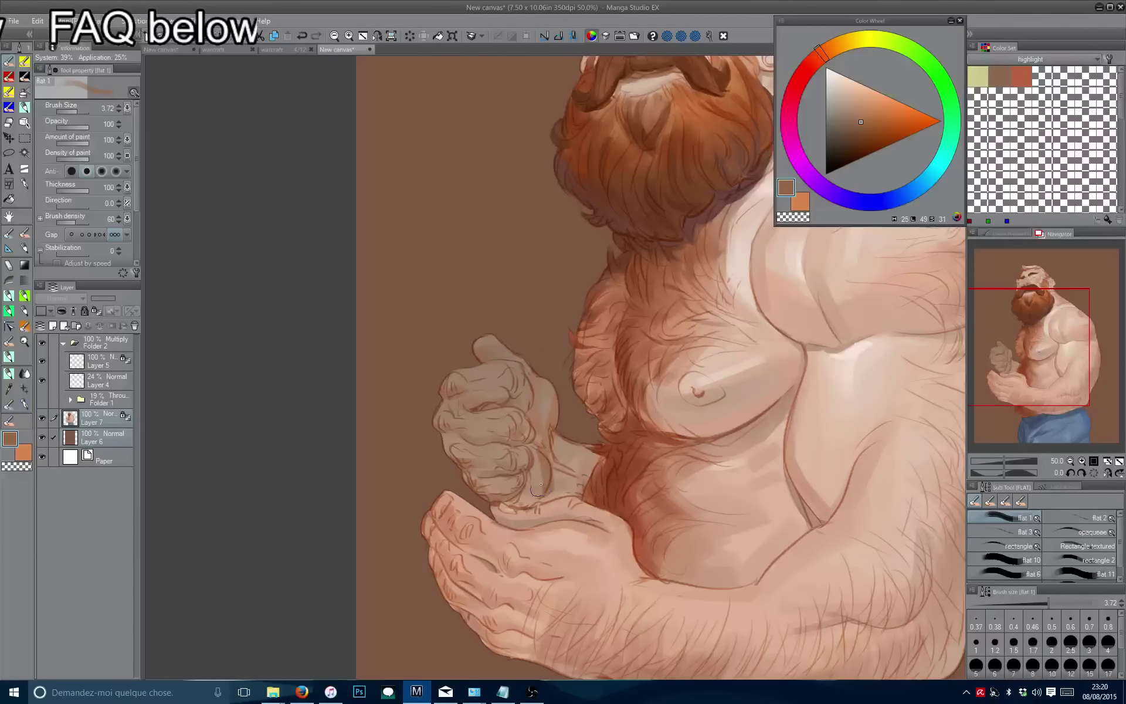
pyautogui.keyDown('alt'); pyautogui.click(531, 488); pyautogui.keyUp('alt')
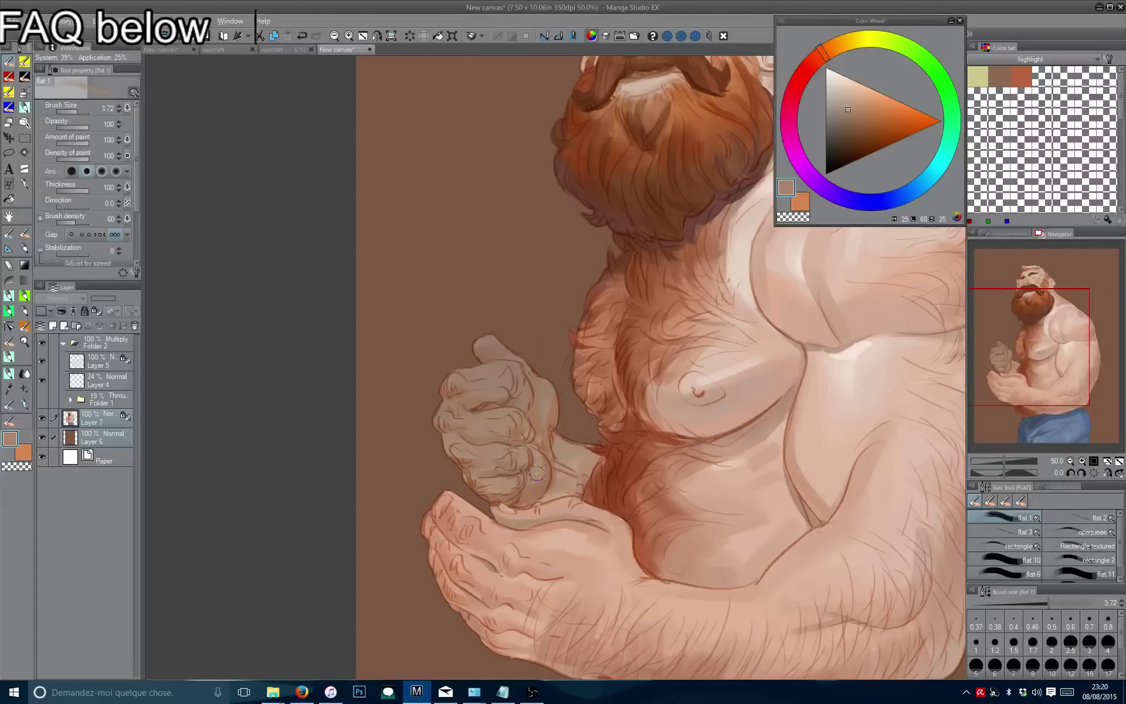
pyautogui.keyDown('alt'); pyautogui.click(539, 489); pyautogui.keyUp('alt')
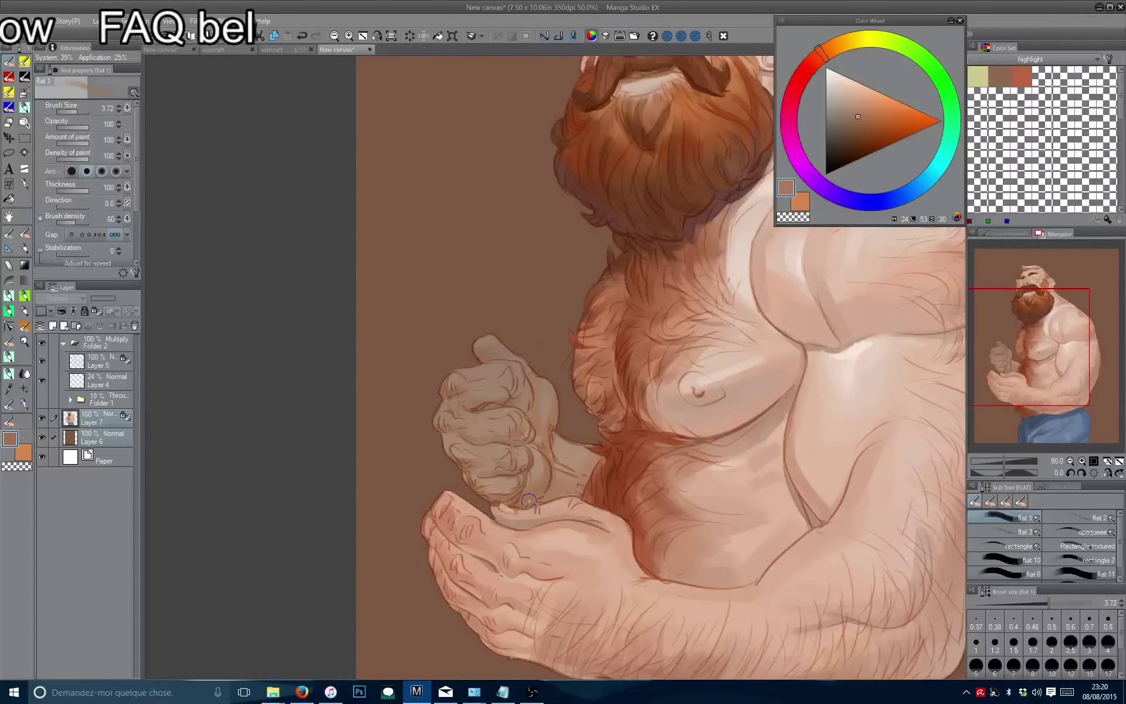
pyautogui.scroll(-2, 388, 276)
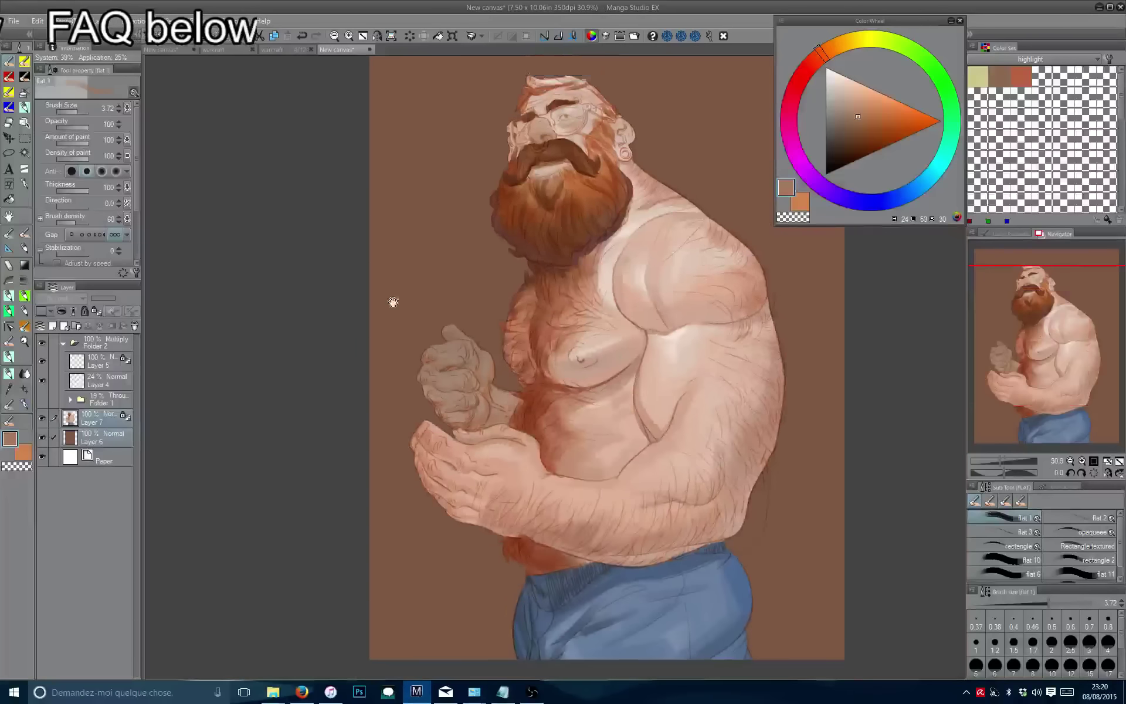
pyautogui.press('h')
pyautogui.scroll(-2, 411, 329)
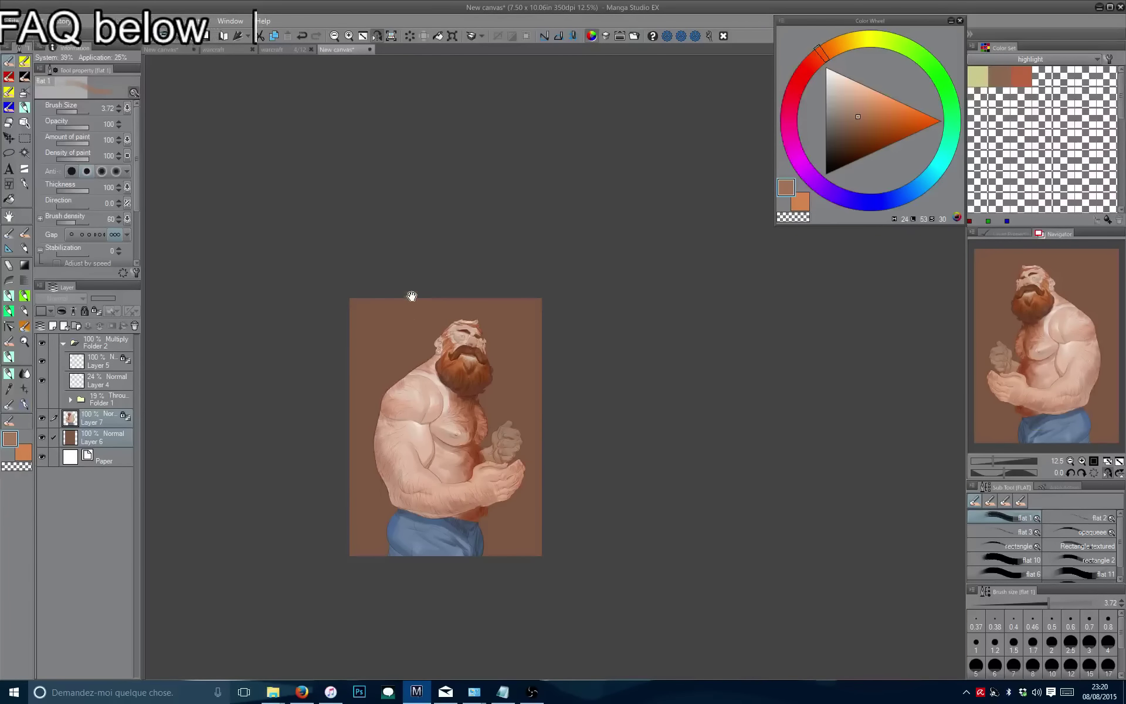
# Shade the temple and the upper eyelid behind the glasses with sampled and warmer skin tones at brush size 3.18.
pyautogui.scroll(1, 413, 296)
pyautogui.scroll(8, 418, 315)
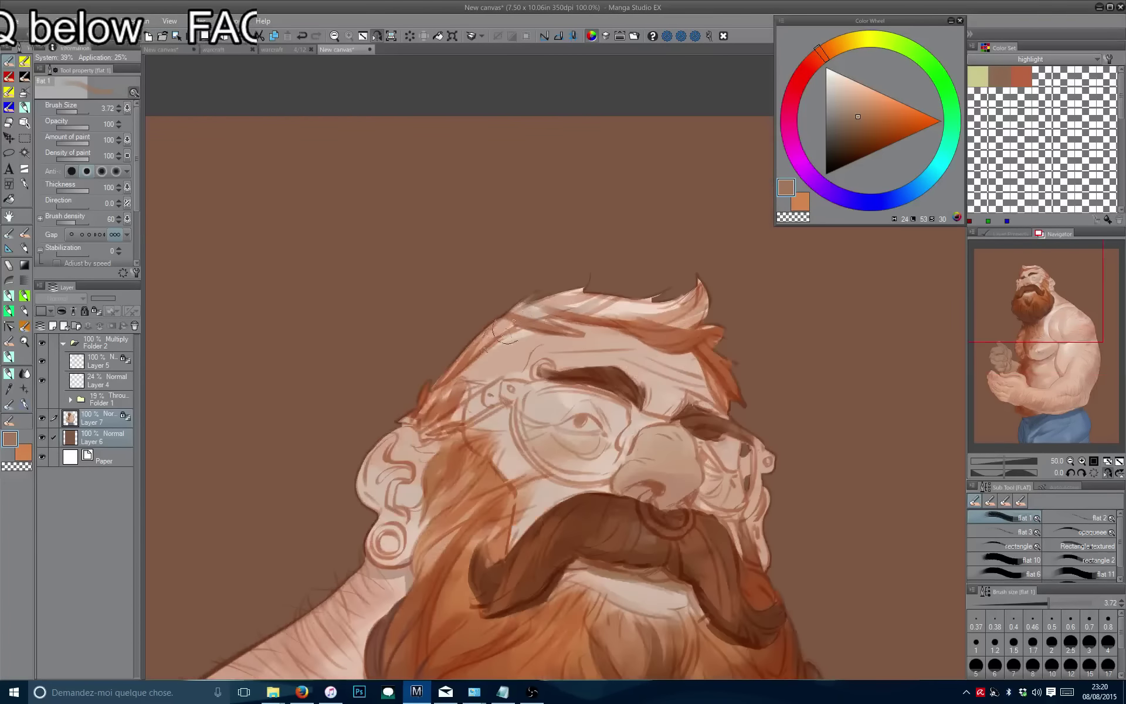
pyautogui.keyDown('alt'); pyautogui.click(519, 338); pyautogui.keyUp('alt')
pyautogui.moveTo(519, 338)
pyautogui.mouseDown()
pyautogui.moveTo(500, 355)
pyautogui.moveTo(563, 355)
pyautogui.mouseUp()
pyautogui.keyDown('alt'); pyautogui.click(552, 360); pyautogui.keyUp('alt')
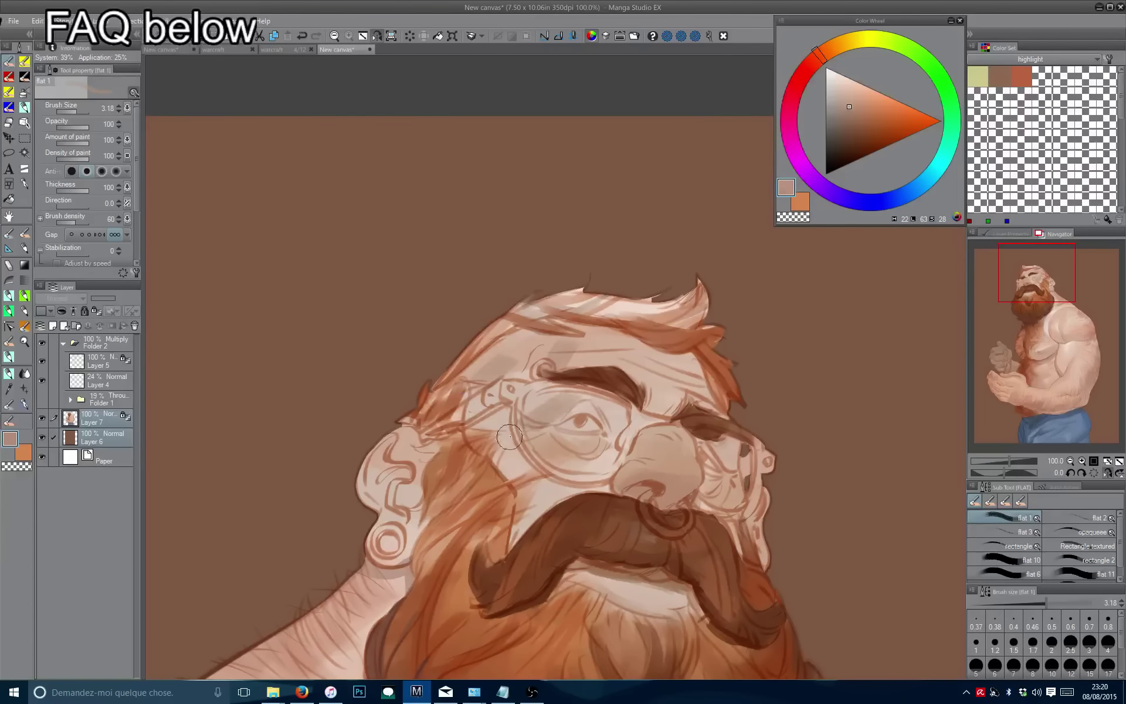
pyautogui.click(858, 109)
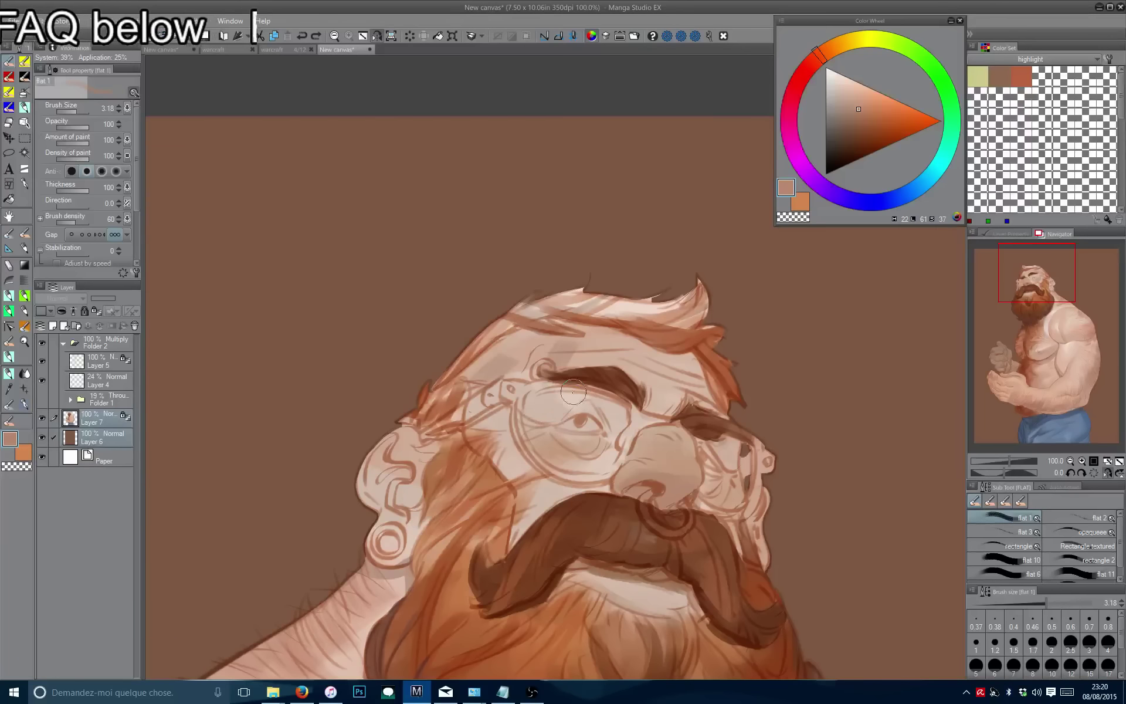
pyautogui.click(861, 102)
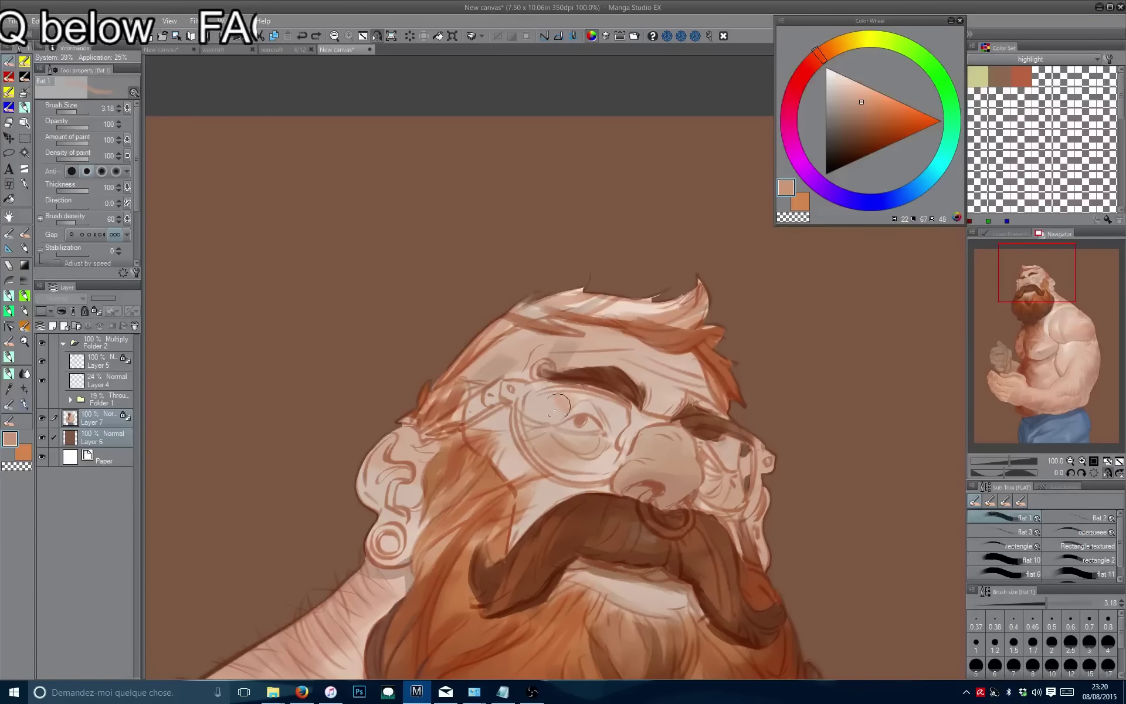
pyautogui.moveTo(546, 414)
pyautogui.mouseDown()
pyautogui.moveTo(569, 399)
pyautogui.moveTo(545, 418)
pyautogui.moveTo(514, 413)
pyautogui.mouseUp()
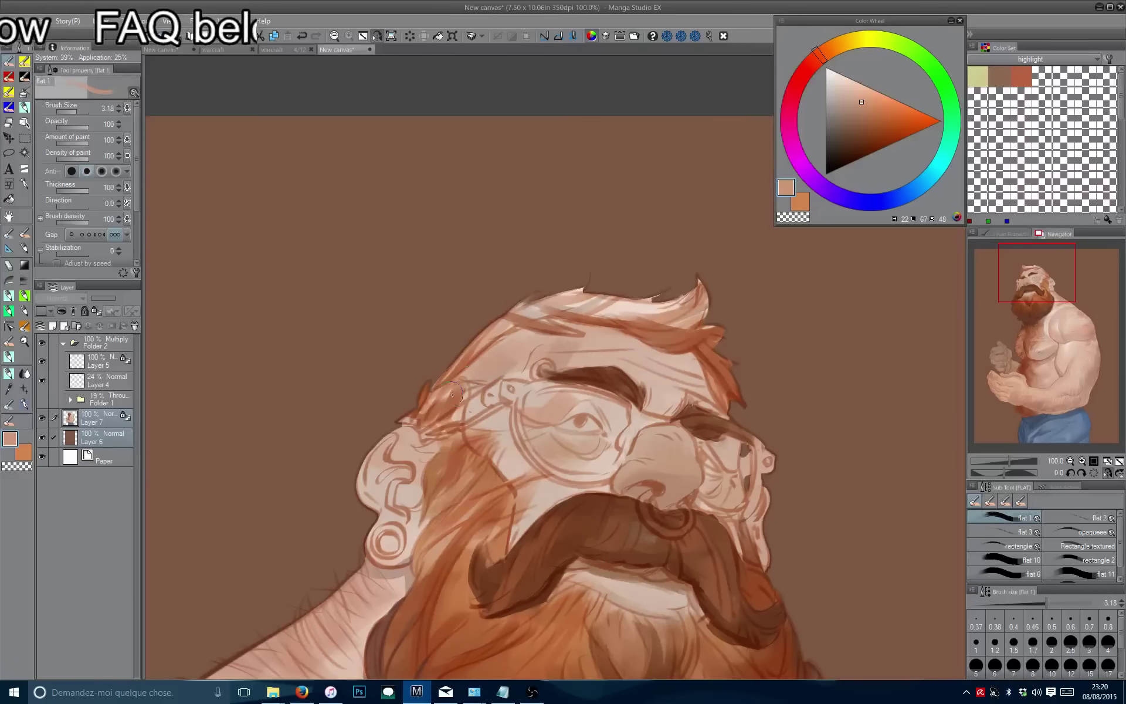
# Blend light sampled skin tones around the eye behind the glasses, reducing the brush from 3.18 to 1.25.
pyautogui.keyDown('alt'); pyautogui.click(563, 402); pyautogui.keyUp('alt')
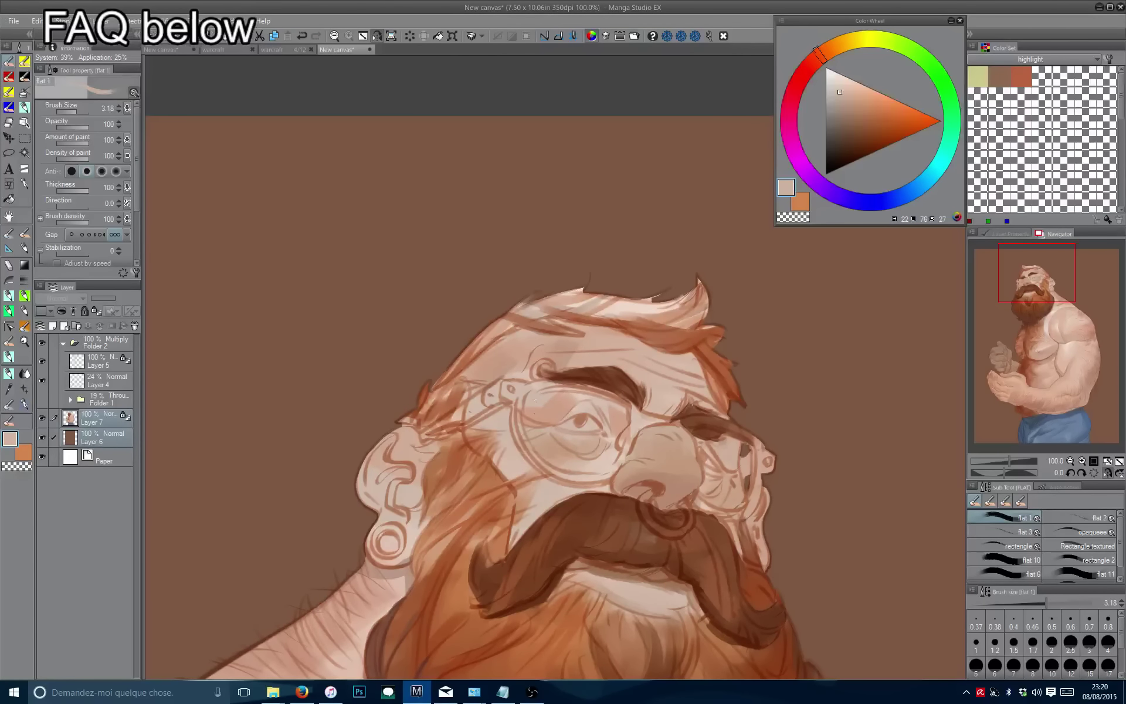
pyautogui.keyDown('alt'); pyautogui.click(559, 405); pyautogui.keyUp('alt')
pyautogui.keyDown('alt'); pyautogui.click(562, 411); pyautogui.keyUp('alt')
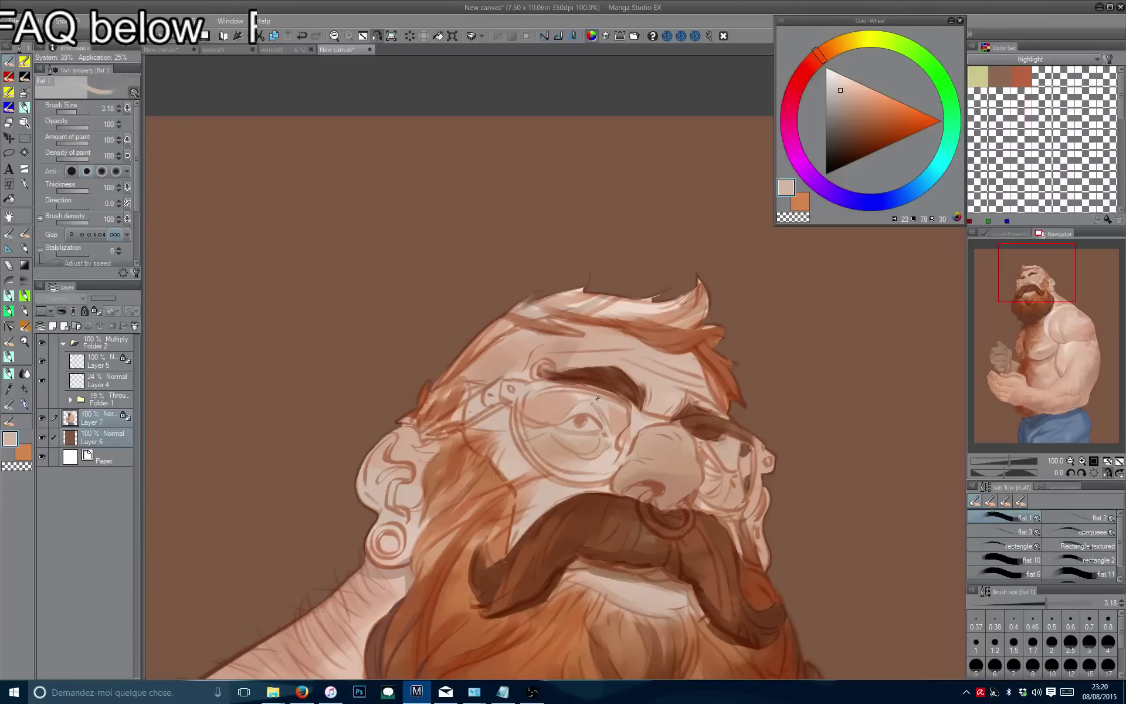
pyautogui.keyDown('alt'); pyautogui.click(561, 409); pyautogui.keyUp('alt')
pyautogui.keyDown('ctrl'); pyautogui.keyDown('alt'); pyautogui.moveTo(560, 410); pyautogui.dragTo(581, 404); pyautogui.keyUp('alt'); pyautogui.keyUp('ctrl')
pyautogui.keyDown('alt'); pyautogui.click(583, 399); pyautogui.keyUp('alt')
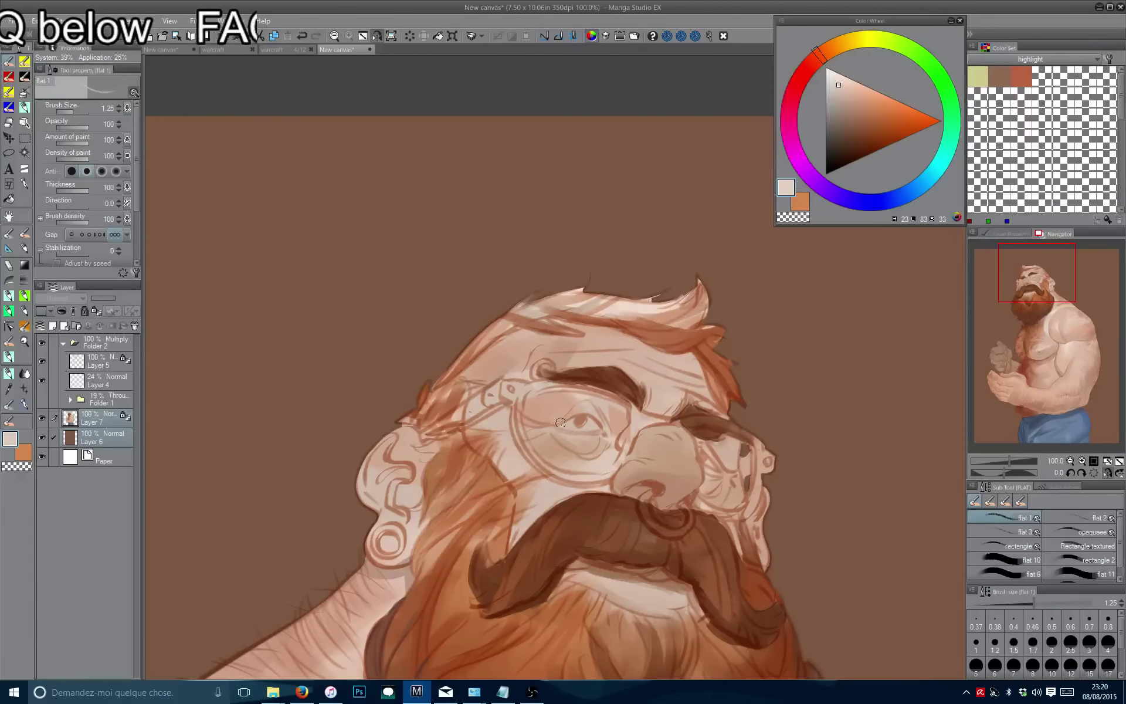
pyautogui.keyDown('alt'); pyautogui.click(573, 438); pyautogui.keyUp('alt')
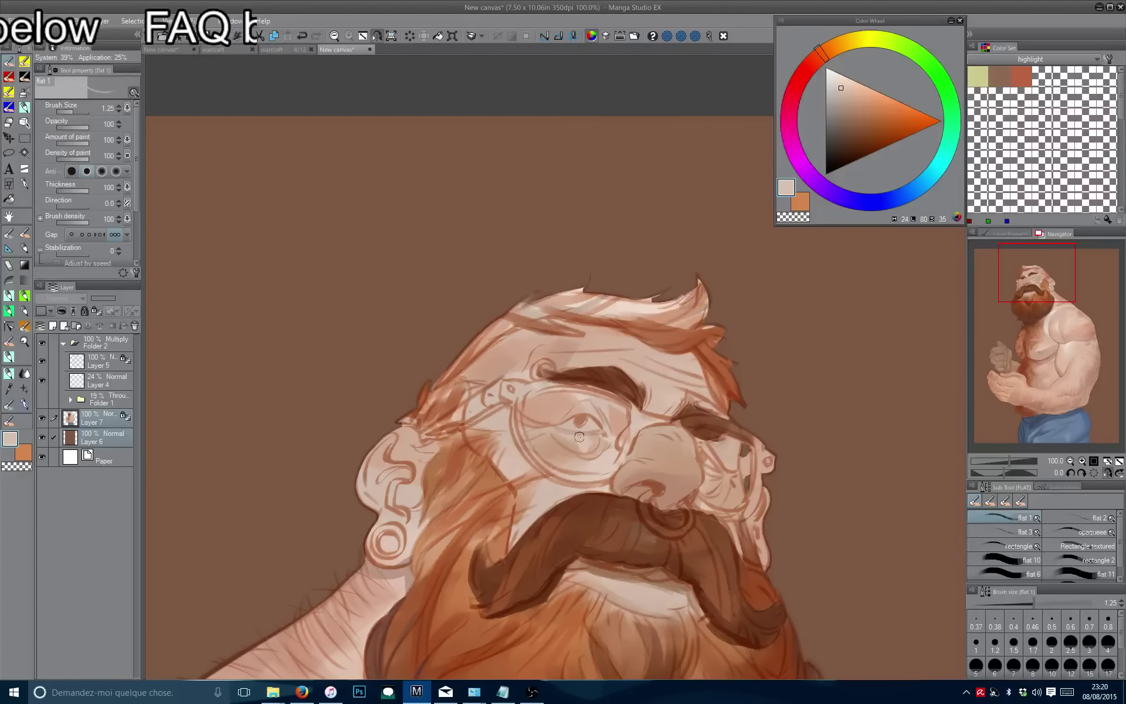
pyautogui.keyDown('alt'); pyautogui.click(580, 439); pyautogui.keyUp('alt')
# Restore the unmirrored view and shade around both eyes with a muted brown skin tone at brush sizes 1.25 and 1.45.
pyautogui.press('h')
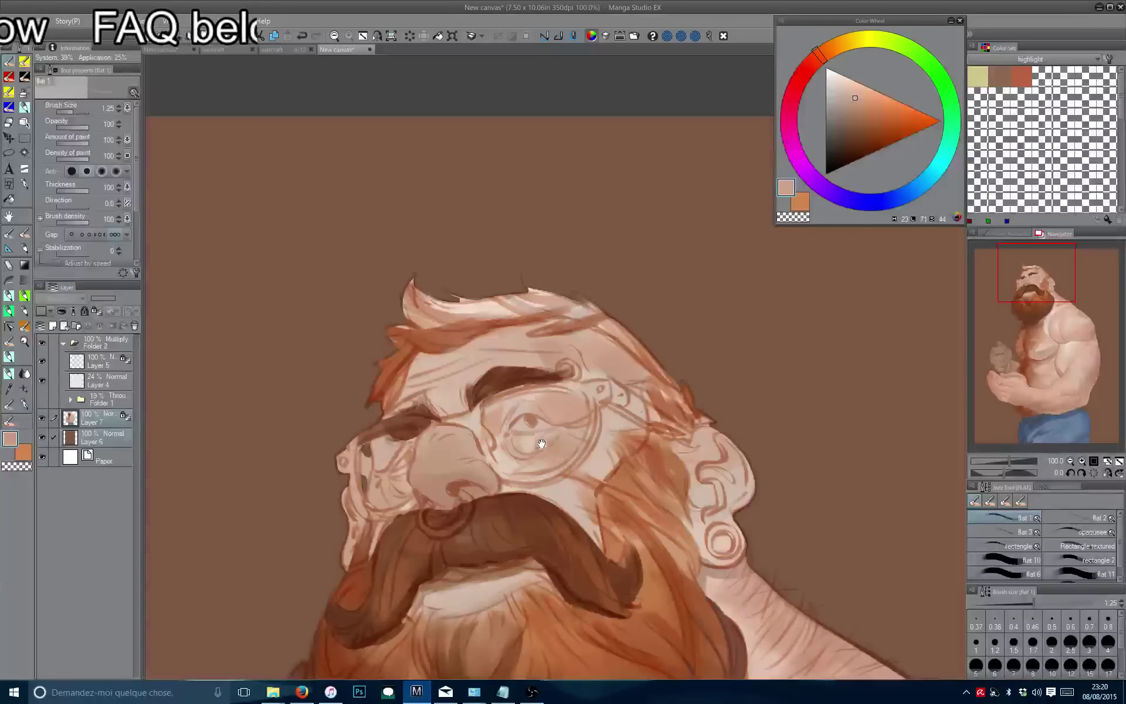
pyautogui.keyDown('alt'); pyautogui.click(564, 440); pyautogui.keyUp('alt')
pyautogui.click(860, 114)
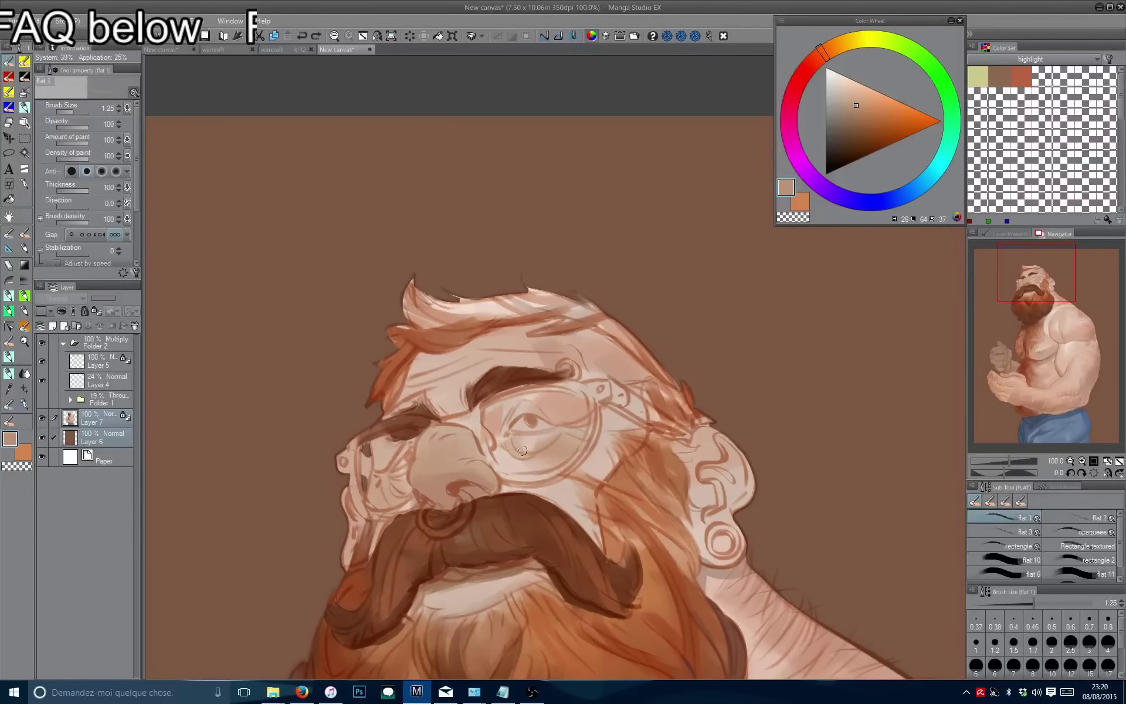
pyautogui.moveTo(505, 404); pyautogui.dragTo(545, 385)
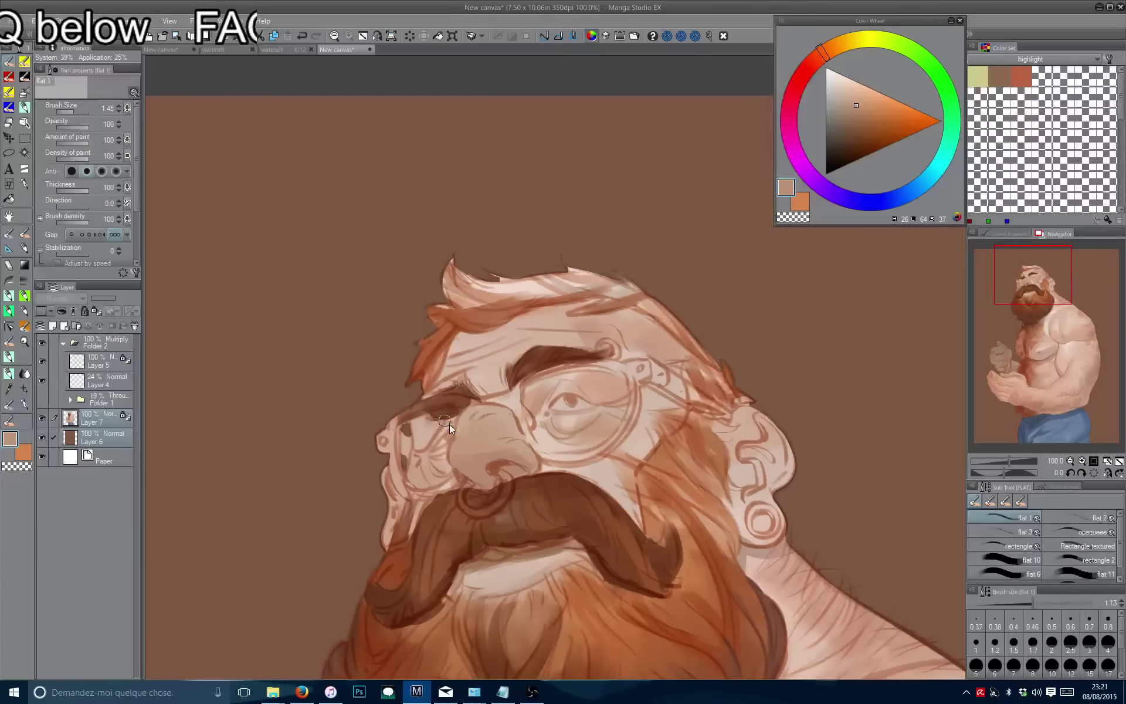
pyautogui.press(']')
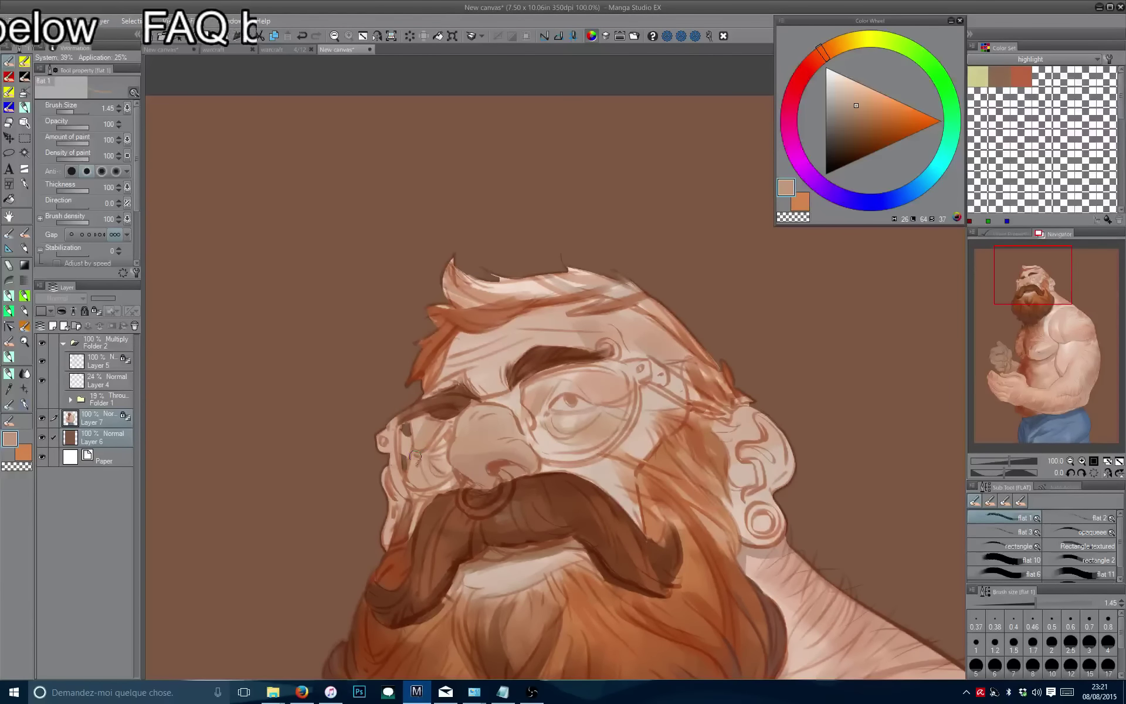
pyautogui.scroll(-5, 422, 450)
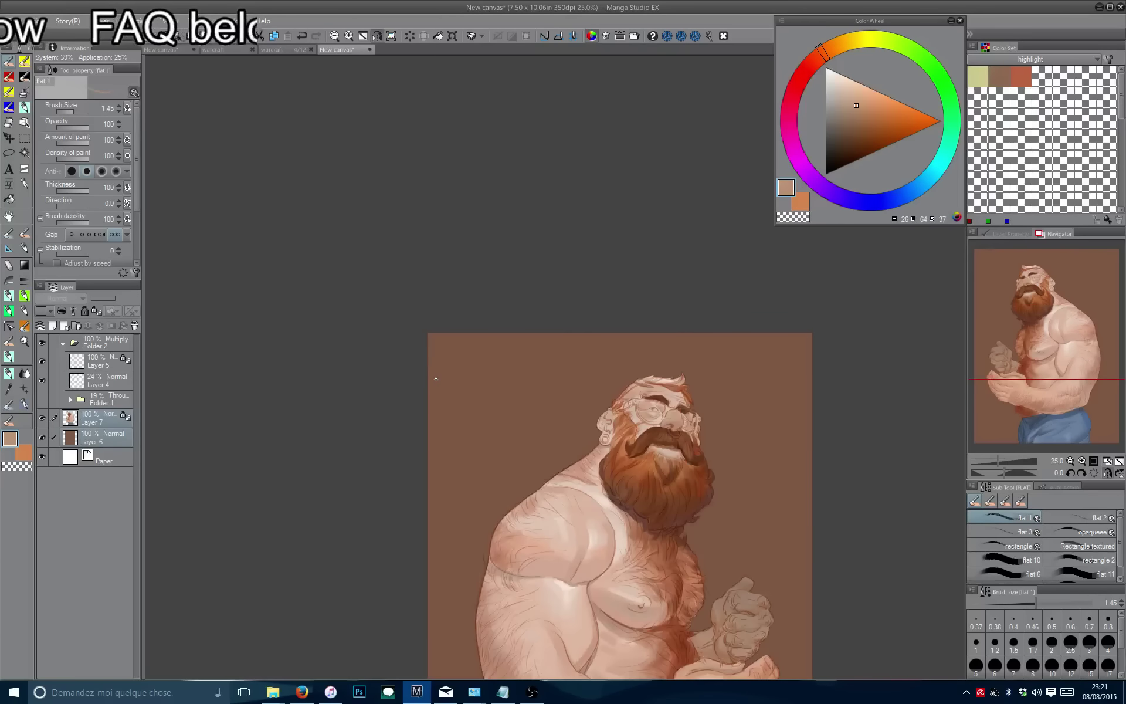
pyautogui.scroll(-2, 442, 376)
pyautogui.scroll(4, 419, 407)
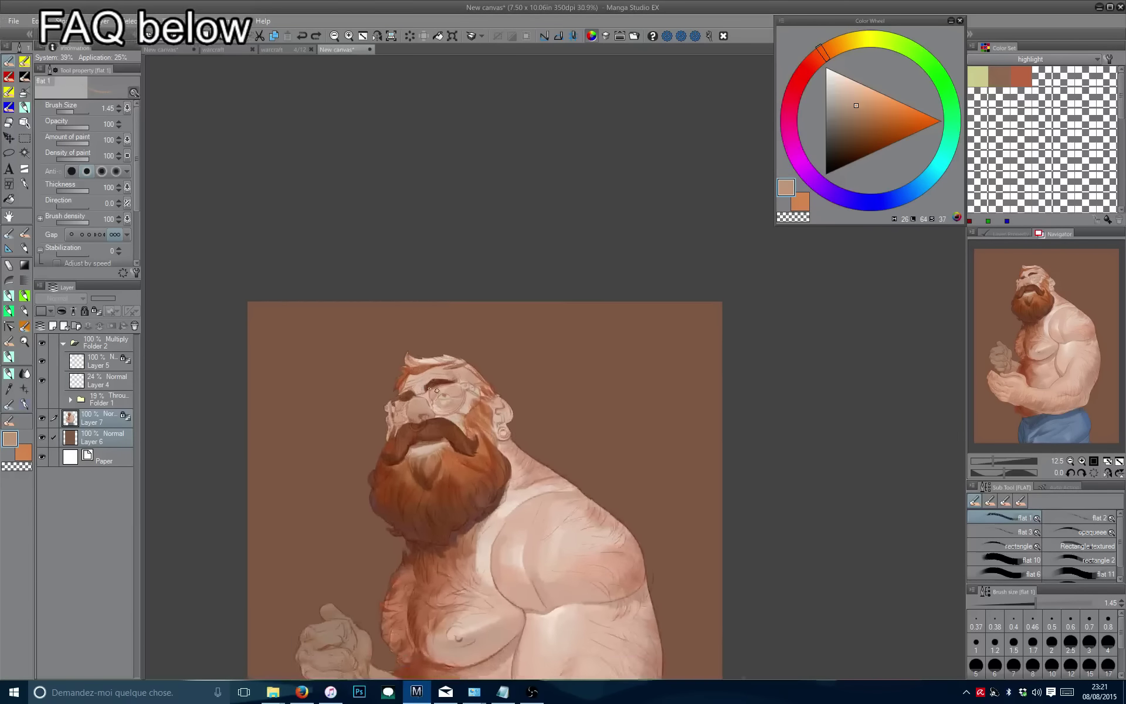
# Paint a pale highlight on the nose with a lightened skin tone at brush size 1.95.
pyautogui.keyDown('alt'); pyautogui.click(419, 407); pyautogui.keyUp('alt')
pyautogui.moveTo(419, 407); pyautogui.dragTo(485, 356)
pyautogui.press('[')
pyautogui.press('[')
pyautogui.press('[')
pyautogui.press('[')
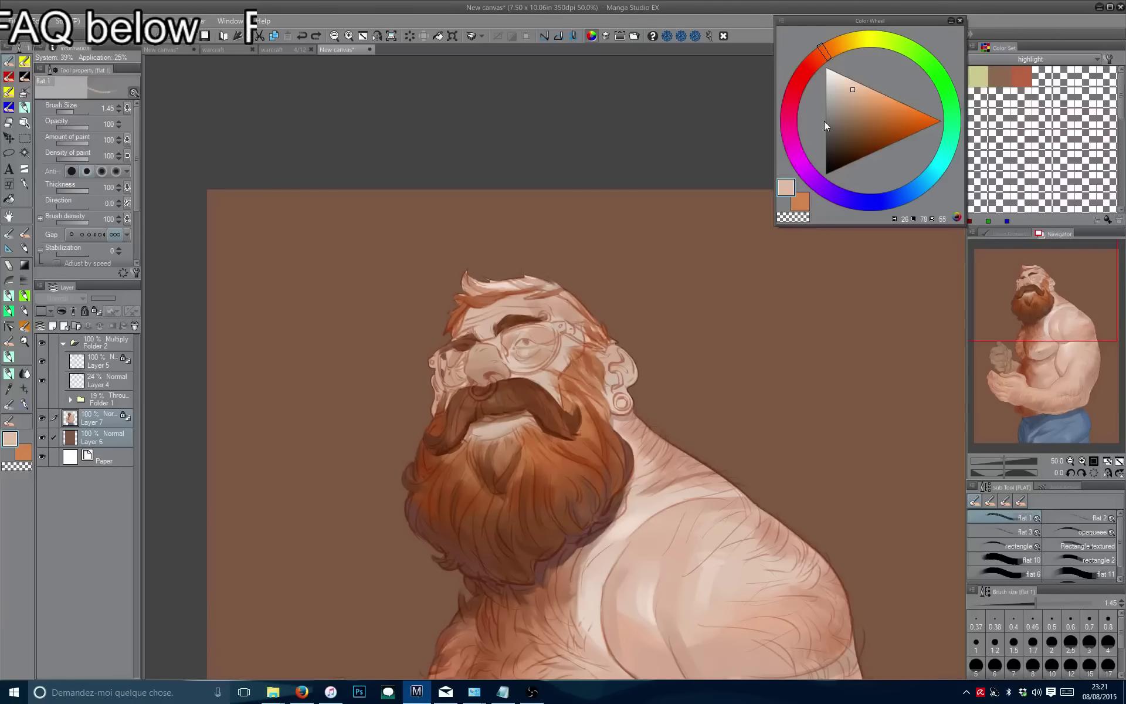
pyautogui.scroll(2, 483, 350)
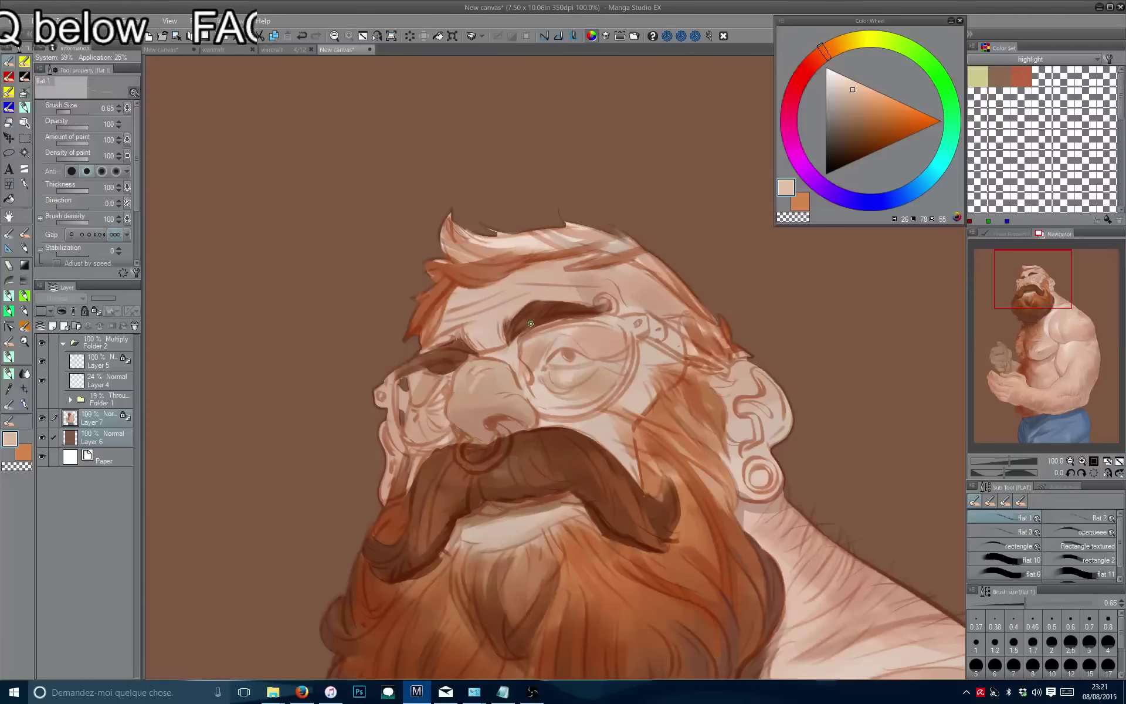
pyautogui.click(843, 84)
pyautogui.press(']')
pyautogui.press(']')
pyautogui.press(']')
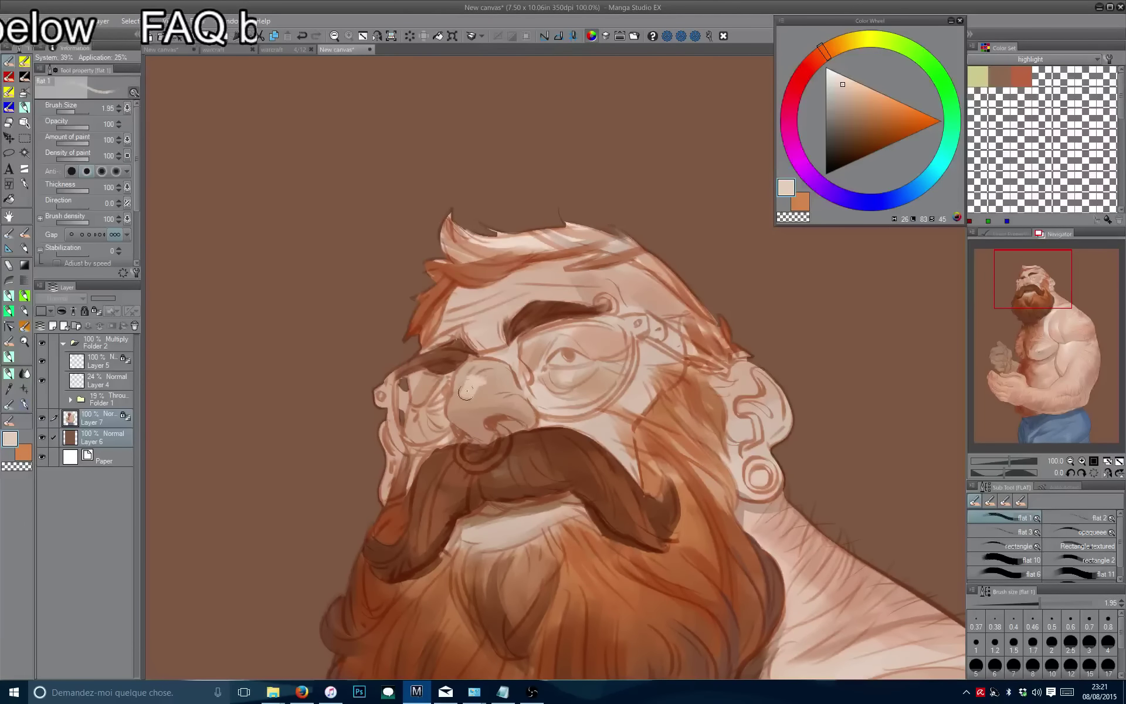
pyautogui.moveTo(472, 386); pyautogui.dragTo(475, 383)
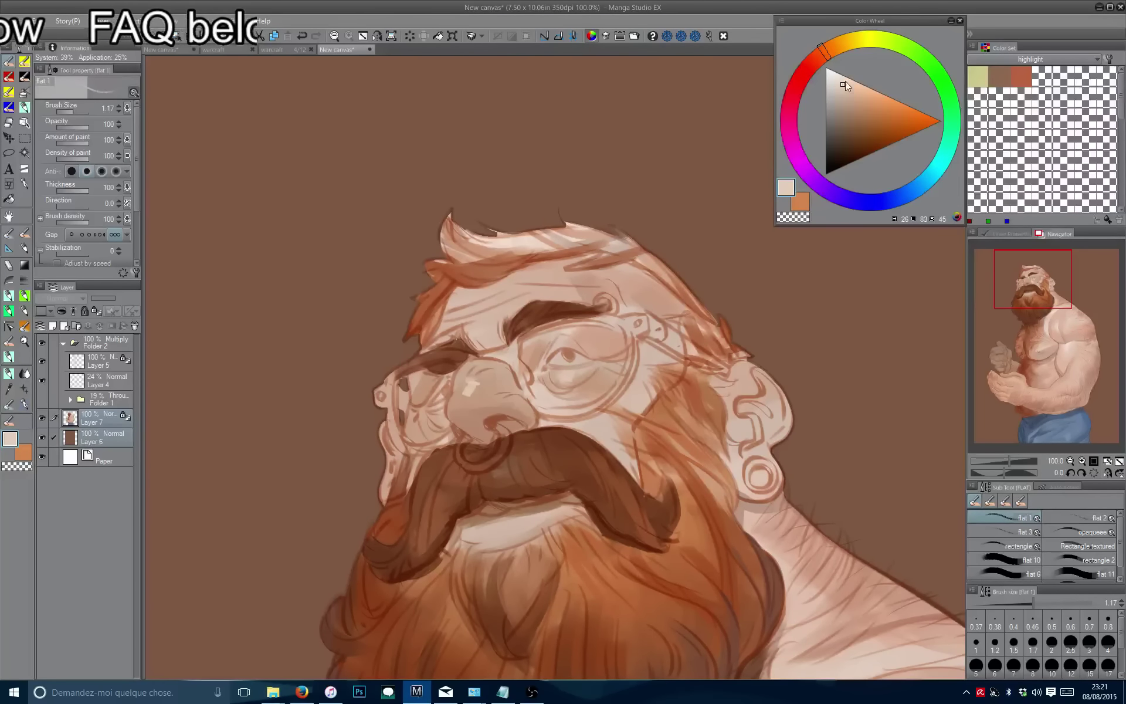
# Add finer highlights to the eye and nose with an even paler tone at brush sizes 1.17 and 0.78.
pyautogui.click(840, 80)
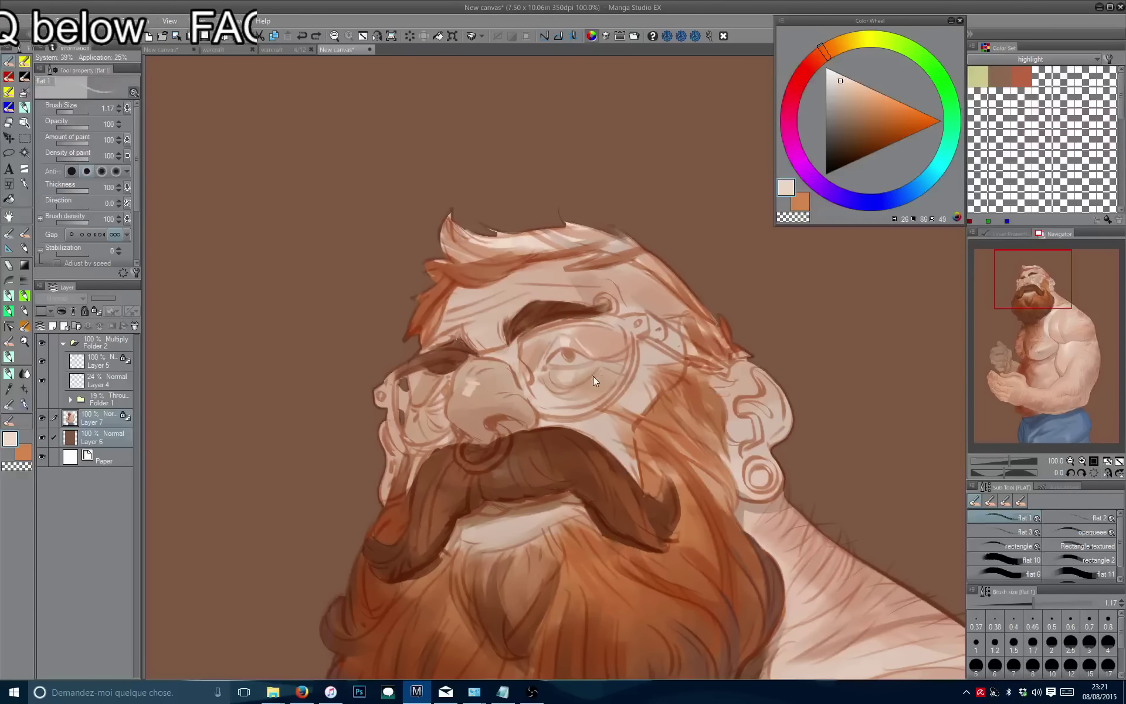
pyautogui.press('[')
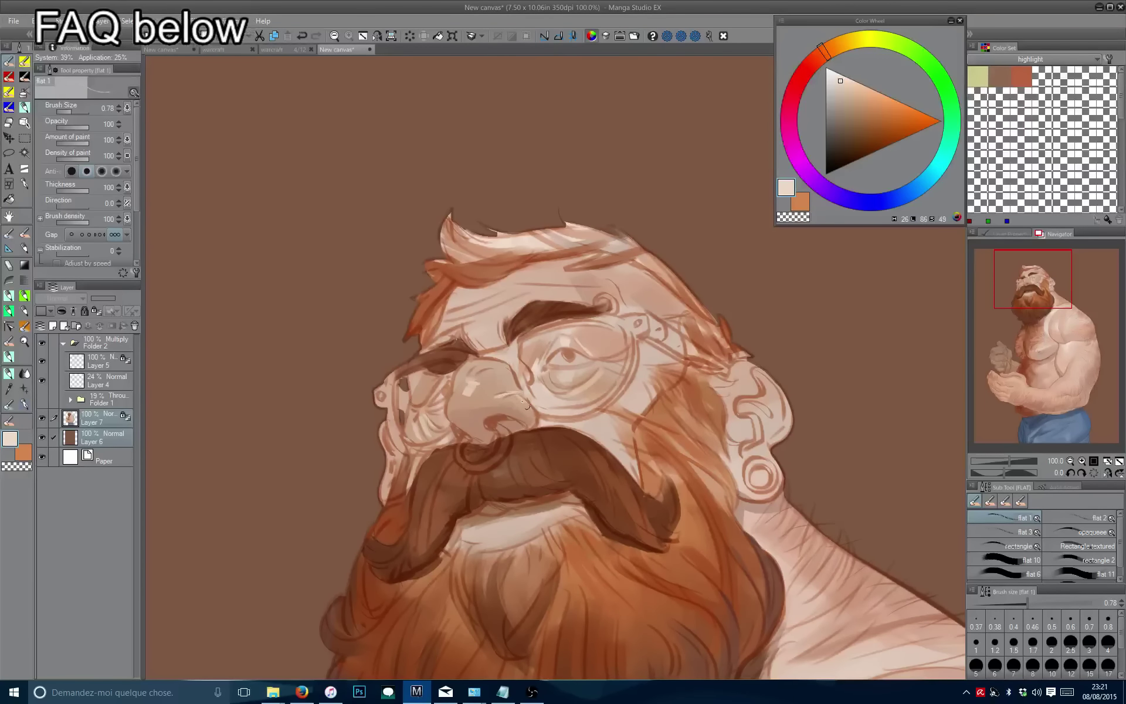
pyautogui.scroll(2, 526, 405)
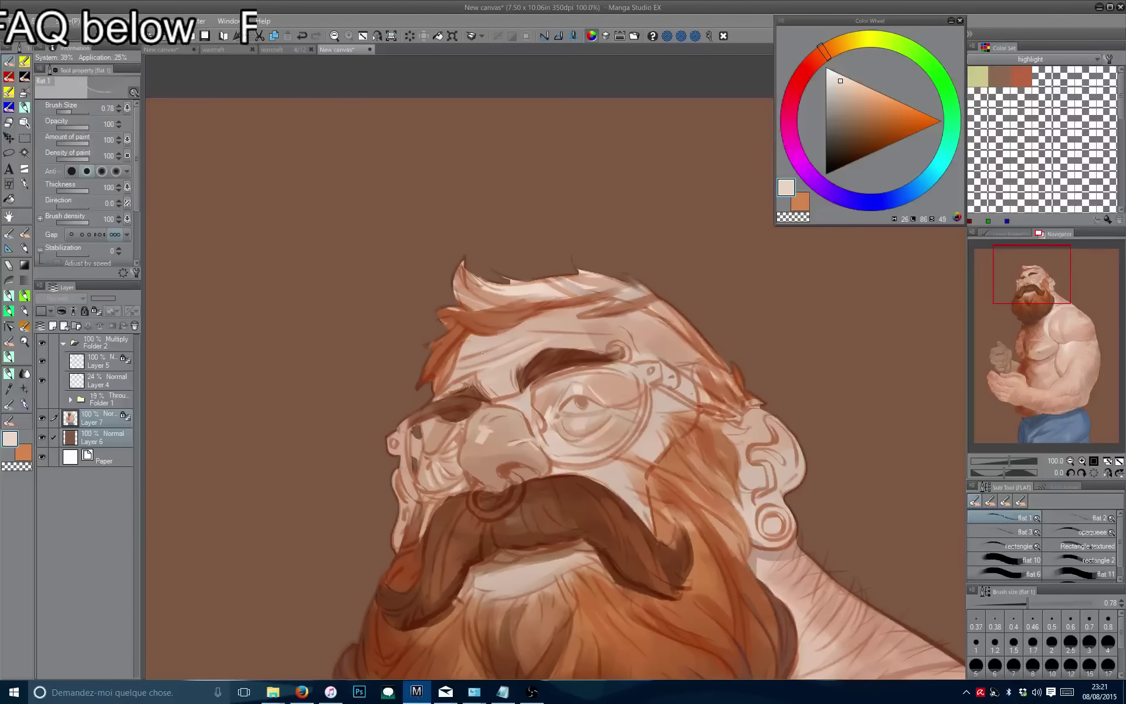
# Shade the forehead above the eyebrow with sampled skin tones at brush size 2.73.
pyautogui.keyDown('alt'); pyautogui.click(537, 356); pyautogui.keyUp('alt')
pyautogui.moveTo(580, 340)
pyautogui.mouseDown()
pyautogui.moveTo(538, 356)
pyautogui.moveTo(549, 354)
pyautogui.mouseUp()
pyautogui.keyDown('alt'); pyautogui.click(566, 343); pyautogui.keyUp('alt')
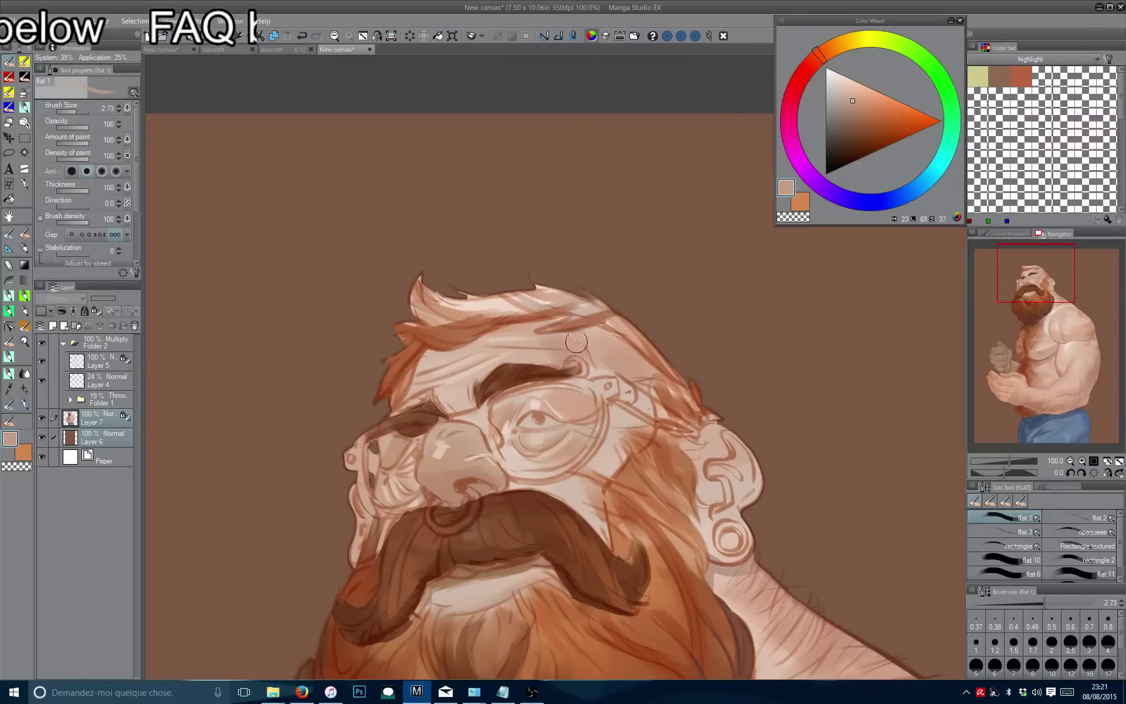
# Sample the forehead's skin tone and paint over the temple area beside the glasses.
pyautogui.keyDown('alt'); pyautogui.click(616, 346); pyautogui.keyUp('alt')
pyautogui.moveTo(647, 391); pyautogui.dragTo(647, 366)
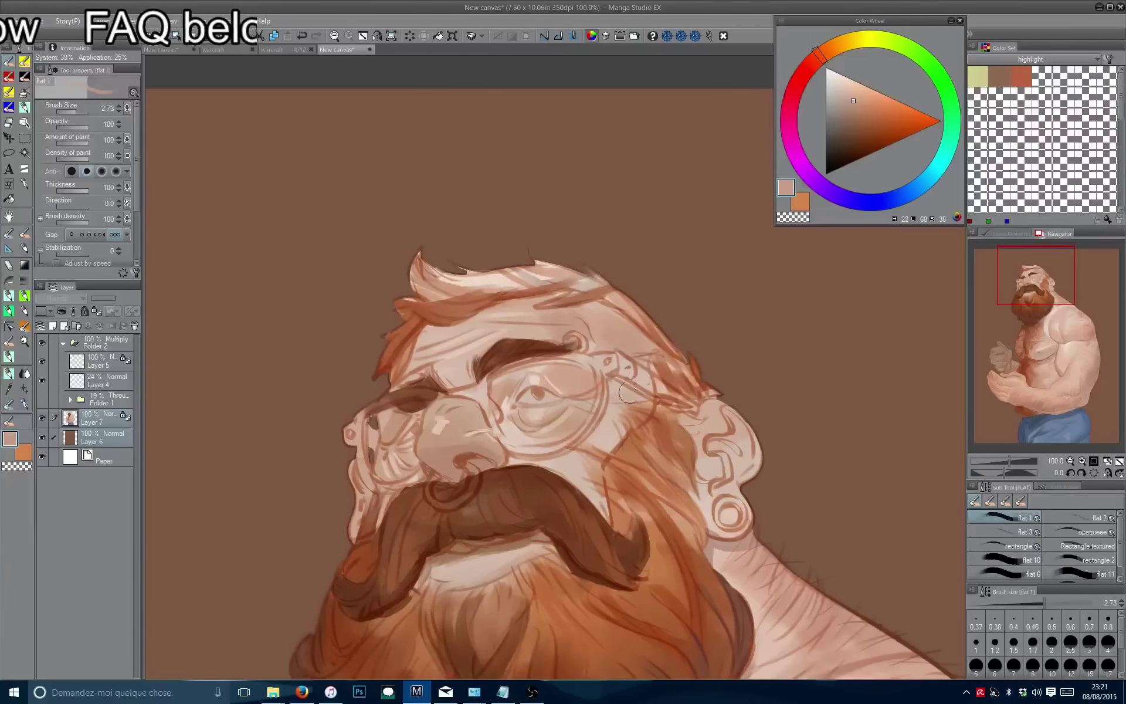
pyautogui.moveTo(716, 389); pyautogui.dragTo(671, 371)
# Choose a darker brown skin tone, reduce the brush size to 1.82 and shade the inner folds of the ear.
pyautogui.click(853, 105)
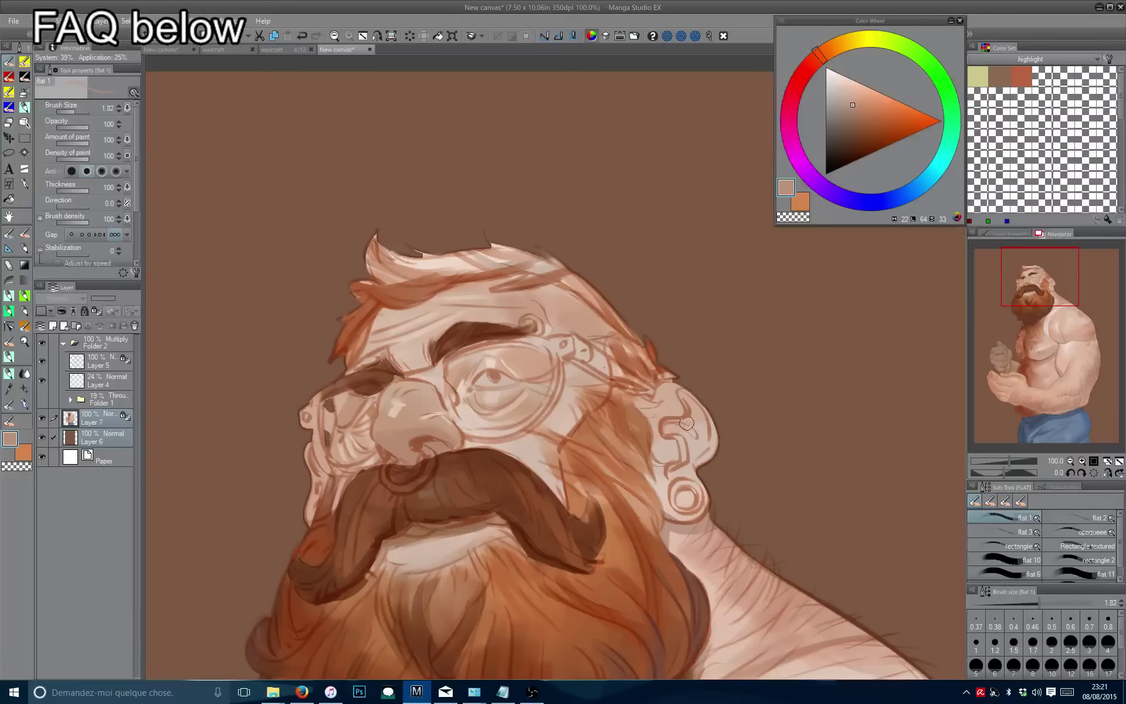
pyautogui.click(855, 118)
pyautogui.press('[')
pyautogui.click(853, 118)
pyautogui.moveTo(692, 396); pyautogui.dragTo(681, 414)
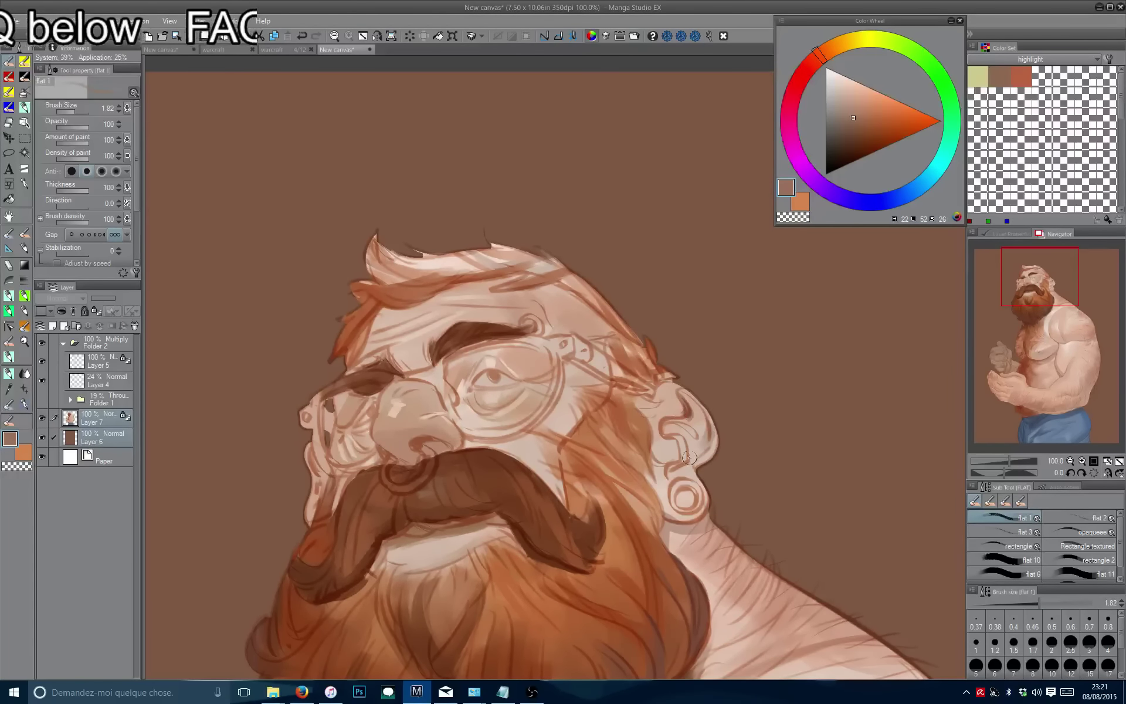
# Set the brush size to 1.43 and refine the dark details inside the ear.
pyautogui.press('[')
pyautogui.press('[')
pyautogui.press('[')
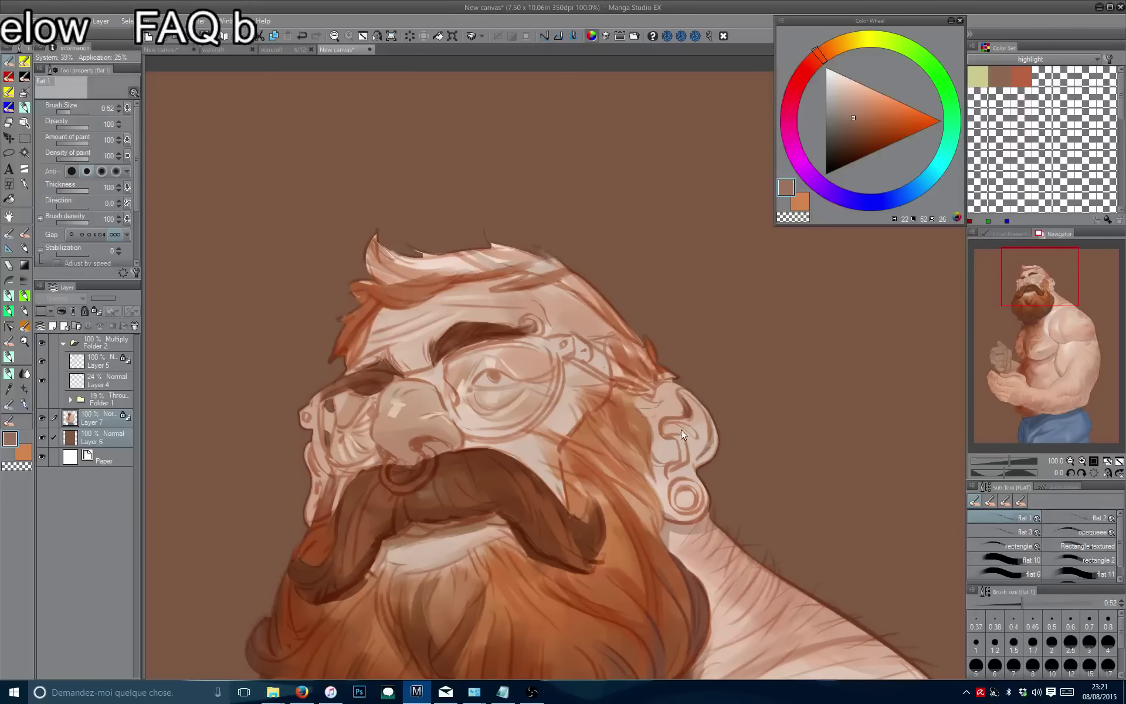
pyautogui.press(']')
pyautogui.press(']')
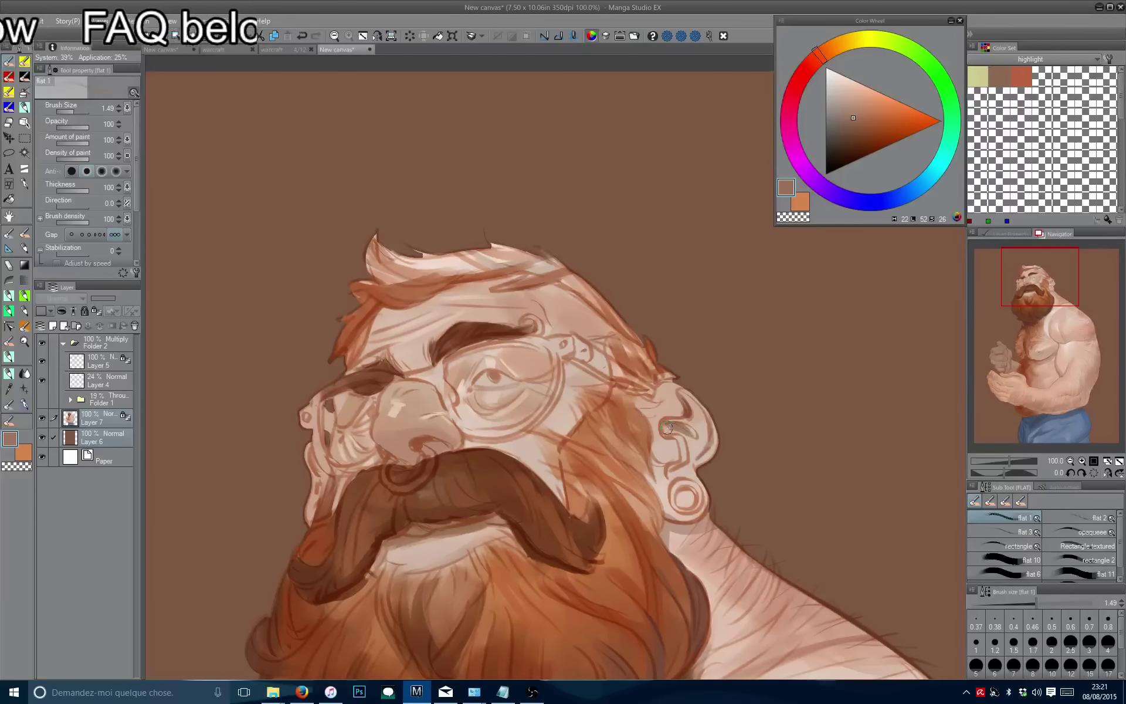
pyautogui.moveTo(667, 429)
pyautogui.mouseDown()
pyautogui.moveTo(580, 340)
pyautogui.moveTo(577, 396)
pyautogui.moveTo(556, 420)
pyautogui.moveTo(604, 378)
pyautogui.moveTo(565, 394)
pyautogui.moveTo(566, 410)
pyautogui.moveTo(579, 408)
pyautogui.moveTo(554, 426)
pyautogui.moveTo(582, 402)
pyautogui.moveTo(580, 389)
pyautogui.moveTo(566, 441)
pyautogui.mouseUp()
# Sample brown shades around the ear and choose a lighter skin tone for softening its folds.
pyautogui.keyDown('alt'); pyautogui.click(567, 396); pyautogui.keyUp('alt')
pyautogui.keyDown('alt'); pyautogui.click(571, 402); pyautogui.keyUp('alt')
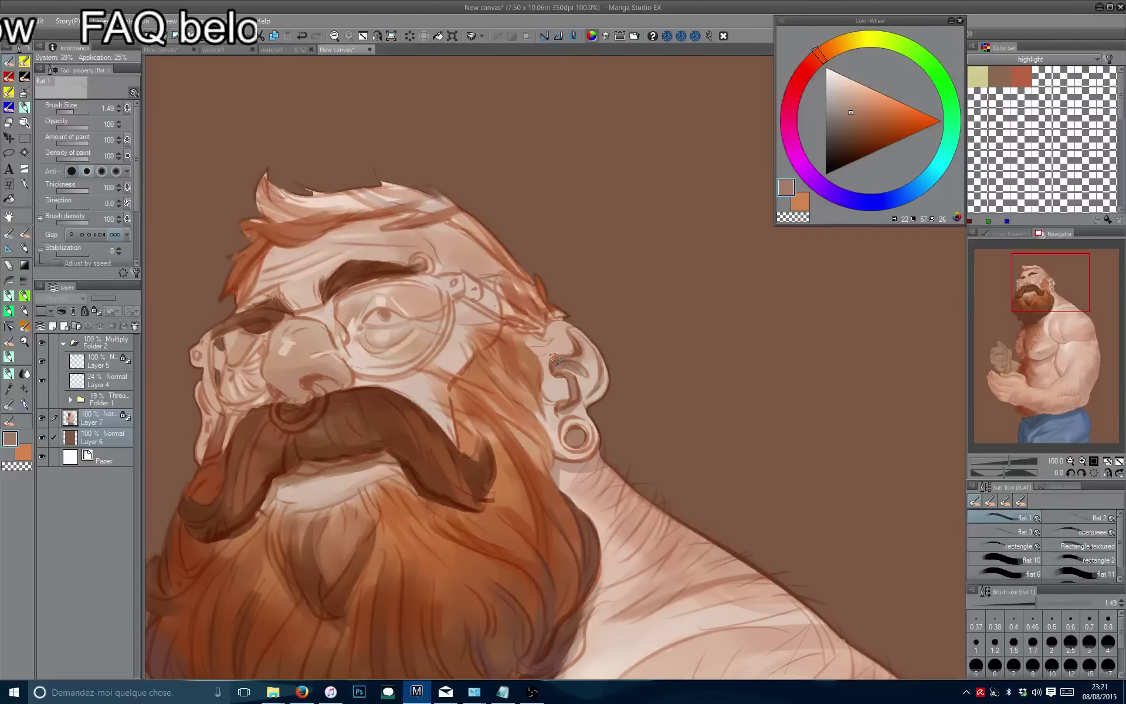
pyautogui.click(856, 103)
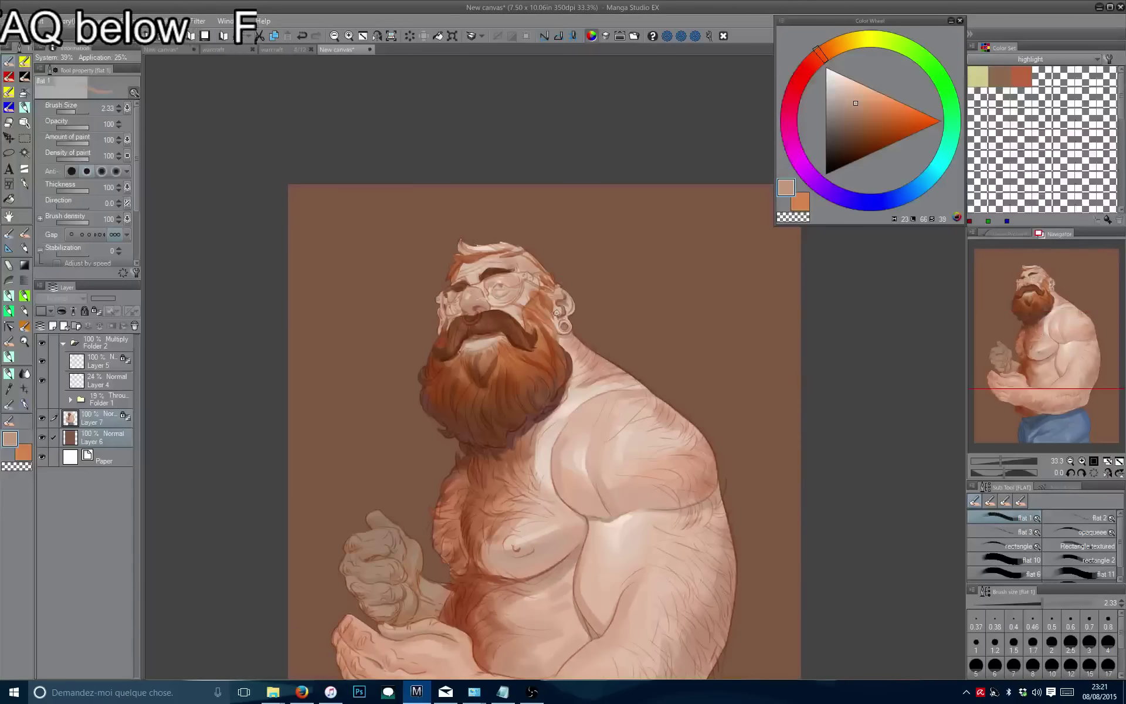
# Examine the whole figure at a small scale with the canvas view flipped horizontally.
pyautogui.scroll(-1, 564, 173)
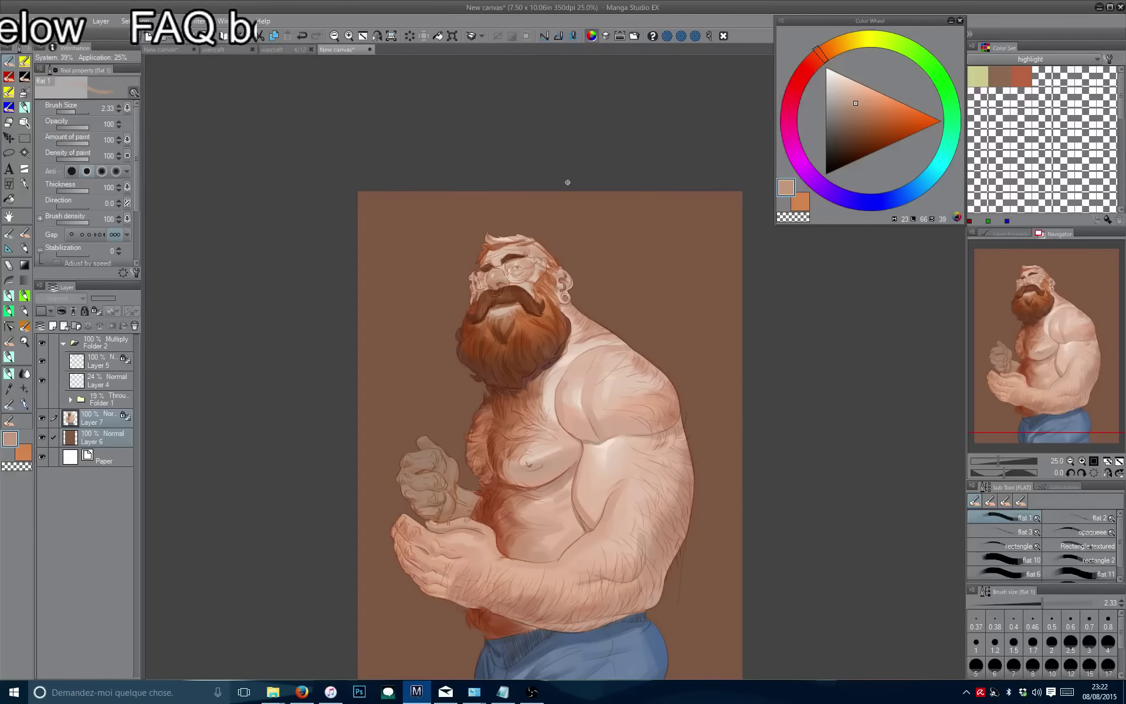
pyautogui.scroll(-1, 568, 185)
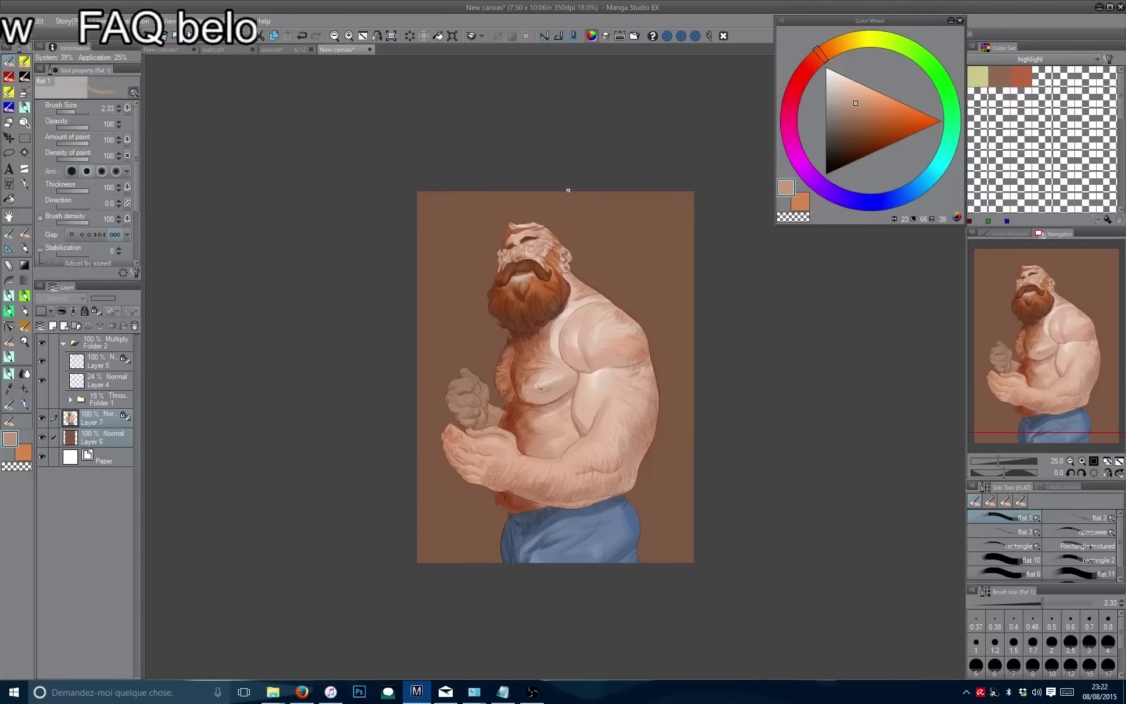
pyautogui.moveTo(395, 287); pyautogui.dragTo(412, 317)
pyautogui.scroll(-1, 432, 317)
pyautogui.press('h')
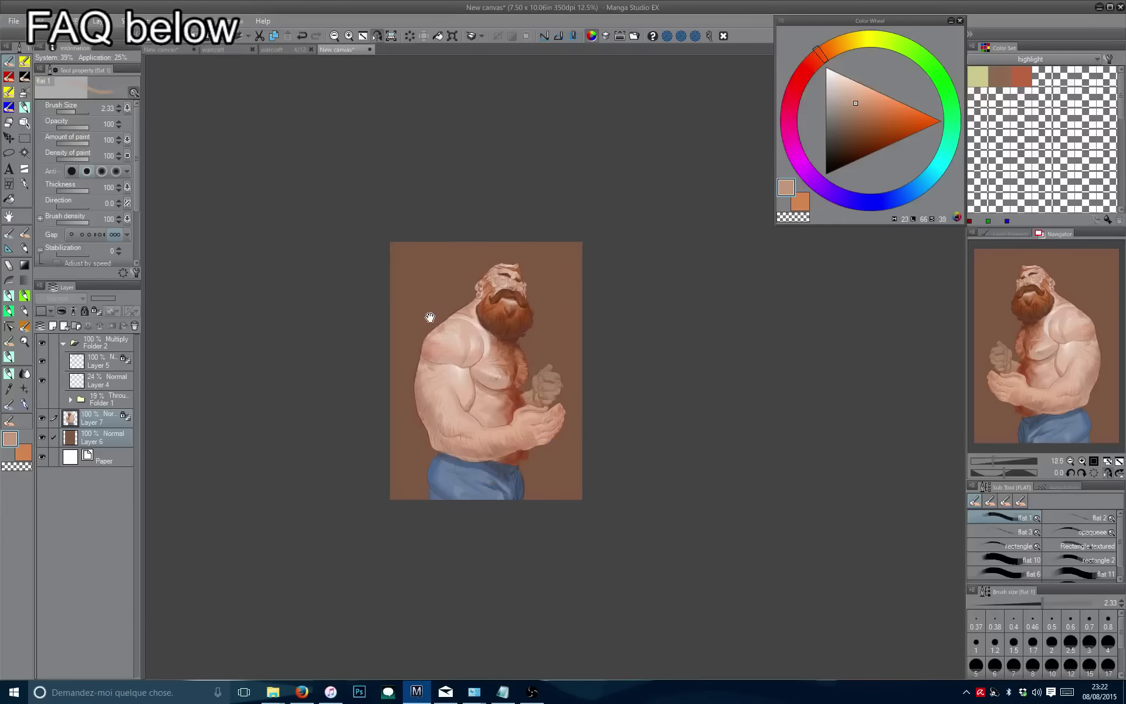
pyautogui.scroll(3, 516, 391)
pyautogui.scroll(1, 516, 391)
# Sample a reddish skin tone below the beard, paint over the shoulder with brush size 15.44 and unflip the view.
pyautogui.keyDown('alt'); pyautogui.click(554, 375); pyautogui.keyUp('alt')
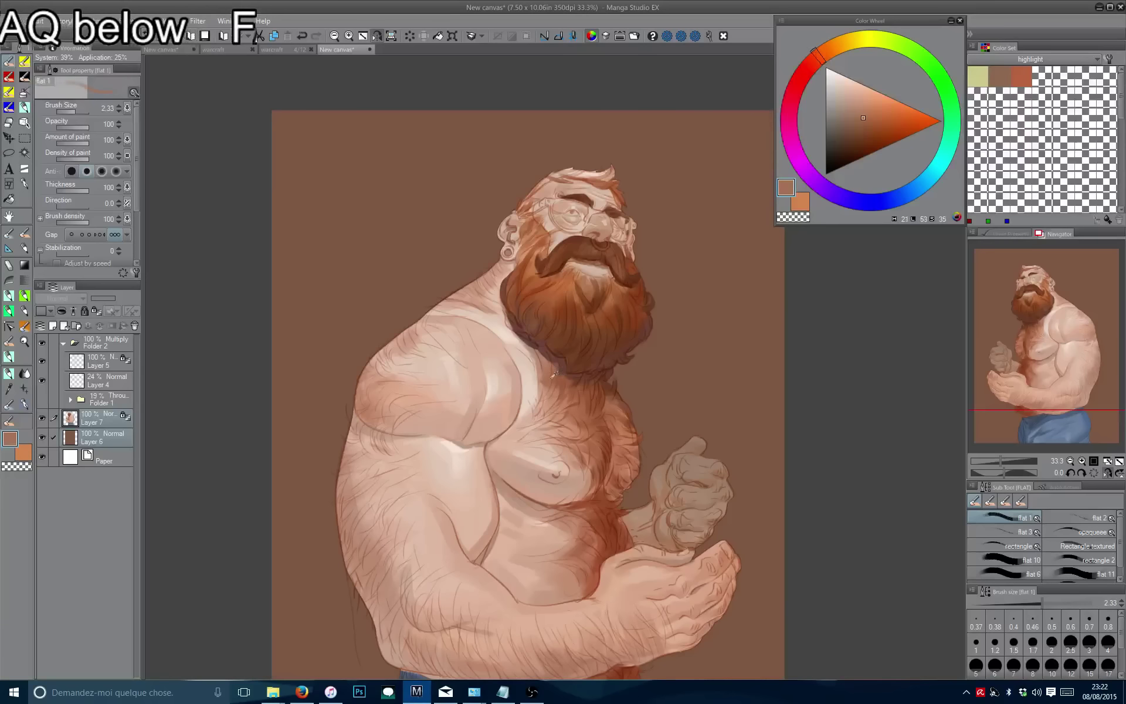
pyautogui.moveTo(442, 327)
pyautogui.mouseDown()
pyautogui.moveTo(422, 334)
pyautogui.moveTo(376, 316)
pyautogui.moveTo(393, 355)
pyautogui.mouseUp()
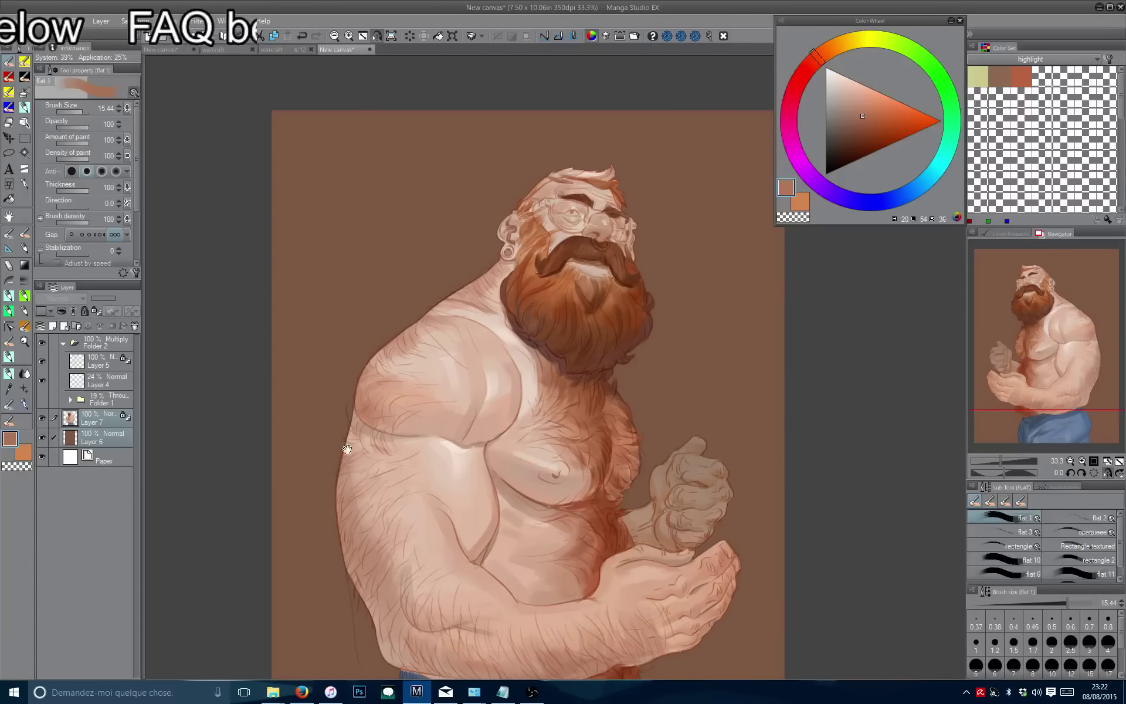
pyautogui.press('h')
# Sample the dark red-brown of the chest hair and shade the far side of the chest, refining with brush size 5.48.
pyautogui.scroll(1, 502, 516)
pyautogui.keyDown('alt'); pyautogui.click(533, 481); pyautogui.keyUp('alt')
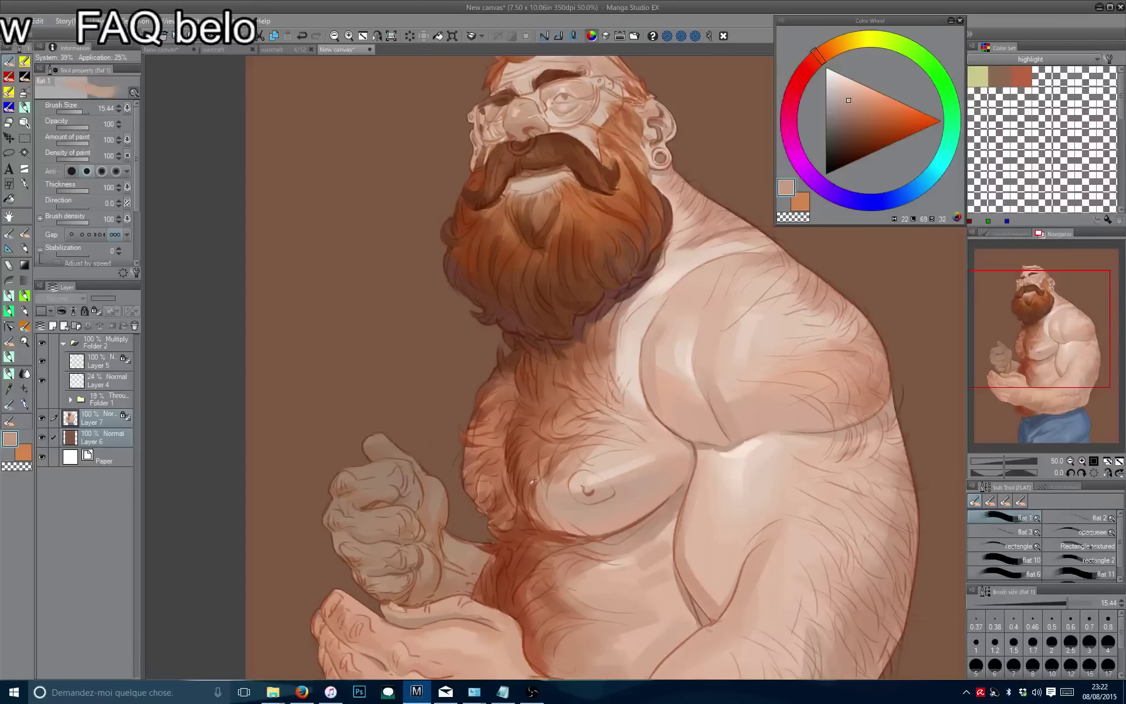
pyautogui.keyDown('alt'); pyautogui.click(527, 522); pyautogui.keyUp('alt')
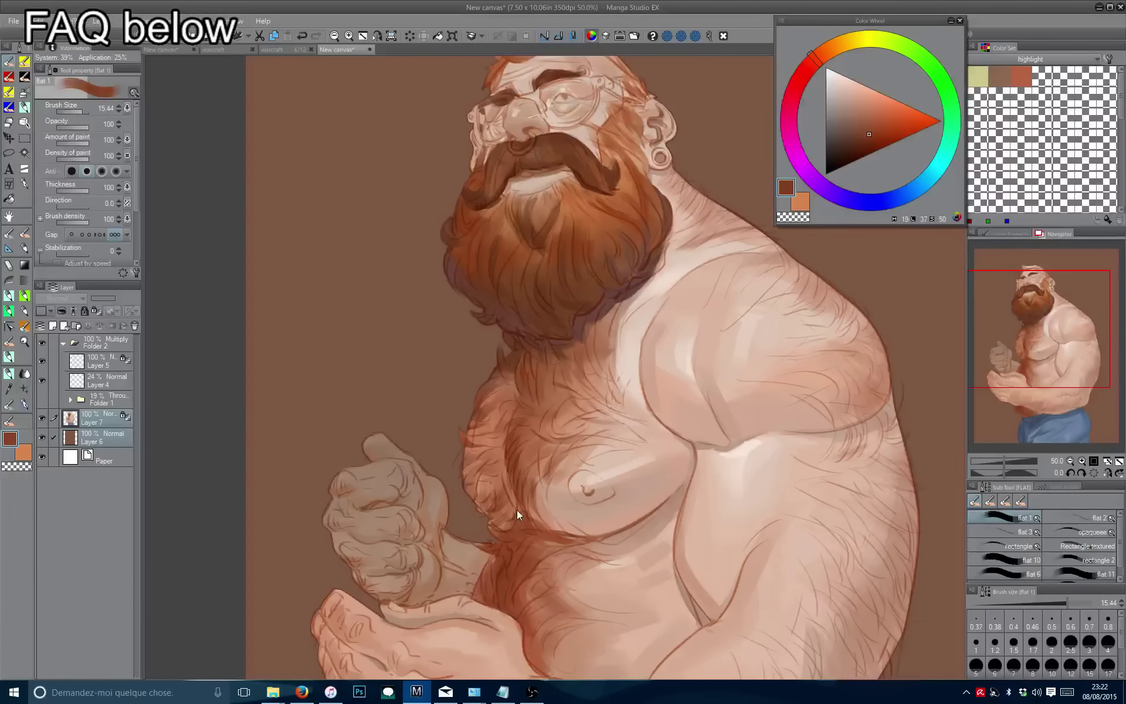
pyautogui.moveTo(517, 515)
pyautogui.mouseDown()
pyautogui.moveTo(525, 488)
pyautogui.moveTo(535, 528)
pyautogui.moveTo(522, 527)
pyautogui.moveTo(524, 547)
pyautogui.moveTo(510, 541)
pyautogui.moveTo(515, 513)
pyautogui.moveTo(531, 524)
pyautogui.moveTo(486, 525)
pyautogui.mouseUp()
pyautogui.scroll(1, 531, 481)
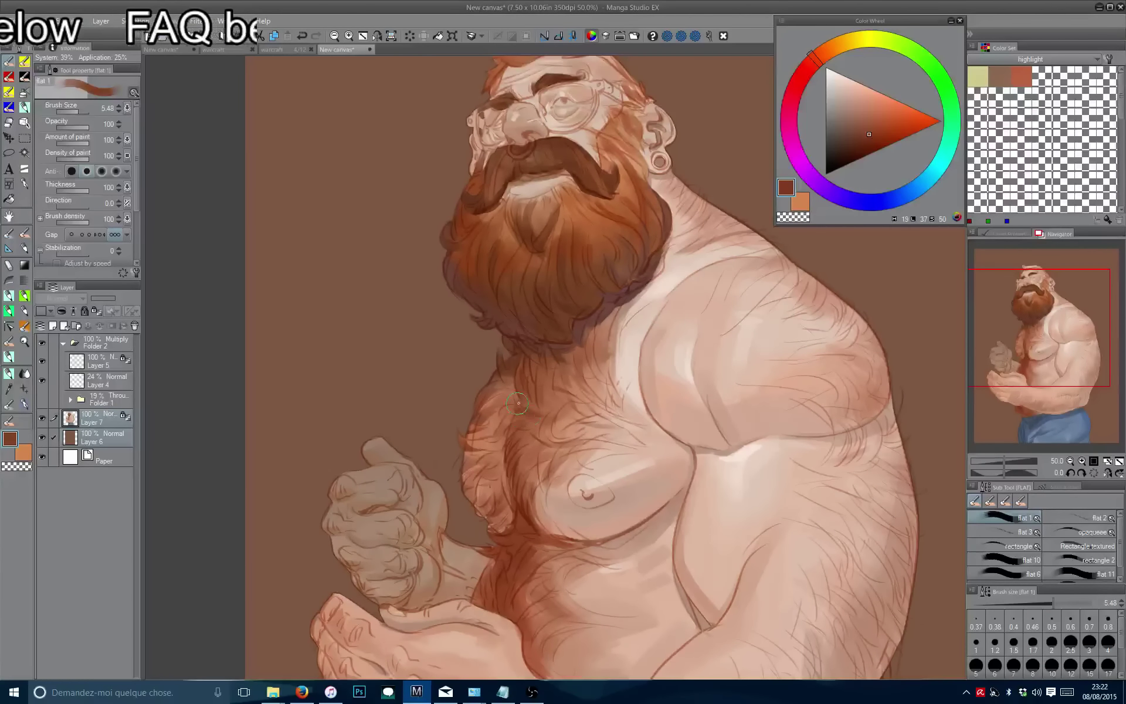
pyautogui.moveTo(512, 361); pyautogui.dragTo(481, 406)
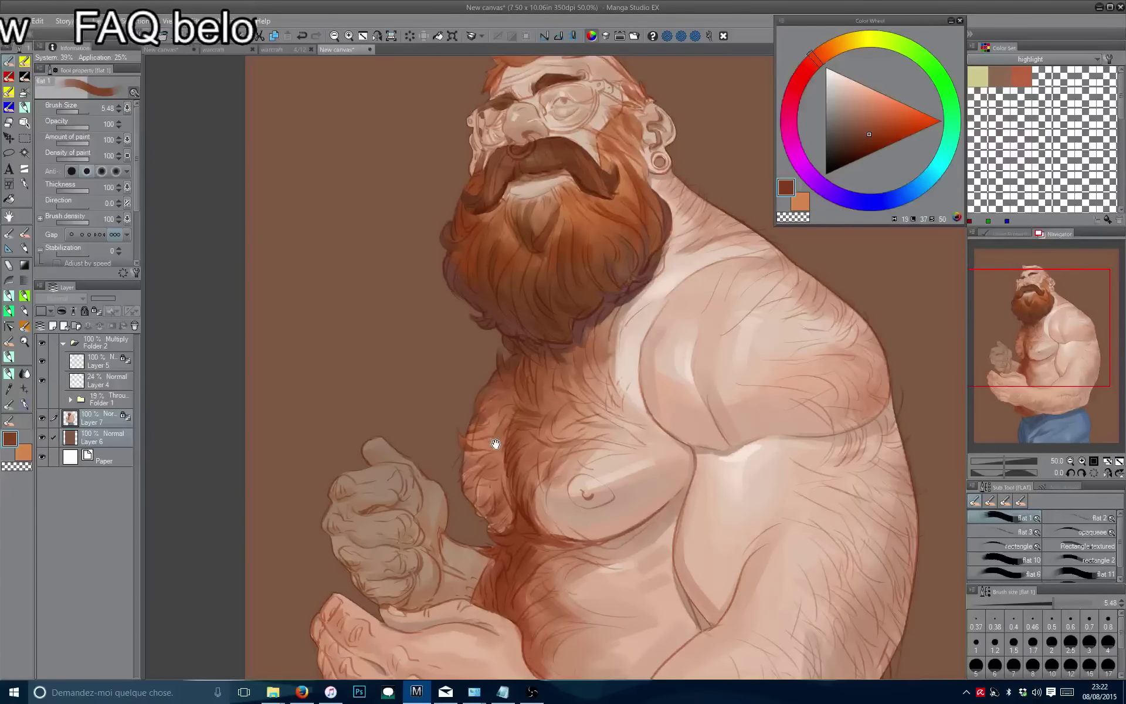
# Sample the pectoral's skin tone, darken it slightly and shade around the nipple with brush size 3.77.
pyautogui.scroll(3, 495, 448)
pyautogui.press('[')
pyautogui.keyDown('alt'); pyautogui.click(619, 519); pyautogui.keyUp('alt')
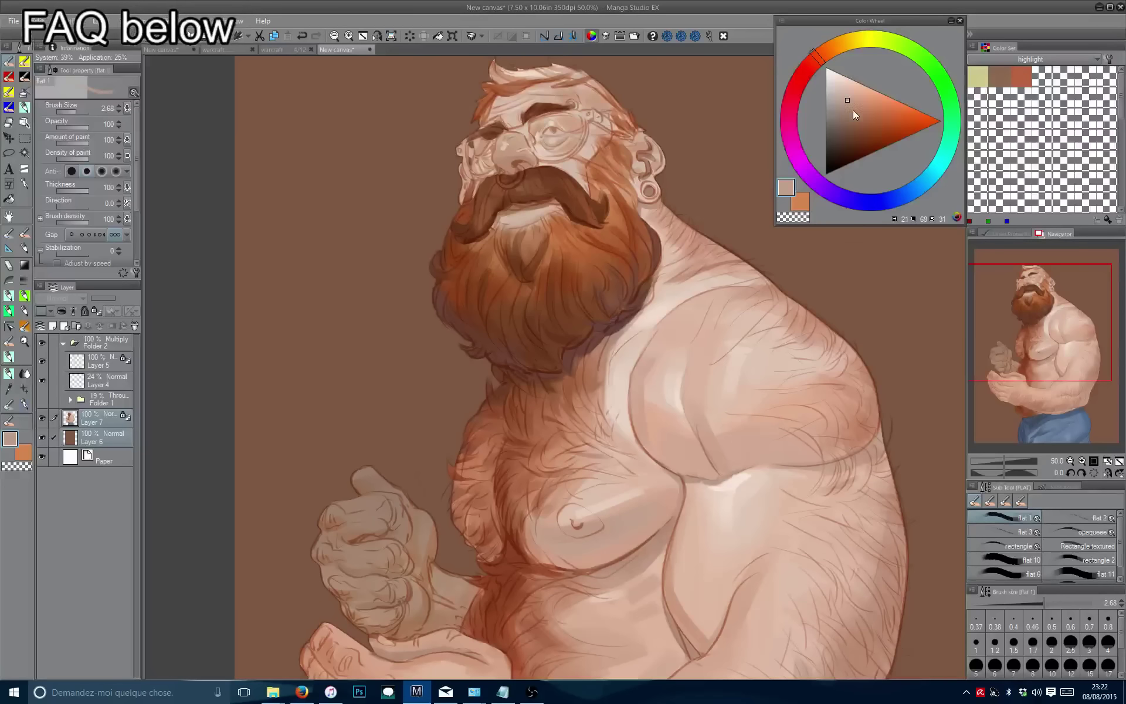
pyautogui.click(848, 108)
pyautogui.press(']')
pyautogui.moveTo(579, 531); pyautogui.dragTo(583, 542)
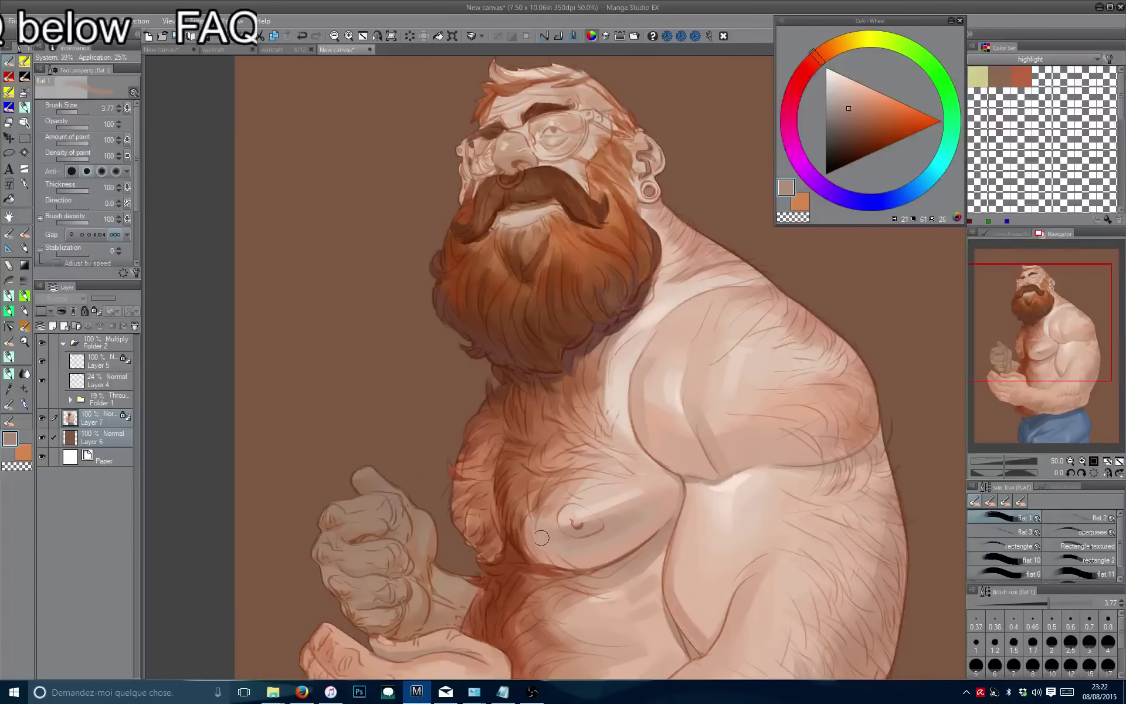
pyautogui.keyDown('alt'); pyautogui.click(577, 536); pyautogui.keyUp('alt')
pyautogui.keyDown('alt'); pyautogui.click(623, 520); pyautogui.keyUp('alt')
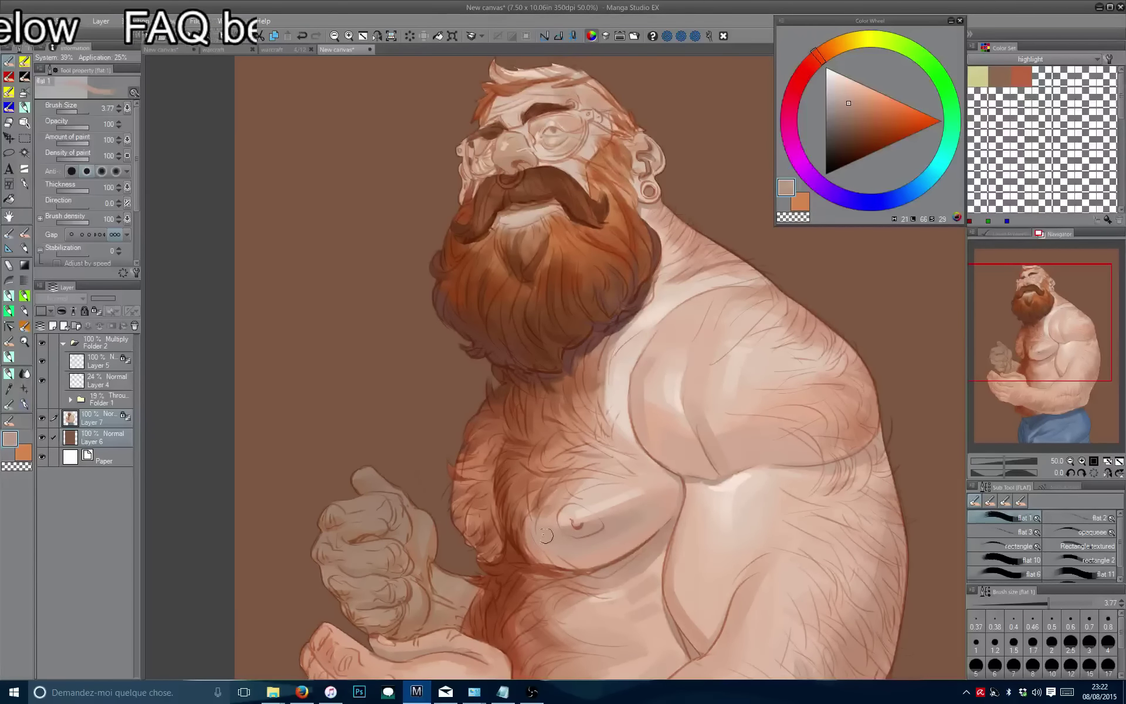
# Check the whole figure's proportions and values in a horizontally flipped view.
pyautogui.scroll(-6, 546, 535)
pyautogui.moveTo(492, 412); pyautogui.dragTo(462, 457)
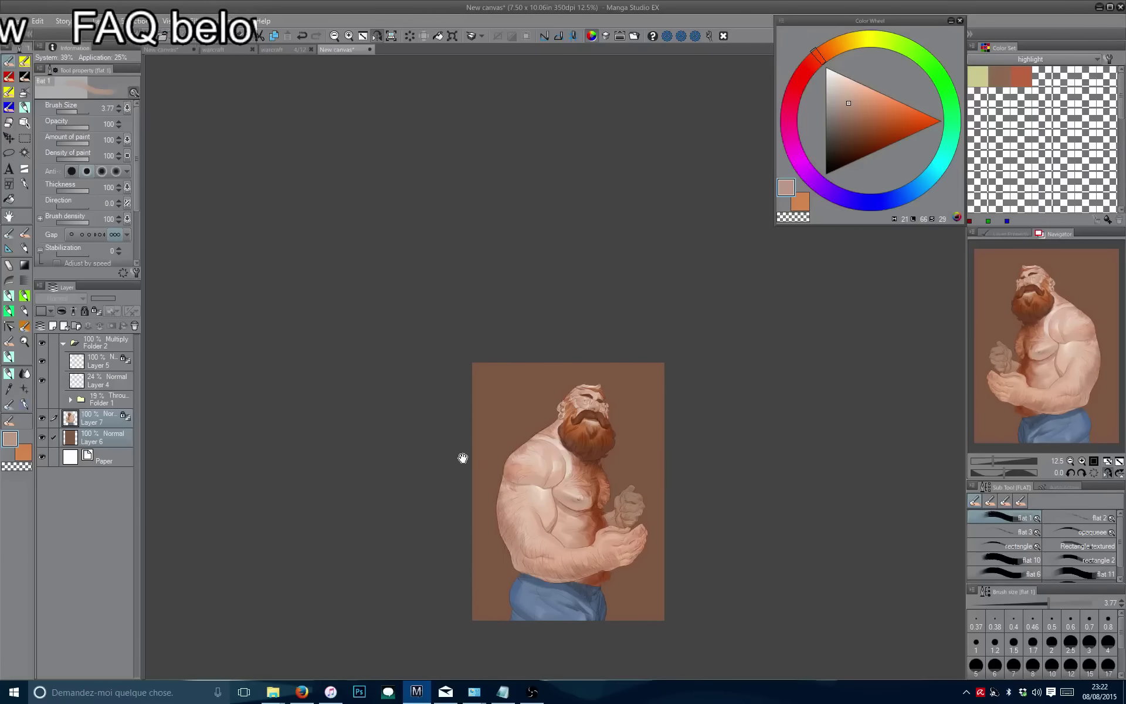
pyautogui.scroll(-1, 459, 401)
pyautogui.scroll(4, 458, 404)
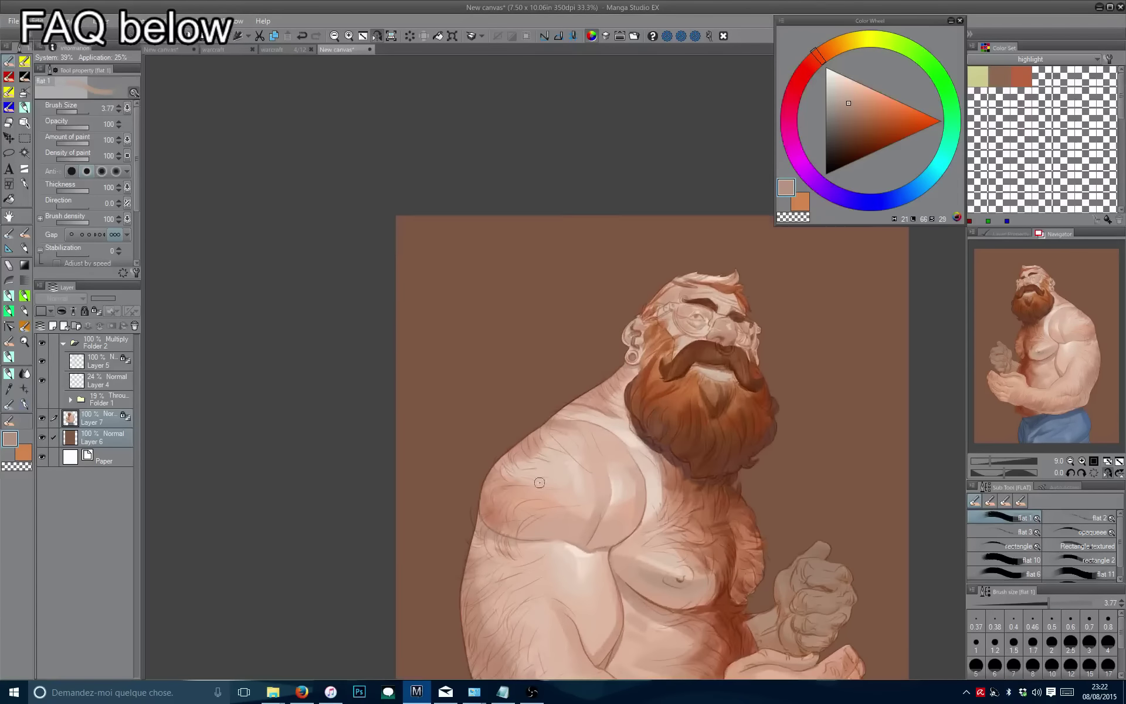
pyautogui.scroll(3, 633, 527)
# Sample a light pink skin tone from the figure and unflip the view over the arm and torso.
pyautogui.keyDown('alt'); pyautogui.click(633, 526); pyautogui.keyUp('alt')
pyautogui.scroll(-3, 633, 527)
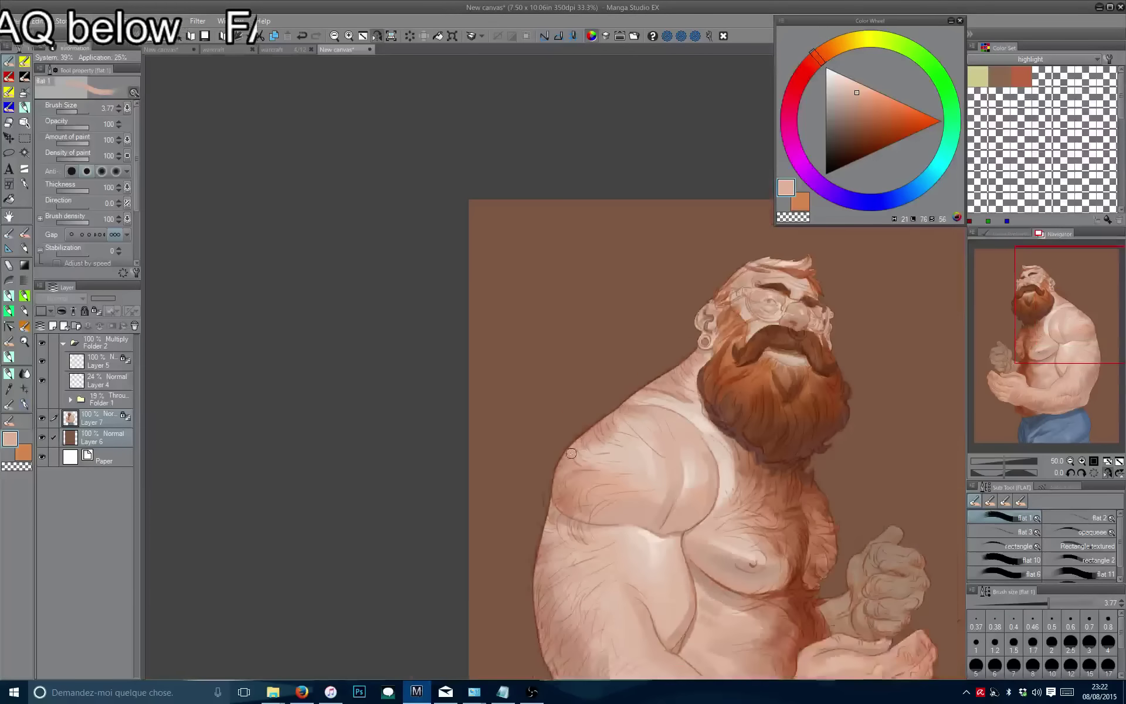
pyautogui.moveTo(886, 499); pyautogui.dragTo(563, 498)
pyautogui.scroll(1, 564, 498)
pyautogui.scroll(1, 517, 509)
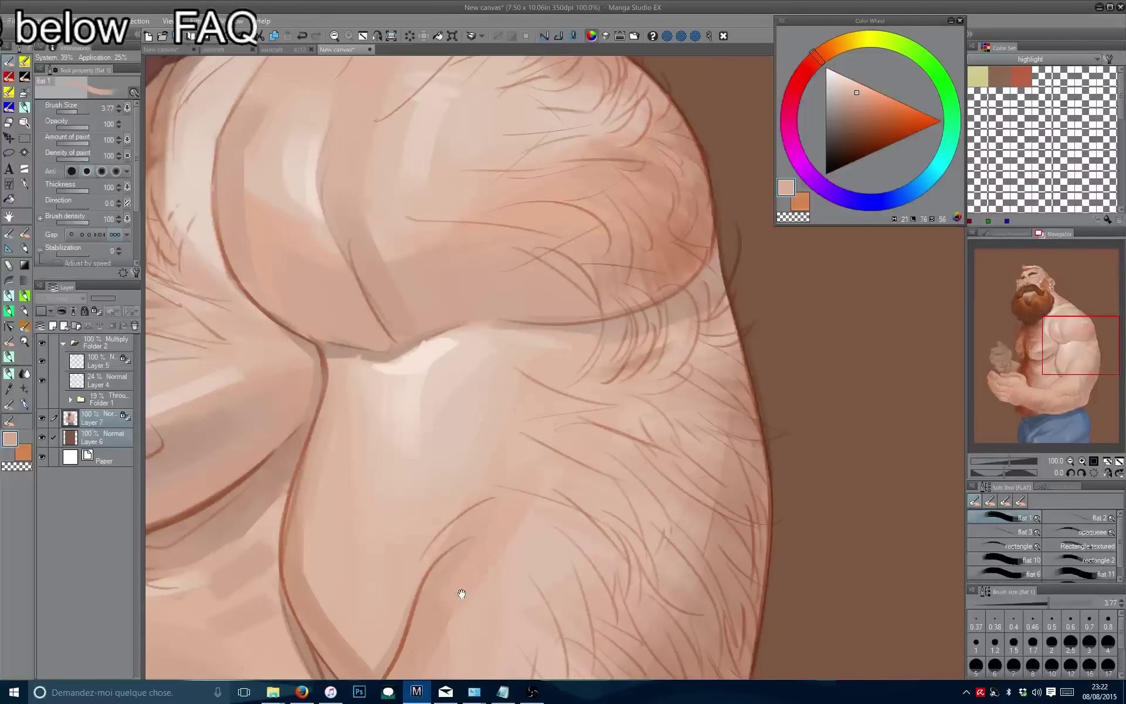
pyautogui.scroll(1, 460, 594)
pyautogui.scroll(-1, 512, 489)
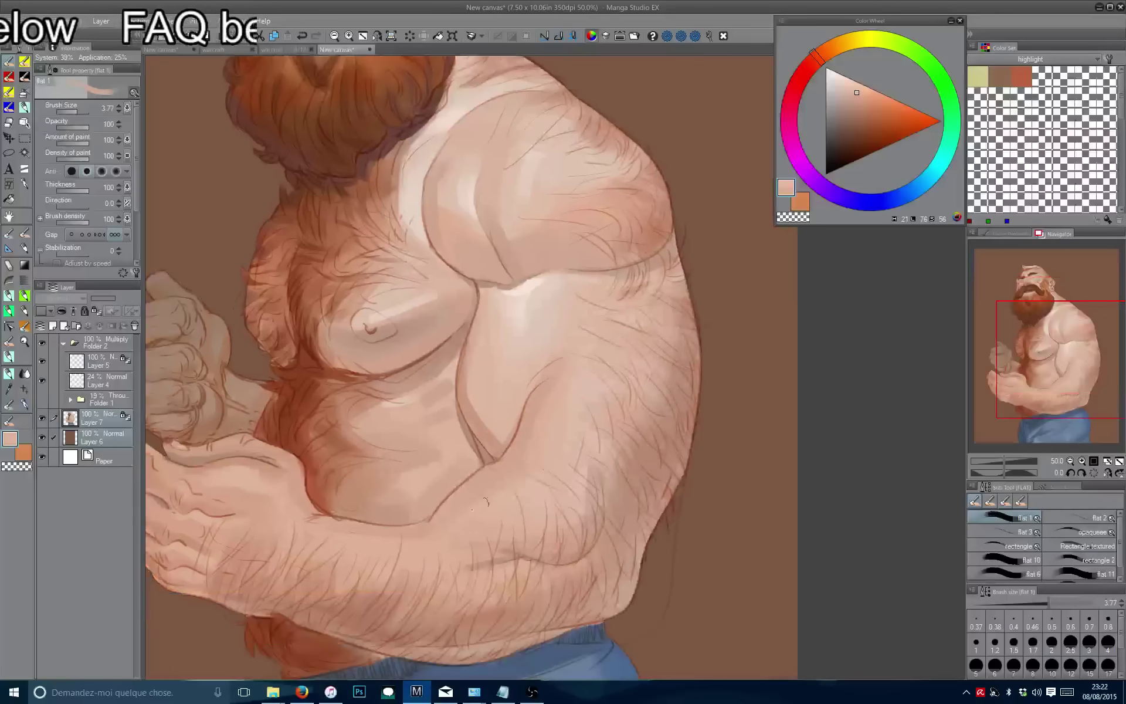
pyautogui.moveTo(576, 515); pyautogui.dragTo(552, 421)
# Smooth the side of the torso below the chest with the light pink tone, using brush sizes 2.50 and 4.16.
pyautogui.press('[')
pyautogui.press('[')
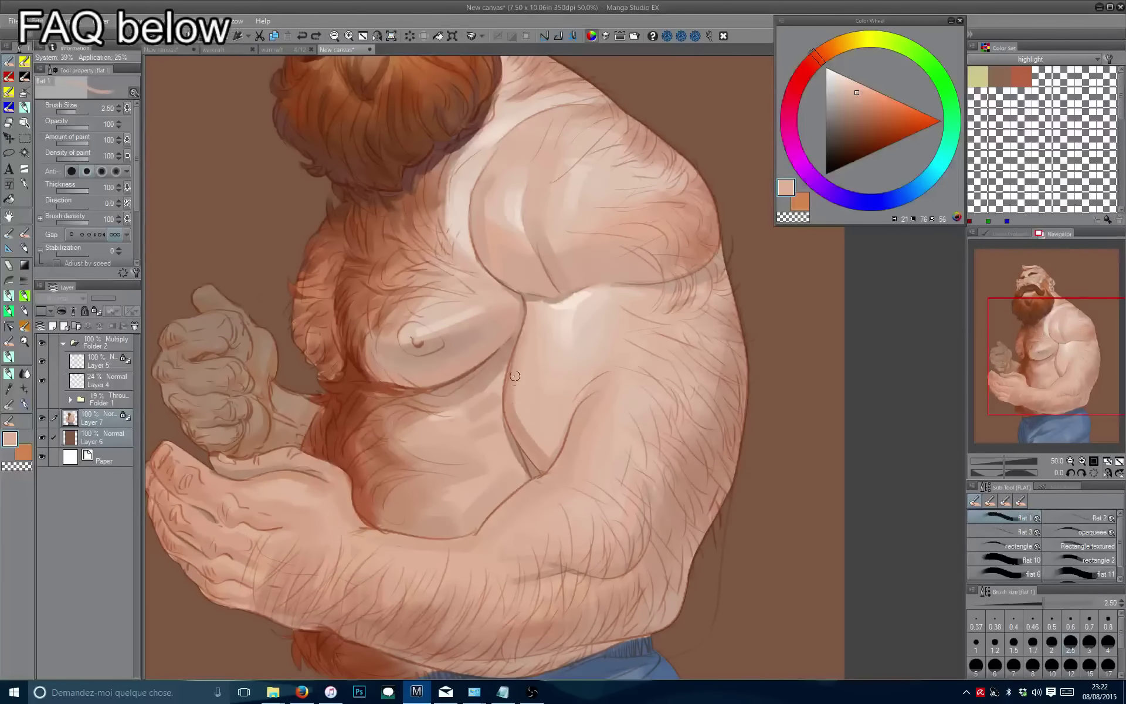
pyautogui.moveTo(495, 389); pyautogui.dragTo(485, 490)
pyautogui.press(']')
pyautogui.press(']')
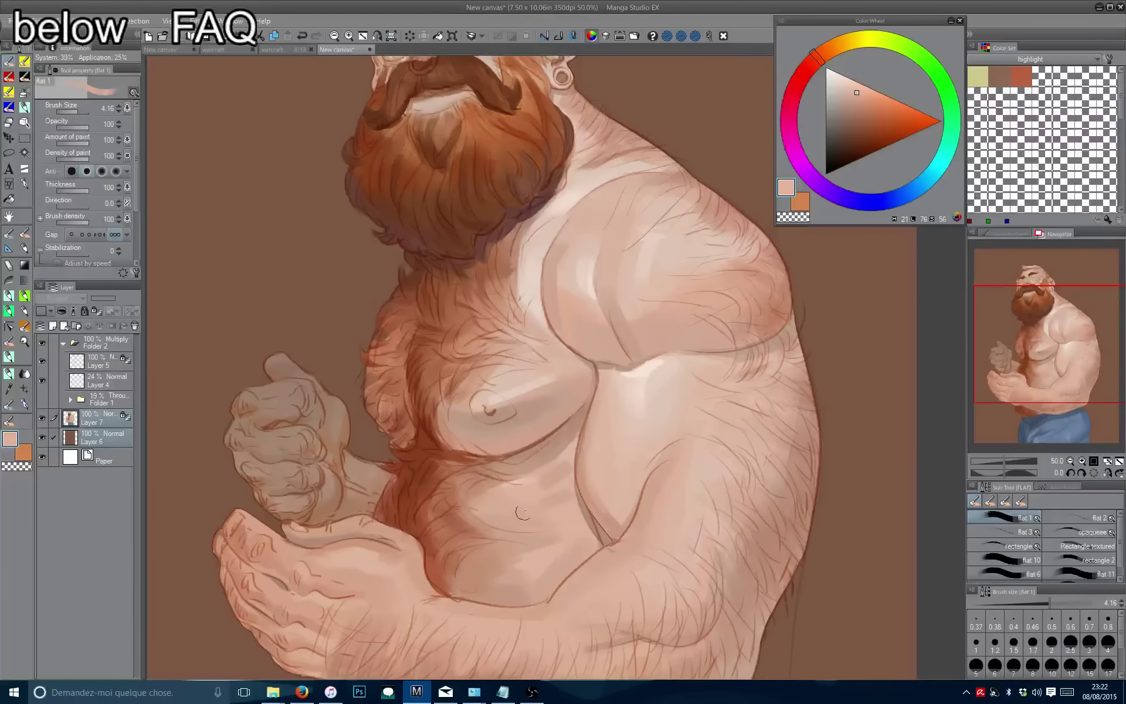
# Sample a near-white skin highlight and paint highlight strokes on the upper shoulder muscle with brush size 4.16.
pyautogui.scroll(2, 522, 512)
pyautogui.scroll(2, 536, 421)
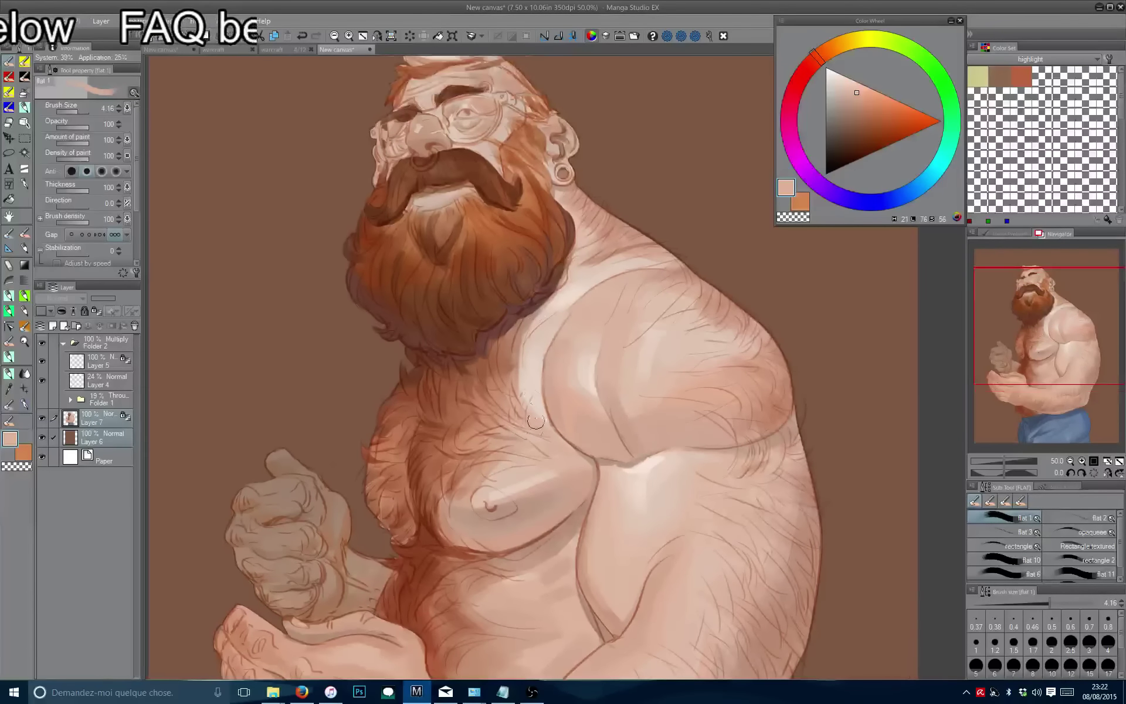
pyautogui.scroll(3, 526, 387)
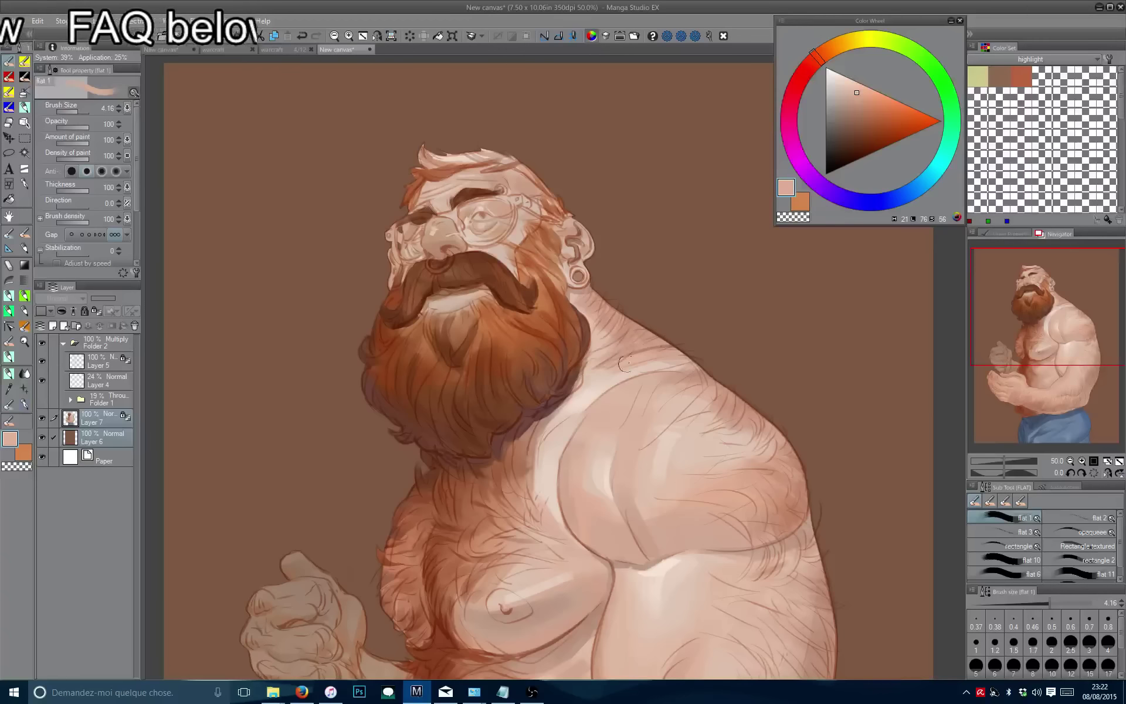
pyautogui.moveTo(642, 341); pyautogui.dragTo(630, 328)
pyautogui.keyDown('alt'); pyautogui.click(692, 328); pyautogui.keyUp('alt')
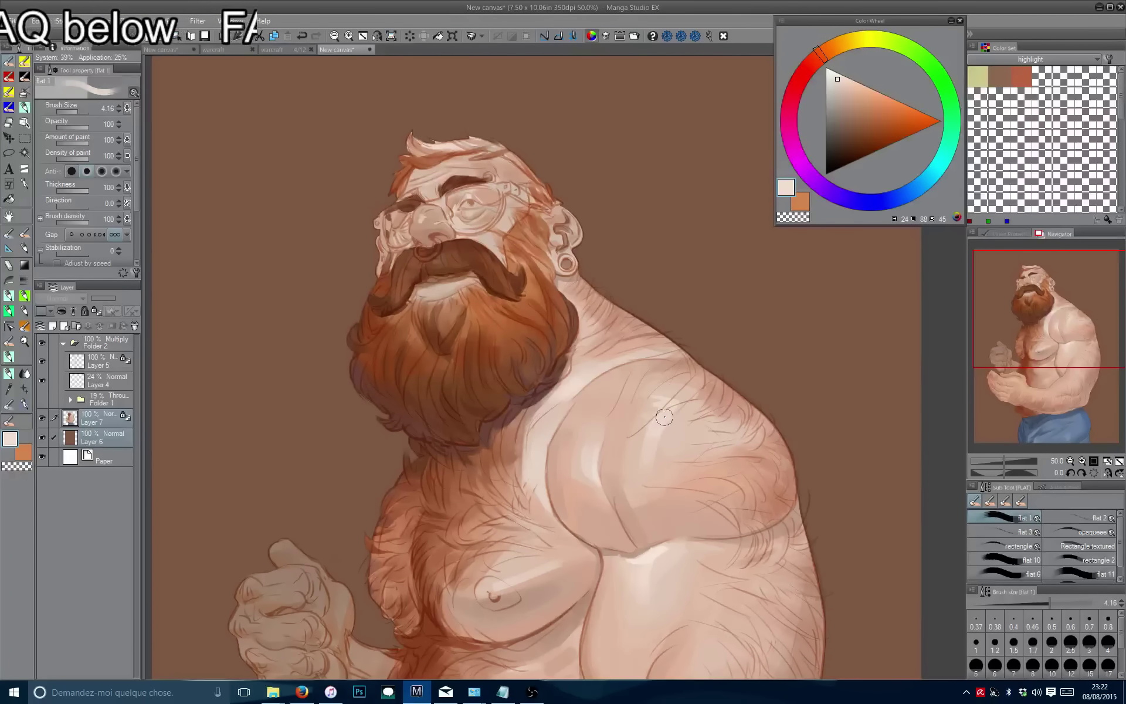
pyautogui.moveTo(659, 410); pyautogui.dragTo(654, 447)
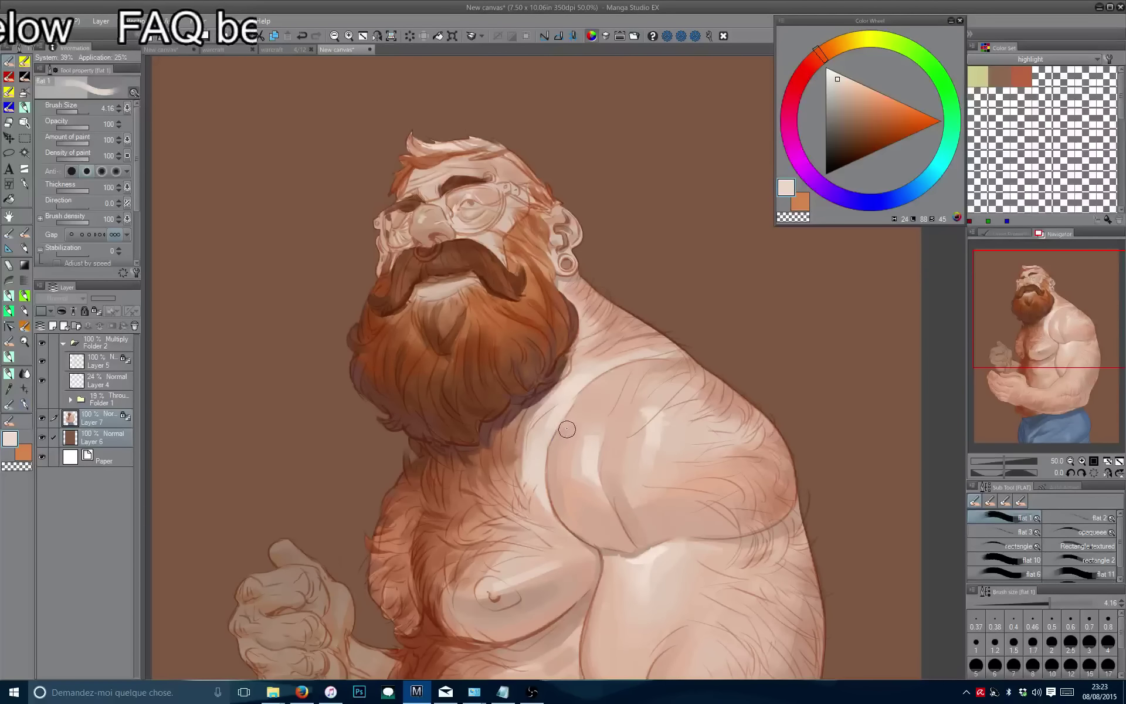
pyautogui.moveTo(564, 357)
pyautogui.mouseDown()
pyautogui.moveTo(609, 426)
pyautogui.moveTo(566, 396)
pyautogui.moveTo(522, 428)
pyautogui.mouseUp()
pyautogui.press(']')
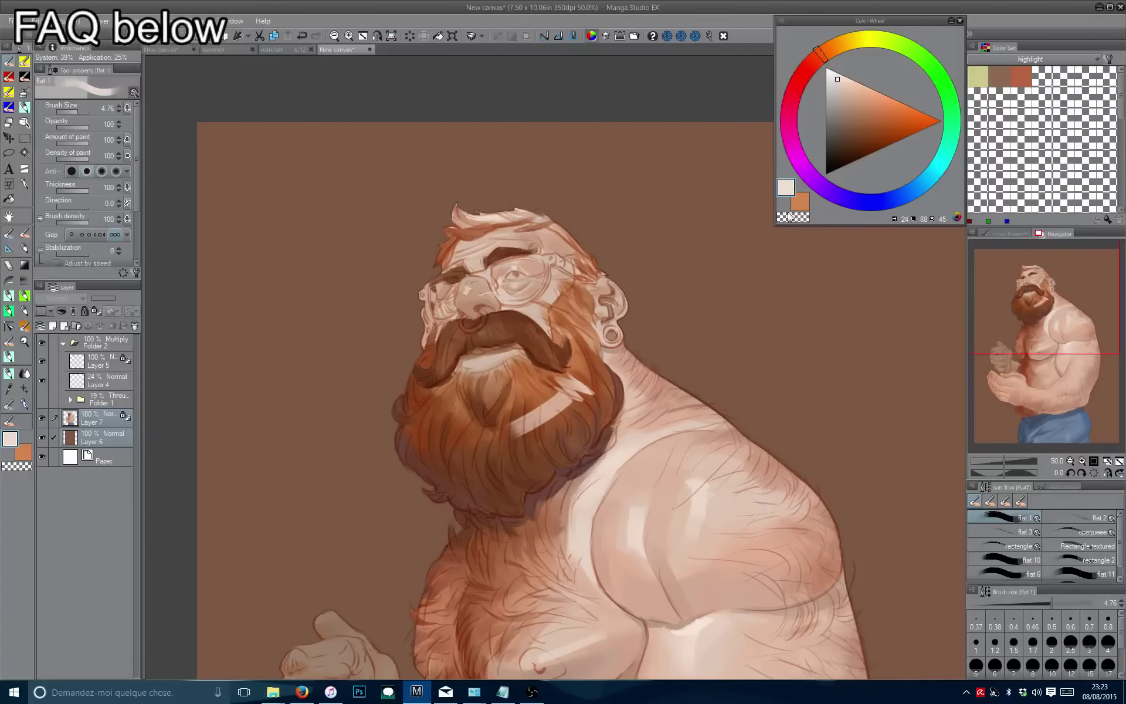
pyautogui.hotkey('ctrl', 'z')
# Choose a softer beige tone, paint highlight strokes on the beard and reduce the brush size to 1.84.
pyautogui.click(849, 91)
pyautogui.moveTo(589, 387)
pyautogui.mouseDown()
pyautogui.moveTo(534, 417)
pyautogui.moveTo(530, 464)
pyautogui.moveTo(493, 480)
pyautogui.mouseUp()
pyautogui.press('[')
pyautogui.press('[')
pyautogui.press('[')
pyautogui.press('[')
pyautogui.press('[')
pyautogui.press('[')
pyautogui.press('[')
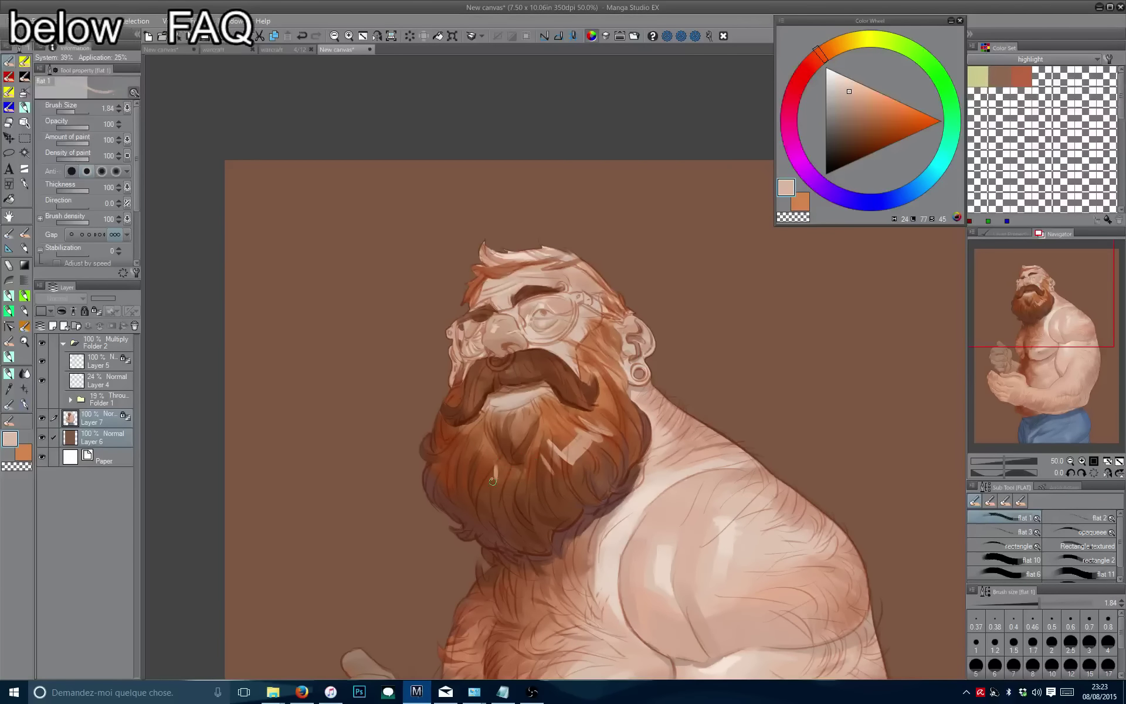
# Examine the whole painting in flipped and normal orientation at several zoom levels.
pyautogui.hotkey('ctrl', '-')
pyautogui.hotkey('ctrl', '-')
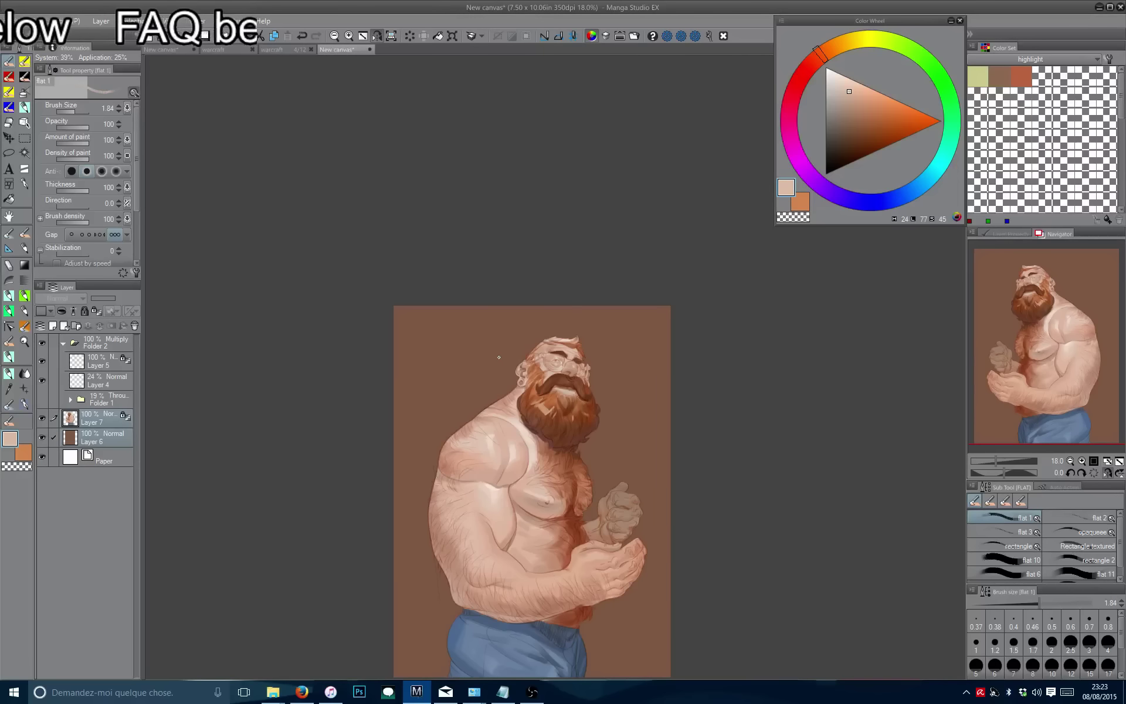
pyautogui.moveTo(507, 367); pyautogui.dragTo(494, 297)
pyautogui.press('h')
pyautogui.scroll(3, 528, 310)
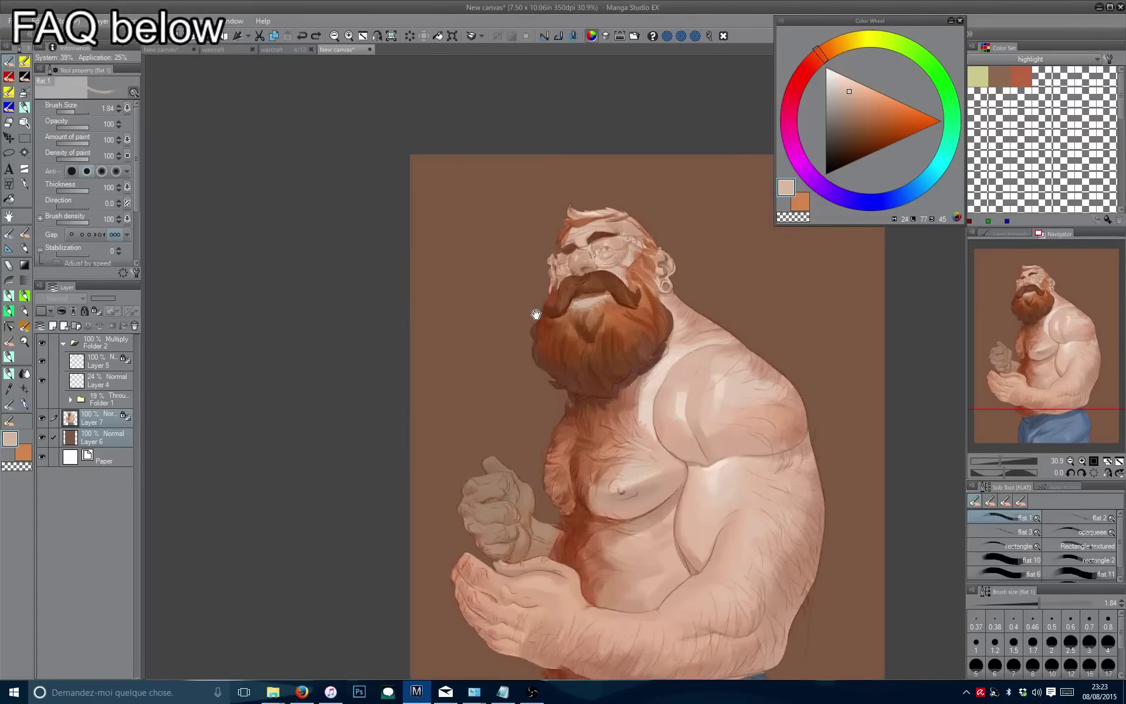
pyautogui.scroll(1, 536, 315)
pyautogui.scroll(-1, 531, 325)
pyautogui.scroll(1, 528, 335)
pyautogui.scroll(-1, 523, 342)
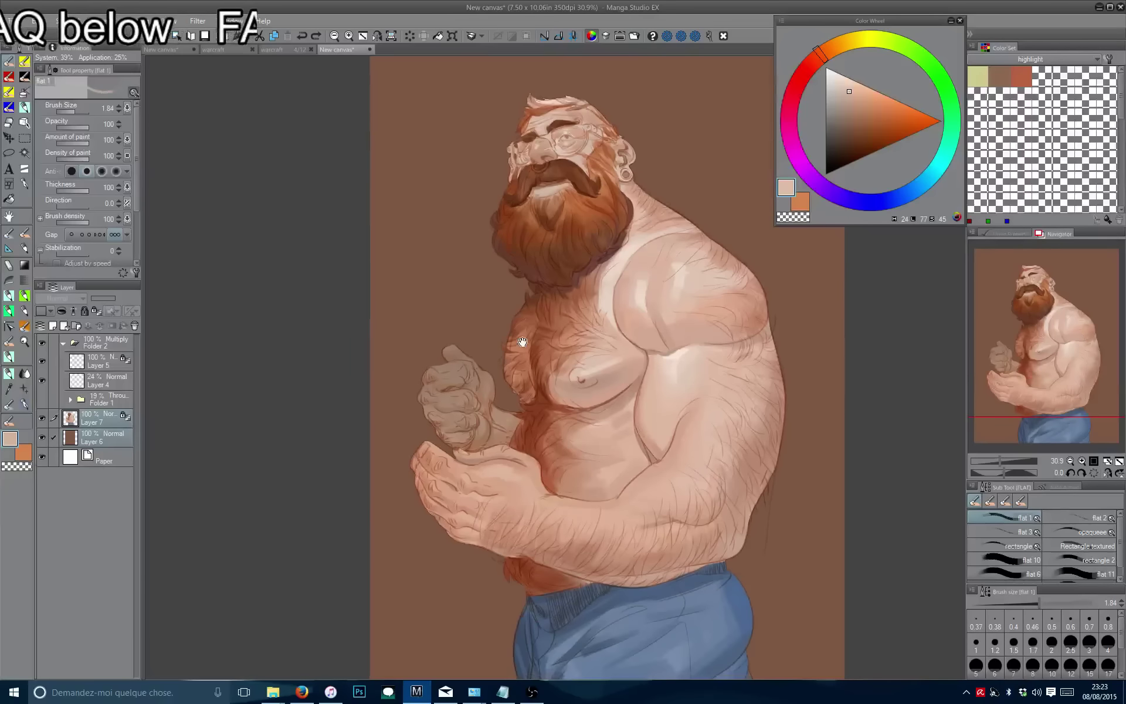
# Sample the dark blue of the jeans and shade the fabric just below the waistband with brush size 3.40.
pyautogui.moveTo(523, 342); pyautogui.dragTo(499, 229)
pyautogui.scroll(1, 498, 229)
pyautogui.scroll(1, 504, 247)
pyautogui.keyDown('alt'); pyautogui.click(532, 498); pyautogui.keyUp('alt')
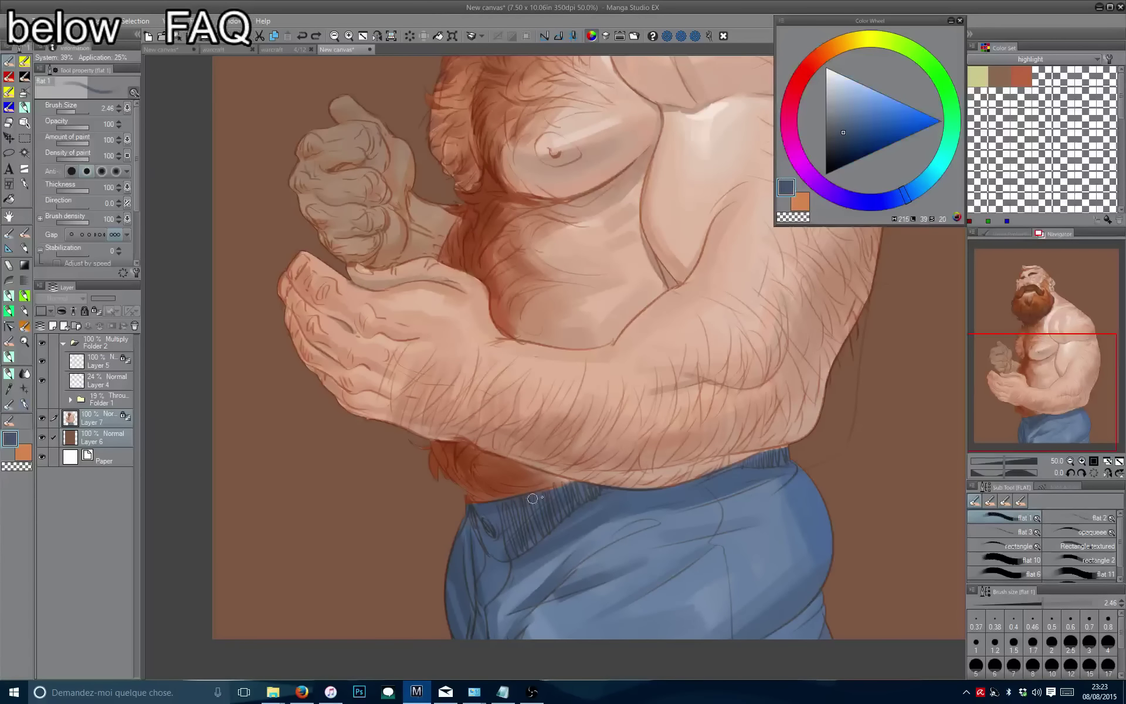
pyautogui.keyDown('alt'); pyautogui.click(607, 478); pyautogui.keyUp('alt')
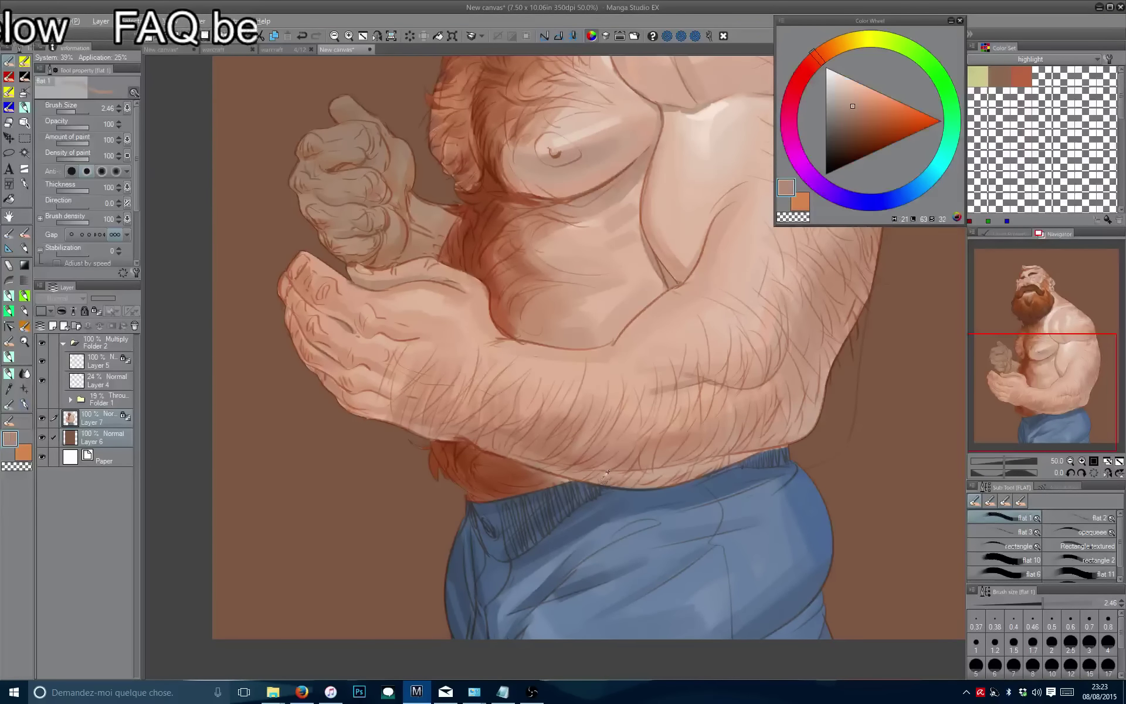
pyautogui.keyDown('alt'); pyautogui.click(623, 497); pyautogui.keyUp('alt')
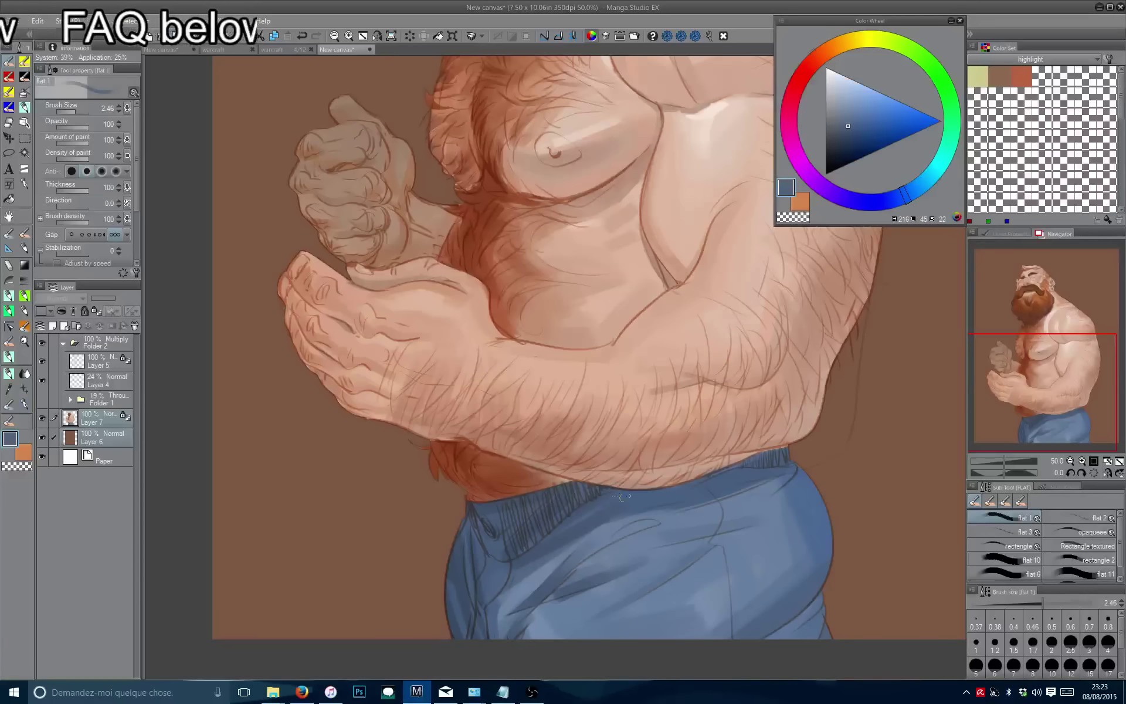
pyautogui.press(']')
pyautogui.moveTo(658, 519)
pyautogui.mouseDown()
pyautogui.moveTo(590, 556)
pyautogui.moveTo(648, 479)
pyautogui.moveTo(573, 549)
pyautogui.mouseUp()
# Sample lighter and darker blues from the jeans and paint the folds on their front and side with brush sizes 3.40 and 6.97.
pyautogui.keyDown('alt'); pyautogui.click(648, 479); pyautogui.keyUp('alt')
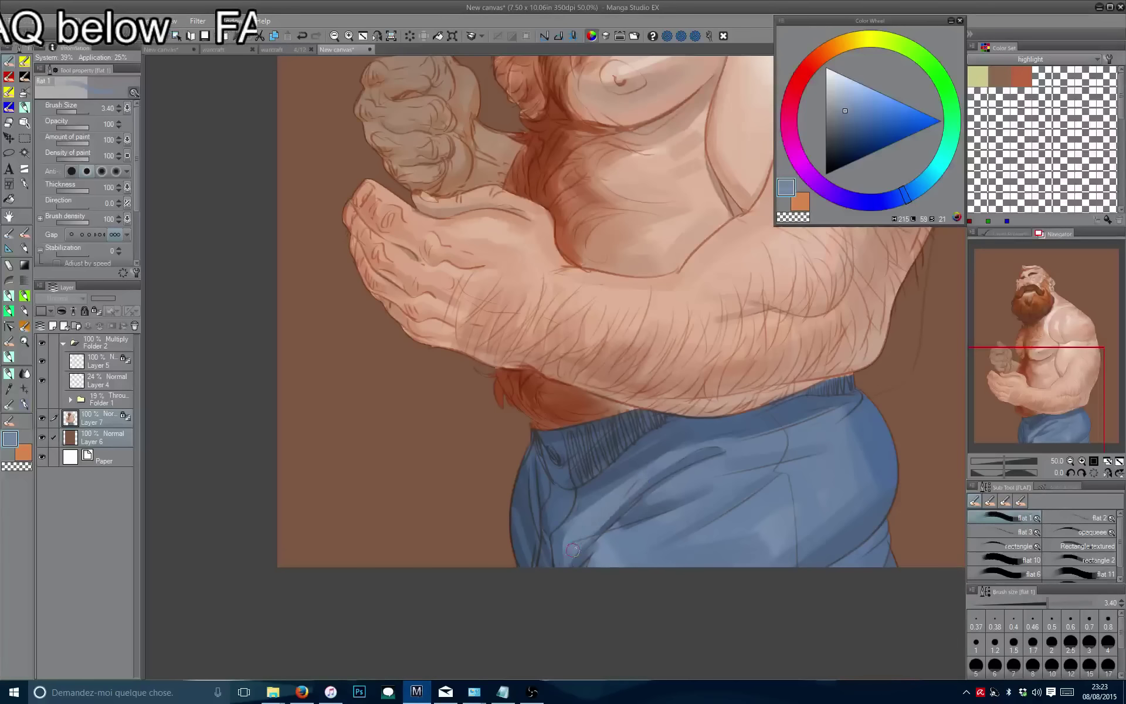
pyautogui.moveTo(609, 502); pyautogui.dragTo(545, 506)
pyautogui.keyDown('alt'); pyautogui.click(554, 499); pyautogui.keyUp('alt')
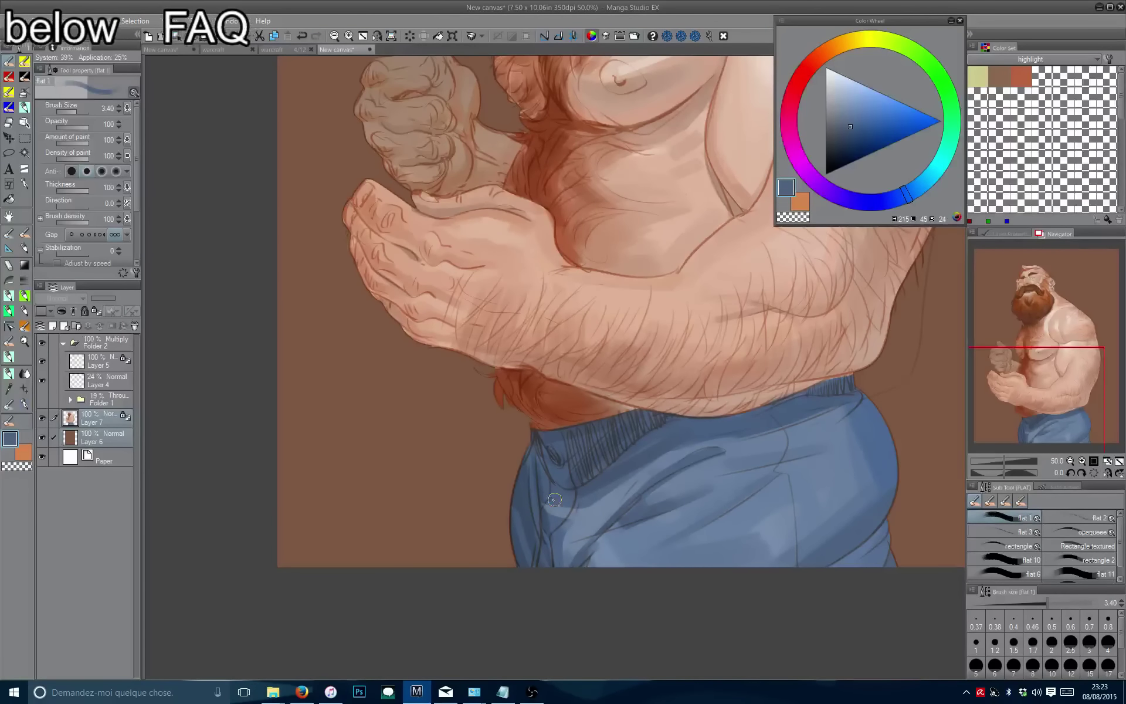
pyautogui.keyDown('alt'); pyautogui.click(592, 521); pyautogui.keyUp('alt')
pyautogui.moveTo(607, 517); pyautogui.dragTo(539, 543)
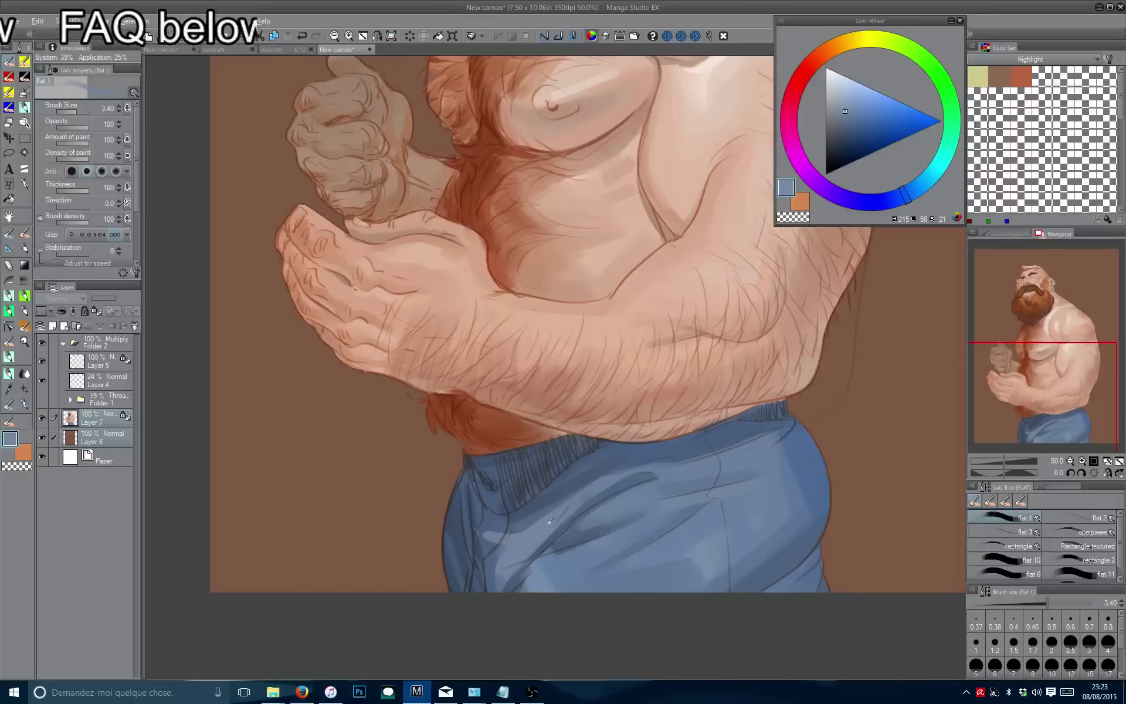
pyautogui.moveTo(734, 517); pyautogui.dragTo(674, 538)
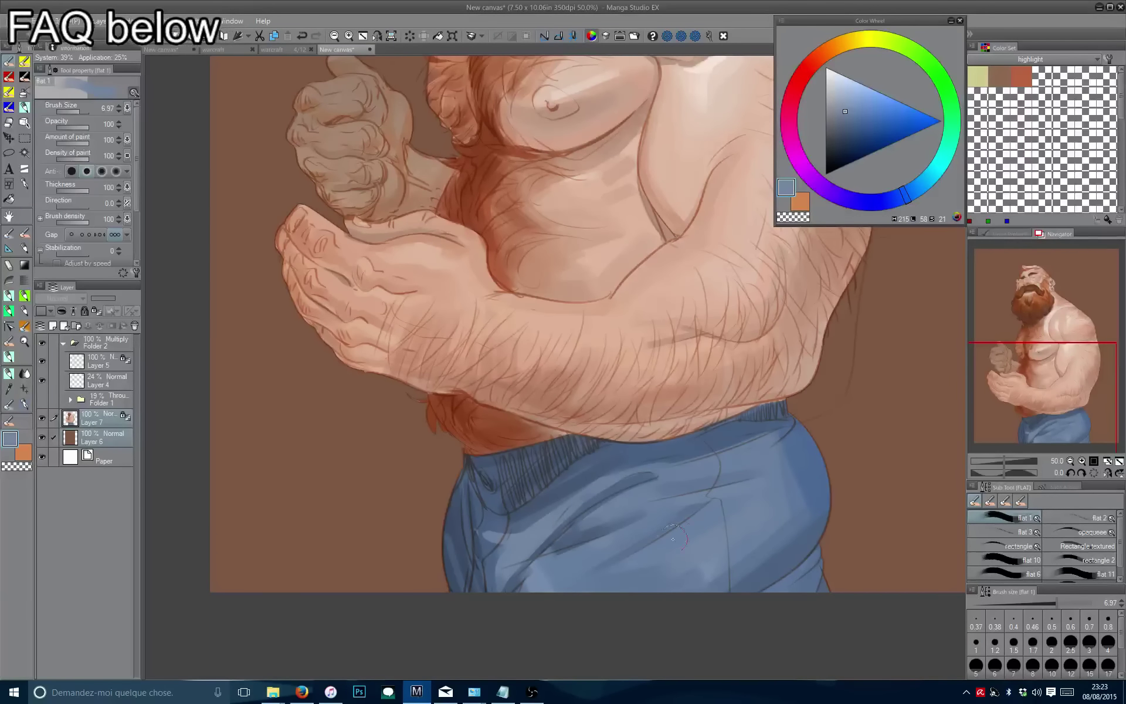
# Sample neighbouring mid blues and blend the diagonal fold across the thigh with brush sizes 2.87 and 9.43.
pyautogui.moveTo(487, 446); pyautogui.dragTo(477, 377)
pyautogui.keyDown('alt'); pyautogui.click(573, 459); pyautogui.keyUp('alt')
pyautogui.moveTo(573, 460); pyautogui.dragTo(590, 449)
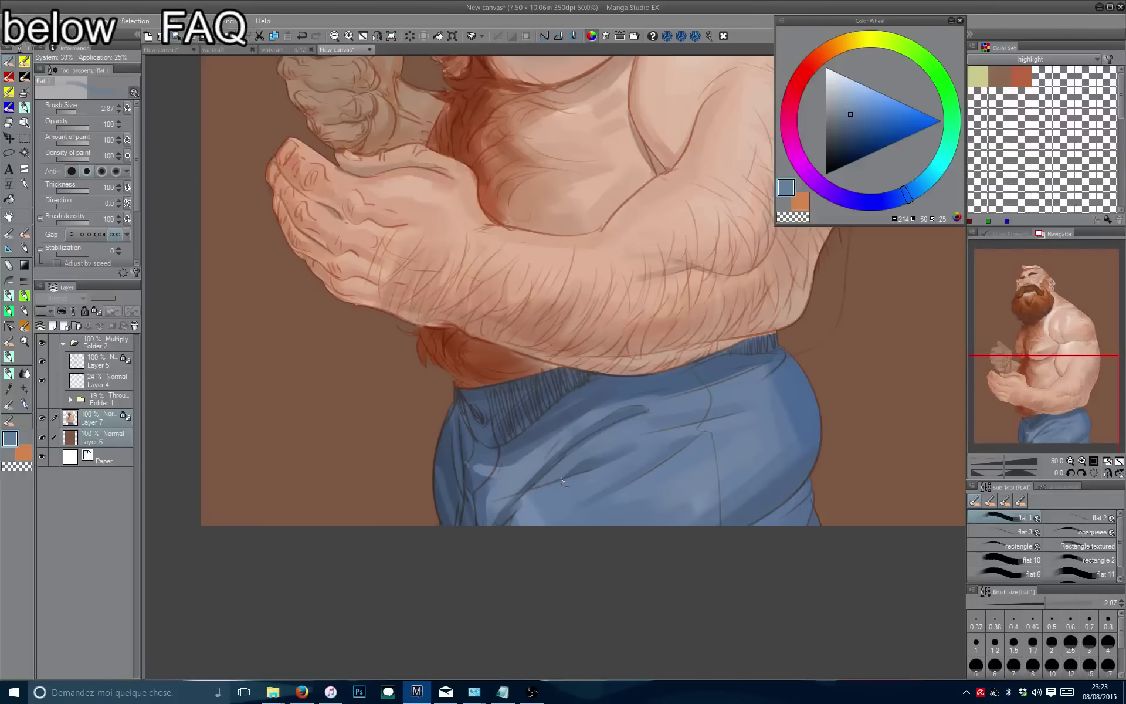
pyautogui.keyDown('alt'); pyautogui.click(598, 447); pyautogui.keyUp('alt')
pyautogui.keyDown('alt'); pyautogui.click(593, 446); pyautogui.keyUp('alt')
pyautogui.moveTo(593, 446); pyautogui.dragTo(622, 463)
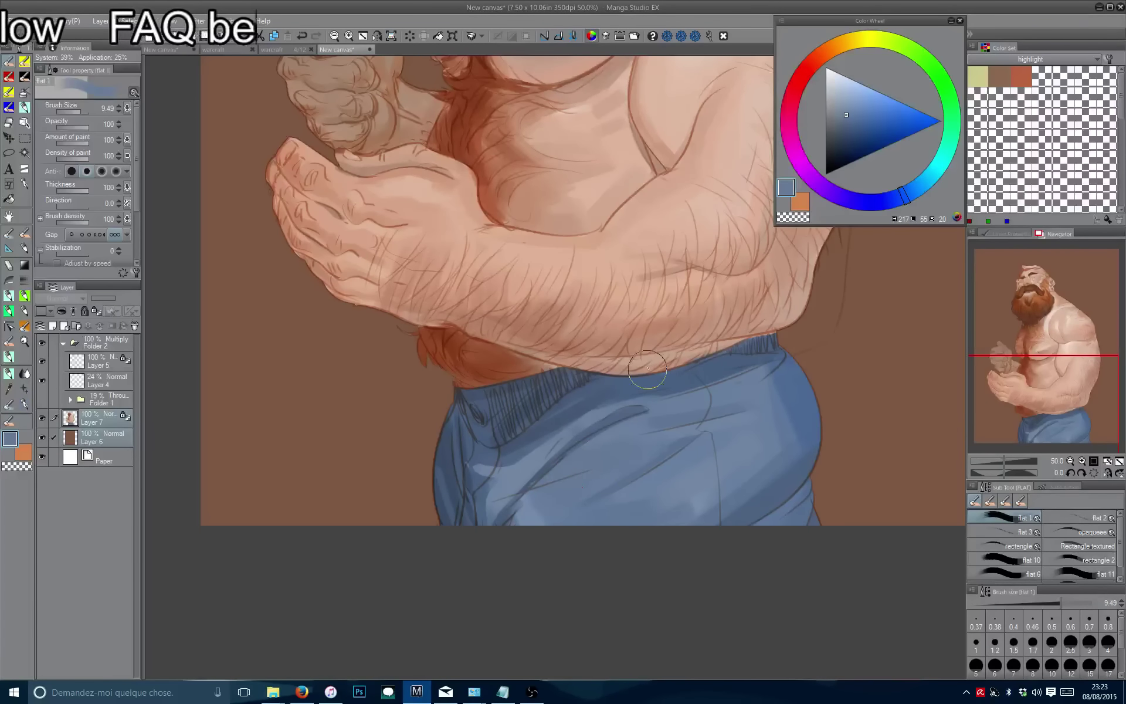
# Sample a dark greyish blue and paint shadow strokes on the thigh and seat of the jeans with brush size 5.42.
pyautogui.moveTo(536, 452)
pyautogui.mouseDown()
pyautogui.moveTo(544, 473)
pyautogui.moveTo(530, 482)
pyautogui.mouseUp()
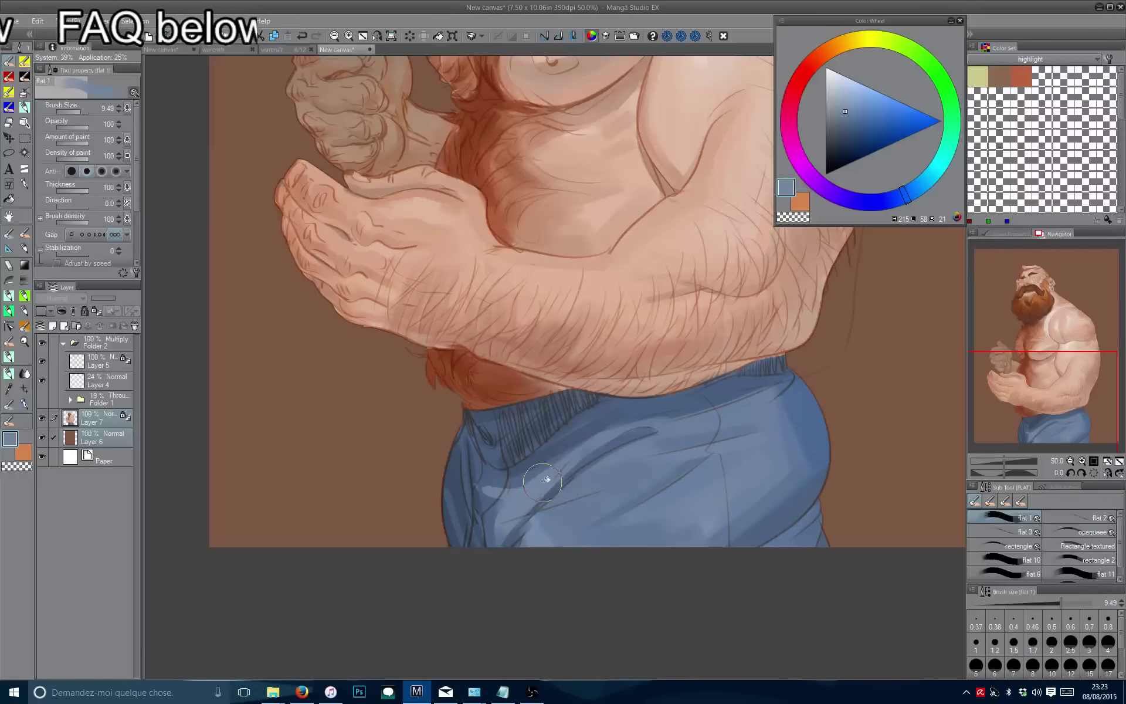
pyautogui.keyDown('alt'); pyautogui.click(521, 528); pyautogui.keyUp('alt')
pyautogui.moveTo(592, 530)
pyautogui.mouseDown()
pyautogui.moveTo(531, 545)
pyautogui.moveTo(514, 579)
pyautogui.mouseUp()
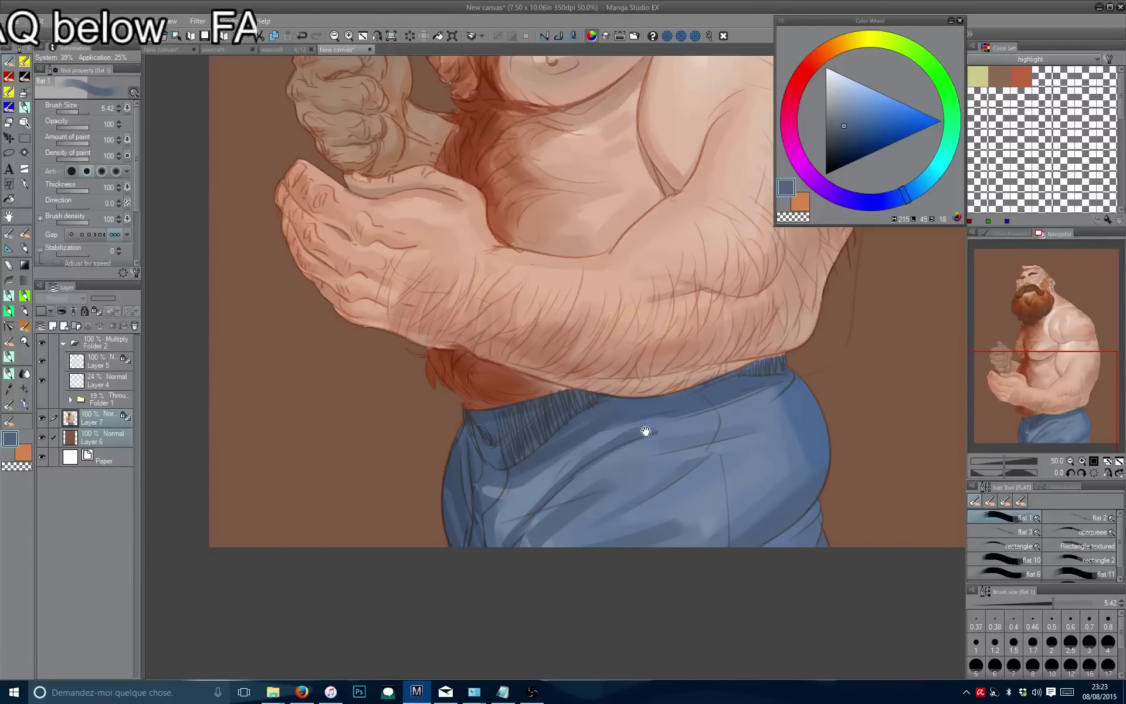
pyautogui.moveTo(646, 431); pyautogui.dragTo(536, 478)
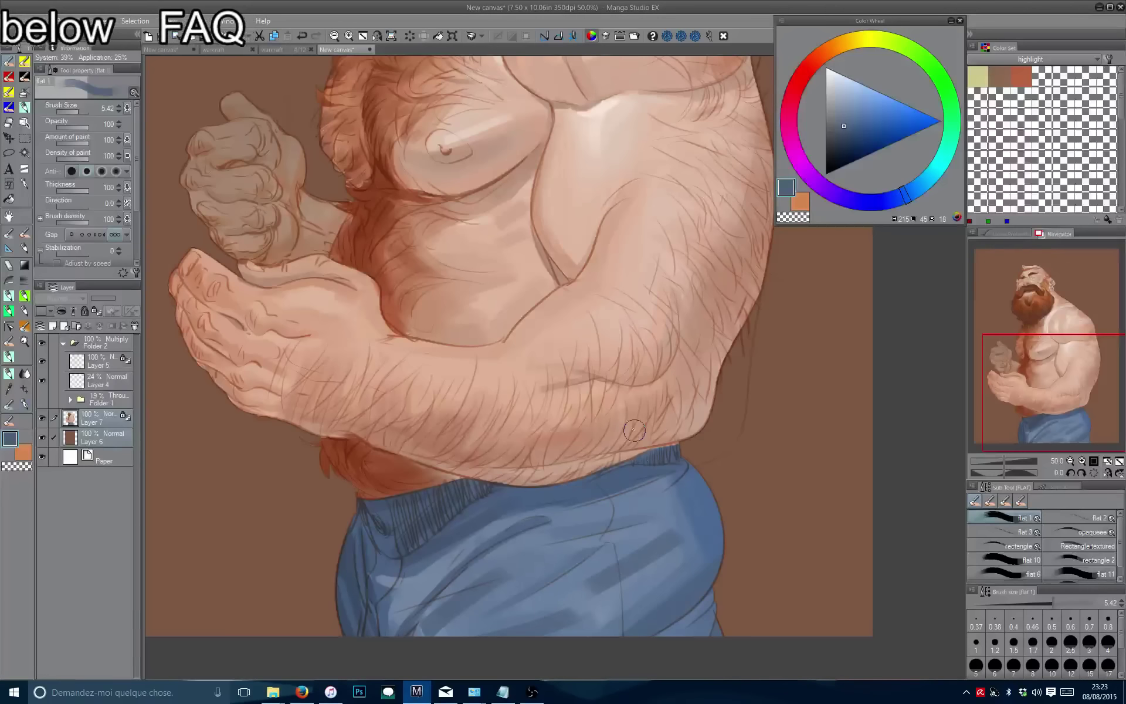
pyautogui.moveTo(468, 390); pyautogui.dragTo(479, 322)
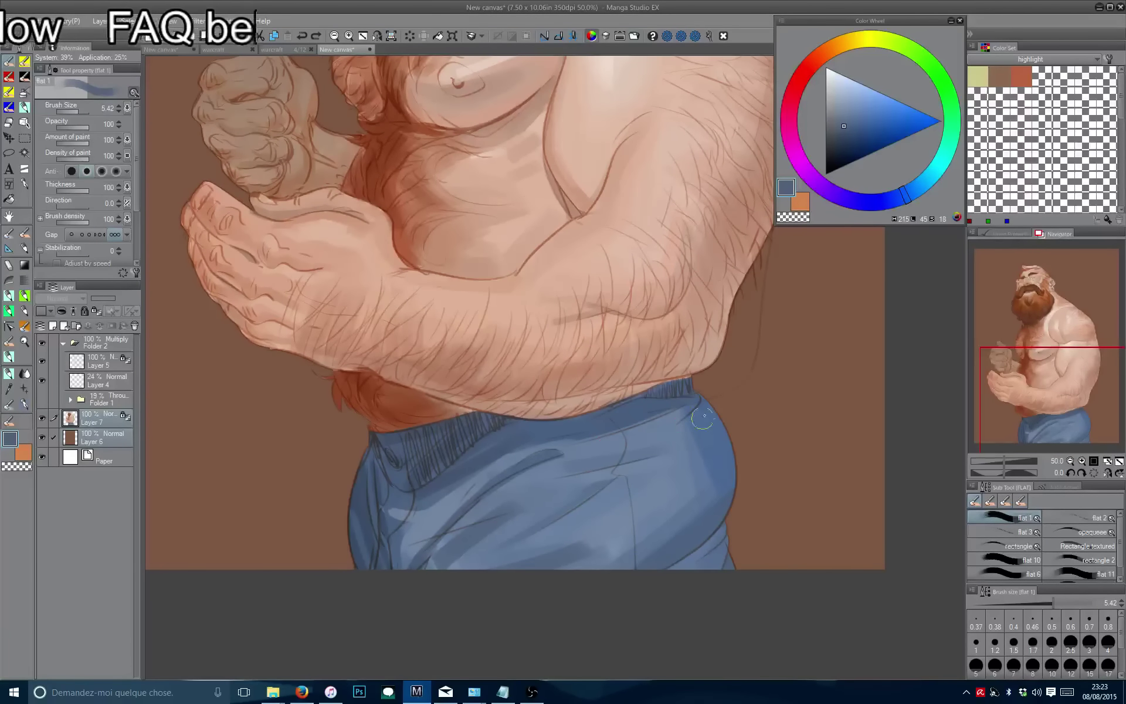
# Check the painting in flipped orientation and sample a dark blue from the jeans' waistband for its shading.
pyautogui.scroll(-5, 404, 438)
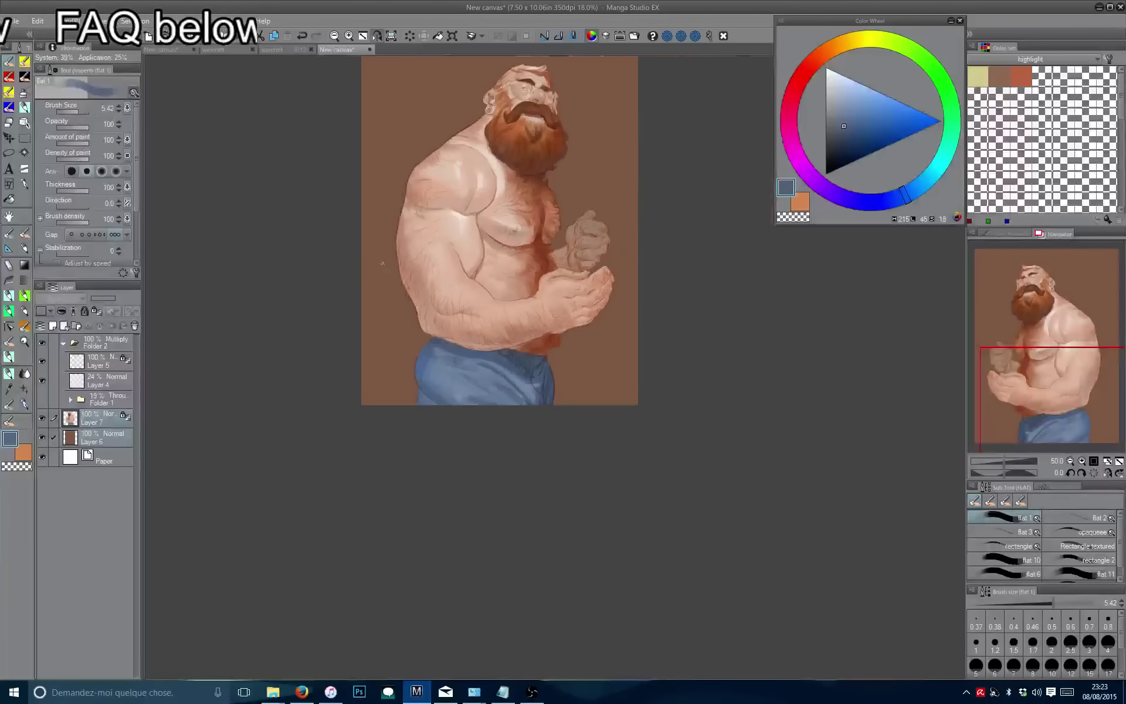
pyautogui.scroll(3, 404, 439)
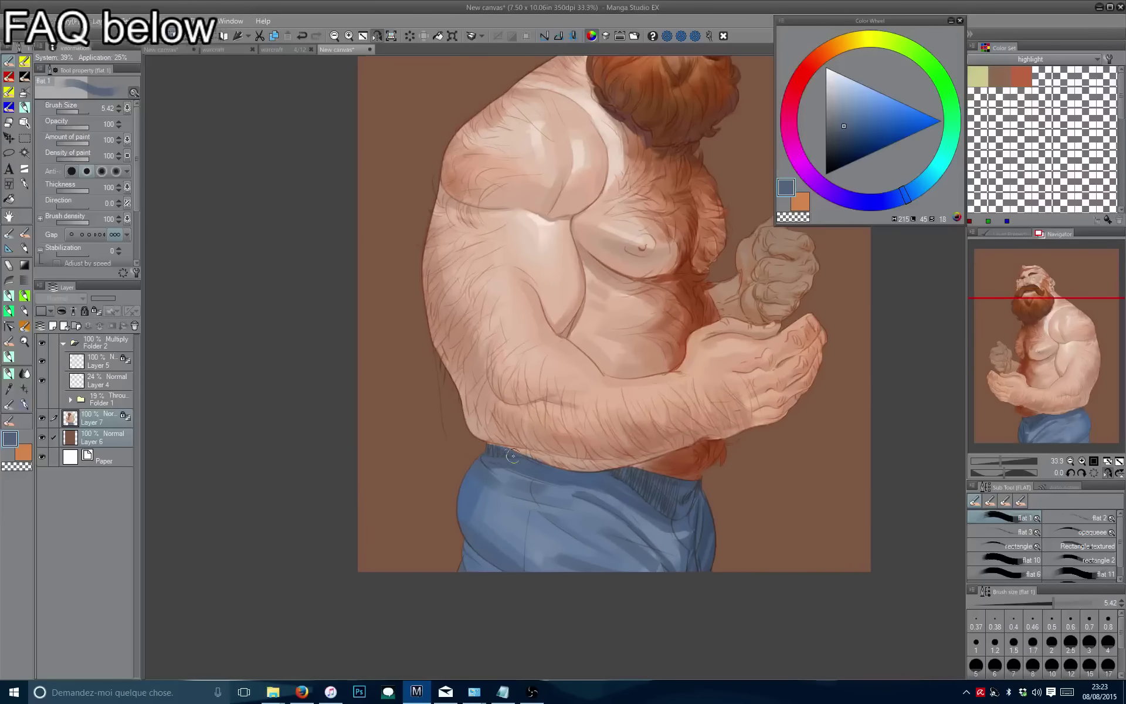
pyautogui.press('h')
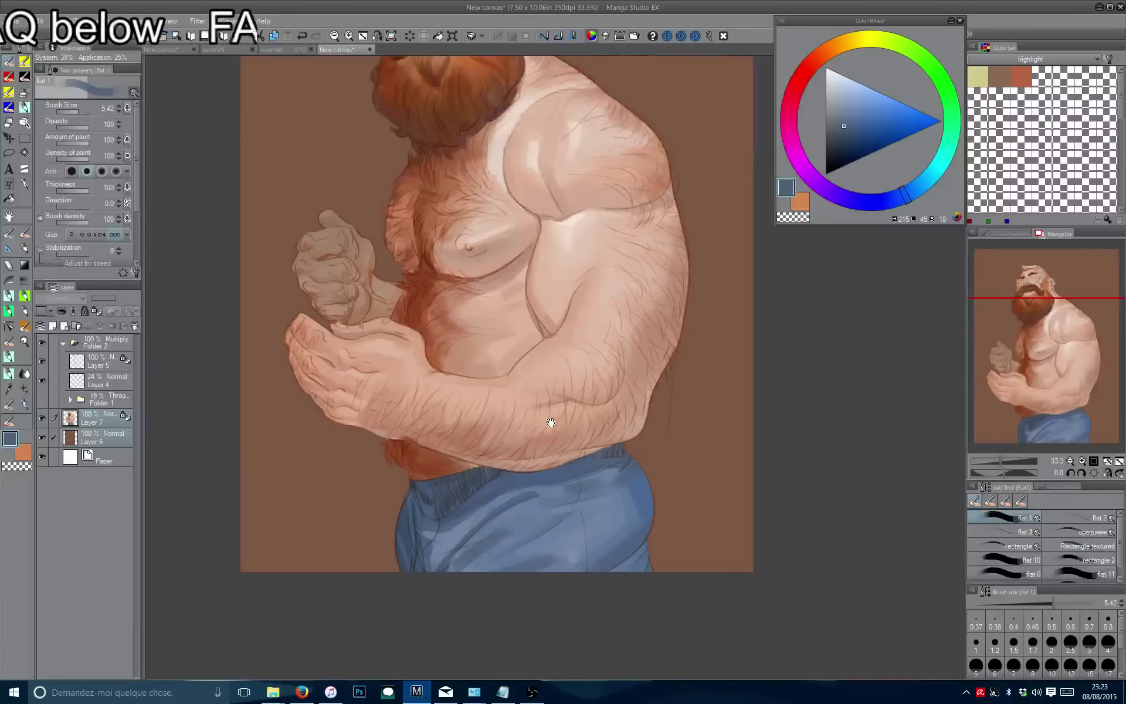
pyautogui.keyDown('alt'); pyautogui.click(470, 501); pyautogui.keyUp('alt')
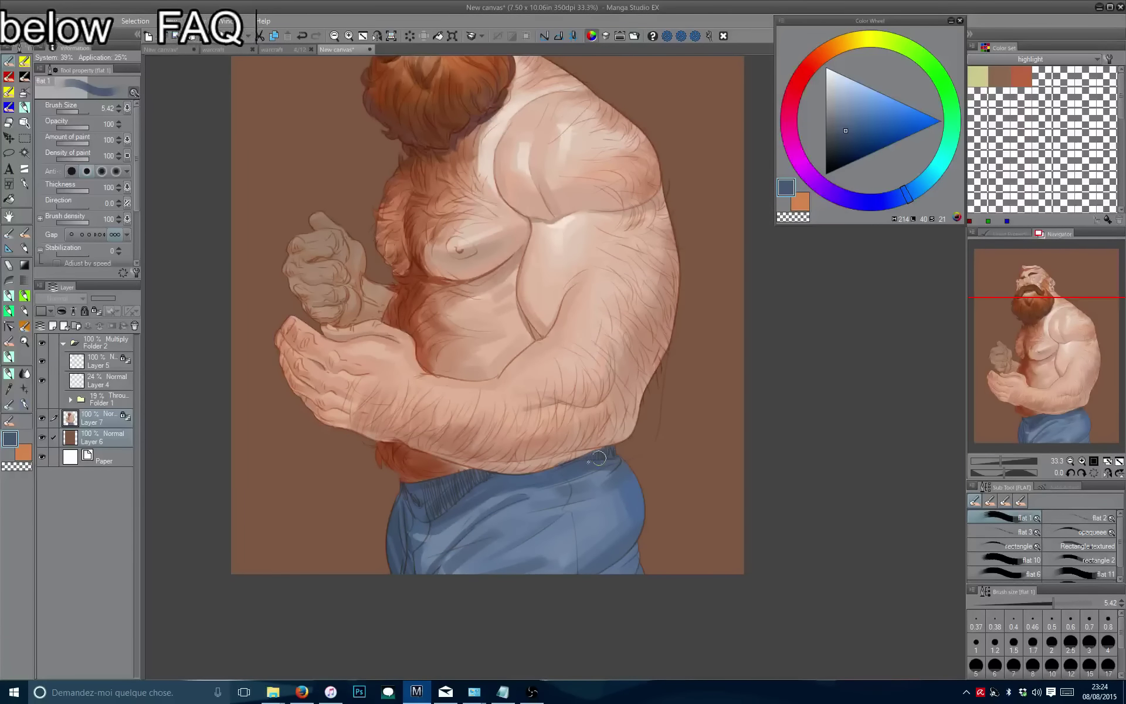
# Choose a reddish-brown skin shadow tone and shade the underside of the forearm and elbow with brush sizes 7.21 and 3.94.
pyautogui.keyDown('alt'); pyautogui.click(594, 421); pyautogui.keyUp('alt')
pyautogui.click(861, 116)
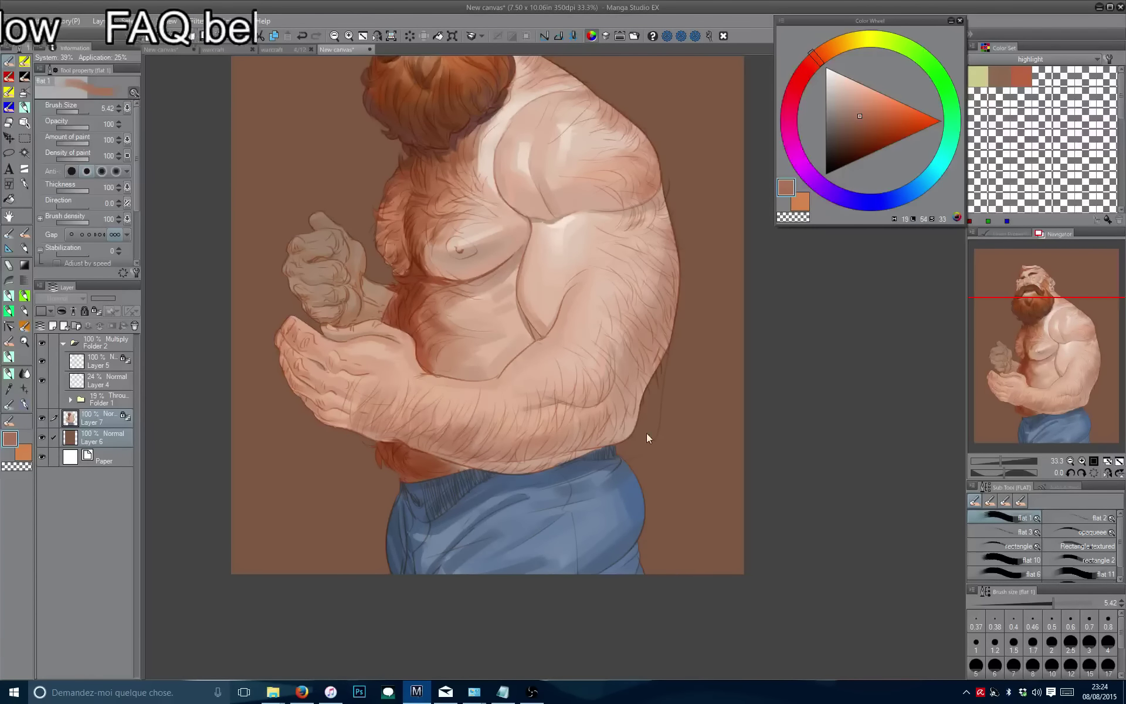
pyautogui.moveTo(649, 440)
pyautogui.mouseDown()
pyautogui.moveTo(628, 428)
pyautogui.moveTo(581, 455)
pyautogui.mouseUp()
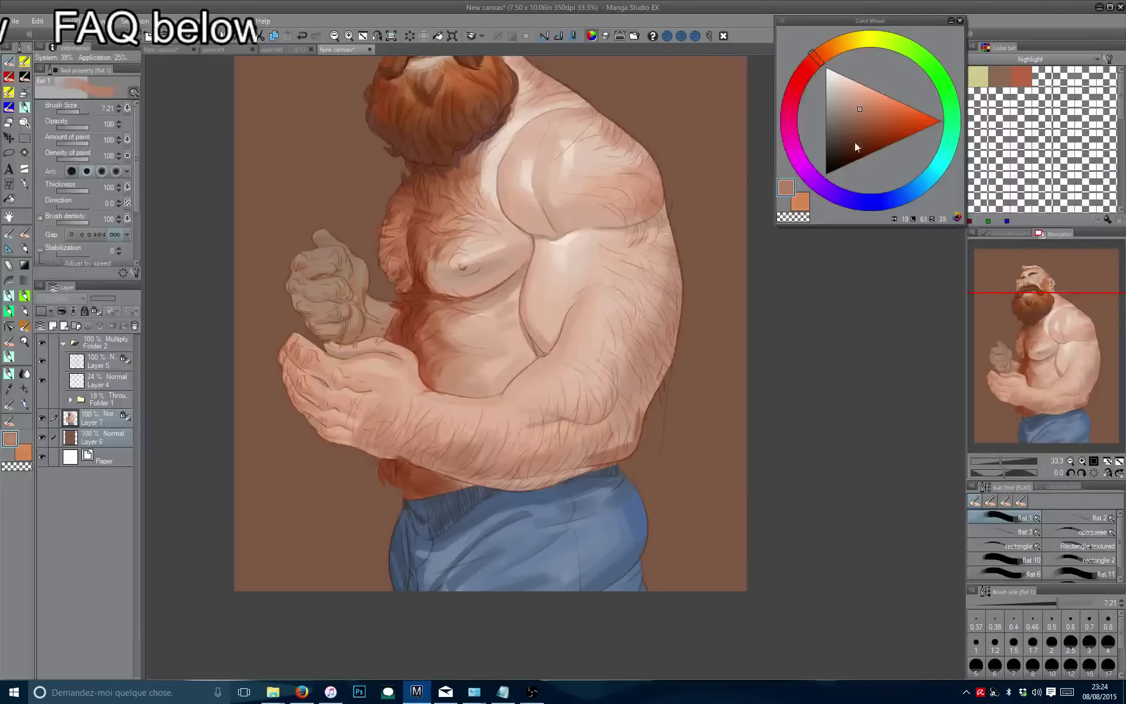
pyautogui.keyDown('alt'); pyautogui.click(610, 451); pyautogui.keyUp('alt')
pyautogui.moveTo(568, 469); pyautogui.dragTo(557, 476)
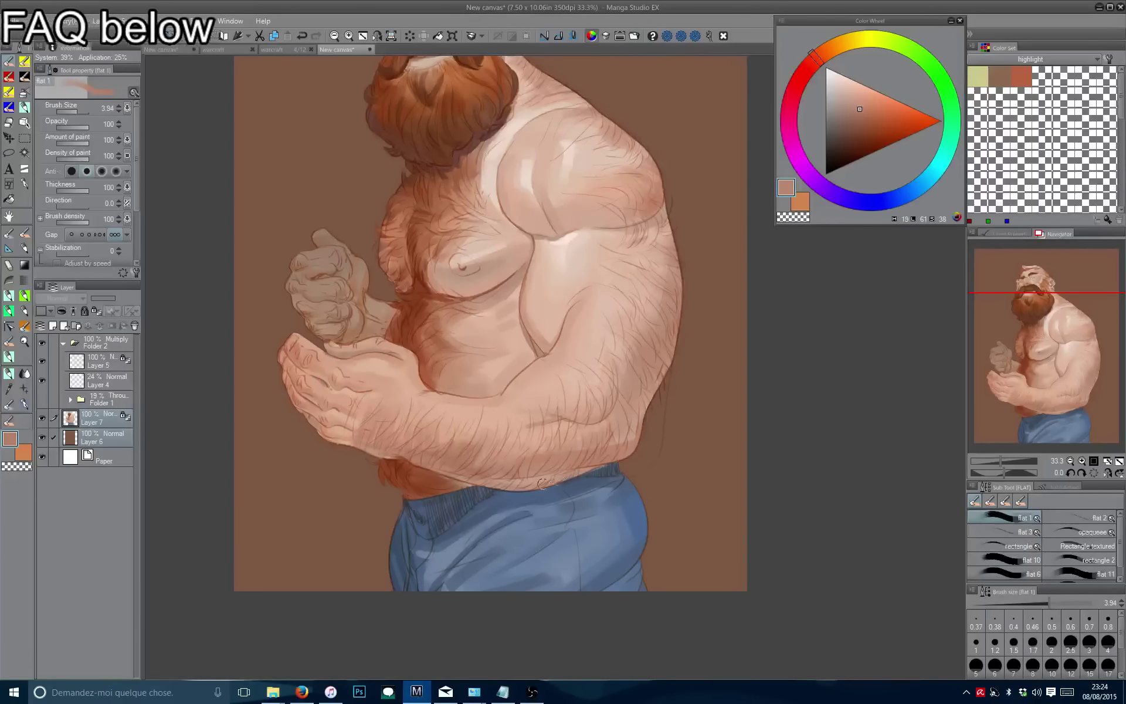
# Sample the jeans' blue, choose a darker blue and shade the waistband beneath the forearm with brush size 4.07.
pyautogui.moveTo(487, 445); pyautogui.dragTo(584, 465)
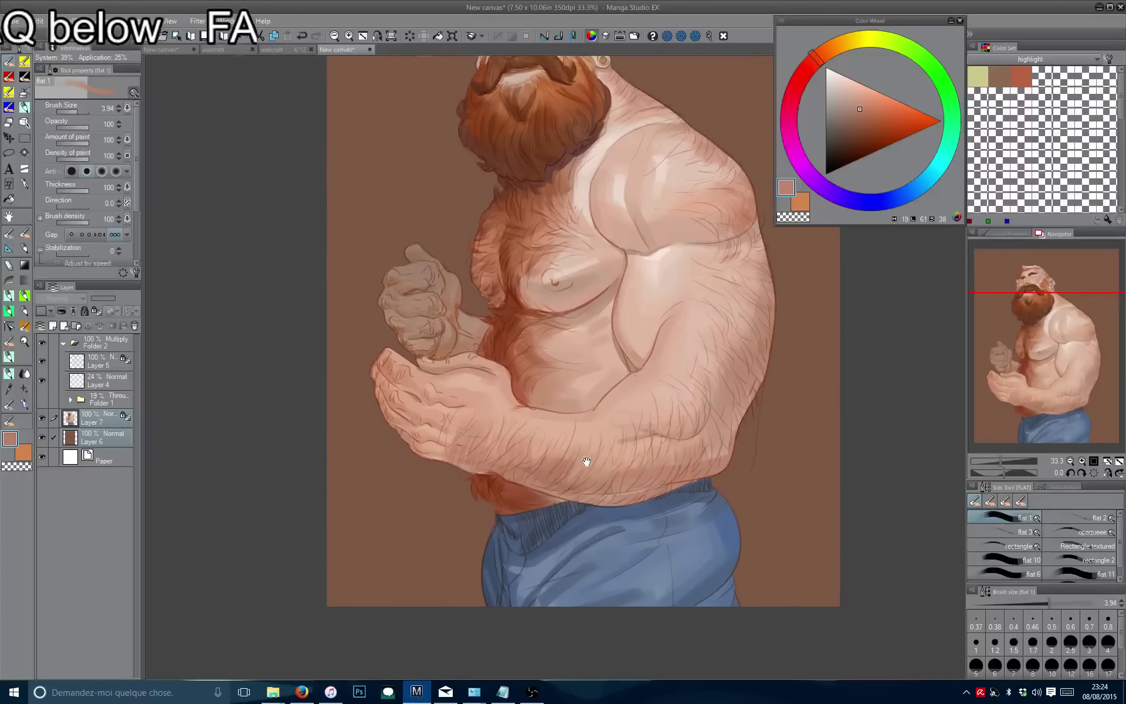
pyautogui.scroll(1, 472, 478)
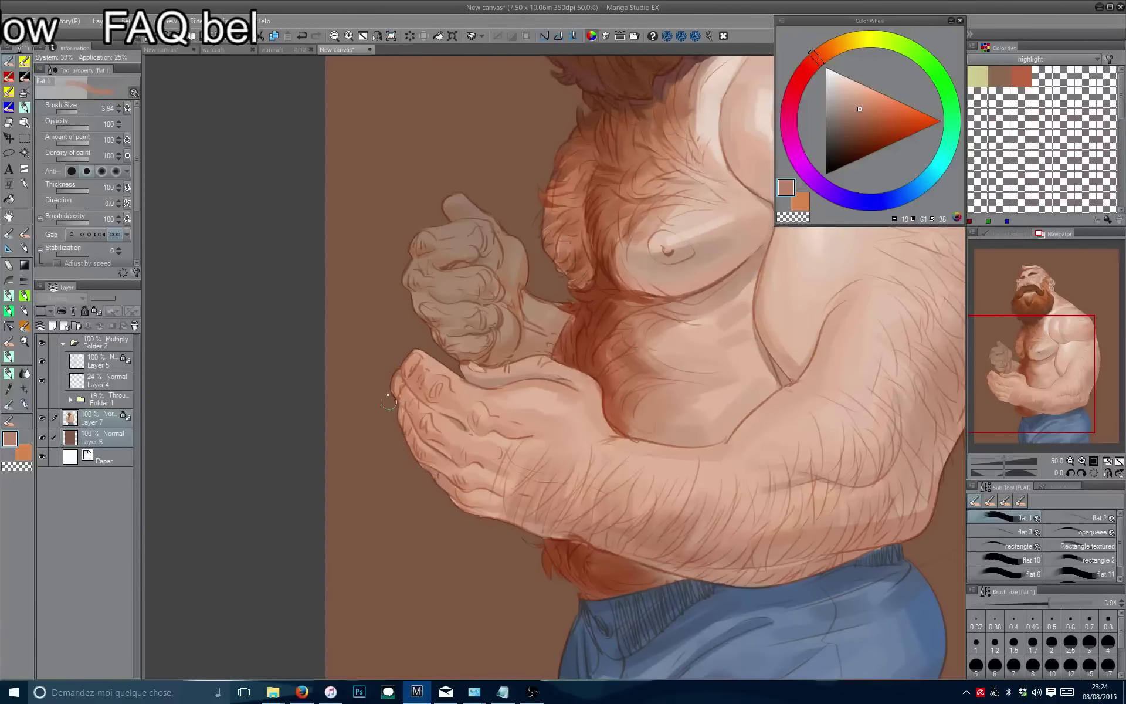
pyautogui.moveTo(385, 385); pyautogui.dragTo(276, 298)
pyautogui.keyDown('alt'); pyautogui.click(756, 472); pyautogui.keyUp('alt')
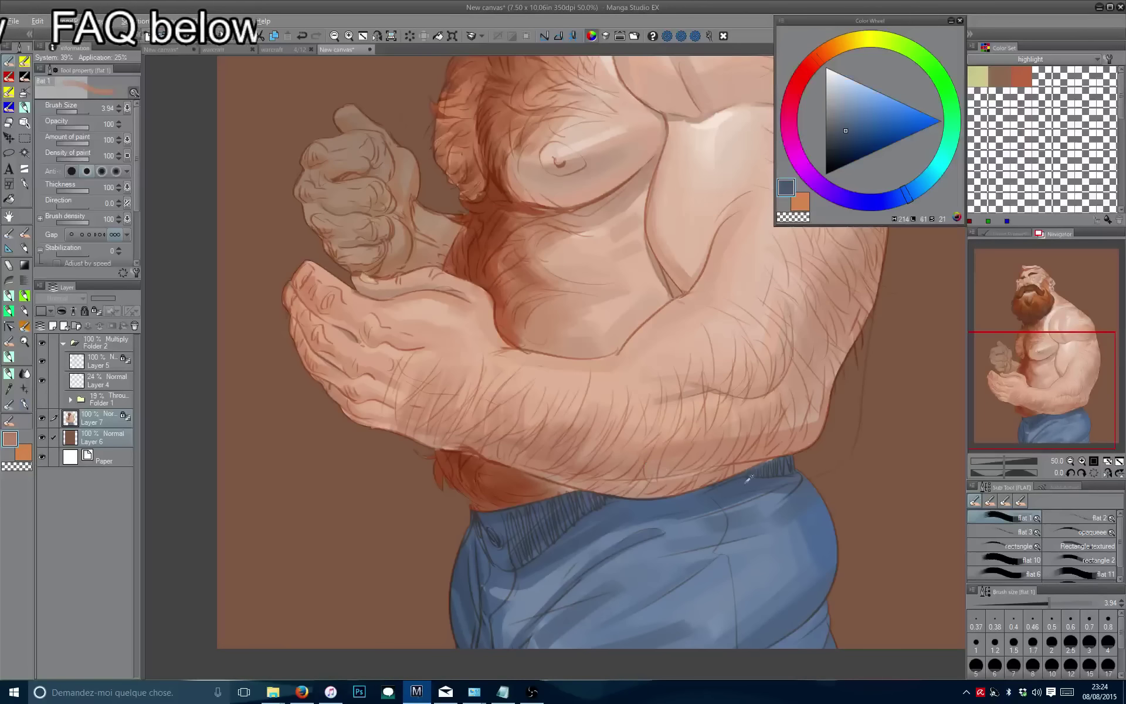
pyautogui.moveTo(768, 465)
pyautogui.mouseDown()
pyautogui.moveTo(792, 462)
pyautogui.moveTo(802, 474)
pyautogui.moveTo(753, 476)
pyautogui.moveTo(793, 460)
pyautogui.moveTo(644, 505)
pyautogui.moveTo(656, 516)
pyautogui.moveTo(704, 492)
pyautogui.moveTo(597, 517)
pyautogui.mouseUp()
pyautogui.click(846, 140)
pyautogui.click(837, 138)
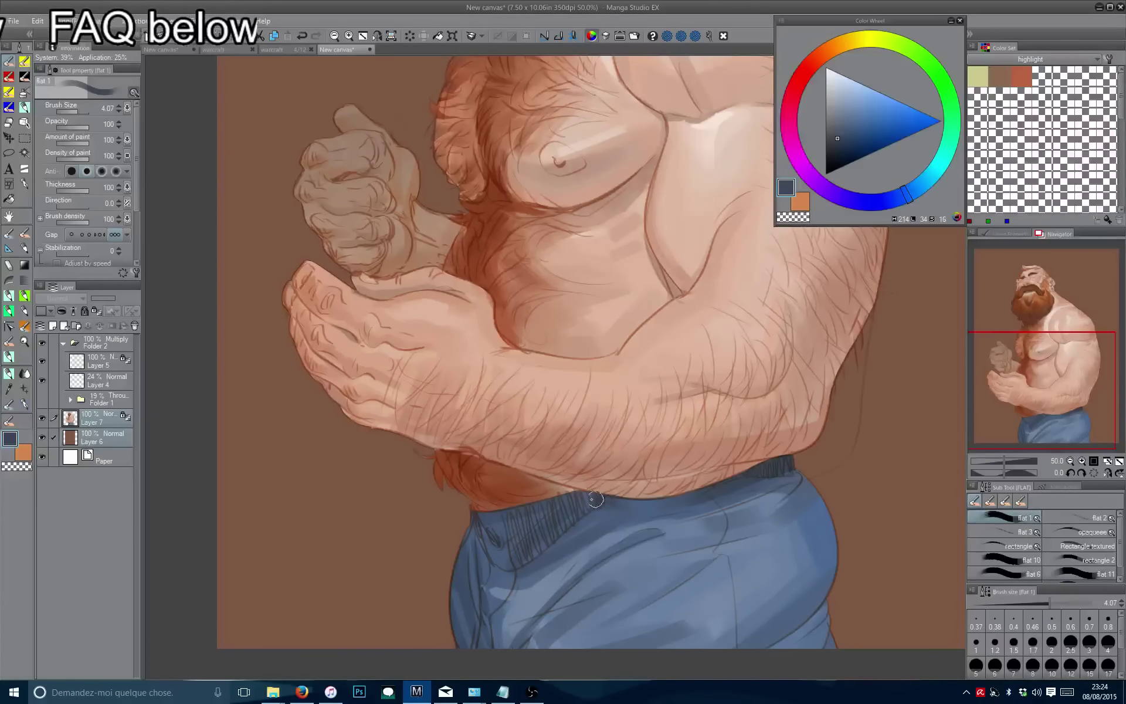
# Sample the chest skin, shift it to a greyish brown and fill in the areola on the chest.
pyautogui.keyDown('alt'); pyautogui.click(524, 477); pyautogui.keyUp('alt')
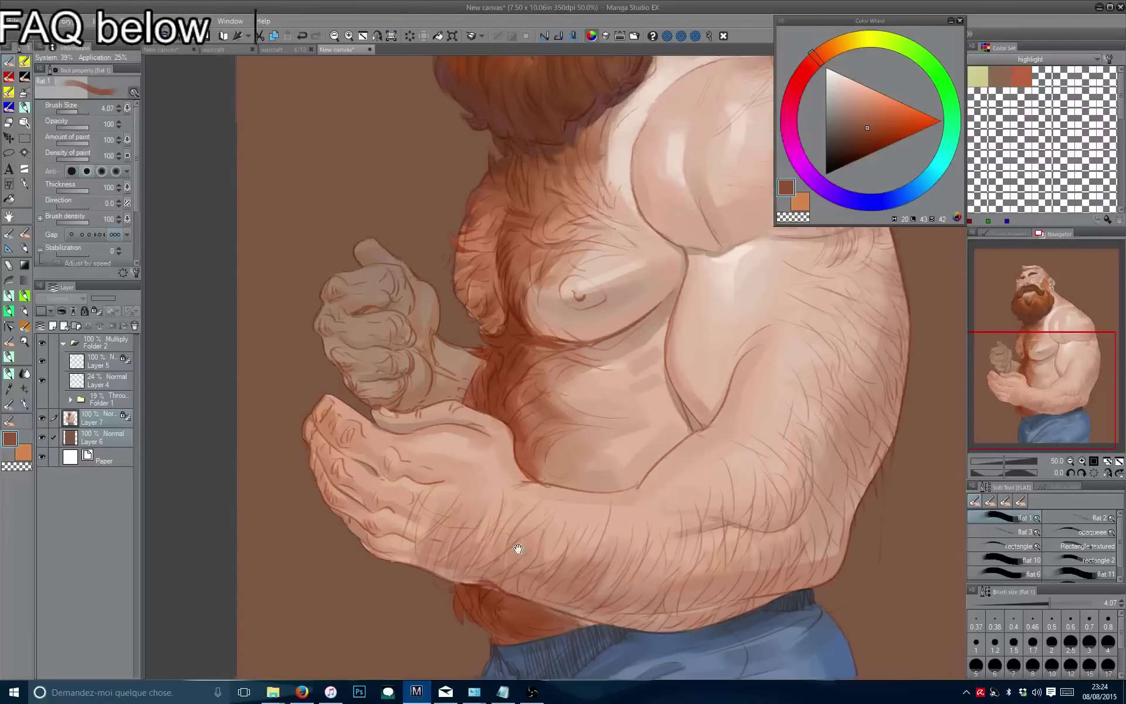
pyautogui.scroll(5, 517, 516)
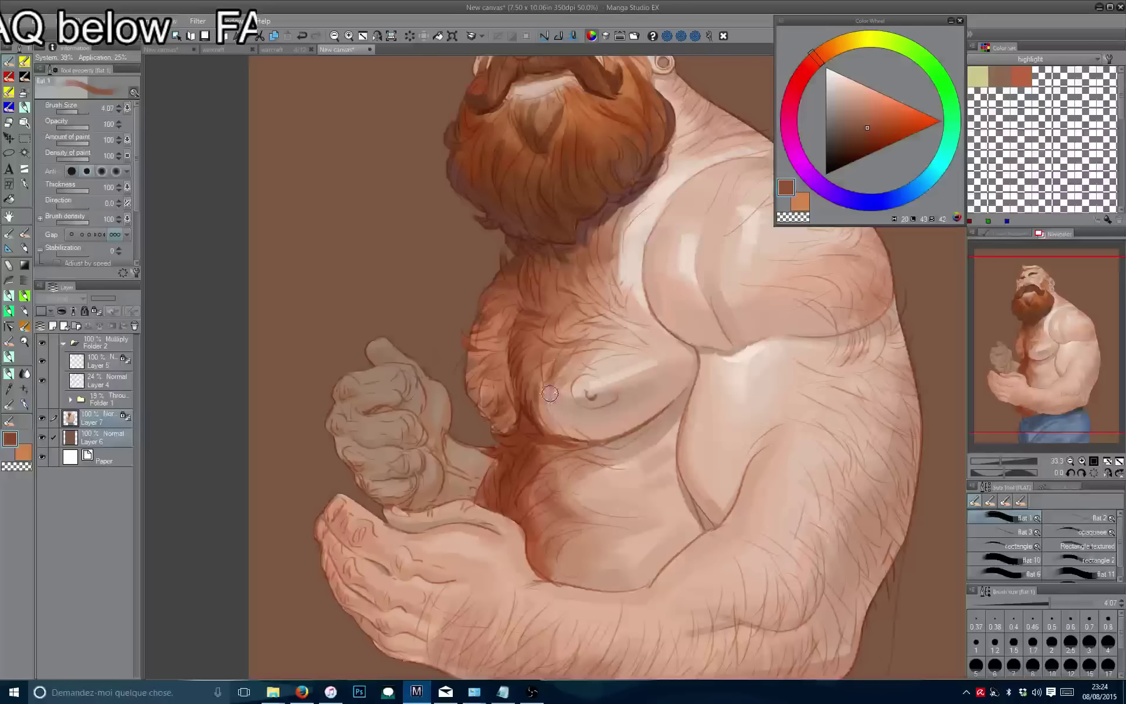
pyautogui.keyDown('alt'); pyautogui.click(615, 386); pyautogui.keyUp('alt')
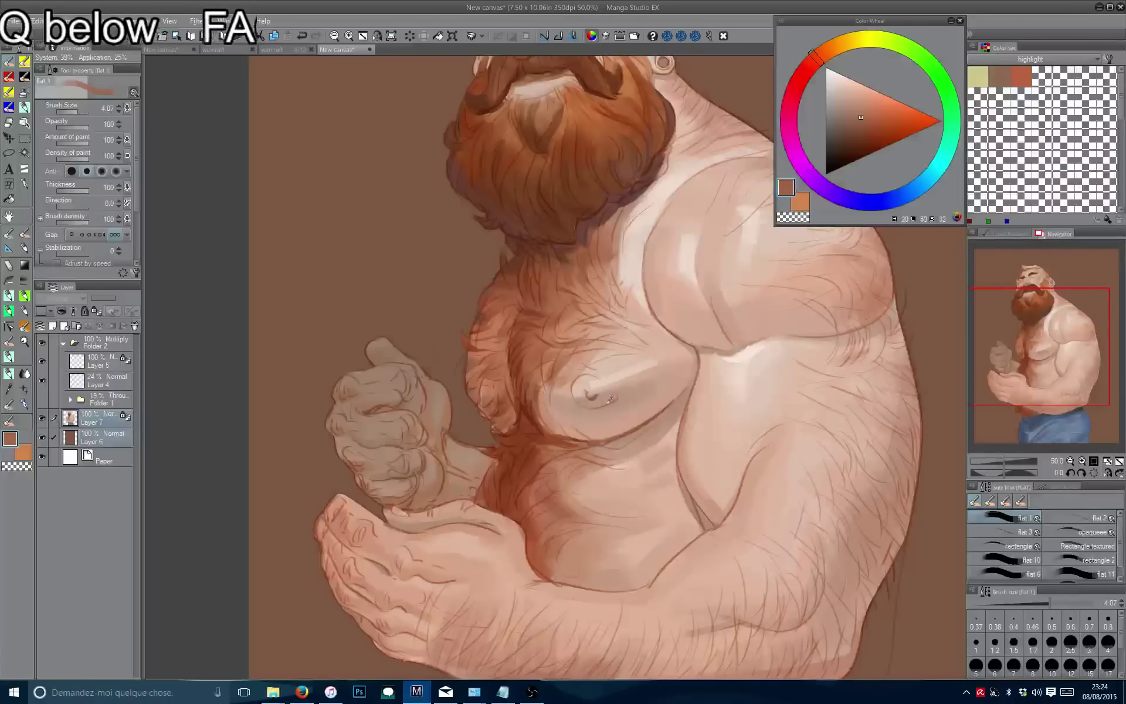
pyautogui.moveTo(845, 111); pyautogui.dragTo(839, 111)
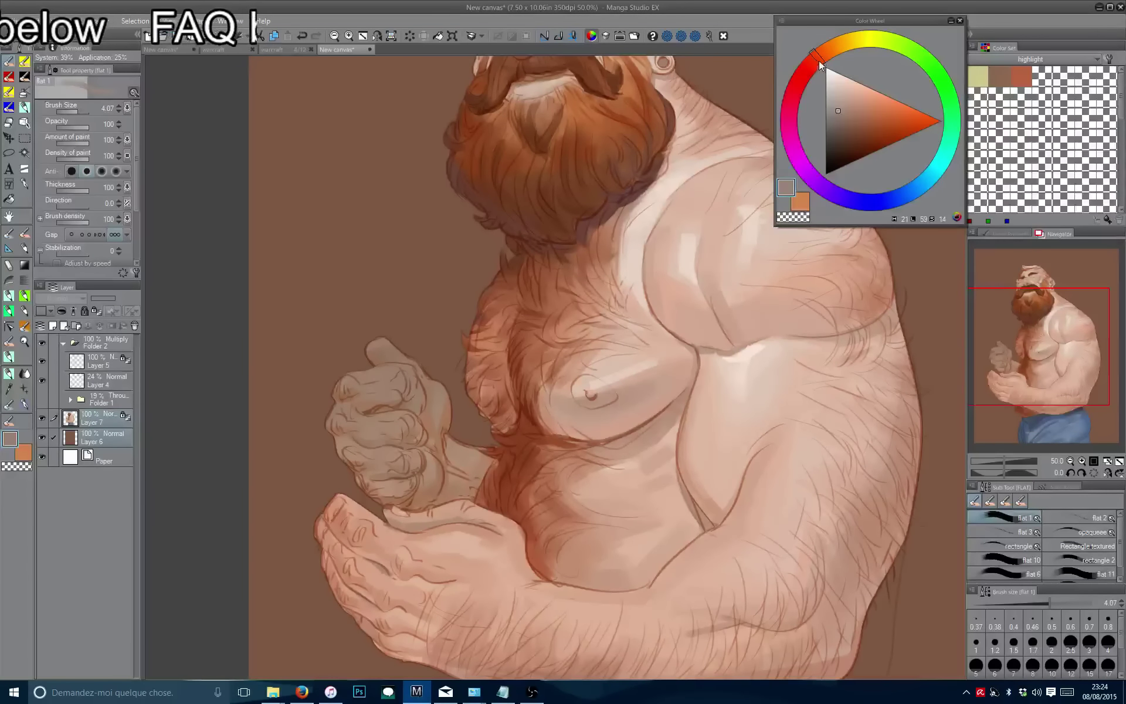
pyautogui.click(813, 66)
pyautogui.press(']')
pyautogui.moveTo(592, 390)
pyautogui.mouseDown()
pyautogui.moveTo(633, 410)
pyautogui.moveTo(624, 409)
pyautogui.moveTo(649, 409)
pyautogui.moveTo(613, 425)
pyautogui.moveTo(604, 413)
pyautogui.moveTo(617, 395)
pyautogui.moveTo(612, 433)
pyautogui.moveTo(599, 406)
pyautogui.moveTo(595, 418)
pyautogui.moveTo(641, 439)
pyautogui.moveTo(621, 442)
pyautogui.moveTo(601, 418)
pyautogui.moveTo(673, 422)
pyautogui.moveTo(616, 392)
pyautogui.moveTo(636, 396)
pyautogui.moveTo(607, 417)
pyautogui.mouseUp()
pyautogui.hotkey('ctrl', '=')
pyautogui.click(840, 115)
# Paint a warmer reddish brown over the areola, using brush sizes 2.57 and 3.25.
pyautogui.press('[')
pyautogui.press('[')
pyautogui.press('[')
pyautogui.press('[')
pyautogui.press('[')
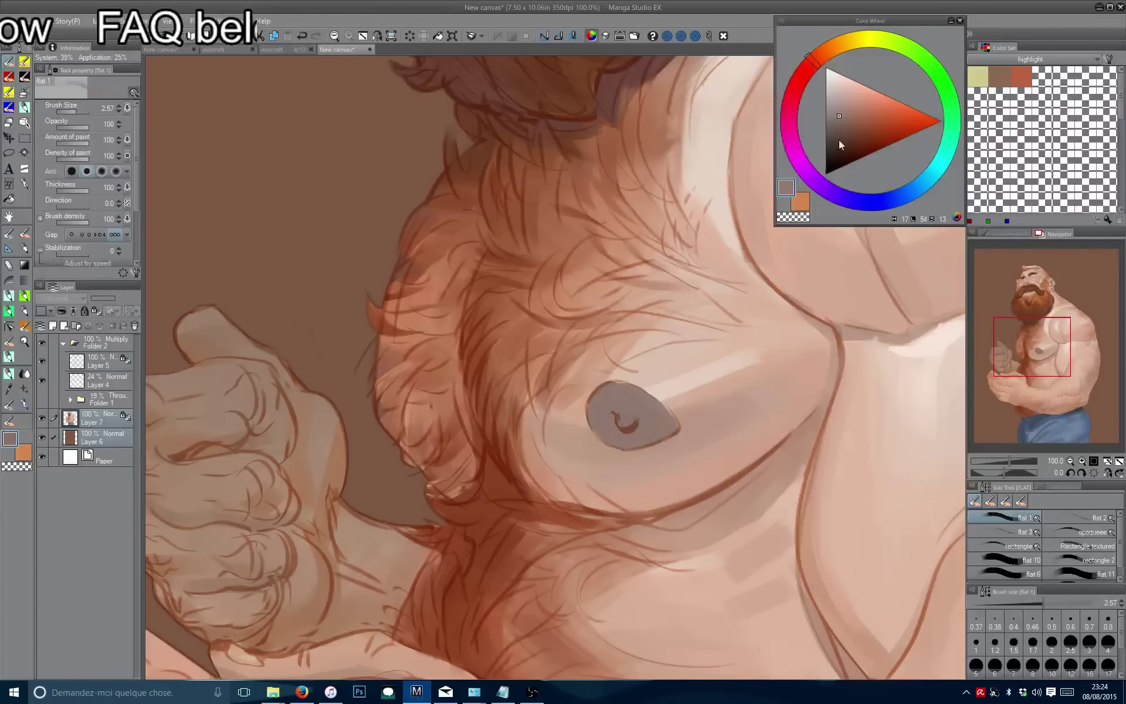
pyautogui.click(856, 111)
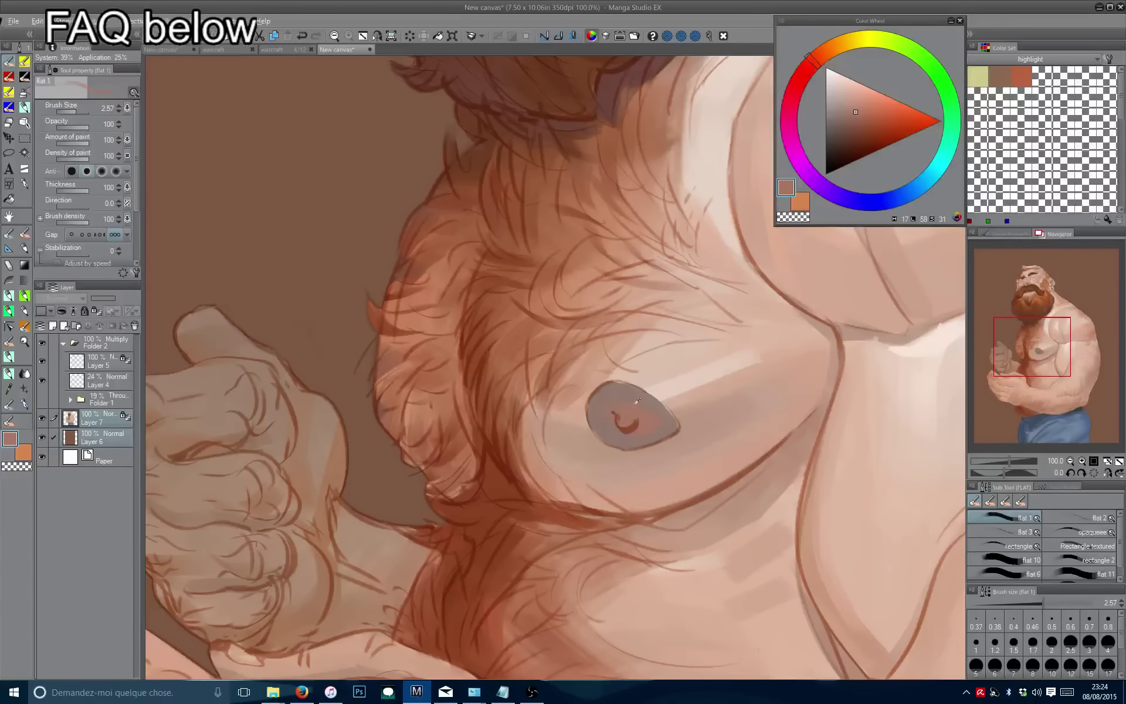
pyautogui.keyDown('alt'); pyautogui.click(645, 418); pyautogui.keyUp('alt')
pyautogui.moveTo(645, 411)
pyautogui.mouseDown()
pyautogui.moveTo(609, 402)
pyautogui.moveTo(606, 427)
pyautogui.moveTo(647, 415)
pyautogui.moveTo(669, 423)
pyautogui.moveTo(638, 393)
pyautogui.moveTo(625, 393)
pyautogui.moveTo(661, 411)
pyautogui.moveTo(616, 395)
pyautogui.mouseUp()
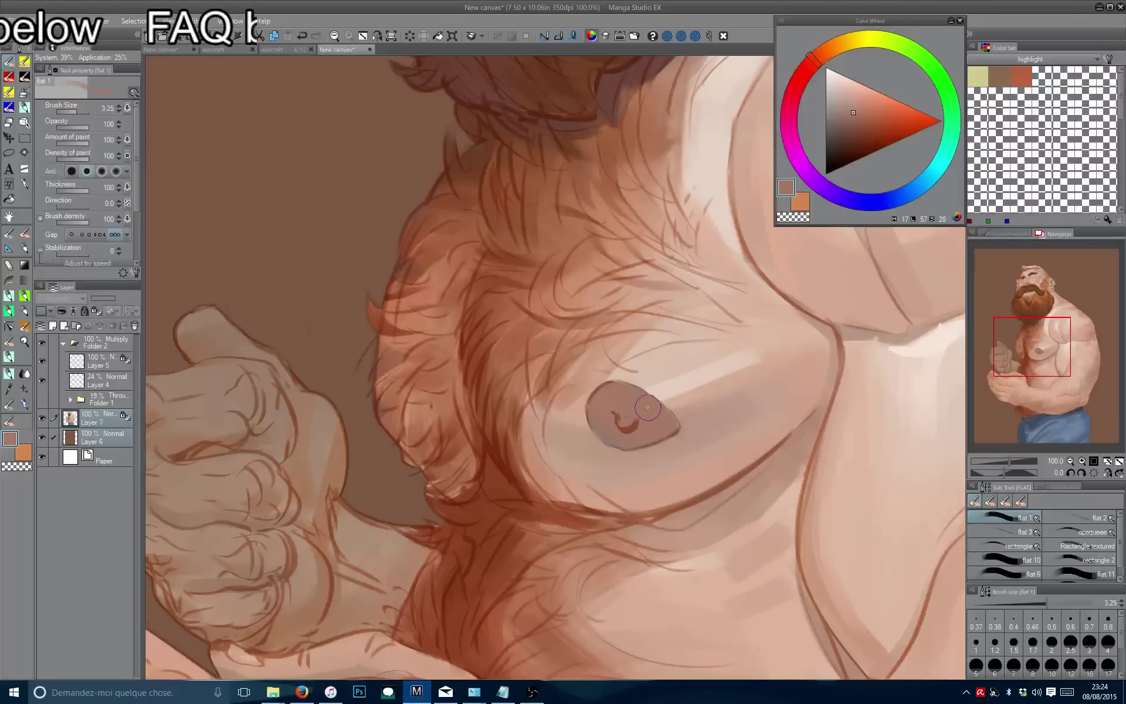
# Choose a darker grey-brown, shade the lower part of the areola with brush size 2.75 and check it in flipped view.
pyautogui.click(839, 123)
pyautogui.press('[')
pyautogui.moveTo(643, 428)
pyautogui.mouseDown()
pyautogui.moveTo(603, 433)
pyautogui.moveTo(628, 417)
pyautogui.mouseUp()
pyautogui.scroll(-4, 528, 293)
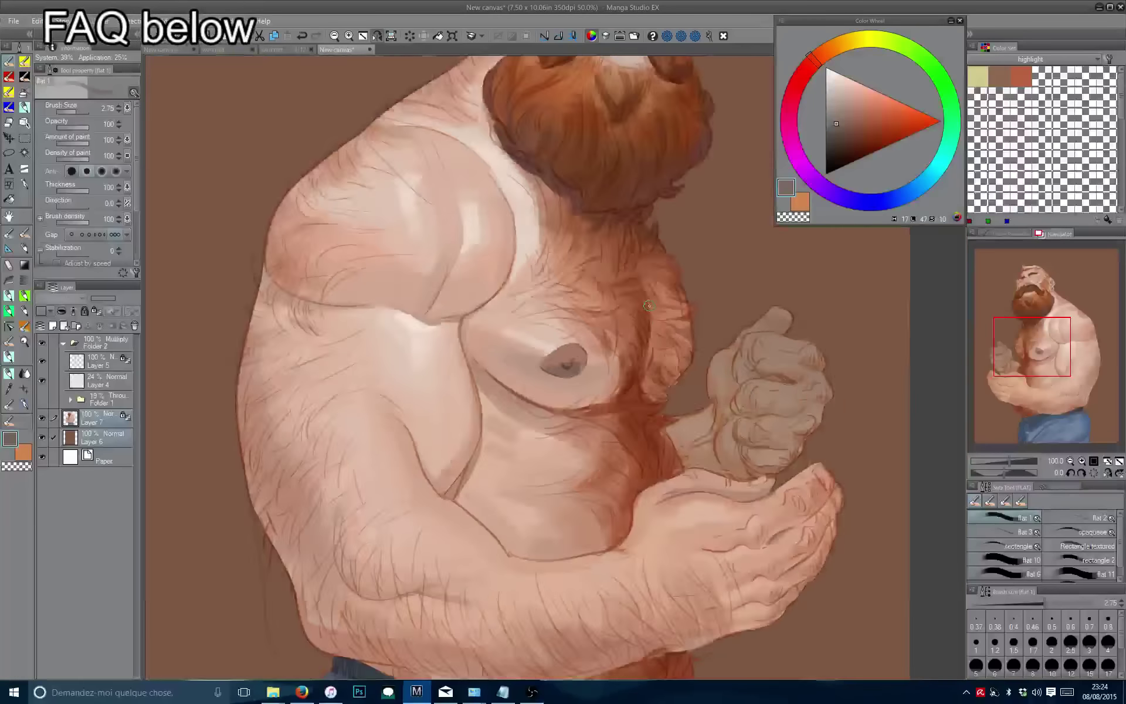
pyautogui.scroll(-1, 512, 256)
pyautogui.scroll(6, 562, 346)
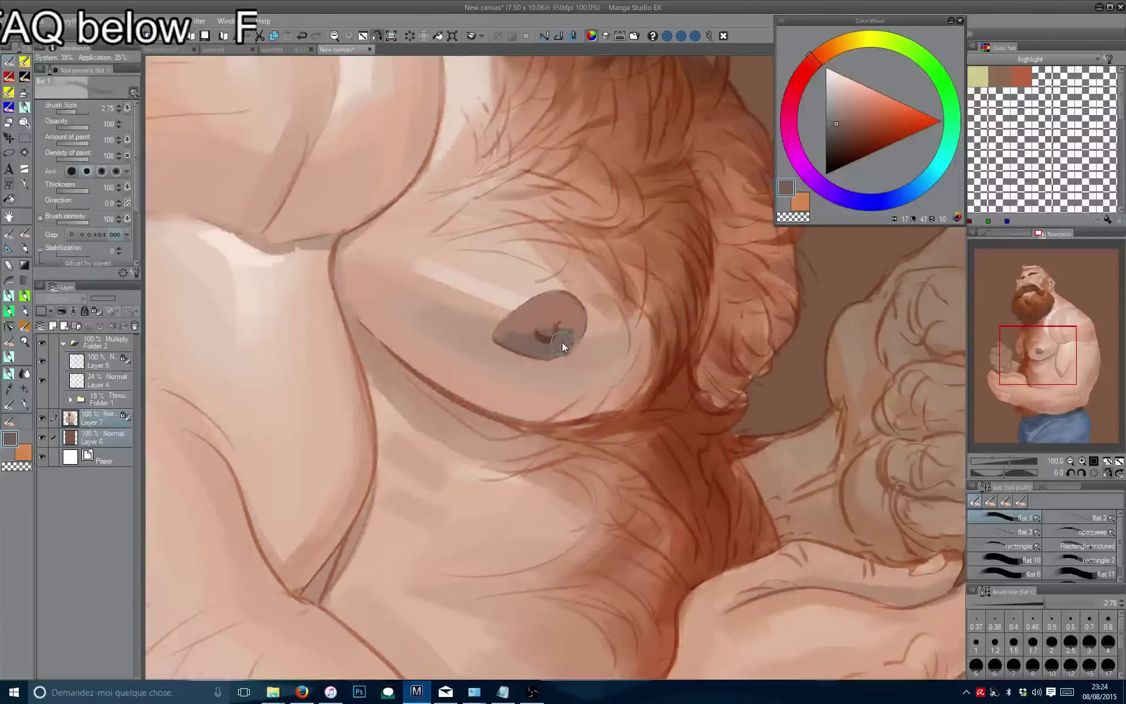
# Refine the grey-brown shading along the lower edge of the areola with brush size 0.97.
pyautogui.press('[')
pyautogui.press('[')
pyautogui.press('[')
pyautogui.moveTo(562, 345)
pyautogui.mouseDown()
pyautogui.moveTo(572, 338)
pyautogui.moveTo(542, 354)
pyautogui.mouseUp()
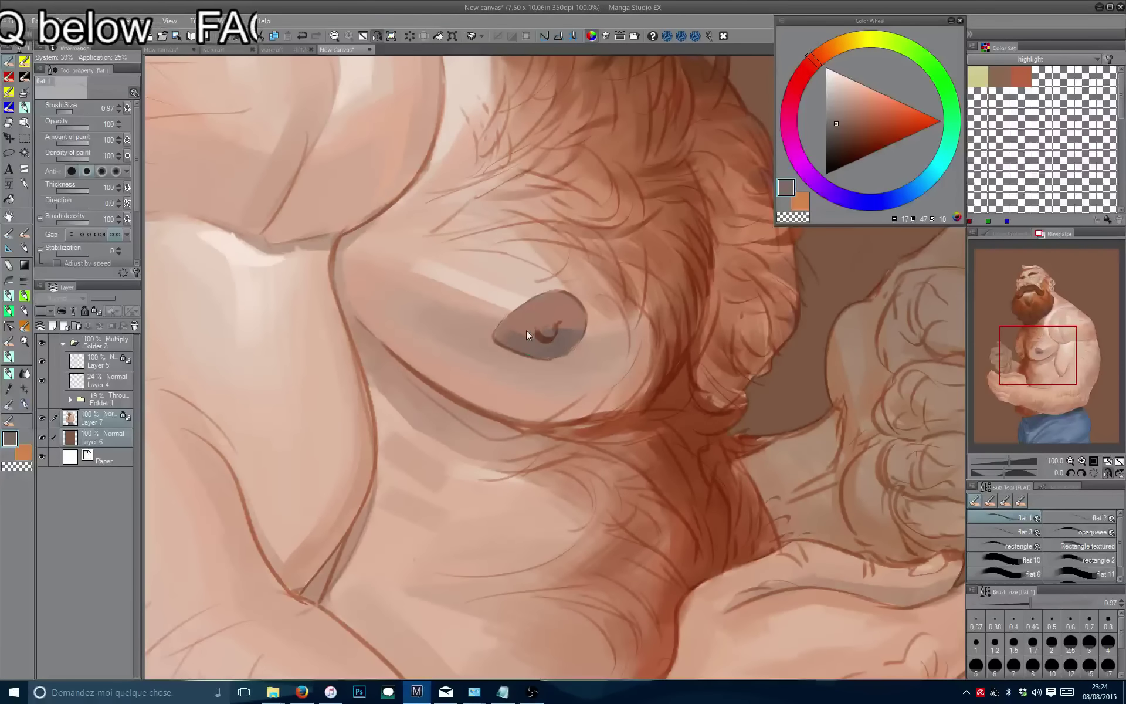
# Sample brown tones from the areola and paint over the nipple with brush size 1.65.
pyautogui.press(']')
pyautogui.keyDown('alt'); pyautogui.click(549, 320); pyautogui.keyUp('alt')
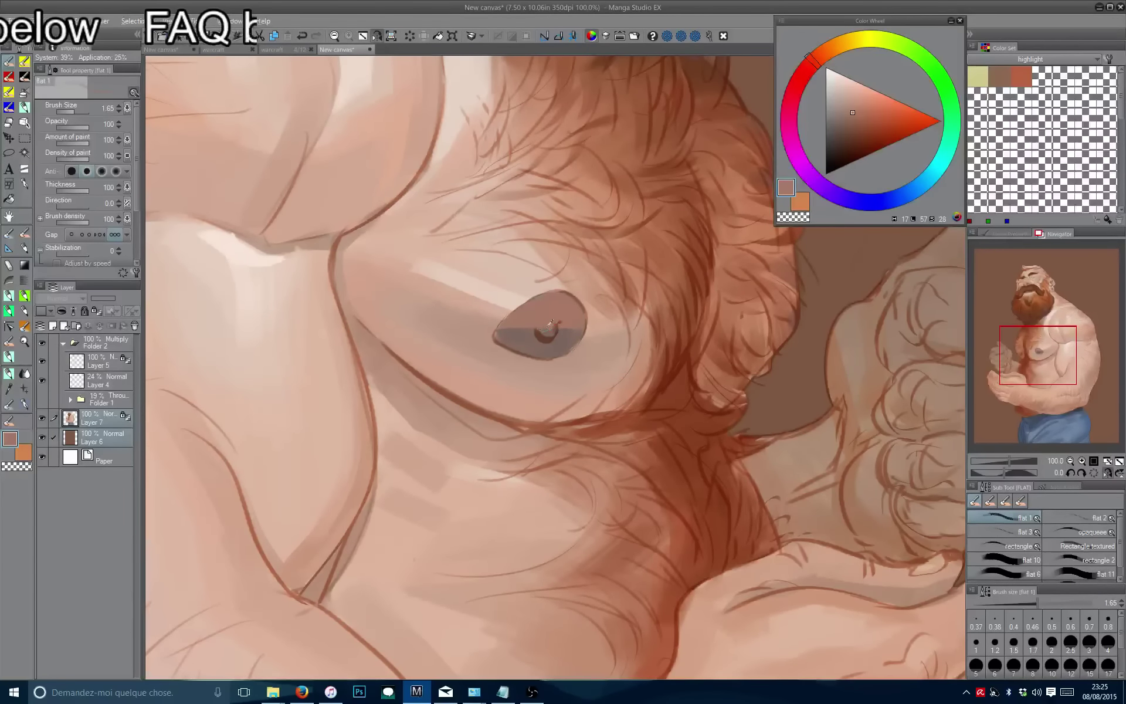
pyautogui.keyDown('alt'); pyautogui.click(551, 329); pyautogui.keyUp('alt')
pyautogui.click(545, 329)
pyautogui.keyDown('alt'); pyautogui.click(581, 319); pyautogui.keyUp('alt')
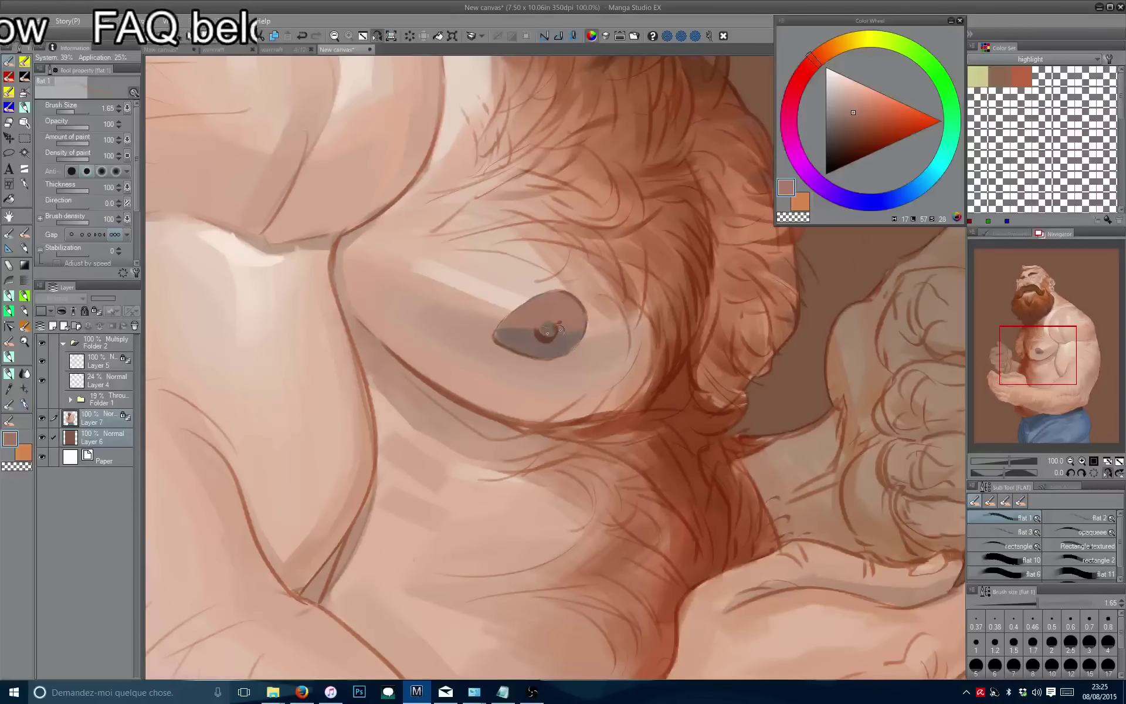
pyautogui.keyDown('alt'); pyautogui.click(524, 341); pyautogui.keyUp('alt')
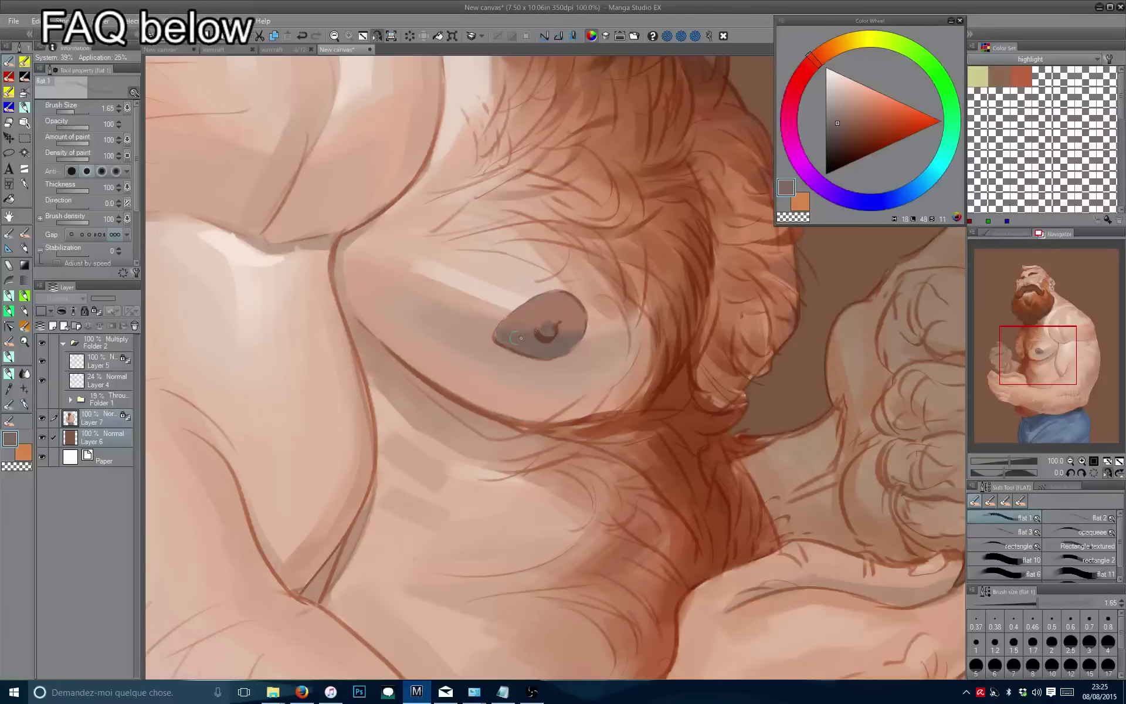
pyautogui.click(550, 329)
# Sample a lighter pinkish brown and soften the nipple and upper areola in flipped view, varying the brush size from 1.17 upward.
pyautogui.keyDown('alt'); pyautogui.click(547, 308); pyautogui.keyUp('alt')
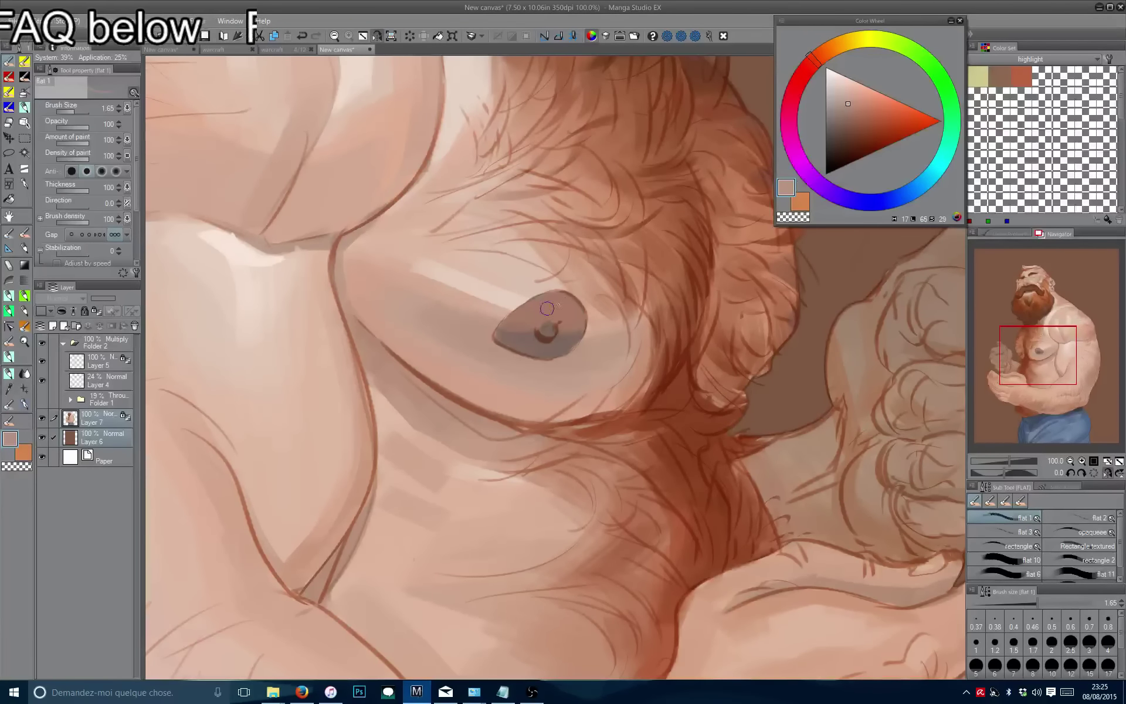
pyautogui.press('h')
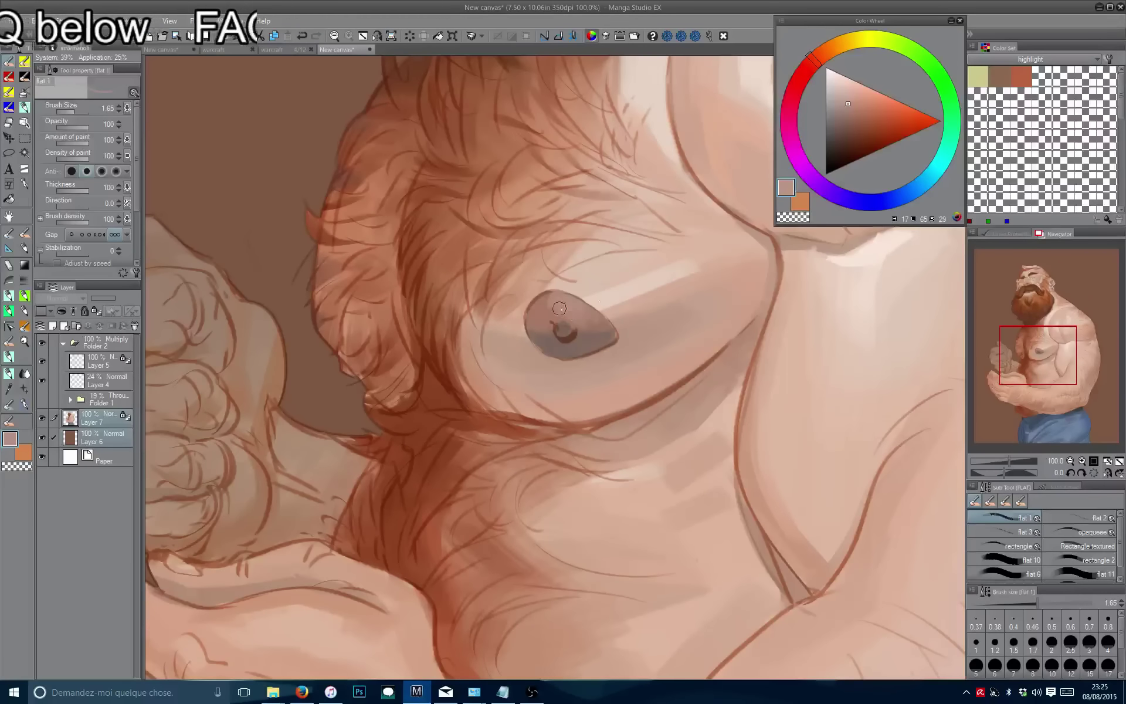
pyautogui.press('[')
pyautogui.press('[')
pyautogui.press(']')
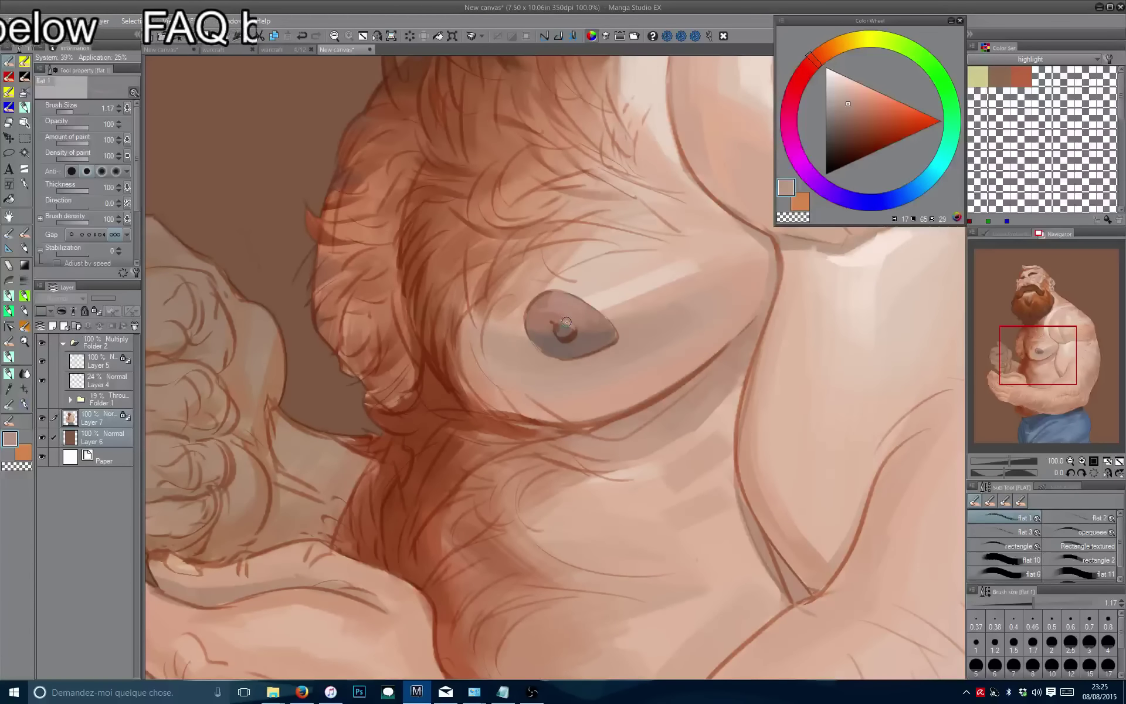
pyautogui.press(']')
pyautogui.press(']')
pyautogui.press(']')
pyautogui.press(']')
pyautogui.press(']')
pyautogui.press(']')
pyautogui.press(']')
pyautogui.press(']')
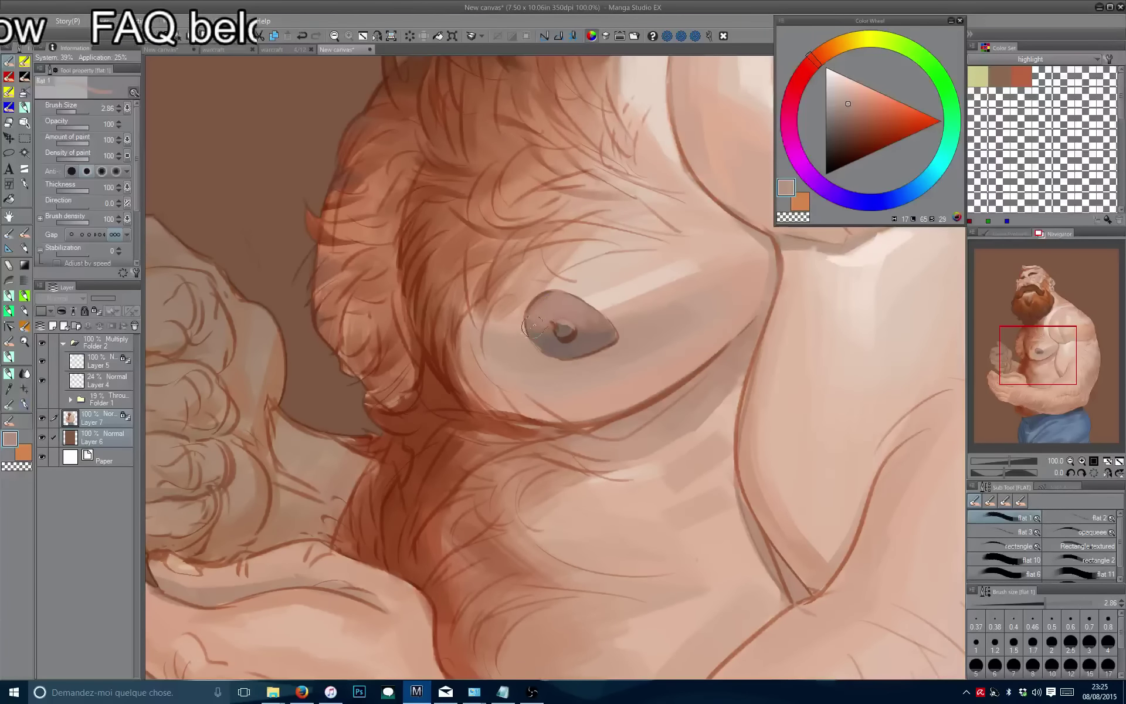
# Choose a lighter pink and a pale greyish pink and paint highlights on the nipple and upper areola with brush size 1.17.
pyautogui.click(852, 101)
pyautogui.press('[')
pyautogui.press('[')
pyautogui.press('[')
pyautogui.press('[')
pyautogui.press('[')
pyautogui.press('[')
pyautogui.press('[')
pyautogui.press('[')
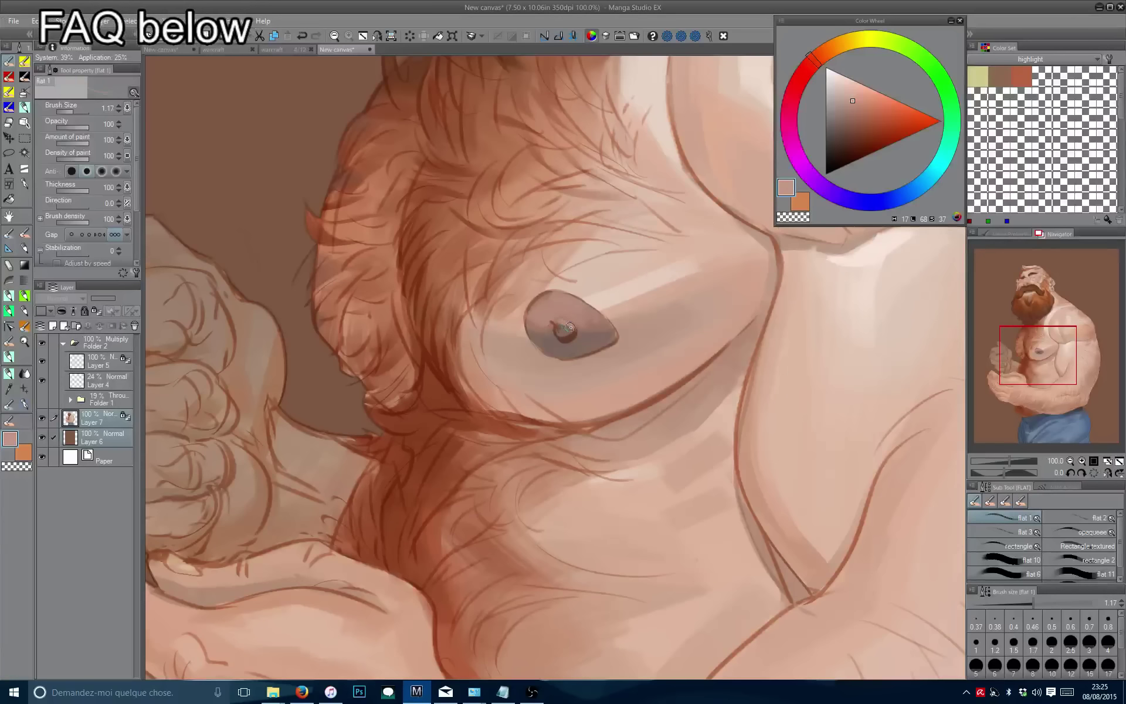
pyautogui.click(834, 90)
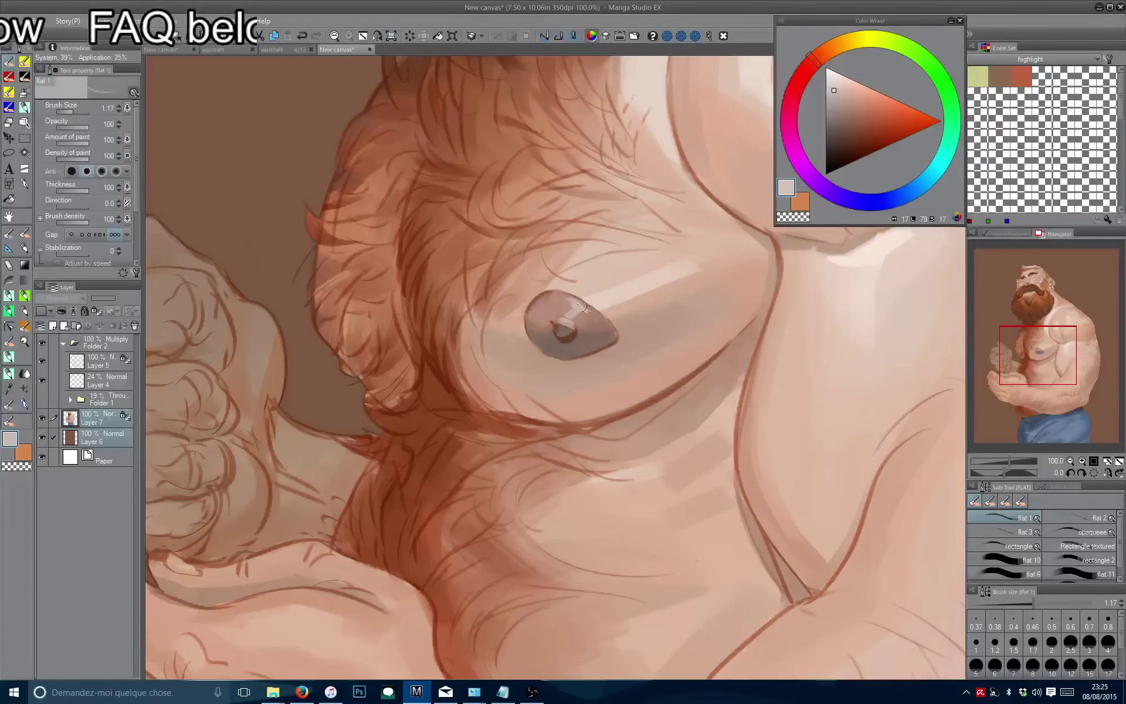
# Sample the areola's grey-brown, darken it and paint the small nipple on the far pectoral's lower outer edge with brush size 1.77.
pyautogui.scroll(-4, 555, 241)
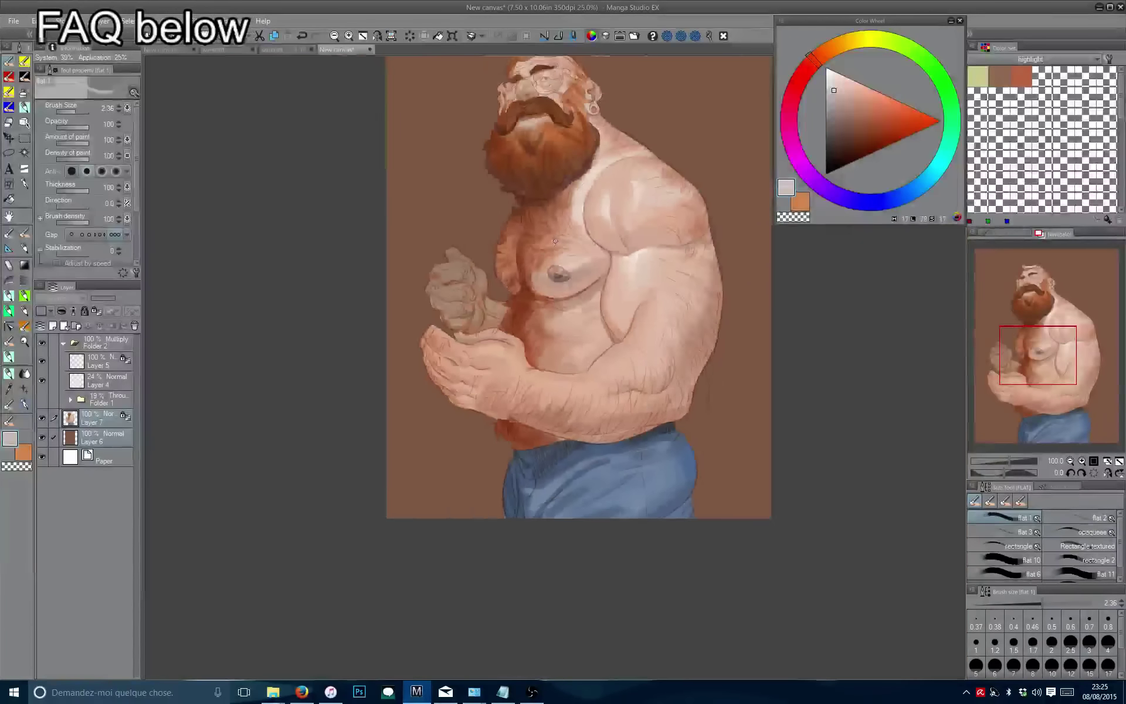
pyautogui.scroll(-2, 555, 240)
pyautogui.scroll(3, 574, 289)
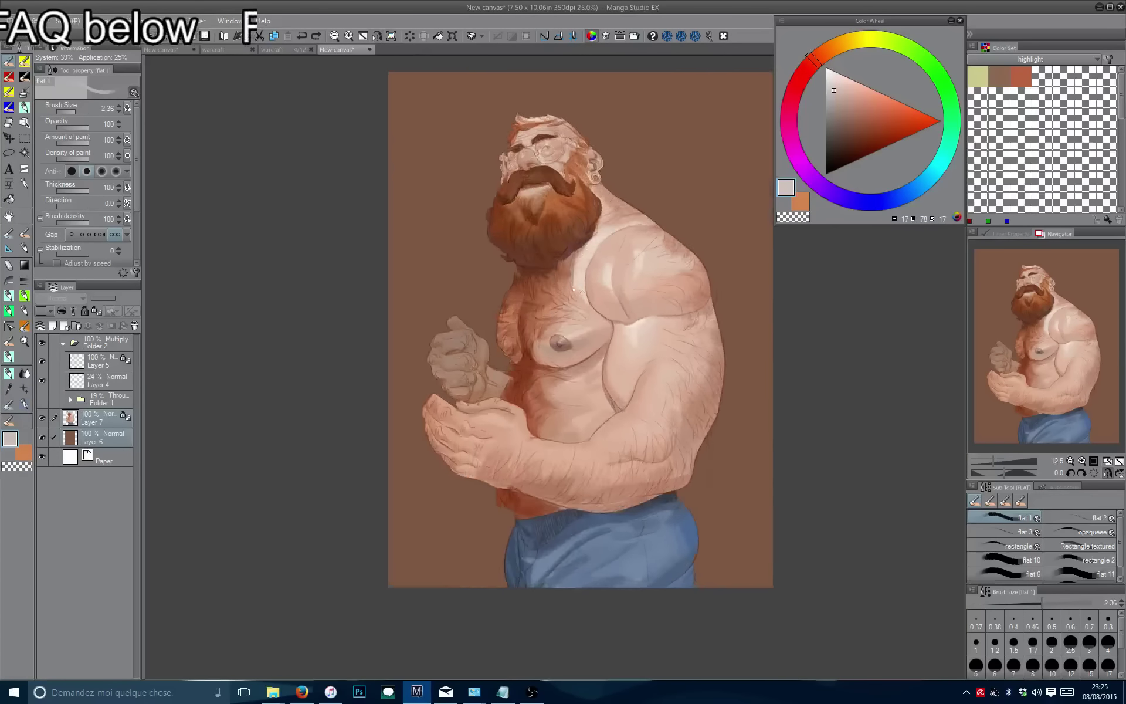
pyautogui.scroll(4, 574, 289)
pyautogui.keyDown('alt'); pyautogui.click(529, 376); pyautogui.keyUp('alt')
pyautogui.moveTo(529, 376)
pyautogui.mouseDown()
pyautogui.moveTo(568, 376)
pyautogui.moveTo(558, 376)
pyautogui.mouseUp()
pyautogui.moveTo(489, 319); pyautogui.dragTo(522, 309)
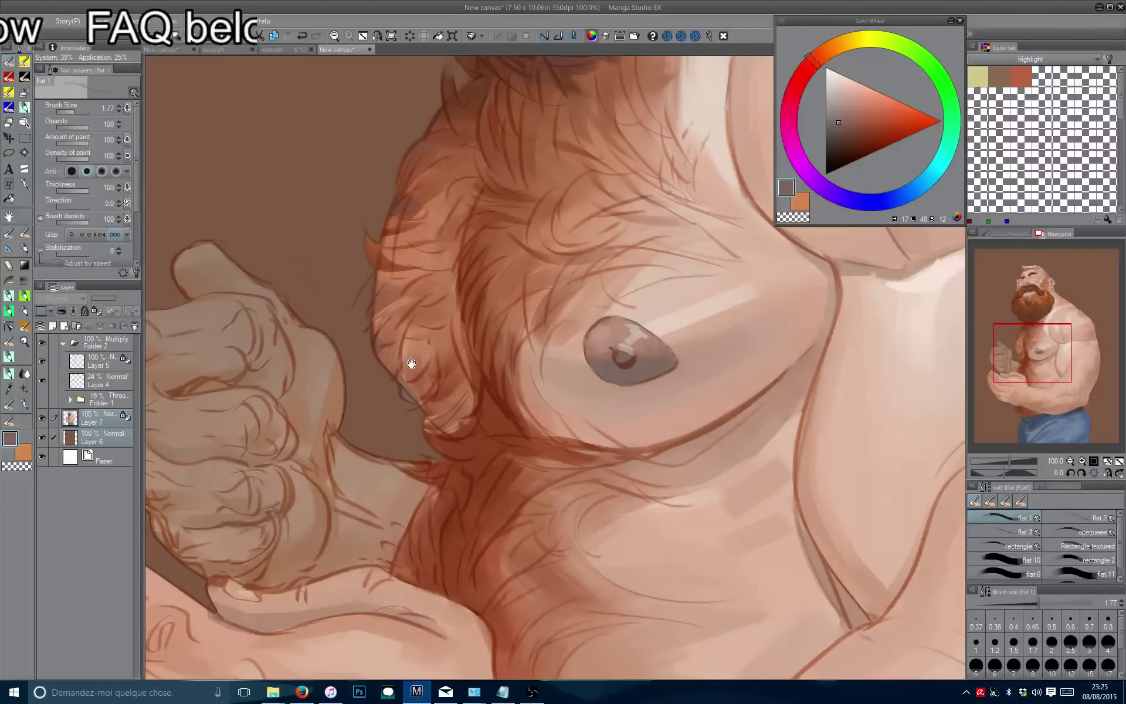
pyautogui.moveTo(410, 364); pyautogui.dragTo(459, 343)
pyautogui.click(842, 132)
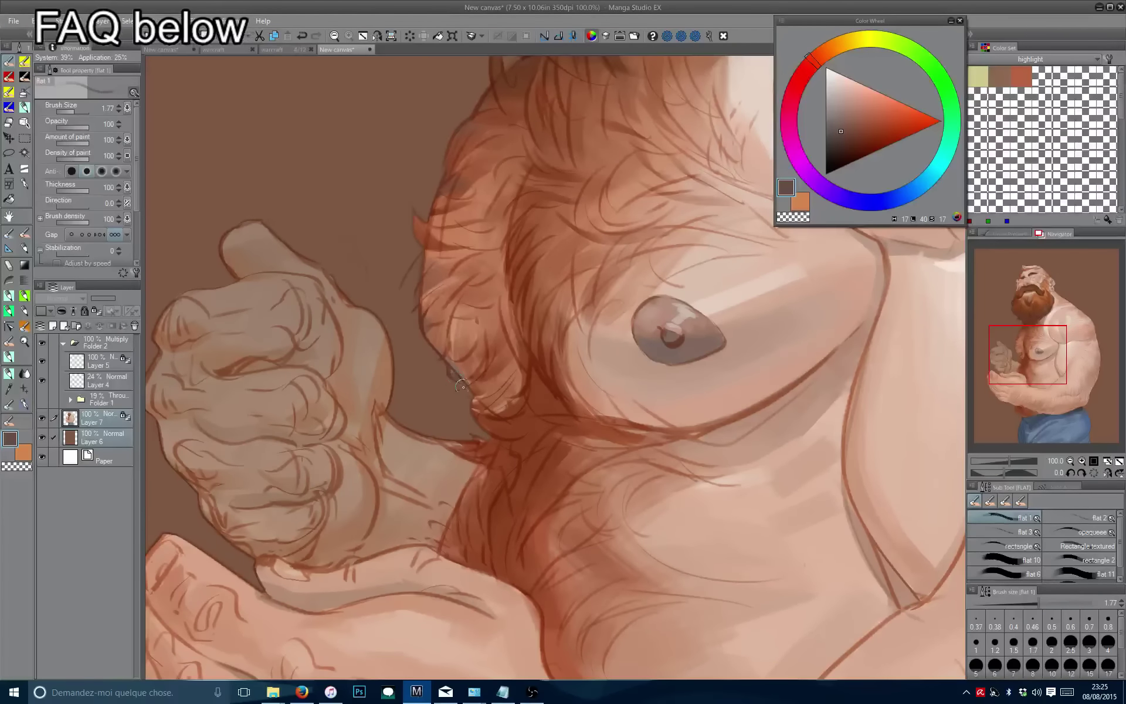
# Sample the reddish brown beneath the pectoral and shade the upper belly with brush size 3.72.
pyautogui.scroll(-4, 462, 386)
pyautogui.scroll(4, 448, 403)
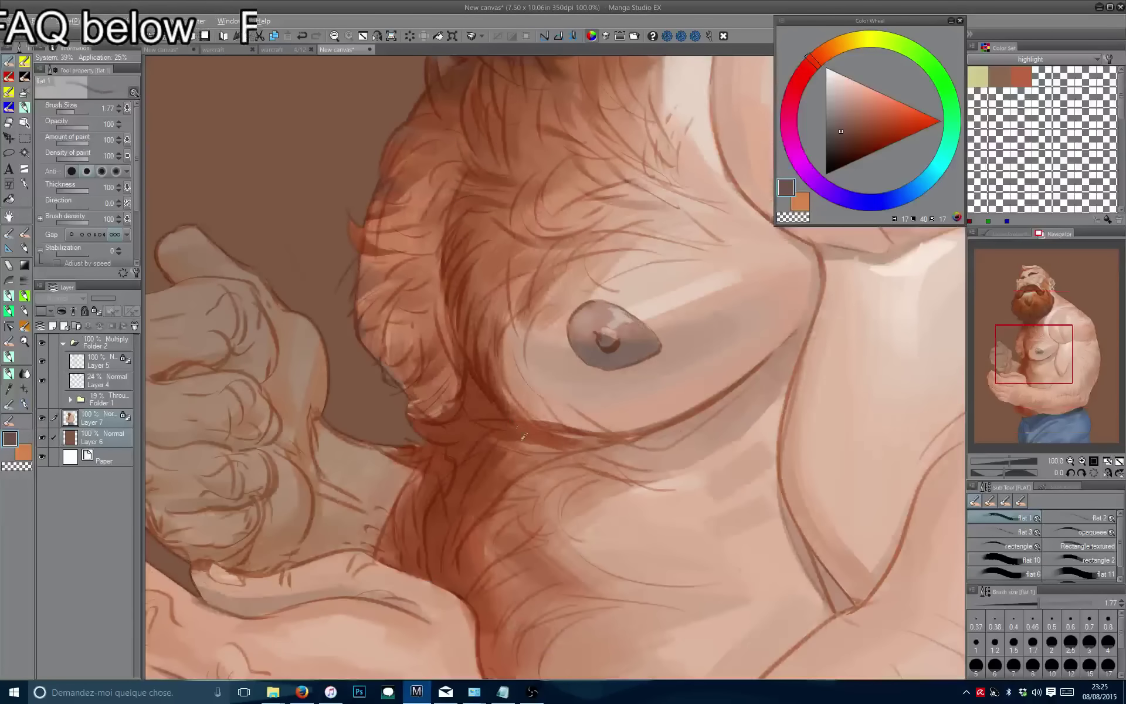
pyautogui.keyDown('alt'); pyautogui.click(523, 437); pyautogui.keyUp('alt')
pyautogui.moveTo(646, 449)
pyautogui.mouseDown()
pyautogui.moveTo(569, 466)
pyautogui.moveTo(578, 463)
pyautogui.moveTo(546, 489)
pyautogui.moveTo(557, 519)
pyautogui.mouseUp()
pyautogui.moveTo(704, 452); pyautogui.dragTo(572, 516)
pyautogui.moveTo(651, 511); pyautogui.dragTo(546, 549)
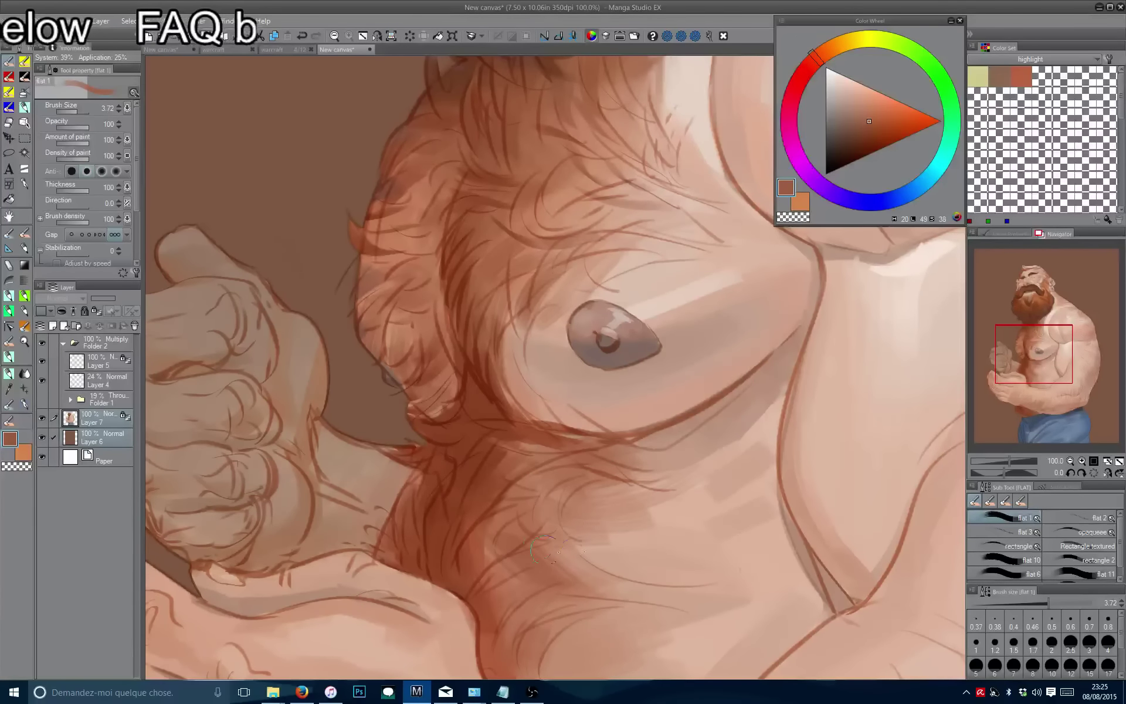
pyautogui.moveTo(616, 543); pyautogui.dragTo(563, 581)
pyautogui.scroll(-4, 490, 415)
pyautogui.scroll(1, 484, 407)
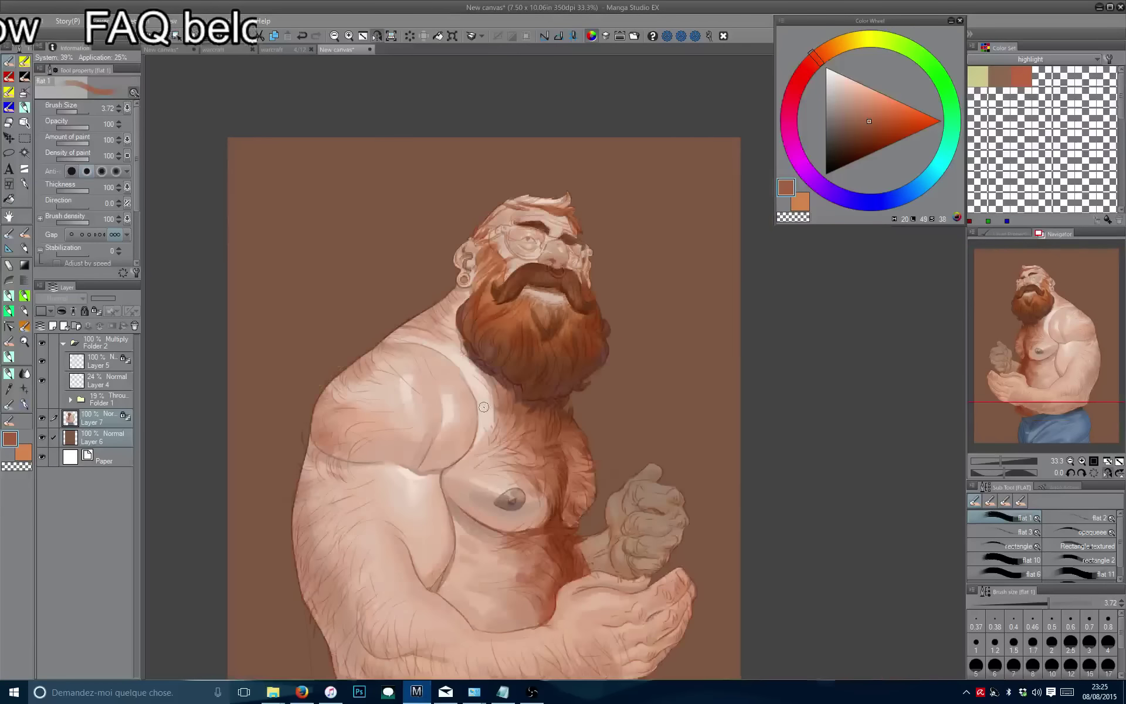
# Choose a darker brown for the far fist and shade the creases between its fingers with brush sizes 1.46 and 1.62.
pyautogui.press('h')
pyautogui.moveTo(460, 319); pyautogui.dragTo(324, 159)
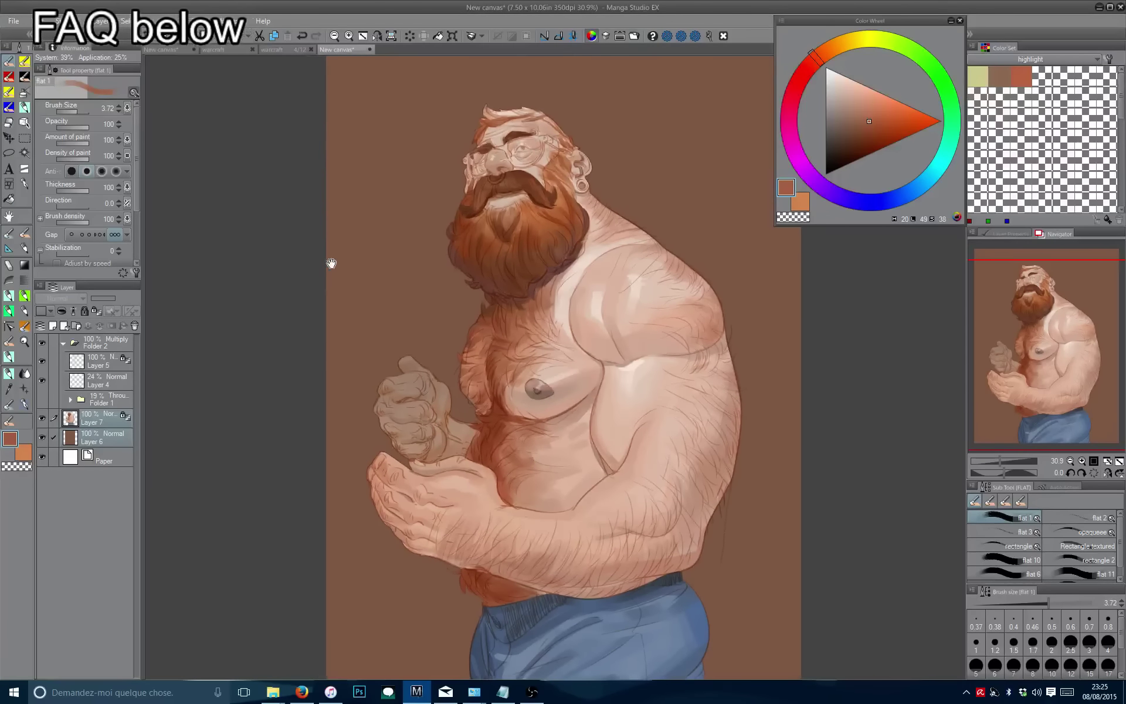
pyautogui.moveTo(331, 263); pyautogui.dragTo(390, 244)
pyautogui.scroll(4, 505, 471)
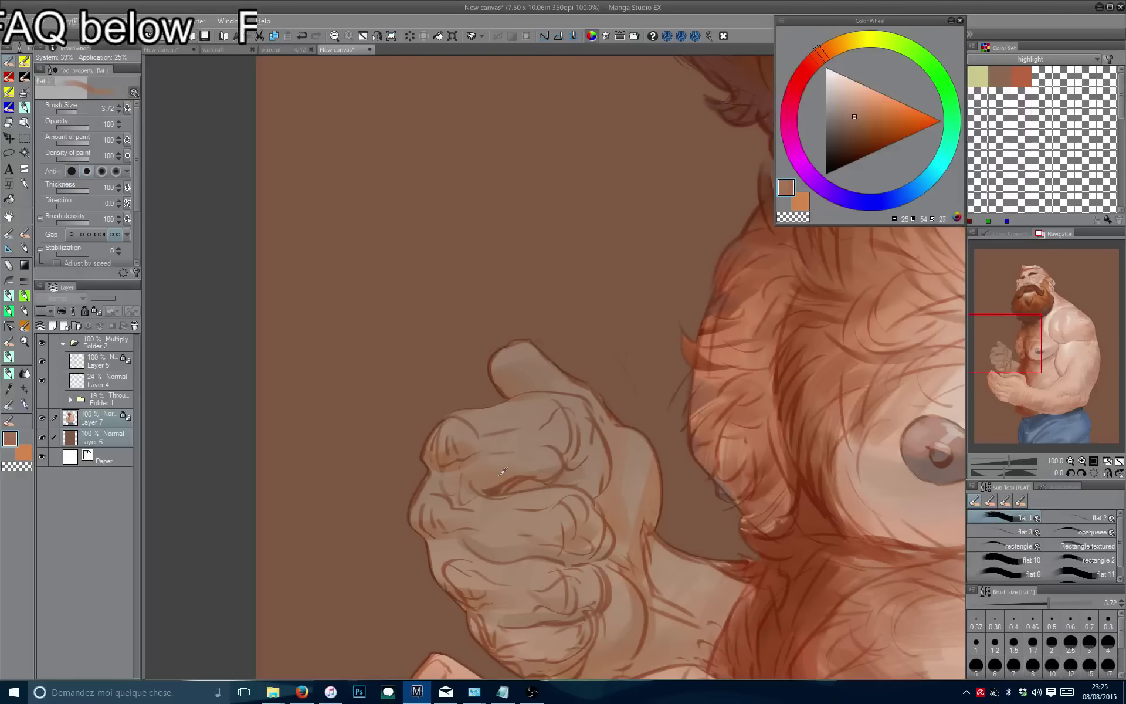
pyautogui.click(852, 125)
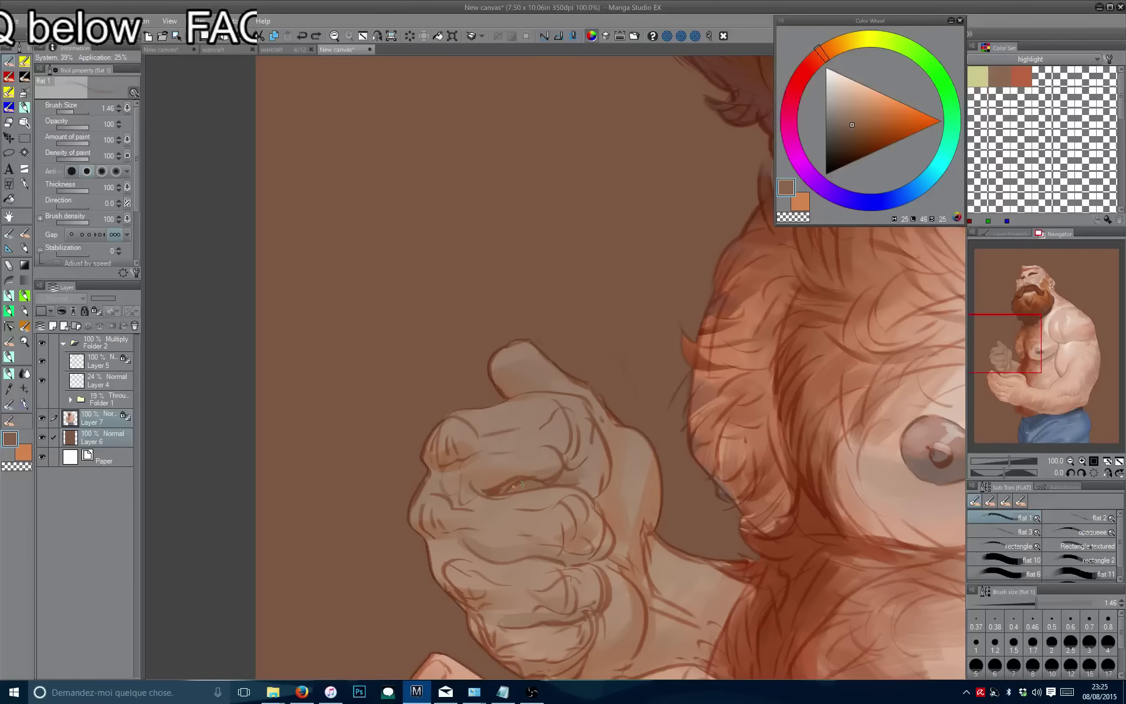
pyautogui.moveTo(603, 535); pyautogui.dragTo(622, 498)
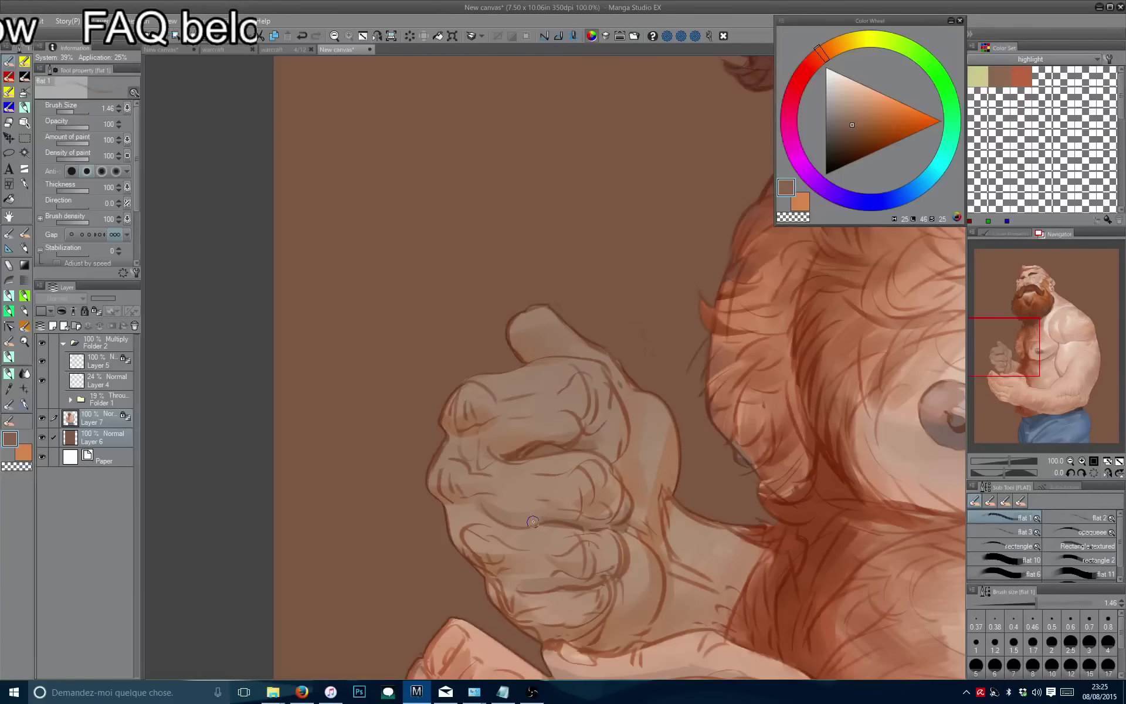
pyautogui.moveTo(553, 503)
pyautogui.mouseDown()
pyautogui.moveTo(585, 448)
pyautogui.moveTo(559, 443)
pyautogui.mouseUp()
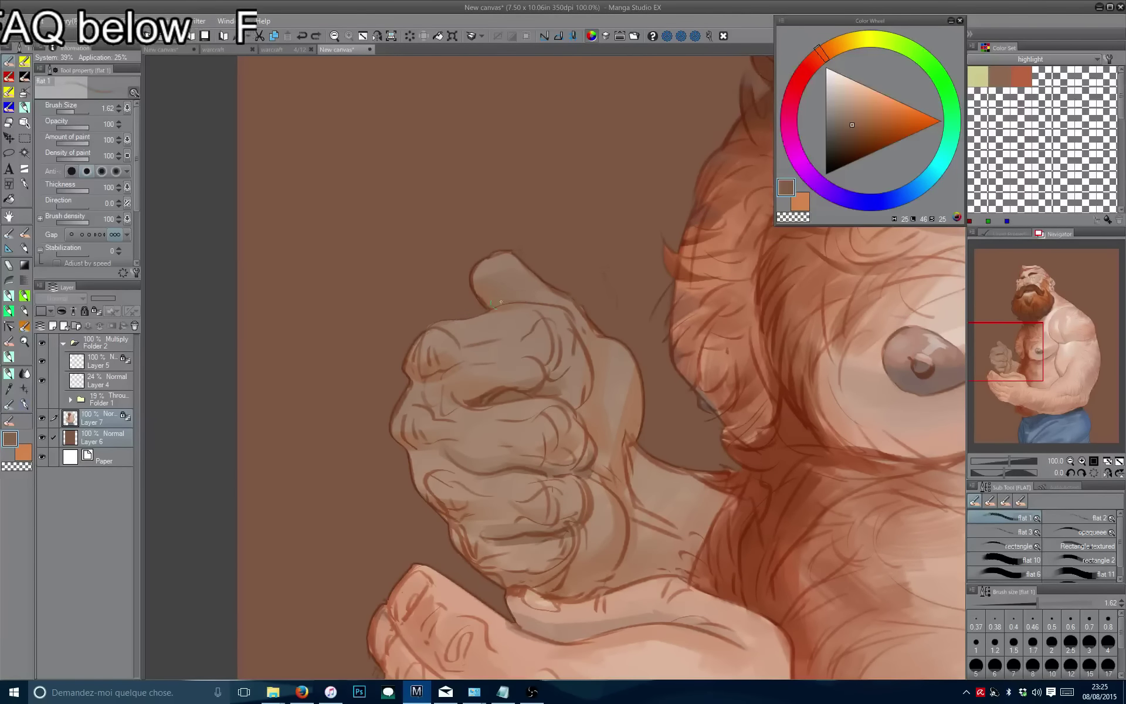
pyautogui.moveTo(588, 405); pyautogui.dragTo(583, 388)
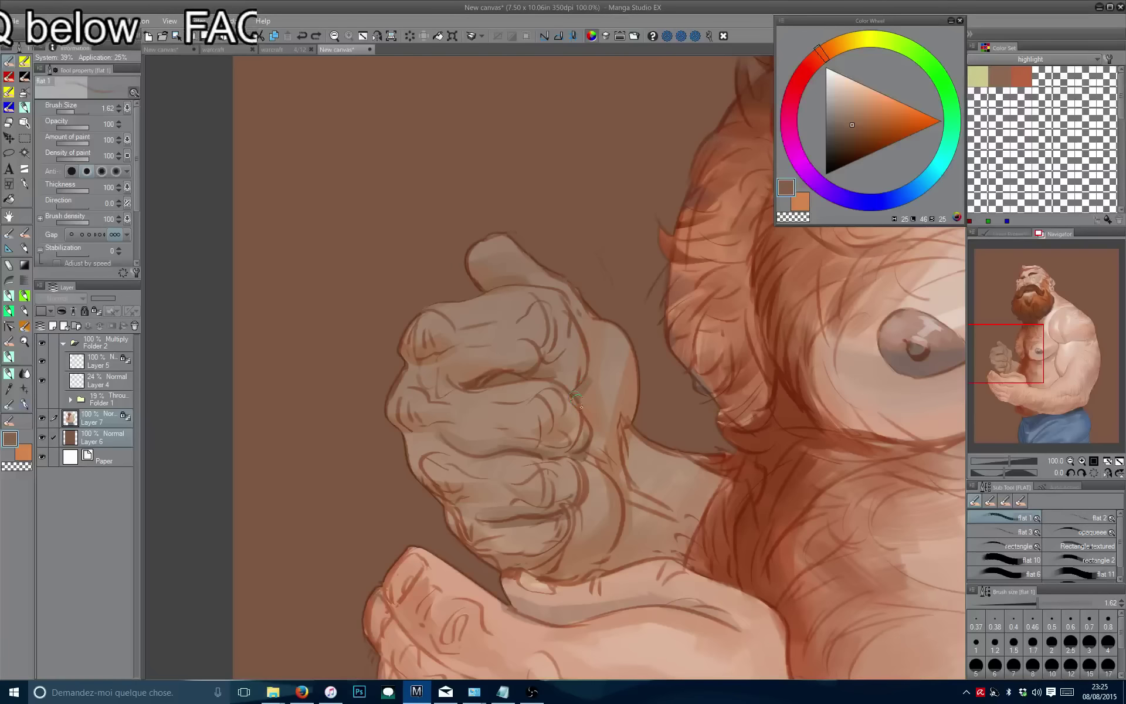
pyautogui.moveTo(600, 459); pyautogui.dragTo(584, 423)
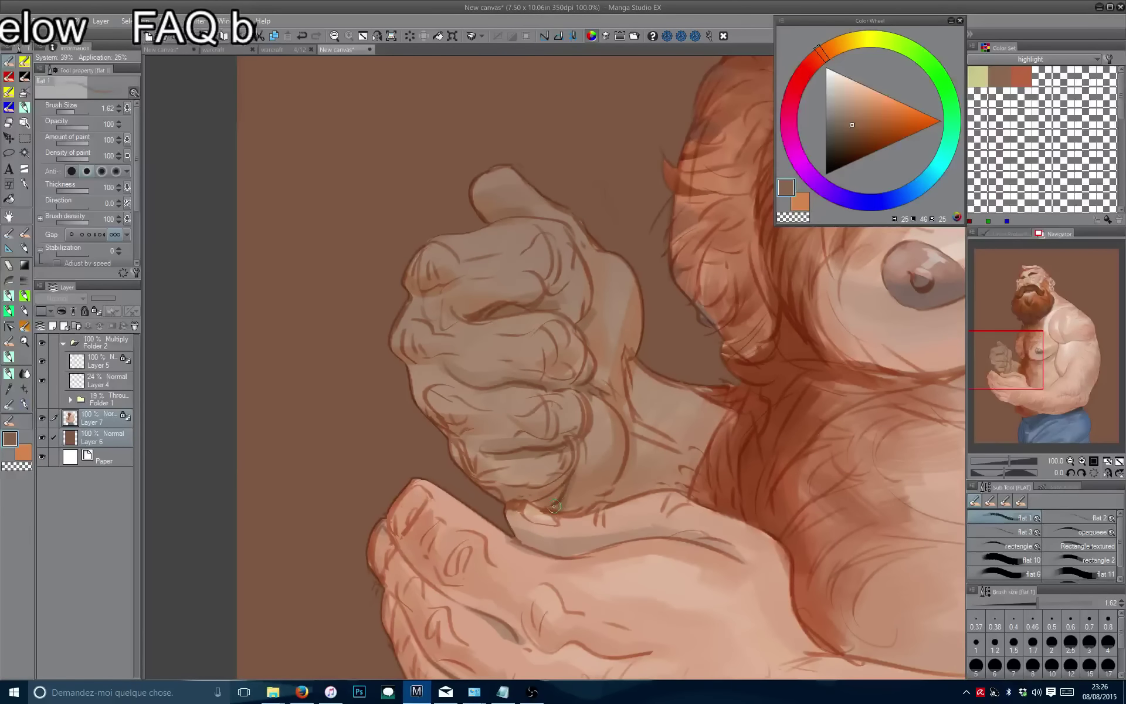
pyautogui.moveTo(535, 495); pyautogui.dragTo(488, 491)
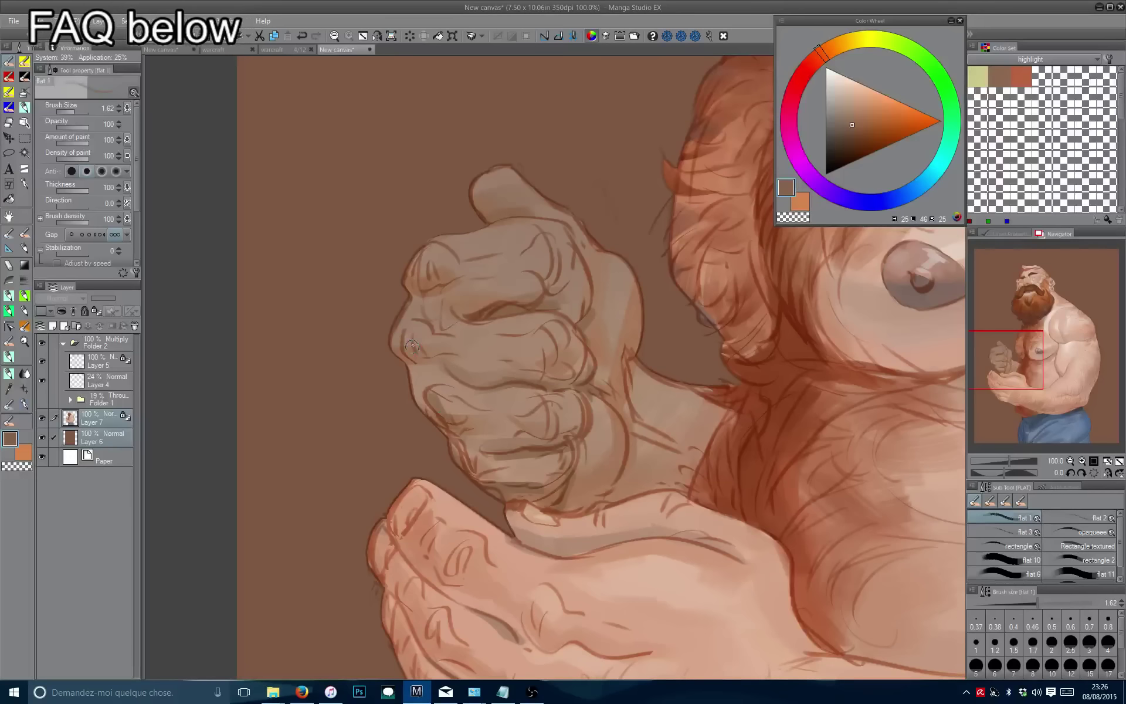
# Shade the far forearm beside the chest in the same brown with brush size 4.13, working in flipped view.
pyautogui.hotkey('ctrl', '-')
pyautogui.press('h')
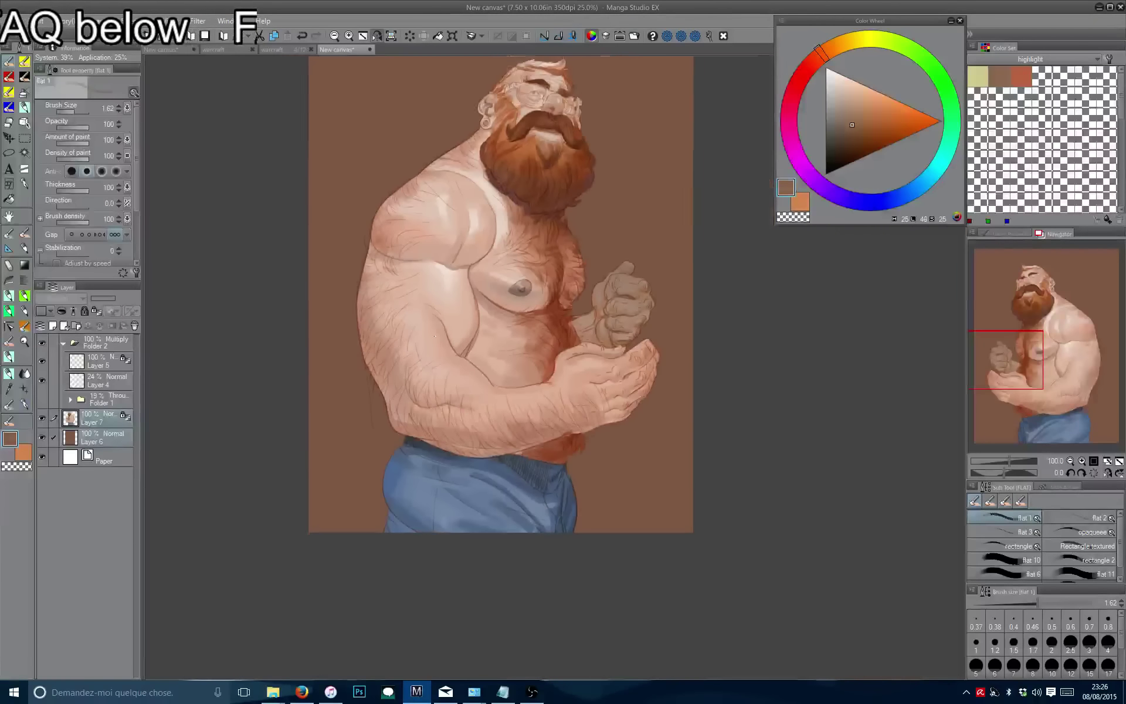
pyautogui.hotkey('ctrl', '-')
pyautogui.scroll(2, 558, 408)
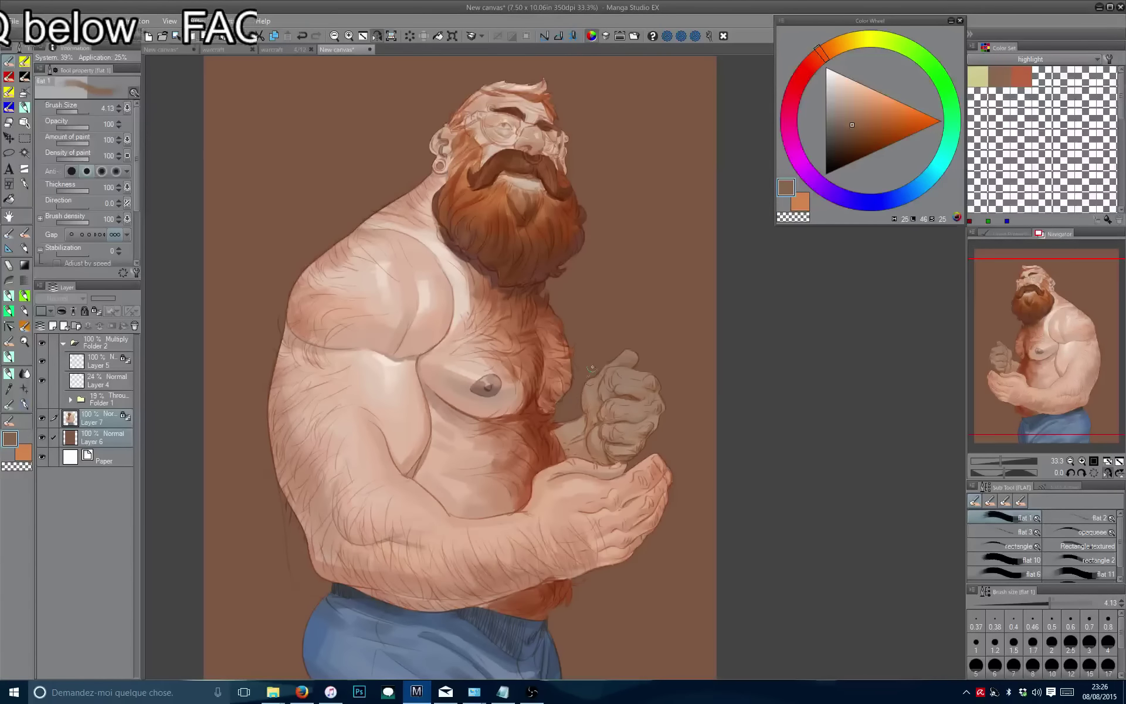
pyautogui.scroll(4, 564, 415)
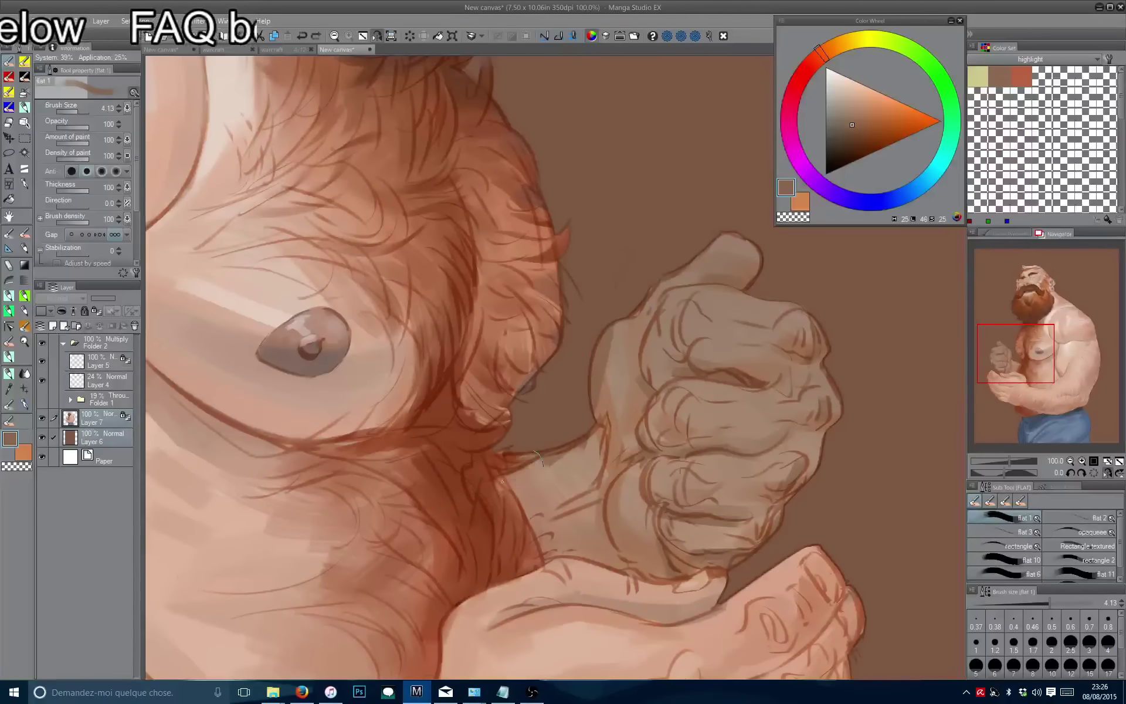
pyautogui.moveTo(561, 431); pyautogui.dragTo(584, 411)
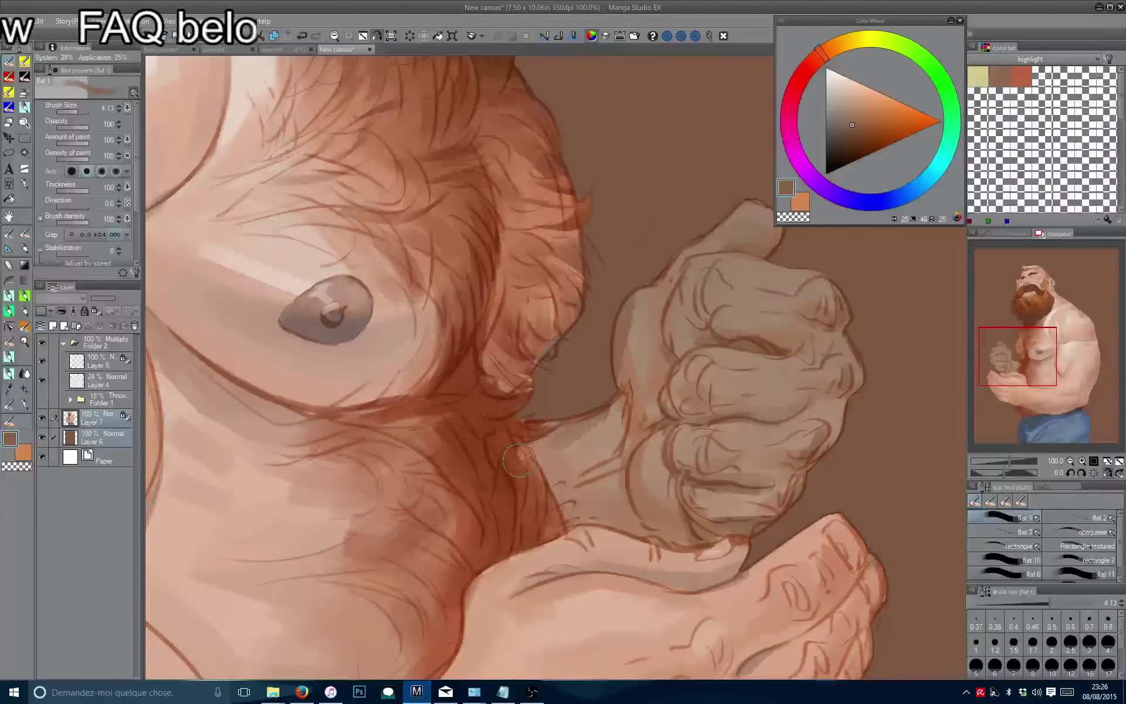
pyautogui.scroll(-2, 584, 411)
# Sample the pale facial skin, choose a near-white tone and paint small highlights around the eye with brush sizes 1.11 and 0.73.
pyautogui.moveTo(211, 400); pyautogui.dragTo(406, 463)
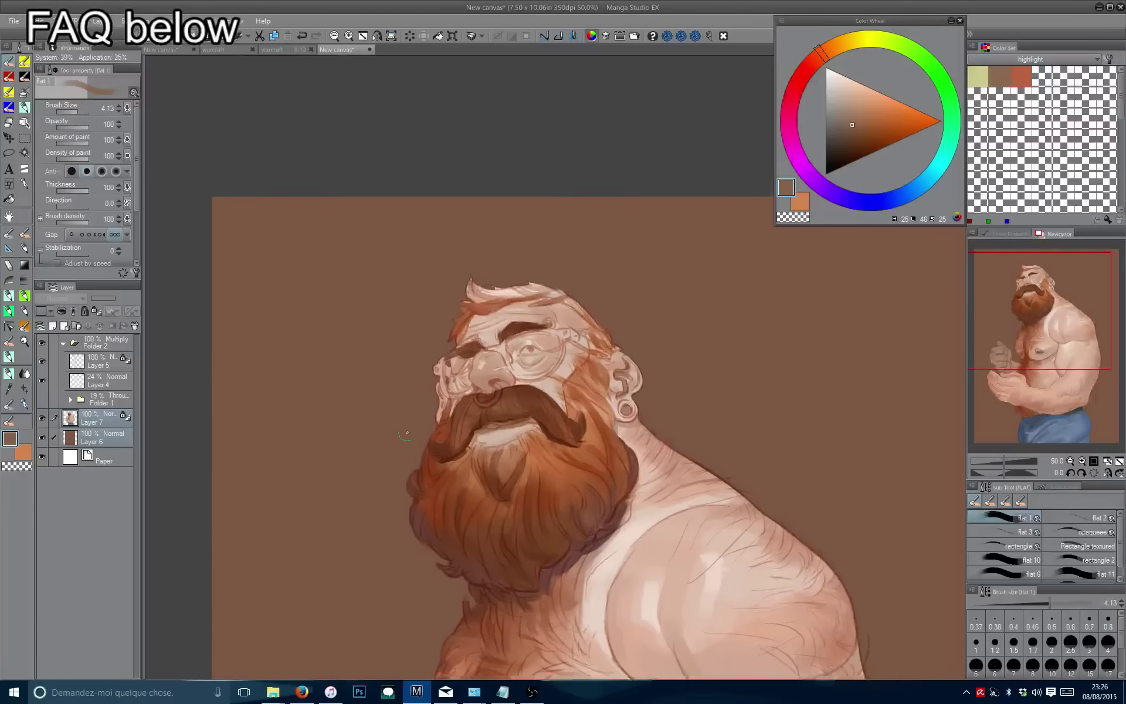
pyautogui.scroll(2, 517, 274)
pyautogui.moveTo(516, 275); pyautogui.dragTo(482, 339)
pyautogui.keyDown('alt'); pyautogui.click(588, 387); pyautogui.keyUp('alt')
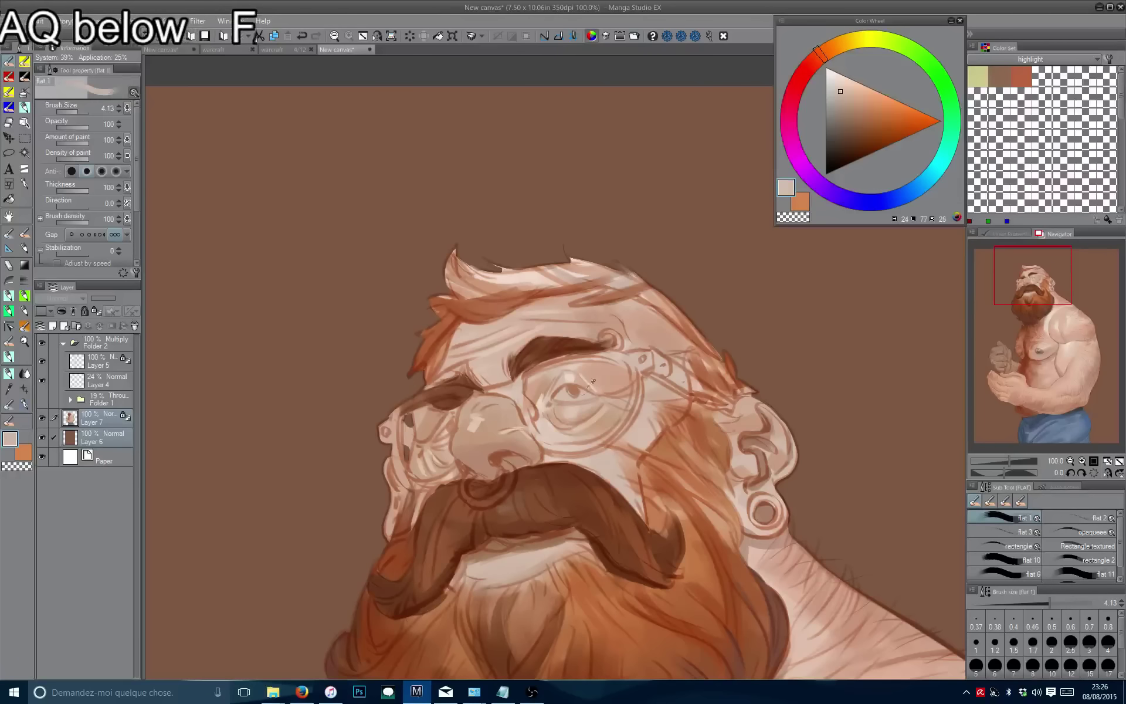
pyautogui.press('[')
pyautogui.press('[')
pyautogui.press('[')
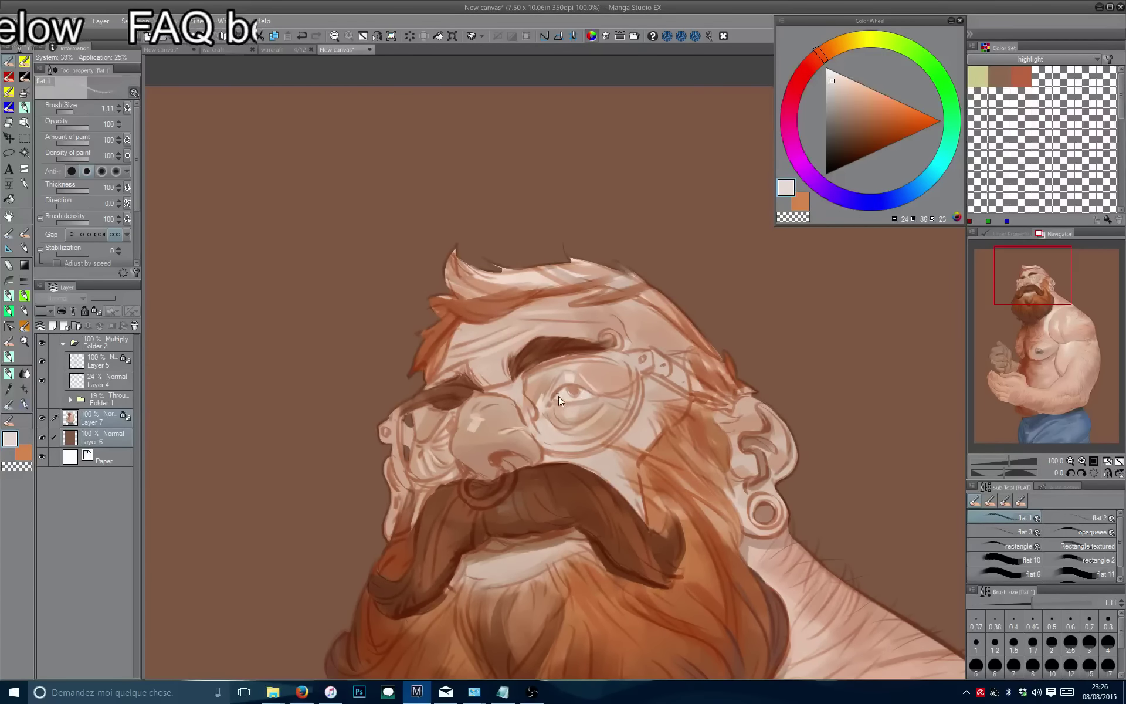
pyautogui.press('[')
pyautogui.moveTo(450, 428); pyautogui.dragTo(518, 398)
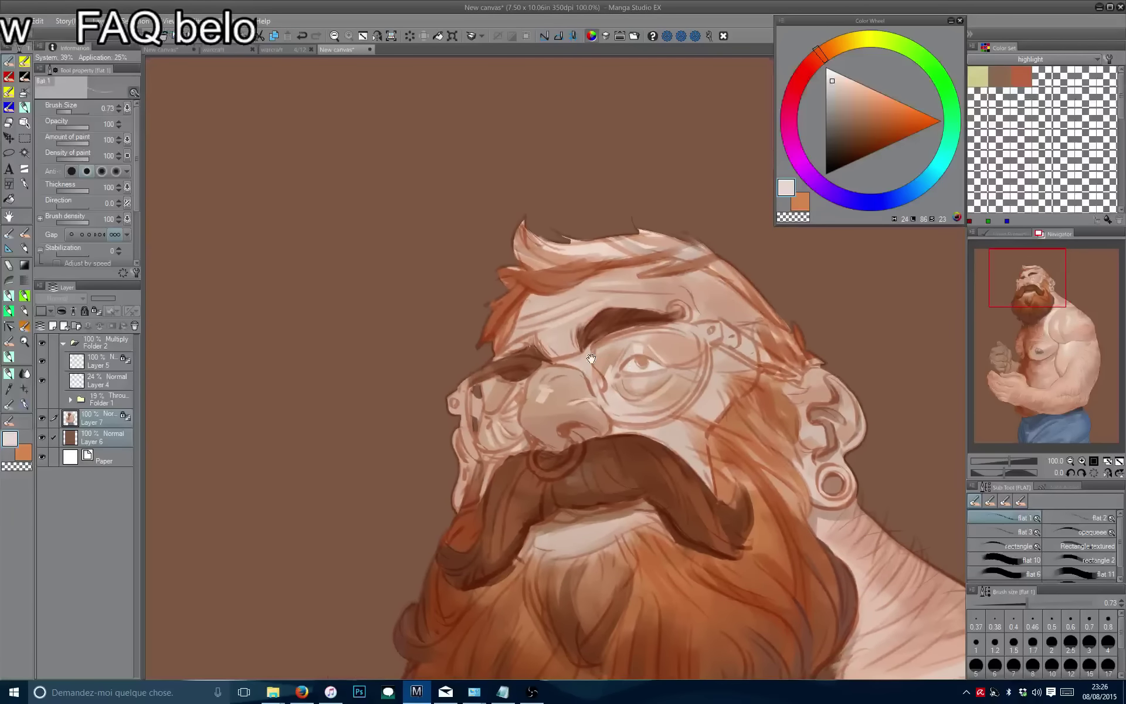
pyautogui.scroll(-6, 515, 402)
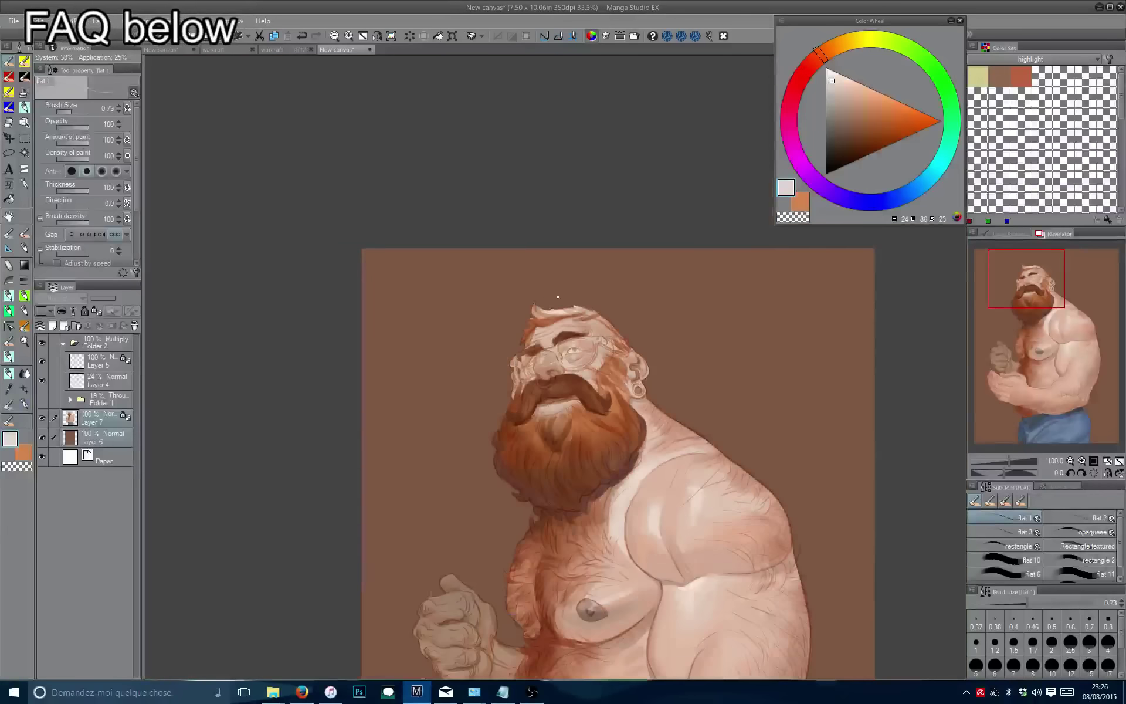
pyautogui.scroll(4, 565, 294)
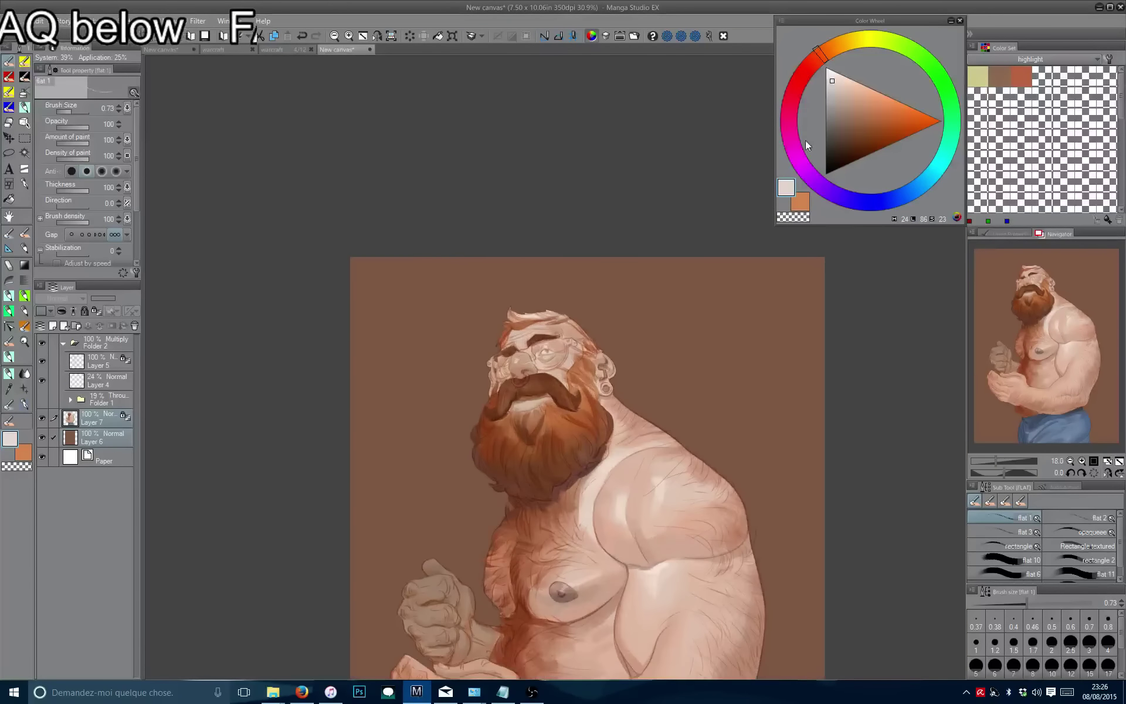
# Choose a dark blue-grey and paint the ring of the ear plug with brush size 0.93, slightly lightening the tone partway.
pyautogui.scroll(2, 565, 368)
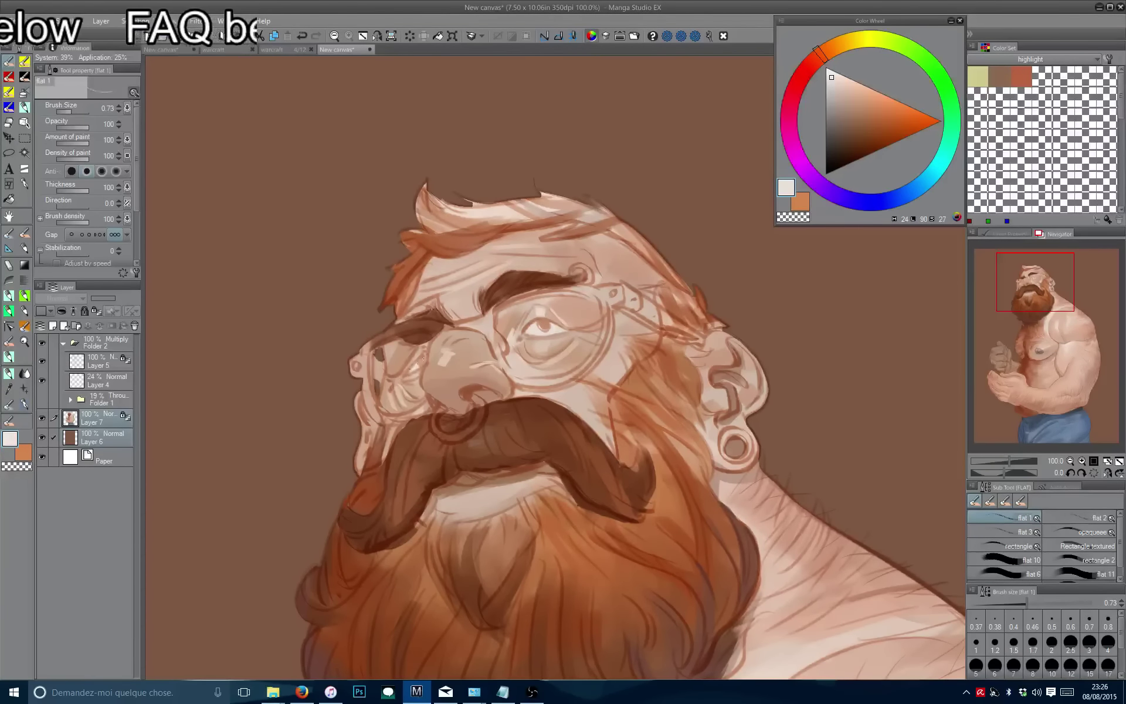
pyautogui.click(829, 144)
pyautogui.click(909, 190)
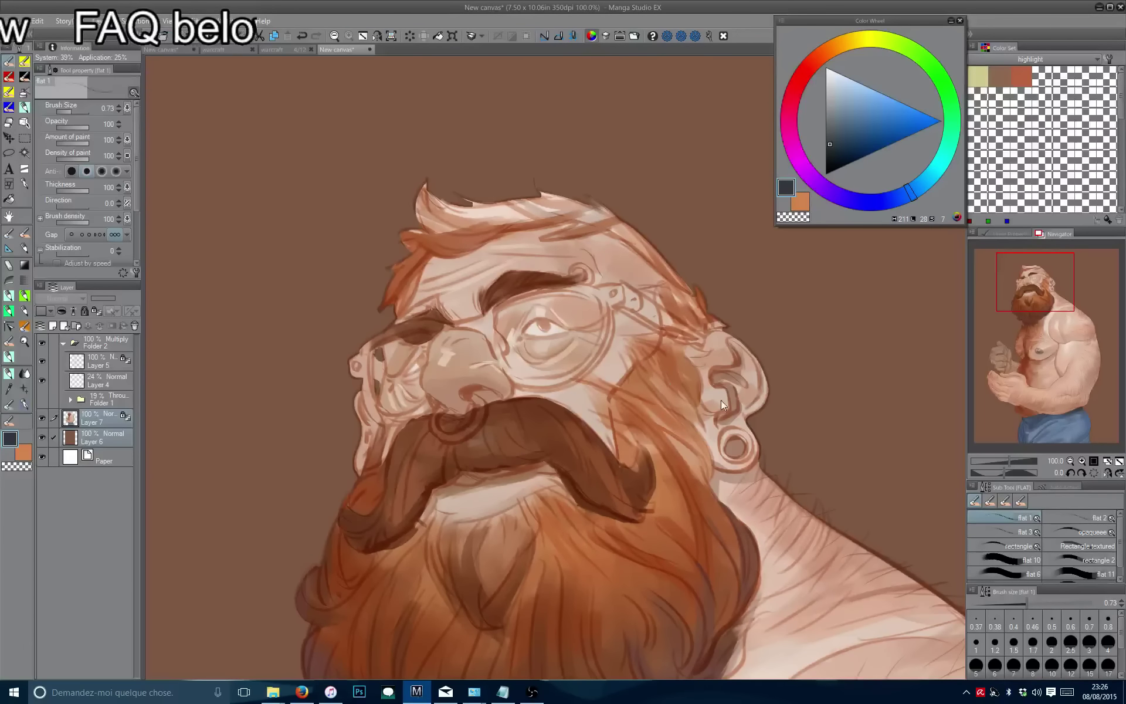
pyautogui.press(']')
pyautogui.moveTo(726, 437)
pyautogui.mouseDown()
pyautogui.moveTo(744, 434)
pyautogui.moveTo(730, 438)
pyautogui.mouseUp()
pyautogui.click(833, 136)
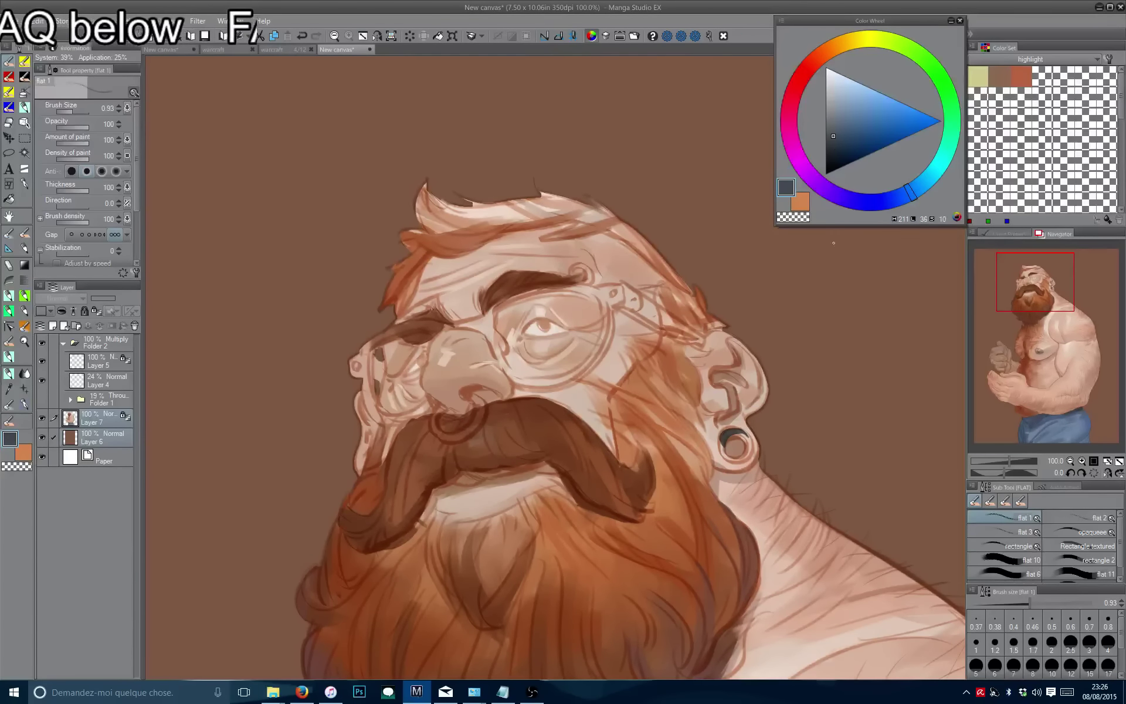
pyautogui.moveTo(741, 433)
pyautogui.mouseDown()
pyautogui.moveTo(570, 384)
pyautogui.moveTo(574, 392)
pyautogui.moveTo(562, 378)
pyautogui.moveTo(569, 402)
pyautogui.moveTo(573, 388)
pyautogui.moveTo(568, 402)
pyautogui.moveTo(564, 375)
pyautogui.moveTo(547, 395)
pyautogui.moveTo(573, 397)
pyautogui.moveTo(558, 407)
pyautogui.moveTo(547, 395)
pyautogui.moveTo(556, 405)
pyautogui.moveTo(565, 382)
pyautogui.moveTo(554, 383)
pyautogui.moveTo(575, 403)
pyautogui.moveTo(583, 377)
pyautogui.mouseUp()
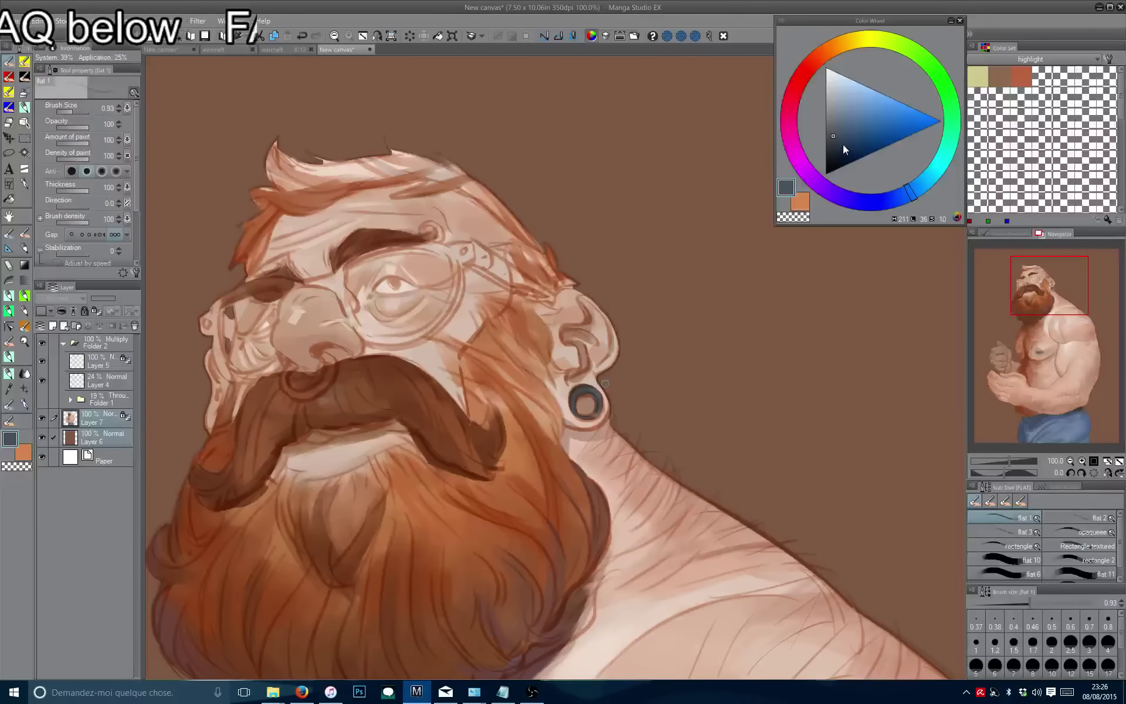
# Lighten the ear plug's ring with progressively lighter blue-greys, checking the whole painting in flipped view.
pyautogui.click(835, 126)
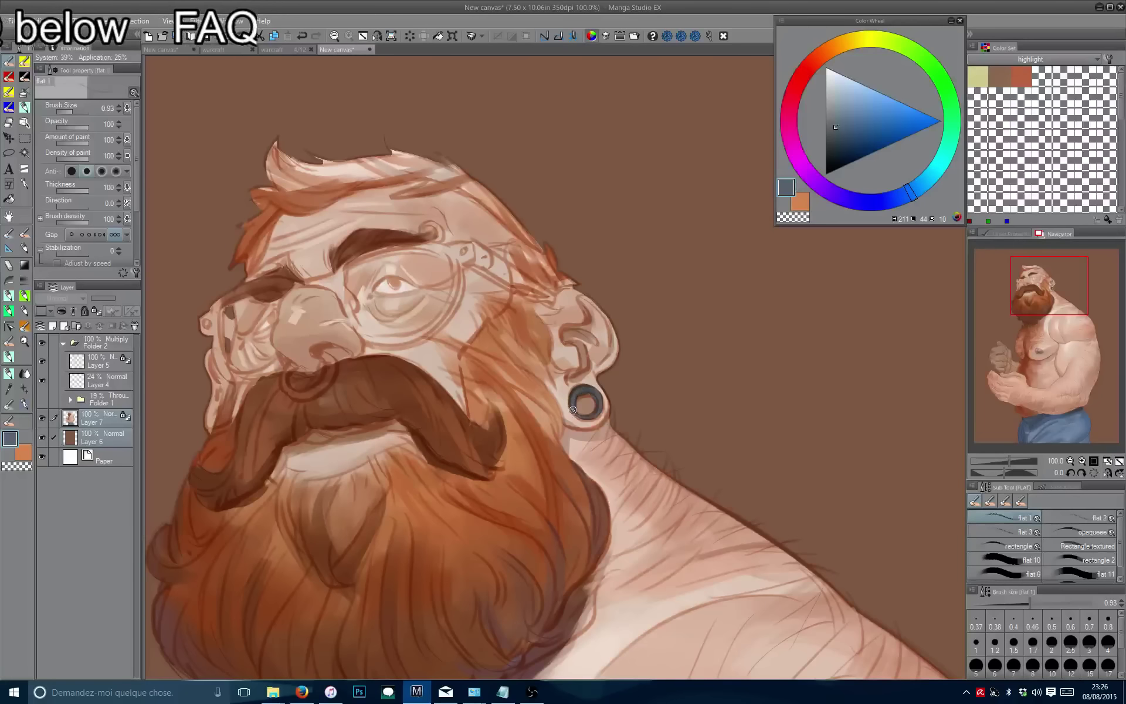
pyautogui.click(831, 123)
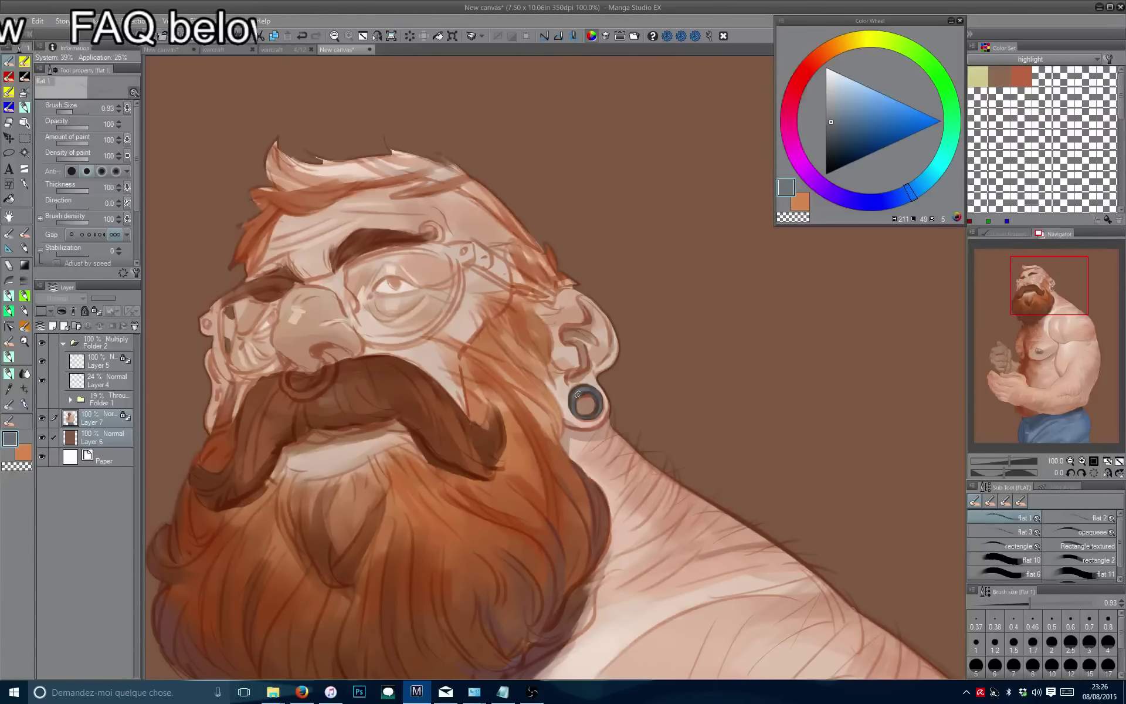
pyautogui.hotkey('ctrl', '-')
pyautogui.hotkey('ctrl', '-')
pyautogui.hotkey('ctrl', '-')
pyautogui.hotkey('ctrl', '-')
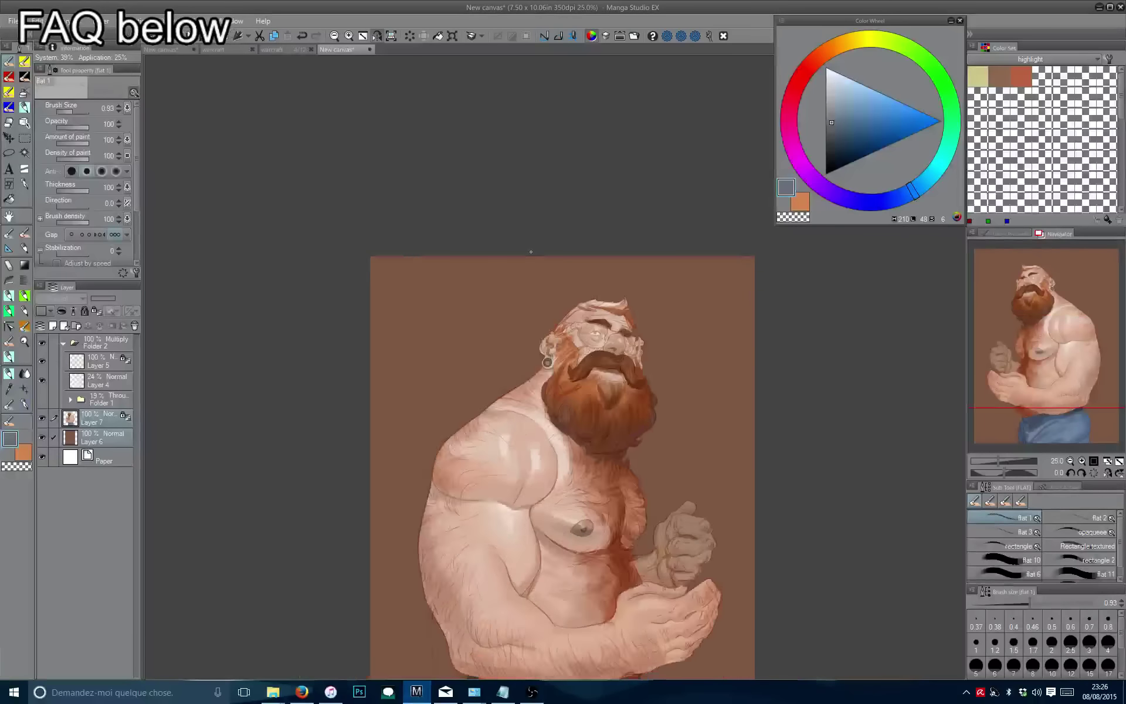
pyautogui.hotkey('ctrl', '-')
pyautogui.press('h')
pyautogui.hotkey('ctrl', '+')
pyautogui.hotkey('ctrl', '+')
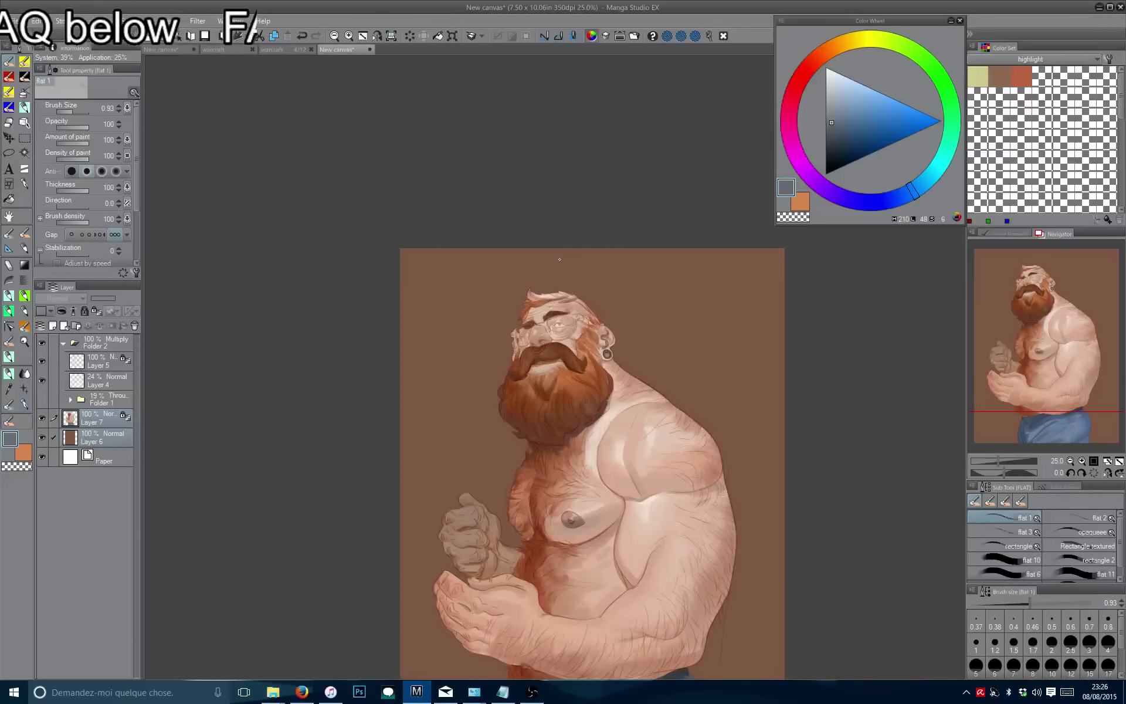
pyautogui.click(832, 118)
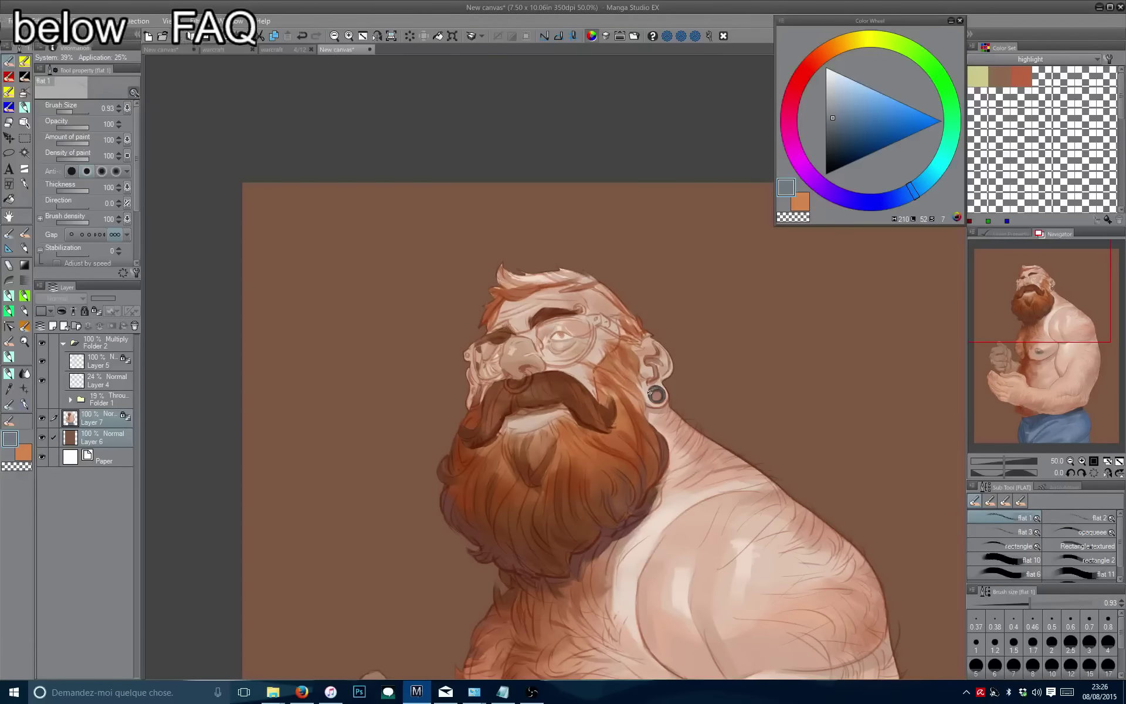
# Paint the outer and lower rim of the near eyeglass lens in dark blue-grey with brush size 1.17.
pyautogui.hotkey('ctrl', '+')
pyautogui.moveTo(636, 333)
pyautogui.mouseDown()
pyautogui.moveTo(585, 362)
pyautogui.moveTo(587, 326)
pyautogui.moveTo(562, 420)
pyautogui.mouseUp()
pyautogui.scroll(1, 609, 372)
pyautogui.click(834, 129)
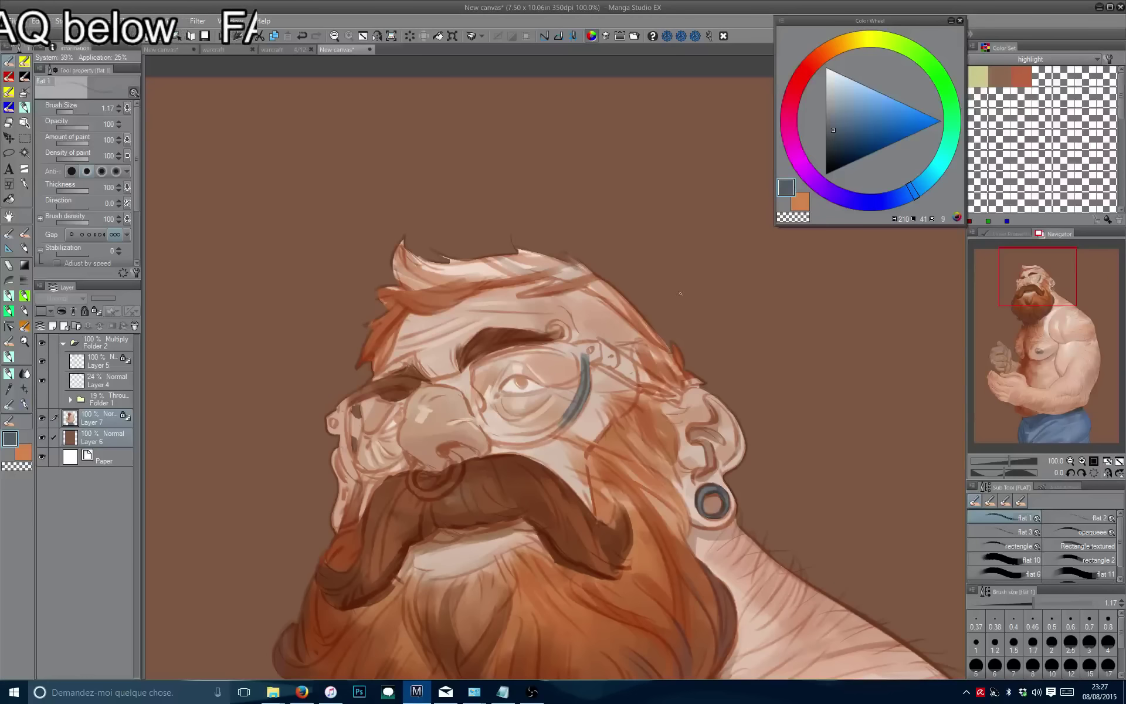
pyautogui.moveTo(587, 352); pyautogui.dragTo(562, 424)
pyautogui.moveTo(584, 380); pyautogui.dragTo(539, 440)
pyautogui.moveTo(583, 387)
pyautogui.mouseDown()
pyautogui.moveTo(541, 440)
pyautogui.moveTo(576, 407)
pyautogui.moveTo(524, 434)
pyautogui.moveTo(542, 434)
pyautogui.moveTo(503, 440)
pyautogui.moveTo(552, 433)
pyautogui.moveTo(496, 443)
pyautogui.moveTo(535, 438)
pyautogui.moveTo(476, 403)
pyautogui.moveTo(490, 434)
pyautogui.moveTo(466, 397)
pyautogui.mouseUp()
pyautogui.moveTo(492, 441)
pyautogui.mouseDown()
pyautogui.moveTo(464, 381)
pyautogui.moveTo(475, 408)
pyautogui.moveTo(466, 385)
pyautogui.moveTo(476, 408)
pyautogui.moveTo(499, 415)
pyautogui.moveTo(491, 424)
pyautogui.moveTo(462, 376)
pyautogui.mouseUp()
# Sample the frame grey and extend the near lens rim along its nose side and upper corner in rotated view.
pyautogui.keyDown('alt'); pyautogui.click(491, 425); pyautogui.keyUp('alt')
pyautogui.keyDown('alt'); pyautogui.click(477, 397); pyautogui.keyUp('alt')
pyautogui.press('-')
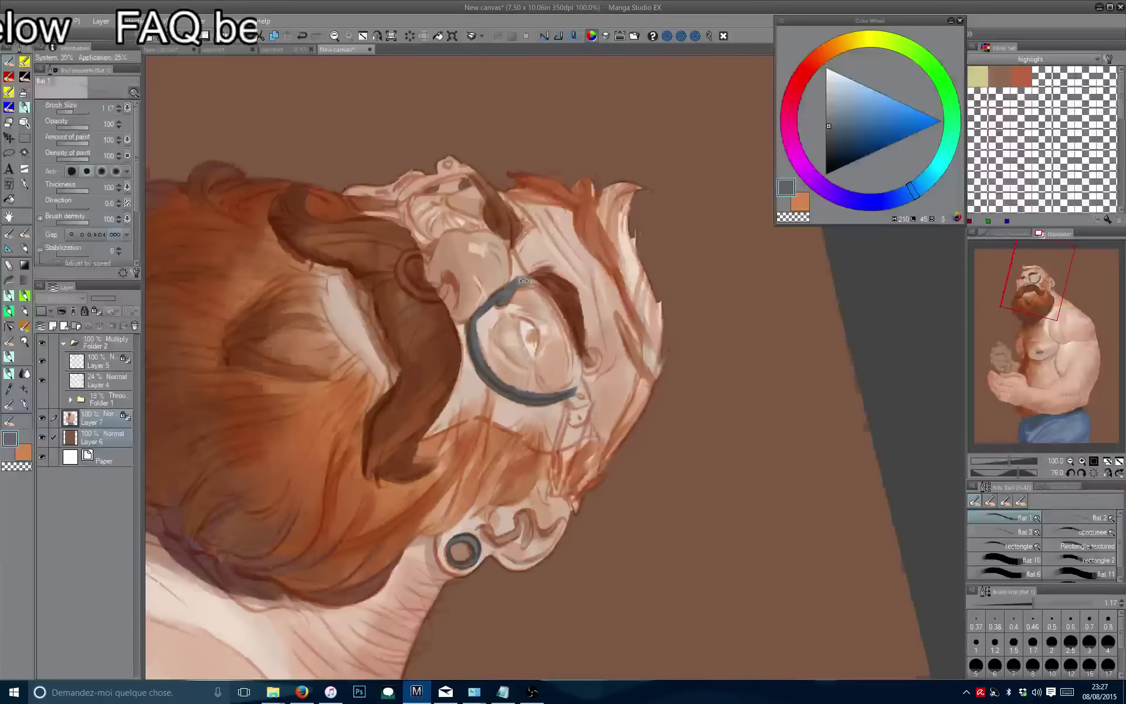
pyautogui.press('^')
pyautogui.moveTo(539, 274); pyautogui.dragTo(572, 326)
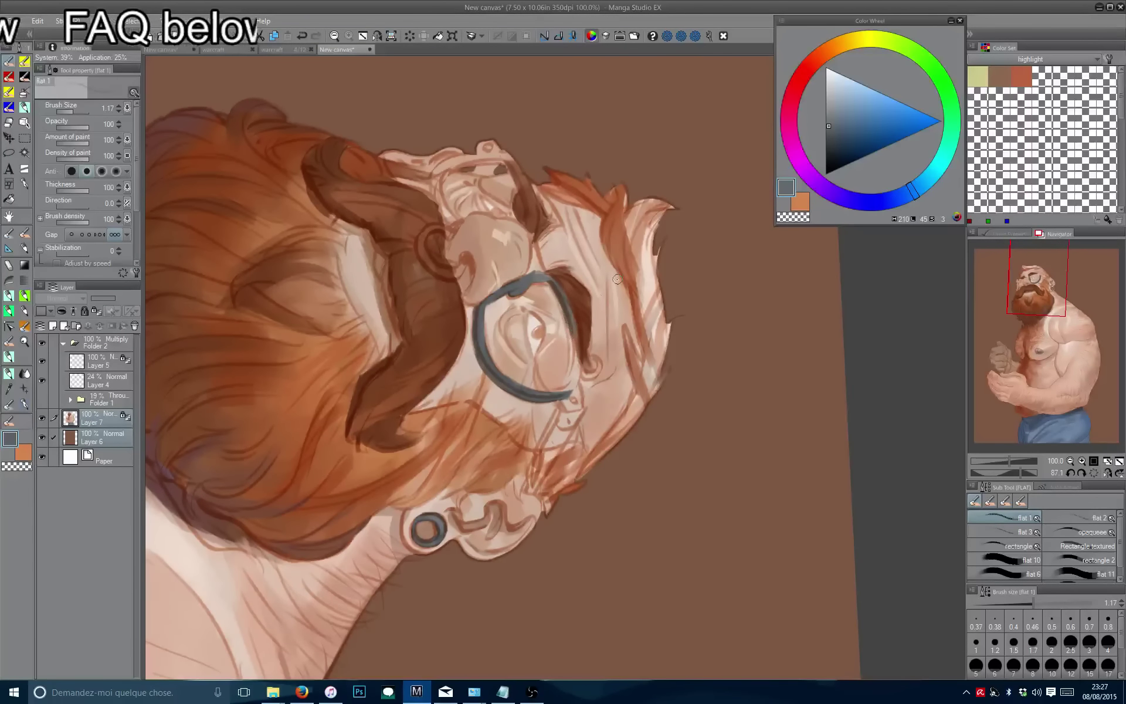
# Choose a darker blue-grey and paint the near lens's upper rim, the hinge and the temple arm towards the ear.
pyautogui.click(830, 138)
pyautogui.moveTo(551, 282); pyautogui.dragTo(580, 365)
pyautogui.moveTo(558, 290)
pyautogui.mouseDown()
pyautogui.moveTo(571, 382)
pyautogui.moveTo(574, 328)
pyautogui.moveTo(568, 384)
pyautogui.moveTo(577, 362)
pyautogui.moveTo(575, 352)
pyautogui.moveTo(562, 390)
pyautogui.moveTo(577, 367)
pyautogui.moveTo(563, 388)
pyautogui.moveTo(578, 398)
pyautogui.moveTo(572, 407)
pyautogui.moveTo(564, 394)
pyautogui.moveTo(545, 444)
pyautogui.moveTo(577, 408)
pyautogui.moveTo(576, 417)
pyautogui.moveTo(548, 461)
pyautogui.mouseUp()
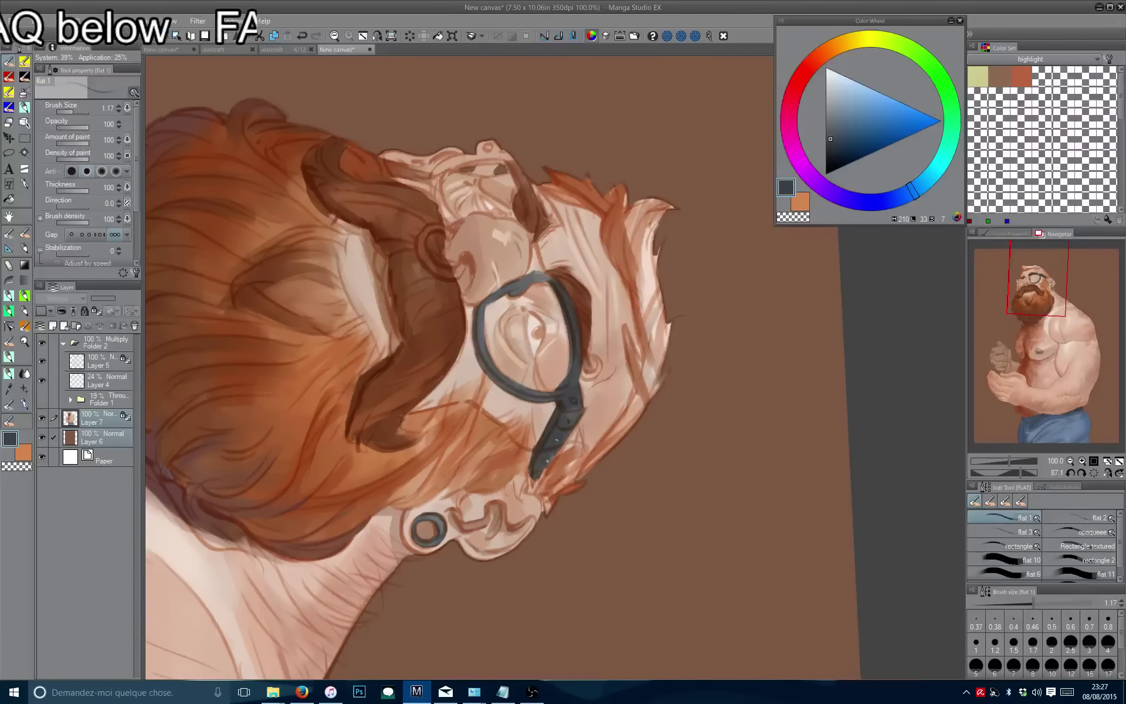
pyautogui.keyDown('alt'); pyautogui.click(530, 445); pyautogui.keyUp('alt')
pyautogui.keyDown('alt'); pyautogui.click(542, 460); pyautogui.keyUp('alt')
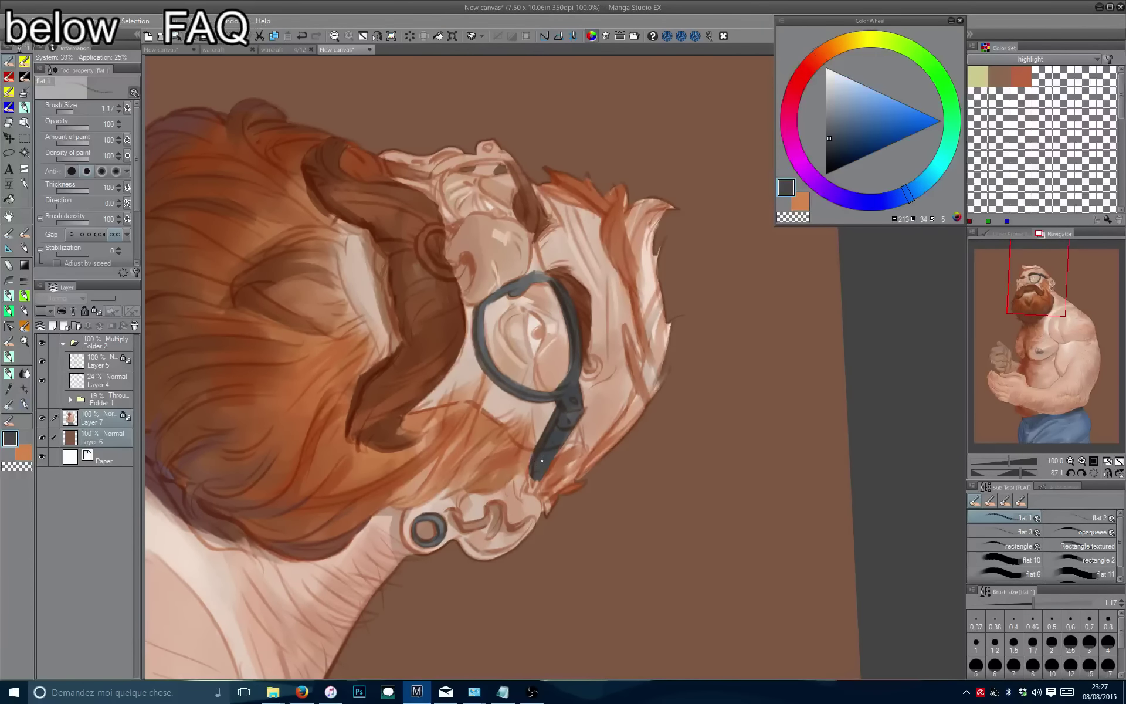
# Reset the canvas rotation, finish the temple arm's tip with brush size 1.11 and start the nose bridge with size 0.85.
pyautogui.hotkey('ctrl', '@')
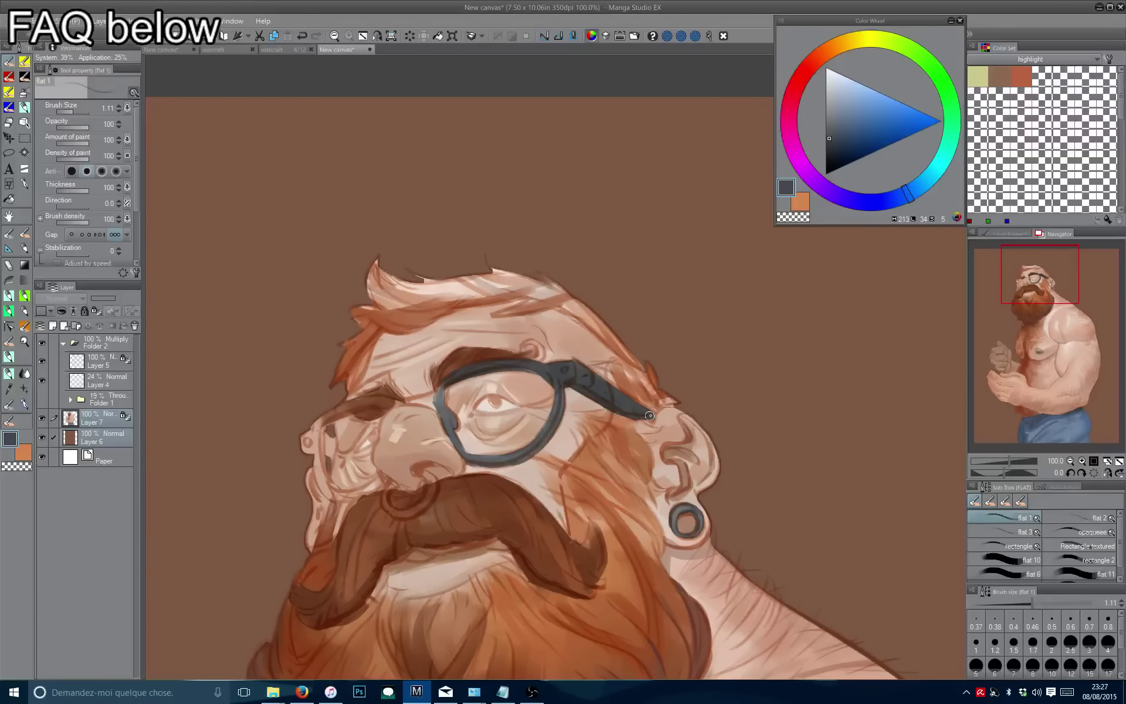
pyautogui.moveTo(633, 414)
pyautogui.mouseDown()
pyautogui.moveTo(681, 441)
pyautogui.moveTo(749, 421)
pyautogui.mouseUp()
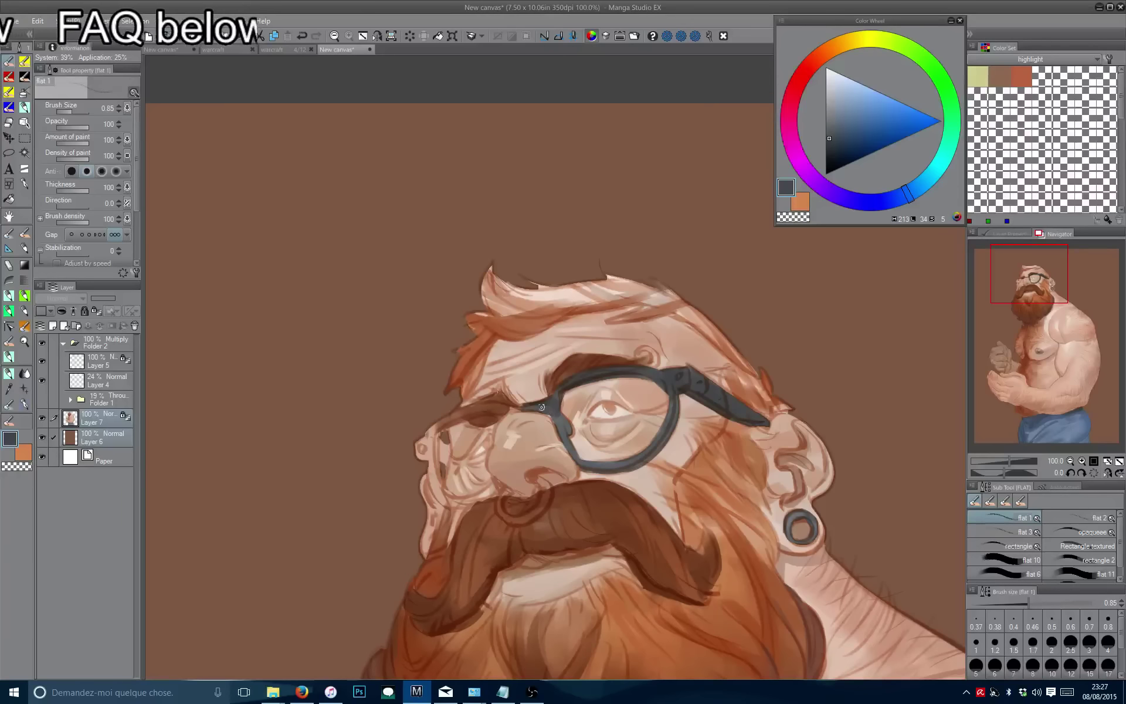
pyautogui.moveTo(522, 409)
pyautogui.mouseDown()
pyautogui.moveTo(547, 402)
pyautogui.moveTo(534, 412)
pyautogui.moveTo(570, 455)
pyautogui.mouseUp()
# Touch up the near half of the glasses with lighter and near-black blue-greys at brush size 0.85, checking in flipped view.
pyautogui.click(832, 132)
pyautogui.scroll(-5, 604, 387)
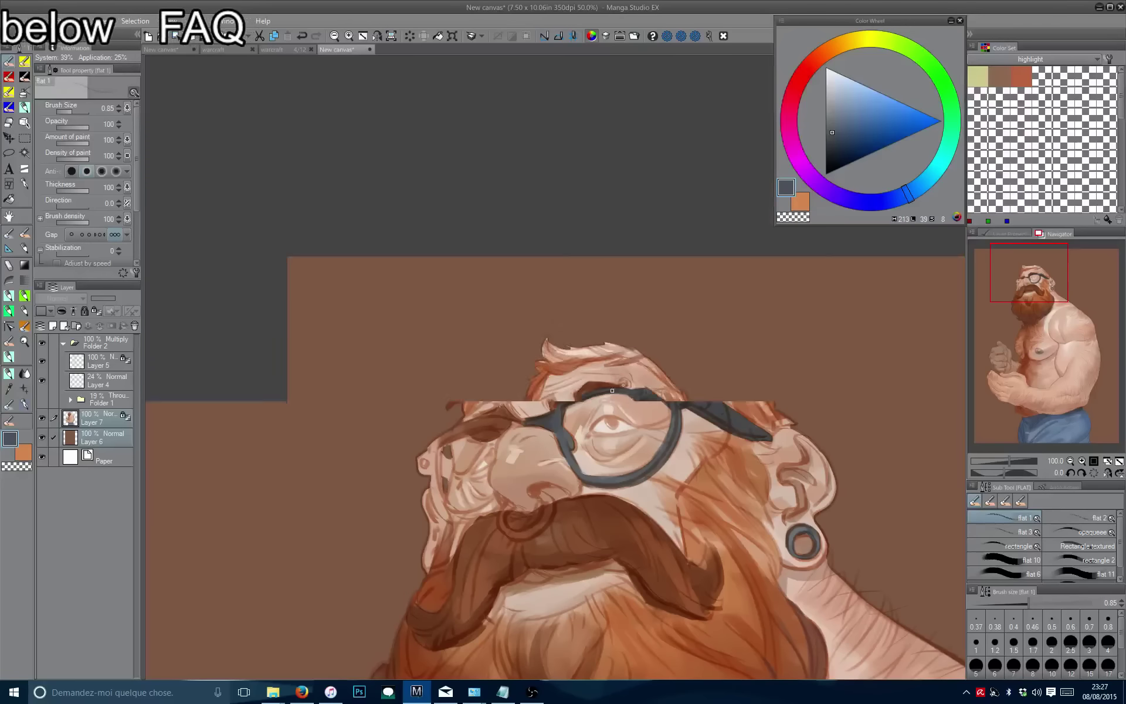
pyautogui.scroll(-1, 659, 334)
pyautogui.press('h')
pyautogui.scroll(-1, 658, 335)
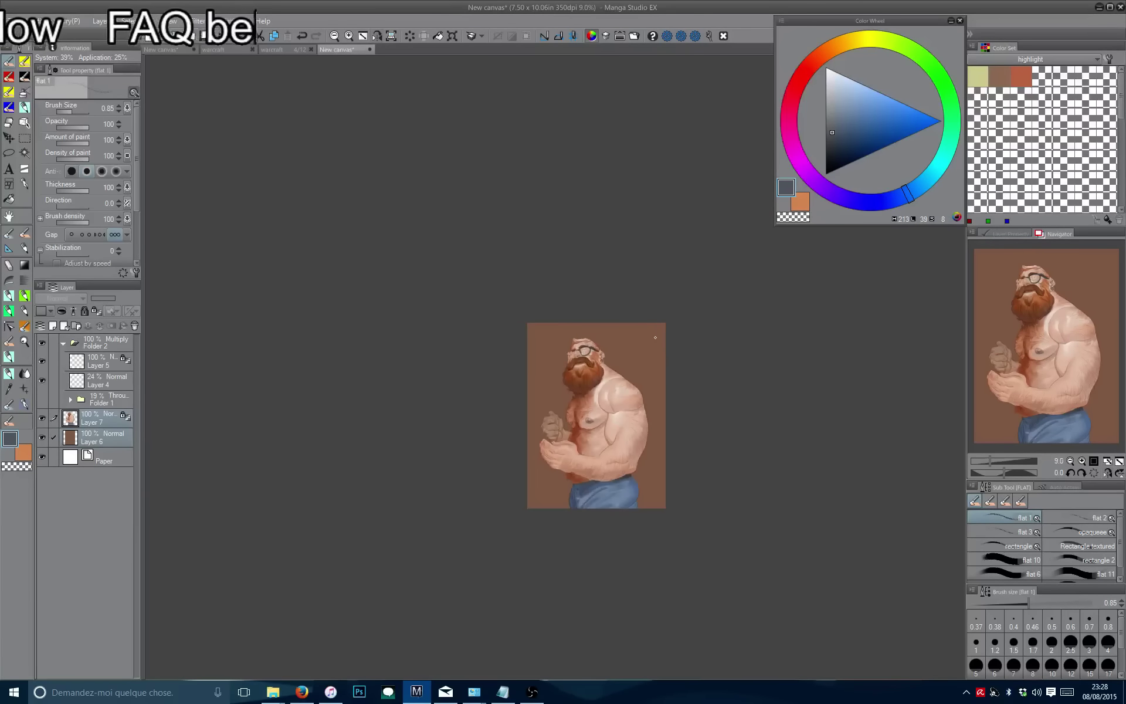
pyautogui.scroll(7, 690, 320)
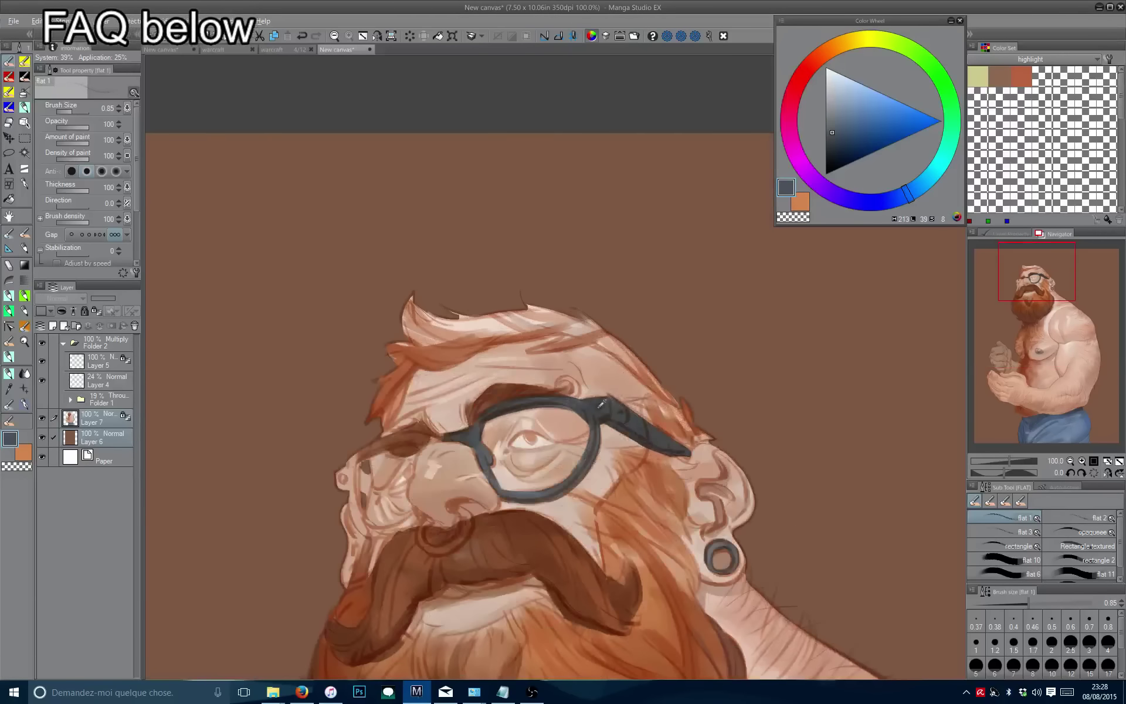
pyautogui.click(829, 145)
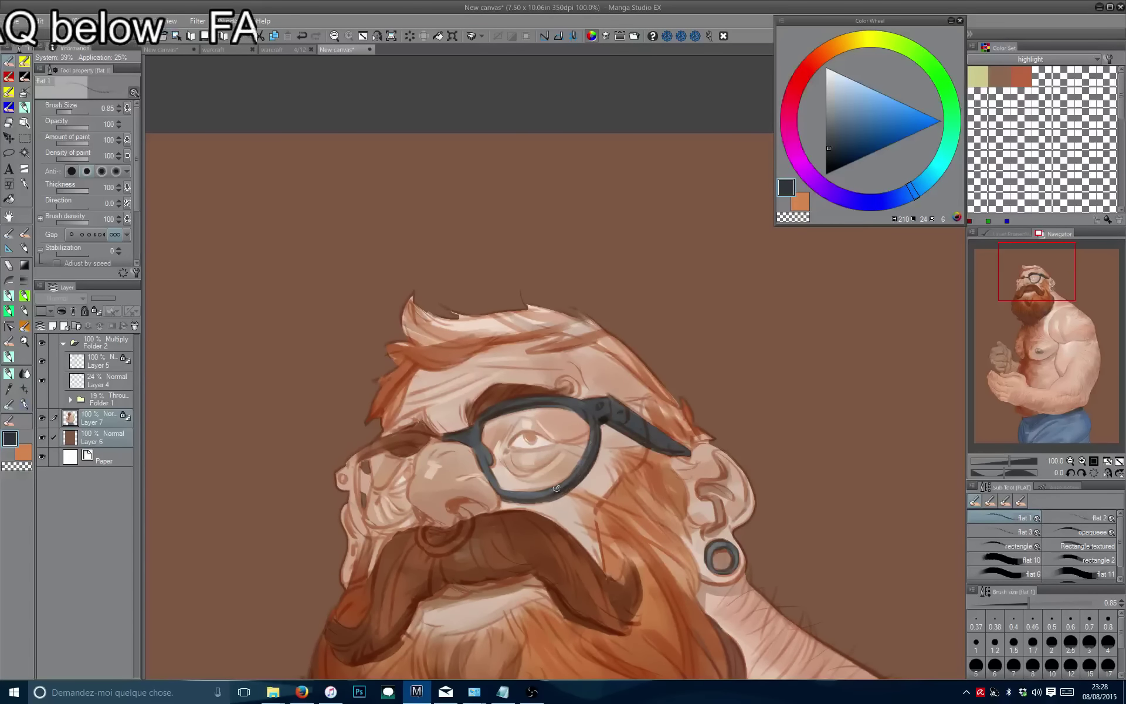
pyautogui.scroll(-4, 540, 393)
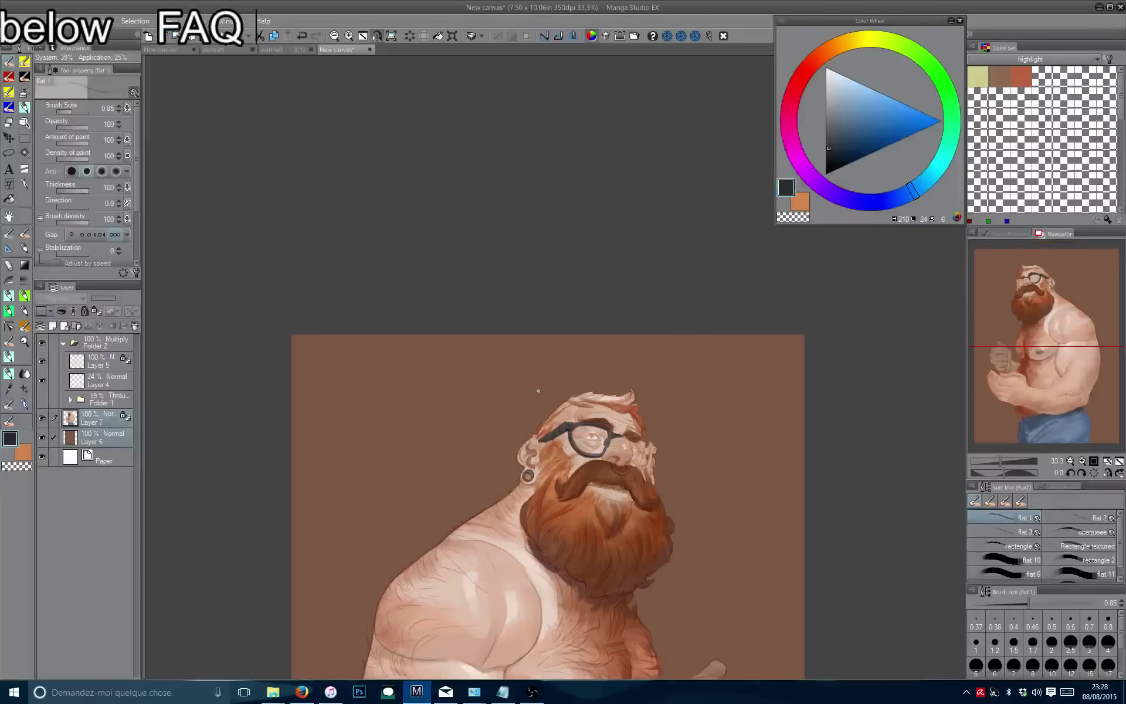
pyautogui.scroll(-2, 540, 393)
pyautogui.press('h')
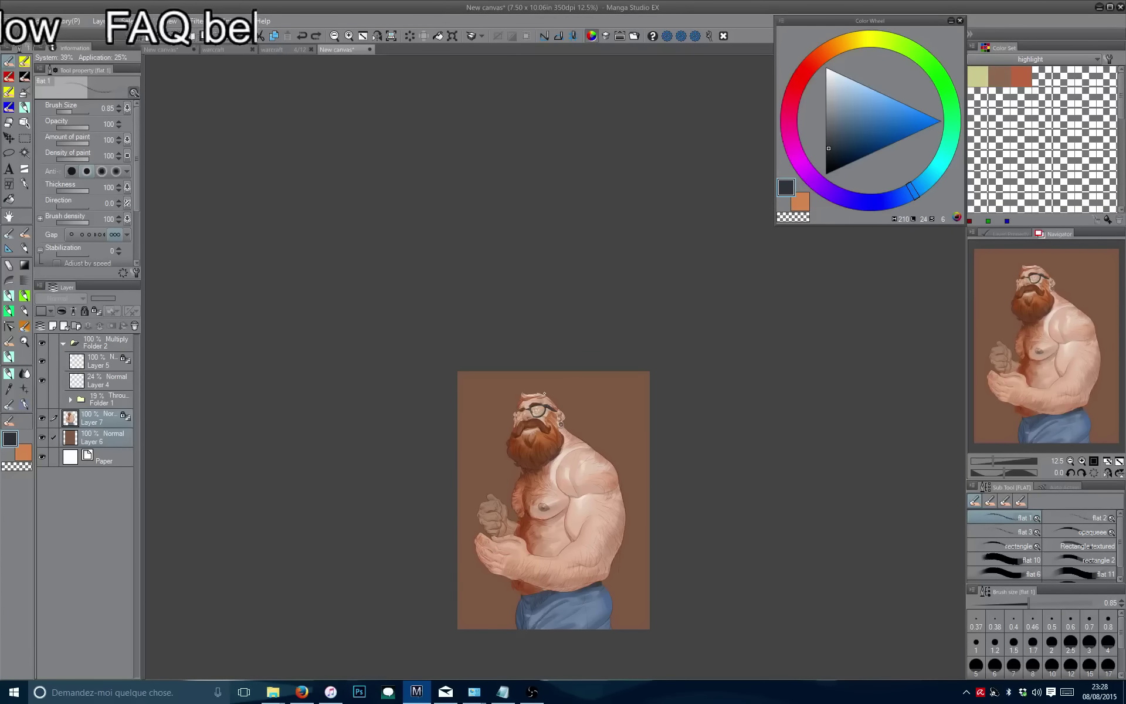
pyautogui.scroll(4, 545, 393)
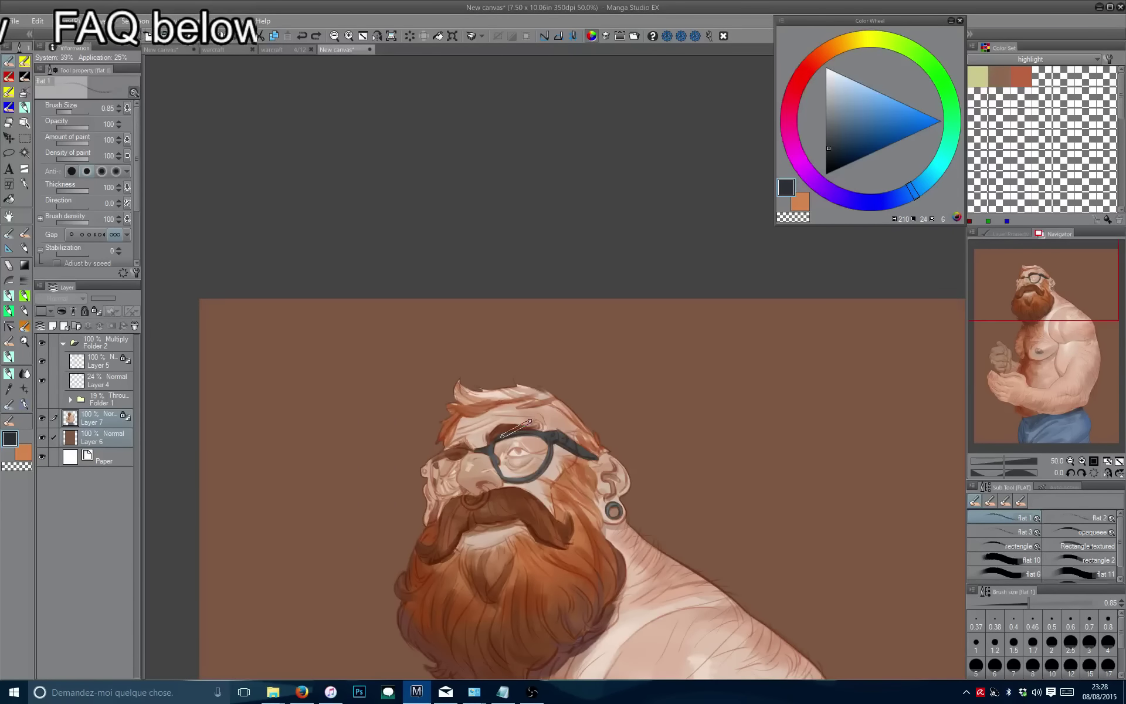
pyautogui.scroll(2, 531, 420)
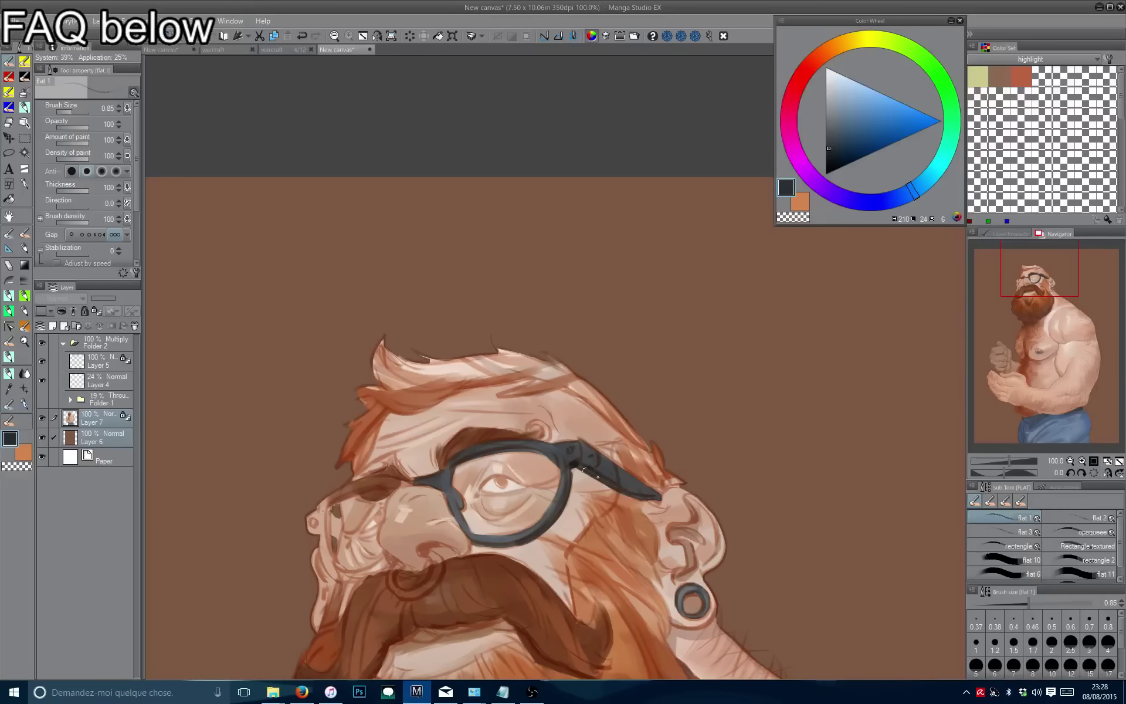
# Sample the dark frame colour and extend the nose bridge towards the far lens with brush size 0.78, then sample the adjacent skin tone.
pyautogui.keyDown('alt'); pyautogui.click(584, 470); pyautogui.keyUp('alt')
pyautogui.moveTo(414, 481); pyautogui.dragTo(530, 445)
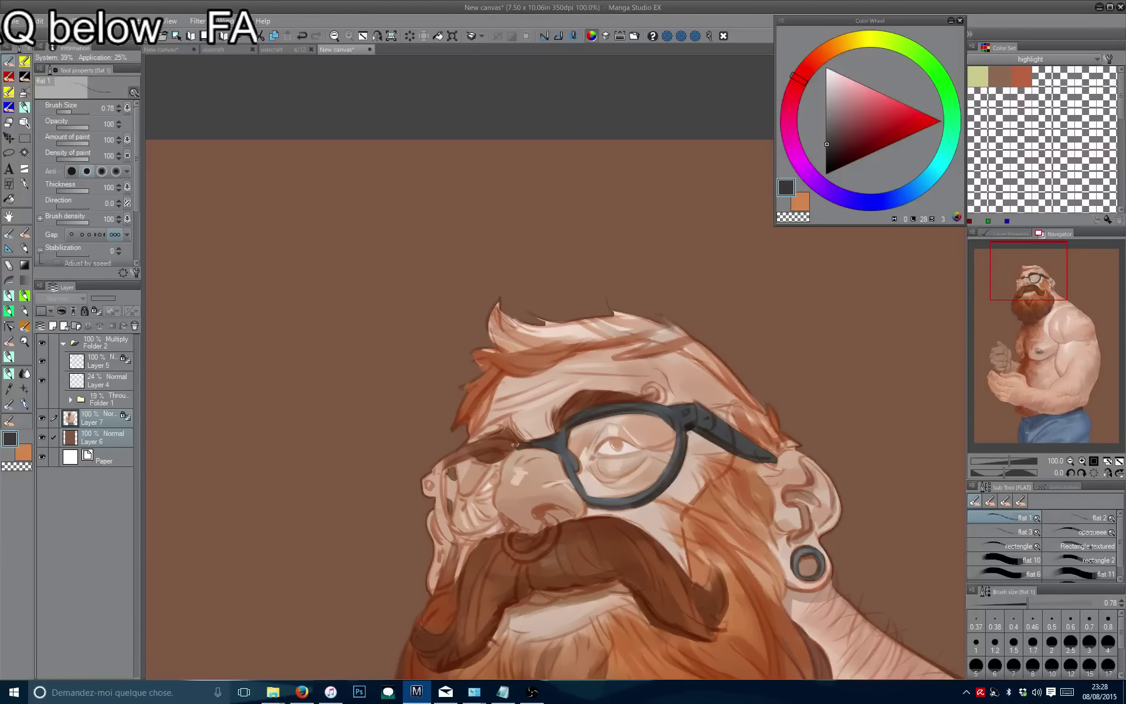
pyautogui.keyDown('alt'); pyautogui.click(524, 451); pyautogui.keyUp('alt')
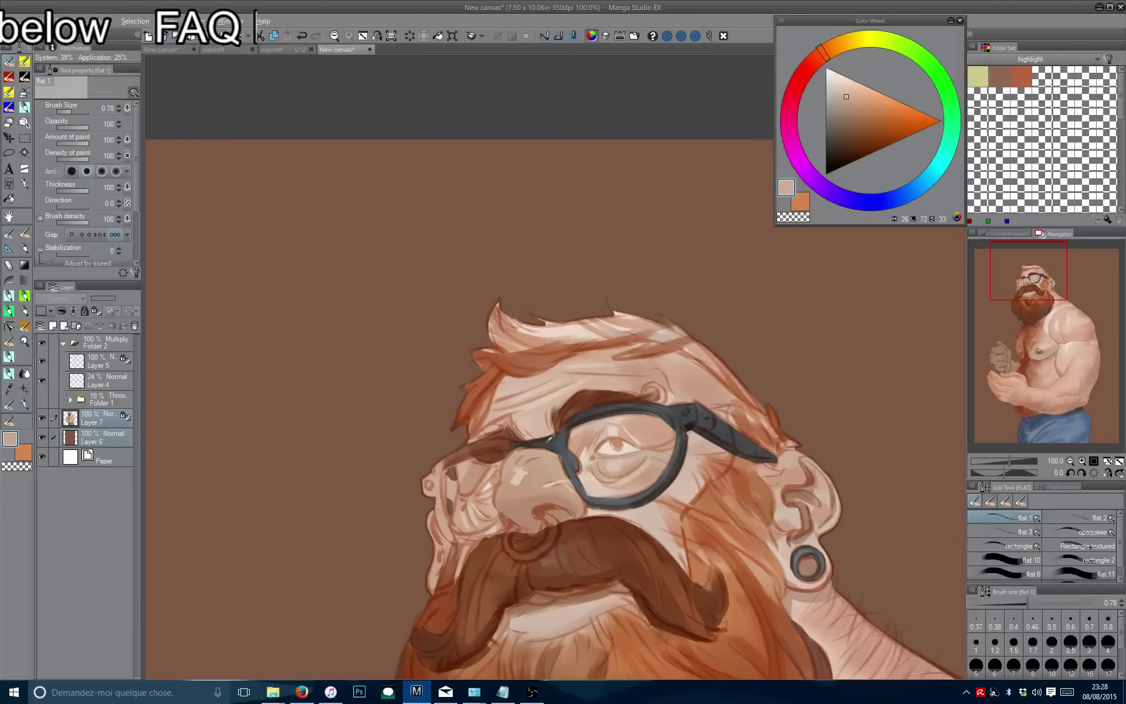
# Sample the bridge's grey and paint the far lens rim and its outer hinge with brush sizes 1.06 and 0.87.
pyautogui.keyDown('alt'); pyautogui.click(549, 439); pyautogui.keyUp('alt')
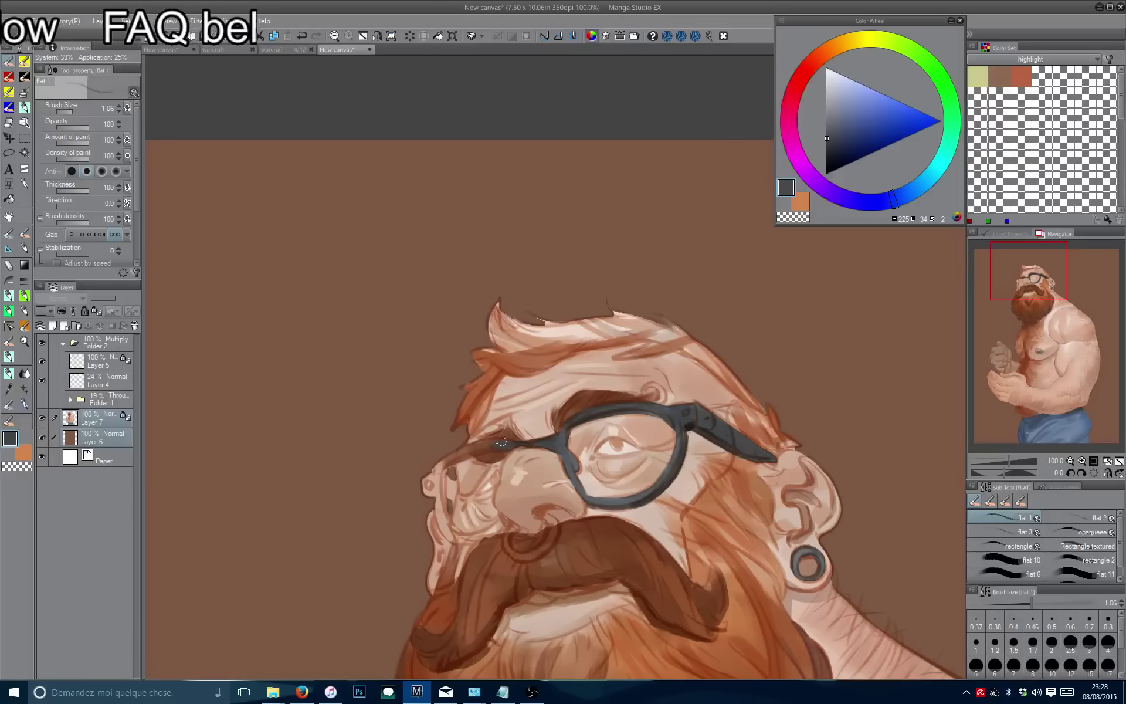
pyautogui.moveTo(473, 453)
pyautogui.mouseDown()
pyautogui.moveTo(504, 443)
pyautogui.moveTo(461, 455)
pyautogui.moveTo(471, 486)
pyautogui.moveTo(468, 463)
pyautogui.mouseUp()
pyautogui.press(']')
pyautogui.moveTo(468, 463)
pyautogui.mouseDown()
pyautogui.moveTo(510, 431)
pyautogui.moveTo(495, 427)
pyautogui.moveTo(497, 469)
pyautogui.moveTo(497, 455)
pyautogui.moveTo(526, 480)
pyautogui.moveTo(560, 459)
pyautogui.moveTo(525, 477)
pyautogui.moveTo(514, 474)
pyautogui.moveTo(536, 473)
pyautogui.moveTo(502, 474)
pyautogui.mouseUp()
pyautogui.press('[')
pyautogui.press(']')
pyautogui.press('[')
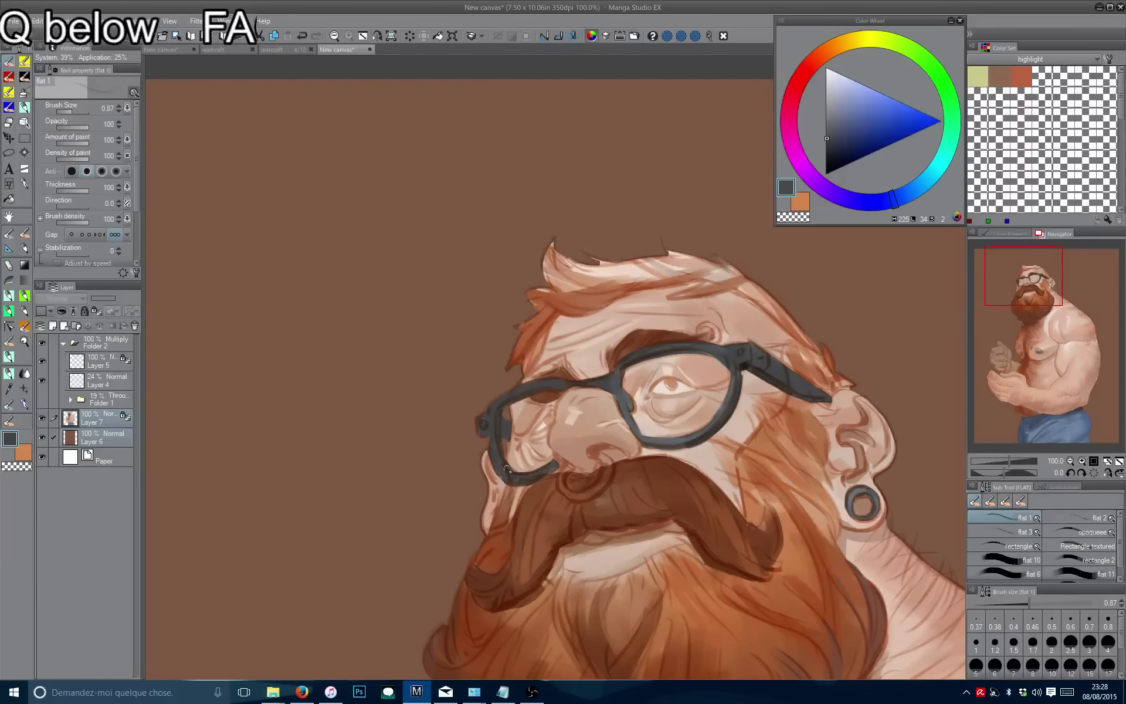
pyautogui.moveTo(548, 407); pyautogui.dragTo(530, 428)
pyautogui.moveTo(514, 456); pyautogui.dragTo(430, 476)
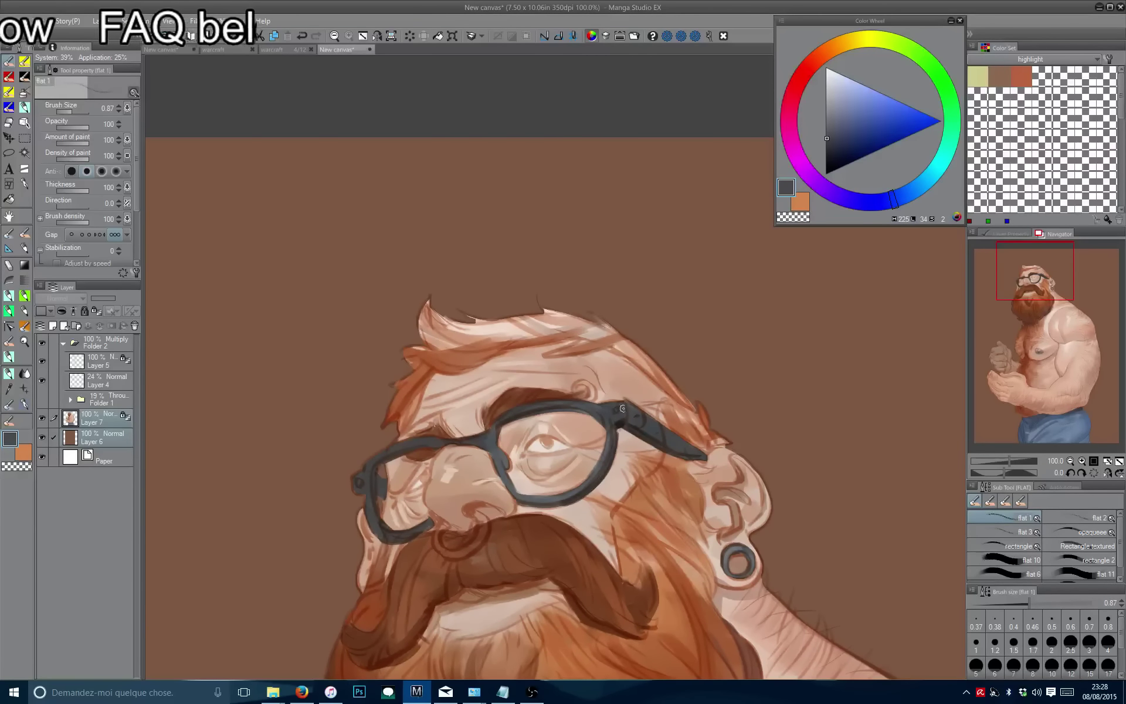
# Choose a muted blue and dot the hinge rivets of the glasses with brush size 0.88, then sample the lower rim's grey.
pyautogui.click(852, 107)
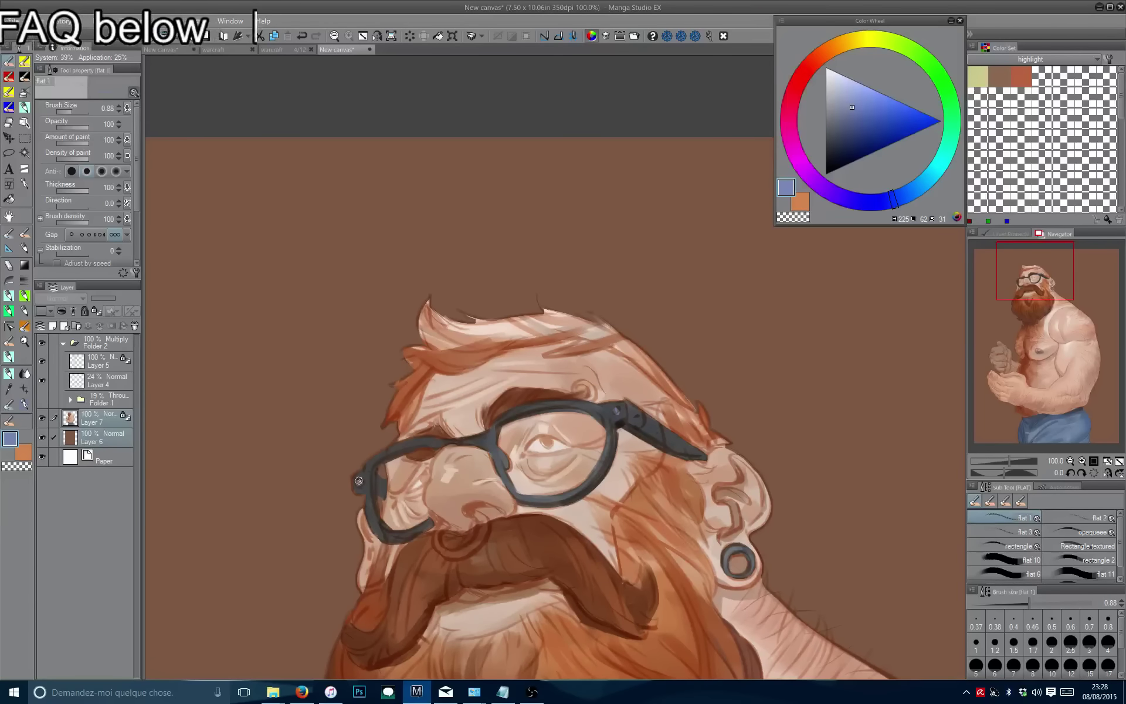
pyautogui.keyDown('alt'); pyautogui.click(560, 495); pyautogui.keyUp('alt')
pyautogui.scroll(-2, 558, 502)
pyautogui.scroll(2, 559, 502)
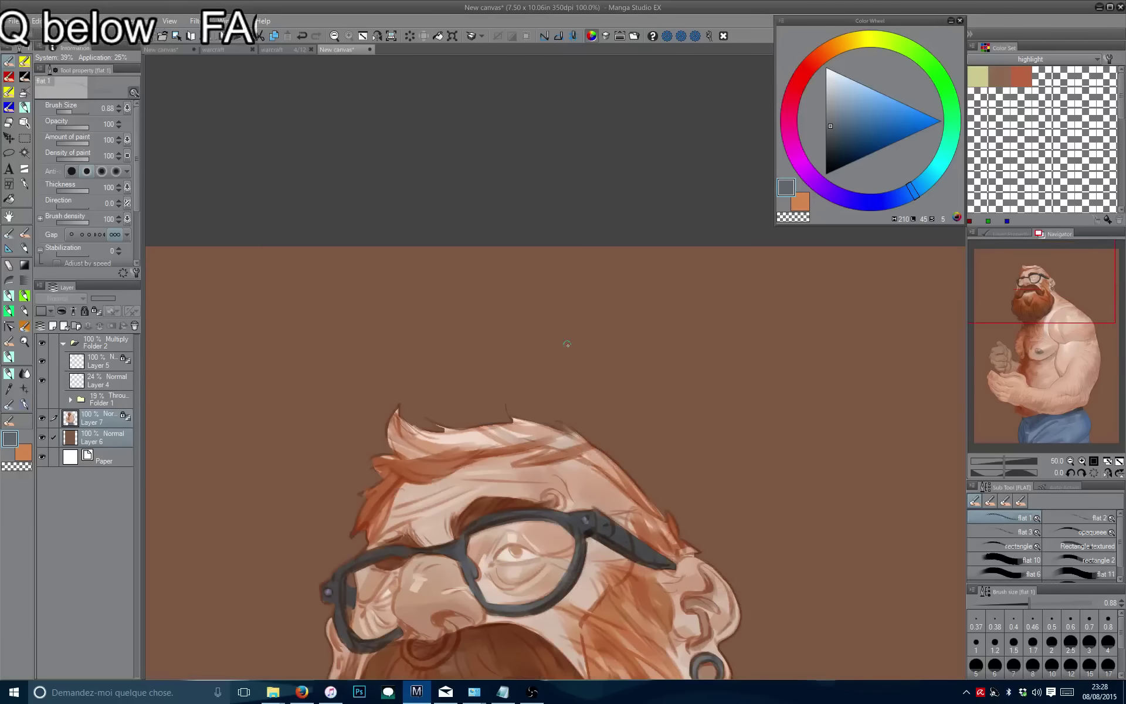
# Paint fine light-blue highlights along the glasses frame, choosing a paler tone and reducing the brush to size 0.32.
pyautogui.click(849, 103)
pyautogui.moveTo(568, 519)
pyautogui.mouseDown()
pyautogui.moveTo(592, 495)
pyautogui.moveTo(525, 492)
pyautogui.mouseUp()
pyautogui.press('[')
pyautogui.press('[')
pyautogui.press('[')
pyautogui.click(838, 94)
pyautogui.press(']')
pyautogui.press(']')
pyautogui.press(']')
pyautogui.hotkey('ctrl', 'z')
pyautogui.moveTo(651, 519); pyautogui.dragTo(753, 499)
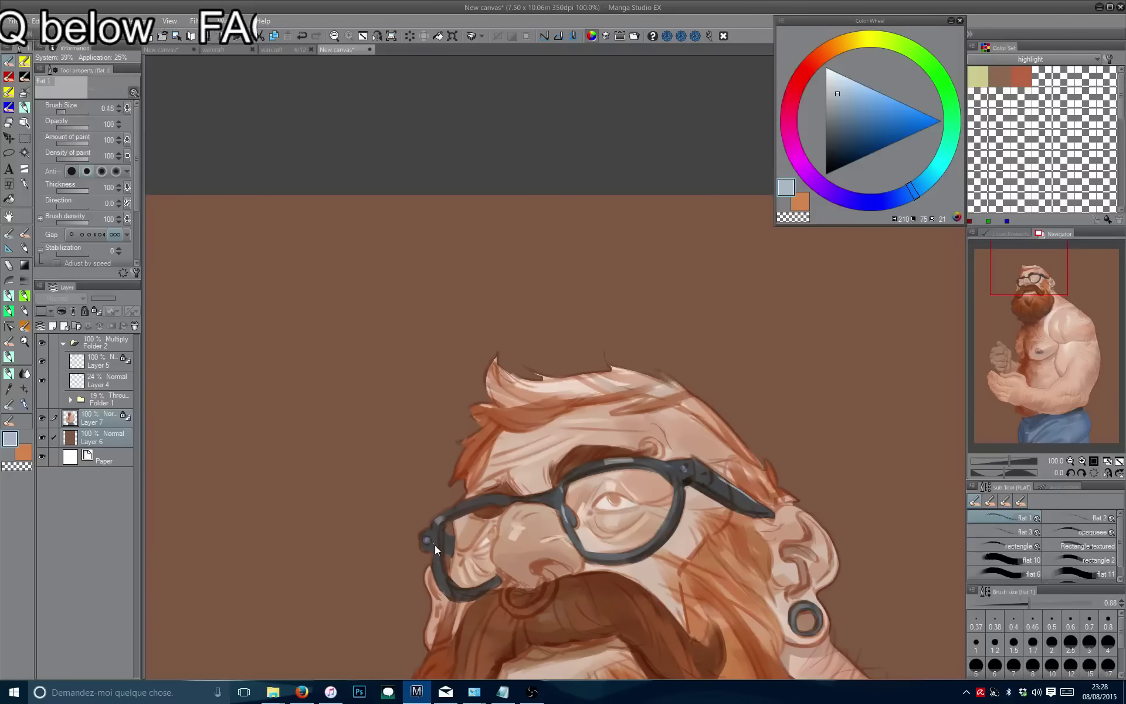
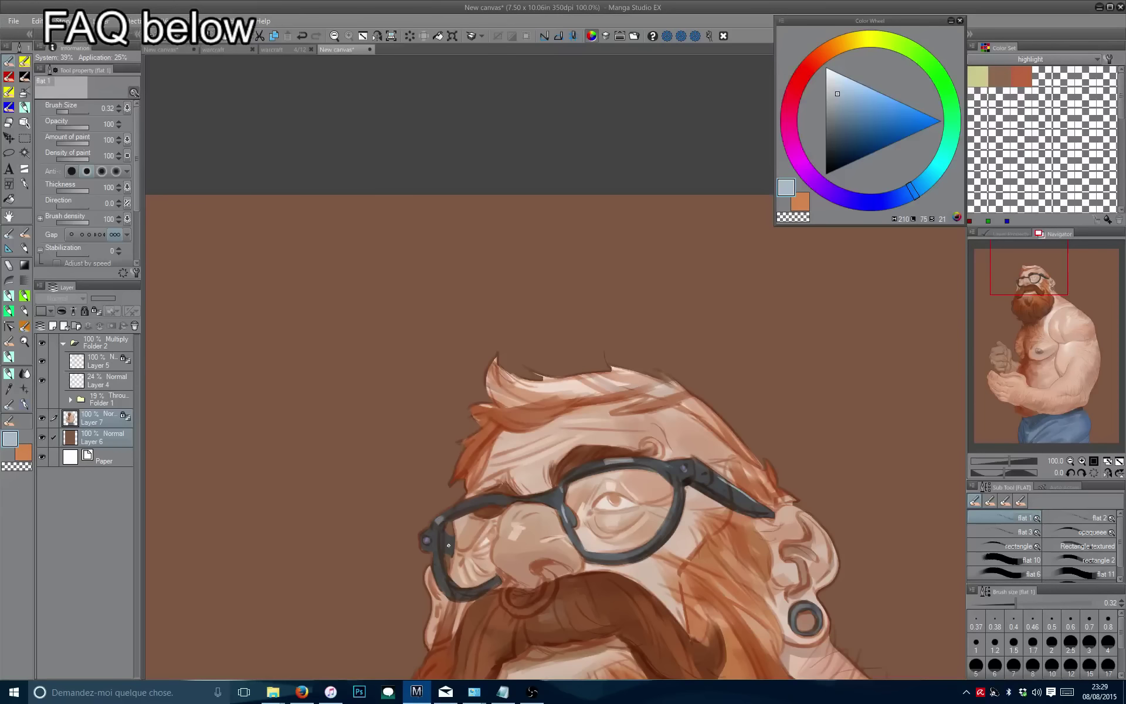
pyautogui.scroll(-2, 460, 288)
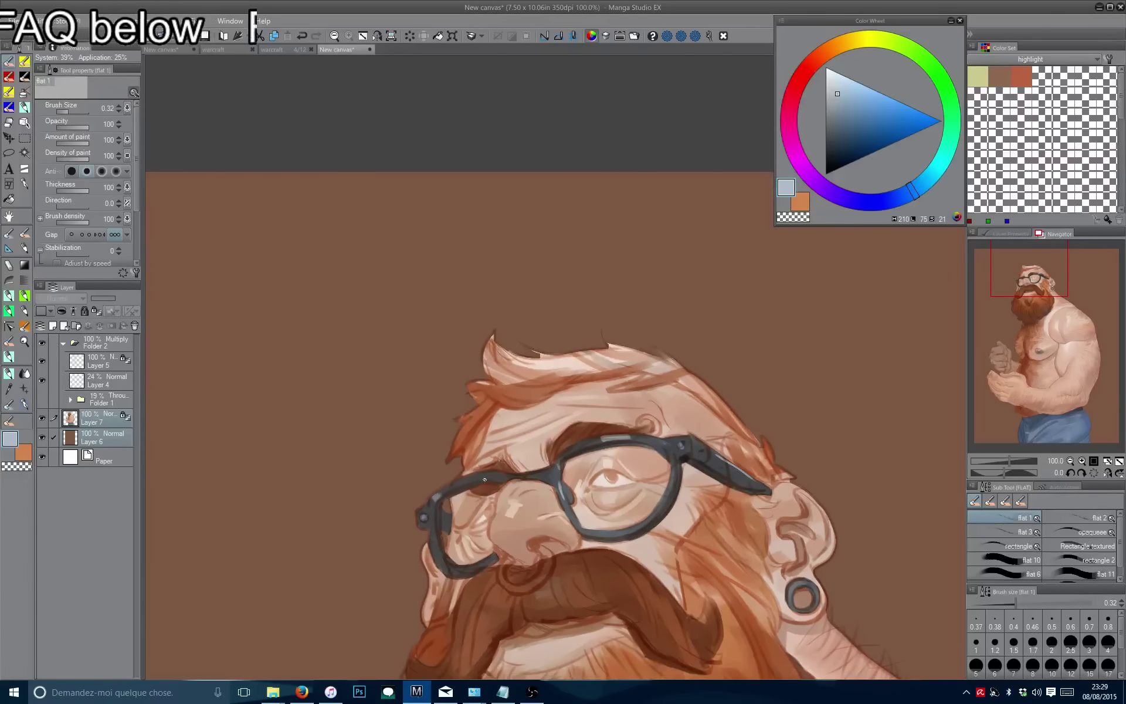
pyautogui.scroll(-5, 432, 516)
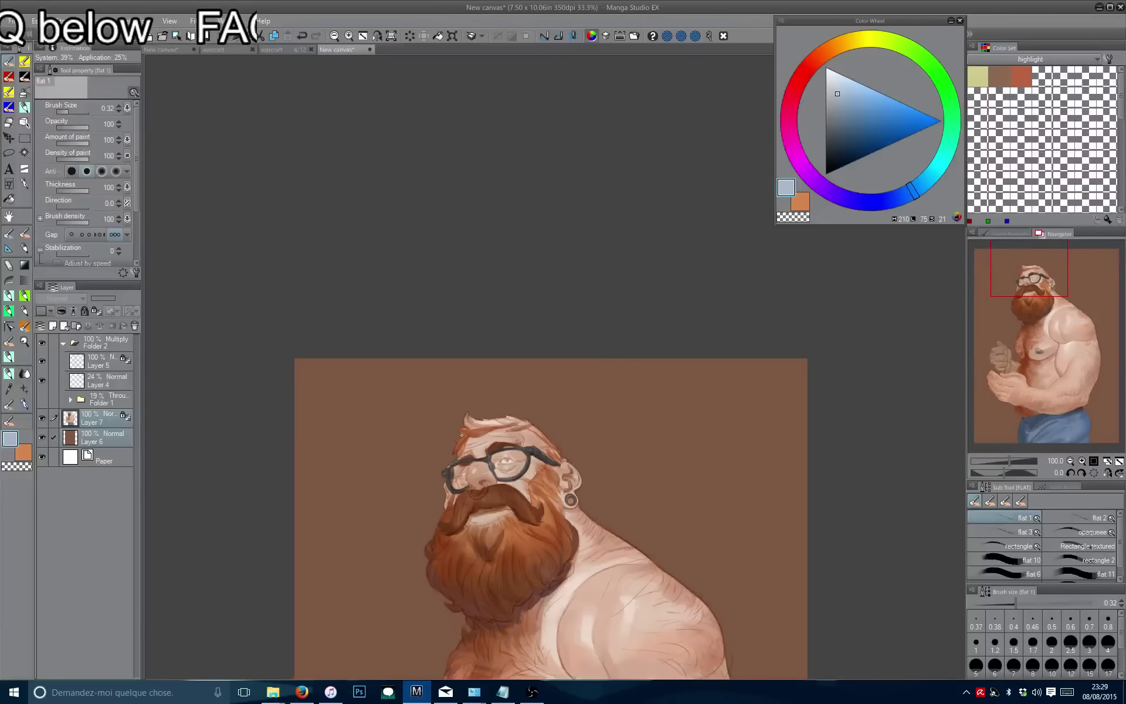
# Choose a golden ochre and paint the ring hanging from the nose with brush size 1.13.
pyautogui.press('h')
pyautogui.scroll(-1, 462, 435)
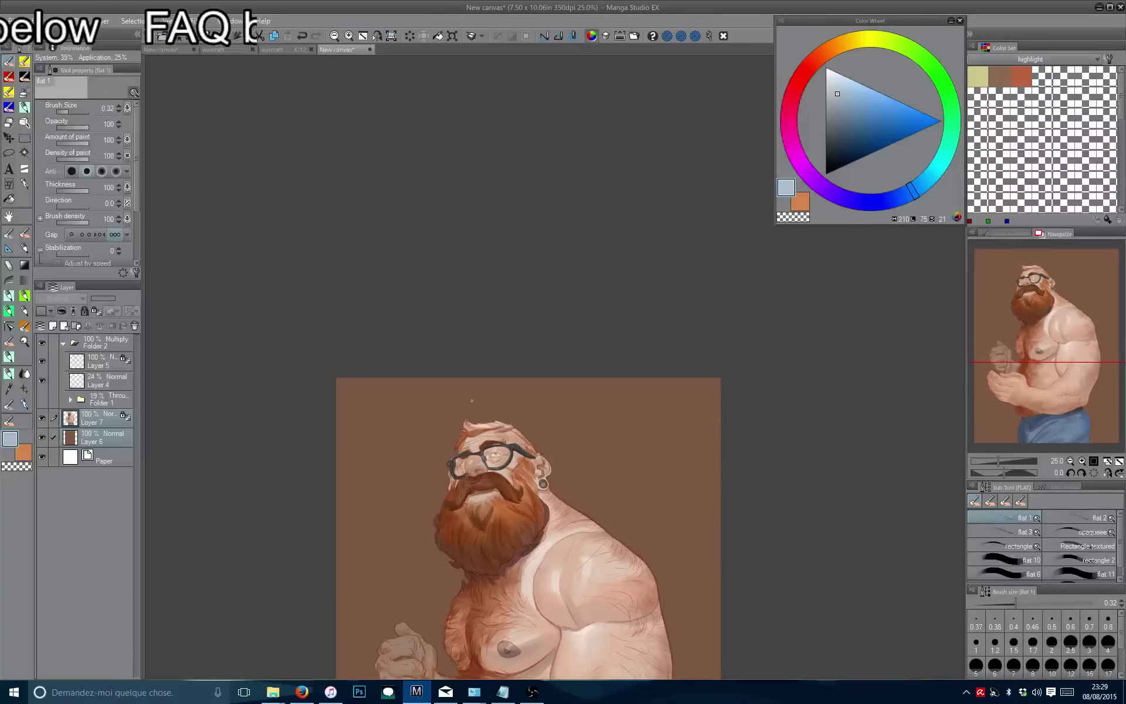
pyautogui.scroll(4, 470, 418)
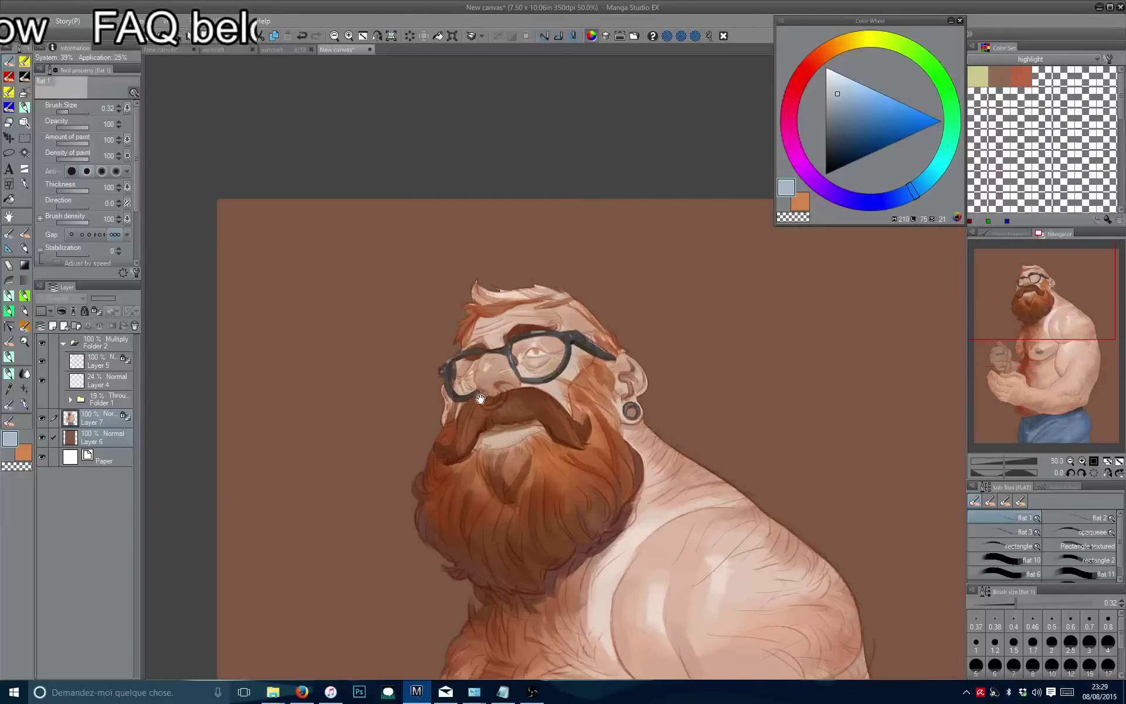
pyautogui.scroll(4, 410, 319)
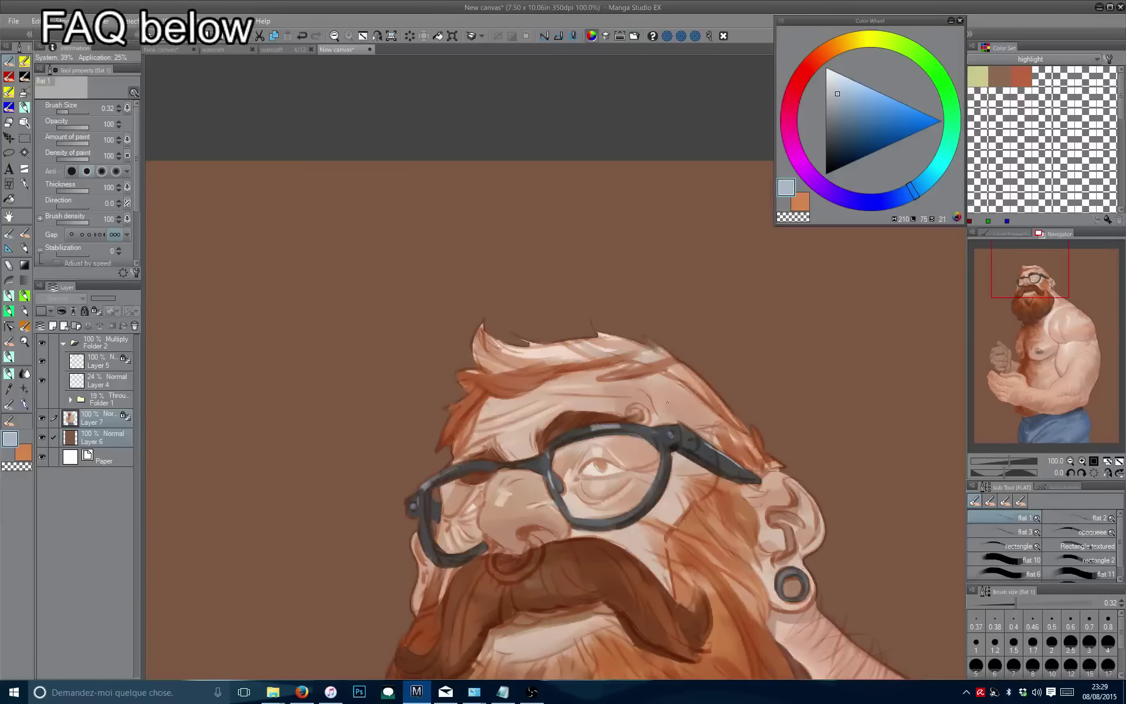
pyautogui.moveTo(658, 406); pyautogui.dragTo(695, 357)
pyautogui.keyDown('alt'); pyautogui.click(645, 484); pyautogui.keyUp('alt')
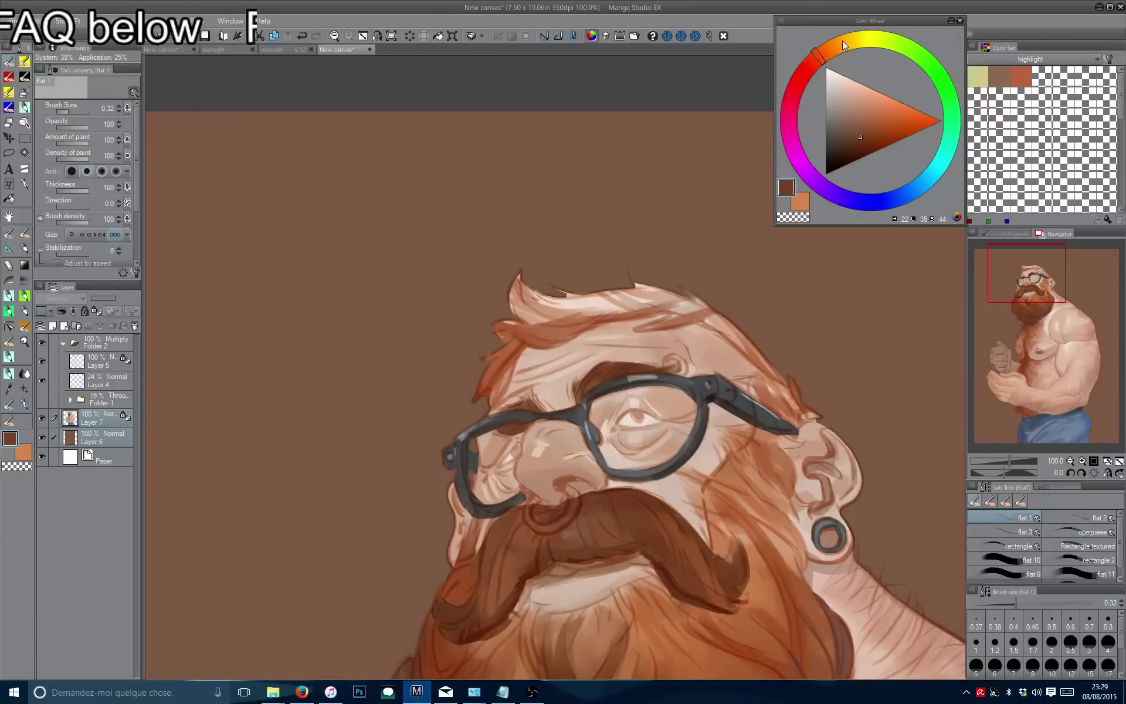
pyautogui.click(843, 46)
pyautogui.click(872, 116)
pyautogui.press(']')
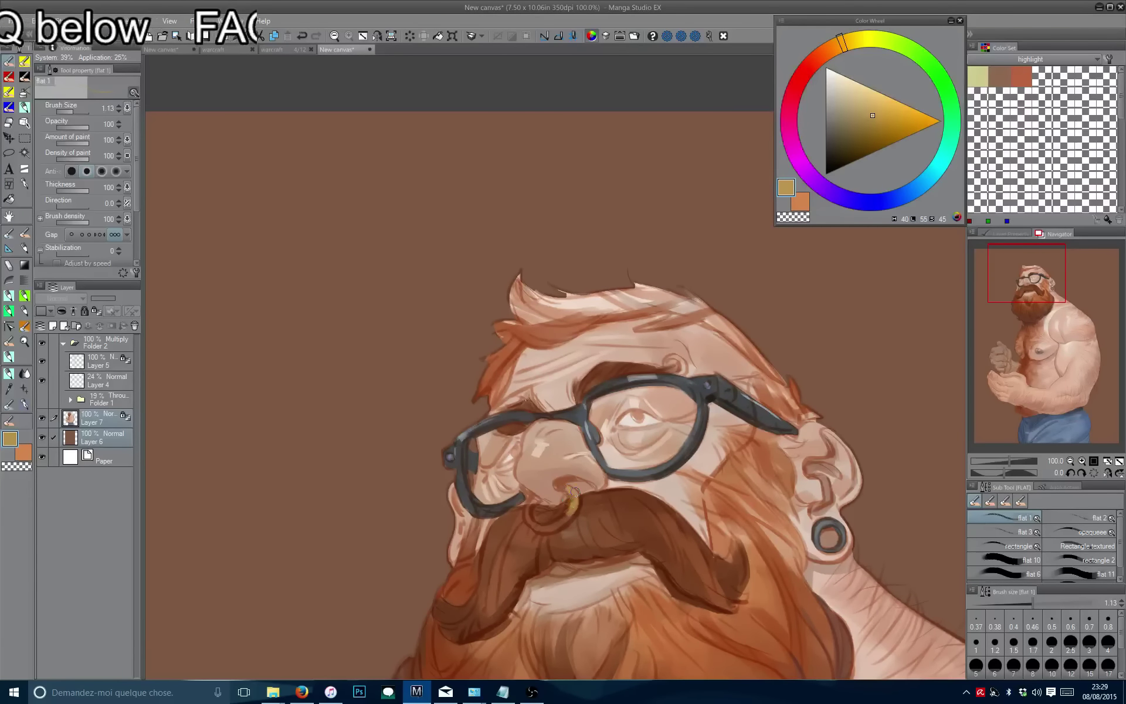
pyautogui.moveTo(574, 492)
pyautogui.mouseDown()
pyautogui.moveTo(553, 522)
pyautogui.moveTo(573, 503)
pyautogui.mouseUp()
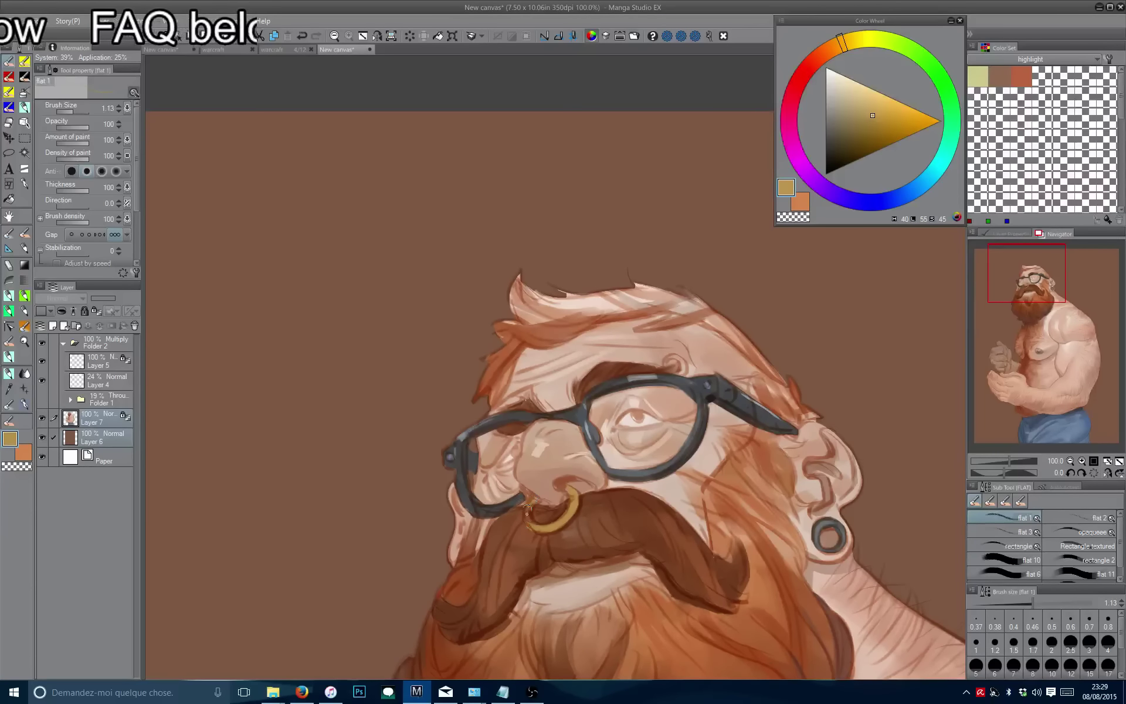
# Refine and shade the nose ring using sampled moustache brown, sampled gold and a darker ochre.
pyautogui.keyDown('alt'); pyautogui.click(524, 524); pyautogui.keyUp('alt')
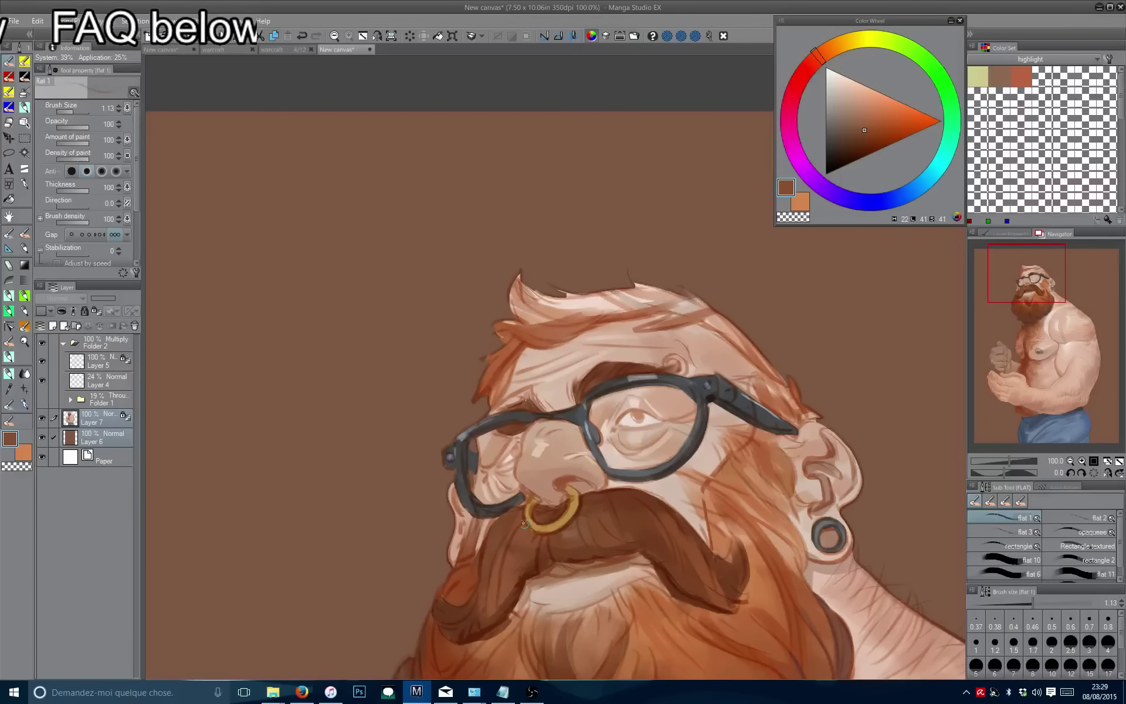
pyautogui.keyDown('alt'); pyautogui.click(557, 521); pyautogui.keyUp('alt')
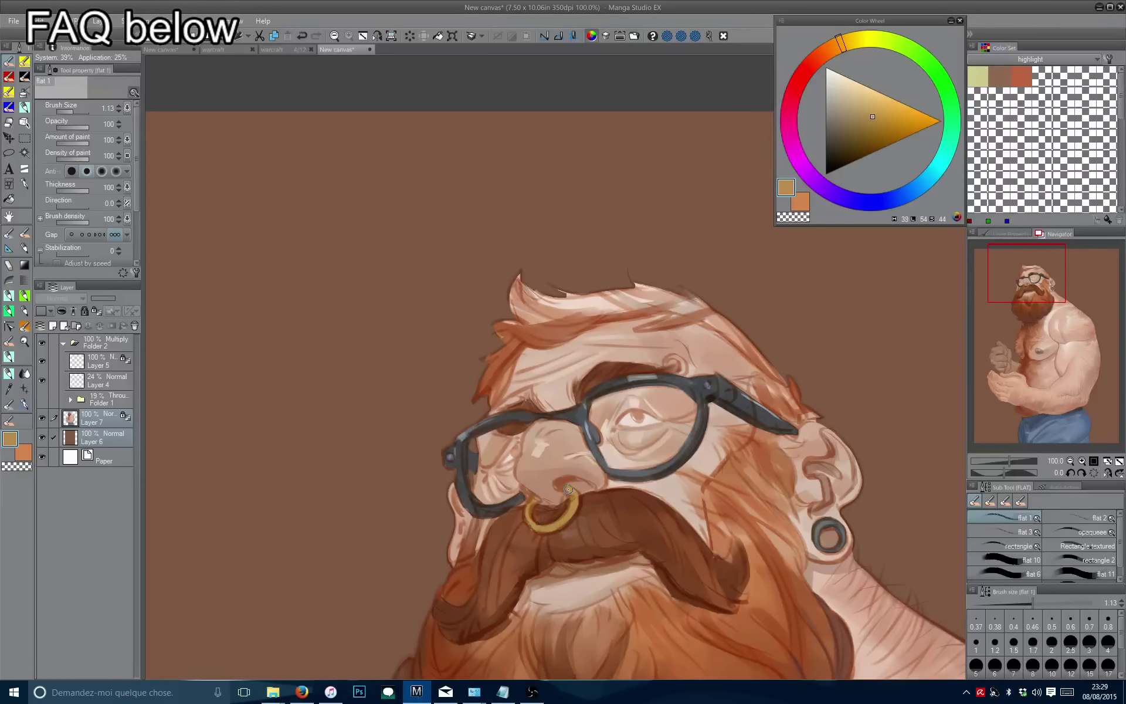
pyautogui.moveTo(565, 513); pyautogui.dragTo(561, 535)
pyautogui.click(870, 123)
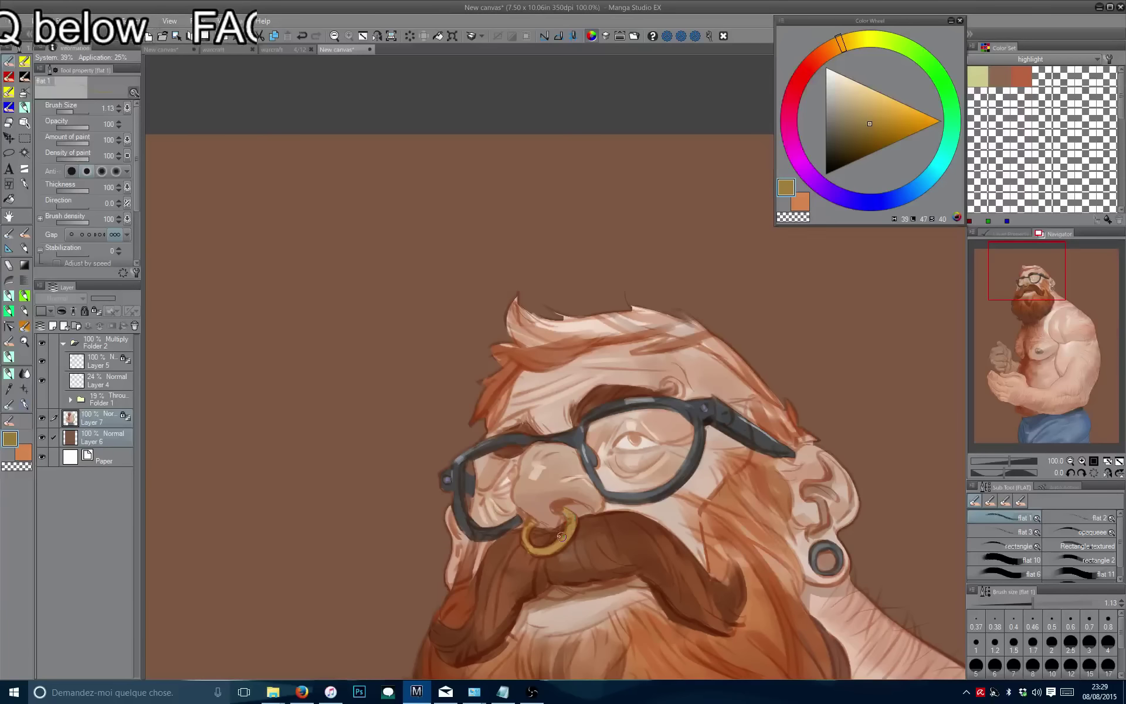
pyautogui.keyDown('alt'); pyautogui.click(529, 520); pyautogui.keyUp('alt')
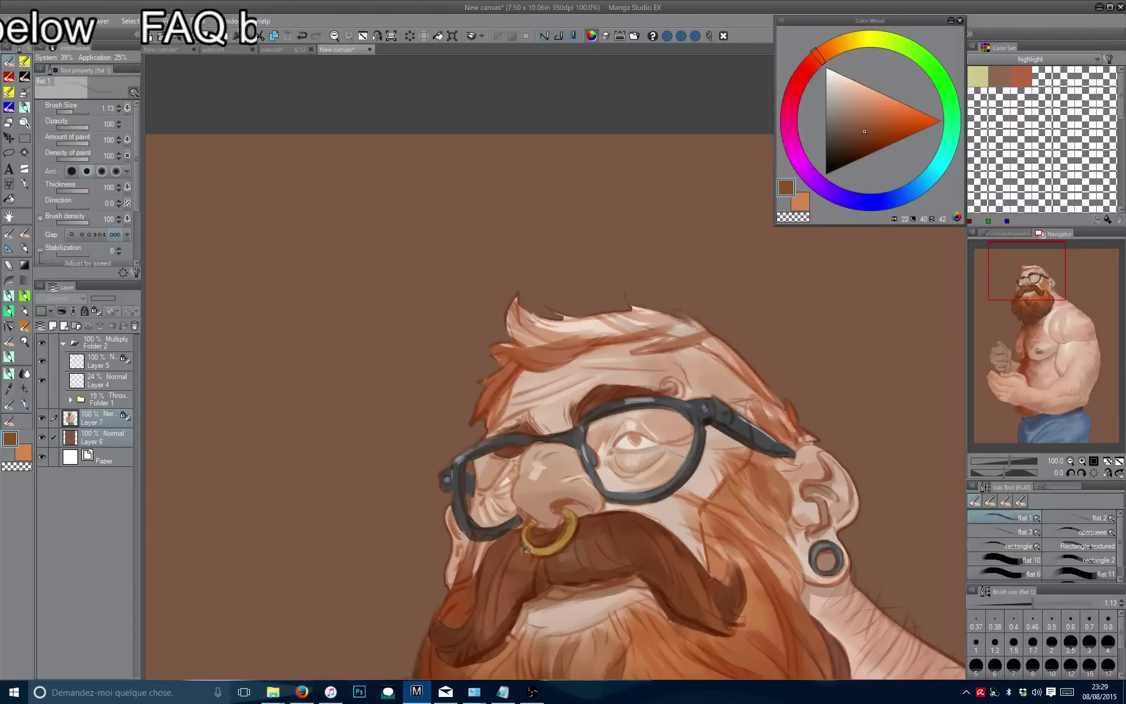
pyautogui.keyDown('alt'); pyautogui.click(573, 551); pyautogui.keyUp('alt')
pyautogui.keyDown('alt'); pyautogui.click(547, 555); pyautogui.keyUp('alt')
# Choose a slightly darker ochre and paint the piercing ring at the outer end of the eyebrow above the near lens.
pyautogui.moveTo(655, 402); pyautogui.dragTo(638, 433)
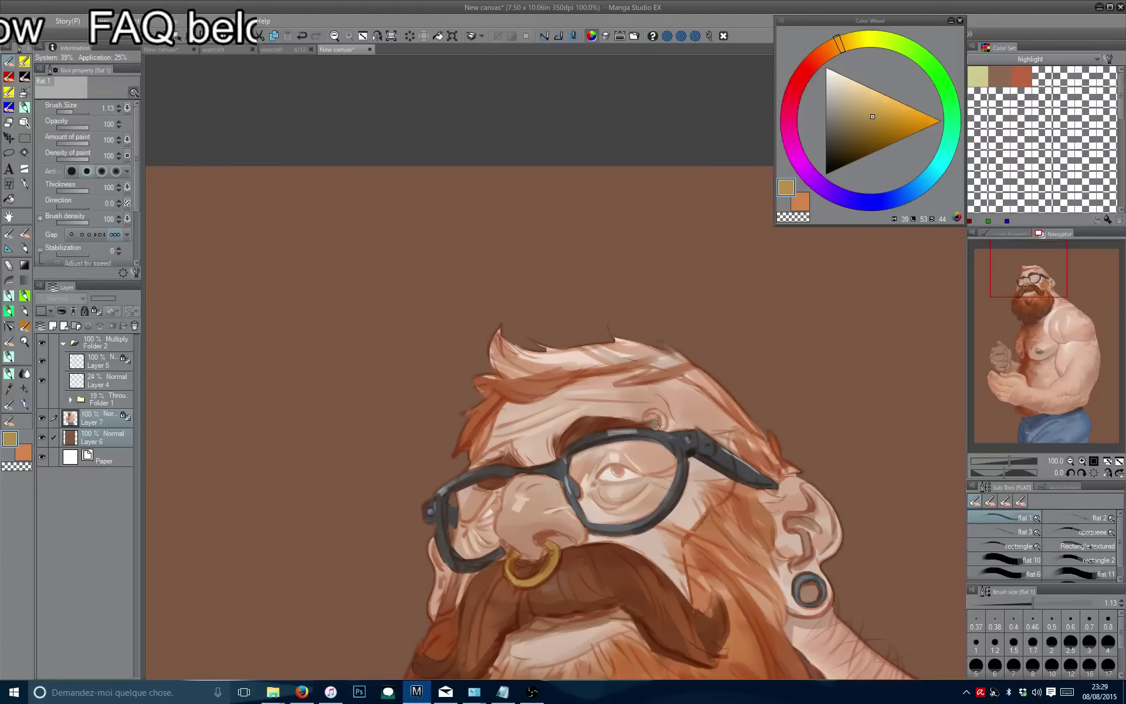
pyautogui.scroll(-4, 663, 404)
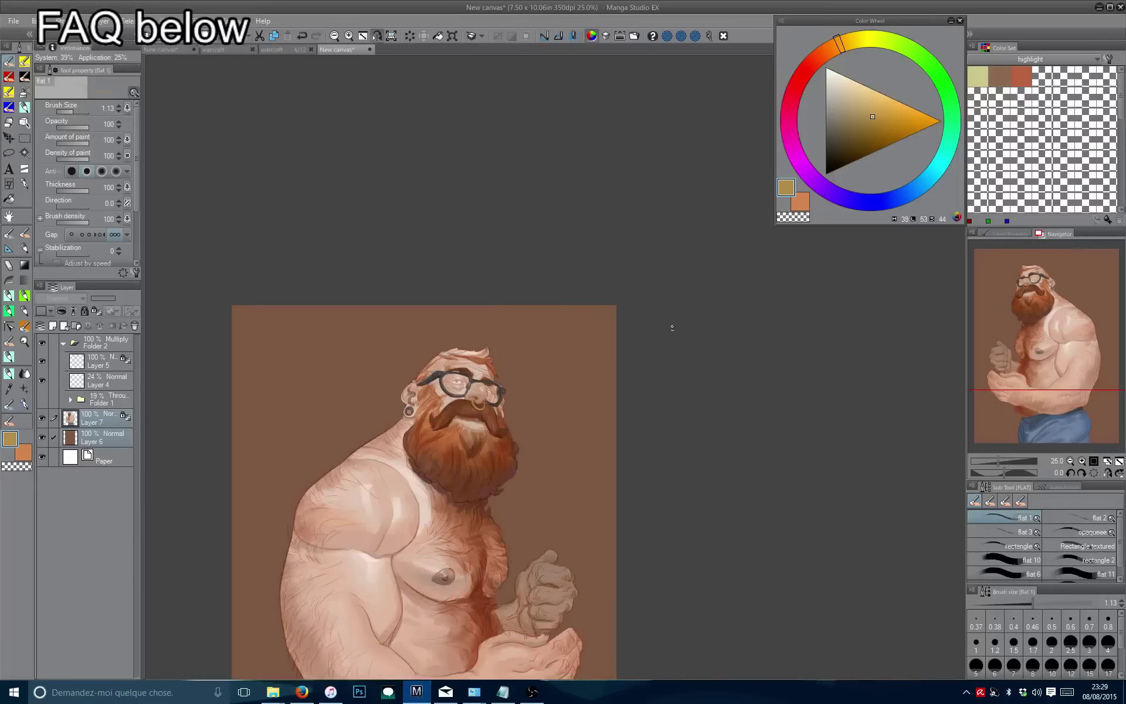
pyautogui.scroll(1, 664, 300)
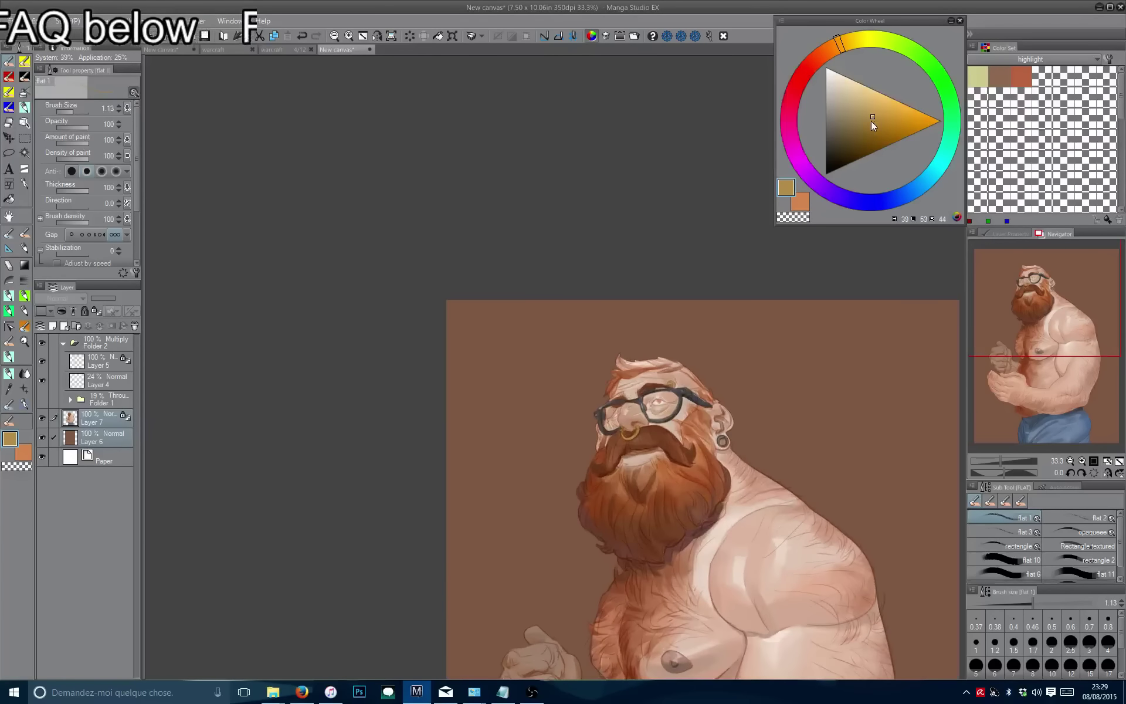
pyautogui.click(872, 120)
pyautogui.scroll(3, 610, 386)
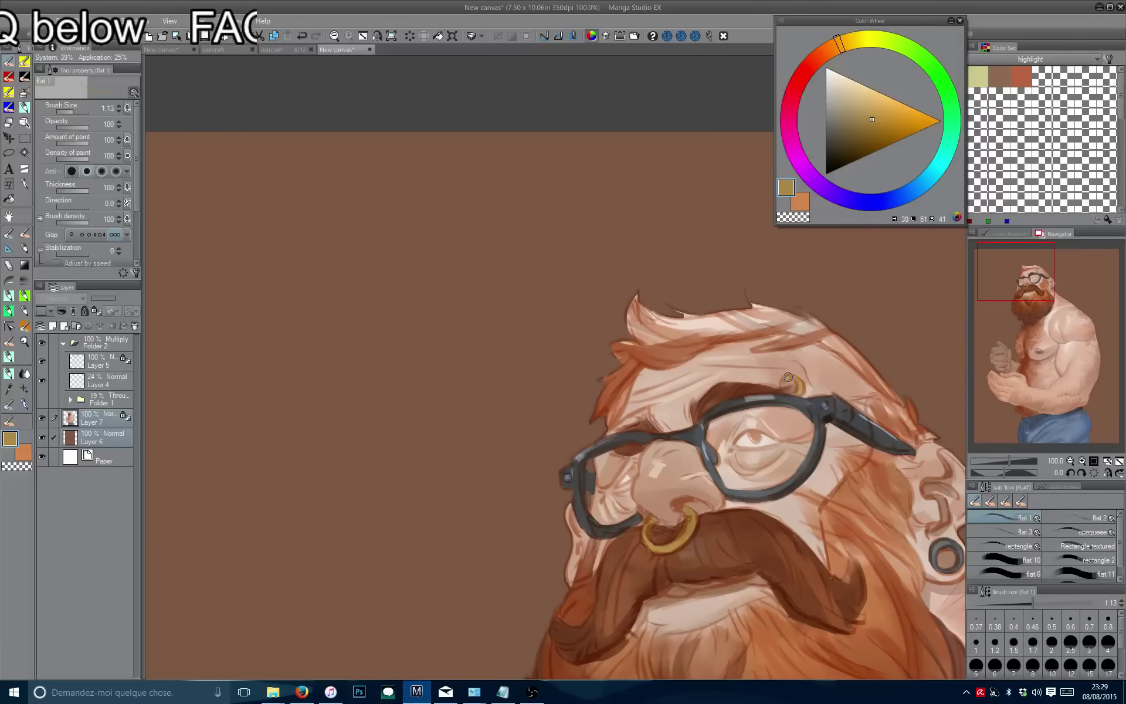
pyautogui.moveTo(788, 377); pyautogui.dragTo(653, 414)
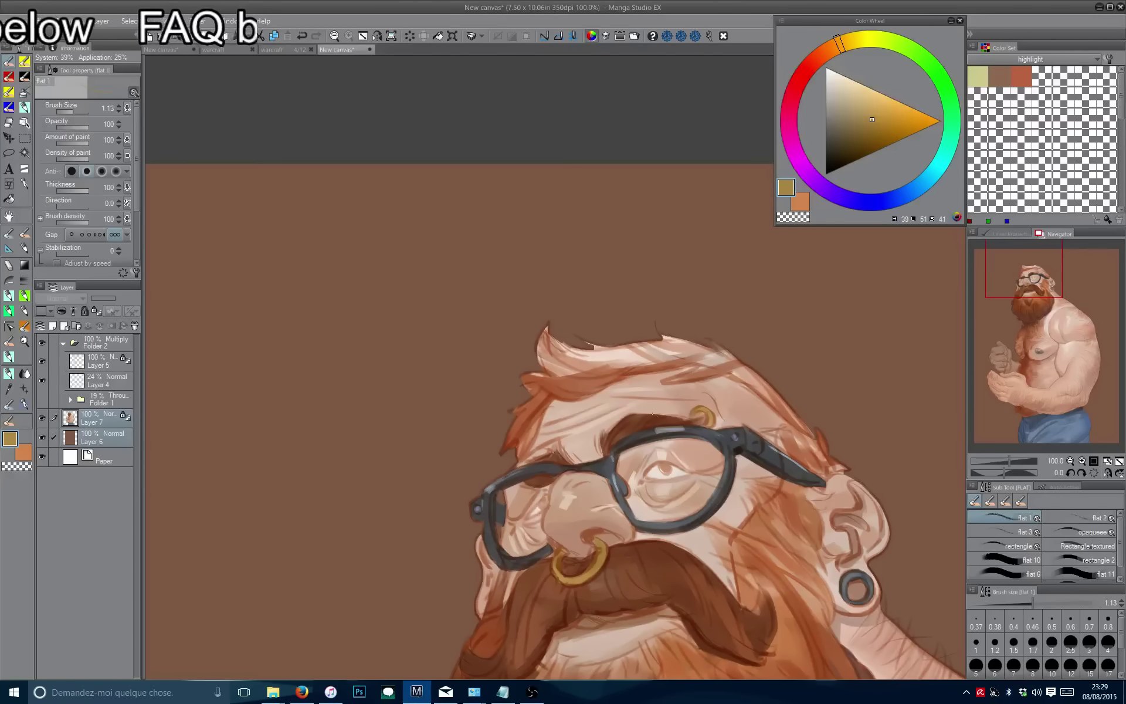
# Sample the skin around the near eye, choose a darker pinkish brown to shade the eye area behind the glasses, and sample the nose's skin tone.
pyautogui.keyDown('alt'); pyautogui.click(688, 449); pyautogui.keyUp('alt')
pyautogui.click(854, 104)
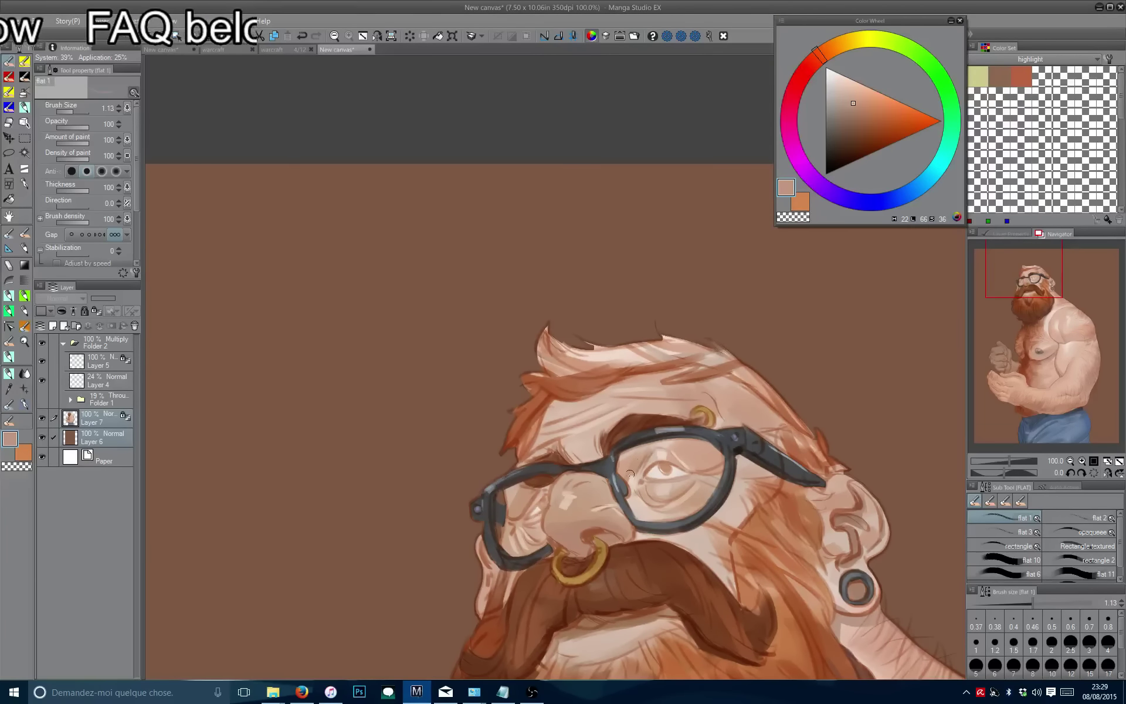
pyautogui.click(858, 111)
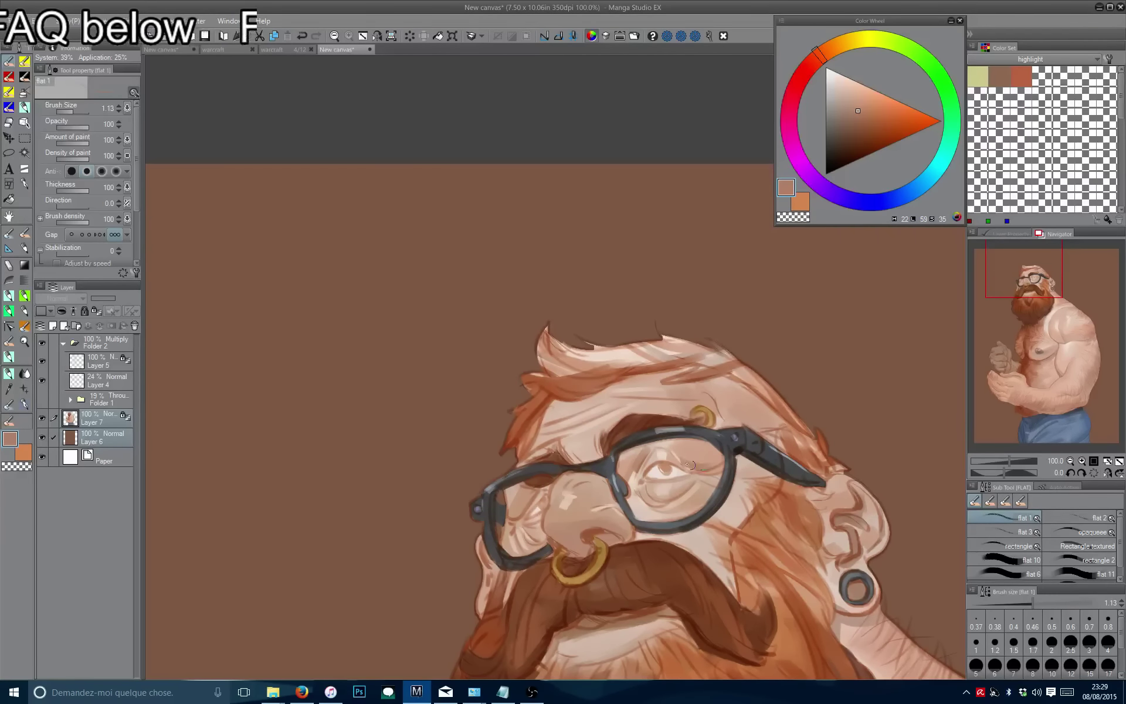
pyautogui.scroll(-5, 691, 465)
pyautogui.press('h')
pyautogui.scroll(5, 601, 452)
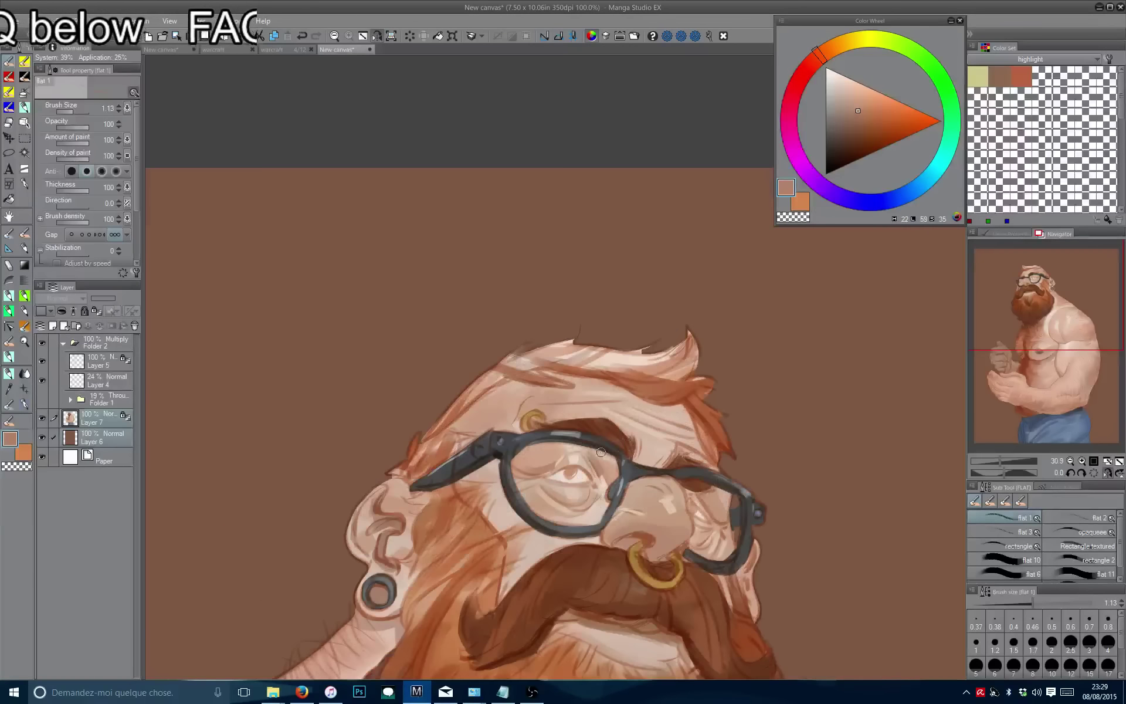
pyautogui.moveTo(517, 467); pyautogui.dragTo(491, 477)
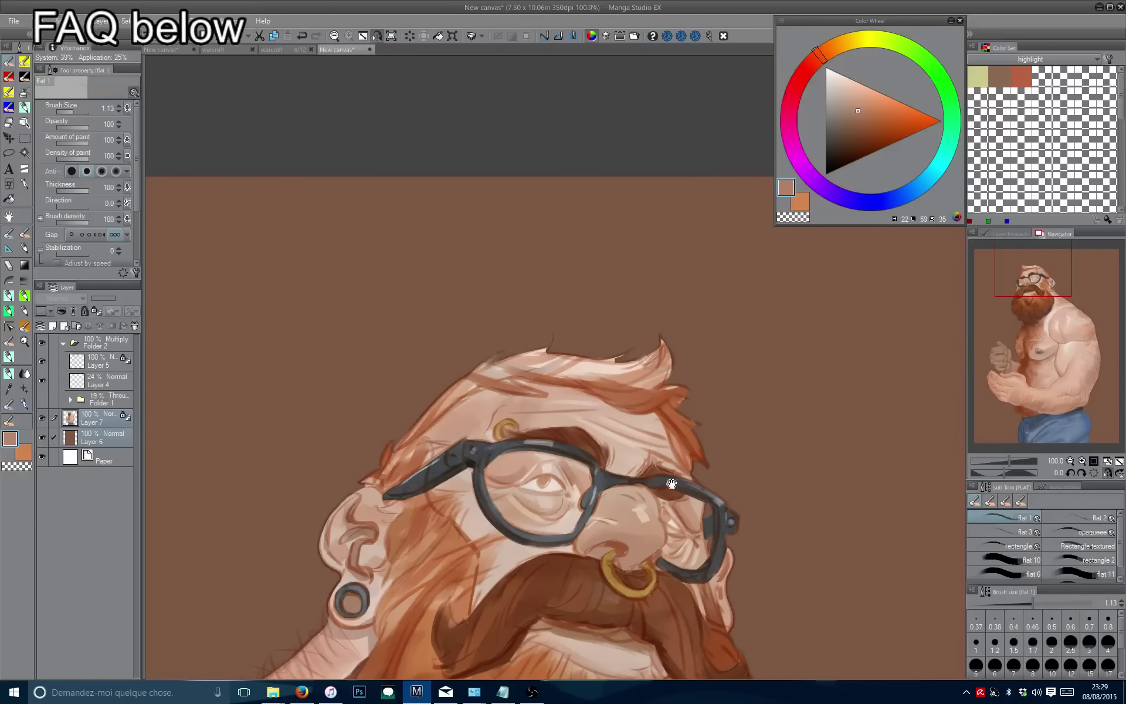
pyautogui.moveTo(677, 513); pyautogui.dragTo(665, 489)
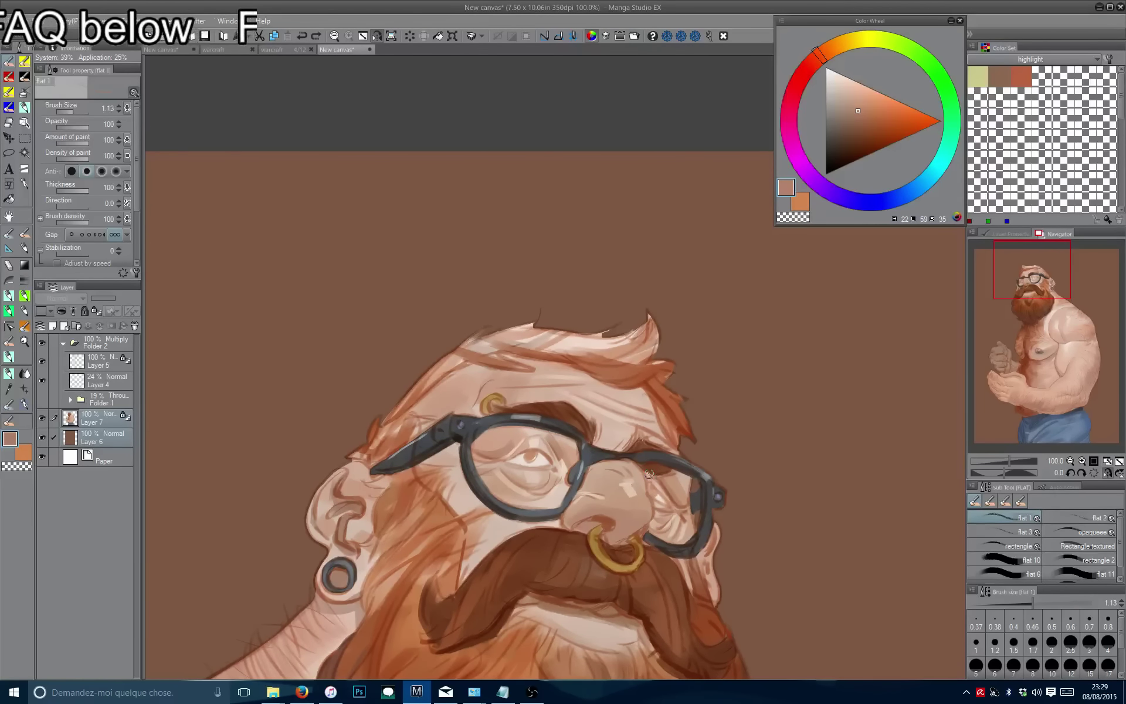
pyautogui.press('h')
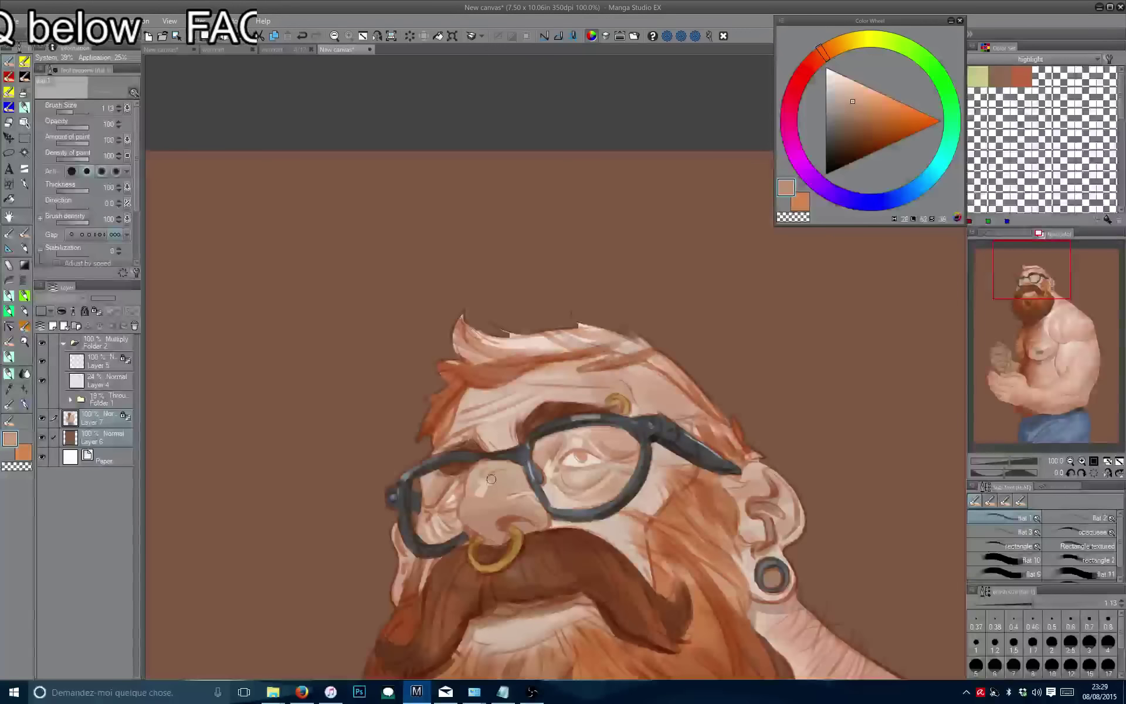
pyautogui.keyDown('alt'); pyautogui.click(491, 481); pyautogui.keyUp('alt')
pyautogui.moveTo(442, 391); pyautogui.dragTo(452, 400)
# Sample the forehead skin, choose a darker grey-brown and paint soft shadows beneath the fringe with brush sizes 1.31 and 1.11.
pyautogui.keyDown('alt'); pyautogui.click(495, 397); pyautogui.keyUp('alt')
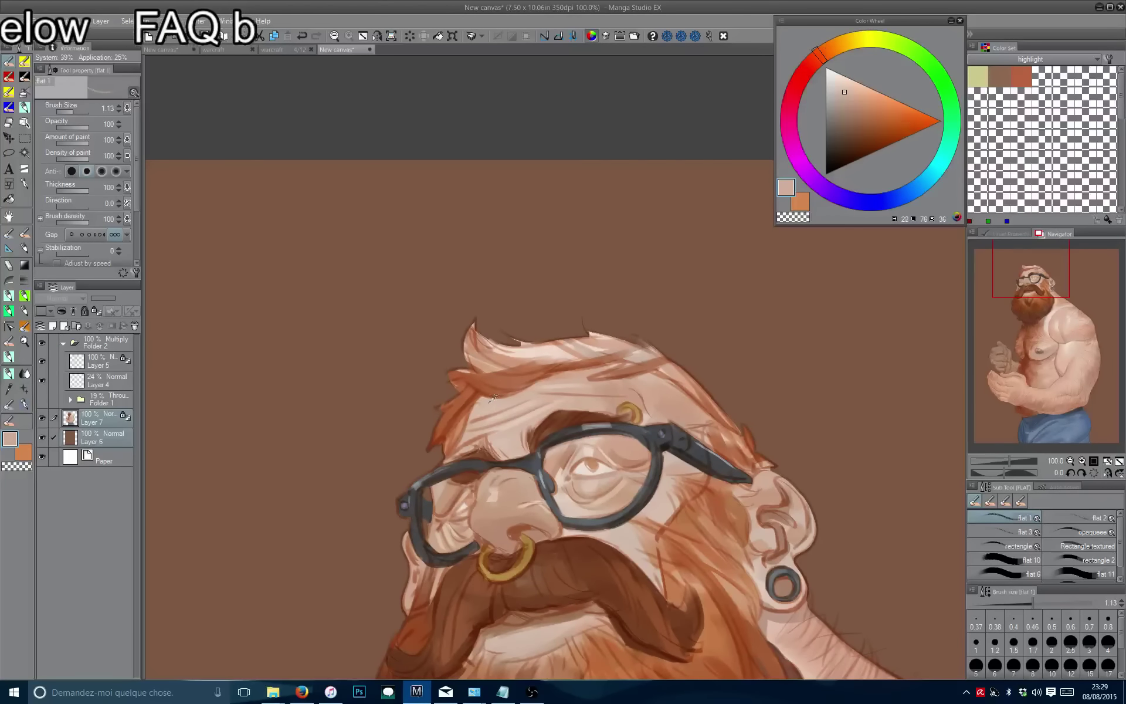
pyautogui.keyDown('alt'); pyautogui.click(524, 391); pyautogui.keyUp('alt')
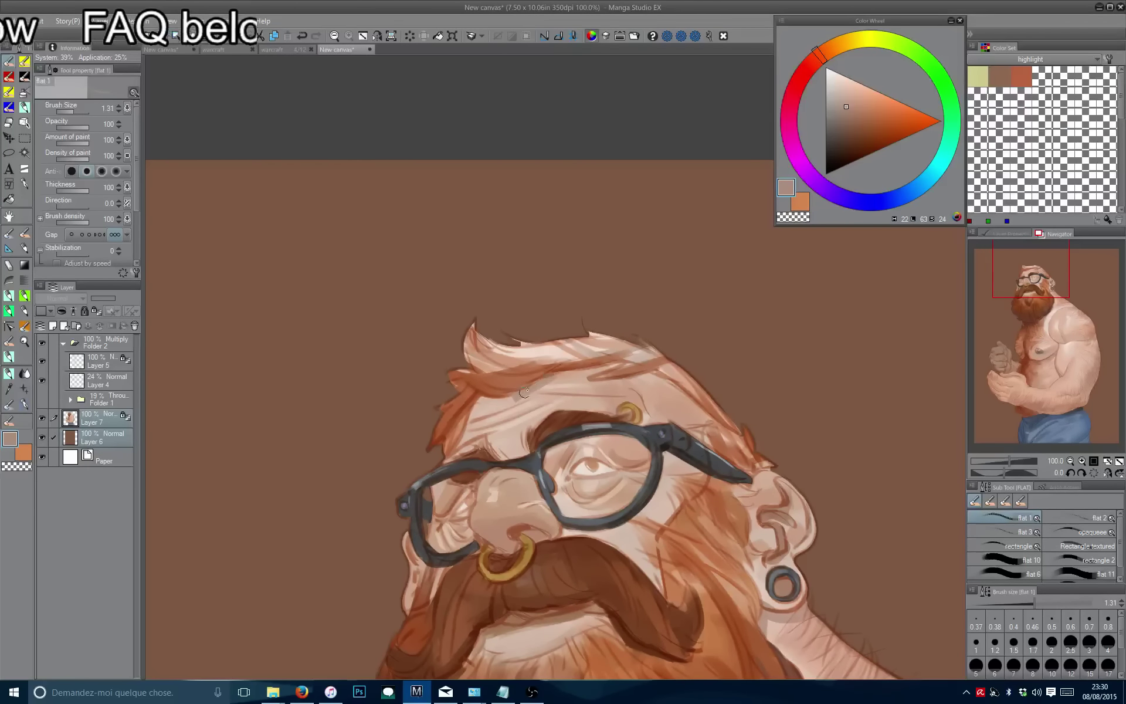
pyautogui.click(851, 118)
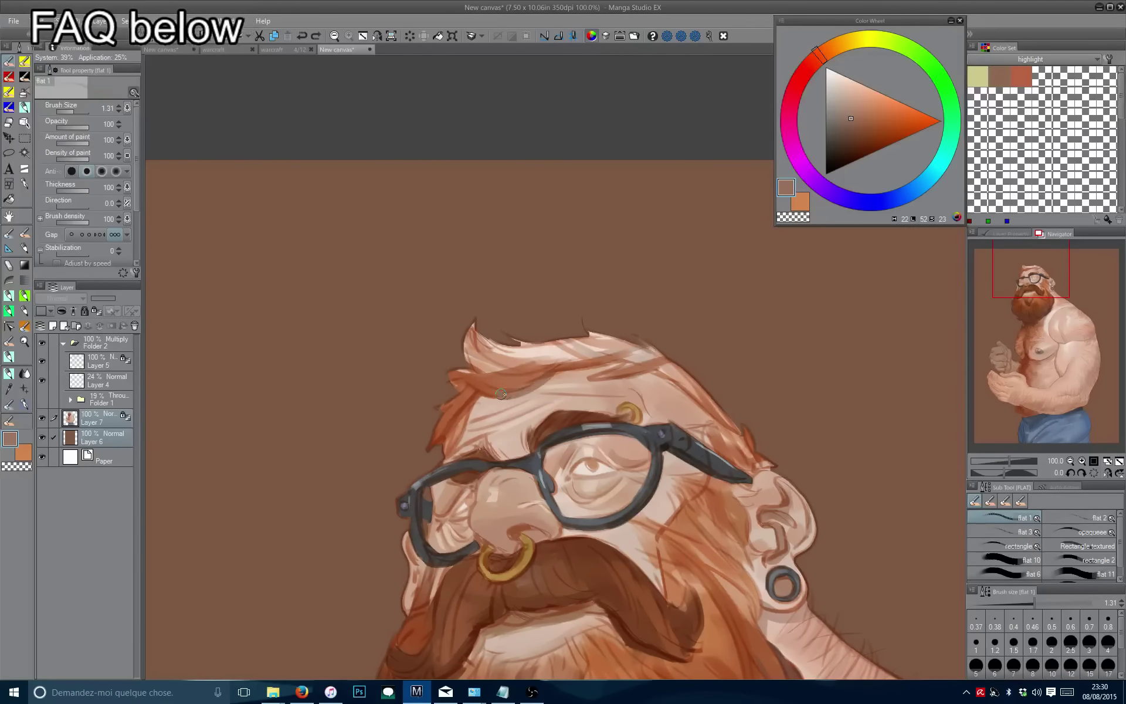
pyautogui.moveTo(536, 385); pyautogui.dragTo(494, 397)
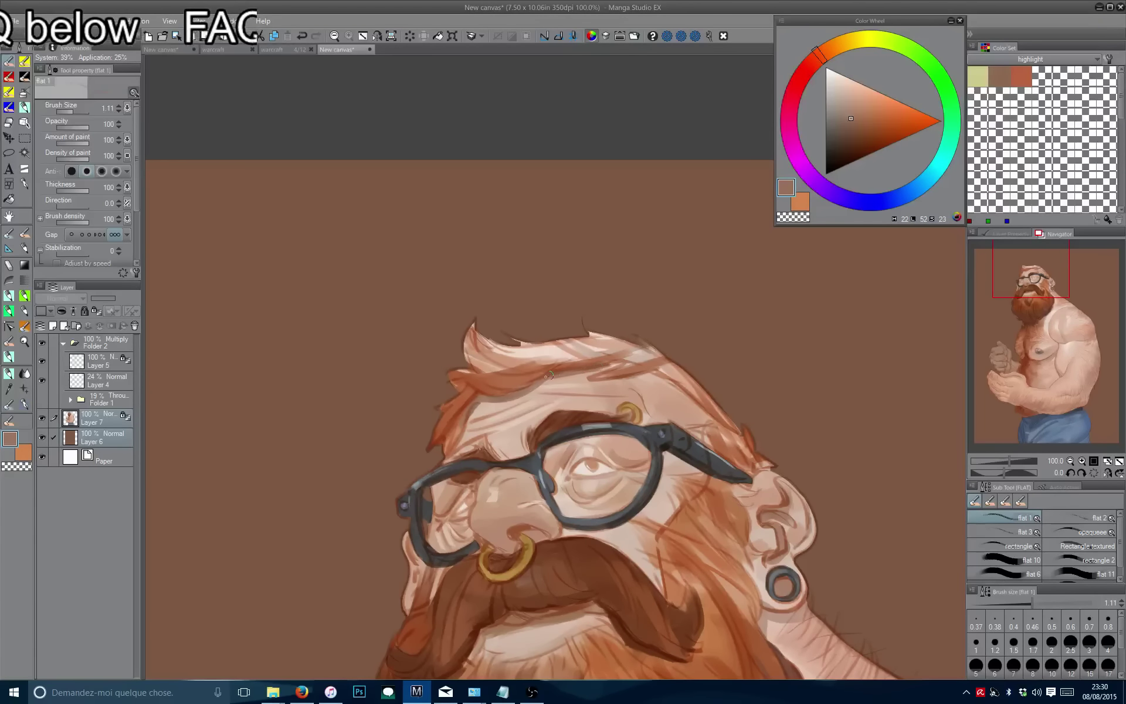
pyautogui.moveTo(648, 372); pyautogui.dragTo(612, 395)
pyautogui.scroll(-5, 613, 398)
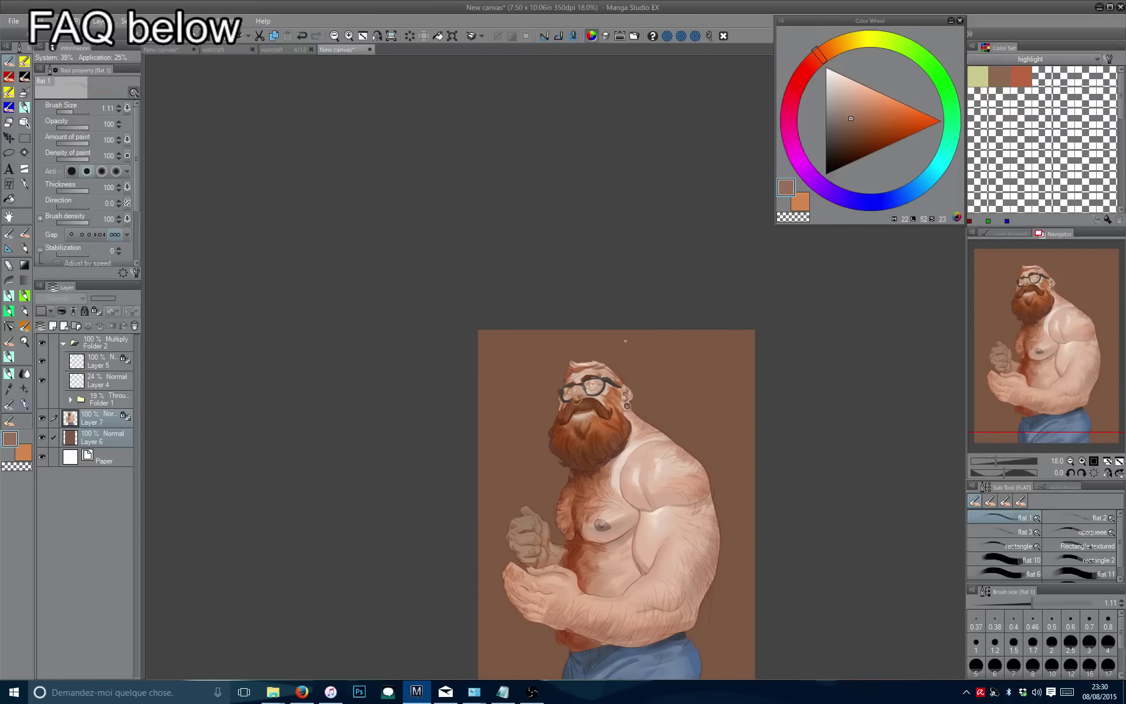
pyautogui.scroll(1, 457, 358)
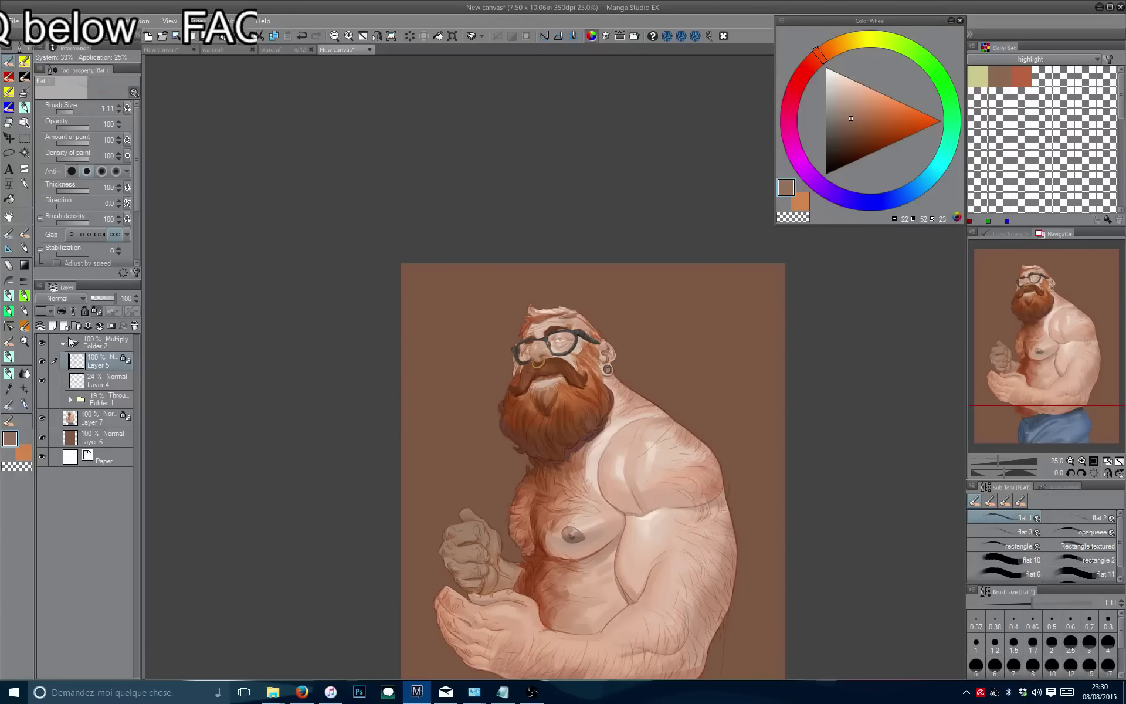
# Collapse the multiply folder Folder 2 and add a new raster layer above it.
pyautogui.click(82, 364)
pyautogui.click(64, 344)
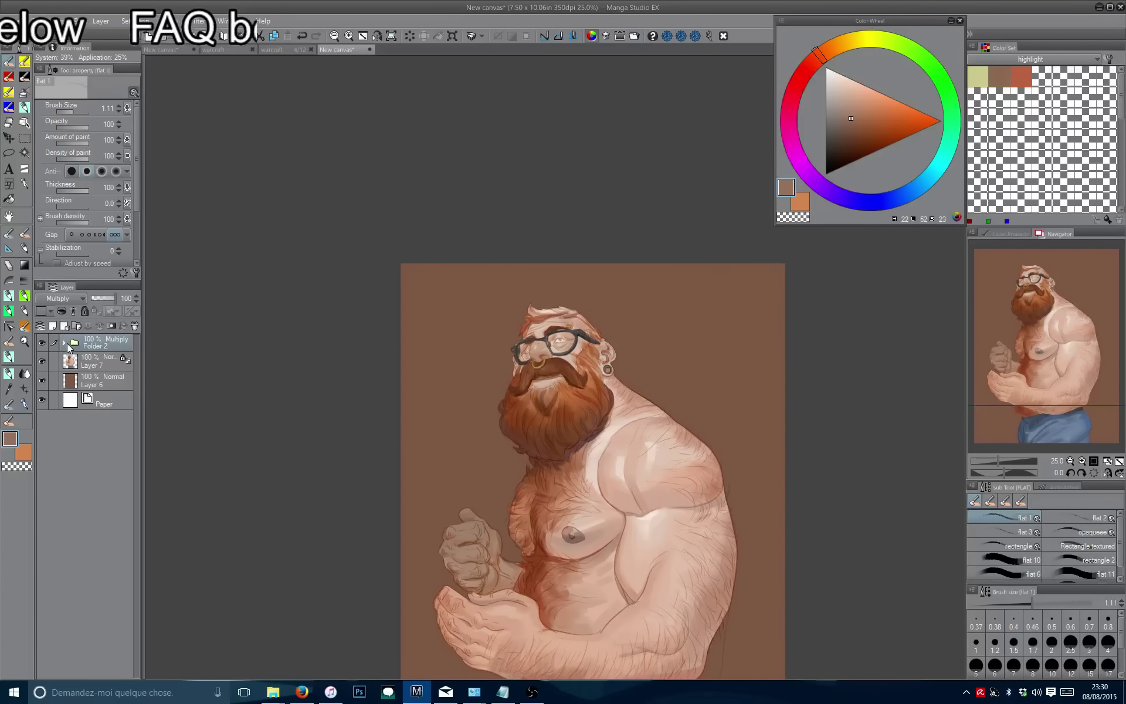
pyautogui.click(53, 326)
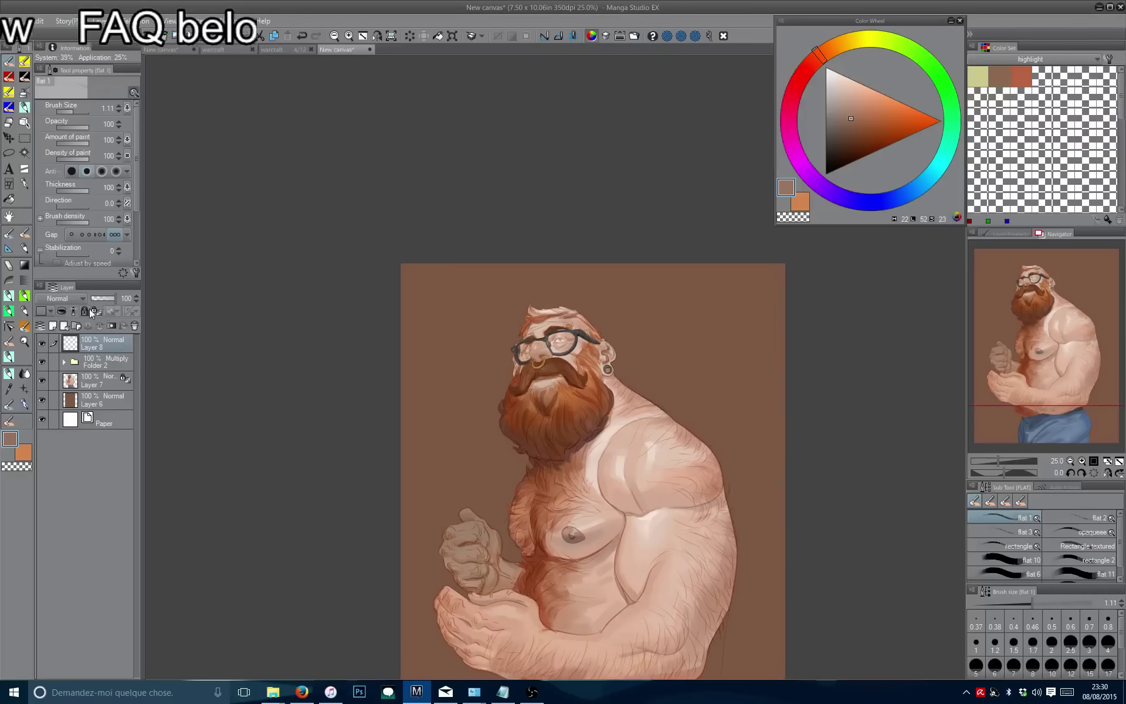
# Try the Soft 2 airbrush at size 100 over the face in a warm pinkish brown, undo it, and clip the new layer to Folder 2.
pyautogui.hotkey('ctrl', '+')
pyautogui.hotkey('ctrl', '+')
pyautogui.hotkey('ctrl', '+')
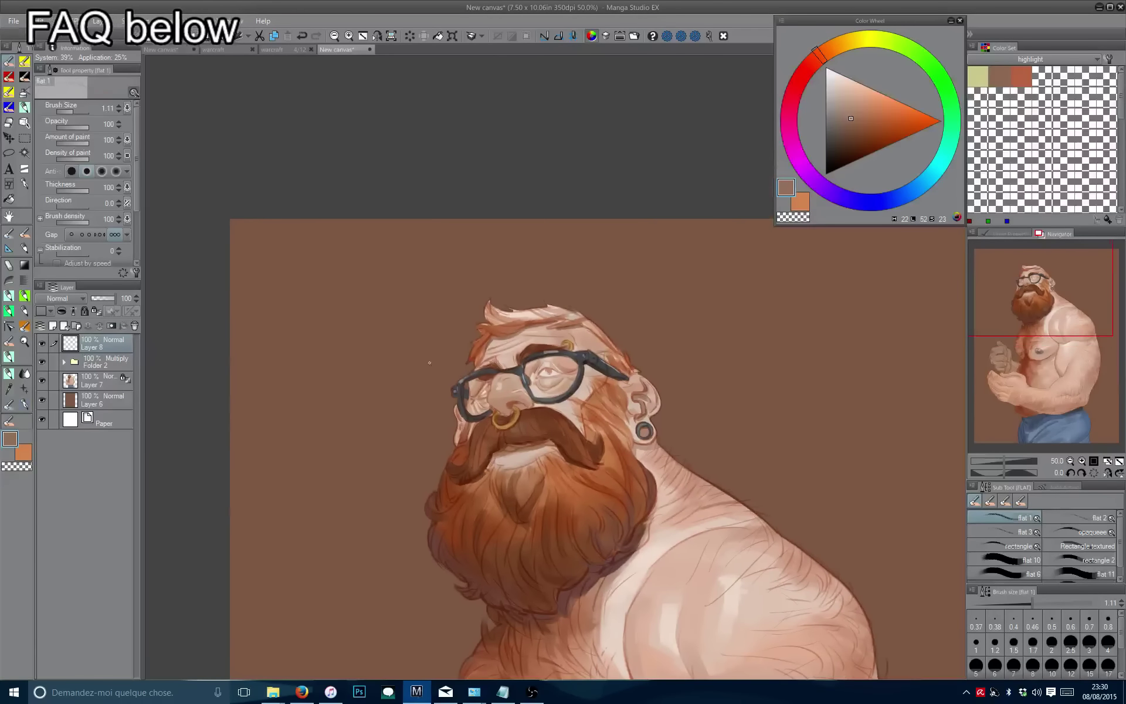
pyautogui.click(24, 108)
pyautogui.click(863, 112)
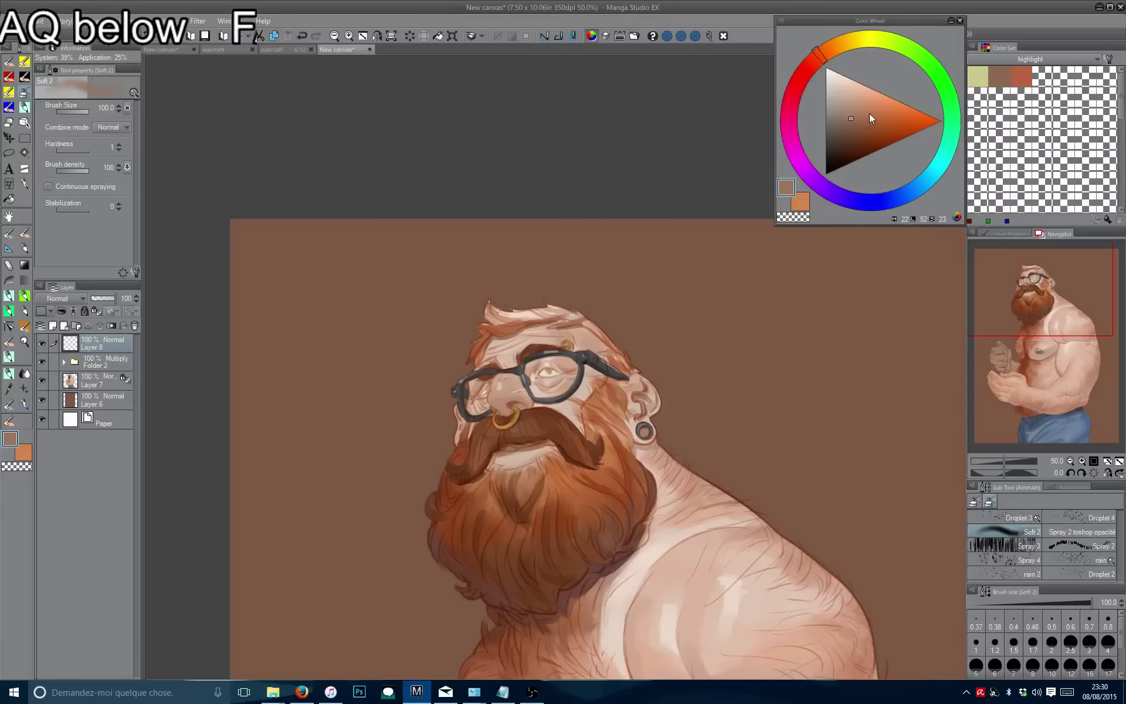
pyautogui.click(554, 471)
pyautogui.hotkey('ctrl', 'z')
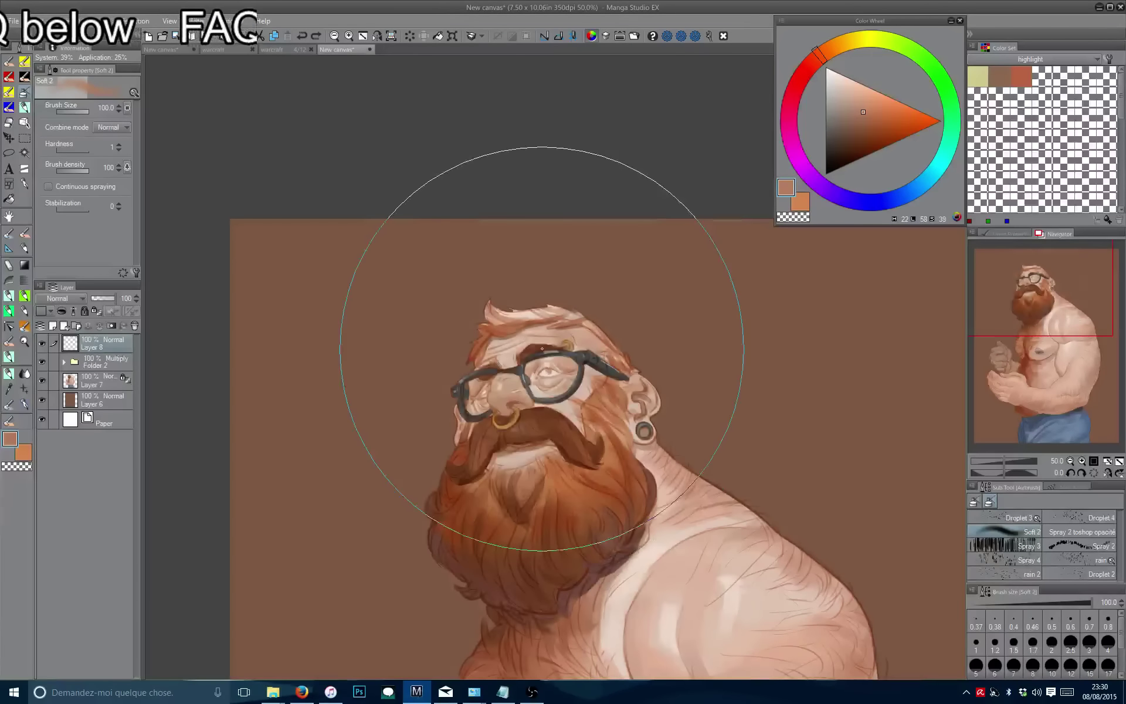
pyautogui.click(63, 311)
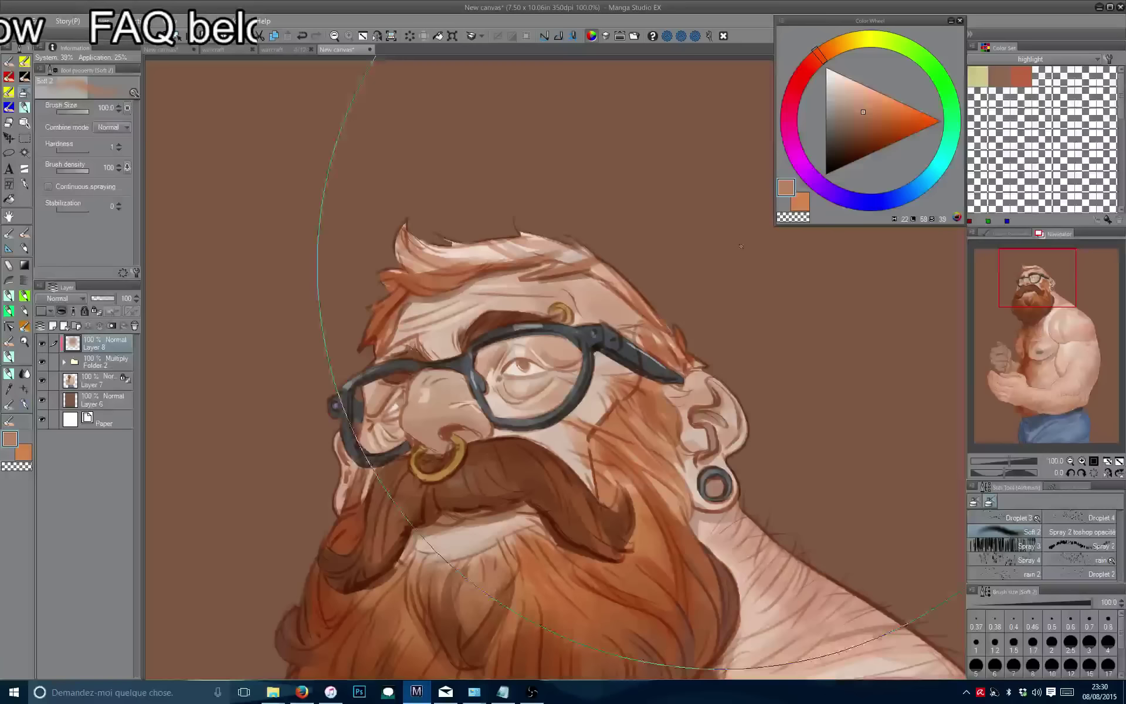
# Choose a darker reddish brown and airbrush the line art of the face and glasses with brush size 26.96.
pyautogui.scroll(2, 554, 349)
pyautogui.click(864, 127)
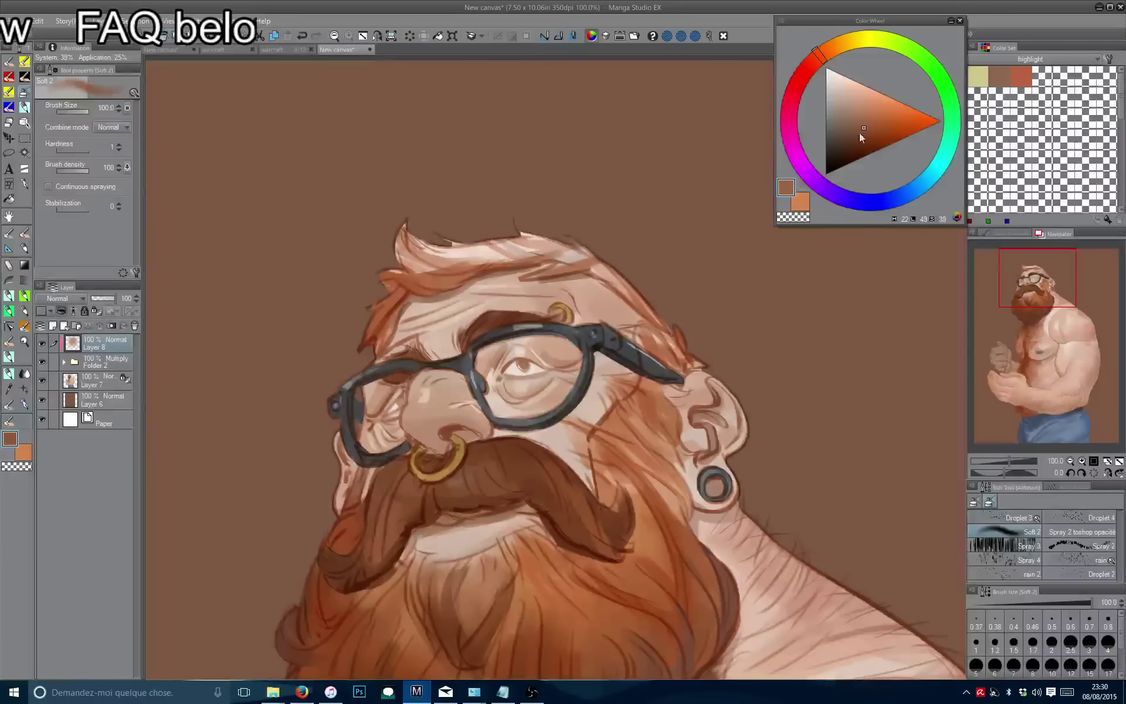
pyautogui.moveTo(470, 367); pyautogui.dragTo(593, 334)
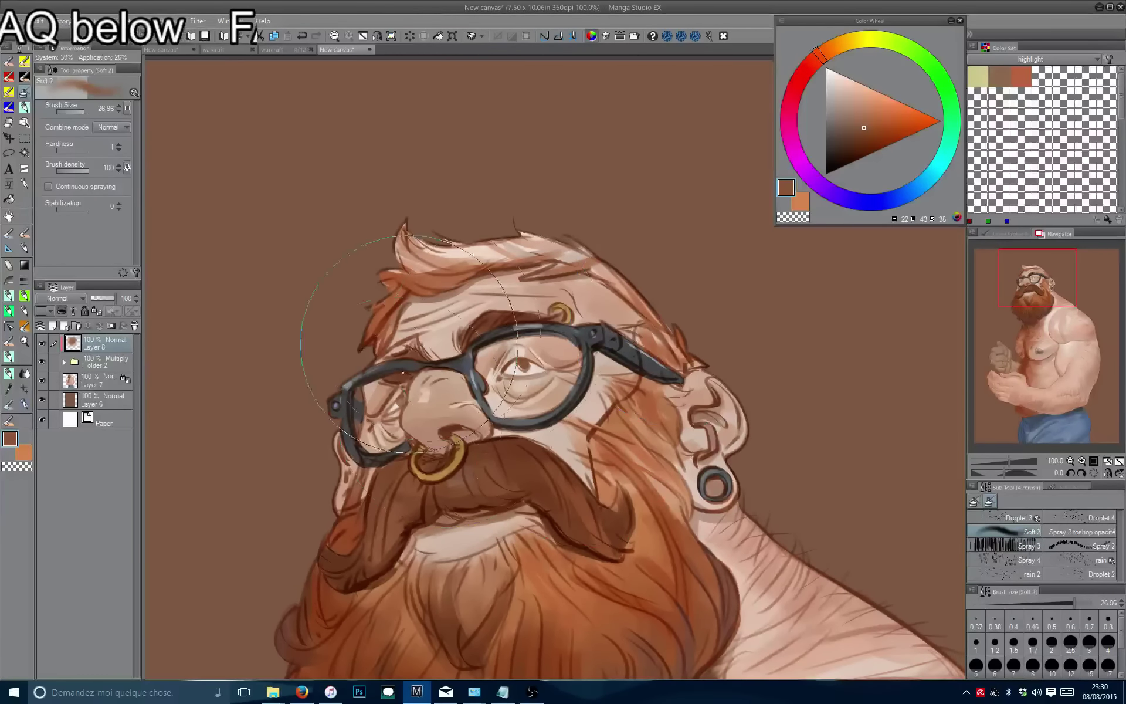
# Choose a brighter orange-brown and airbrush the line art of the torso, arms and hands with brush size 76.08.
pyautogui.moveTo(528, 511)
pyautogui.mouseDown()
pyautogui.moveTo(531, 333)
pyautogui.moveTo(534, 369)
pyautogui.moveTo(616, 364)
pyautogui.moveTo(546, 382)
pyautogui.moveTo(567, 367)
pyautogui.mouseUp()
pyautogui.scroll(-2, 534, 369)
pyautogui.click(887, 123)
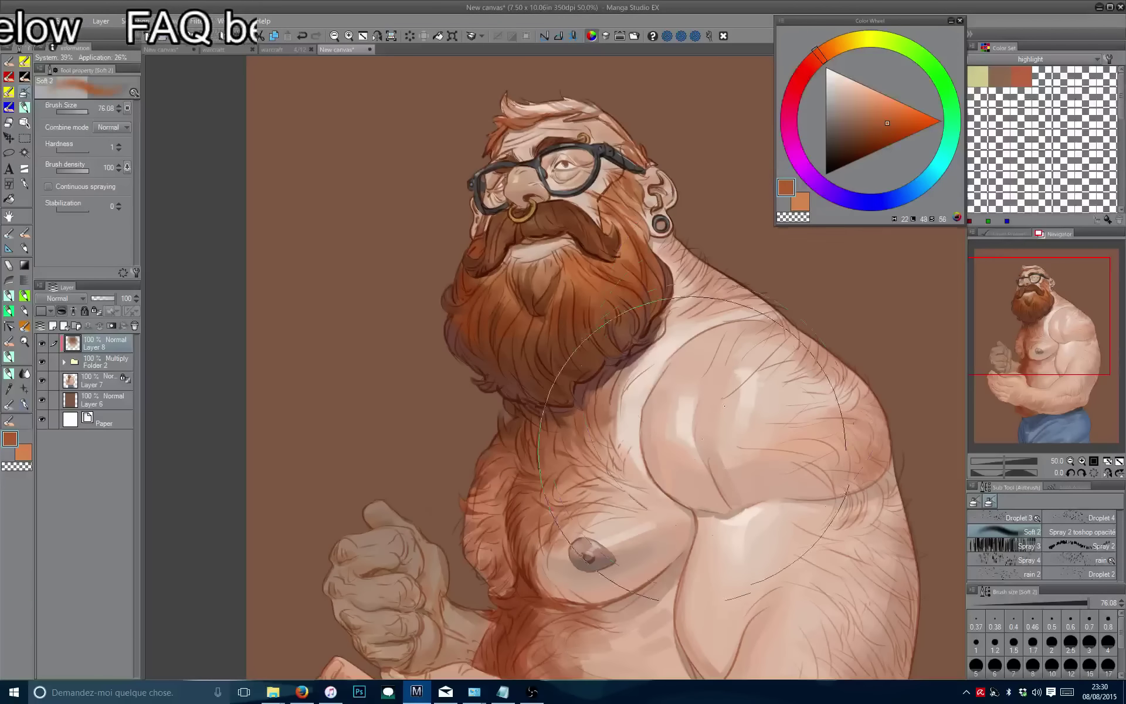
pyautogui.moveTo(496, 408); pyautogui.dragTo(526, 313)
pyautogui.click(891, 120)
pyautogui.moveTo(408, 540); pyautogui.dragTo(352, 290)
pyautogui.scroll(-1, 352, 290)
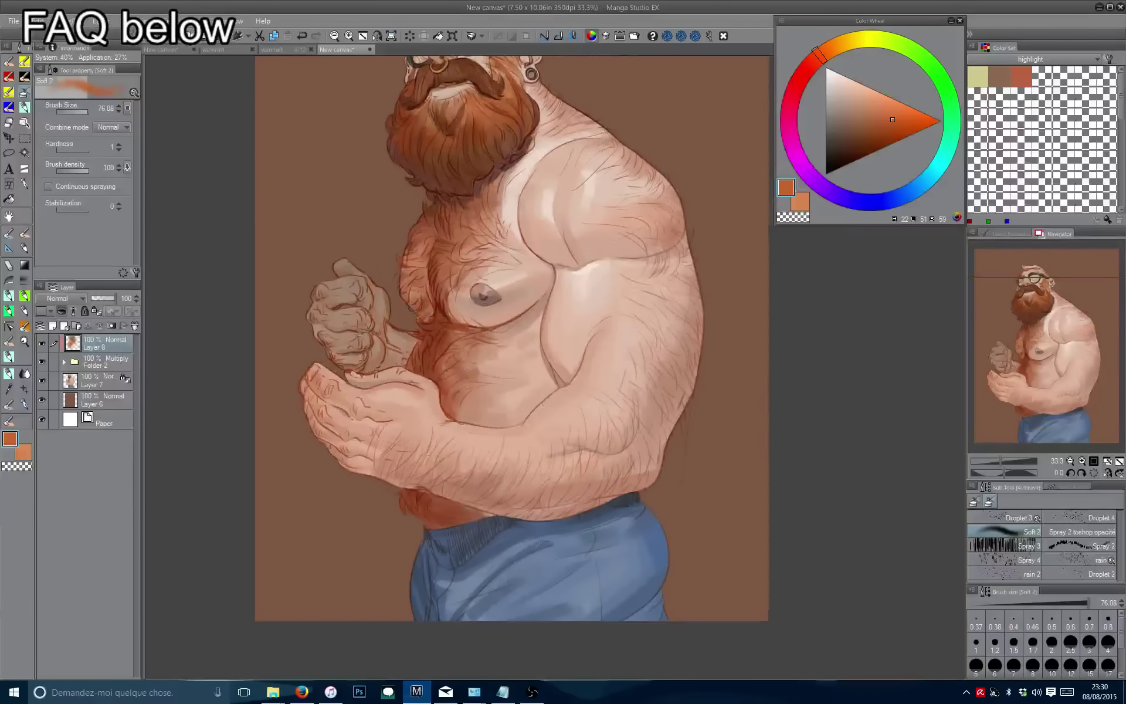
pyautogui.moveTo(572, 498); pyautogui.dragTo(604, 582)
pyautogui.moveTo(399, 70); pyautogui.dragTo(404, 163)
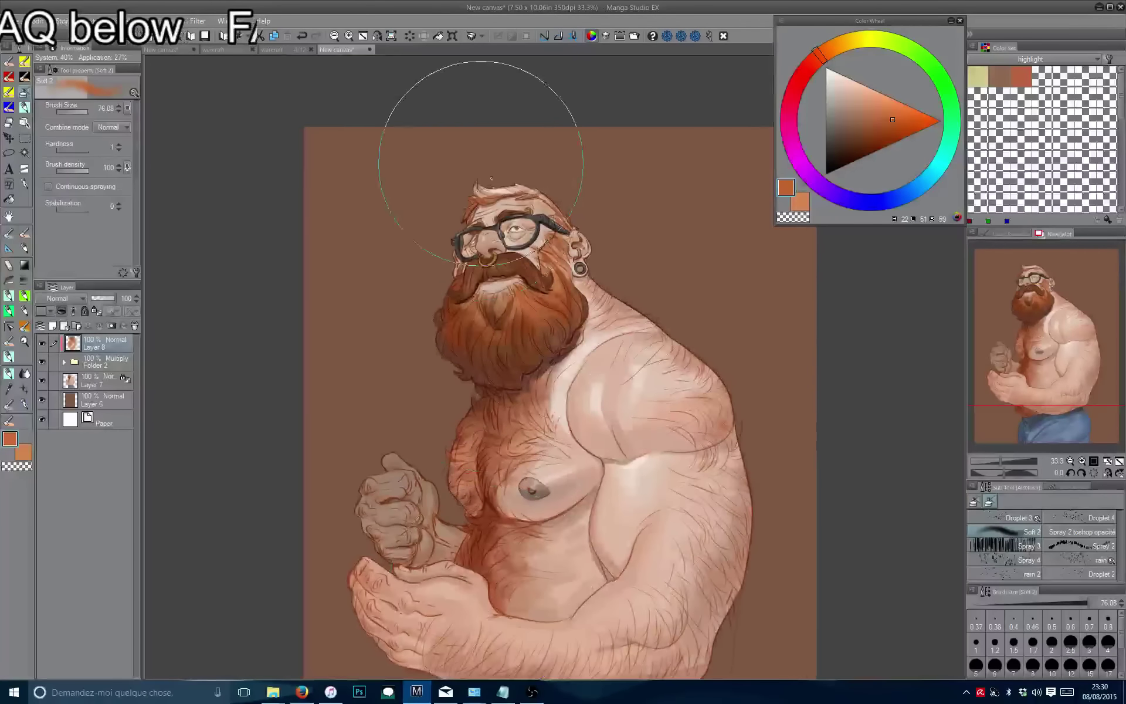
# Choose a darker reddish brown and tint the line art around the eyes and nose with brush sizes 5.32, 4.44 and 2.87.
pyautogui.scroll(3, 427, 289)
pyautogui.moveTo(488, 252); pyautogui.dragTo(479, 347)
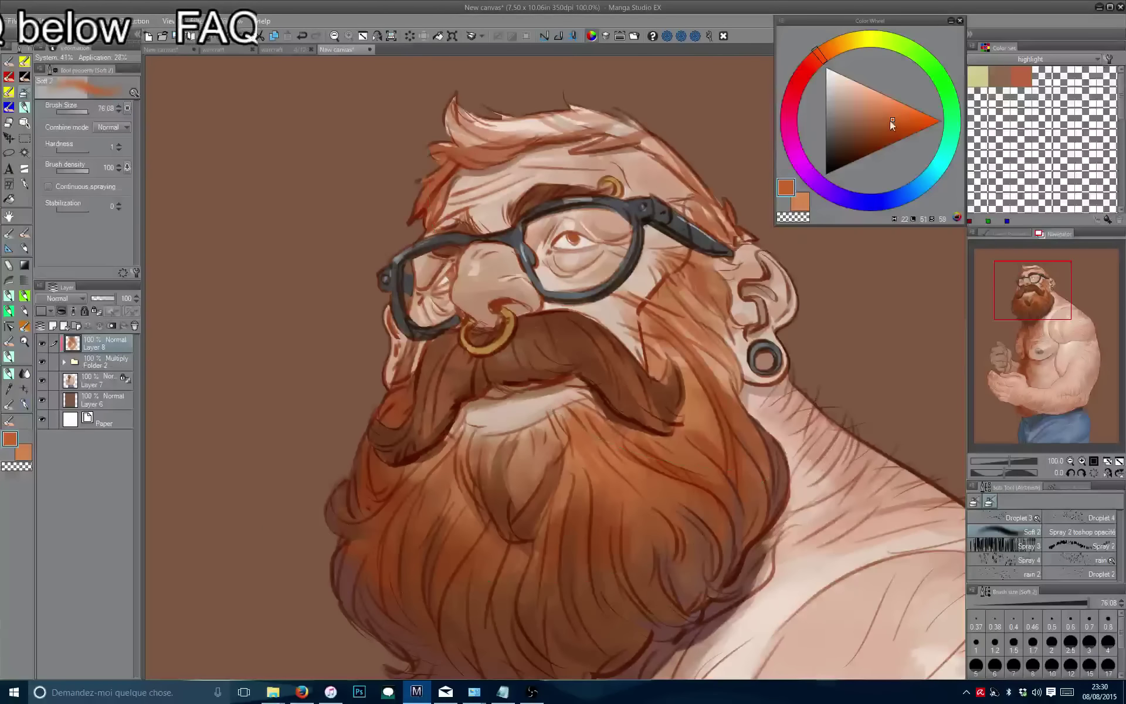
pyautogui.click(888, 128)
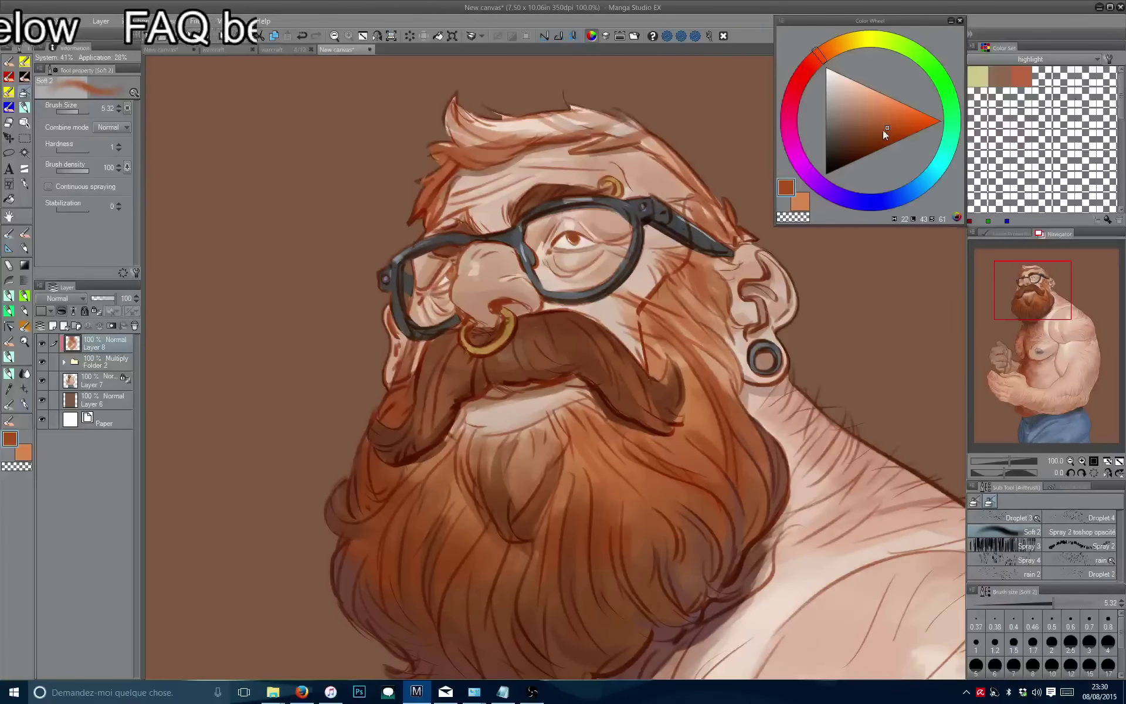
pyautogui.click(878, 138)
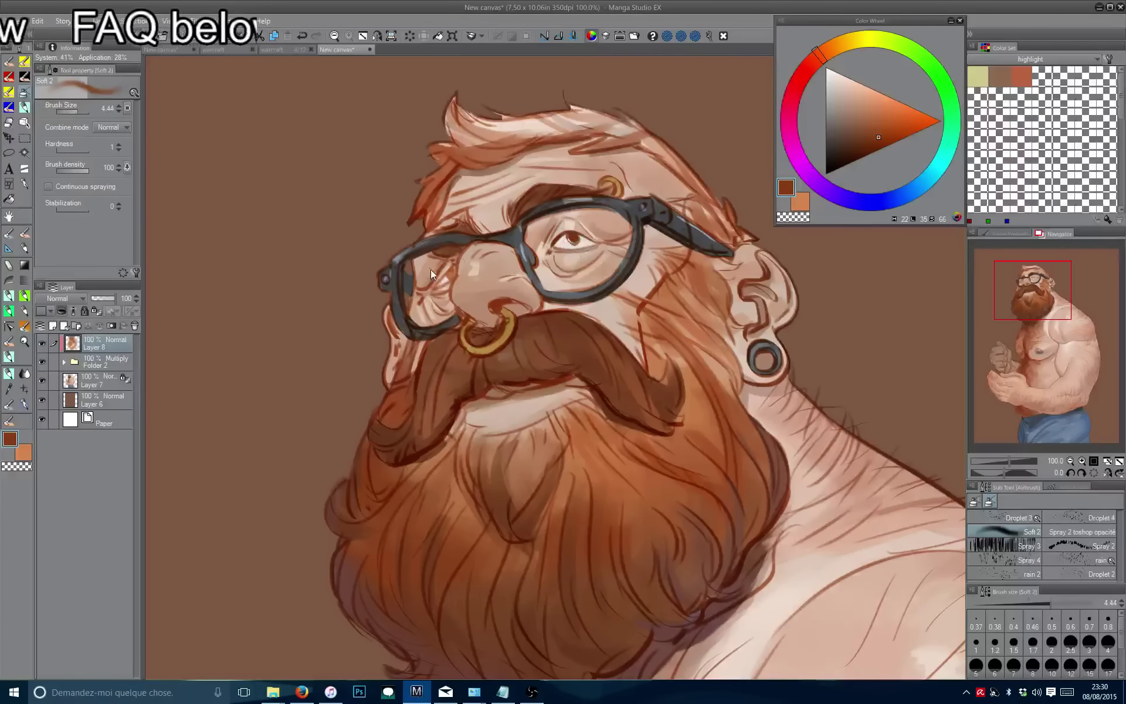
pyautogui.press('[')
pyautogui.scroll(-5, 429, 291)
pyautogui.press('h')
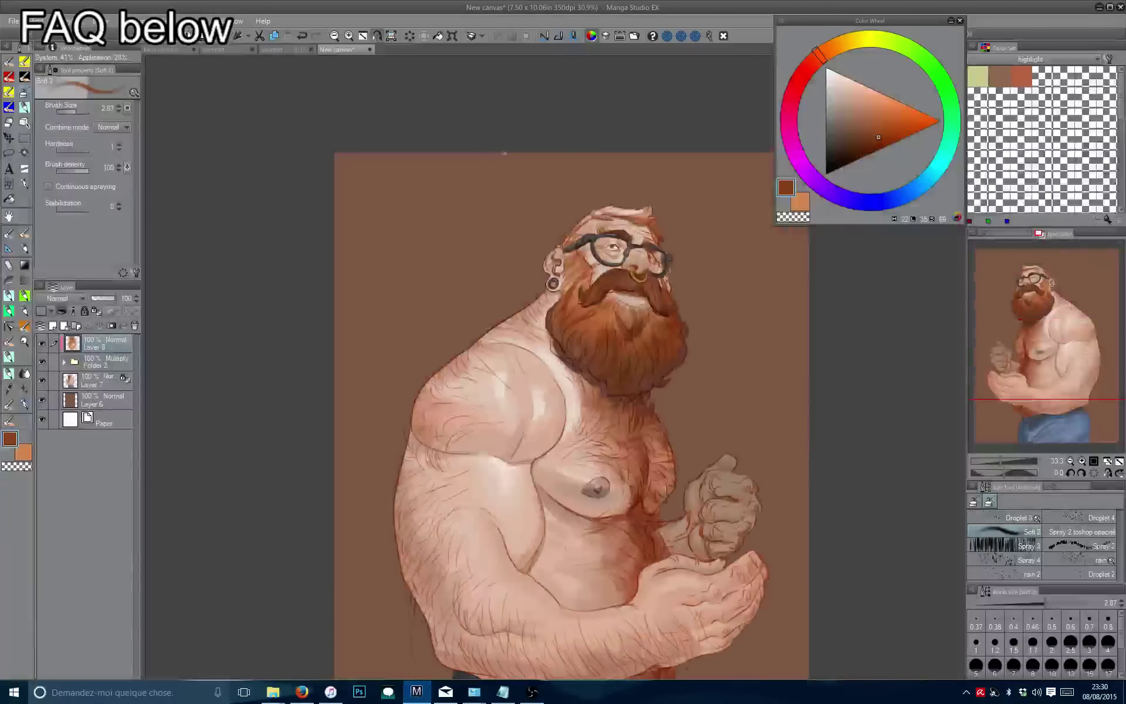
pyautogui.press('h')
pyautogui.scroll(5, 531, 340)
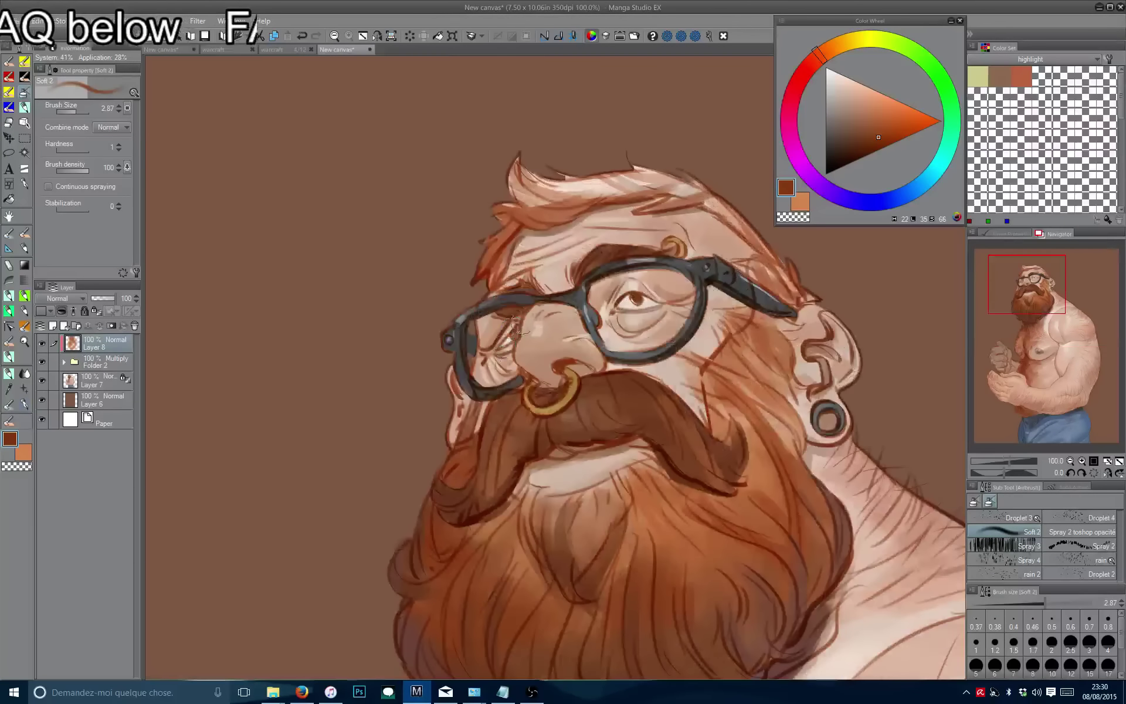
# Airbrush the same dark reddish brown over the line art of the glasses and far cheek with brush size 7.14.
pyautogui.press(']')
pyautogui.press(']')
pyautogui.press(']')
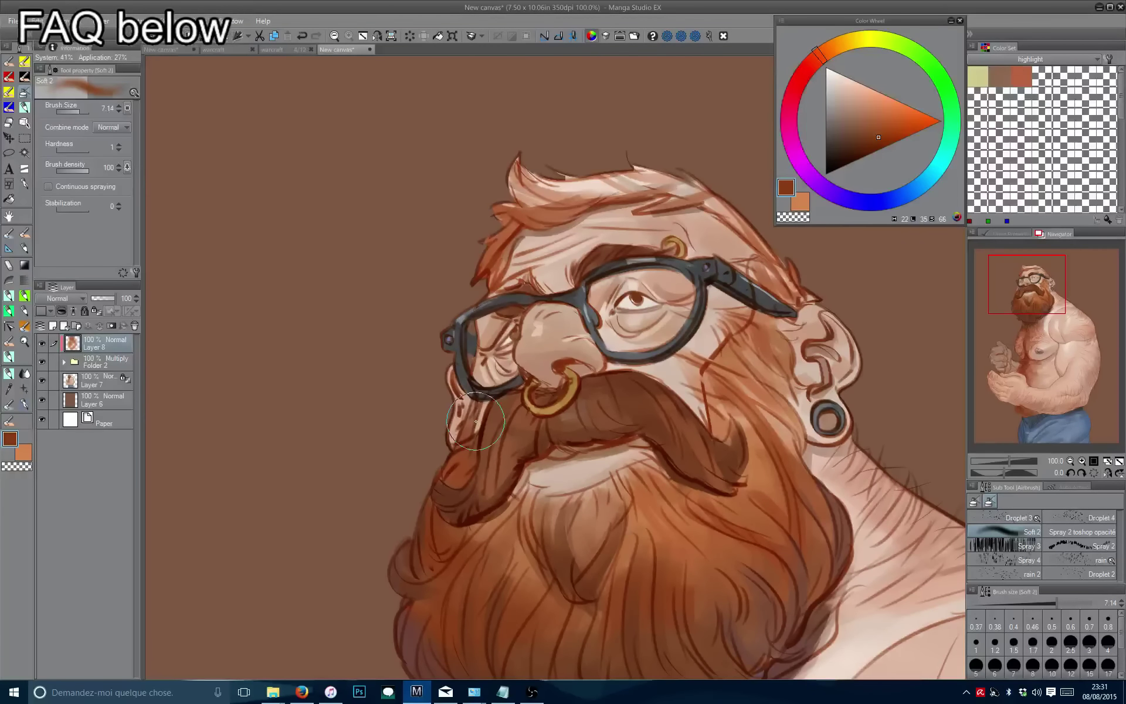
pyautogui.scroll(-4, 475, 421)
pyautogui.scroll(1, 475, 421)
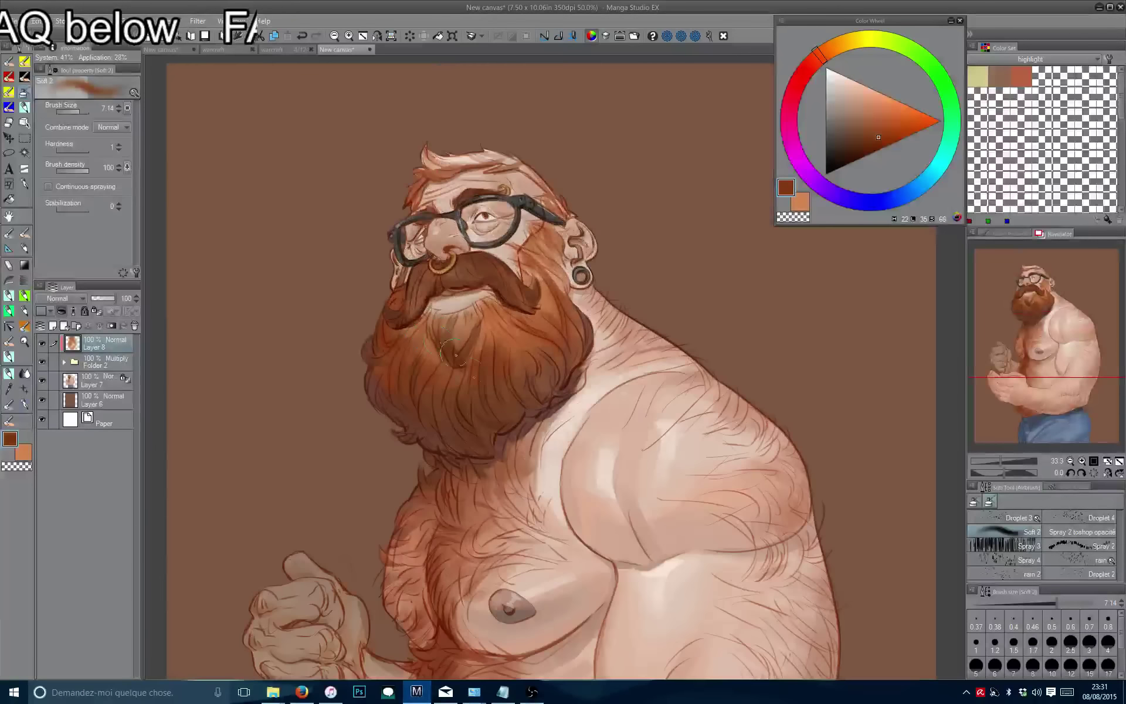
# Enlarge the airbrush to size 26.12 and tint the line art of the beard and head.
pyautogui.press(']')
pyautogui.press(']')
pyautogui.press(']')
pyautogui.press(']')
pyautogui.scroll(-2, 463, 403)
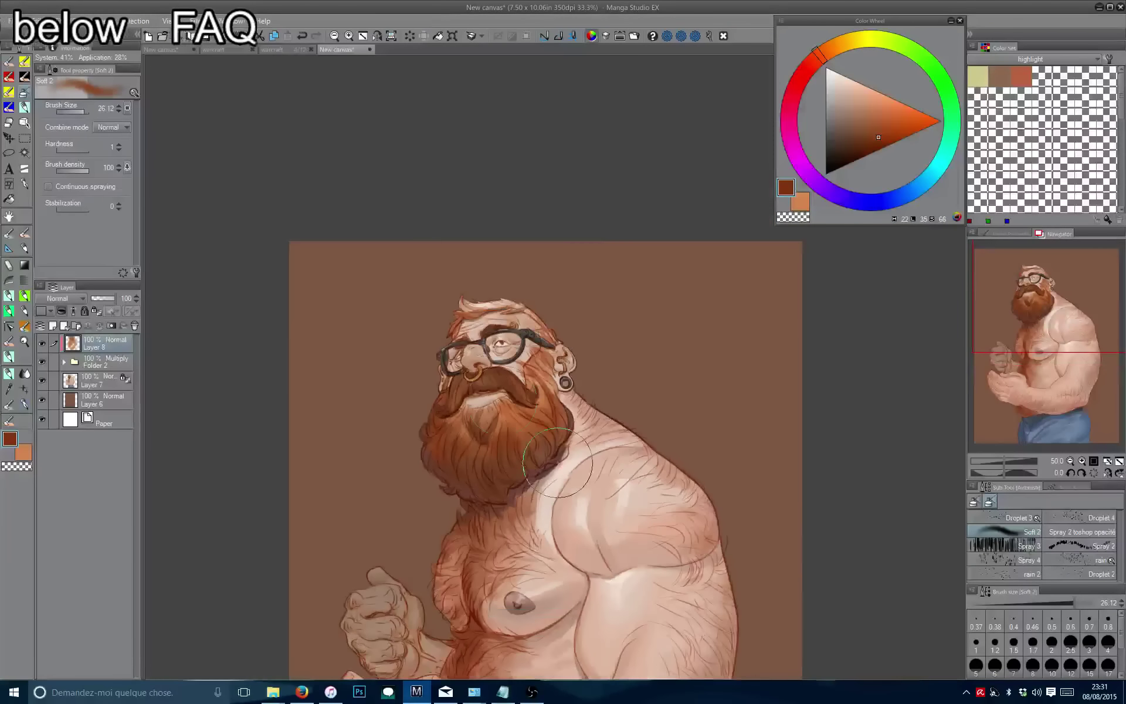
pyautogui.press(']')
pyautogui.press('h')
pyautogui.moveTo(464, 402); pyautogui.dragTo(464, 256)
pyautogui.press('h')
pyautogui.scroll(1, 431, 333)
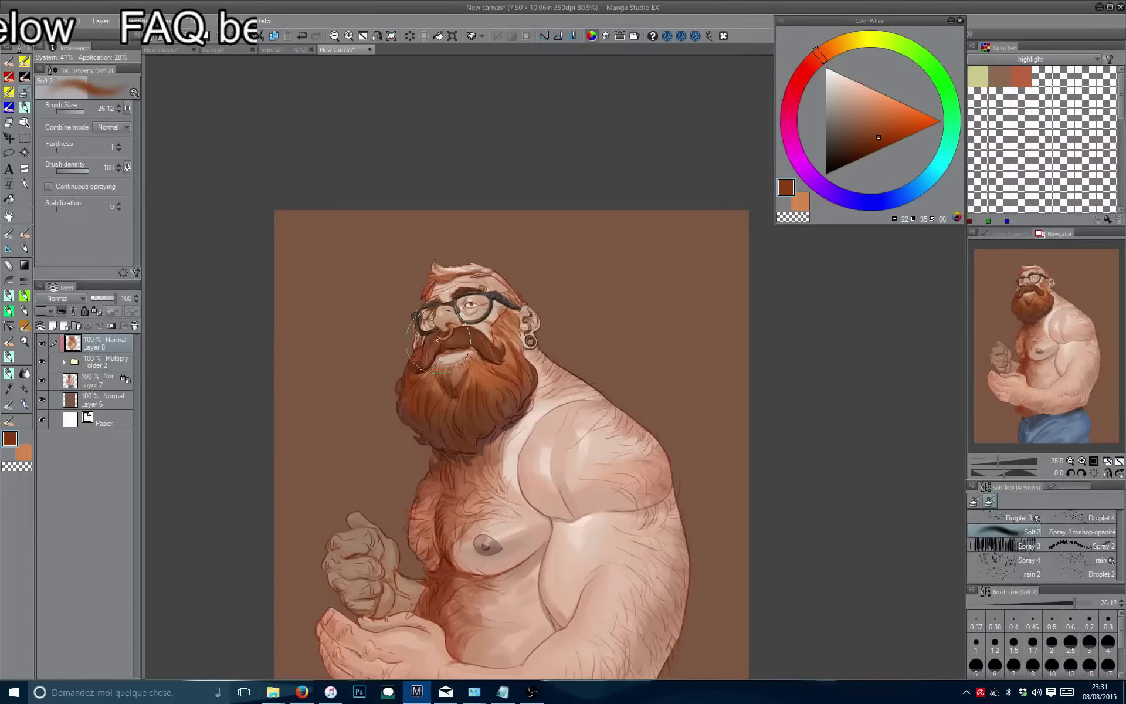
pyautogui.moveTo(430, 332); pyautogui.dragTo(477, 392)
pyautogui.scroll(2, 478, 392)
pyautogui.moveTo(428, 344); pyautogui.dragTo(427, 377)
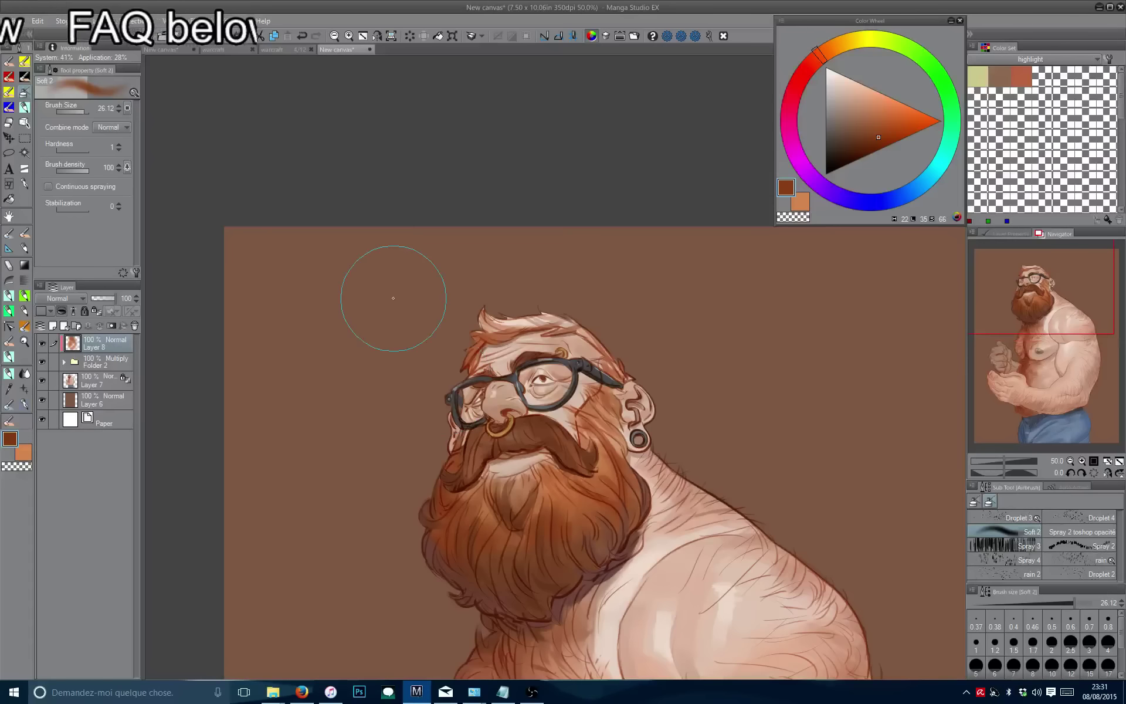
# Add a new raster layer directly above Layer 7 and choose a light cyan.
pyautogui.click(91, 388)
pyautogui.click(53, 326)
pyautogui.moveTo(367, 323); pyautogui.dragTo(401, 262)
pyautogui.click(924, 170)
pyautogui.moveTo(879, 109)
pyautogui.mouseDown()
pyautogui.moveTo(867, 103)
pyautogui.moveTo(873, 87)
pyautogui.mouseUp()
# Undo the Soft 2 airbrush trial and paint a light cyan rim below the beard with the flat 1 brush at size 5.23.
pyautogui.scroll(-3, 521, 399)
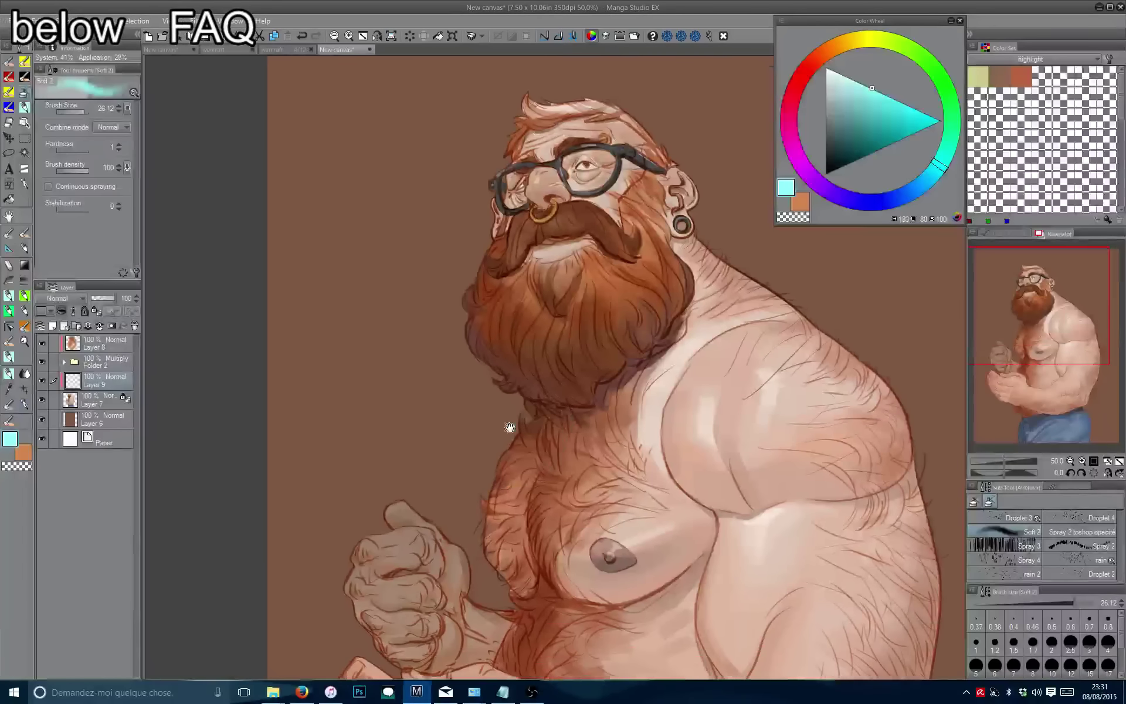
pyautogui.moveTo(524, 424); pyautogui.dragTo(505, 516)
pyautogui.hotkey('ctrl', 'z')
pyautogui.press('b')
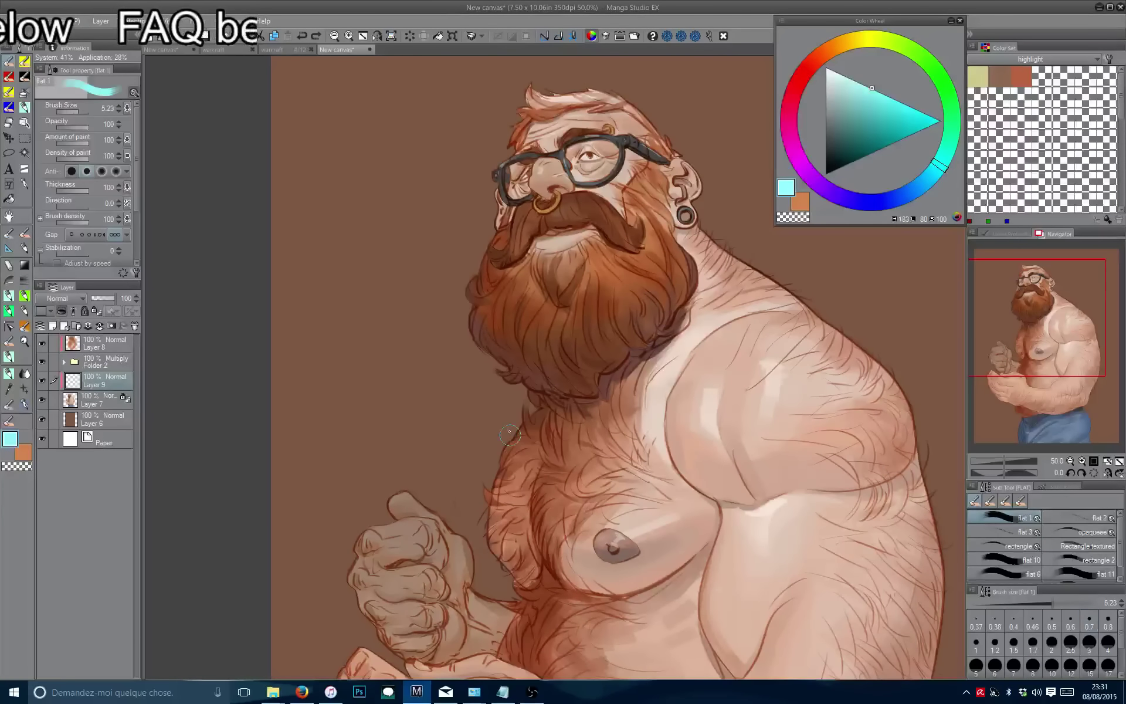
pyautogui.moveTo(524, 426); pyautogui.dragTo(499, 463)
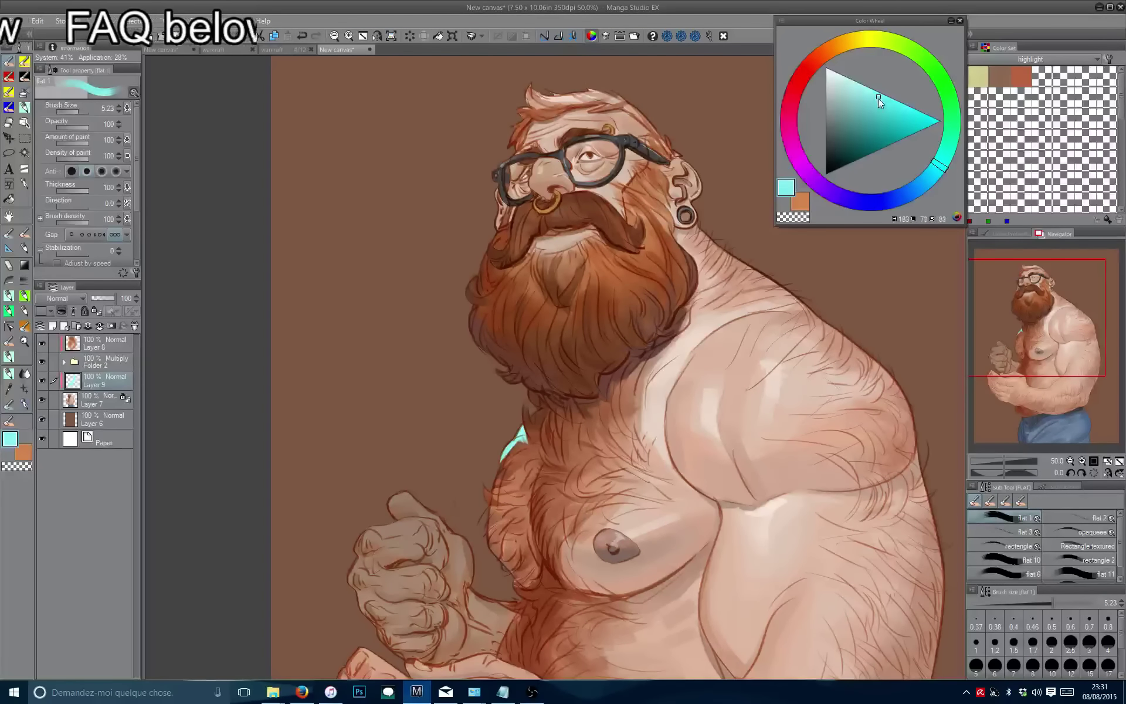
# Choose a duller cyan and extend the rim light down the far pectoral's outer edge with brush size 3.50.
pyautogui.moveTo(878, 97); pyautogui.dragTo(873, 103)
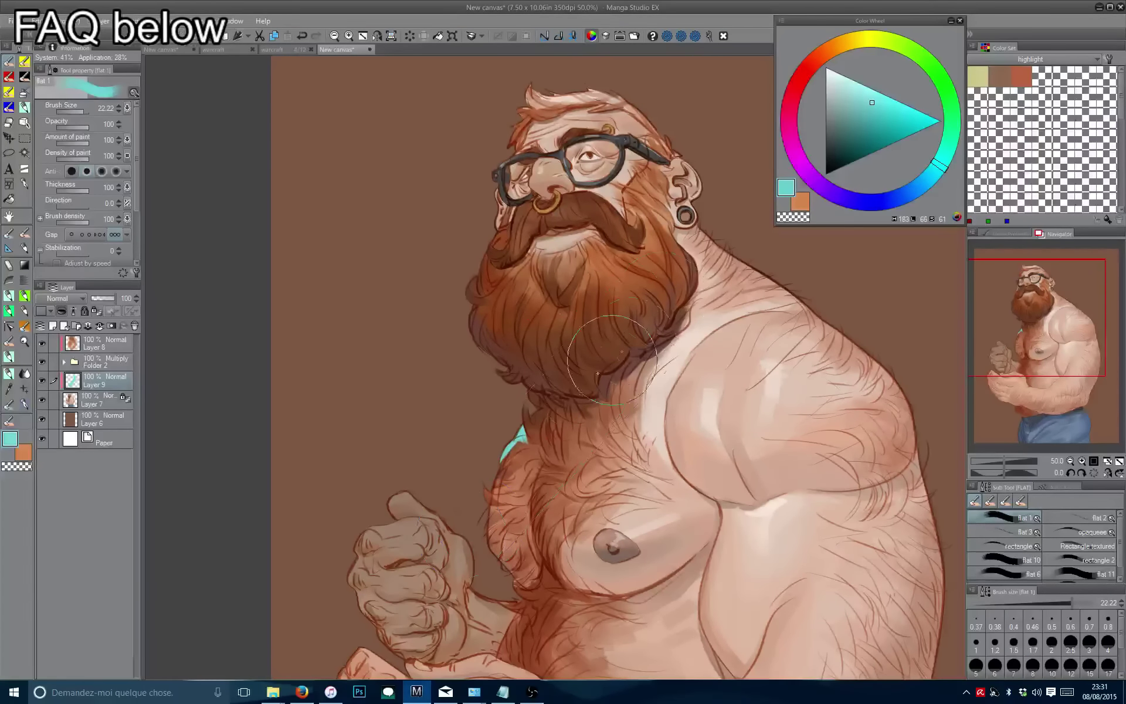
pyautogui.press('[')
pyautogui.moveTo(464, 493)
pyautogui.mouseDown()
pyautogui.moveTo(545, 452)
pyautogui.moveTo(549, 500)
pyautogui.mouseUp()
pyautogui.press('[')
pyautogui.press('[')
pyautogui.moveTo(510, 465); pyautogui.dragTo(496, 530)
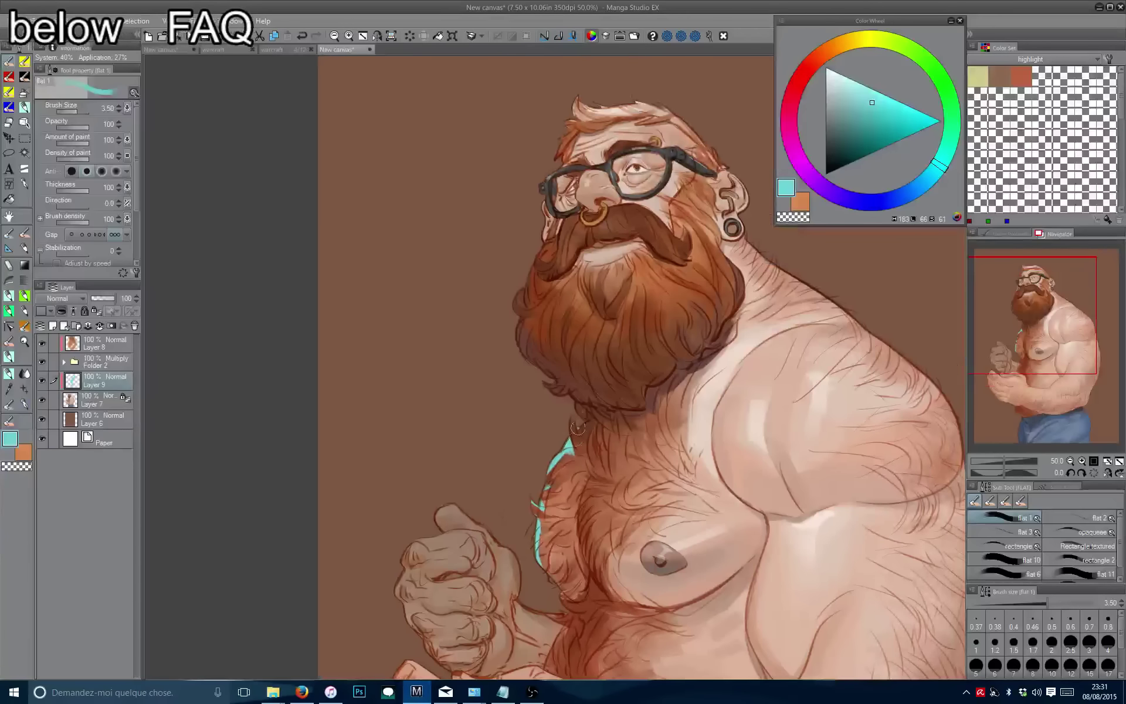
# Reduce the brush to size 1.45 and add thin cyan strokes on the neck and along the far pectoral's inner edge.
pyautogui.moveTo(581, 412)
pyautogui.mouseDown()
pyautogui.moveTo(594, 474)
pyautogui.moveTo(587, 461)
pyautogui.moveTo(580, 538)
pyautogui.moveTo(590, 494)
pyautogui.mouseUp()
pyautogui.press('[')
pyautogui.press('[')
pyautogui.press('[')
pyautogui.press('[')
pyautogui.press('[')
pyautogui.press('c')
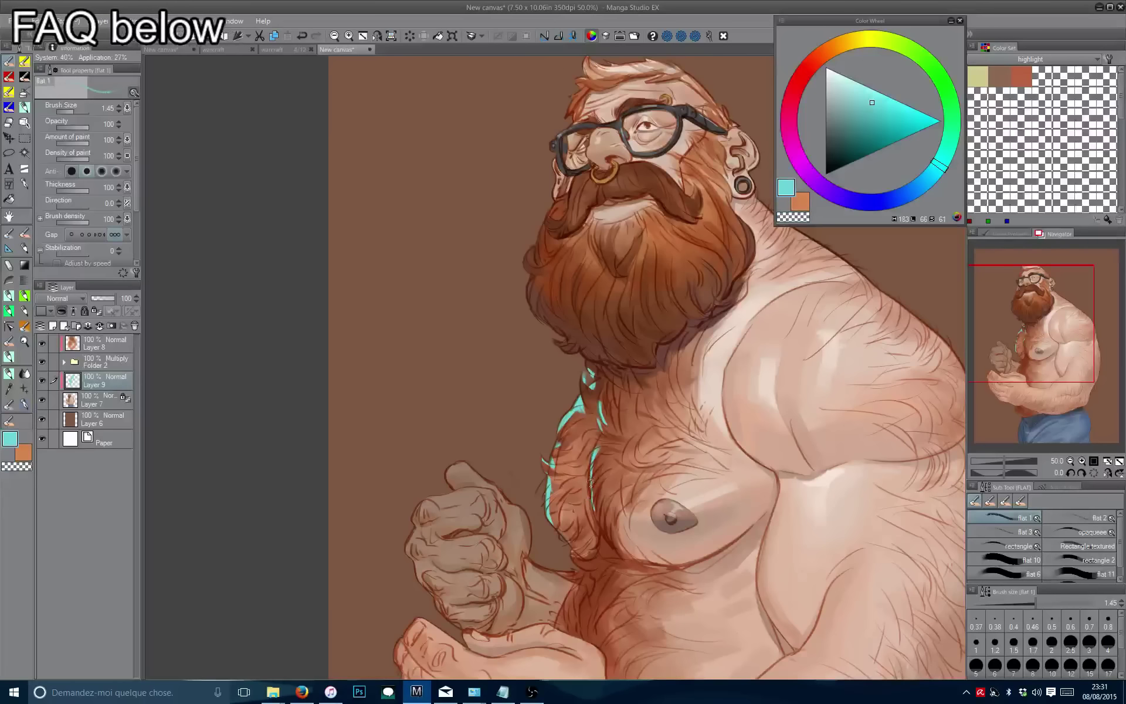
# Trim the chest rim strokes with transparent colour and continue the cyan highlights beneath the far pectoral.
pyautogui.press('c')
pyautogui.press('c')
pyautogui.moveTo(599, 526)
pyautogui.mouseDown()
pyautogui.moveTo(595, 551)
pyautogui.moveTo(596, 538)
pyautogui.mouseUp()
pyautogui.press('c')
pyautogui.press('c')
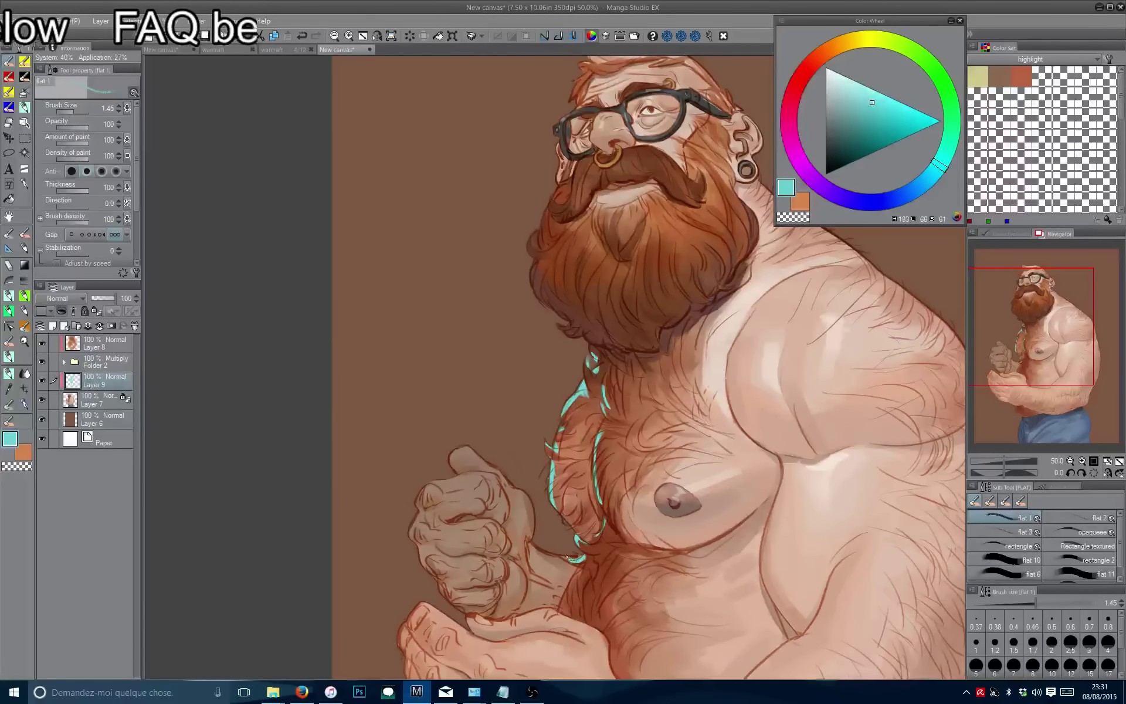
# Paint and trim cyan rim strokes on the belly's edge beside the far forearm with brush size 1.74.
pyautogui.press('c')
pyautogui.moveTo(567, 556)
pyautogui.mouseDown()
pyautogui.moveTo(563, 610)
pyautogui.moveTo(598, 493)
pyautogui.mouseUp()
pyautogui.press('c')
pyautogui.press(']')
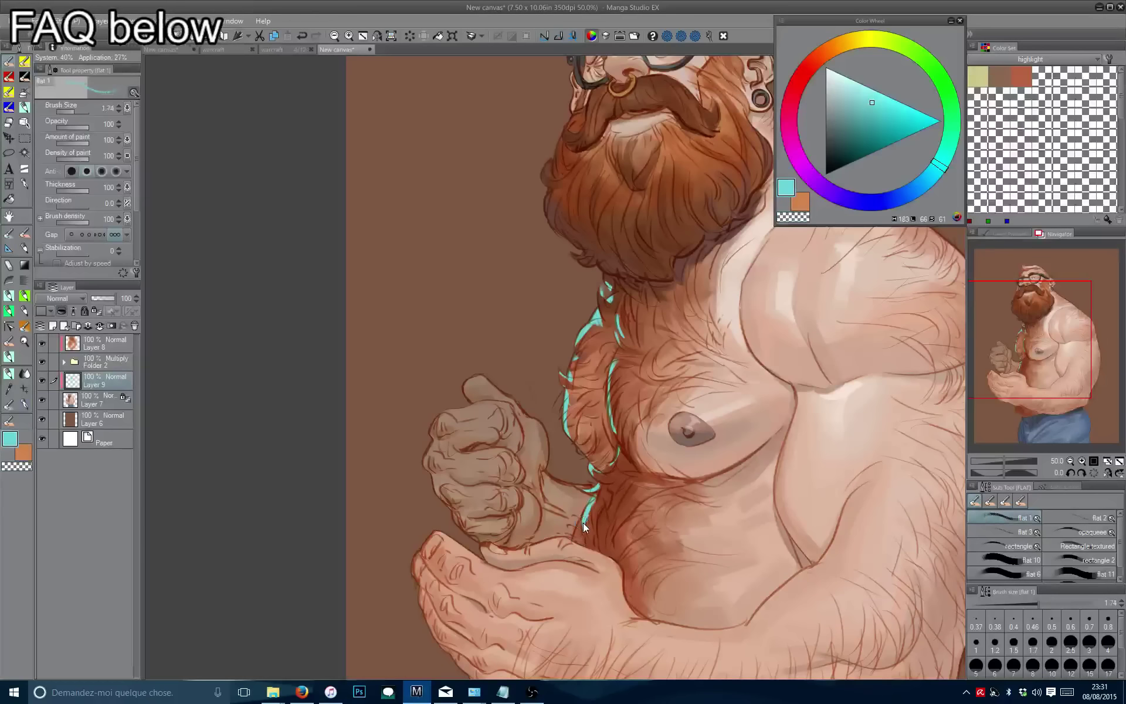
pyautogui.press('c')
pyautogui.moveTo(606, 513)
pyautogui.mouseDown()
pyautogui.moveTo(603, 491)
pyautogui.moveTo(609, 592)
pyautogui.mouseUp()
pyautogui.press('c')
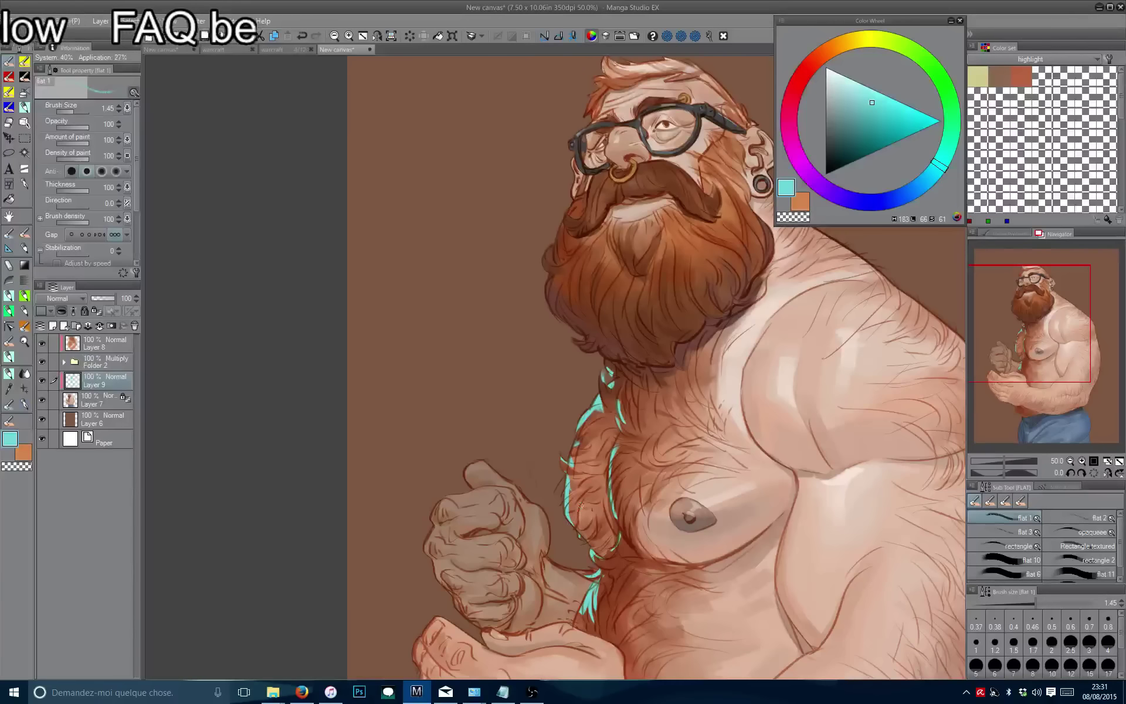
# Clean up the far pectoral's rim light with transparent colour and add fine cyan hair strokes at size 1.45.
pyautogui.press('c')
pyautogui.moveTo(579, 484); pyautogui.dragTo(578, 498)
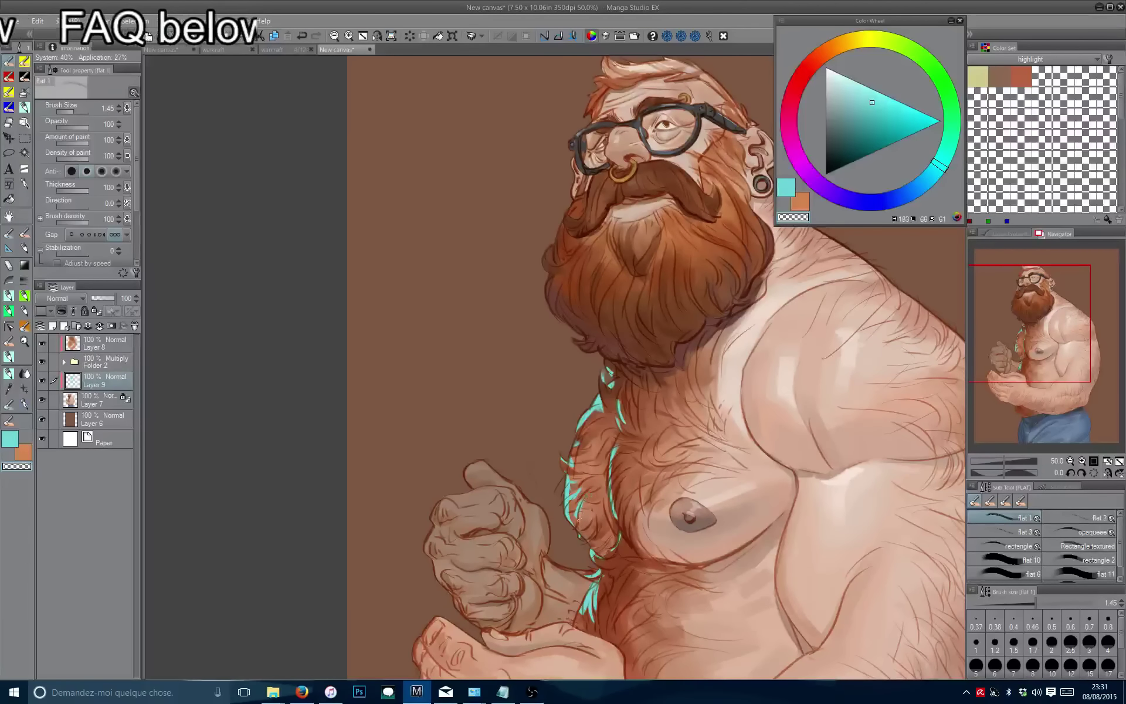
pyautogui.scroll(1, 586, 475)
pyautogui.press('c')
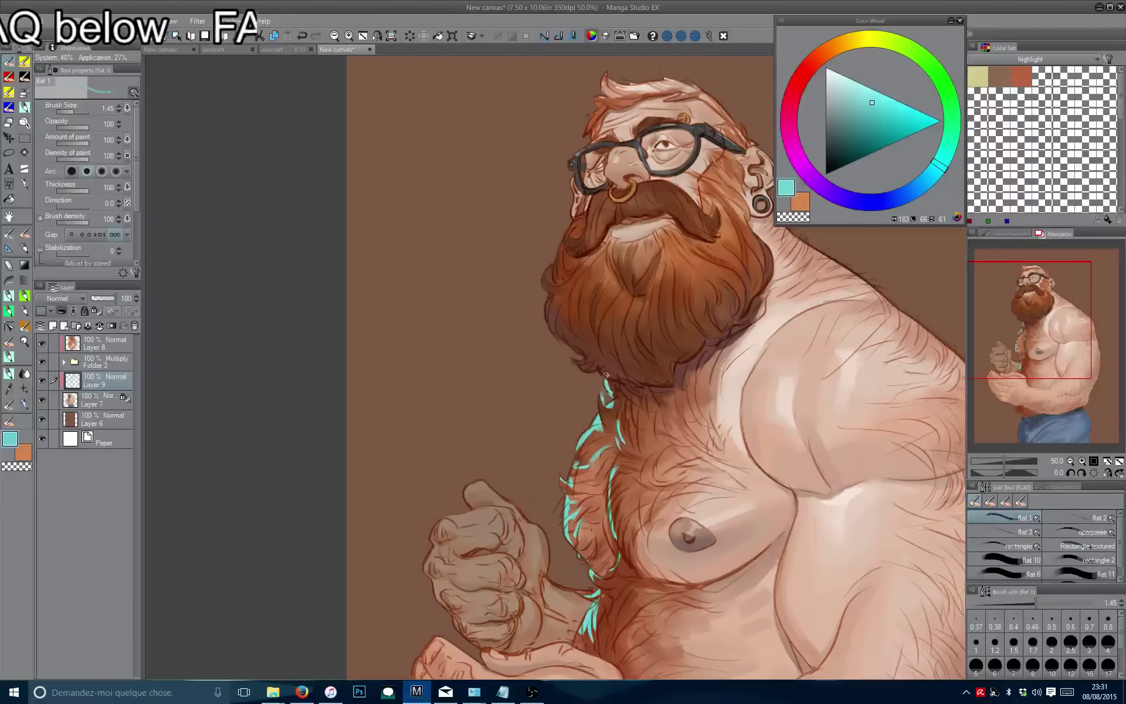
# Paint curved cyan rim strokes on the beard's outer edge with brush size 3.09.
pyautogui.scroll(4, 586, 367)
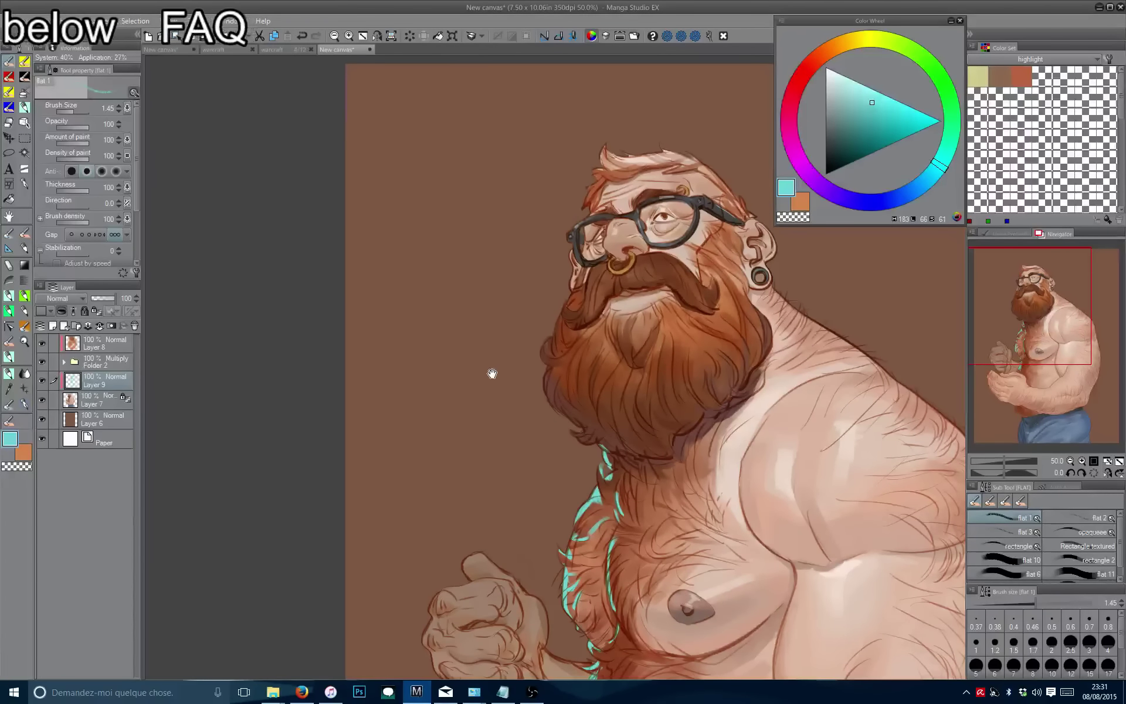
pyautogui.moveTo(492, 373); pyautogui.dragTo(478, 410)
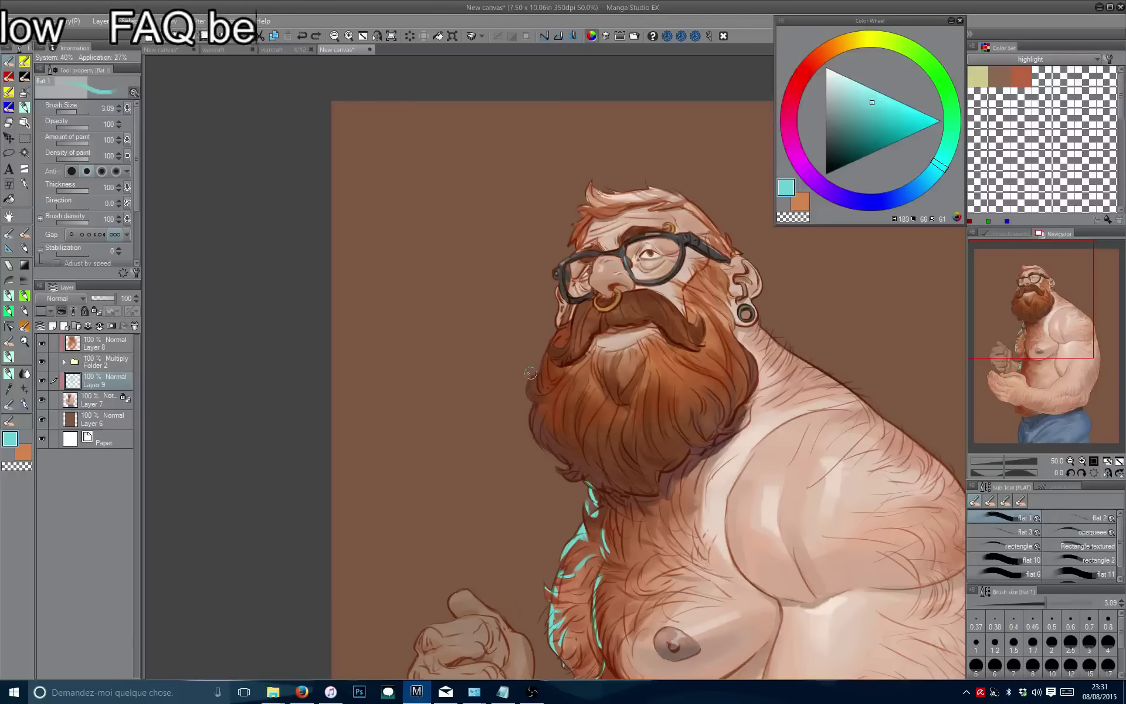
pyautogui.moveTo(529, 385); pyautogui.dragTo(549, 404)
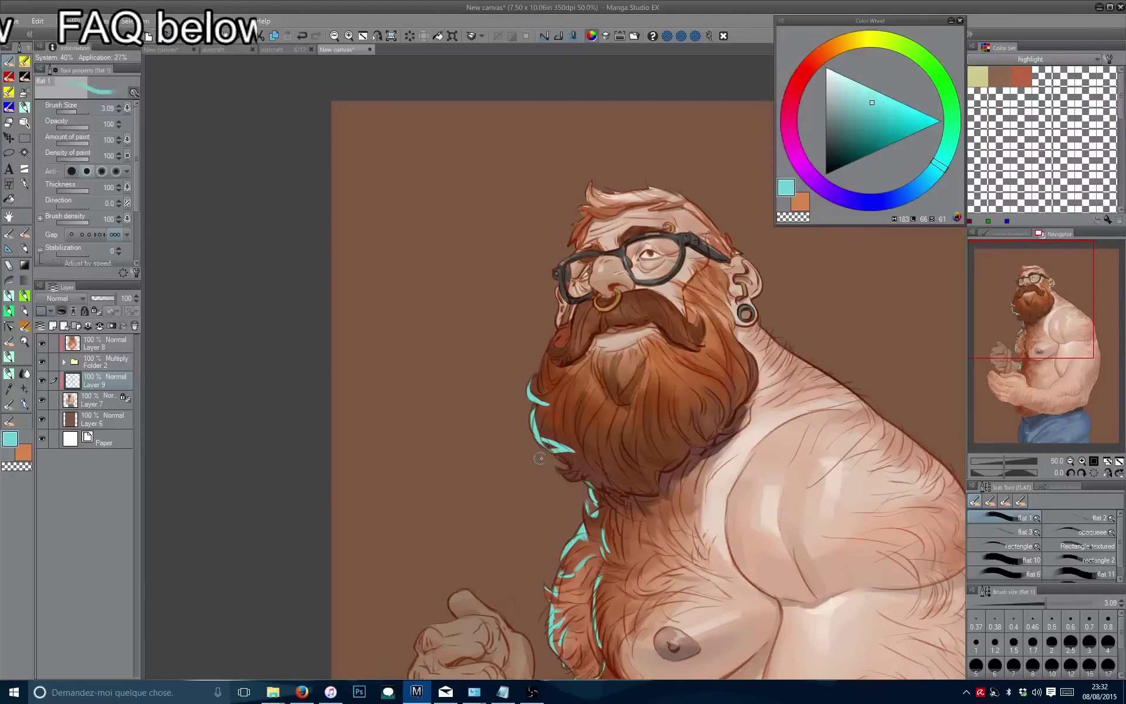
# Try broad cyan strokes along the lower beard edge with brush size 11.49 and undo them.
pyautogui.press(']')
pyautogui.press(']')
pyautogui.press(']')
pyautogui.moveTo(534, 427); pyautogui.dragTo(589, 464)
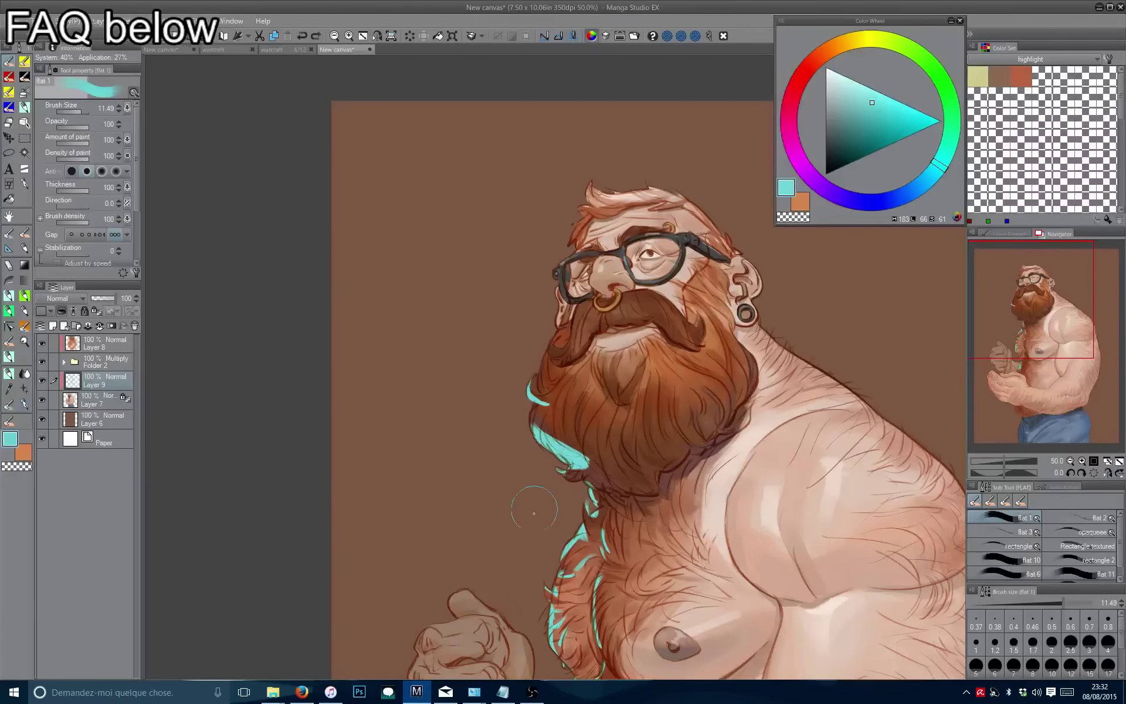
pyautogui.moveTo(534, 514); pyautogui.dragTo(549, 577)
pyautogui.hotkey('ctrl', 'z')
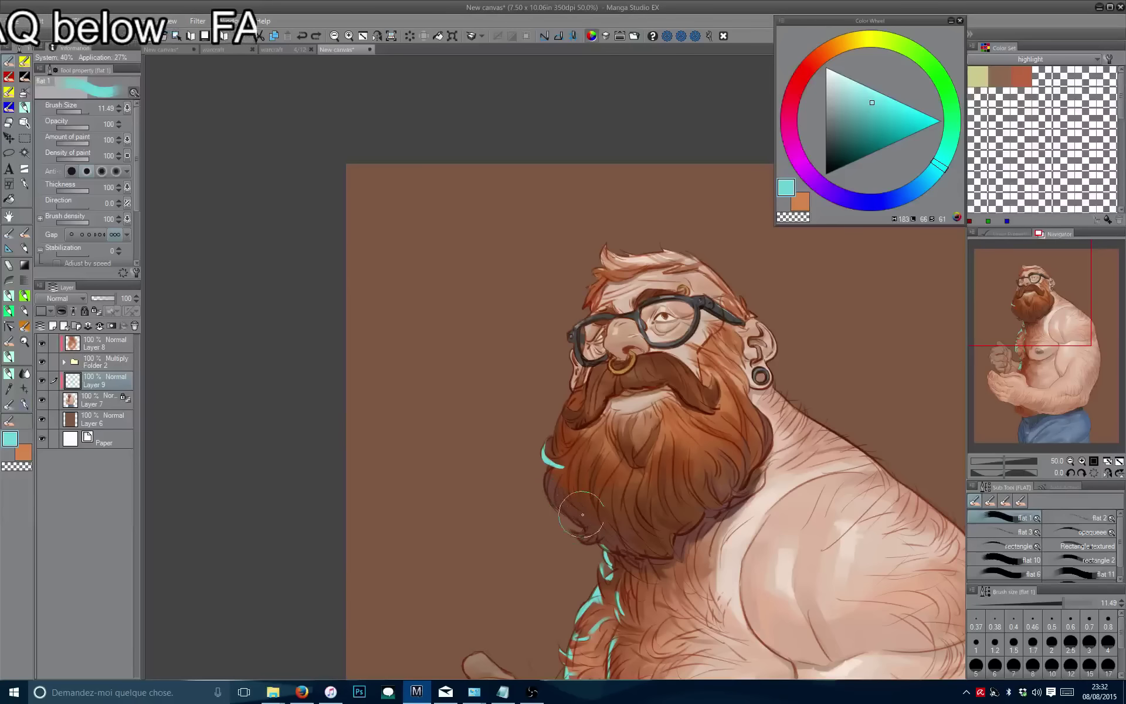
# Repaint the cyan rim on the beard's outer edge and shape its tufts with transparent colour and brush sizes 3.14 and 4.99.
pyautogui.moveTo(584, 486)
pyautogui.mouseDown()
pyautogui.moveTo(531, 460)
pyautogui.moveTo(540, 500)
pyautogui.moveTo(554, 498)
pyautogui.moveTo(562, 469)
pyautogui.mouseUp()
pyautogui.press('c')
pyautogui.press('c')
pyautogui.press('[')
pyautogui.press('[')
pyautogui.press('[')
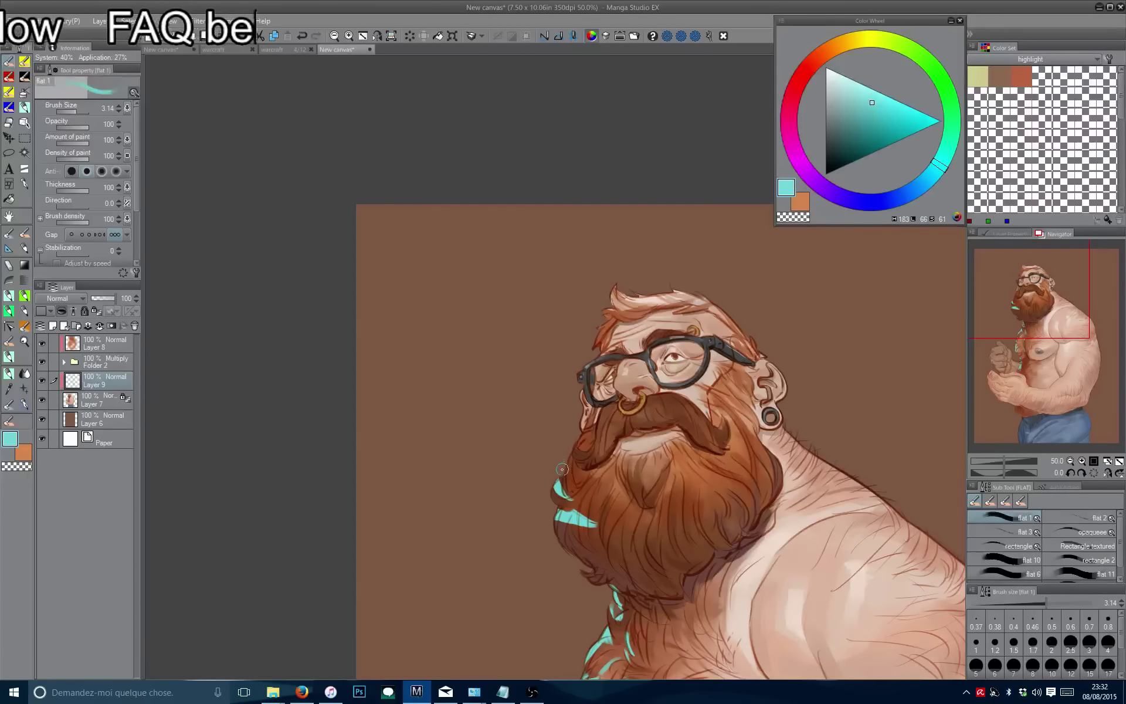
pyautogui.press(']')
# Examine the cyan rim light's overall balance on the whole figure in mirrored and normal orientation.
pyautogui.scroll(-4, 529, 388)
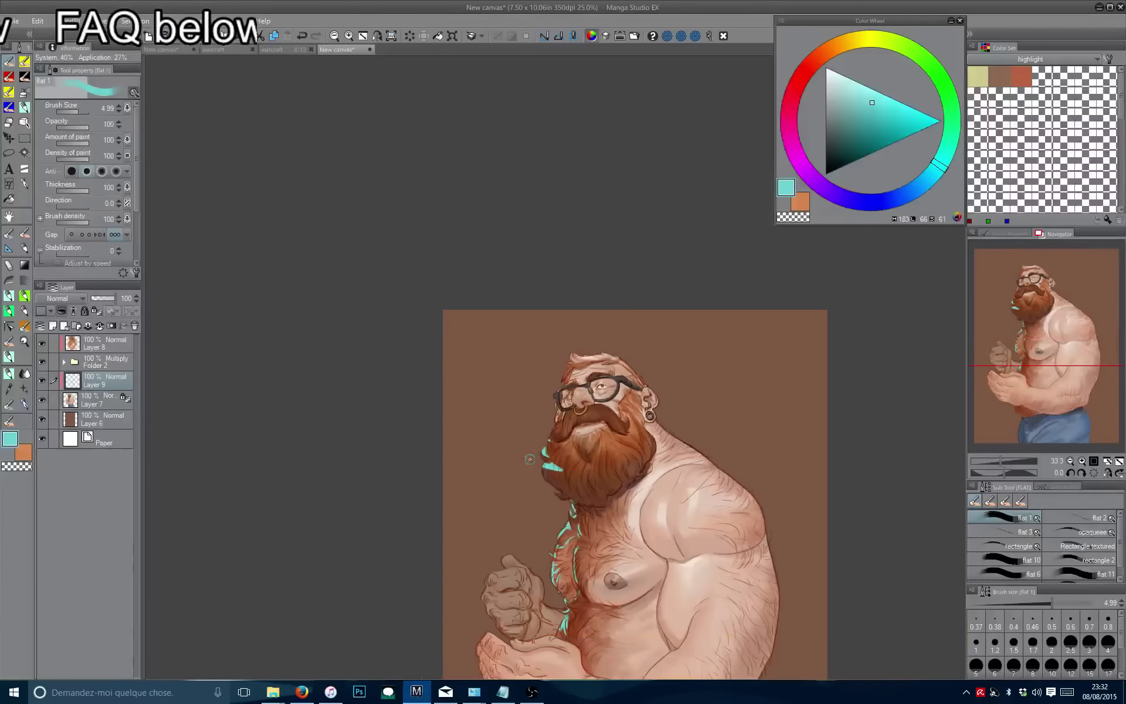
pyautogui.press('h')
pyautogui.scroll(-3, 531, 455)
pyautogui.scroll(1, 528, 434)
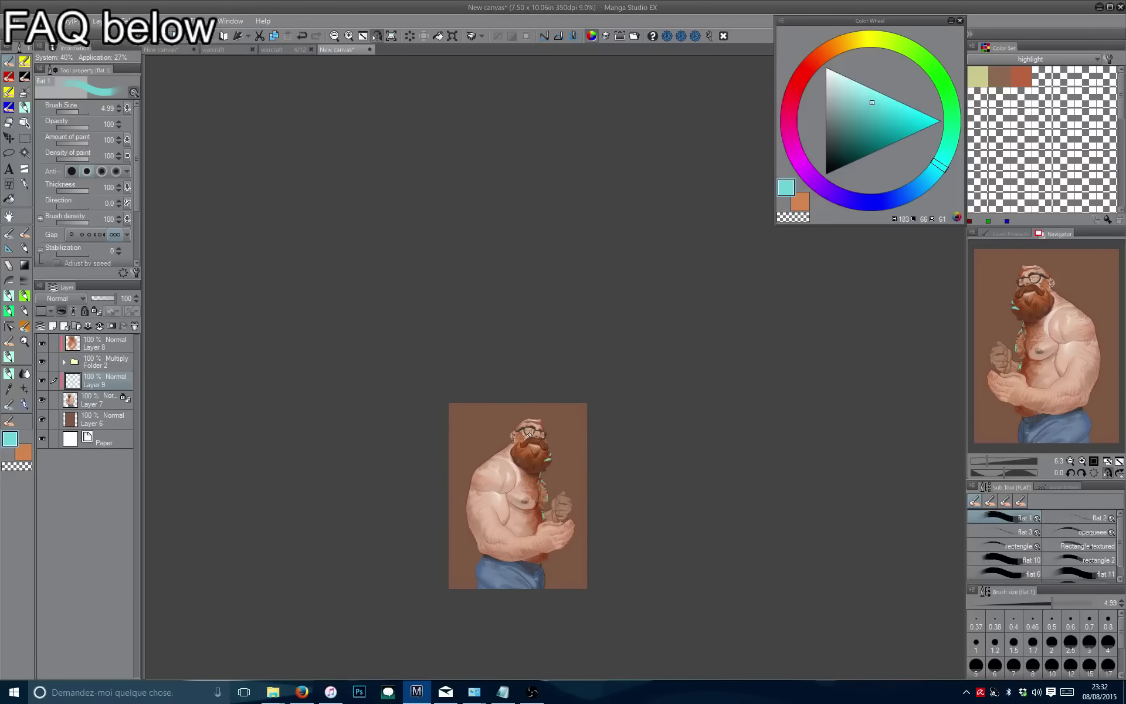
pyautogui.moveTo(508, 403); pyautogui.dragTo(515, 338)
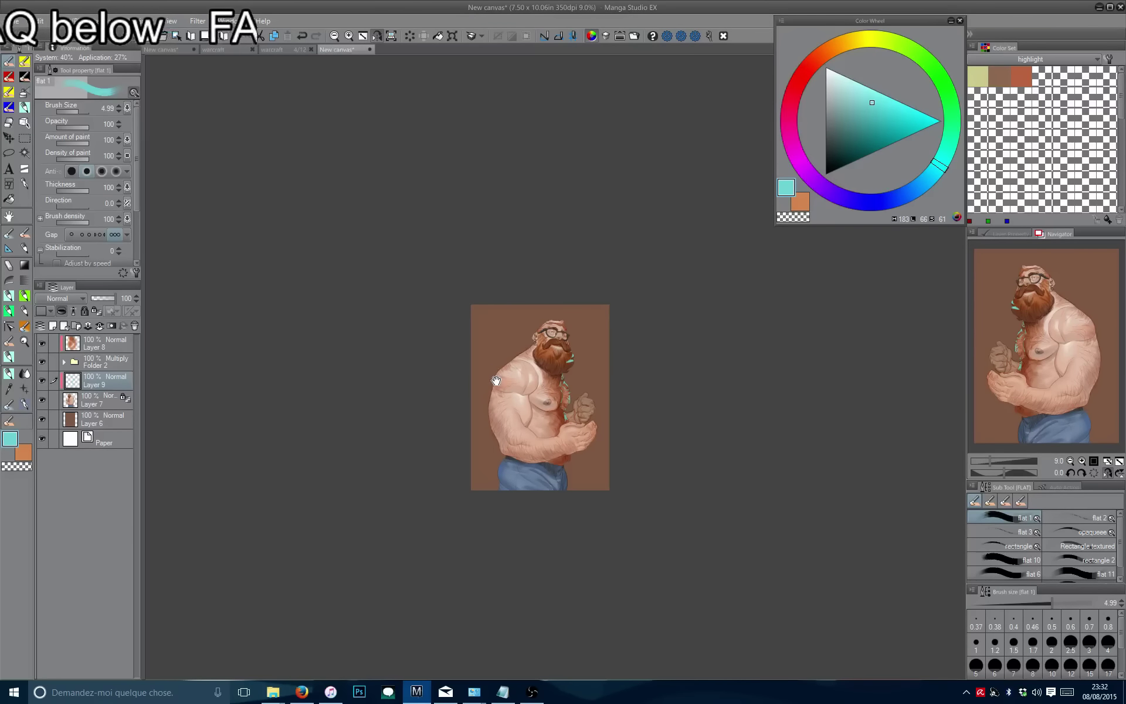
pyautogui.moveTo(496, 387); pyautogui.dragTo(529, 420)
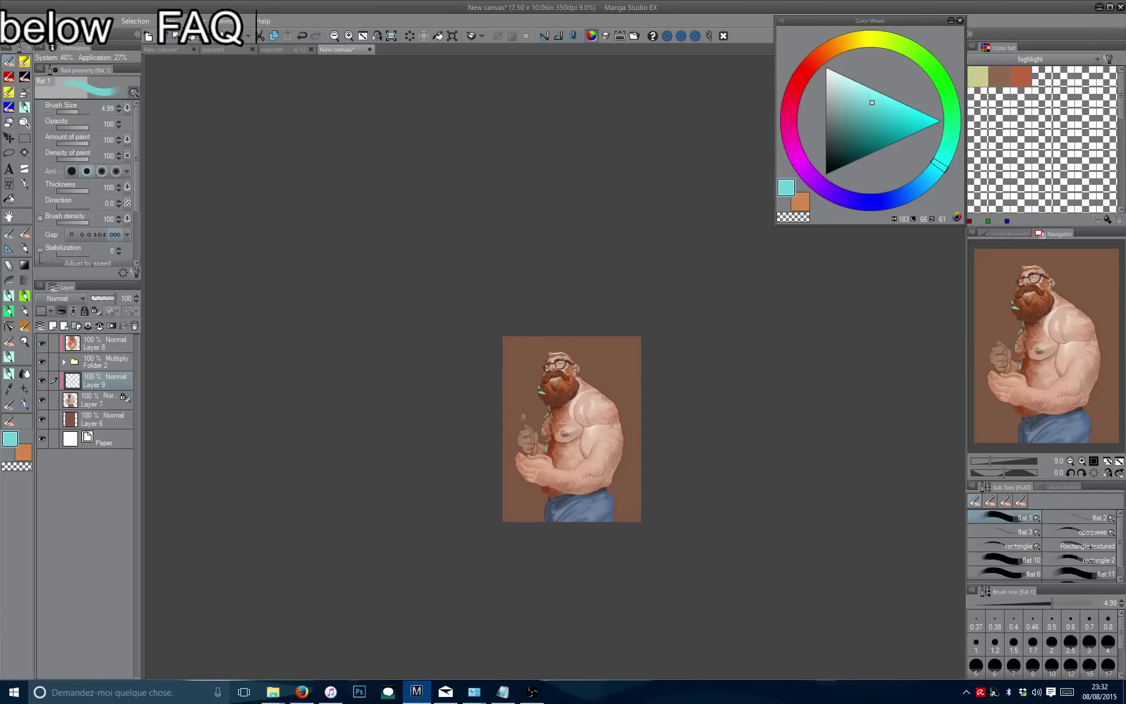
pyautogui.scroll(3, 512, 421)
pyautogui.scroll(1, 513, 421)
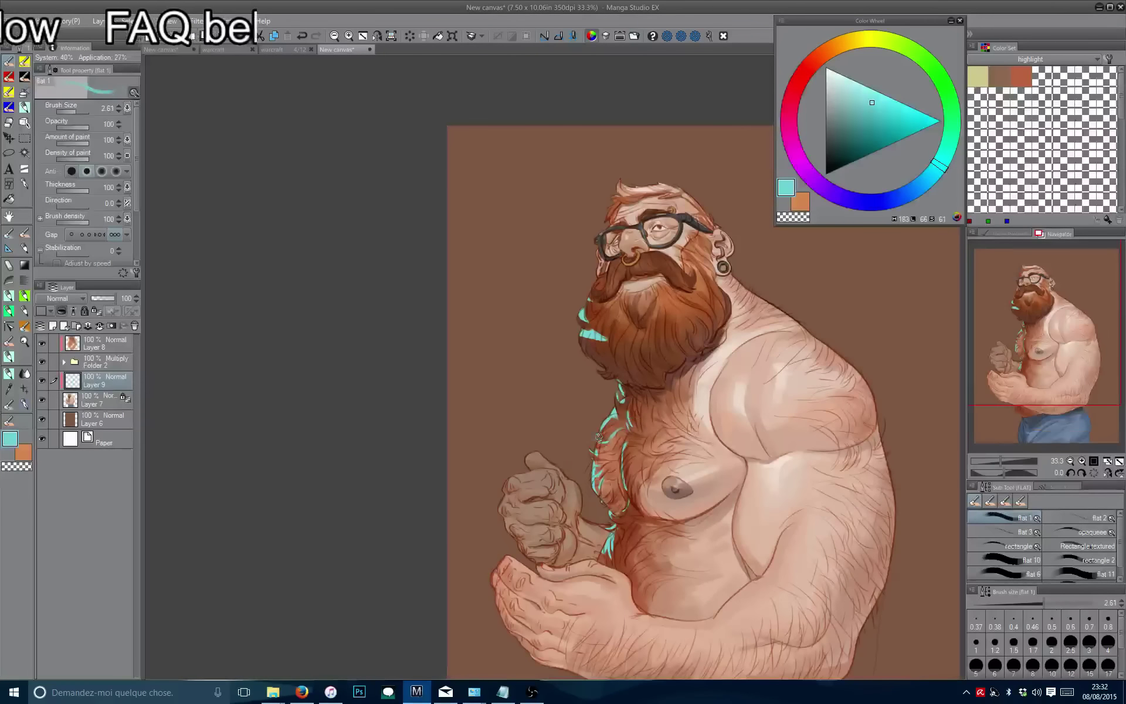
# Paint a cyan rim along the raised fist's thumb, knuckles and wrist edge with brush sizes 3.89, 2.92 and 1.86.
pyautogui.press(']')
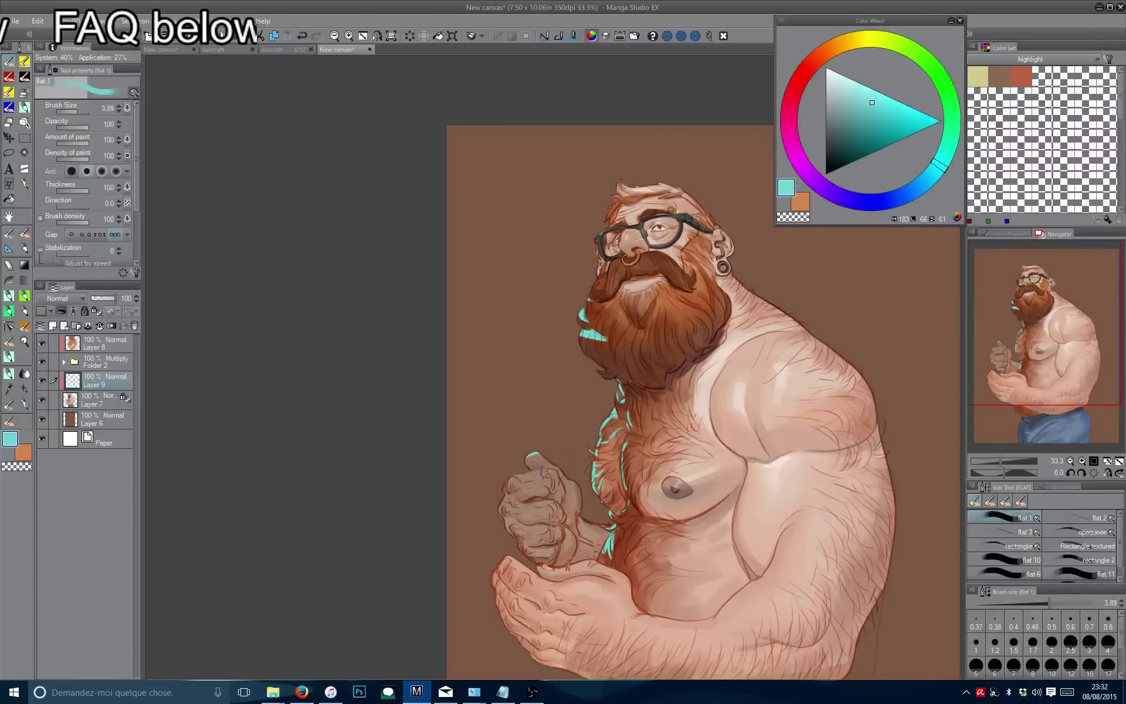
pyautogui.press('[')
pyautogui.press('[')
pyautogui.press('[')
pyautogui.press(']')
pyautogui.press(']')
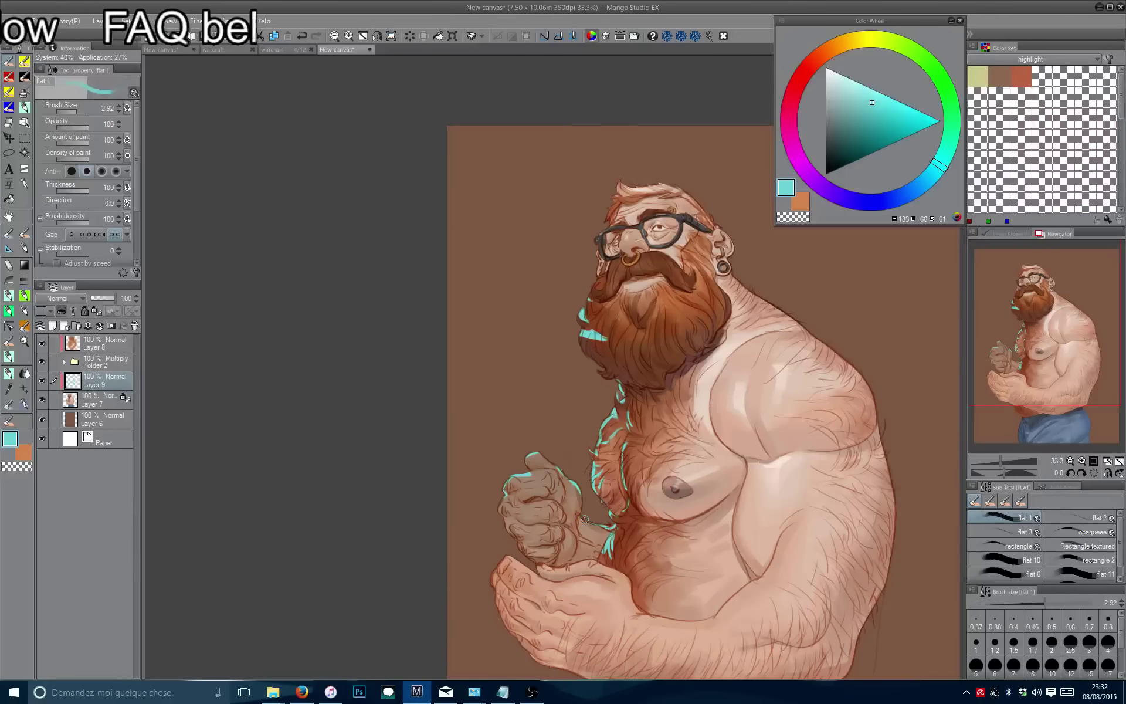
pyautogui.moveTo(560, 395); pyautogui.dragTo(552, 397)
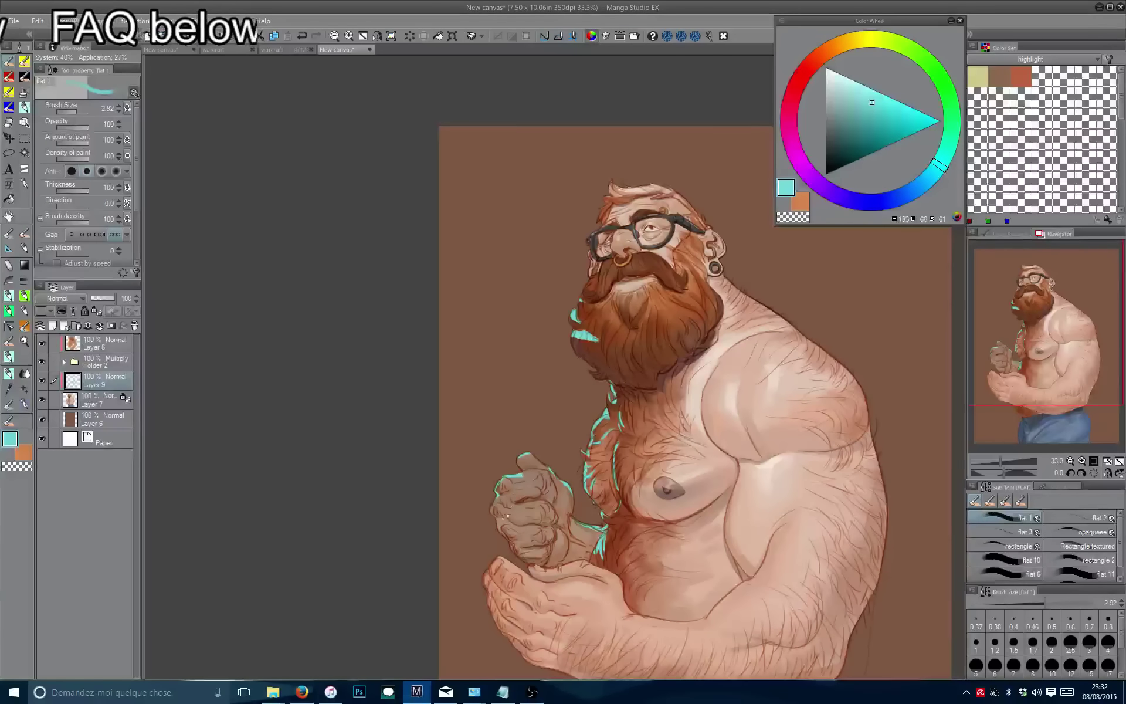
pyautogui.moveTo(508, 514)
pyautogui.mouseDown()
pyautogui.moveTo(529, 462)
pyautogui.moveTo(519, 476)
pyautogui.mouseUp()
pyautogui.scroll(1, 540, 414)
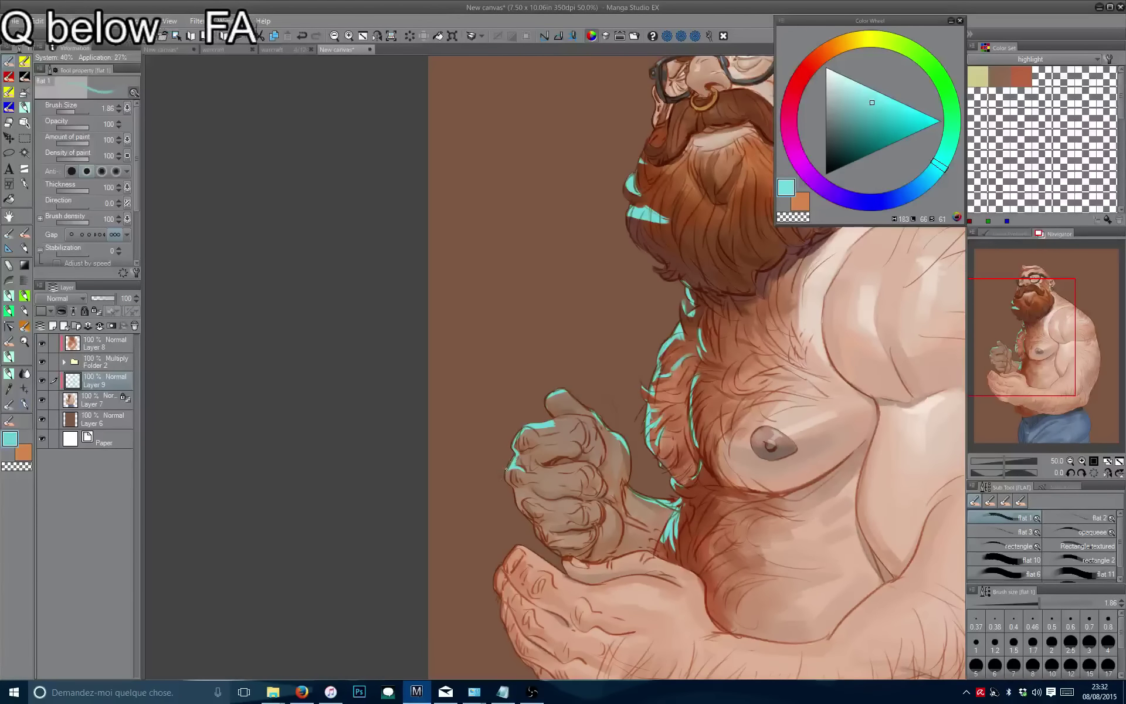
pyautogui.moveTo(514, 523)
pyautogui.mouseDown()
pyautogui.moveTo(528, 504)
pyautogui.moveTo(533, 534)
pyautogui.moveTo(592, 572)
pyautogui.moveTo(531, 531)
pyautogui.moveTo(559, 546)
pyautogui.moveTo(559, 533)
pyautogui.moveTo(540, 543)
pyautogui.mouseUp()
# Pick a lighter cyan and paint a rim on the open hand's upper fingertip and thumb edge with brush size 2.09.
pyautogui.click(880, 94)
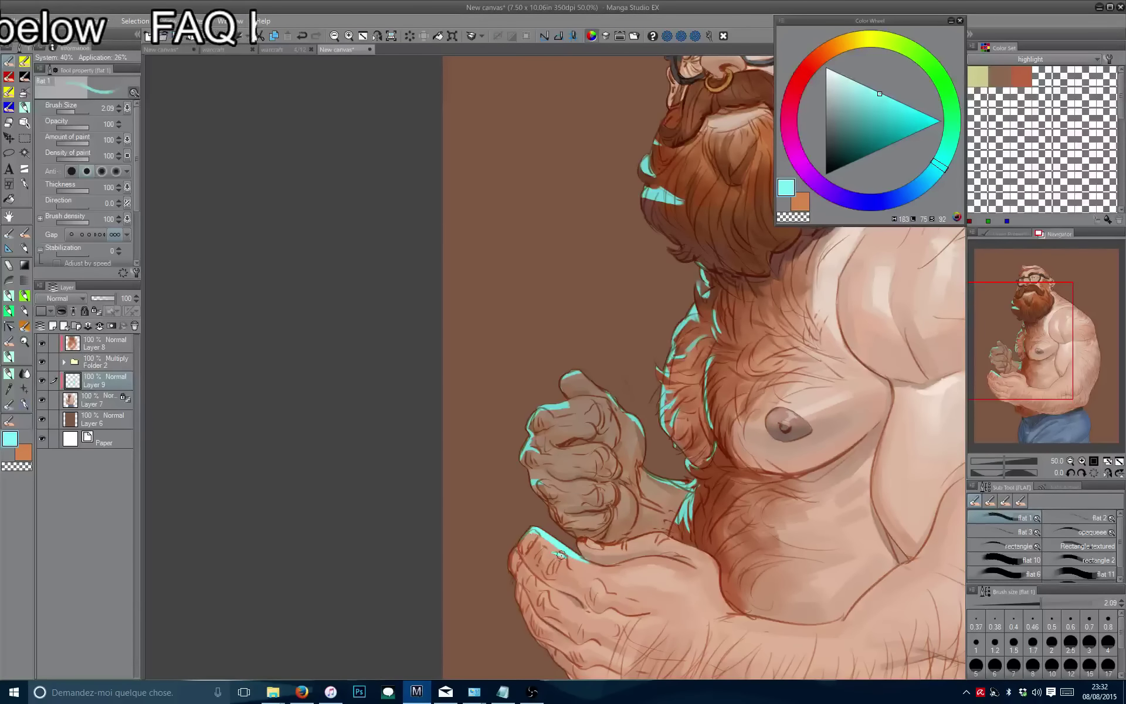
pyautogui.press('c')
pyautogui.press('c')
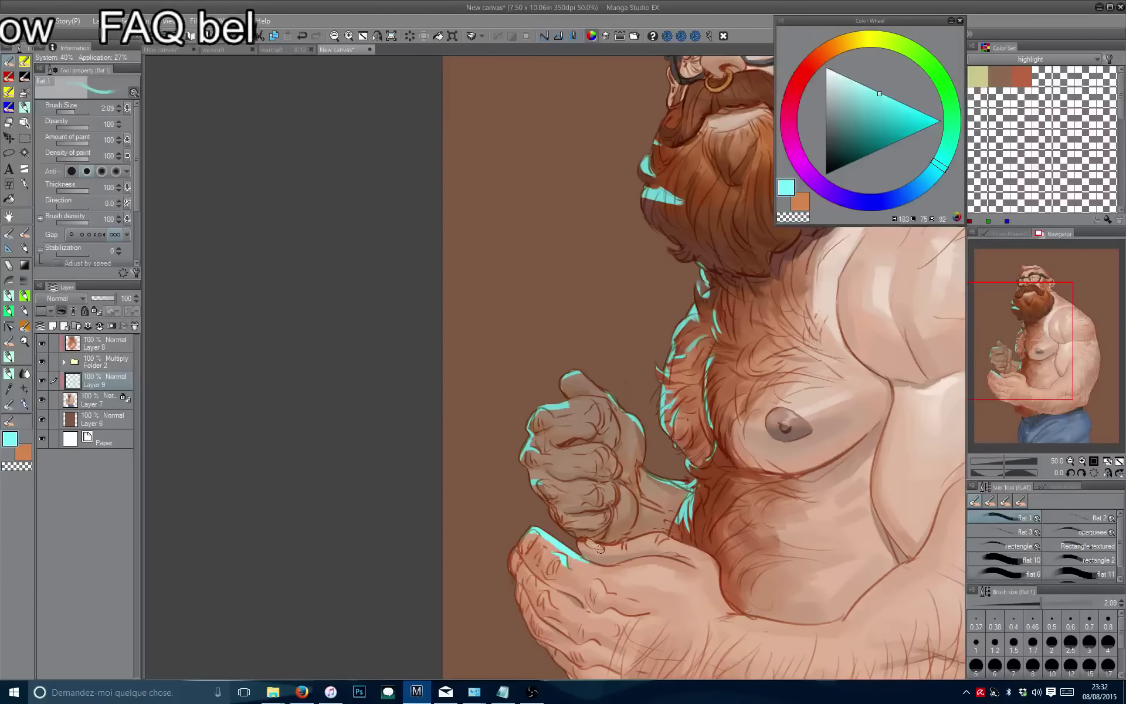
pyautogui.moveTo(598, 554); pyautogui.dragTo(639, 543)
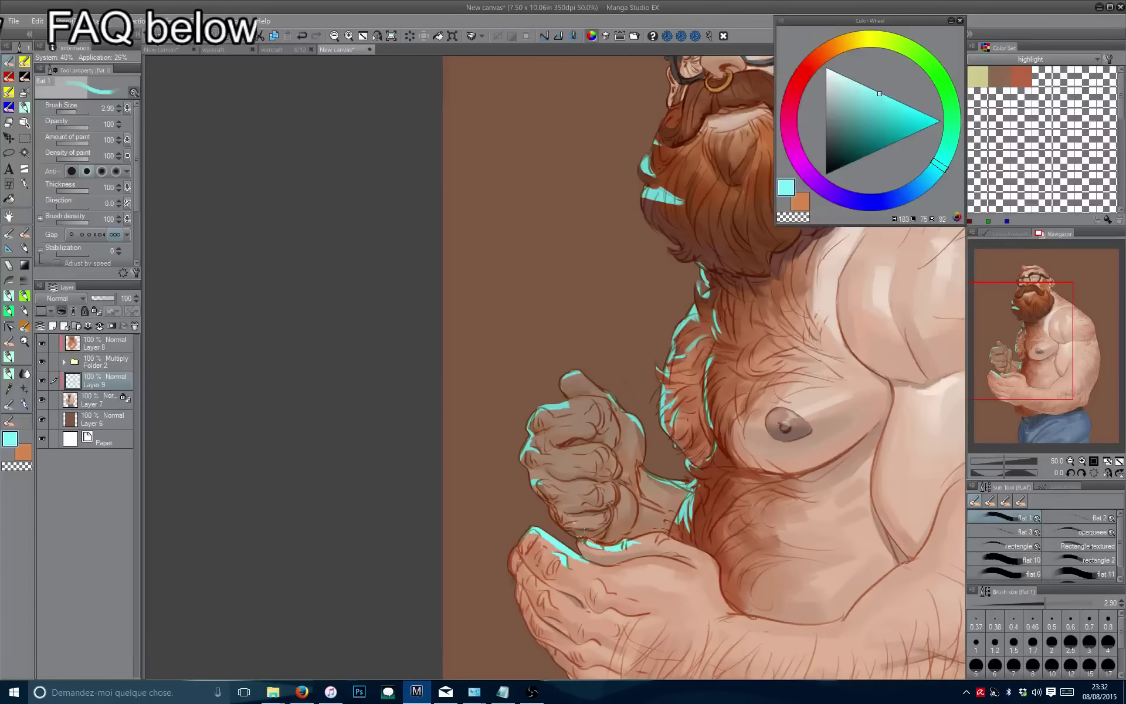
# Refine the thumb's cyan rim on the open hand and extend the rim around the fingertips with brush size 2.05.
pyautogui.moveTo(574, 522)
pyautogui.mouseDown()
pyautogui.moveTo(586, 395)
pyautogui.moveTo(477, 329)
pyautogui.moveTo(423, 377)
pyautogui.moveTo(390, 360)
pyautogui.moveTo(512, 458)
pyautogui.mouseUp()
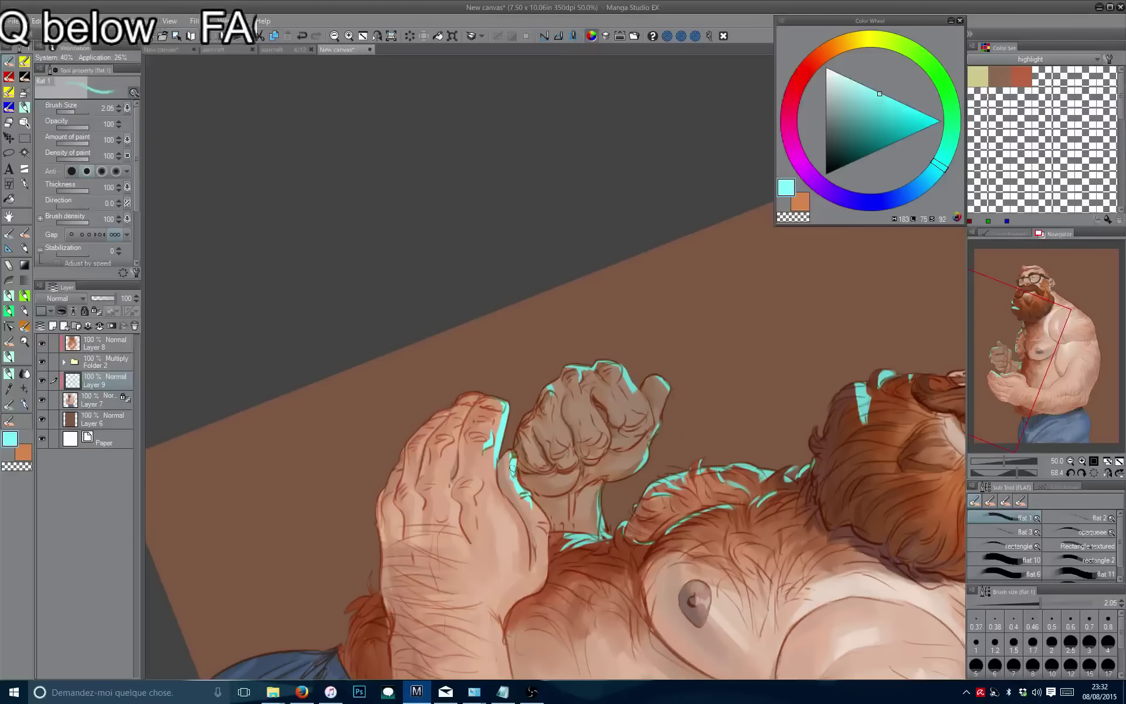
pyautogui.hotkey('ctrl', 'z')
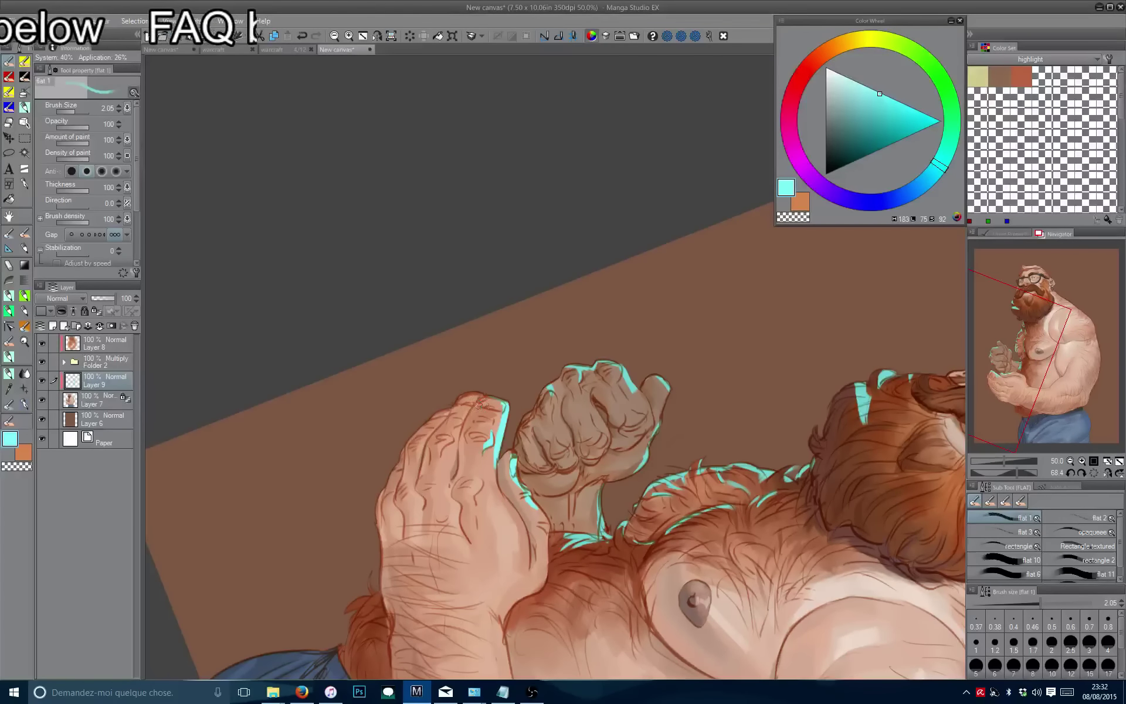
pyautogui.moveTo(478, 405); pyautogui.dragTo(453, 393)
pyautogui.hotkey('ctrl', '@')
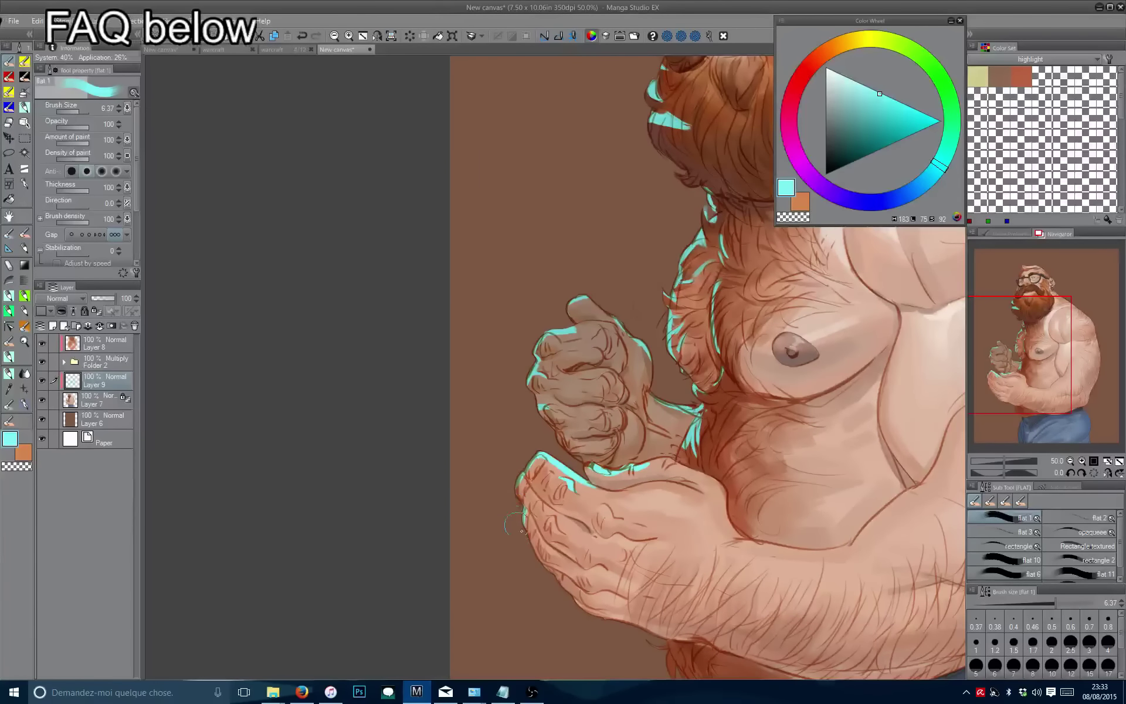
# Try broad cyan strokes along the open hand's thumb with brush size 6.37 and undo them.
pyautogui.hotkey('ctrl', '-')
pyautogui.hotkey('ctrl', '-')
pyautogui.hotkey('ctrl', '-')
pyautogui.hotkey('ctrl', '-')
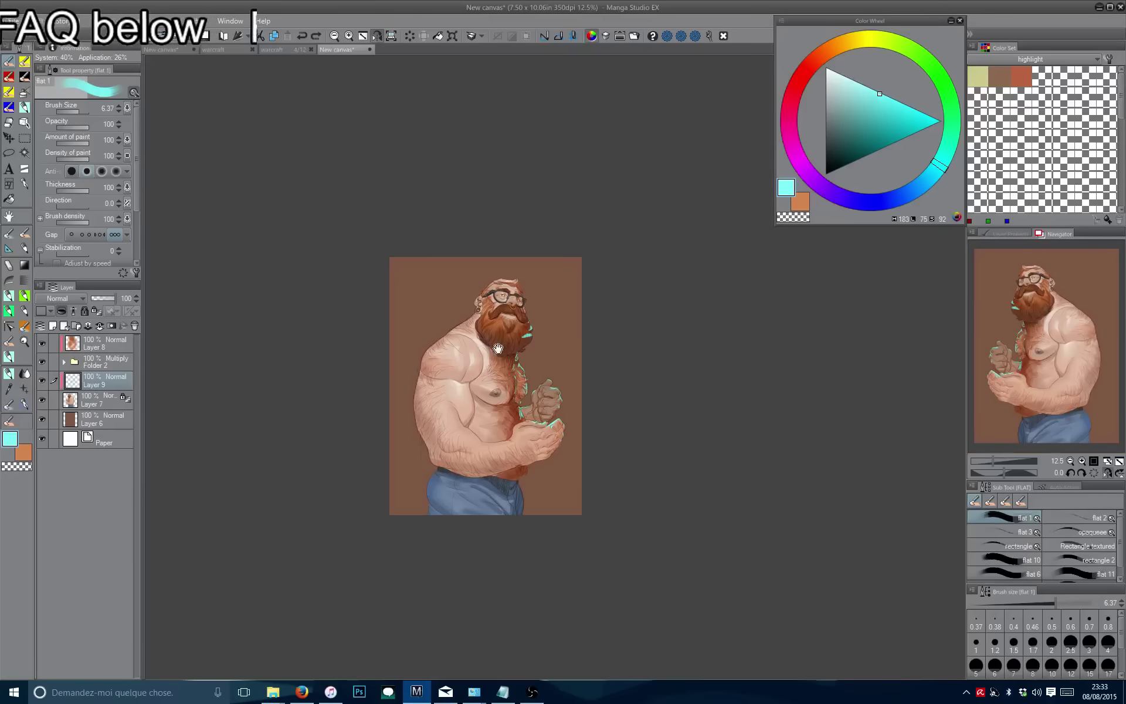
pyautogui.scroll(4, 498, 348)
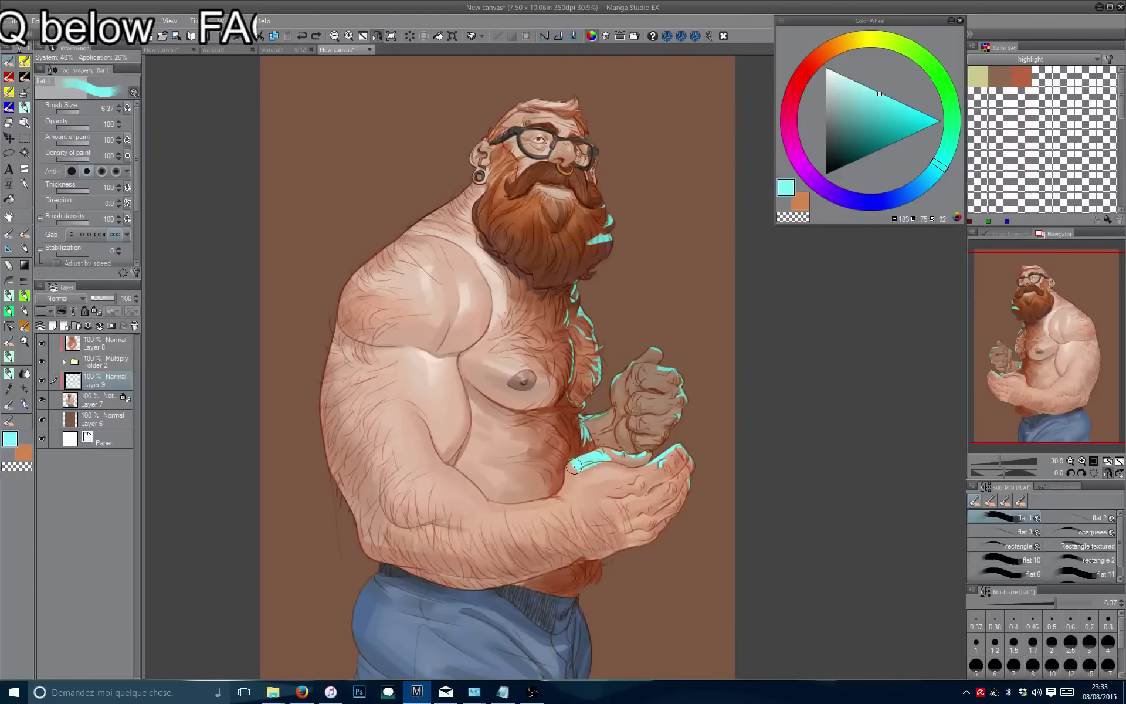
pyautogui.moveTo(575, 480); pyautogui.dragTo(542, 511)
pyautogui.hotkey('ctrl', 'z')
pyautogui.hotkey('ctrl', 'z')
# Paint a curved cyan highlight on the jeans' front below the waistband with brush size 6.37, undoing and repeating trial strokes.
pyautogui.moveTo(562, 317)
pyautogui.mouseDown()
pyautogui.moveTo(591, 405)
pyautogui.moveTo(576, 378)
pyautogui.moveTo(511, 446)
pyautogui.moveTo(528, 444)
pyautogui.moveTo(505, 478)
pyautogui.mouseUp()
pyautogui.press('h')
pyautogui.moveTo(513, 401); pyautogui.dragTo(538, 473)
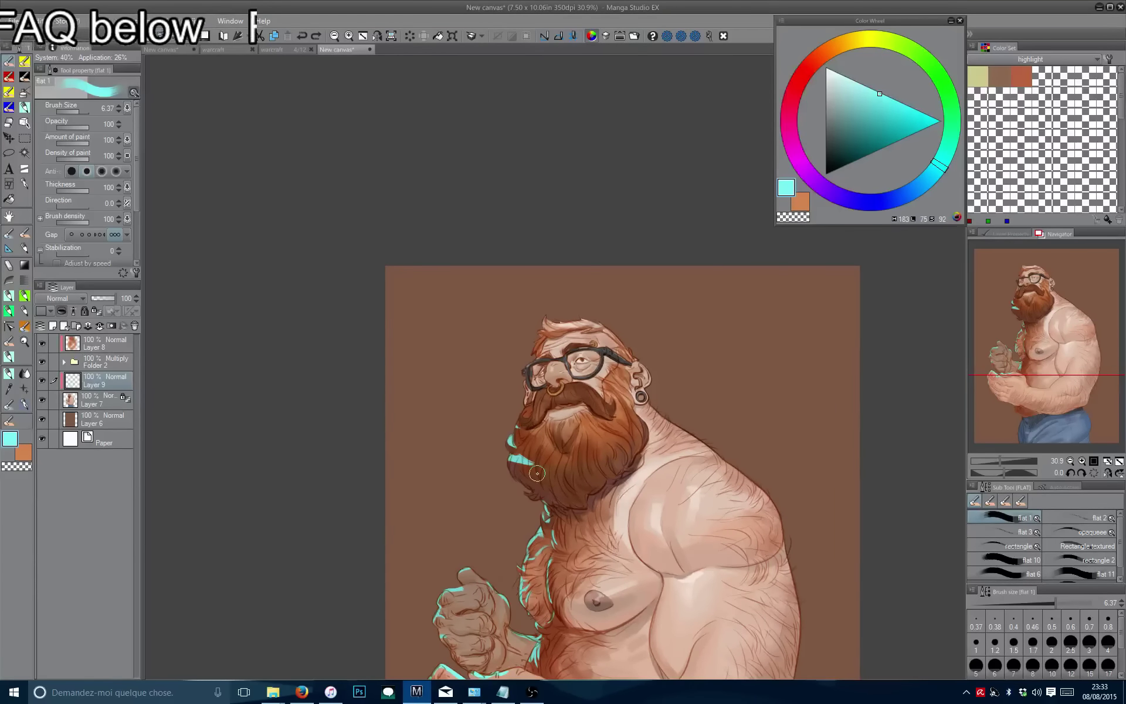
pyautogui.scroll(-10, 537, 473)
pyautogui.moveTo(583, 471); pyautogui.dragTo(601, 537)
pyautogui.hotkey('ctrl', 'z')
pyautogui.hotkey('ctrl', 'z')
pyautogui.hotkey('ctrl', 'z')
pyautogui.moveTo(587, 481); pyautogui.dragTo(607, 528)
pyautogui.hotkey('ctrl', 'z')
pyautogui.press('[')
pyautogui.press('[')
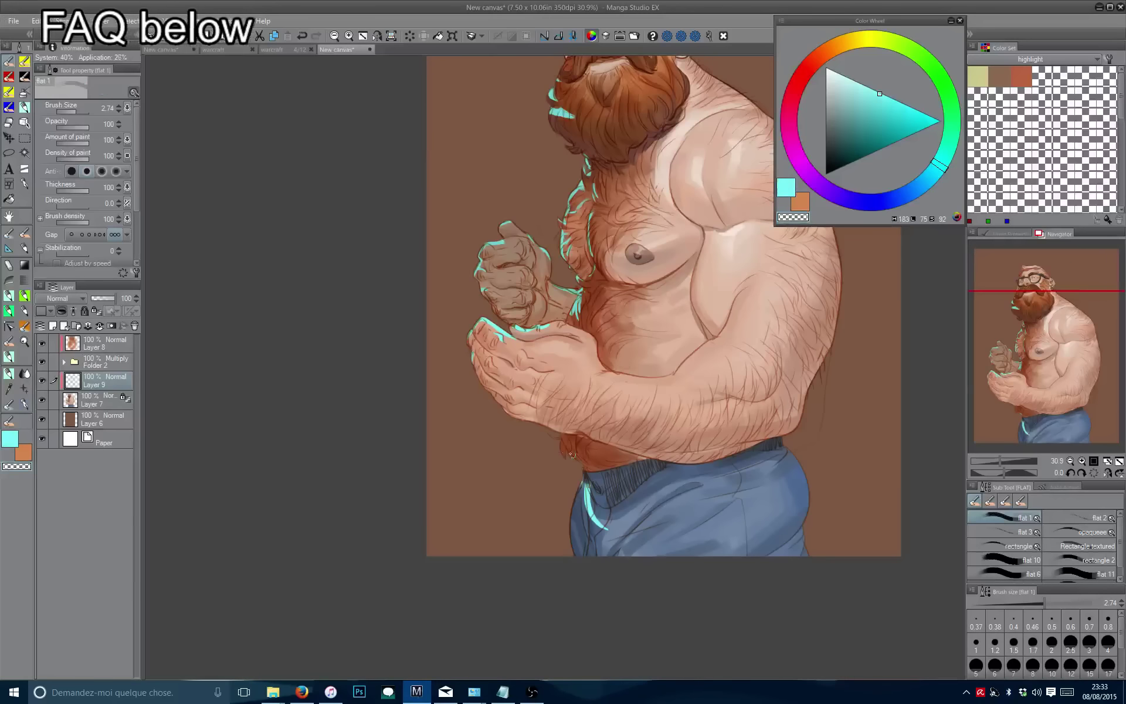
# Paint cyan rim strokes on the lower belly and along the jeans' front edge with brush sizes 2.74 and 4.05.
pyautogui.hotkey('ctrl', 'z')
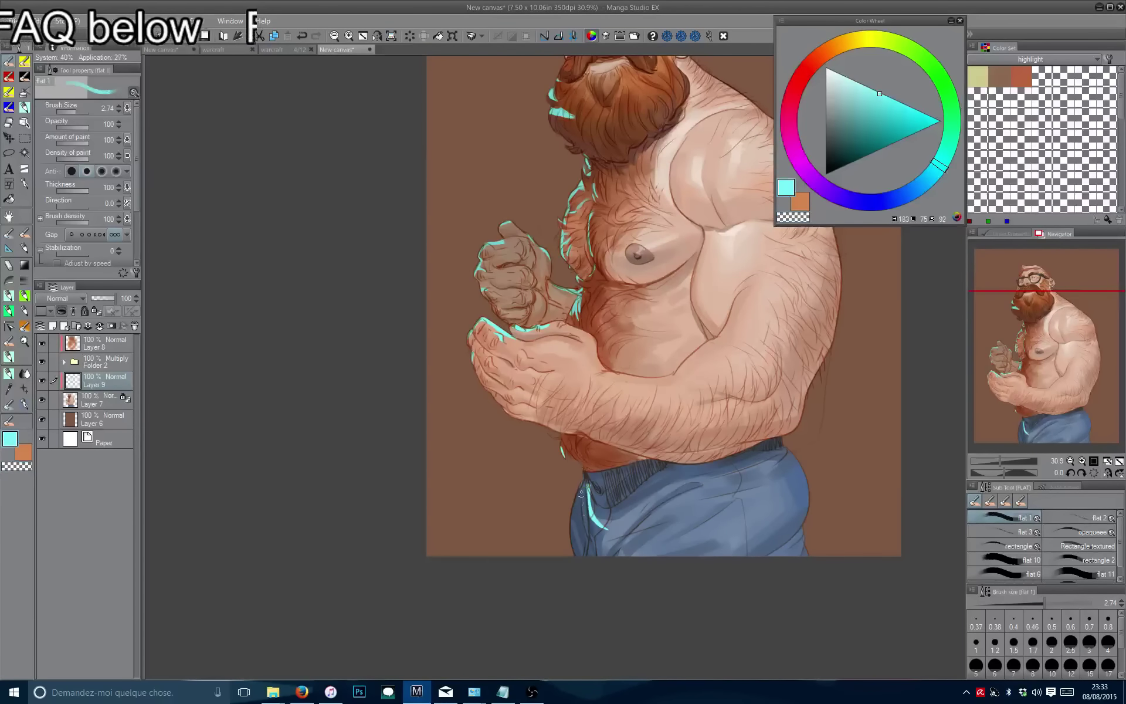
pyautogui.moveTo(585, 481); pyautogui.dragTo(601, 530)
pyautogui.hotkey('ctrl', 'z')
pyautogui.moveTo(585, 475); pyautogui.dragTo(574, 557)
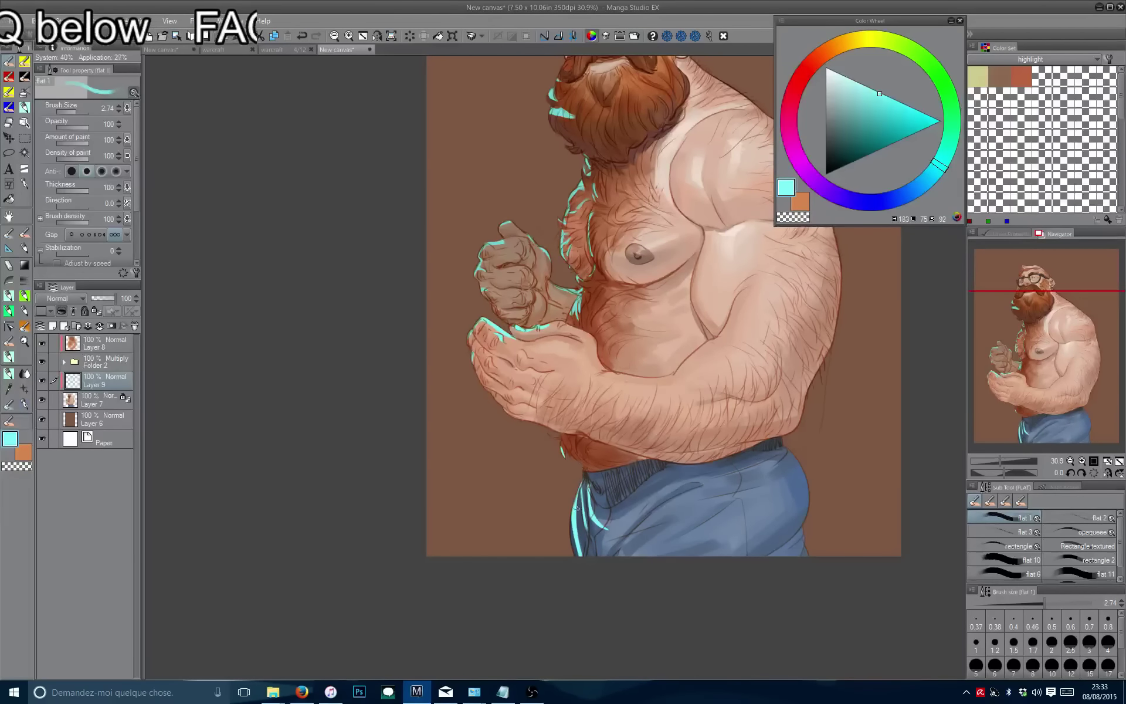
pyautogui.press(']')
pyautogui.press(']')
pyautogui.press(']')
pyautogui.press(']')
pyautogui.moveTo(586, 477); pyautogui.dragTo(570, 557)
pyautogui.press('[')
pyautogui.press('[')
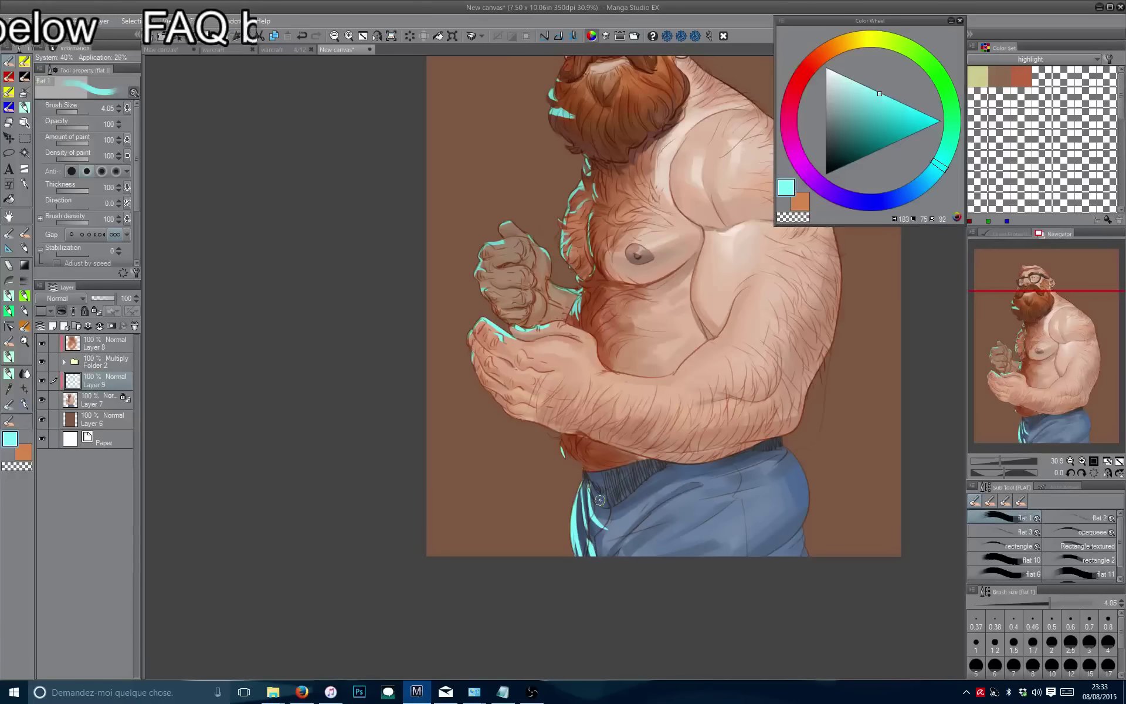
# Paint a cyan rim on the jeans' rear edge and try one along the near arm's outer edge with brush size 4.05.
pyautogui.moveTo(604, 504); pyautogui.dragTo(522, 537)
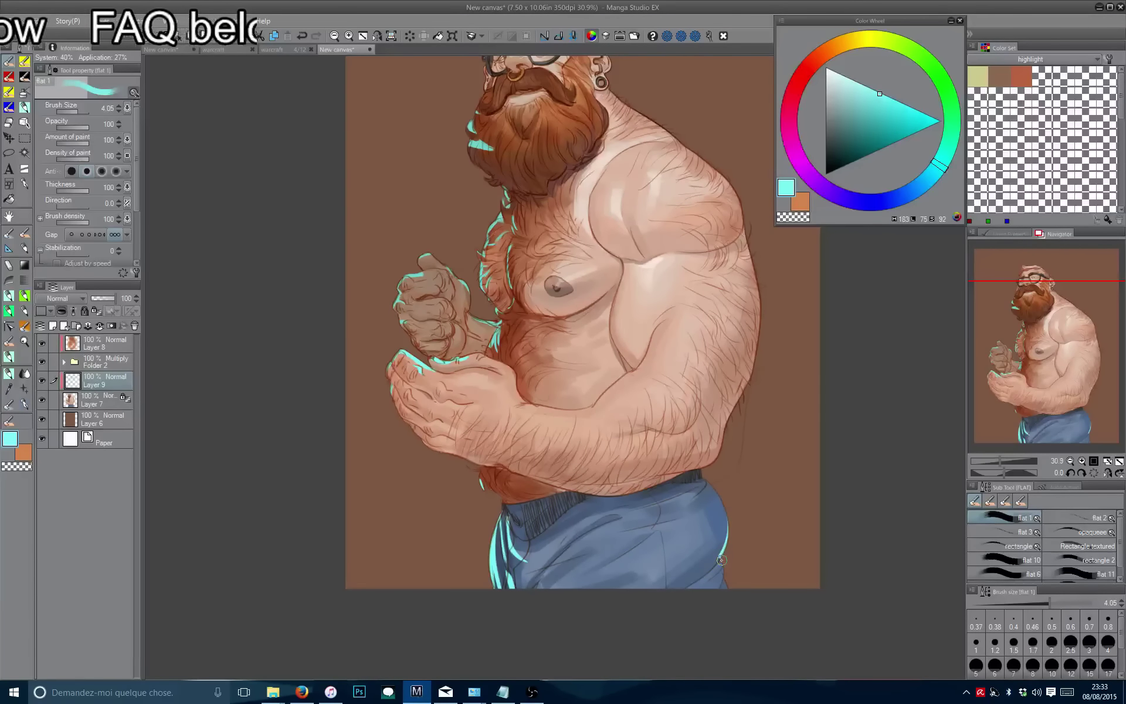
pyautogui.moveTo(509, 253)
pyautogui.mouseDown()
pyautogui.moveTo(484, 322)
pyautogui.moveTo(485, 387)
pyautogui.moveTo(448, 388)
pyautogui.mouseUp()
pyautogui.moveTo(675, 364)
pyautogui.mouseDown()
pyautogui.moveTo(685, 485)
pyautogui.moveTo(660, 542)
pyautogui.mouseUp()
pyautogui.hotkey('ctrl', 'z')
pyautogui.moveTo(689, 389); pyautogui.dragTo(682, 502)
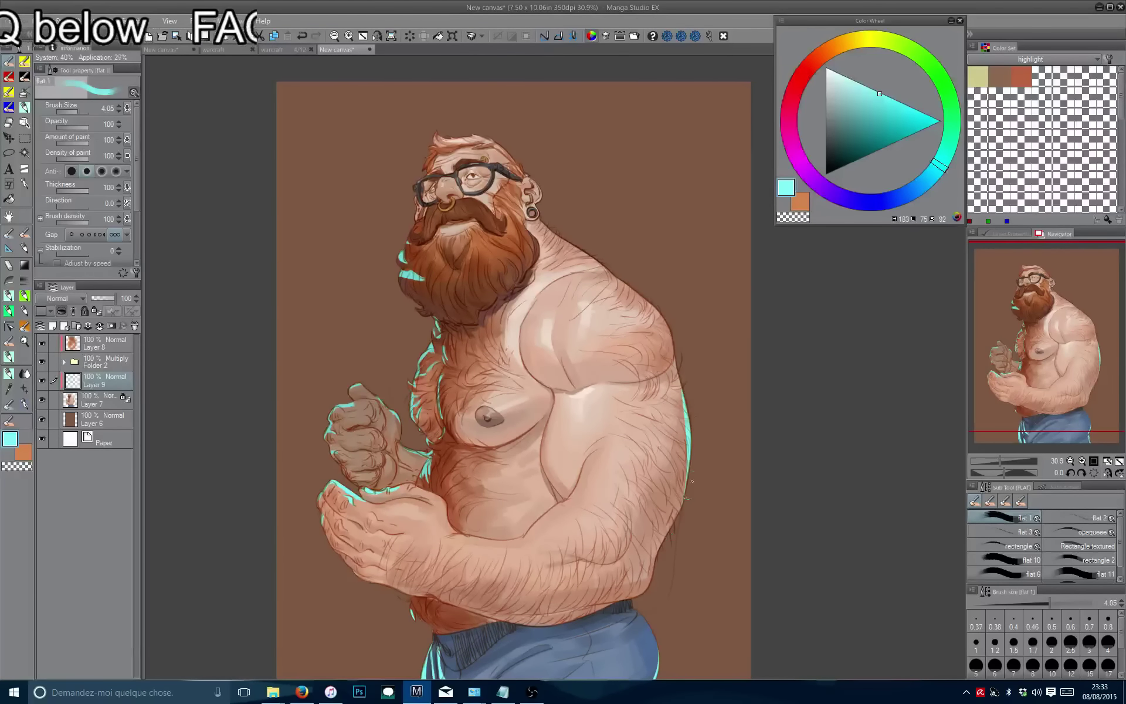
# Paint a cyan rim along the slope from neck to shoulder and across the shoulder's upper crease with brush size 4.05.
pyautogui.scroll(-6, 699, 472)
pyautogui.press('h')
pyautogui.scroll(6, 495, 335)
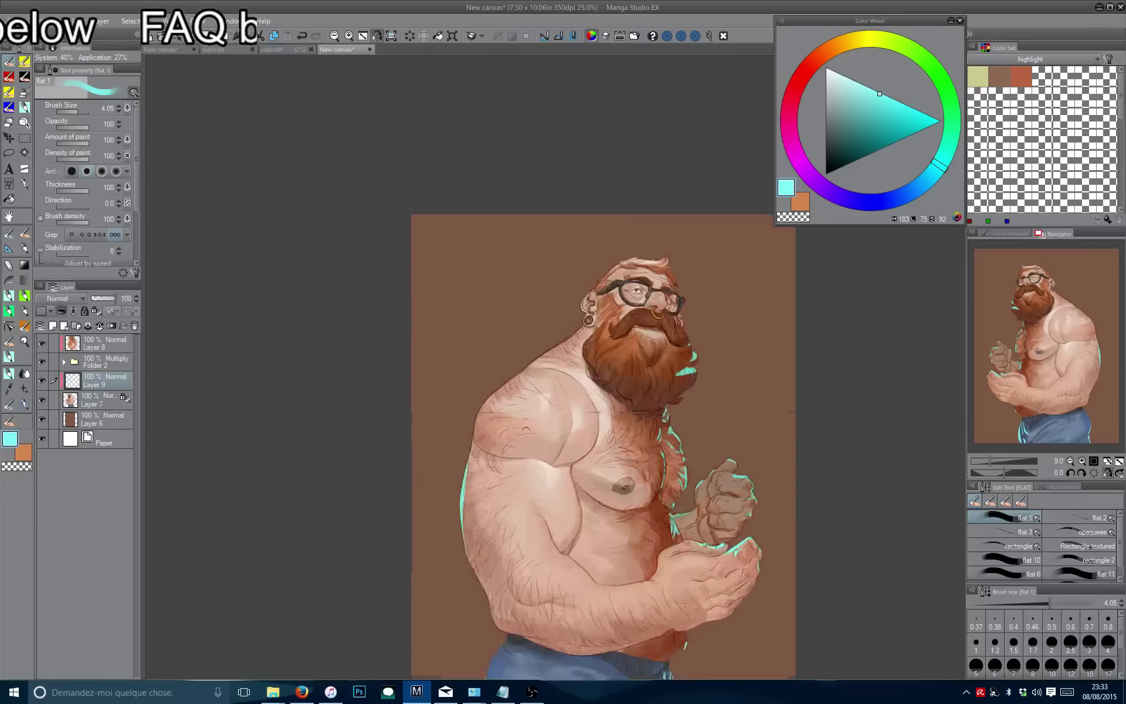
pyautogui.scroll(2, 527, 341)
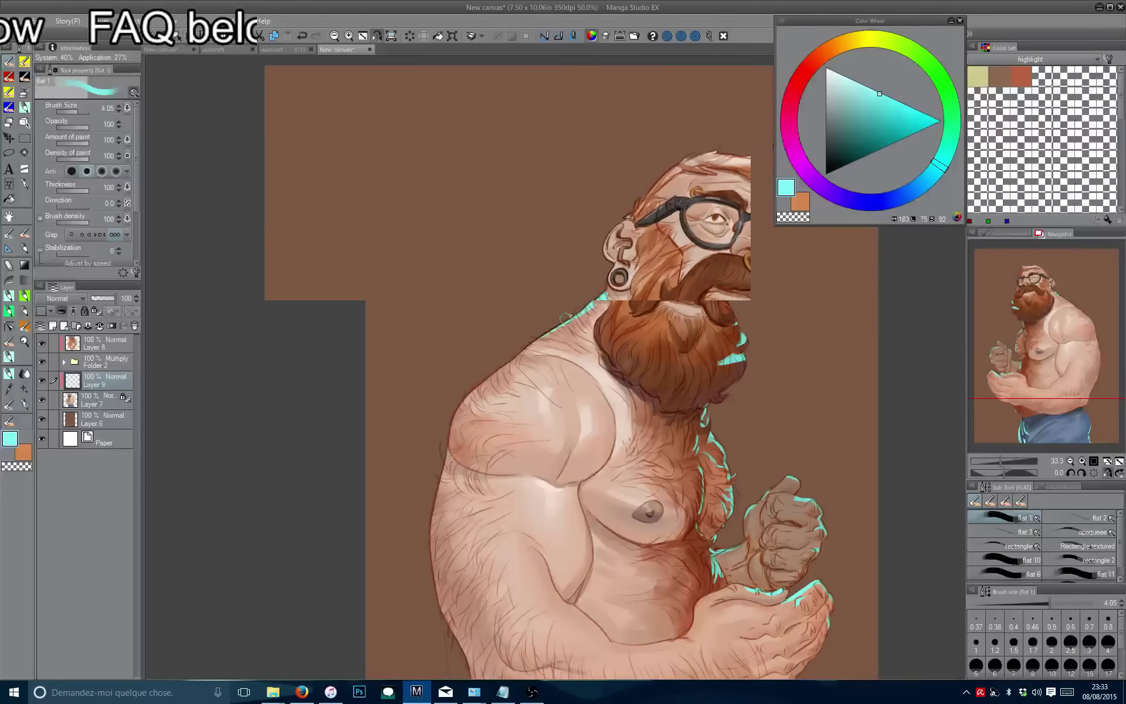
pyautogui.moveTo(610, 291); pyautogui.dragTo(487, 370)
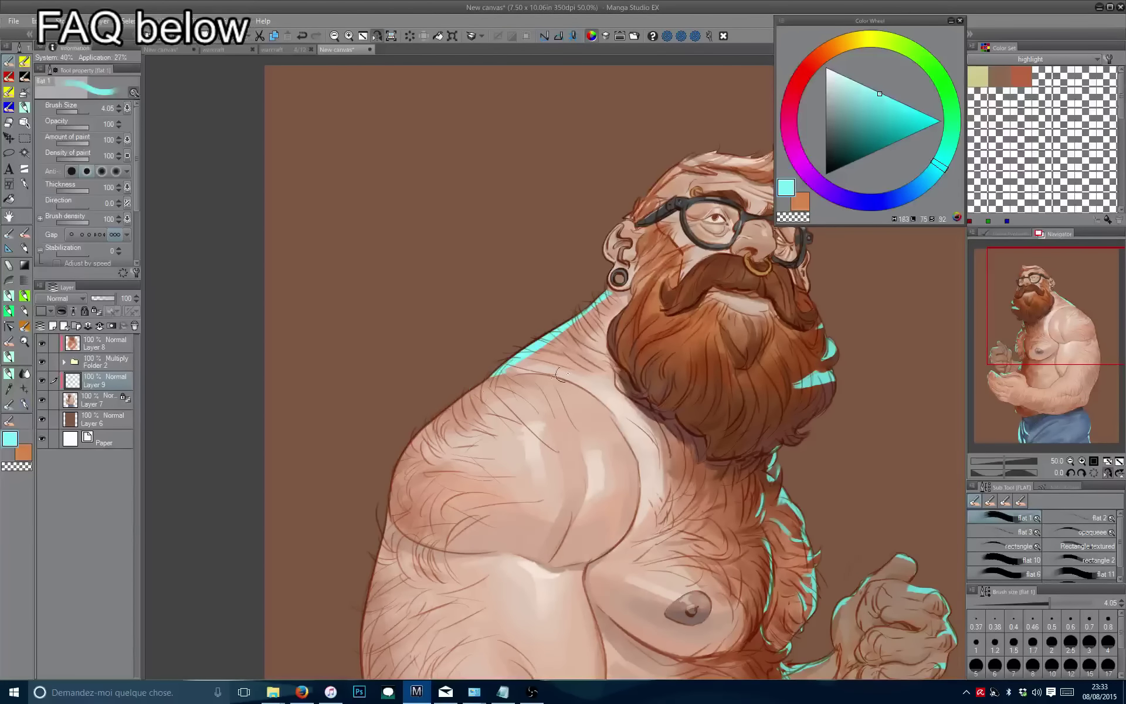
pyautogui.moveTo(558, 382)
pyautogui.mouseDown()
pyautogui.moveTo(632, 428)
pyautogui.moveTo(535, 438)
pyautogui.mouseUp()
# Brighten the shoulder rim with a lighter cyan at brush size 21.22 and extend it down the shoulder at size 4.73.
pyautogui.click(868, 86)
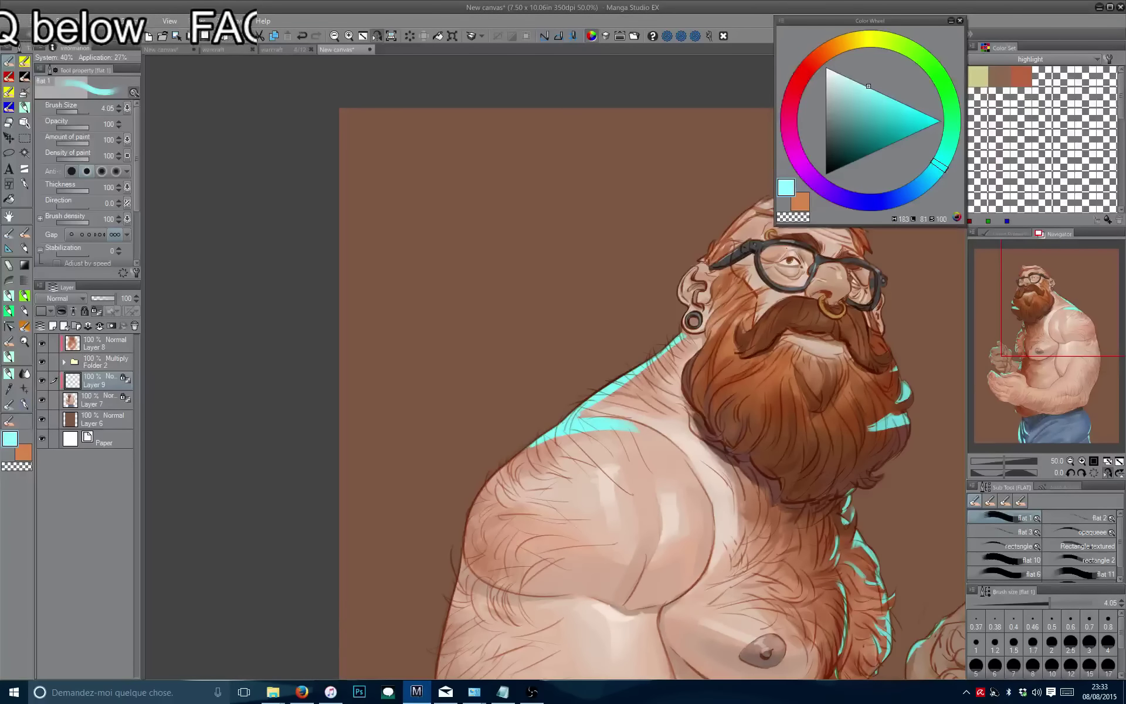
pyautogui.moveTo(564, 461); pyautogui.dragTo(544, 464)
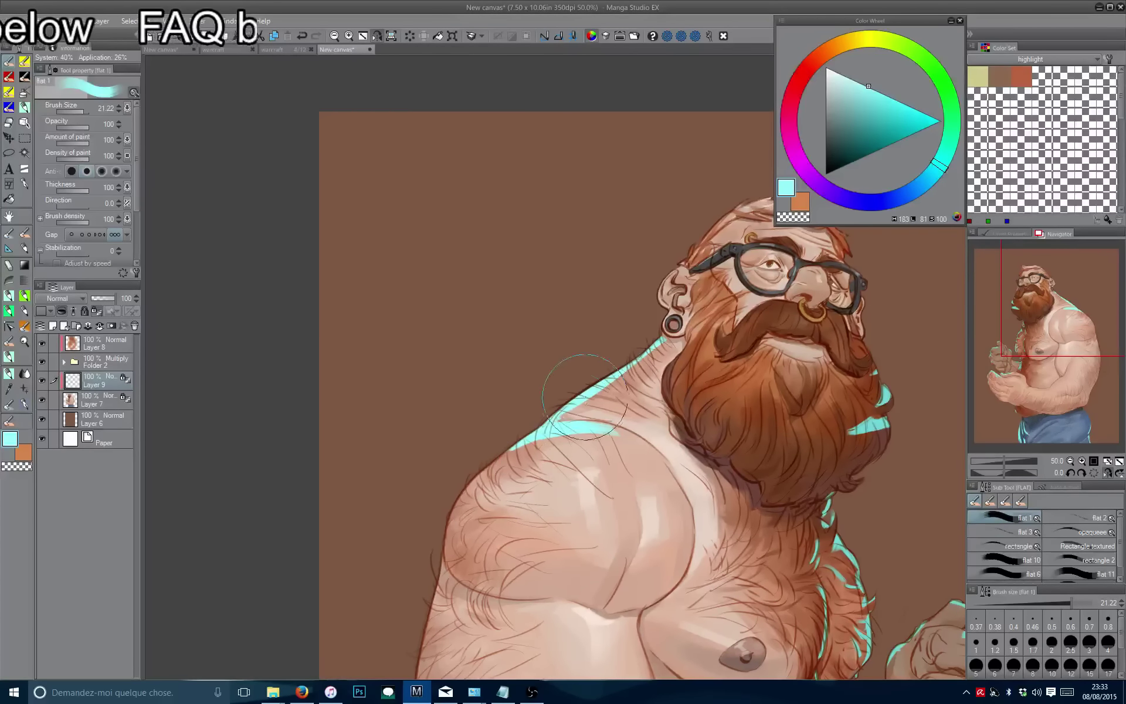
pyautogui.press('[')
pyautogui.press('[')
pyautogui.press('[')
pyautogui.moveTo(572, 401); pyautogui.dragTo(480, 468)
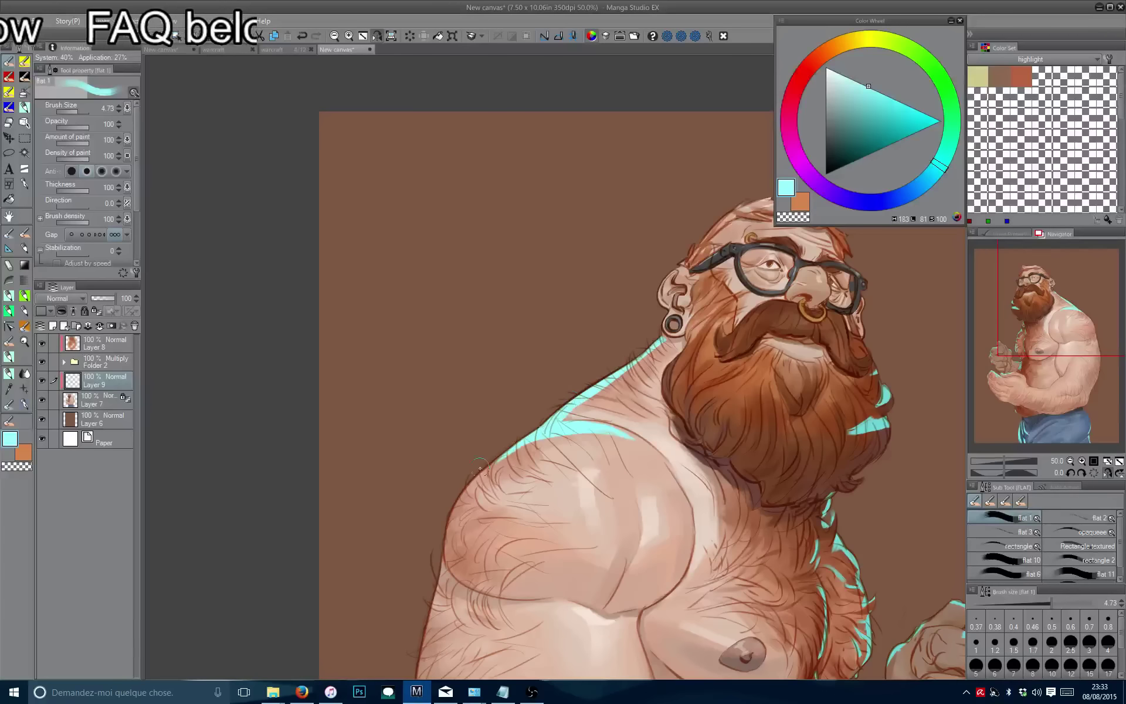
# Paint a light cyan rim around the ear and over the top of the head with brush size 2.75.
pyautogui.moveTo(515, 411); pyautogui.dragTo(455, 509)
pyautogui.press('[')
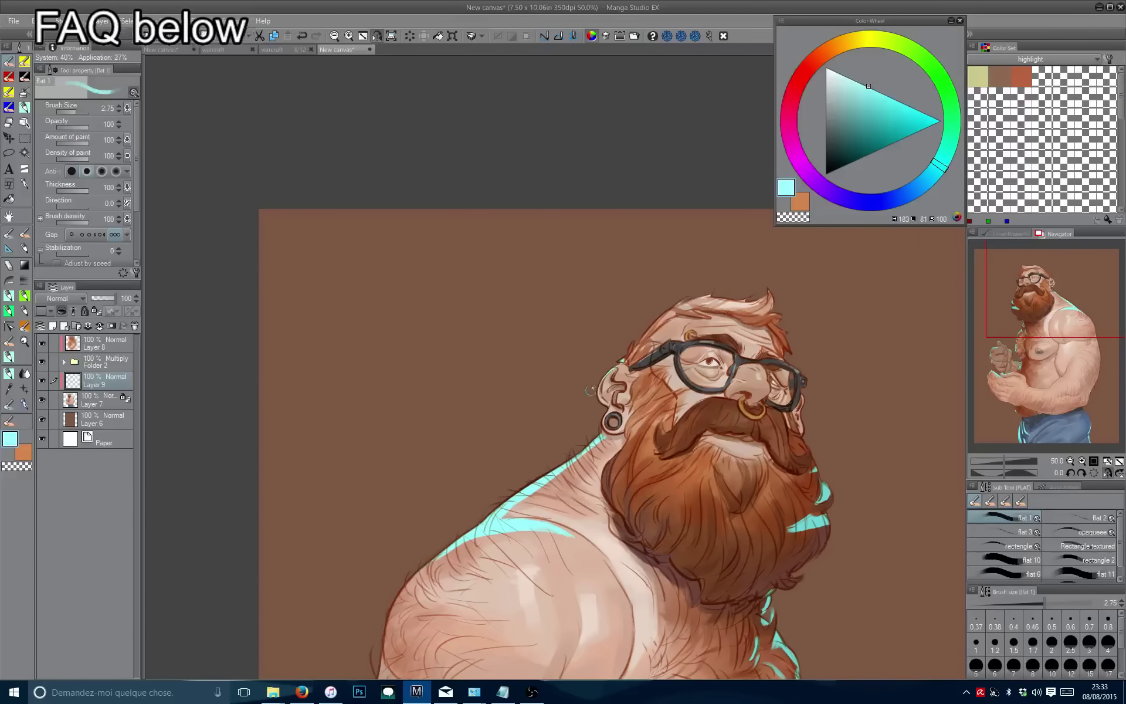
pyautogui.moveTo(595, 409); pyautogui.dragTo(580, 449)
pyautogui.moveTo(609, 394); pyautogui.dragTo(592, 438)
pyautogui.press('h')
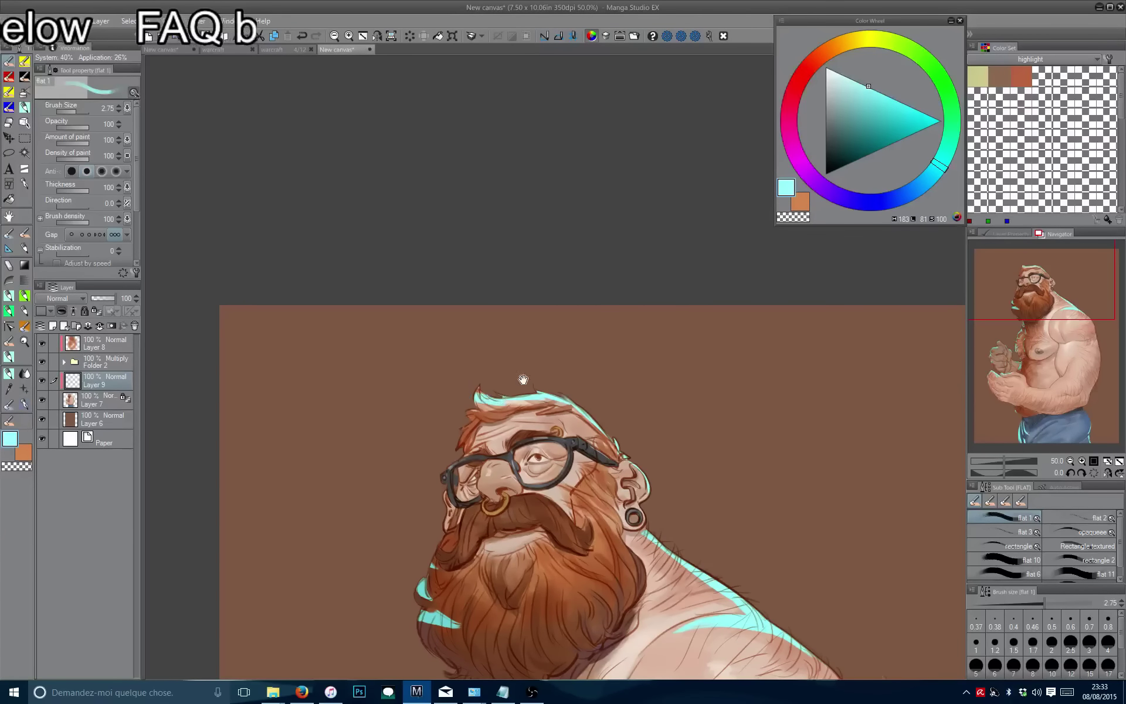
# Trim the hair's cyan rim with transparent colour and add light cyan edges to the front hair tufts with brush size 2.75.
pyautogui.moveTo(523, 379); pyautogui.dragTo(551, 368)
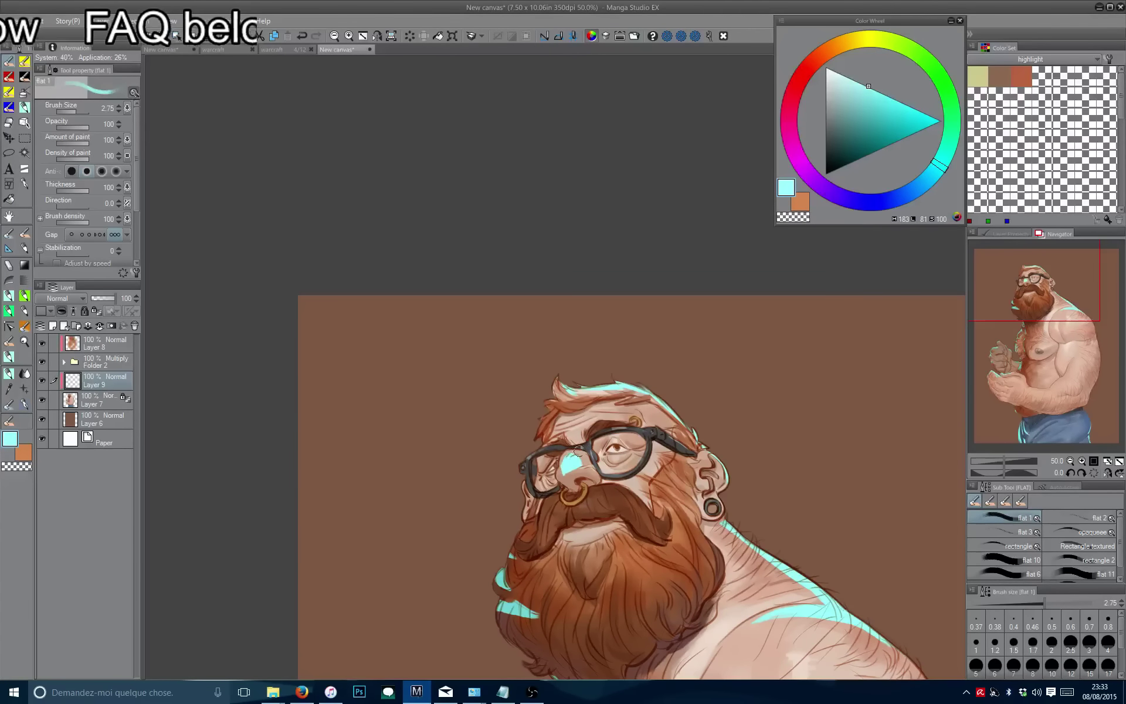
pyautogui.scroll(2, 579, 449)
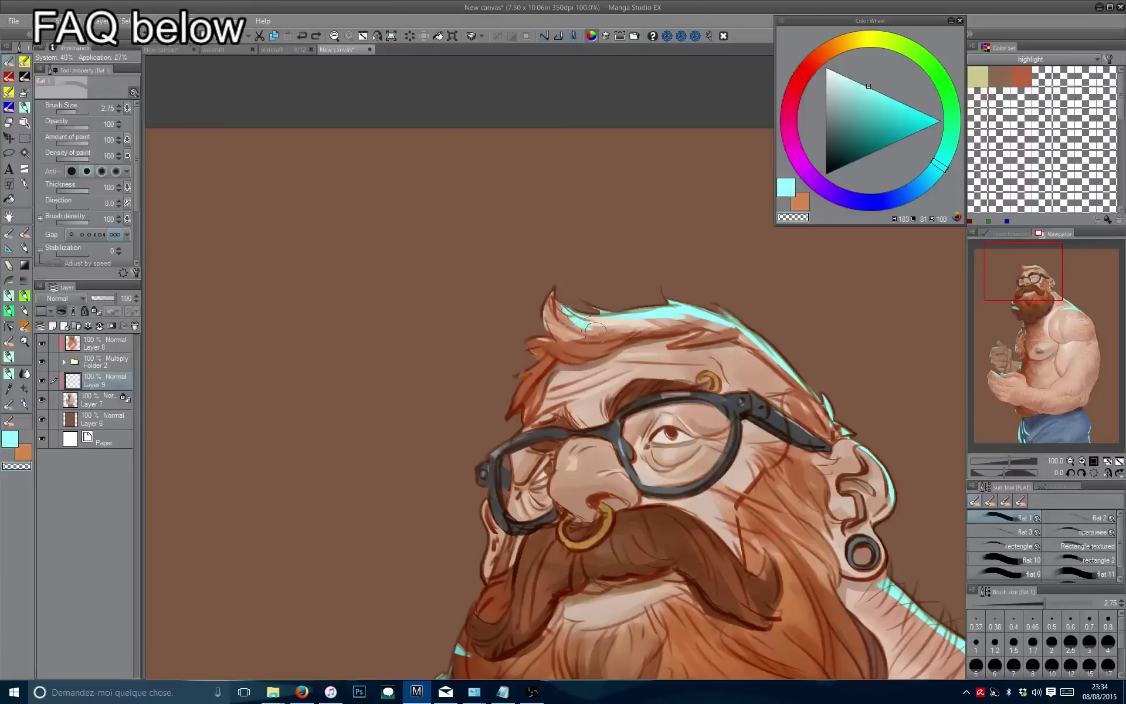
pyautogui.press('c')
pyautogui.moveTo(537, 363); pyautogui.dragTo(509, 414)
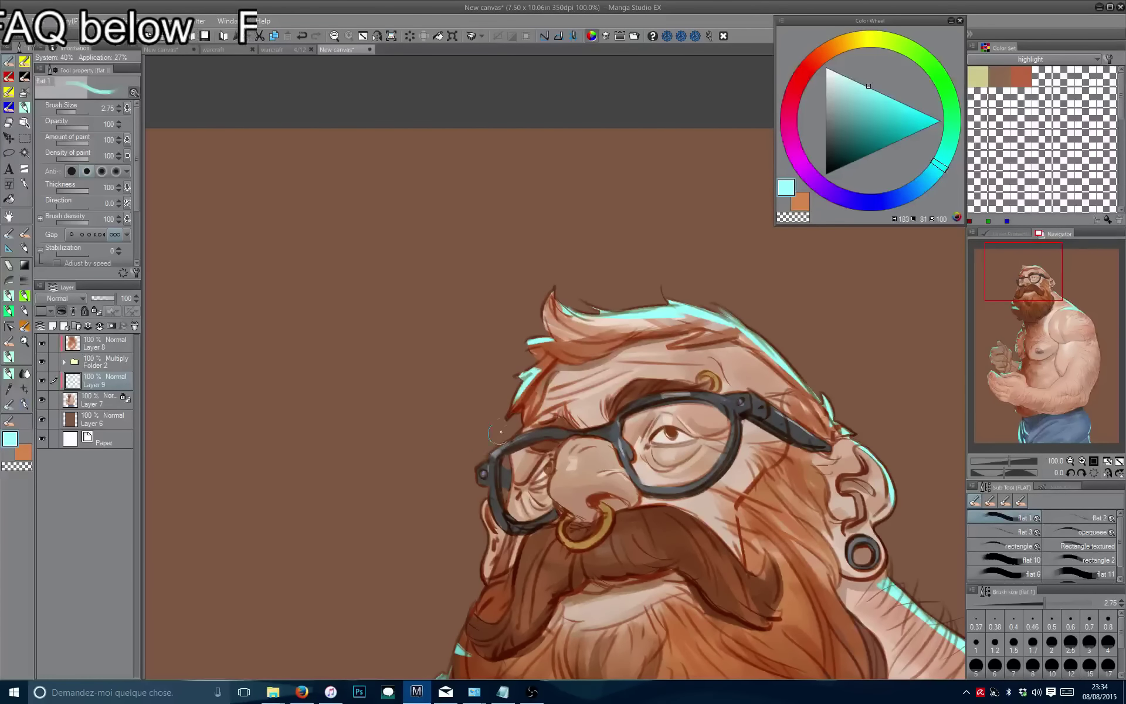
# Add fine light cyan highlights to the glasses' outer hinge and far lens with brush sizes 1.52 and 0.73.
pyautogui.moveTo(485, 454); pyautogui.dragTo(499, 441)
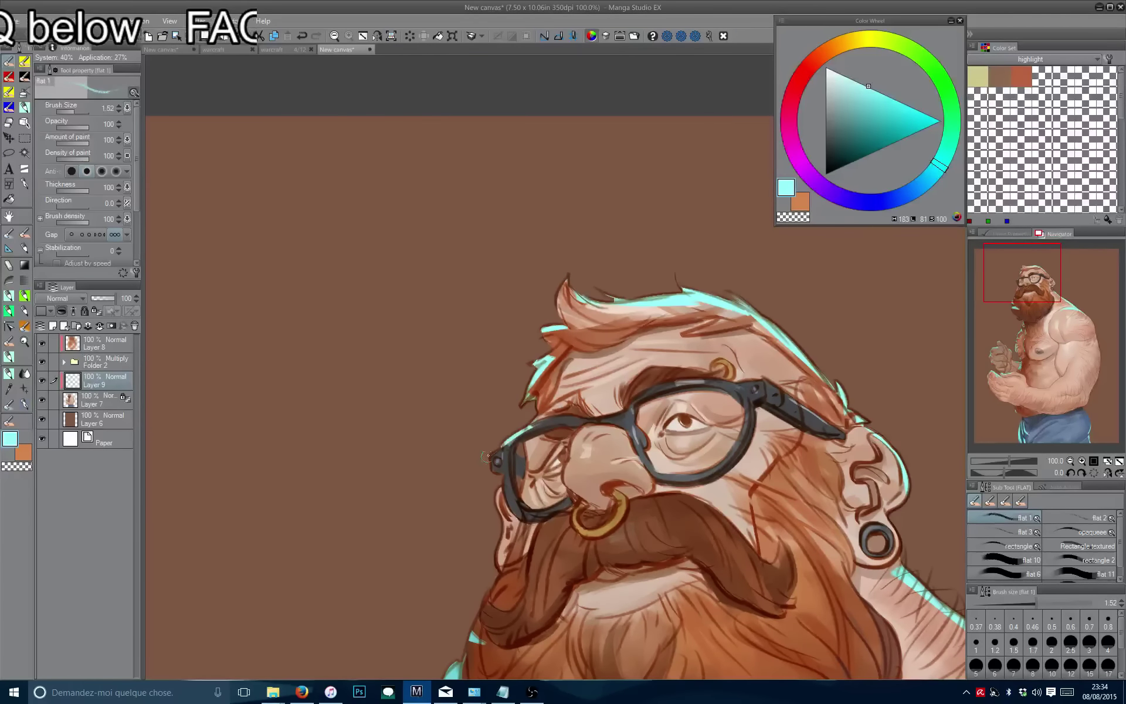
pyautogui.press('[')
pyautogui.press('[')
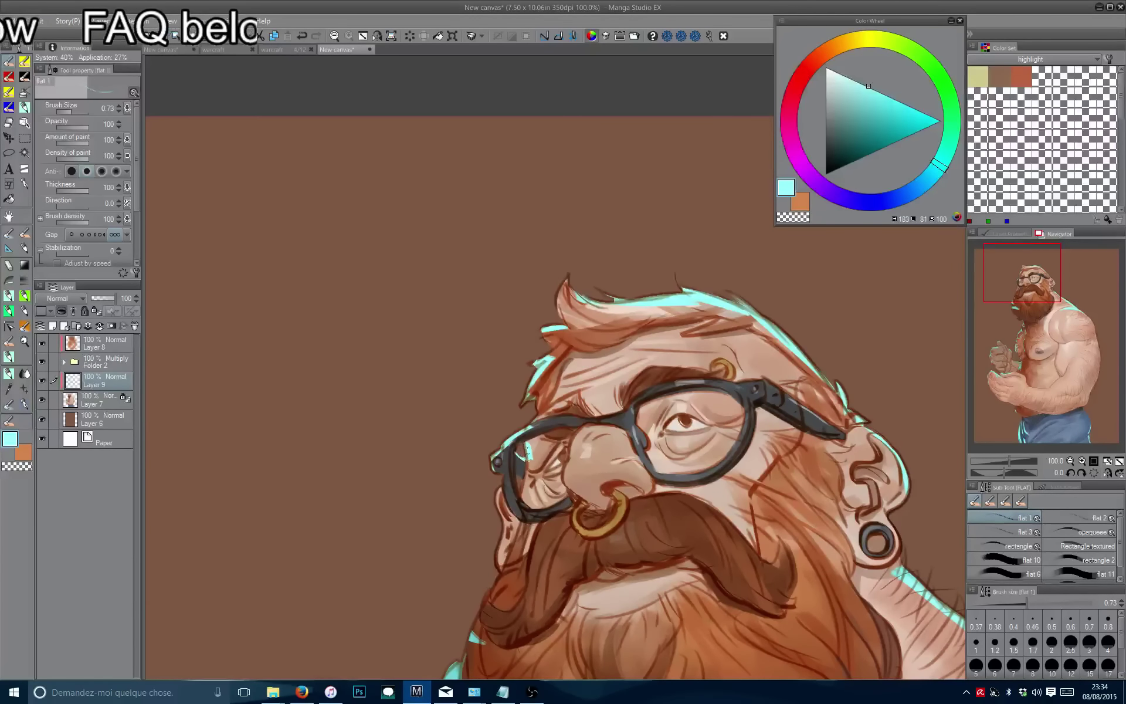
pyautogui.moveTo(526, 454); pyautogui.dragTo(541, 424)
# Paint a light cyan rim down the face's far edge from the glasses to the moustache with brush size 1.82.
pyautogui.moveTo(527, 477)
pyautogui.mouseDown()
pyautogui.moveTo(518, 435)
pyautogui.moveTo(523, 538)
pyautogui.mouseUp()
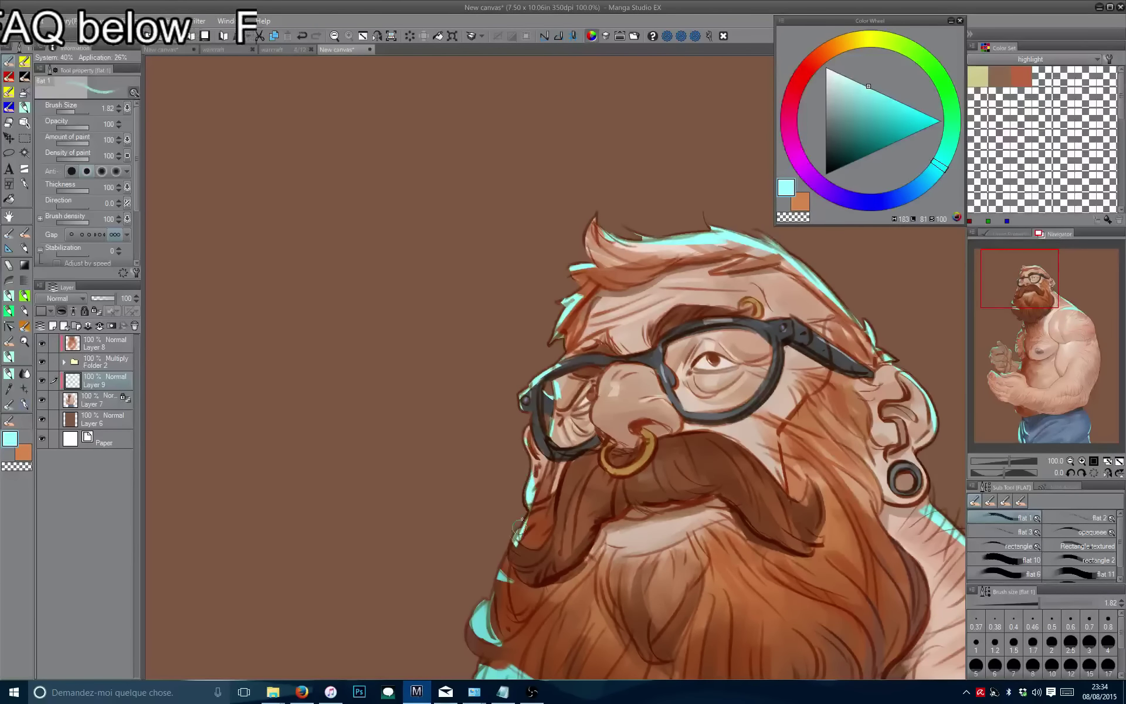
pyautogui.moveTo(535, 430); pyautogui.dragTo(528, 539)
pyautogui.scroll(-3, 539, 434)
pyautogui.scroll(-3, 537, 386)
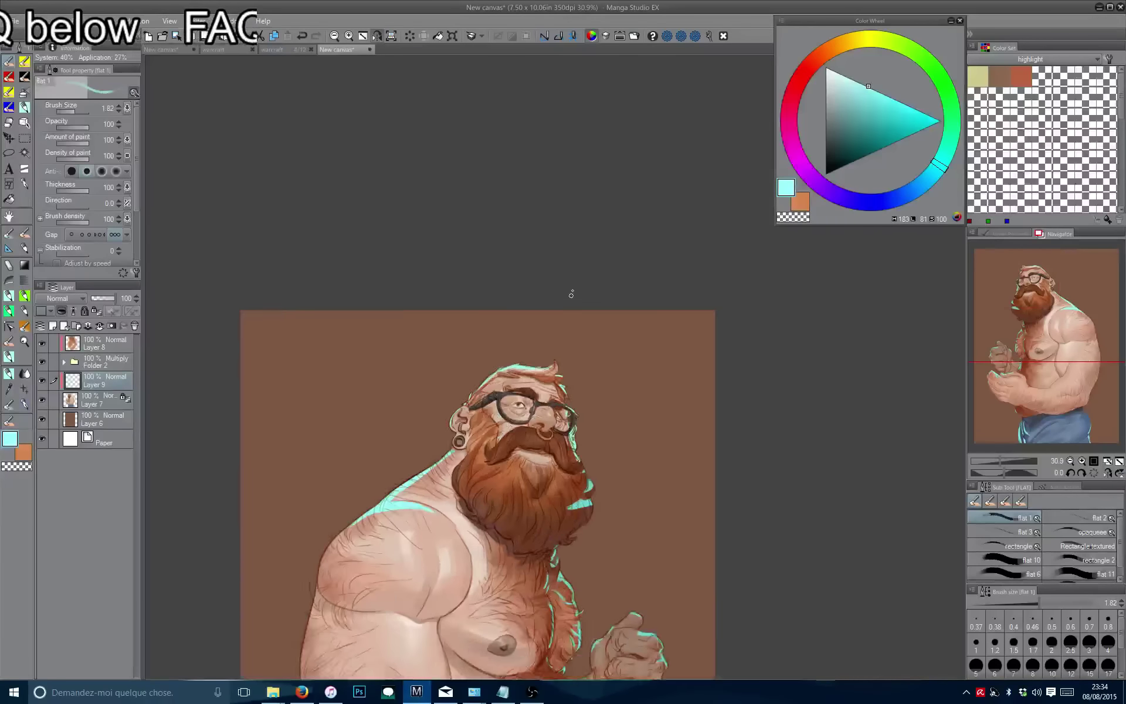
pyautogui.scroll(2, 545, 362)
pyautogui.scroll(4, 544, 362)
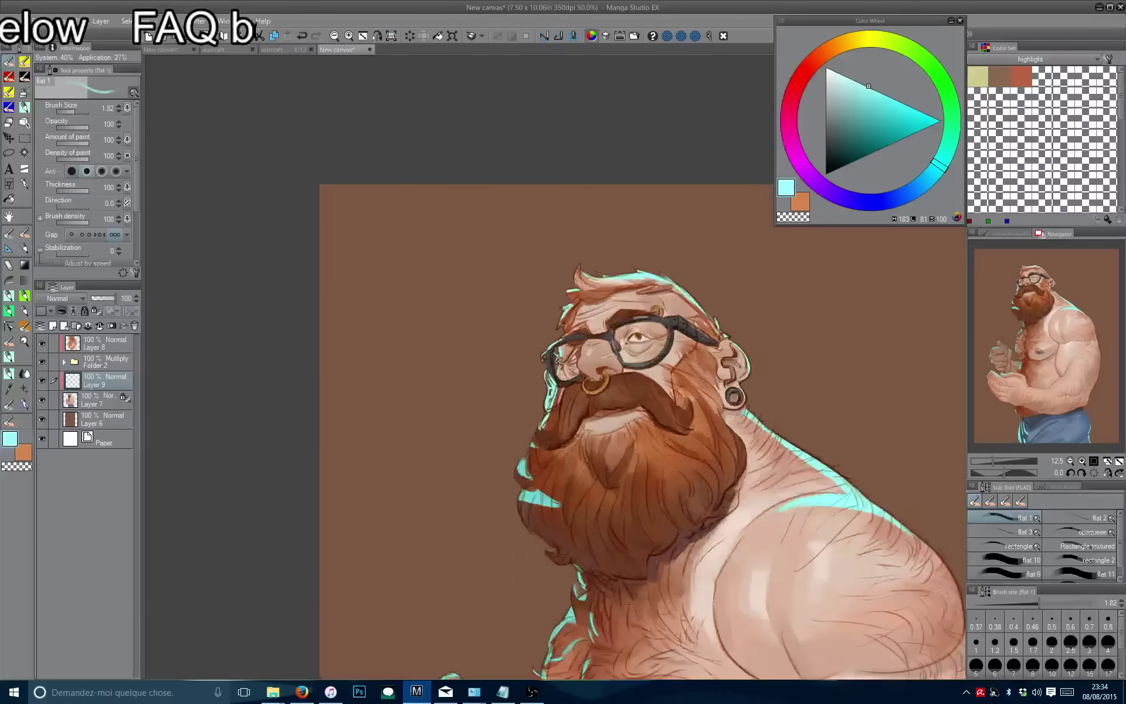
# Trim the cyan rim on the face's far edge beside the moustache with transparent colour.
pyautogui.moveTo(539, 376)
pyautogui.mouseDown()
pyautogui.moveTo(551, 418)
pyautogui.moveTo(530, 484)
pyautogui.mouseUp()
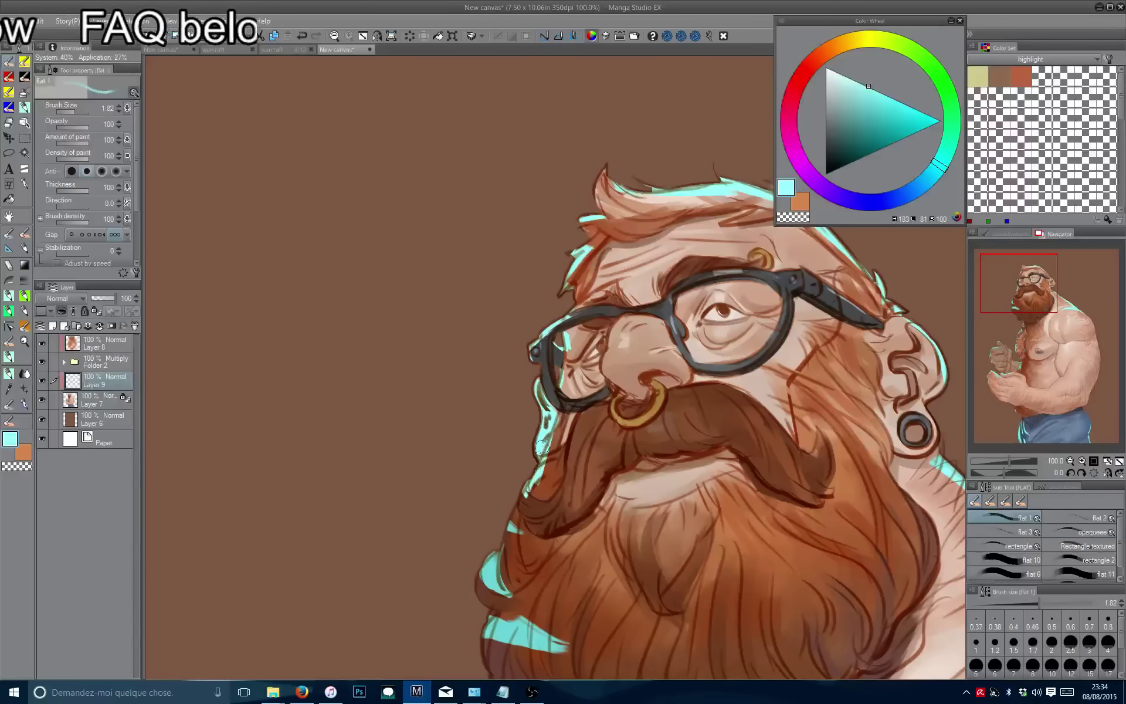
pyautogui.press('c')
pyautogui.moveTo(543, 440)
pyautogui.mouseDown()
pyautogui.moveTo(526, 502)
pyautogui.moveTo(539, 466)
pyautogui.moveTo(528, 499)
pyautogui.mouseUp()
pyautogui.press('c')
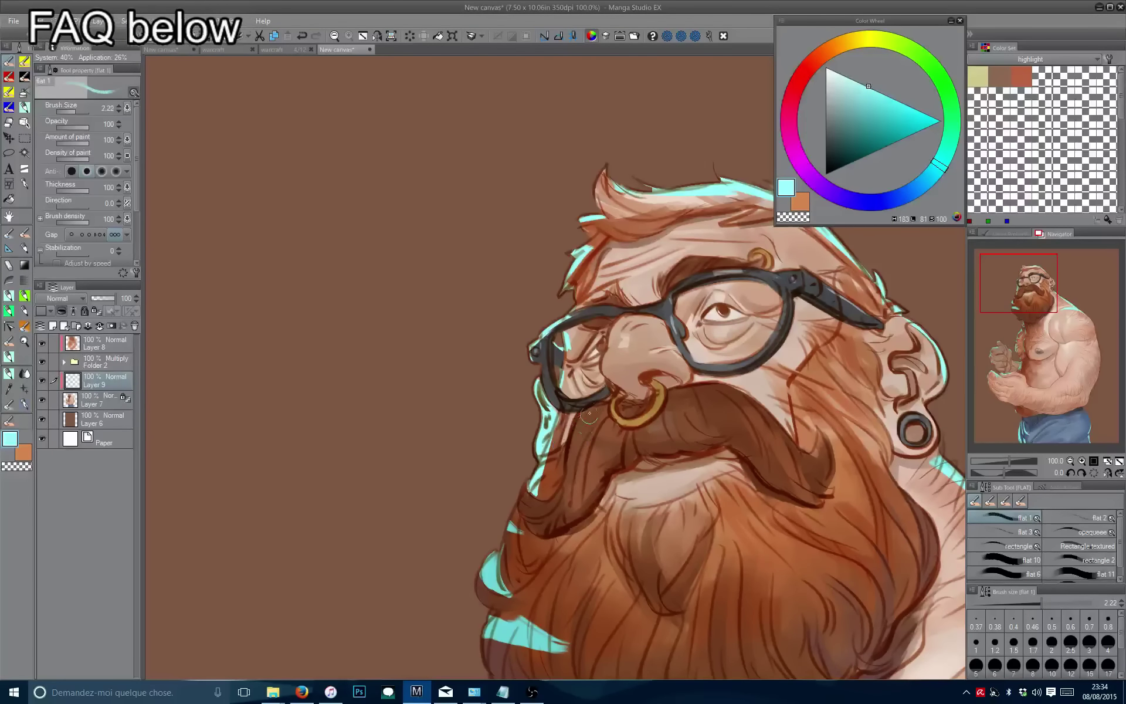
# Paint a light cyan highlight on the moustache's far side and cyan strands around its curled end, starting at brush size 2.22.
pyautogui.moveTo(590, 414)
pyautogui.mouseDown()
pyautogui.moveTo(566, 487)
pyautogui.moveTo(589, 501)
pyautogui.moveTo(539, 418)
pyautogui.moveTo(551, 409)
pyautogui.mouseUp()
pyautogui.press('c')
pyautogui.press('c')
pyautogui.press('[')
pyautogui.moveTo(610, 439)
pyautogui.mouseDown()
pyautogui.moveTo(534, 502)
pyautogui.moveTo(570, 499)
pyautogui.moveTo(531, 513)
pyautogui.mouseUp()
pyautogui.press('c')
# Break the beard's far-edge cyan patch into hair strands with transparent colour and extra light cyan strokes.
pyautogui.moveTo(586, 455); pyautogui.dragTo(587, 499)
pyautogui.press('[')
pyautogui.moveTo(587, 499)
pyautogui.mouseDown()
pyautogui.moveTo(547, 524)
pyautogui.moveTo(558, 452)
pyautogui.moveTo(581, 509)
pyautogui.moveTo(587, 581)
pyautogui.mouseUp()
pyautogui.press('c')
pyautogui.press(']')
pyautogui.moveTo(566, 519)
pyautogui.mouseDown()
pyautogui.moveTo(550, 551)
pyautogui.moveTo(537, 523)
pyautogui.moveTo(562, 572)
pyautogui.mouseUp()
pyautogui.press(']')
pyautogui.press(']')
pyautogui.press(']')
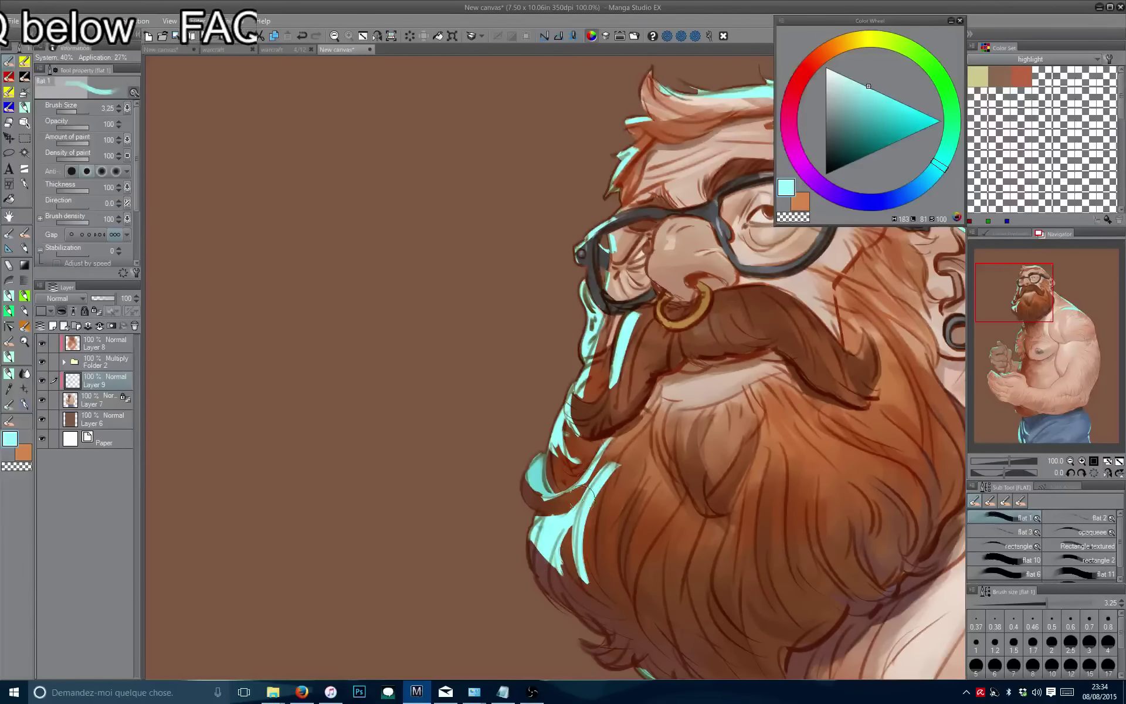
# Save the painting as bjkbkjb.
pyautogui.scroll(-5, 543, 418)
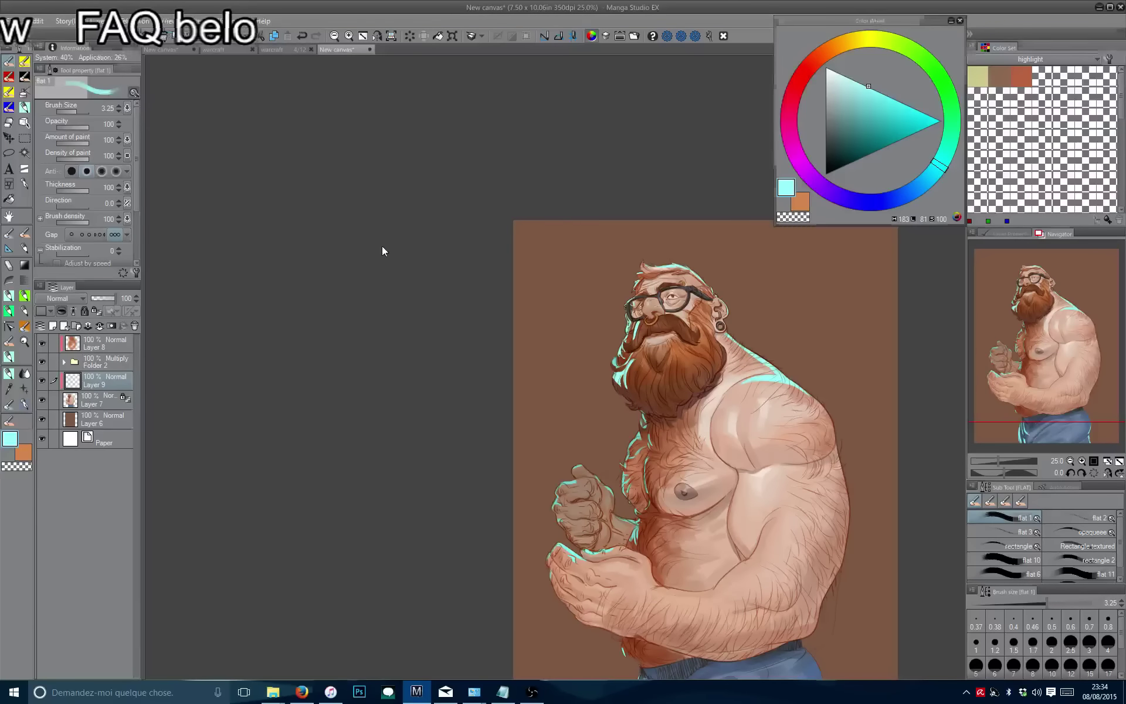
pyautogui.hotkey('ctrl', 's')
pyautogui.write('bjkbkjb')
pyautogui.press('Return')
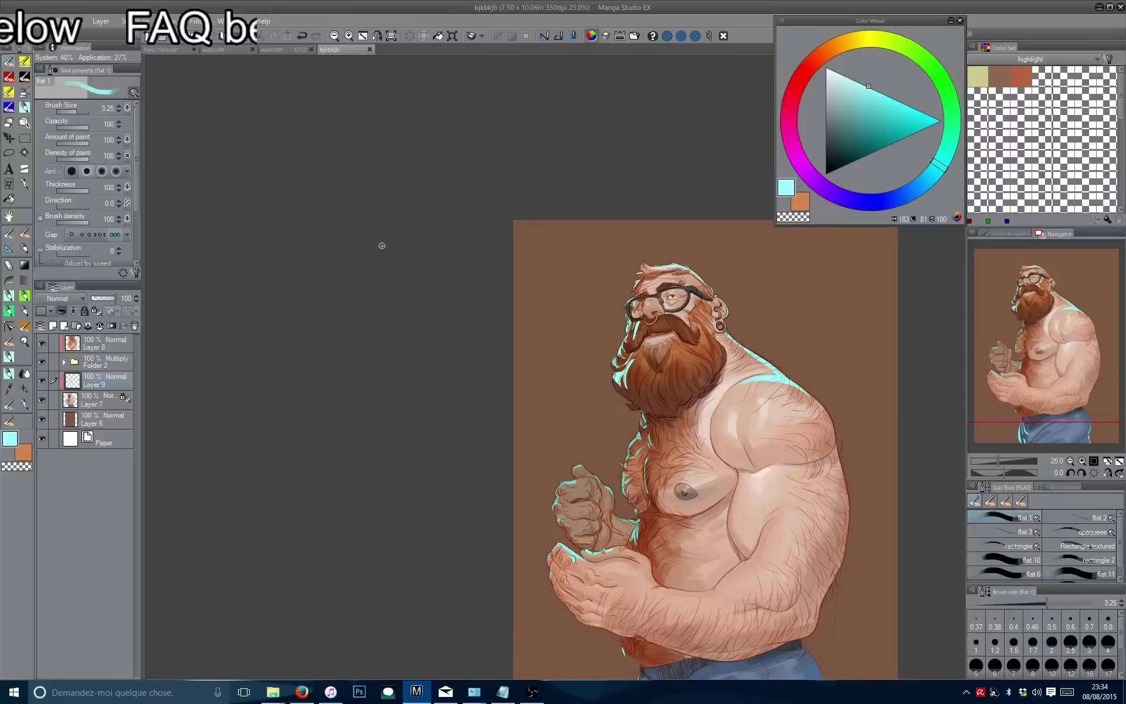
# Mirror the view and back to examine the rim lighting on the head, glasses and moustache.
pyautogui.press('h')
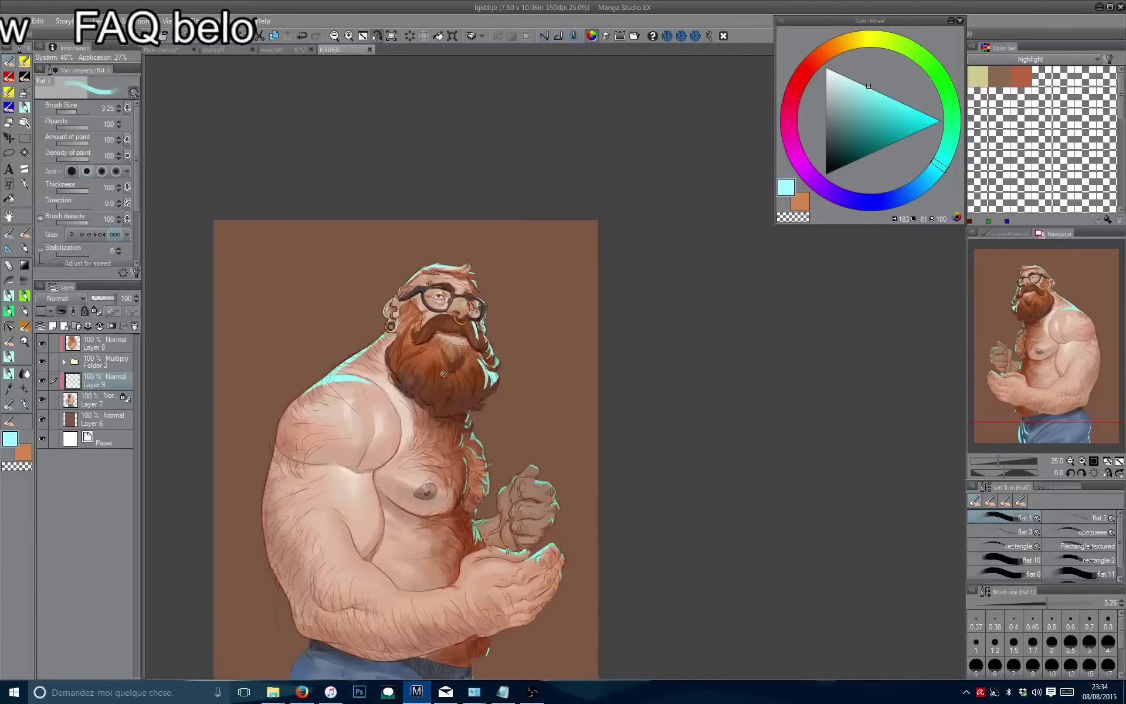
pyautogui.scroll(-2, 382, 246)
pyautogui.scroll(3, 467, 382)
pyautogui.scroll(3, 468, 382)
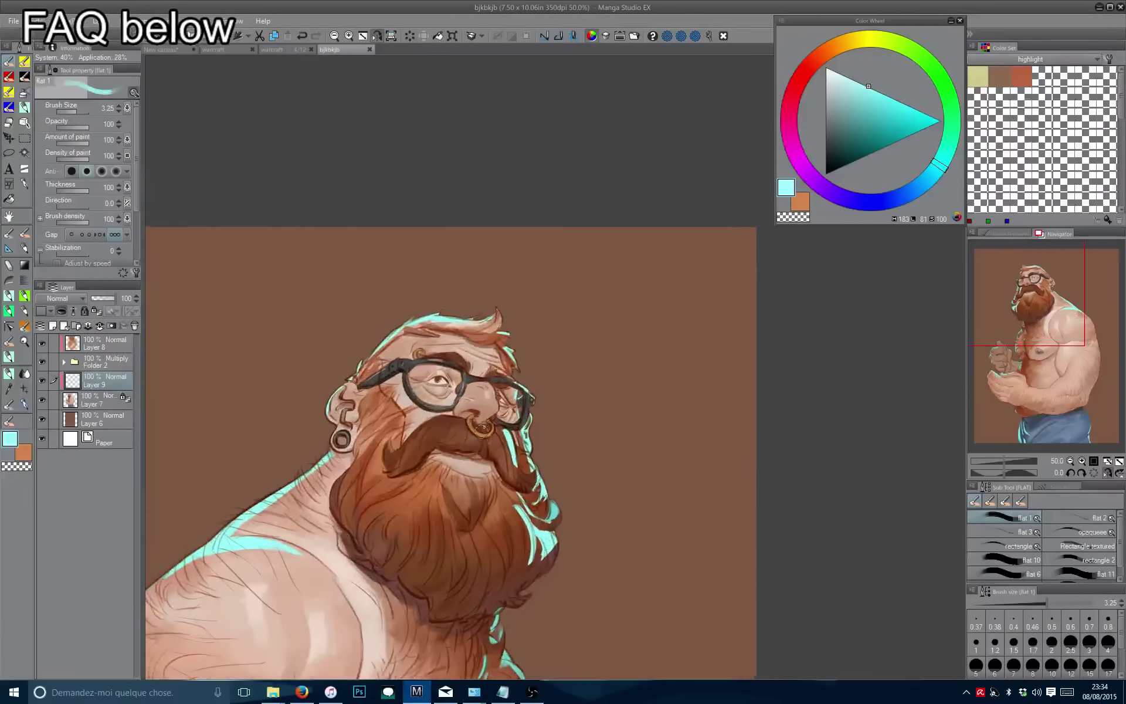
pyautogui.press('[')
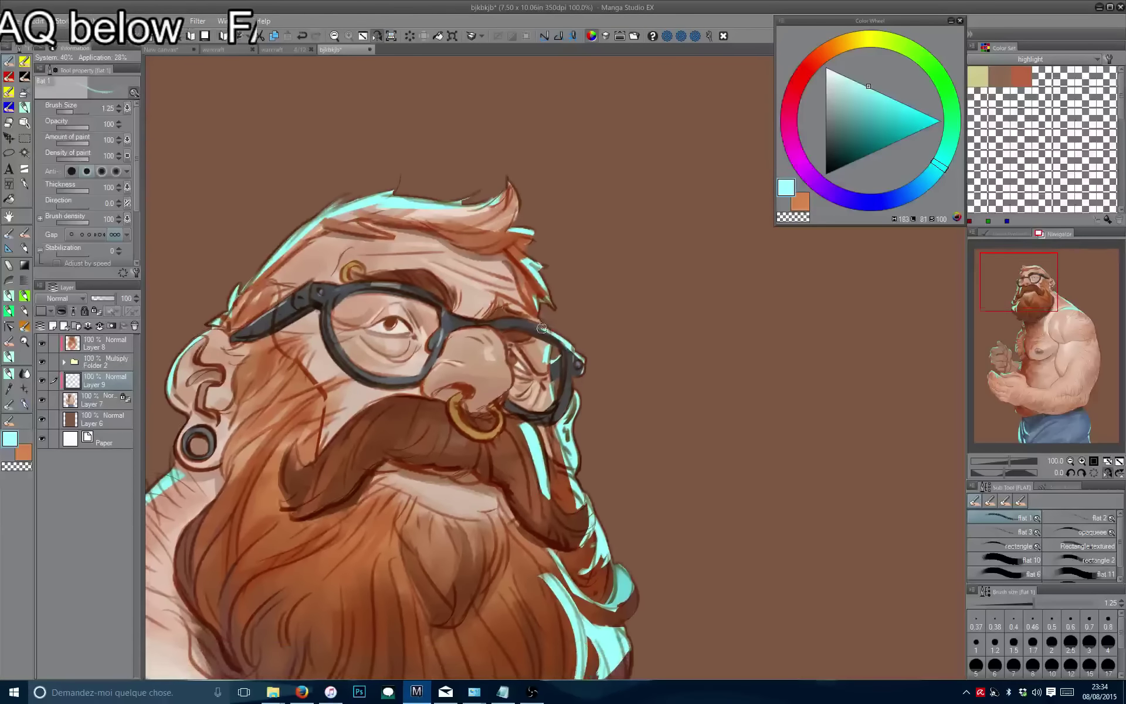
pyautogui.press('h')
pyautogui.scroll(-4, 529, 385)
pyautogui.scroll(3, 529, 385)
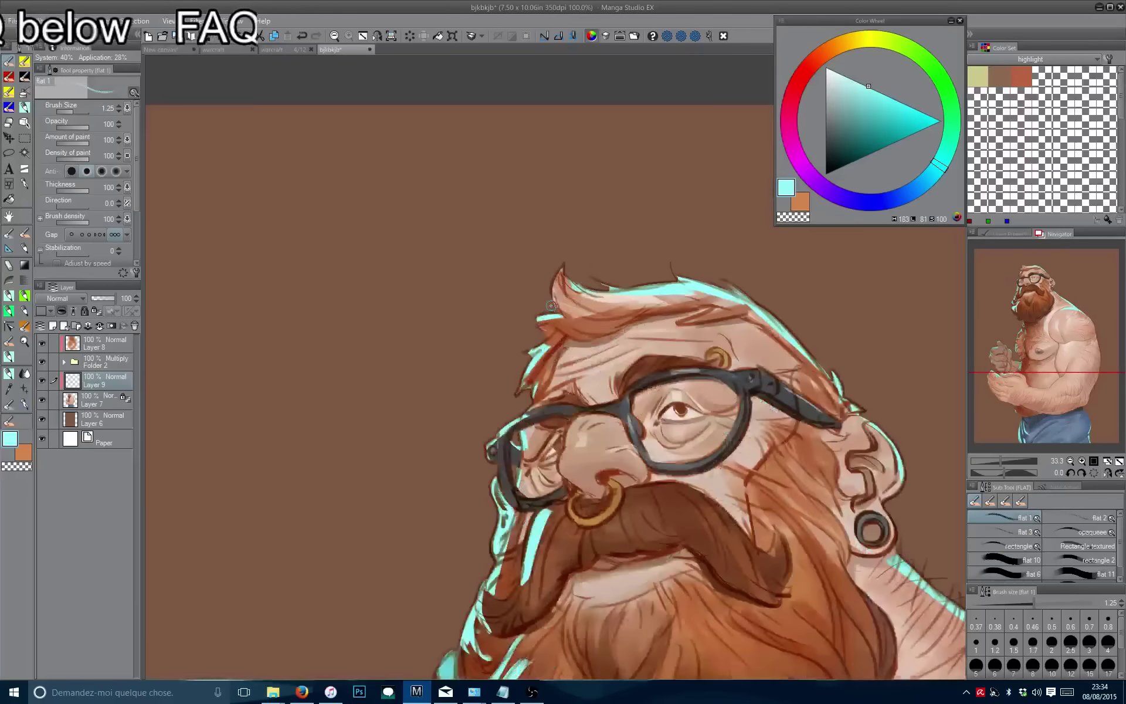
pyautogui.scroll(-2, 565, 321)
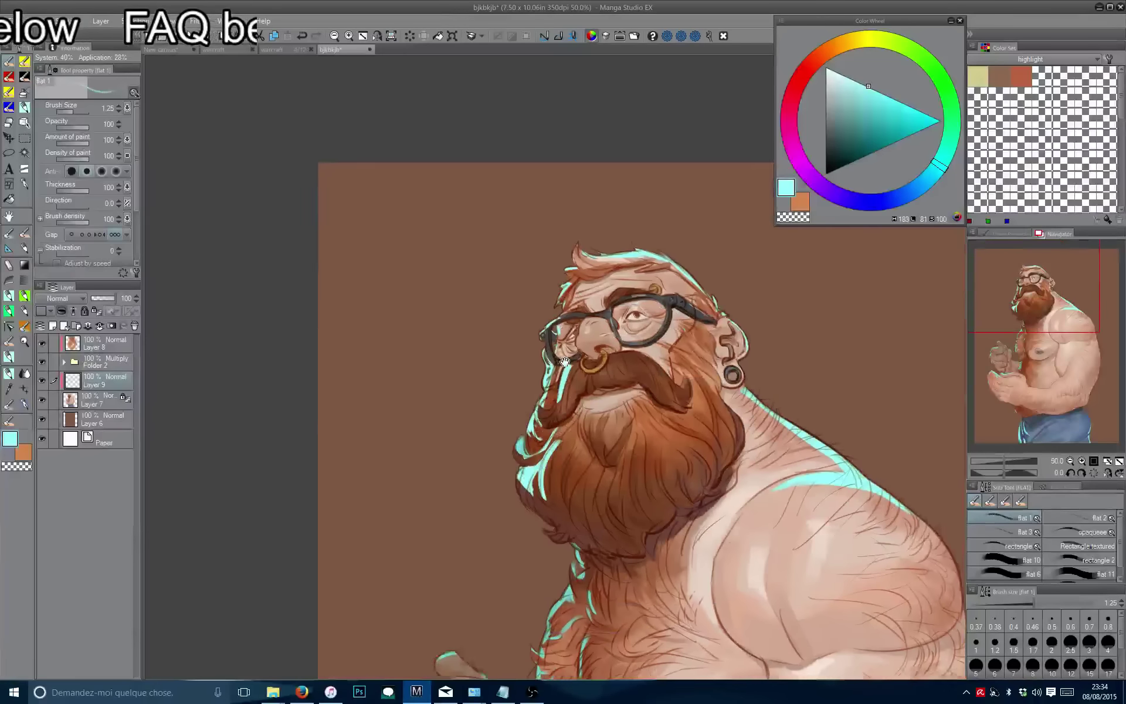
pyautogui.scroll(2, 517, 560)
# Add a thin light cyan strand to the beard beside its lit edge with brush size 1.25 and undo the extra strand.
pyautogui.moveTo(516, 560); pyautogui.dragTo(513, 539)
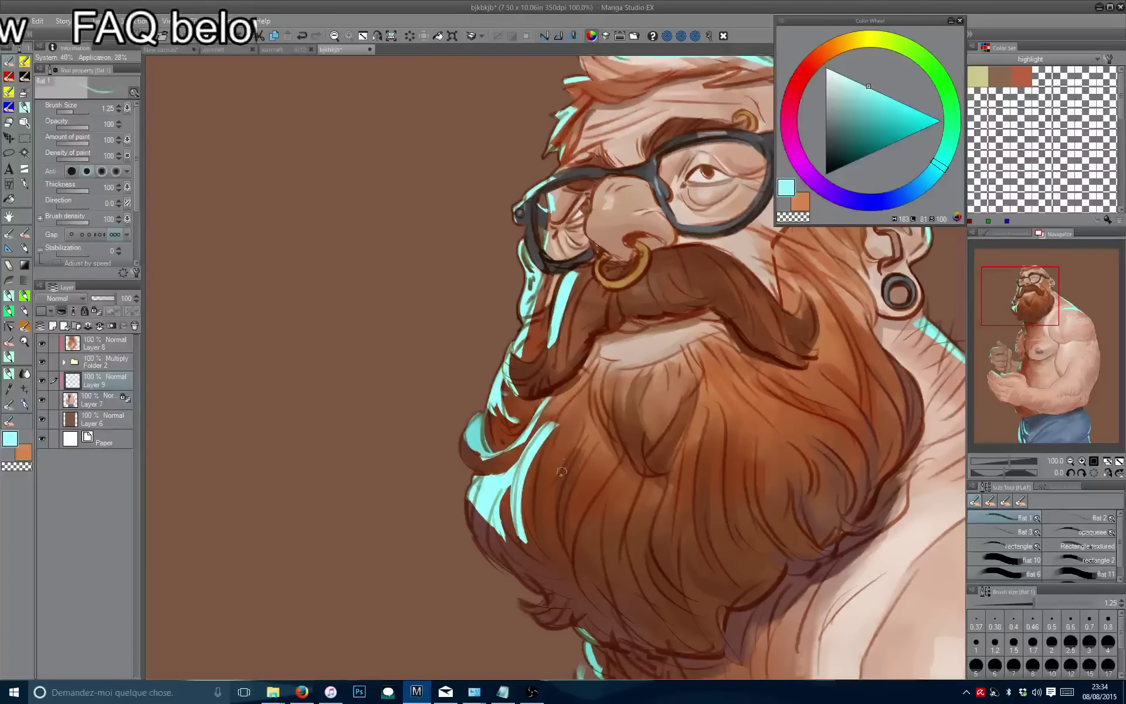
pyautogui.moveTo(566, 449); pyautogui.dragTo(539, 515)
pyautogui.moveTo(563, 469)
pyautogui.mouseDown()
pyautogui.moveTo(550, 500)
pyautogui.moveTo(572, 489)
pyautogui.moveTo(560, 545)
pyautogui.mouseUp()
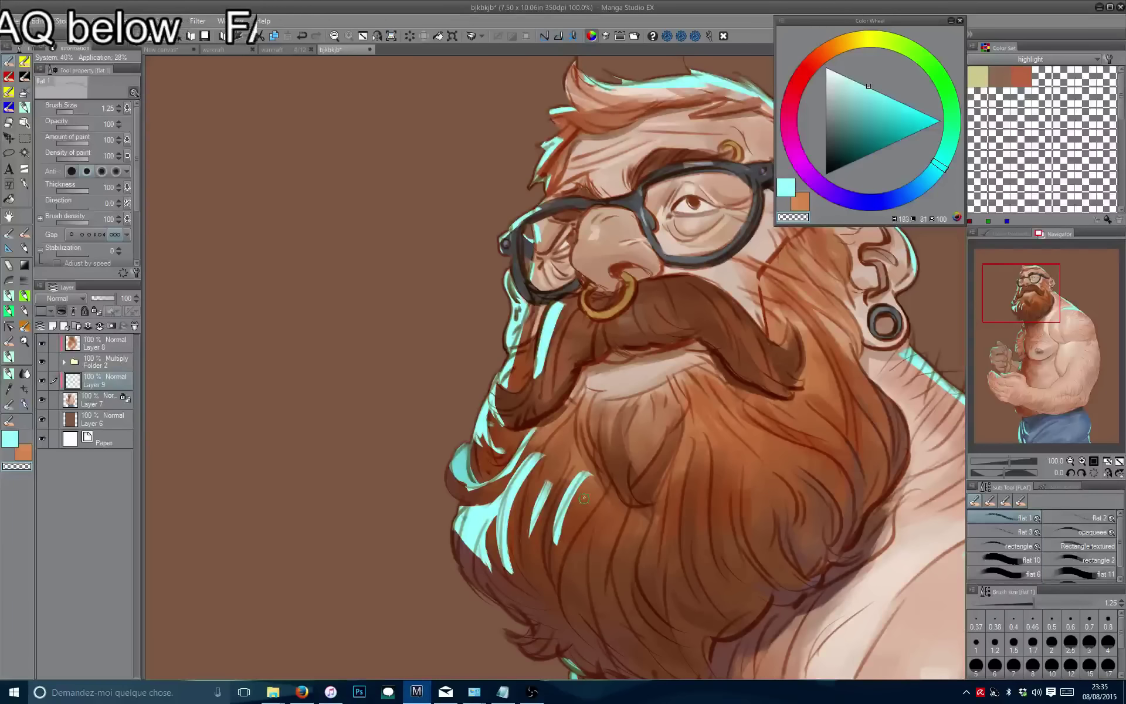
pyautogui.hotkey('ctrl', 'z')
# Paint two fine light cyan strands below the lower lip with brush size 1.25 and taper them with transparent colour.
pyautogui.moveTo(589, 402); pyautogui.dragTo(586, 460)
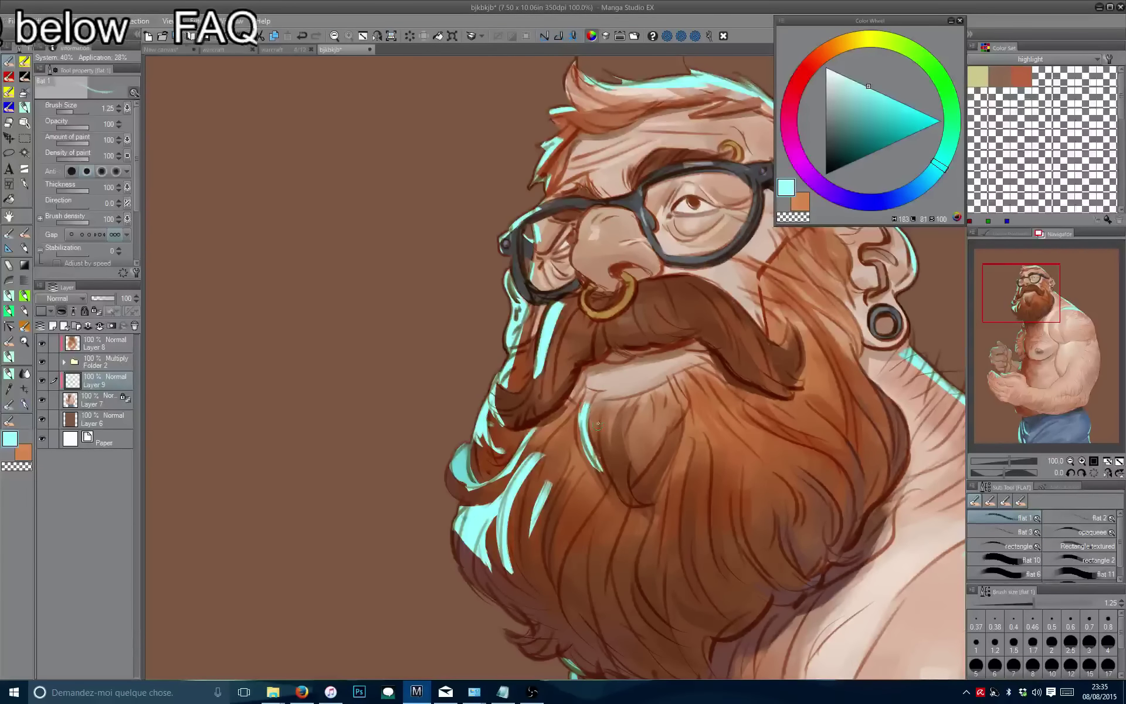
pyautogui.moveTo(610, 411)
pyautogui.mouseDown()
pyautogui.moveTo(607, 477)
pyautogui.moveTo(598, 463)
pyautogui.mouseUp()
pyautogui.press('c')
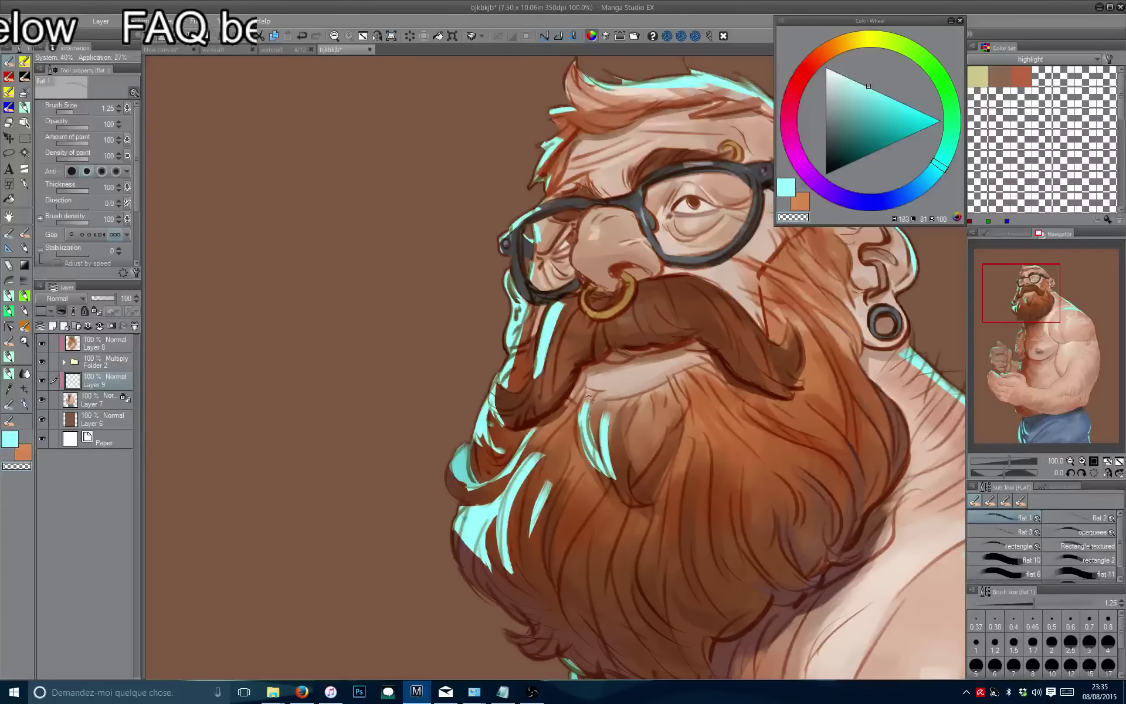
pyautogui.press('c')
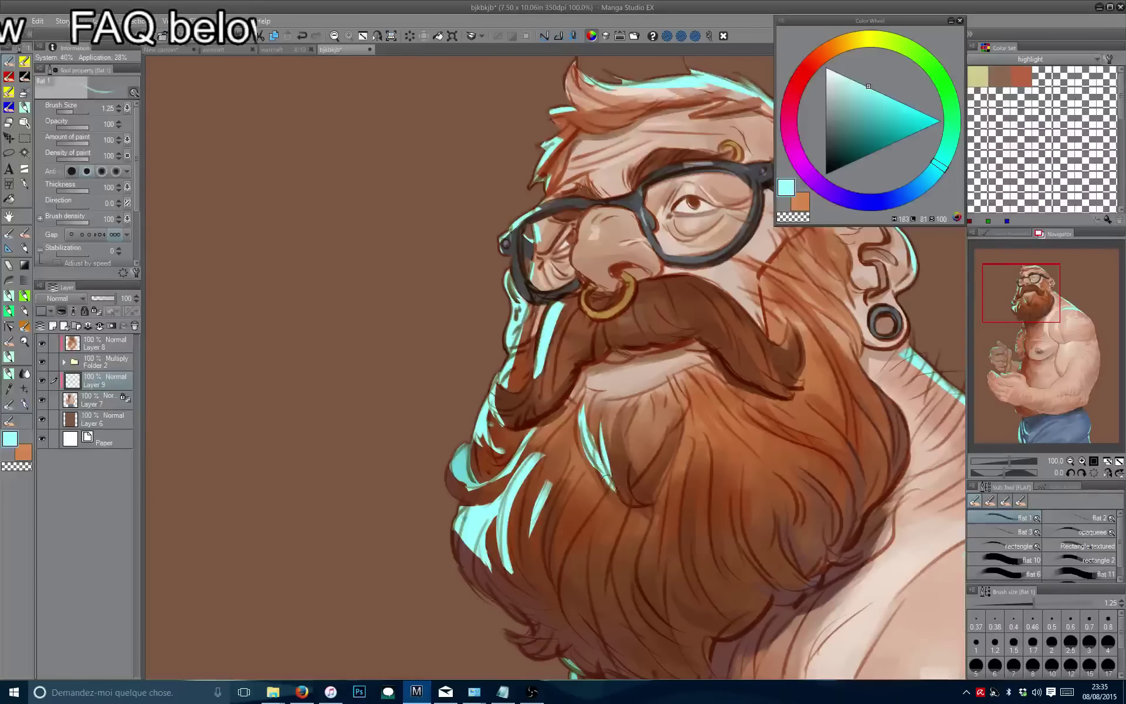
pyautogui.press('c')
pyautogui.moveTo(607, 476)
pyautogui.mouseDown()
pyautogui.moveTo(591, 443)
pyautogui.moveTo(596, 463)
pyautogui.mouseUp()
pyautogui.press('c')
pyautogui.press('c')
# Examine the beard highlights against the whole figure in both mirrored and normal view.
pyautogui.scroll(-4, 529, 361)
pyautogui.press('h')
pyautogui.scroll(-3, 529, 361)
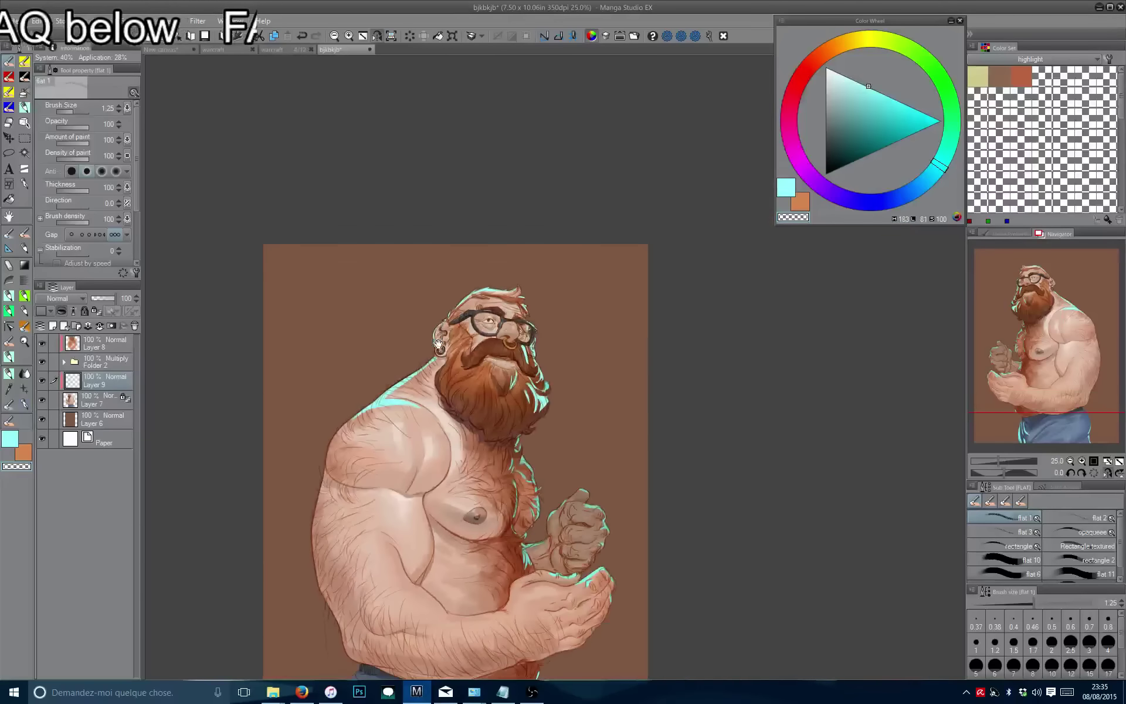
pyautogui.scroll(5, 506, 406)
pyautogui.press('c')
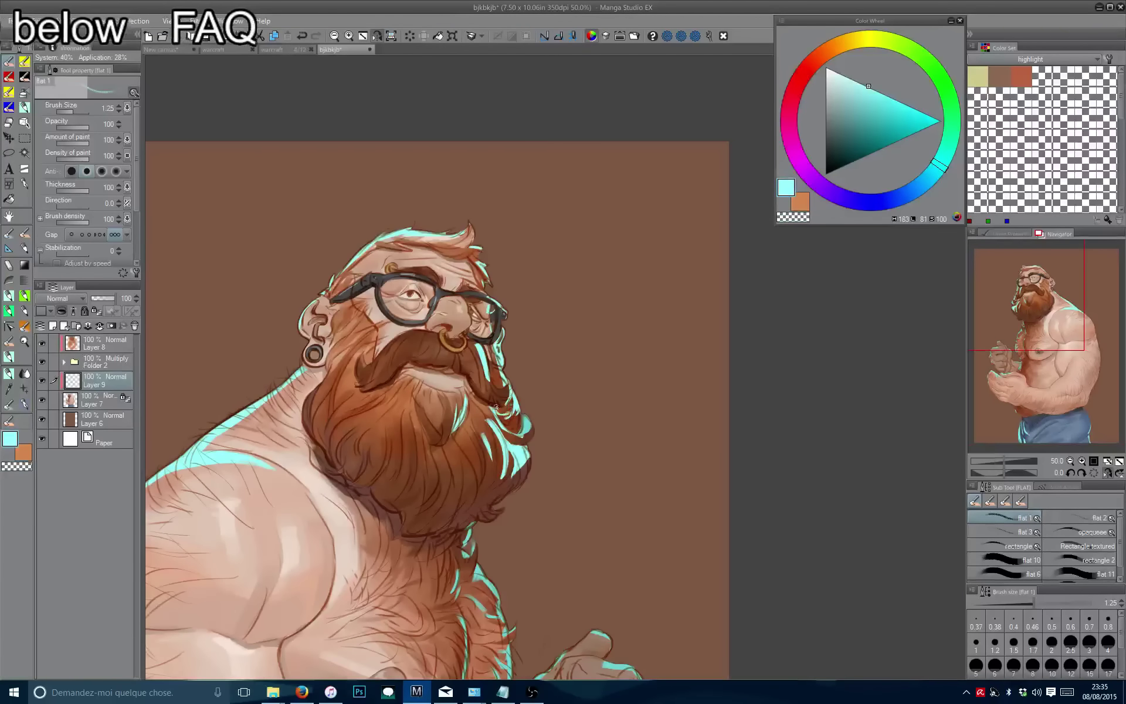
pyautogui.scroll(-3, 586, 483)
pyautogui.press('h')
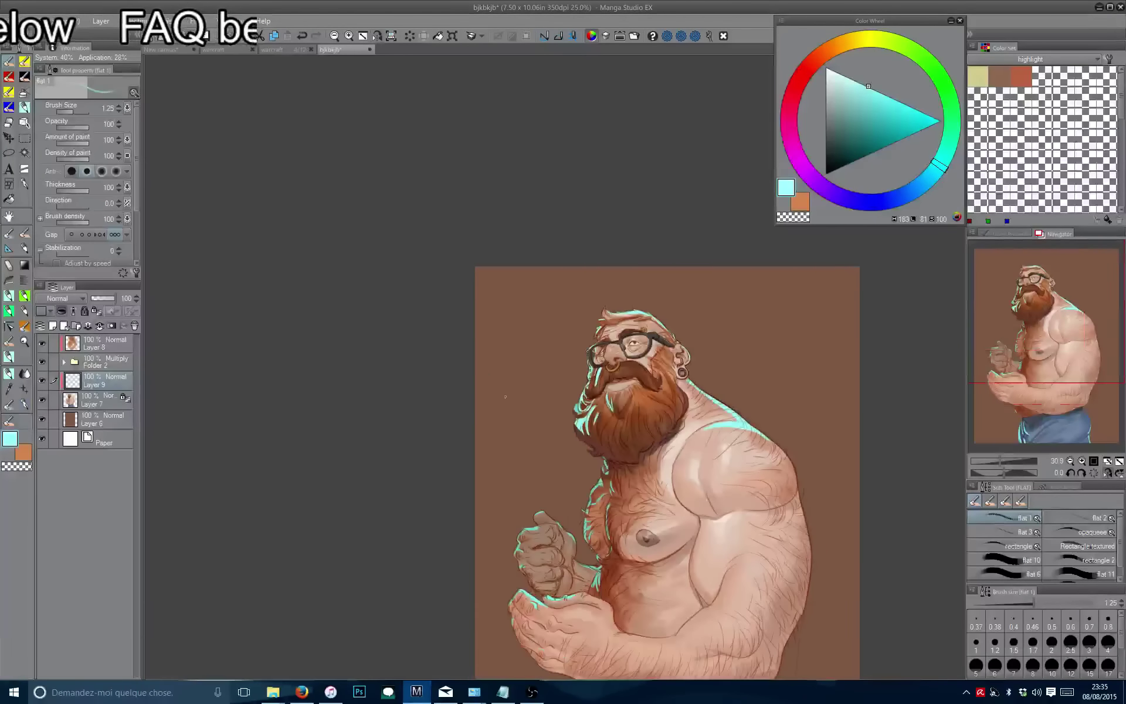
pyautogui.scroll(1, 586, 483)
pyautogui.press('c')
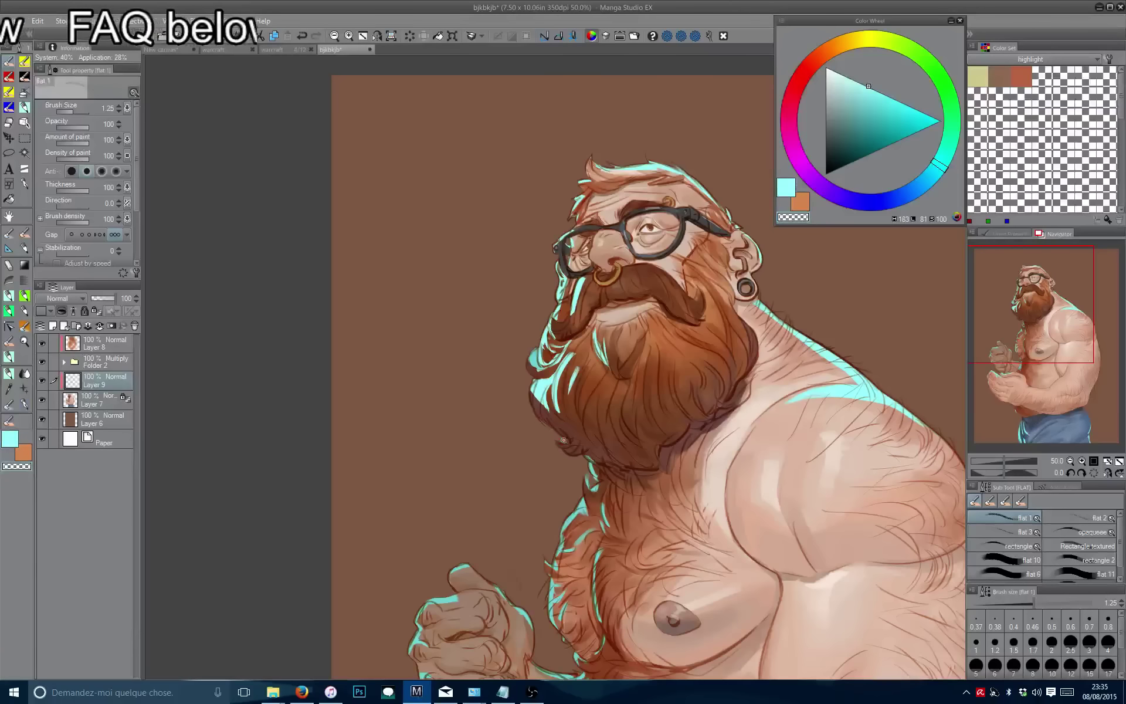
# Add light cyan edges to the hair tufts under the beard's far side with brush size 2.90.
pyautogui.press('c')
pyautogui.moveTo(564, 443); pyautogui.dragTo(554, 441)
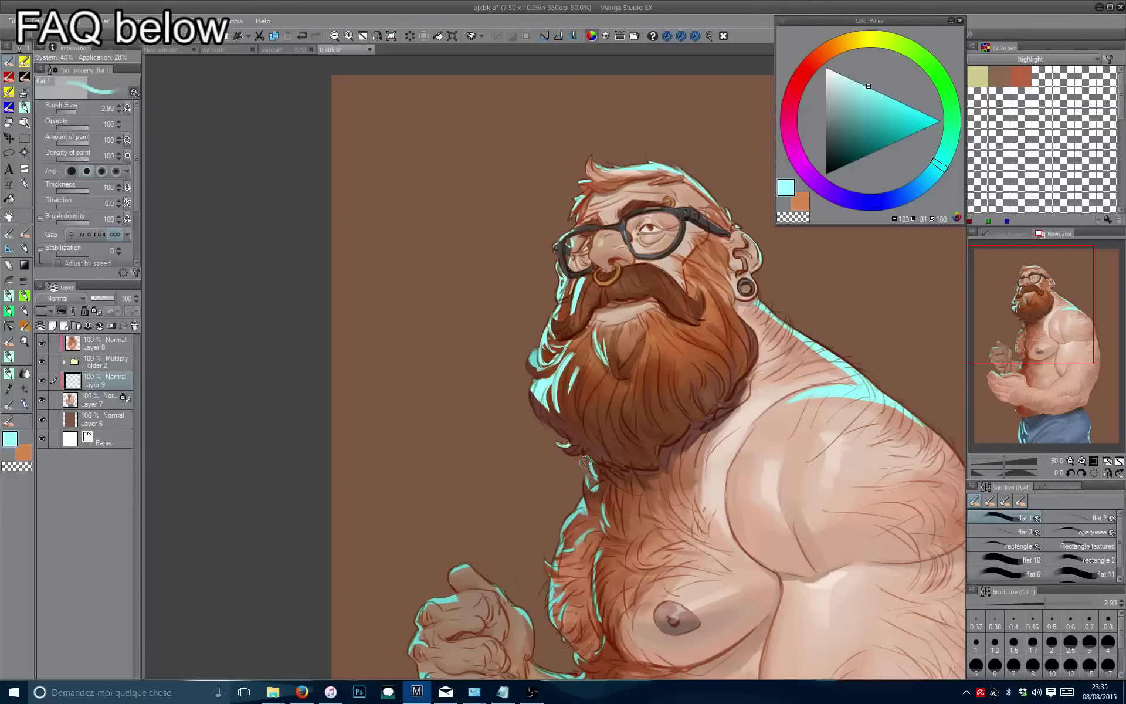
pyautogui.moveTo(529, 548); pyautogui.dragTo(537, 426)
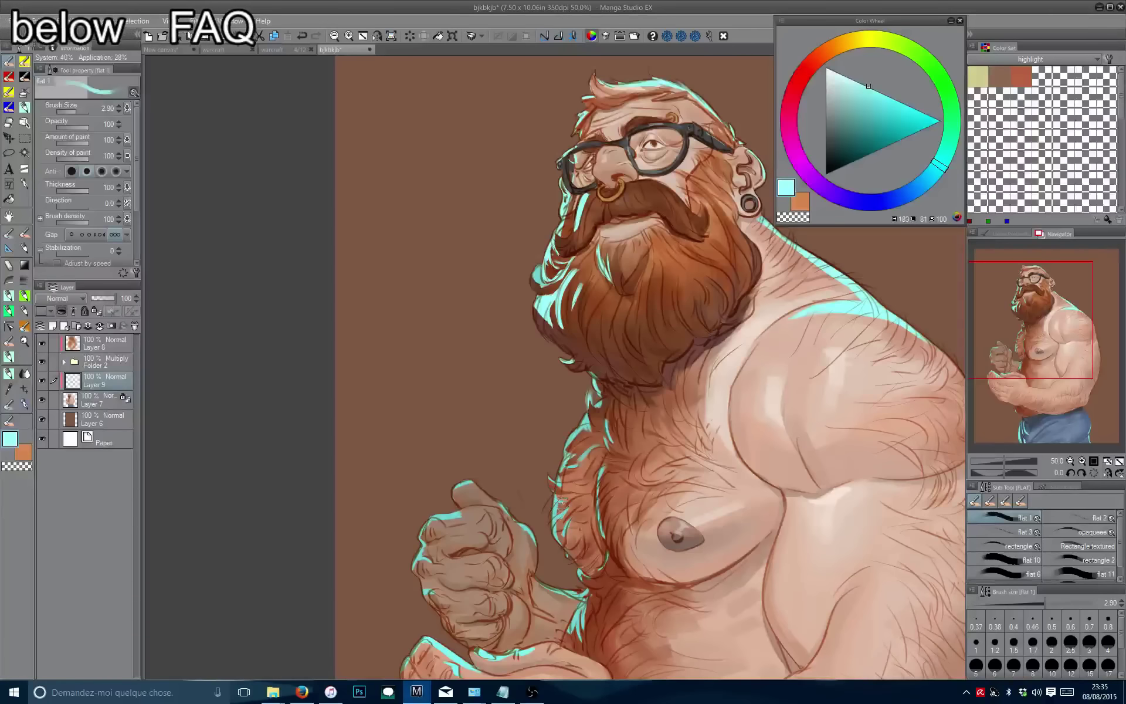
pyautogui.moveTo(526, 485); pyautogui.dragTo(558, 446)
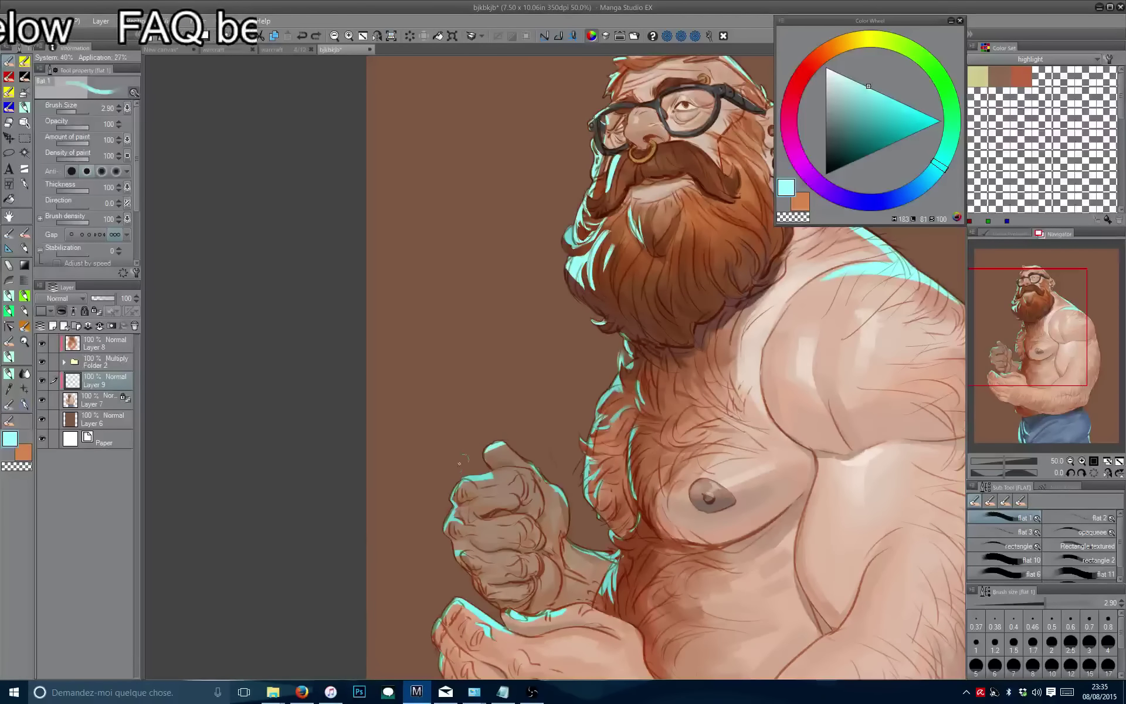
pyautogui.moveTo(460, 463); pyautogui.dragTo(415, 551)
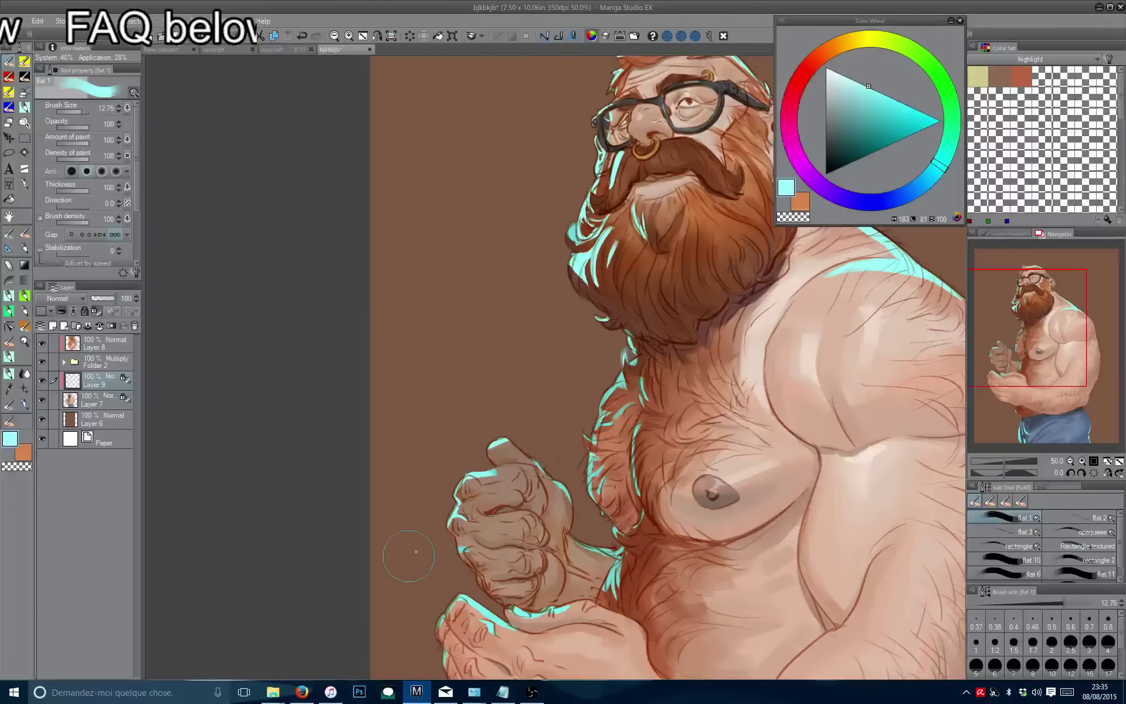
# Thin the cyan rim on the front hand's fingertips with transparent colour at brush size 4.53.
pyautogui.scroll(-4, 416, 551)
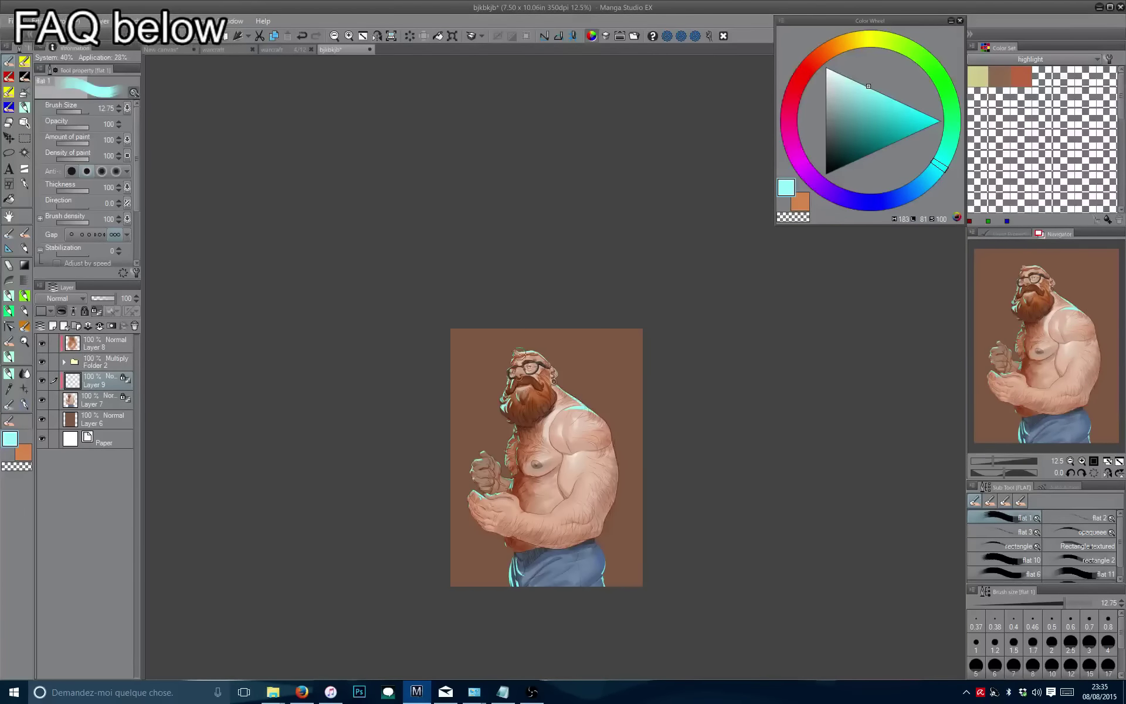
pyautogui.scroll(3, 520, 355)
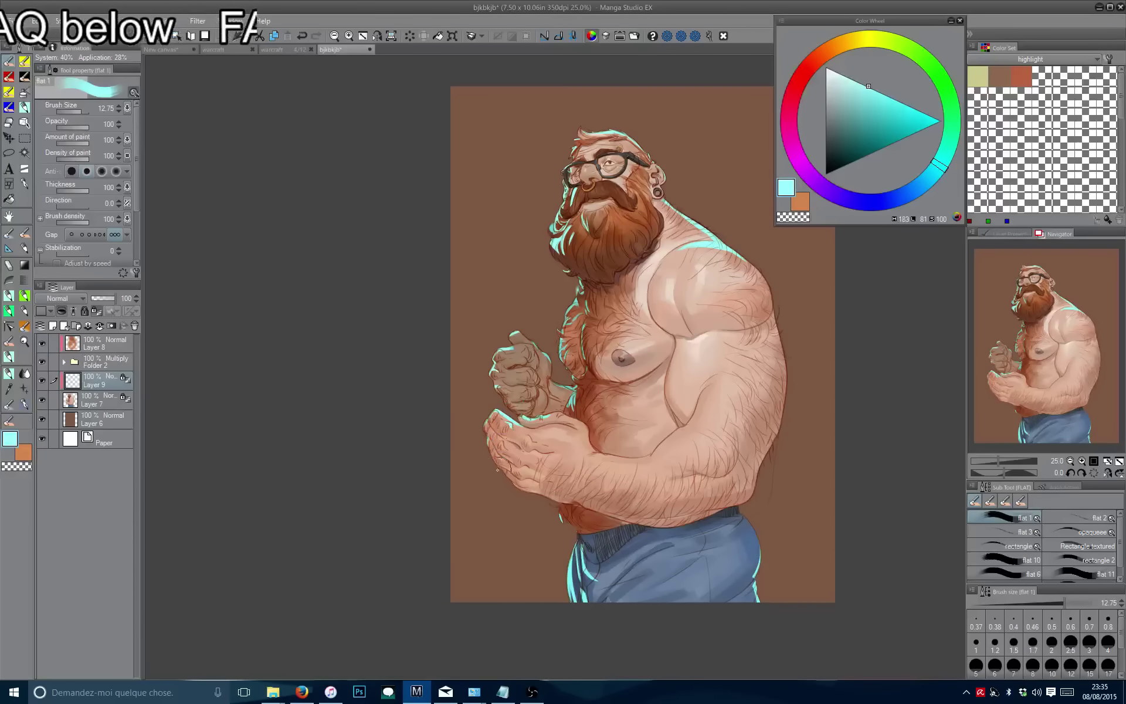
pyautogui.press('c')
pyautogui.moveTo(497, 470); pyautogui.dragTo(505, 420)
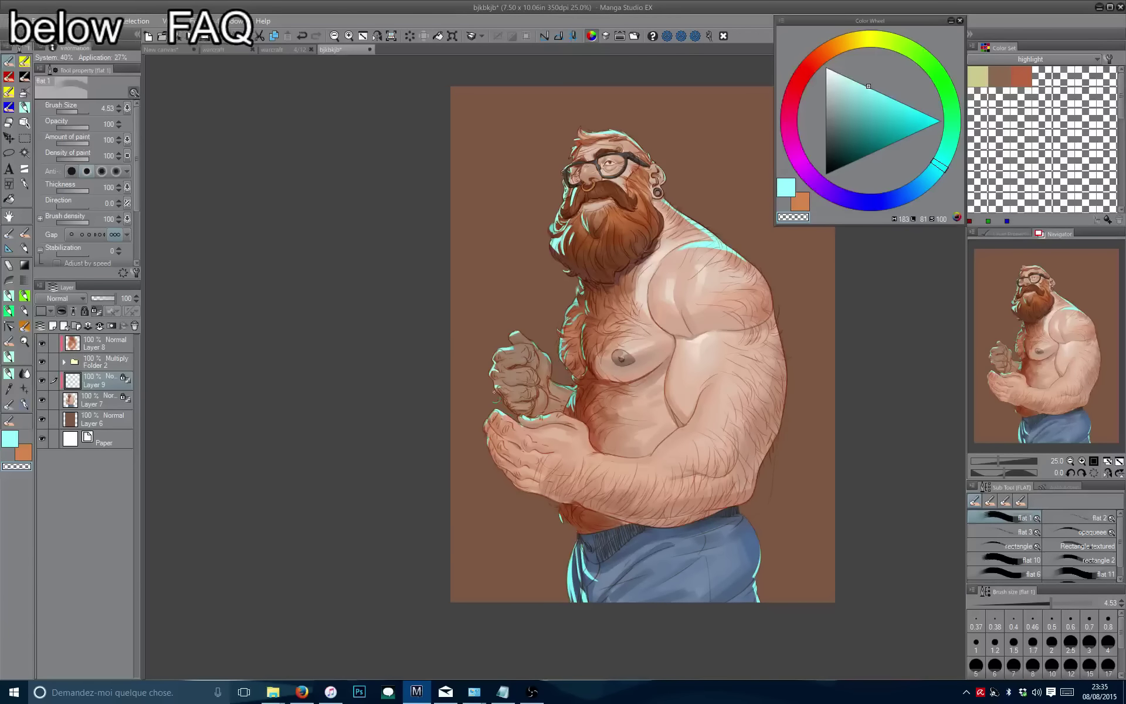
pyautogui.moveTo(499, 466)
pyautogui.mouseDown()
pyautogui.moveTo(488, 505)
pyautogui.moveTo(470, 478)
pyautogui.mouseUp()
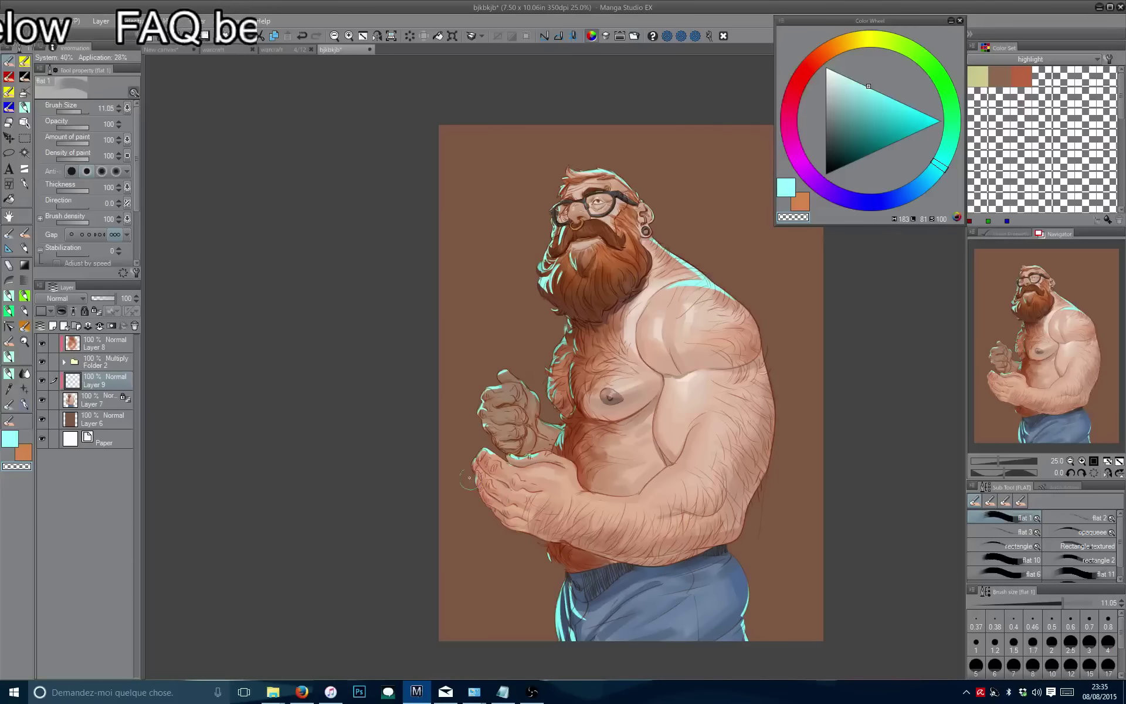
# Paint a light cyan rim along the underside of the front hand's fingers with brush size 11.05, leaving Layer 9's transparent pixels unlocked.
pyautogui.press('/')
pyautogui.press('c')
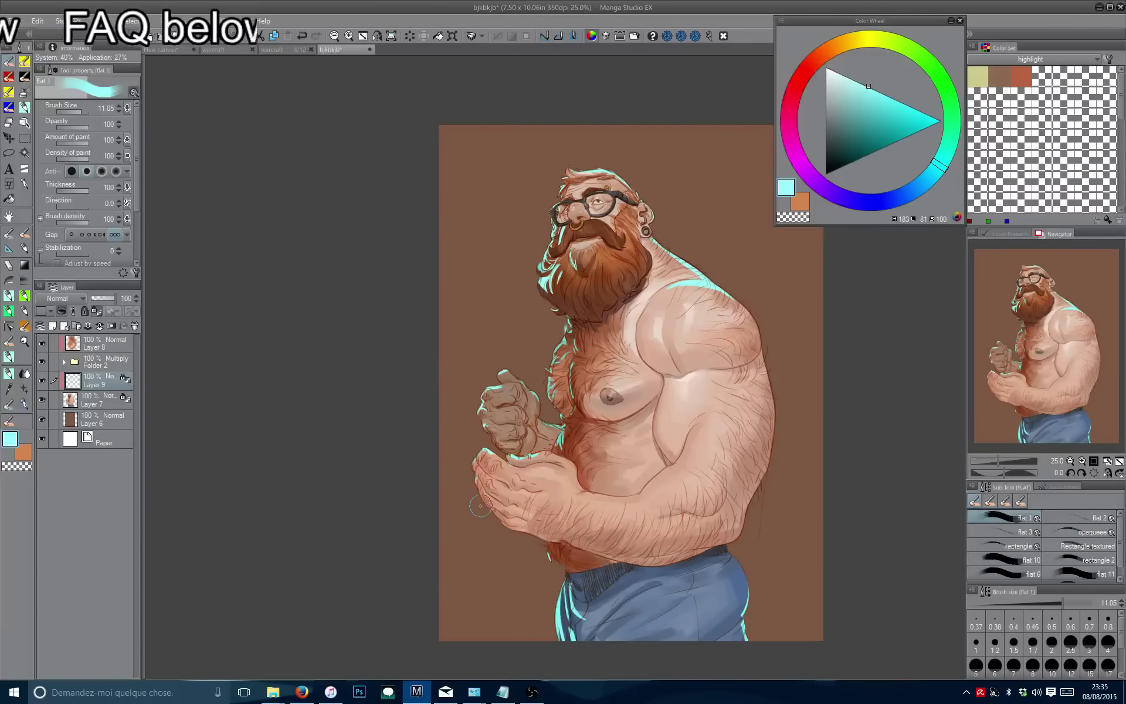
pyautogui.press('c')
pyautogui.press('c')
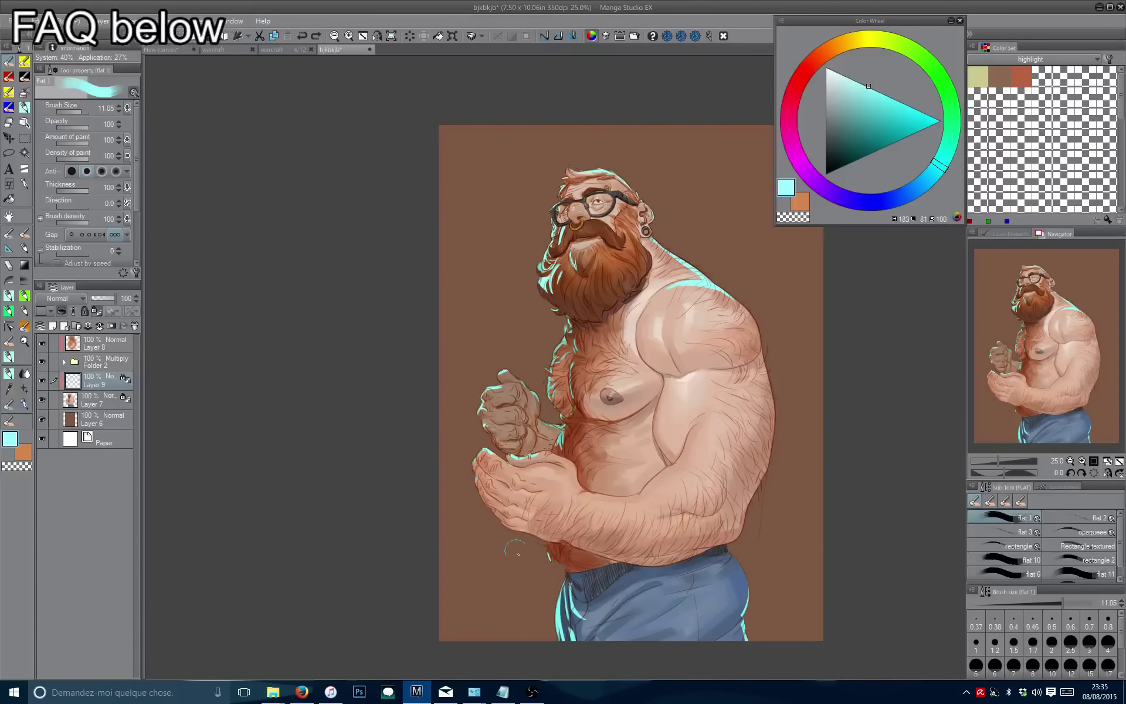
pyautogui.press('/')
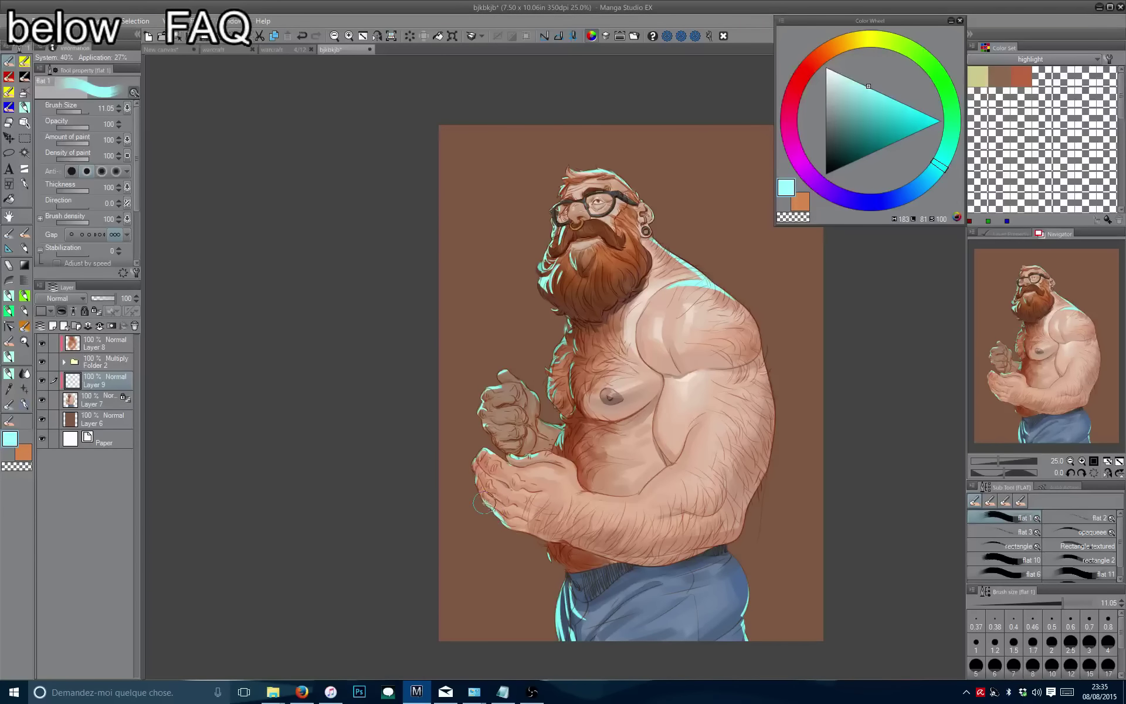
# Paint a thin light cyan rim down the near shoulder's outer edge with brush size 3.39.
pyautogui.scroll(3, 516, 516)
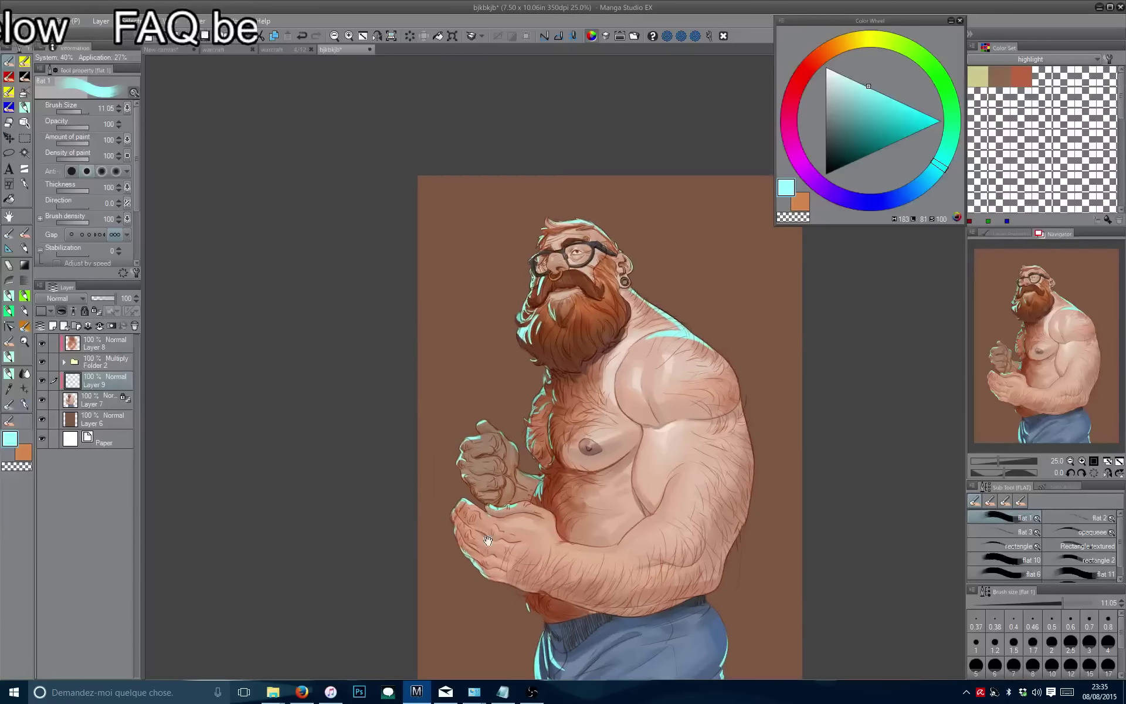
pyautogui.scroll(1, 569, 475)
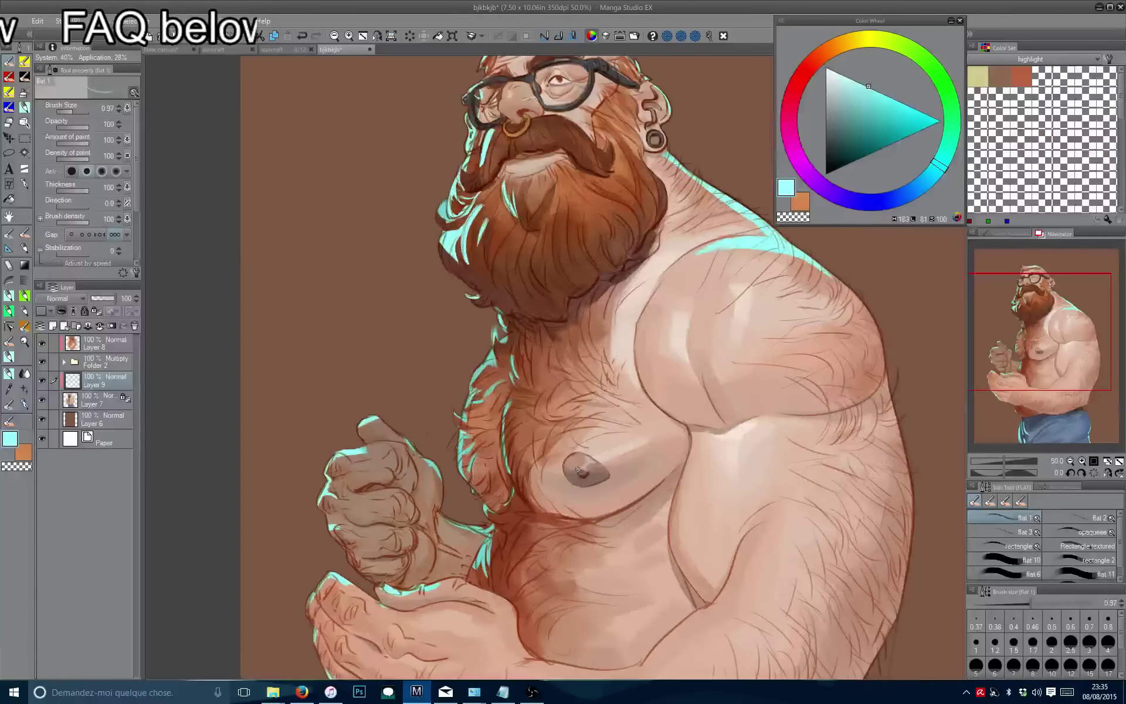
pyautogui.press(']')
pyautogui.moveTo(578, 471)
pyautogui.mouseDown()
pyautogui.moveTo(539, 474)
pyautogui.moveTo(510, 452)
pyautogui.mouseUp()
pyautogui.moveTo(648, 499)
pyautogui.mouseDown()
pyautogui.moveTo(649, 516)
pyautogui.moveTo(547, 458)
pyautogui.moveTo(605, 553)
pyautogui.mouseUp()
pyautogui.hotkey('ctrl', 'z')
pyautogui.moveTo(712, 225); pyautogui.dragTo(590, 384)
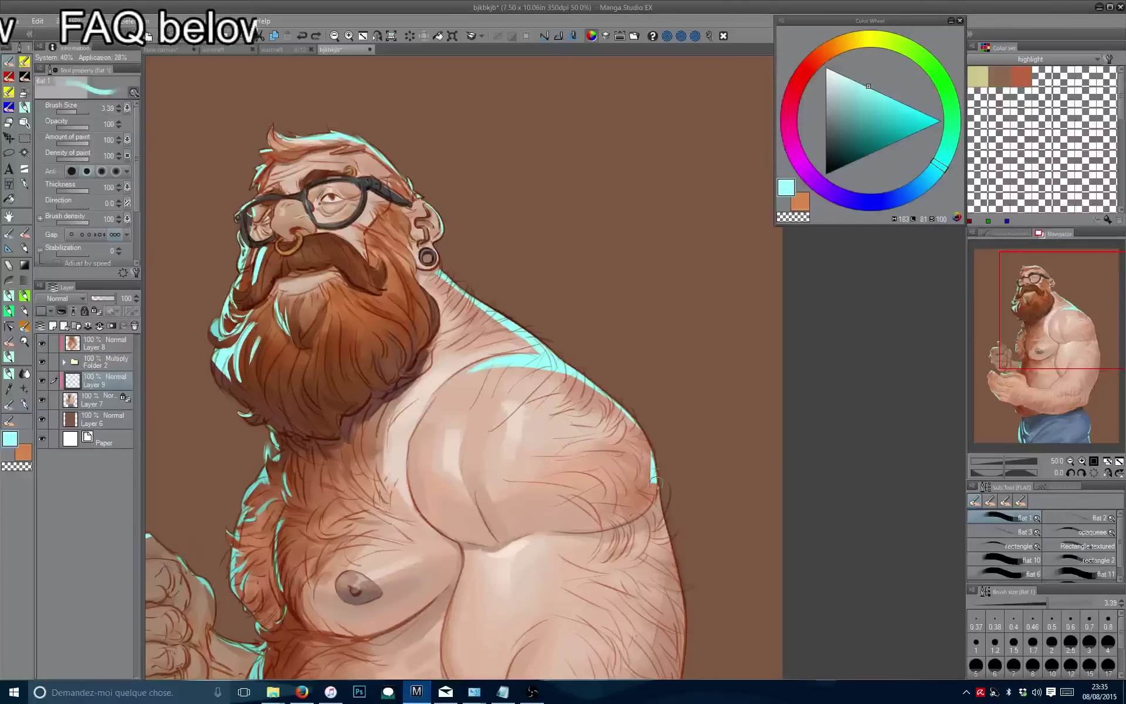
pyautogui.moveTo(660, 457); pyautogui.dragTo(621, 311)
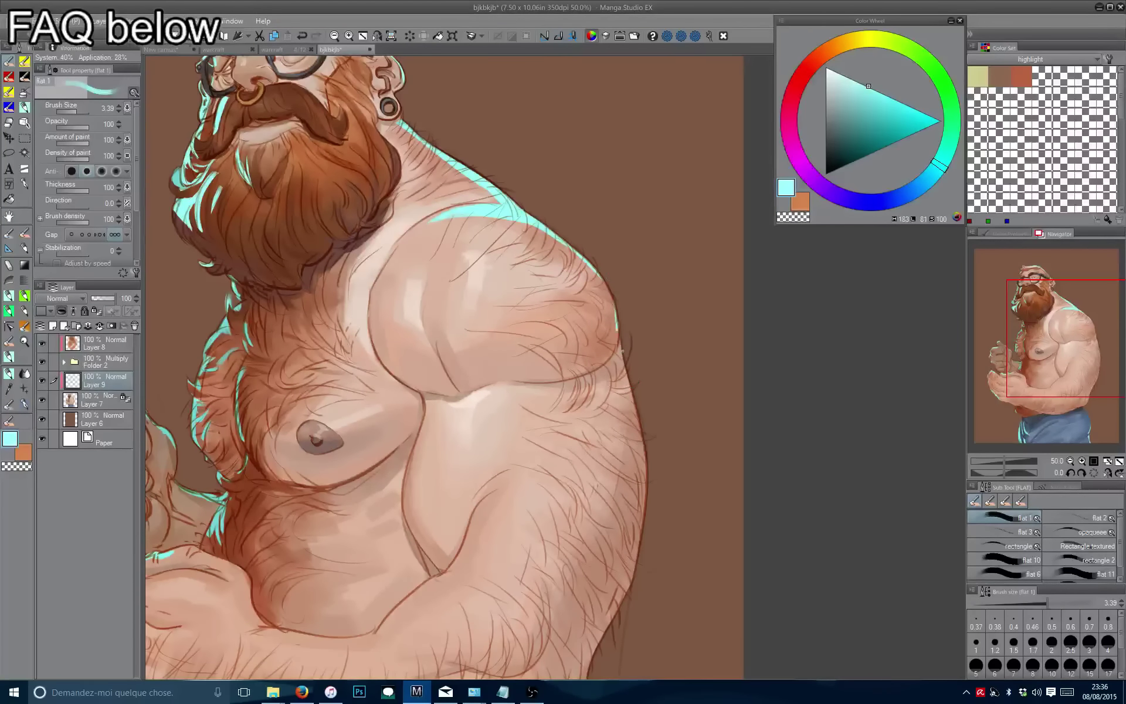
pyautogui.scroll(-3, 488, 351)
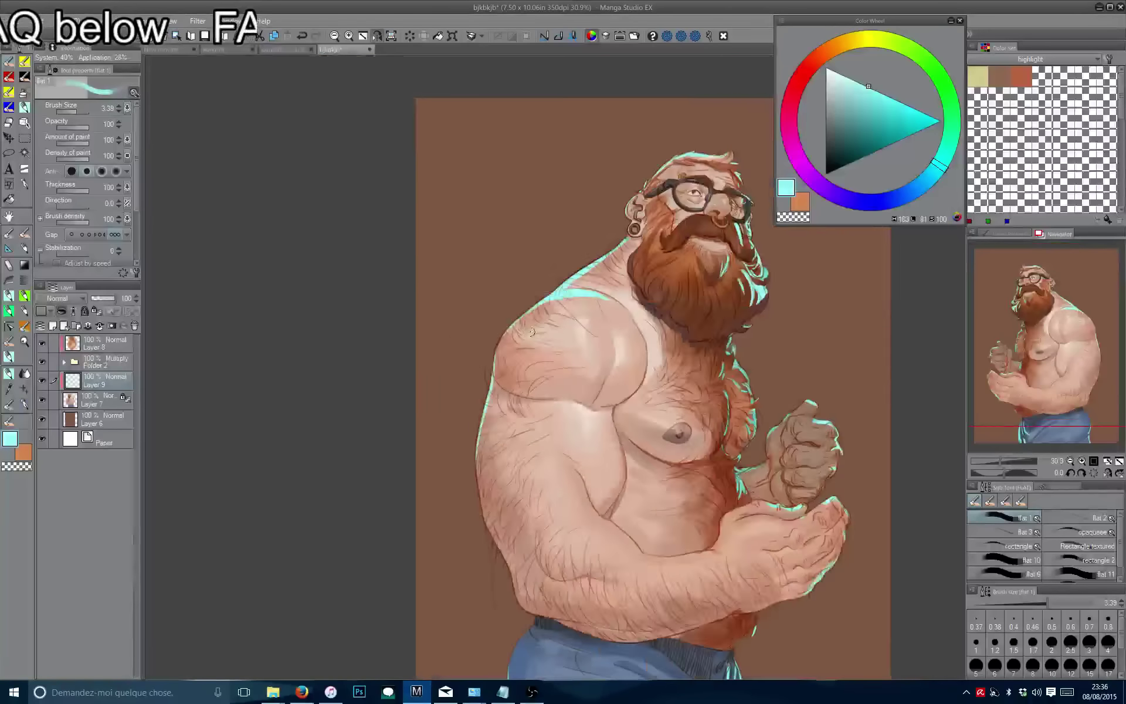
# Paint a light cyan rim along the lower belly's edge above the waistband at brush size 3.39, trimming it with transparent colour.
pyautogui.scroll(1, 488, 351)
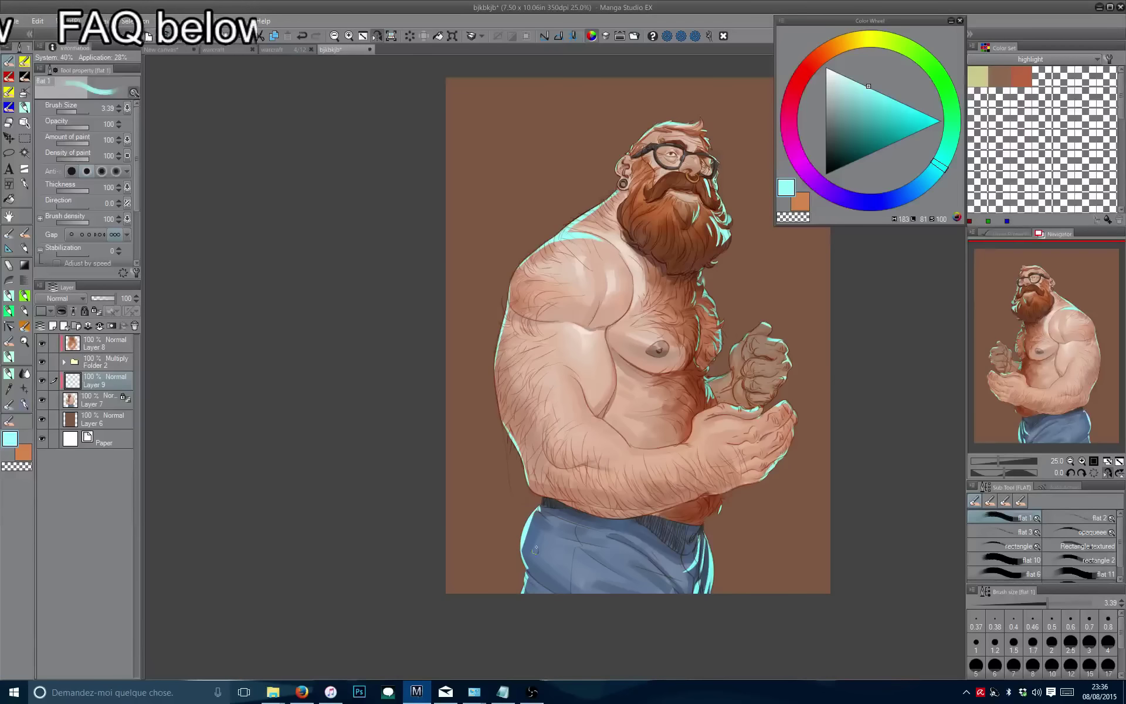
pyautogui.moveTo(558, 462); pyautogui.dragTo(552, 494)
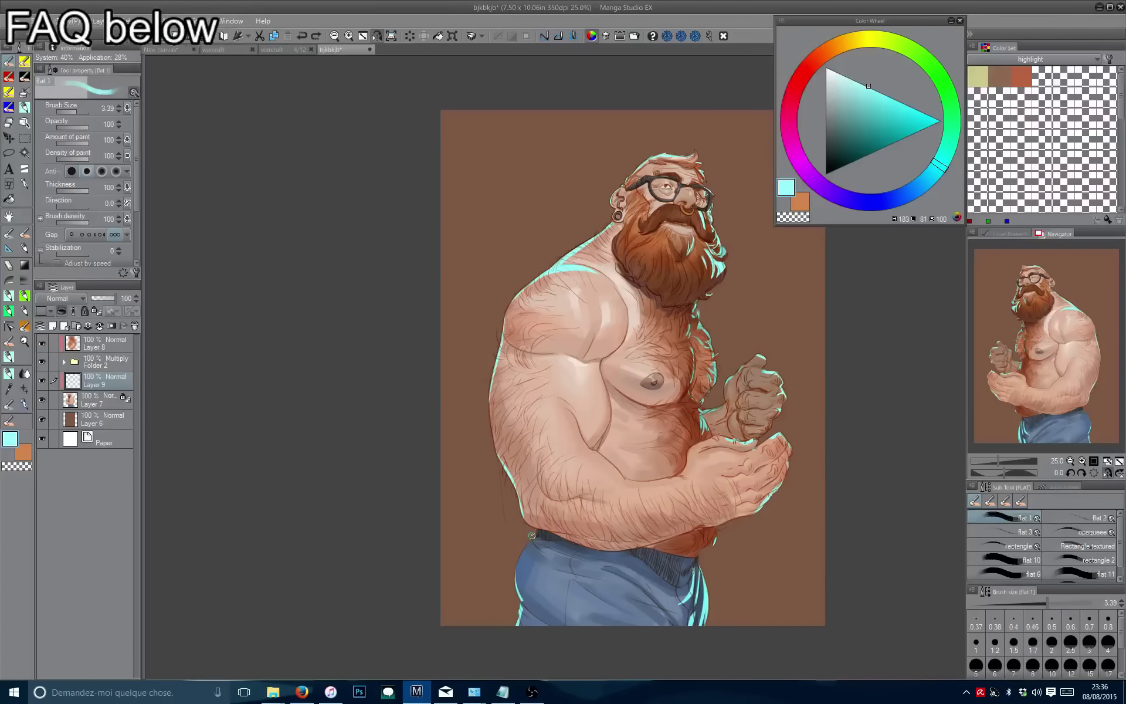
pyautogui.moveTo(503, 585); pyautogui.dragTo(390, 534)
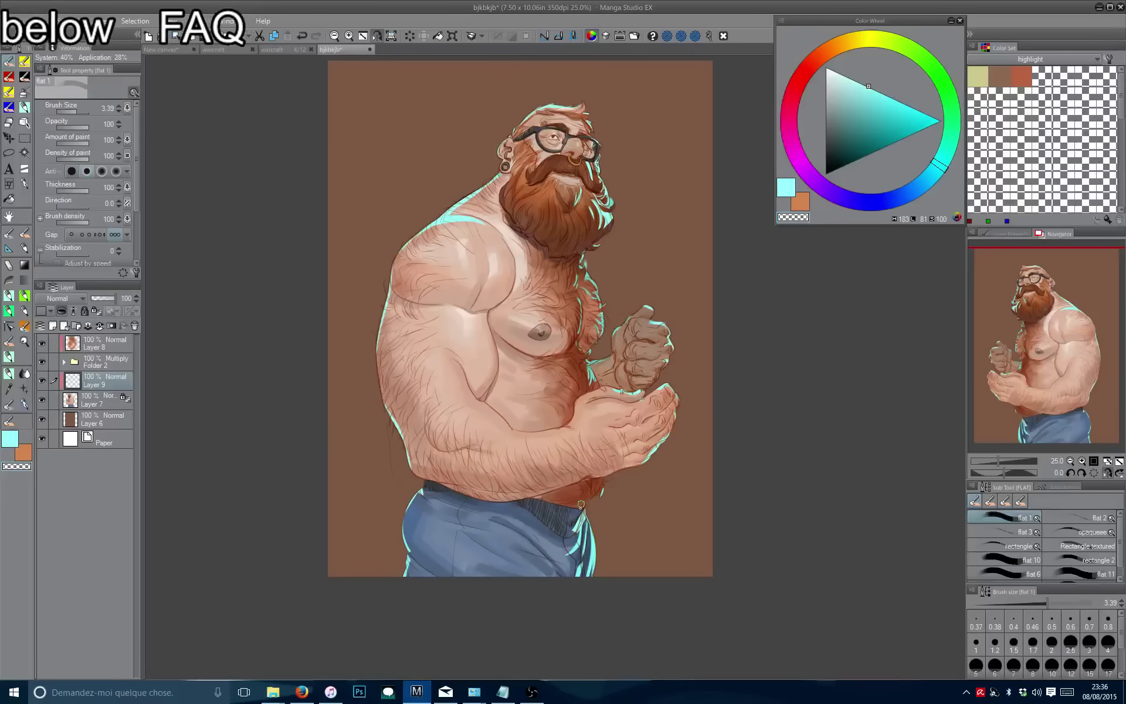
pyautogui.press('c')
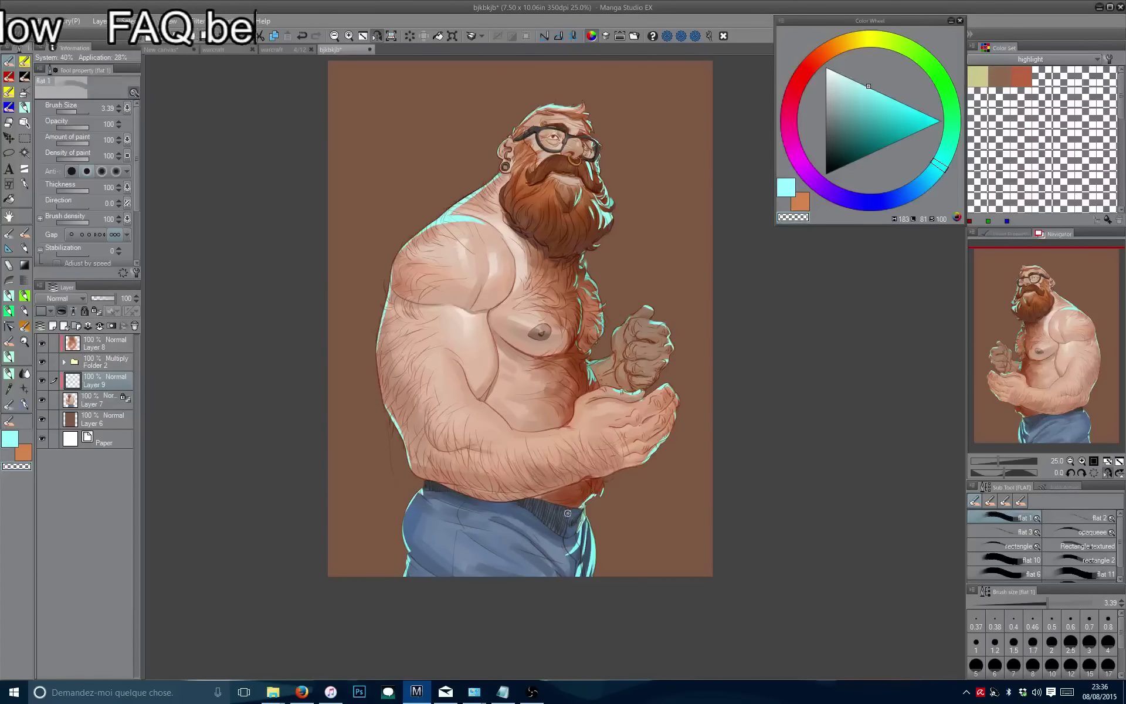
pyautogui.moveTo(567, 511); pyautogui.dragTo(554, 522)
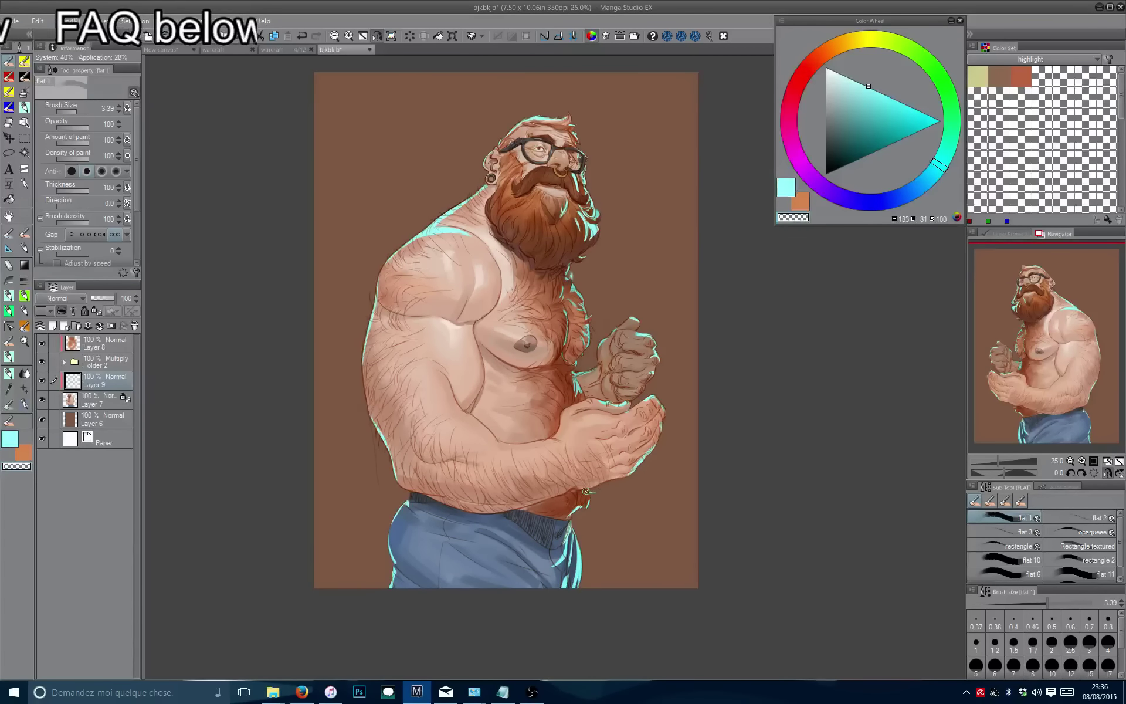
pyautogui.moveTo(540, 453); pyautogui.dragTo(538, 568)
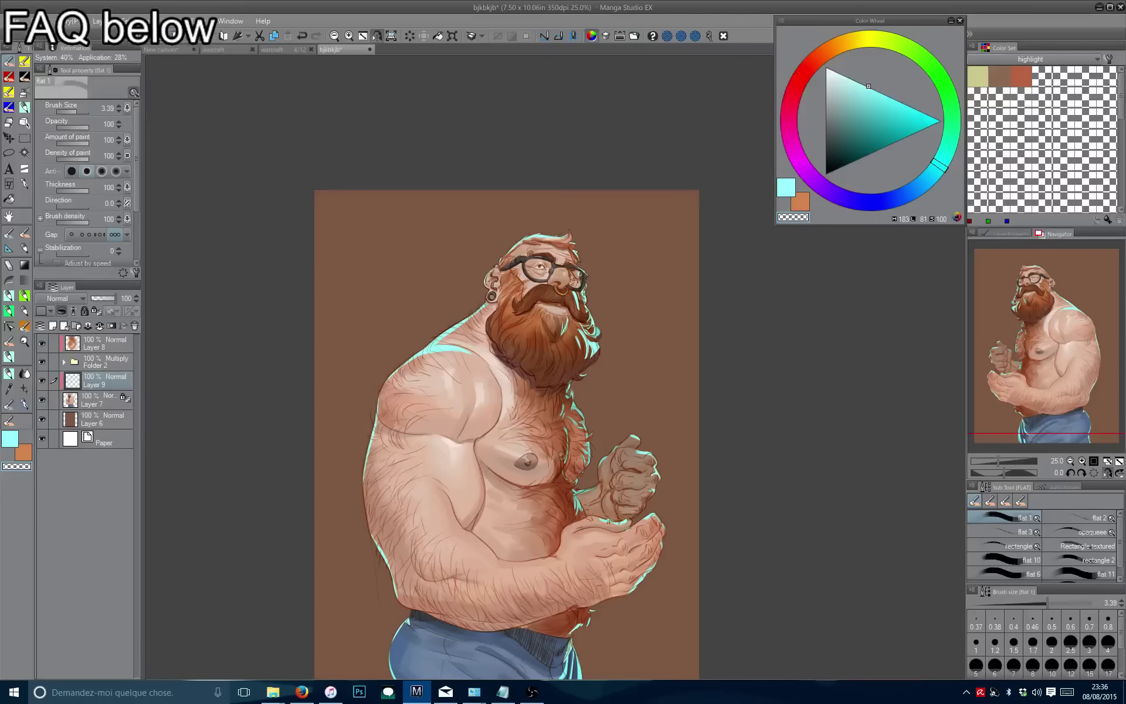
pyautogui.moveTo(579, 504); pyautogui.dragTo(581, 513)
pyautogui.press('c')
pyautogui.press('c')
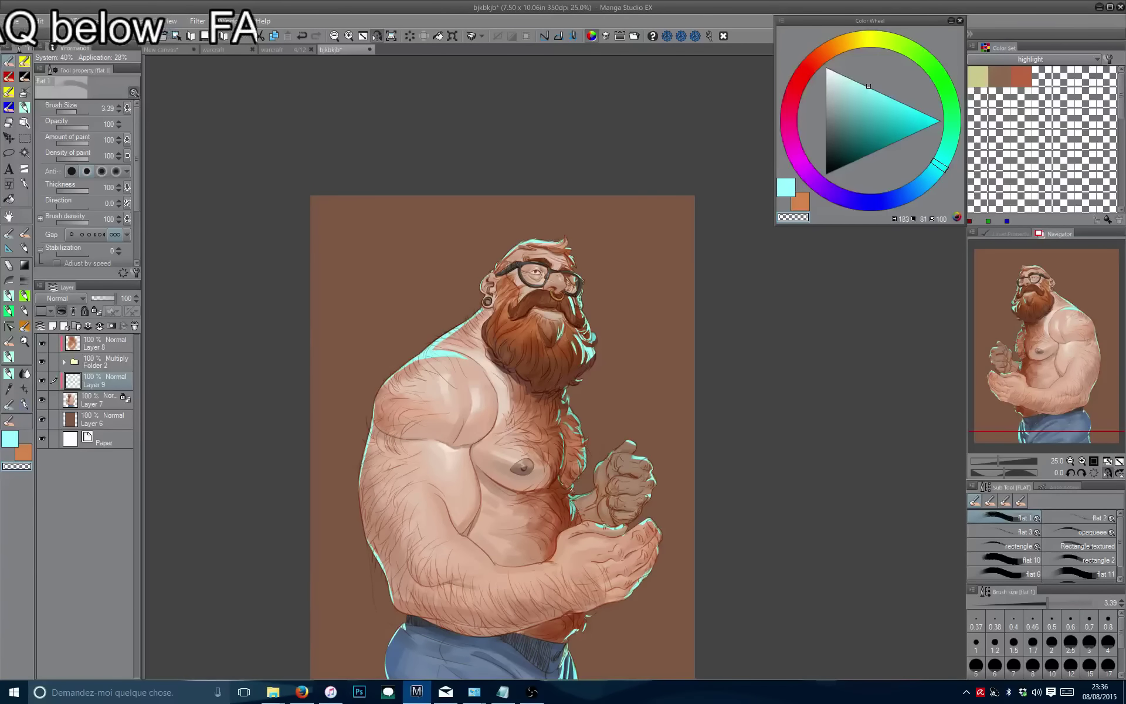
# Paint light cyan hair strands inside the beard below the lip and taper them with transparent colour at brush size 1.57.
pyautogui.moveTo(556, 350); pyautogui.dragTo(570, 446)
pyautogui.press('c')
pyautogui.scroll(1, 564, 412)
pyautogui.scroll(1, 572, 425)
pyautogui.press('c')
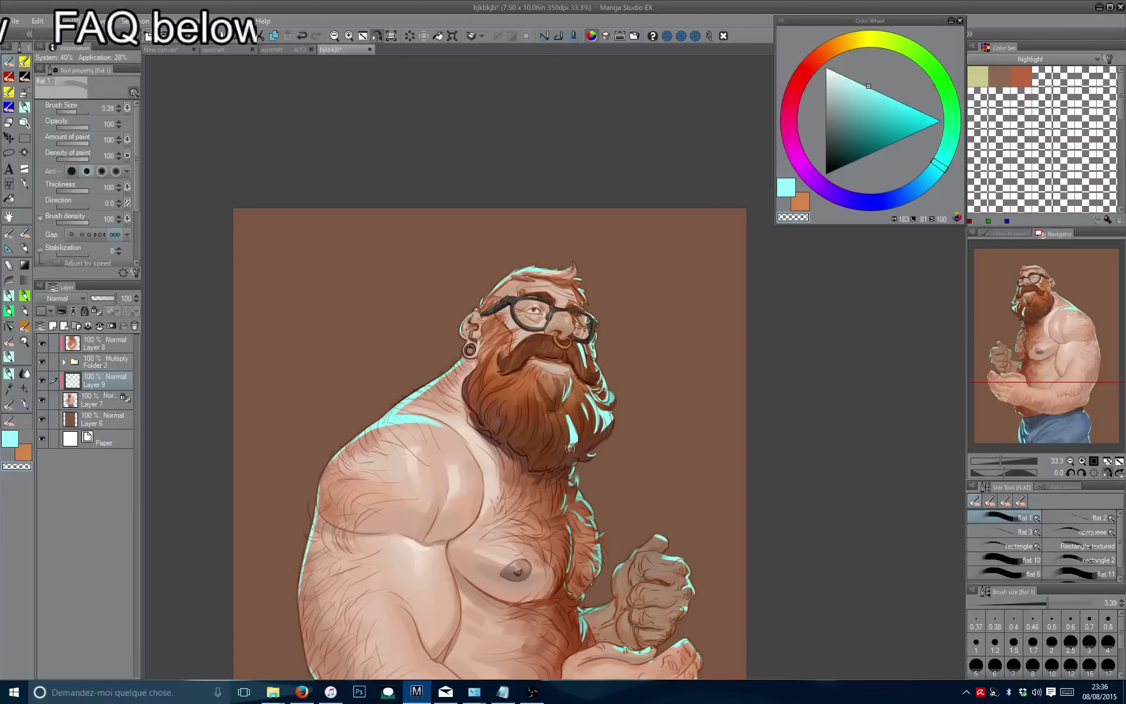
pyautogui.moveTo(571, 450)
pyautogui.mouseDown()
pyautogui.moveTo(540, 473)
pyautogui.moveTo(544, 451)
pyautogui.moveTo(566, 467)
pyautogui.mouseUp()
pyautogui.press('c')
pyautogui.press('c')
pyautogui.press('c')
pyautogui.press('c')
pyautogui.press('c')
pyautogui.press('c')
pyautogui.scroll(-3, 566, 491)
pyautogui.press('h')
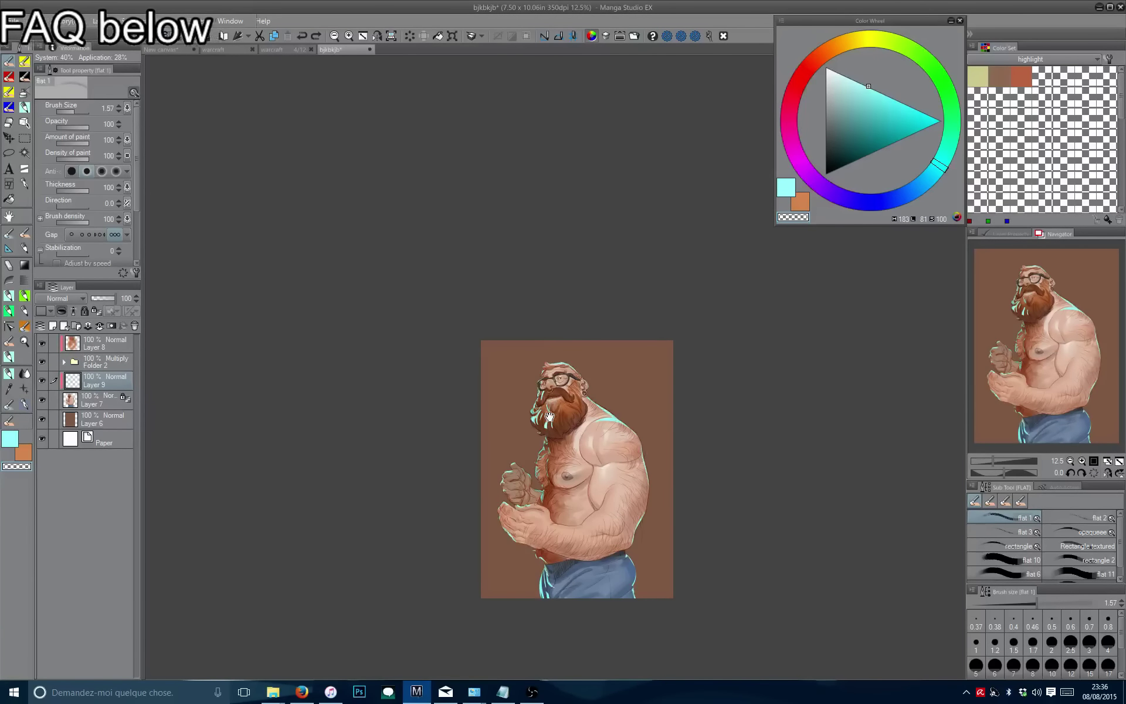
# Paint a thin light cyan rim down the nose's far edge at brush size 1.65 and refine it with transparent colour.
pyautogui.scroll(4, 549, 417)
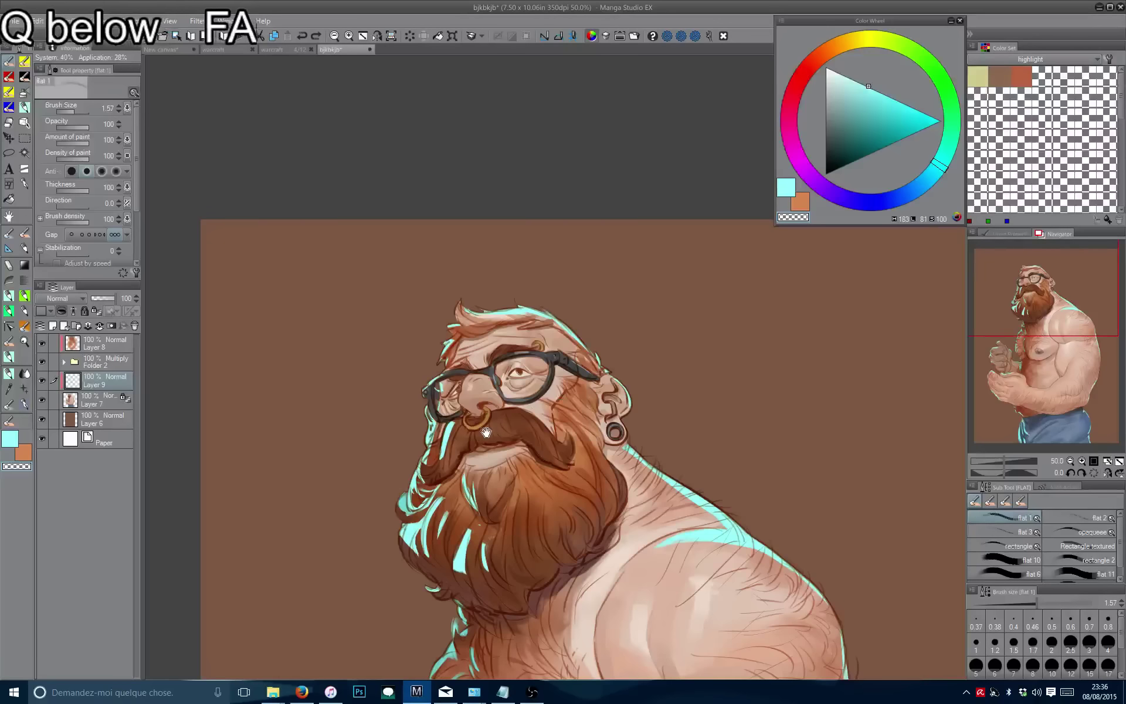
pyautogui.moveTo(486, 433)
pyautogui.mouseDown()
pyautogui.moveTo(466, 422)
pyautogui.moveTo(479, 440)
pyautogui.mouseUp()
pyautogui.scroll(2, 460, 434)
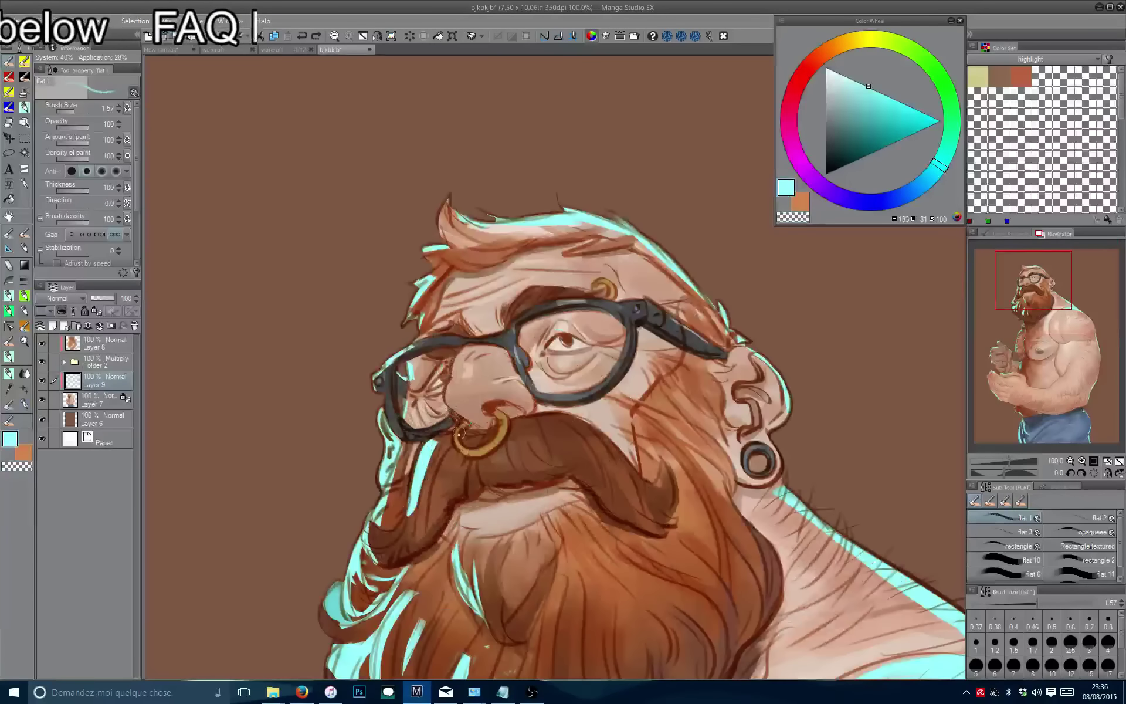
pyautogui.press('[')
pyautogui.press('[')
pyautogui.press('[')
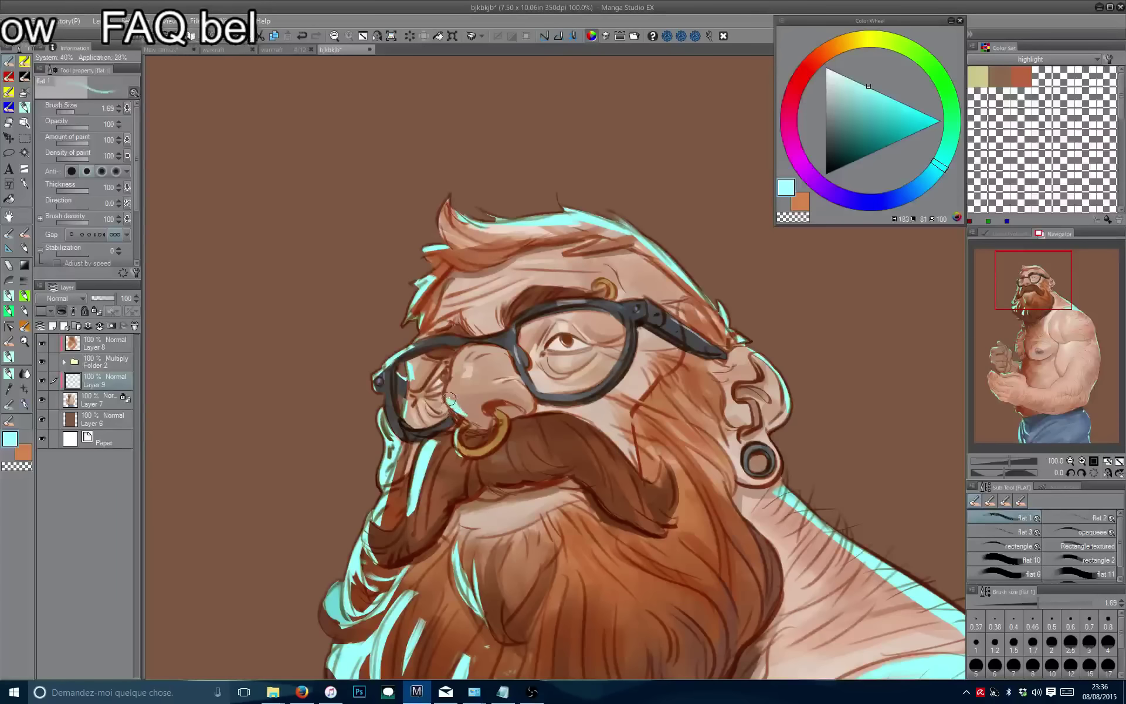
pyautogui.press(']')
pyautogui.press('c')
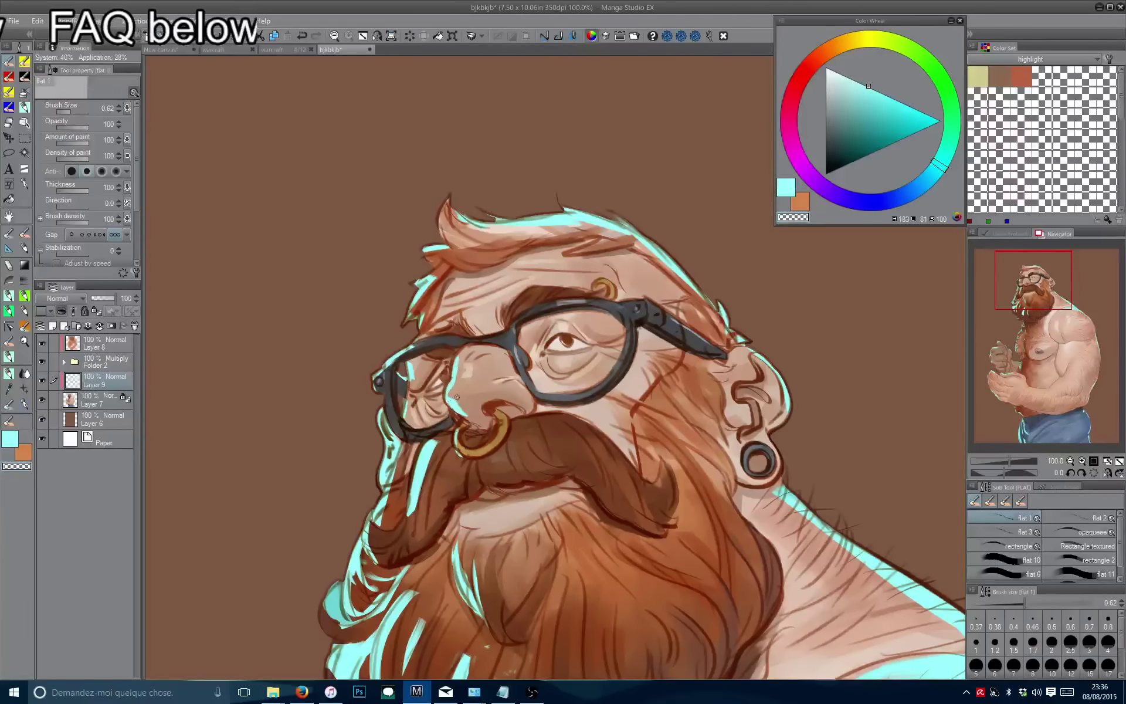
pyautogui.press(']')
pyautogui.press(']')
pyautogui.press(']')
pyautogui.press(']')
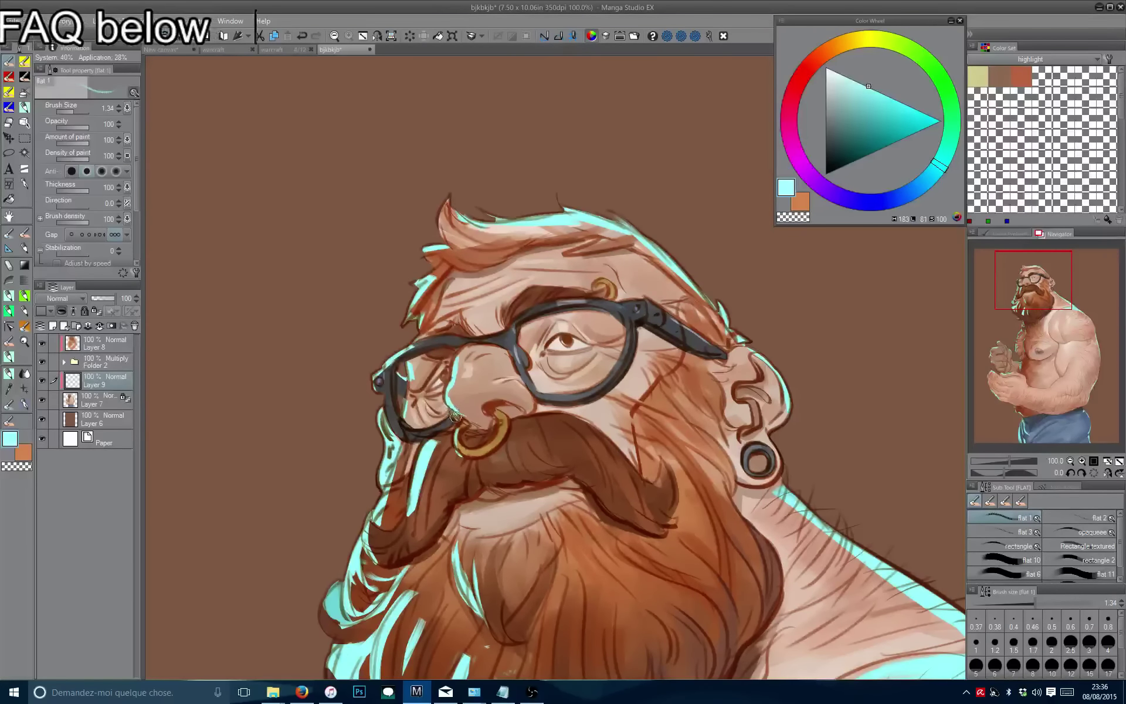
# Add and refine light cyan highlights on the far cheek behind the glasses lens at brush size 1.11.
pyautogui.scroll(-2, 458, 406)
pyautogui.scroll(2, 463, 329)
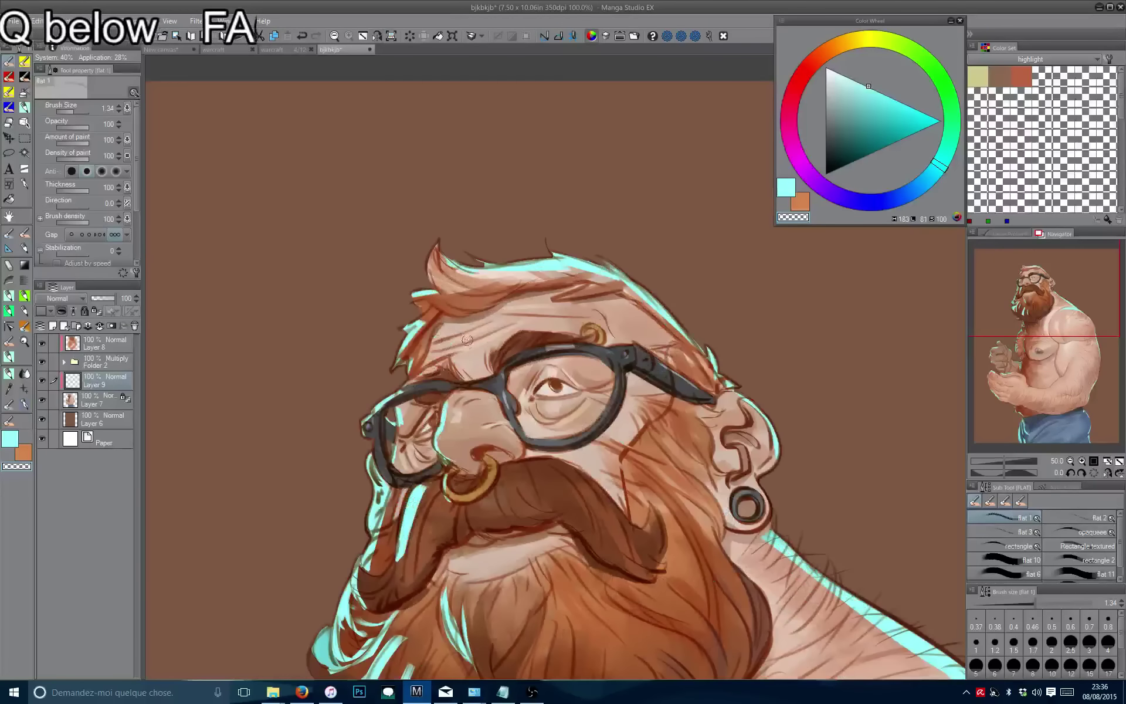
pyautogui.press('c')
pyautogui.press(']')
pyautogui.press('[')
pyautogui.press('[')
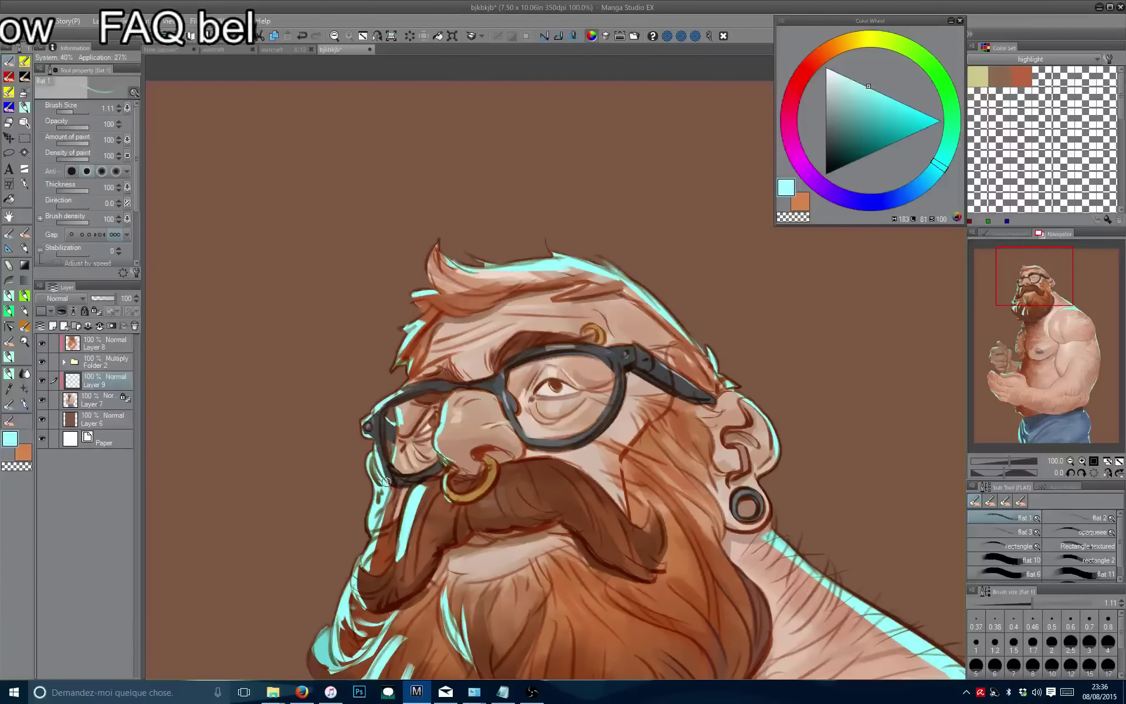
pyautogui.moveTo(397, 487); pyautogui.dragTo(384, 525)
pyautogui.moveTo(437, 400); pyautogui.dragTo(458, 418)
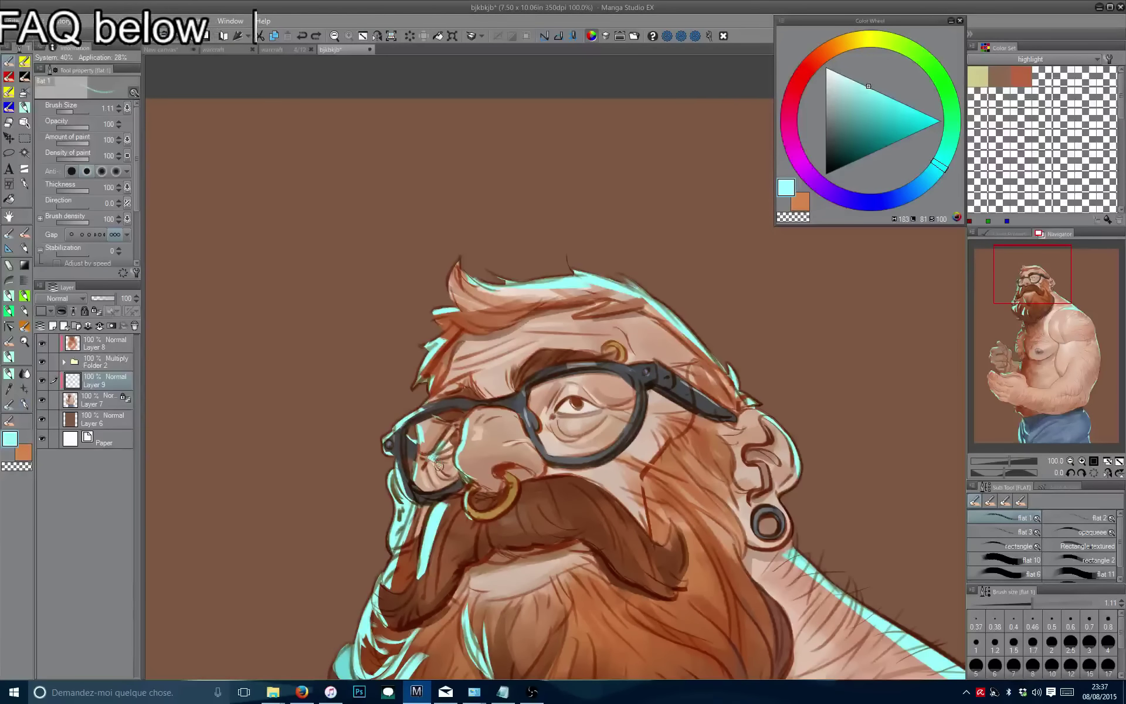
pyautogui.scroll(-5, 423, 434)
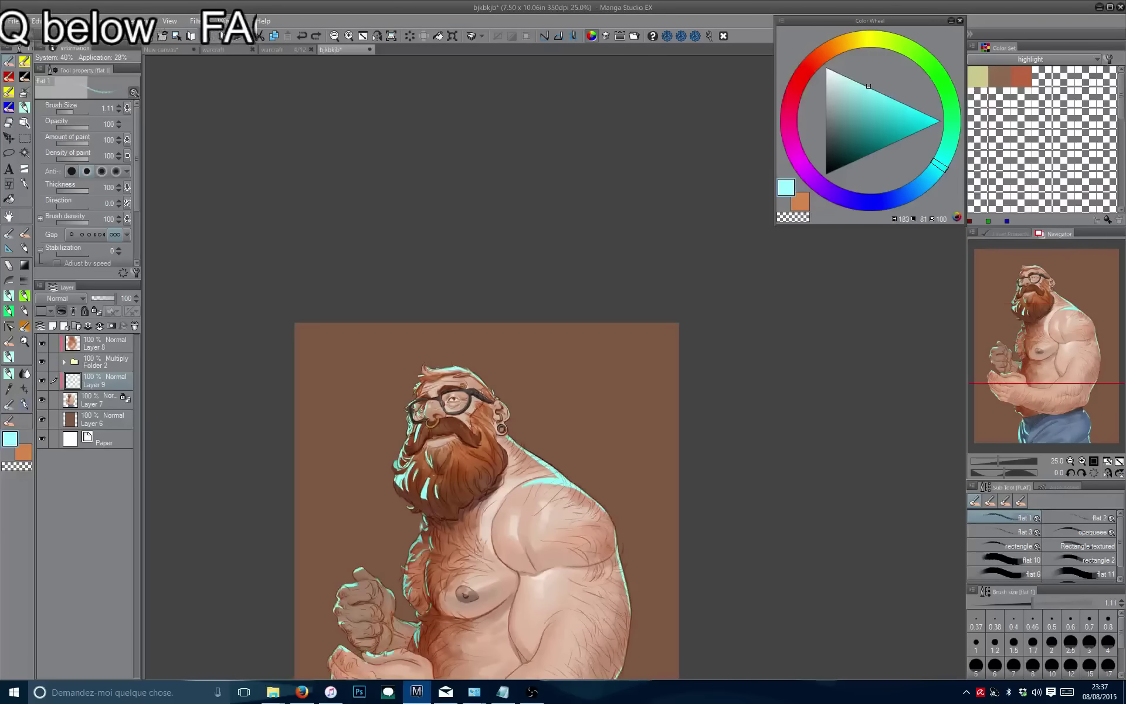
pyautogui.moveTo(287, 335); pyautogui.dragTo(426, 334)
pyautogui.scroll(5, 519, 413)
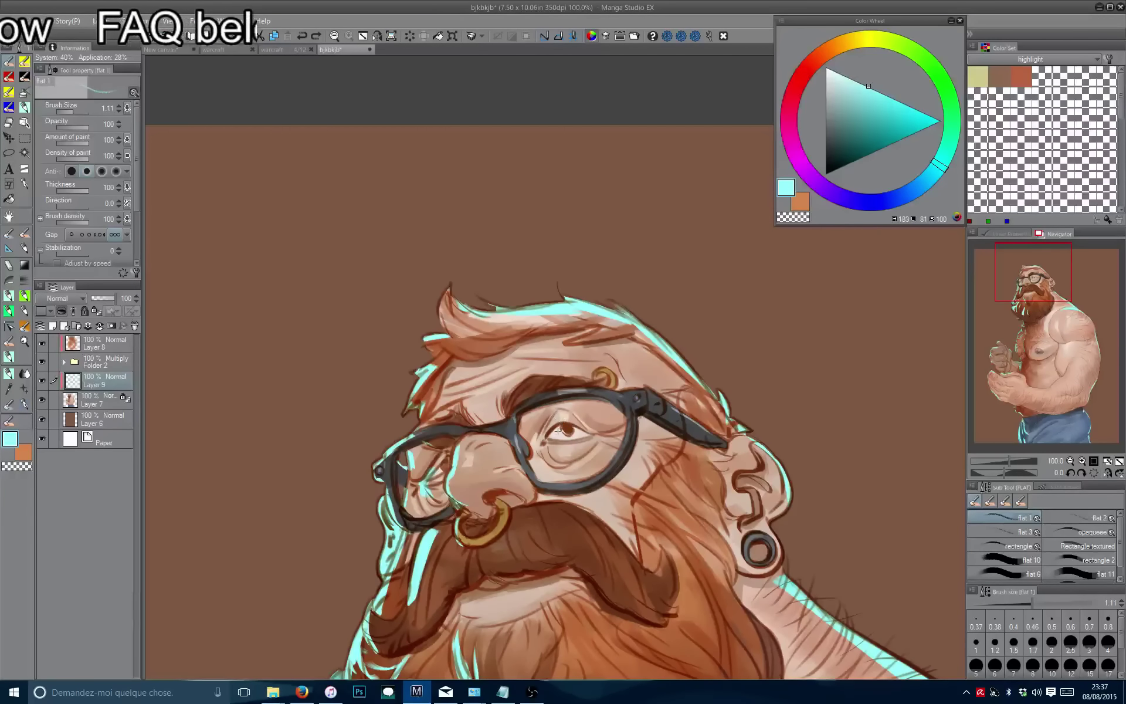
# Add a new layer above Layer 8 and paint a white diagonal glare across the near glasses lens at brush size 2.51.
pyautogui.keyDown('ctrl'); pyautogui.keyDown('shift'); pyautogui.click(521, 371); pyautogui.keyUp('shift'); pyautogui.keyUp('ctrl')
pyautogui.click(75, 341)
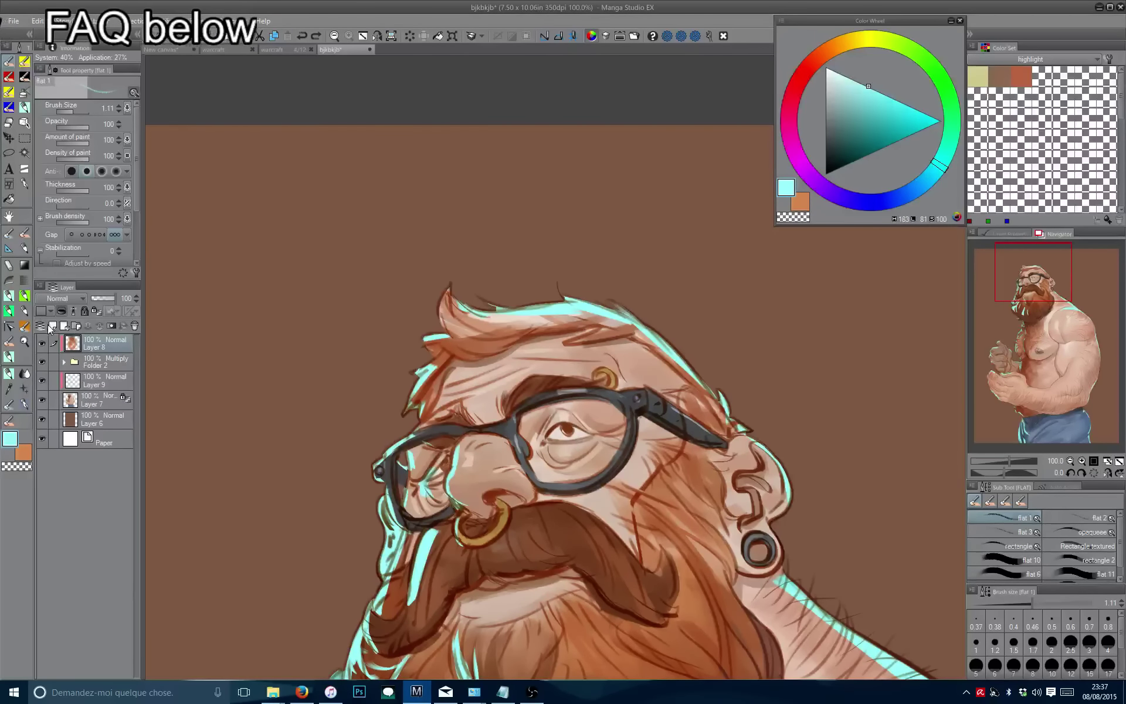
pyautogui.click(52, 327)
pyautogui.click(851, 101)
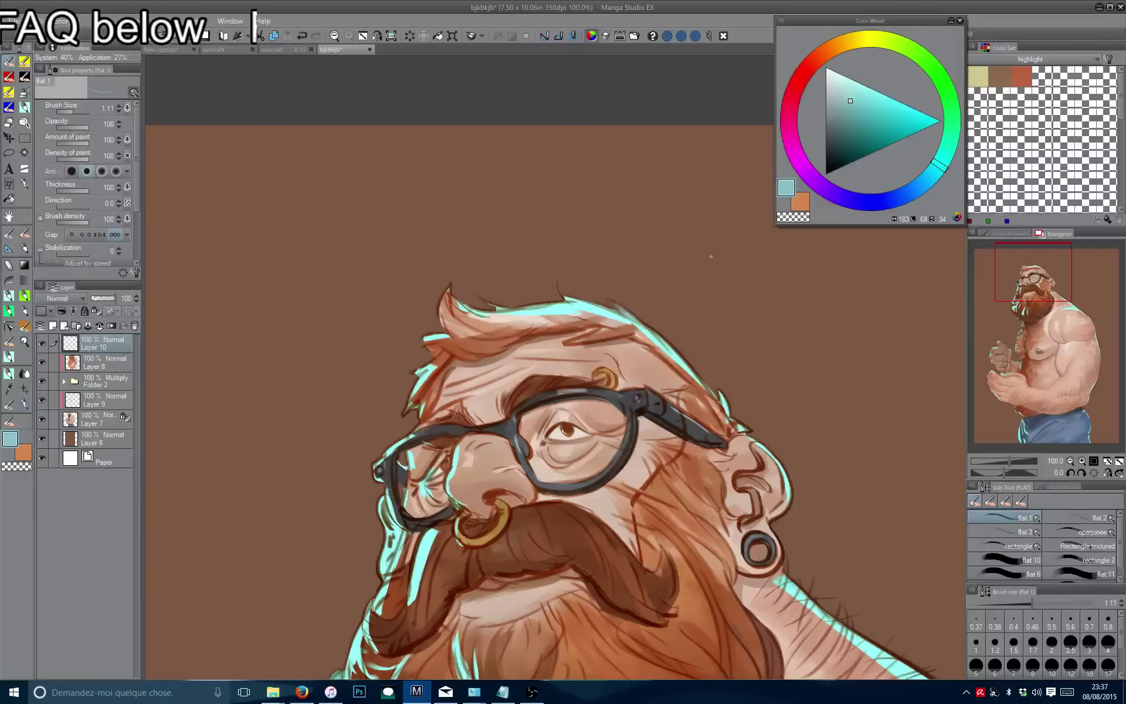
pyautogui.click(825, 67)
pyautogui.moveTo(600, 413); pyautogui.dragTo(556, 471)
pyautogui.moveTo(613, 410); pyautogui.dragTo(556, 473)
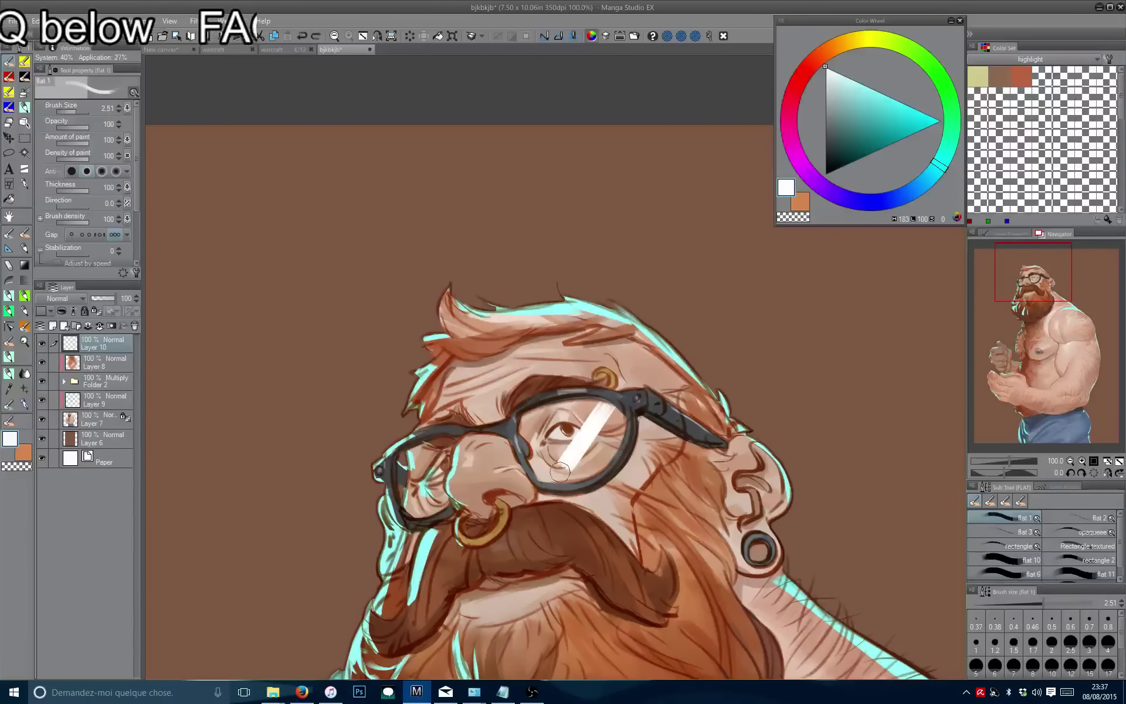
pyautogui.hotkey('ctrl', 'z')
pyautogui.moveTo(615, 411); pyautogui.dragTo(555, 472)
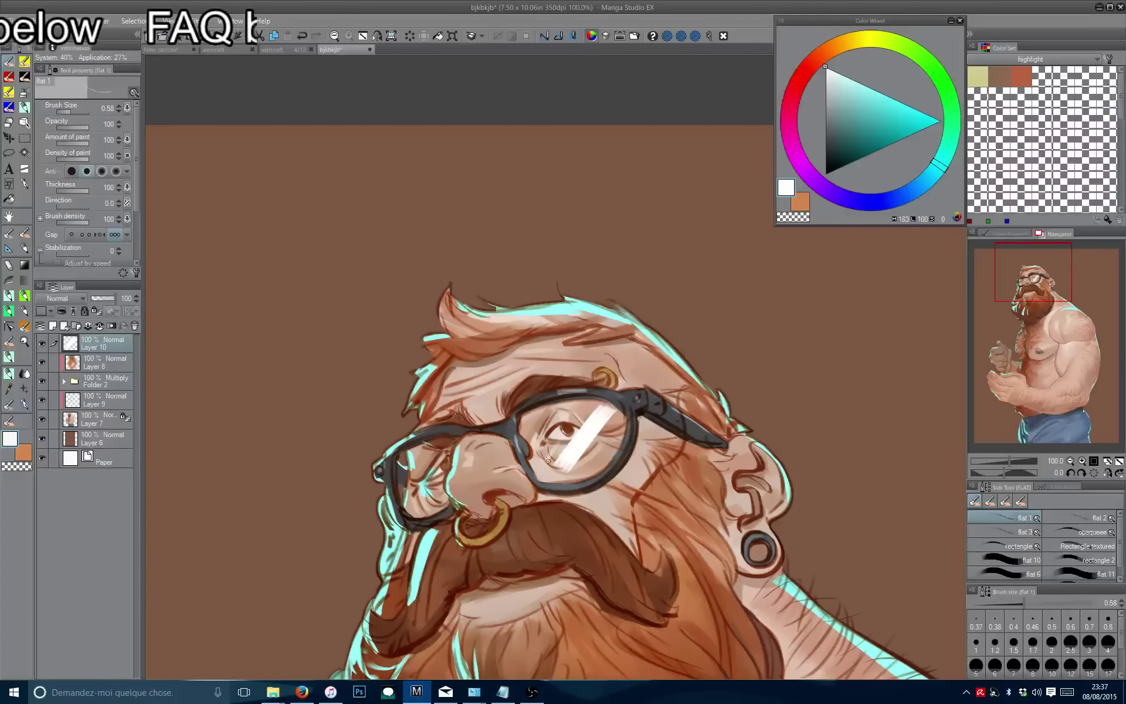
# Paint a matching white diagonal glare across the far lens and set the glare layer's opacity to 45%.
pyautogui.press(']')
pyautogui.press(']')
pyautogui.press(']')
pyautogui.moveTo(449, 455)
pyautogui.mouseDown()
pyautogui.moveTo(419, 513)
pyautogui.moveTo(425, 485)
pyautogui.moveTo(405, 507)
pyautogui.mouseUp()
pyautogui.press('[')
pyautogui.press('[')
pyautogui.click(97, 299)
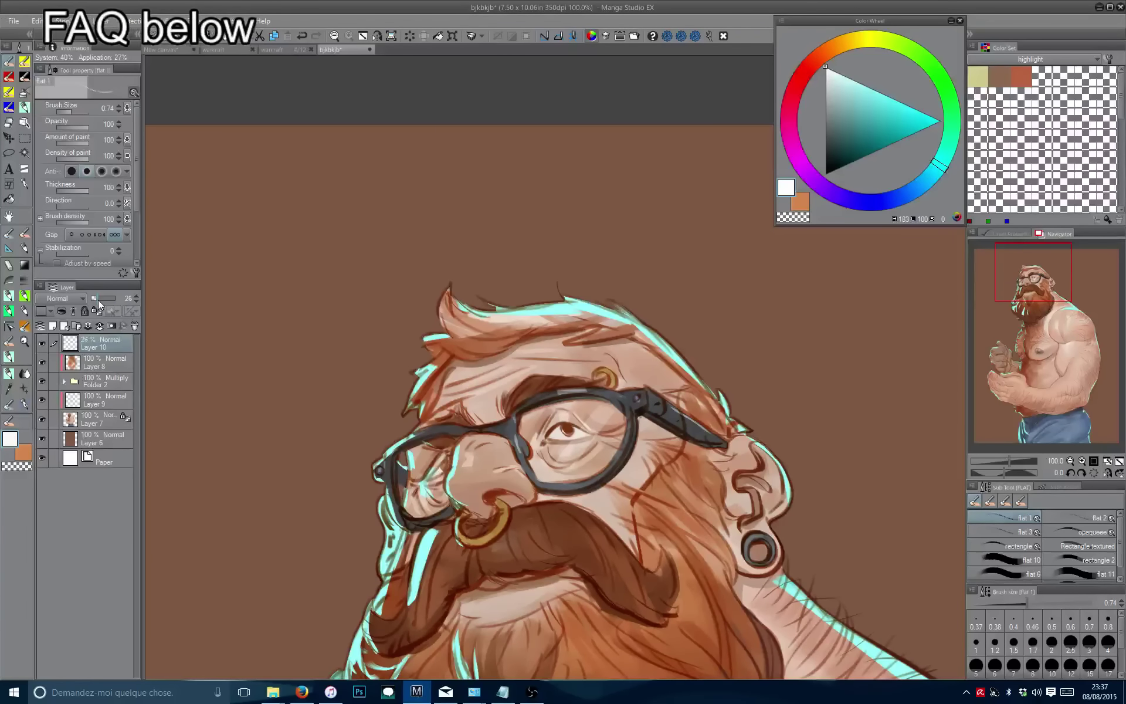
pyautogui.moveTo(98, 300); pyautogui.dragTo(100, 299)
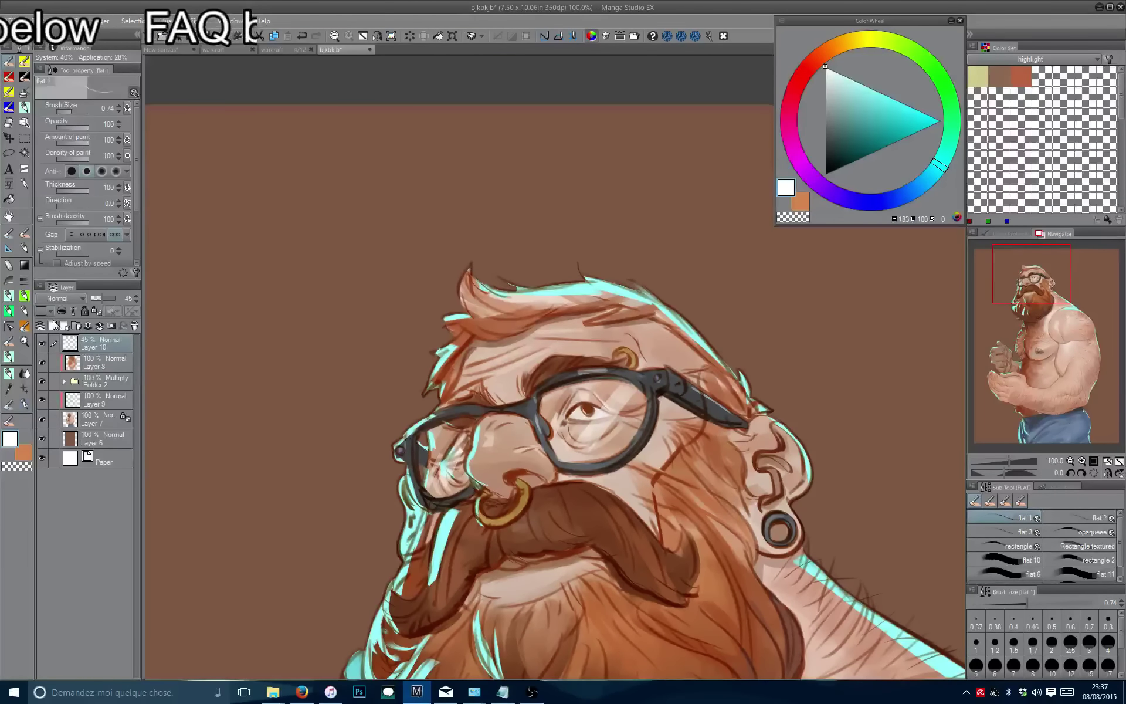
# Add another layer above the glare layer and paint small white highlights on the near eye with a fine brush.
pyautogui.click(53, 325)
pyautogui.press('[')
pyautogui.press('[')
pyautogui.press('[')
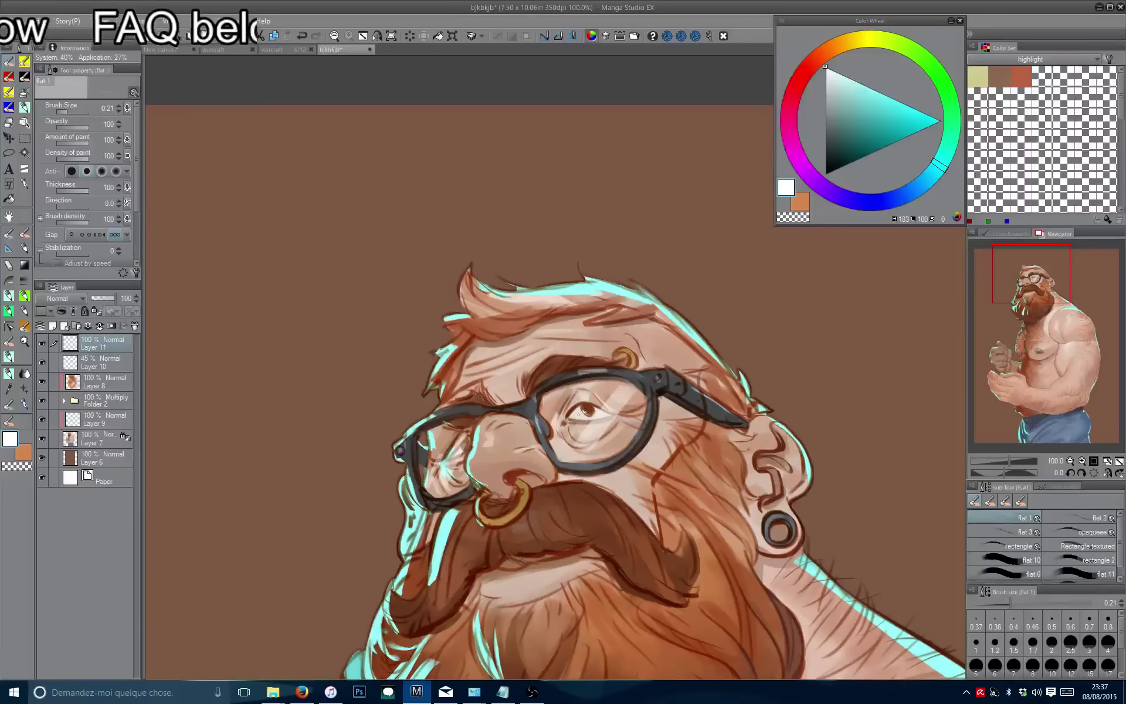
pyautogui.press(']')
pyautogui.press(']')
pyautogui.press(']')
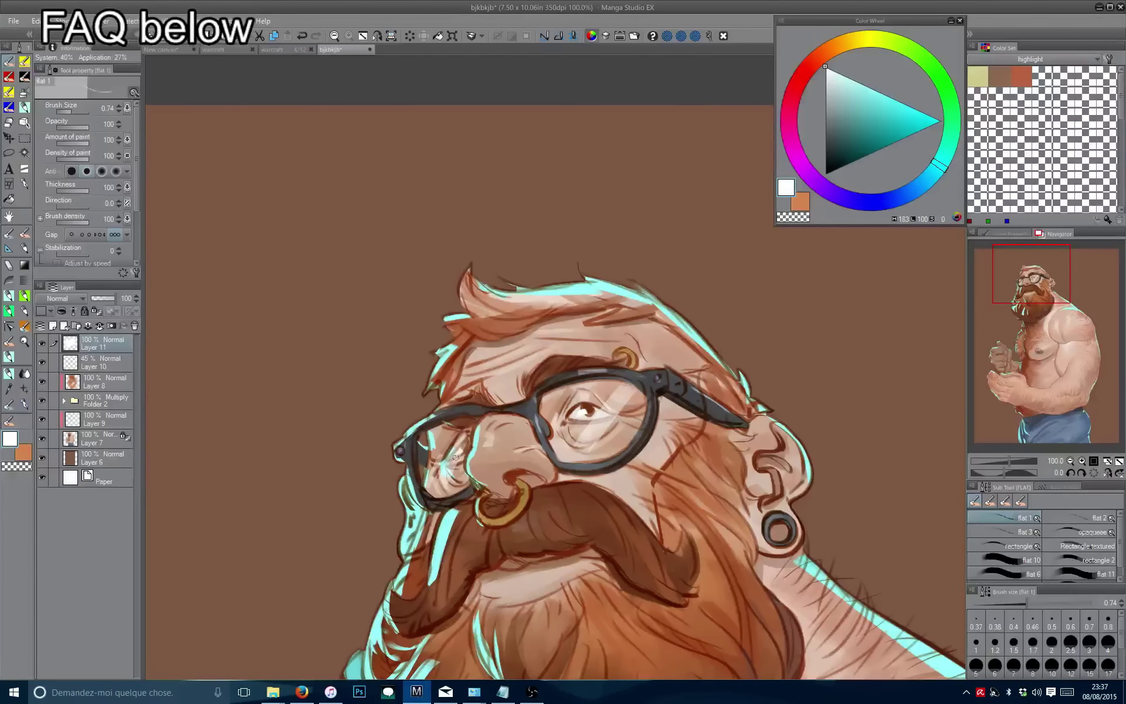
# Trim the inner cyan rim on the front of the jeans on Layer 9 with transparent colour at brush size 4.01.
pyautogui.scroll(-8, 458, 452)
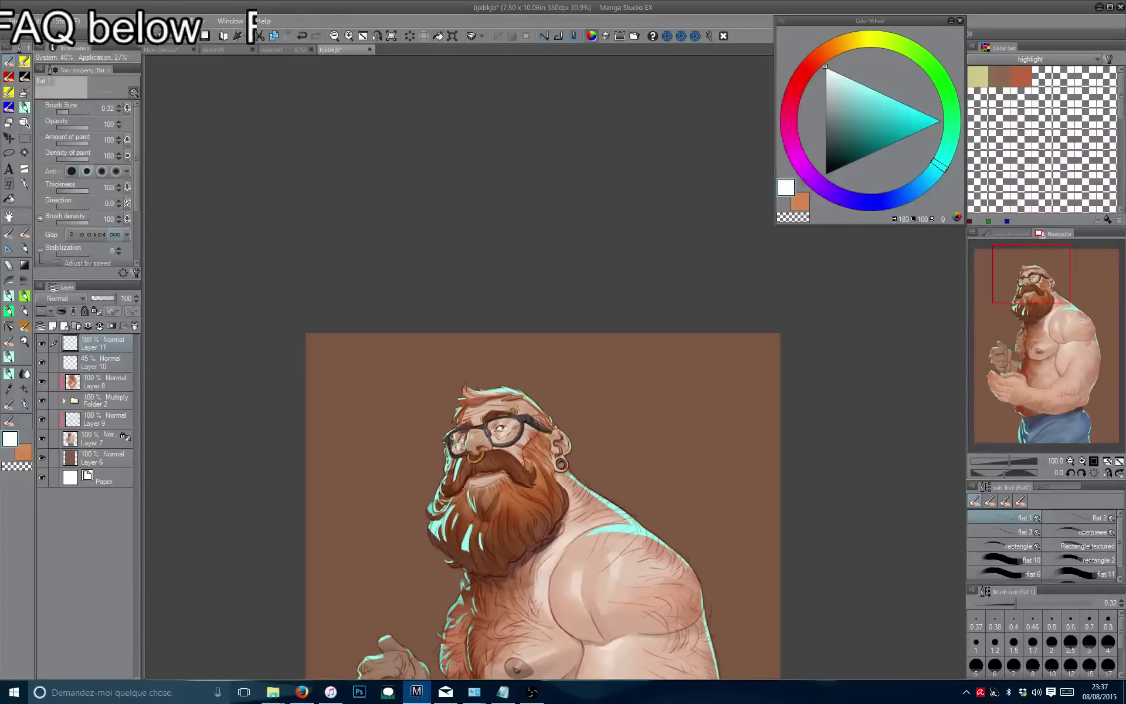
pyautogui.moveTo(476, 312)
pyautogui.mouseDown()
pyautogui.moveTo(470, 229)
pyautogui.moveTo(470, 352)
pyautogui.moveTo(468, 266)
pyautogui.moveTo(486, 349)
pyautogui.moveTo(469, 419)
pyautogui.moveTo(469, 299)
pyautogui.moveTo(537, 450)
pyautogui.moveTo(522, 437)
pyautogui.mouseUp()
pyautogui.scroll(-1, 474, 292)
pyautogui.press('h')
pyautogui.scroll(2, 475, 293)
pyautogui.scroll(2, 470, 299)
pyautogui.keyDown('alt'); pyautogui.click(531, 466); pyautogui.keyUp('alt')
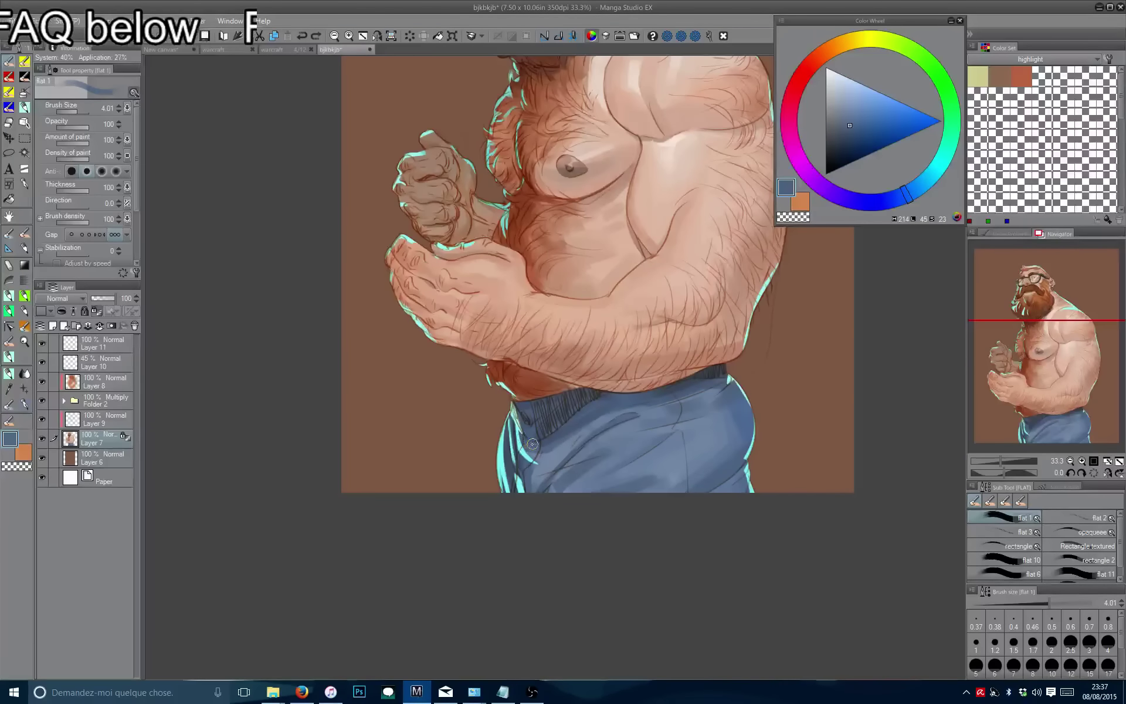
pyautogui.keyDown('ctrl'); pyautogui.keyDown('shift'); pyautogui.click(526, 447); pyautogui.keyUp('shift'); pyautogui.keyUp('ctrl')
pyautogui.press('c')
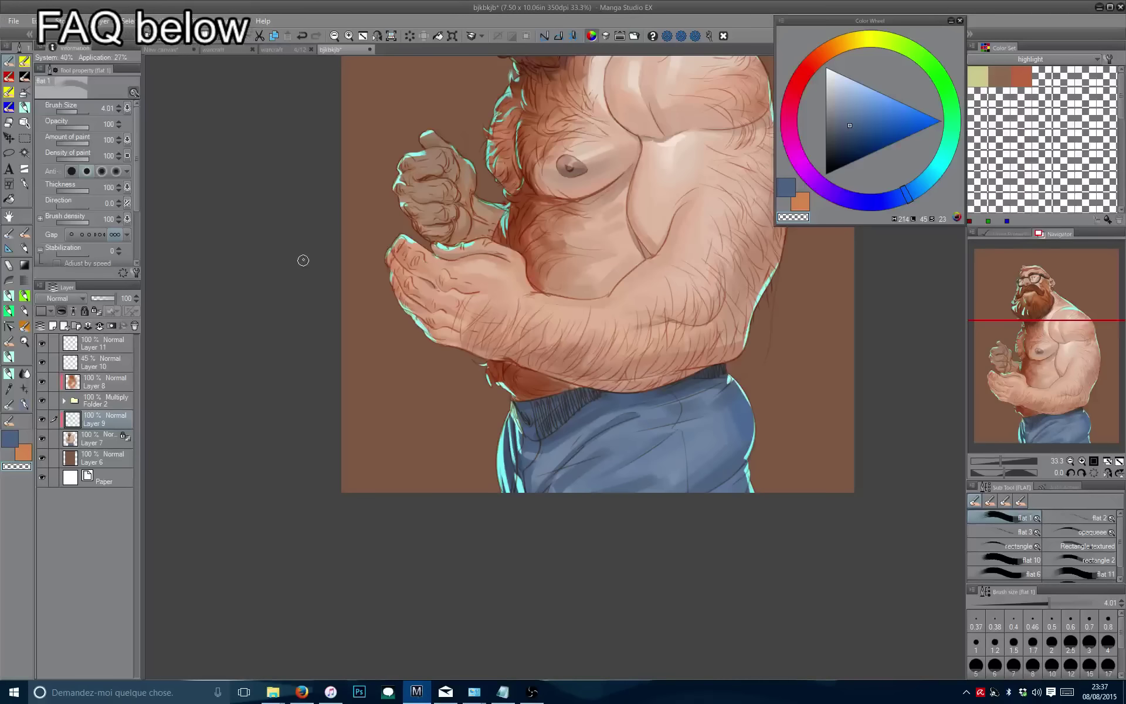
# Touch up the skin around the inner elbow and upper forearm on Layer 9 with sampled skin tones at brush size 4.87.
pyautogui.moveTo(458, 378); pyautogui.dragTo(342, 576)
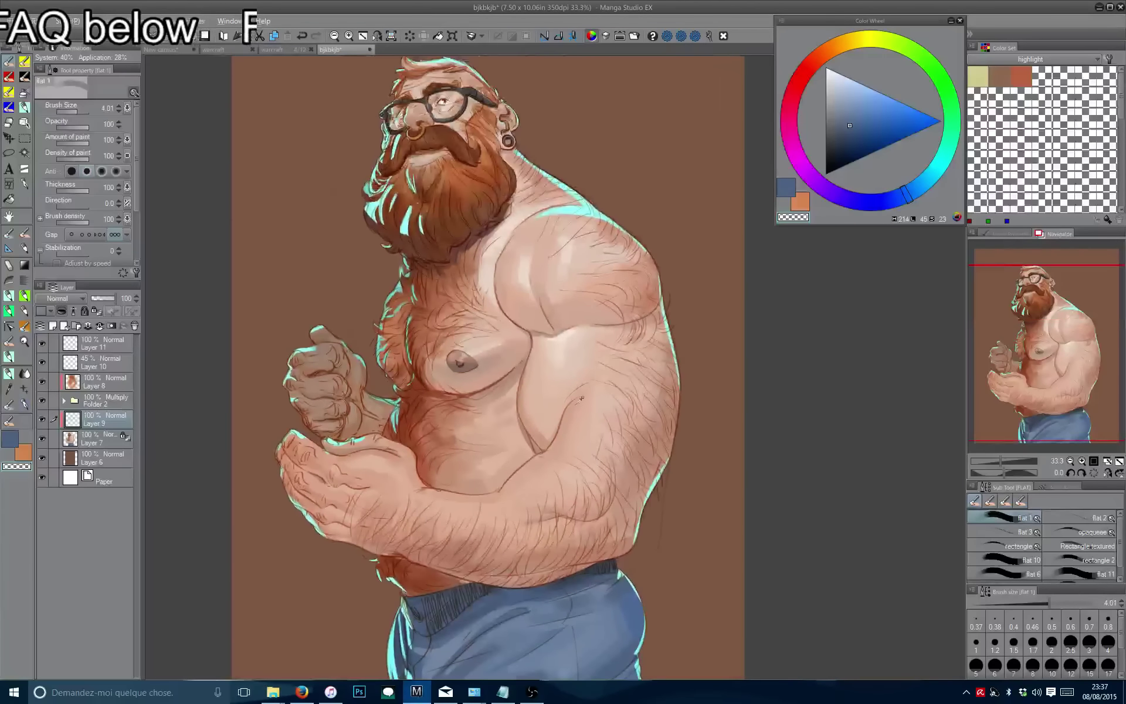
pyautogui.keyDown('alt'); pyautogui.click(566, 426); pyautogui.keyUp('alt')
pyautogui.moveTo(568, 449); pyautogui.dragTo(572, 420)
pyautogui.moveTo(578, 430); pyautogui.dragTo(570, 404)
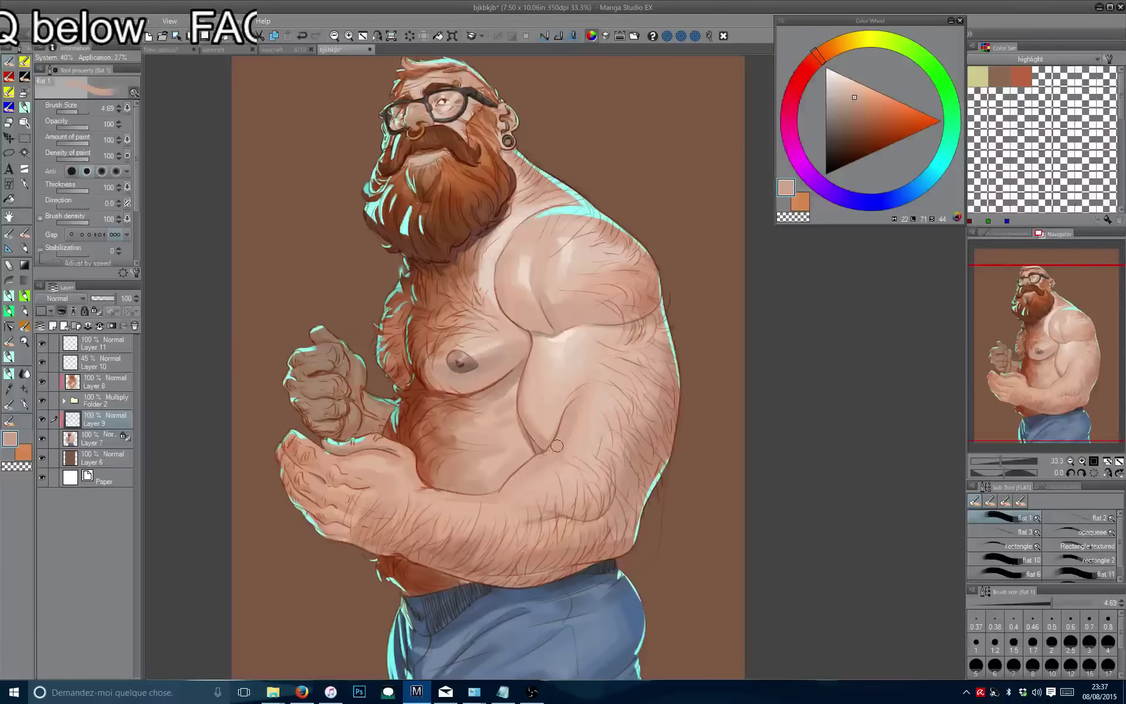
pyautogui.moveTo(568, 487); pyautogui.dragTo(540, 460)
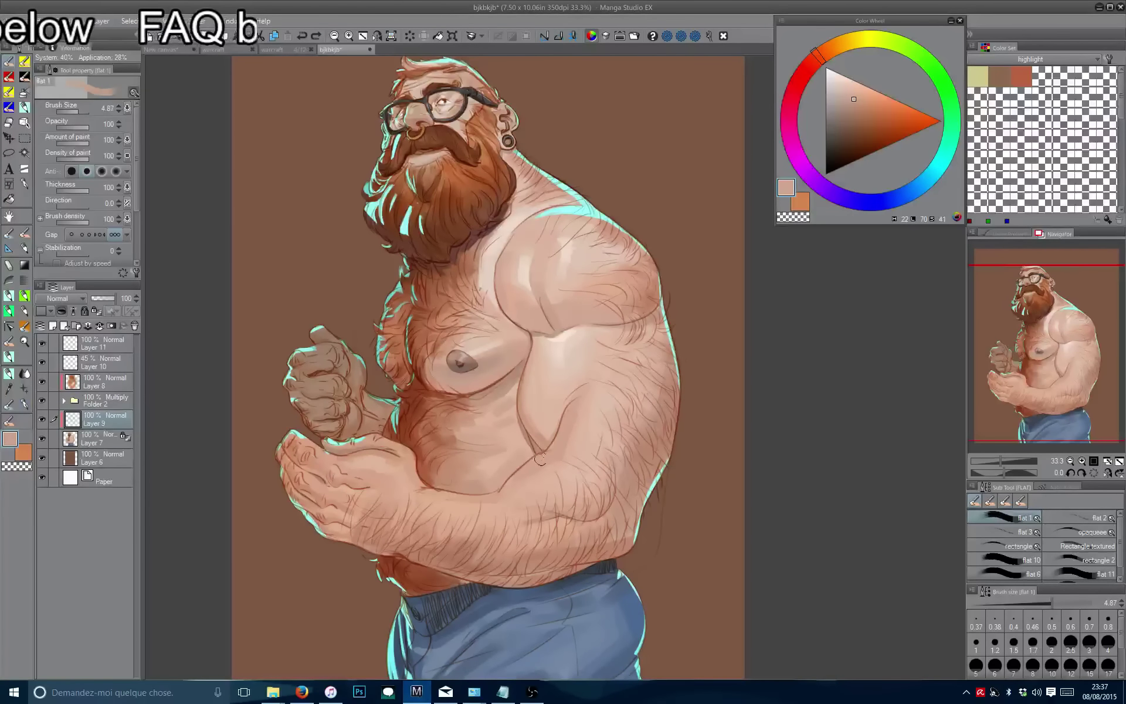
pyautogui.keyDown('alt'); pyautogui.click(519, 462); pyautogui.keyUp('alt')
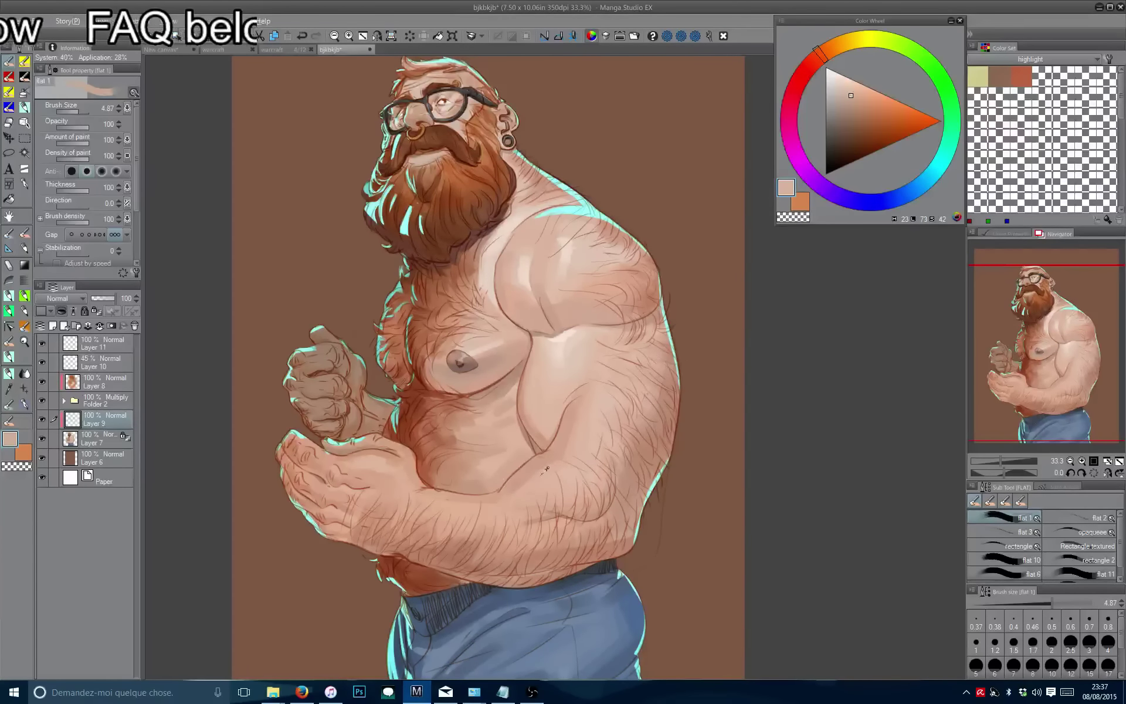
pyautogui.keyDown('alt'); pyautogui.click(536, 478); pyautogui.keyUp('alt')
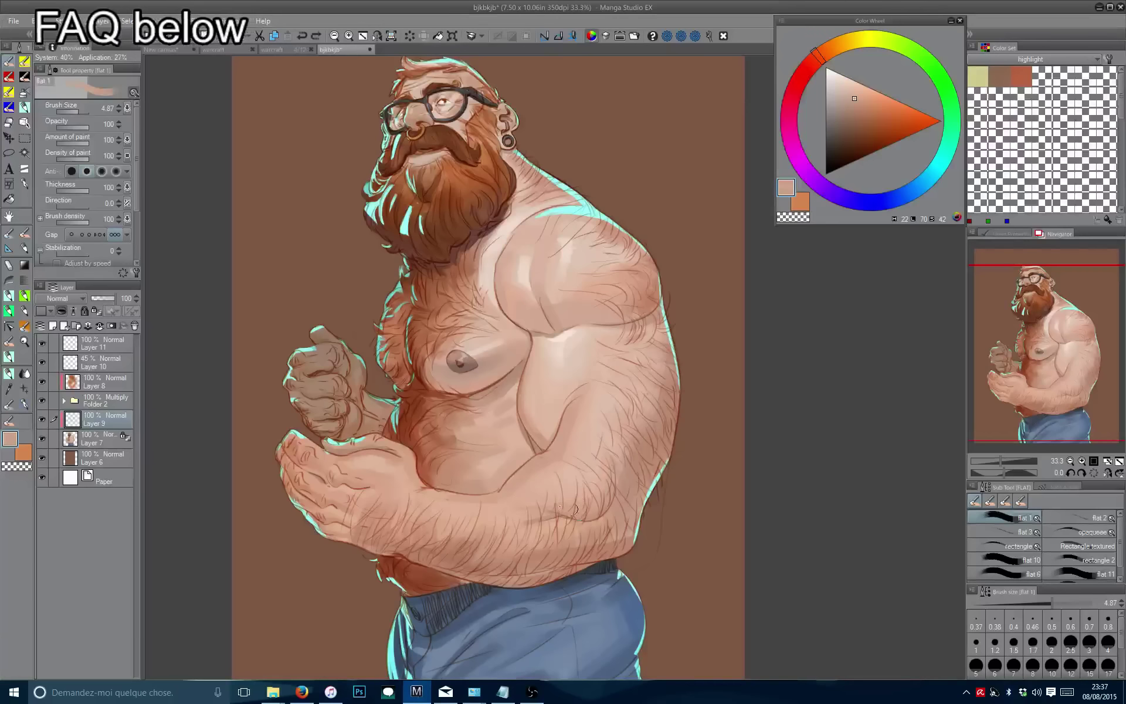
pyautogui.keyDown('alt'); pyautogui.click(550, 485); pyautogui.keyUp('alt')
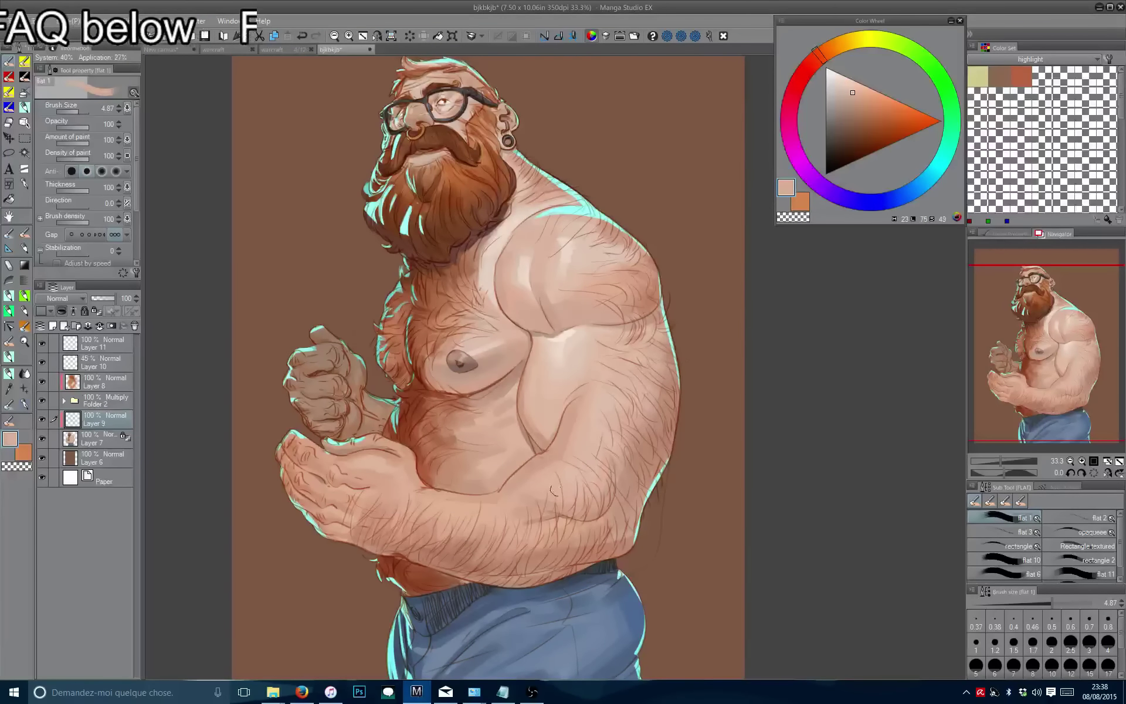
# Review the whole figure at reduced and enlarged views and inspect the layers inside the Multiply group Folder 2.
pyautogui.moveTo(308, 200); pyautogui.dragTo(390, 320)
pyautogui.scroll(-1, 390, 320)
pyautogui.scroll(-2, 300, 241)
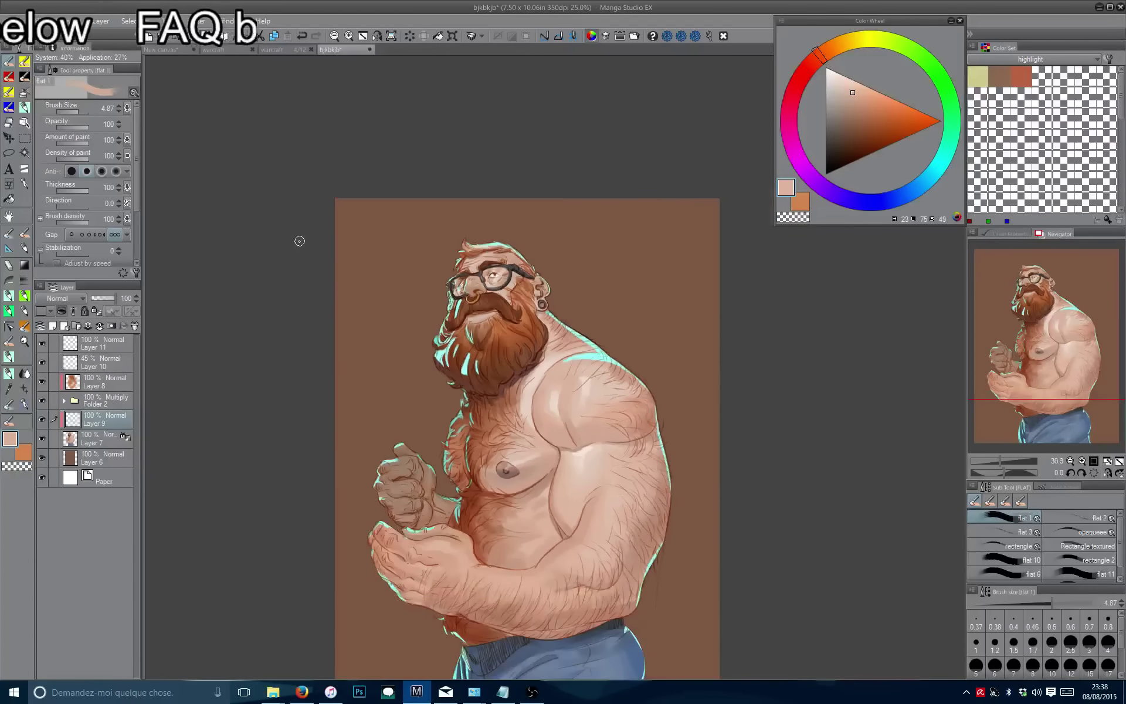
pyautogui.press('h')
pyautogui.press('h')
pyautogui.scroll(-1, 337, 209)
pyautogui.moveTo(334, 267); pyautogui.dragTo(369, 315)
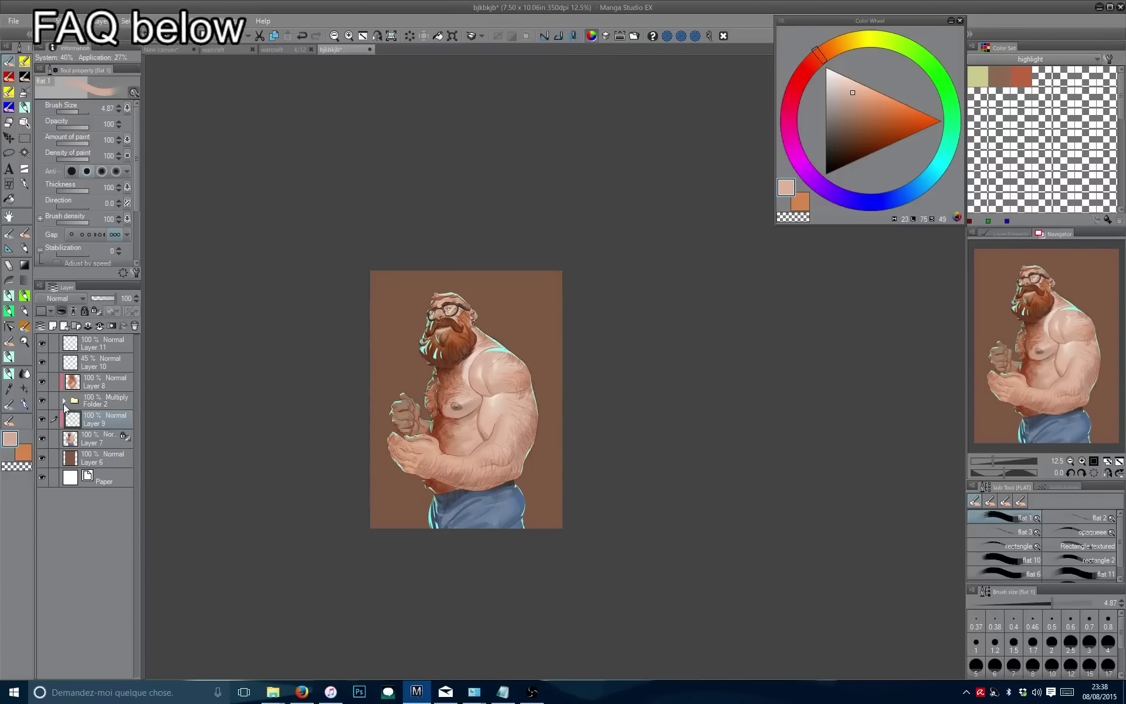
pyautogui.click(64, 401)
pyautogui.click(88, 419)
pyautogui.scroll(2, 163, 350)
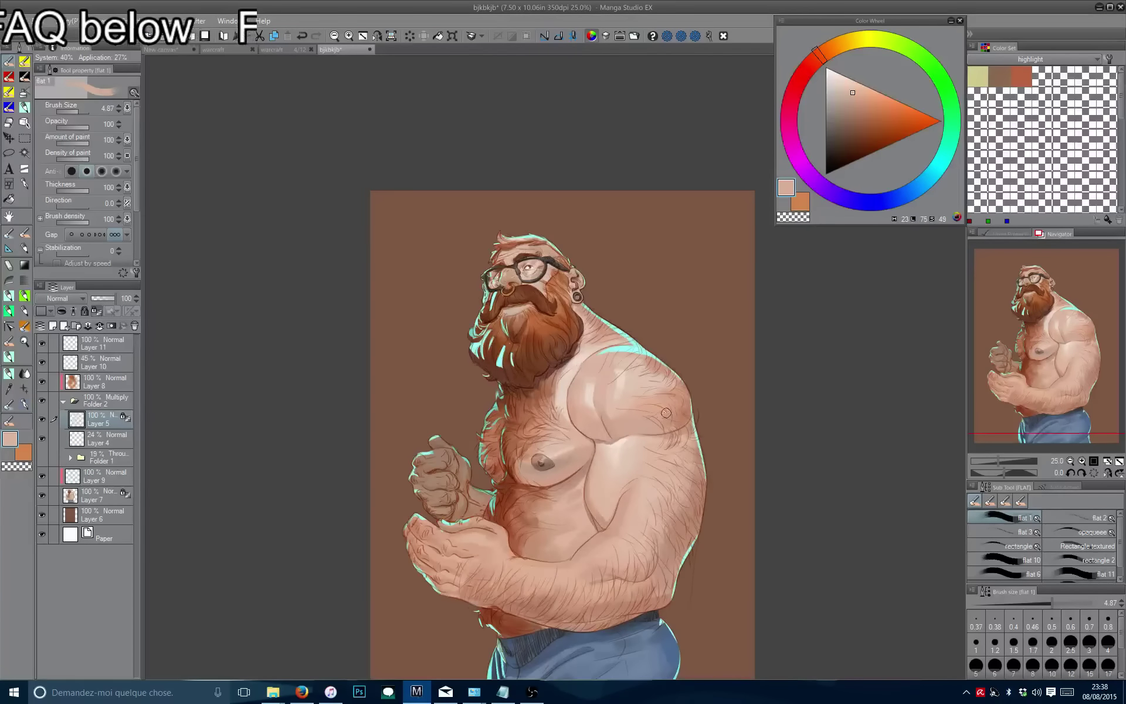
pyautogui.scroll(3, 666, 413)
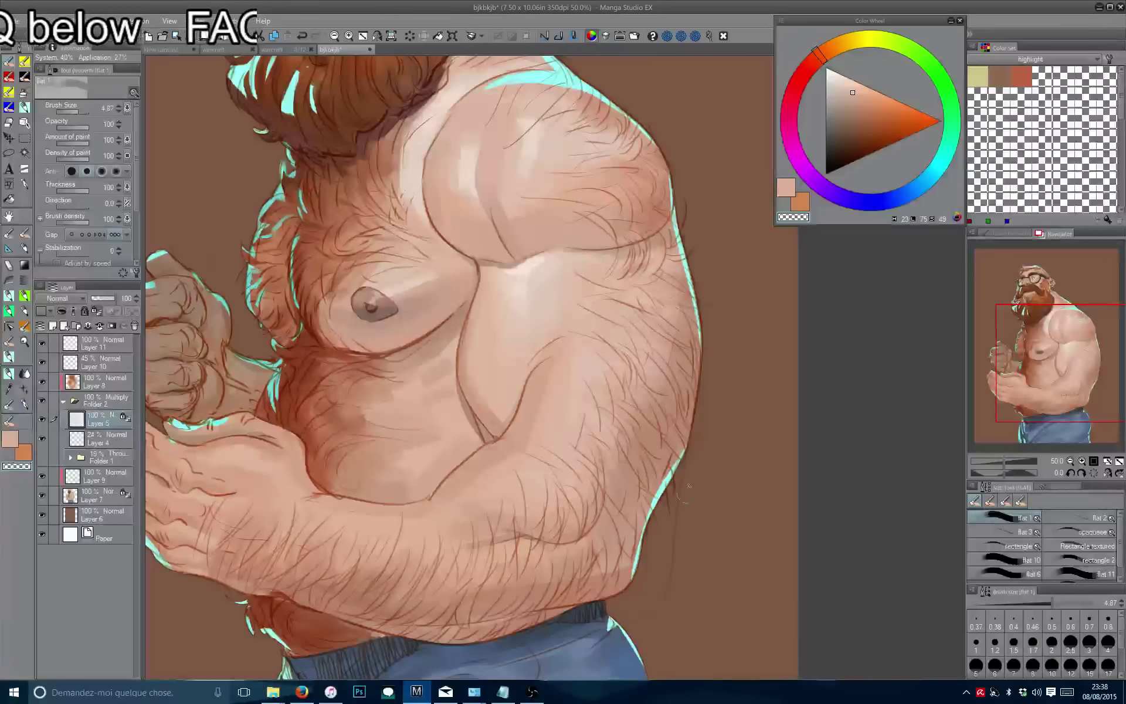
pyautogui.hotkey('ctrl', '-')
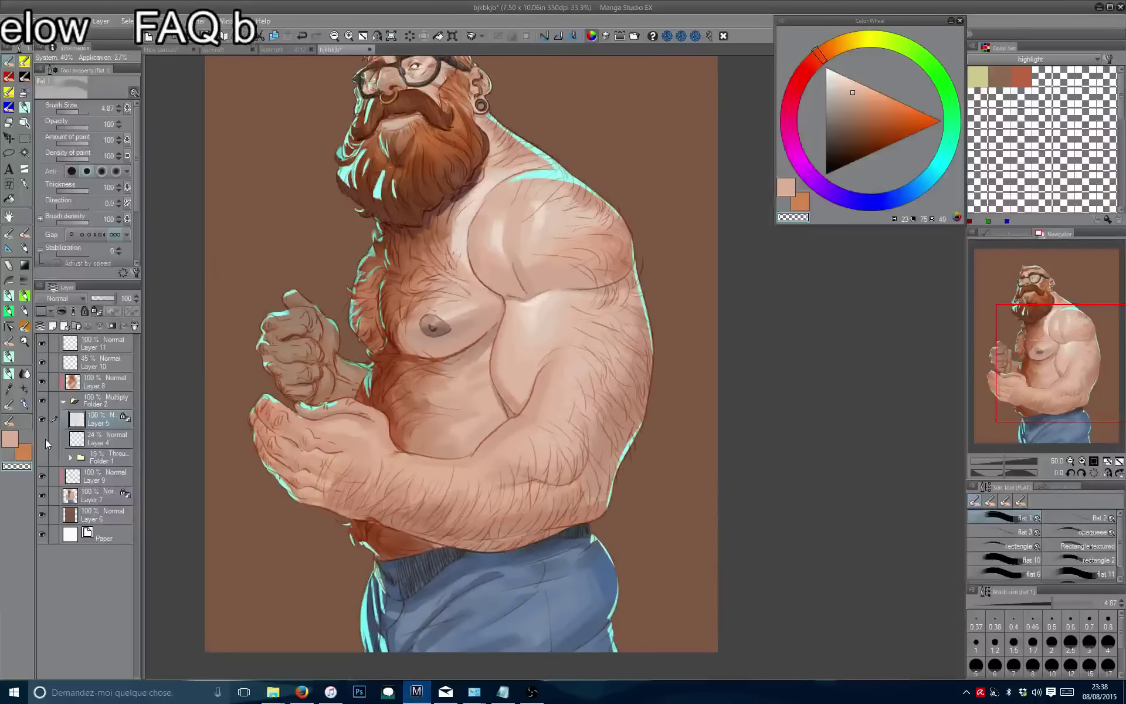
pyautogui.hotkey('ctrl', '+')
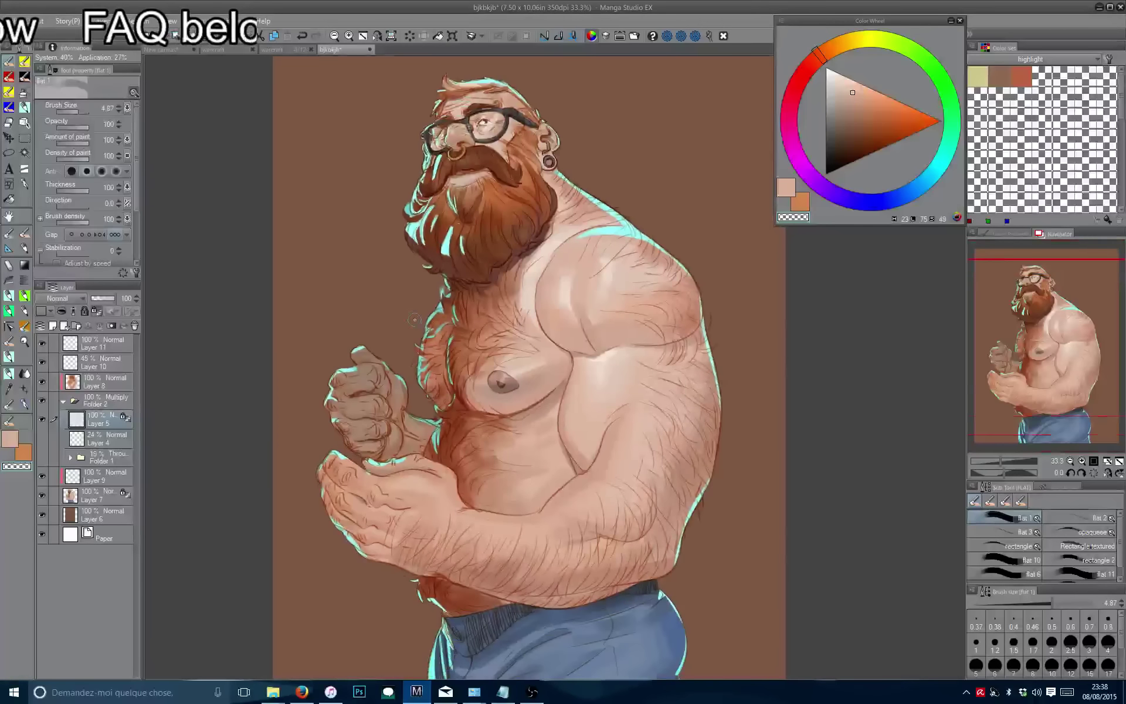
# Smooth the skin on the side of the torso beneath the chest on Layer 7 with a sampled skin tone at brush size 9.40.
pyautogui.click(88, 497)
pyautogui.keyDown('alt'); pyautogui.click(549, 429); pyautogui.keyUp('alt')
pyautogui.press('[')
pyautogui.press('[')
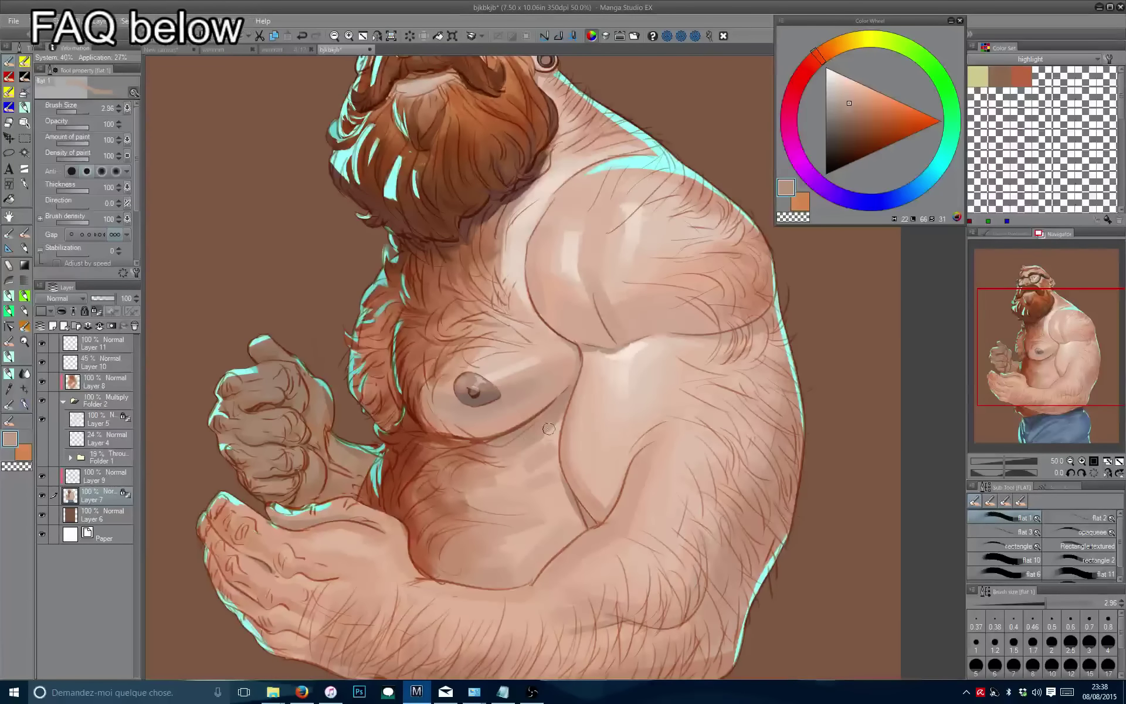
pyautogui.keyDown('alt'); pyautogui.click(533, 462); pyautogui.keyUp('alt')
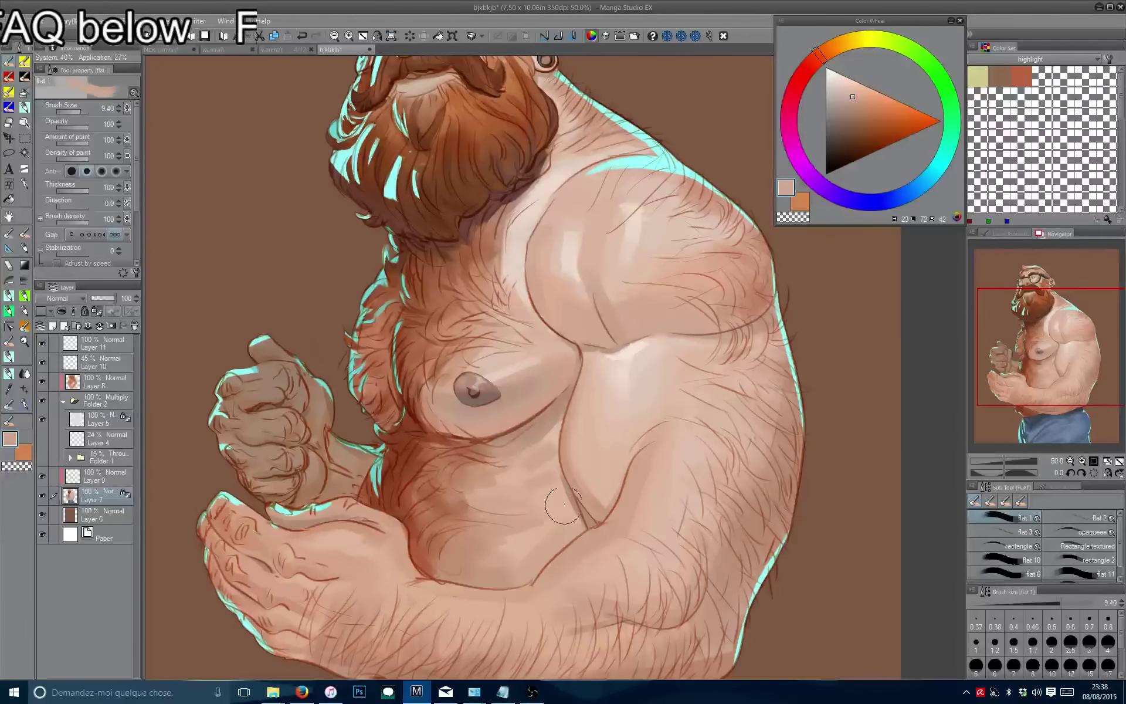
pyautogui.press(']')
pyautogui.press(']')
pyautogui.press(']')
pyautogui.press(']')
pyautogui.press(']')
pyautogui.moveTo(495, 534); pyautogui.dragTo(548, 507)
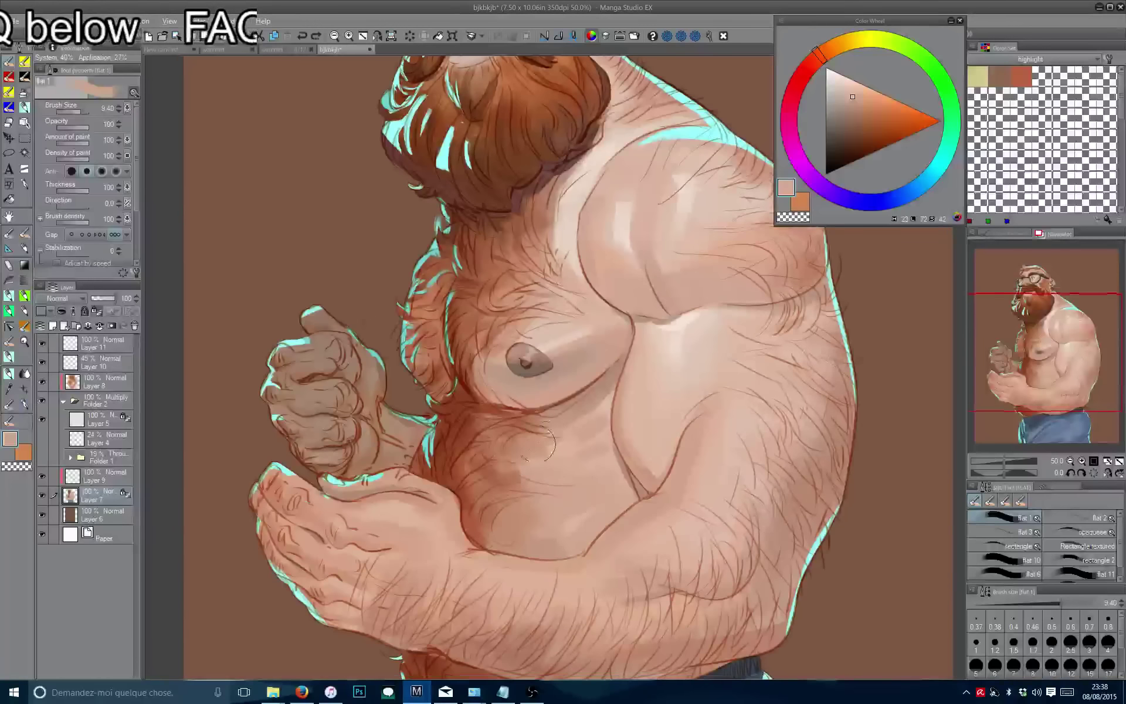
# Blend the hair shading on the front of the belly into the lighter skin with sampled reddish-brown tones at brush size 9.40.
pyautogui.keyDown('alt'); pyautogui.click(532, 456); pyautogui.keyUp('alt')
pyautogui.keyDown('alt'); pyautogui.click(532, 456); pyautogui.keyUp('alt')
pyautogui.keyDown('alt'); pyautogui.click(522, 457); pyautogui.keyUp('alt')
pyautogui.keyDown('alt'); pyautogui.click(514, 465); pyautogui.keyUp('alt')
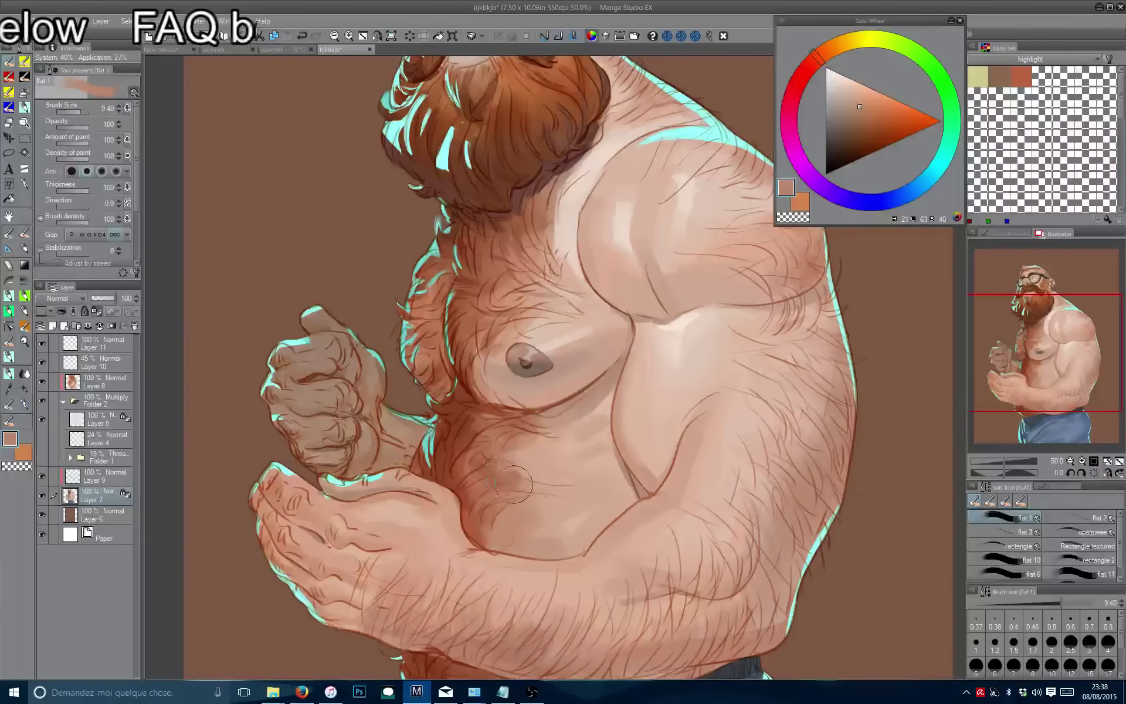
pyautogui.scroll(-3, 487, 519)
pyautogui.scroll(3, 488, 519)
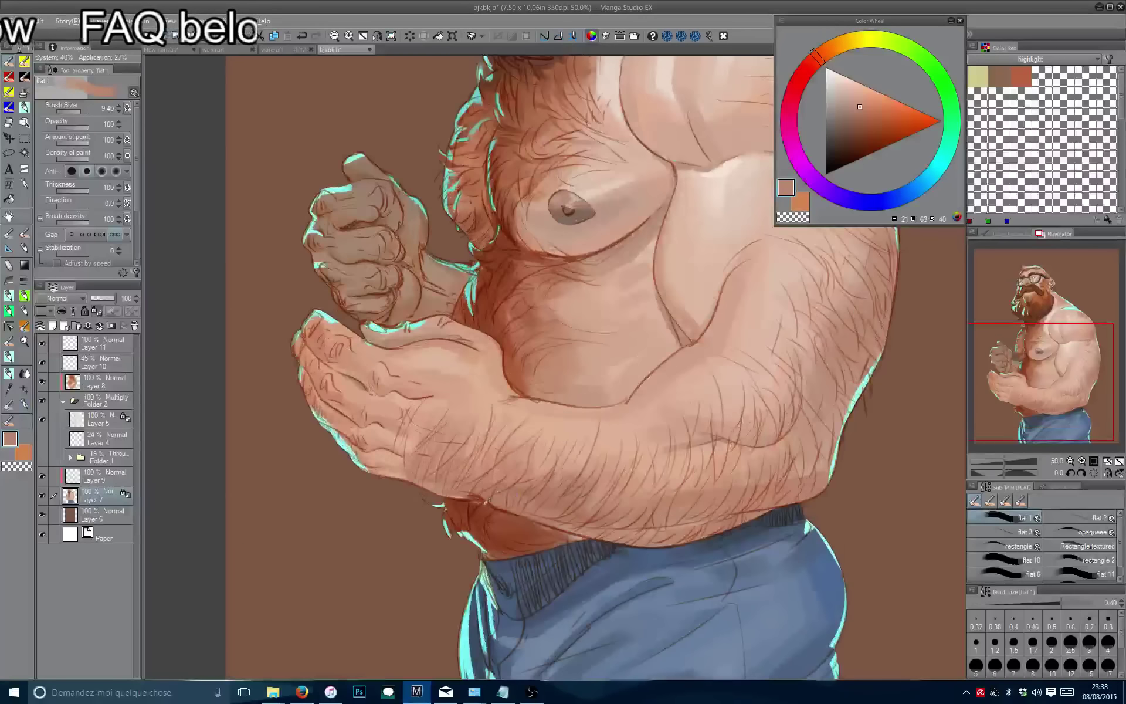
# Refine the shadowed lower belly between the forearm and the waistband with a sampled dark reddish brown at brush size 3.28.
pyautogui.keyDown('alt'); pyautogui.click(481, 511); pyautogui.keyUp('alt')
pyautogui.press('[')
pyautogui.press('[')
pyautogui.press('[')
pyautogui.press('[')
pyautogui.press('[')
pyautogui.keyDown('alt'); pyautogui.click(538, 529); pyautogui.keyUp('alt')
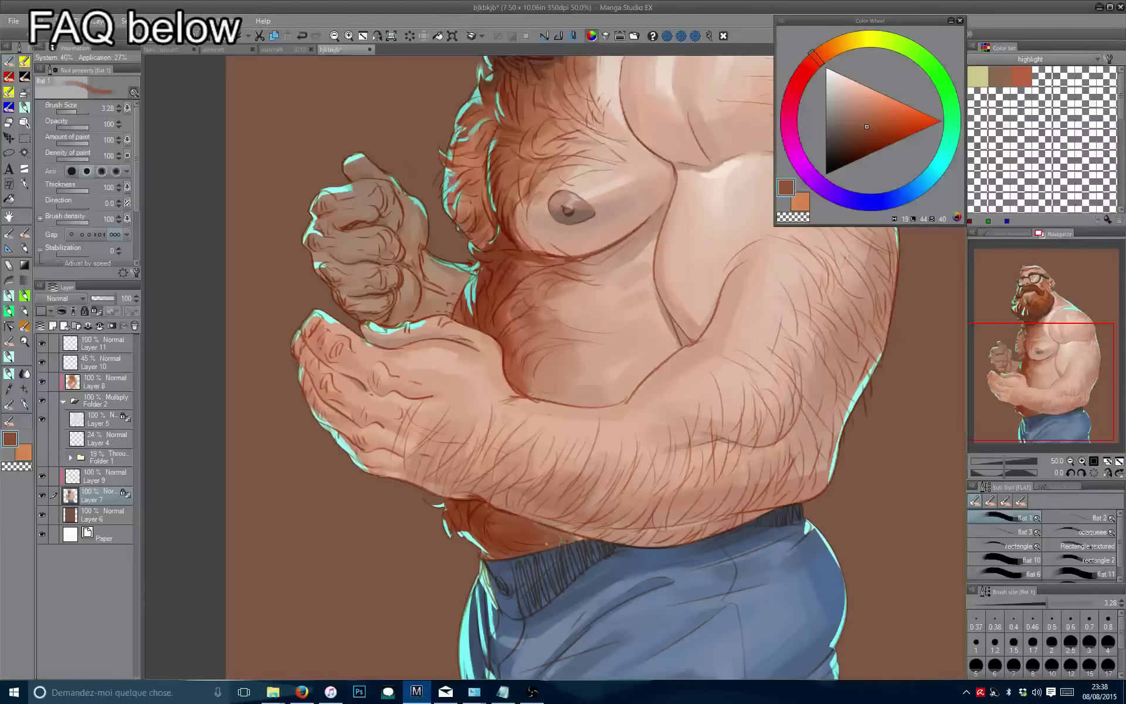
pyautogui.moveTo(525, 560); pyautogui.dragTo(559, 675)
# Touch up the nostril and moustache around the nose ring on Layer 7 with sampled browns at brush size 1.17.
pyautogui.moveTo(422, 118); pyautogui.dragTo(428, 318)
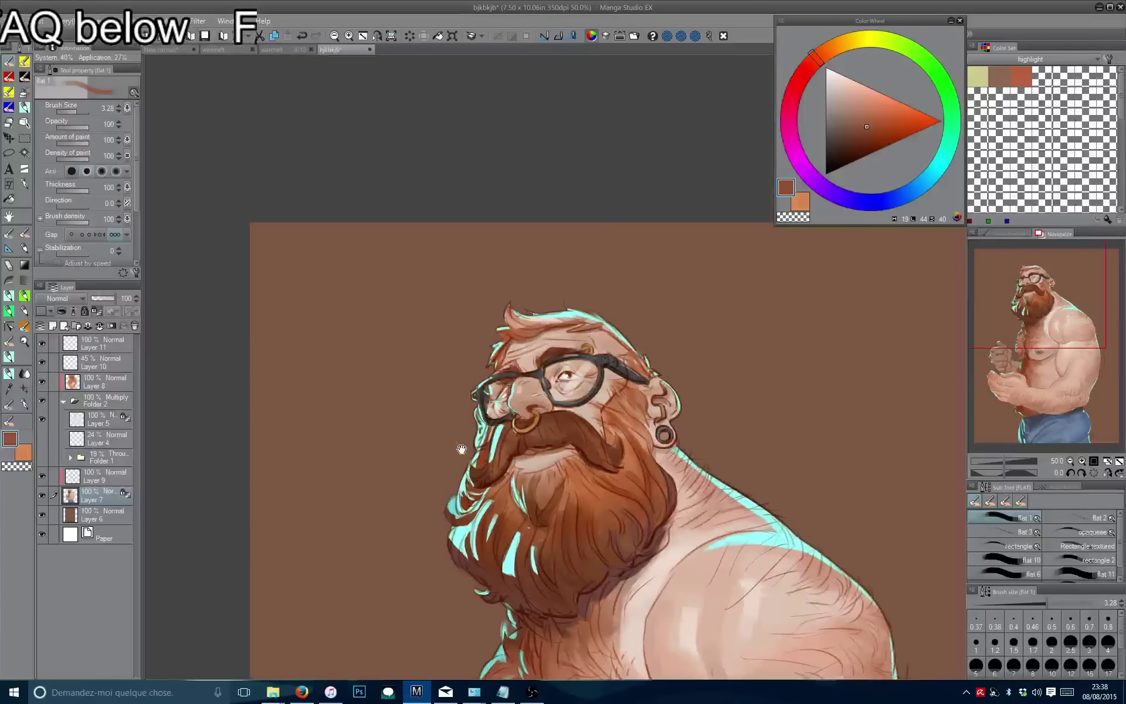
pyautogui.moveTo(428, 274); pyautogui.dragTo(428, 325)
pyautogui.scroll(2, 505, 399)
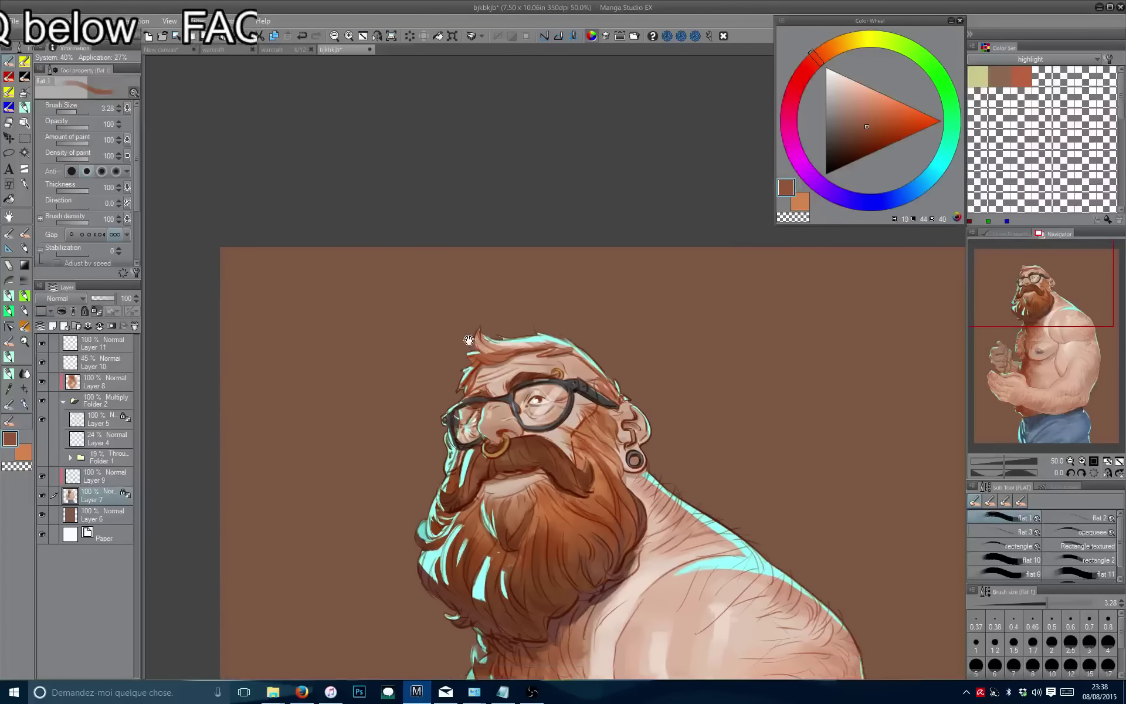
pyautogui.keyDown('alt'); pyautogui.click(550, 512); pyautogui.keyUp('alt')
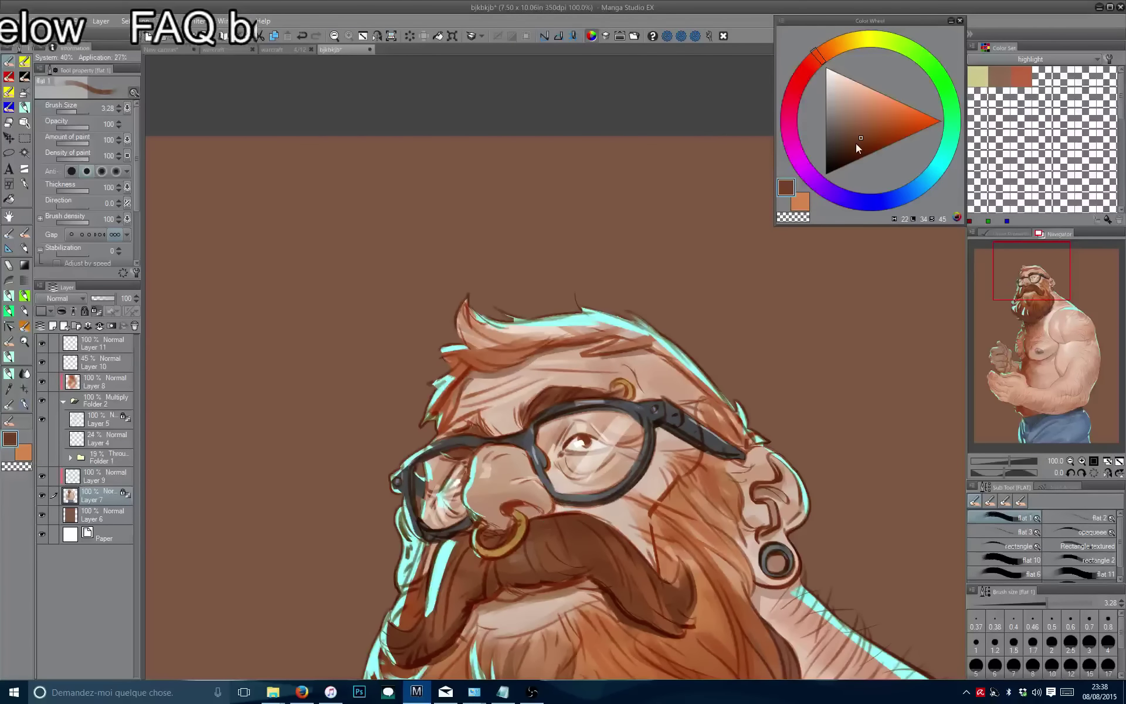
pyautogui.click(855, 143)
pyautogui.press('[')
pyautogui.press('[')
pyautogui.press('[')
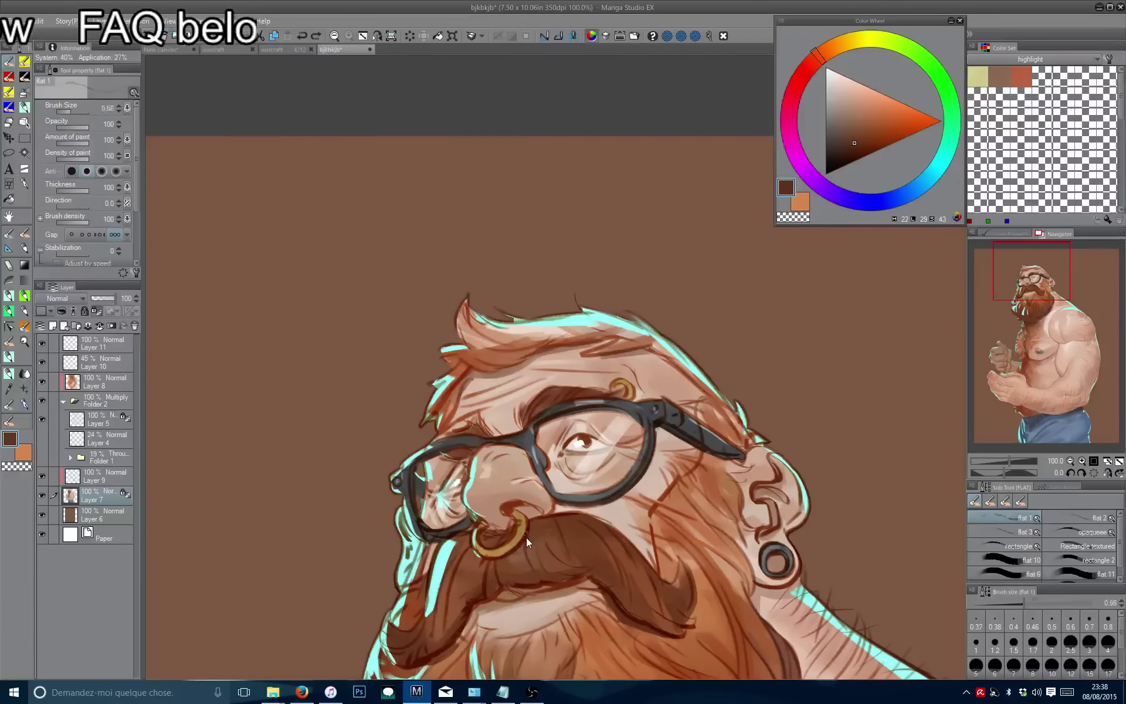
pyautogui.press(']')
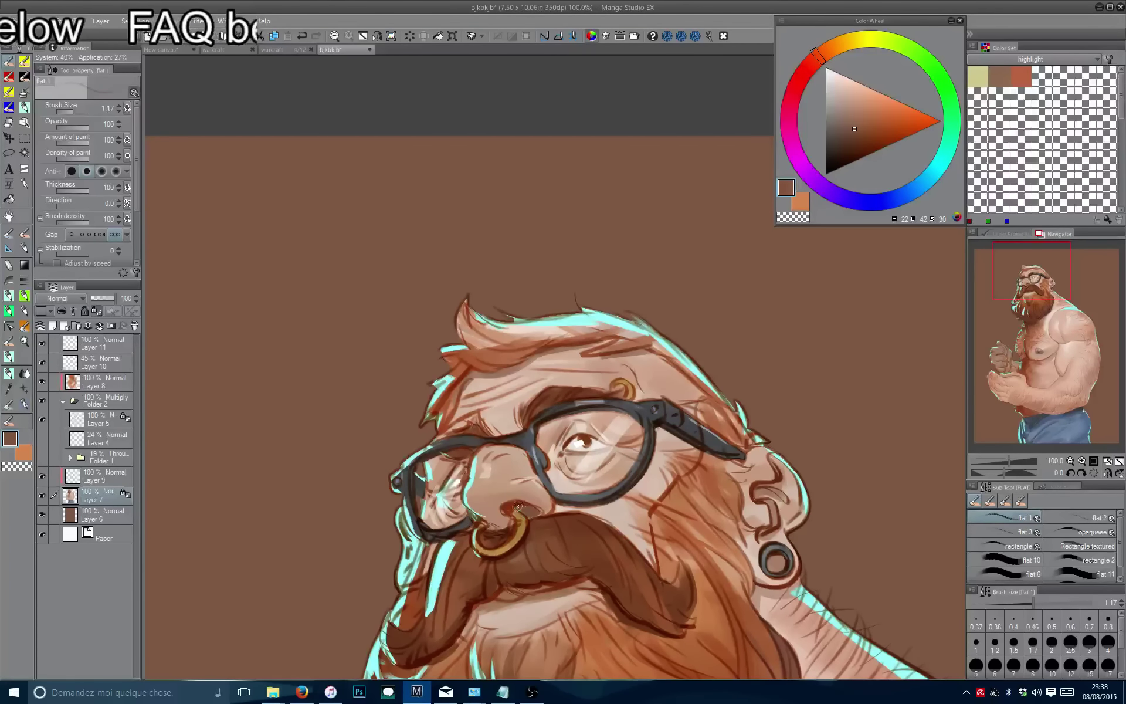
pyautogui.moveTo(505, 522); pyautogui.dragTo(495, 529)
pyautogui.keyDown('alt'); pyautogui.click(586, 524); pyautogui.keyUp('alt')
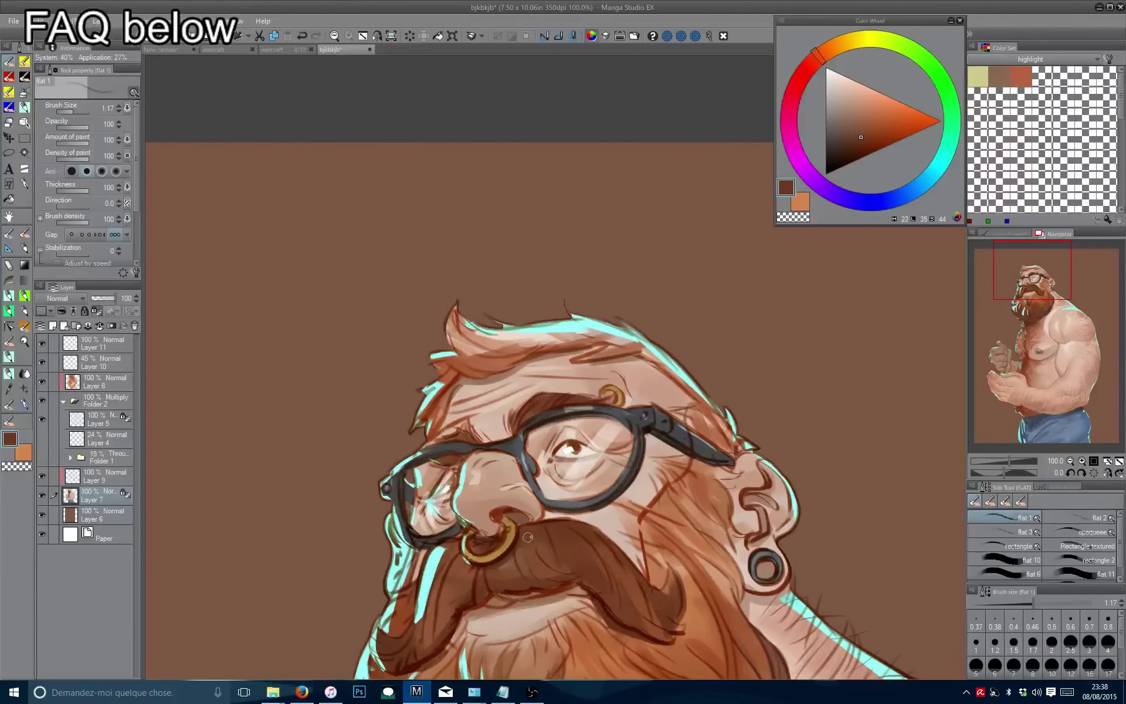
# Add a new layer at the top of the layer stack and set its blending mode to Add (Glow).
pyautogui.scroll(-4, 463, 443)
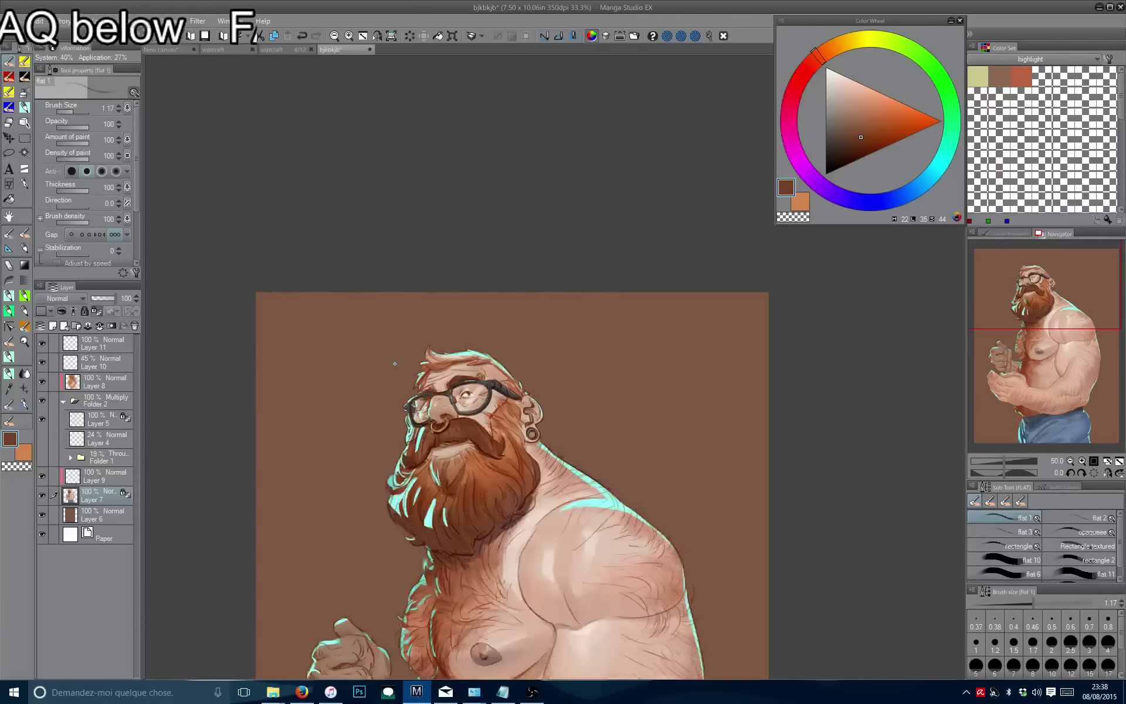
pyautogui.hotkey('ctrl', '0')
pyautogui.press('h')
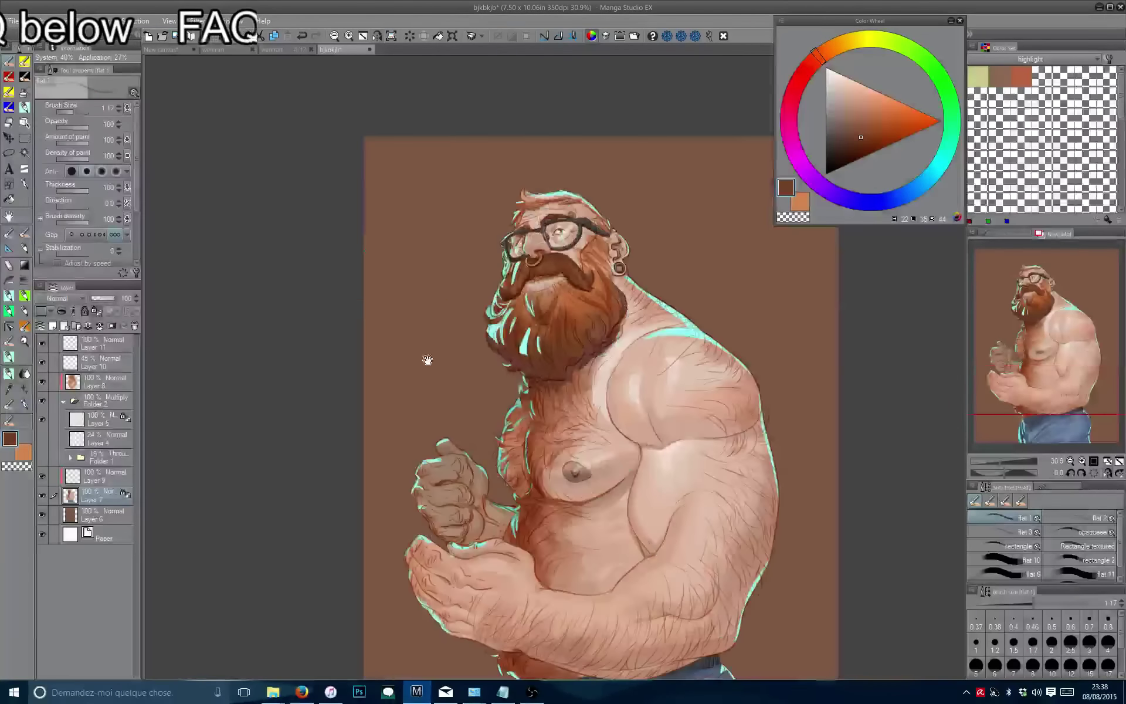
pyautogui.hotkey('ctrl', 'shift', '0')
pyautogui.click(54, 324)
pyautogui.click(53, 299)
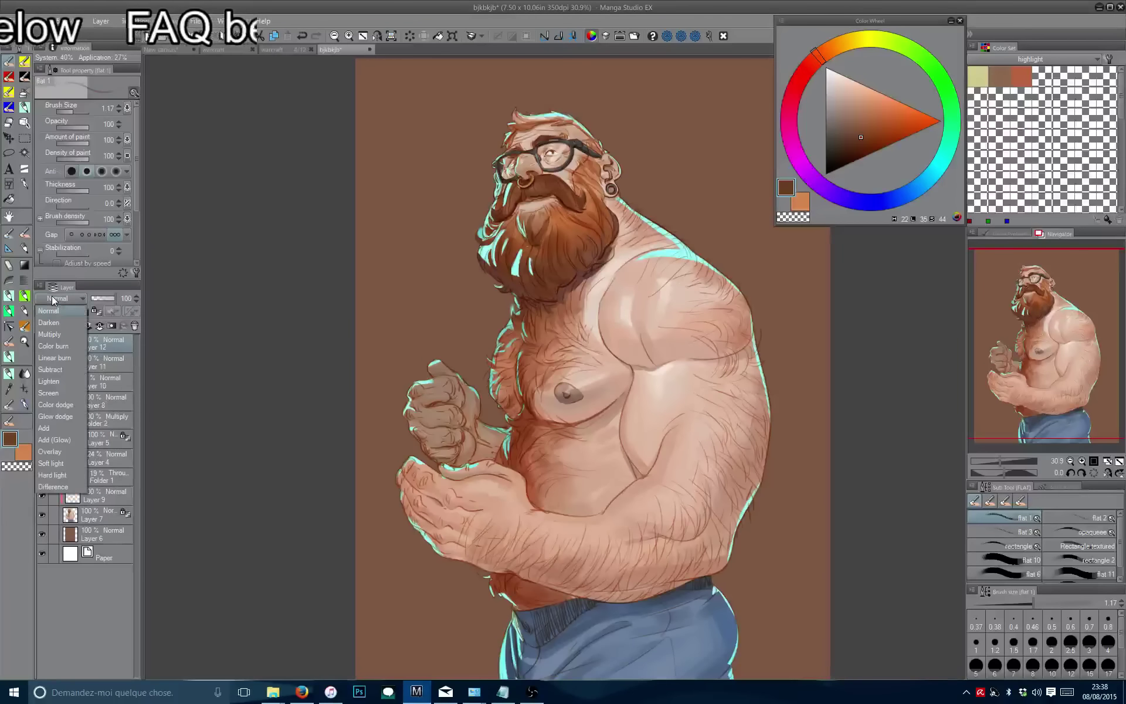
pyautogui.click(55, 440)
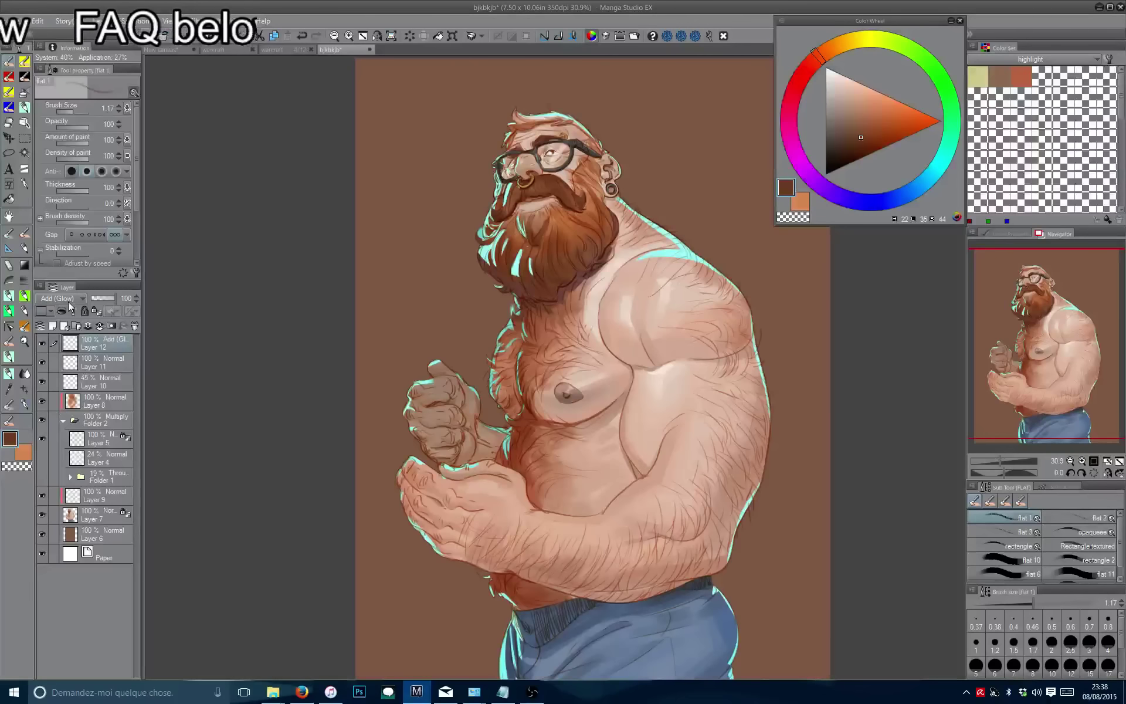
# Spray a soft cyan glow around the head and raised fist on Layer 12 with the Soft 2 airbrush at size 81.99.
pyautogui.click(24, 94)
pyautogui.click(932, 175)
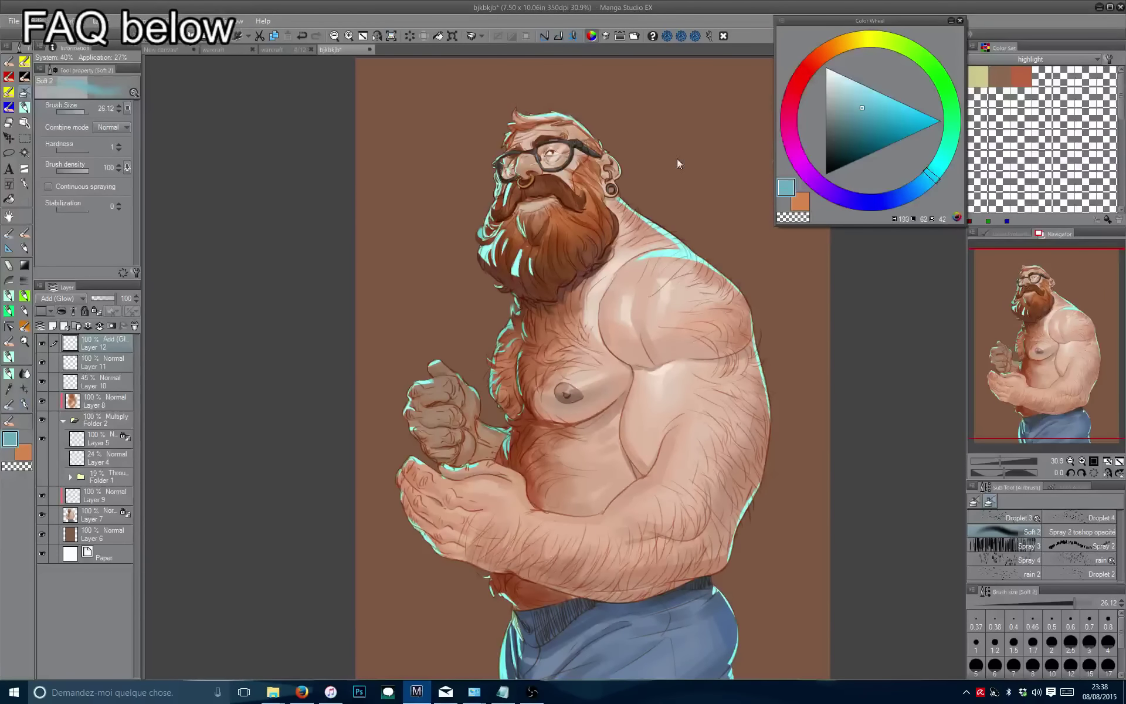
pyautogui.moveTo(453, 201); pyautogui.dragTo(470, 401)
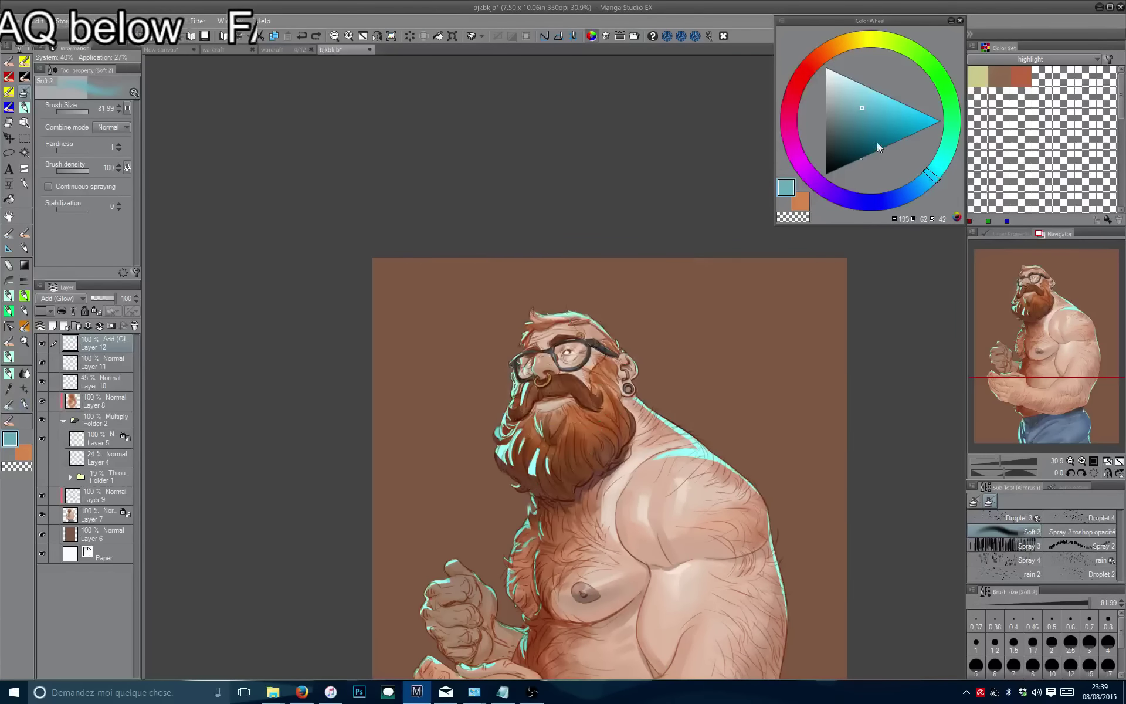
pyautogui.click(895, 124)
pyautogui.moveTo(516, 352)
pyautogui.mouseDown()
pyautogui.moveTo(465, 503)
pyautogui.moveTo(531, 500)
pyautogui.moveTo(561, 389)
pyautogui.moveTo(507, 522)
pyautogui.moveTo(516, 466)
pyautogui.mouseUp()
pyautogui.hotkey('ctrl', 'z')
pyautogui.scroll(1, 525, 474)
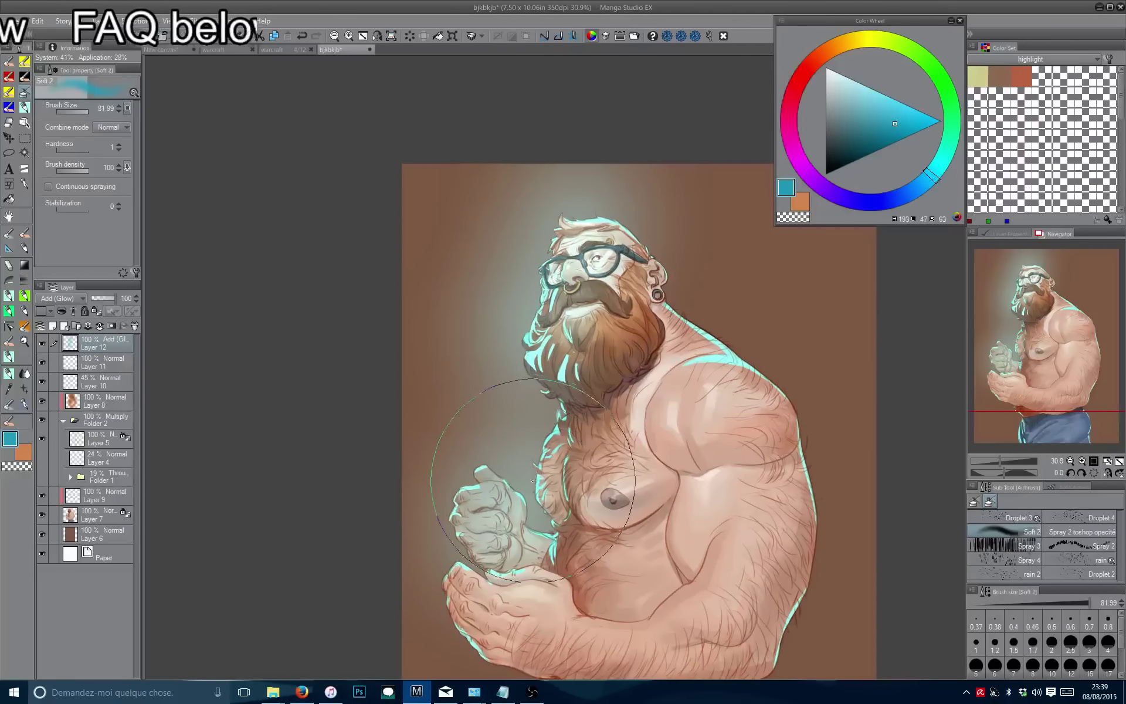
pyautogui.moveTo(600, 184); pyautogui.dragTo(584, 259)
pyautogui.hotkey('ctrl', 'z')
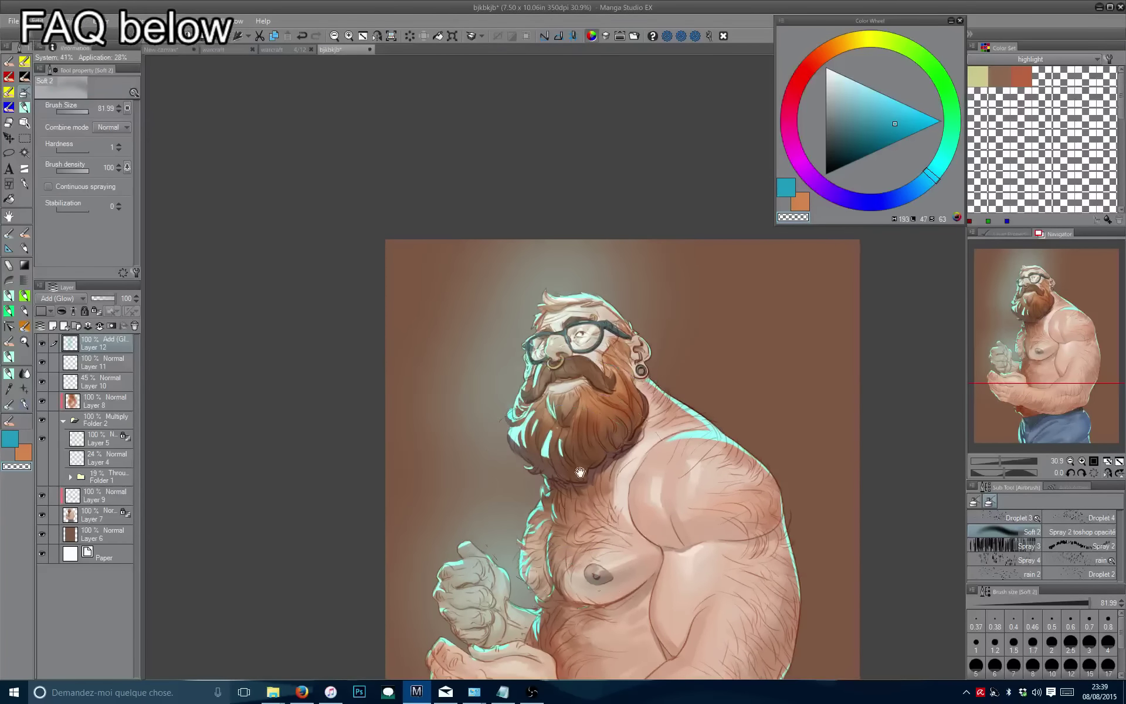
# Trim the outer cyan glow around the head and beside the fist with transparent colour at airbrush size 47.47.
pyautogui.moveTo(580, 473); pyautogui.dragTo(554, 488)
pyautogui.moveTo(630, 434); pyautogui.dragTo(556, 431)
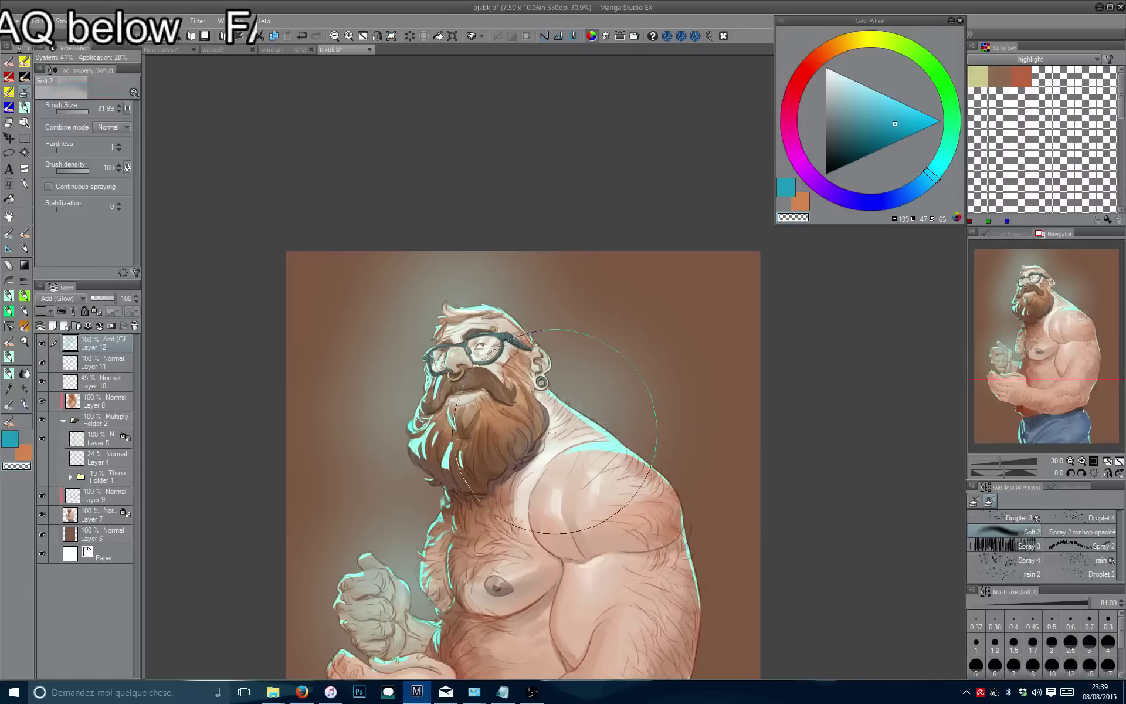
pyautogui.moveTo(510, 272)
pyautogui.mouseDown()
pyautogui.moveTo(624, 385)
pyautogui.moveTo(579, 339)
pyautogui.moveTo(531, 247)
pyautogui.moveTo(496, 269)
pyautogui.moveTo(387, 293)
pyautogui.moveTo(350, 435)
pyautogui.mouseUp()
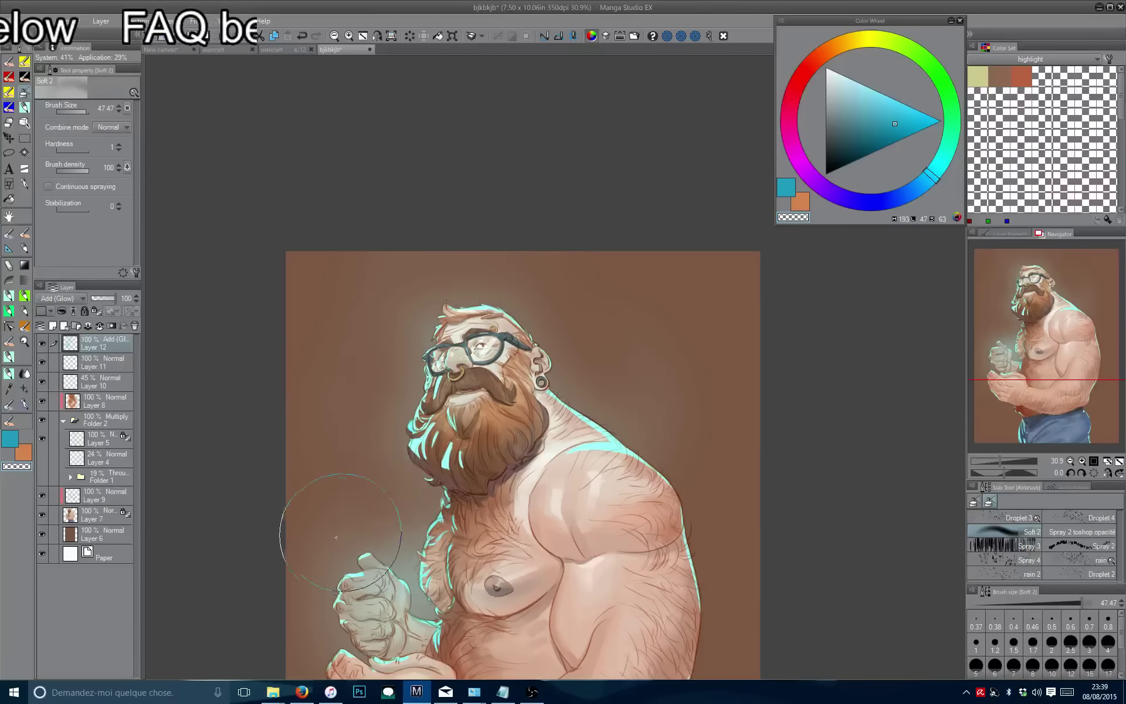
pyautogui.scroll(-5, 326, 531)
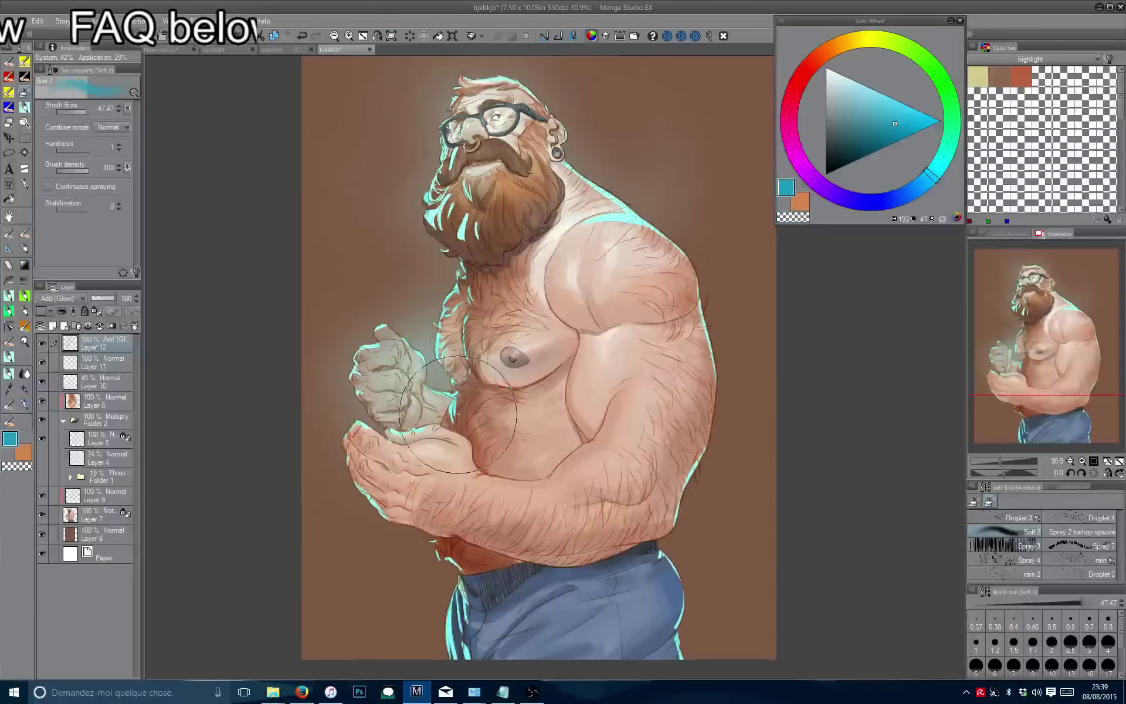
# Try to spray a larger cyan glow around the hands and forearm with the Soft 2 airbrush at size 100.
pyautogui.moveTo(631, 519)
pyautogui.mouseDown()
pyautogui.moveTo(689, 407)
pyautogui.moveTo(639, 525)
pyautogui.moveTo(687, 323)
pyautogui.moveTo(671, 466)
pyautogui.moveTo(623, 589)
pyautogui.moveTo(642, 394)
pyautogui.moveTo(631, 318)
pyautogui.moveTo(615, 509)
pyautogui.moveTo(584, 617)
pyautogui.moveTo(765, 438)
pyautogui.moveTo(735, 575)
pyautogui.moveTo(759, 386)
pyautogui.moveTo(724, 609)
pyautogui.moveTo(735, 501)
pyautogui.mouseUp()
pyautogui.hscroll(-3, 587, 481)
pyautogui.moveTo(452, 465); pyautogui.dragTo(478, 553)
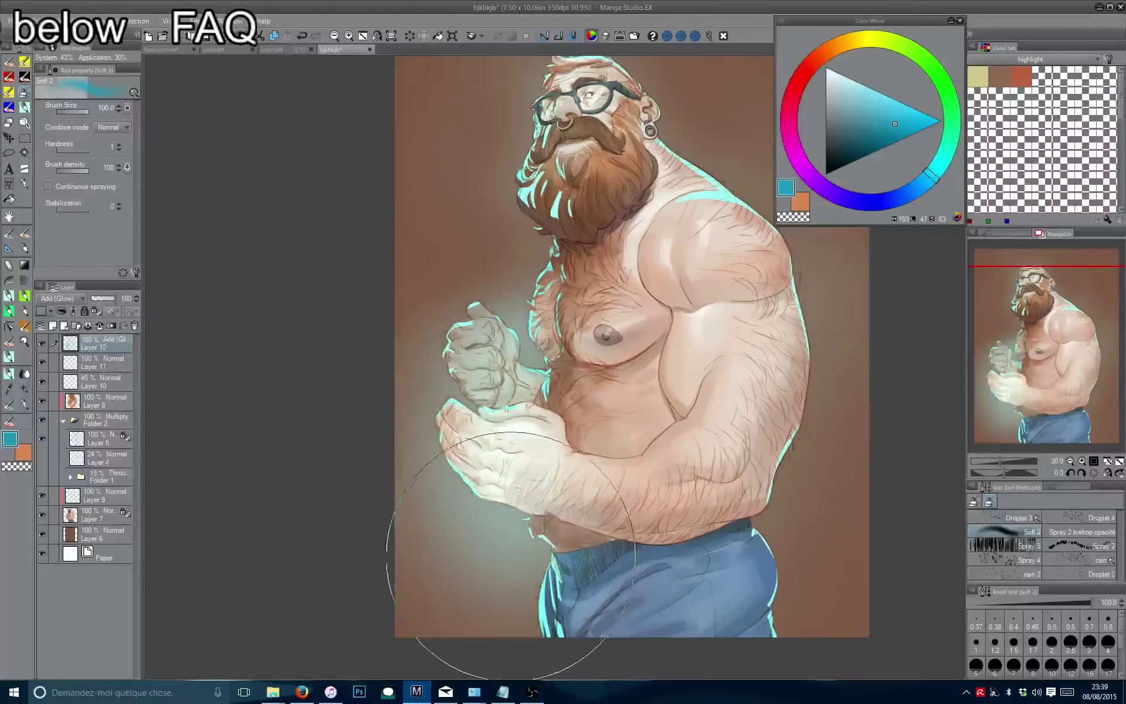
pyautogui.hotkey('ctrl', 'z')
# Lower the opacity of the Add (Glow) Layer 12 to 31%, checking the figure in mirrored view.
pyautogui.scroll(5, 517, 382)
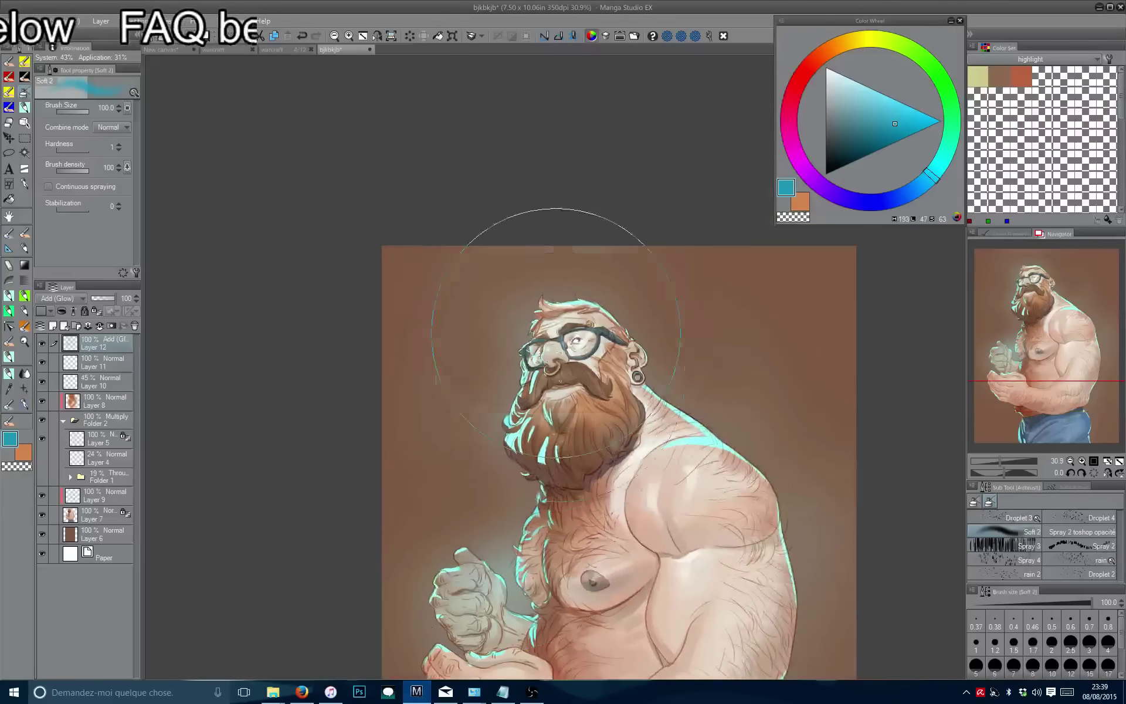
pyautogui.press('c')
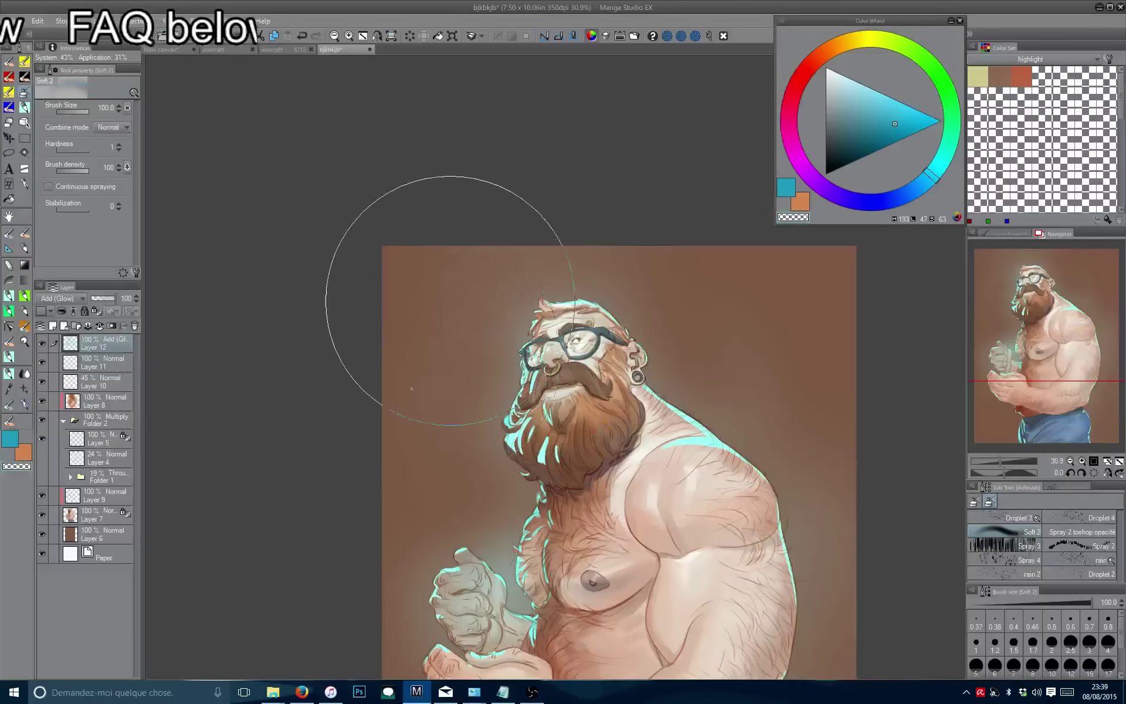
pyautogui.moveTo(106, 301); pyautogui.dragTo(98, 301)
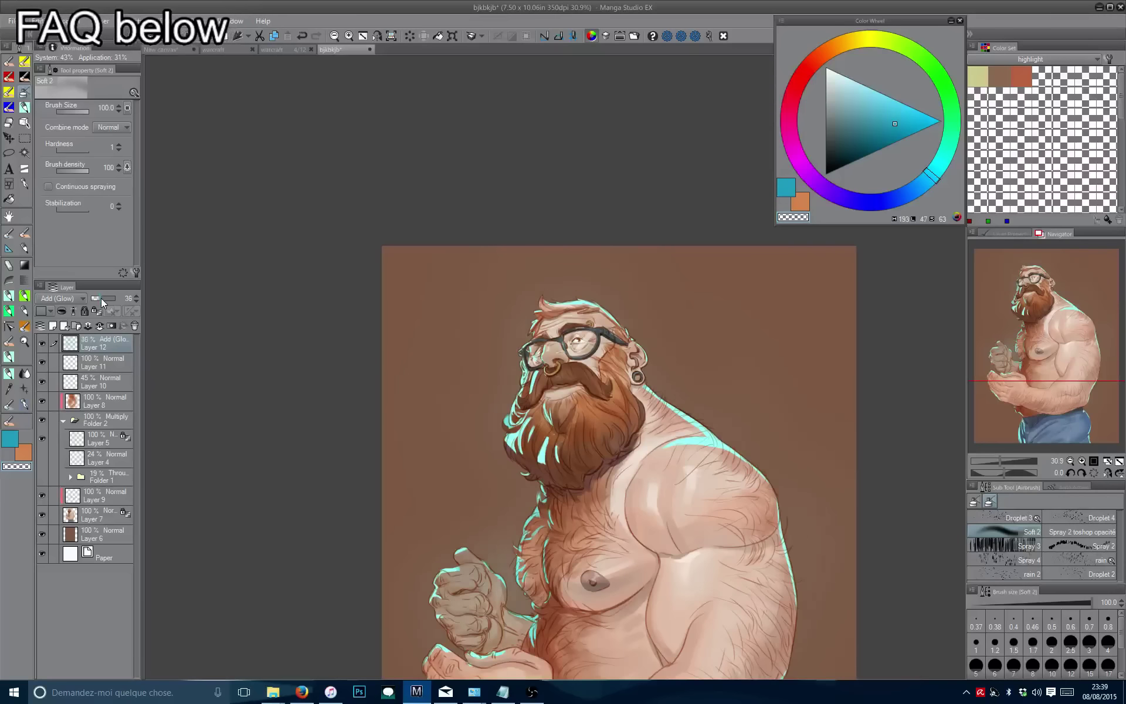
pyautogui.hotkey('ctrl', '-')
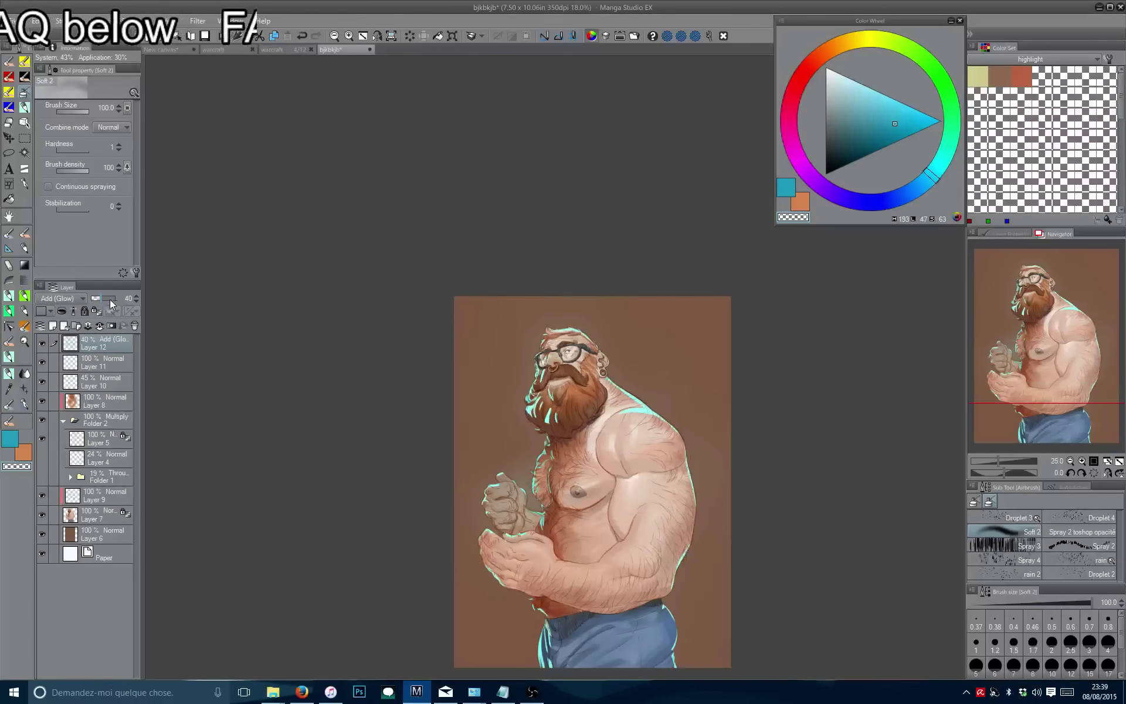
pyautogui.press('h')
pyautogui.press('h')
pyautogui.hotkey('ctrl', '0')
pyautogui.moveTo(442, 442); pyautogui.dragTo(309, 327)
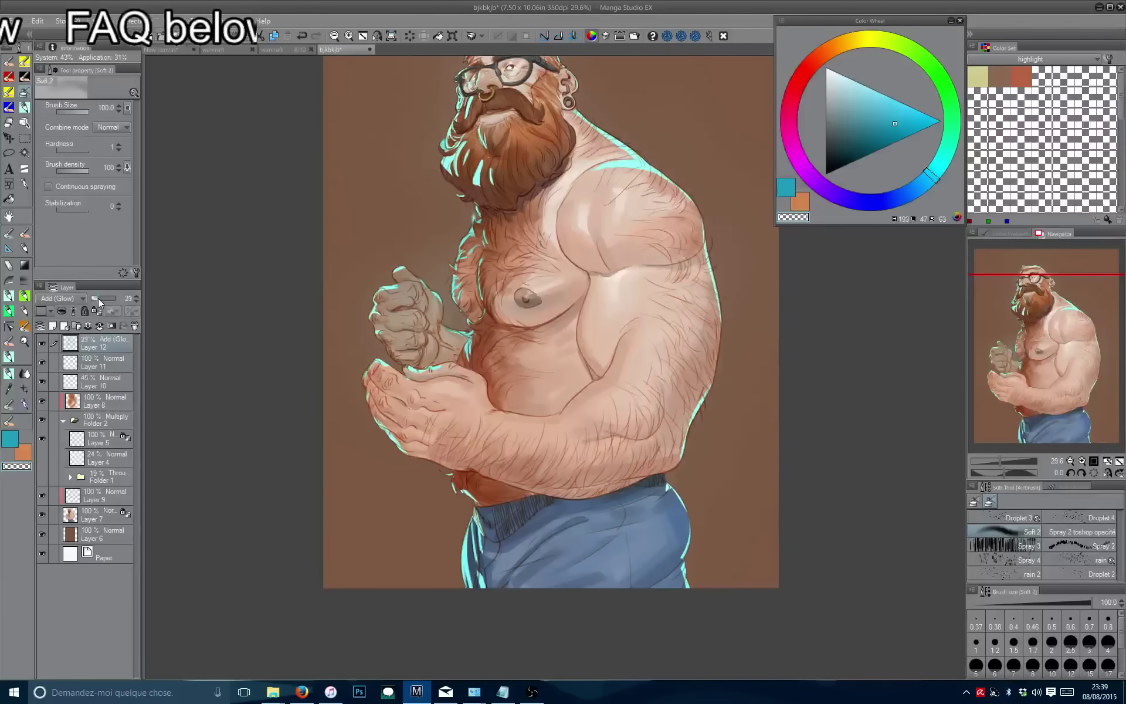
# Lock Layers 12, 11 and 10 against editing.
pyautogui.click(85, 314)
pyautogui.click(92, 364)
pyautogui.click(86, 313)
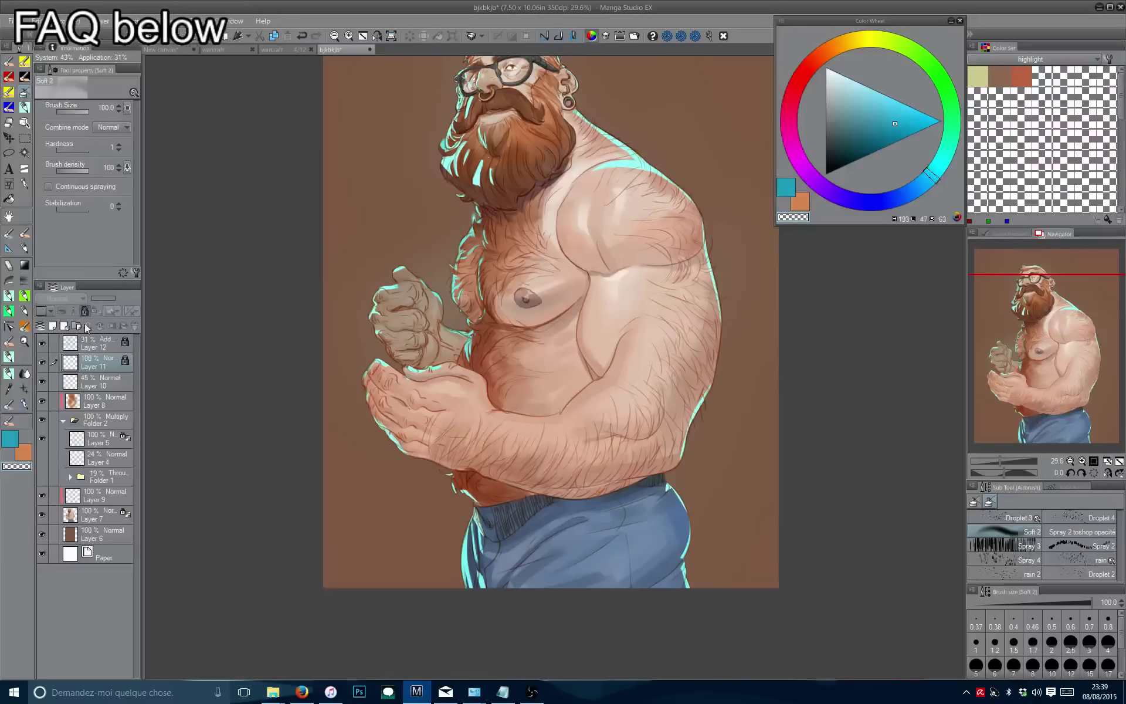
pyautogui.click(95, 384)
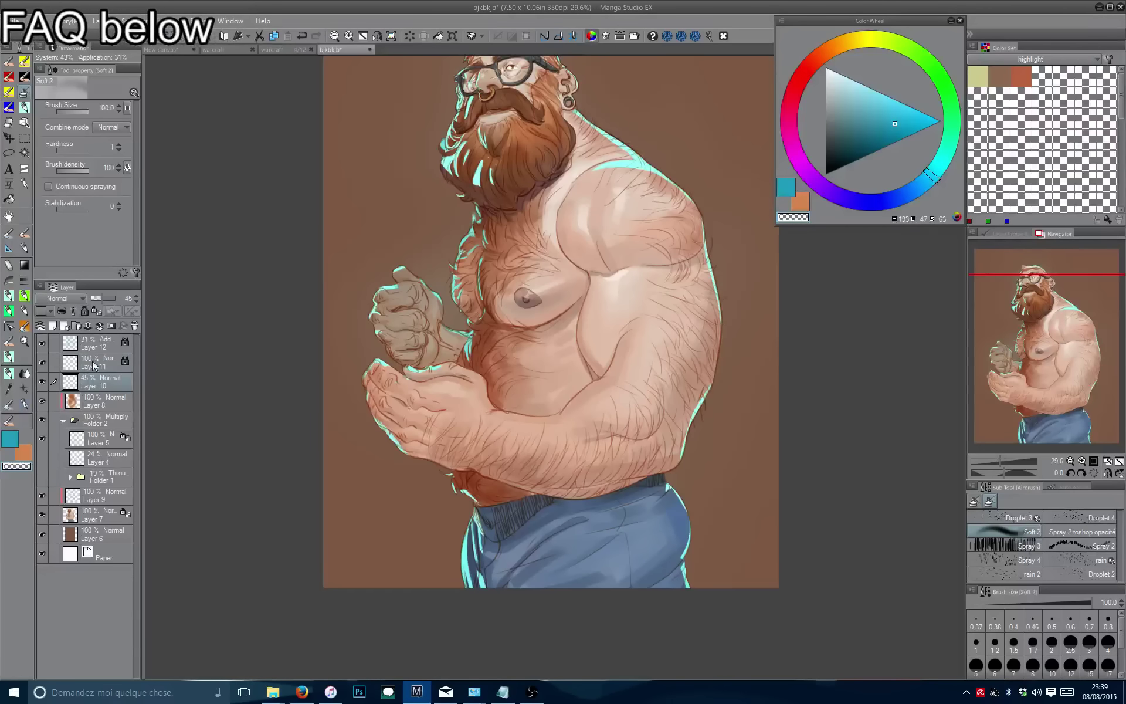
pyautogui.click(108, 405)
# Touch up the jeans on Layer 7 with sampled blues using the flat 1 brush at size 4.04.
pyautogui.keyDown('ctrl'); pyautogui.keyDown('shift'); pyautogui.click(595, 580); pyautogui.keyUp('shift'); pyautogui.keyUp('ctrl')
pyautogui.keyDown('alt'); pyautogui.click(596, 580); pyautogui.keyUp('alt')
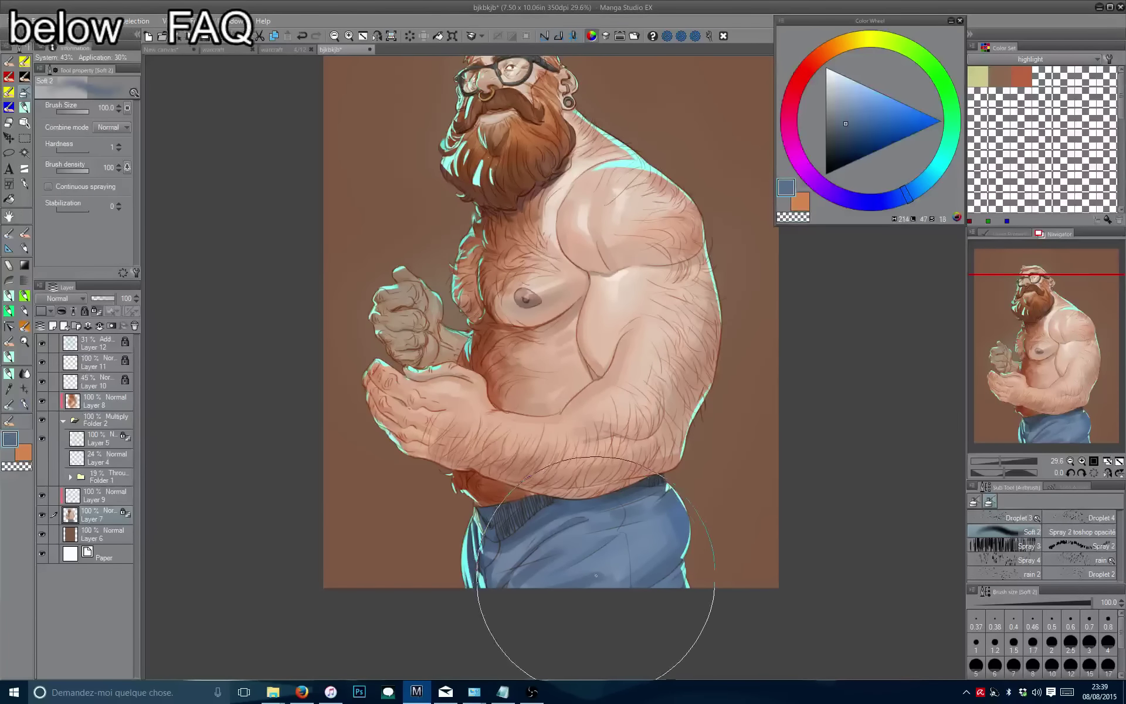
pyautogui.press('b')
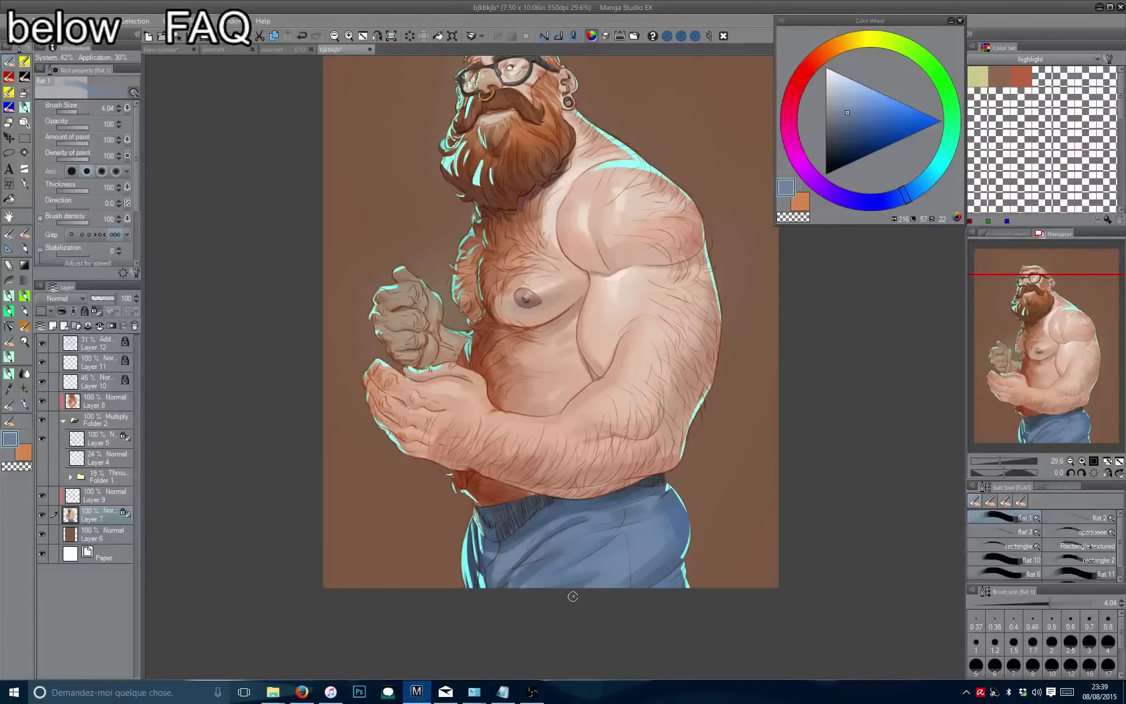
pyautogui.moveTo(572, 598); pyautogui.dragTo(647, 535)
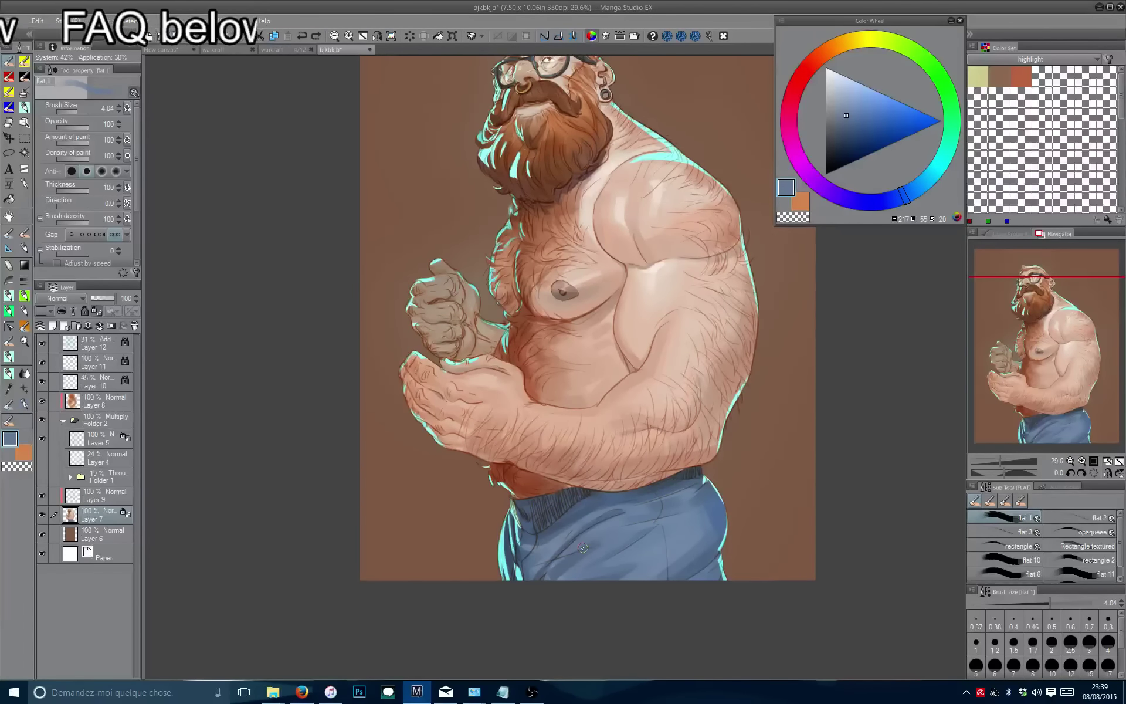
# Erase a stray crease line below the jeans' waistband on Layer 5 with transparent colour at brush size 3.39.
pyautogui.scroll(5, 583, 547)
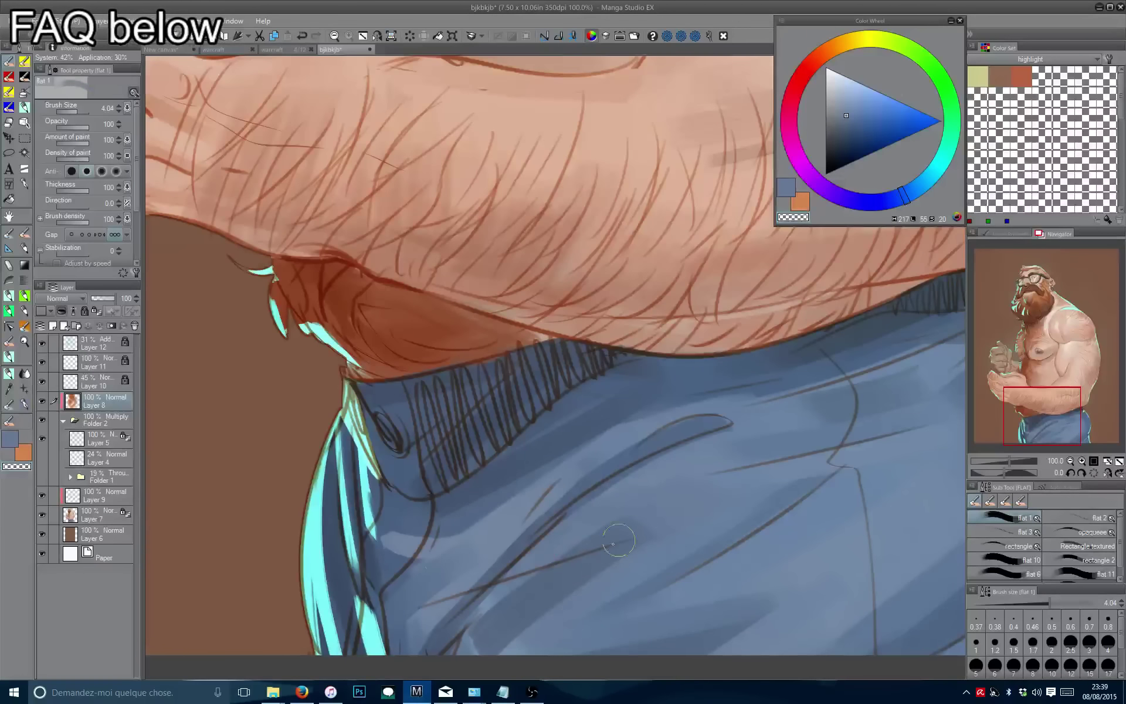
pyautogui.click(88, 437)
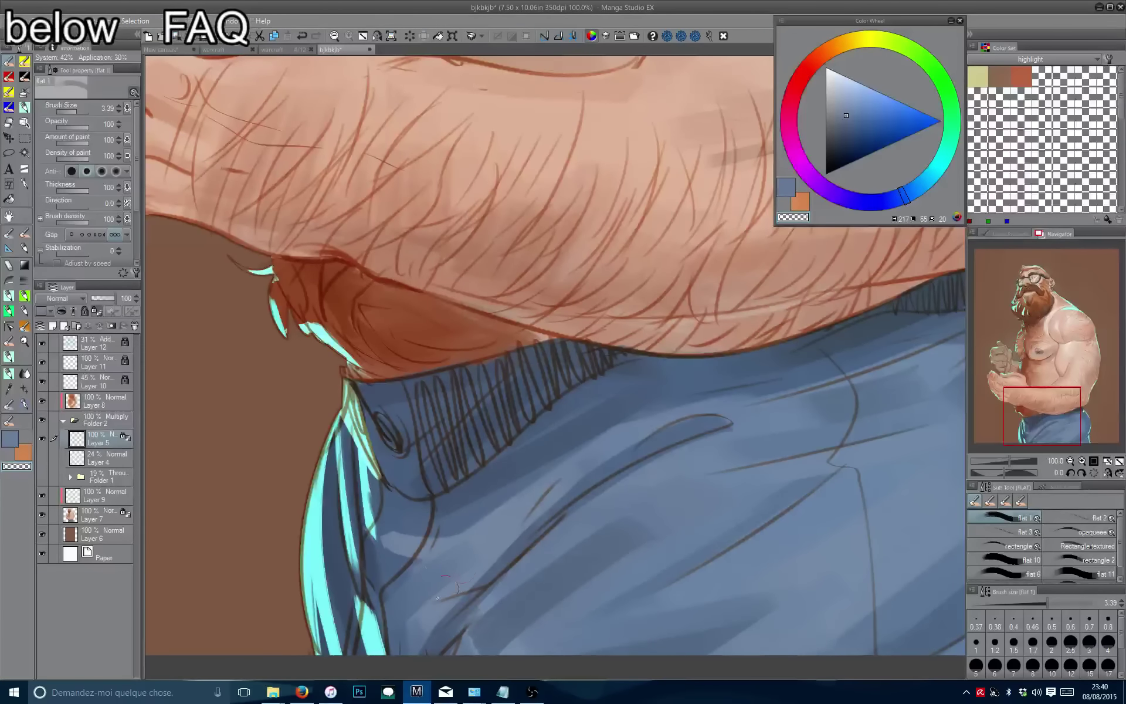
pyautogui.scroll(-3, 457, 598)
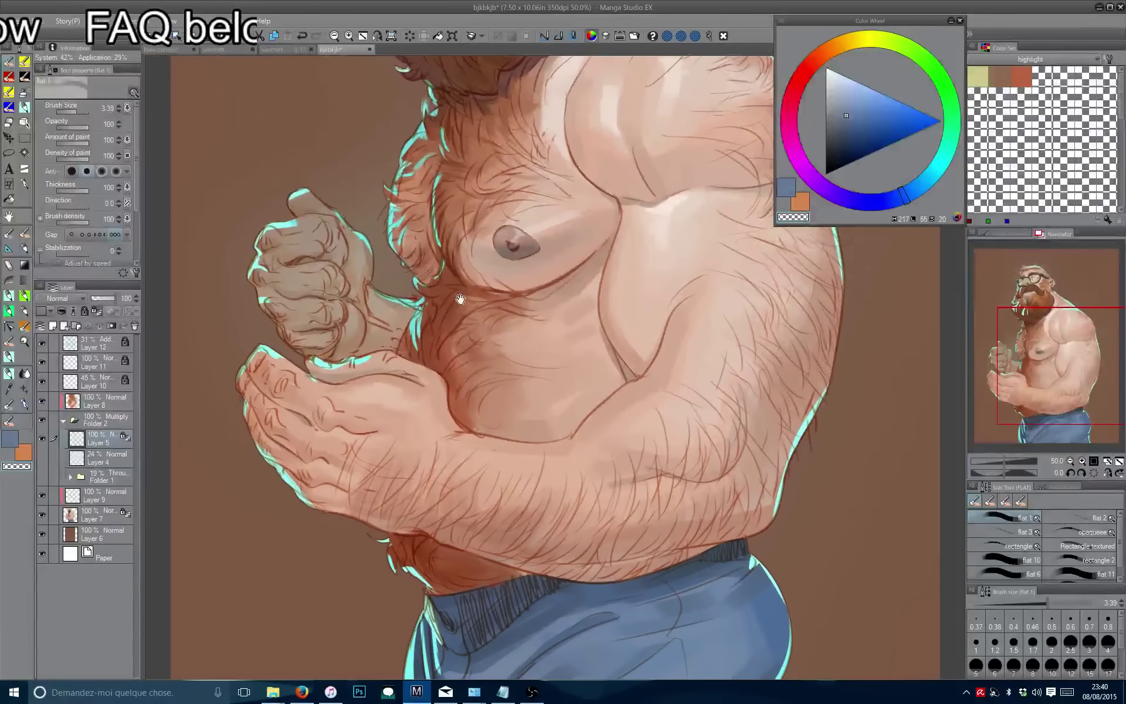
pyautogui.moveTo(461, 299); pyautogui.dragTo(520, 220)
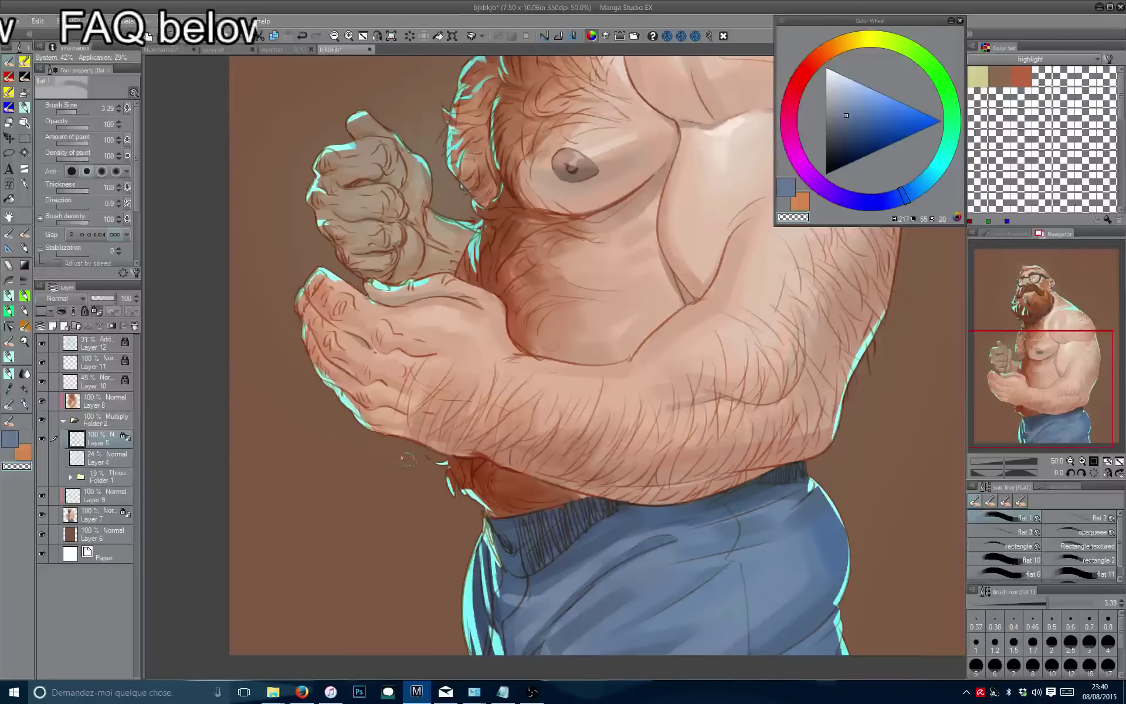
pyautogui.scroll(-3, 367, 468)
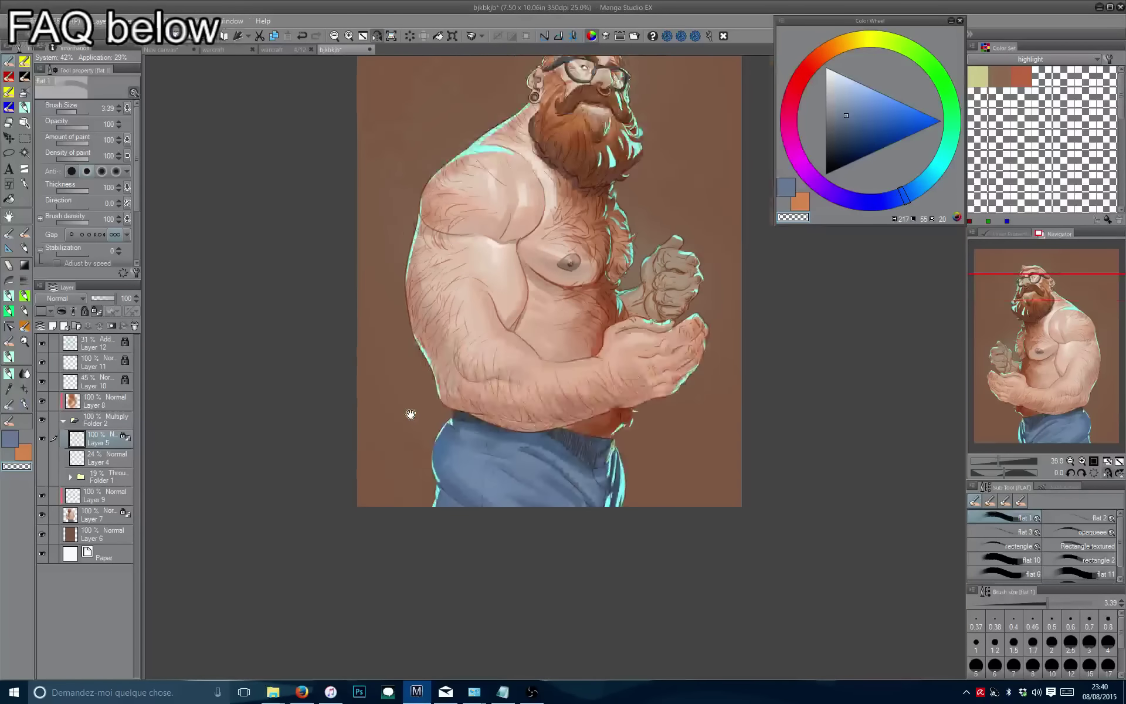
pyautogui.press('h')
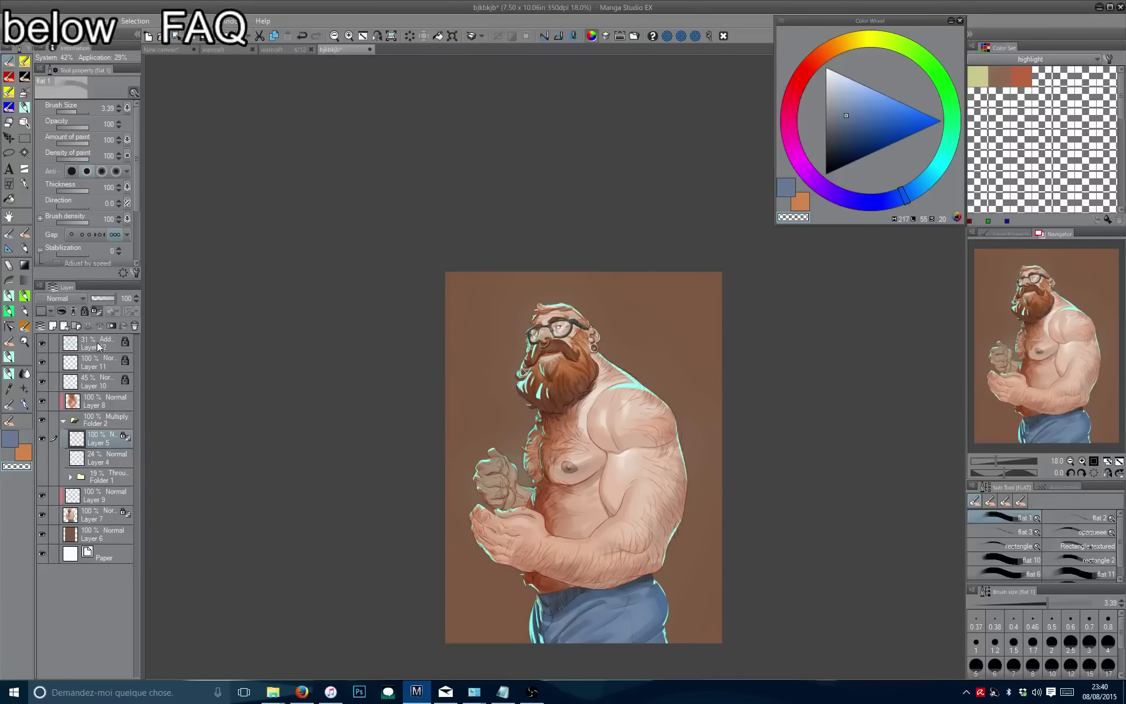
# Add the Medium textured paper texture from the material library as a layer above Layer 12.
pyautogui.hotkey('alt', ']')
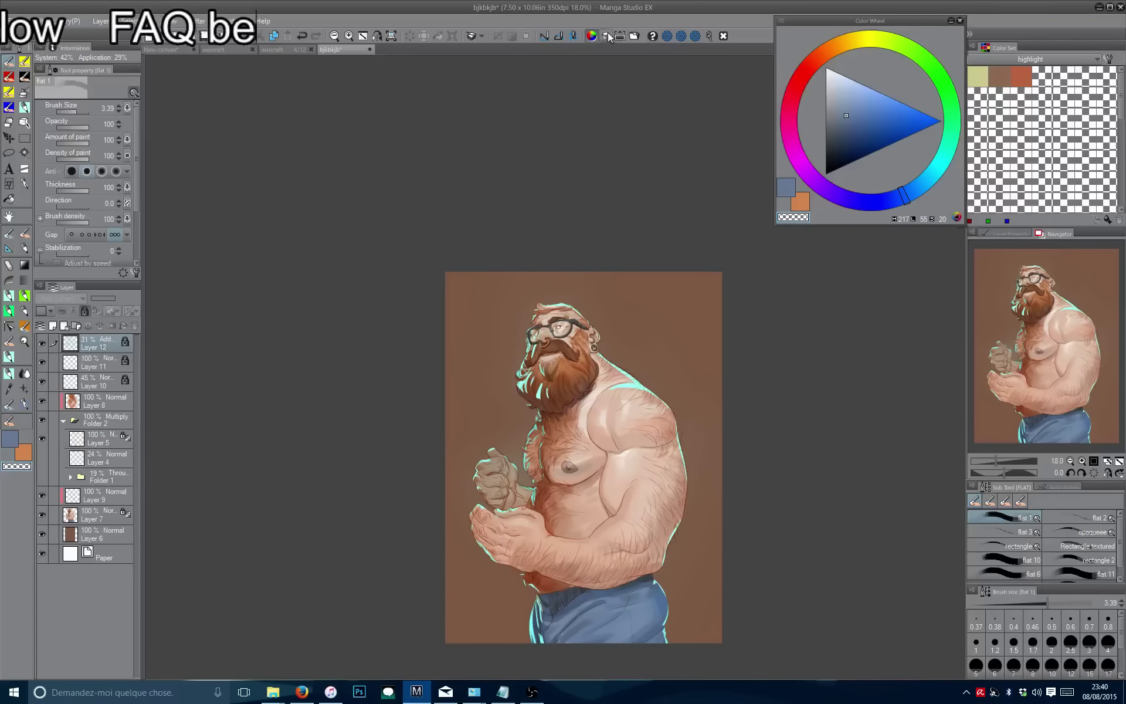
pyautogui.press('F8')
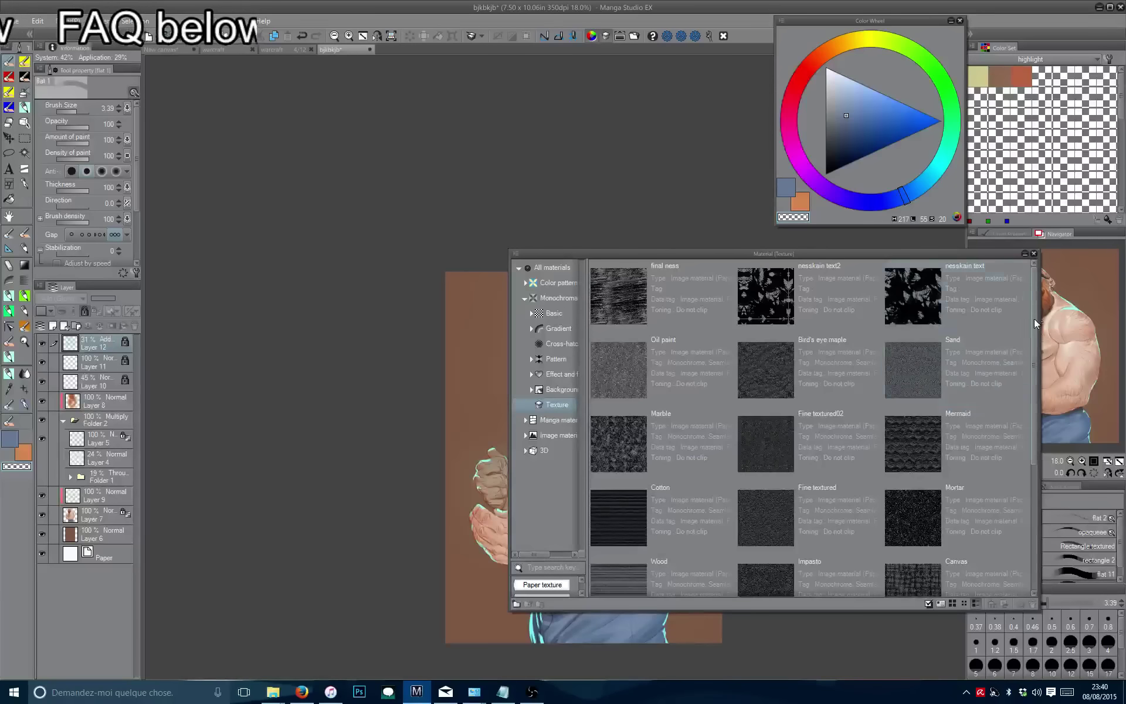
pyautogui.scroll(-5, 1034, 321)
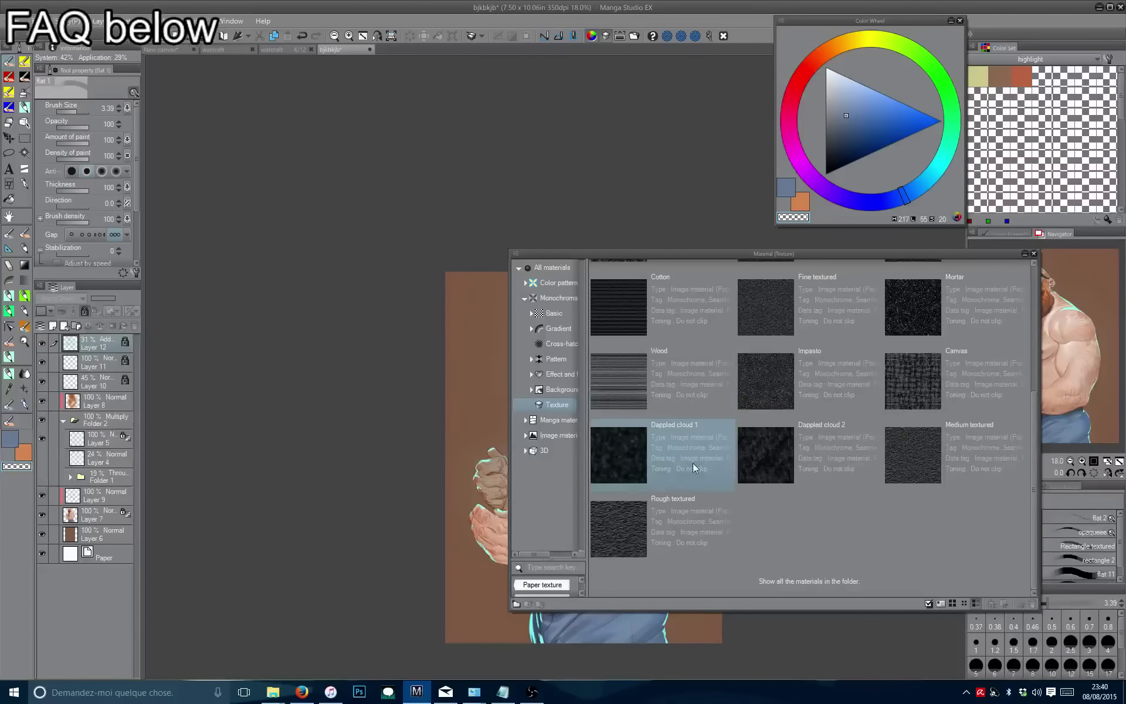
pyautogui.moveTo(915, 454); pyautogui.dragTo(409, 337)
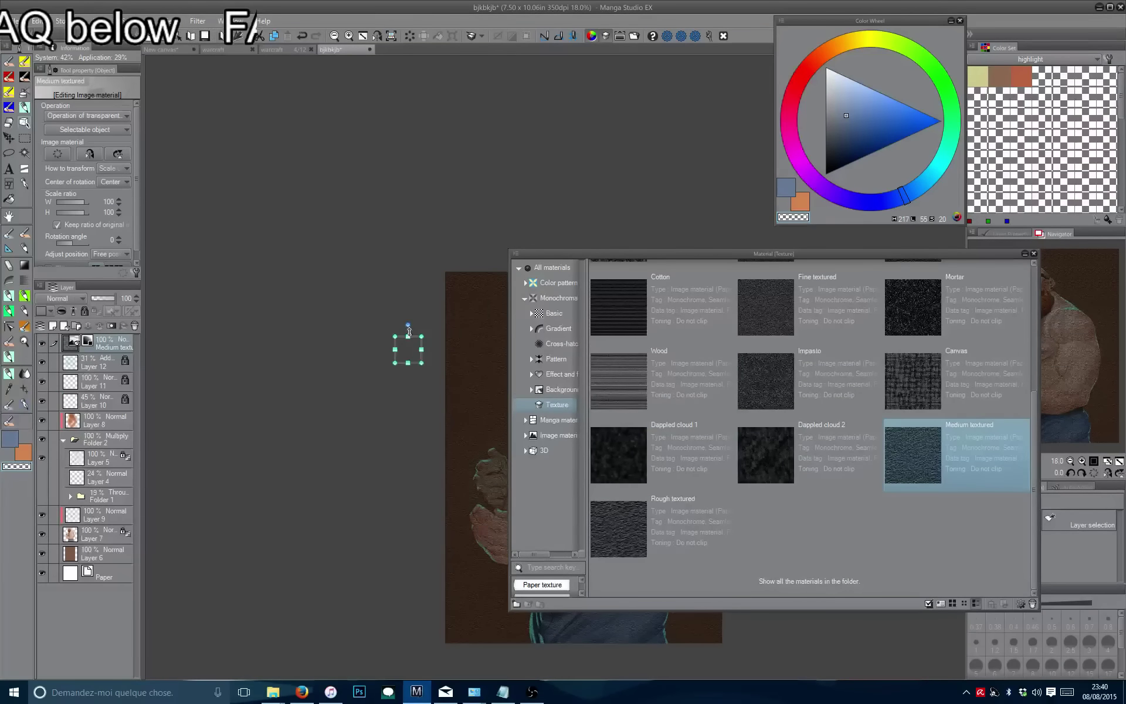
pyautogui.click(1034, 254)
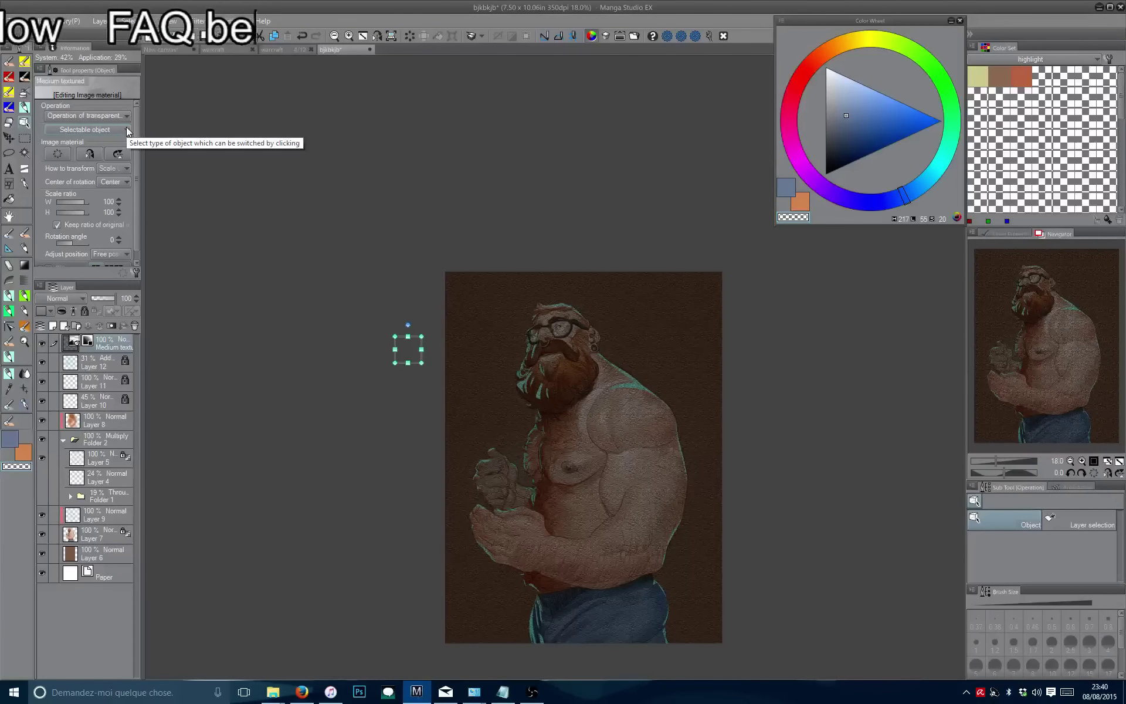
# Set the Medium textured layer to 36% opacity with the Soft light blending mode.
pyautogui.click(100, 297)
pyautogui.click(62, 299)
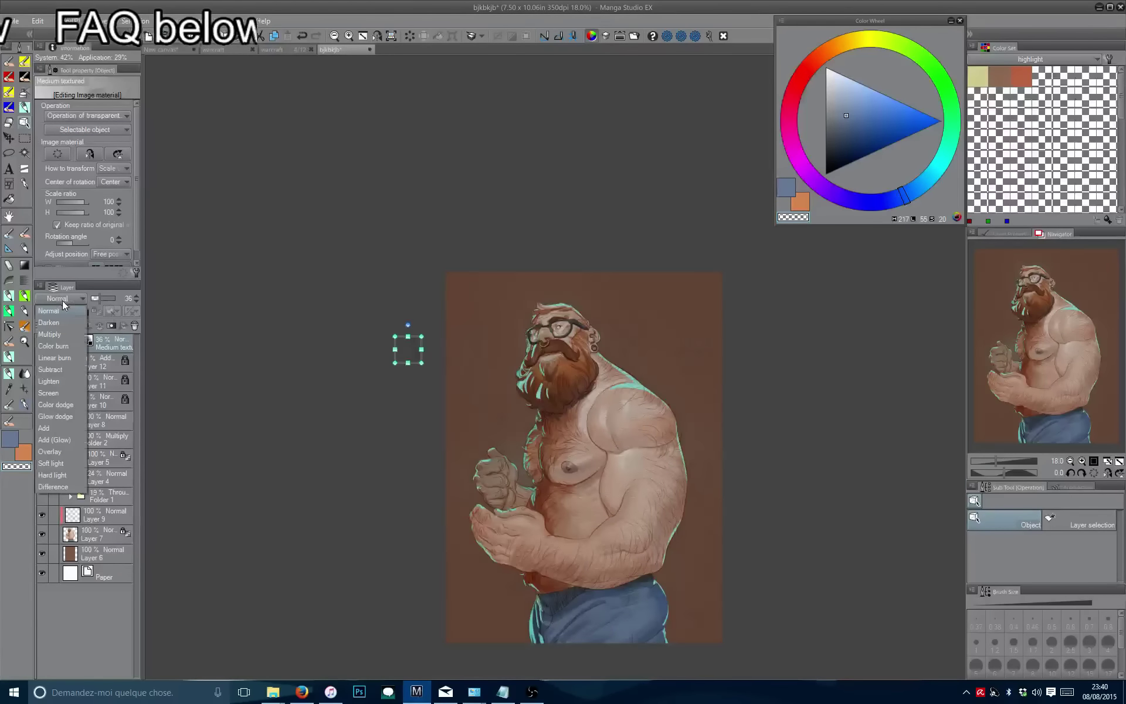
pyautogui.click(51, 463)
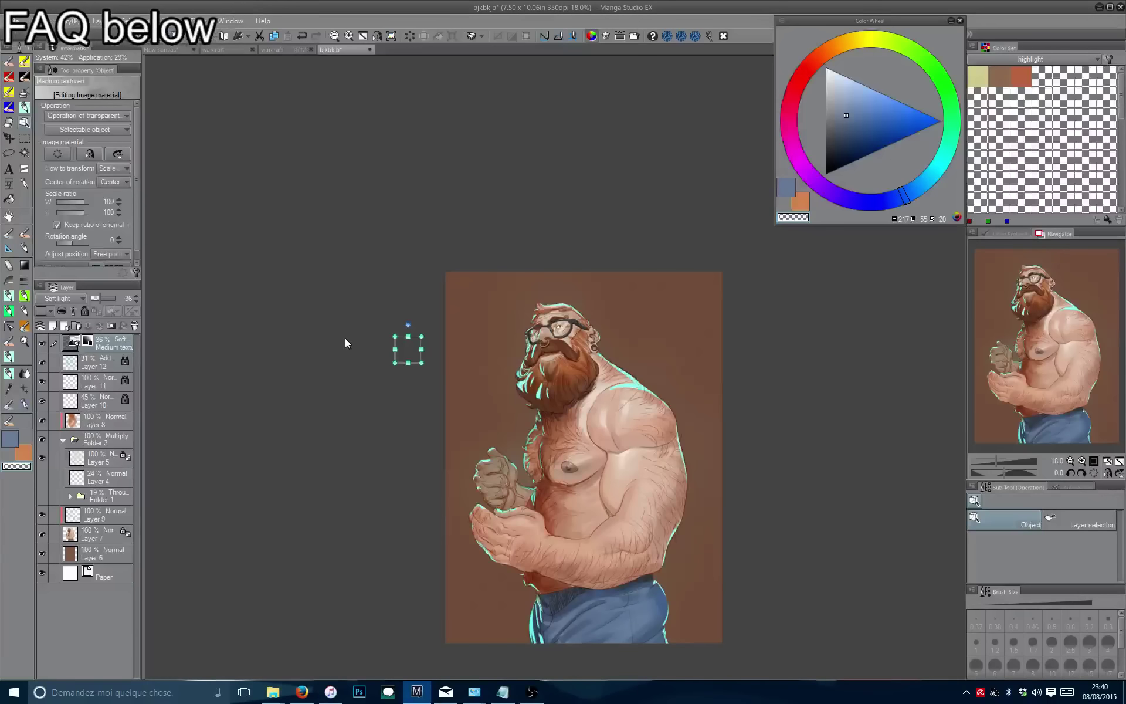
pyautogui.hotkey('ctrl', '0')
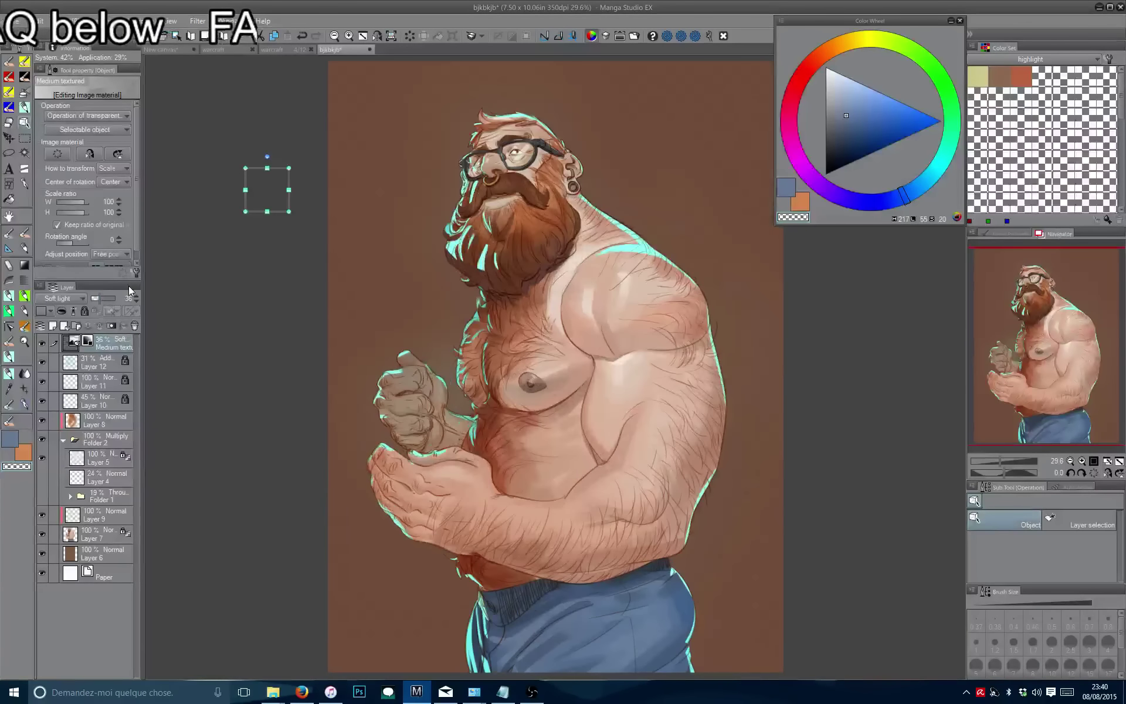